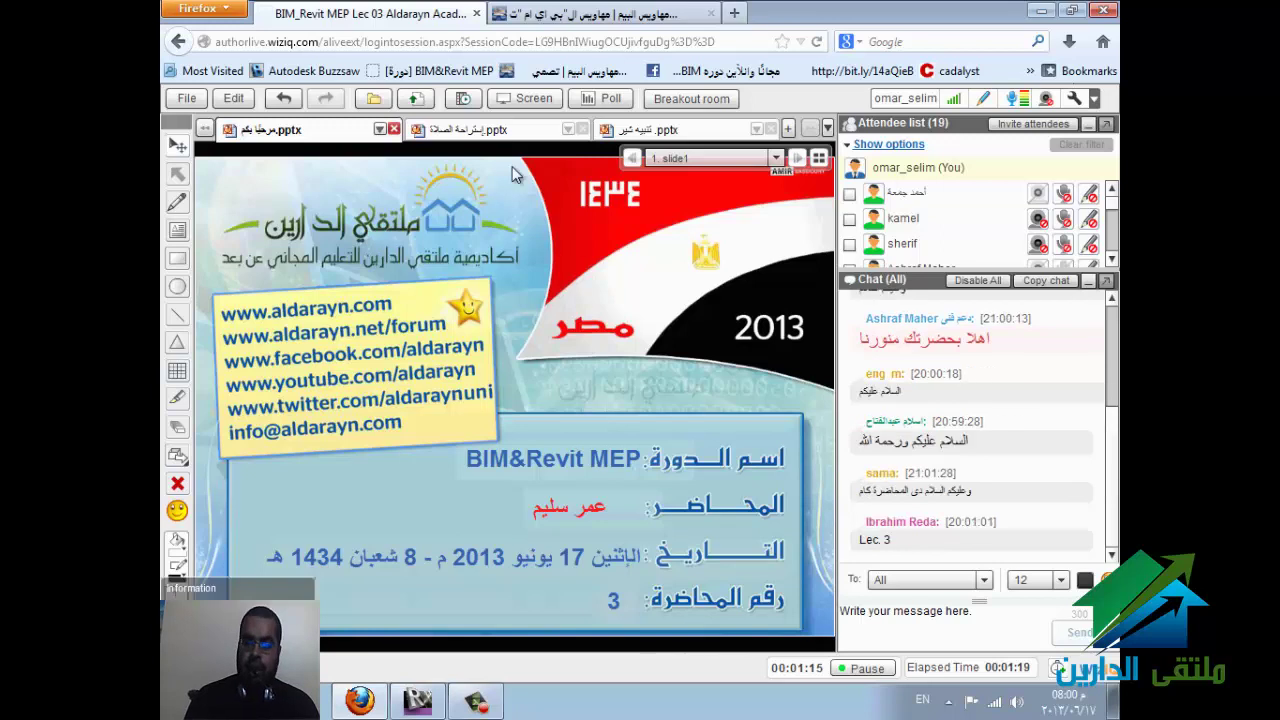
Step: Start WiZiQ desktop sharing, accepting the risk and allowing the Java applet to run
{"action": "left_click", "coordinate": [530, 100]}
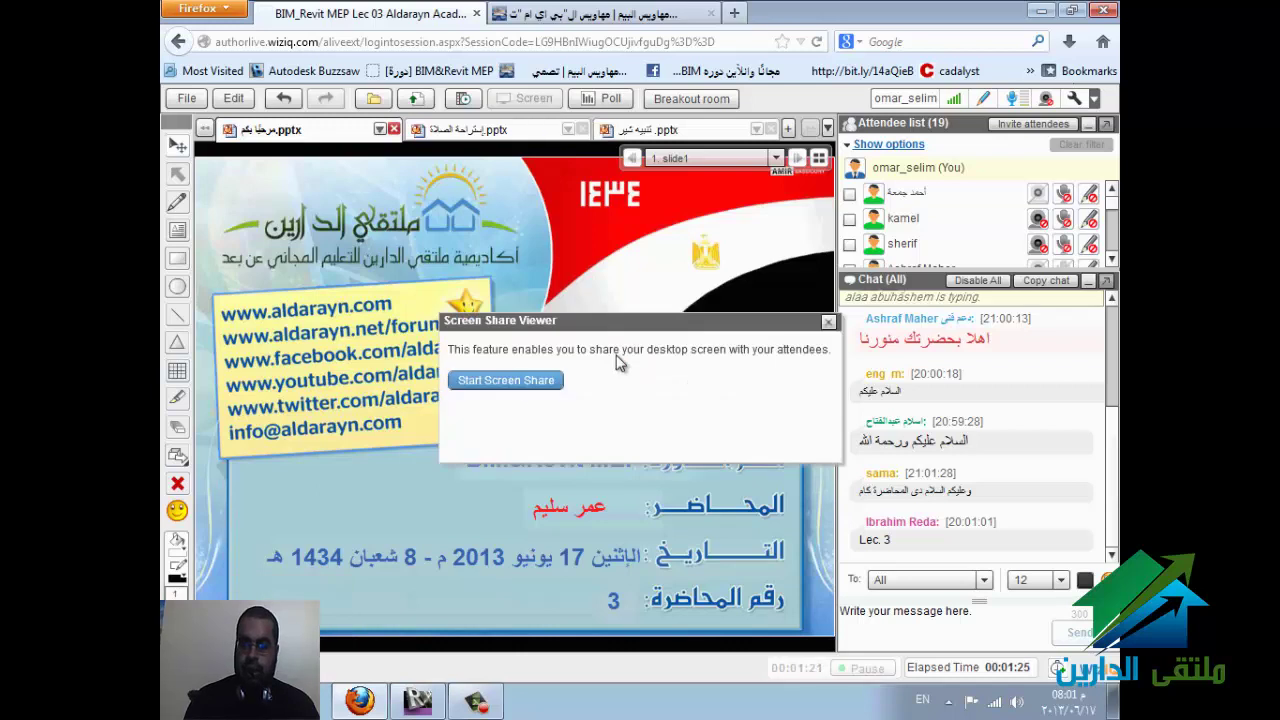
{"action": "left_click", "coordinate": [529, 389]}
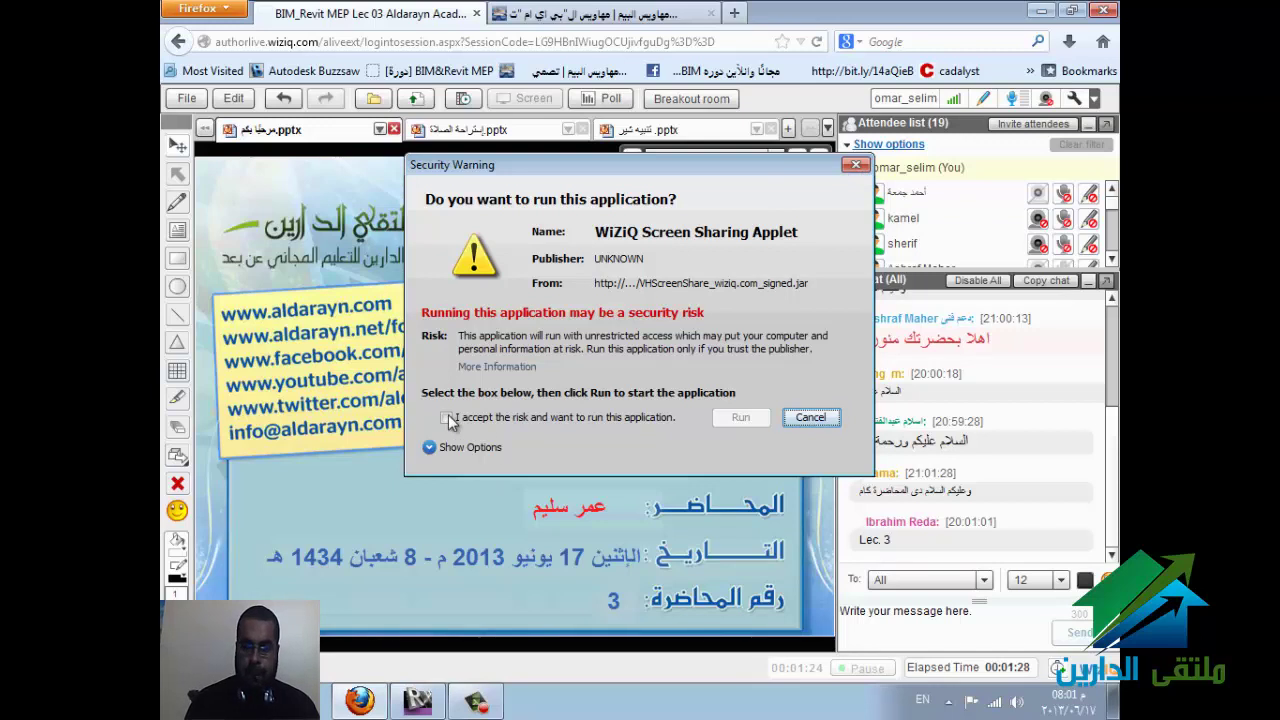
{"action": "left_click", "coordinate": [372, 705]}
{"action": "left_click", "coordinate": [372, 705]}
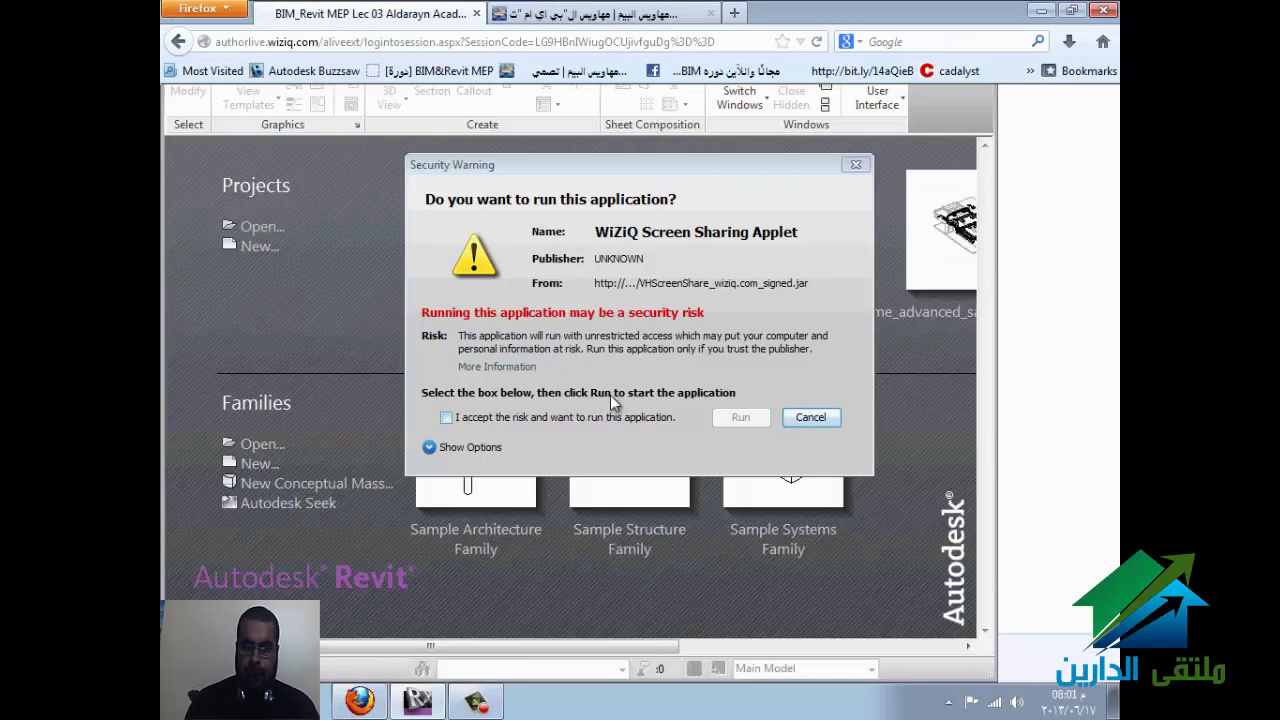
{"action": "left_click", "coordinate": [446, 418]}
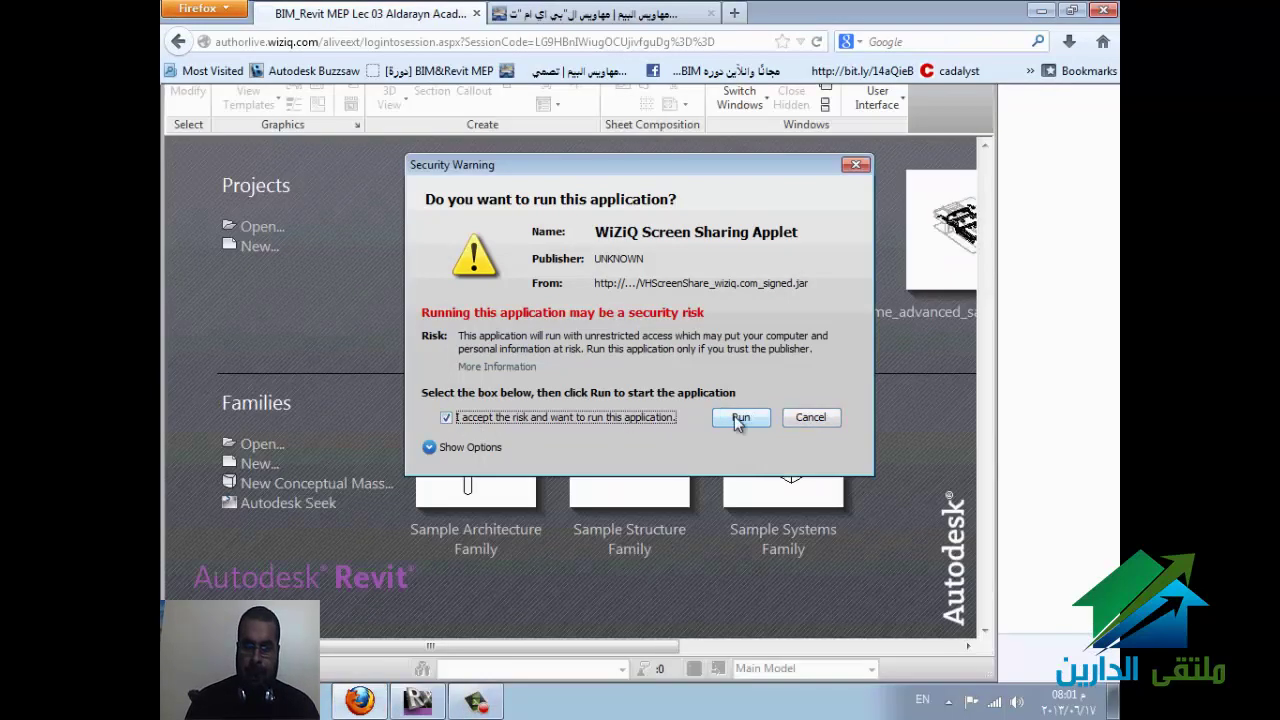
{"action": "left_click", "coordinate": [740, 418]}
{"action": "left_click", "coordinate": [813, 371]}
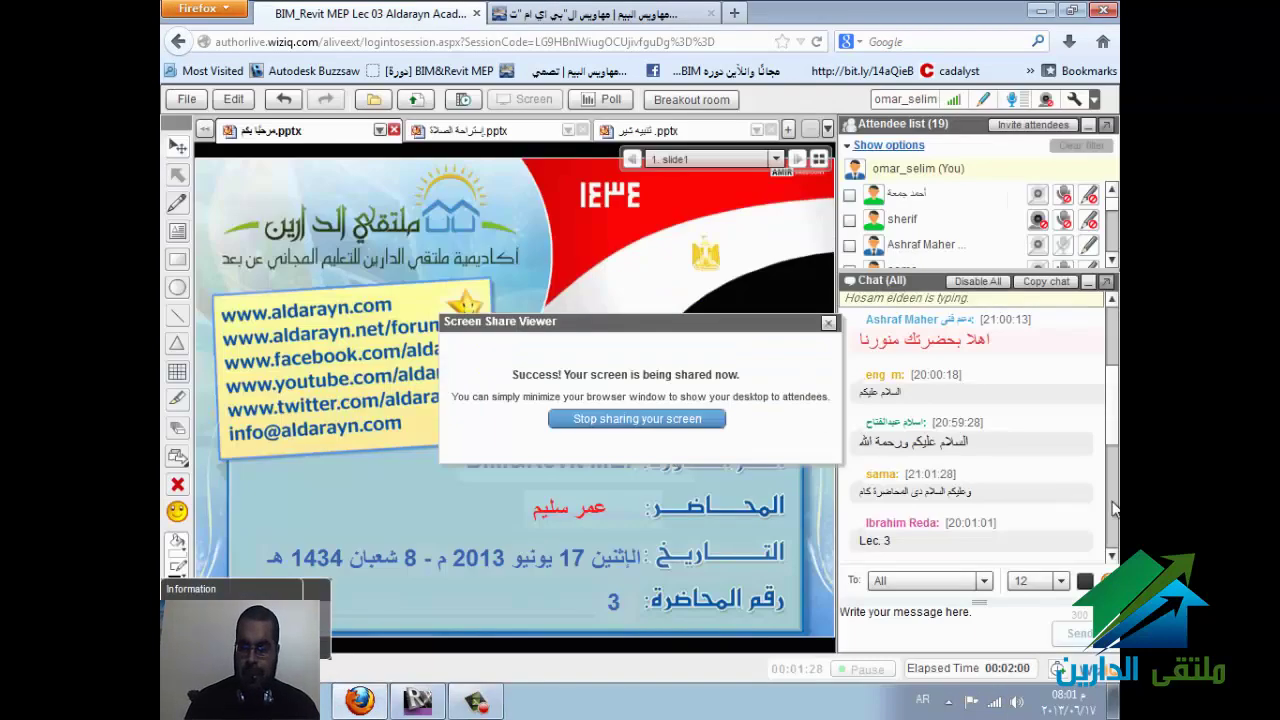
Step: Bring the Revit window to the front
{"action": "left_click", "coordinate": [1108, 514]}
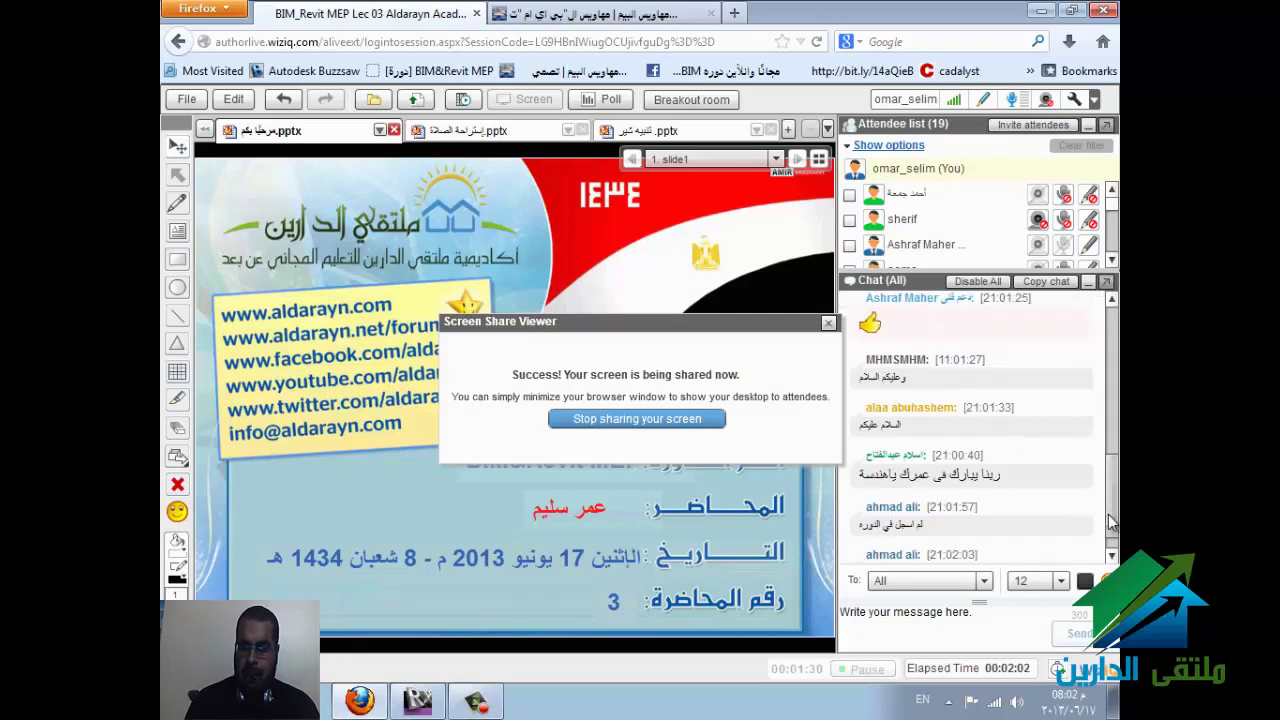
{"action": "scroll", "coordinate": [1112, 524], "scroll_direction": "down", "scroll_amount": 1}
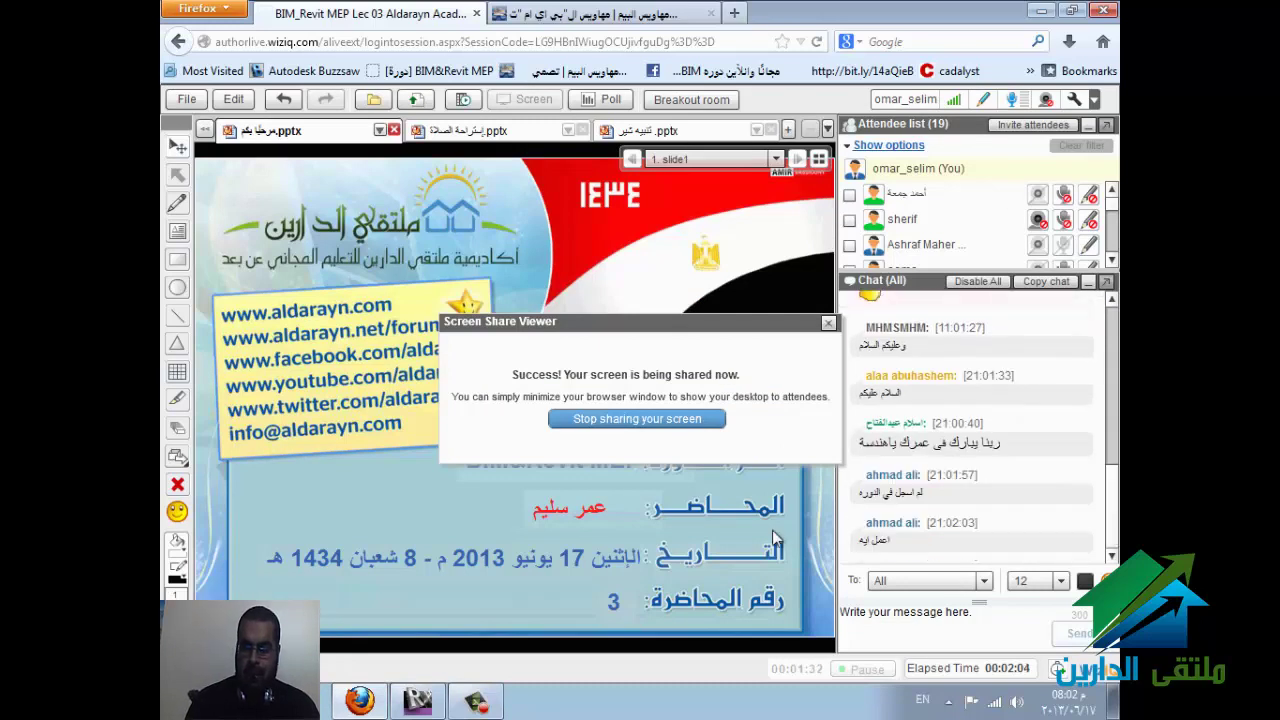
{"action": "left_click", "coordinate": [428, 700]}
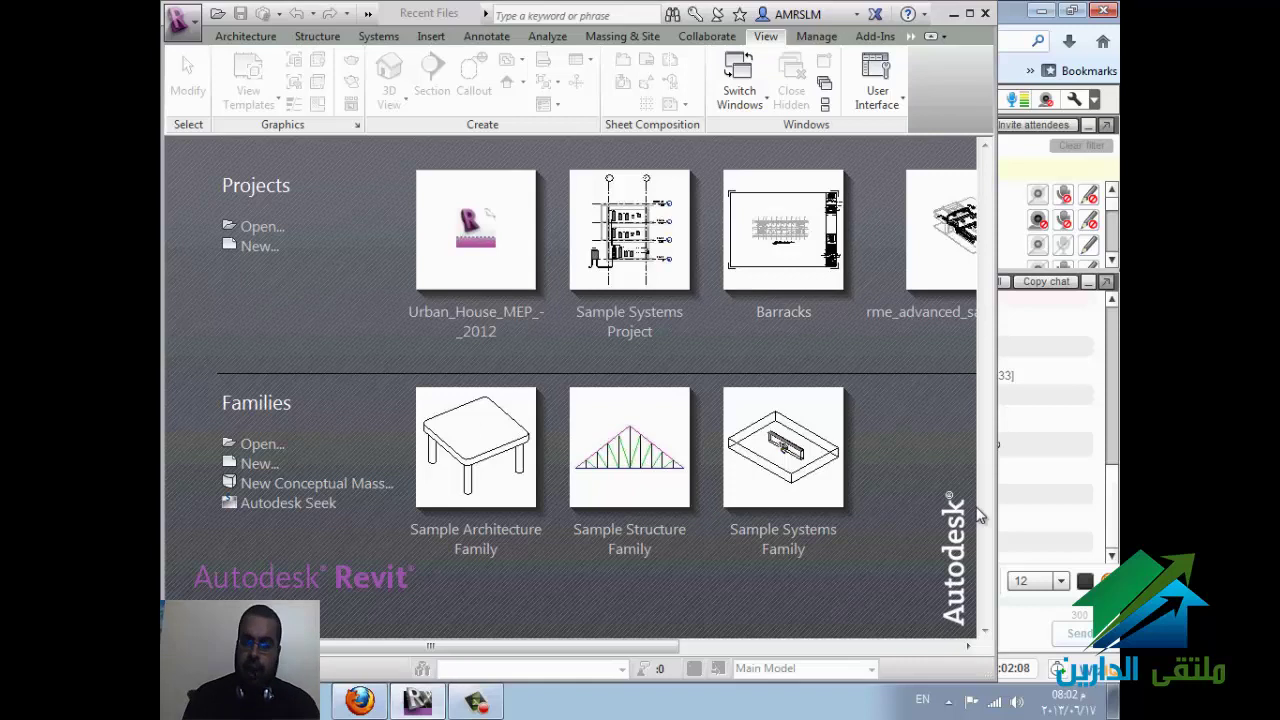
Step: Maximize Revit, cancel the Open dialog, and uncheck User Interface > Recent Files
{"action": "left_click", "coordinate": [969, 15]}
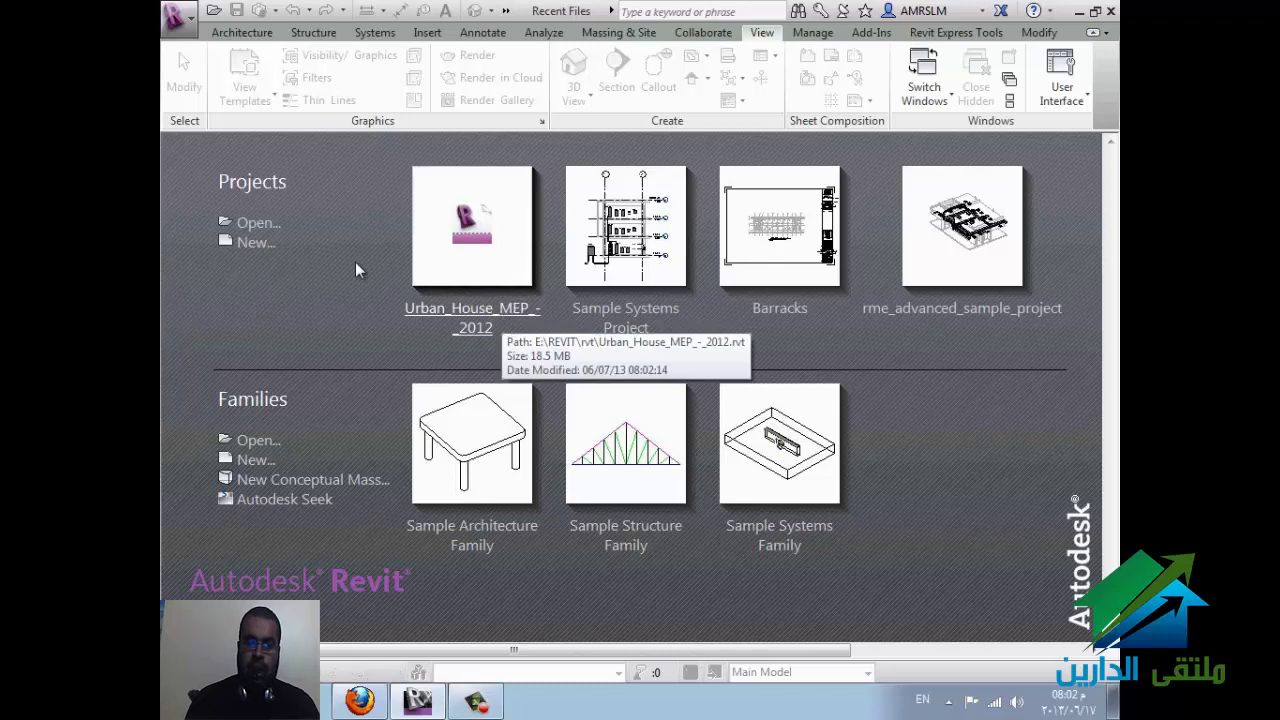
{"action": "key", "text": "ctrl+o"}
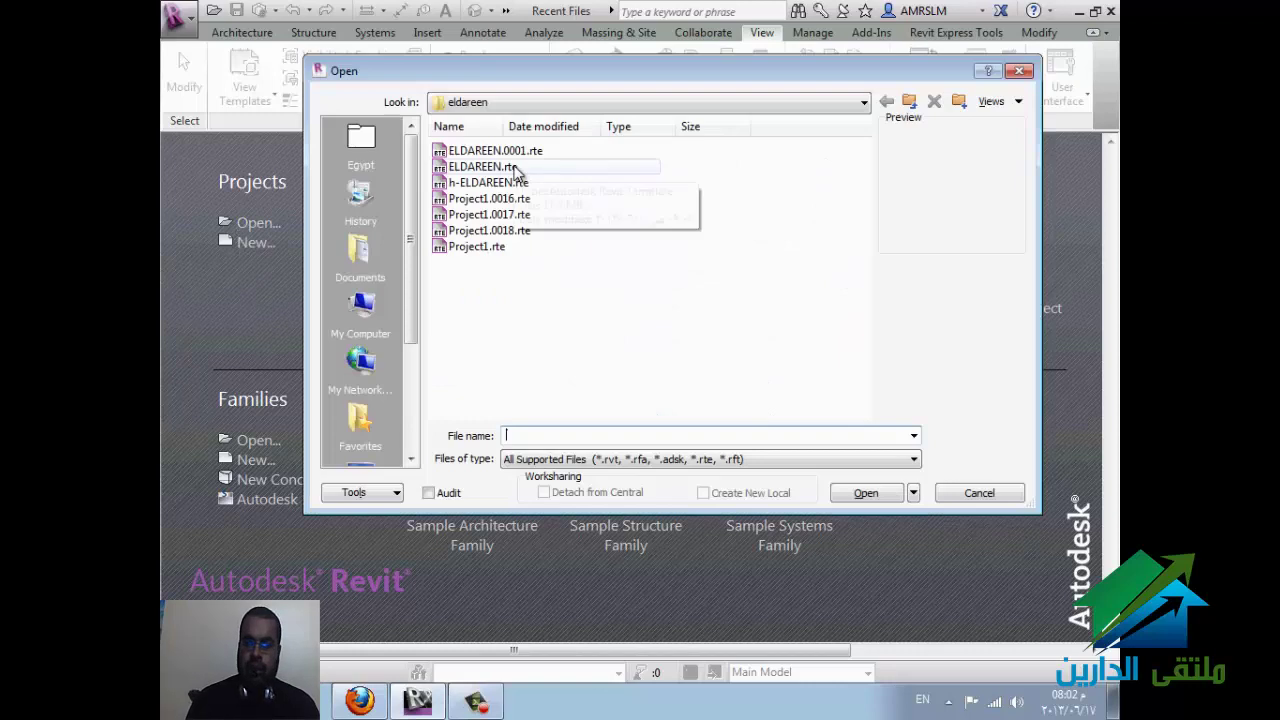
{"action": "left_click", "coordinate": [985, 493]}
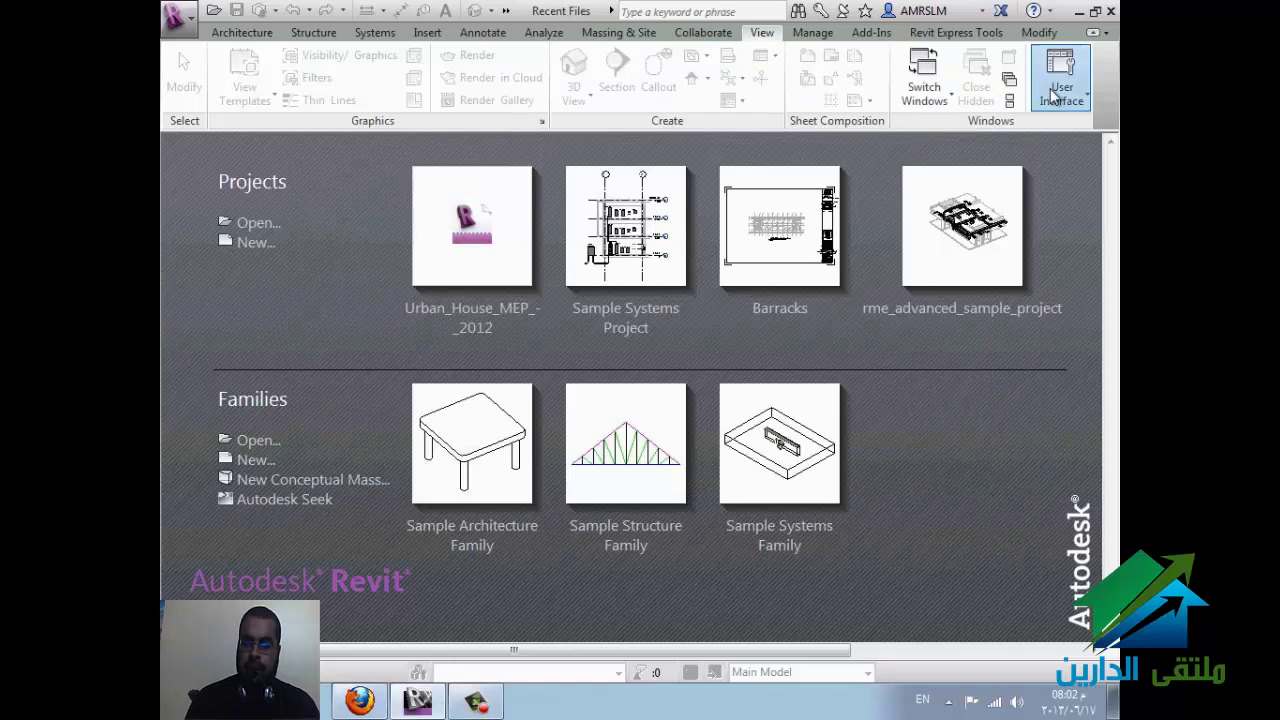
{"action": "left_click", "coordinate": [1056, 92]}
{"action": "left_click", "coordinate": [973, 298]}
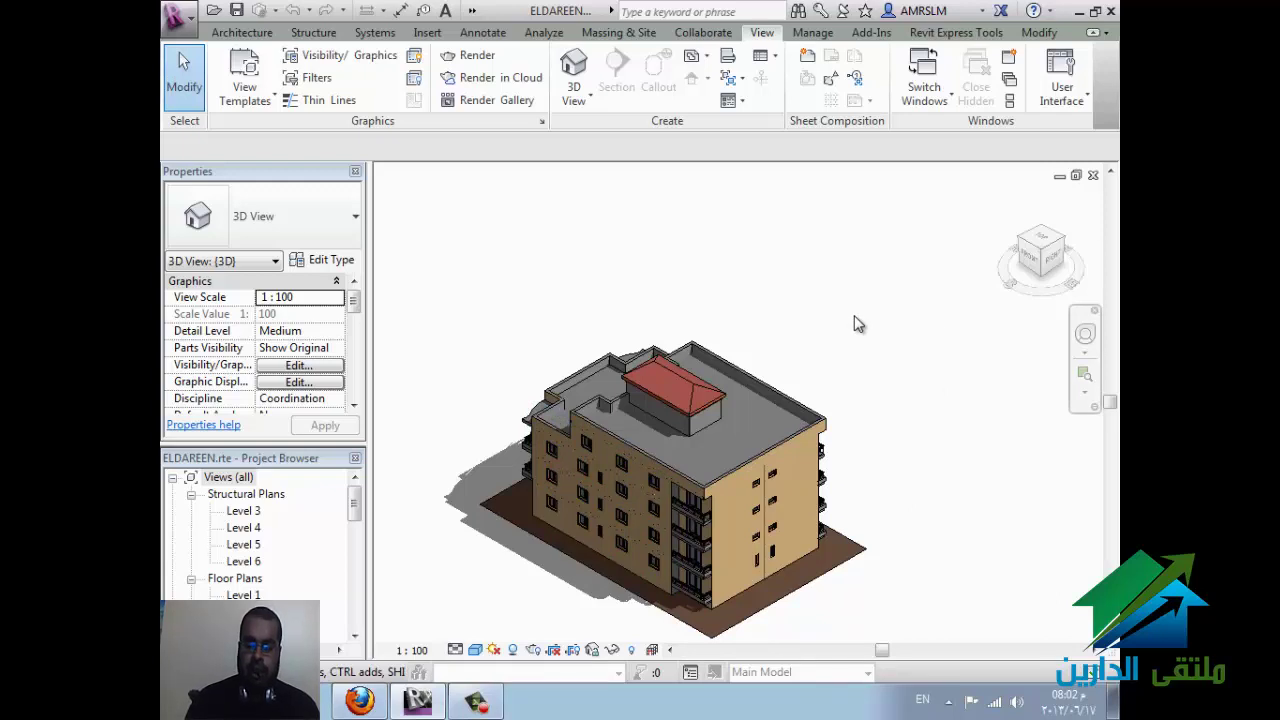
Step: Look through the Insert and Collaborate tabs, then select Views (all) in the Project Browser
{"action": "left_click", "coordinate": [430, 38]}
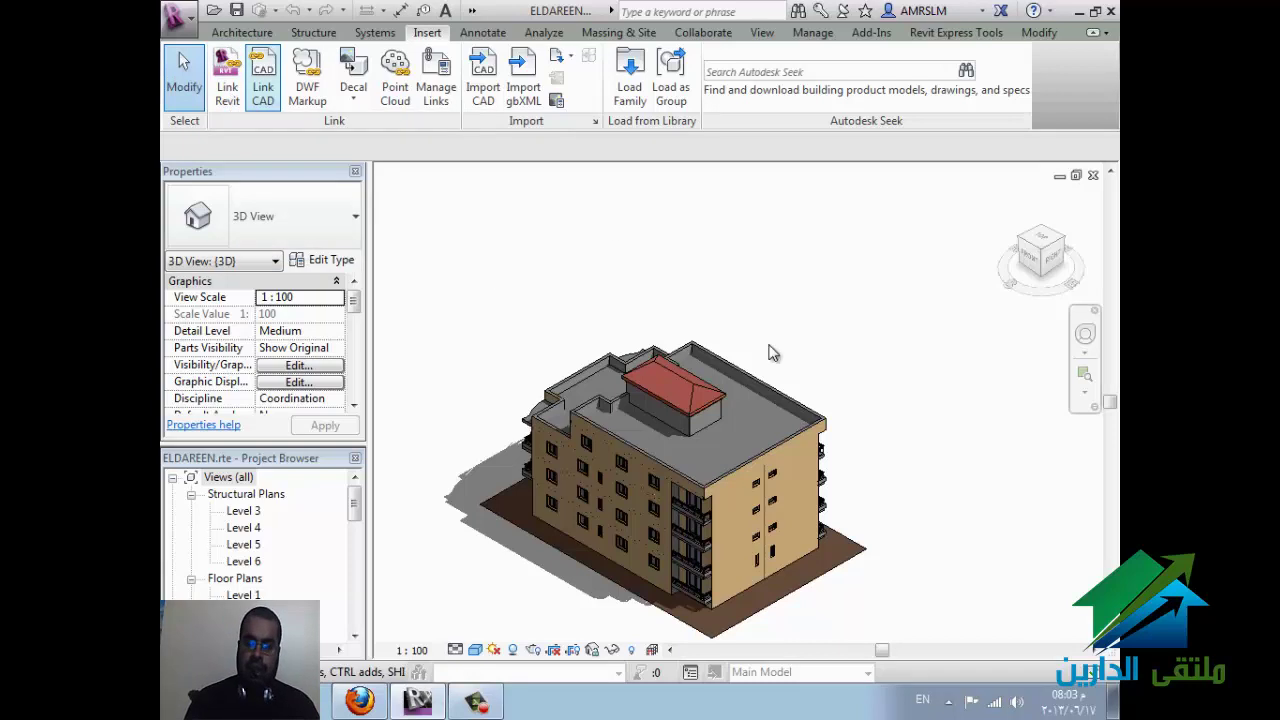
{"action": "left_click", "coordinate": [690, 33]}
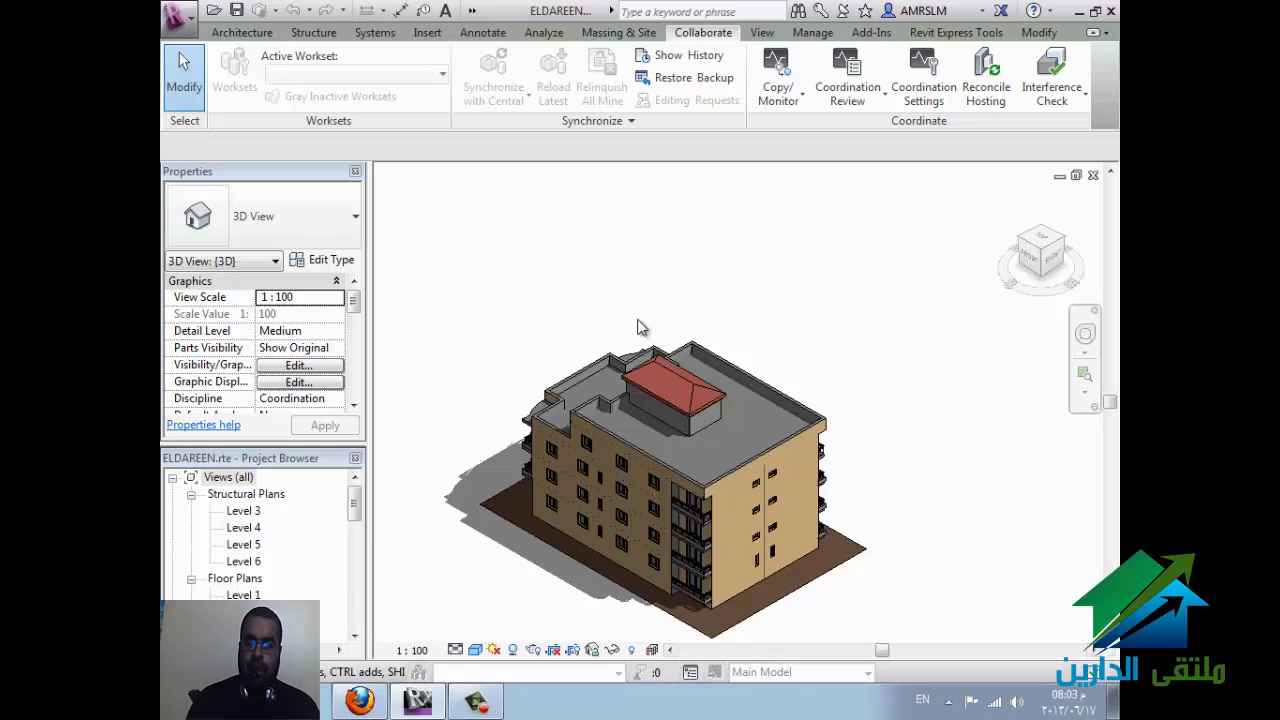
{"action": "left_click", "coordinate": [191, 494]}
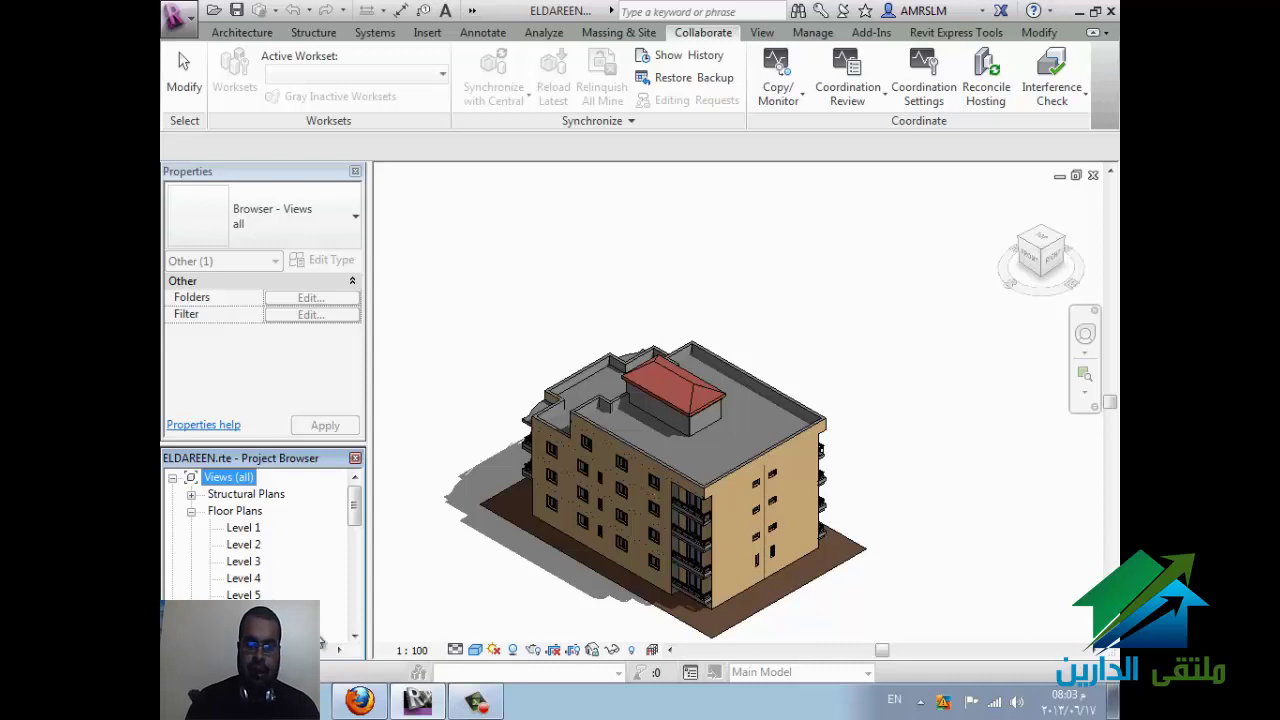
Step: Open the type properties of the Views (all) browser organisation
{"action": "right_click", "coordinate": [249, 487]}
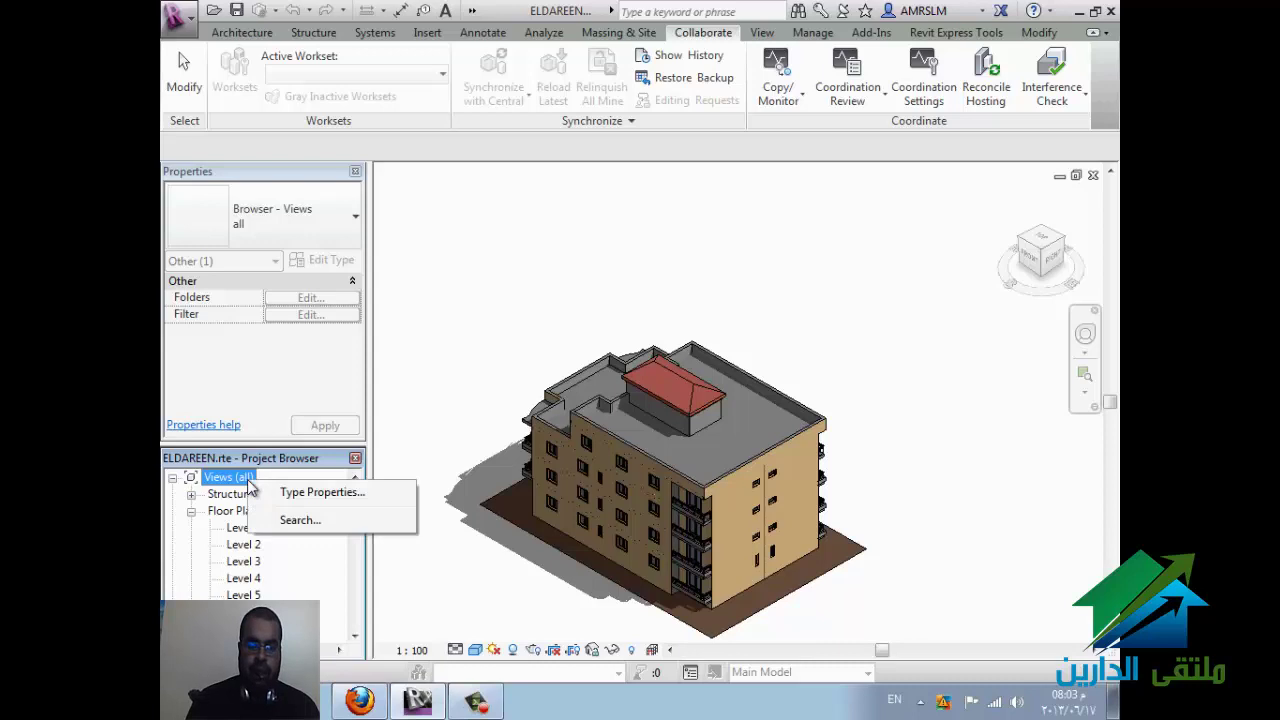
{"action": "left_click", "coordinate": [300, 494]}
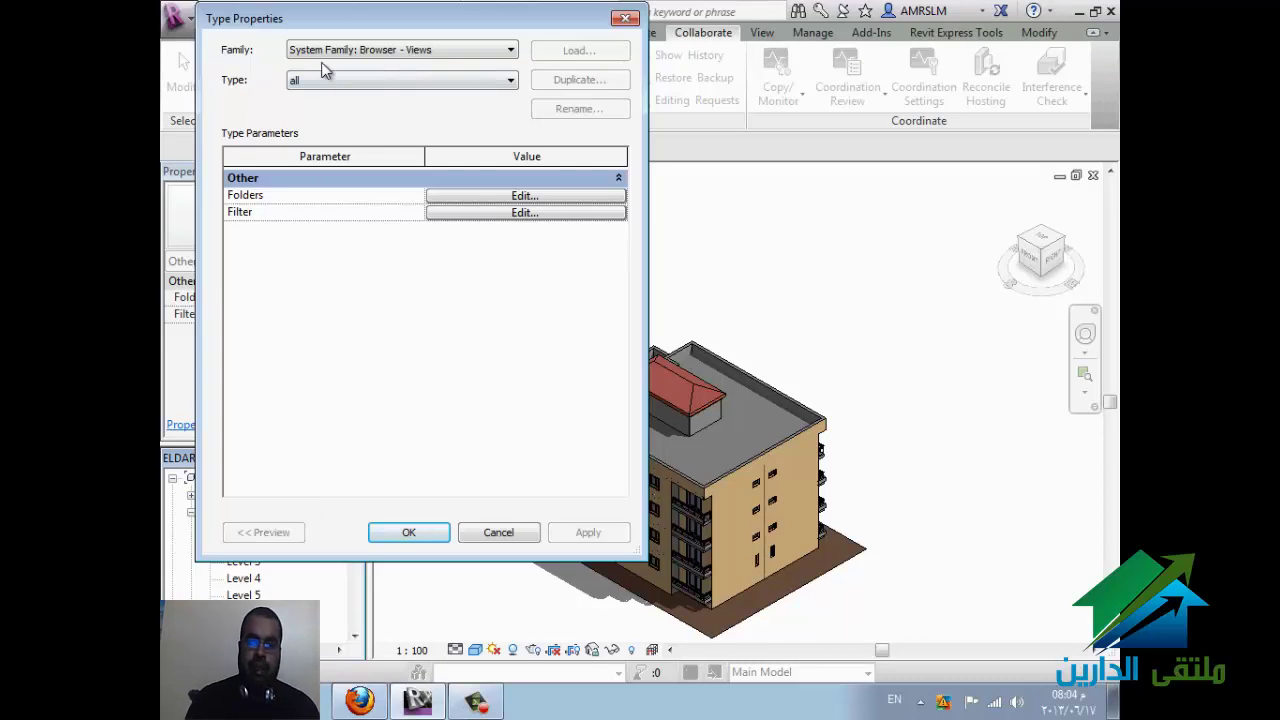
{"action": "left_click_drag", "start_coordinate": [357, 29], "coordinate": [663, 85]}
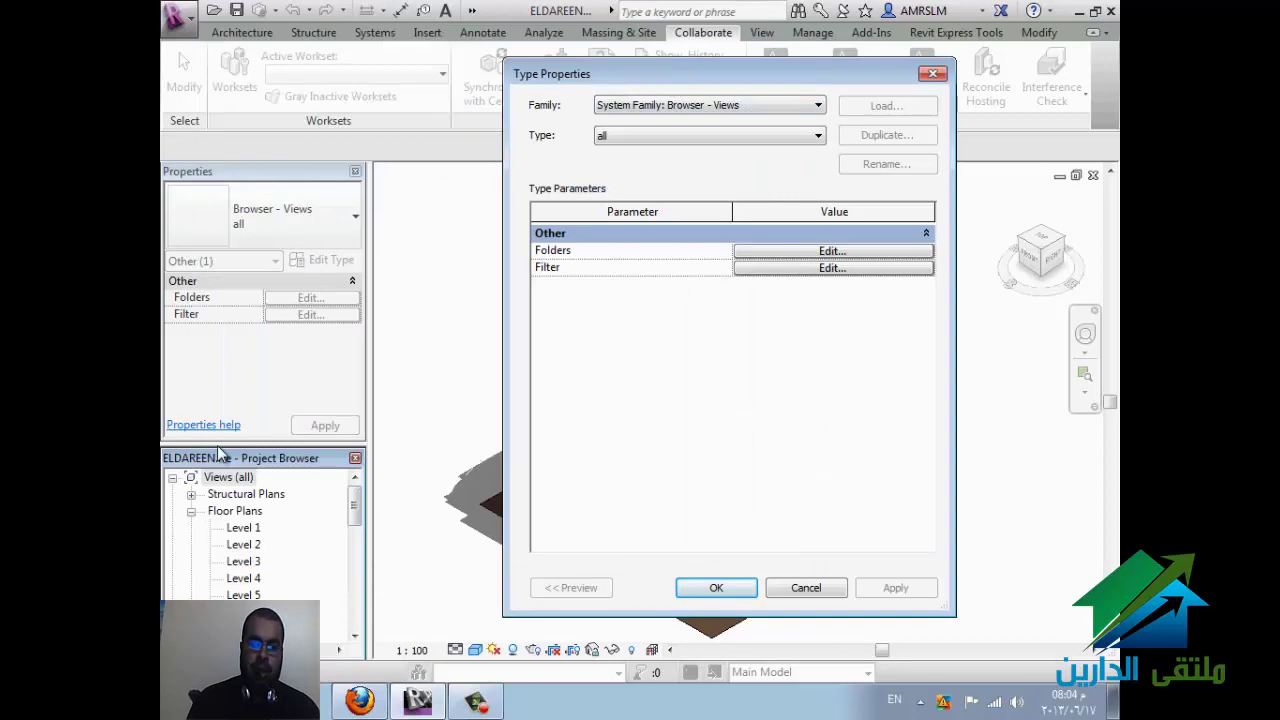
{"action": "left_click", "coordinate": [855, 252]}
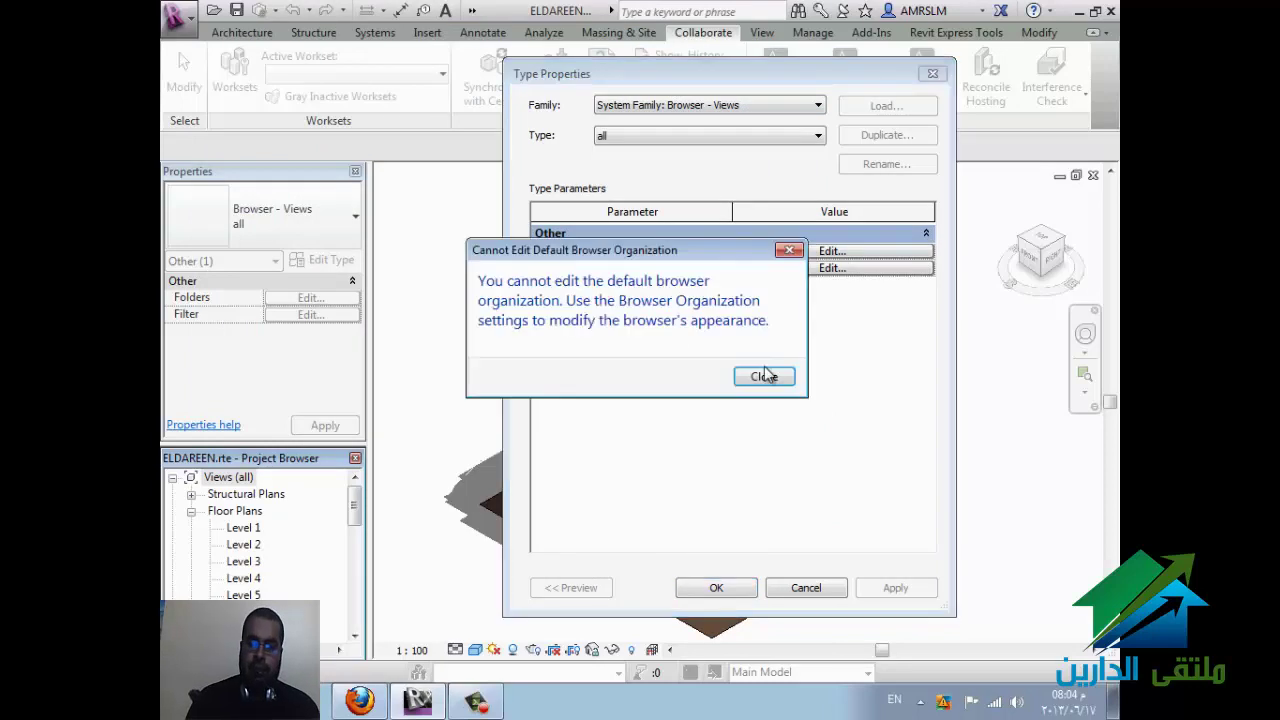
{"action": "left_click", "coordinate": [766, 377]}
Step: Duplicate the Discipline organisation type as 'eldareen'
{"action": "left_click", "coordinate": [697, 138]}
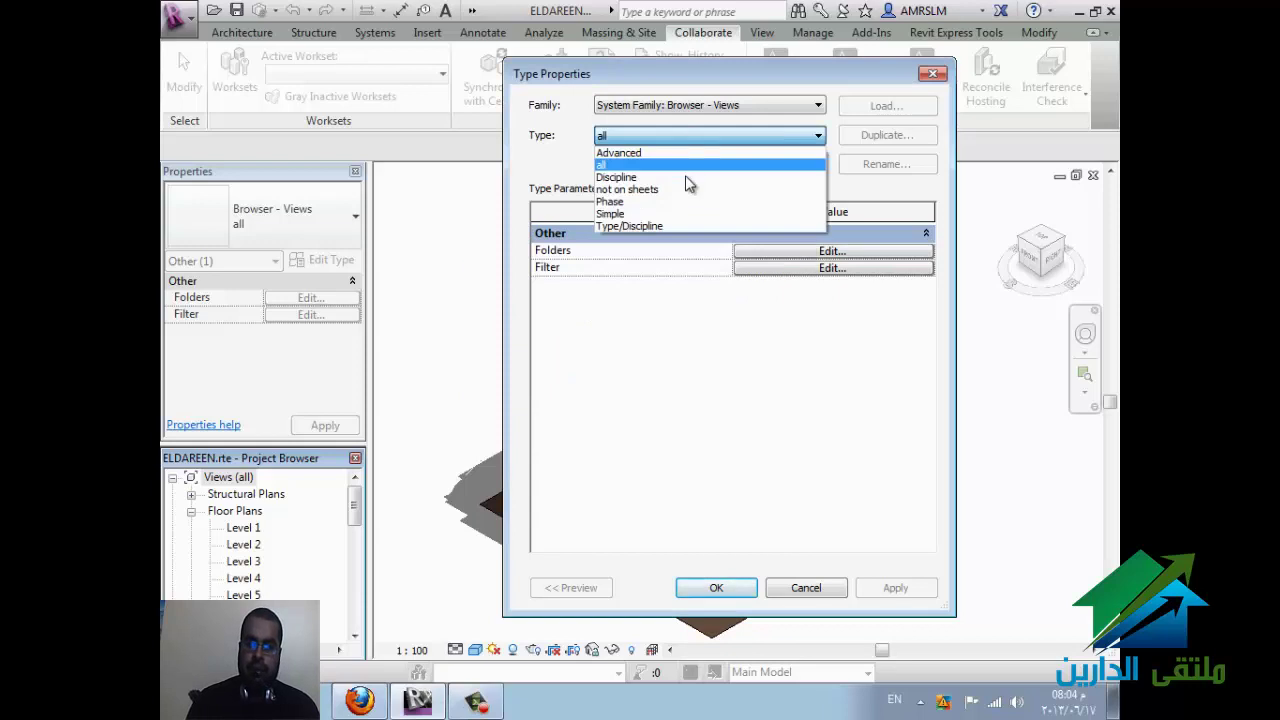
{"action": "left_click", "coordinate": [686, 177]}
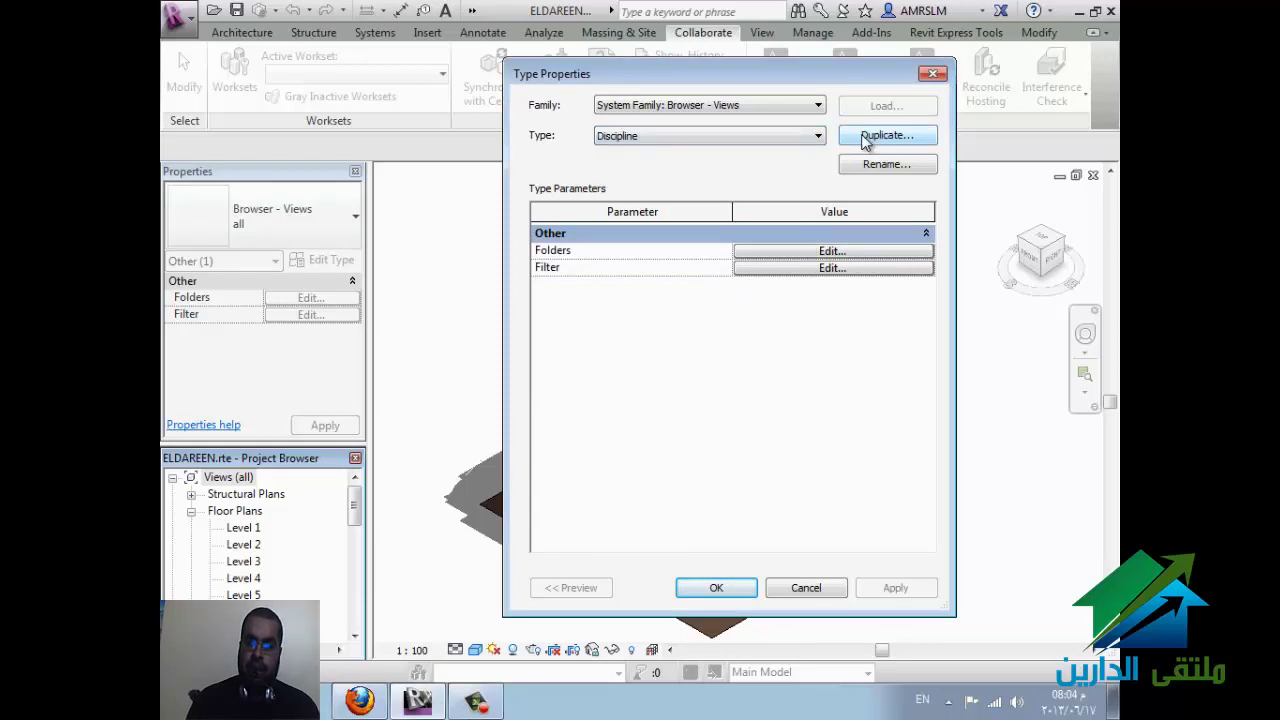
{"action": "left_click", "coordinate": [885, 138]}
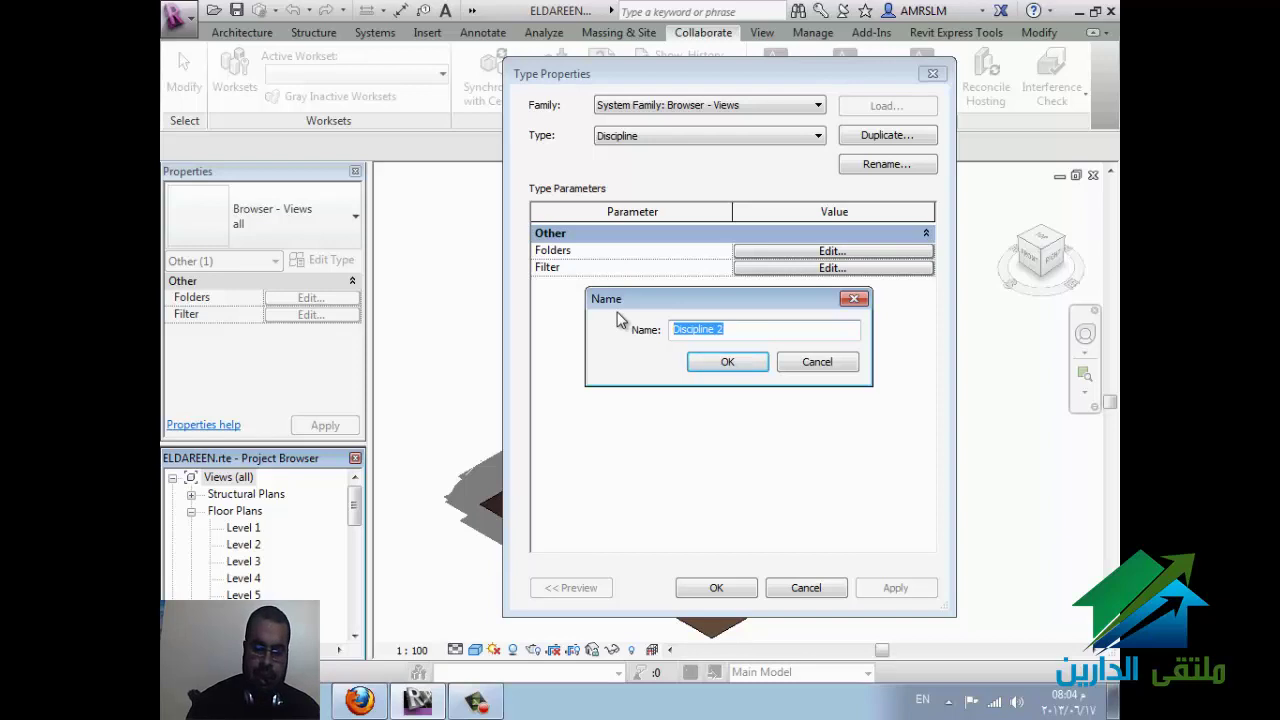
{"action": "type", "text": "eldareen"}
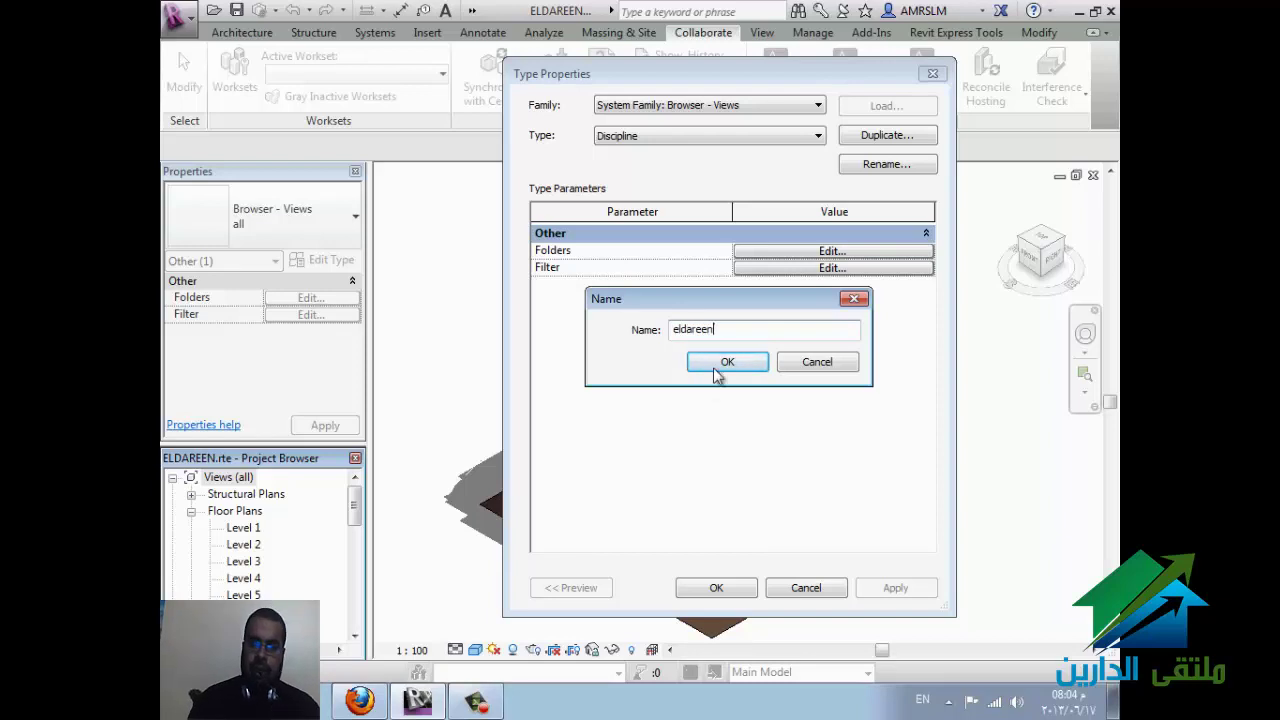
{"action": "left_click", "coordinate": [720, 364]}
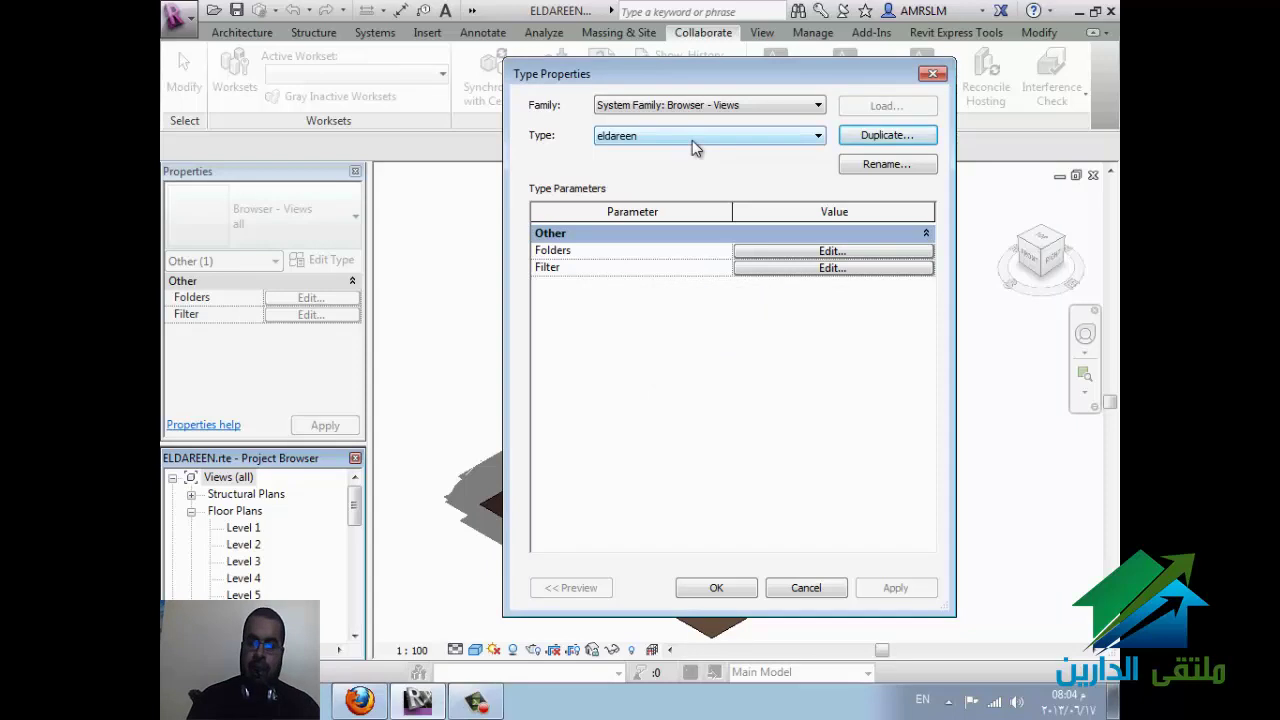
Step: Keep eldareen selected and open its Folders grouping settings
{"action": "left_click", "coordinate": [650, 135]}
{"action": "left_click", "coordinate": [650, 135]}
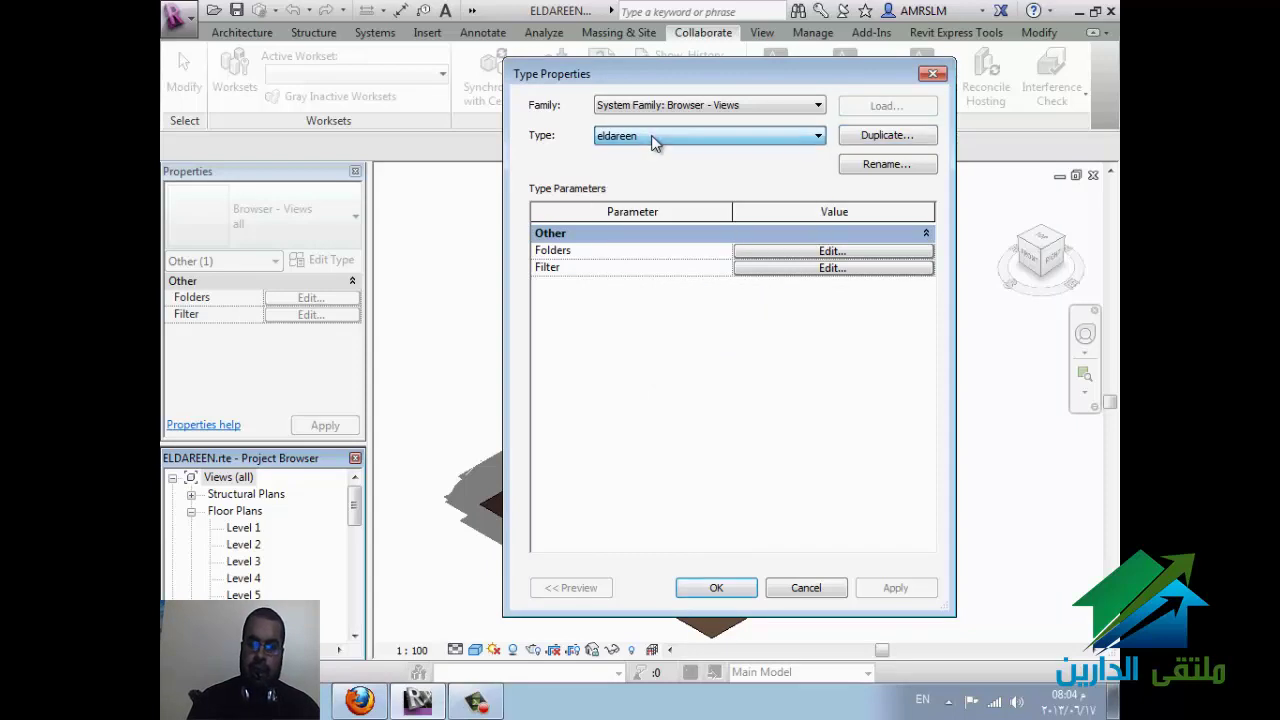
{"action": "left_click", "coordinate": [700, 137]}
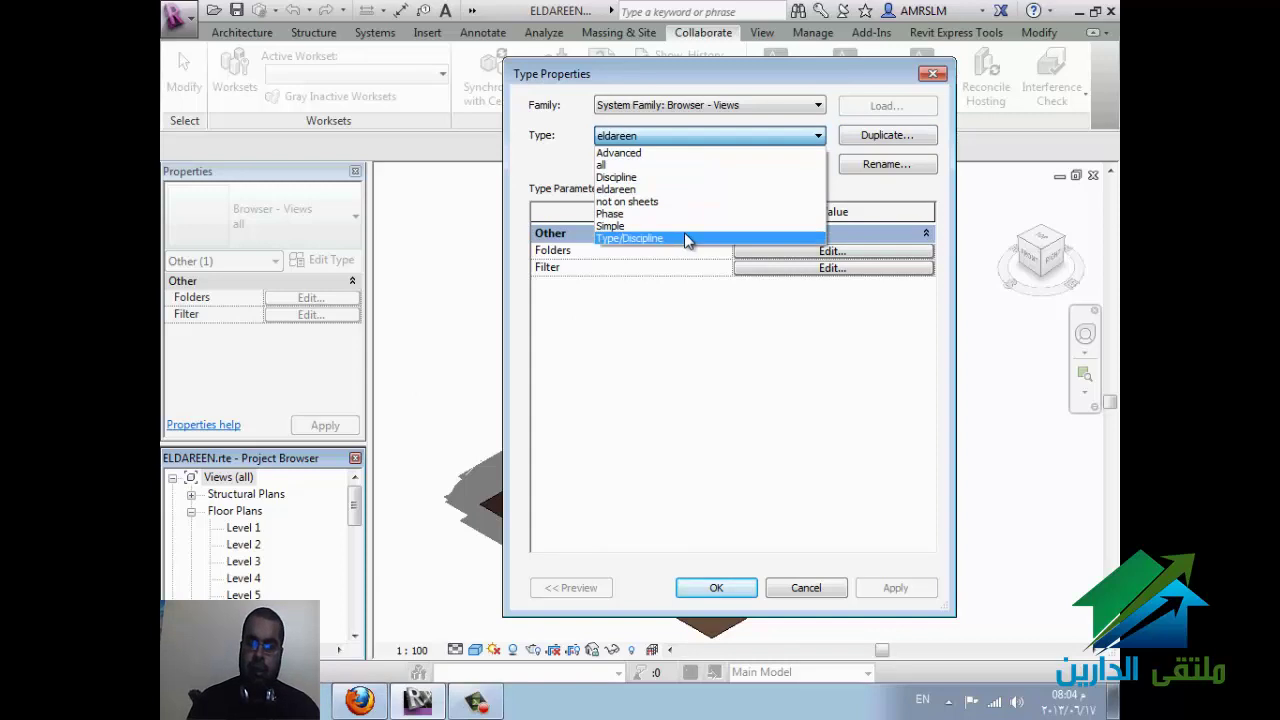
{"action": "left_click", "coordinate": [560, 174]}
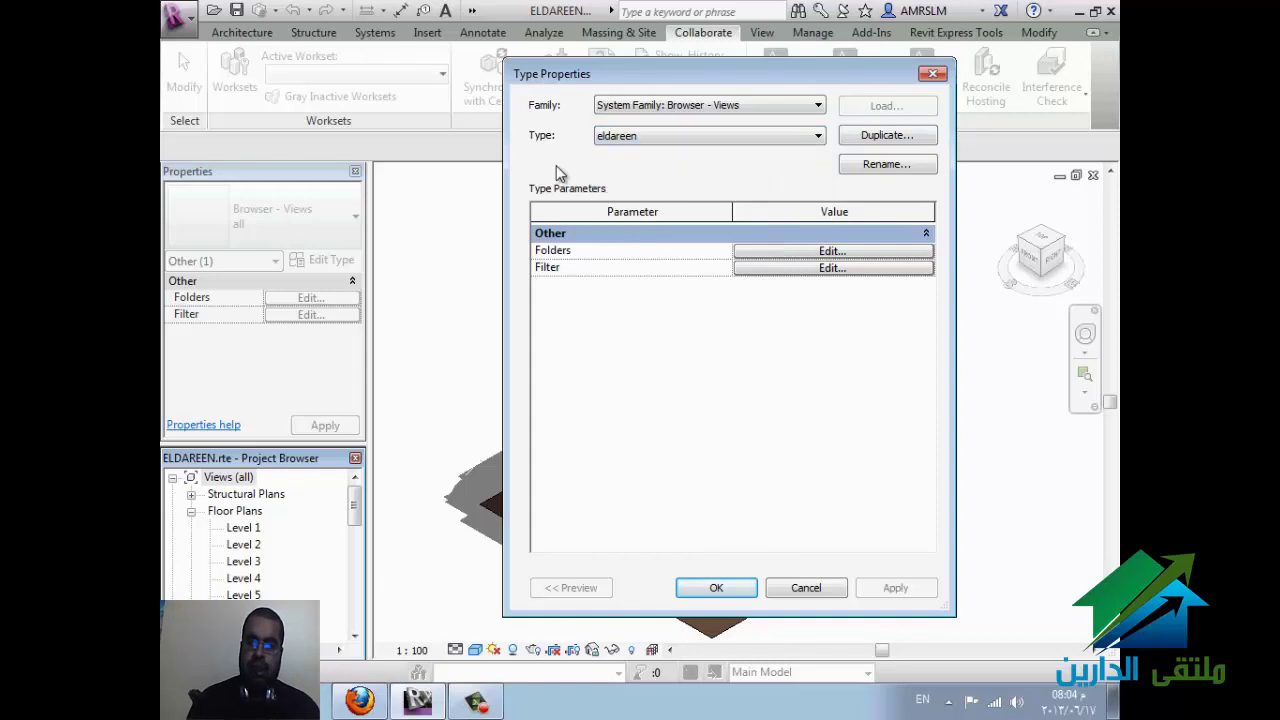
{"action": "left_click", "coordinate": [793, 252]}
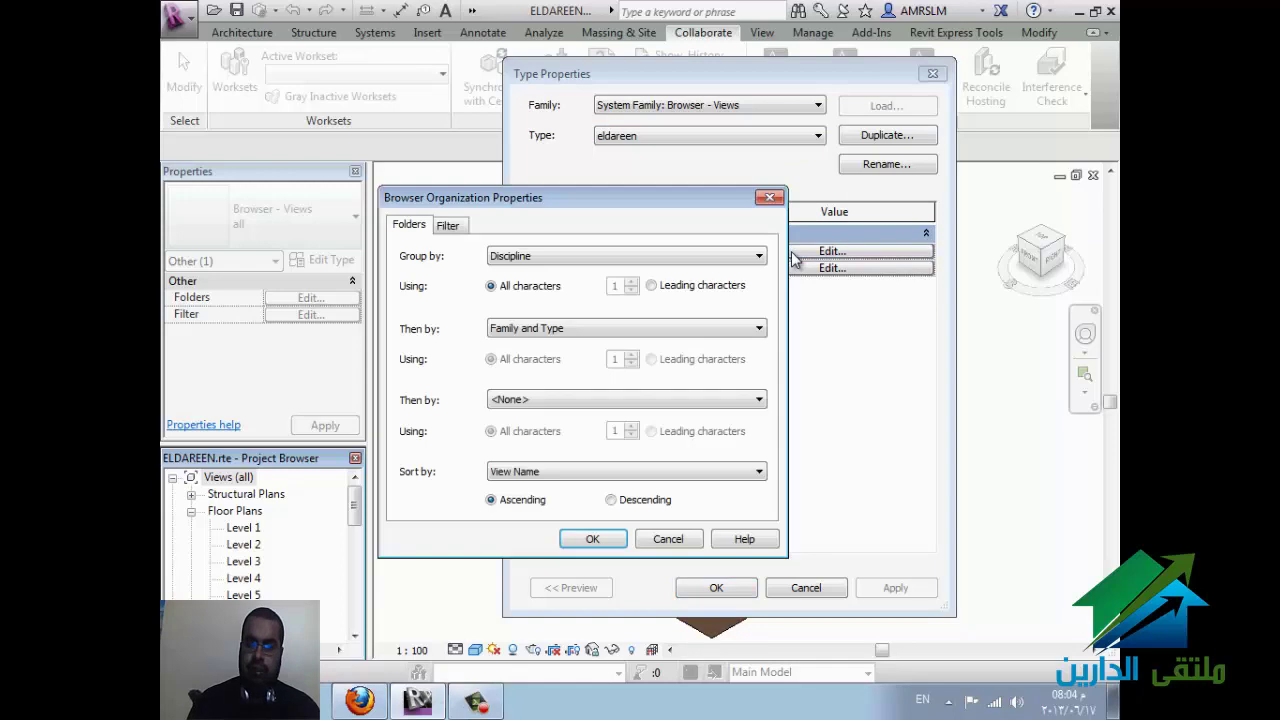
Step: Group eldareen by Discipline, then Sub-Discipline, then Family and Type, and confirm both dialogs
{"action": "left_click", "coordinate": [533, 258]}
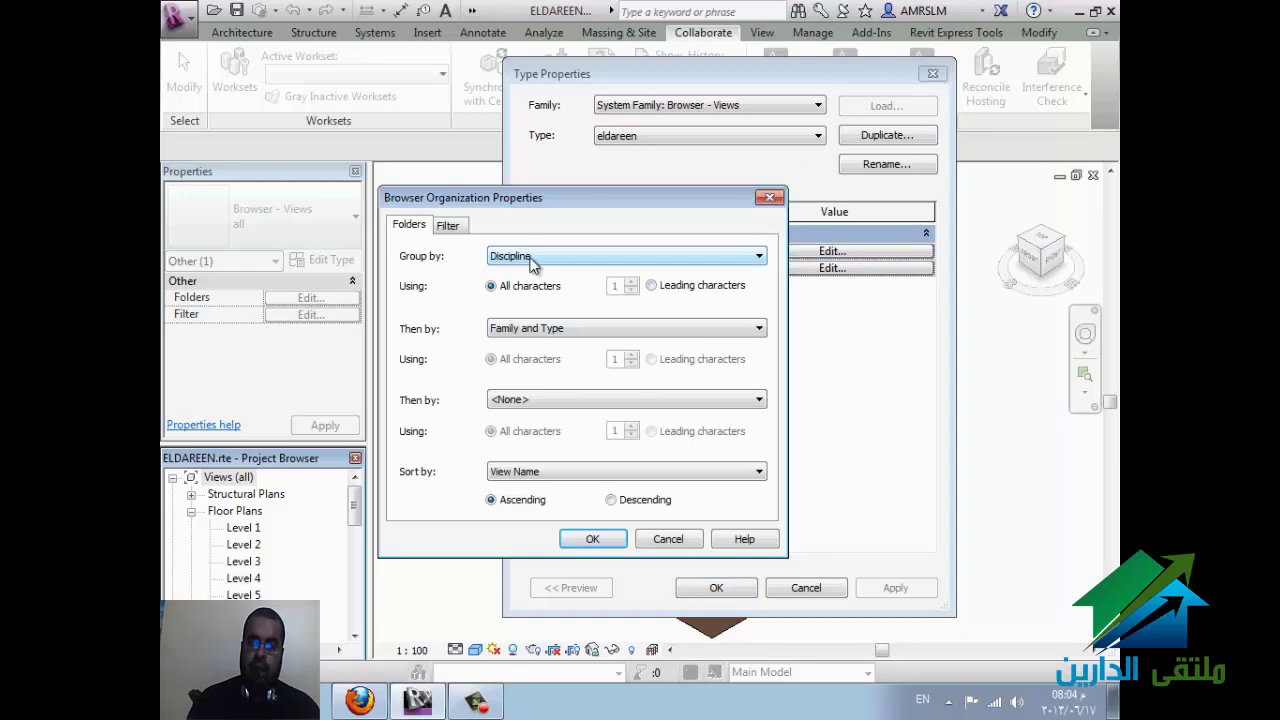
{"action": "left_click", "coordinate": [581, 330]}
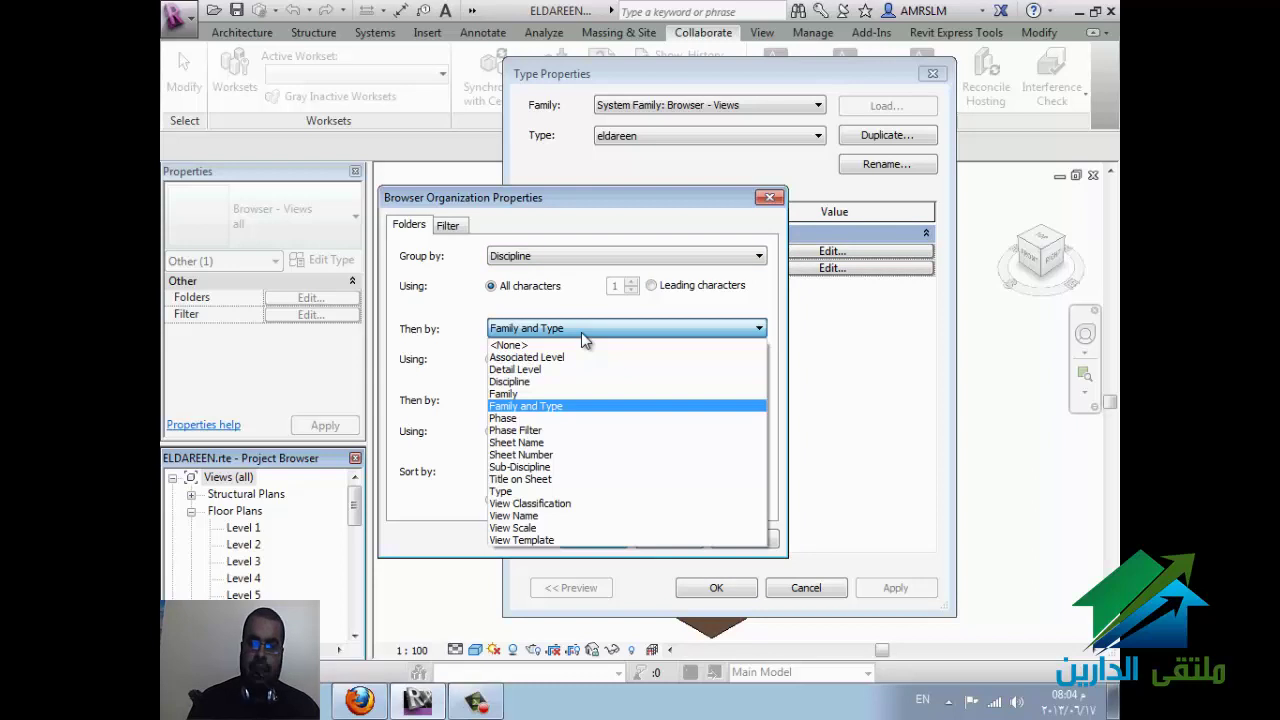
{"action": "left_click", "coordinate": [593, 467]}
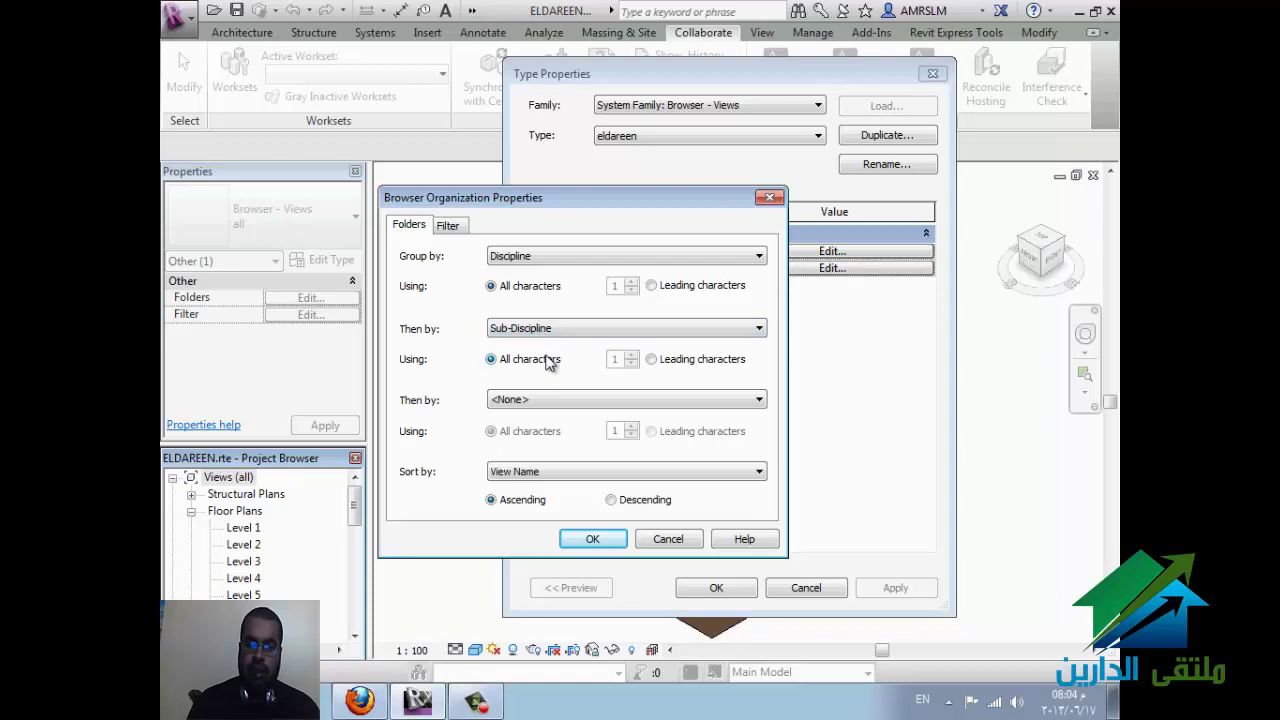
{"action": "left_click", "coordinate": [549, 400]}
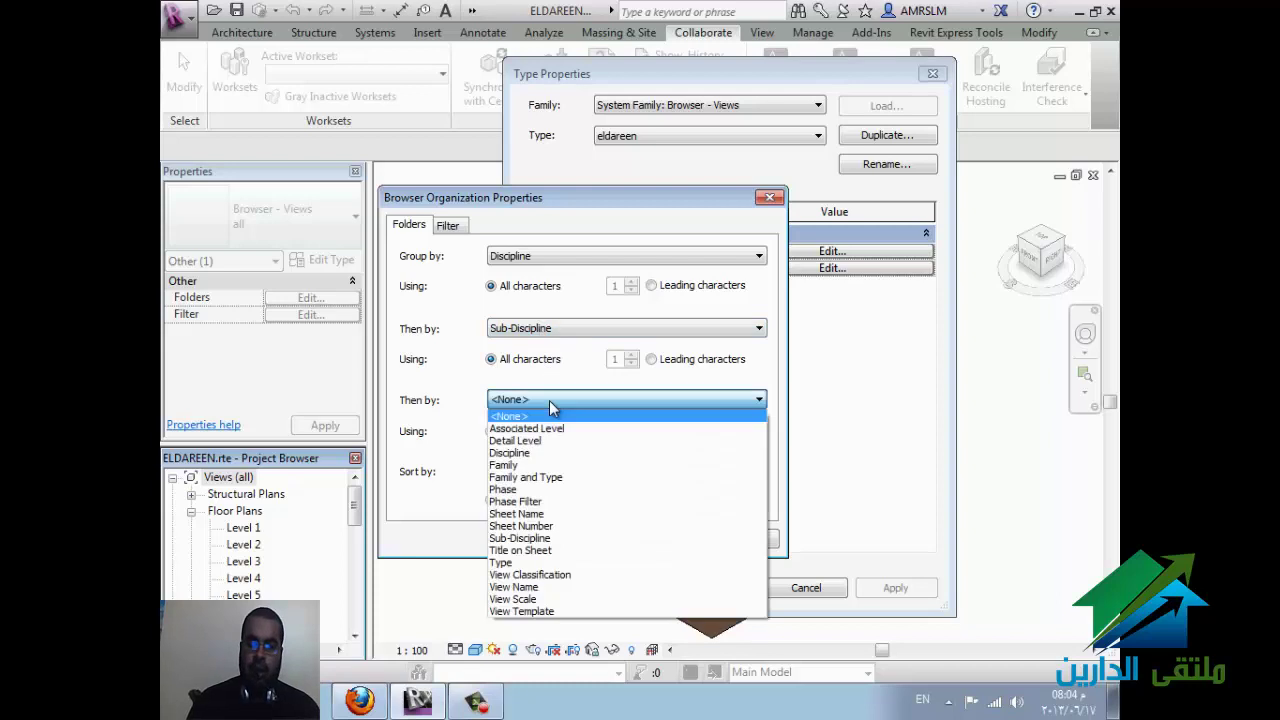
{"action": "left_click", "coordinate": [560, 477]}
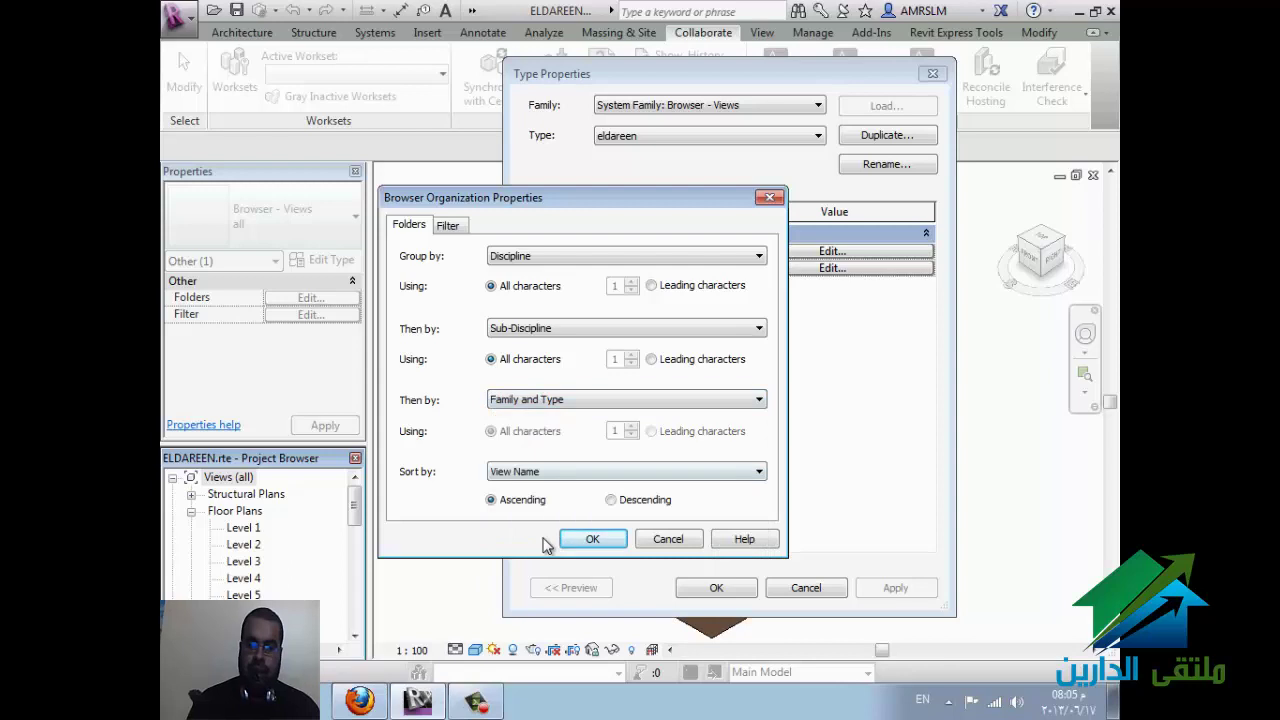
{"action": "left_click", "coordinate": [590, 539]}
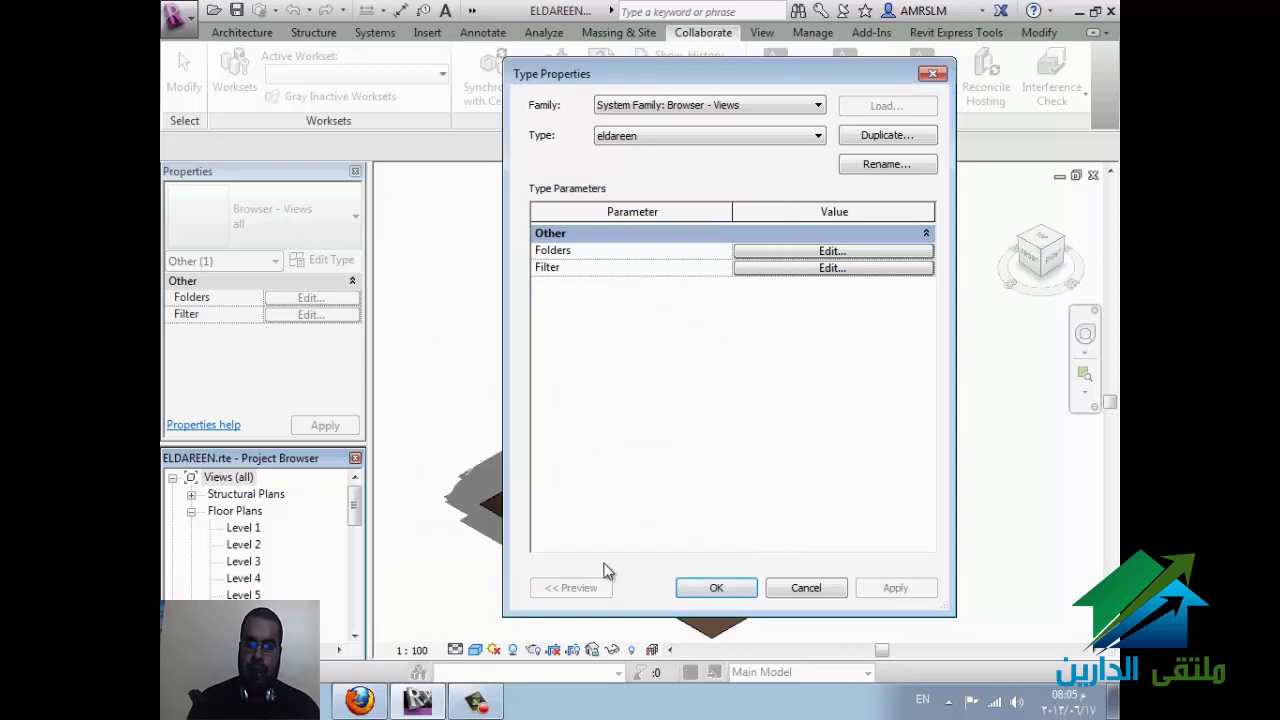
{"action": "left_click", "coordinate": [708, 589]}
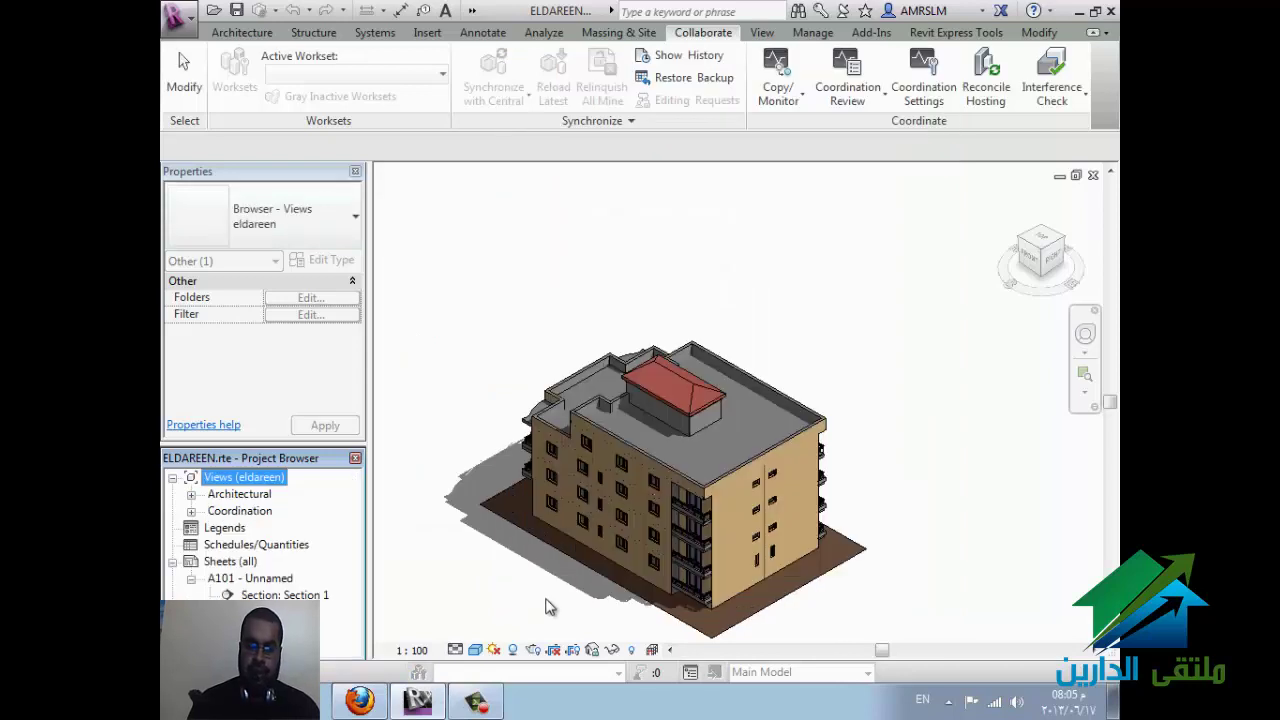
Step: Select floor plans Level 1–5 and set their Discipline to Mechanical
{"action": "left_click", "coordinate": [252, 496]}
{"action": "double_click", "coordinate": [252, 496]}
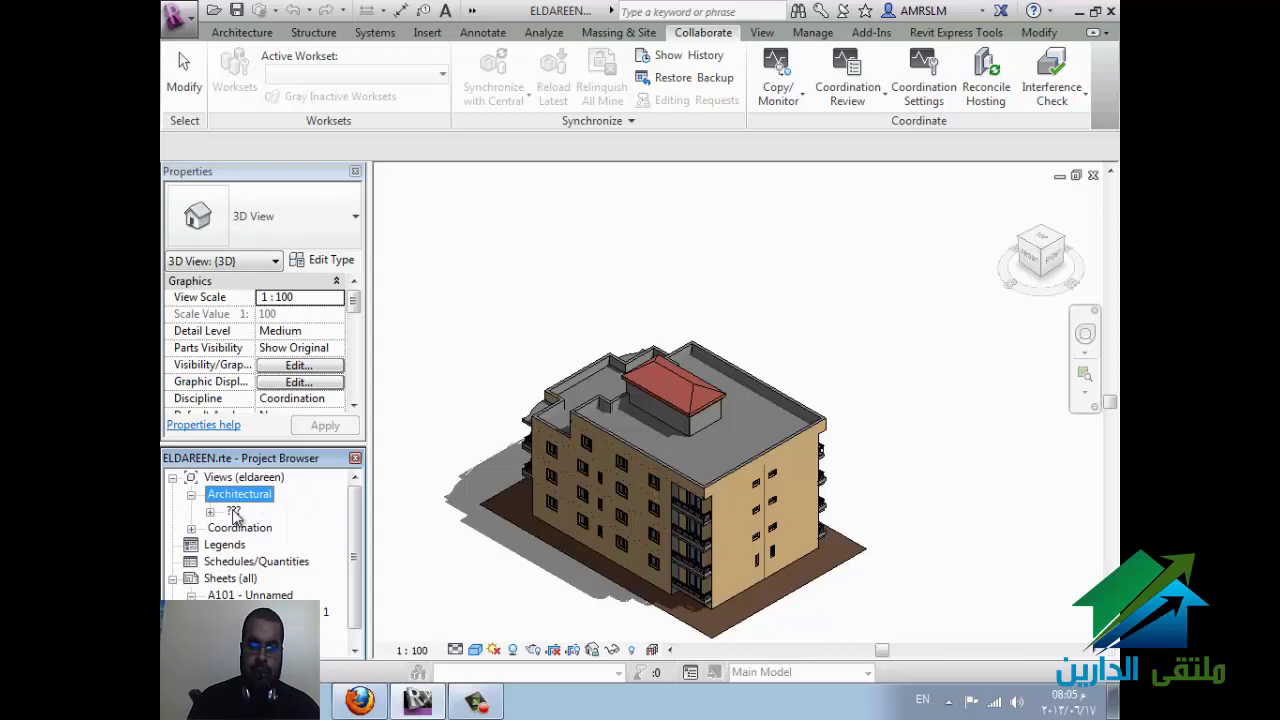
{"action": "double_click", "coordinate": [236, 512]}
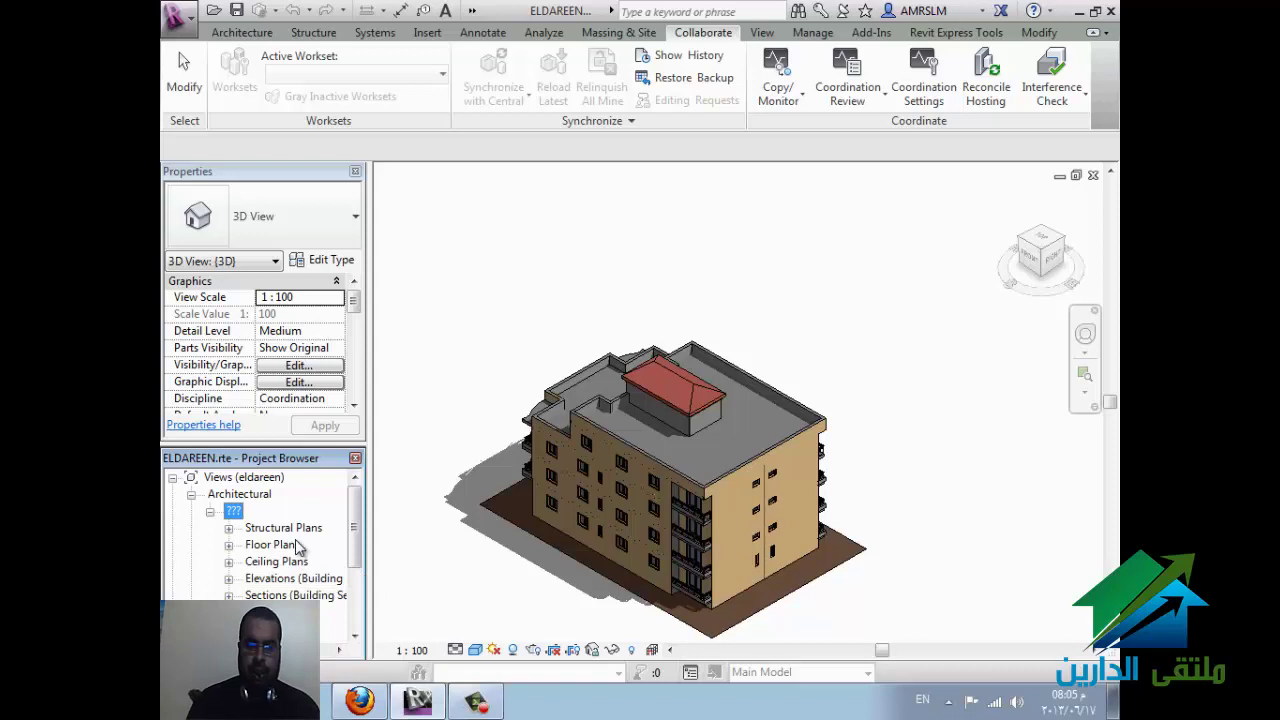
{"action": "double_click", "coordinate": [295, 539]}
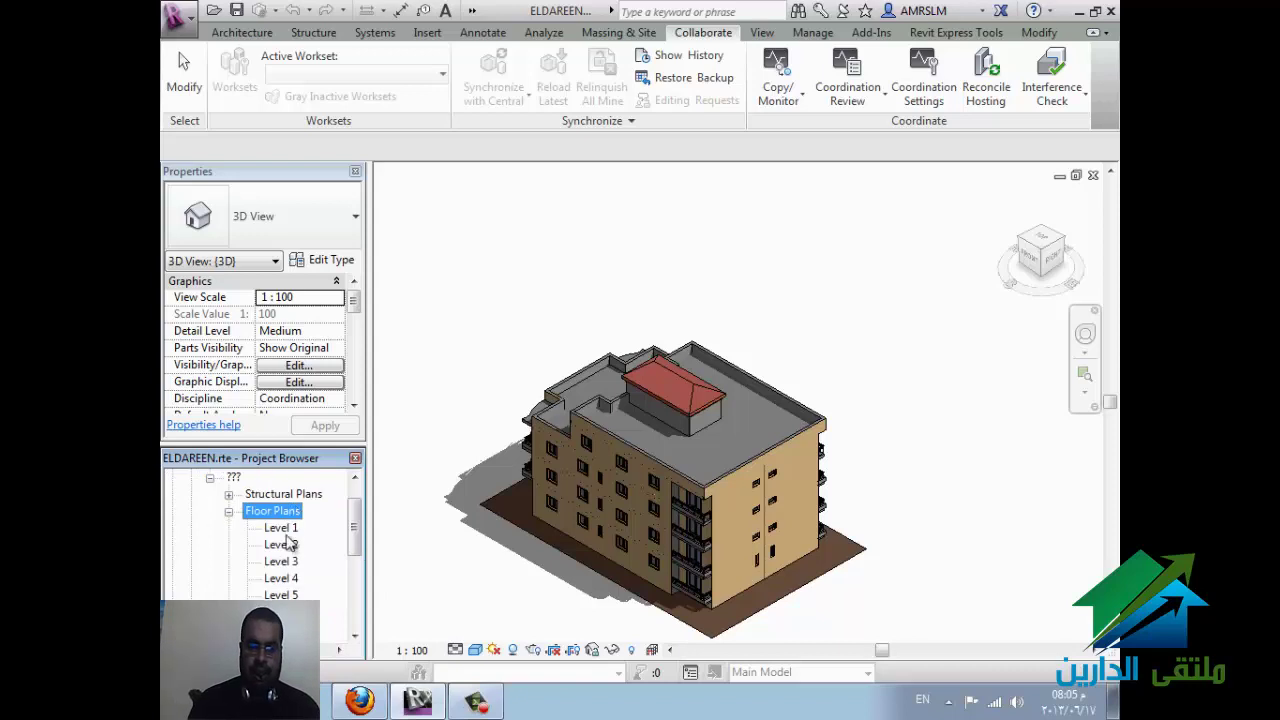
{"action": "left_click", "coordinate": [286, 534]}
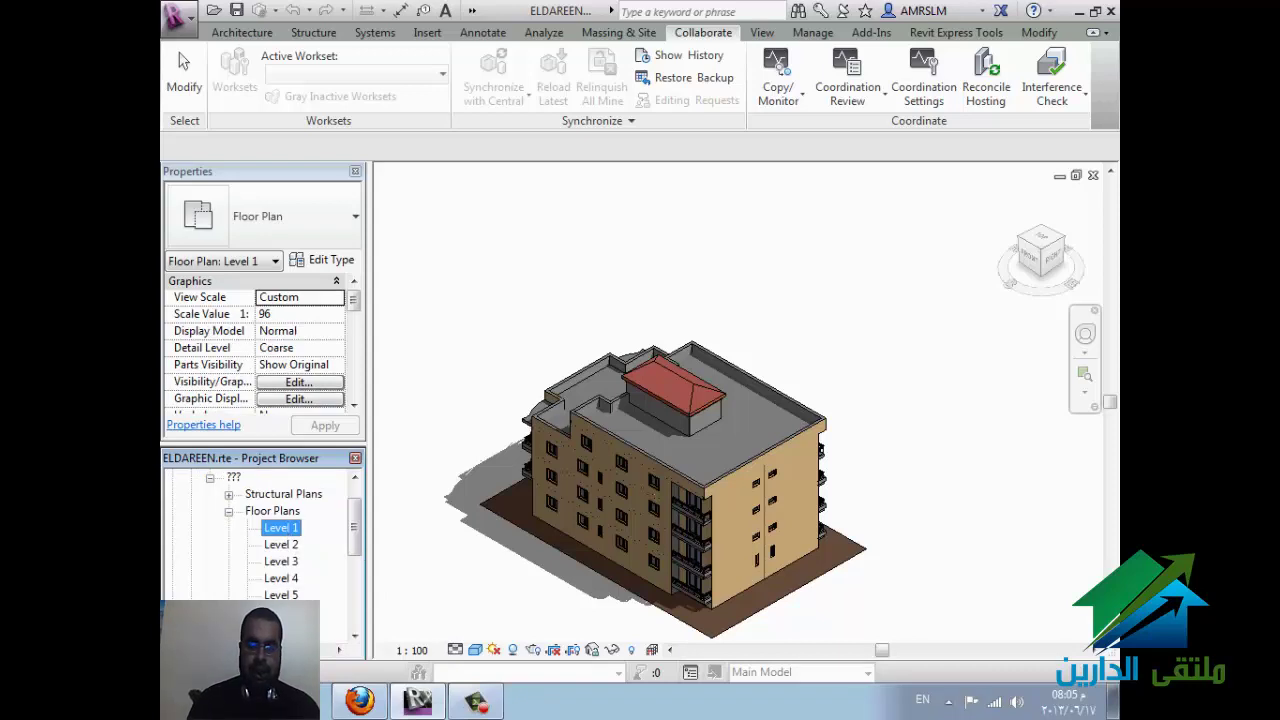
{"action": "left_click", "coordinate": [281, 595], "text": "shift"}
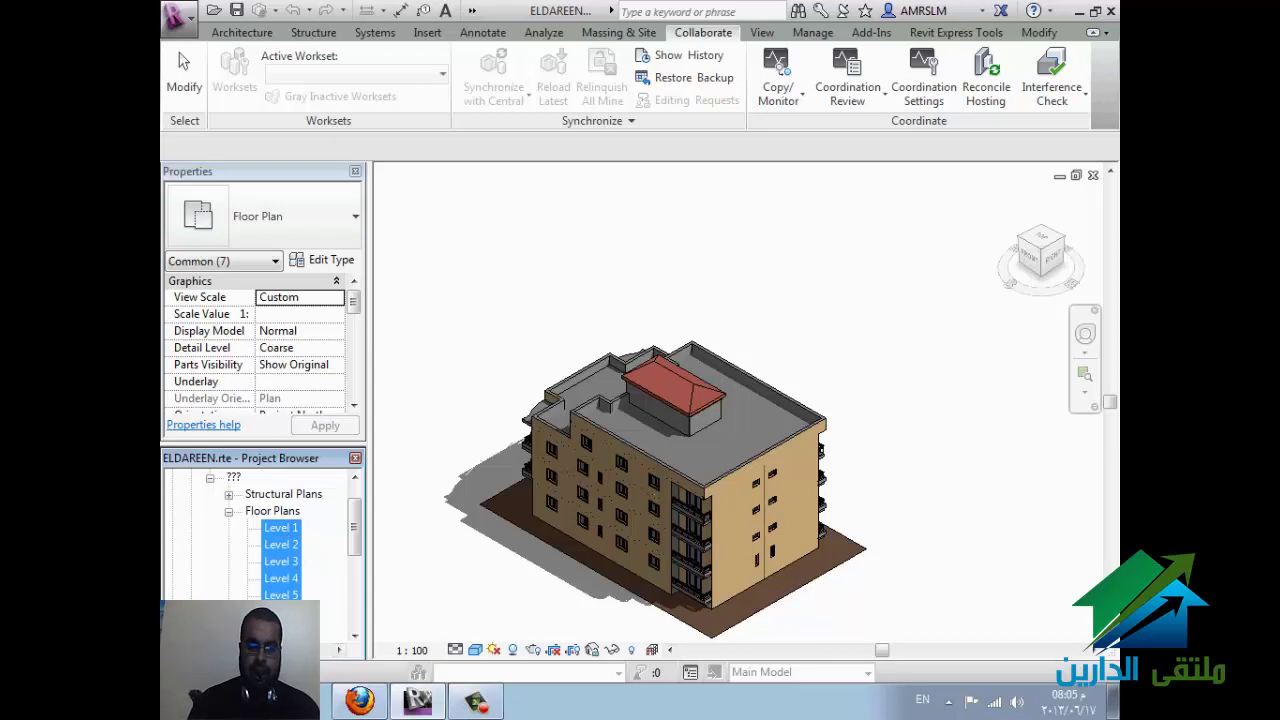
{"action": "left_click", "coordinate": [289, 538]}
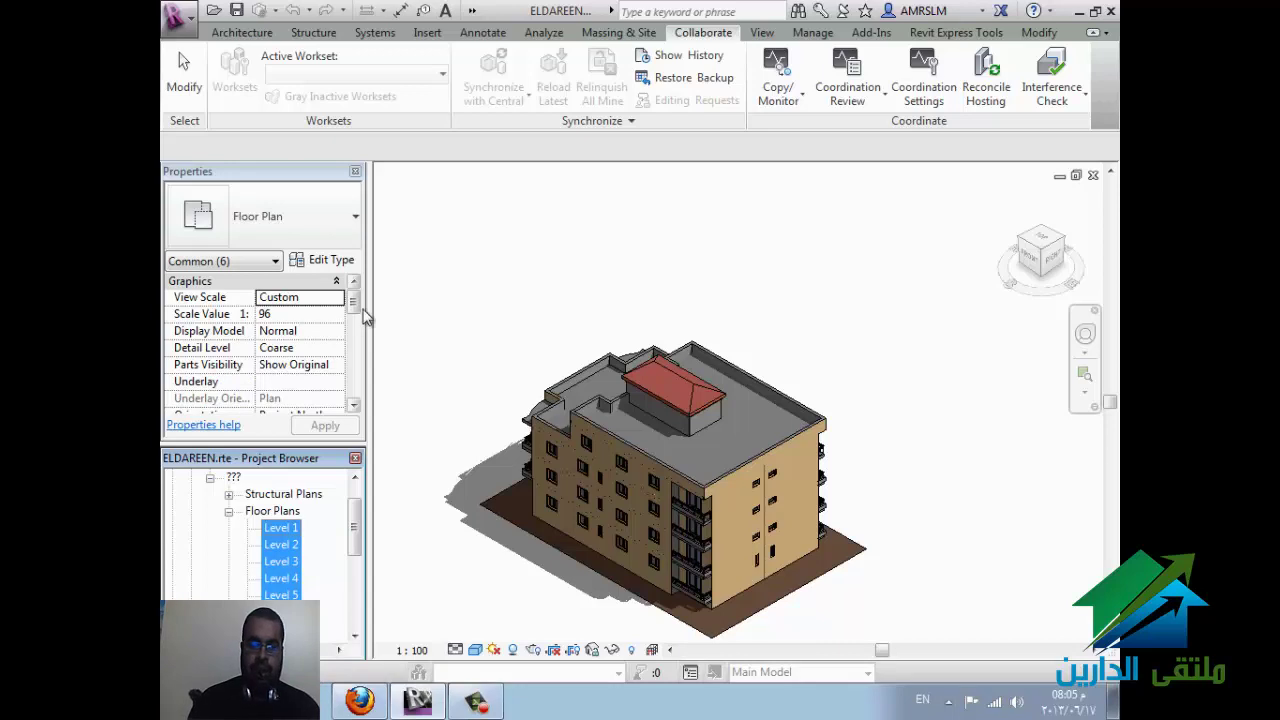
{"action": "left_click_drag", "start_coordinate": [355, 308], "coordinate": [355, 326]}
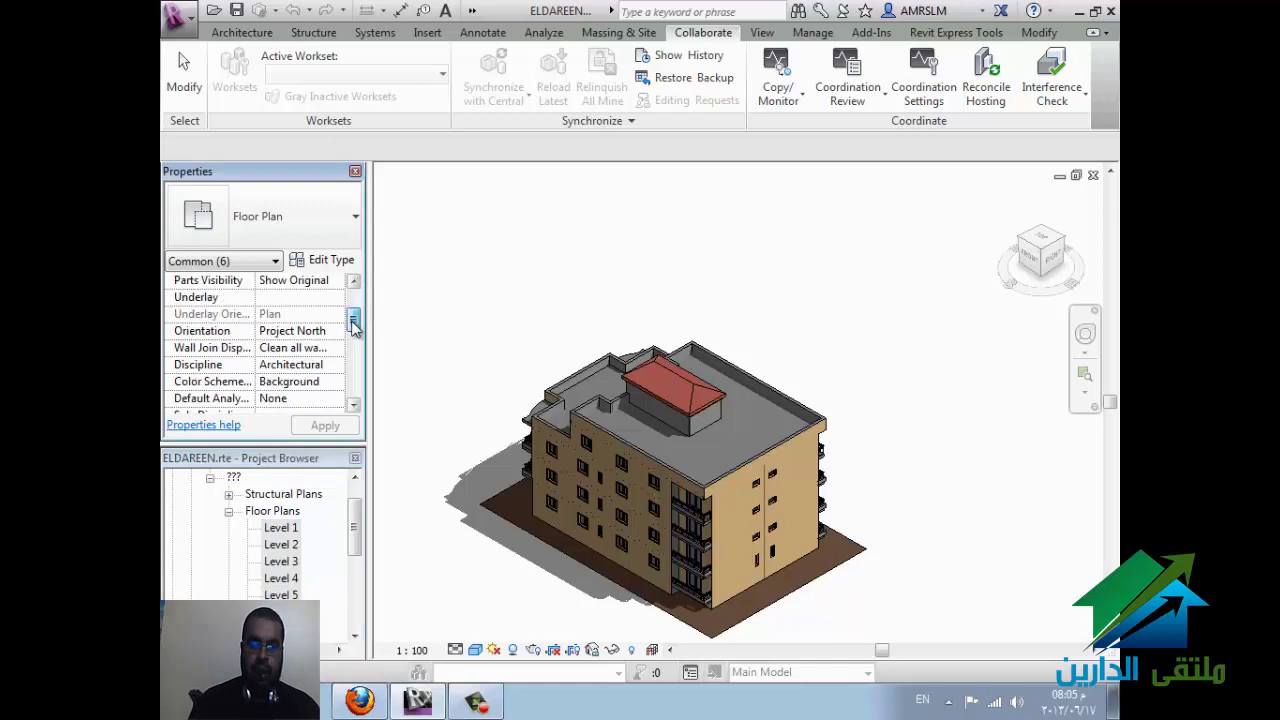
{"action": "left_click", "coordinate": [337, 365]}
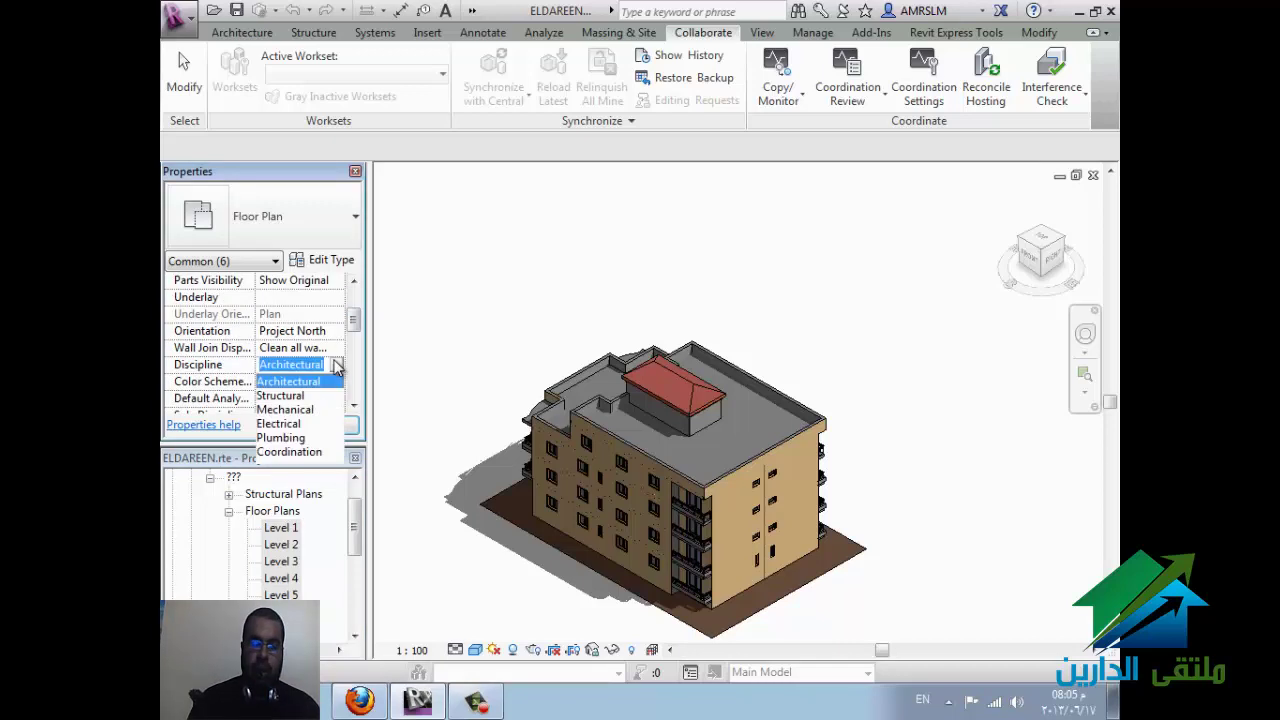
{"action": "left_click", "coordinate": [300, 409]}
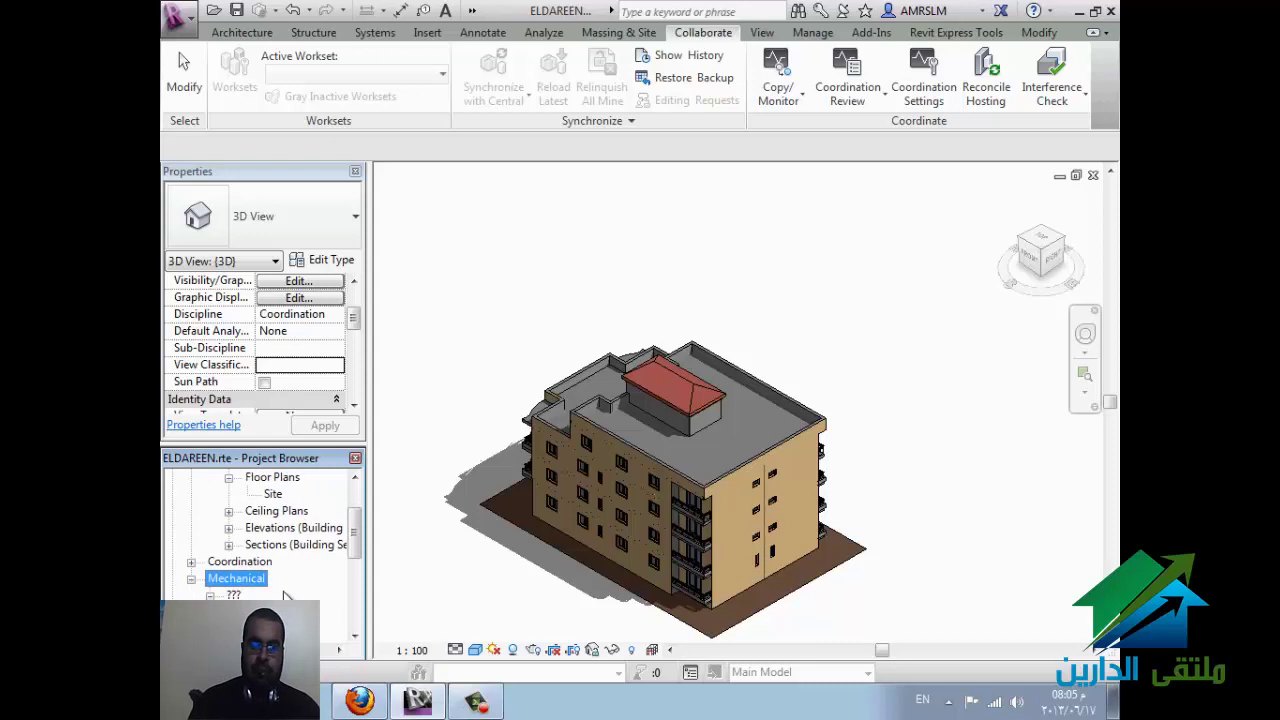
Step: Reselect the Mechanical floor plans and apply Sub-Discipline 'hvac'
{"action": "scroll", "coordinate": [285, 595], "scroll_direction": "down", "scroll_amount": 1}
{"action": "left_click", "coordinate": [285, 595]}
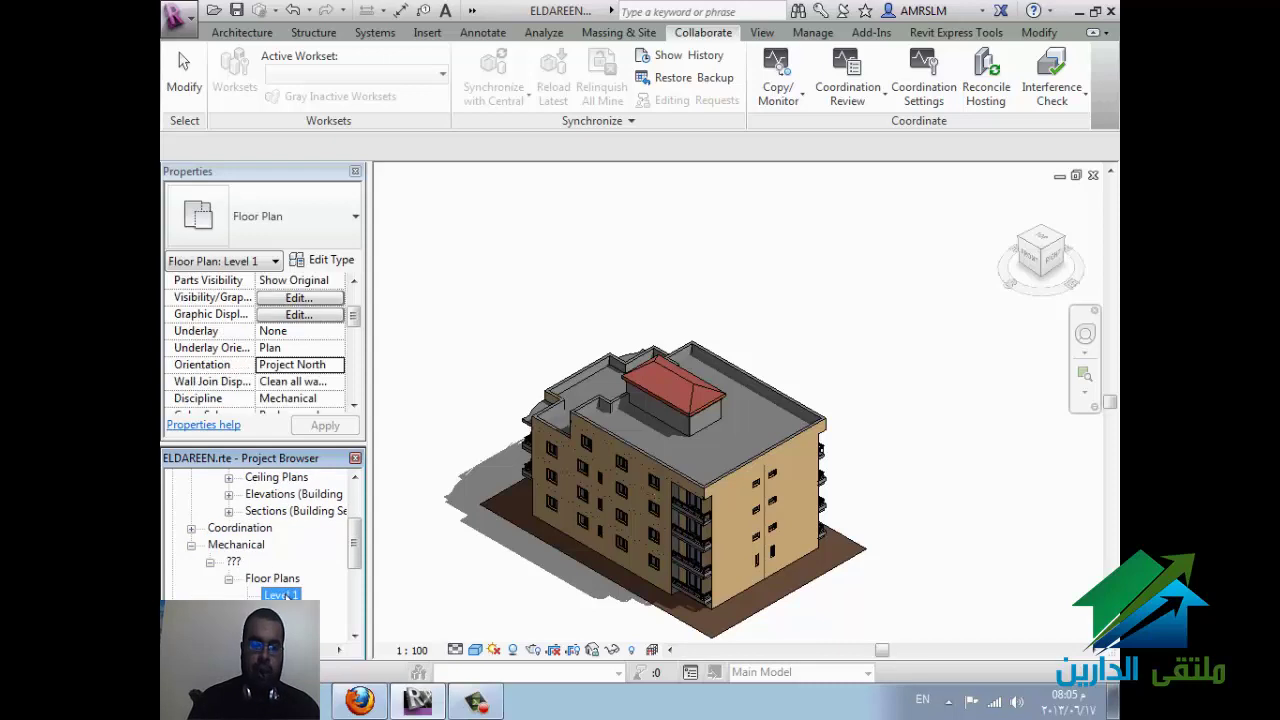
{"action": "scroll", "coordinate": [287, 595], "scroll_direction": "down", "scroll_amount": 2}
{"action": "left_click", "coordinate": [283, 611], "text": "shift"}
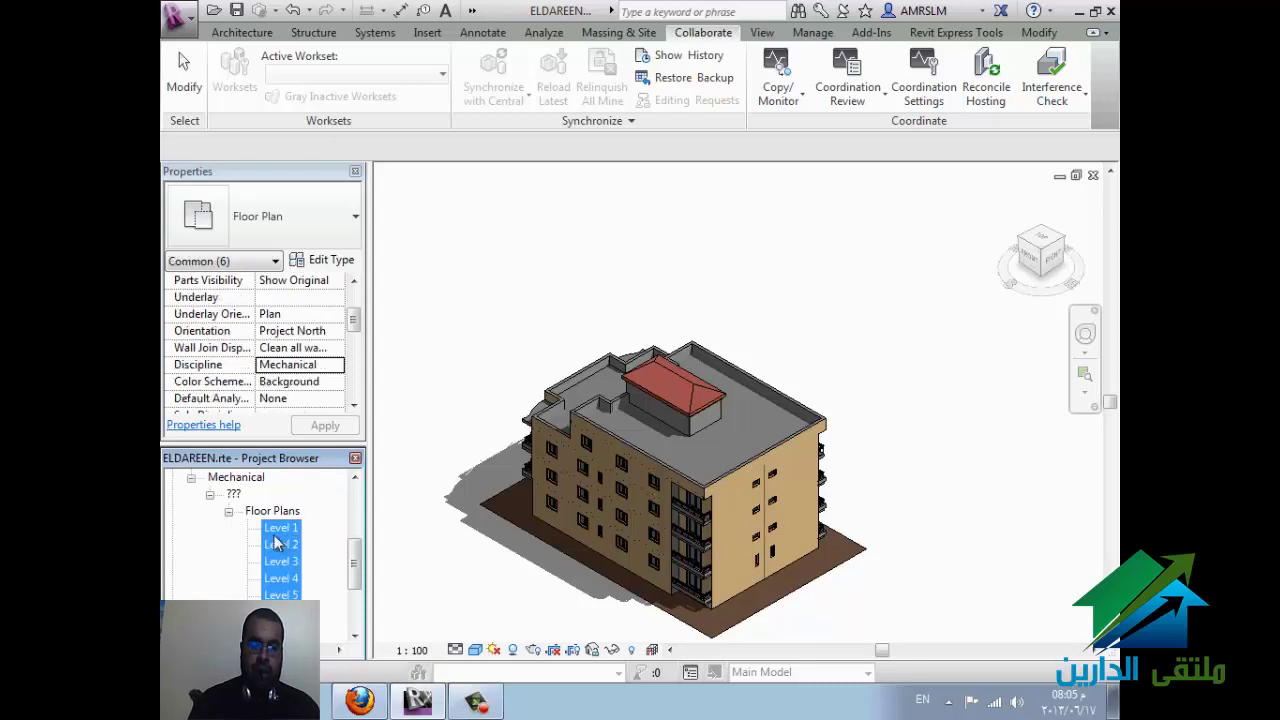
{"action": "left_click", "coordinate": [354, 406]}
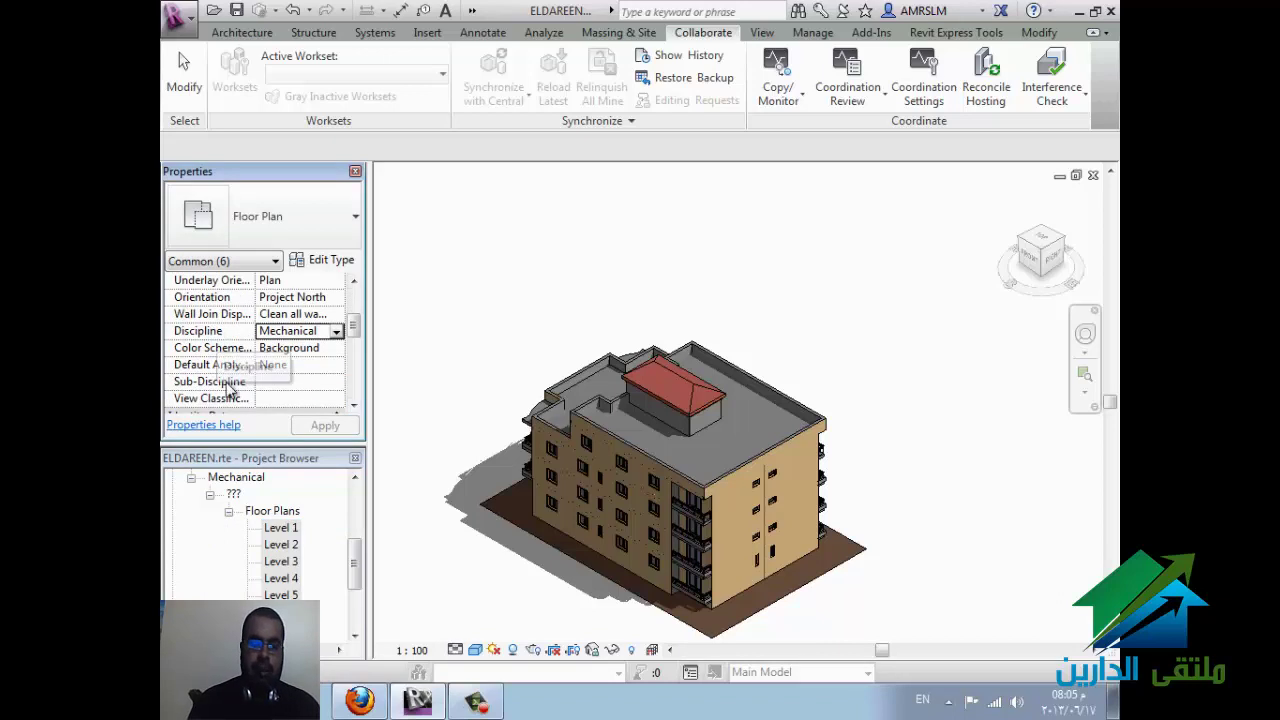
{"action": "left_click", "coordinate": [281, 383]}
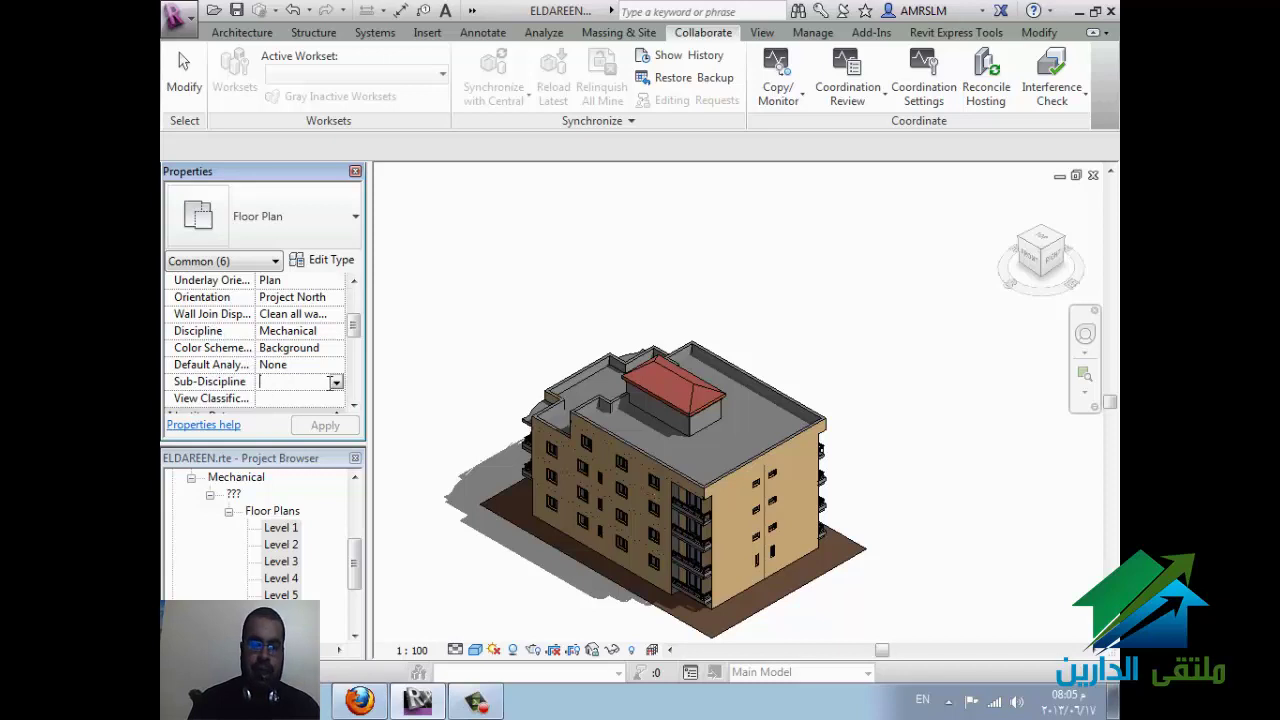
{"action": "type", "text": "hvac"}
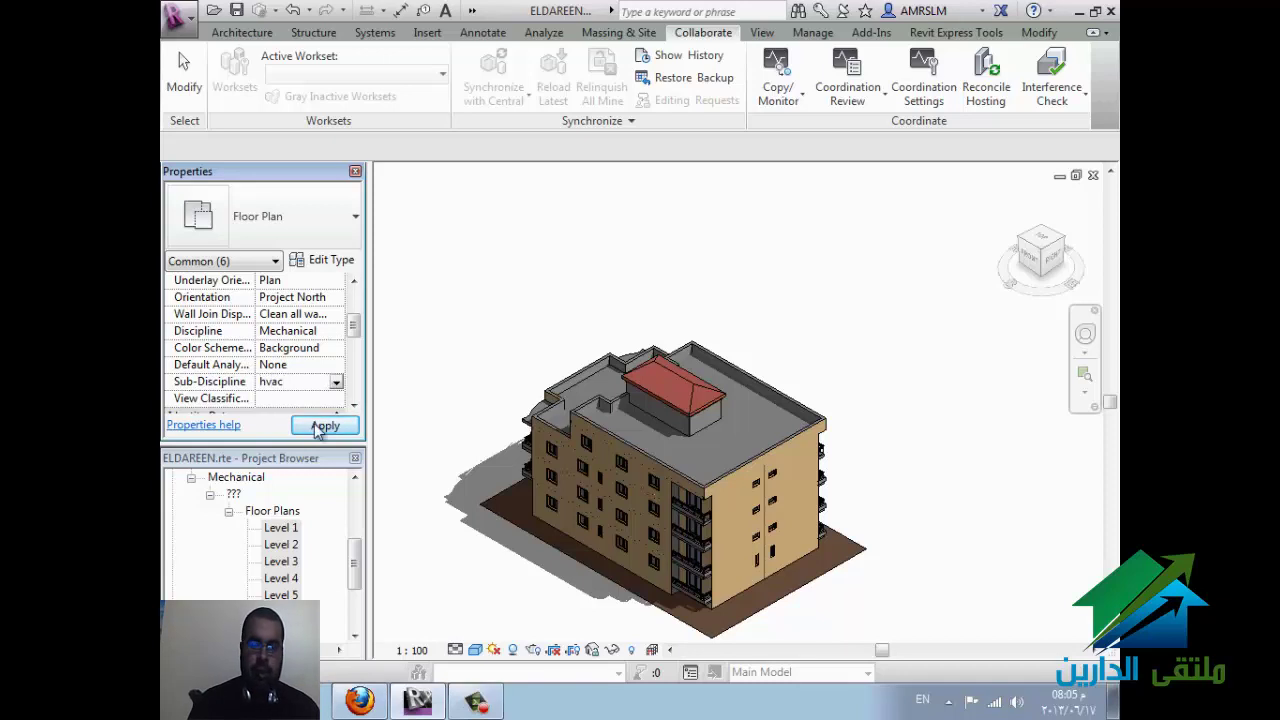
{"action": "left_click", "coordinate": [318, 425]}
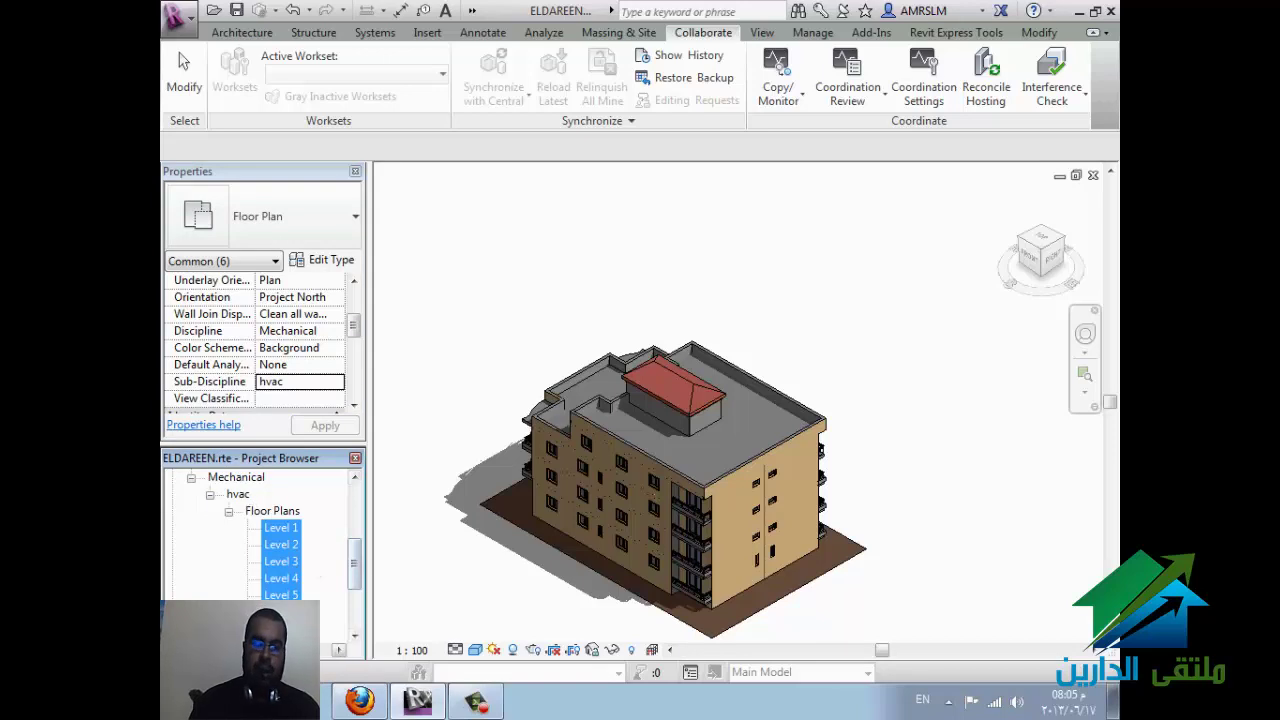
{"action": "left_click", "coordinate": [365, 705]}
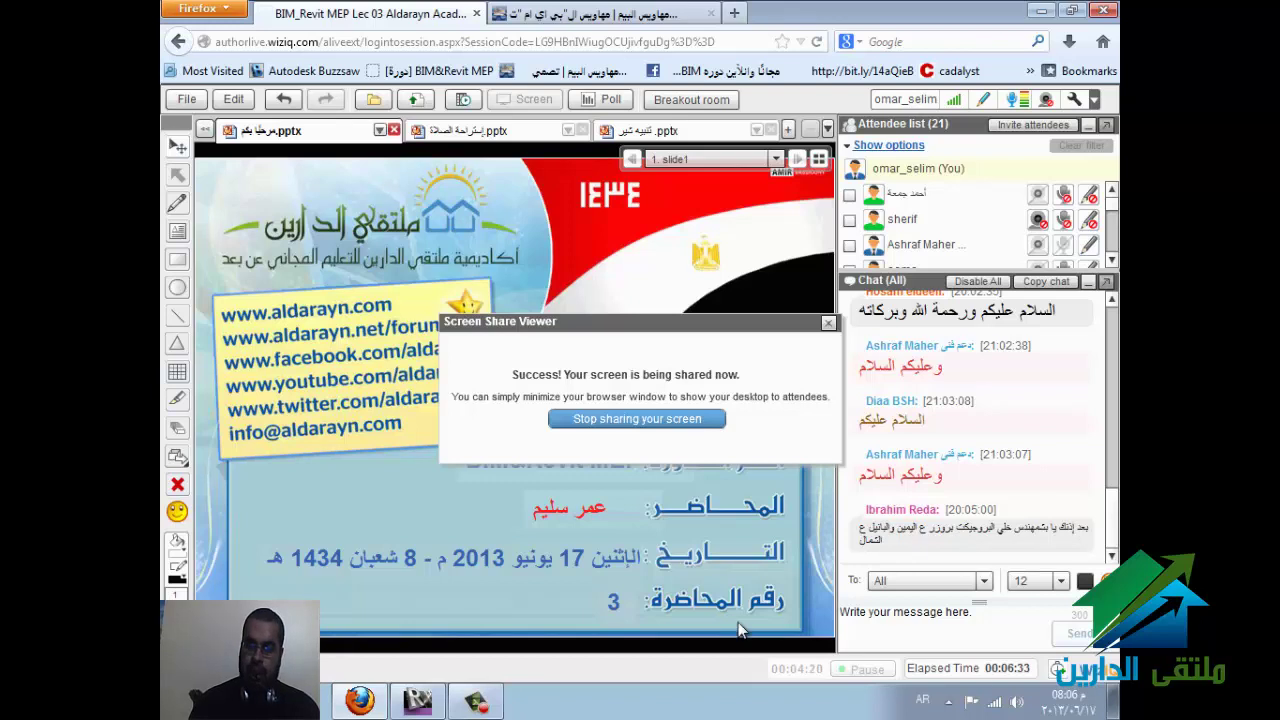
{"action": "left_click", "coordinate": [418, 703]}
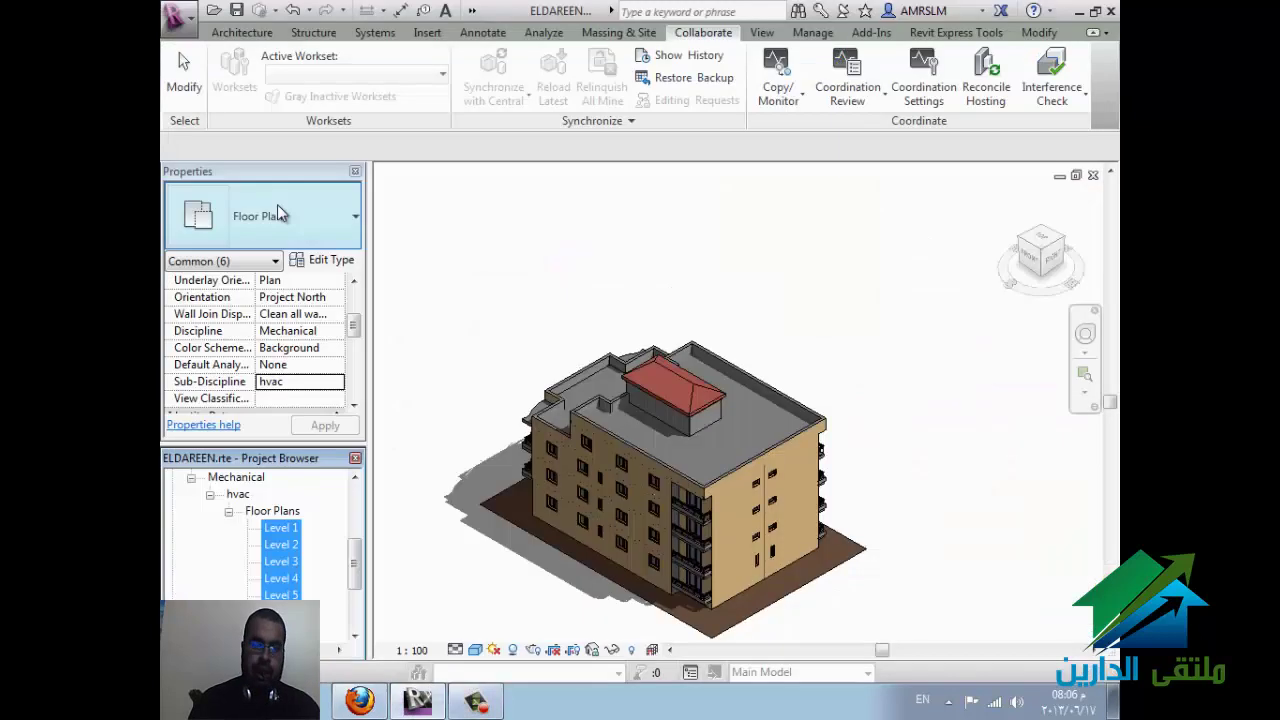
Step: Redock the Project Browser above Properties, then close both palettes
{"action": "left_click_drag", "start_coordinate": [241, 458], "coordinate": [1001, 207]}
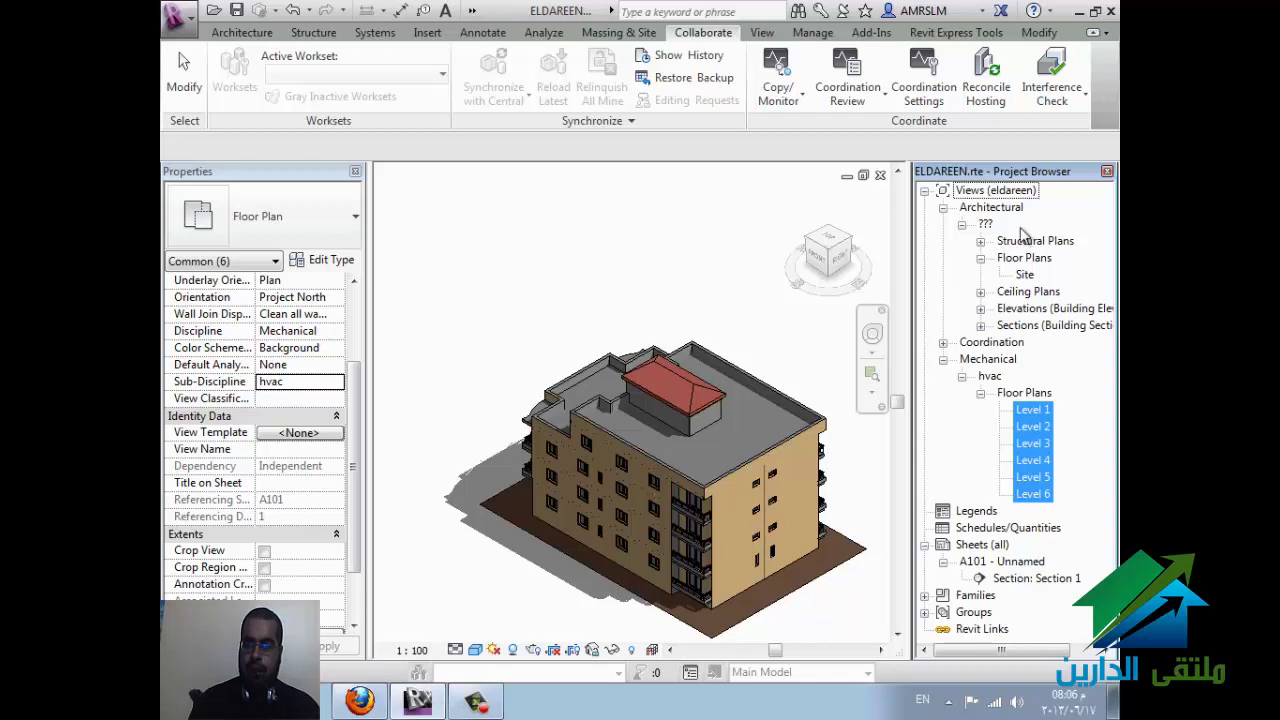
{"action": "left_click_drag", "start_coordinate": [1060, 178], "coordinate": [320, 430]}
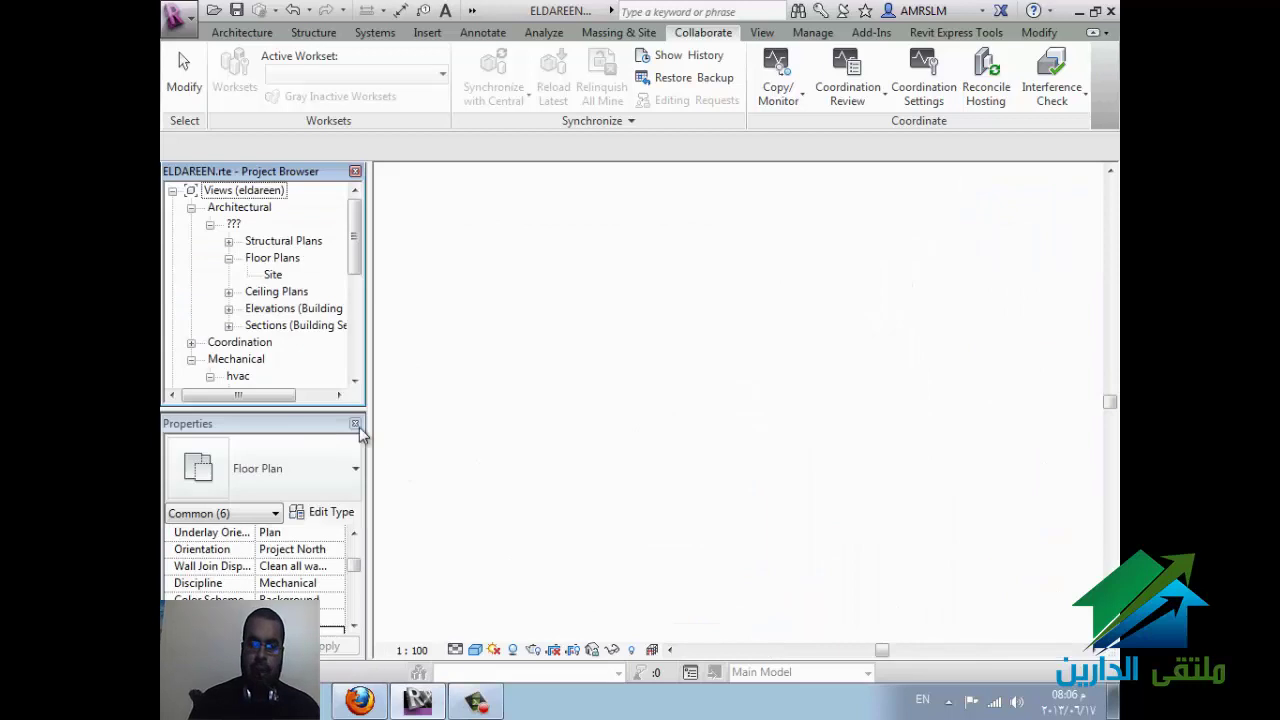
{"action": "left_click", "coordinate": [354, 423]}
{"action": "left_click", "coordinate": [354, 171]}
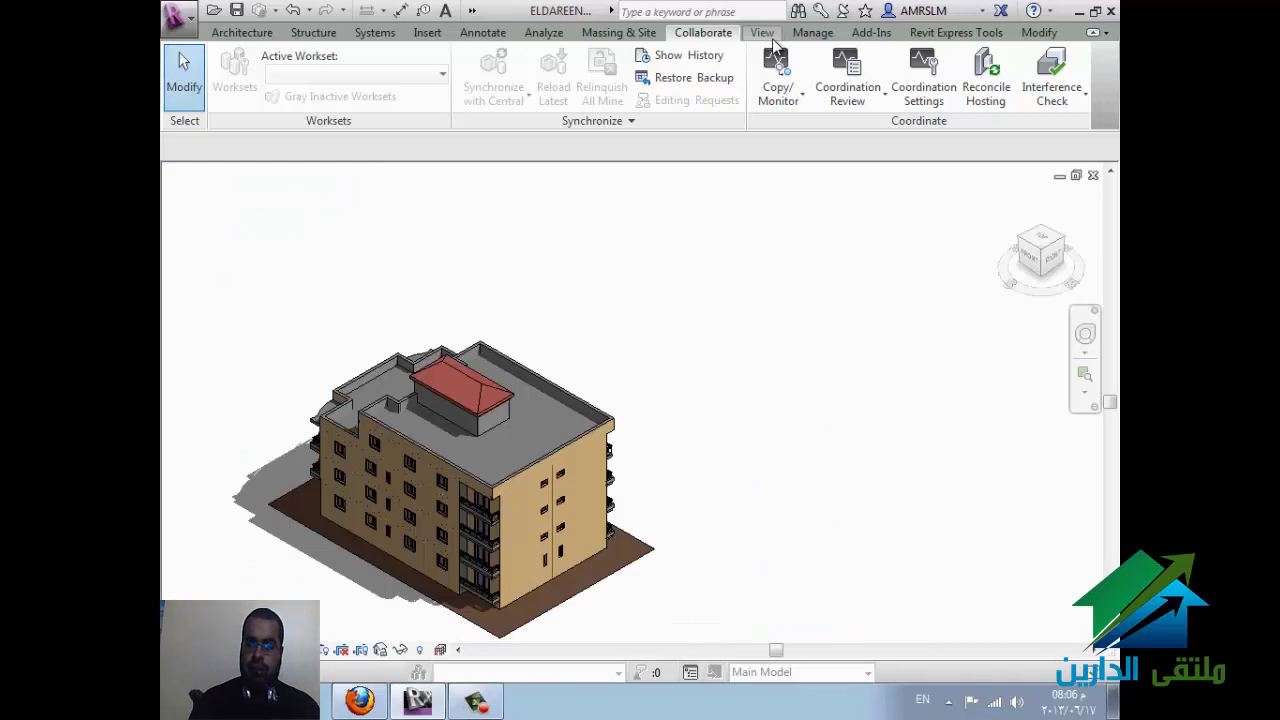
{"action": "left_click", "coordinate": [768, 33]}
{"action": "left_click", "coordinate": [1061, 88]}
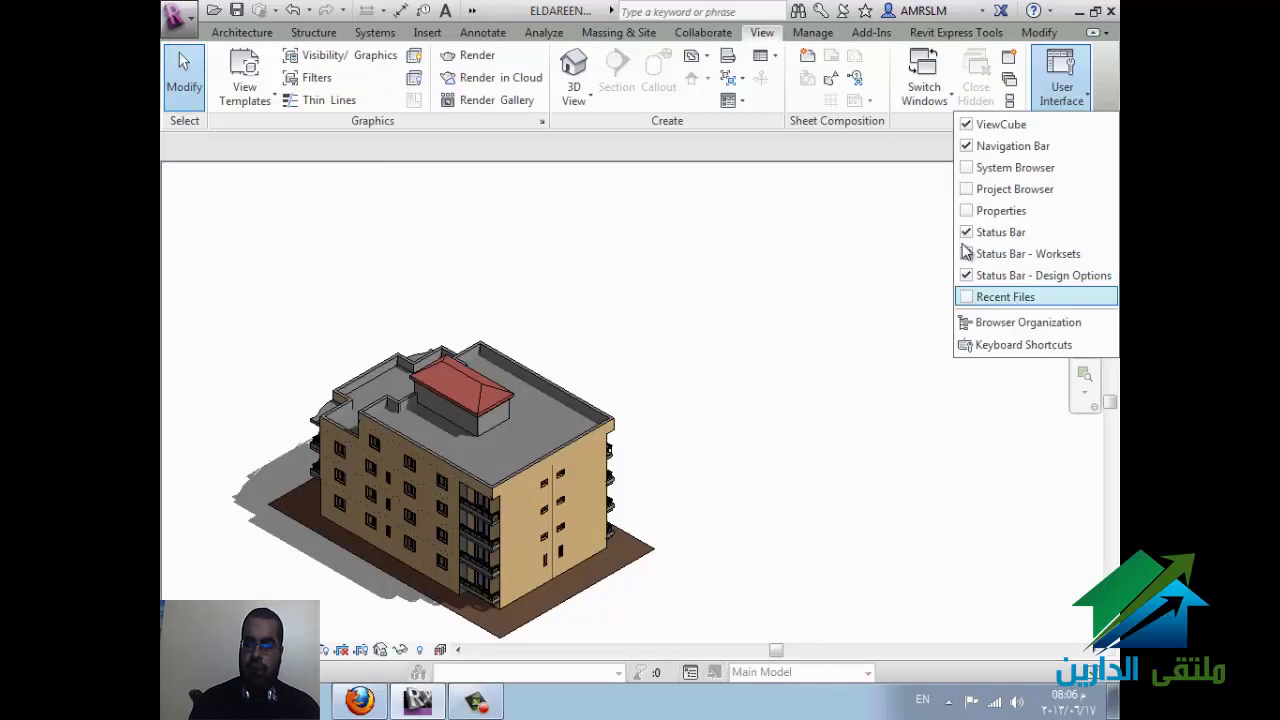
{"action": "left_click", "coordinate": [969, 192]}
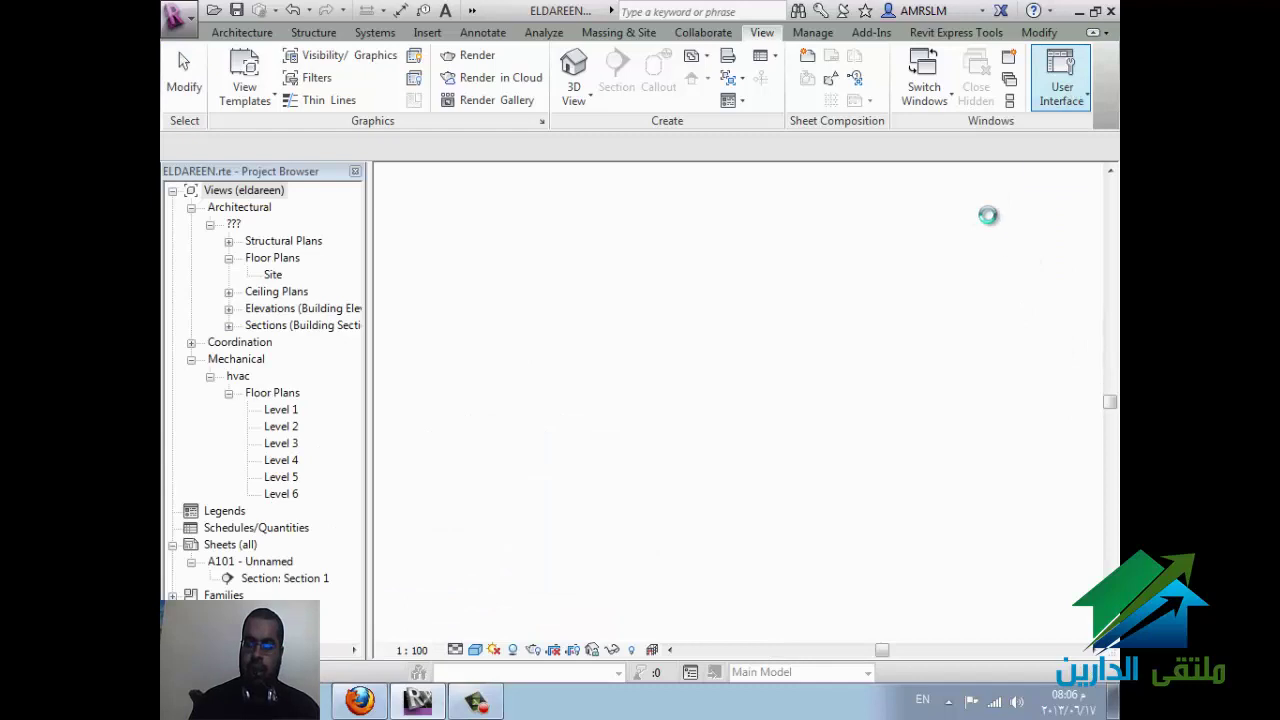
{"action": "left_click", "coordinate": [1061, 80]}
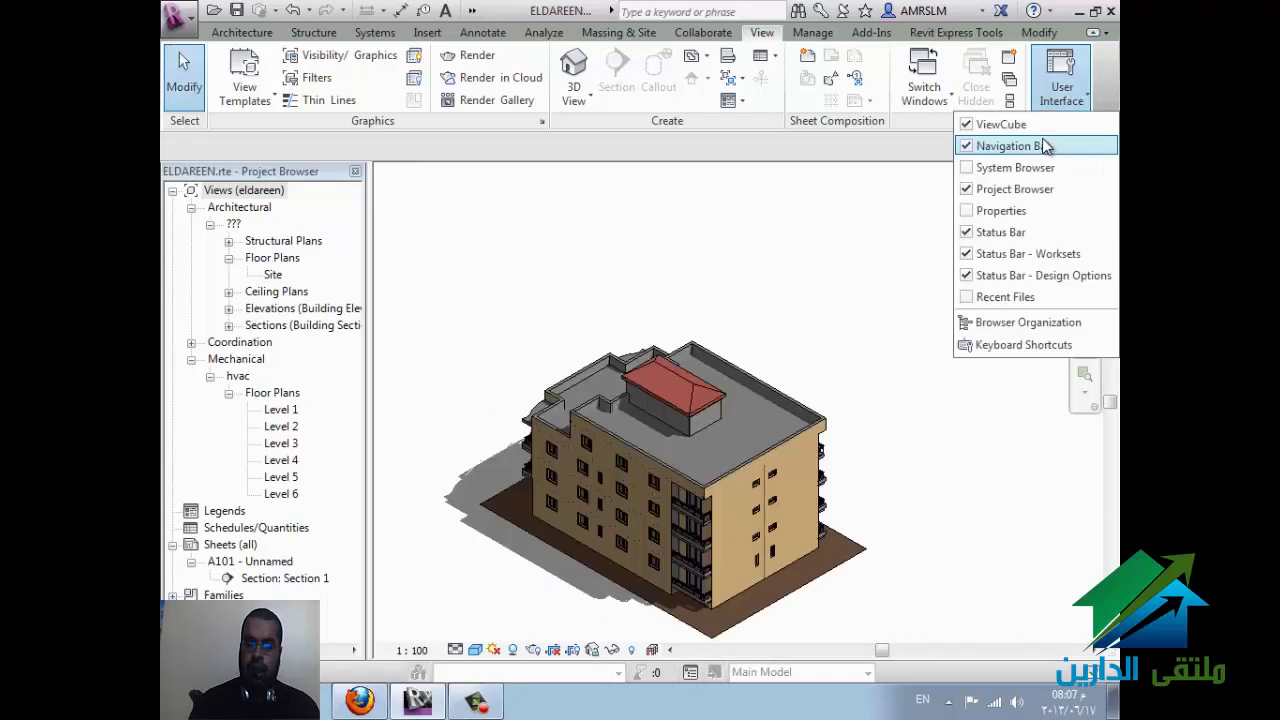
{"action": "left_click", "coordinate": [1000, 210]}
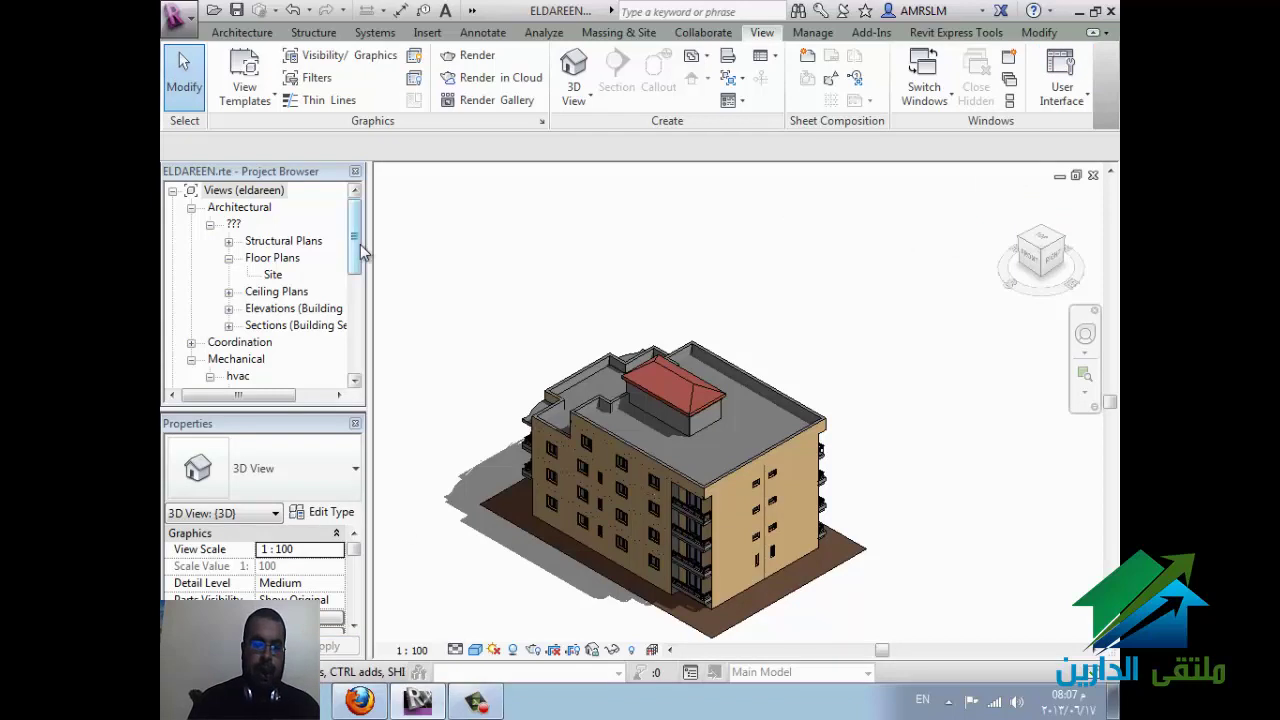
{"action": "left_click_drag", "start_coordinate": [356, 246], "coordinate": [356, 292]}
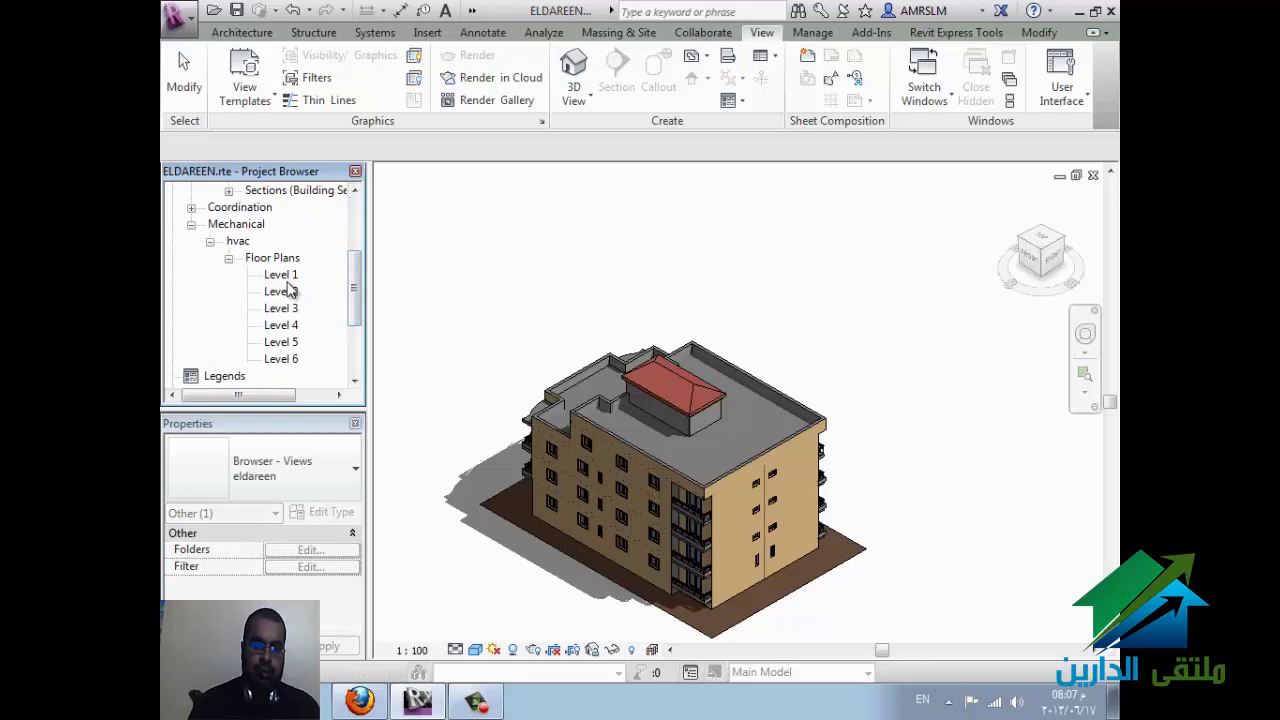
Step: Open the hvac Level 1 floor plan and select all six ceiling plans
{"action": "double_click", "coordinate": [284, 278]}
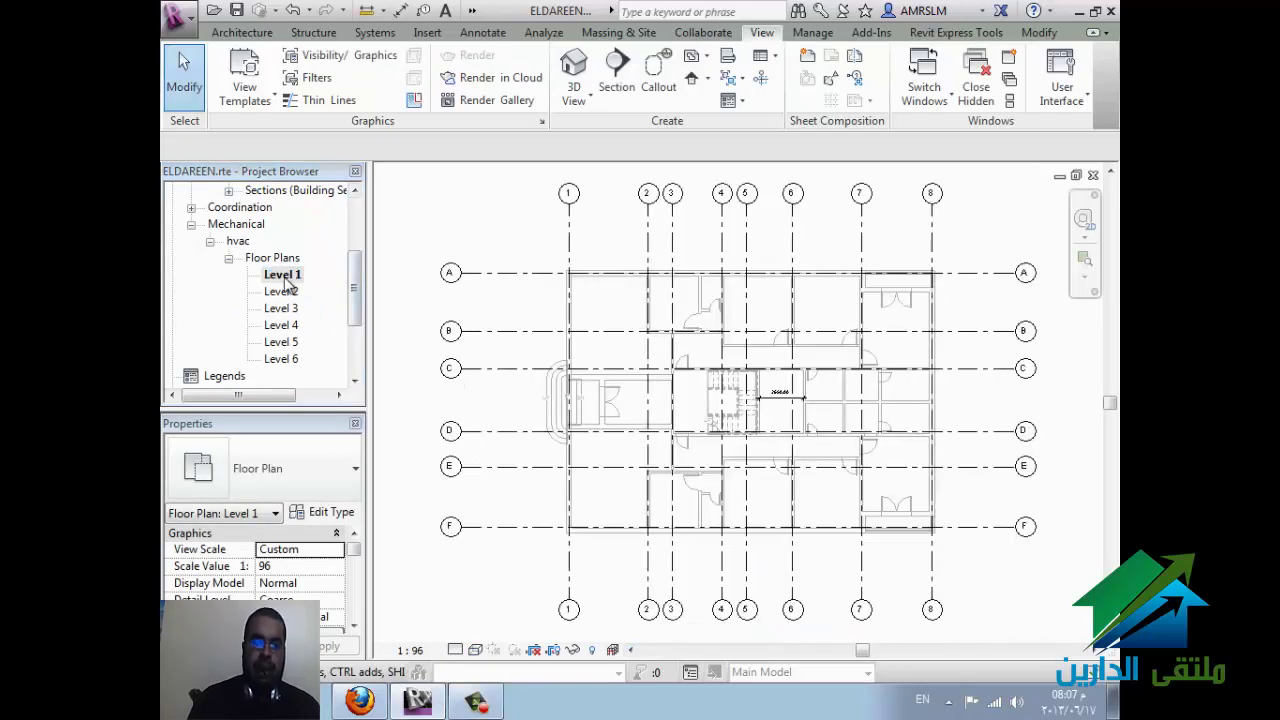
{"action": "left_click_drag", "start_coordinate": [357, 286], "coordinate": [355, 215]}
{"action": "left_click", "coordinate": [229, 274]}
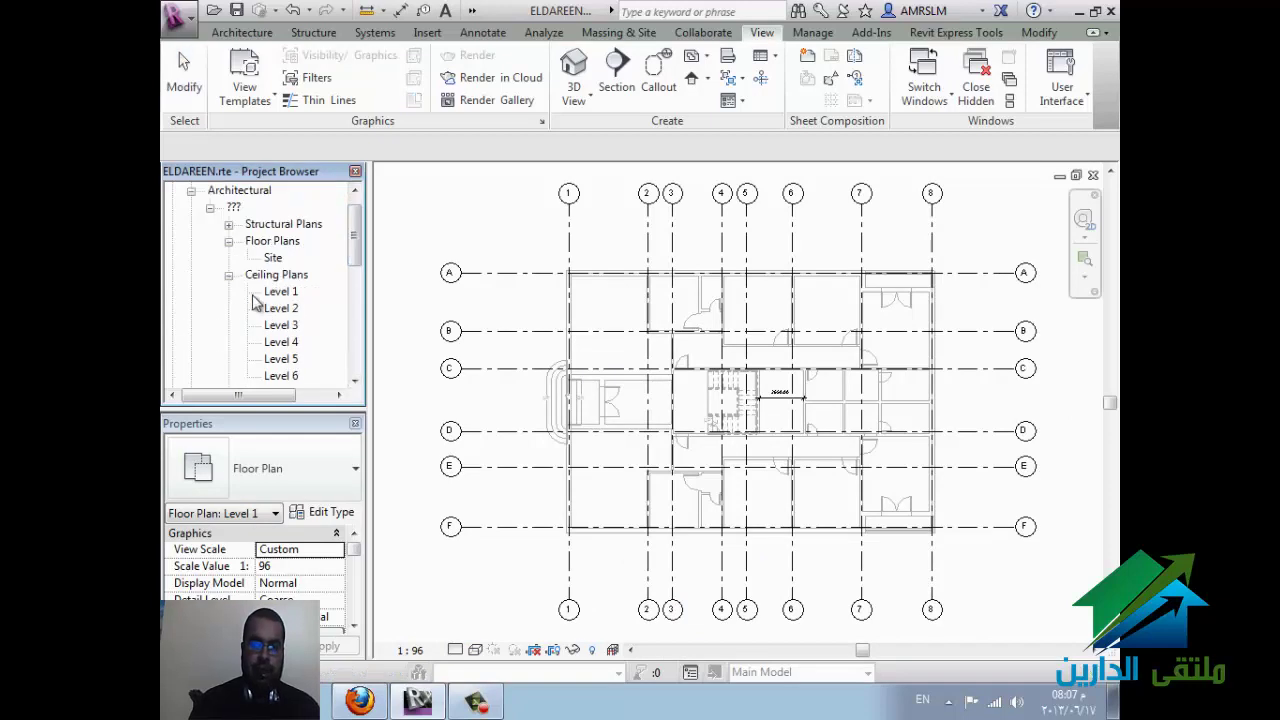
{"action": "left_click", "coordinate": [281, 308]}
{"action": "left_click", "coordinate": [281, 291]}
{"action": "scroll", "coordinate": [290, 315], "scroll_direction": "down", "scroll_amount": 1}
{"action": "left_click", "coordinate": [283, 325], "text": "shift"}
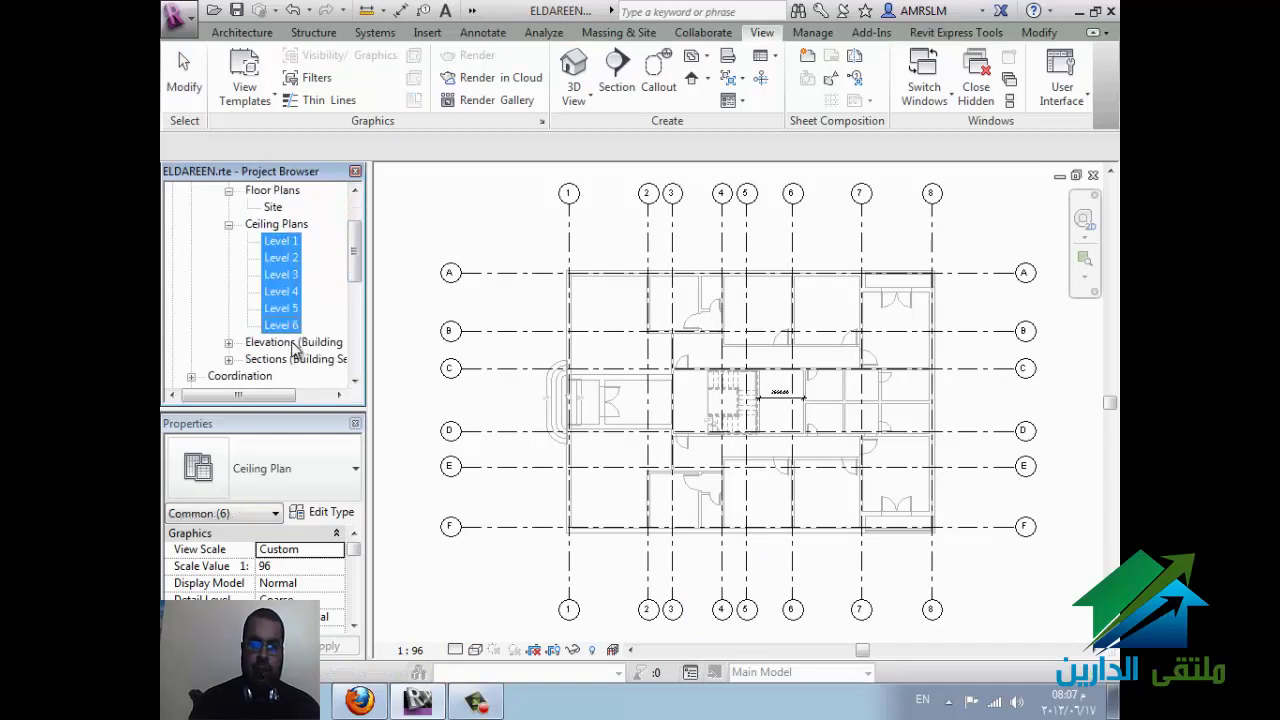
Step: Set the six ceiling plans' Discipline to Mechanical and Sub-Discipline to HVAC
{"action": "left_click", "coordinate": [355, 627]}
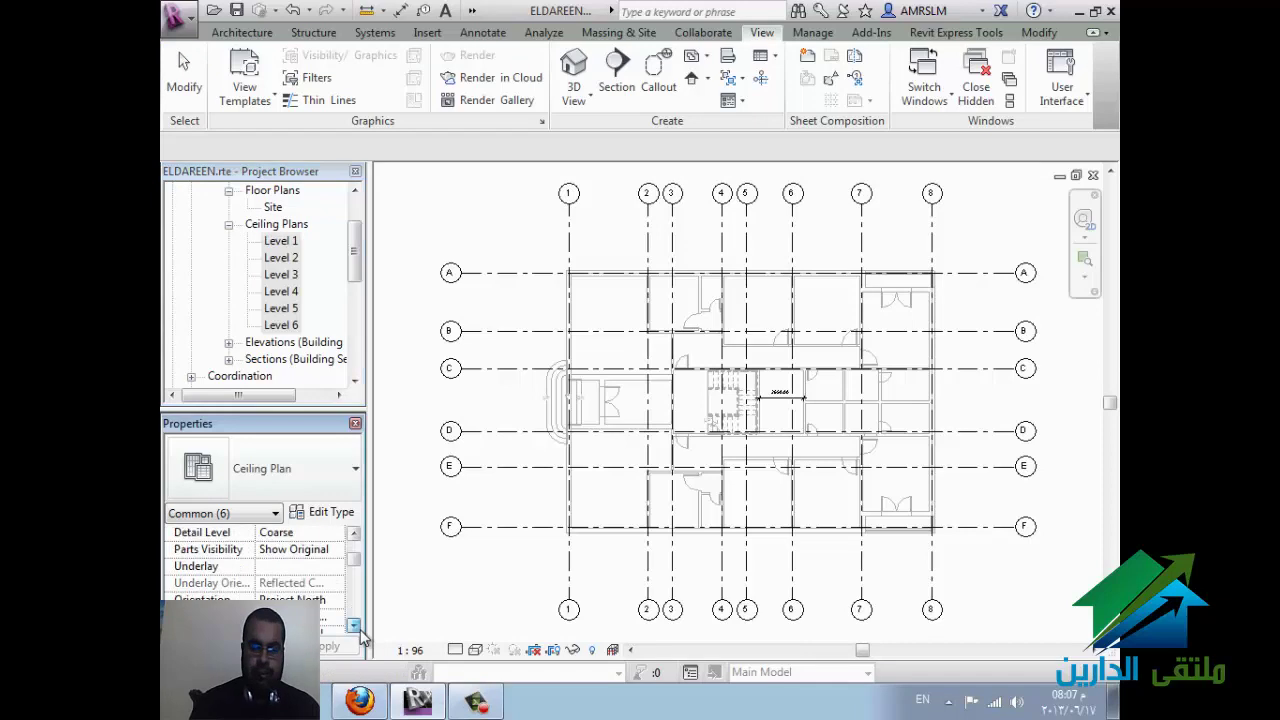
{"action": "left_click", "coordinate": [354, 626]}
{"action": "left_click", "coordinate": [354, 626]}
{"action": "left_click", "coordinate": [354, 626]}
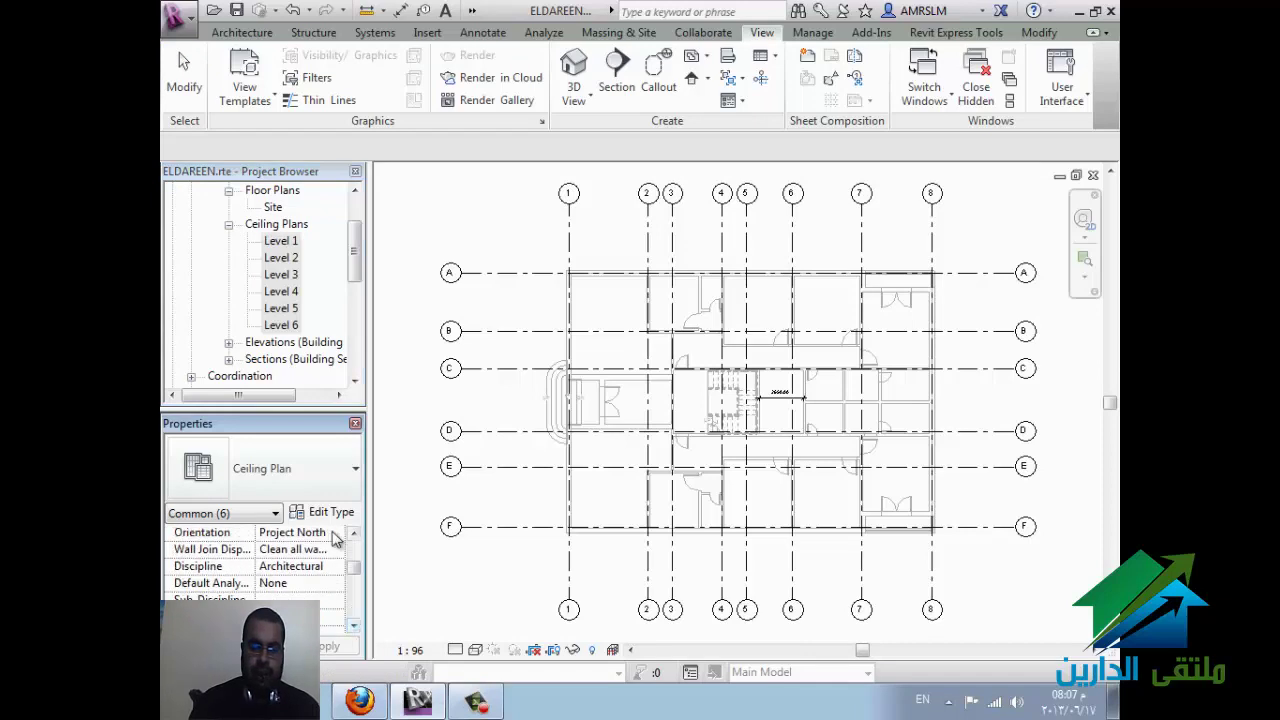
{"action": "left_click", "coordinate": [335, 566]}
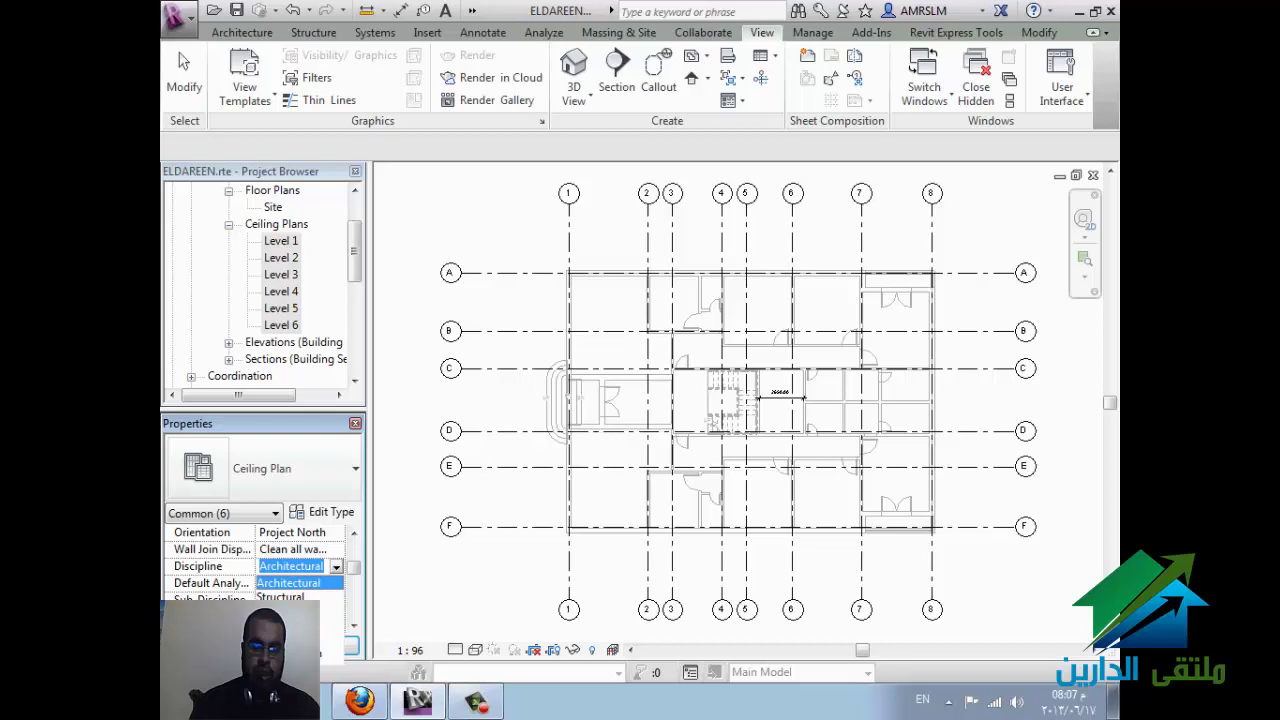
{"action": "left_click", "coordinate": [333, 615]}
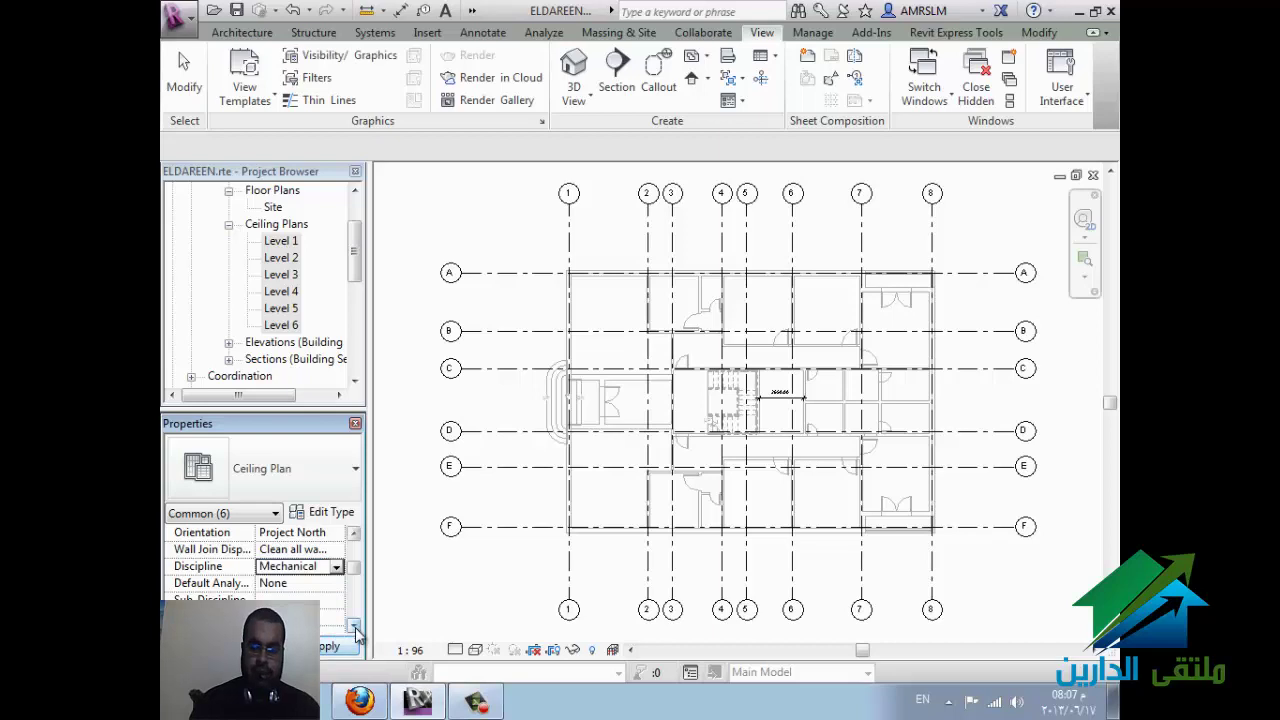
{"action": "left_click", "coordinate": [355, 626]}
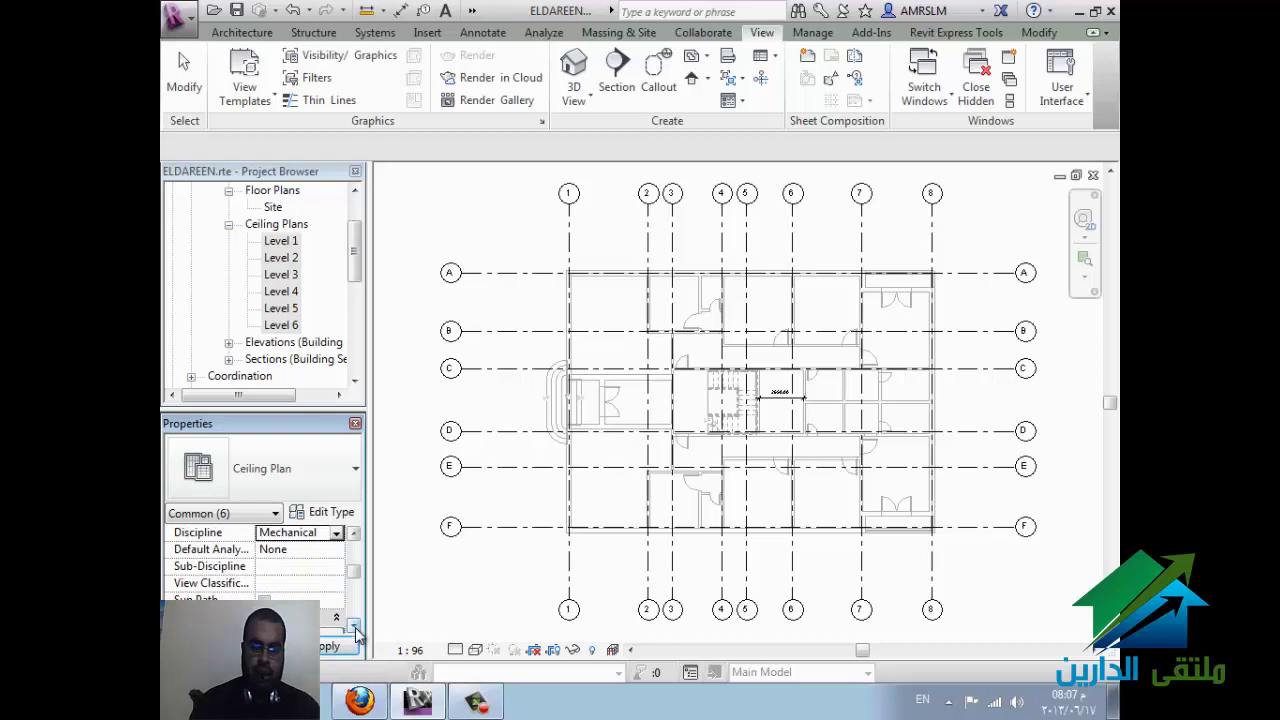
{"action": "left_click", "coordinate": [337, 574]}
{"action": "left_click", "coordinate": [337, 568]}
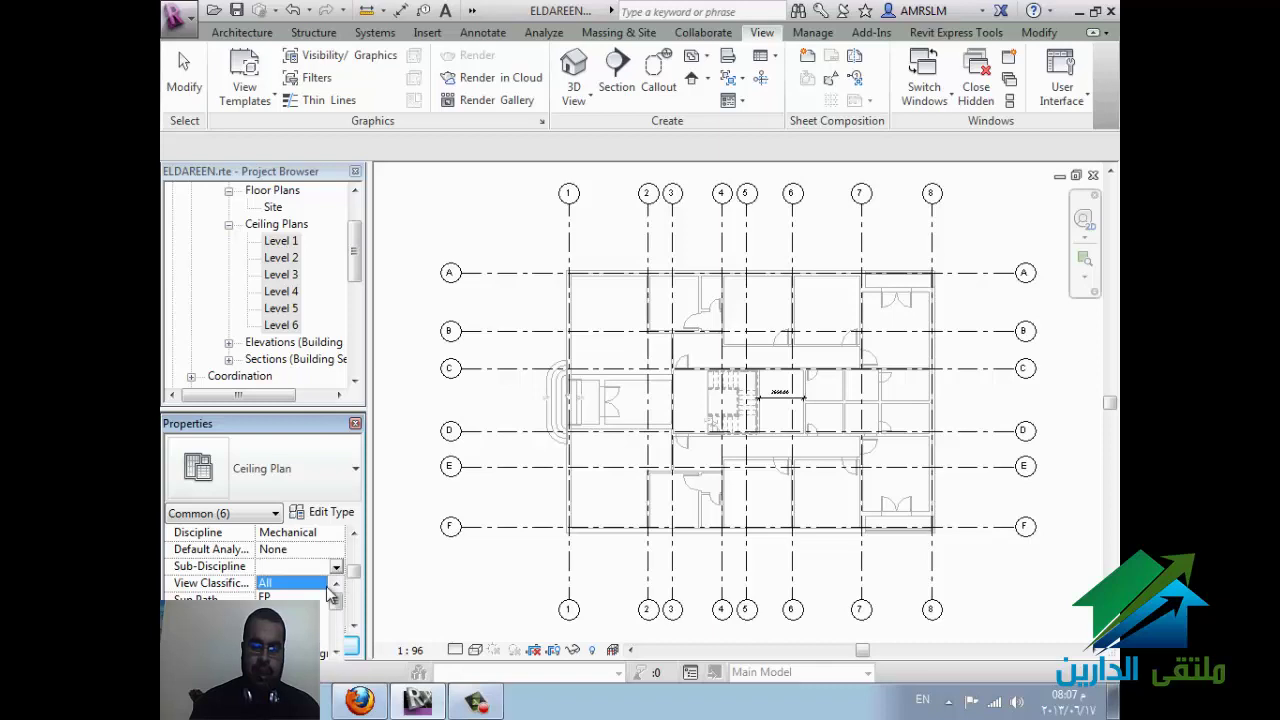
{"action": "left_click", "coordinate": [318, 583]}
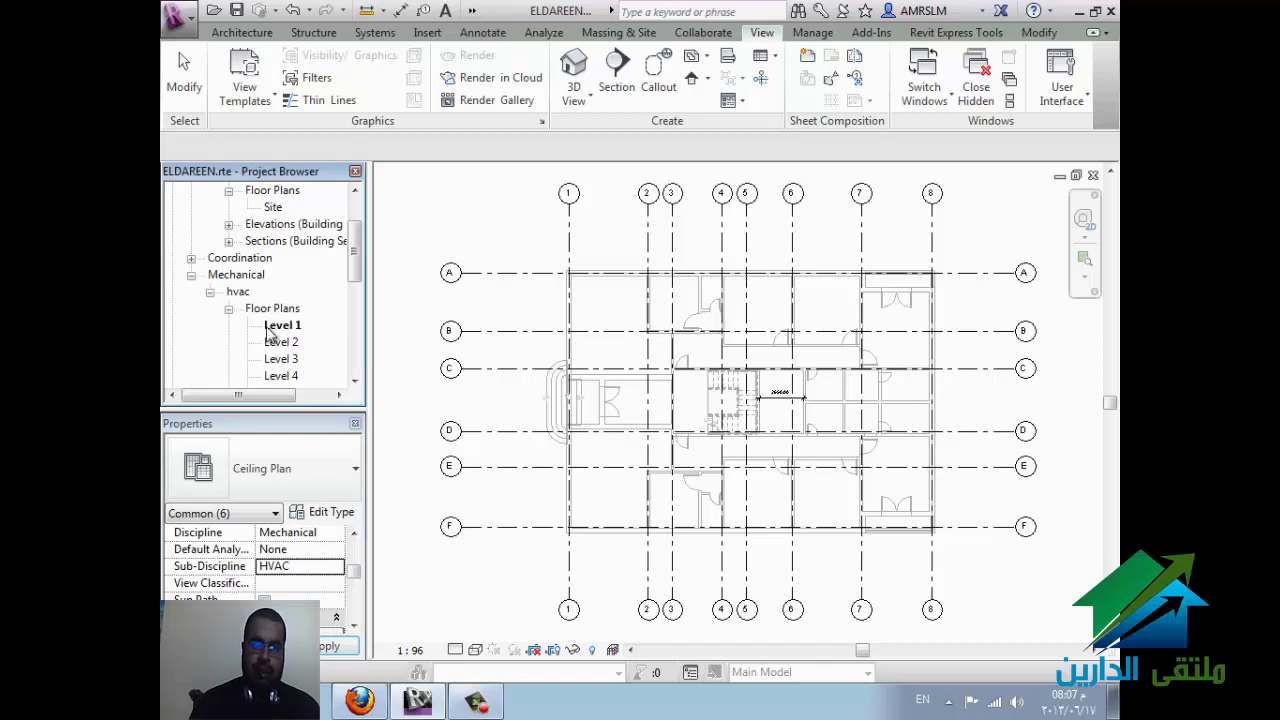
{"action": "left_click", "coordinate": [276, 324]}
Step: Open the hvac Level 1 ceiling plan
{"action": "scroll", "coordinate": [272, 344], "scroll_direction": "down", "scroll_amount": 1}
{"action": "scroll", "coordinate": [272, 344], "scroll_direction": "down", "scroll_amount": 1}
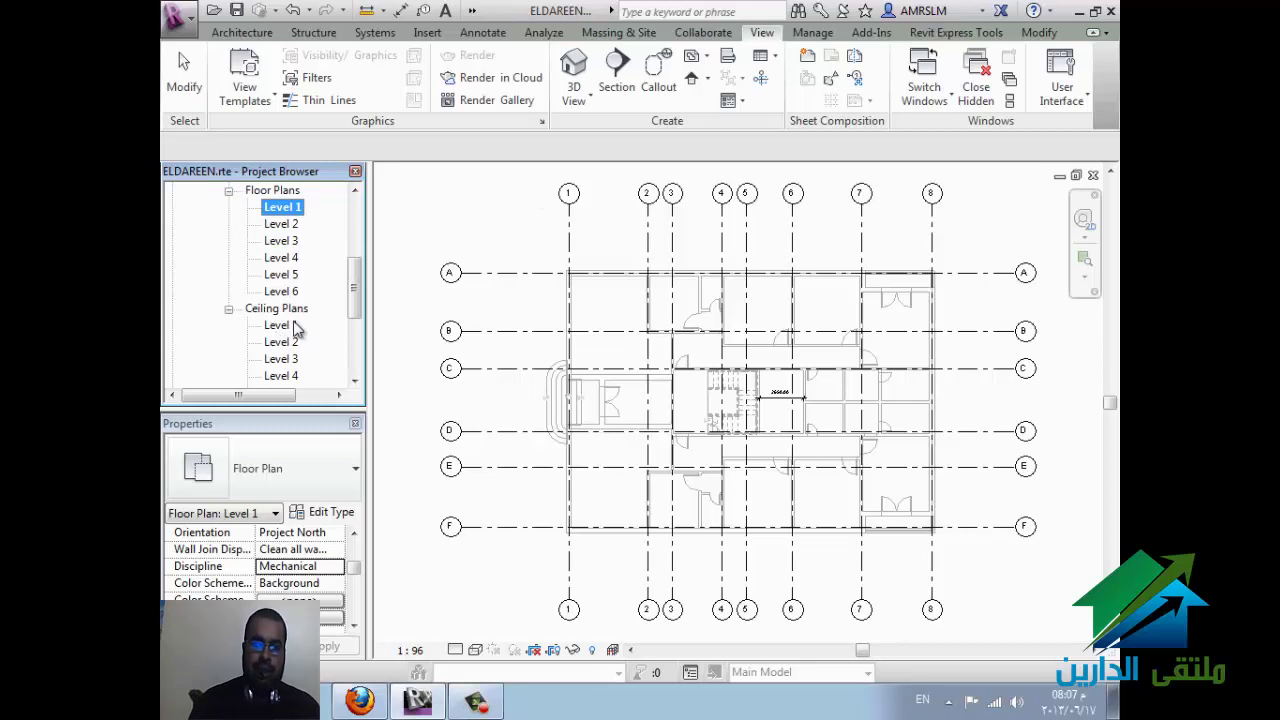
{"action": "double_click", "coordinate": [285, 325]}
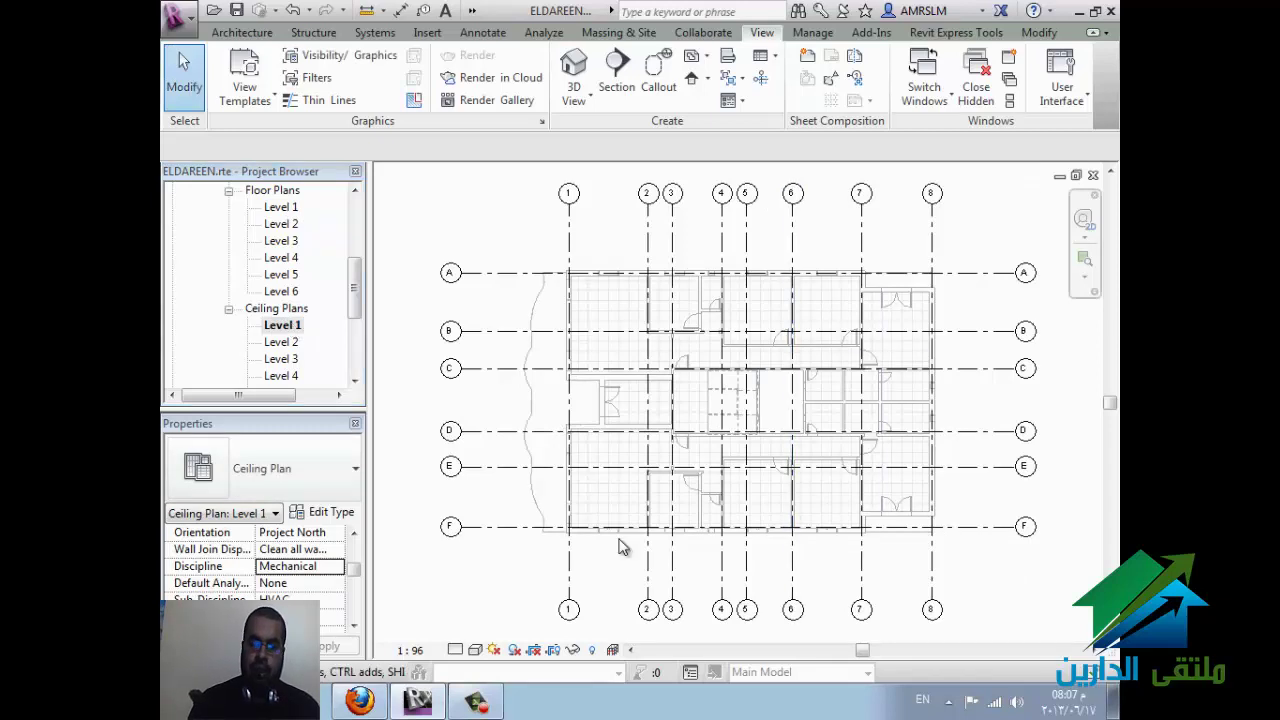
Step: Draw a section line along grid 6, narrow its crop region, and go to the section view
{"action": "left_click", "coordinate": [614, 75]}
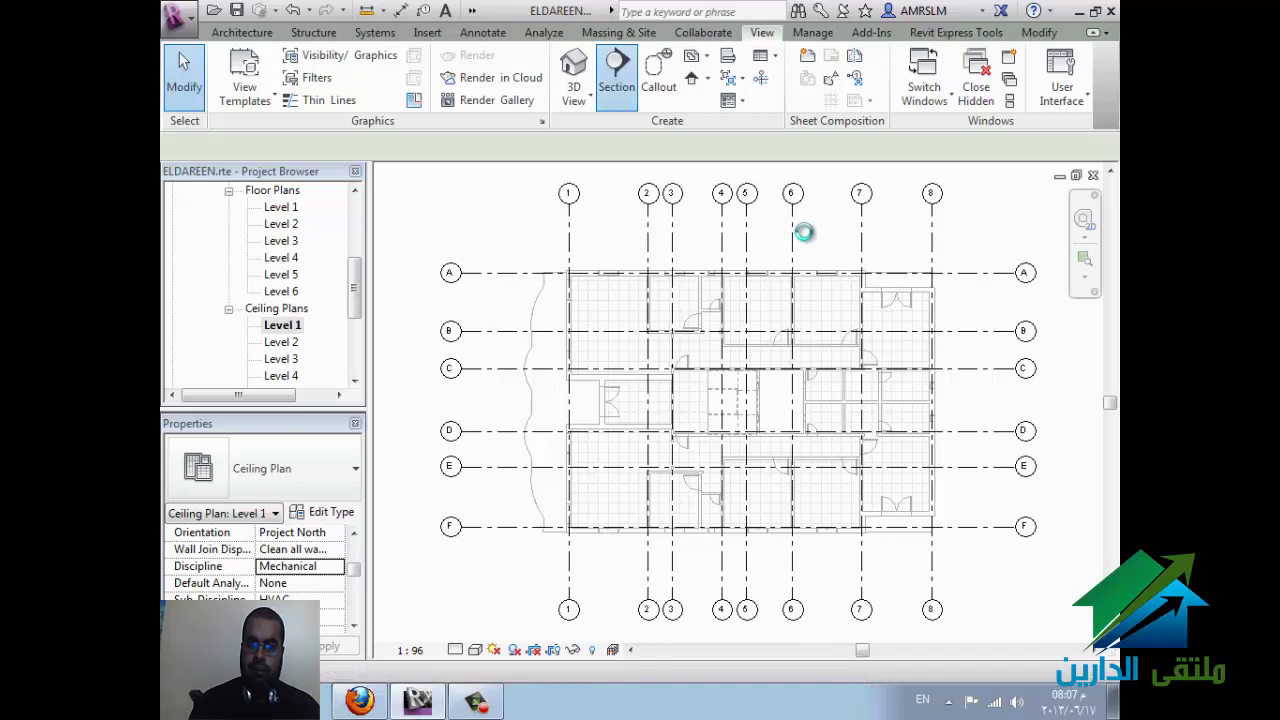
{"action": "left_click", "coordinate": [810, 226]}
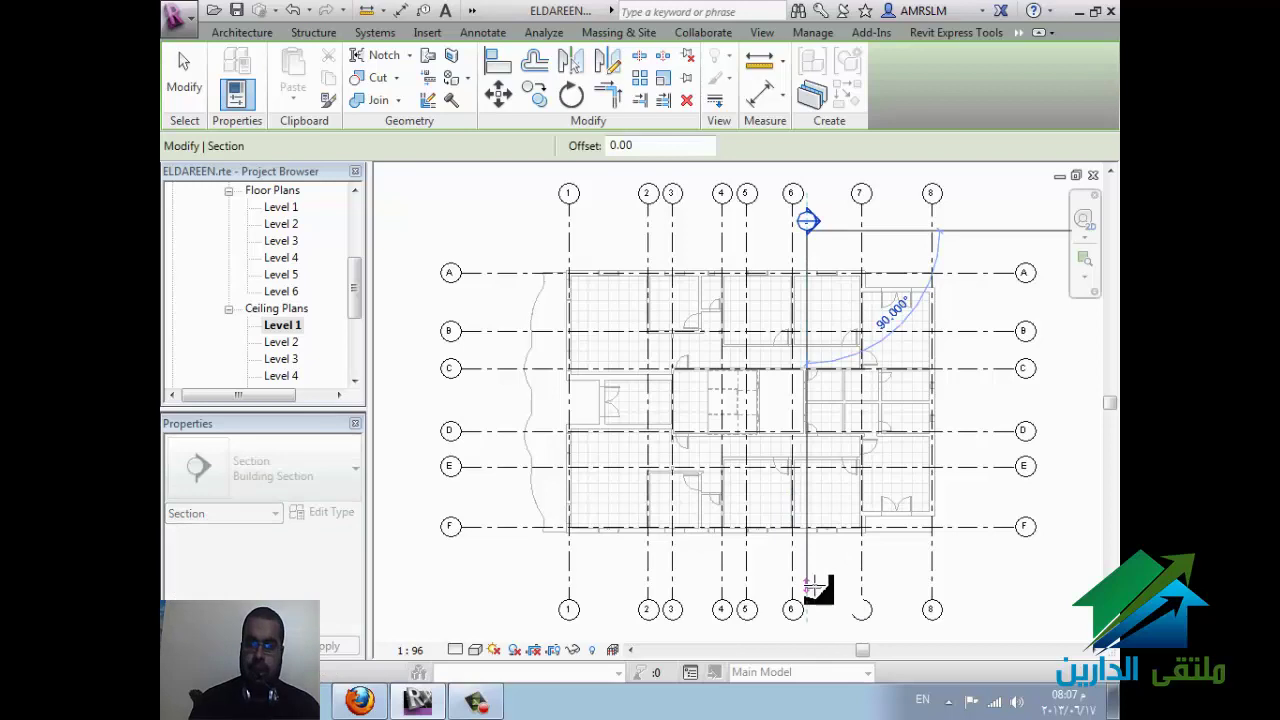
{"action": "left_click", "coordinate": [808, 586]}
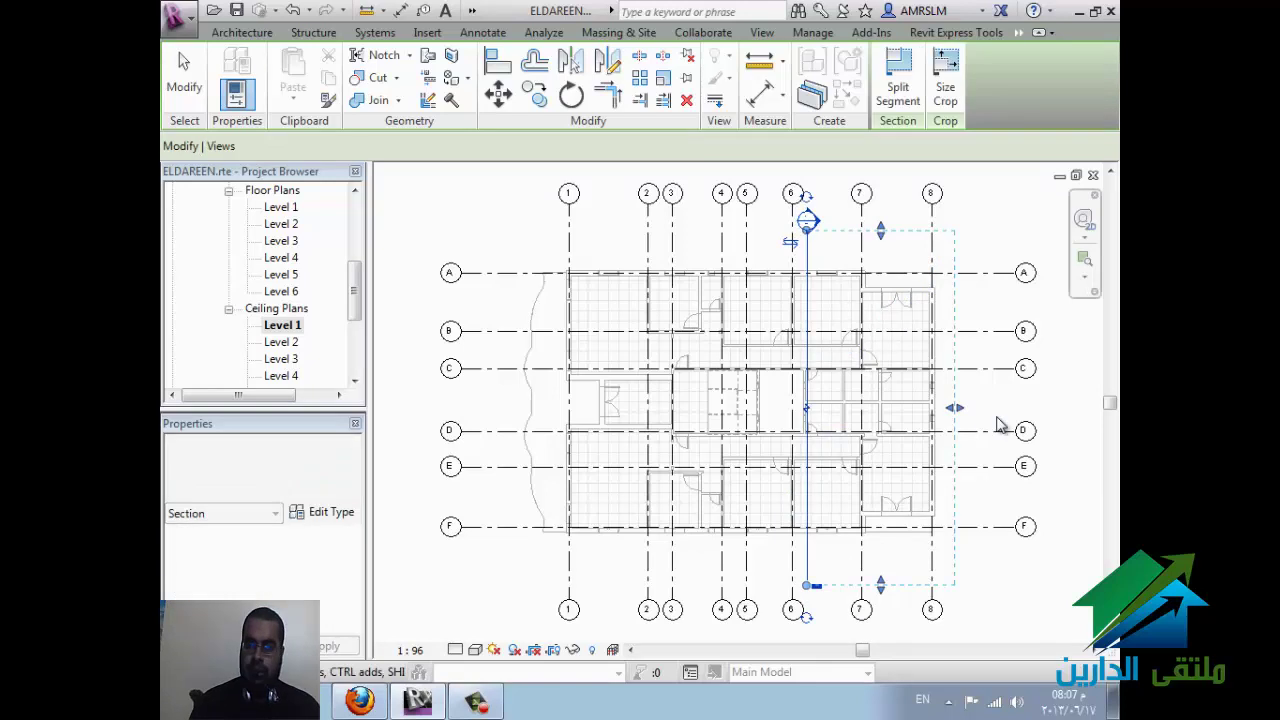
{"action": "left_click_drag", "start_coordinate": [955, 408], "coordinate": [816, 430]}
{"action": "right_click", "coordinate": [806, 512]}
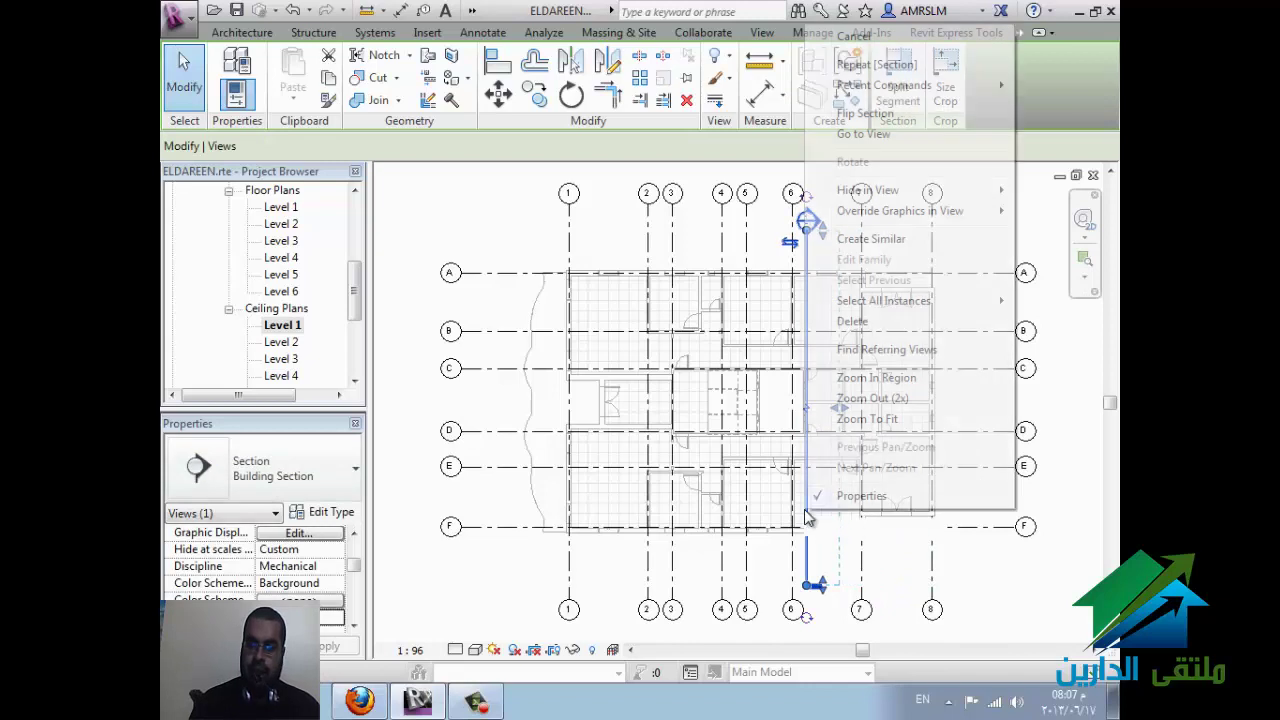
{"action": "left_click", "coordinate": [864, 134]}
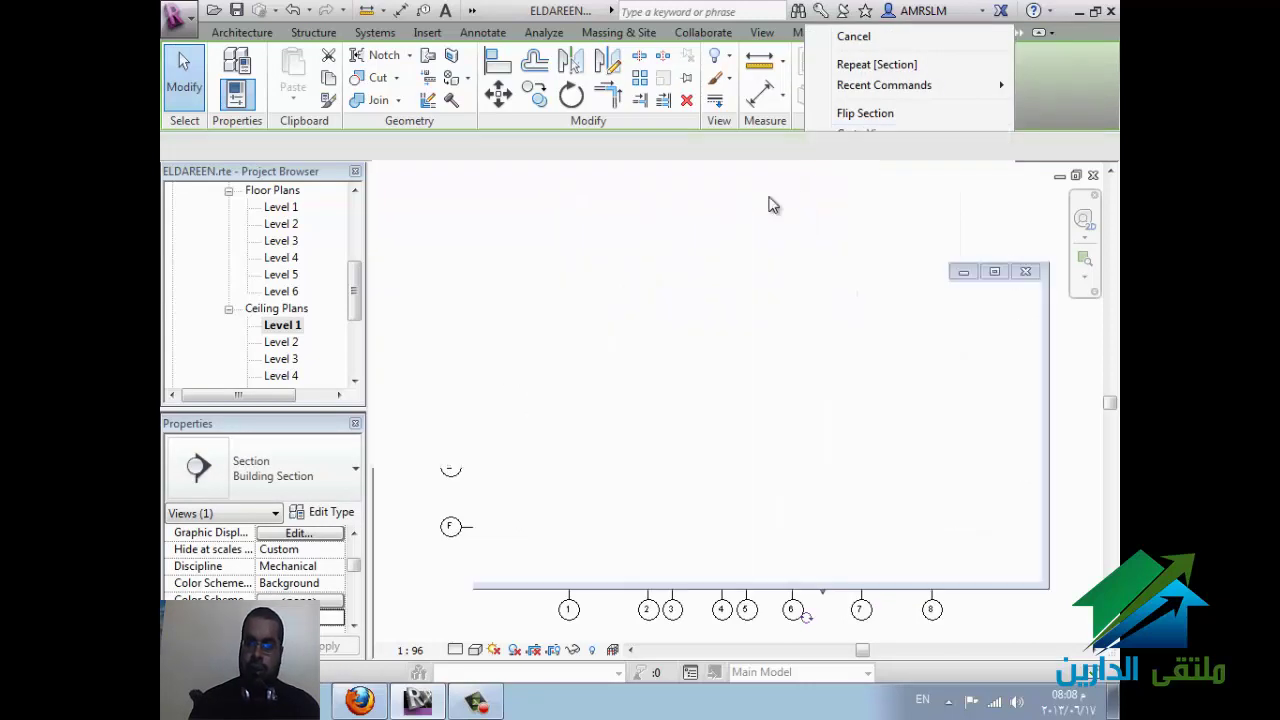
Step: Zoom into the section and select the compound ceiling below the Level 2 floor
{"action": "scroll", "coordinate": [845, 608], "scroll_direction": "up", "scroll_amount": 3}
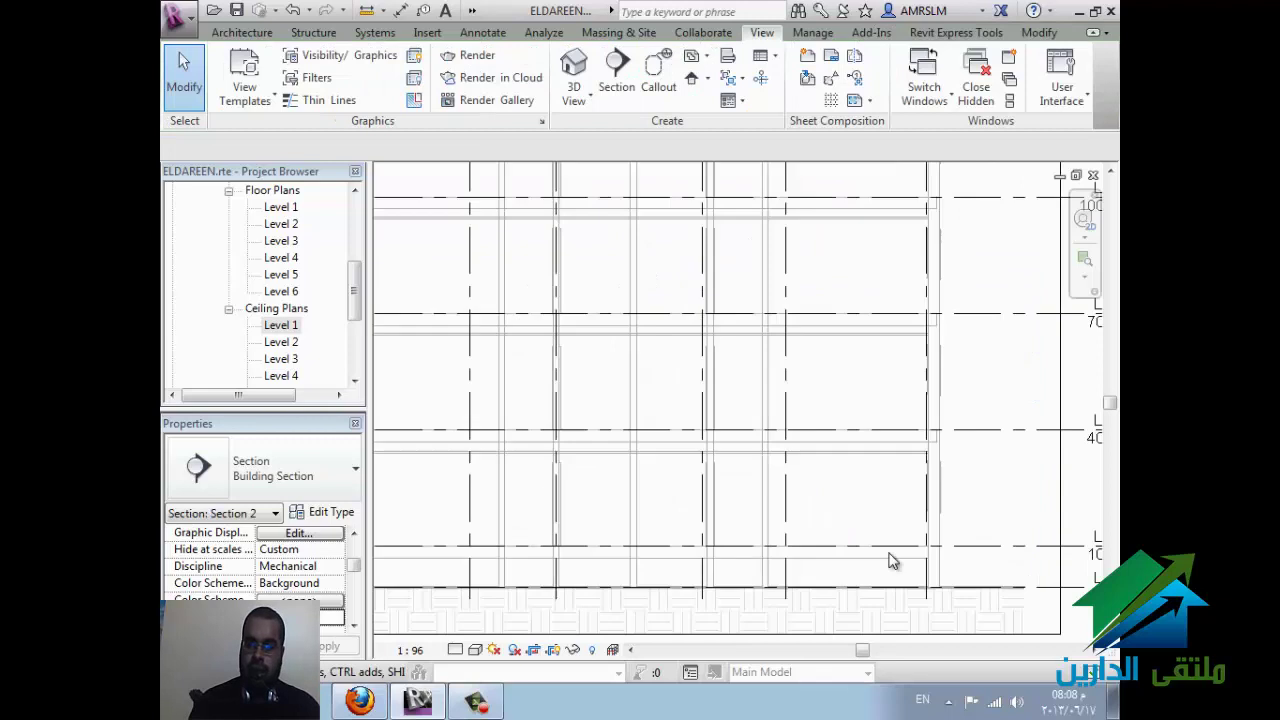
{"action": "scroll", "coordinate": [891, 560], "scroll_direction": "up", "scroll_amount": 3}
{"action": "scroll", "coordinate": [991, 369], "scroll_direction": "up", "scroll_amount": 2}
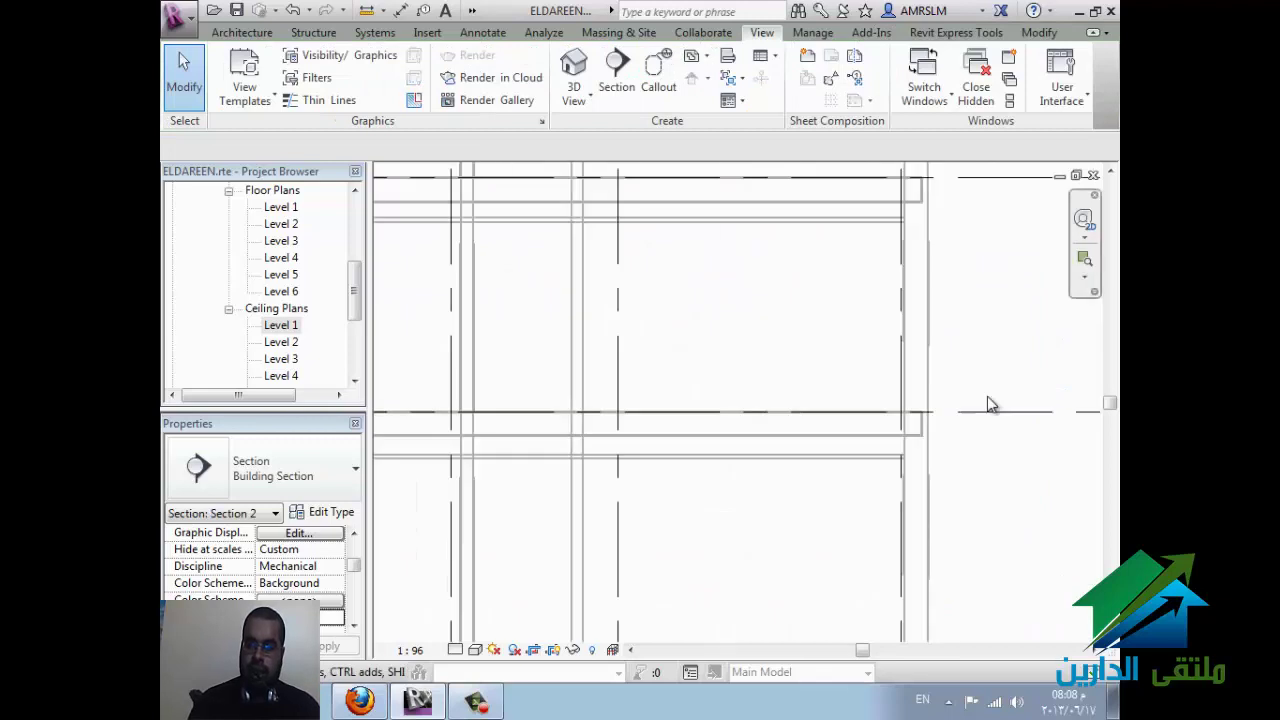
{"action": "left_click", "coordinate": [800, 465]}
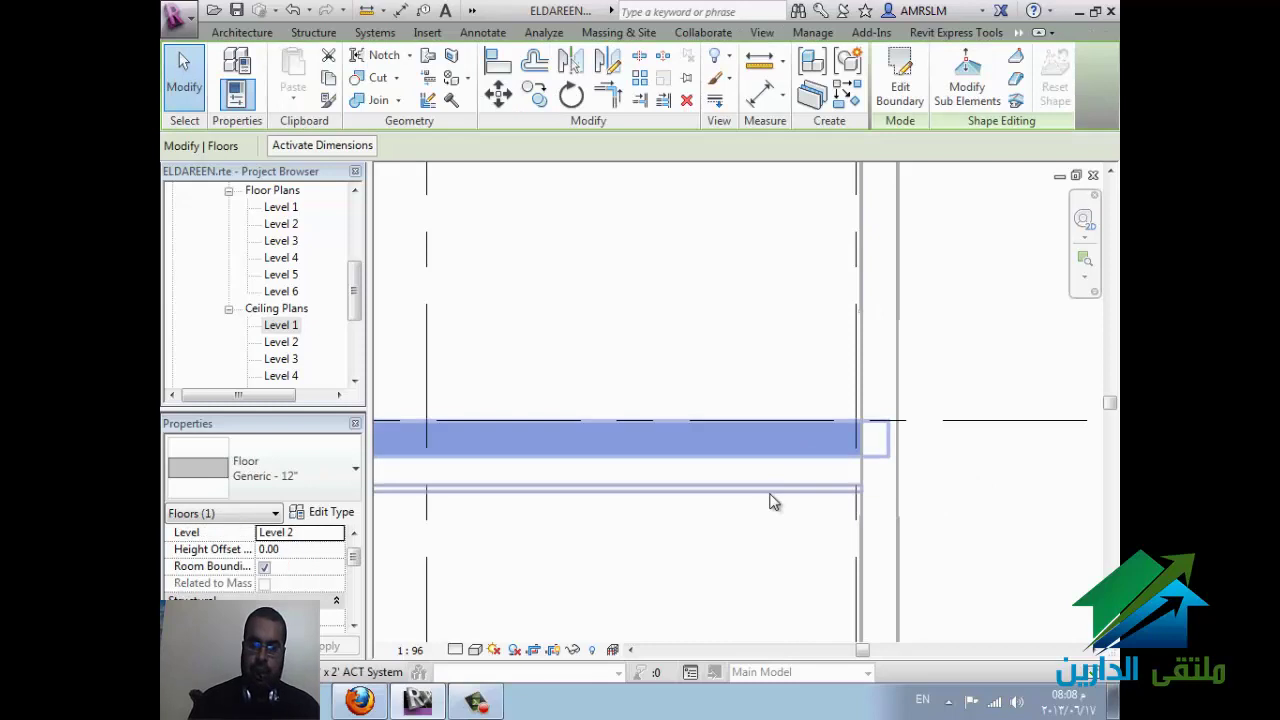
{"action": "left_click", "coordinate": [773, 500]}
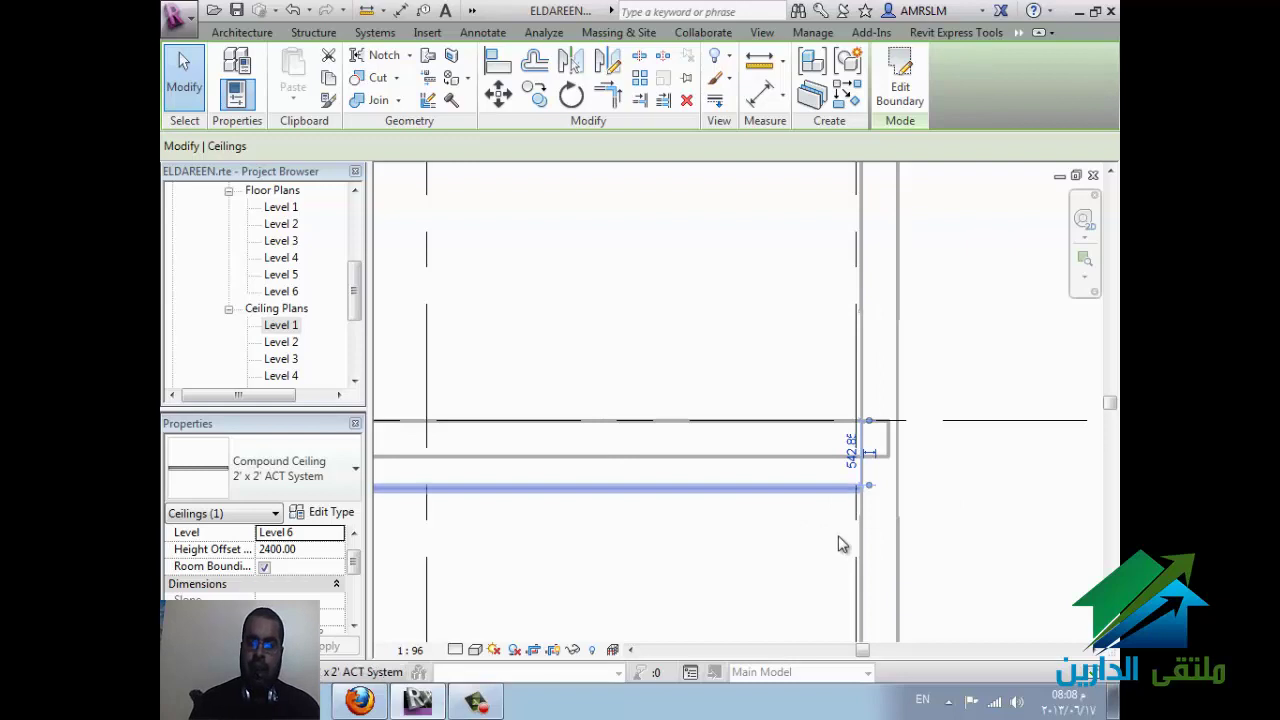
{"action": "scroll", "coordinate": [849, 545], "scroll_direction": "down", "scroll_amount": 2}
{"action": "middle_click_drag", "start_coordinate": [929, 447], "coordinate": [938, 356]}
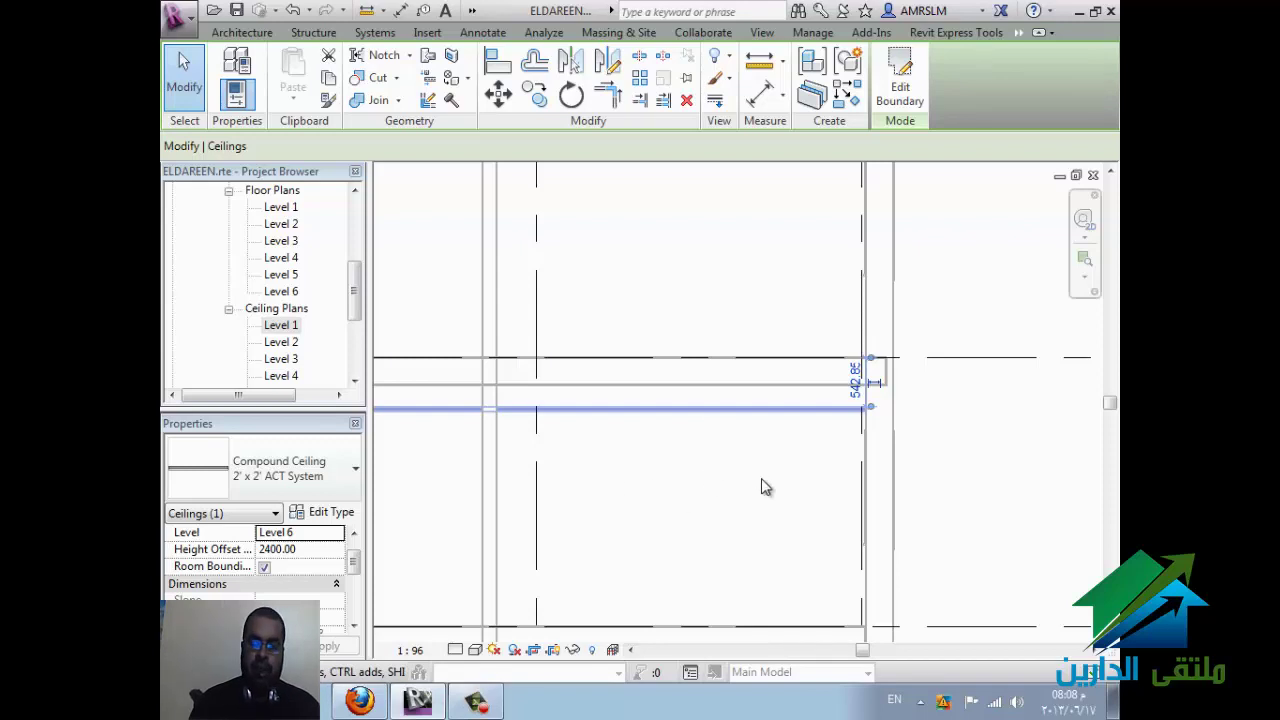
Step: Change the compound ceiling's Height Offset from 2400 to 2000
{"action": "left_click", "coordinate": [341, 549]}
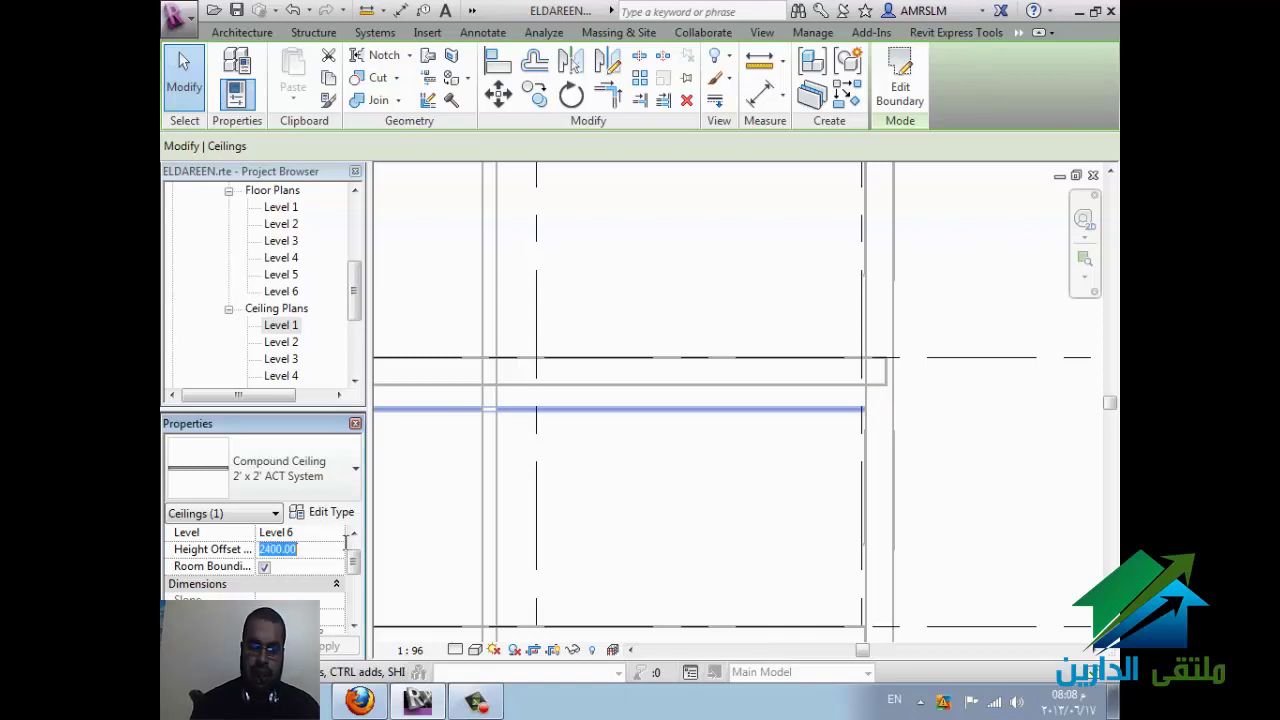
{"action": "left_click", "coordinate": [720, 390]}
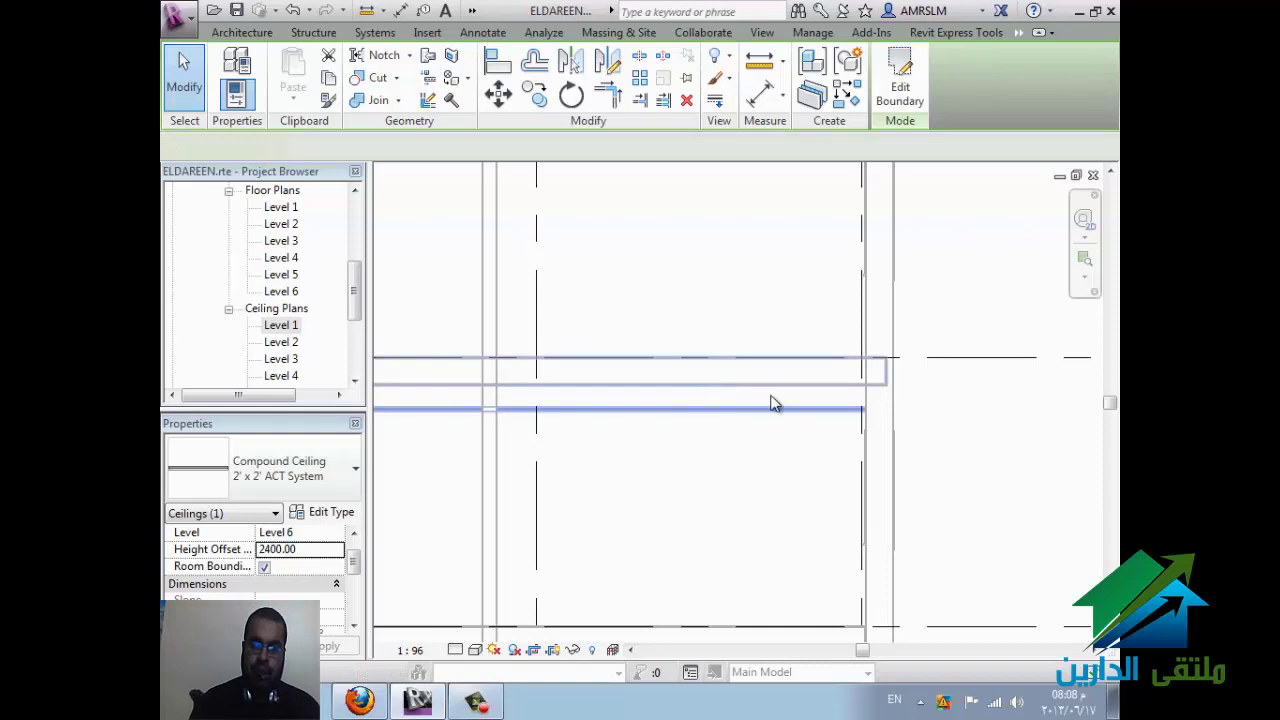
{"action": "left_click", "coordinate": [629, 412]}
{"action": "double_click", "coordinate": [324, 551]}
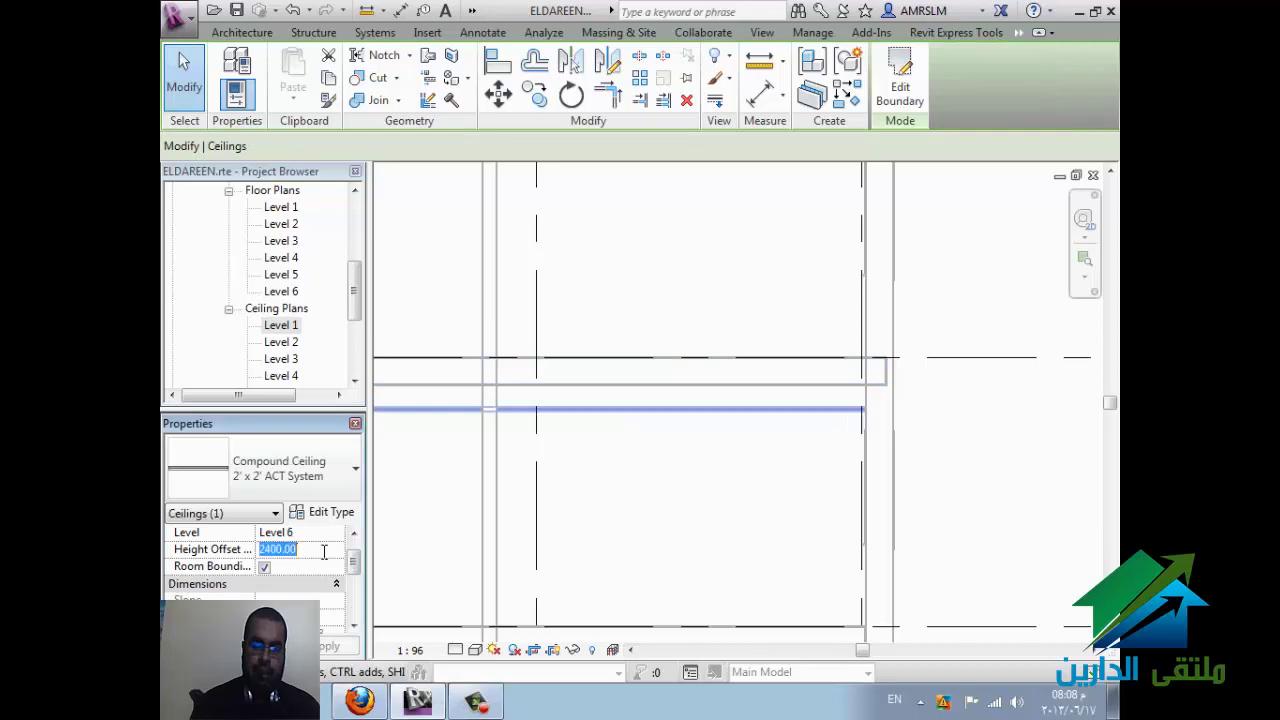
{"action": "type", "text": "2000"}
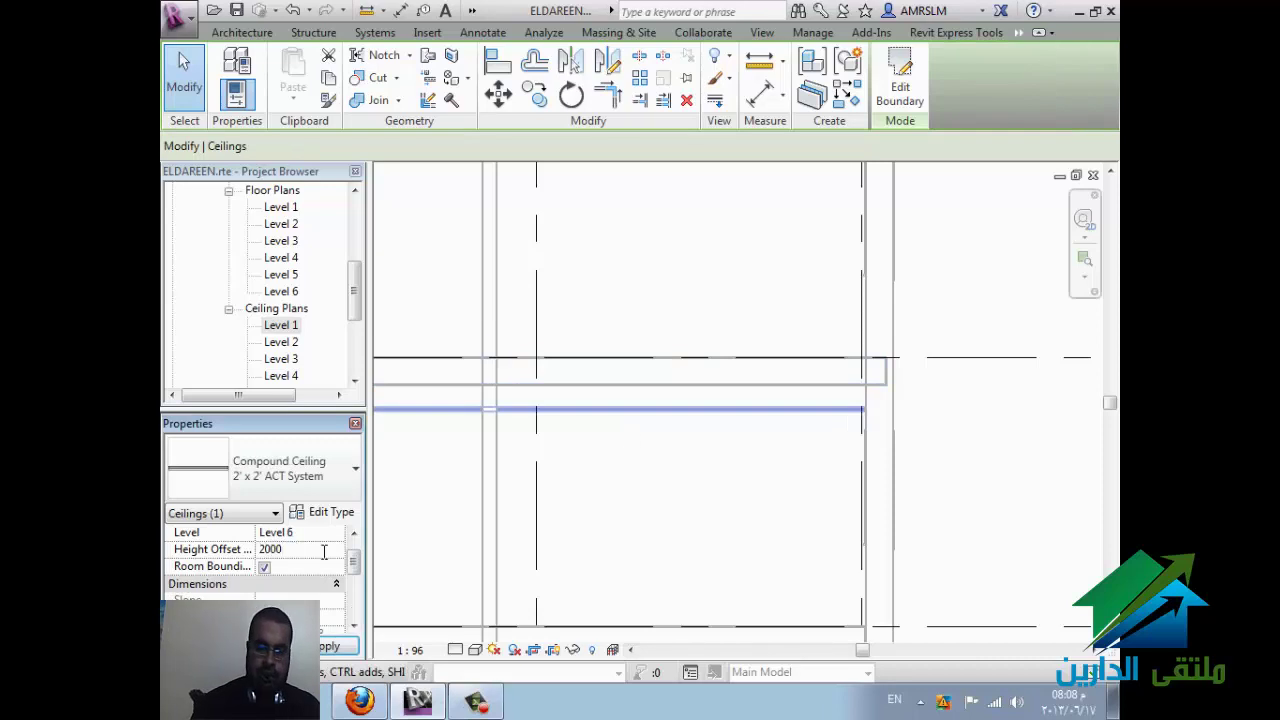
{"action": "key", "text": "Return"}
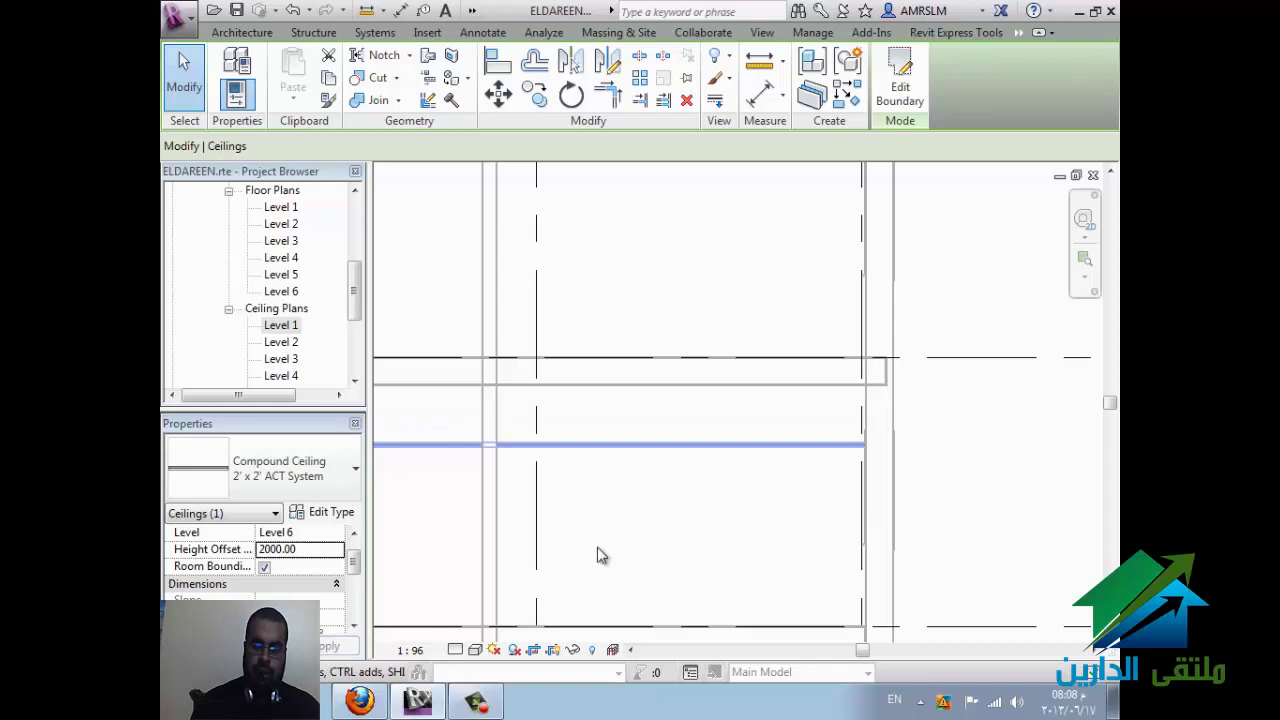
{"action": "left_click", "coordinate": [744, 526]}
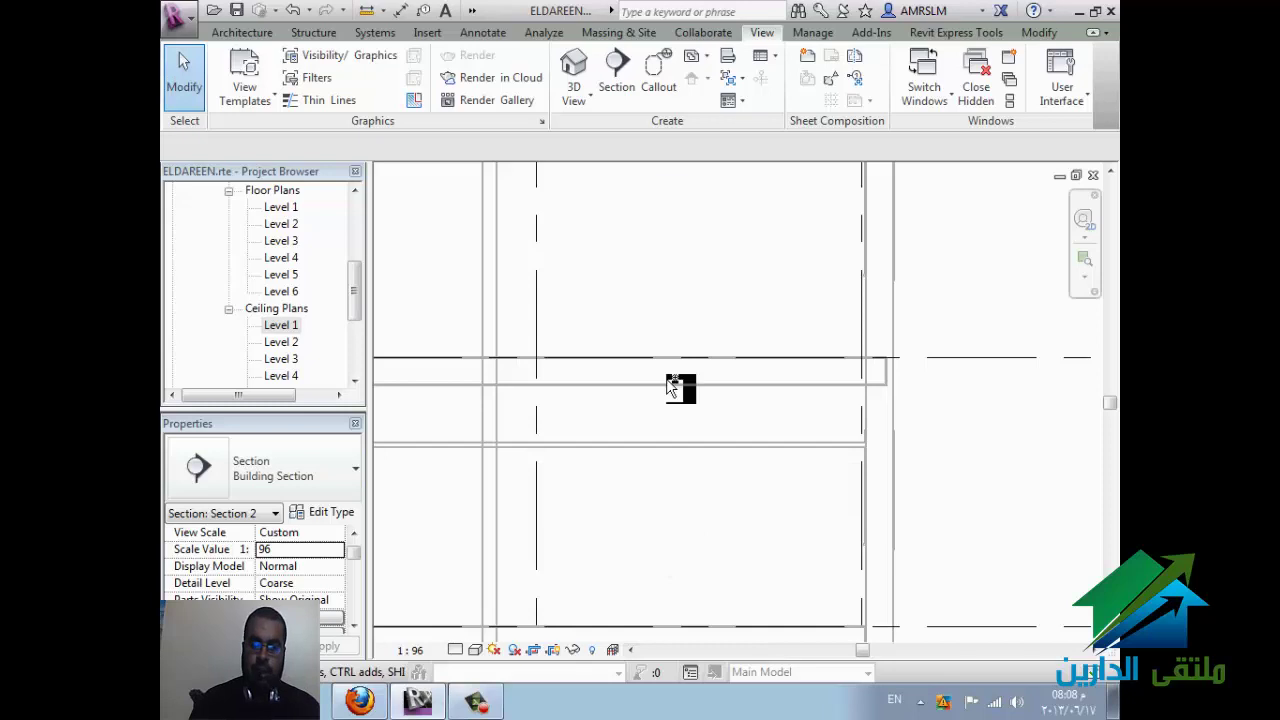
Step: Switch to the Level 1 ceiling plan view
{"action": "key", "text": "ctrl+Tab"}
{"action": "scroll", "coordinate": [880, 480], "scroll_direction": "up", "scroll_amount": 3}
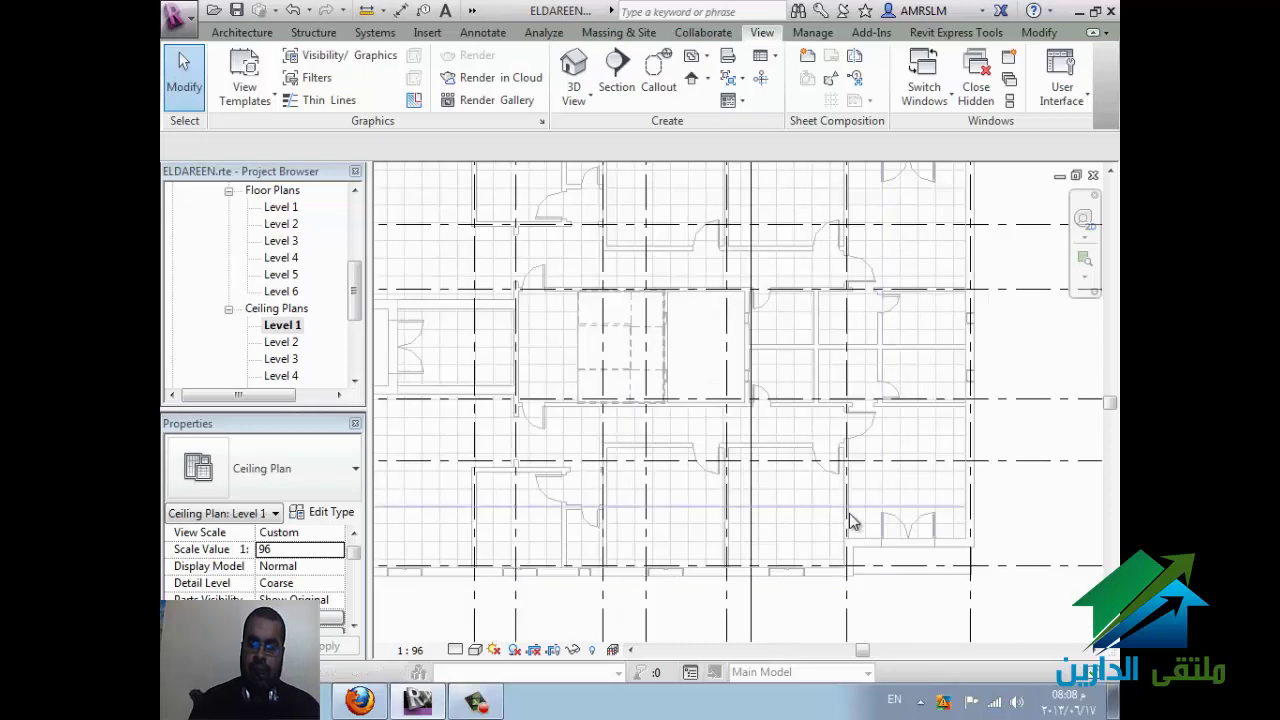
{"action": "scroll", "coordinate": [849, 520], "scroll_direction": "up", "scroll_amount": 2}
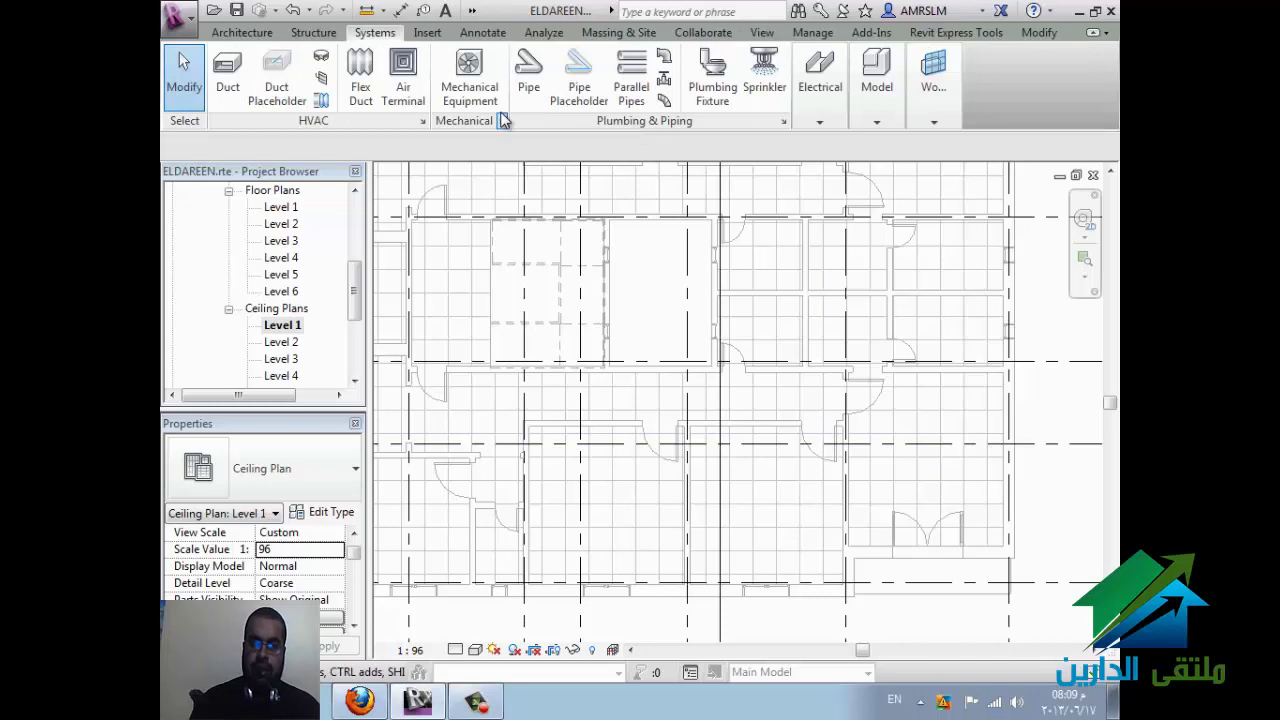
Step: Start placing mechanical equipment, keeping the M_WSHP Horizontal 7 kW type after browsing the list
{"action": "left_click", "coordinate": [474, 100]}
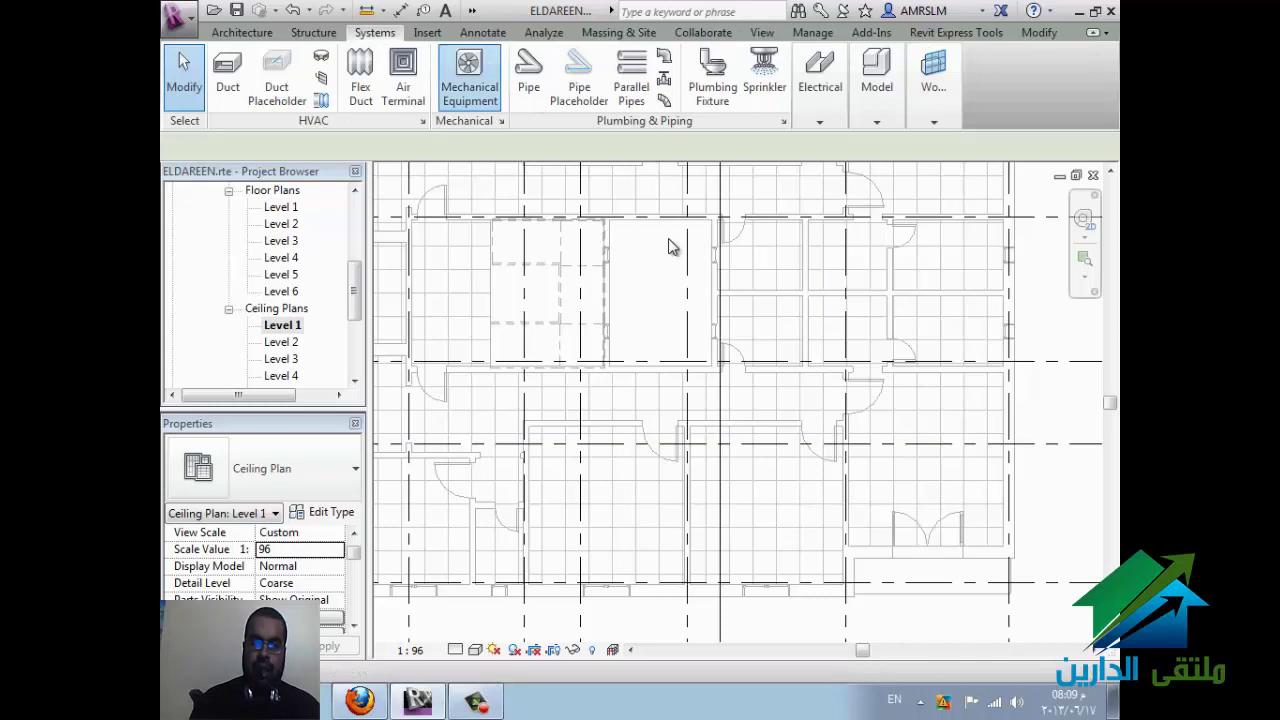
{"action": "left_click", "coordinate": [609, 292]}
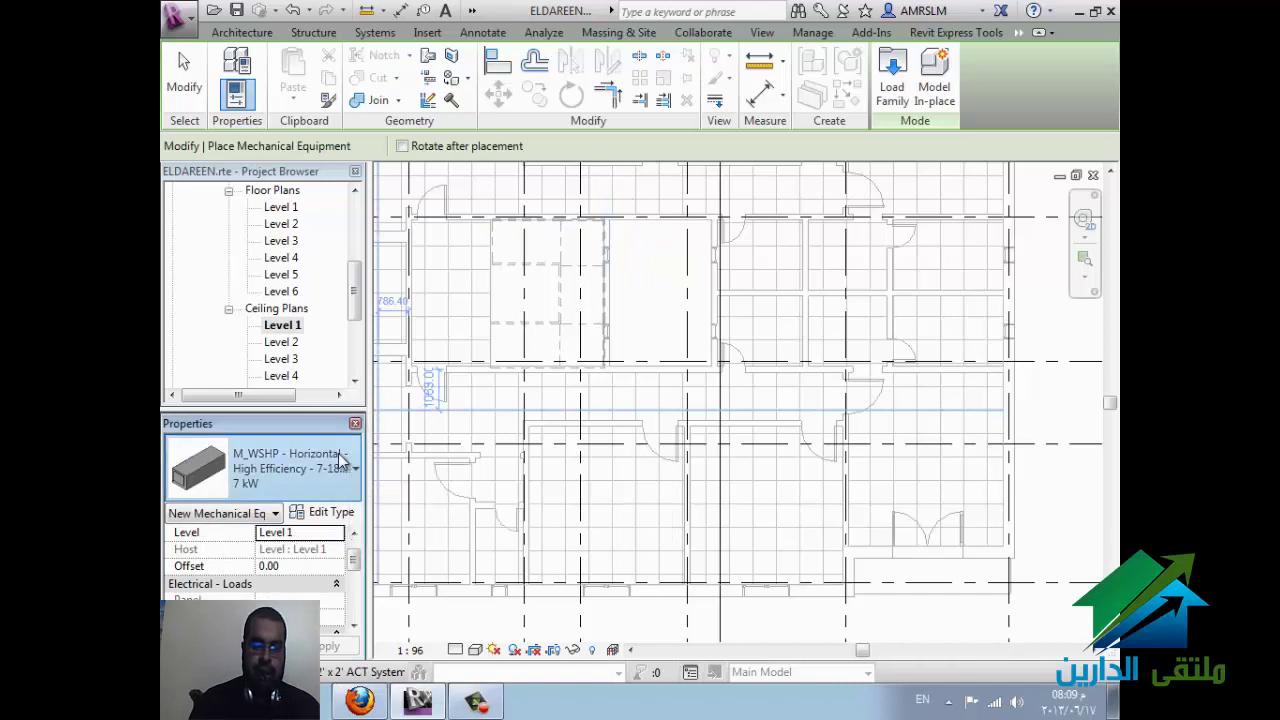
{"action": "left_click", "coordinate": [343, 468]}
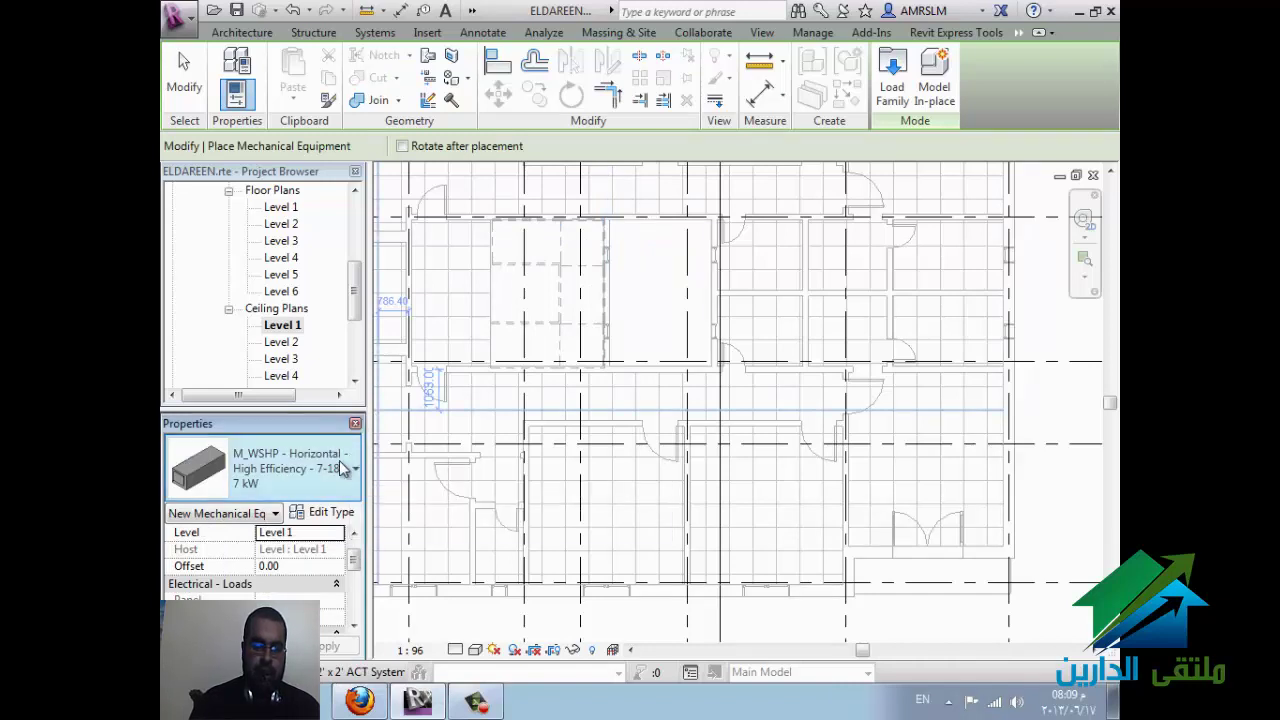
{"action": "scroll", "coordinate": [347, 288], "scroll_direction": "up", "scroll_amount": 2}
{"action": "scroll", "coordinate": [350, 310], "scroll_direction": "up", "scroll_amount": 1}
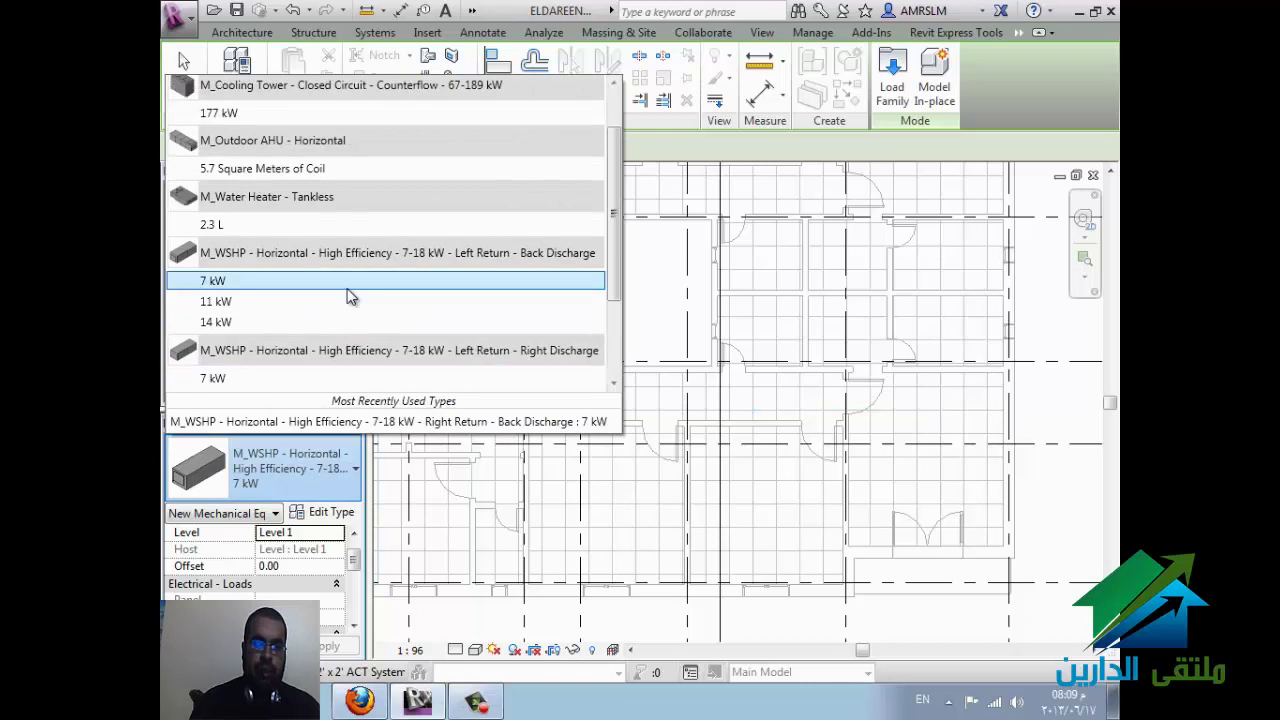
{"action": "scroll", "coordinate": [352, 322], "scroll_direction": "up", "scroll_amount": 2}
{"action": "scroll", "coordinate": [352, 322], "scroll_direction": "down", "scroll_amount": 1}
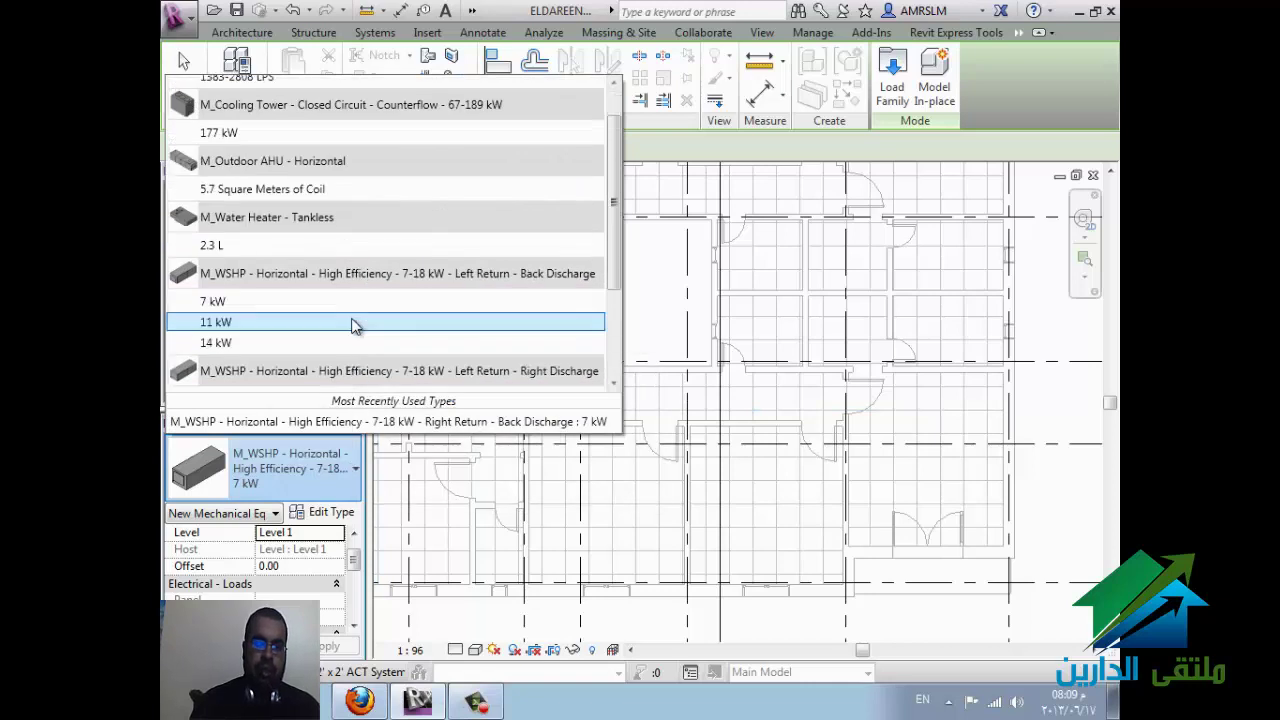
{"action": "scroll", "coordinate": [355, 323], "scroll_direction": "down", "scroll_amount": 2}
{"action": "scroll", "coordinate": [345, 330], "scroll_direction": "down", "scroll_amount": 1}
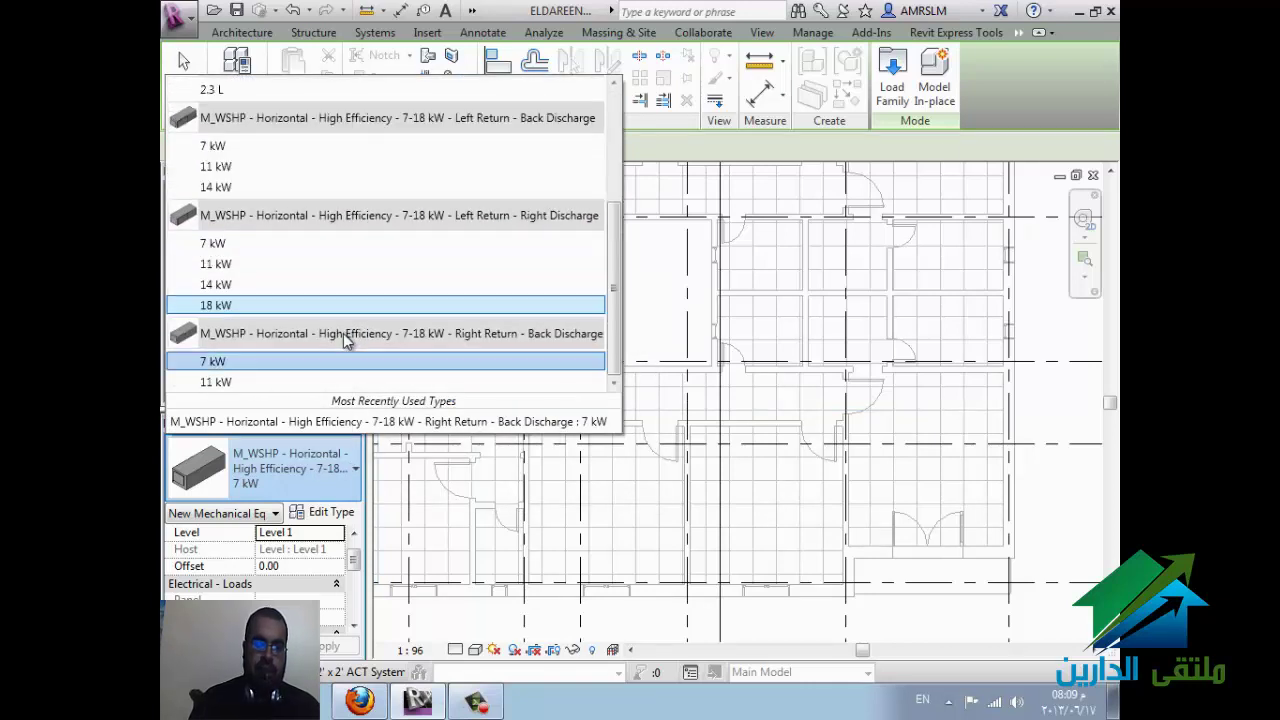
{"action": "left_click", "coordinate": [983, 145]}
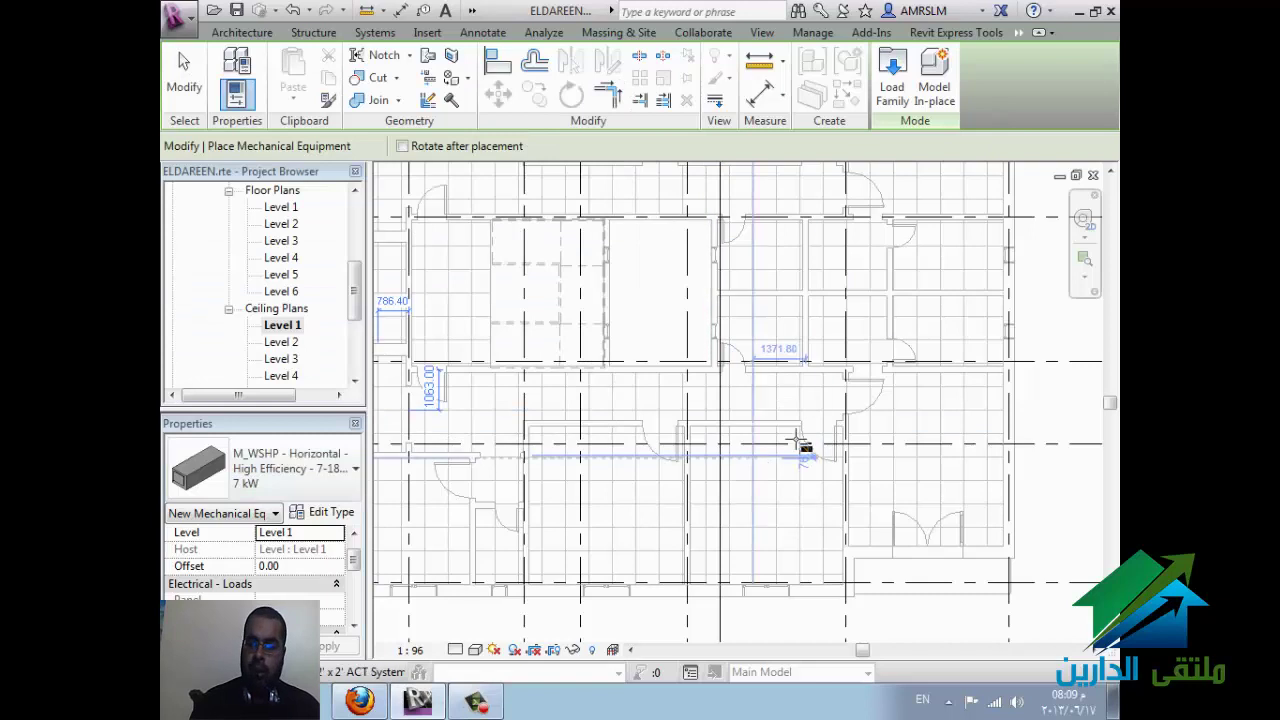
Step: In Load Family, browse to E:\REVIT\family\Exported Families\Mechanical Equipment
{"action": "left_click", "coordinate": [893, 107]}
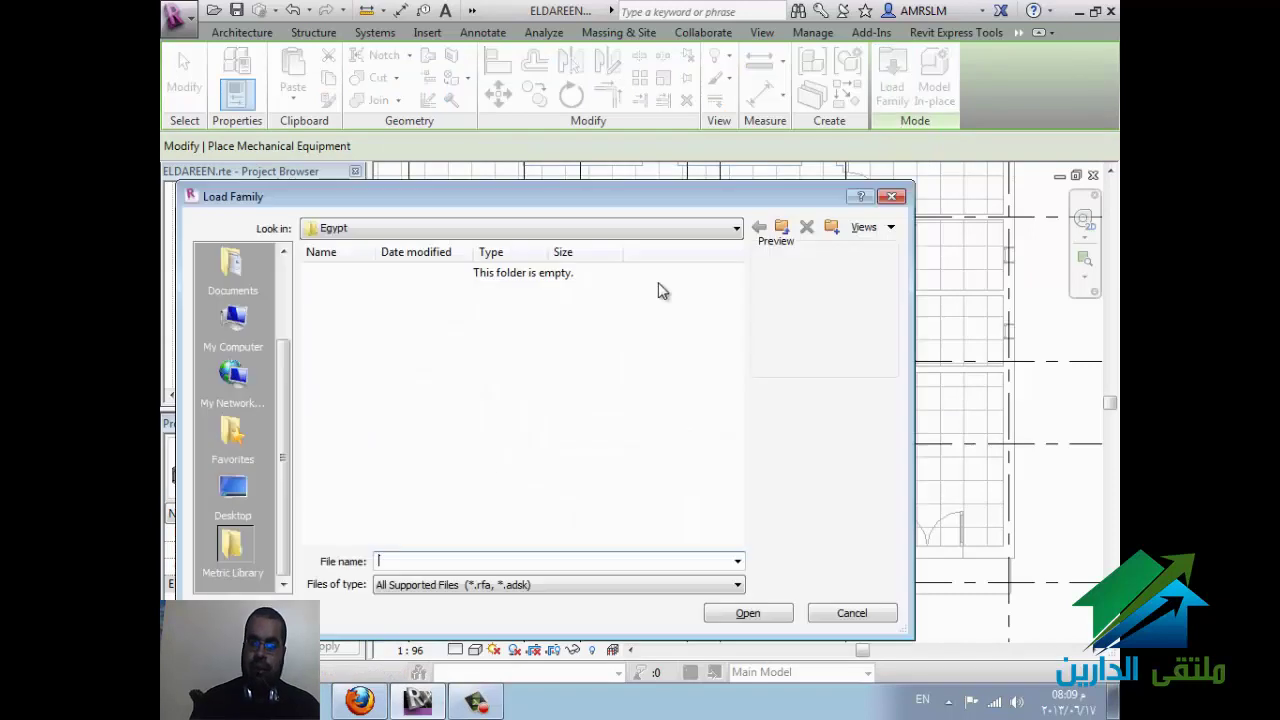
{"action": "left_click", "coordinate": [600, 229]}
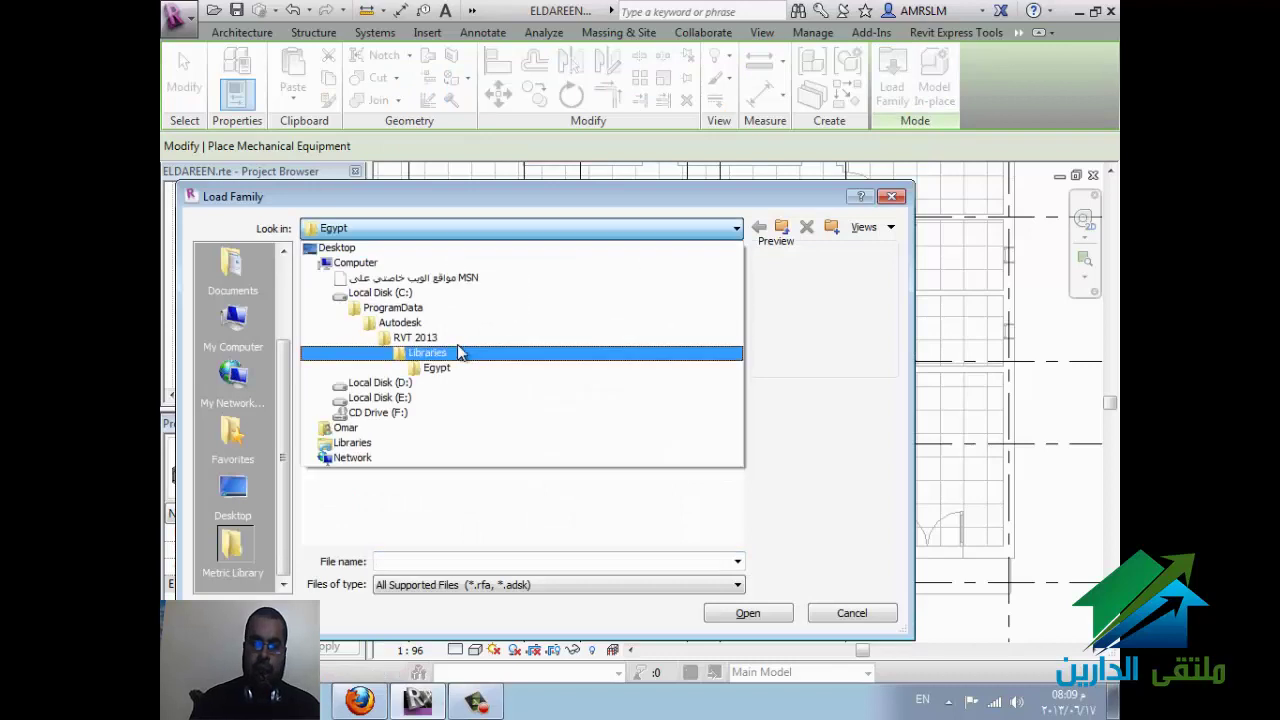
{"action": "left_click", "coordinate": [455, 408]}
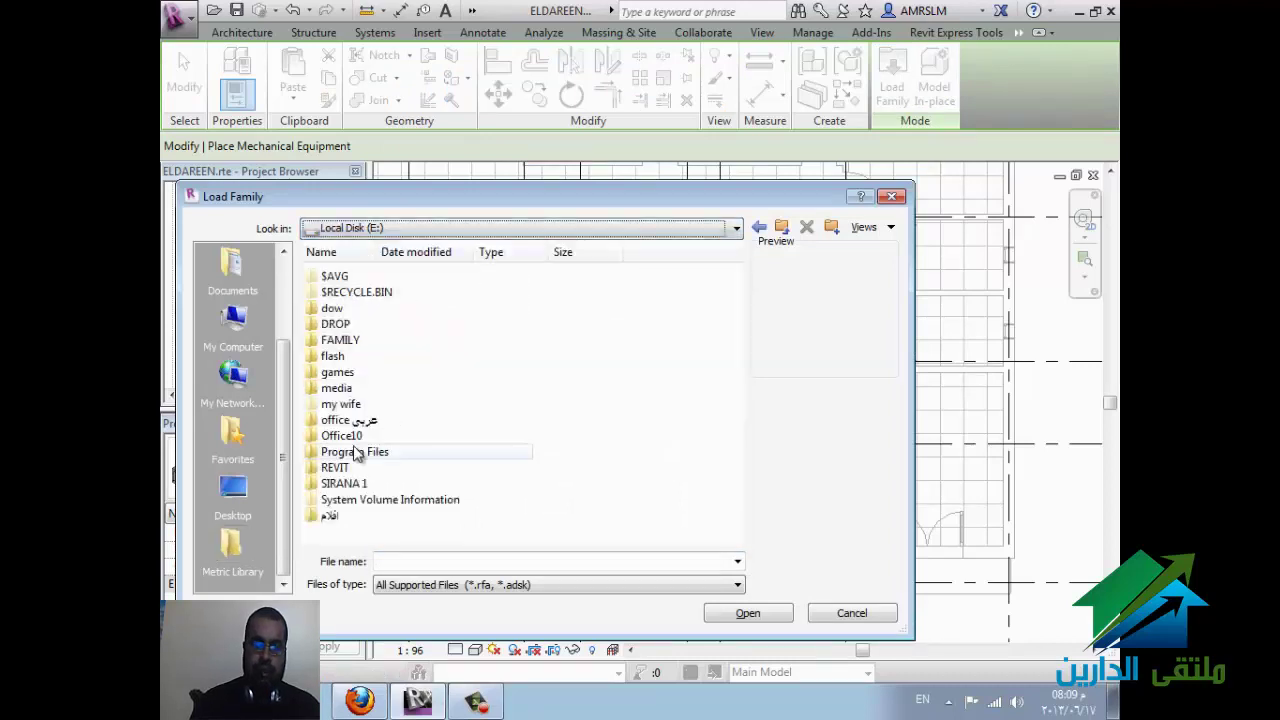
{"action": "double_click", "coordinate": [340, 468]}
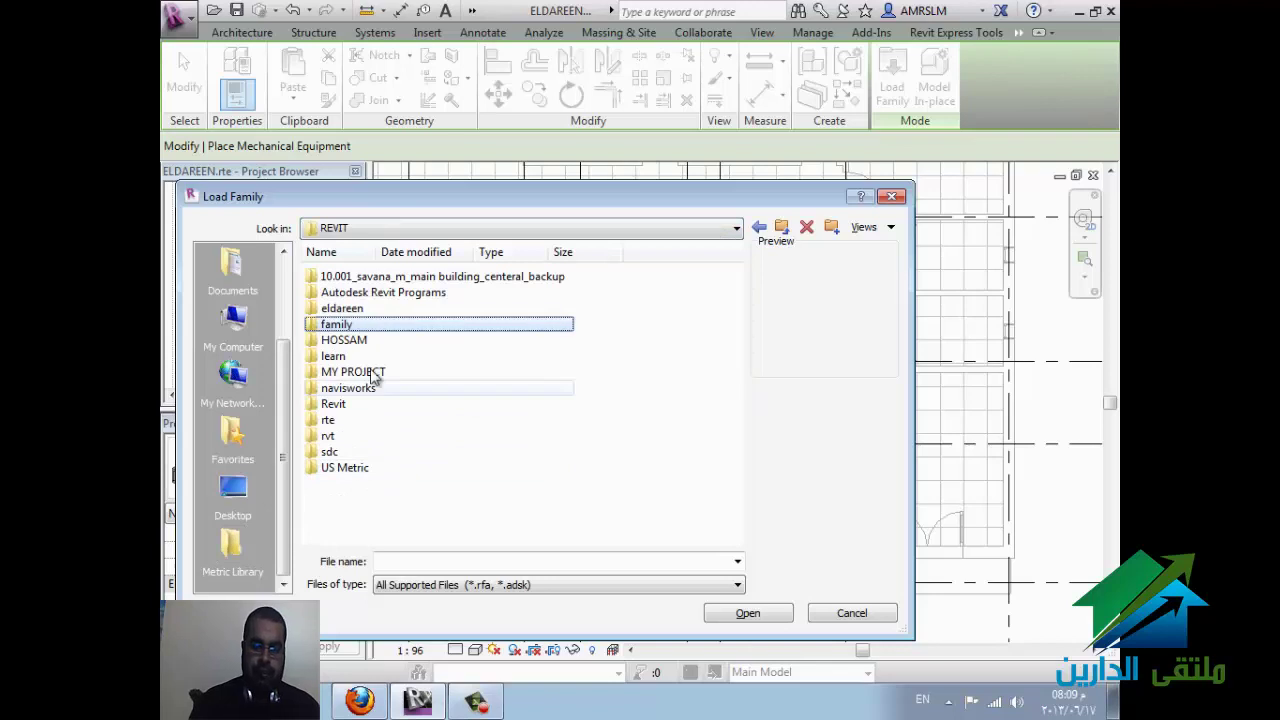
{"action": "left_click", "coordinate": [362, 326]}
{"action": "double_click", "coordinate": [362, 326]}
{"action": "double_click", "coordinate": [362, 277]}
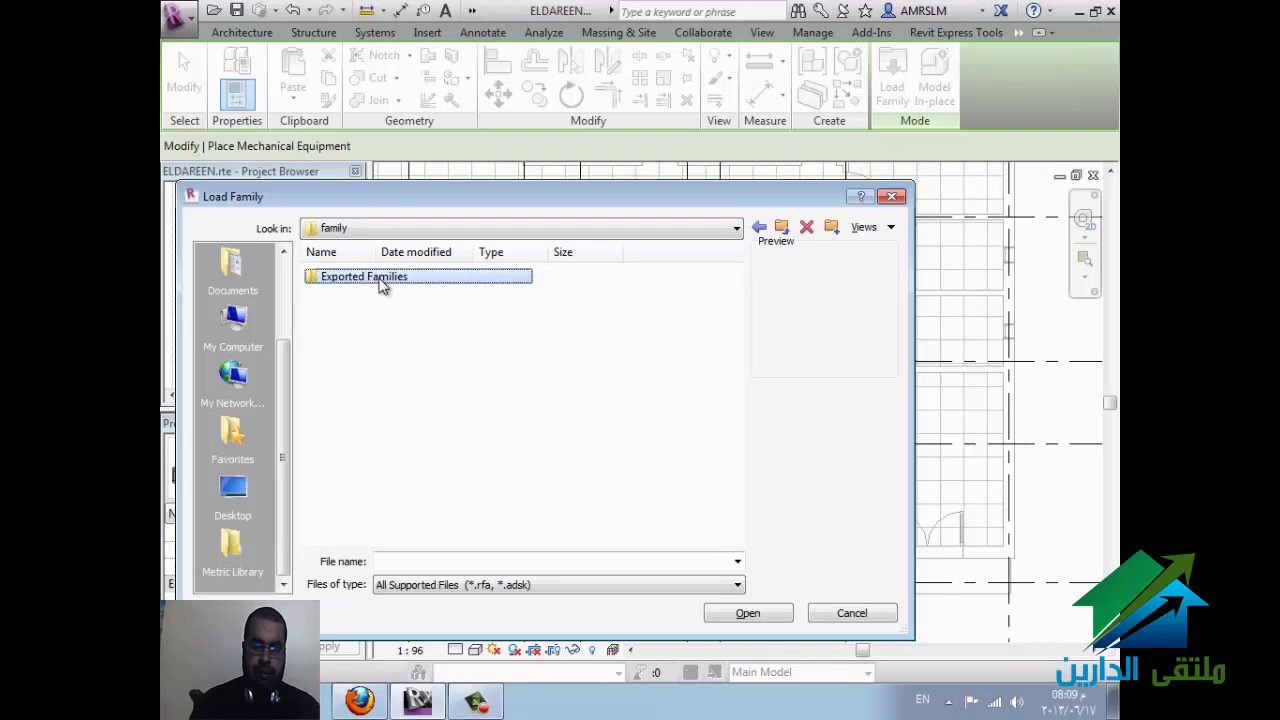
{"action": "scroll", "coordinate": [425, 350], "scroll_direction": "down", "scroll_amount": 2}
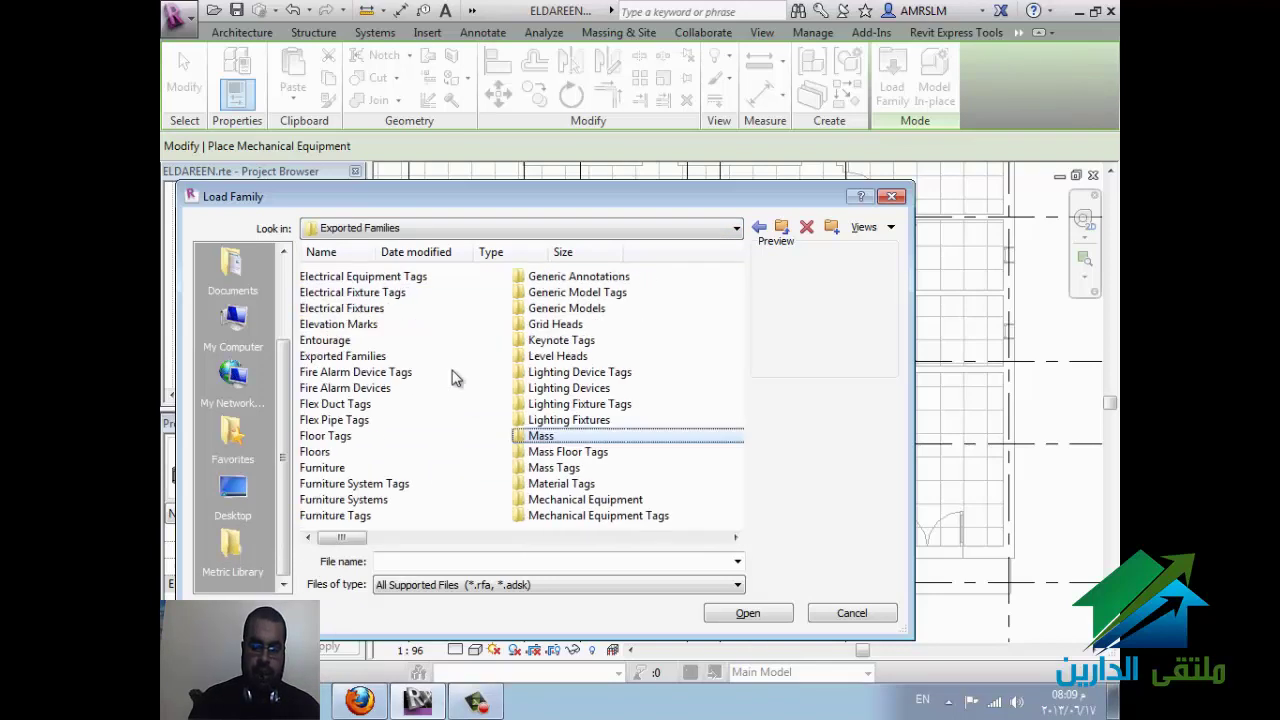
{"action": "scroll", "coordinate": [490, 460], "scroll_direction": "down", "scroll_amount": 1}
{"action": "left_click", "coordinate": [420, 500]}
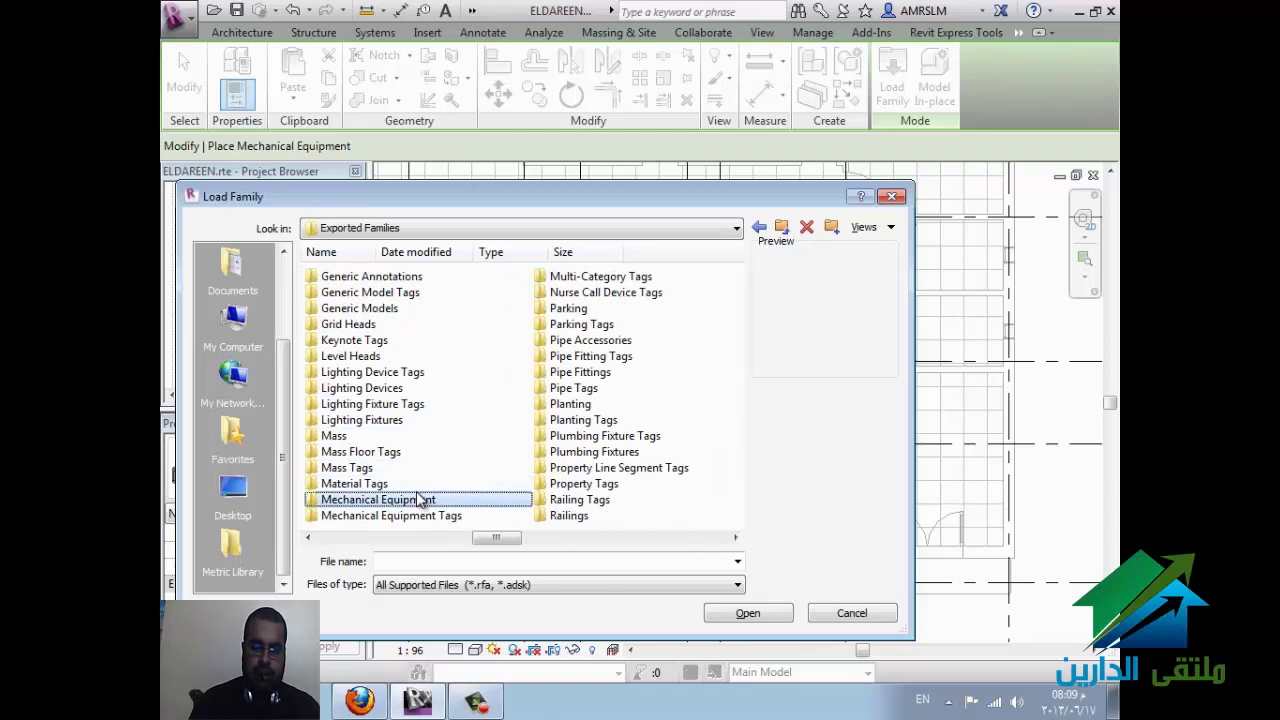
{"action": "double_click", "coordinate": [420, 500]}
Step: Preview the fan coil files and load Fan Coil Unit - Horizontal - DX.rfa
{"action": "type", "text": "fan"}
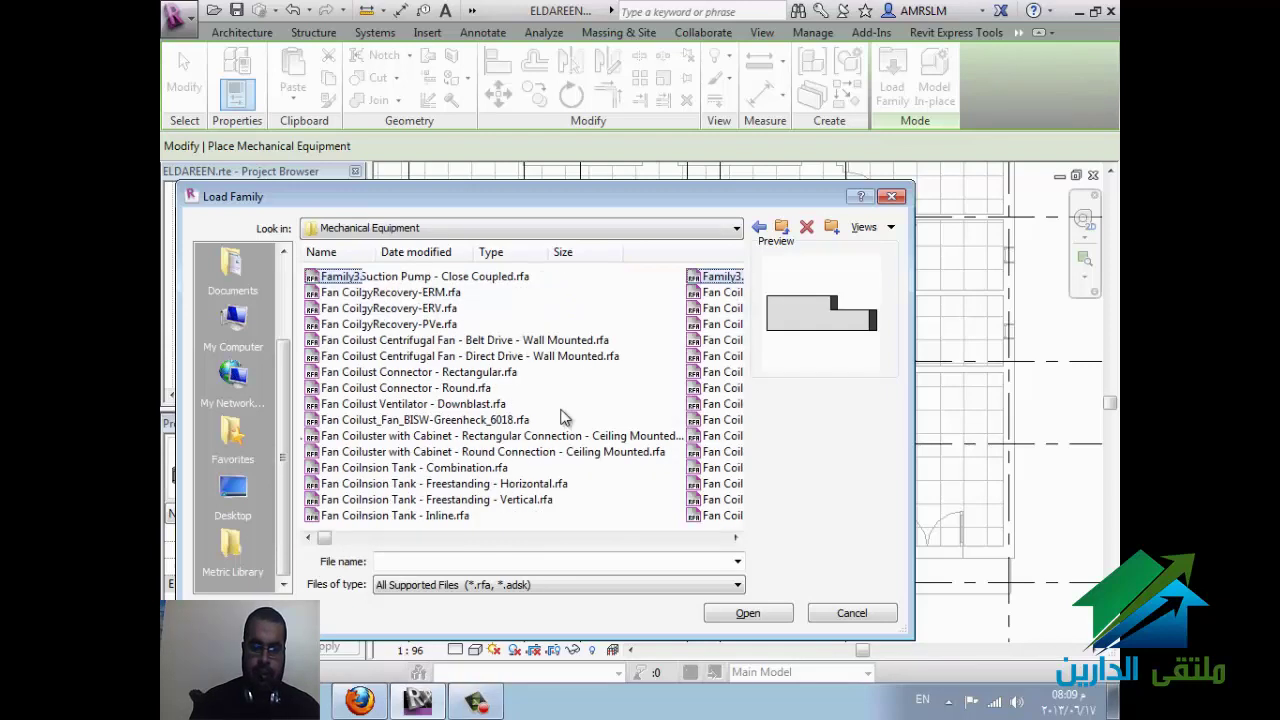
{"action": "key", "text": "Down"}
{"action": "key", "text": "Down"}
{"action": "key", "text": "Down"}
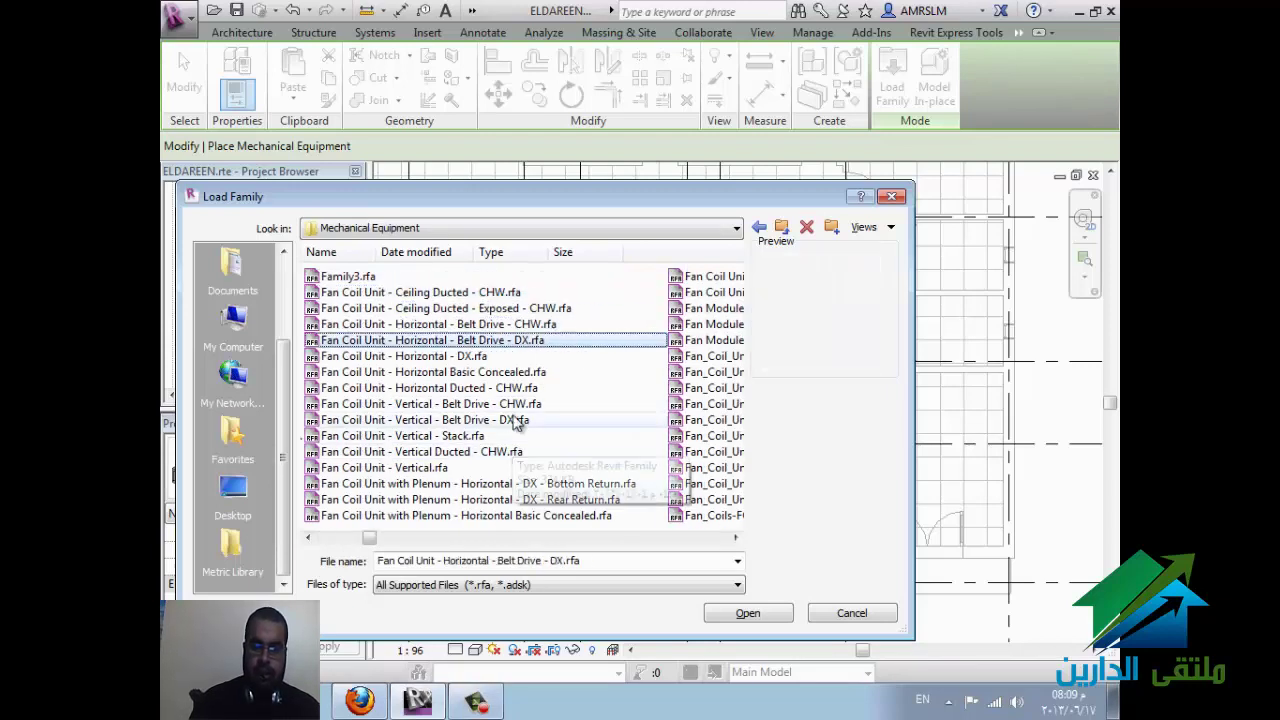
{"action": "key", "text": "Down"}
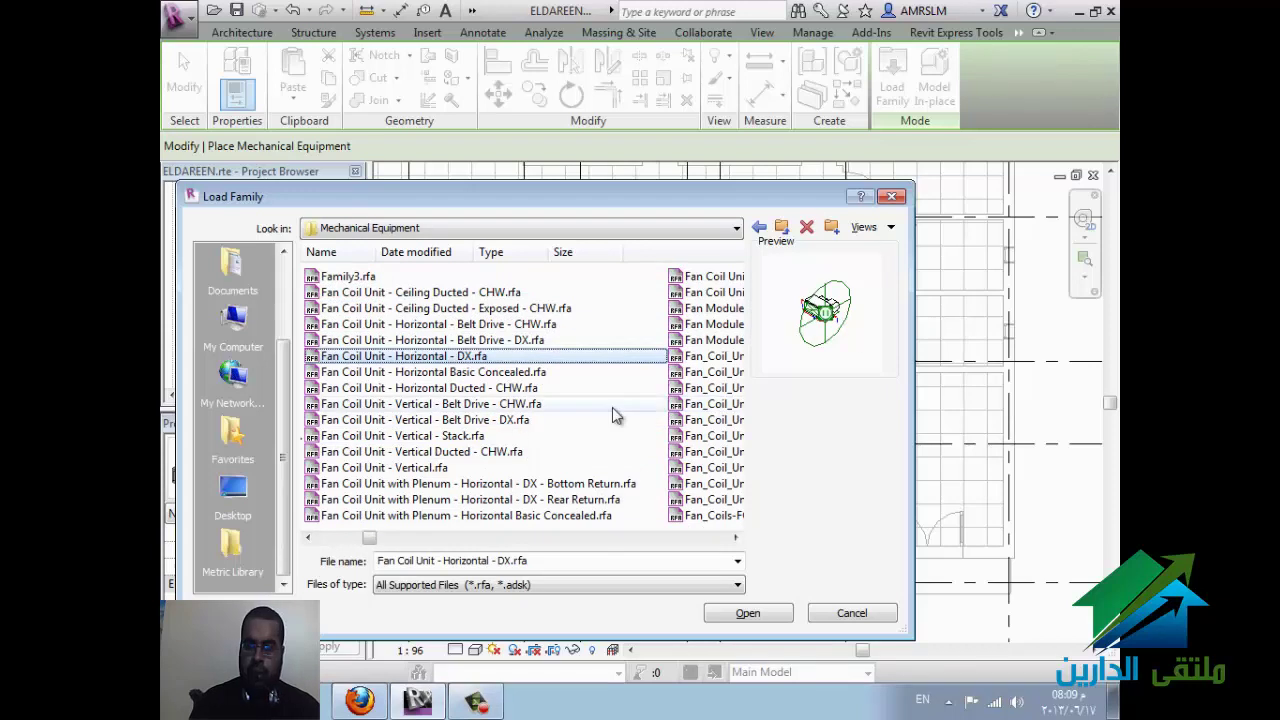
{"action": "key", "text": "Down"}
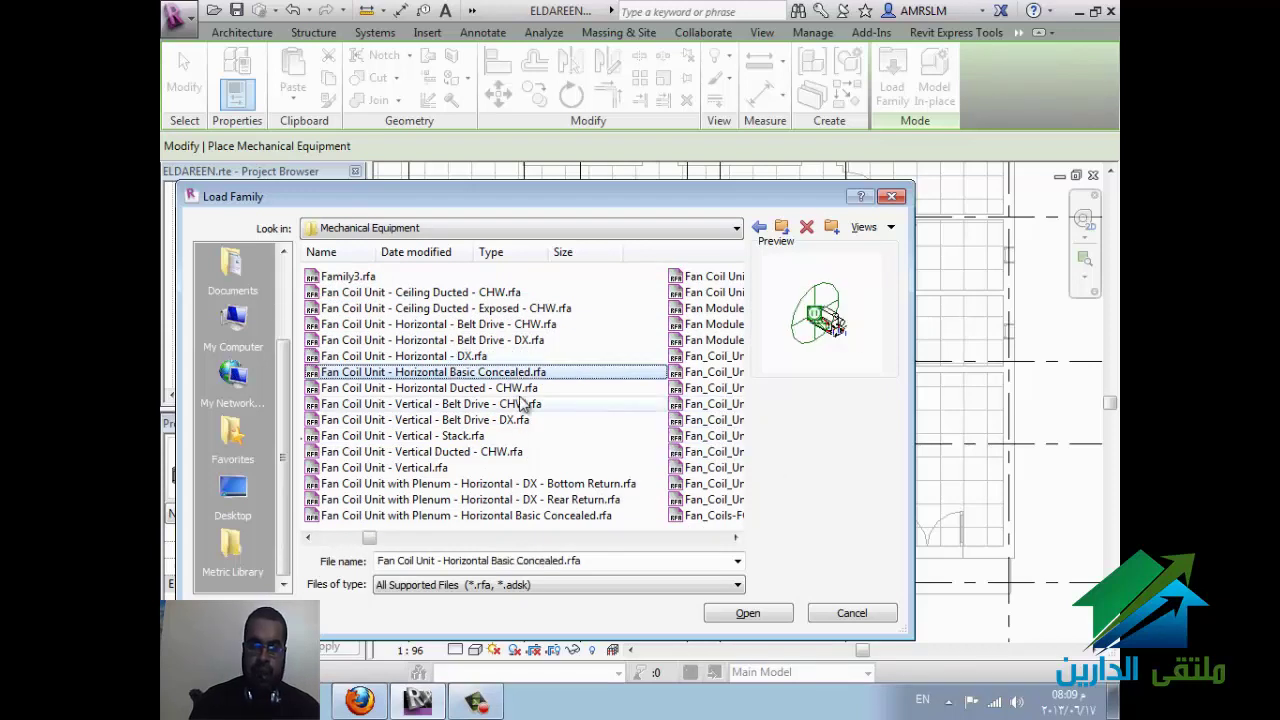
{"action": "key", "text": "Down"}
{"action": "left_click", "coordinate": [512, 406]}
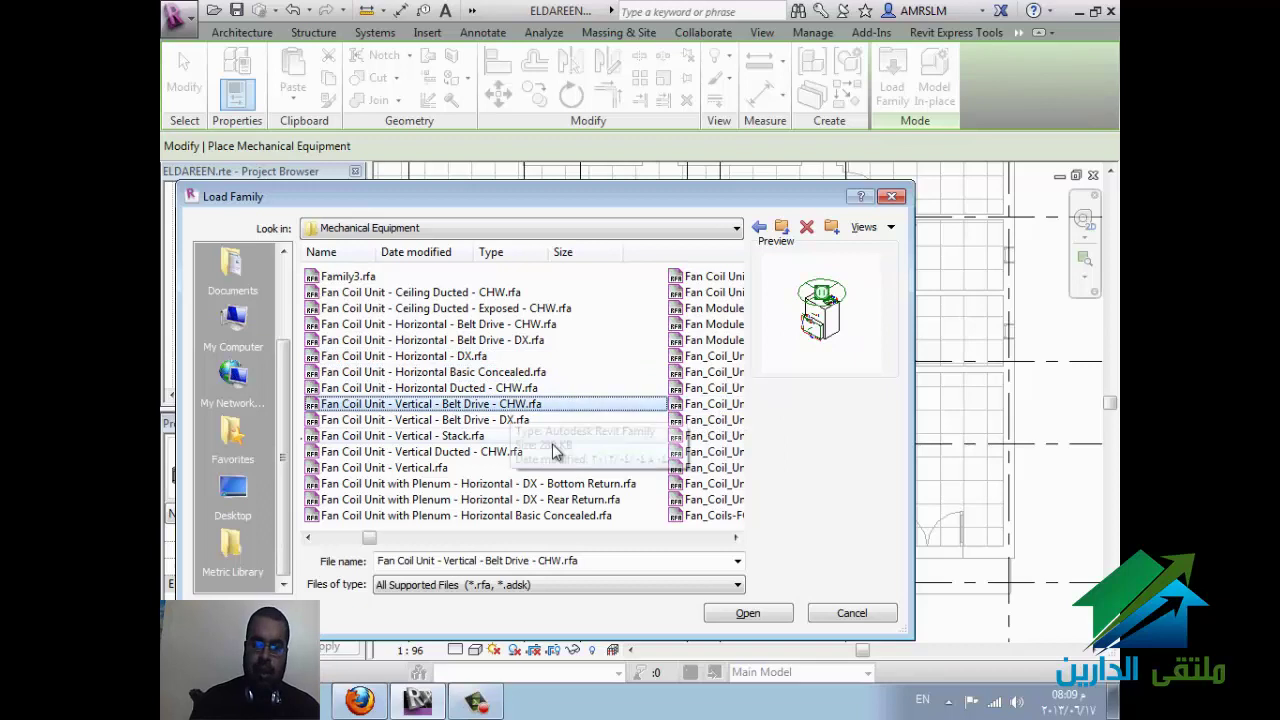
{"action": "left_click", "coordinate": [491, 372]}
{"action": "left_click", "coordinate": [482, 356]}
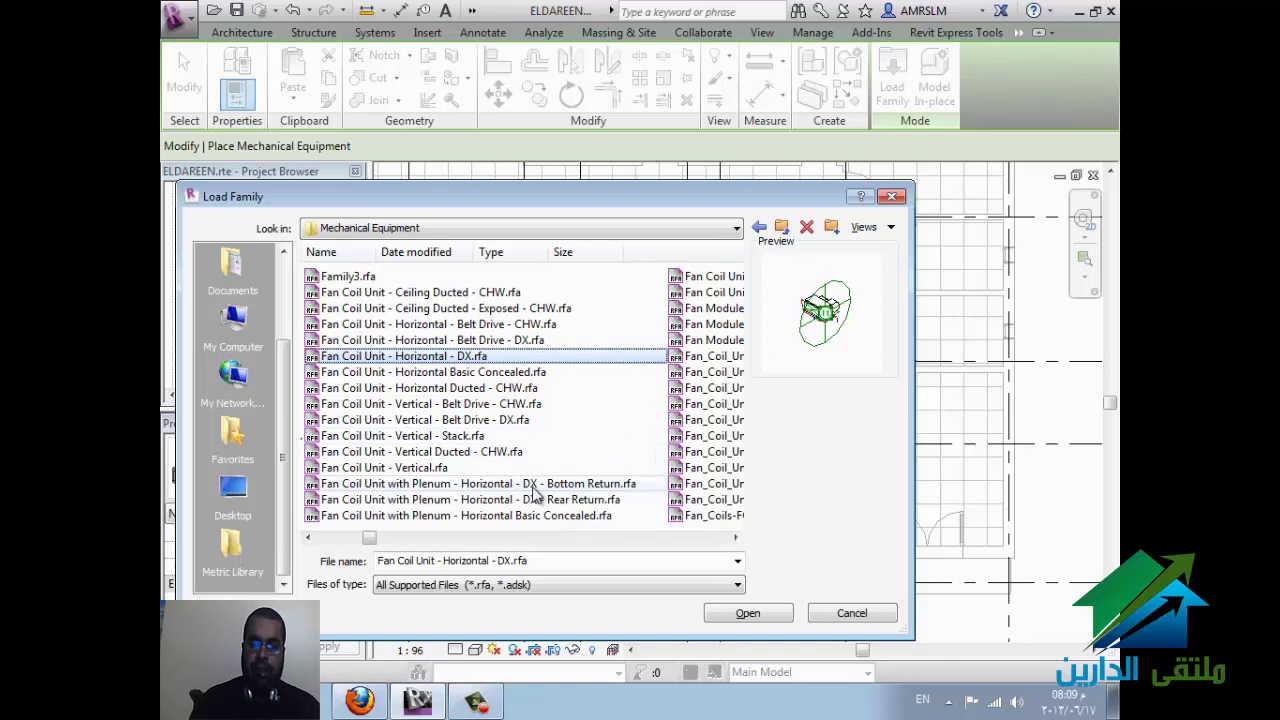
{"action": "left_click", "coordinate": [765, 616]}
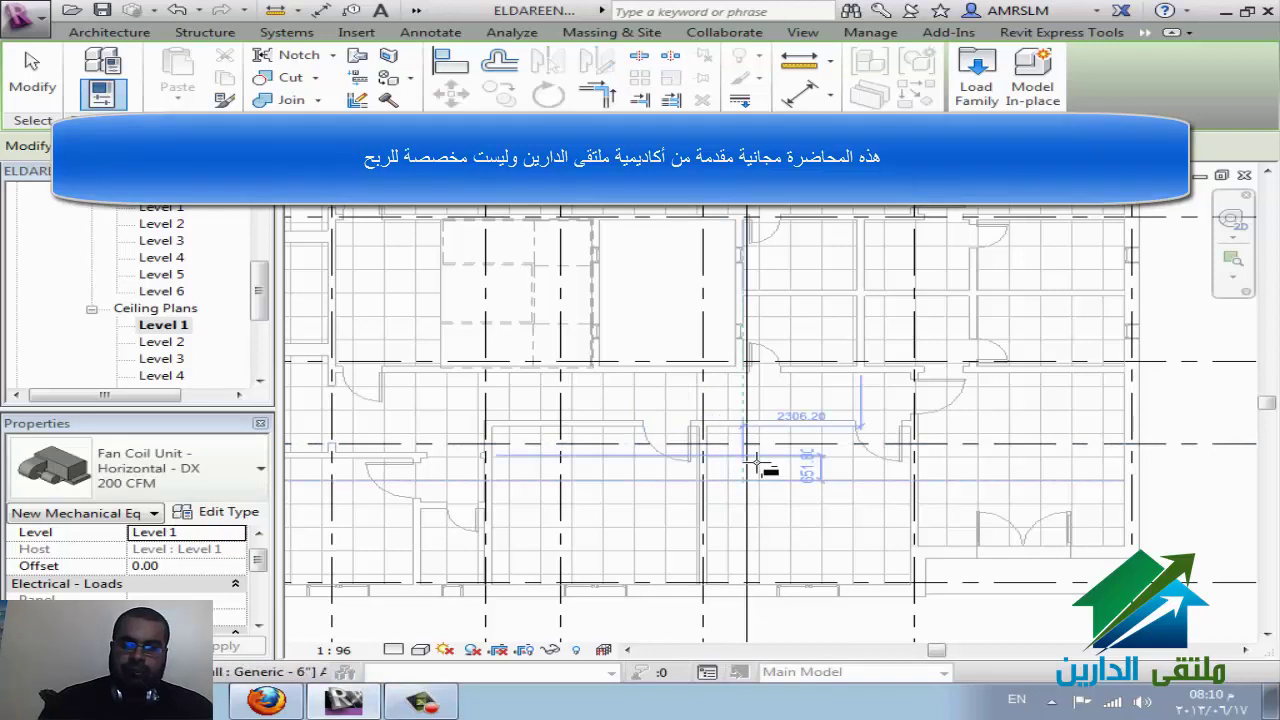
Step: Place the 200 CFM fan coil at a 2200 offset in the room below the corridor
{"action": "left_click", "coordinate": [225, 566]}
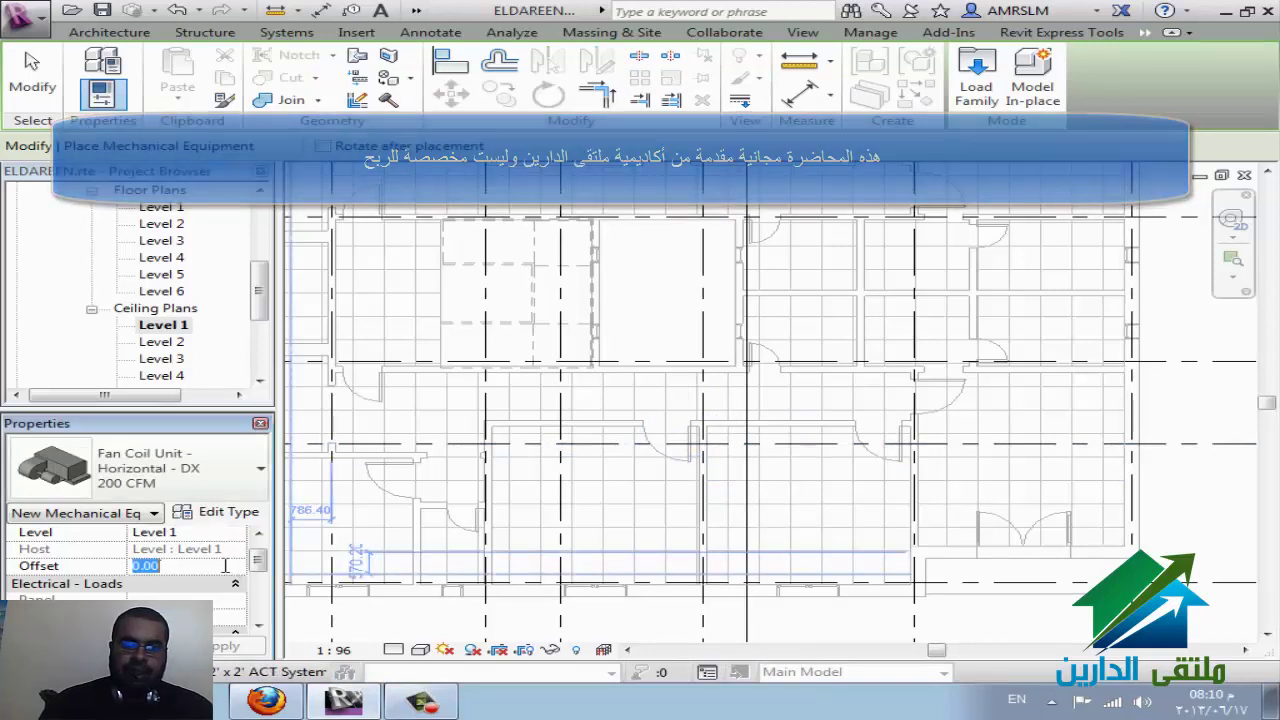
{"action": "type", "text": "220"}
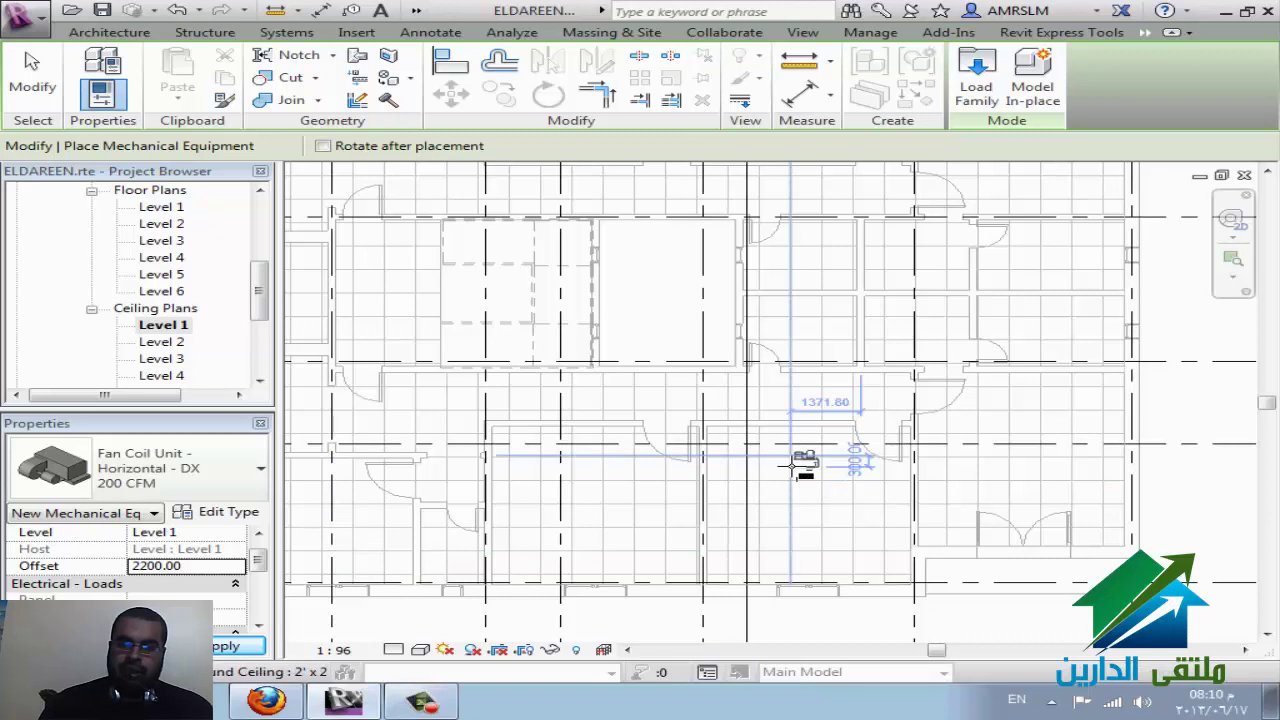
{"action": "left_click", "coordinate": [797, 463]}
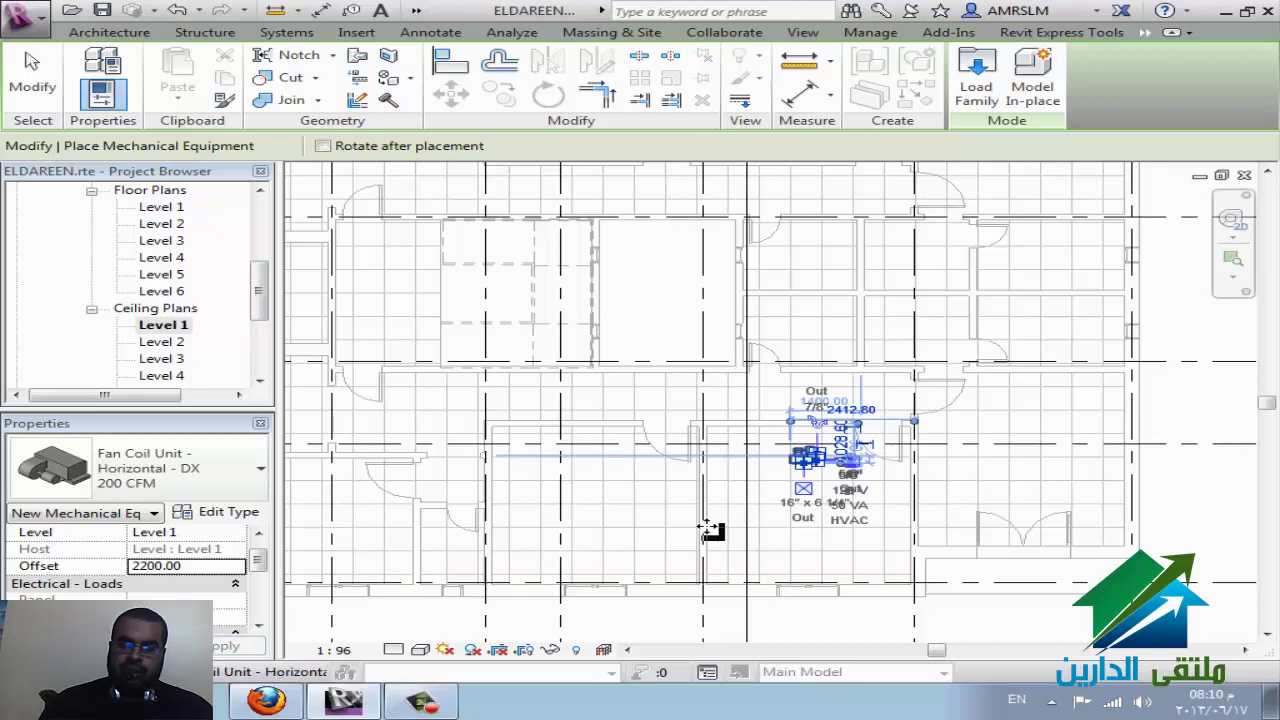
{"action": "key", "text": "Escape"}
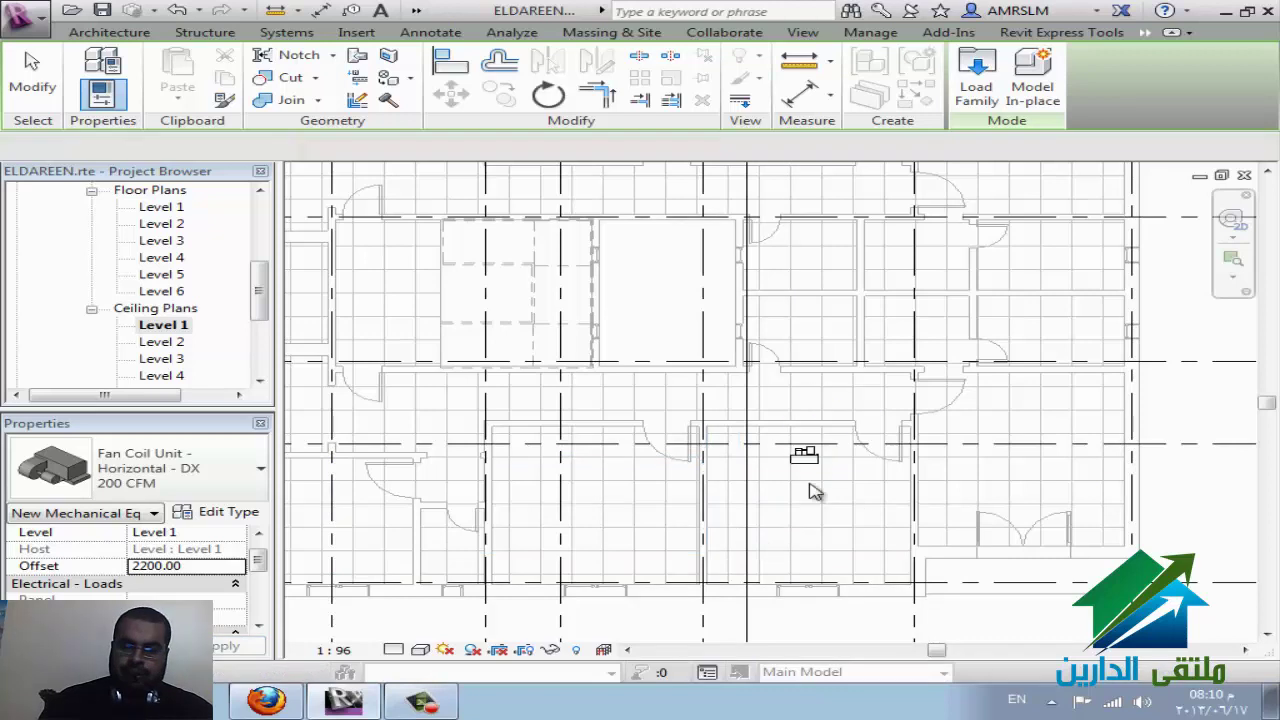
{"action": "key", "text": "Escape"}
{"action": "scroll", "coordinate": [817, 471], "scroll_direction": "up", "scroll_amount": 3}
{"action": "scroll", "coordinate": [817, 471], "scroll_direction": "up", "scroll_amount": 2}
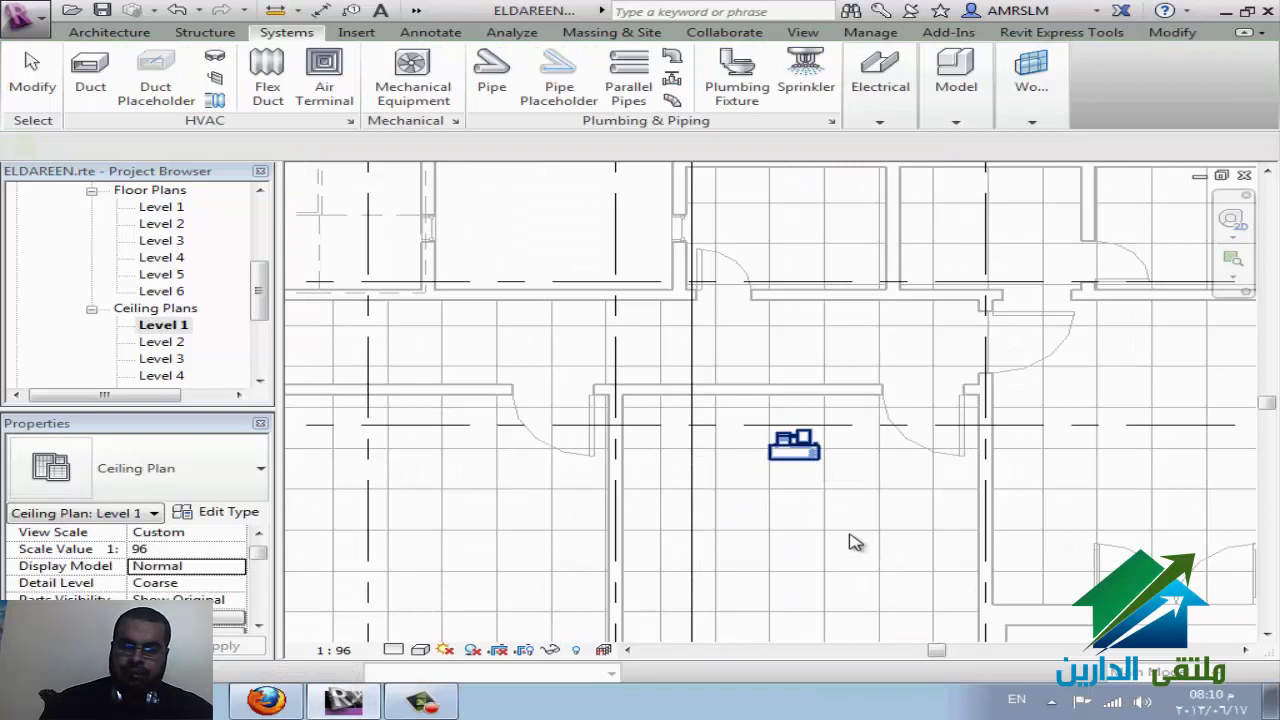
Step: Start a duct from the fan coil and set the view's detail level to Fine
{"action": "left_click", "coordinate": [800, 476]}
{"action": "scroll", "coordinate": [666, 360], "scroll_direction": "up", "scroll_amount": 1}
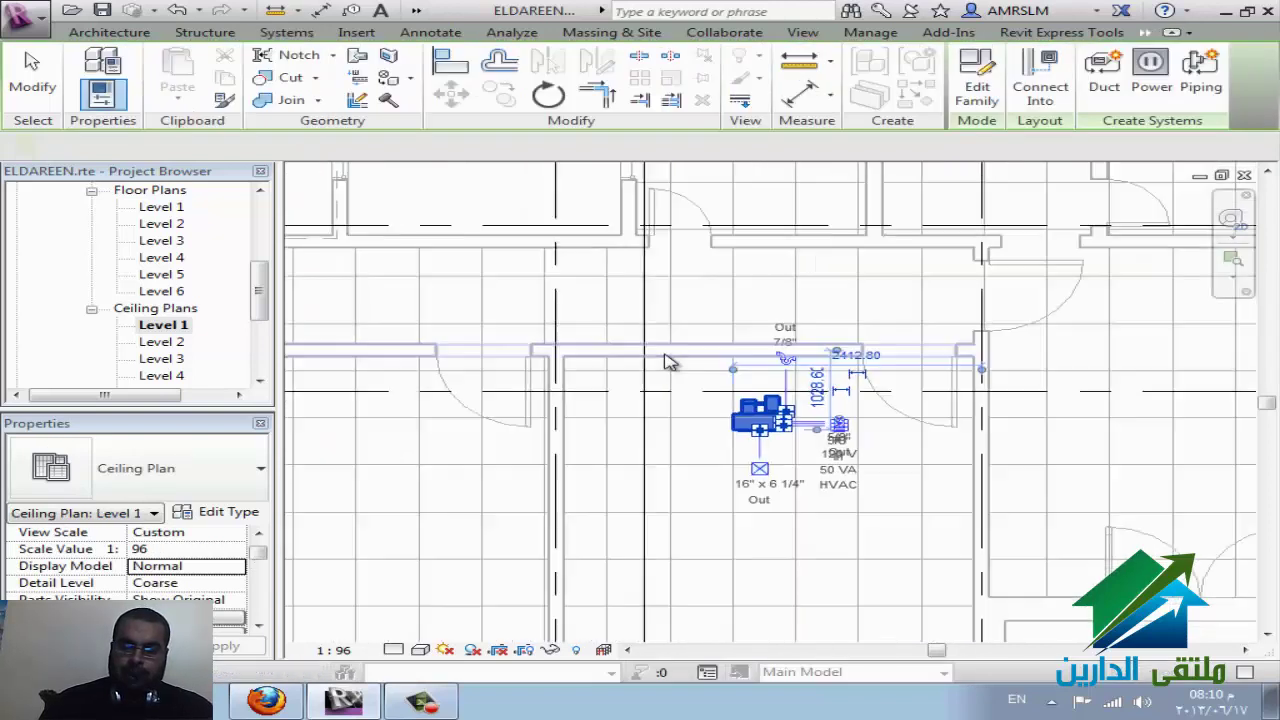
{"action": "left_click", "coordinate": [762, 437]}
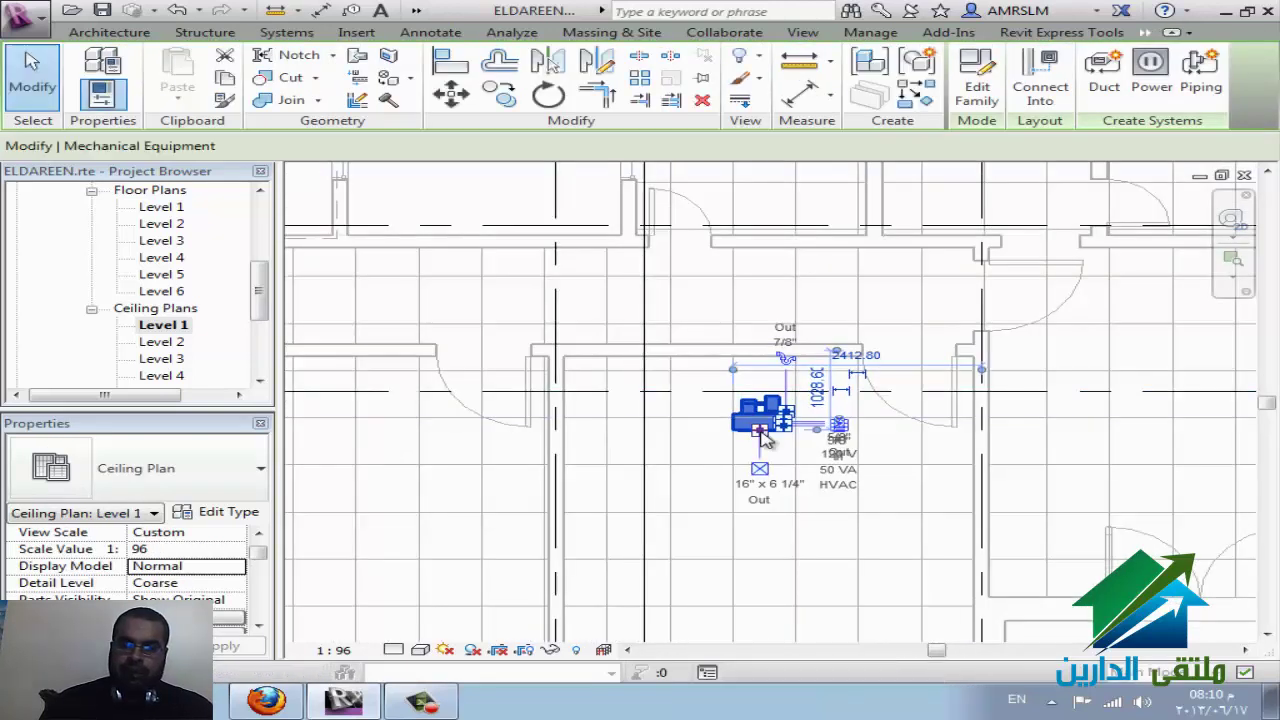
{"action": "right_click", "coordinate": [762, 437]}
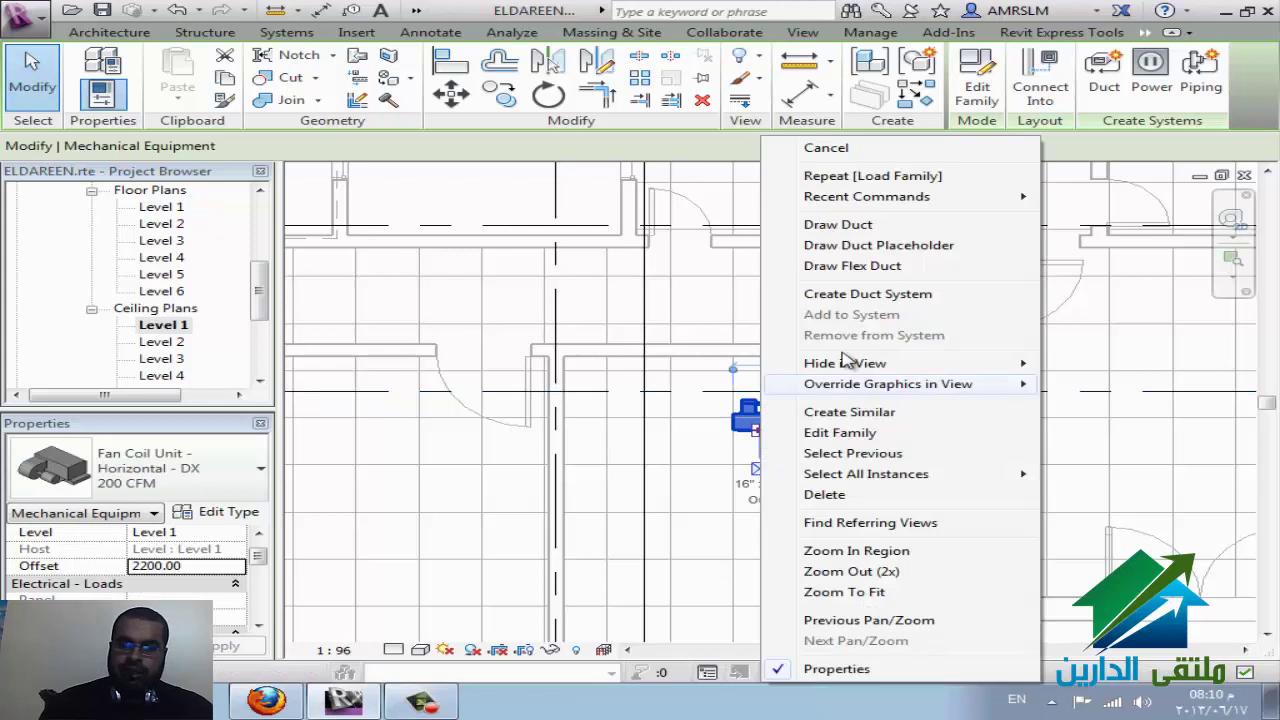
{"action": "left_click", "coordinate": [905, 226]}
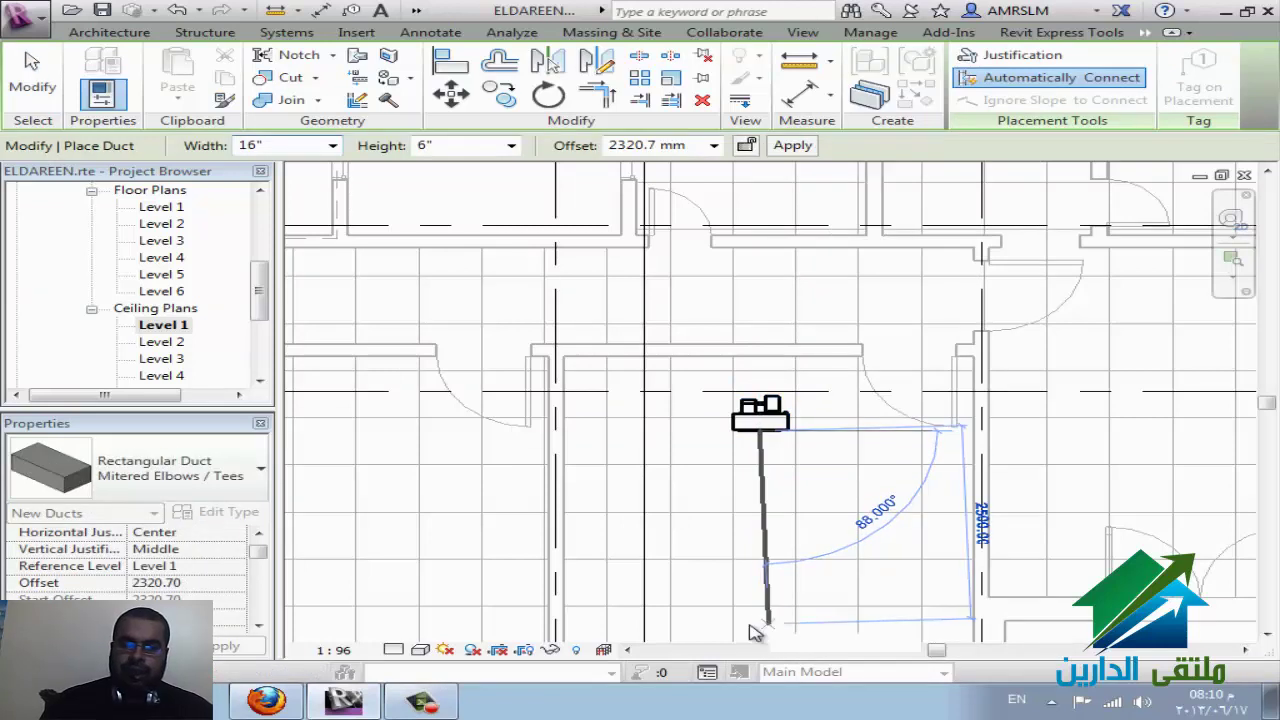
{"action": "left_click", "coordinate": [395, 651]}
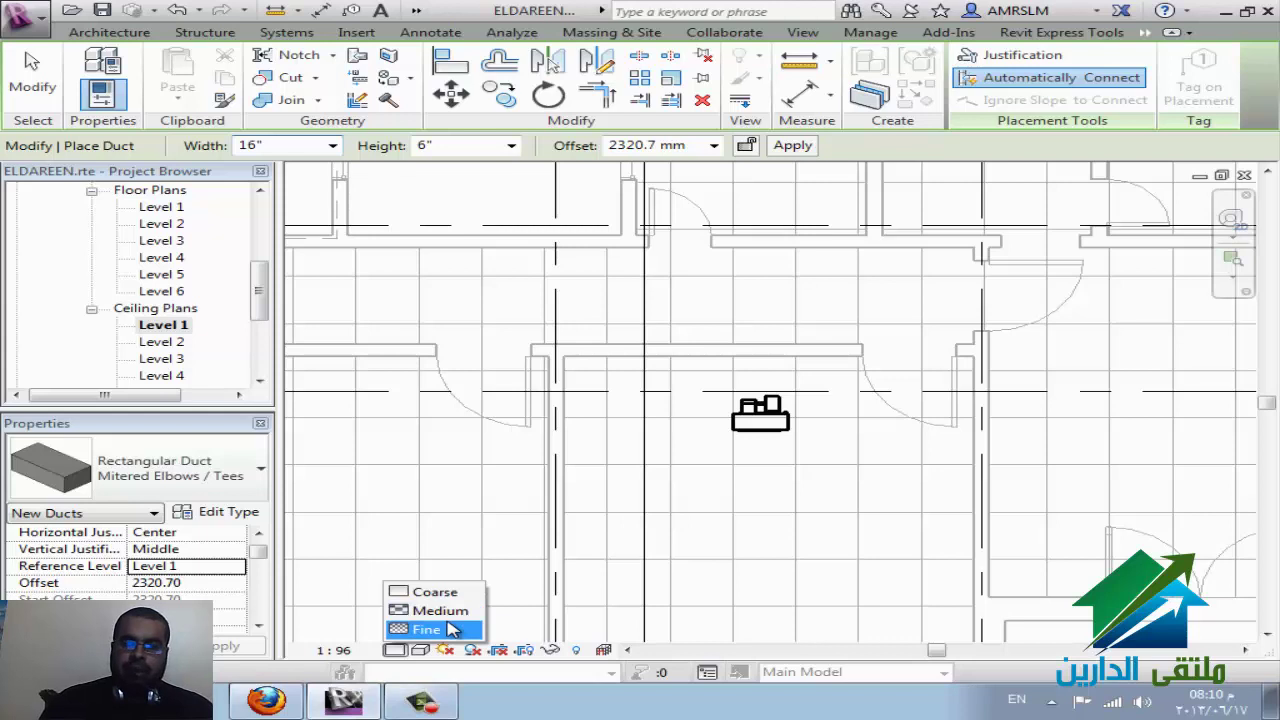
{"action": "left_click", "coordinate": [452, 638]}
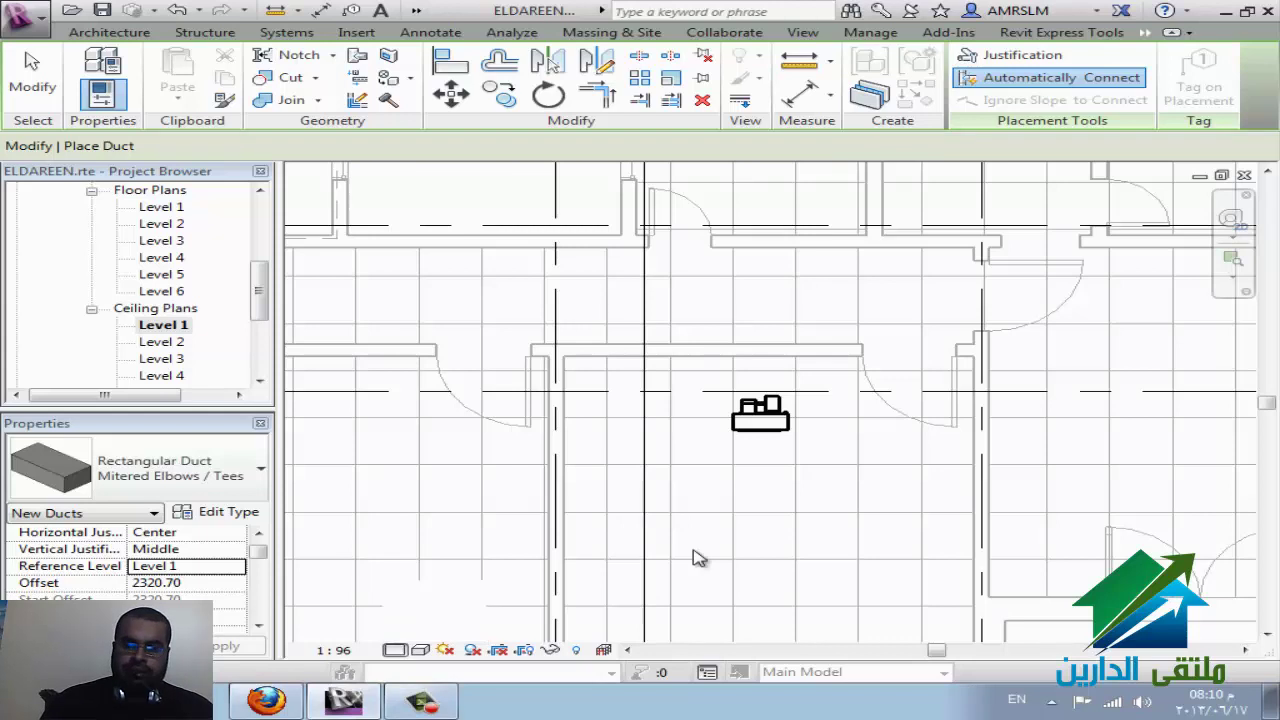
{"action": "key", "text": "Escape"}
Step: Draw a 14-inch-wide duct straight down from the fan coil connector
{"action": "left_click", "coordinate": [781, 441]}
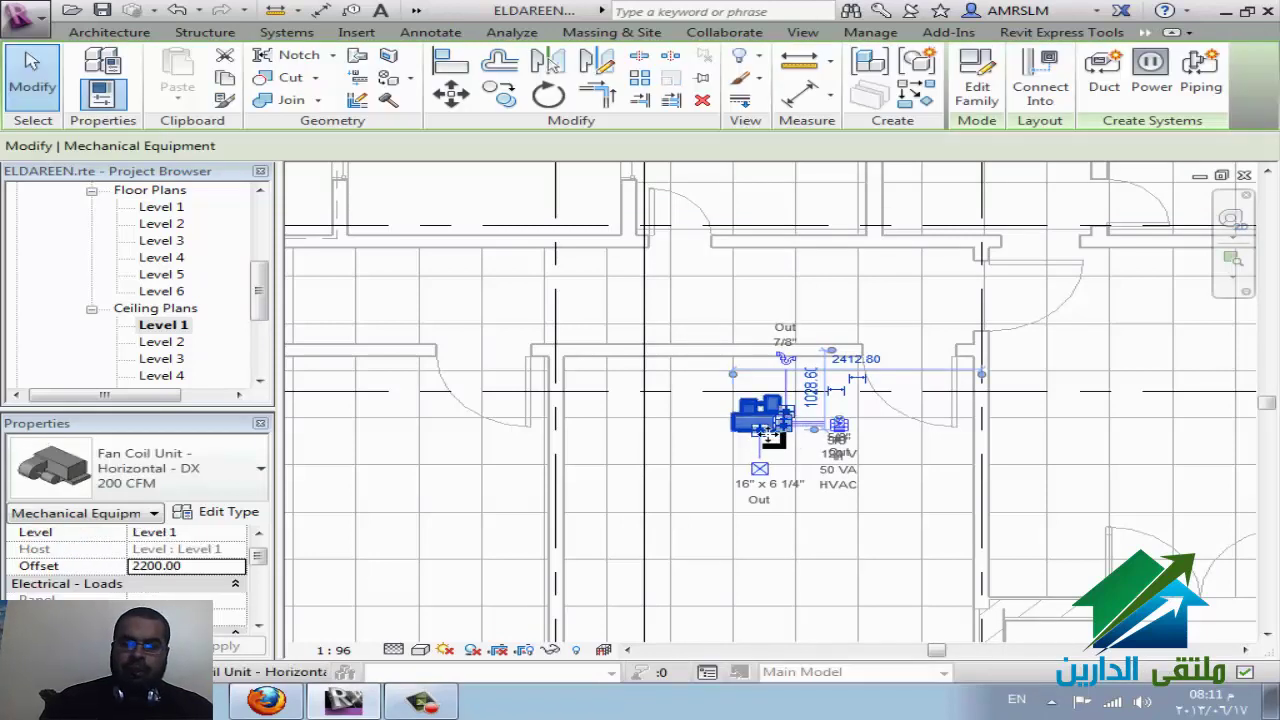
{"action": "right_click", "coordinate": [765, 440]}
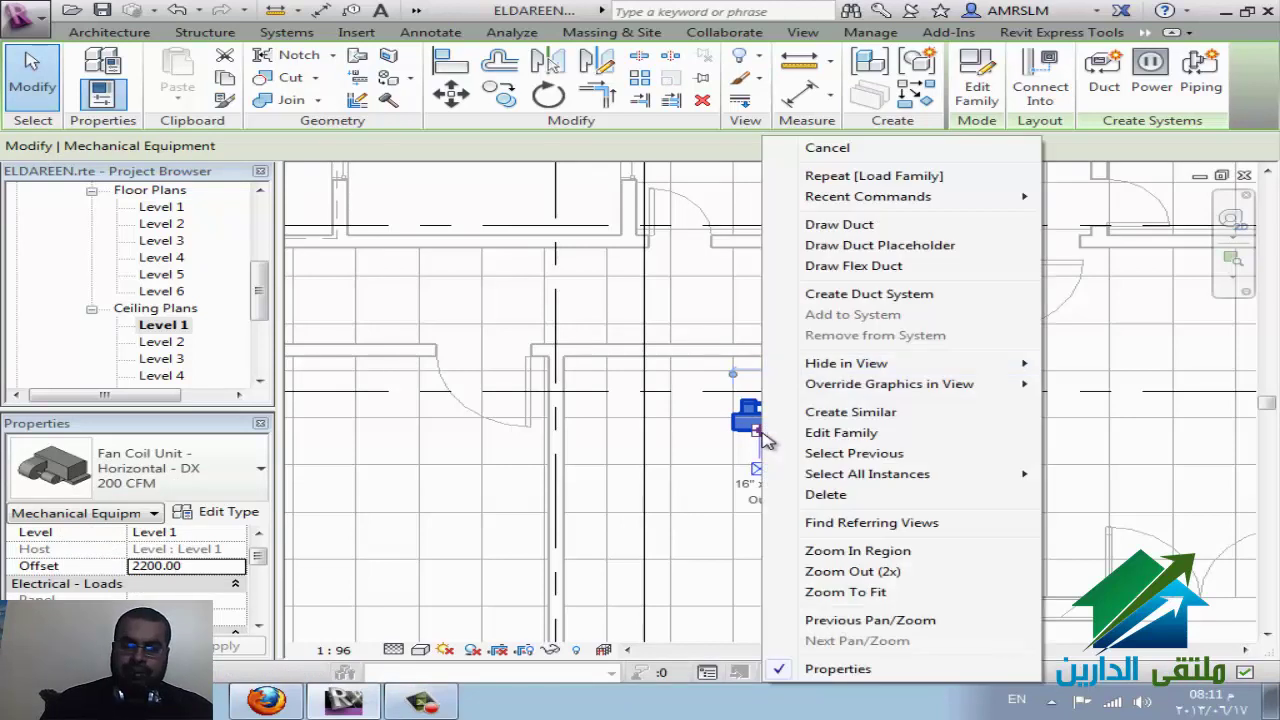
{"action": "left_click", "coordinate": [840, 226]}
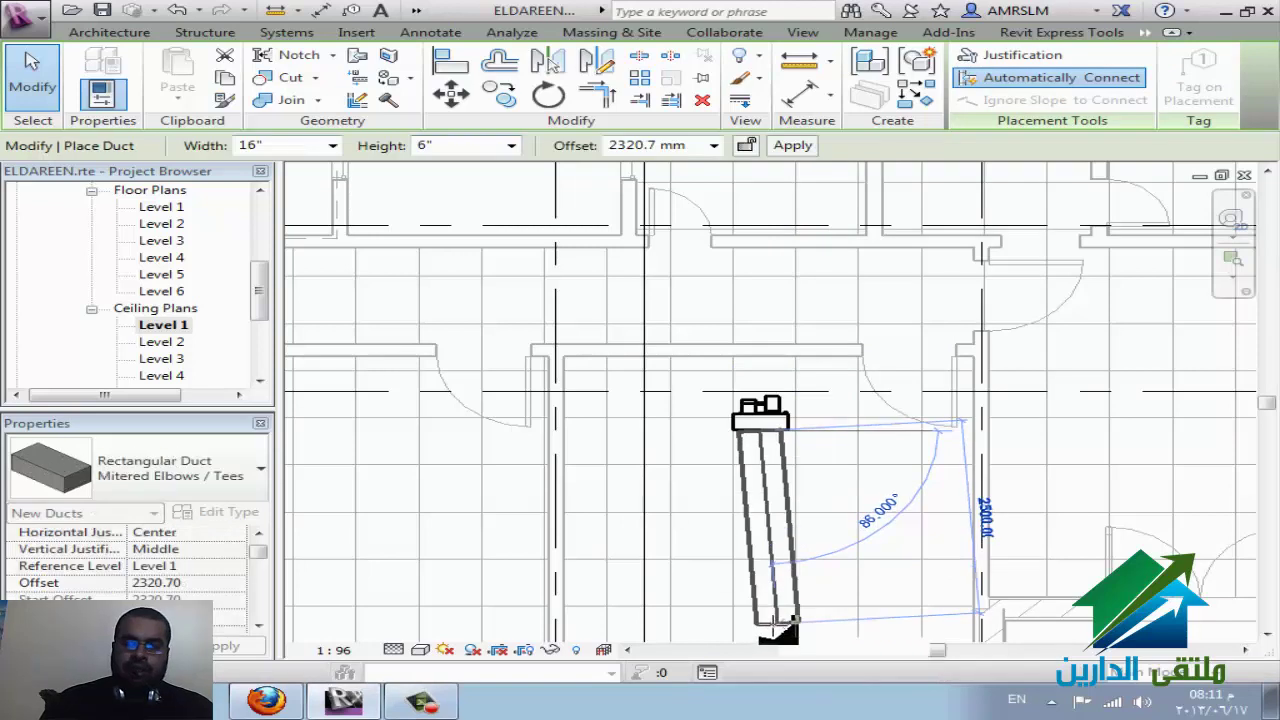
{"action": "left_click", "coordinate": [332, 146]}
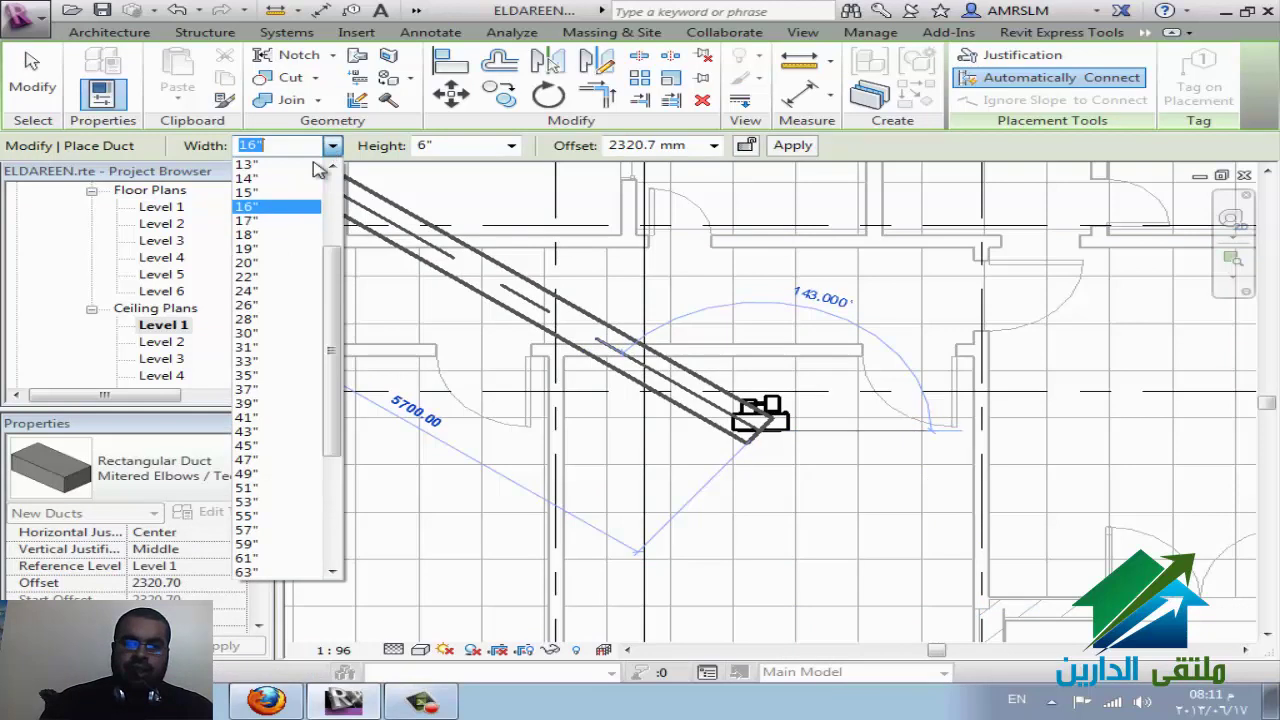
{"action": "left_click", "coordinate": [296, 185]}
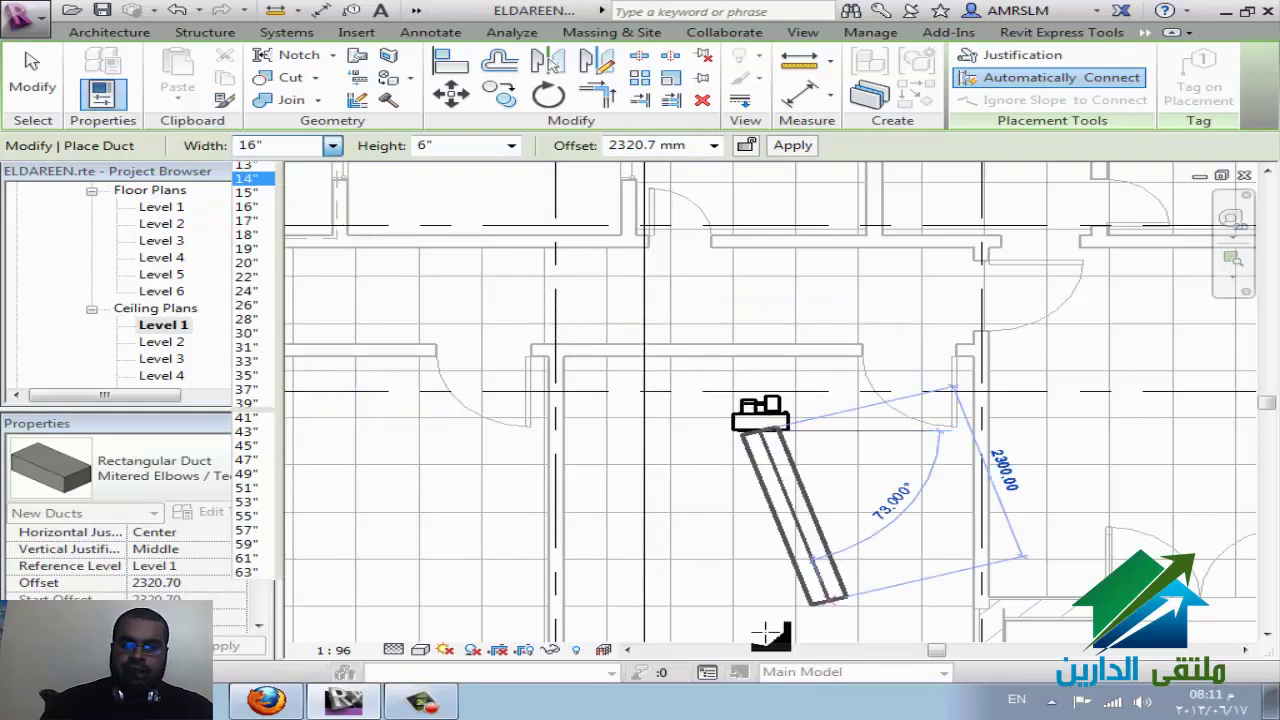
{"action": "key", "text": "Return"}
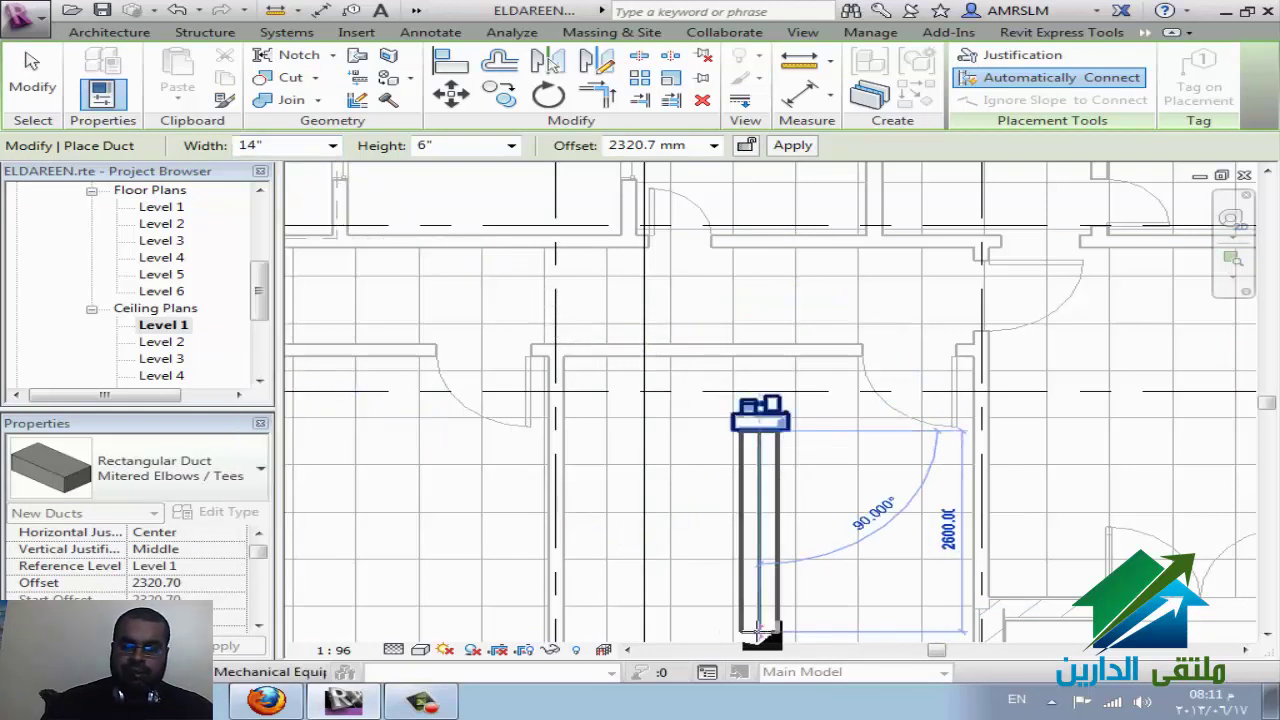
{"action": "middle_click_drag", "start_coordinate": [760, 628], "coordinate": [697, 420]}
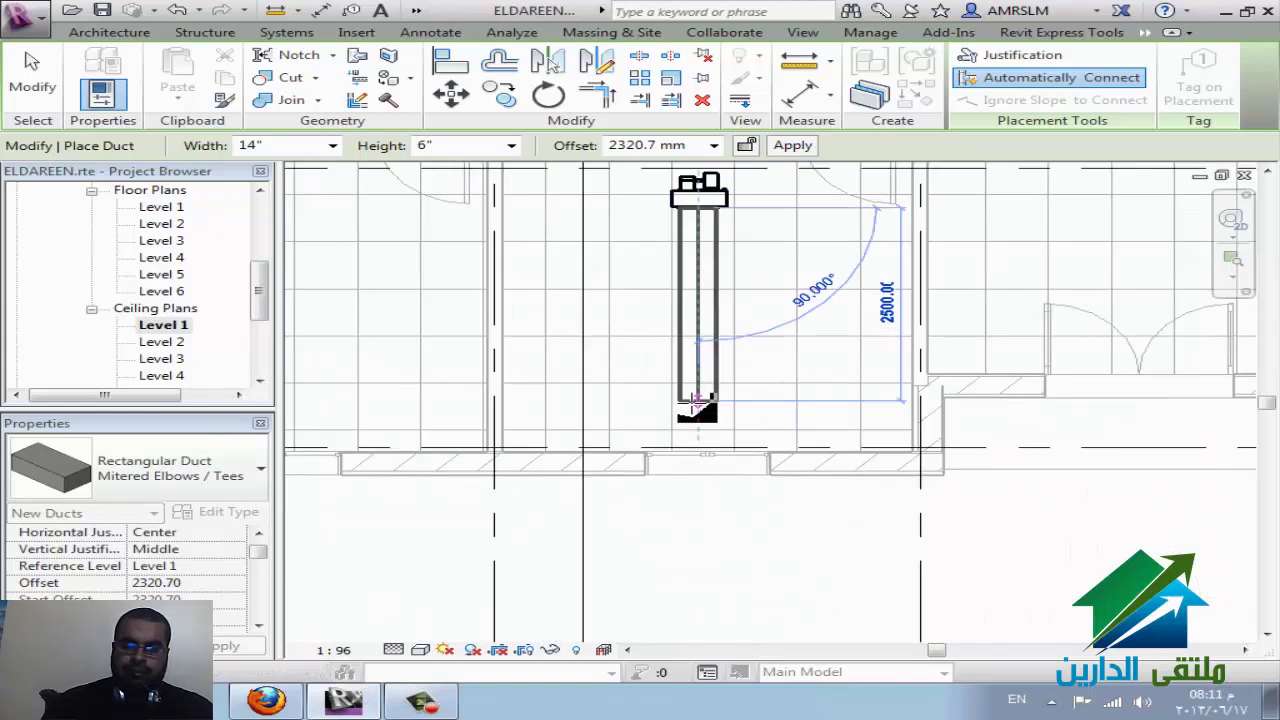
{"action": "left_click", "coordinate": [697, 401]}
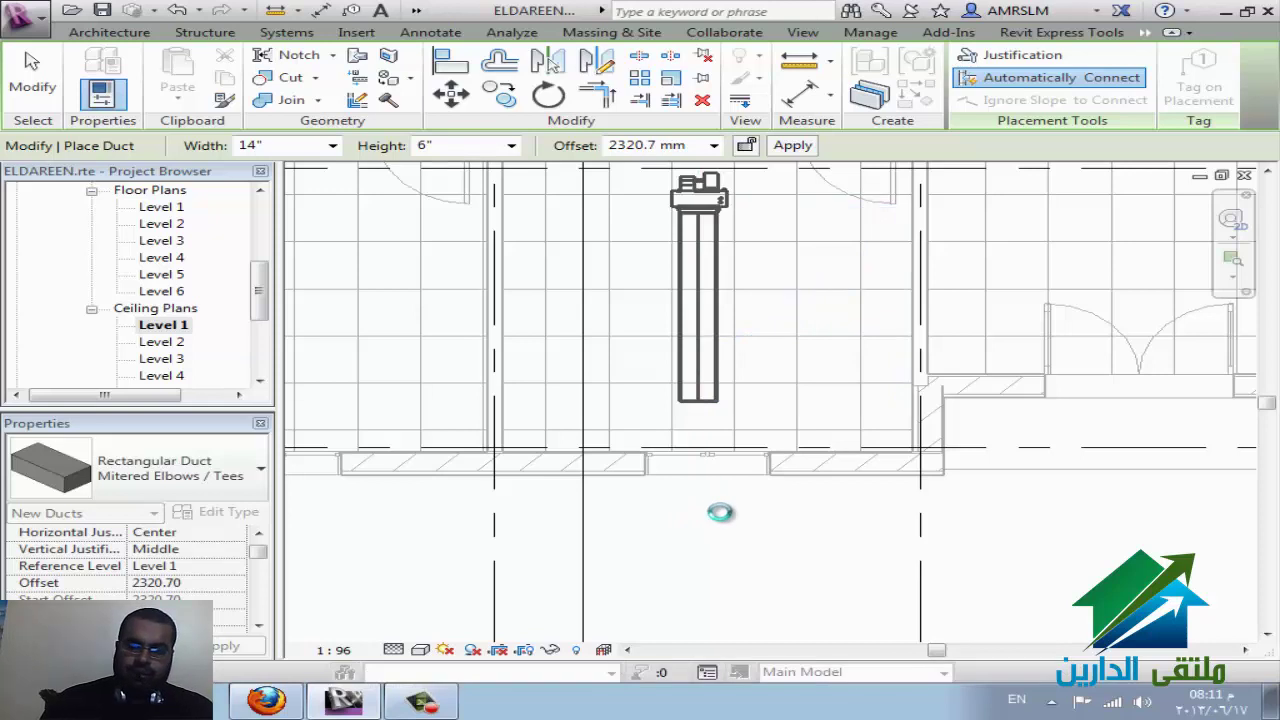
{"action": "left_click", "coordinate": [732, 532]}
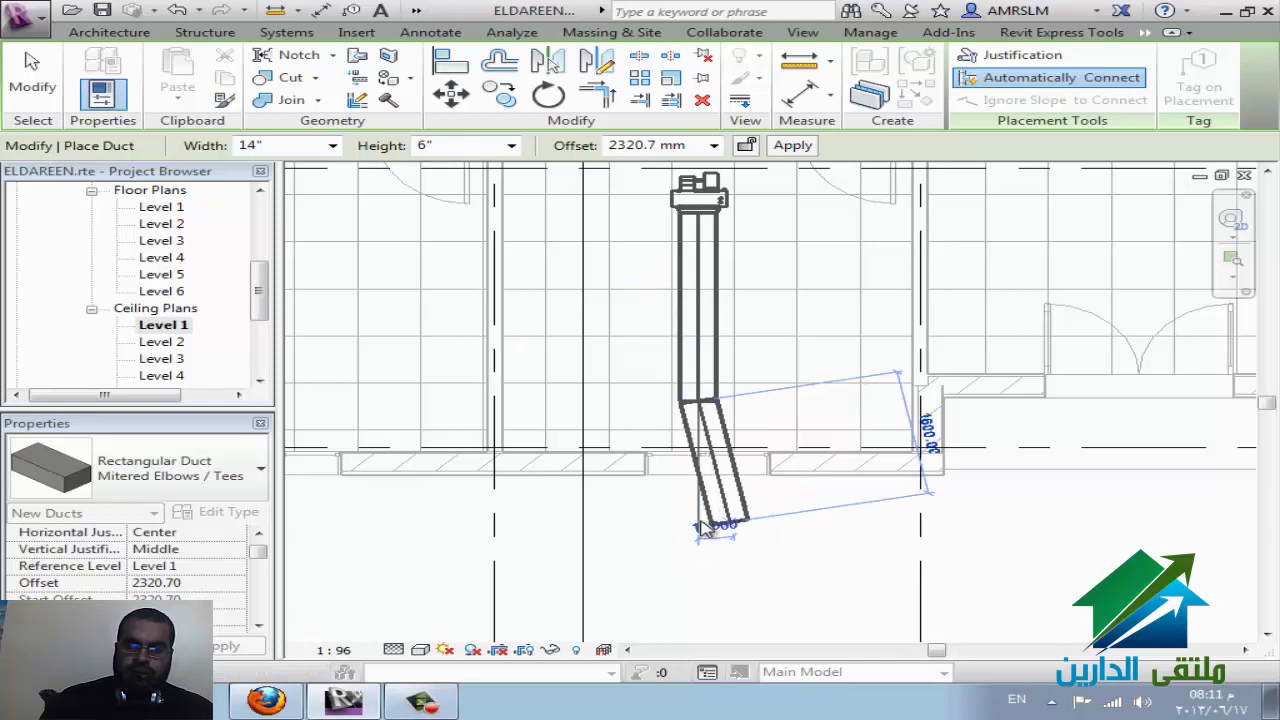
{"action": "key", "text": "ctrl+z"}
{"action": "key", "text": "Escape"}
{"action": "key", "text": "Escape"}
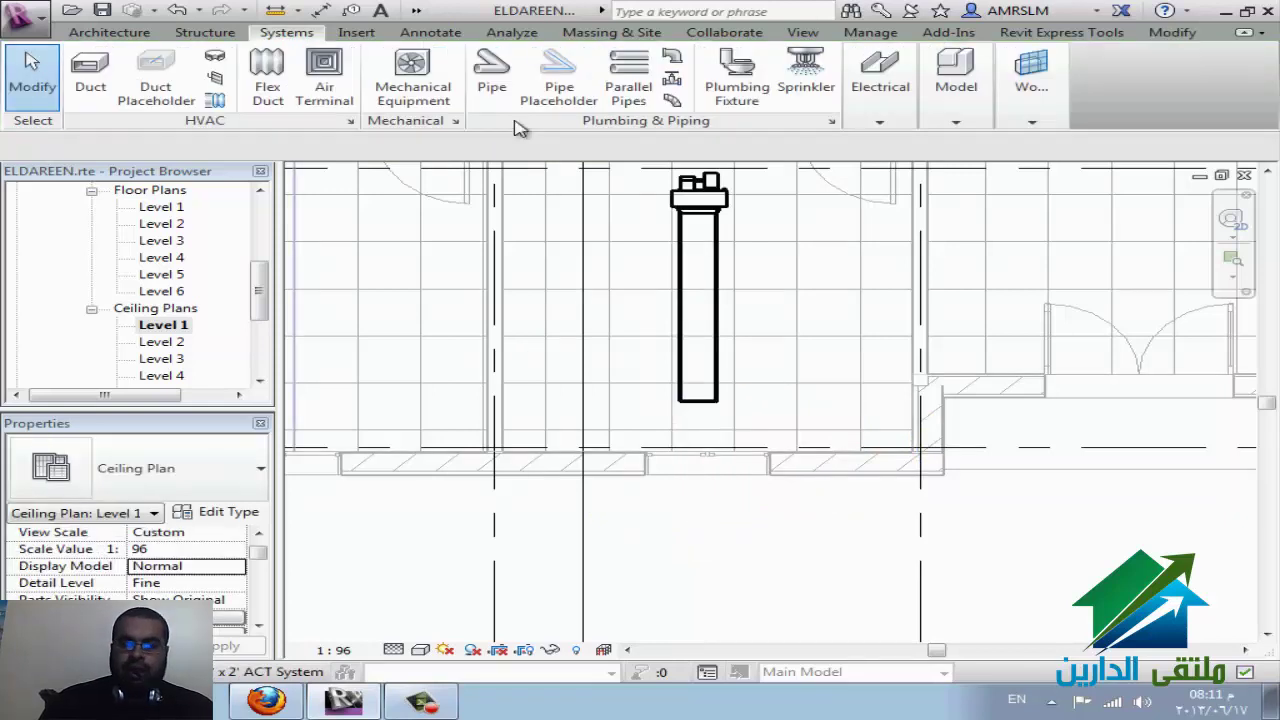
Step: Set up M_Return Grille - Rectangular - Hosted Standard air terminals for placement on the ceiling face
{"action": "left_click", "coordinate": [205, 32]}
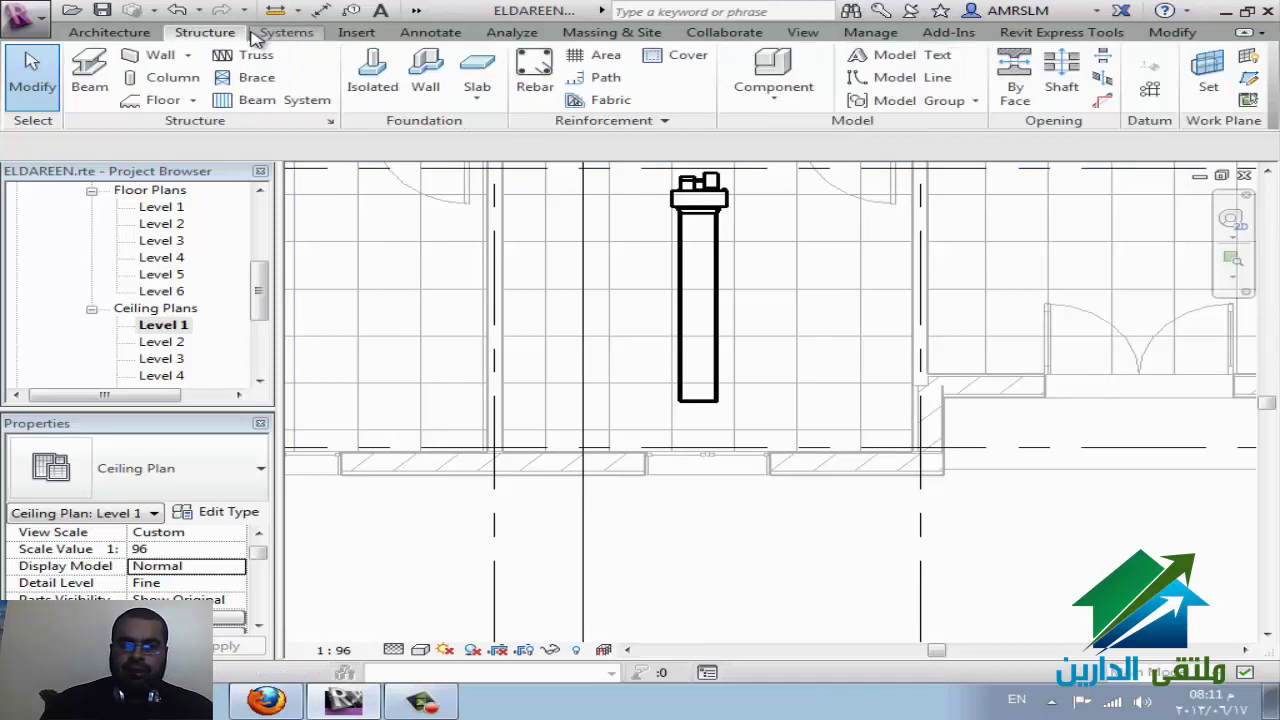
{"action": "left_click", "coordinate": [287, 32]}
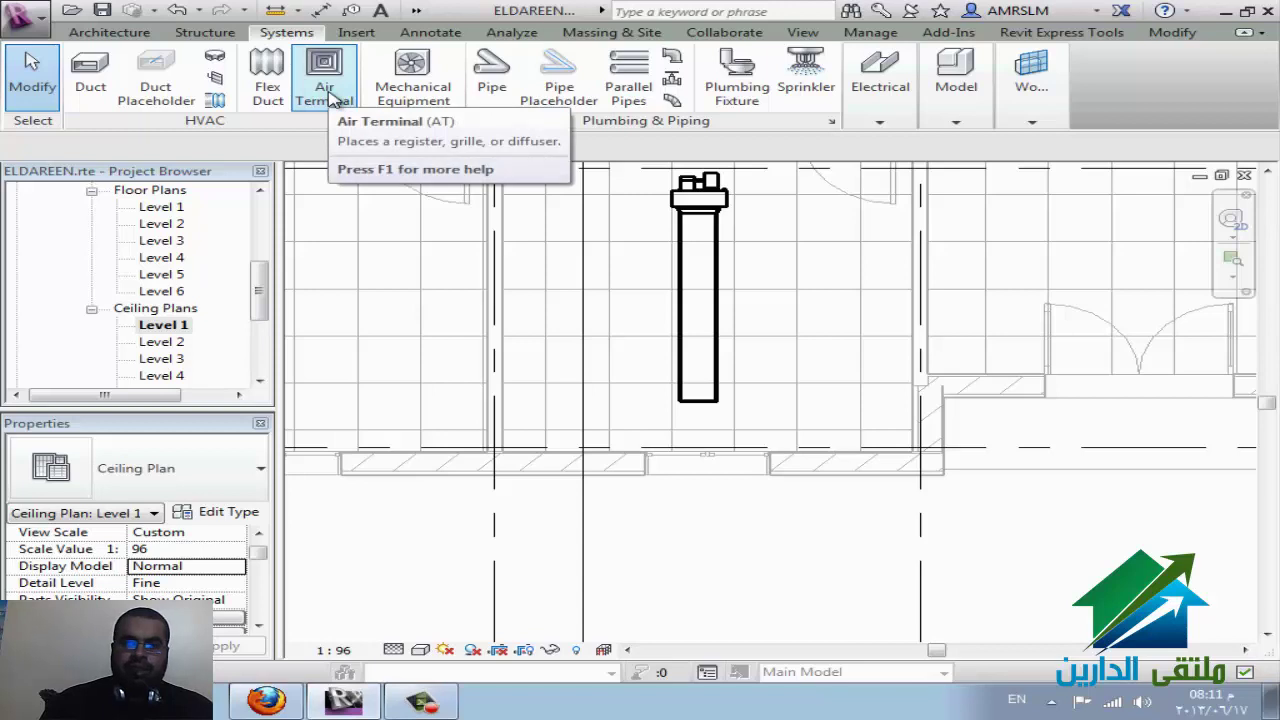
{"action": "left_click", "coordinate": [326, 80]}
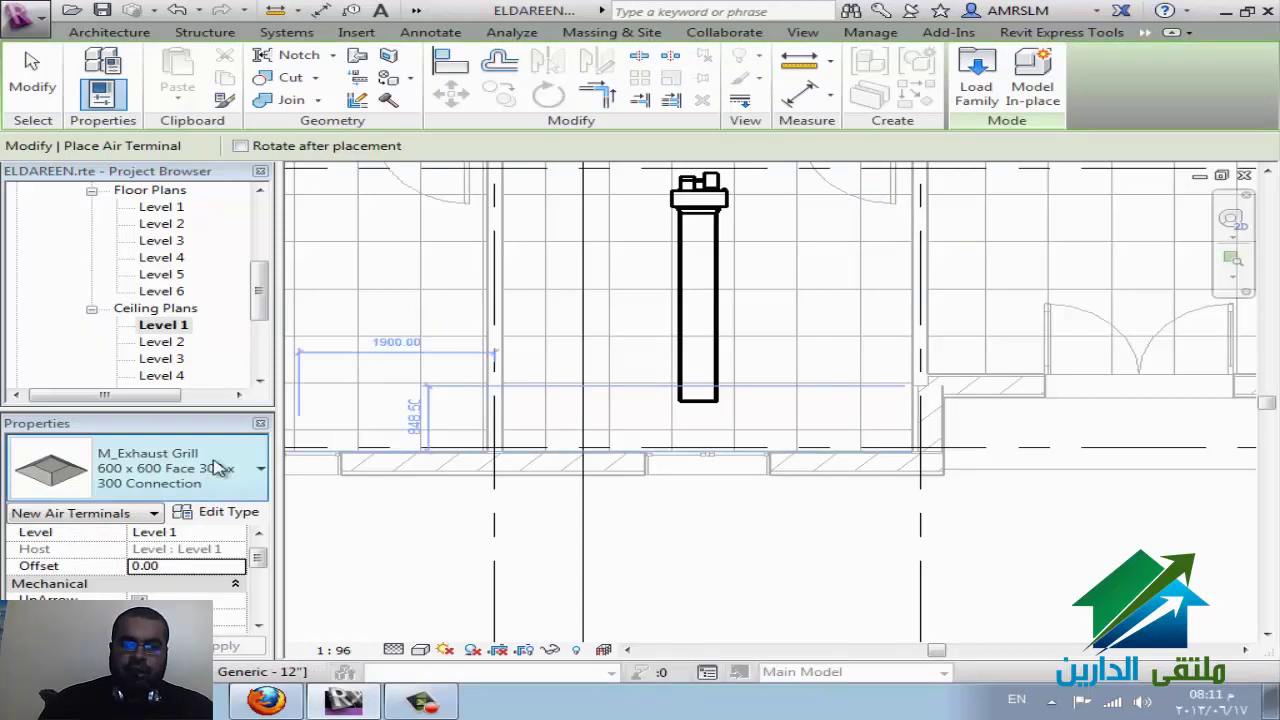
{"action": "left_click", "coordinate": [218, 468]}
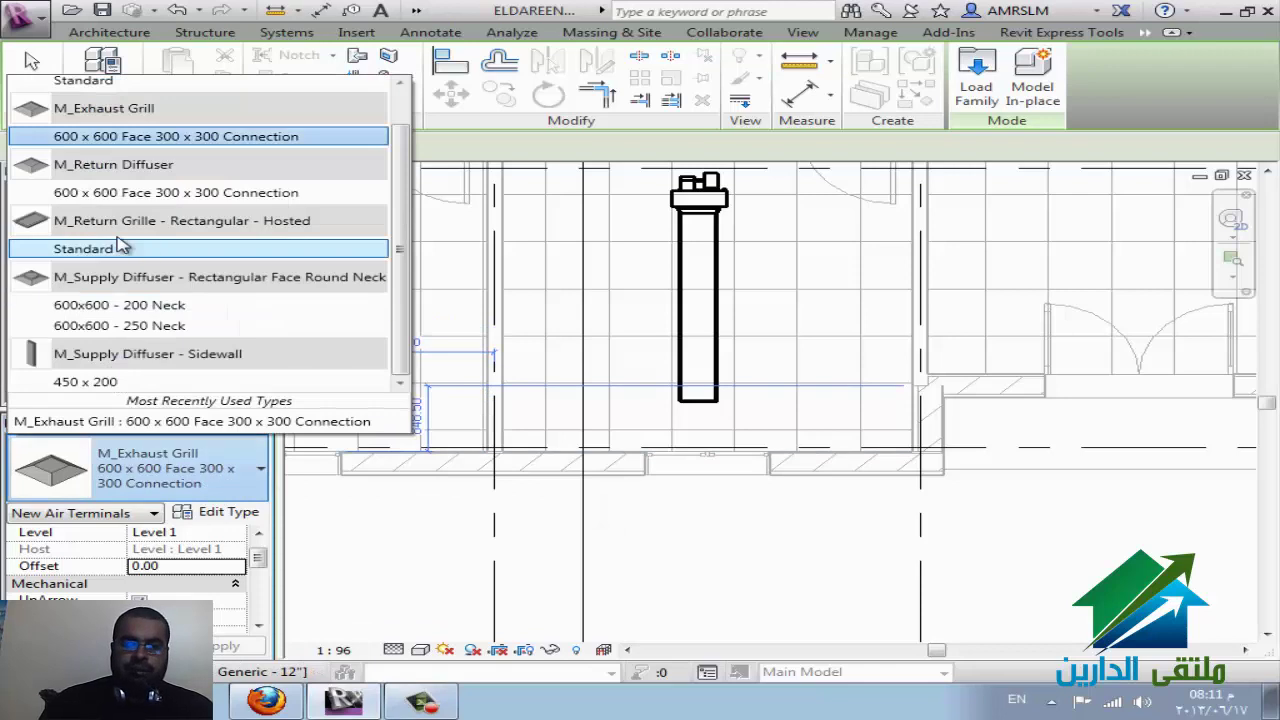
{"action": "left_click", "coordinate": [306, 258]}
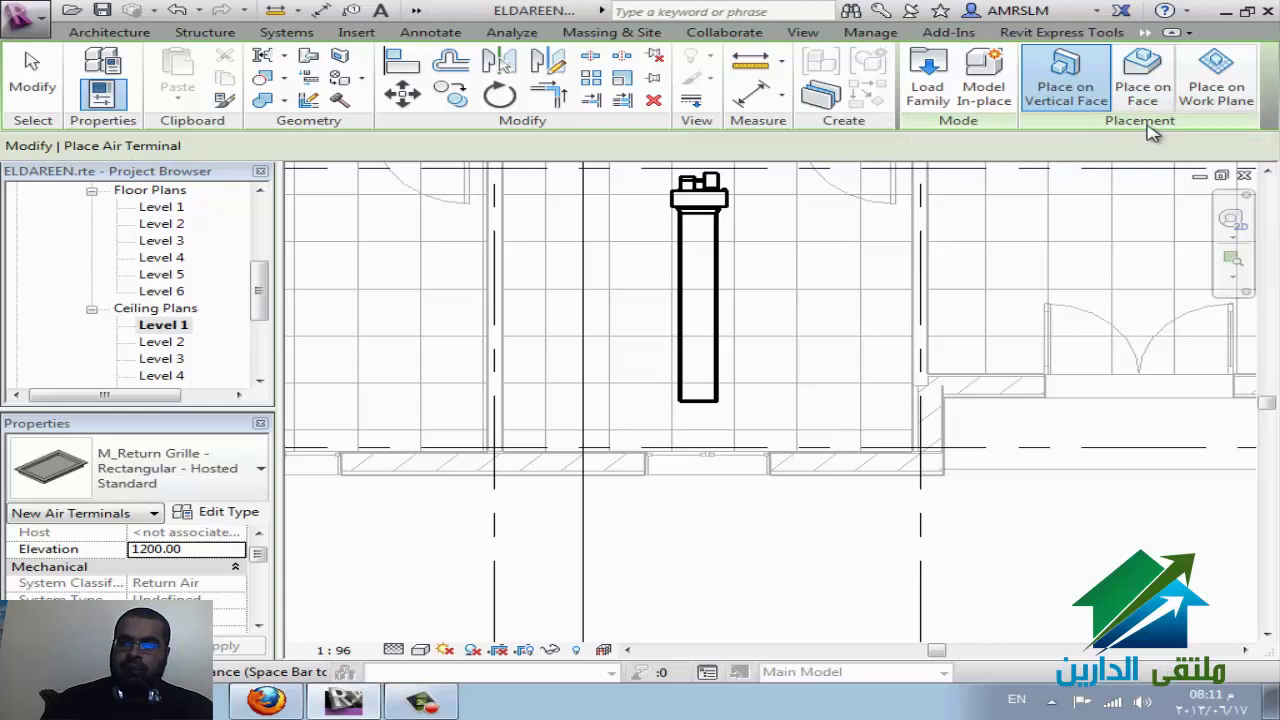
{"action": "left_click", "coordinate": [1062, 105]}
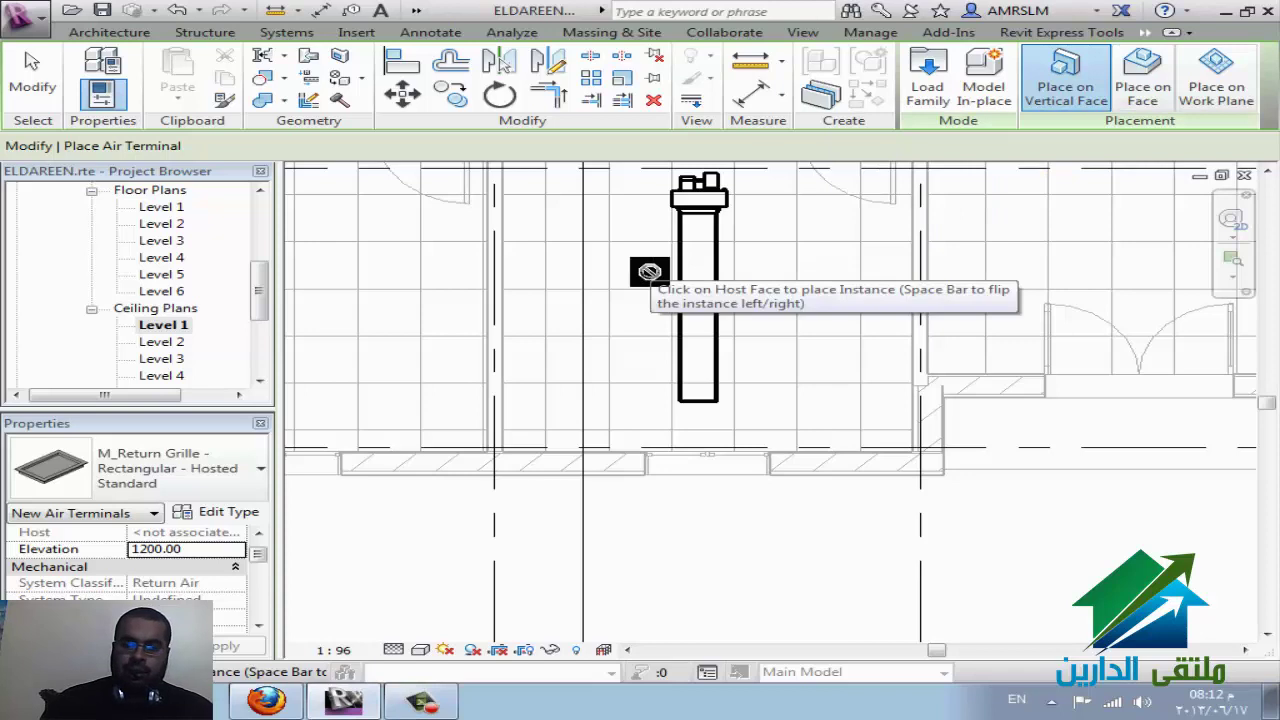
{"action": "left_click", "coordinate": [1145, 100]}
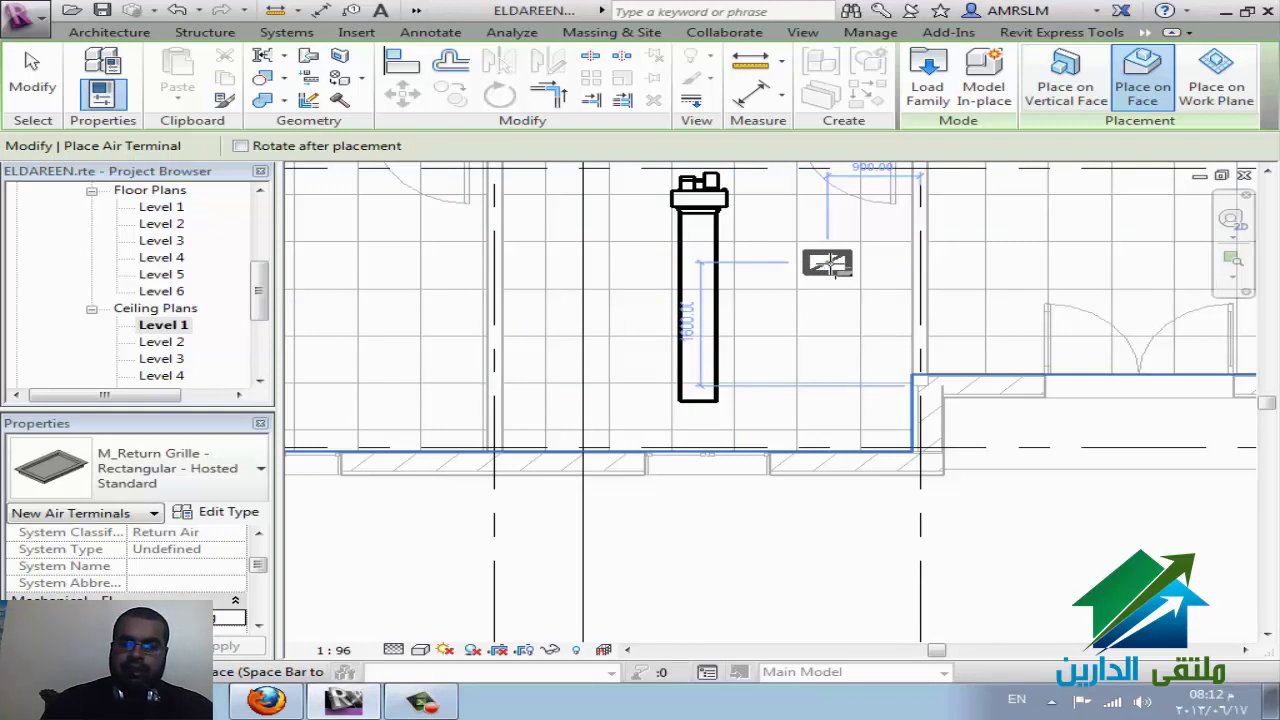
Step: Place two return grilles on the ceiling right of the duct, one above the other
{"action": "left_click", "coordinate": [831, 264]}
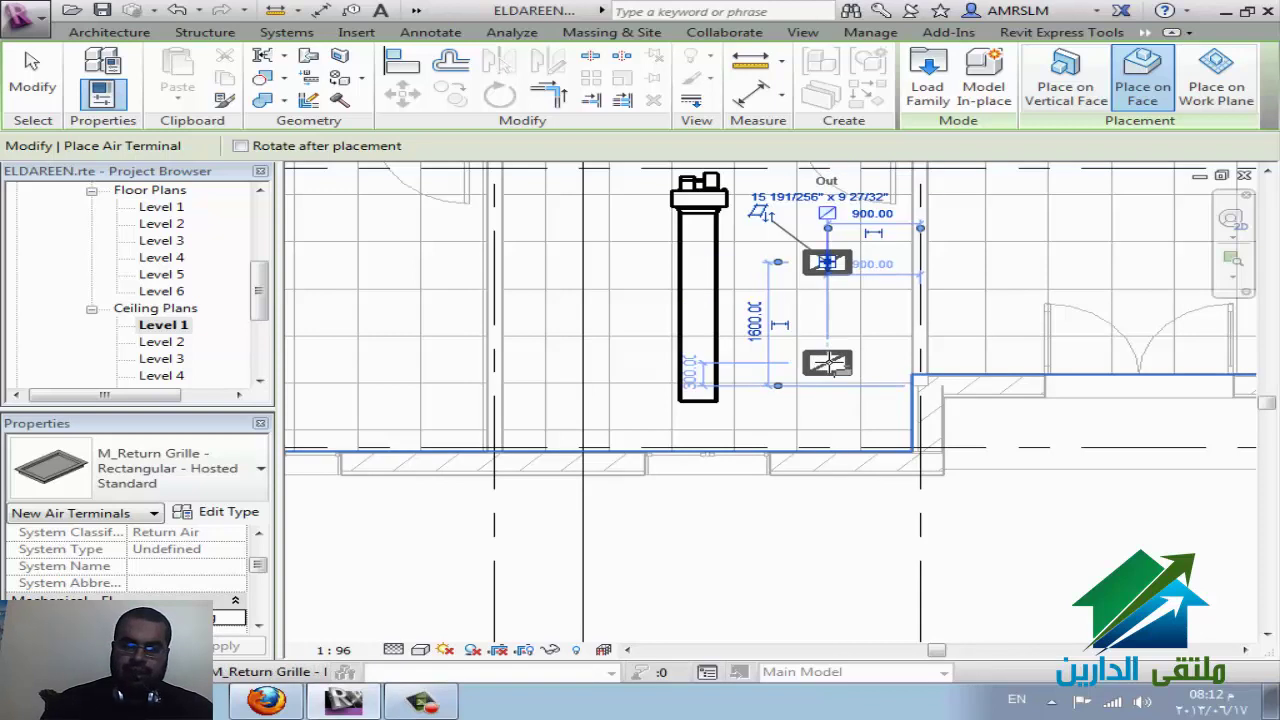
{"action": "left_click", "coordinate": [827, 364]}
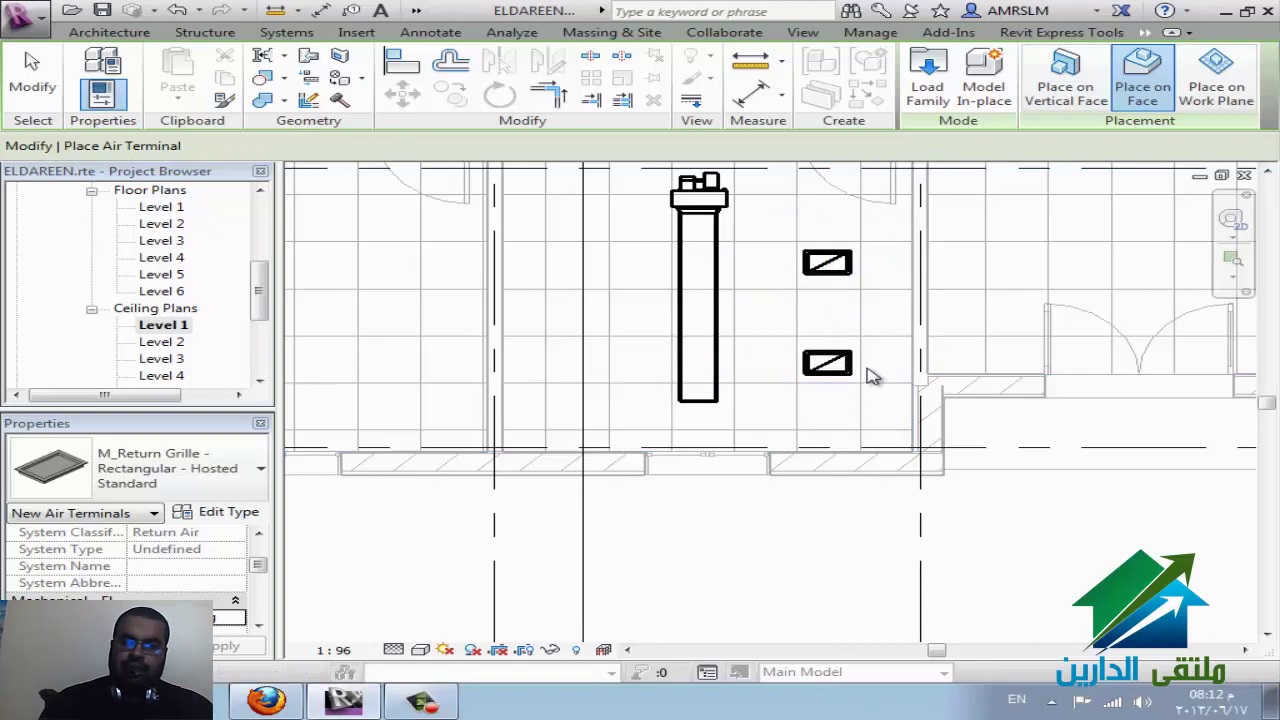
{"action": "key", "text": "Escape"}
{"action": "key", "text": "Escape"}
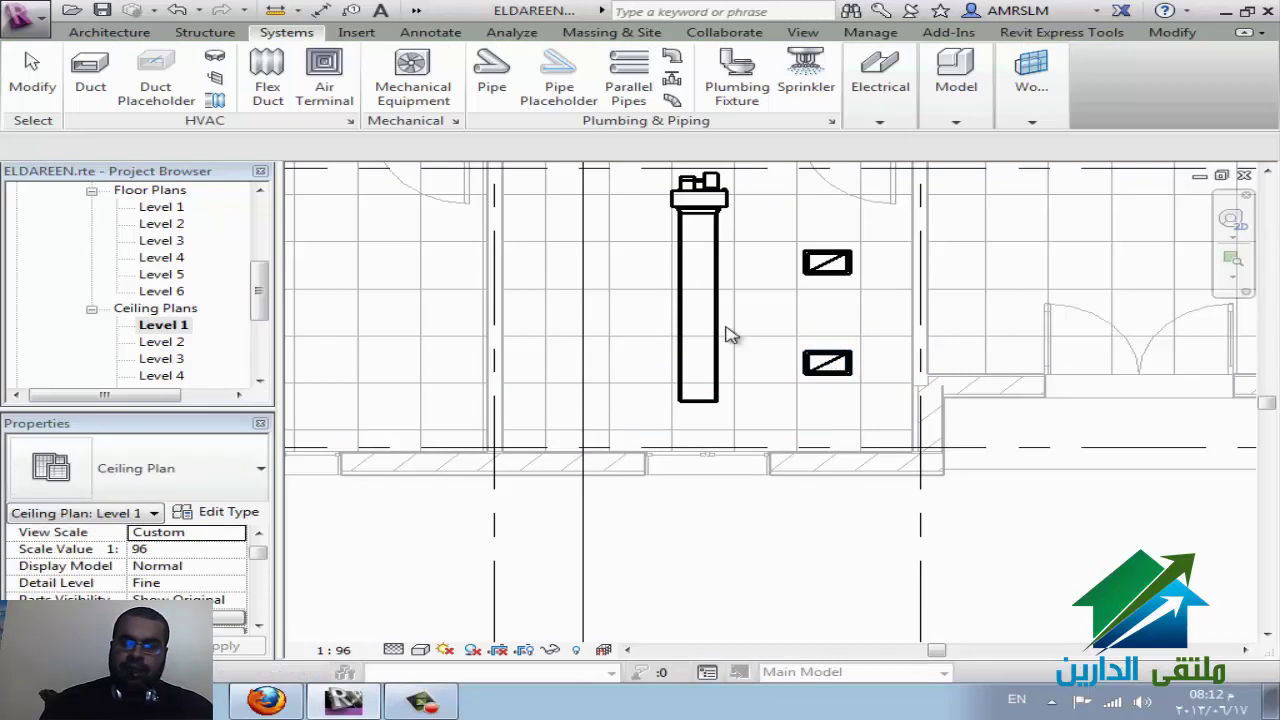
Step: Rotate the lower return grille by 90 degrees with RO
{"action": "left_click", "coordinate": [906, 400]}
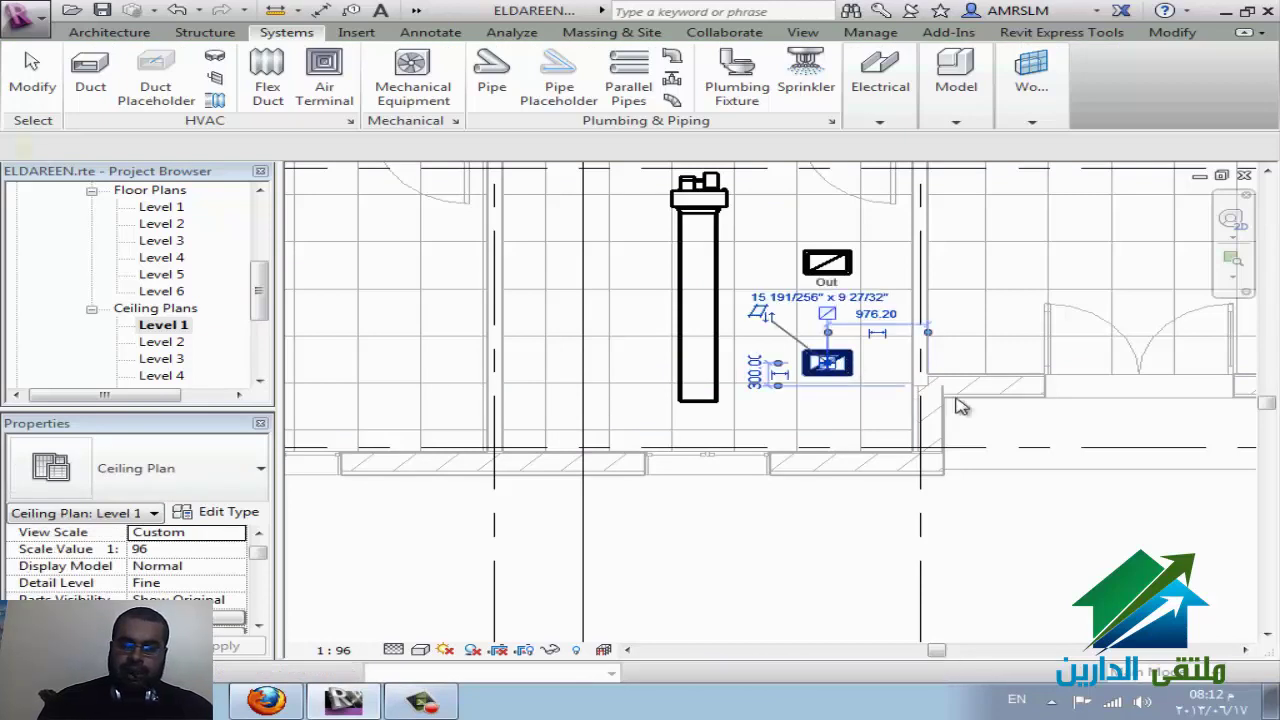
{"action": "key", "text": "r"}
{"action": "key", "text": "o"}
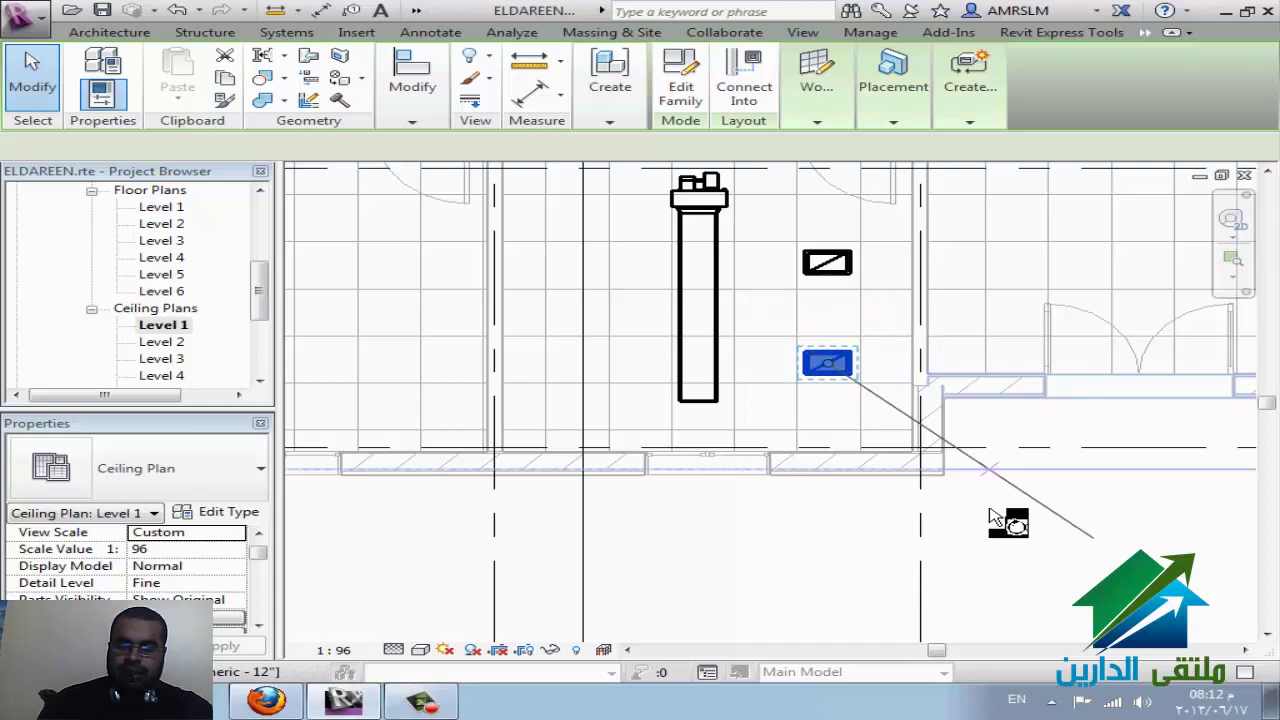
{"action": "left_click", "coordinate": [1004, 521]}
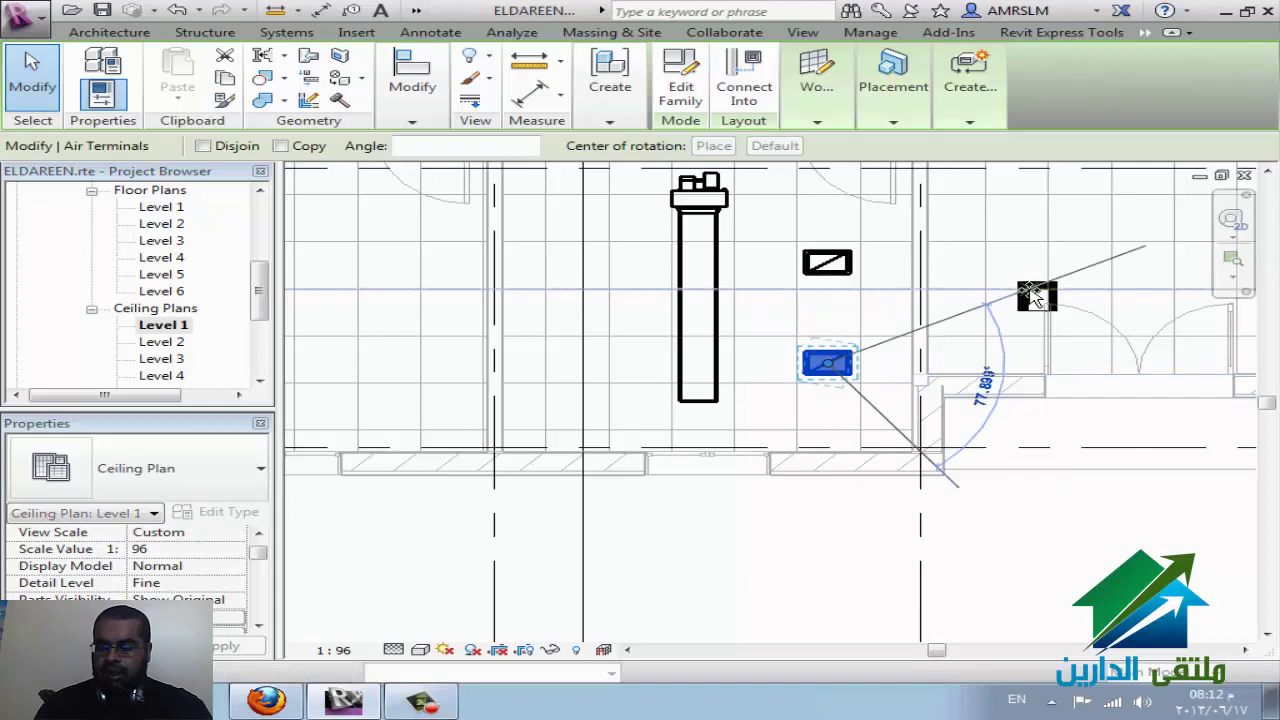
{"action": "type", "text": "90"}
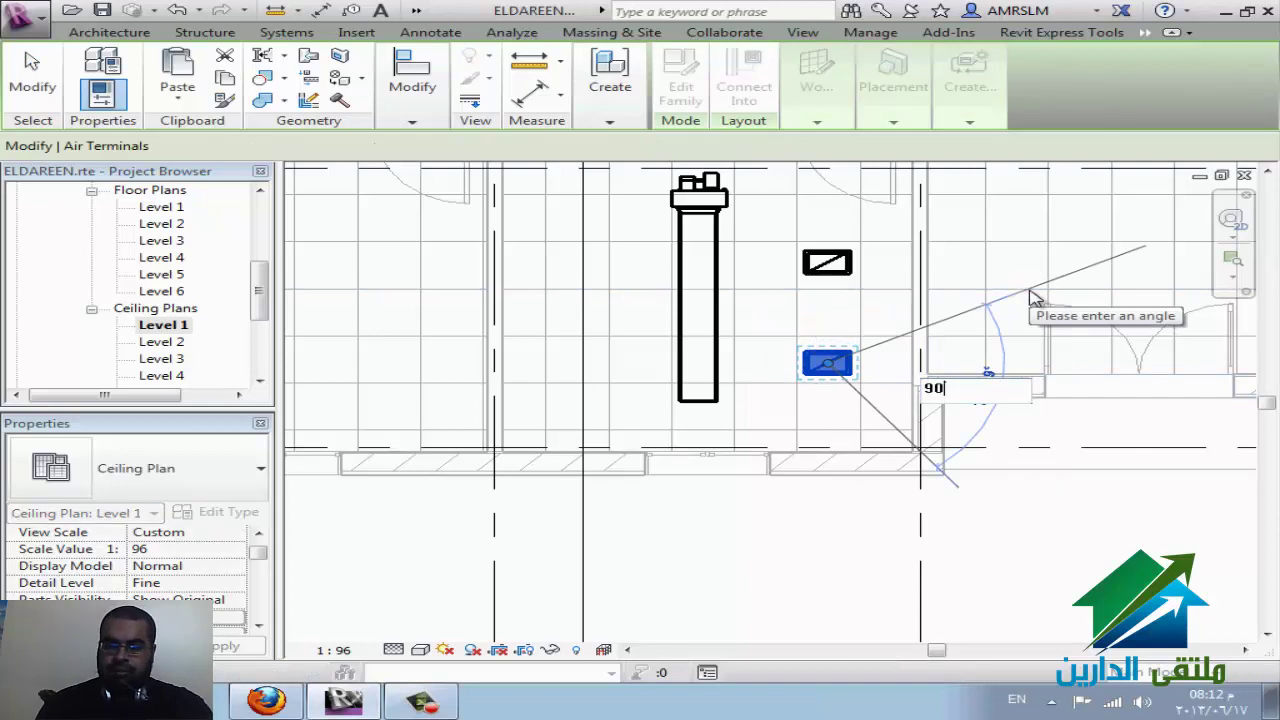
{"action": "key", "text": "Return"}
Step: Connect the lower grille into the vertical duct with a short branch
{"action": "left_click", "coordinate": [828, 362]}
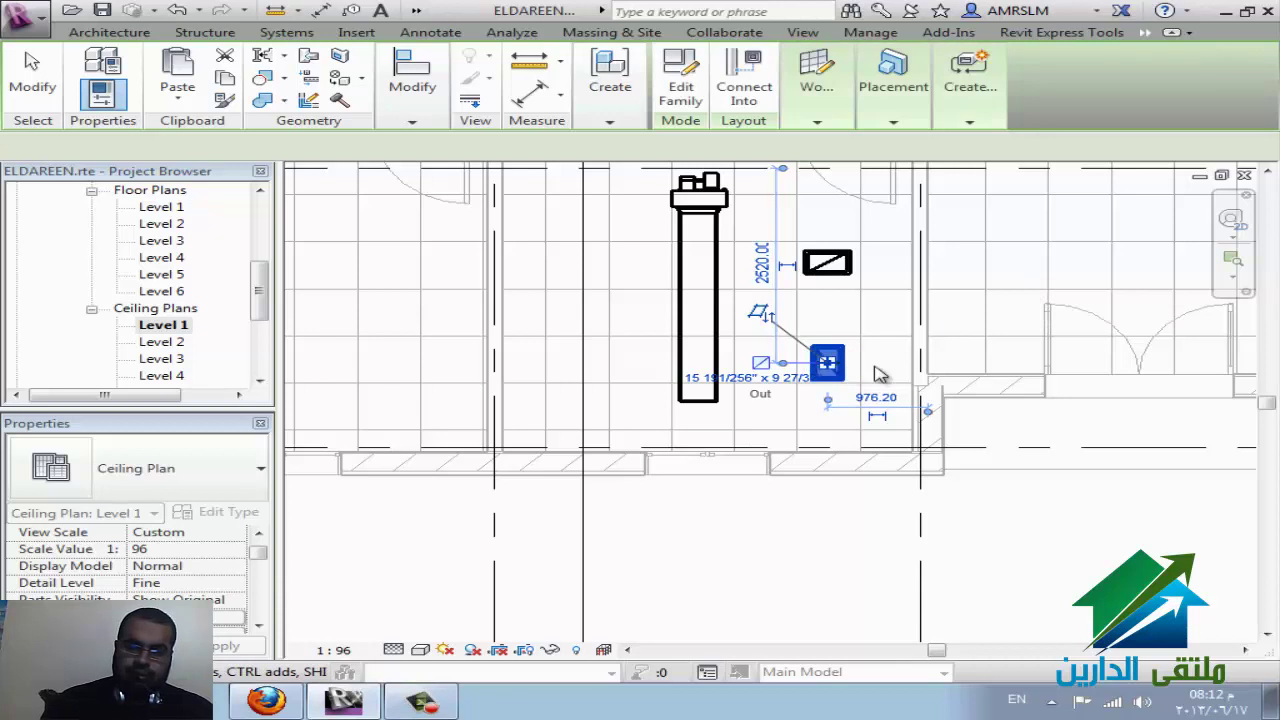
{"action": "key", "text": "Escape"}
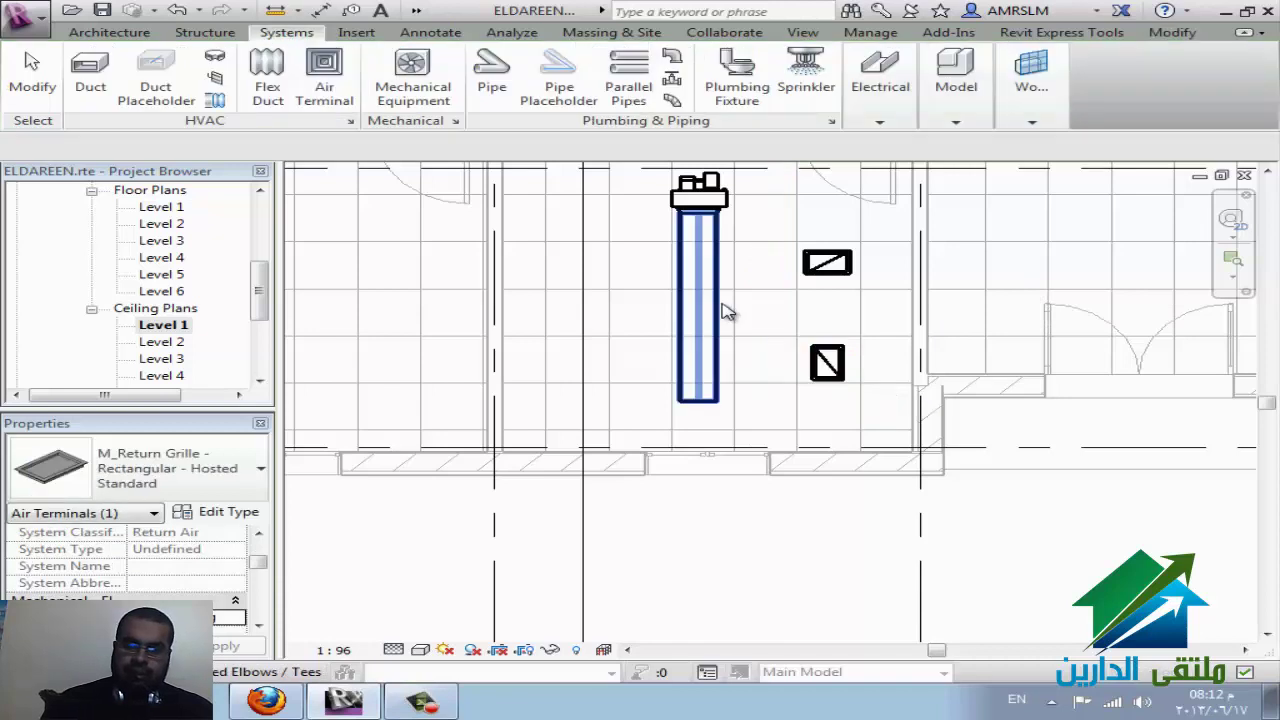
{"action": "key", "text": "ctrl+Left"}
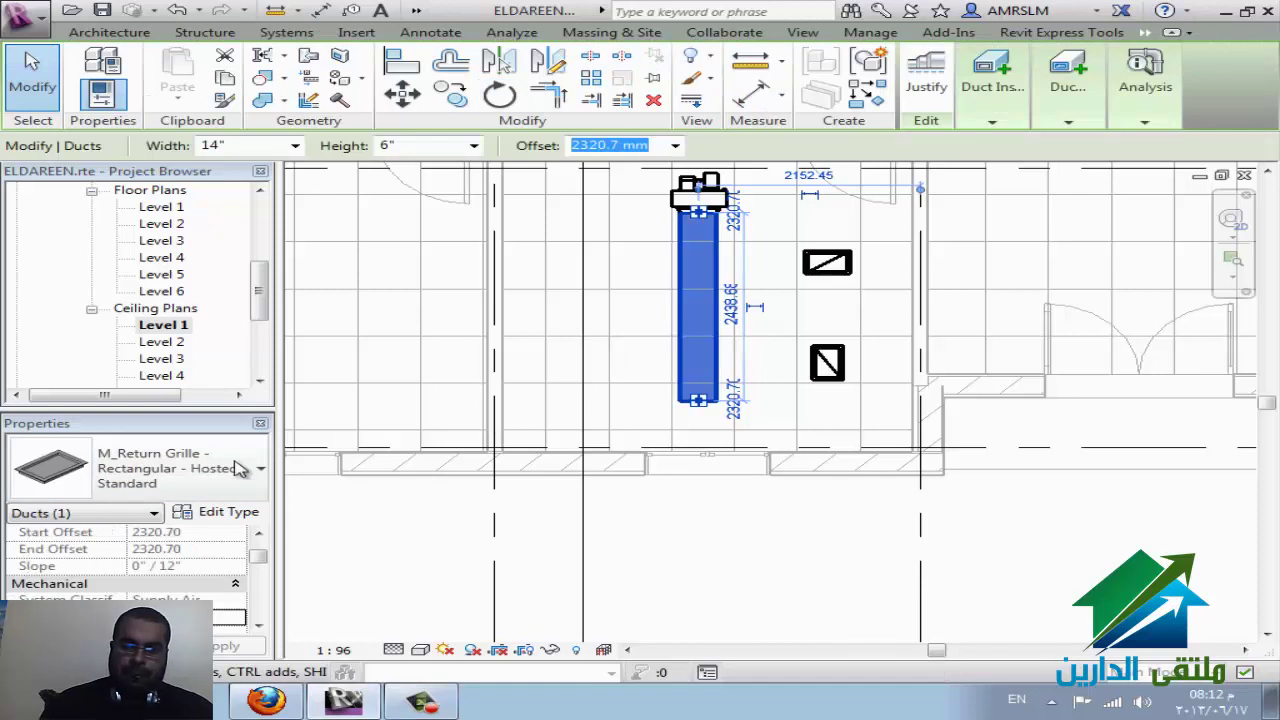
{"action": "left_click", "coordinate": [255, 470]}
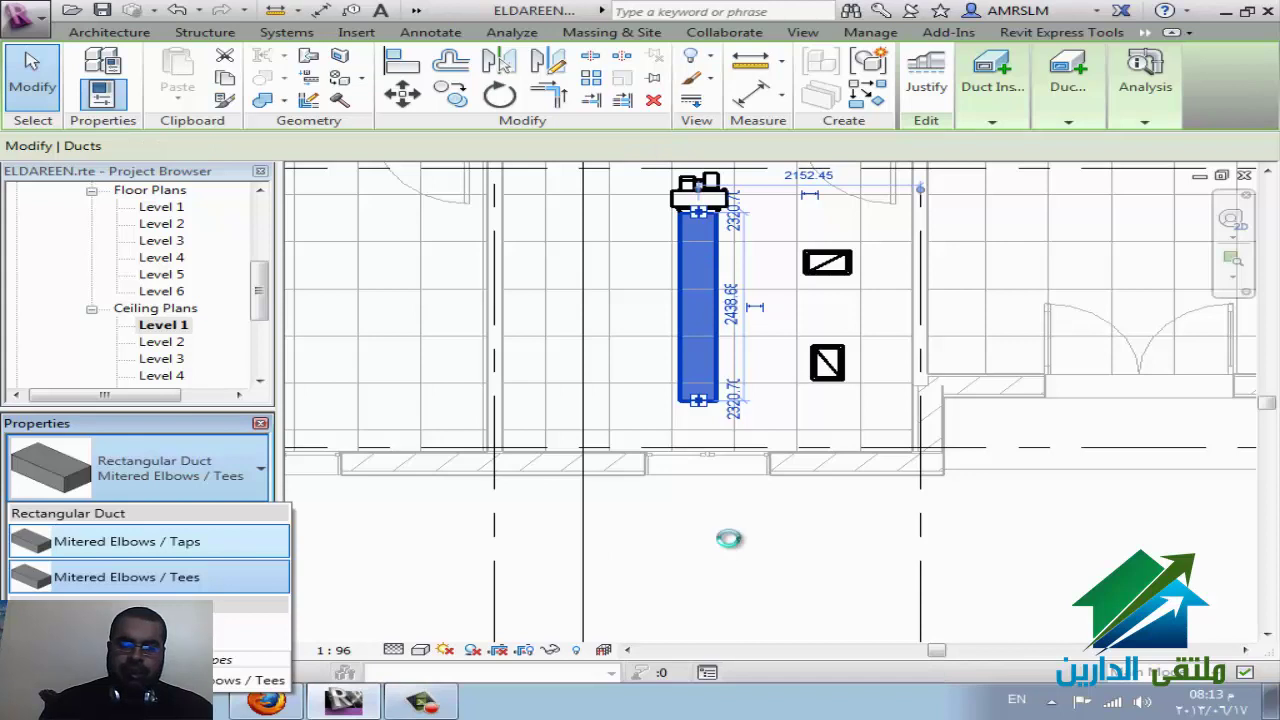
{"action": "left_click", "coordinate": [835, 375]}
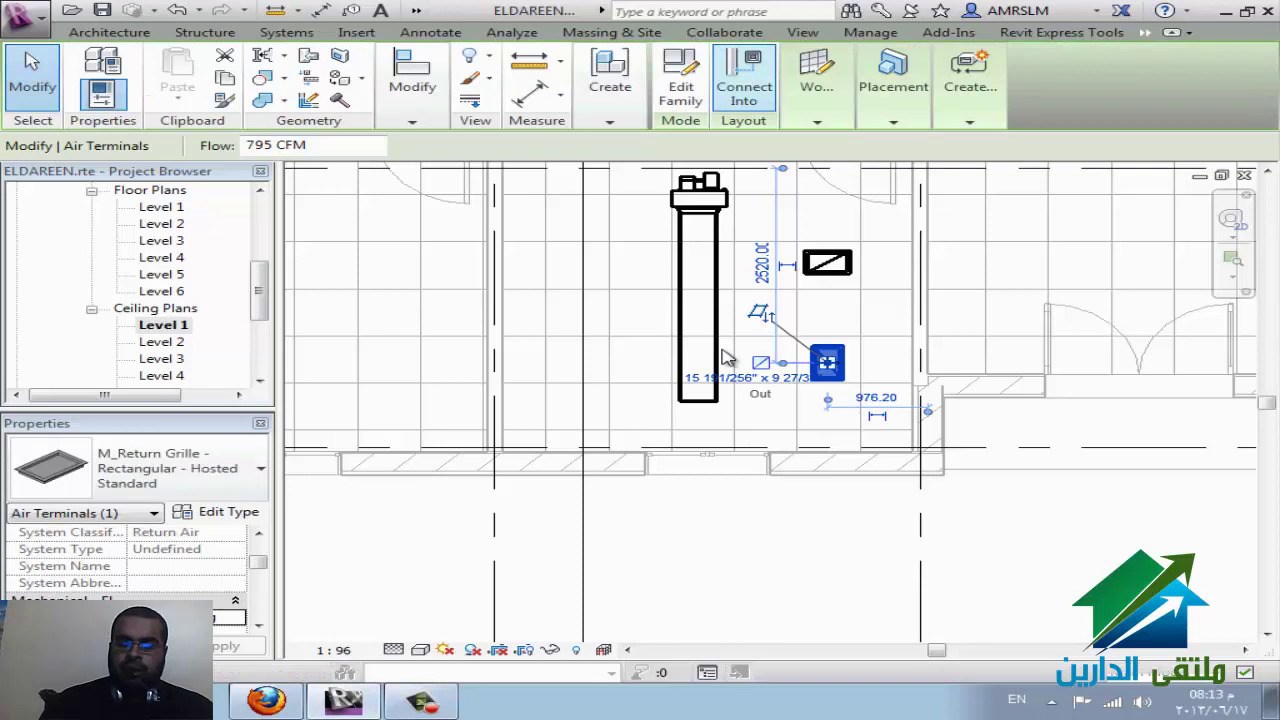
{"action": "key", "text": "Escape"}
{"action": "left_click_drag", "start_coordinate": [742, 355], "coordinate": [855, 450]}
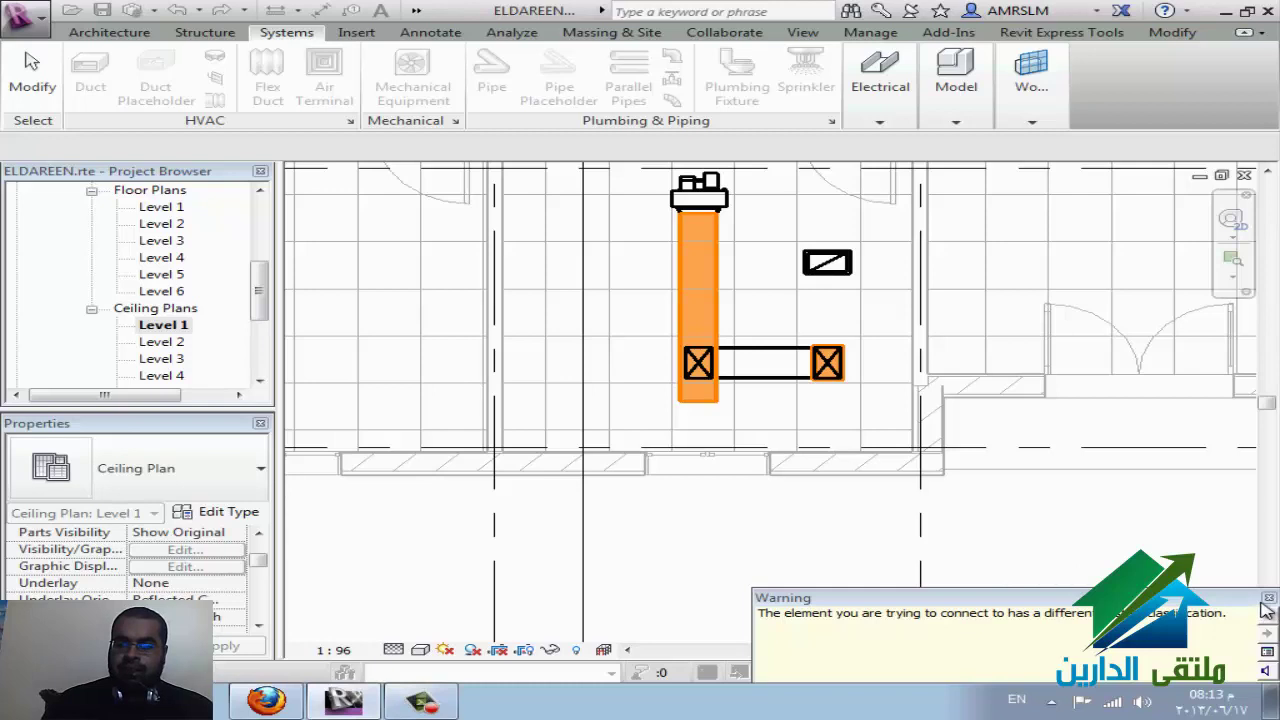
Step: Dismiss the system classification warning and undo the branch connection
{"action": "left_click", "coordinate": [1085, 557]}
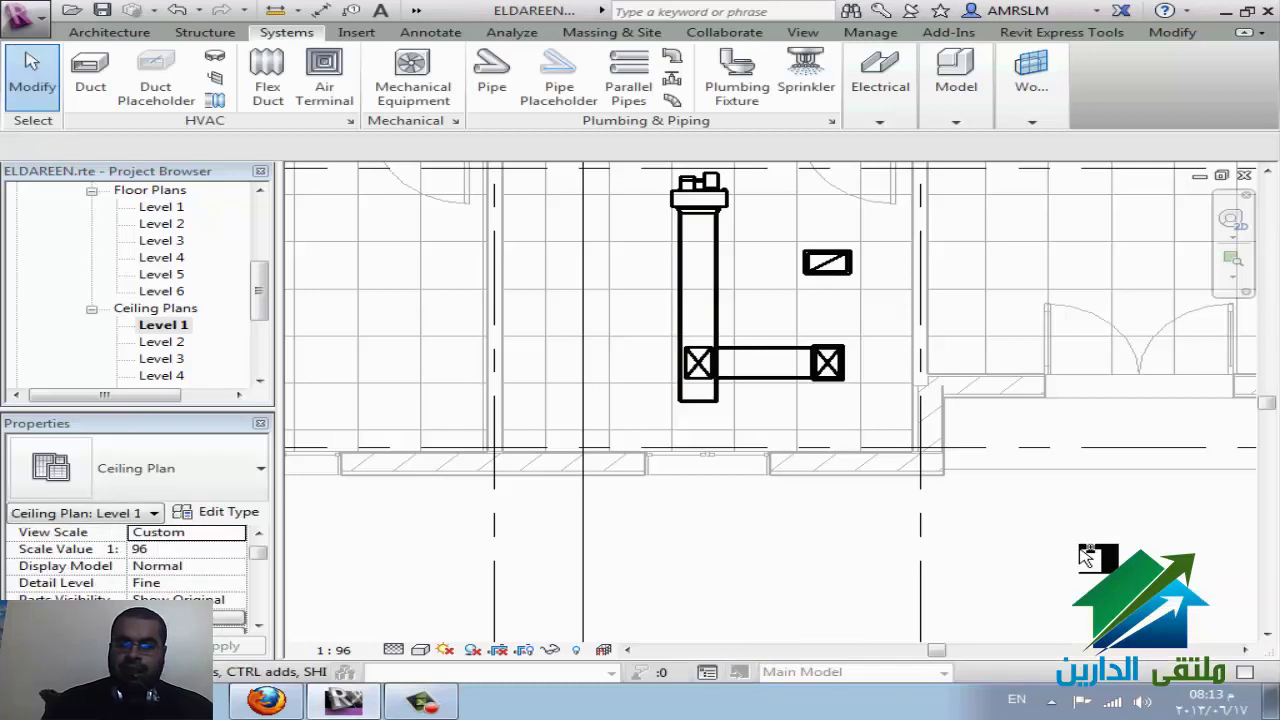
{"action": "key", "text": "ctrl+z"}
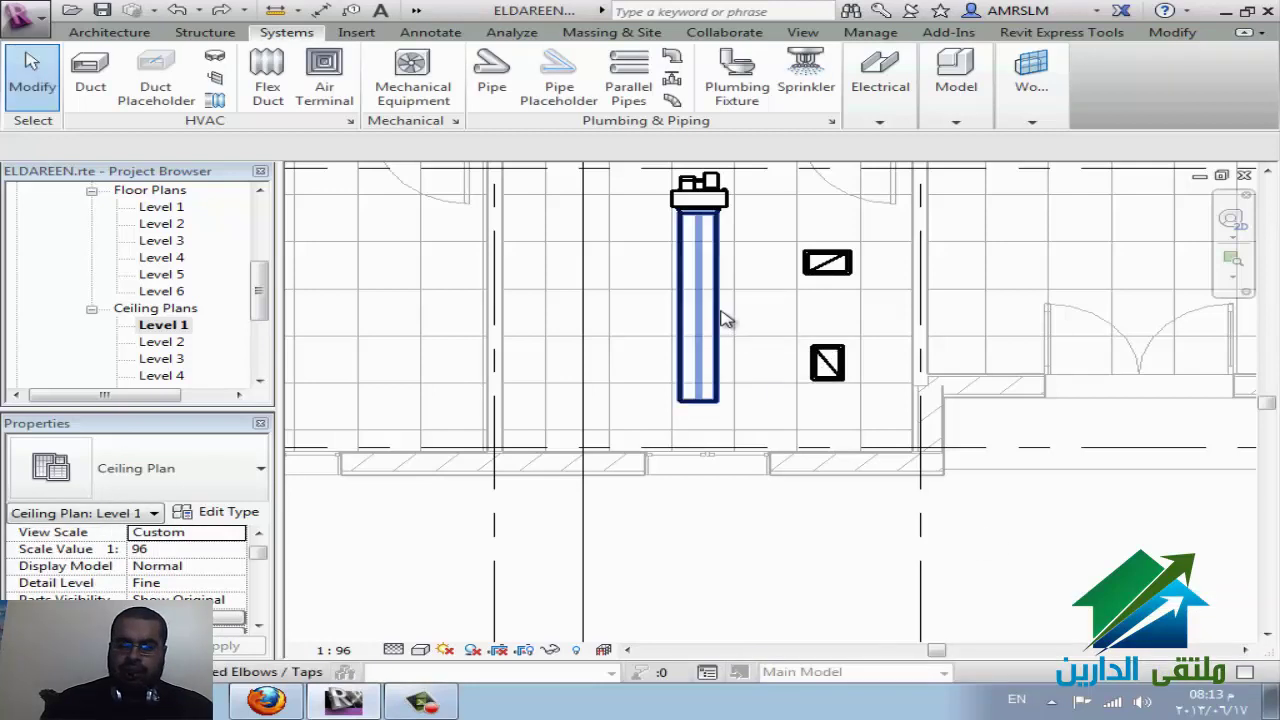
{"action": "left_click", "coordinate": [712, 278]}
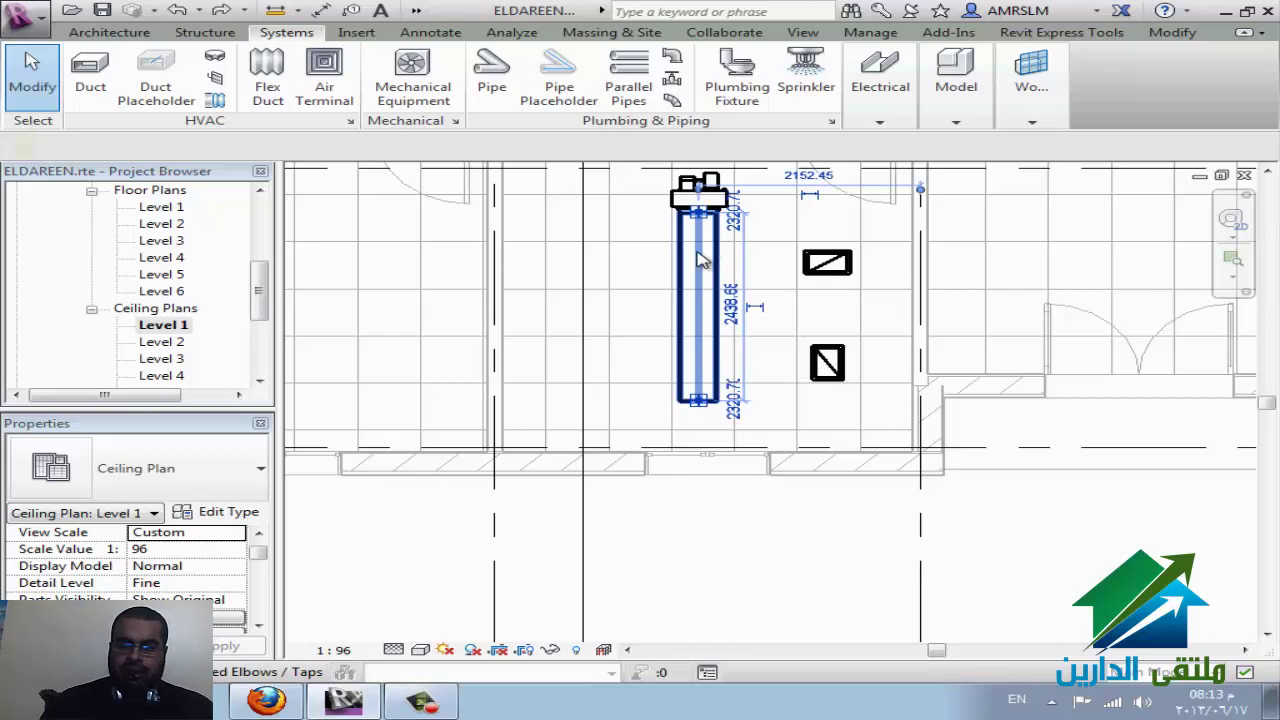
{"action": "left_click", "coordinate": [259, 626]}
{"action": "left_click", "coordinate": [259, 626]}
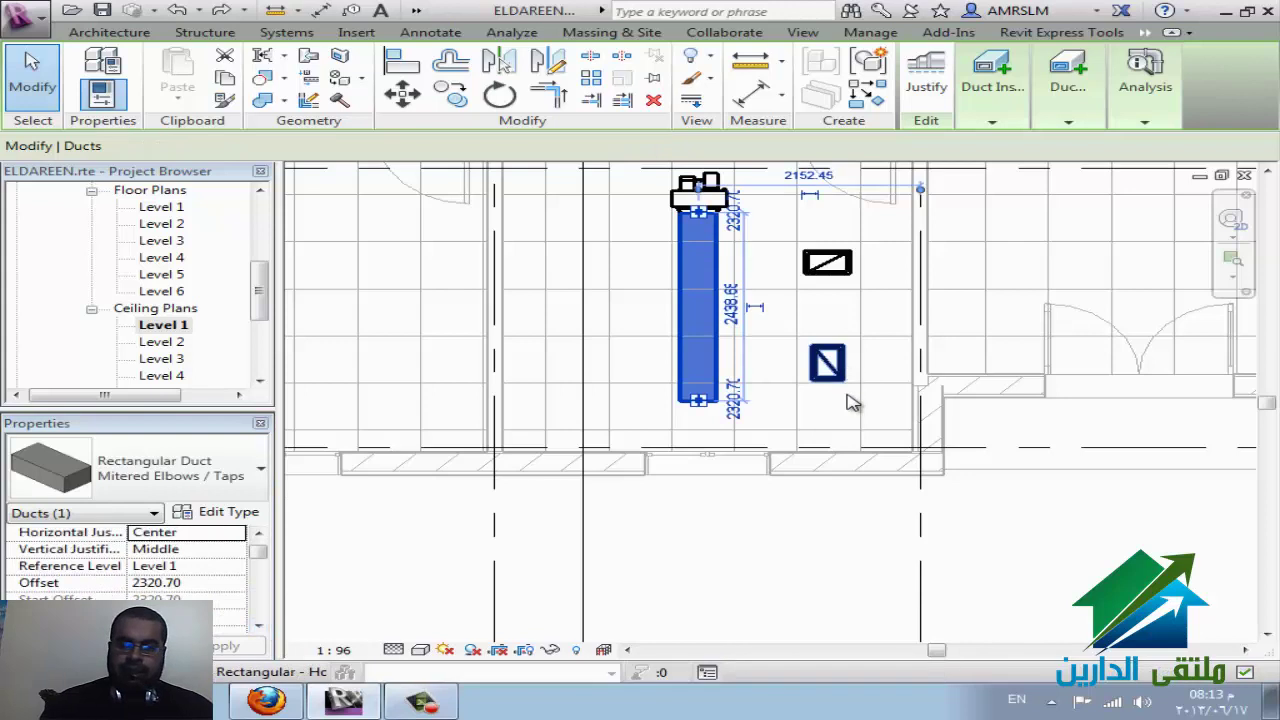
Step: Delete both the lower and the upper return grilles
{"action": "left_click", "coordinate": [848, 362]}
{"action": "key", "text": "Delete"}
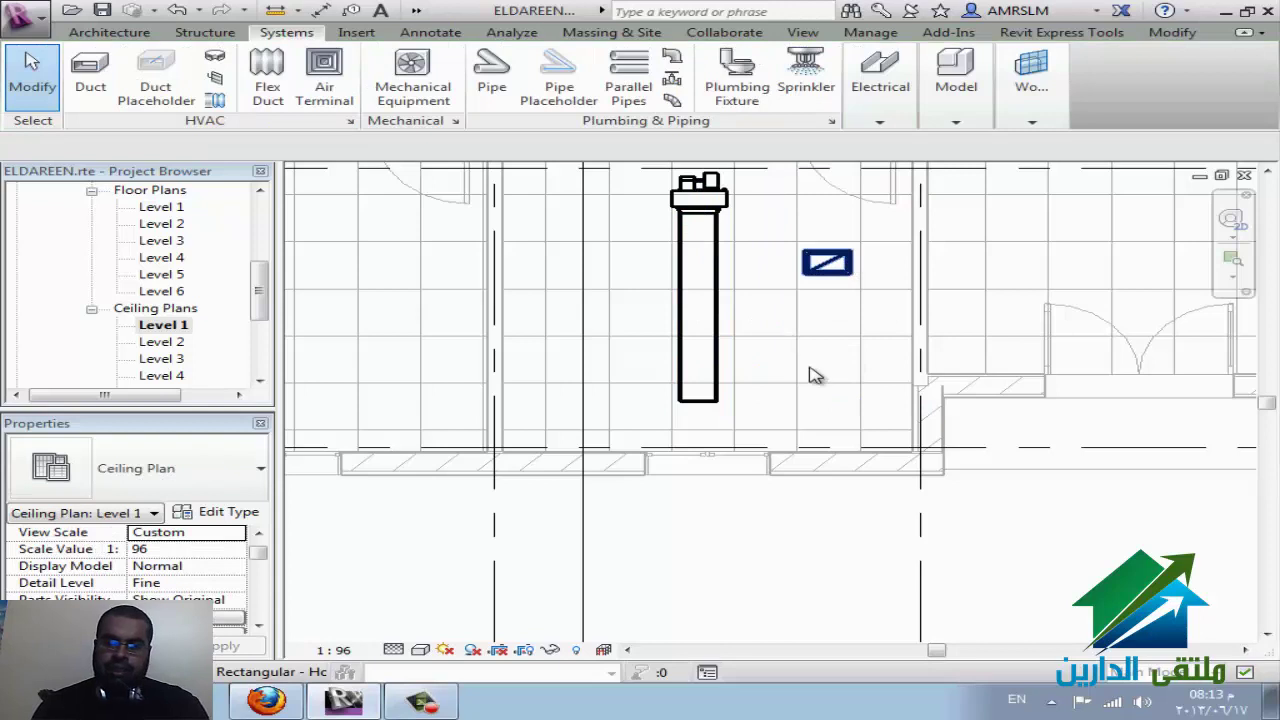
{"action": "left_click", "coordinate": [795, 342]}
{"action": "key", "text": "Delete"}
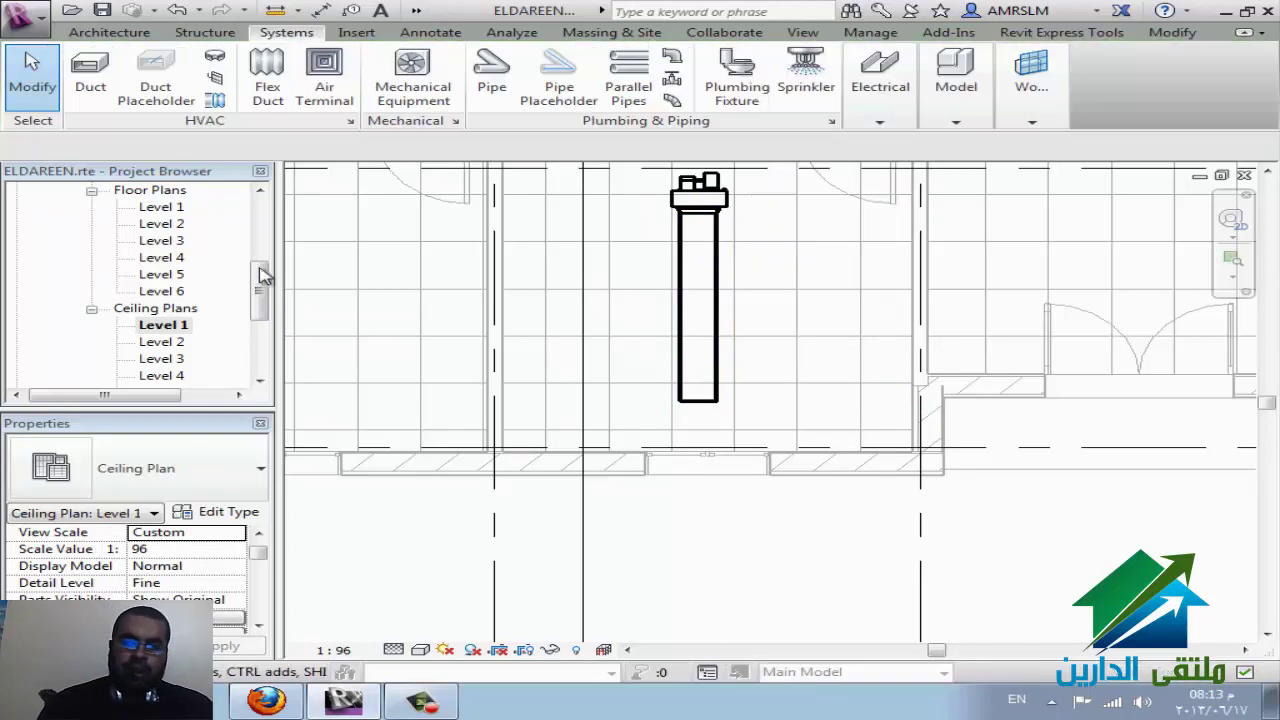
{"action": "left_click", "coordinate": [330, 90]}
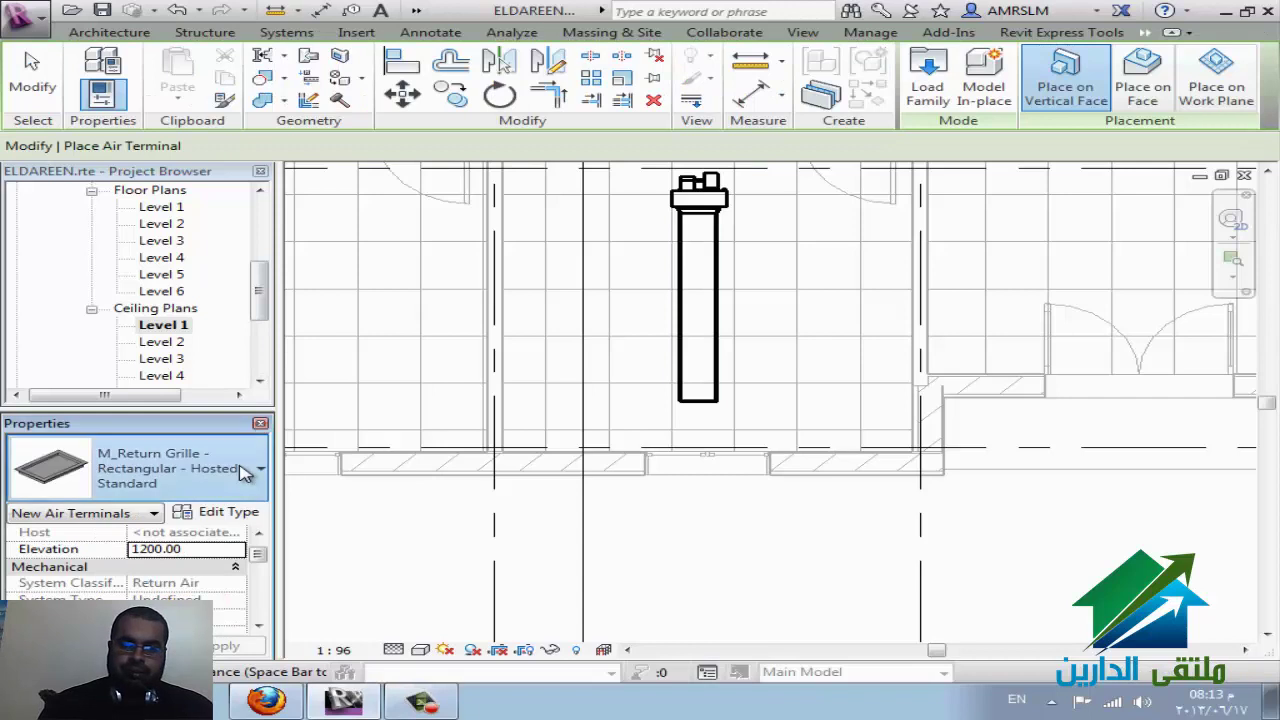
Step: Place an M_Supply Diffuser 600x600 on Level 1 at 2000 offset near the upper right
{"action": "left_click", "coordinate": [244, 472]}
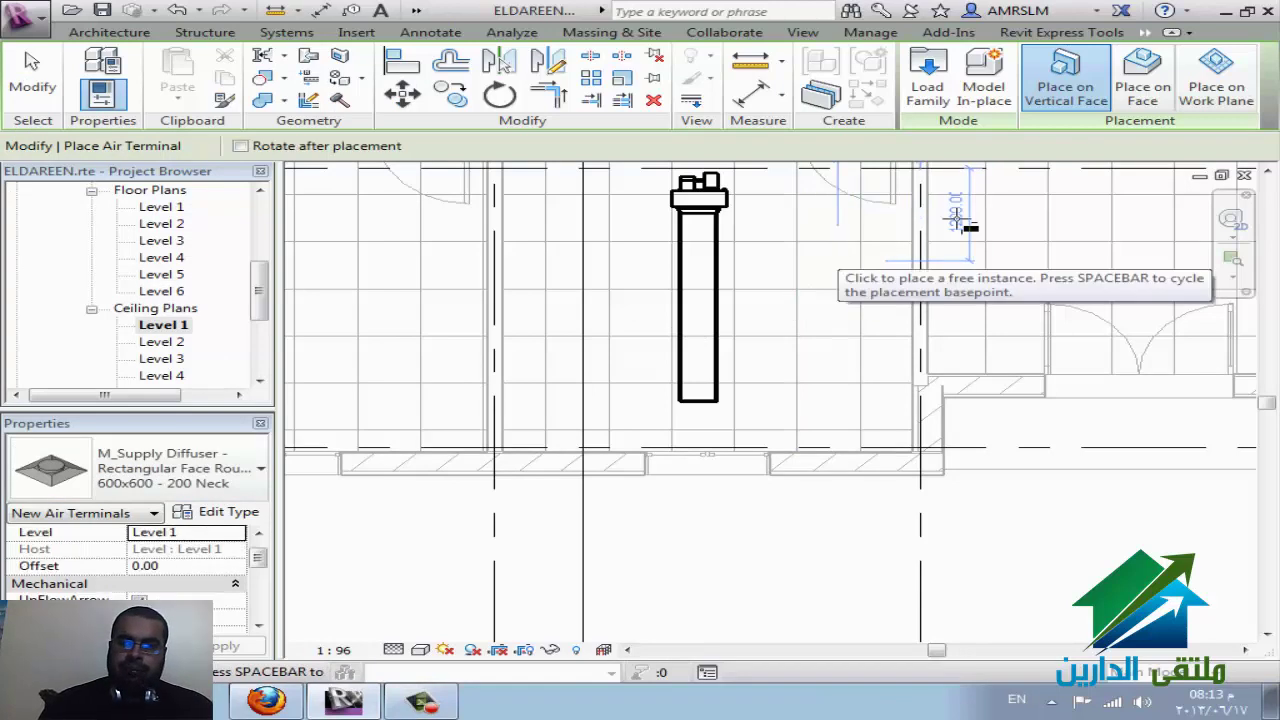
{"action": "left_click", "coordinate": [910, 222]}
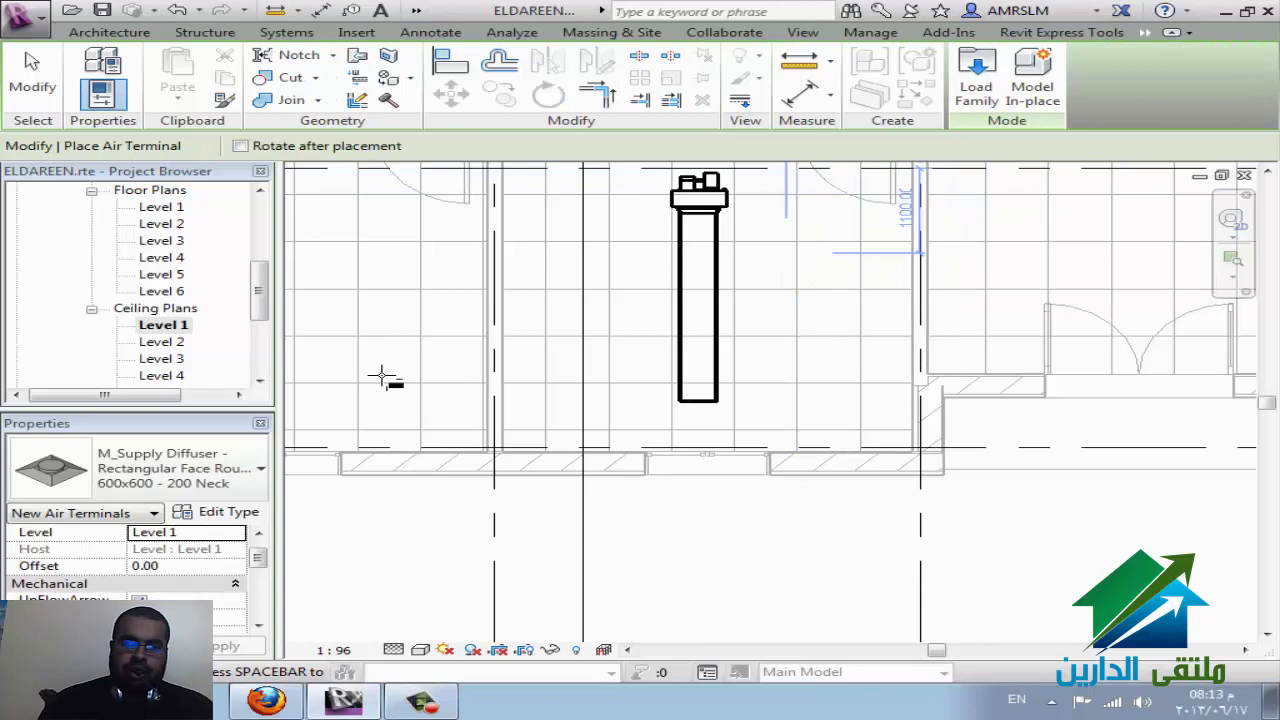
{"action": "left_click", "coordinate": [226, 568]}
{"action": "type", "text": "2000"}
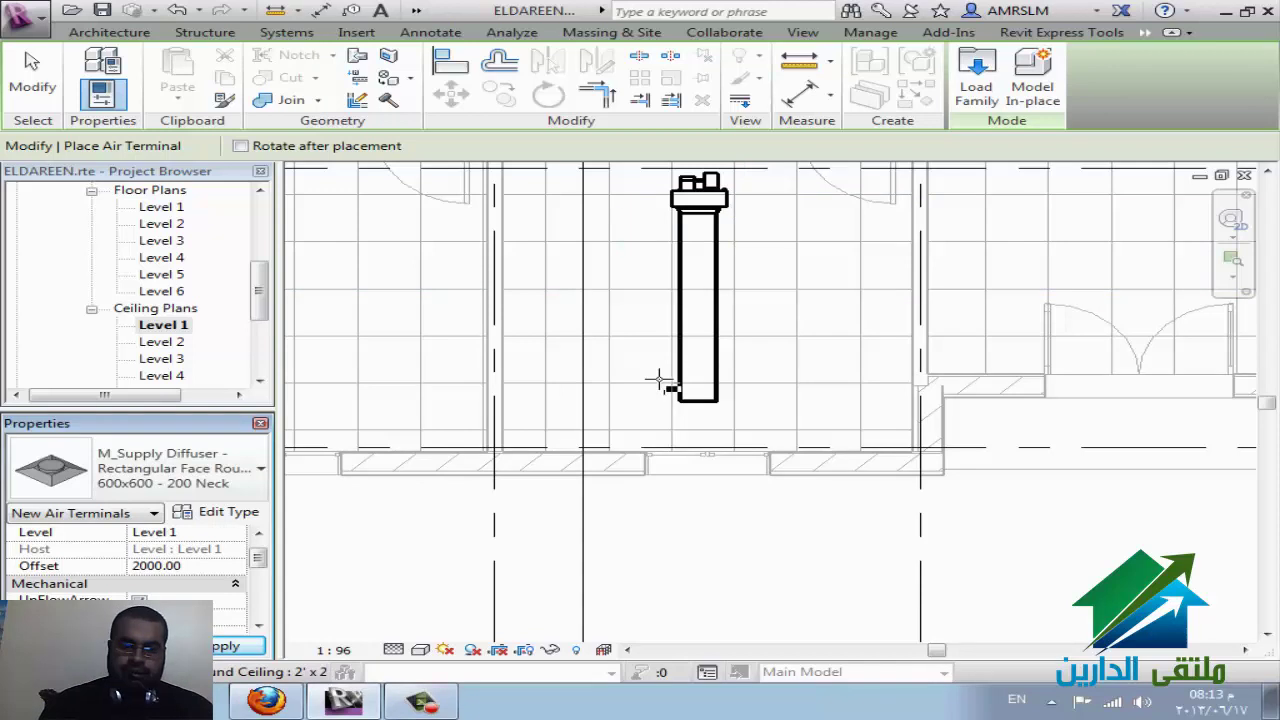
{"action": "left_click", "coordinate": [660, 380]}
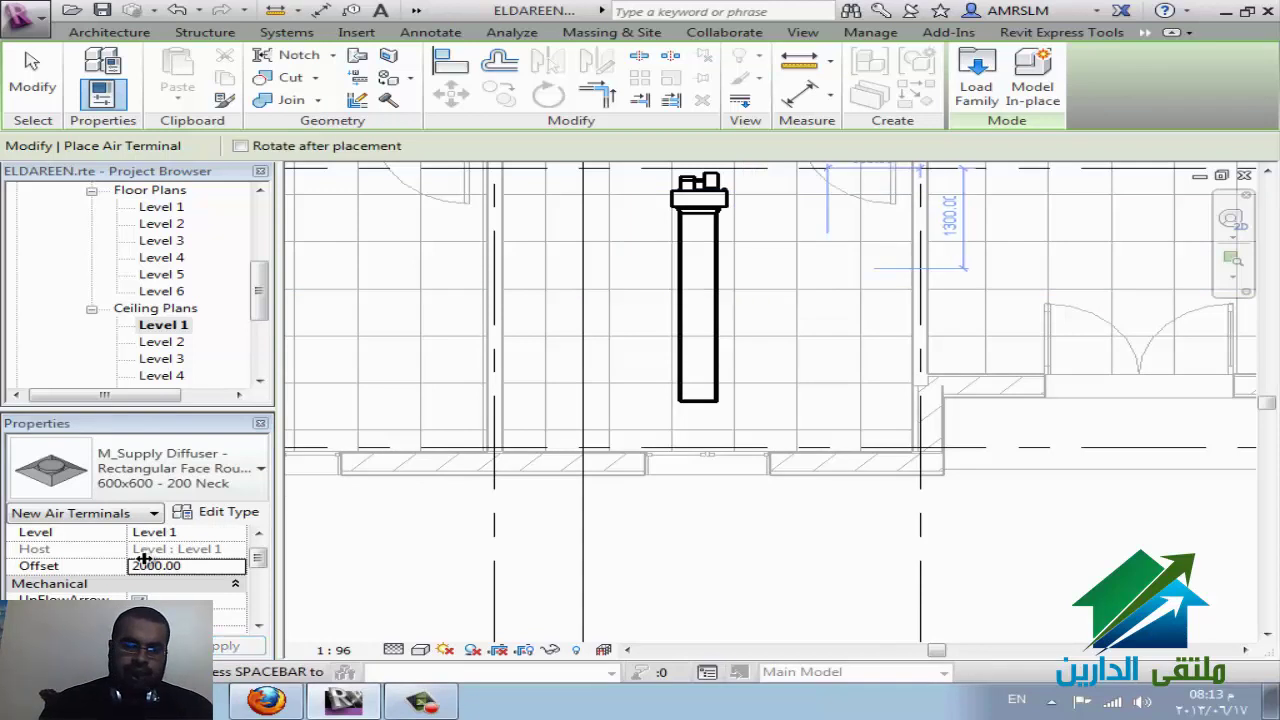
{"action": "left_click", "coordinate": [245, 532]}
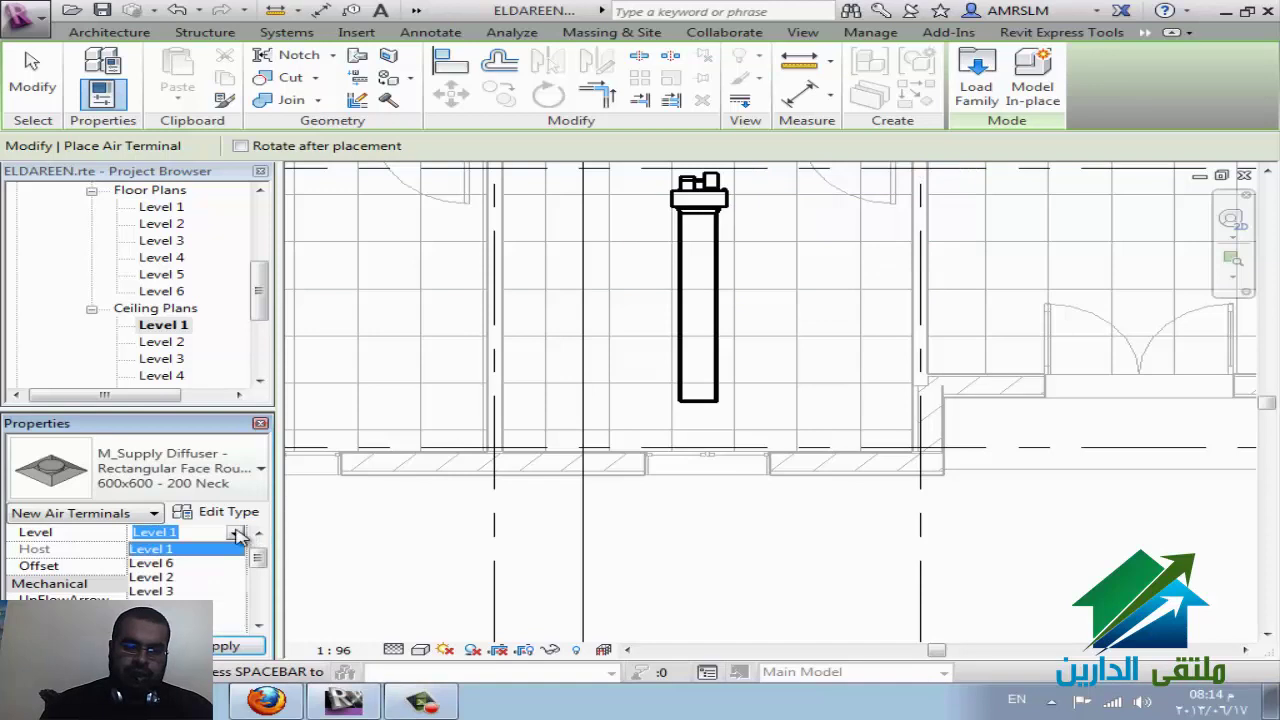
{"action": "left_click", "coordinate": [240, 540]}
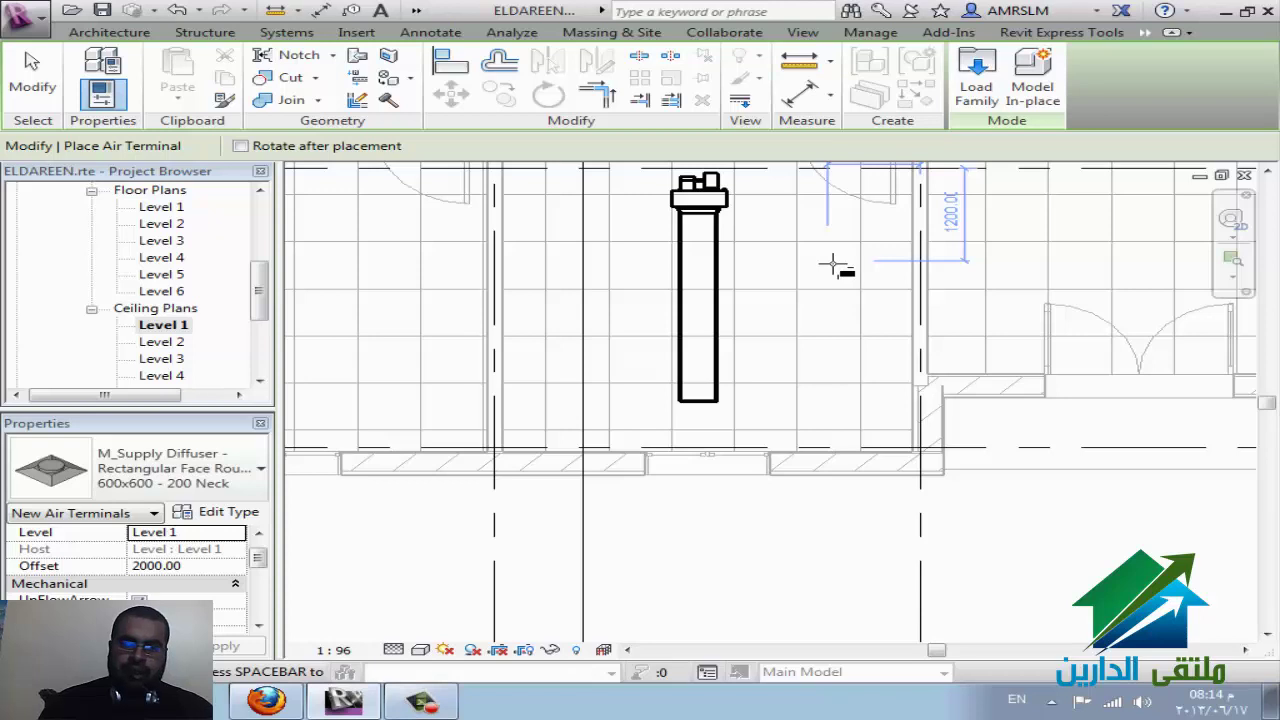
{"action": "key", "text": "Escape"}
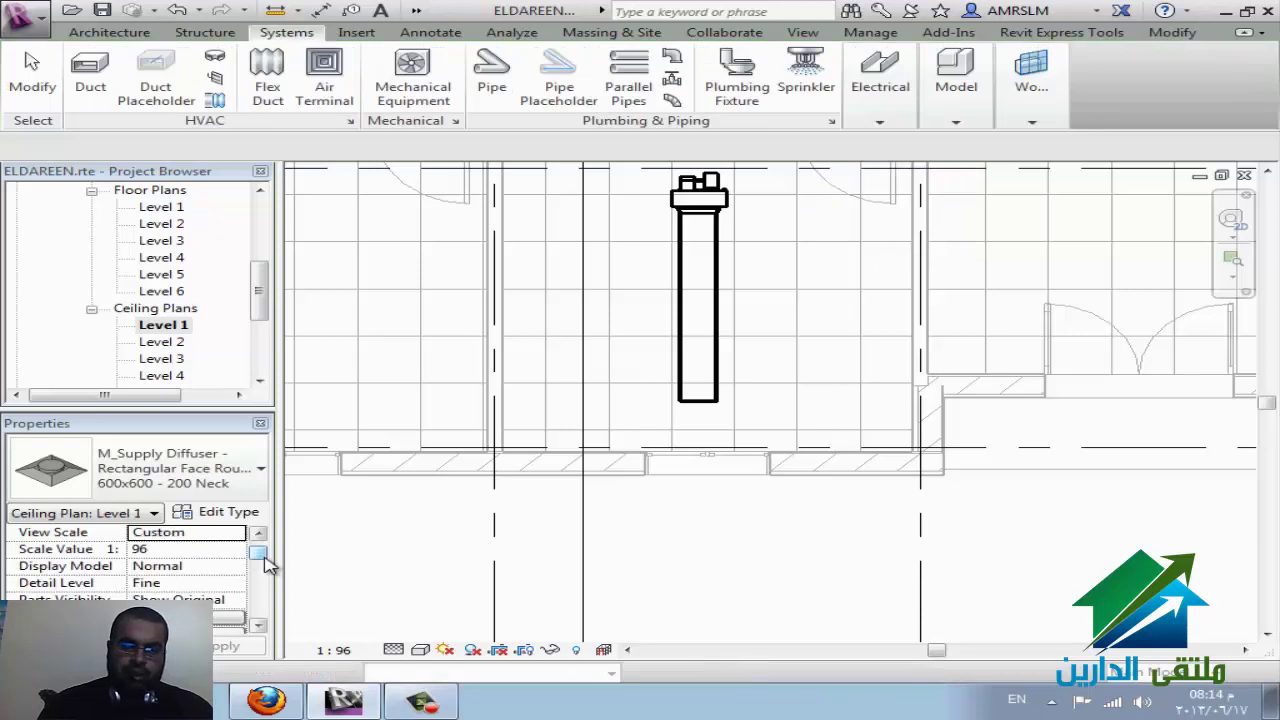
Step: Change the view range cut plane offset from 2286 to 1200
{"action": "mouse_move", "coordinate": [262, 556]}
{"action": "left_mouse_down"}
{"action": "mouse_move", "coordinate": [262, 612]}
{"action": "mouse_move", "coordinate": [267, 600]}
{"action": "left_mouse_up"}
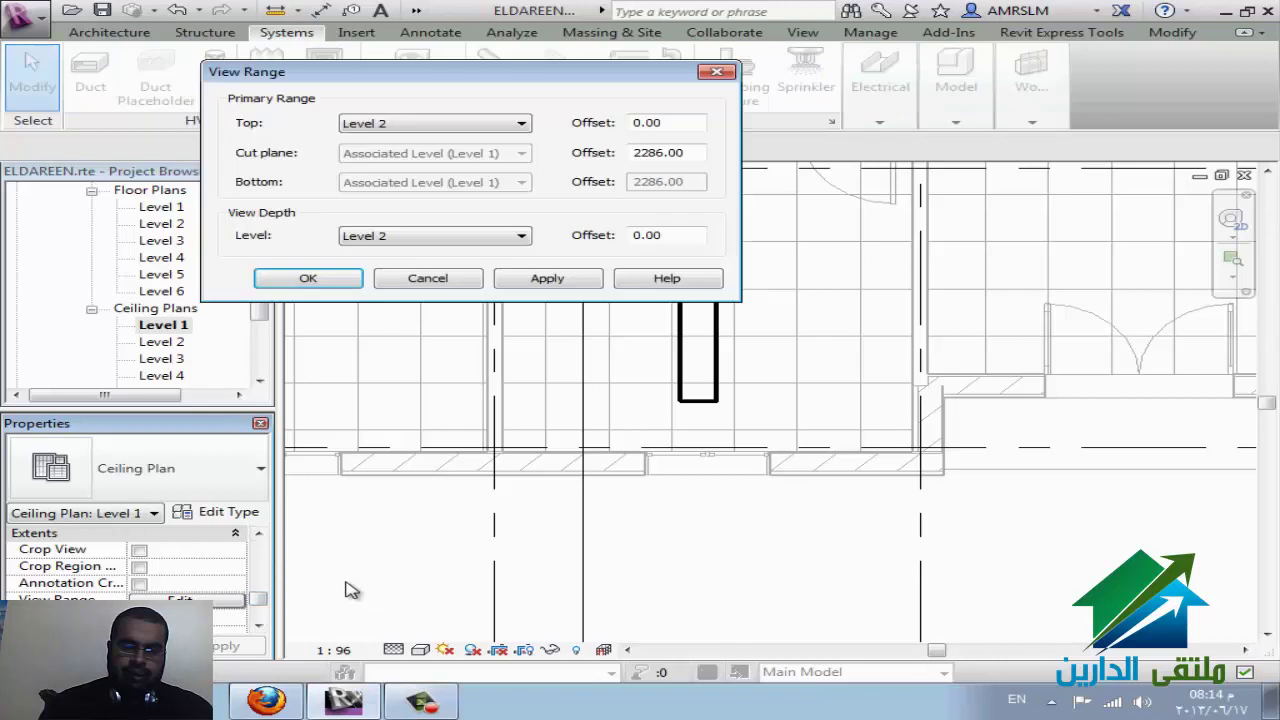
{"action": "key", "text": "Escape"}
{"action": "left_click", "coordinate": [229, 601]}
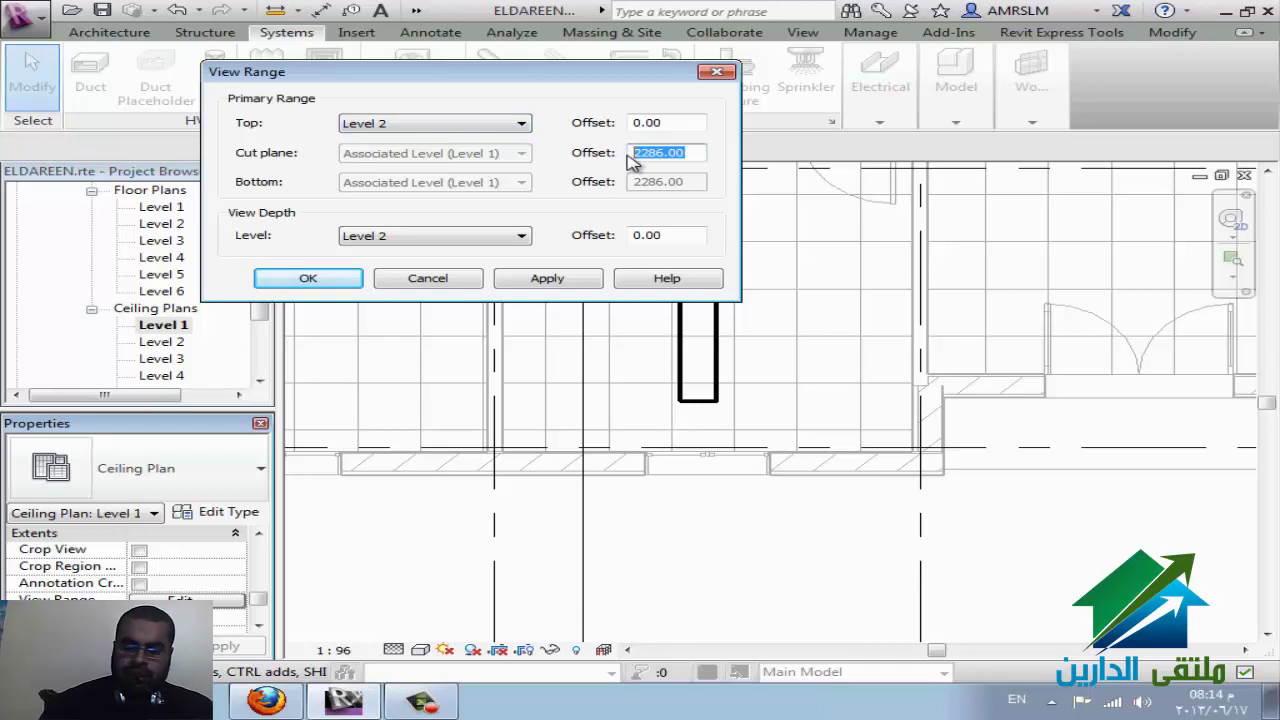
{"action": "left_click", "coordinate": [343, 287]}
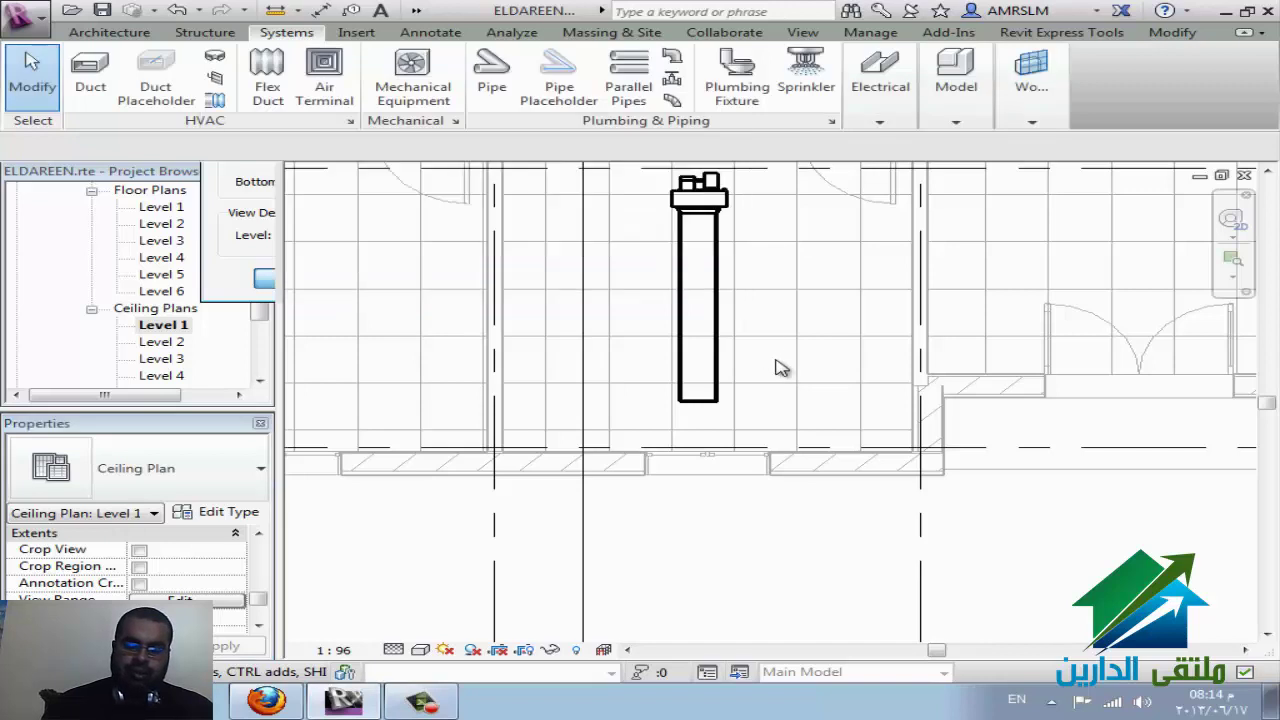
Step: Place a second 600x600 supply diffuser left of the vertical duct near the bottom wall
{"action": "left_click", "coordinate": [324, 80]}
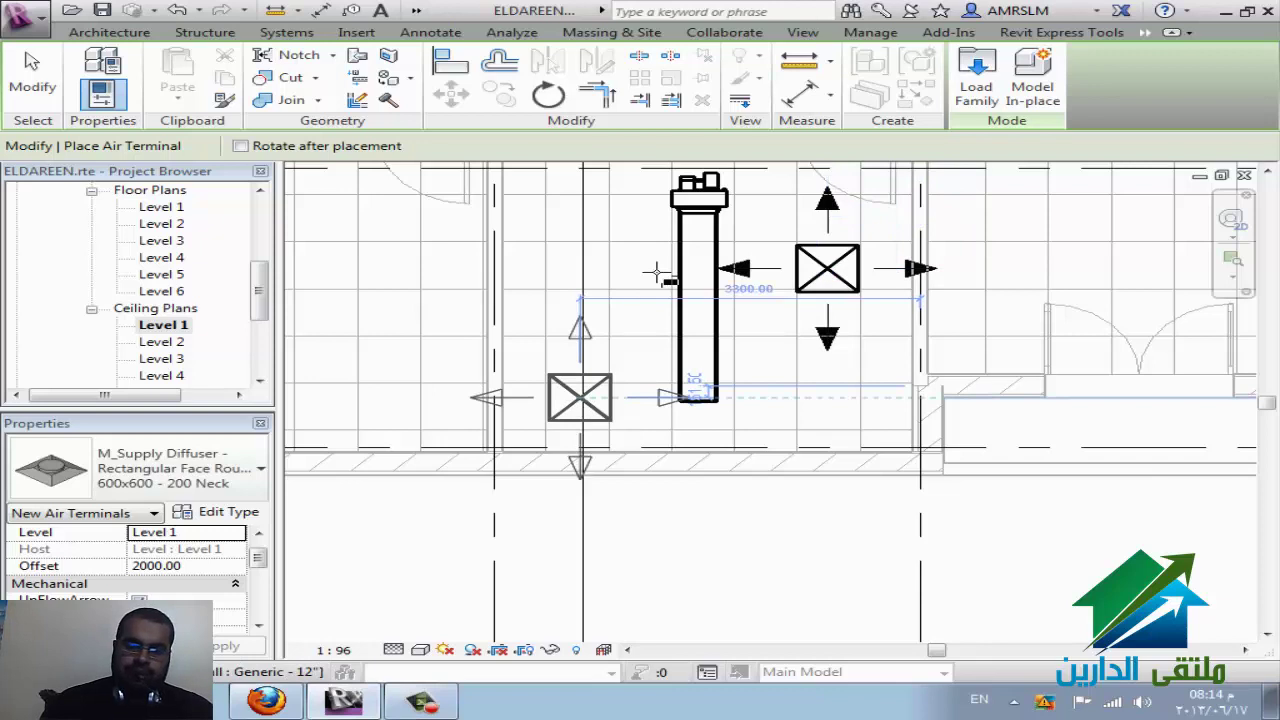
{"action": "left_click", "coordinate": [580, 398]}
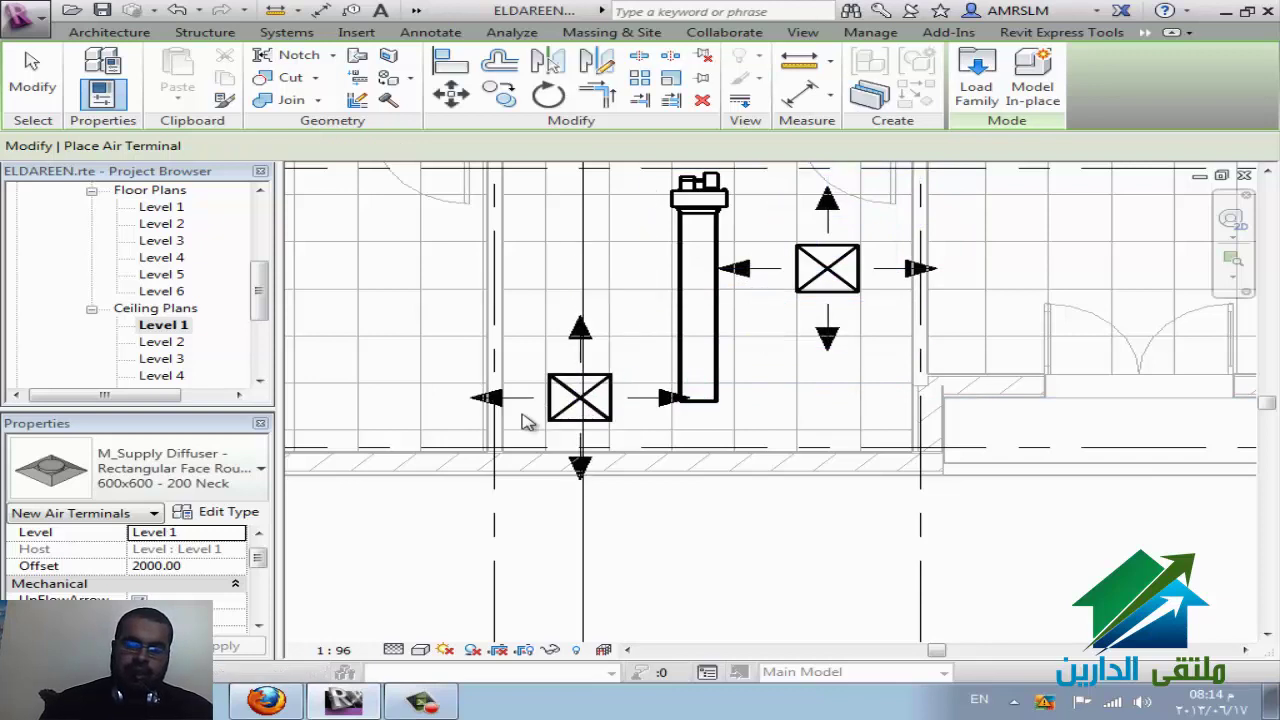
{"action": "scroll", "coordinate": [530, 416], "scroll_direction": "up", "scroll_amount": 3}
{"action": "key", "text": "Escape"}
{"action": "key", "text": "Escape"}
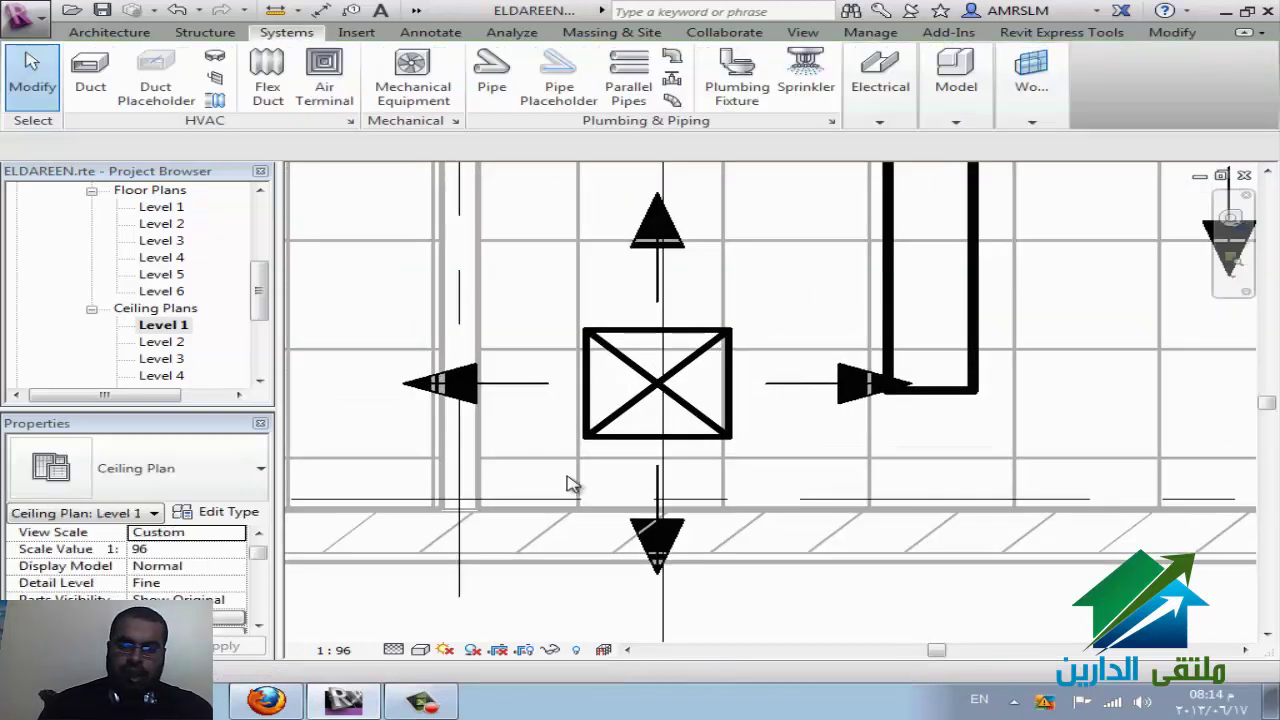
Step: Try aligning the supply diffuser to the ceiling grid line with Align (AL)
{"action": "key", "text": "a"}
{"action": "key", "text": "l"}
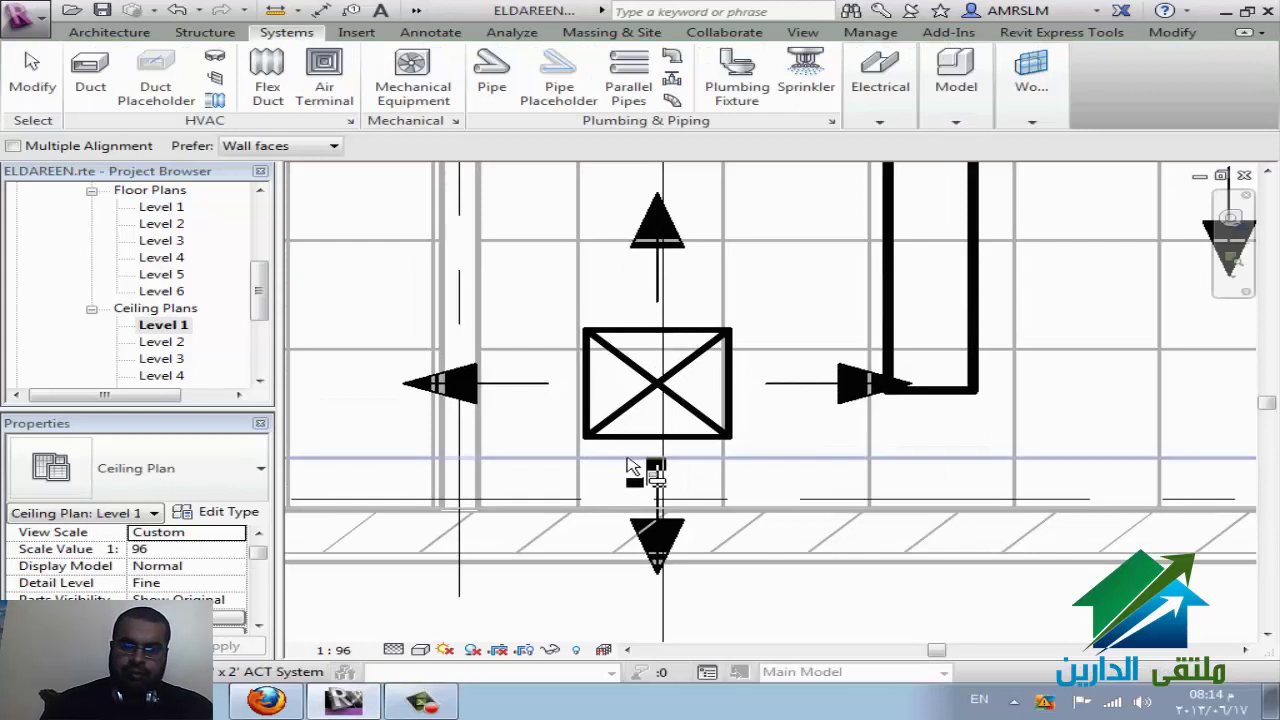
{"action": "left_click", "coordinate": [629, 464]}
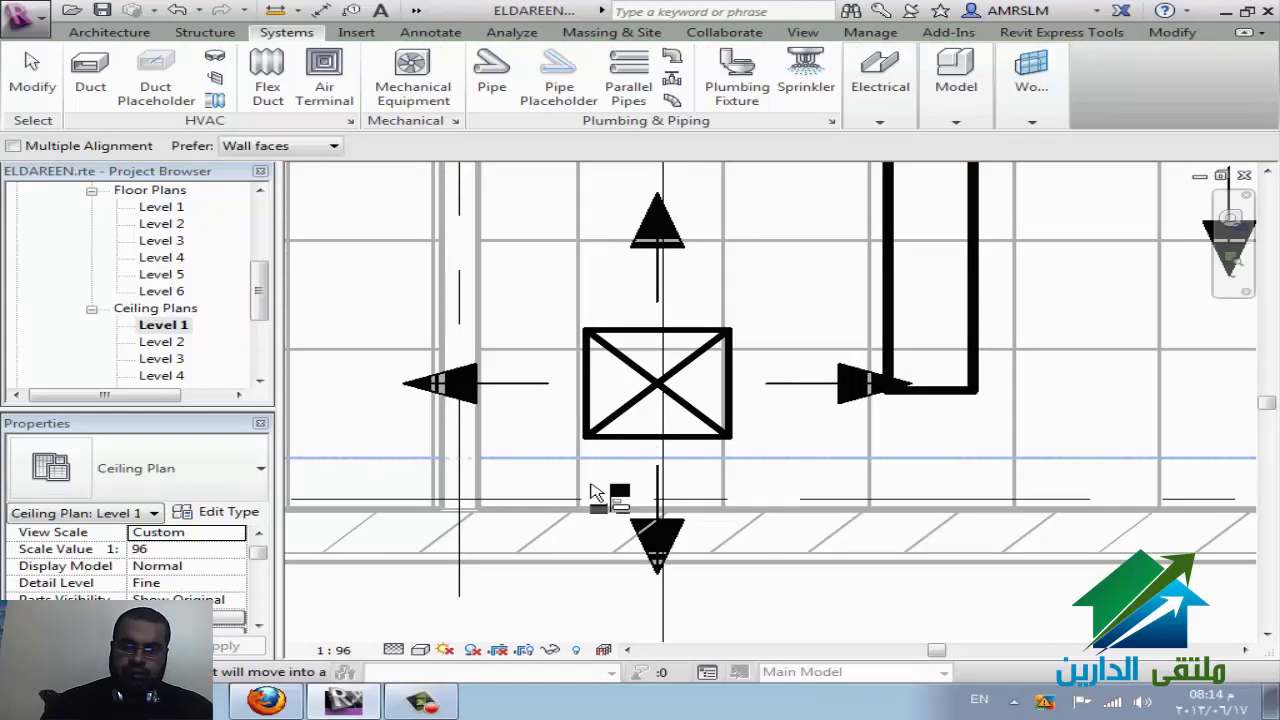
{"action": "key", "text": "Escape"}
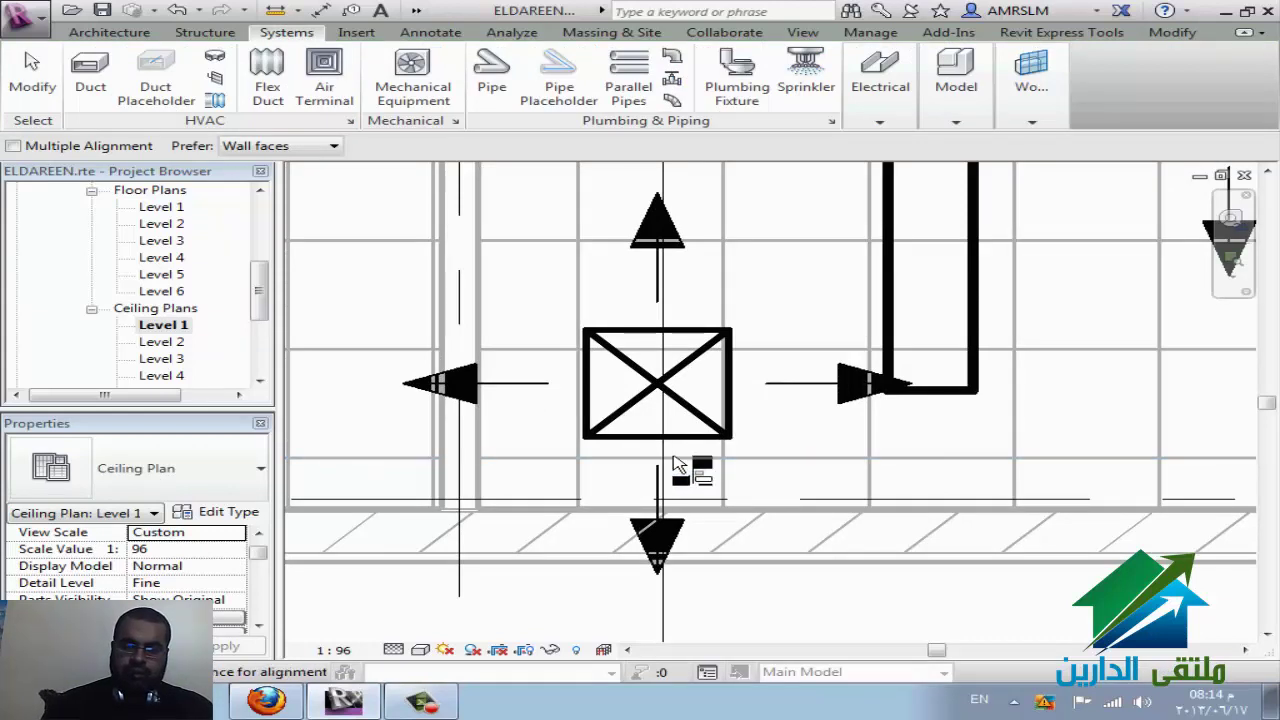
{"action": "key", "text": "Escape"}
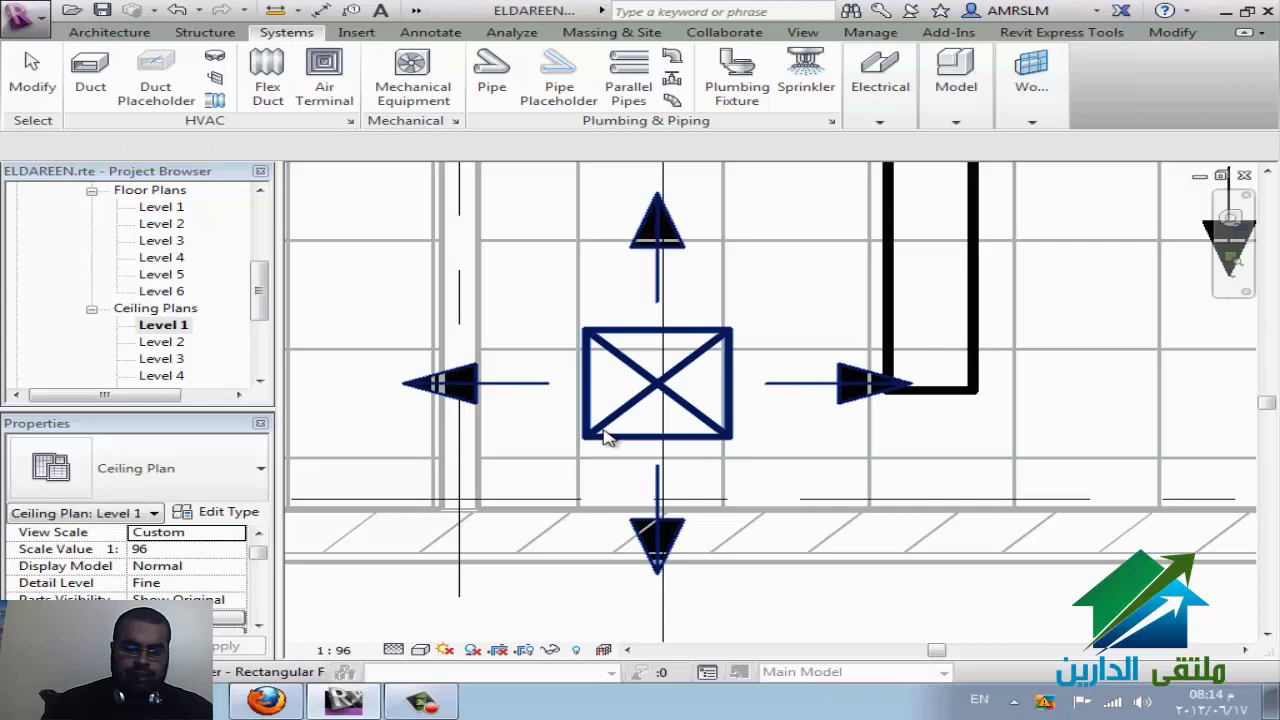
{"action": "key", "text": "a"}
{"action": "key", "text": "l"}
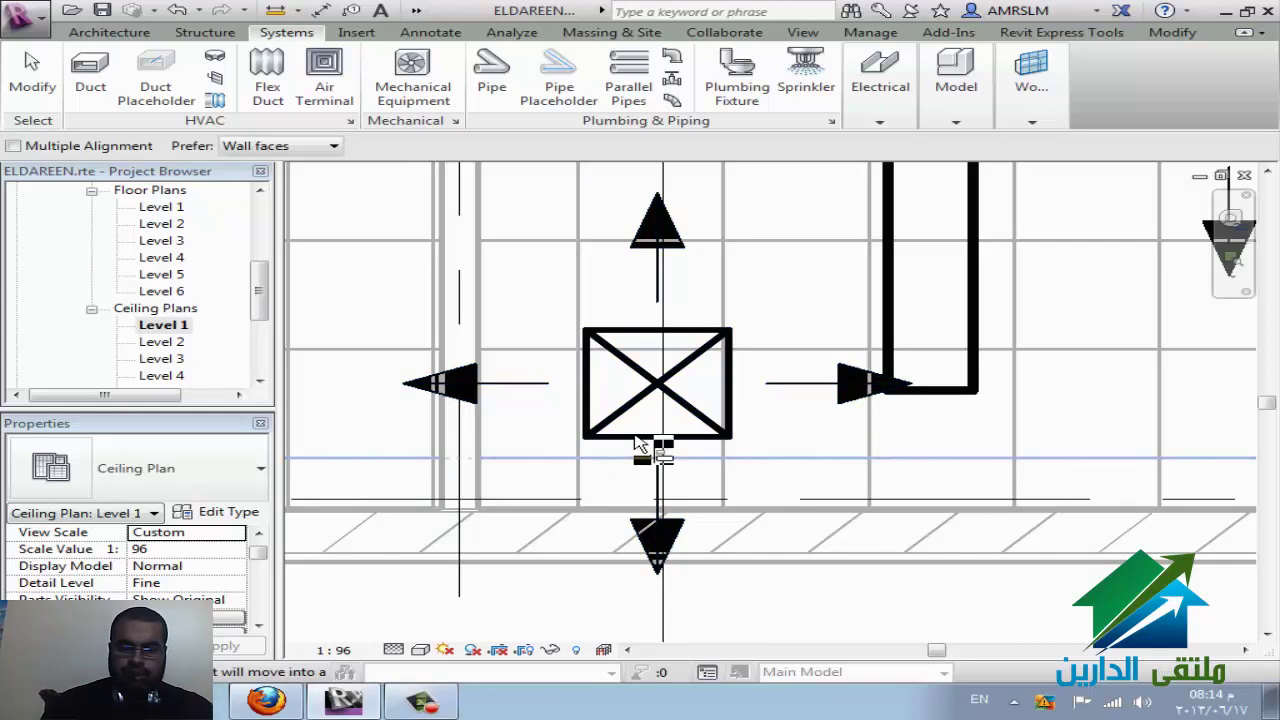
{"action": "left_click", "coordinate": [583, 430]}
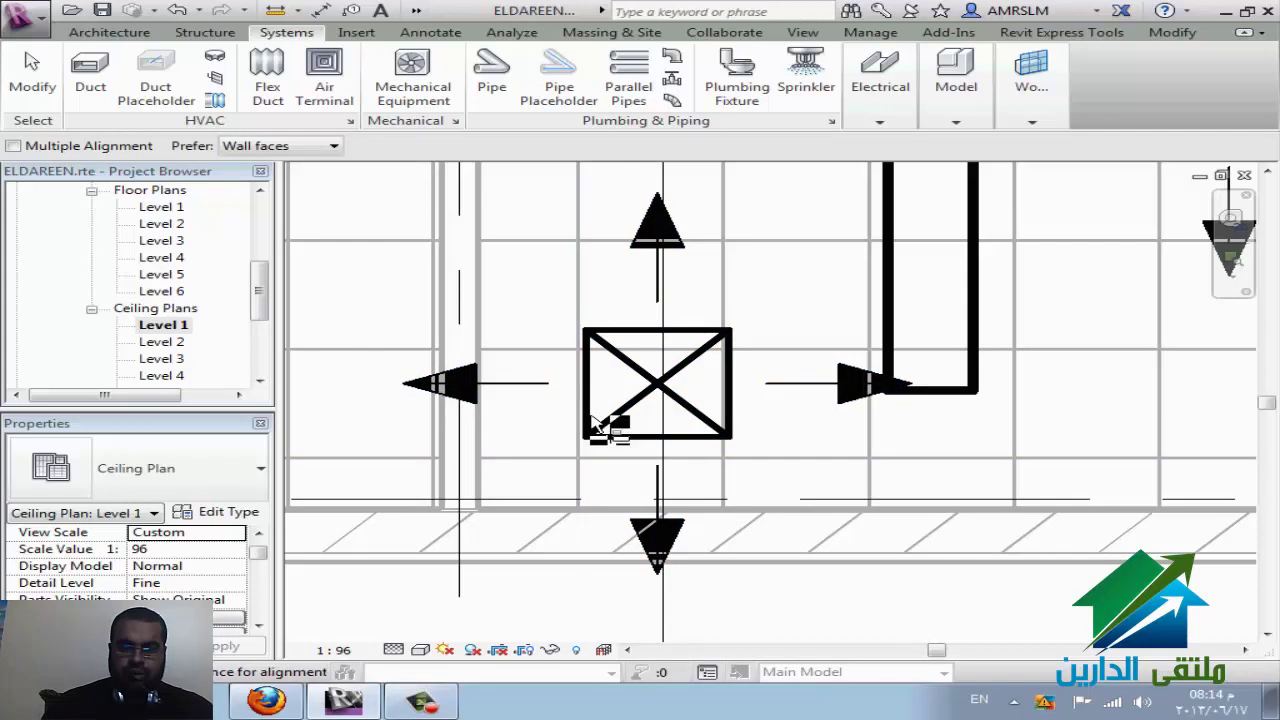
{"action": "key", "text": "Escape"}
Step: Move the supply diffuser down onto the ceiling grid line, nudging it slightly left
{"action": "left_click", "coordinate": [628, 420]}
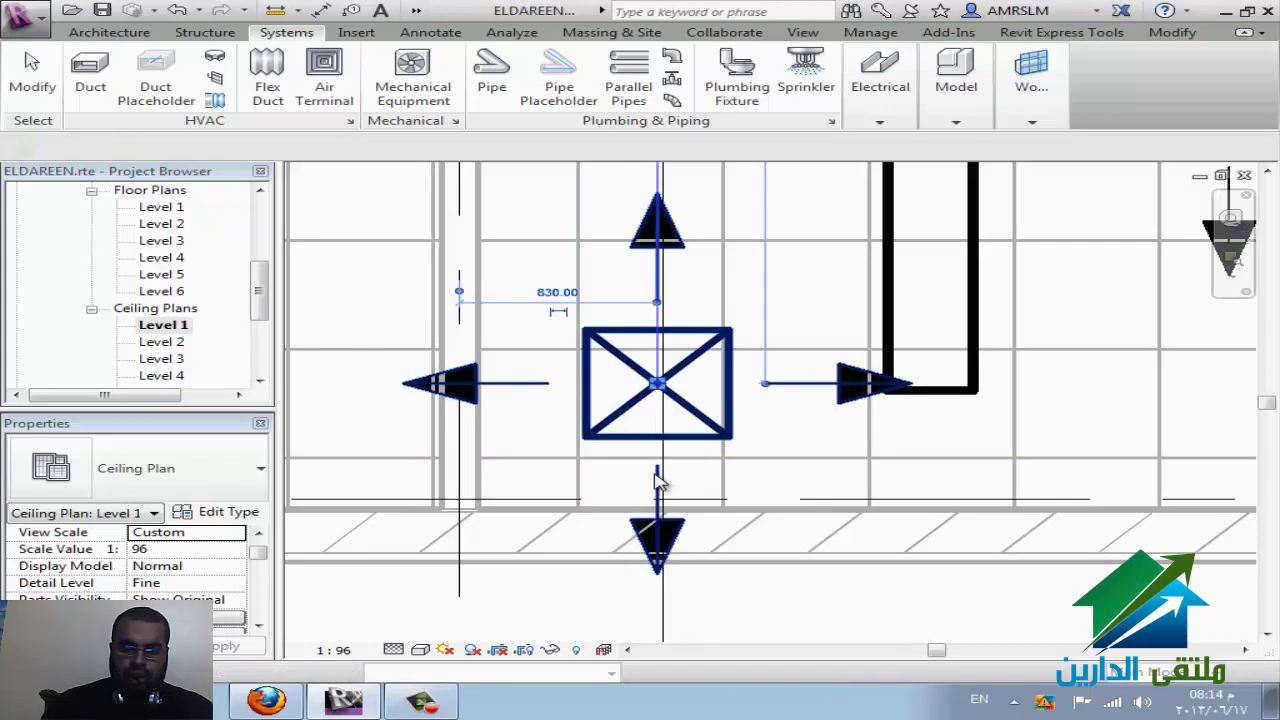
{"action": "left_click", "coordinate": [590, 446]}
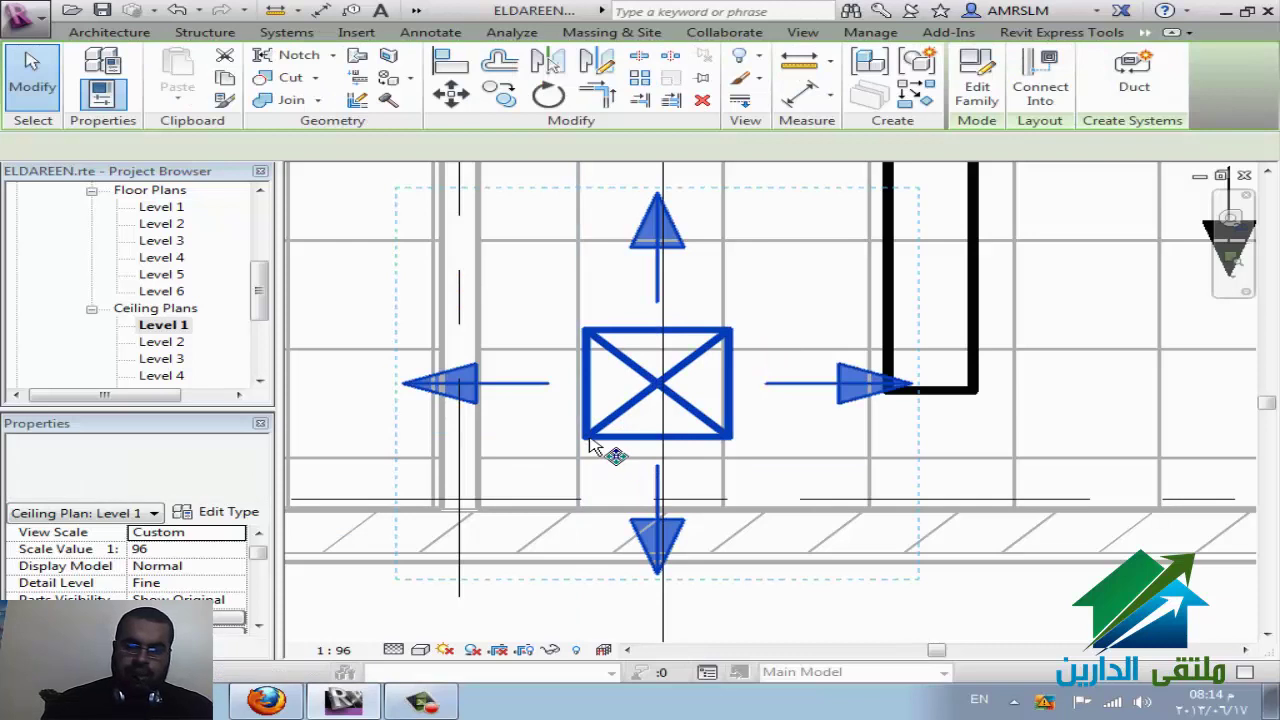
{"action": "key", "text": "m"}
{"action": "key", "text": "v"}
{"action": "left_click", "coordinate": [578, 458]}
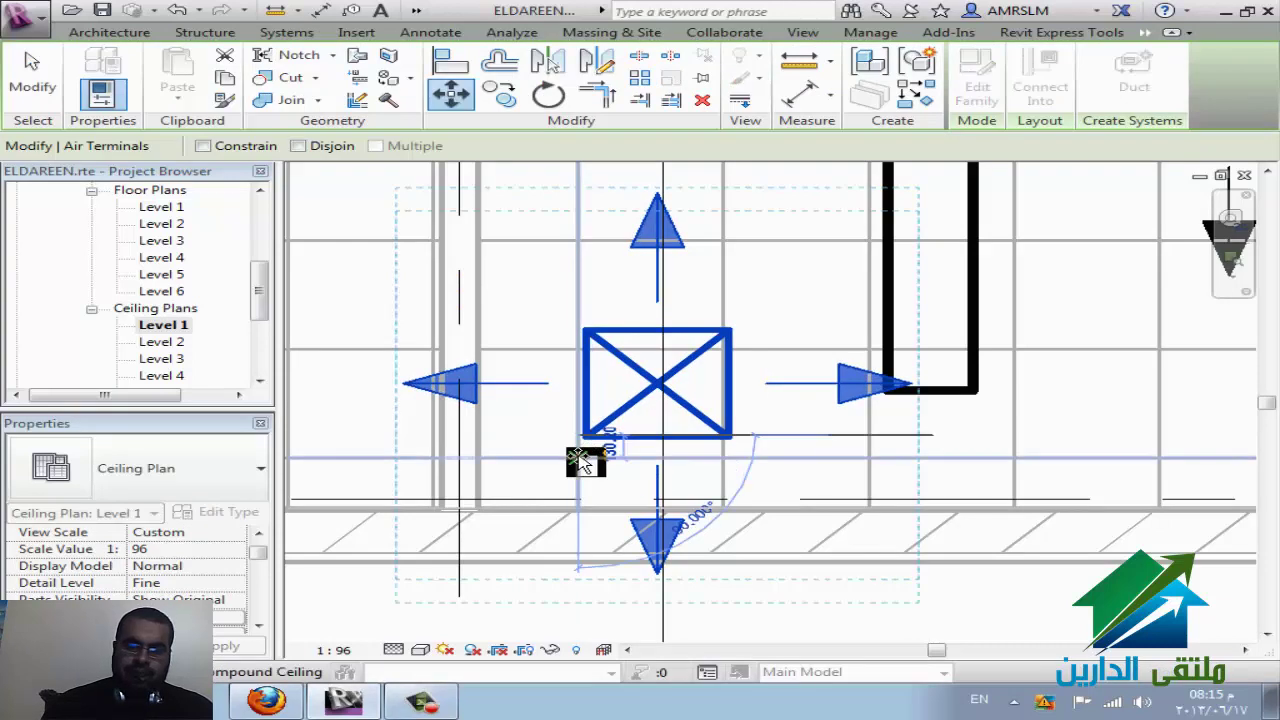
{"action": "left_click", "coordinate": [646, 476]}
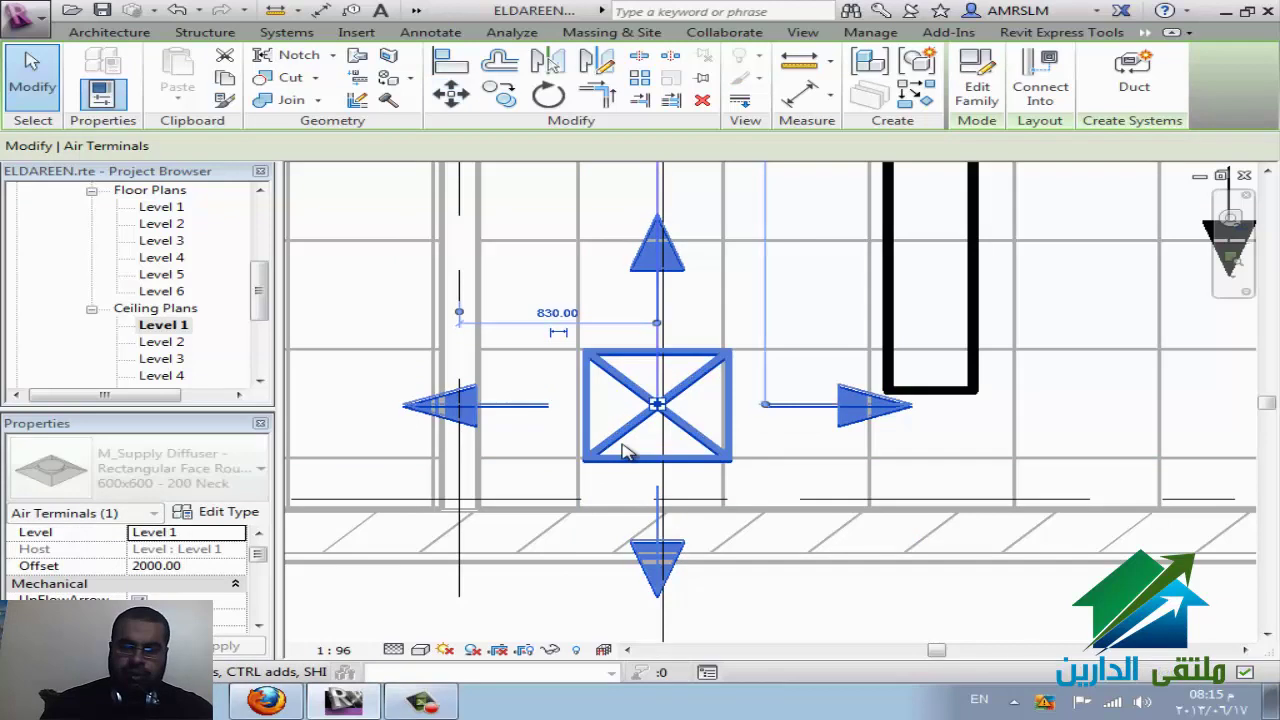
{"action": "key", "text": "Left"}
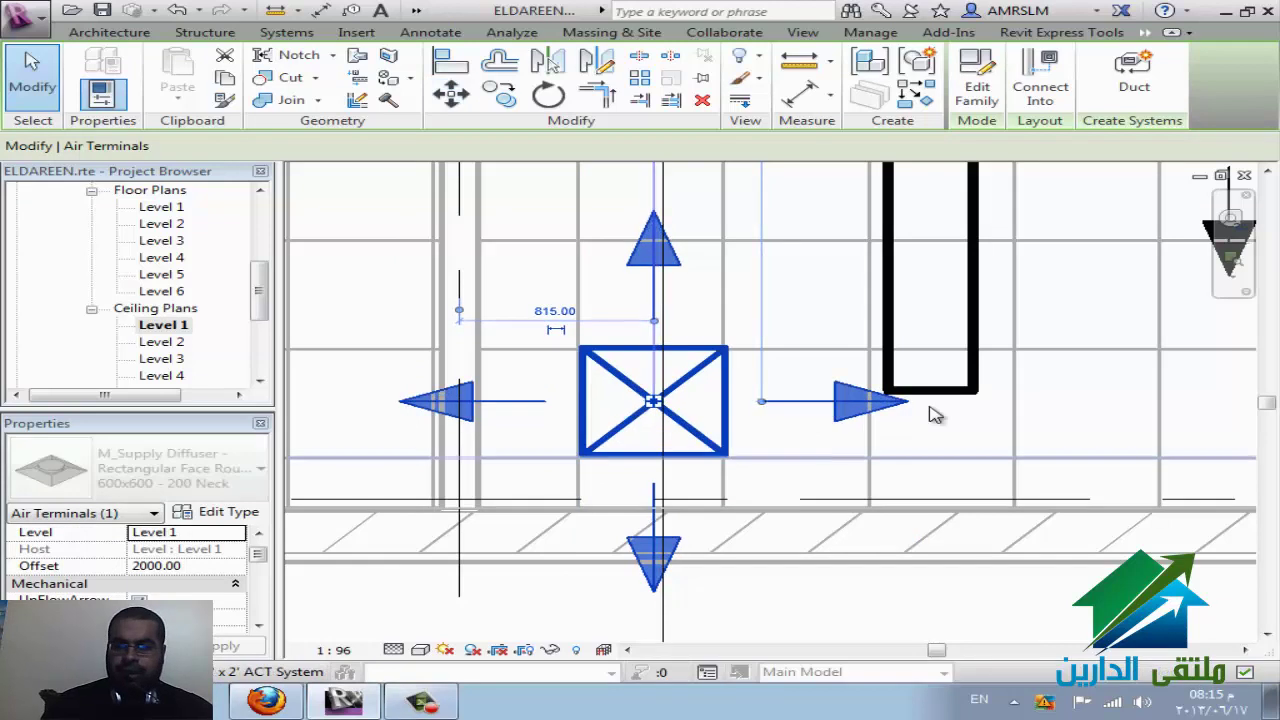
{"action": "key", "text": "Escape"}
Step: Move the other diffuser up onto the grid line beside the vertical duct, then zoom out
{"action": "left_click", "coordinate": [928, 401]}
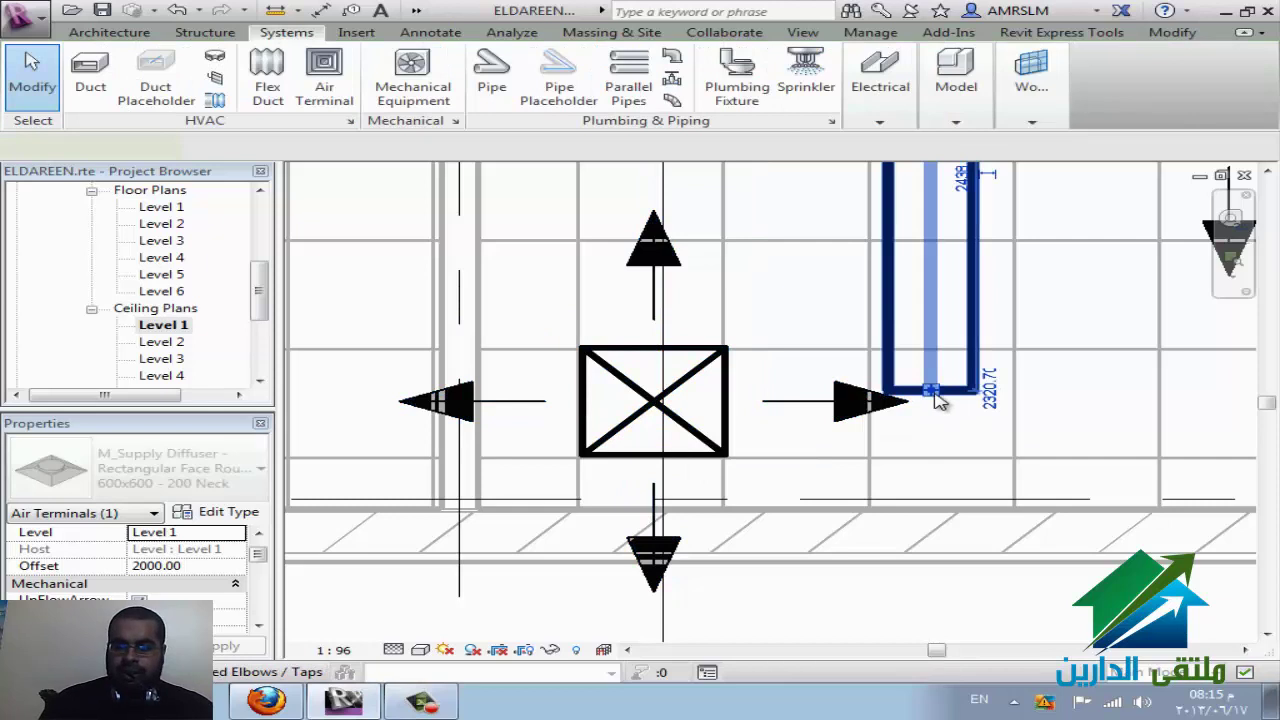
{"action": "left_click", "coordinate": [705, 378]}
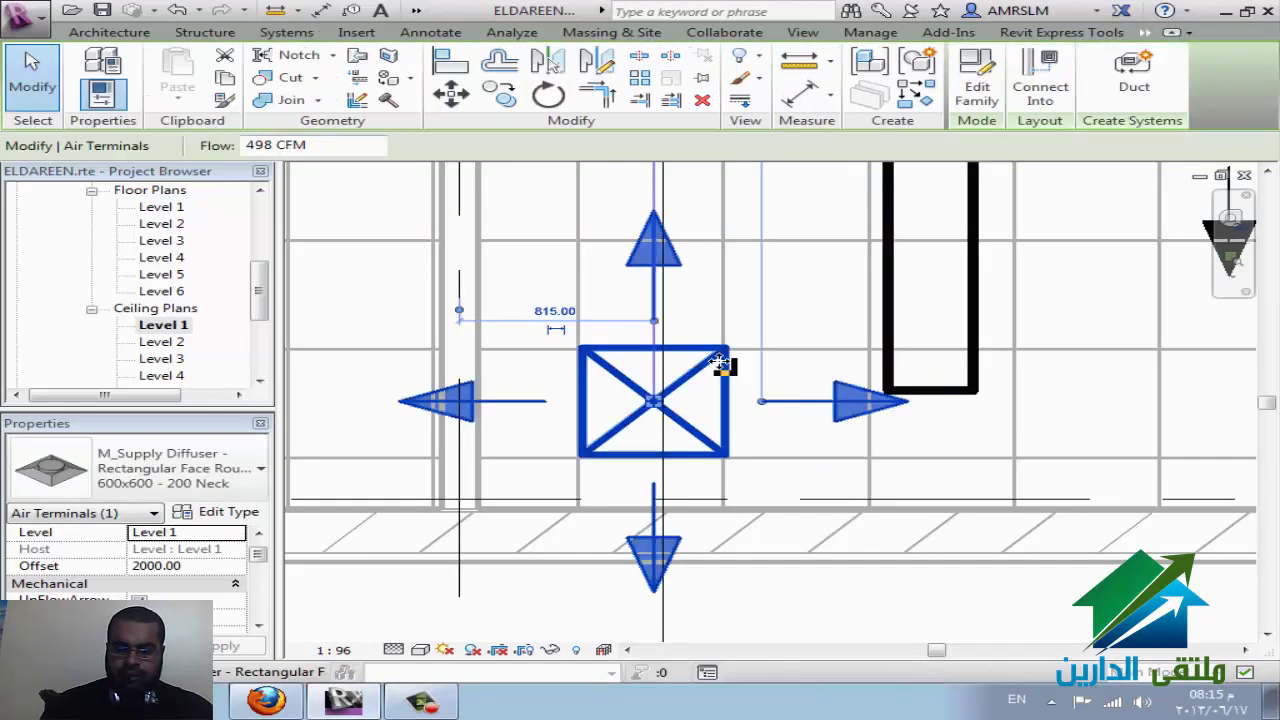
{"action": "key", "text": "m"}
{"action": "key", "text": "v"}
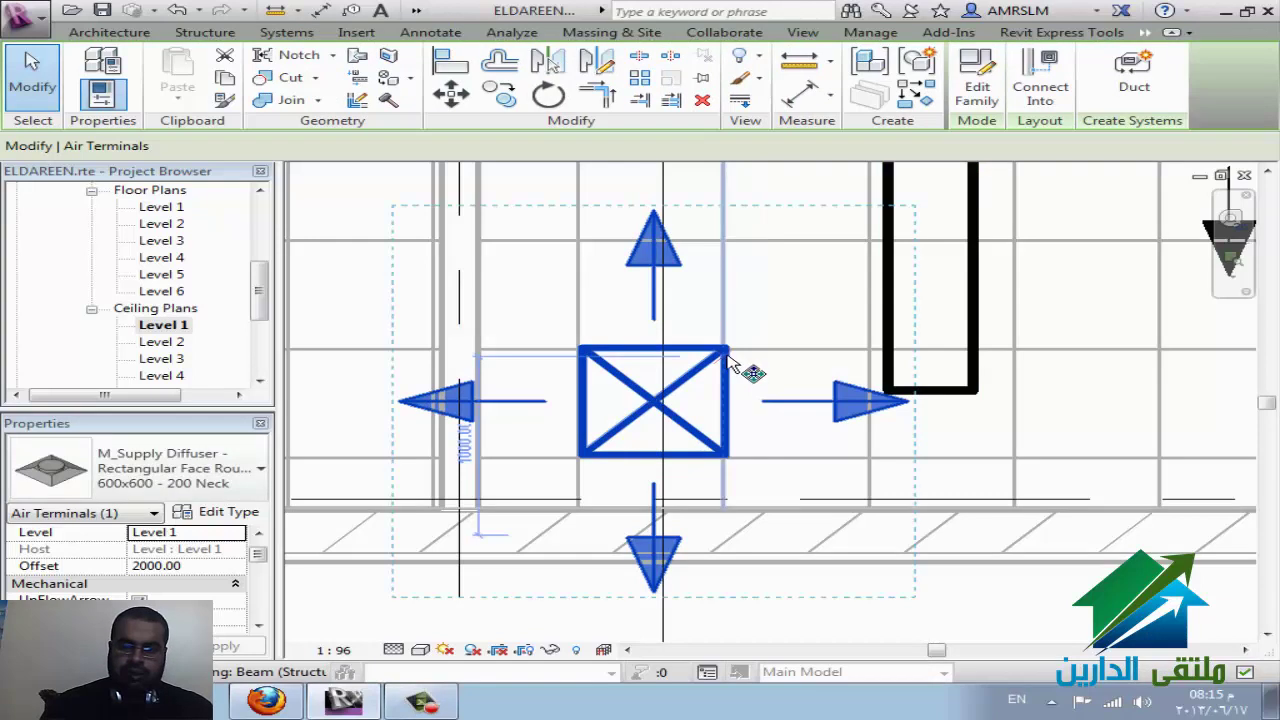
{"action": "left_click", "coordinate": [724, 350]}
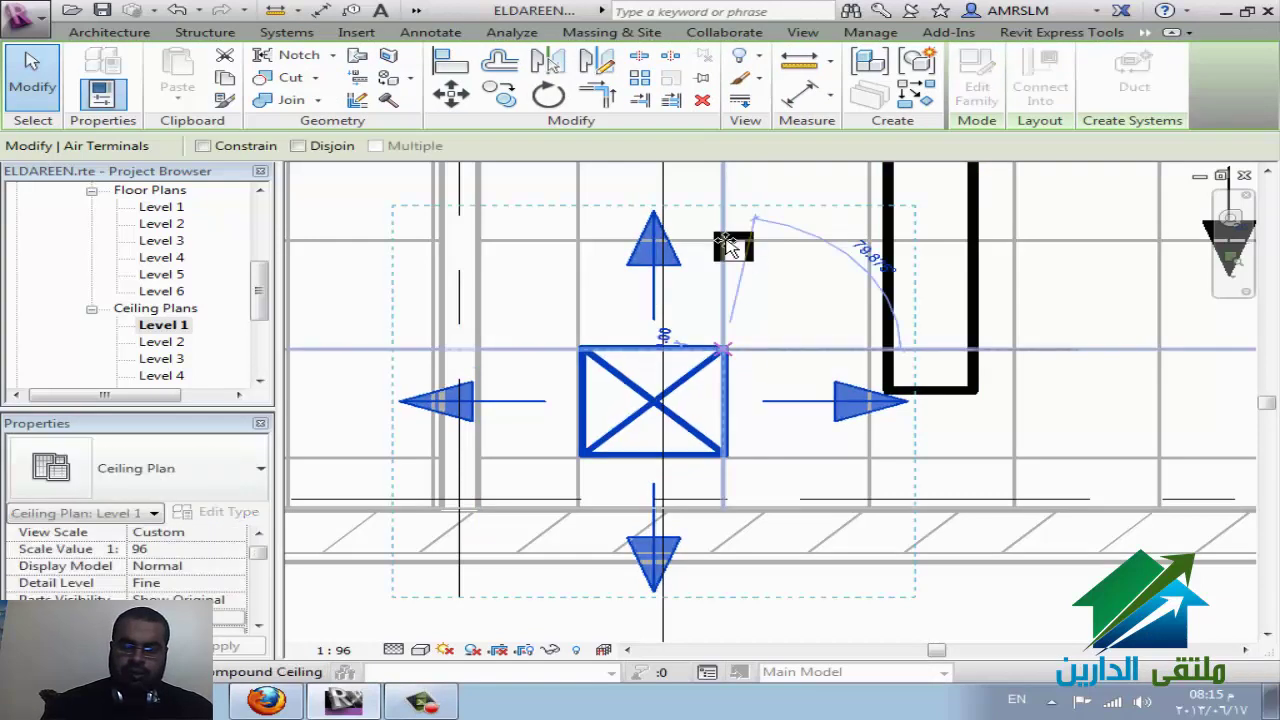
{"action": "left_click", "coordinate": [790, 278]}
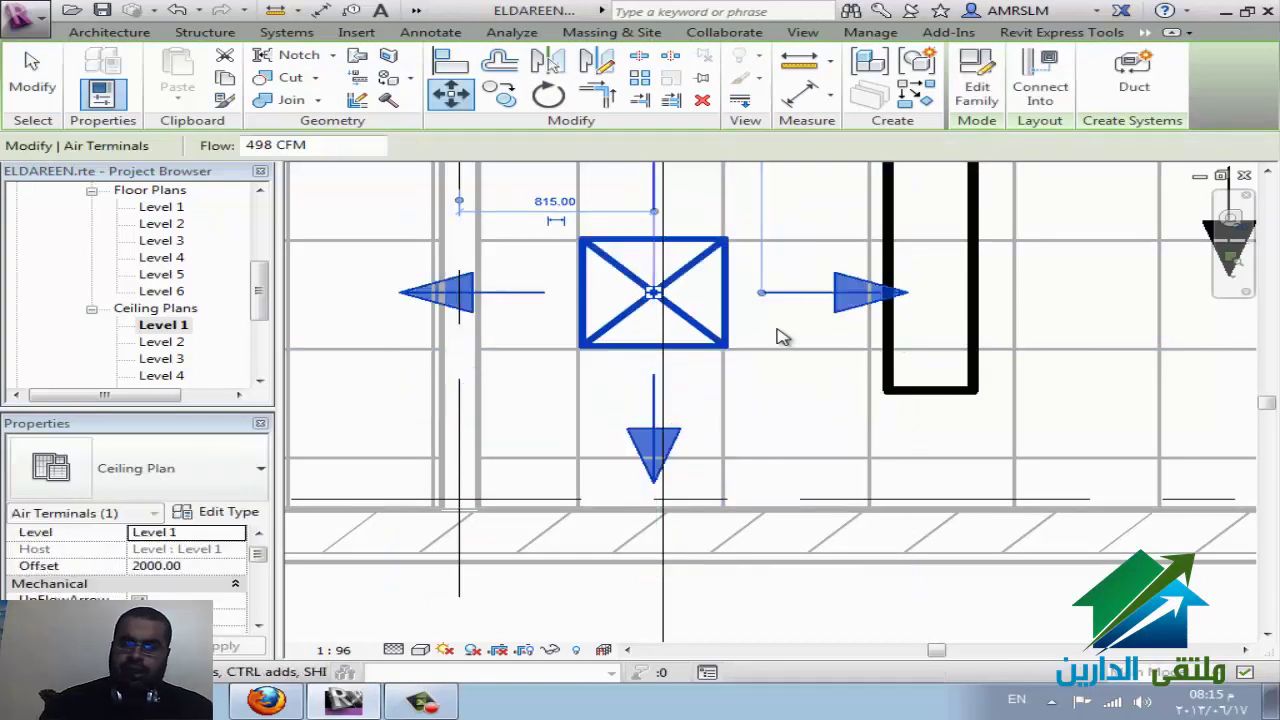
{"action": "scroll", "coordinate": [487, 476], "scroll_direction": "down", "scroll_amount": 1}
{"action": "scroll", "coordinate": [487, 476], "scroll_direction": "down", "scroll_amount": 1}
{"action": "scroll", "coordinate": [590, 375], "scroll_direction": "down", "scroll_amount": 1}
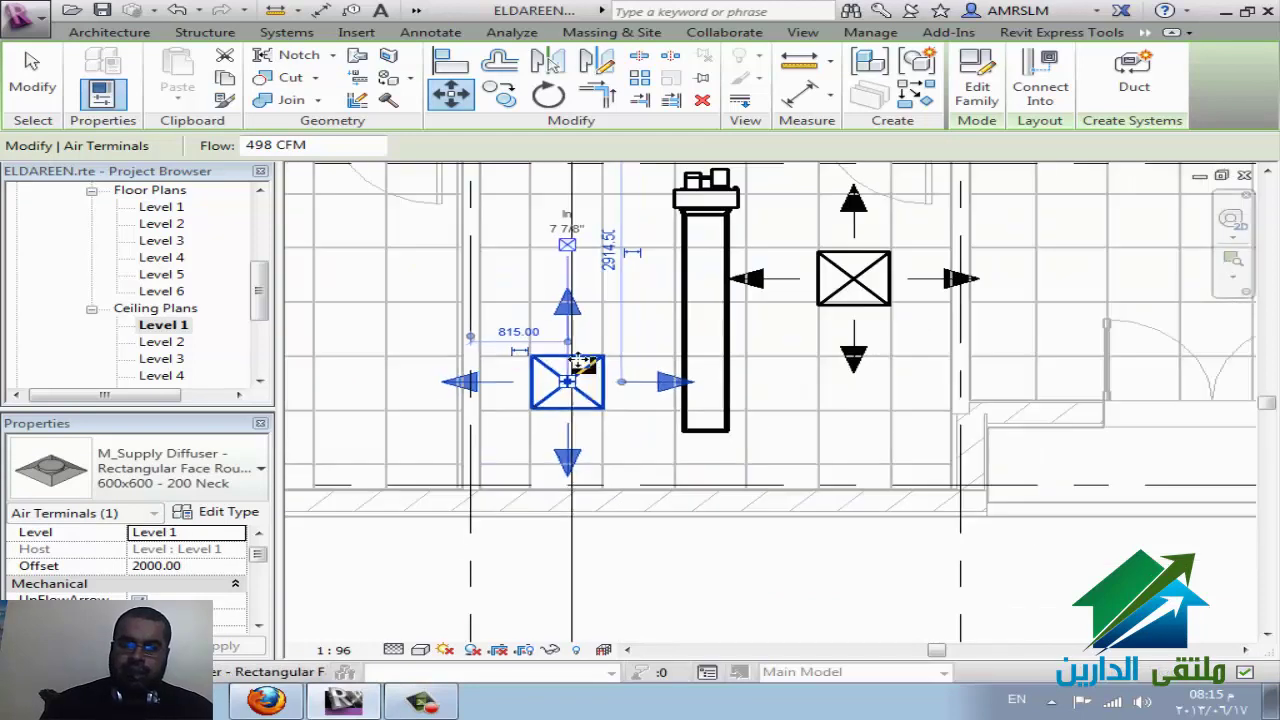
Step: Change the fan coil's vertical duct from 14" x 6" to 12" high by 12" wide
{"action": "key", "text": "Escape"}
{"action": "left_click", "coordinate": [728, 398]}
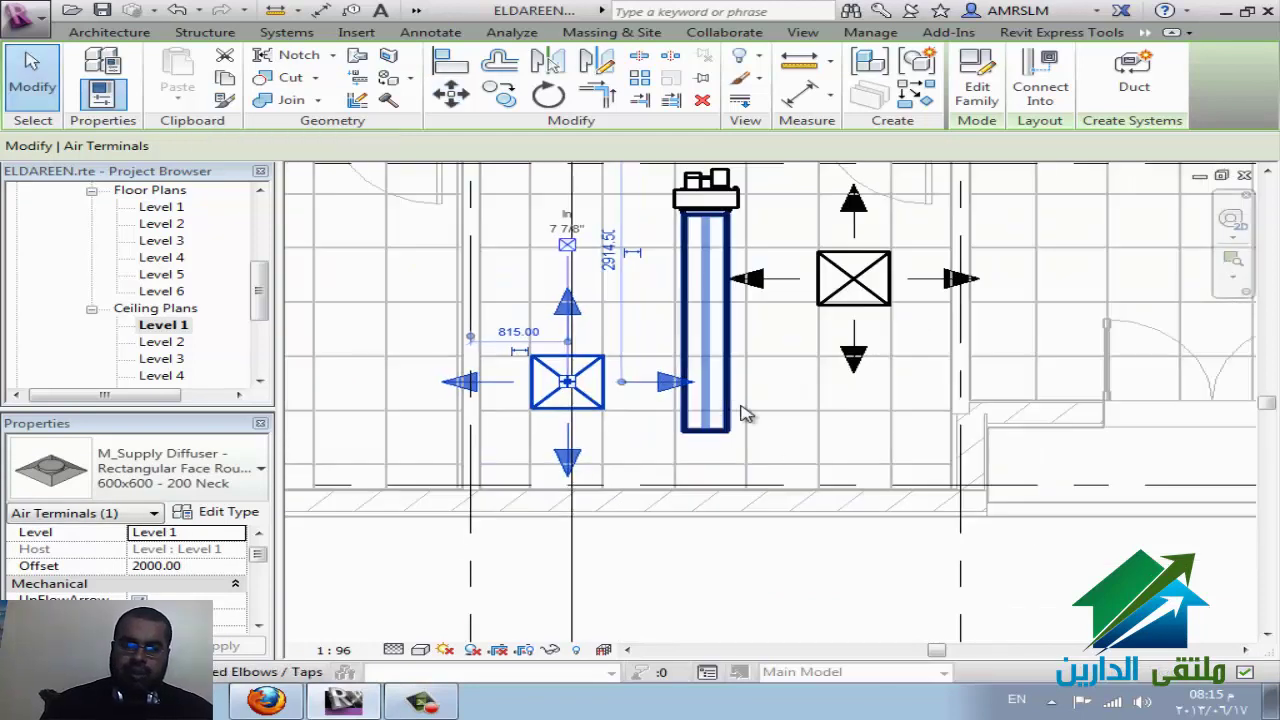
{"action": "left_click", "coordinate": [773, 460]}
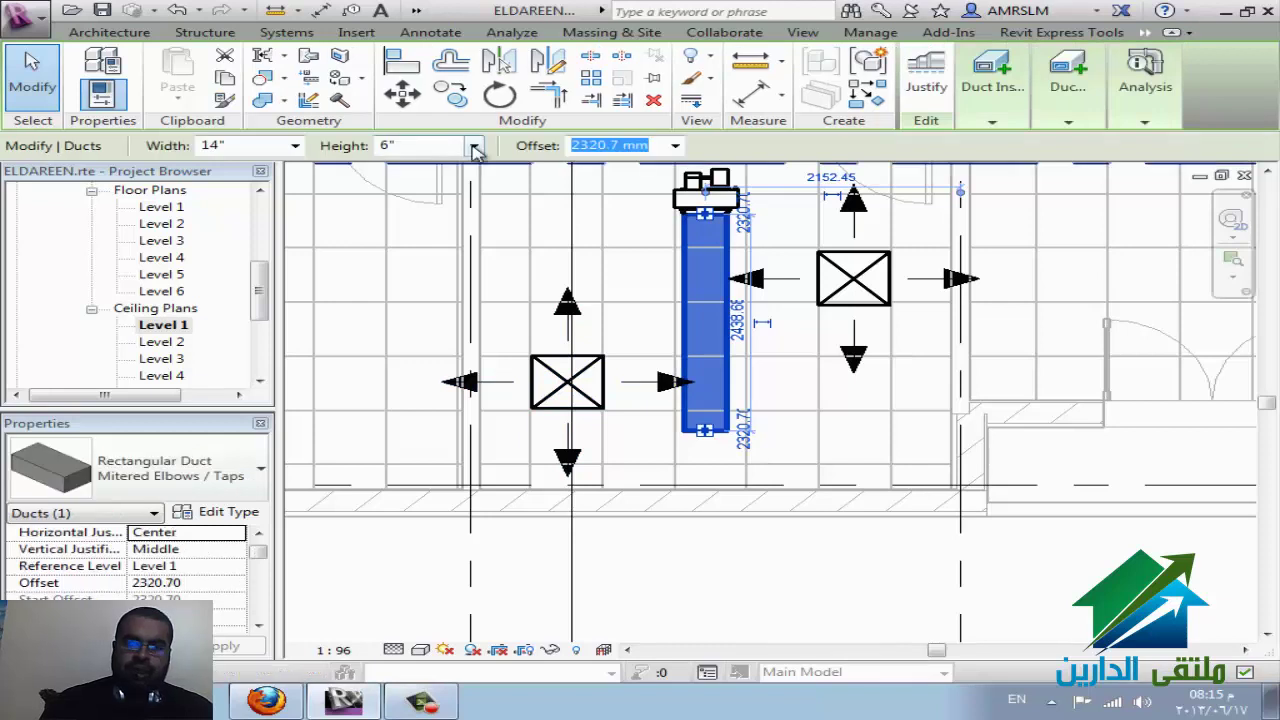
{"action": "left_click", "coordinate": [476, 148]}
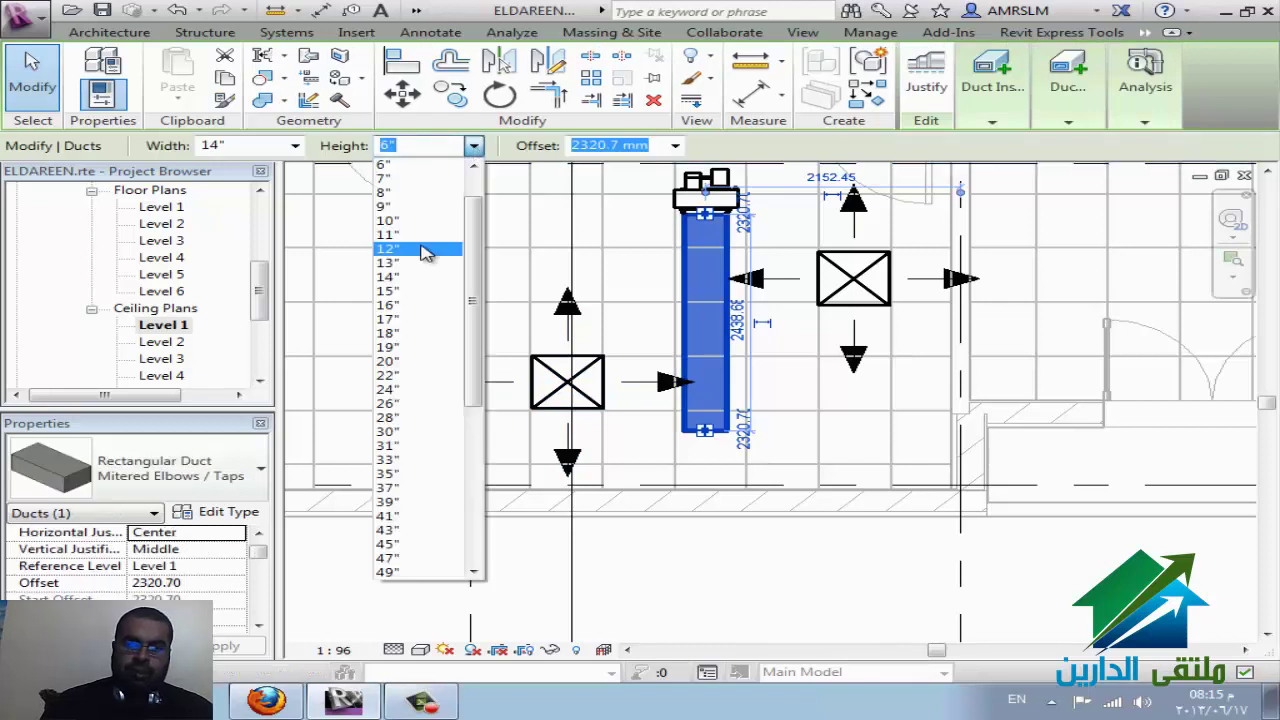
{"action": "left_click", "coordinate": [278, 203]}
{"action": "left_click", "coordinate": [294, 147]}
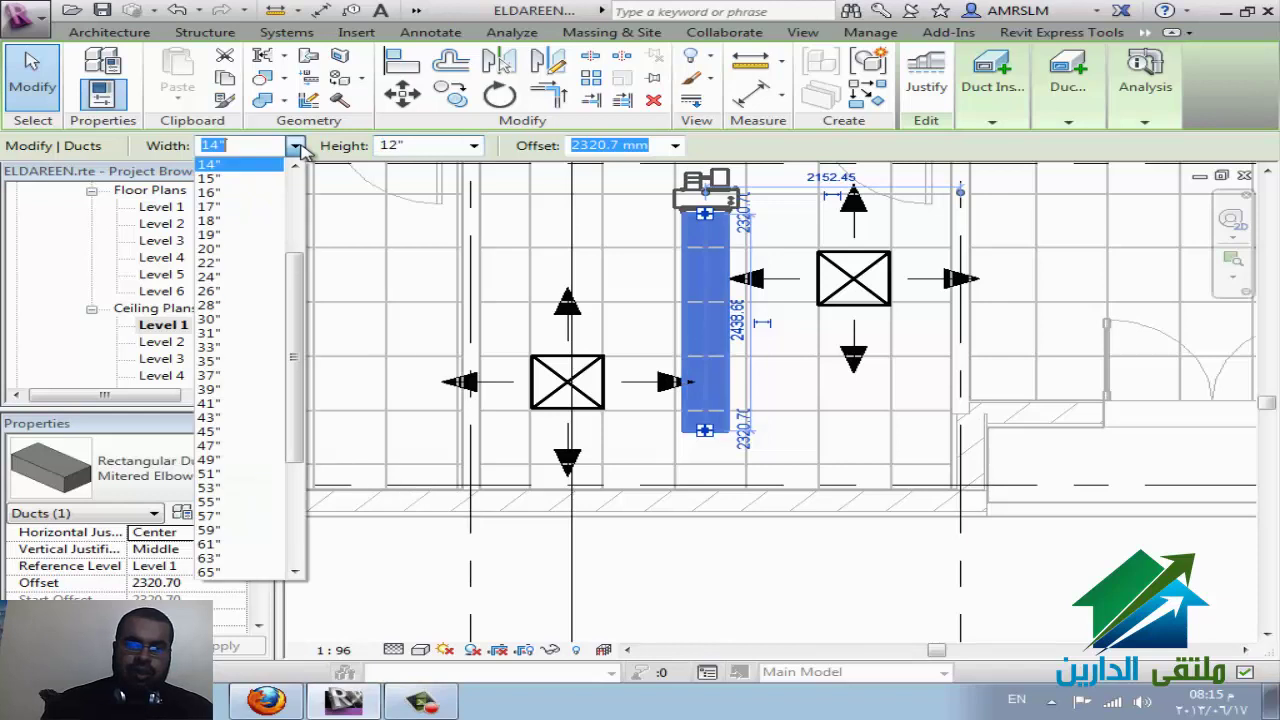
{"action": "left_click", "coordinate": [230, 178]}
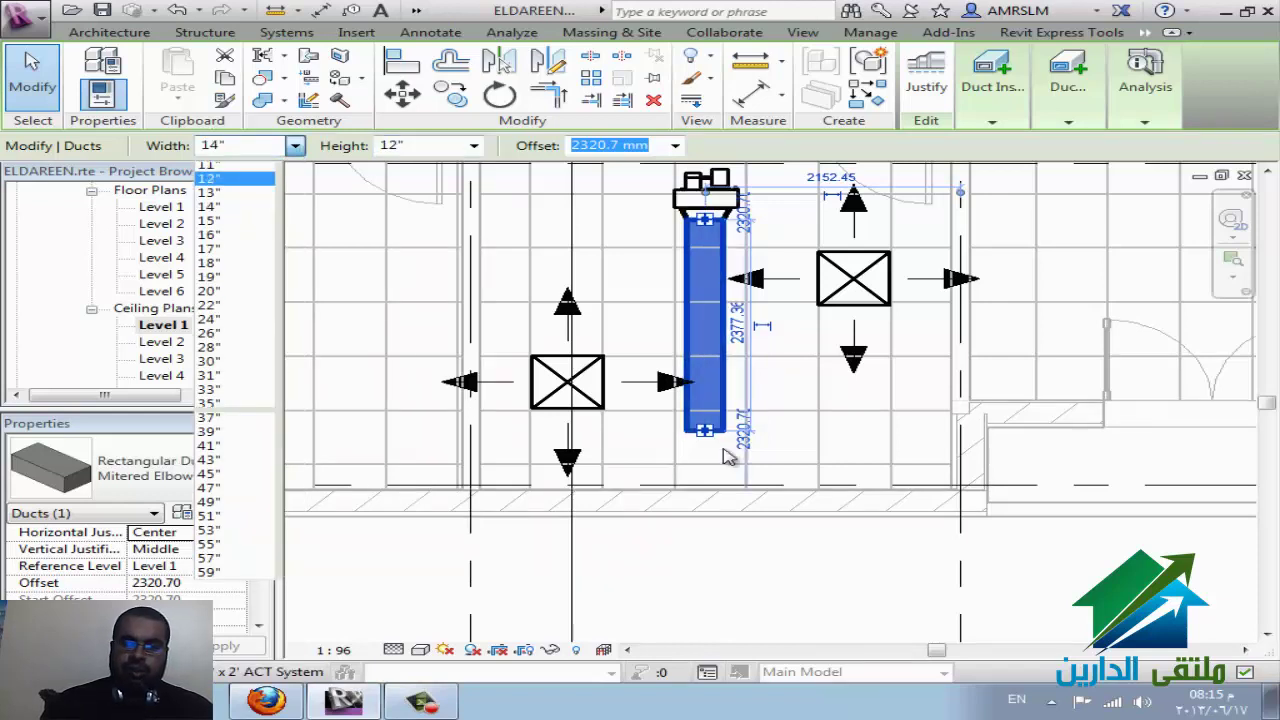
{"action": "left_click", "coordinate": [748, 581]}
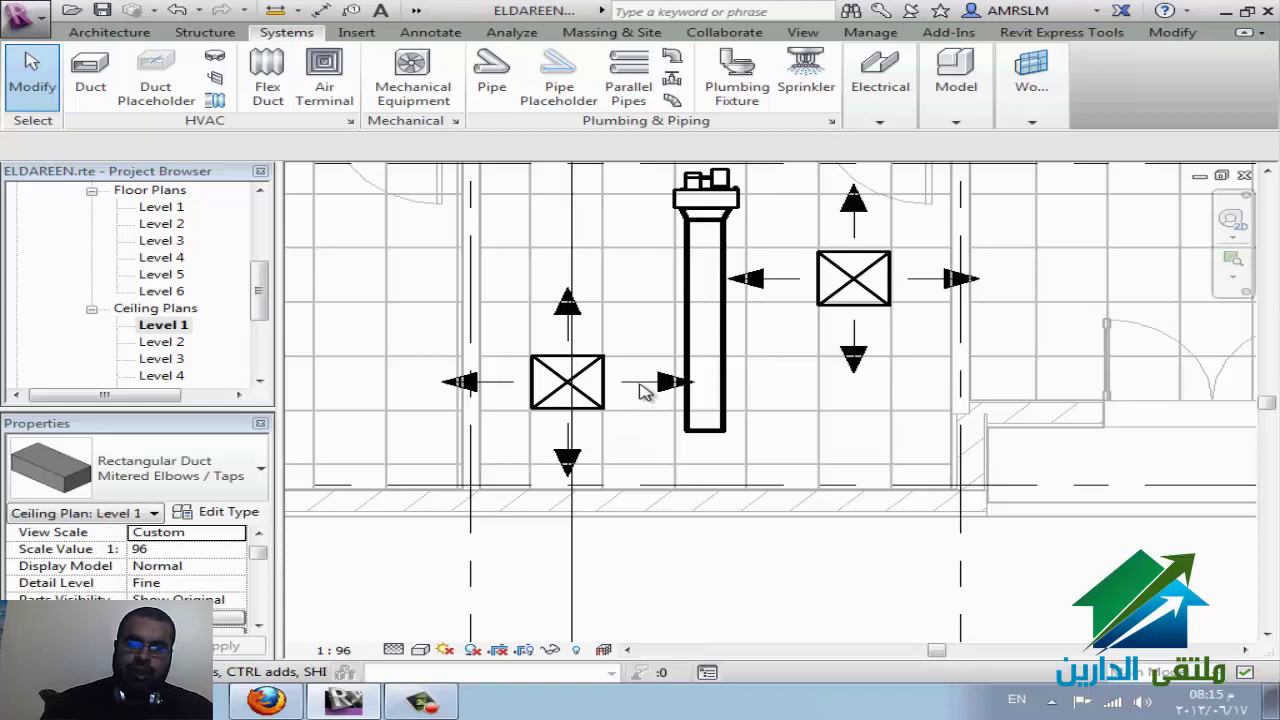
Step: Connect the left and right supply diffusers into the vertical duct with Connect Into
{"action": "left_click", "coordinate": [647, 394]}
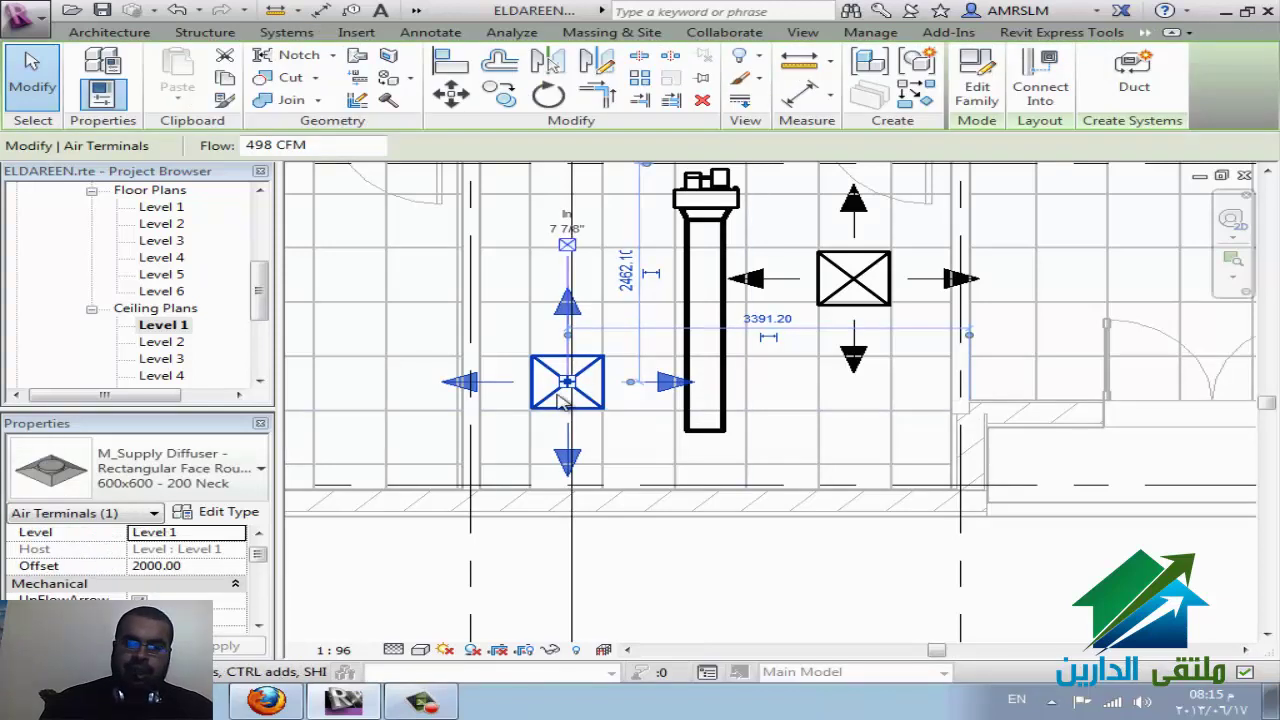
{"action": "left_click", "coordinate": [1040, 75]}
{"action": "left_click", "coordinate": [722, 432]}
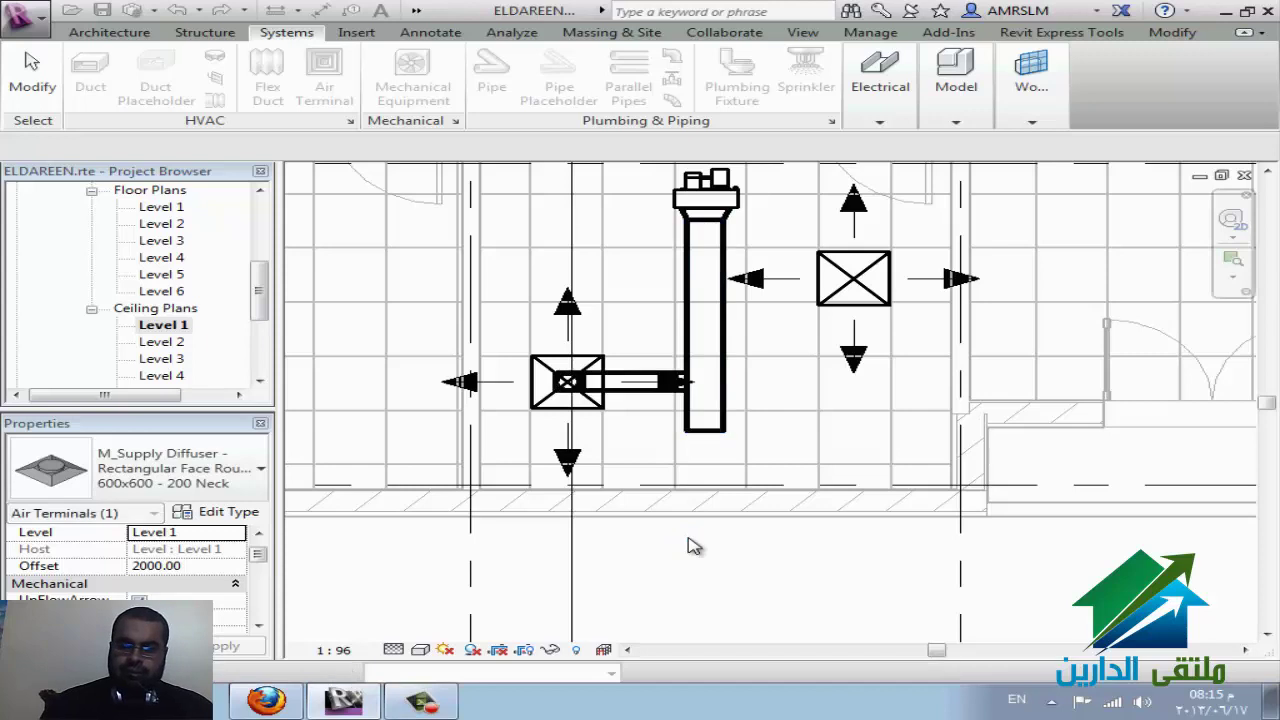
{"action": "left_click", "coordinate": [875, 288]}
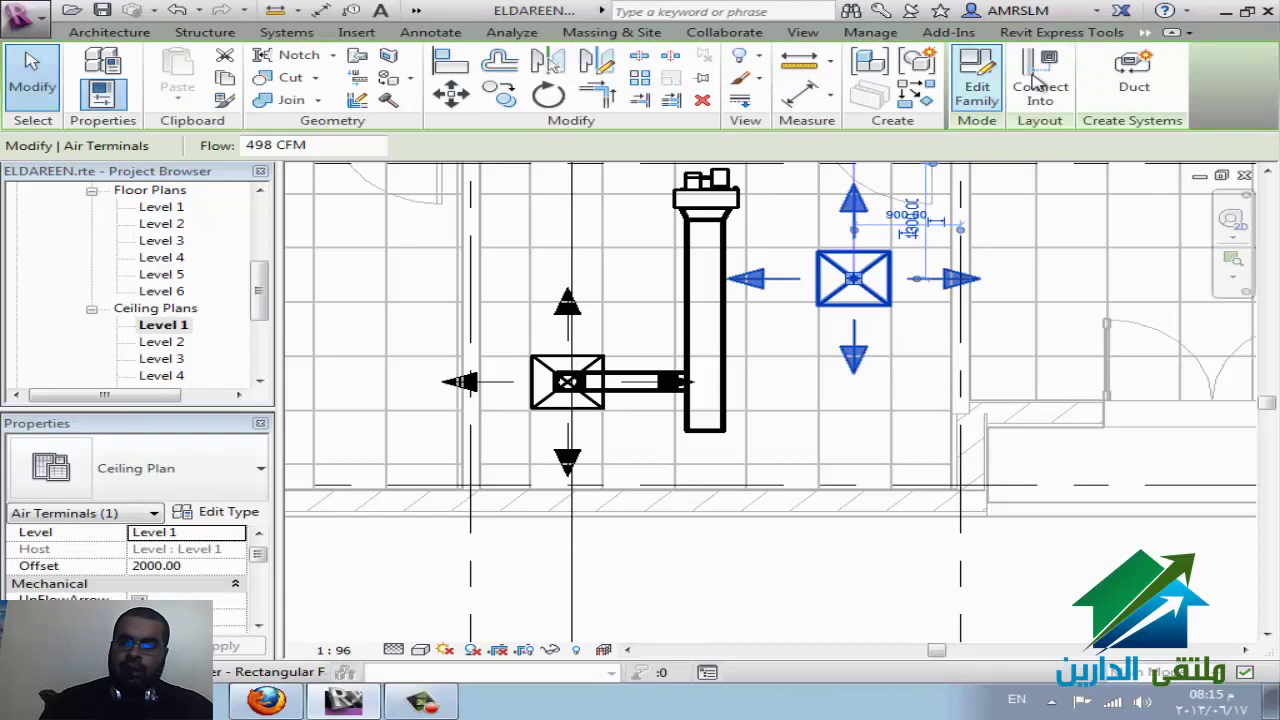
{"action": "left_click", "coordinate": [1022, 92]}
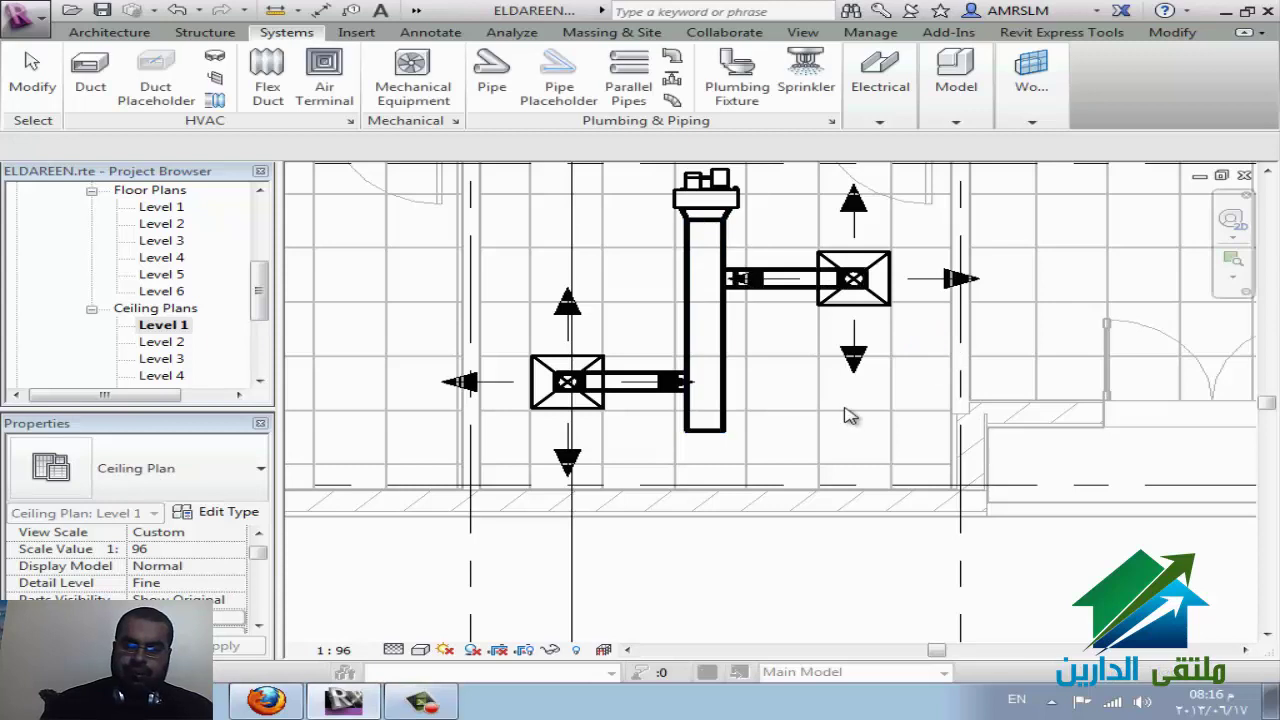
Step: Zoom in on the ducts and launch Duct Accessory, triggering the load-family prompt
{"action": "scroll", "coordinate": [753, 495], "scroll_direction": "down", "scroll_amount": 1}
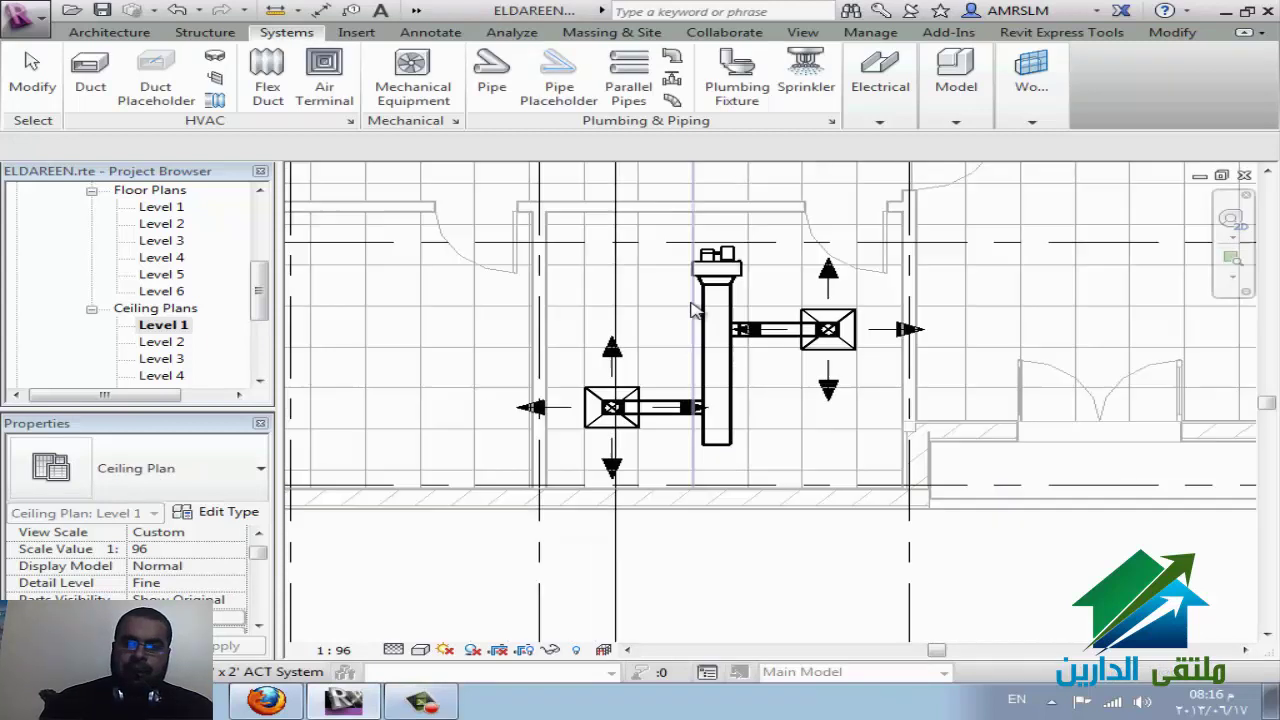
{"action": "scroll", "coordinate": [817, 346], "scroll_direction": "up", "scroll_amount": 2}
{"action": "scroll", "coordinate": [748, 314], "scroll_direction": "up", "scroll_amount": 1}
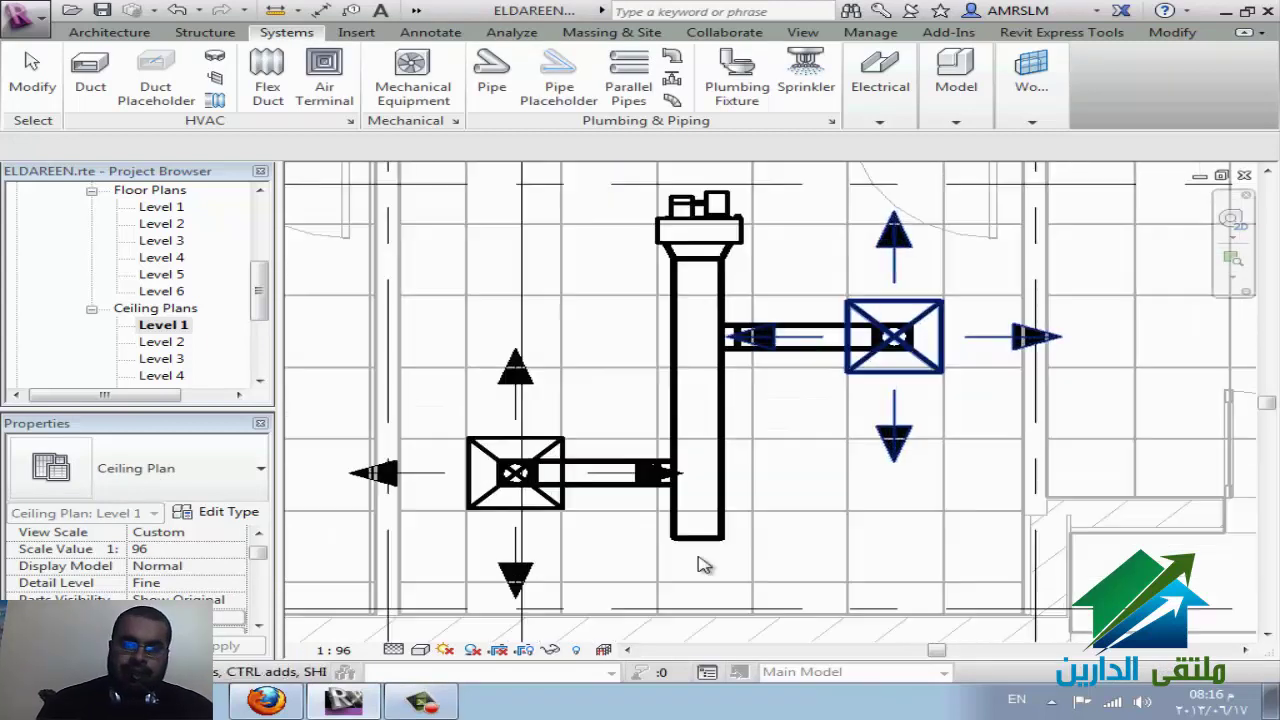
{"action": "scroll", "coordinate": [700, 566], "scroll_direction": "up", "scroll_amount": 1}
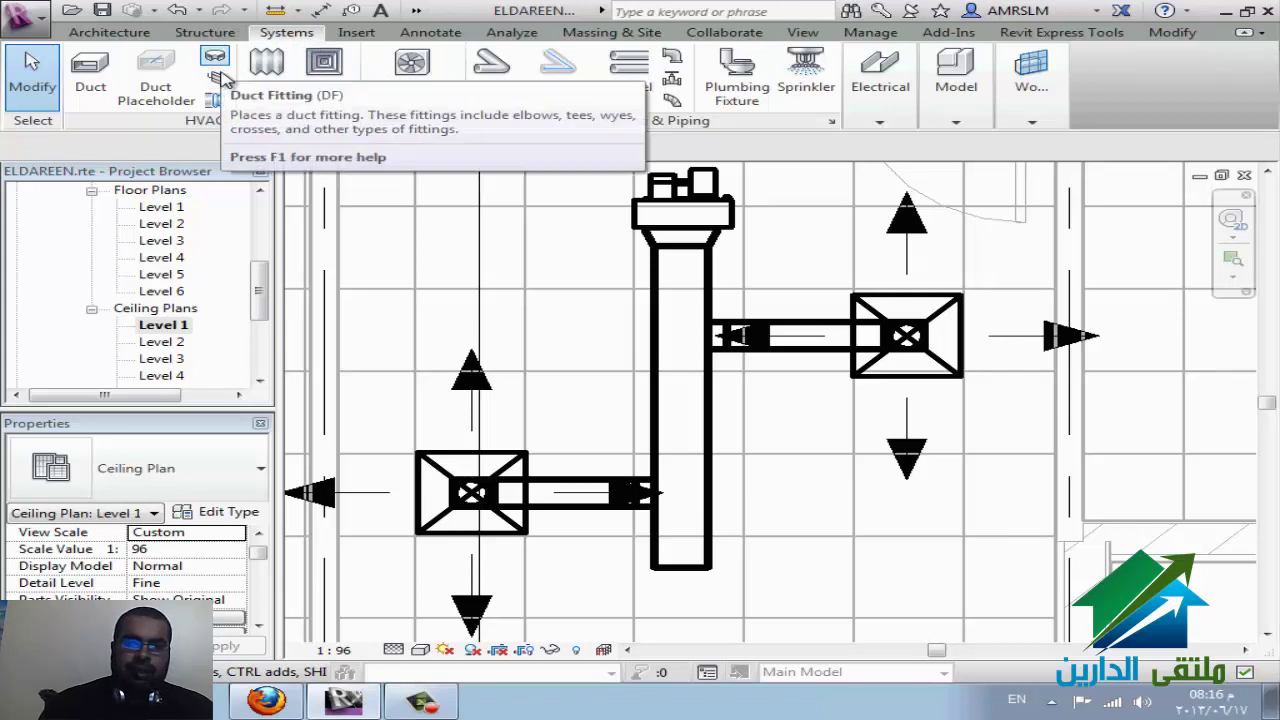
{"action": "left_click", "coordinate": [217, 78]}
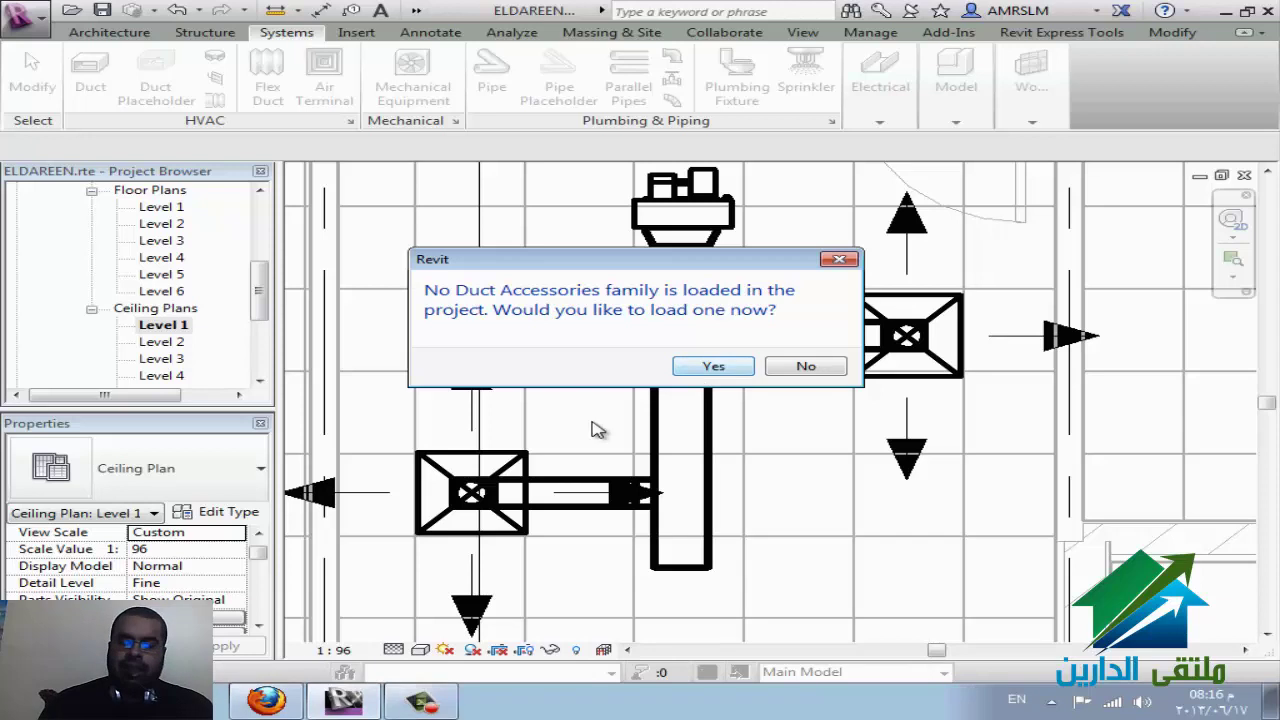
{"action": "left_click", "coordinate": [289, 705]}
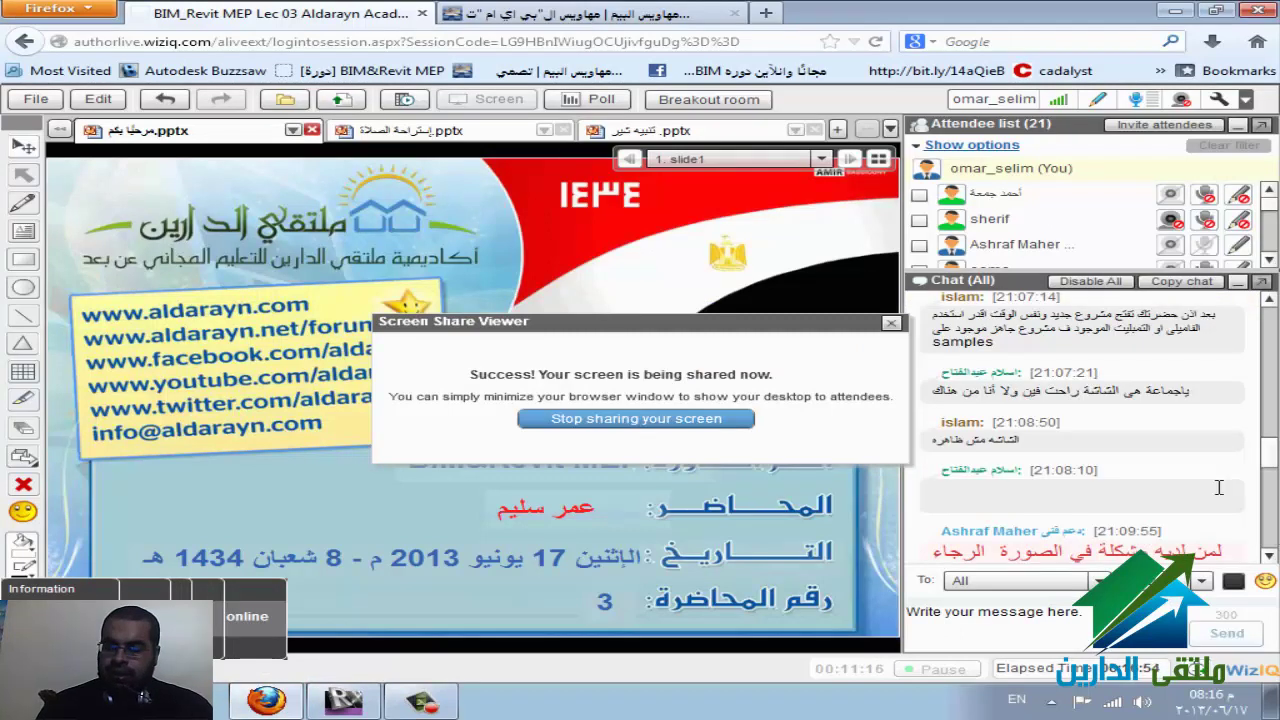
Step: Return from WizIQ to Revit and accept loading a Duct Accessories family
{"action": "scroll", "coordinate": [1215, 483], "scroll_direction": "down", "scroll_amount": 3}
{"action": "scroll", "coordinate": [1215, 483], "scroll_direction": "down", "scroll_amount": 3}
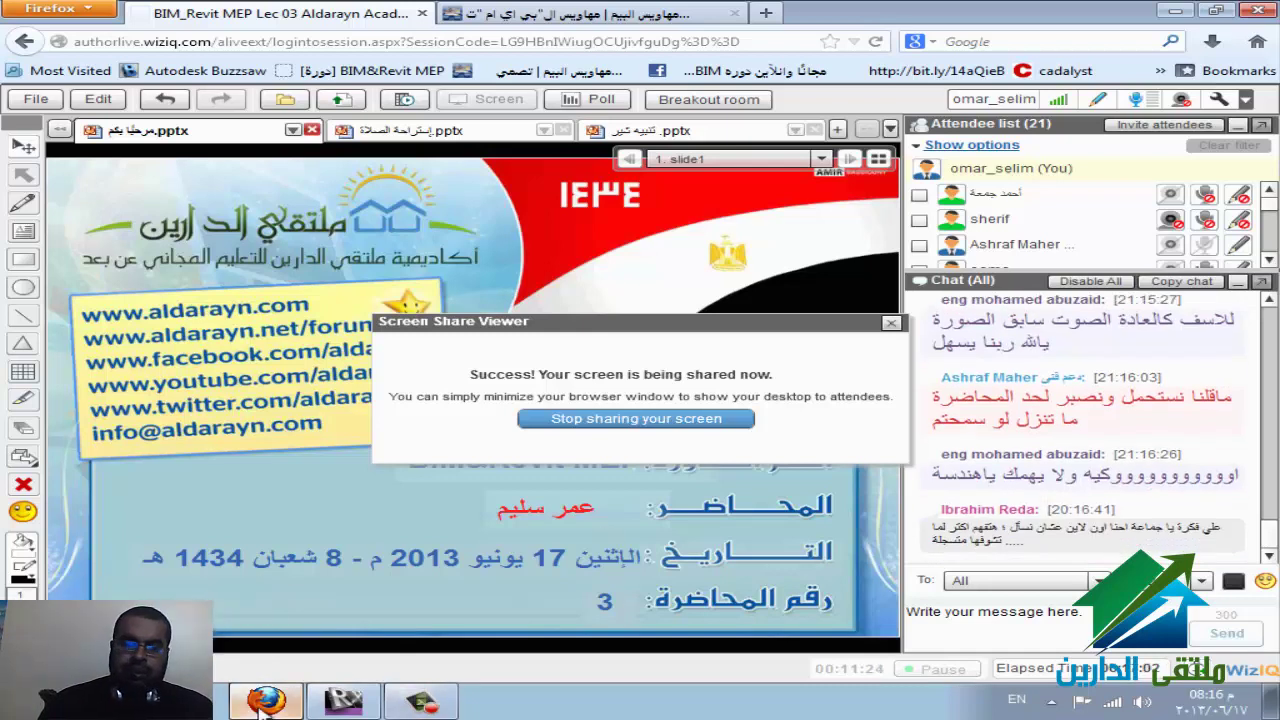
{"action": "left_click", "coordinate": [262, 703]}
{"action": "left_click", "coordinate": [710, 367]}
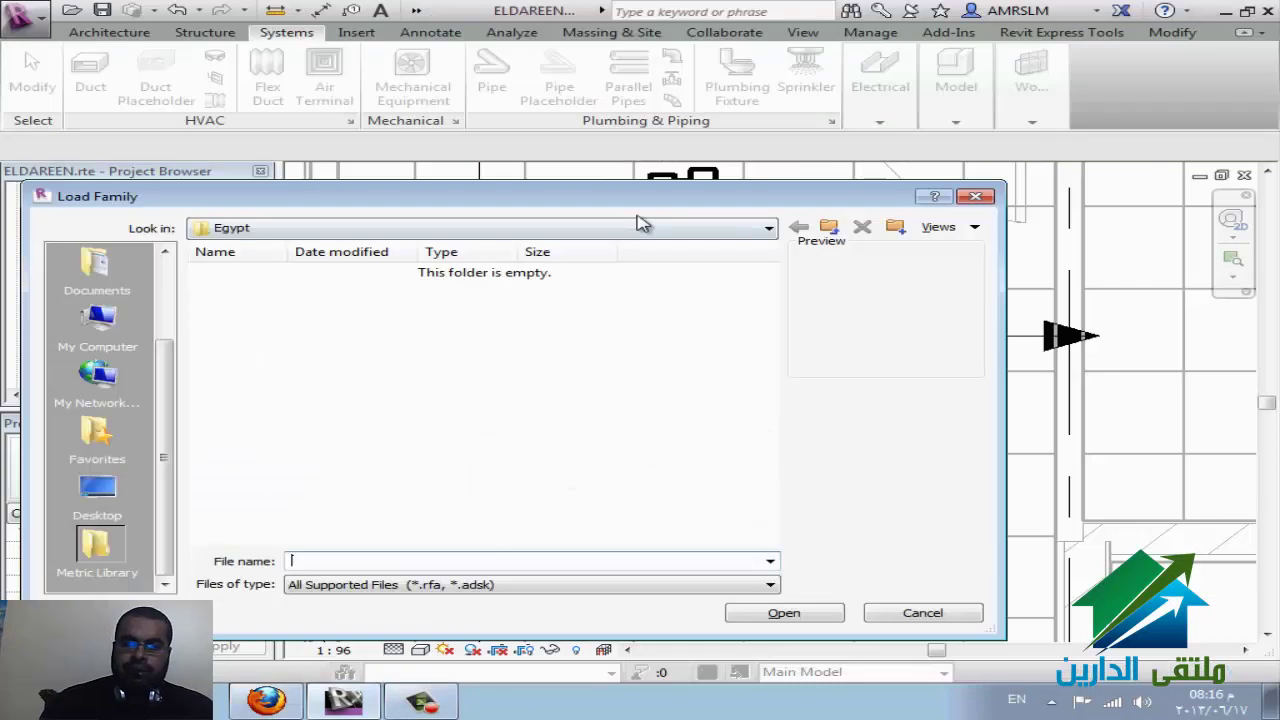
Step: Browse Load Family to Local Disk (E:) > REVIT > family > Exported Families
{"action": "left_click", "coordinate": [640, 228]}
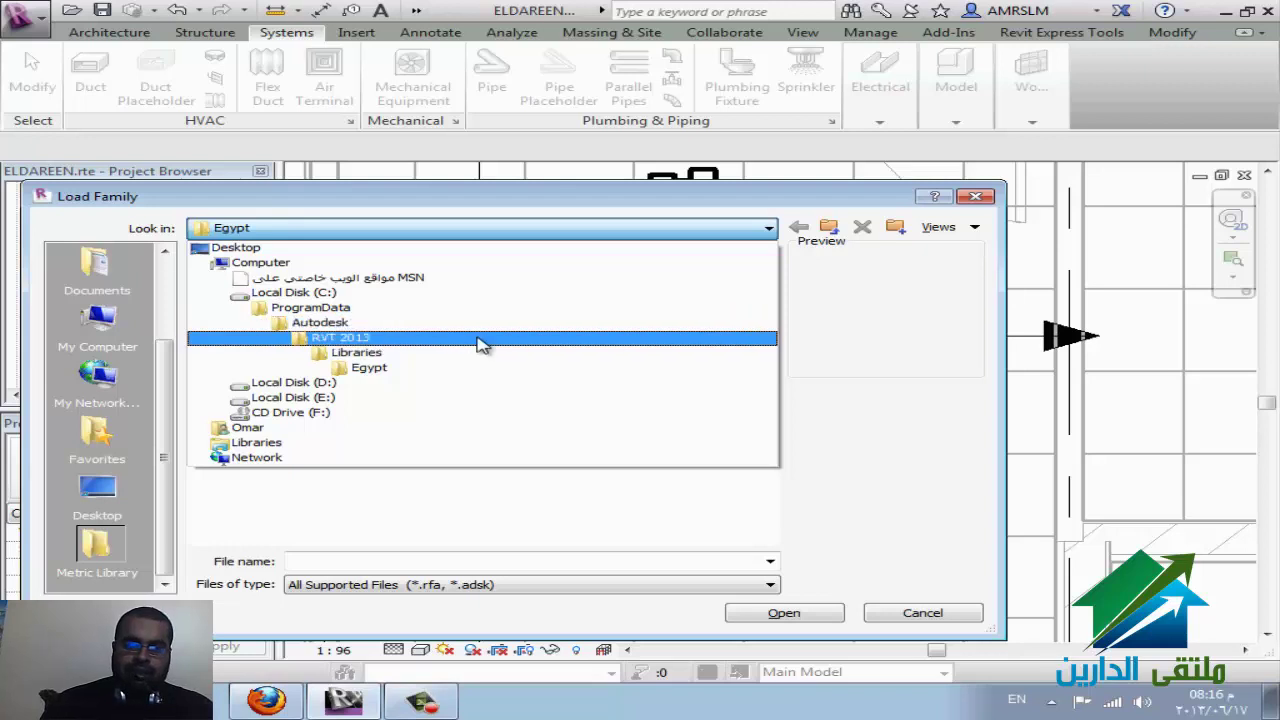
{"action": "left_click", "coordinate": [400, 397]}
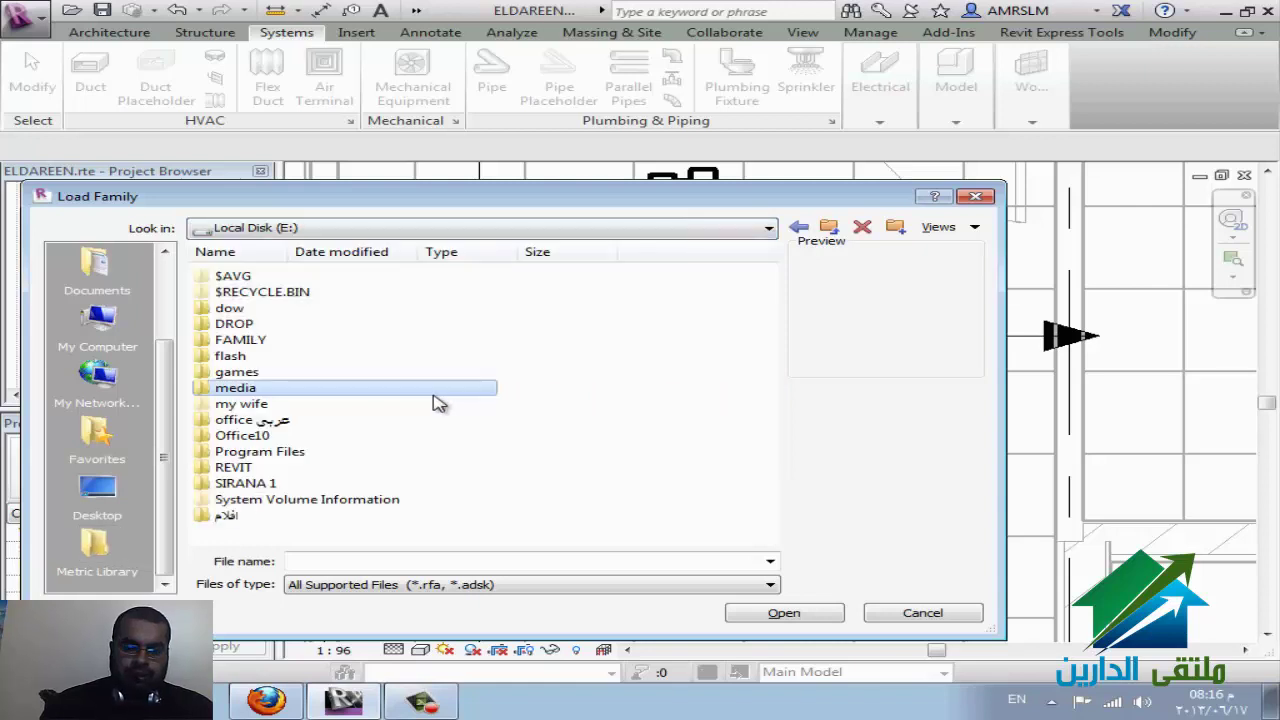
{"action": "double_click", "coordinate": [306, 467]}
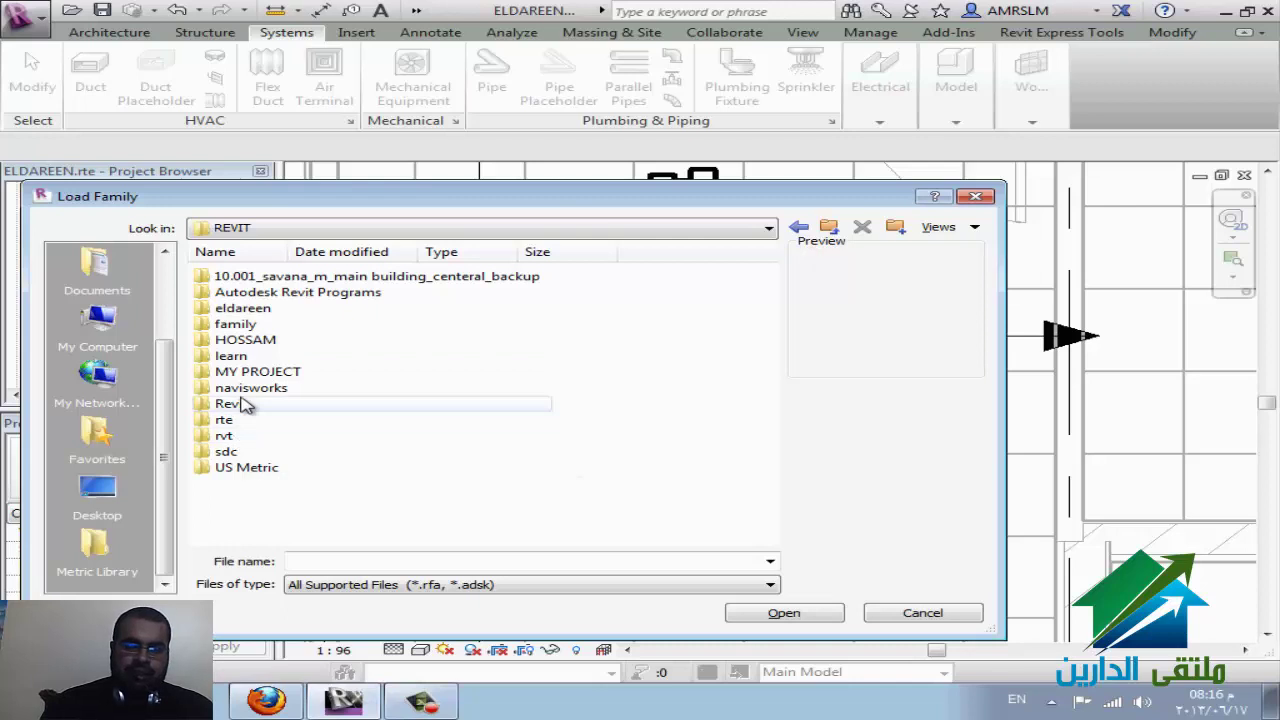
{"action": "double_click", "coordinate": [238, 324]}
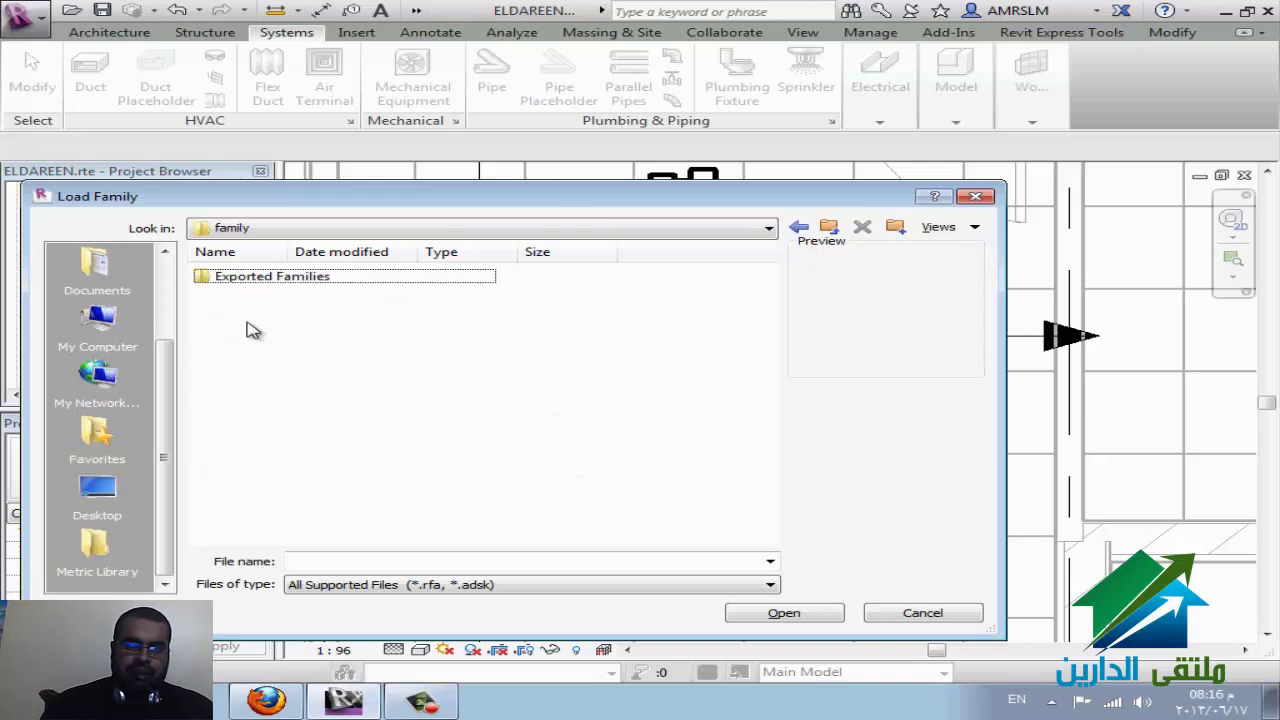
{"action": "double_click", "coordinate": [268, 280]}
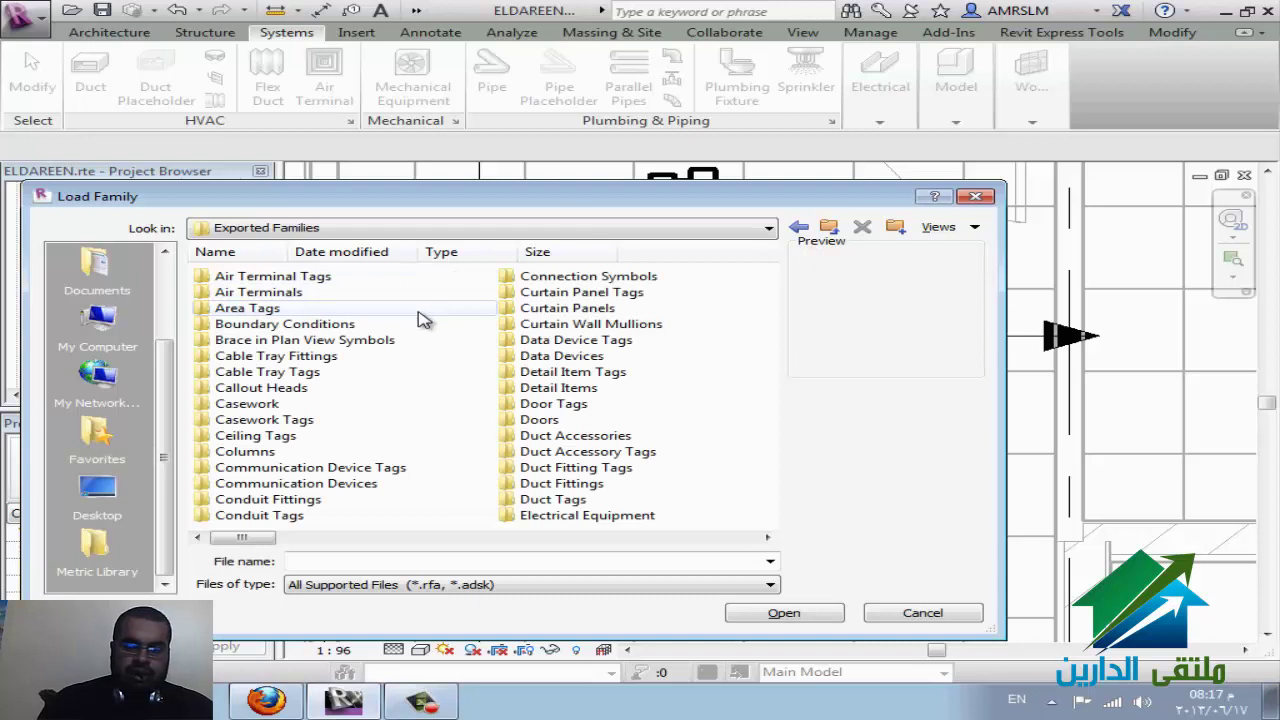
{"action": "scroll", "coordinate": [385, 375], "scroll_direction": "down", "scroll_amount": 2}
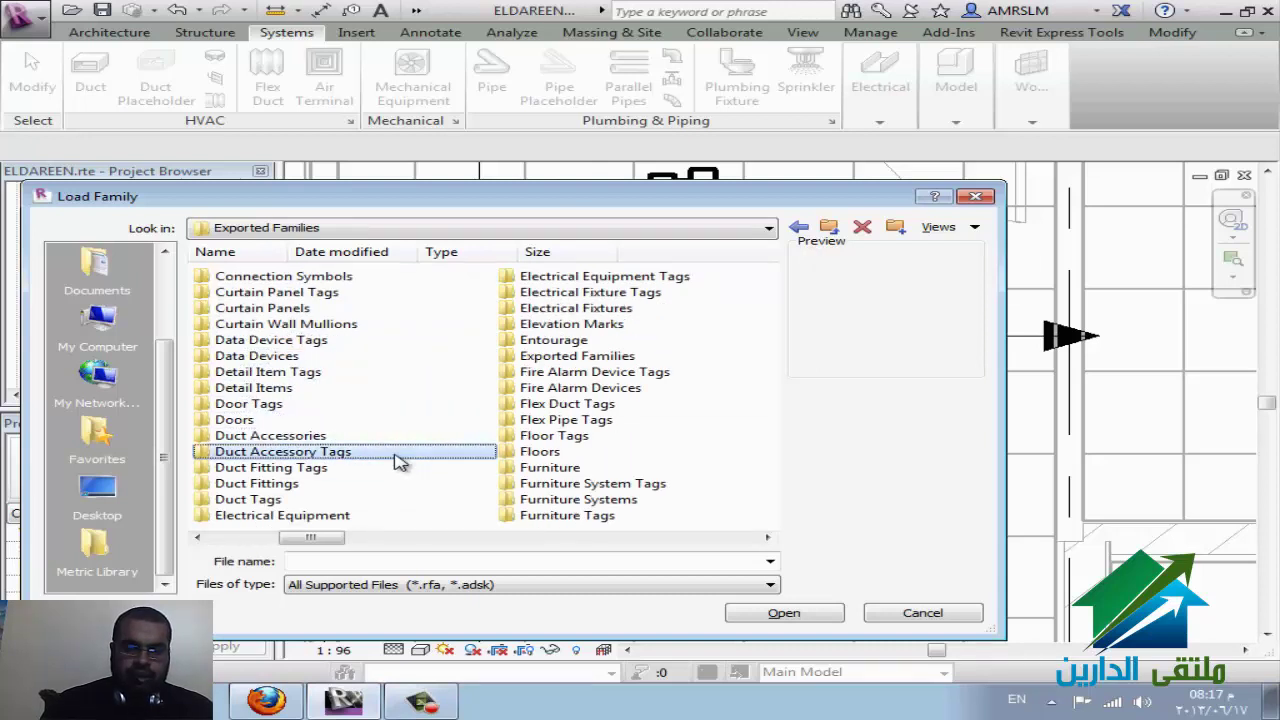
Step: Open Duct Accessories and preview damper and duct hanger families, including Ruskin SD60 and M_DUCTHanger_Final
{"action": "double_click", "coordinate": [312, 437]}
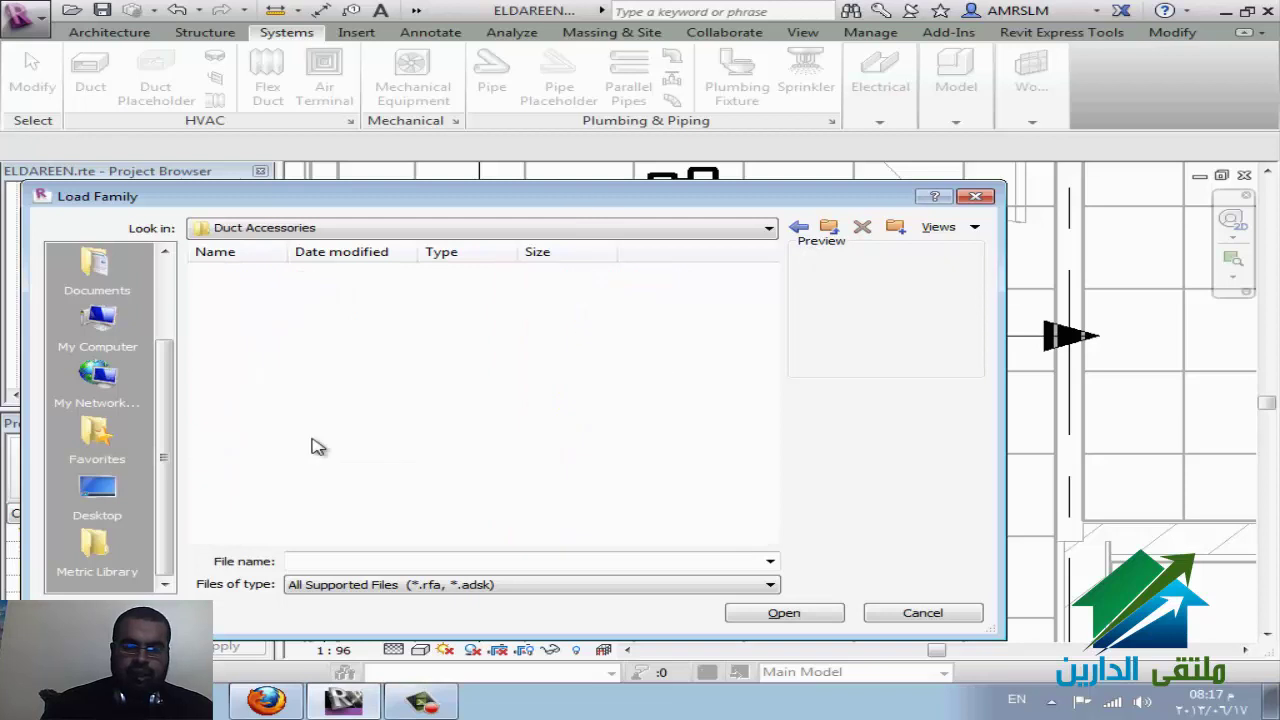
{"action": "left_click", "coordinate": [460, 345]}
{"action": "scroll", "coordinate": [585, 388], "scroll_direction": "down", "scroll_amount": 3}
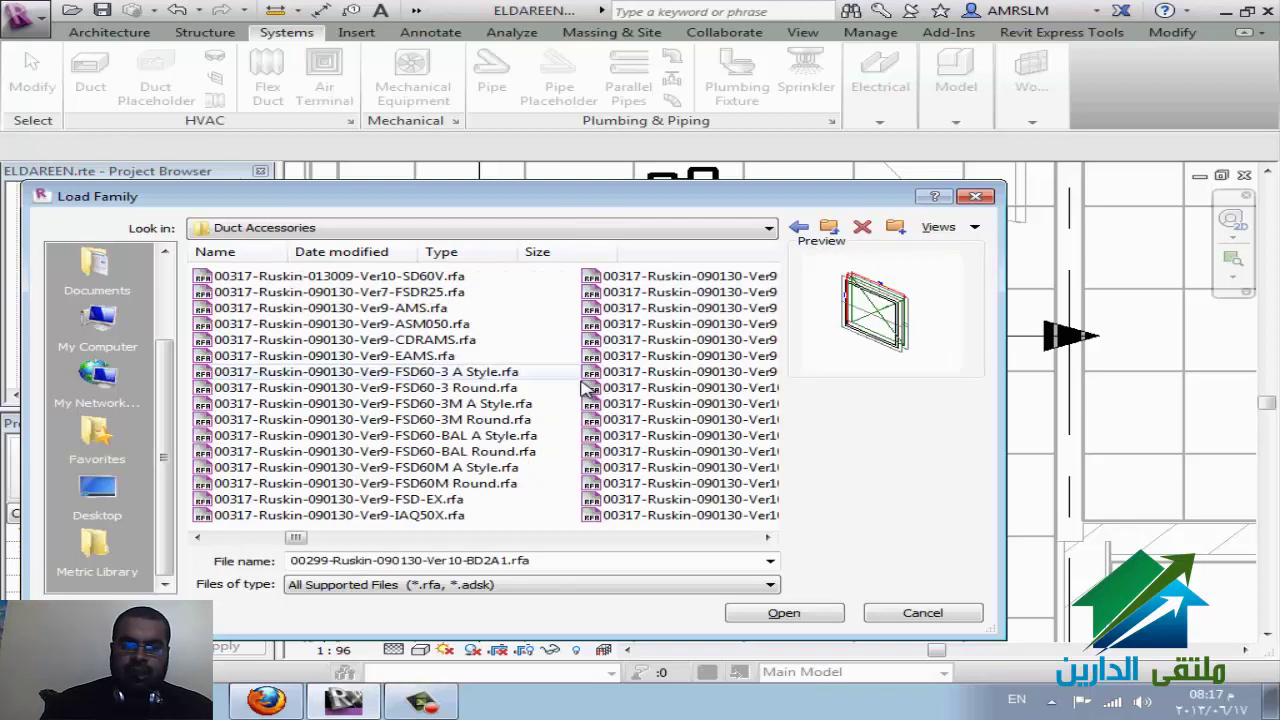
{"action": "scroll", "coordinate": [595, 390], "scroll_direction": "down", "scroll_amount": 2}
{"action": "scroll", "coordinate": [606, 391], "scroll_direction": "down", "scroll_amount": 2}
{"action": "scroll", "coordinate": [606, 391], "scroll_direction": "down", "scroll_amount": 1}
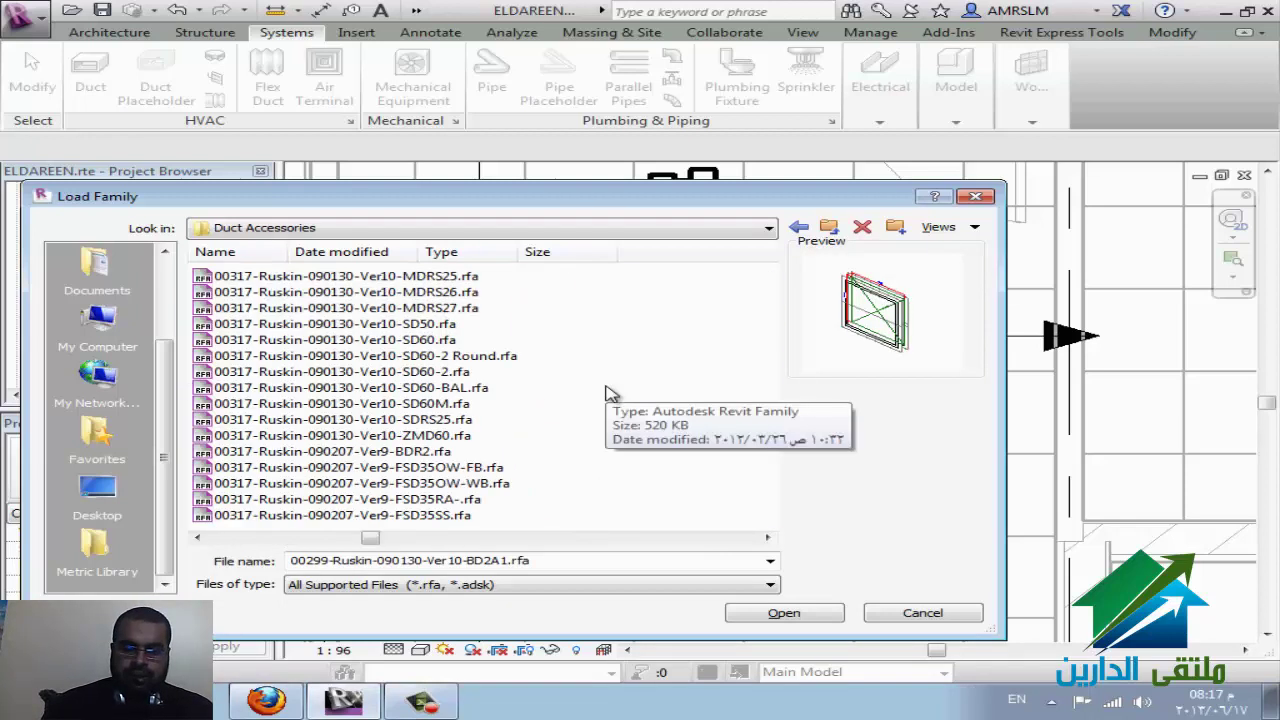
{"action": "left_click", "coordinate": [607, 388]}
{"action": "scroll", "coordinate": [607, 390], "scroll_direction": "down", "scroll_amount": 1}
{"action": "scroll", "coordinate": [608, 391], "scroll_direction": "down", "scroll_amount": 2}
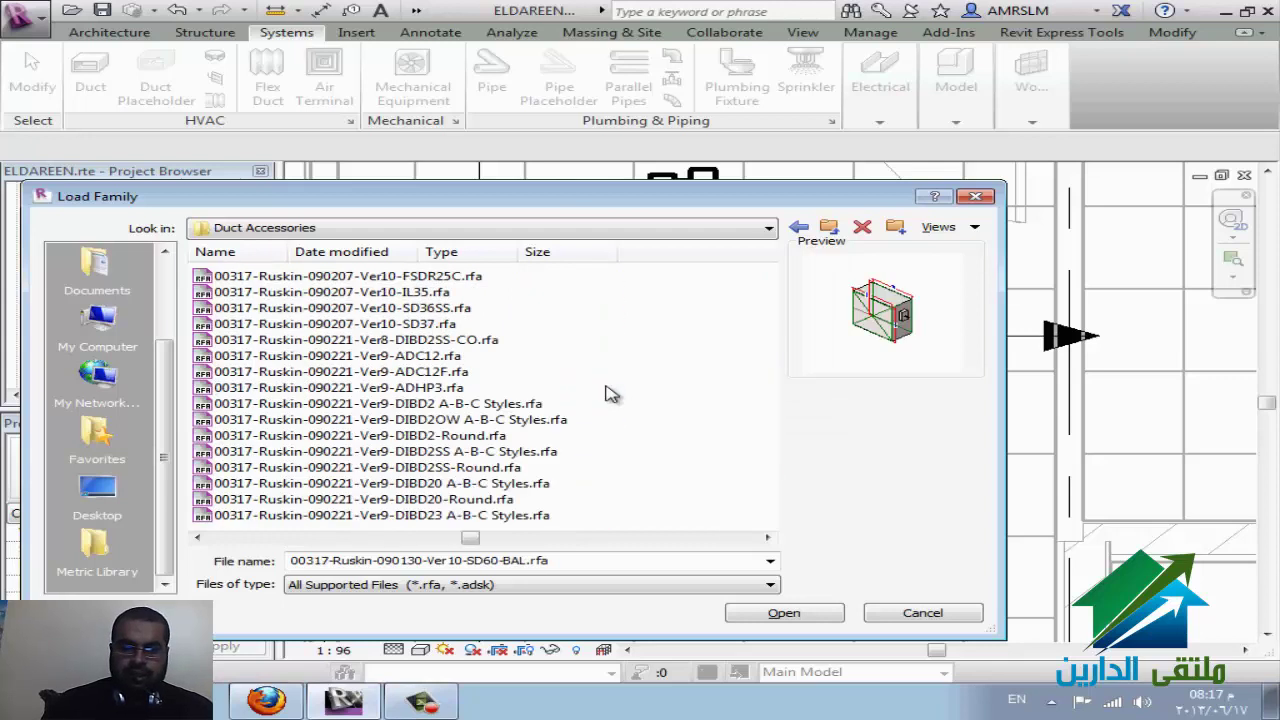
{"action": "scroll", "coordinate": [612, 392], "scroll_direction": "down", "scroll_amount": 1}
{"action": "scroll", "coordinate": [612, 393], "scroll_direction": "down", "scroll_amount": 2}
{"action": "scroll", "coordinate": [612, 393], "scroll_direction": "down", "scroll_amount": 2}
{"action": "scroll", "coordinate": [612, 393], "scroll_direction": "down", "scroll_amount": 2}
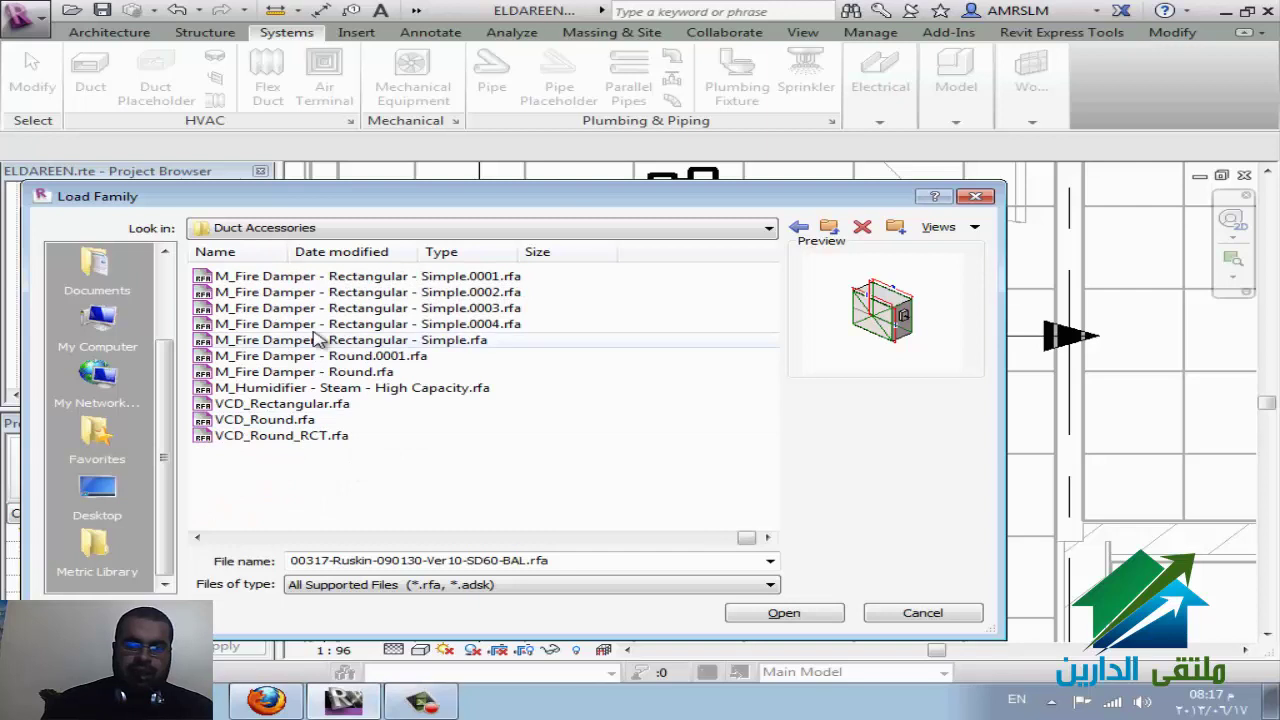
{"action": "left_click", "coordinate": [405, 325]}
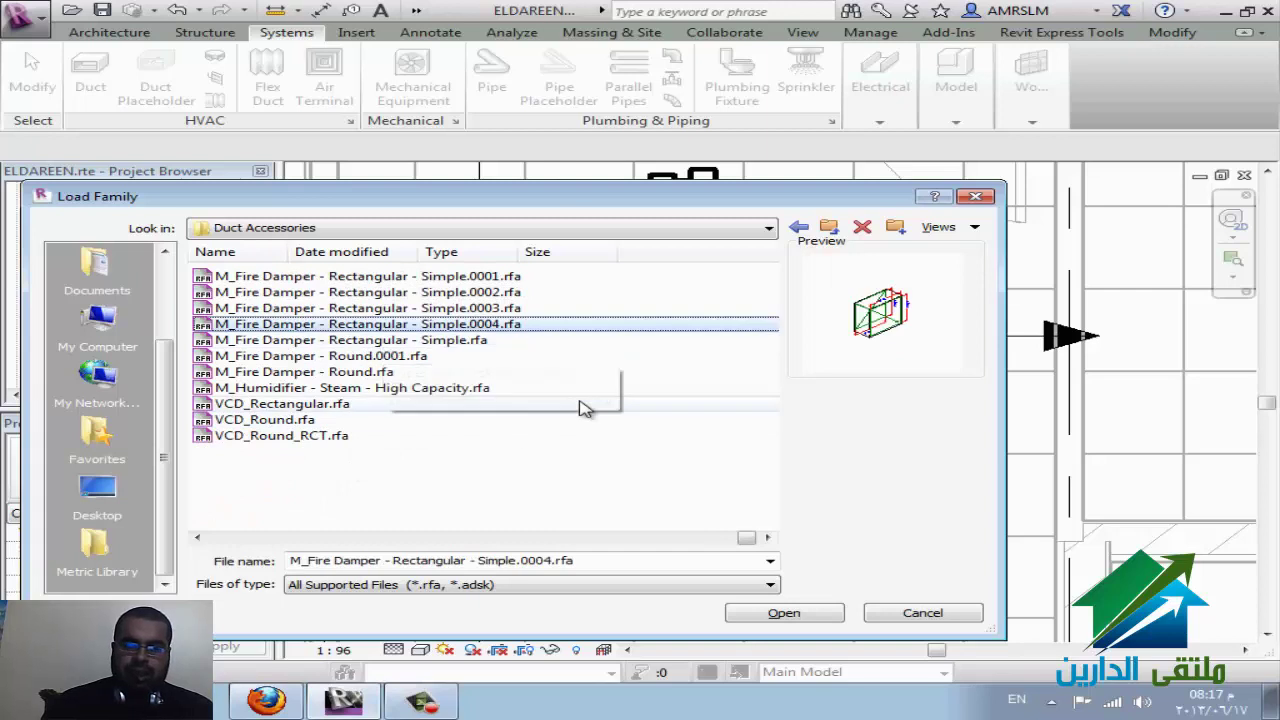
{"action": "scroll", "coordinate": [586, 409], "scroll_direction": "up", "scroll_amount": 1}
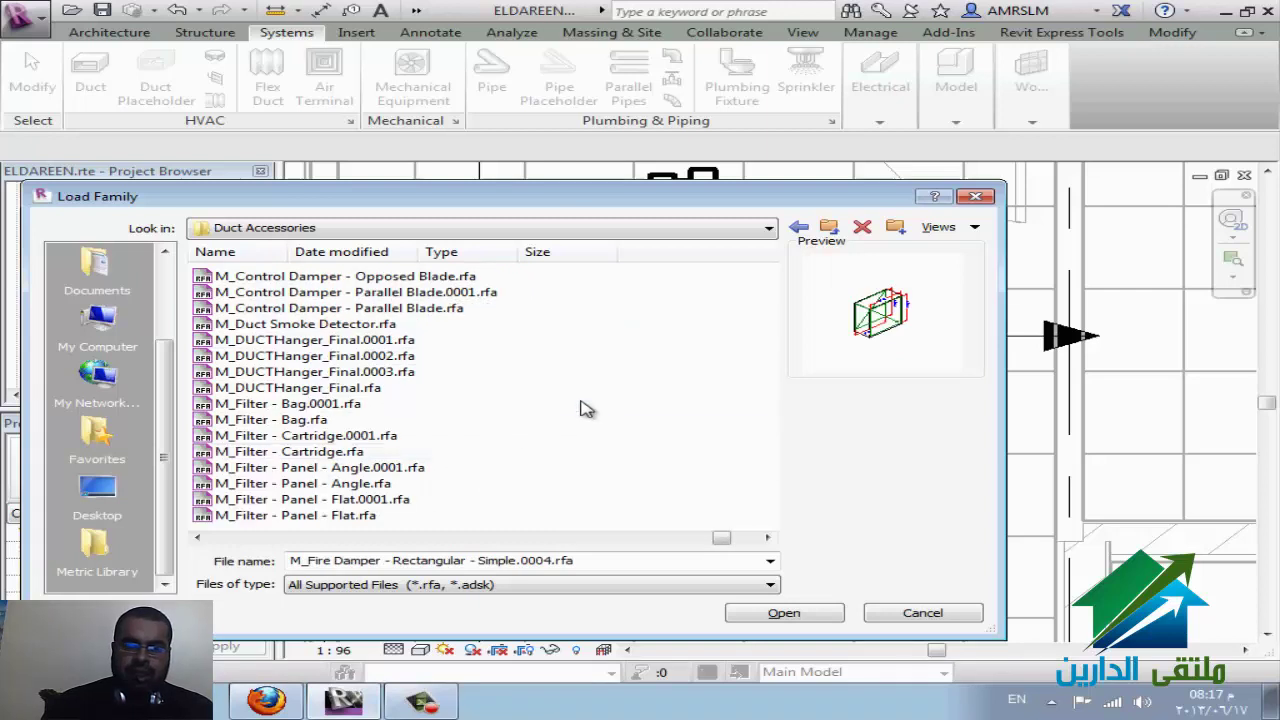
{"action": "left_click", "coordinate": [316, 371]}
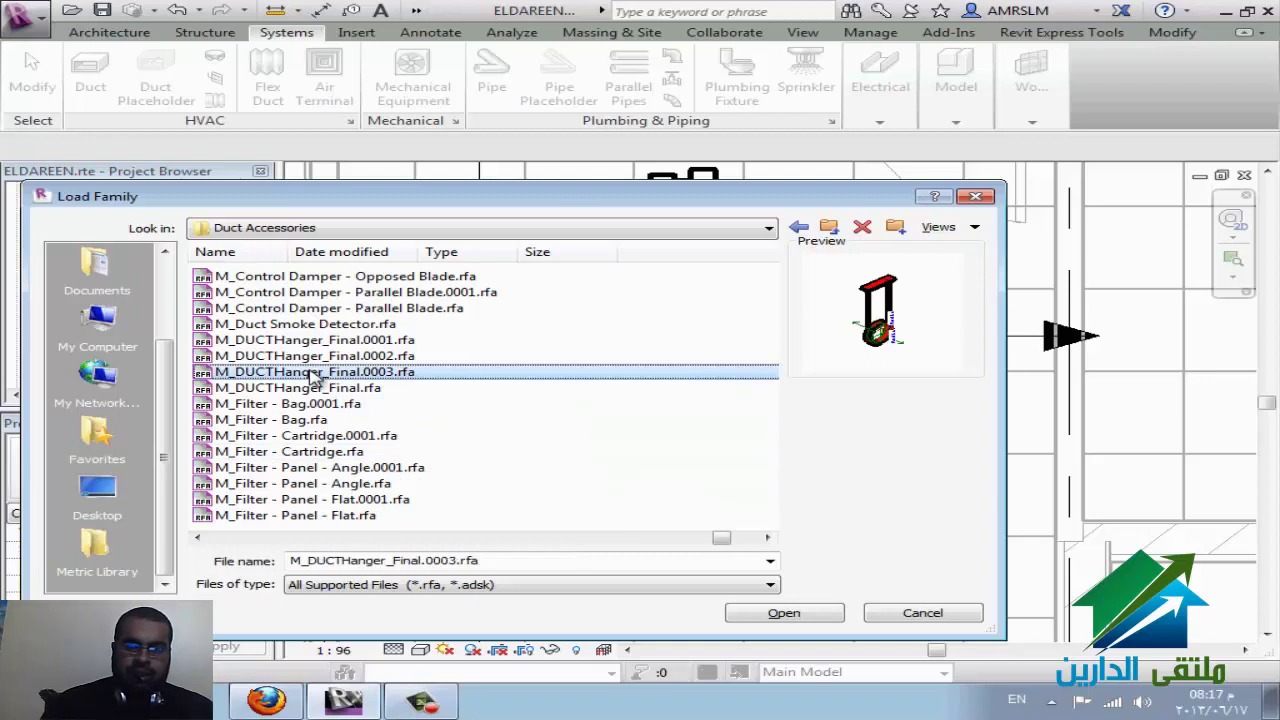
{"action": "left_click", "coordinate": [326, 356]}
{"action": "left_click", "coordinate": [330, 340]}
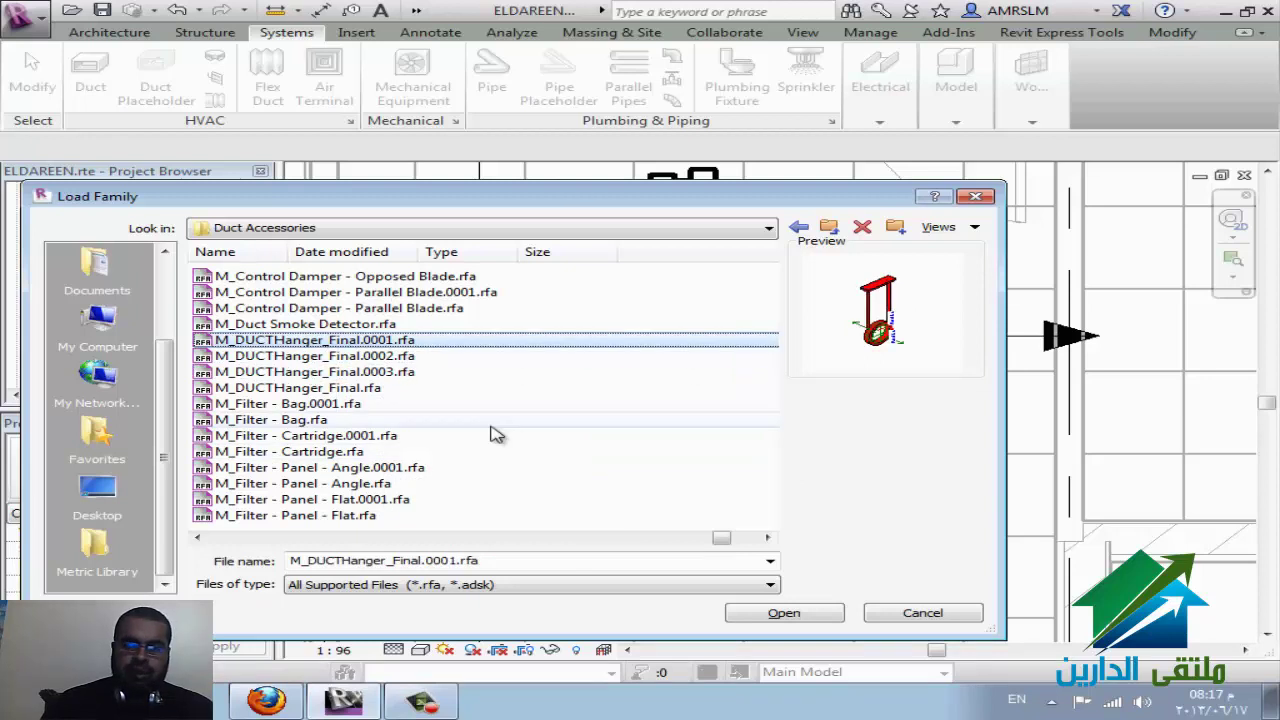
Step: Select M_Fire Damper - Rectangular - Simple.rfa and load it into the project
{"action": "scroll", "coordinate": [491, 434], "scroll_direction": "up", "scroll_amount": 1}
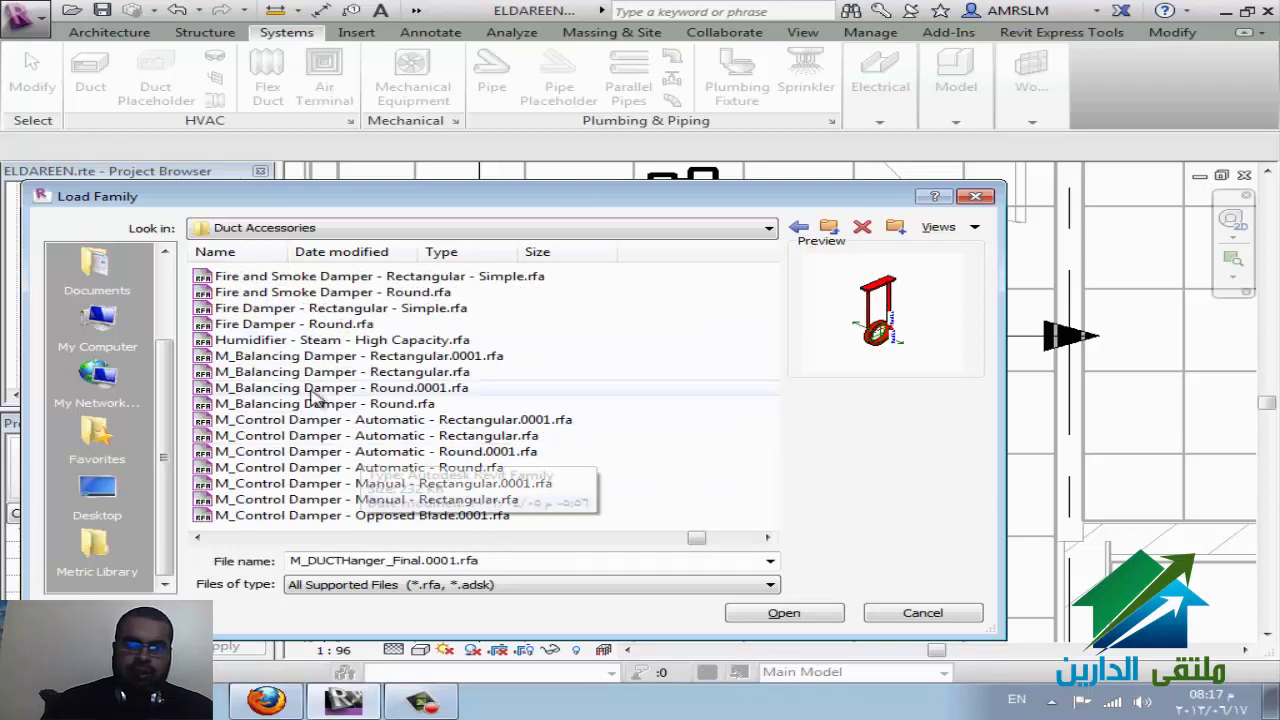
{"action": "scroll", "coordinate": [333, 343], "scroll_direction": "up", "scroll_amount": 5}
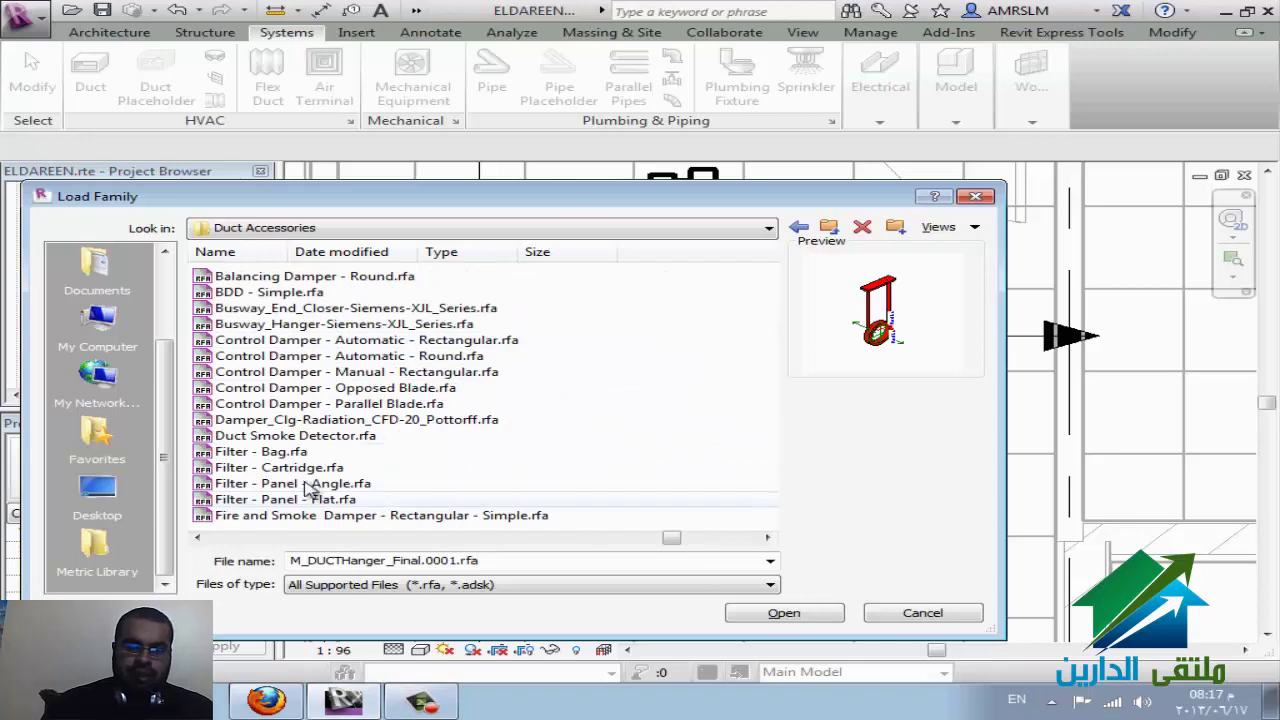
{"action": "scroll", "coordinate": [279, 468], "scroll_direction": "down", "scroll_amount": 2}
{"action": "scroll", "coordinate": [286, 466], "scroll_direction": "down", "scroll_amount": 2}
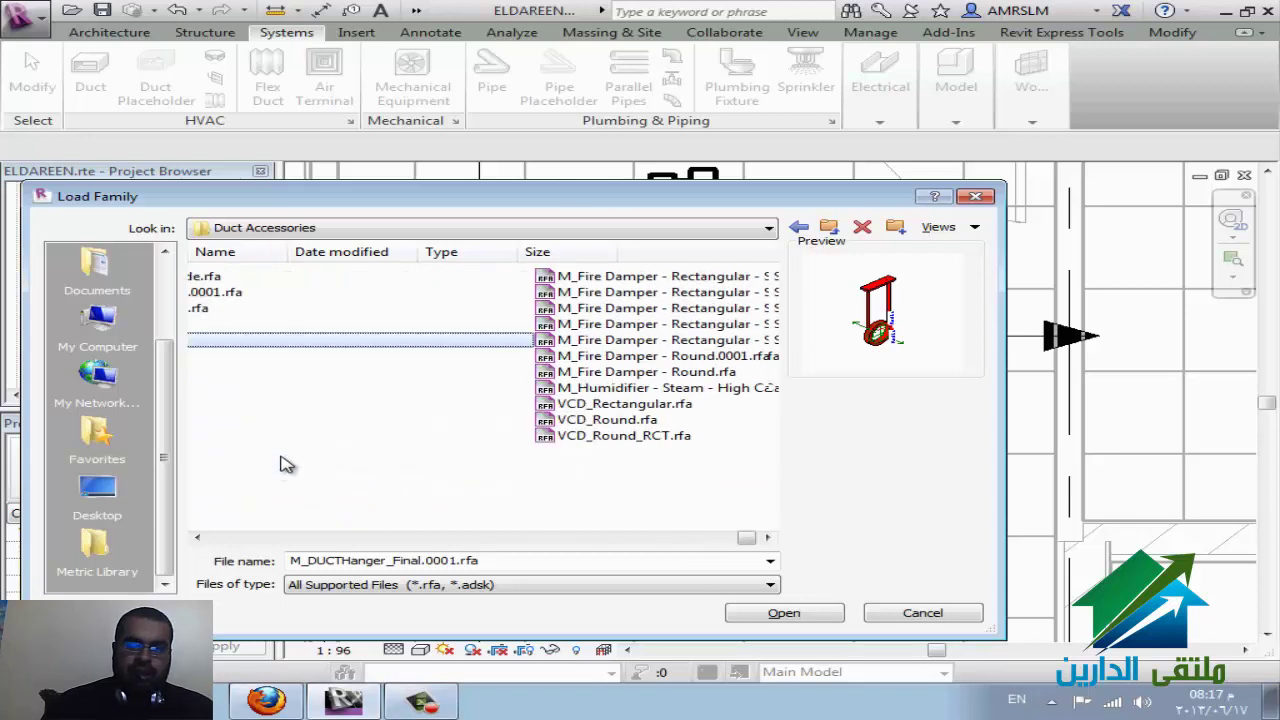
{"action": "scroll", "coordinate": [300, 450], "scroll_direction": "down", "scroll_amount": 1}
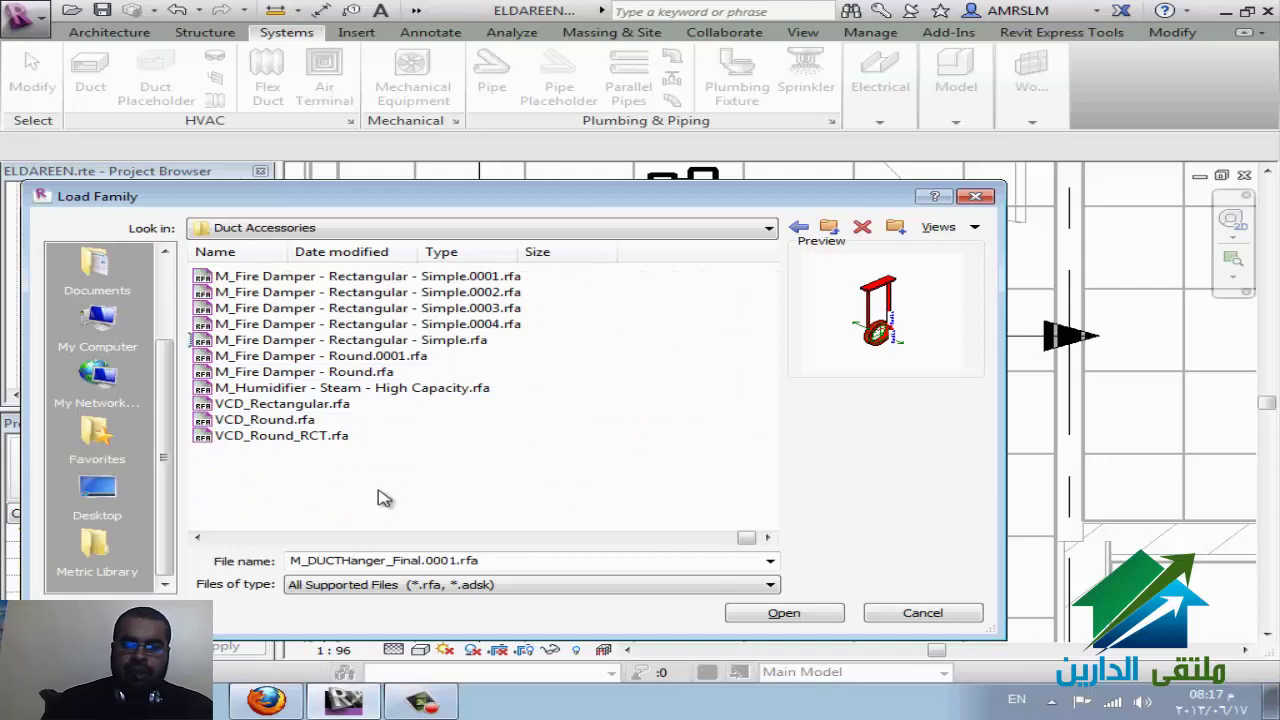
{"action": "scroll", "coordinate": [420, 470], "scroll_direction": "up", "scroll_amount": 2}
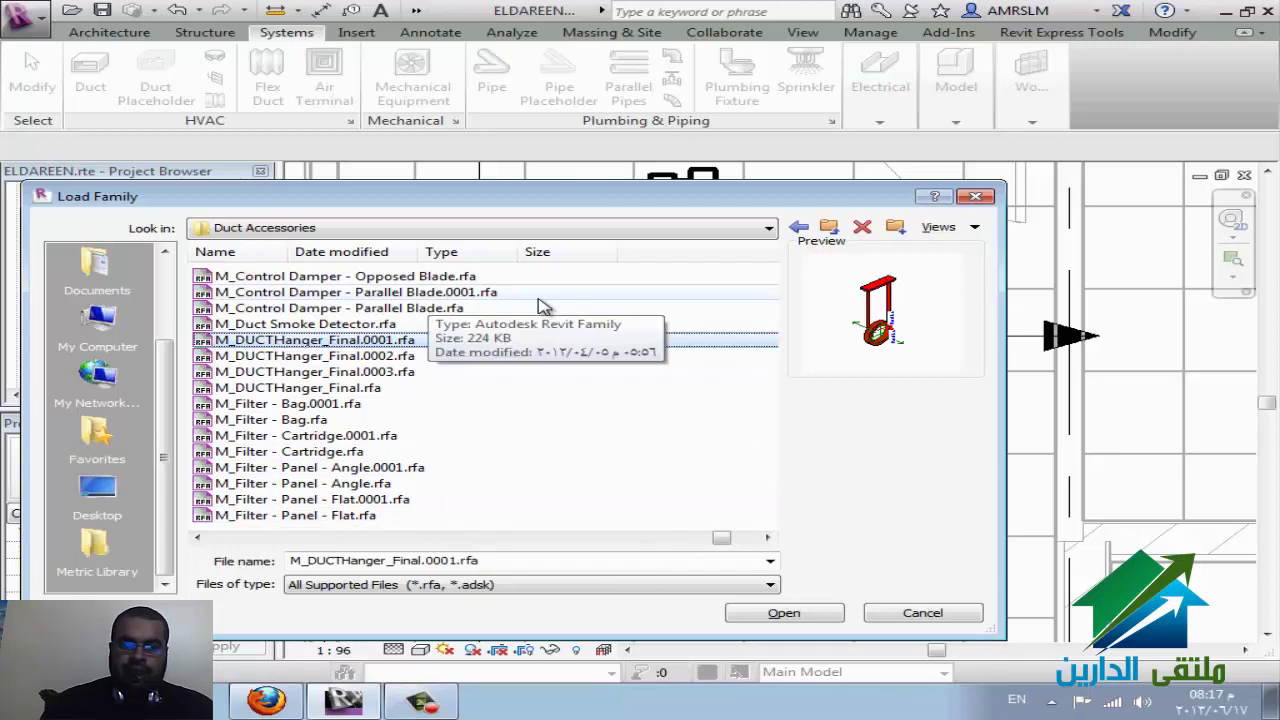
{"action": "scroll", "coordinate": [356, 472], "scroll_direction": "down", "scroll_amount": 2}
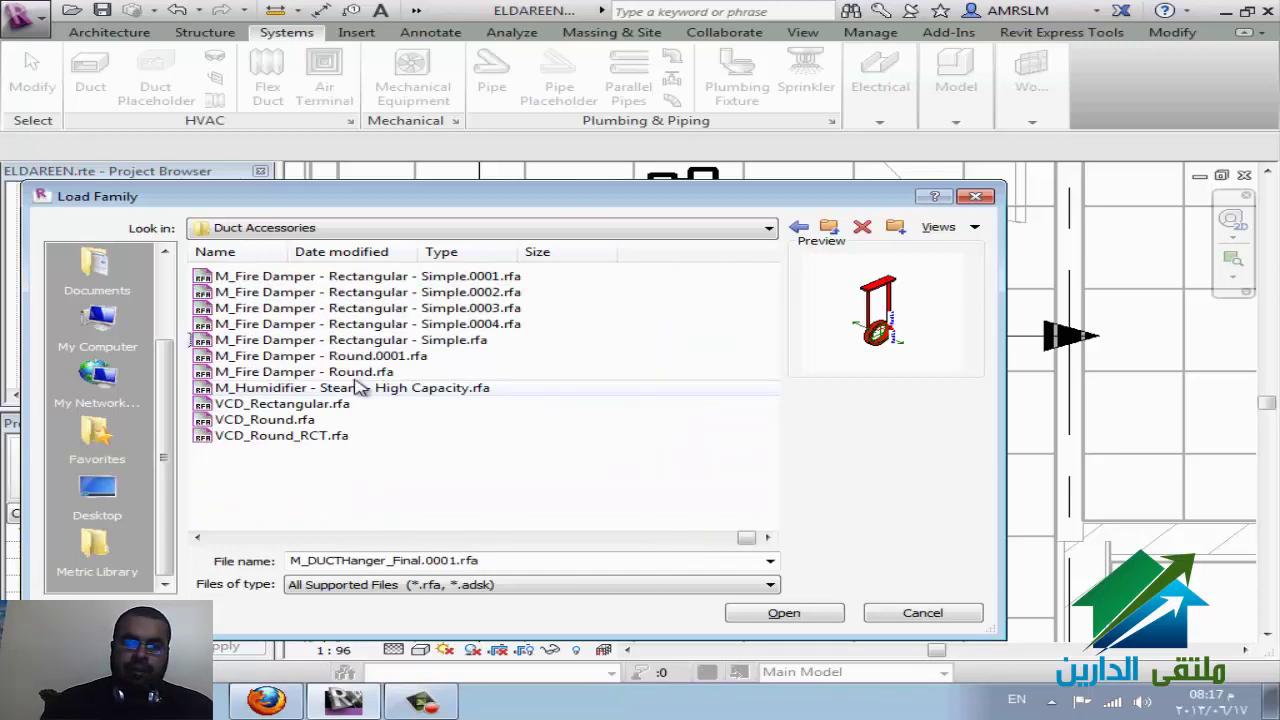
{"action": "left_click", "coordinate": [392, 341]}
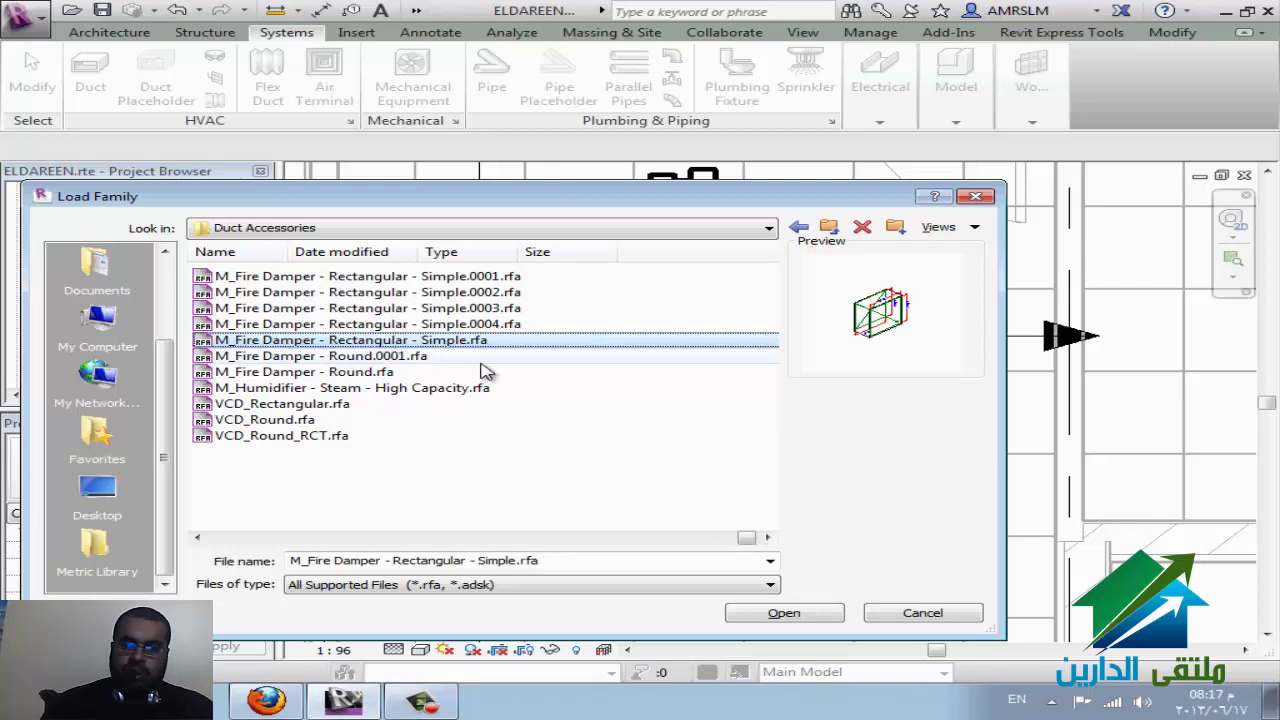
{"action": "left_click", "coordinate": [786, 616]}
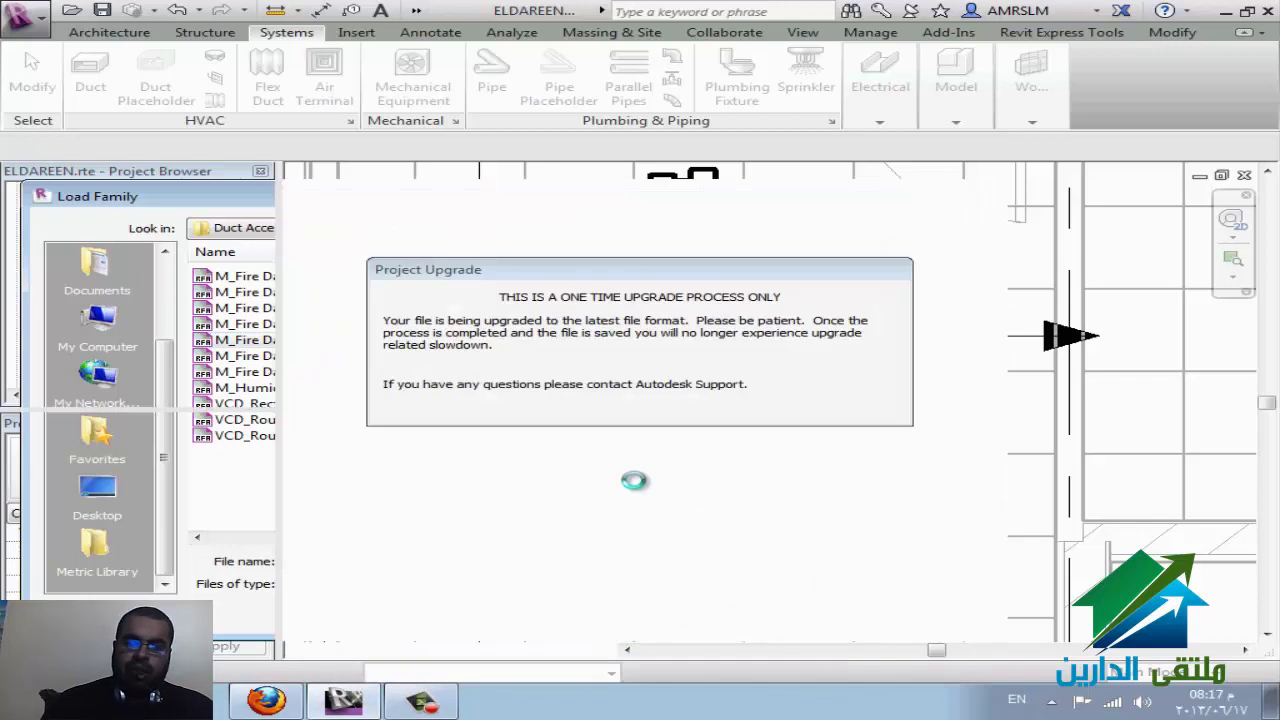
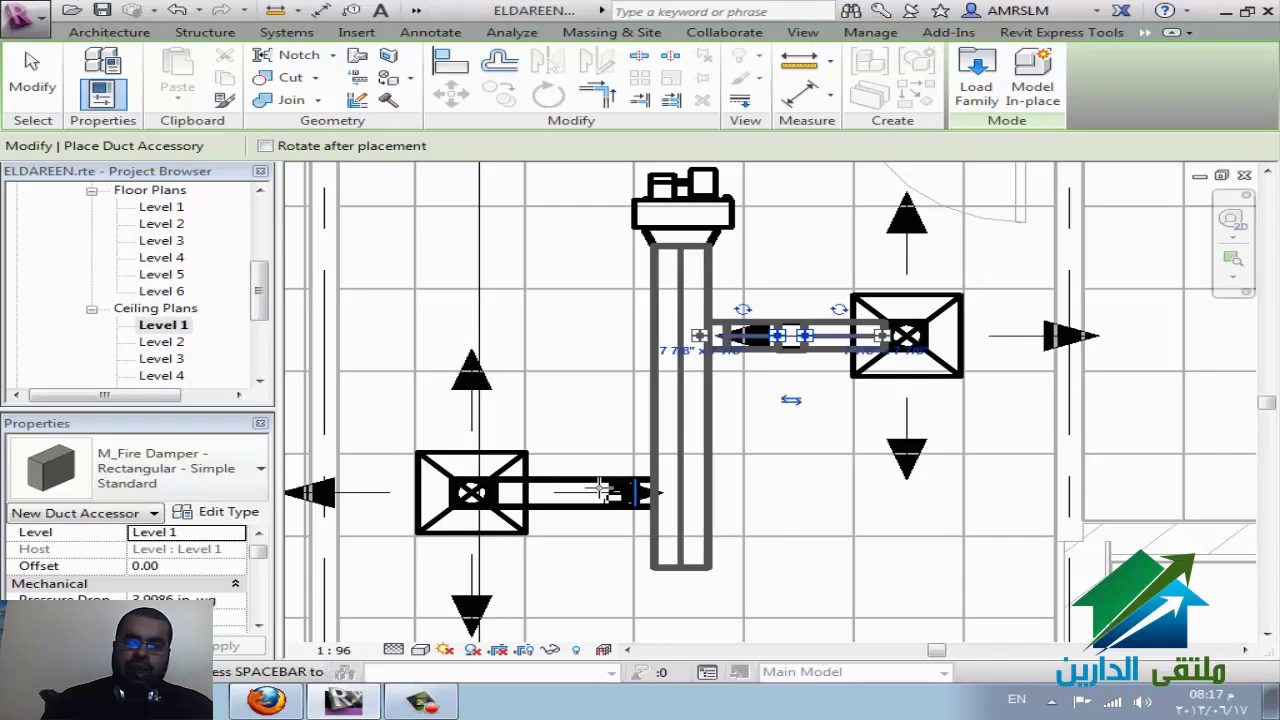
Step: Place an M_Fire Damper - Rectangular on the lower left branch duct, matching the right branch
{"action": "left_click", "coordinate": [607, 483]}
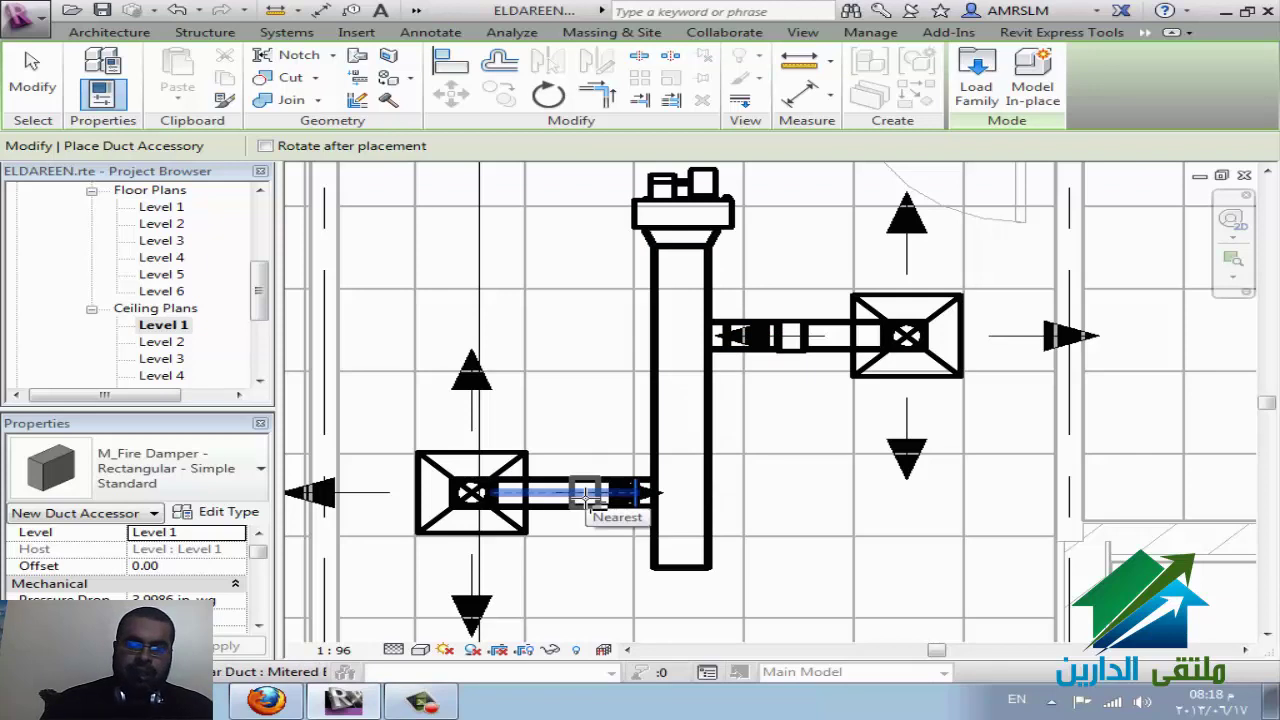
{"action": "left_click", "coordinate": [586, 495]}
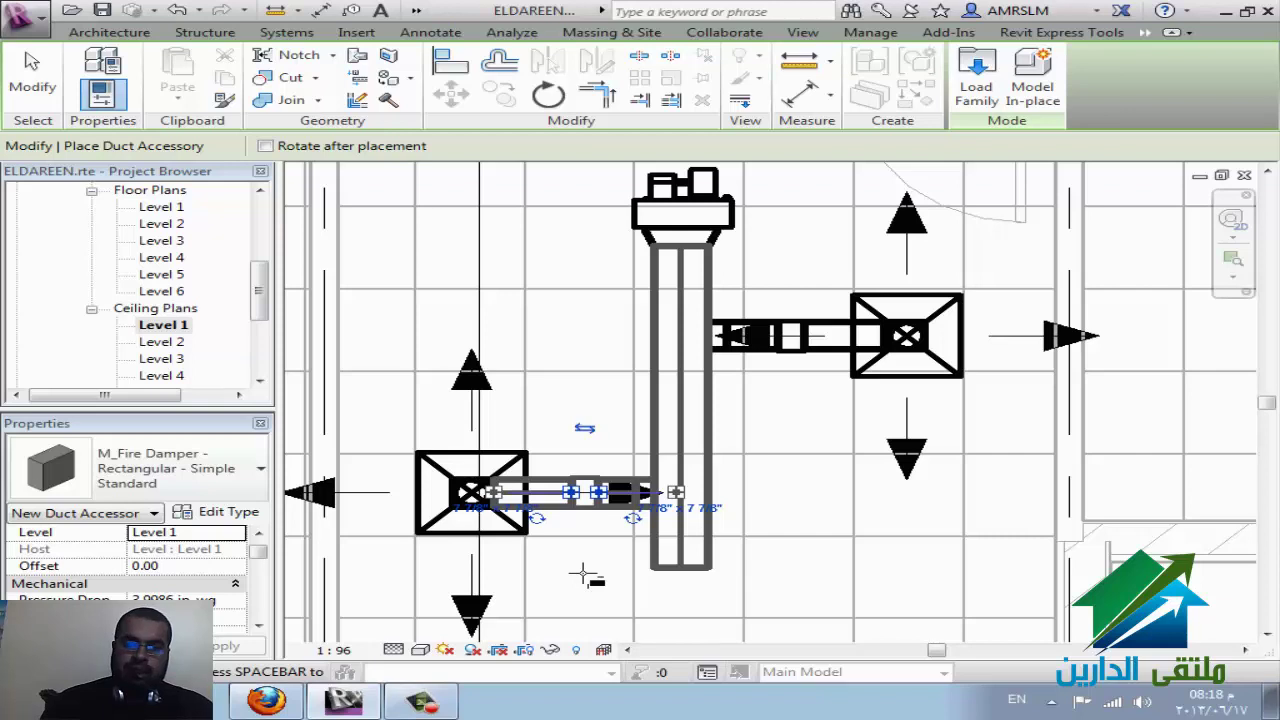
{"action": "key", "text": "Escape"}
{"action": "key", "text": "Escape"}
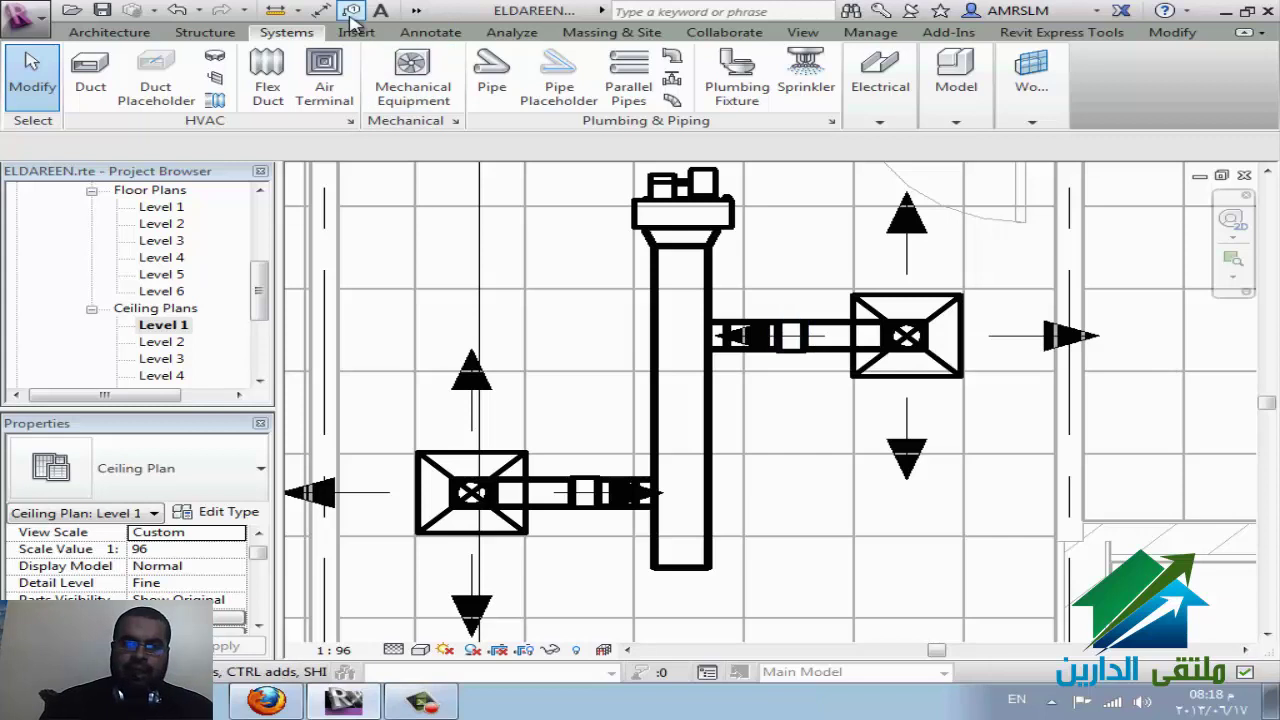
Step: Cancel the mechanical equipment placement and switch the ceiling plan to Thin Lines with TL
{"action": "left_click", "coordinate": [386, 66]}
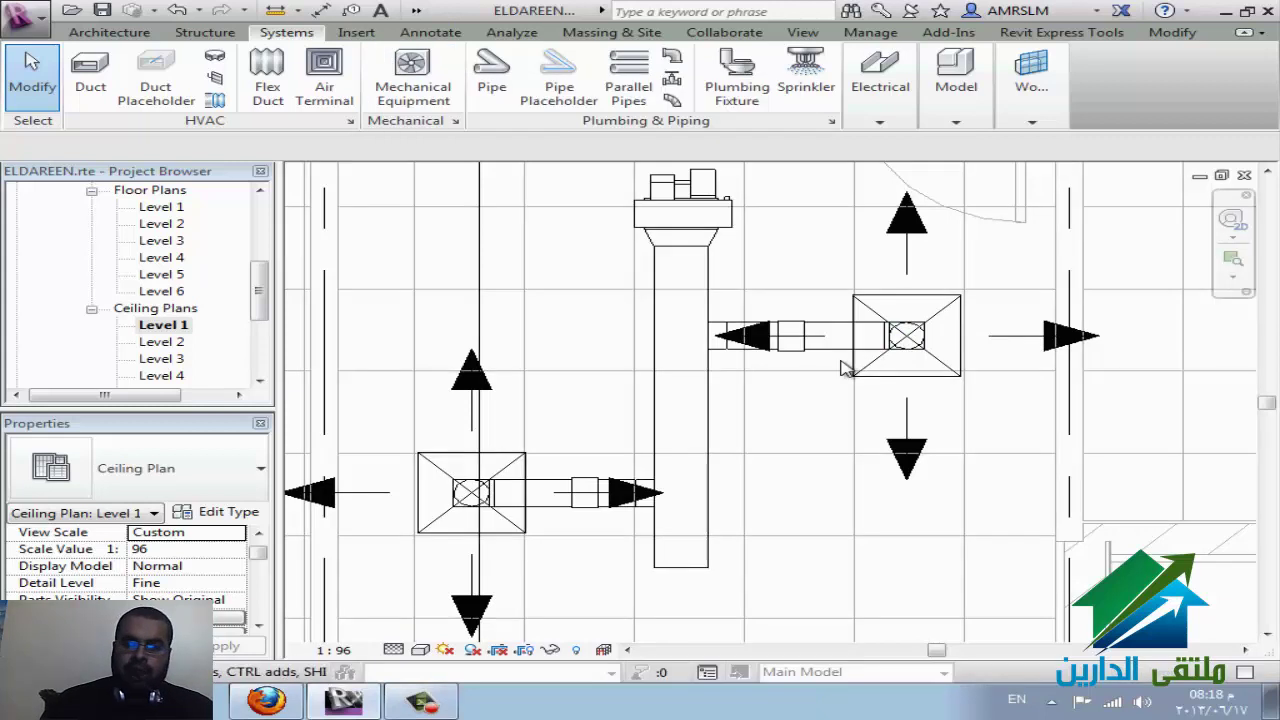
{"action": "key", "text": "Escape"}
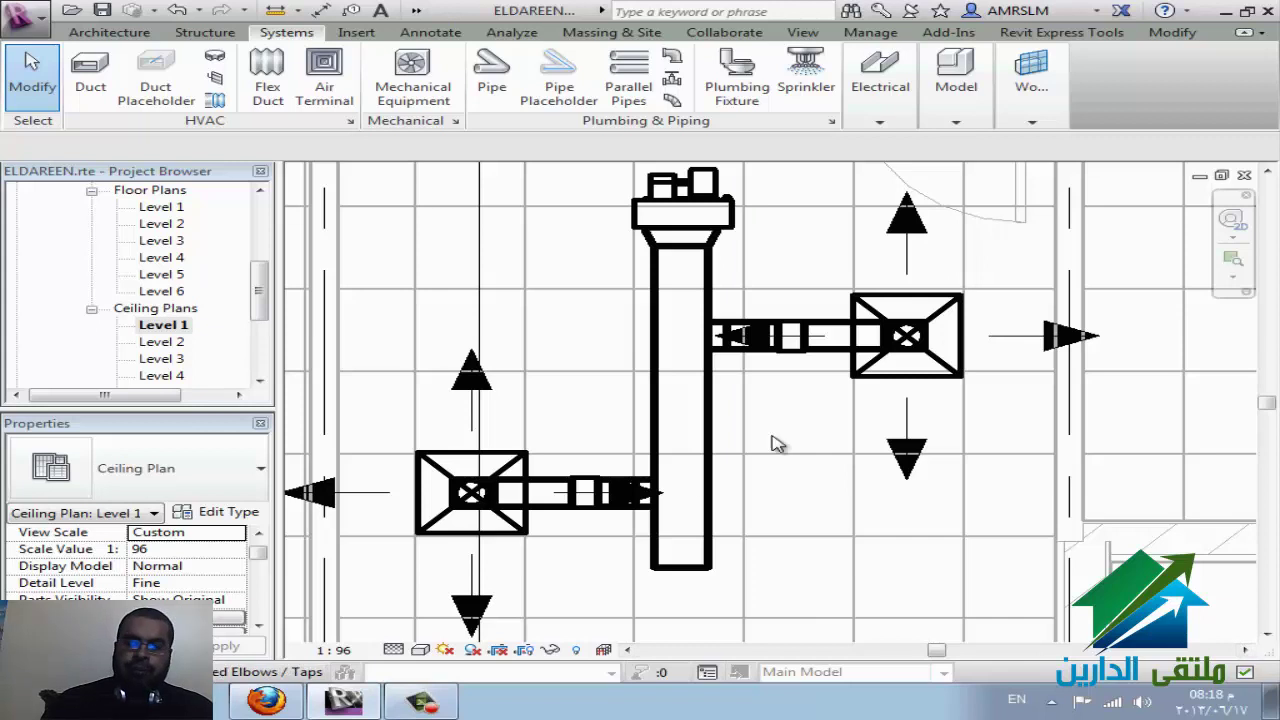
{"action": "key", "text": "t"}
{"action": "key", "text": "l"}
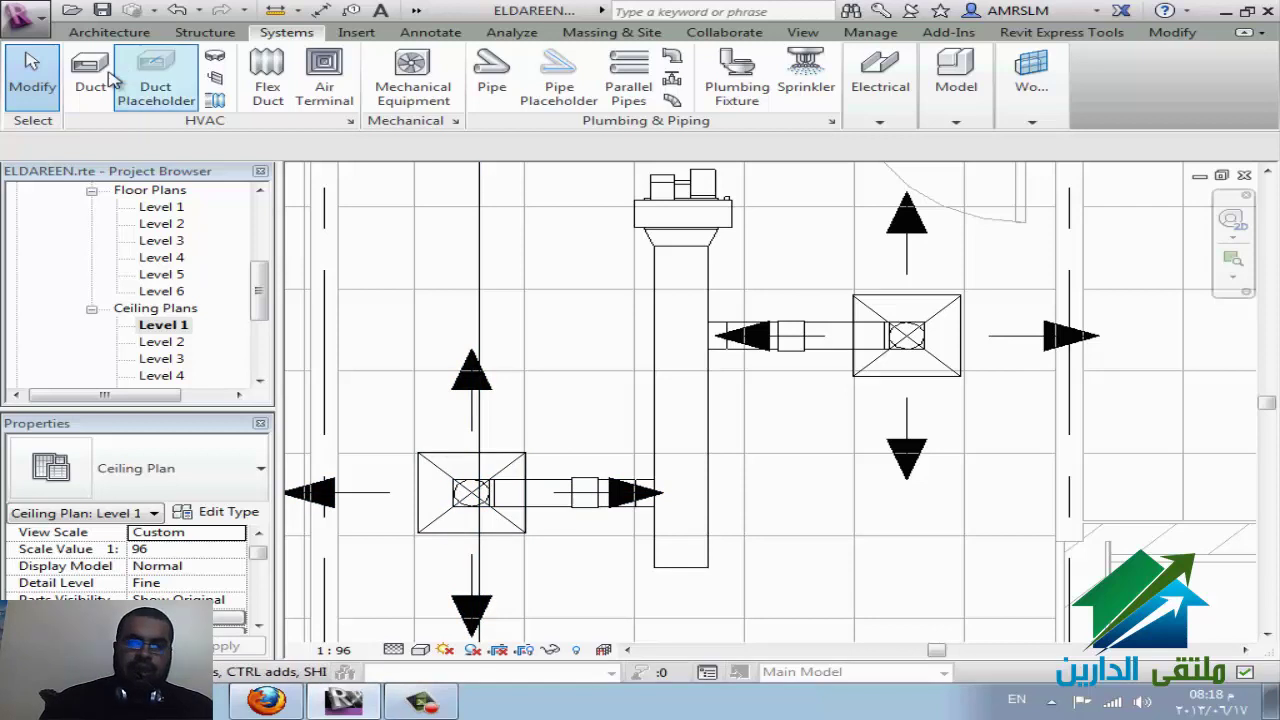
Step: Convert the air terminals' branch ducts to round flex duct with a 1200 maximum length
{"action": "left_click", "coordinate": [216, 103]}
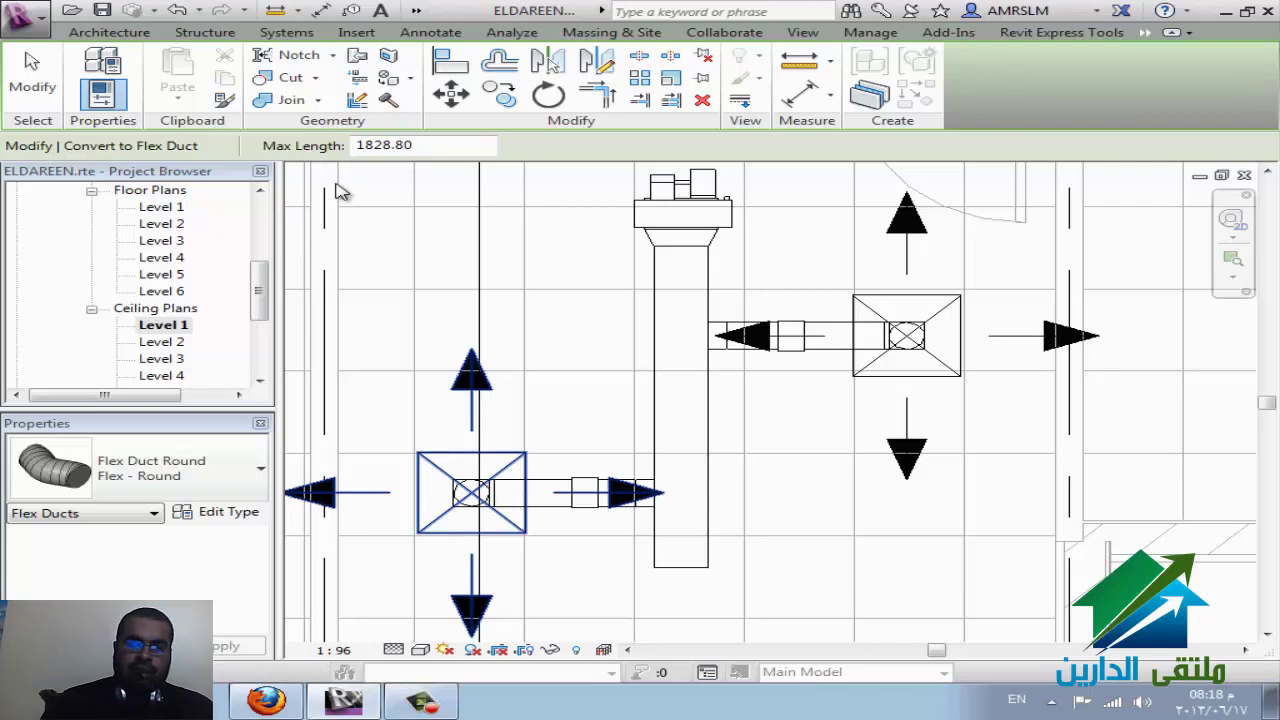
{"action": "left_click", "coordinate": [32, 75]}
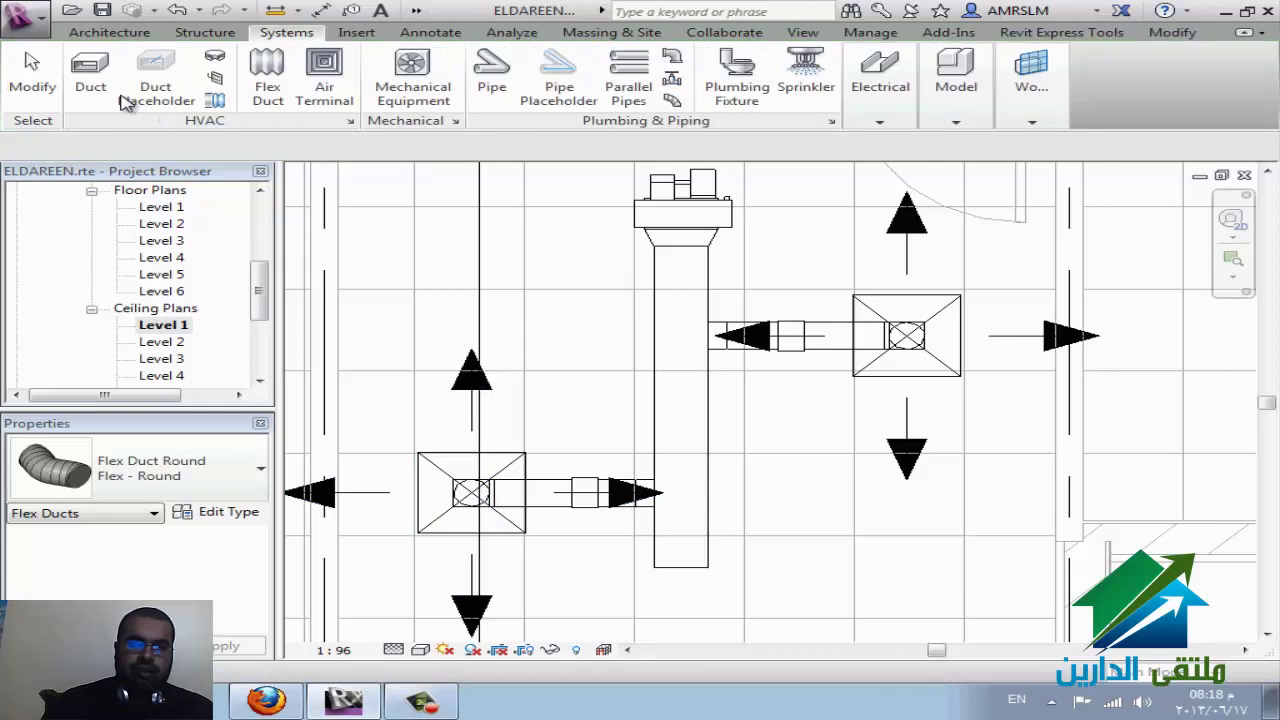
{"action": "left_click", "coordinate": [216, 101]}
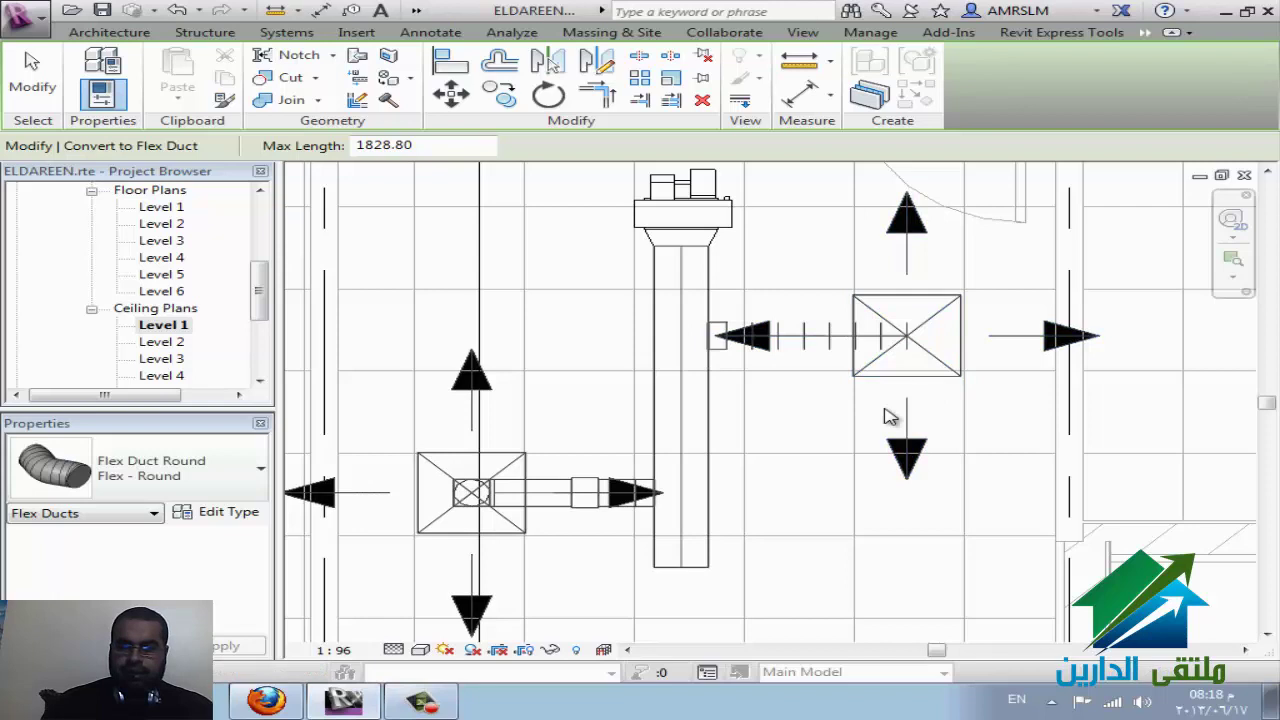
{"action": "key", "text": "Escape"}
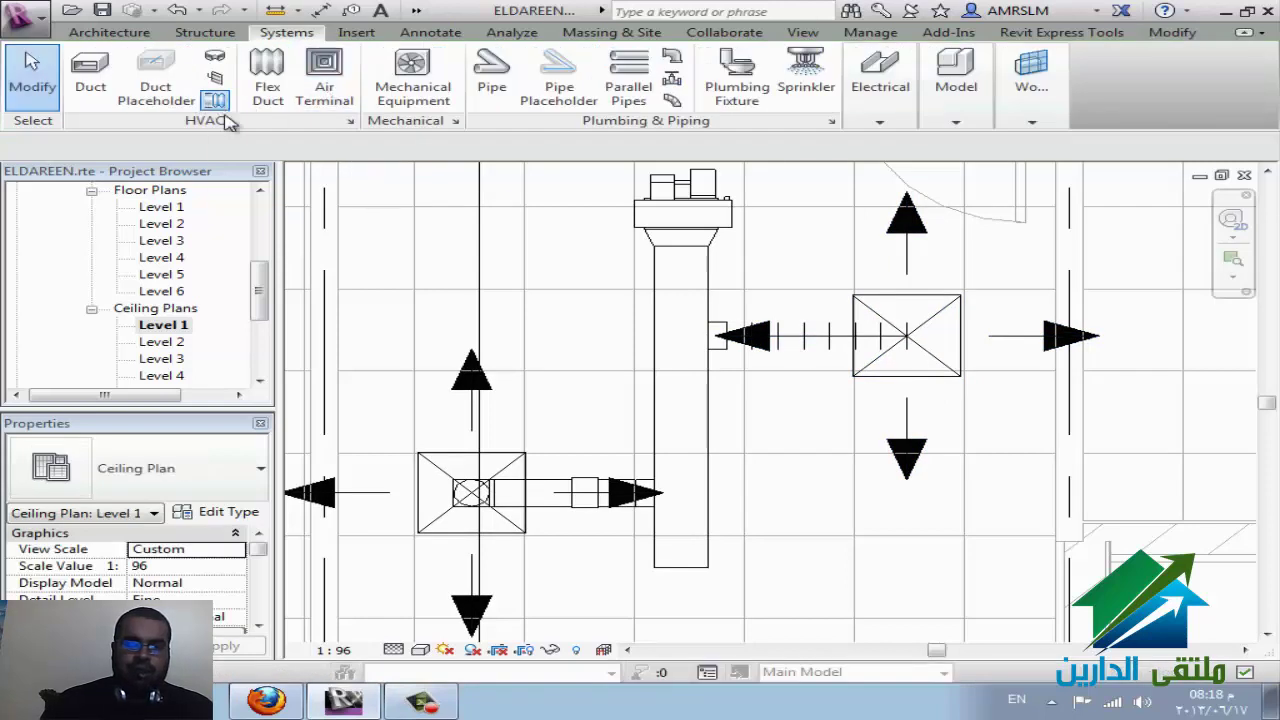
{"action": "left_click", "coordinate": [215, 102]}
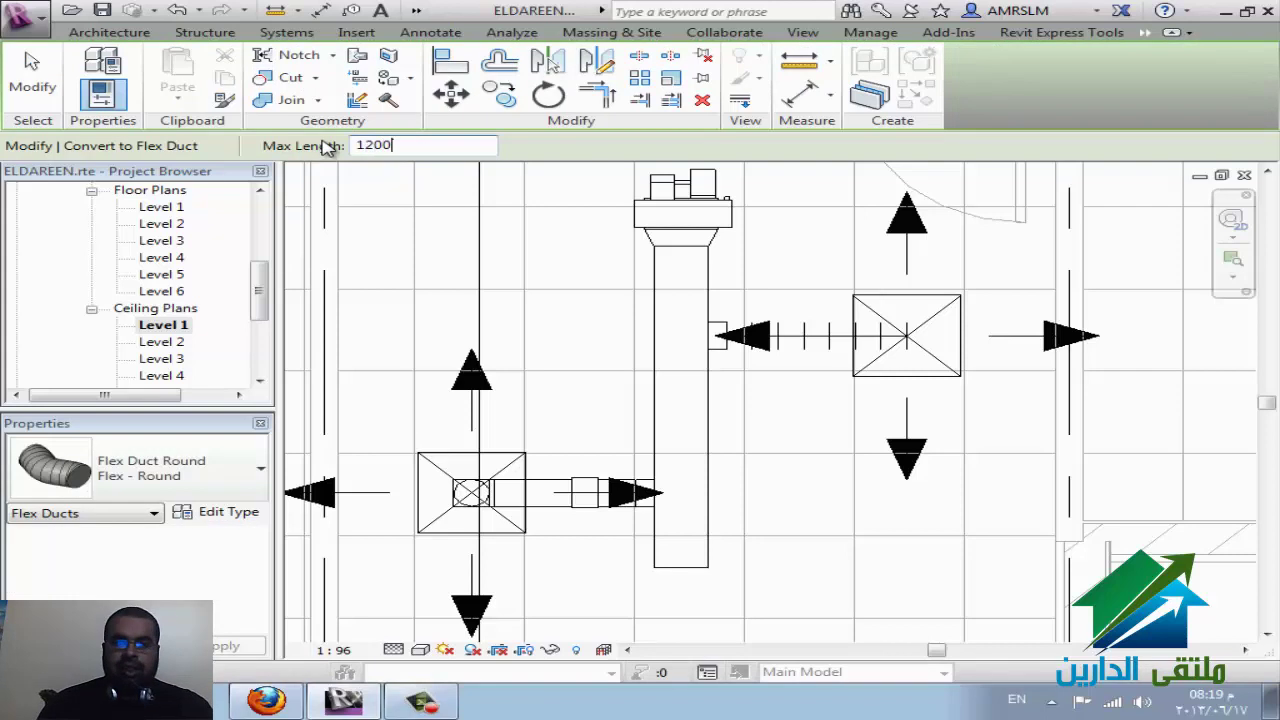
{"action": "left_click", "coordinate": [487, 500]}
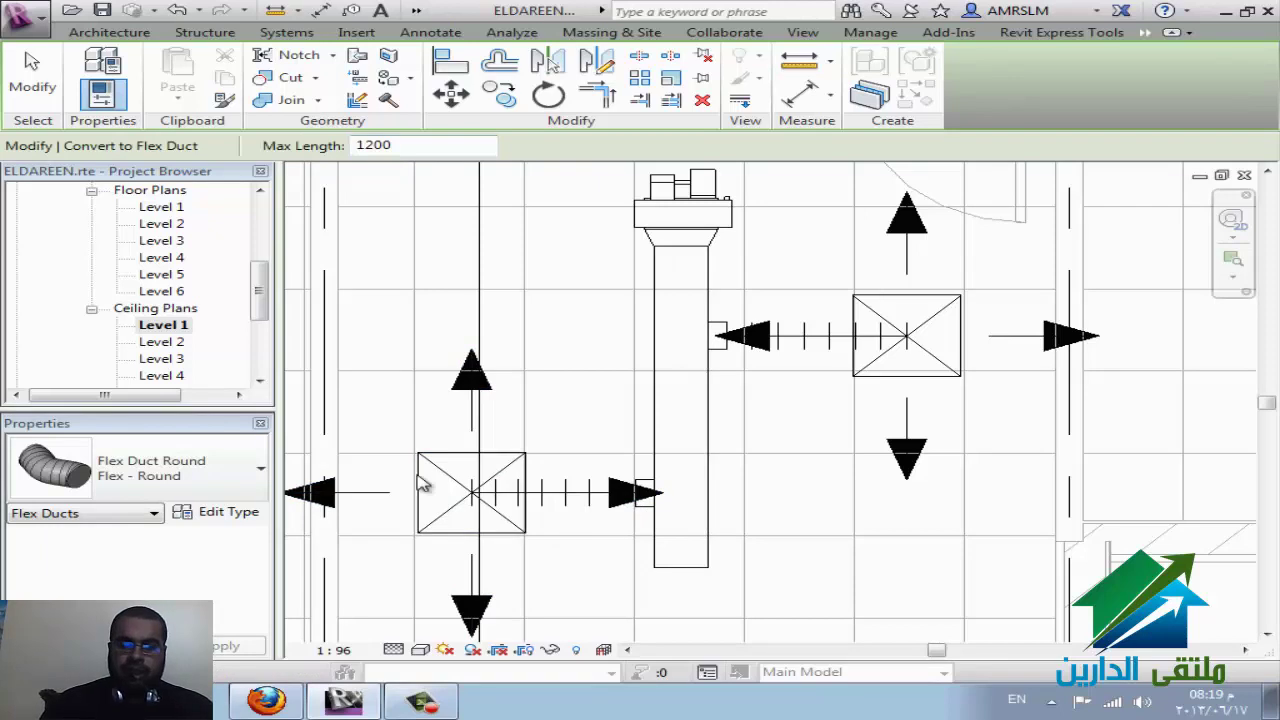
{"action": "scroll", "coordinate": [560, 543], "scroll_direction": "down", "scroll_amount": 2}
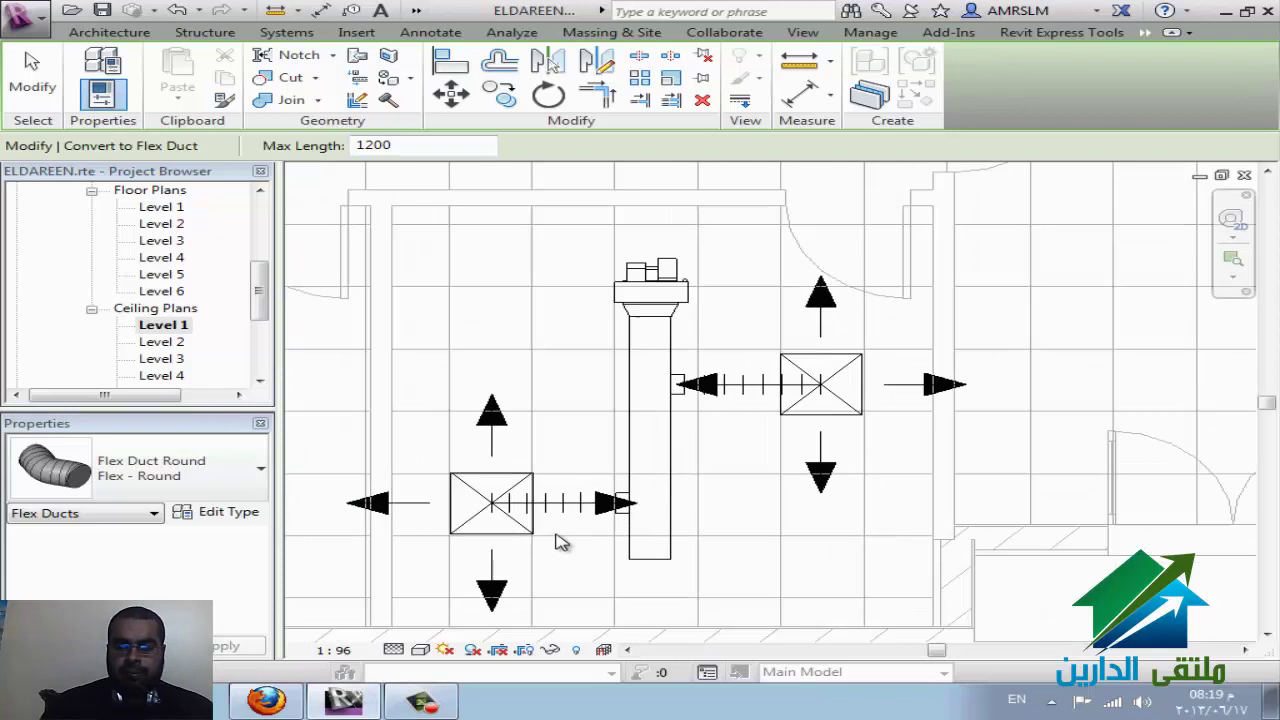
{"action": "key", "text": "Escape"}
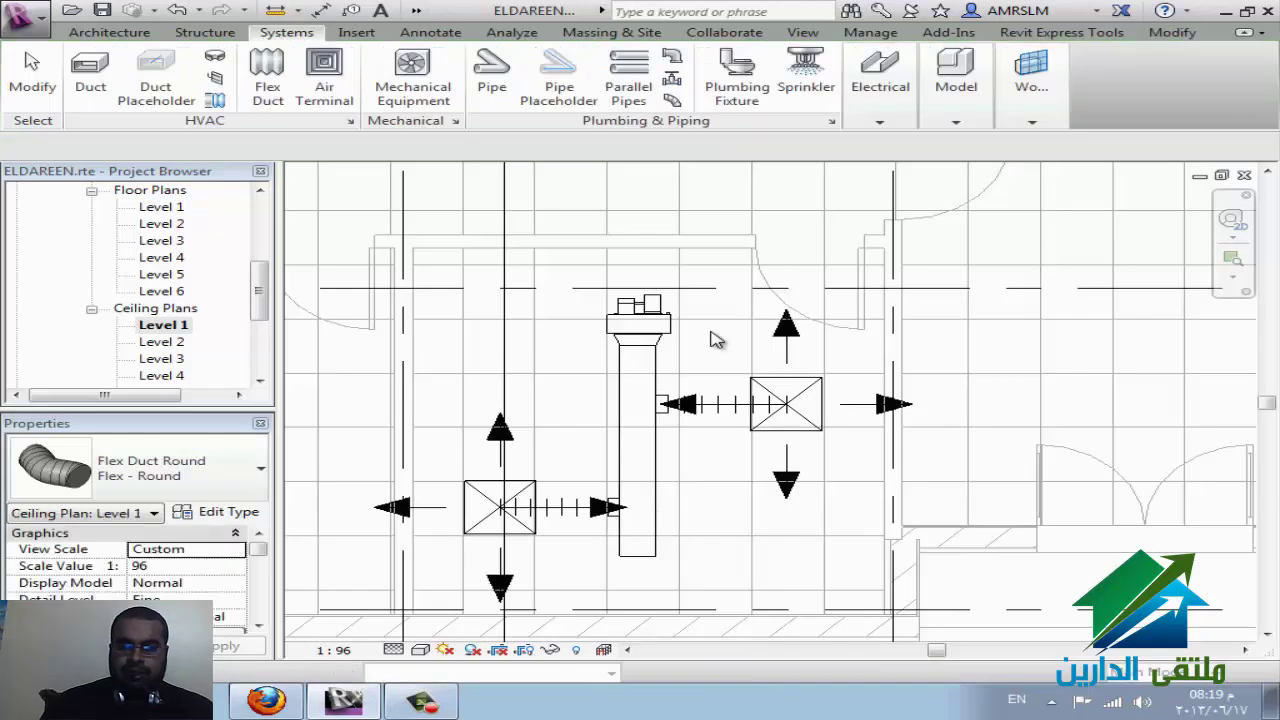
{"action": "scroll", "coordinate": [657, 308], "scroll_direction": "up", "scroll_amount": 1}
Step: Start drawing a 181/256" pipe at 2314.3 mm offset from the fan coil unit's pipe connector
{"action": "left_click", "coordinate": [668, 311]}
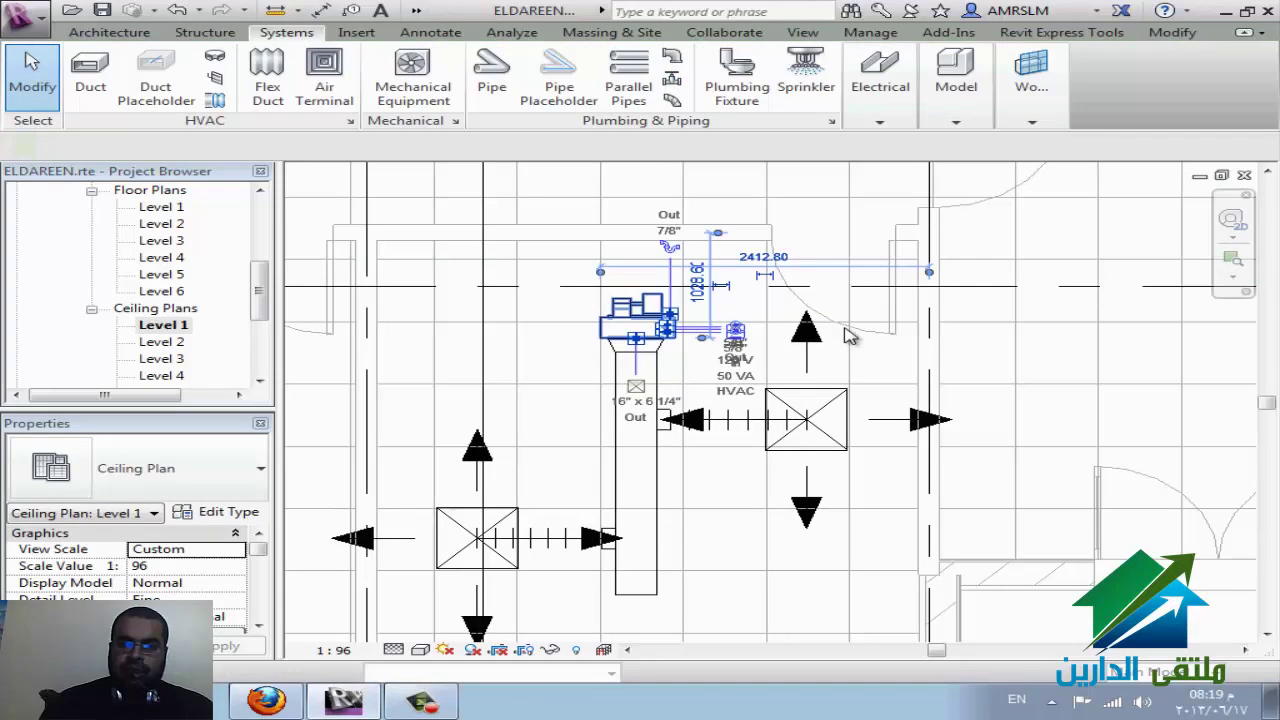
{"action": "scroll", "coordinate": [717, 317], "scroll_direction": "up", "scroll_amount": 2}
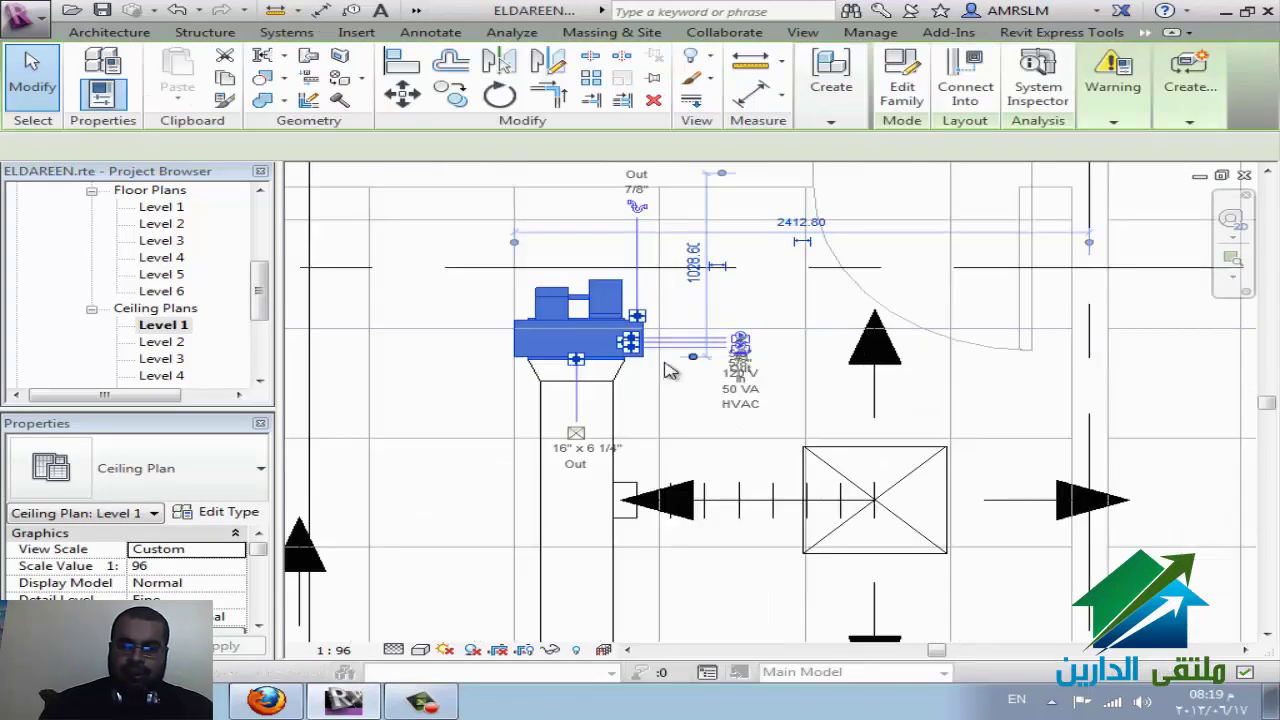
{"action": "left_click", "coordinate": [630, 345]}
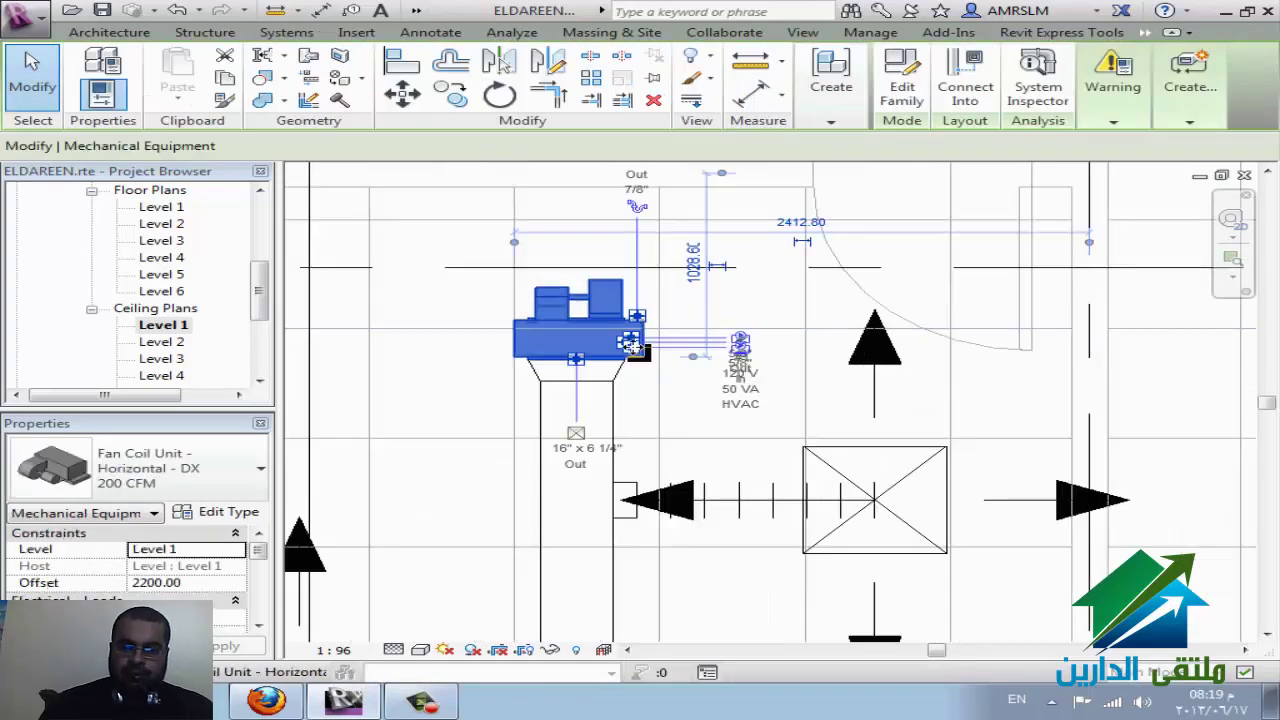
{"action": "scroll", "coordinate": [645, 345], "scroll_direction": "up", "scroll_amount": 1}
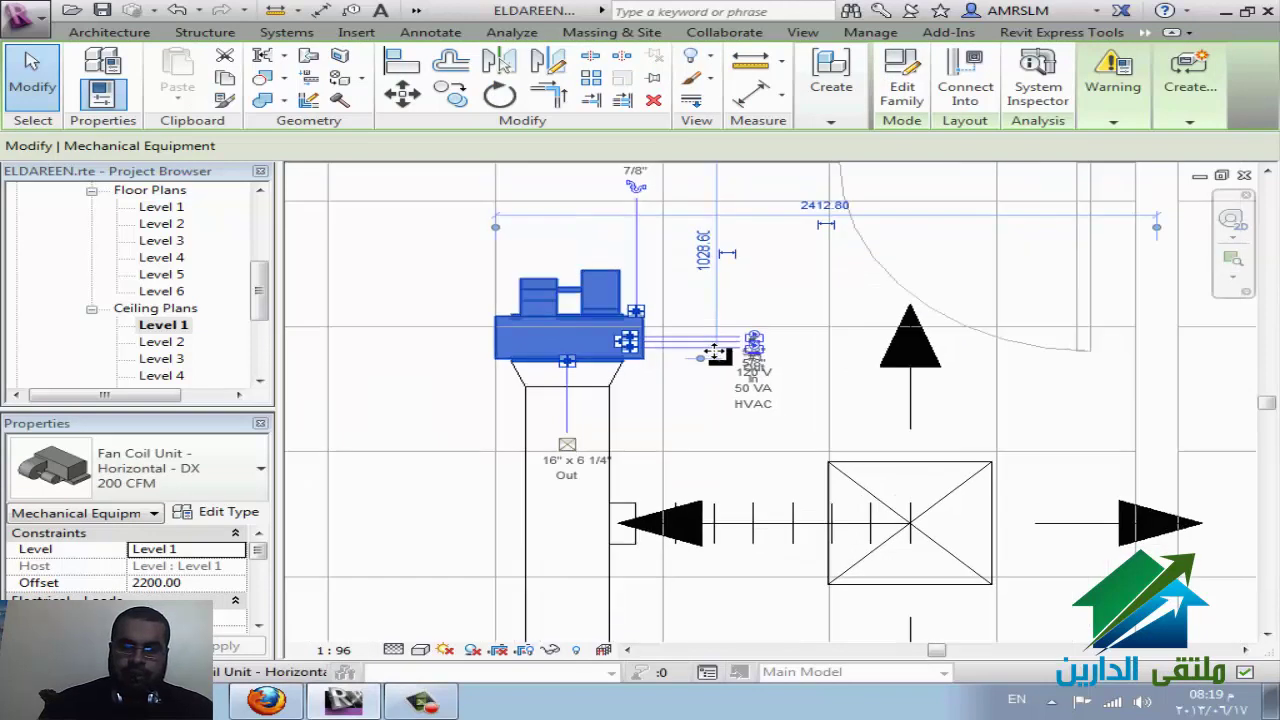
{"action": "scroll", "coordinate": [680, 344], "scroll_direction": "up", "scroll_amount": 2}
{"action": "scroll", "coordinate": [660, 340], "scroll_direction": "up", "scroll_amount": 2}
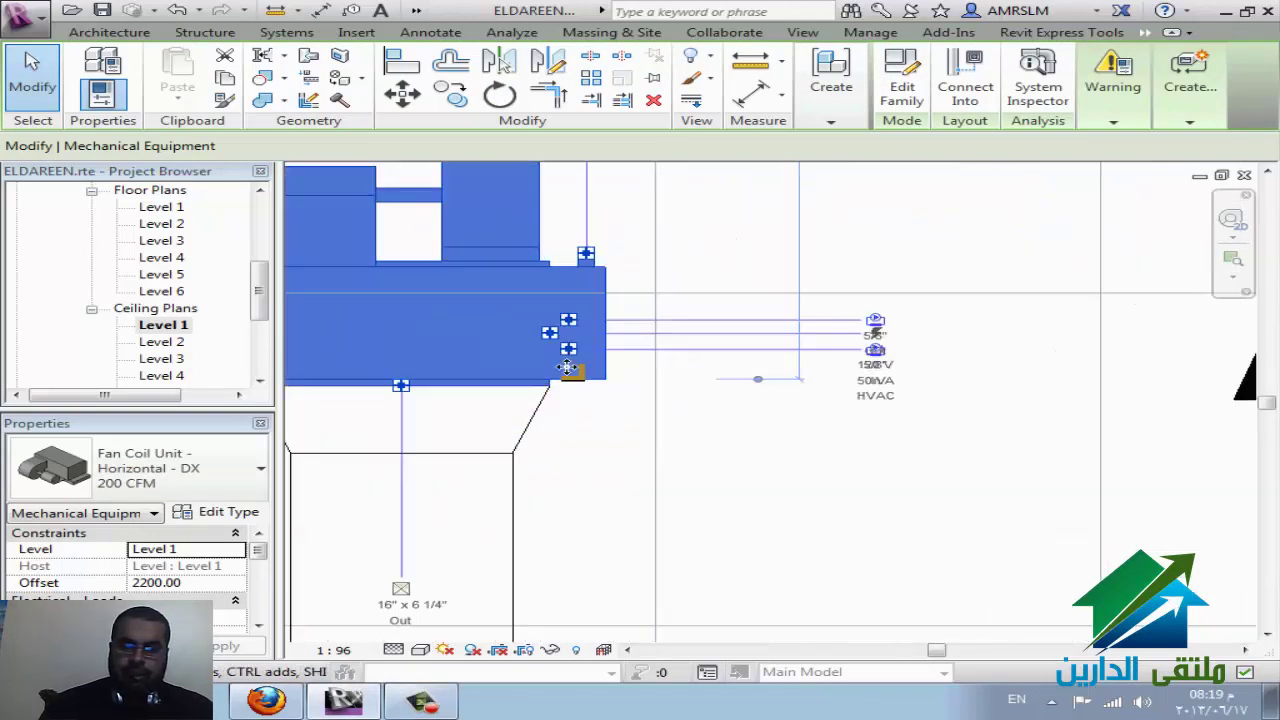
{"action": "right_click", "coordinate": [572, 357]}
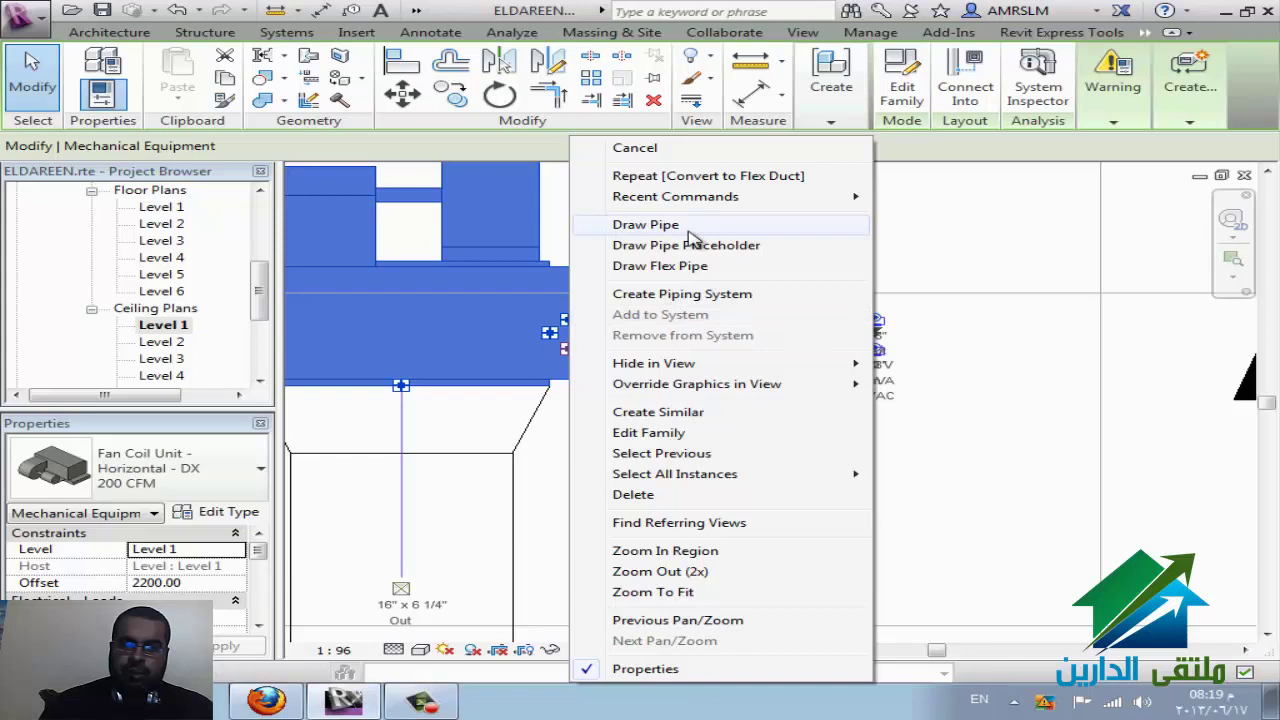
{"action": "left_click", "coordinate": [662, 224]}
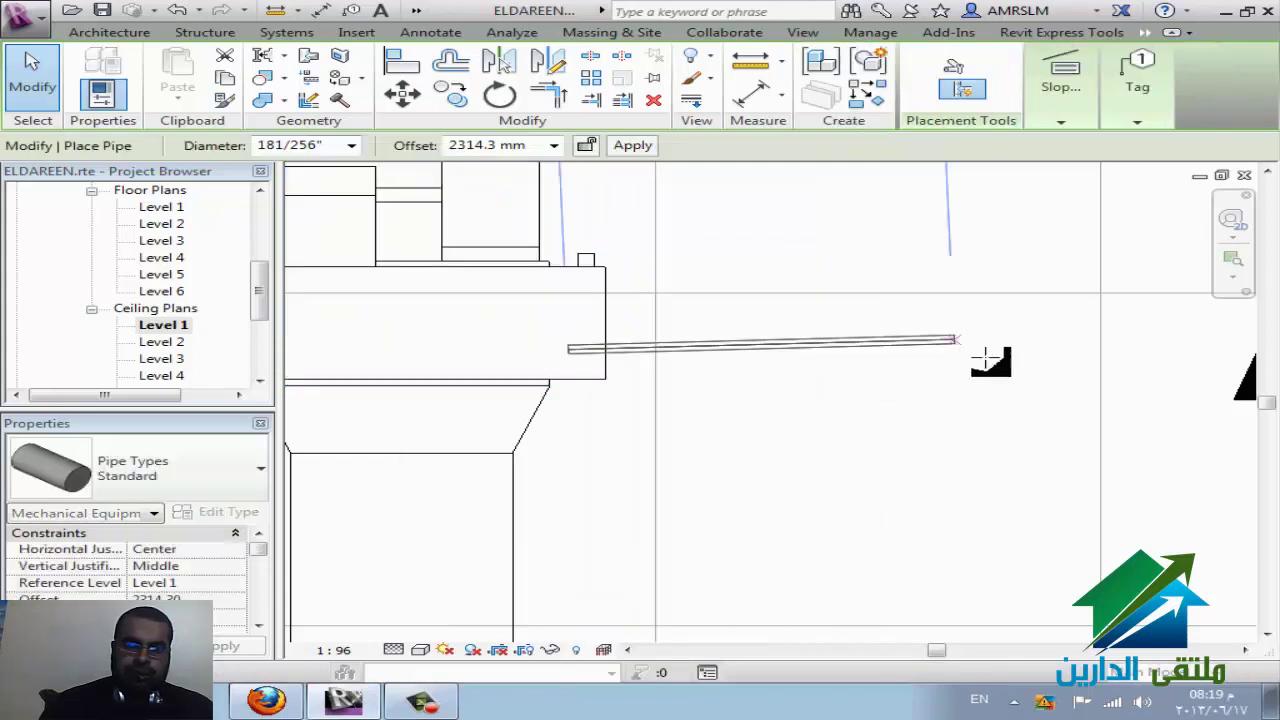
Step: Sketch a pipe run from the fan-coil connector out to near the right wall
{"action": "left_click", "coordinate": [259, 626]}
{"action": "left_click", "coordinate": [259, 626]}
{"action": "left_click", "coordinate": [259, 626]}
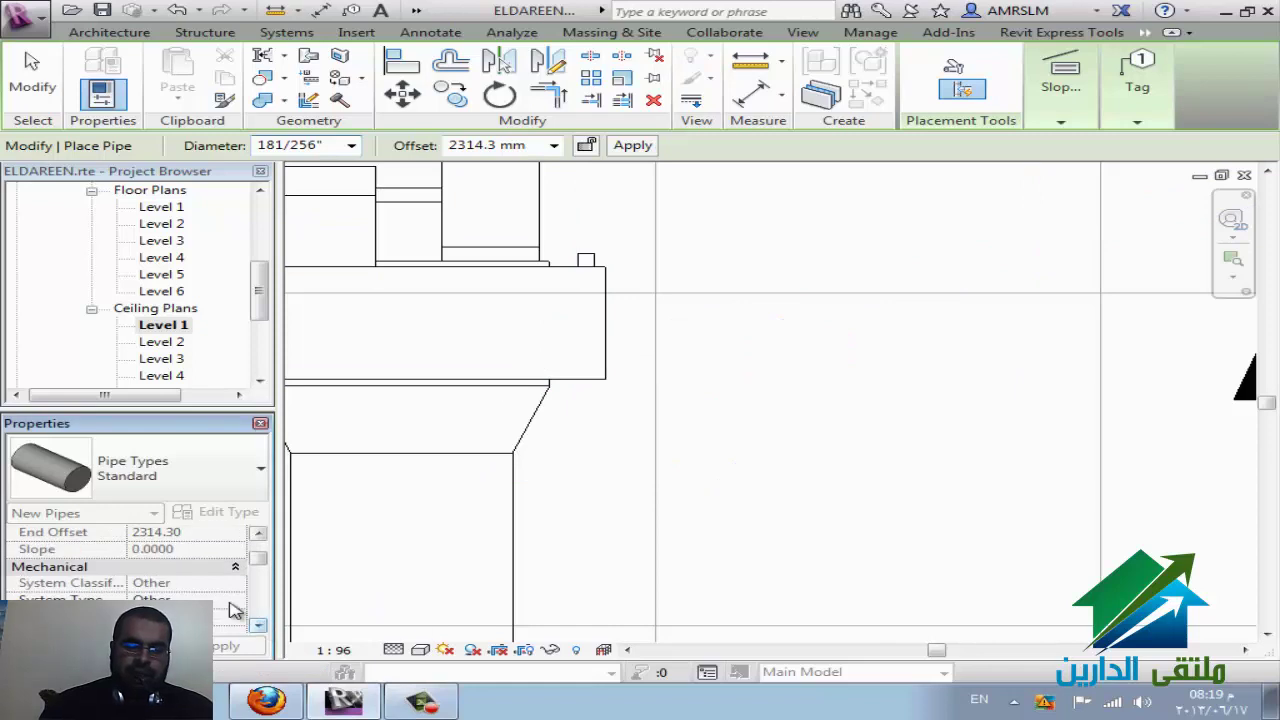
{"action": "left_click", "coordinate": [259, 533]}
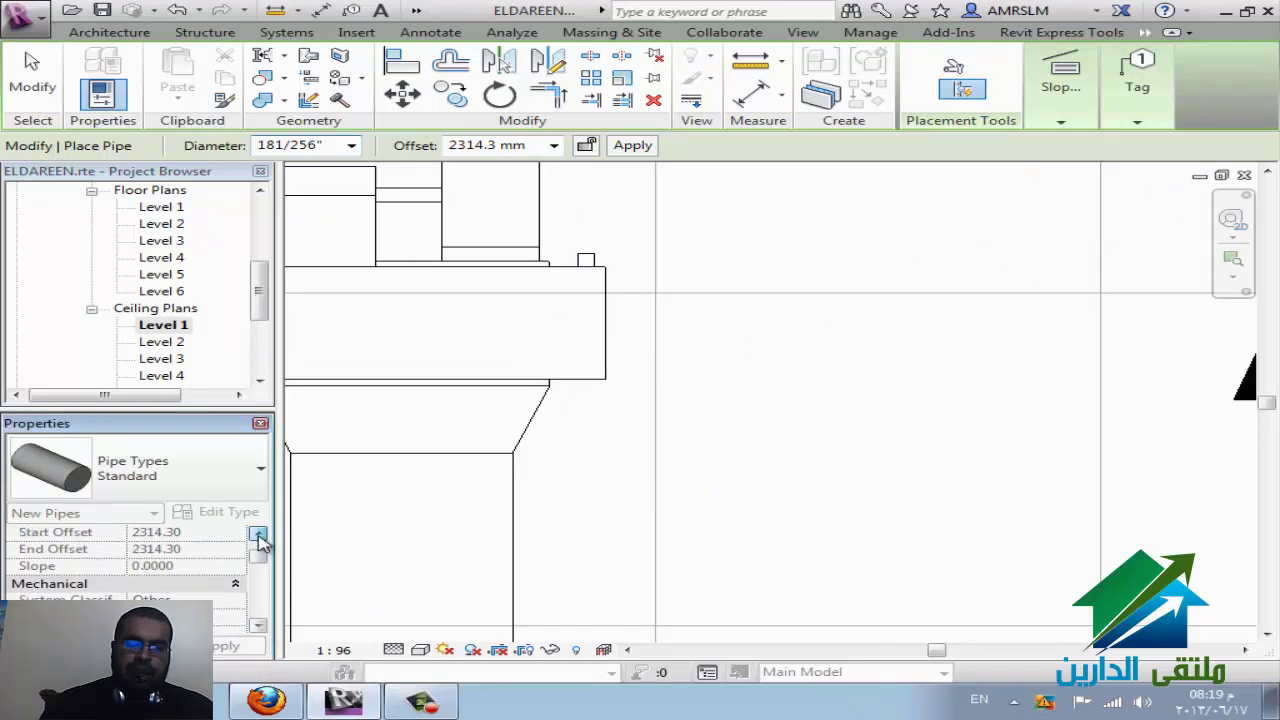
{"action": "left_click", "coordinate": [259, 533]}
{"action": "left_click", "coordinate": [259, 533]}
{"action": "left_click", "coordinate": [259, 535]}
{"action": "left_click", "coordinate": [259, 535]}
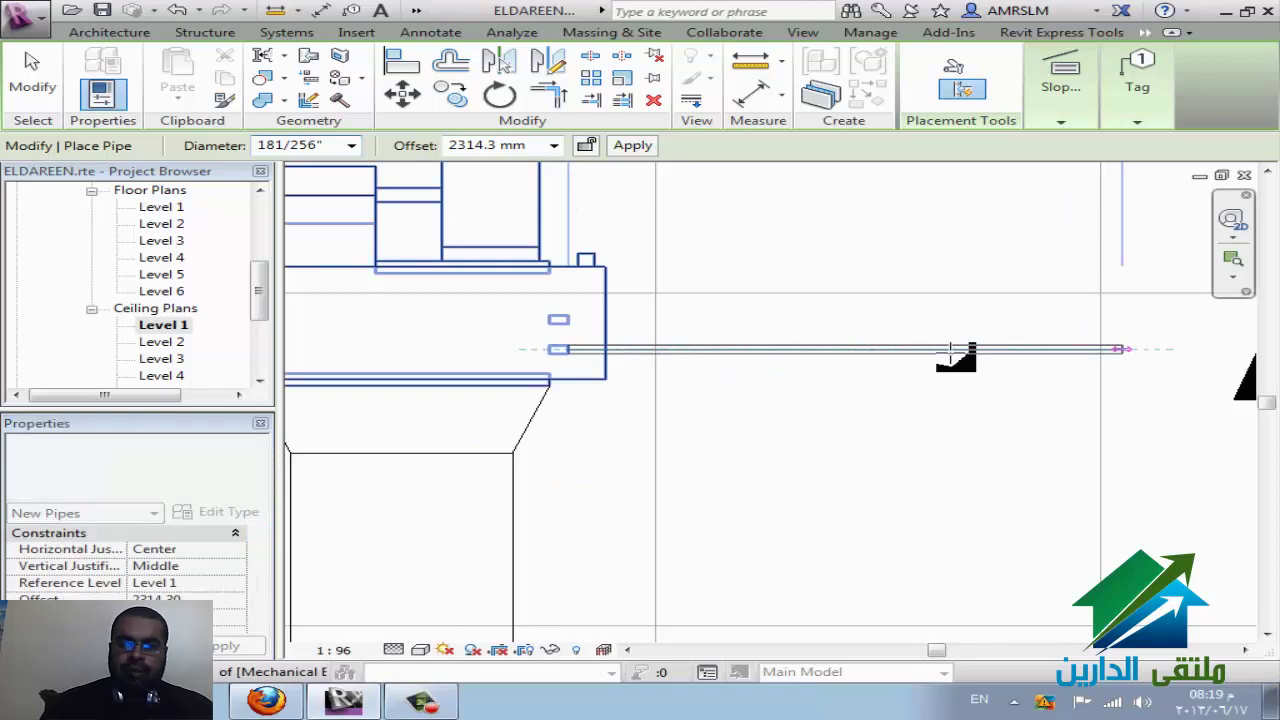
{"action": "left_click", "coordinate": [932, 349]}
{"action": "scroll", "coordinate": [607, 372], "scroll_direction": "down", "scroll_amount": 2}
{"action": "scroll", "coordinate": [629, 366], "scroll_direction": "down", "scroll_amount": 1}
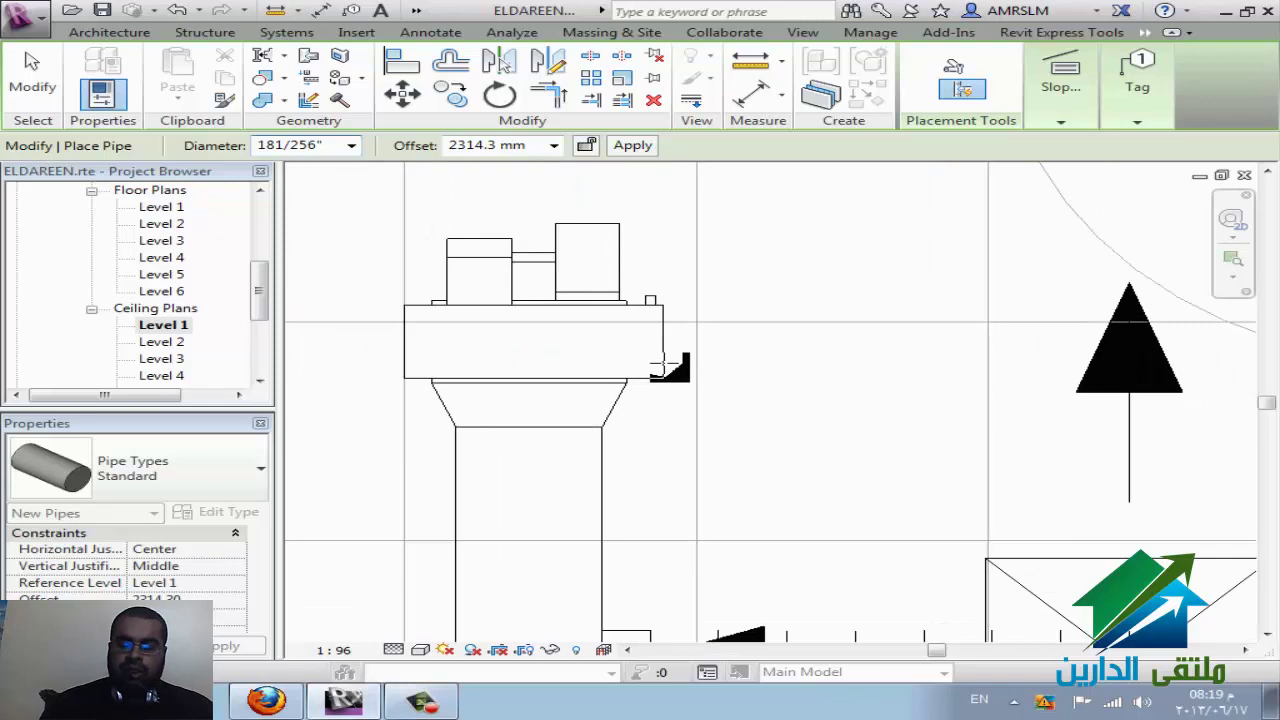
{"action": "scroll", "coordinate": [674, 366], "scroll_direction": "down", "scroll_amount": 1}
{"action": "scroll", "coordinate": [1150, 397], "scroll_direction": "down", "scroll_amount": 1}
{"action": "scroll", "coordinate": [1143, 400], "scroll_direction": "down", "scroll_amount": 1}
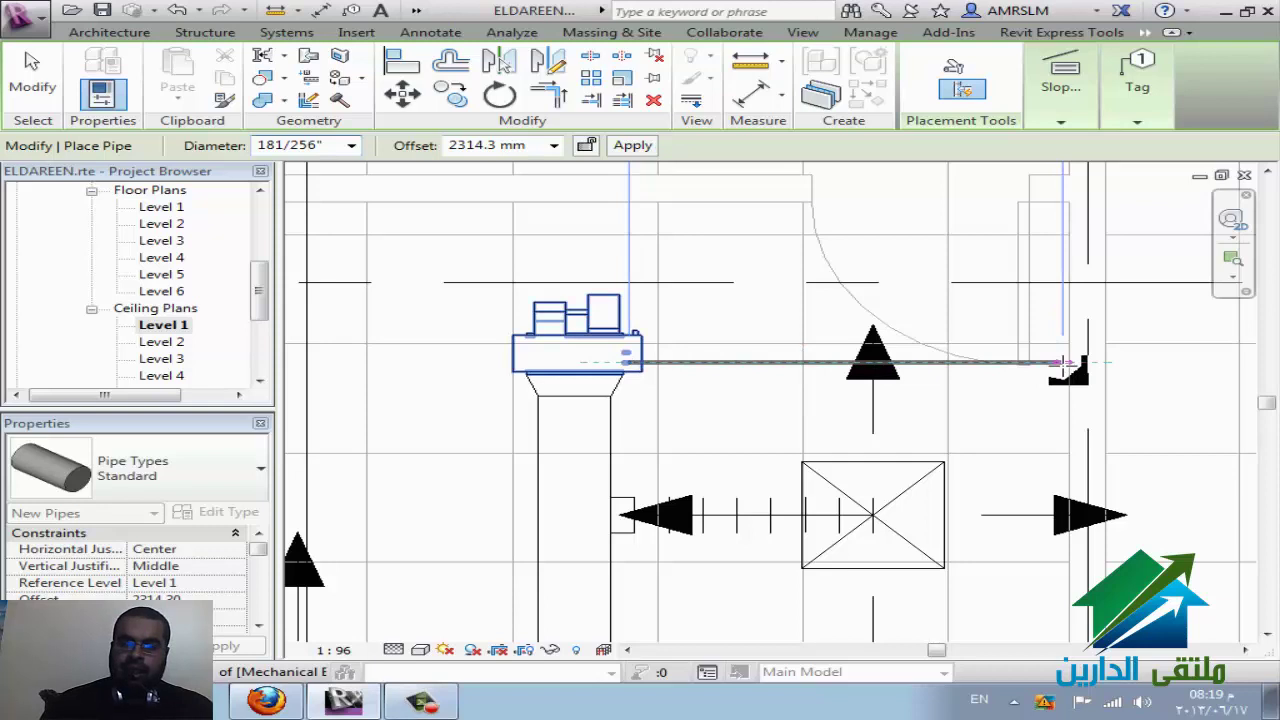
{"action": "left_click", "coordinate": [1063, 402]}
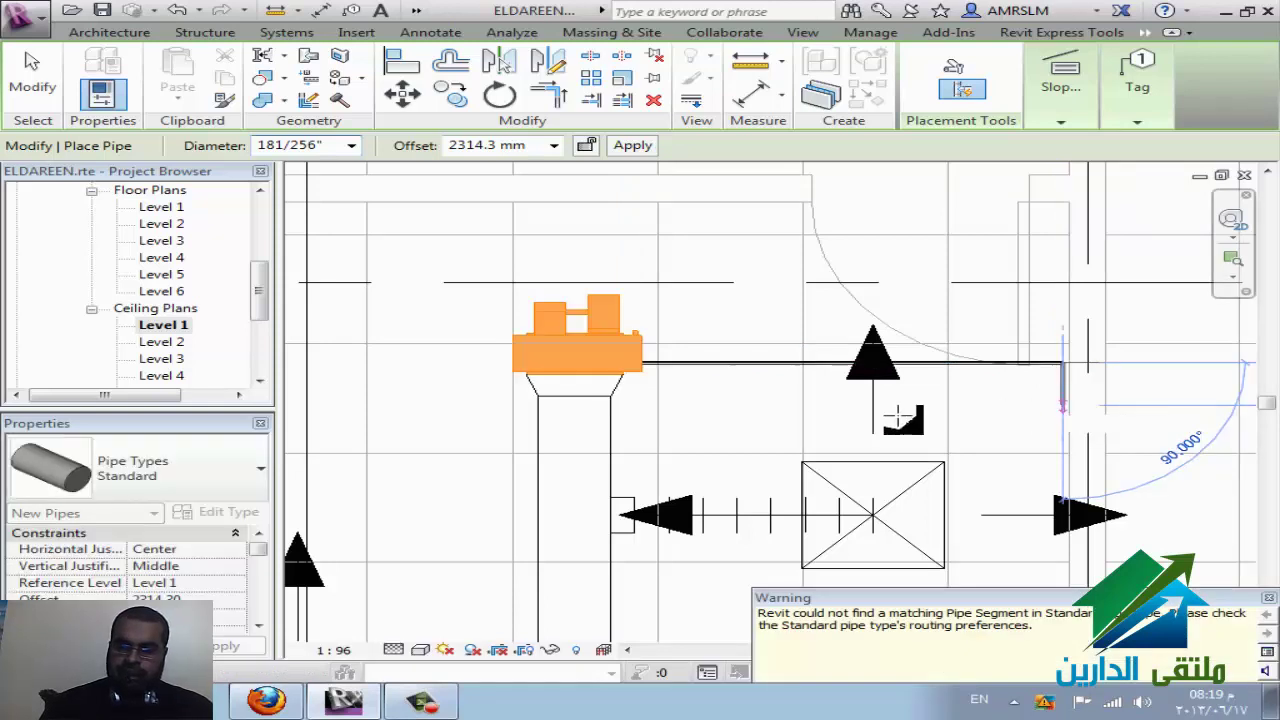
Step: Set the pipe offset to 15000 mm and run the pipe rightward from the fan-coil connector
{"action": "left_click", "coordinate": [553, 145]}
{"action": "left_click", "coordinate": [553, 160]}
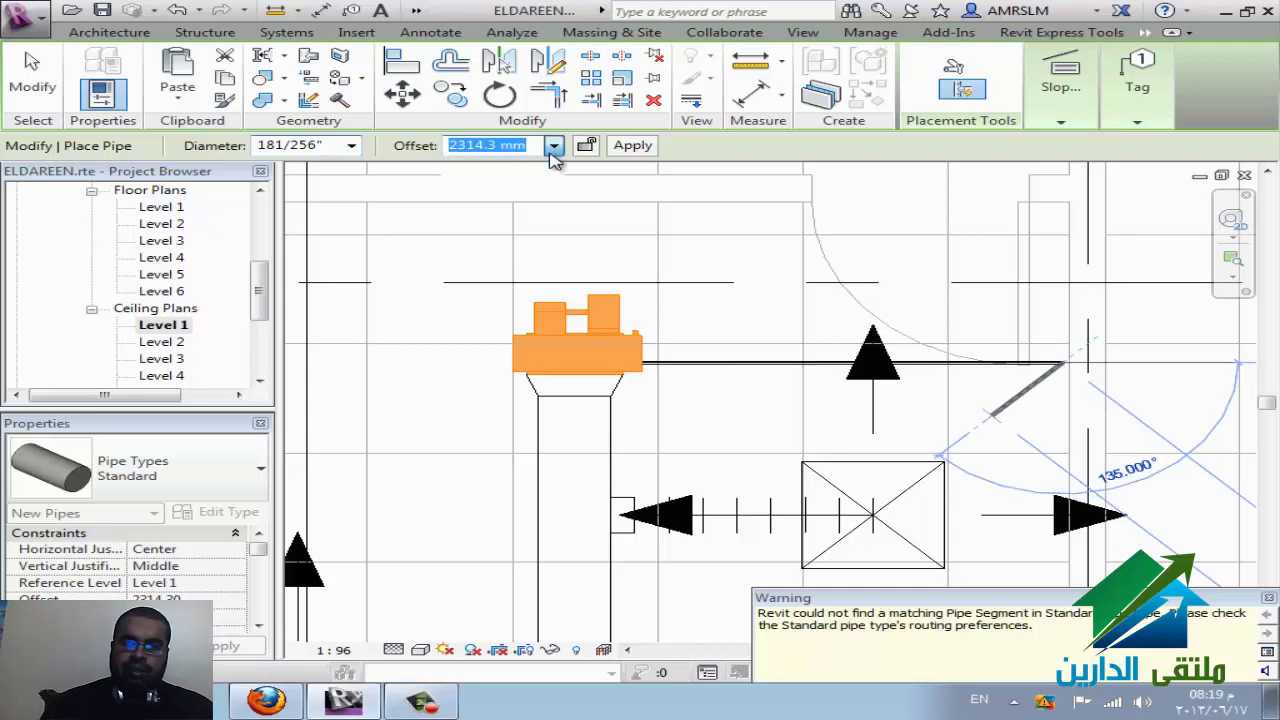
{"action": "type", "text": "15000"}
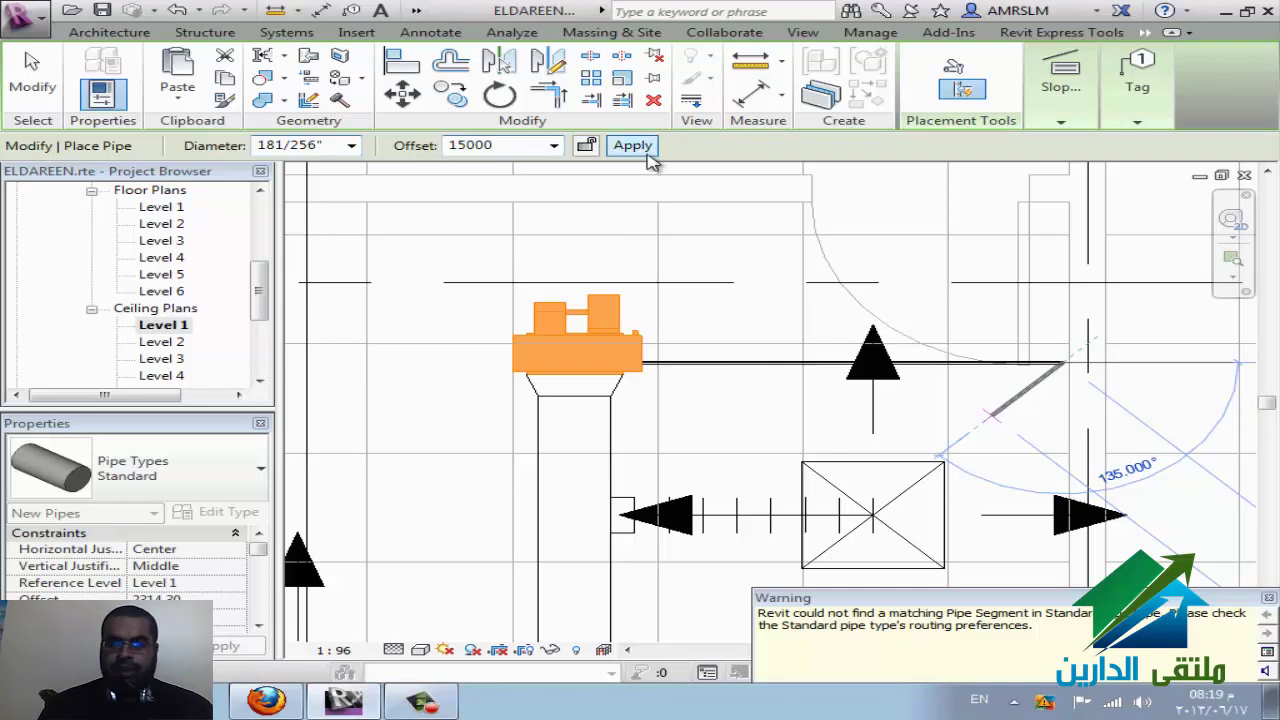
{"action": "left_click", "coordinate": [640, 147]}
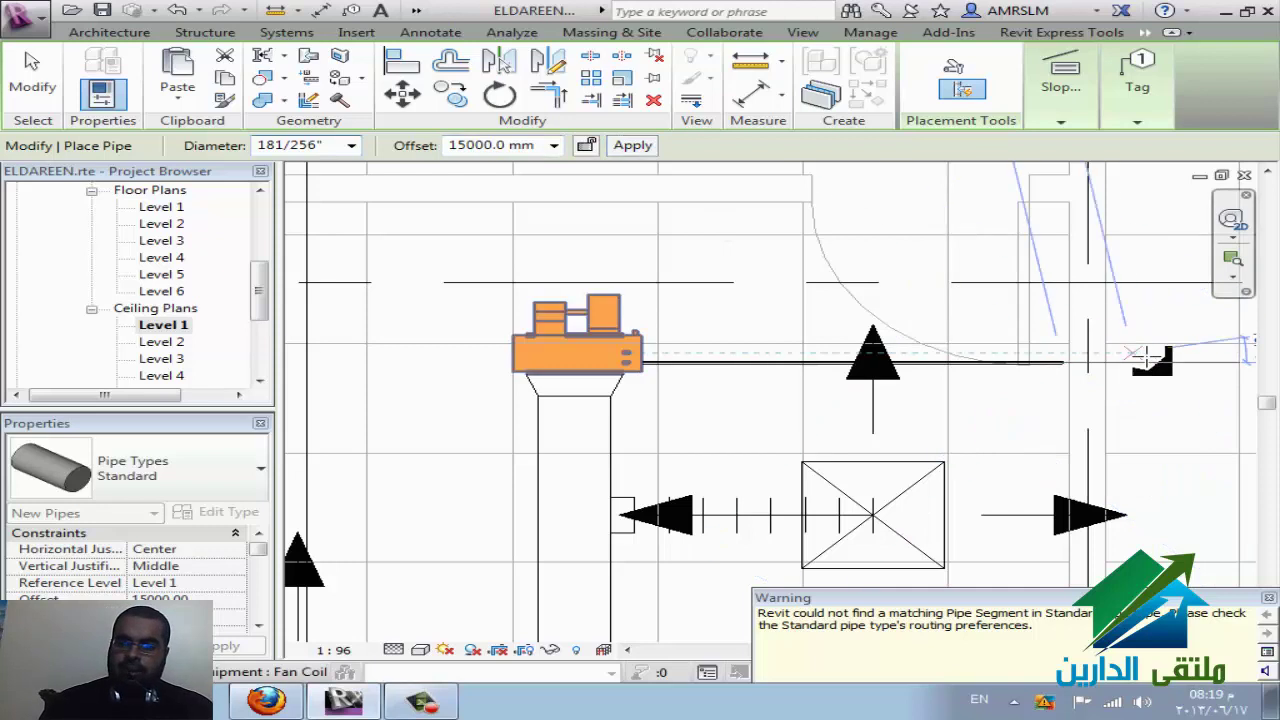
{"action": "left_click", "coordinate": [1185, 357]}
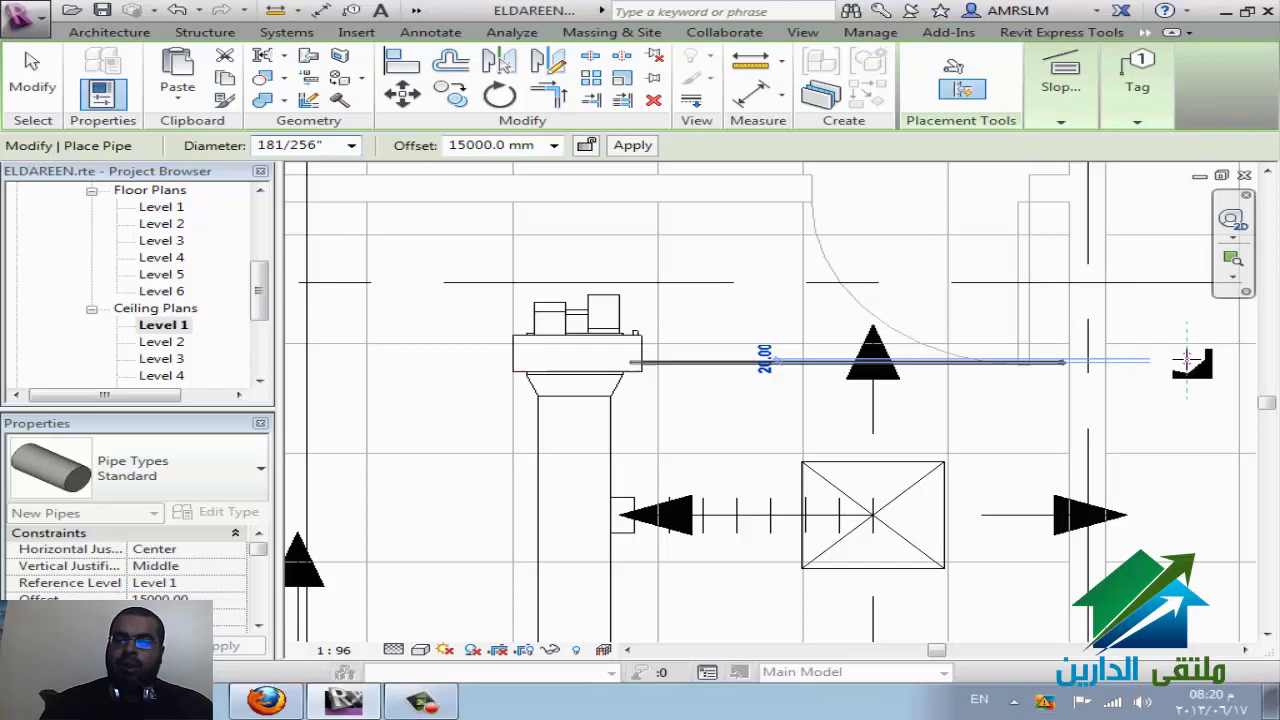
{"action": "key", "text": "Escape"}
{"action": "key", "text": "Escape"}
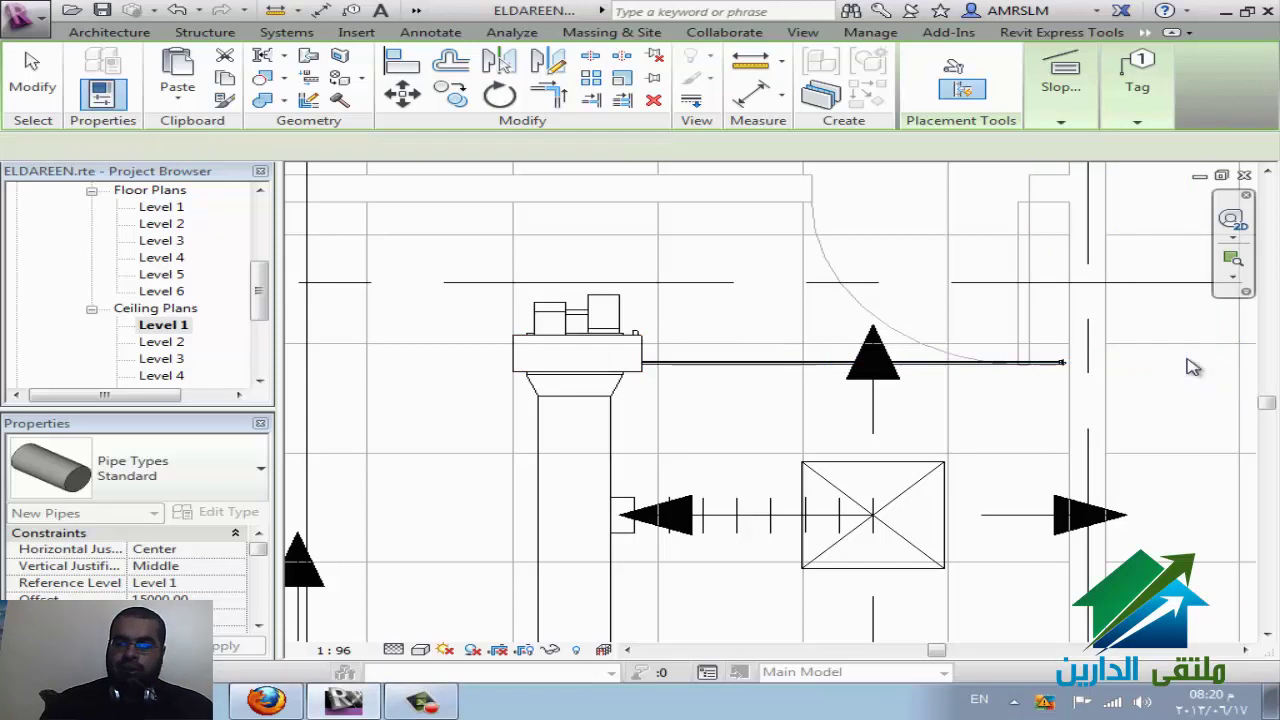
Step: Zoom the plan and restart the pipe tool with PI
{"action": "scroll", "coordinate": [1086, 400], "scroll_direction": "up", "scroll_amount": 2}
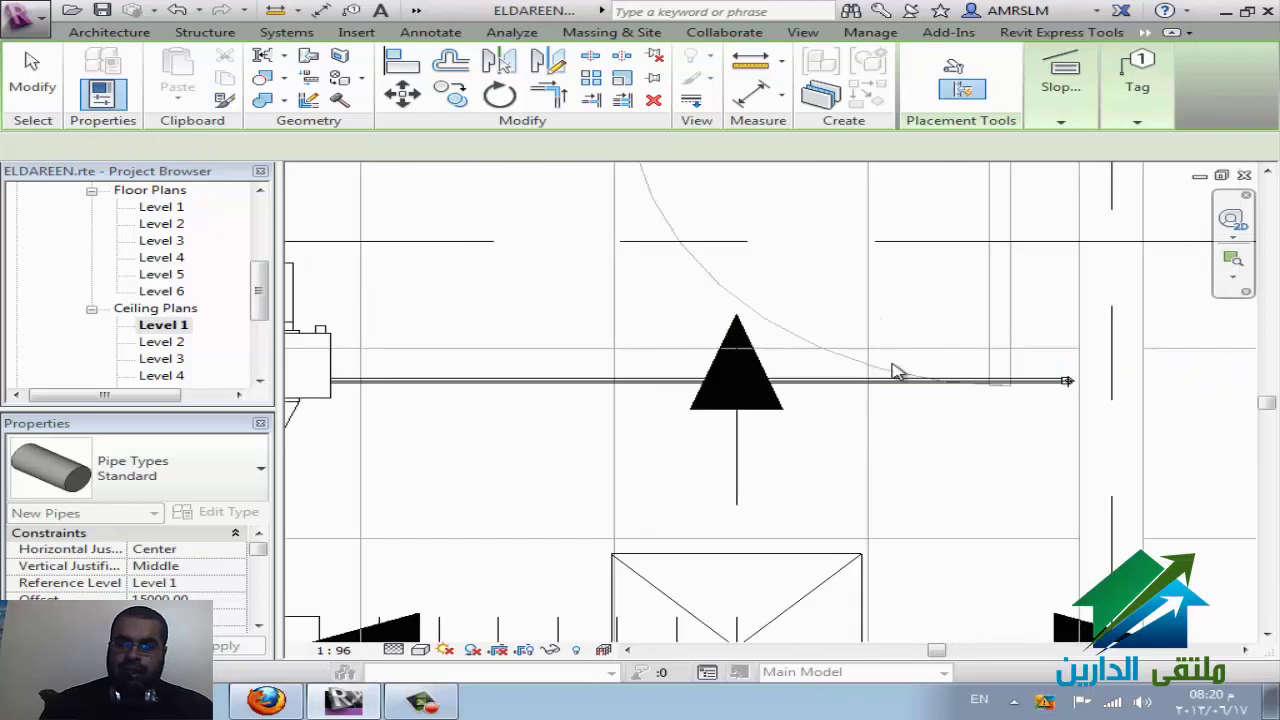
{"action": "scroll", "coordinate": [600, 328], "scroll_direction": "down", "scroll_amount": 2}
{"action": "key", "text": "p"}
{"action": "key", "text": "i"}
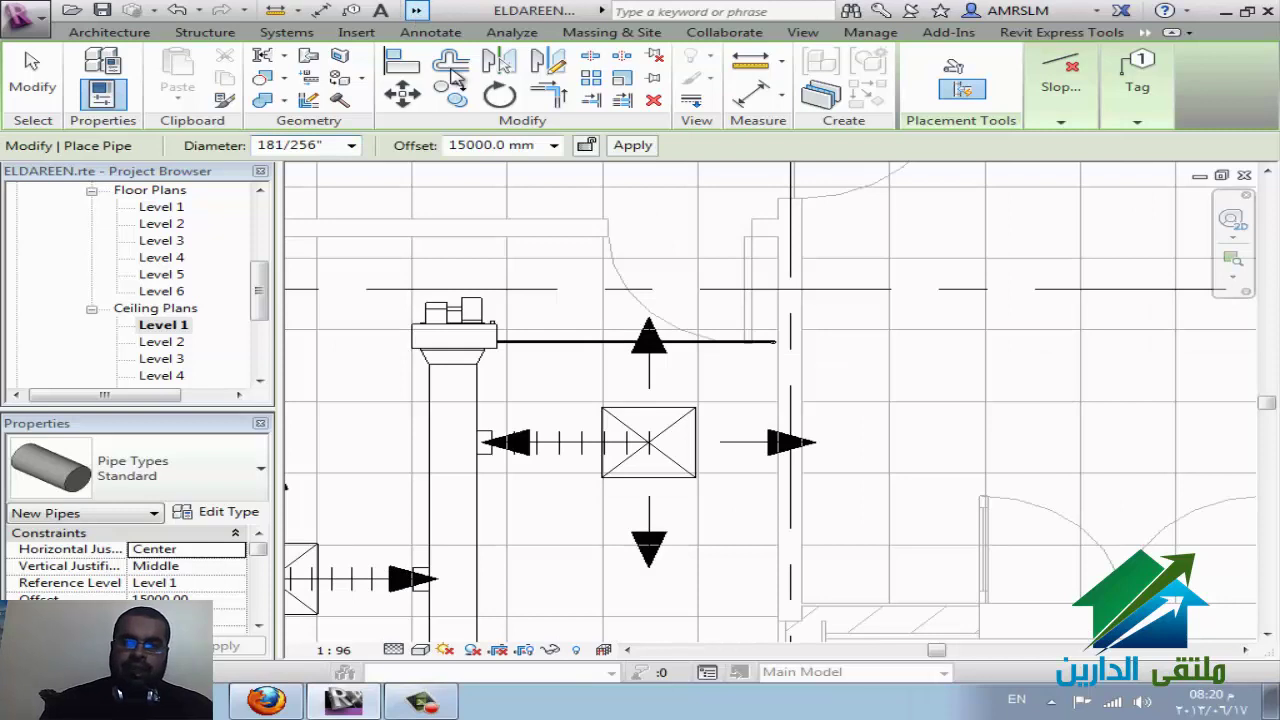
Step: Draw a building section line across the plan through the fan coil unit and pipe run
{"action": "left_click", "coordinate": [415, 11]}
{"action": "left_click", "coordinate": [466, 35]}
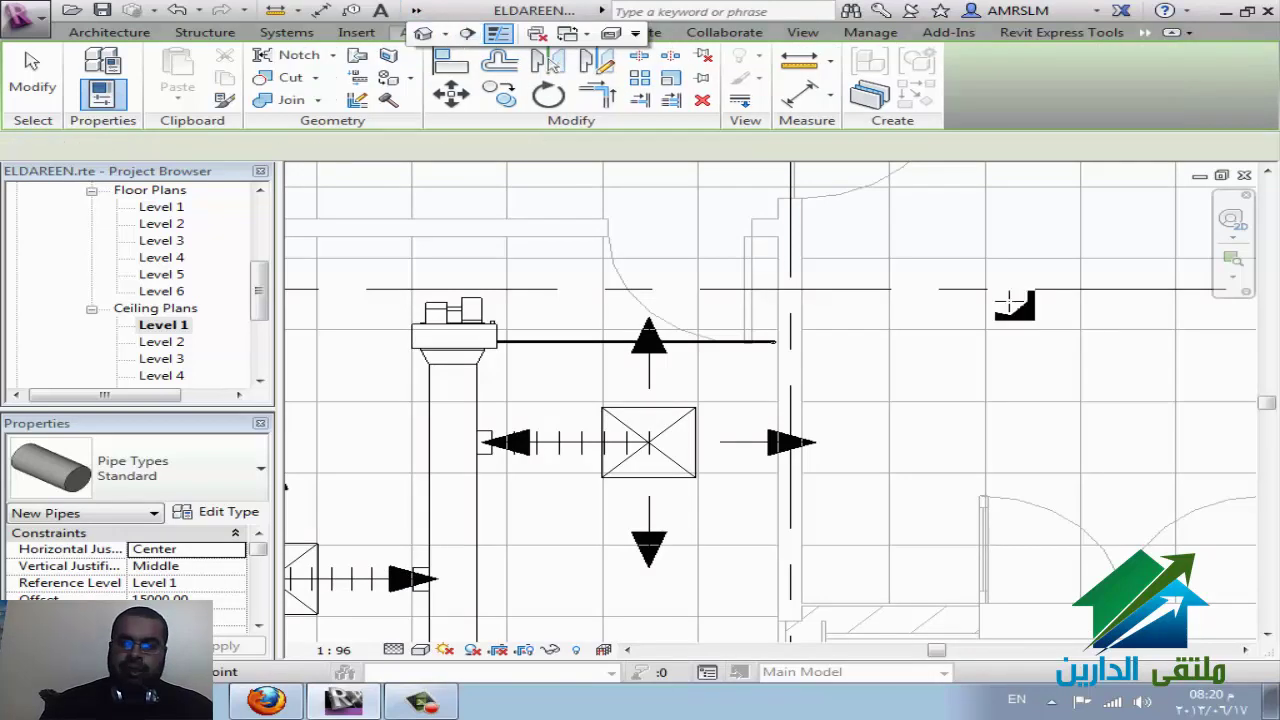
{"action": "left_click", "coordinate": [938, 308]}
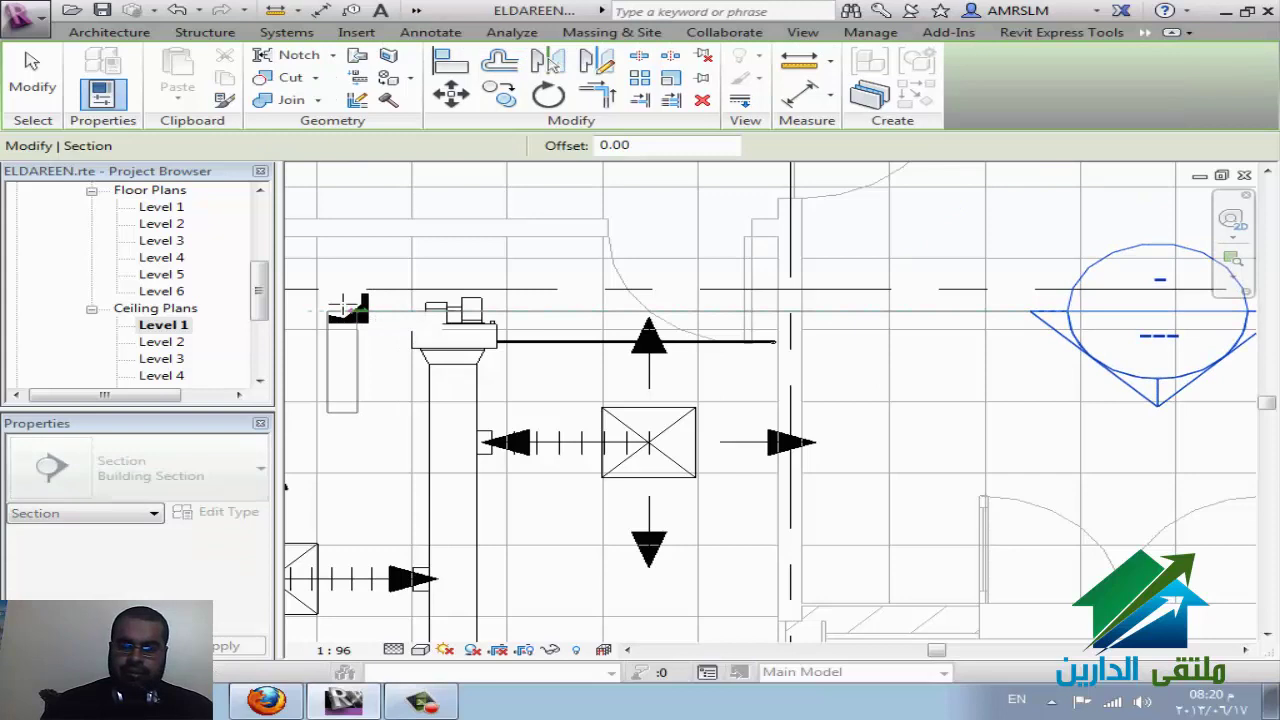
{"action": "scroll", "coordinate": [310, 306], "scroll_direction": "down", "scroll_amount": 1}
{"action": "scroll", "coordinate": [305, 306], "scroll_direction": "down", "scroll_amount": 1}
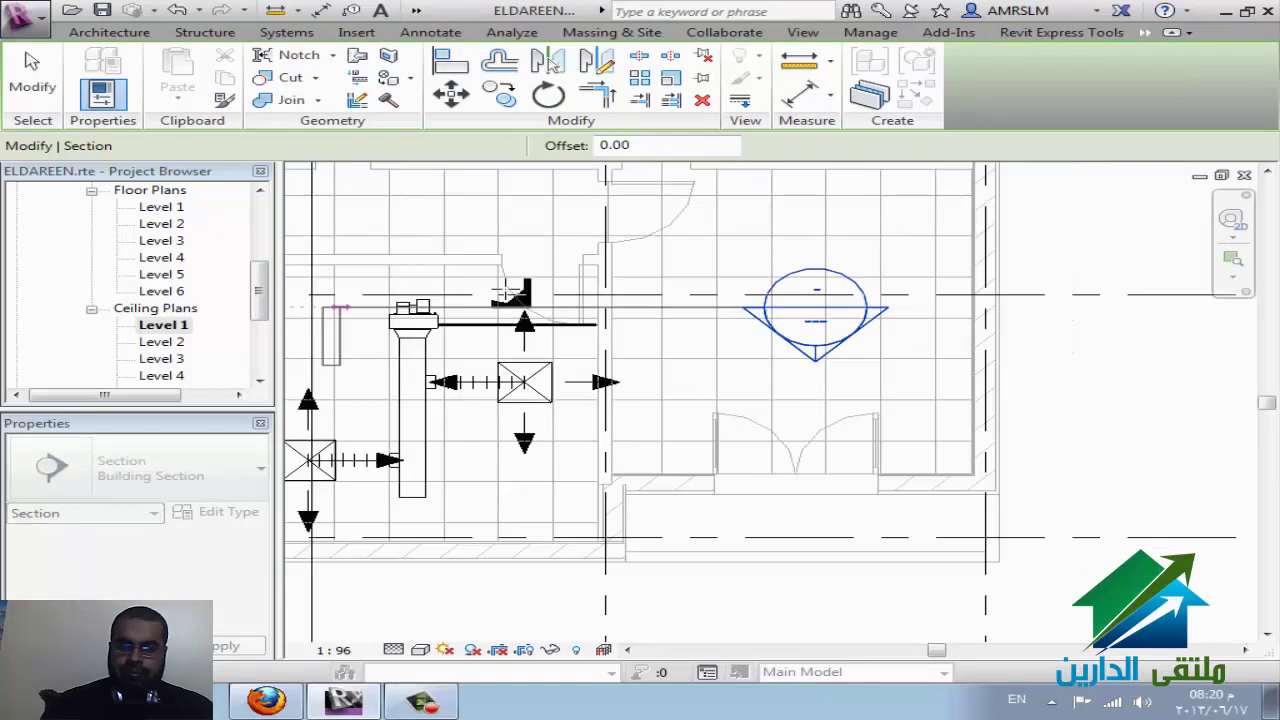
{"action": "middle_click_drag", "start_coordinate": [305, 310], "coordinate": [443, 300]}
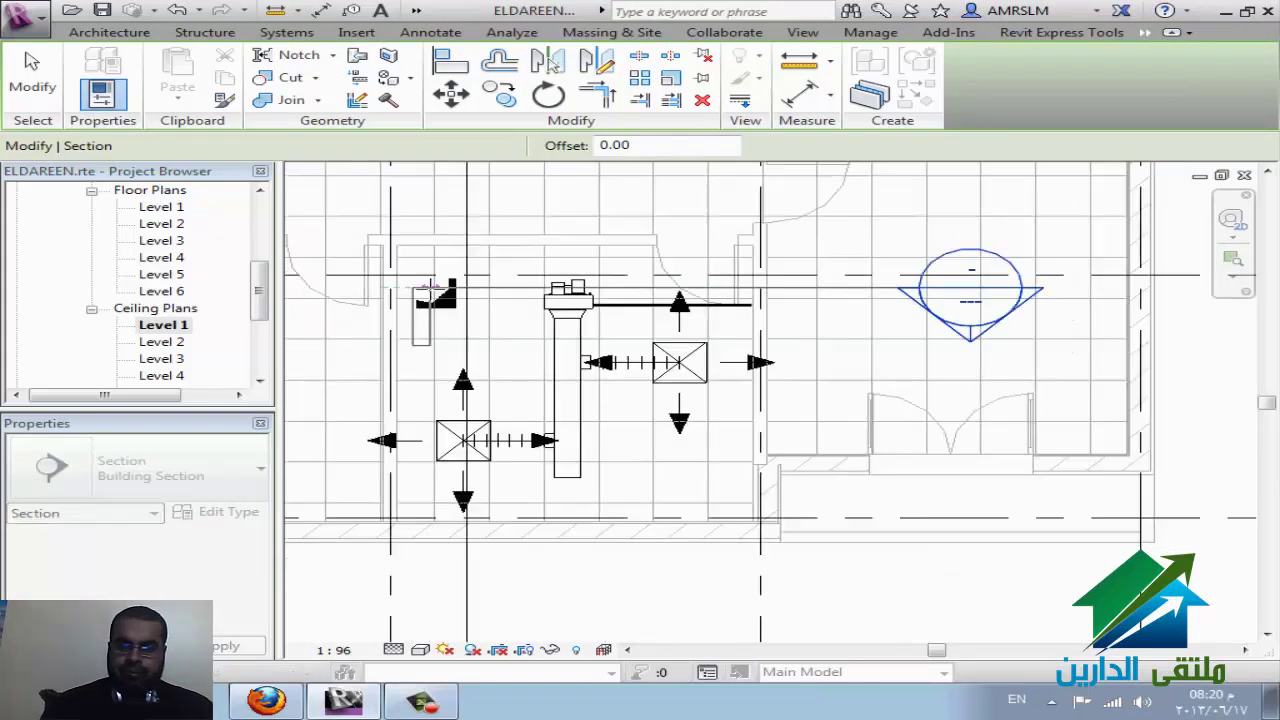
{"action": "left_click", "coordinate": [412, 289]}
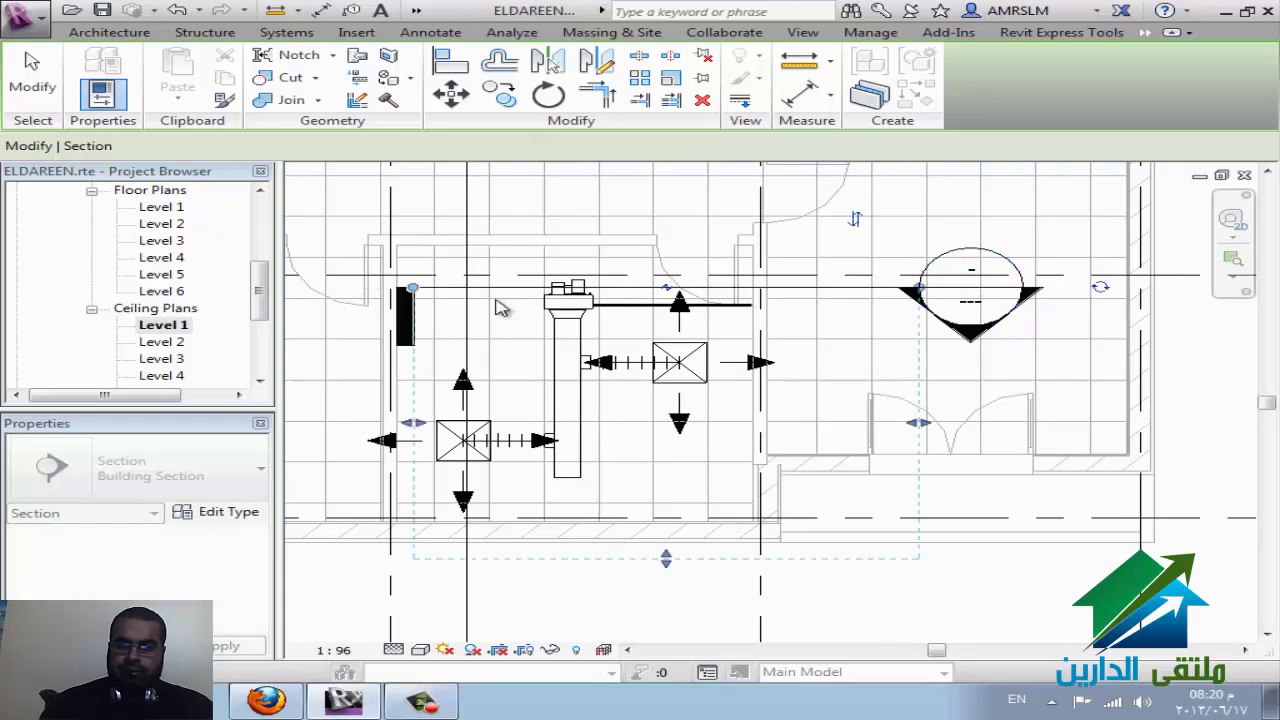
Step: Open the new Section 3 view and pan to show the lower levels
{"action": "right_click", "coordinate": [610, 290]}
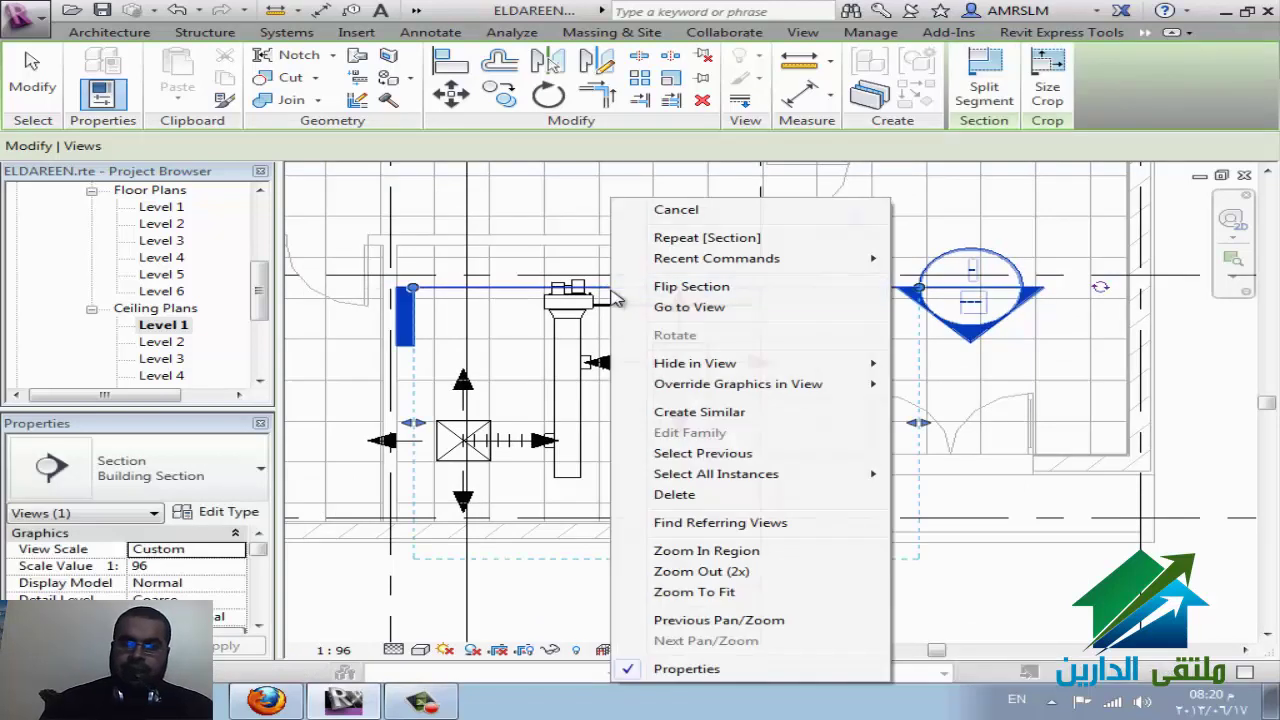
{"action": "left_click", "coordinate": [704, 310]}
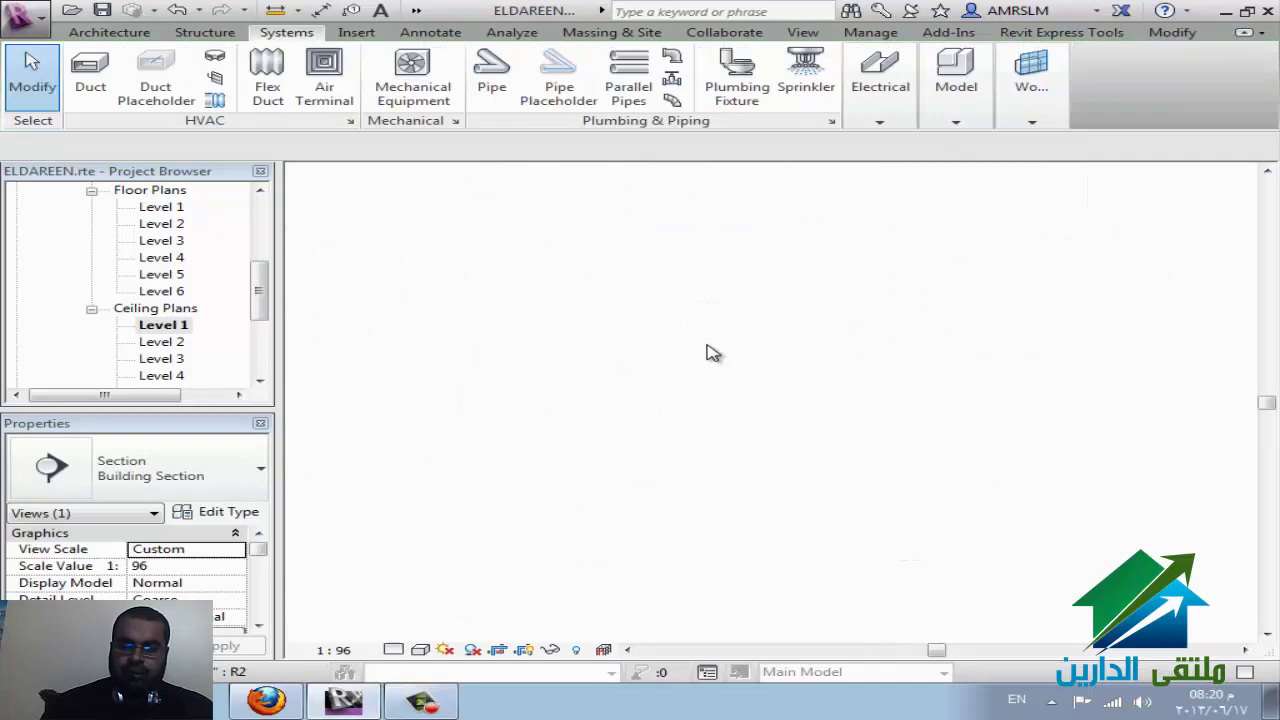
{"action": "scroll", "coordinate": [778, 488], "scroll_direction": "up", "scroll_amount": 3}
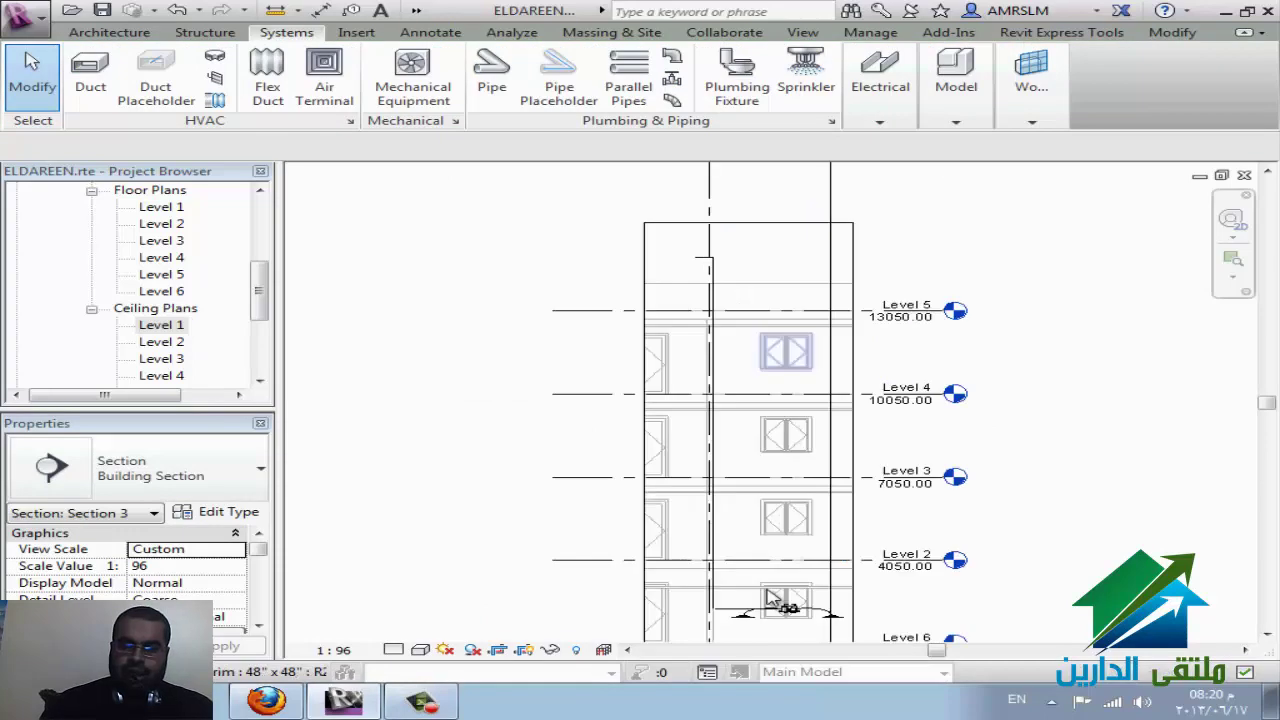
{"action": "middle_click_drag", "start_coordinate": [828, 566], "coordinate": [737, 457]}
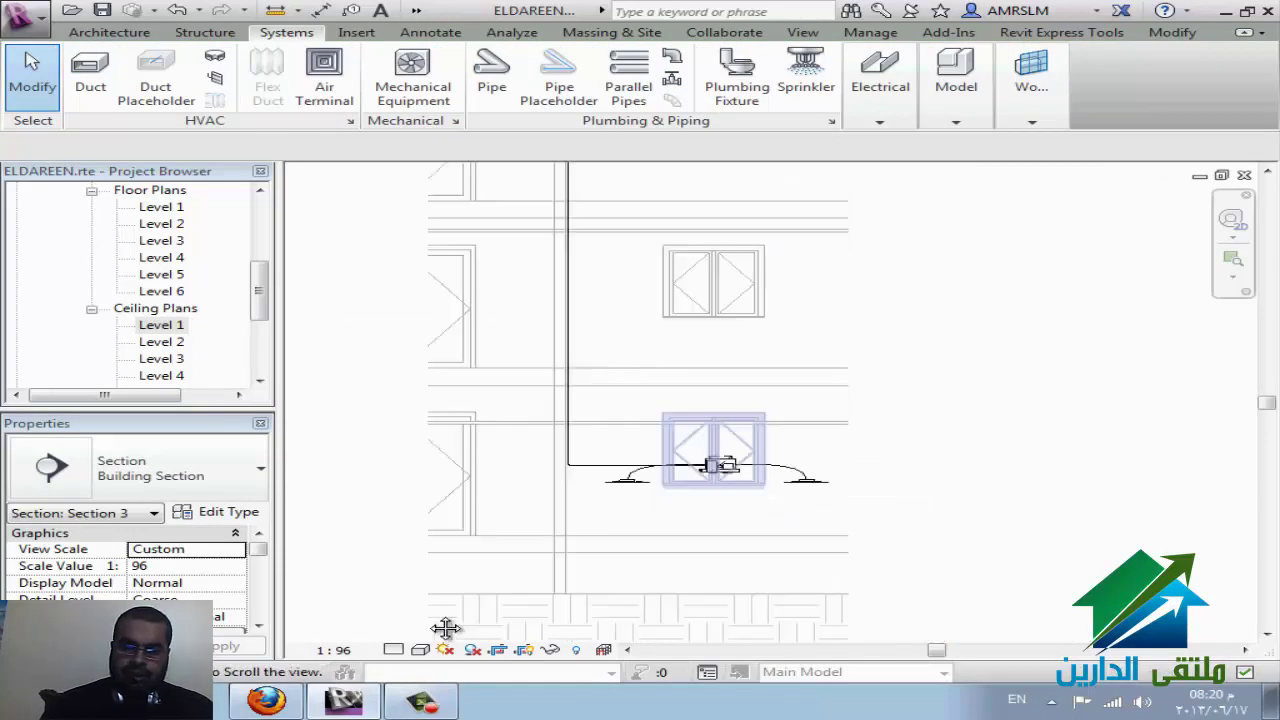
Step: Set Section 3 to Fine detail level and zoom to the top of the riser
{"action": "left_click", "coordinate": [395, 651]}
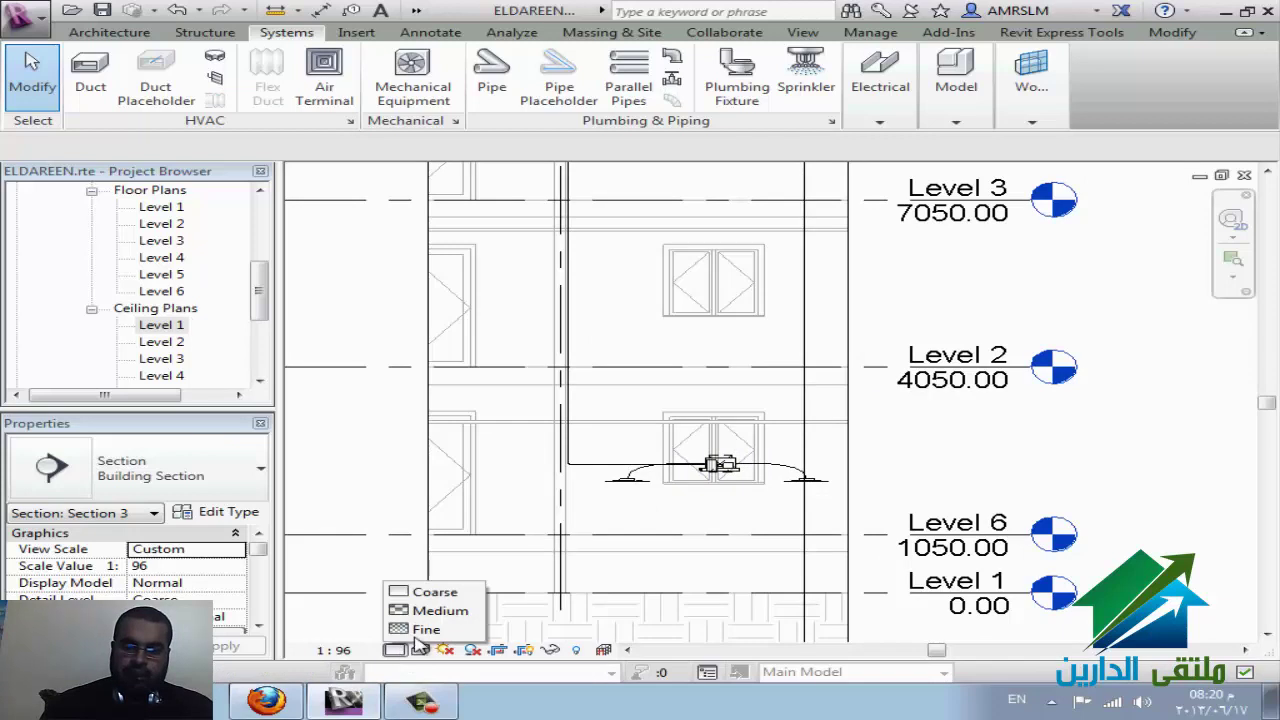
{"action": "left_click", "coordinate": [420, 627]}
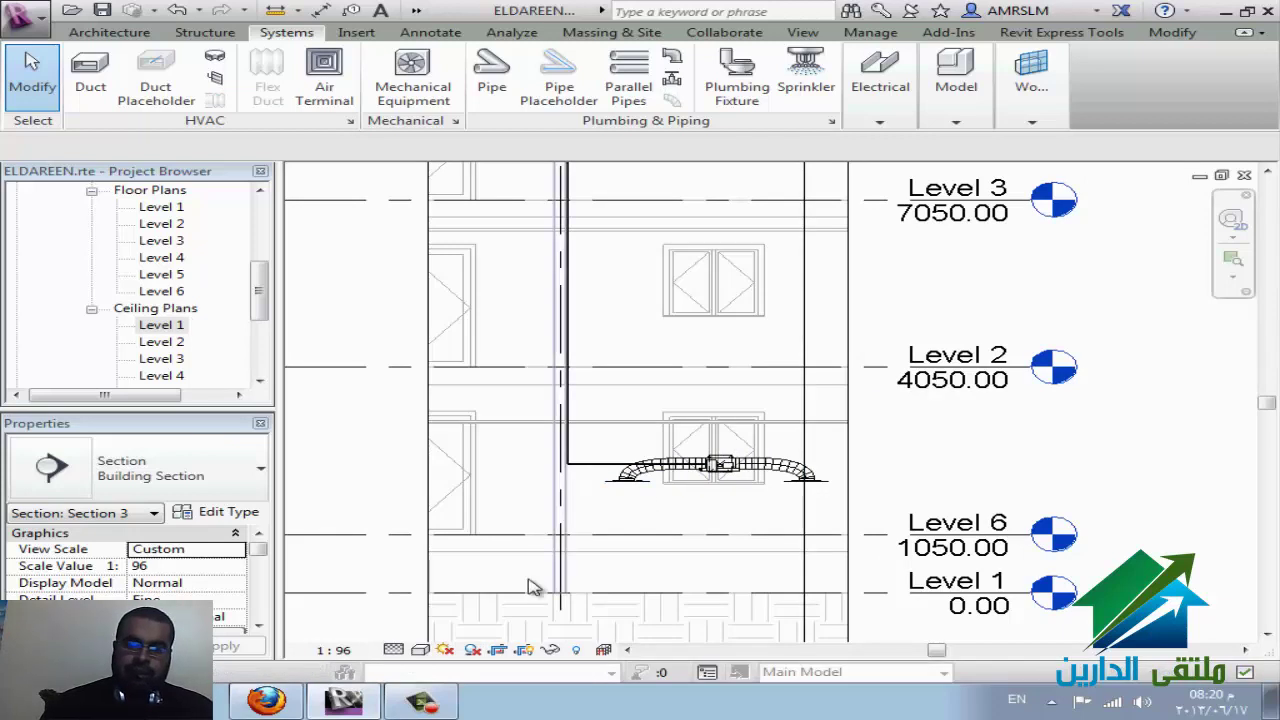
{"action": "scroll", "coordinate": [538, 554], "scroll_direction": "down", "scroll_amount": 2}
{"action": "scroll", "coordinate": [540, 552], "scroll_direction": "down", "scroll_amount": 1}
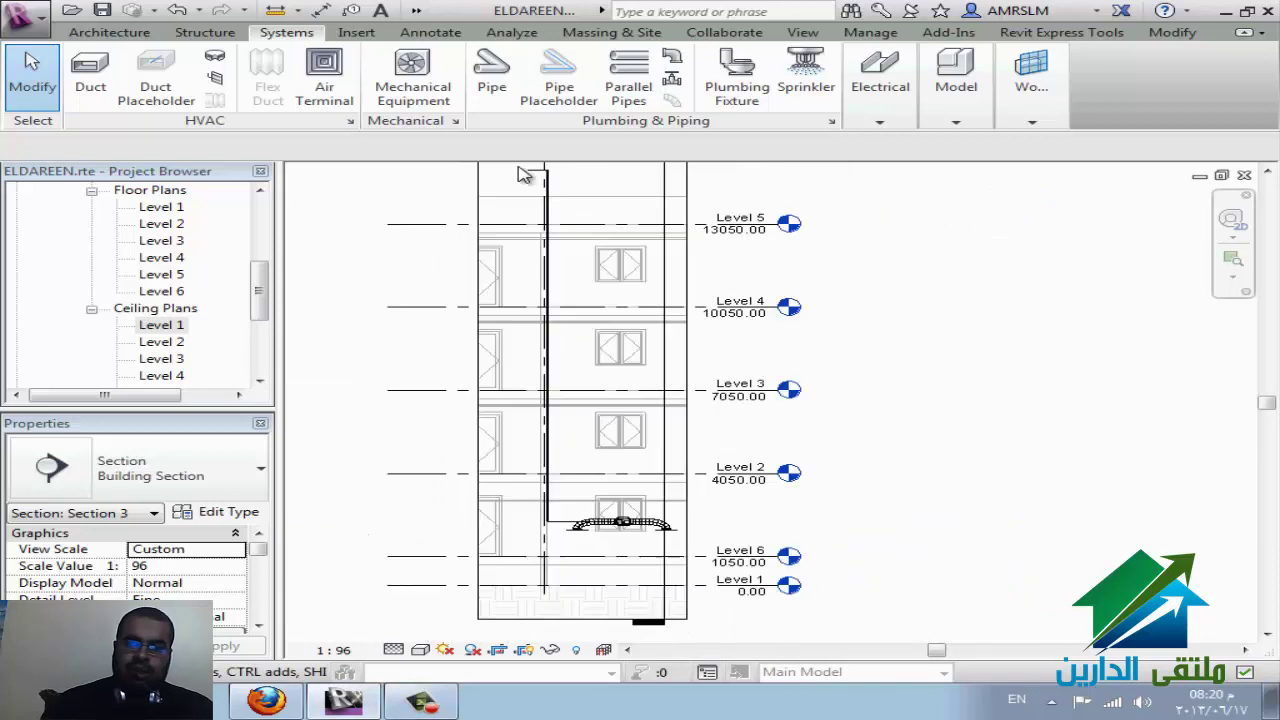
{"action": "scroll", "coordinate": [525, 167], "scroll_direction": "up", "scroll_amount": 2}
{"action": "scroll", "coordinate": [567, 175], "scroll_direction": "up", "scroll_amount": 1}
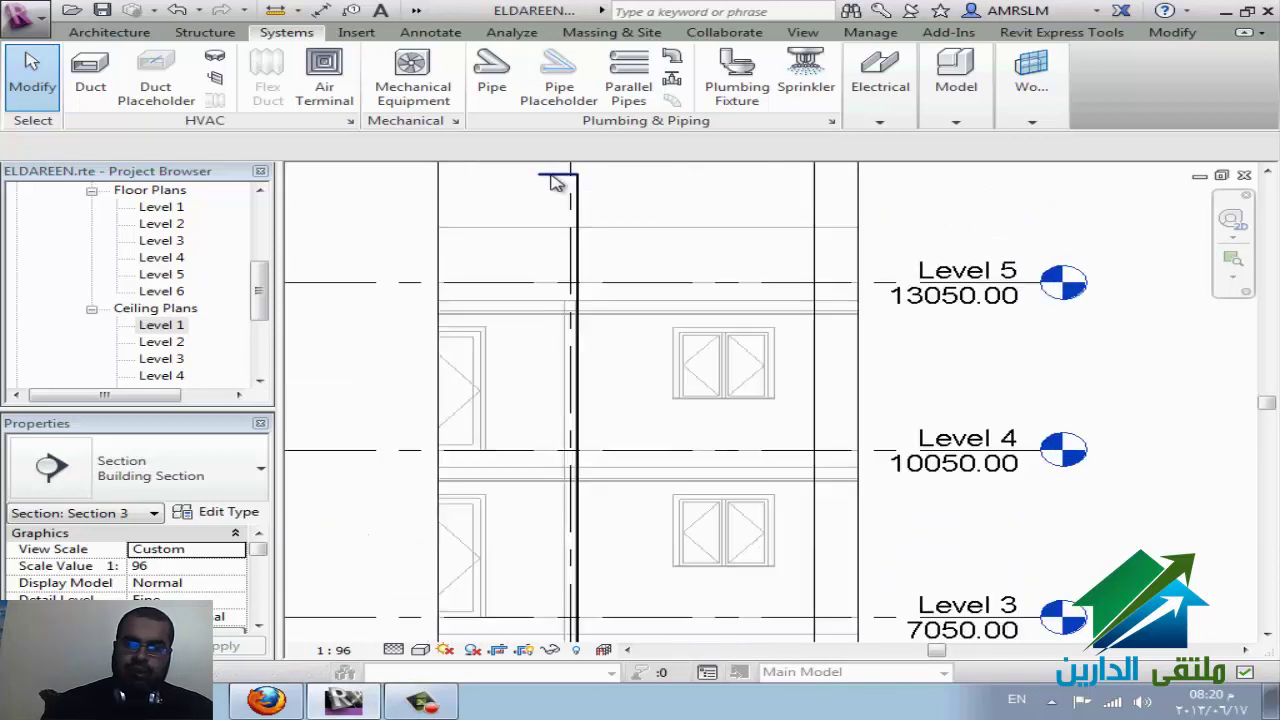
Step: Check the pipe at the top of the riser and the Level 5 level line
{"action": "left_click", "coordinate": [590, 190]}
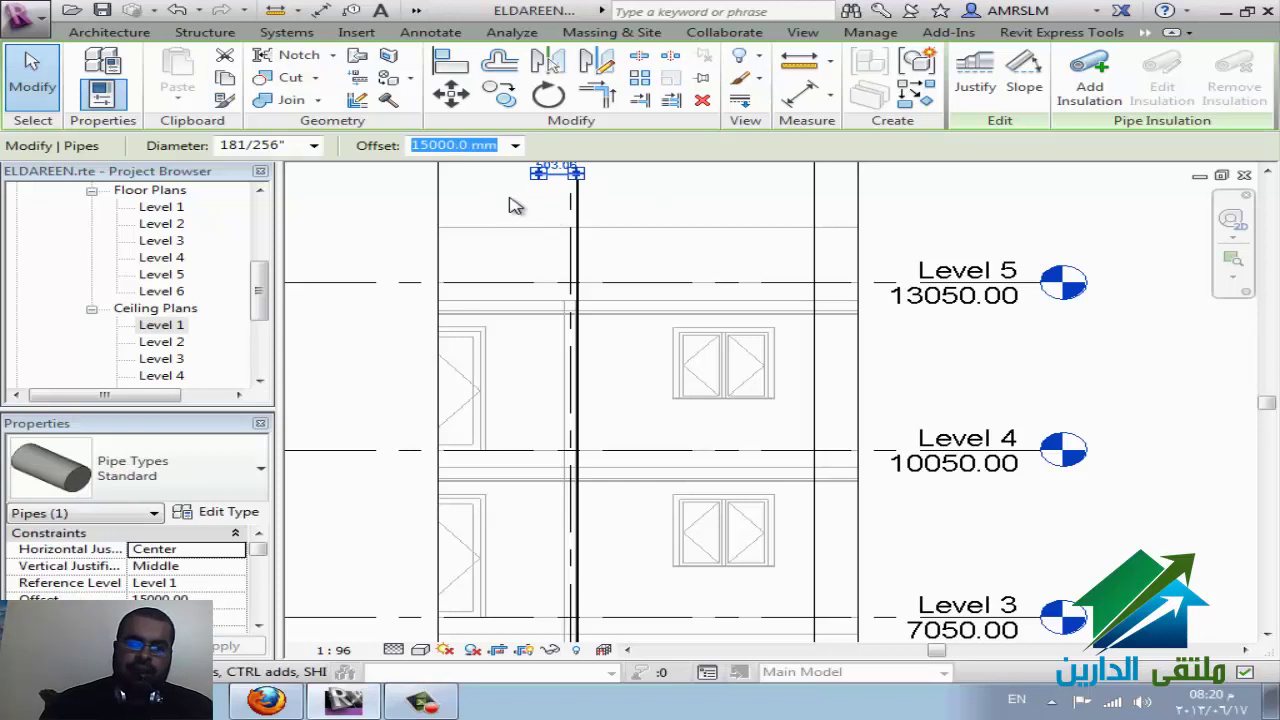
{"action": "left_click", "coordinate": [512, 207]}
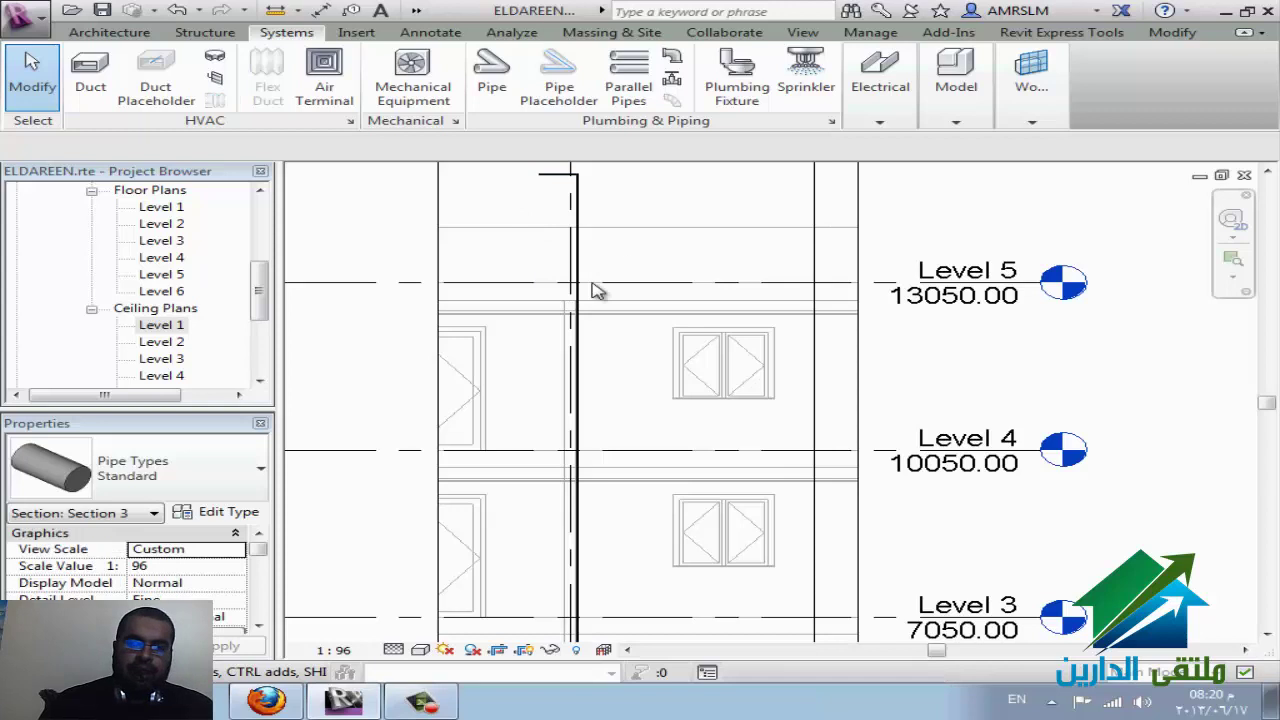
{"action": "left_click", "coordinate": [340, 282]}
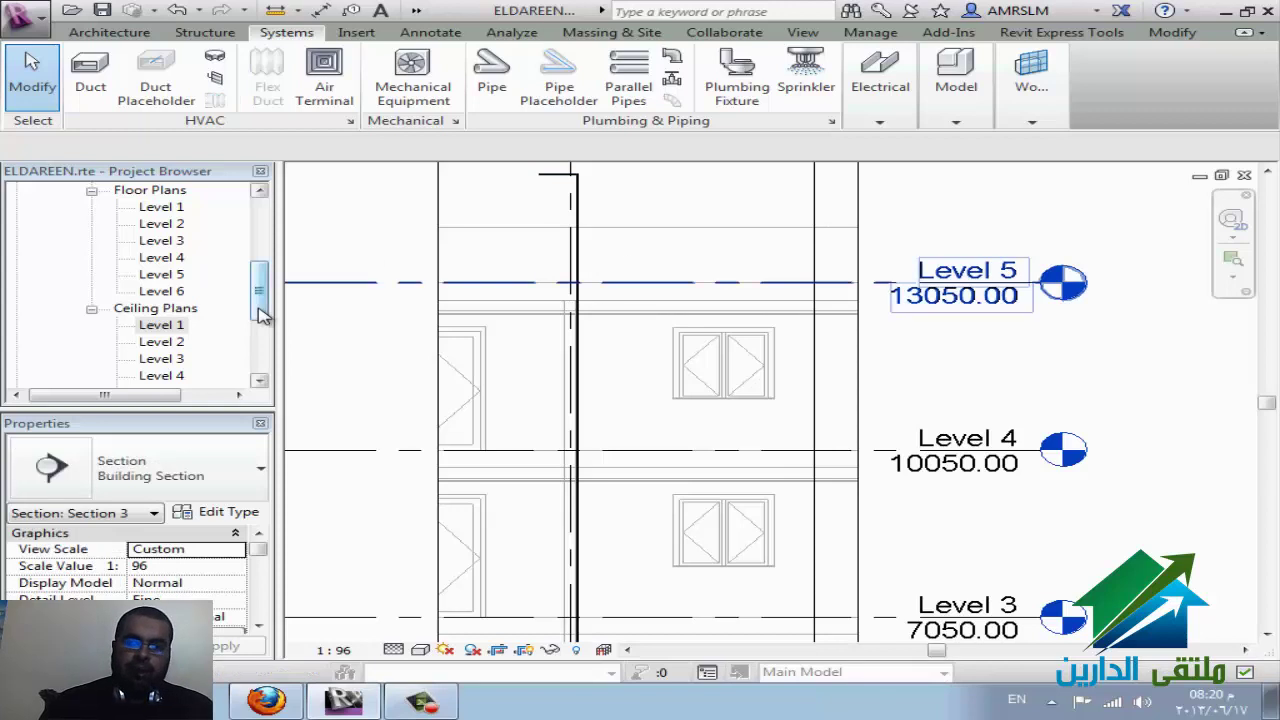
{"action": "left_click_drag", "start_coordinate": [260, 314], "coordinate": [260, 364]}
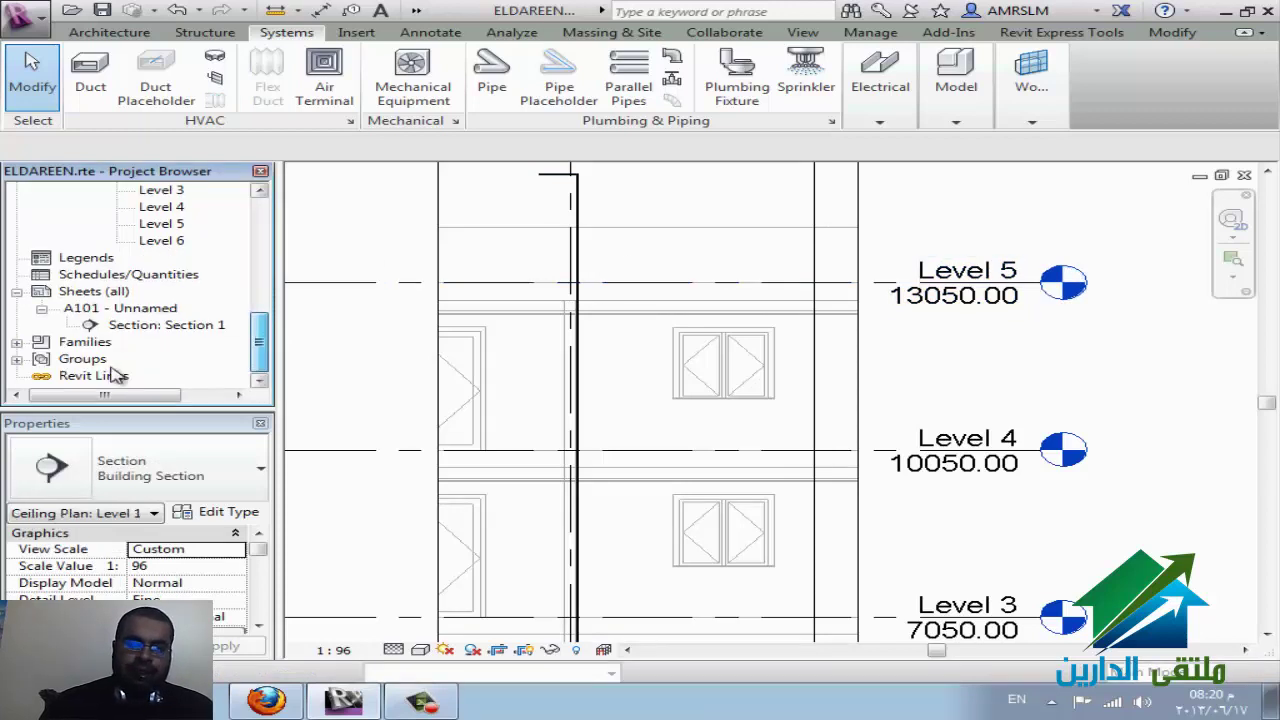
Step: Expand Families > Pipes > Pipe Types and inspect PVC - Sanitary, Standard and Water
{"action": "double_click", "coordinate": [100, 342]}
{"action": "type", "text": "pat"}
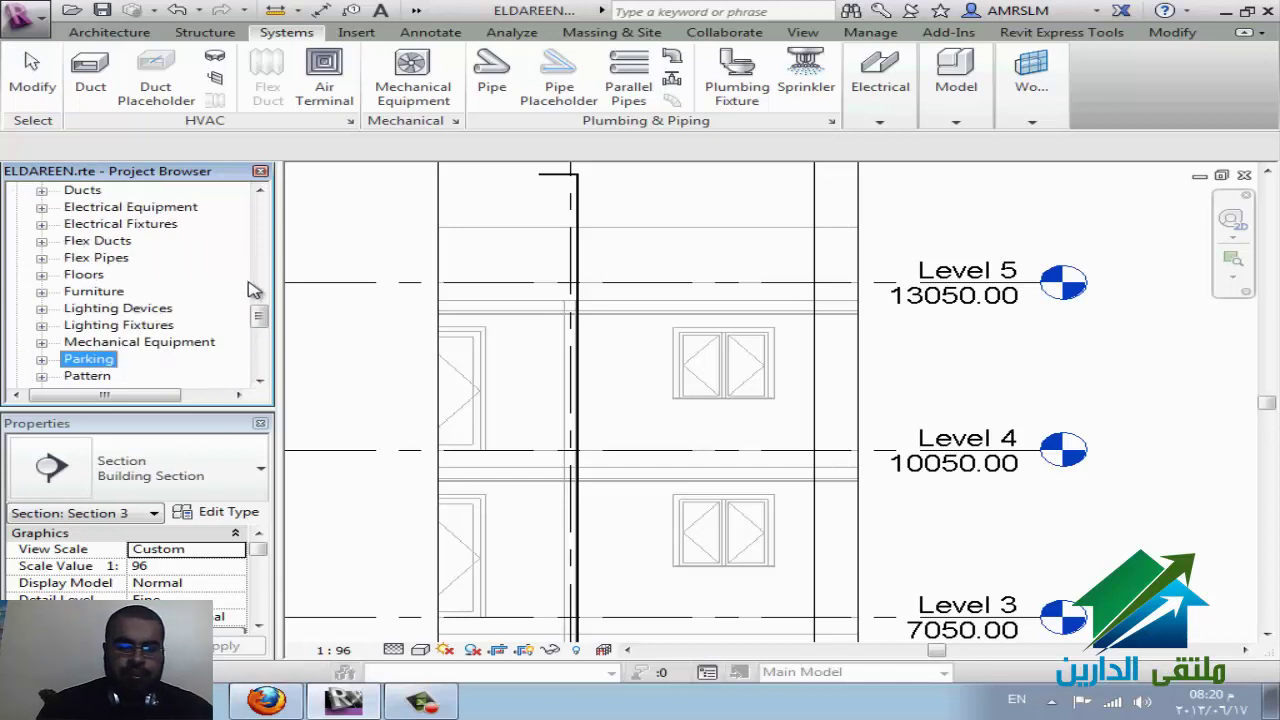
{"action": "scroll", "coordinate": [197, 319], "scroll_direction": "down", "scroll_amount": 1}
{"action": "key", "text": "Down"}
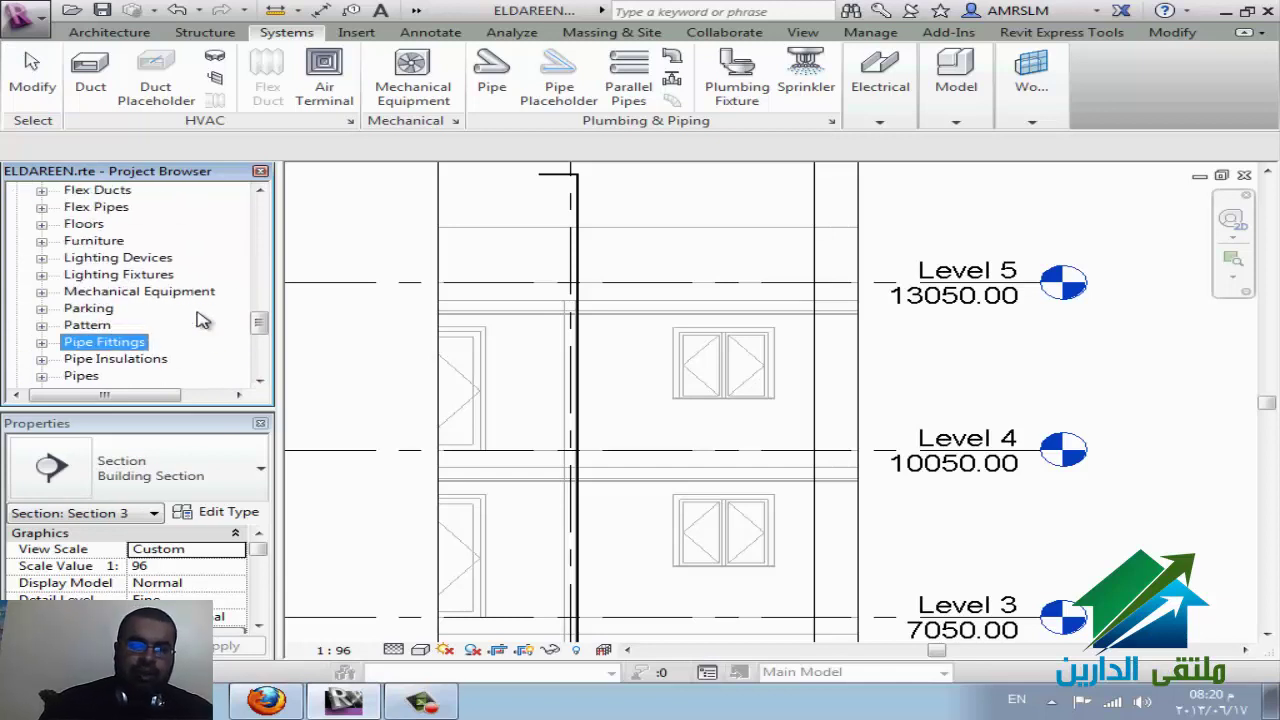
{"action": "key", "text": "Down"}
{"action": "scroll", "coordinate": [200, 319], "scroll_direction": "down", "scroll_amount": 1}
{"action": "double_click", "coordinate": [88, 327]}
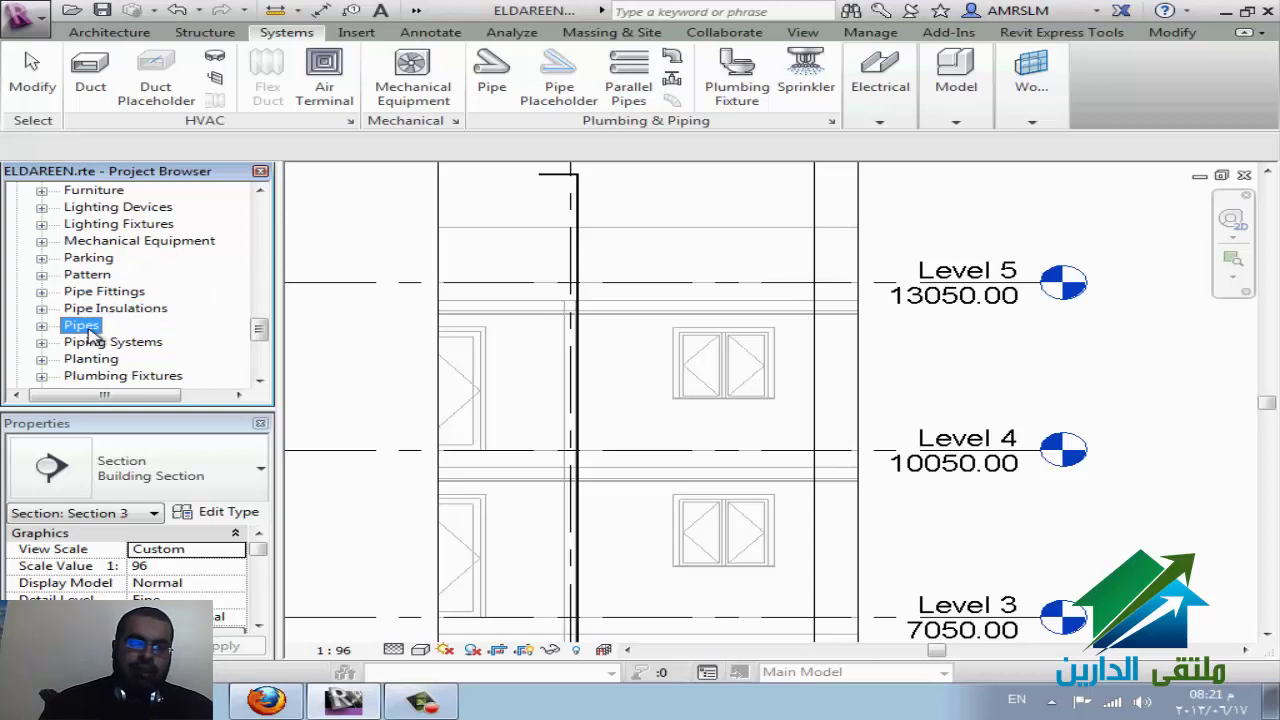
{"action": "double_click", "coordinate": [112, 343]}
{"action": "scroll", "coordinate": [200, 320], "scroll_direction": "down", "scroll_amount": 1}
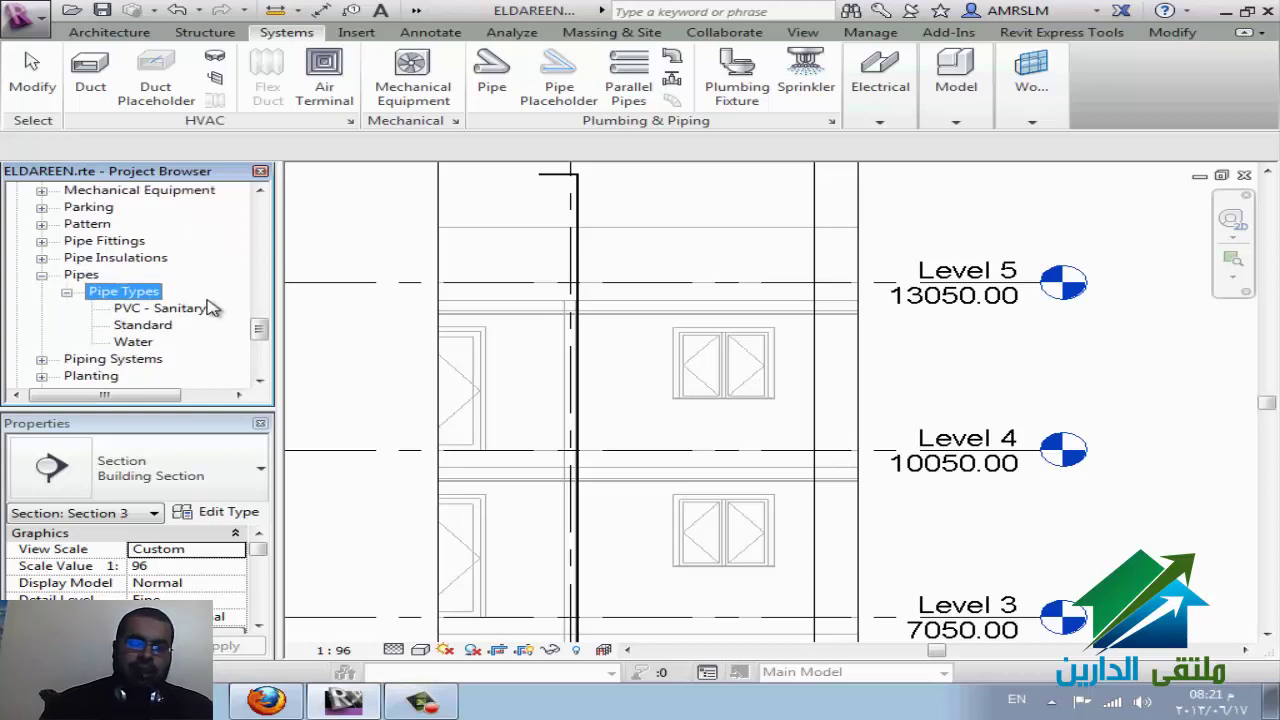
{"action": "left_click", "coordinate": [166, 310]}
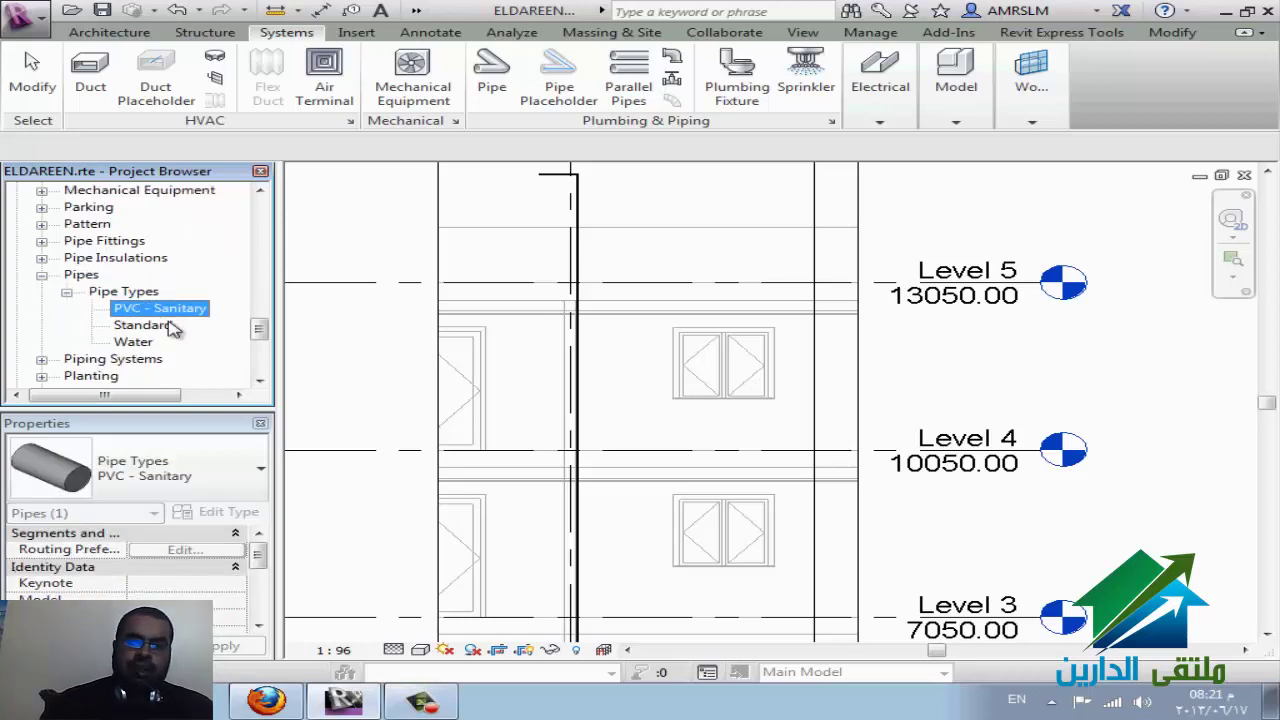
{"action": "left_click", "coordinate": [150, 326]}
{"action": "left_click", "coordinate": [140, 342]}
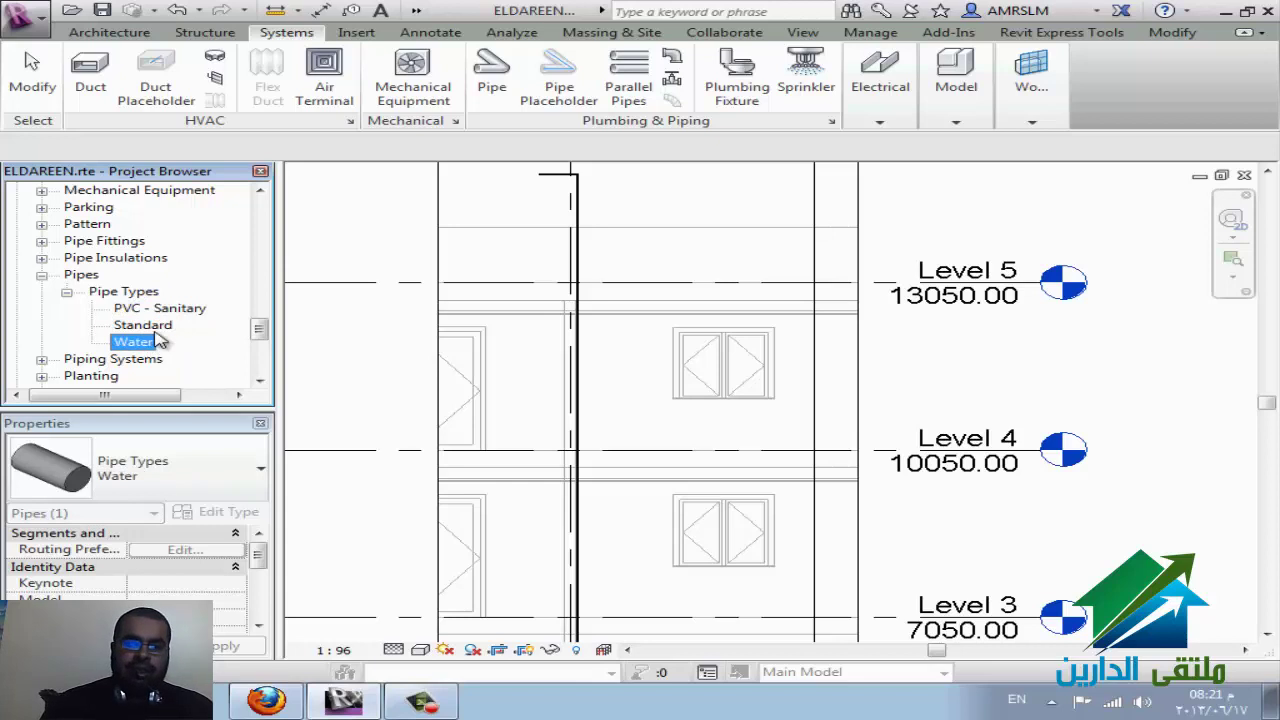
Step: Duplicate the Standard pipe type as Standard 2
{"action": "left_click", "coordinate": [150, 326]}
{"action": "right_click", "coordinate": [155, 328]}
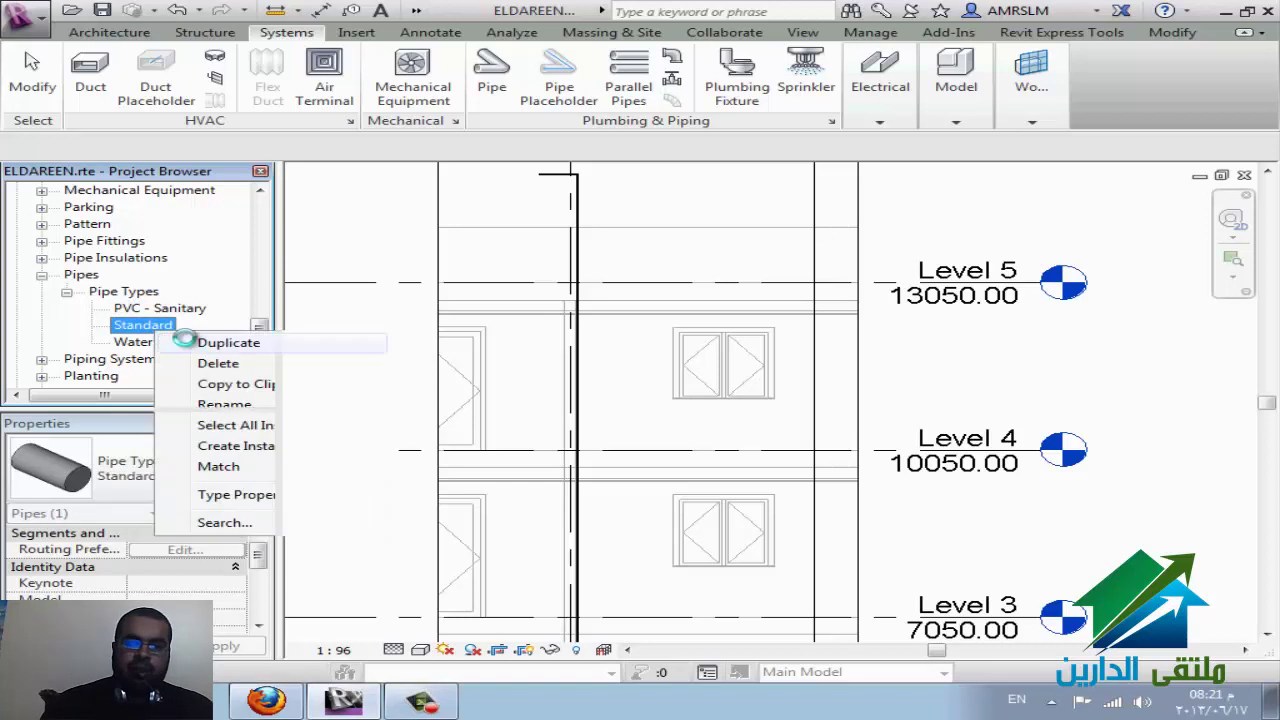
{"action": "left_click", "coordinate": [184, 341]}
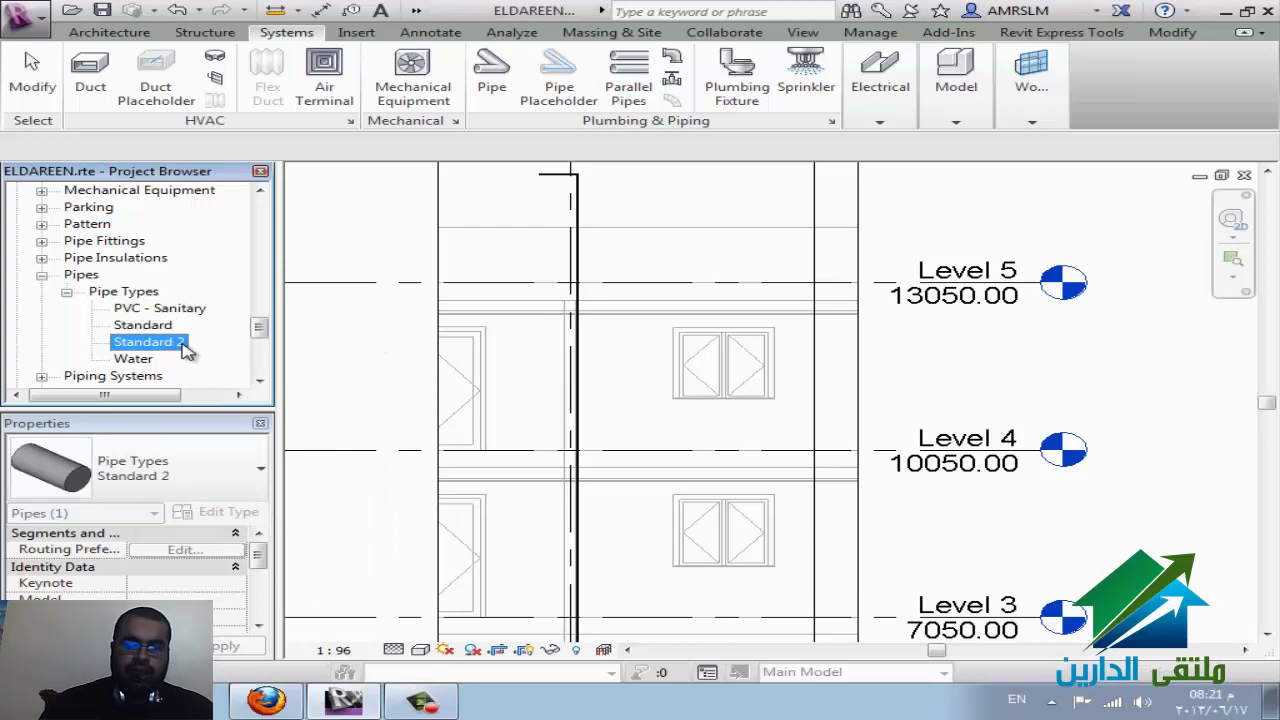
{"action": "key", "text": "f"}
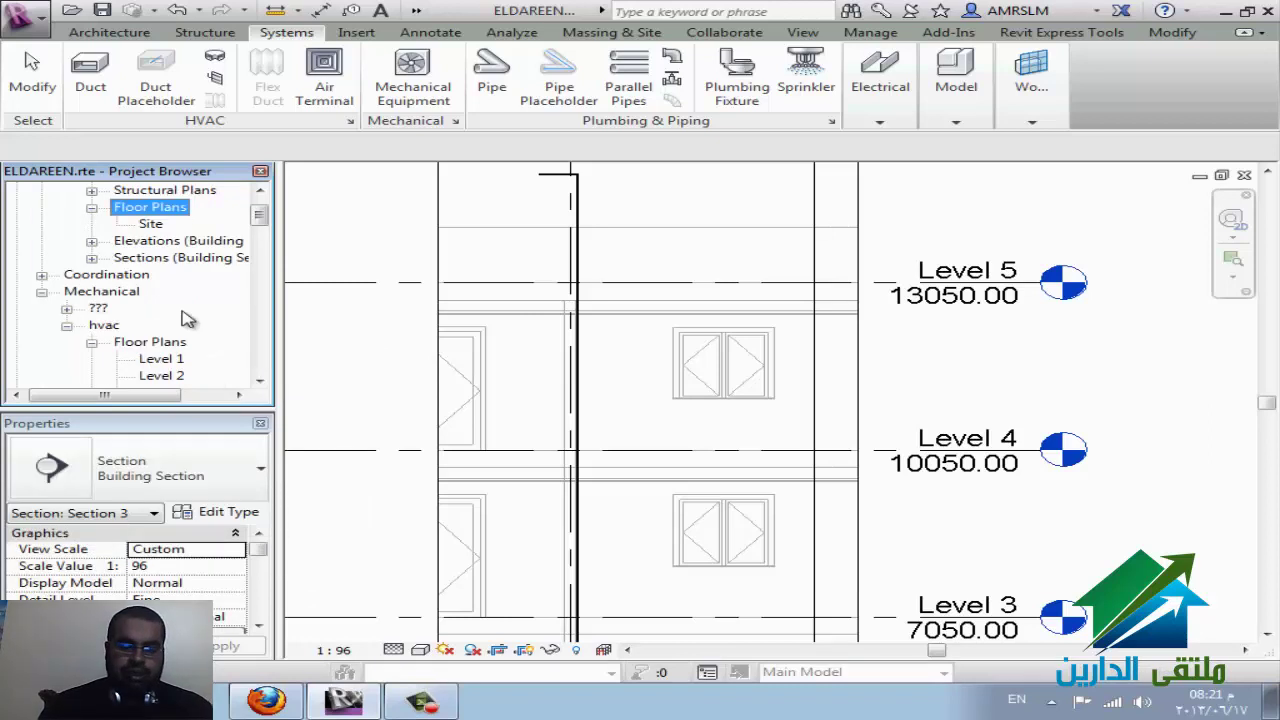
Step: Rename the Standard 2 pipe type to 'fire'
{"action": "scroll", "coordinate": [188, 318], "scroll_direction": "down", "scroll_amount": 2}
{"action": "scroll", "coordinate": [185, 305], "scroll_direction": "down", "scroll_amount": 3}
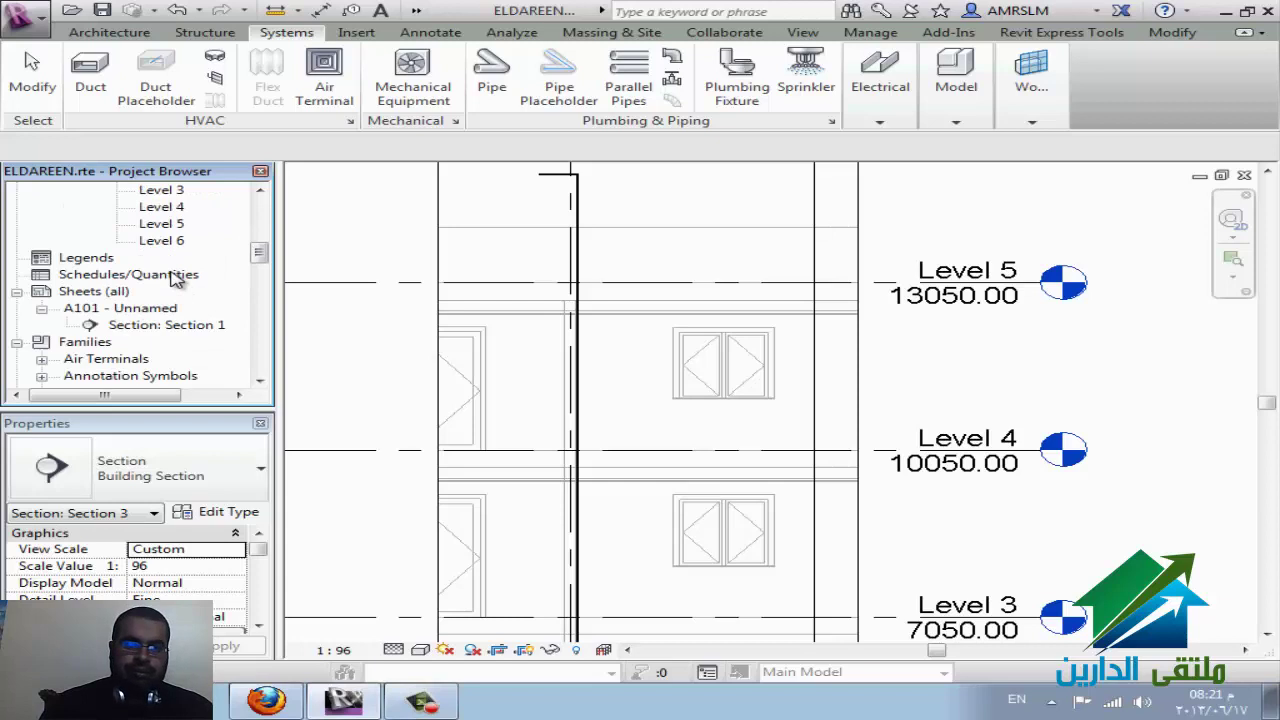
{"action": "scroll", "coordinate": [182, 290], "scroll_direction": "down", "scroll_amount": 3}
{"action": "scroll", "coordinate": [178, 277], "scroll_direction": "down", "scroll_amount": 2}
{"action": "scroll", "coordinate": [175, 280], "scroll_direction": "down", "scroll_amount": 5}
{"action": "scroll", "coordinate": [170, 310], "scroll_direction": "down", "scroll_amount": 1}
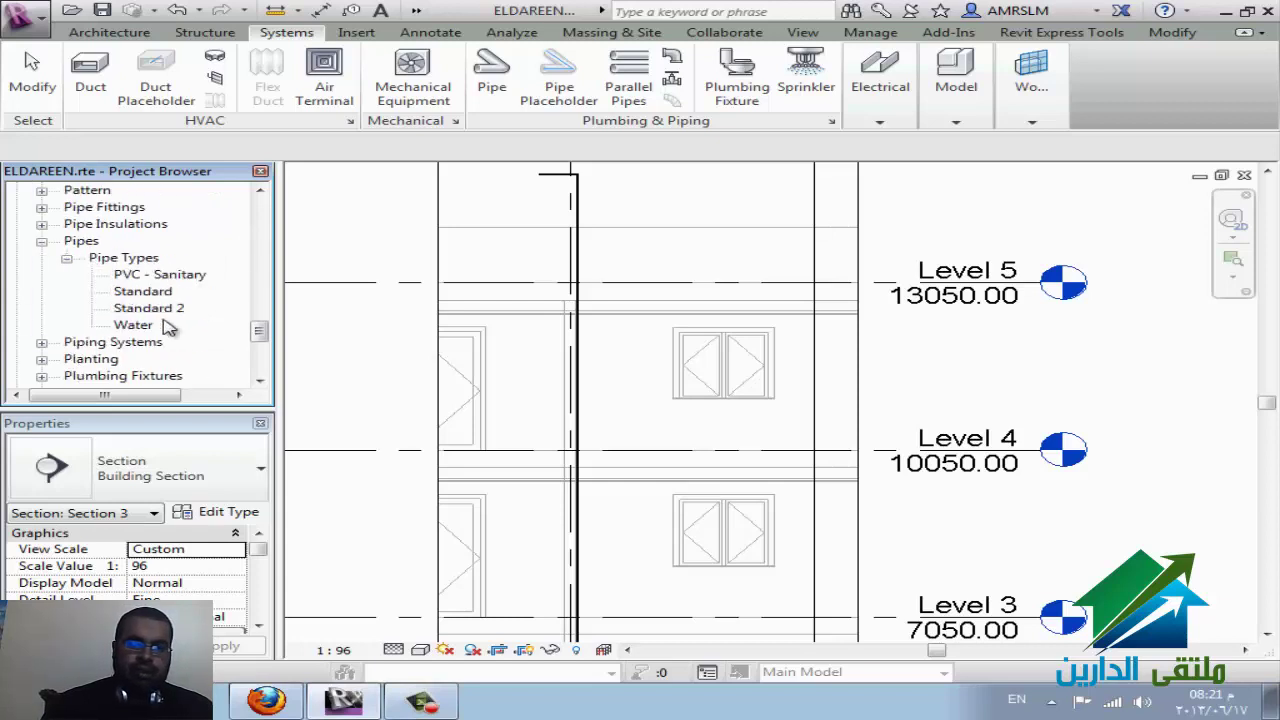
{"action": "left_click", "coordinate": [150, 309]}
{"action": "left_click", "coordinate": [156, 310]}
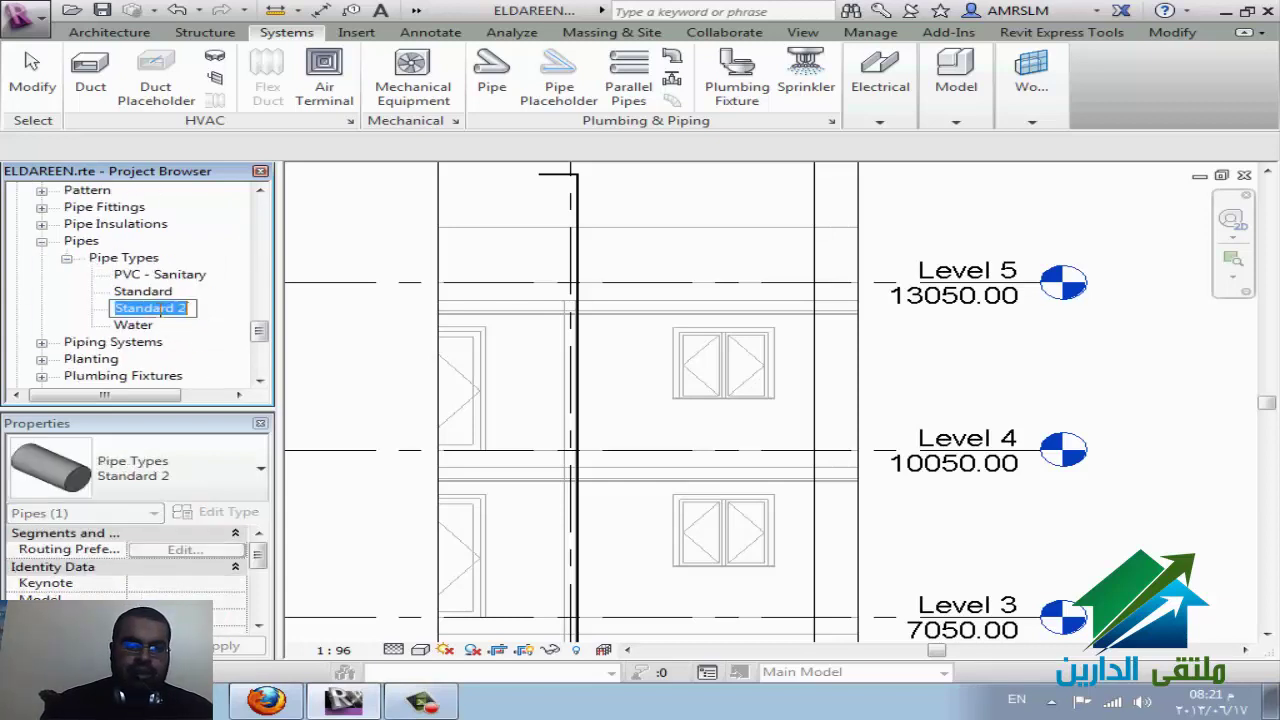
{"action": "type", "text": "fire"}
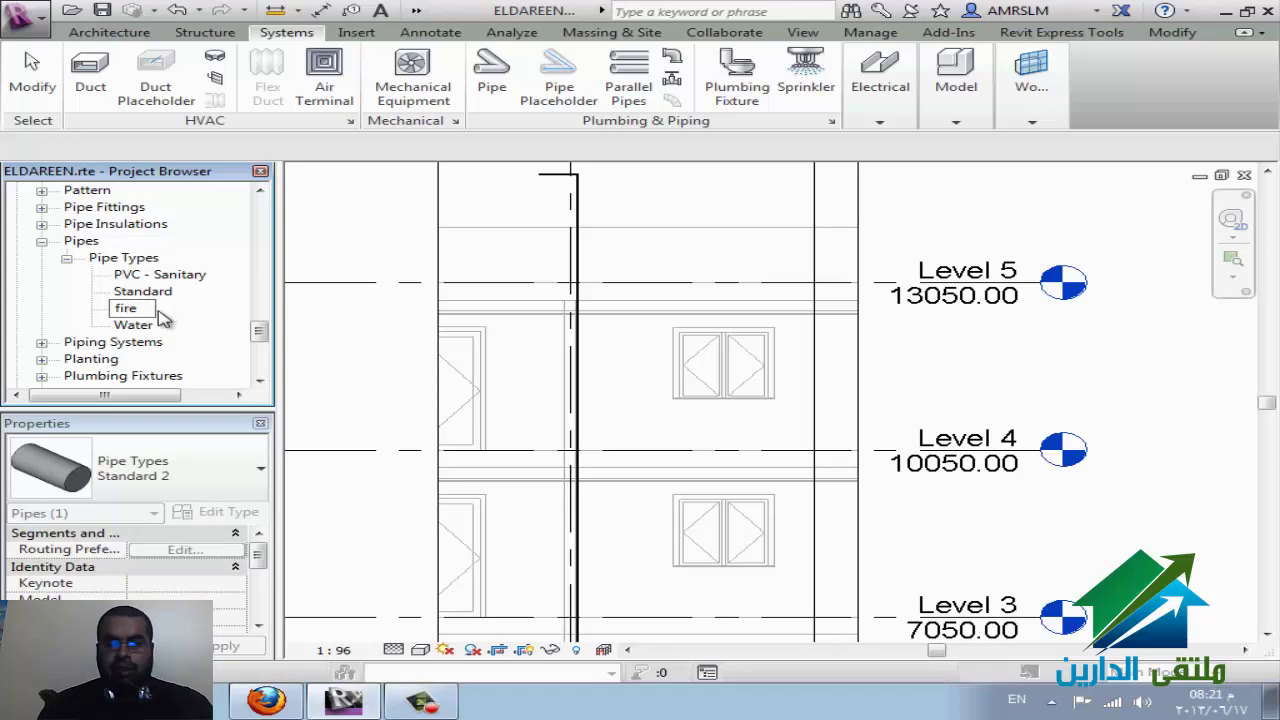
{"action": "key", "text": "Return"}
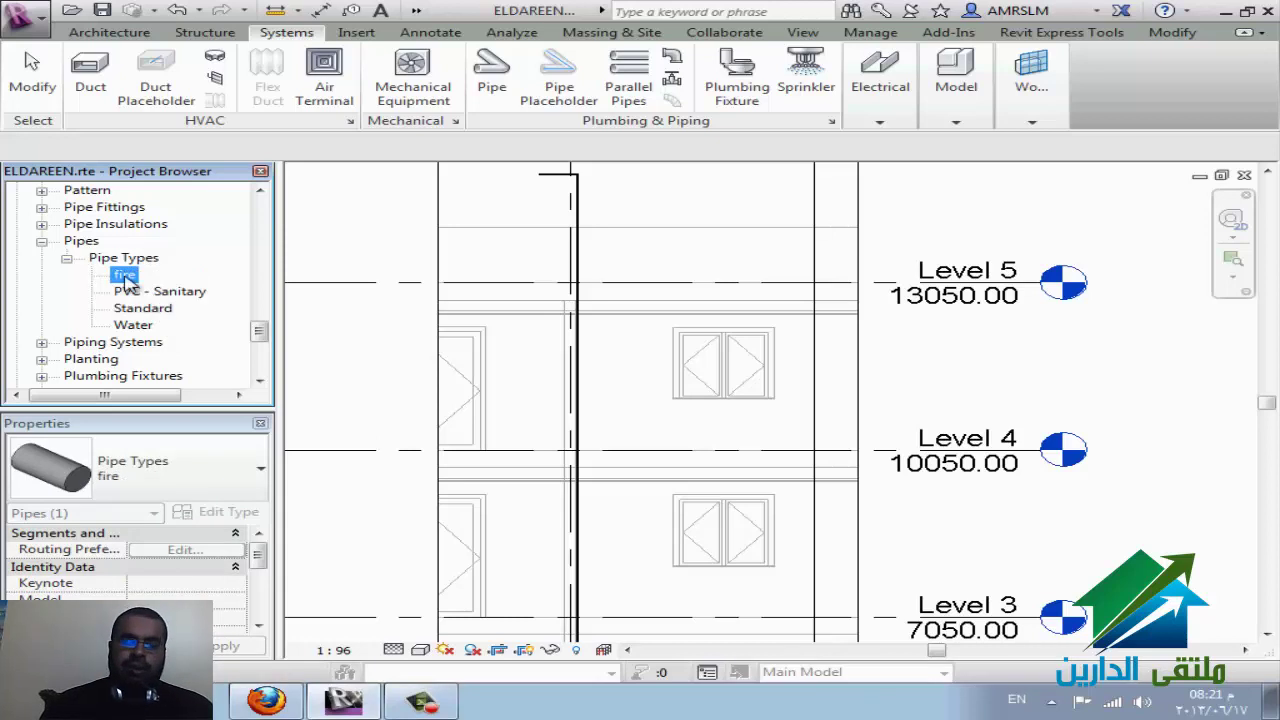
Step: Open the fire type's routing preferences and confirm the pipe segment stays Copper - A
{"action": "right_click", "coordinate": [125, 277]}
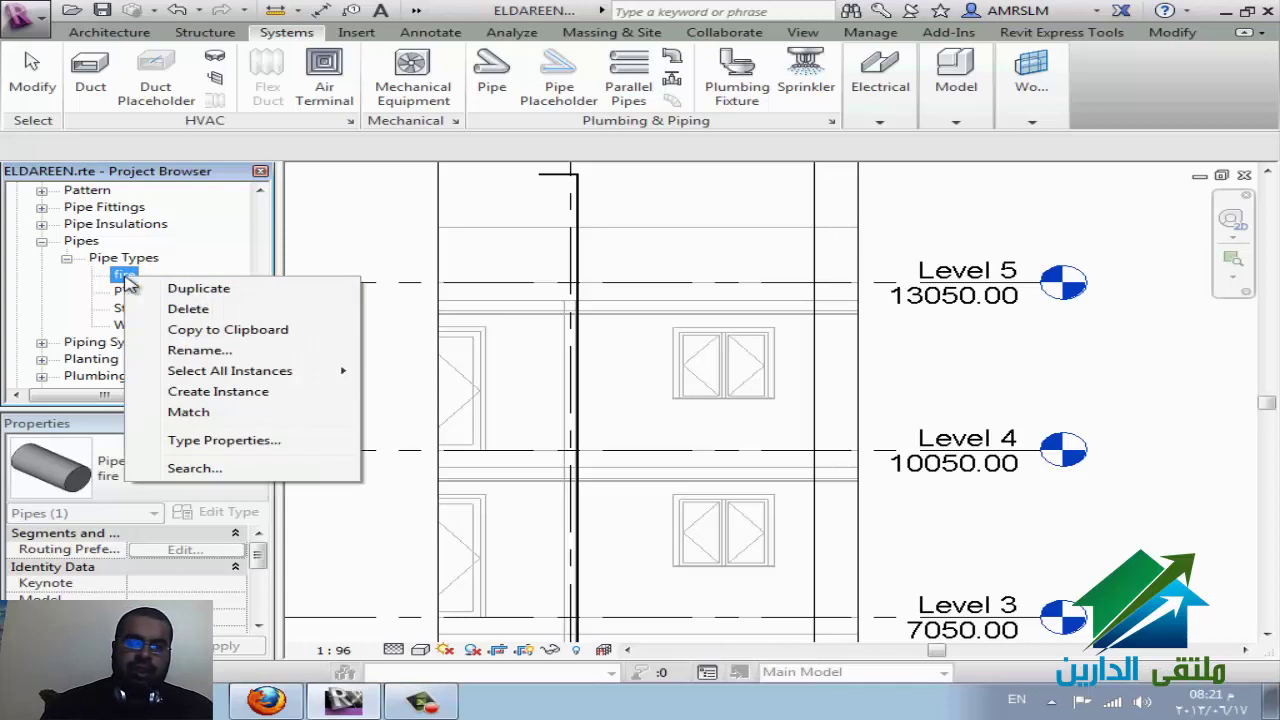
{"action": "left_click", "coordinate": [228, 441]}
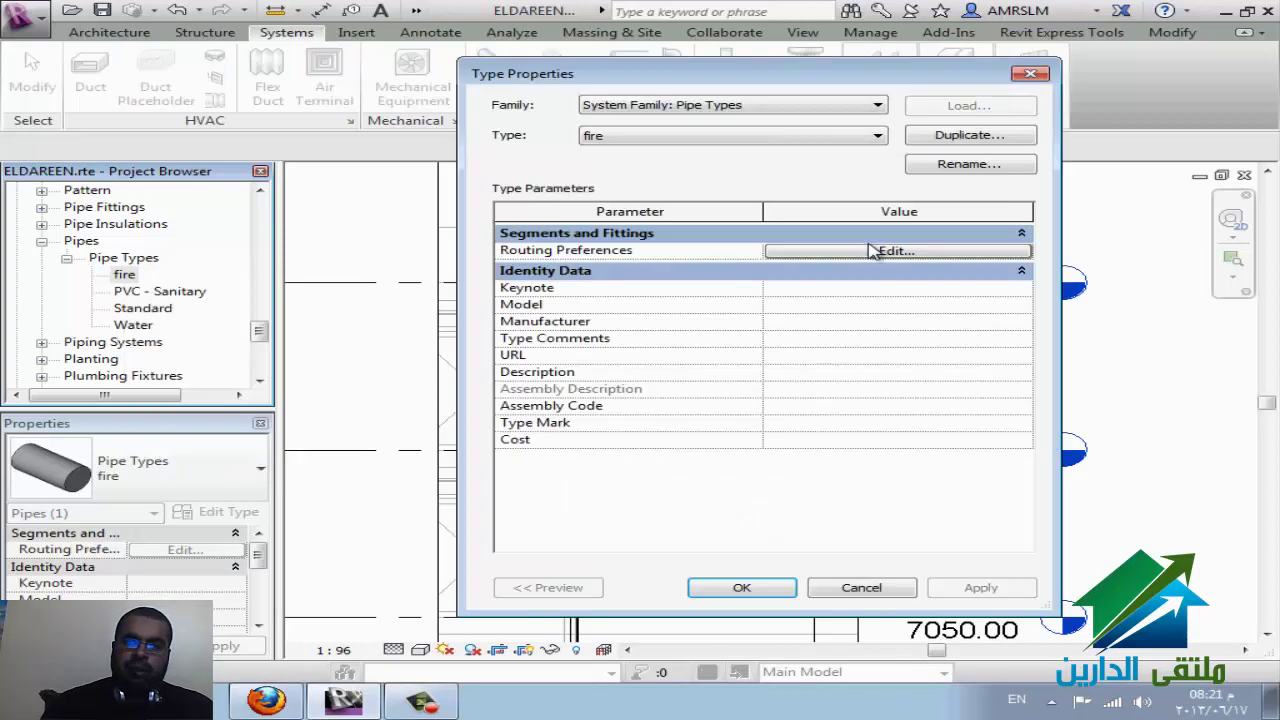
{"action": "left_click", "coordinate": [877, 255]}
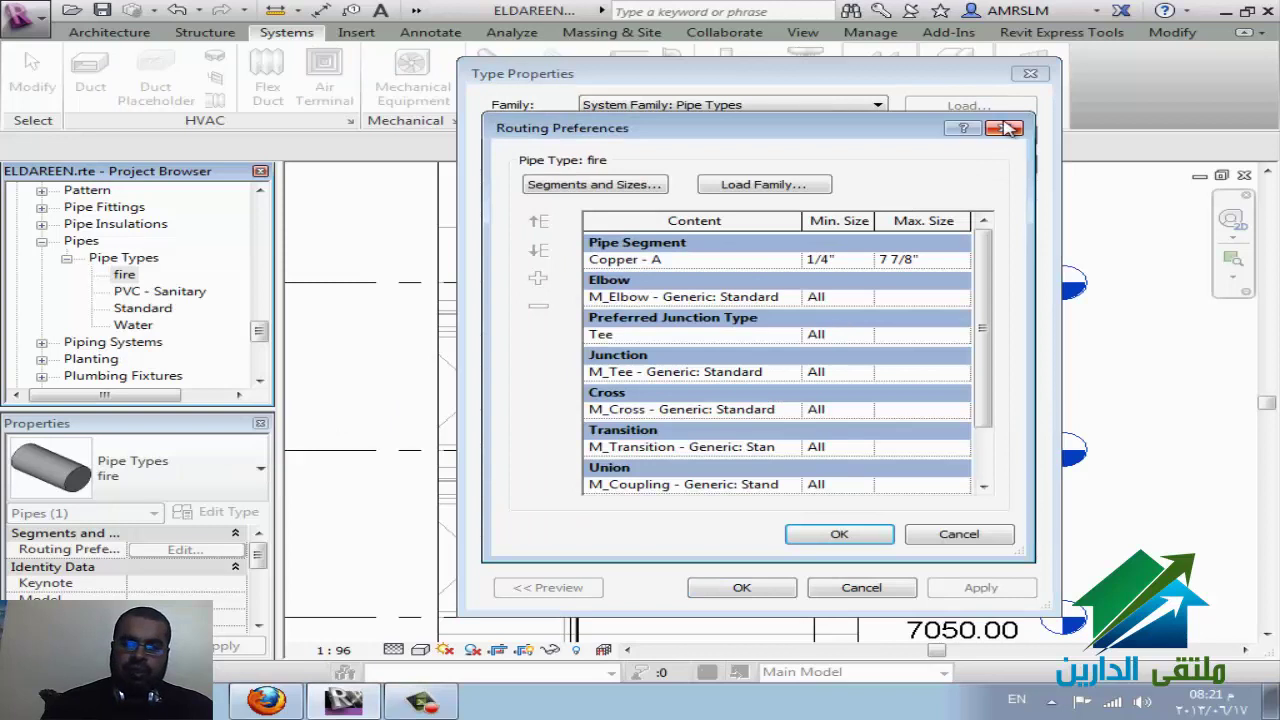
{"action": "left_click", "coordinate": [1004, 128]}
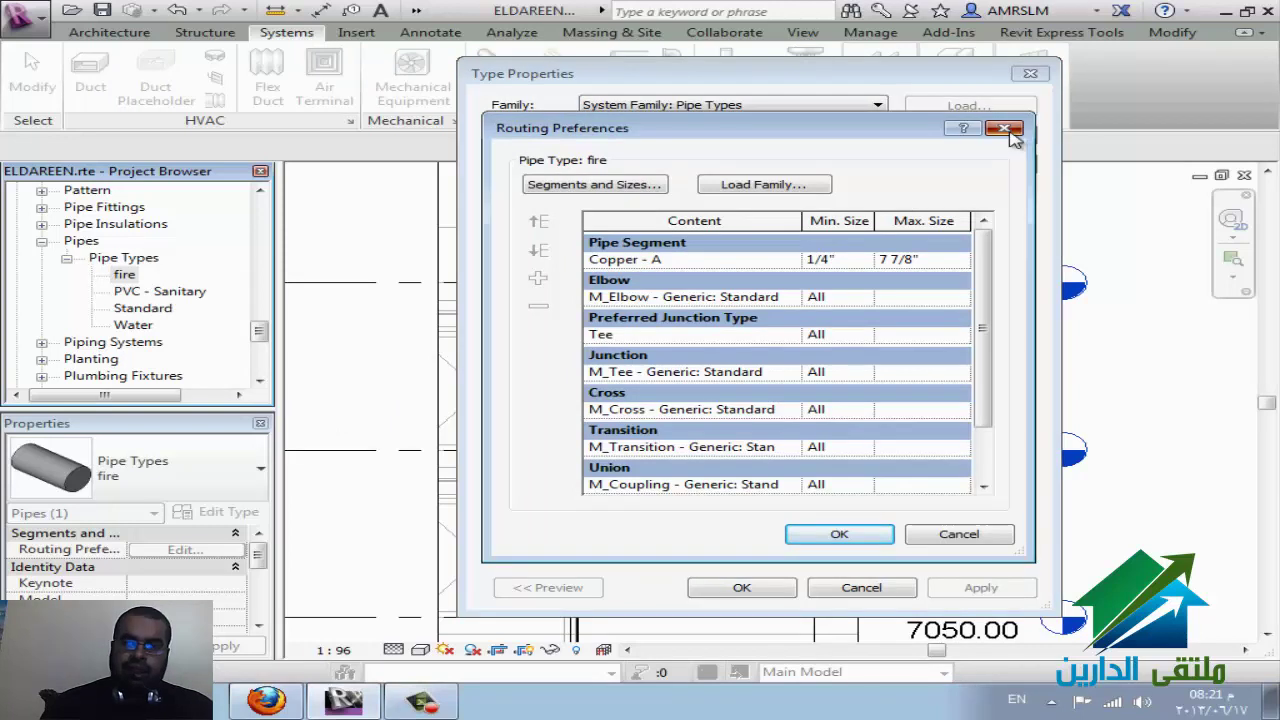
{"action": "left_click", "coordinate": [1030, 73]}
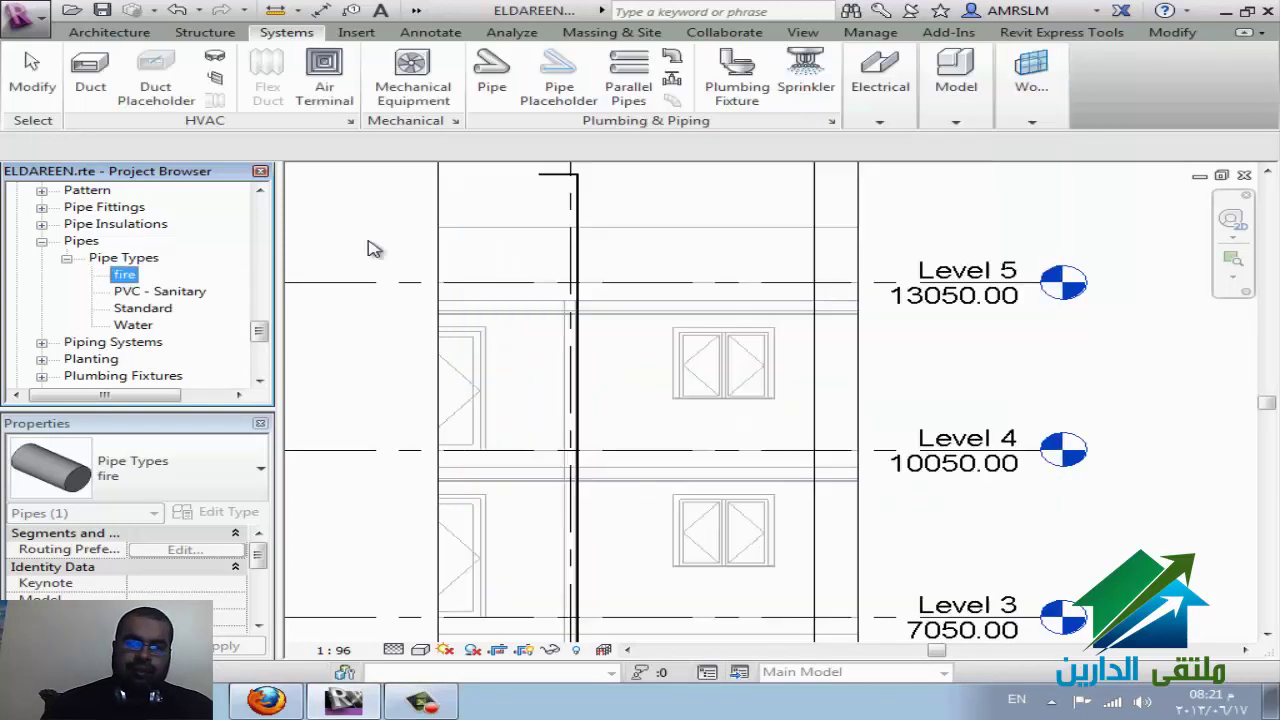
{"action": "right_click", "coordinate": [135, 279]}
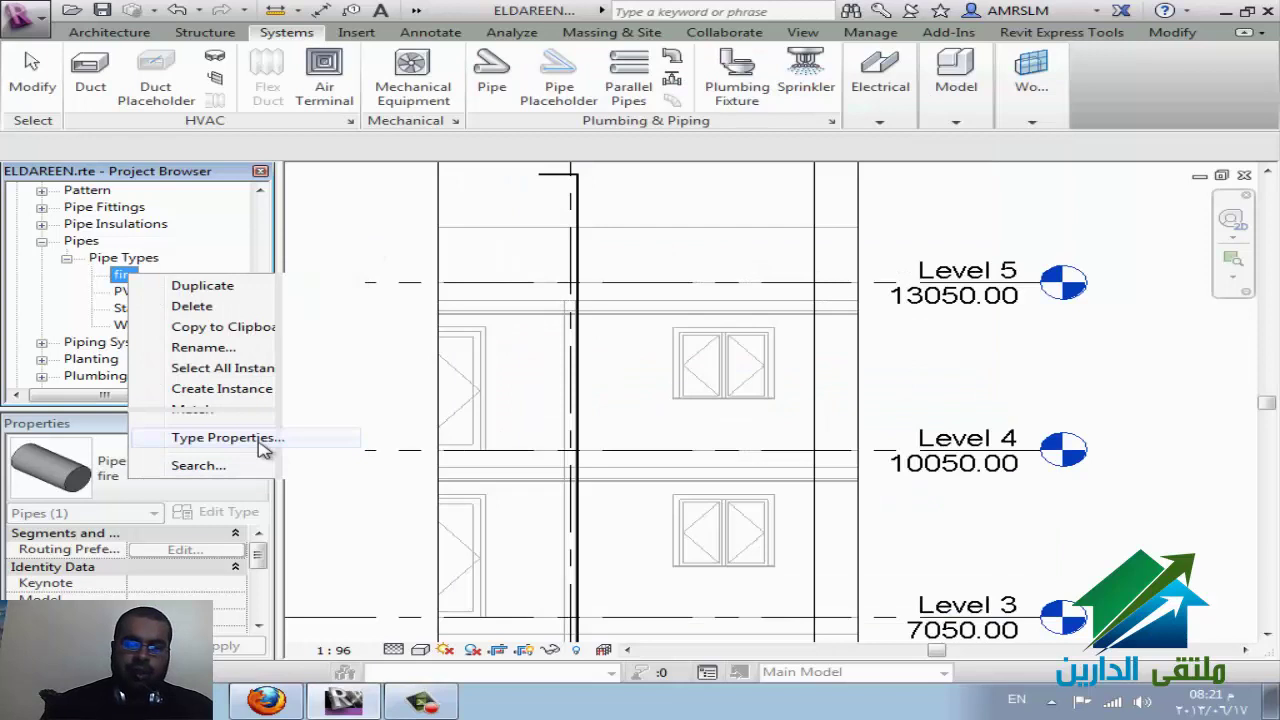
{"action": "left_click", "coordinate": [228, 438]}
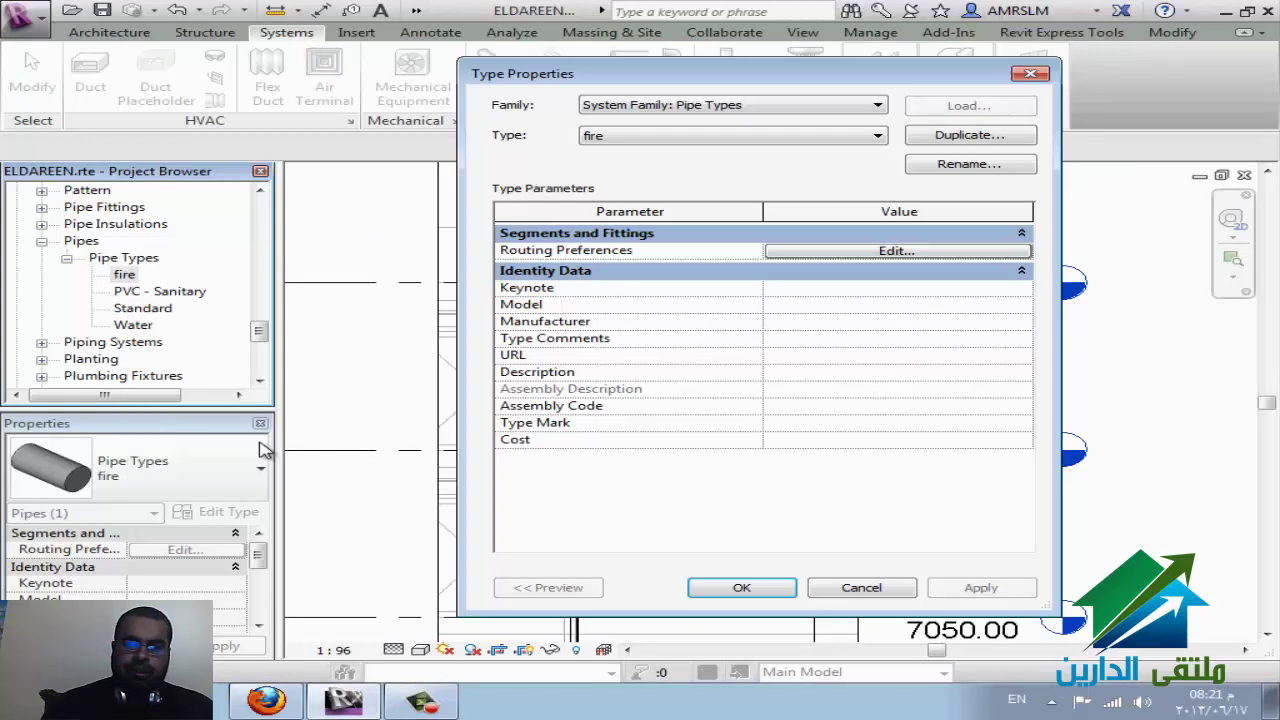
{"action": "left_click", "coordinate": [848, 251]}
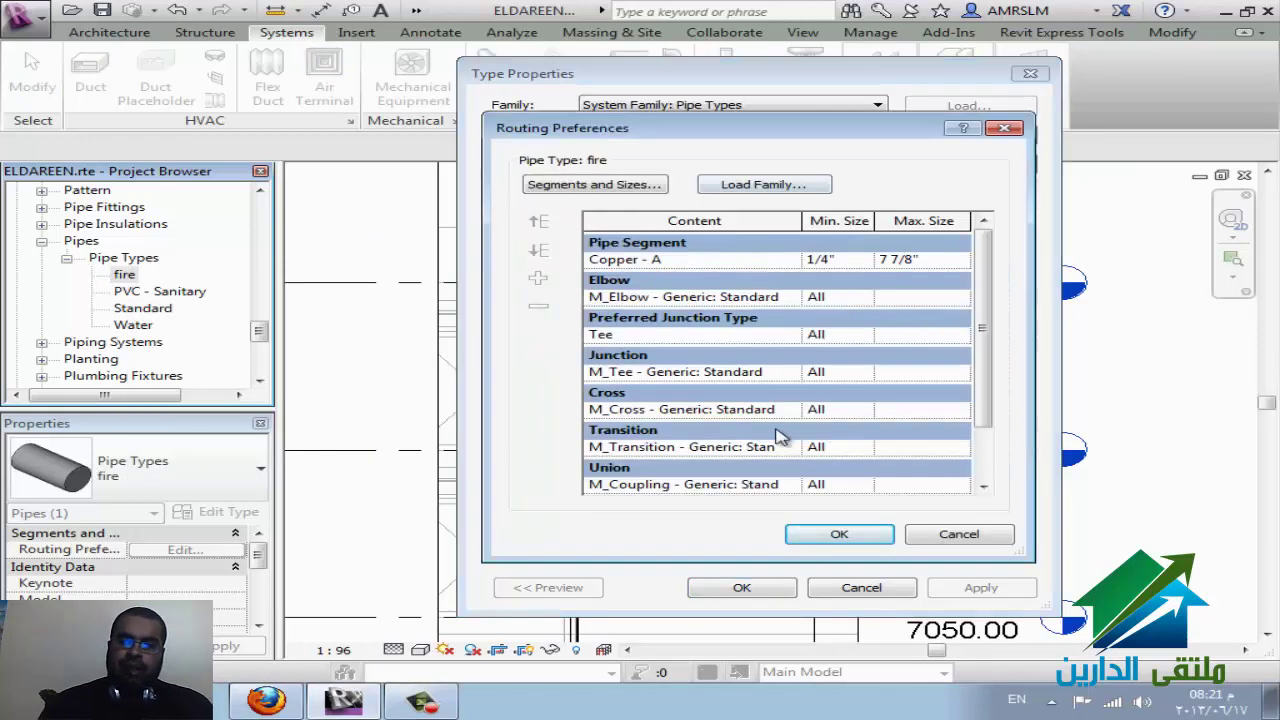
{"action": "left_click", "coordinate": [783, 262]}
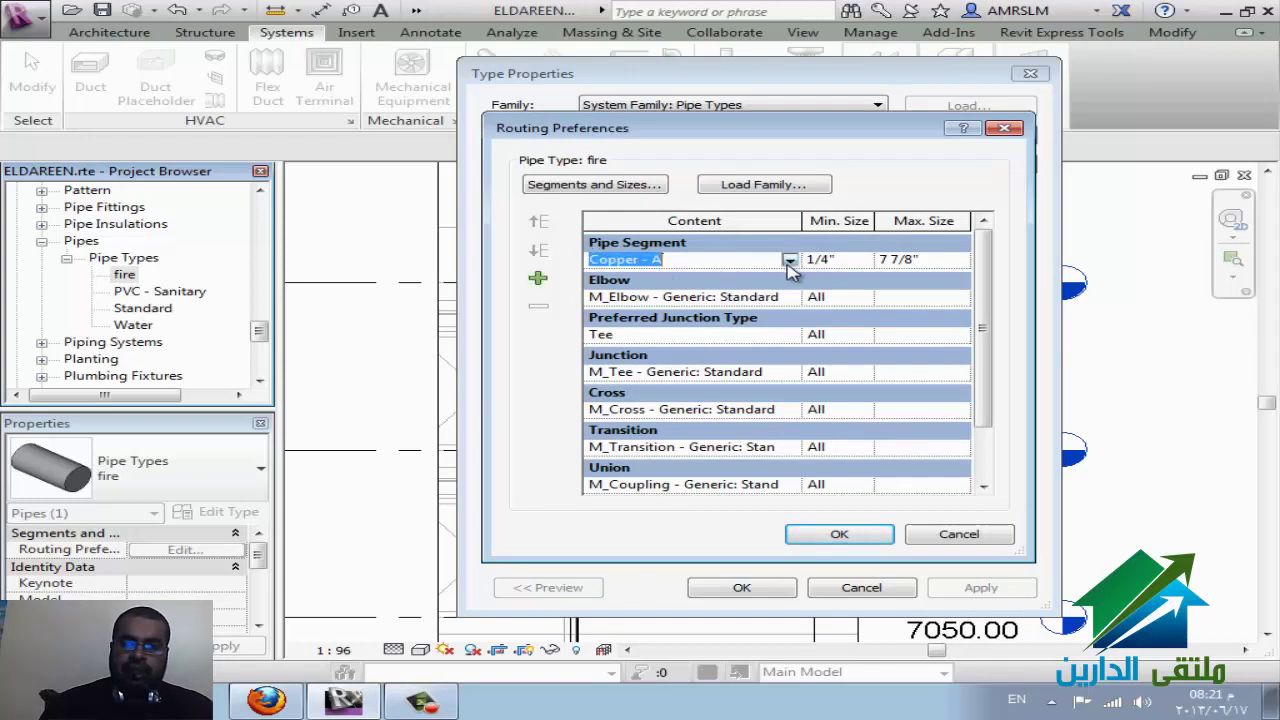
{"action": "left_click", "coordinate": [789, 260]}
{"action": "left_click_drag", "start_coordinate": [794, 302], "coordinate": [793, 334]}
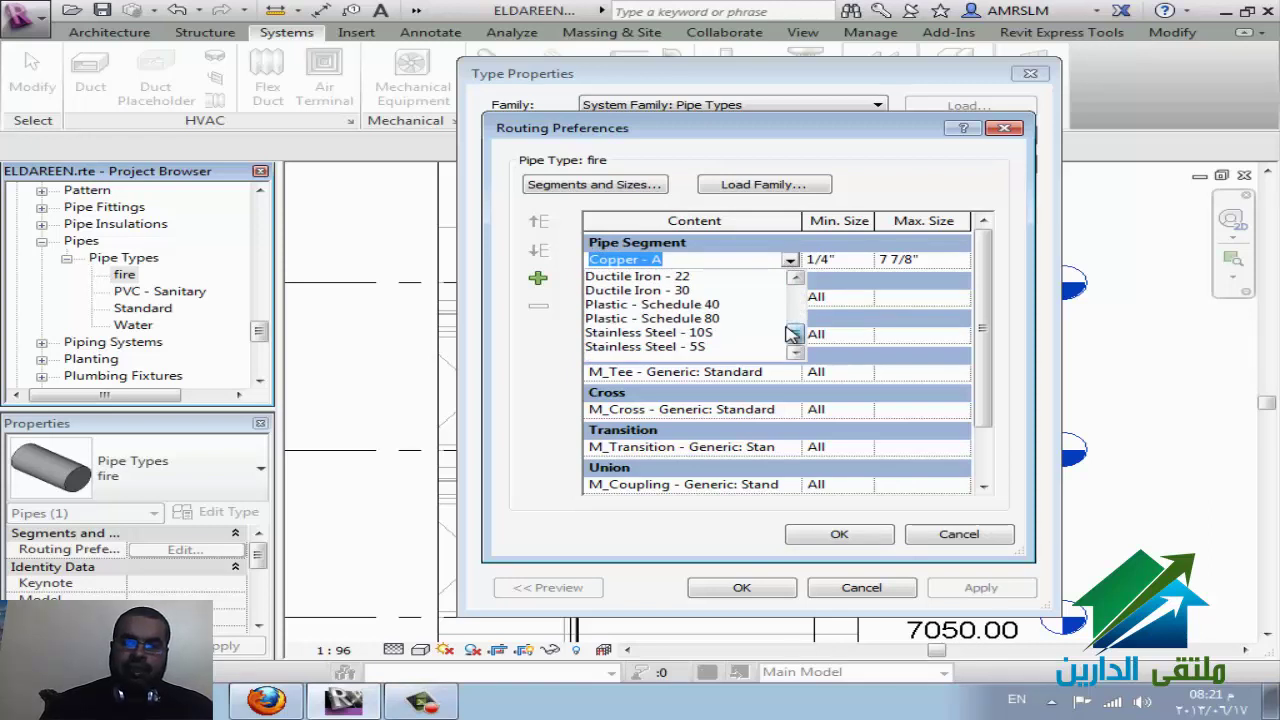
{"action": "scroll", "coordinate": [793, 334], "scroll_direction": "up", "scroll_amount": 2}
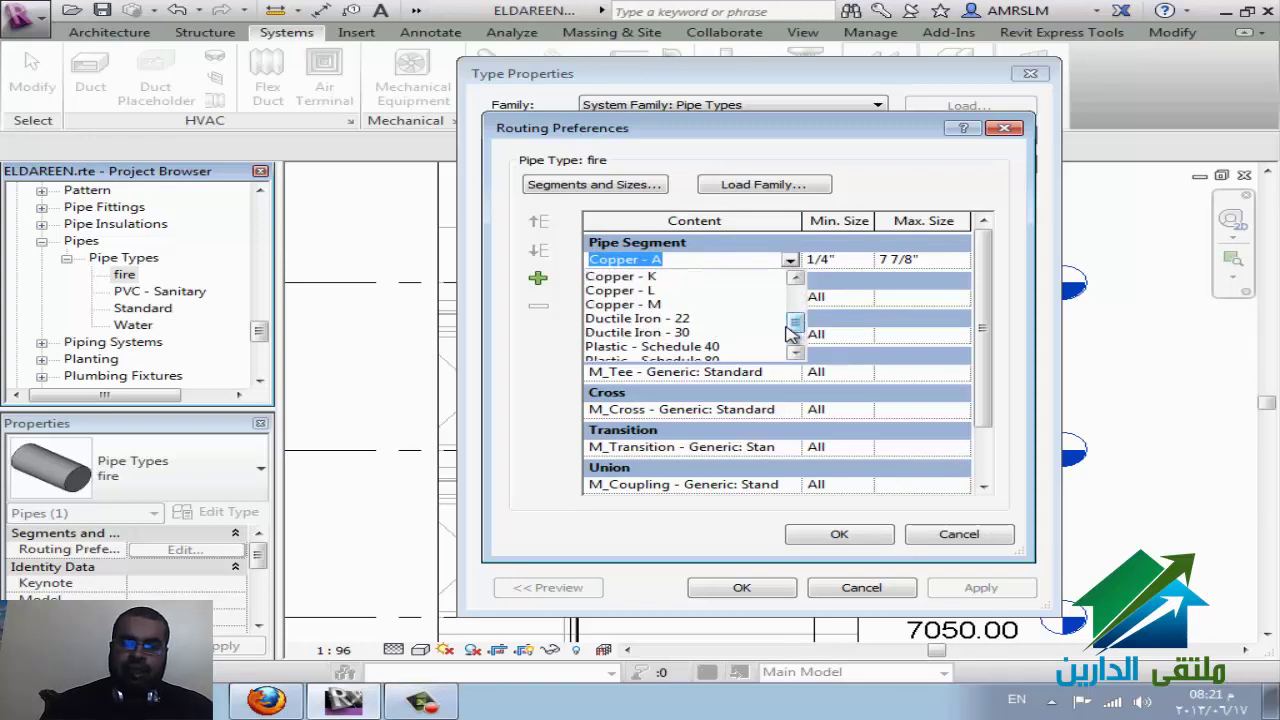
{"action": "left_click", "coordinate": [549, 393]}
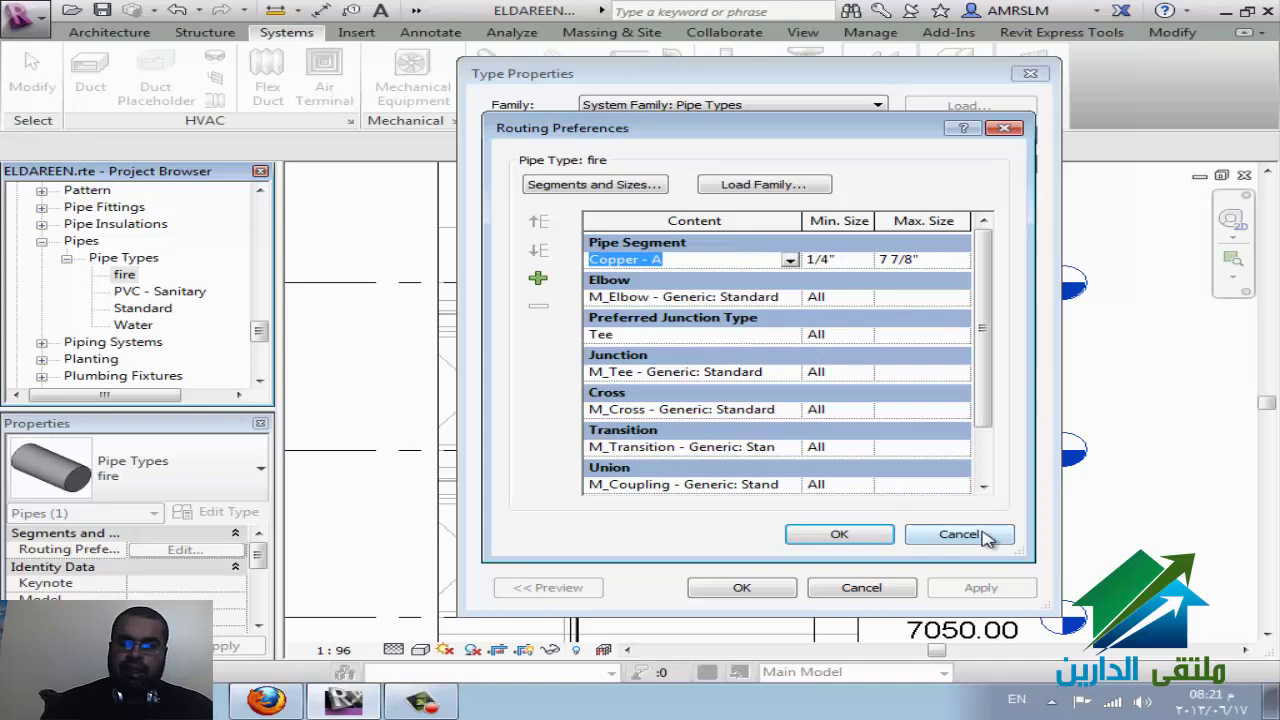
Step: Confirm M_Elbow and M_Tee - Generic: Standard fittings unchanged, close dialogs, expand Piping Systems
{"action": "double_click", "coordinate": [791, 299]}
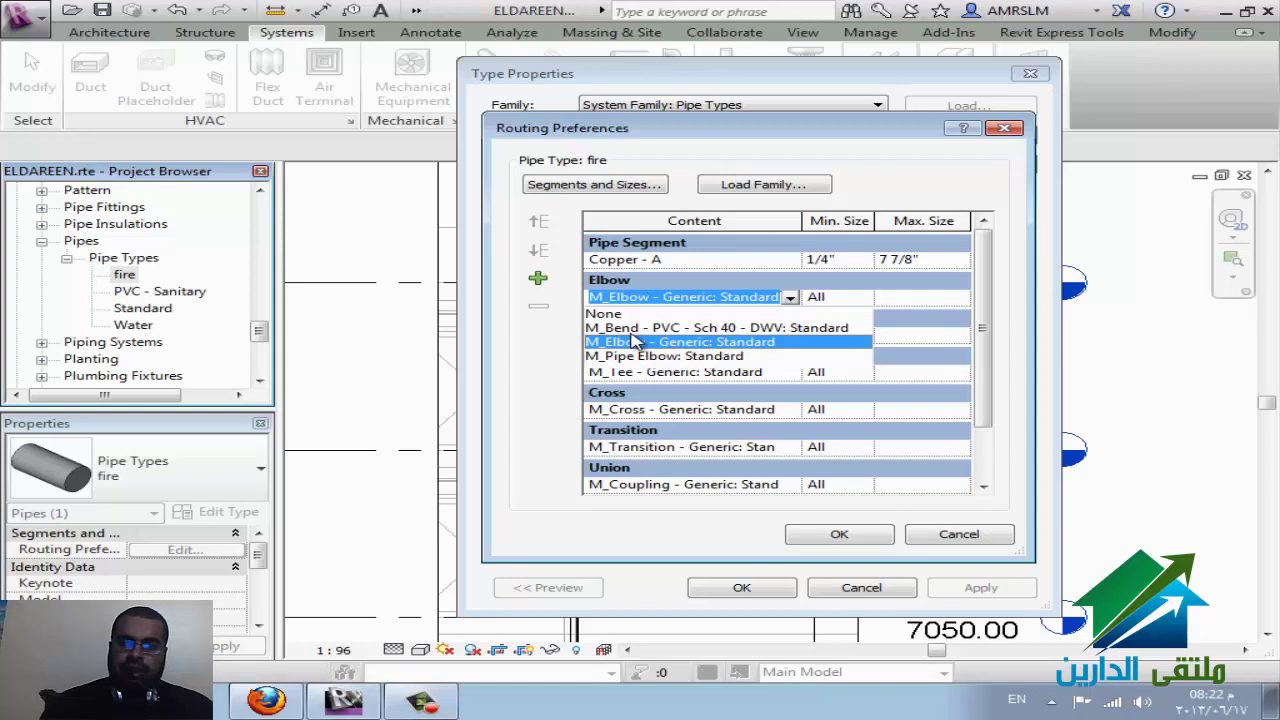
{"action": "left_click", "coordinate": [686, 341]}
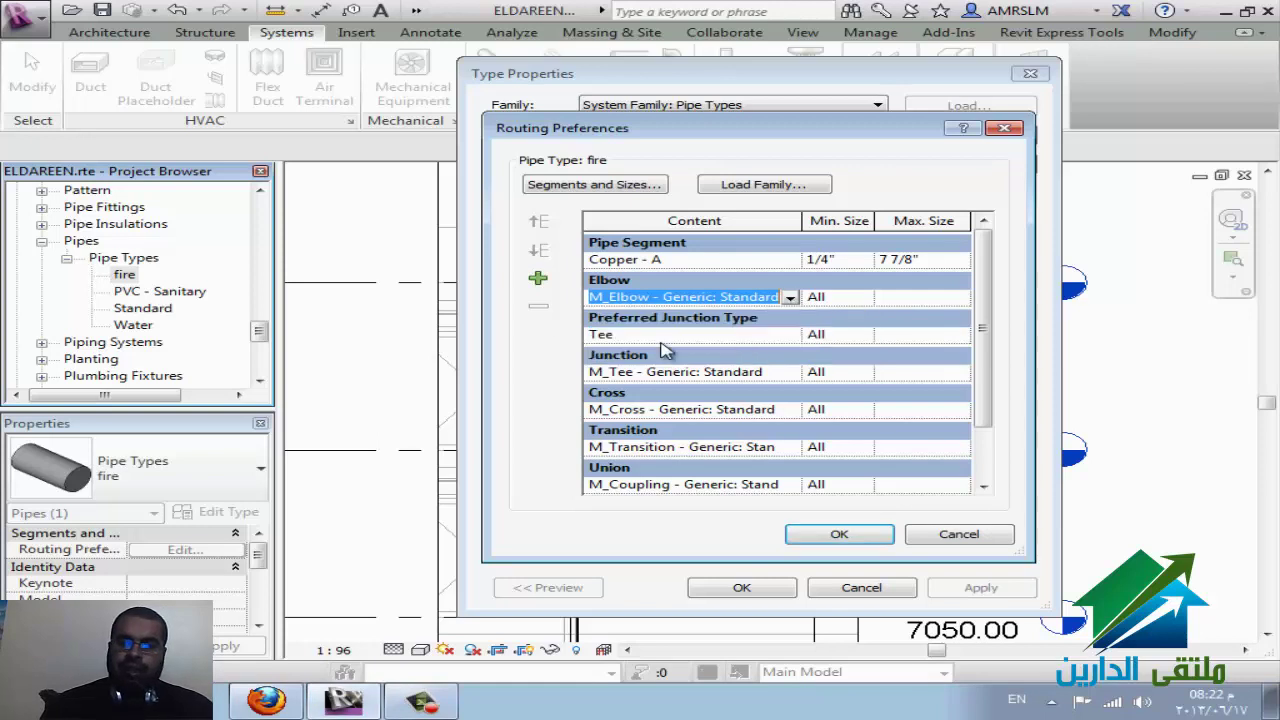
{"action": "left_click", "coordinate": [787, 338]}
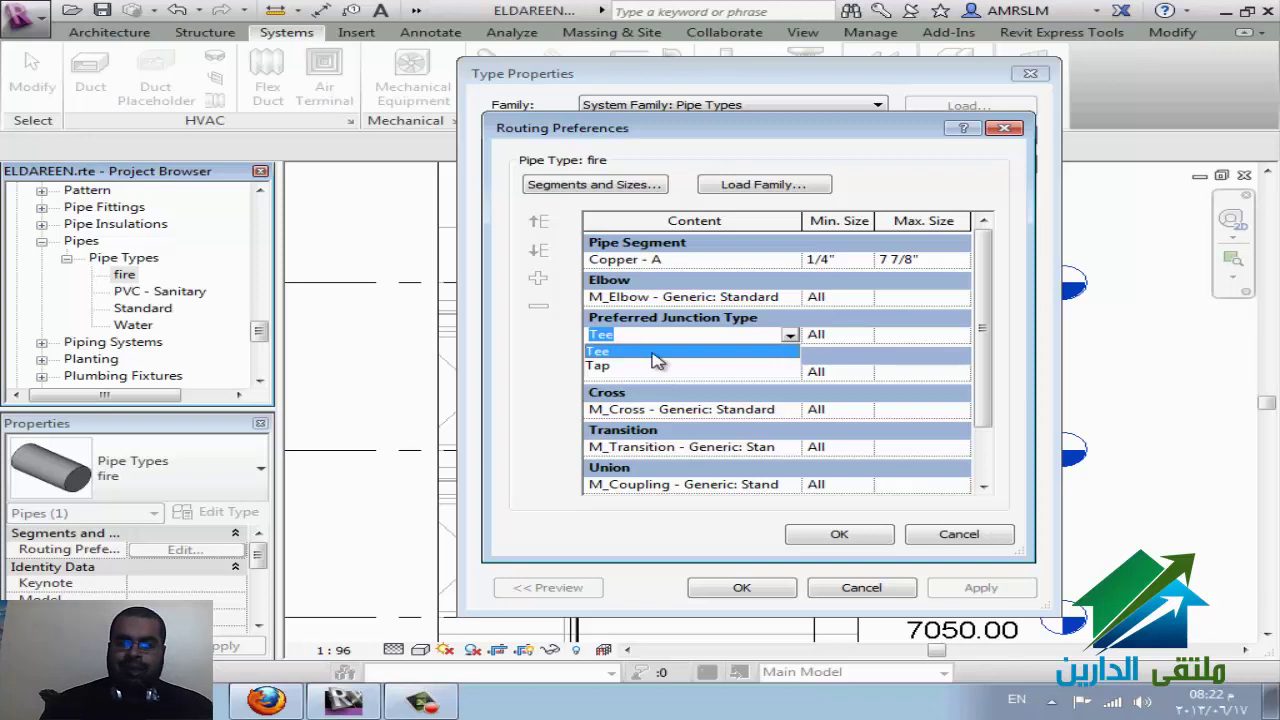
{"action": "left_click", "coordinate": [568, 354]}
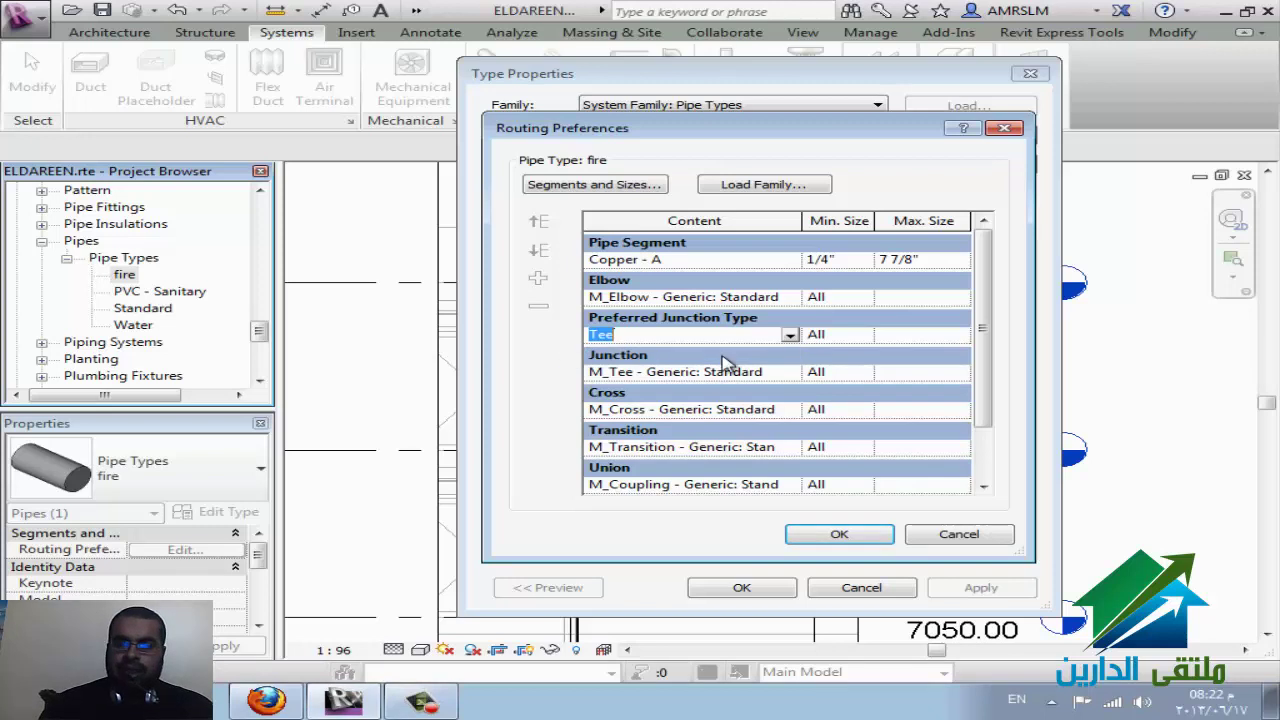
{"action": "left_click", "coordinate": [790, 375]}
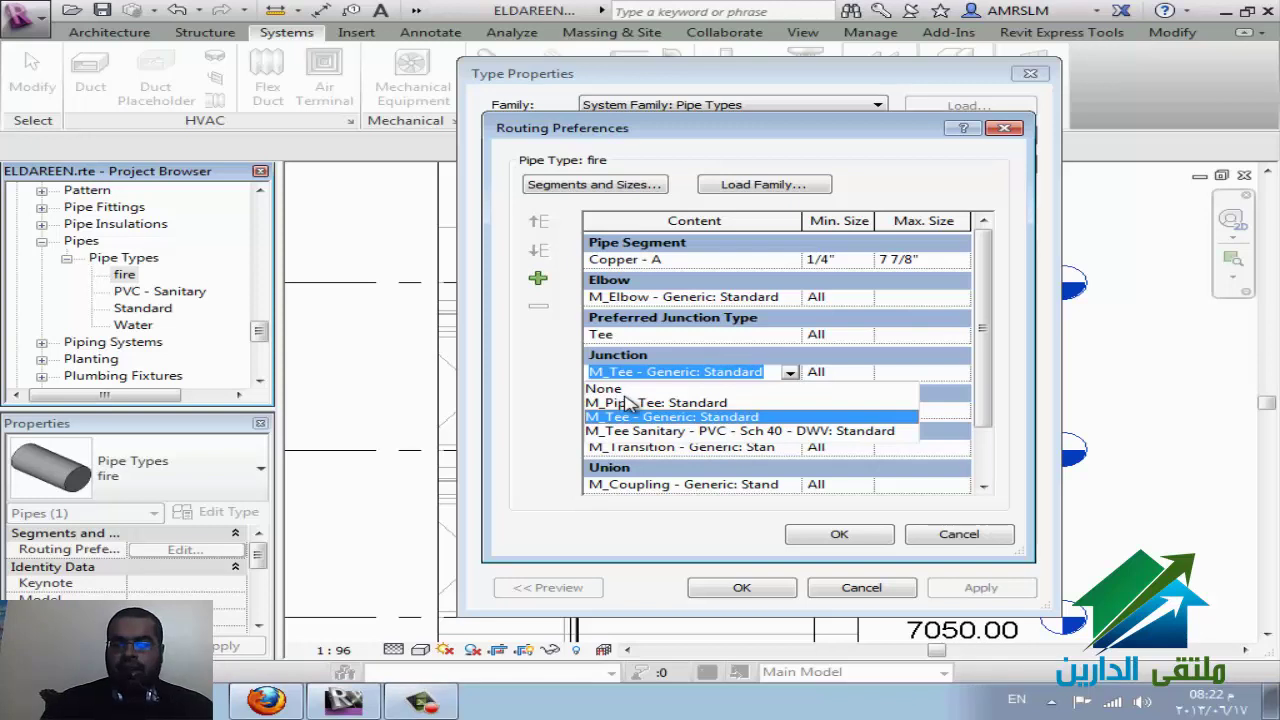
{"action": "left_click", "coordinate": [703, 529]}
{"action": "left_click", "coordinate": [962, 534]}
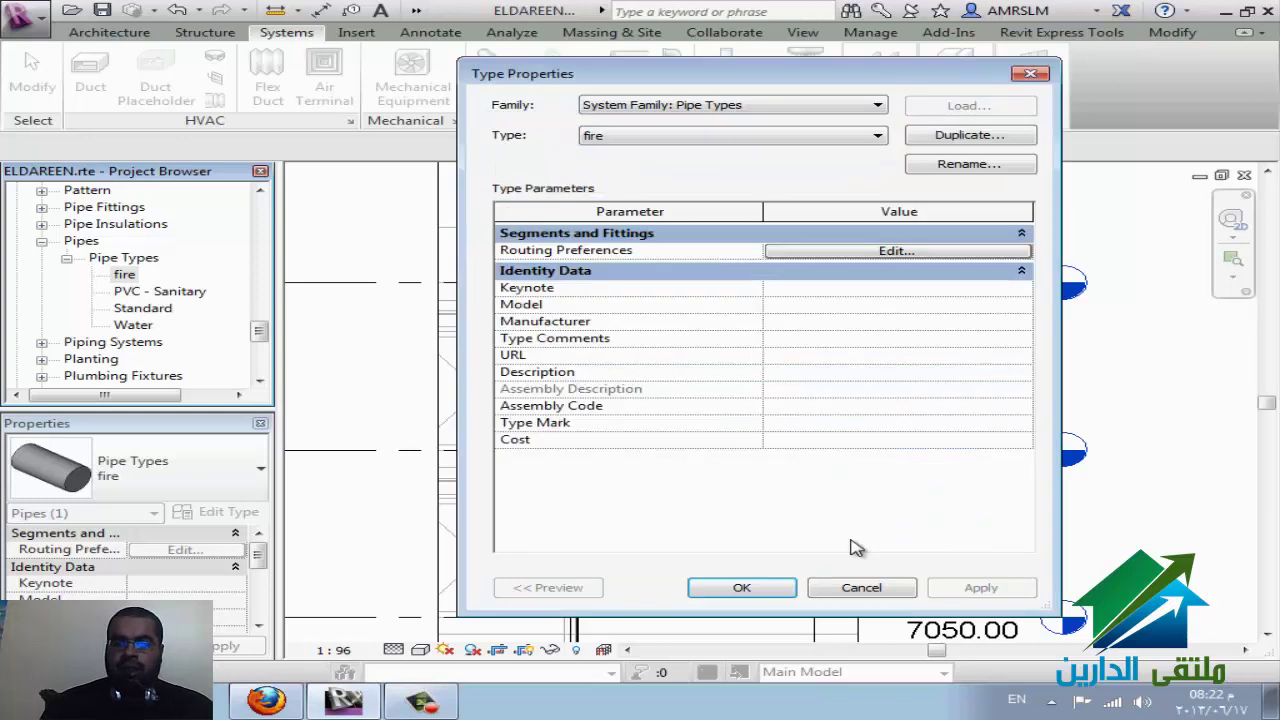
{"action": "left_click", "coordinate": [741, 588]}
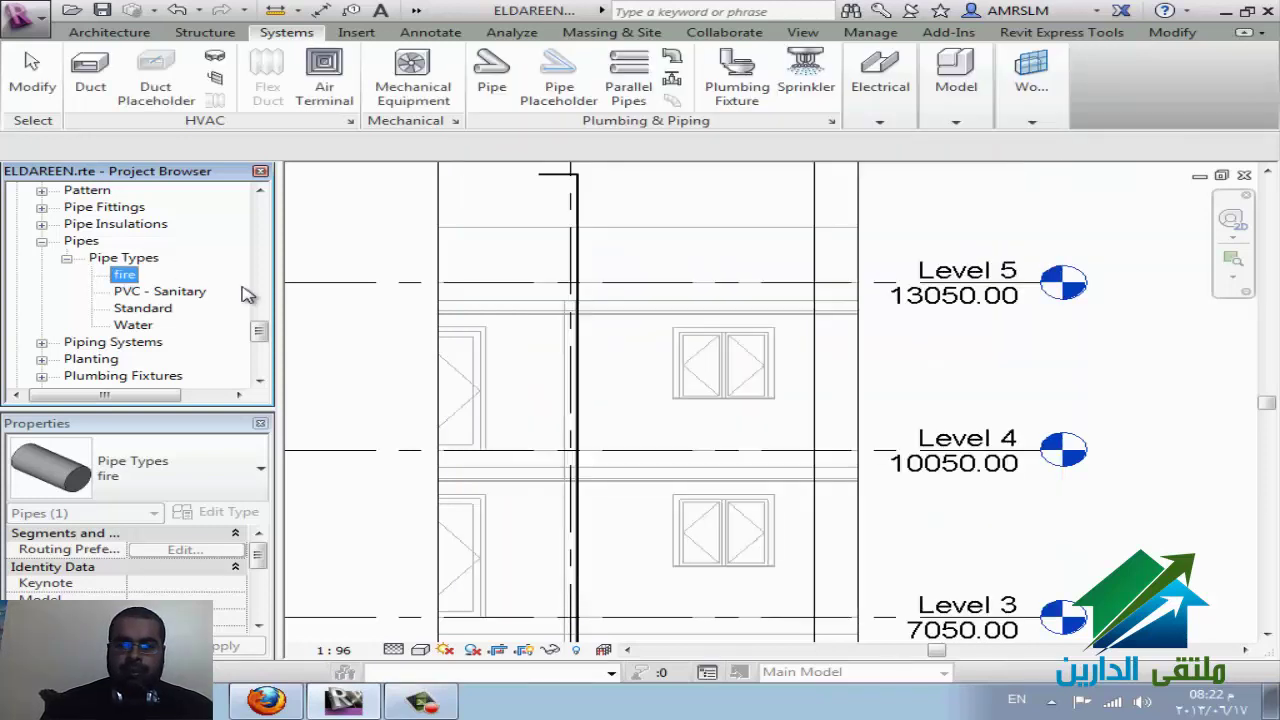
{"action": "double_click", "coordinate": [112, 342]}
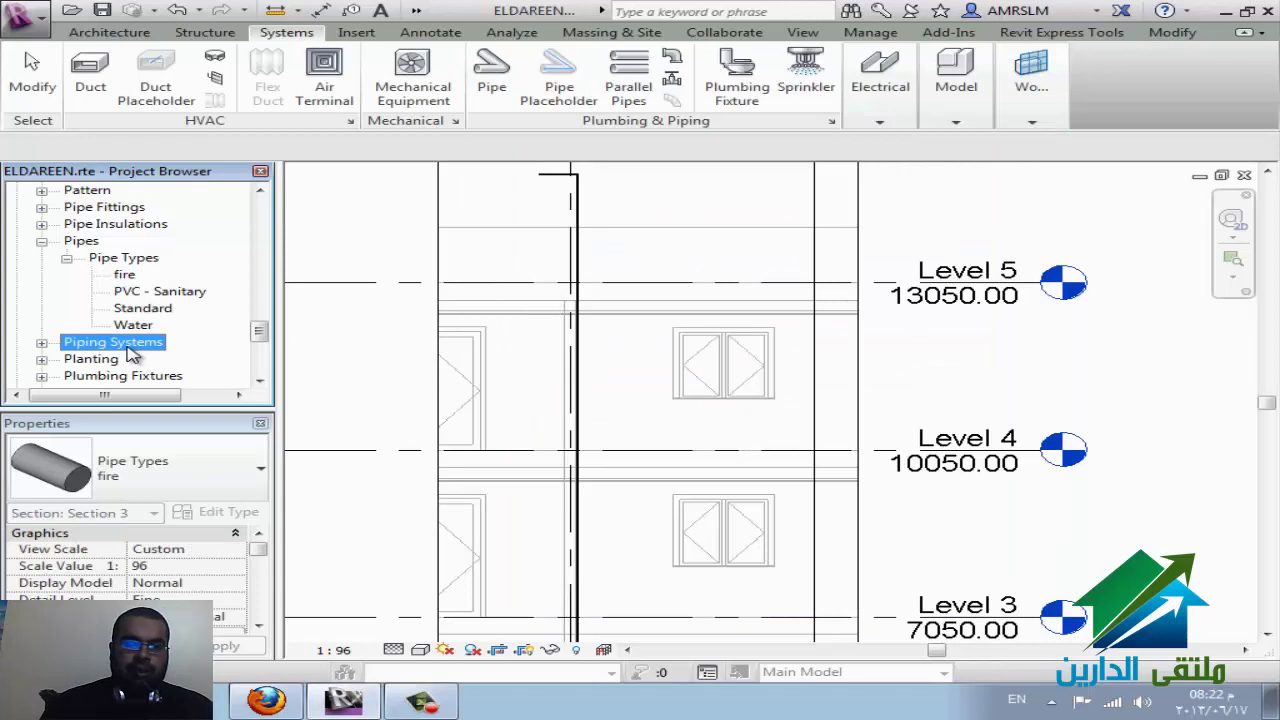
{"action": "double_click", "coordinate": [150, 360]}
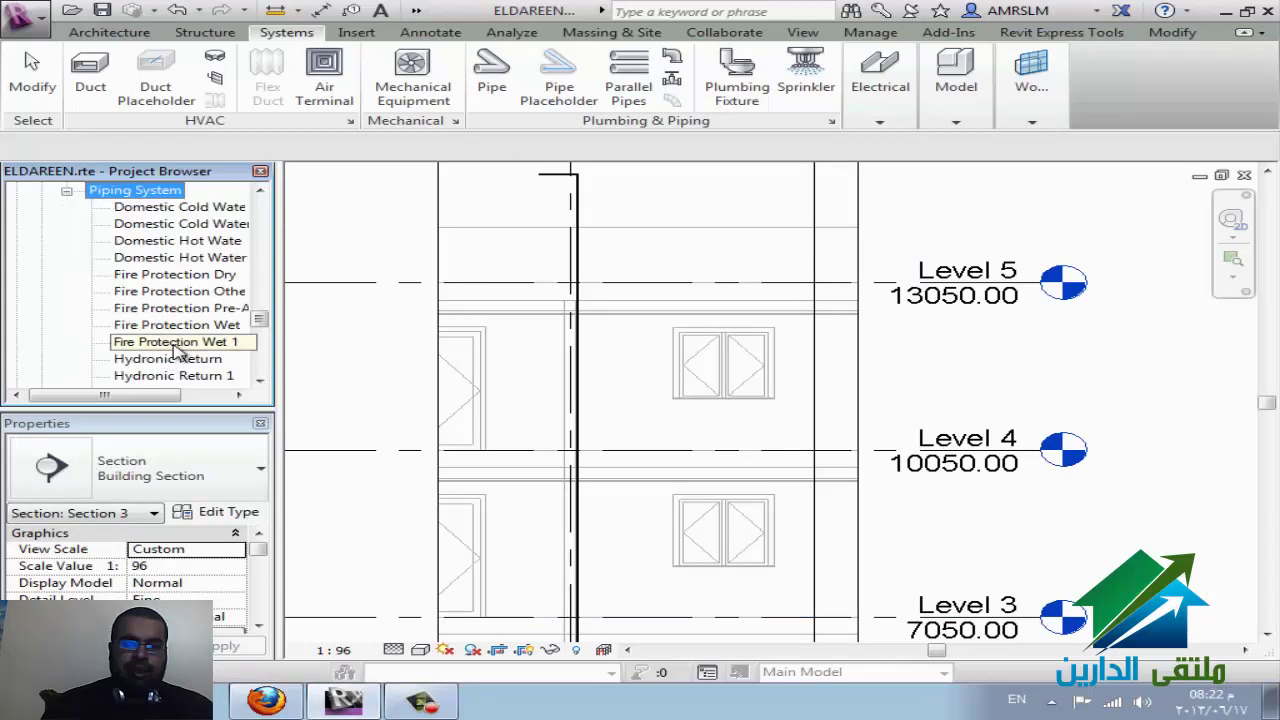
{"action": "scroll", "coordinate": [170, 300], "scroll_direction": "down", "scroll_amount": 1}
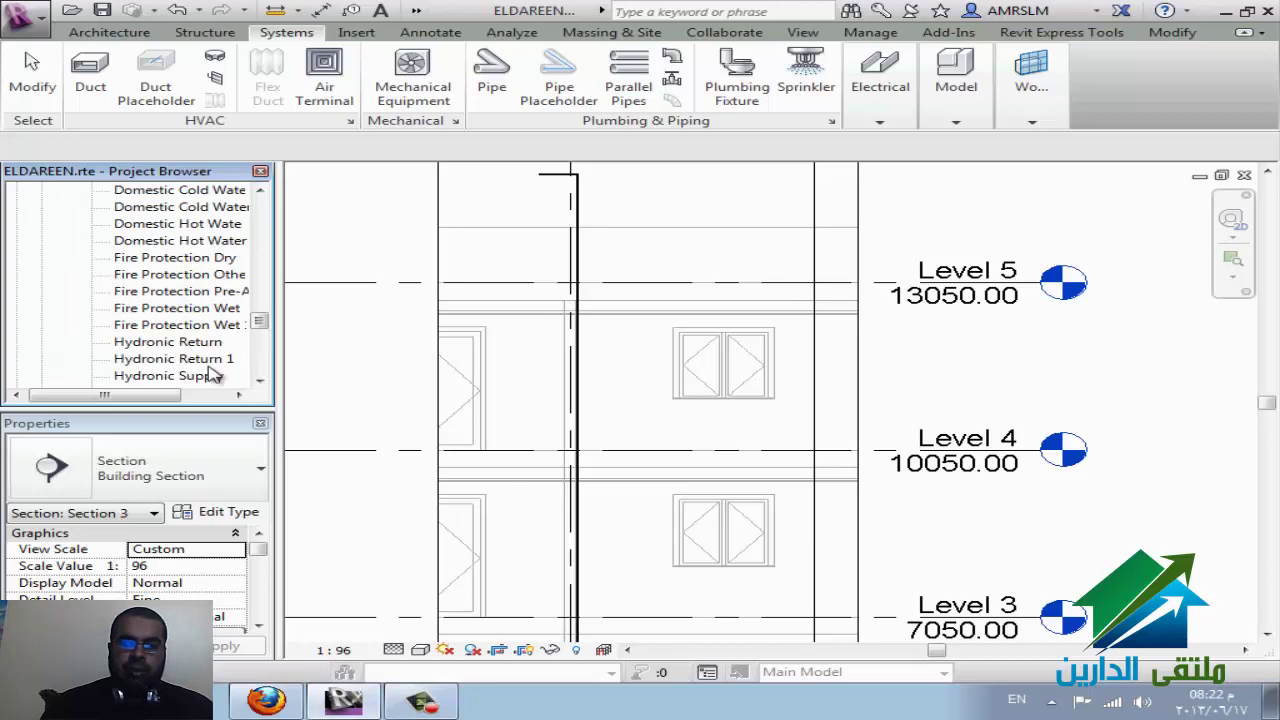
{"action": "scroll", "coordinate": [212, 373], "scroll_direction": "up", "scroll_amount": 1}
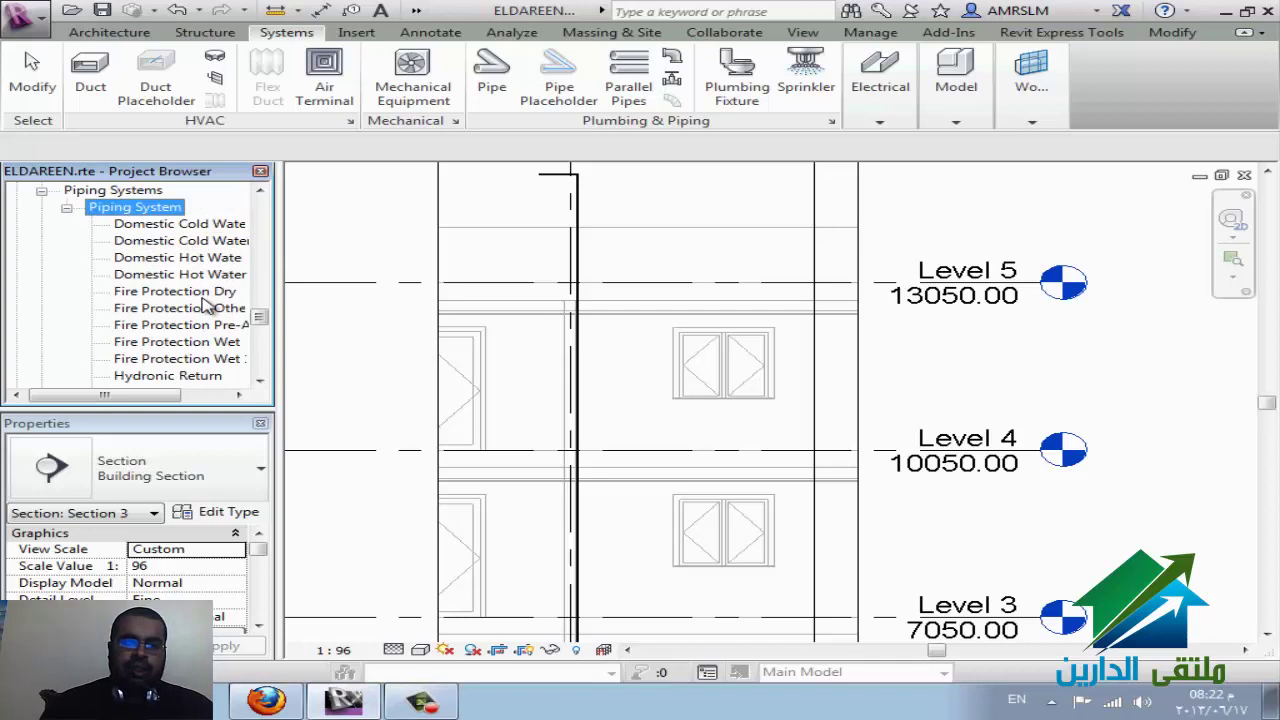
{"action": "scroll", "coordinate": [205, 305], "scroll_direction": "down", "scroll_amount": 3}
{"action": "scroll", "coordinate": [205, 305], "scroll_direction": "down", "scroll_amount": 2}
{"action": "scroll", "coordinate": [185, 310], "scroll_direction": "down", "scroll_amount": 2}
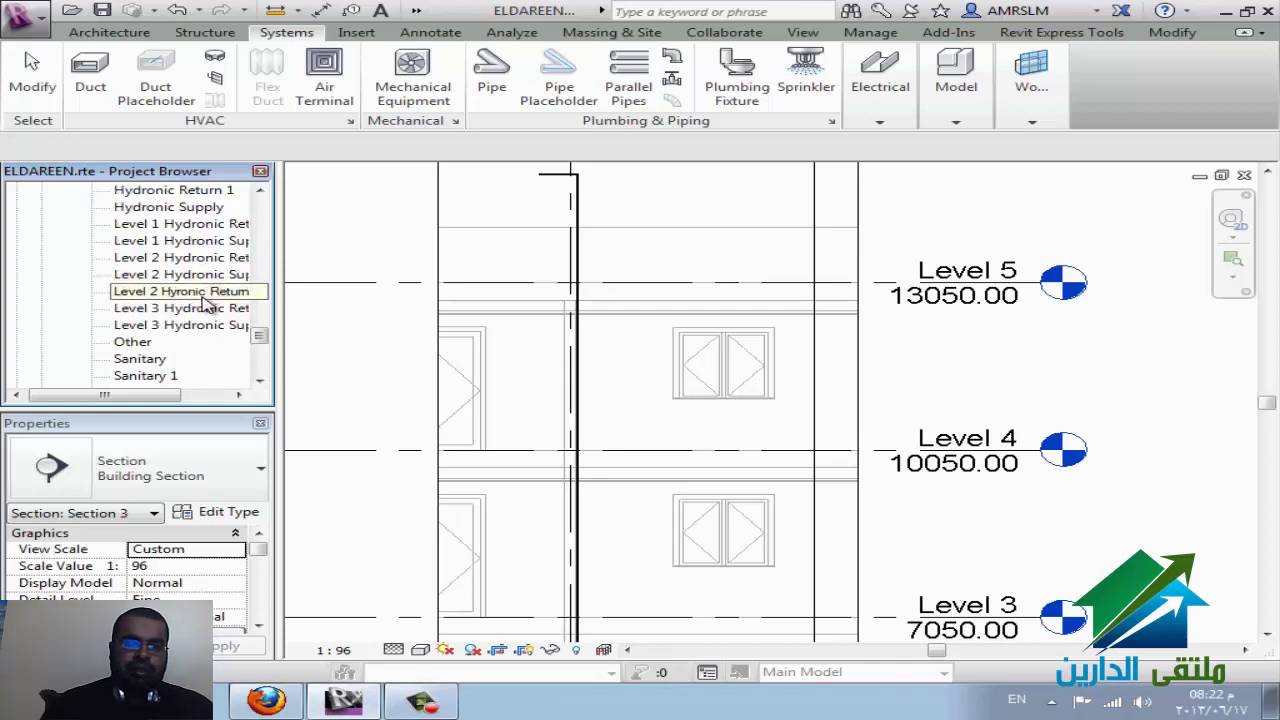
{"action": "left_click", "coordinate": [160, 359]}
{"action": "scroll", "coordinate": [170, 352], "scroll_direction": "down", "scroll_amount": 1}
{"action": "scroll", "coordinate": [185, 338], "scroll_direction": "down", "scroll_amount": 2}
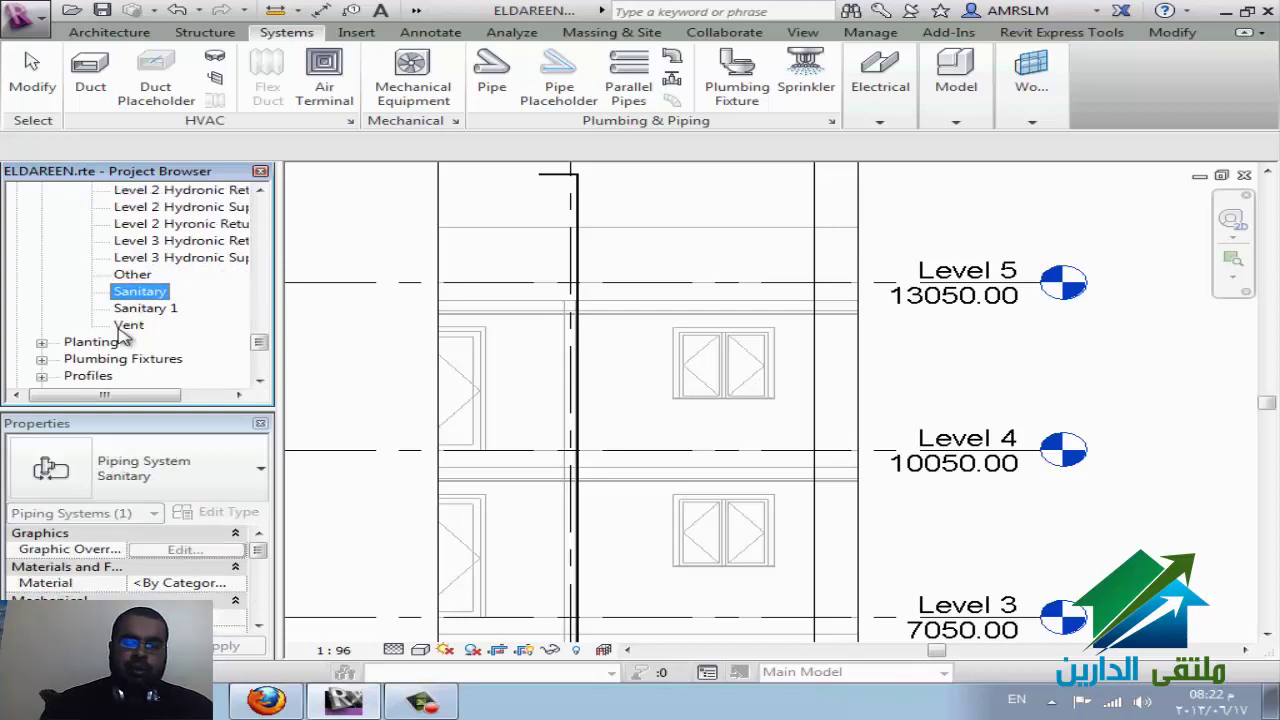
{"action": "scroll", "coordinate": [591, 391], "scroll_direction": "up", "scroll_amount": 1}
{"action": "scroll", "coordinate": [429, 406], "scroll_direction": "up", "scroll_amount": 2}
{"action": "scroll", "coordinate": [423, 360], "scroll_direction": "up", "scroll_amount": 3}
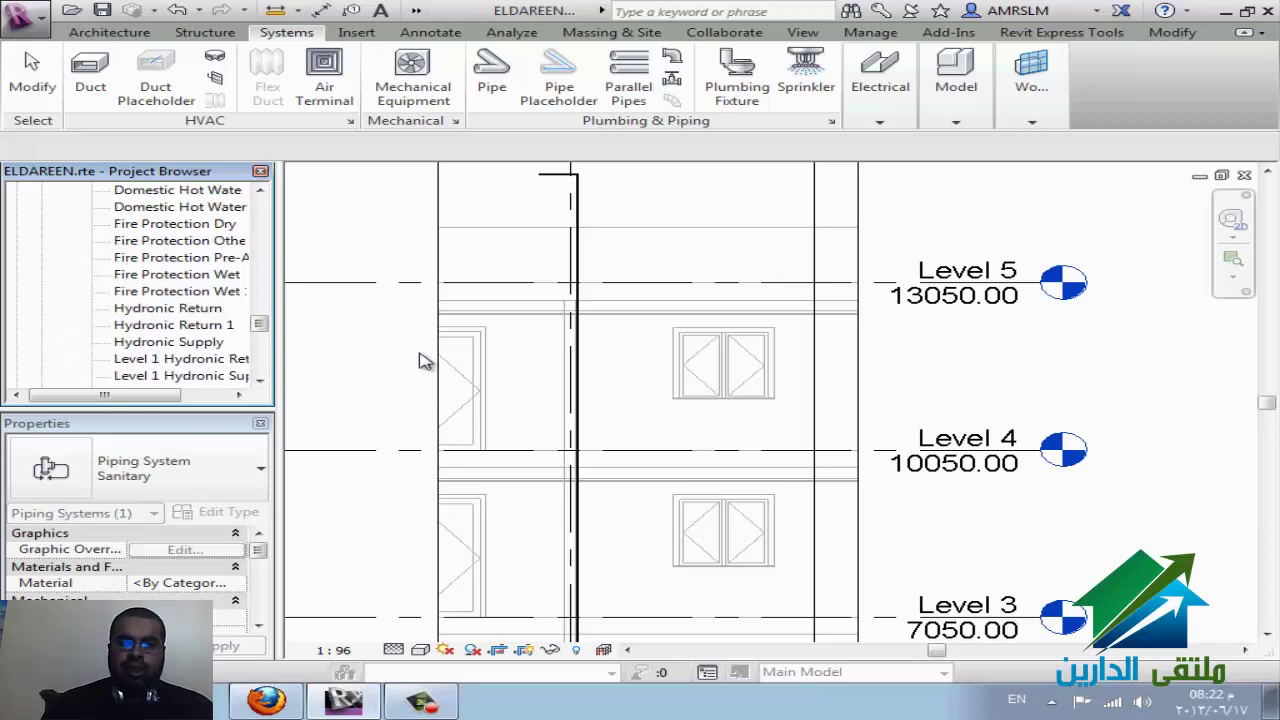
{"action": "scroll", "coordinate": [410, 357], "scroll_direction": "up", "scroll_amount": 5}
{"action": "scroll", "coordinate": [400, 345], "scroll_direction": "up", "scroll_amount": 5}
{"action": "scroll", "coordinate": [394, 334], "scroll_direction": "up", "scroll_amount": 4}
{"action": "scroll", "coordinate": [390, 328], "scroll_direction": "up", "scroll_amount": 3}
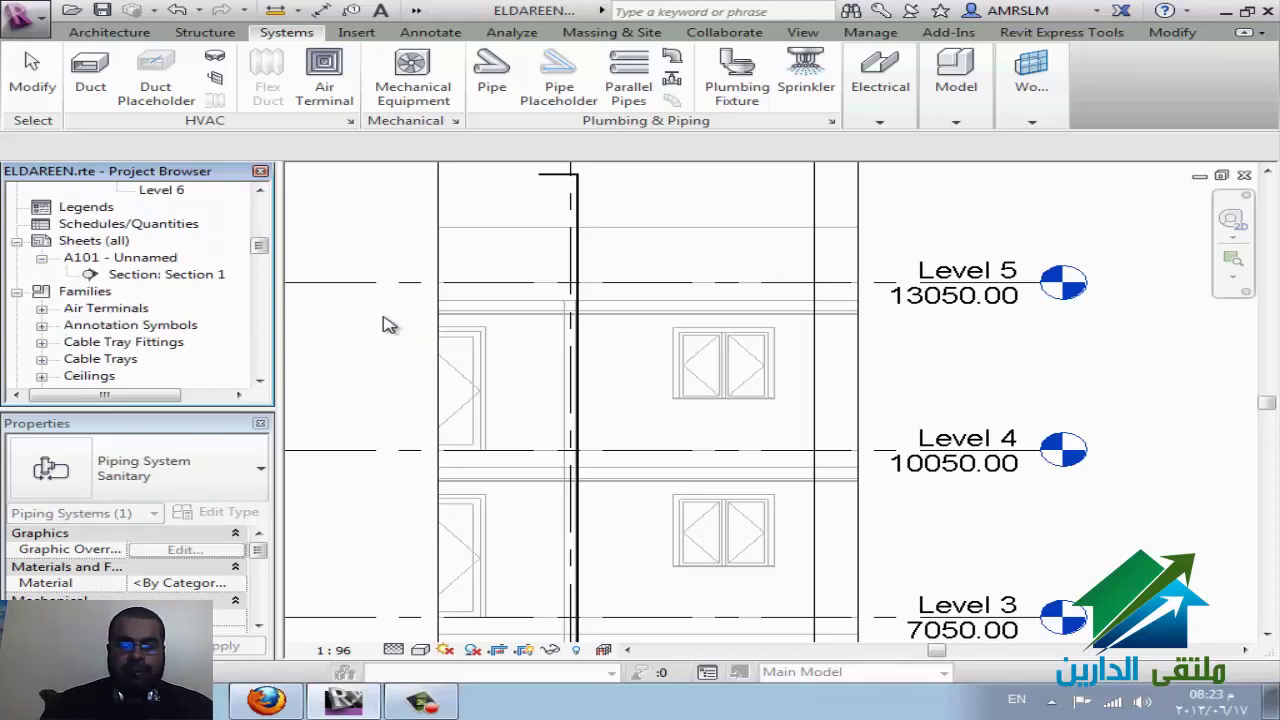
{"action": "scroll", "coordinate": [386, 323], "scroll_direction": "up", "scroll_amount": 3}
{"action": "left_click", "coordinate": [1010, 222]}
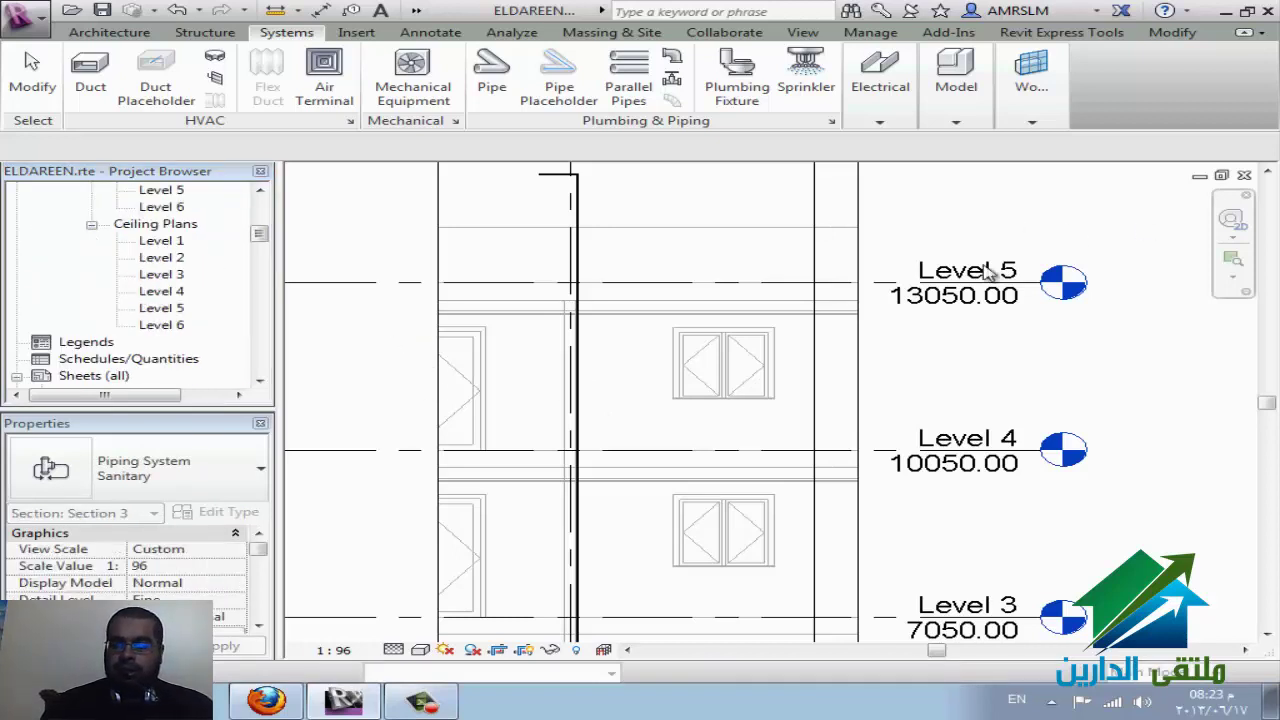
{"action": "scroll", "coordinate": [649, 289], "scroll_direction": "down", "scroll_amount": 3}
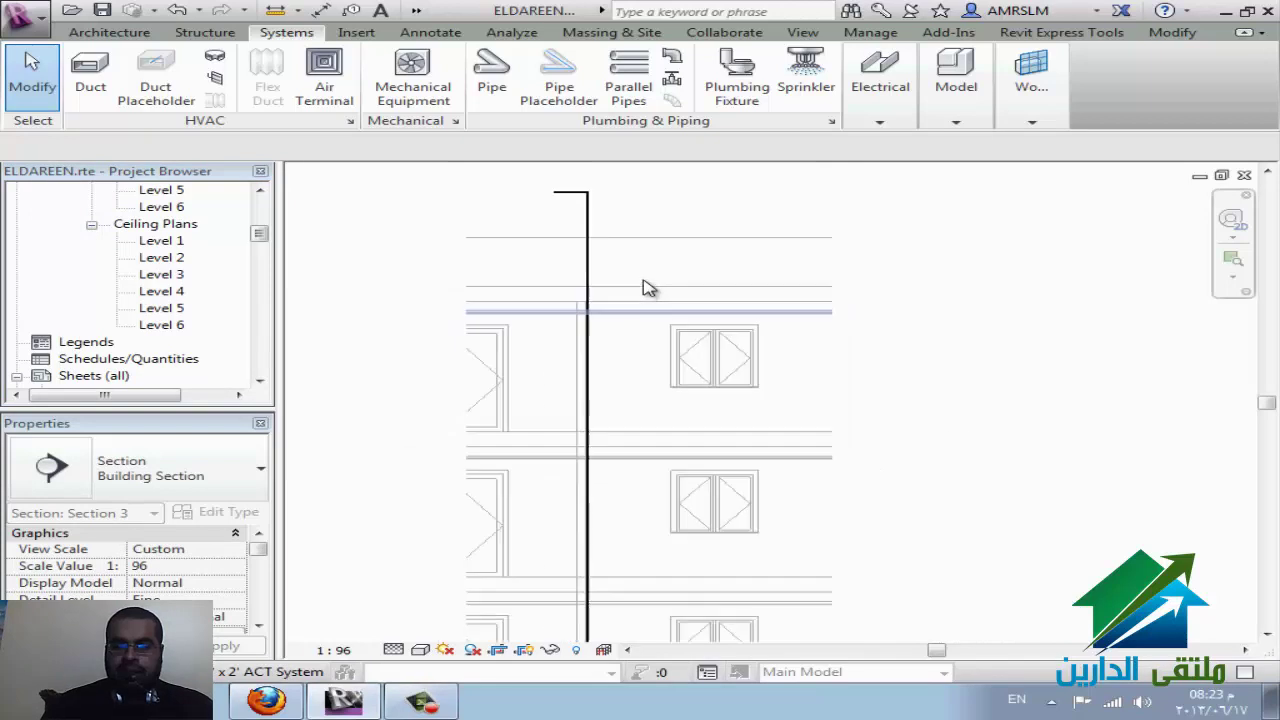
{"action": "scroll", "coordinate": [649, 289], "scroll_direction": "down", "scroll_amount": 3}
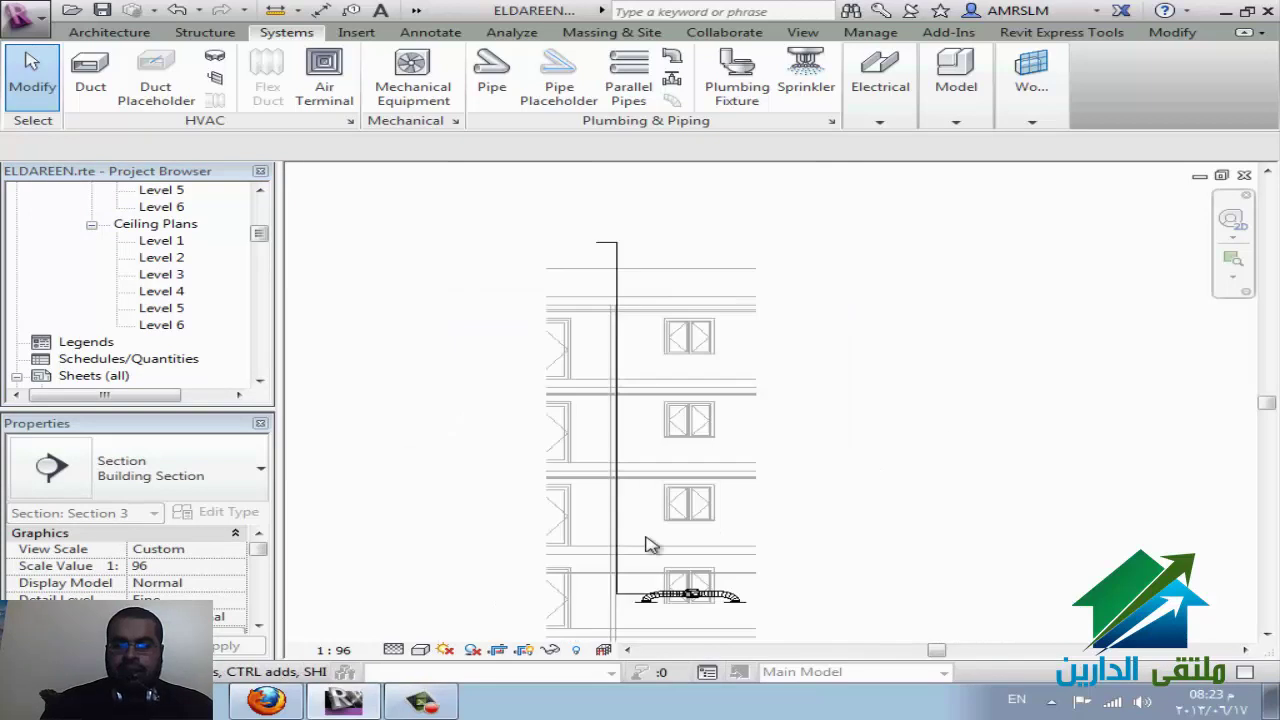
Step: Open the Default 3D View oriented to Section 3
{"action": "left_click", "coordinate": [417, 12]}
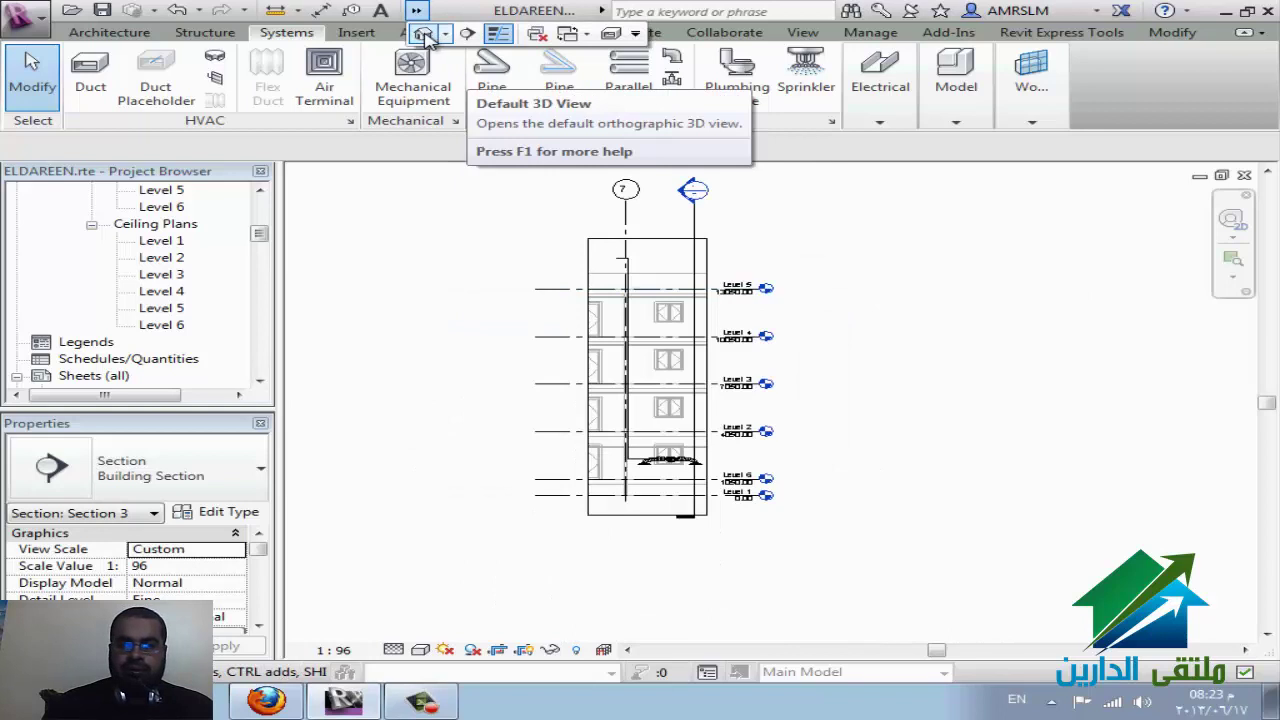
{"action": "left_click", "coordinate": [424, 36]}
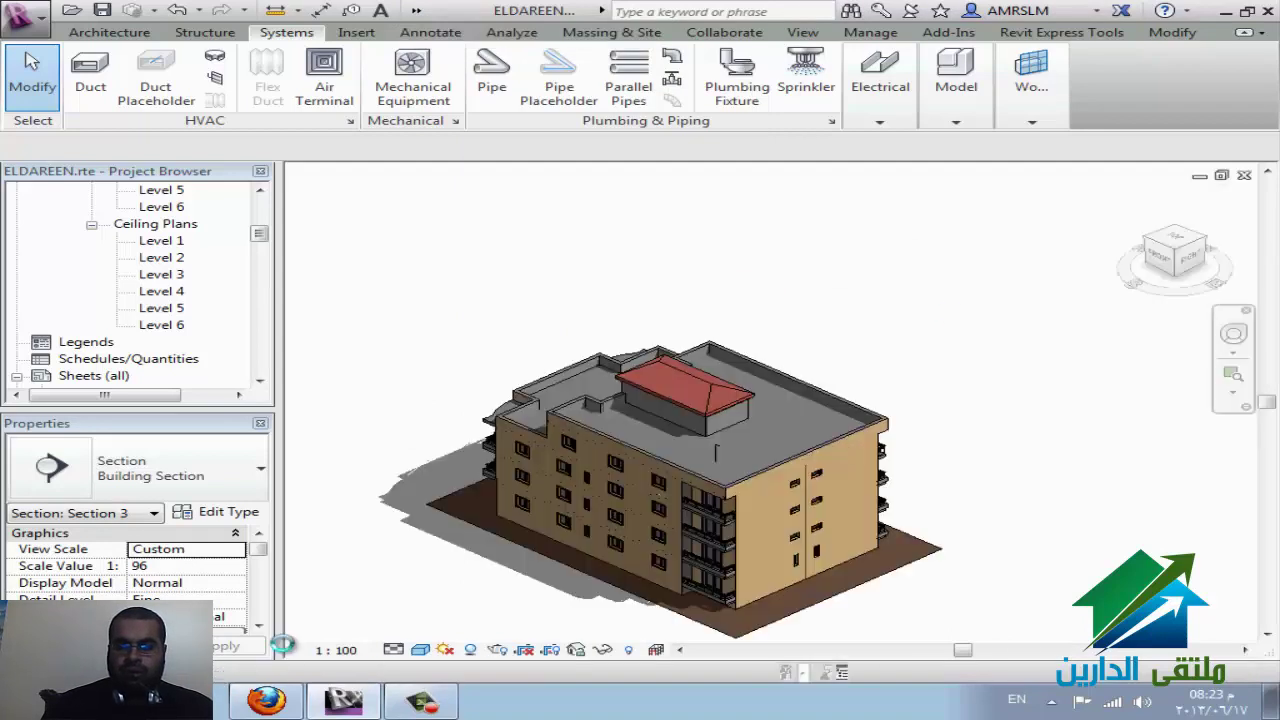
{"action": "right_click", "coordinate": [1172, 250]}
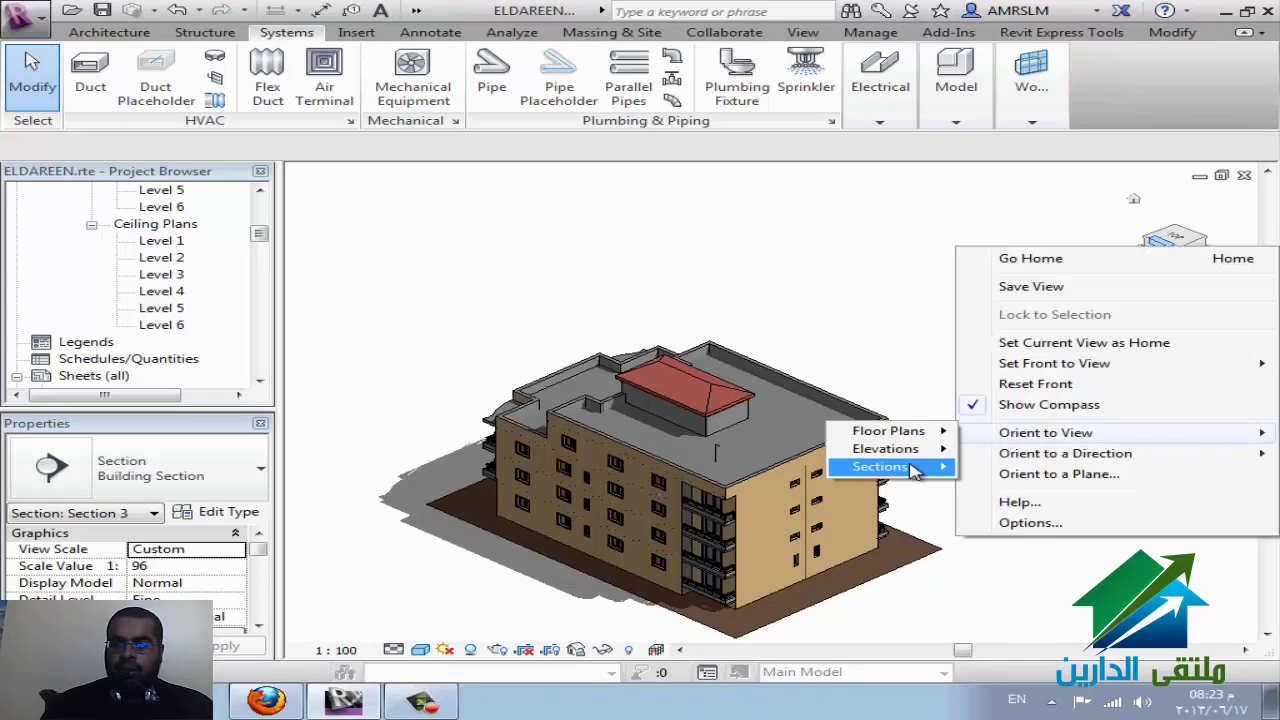
{"action": "mouse_move", "coordinate": [880, 467]}
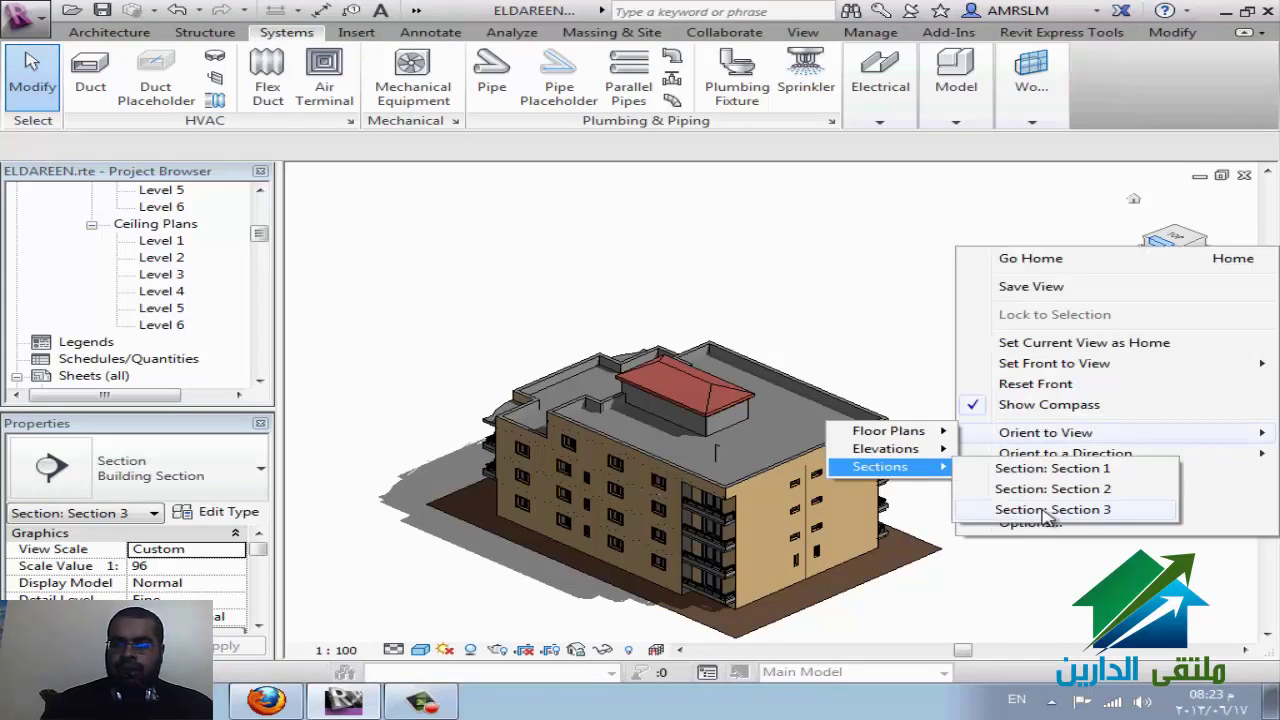
{"action": "left_click", "coordinate": [1045, 510]}
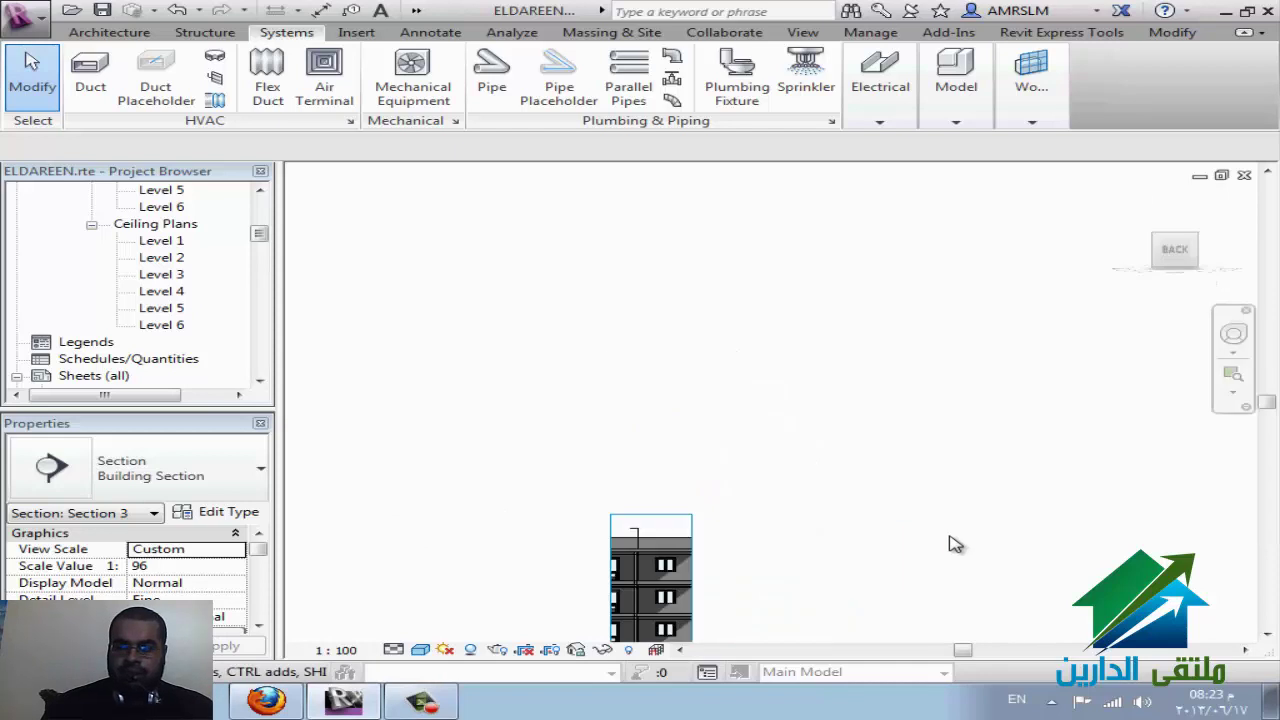
{"action": "scroll", "coordinate": [712, 492], "scroll_direction": "up", "scroll_amount": 2}
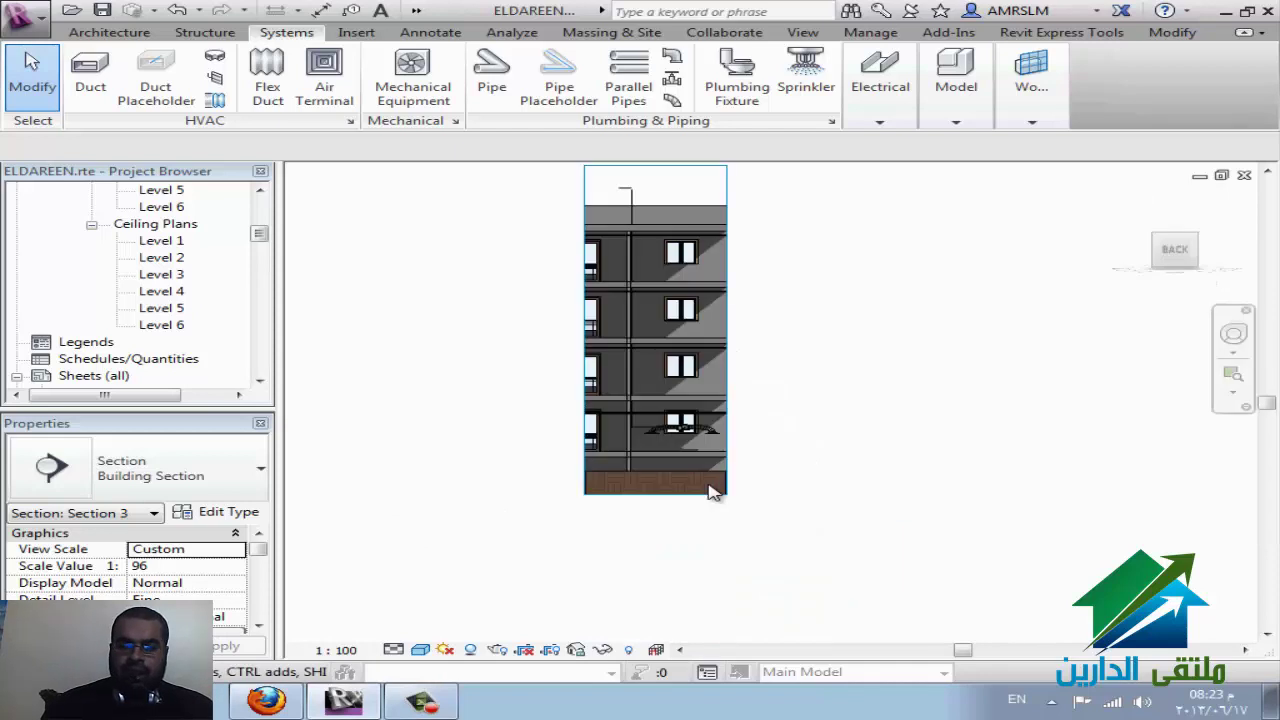
{"action": "scroll", "coordinate": [690, 450], "scroll_direction": "up", "scroll_amount": 2}
{"action": "scroll", "coordinate": [665, 403], "scroll_direction": "up", "scroll_amount": 1}
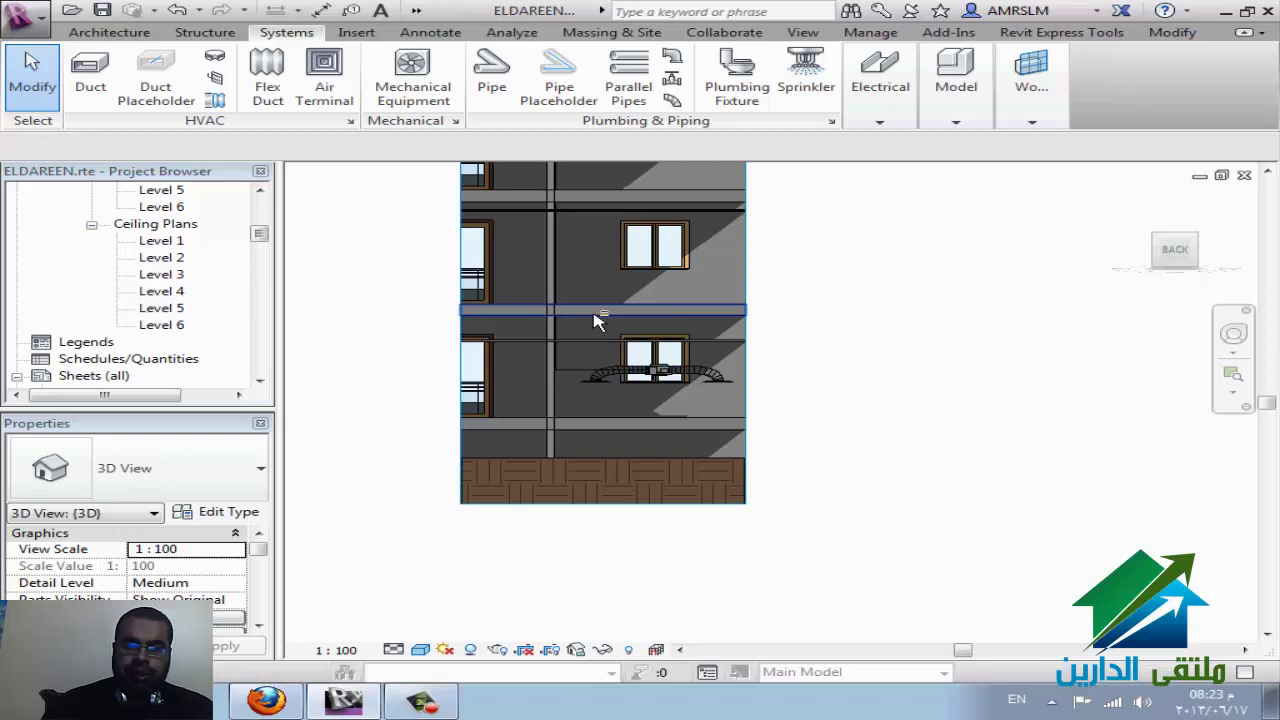
Step: Orbit to an angled view and turn shadows off to reveal the fan coil and flex ducts
{"action": "mouse_move", "coordinate": [640, 365]}
{"action": "middle_mouse_down", "text": "shift"}
{"action": "mouse_move", "coordinate": [686, 371]}
{"action": "mouse_move", "coordinate": [814, 528]}
{"action": "mouse_move", "coordinate": [414, 449]}
{"action": "middle_mouse_up", "text": "shift"}
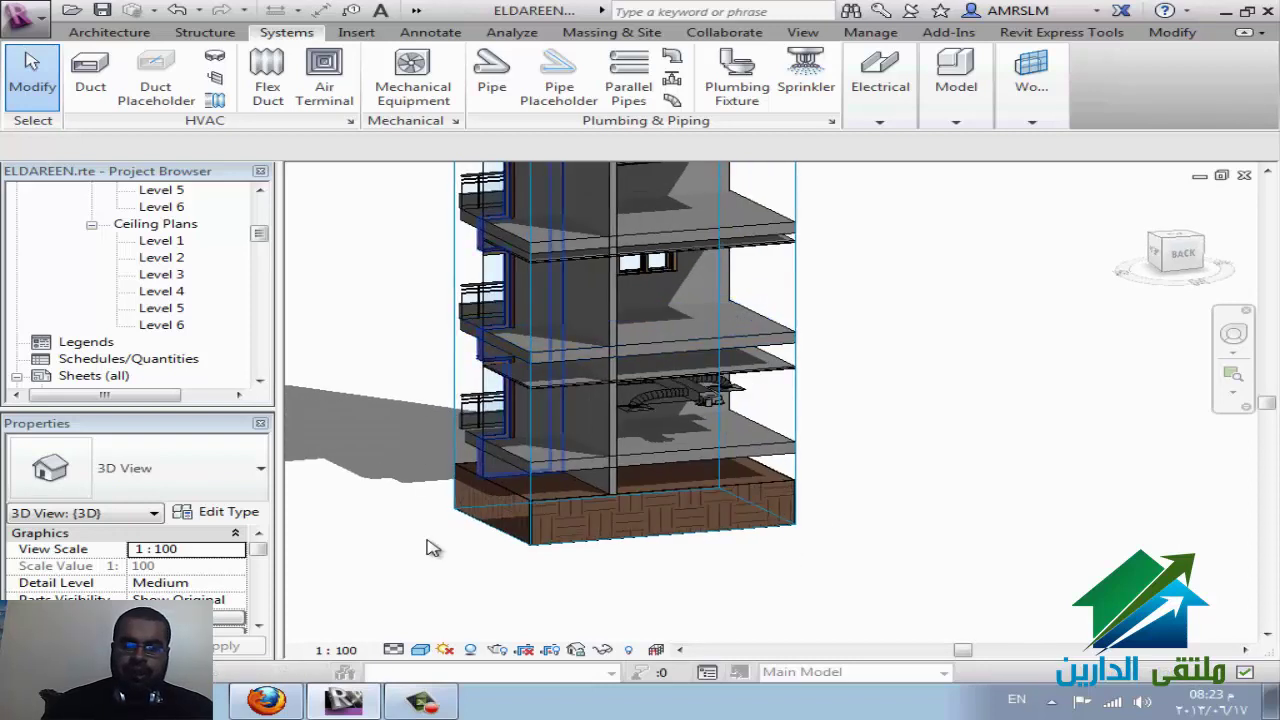
{"action": "left_click", "coordinate": [472, 650]}
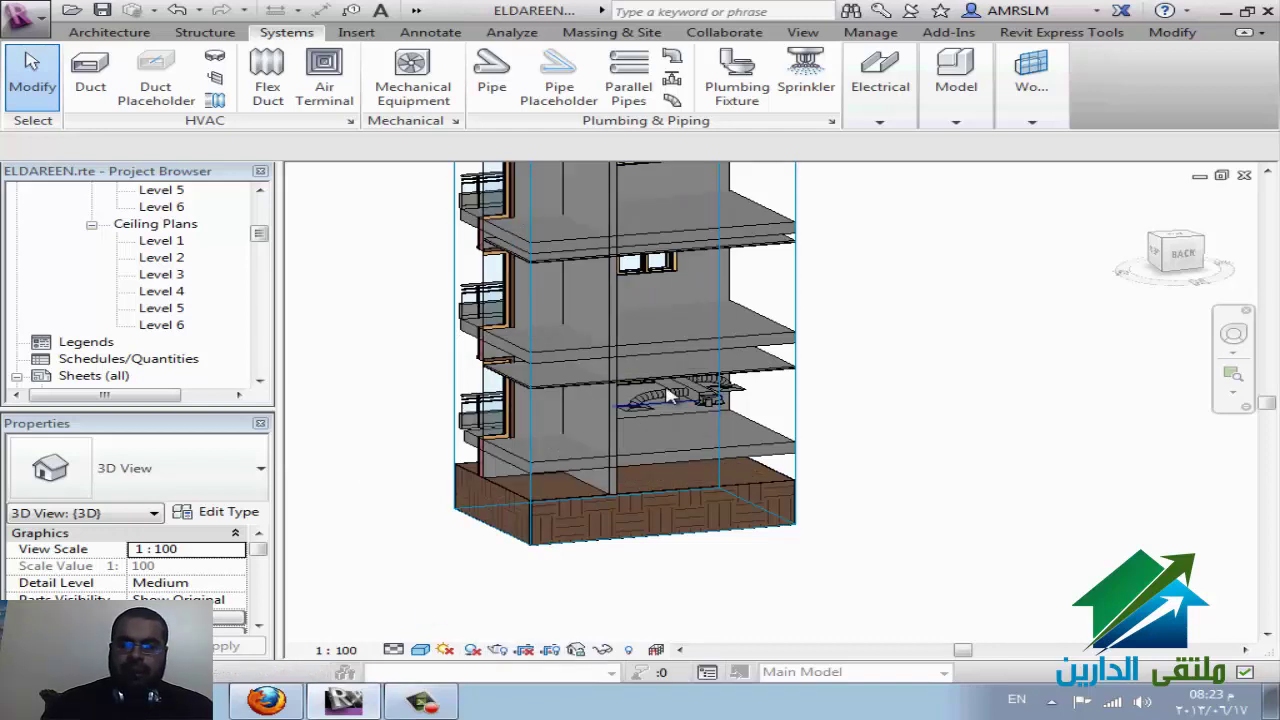
{"action": "scroll", "coordinate": [668, 396], "scroll_direction": "up", "scroll_amount": 3}
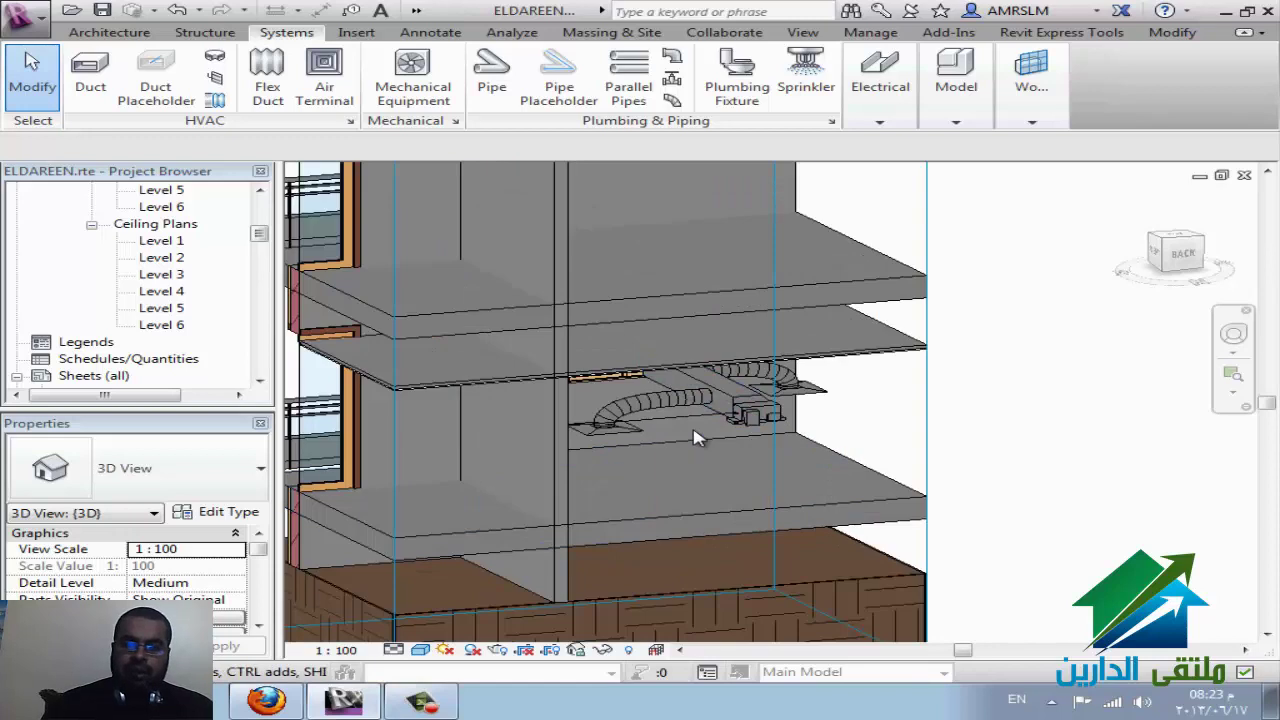
{"action": "scroll", "coordinate": [697, 437], "scroll_direction": "down", "scroll_amount": 2}
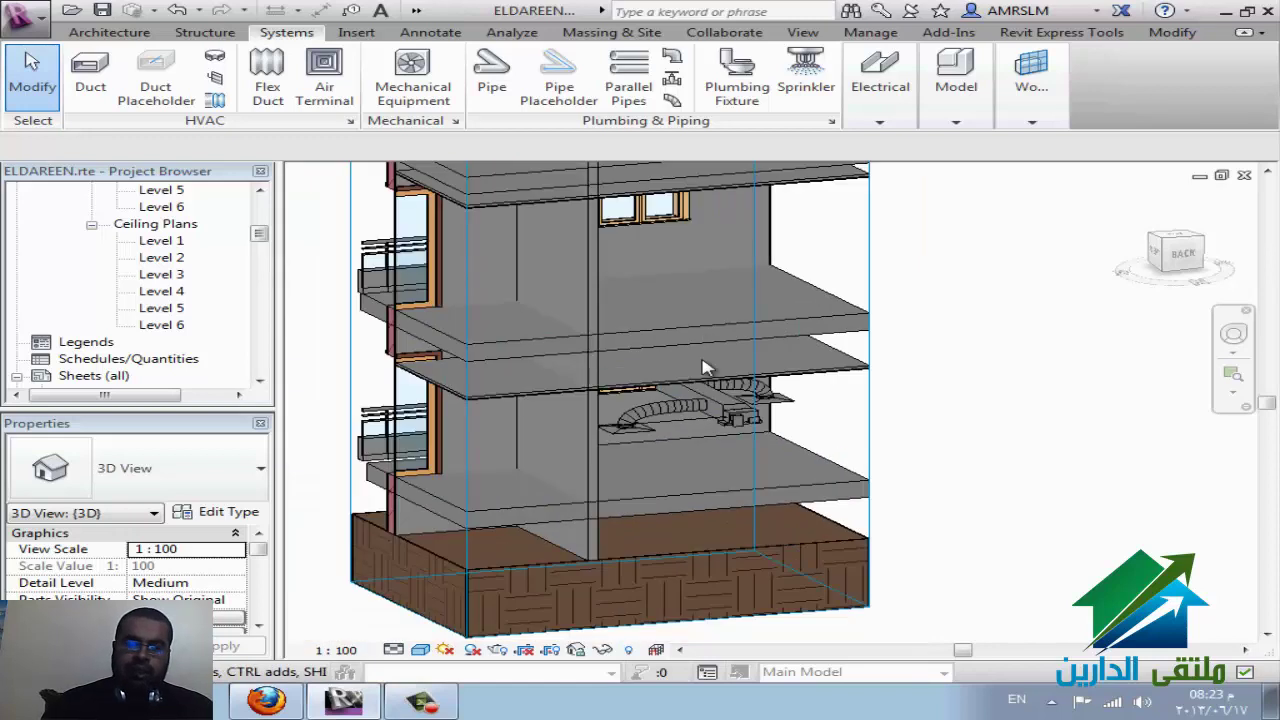
{"action": "scroll", "coordinate": [266, 580], "scroll_direction": "down", "scroll_amount": 2}
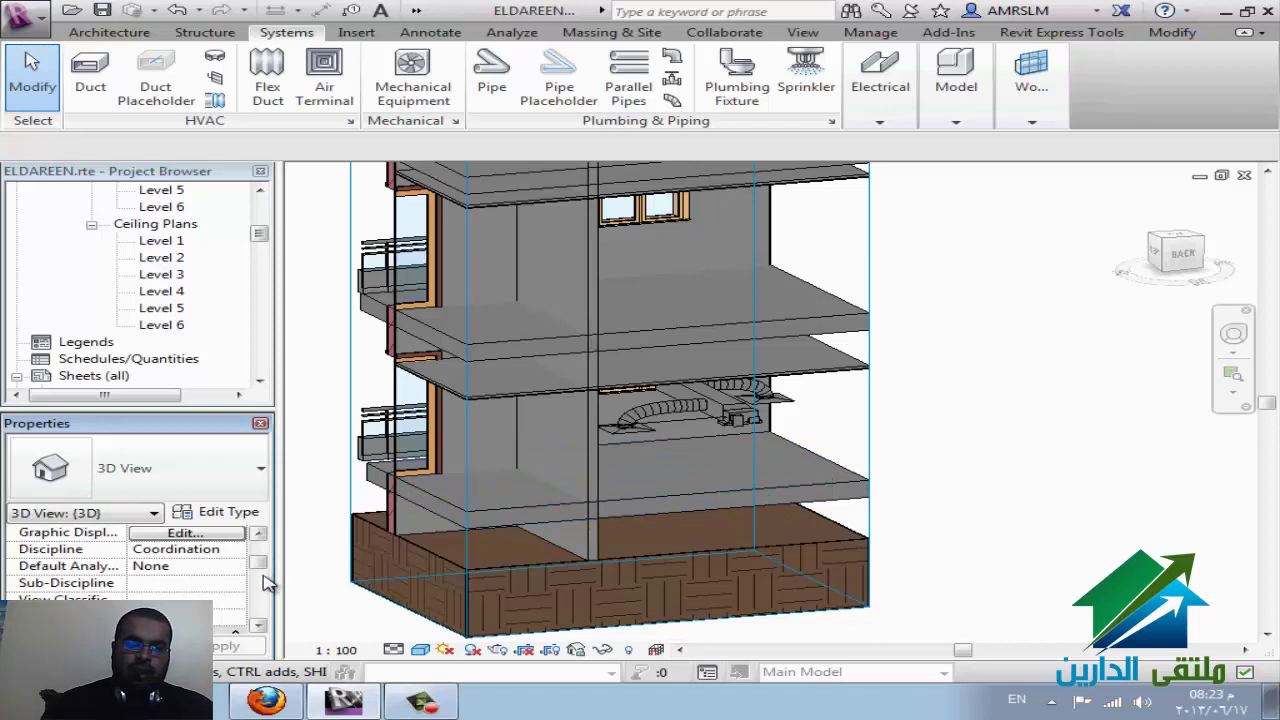
Step: Set the 3D view's Discipline to Mechanical and orbit around the ductwork
{"action": "left_click", "coordinate": [241, 550]}
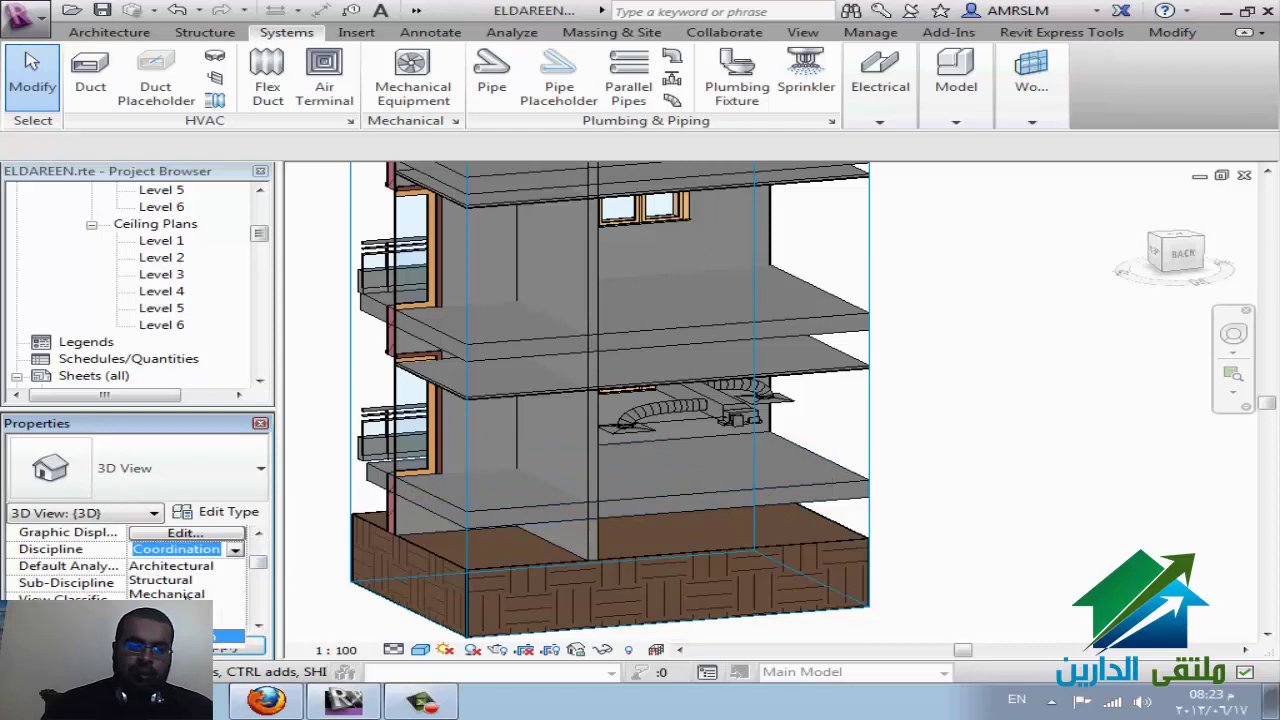
{"action": "left_click", "coordinate": [180, 594]}
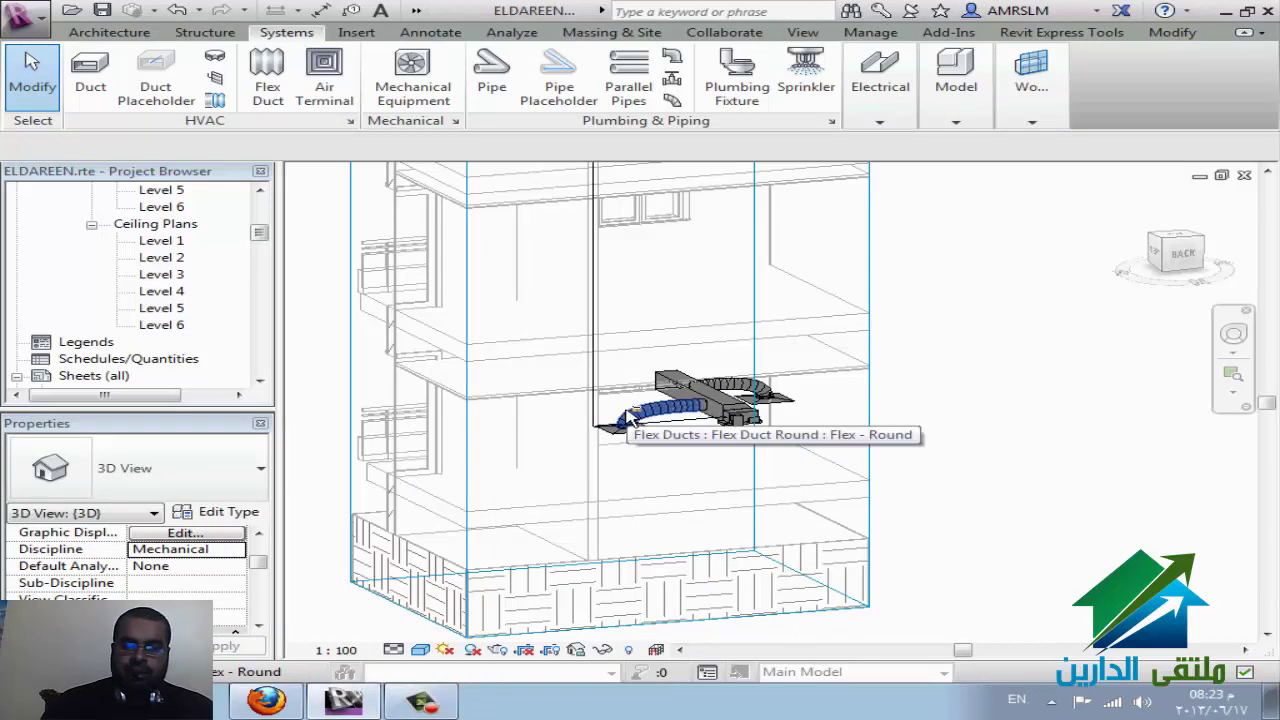
{"action": "middle_click_drag", "start_coordinate": [636, 416], "coordinate": [708, 442], "text": "shift"}
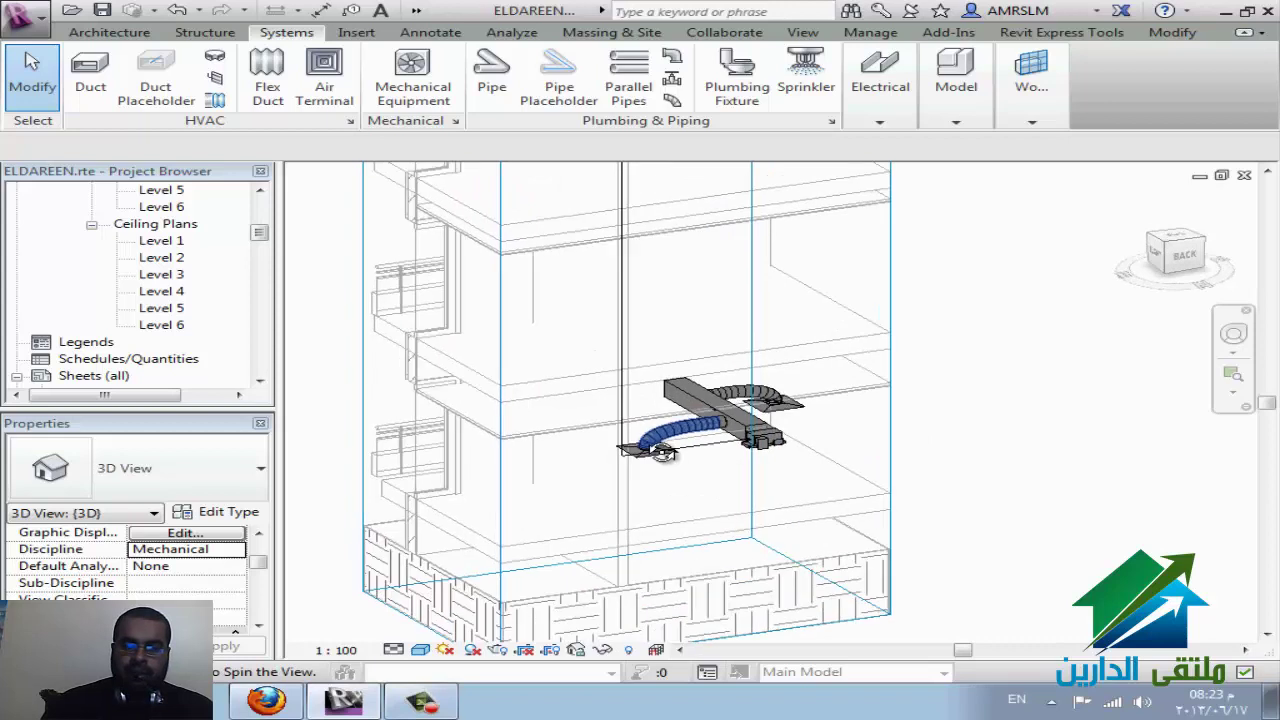
{"action": "left_click", "coordinate": [706, 430]}
{"action": "mouse_move", "coordinate": [706, 430]}
{"action": "middle_mouse_down", "text": "shift"}
{"action": "mouse_move", "coordinate": [764, 494]}
{"action": "mouse_move", "coordinate": [704, 510]}
{"action": "mouse_move", "coordinate": [646, 473]}
{"action": "mouse_move", "coordinate": [637, 453]}
{"action": "mouse_move", "coordinate": [718, 504]}
{"action": "mouse_move", "coordinate": [760, 480]}
{"action": "middle_mouse_up", "text": "shift"}
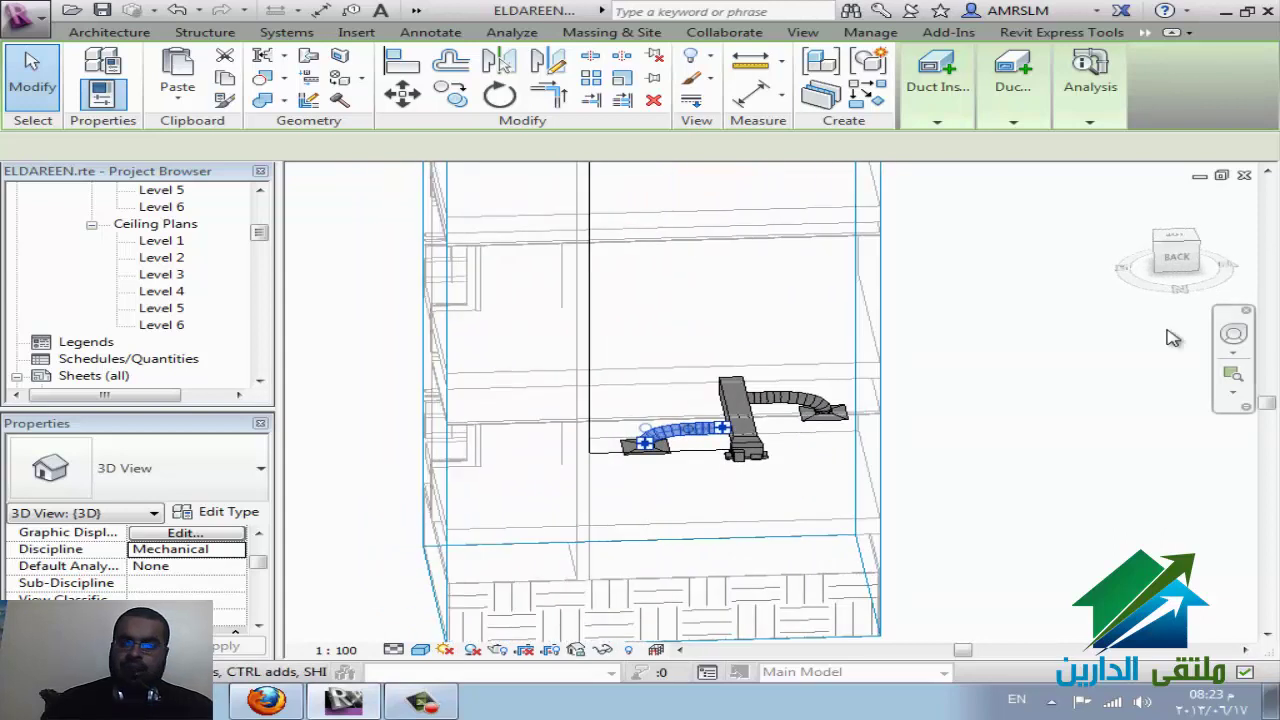
Step: Orbit with the full navigation wheel, rewind to an earlier camera position, then close the 3D view
{"action": "left_click", "coordinate": [1236, 354]}
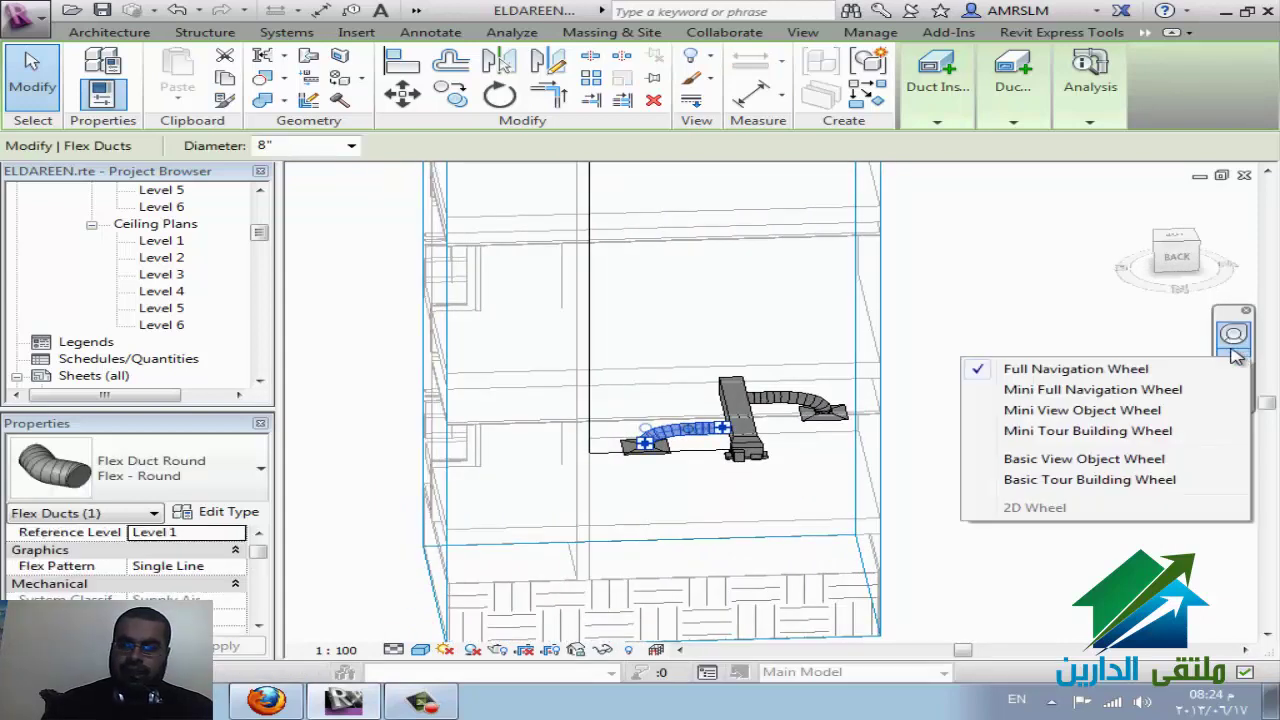
{"action": "left_click", "coordinate": [1030, 366]}
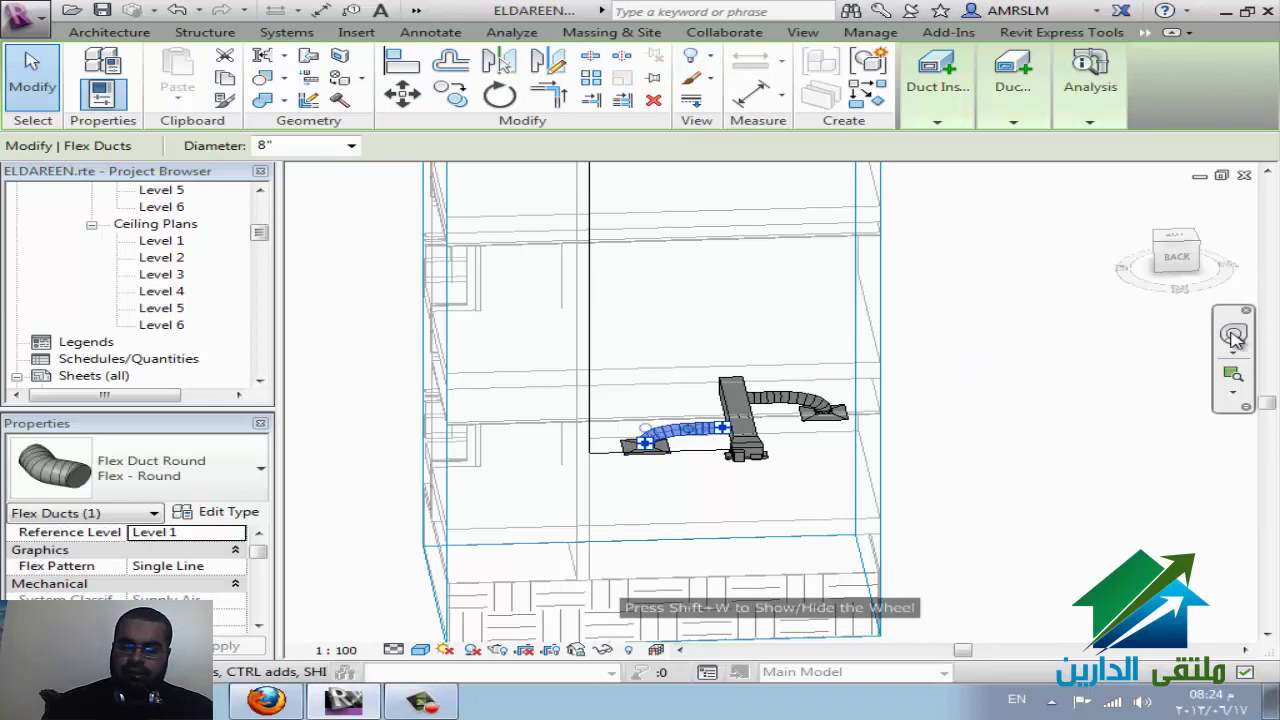
{"action": "left_click", "coordinate": [1234, 338]}
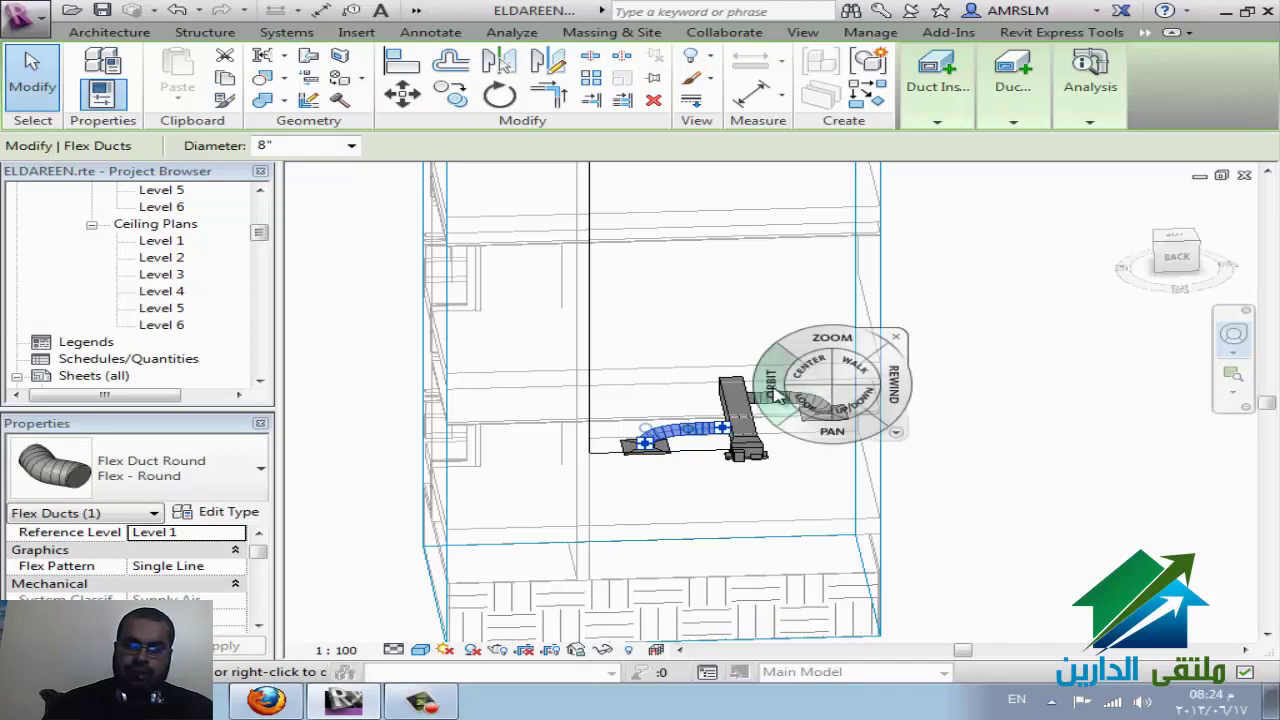
{"action": "left_click_drag", "start_coordinate": [778, 395], "coordinate": [813, 408]}
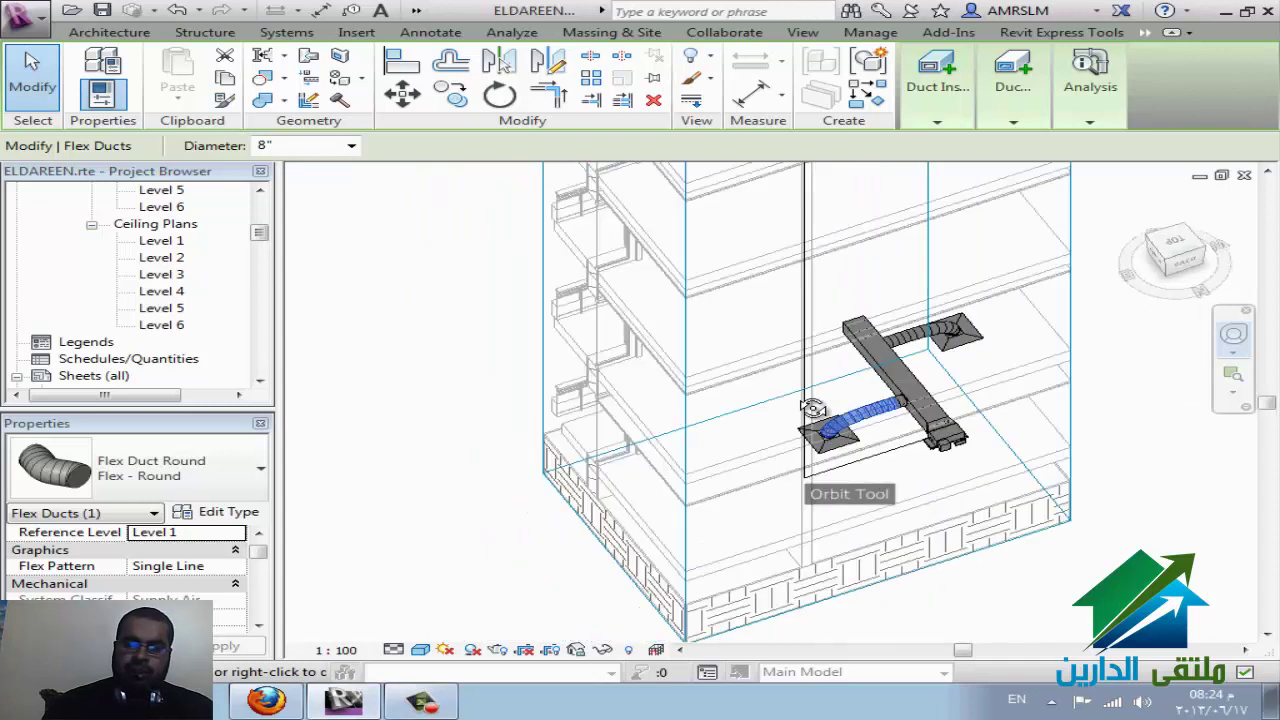
{"action": "left_click_drag", "start_coordinate": [813, 408], "coordinate": [790, 410]}
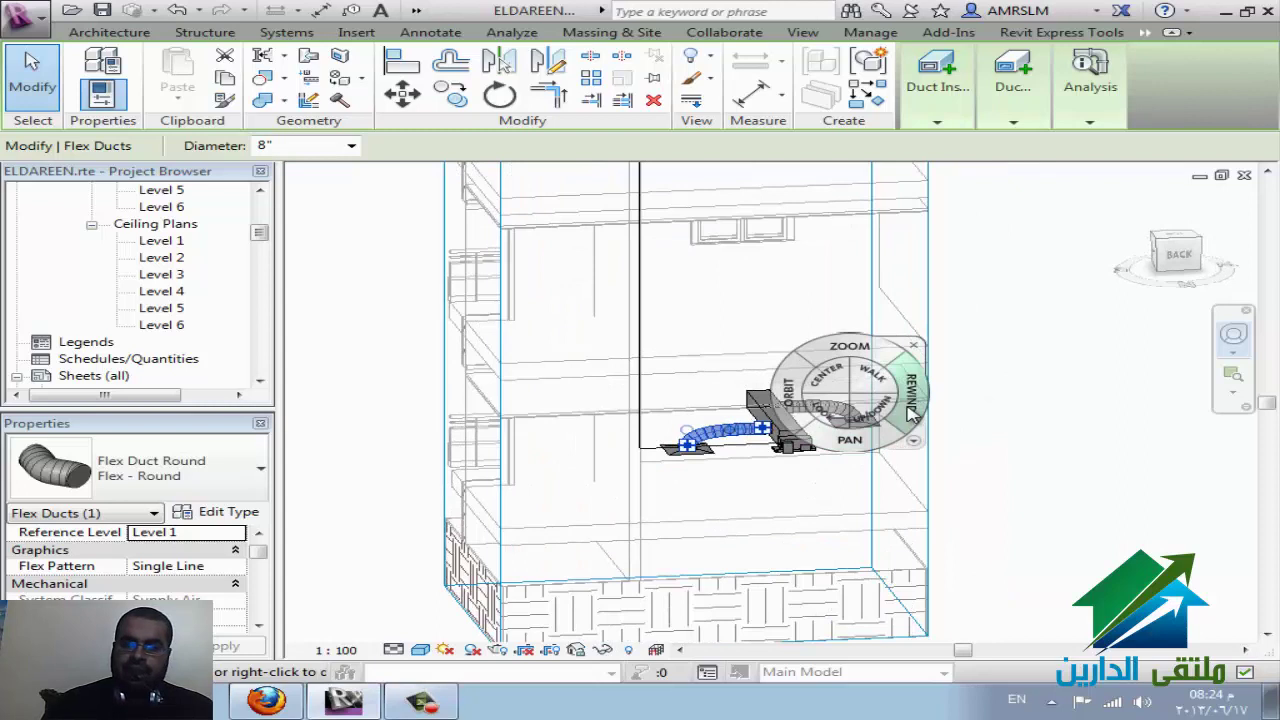
{"action": "left_click", "coordinate": [911, 411]}
{"action": "mouse_move", "coordinate": [890, 415]}
{"action": "left_mouse_down"}
{"action": "mouse_move", "coordinate": [323, 433]}
{"action": "mouse_move", "coordinate": [1058, 418]}
{"action": "mouse_move", "coordinate": [630, 378]}
{"action": "mouse_move", "coordinate": [463, 390]}
{"action": "left_mouse_up"}
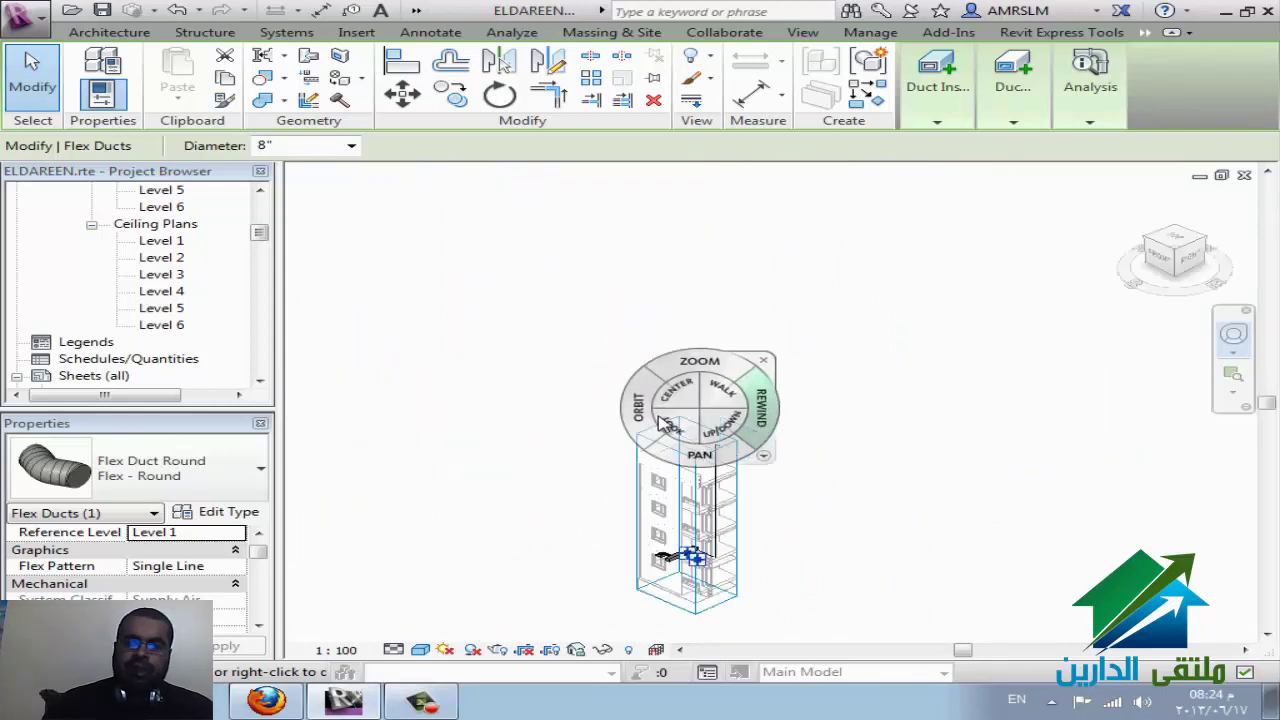
{"action": "left_click", "coordinate": [738, 363]}
{"action": "left_click", "coordinate": [1221, 175]}
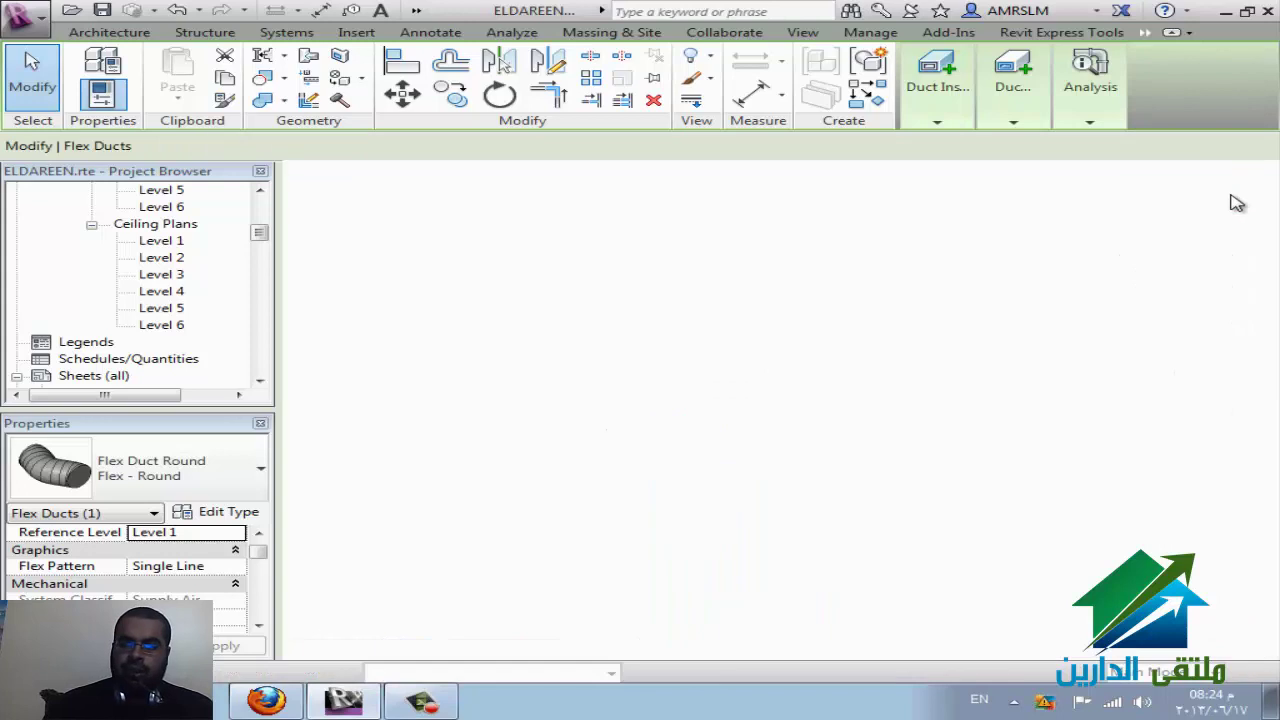
Step: Open the Level 1 ceiling plan and locate the fan-coil unit
{"action": "left_click", "coordinate": [1244, 176]}
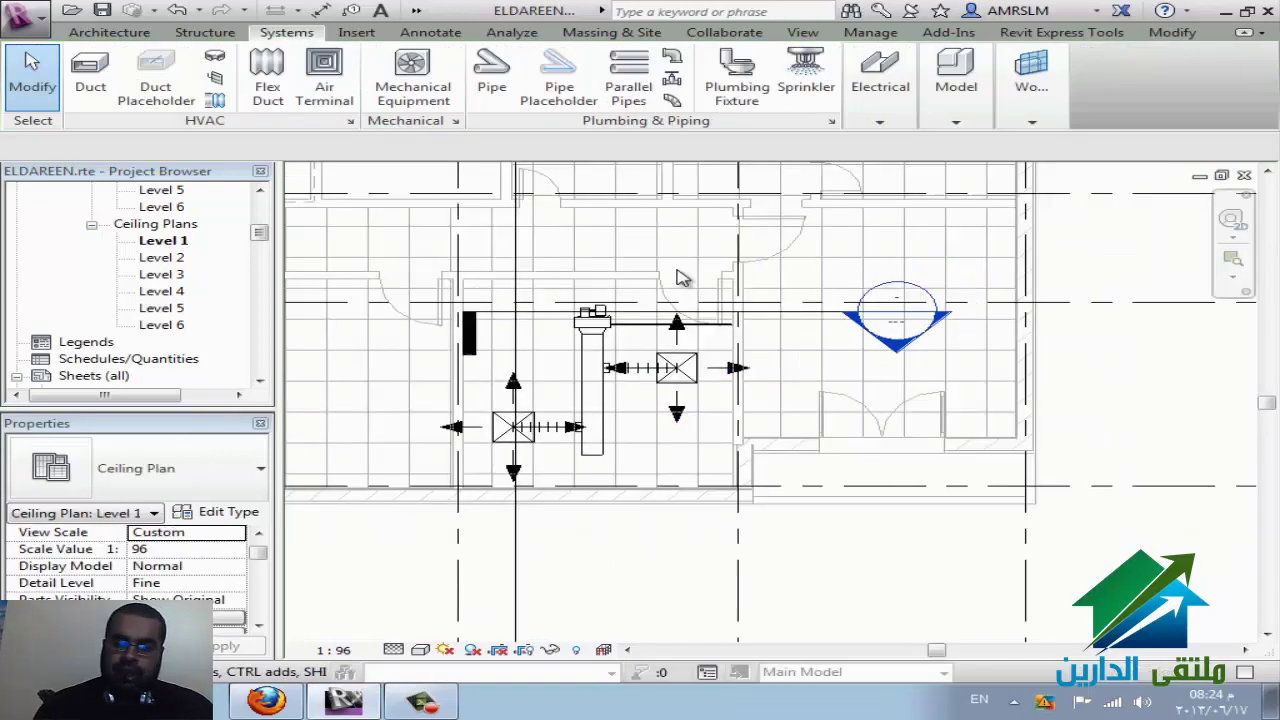
{"action": "scroll", "coordinate": [650, 380], "scroll_direction": "down", "scroll_amount": 1}
{"action": "scroll", "coordinate": [647, 383], "scroll_direction": "up", "scroll_amount": 2}
{"action": "scroll", "coordinate": [647, 383], "scroll_direction": "up", "scroll_amount": 2}
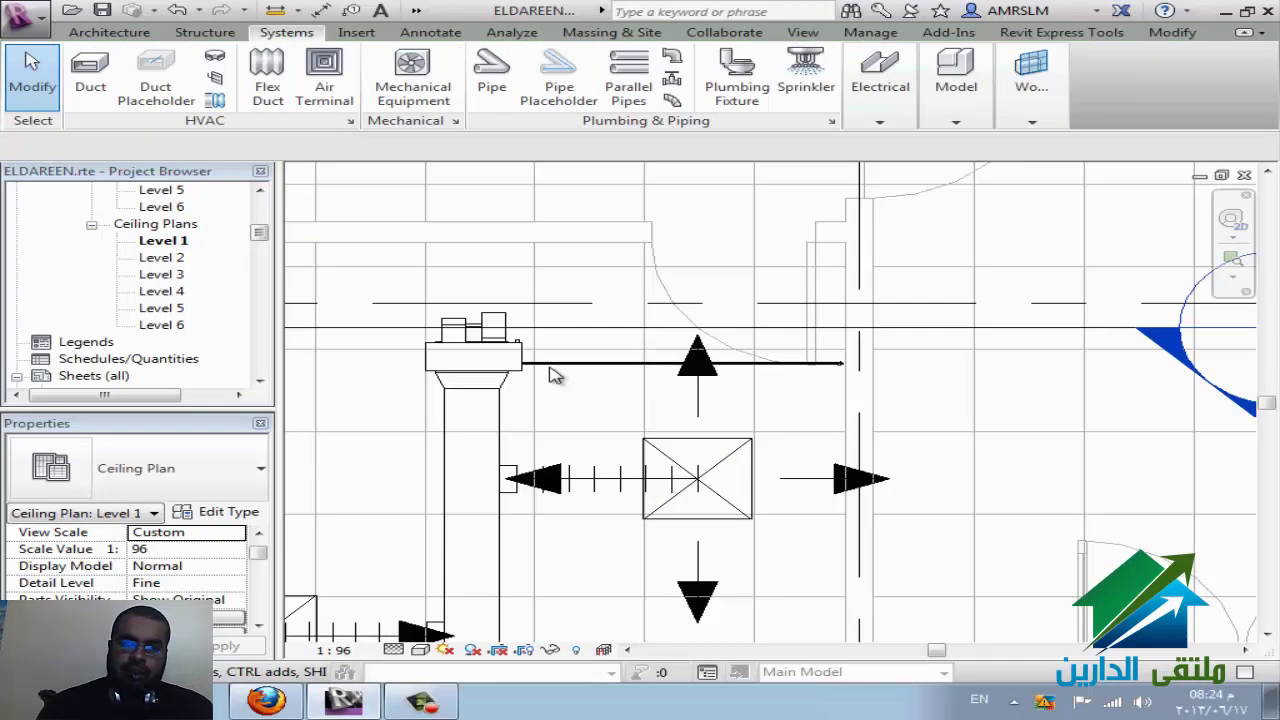
{"action": "scroll", "coordinate": [512, 352], "scroll_direction": "up", "scroll_amount": 2}
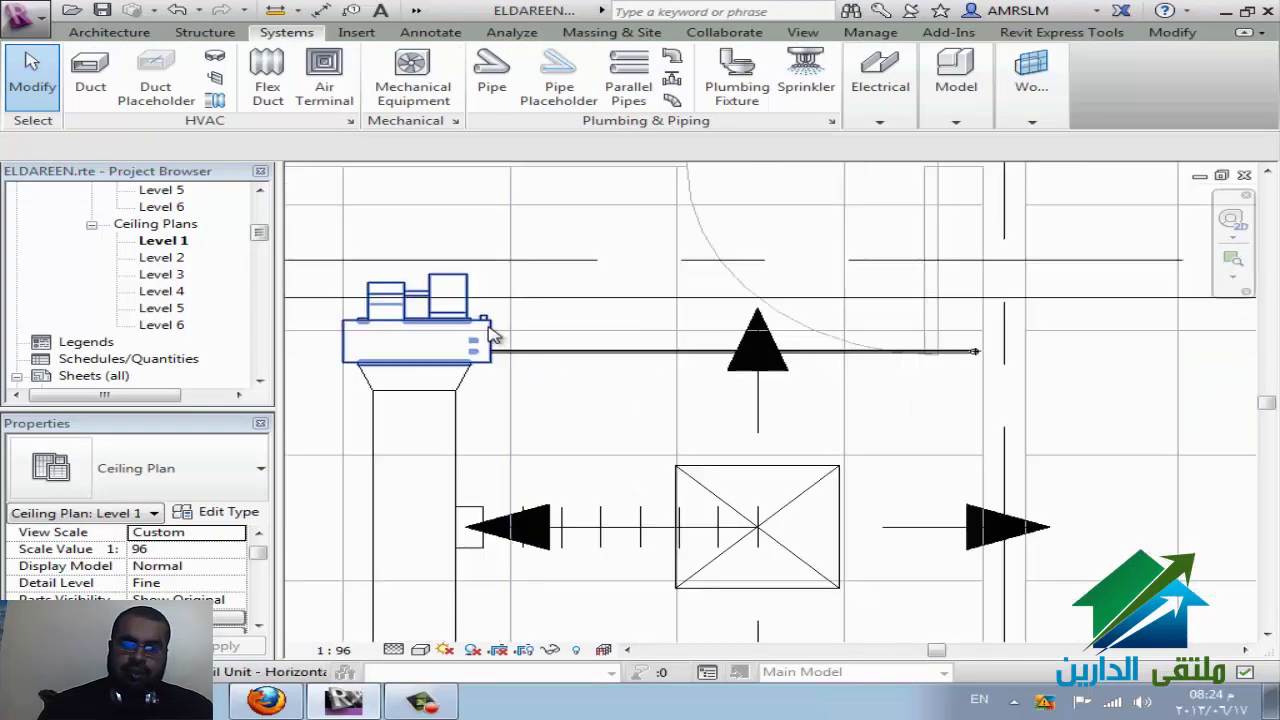
{"action": "left_click", "coordinate": [505, 350]}
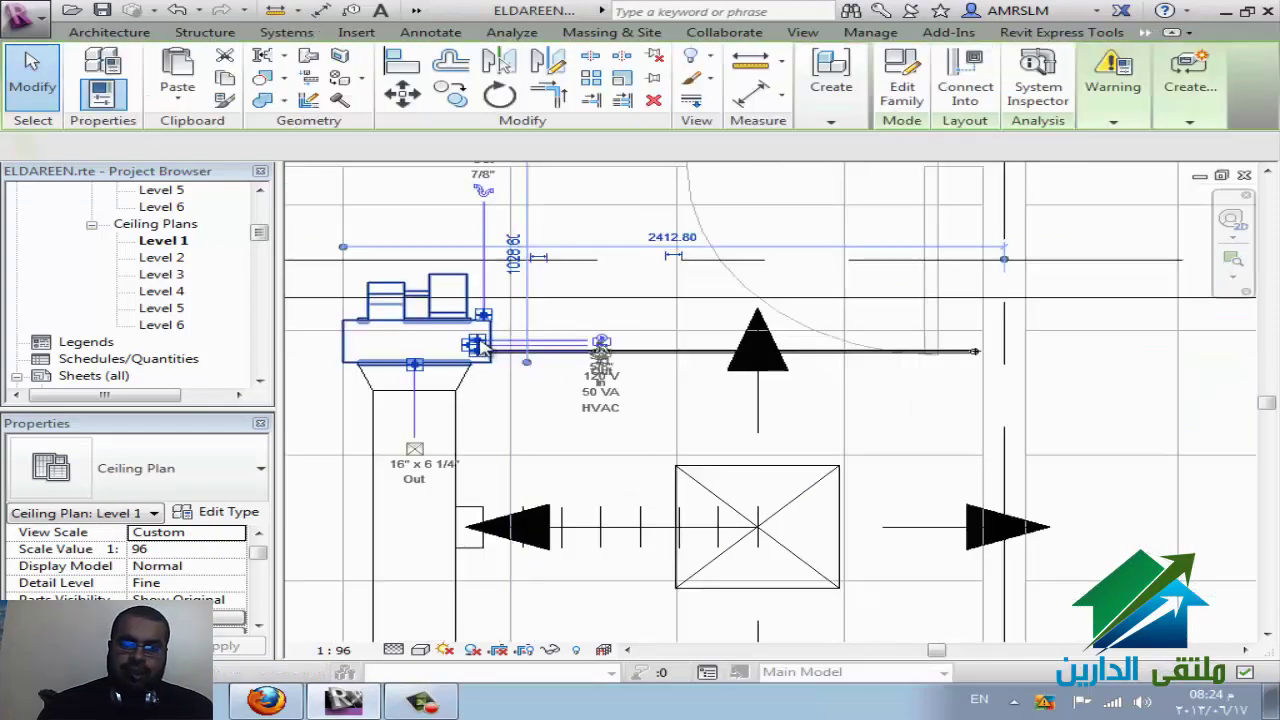
{"action": "right_click", "coordinate": [478, 347]}
{"action": "left_click", "coordinate": [505, 146]}
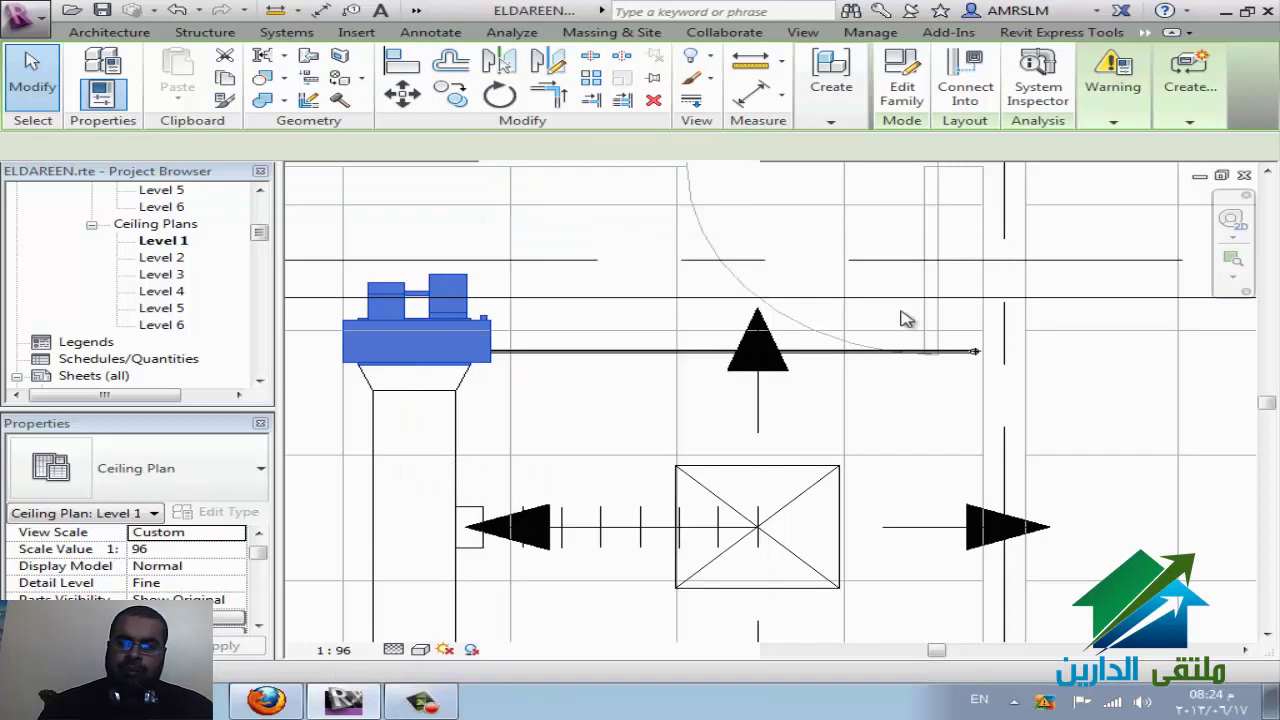
Step: Draw a pipe (PI) from the unit to the right end at 15000 mm offset, then open Level 6
{"action": "key", "text": "p"}
{"action": "key", "text": "i"}
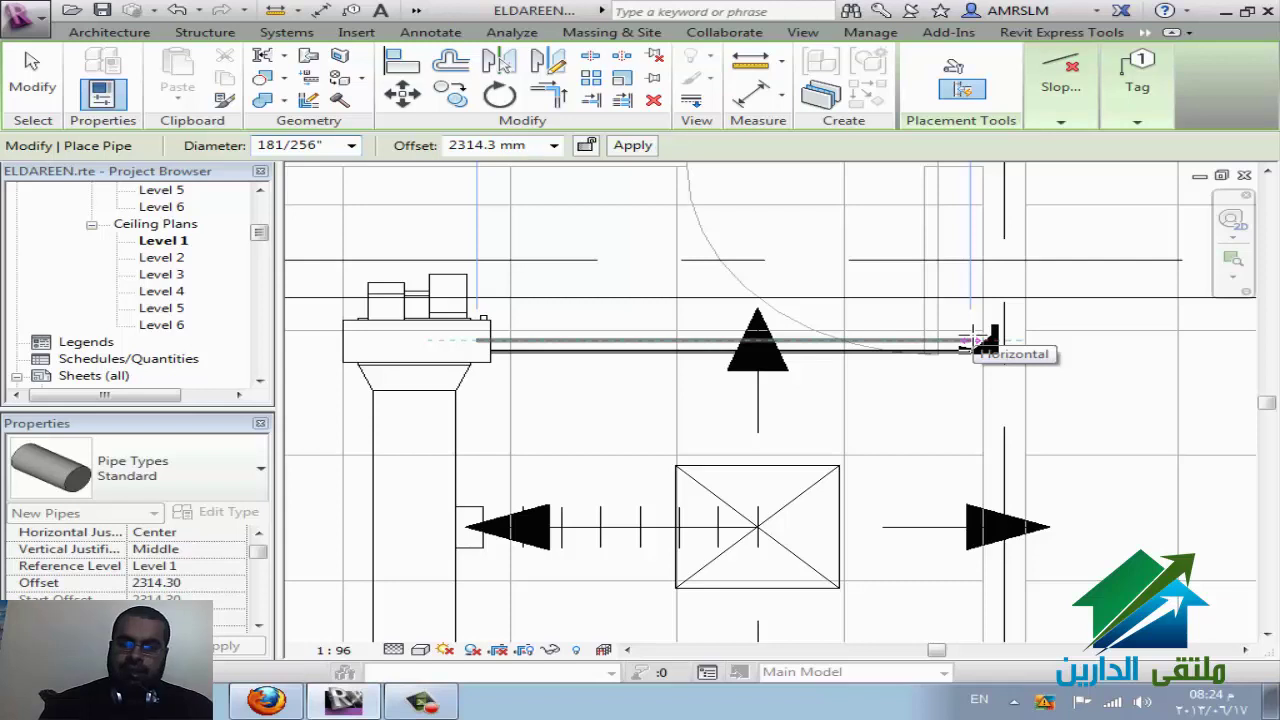
{"action": "left_click", "coordinate": [968, 341]}
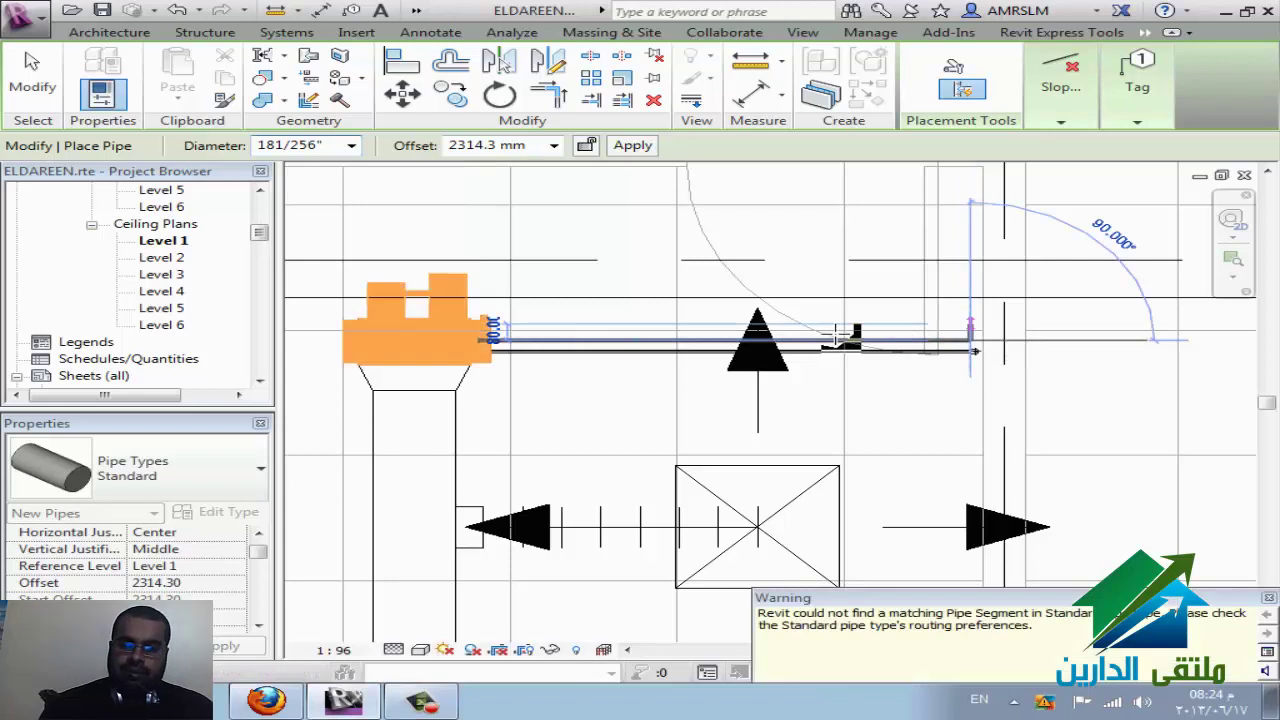
{"action": "left_click", "coordinate": [556, 146]}
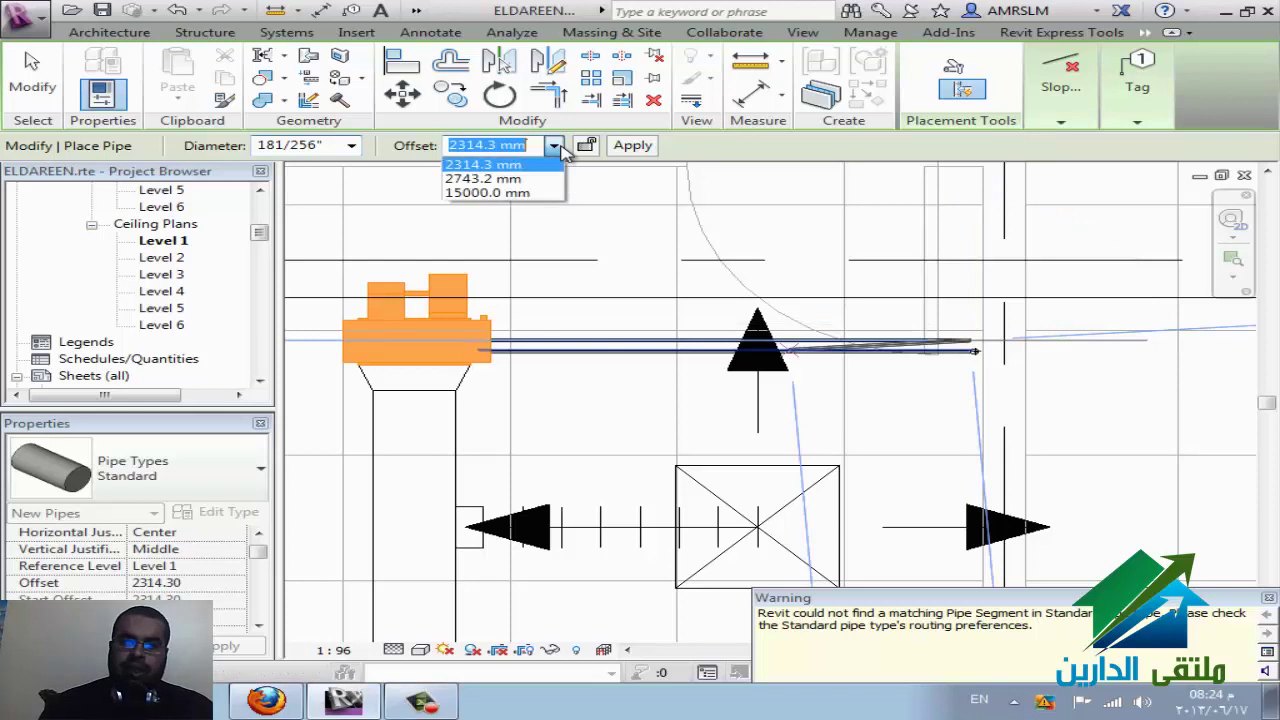
{"action": "left_click", "coordinate": [540, 193]}
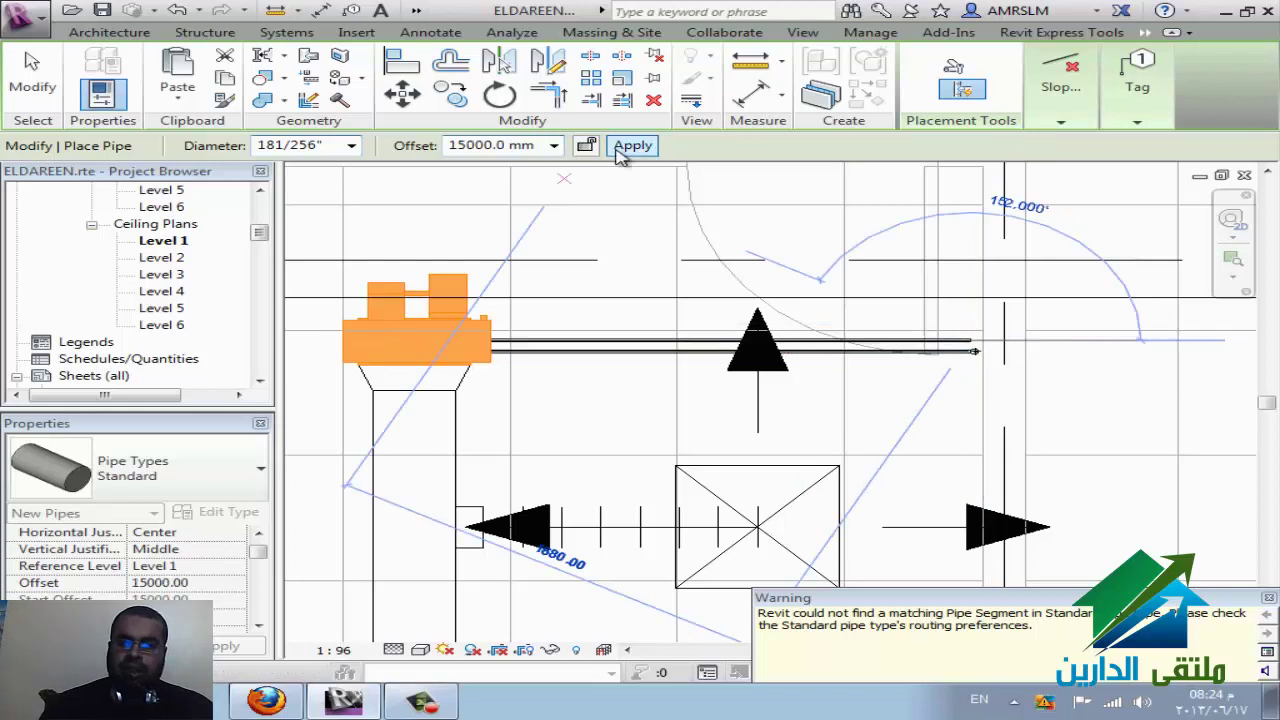
{"action": "key", "text": "Escape"}
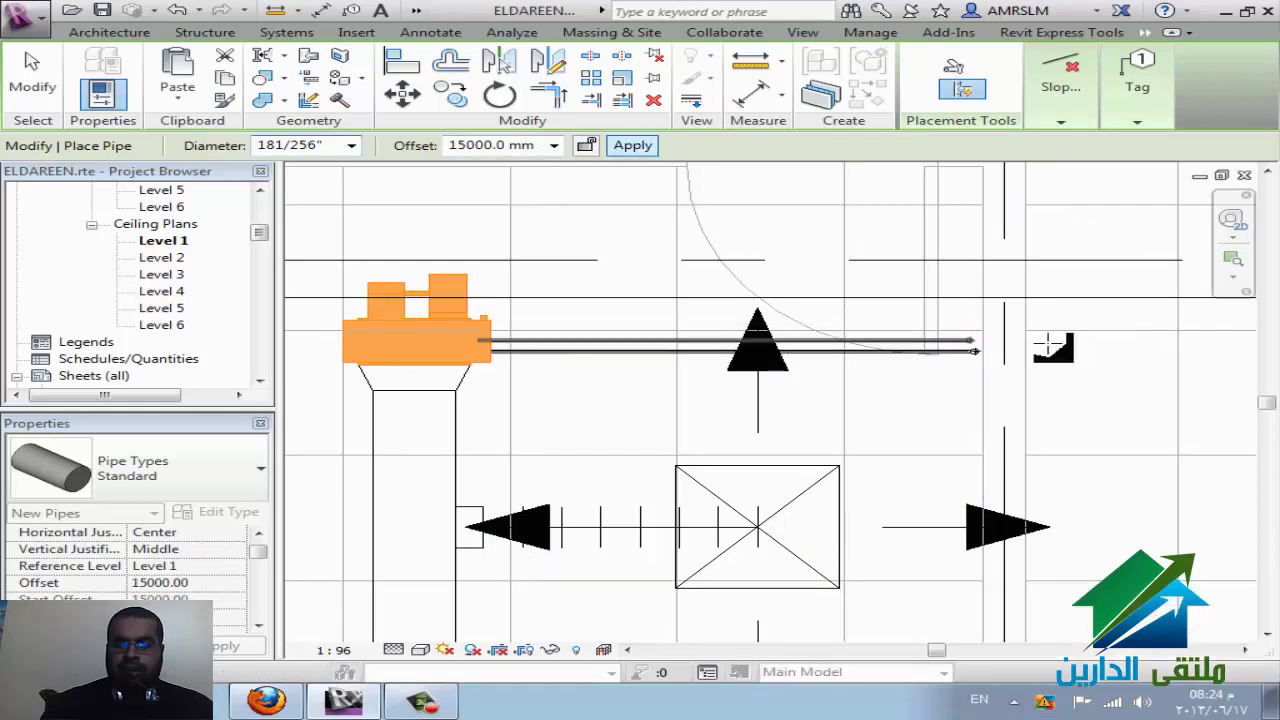
{"action": "key", "text": "Escape"}
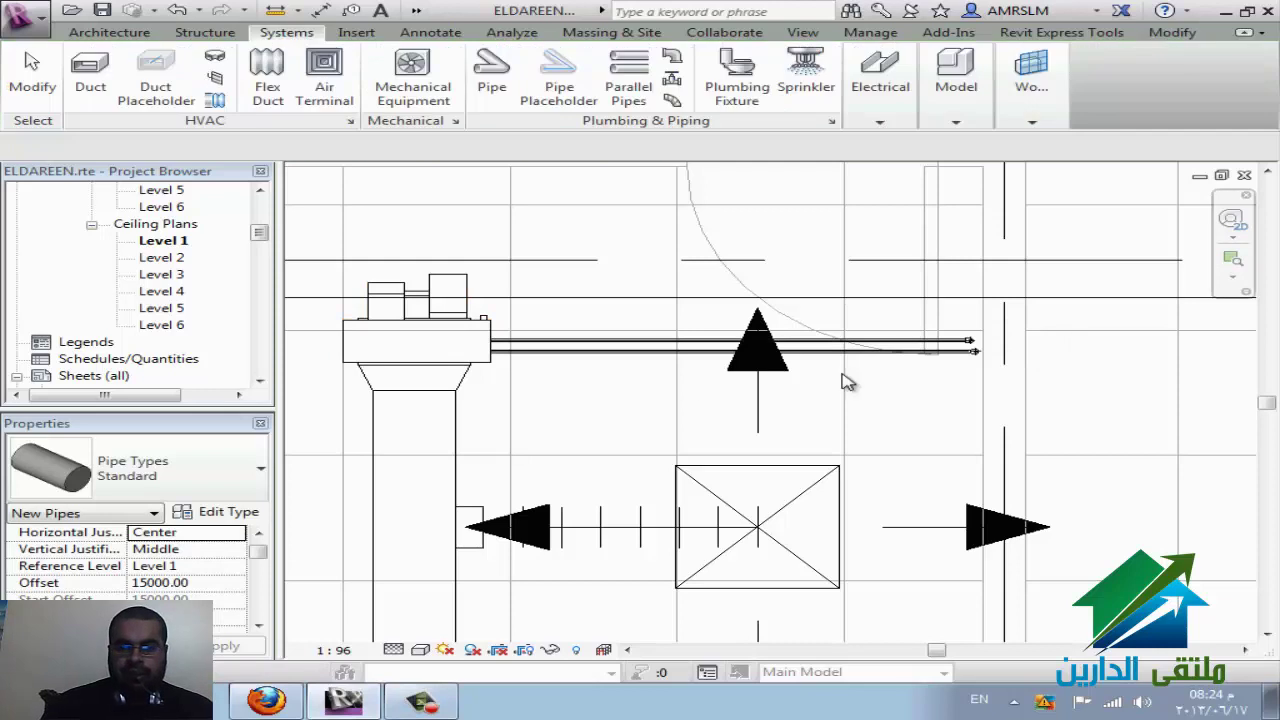
{"action": "double_click", "coordinate": [176, 327]}
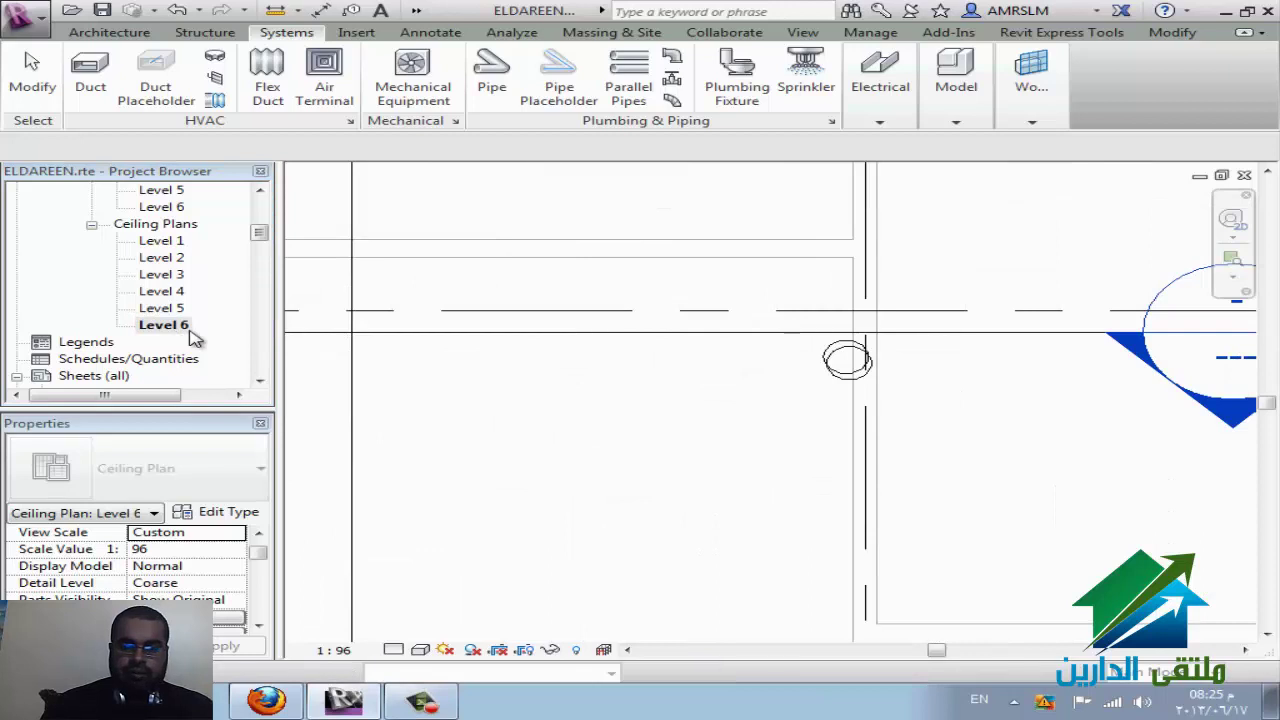
Step: Open the hvac Level 6 floor plan from the Project Browser
{"action": "scroll", "coordinate": [581, 377], "scroll_direction": "down", "scroll_amount": 2}
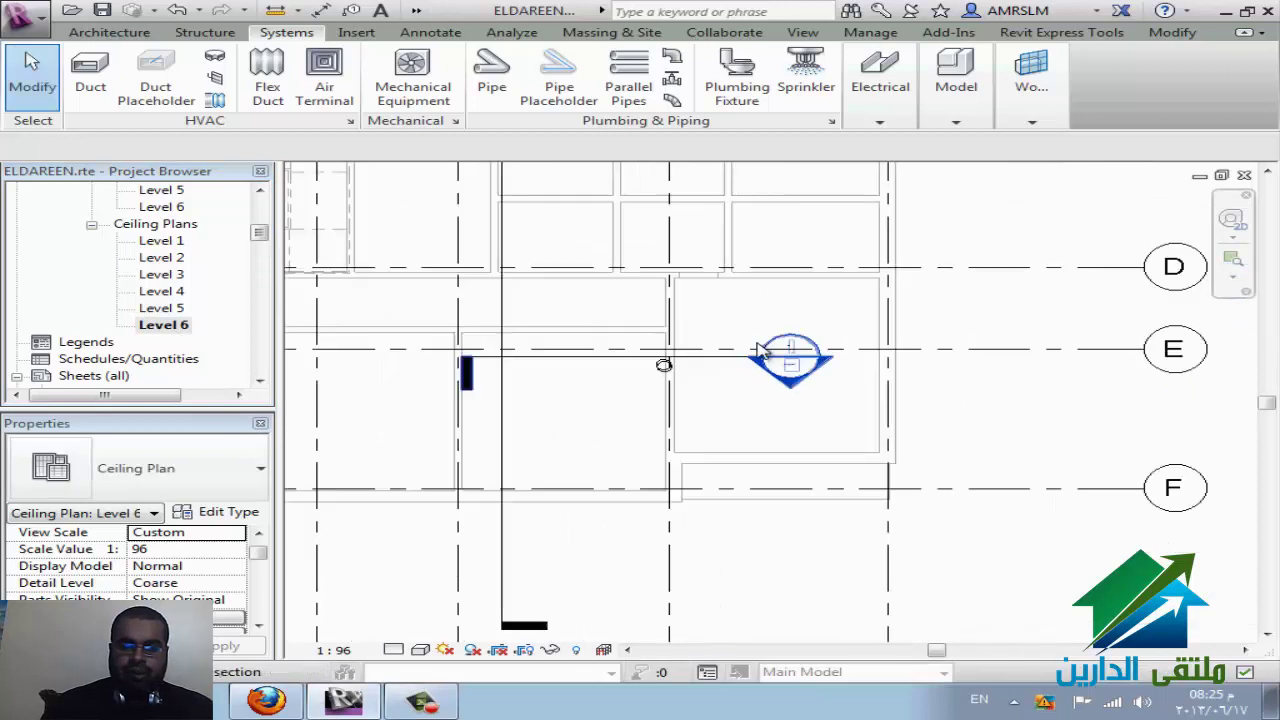
{"action": "scroll", "coordinate": [766, 357], "scroll_direction": "down", "scroll_amount": 3}
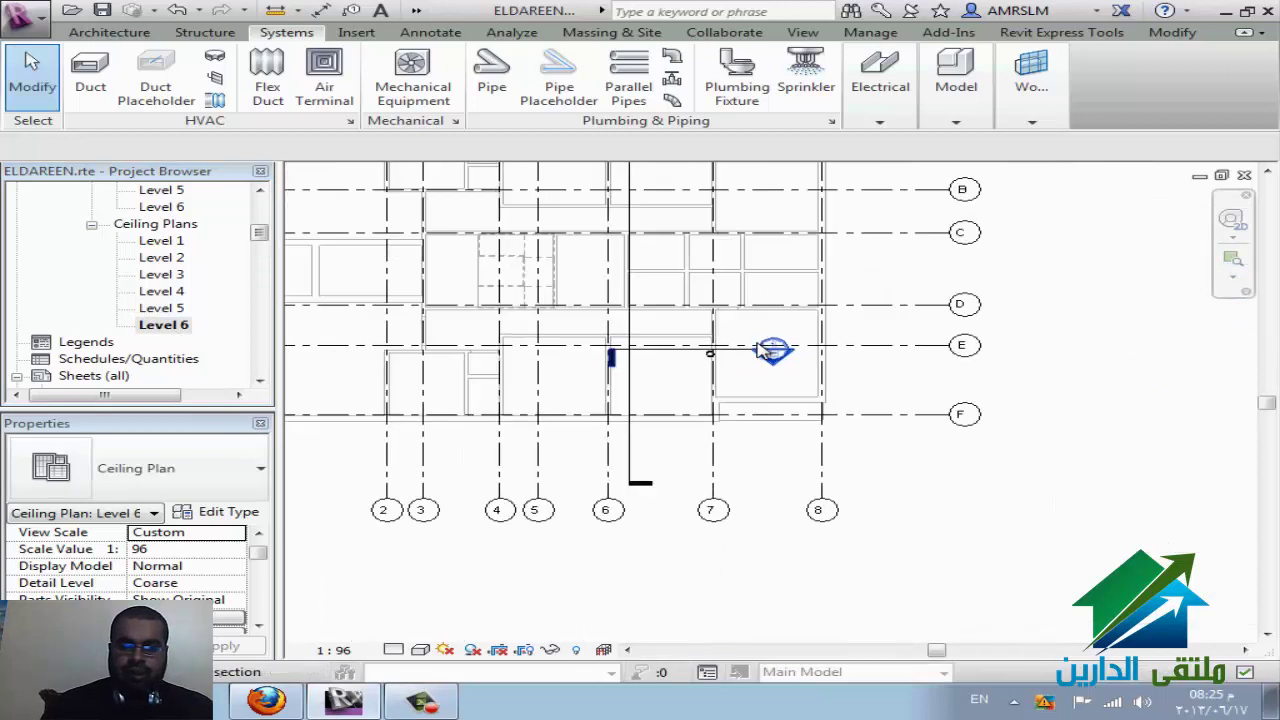
{"action": "left_click", "coordinate": [257, 626]}
{"action": "left_click", "coordinate": [257, 626]}
{"action": "left_click", "coordinate": [257, 626]}
{"action": "left_click", "coordinate": [257, 626]}
{"action": "left_click", "coordinate": [257, 626]}
{"action": "left_click", "coordinate": [257, 626]}
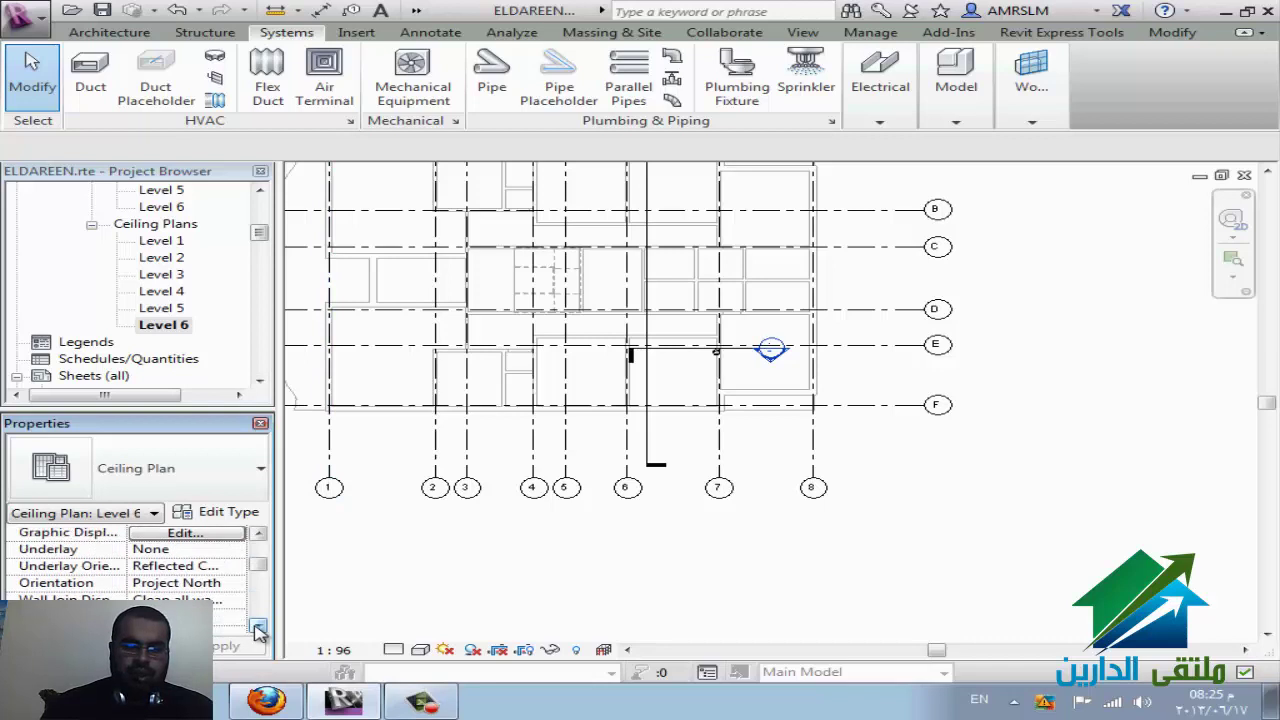
{"action": "left_click", "coordinate": [257, 626]}
{"action": "double_click", "coordinate": [161, 206]}
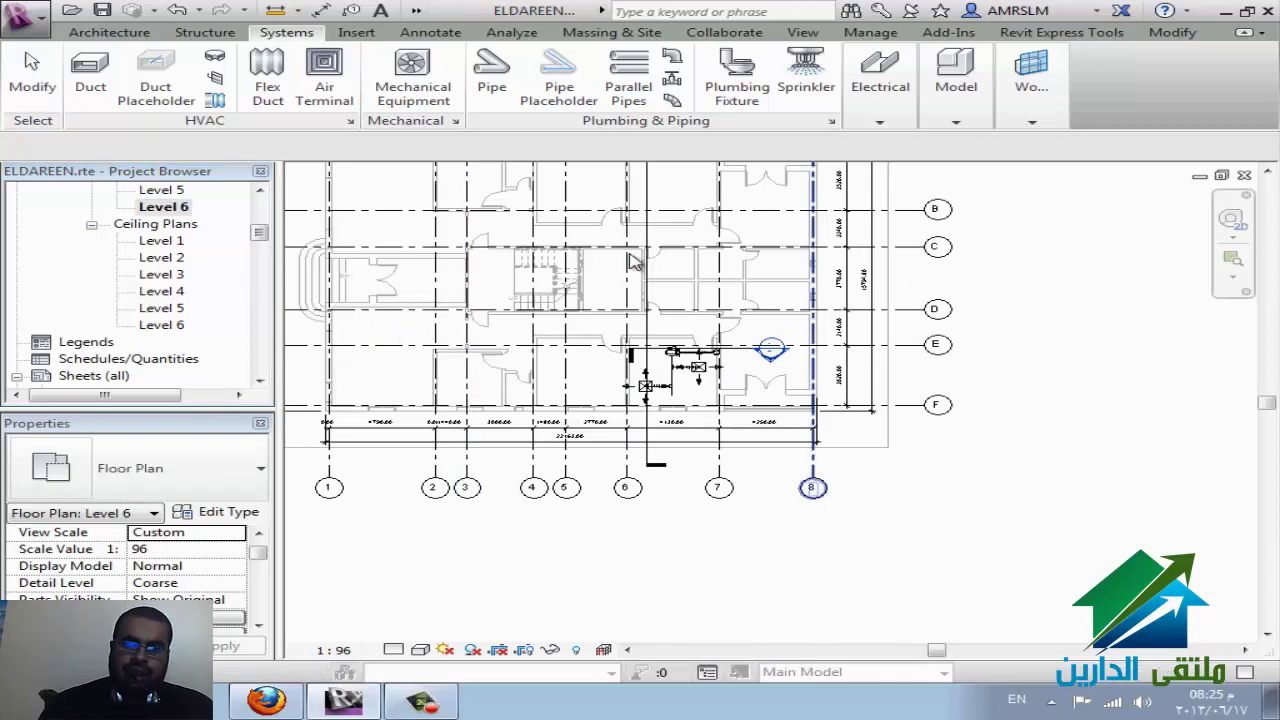
Step: Change the Level 6 floor plan's Underlay from Level 1 to None
{"action": "scroll", "coordinate": [262, 631], "scroll_direction": "down", "scroll_amount": 2}
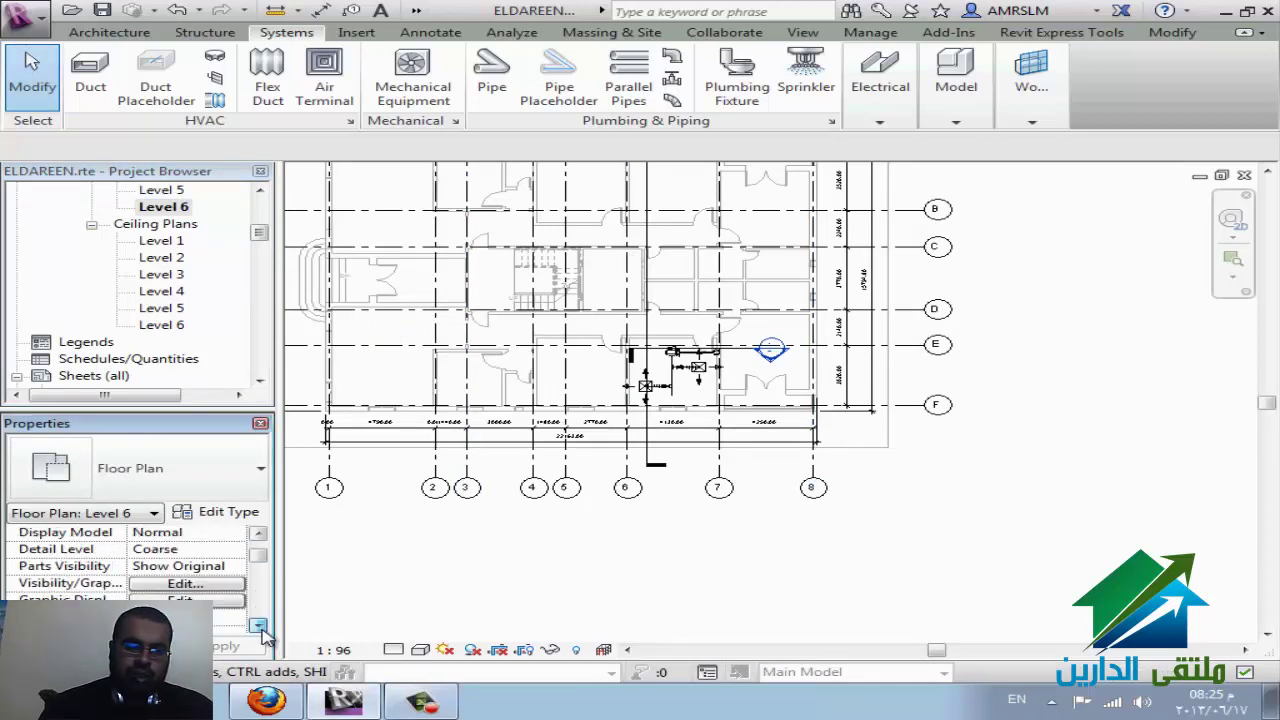
{"action": "scroll", "coordinate": [262, 631], "scroll_direction": "down", "scroll_amount": 2}
{"action": "scroll", "coordinate": [262, 631], "scroll_direction": "down", "scroll_amount": 1}
{"action": "left_click", "coordinate": [234, 567]}
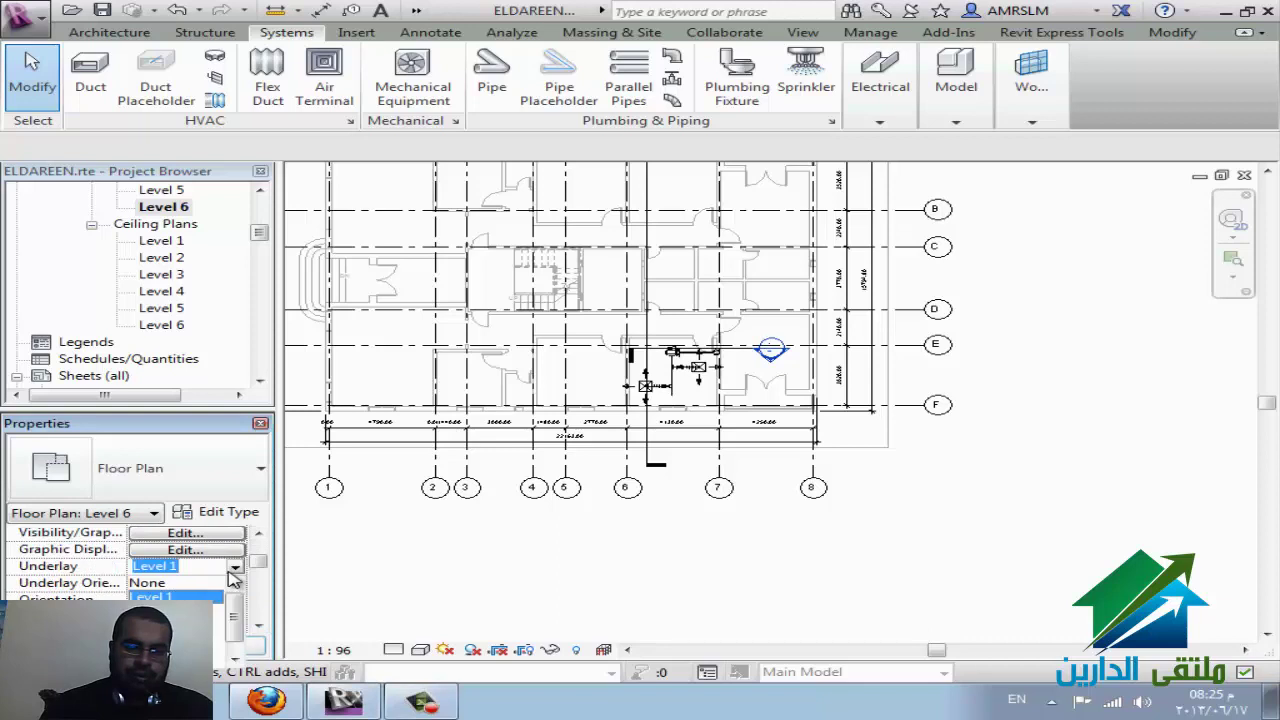
{"action": "left_click", "coordinate": [212, 594]}
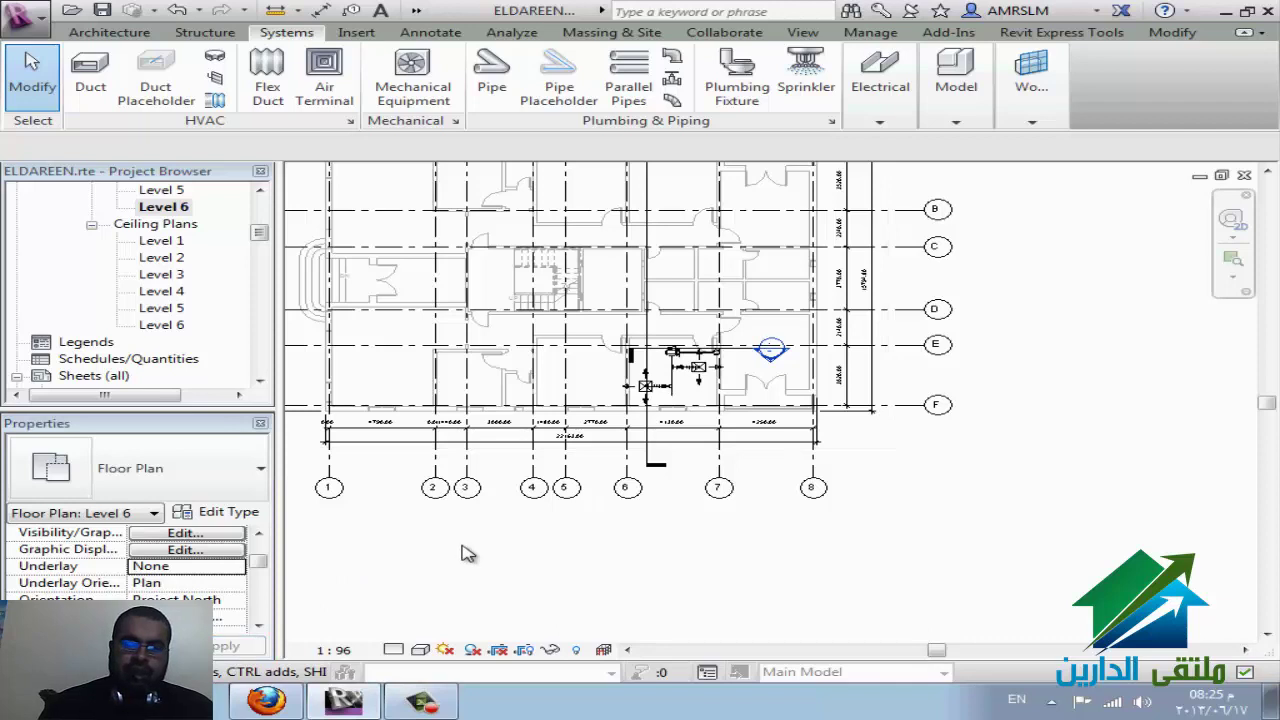
{"action": "left_click", "coordinate": [184, 208]}
{"action": "scroll", "coordinate": [190, 225], "scroll_direction": "up", "scroll_amount": 2}
{"action": "scroll", "coordinate": [197, 233], "scroll_direction": "up", "scroll_amount": 1}
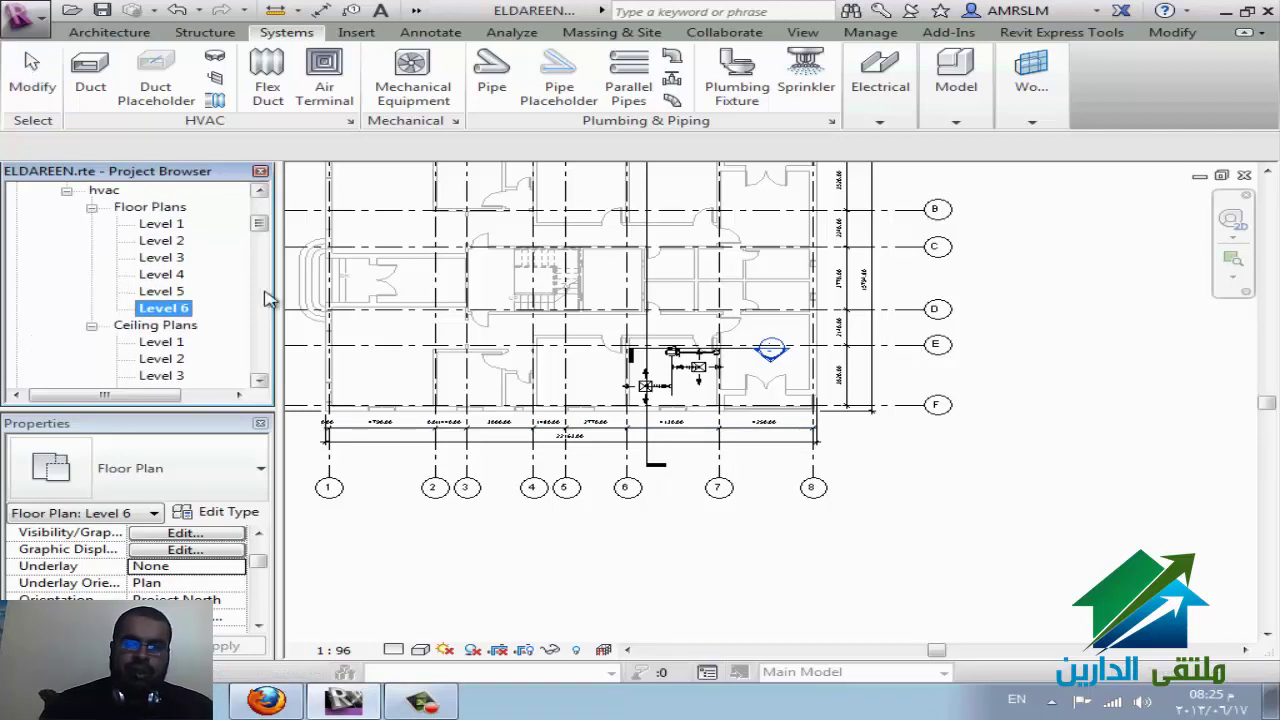
{"action": "left_click", "coordinate": [804, 33]}
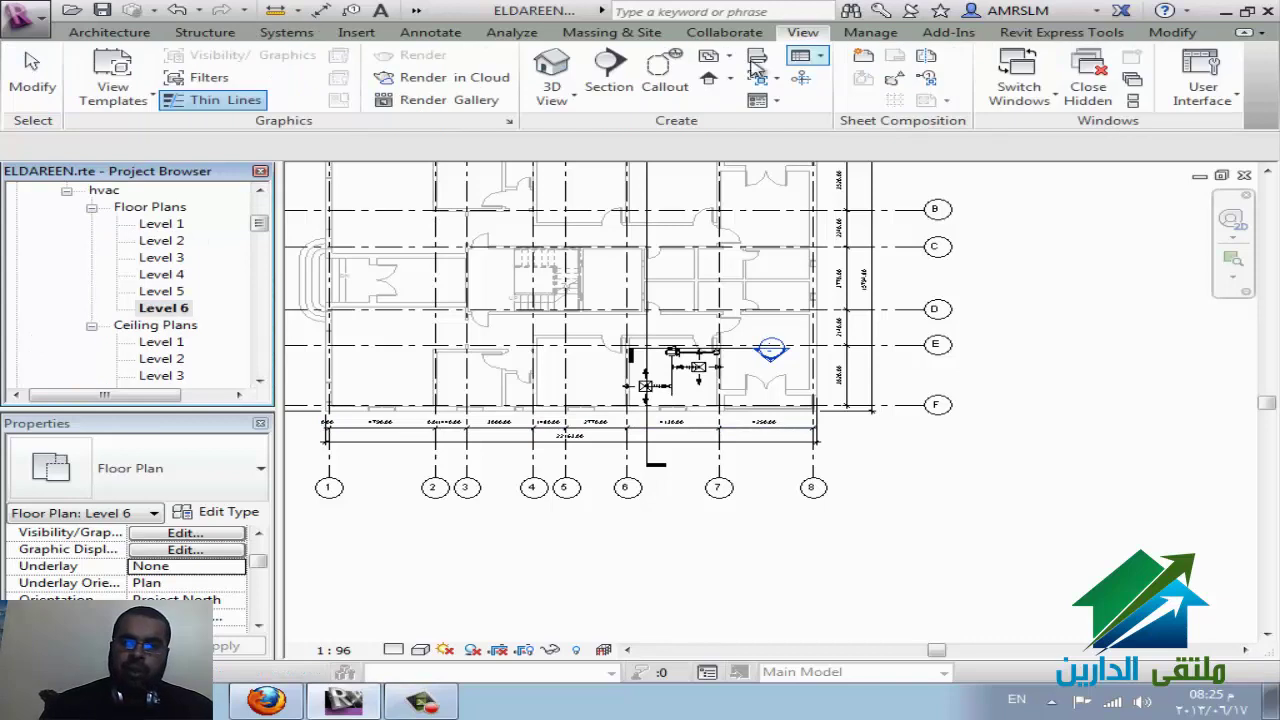
{"action": "left_click", "coordinate": [821, 57]}
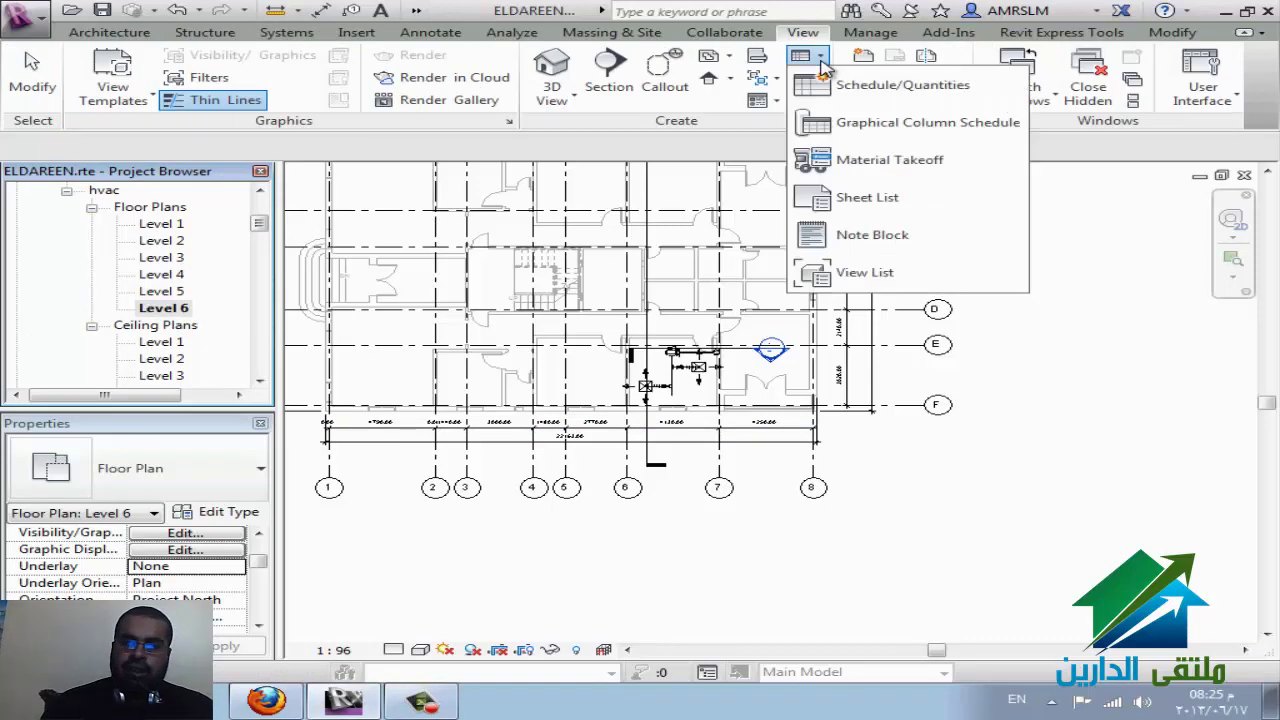
{"action": "left_click", "coordinate": [718, 63]}
{"action": "left_click", "coordinate": [720, 62]}
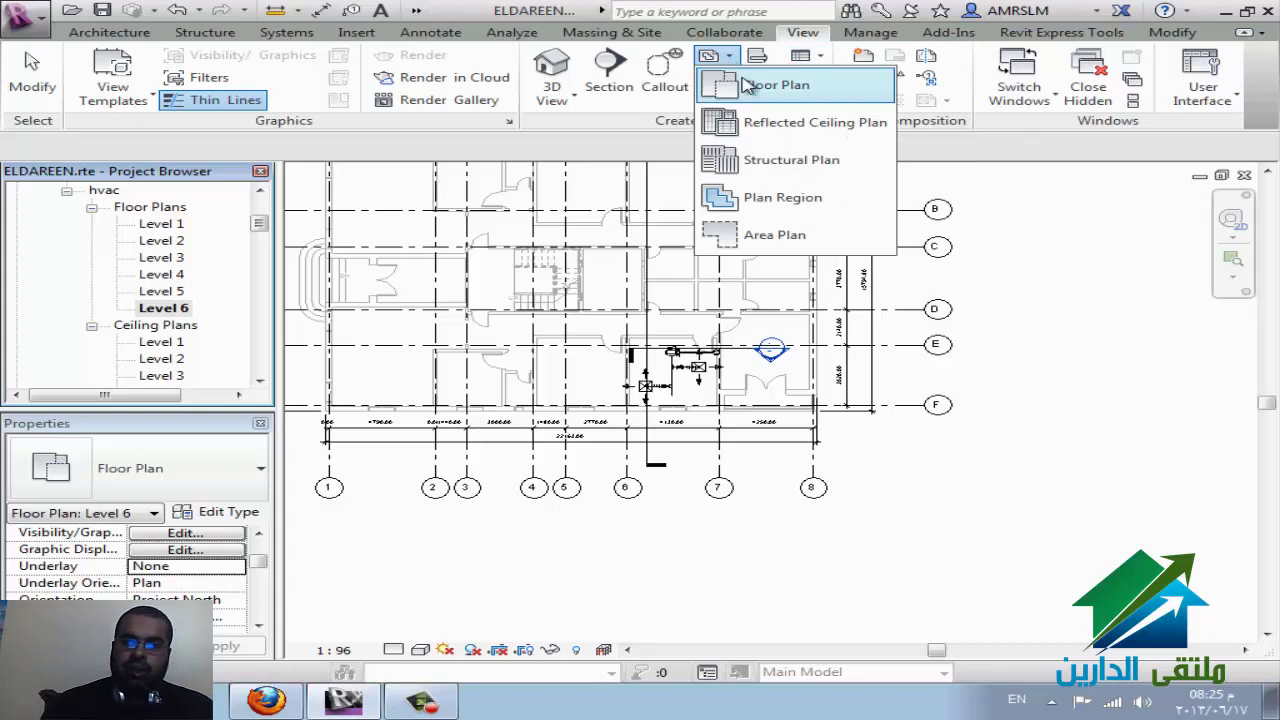
{"action": "left_click", "coordinate": [725, 84]}
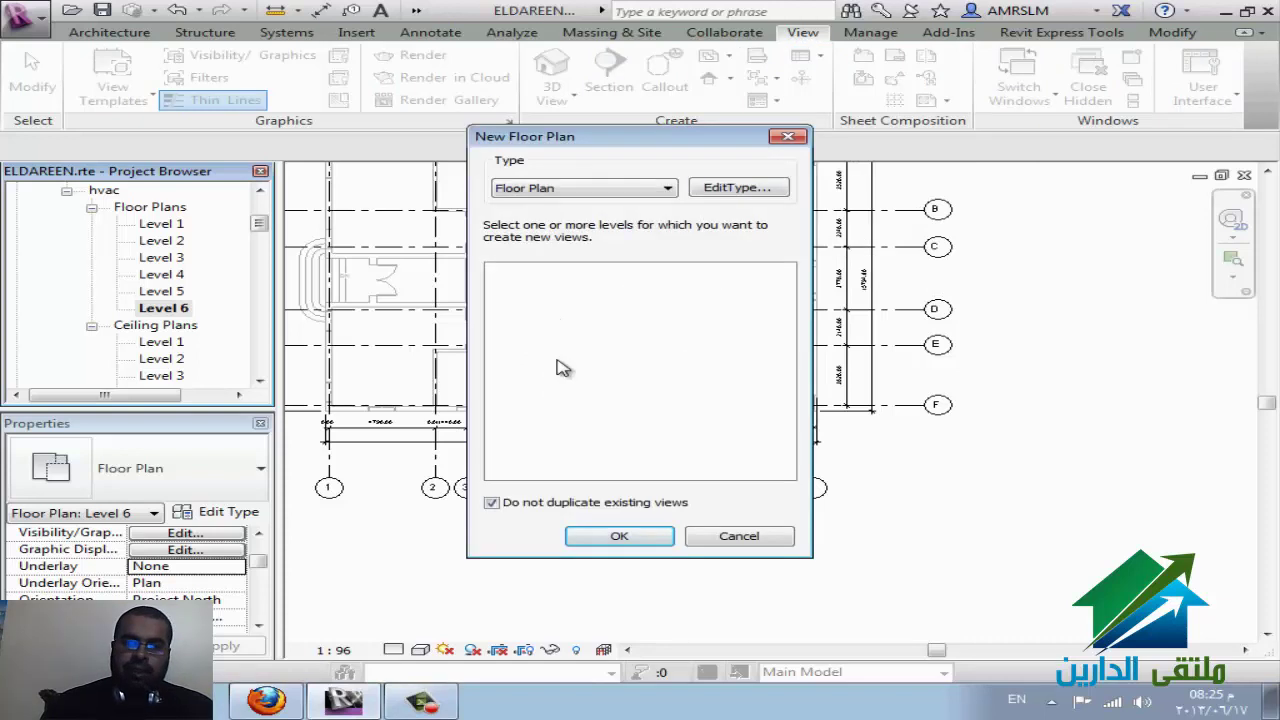
{"action": "left_click", "coordinate": [637, 508]}
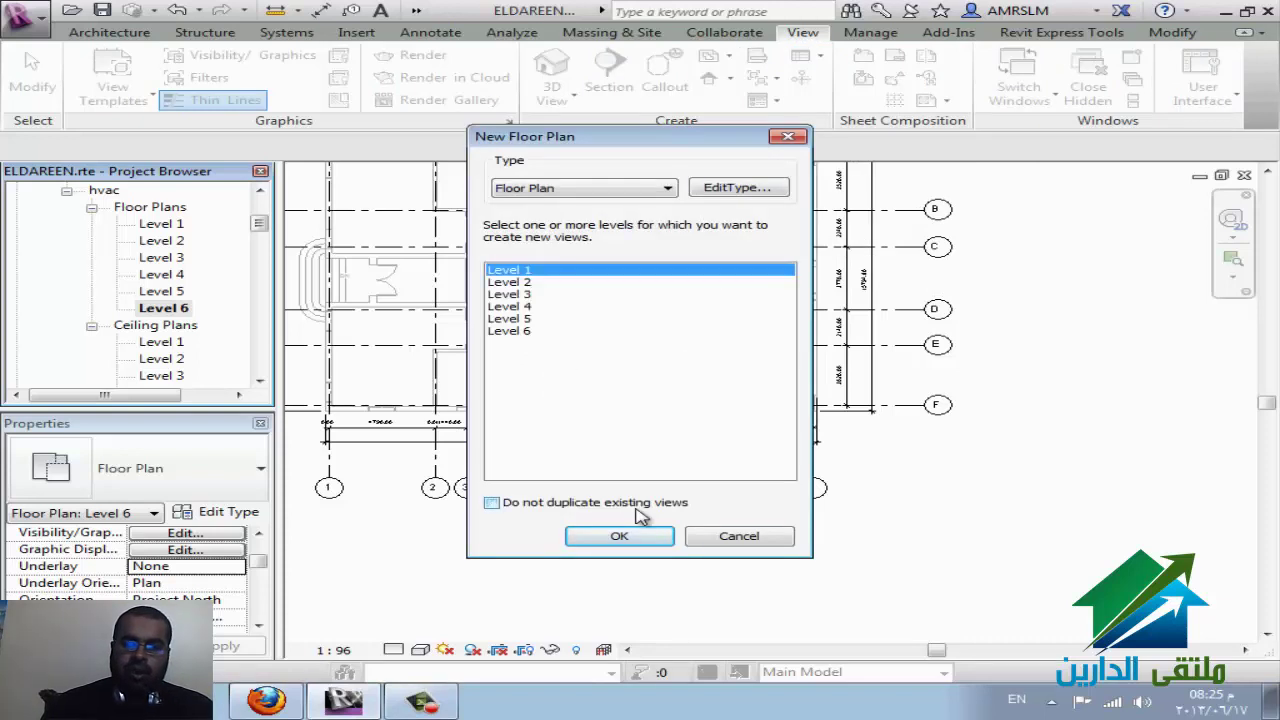
{"action": "left_click", "coordinate": [740, 537]}
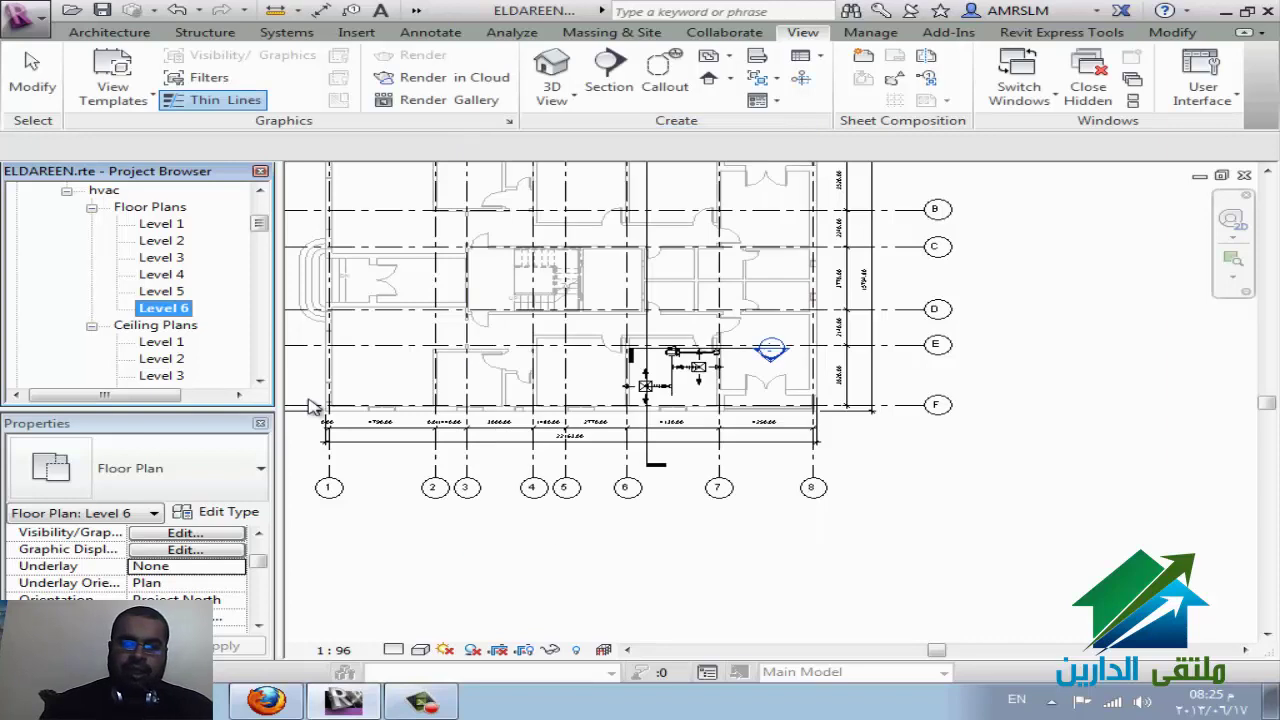
{"action": "left_click", "coordinate": [259, 382]}
{"action": "left_click", "coordinate": [259, 382]}
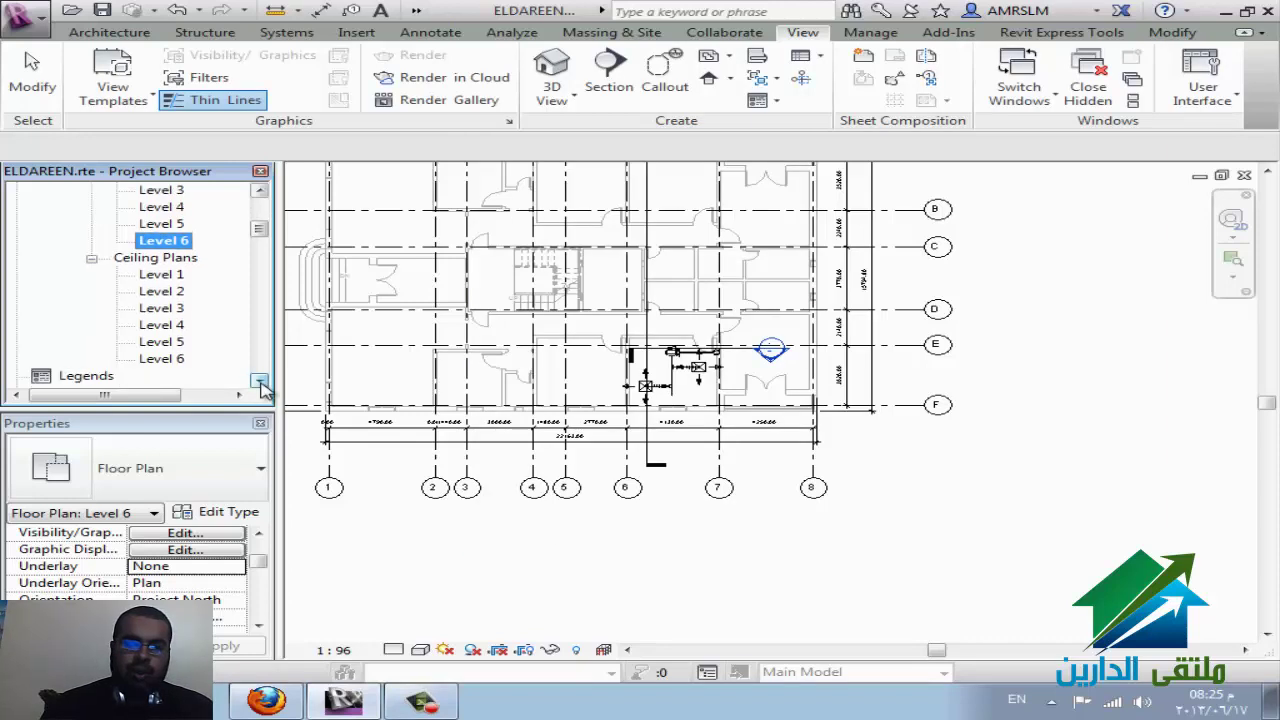
{"action": "left_click", "coordinate": [259, 382]}
Step: Open Elevations > East and select the Level 6 level line
{"action": "scroll", "coordinate": [215, 345], "scroll_direction": "up", "scroll_amount": 2}
{"action": "scroll", "coordinate": [205, 330], "scroll_direction": "up", "scroll_amount": 2}
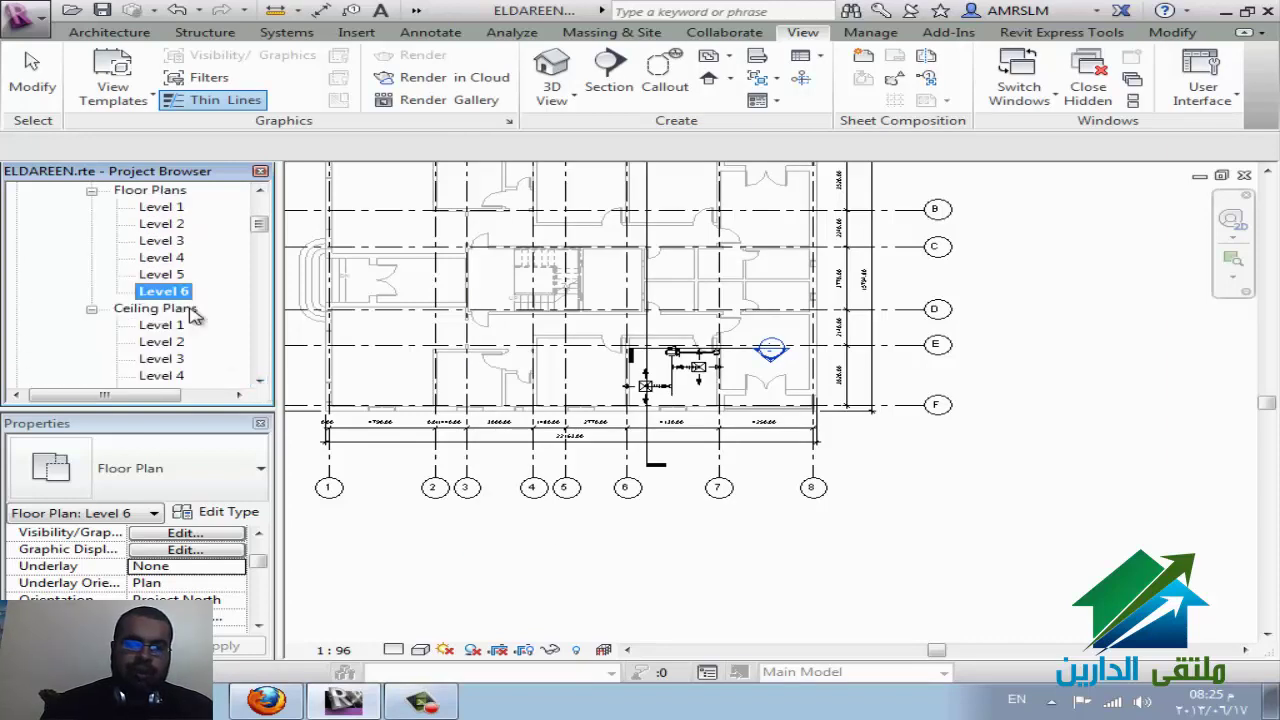
{"action": "scroll", "coordinate": [195, 318], "scroll_direction": "up", "scroll_amount": 2}
{"action": "double_click", "coordinate": [150, 291]}
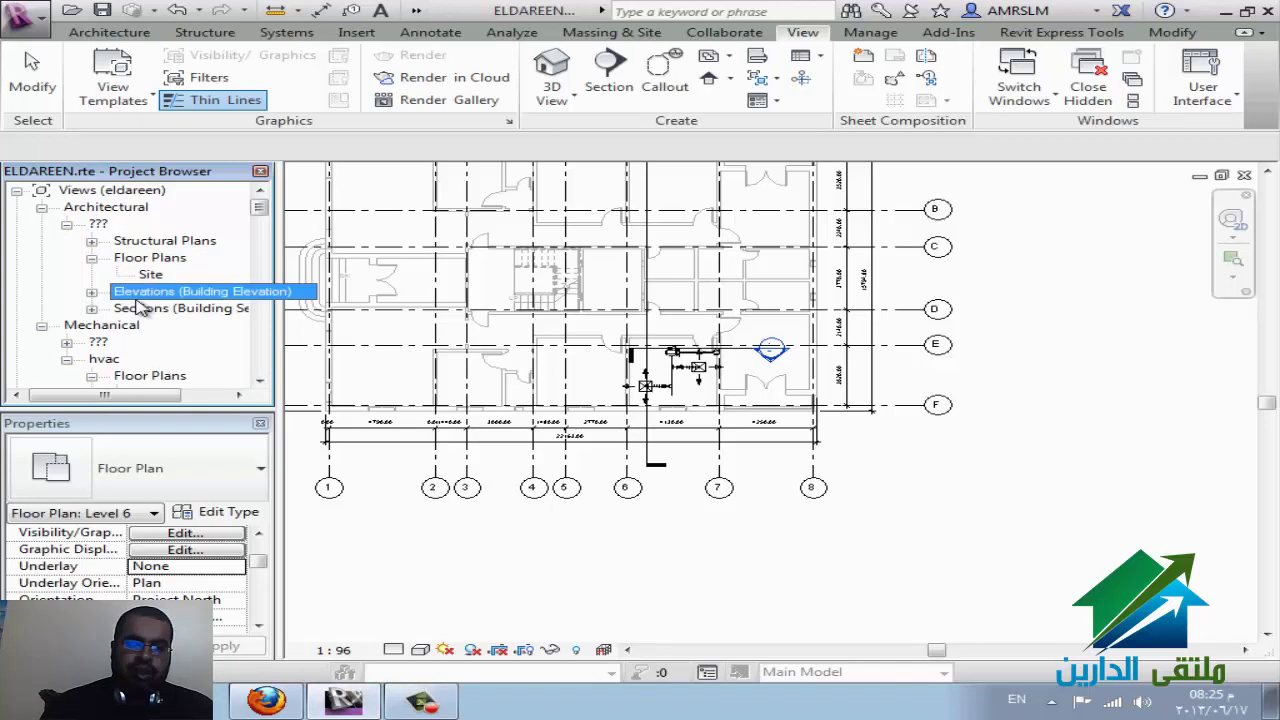
{"action": "double_click", "coordinate": [155, 308]}
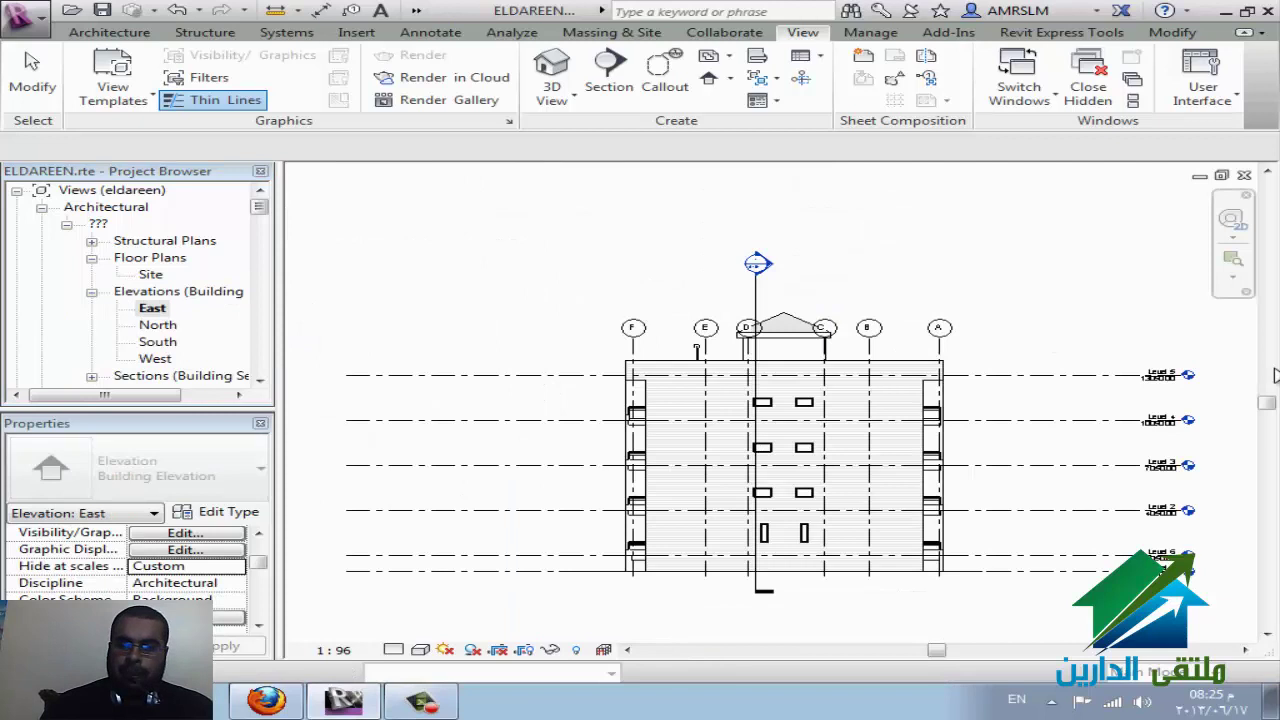
{"action": "scroll", "coordinate": [1252, 372], "scroll_direction": "up", "scroll_amount": 3}
{"action": "scroll", "coordinate": [1250, 372], "scroll_direction": "up", "scroll_amount": 2}
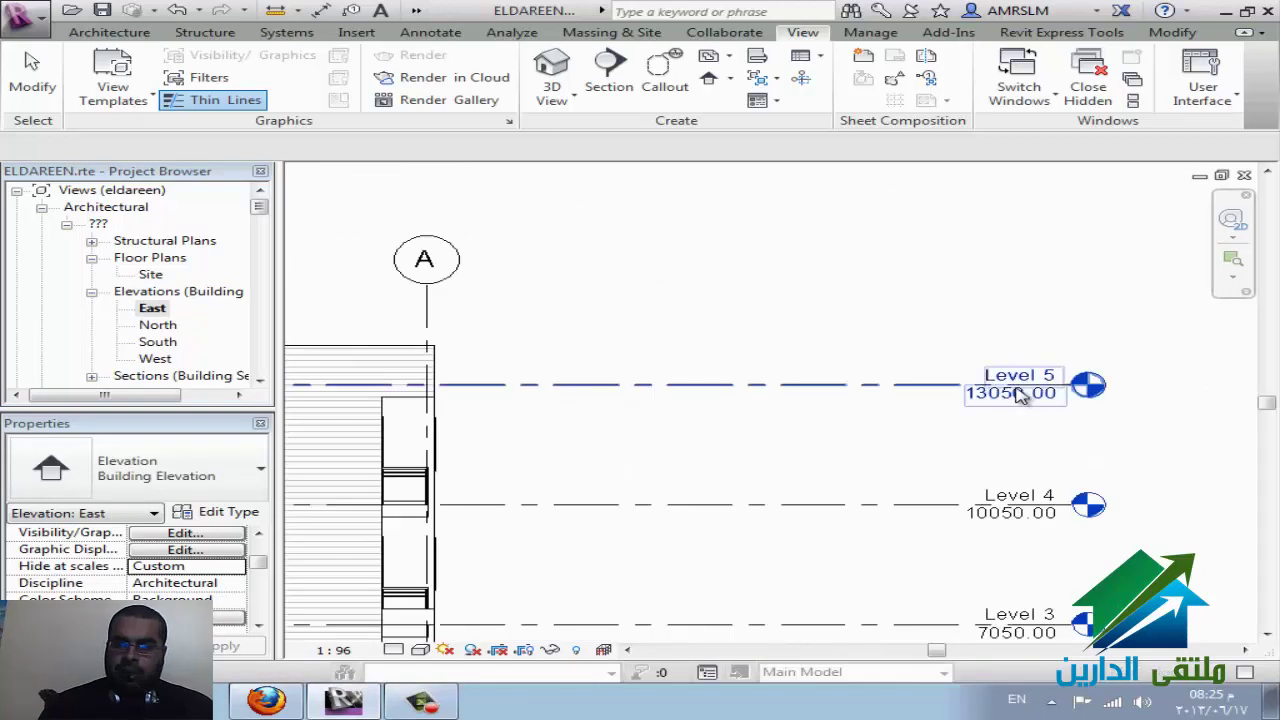
{"action": "scroll", "coordinate": [1018, 395], "scroll_direction": "down", "scroll_amount": 1}
{"action": "scroll", "coordinate": [1018, 393], "scroll_direction": "down", "scroll_amount": 2}
{"action": "scroll", "coordinate": [1000, 398], "scroll_direction": "down", "scroll_amount": 1}
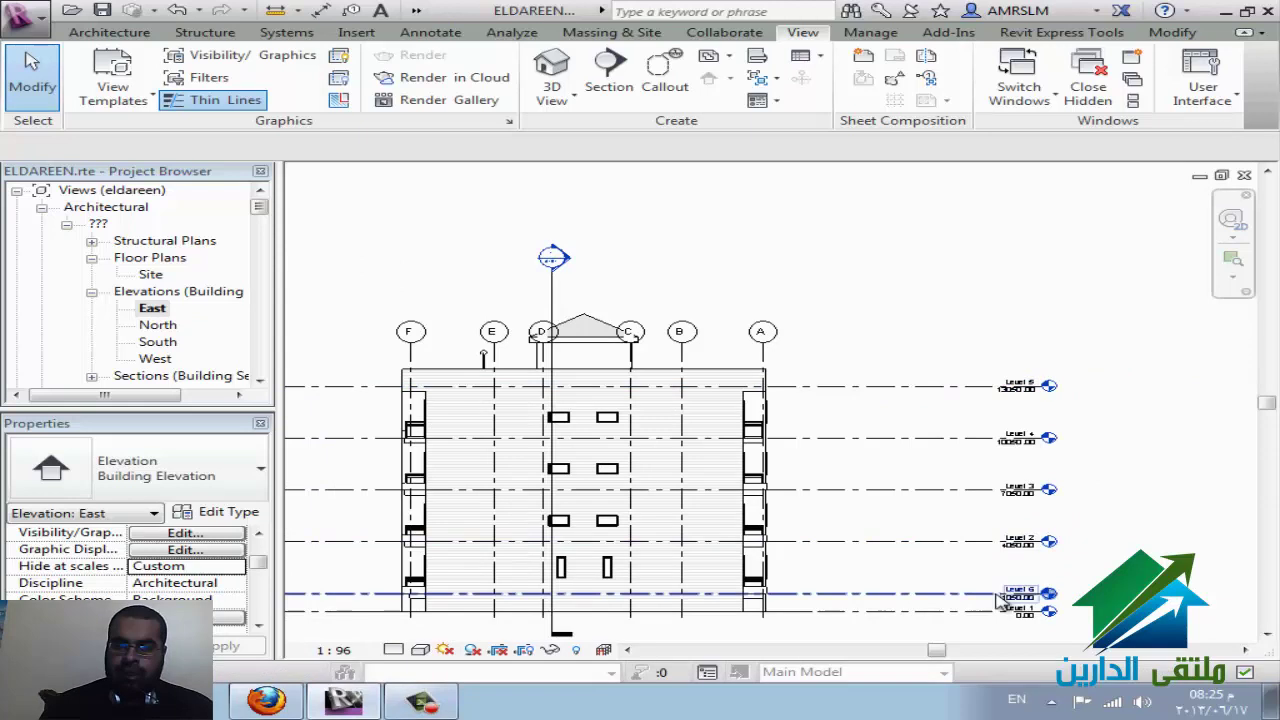
{"action": "left_click", "coordinate": [851, 392]}
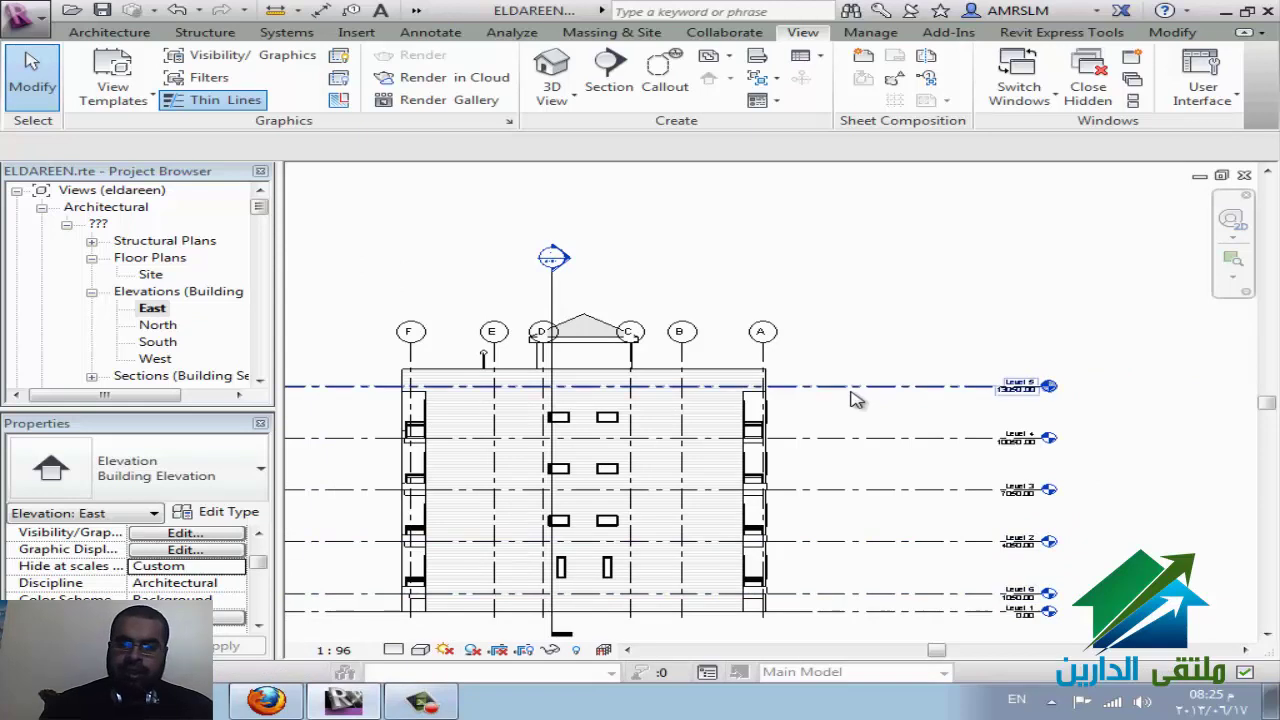
Step: Start the Level tool with Structural Plan unchecked under Plan View Types
{"action": "right_click", "coordinate": [855, 396]}
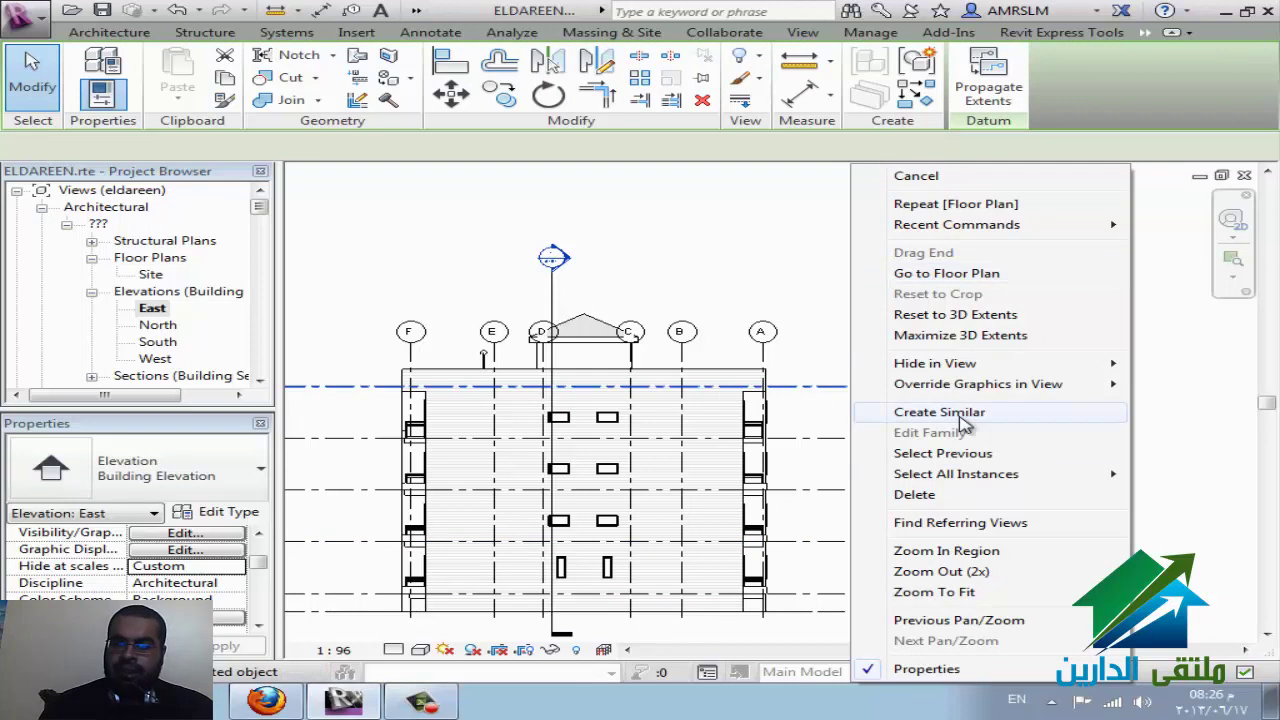
{"action": "key", "text": "Escape"}
{"action": "key", "text": "l"}
{"action": "key", "text": "l"}
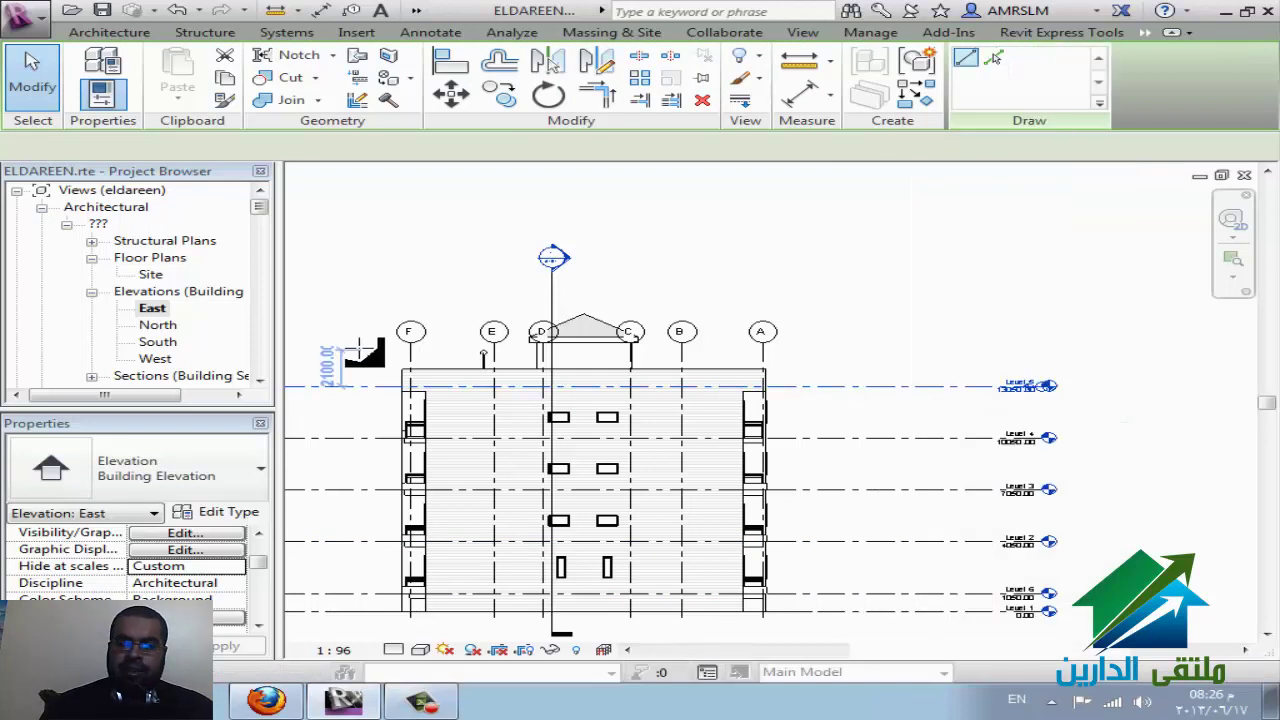
{"action": "scroll", "coordinate": [918, 420], "scroll_direction": "down", "scroll_amount": 1}
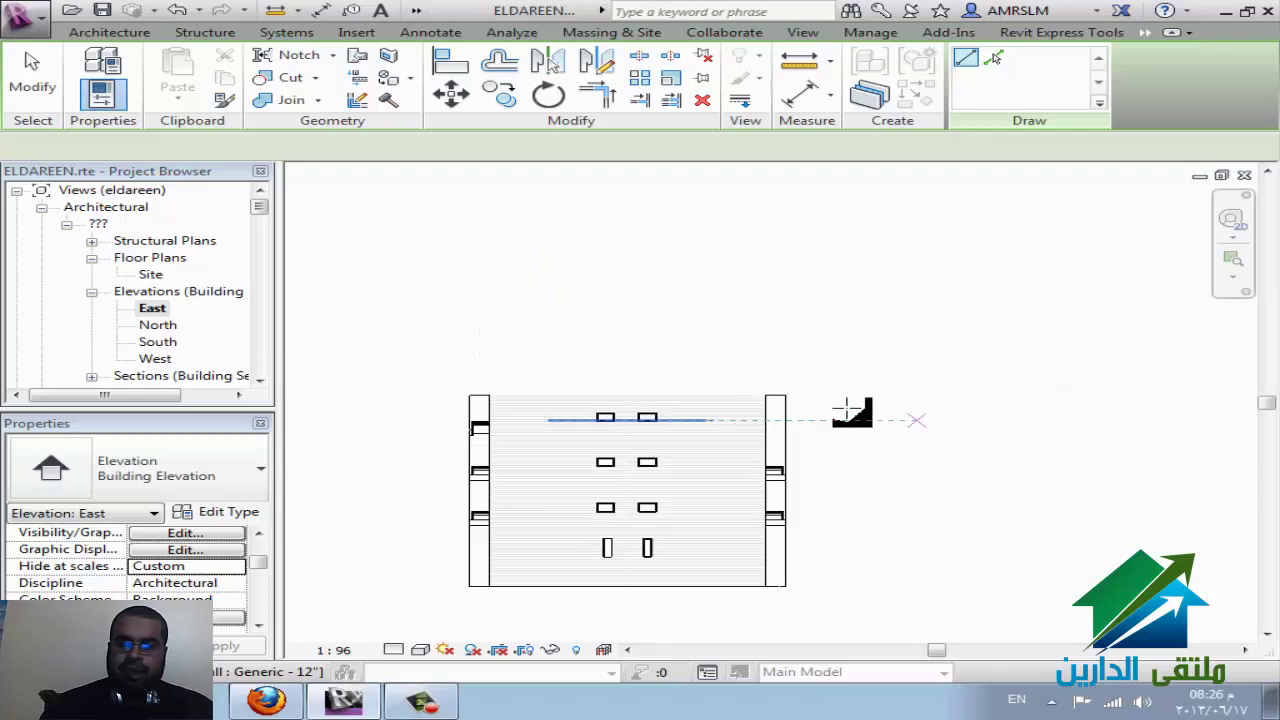
{"action": "scroll", "coordinate": [843, 408], "scroll_direction": "down", "scroll_amount": 1}
{"action": "scroll", "coordinate": [680, 405], "scroll_direction": "up", "scroll_amount": 1}
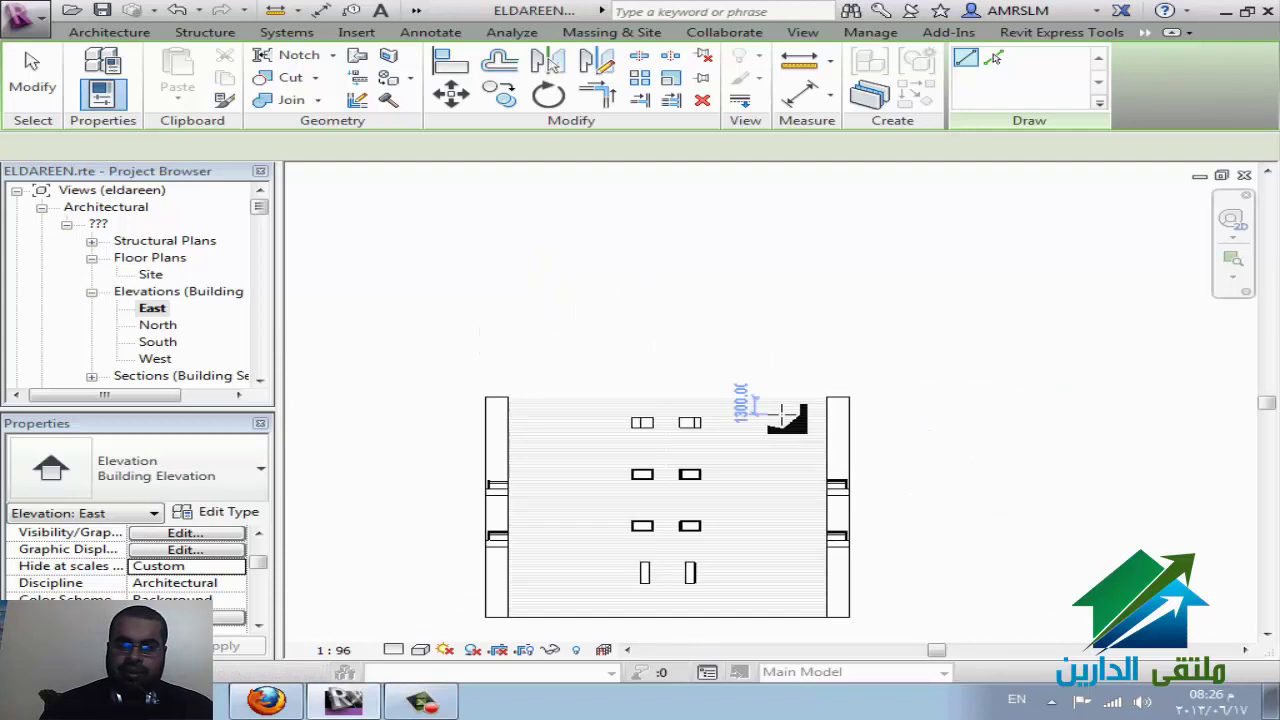
{"action": "scroll", "coordinate": [660, 400], "scroll_direction": "down", "scroll_amount": 1}
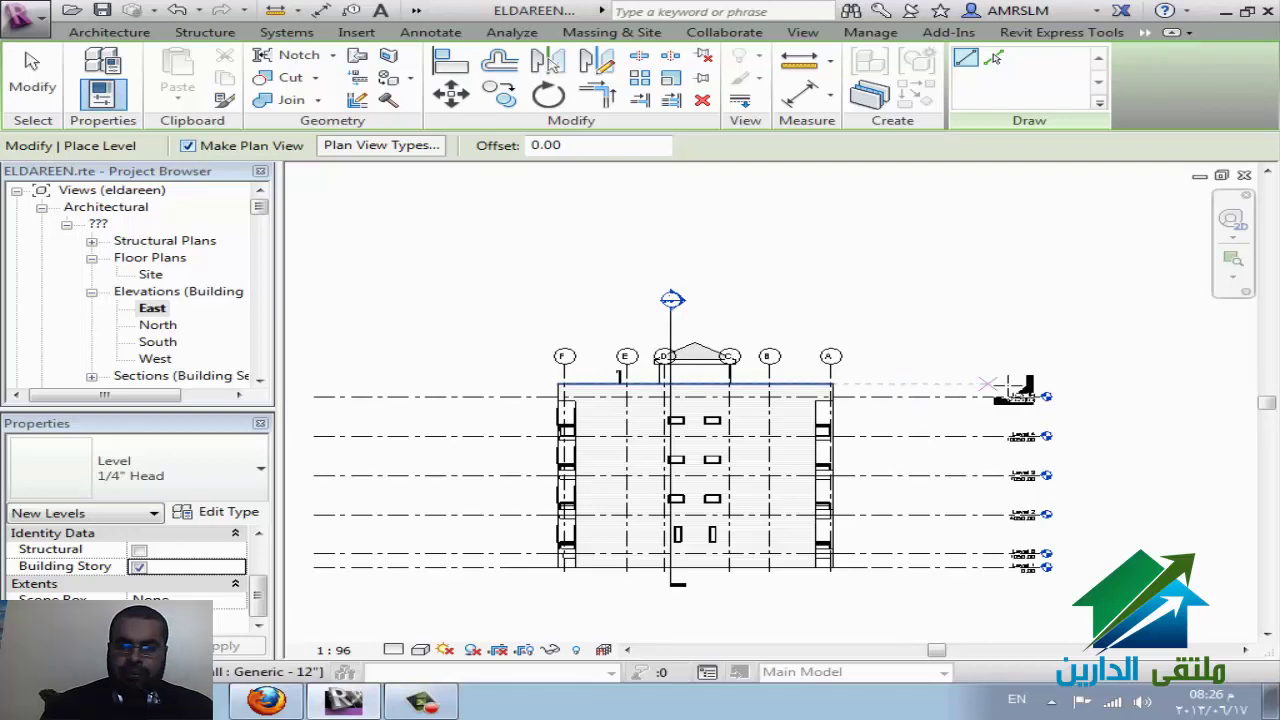
{"action": "left_click", "coordinate": [377, 147]}
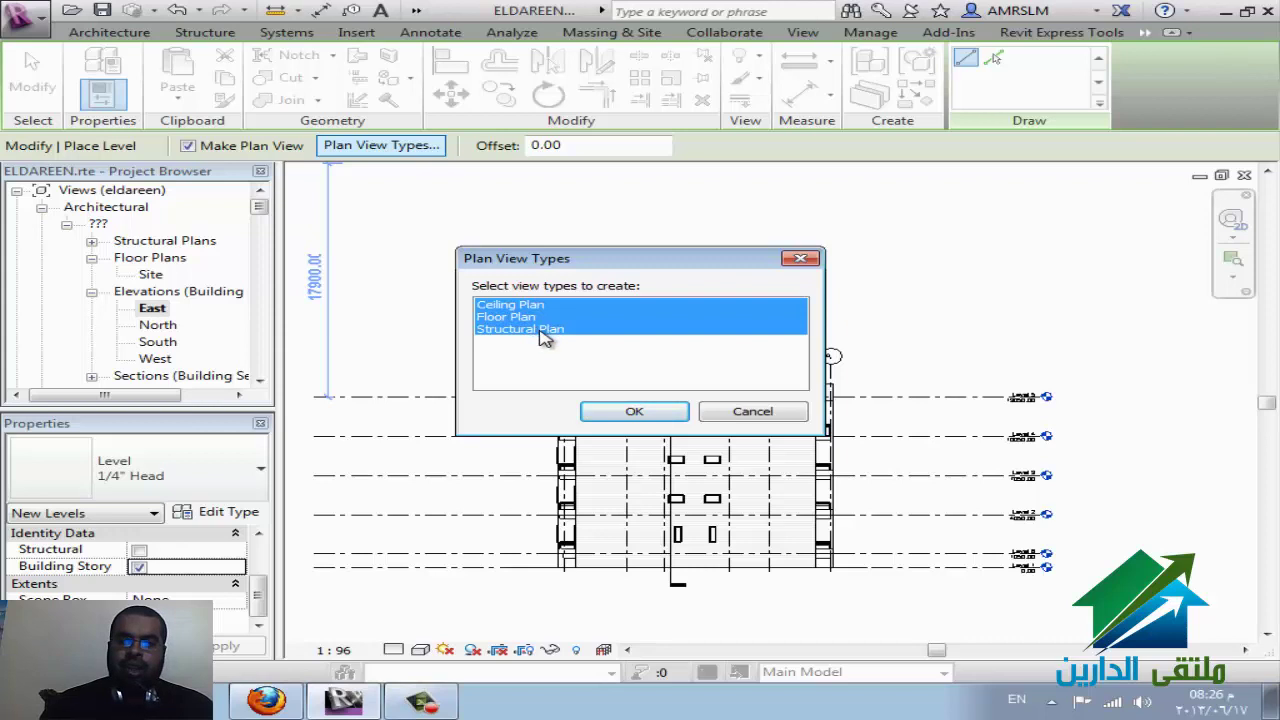
{"action": "left_click", "coordinate": [541, 330]}
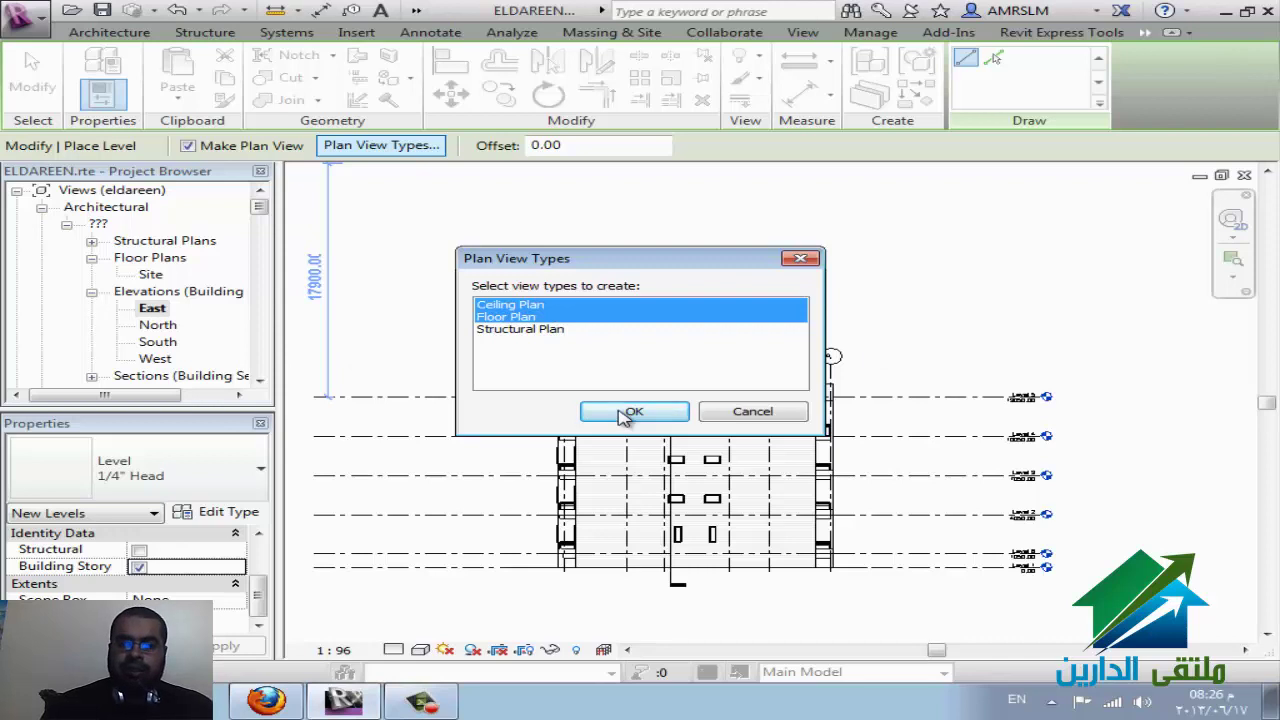
{"action": "key", "text": "Return"}
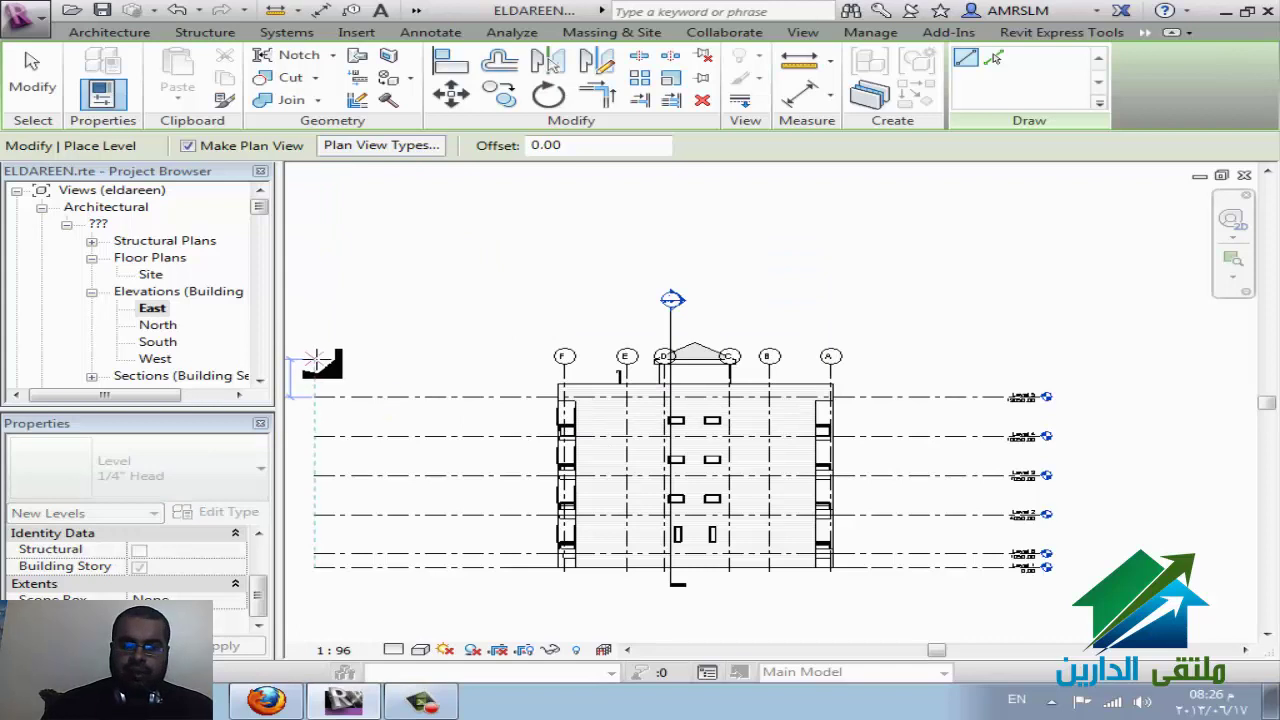
Step: Draw the new Level 7 line across the East elevation
{"action": "left_click", "coordinate": [318, 360]}
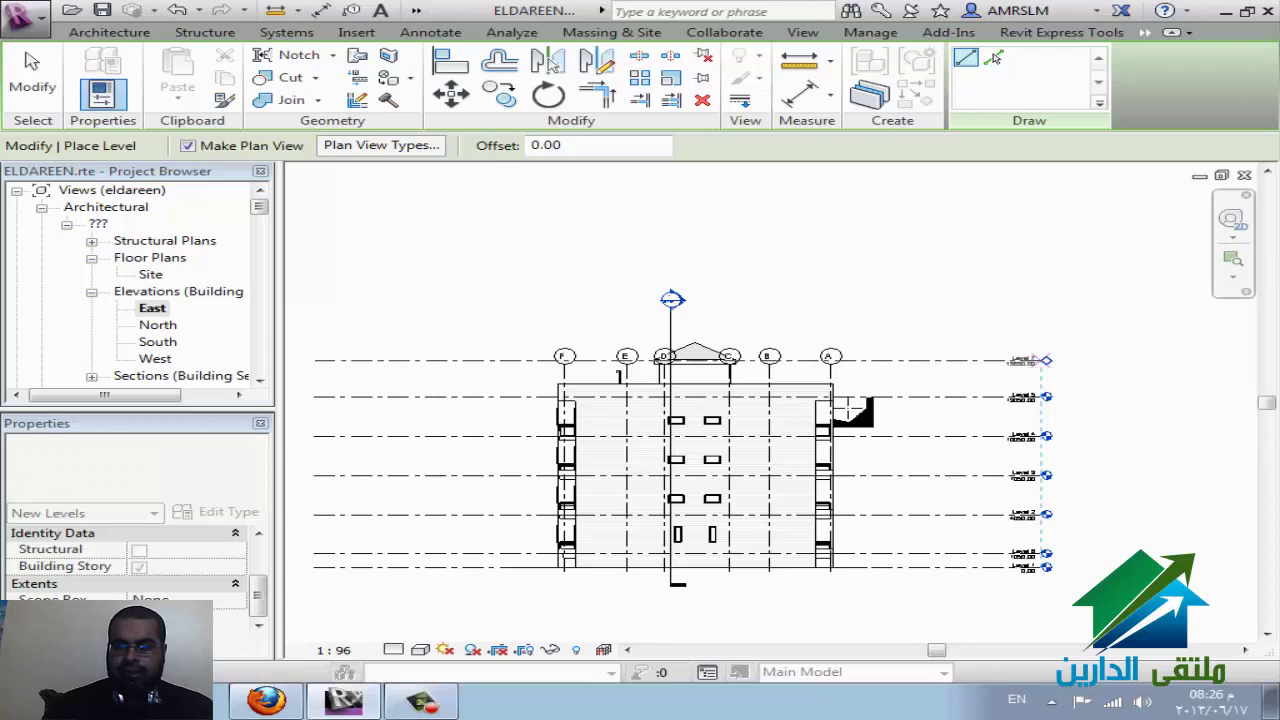
{"action": "left_click", "coordinate": [1041, 360]}
{"action": "scroll", "coordinate": [828, 420], "scroll_direction": "up", "scroll_amount": 1}
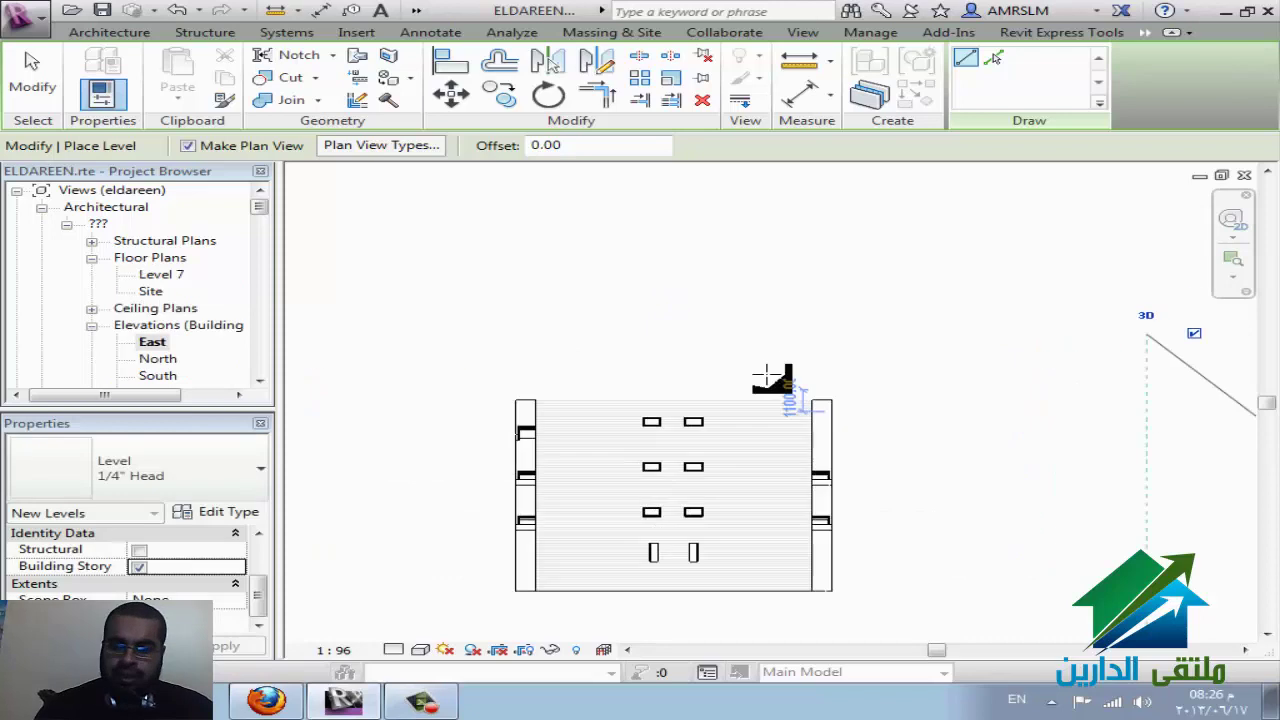
{"action": "scroll", "coordinate": [828, 420], "scroll_direction": "up", "scroll_amount": 2}
{"action": "scroll", "coordinate": [762, 362], "scroll_direction": "up", "scroll_amount": 1}
{"action": "key", "text": "Escape"}
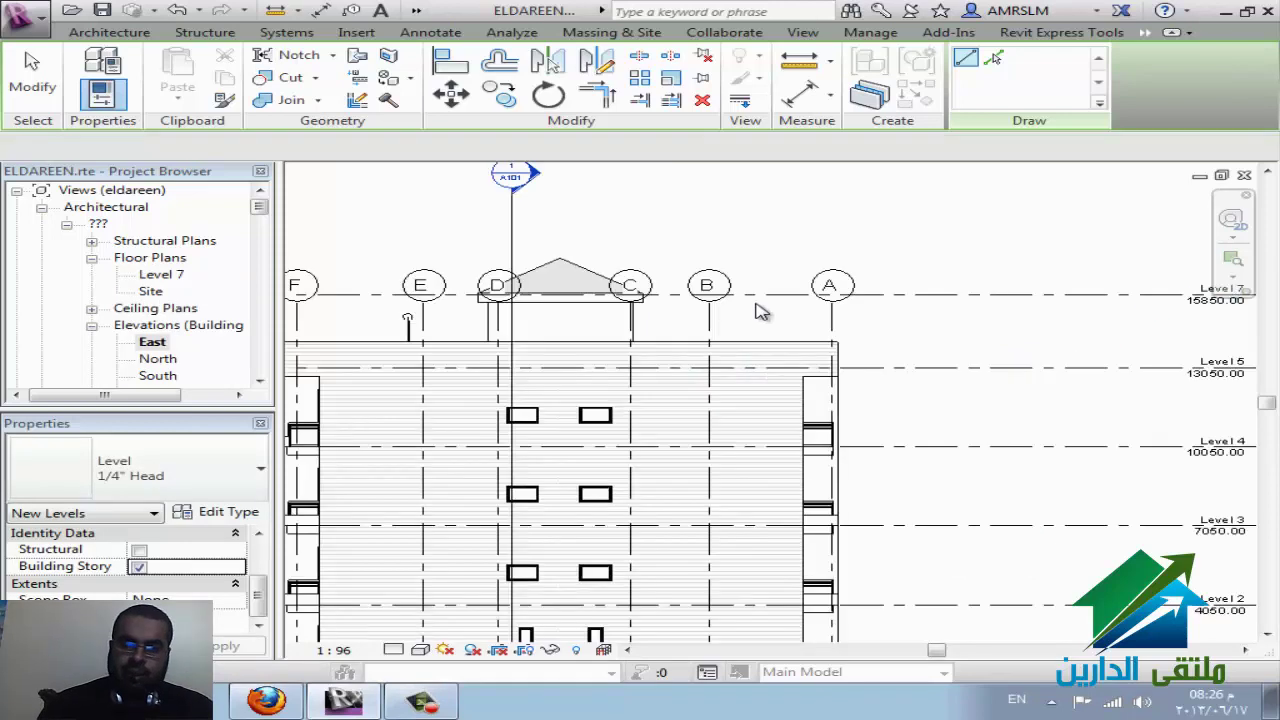
{"action": "key", "text": "Escape"}
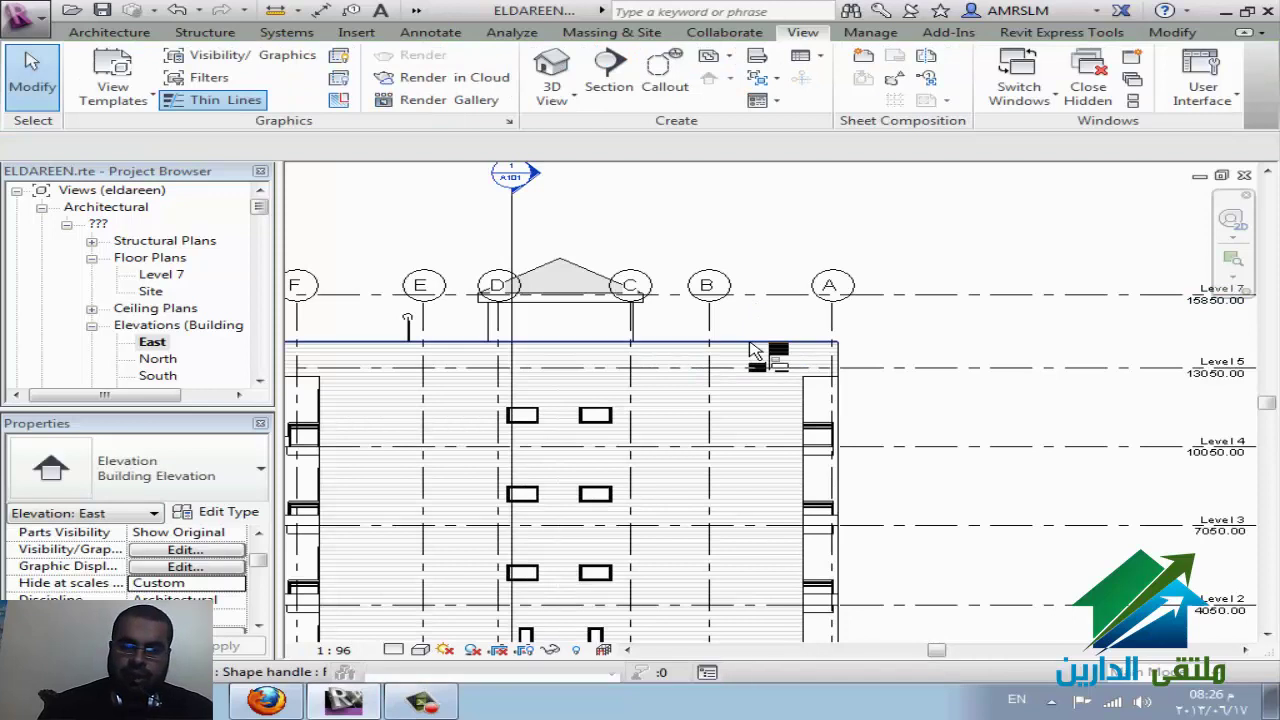
Step: Align Level 7 to the building top at 14050, check Level 5, and close the elevation
{"action": "key", "text": "a"}
{"action": "key", "text": "l"}
{"action": "left_click", "coordinate": [770, 295]}
{"action": "key", "text": "Escape"}
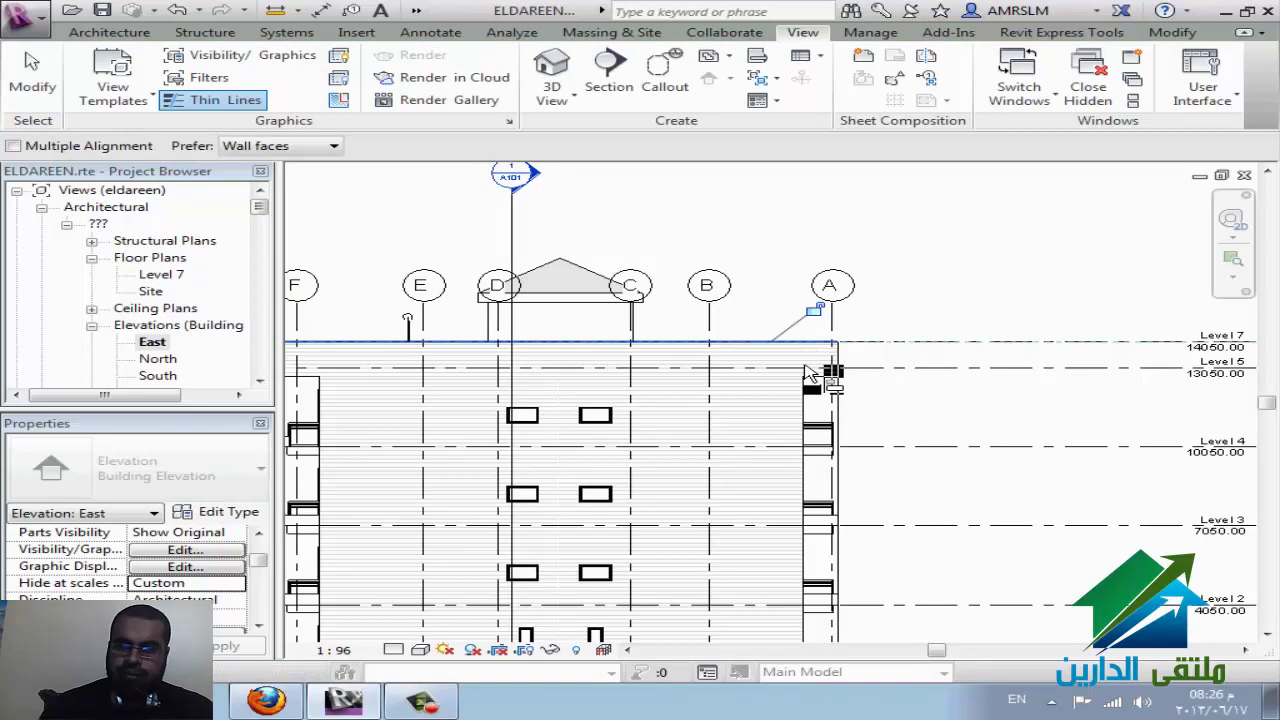
{"action": "key", "text": "Escape"}
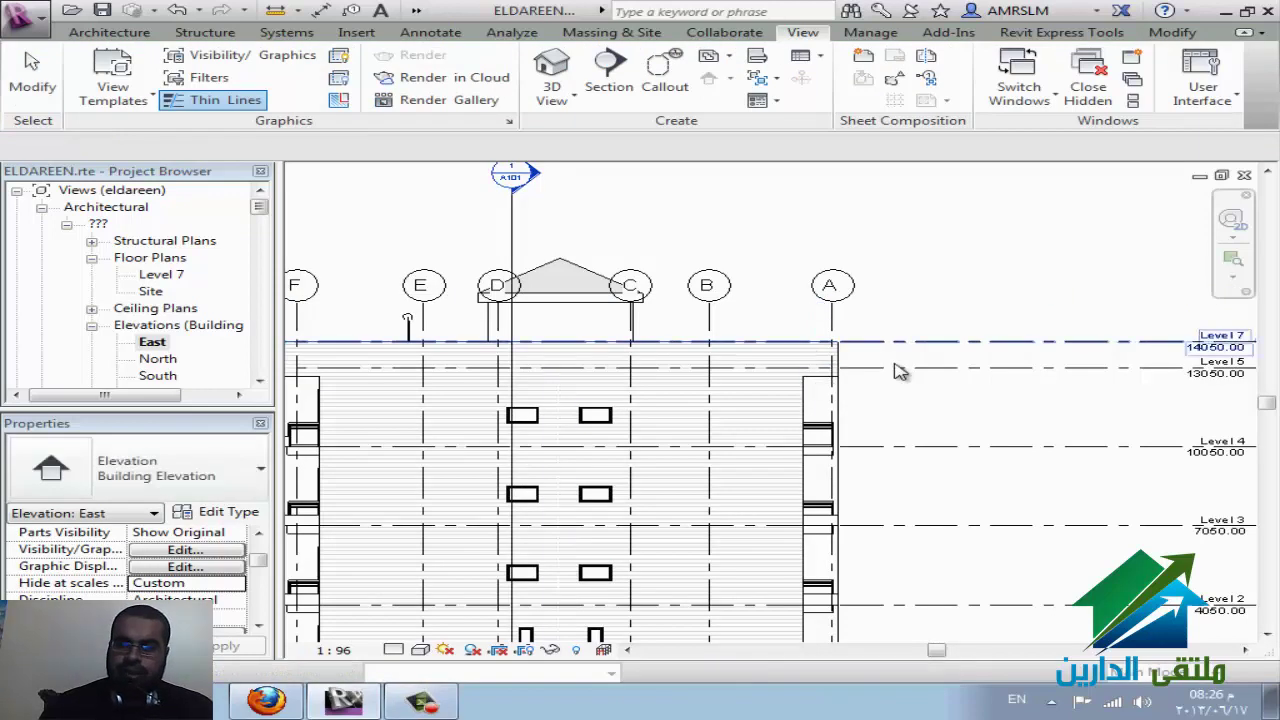
{"action": "left_click", "coordinate": [900, 372]}
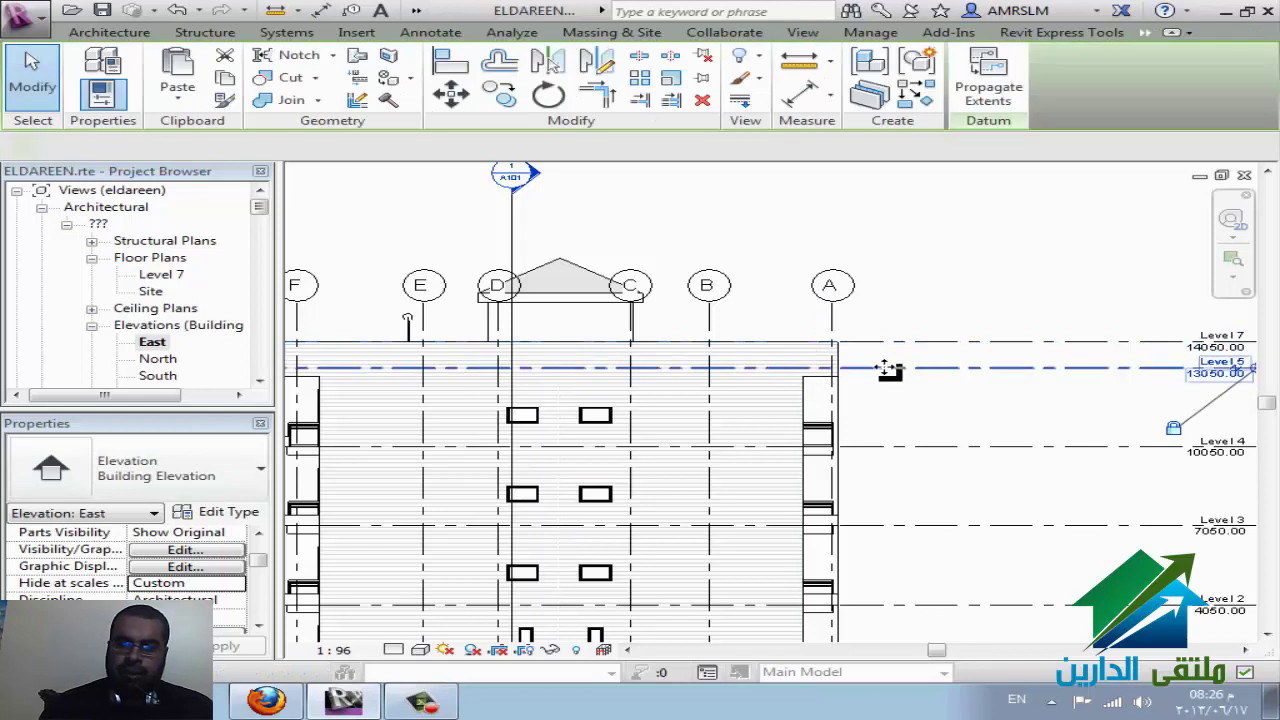
{"action": "left_click", "coordinate": [776, 368]}
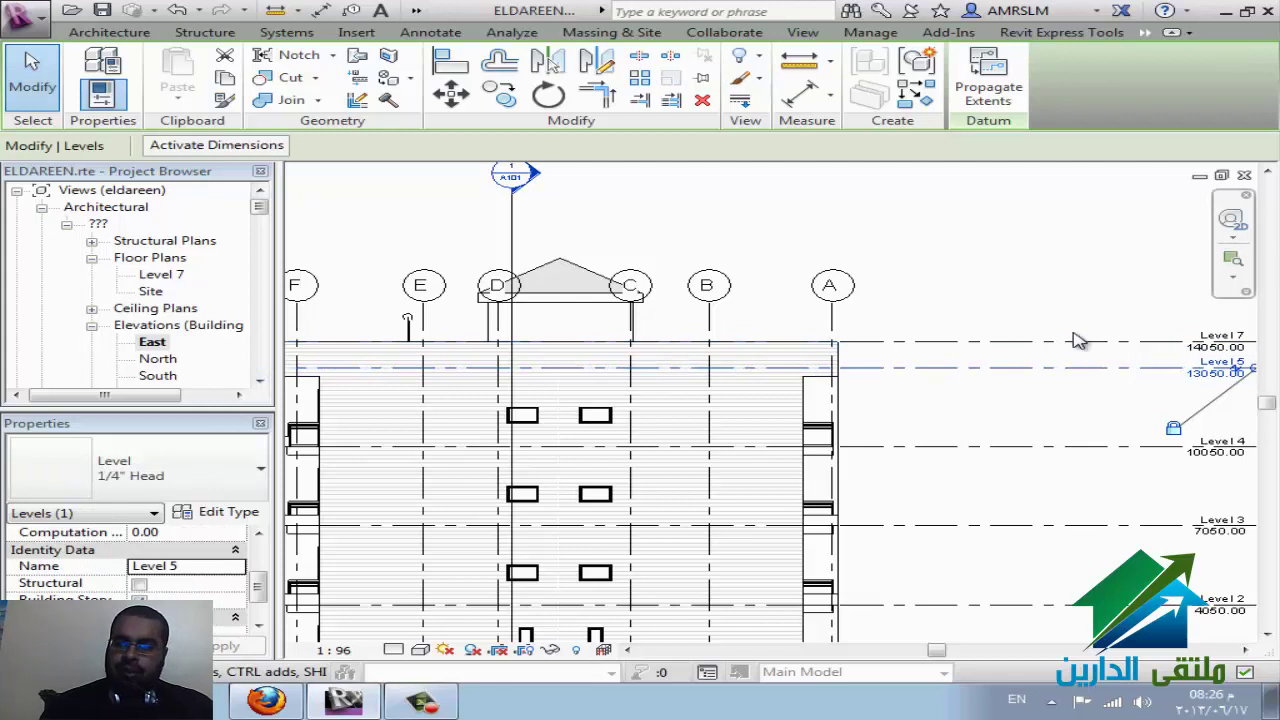
{"action": "left_click", "coordinate": [1244, 176]}
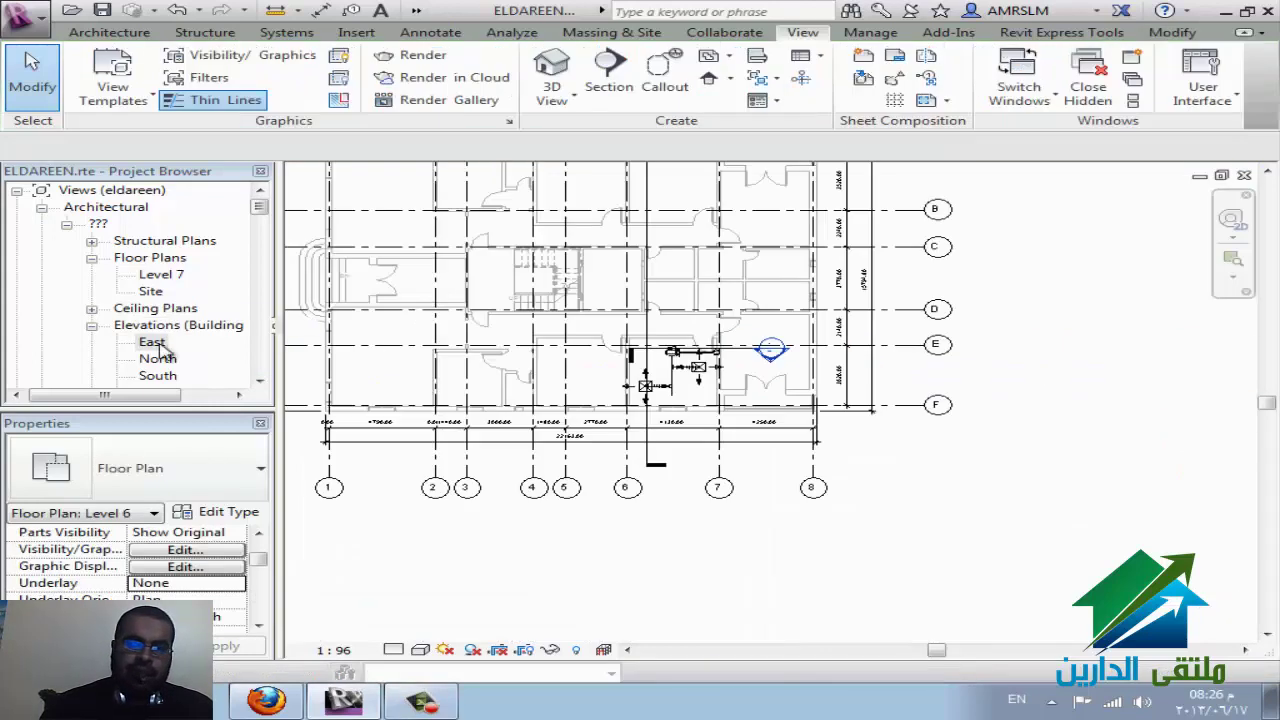
Step: Open hvac Level 5 floor plan, zoom to the duct at grid E, and set Detail Level to Coarse
{"action": "left_click", "coordinate": [100, 333]}
{"action": "scroll", "coordinate": [129, 285], "scroll_direction": "down", "scroll_amount": 2}
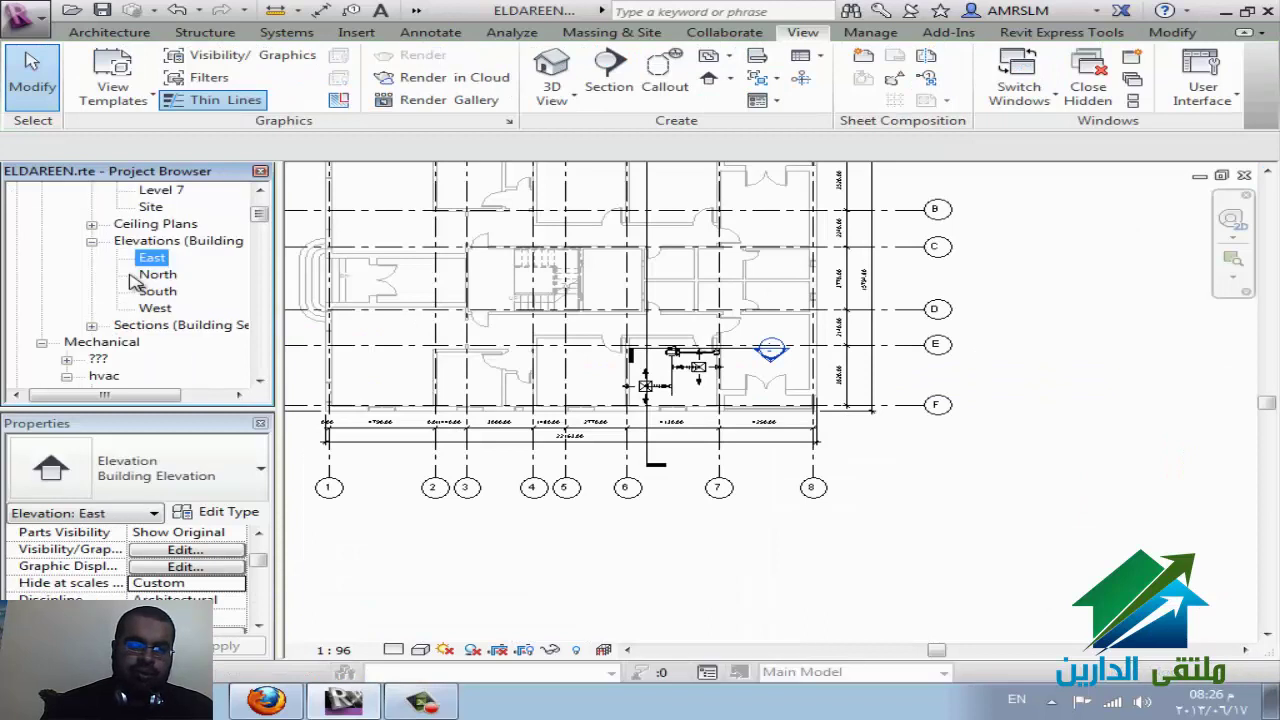
{"action": "scroll", "coordinate": [129, 300], "scroll_direction": "down", "scroll_amount": 2}
{"action": "scroll", "coordinate": [135, 307], "scroll_direction": "down", "scroll_amount": 1}
{"action": "double_click", "coordinate": [170, 309]}
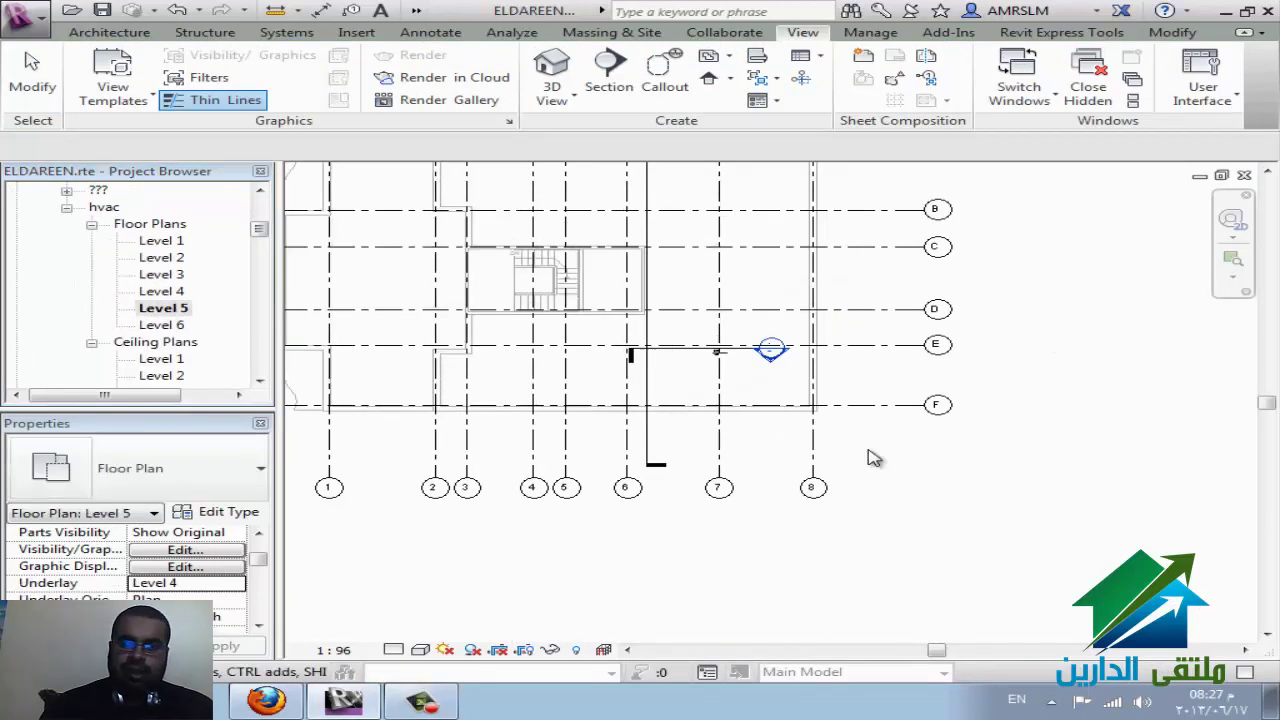
{"action": "scroll", "coordinate": [760, 350], "scroll_direction": "up", "scroll_amount": 2}
{"action": "scroll", "coordinate": [628, 353], "scroll_direction": "up", "scroll_amount": 2}
{"action": "scroll", "coordinate": [705, 350], "scroll_direction": "up", "scroll_amount": 1}
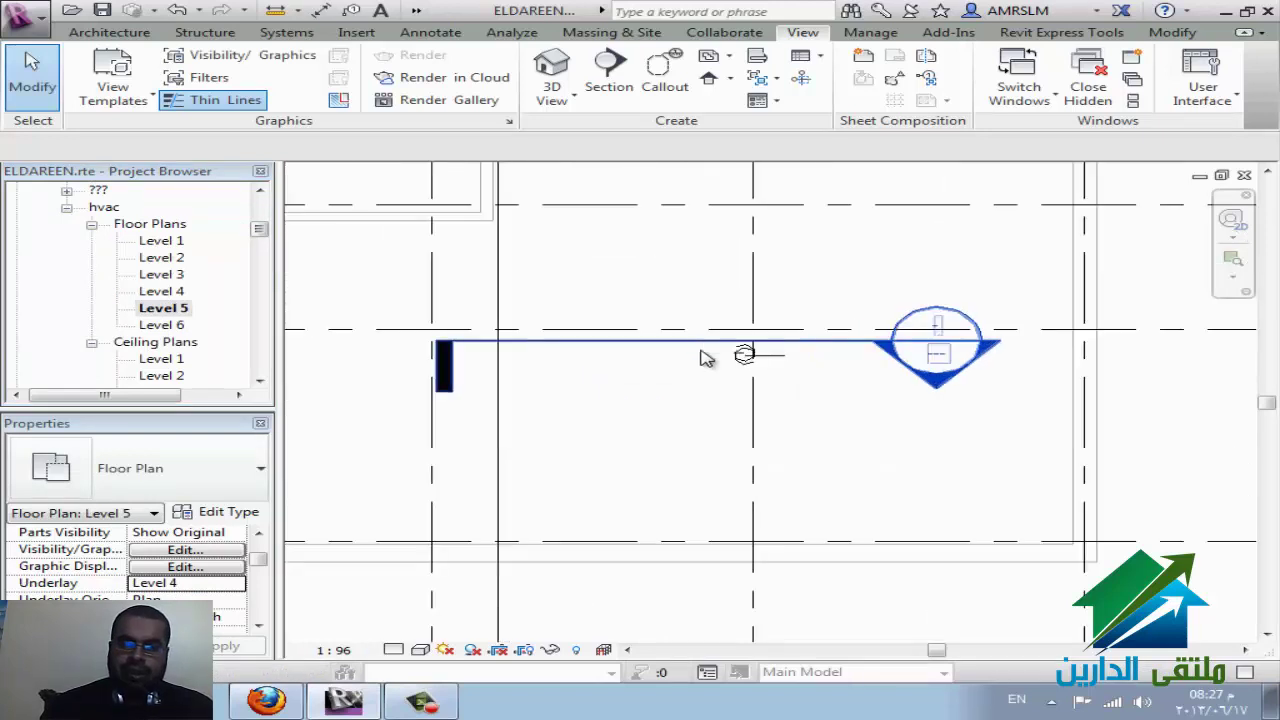
{"action": "scroll", "coordinate": [706, 357], "scroll_direction": "up", "scroll_amount": 2}
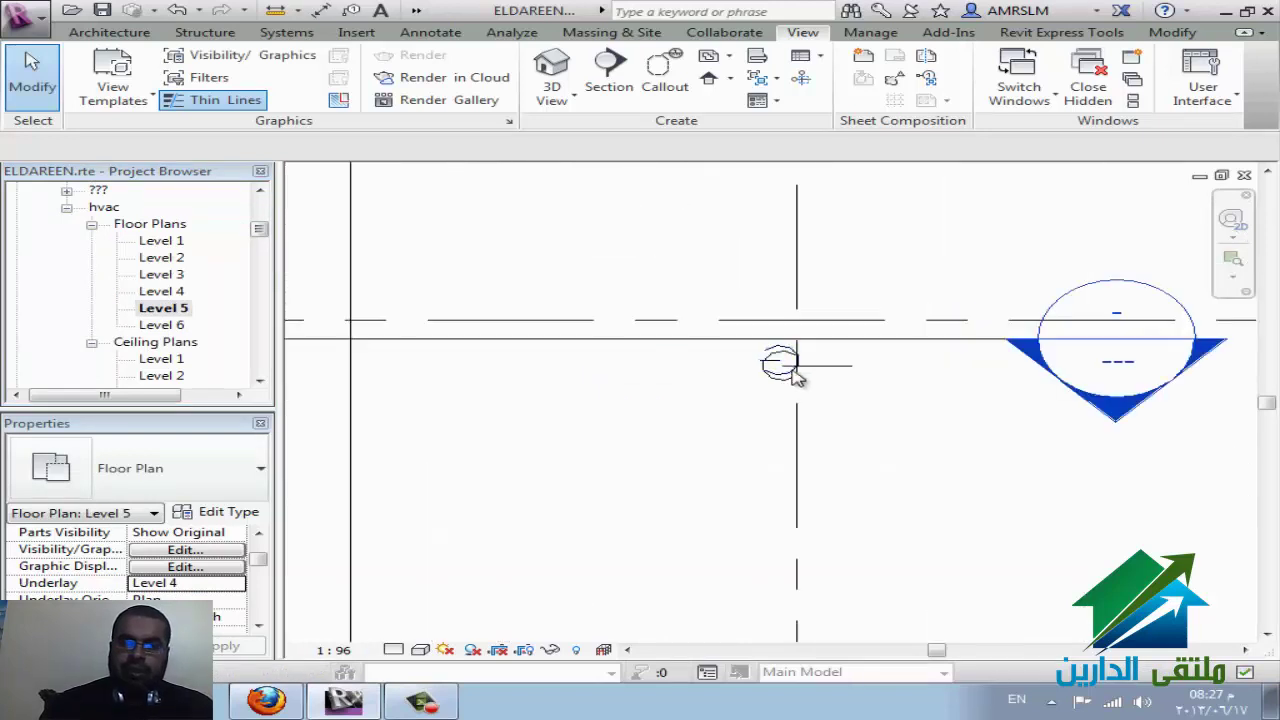
{"action": "left_click", "coordinate": [396, 650]}
{"action": "left_click", "coordinate": [422, 591]}
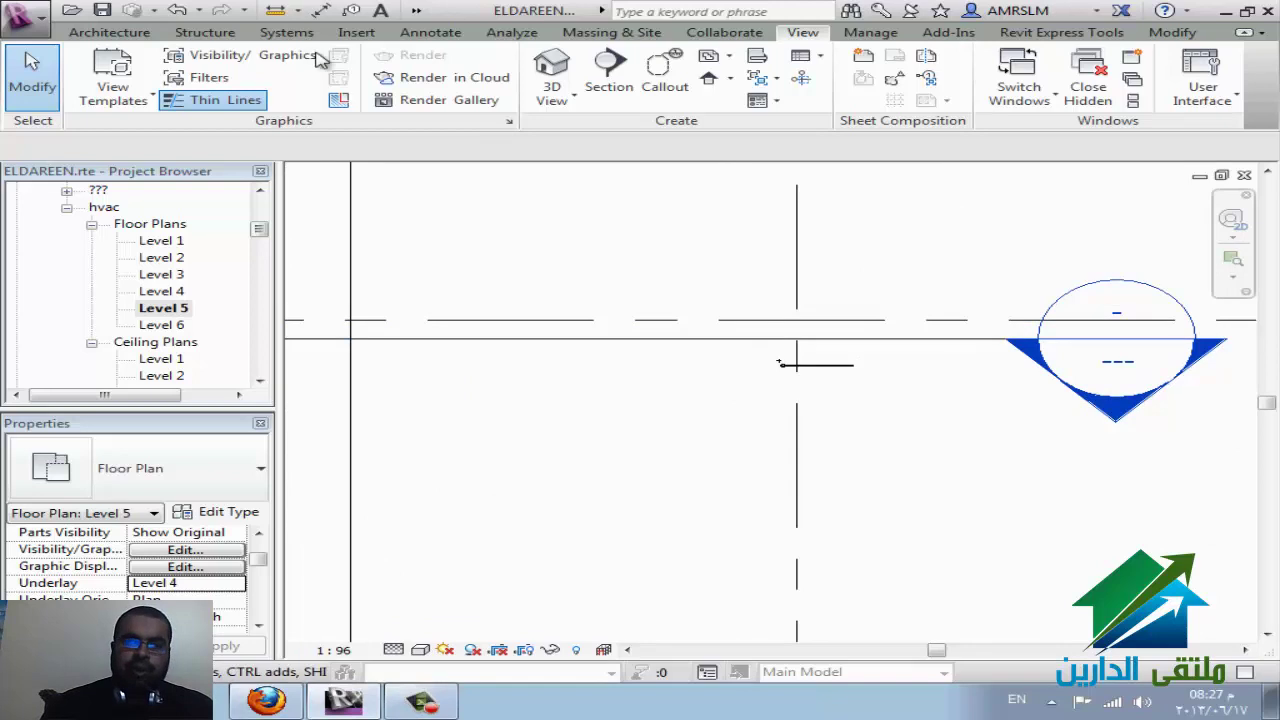
Step: Start Mechanical Equipment and keep the Fan Coil Unit - Horizontal - DX 200 CFM type
{"action": "left_click", "coordinate": [276, 33]}
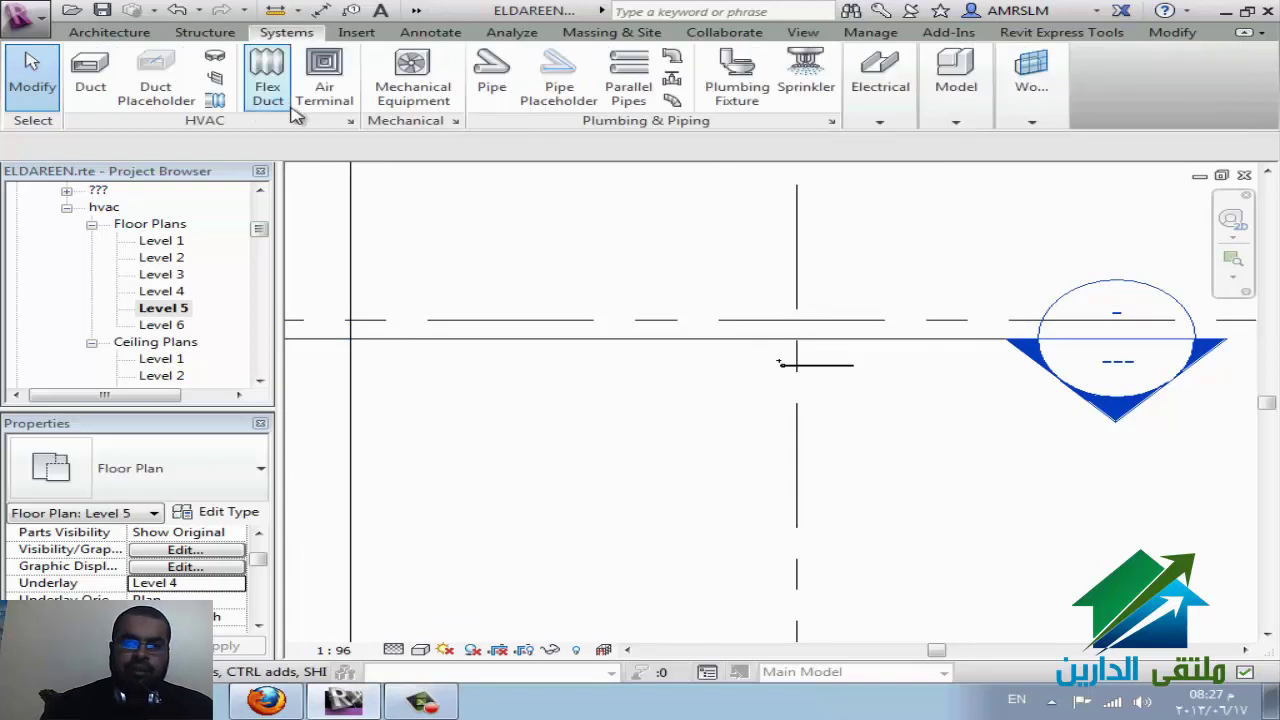
{"action": "left_click", "coordinate": [418, 95]}
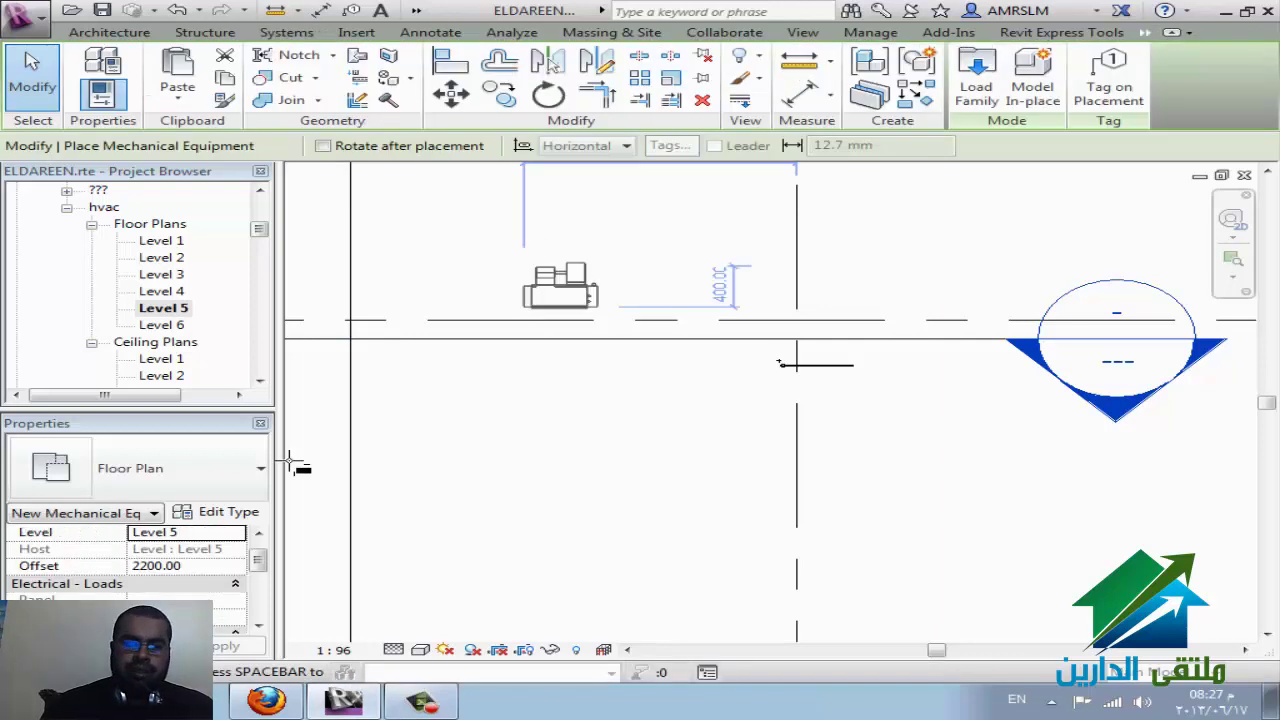
{"action": "left_click", "coordinate": [238, 460]}
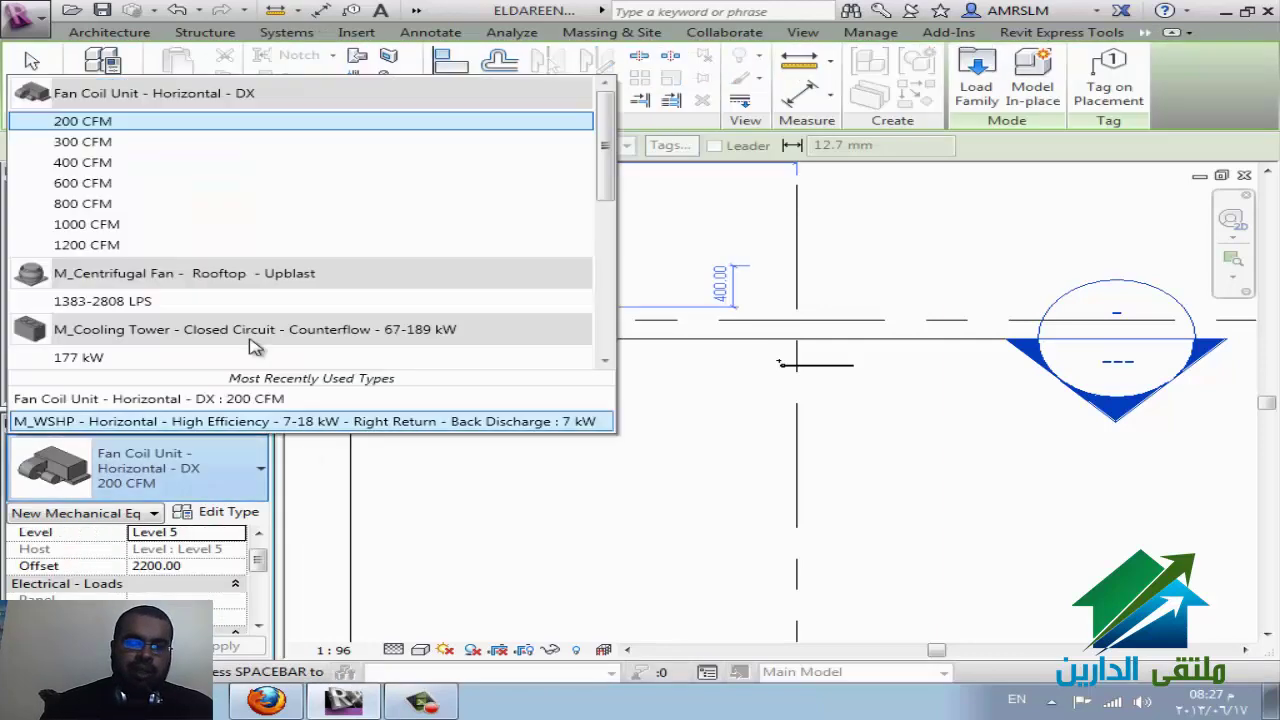
{"action": "scroll", "coordinate": [300, 340], "scroll_direction": "down", "scroll_amount": 2}
{"action": "scroll", "coordinate": [270, 340], "scroll_direction": "down", "scroll_amount": 1}
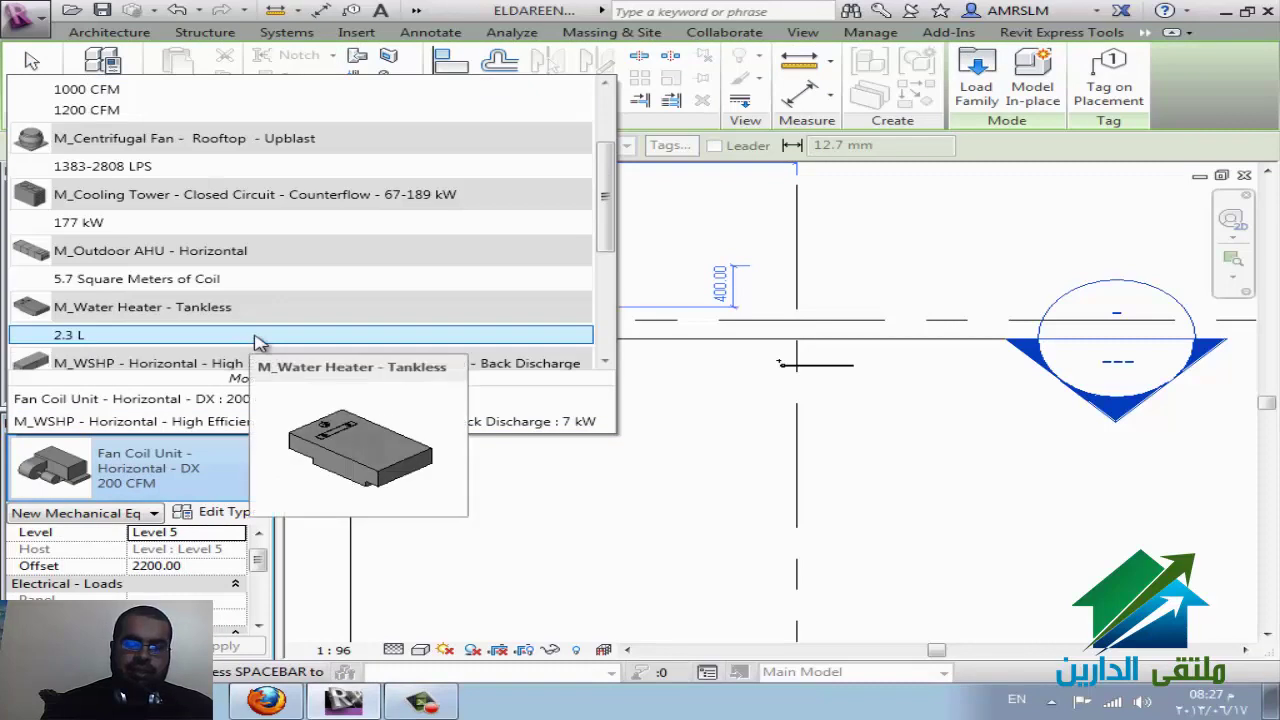
{"action": "scroll", "coordinate": [256, 343], "scroll_direction": "down", "scroll_amount": 1}
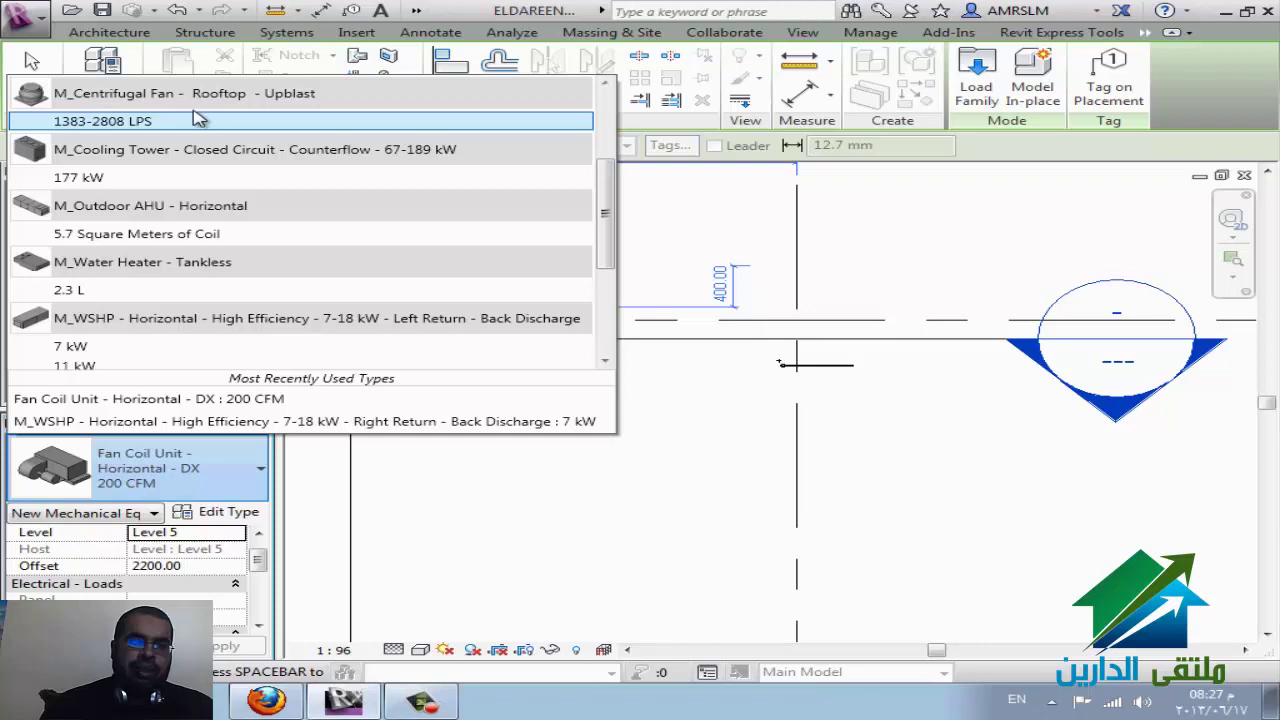
{"action": "scroll", "coordinate": [320, 286], "scroll_direction": "down", "scroll_amount": 3}
{"action": "scroll", "coordinate": [257, 303], "scroll_direction": "down", "scroll_amount": 1}
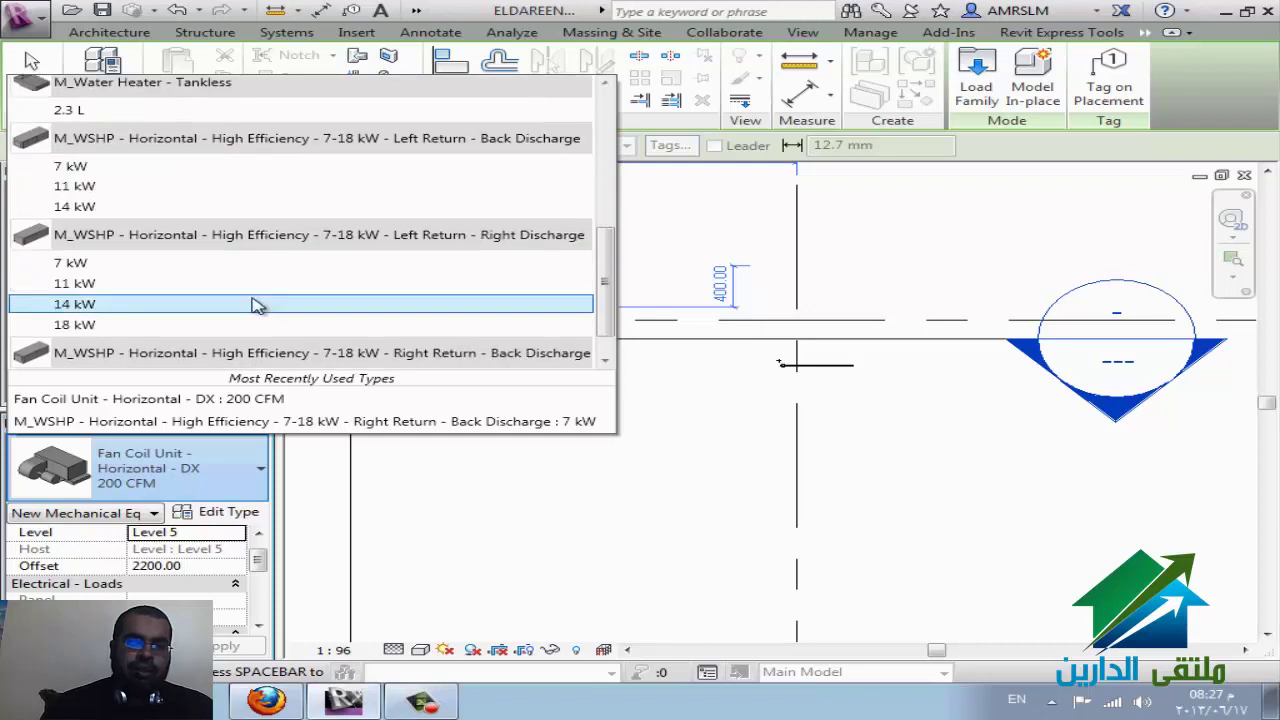
{"action": "scroll", "coordinate": [263, 283], "scroll_direction": "down", "scroll_amount": 1}
{"action": "left_click", "coordinate": [1225, 117]}
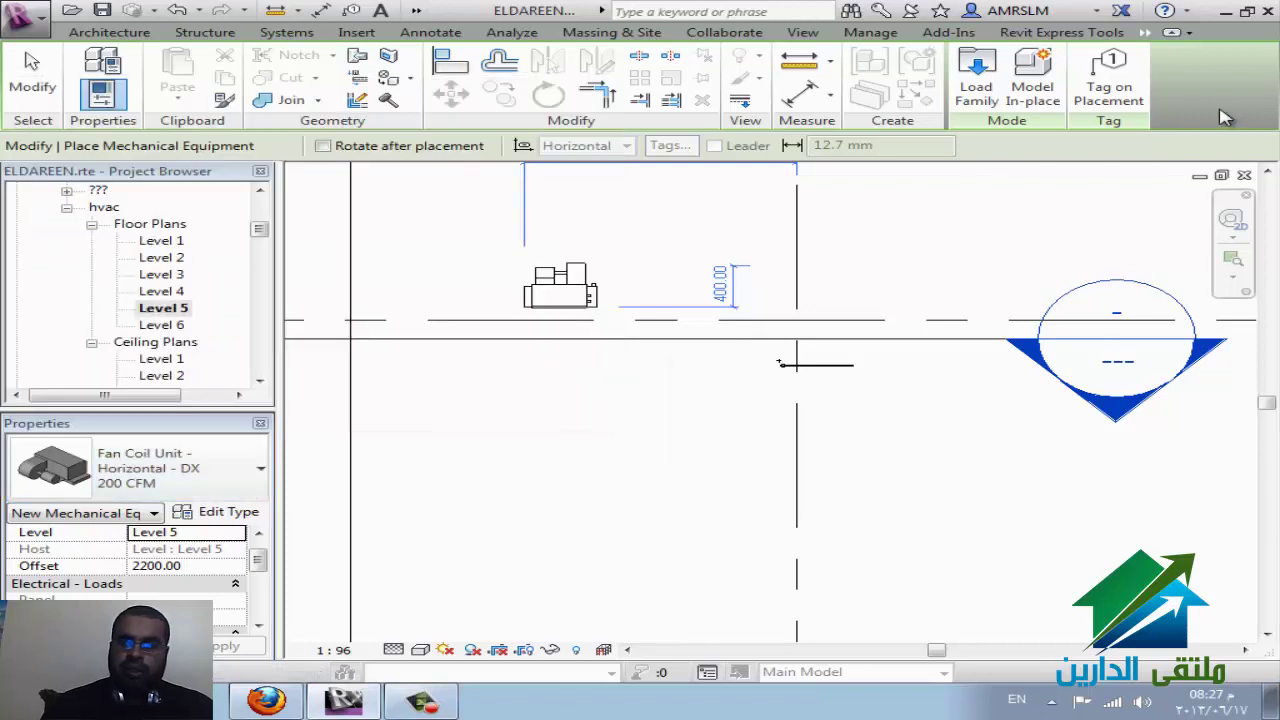
Step: Open Load Family and browse to the REVIT folder on Local Disk (E:)
{"action": "left_click", "coordinate": [977, 88]}
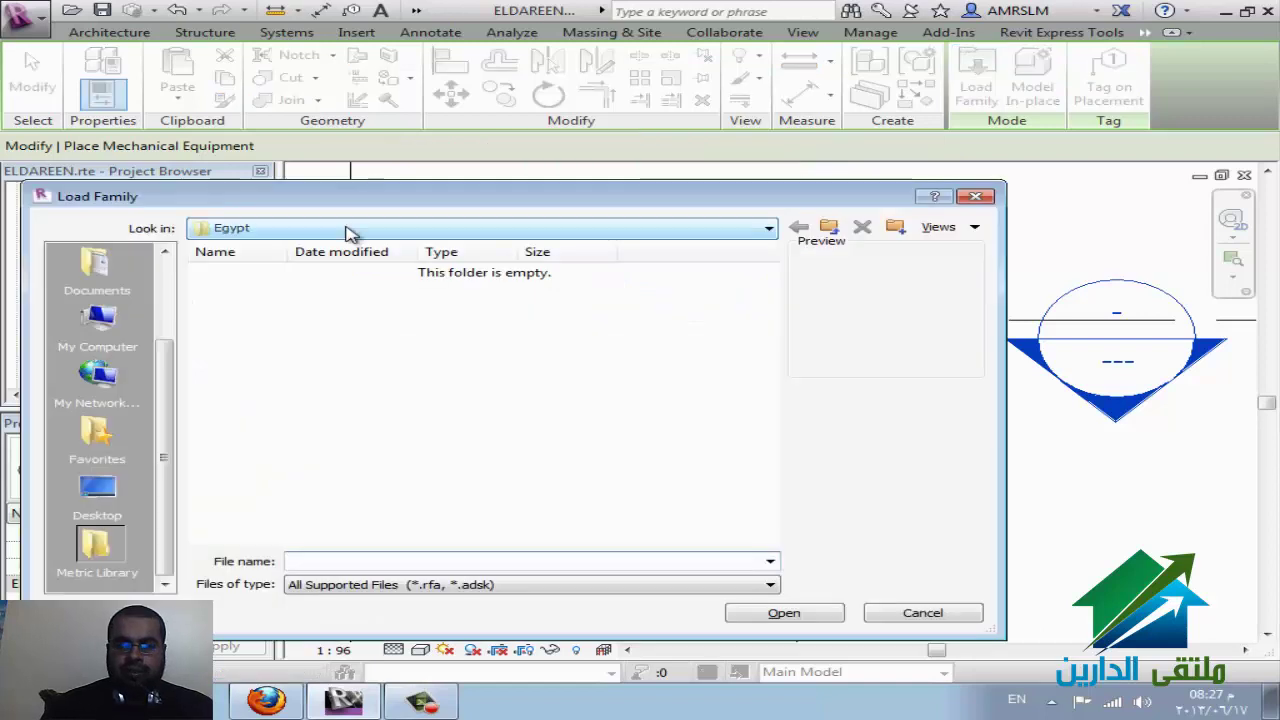
{"action": "left_click", "coordinate": [349, 230]}
{"action": "left_click", "coordinate": [350, 405]}
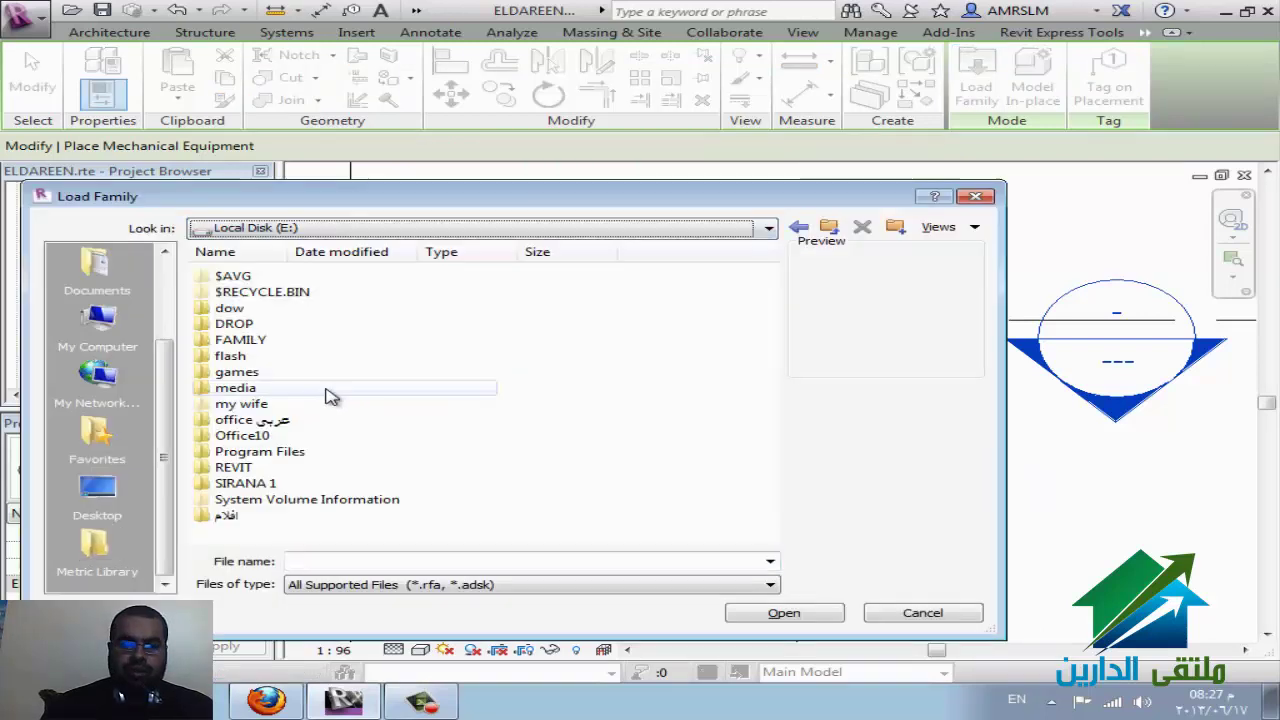
{"action": "left_click", "coordinate": [340, 374]}
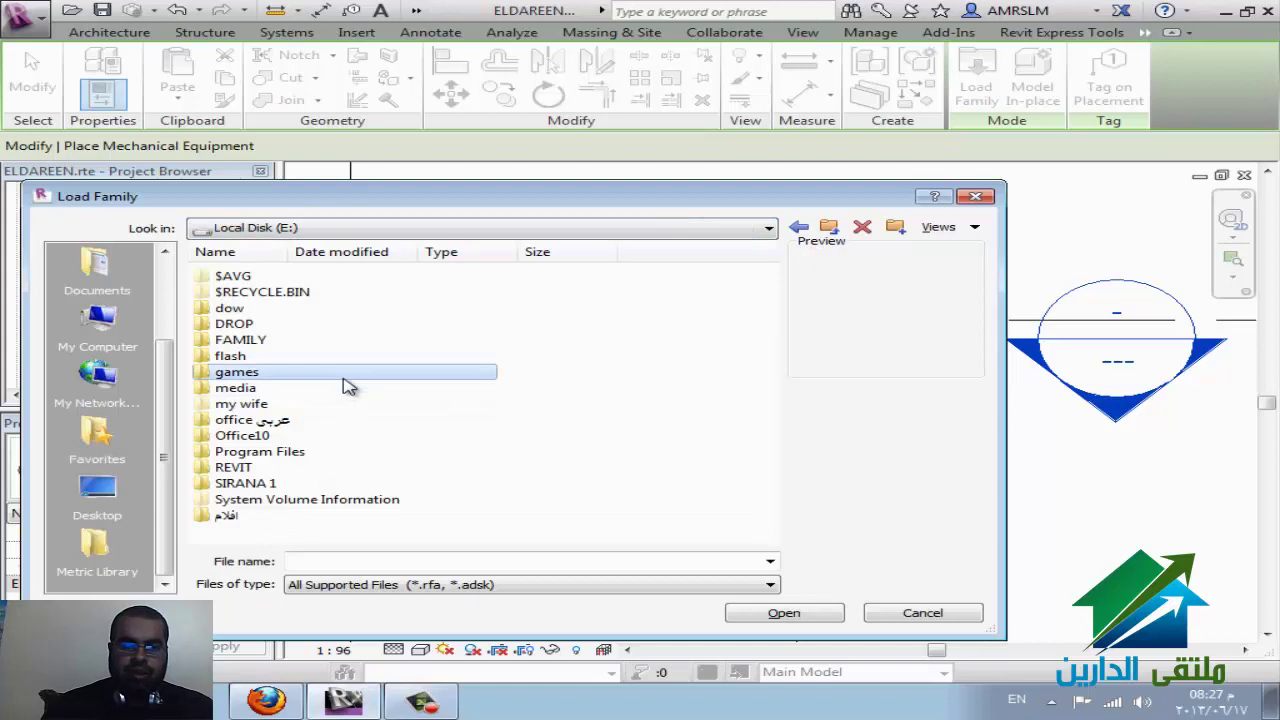
{"action": "double_click", "coordinate": [262, 472]}
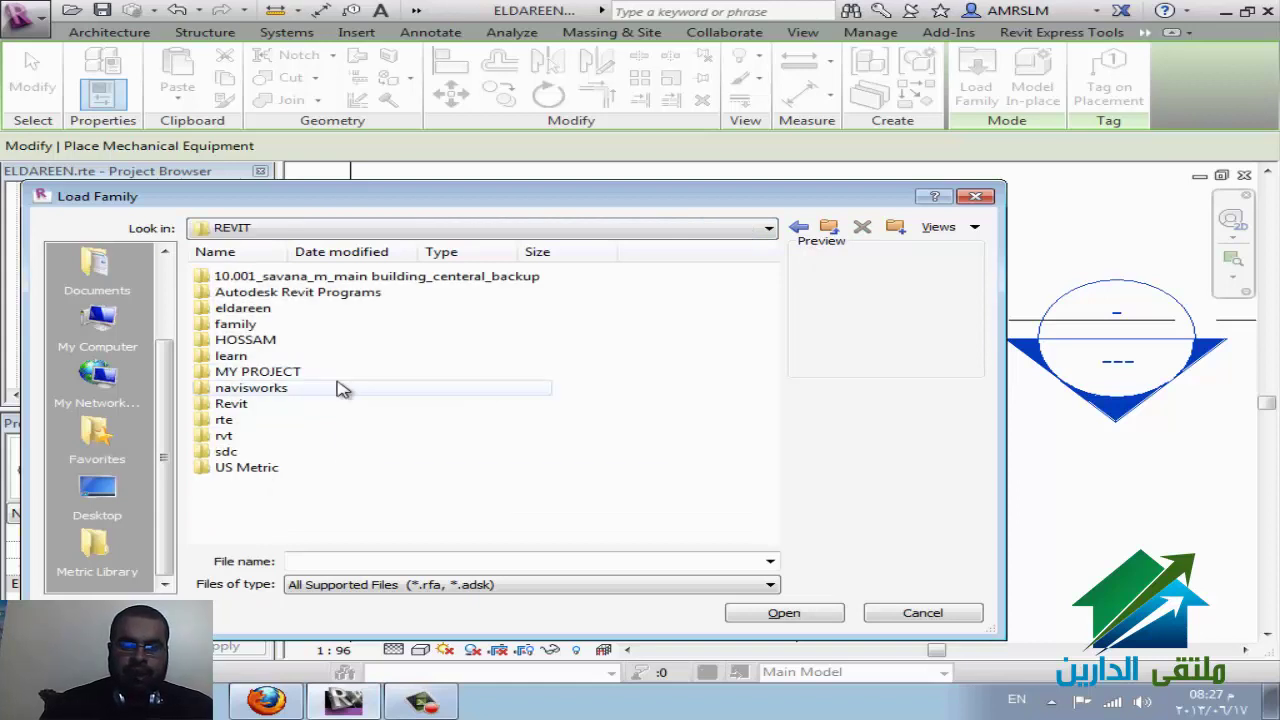
{"action": "left_click", "coordinate": [290, 703]}
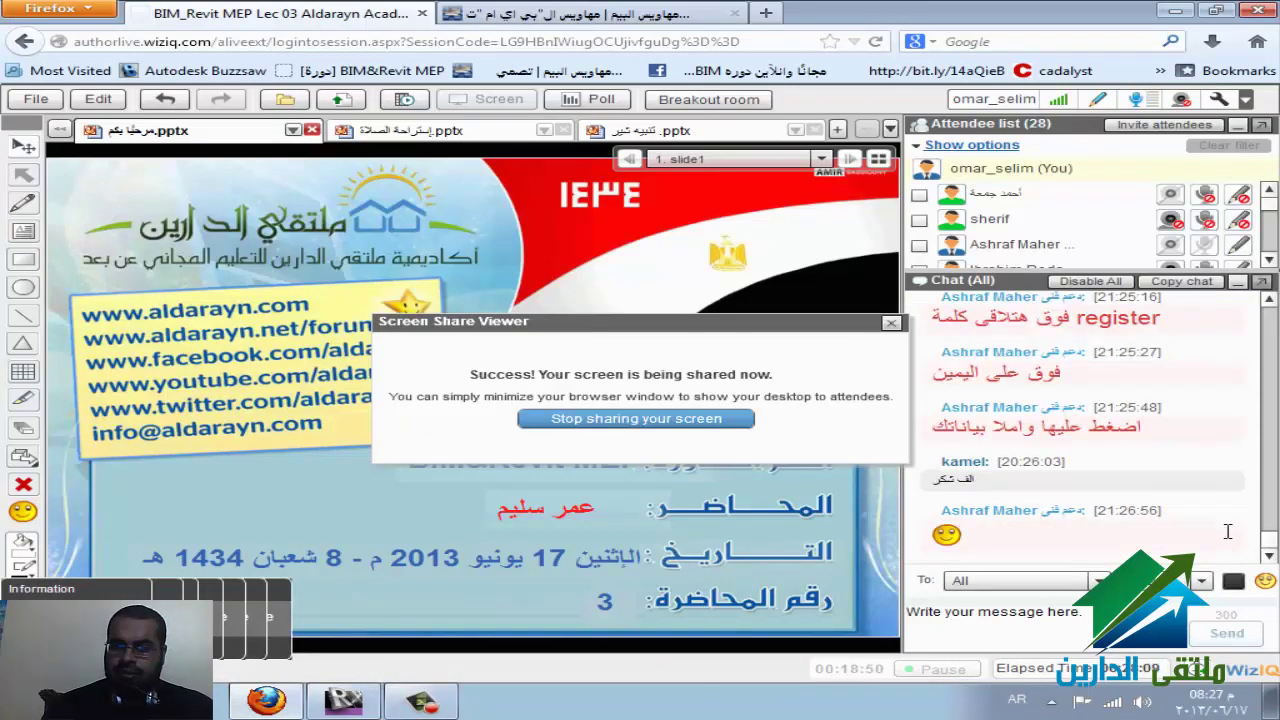
{"action": "left_click", "coordinate": [343, 702]}
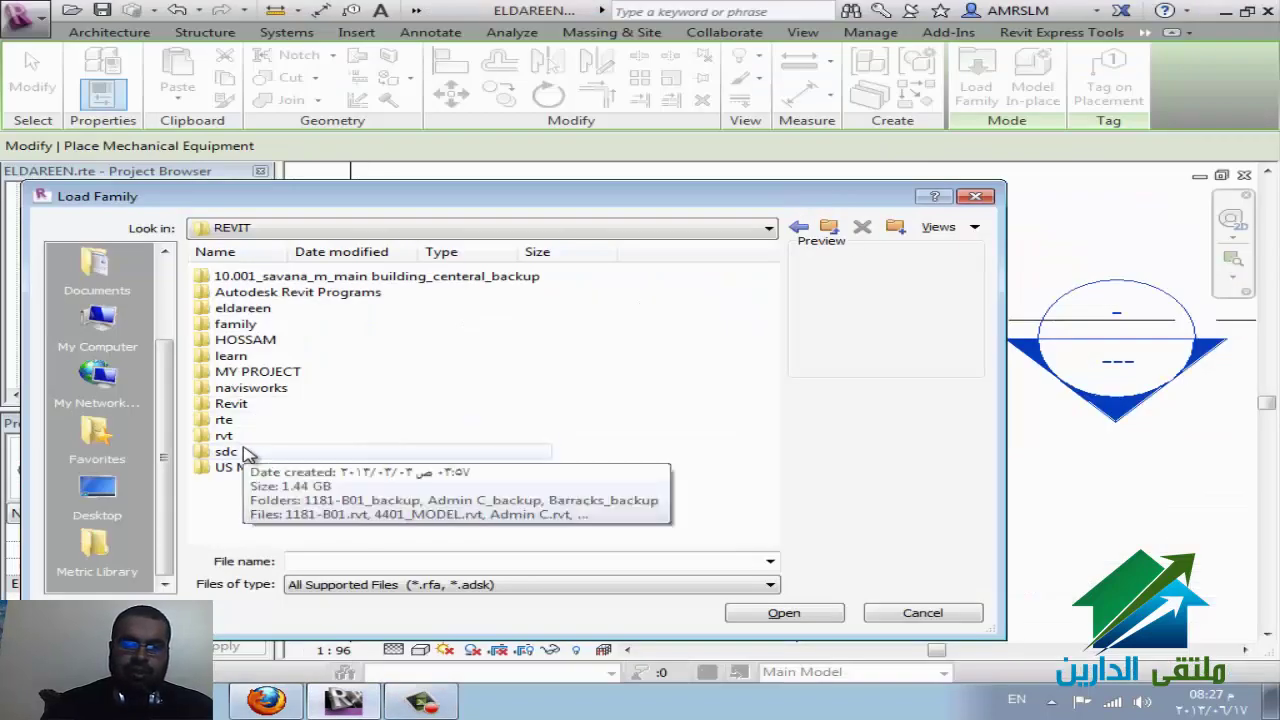
Step: Navigate to family > Exported Families > Mechanical Equipment in the Load Family dialog
{"action": "left_click", "coordinate": [245, 436]}
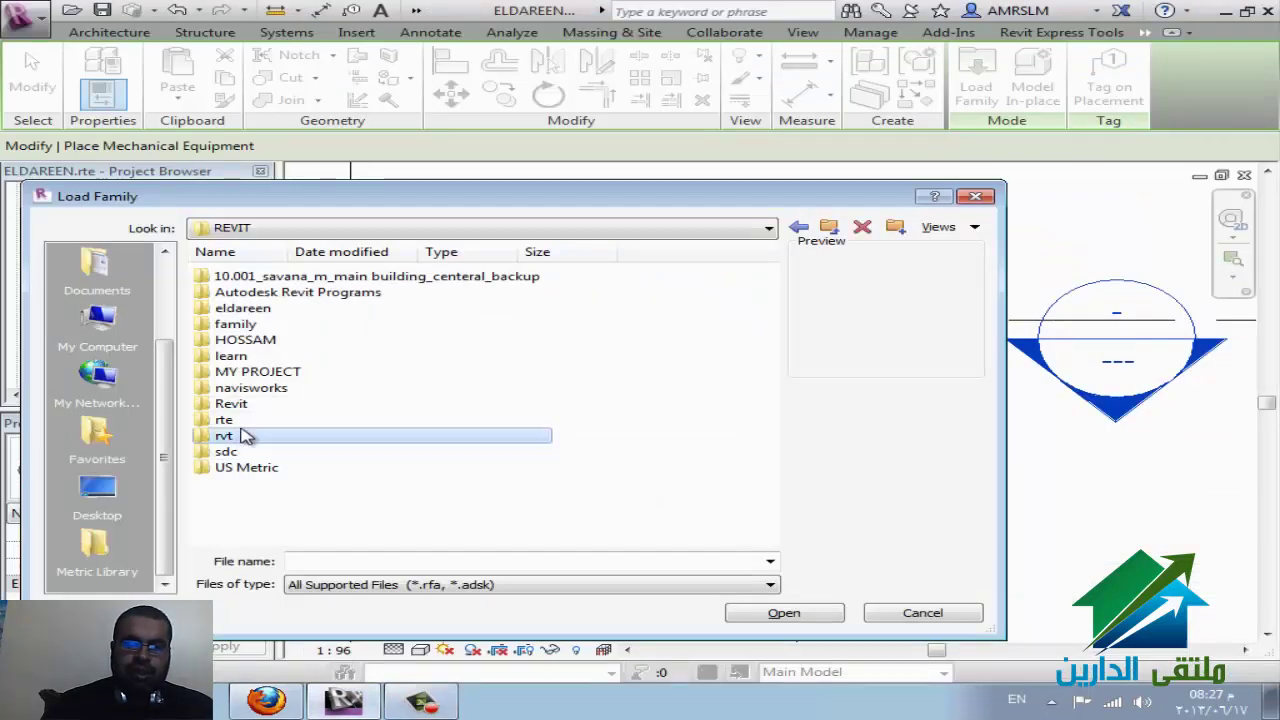
{"action": "double_click", "coordinate": [254, 309]}
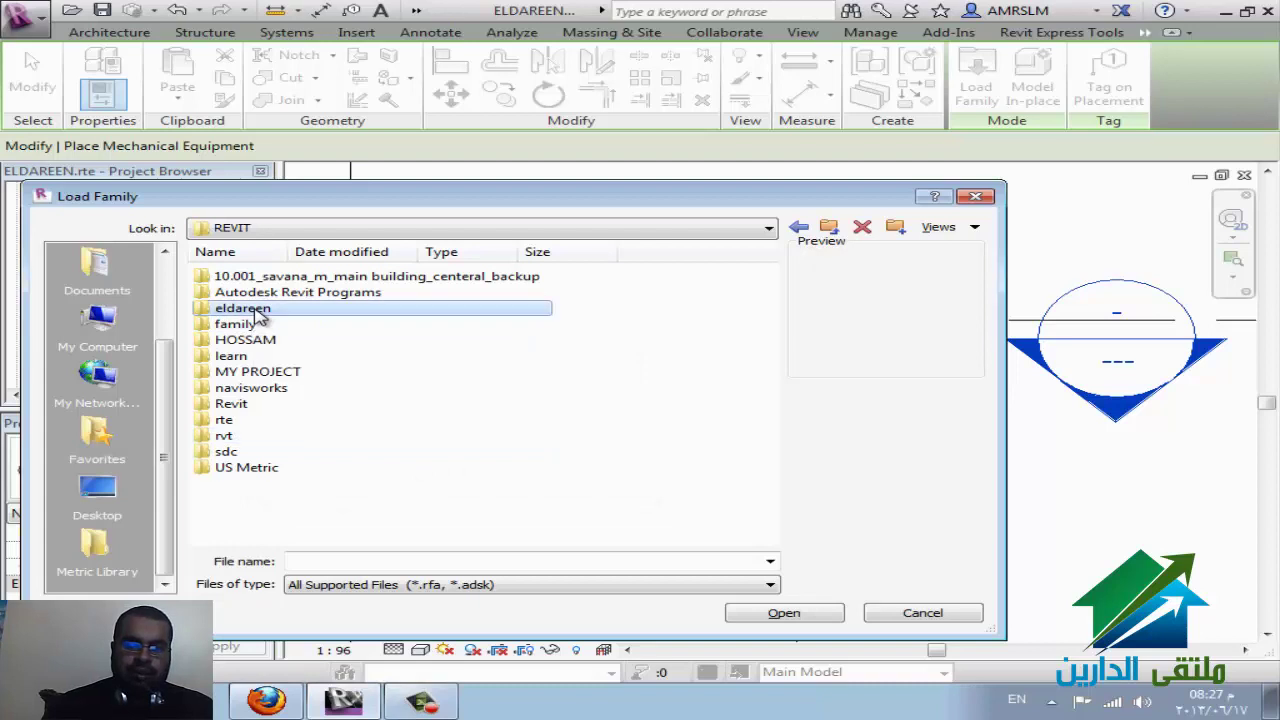
{"action": "left_click", "coordinate": [797, 228]}
{"action": "double_click", "coordinate": [259, 322]}
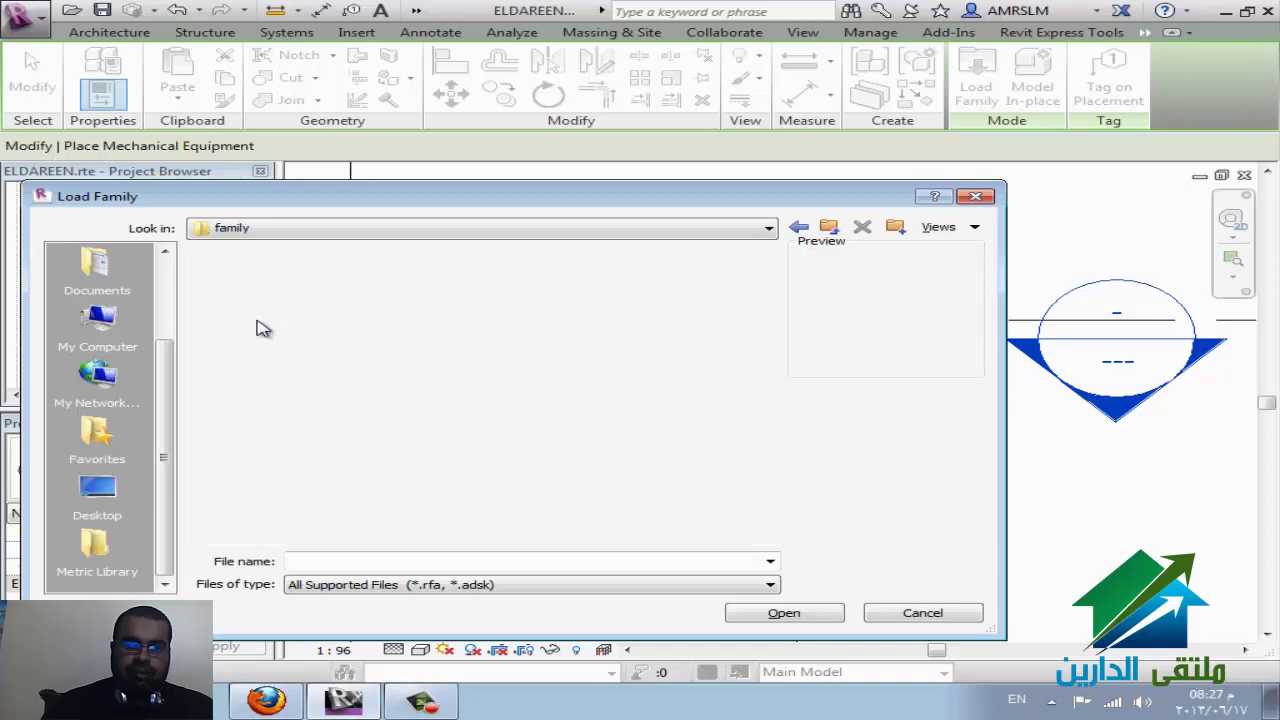
{"action": "double_click", "coordinate": [278, 281]}
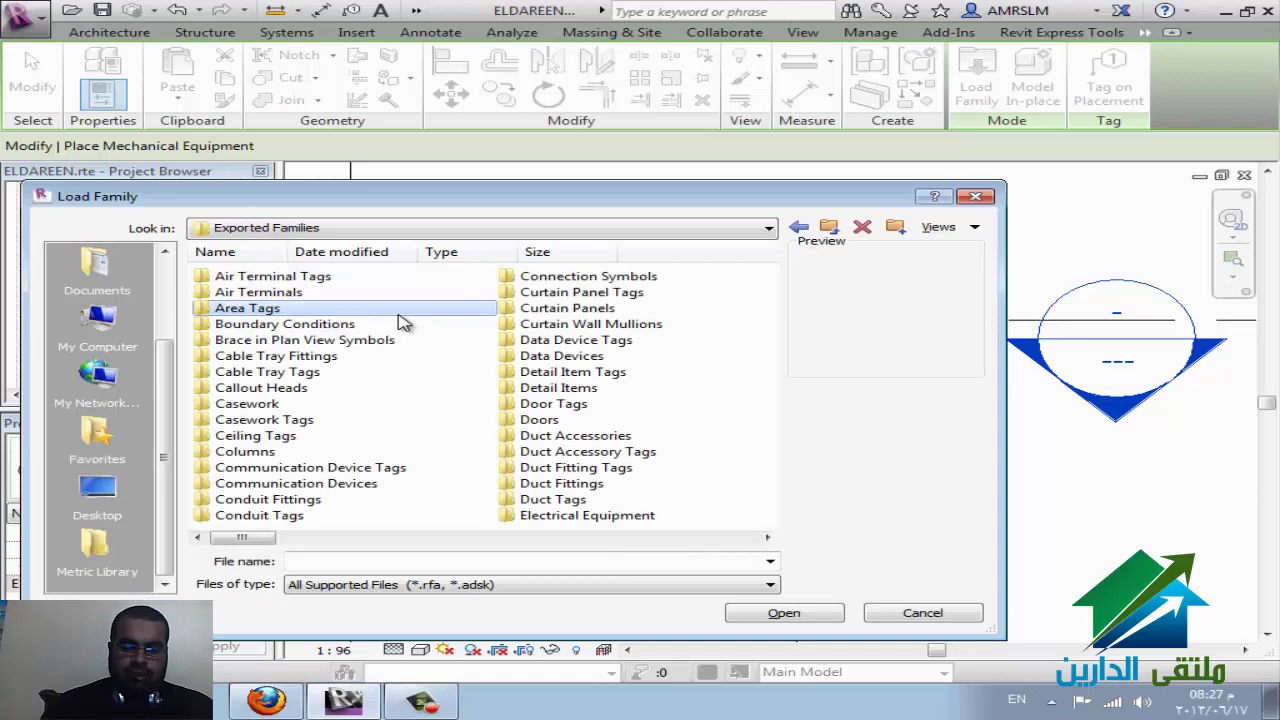
{"action": "scroll", "coordinate": [398, 320], "scroll_direction": "down", "scroll_amount": 2}
{"action": "scroll", "coordinate": [420, 350], "scroll_direction": "down", "scroll_amount": 2}
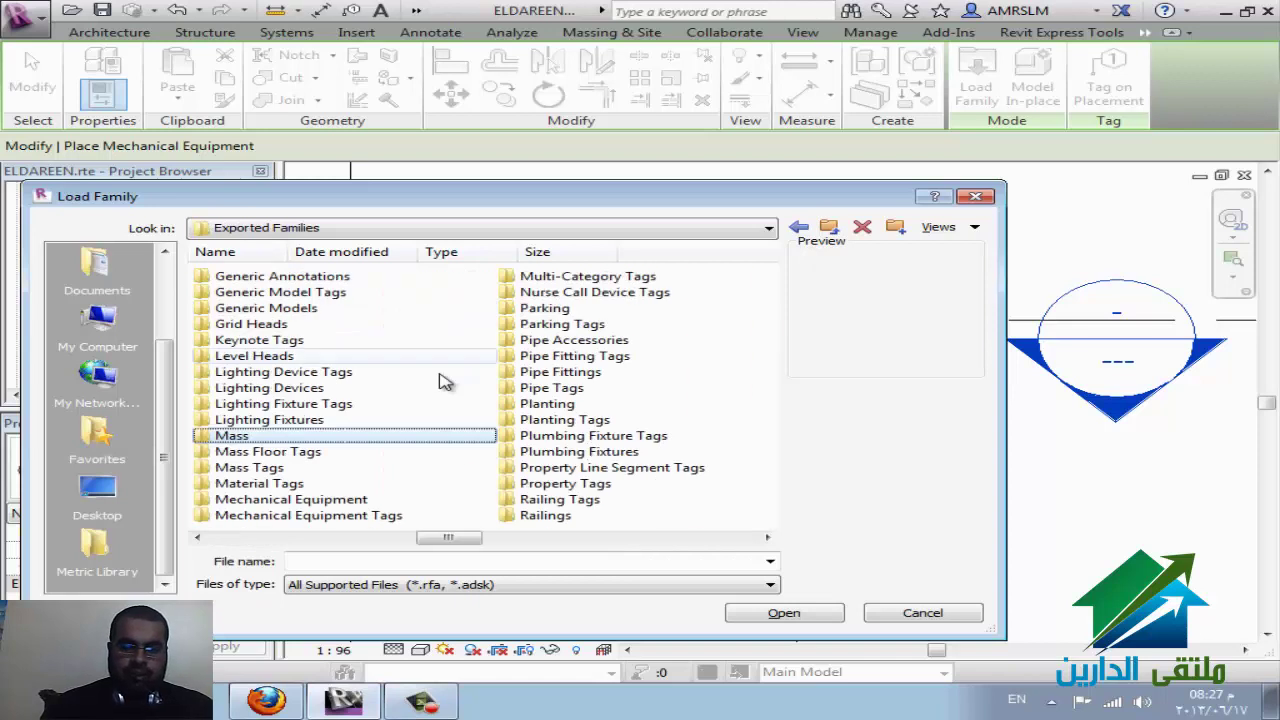
{"action": "double_click", "coordinate": [395, 495]}
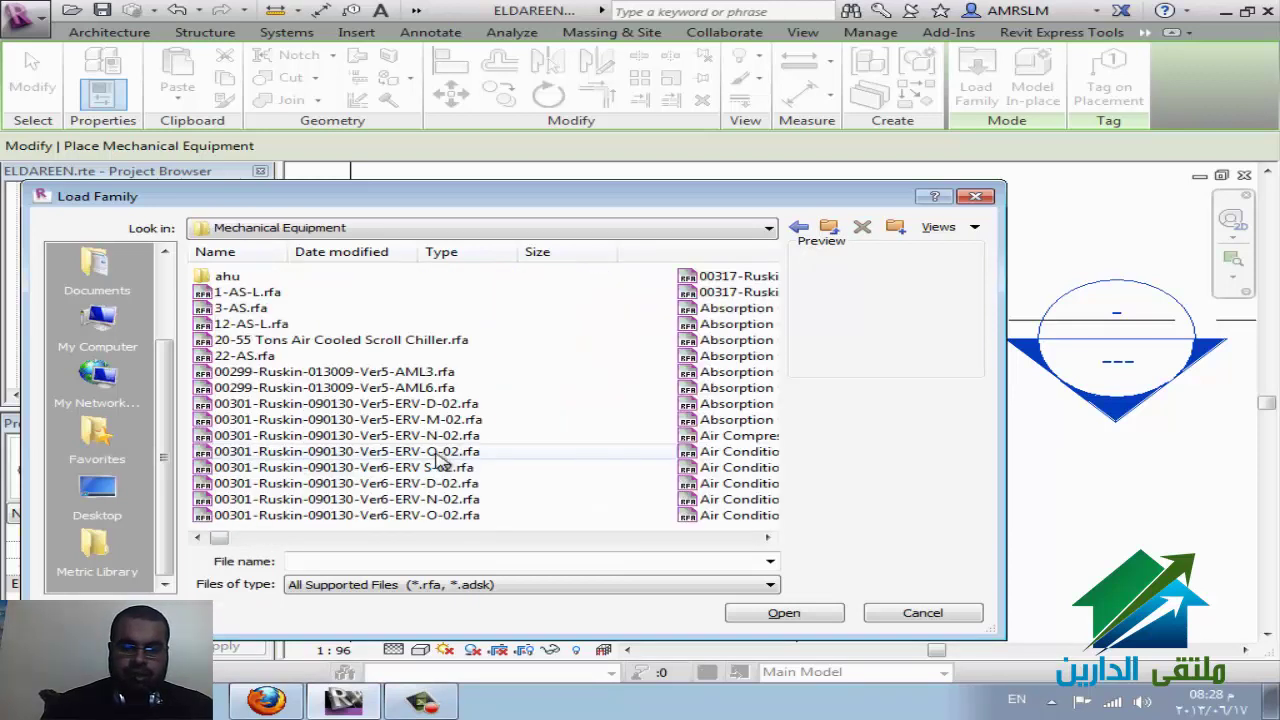
Step: Preview the air-cooled, evaporative and VPAC condenser families
{"action": "left_click", "coordinate": [440, 458]}
{"action": "key", "text": "c"}
{"action": "key", "text": "Down"}
{"action": "key", "text": "Down"}
{"action": "key", "text": "Down"}
{"action": "key", "text": "Down"}
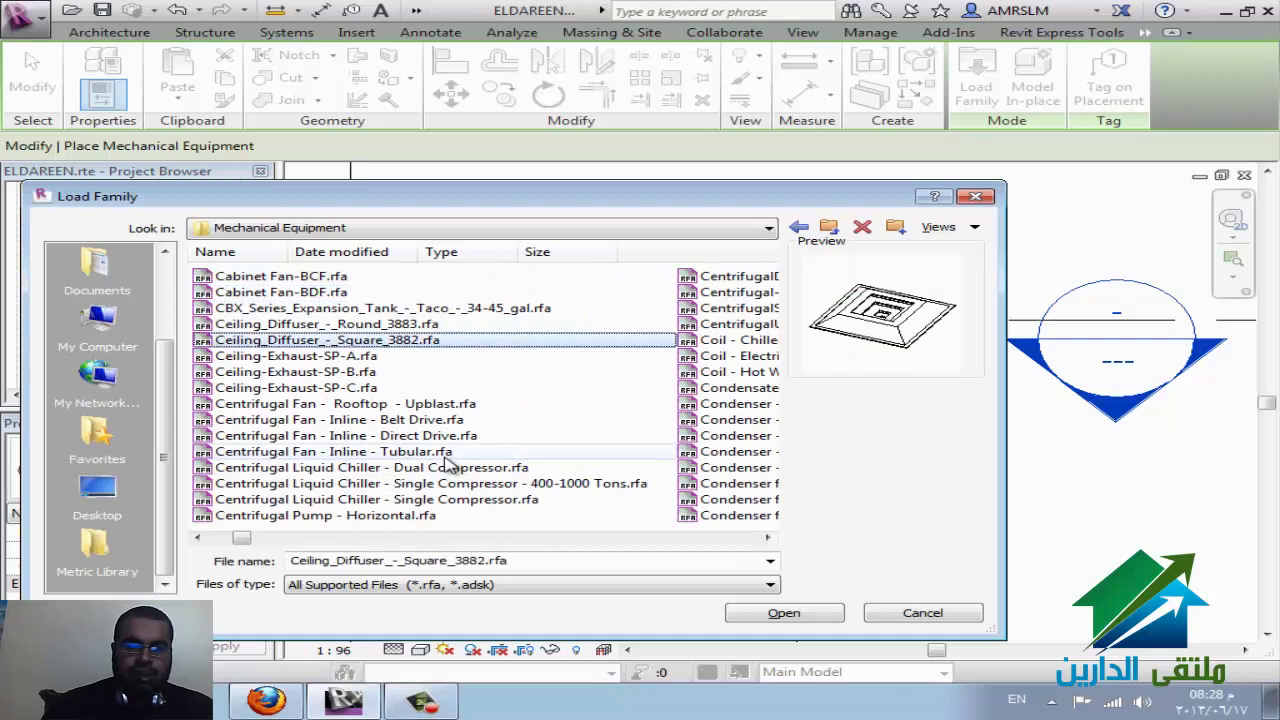
{"action": "key", "text": "Down"}
{"action": "key", "text": "Down"}
{"action": "key", "text": "Down"}
{"action": "key", "text": "Down"}
{"action": "key", "text": "Down"}
{"action": "key", "text": "Down"}
{"action": "key", "text": "Down"}
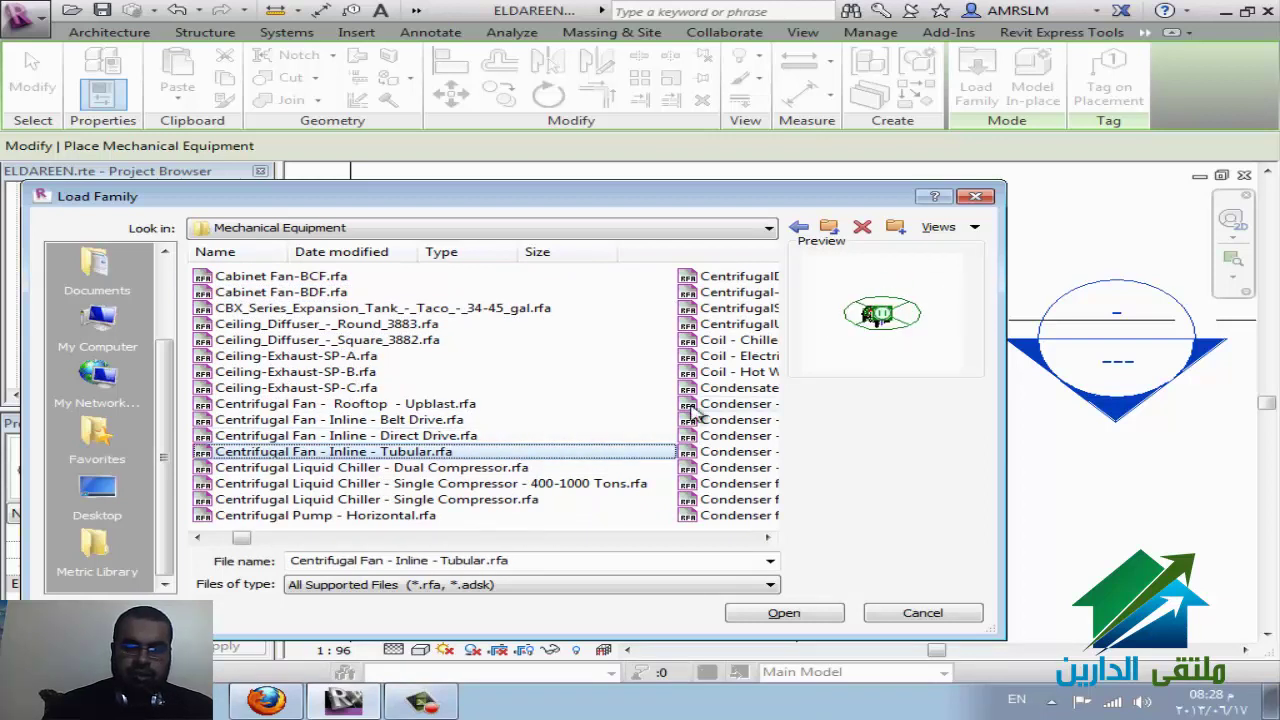
{"action": "left_click", "coordinate": [690, 405]}
{"action": "left_click", "coordinate": [458, 421]}
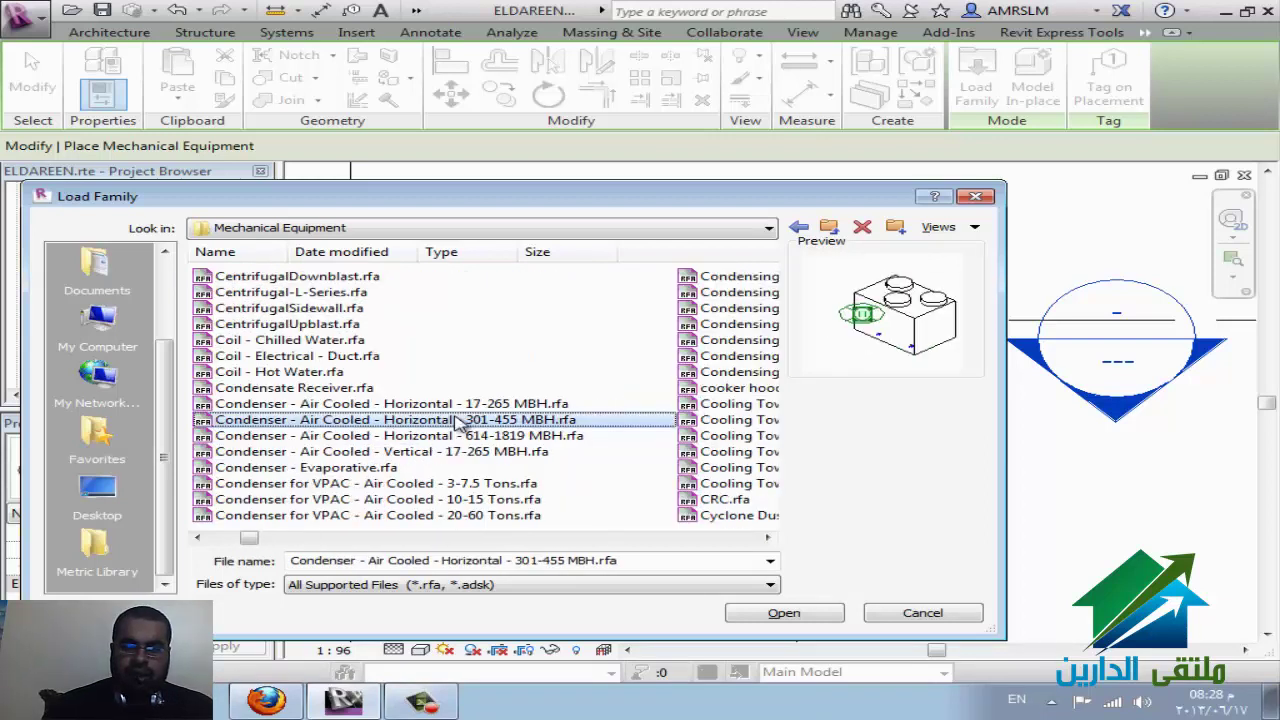
{"action": "left_click", "coordinate": [392, 451]}
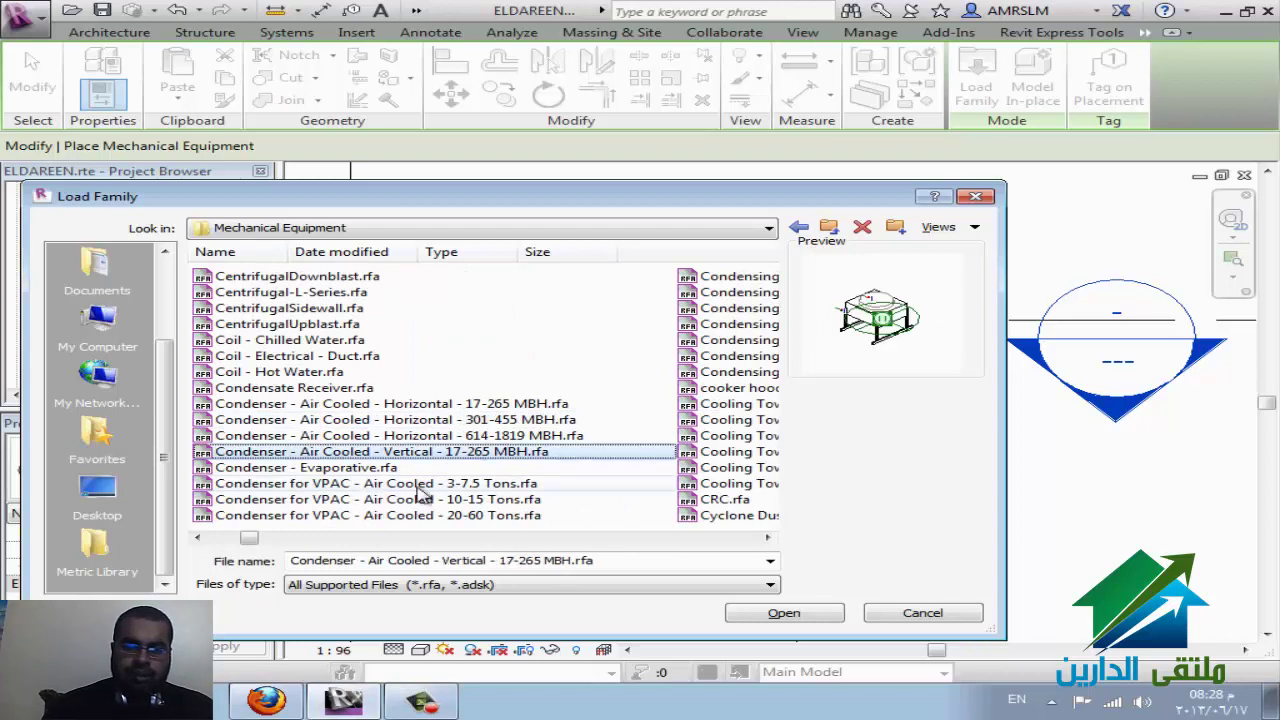
{"action": "left_click", "coordinate": [366, 471]}
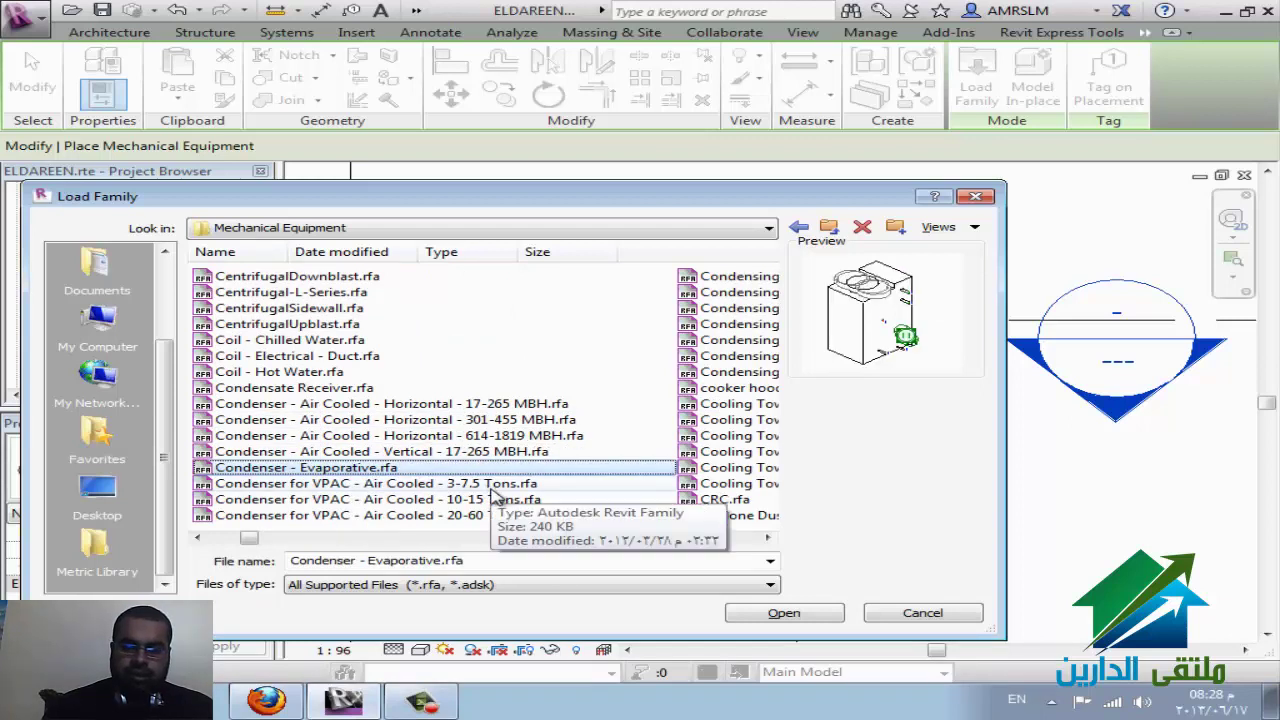
{"action": "left_click", "coordinate": [500, 485]}
{"action": "scroll", "coordinate": [583, 507], "scroll_direction": "down", "scroll_amount": 1}
Step: Compare DX condensing units, then choose Condenser - Air Cooled - Horizontal 17-265 MBH
{"action": "left_click", "coordinate": [390, 324]}
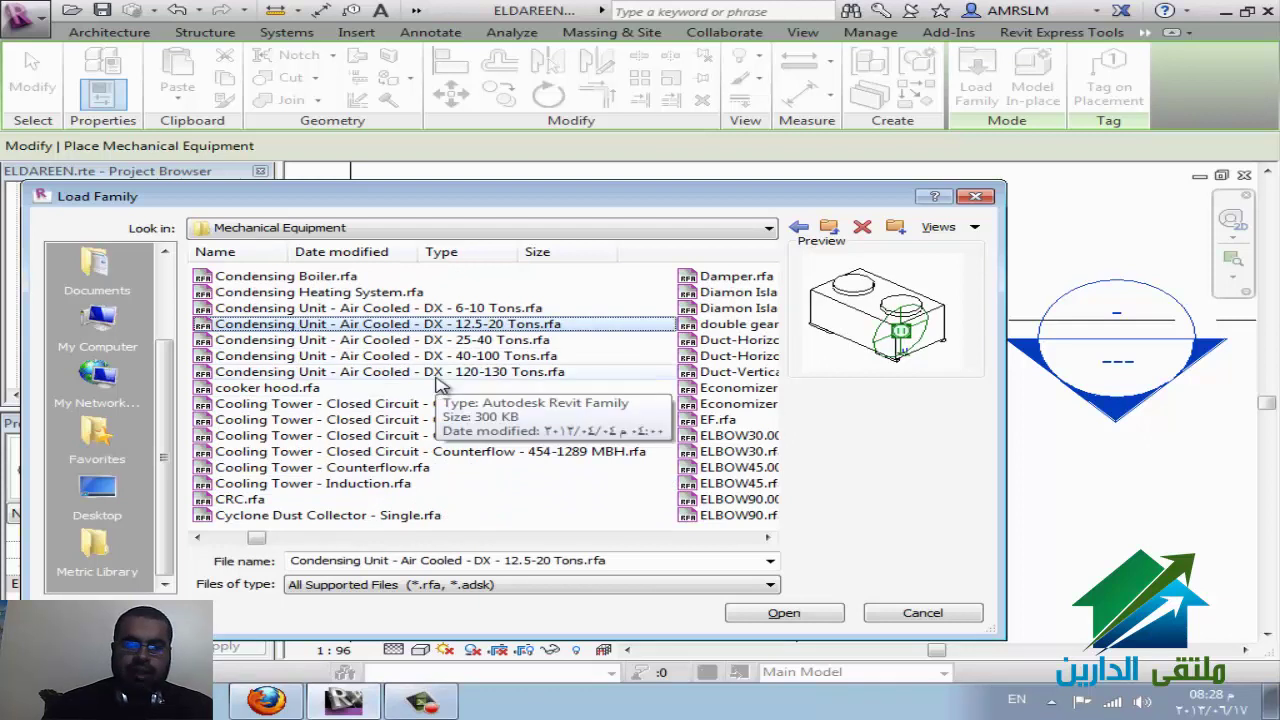
{"action": "left_click", "coordinate": [410, 308]}
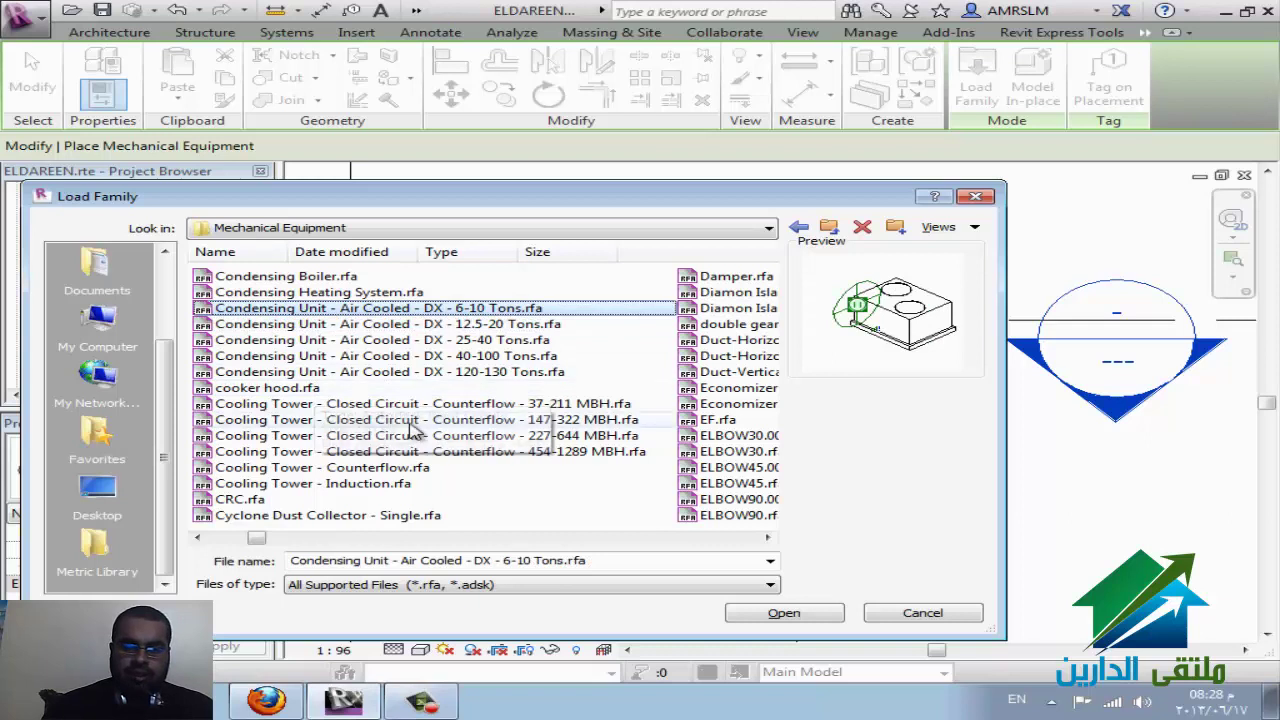
{"action": "left_click", "coordinate": [340, 292]}
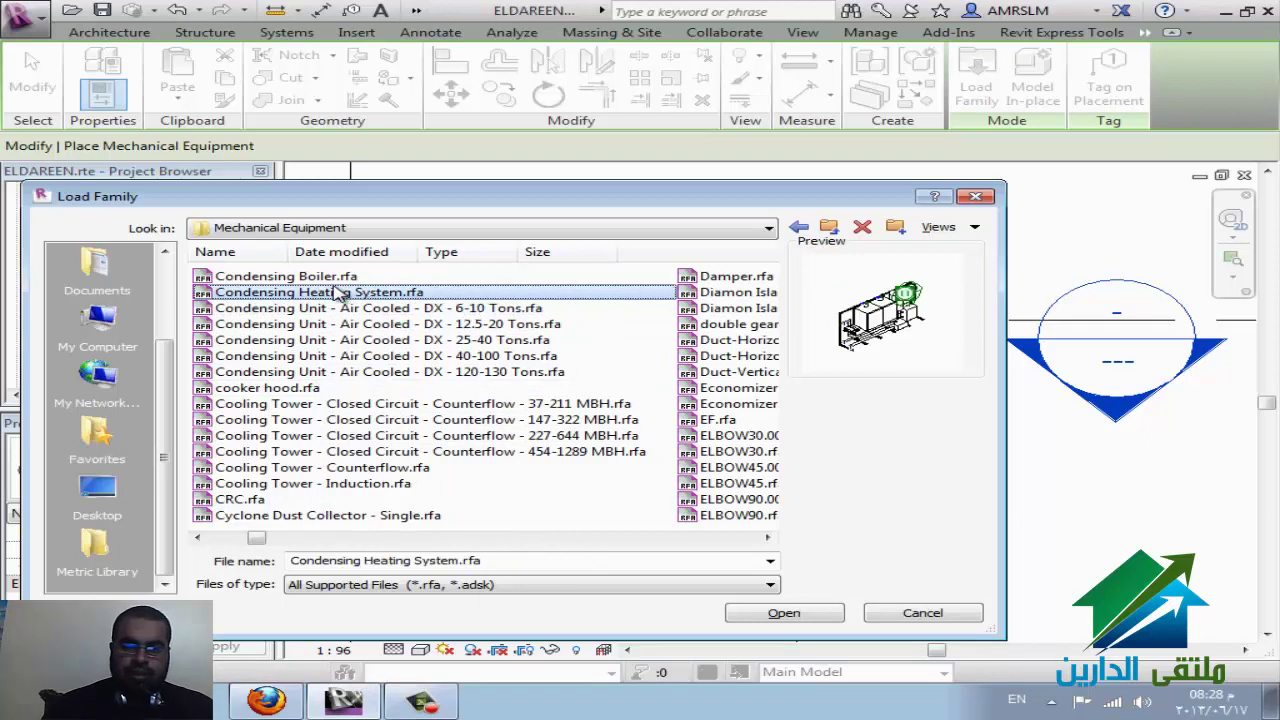
{"action": "left_click", "coordinate": [345, 277]}
{"action": "left_click", "coordinate": [435, 309]}
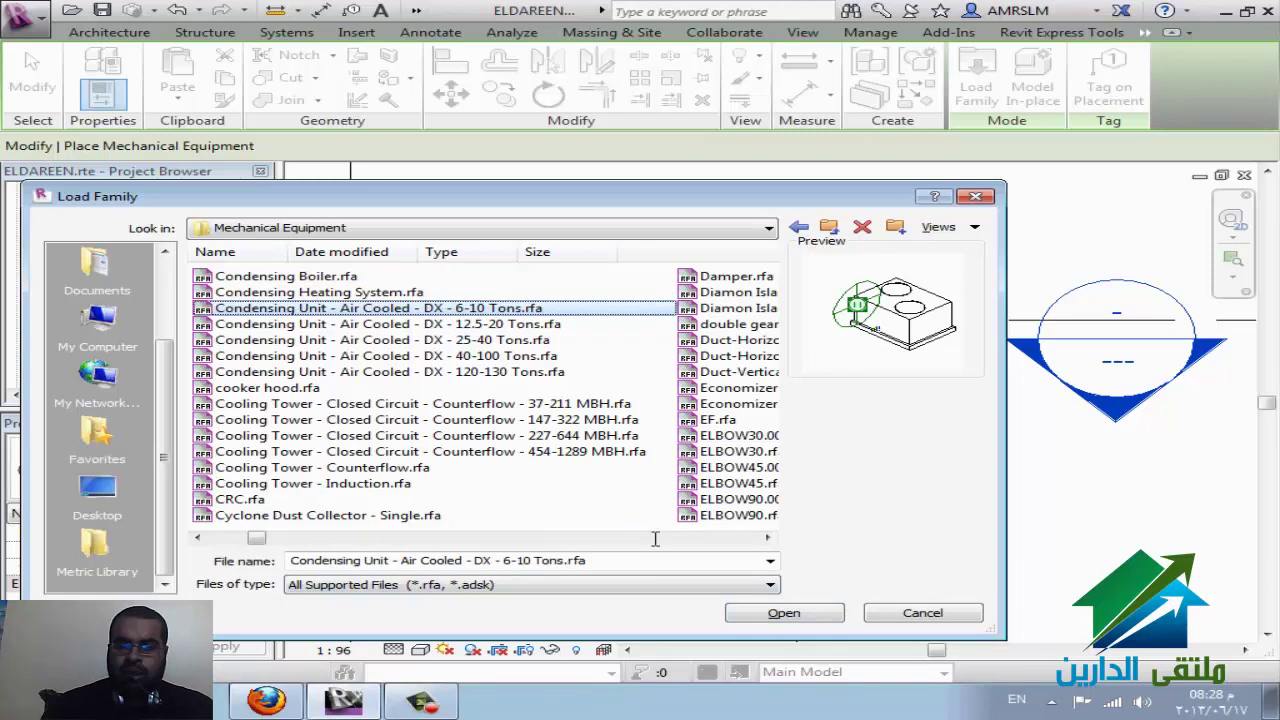
{"action": "scroll", "coordinate": [620, 430], "scroll_direction": "up", "scroll_amount": 1}
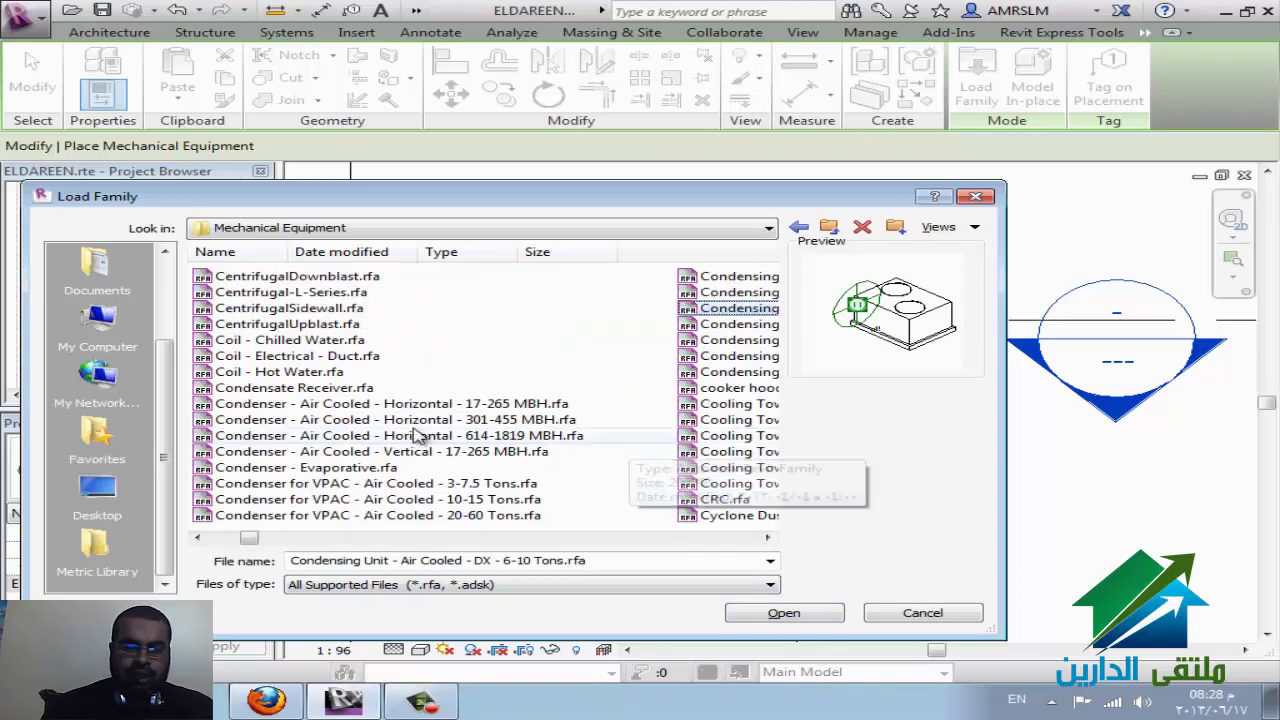
{"action": "left_click", "coordinate": [375, 404]}
{"action": "left_click", "coordinate": [380, 420]}
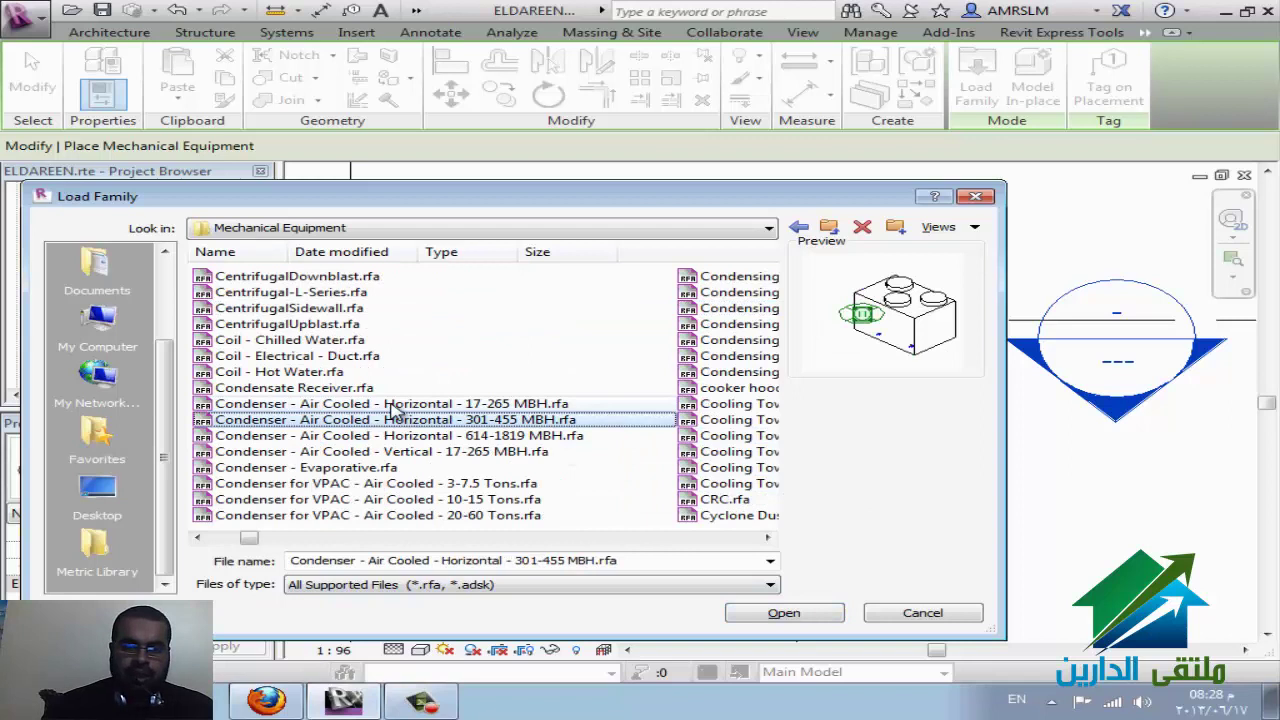
{"action": "left_click", "coordinate": [391, 404]}
Step: Load the air-cooled horizontal condenser family and place one unit in the Level 5 plan
{"action": "left_click", "coordinate": [775, 614]}
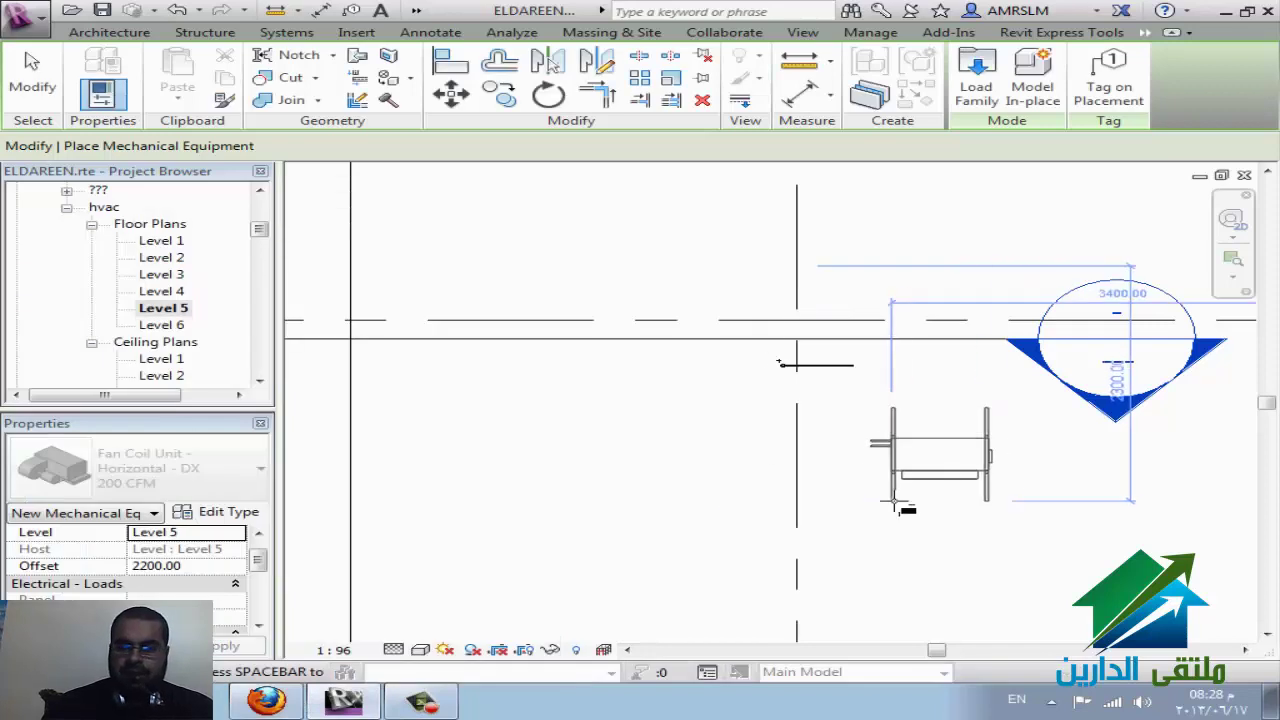
{"action": "left_click", "coordinate": [855, 520]}
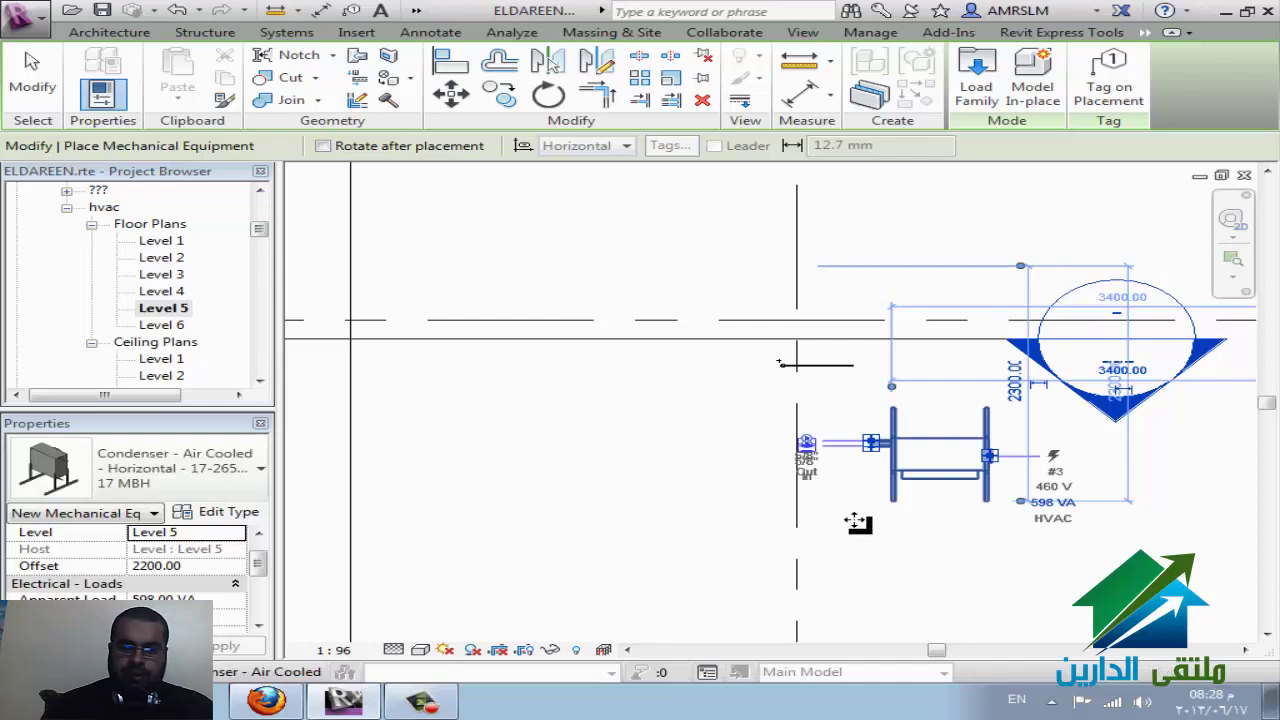
{"action": "key", "text": "Escape"}
{"action": "key", "text": "Escape"}
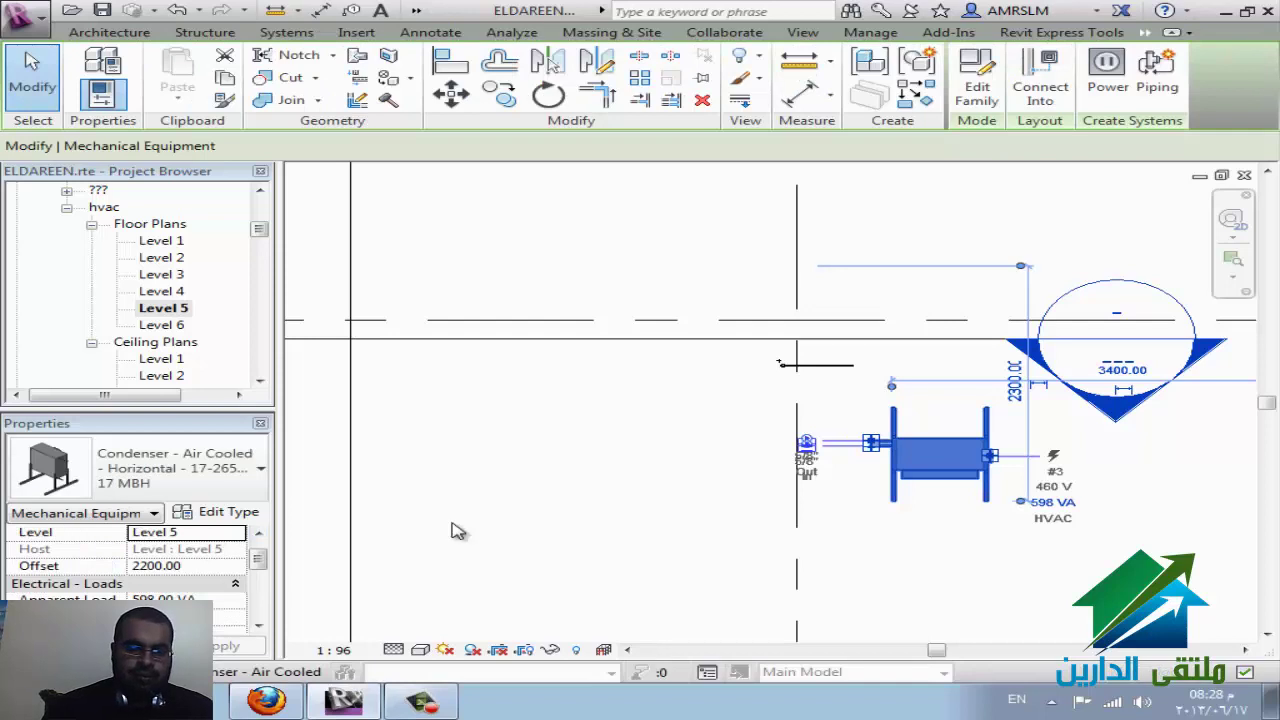
Step: Change the condenser's offset to 0 in Properties, then deselect it
{"action": "scroll", "coordinate": [966, 416], "scroll_direction": "up", "scroll_amount": 2}
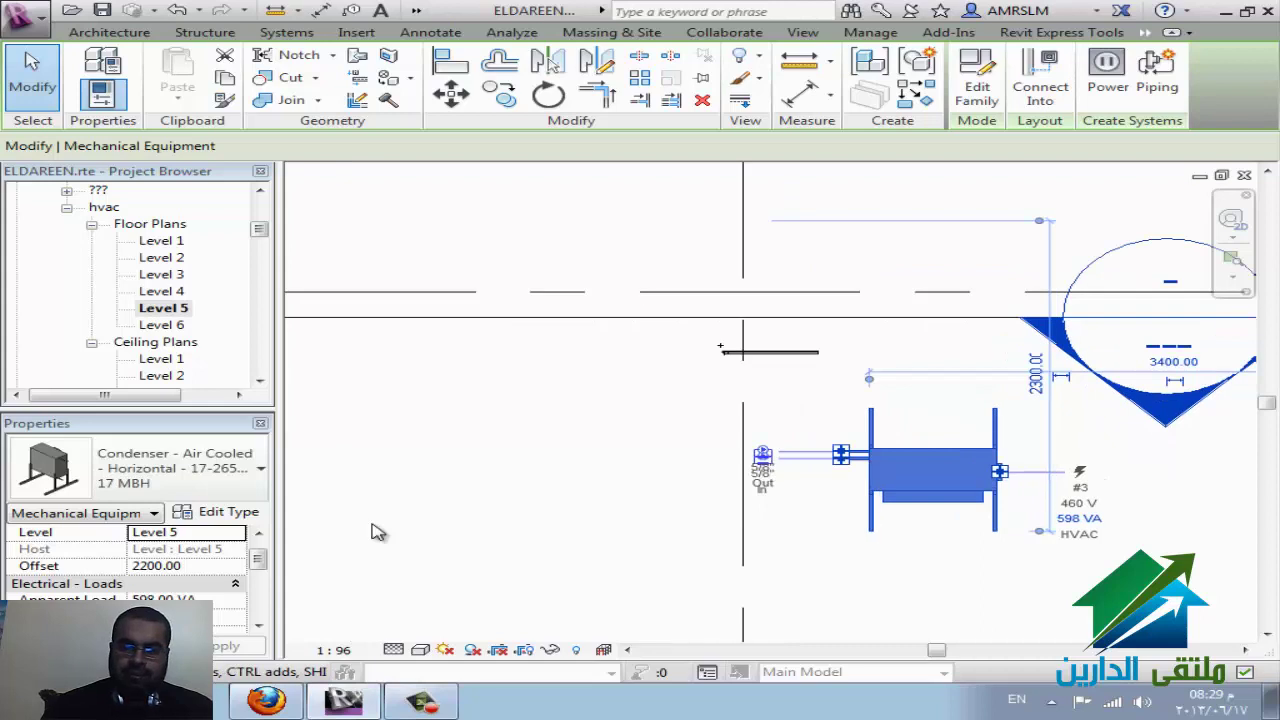
{"action": "left_click", "coordinate": [188, 563]}
{"action": "type", "text": "0"}
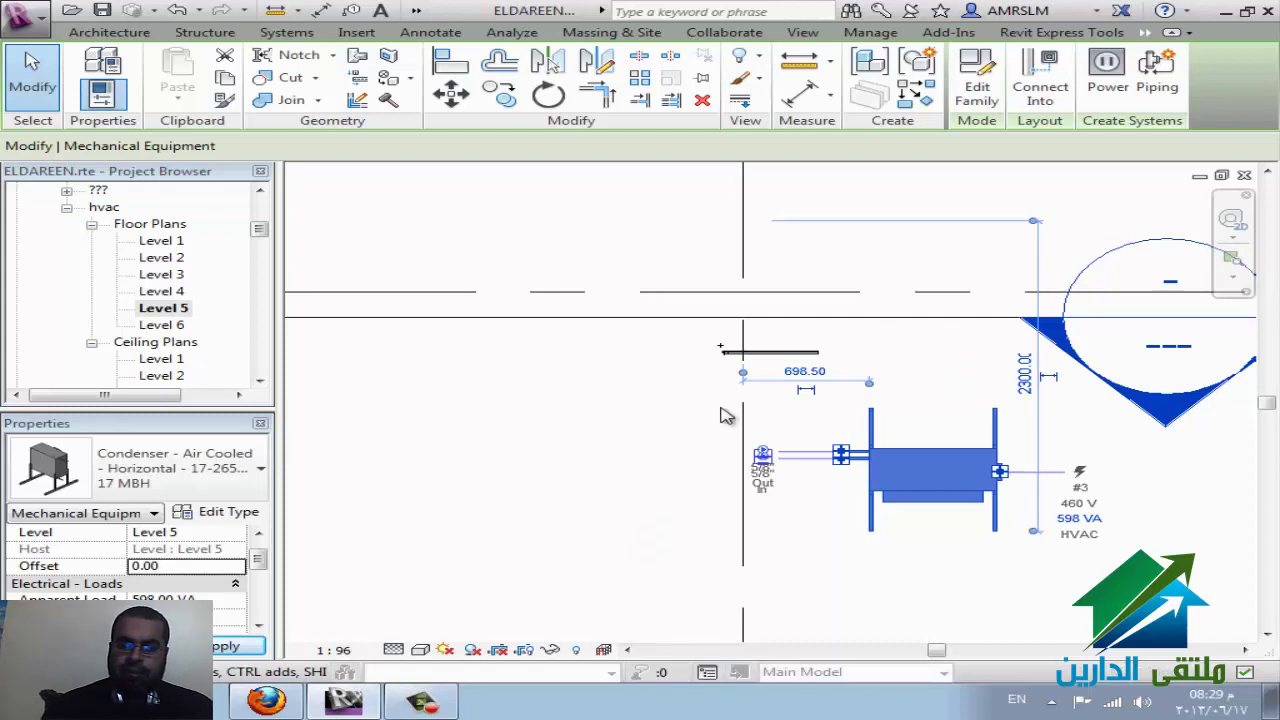
{"action": "scroll", "coordinate": [725, 415], "scroll_direction": "up", "scroll_amount": 2}
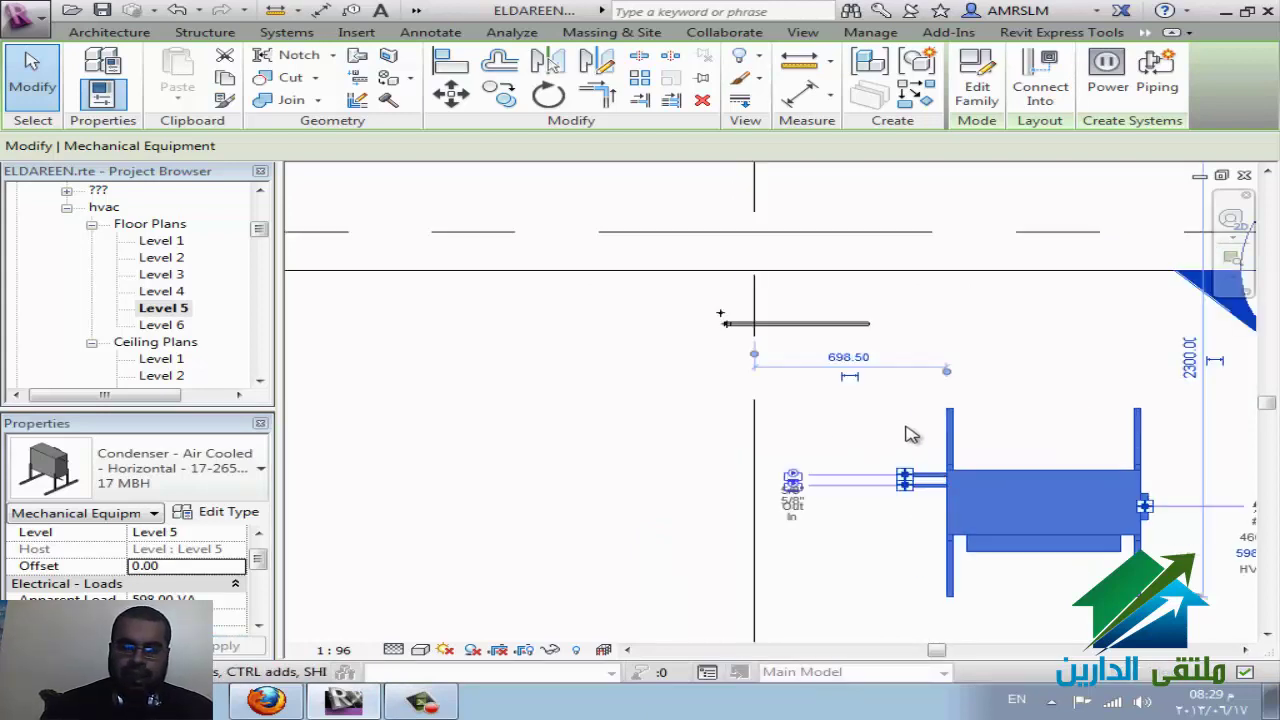
{"action": "left_click", "coordinate": [1012, 389]}
{"action": "scroll", "coordinate": [1008, 389], "scroll_direction": "up", "scroll_amount": 1}
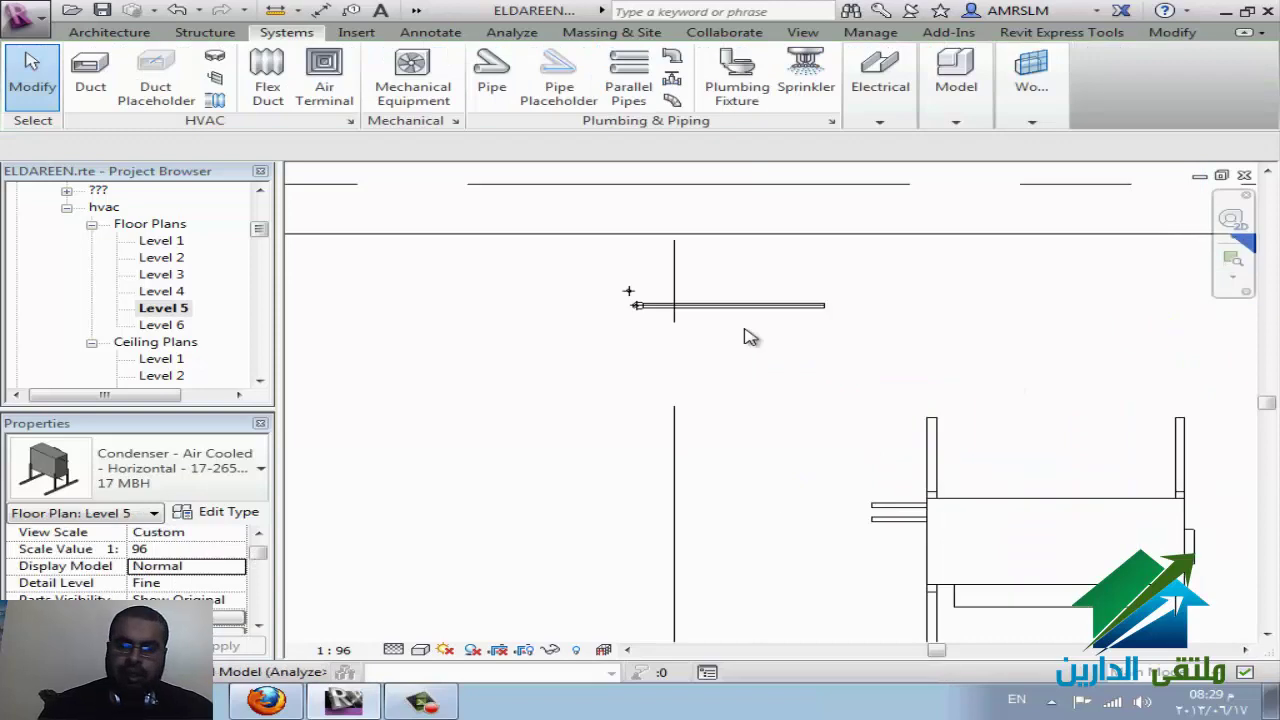
Step: Align the condenser's connector with the long pipe using AL
{"action": "key", "text": "a"}
{"action": "key", "text": "l"}
{"action": "left_click", "coordinate": [770, 306]}
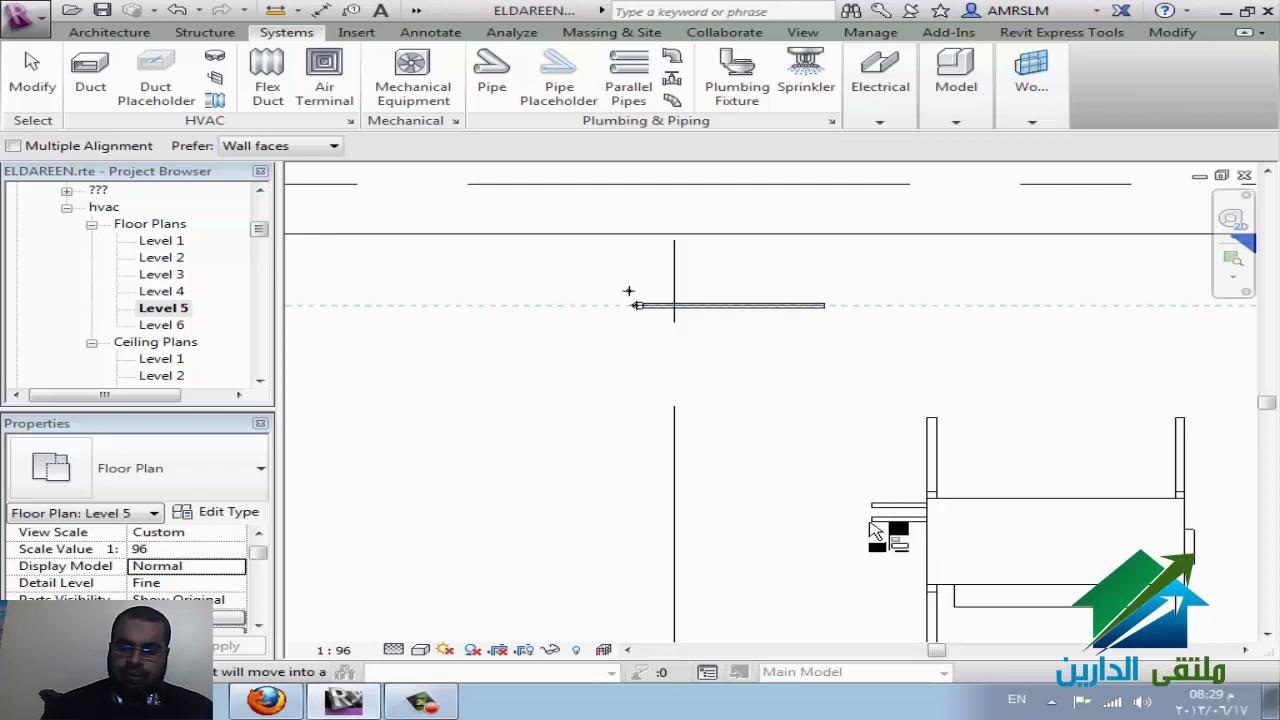
{"action": "left_click", "coordinate": [872, 521]}
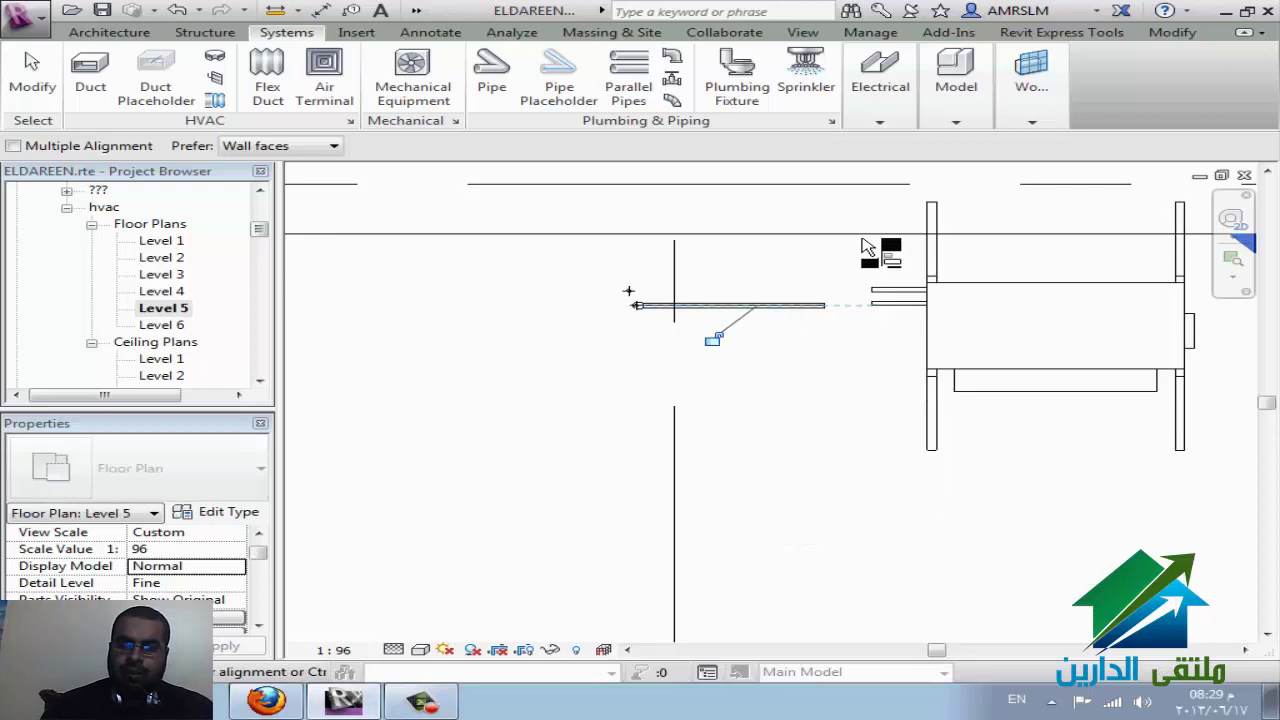
{"action": "scroll", "coordinate": [866, 250], "scroll_direction": "up", "scroll_amount": 2}
{"action": "key", "text": "Escape"}
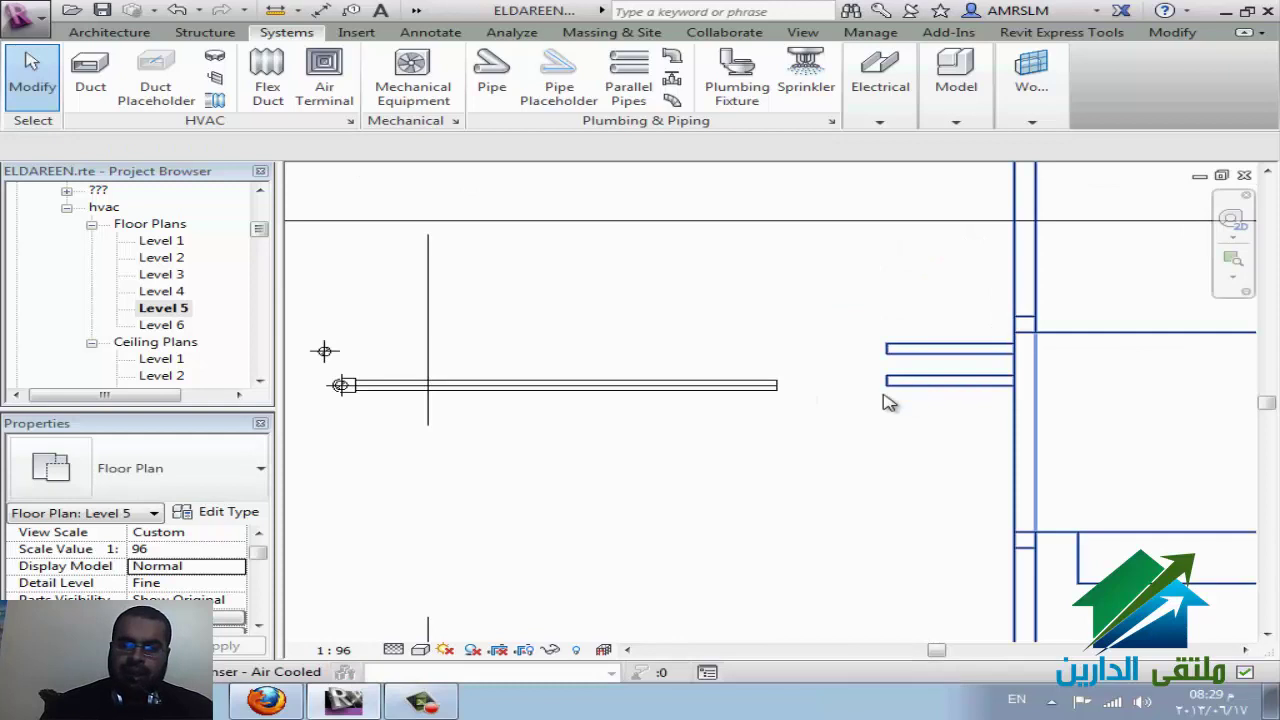
Step: Draw a short pipe out from the condenser's connector
{"action": "left_click", "coordinate": [888, 386]}
{"action": "right_click", "coordinate": [889, 387]}
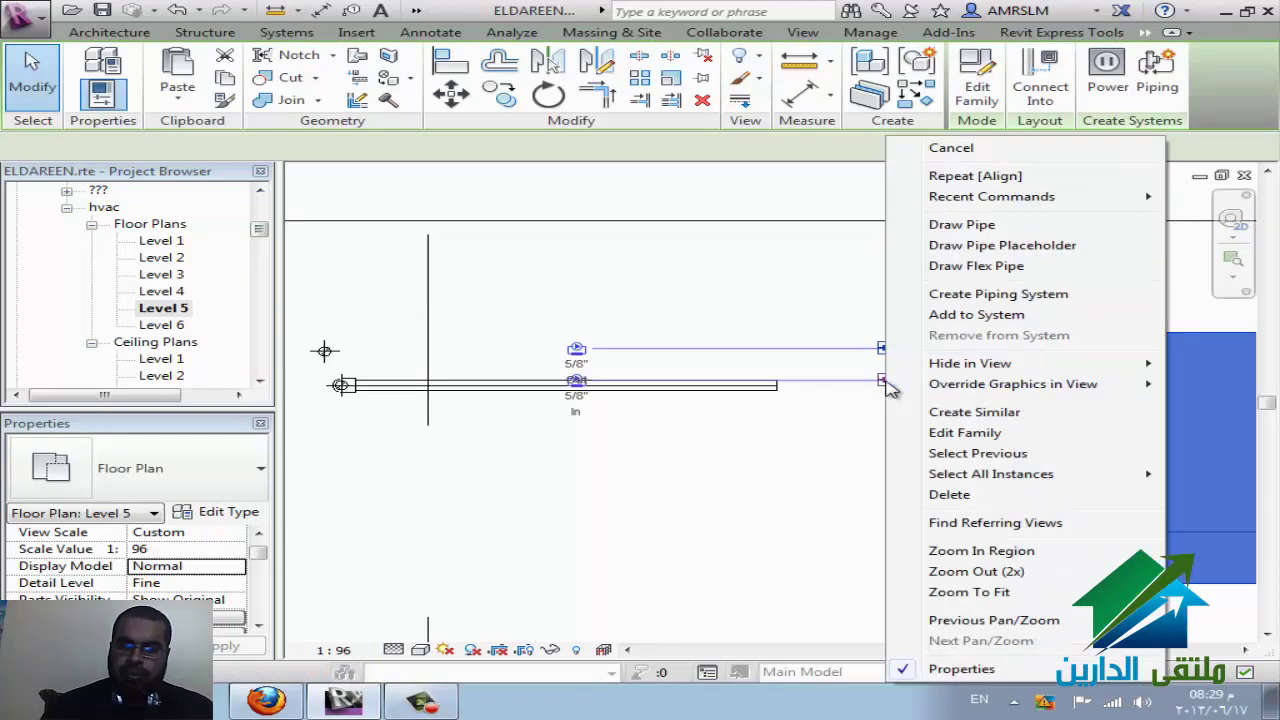
{"action": "left_click", "coordinate": [962, 221]}
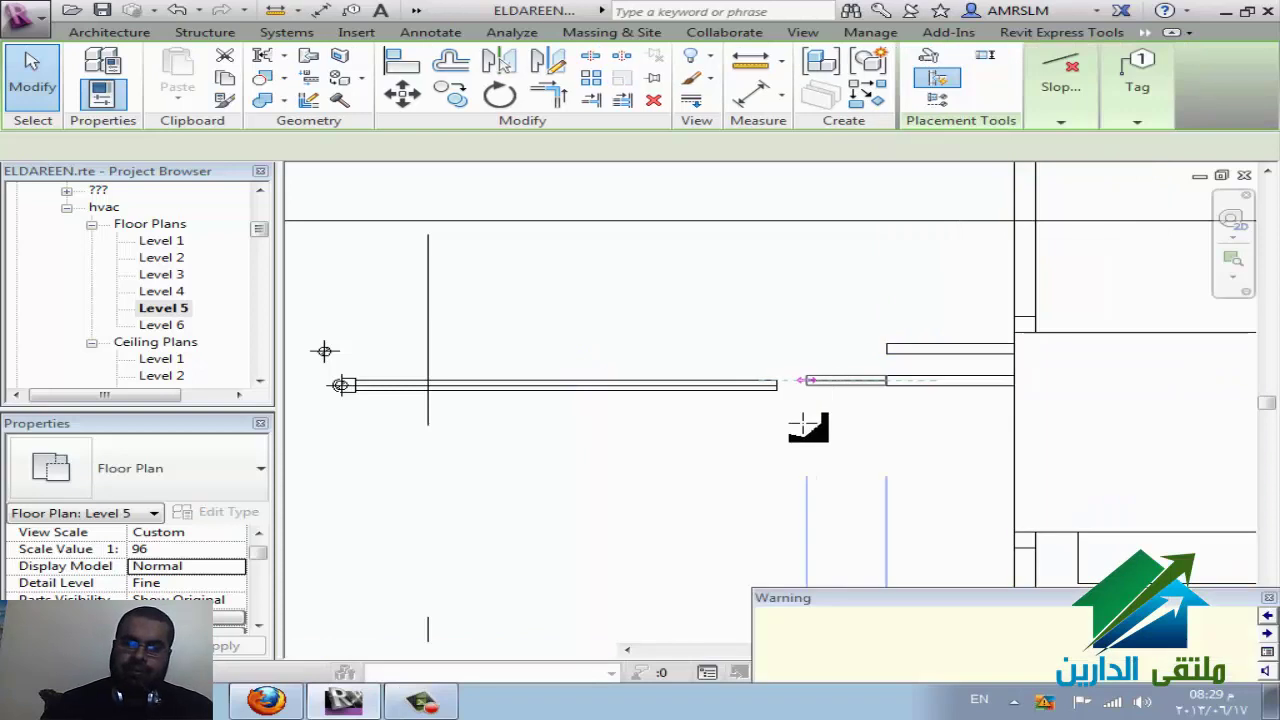
{"action": "key", "text": "Escape"}
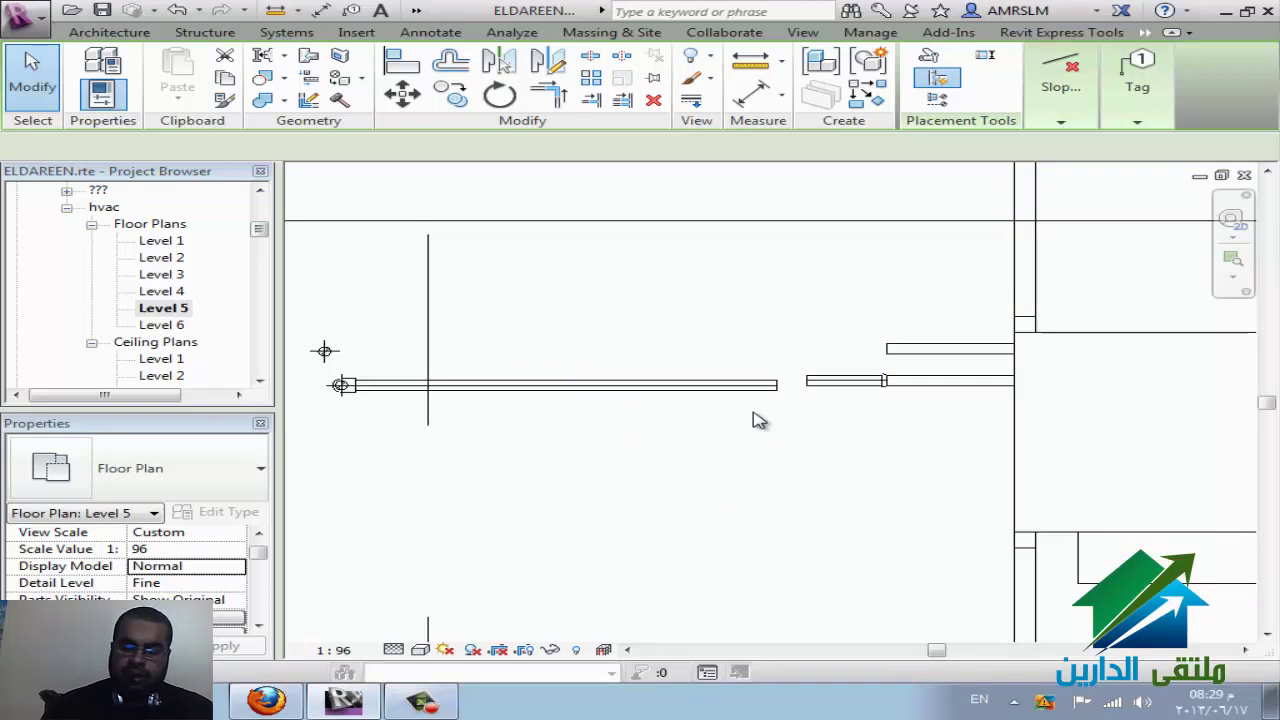
{"action": "scroll", "coordinate": [756, 415], "scroll_direction": "down", "scroll_amount": 1}
{"action": "key", "text": "Escape"}
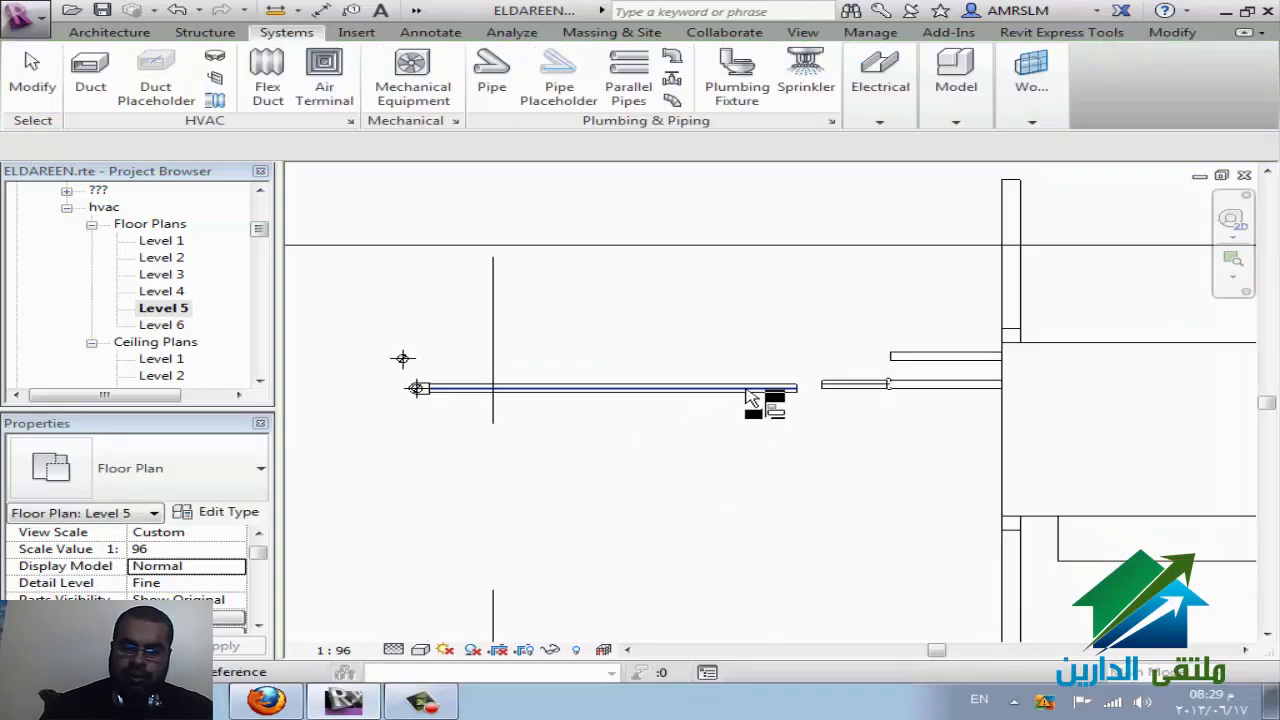
Step: Align the short pipe onto the long pipe's centreline
{"action": "key", "text": "a"}
{"action": "key", "text": "l"}
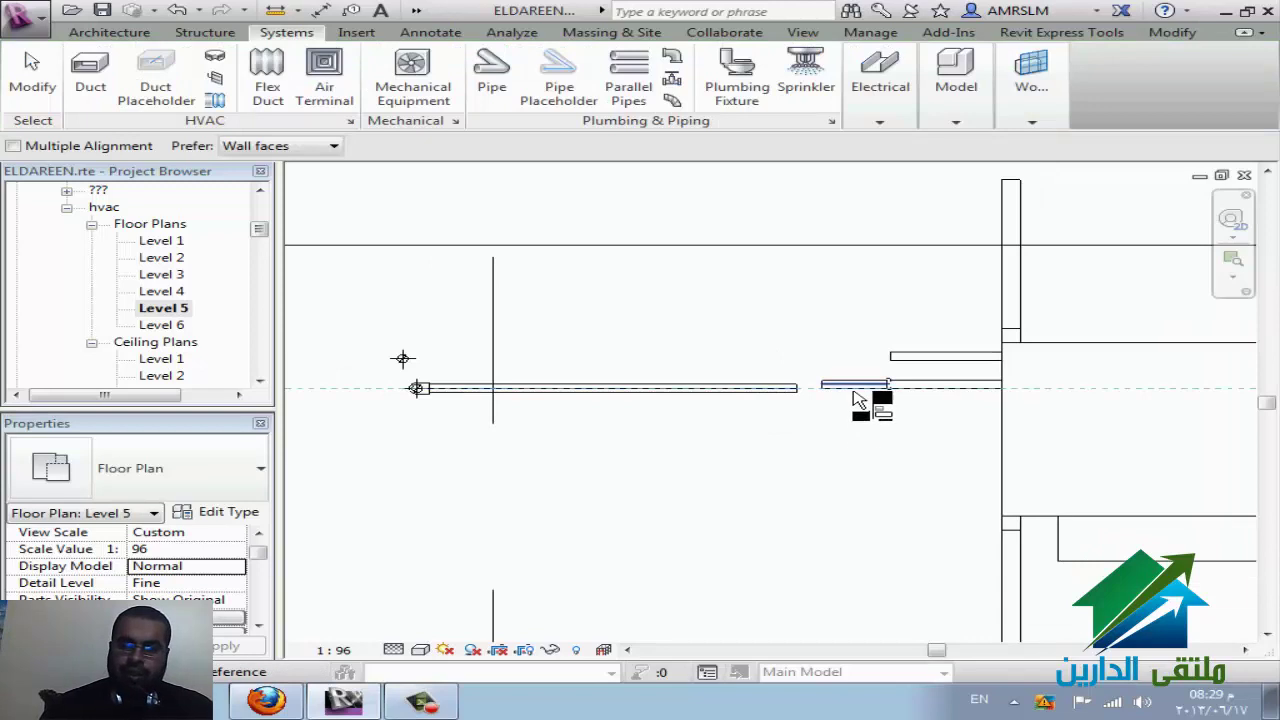
{"action": "left_click", "coordinate": [855, 396]}
{"action": "key", "text": "Escape"}
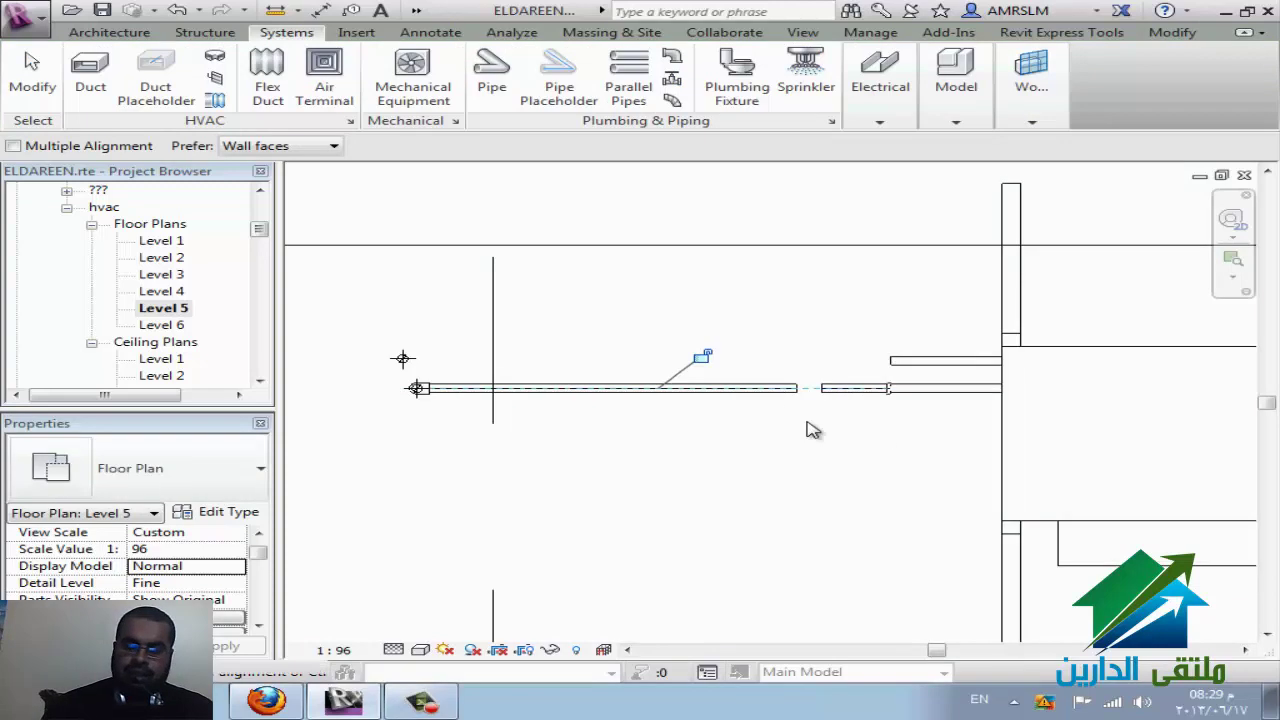
{"action": "left_click", "coordinate": [790, 396]}
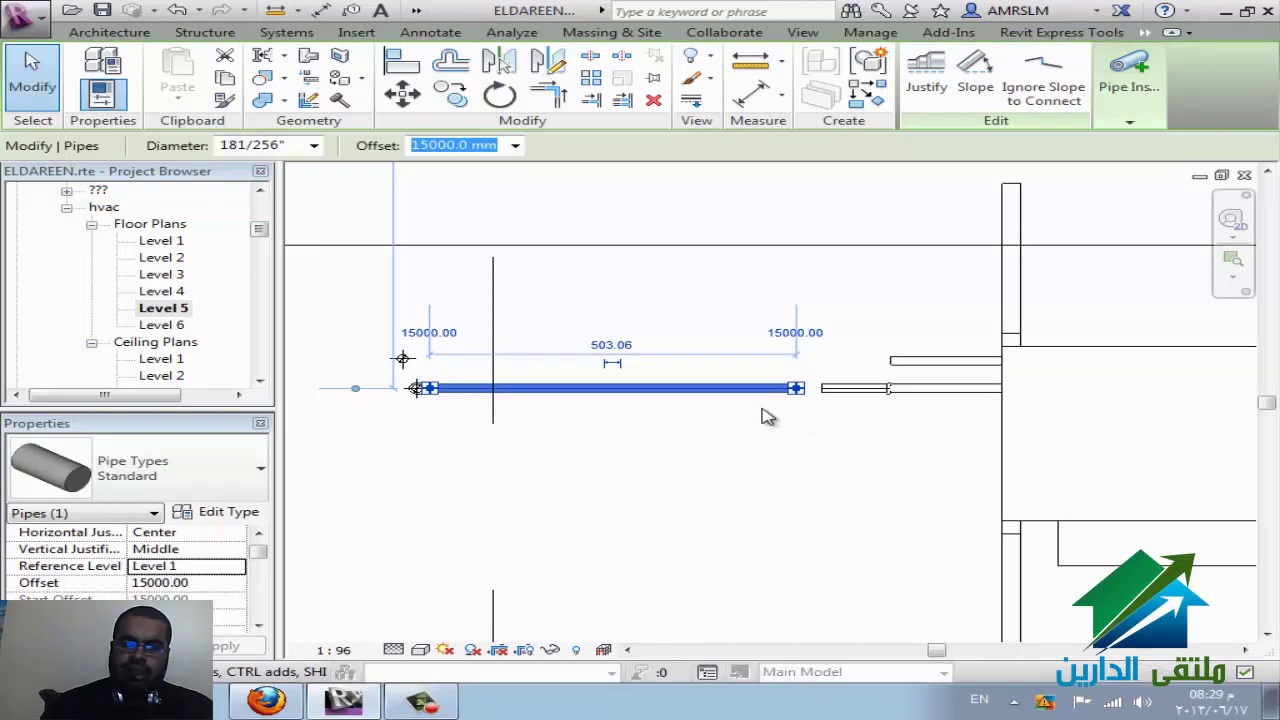
Step: Set the long pipe to Level 5 and copy in the short pipe's 1016 mm offset
{"action": "left_click", "coordinate": [236, 568]}
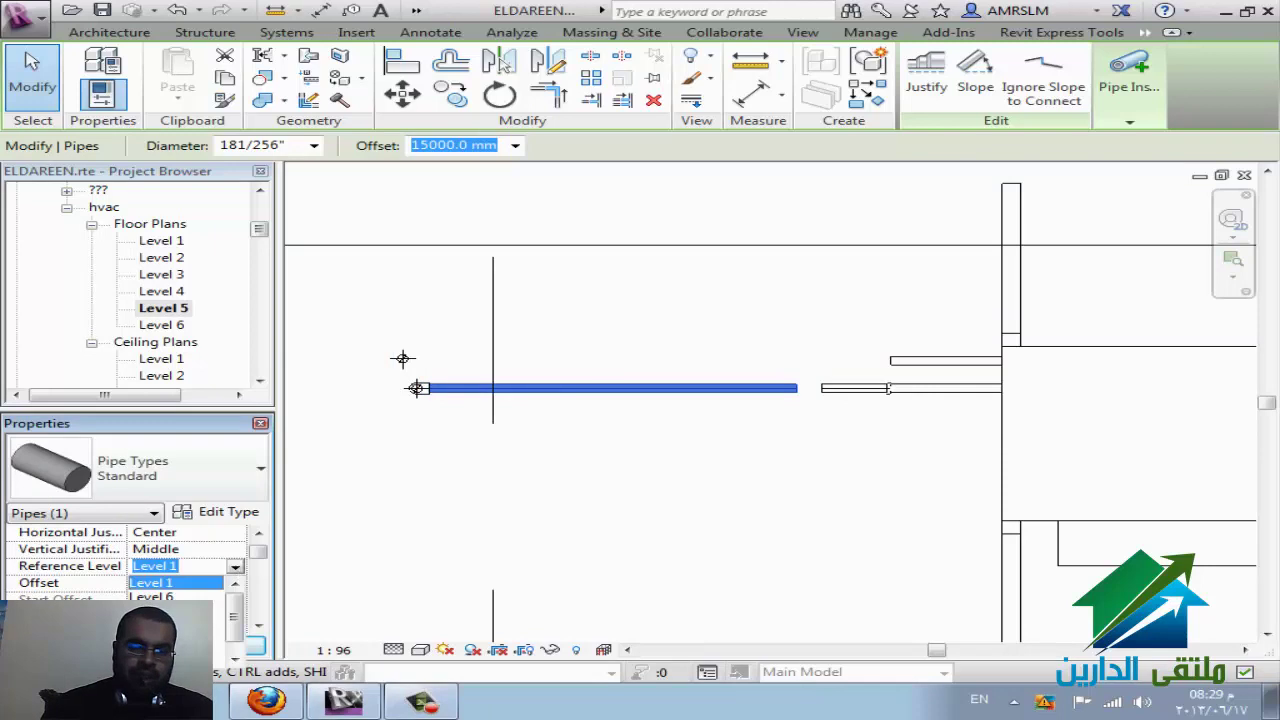
{"action": "left_click", "coordinate": [175, 630]}
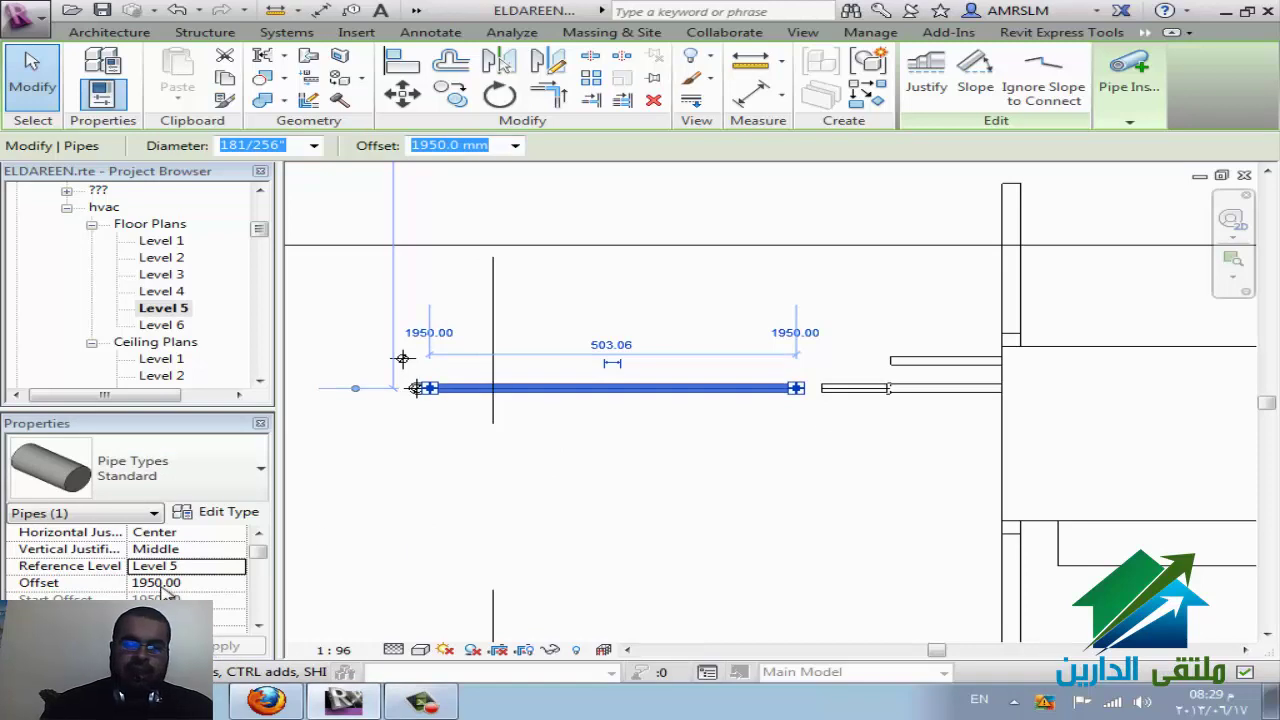
{"action": "left_click", "coordinate": [838, 390]}
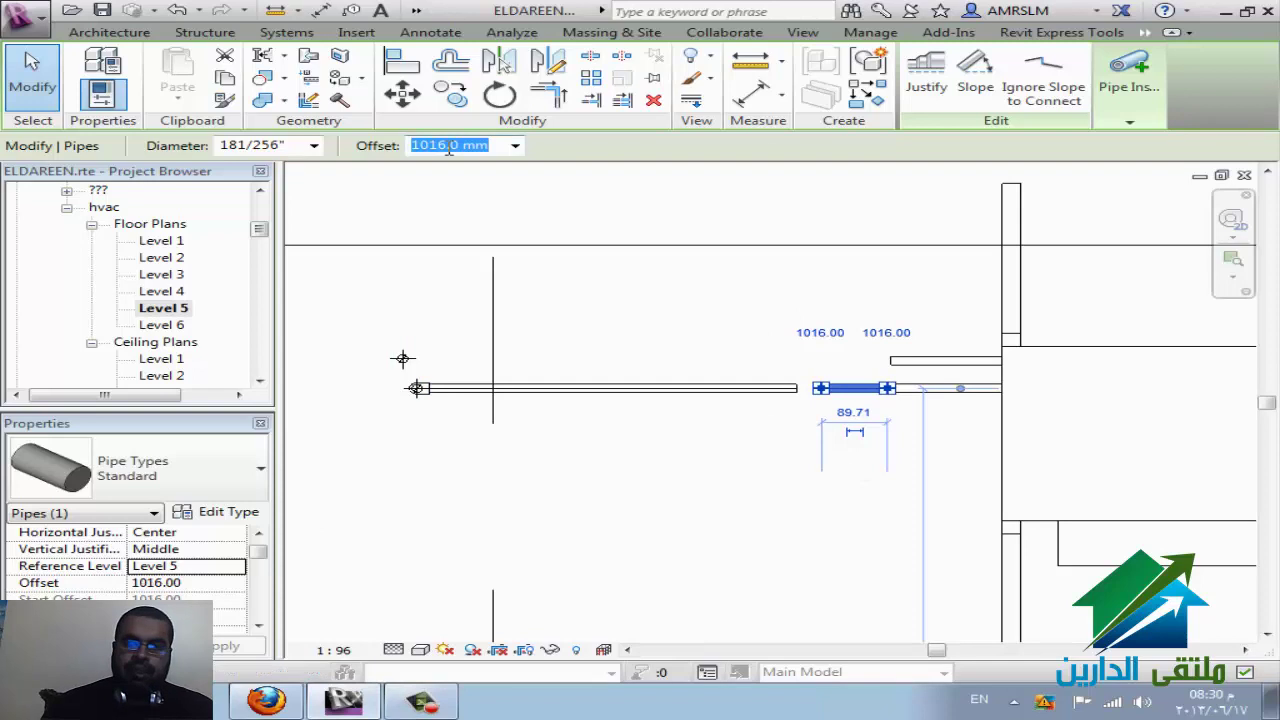
{"action": "right_click", "coordinate": [449, 148]}
{"action": "left_click", "coordinate": [506, 207]}
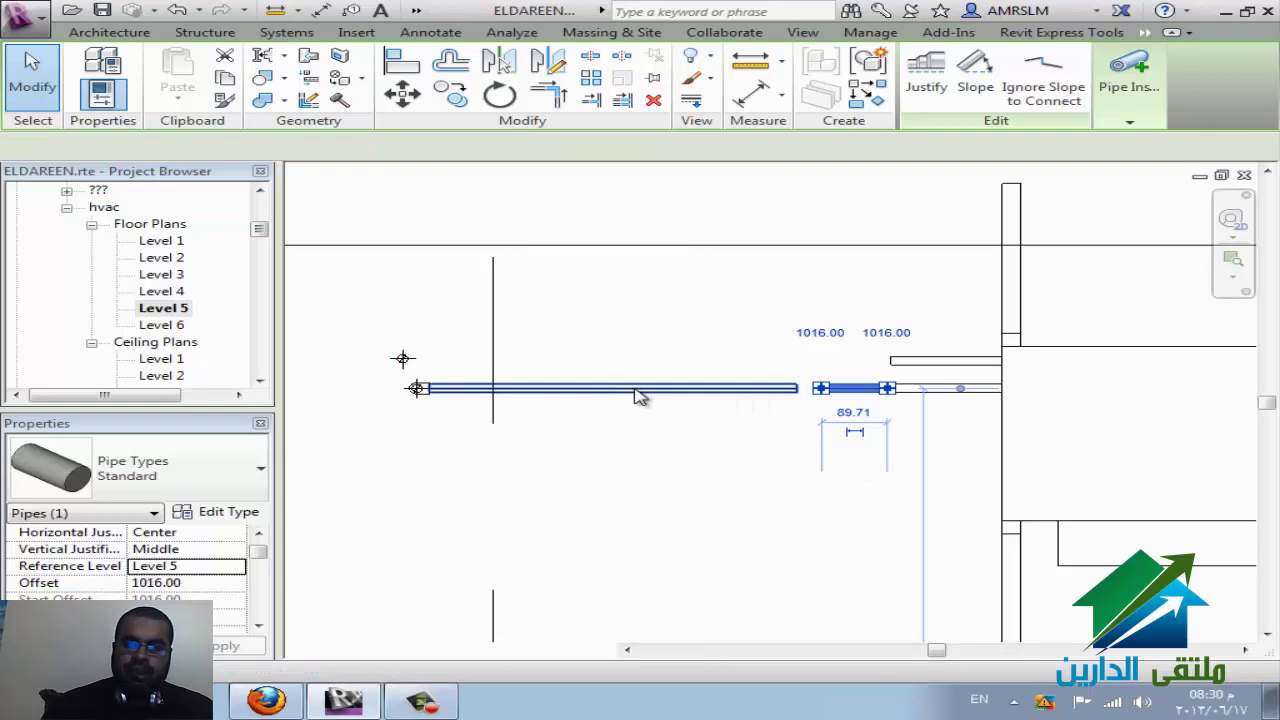
{"action": "left_click", "coordinate": [640, 396]}
{"action": "left_click", "coordinate": [443, 145]}
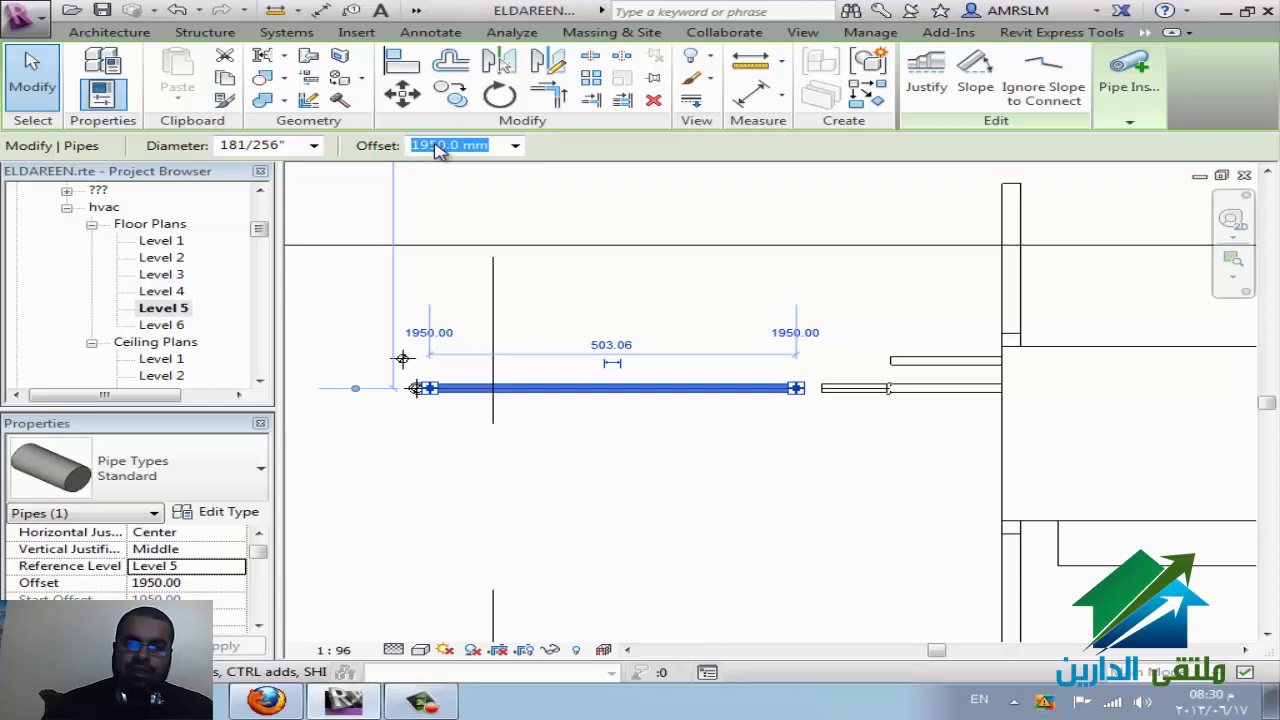
{"action": "right_click", "coordinate": [437, 148]}
{"action": "left_click", "coordinate": [491, 220]}
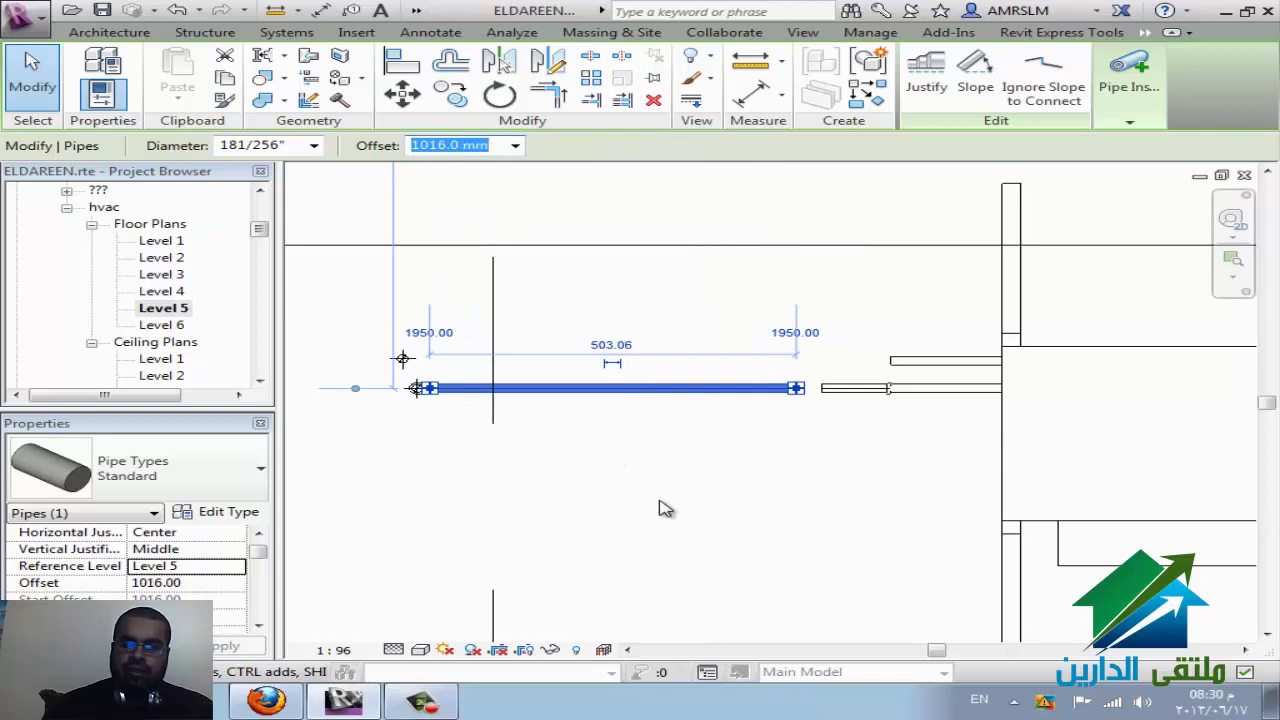
Step: Stretch the short pipe's end left so it joins the long pipe
{"action": "left_click", "coordinate": [755, 503]}
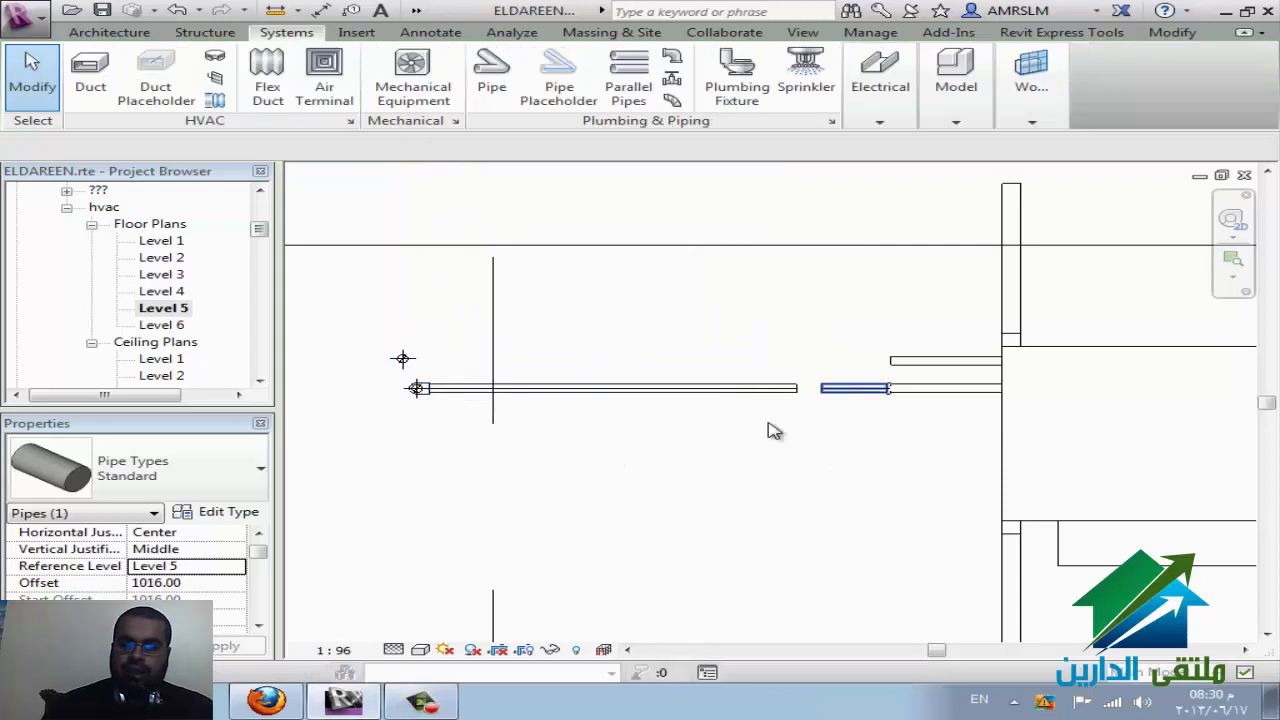
{"action": "left_click", "coordinate": [822, 412]}
{"action": "scroll", "coordinate": [826, 403], "scroll_direction": "up", "scroll_amount": 2}
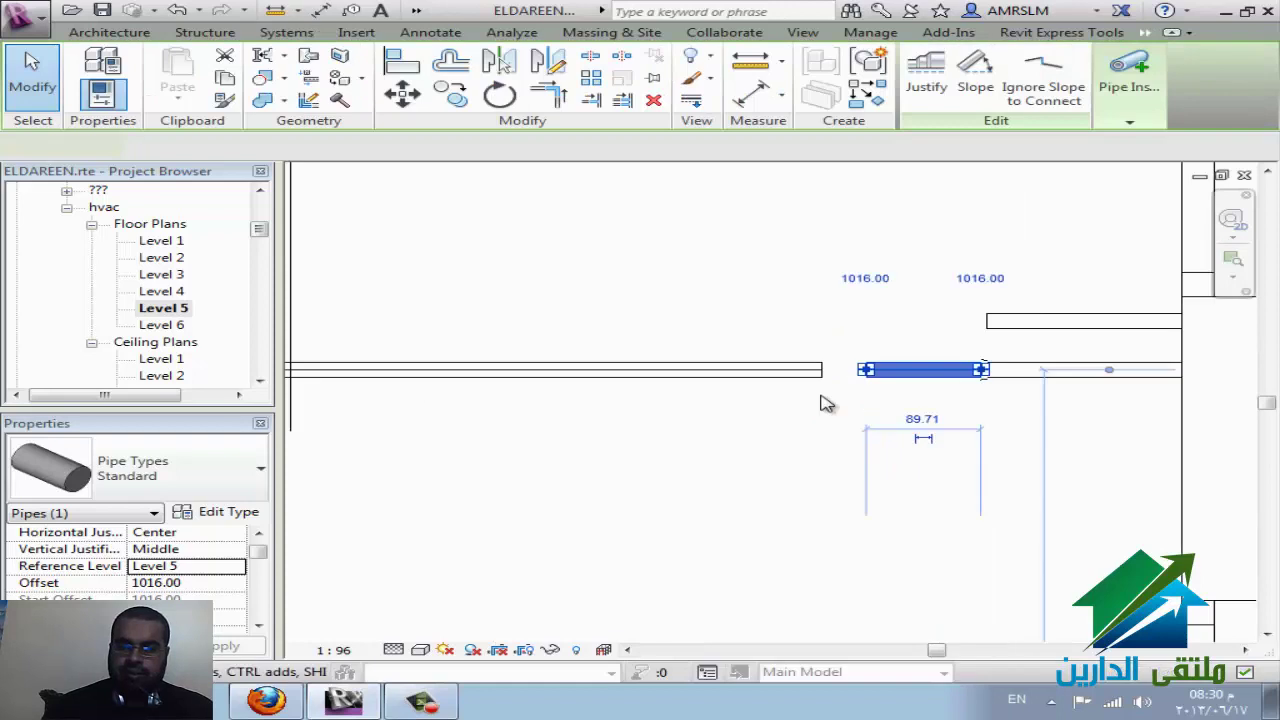
{"action": "left_click_drag", "start_coordinate": [866, 371], "coordinate": [823, 371]}
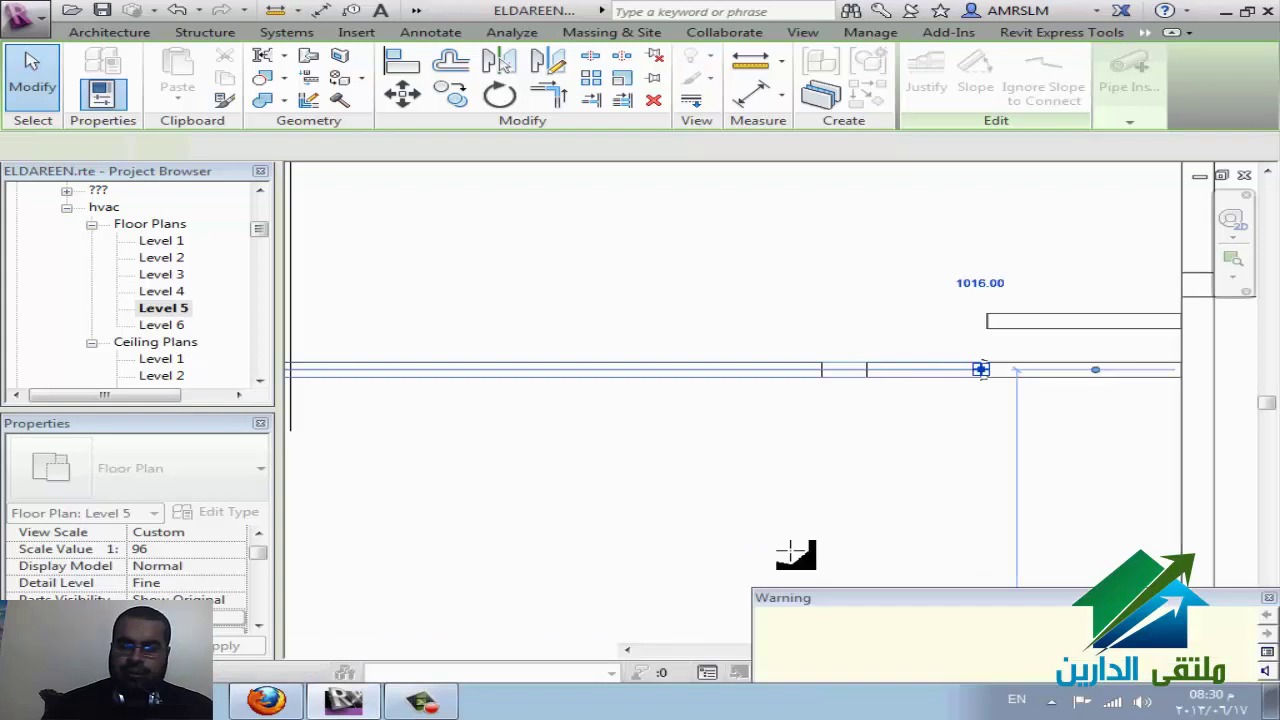
{"action": "key", "text": "Escape"}
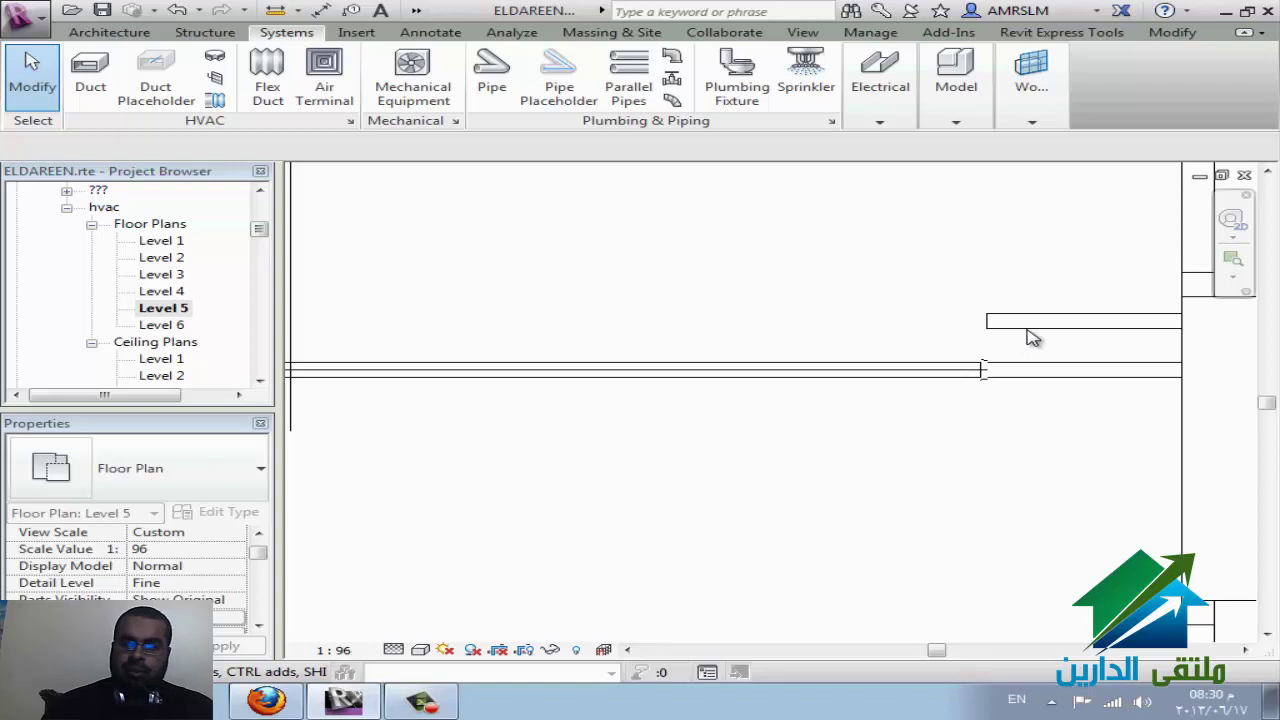
{"action": "scroll", "coordinate": [1033, 338], "scroll_direction": "down", "scroll_amount": 2}
Step: Draw a second pipe running left from the condenser's upper connector
{"action": "scroll", "coordinate": [1043, 394], "scroll_direction": "down", "scroll_amount": 2}
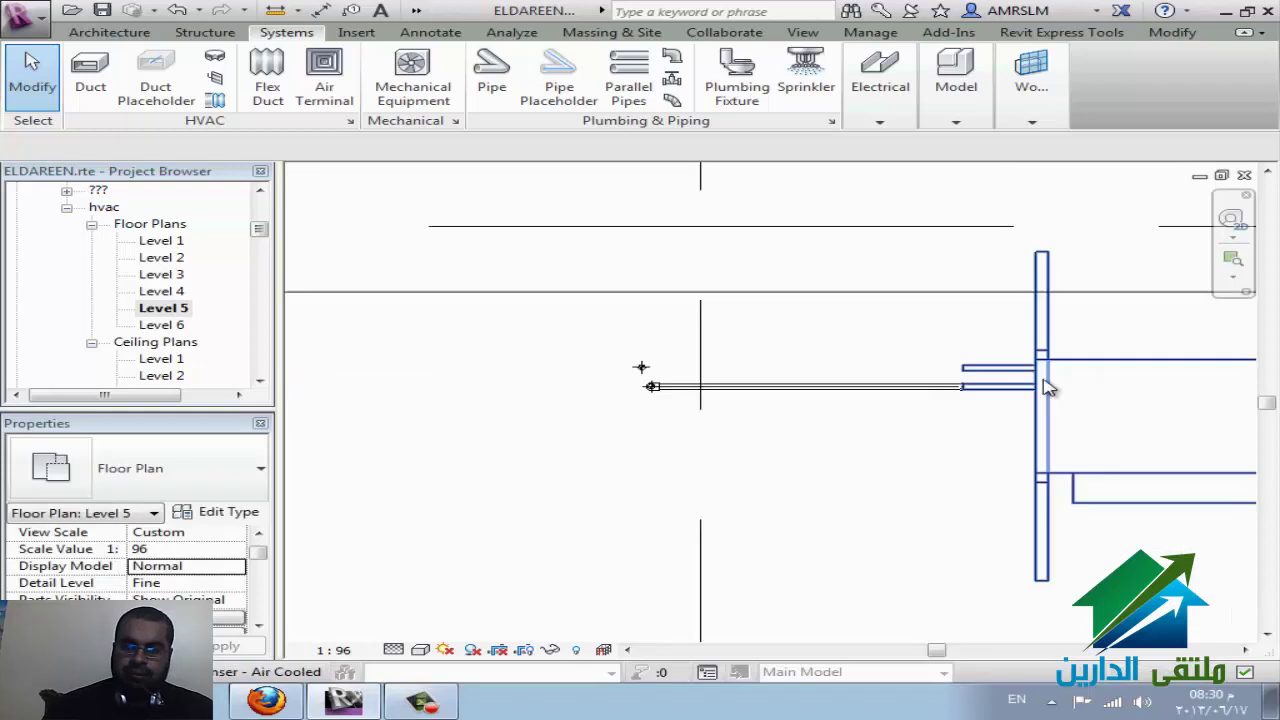
{"action": "left_click", "coordinate": [1000, 367]}
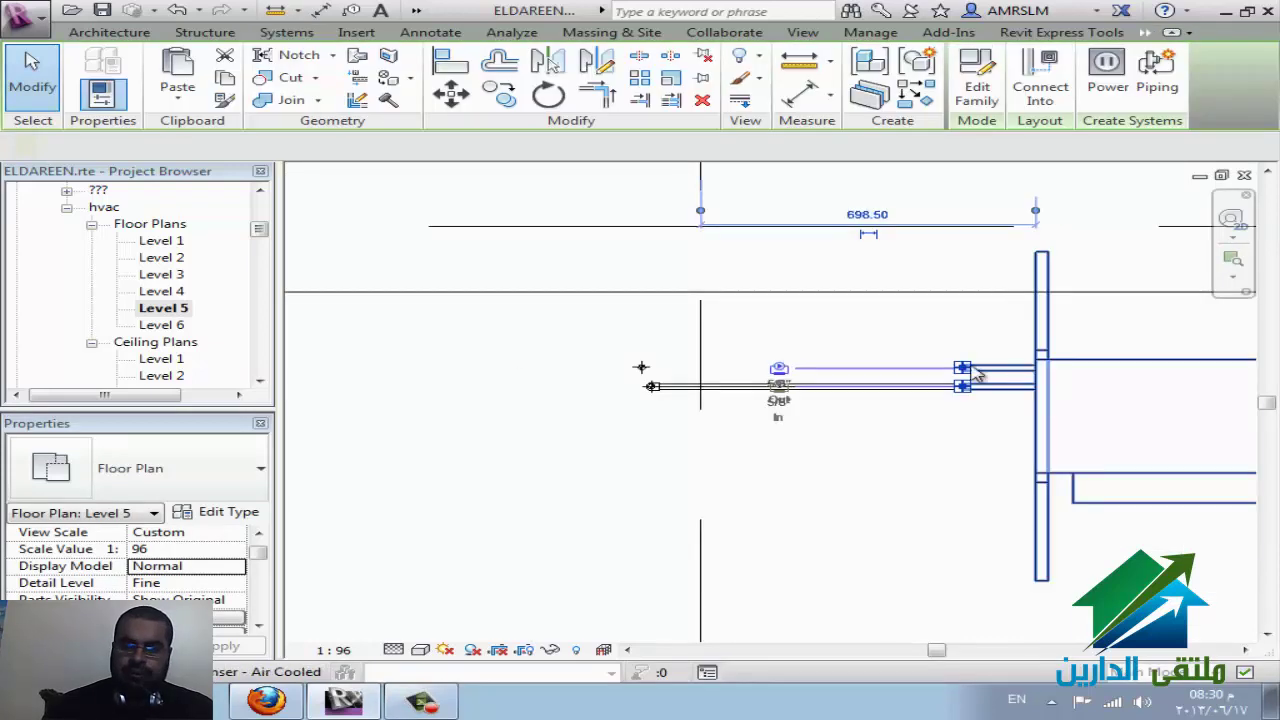
{"action": "scroll", "coordinate": [960, 378], "scroll_direction": "up", "scroll_amount": 2}
{"action": "scroll", "coordinate": [955, 384], "scroll_direction": "up", "scroll_amount": 2}
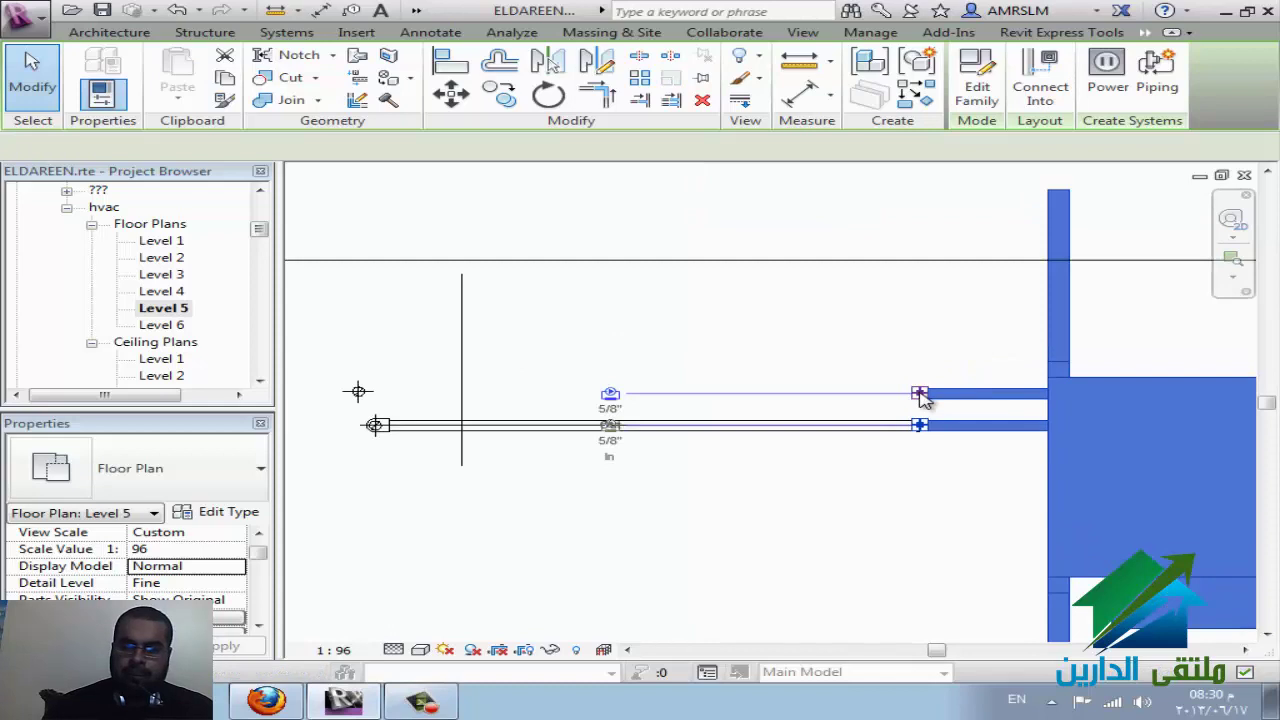
{"action": "left_click", "coordinate": [922, 397]}
{"action": "right_click", "coordinate": [922, 397]}
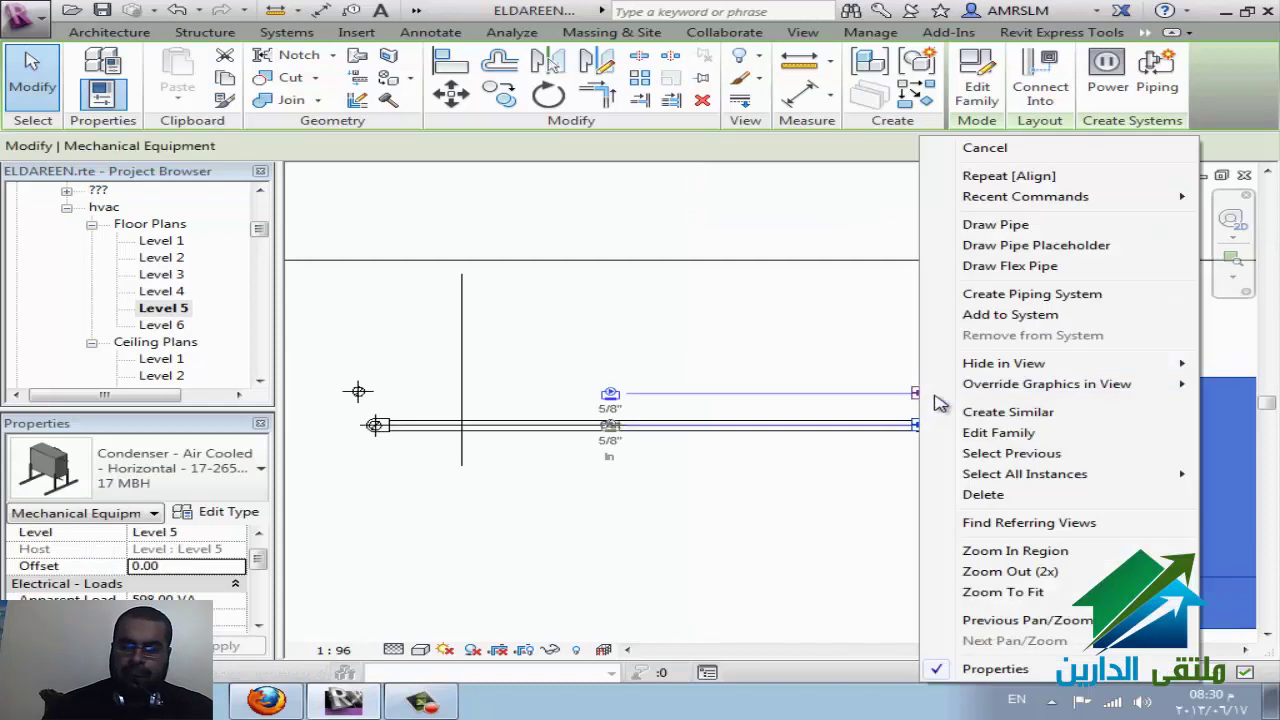
{"action": "left_click", "coordinate": [1000, 225]}
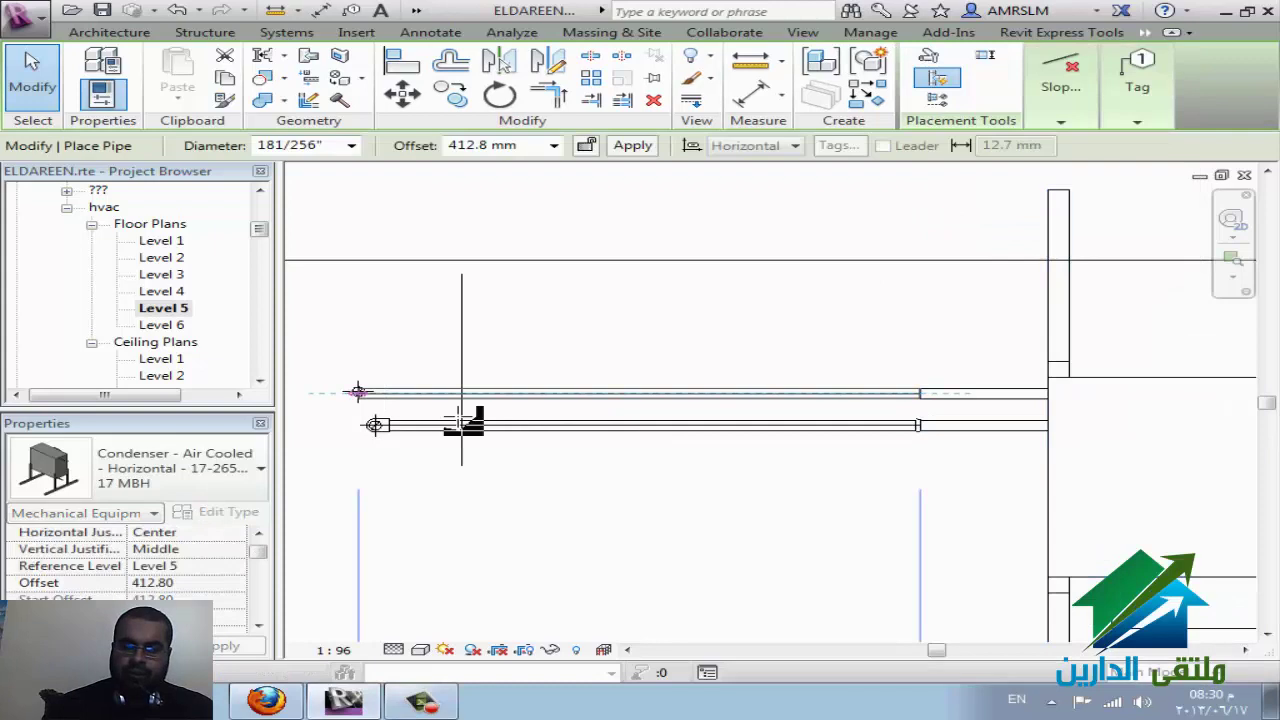
{"action": "left_click", "coordinate": [622, 455]}
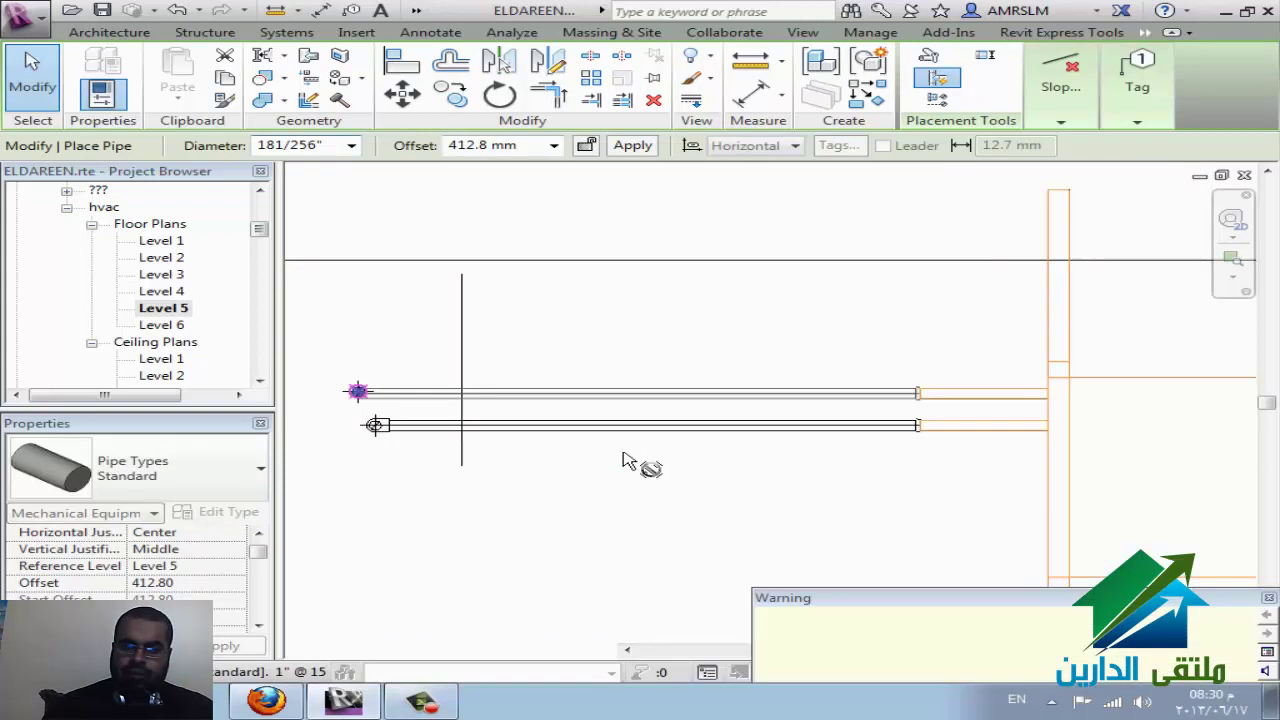
{"action": "key", "text": "Escape"}
{"action": "key", "text": "Escape"}
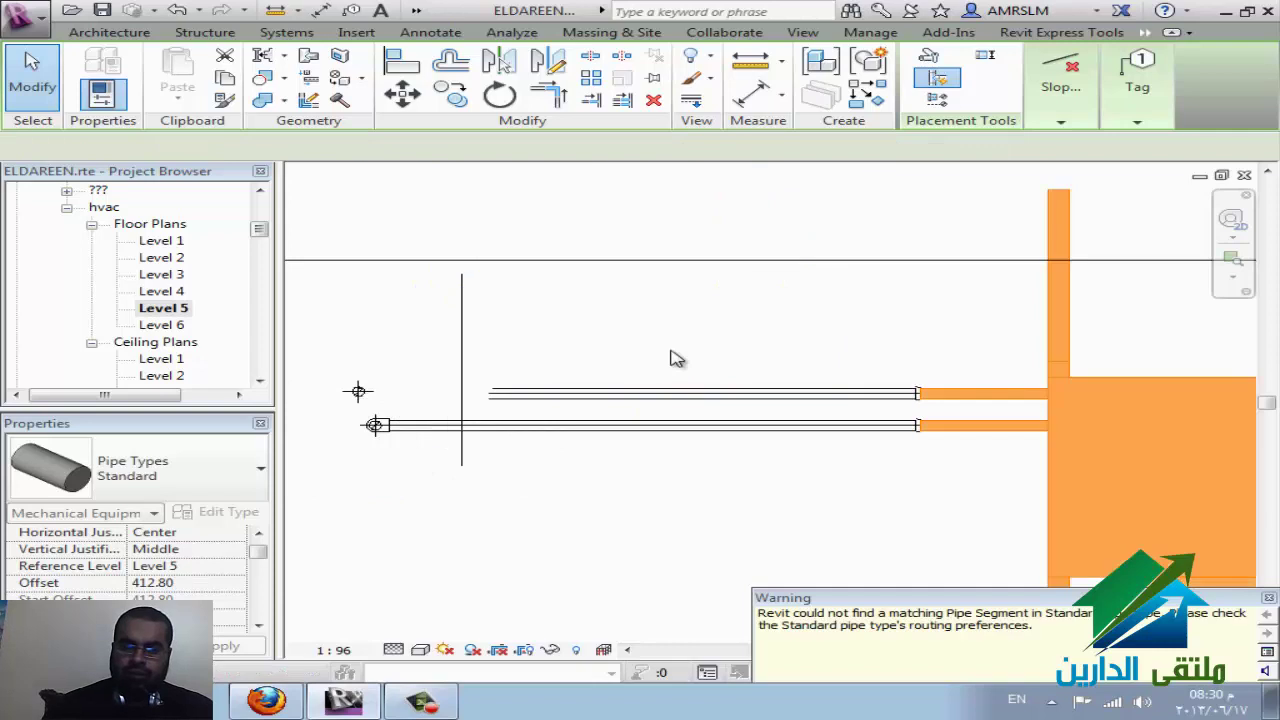
{"action": "scroll", "coordinate": [363, 428], "scroll_direction": "up", "scroll_amount": 3}
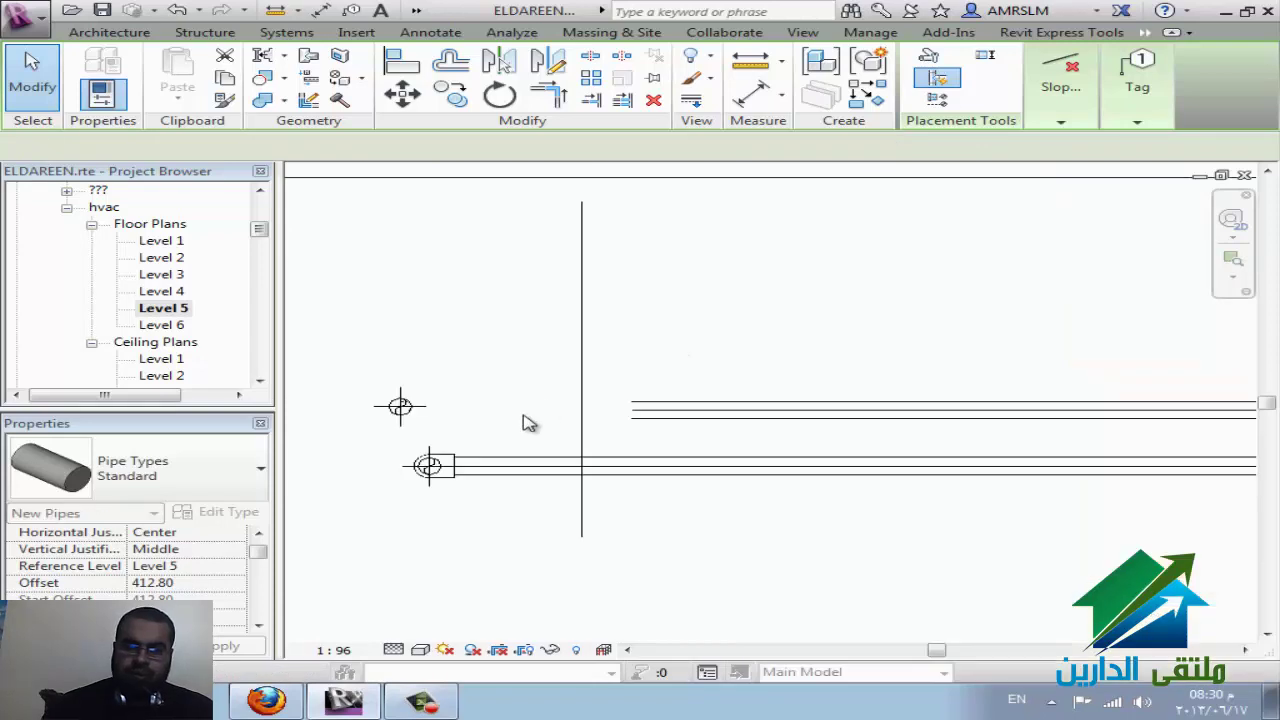
{"action": "key", "text": "Escape"}
{"action": "key", "text": "Escape"}
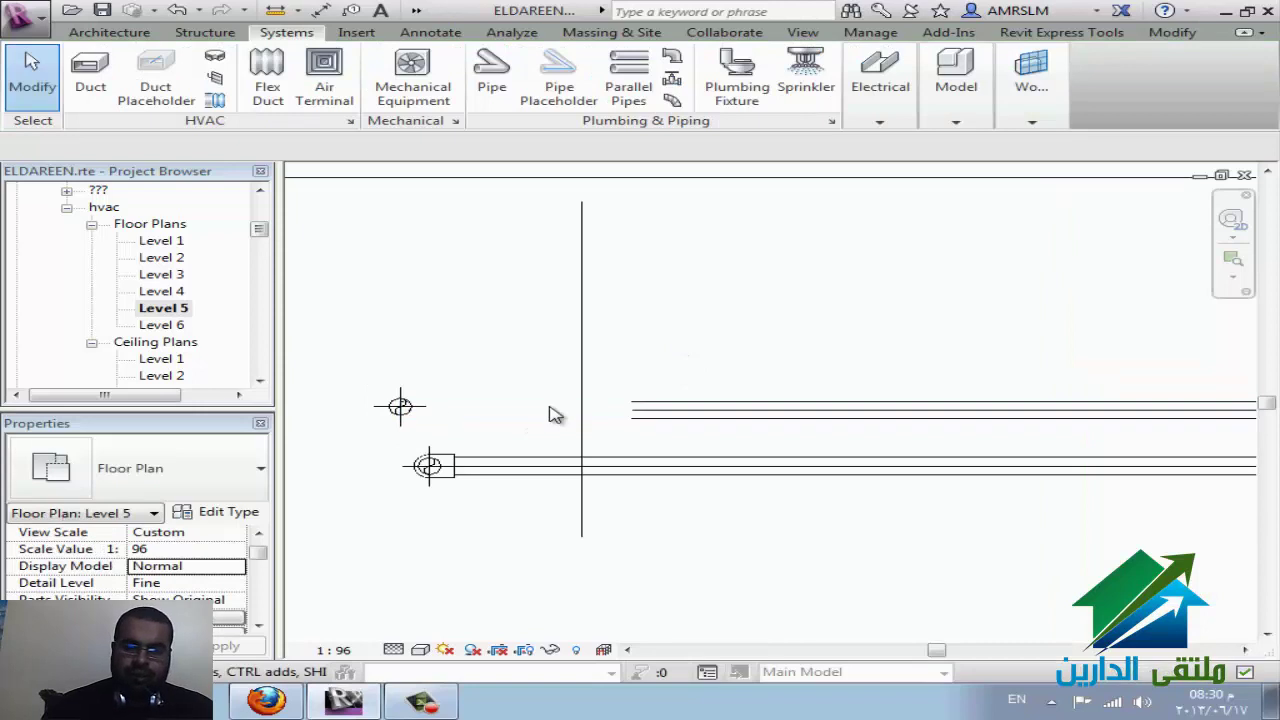
Step: Stretch the upper pipe onto the left fitting and add a new segment from its open end
{"action": "left_click", "coordinate": [433, 418]}
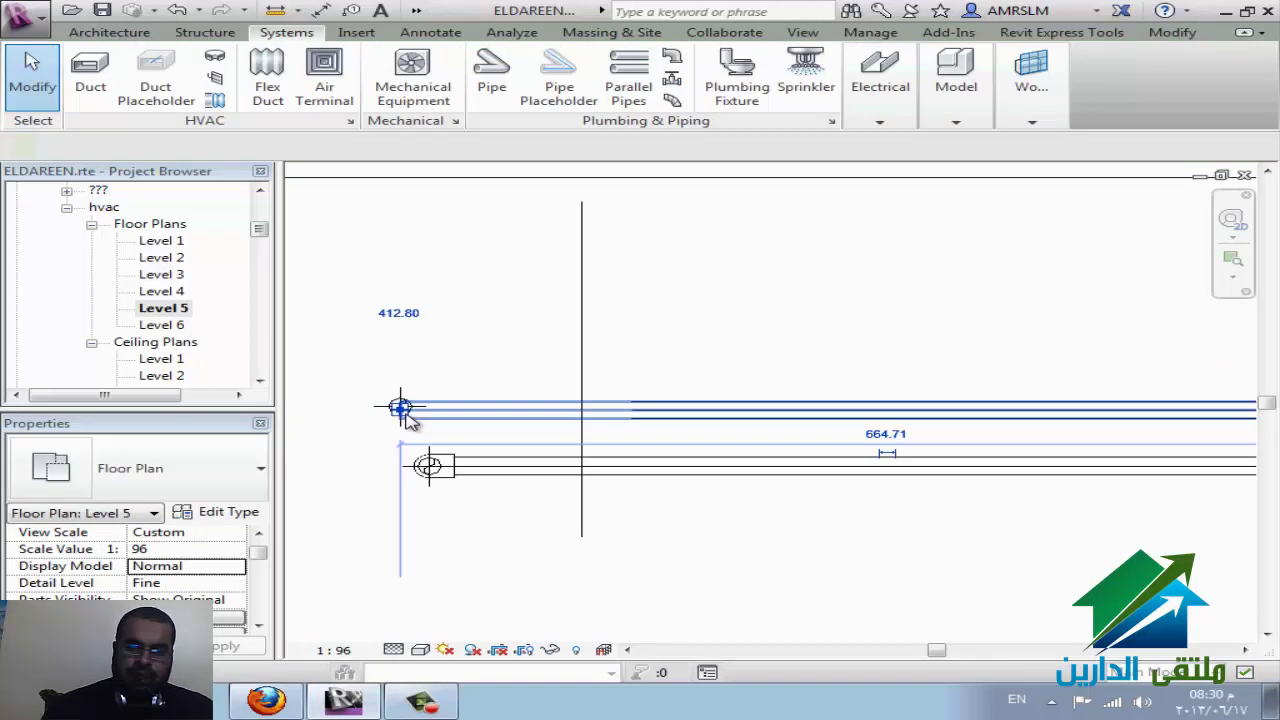
{"action": "left_click_drag", "start_coordinate": [497, 410], "coordinate": [400, 407]}
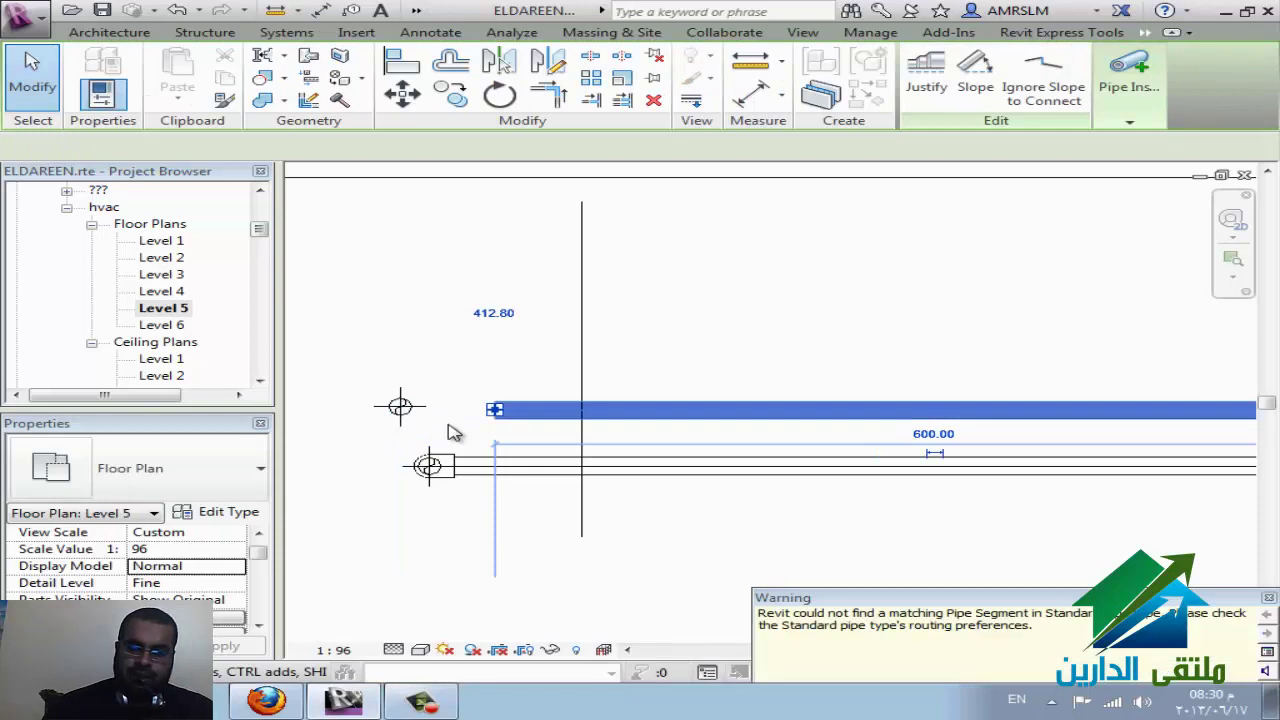
{"action": "right_click", "coordinate": [500, 420]}
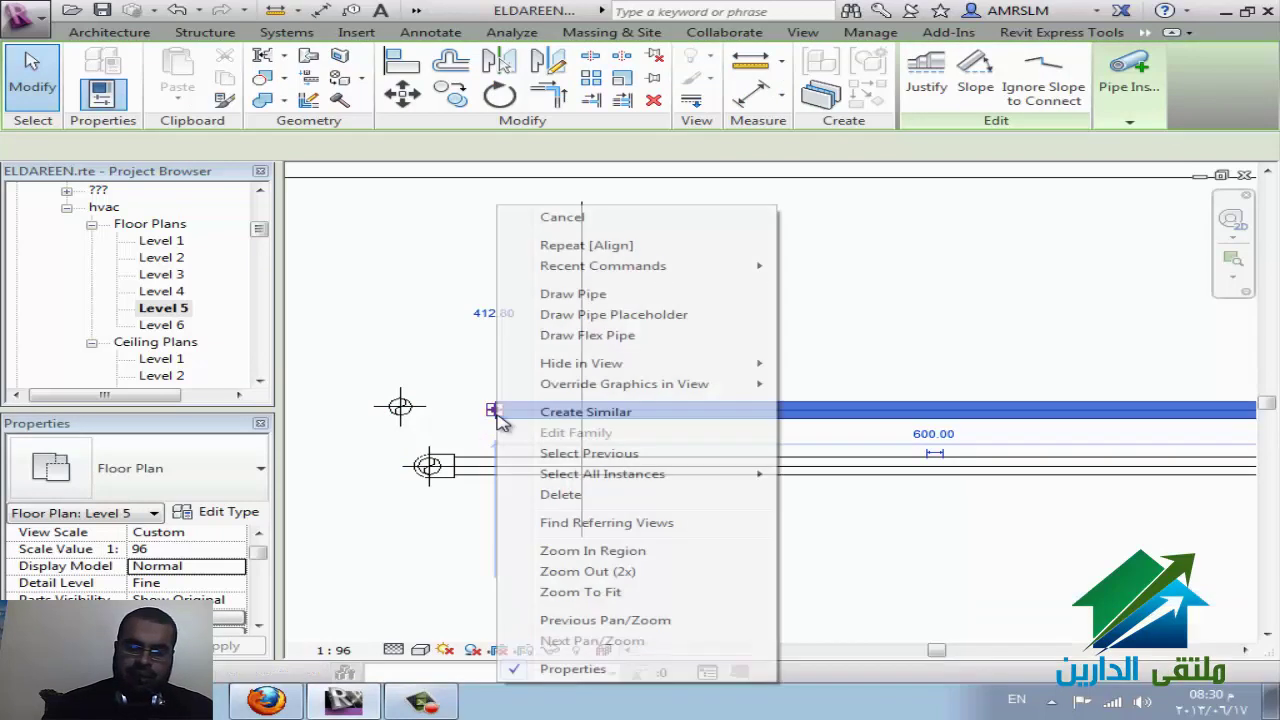
{"action": "left_click", "coordinate": [562, 294]}
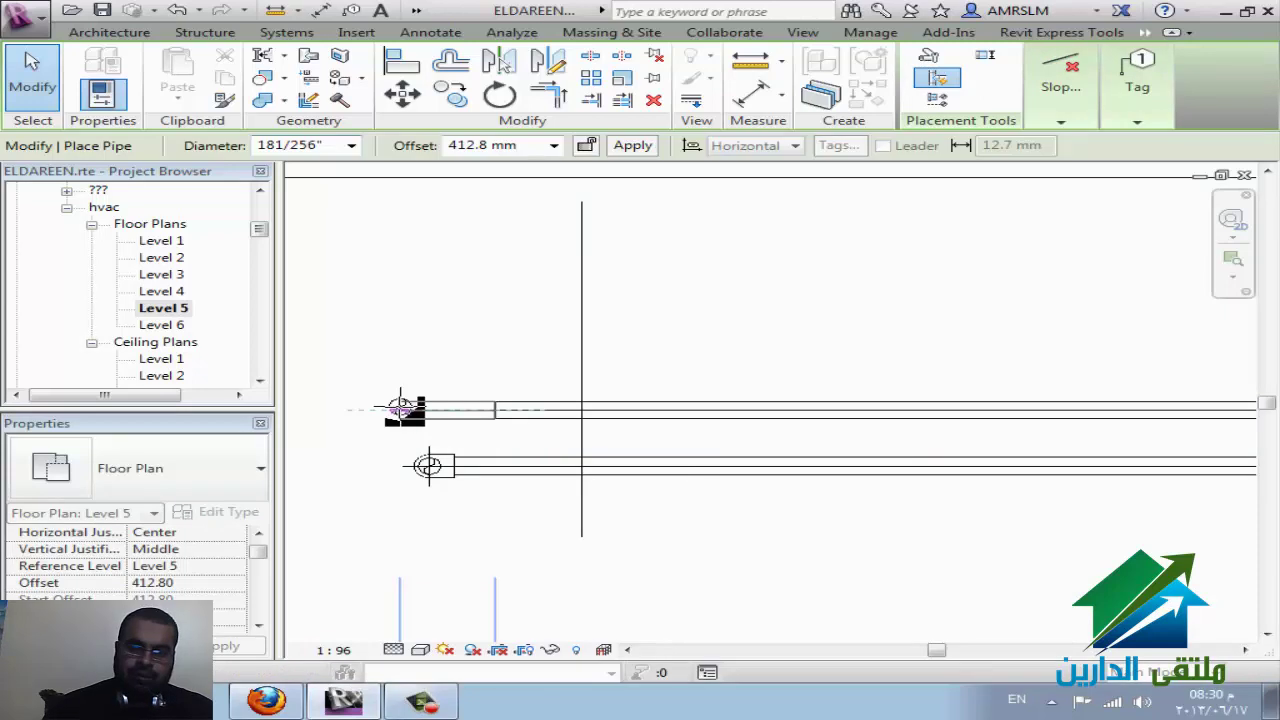
{"action": "scroll", "coordinate": [405, 409], "scroll_direction": "up", "scroll_amount": 2}
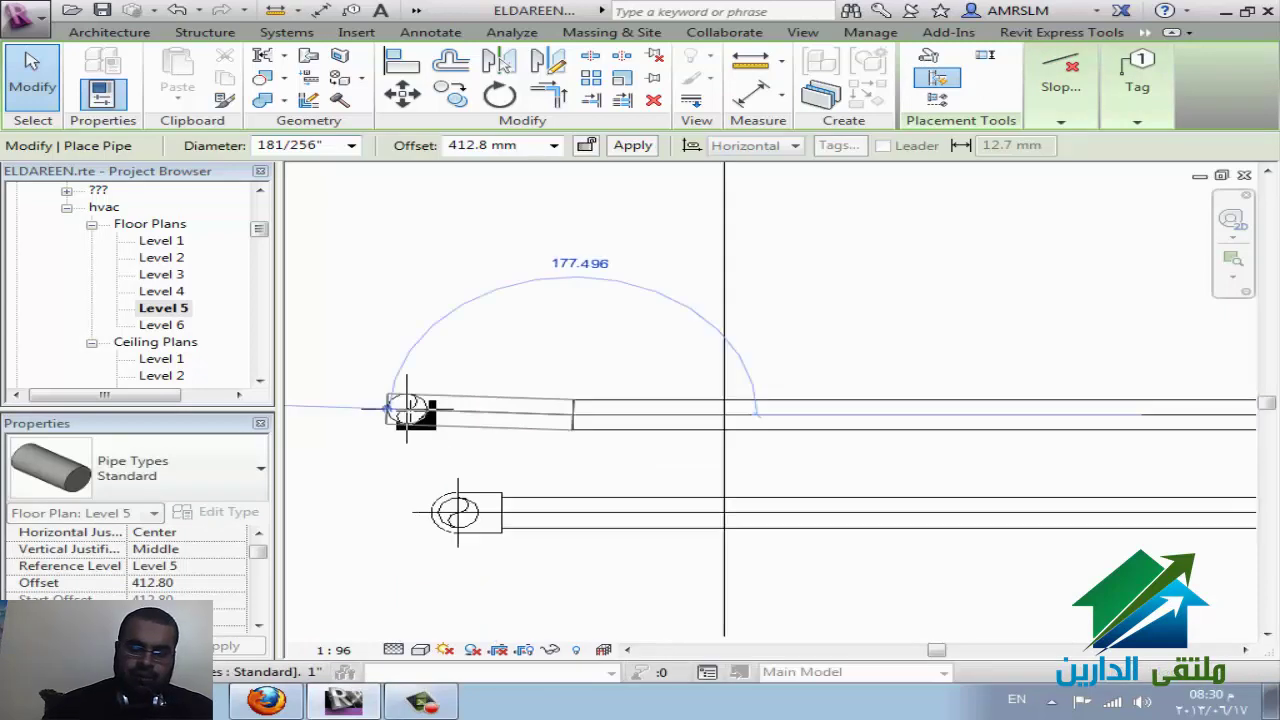
{"action": "left_click", "coordinate": [407, 409]}
{"action": "scroll", "coordinate": [407, 409], "scroll_direction": "up", "scroll_amount": 1}
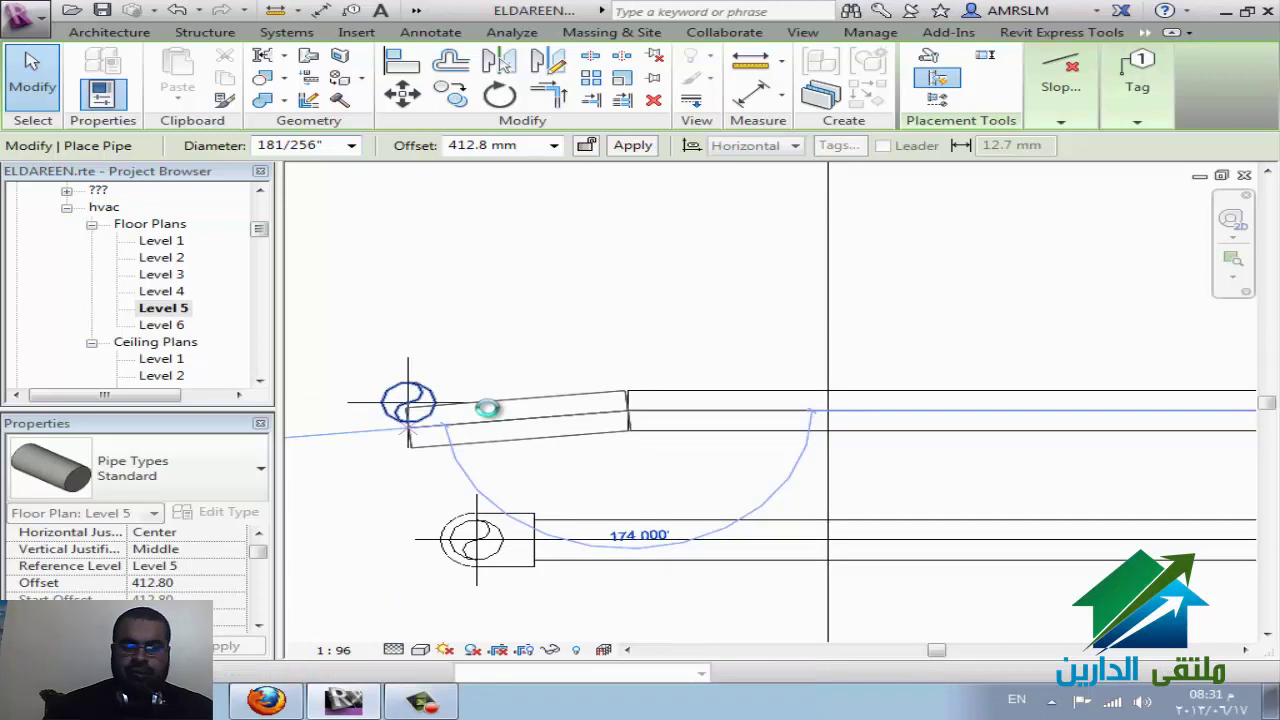
{"action": "scroll", "coordinate": [487, 407], "scroll_direction": "up", "scroll_amount": 1}
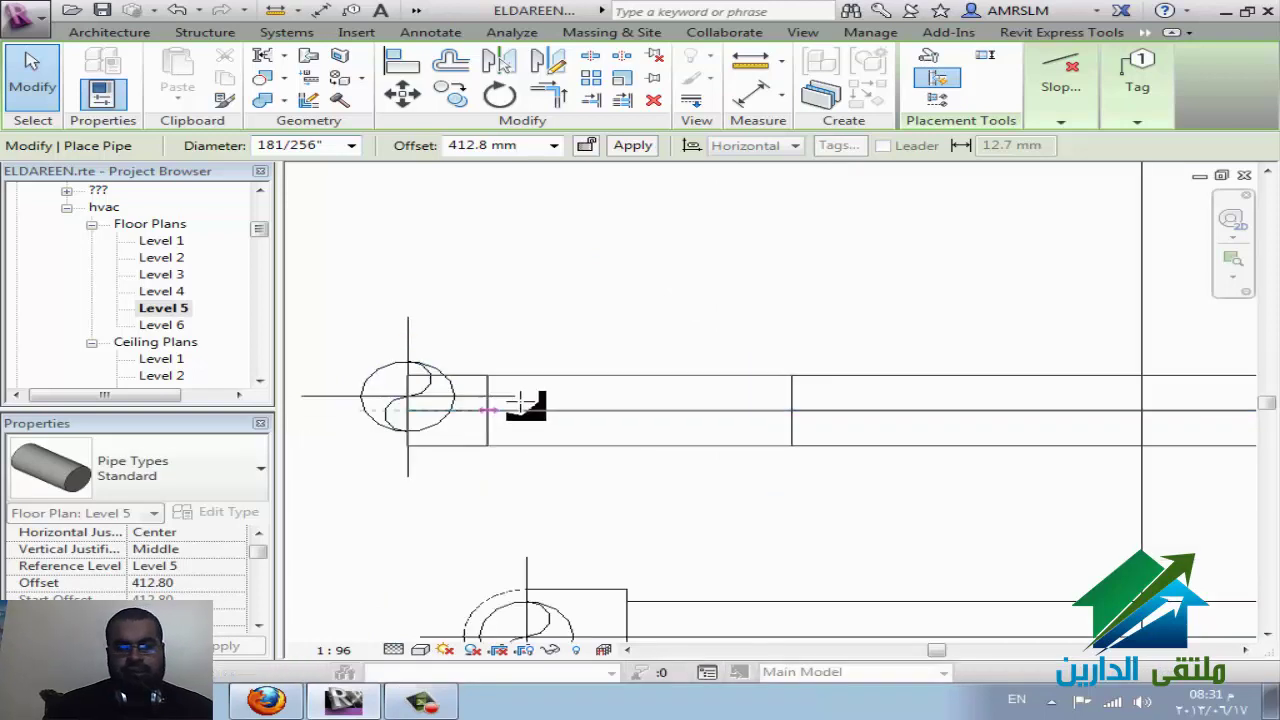
{"action": "scroll", "coordinate": [567, 410], "scroll_direction": "down", "scroll_amount": 2}
{"action": "key", "text": "Escape"}
{"action": "key", "text": "Escape"}
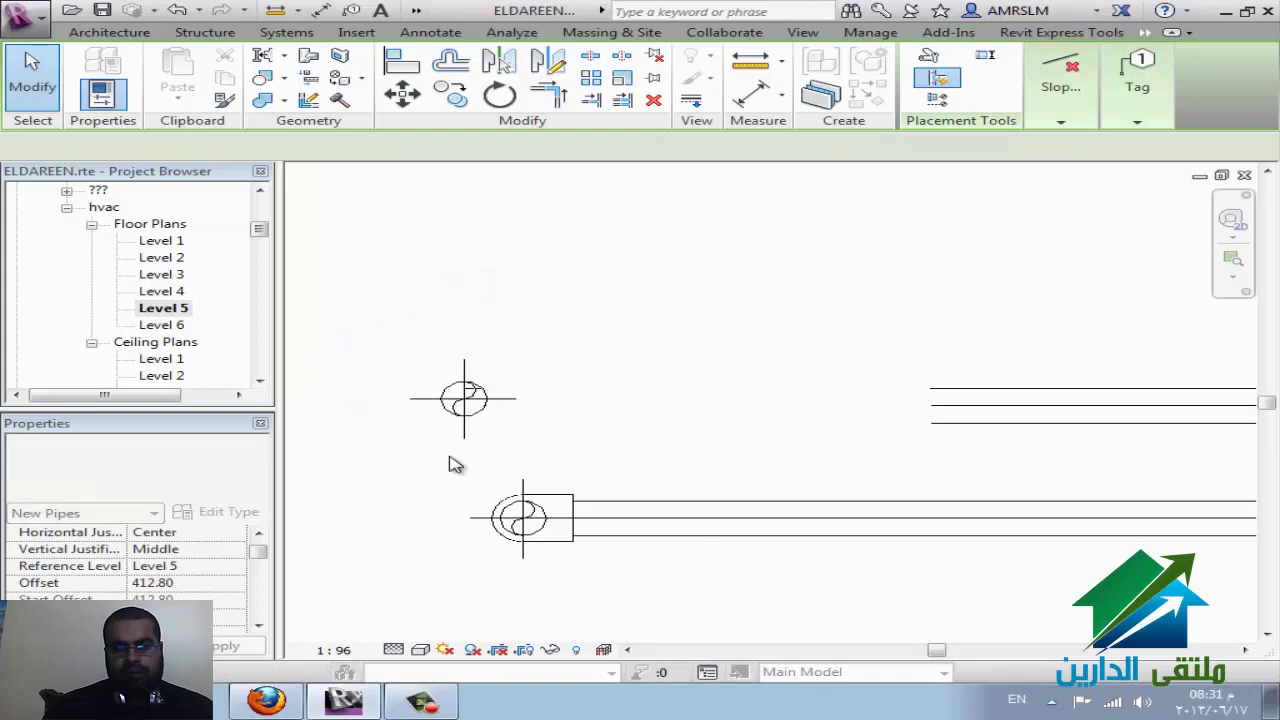
{"action": "scroll", "coordinate": [455, 460], "scroll_direction": "up", "scroll_amount": 2}
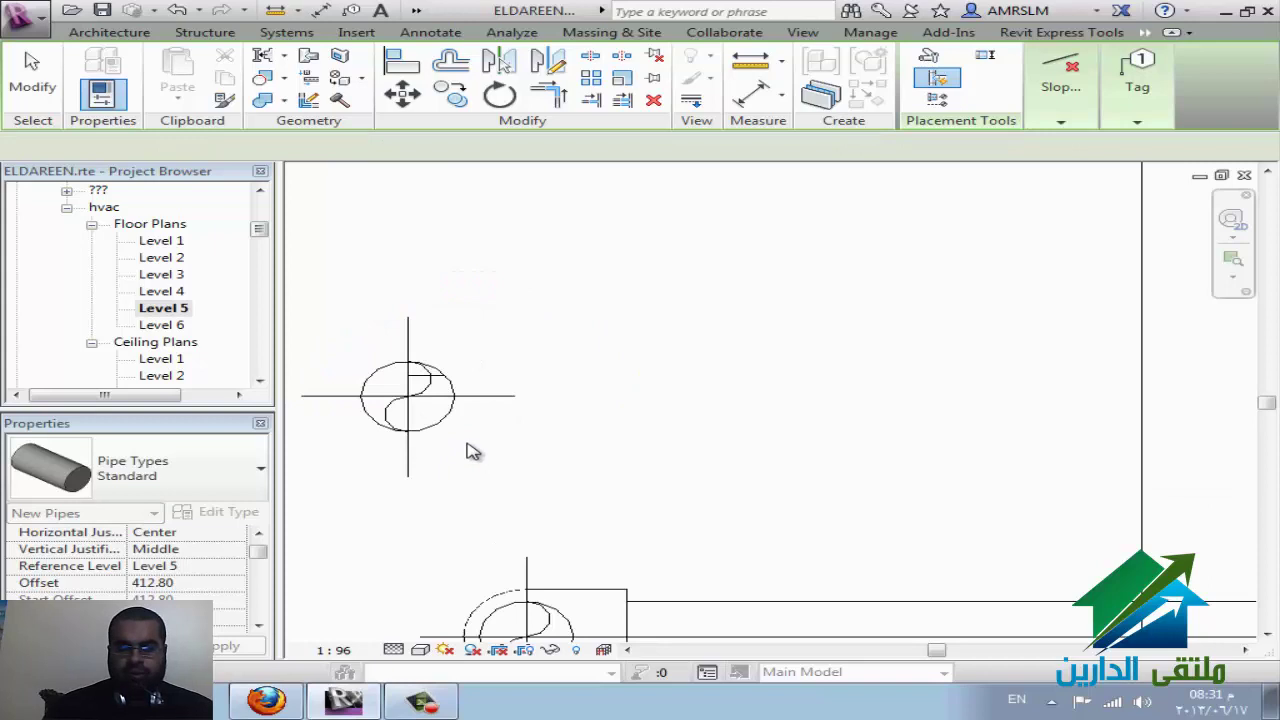
{"action": "key", "text": "Escape"}
{"action": "scroll", "coordinate": [471, 447], "scroll_direction": "down", "scroll_amount": 3}
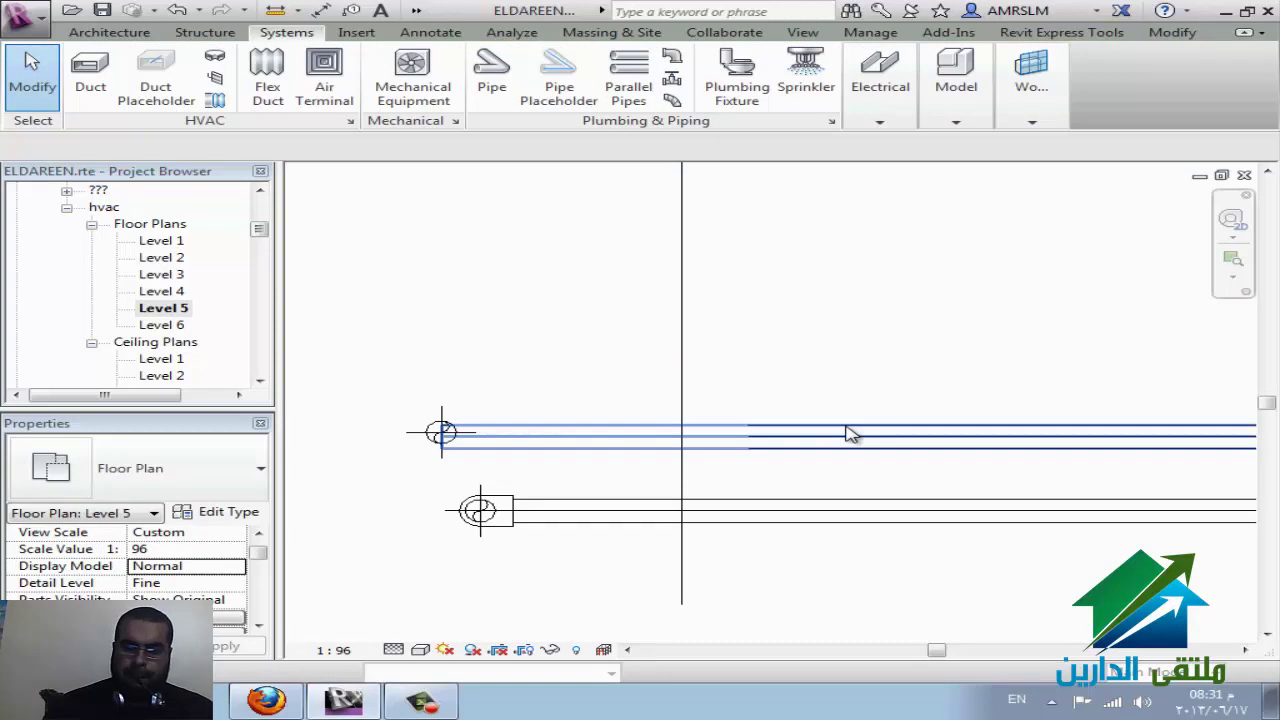
Step: Shorten the upper pipe, then route it up, left and down into the upper fan-coil unit
{"action": "left_click", "coordinate": [457, 458]}
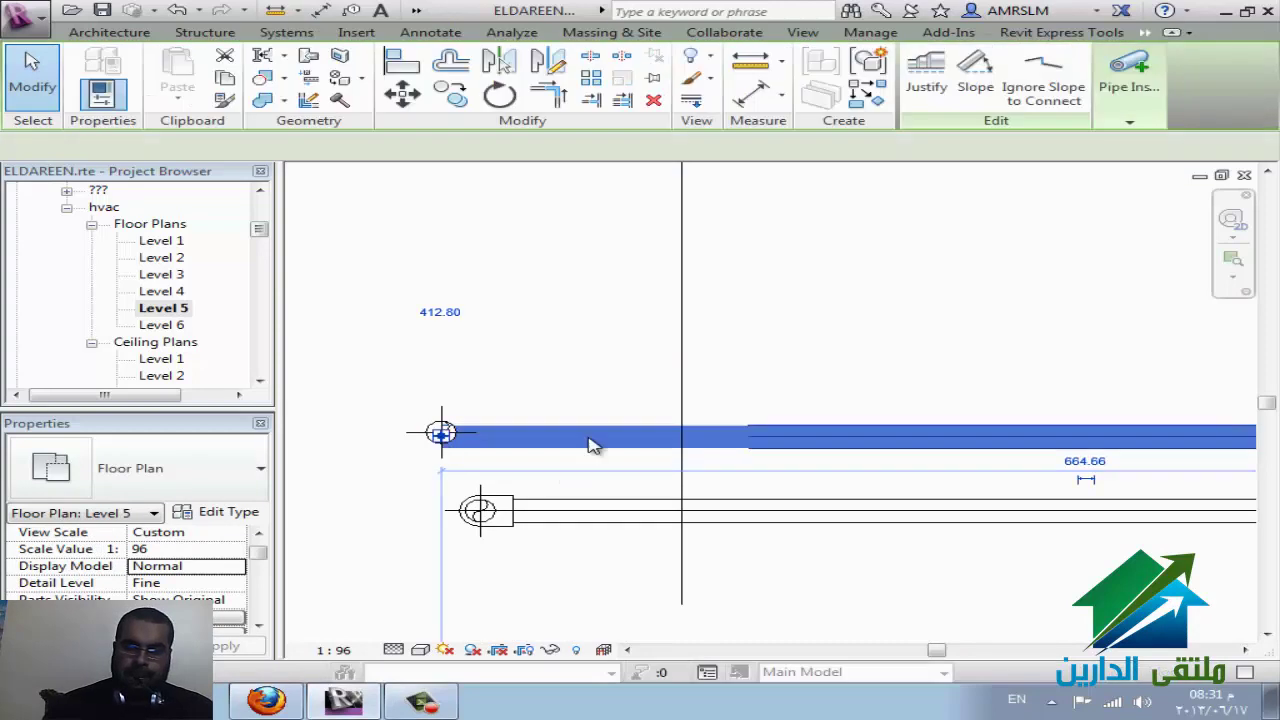
{"action": "left_click_drag", "start_coordinate": [793, 436], "coordinate": [1001, 437]}
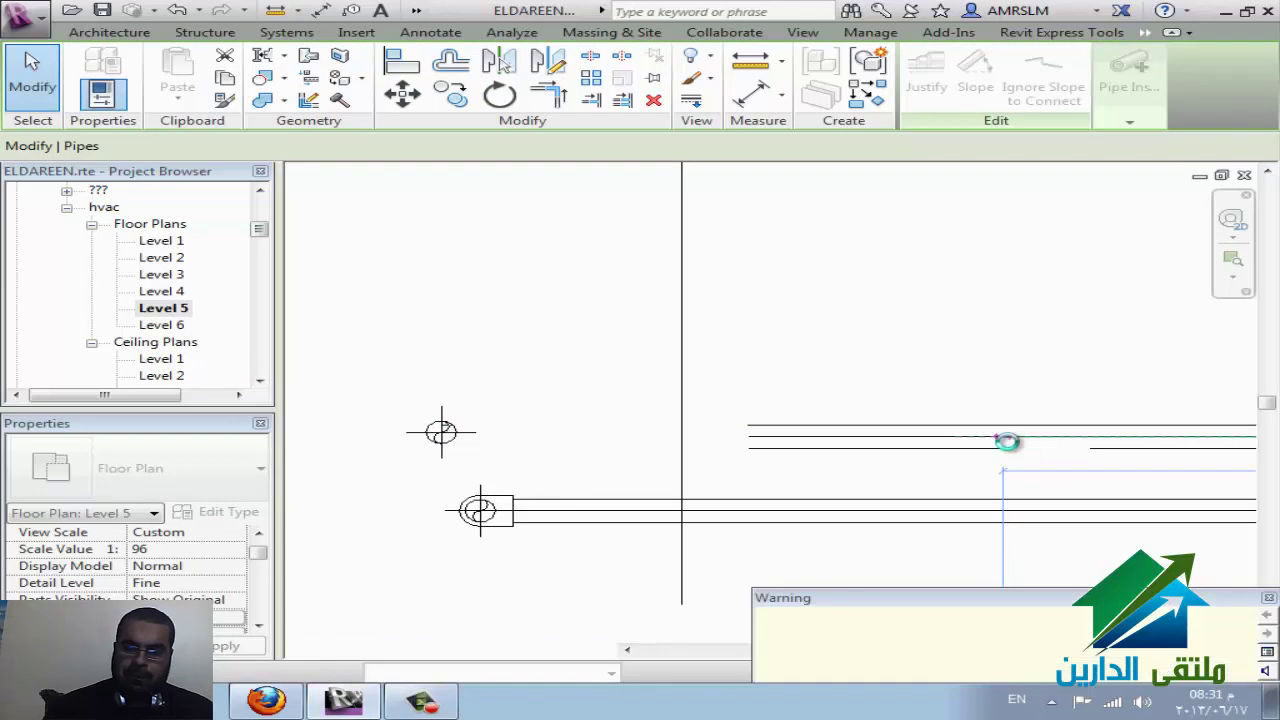
{"action": "right_click", "coordinate": [1003, 438]}
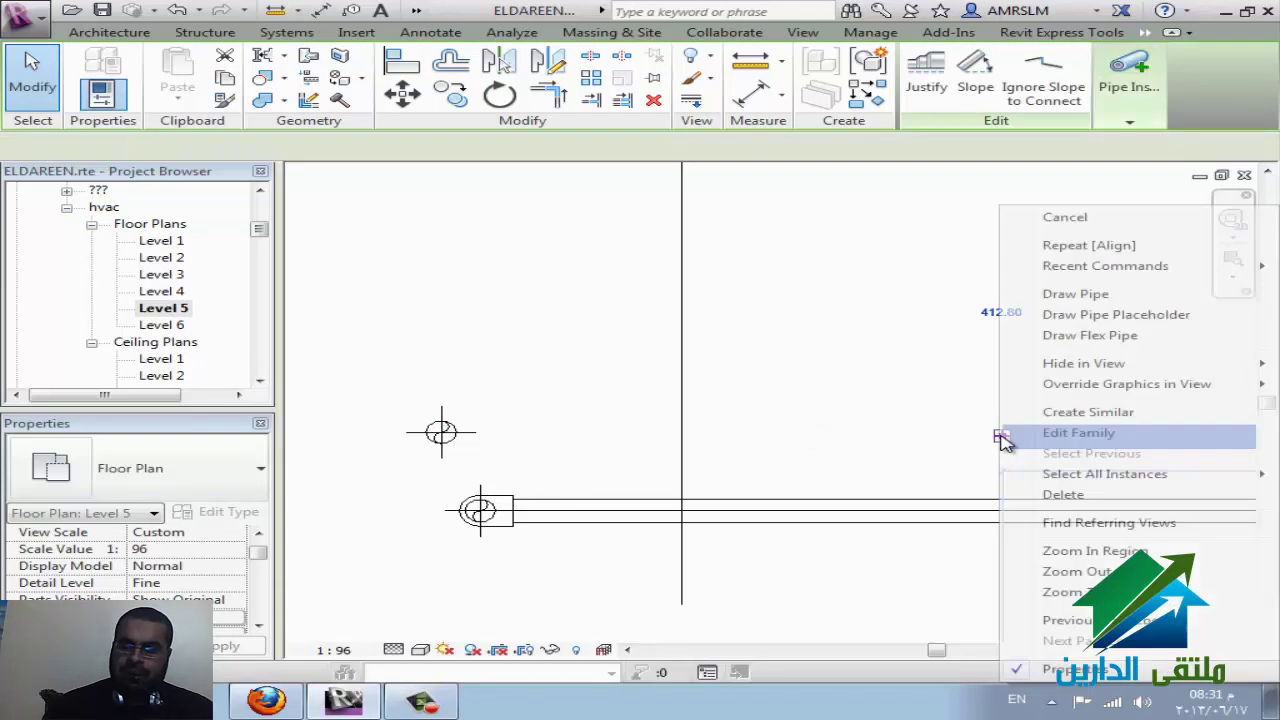
{"action": "key", "text": "Escape"}
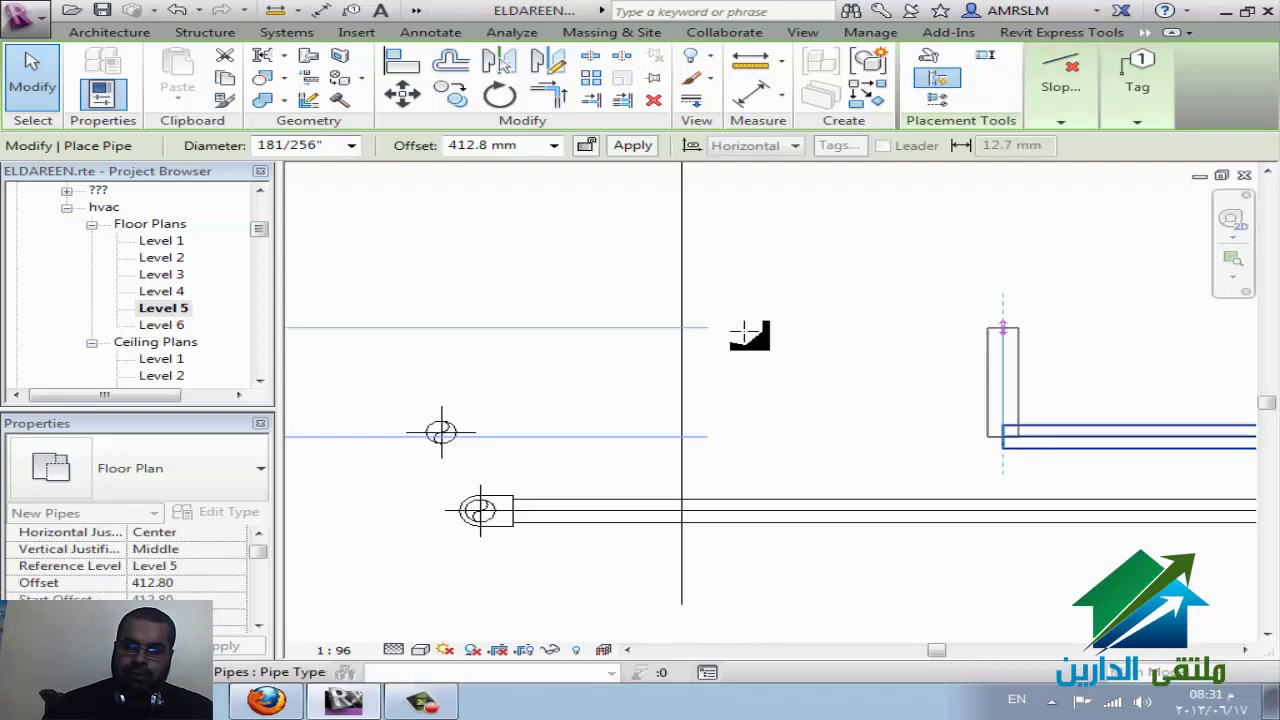
{"action": "left_click", "coordinate": [465, 350]}
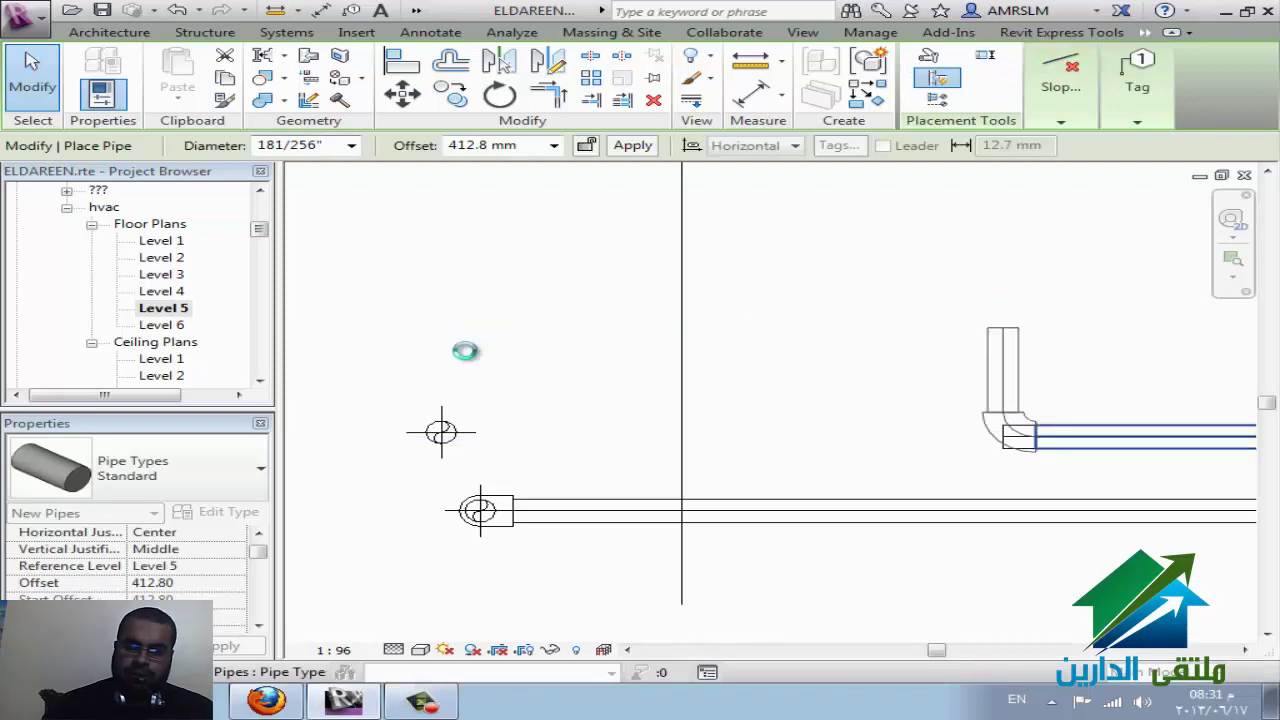
{"action": "left_click", "coordinate": [442, 328]}
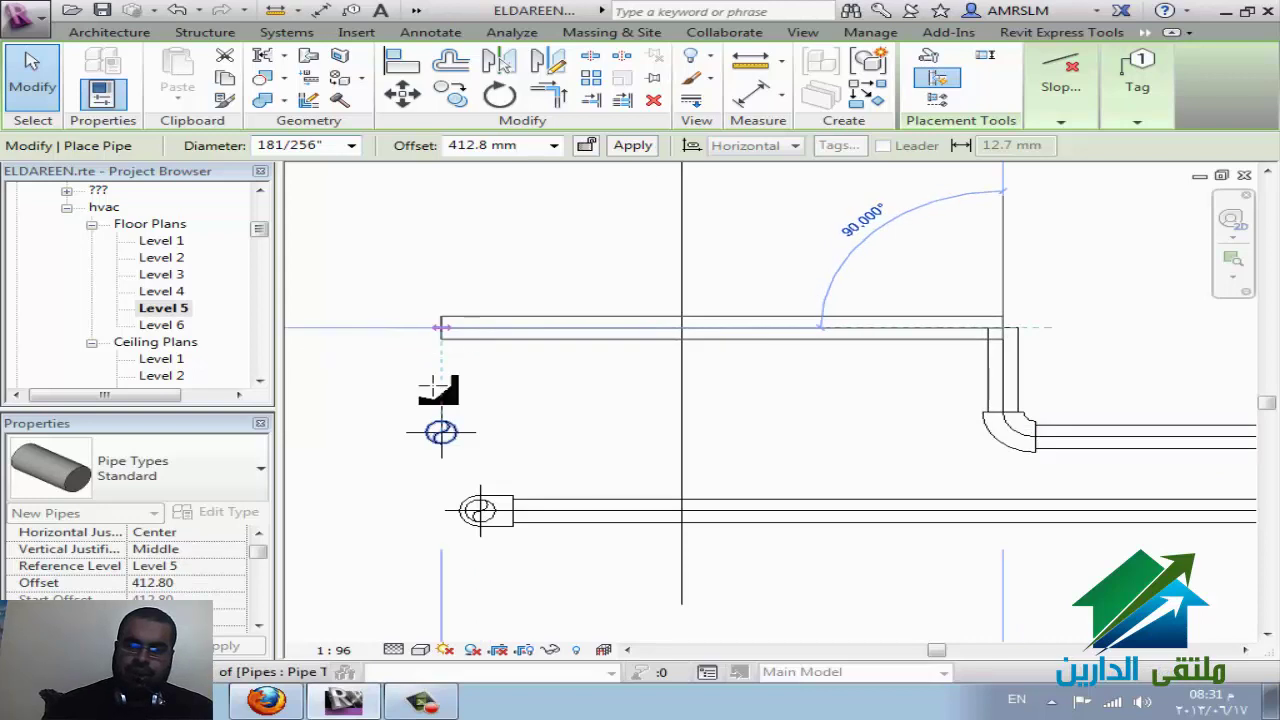
{"action": "left_click", "coordinate": [442, 432]}
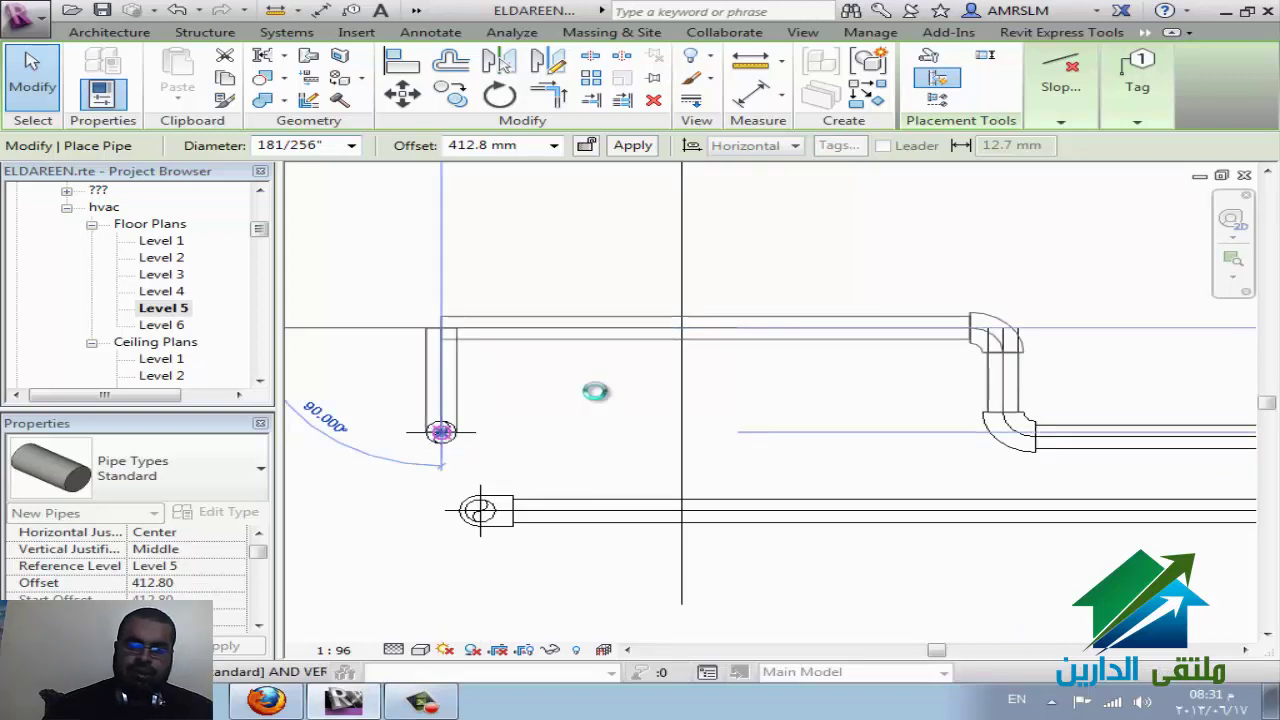
{"action": "key", "text": "Escape"}
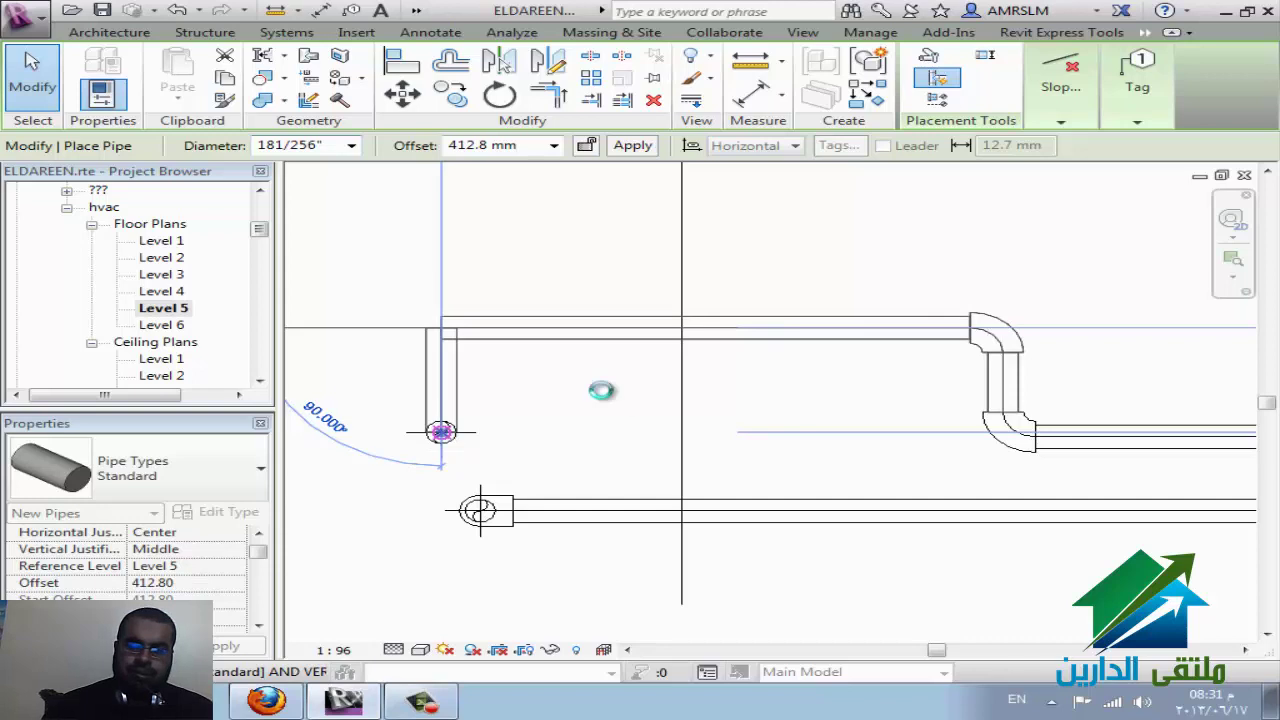
{"action": "key", "text": "Escape"}
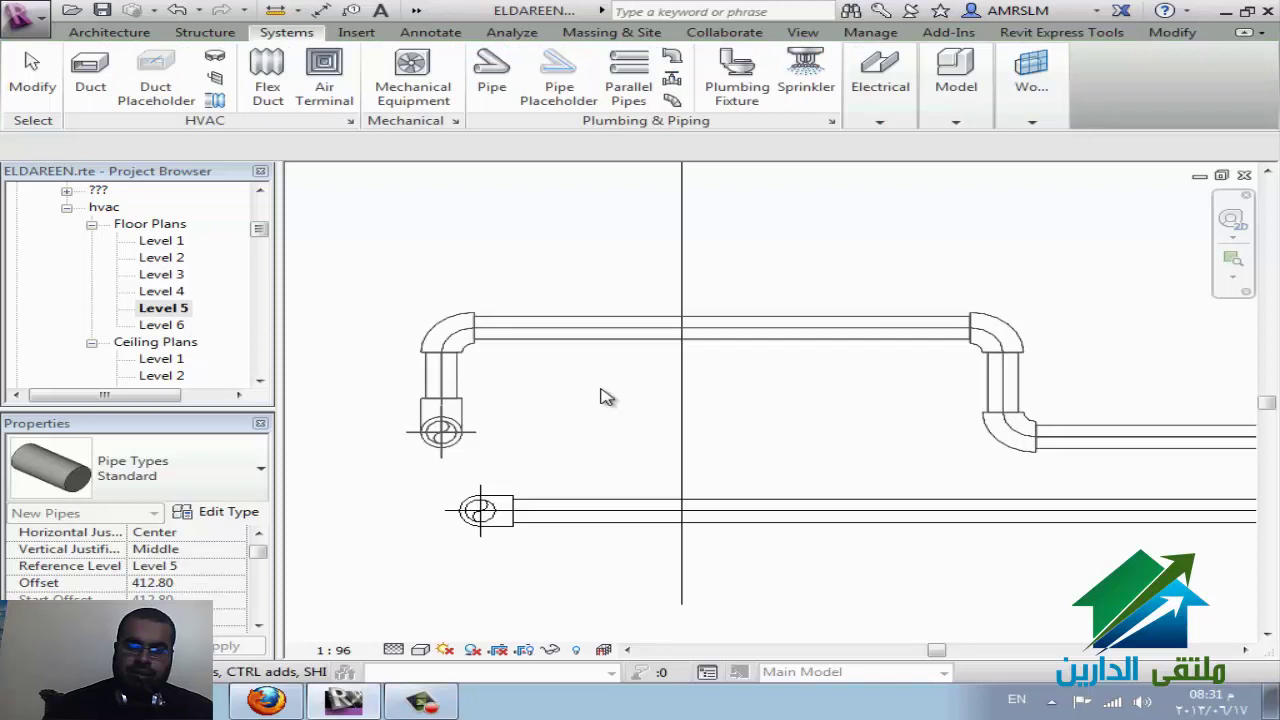
{"action": "scroll", "coordinate": [607, 397], "scroll_direction": "down", "scroll_amount": 6}
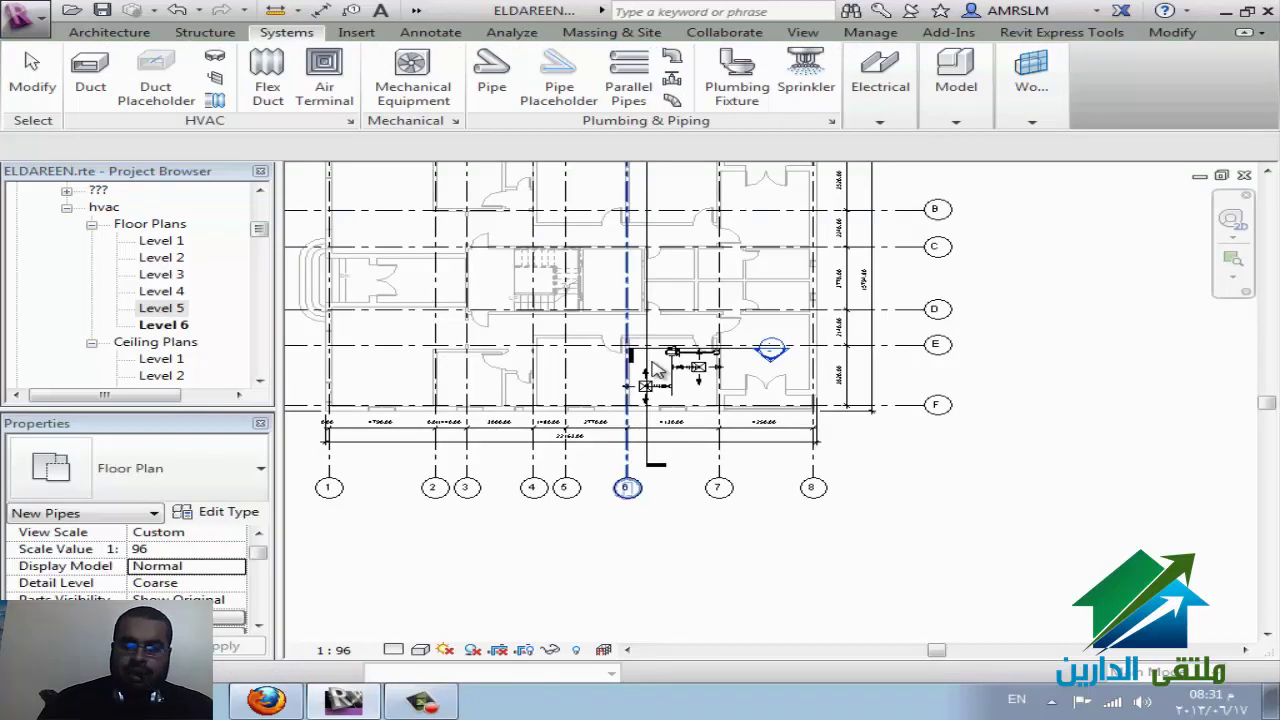
Step: Set the Level 6 plan to Fine detail and Tab-select the fan-coil unit's entire duct branch
{"action": "scroll", "coordinate": [655, 366], "scroll_direction": "up", "scroll_amount": 3}
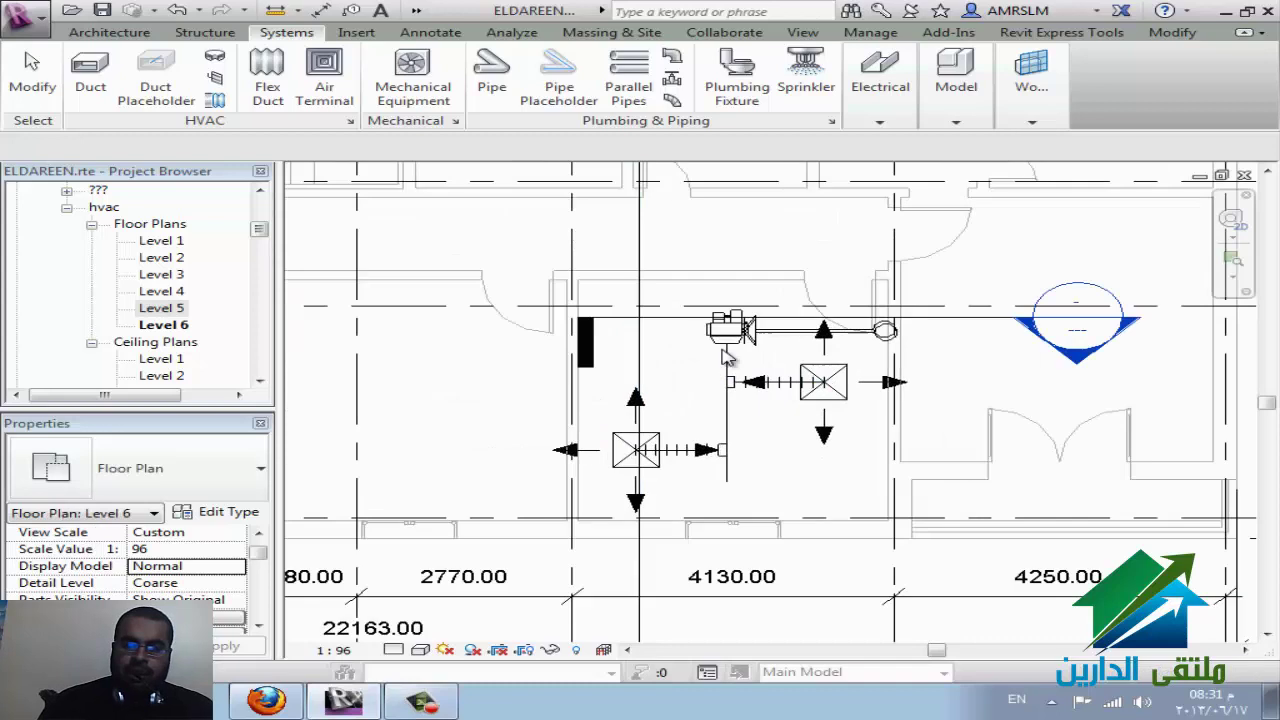
{"action": "left_click", "coordinate": [393, 651]}
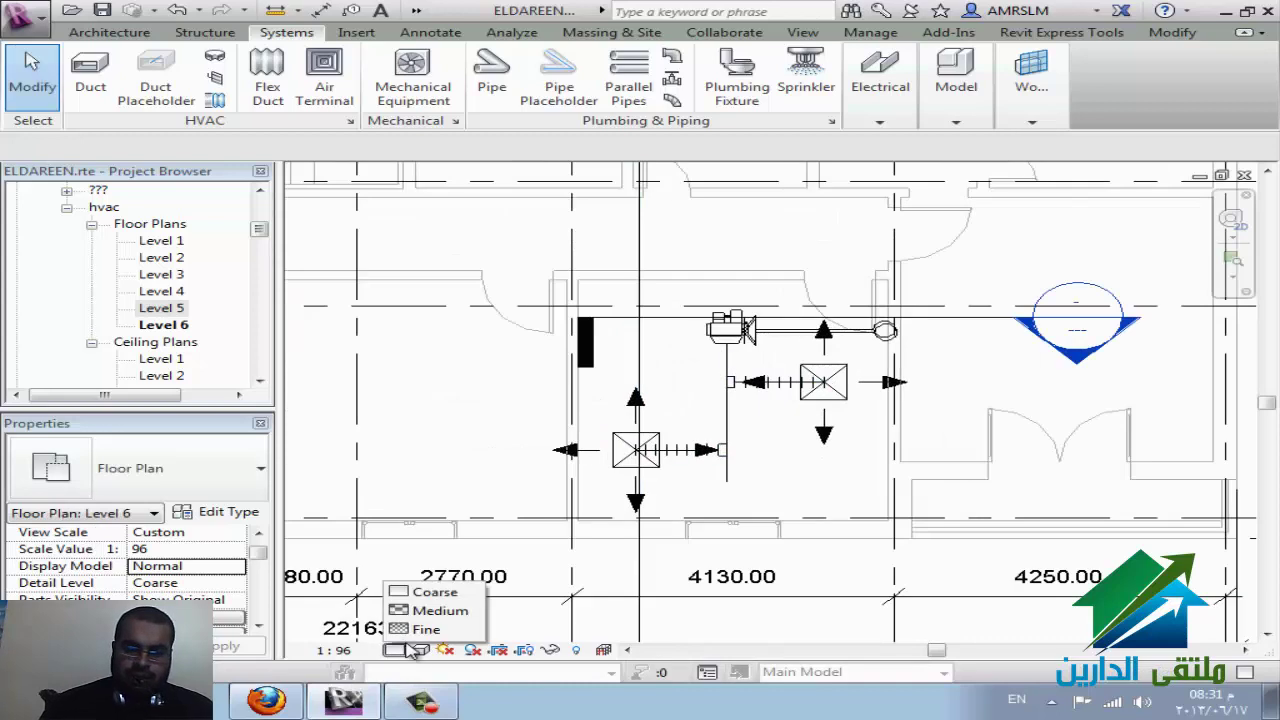
{"action": "left_click", "coordinate": [413, 651]}
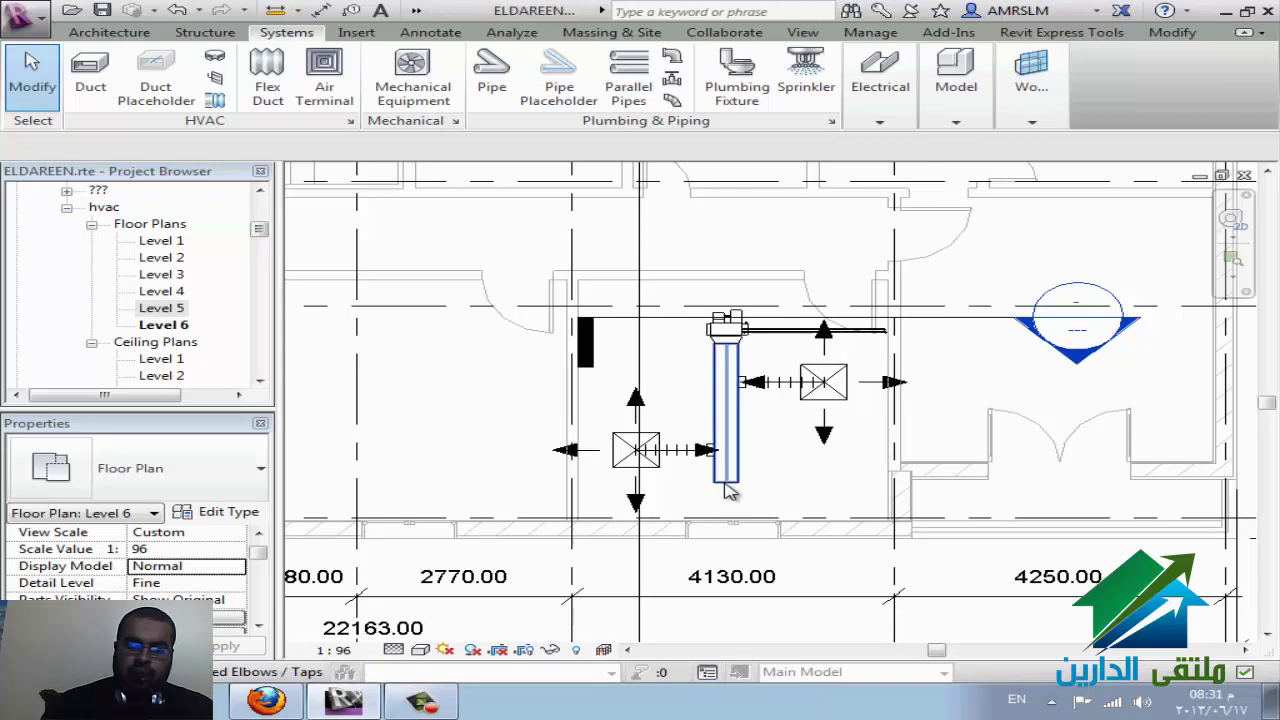
{"action": "key", "text": "Tab"}
{"action": "key", "text": "Tab"}
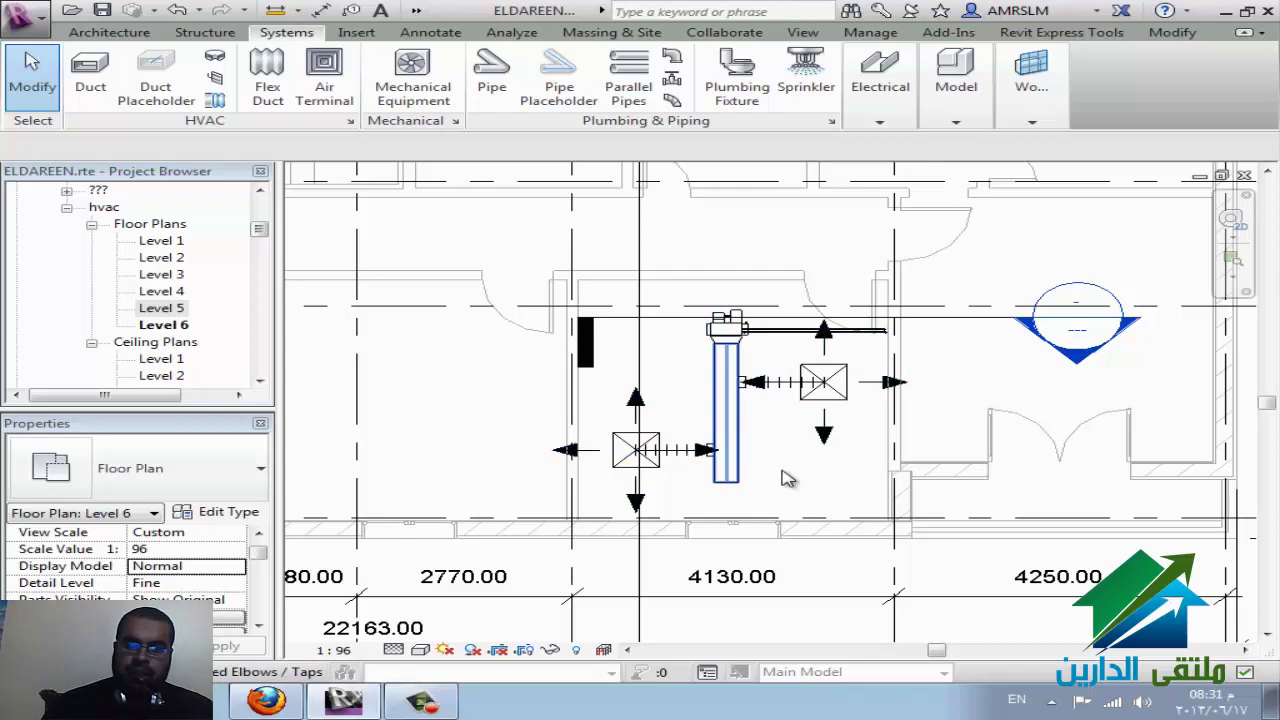
{"action": "key", "text": "Tab"}
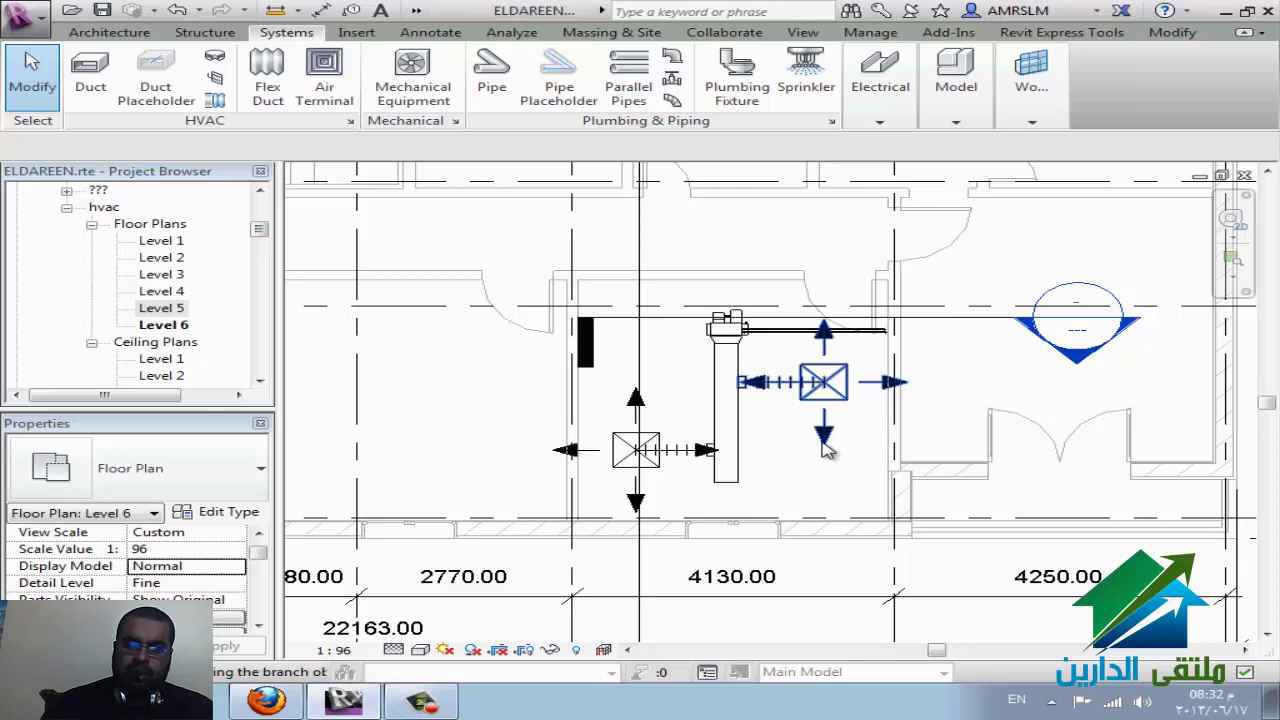
{"action": "key", "text": "Tab"}
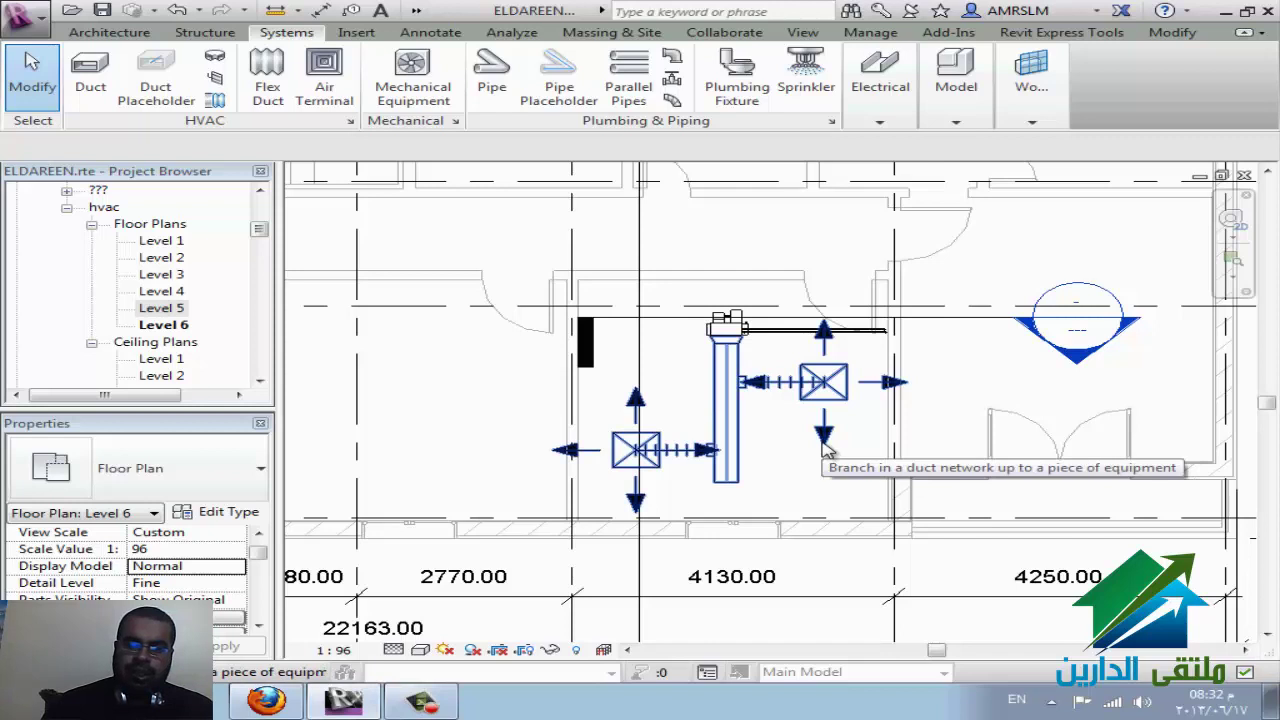
{"action": "left_click", "coordinate": [824, 450]}
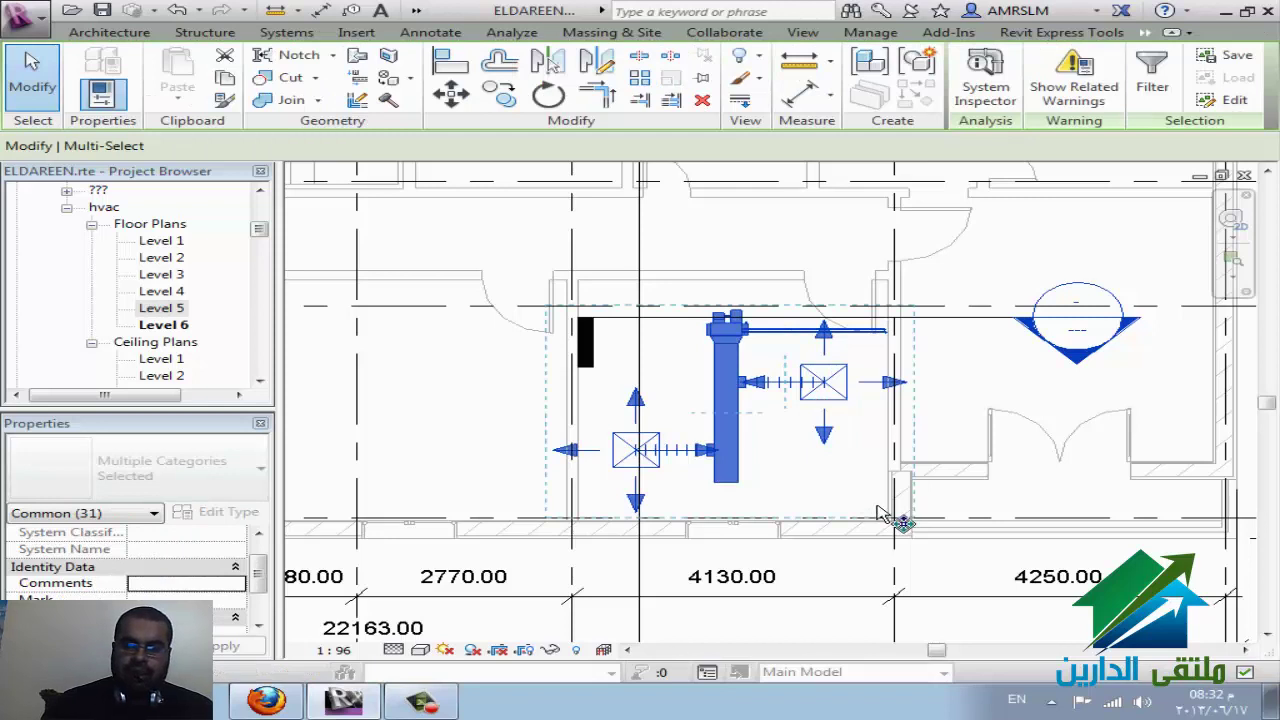
Step: Copy the selected fan-coil group 3700 mm to the left
{"action": "left_click_drag", "start_coordinate": [895, 522], "coordinate": [565, 523]}
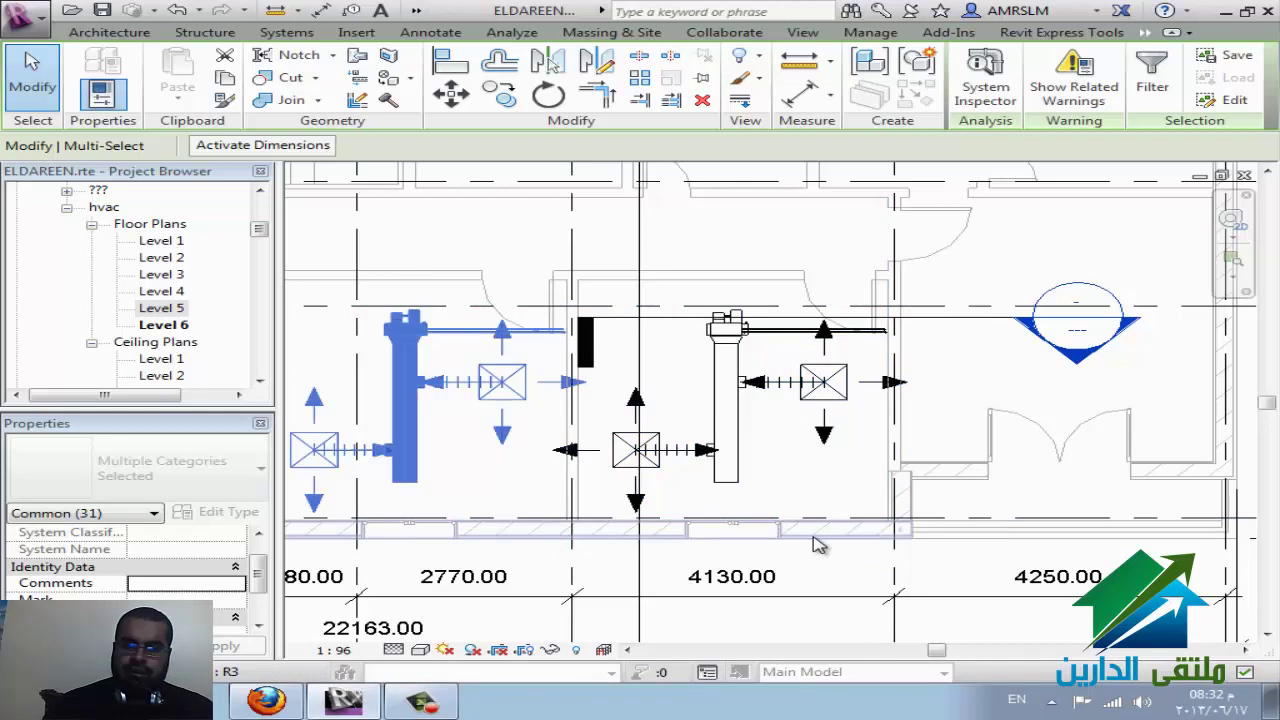
{"action": "key", "text": "Escape"}
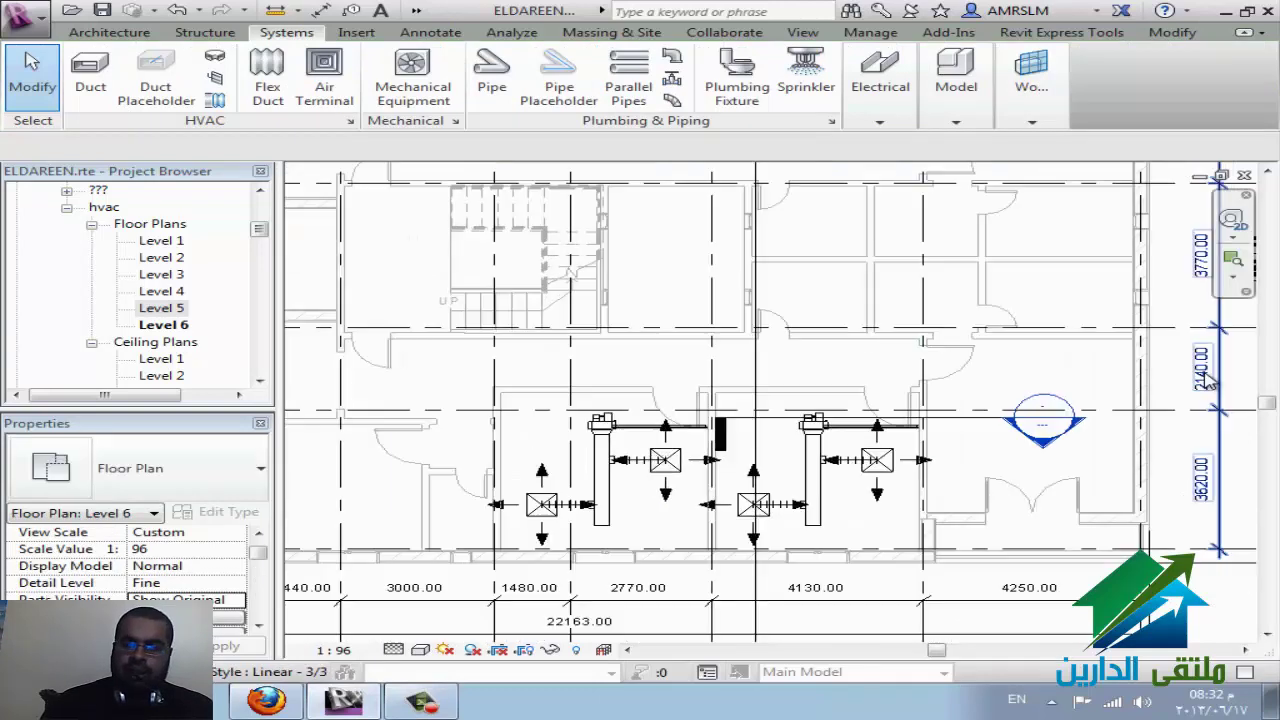
{"action": "scroll", "coordinate": [1130, 353], "scroll_direction": "up", "scroll_amount": 2}
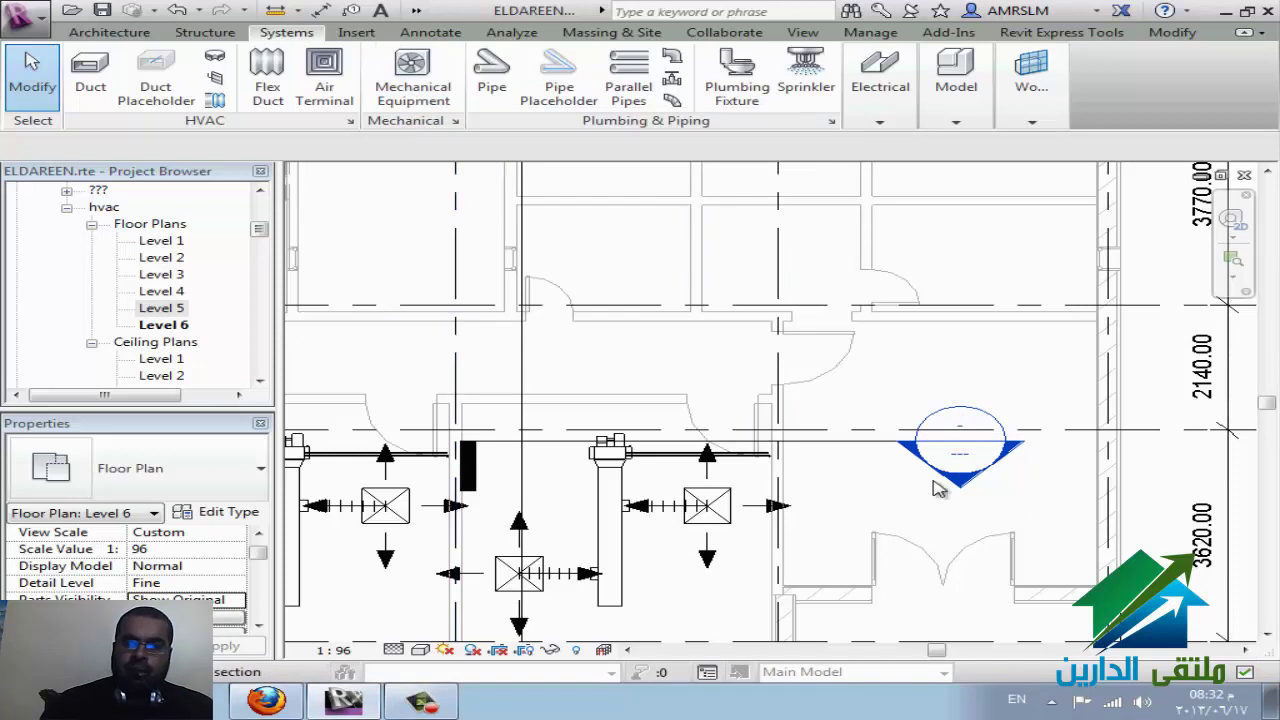
Step: Clear the selection and start placing new mechanical equipment on Level 6
{"action": "left_click", "coordinate": [960, 448]}
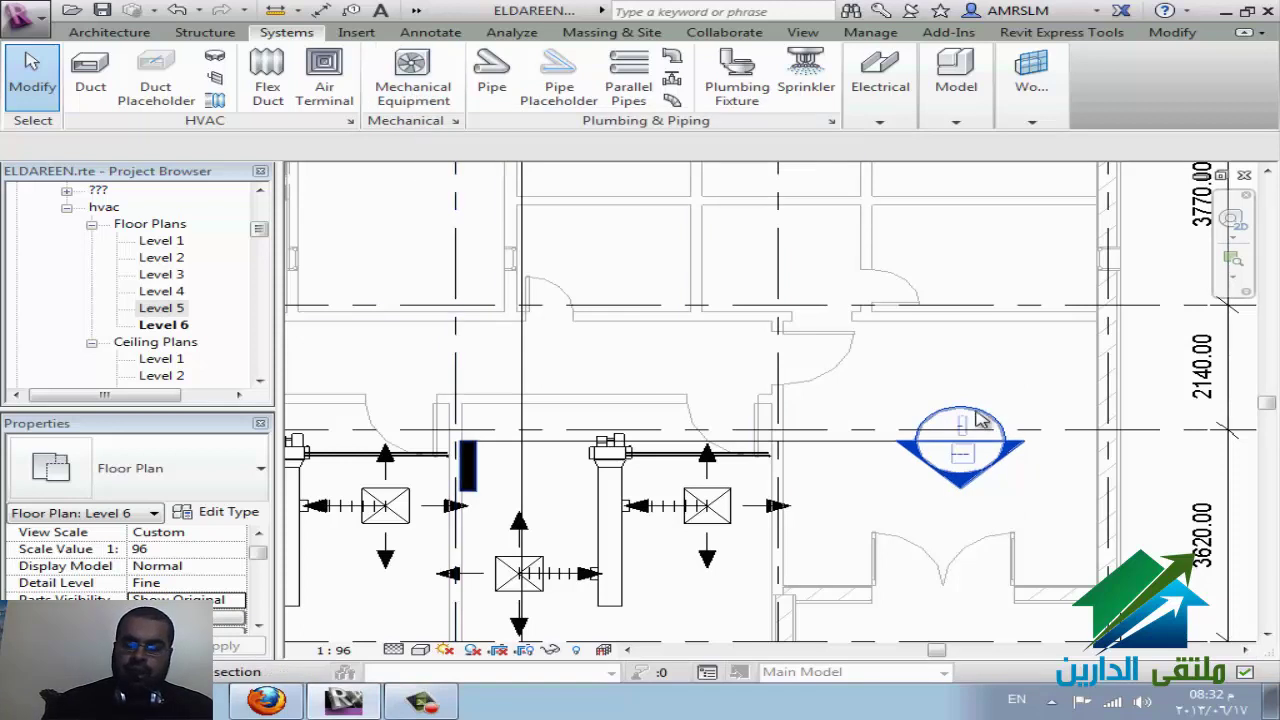
{"action": "key", "text": "Escape"}
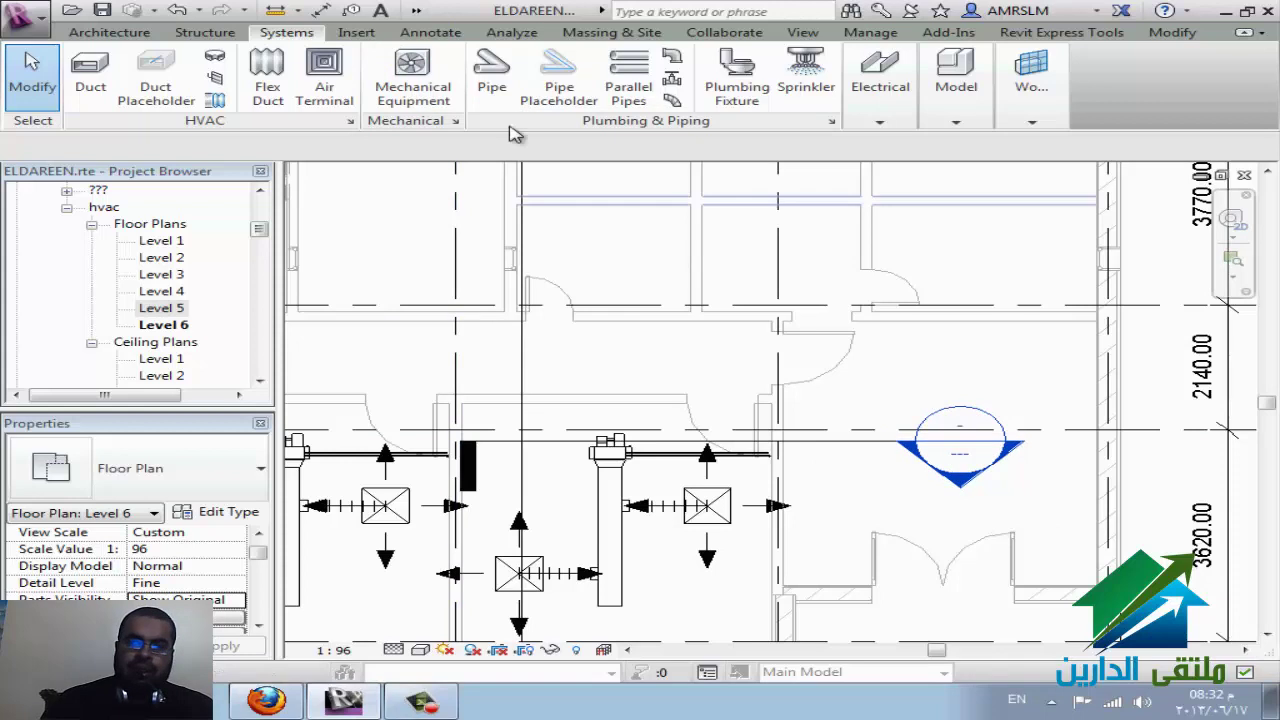
{"action": "left_click", "coordinate": [415, 90]}
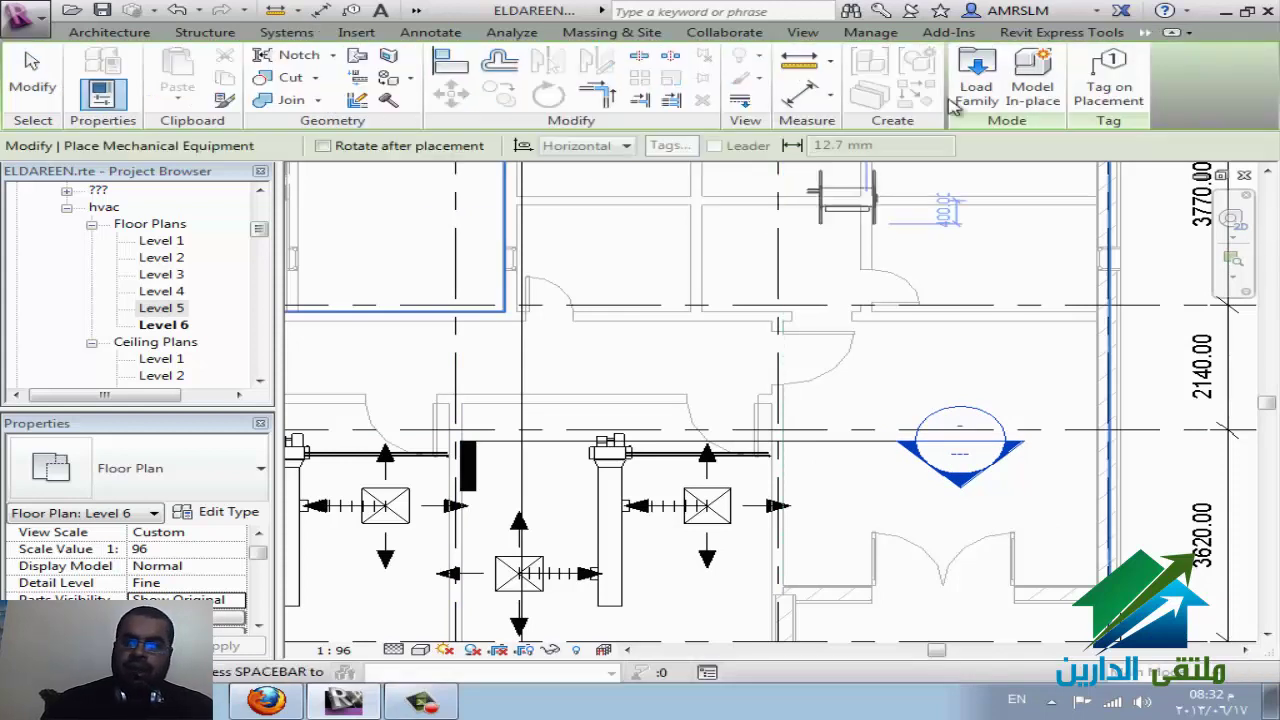
Step: Open Load Family and browse to the REVIT folder on Local Disk (E:)
{"action": "left_click", "coordinate": [968, 90]}
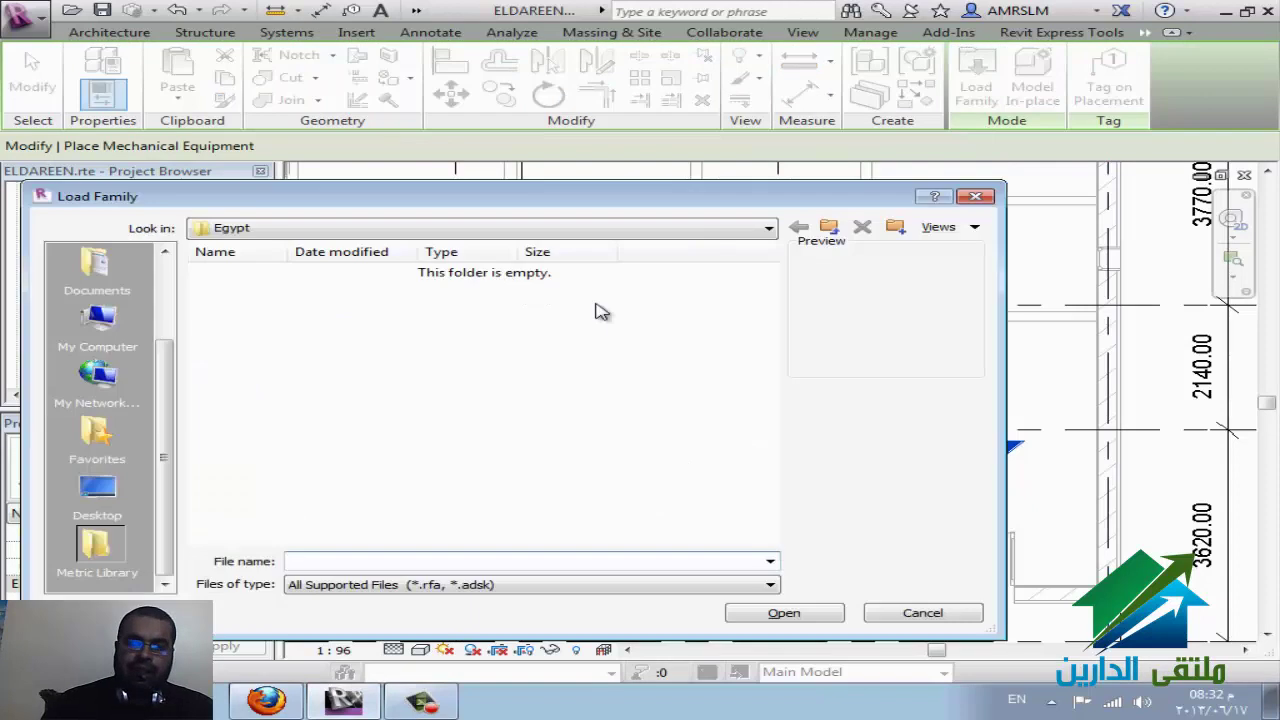
{"action": "left_click", "coordinate": [629, 228]}
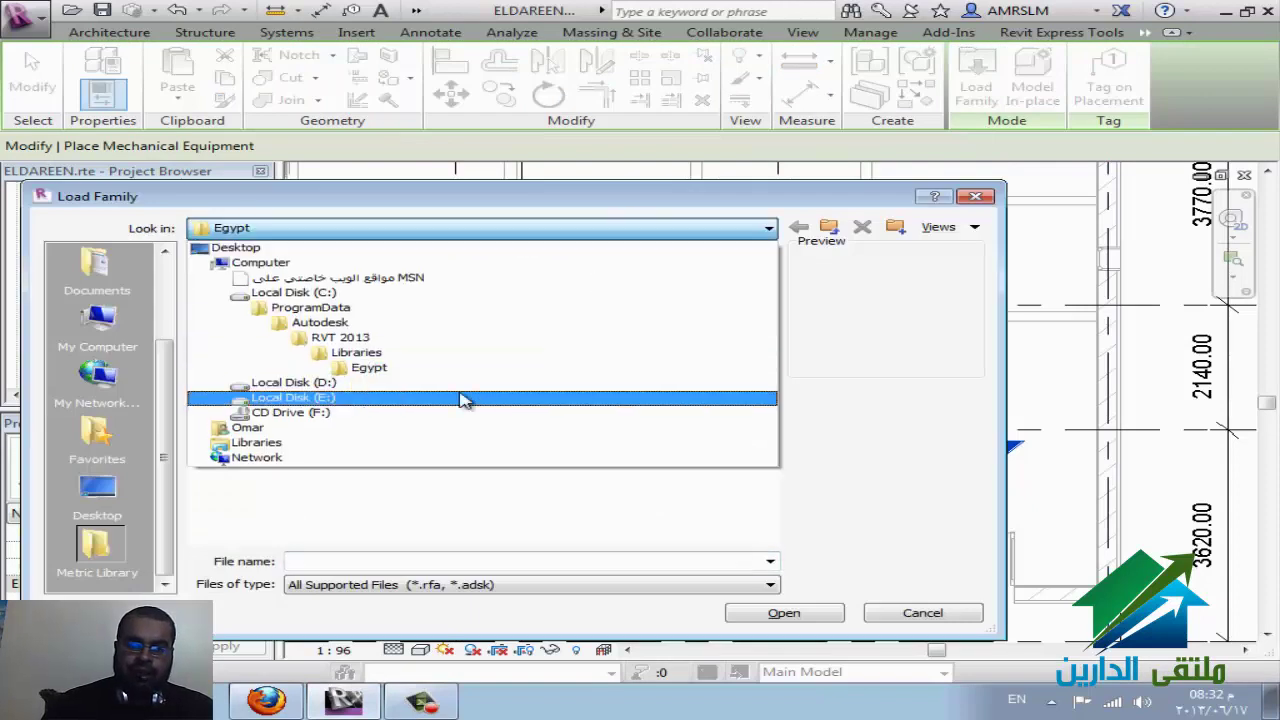
{"action": "left_click", "coordinate": [465, 400]}
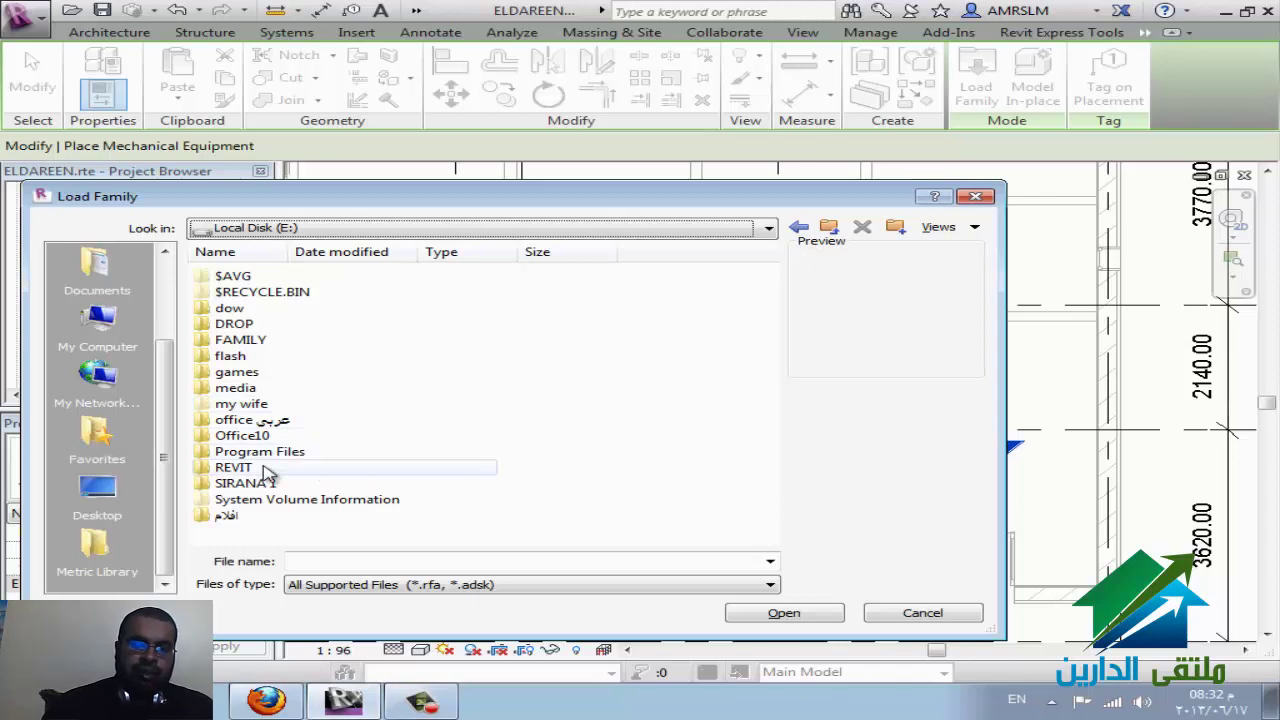
{"action": "double_click", "coordinate": [268, 468]}
{"action": "left_click", "coordinate": [340, 700]}
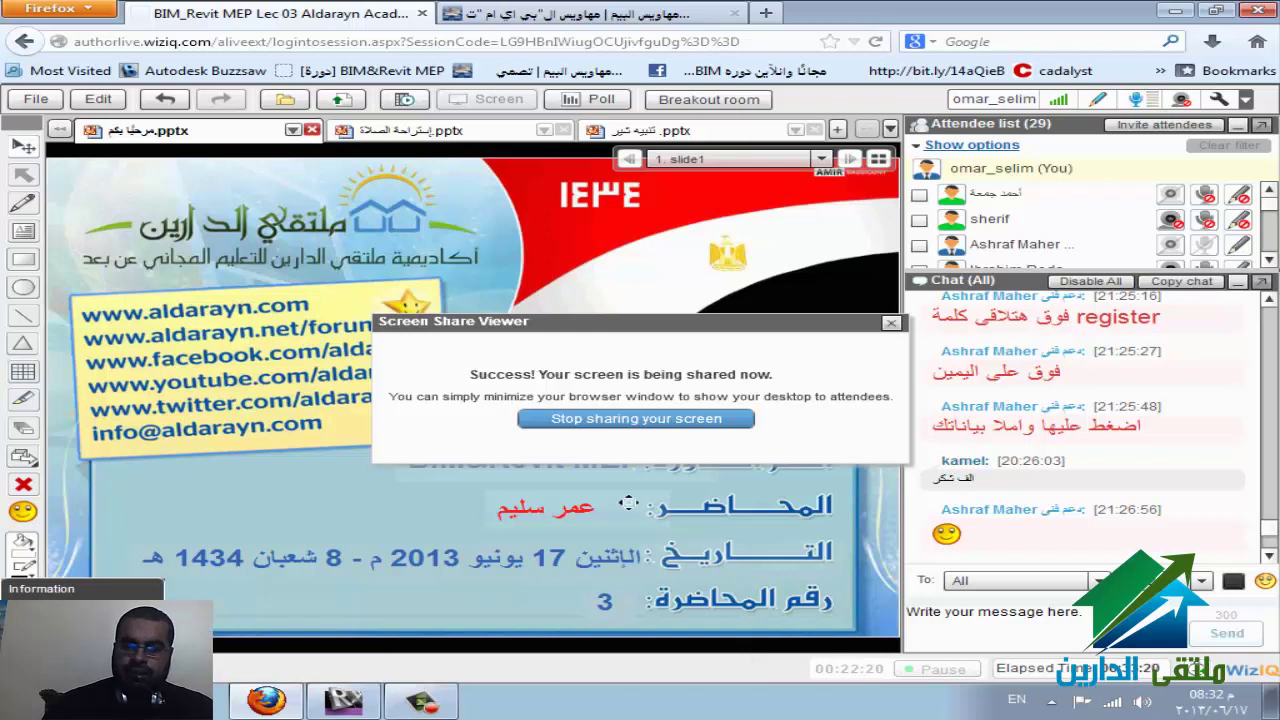
{"action": "left_click", "coordinate": [300, 700]}
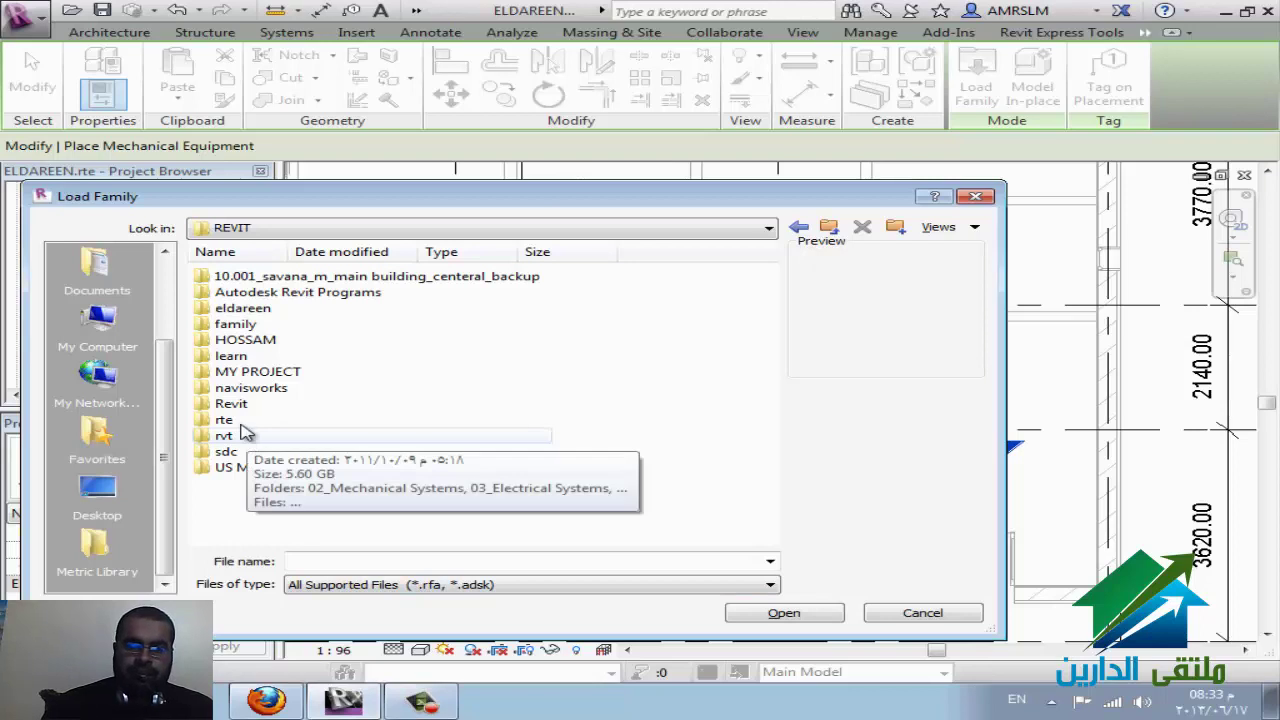
Step: Browse into family > Exported Families > Mechanical Equipment
{"action": "double_click", "coordinate": [236, 324]}
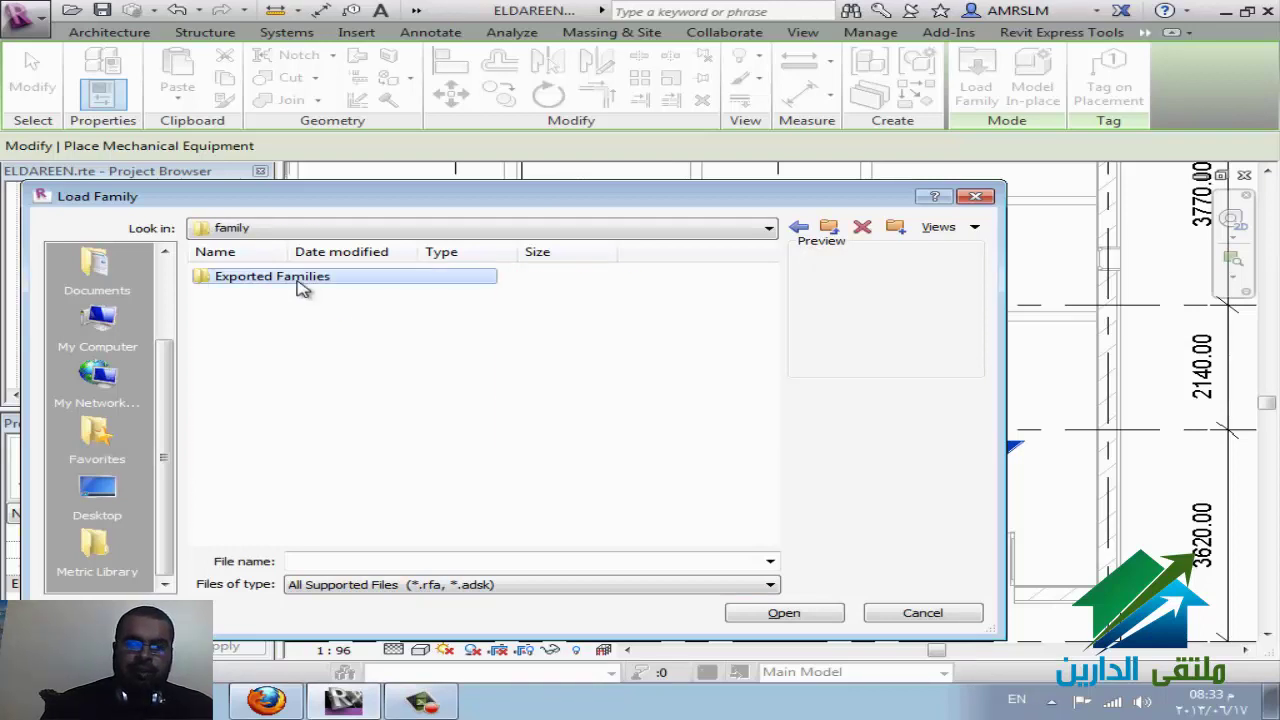
{"action": "double_click", "coordinate": [300, 287]}
{"action": "left_click", "coordinate": [660, 406]}
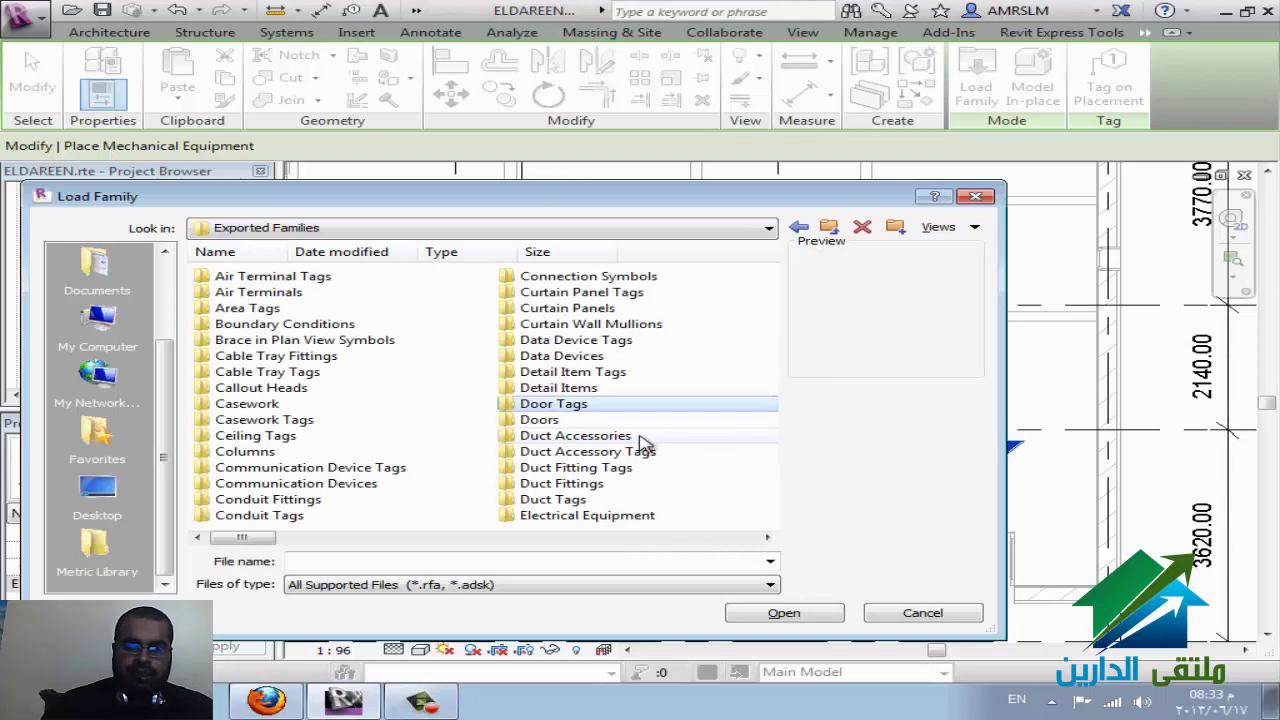
{"action": "scroll", "coordinate": [650, 435], "scroll_direction": "down", "scroll_amount": 3}
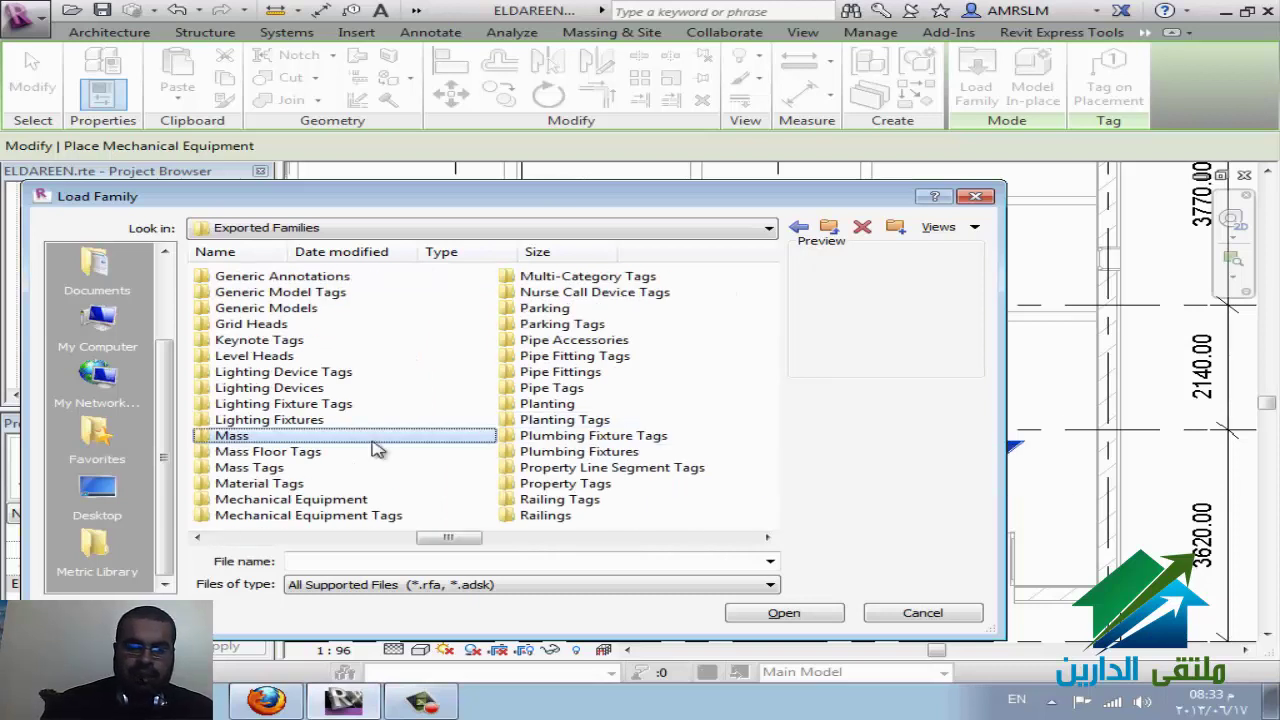
{"action": "left_click", "coordinate": [290, 452]}
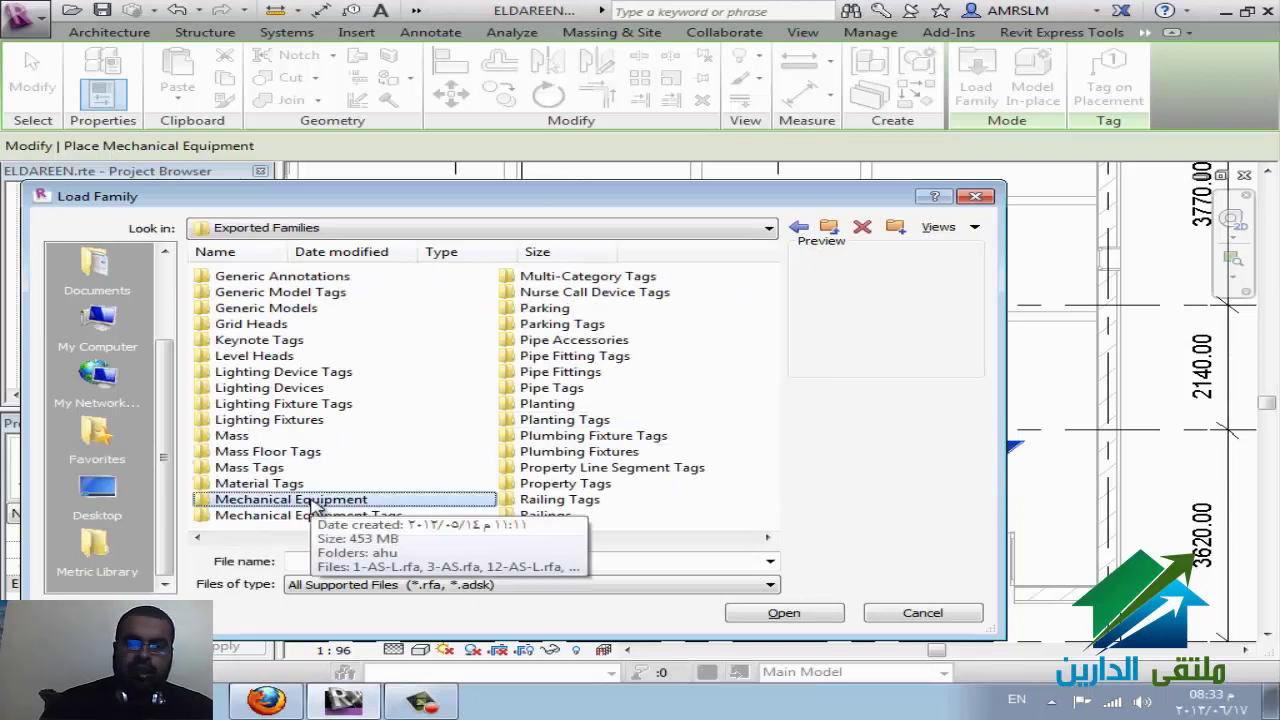
{"action": "double_click", "coordinate": [300, 499]}
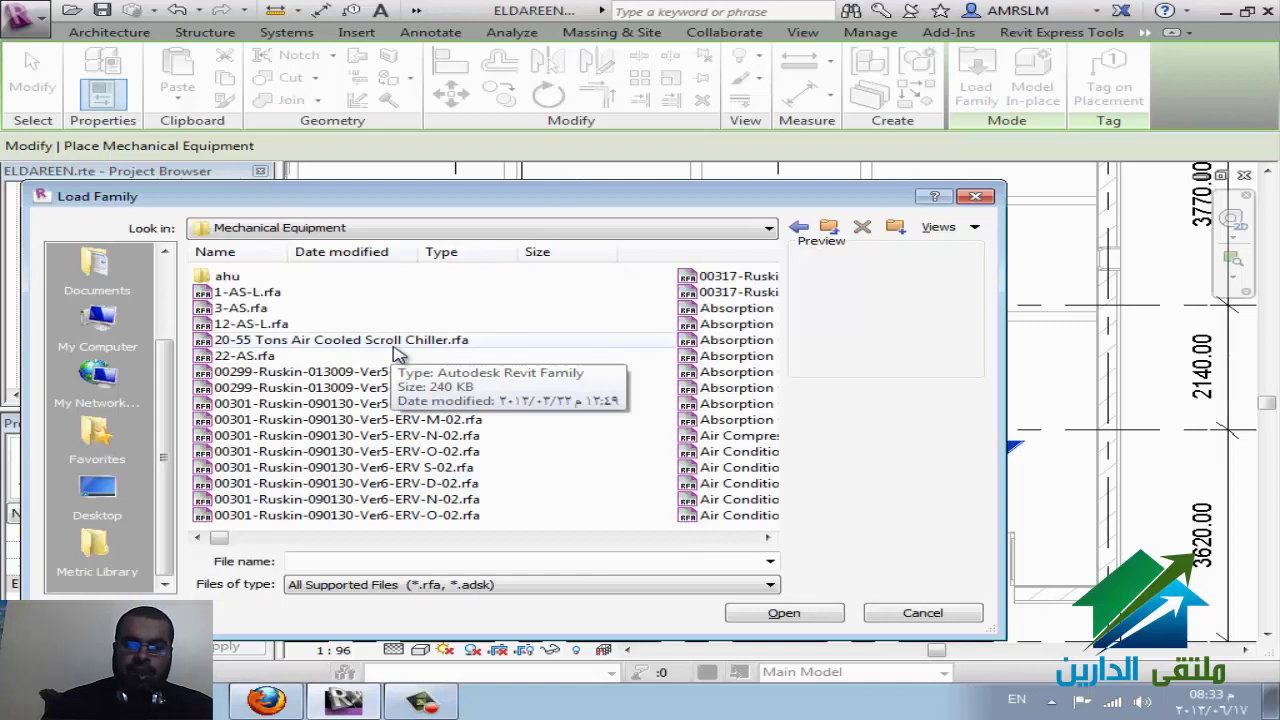
{"action": "scroll", "coordinate": [398, 350], "scroll_direction": "down", "scroll_amount": 2}
{"action": "scroll", "coordinate": [398, 350], "scroll_direction": "down", "scroll_amount": 1}
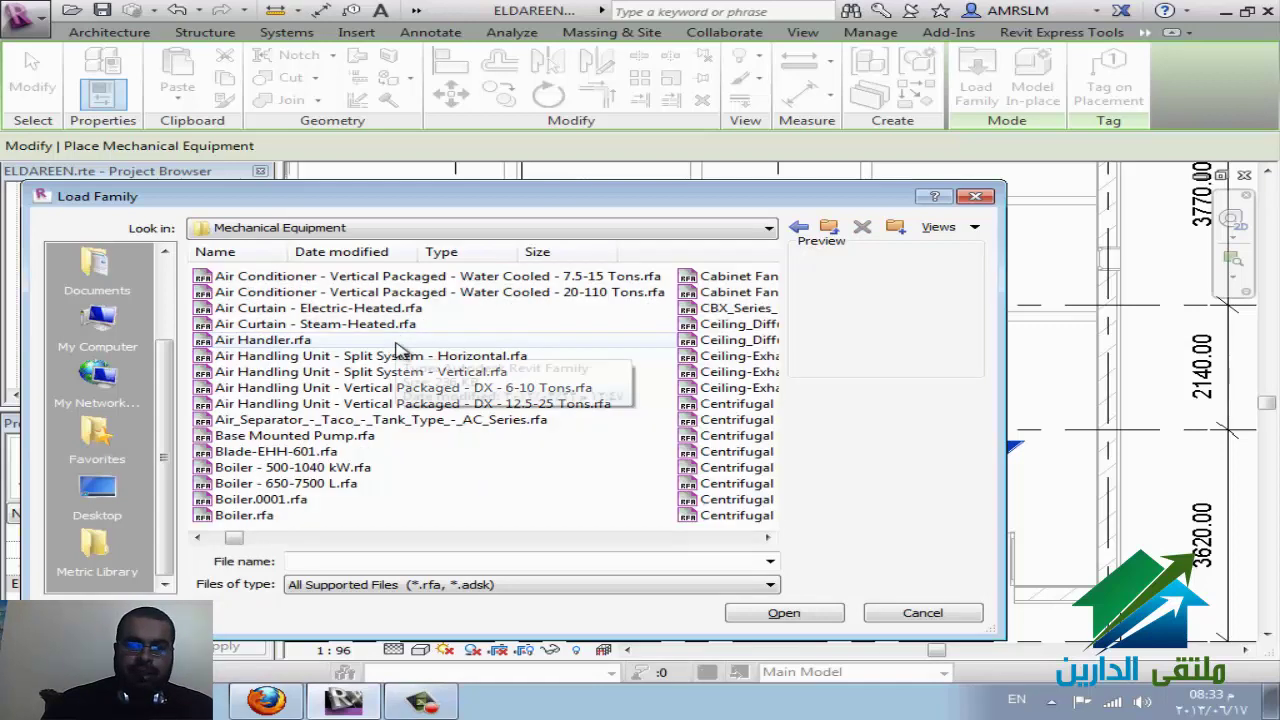
{"action": "scroll", "coordinate": [400, 348], "scroll_direction": "down", "scroll_amount": 2}
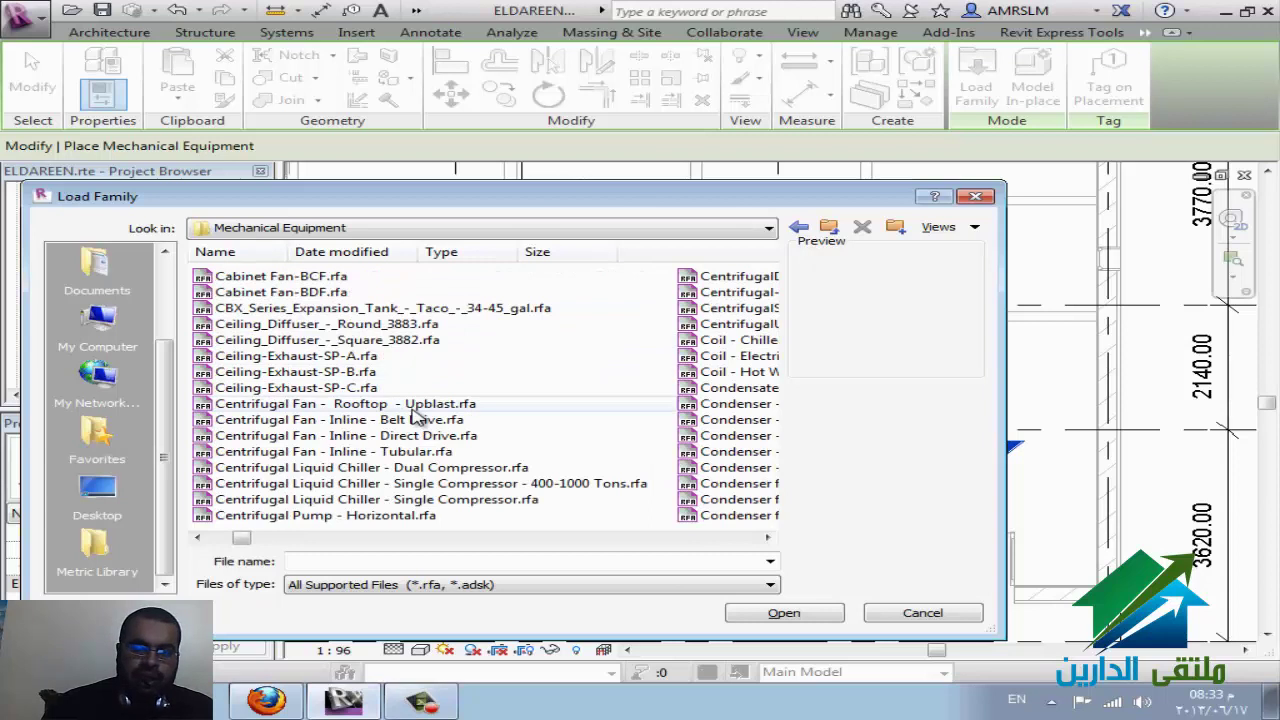
Step: Preview exhaust fan, cooling tower and cabinet fan families in the list
{"action": "left_click", "coordinate": [341, 391]}
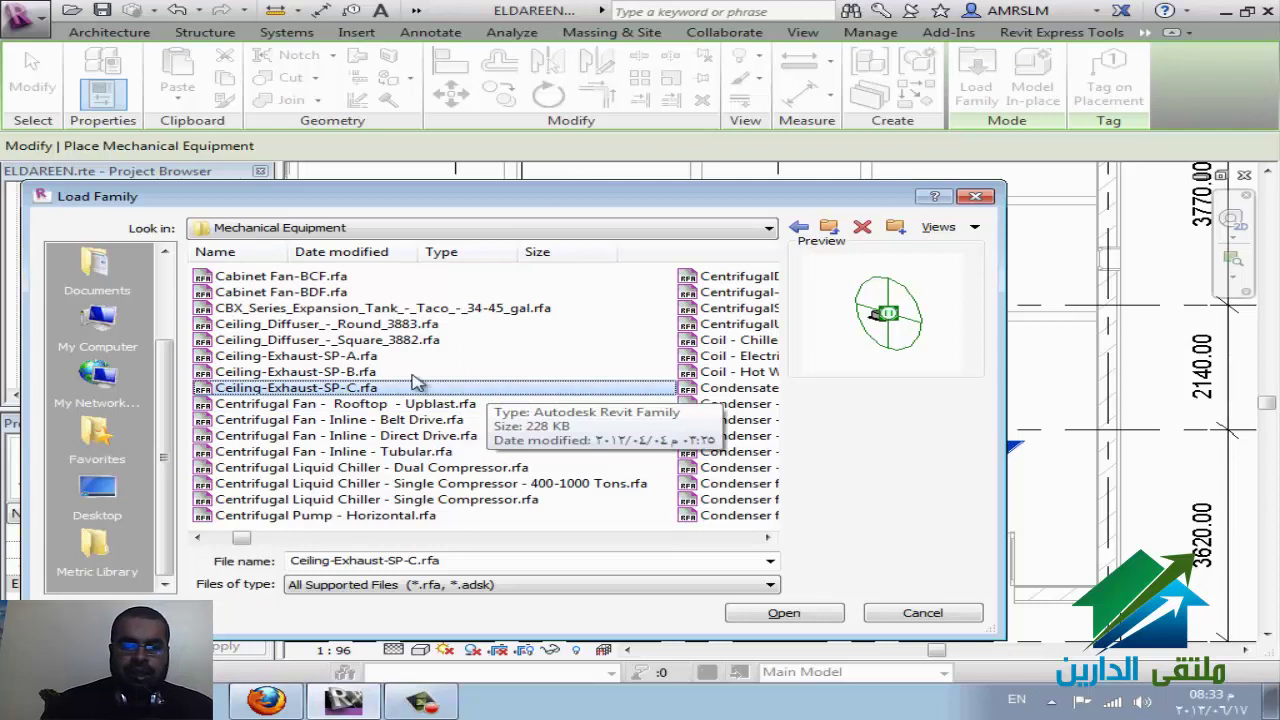
{"action": "left_click", "coordinate": [345, 358]}
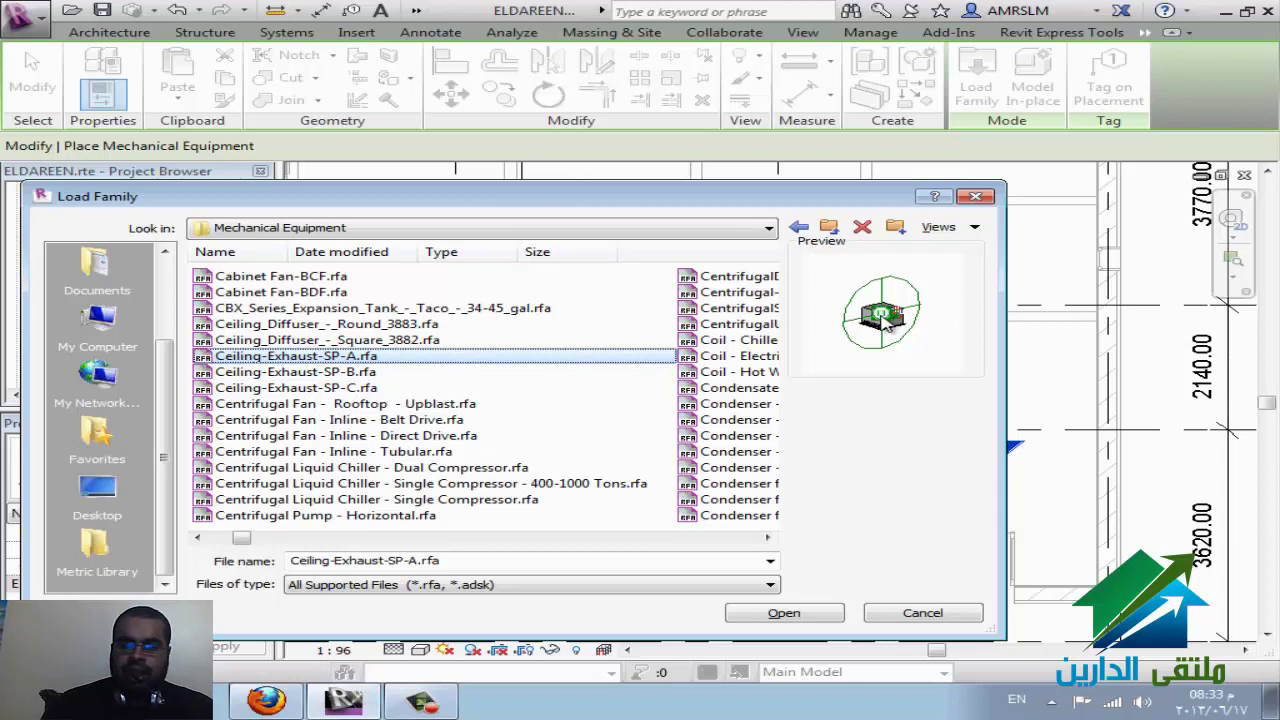
{"action": "scroll", "coordinate": [500, 475], "scroll_direction": "down", "scroll_amount": 3}
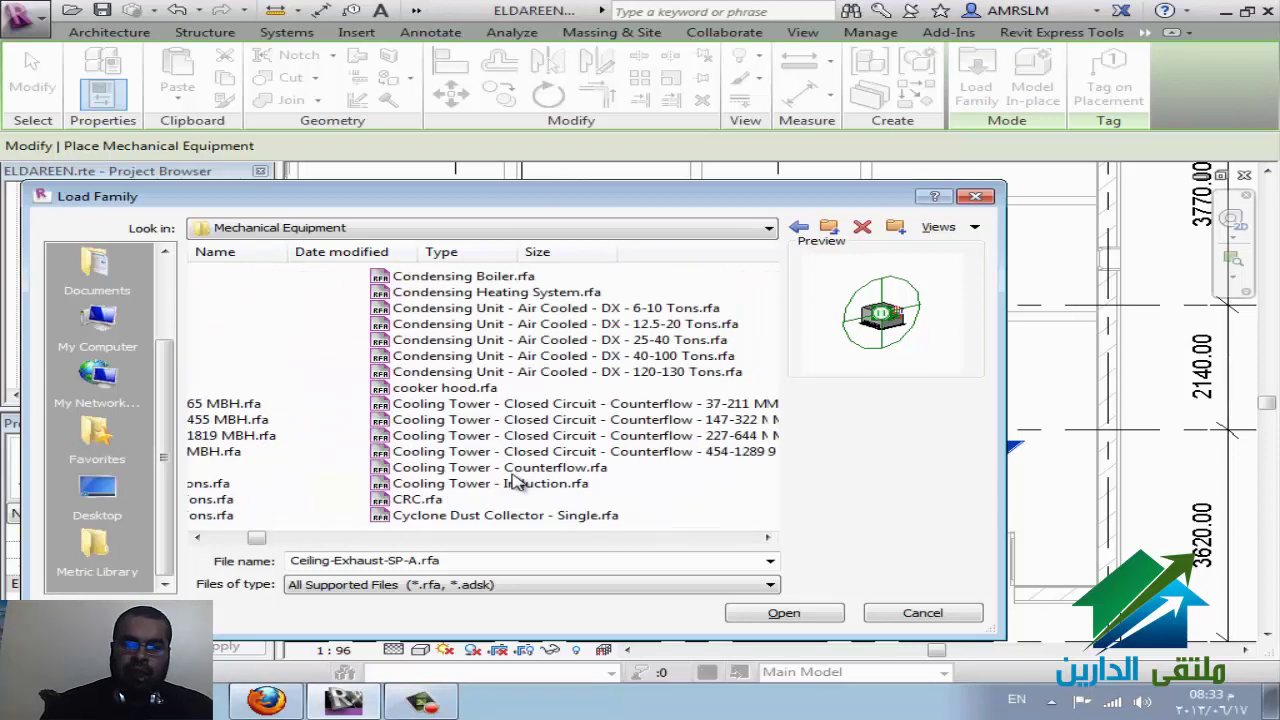
{"action": "left_click", "coordinate": [411, 440]}
{"action": "key", "text": "Down"}
{"action": "key", "text": "Down"}
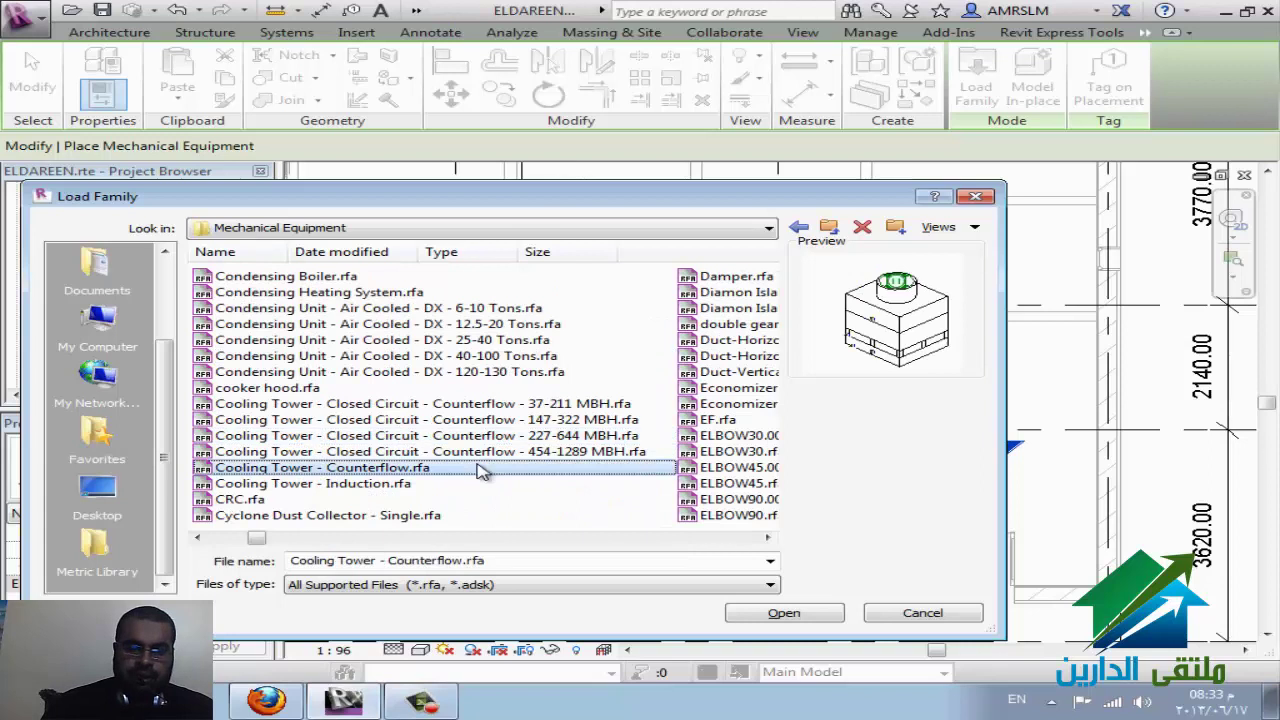
{"action": "key", "text": "Down"}
{"action": "key", "text": "Down"}
{"action": "key", "text": "Down"}
{"action": "key", "text": "c"}
{"action": "key", "text": "Down"}
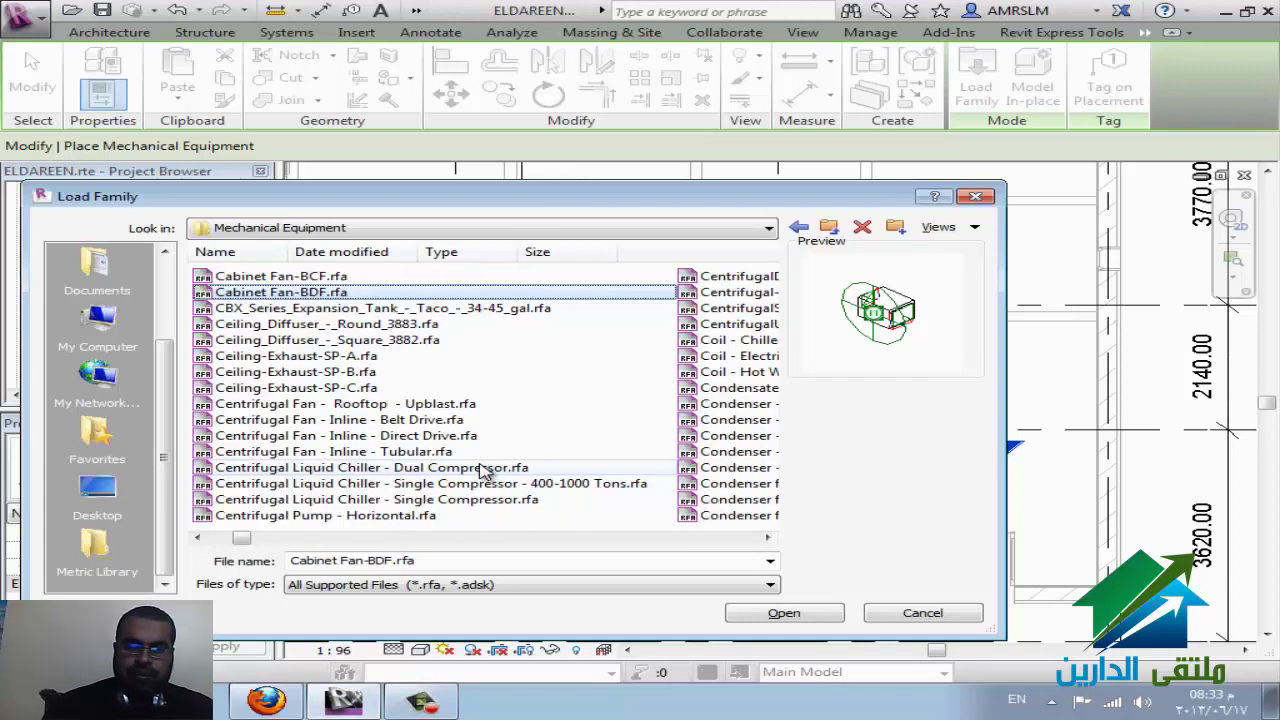
{"action": "key", "text": "Down"}
{"action": "key", "text": "Down"}
{"action": "key", "text": "Down"}
{"action": "key", "text": "Down"}
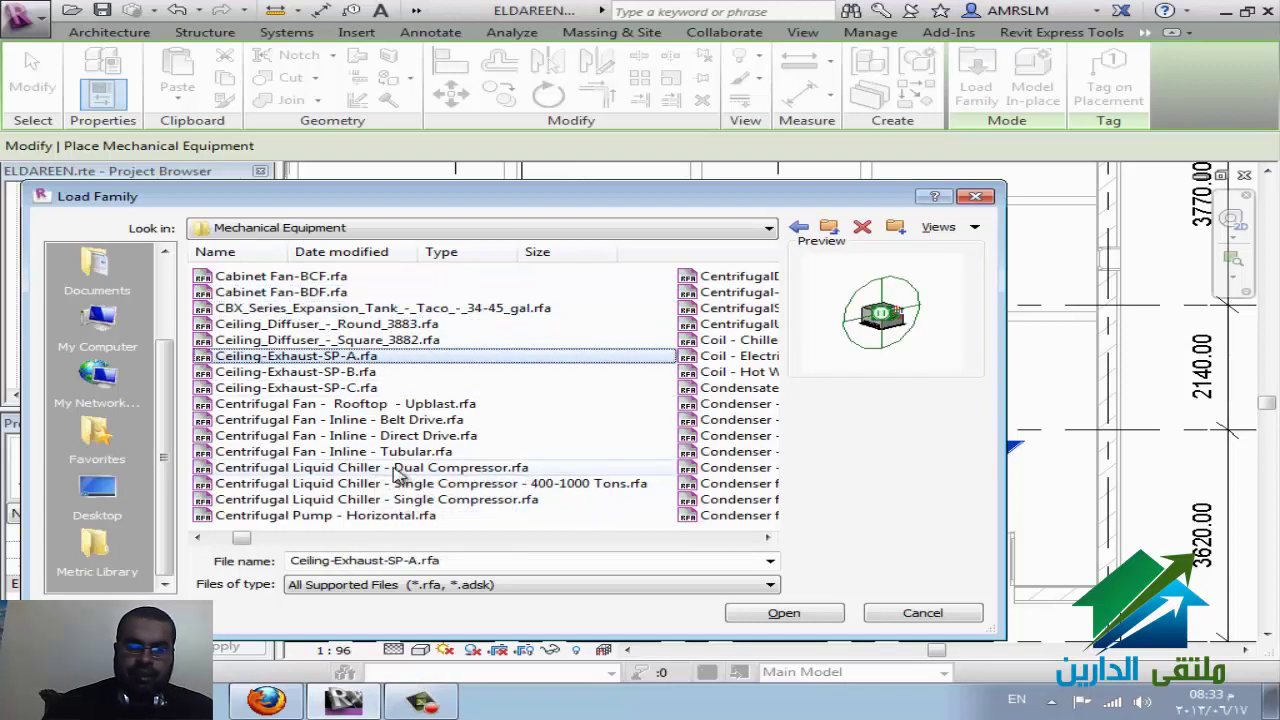
{"action": "scroll", "coordinate": [398, 474], "scroll_direction": "down", "scroll_amount": 5}
{"action": "scroll", "coordinate": [398, 474], "scroll_direction": "down", "scroll_amount": 5}
{"action": "scroll", "coordinate": [420, 472], "scroll_direction": "down", "scroll_amount": 5}
{"action": "left_click", "coordinate": [515, 468]}
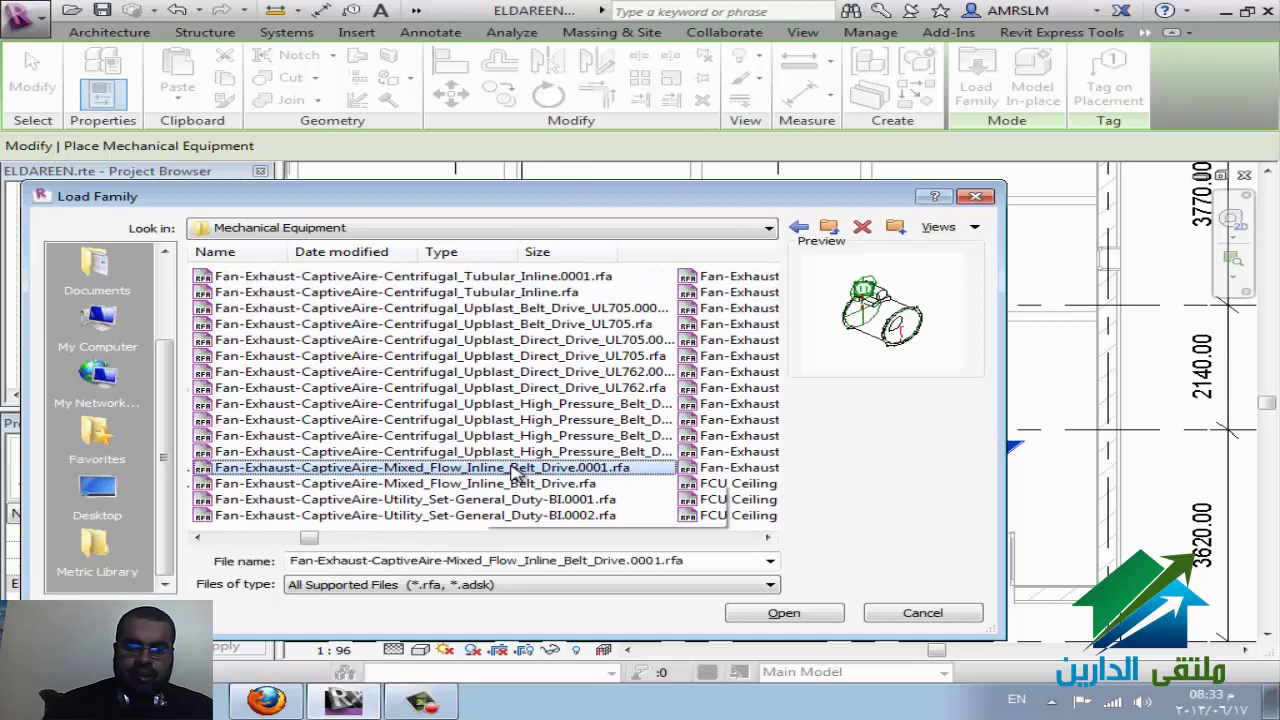
{"action": "scroll", "coordinate": [515, 470], "scroll_direction": "down", "scroll_amount": 5}
{"action": "scroll", "coordinate": [512, 450], "scroll_direction": "down", "scroll_amount": 5}
{"action": "scroll", "coordinate": [508, 430], "scroll_direction": "down", "scroll_amount": 5}
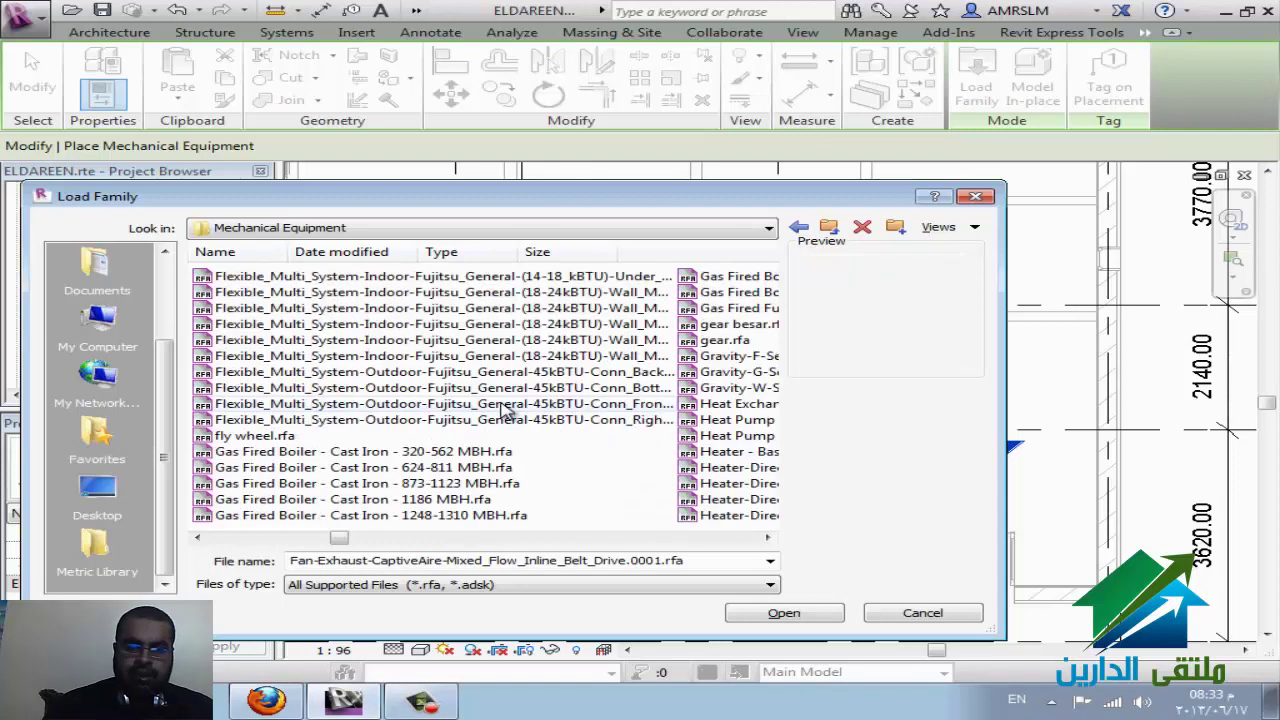
Step: Load the Flexible_Multi_System-Outdoor Fujitsu 45kBTU Conn_Front family
{"action": "left_click", "coordinate": [505, 405]}
{"action": "scroll", "coordinate": [525, 420], "scroll_direction": "down", "scroll_amount": 5}
{"action": "scroll", "coordinate": [528, 420], "scroll_direction": "down", "scroll_amount": 3}
{"action": "scroll", "coordinate": [530, 418], "scroll_direction": "up", "scroll_amount": 6}
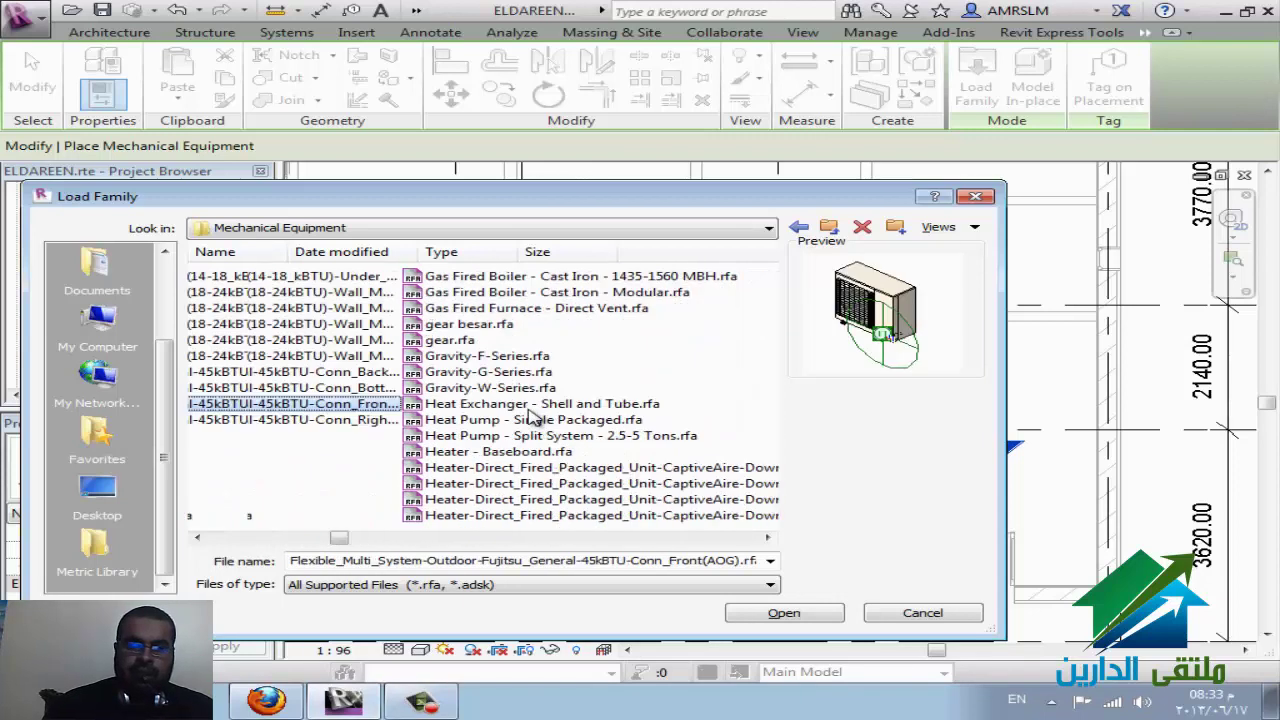
{"action": "scroll", "coordinate": [530, 418], "scroll_direction": "up", "scroll_amount": 2}
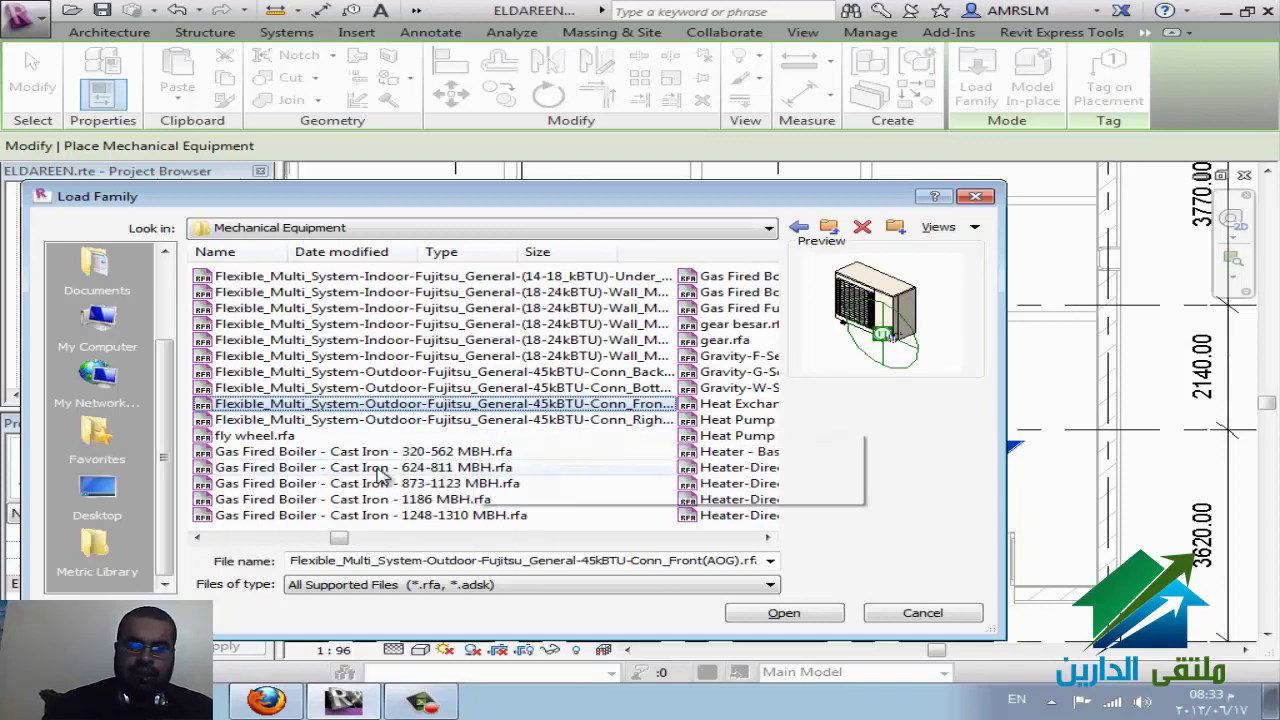
{"action": "left_click", "coordinate": [786, 614]}
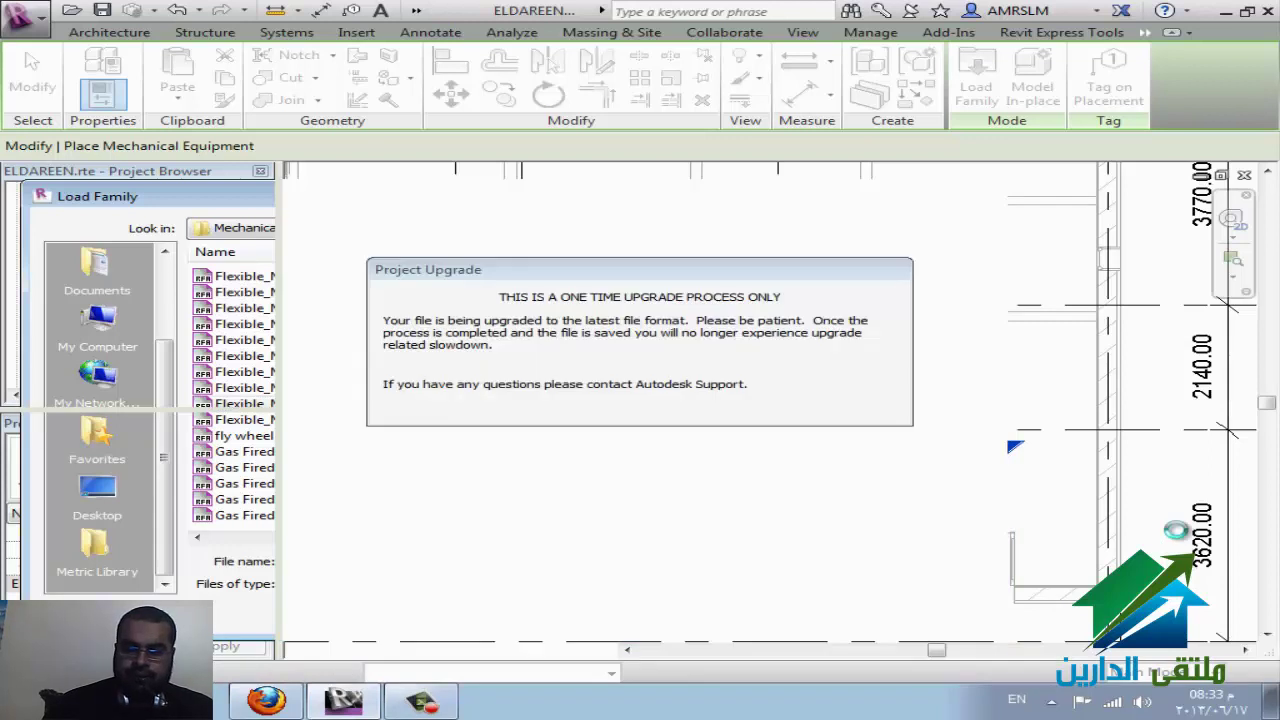
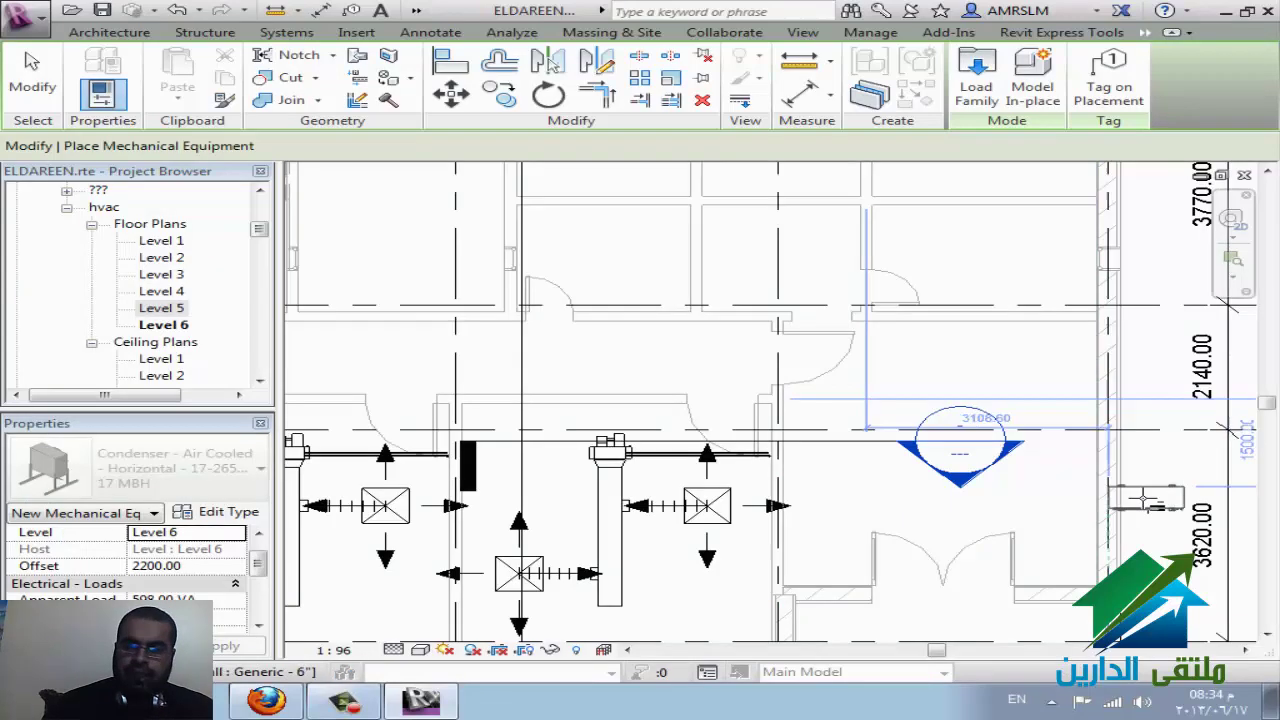
Step: Place the Fujitsu outdoor unit upright against the right wall and confirm its Level is Level 6
{"action": "key", "text": "space"}
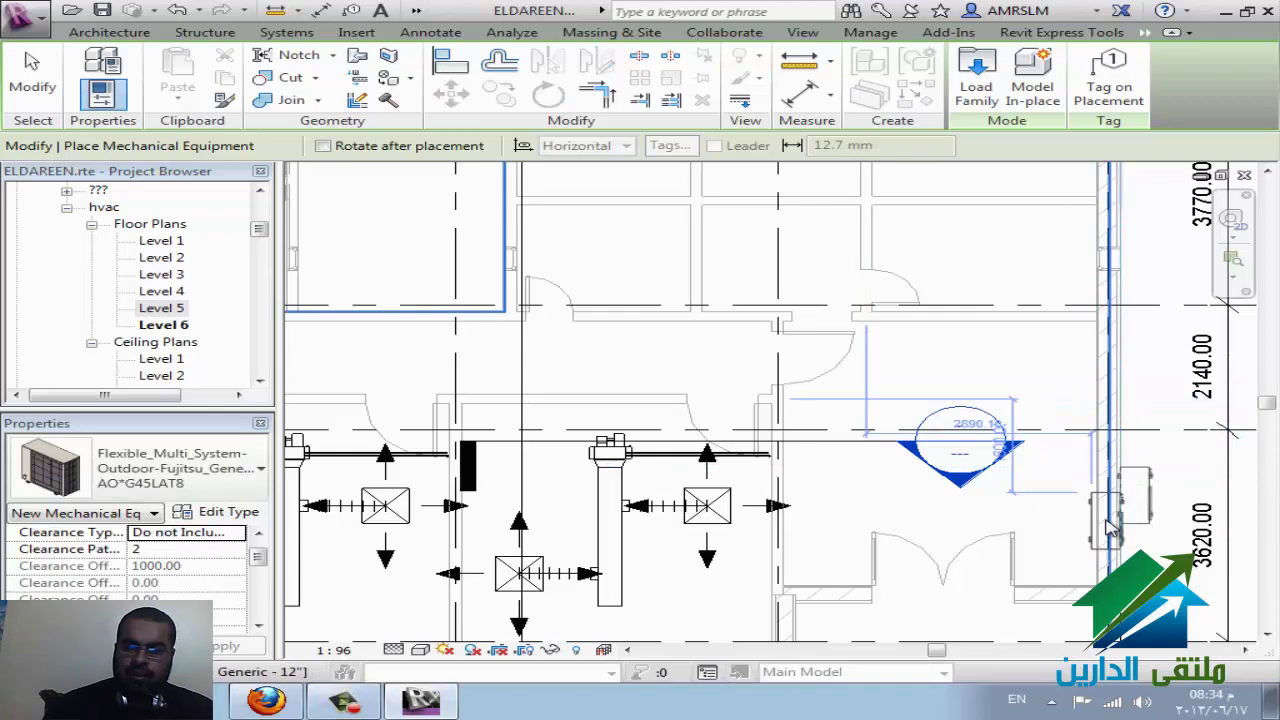
{"action": "left_click", "coordinate": [1130, 525]}
{"action": "key", "text": "Escape"}
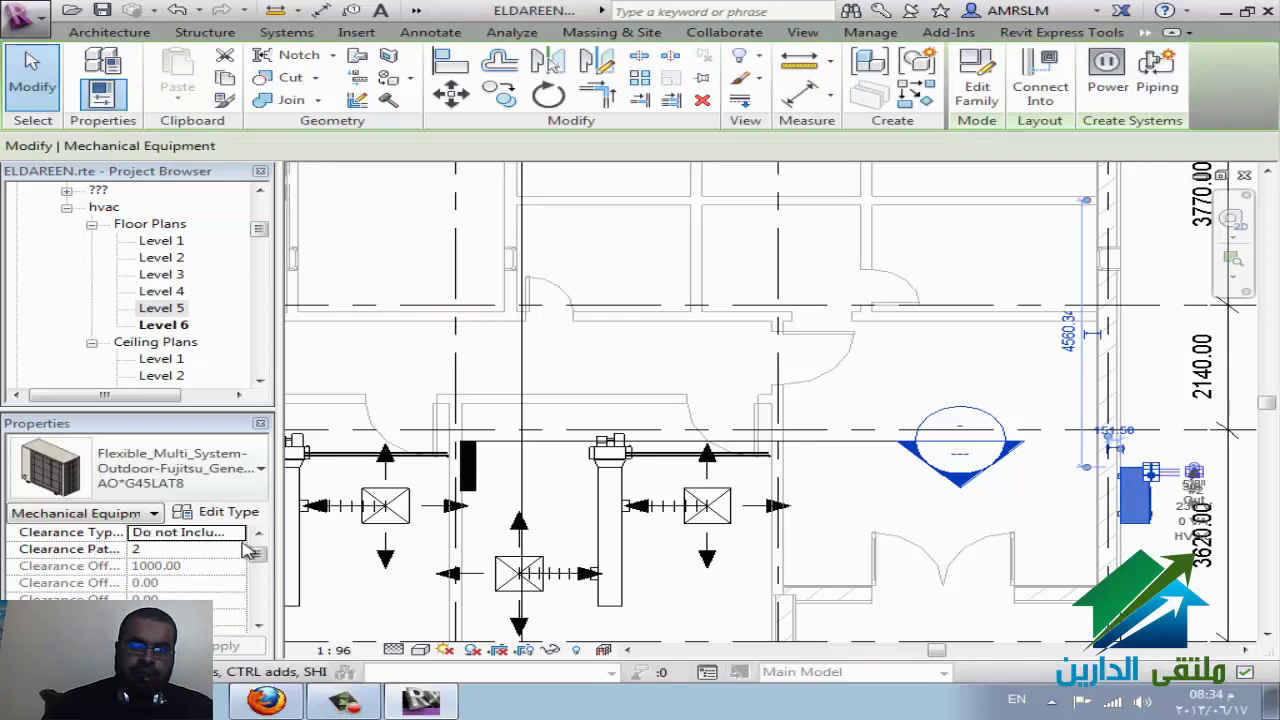
{"action": "left_click_drag", "start_coordinate": [257, 554], "coordinate": [260, 574]}
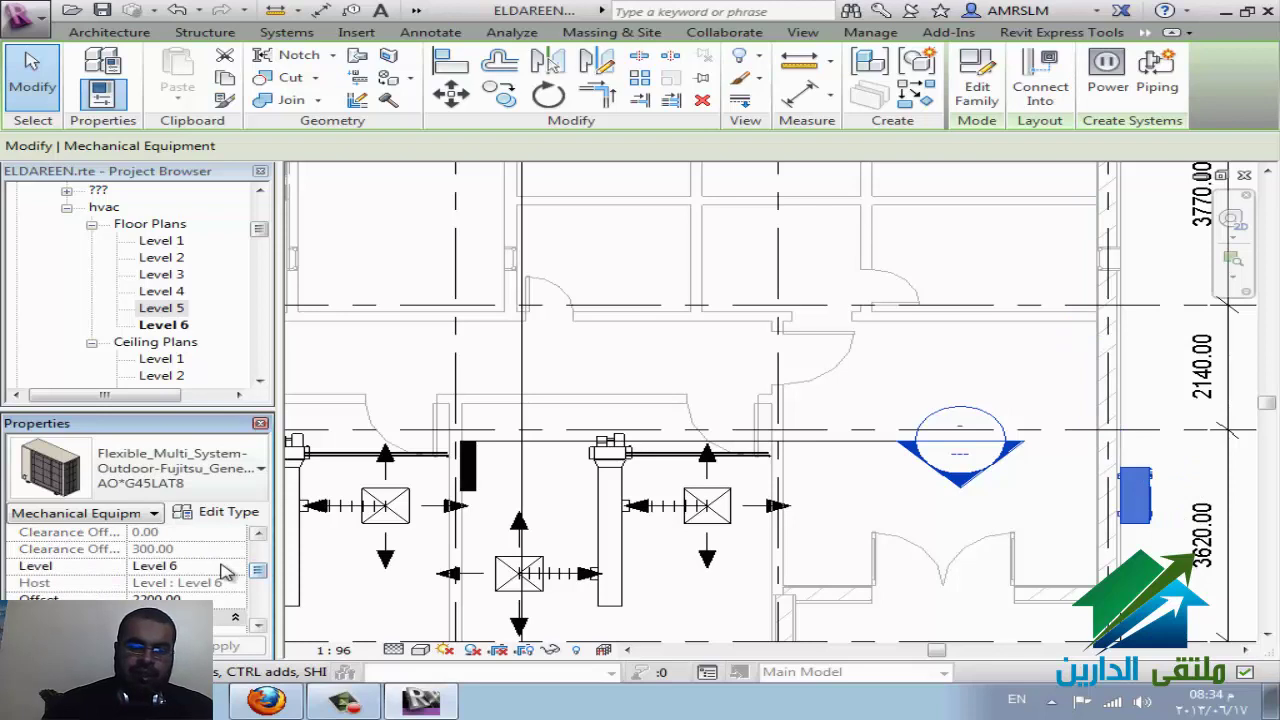
{"action": "left_click", "coordinate": [224, 567]}
{"action": "left_click", "coordinate": [237, 568]}
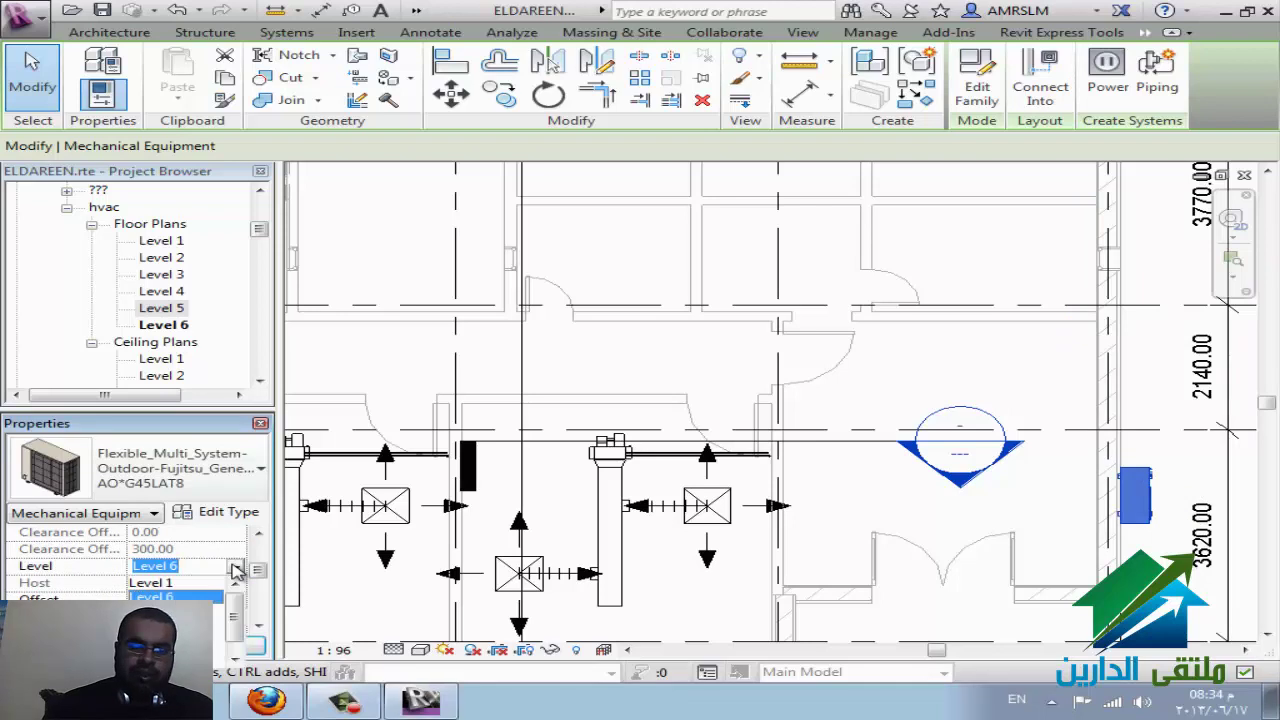
{"action": "left_click", "coordinate": [237, 568]}
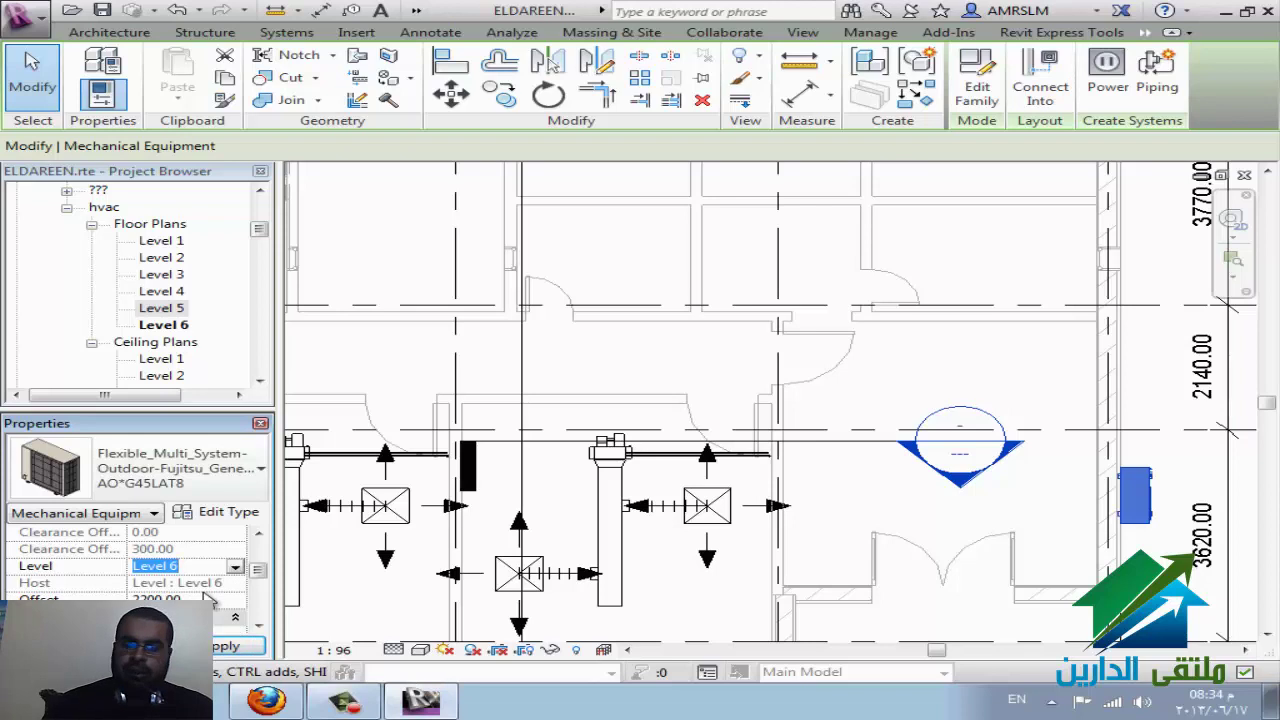
{"action": "left_click", "coordinate": [978, 507]}
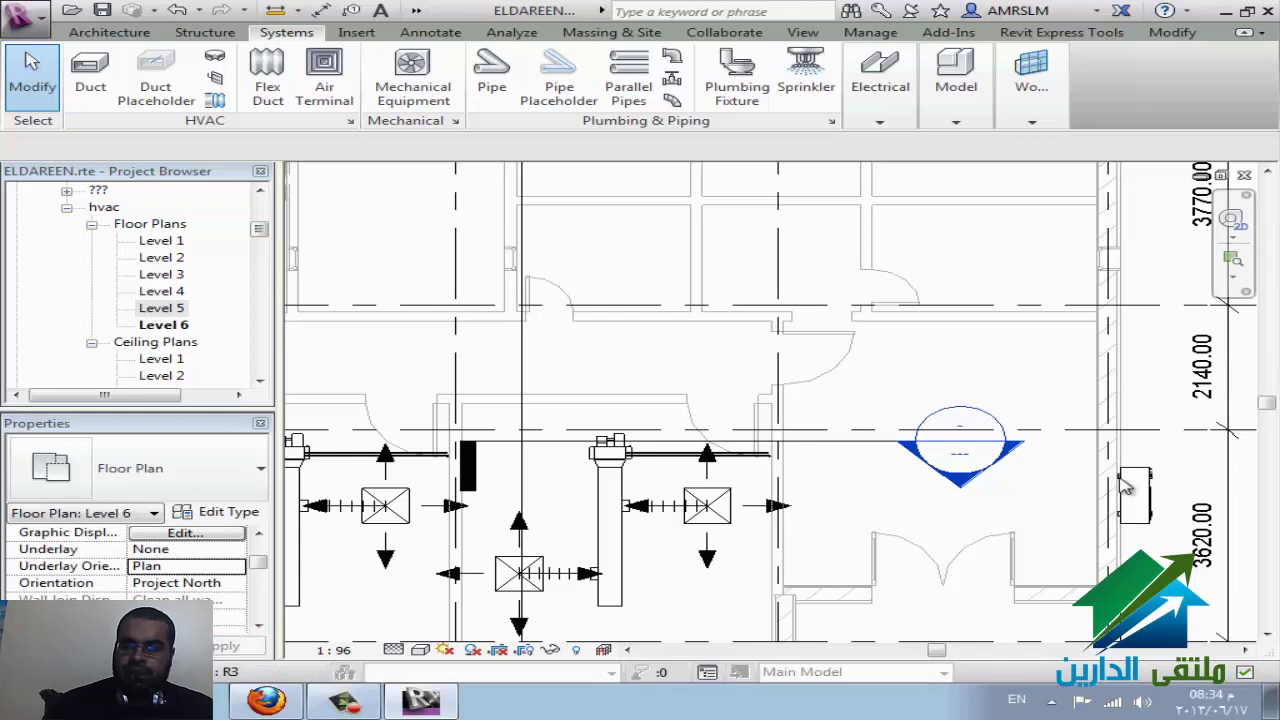
Step: In the Level 6 ceiling plan, set the outdoor unit's Level to Level 1 with Offset 1500
{"action": "left_click", "coordinate": [1231, 258]}
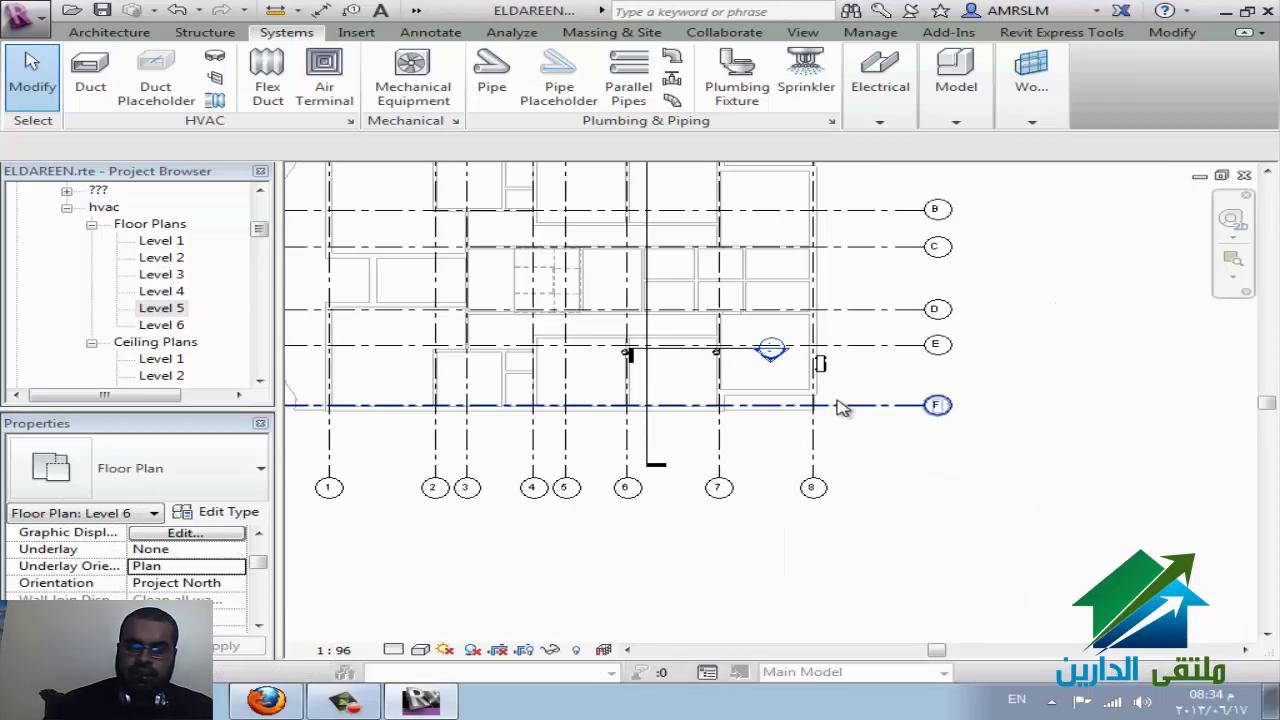
{"action": "key", "text": "ctrl+Tab"}
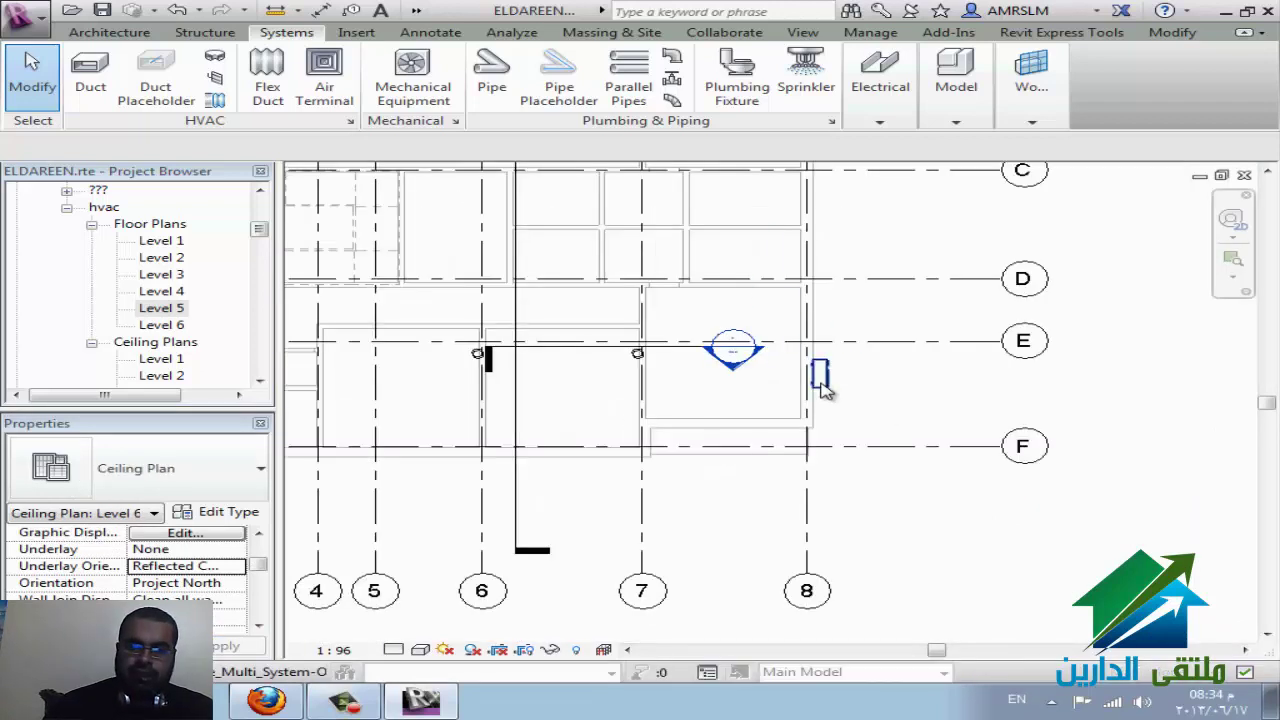
{"action": "left_click", "coordinate": [821, 380]}
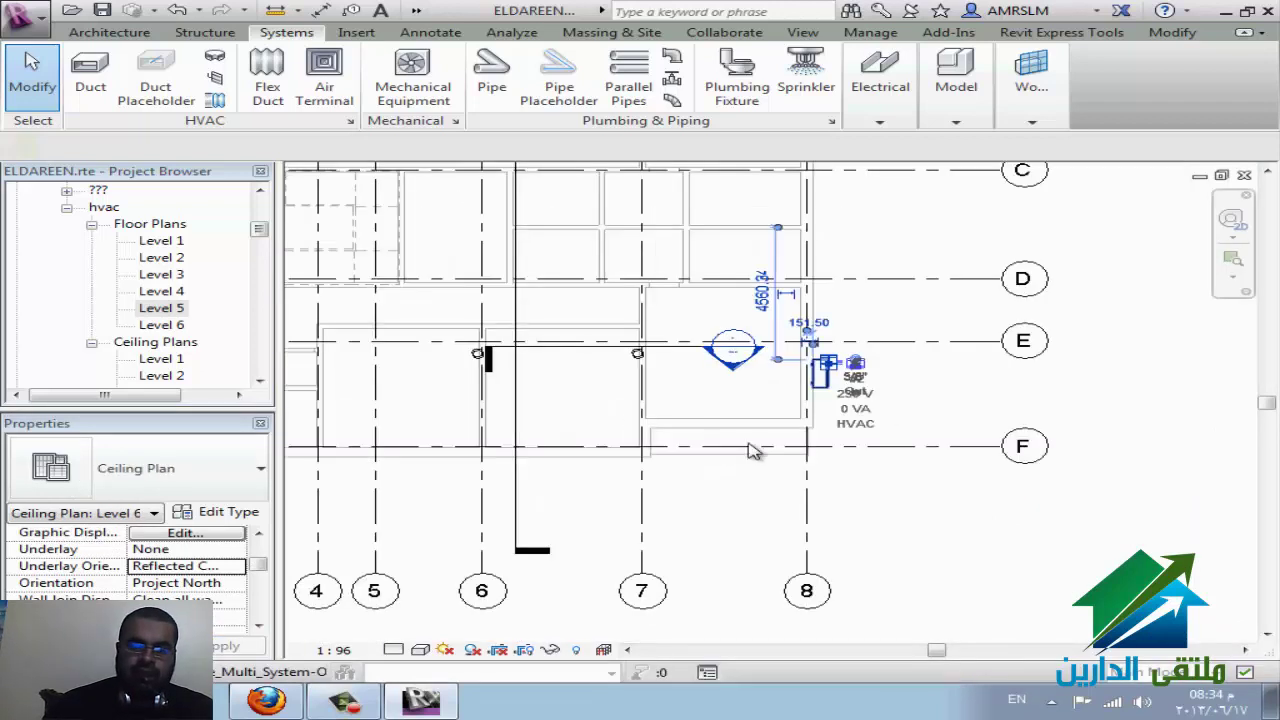
{"action": "left_click", "coordinate": [234, 567]}
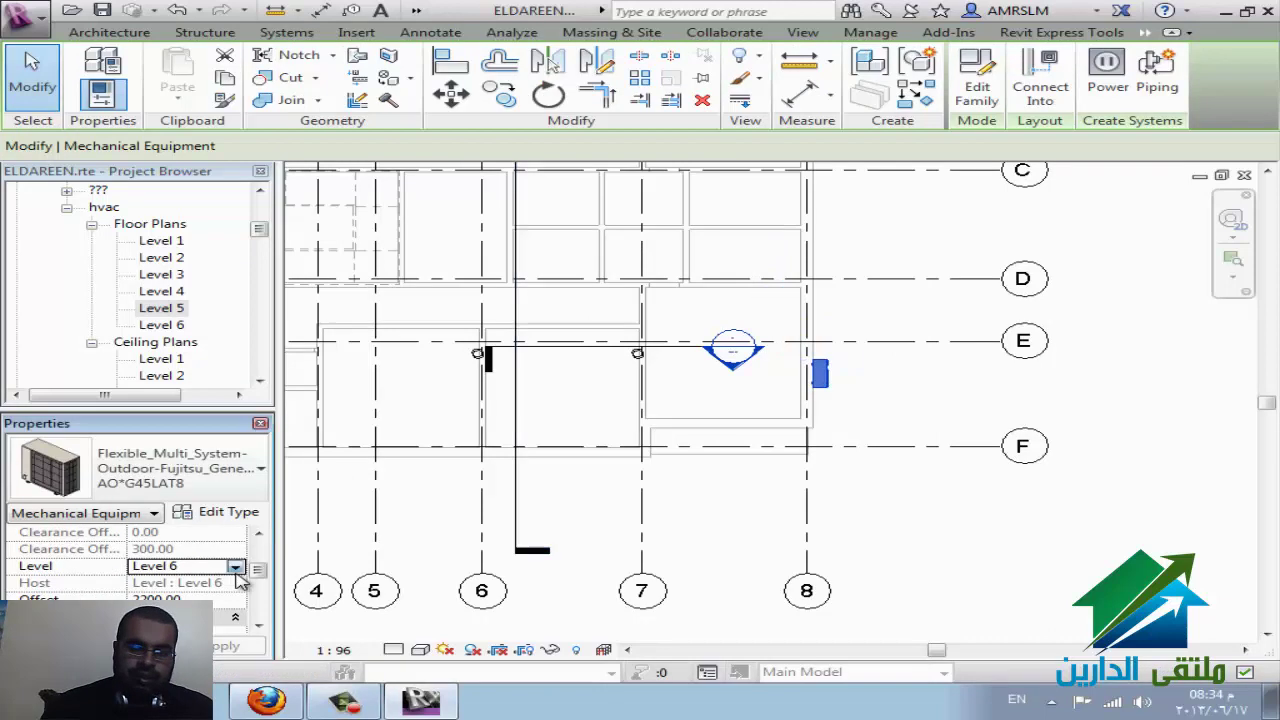
{"action": "left_click", "coordinate": [236, 569]}
{"action": "left_click", "coordinate": [160, 583]}
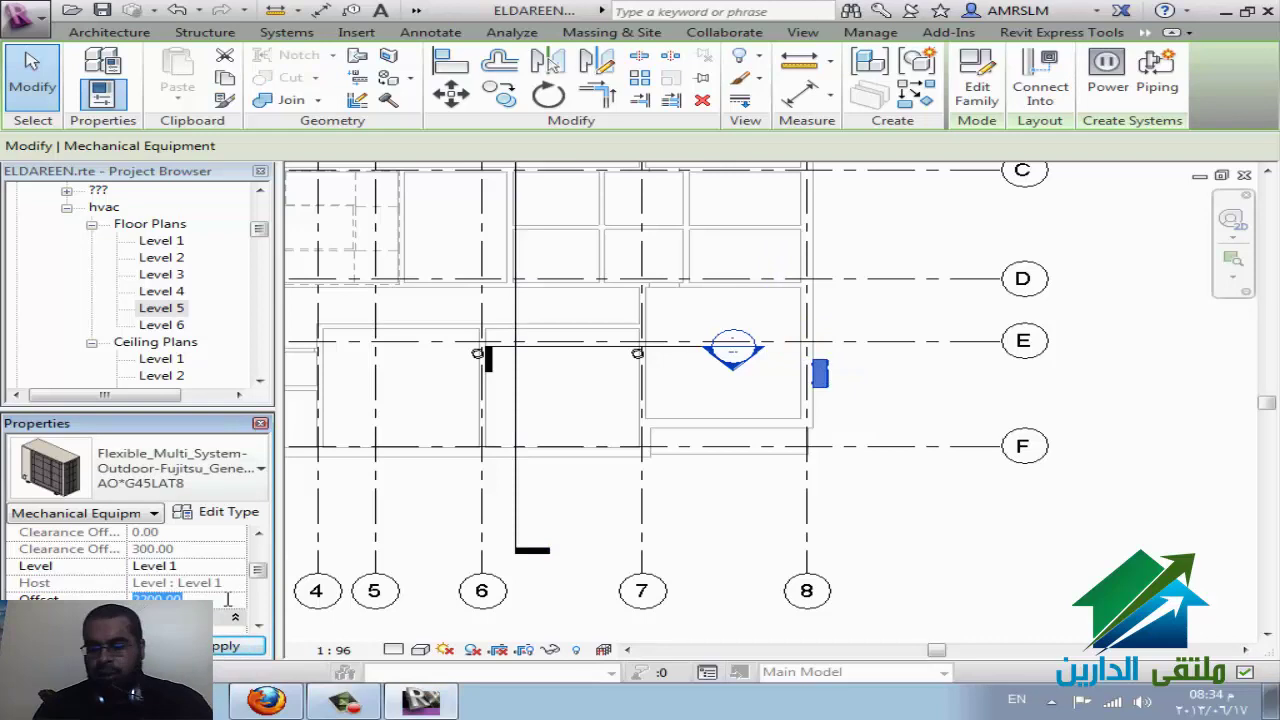
{"action": "type", "text": "1500"}
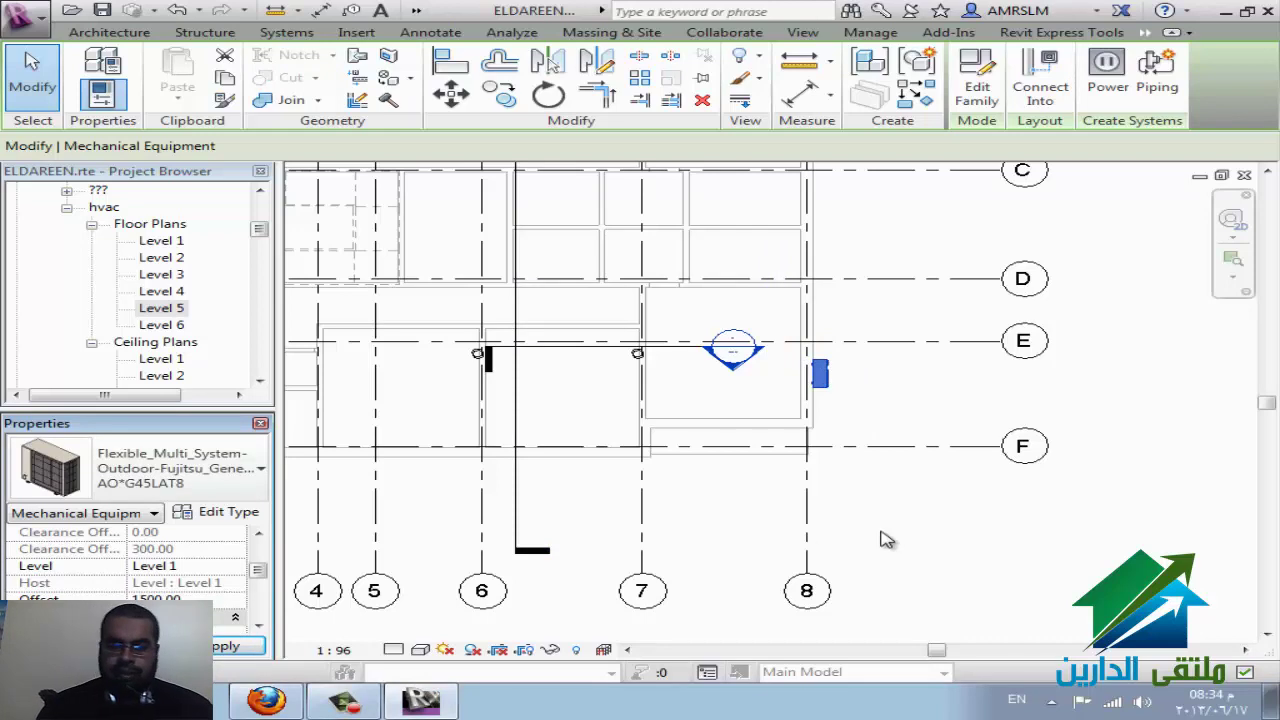
{"action": "left_click", "coordinate": [874, 388]}
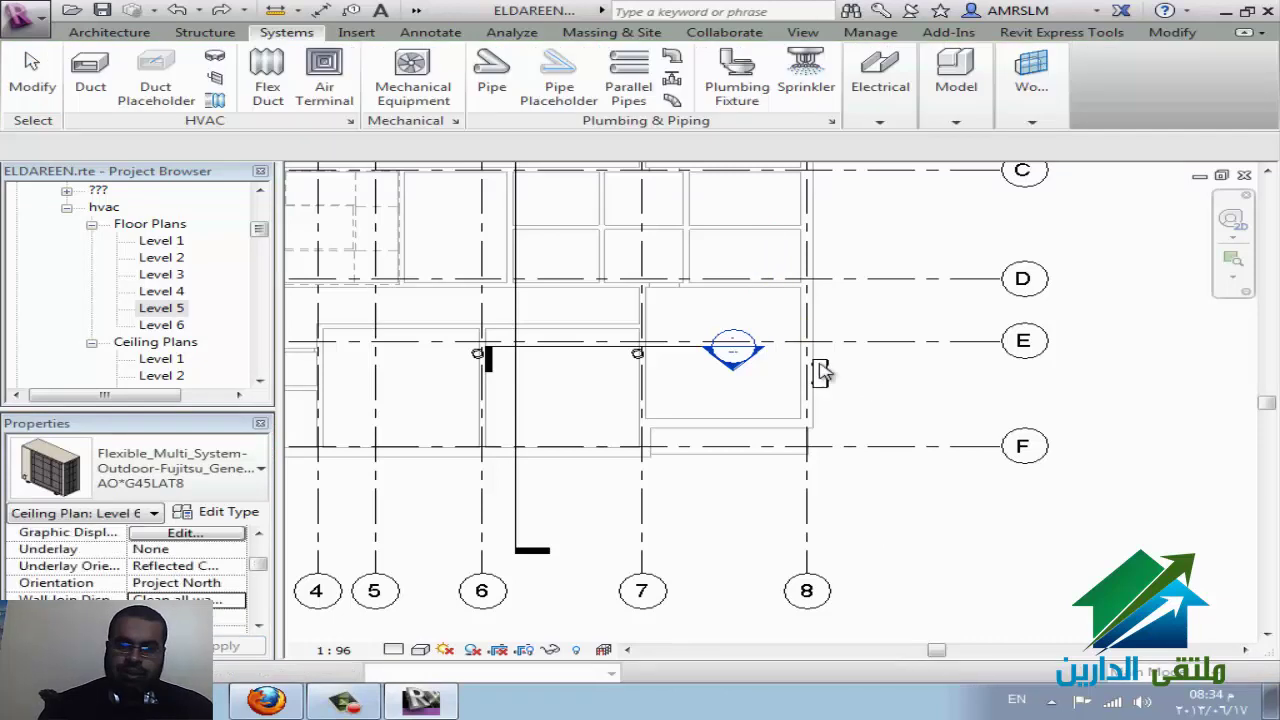
Step: Add the outdoor unit to a system from its connector's right-click menu
{"action": "left_click", "coordinate": [858, 340]}
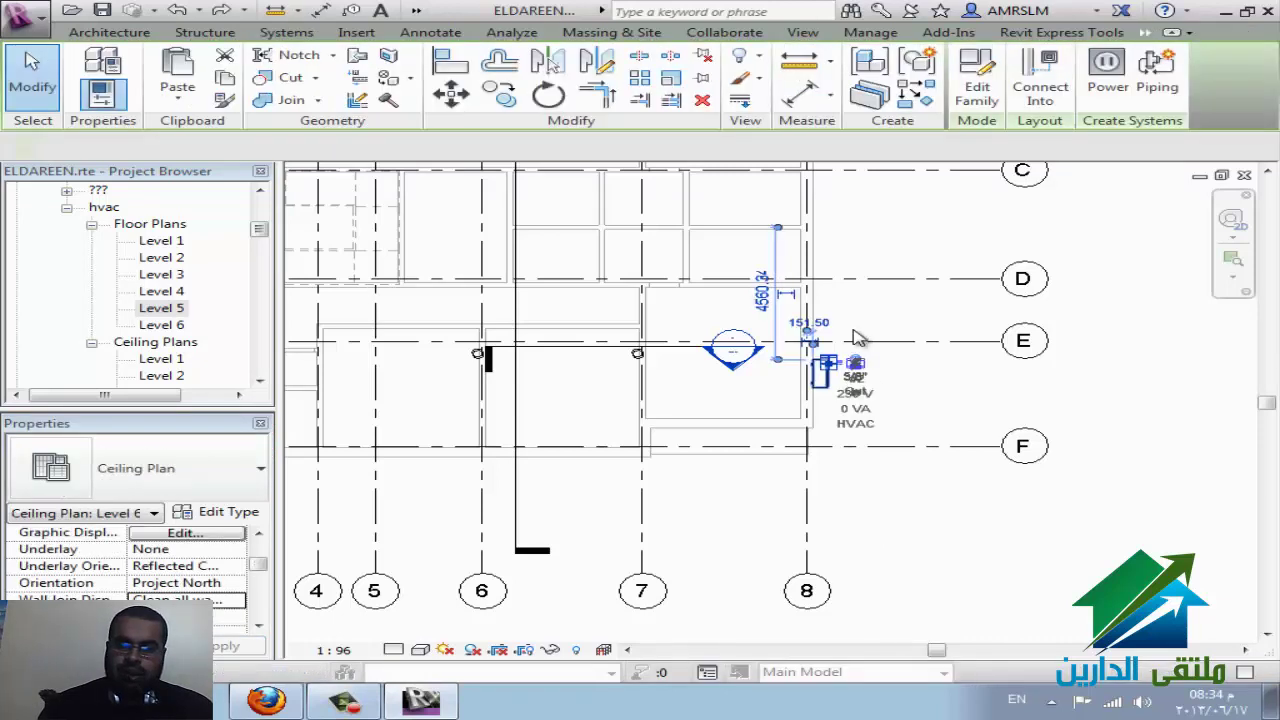
{"action": "scroll", "coordinate": [838, 365], "scroll_direction": "up", "scroll_amount": 2}
{"action": "scroll", "coordinate": [810, 372], "scroll_direction": "up", "scroll_amount": 2}
{"action": "scroll", "coordinate": [815, 370], "scroll_direction": "up", "scroll_amount": 1}
{"action": "scroll", "coordinate": [794, 449], "scroll_direction": "up", "scroll_amount": 1}
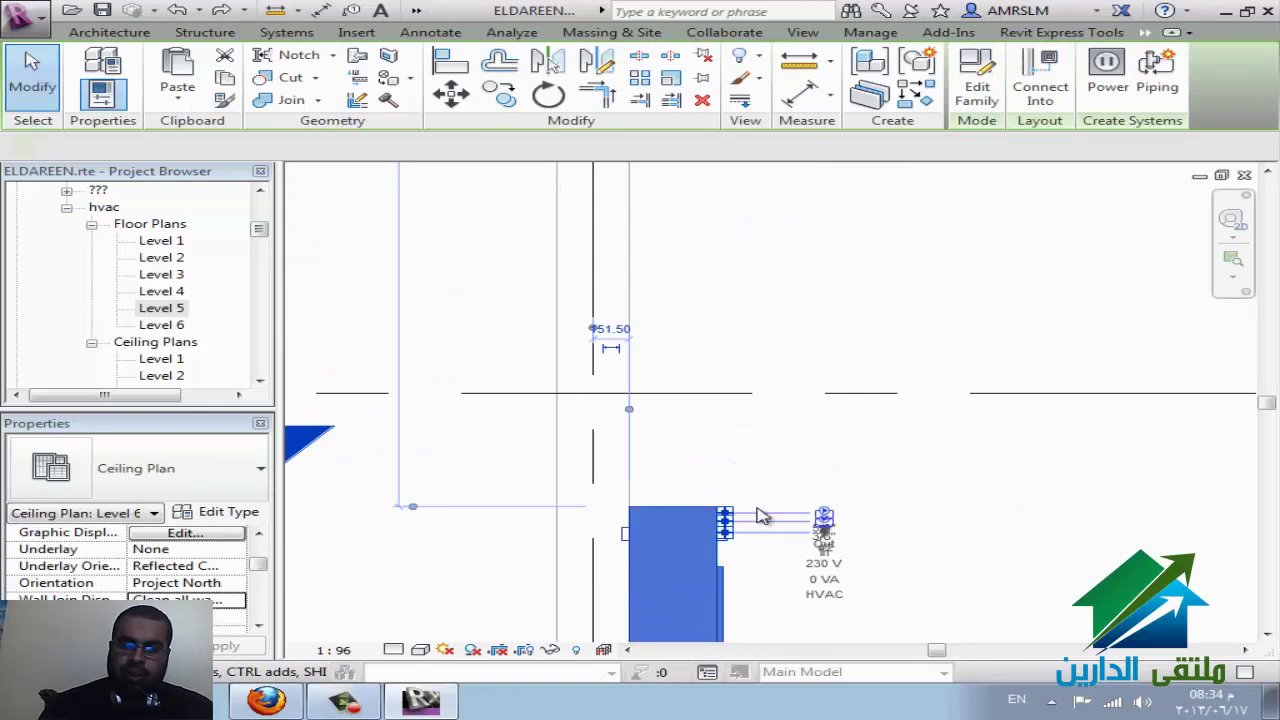
{"action": "right_click", "coordinate": [728, 520]}
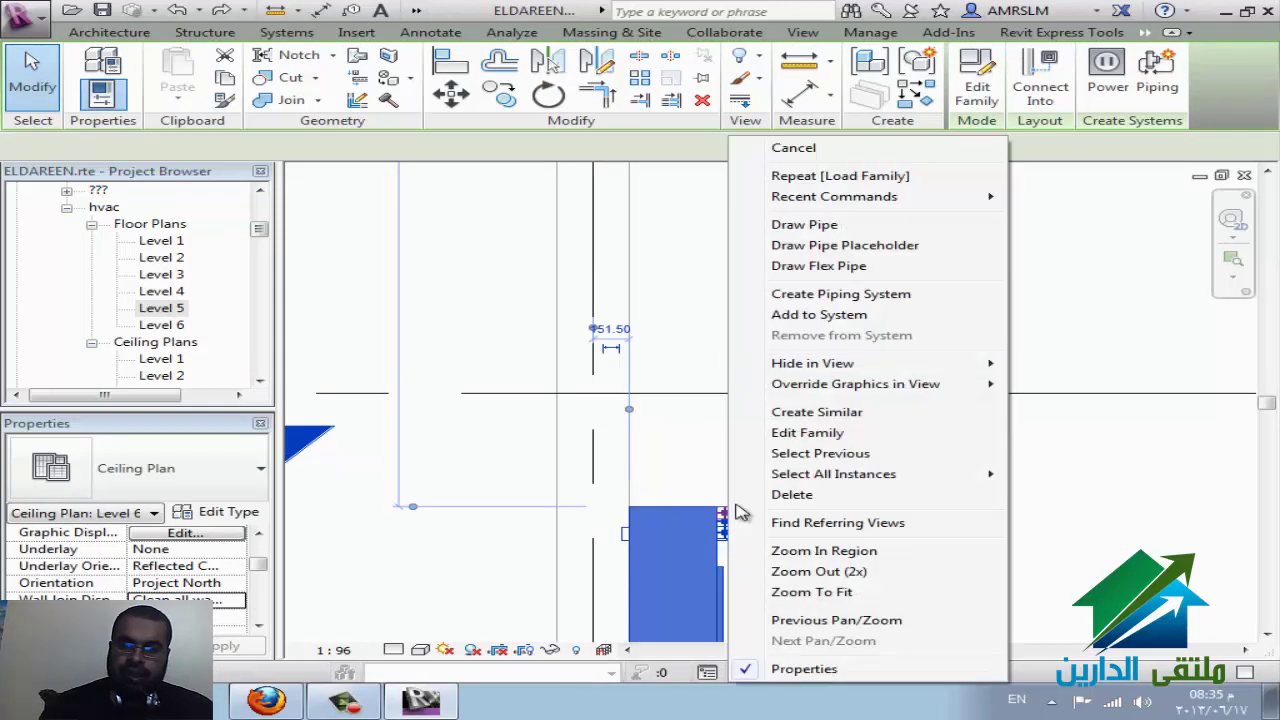
{"action": "left_click", "coordinate": [783, 314]}
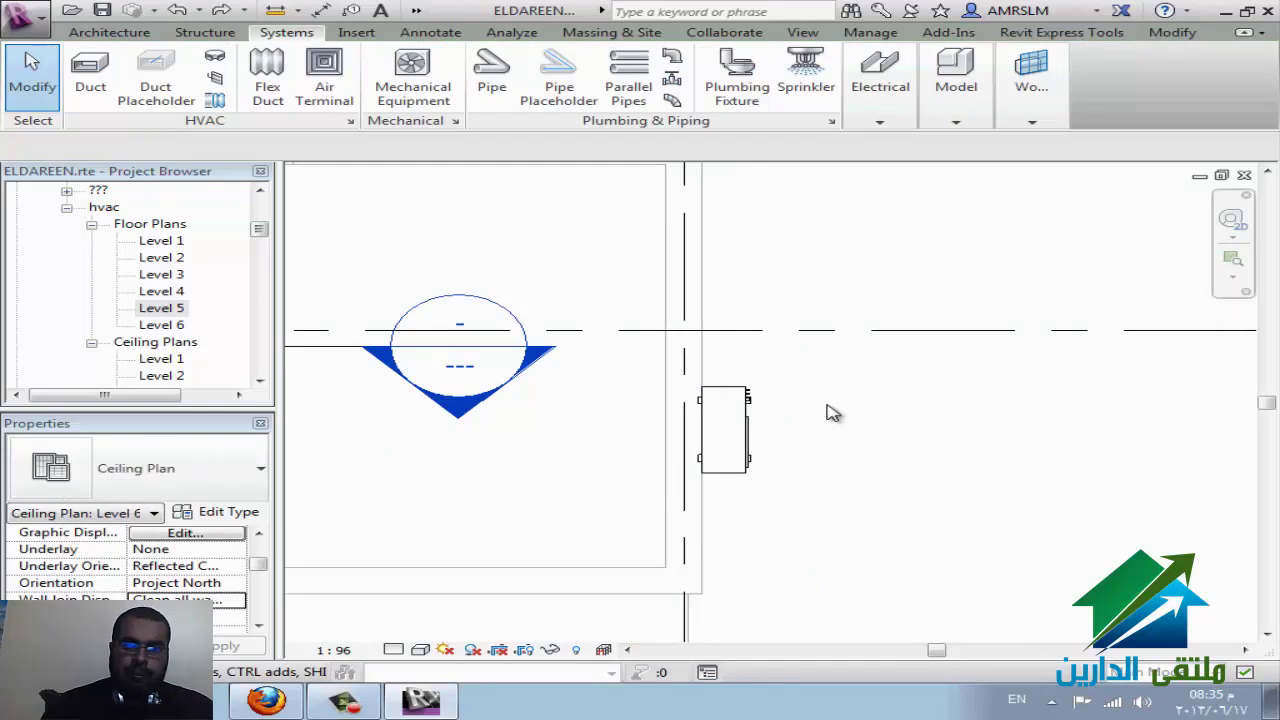
Step: Zoom out to bring gridline A into view, then switch to the WizIQ session in Firefox
{"action": "scroll", "coordinate": [831, 411], "scroll_direction": "down", "scroll_amount": 2}
{"action": "scroll", "coordinate": [715, 408], "scroll_direction": "down", "scroll_amount": 1}
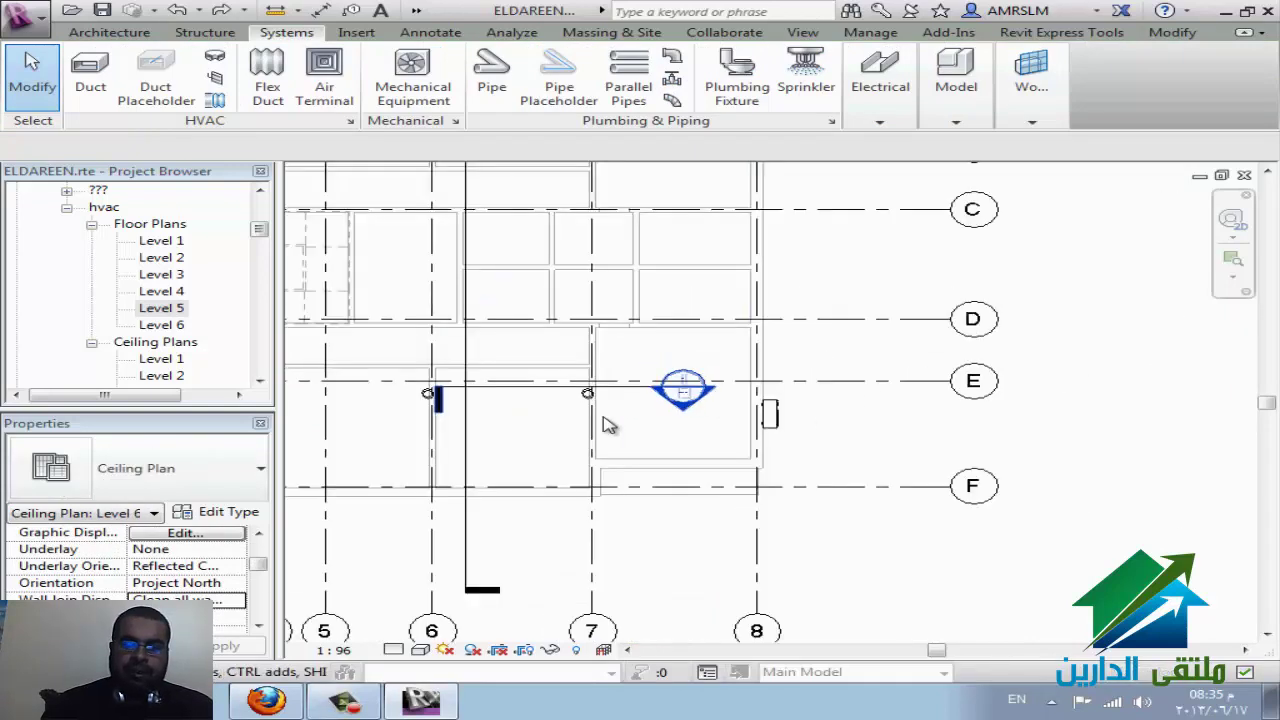
{"action": "scroll", "coordinate": [650, 420], "scroll_direction": "down", "scroll_amount": 1}
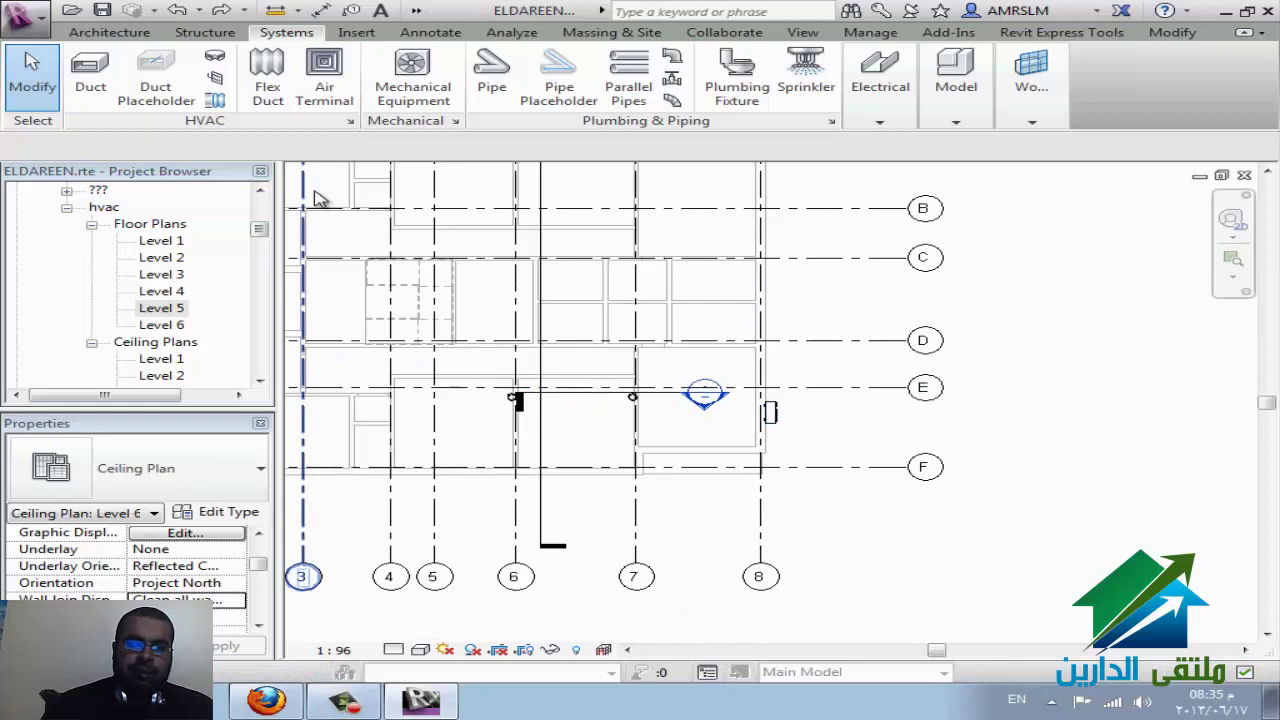
{"action": "middle_click_drag", "start_coordinate": [320, 197], "coordinate": [553, 251]}
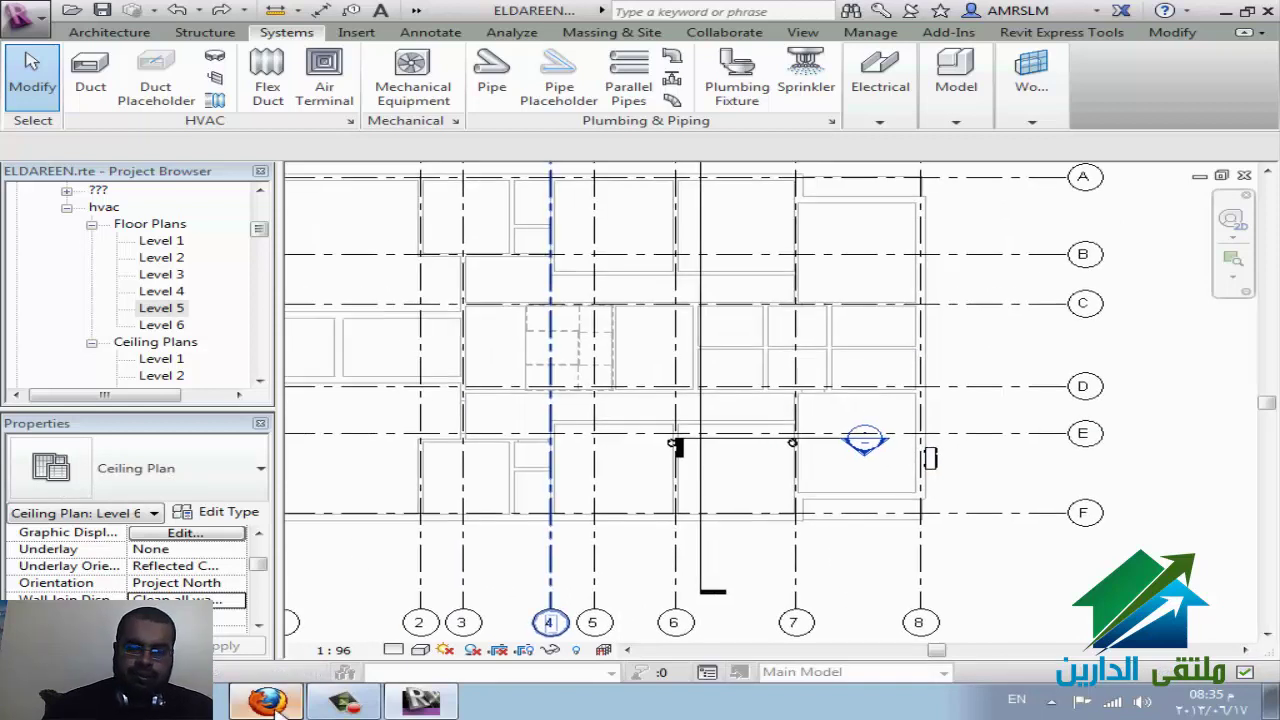
{"action": "left_click", "coordinate": [266, 700]}
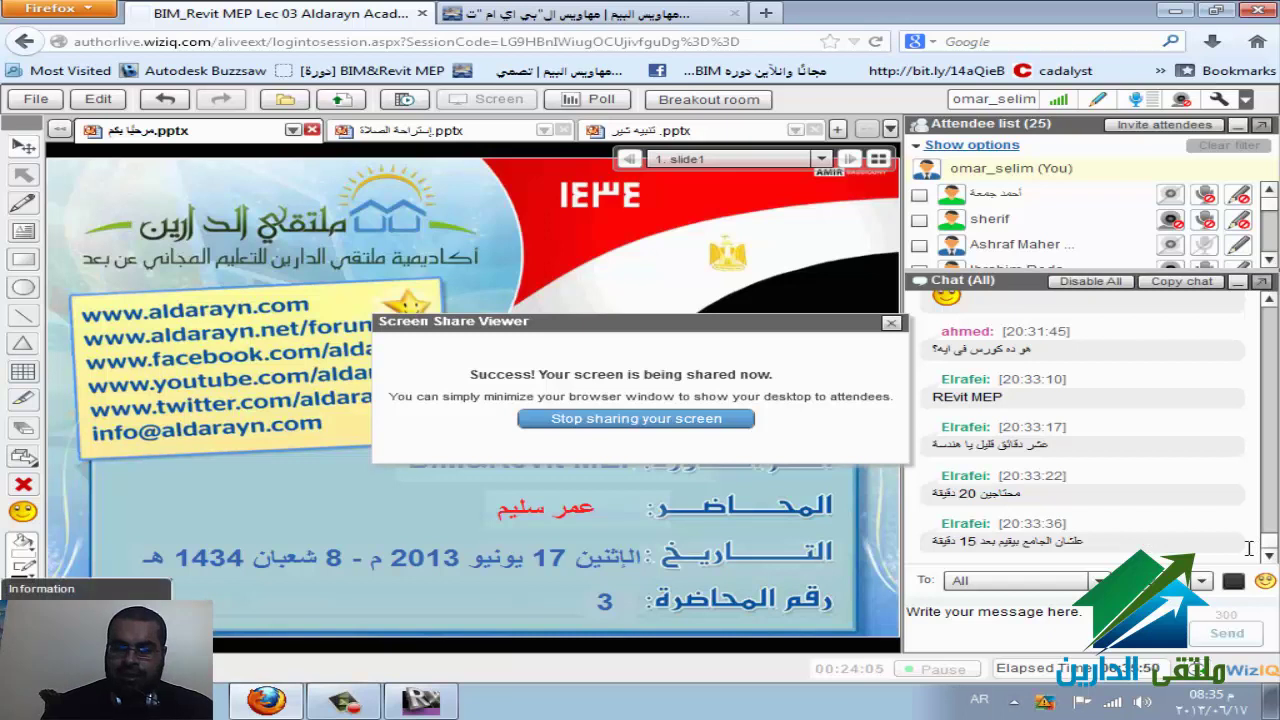
Step: Show the استراحة الصلاة.pptx prayer-break slide and stop sharing the screen
{"action": "scroll", "coordinate": [1248, 548], "scroll_direction": "up", "scroll_amount": 3}
{"action": "scroll", "coordinate": [1248, 548], "scroll_direction": "down", "scroll_amount": 3}
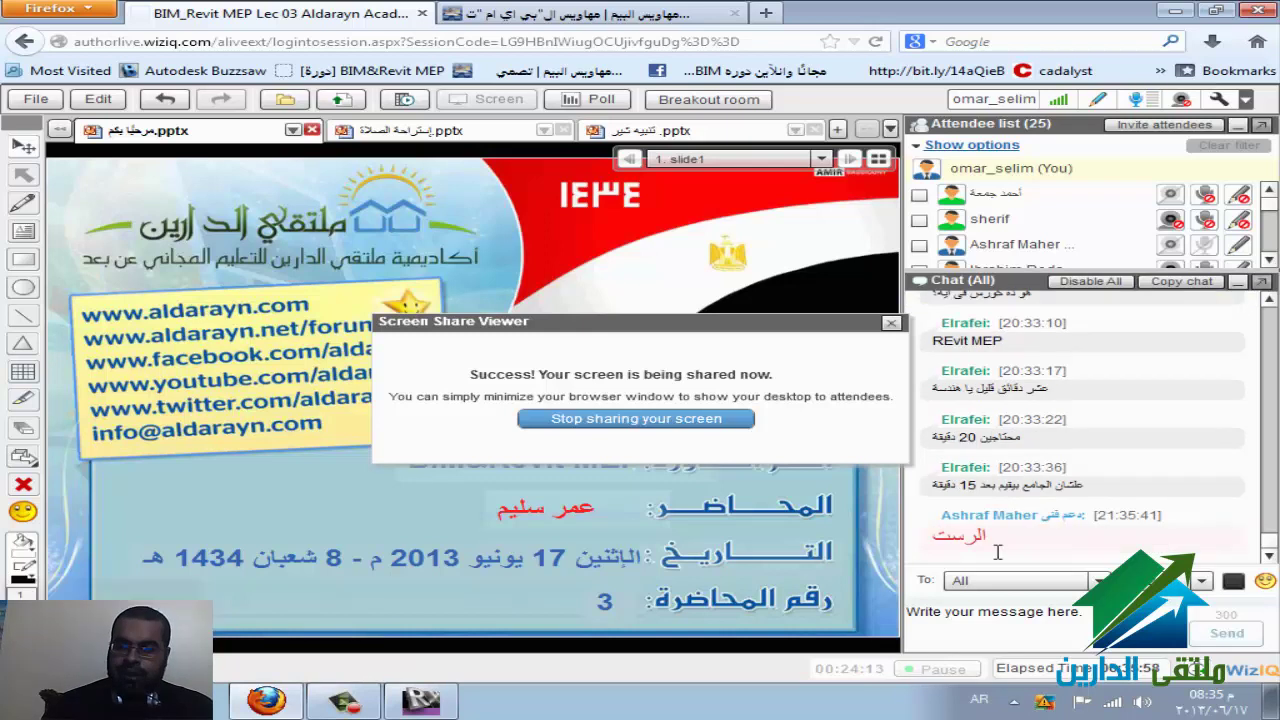
{"action": "left_click", "coordinate": [437, 138]}
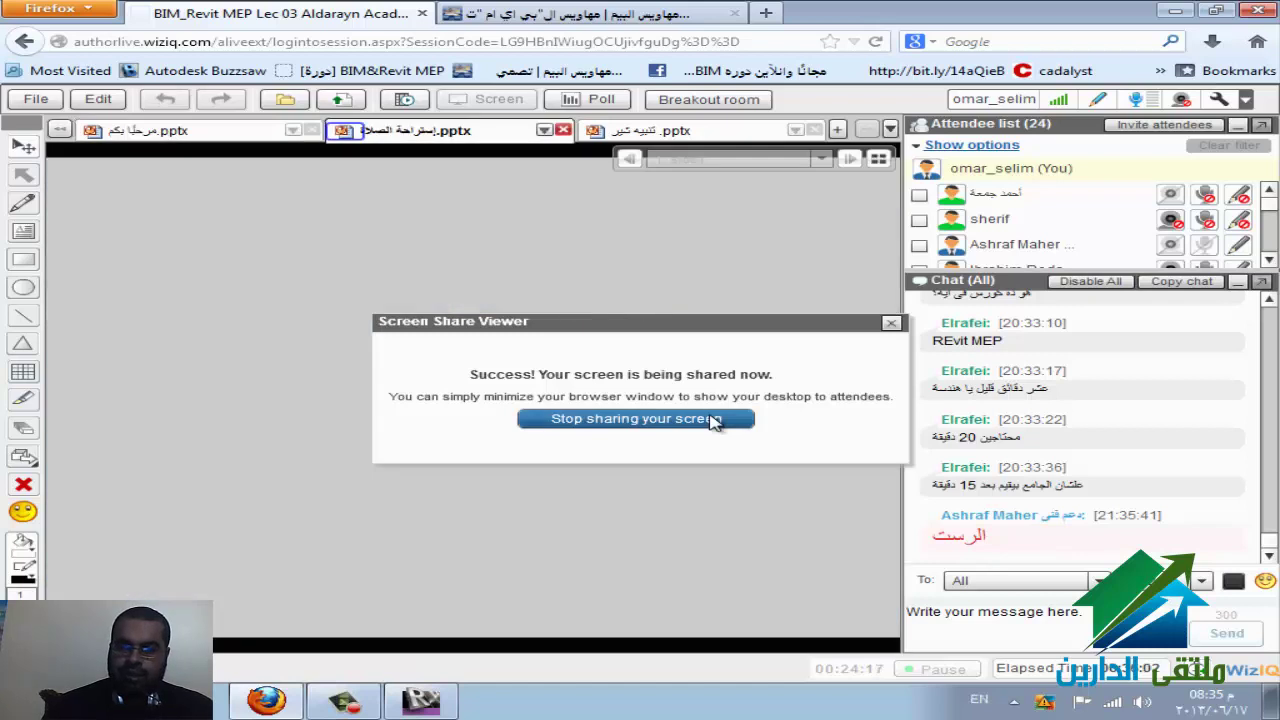
{"action": "left_click", "coordinate": [712, 421]}
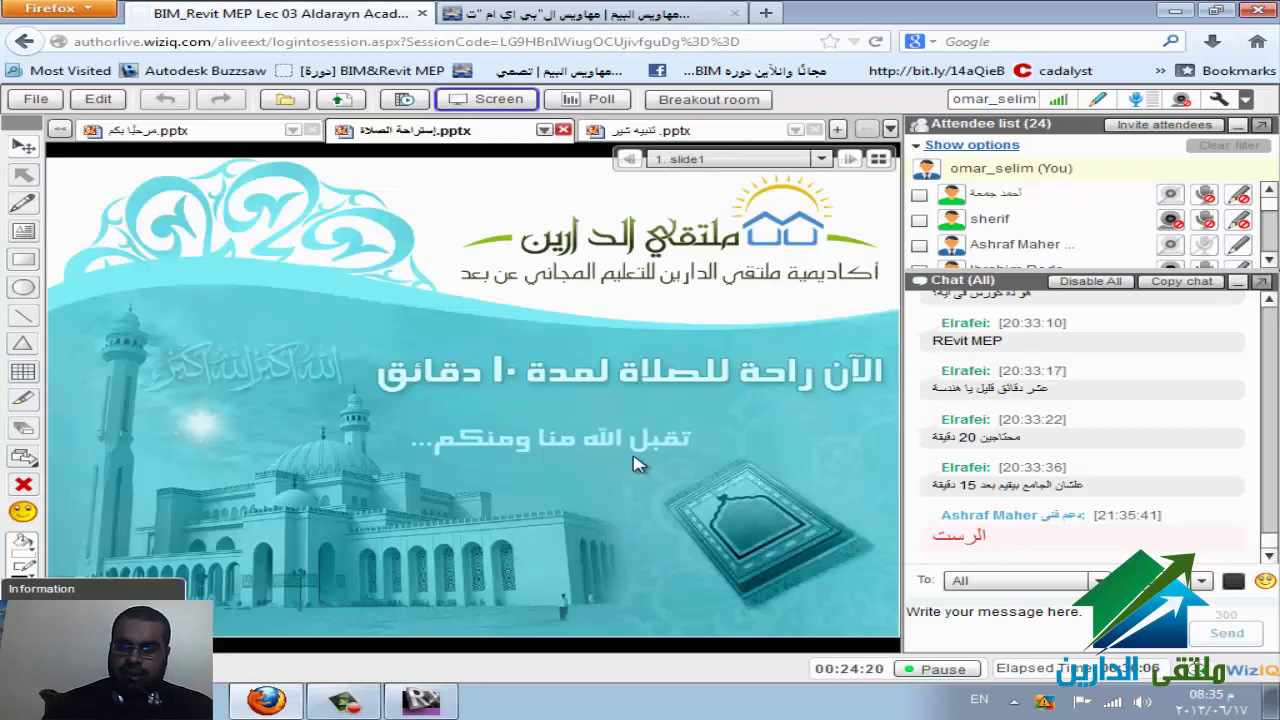
{"action": "left_click", "coordinate": [995, 623]}
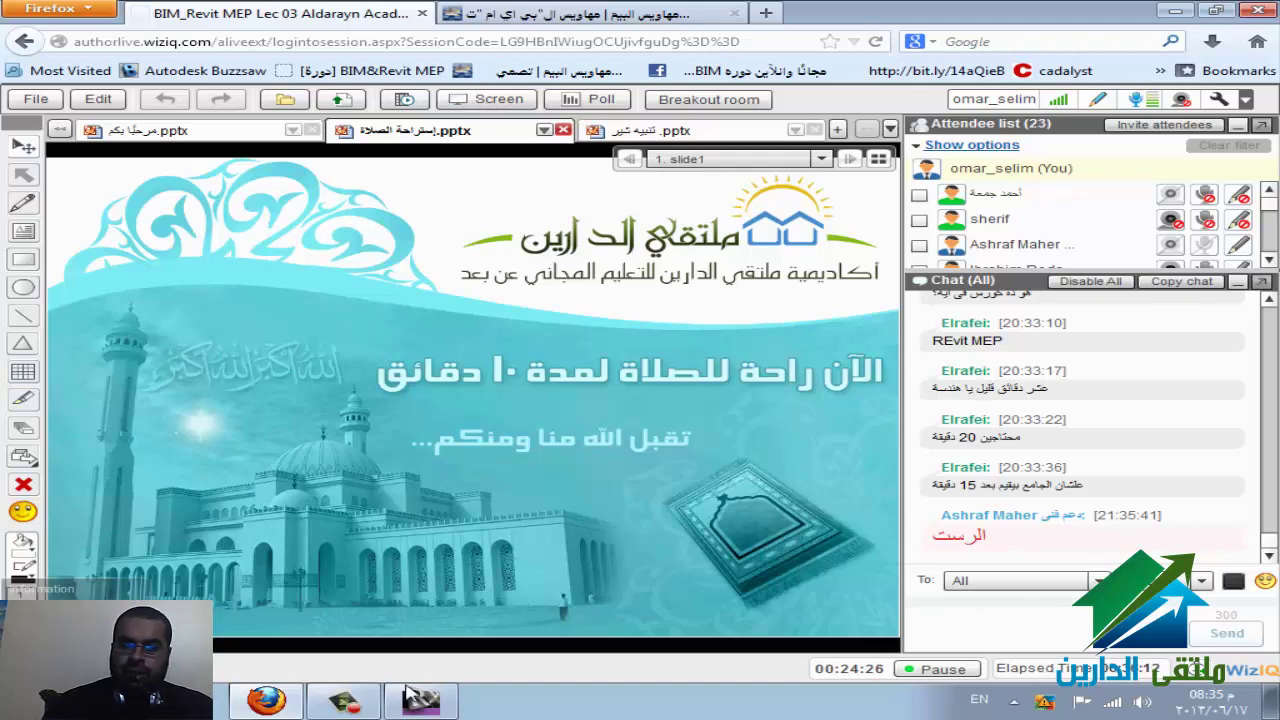
Step: Pause the screen recording
{"action": "left_click", "coordinate": [345, 703]}
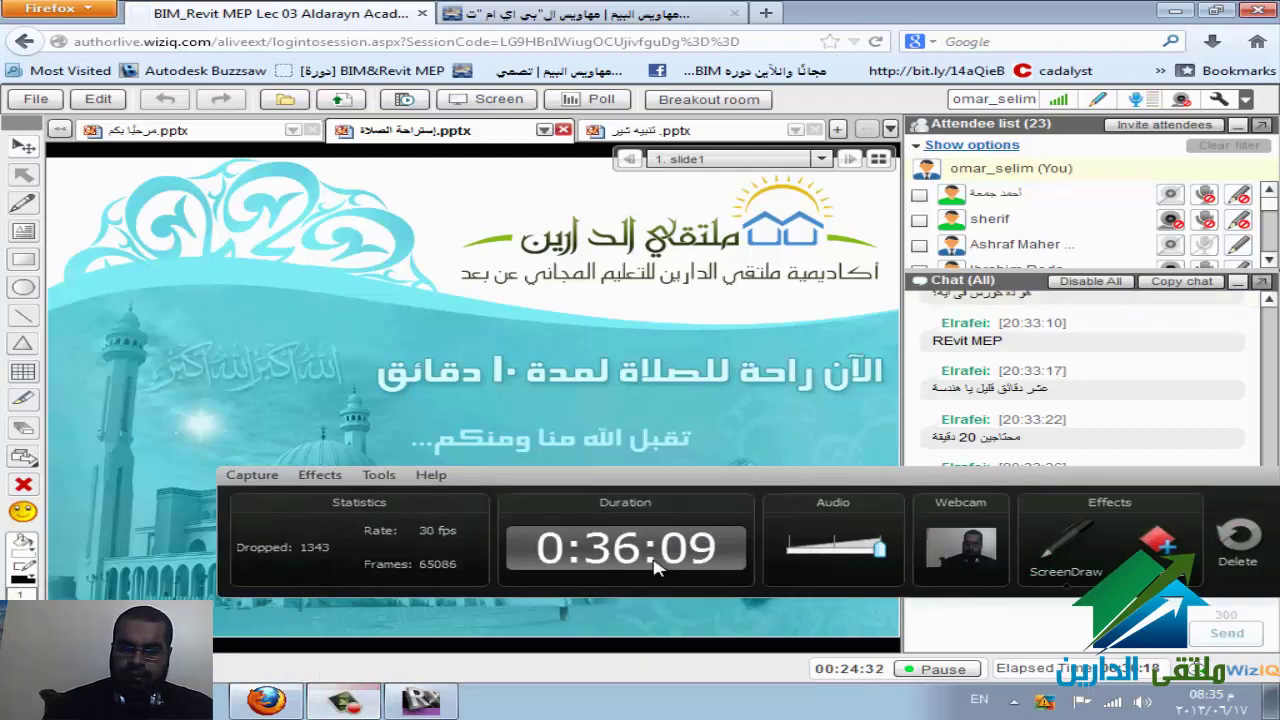
{"action": "left_click_drag", "start_coordinate": [1133, 484], "coordinate": [852, 484]}
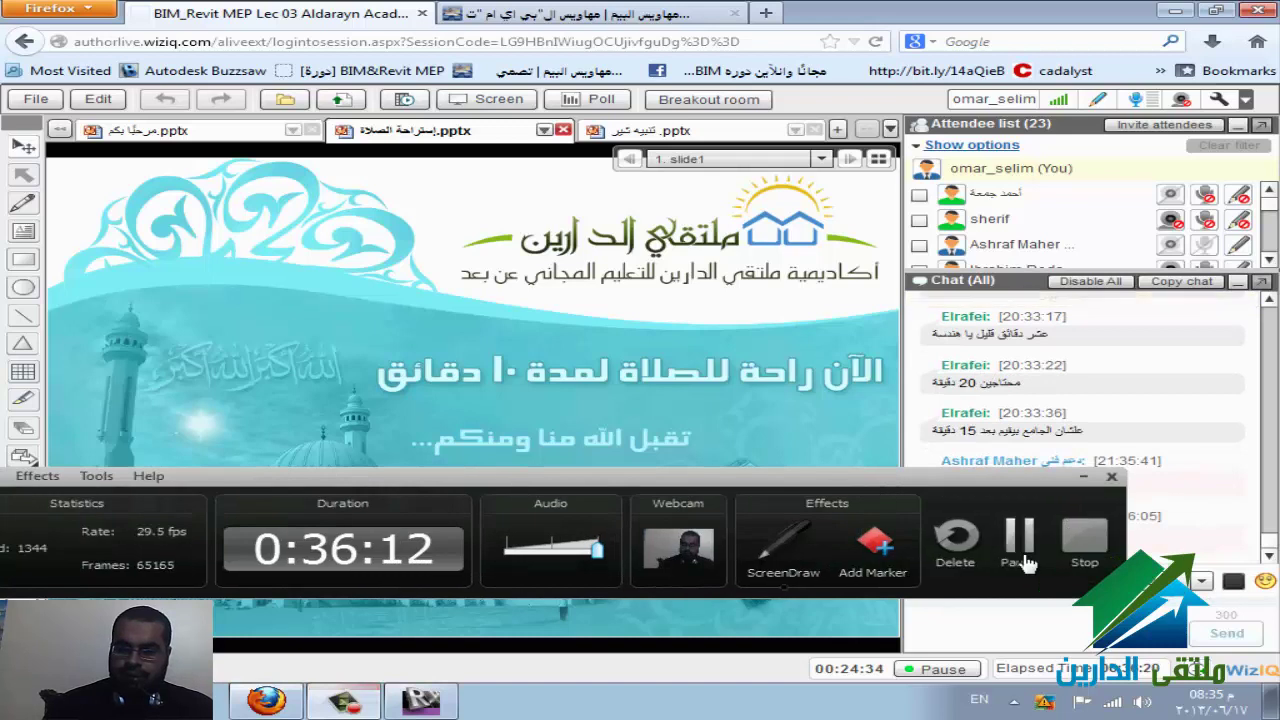
{"action": "left_click", "coordinate": [1020, 537]}
Step: Restart desktop sharing in WizIQ and return to the Revit ceiling plan
{"action": "left_click", "coordinate": [521, 98]}
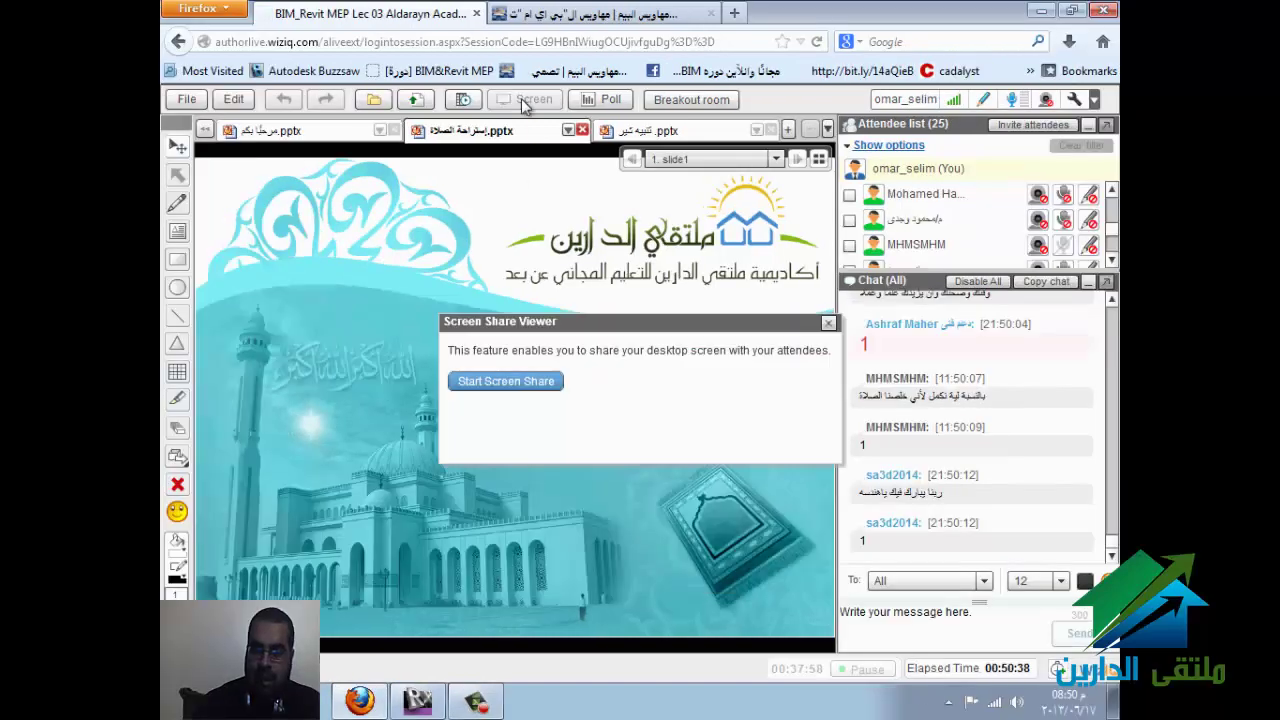
{"action": "left_click", "coordinate": [535, 382]}
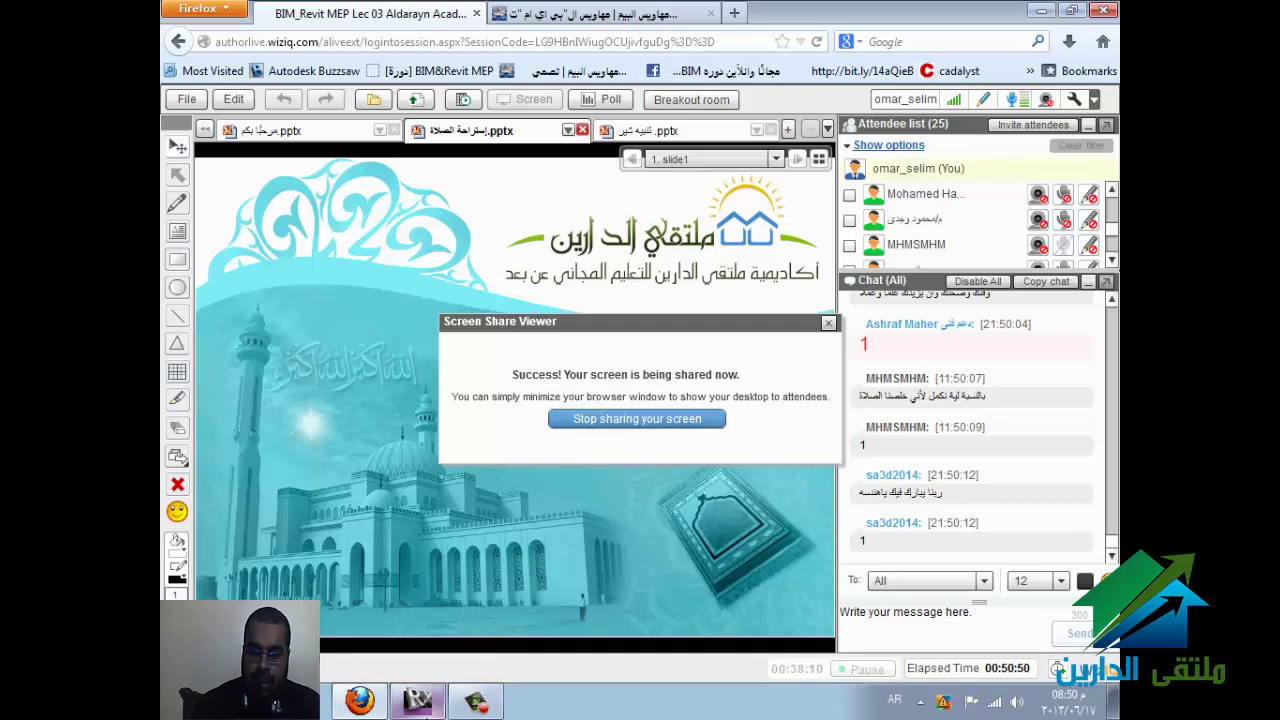
{"action": "left_click", "coordinate": [422, 706]}
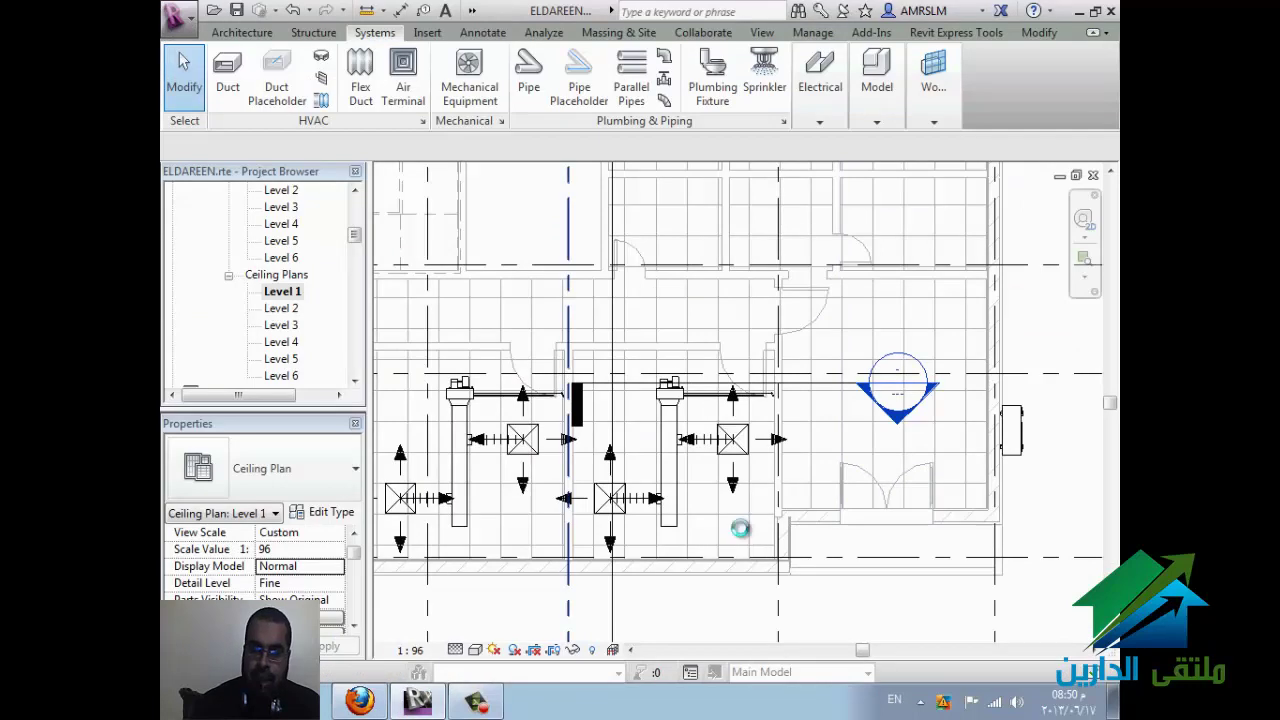
Step: Change the vertical supply duct between the diffusers from 12" to 14" wide
{"action": "scroll", "coordinate": [694, 480], "scroll_direction": "up", "scroll_amount": 2}
{"action": "scroll", "coordinate": [723, 480], "scroll_direction": "up", "scroll_amount": 1}
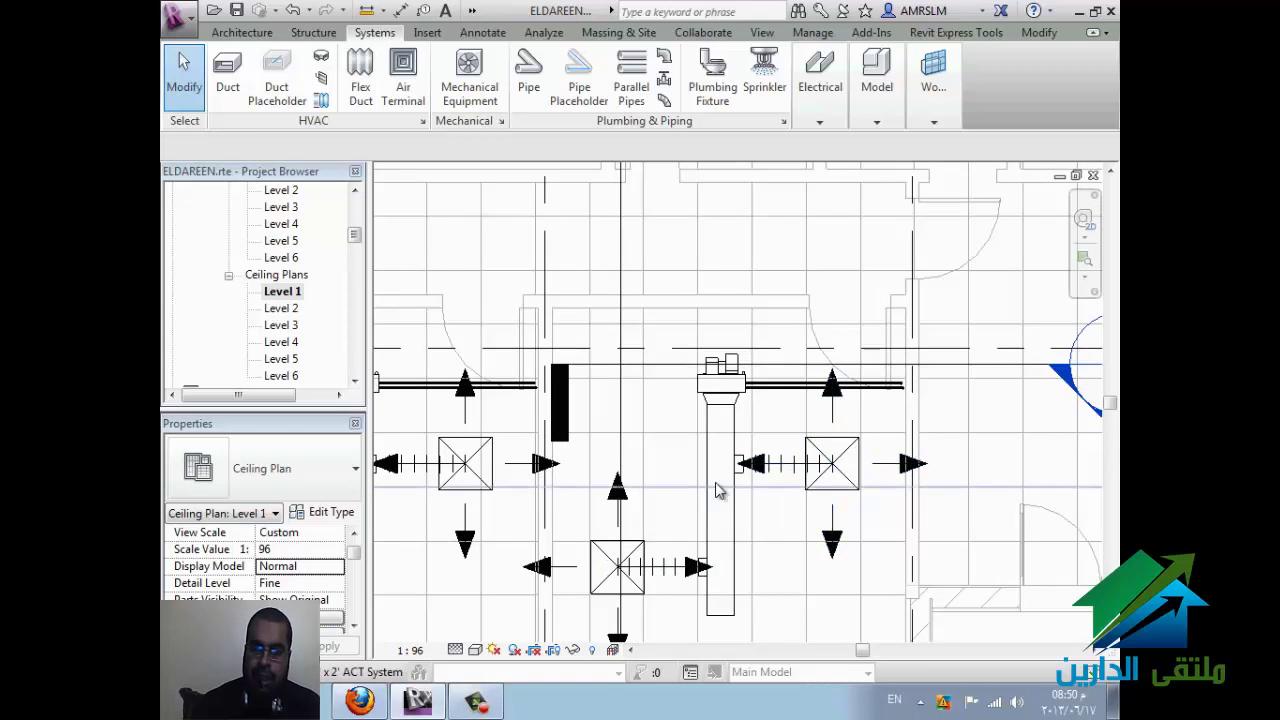
{"action": "left_click", "coordinate": [730, 528]}
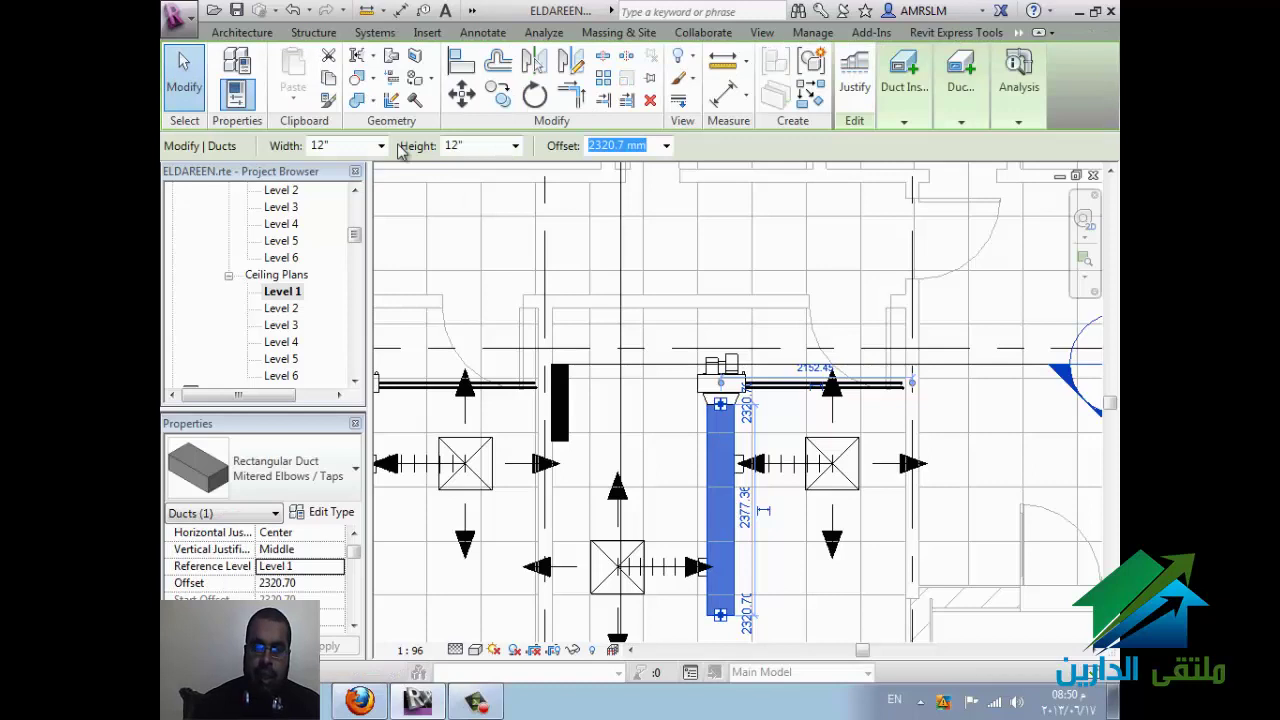
{"action": "left_click", "coordinate": [381, 146]}
{"action": "left_click", "coordinate": [338, 192]}
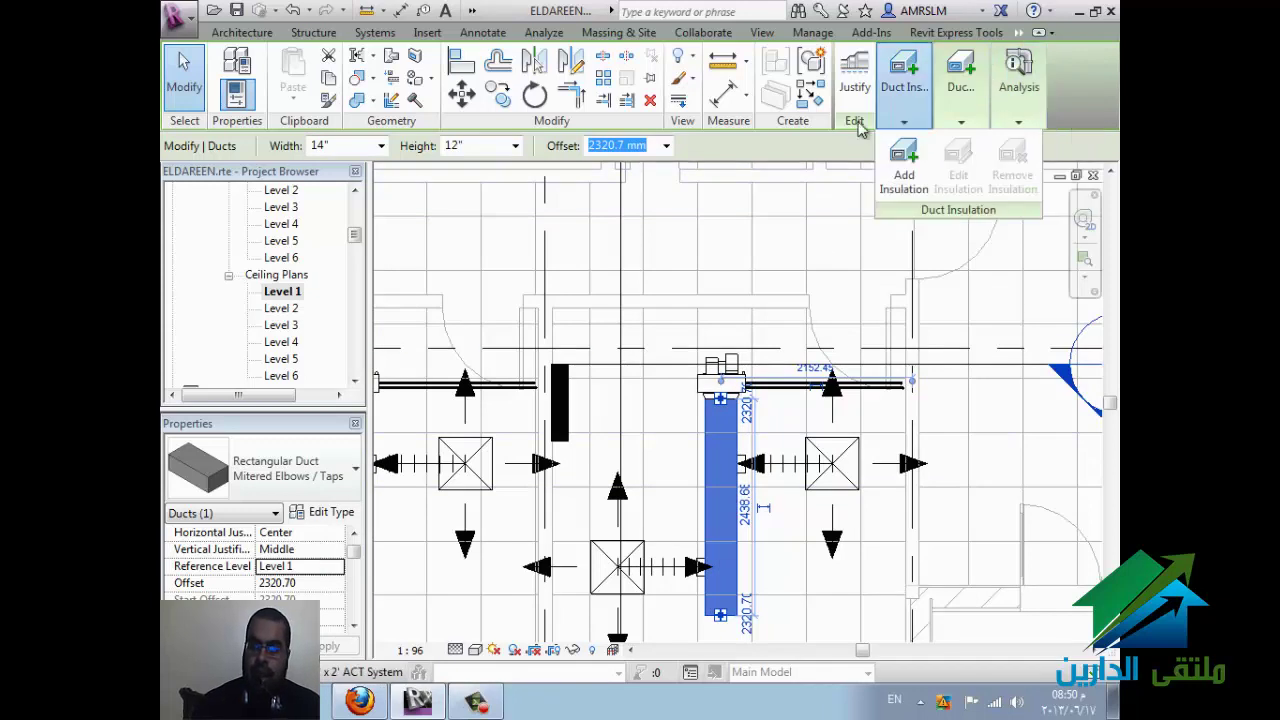
Step: Check the hidden contextual tabs and start aligning the duct with another element
{"action": "left_click", "coordinate": [1021, 34]}
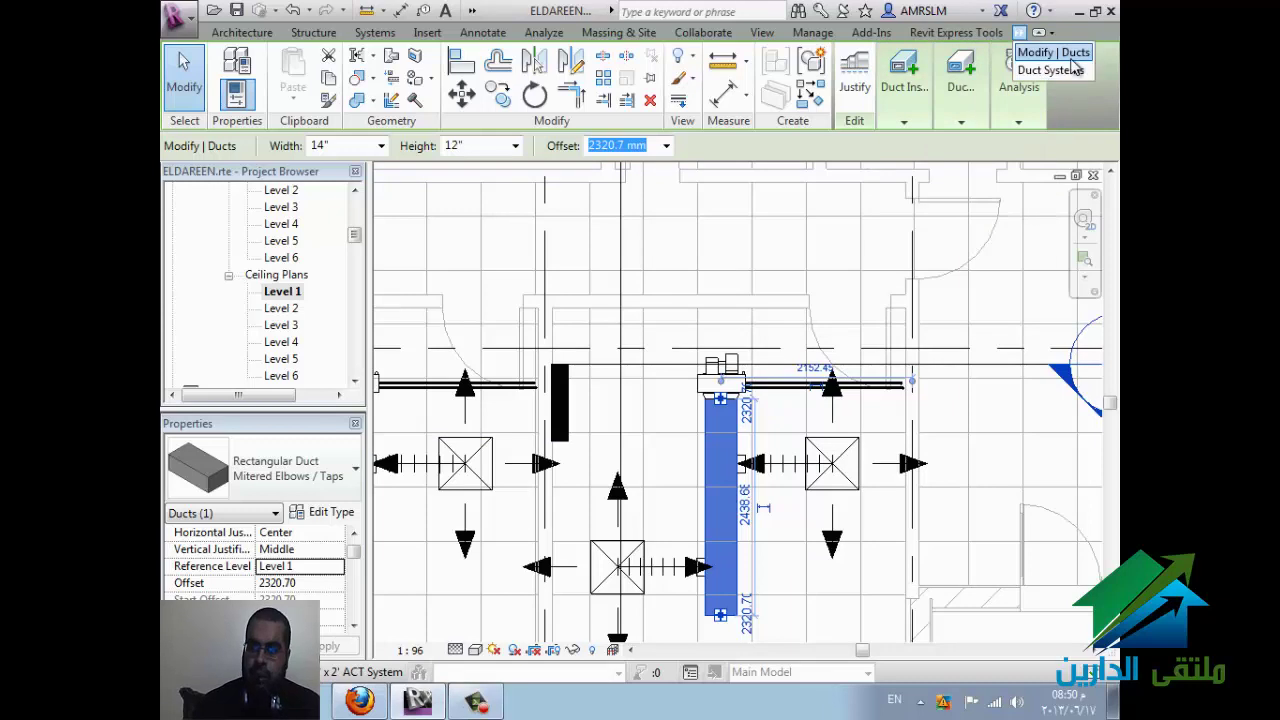
{"action": "left_click", "coordinate": [1060, 53]}
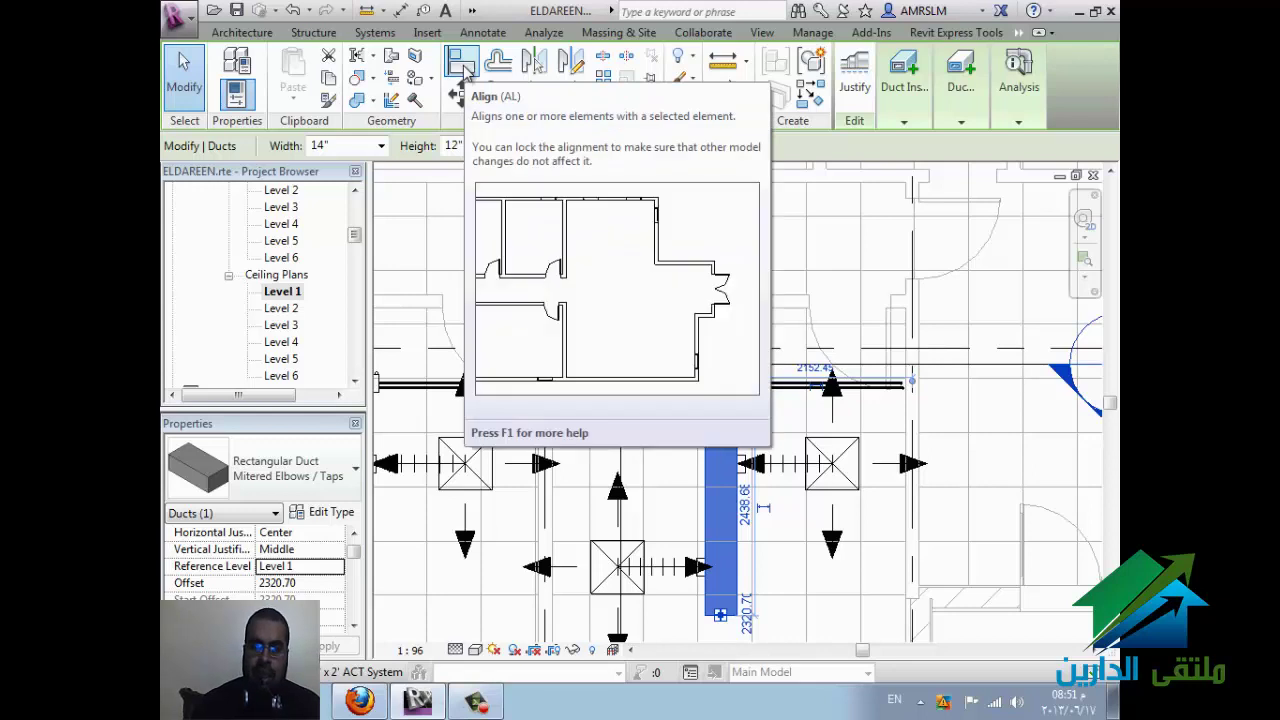
{"action": "left_click", "coordinate": [464, 70]}
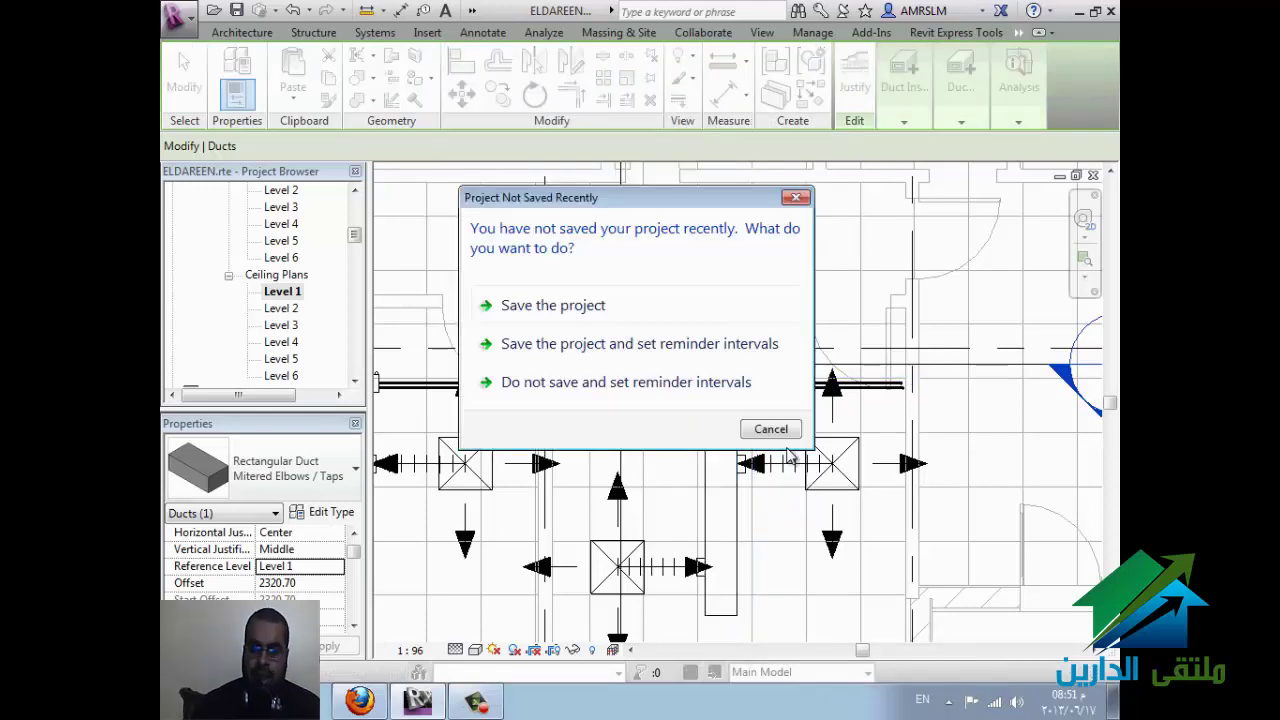
Step: Dismiss the save reminder, cancel the alignment, and split the duct below the side diffuser's branch
{"action": "left_click", "coordinate": [780, 432]}
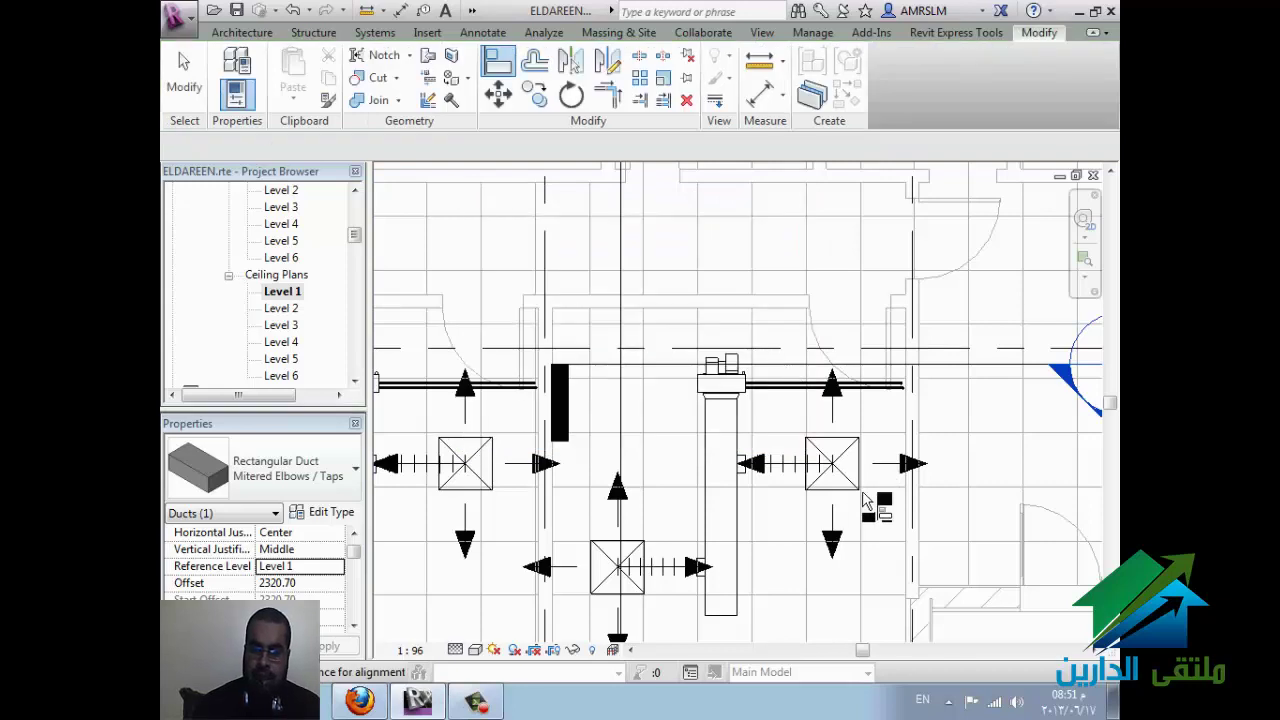
{"action": "left_click", "coordinate": [738, 585]}
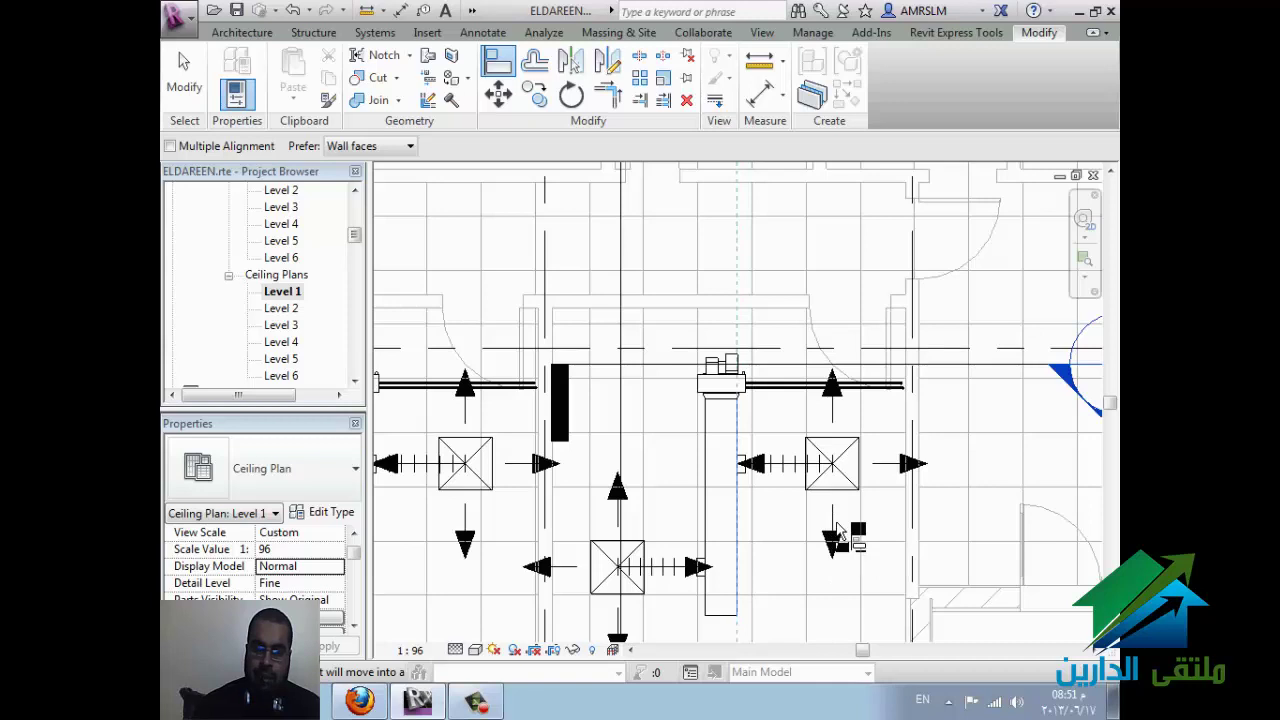
{"action": "key", "text": "Escape"}
{"action": "key", "text": "Escape"}
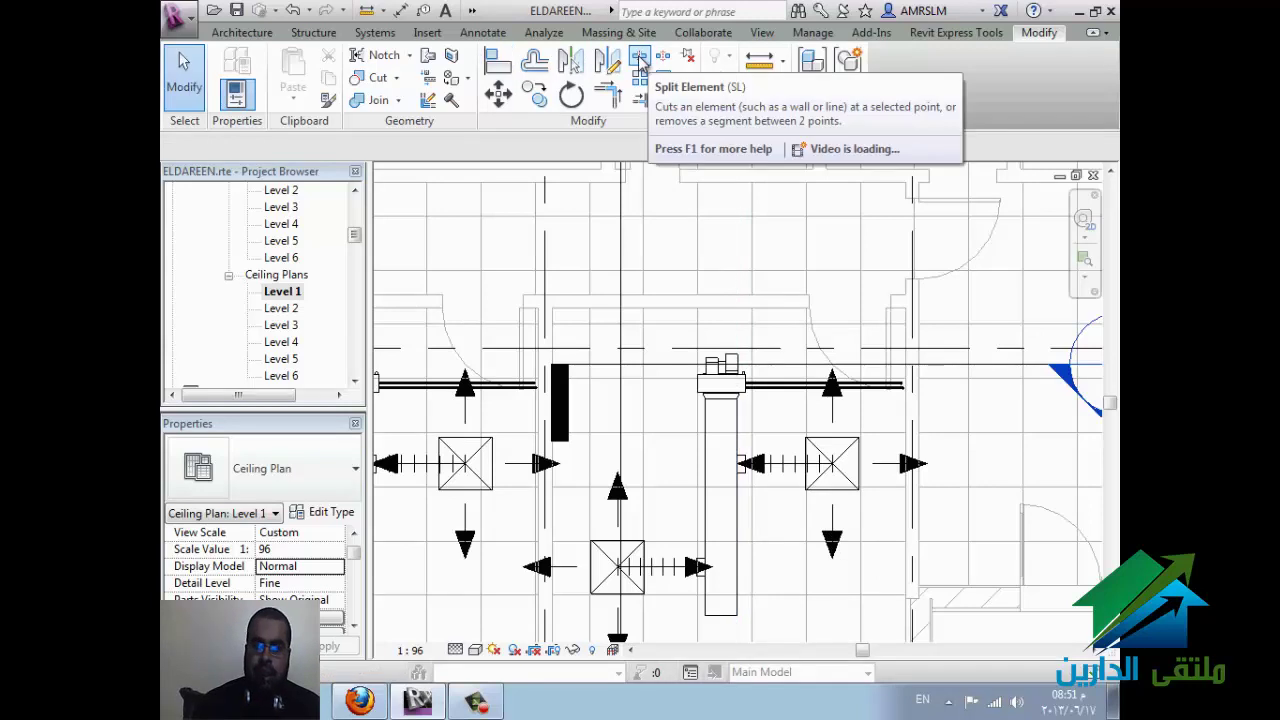
{"action": "left_click", "coordinate": [639, 60]}
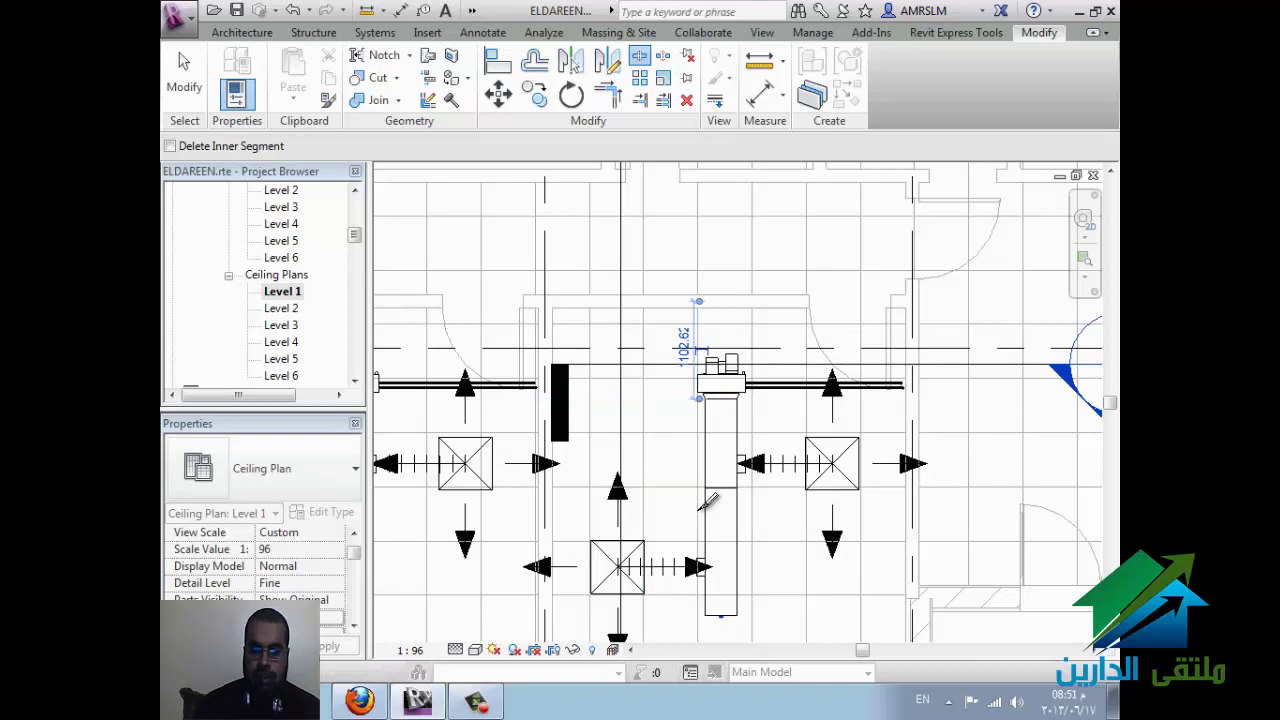
{"action": "key", "text": "Escape"}
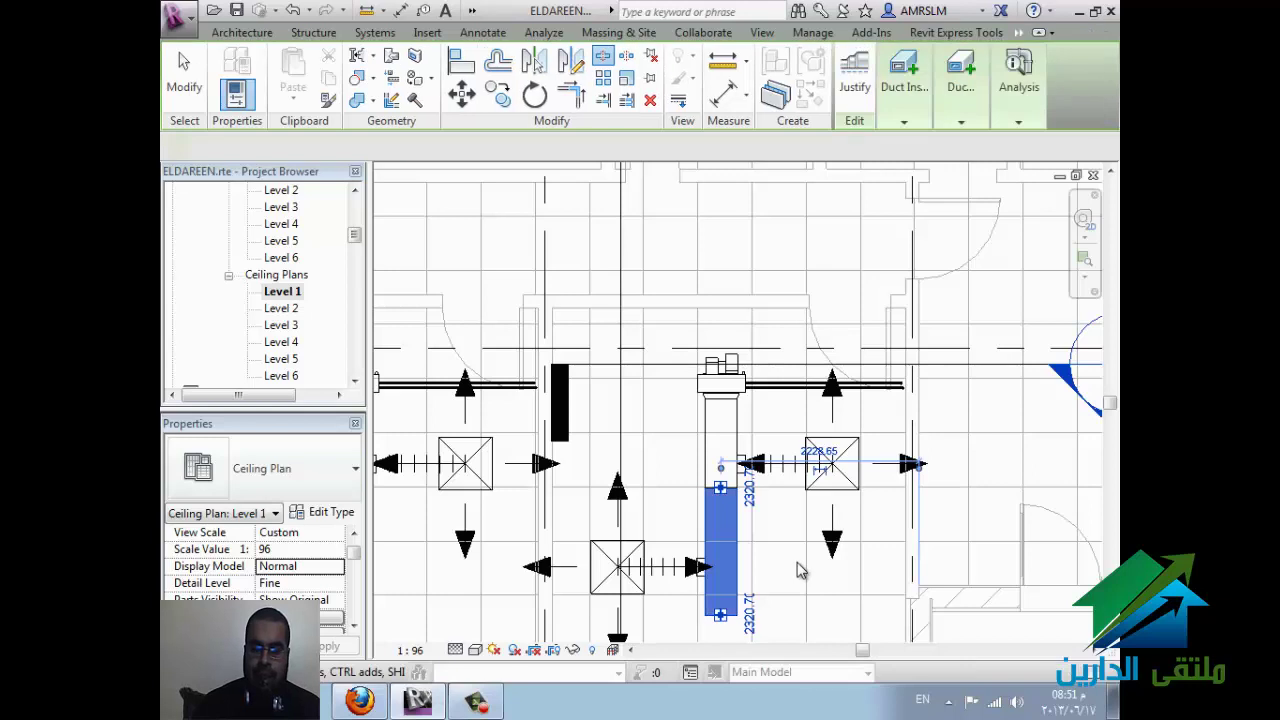
Step: Set the lower duct piece to 12" wide, adding a transition to the 14" duct above
{"action": "left_click", "coordinate": [382, 146]}
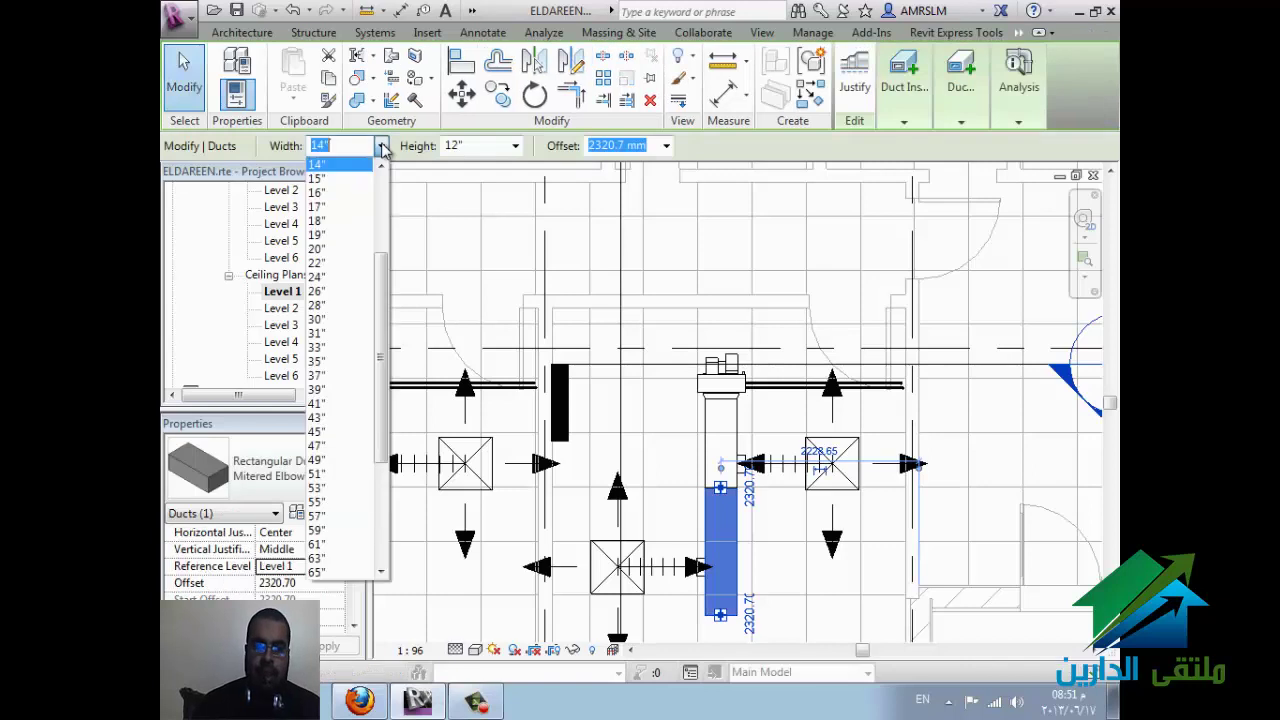
{"action": "scroll", "coordinate": [372, 194], "scroll_direction": "up", "scroll_amount": 2}
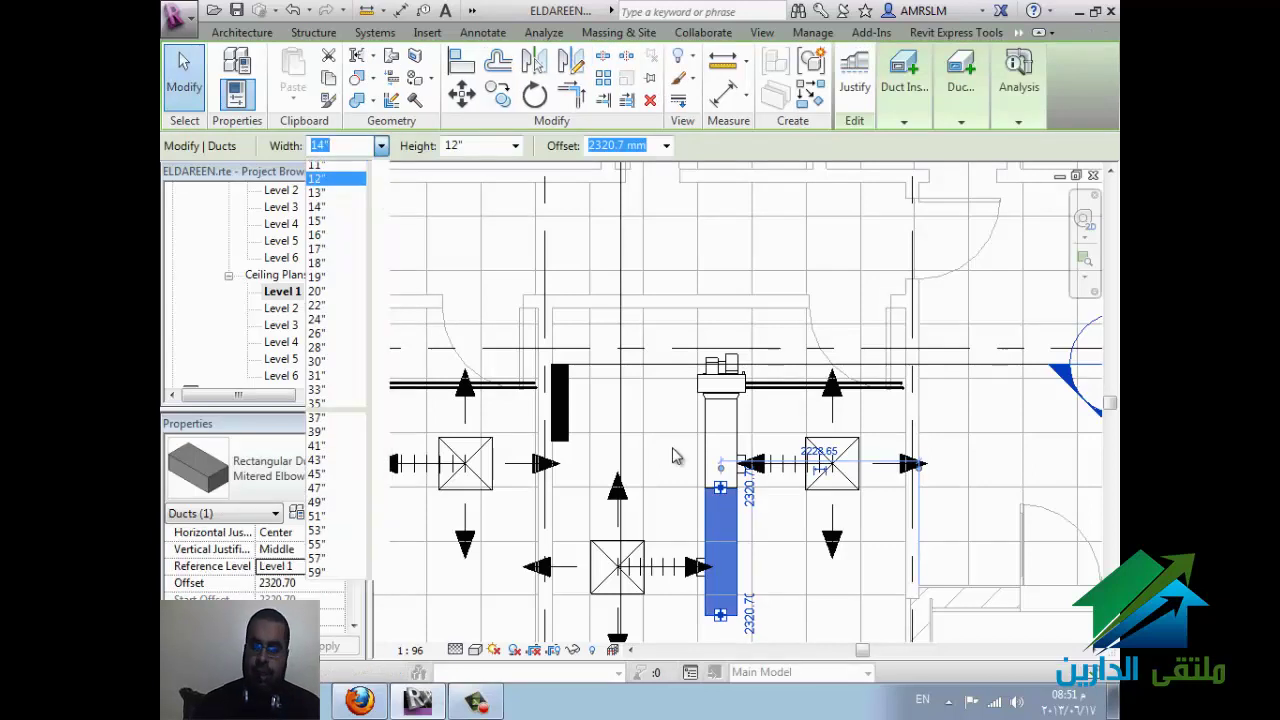
{"action": "key", "text": "Return"}
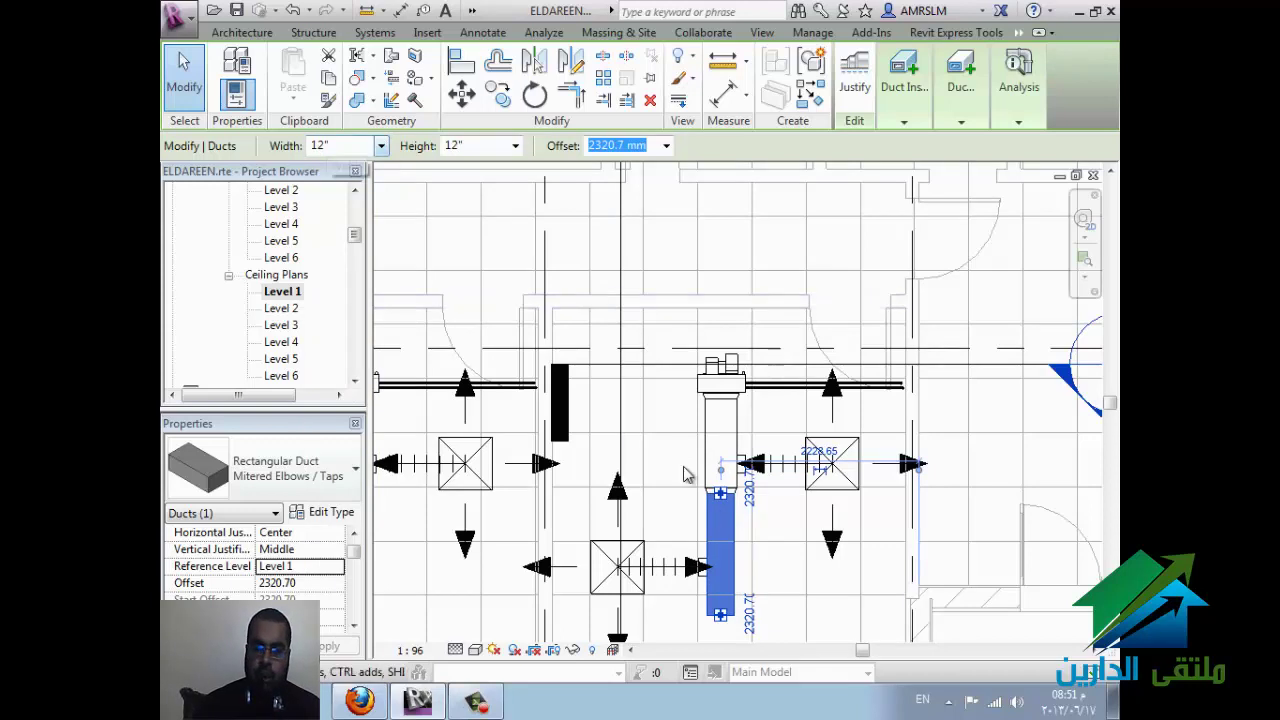
{"action": "left_click", "coordinate": [748, 500]}
{"action": "scroll", "coordinate": [742, 500], "scroll_direction": "up", "scroll_amount": 2}
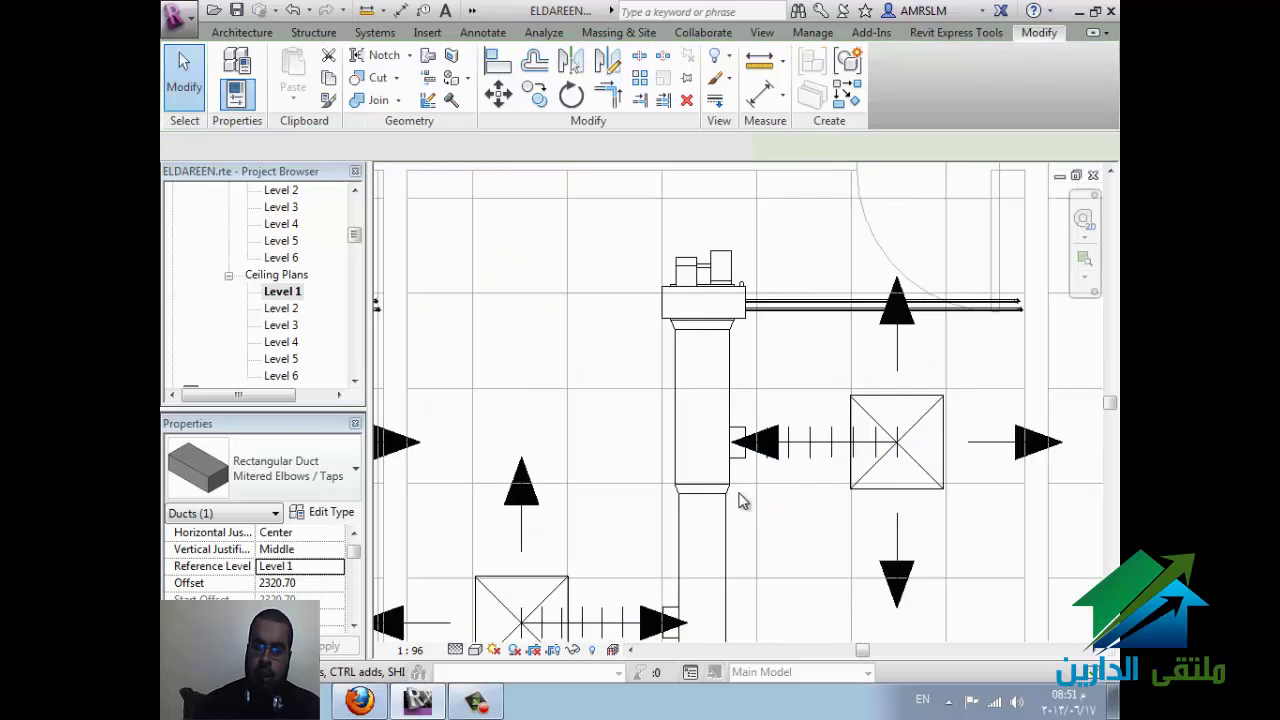
{"action": "scroll", "coordinate": [742, 500], "scroll_direction": "up", "scroll_amount": 1}
{"action": "scroll", "coordinate": [742, 500], "scroll_direction": "up", "scroll_amount": 1}
{"action": "left_click", "coordinate": [736, 508]}
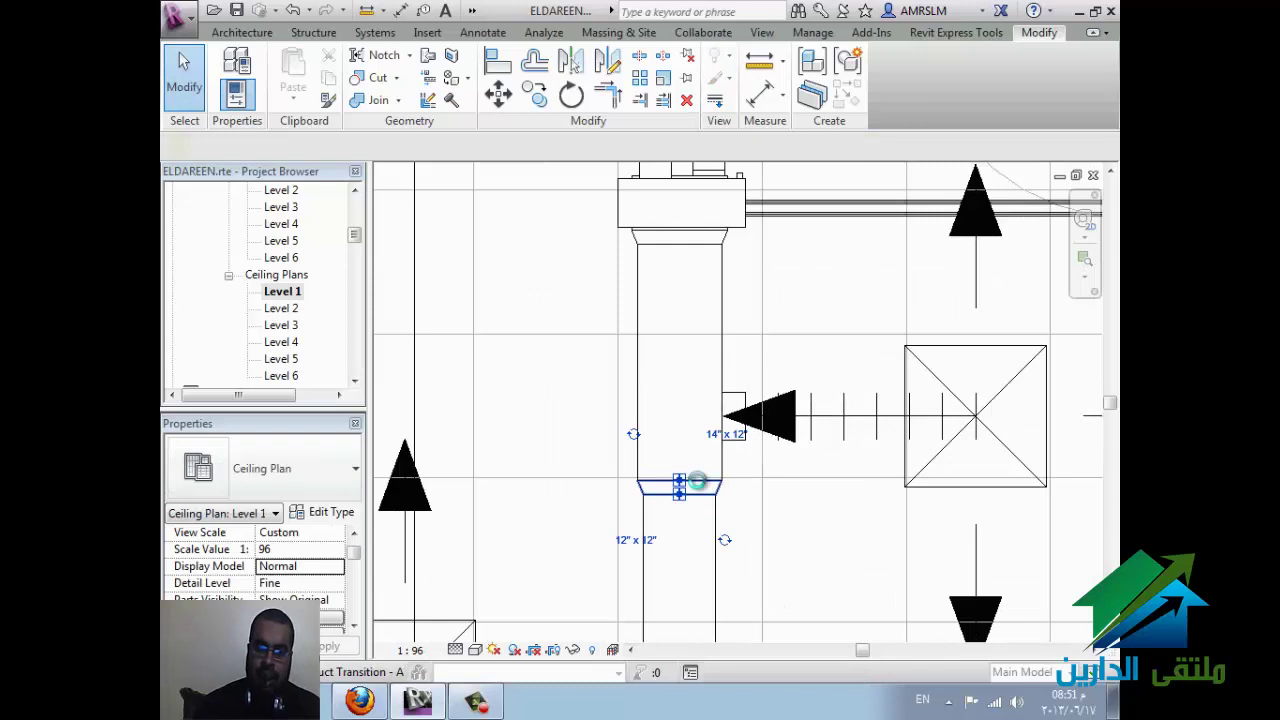
Step: Open Type Properties of the 45 Degree rectangular duct transition between the 14" and 12" ducts
{"action": "left_click", "coordinate": [697, 484]}
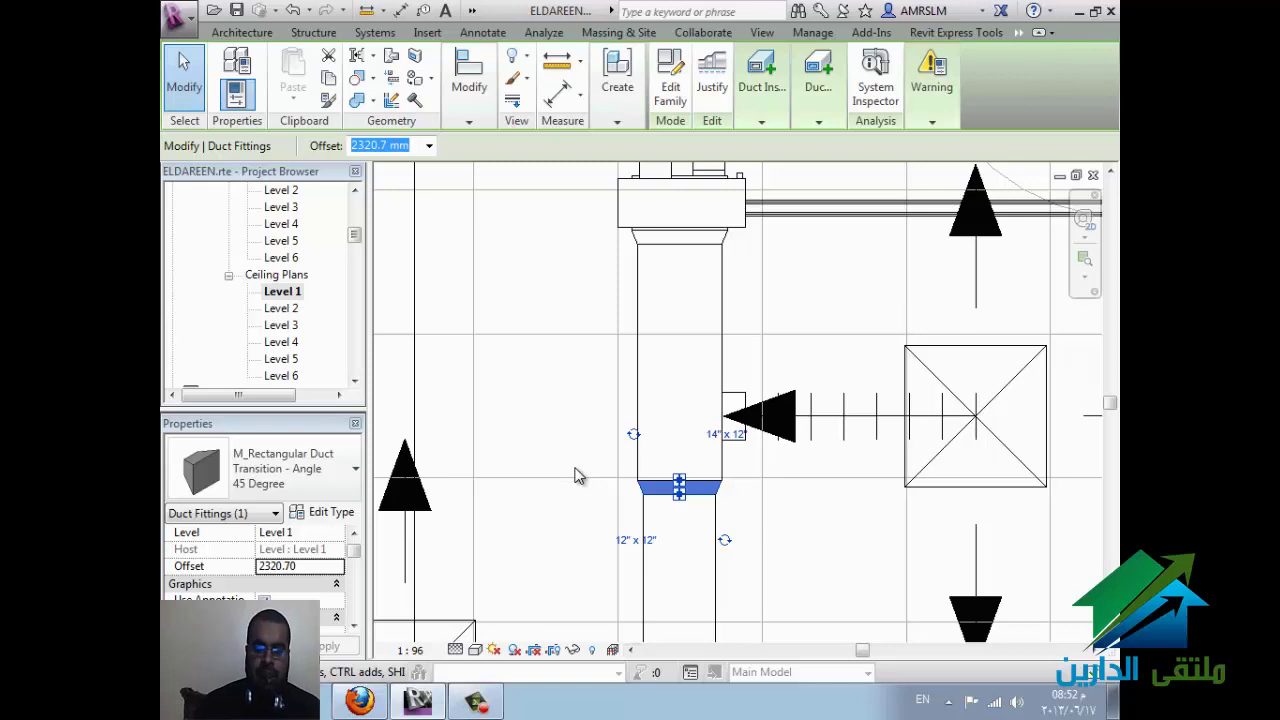
{"action": "left_click", "coordinate": [335, 512]}
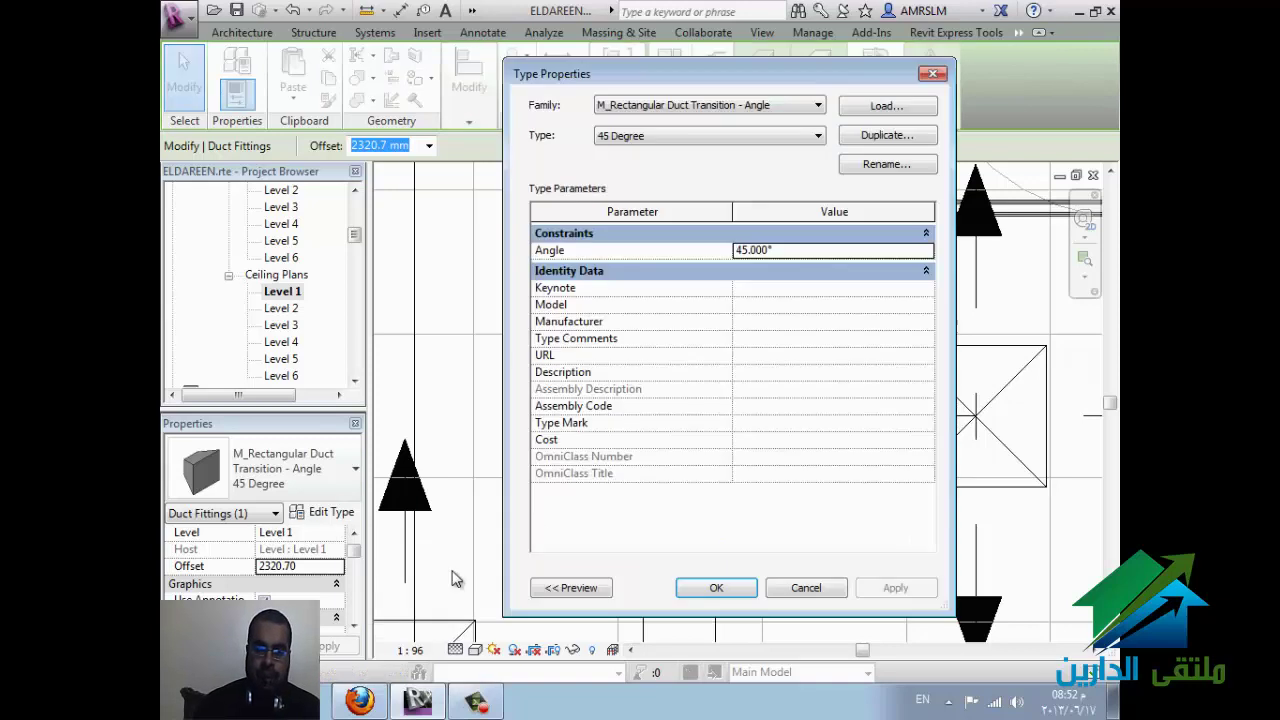
Step: Duplicate the 45 Degree transition type as '30 Degree 2' with a 30° angle
{"action": "left_click", "coordinate": [667, 135]}
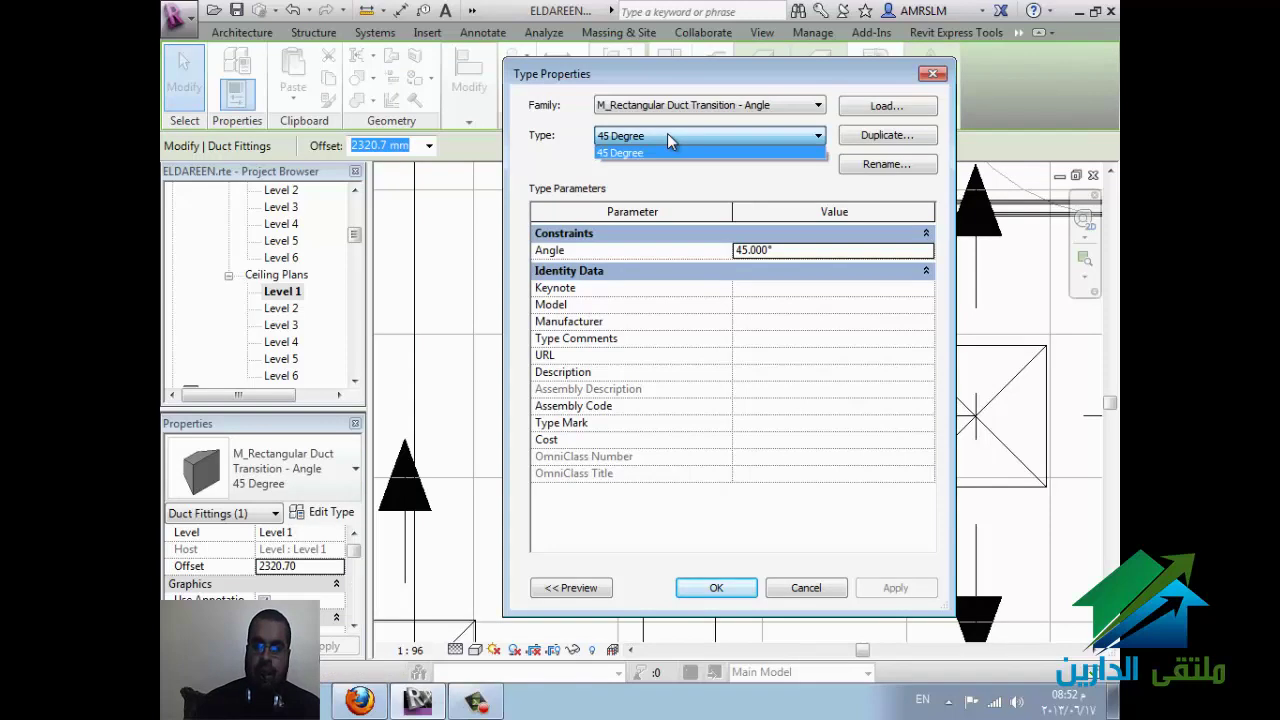
{"action": "left_click", "coordinate": [667, 135]}
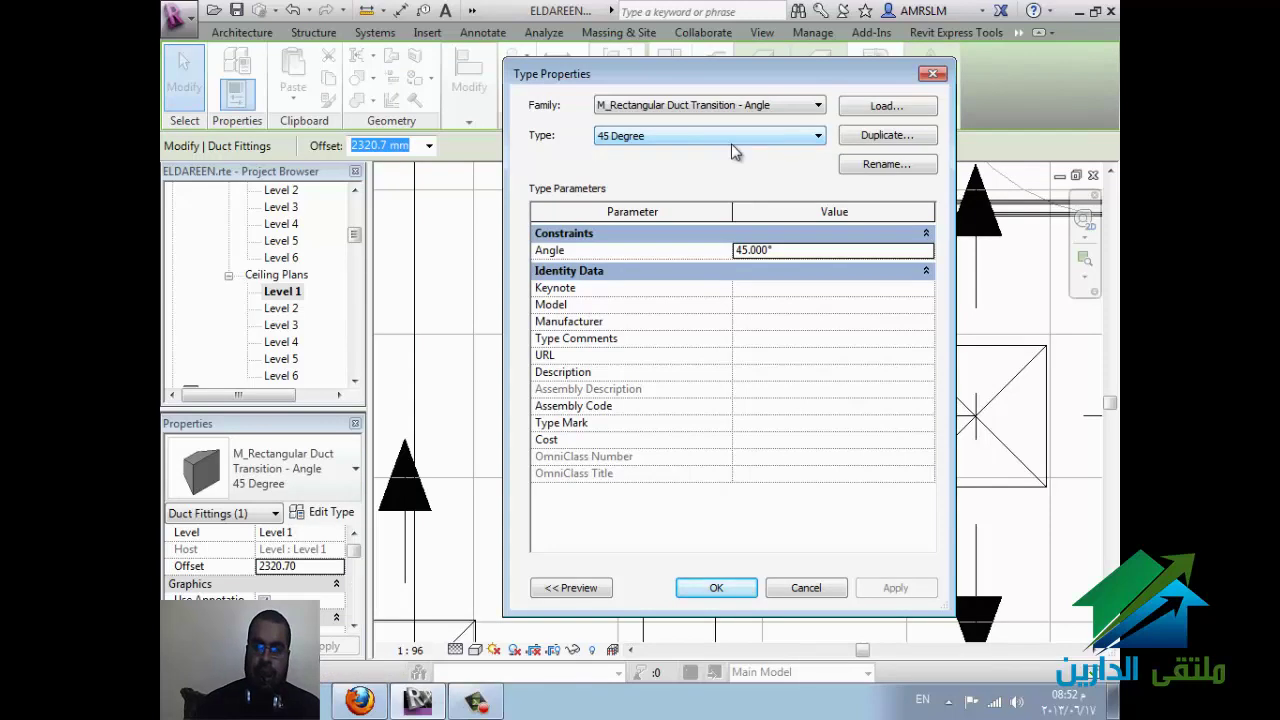
{"action": "left_click", "coordinate": [898, 137]}
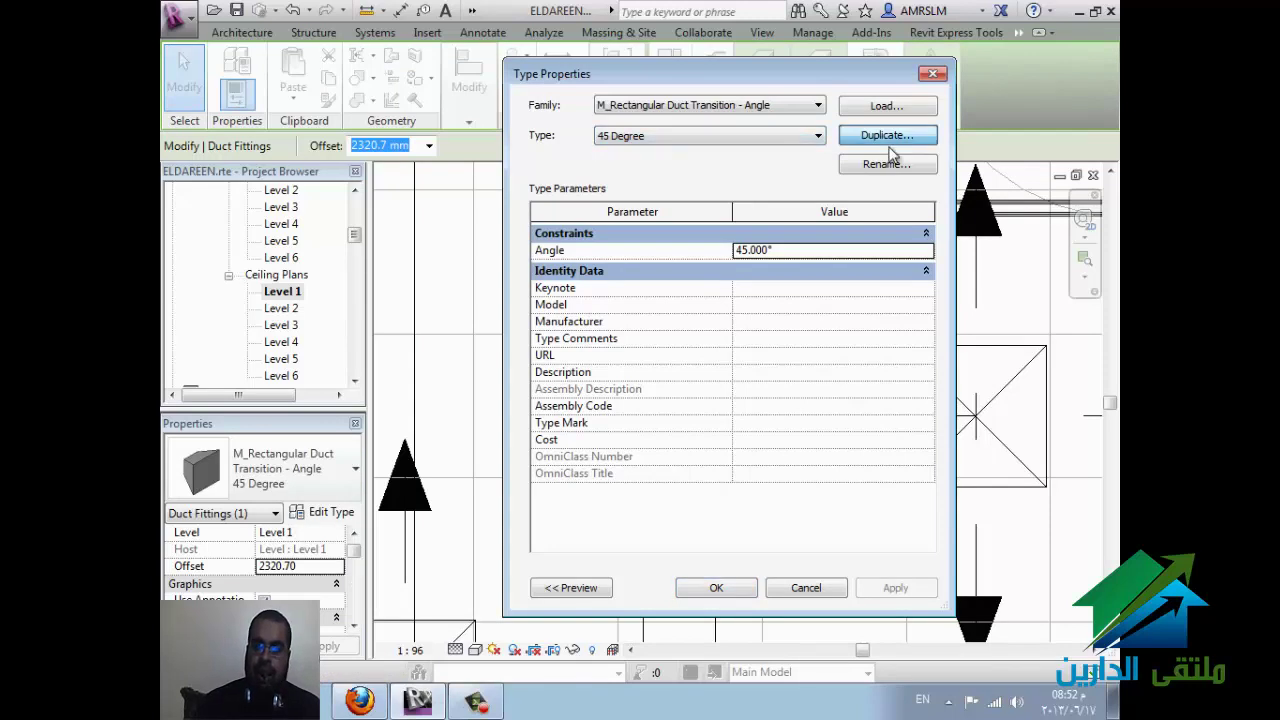
{"action": "left_click", "coordinate": [677, 335]}
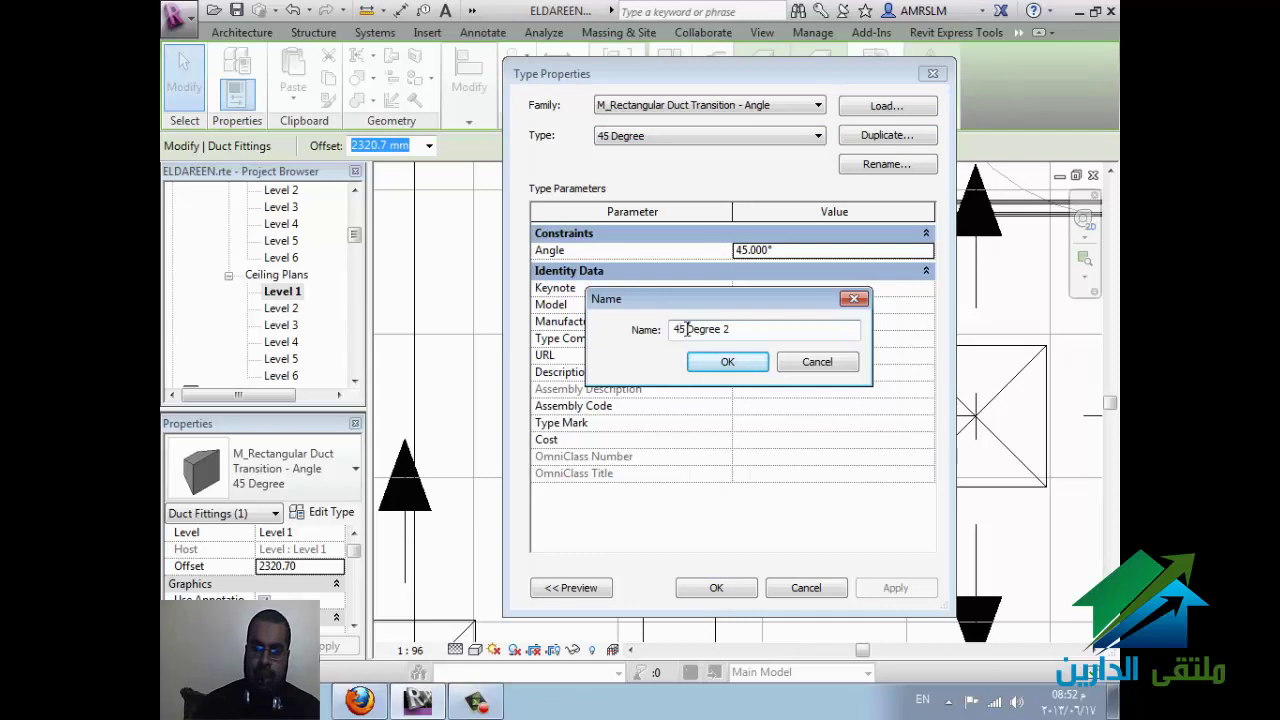
{"action": "type", "text": "30"}
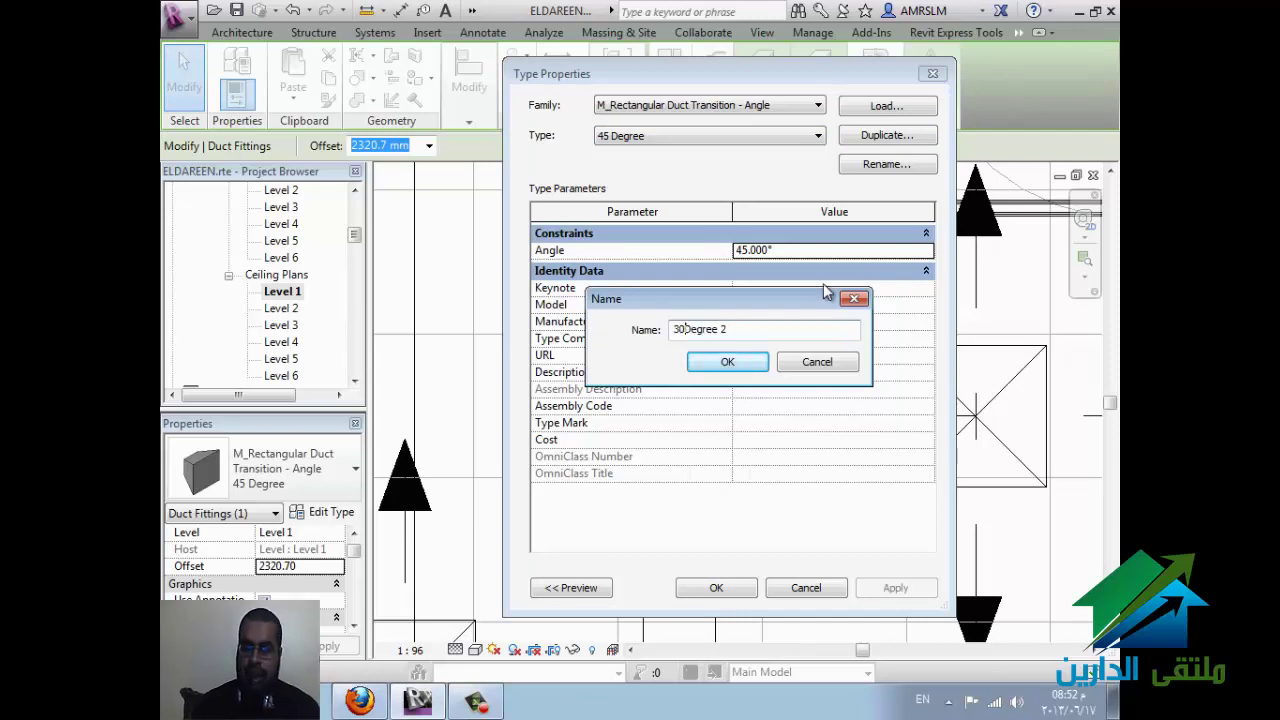
{"action": "left_click", "coordinate": [752, 365]}
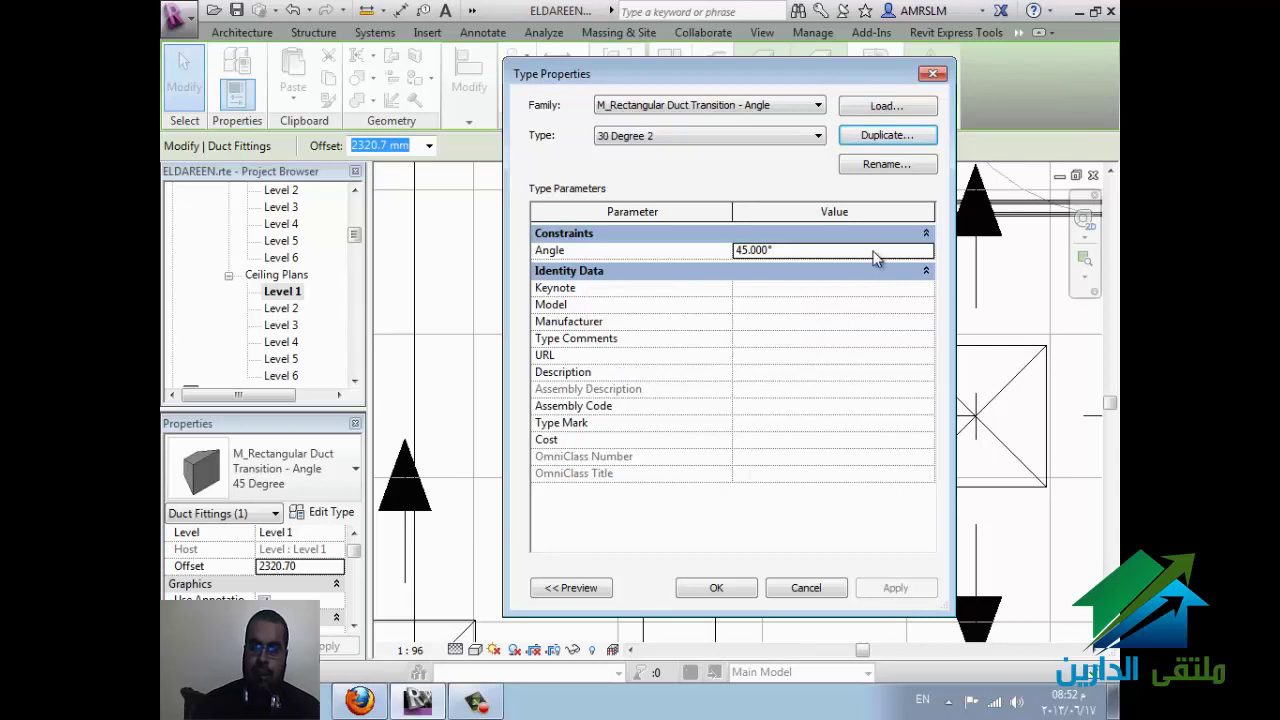
{"action": "left_click", "coordinate": [874, 251]}
{"action": "type", "text": "30"}
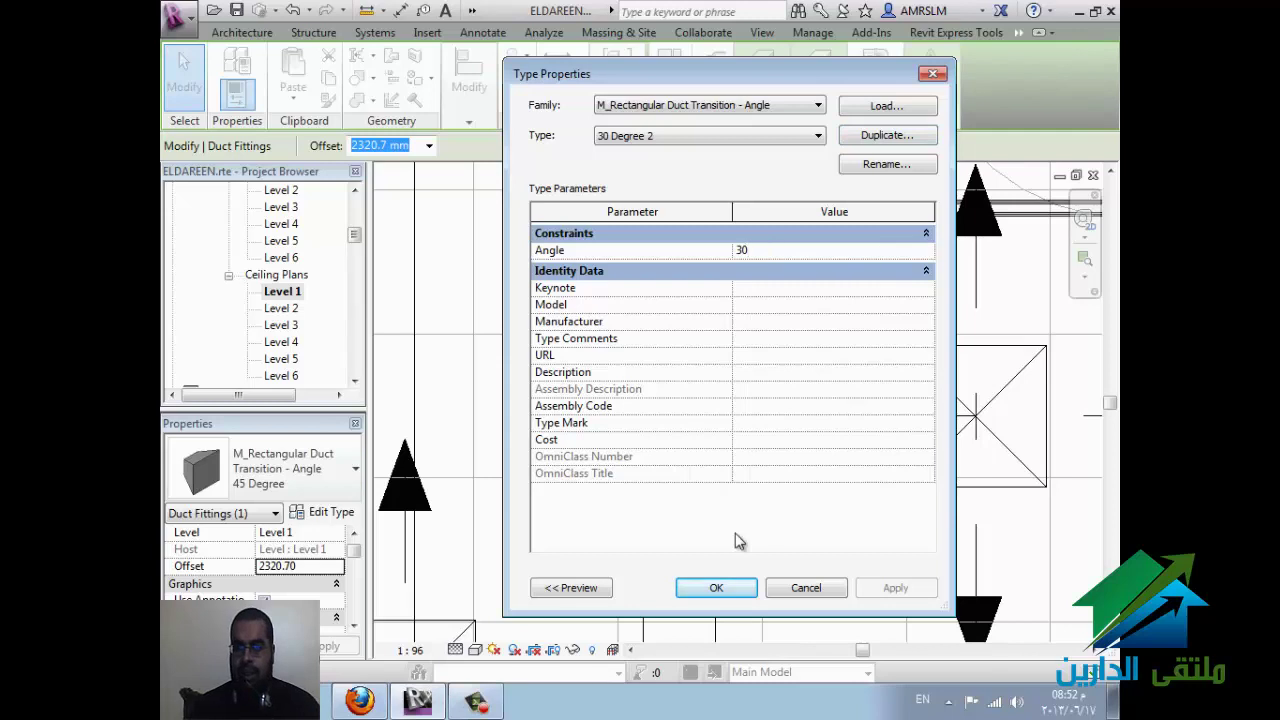
{"action": "left_click", "coordinate": [727, 593]}
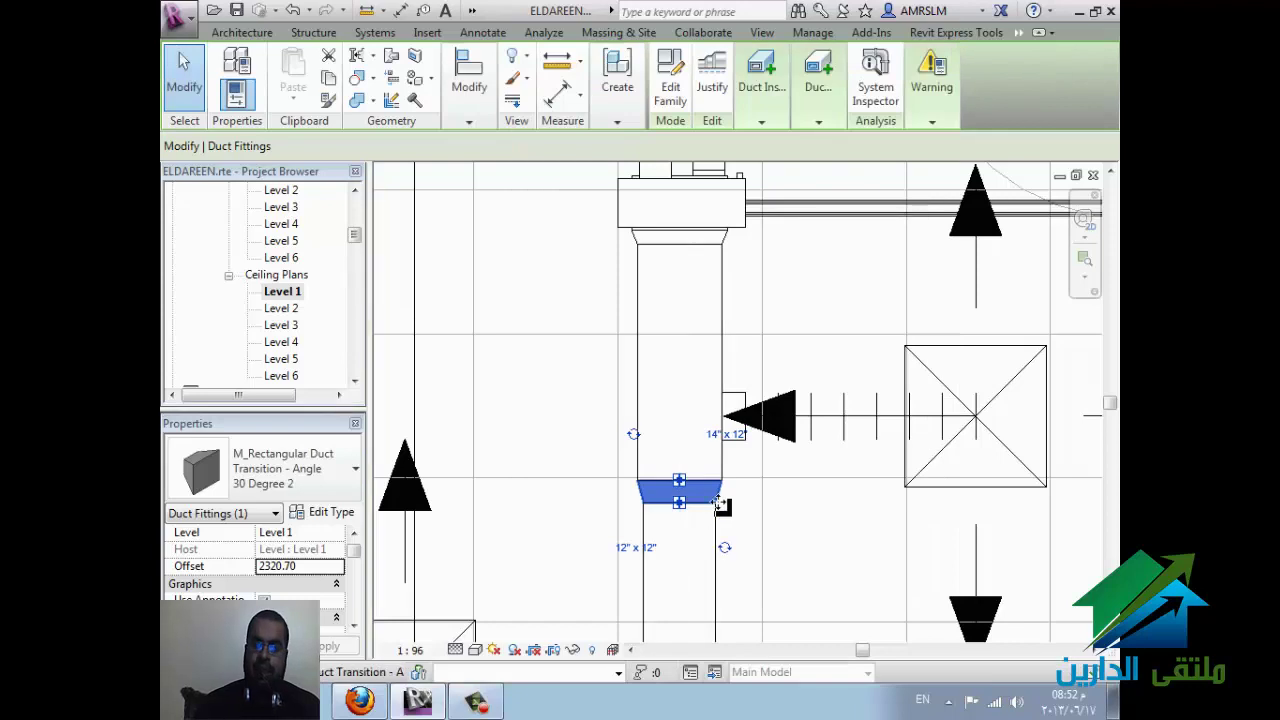
Step: Deselect the duct fitting, then zoom out and pan to show the 14" to 12" supply duct transition
{"action": "left_click", "coordinate": [312, 480]}
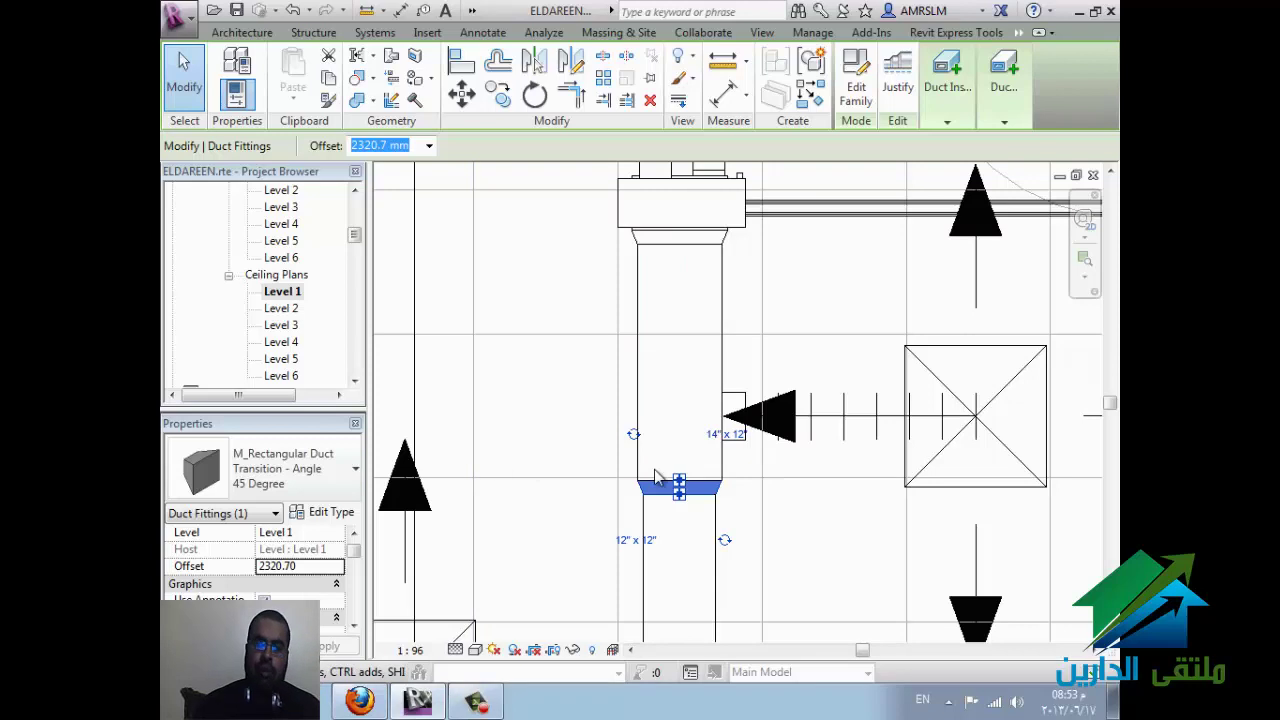
{"action": "left_click", "coordinate": [600, 400]}
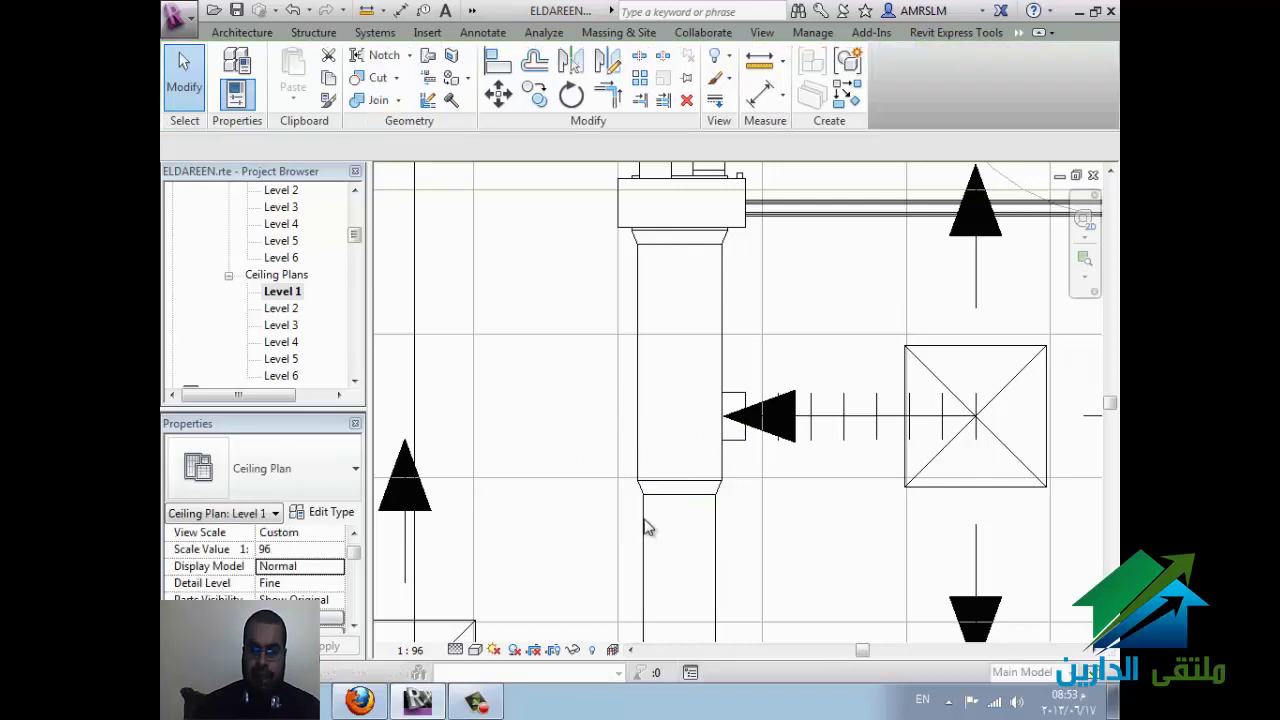
{"action": "scroll", "coordinate": [713, 494], "scroll_direction": "down", "scroll_amount": 2}
{"action": "scroll", "coordinate": [715, 494], "scroll_direction": "down", "scroll_amount": 1}
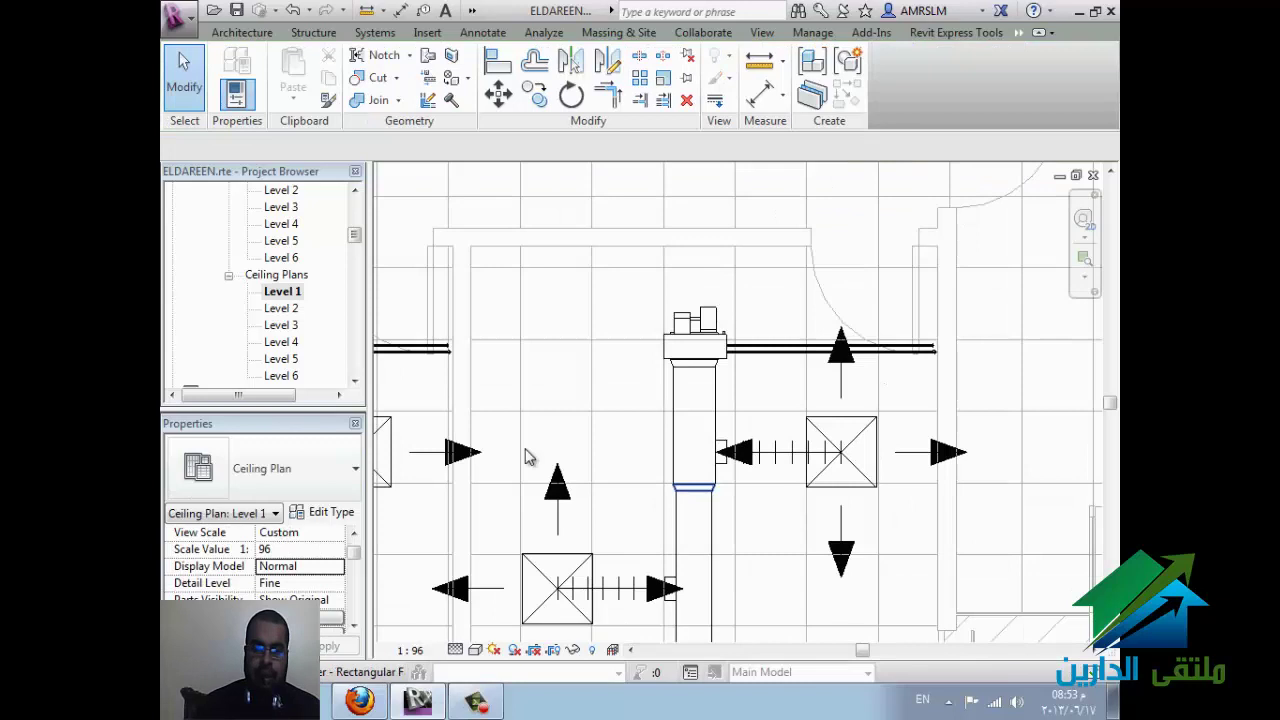
{"action": "middle_click_drag", "start_coordinate": [693, 423], "coordinate": [729, 449]}
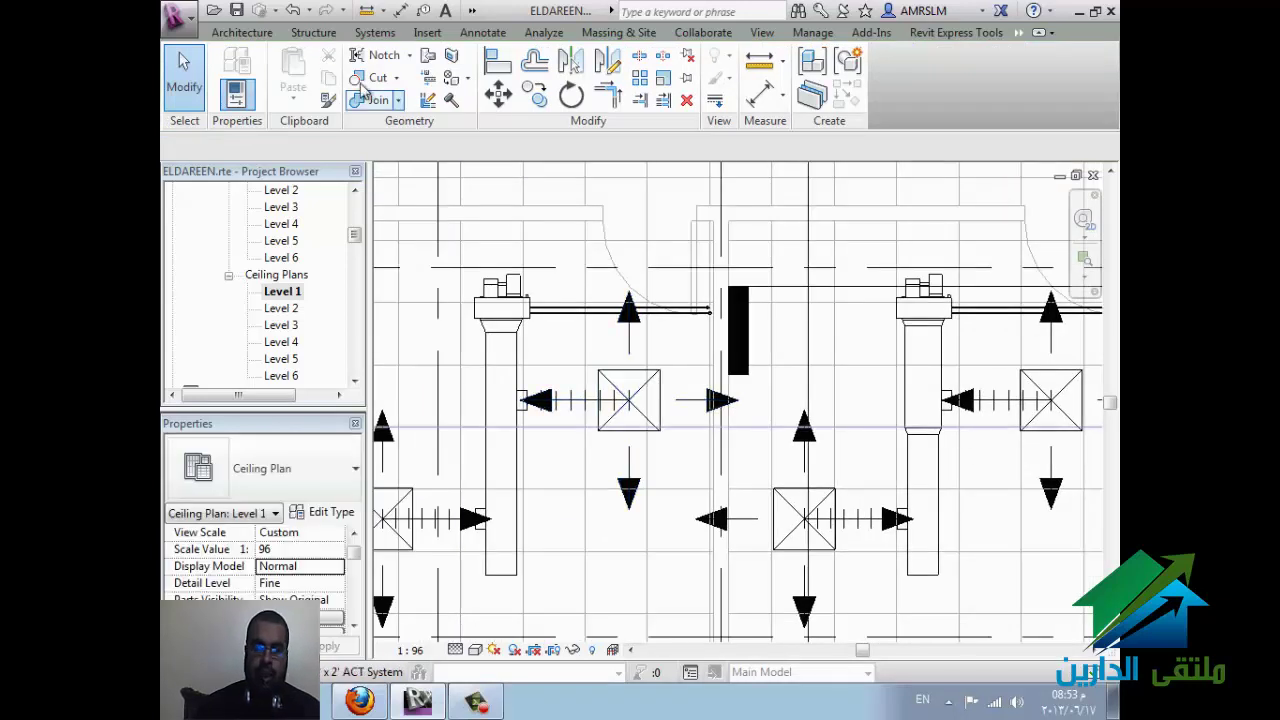
Step: Draw a horizontal 14"x6" duct with DT, then continue it at 20" width through a transition
{"action": "key", "text": "d"}
{"action": "key", "text": "t"}
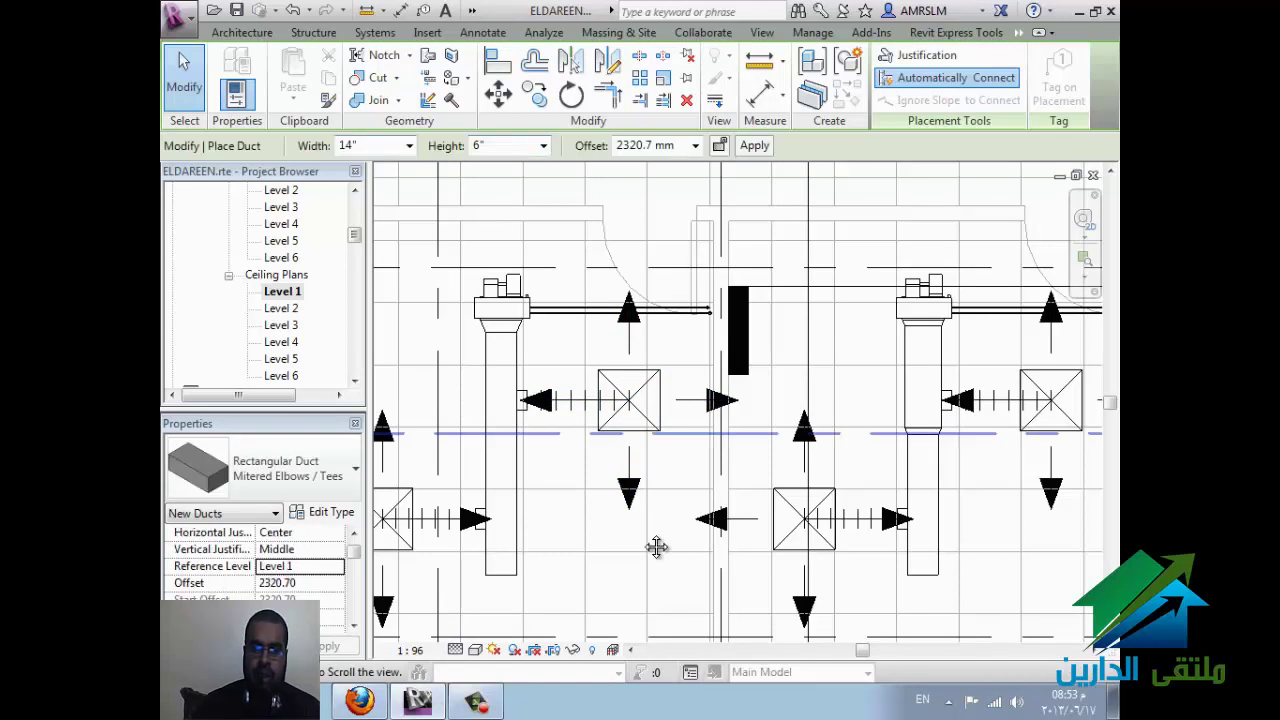
{"action": "scroll", "coordinate": [507, 419], "scroll_direction": "up", "scroll_amount": 3, "text": "ctrl"}
{"action": "left_click", "coordinate": [390, 405]}
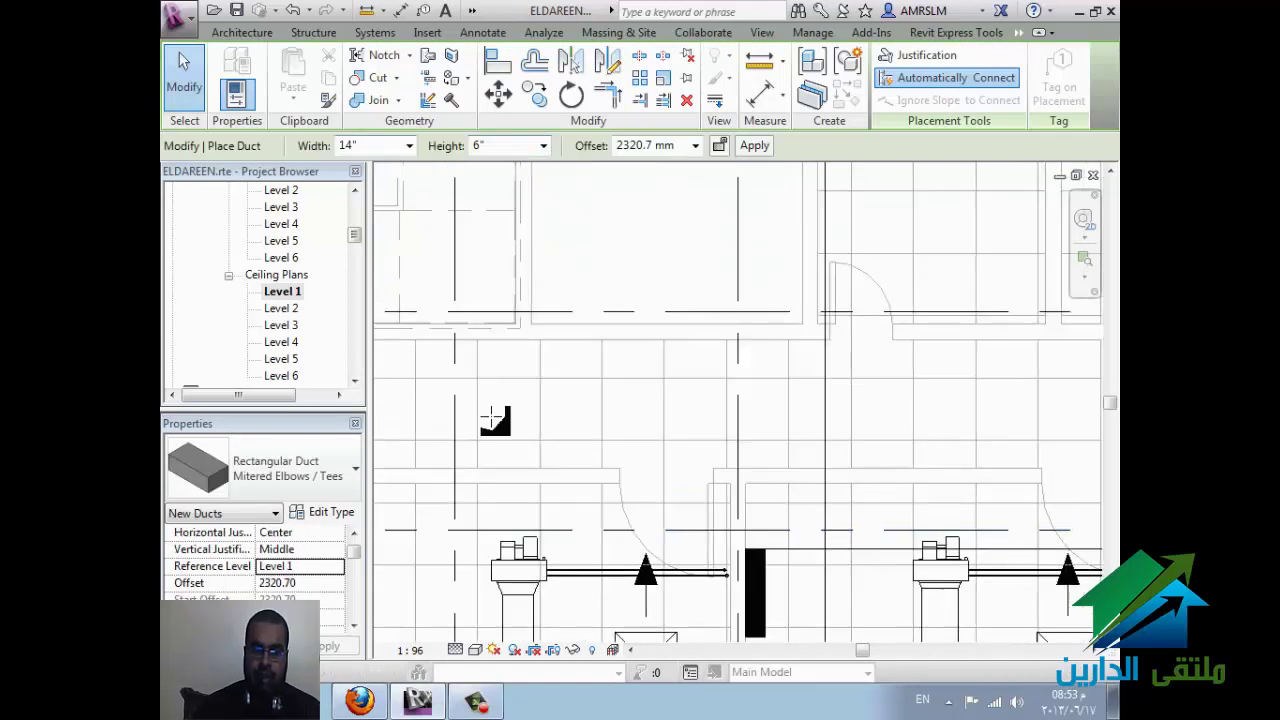
{"action": "left_click", "coordinate": [595, 402]}
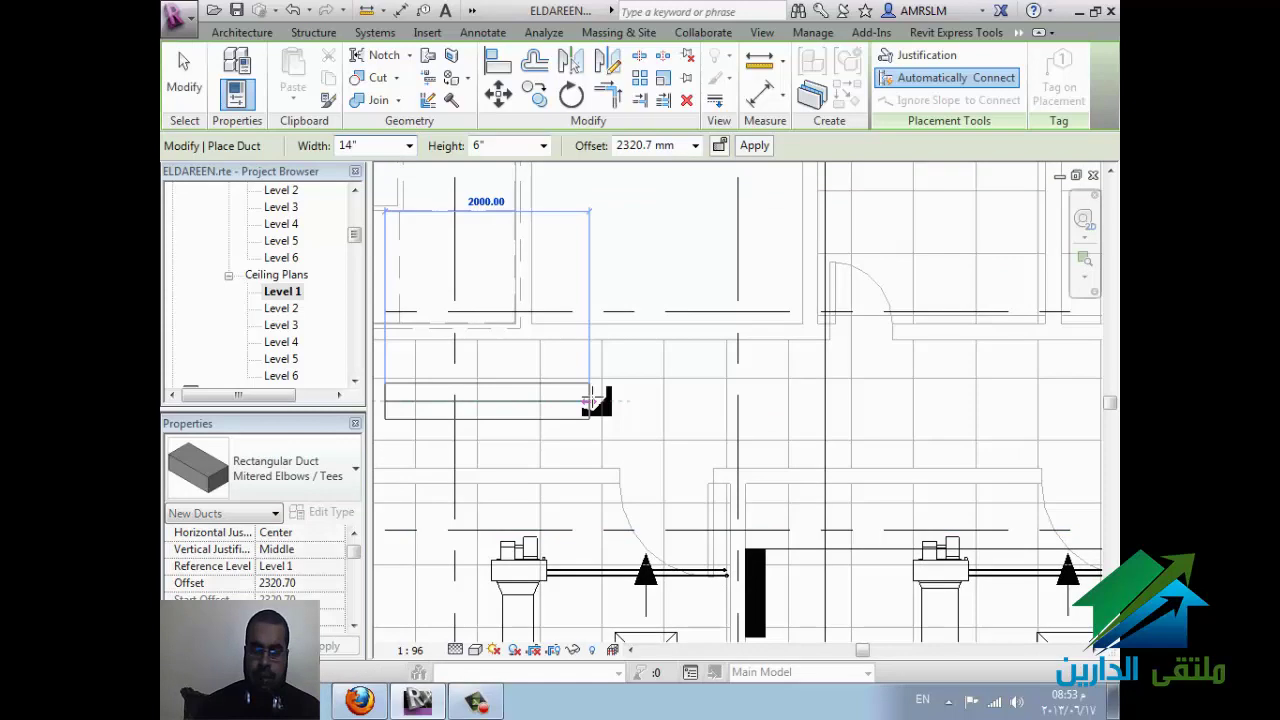
{"action": "left_click", "coordinate": [410, 146]}
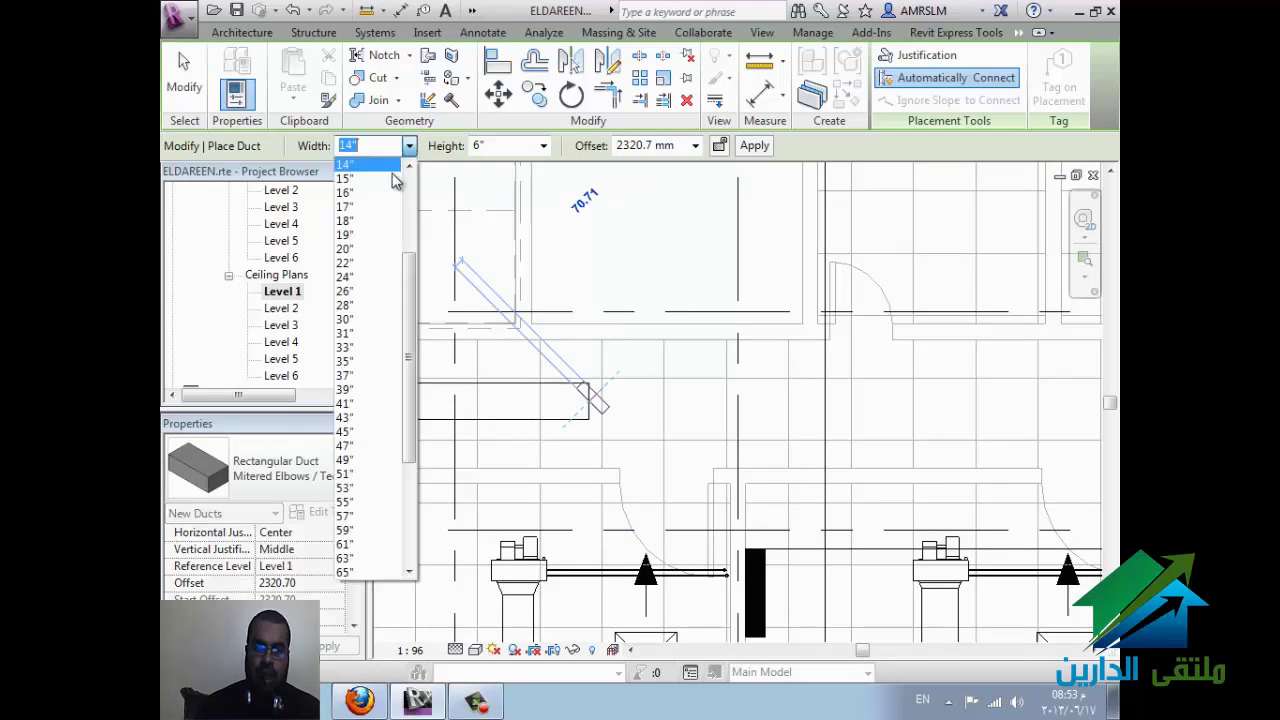
{"action": "left_click", "coordinate": [372, 236]}
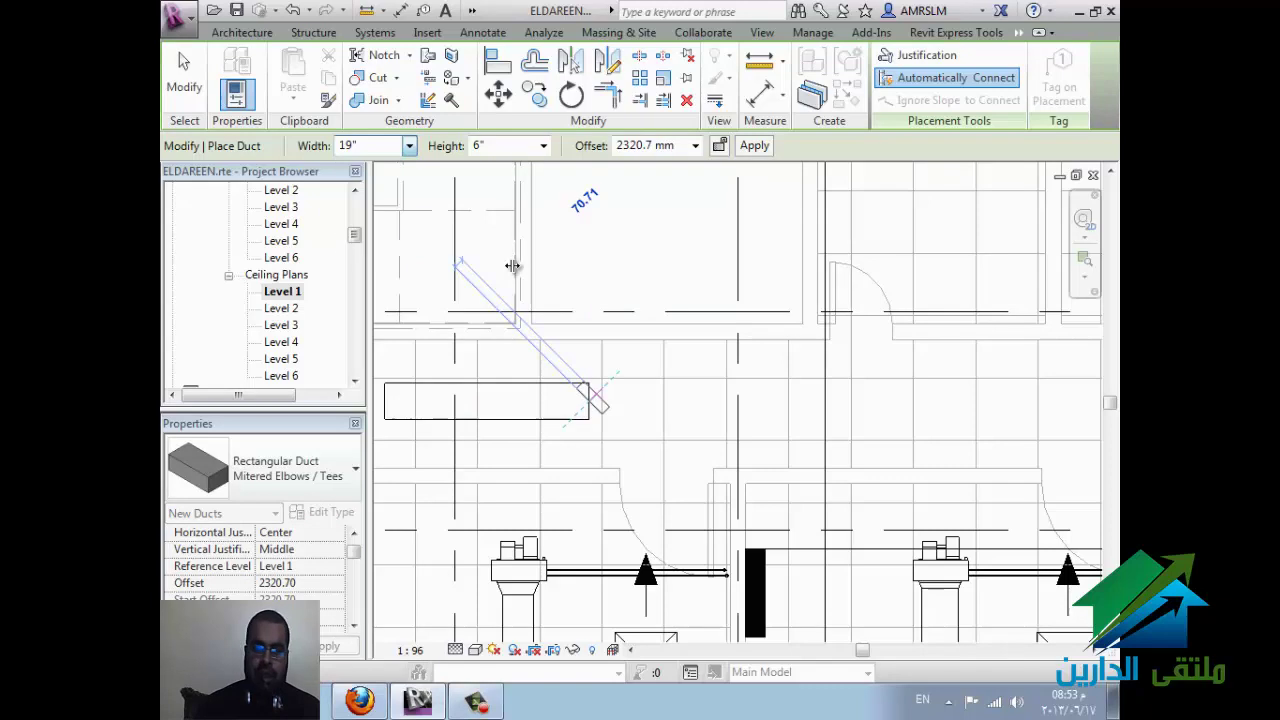
{"action": "left_click", "coordinate": [409, 146]}
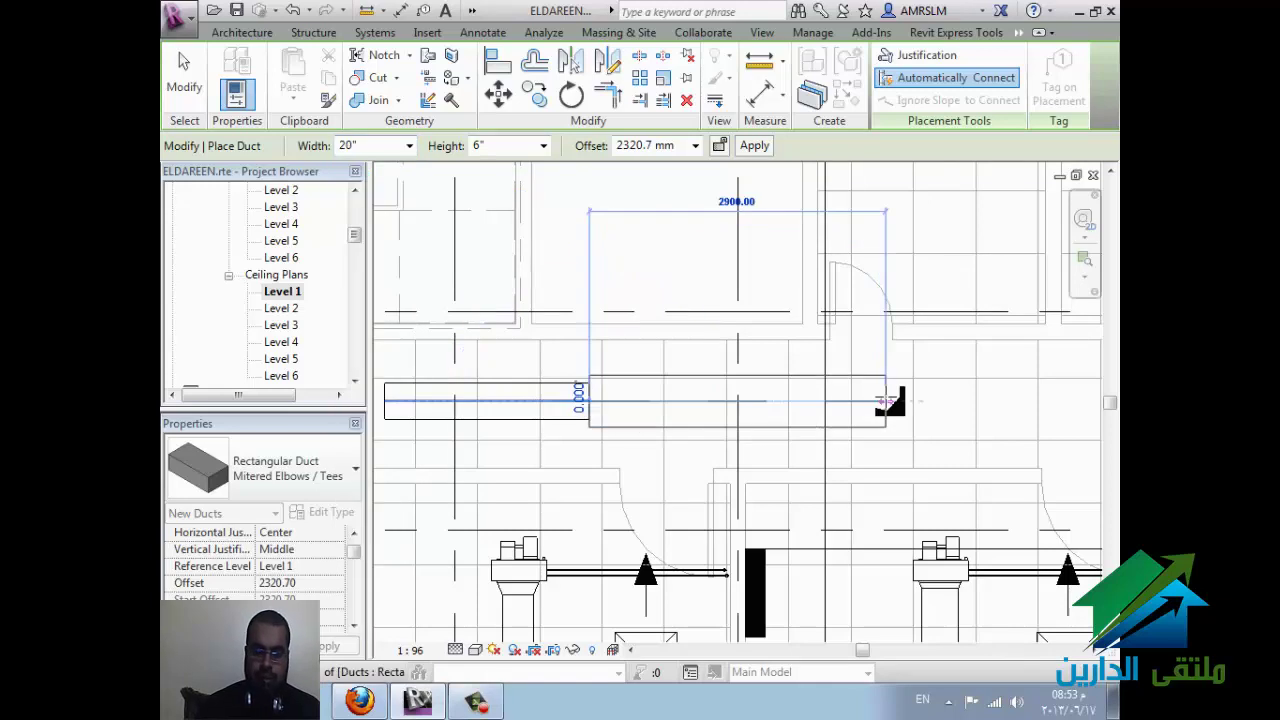
{"action": "left_click", "coordinate": [886, 401]}
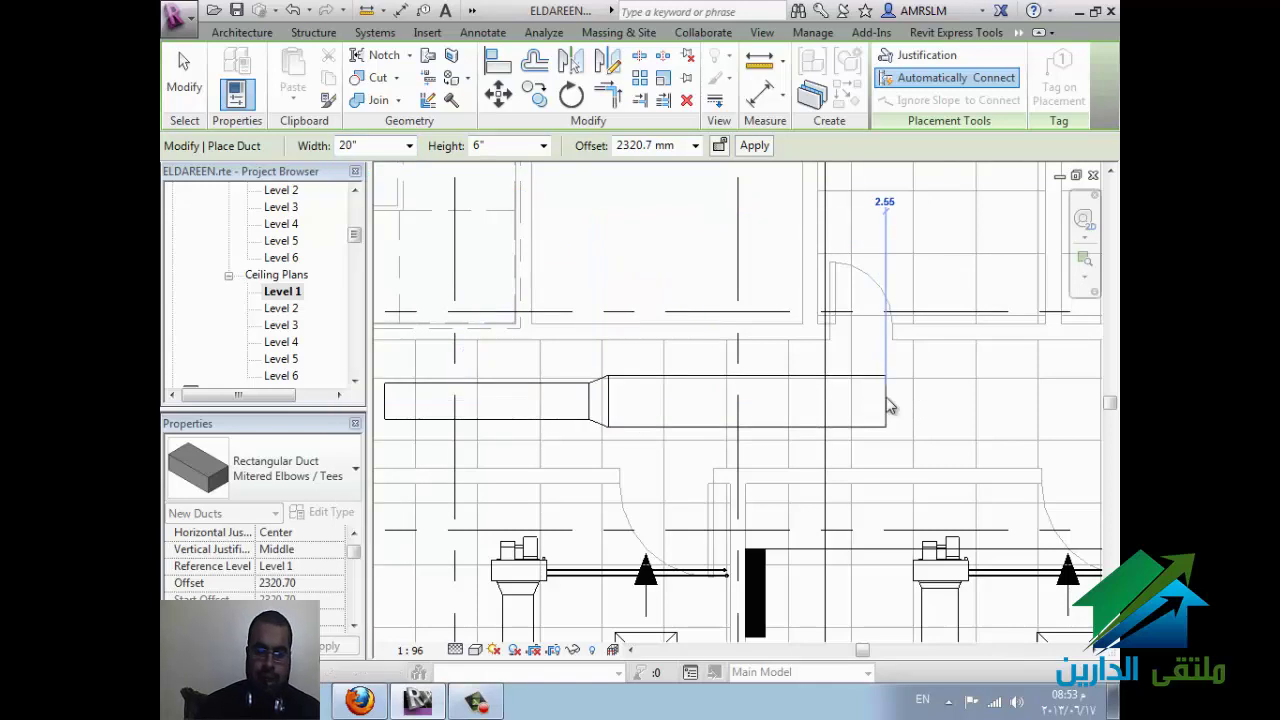
{"action": "key", "text": "Escape"}
{"action": "key", "text": "Escape"}
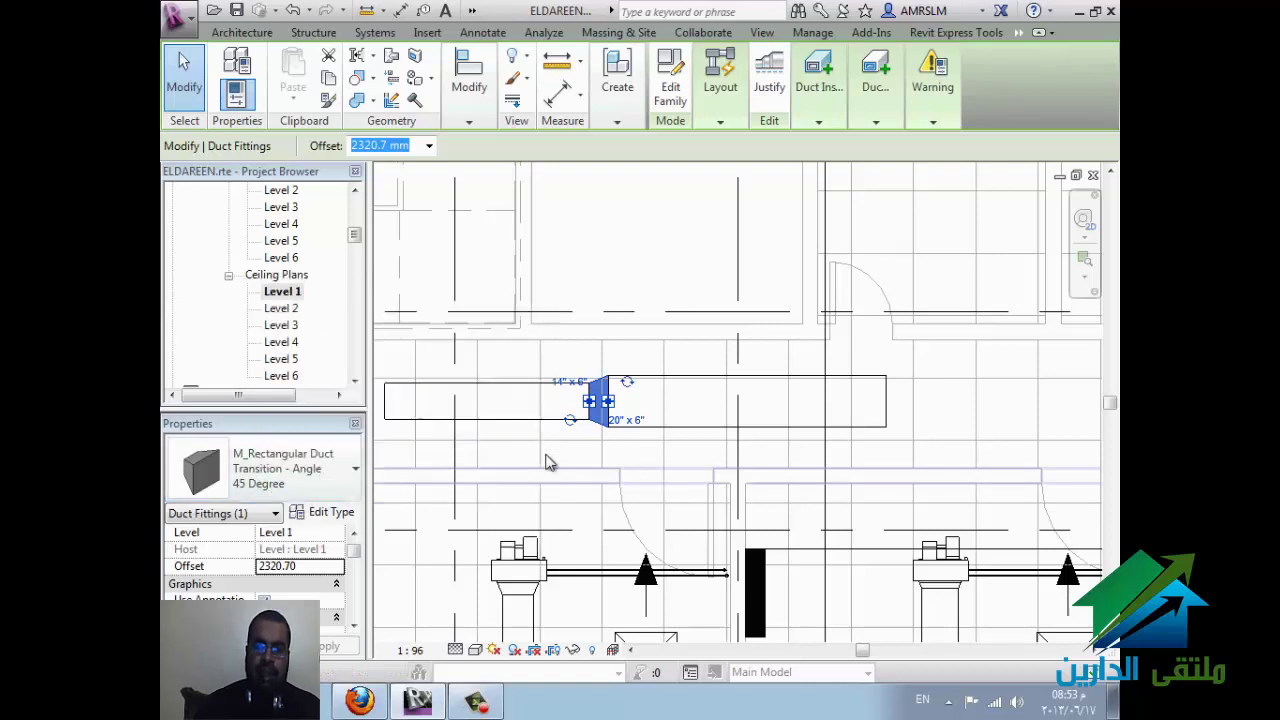
{"action": "left_click", "coordinate": [686, 262]}
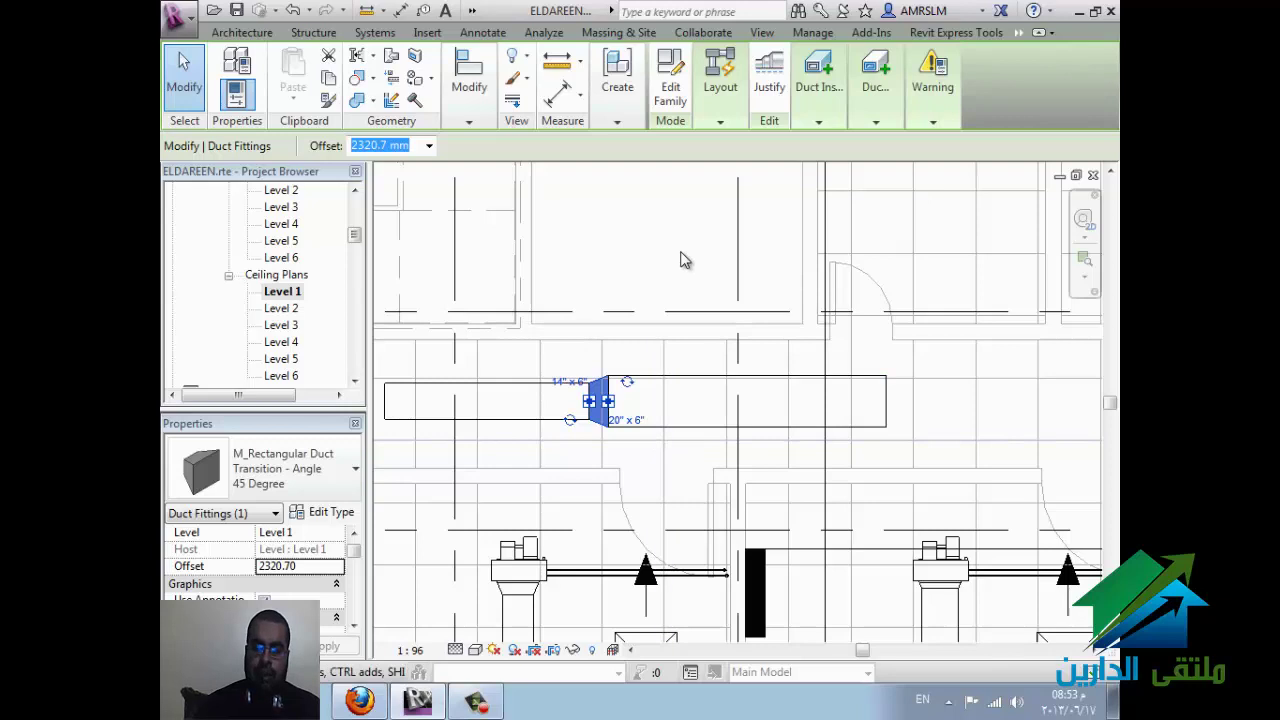
{"action": "key", "text": "Escape"}
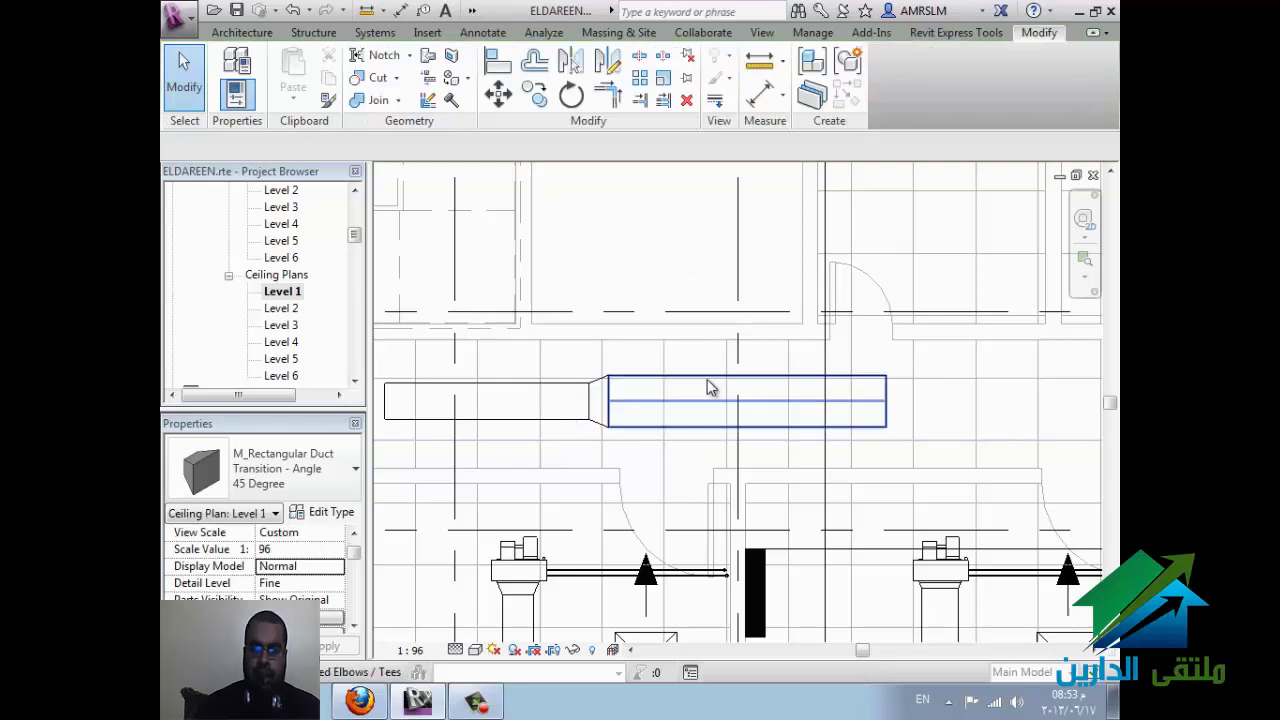
Step: Switch the 20" duct's type to Mitered Elbows / Taps
{"action": "left_click", "coordinate": [686, 465]}
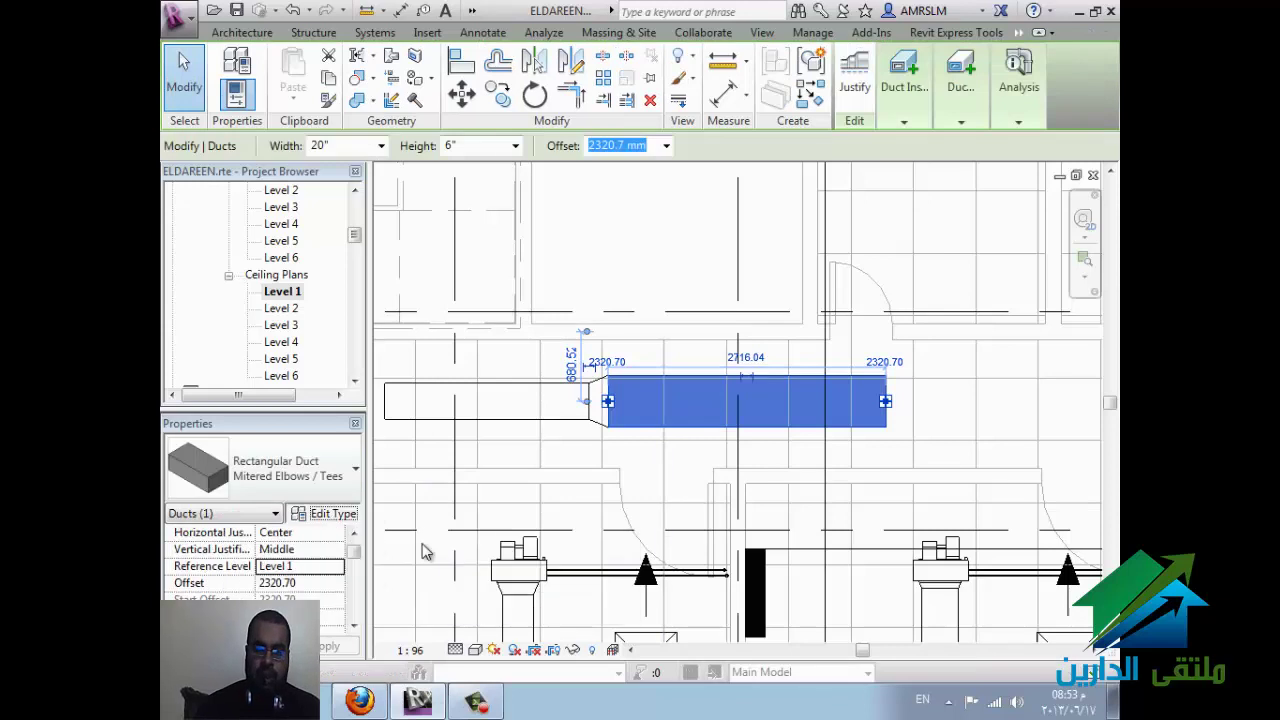
{"action": "key", "text": "Escape"}
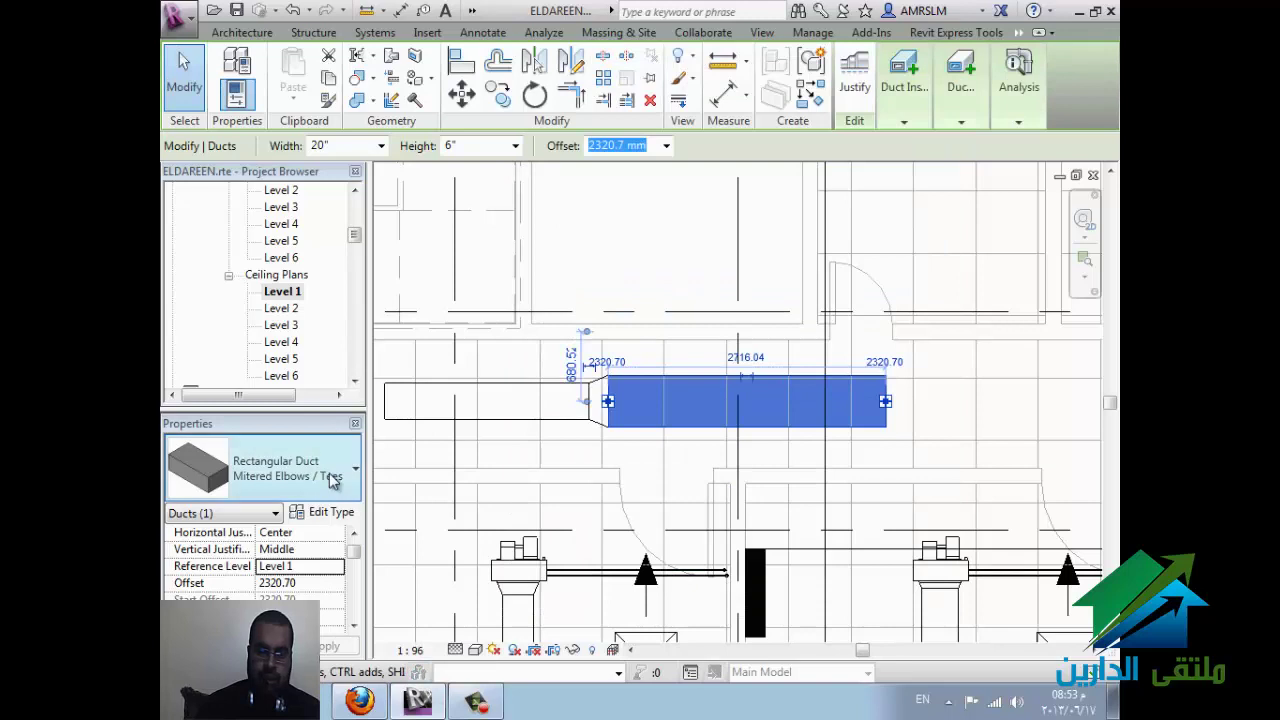
{"action": "left_click", "coordinate": [328, 470]}
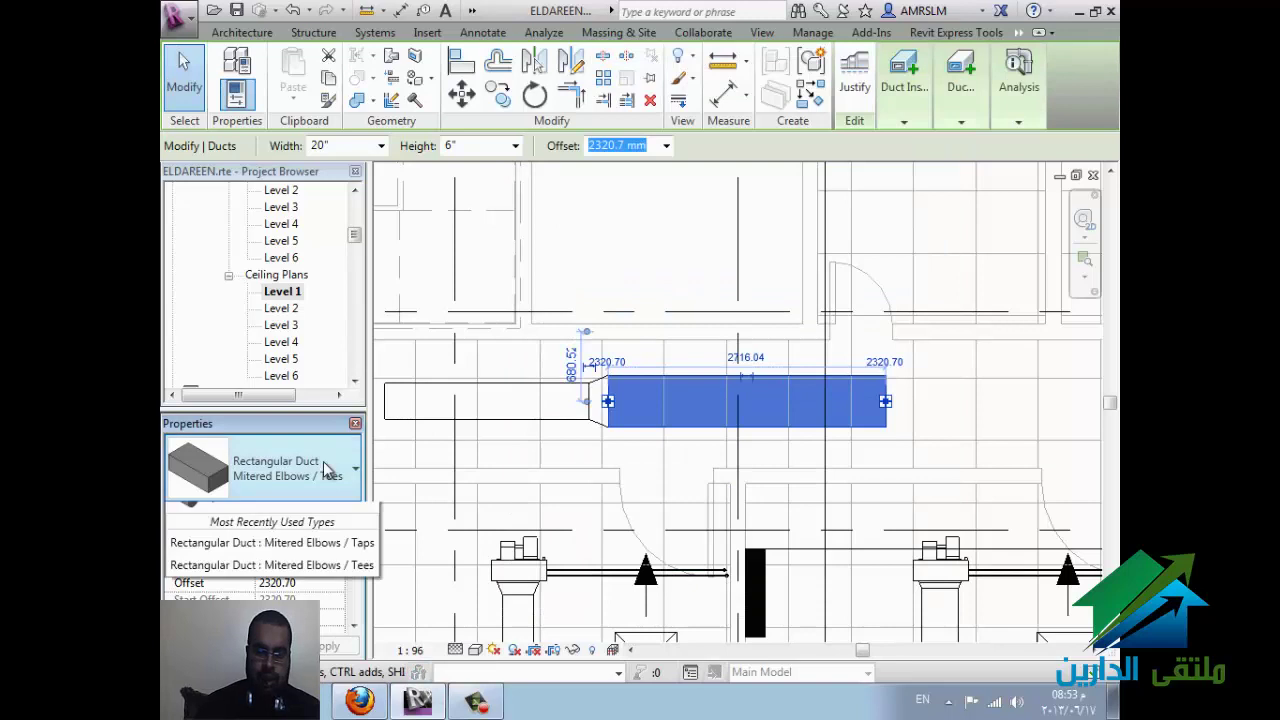
{"action": "left_click", "coordinate": [336, 533]}
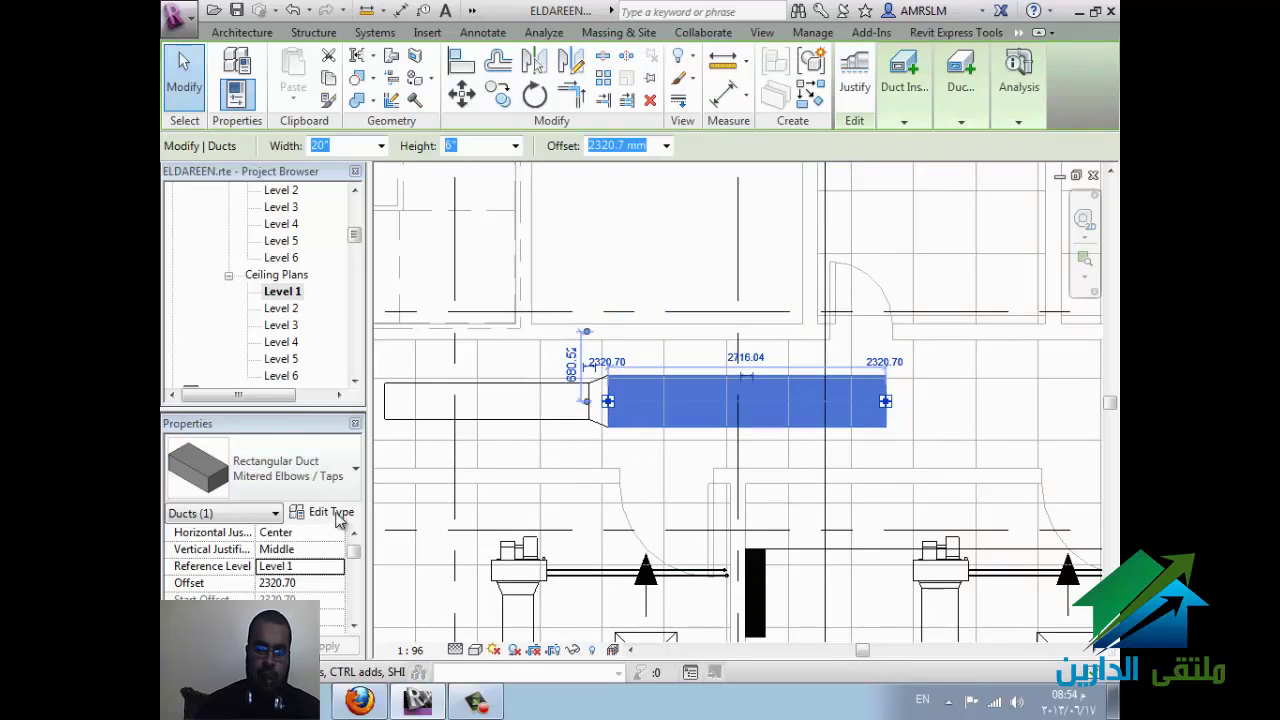
Step: Set the duct type's routing preference transition to 30 Degree 2 and apply
{"action": "left_click", "coordinate": [322, 511]}
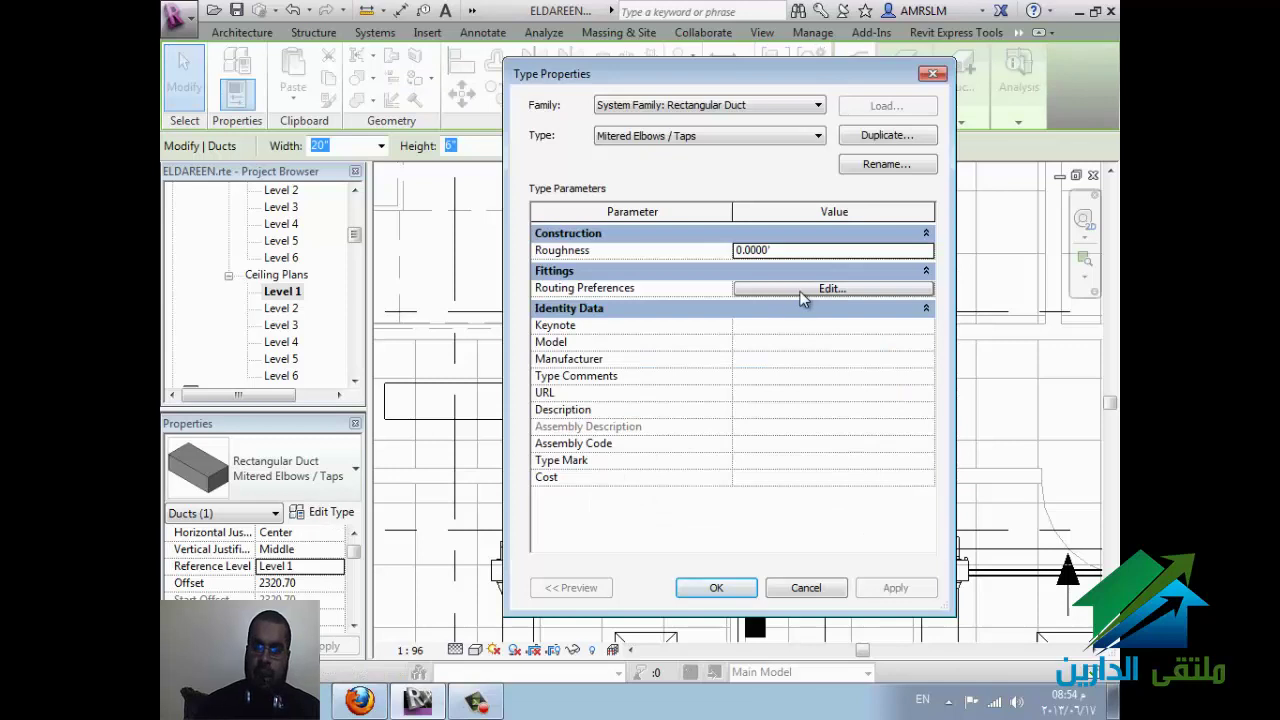
{"action": "left_click", "coordinate": [803, 289]}
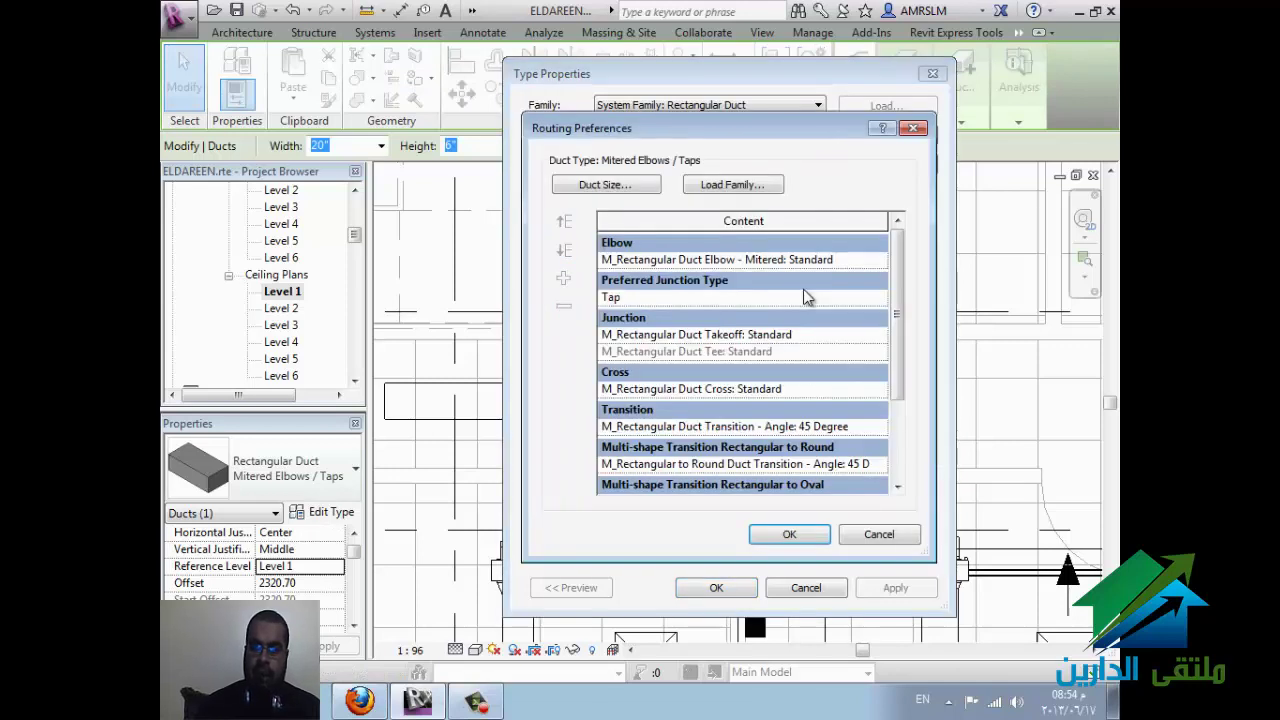
{"action": "left_click_drag", "start_coordinate": [899, 322], "coordinate": [907, 398]}
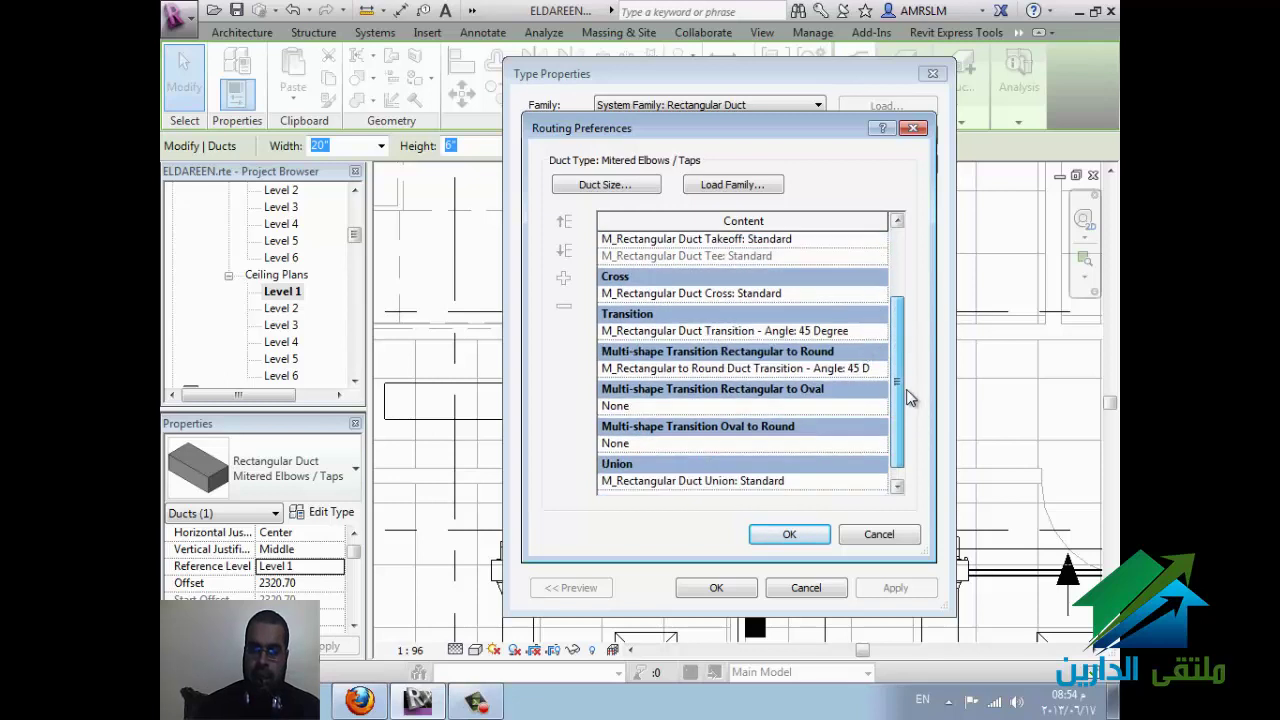
{"action": "left_click", "coordinate": [857, 334]}
{"action": "left_click", "coordinate": [878, 331]}
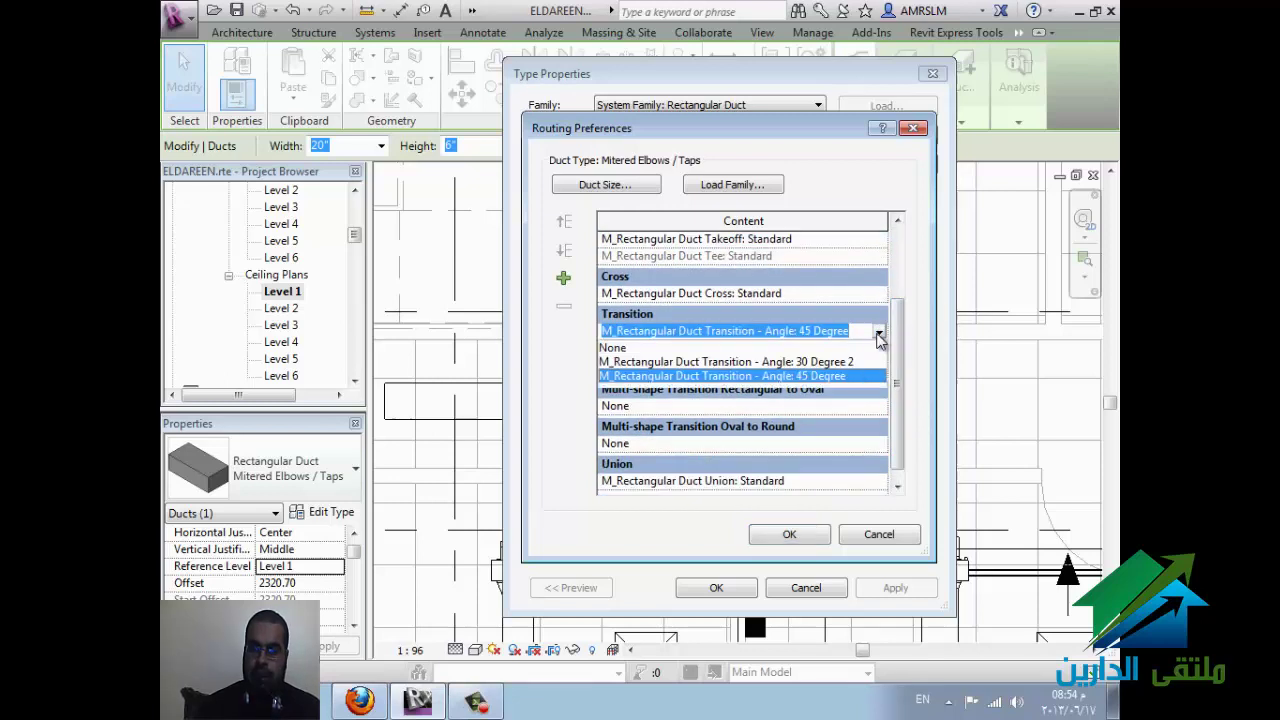
{"action": "left_click", "coordinate": [843, 362]}
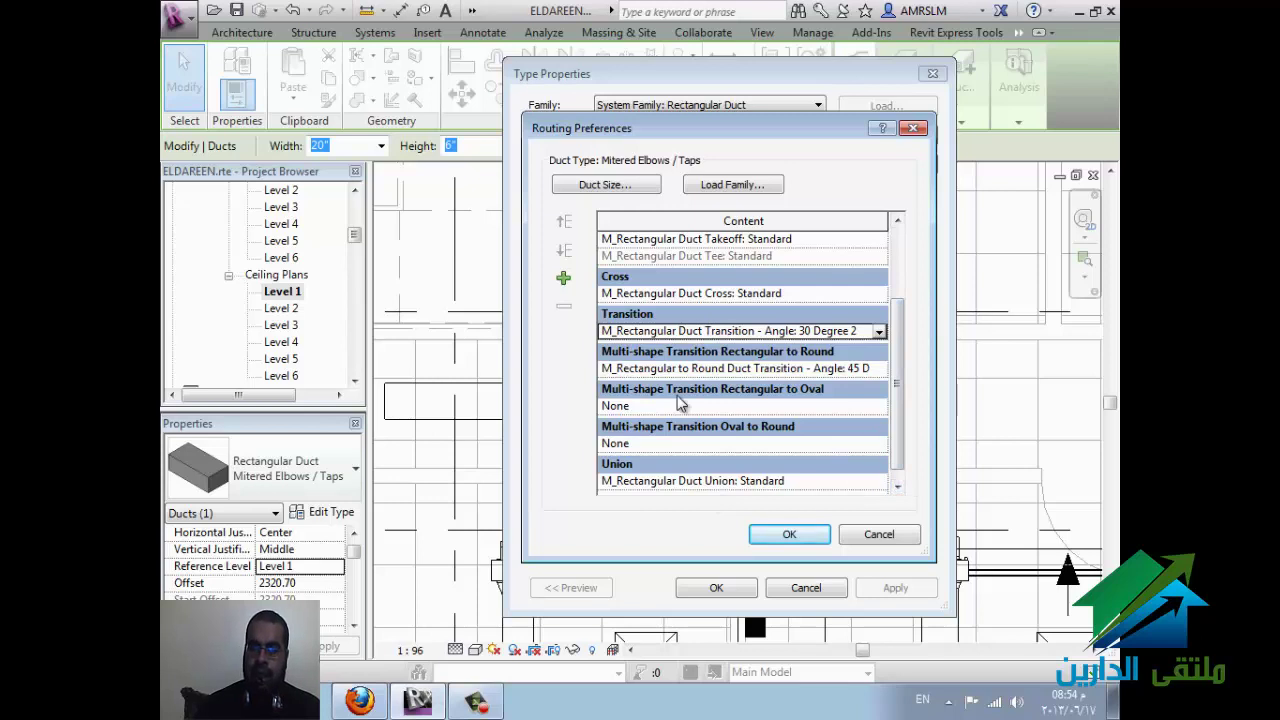
{"action": "left_click", "coordinate": [880, 408]}
{"action": "left_click", "coordinate": [880, 408]}
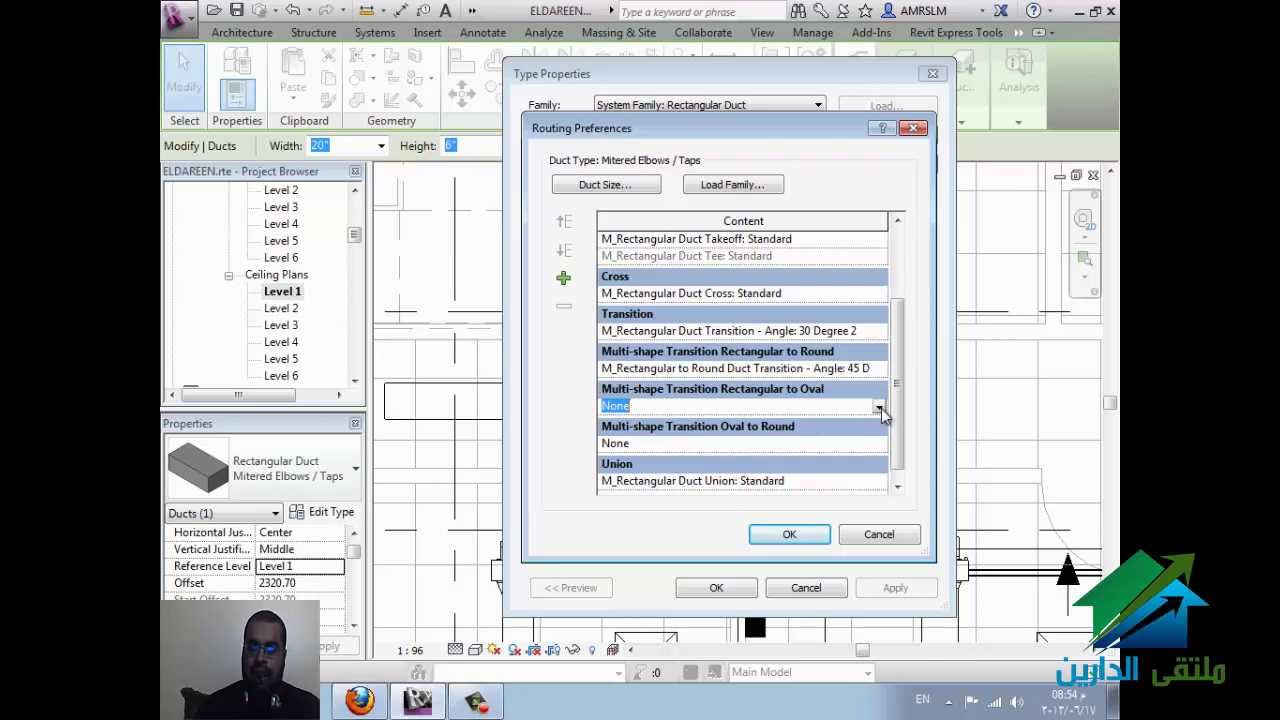
{"action": "scroll", "coordinate": [900, 463], "scroll_direction": "down", "scroll_amount": 1}
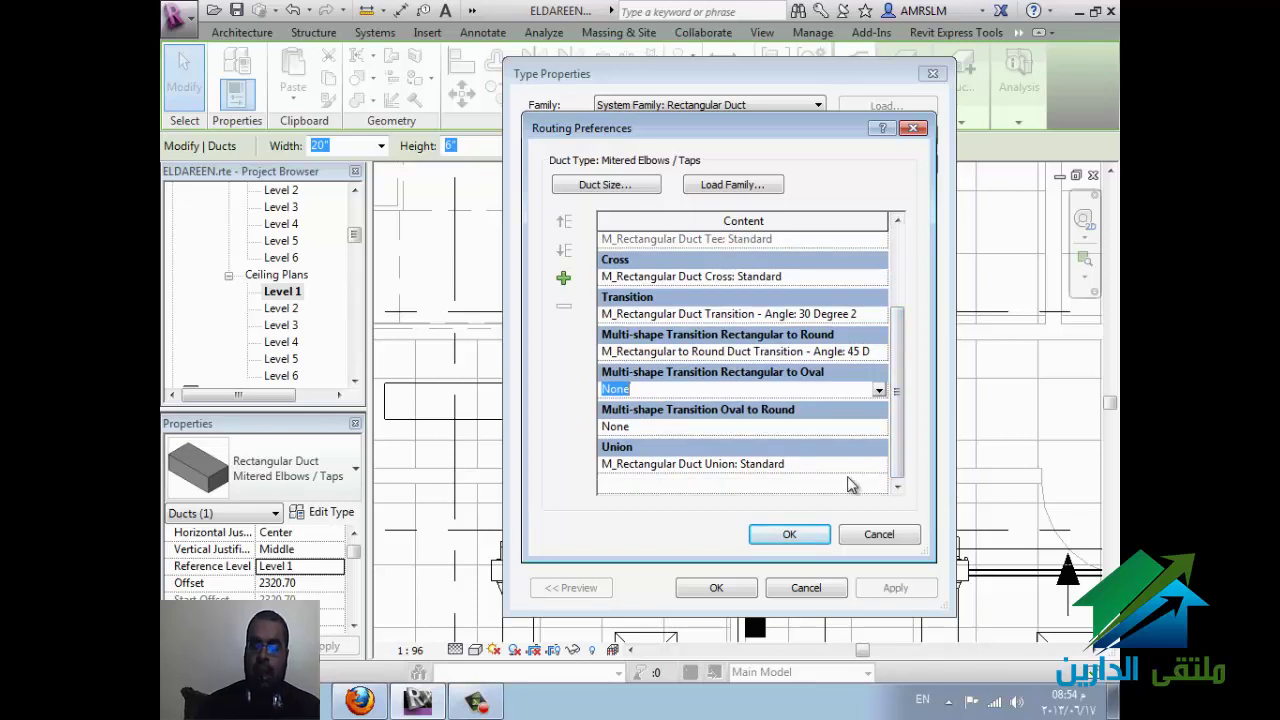
{"action": "left_click", "coordinate": [825, 537]}
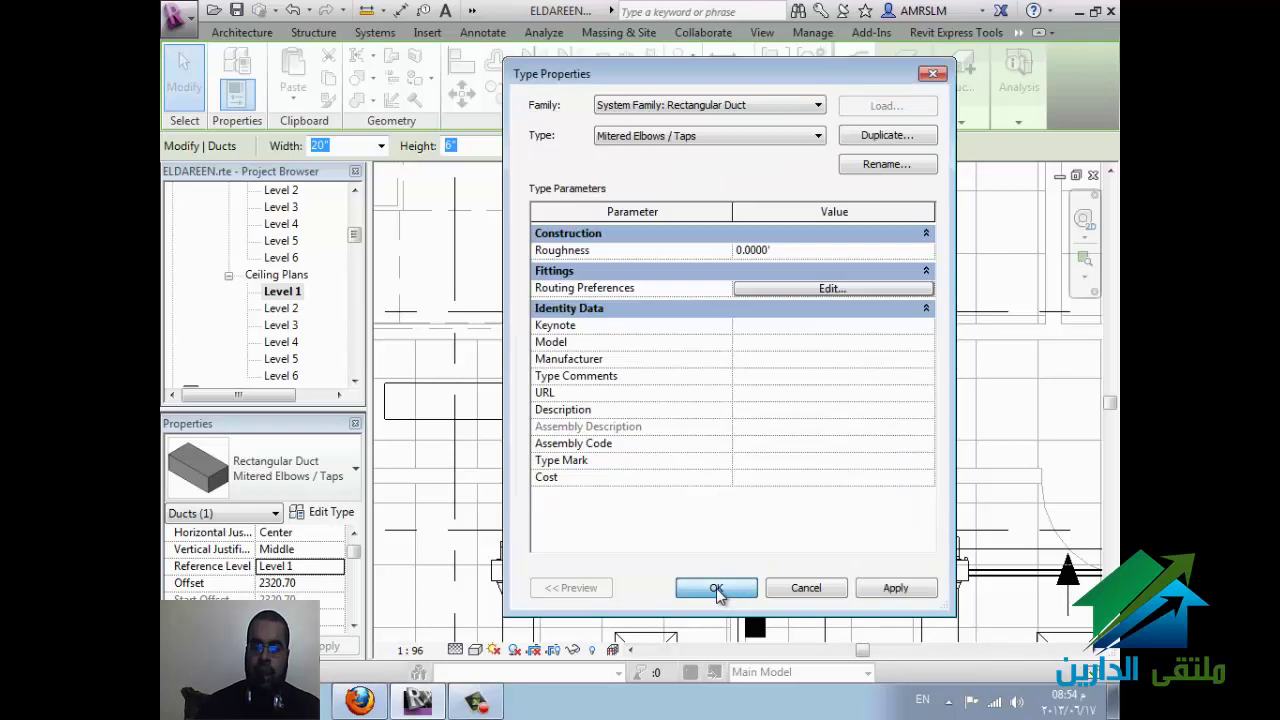
{"action": "left_click", "coordinate": [716, 588]}
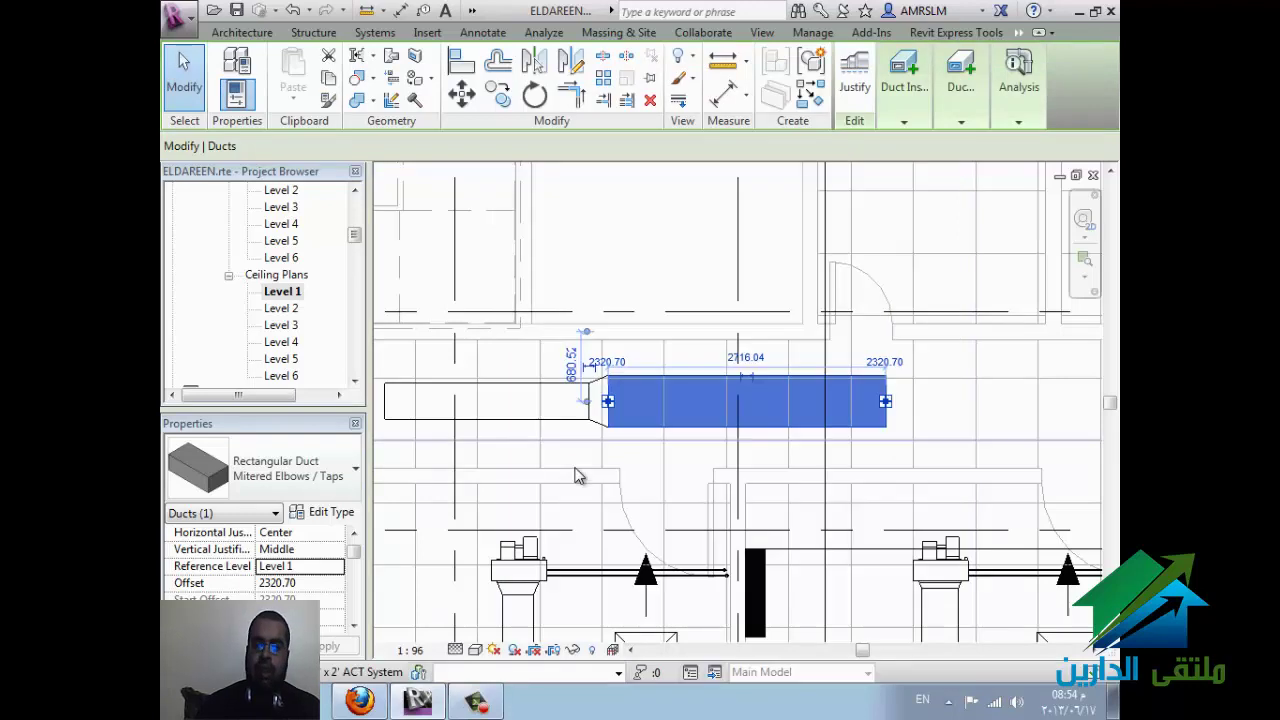
Step: Deselect the duct, glance at the WizIQ session, and zoom out on the ceiling plan
{"action": "left_click", "coordinate": [689, 212]}
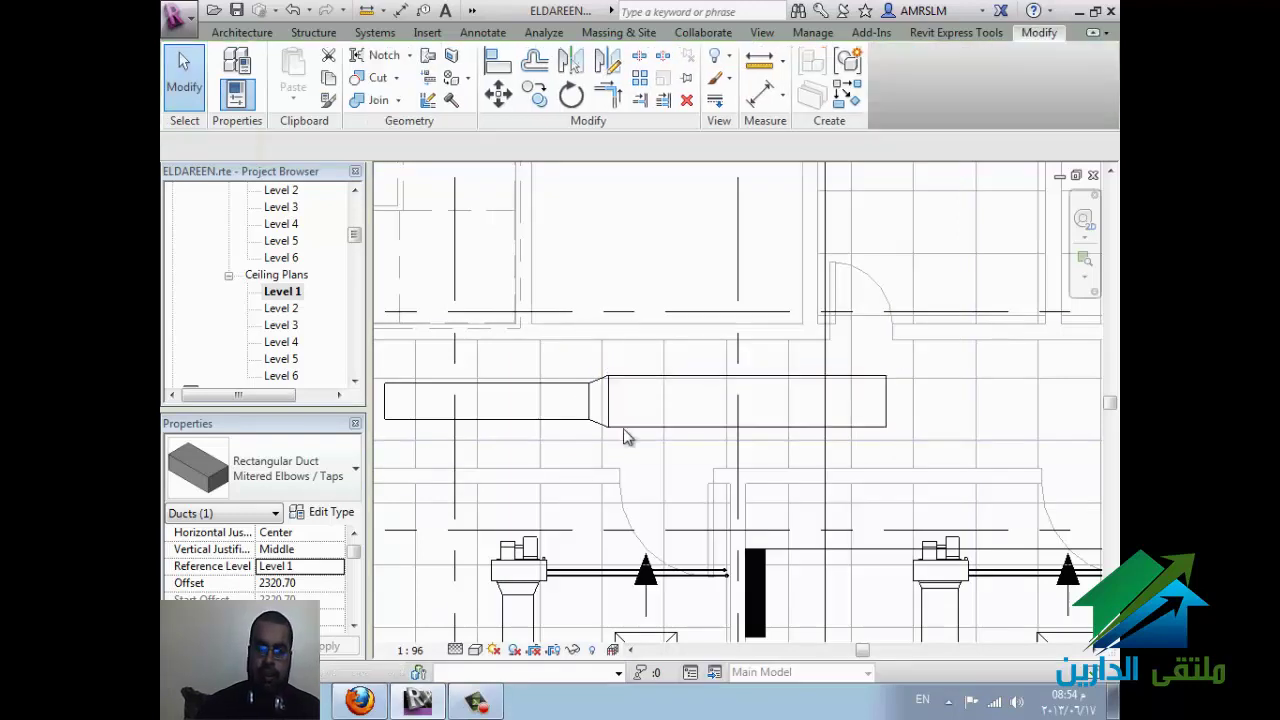
{"action": "left_click", "coordinate": [359, 700]}
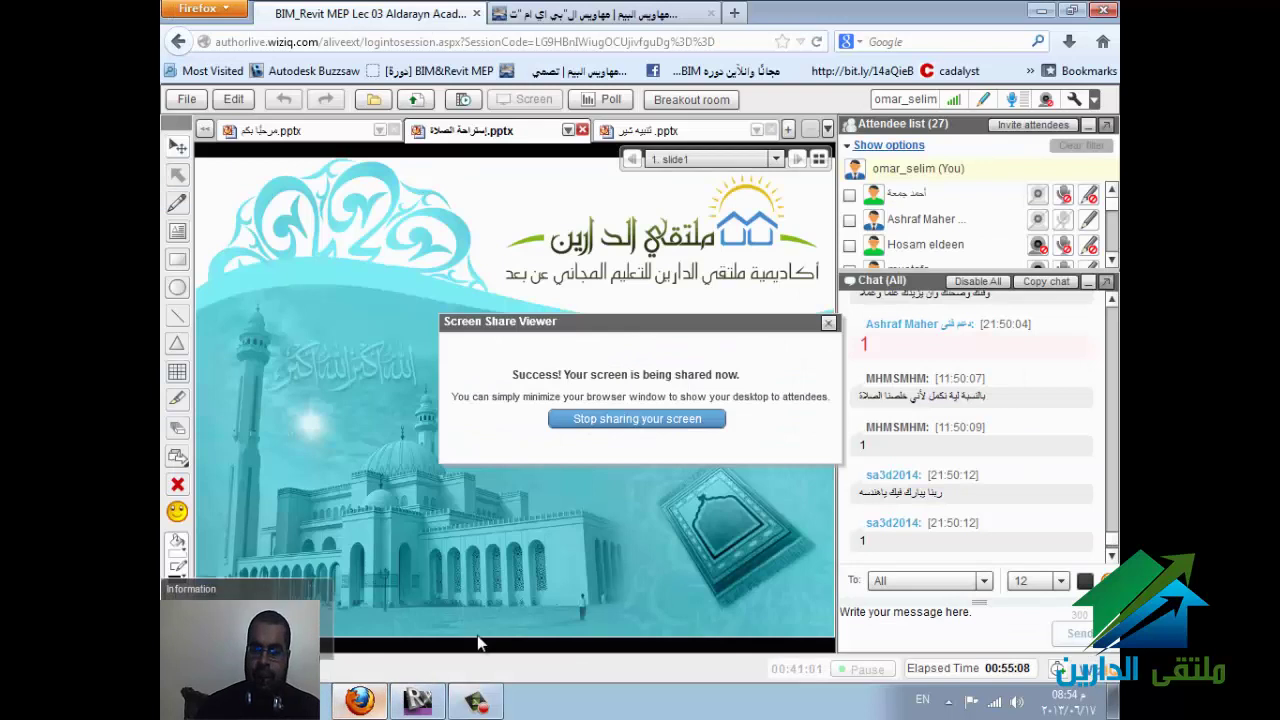
{"action": "left_click", "coordinate": [418, 700]}
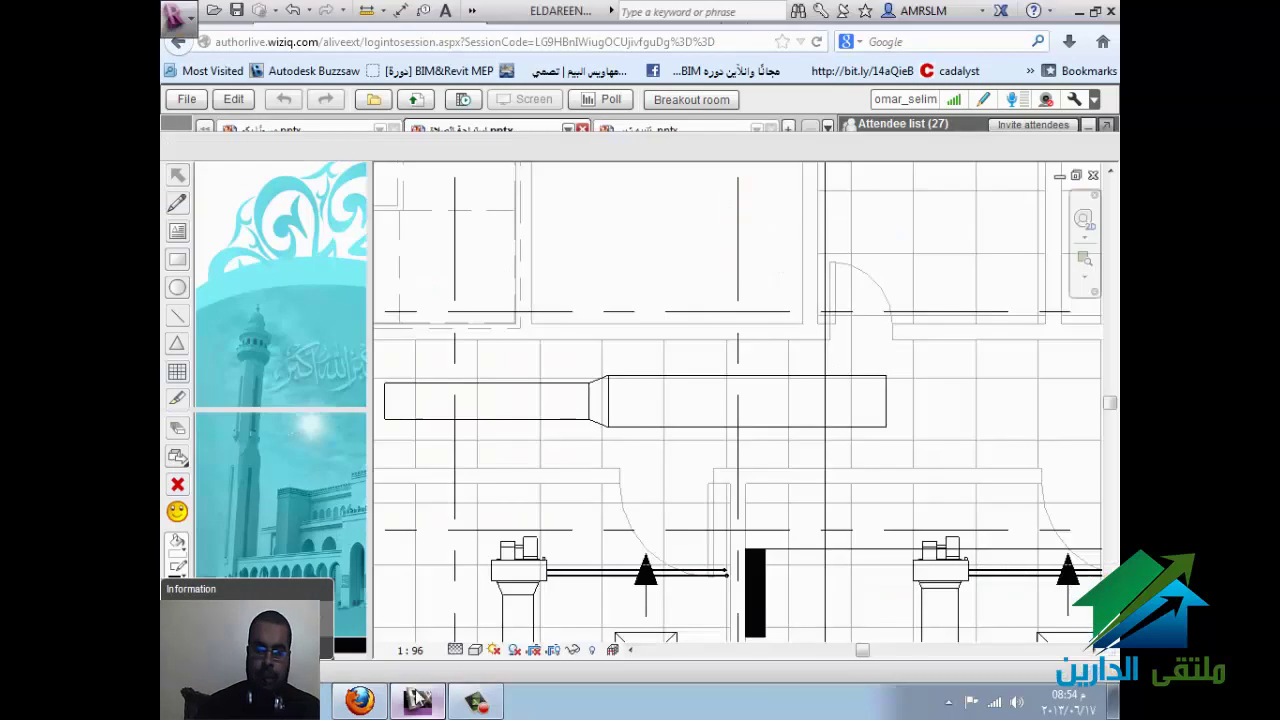
{"action": "scroll", "coordinate": [532, 495], "scroll_direction": "down", "scroll_amount": 1}
{"action": "scroll", "coordinate": [533, 505], "scroll_direction": "down", "scroll_amount": 1}
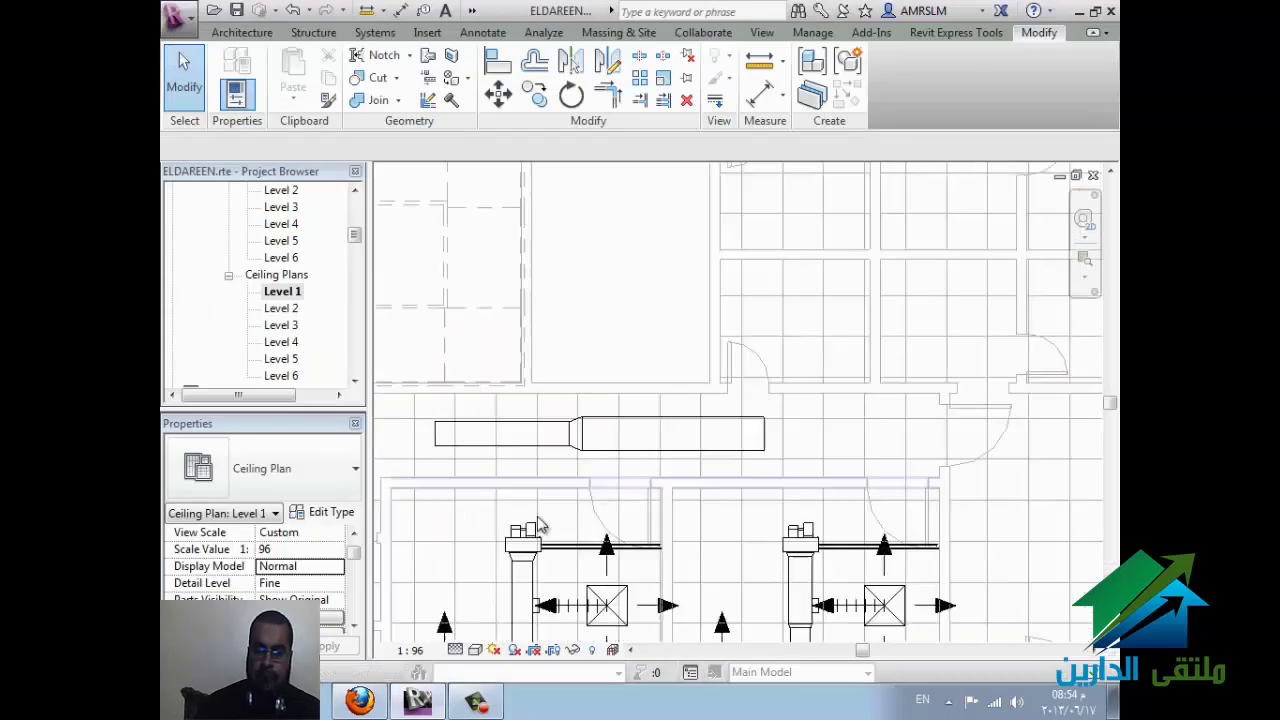
{"action": "scroll", "coordinate": [535, 520], "scroll_direction": "down", "scroll_amount": 1}
{"action": "scroll", "coordinate": [723, 471], "scroll_direction": "down", "scroll_amount": 1}
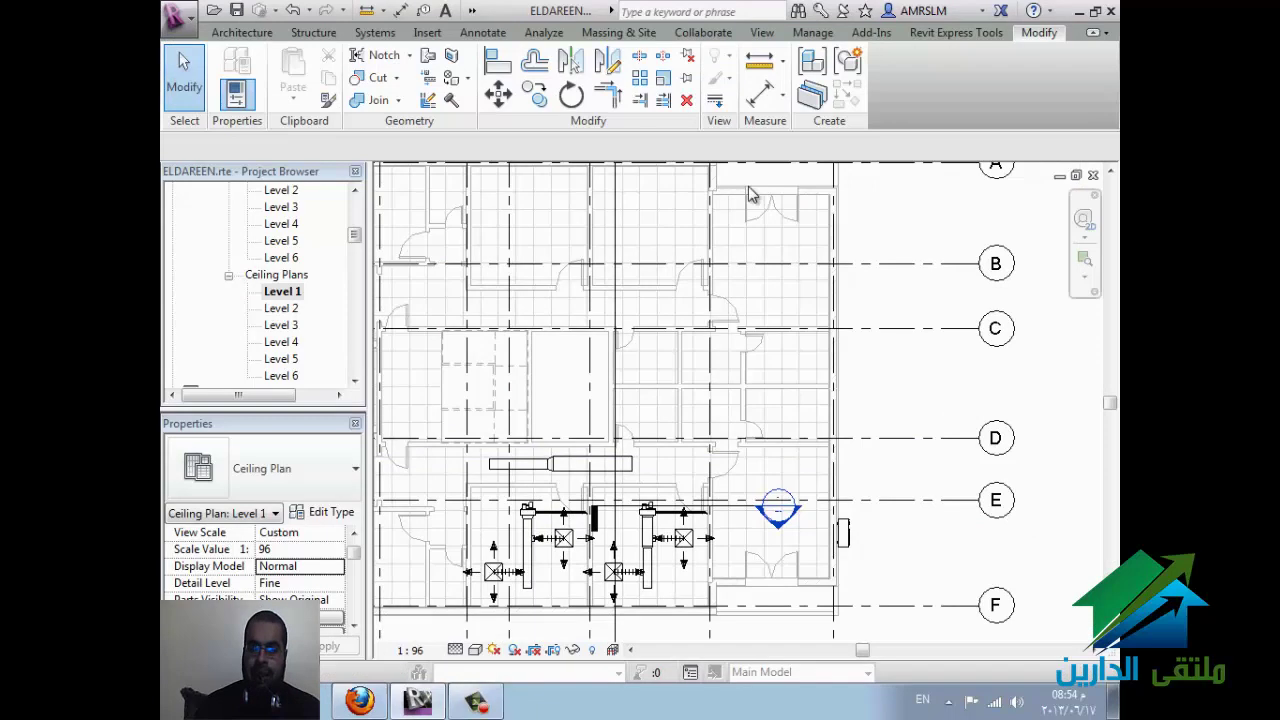
{"action": "scroll", "coordinate": [752, 195], "scroll_direction": "up", "scroll_amount": 3}
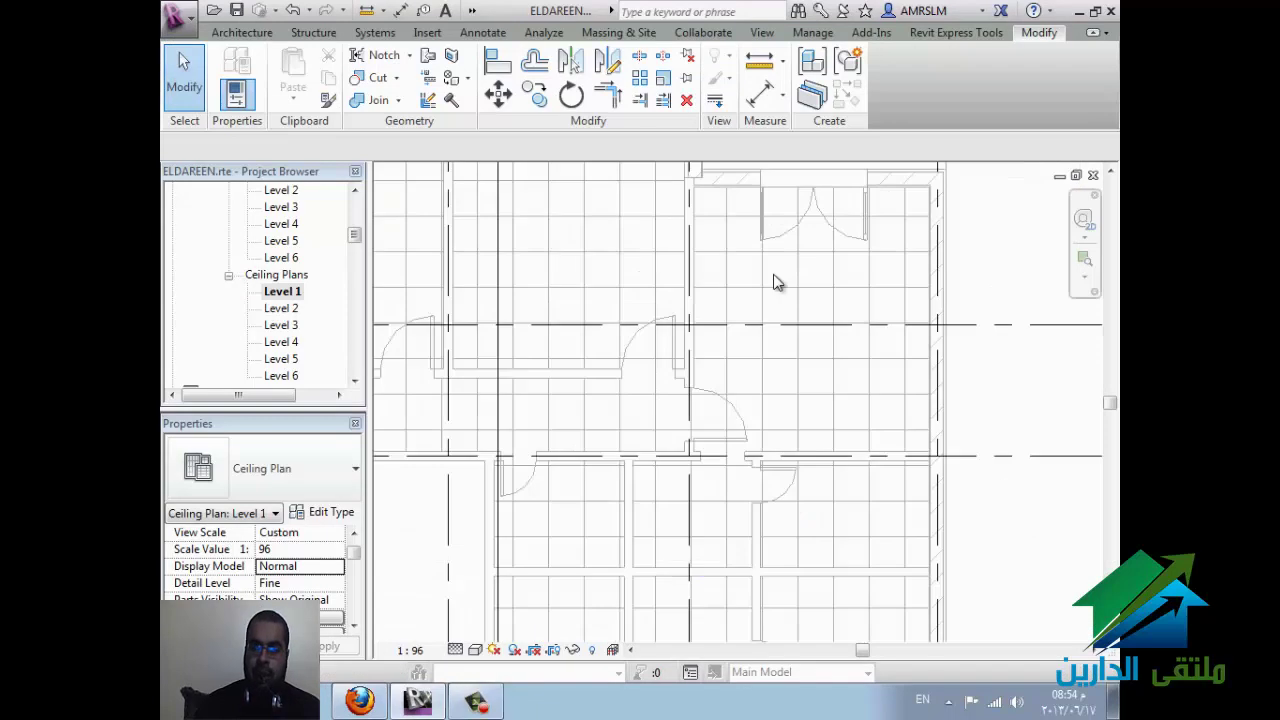
Step: Place two M_Supply Diffuser 600x600 air terminals in the room's ceiling
{"action": "left_click", "coordinate": [378, 37]}
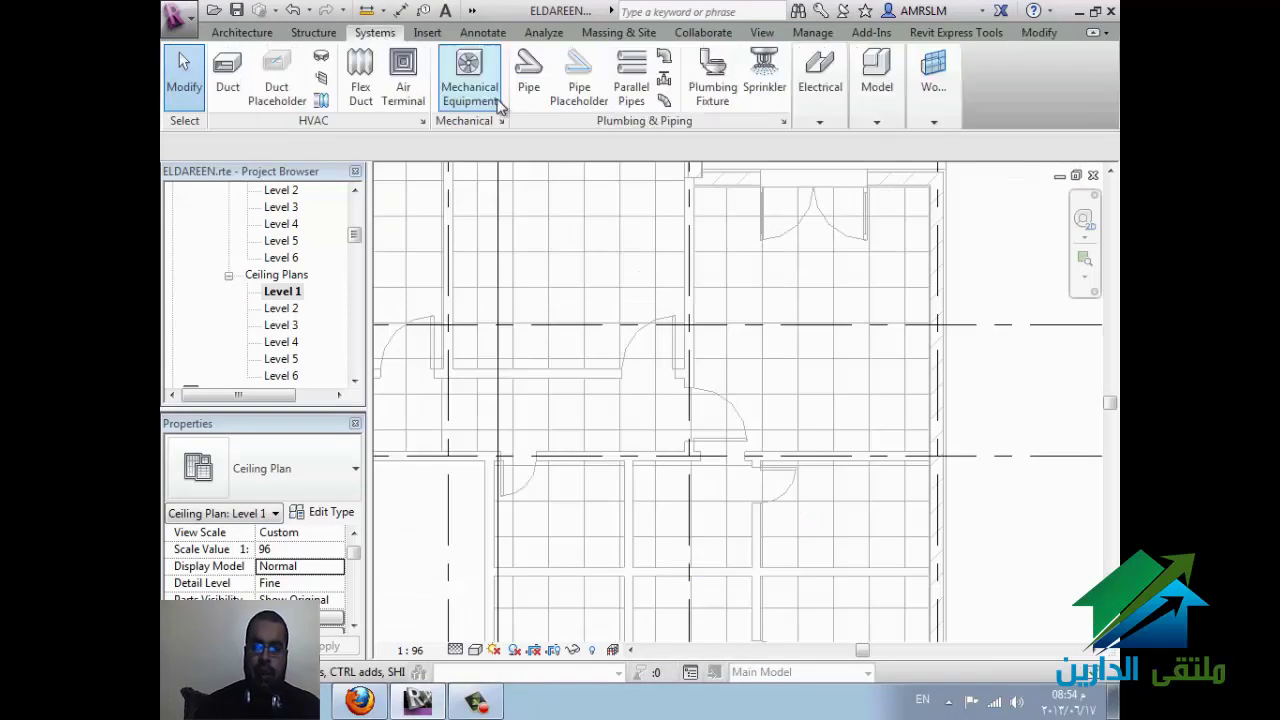
{"action": "left_click", "coordinate": [403, 72]}
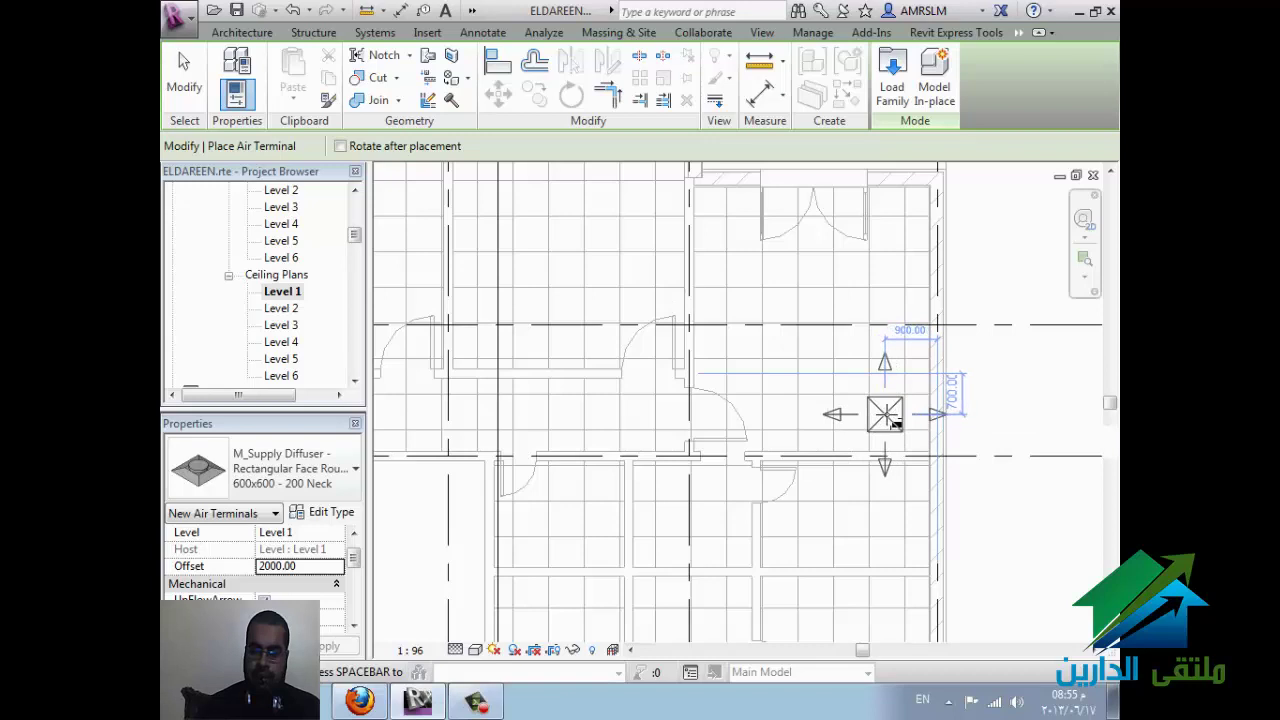
{"action": "left_click", "coordinate": [886, 416]}
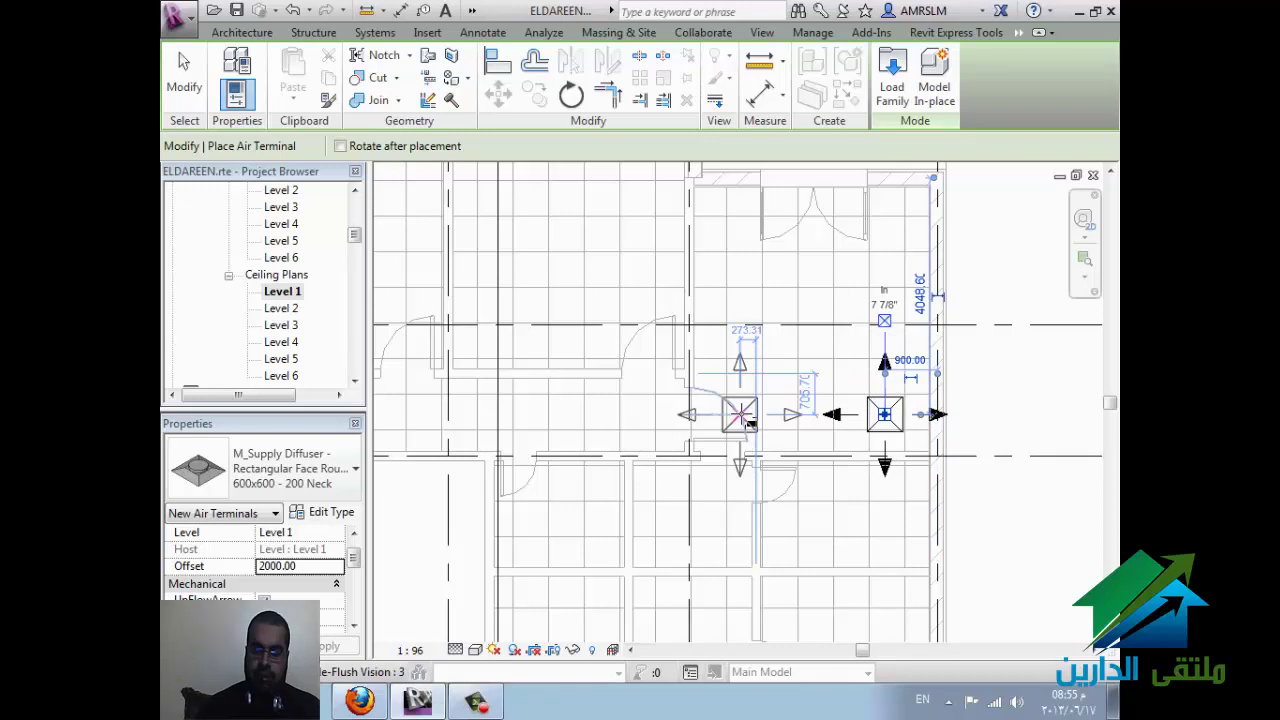
{"action": "left_click", "coordinate": [748, 421]}
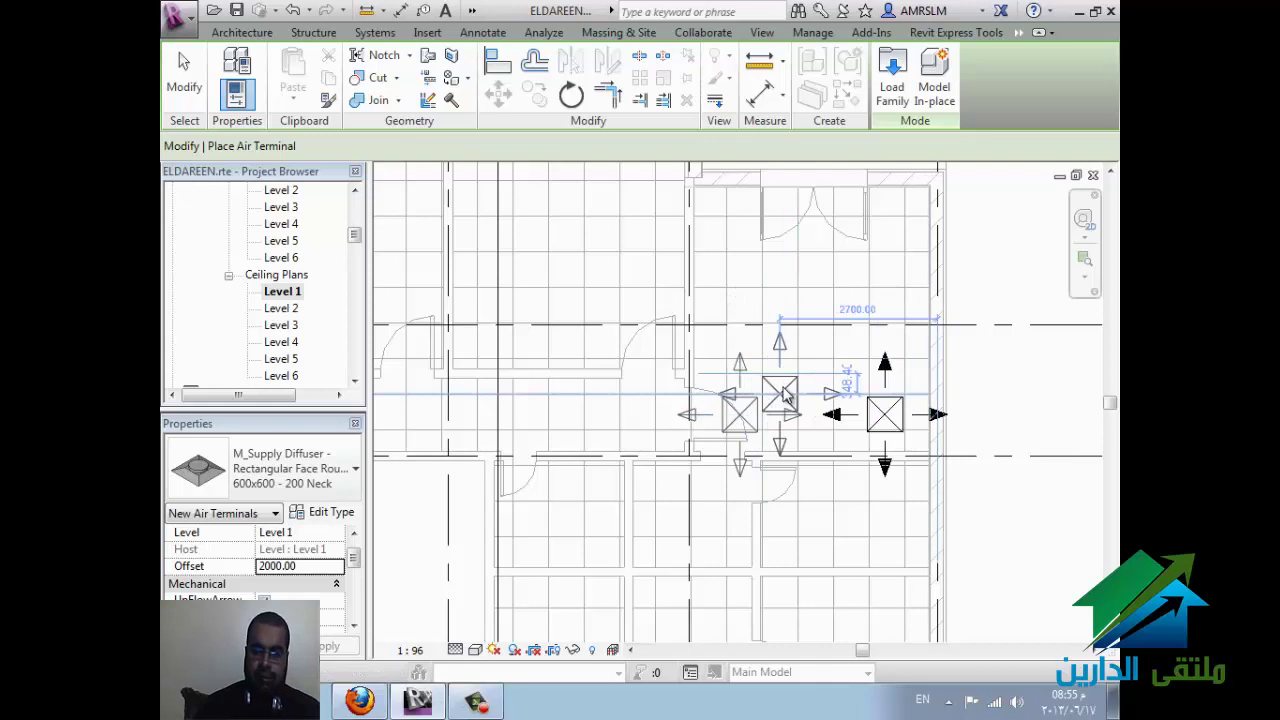
{"action": "scroll", "coordinate": [783, 393], "scroll_direction": "up", "scroll_amount": 4}
{"action": "key", "text": "Escape"}
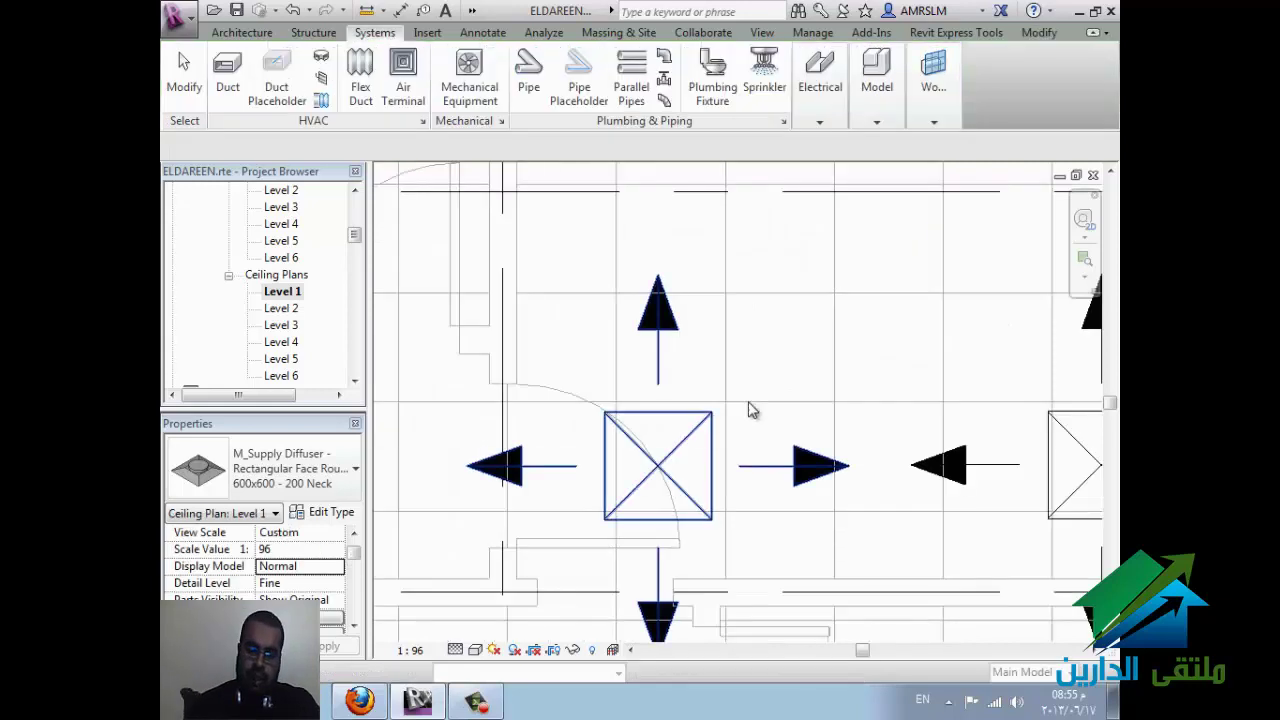
Step: Move the left diffuser with MV so its corner snaps onto the ceiling grid
{"action": "left_click", "coordinate": [712, 418]}
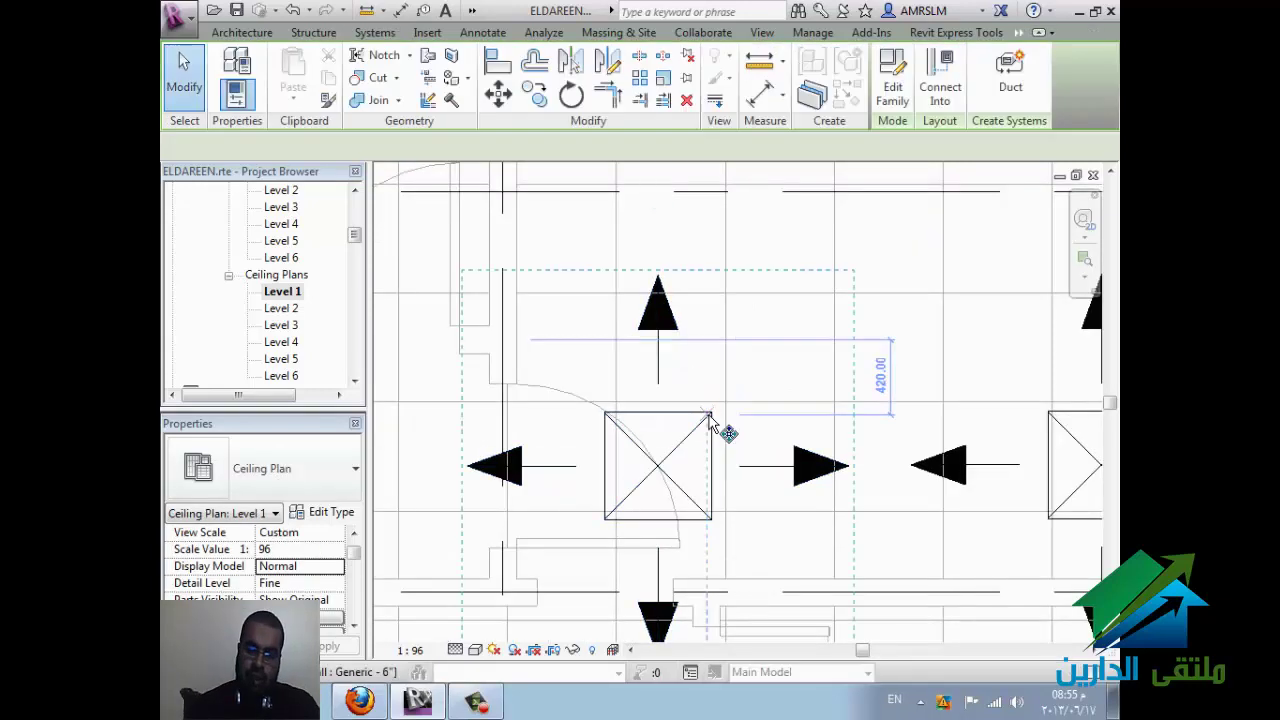
{"action": "key", "text": "m"}
{"action": "key", "text": "v"}
{"action": "scroll", "coordinate": [720, 418], "scroll_direction": "up", "scroll_amount": 2}
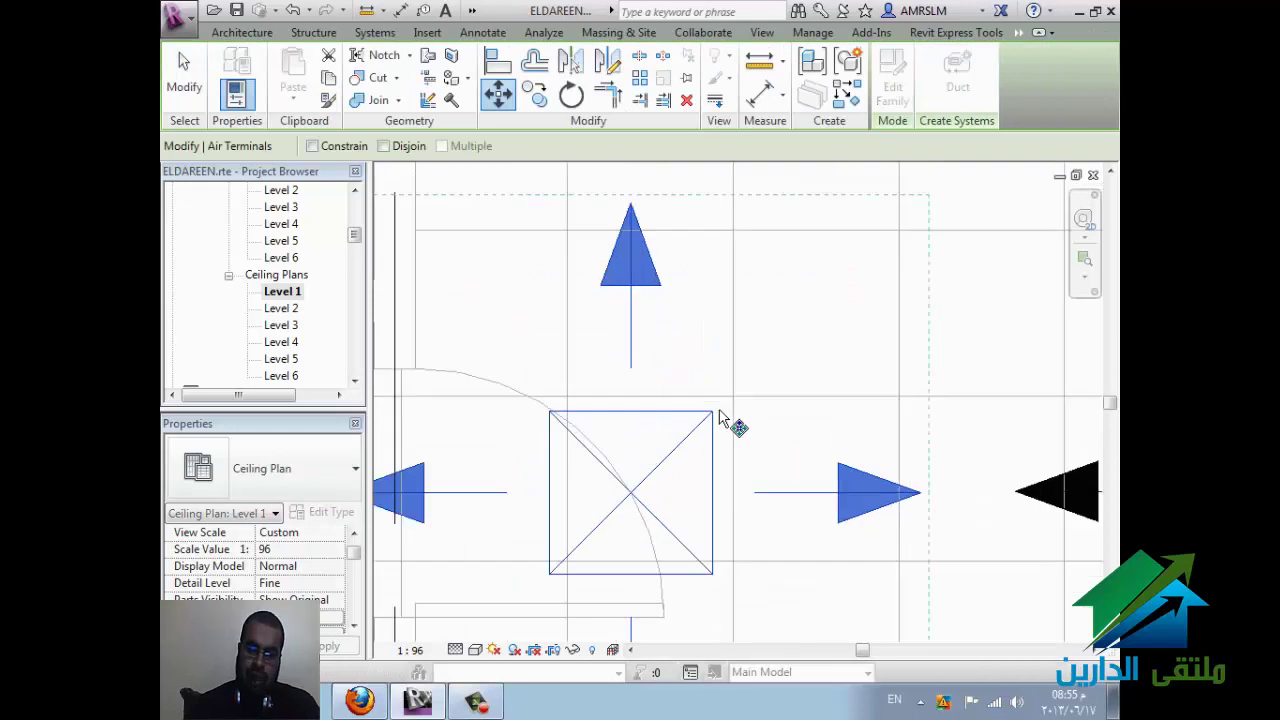
{"action": "scroll", "coordinate": [720, 412], "scroll_direction": "up", "scroll_amount": 2}
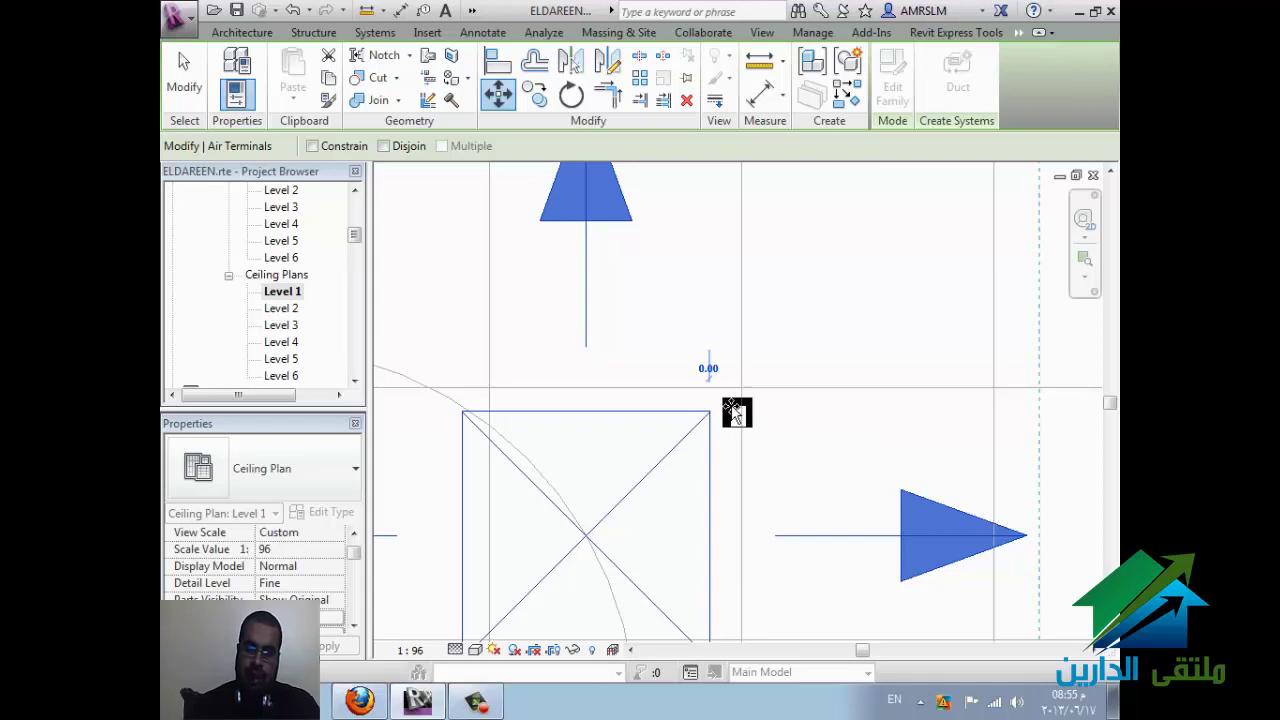
{"action": "left_click", "coordinate": [737, 412]}
{"action": "left_click", "coordinate": [702, 332]}
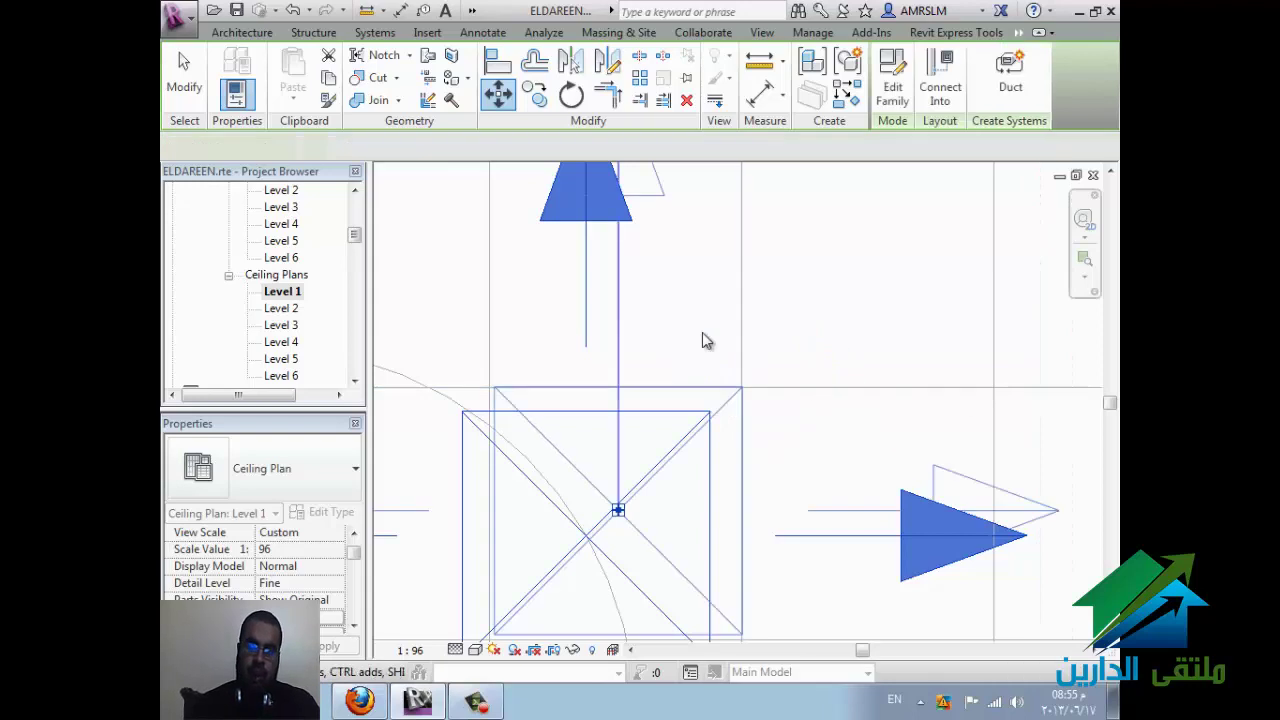
{"action": "scroll", "coordinate": [702, 332], "scroll_direction": "down", "scroll_amount": 2}
{"action": "scroll", "coordinate": [702, 337], "scroll_direction": "down", "scroll_amount": 1}
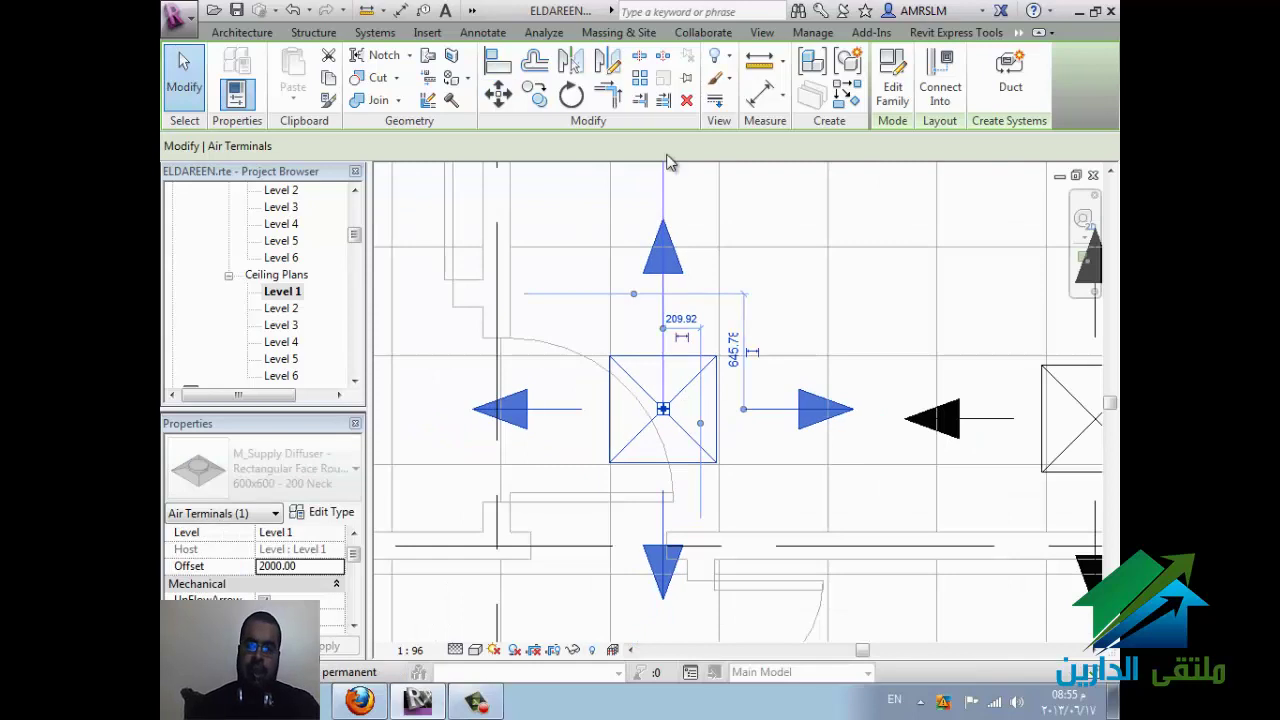
Step: Delete the extra right-hand diffuser
{"action": "left_click", "coordinate": [748, 349]}
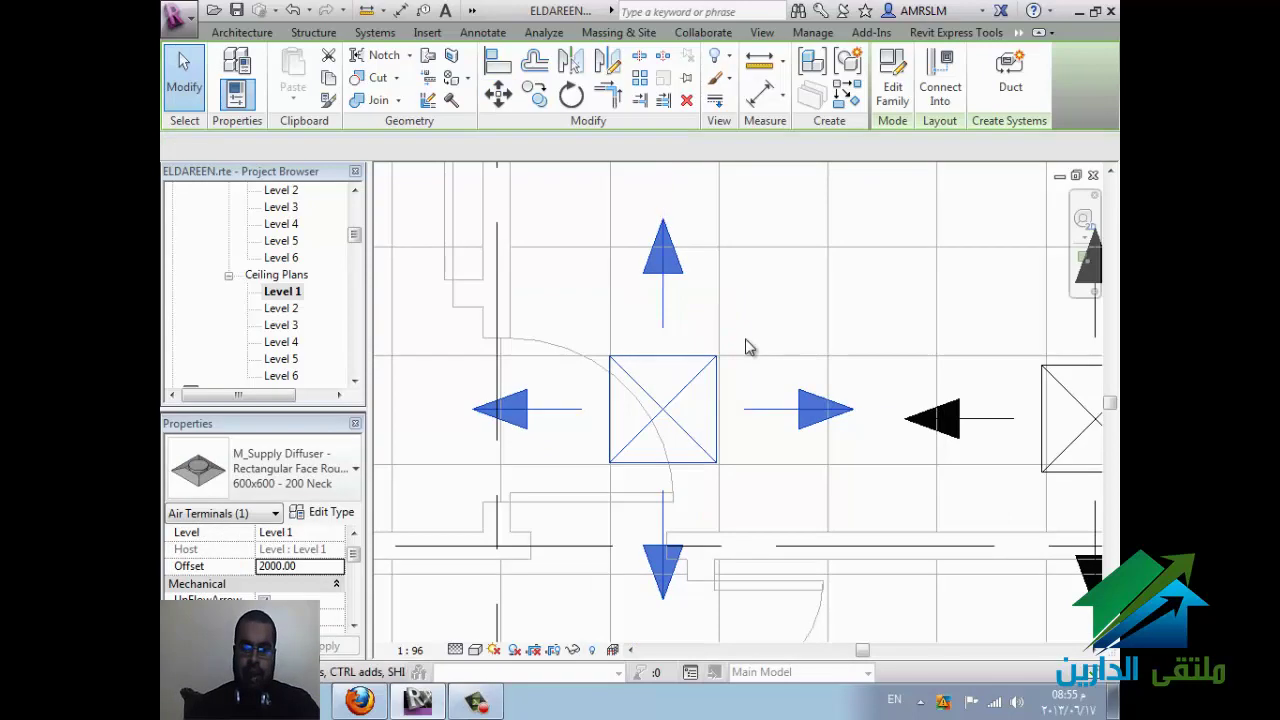
{"action": "scroll", "coordinate": [556, 455], "scroll_direction": "down", "scroll_amount": 3}
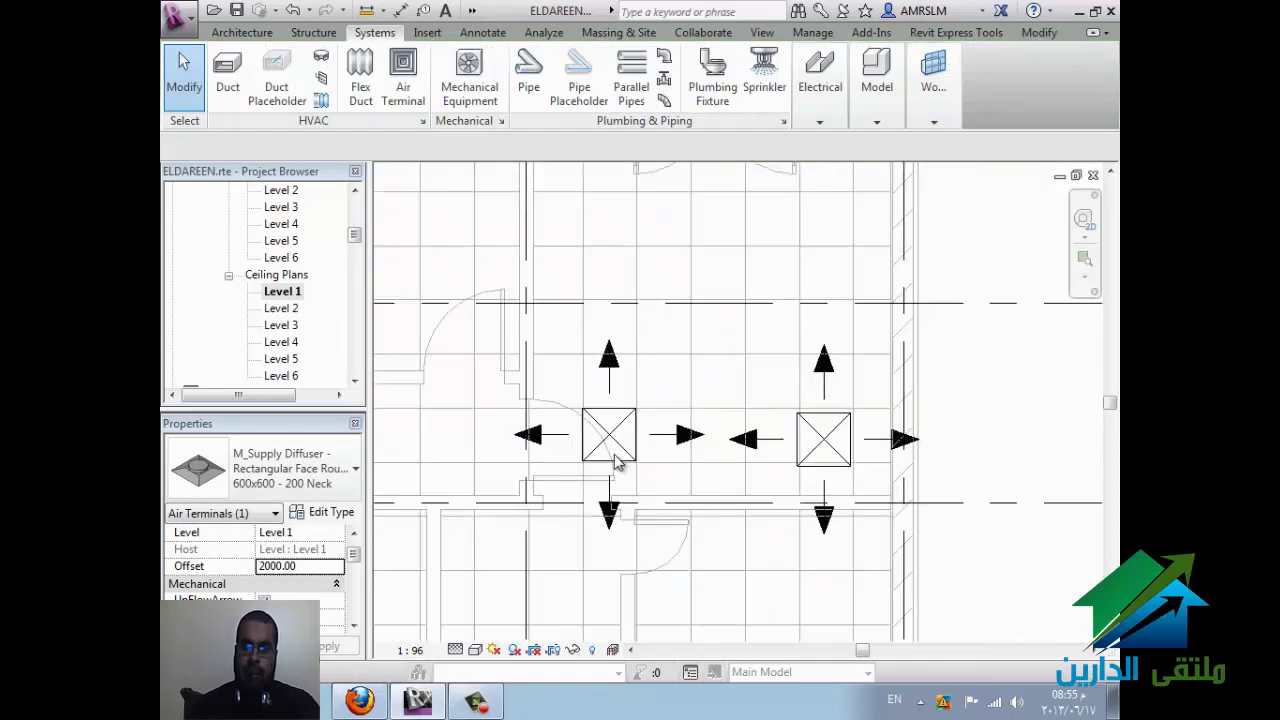
{"action": "left_click", "coordinate": [833, 448]}
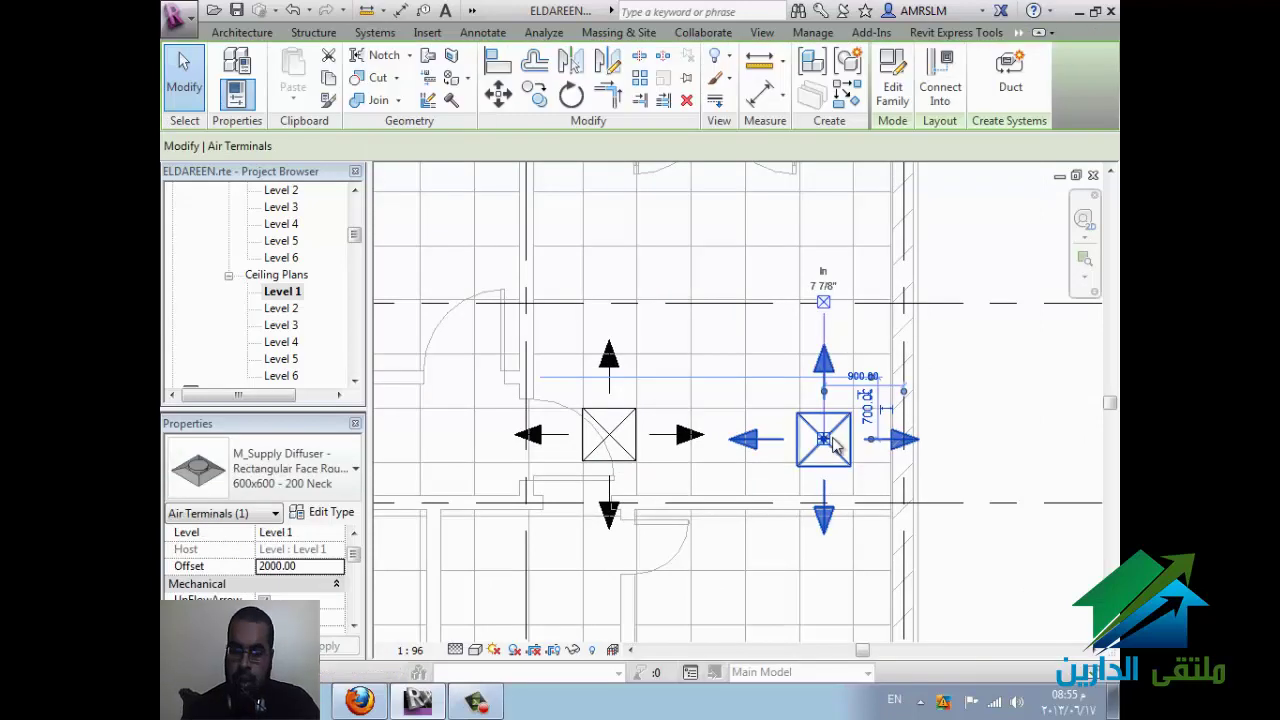
{"action": "key", "text": "Delete"}
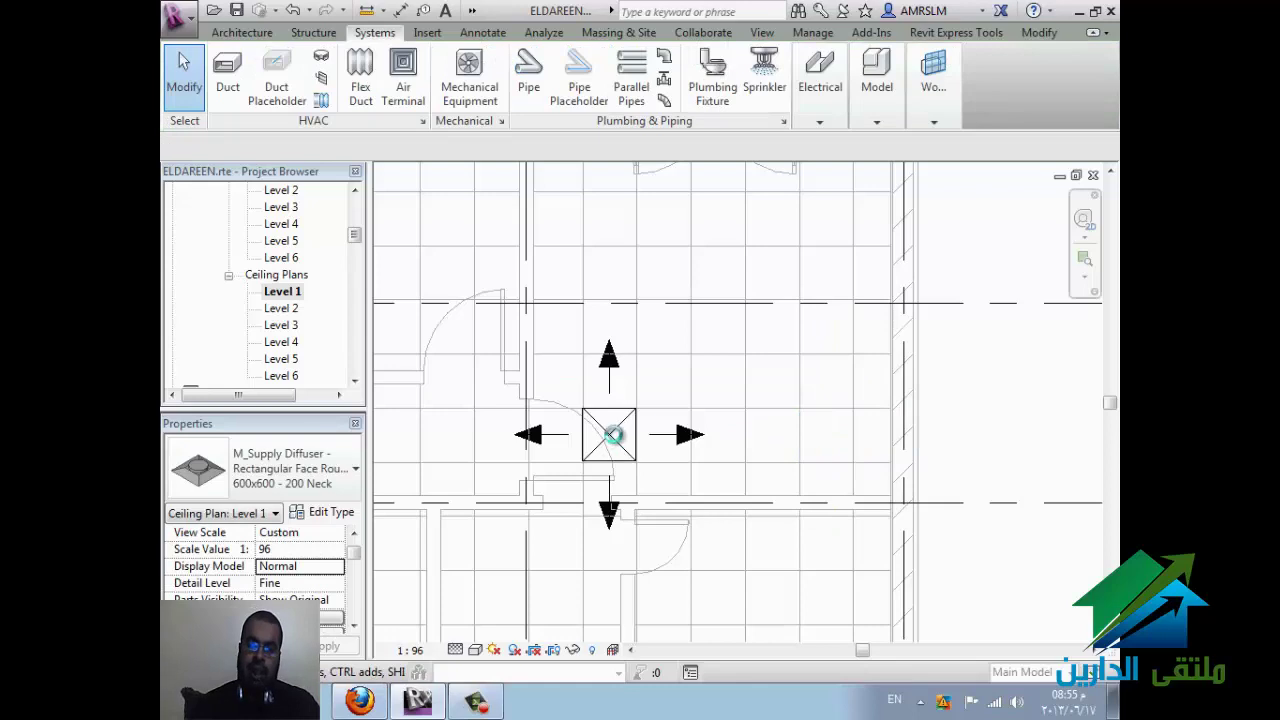
Step: Select the supply diffuser and start a linear array, placing a first copy above it
{"action": "left_click", "coordinate": [638, 472]}
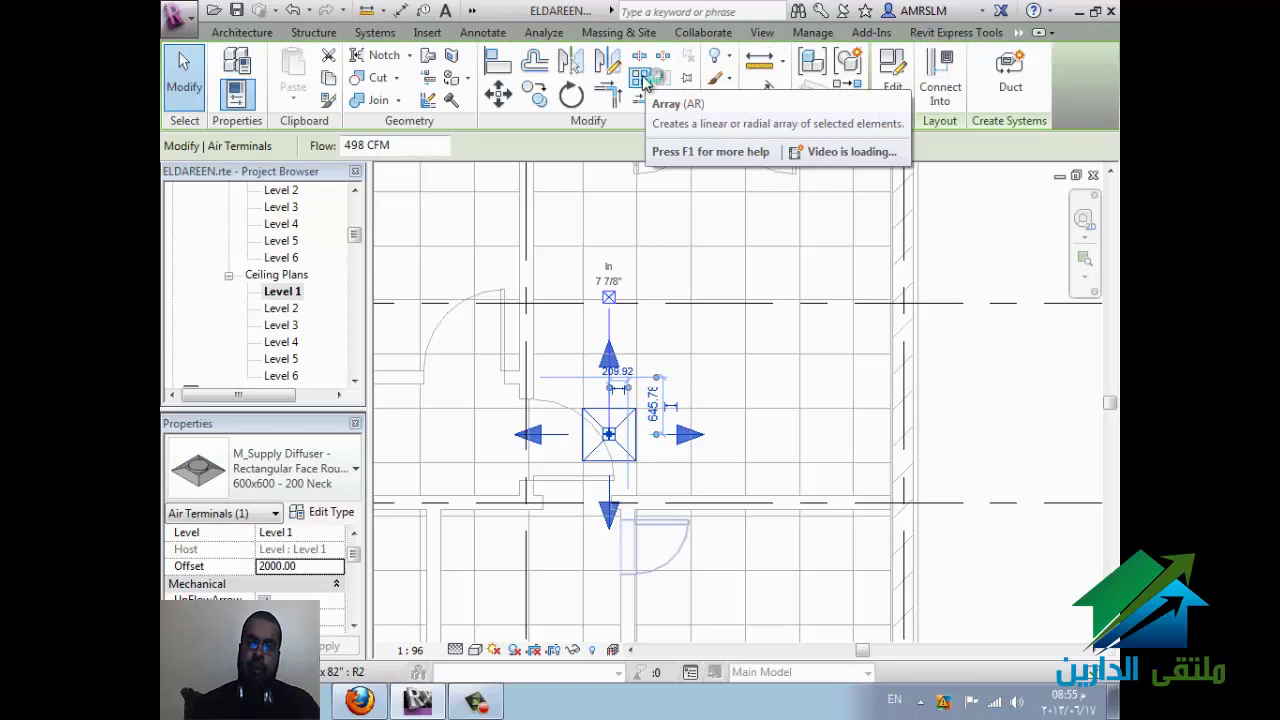
{"action": "mouse_move", "coordinate": [640, 78]}
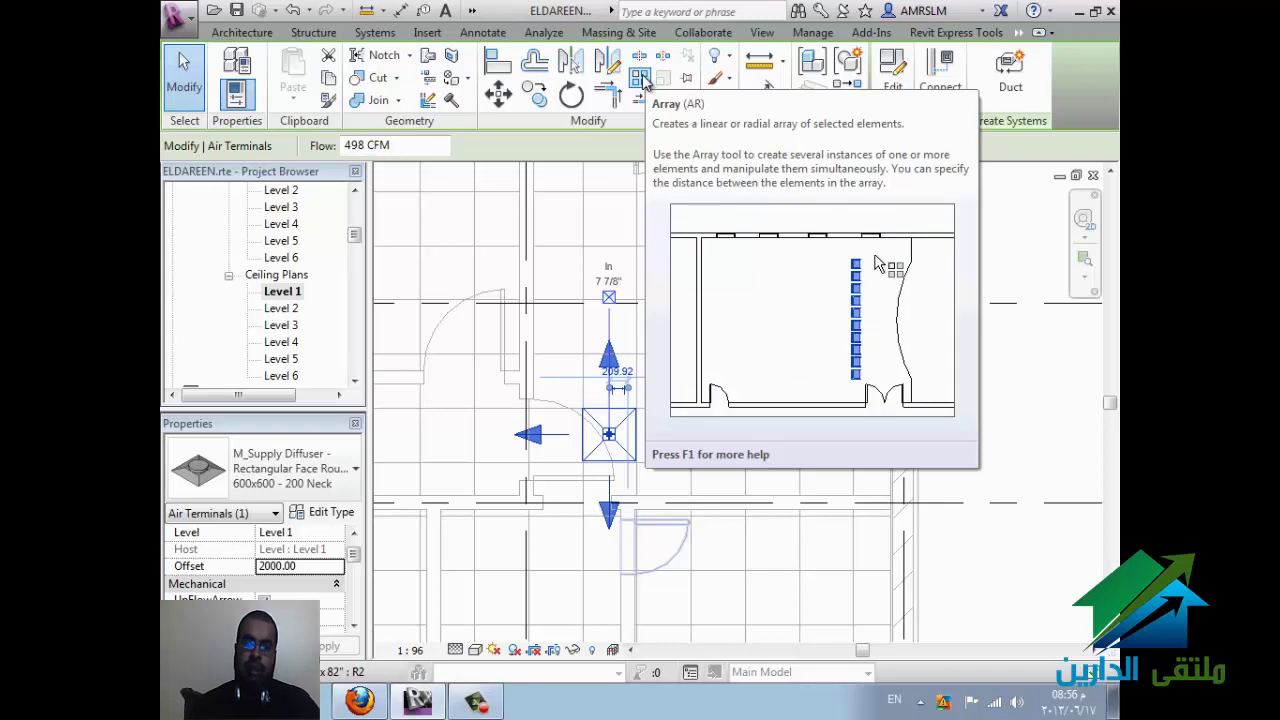
{"action": "left_click", "coordinate": [645, 83]}
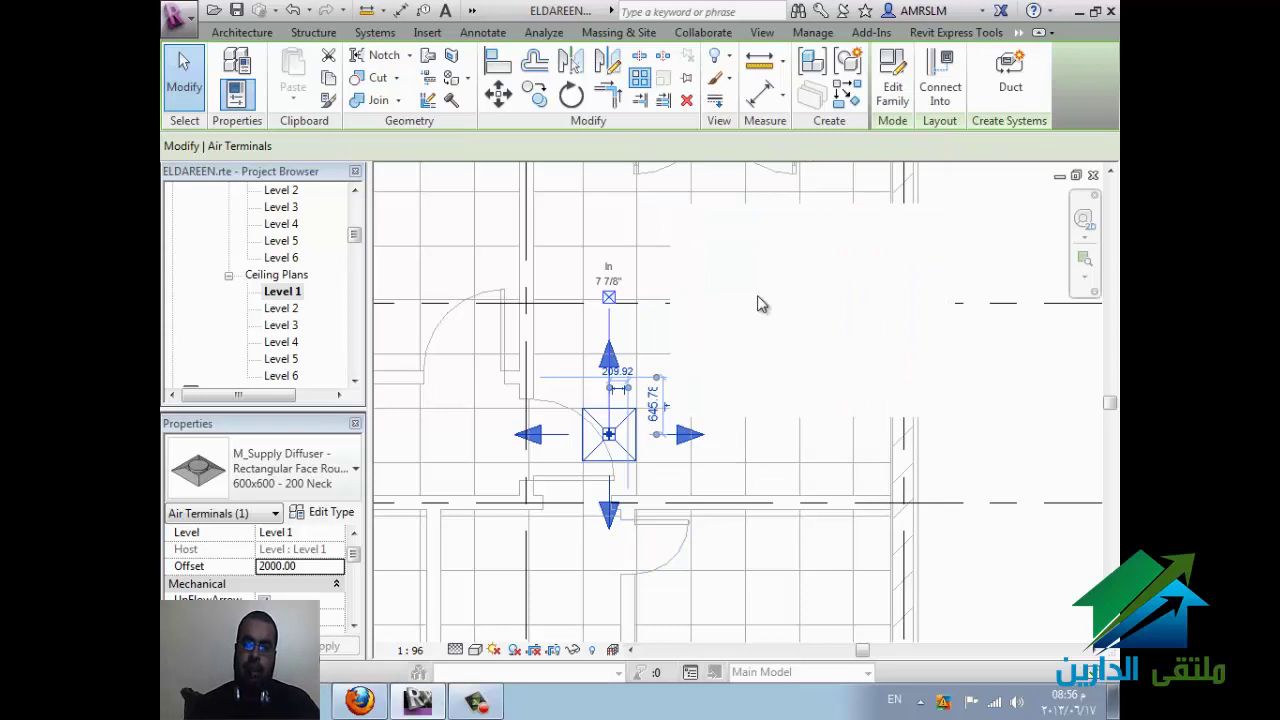
{"action": "scroll", "coordinate": [615, 487], "scroll_direction": "down", "scroll_amount": 2}
{"action": "left_click", "coordinate": [615, 487]}
{"action": "key", "text": "Return"}
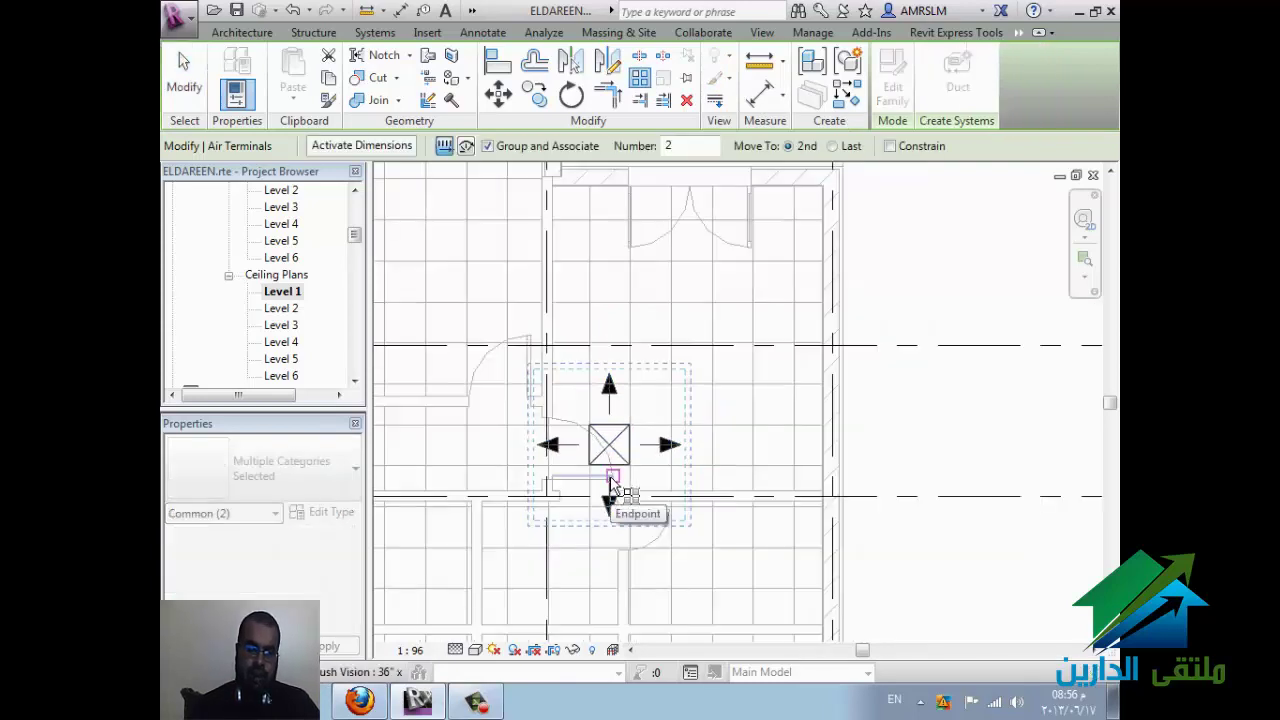
{"action": "left_click", "coordinate": [613, 478]}
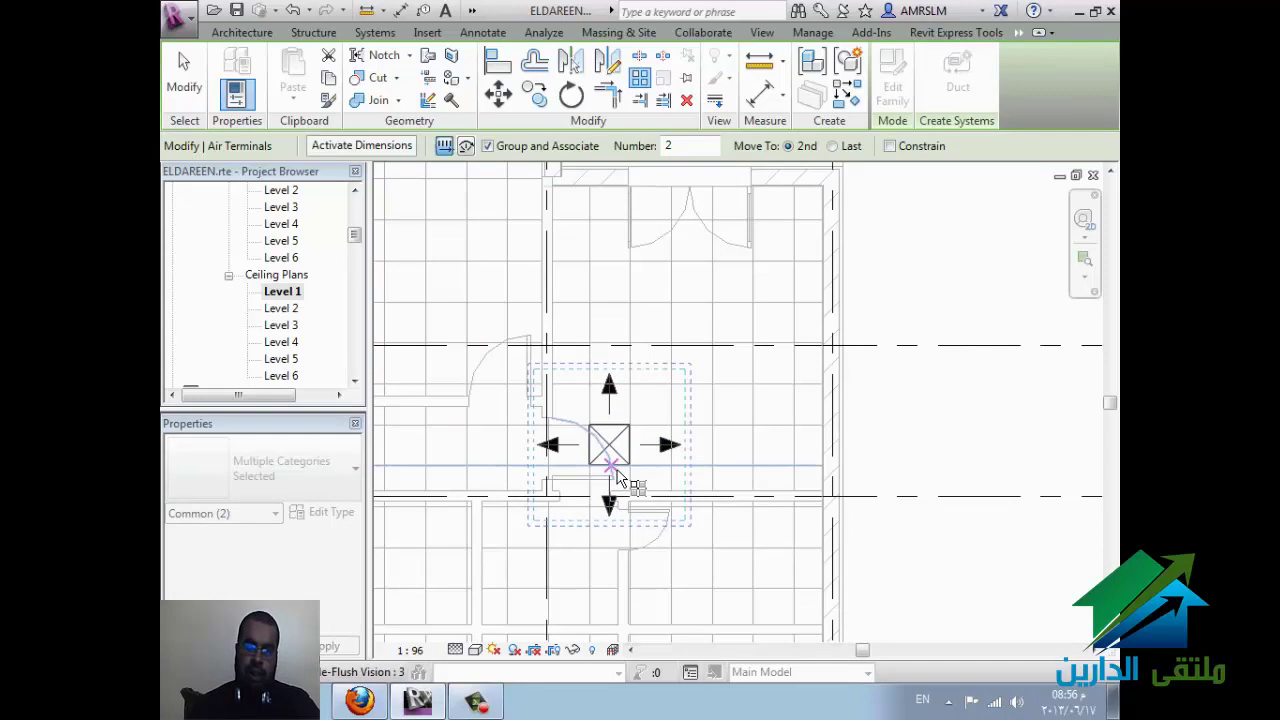
{"action": "left_click", "coordinate": [620, 481]}
{"action": "left_click", "coordinate": [612, 320]}
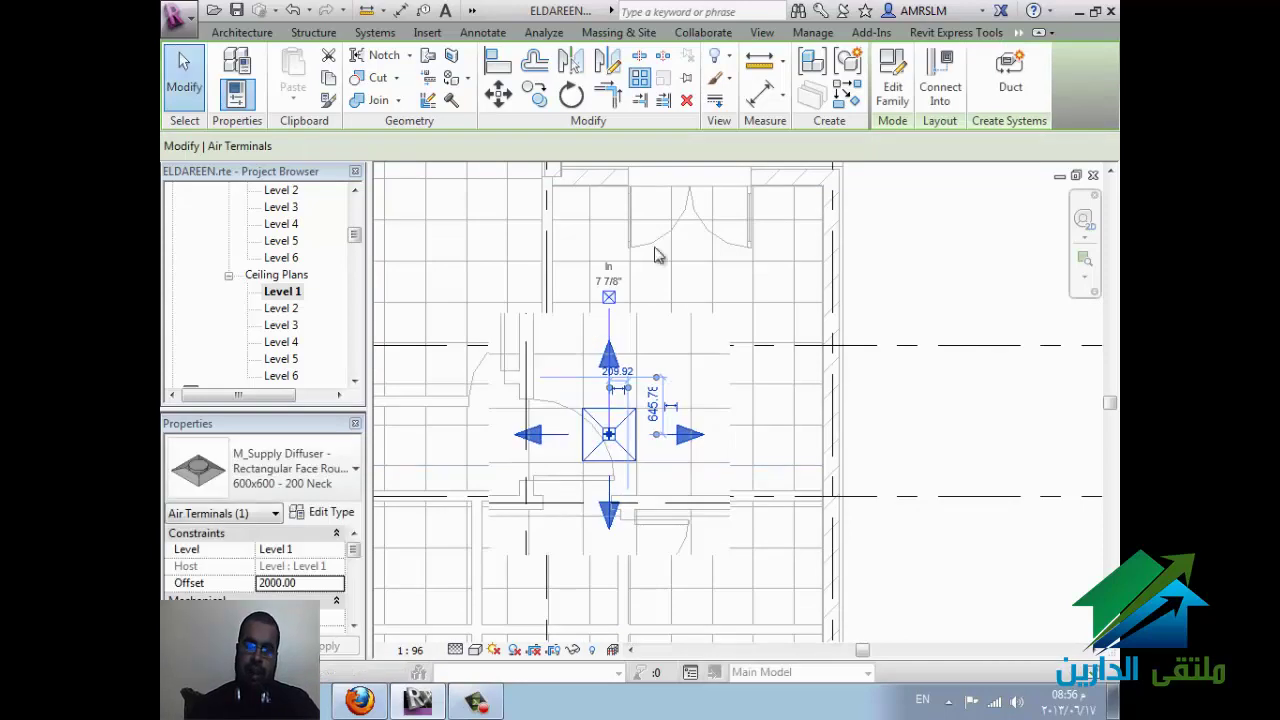
Step: Redo the array with AR, one grid spacing upward, with a count of 4 diffusers
{"action": "key", "text": "a"}
{"action": "key", "text": "r"}
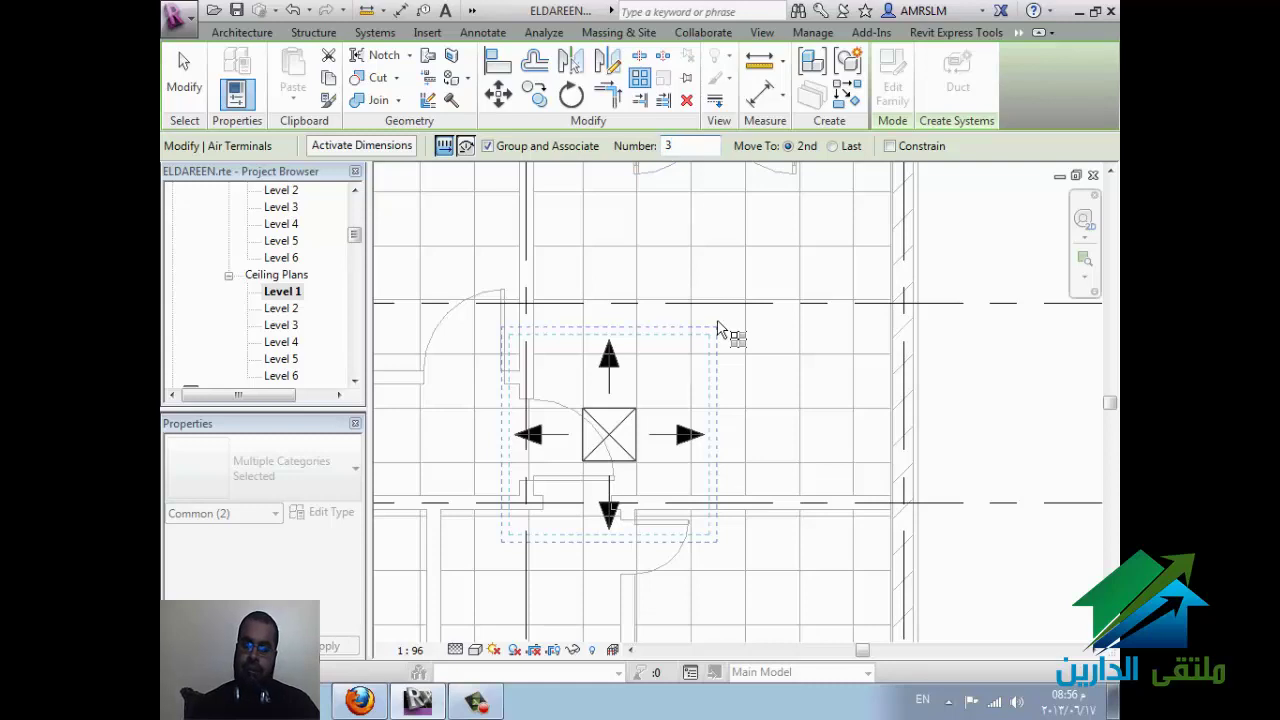
{"action": "key", "text": "Escape"}
{"action": "middle_click_drag", "start_coordinate": [669, 223], "coordinate": [674, 380]}
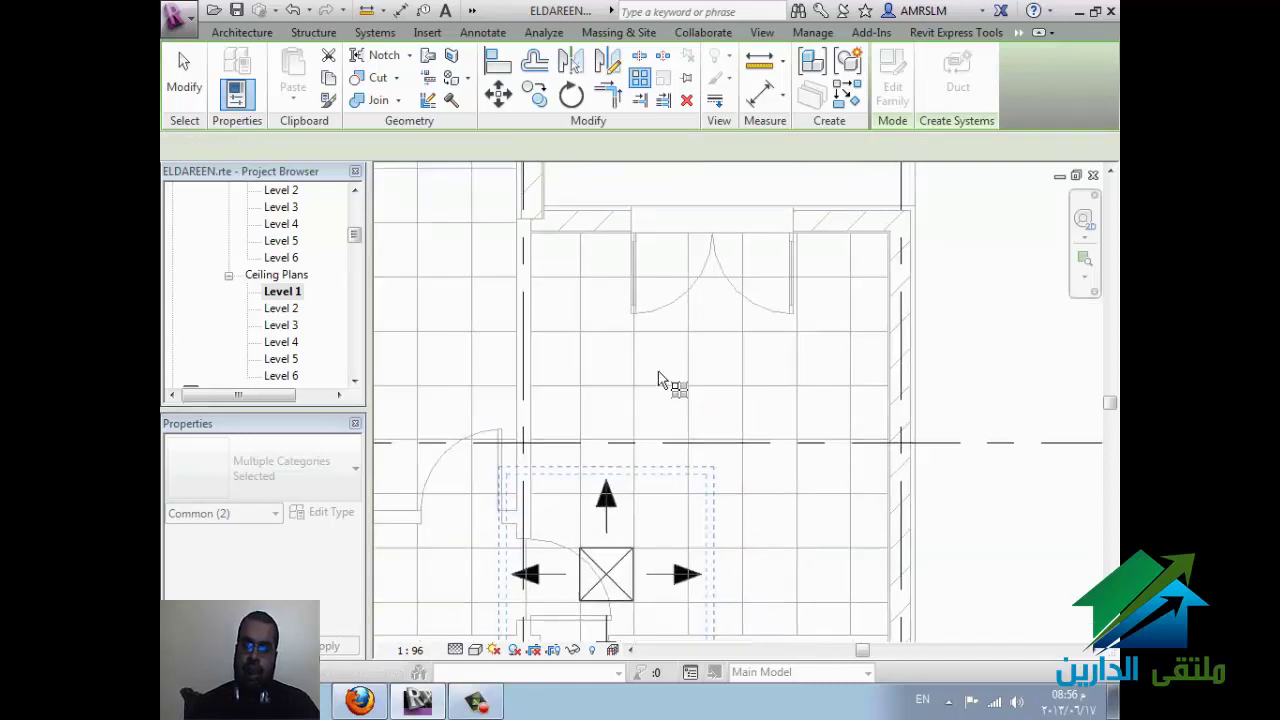
{"action": "key", "text": "a"}
{"action": "key", "text": "r"}
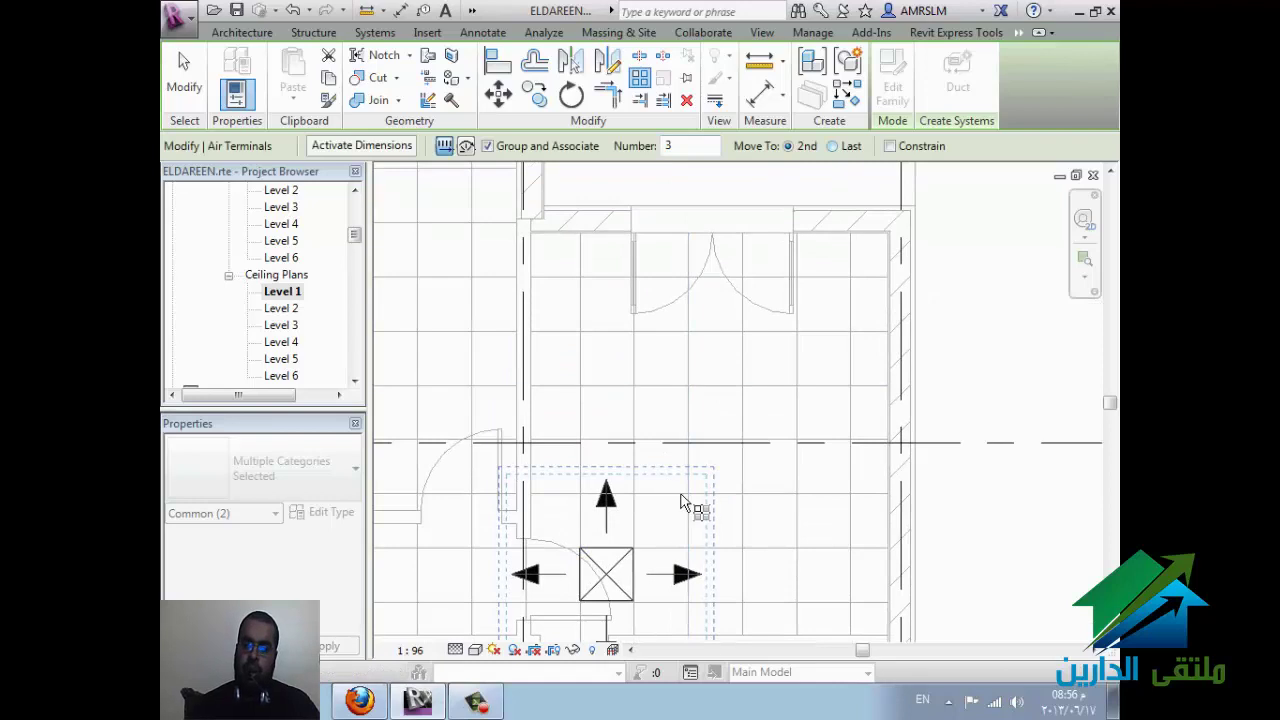
{"action": "left_click", "coordinate": [688, 604]}
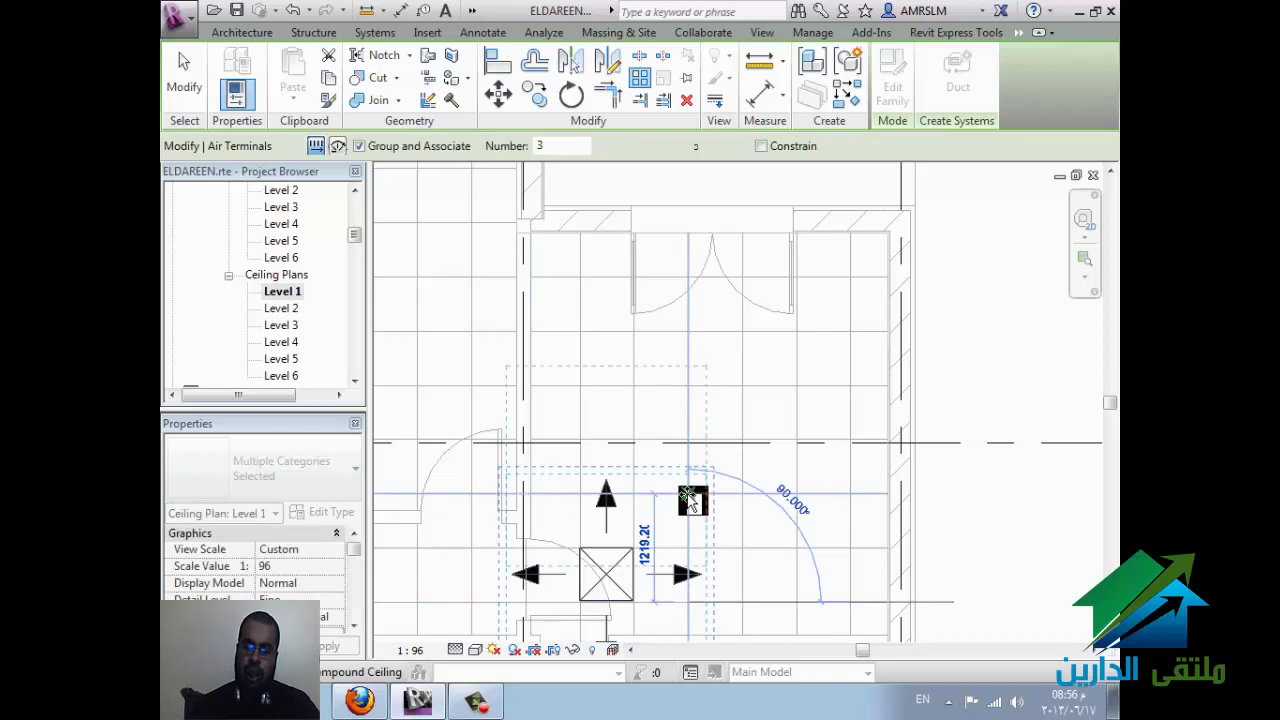
{"action": "left_click", "coordinate": [610, 494]}
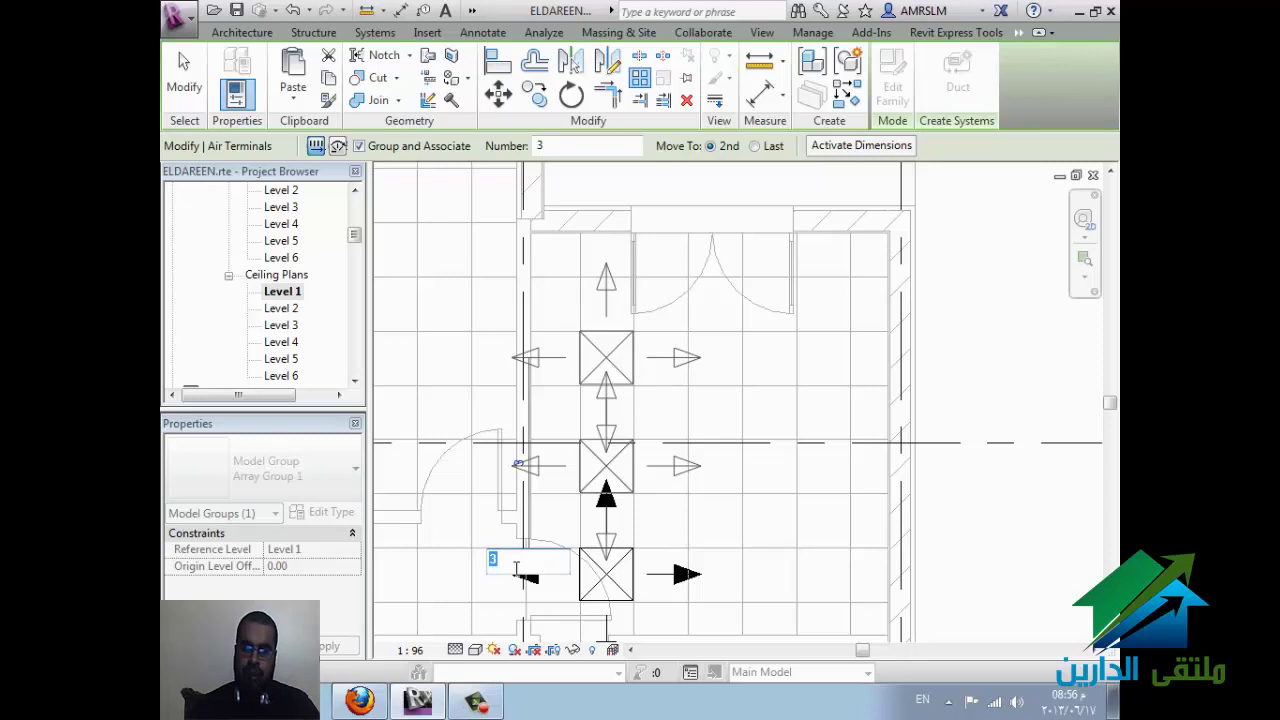
{"action": "key", "text": "Return"}
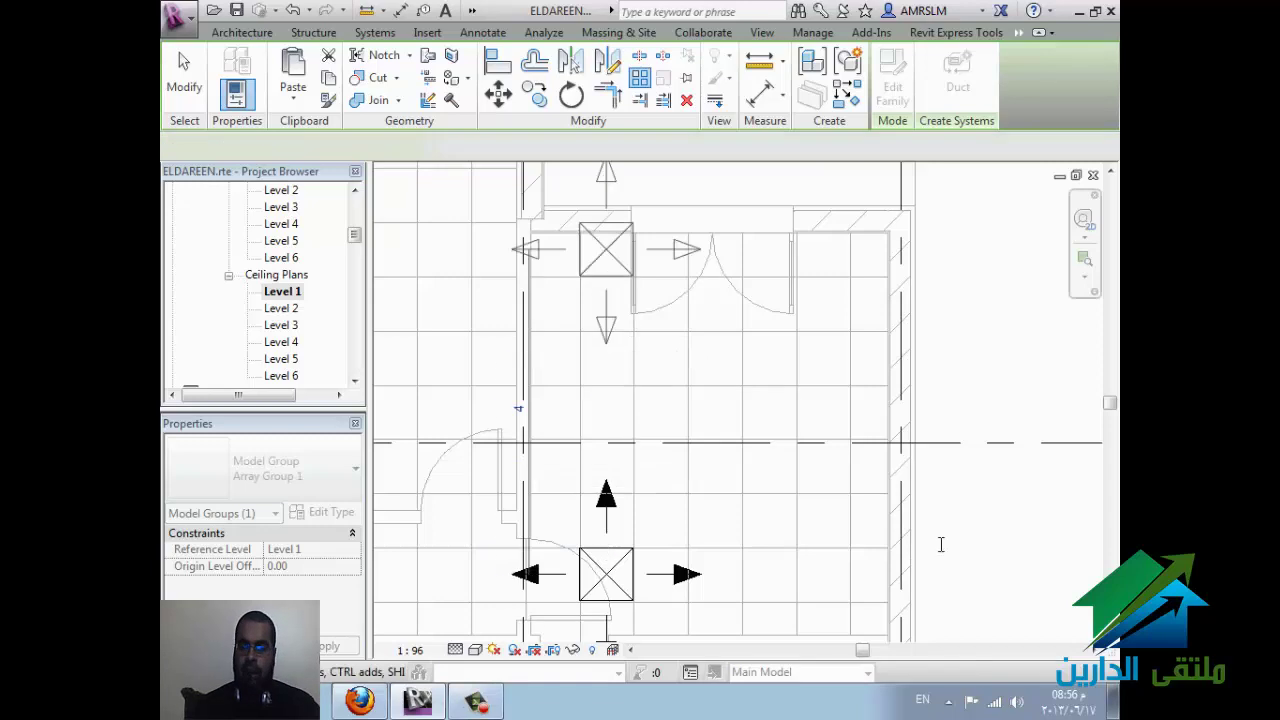
{"action": "key", "text": "Escape"}
{"action": "key", "text": "Escape"}
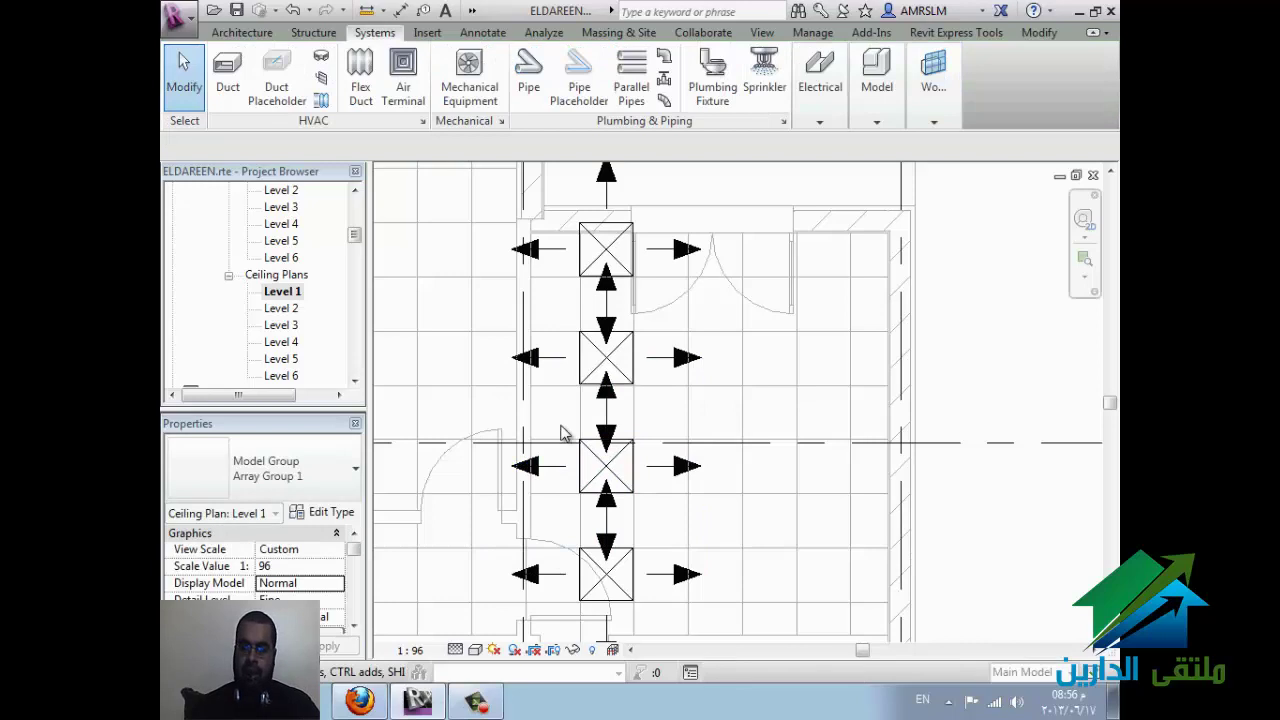
Step: Change the array group's count to 2, then 3, then undo the array change
{"action": "left_click", "coordinate": [606, 390]}
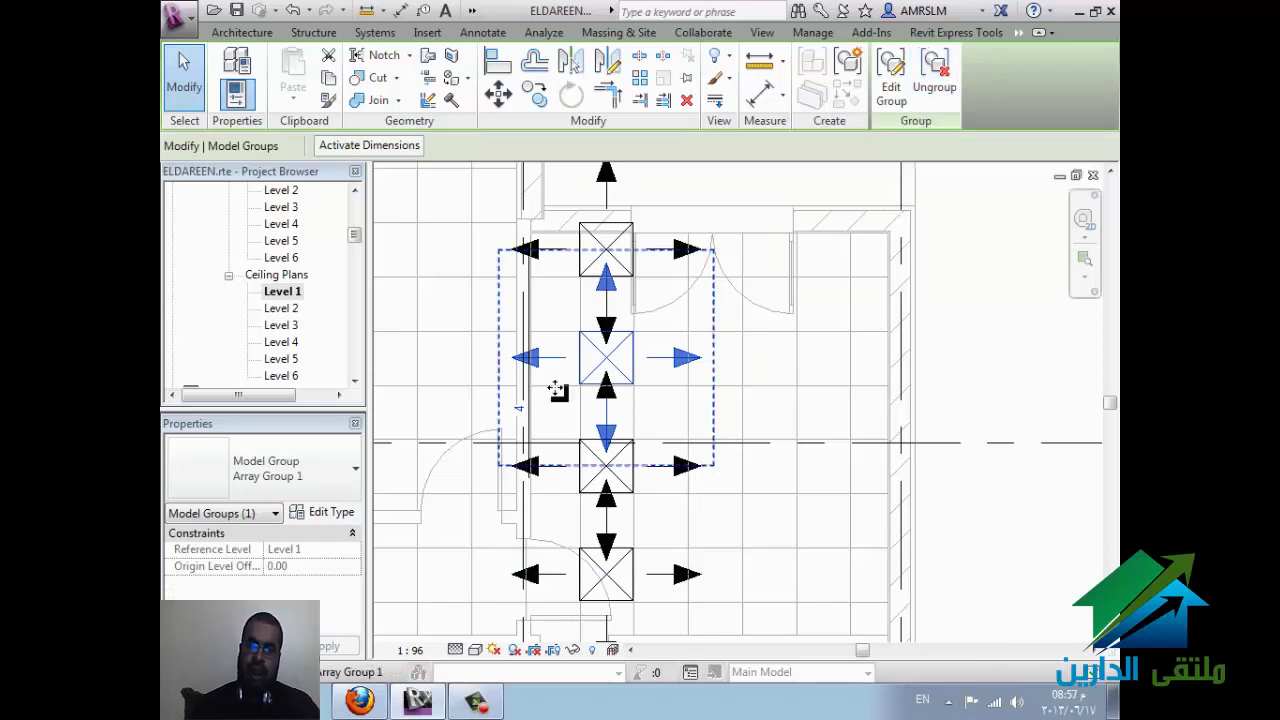
{"action": "left_click", "coordinate": [519, 410]}
{"action": "type", "text": "2"}
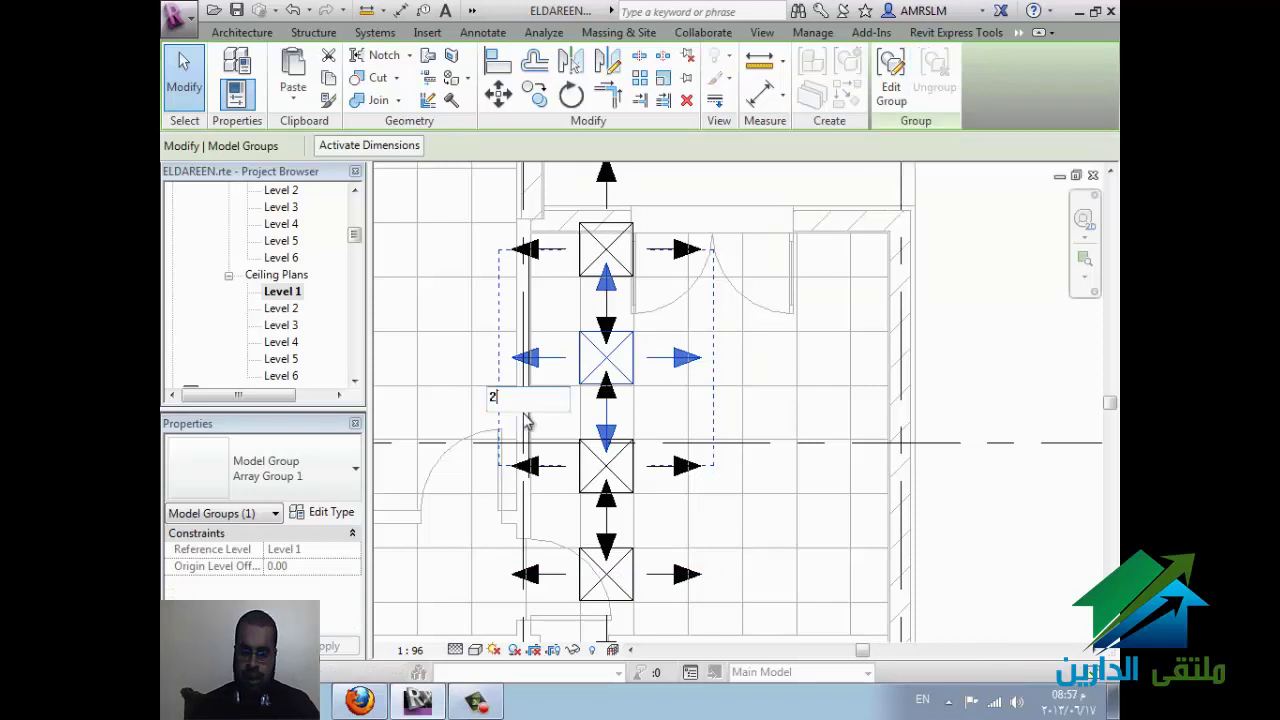
{"action": "key", "text": "Return"}
{"action": "key", "text": "Escape"}
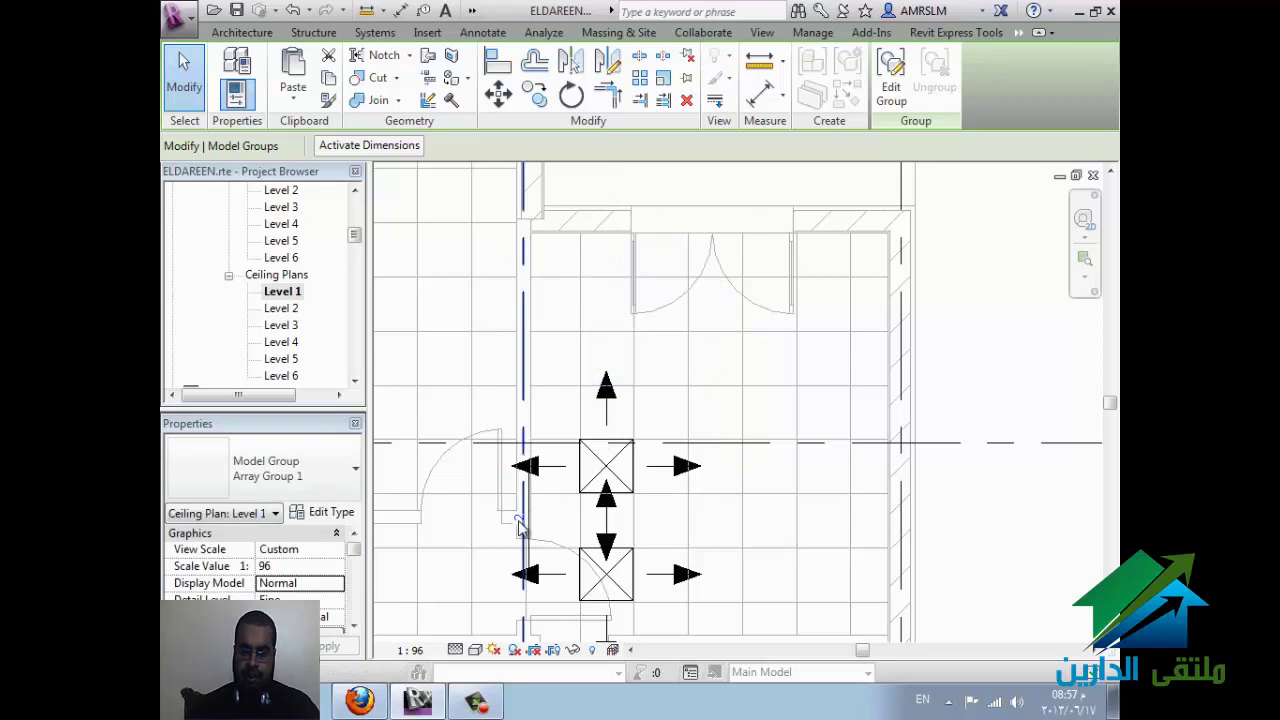
{"action": "left_click", "coordinate": [519, 525]}
{"action": "type", "text": "3"}
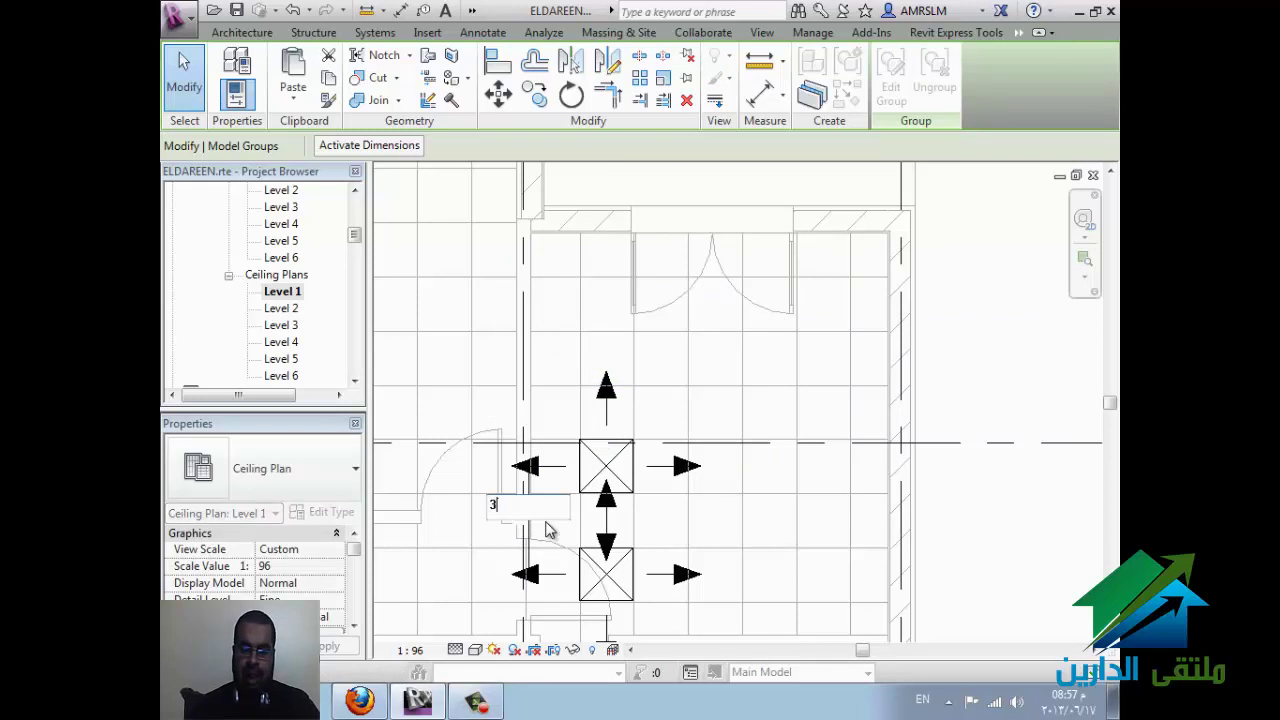
{"action": "key", "text": "Return"}
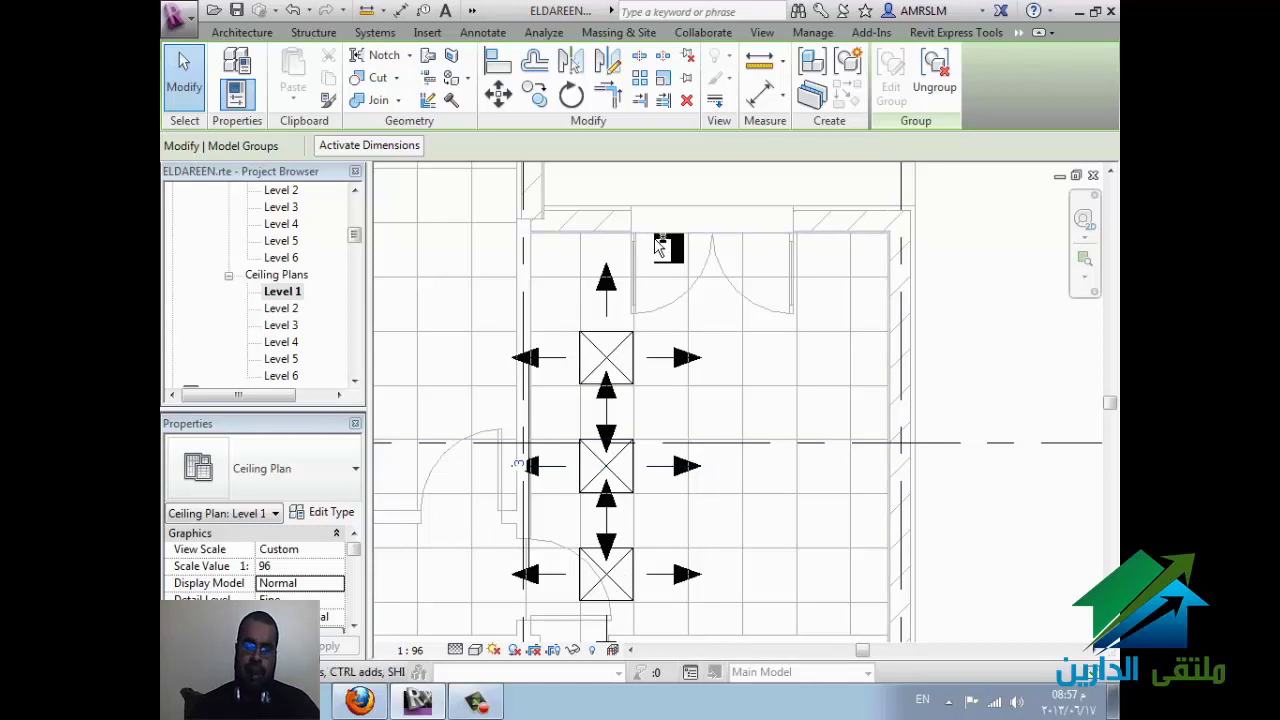
{"action": "key", "text": "ctrl+z"}
{"action": "key", "text": "ctrl+z"}
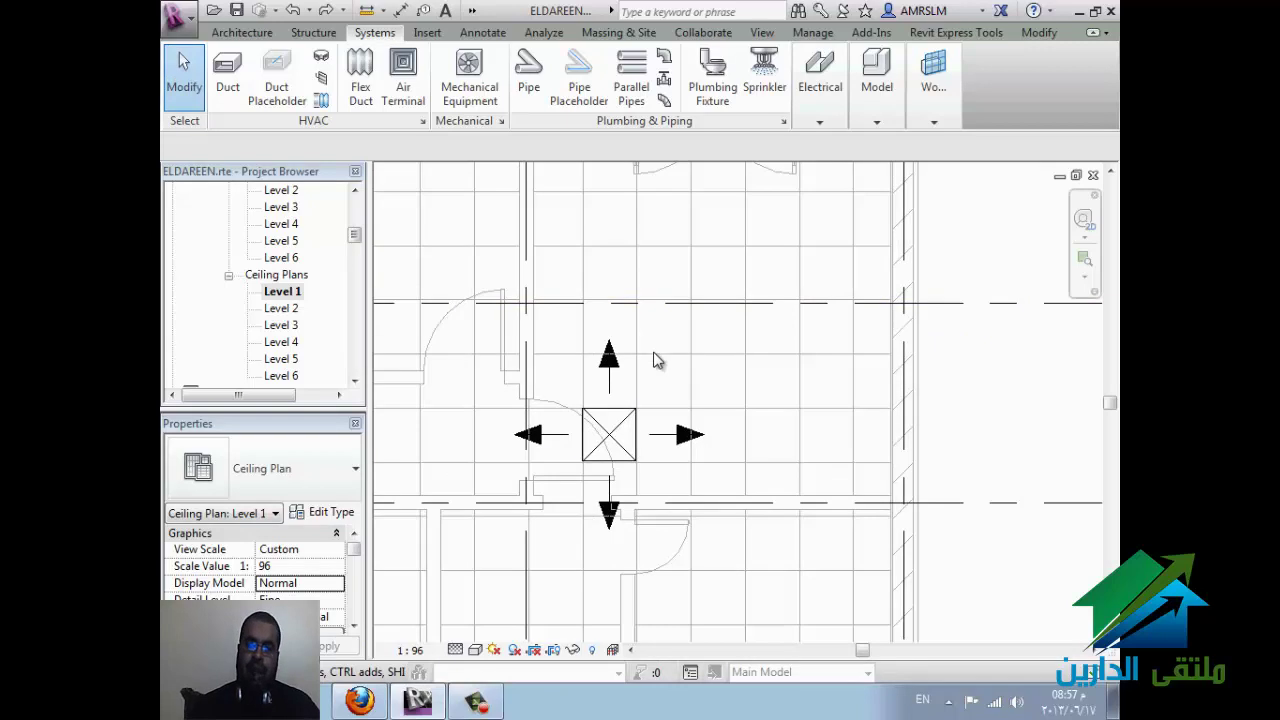
{"action": "left_click", "coordinate": [628, 432]}
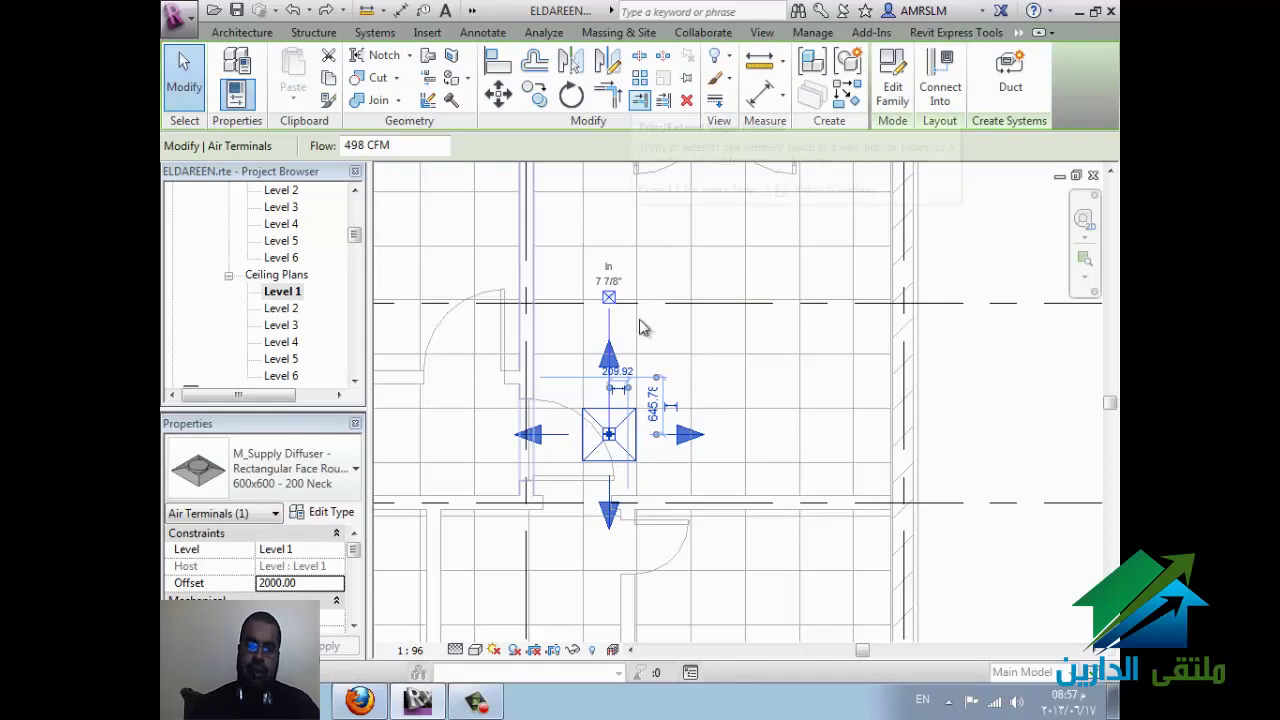
{"action": "left_click", "coordinate": [650, 353]}
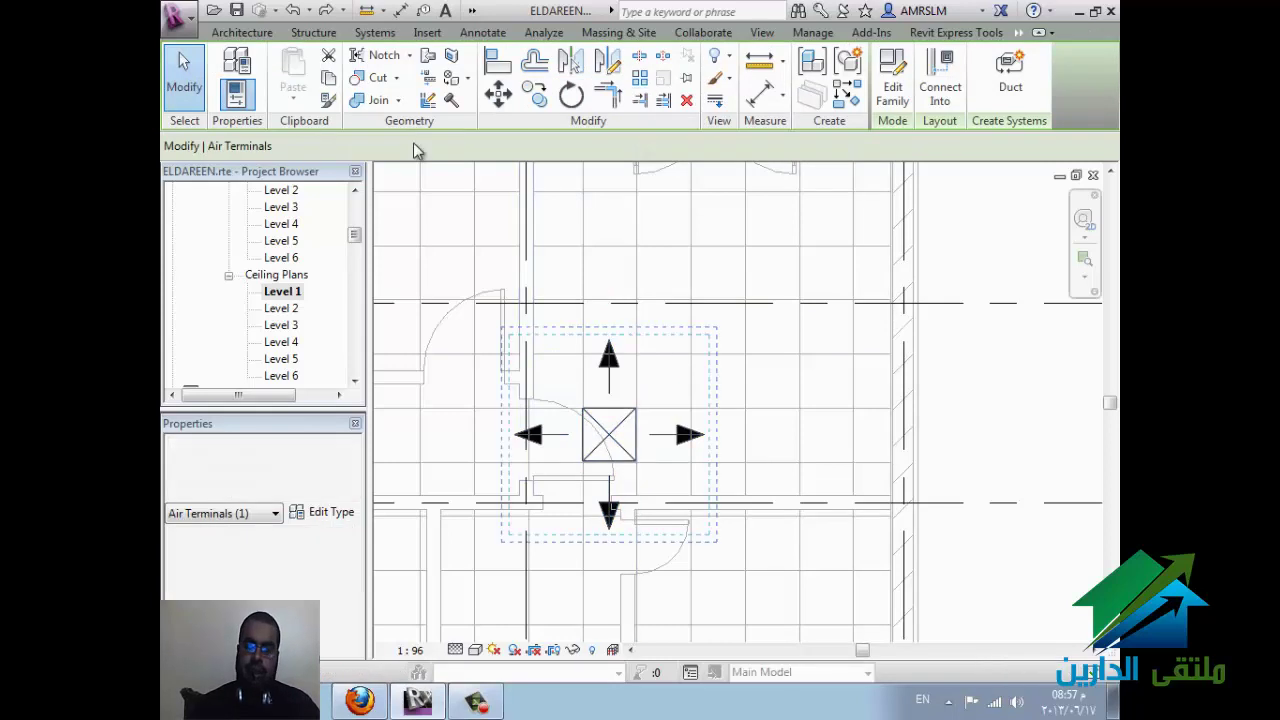
{"action": "key", "text": "a"}
{"action": "key", "text": "r"}
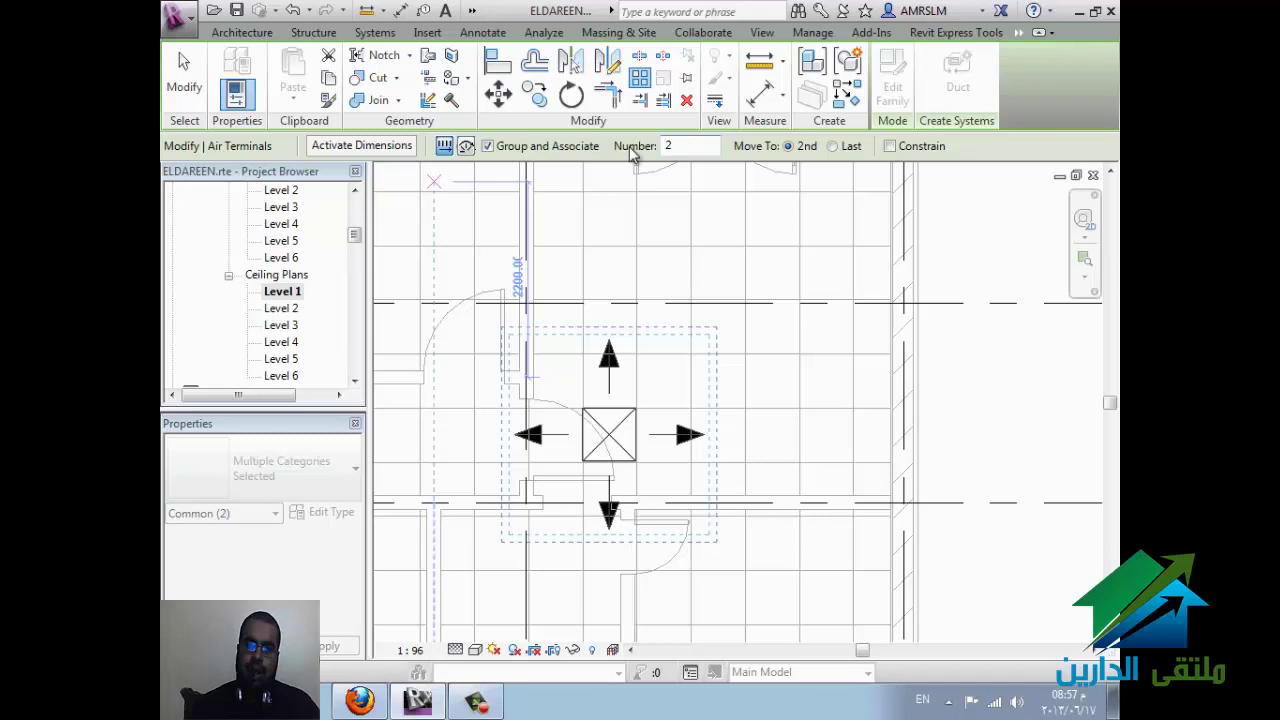
{"action": "left_click", "coordinate": [528, 146]}
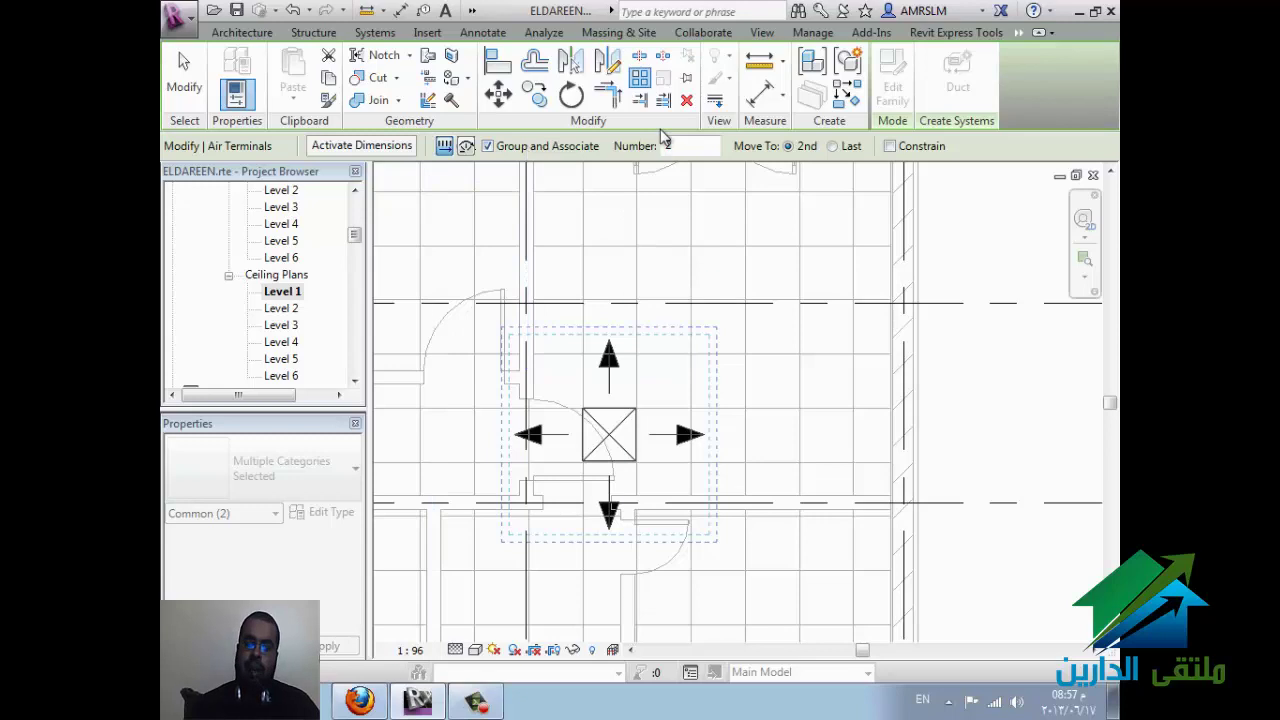
{"action": "type", "text": "4"}
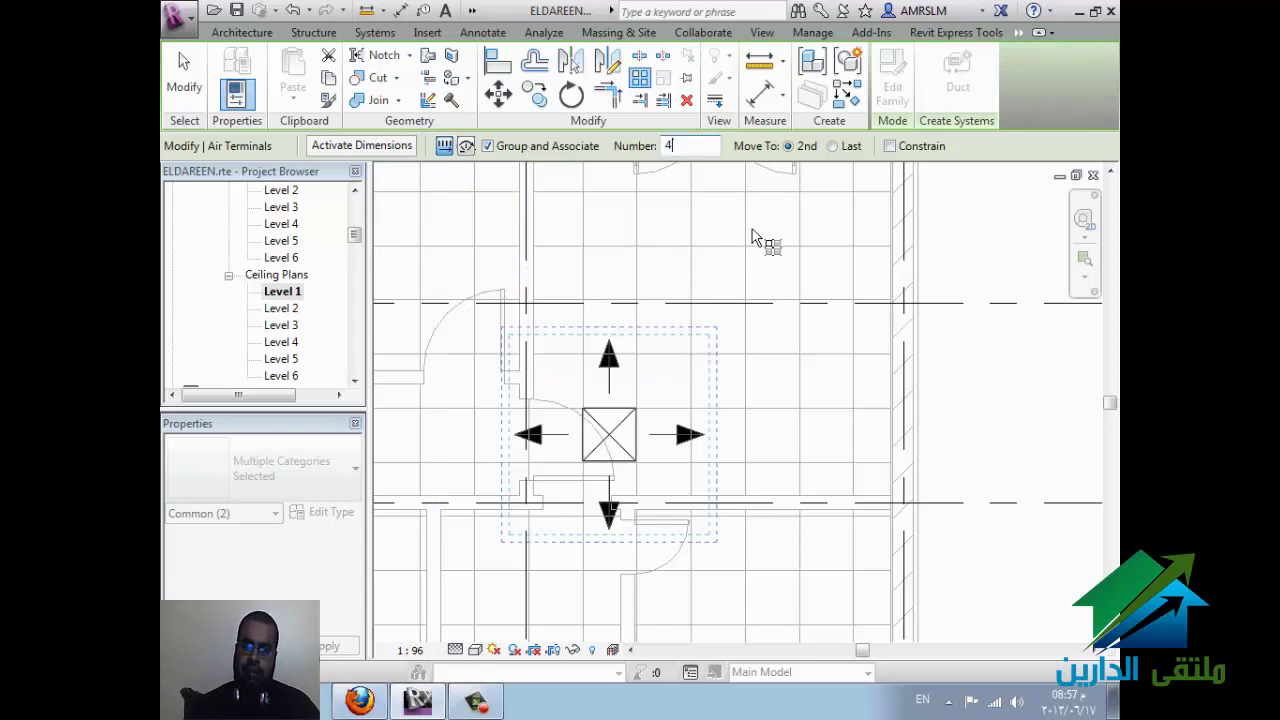
{"action": "left_click", "coordinate": [832, 146]}
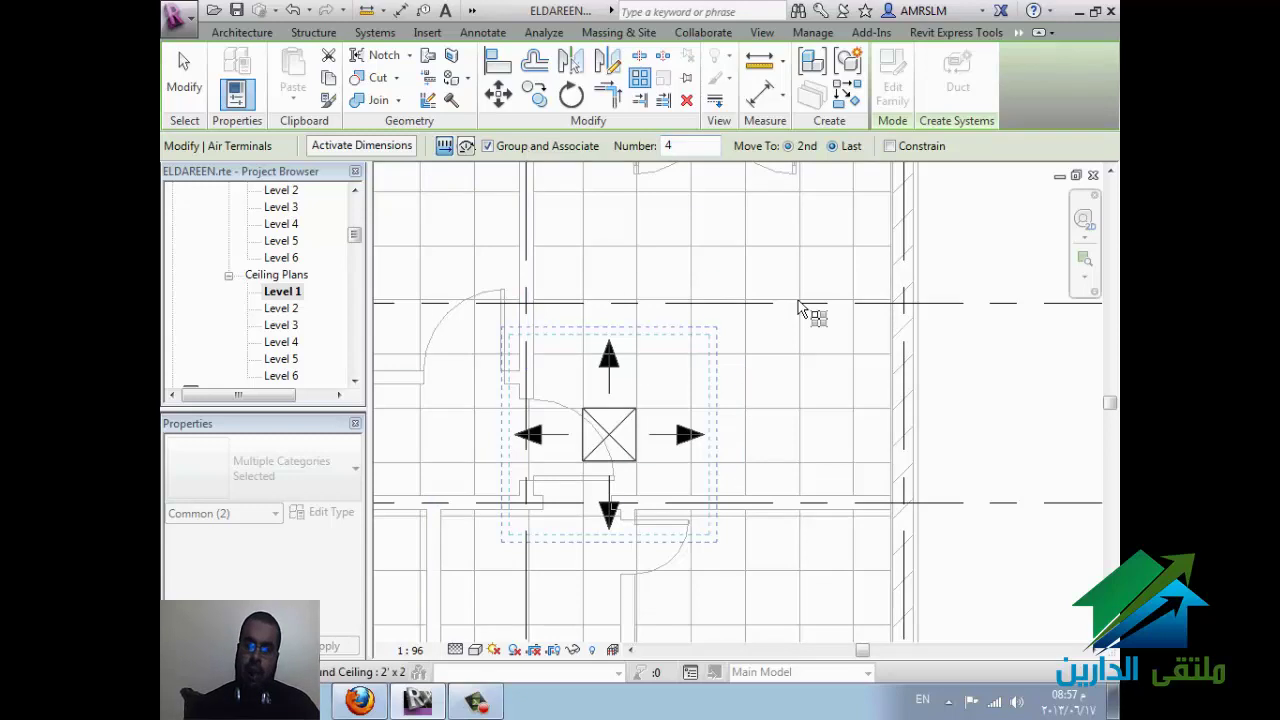
{"action": "left_click", "coordinate": [693, 466]}
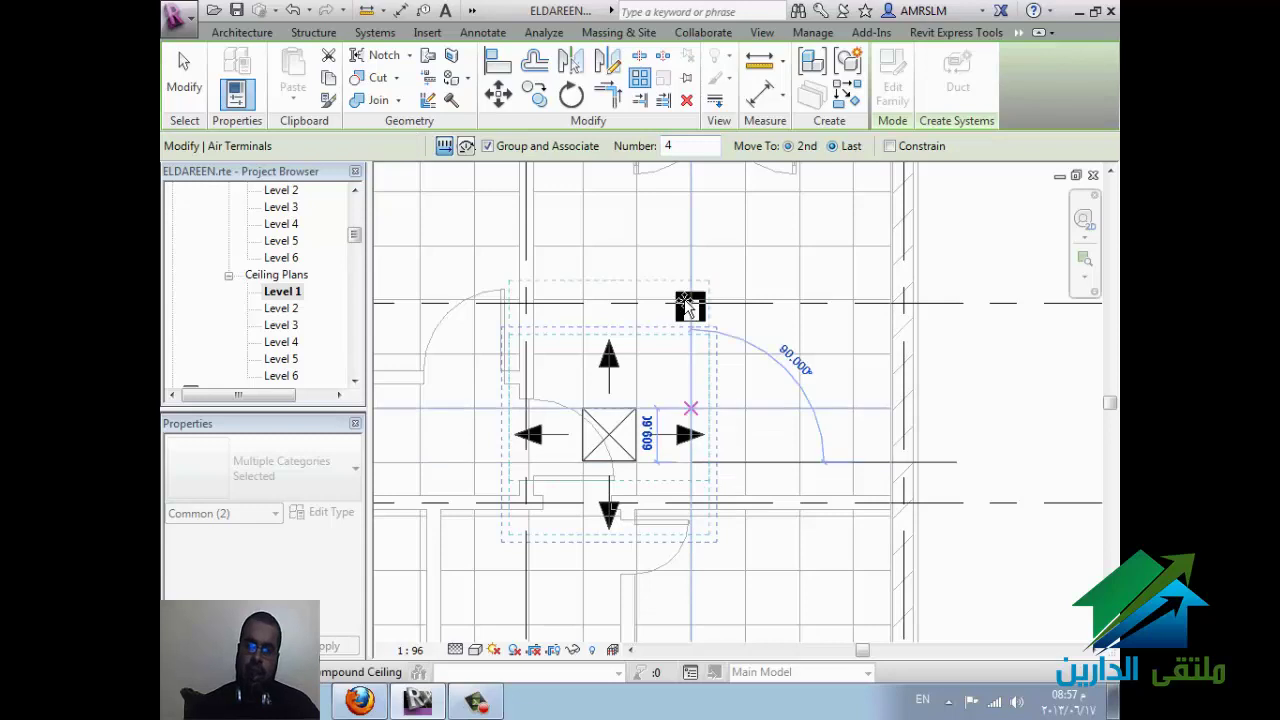
{"action": "scroll", "coordinate": [691, 302], "scroll_direction": "down", "scroll_amount": 2}
{"action": "middle_click_drag", "start_coordinate": [691, 302], "coordinate": [707, 438]}
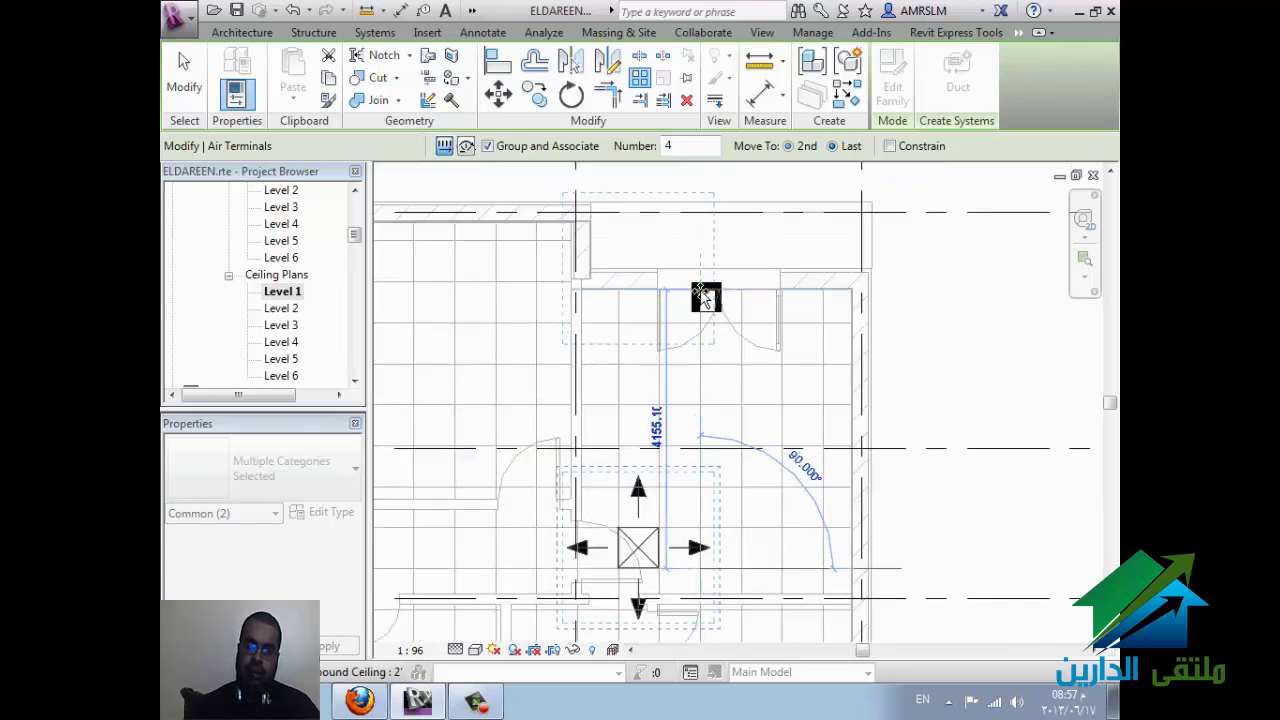
{"action": "left_click", "coordinate": [700, 290]}
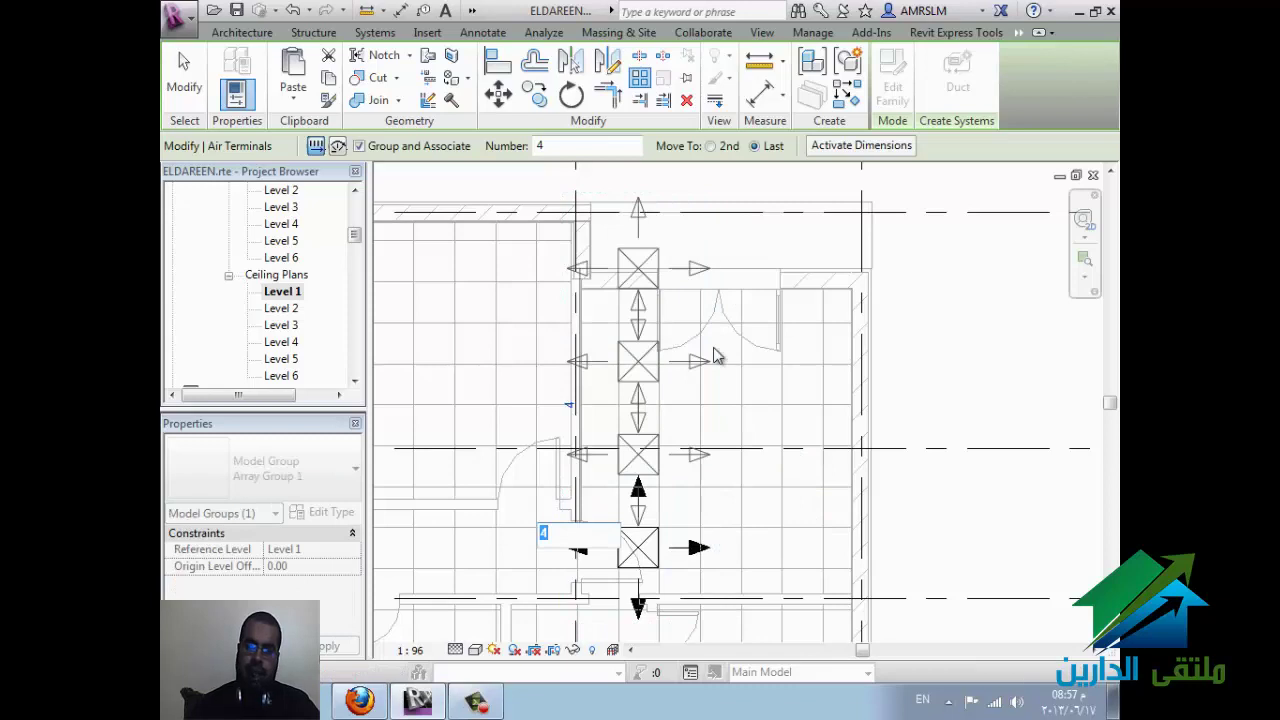
{"action": "left_click", "coordinate": [657, 250]}
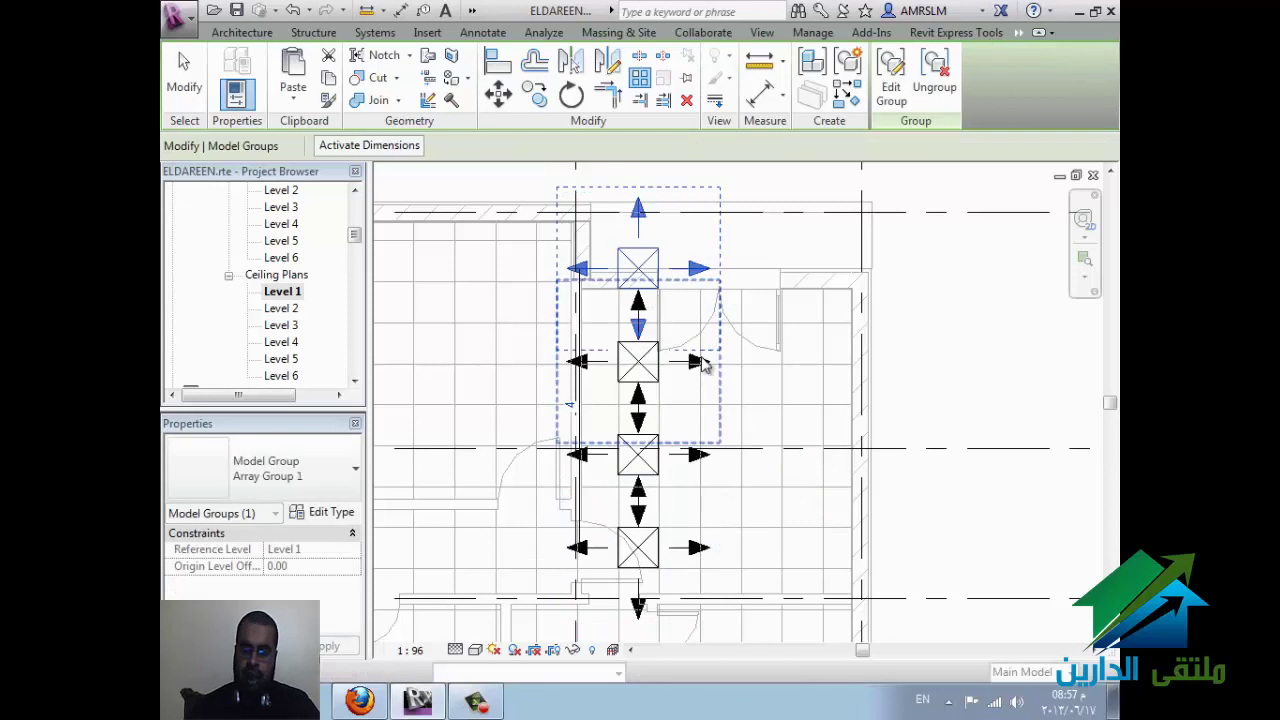
{"action": "left_click", "coordinate": [943, 357]}
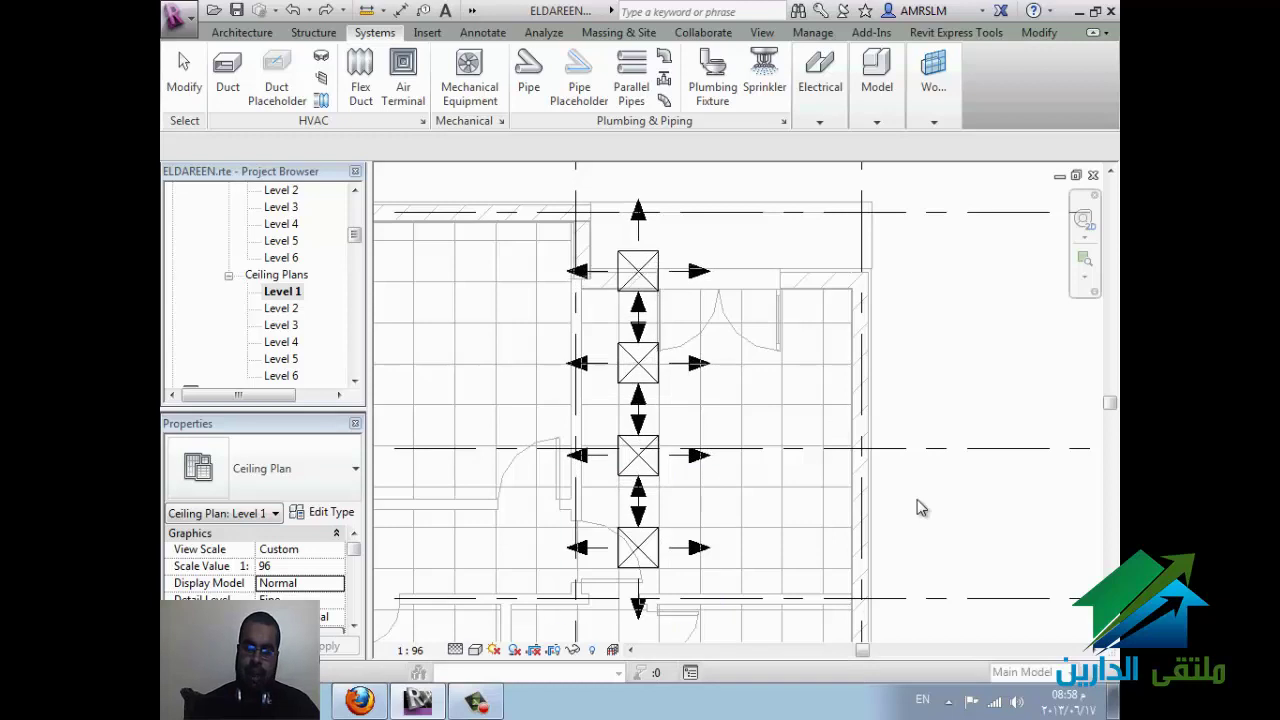
Step: Create a radial array of the diffuser around a centre point above it, entering a count of 7
{"action": "scroll", "coordinate": [857, 480], "scroll_direction": "up", "scroll_amount": 2}
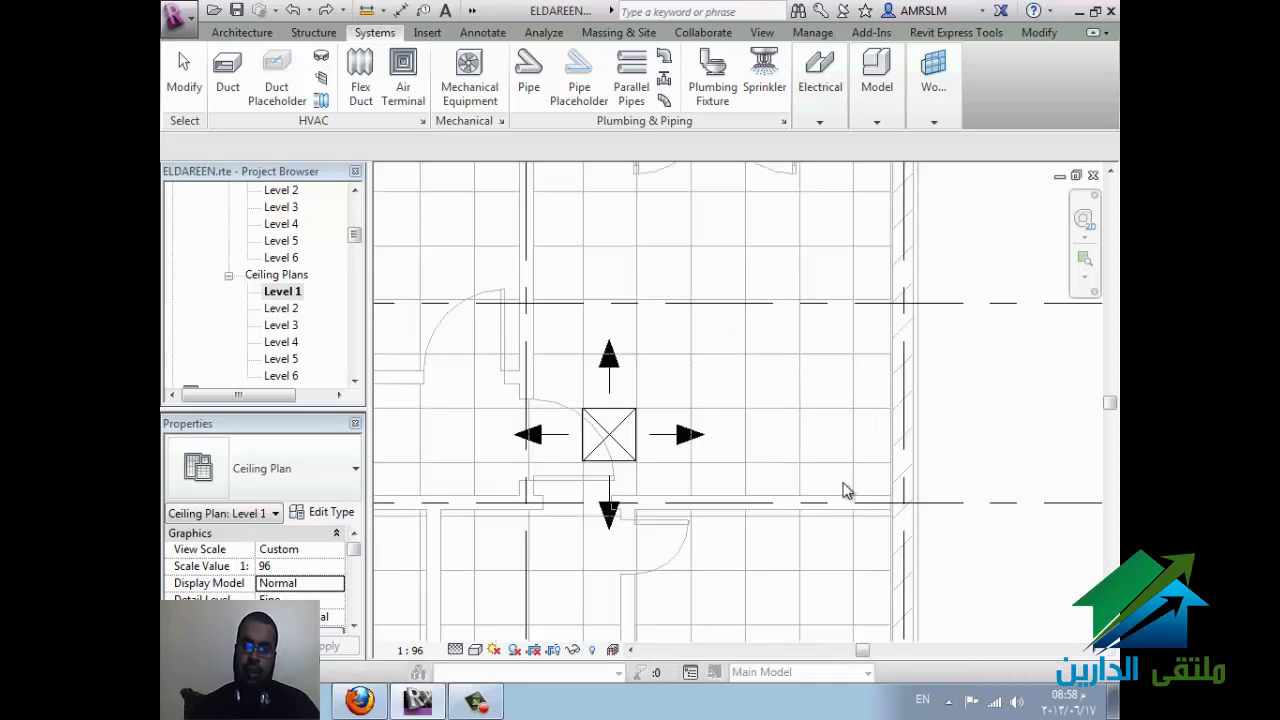
{"action": "left_click", "coordinate": [614, 432]}
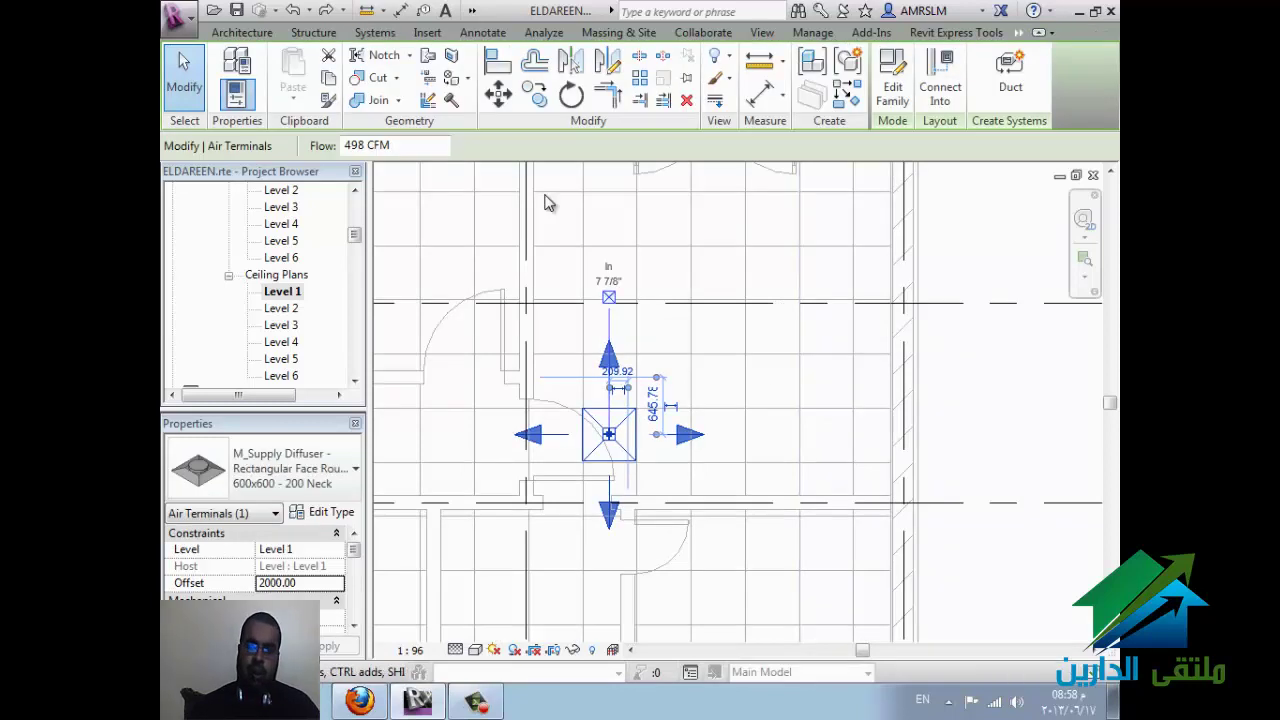
{"action": "left_click", "coordinate": [640, 78]}
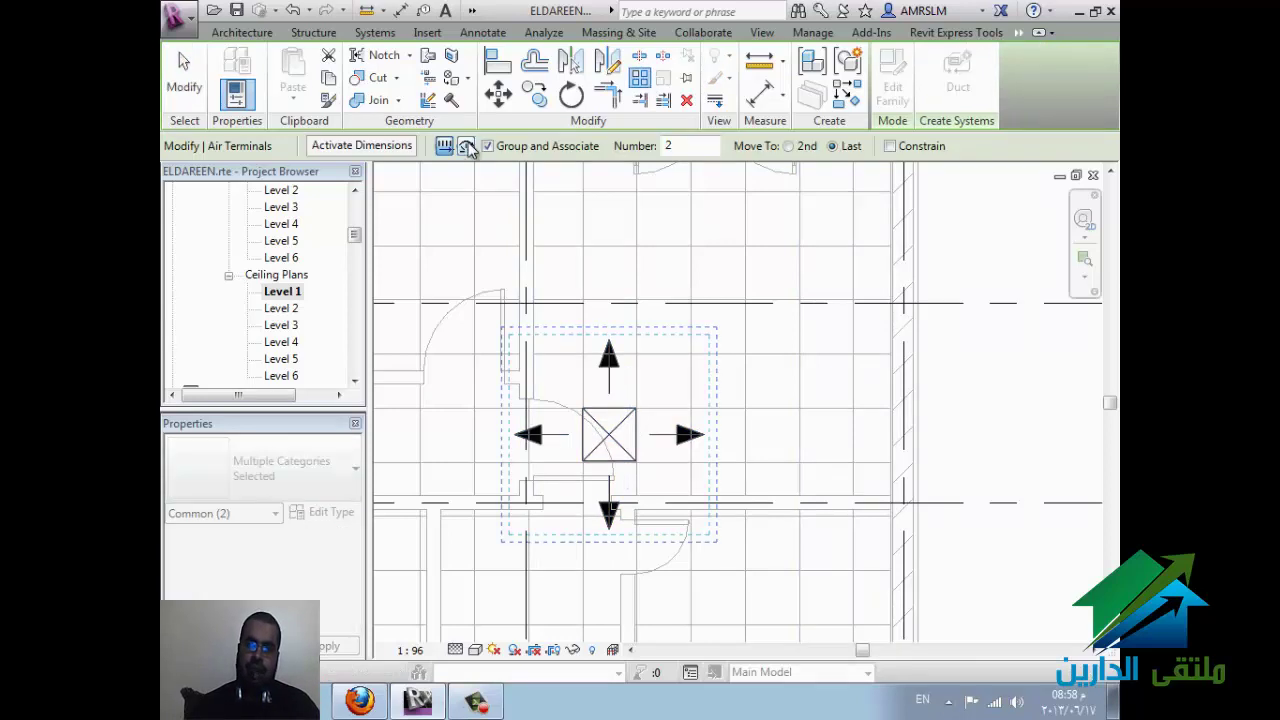
{"action": "left_click", "coordinate": [467, 147]}
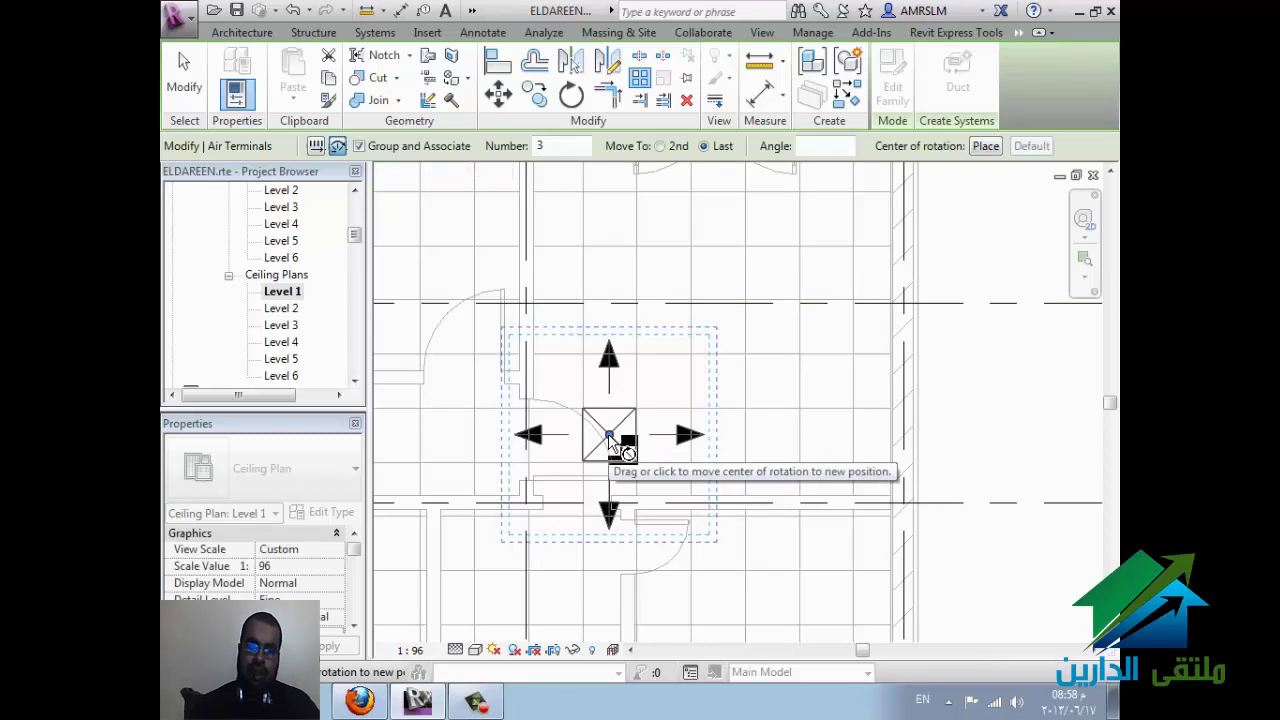
{"action": "left_click_drag", "start_coordinate": [609, 437], "coordinate": [696, 294]}
{"action": "left_click", "coordinate": [692, 298]}
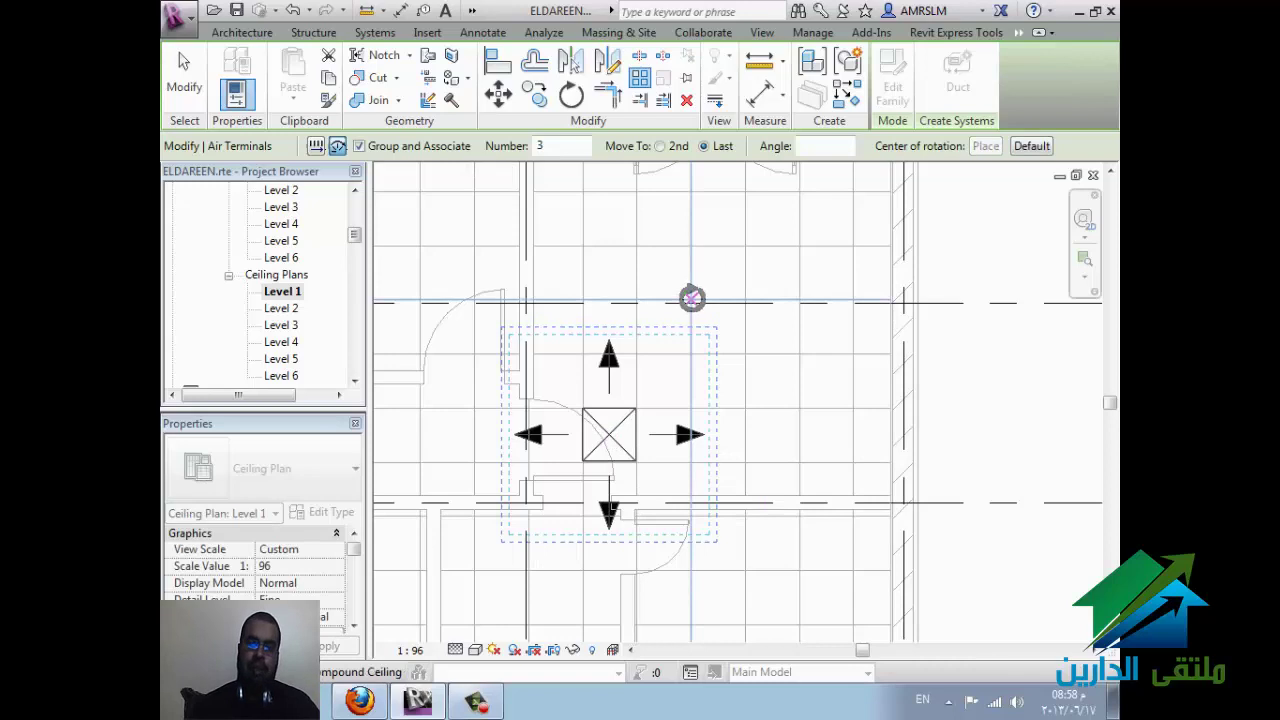
{"action": "left_click", "coordinate": [607, 437]}
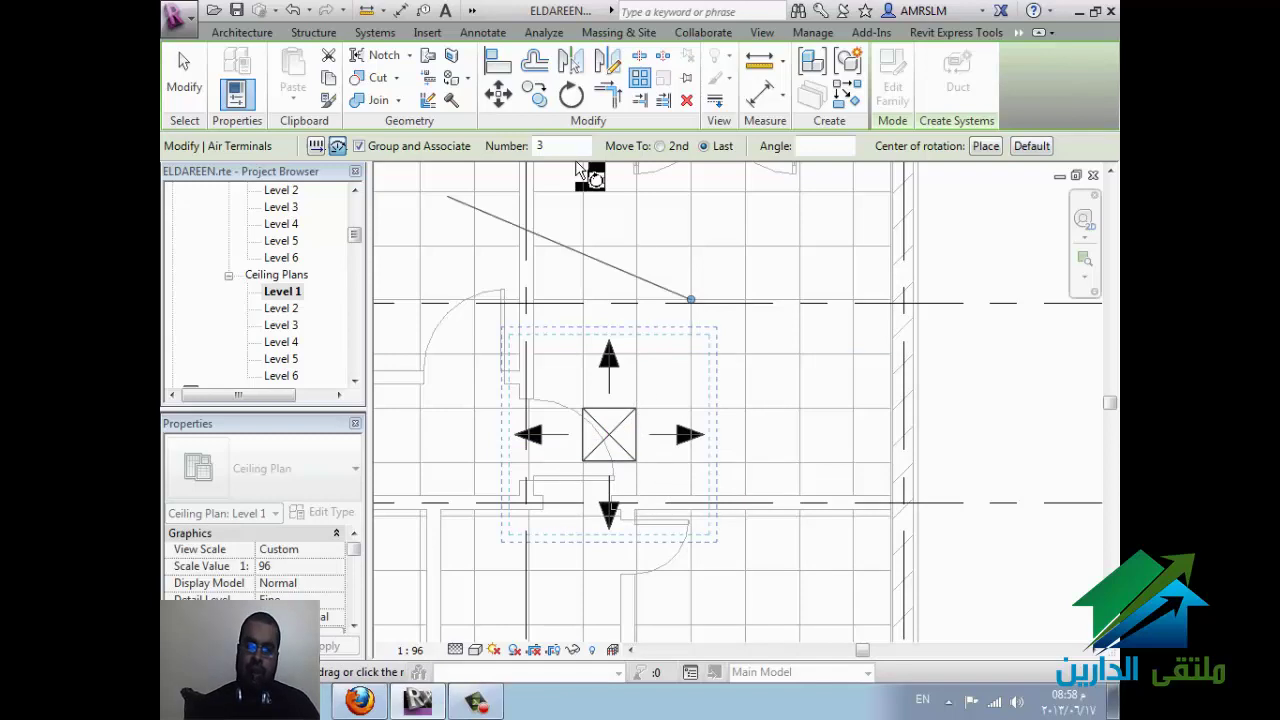
{"action": "double_click", "coordinate": [531, 145]}
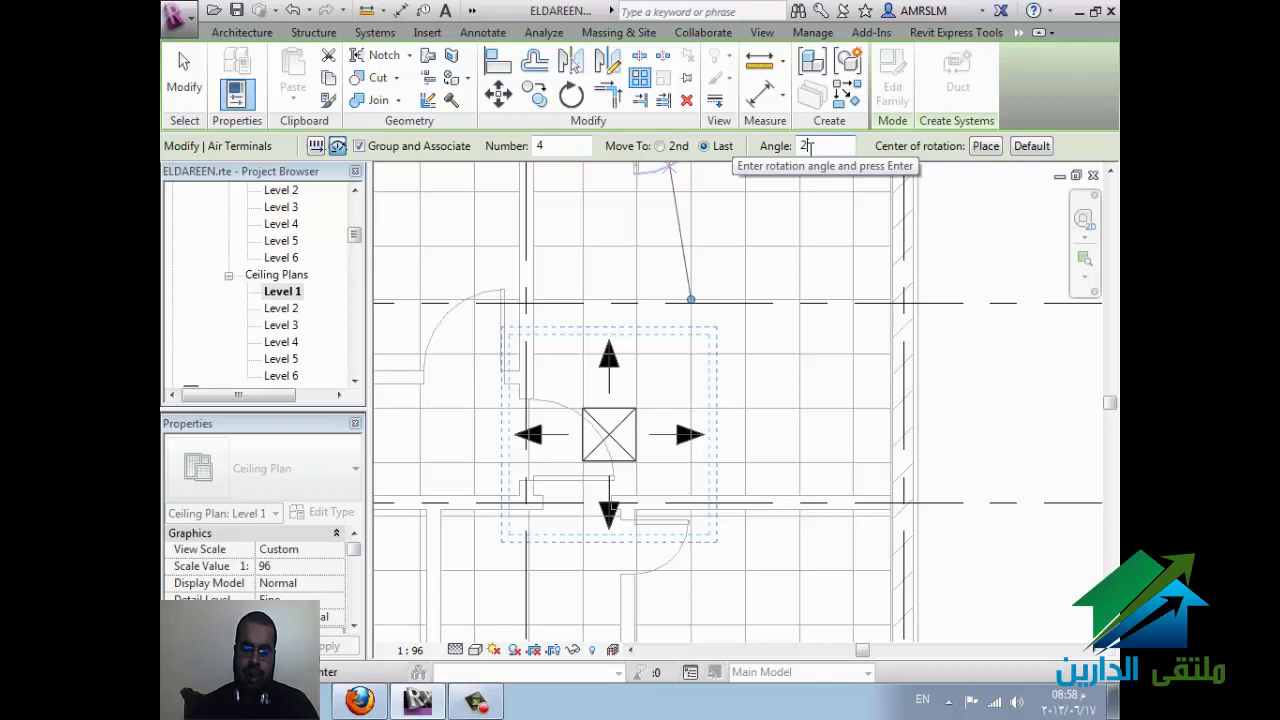
{"action": "type", "text": "70"}
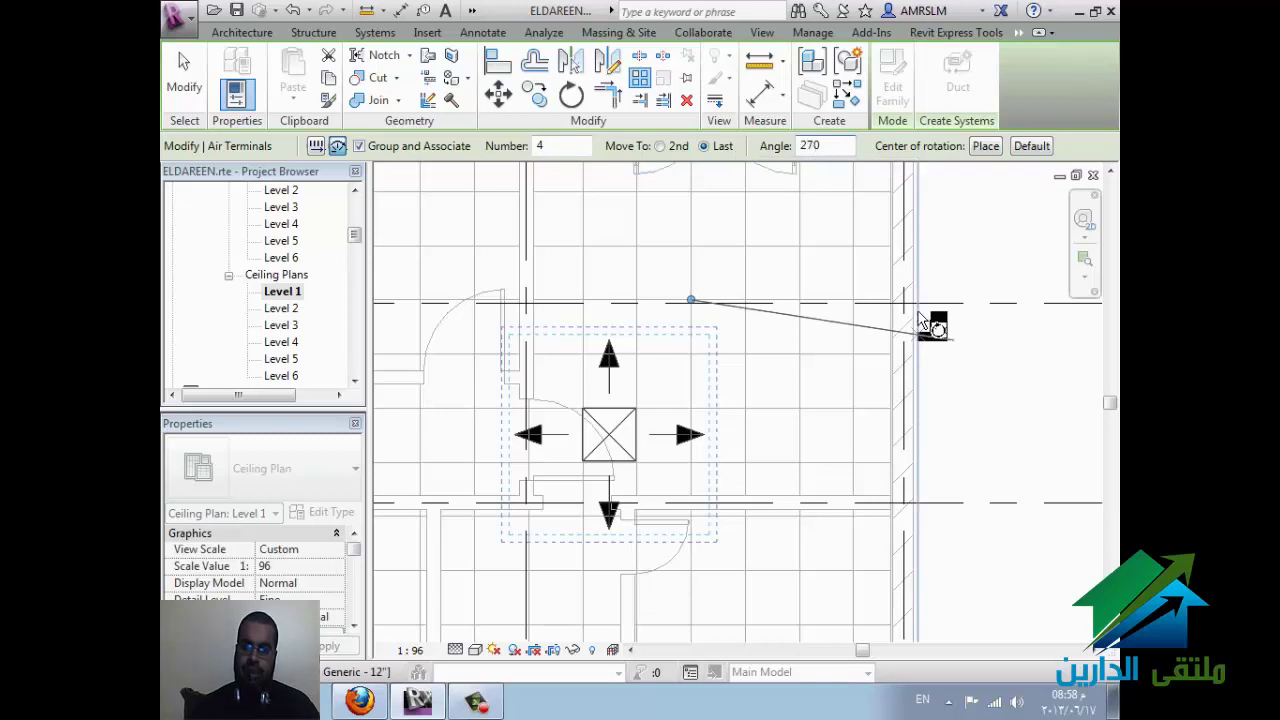
{"action": "key", "text": "Return"}
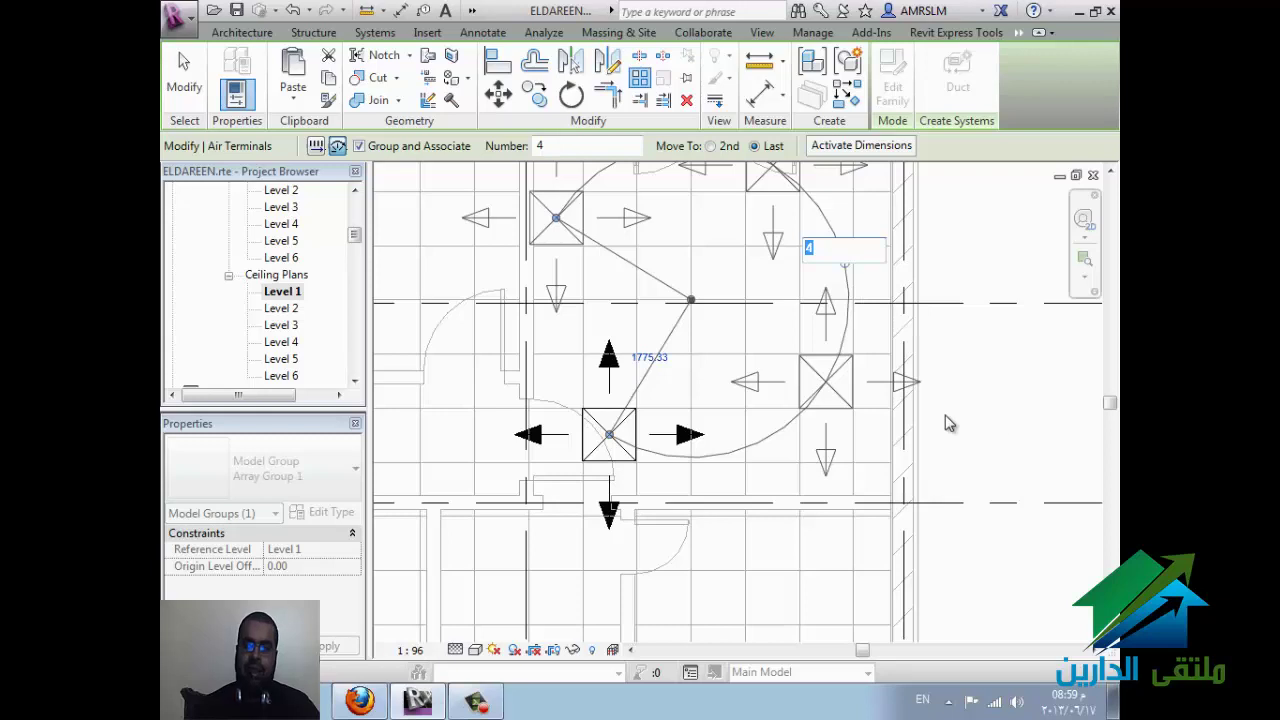
{"action": "key", "text": "Return"}
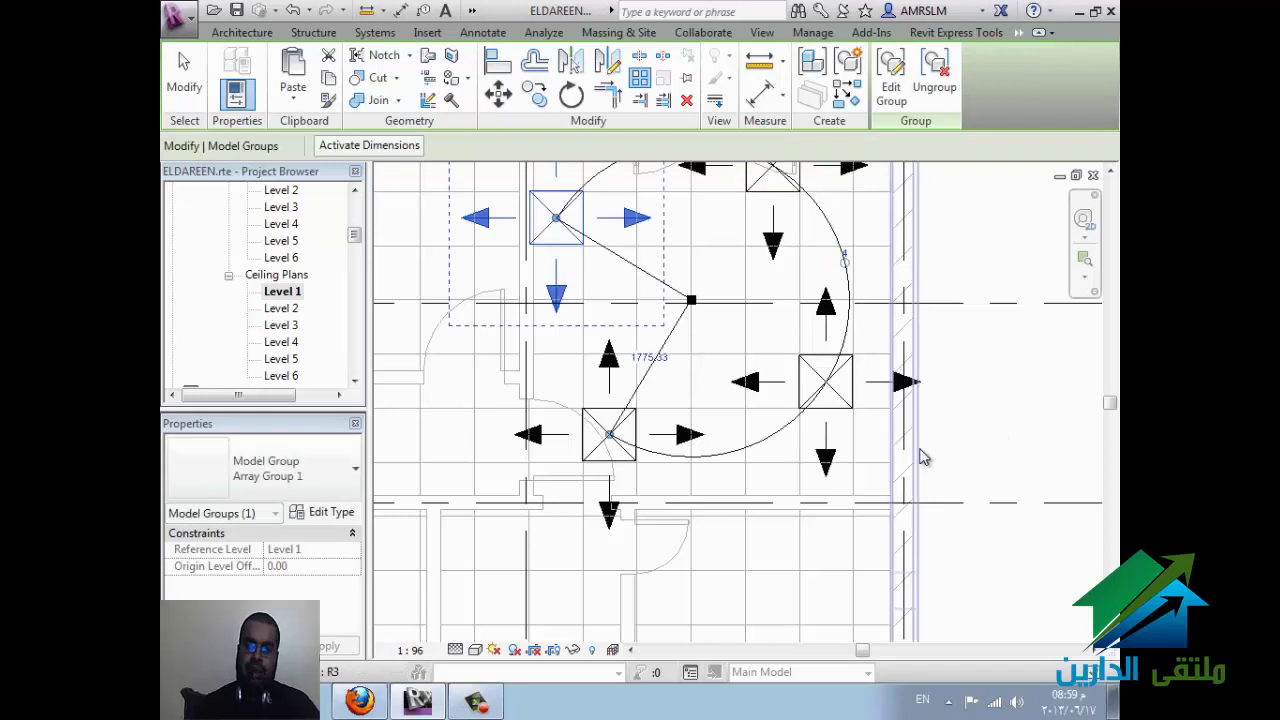
Step: Undo the circular array, delete the extra right-hand diffuser, and bring up the WizIQ session
{"action": "left_click", "coordinate": [1037, 461]}
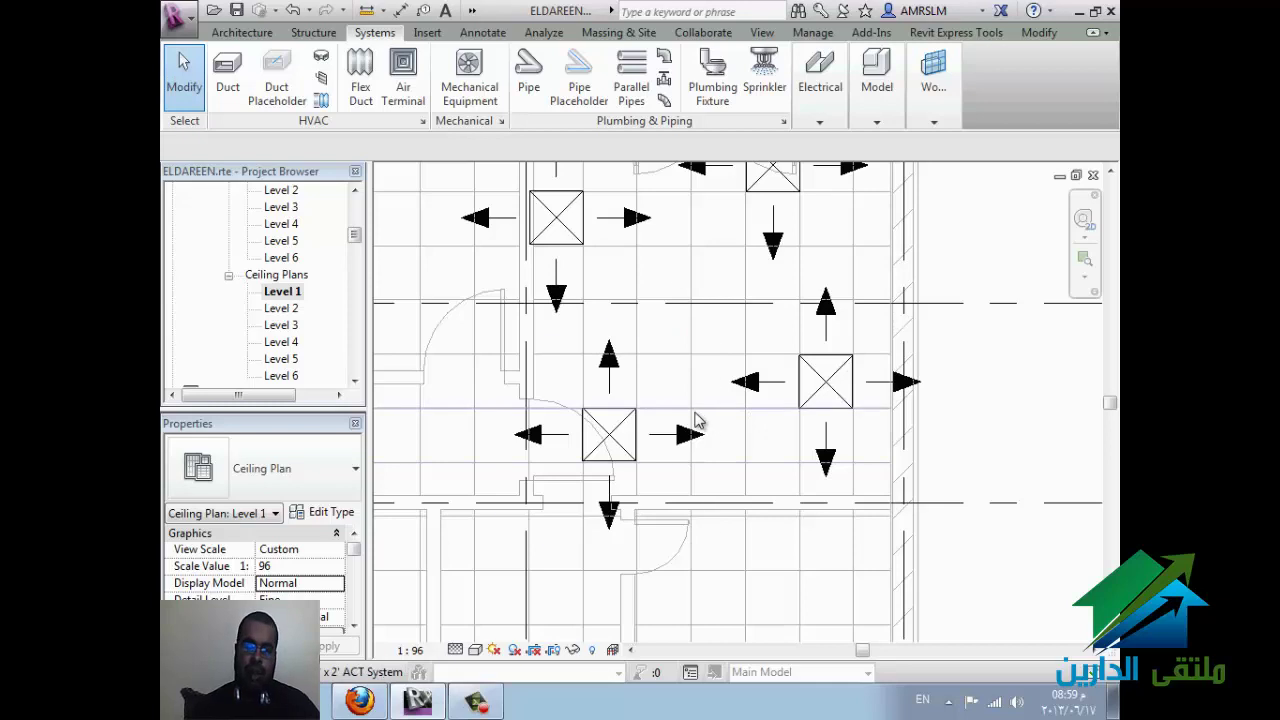
{"action": "key", "text": "ctrl+z"}
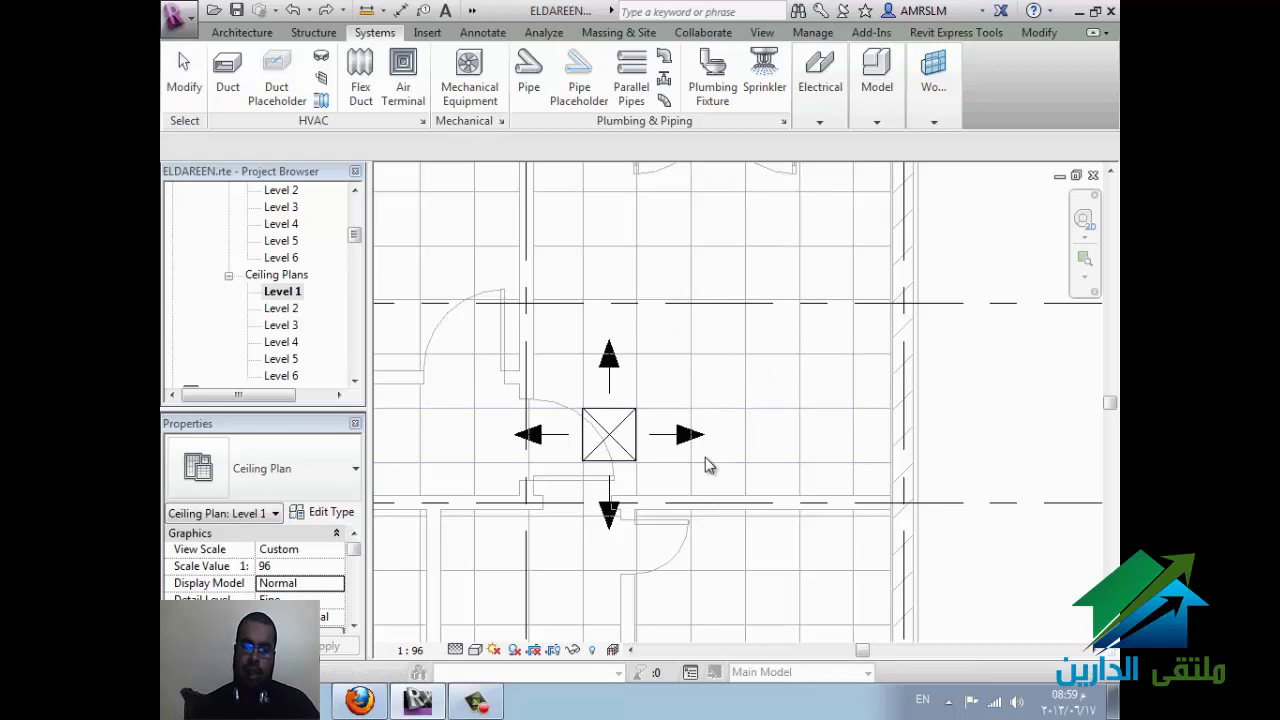
{"action": "key", "text": "ctrl+y"}
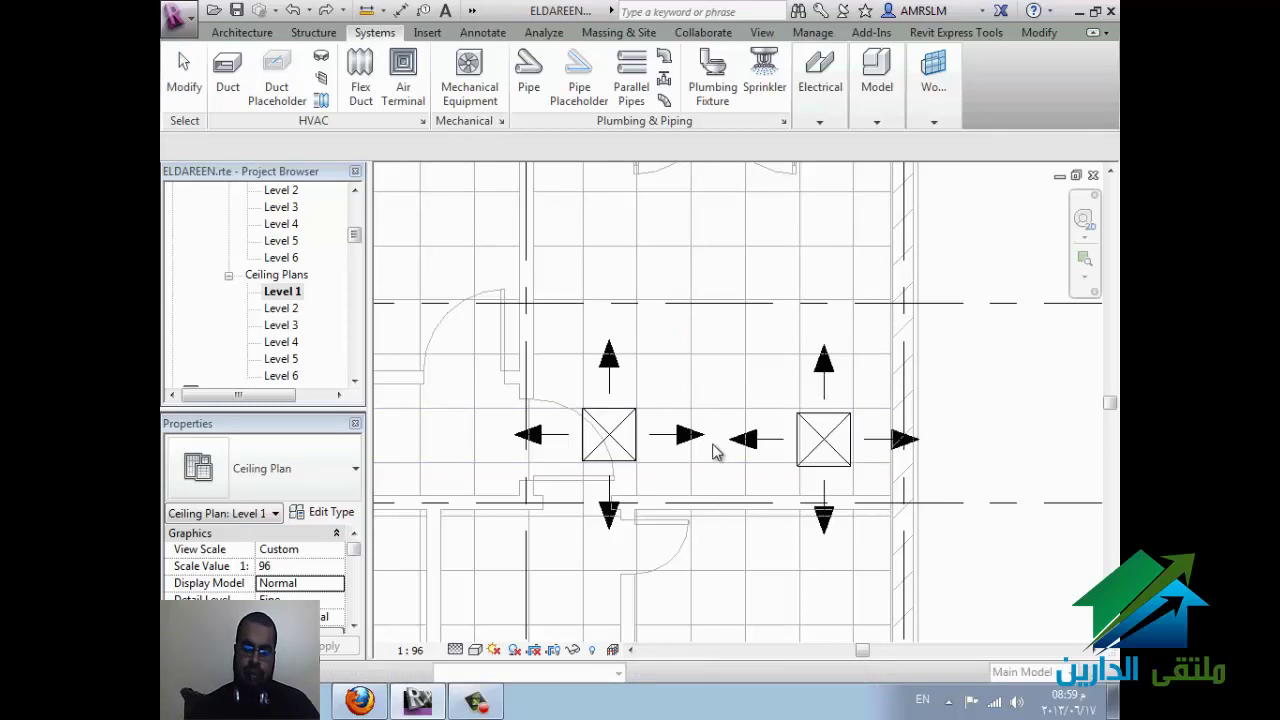
{"action": "left_click", "coordinate": [818, 438]}
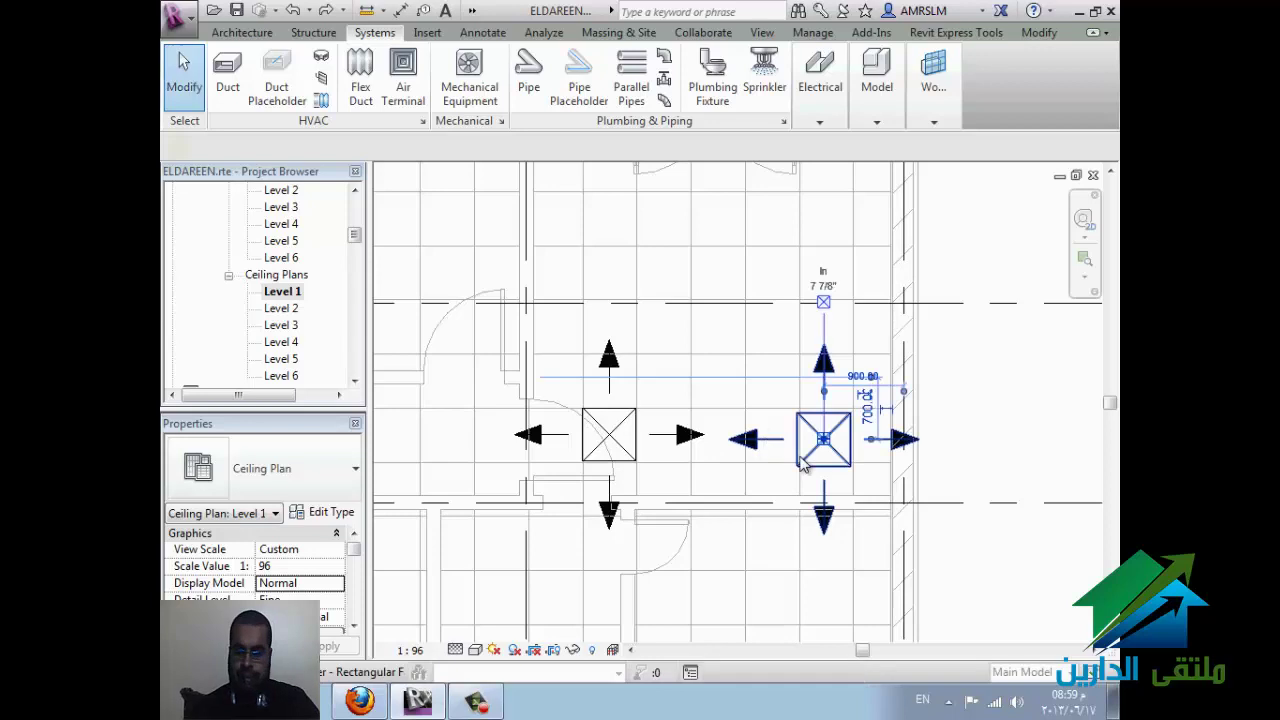
{"action": "key", "text": "Delete"}
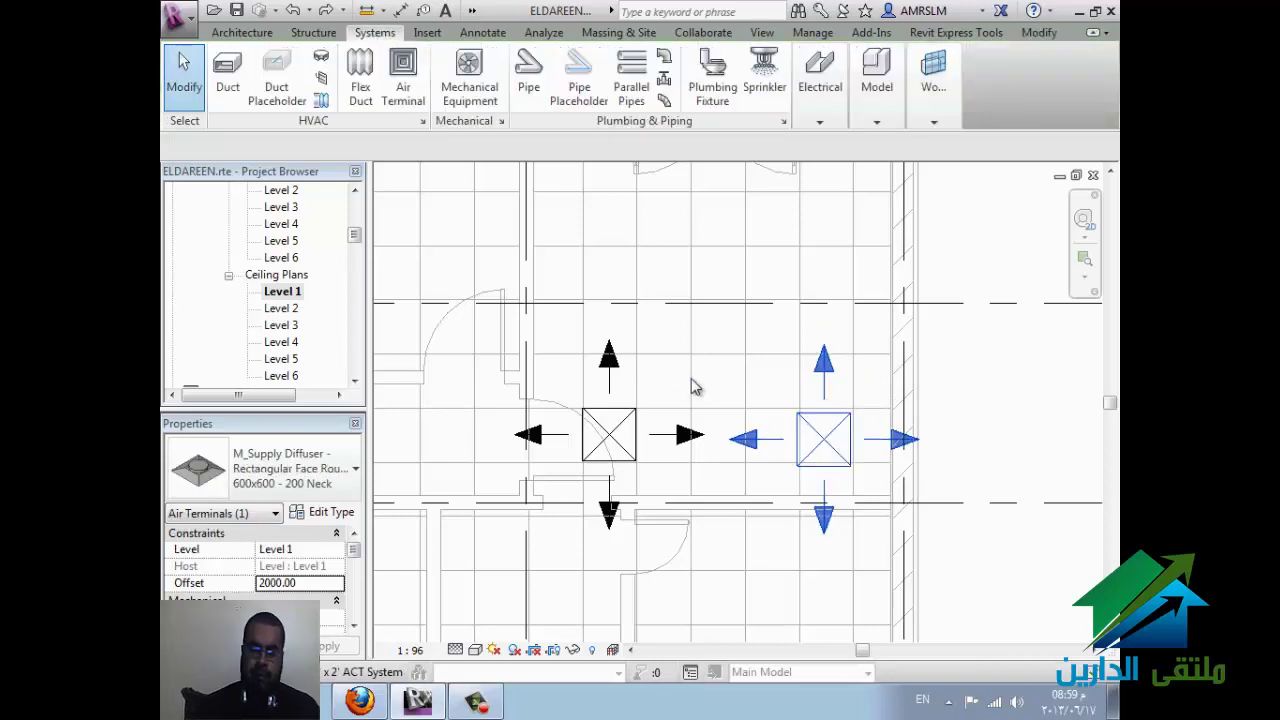
{"action": "left_click", "coordinate": [362, 702]}
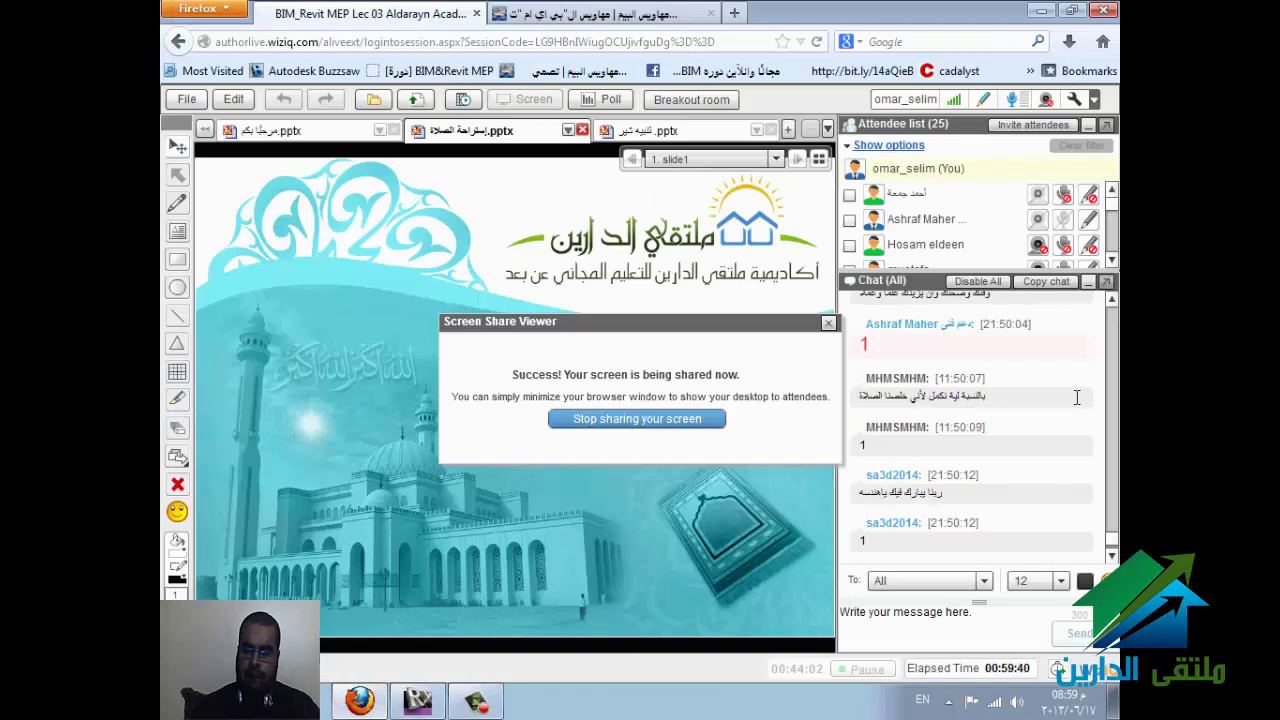
Step: Scroll the WizIQ chat to read the newest message, then minimize Firefox back to Revit
{"action": "left_click", "coordinate": [1112, 558]}
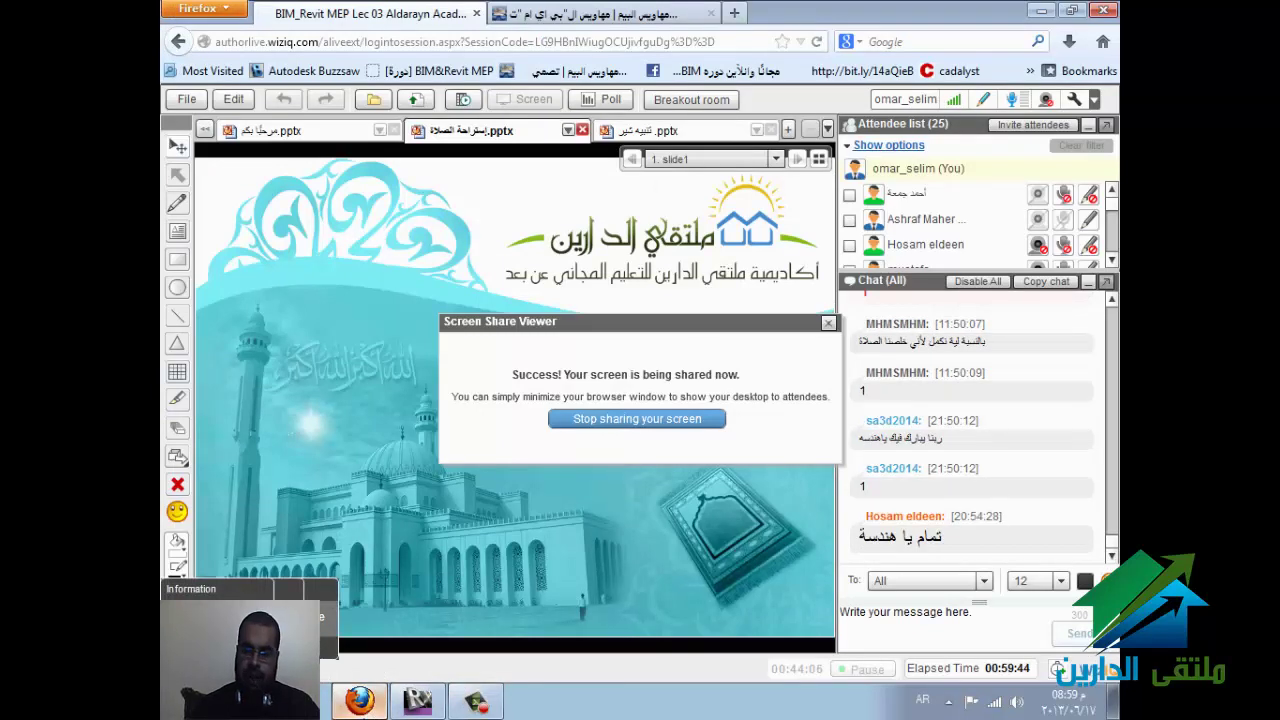
{"action": "left_click", "coordinate": [362, 703]}
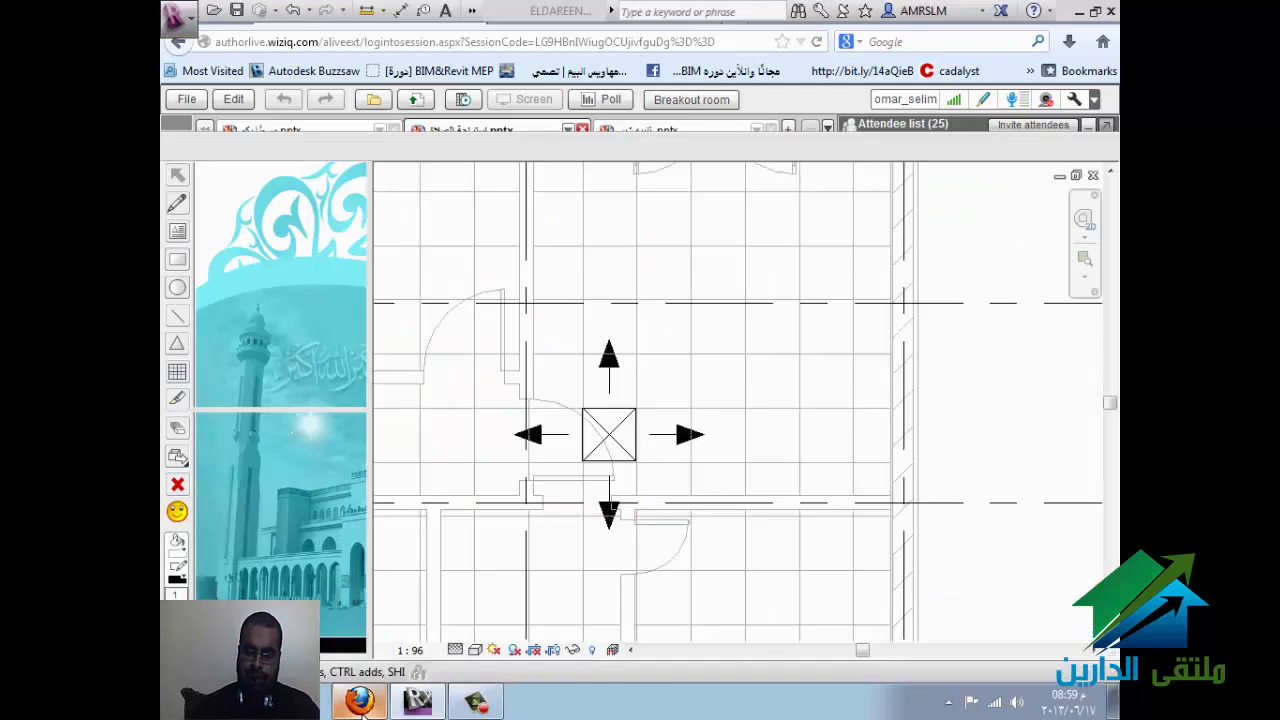
{"action": "left_click", "coordinate": [364, 706]}
Step: Open Mechanical > hvac > Floor Plans > Level 1 from the Project Browser and zoom into the ductwork
{"action": "left_click", "coordinate": [362, 703]}
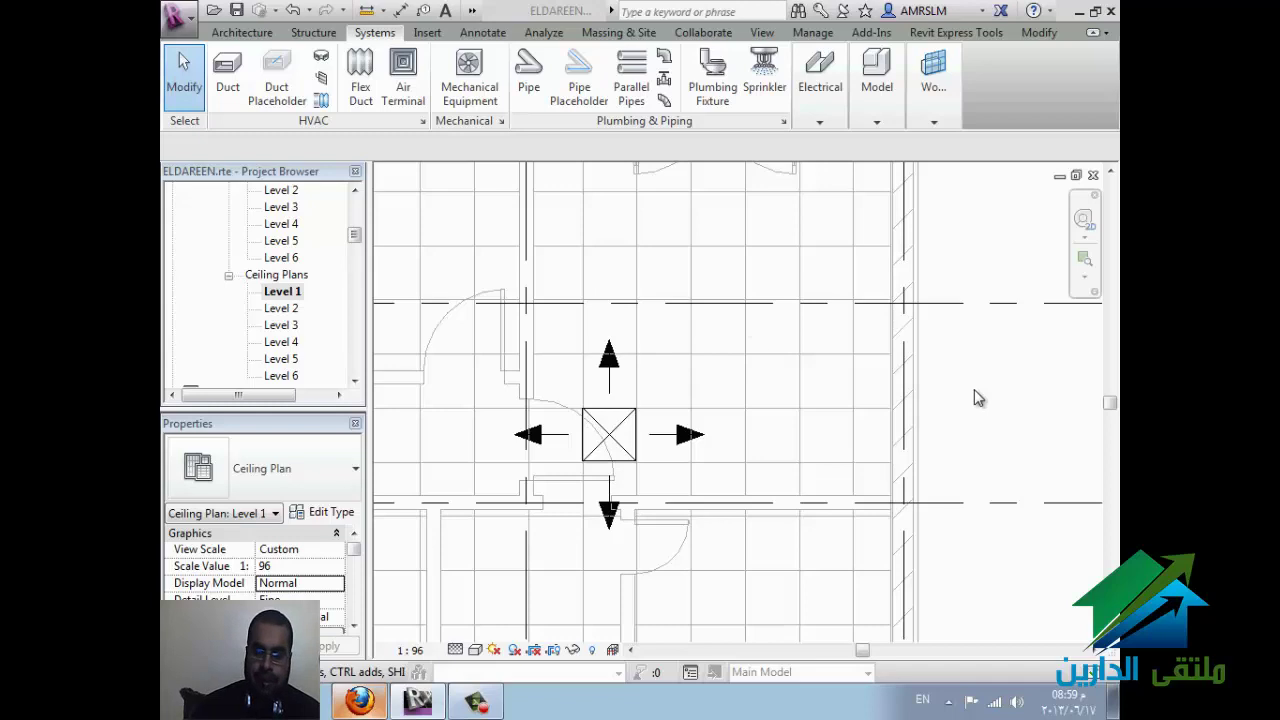
{"action": "scroll", "coordinate": [716, 333], "scroll_direction": "down", "scroll_amount": 2}
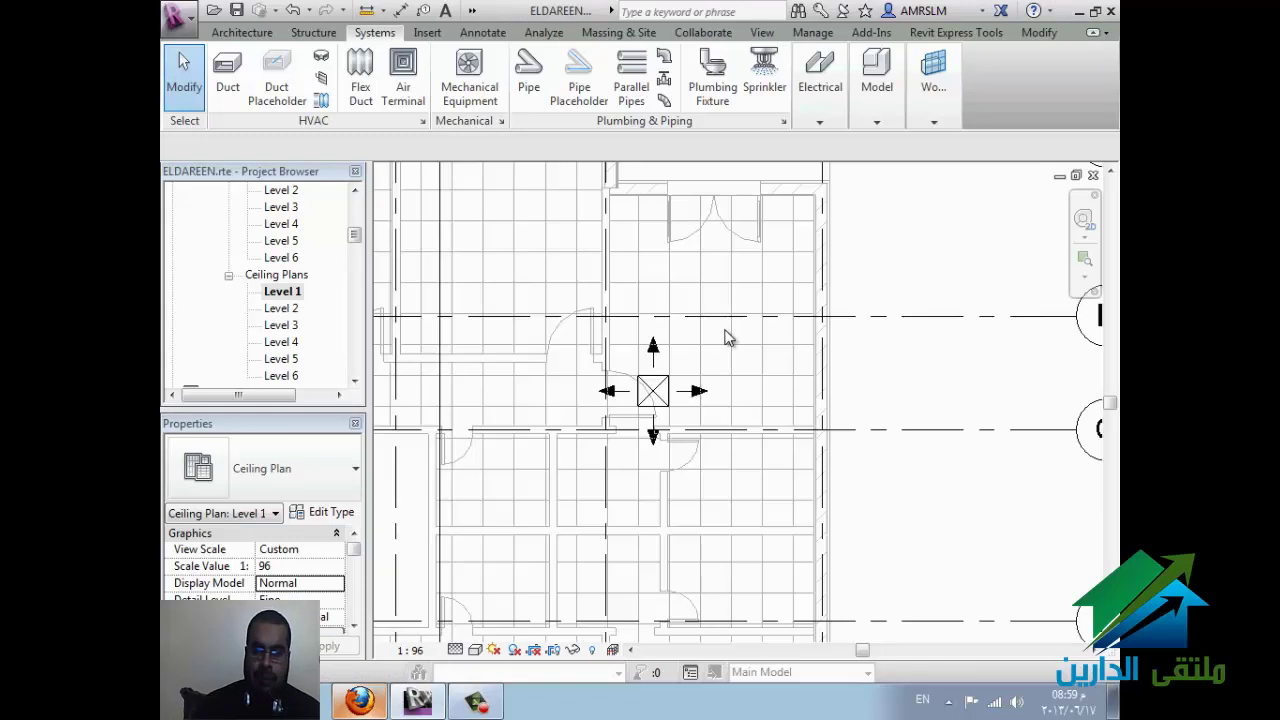
{"action": "scroll", "coordinate": [726, 338], "scroll_direction": "down", "scroll_amount": 1}
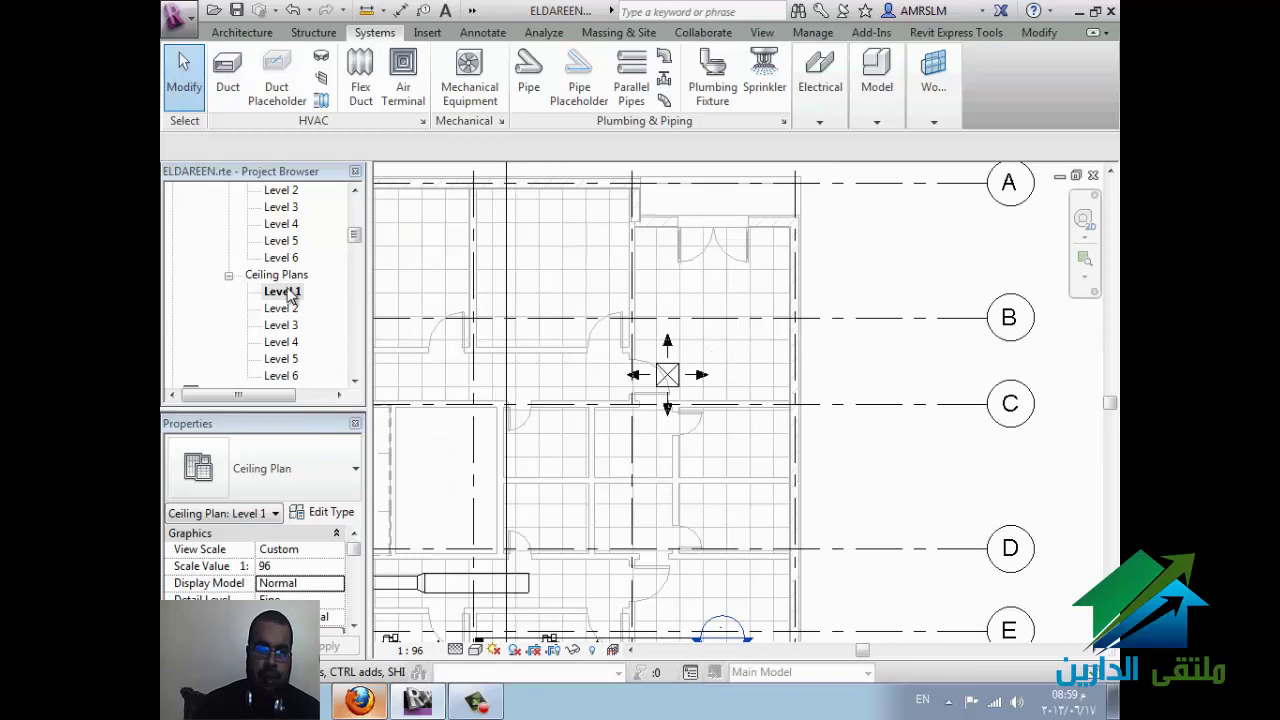
{"action": "left_click", "coordinate": [289, 293]}
{"action": "scroll", "coordinate": [315, 250], "scroll_direction": "up", "scroll_amount": 2}
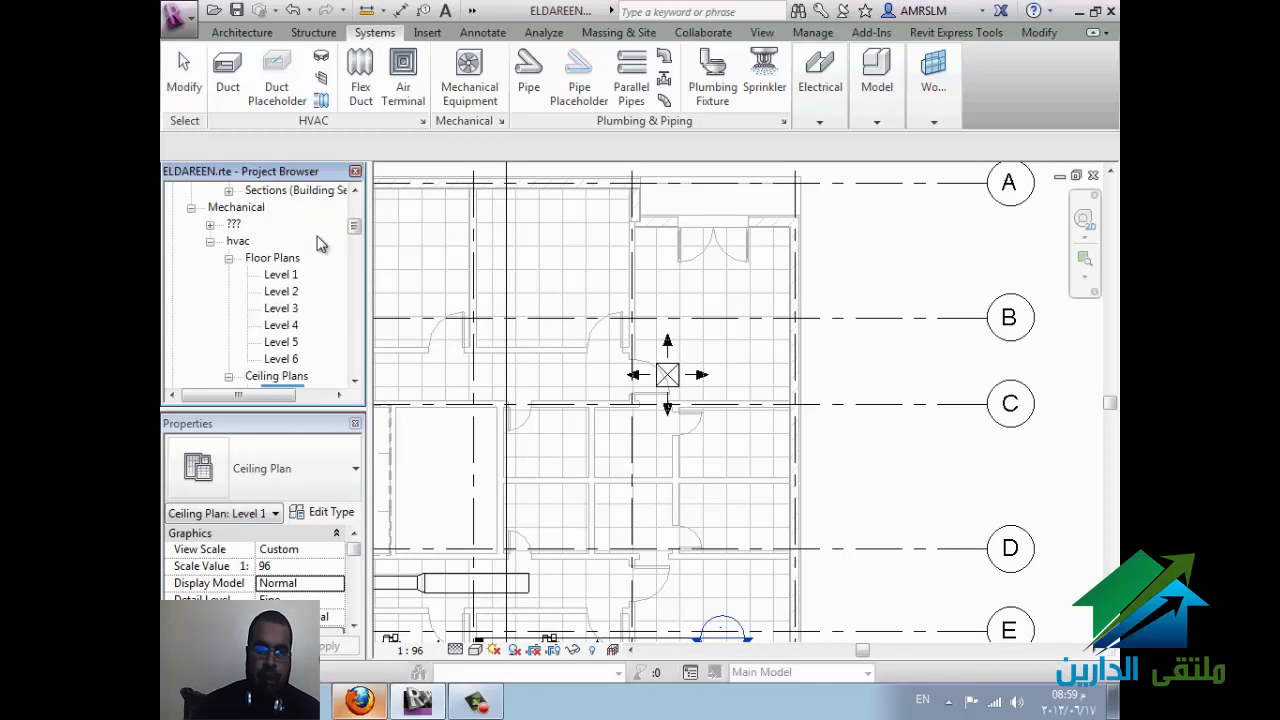
{"action": "double_click", "coordinate": [281, 274]}
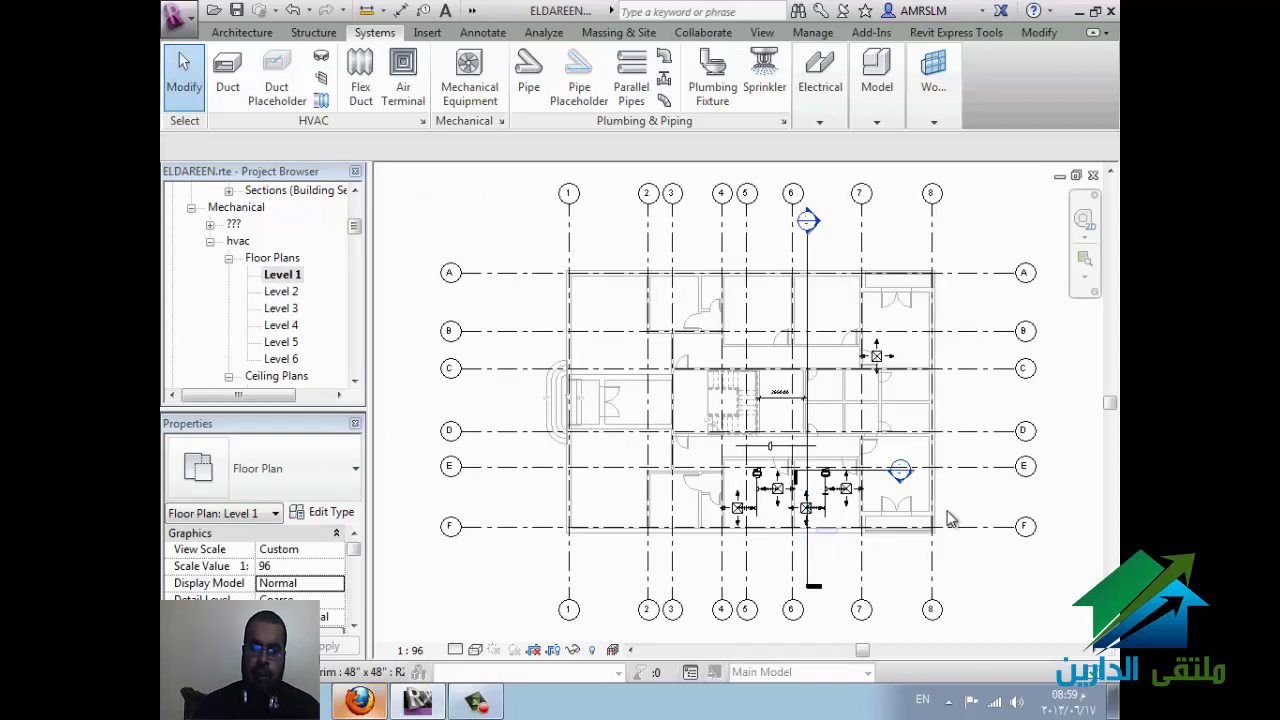
{"action": "scroll", "coordinate": [948, 518], "scroll_direction": "up", "scroll_amount": 2}
{"action": "scroll", "coordinate": [998, 527], "scroll_direction": "up", "scroll_amount": 1}
{"action": "scroll", "coordinate": [998, 527], "scroll_direction": "up", "scroll_amount": 1}
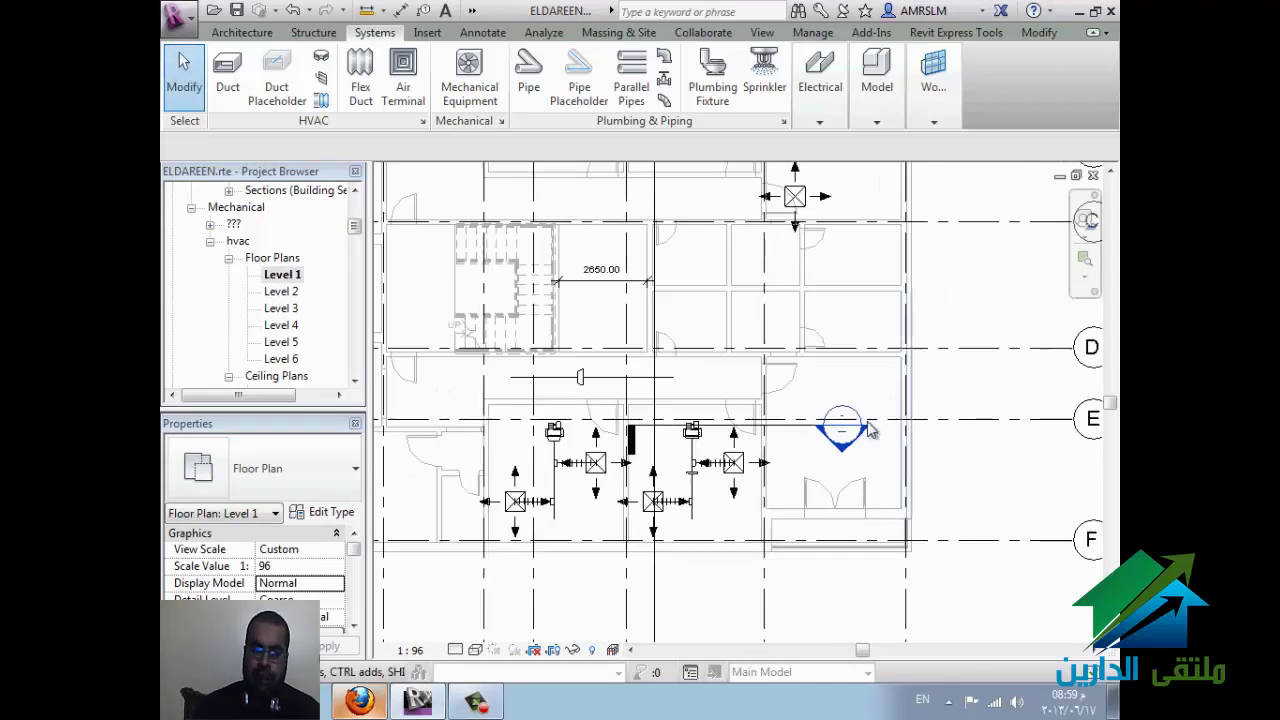
Step: Set the floor plan's view scale to 1:100 and its detail level to Fine
{"action": "left_click", "coordinate": [420, 651]}
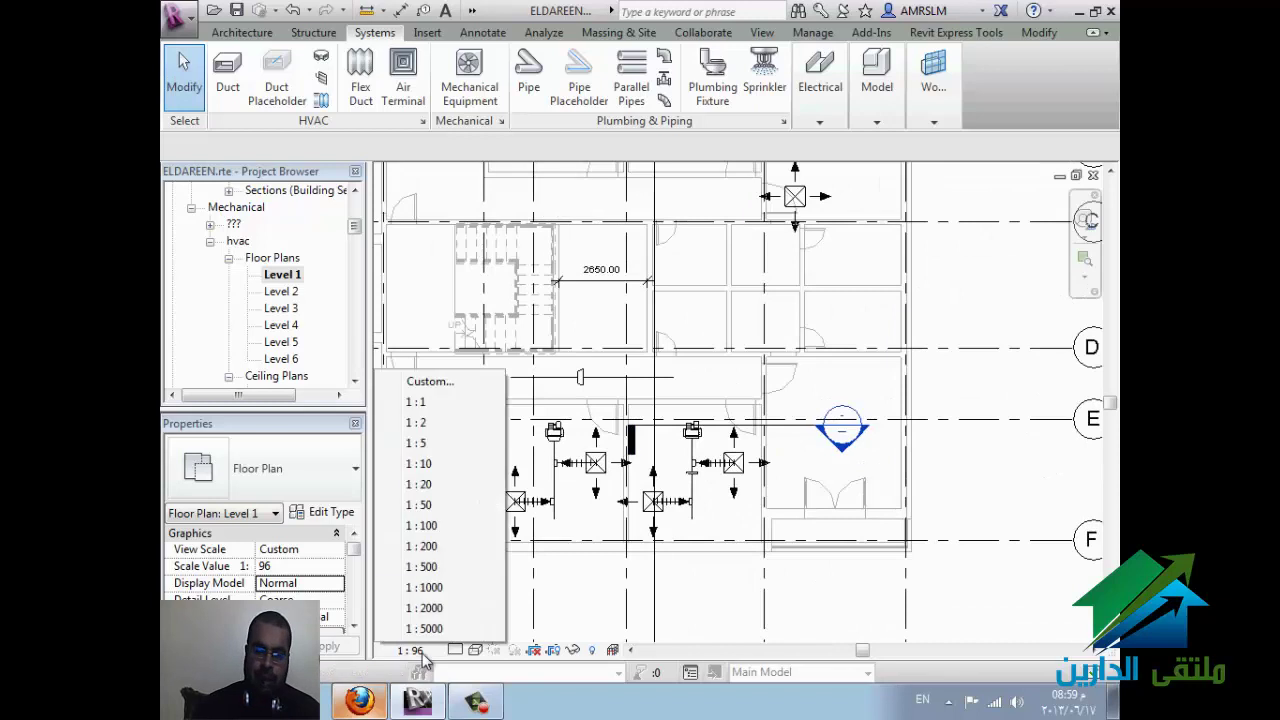
{"action": "left_click", "coordinate": [457, 526]}
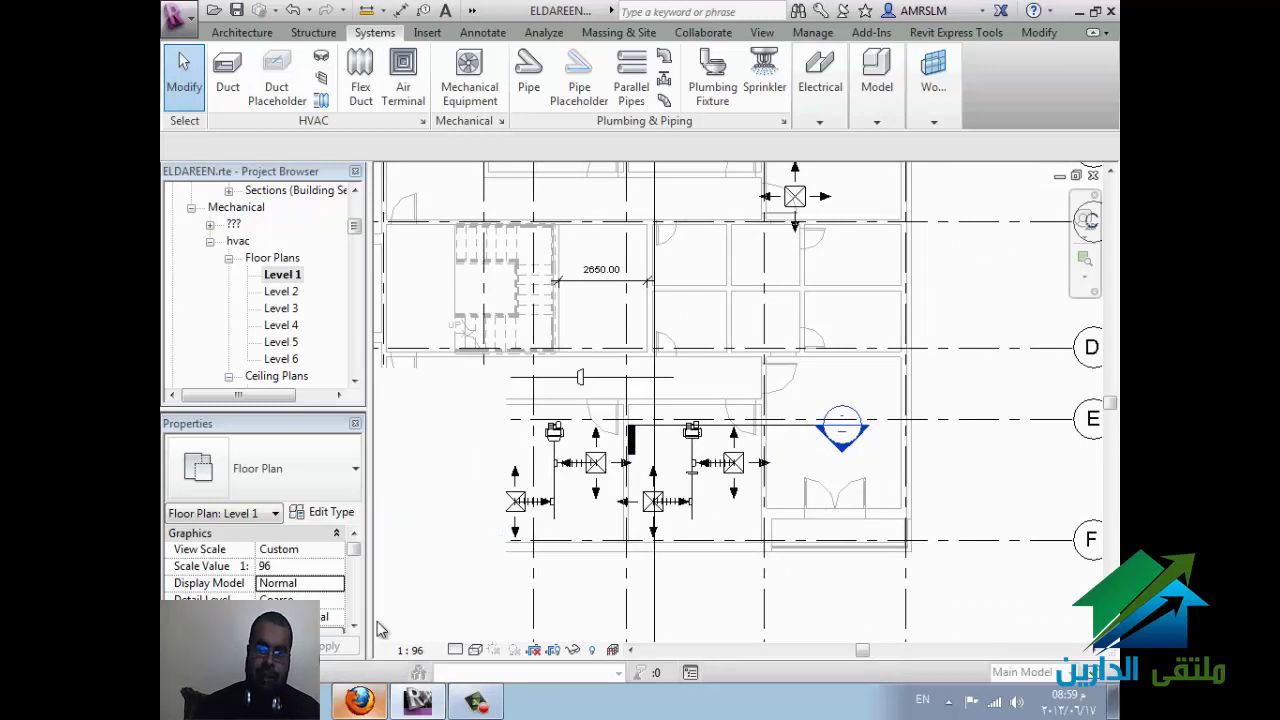
{"action": "left_click", "coordinate": [412, 651]}
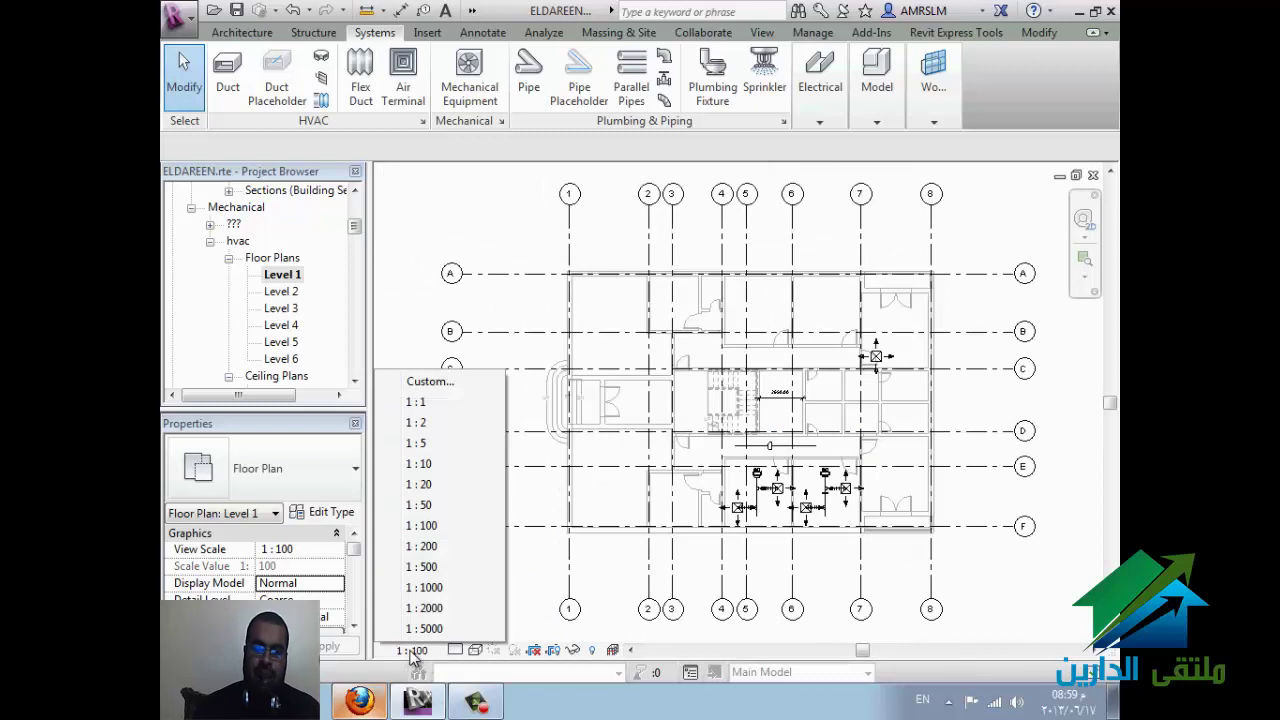
{"action": "left_click", "coordinate": [413, 651]}
{"action": "left_click", "coordinate": [413, 651]}
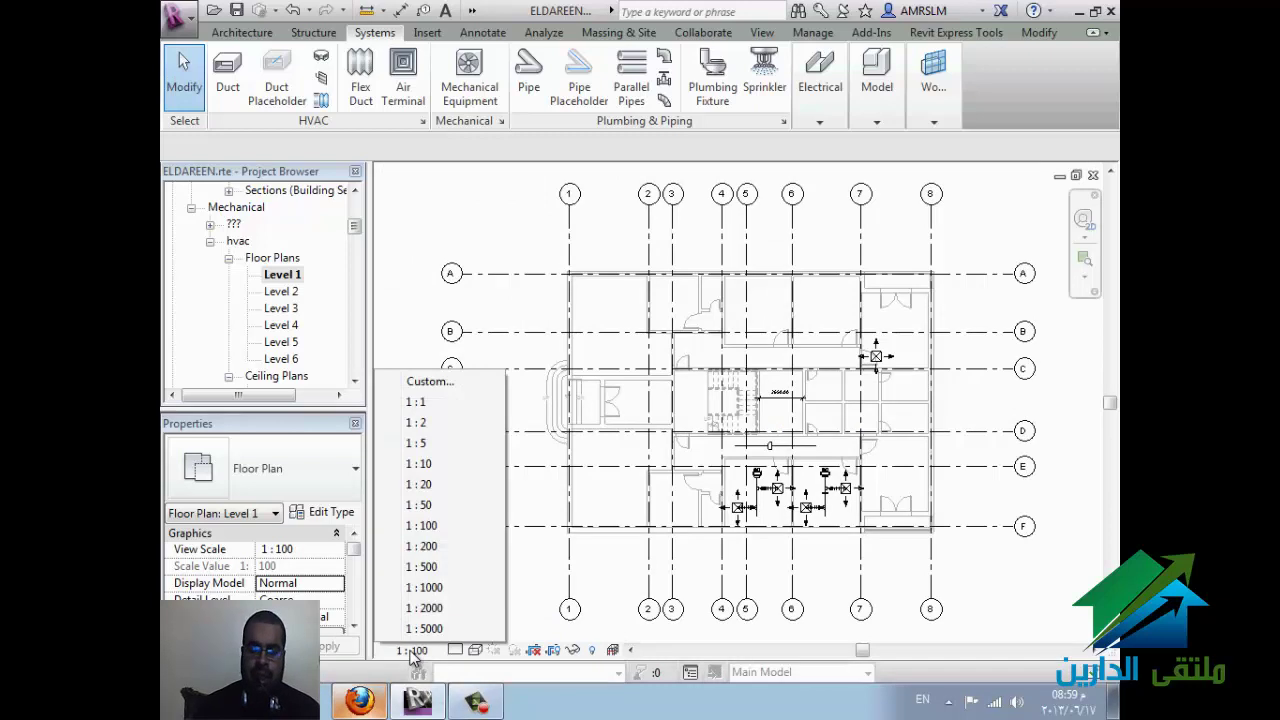
{"action": "left_click", "coordinate": [458, 650]}
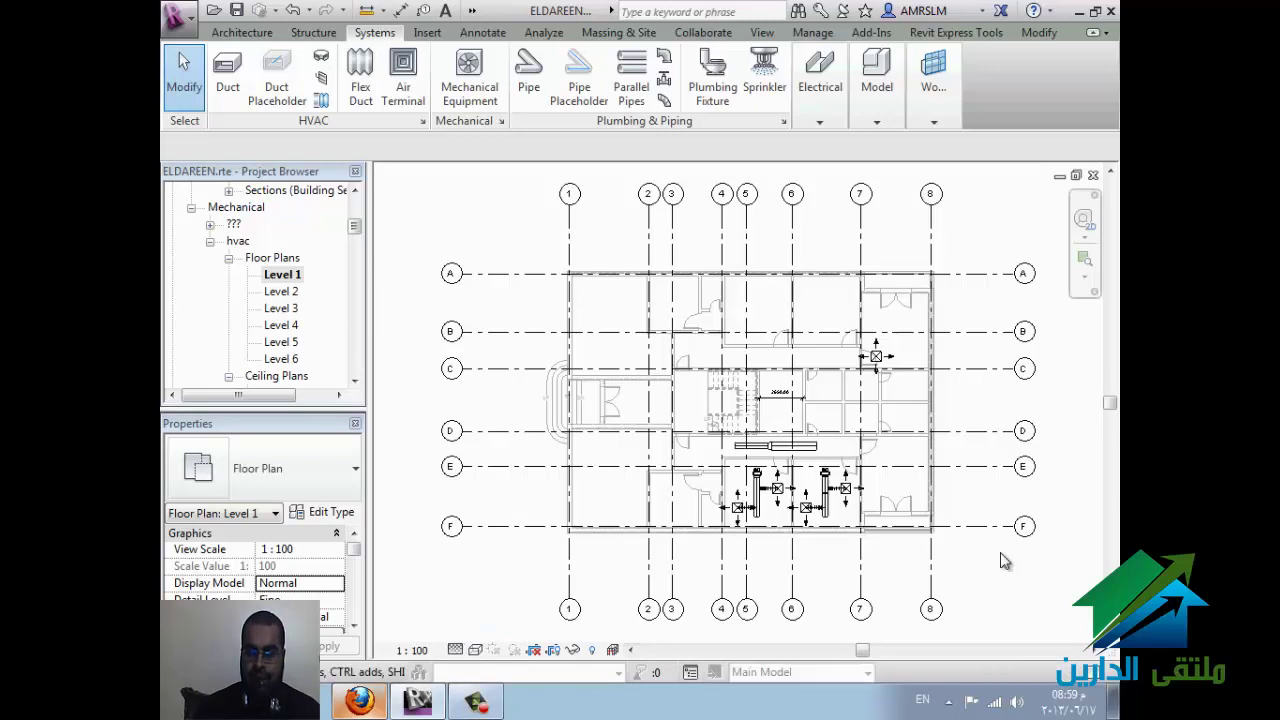
{"action": "scroll", "coordinate": [1005, 561], "scroll_direction": "up", "scroll_amount": 2}
{"action": "scroll", "coordinate": [678, 440], "scroll_direction": "up", "scroll_amount": 2}
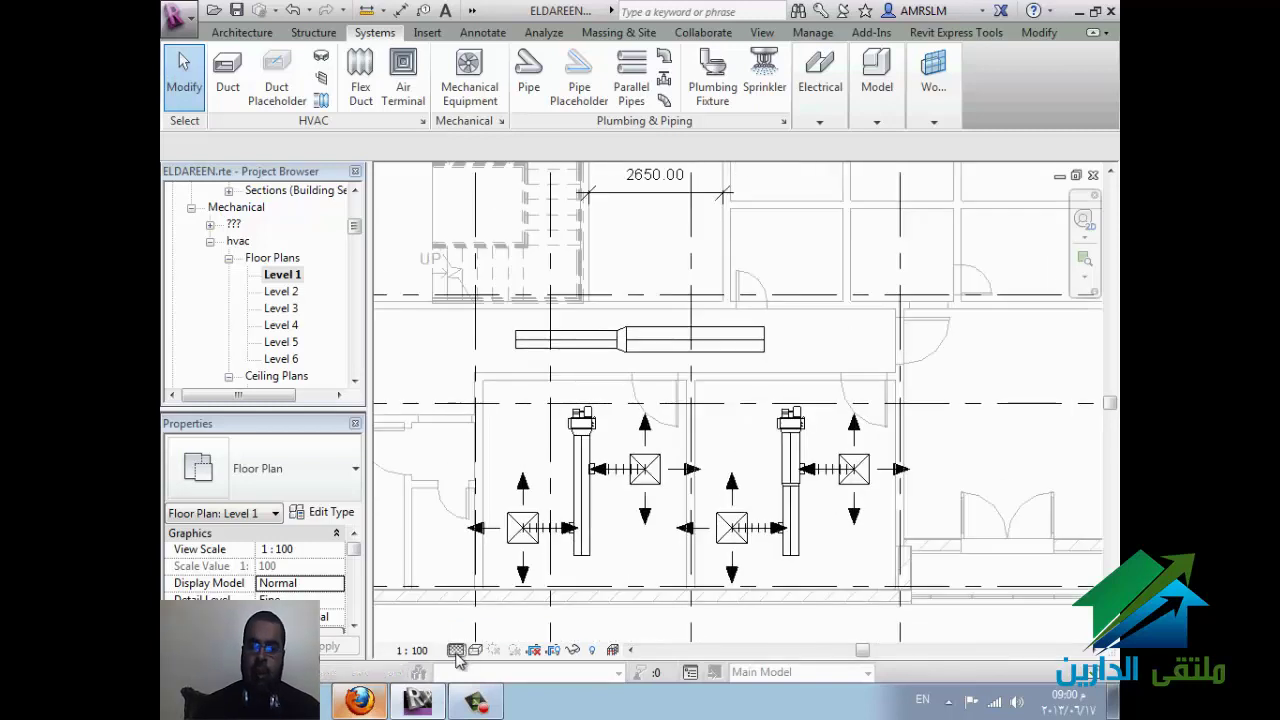
Step: Recheck the detail level choices and zoom around the supply diffusers and vertical ducts at 1:100
{"action": "left_click", "coordinate": [456, 650]}
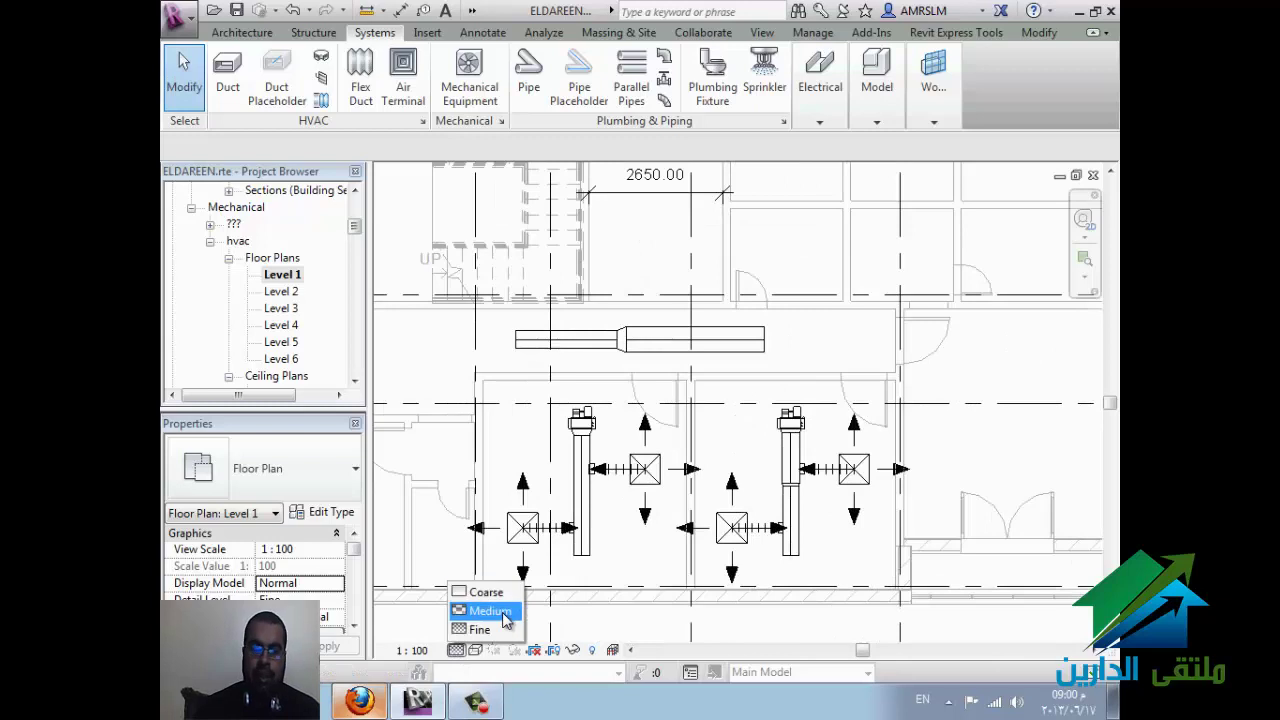
{"action": "left_click", "coordinate": [925, 678]}
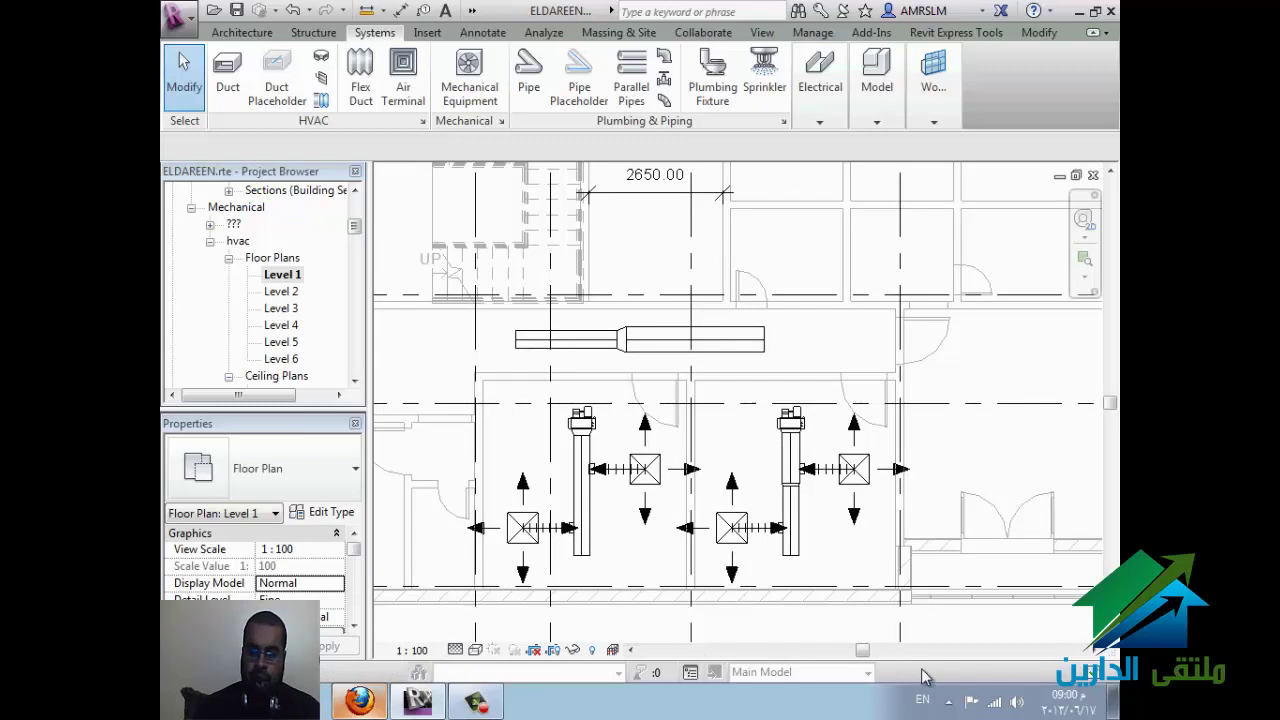
{"action": "scroll", "coordinate": [650, 470], "scroll_direction": "down", "scroll_amount": 2}
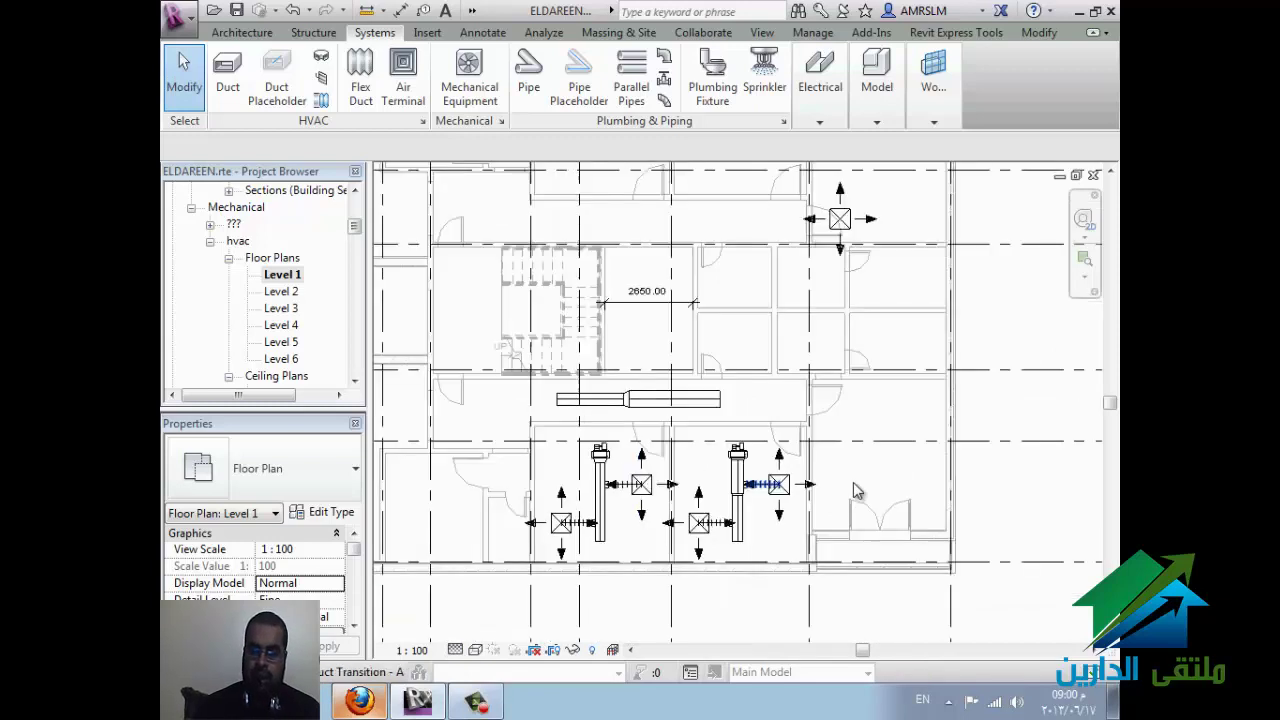
{"action": "scroll", "coordinate": [770, 488], "scroll_direction": "up", "scroll_amount": 2}
{"action": "scroll", "coordinate": [725, 475], "scroll_direction": "up", "scroll_amount": 1}
{"action": "scroll", "coordinate": [690, 465], "scroll_direction": "up", "scroll_amount": 1}
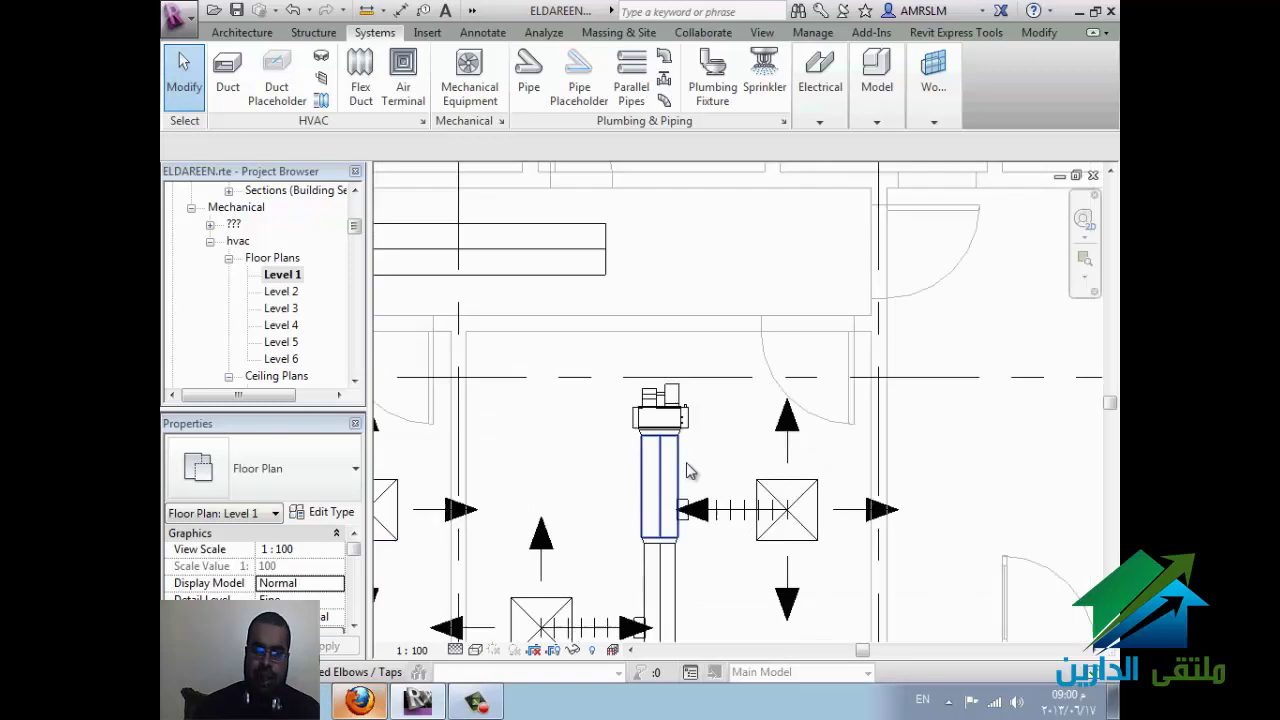
{"action": "scroll", "coordinate": [705, 425], "scroll_direction": "up", "scroll_amount": 1}
{"action": "scroll", "coordinate": [708, 414], "scroll_direction": "down", "scroll_amount": 1}
{"action": "scroll", "coordinate": [790, 510], "scroll_direction": "down", "scroll_amount": 1}
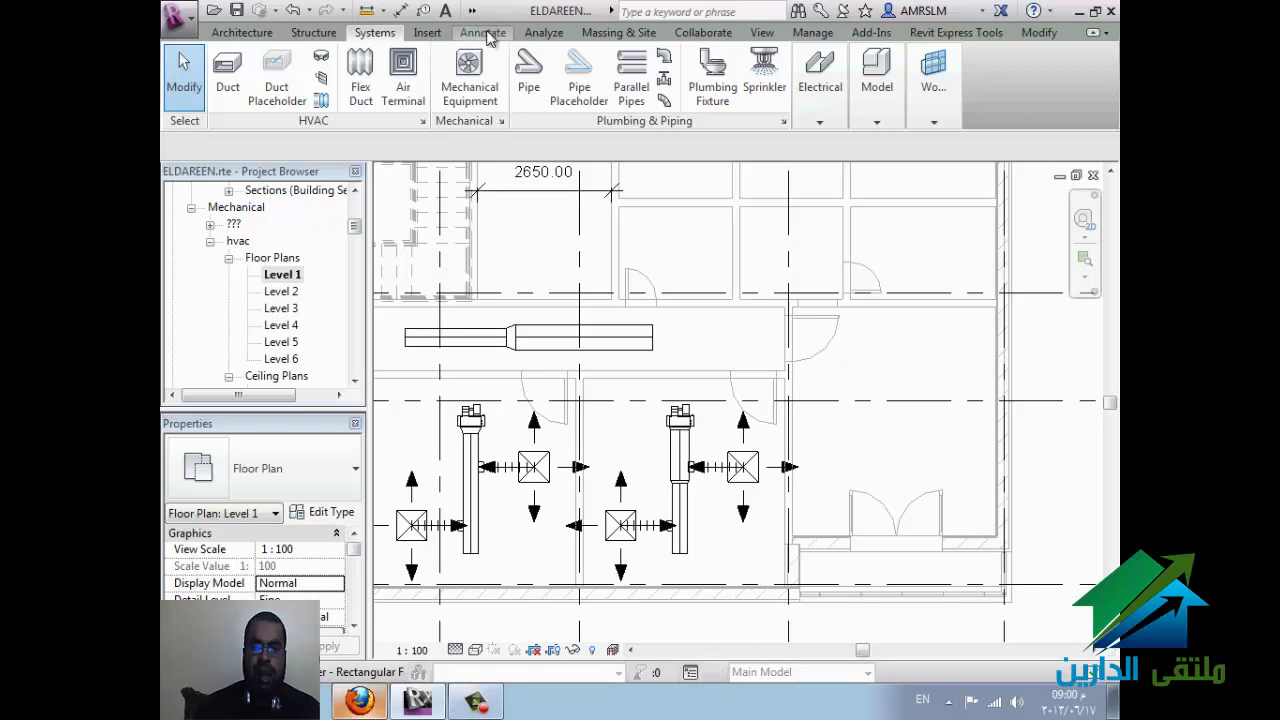
{"action": "left_click", "coordinate": [485, 34]}
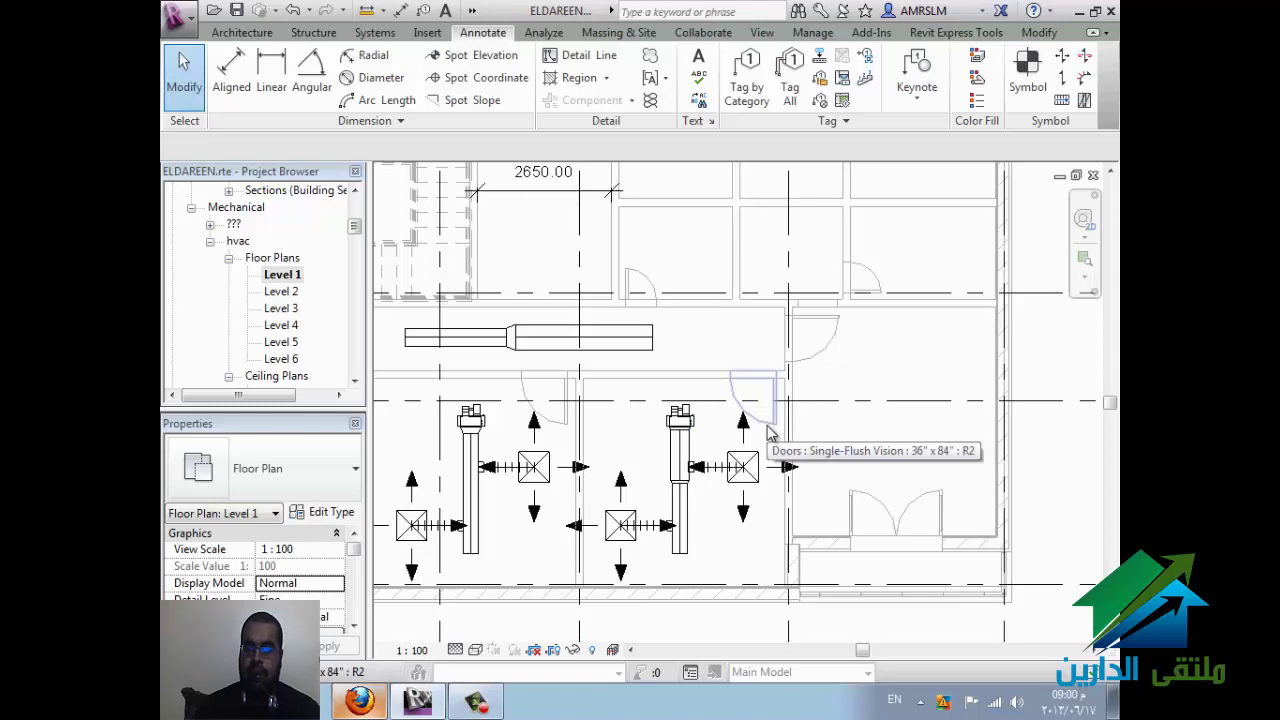
{"action": "left_click", "coordinate": [294, 310]}
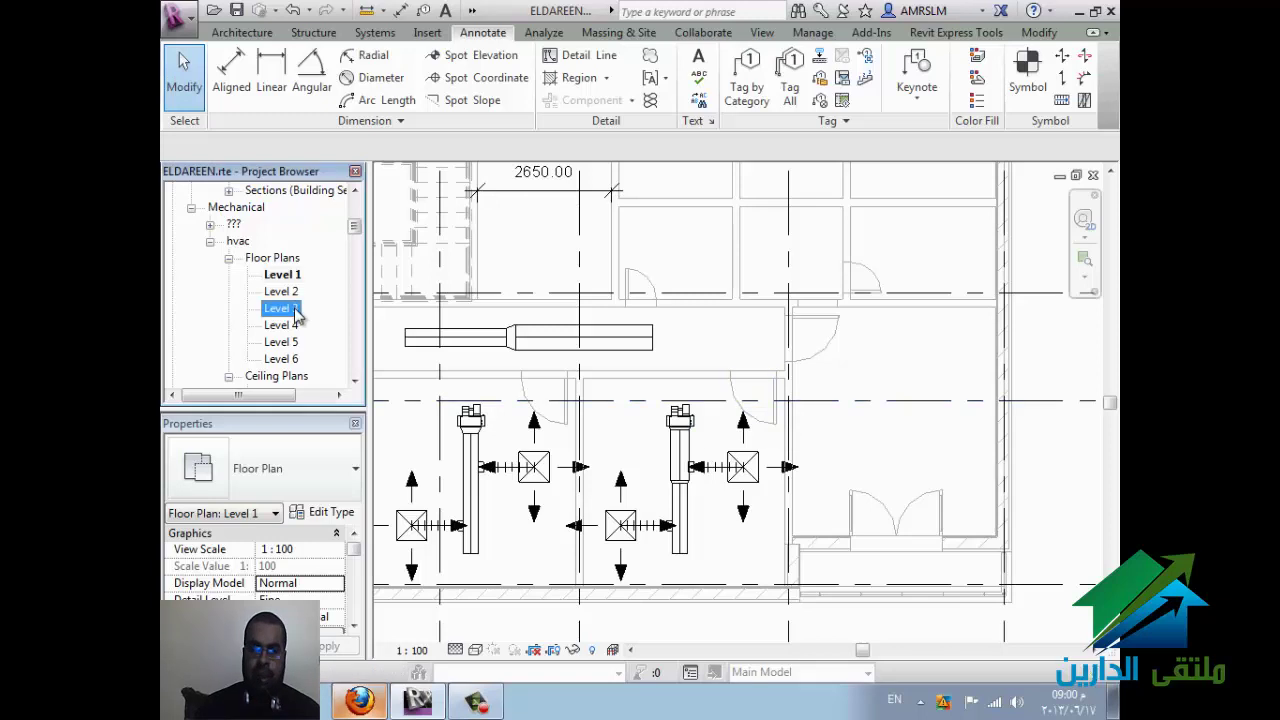
{"action": "double_click", "coordinate": [295, 310]}
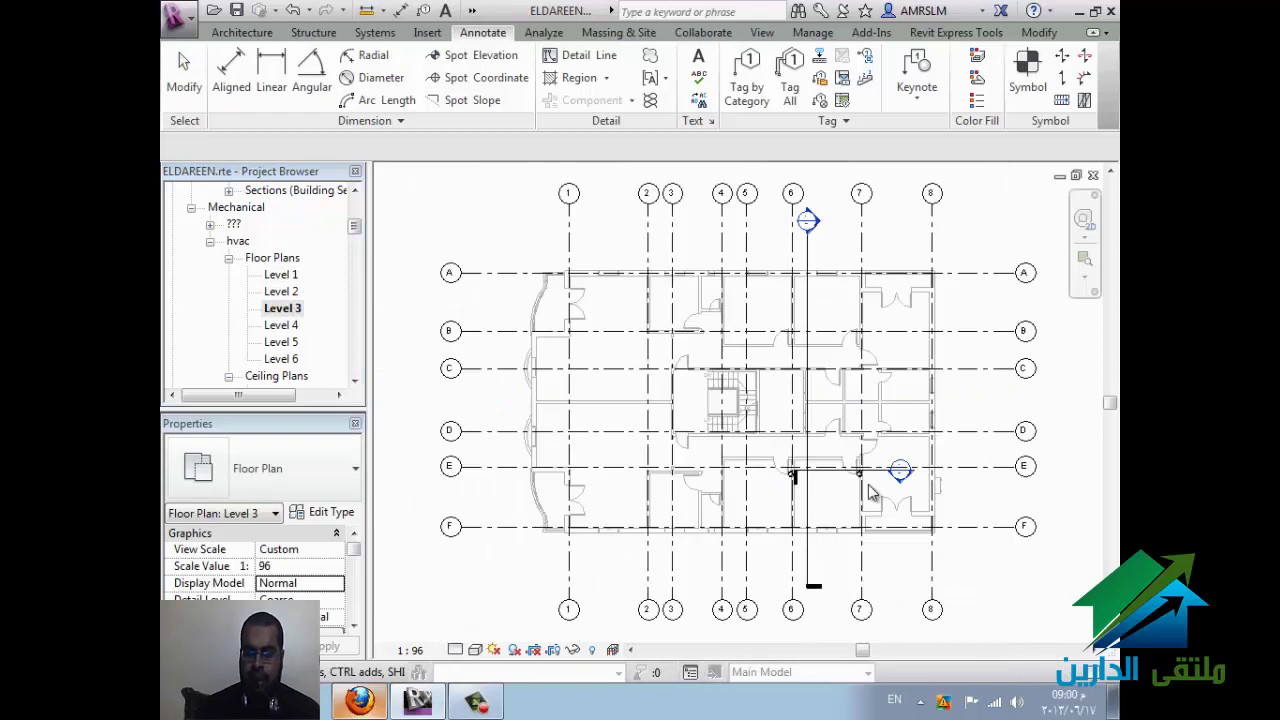
{"action": "scroll", "coordinate": [868, 485], "scroll_direction": "up", "scroll_amount": 8}
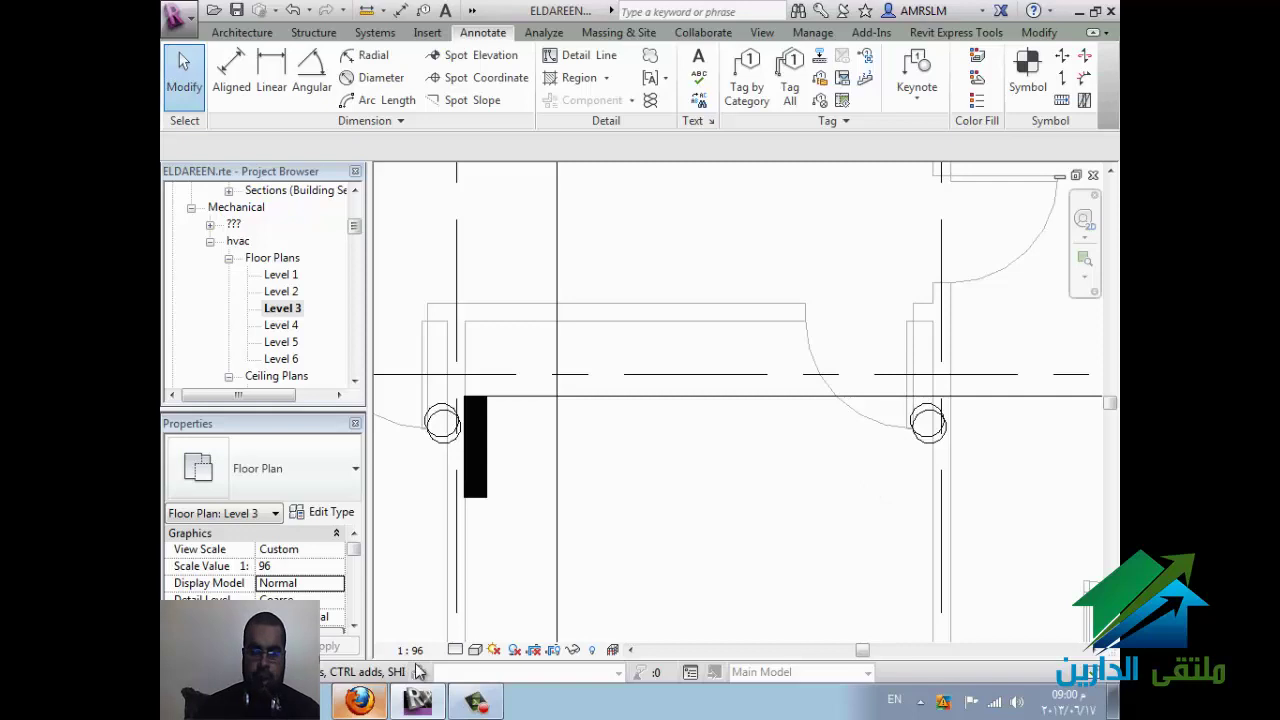
{"action": "left_click", "coordinate": [455, 650]}
{"action": "left_click", "coordinate": [470, 627]}
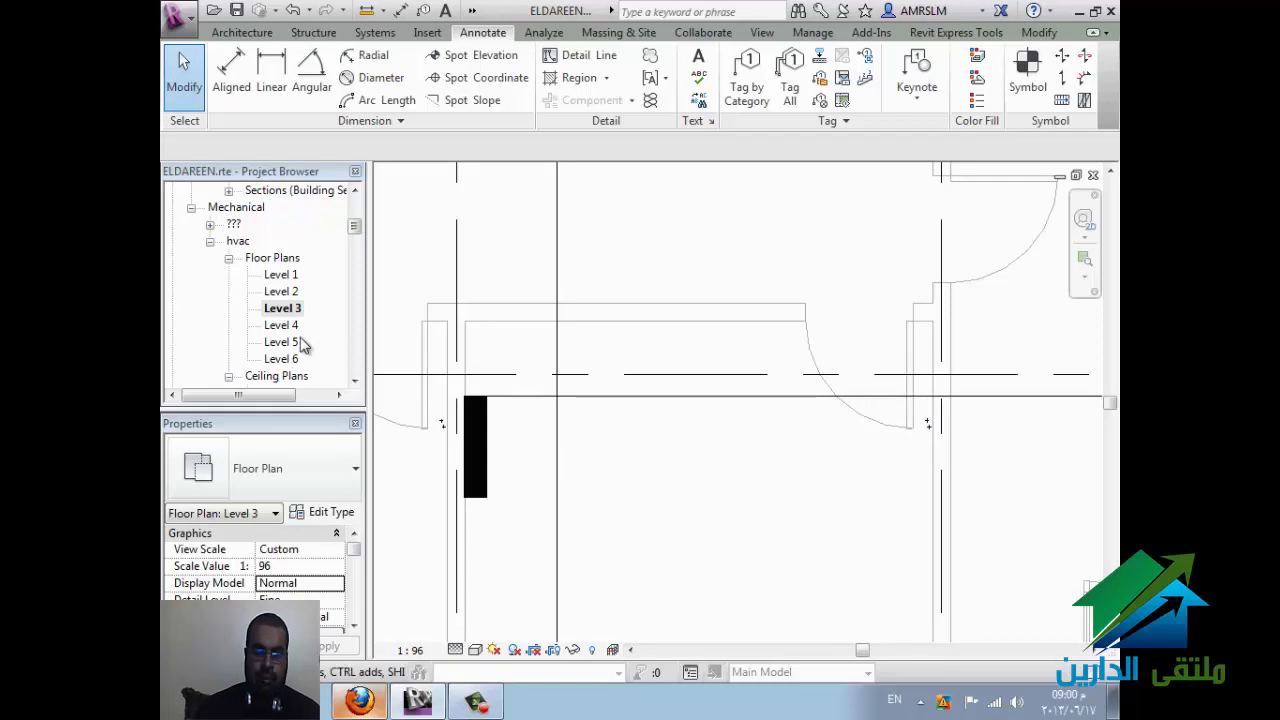
{"action": "key", "text": "ctrl+Tab"}
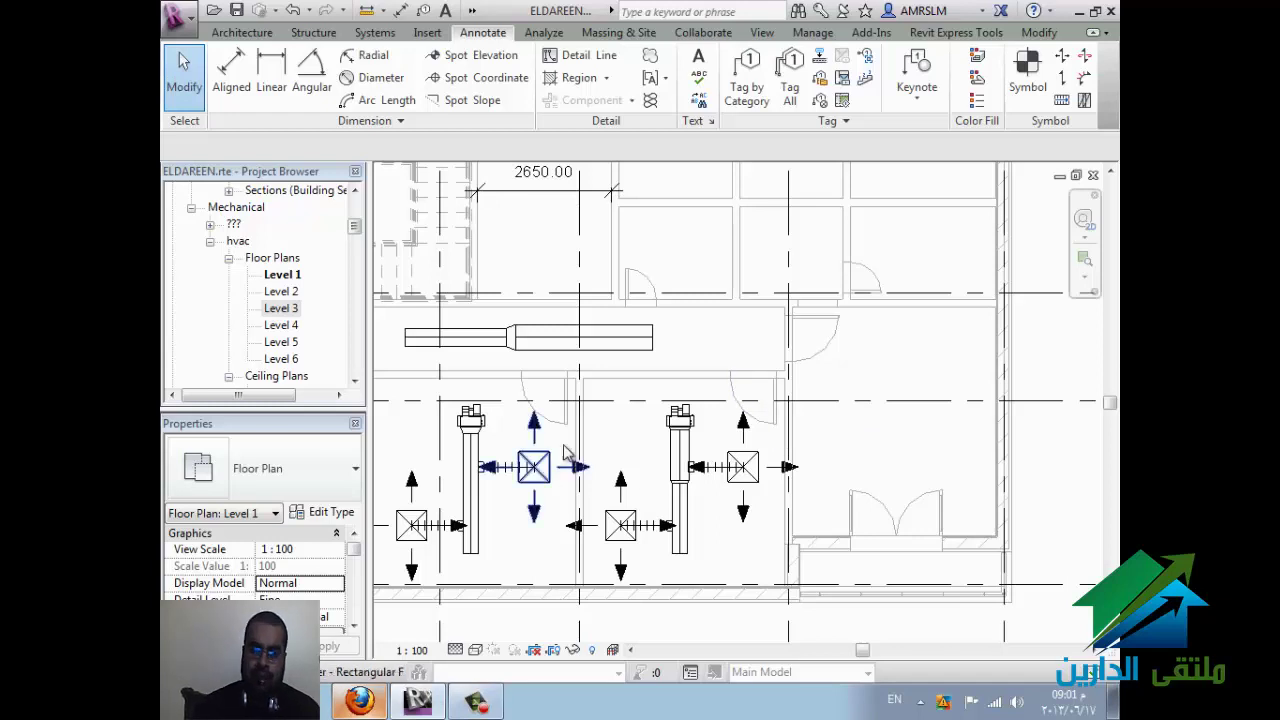
{"action": "scroll", "coordinate": [728, 518], "scroll_direction": "up", "scroll_amount": 1}
{"action": "scroll", "coordinate": [728, 518], "scroll_direction": "up", "scroll_amount": 1}
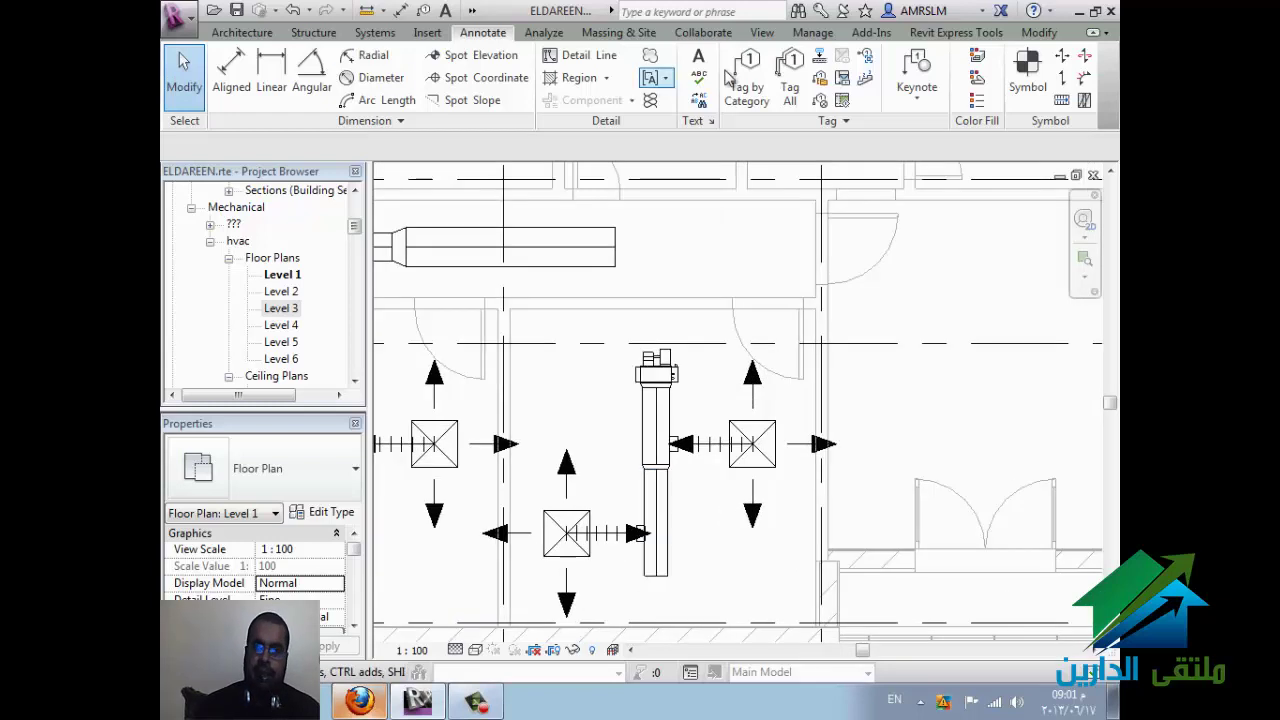
{"action": "scroll", "coordinate": [716, 62], "scroll_direction": "up", "scroll_amount": 2}
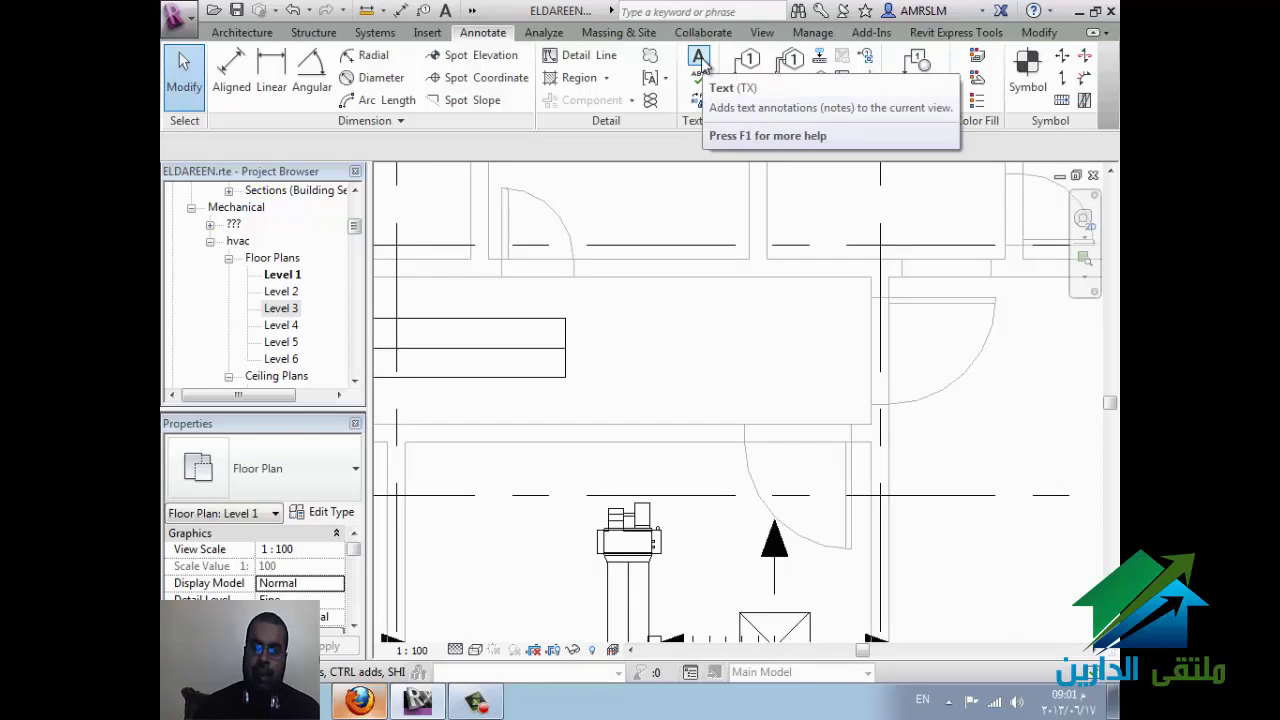
{"action": "scroll", "coordinate": [700, 62], "scroll_direction": "down", "scroll_amount": 2}
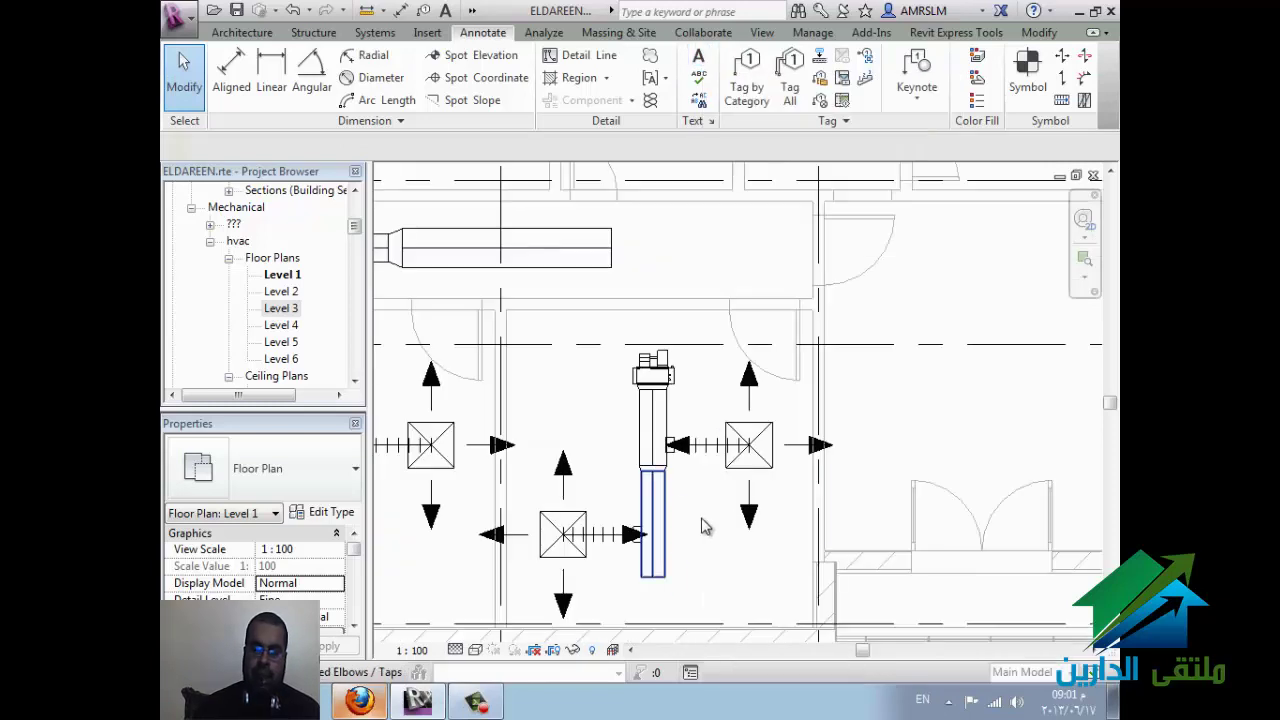
Step: Check the vertical duct's size, then place a '12*12' text note beside its lower end
{"action": "left_click", "coordinate": [655, 525]}
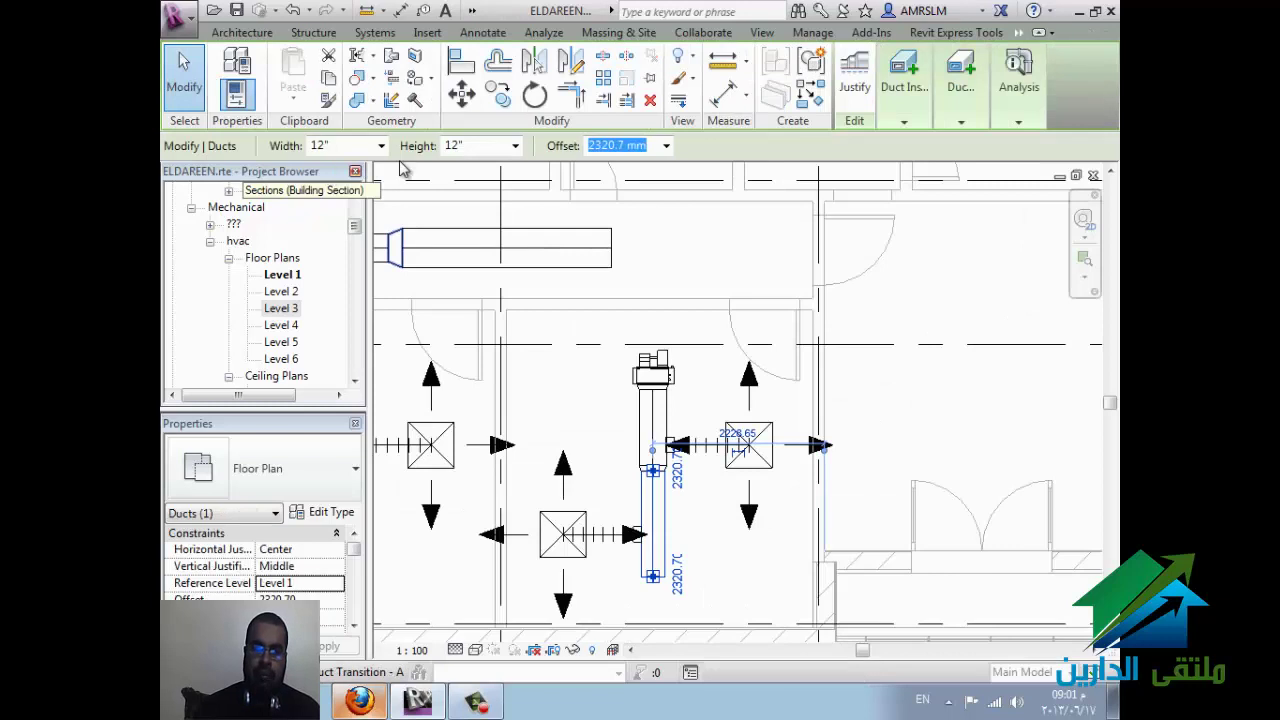
{"action": "key", "text": "Escape"}
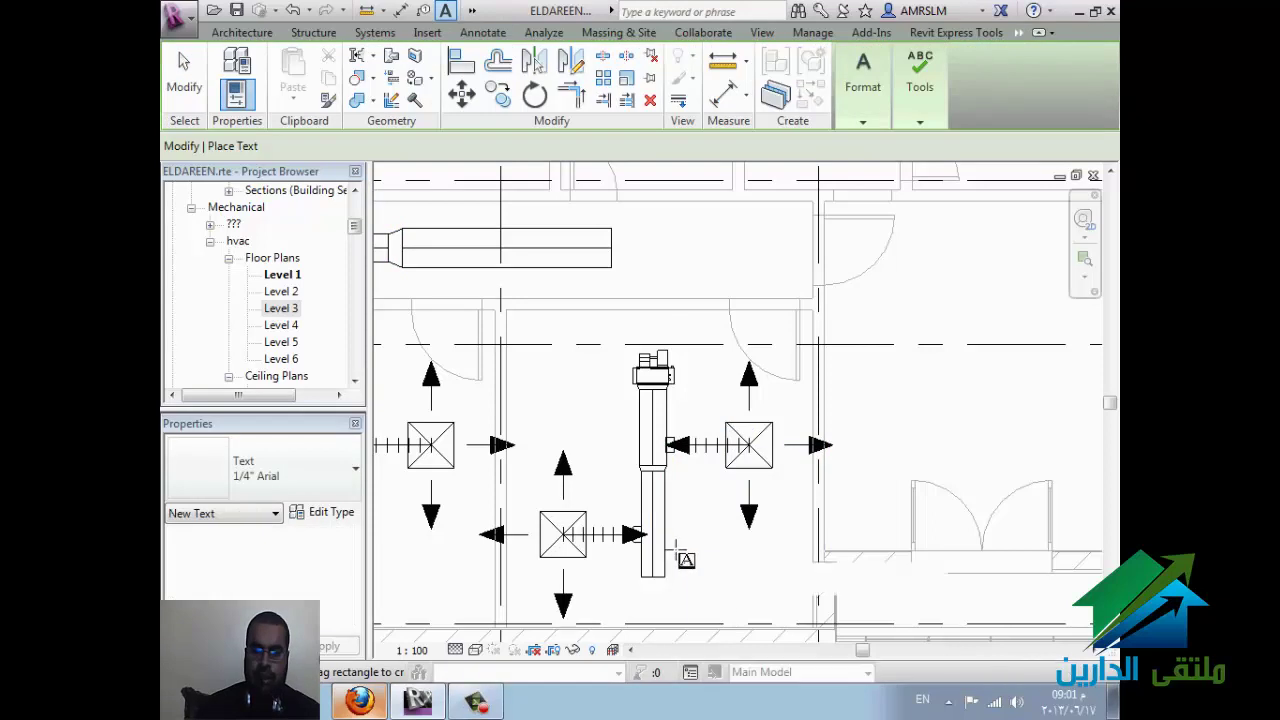
{"action": "type", "text": "12"}
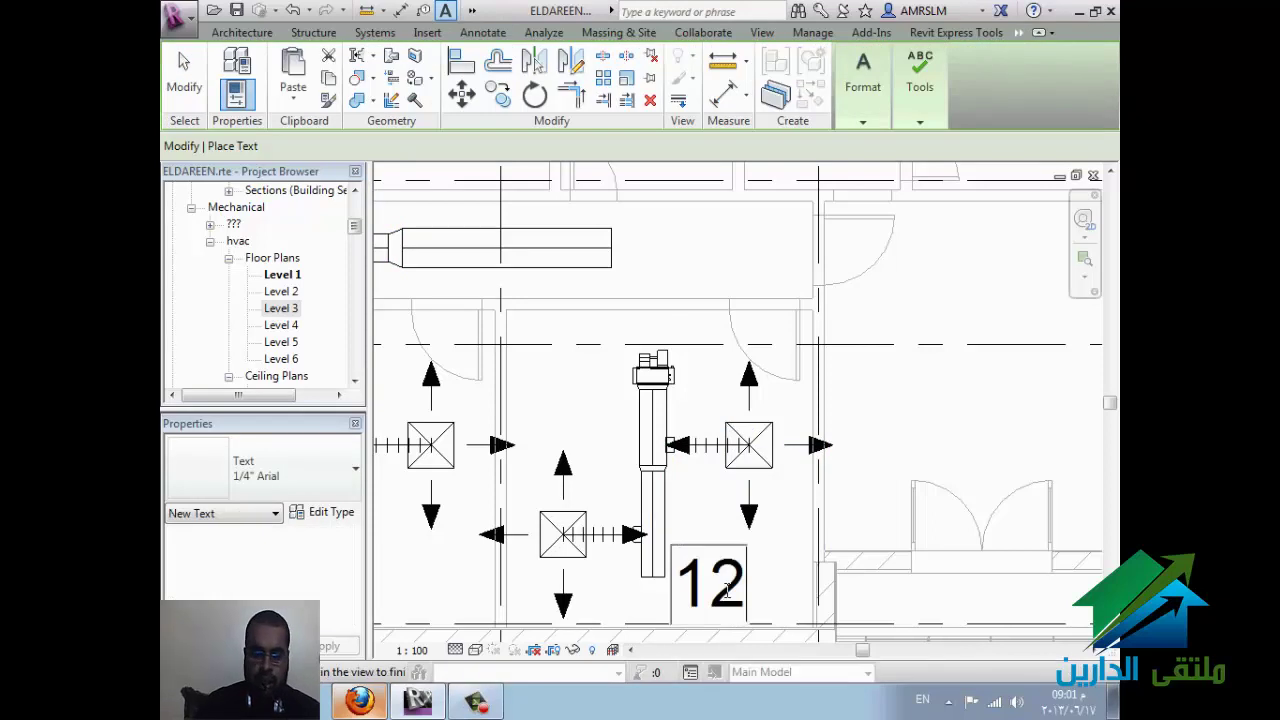
{"action": "type", "text": "*"}
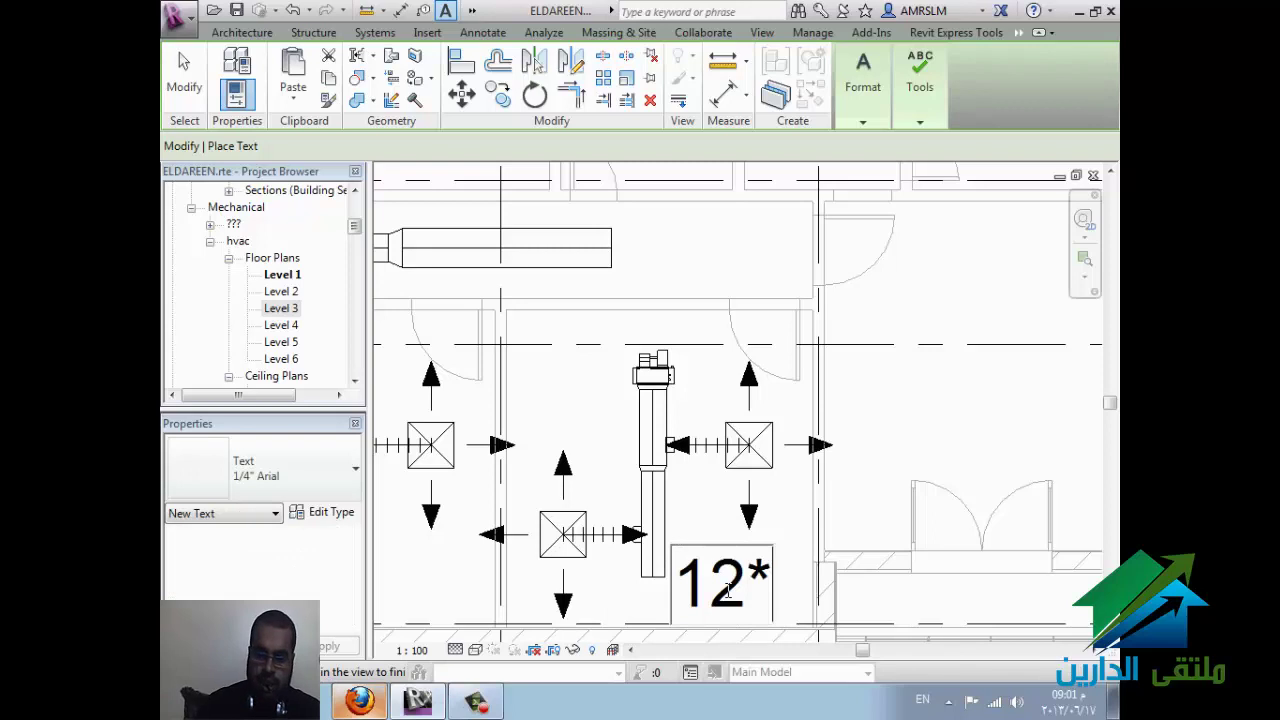
{"action": "type", "text": "12"}
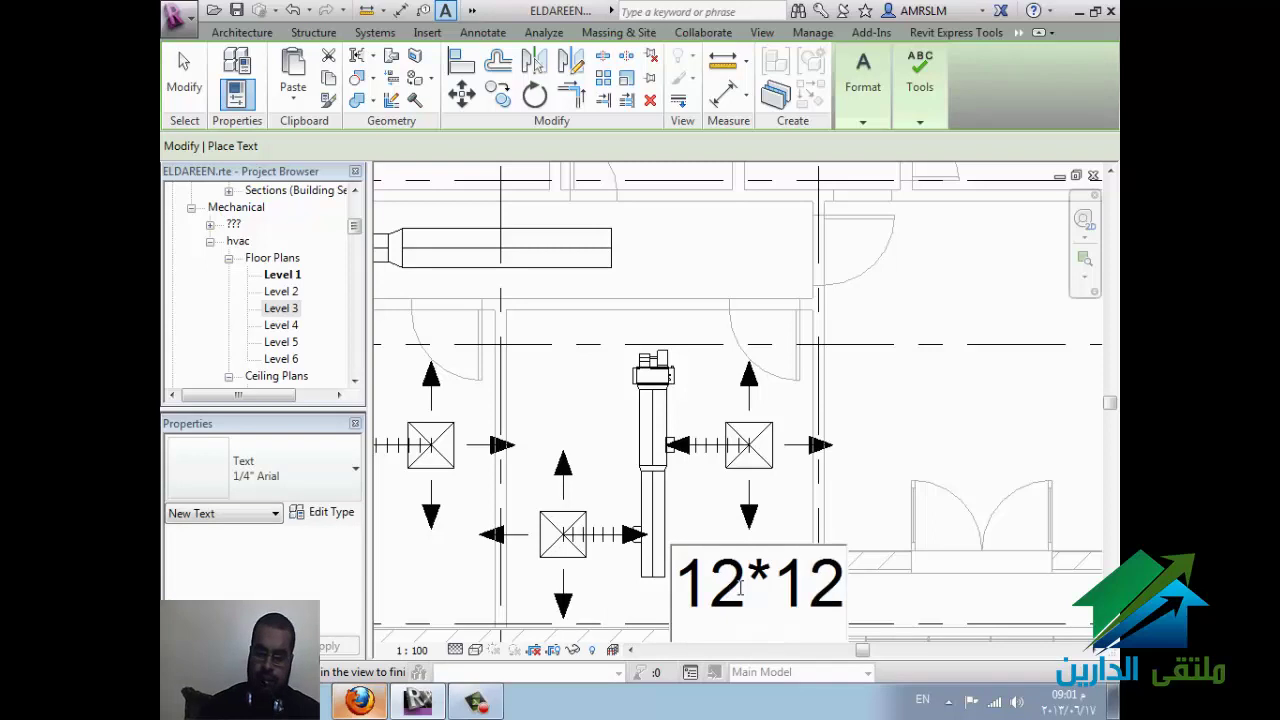
{"action": "left_click", "coordinate": [868, 470]}
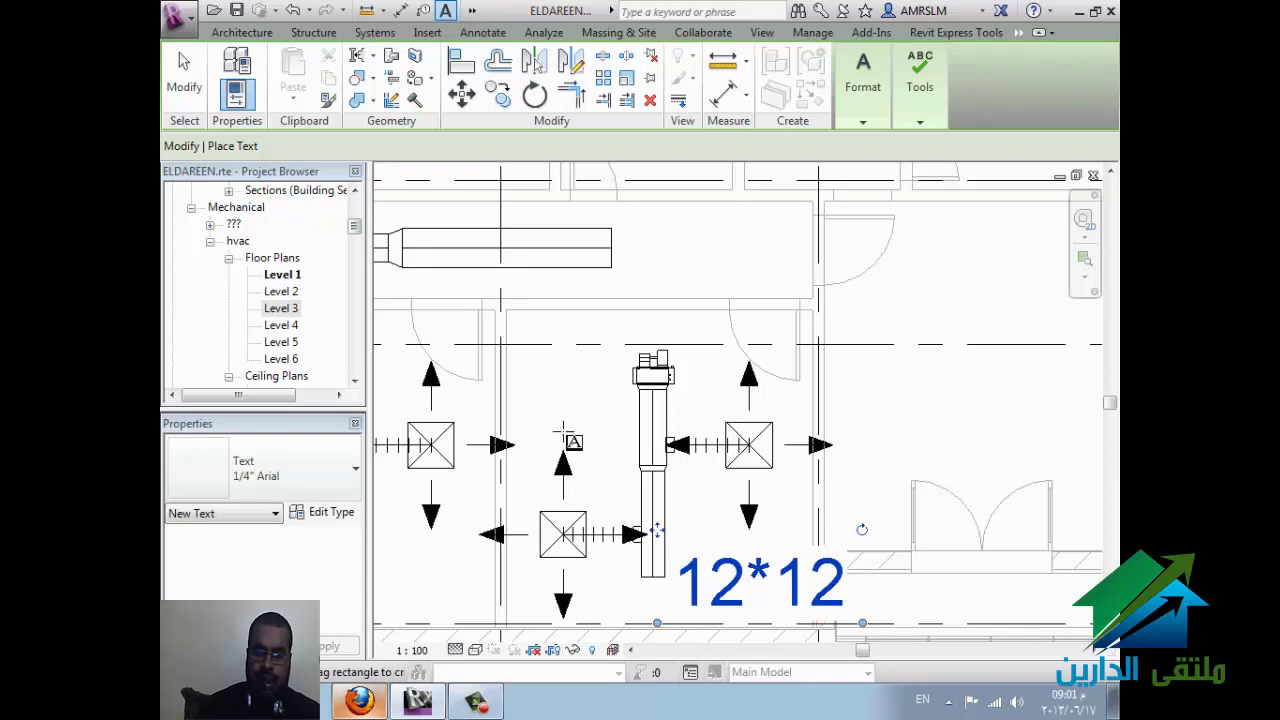
{"action": "key", "text": "Escape"}
{"action": "key", "text": "Escape"}
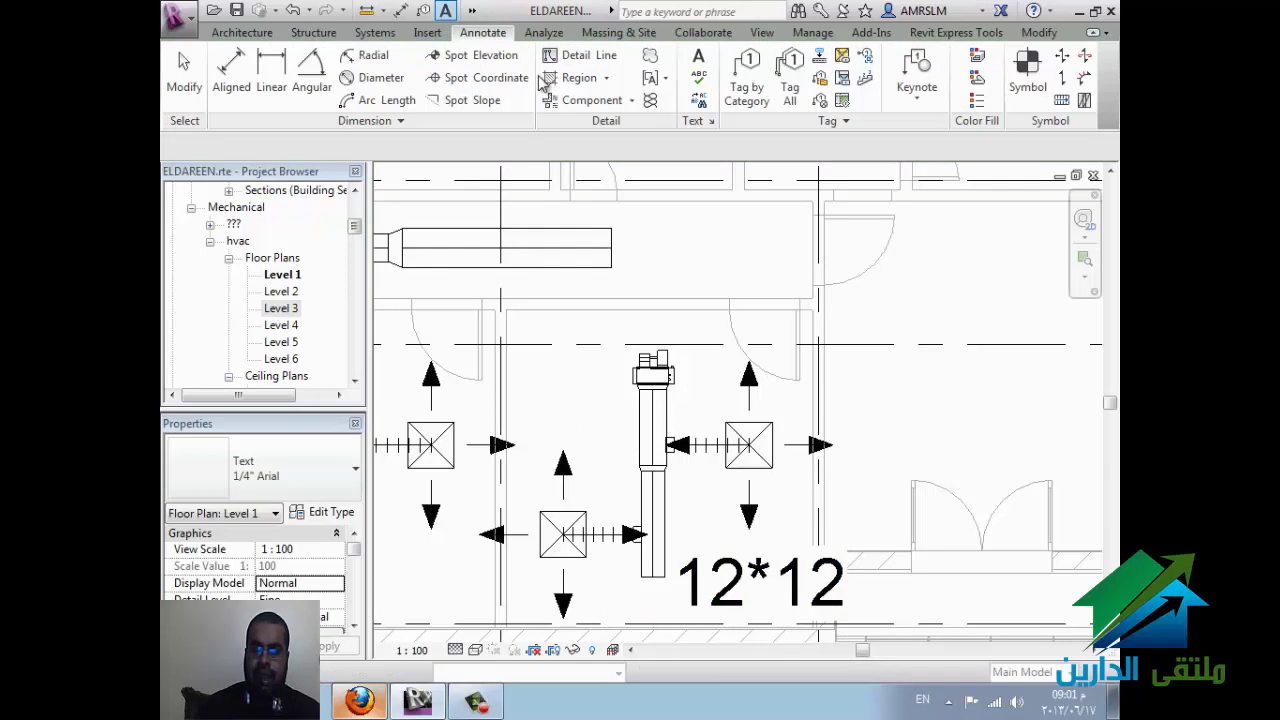
{"action": "key", "text": "Escape"}
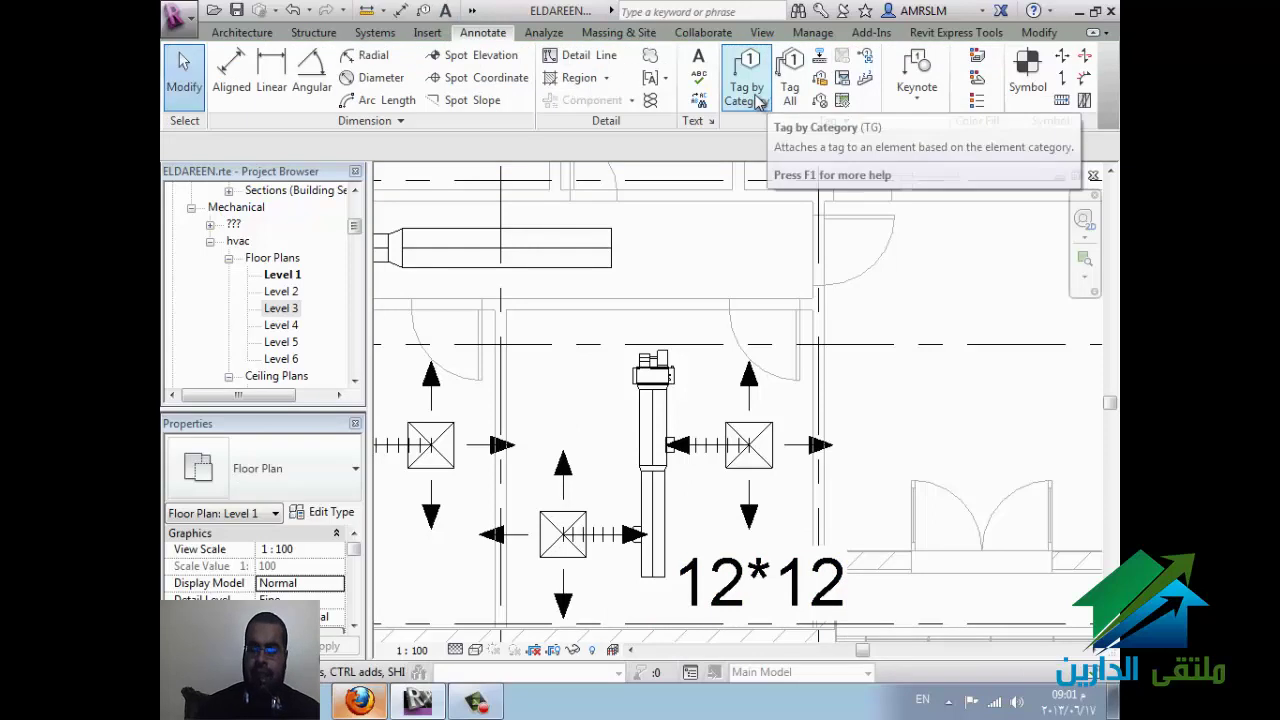
Step: Tag the vertical supply duct by category, agreeing to load a duct tag family
{"action": "left_click", "coordinate": [757, 100]}
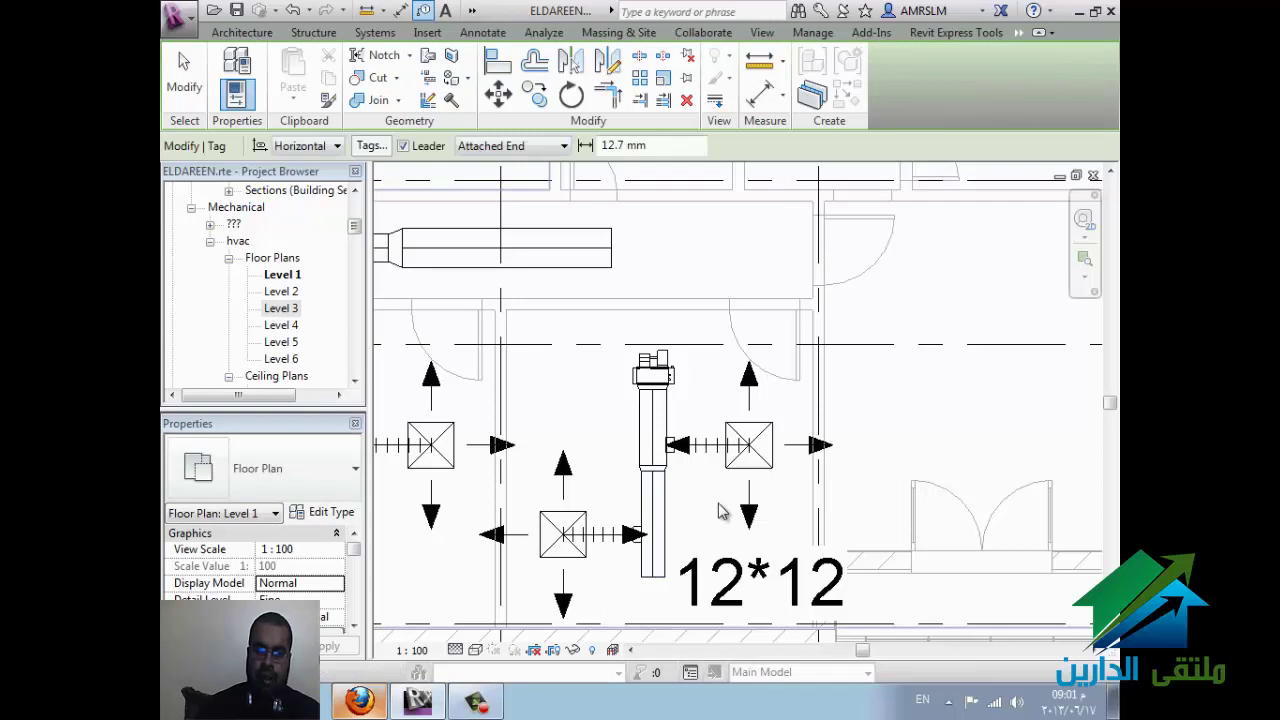
{"action": "left_click", "coordinate": [668, 507]}
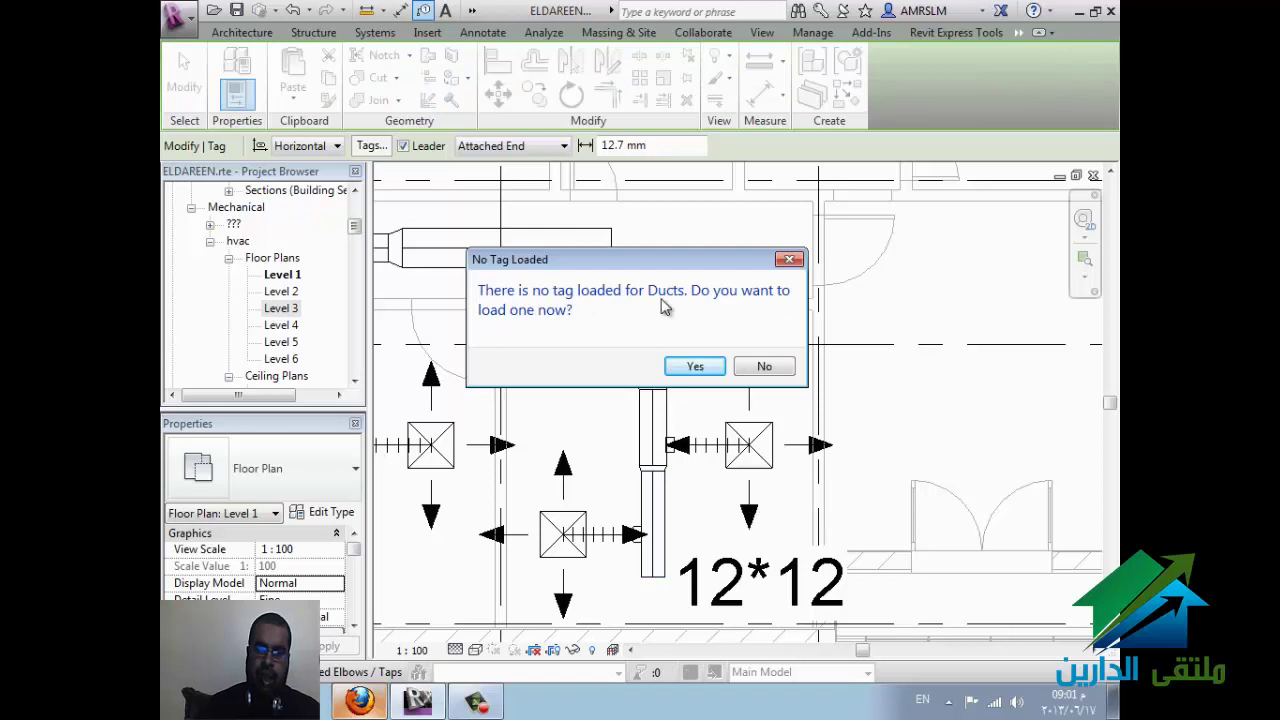
{"action": "left_click", "coordinate": [689, 368]}
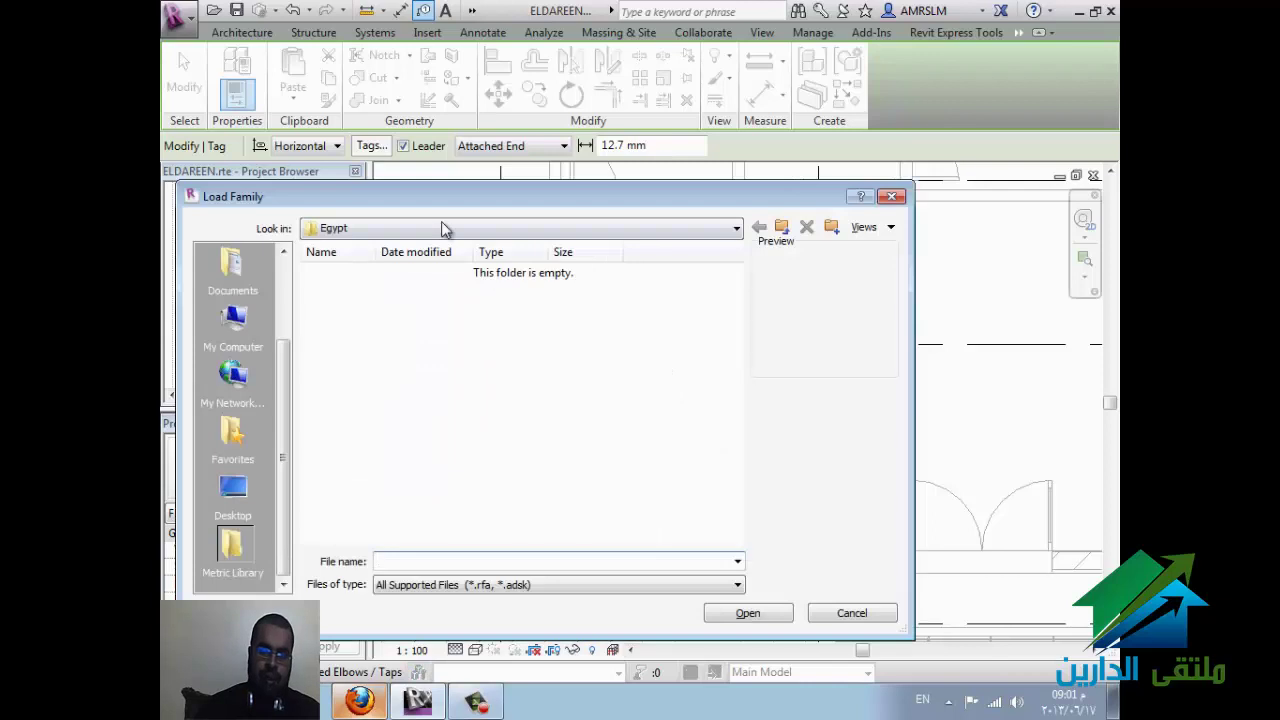
Step: Browse Local Disk (E:) through REVIT and Exported Families to the Duct Tags folder
{"action": "left_click", "coordinate": [445, 229]}
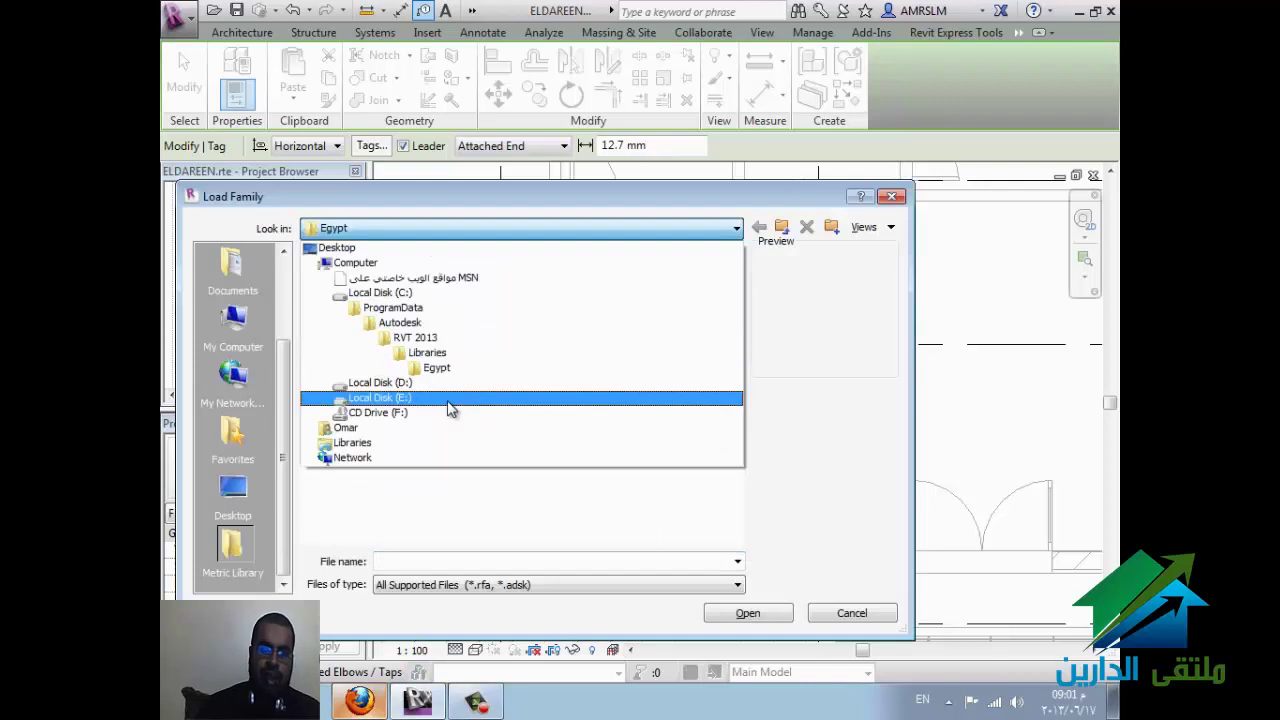
{"action": "left_click", "coordinate": [450, 408]}
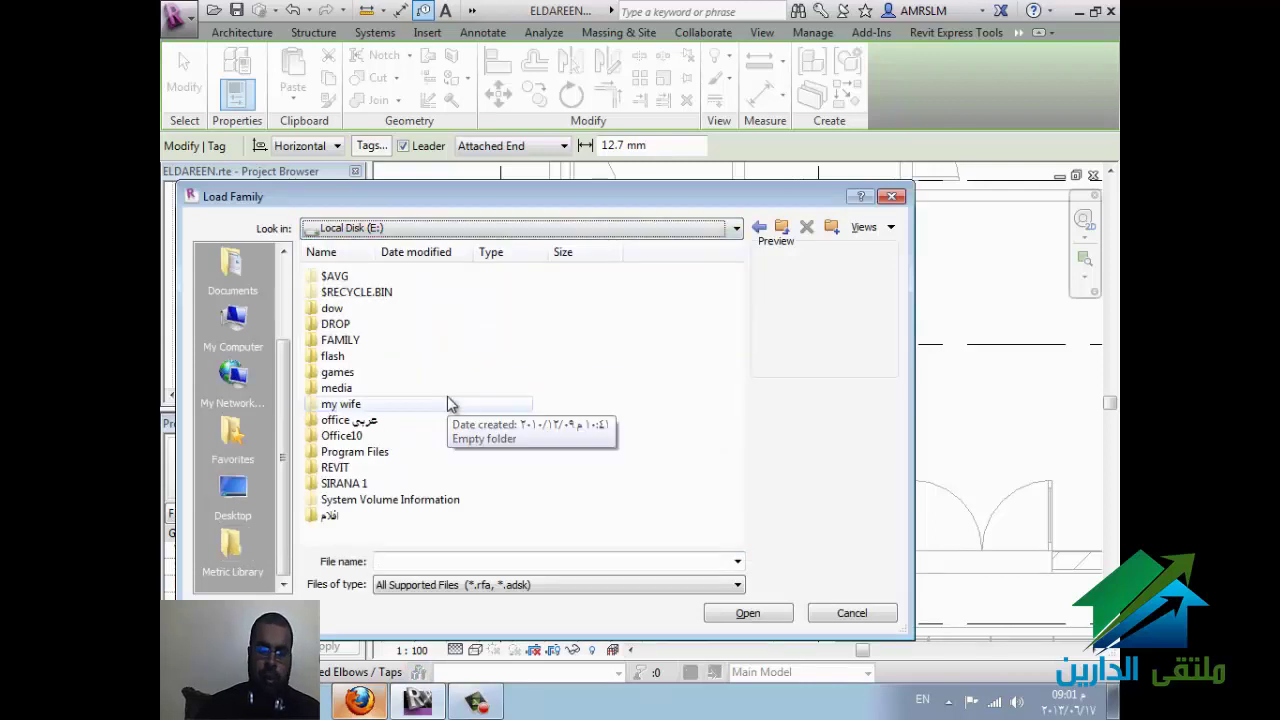
{"action": "left_click", "coordinate": [389, 465]}
{"action": "double_click", "coordinate": [389, 467]}
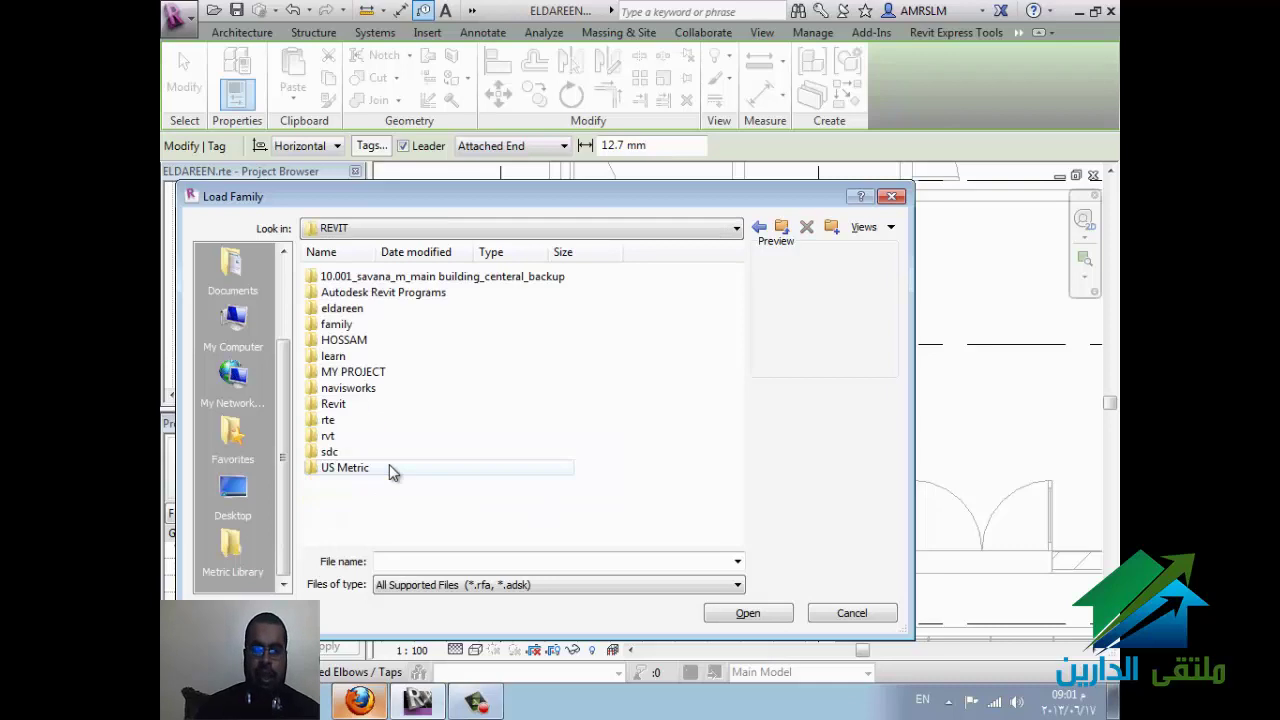
{"action": "double_click", "coordinate": [340, 326]}
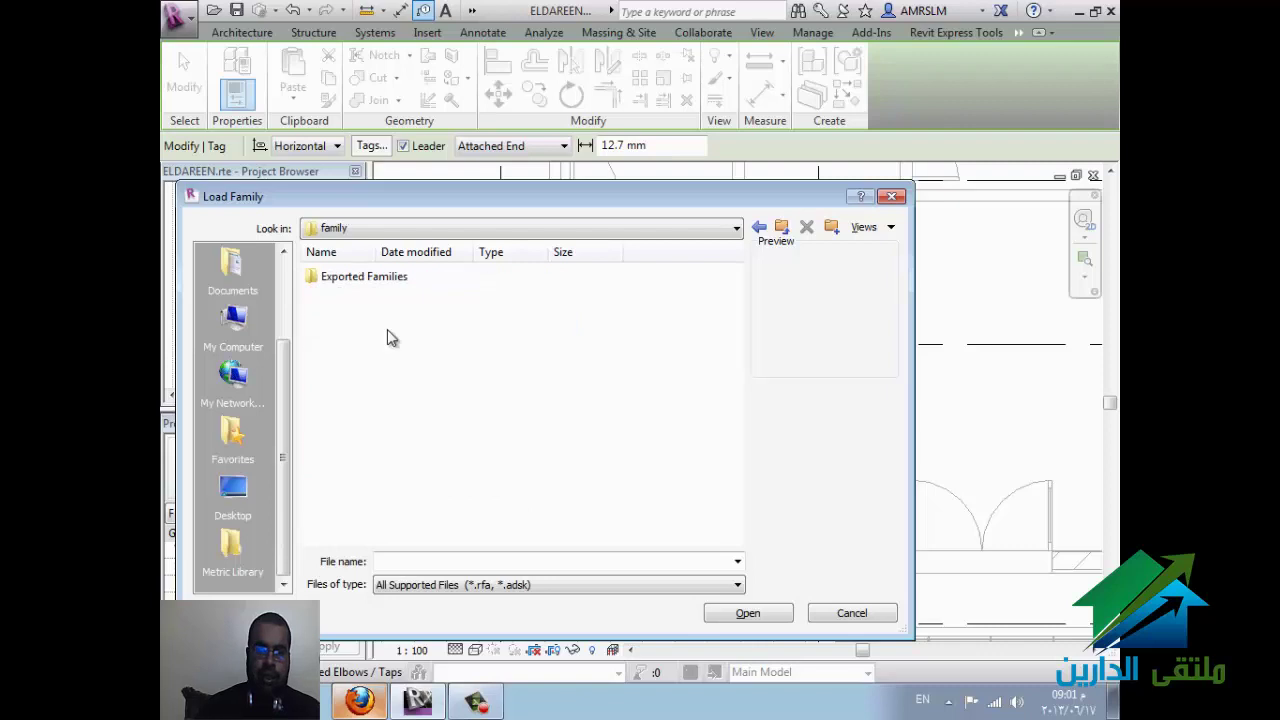
{"action": "double_click", "coordinate": [360, 277]}
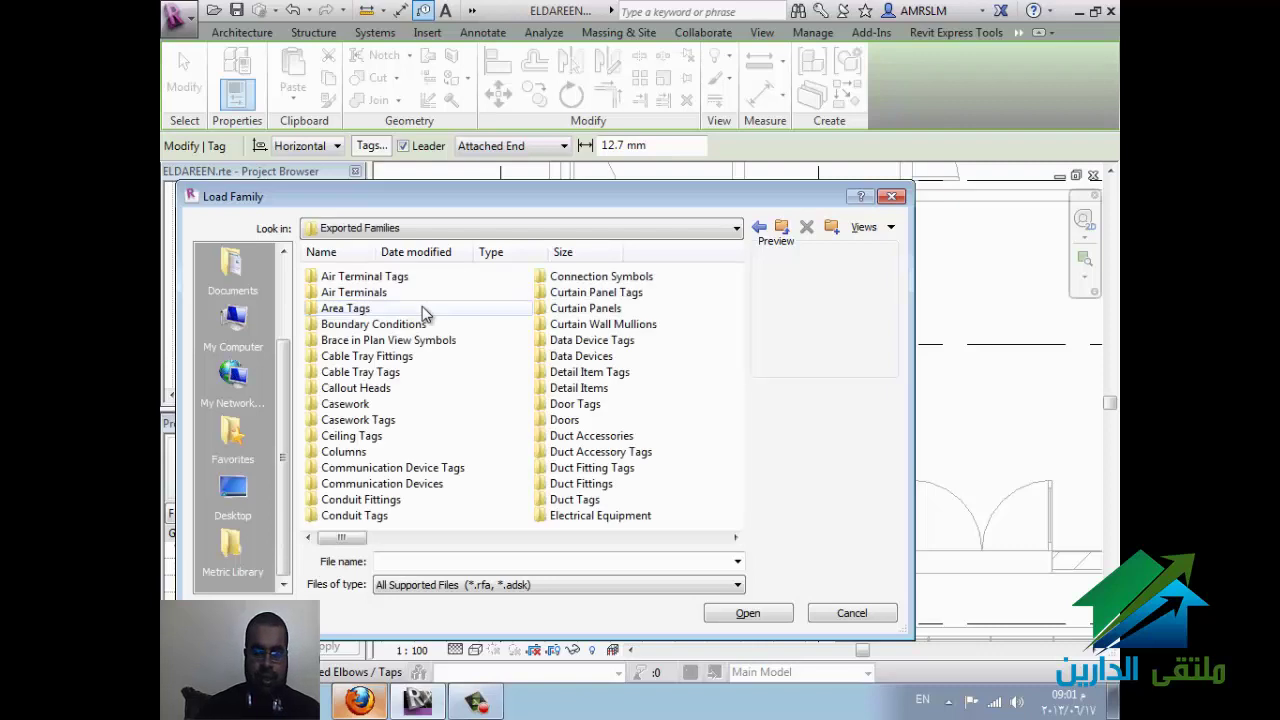
{"action": "scroll", "coordinate": [494, 389], "scroll_direction": "down", "scroll_amount": 1}
{"action": "left_click", "coordinate": [494, 389]}
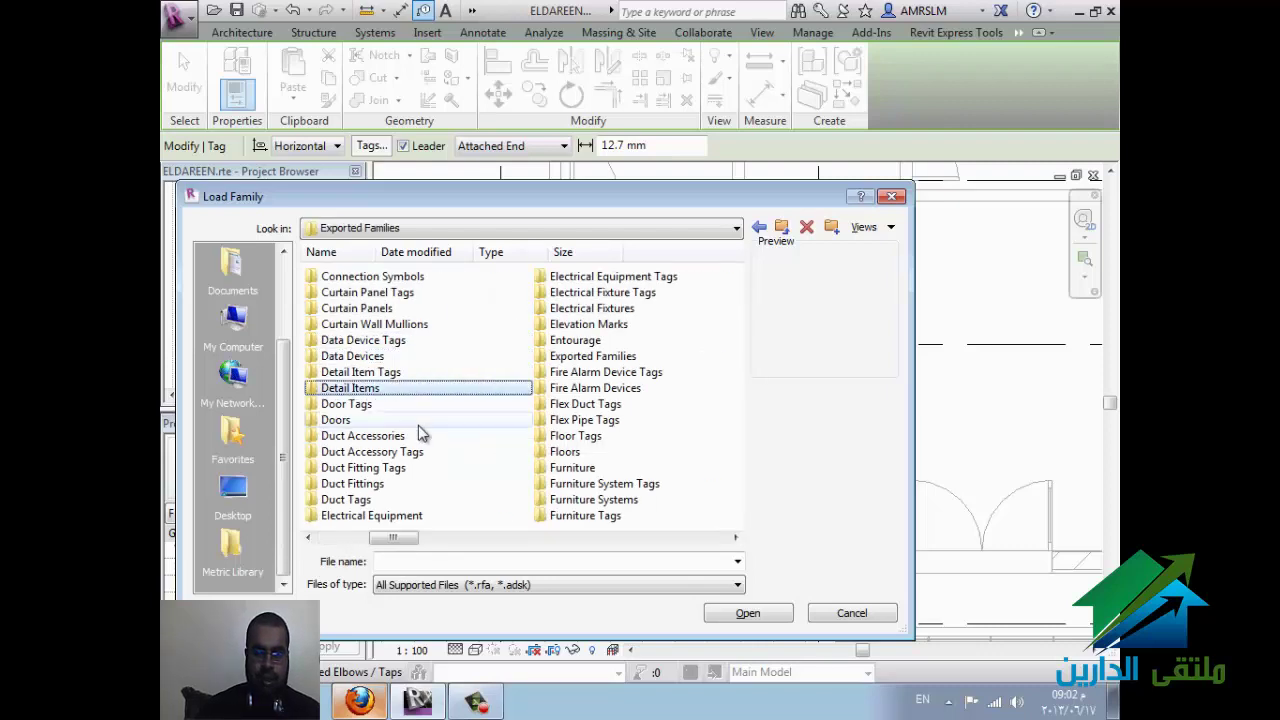
{"action": "left_click", "coordinate": [392, 406]}
{"action": "left_click", "coordinate": [400, 451]}
{"action": "left_click", "coordinate": [395, 467]}
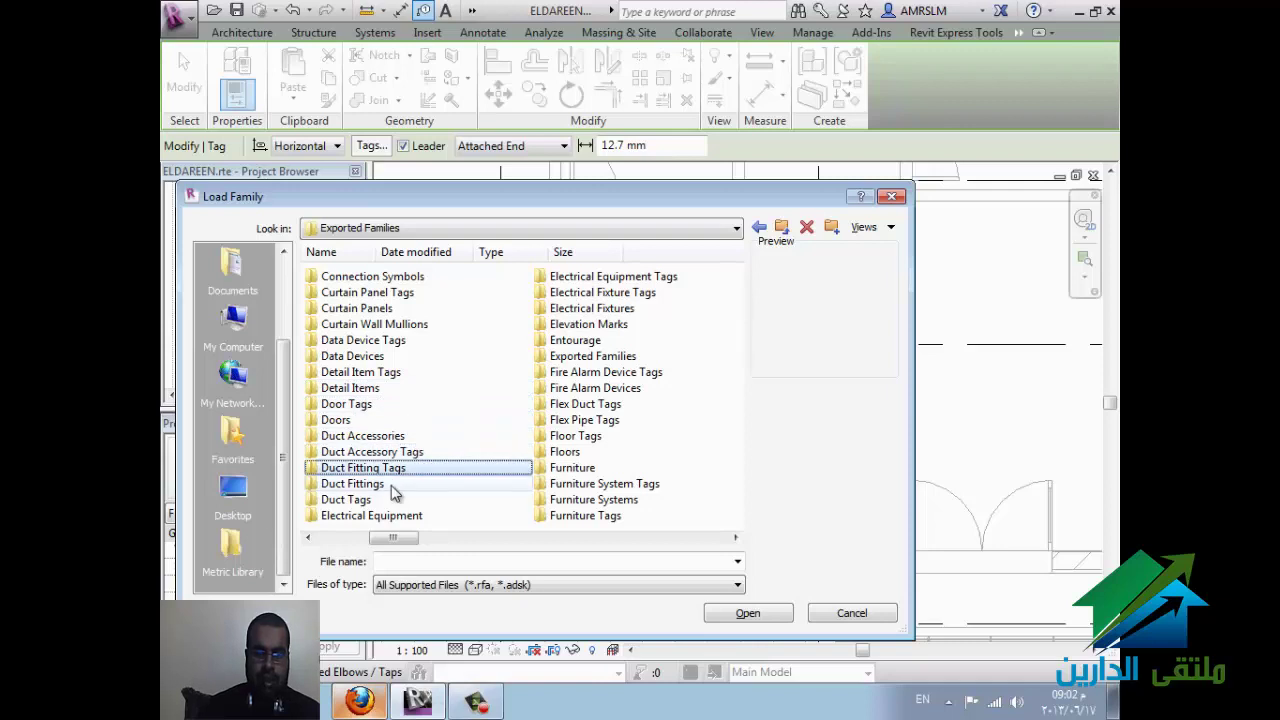
{"action": "left_click", "coordinate": [390, 483]}
{"action": "left_click", "coordinate": [385, 499]}
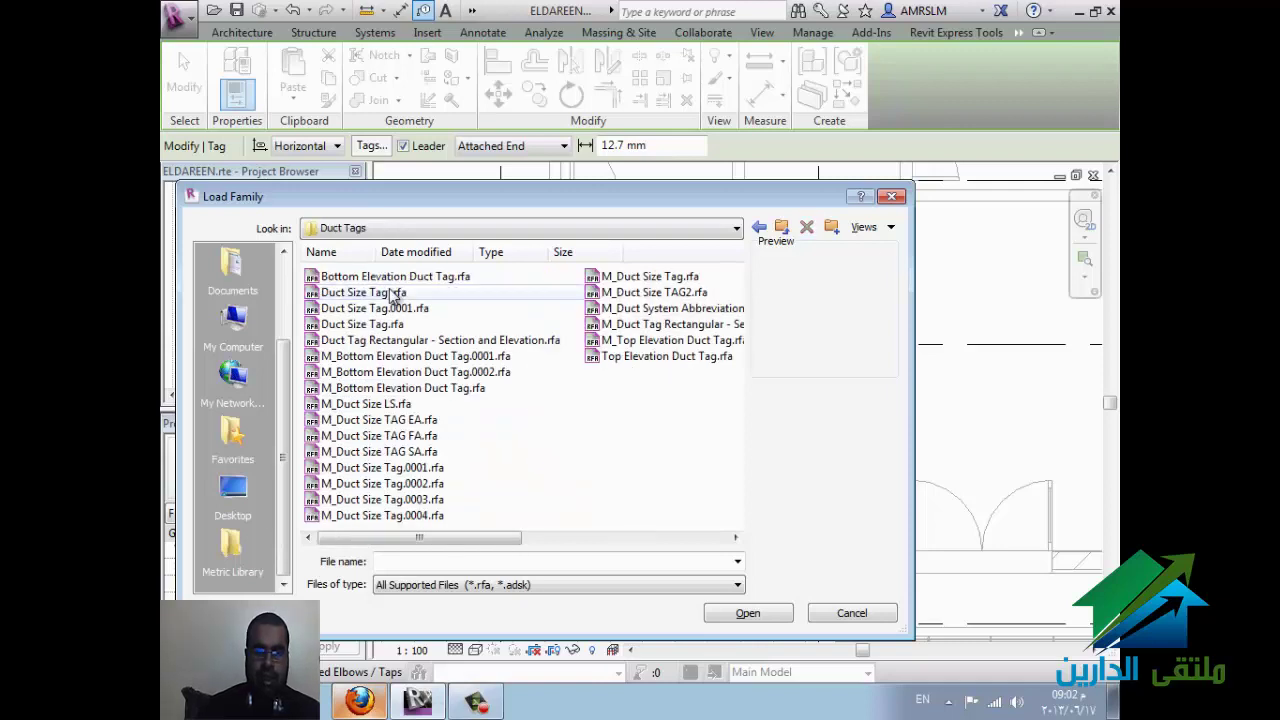
Step: Load the Duct Size Tag.rfa family after previewing the available duct tag files
{"action": "left_click", "coordinate": [373, 292]}
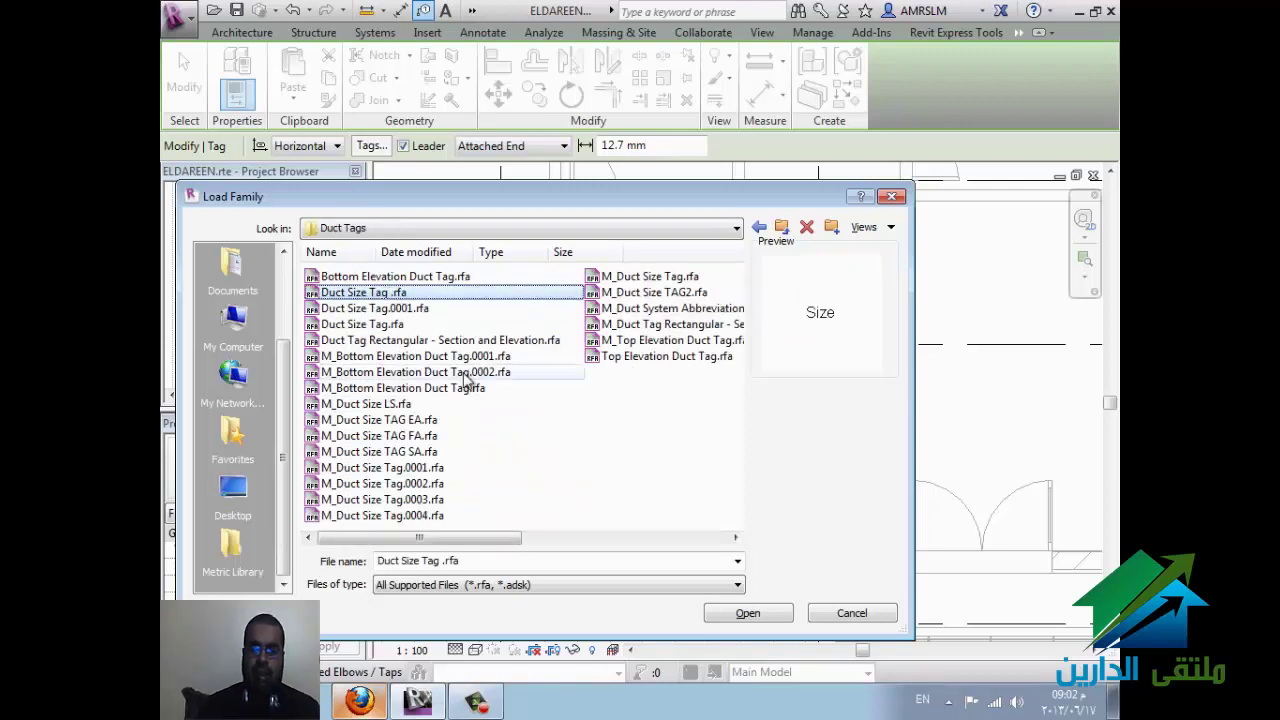
{"action": "left_click", "coordinate": [414, 280]}
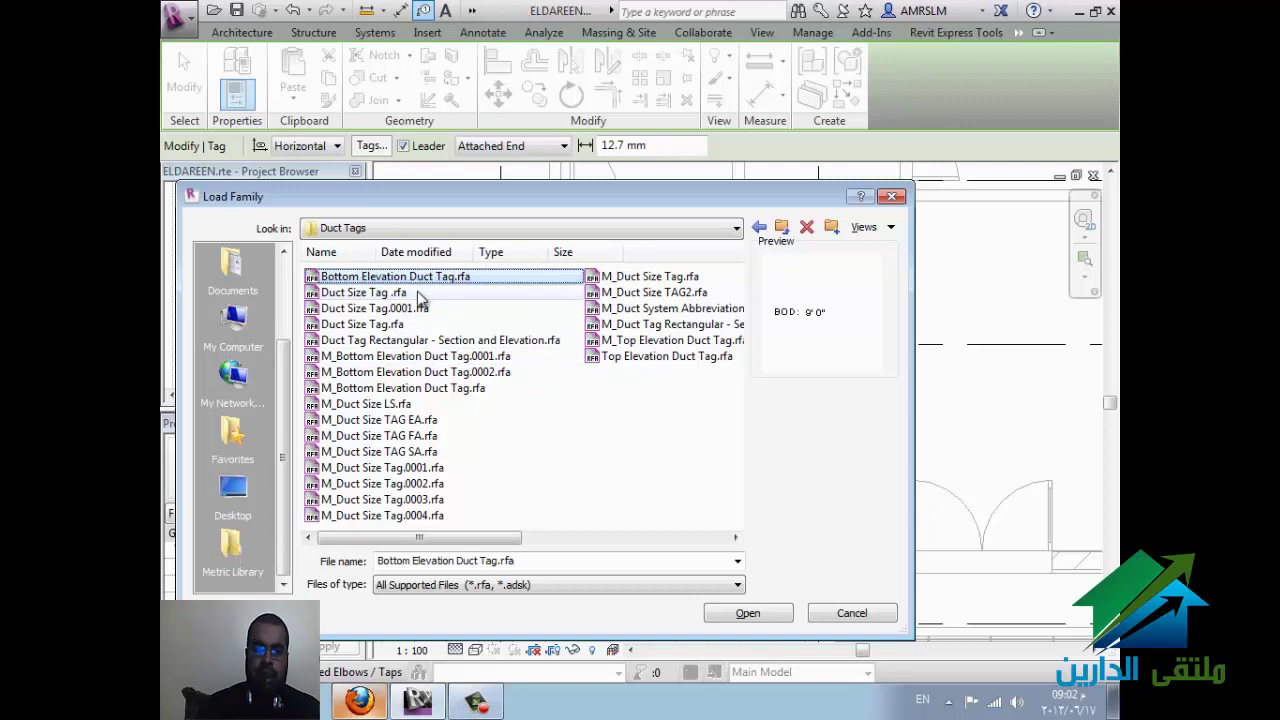
{"action": "left_click", "coordinate": [416, 293]}
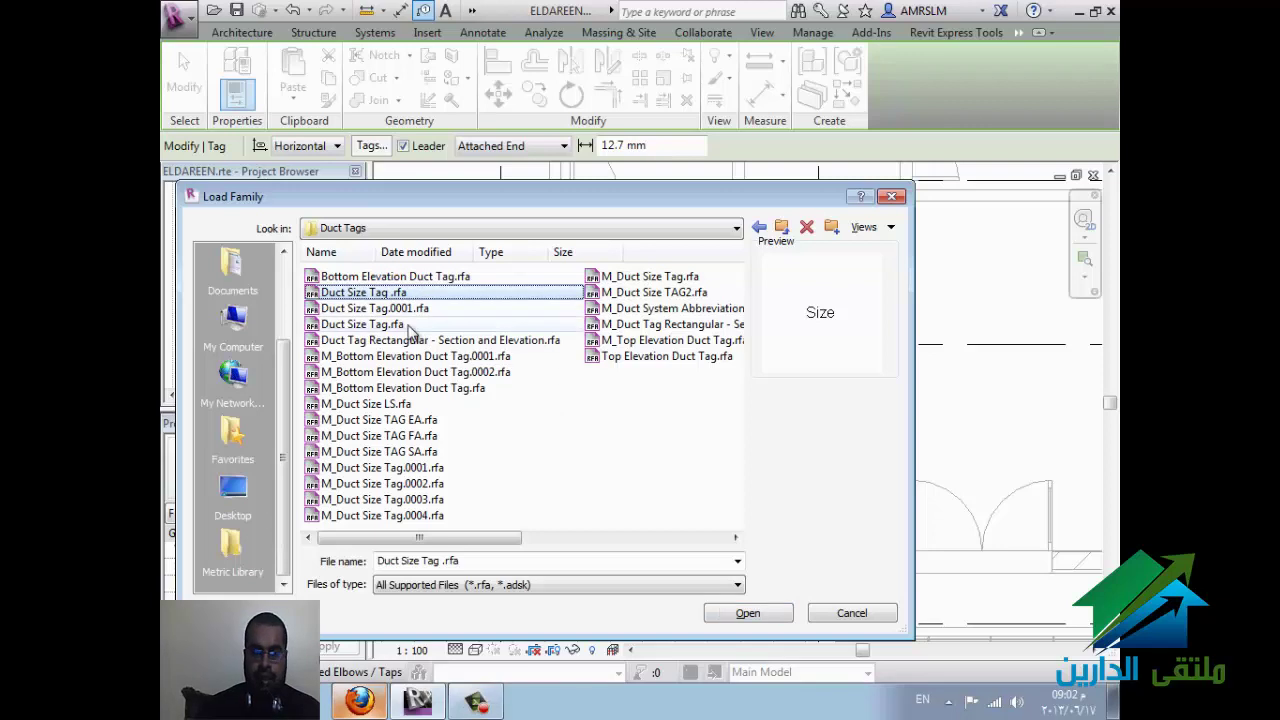
{"action": "left_click", "coordinate": [407, 328]}
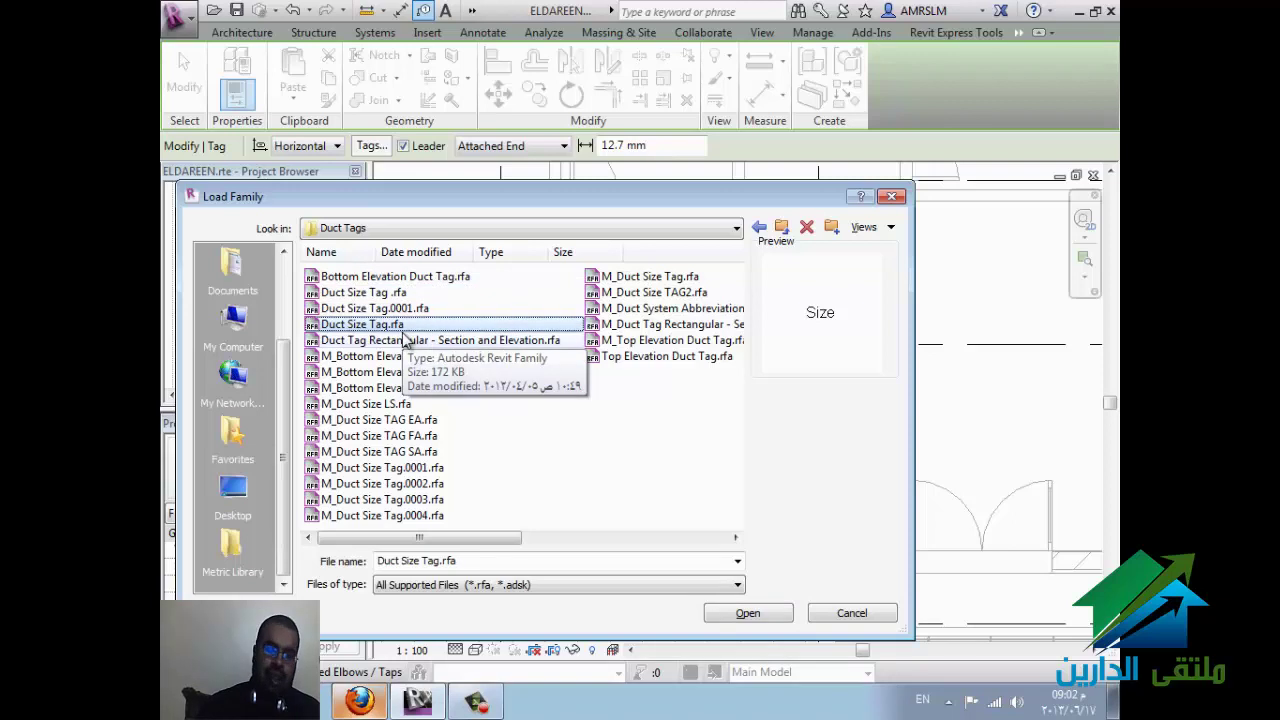
{"action": "left_click", "coordinate": [746, 613]}
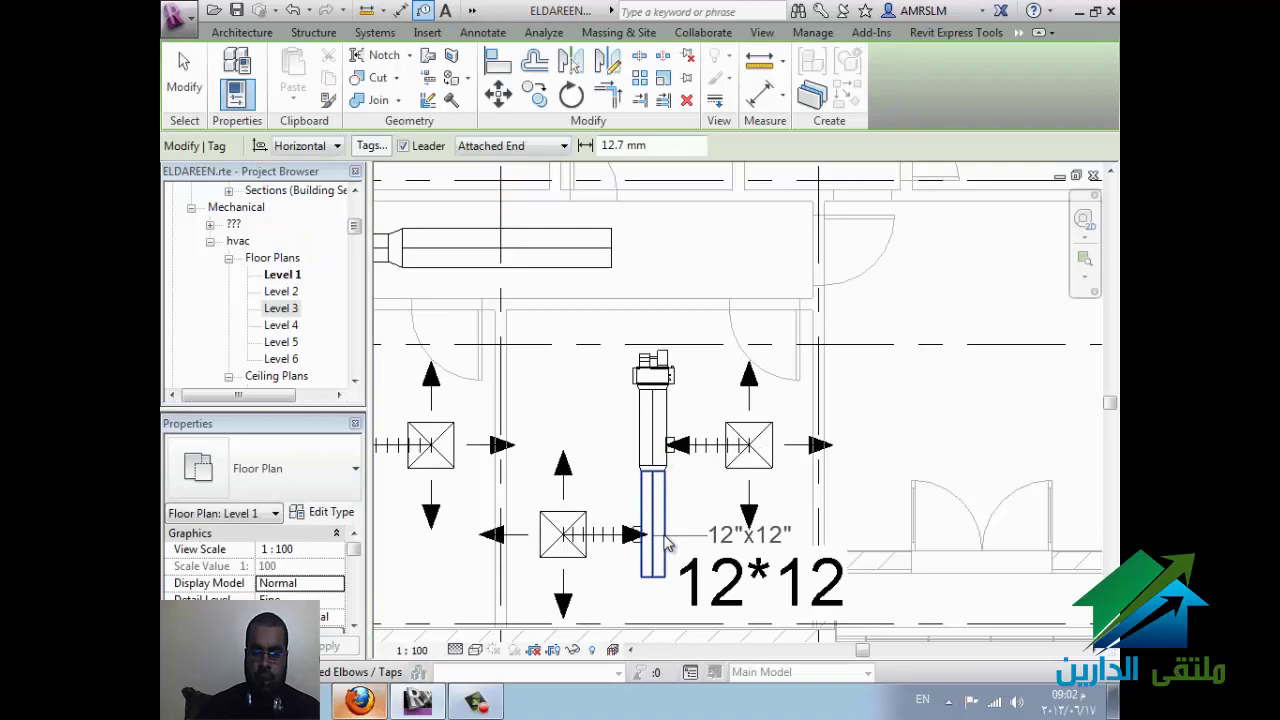
Step: Place the size tag on the vertical duct and exit the tagging tool
{"action": "left_click", "coordinate": [668, 541]}
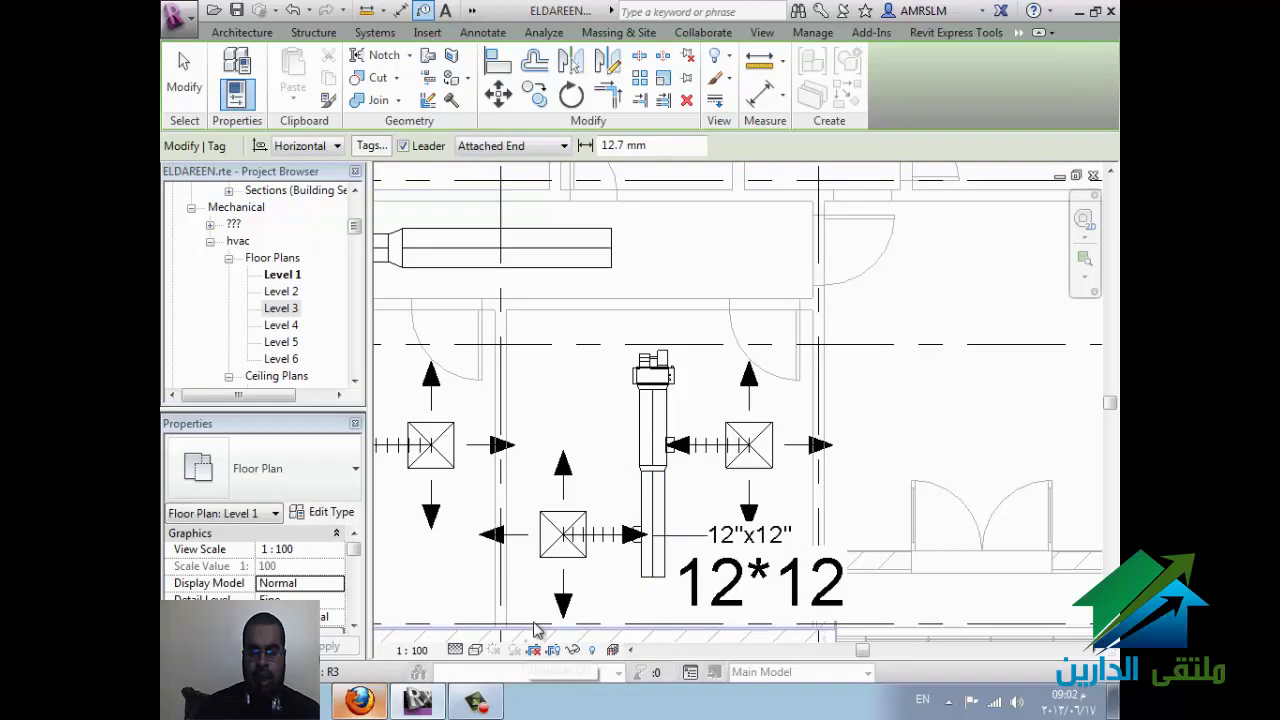
{"action": "left_click", "coordinate": [680, 514]}
{"action": "key", "text": "Escape"}
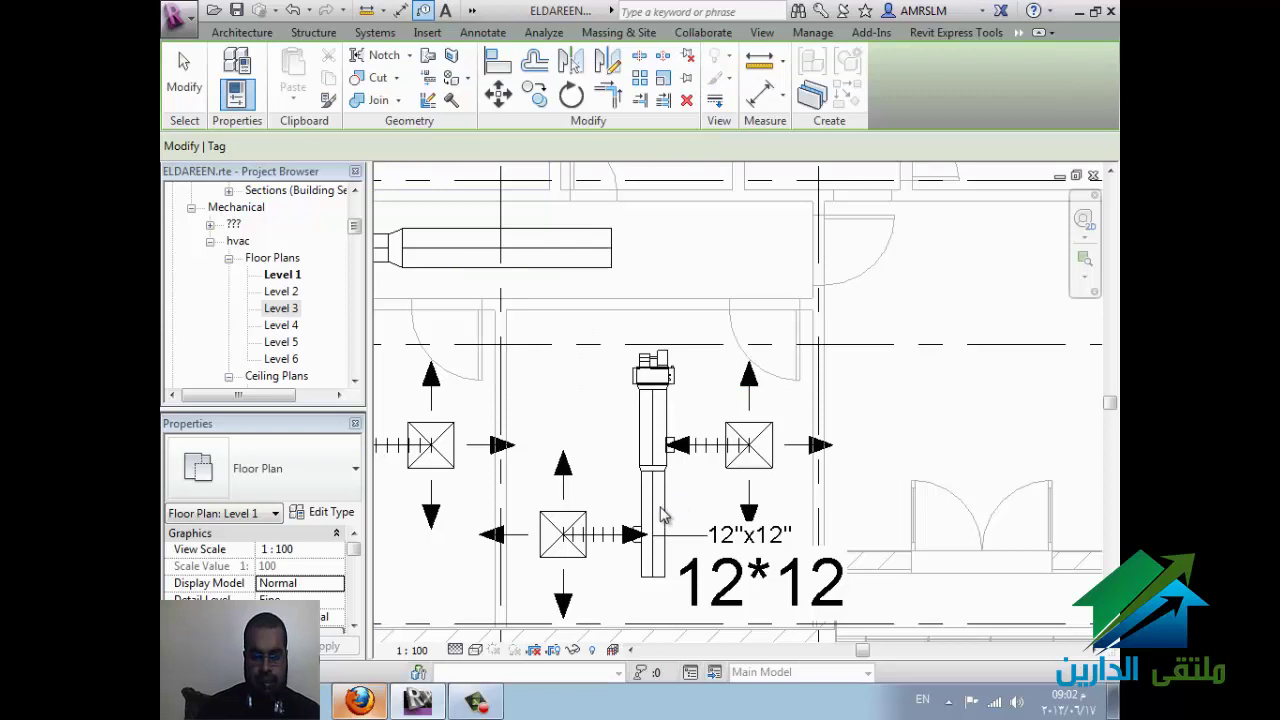
{"action": "key", "text": "Escape"}
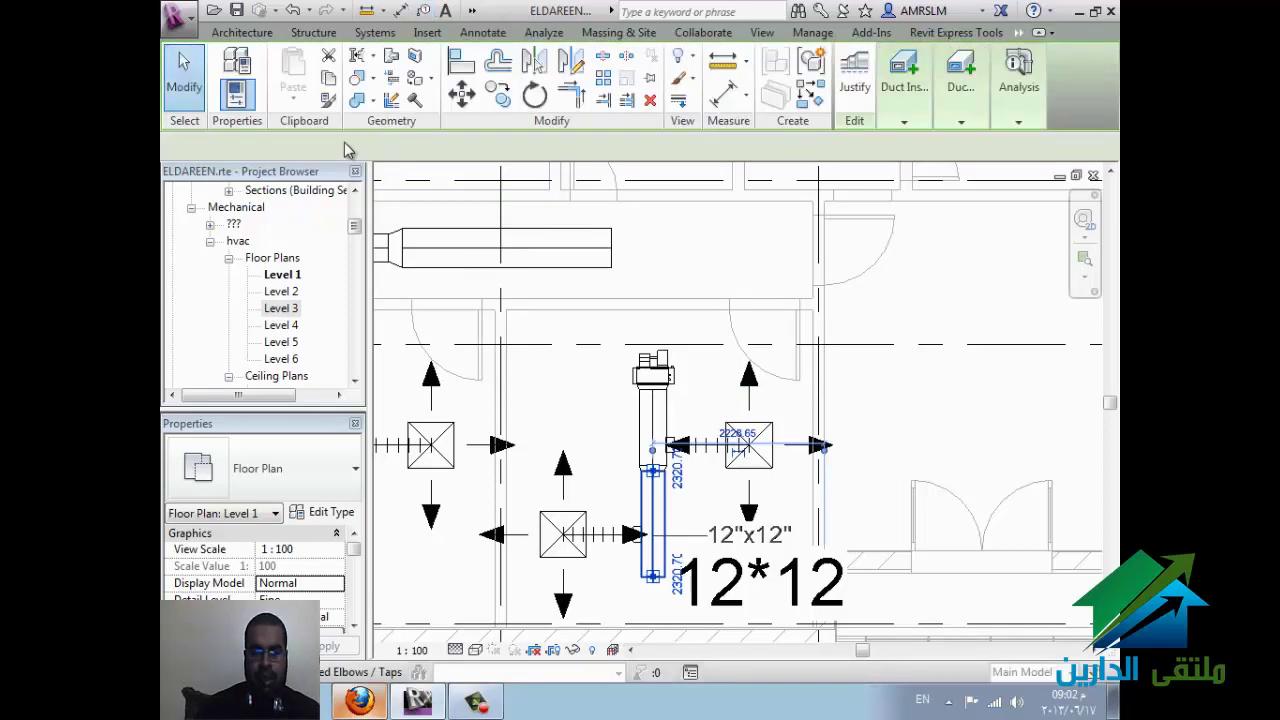
Step: Change the vertical duct's width to 14" so its tag reads 14"x12"
{"action": "left_click", "coordinate": [381, 146]}
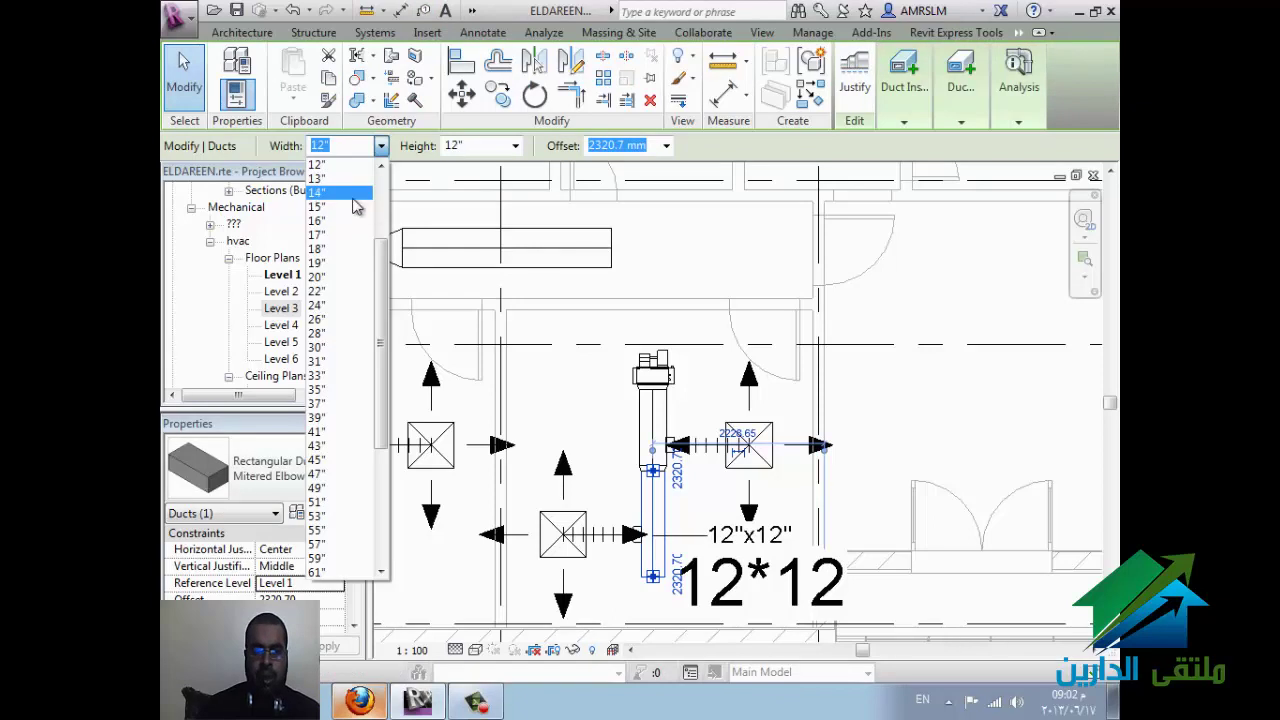
{"action": "key", "text": "Return"}
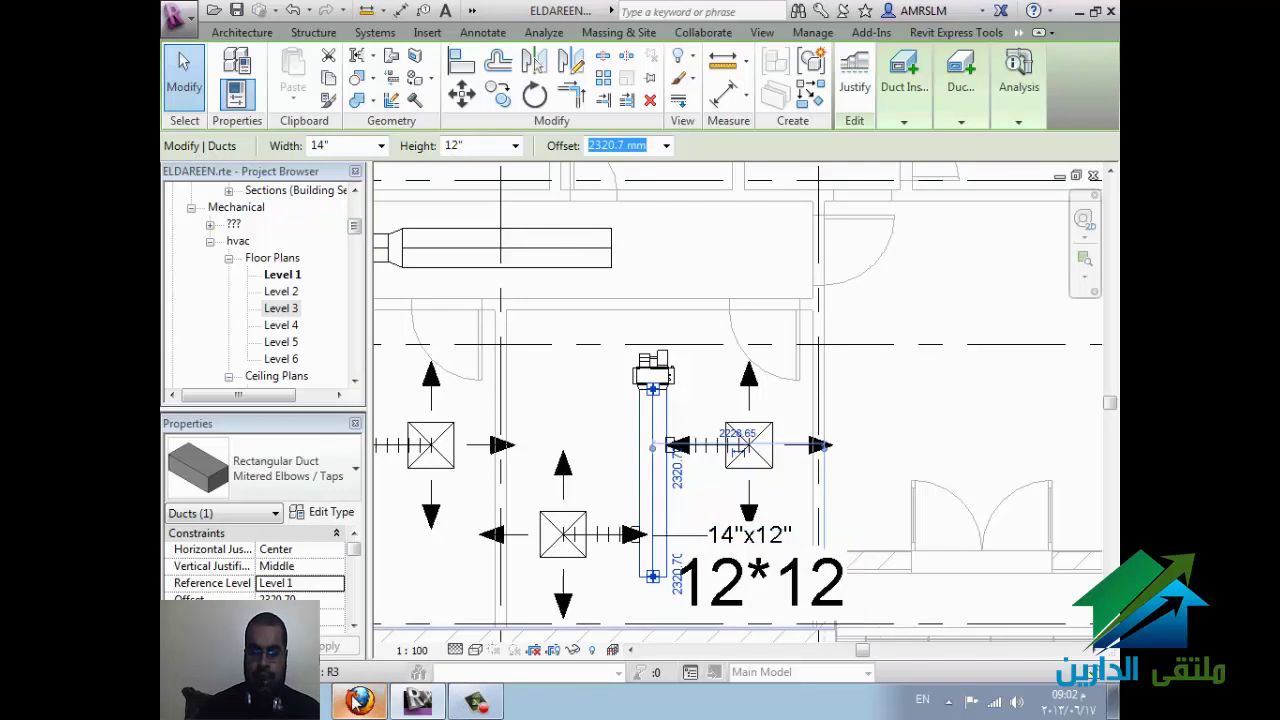
{"action": "left_click", "coordinate": [358, 702]}
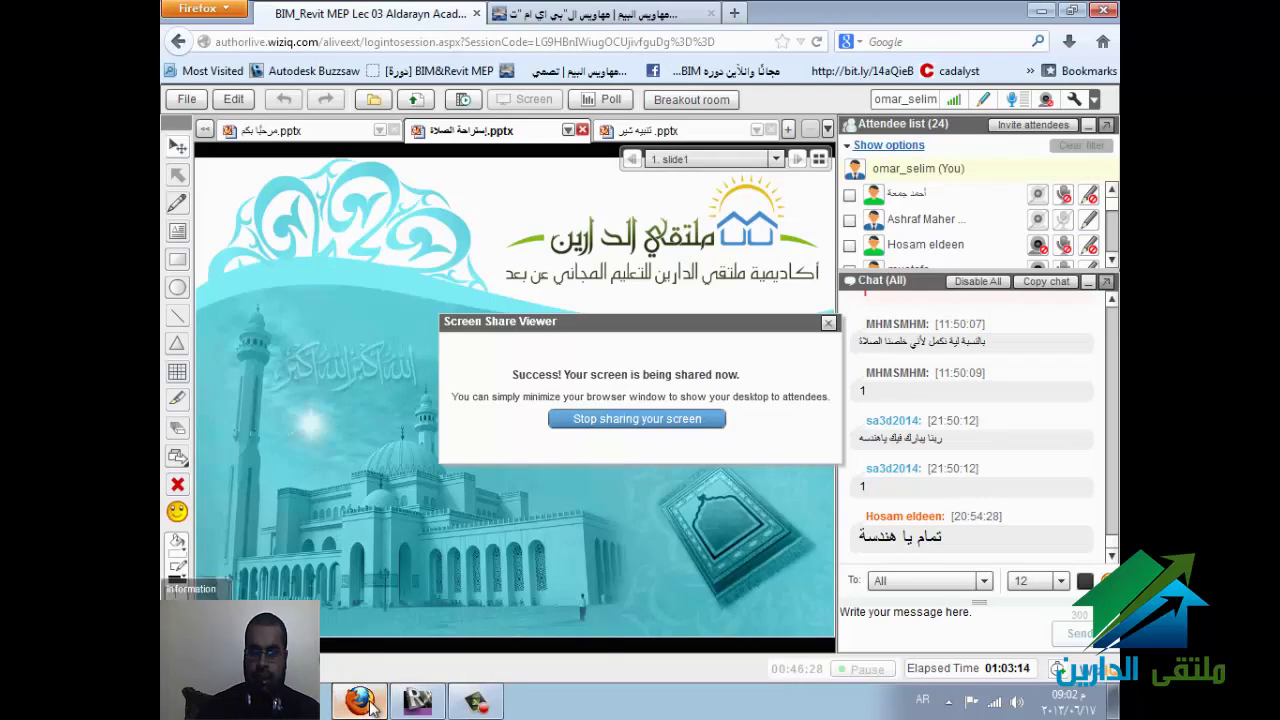
{"action": "left_click", "coordinate": [360, 702]}
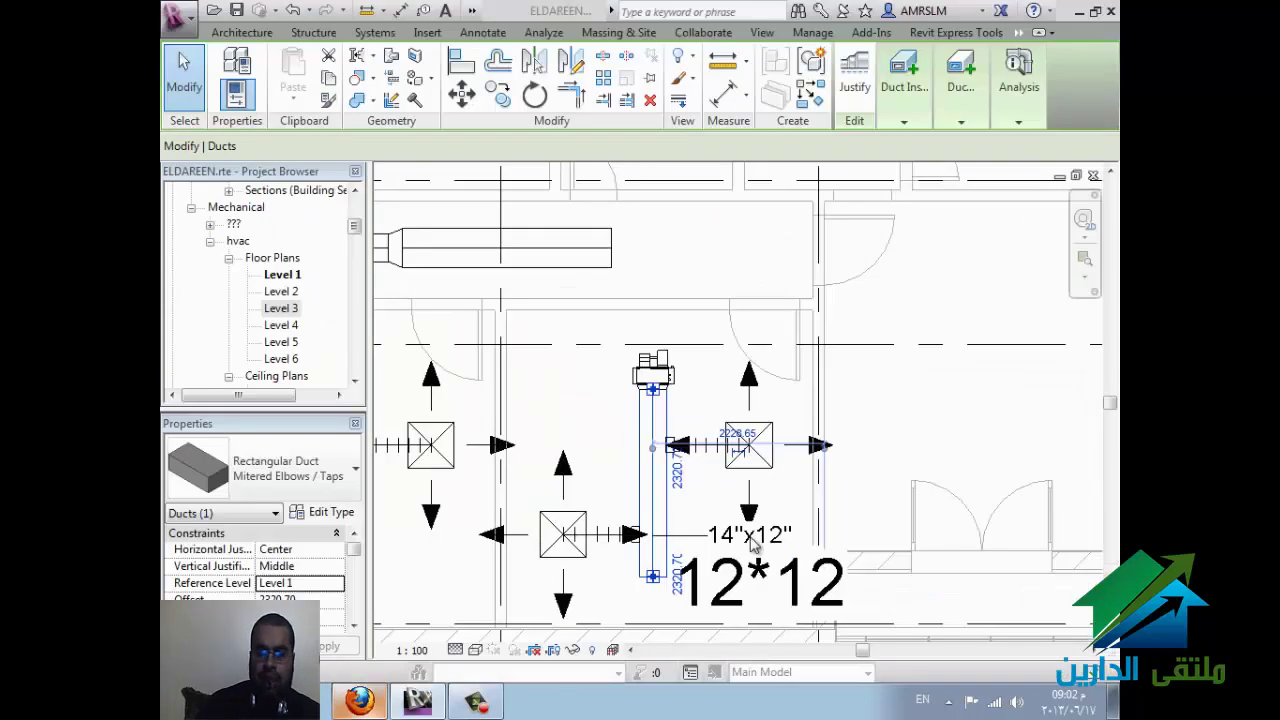
{"action": "key", "text": "Escape"}
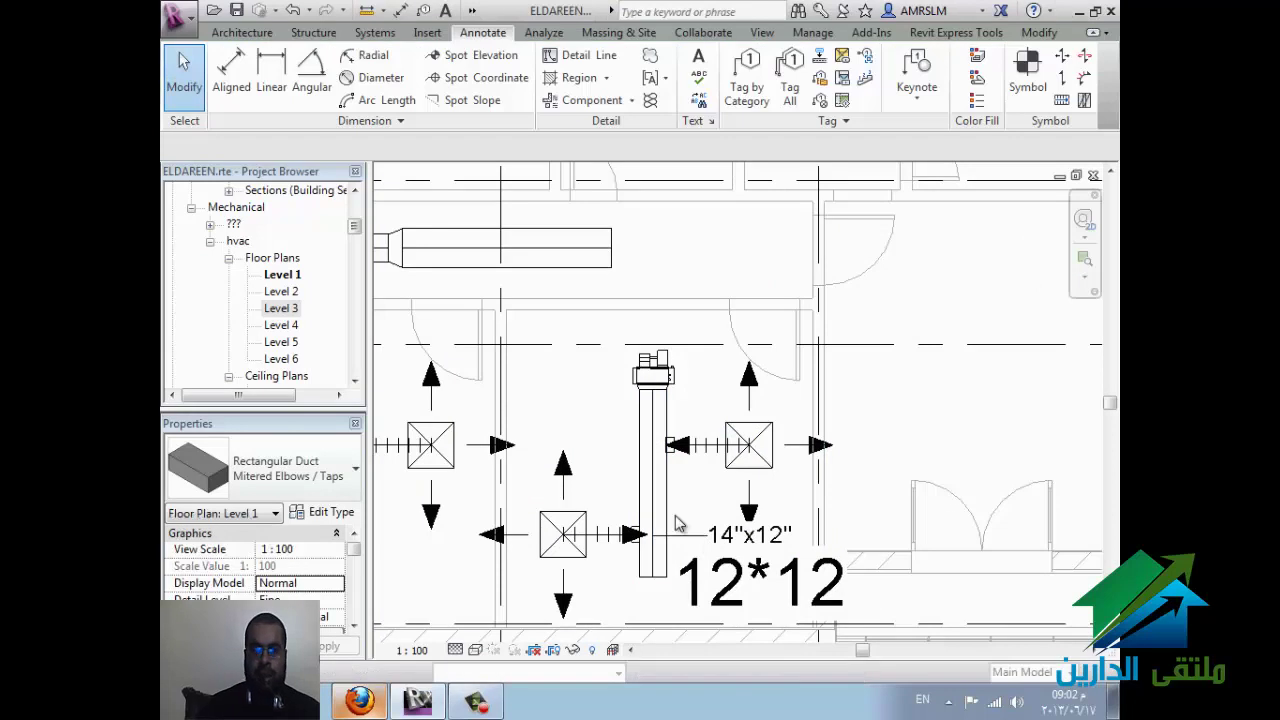
Step: Tag the upper horizontal ducts with 20"x6" and 14"x6" size tags, then select the 20"x6" tag
{"action": "scroll", "coordinate": [676, 522], "scroll_direction": "down", "scroll_amount": 1}
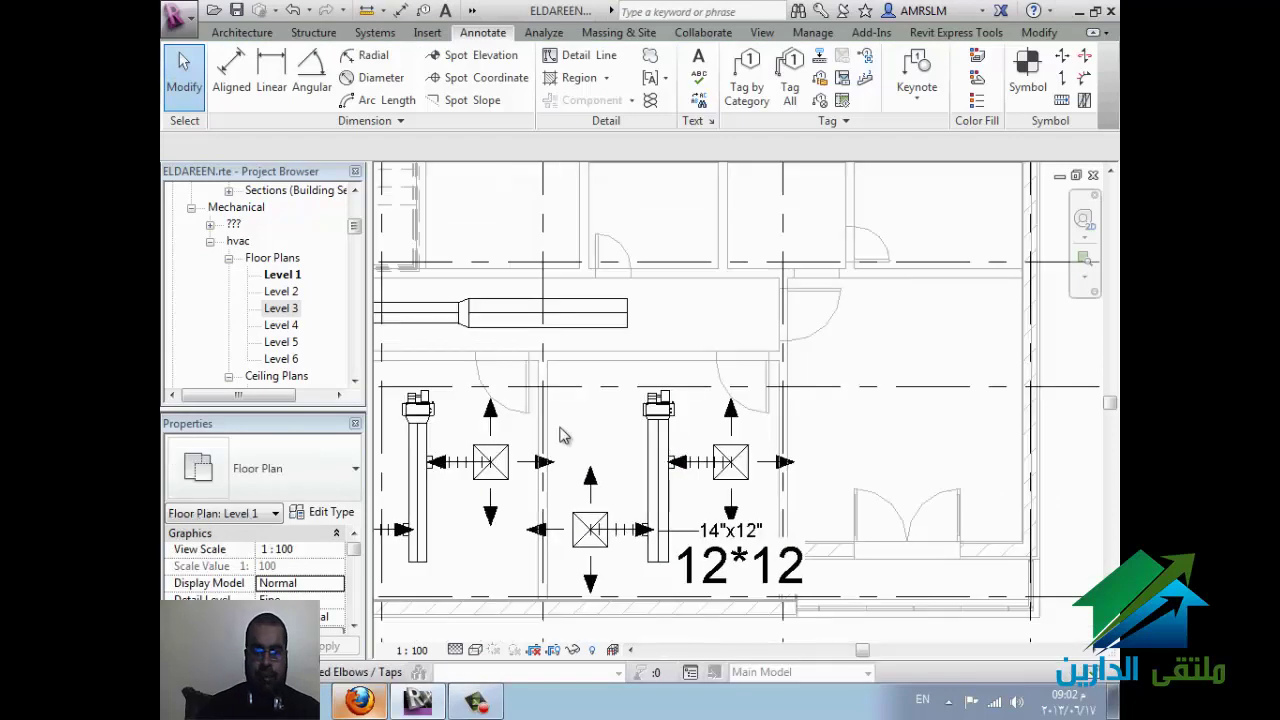
{"action": "left_click", "coordinate": [746, 75]}
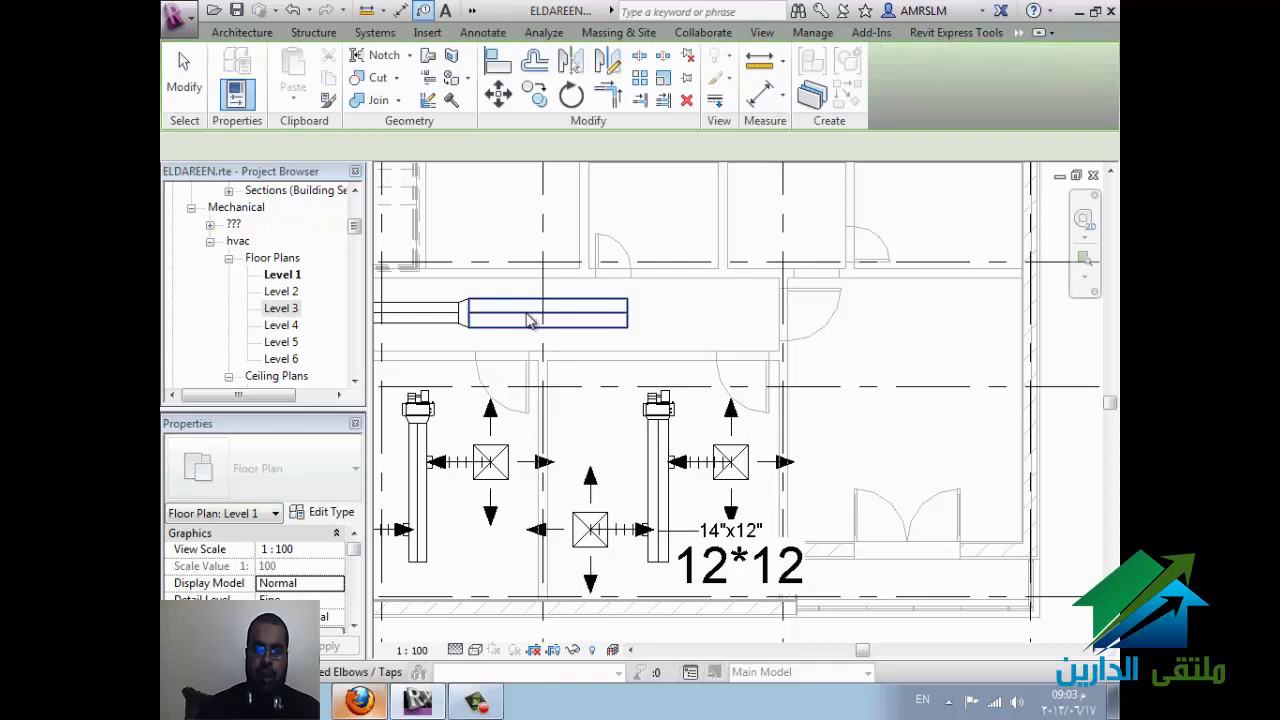
{"action": "left_click", "coordinate": [526, 315]}
{"action": "middle_click_drag", "start_coordinate": [540, 347], "coordinate": [650, 372]}
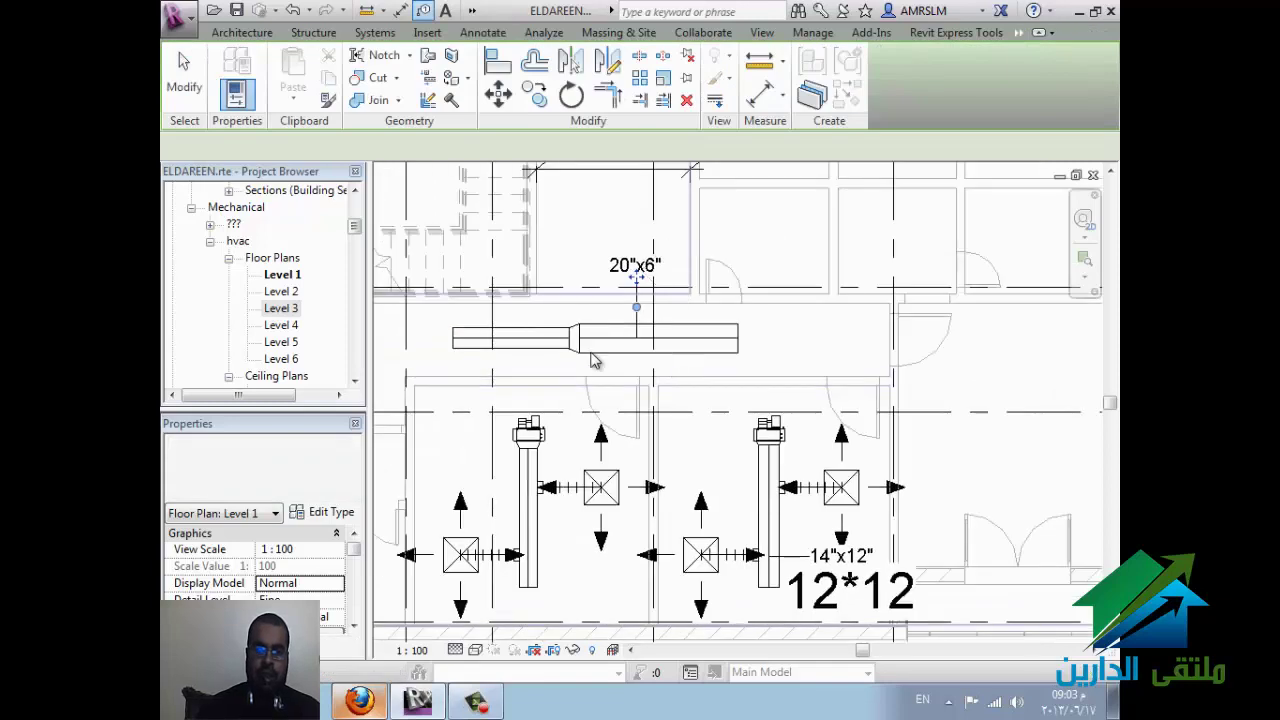
{"action": "left_click", "coordinate": [510, 341]}
{"action": "left_click", "coordinate": [510, 341]}
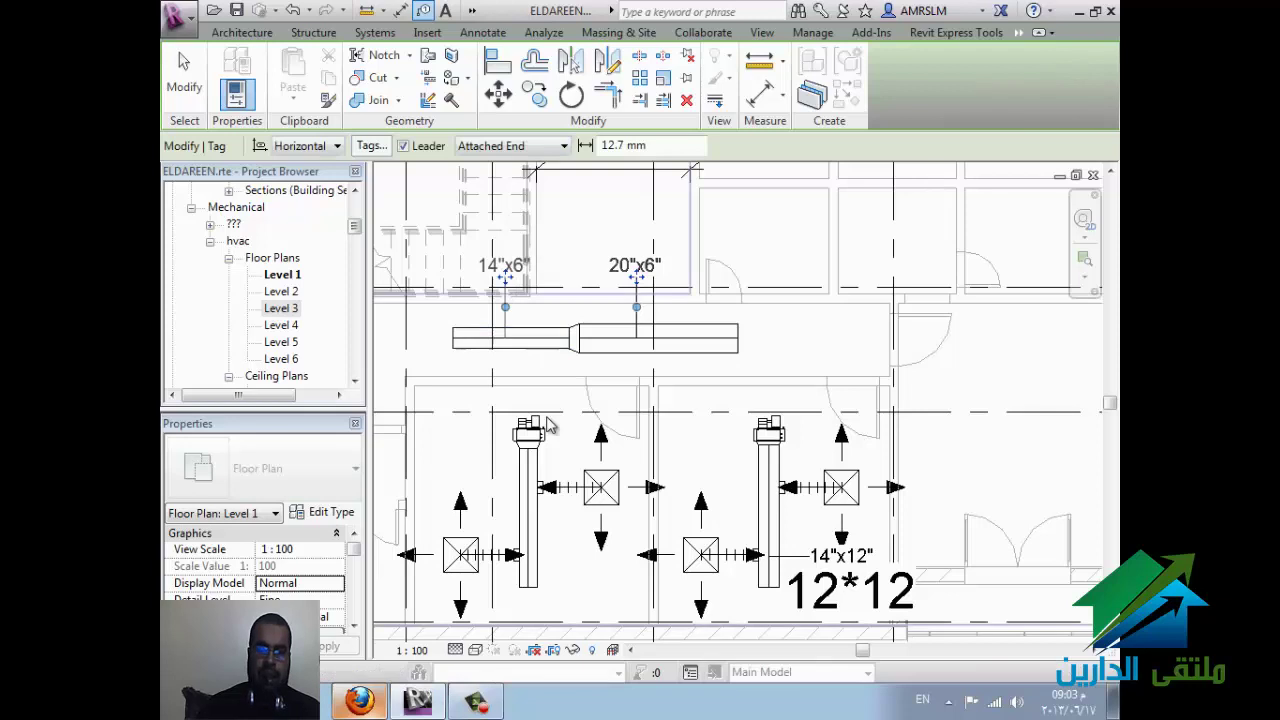
{"action": "key", "text": "Escape"}
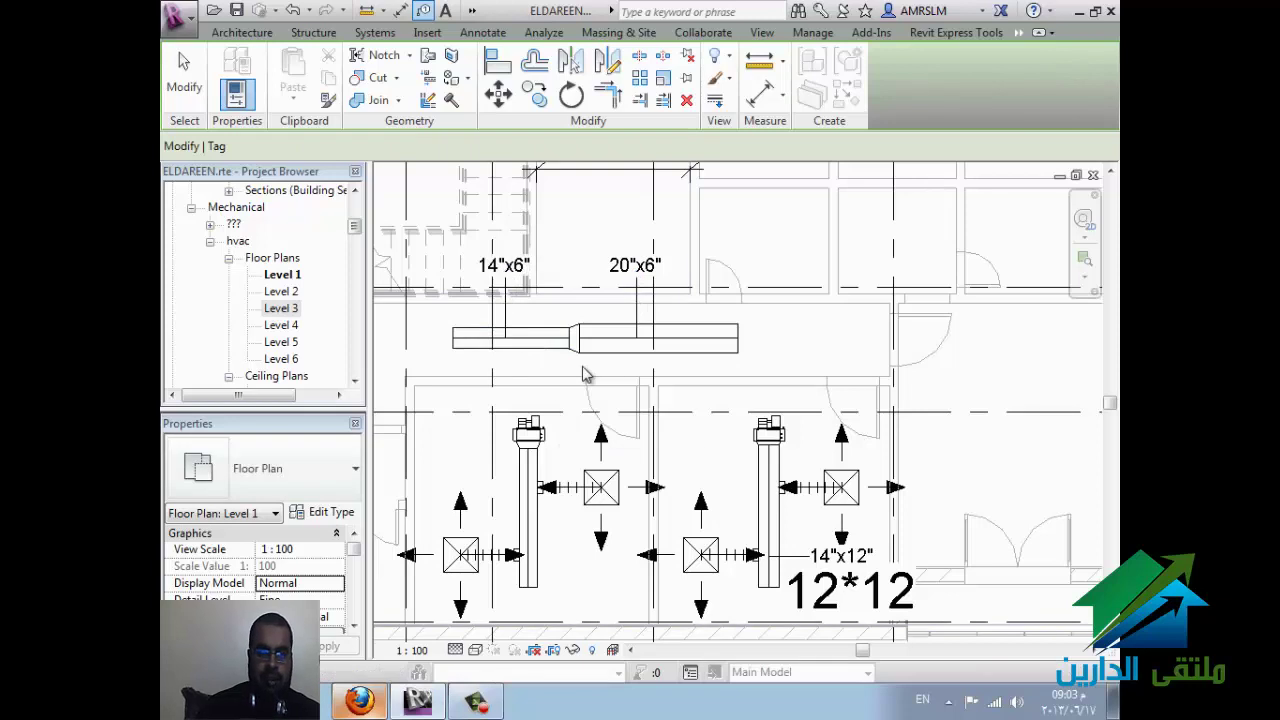
{"action": "key", "text": "Escape"}
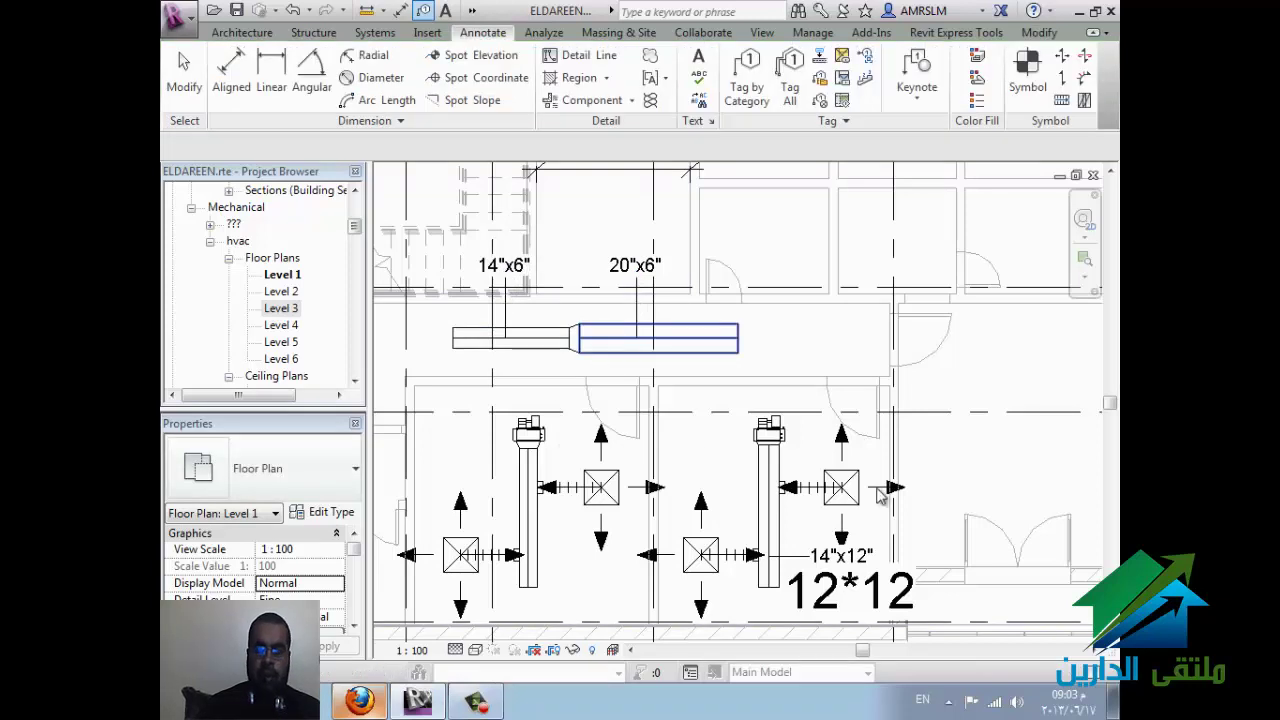
{"action": "key", "text": "Escape"}
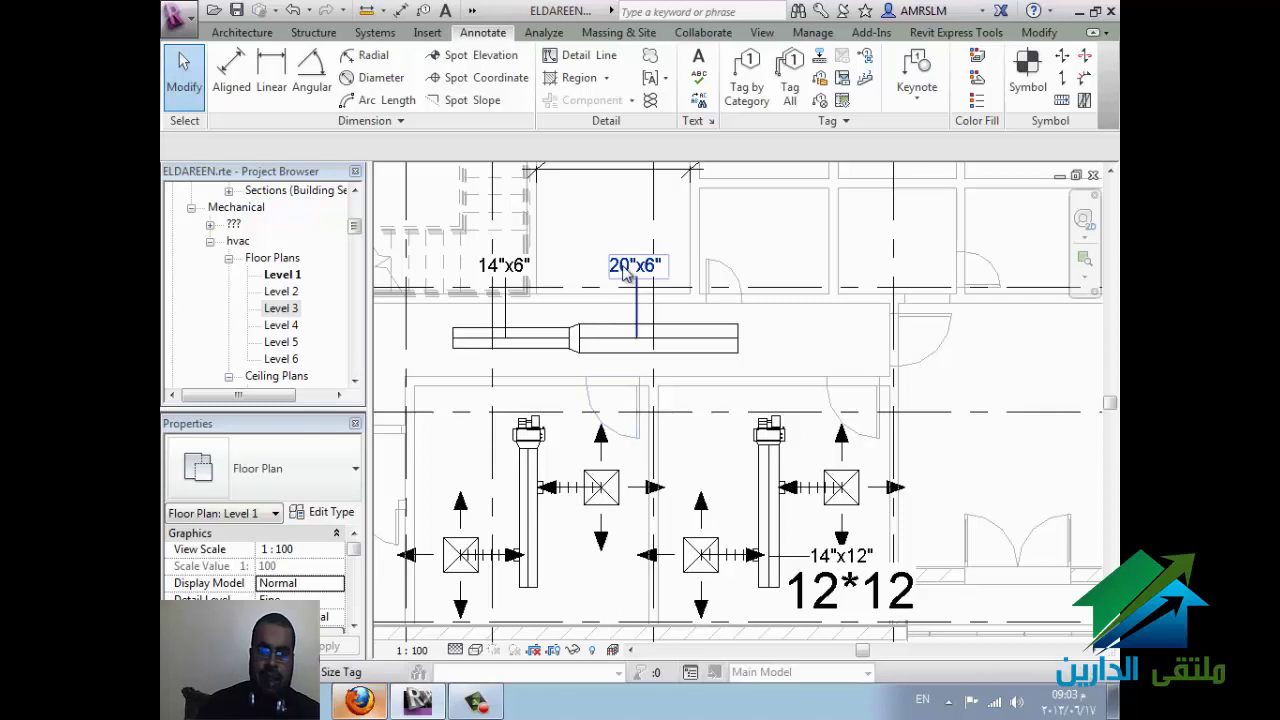
{"action": "left_click", "coordinate": [596, 299]}
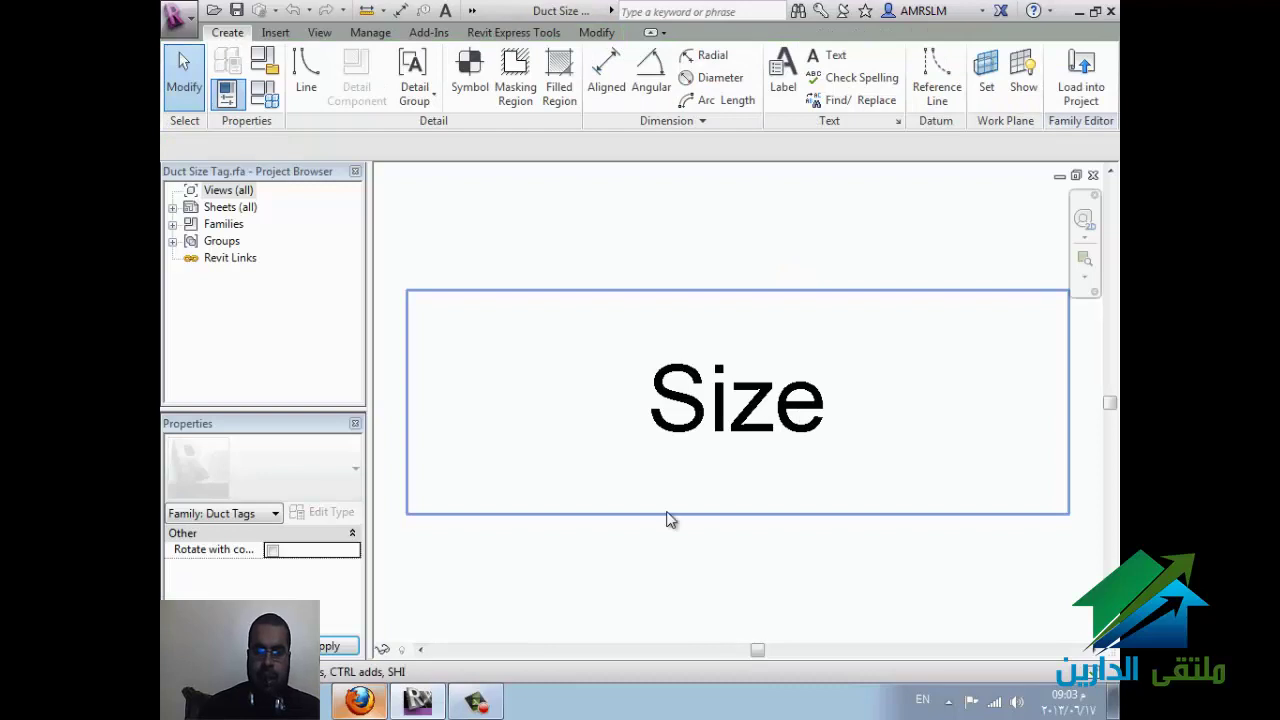
Step: Select the Size label in Duct Size Tag.rfa and open its Edit Label parameters
{"action": "left_click", "coordinate": [703, 494]}
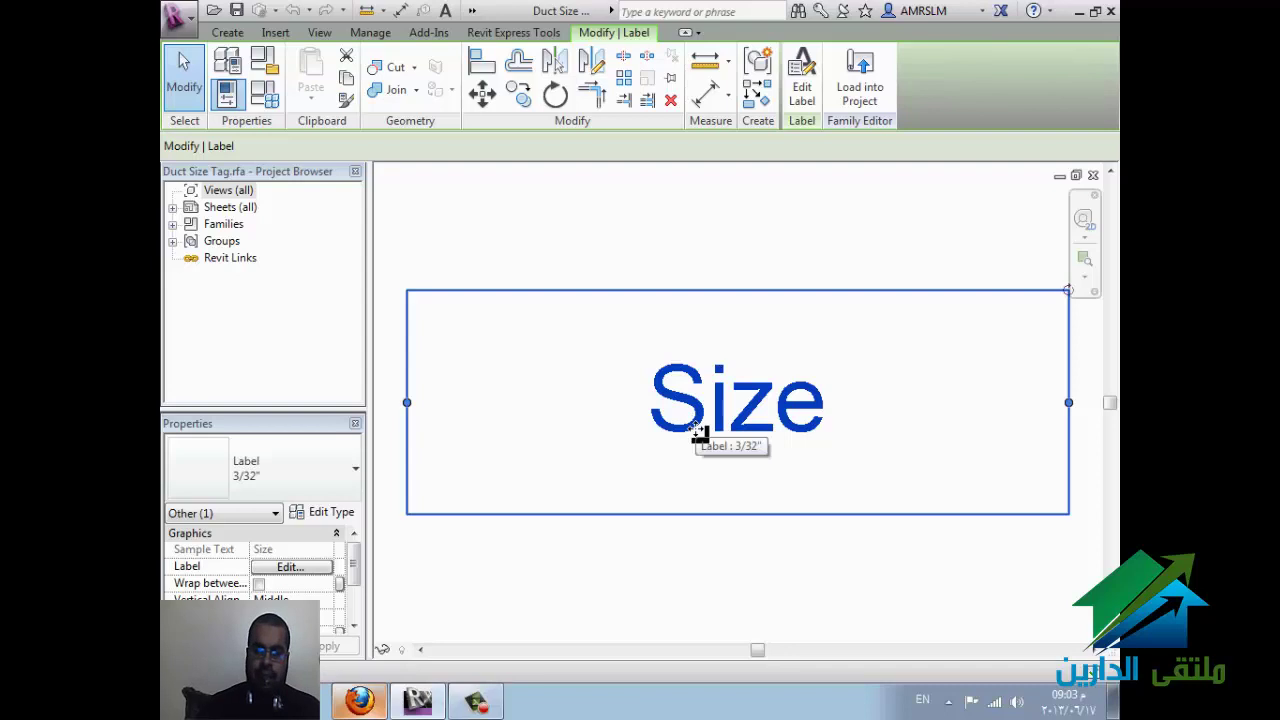
{"action": "left_click", "coordinate": [290, 566]}
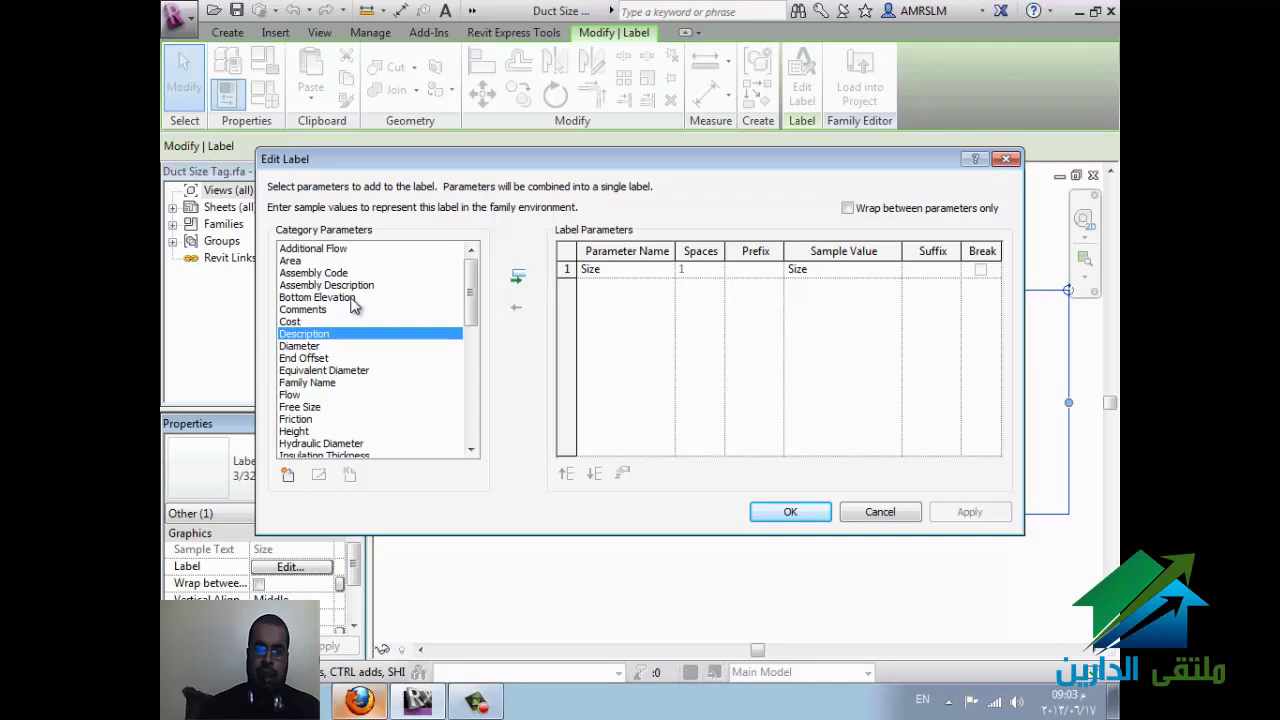
Step: Add Bottom Elevation to the label parameters, keeping it below Size
{"action": "double_click", "coordinate": [351, 298]}
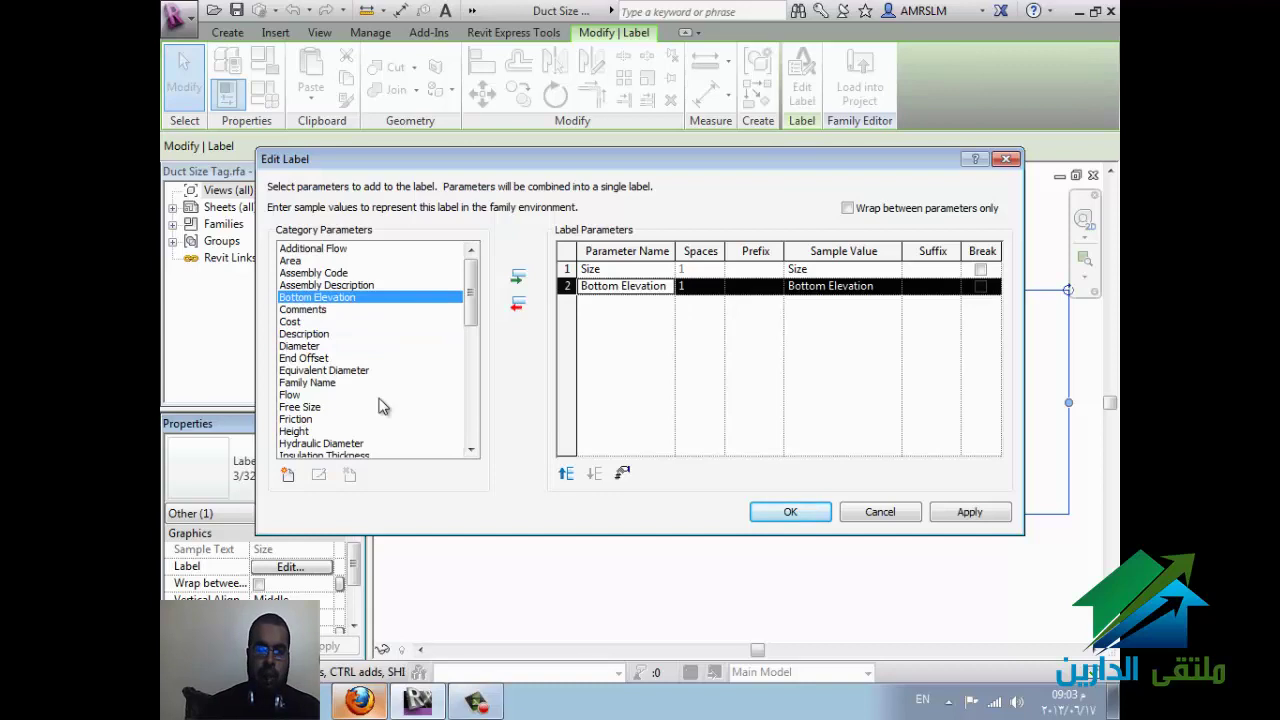
{"action": "left_click", "coordinate": [620, 273]}
{"action": "left_click", "coordinate": [624, 290]}
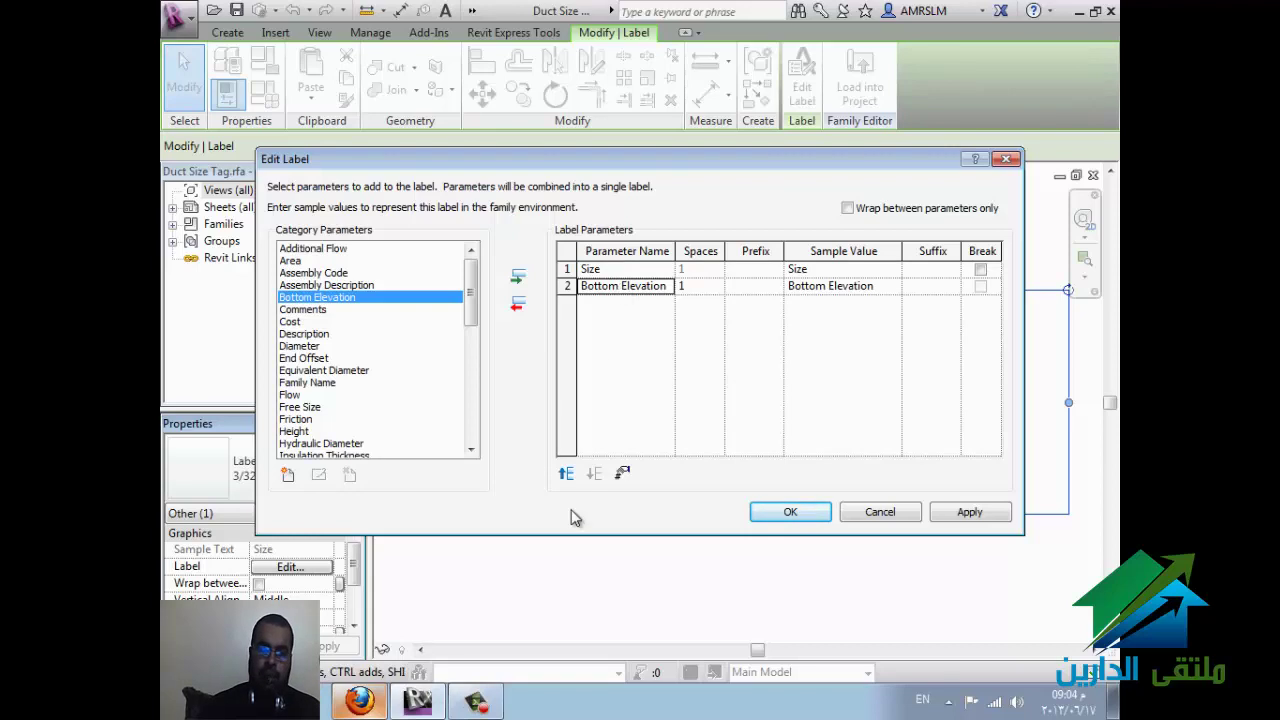
{"action": "left_click", "coordinate": [566, 473]}
{"action": "left_click", "coordinate": [594, 473]}
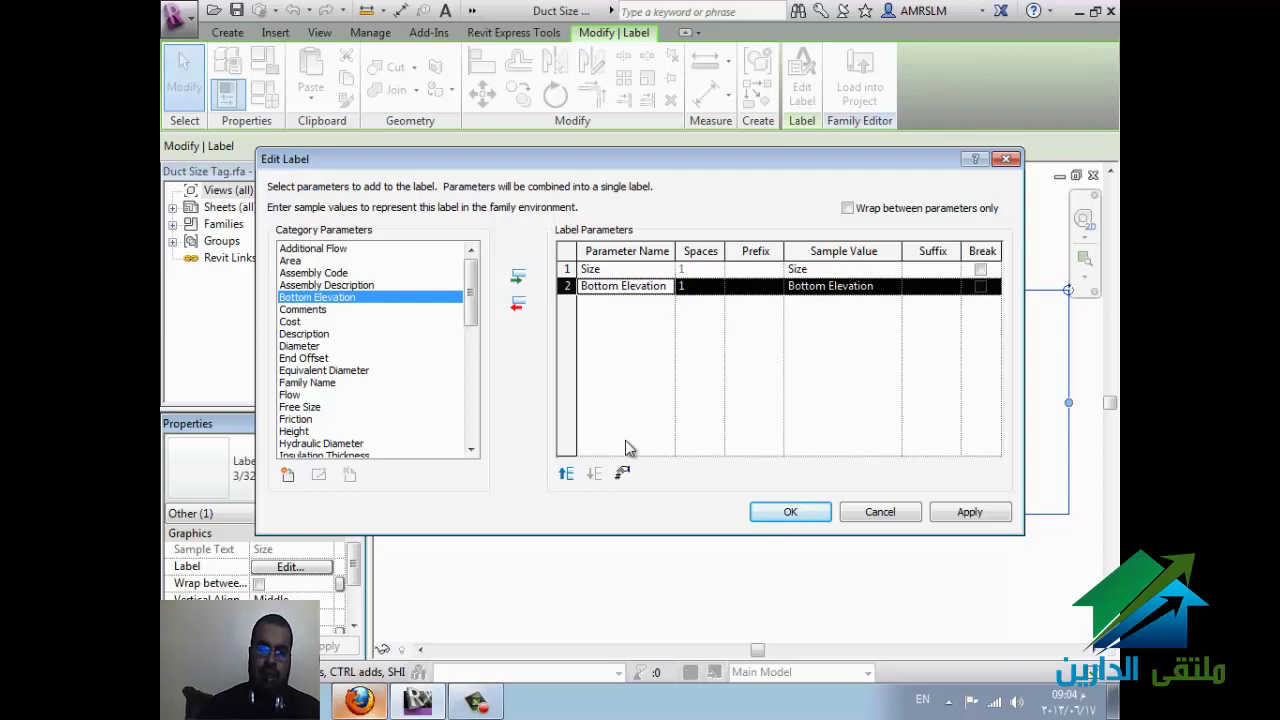
Step: Prefix Size with 'size=' plus a line break, and Bottom Elevation with 'b.o.d ='
{"action": "left_click", "coordinate": [752, 268]}
{"action": "type", "text": "size="}
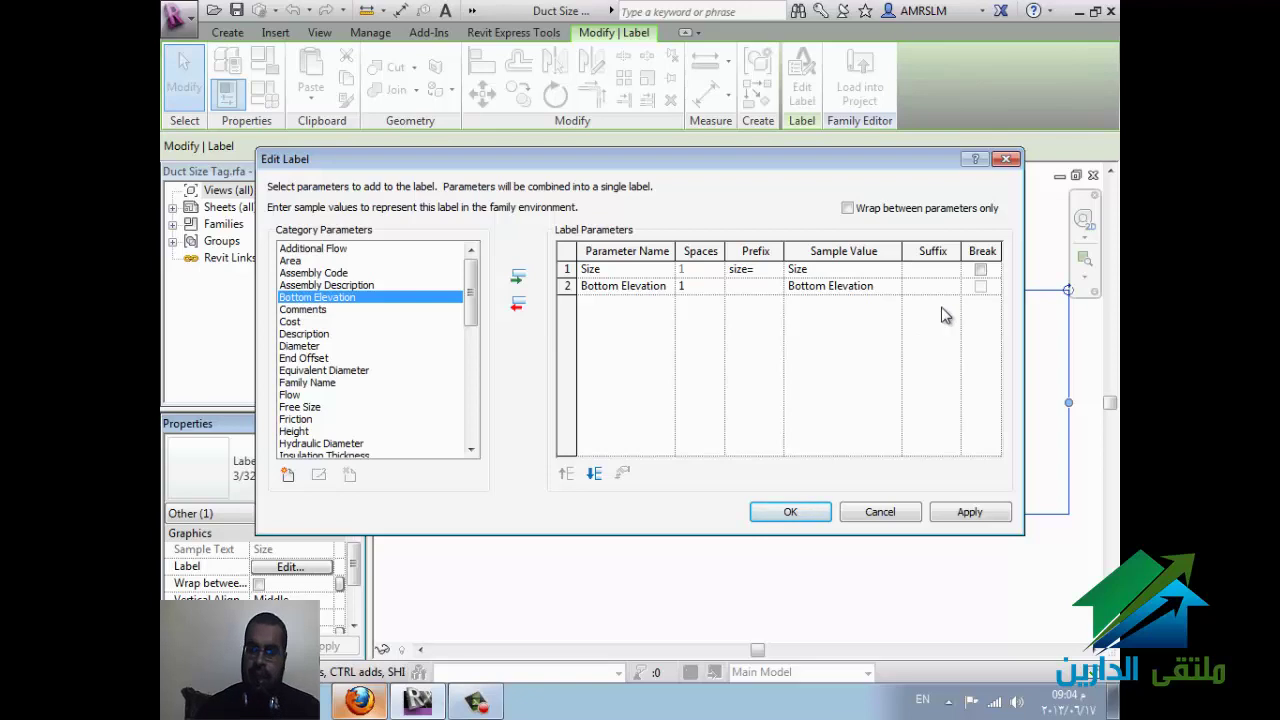
{"action": "left_click", "coordinate": [749, 288]}
{"action": "type", "text": "b.o.d ="}
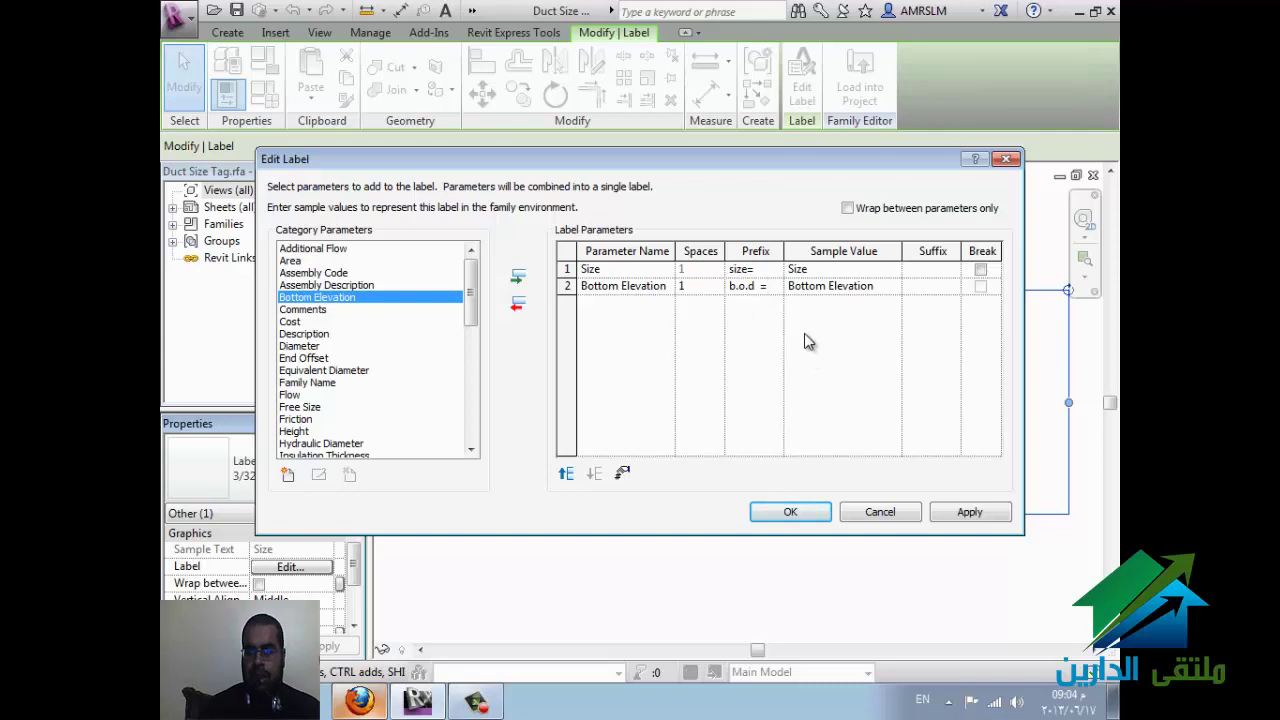
{"action": "left_click", "coordinate": [930, 287]}
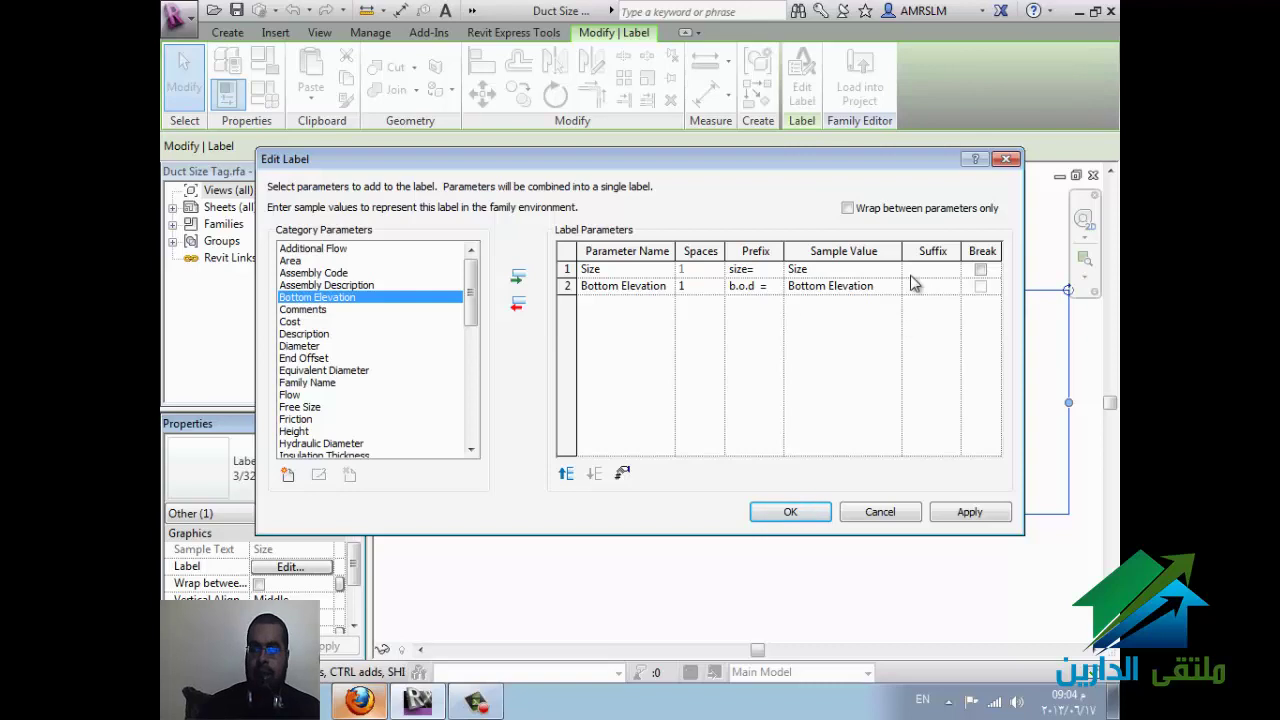
{"action": "left_click", "coordinate": [980, 271]}
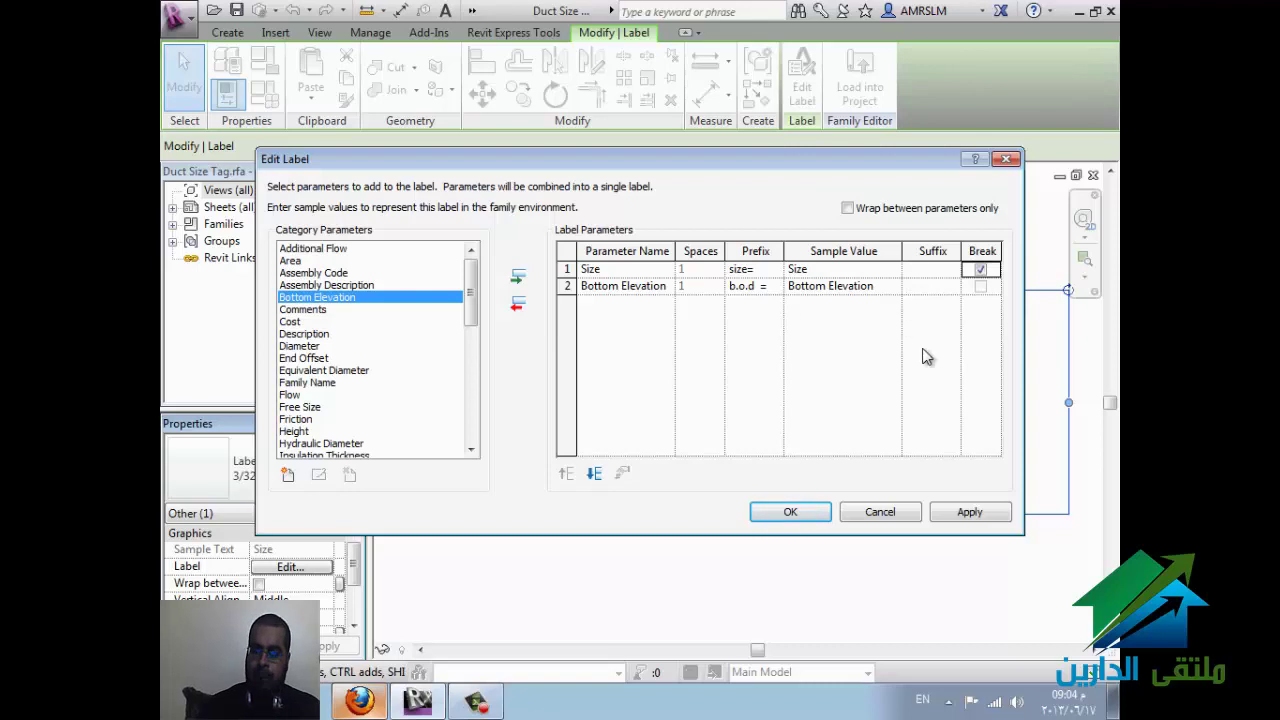
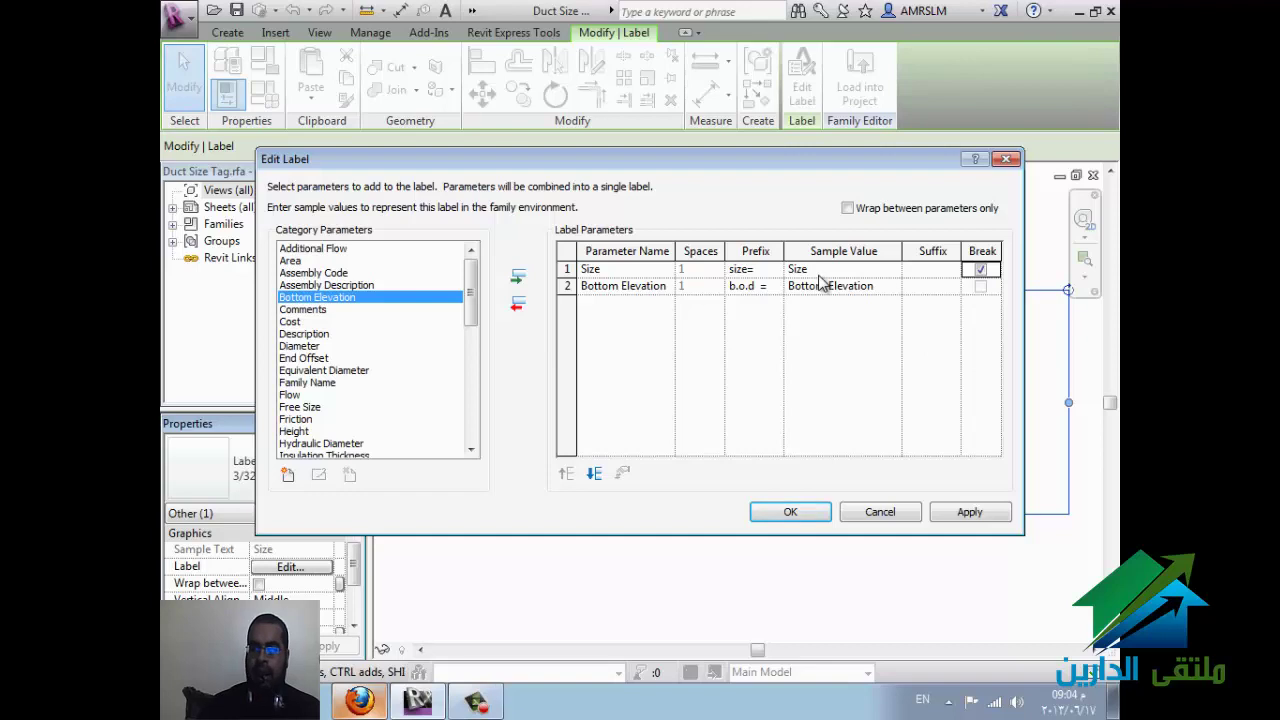
Step: Confirm the Size and Bottom Elevation label, widen it to fit two lines, and load the tag into the project
{"action": "left_click", "coordinate": [790, 512]}
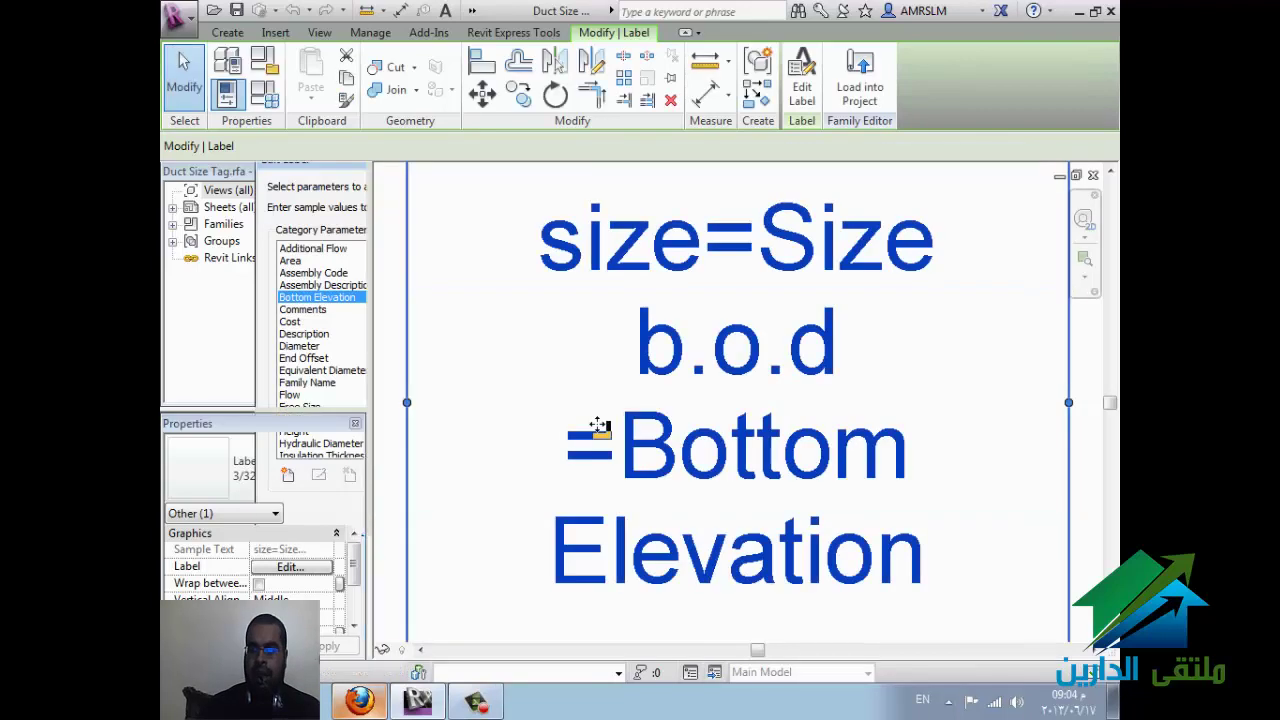
{"action": "scroll", "coordinate": [598, 428], "scroll_direction": "down", "scroll_amount": 3}
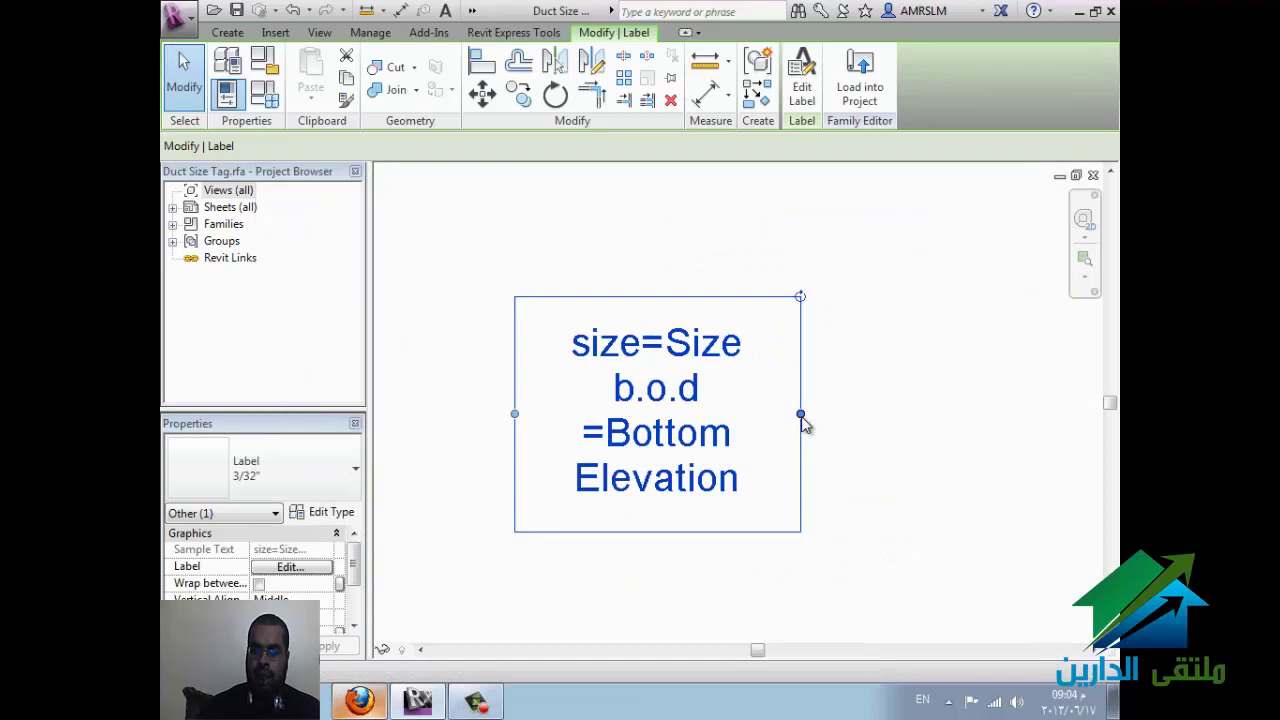
{"action": "left_click_drag", "start_coordinate": [800, 414], "coordinate": [1009, 414]}
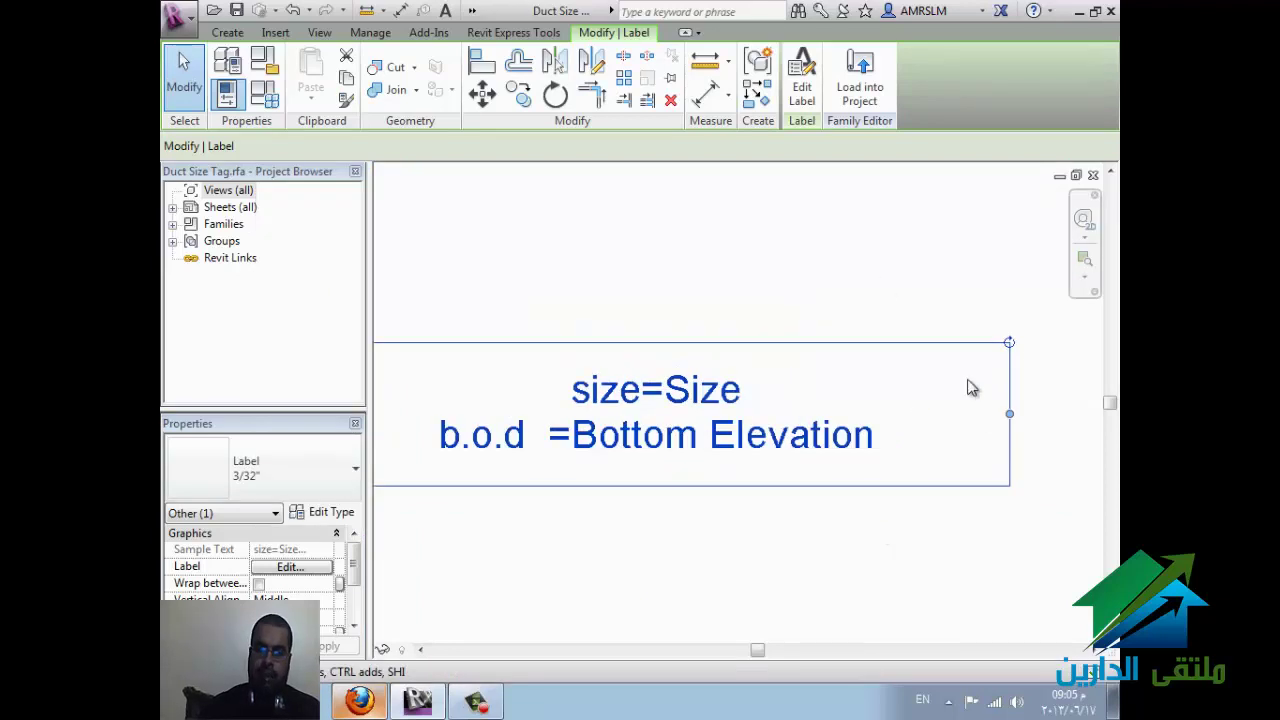
{"action": "left_click", "coordinate": [868, 97]}
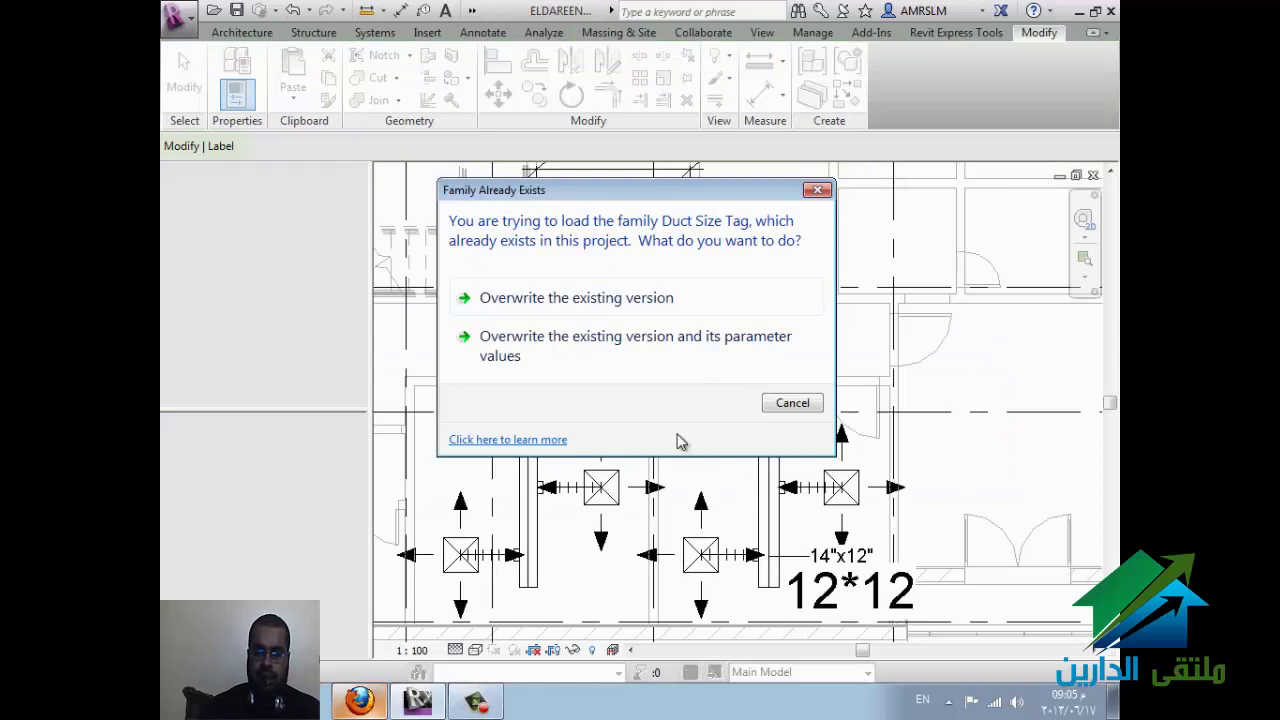
Step: Overwrite the existing Duct Size Tag and its parameter values, then check the 20"x6" duct tag
{"action": "left_click", "coordinate": [581, 368]}
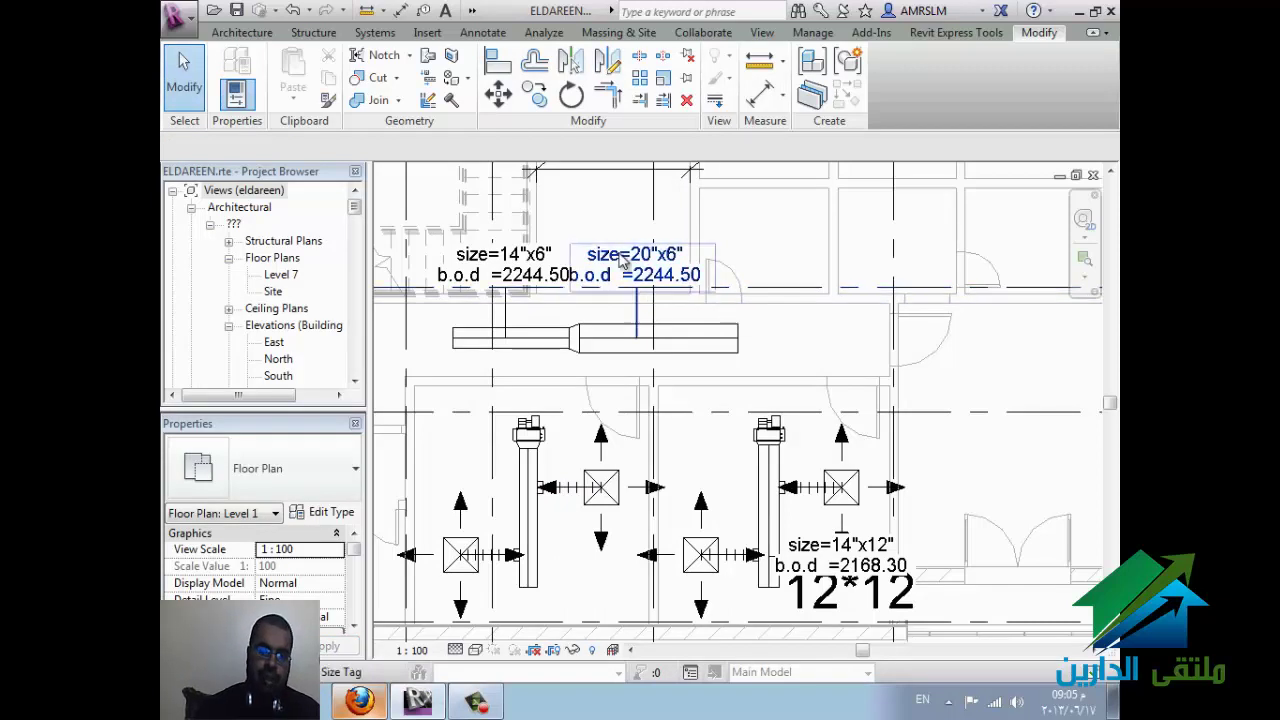
{"action": "left_click", "coordinate": [640, 268]}
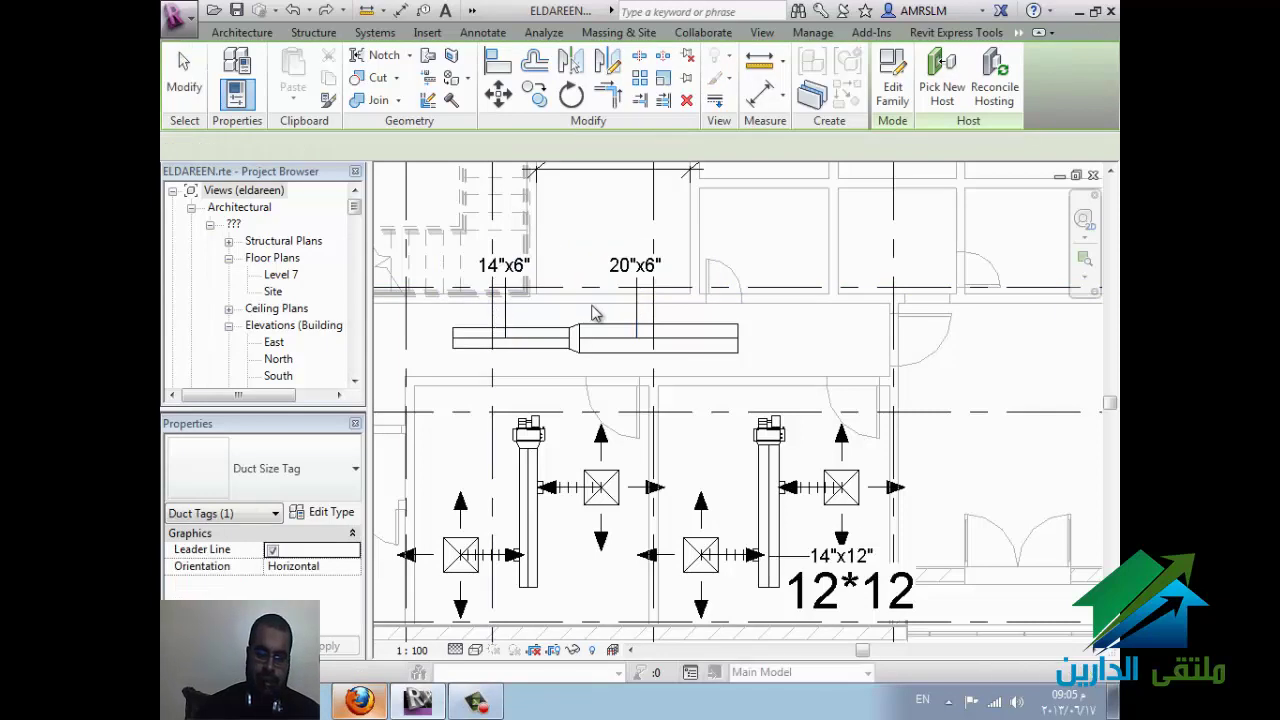
{"action": "key", "text": "Escape"}
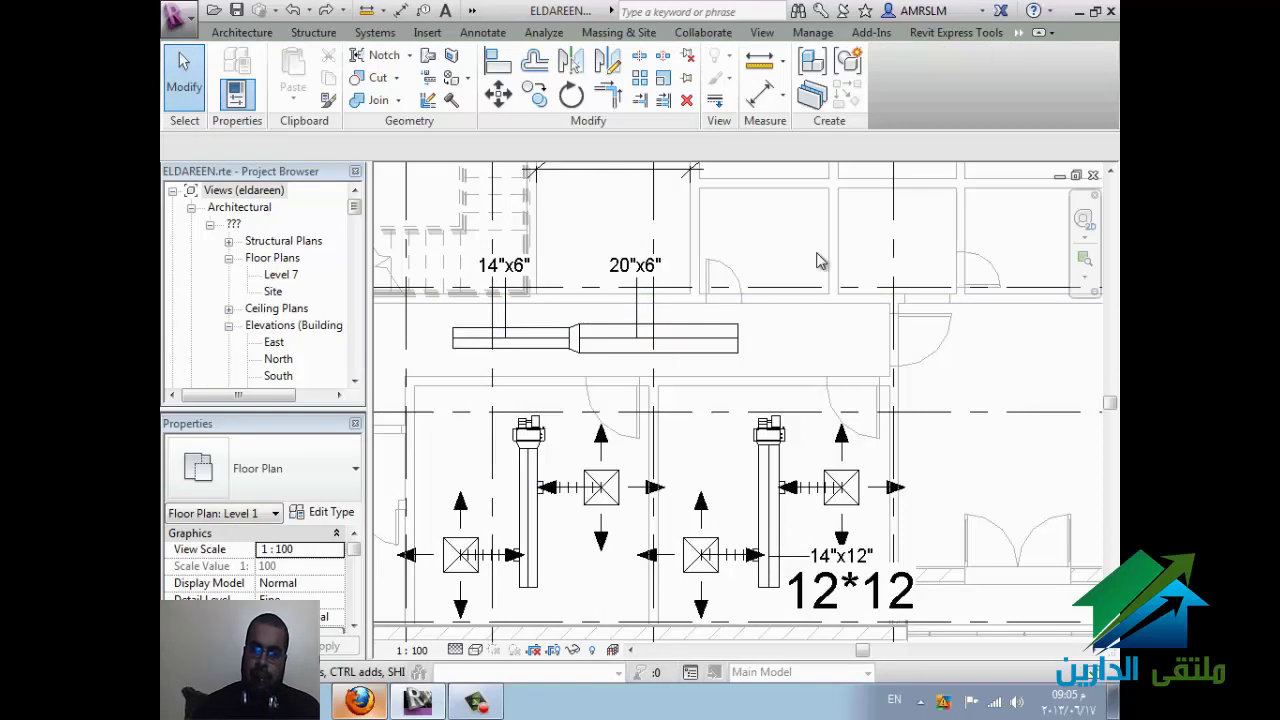
Step: Open the Level 1 view under hvac Ceiling Plans in the Project Browser
{"action": "middle_click_drag", "start_coordinate": [768, 298], "coordinate": [634, 362]}
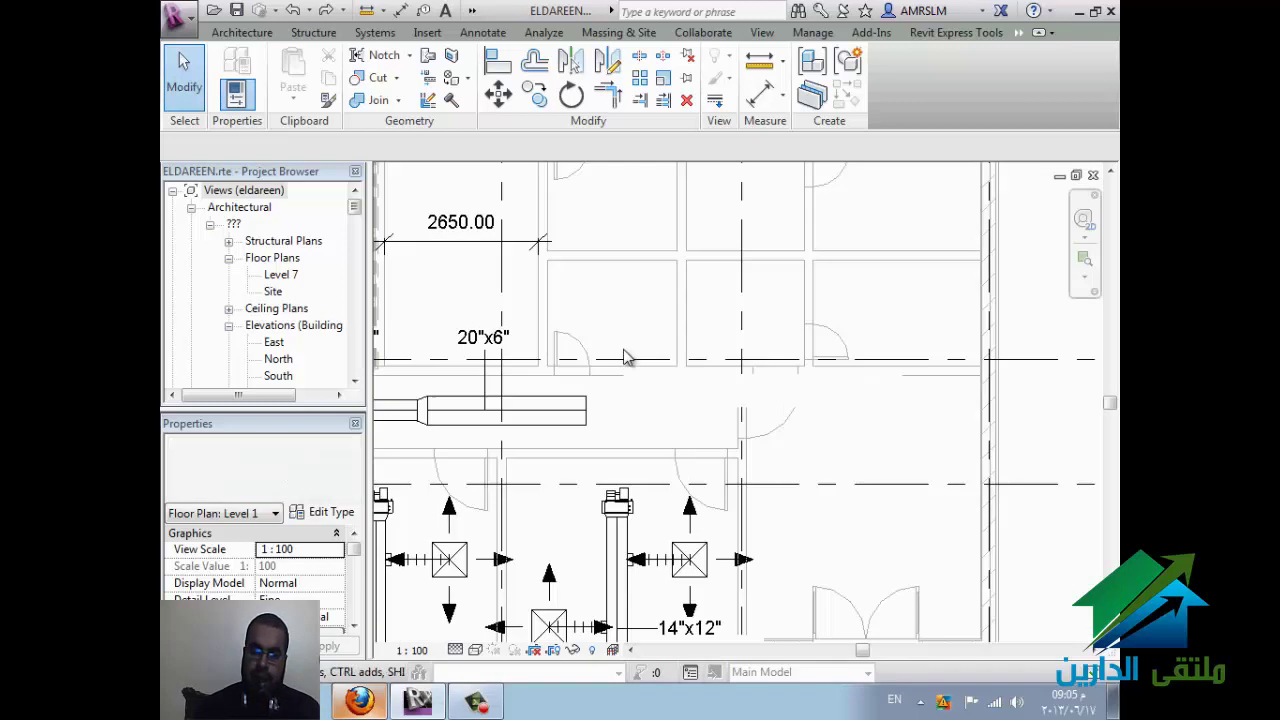
{"action": "scroll", "coordinate": [610, 360], "scroll_direction": "down", "scroll_amount": 2}
{"action": "left_click", "coordinate": [274, 343]}
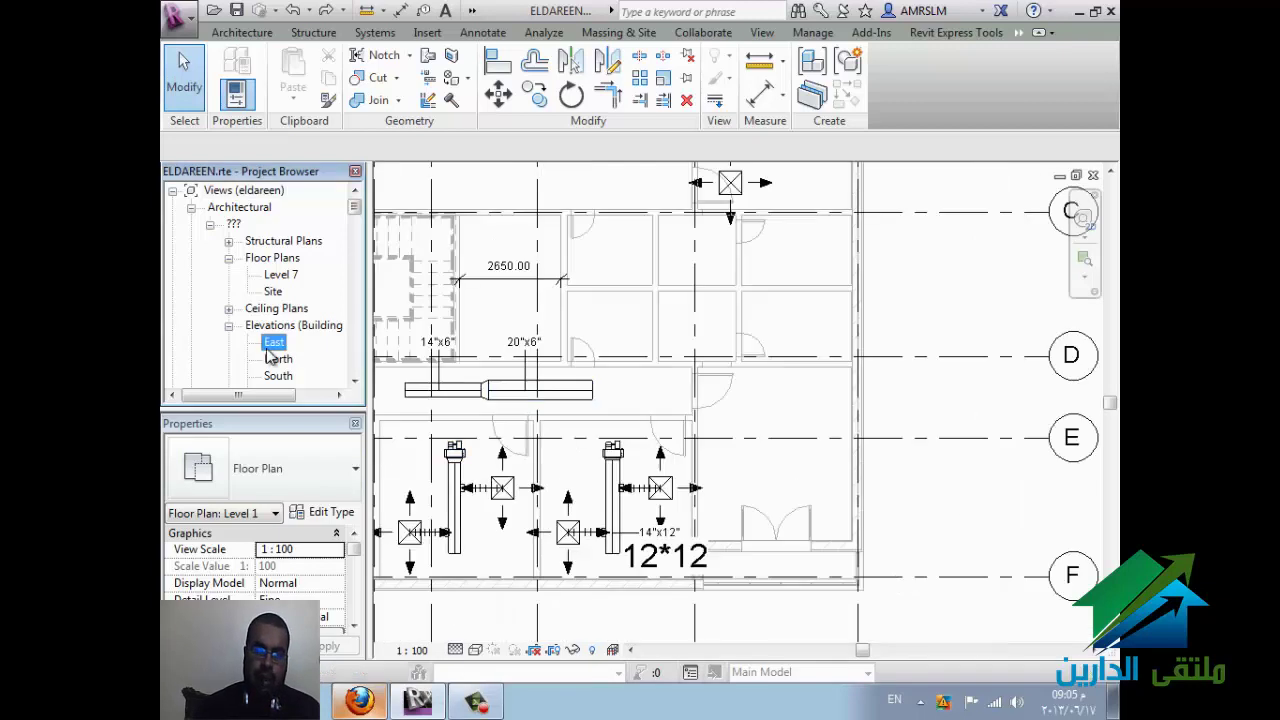
{"action": "scroll", "coordinate": [285, 340], "scroll_direction": "down", "scroll_amount": 2}
{"action": "scroll", "coordinate": [295, 336], "scroll_direction": "down", "scroll_amount": 1}
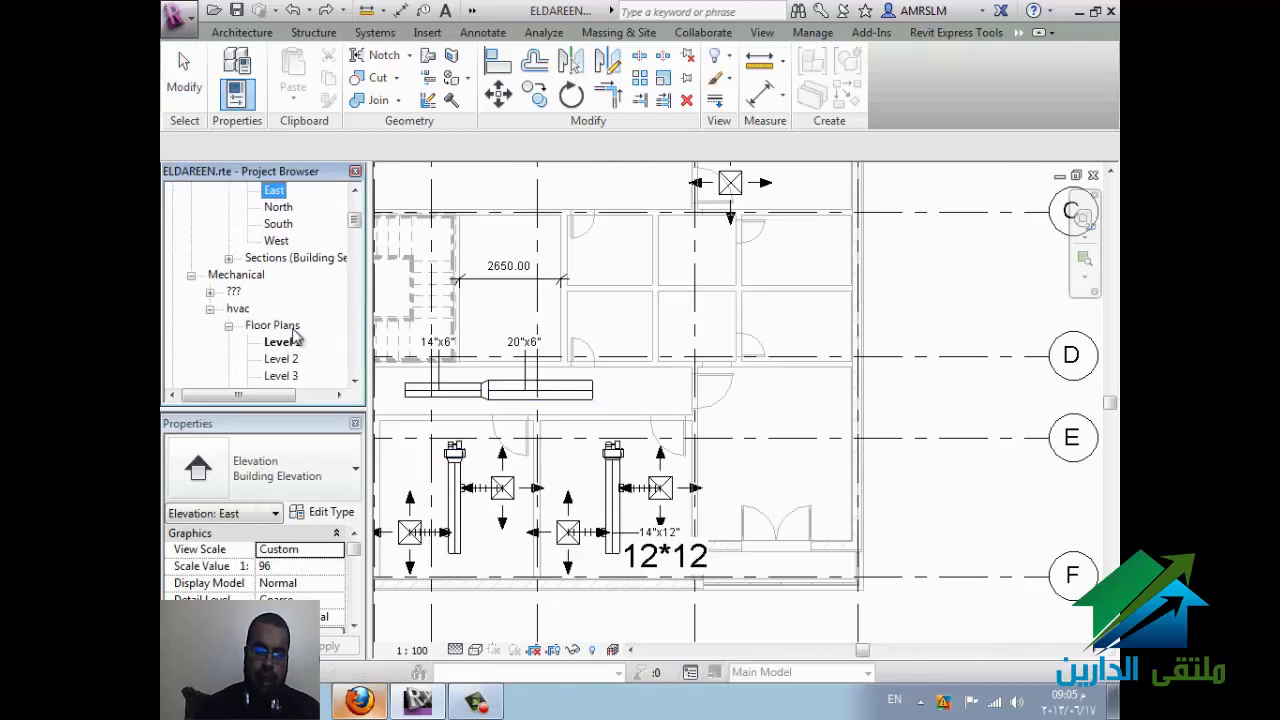
{"action": "scroll", "coordinate": [295, 355], "scroll_direction": "down", "scroll_amount": 2}
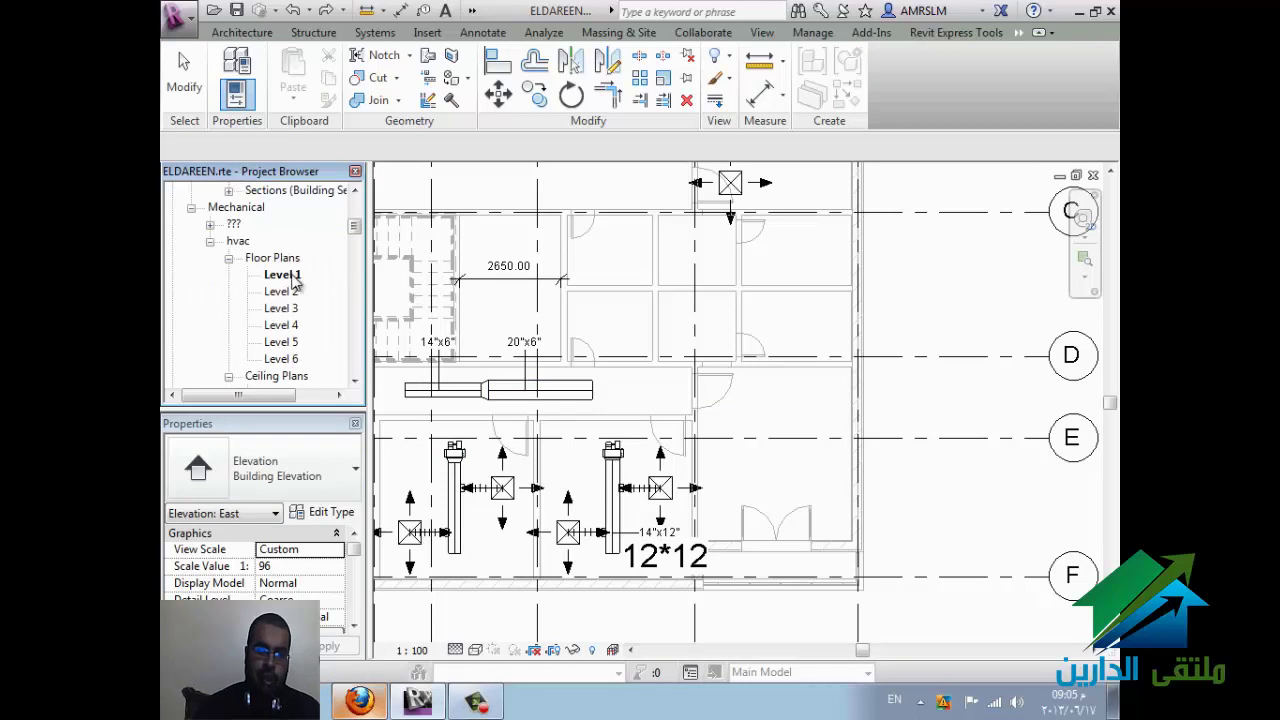
{"action": "scroll", "coordinate": [296, 285], "scroll_direction": "down", "scroll_amount": 2}
{"action": "double_click", "coordinate": [282, 325]}
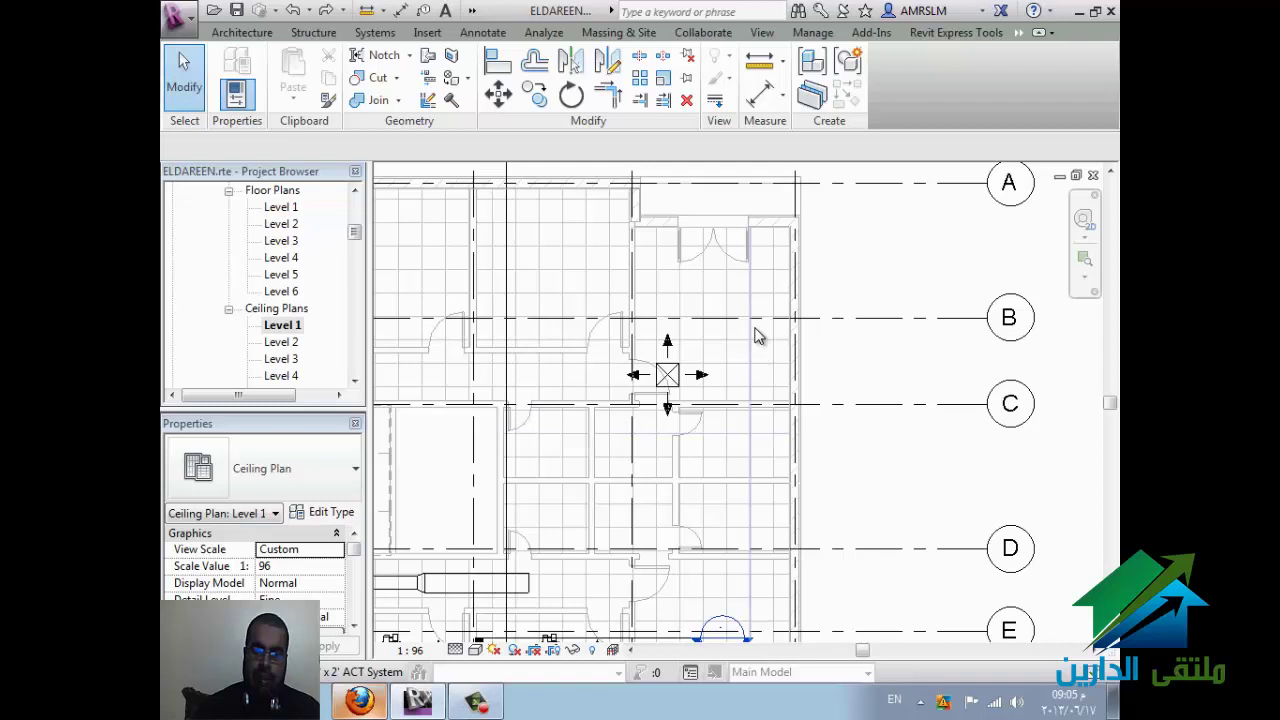
Step: Select the ceiling air terminal and the section line cutting through it
{"action": "scroll", "coordinate": [757, 336], "scroll_direction": "up", "scroll_amount": 1}
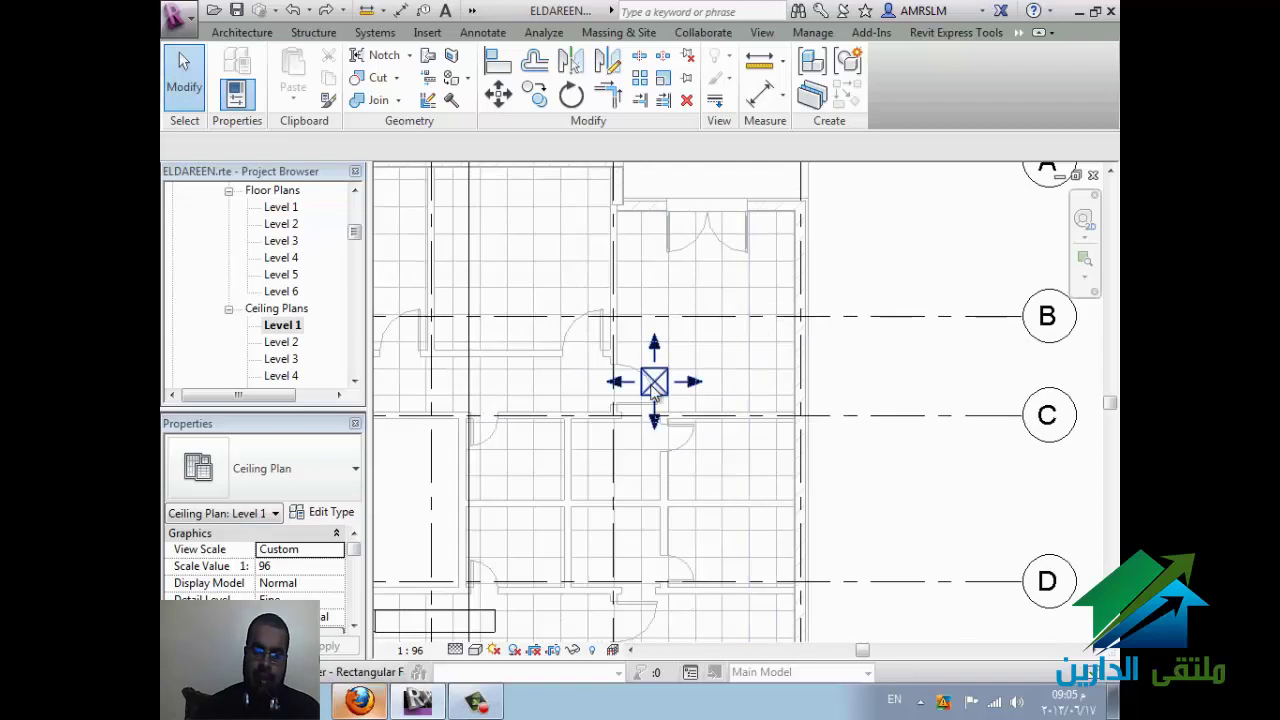
{"action": "left_click", "coordinate": [655, 390]}
{"action": "scroll", "coordinate": [750, 337], "scroll_direction": "down", "scroll_amount": 1}
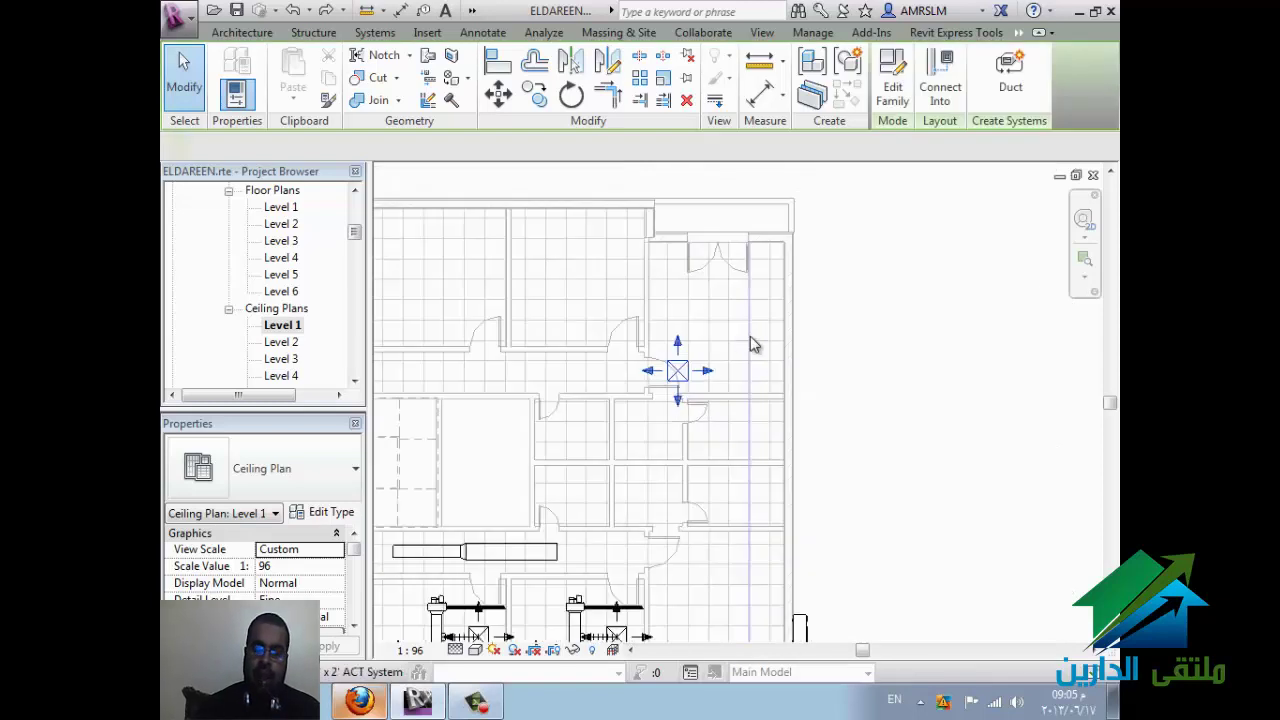
{"action": "scroll", "coordinate": [750, 338], "scroll_direction": "down", "scroll_amount": 2}
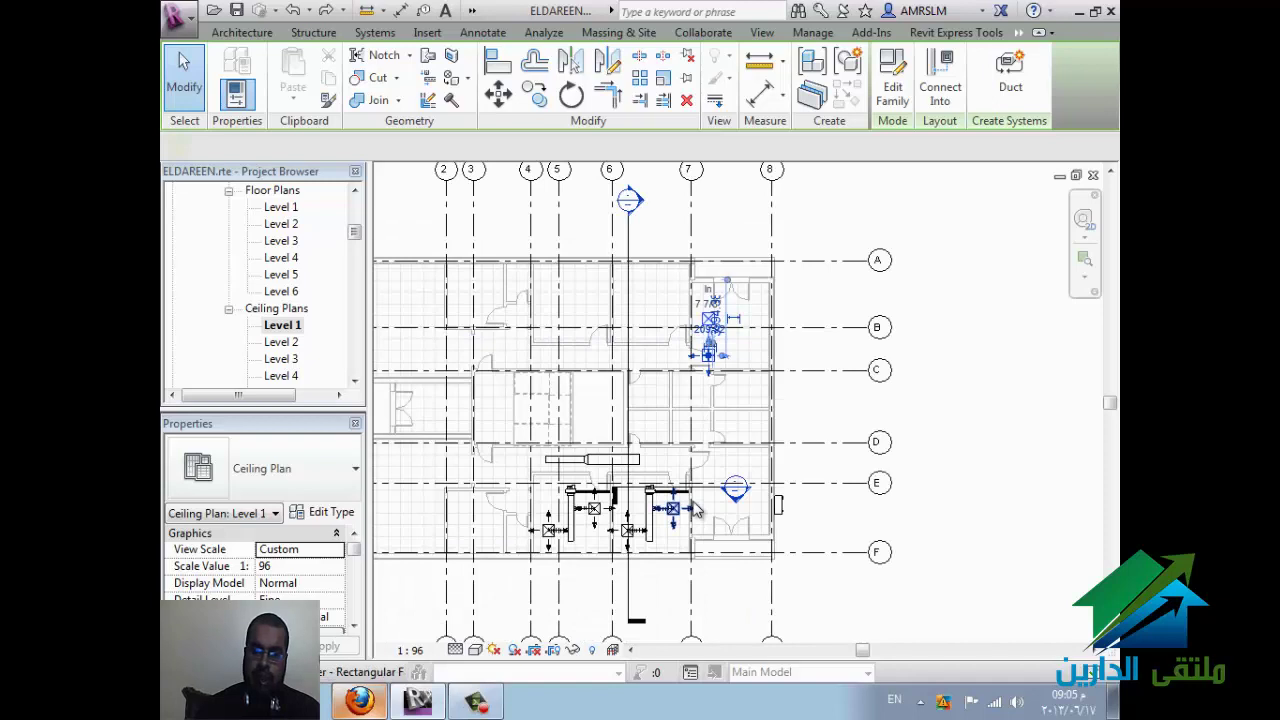
{"action": "scroll", "coordinate": [697, 510], "scroll_direction": "up", "scroll_amount": 2}
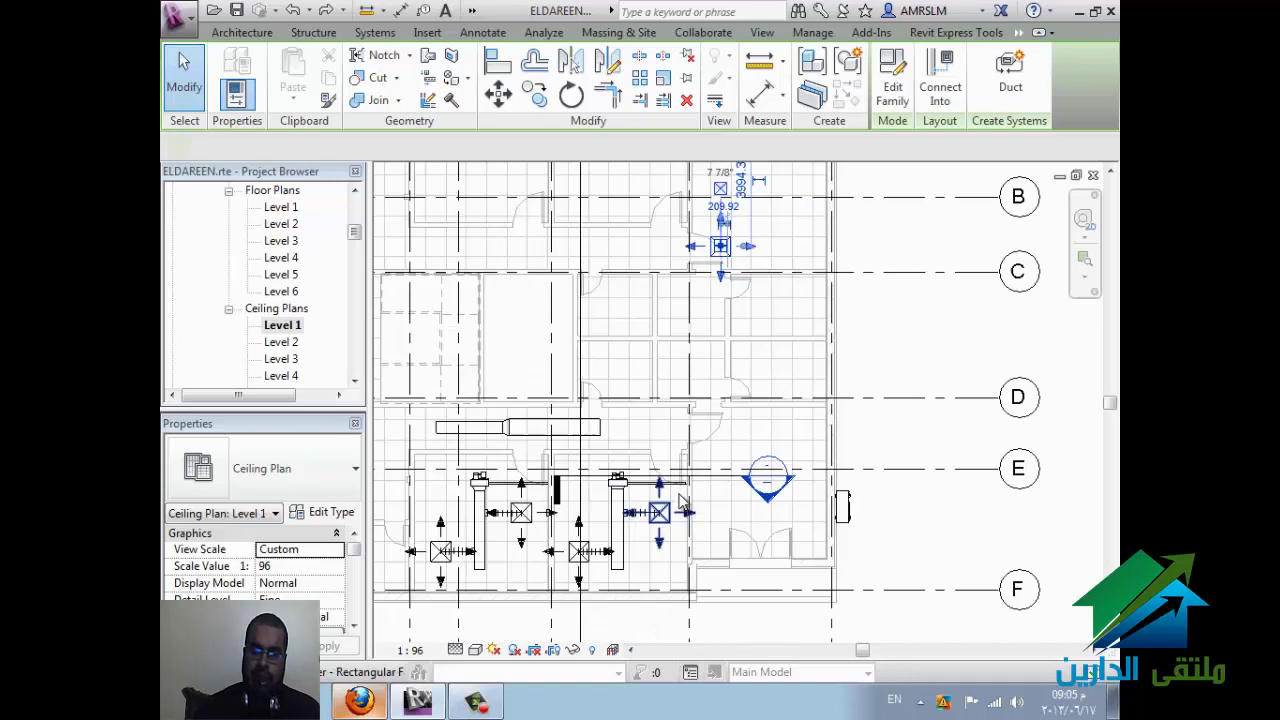
{"action": "left_click", "coordinate": [593, 487]}
Step: Go to the Section 3 view through the diffuser and clear the selection
{"action": "right_click", "coordinate": [593, 487]}
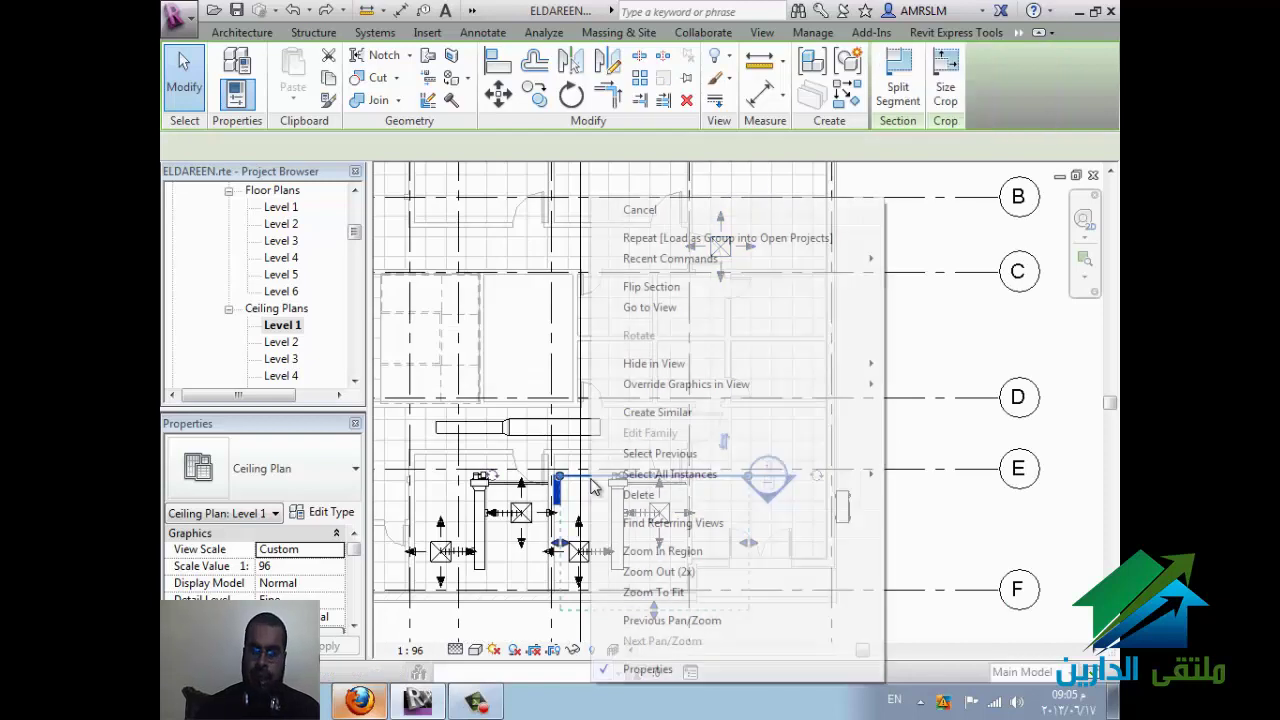
{"action": "left_click", "coordinate": [668, 308]}
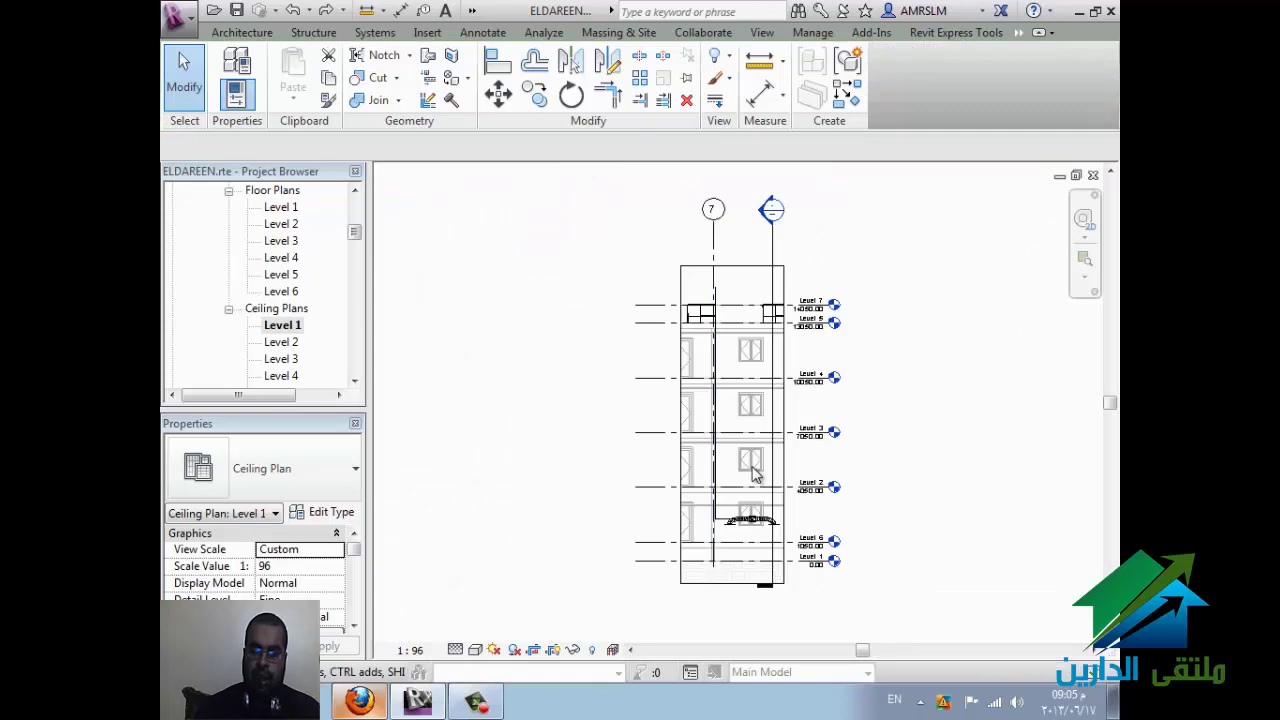
{"action": "scroll", "coordinate": [755, 475], "scroll_direction": "up", "scroll_amount": 1}
{"action": "scroll", "coordinate": [775, 558], "scroll_direction": "up", "scroll_amount": 2}
{"action": "scroll", "coordinate": [778, 562], "scroll_direction": "up", "scroll_amount": 1}
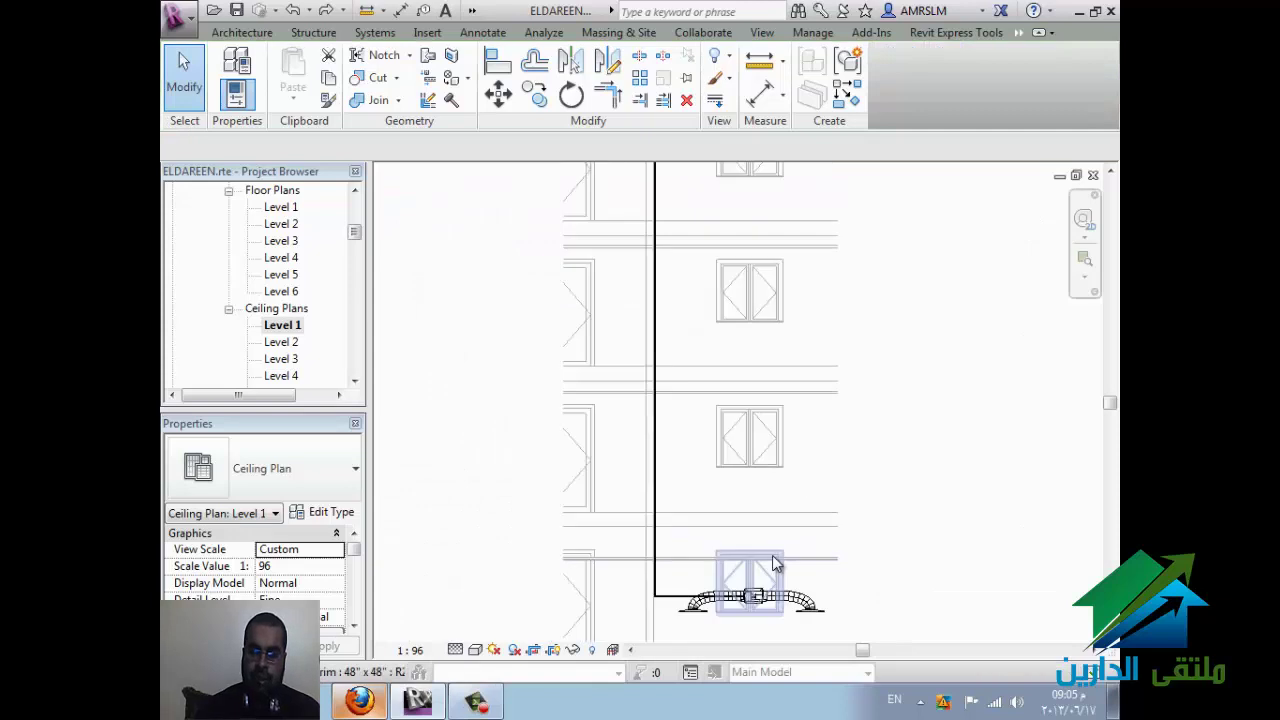
{"action": "scroll", "coordinate": [728, 448], "scroll_direction": "up", "scroll_amount": 2}
{"action": "scroll", "coordinate": [690, 403], "scroll_direction": "down", "scroll_amount": 2}
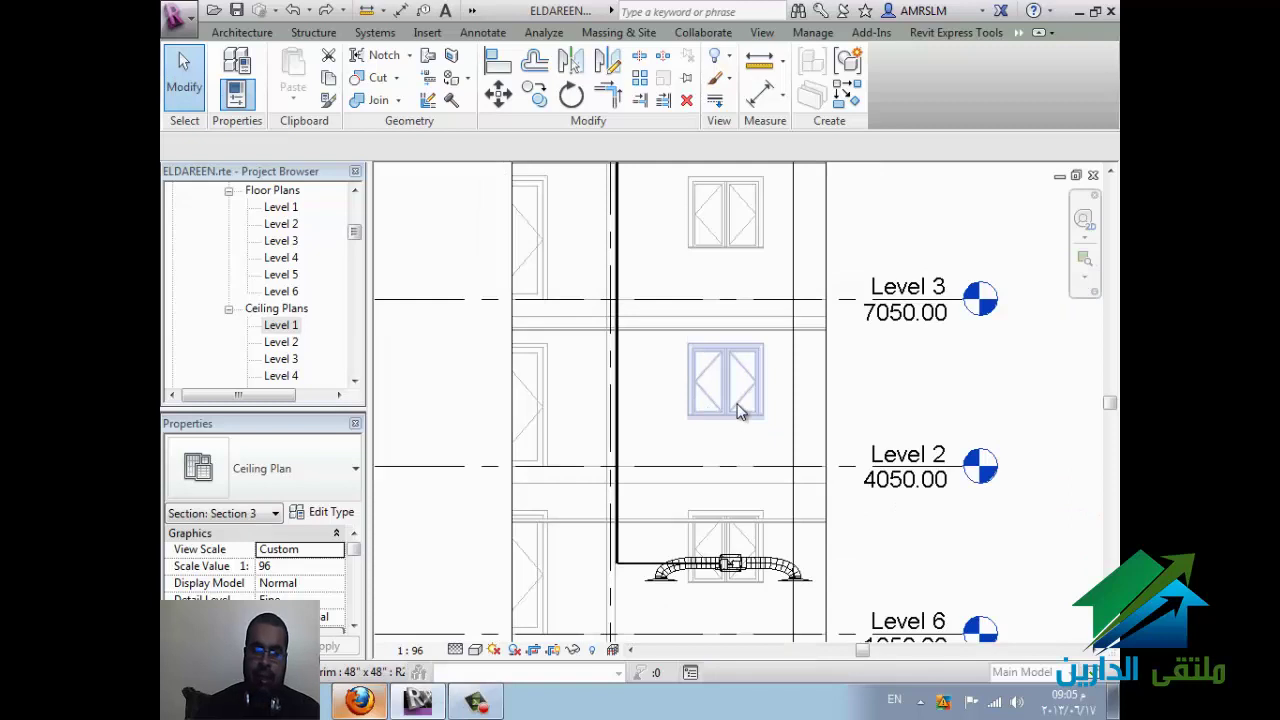
{"action": "left_click", "coordinate": [652, 610]}
Step: Box-select the duct and diffuser and nudge them up toward the ceiling line
{"action": "scroll", "coordinate": [689, 598], "scroll_direction": "up", "scroll_amount": 2}
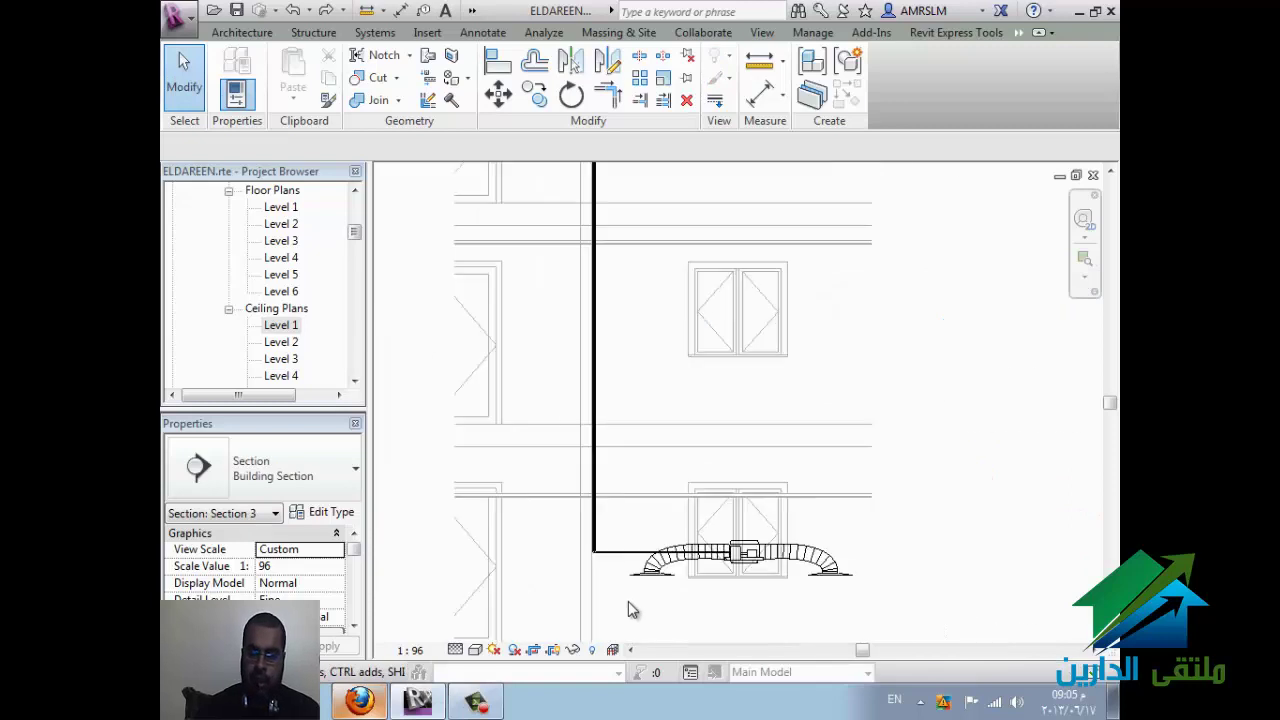
{"action": "left_click_drag", "start_coordinate": [500, 619], "coordinate": [902, 458]}
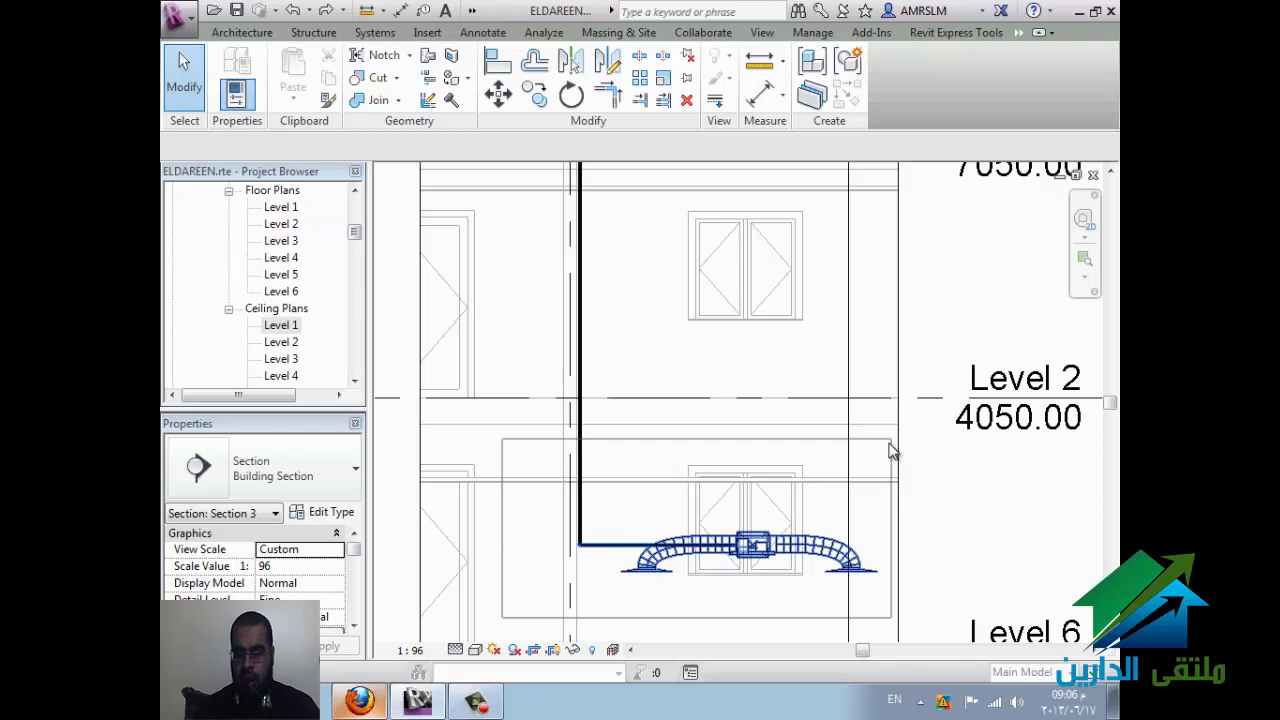
{"action": "left_click_drag", "start_coordinate": [902, 458], "coordinate": [889, 453]}
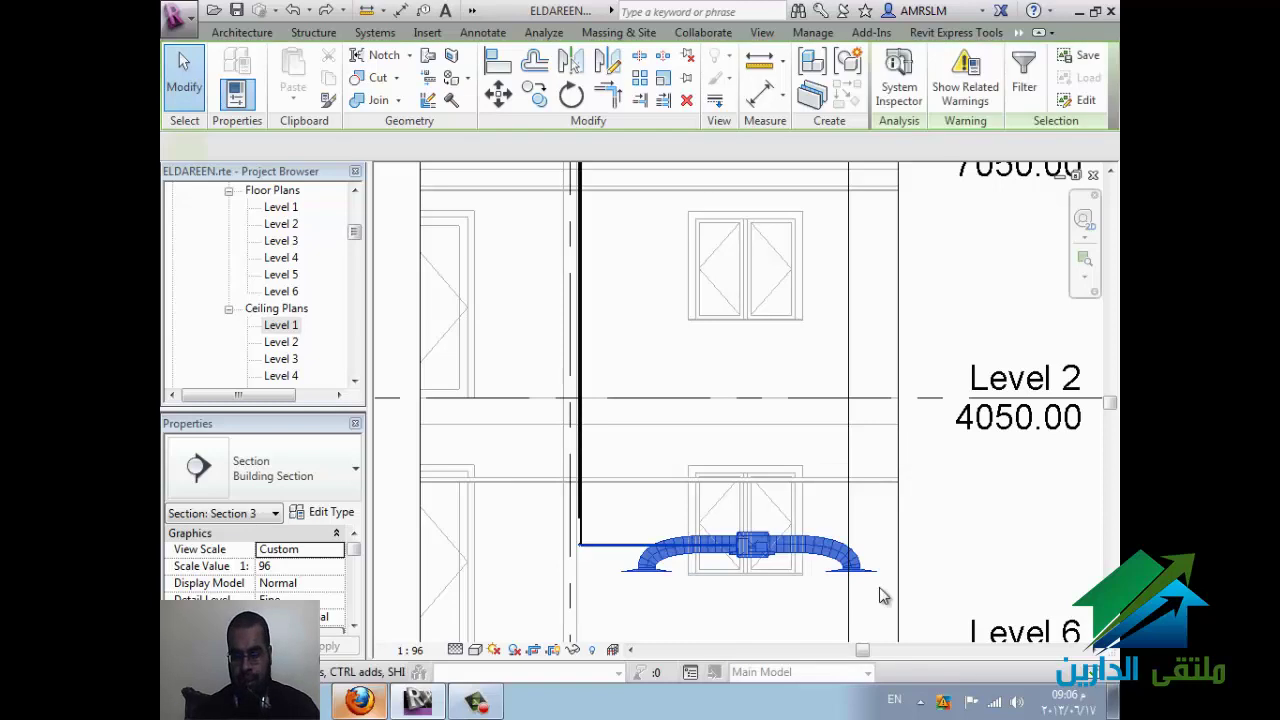
{"action": "left_click_drag", "start_coordinate": [879, 587], "coordinate": [883, 594]}
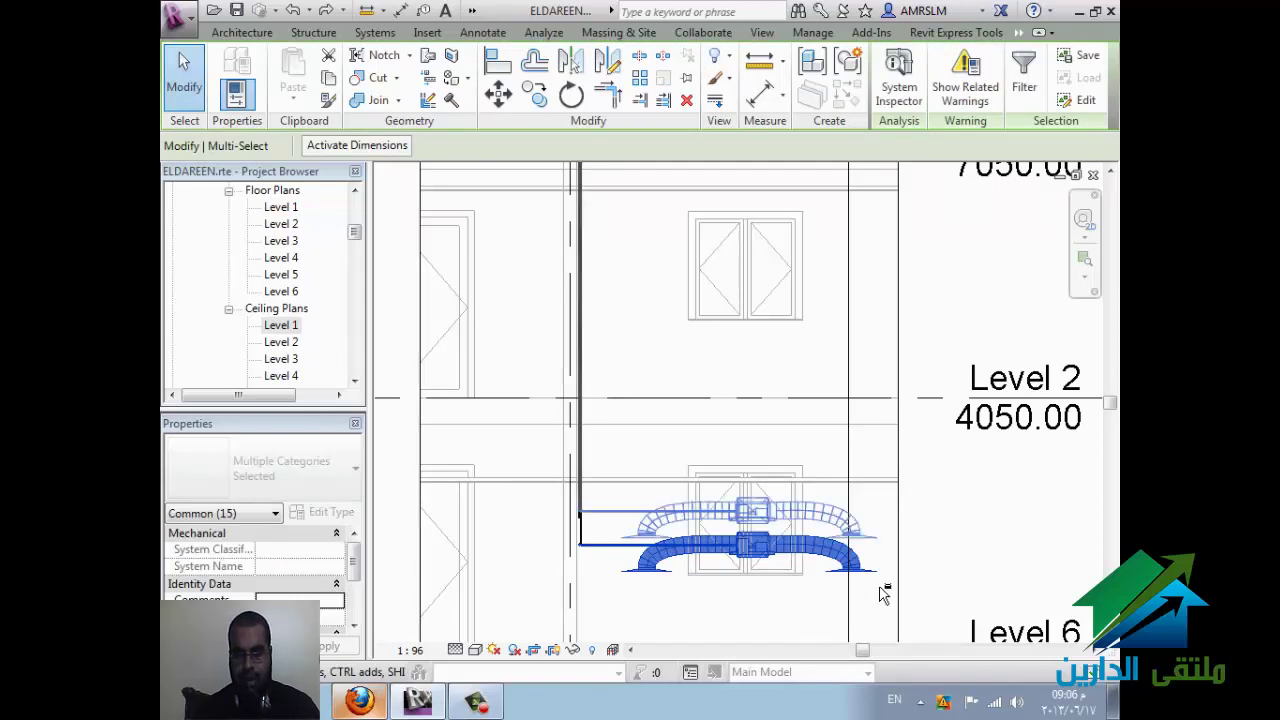
{"action": "key", "text": "Up"}
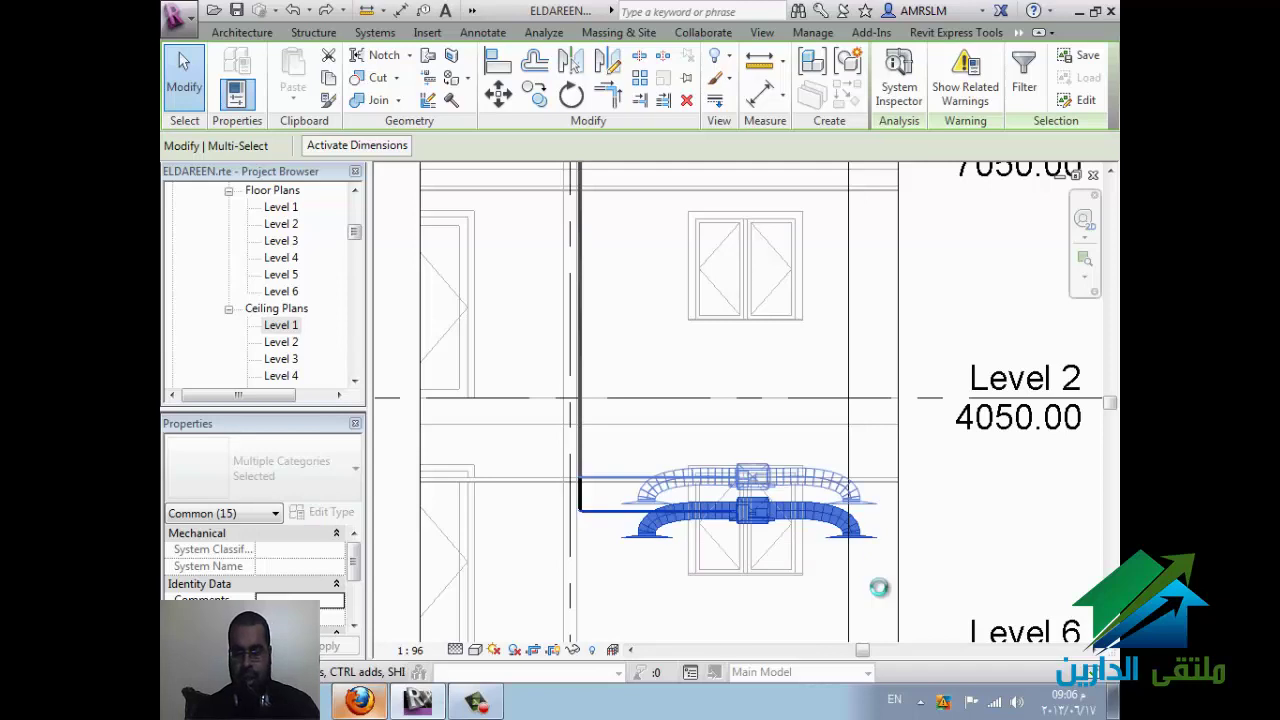
{"action": "key", "text": "Up"}
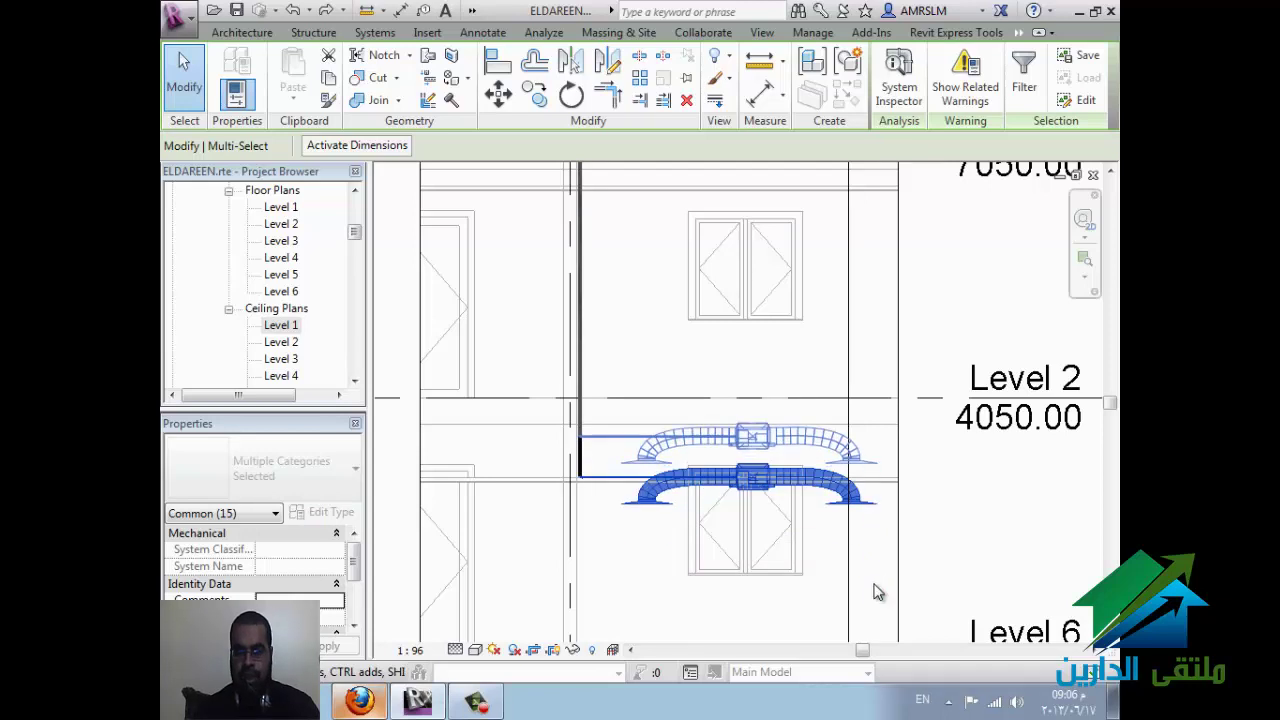
{"action": "key", "text": "Up"}
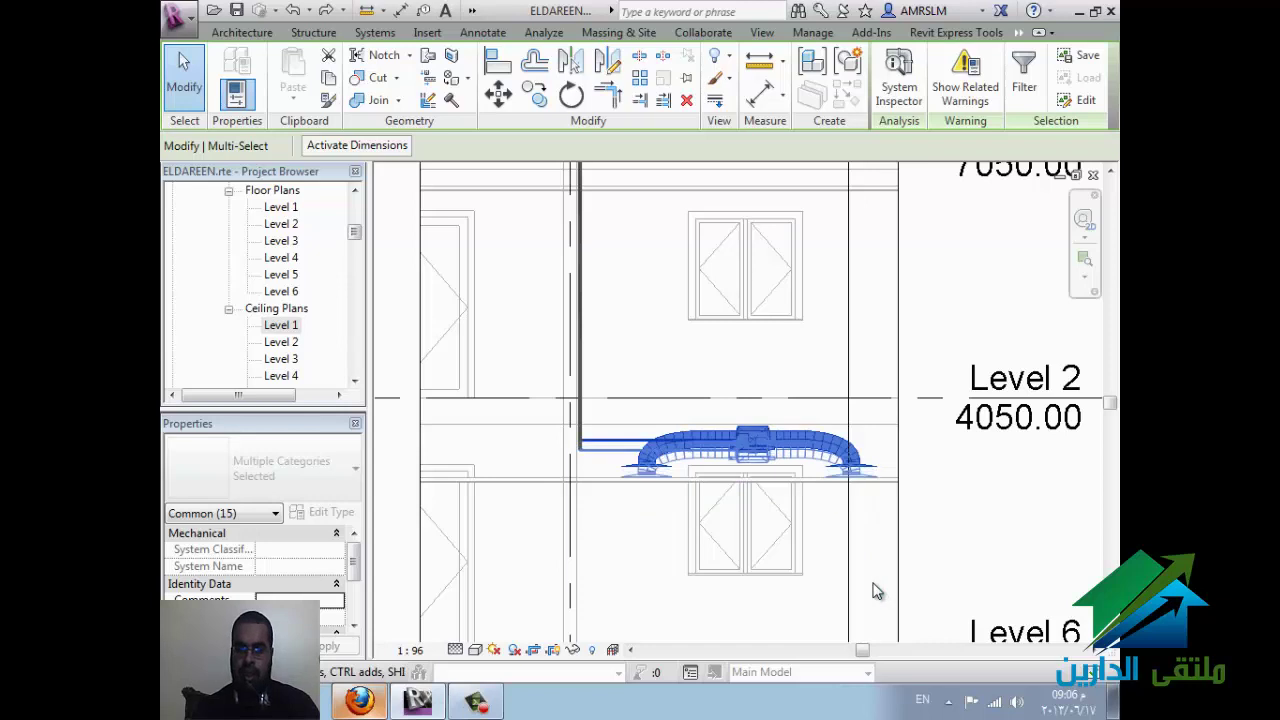
{"action": "key", "text": "Down"}
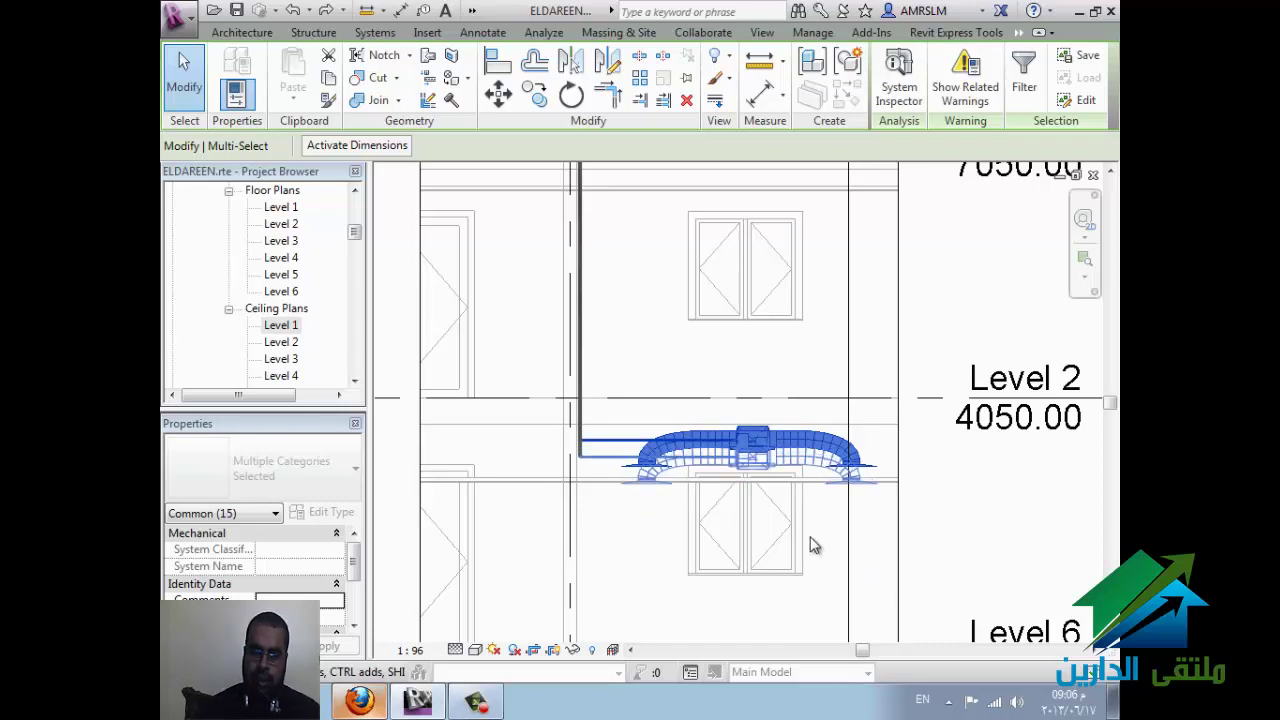
{"action": "left_click", "coordinate": [840, 526]}
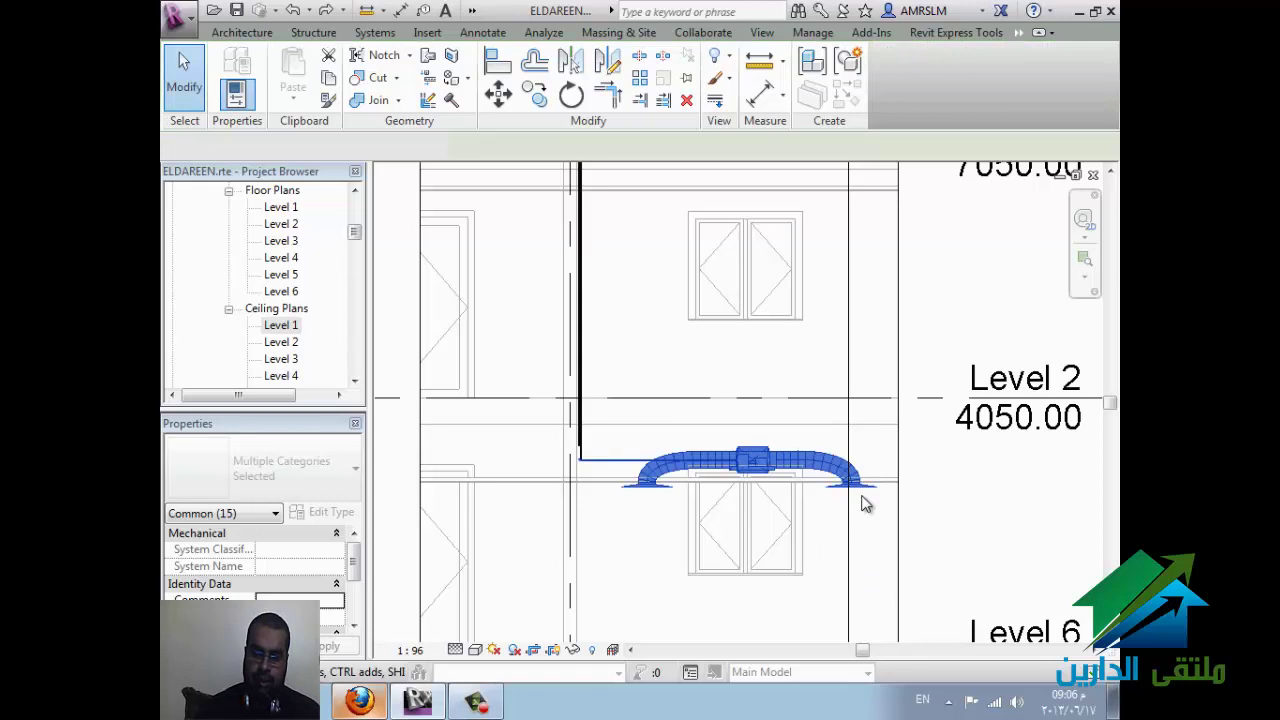
{"action": "scroll", "coordinate": [880, 467], "scroll_direction": "up", "scroll_amount": 2}
Step: Align both flexible duct ends to the ceiling reference line with AL, then switch to the Firefox session
{"action": "scroll", "coordinate": [862, 555], "scroll_direction": "up", "scroll_amount": 2}
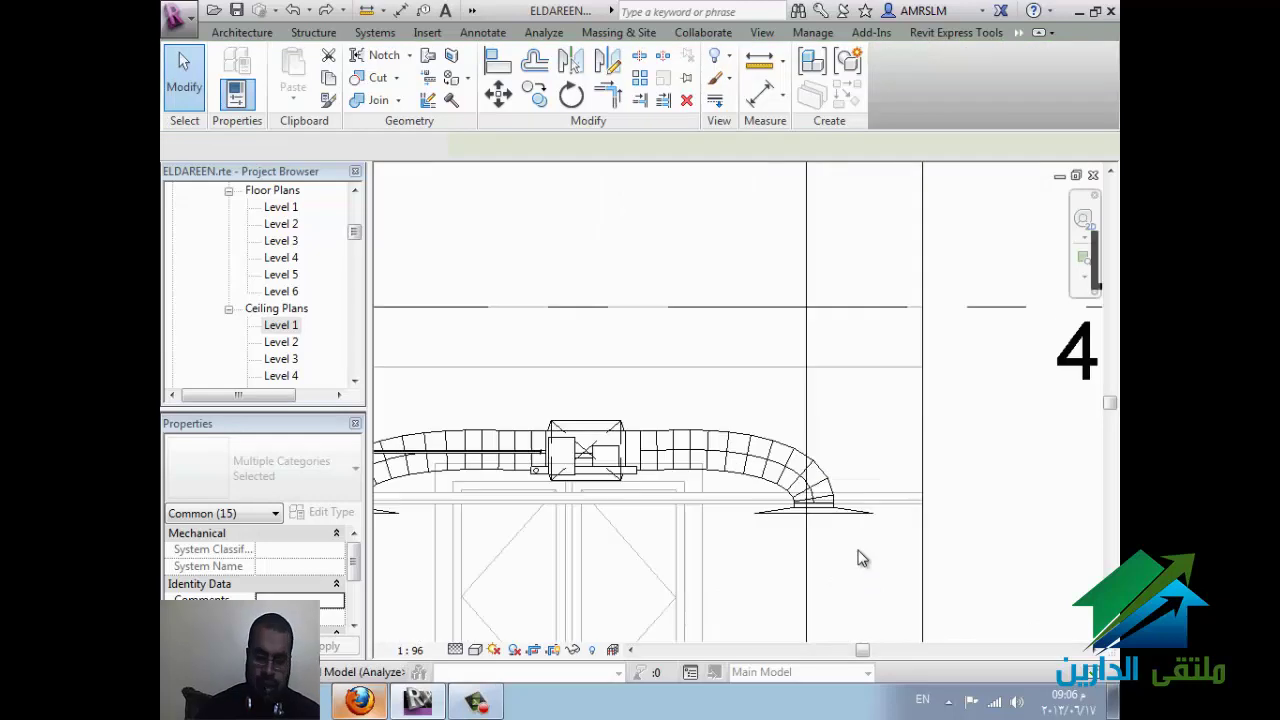
{"action": "key", "text": "a"}
{"action": "key", "text": "l"}
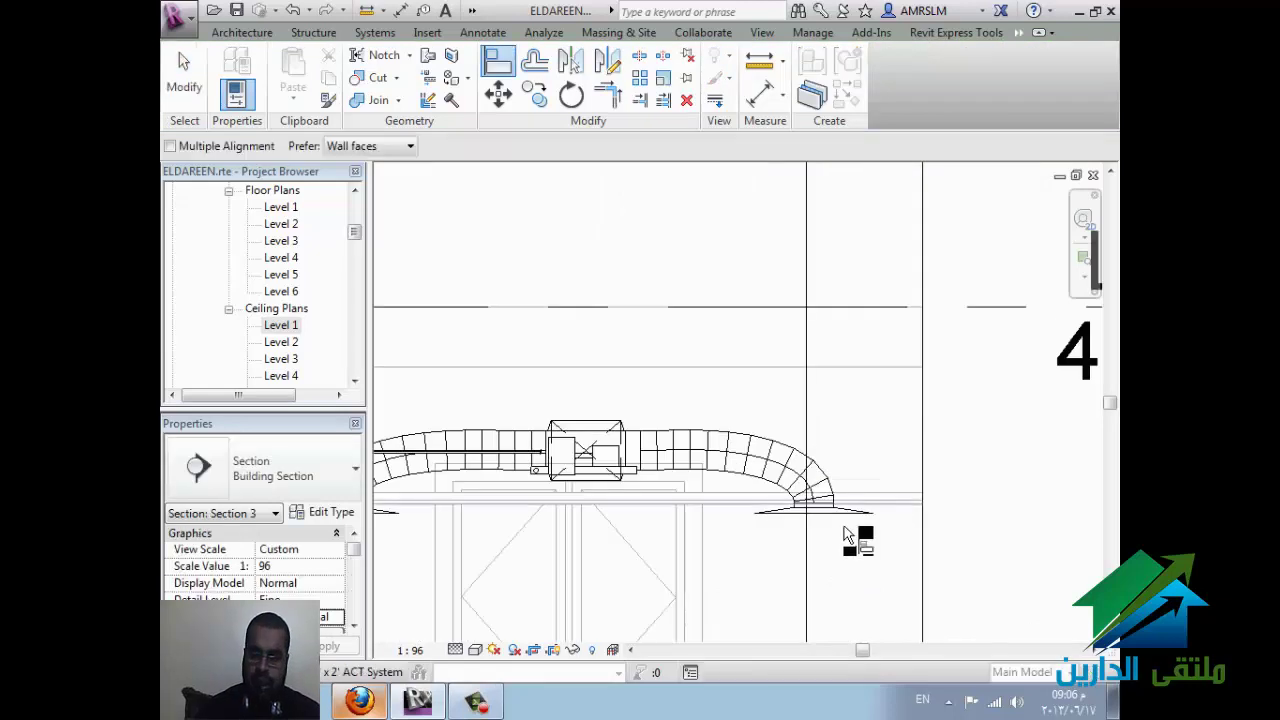
{"action": "left_click", "coordinate": [838, 520]}
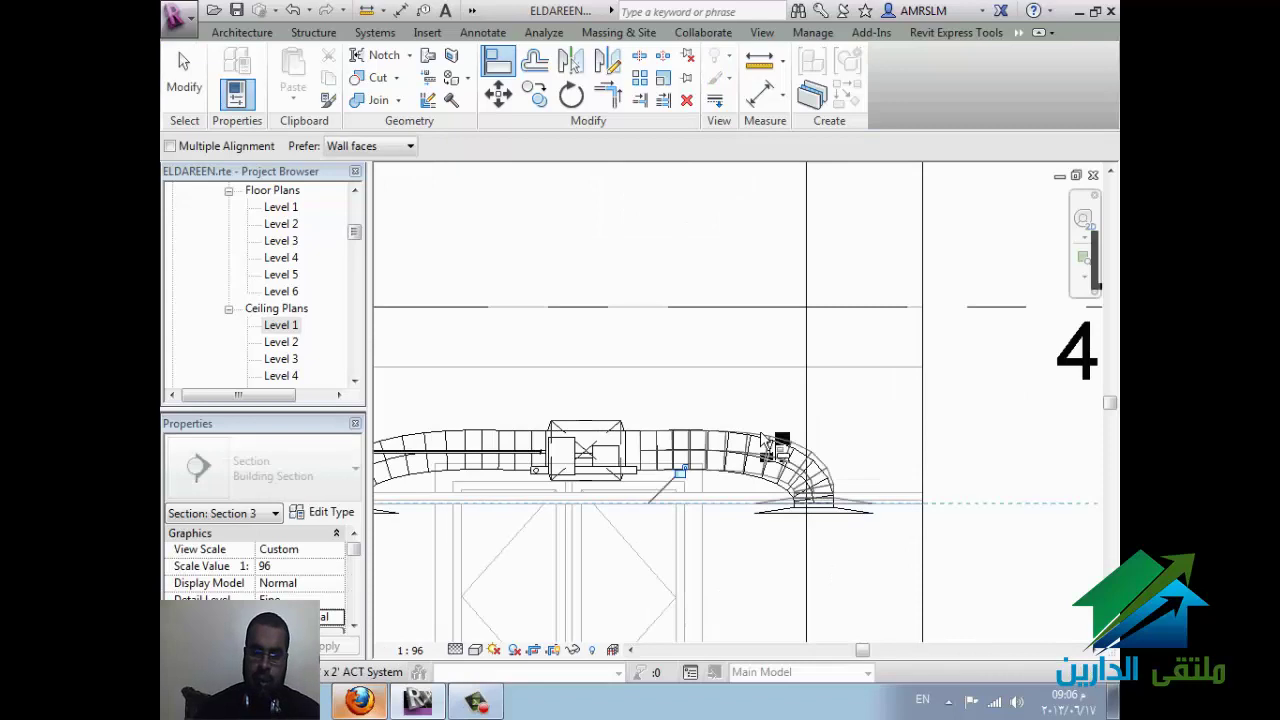
{"action": "scroll", "coordinate": [521, 530], "scroll_direction": "down", "scroll_amount": 2}
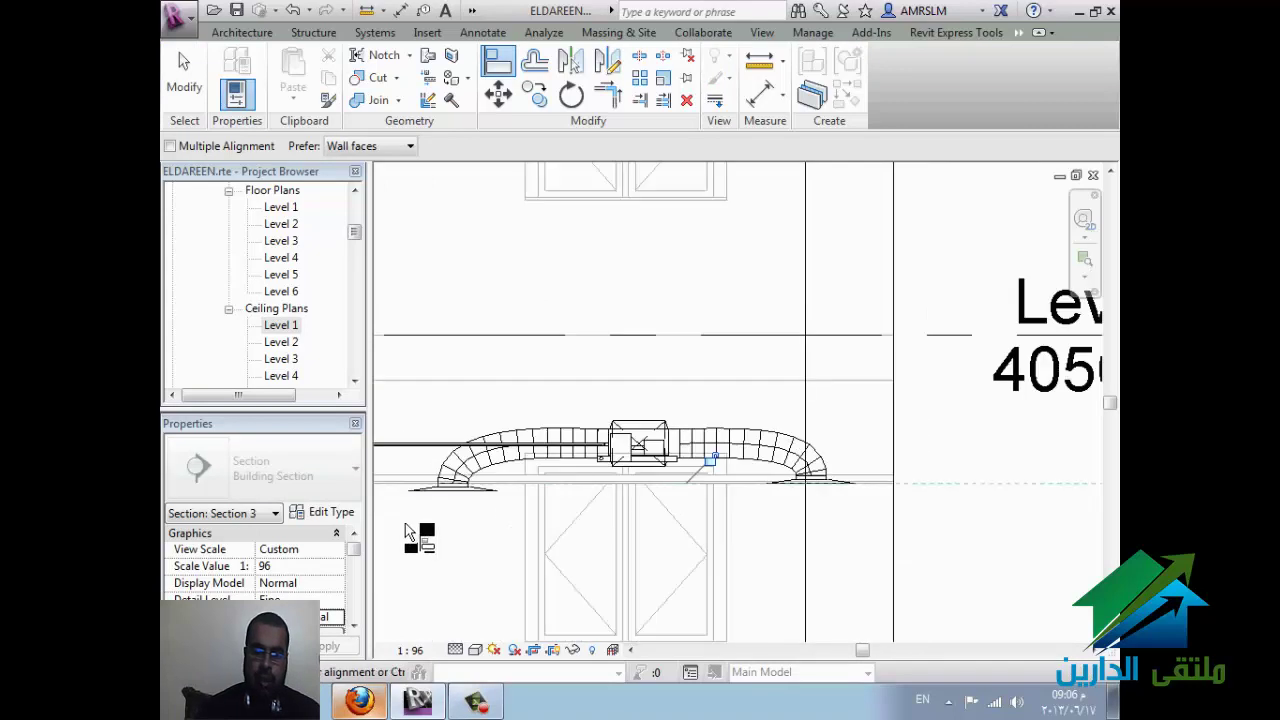
{"action": "left_click", "coordinate": [495, 514]}
{"action": "left_click", "coordinate": [502, 543]}
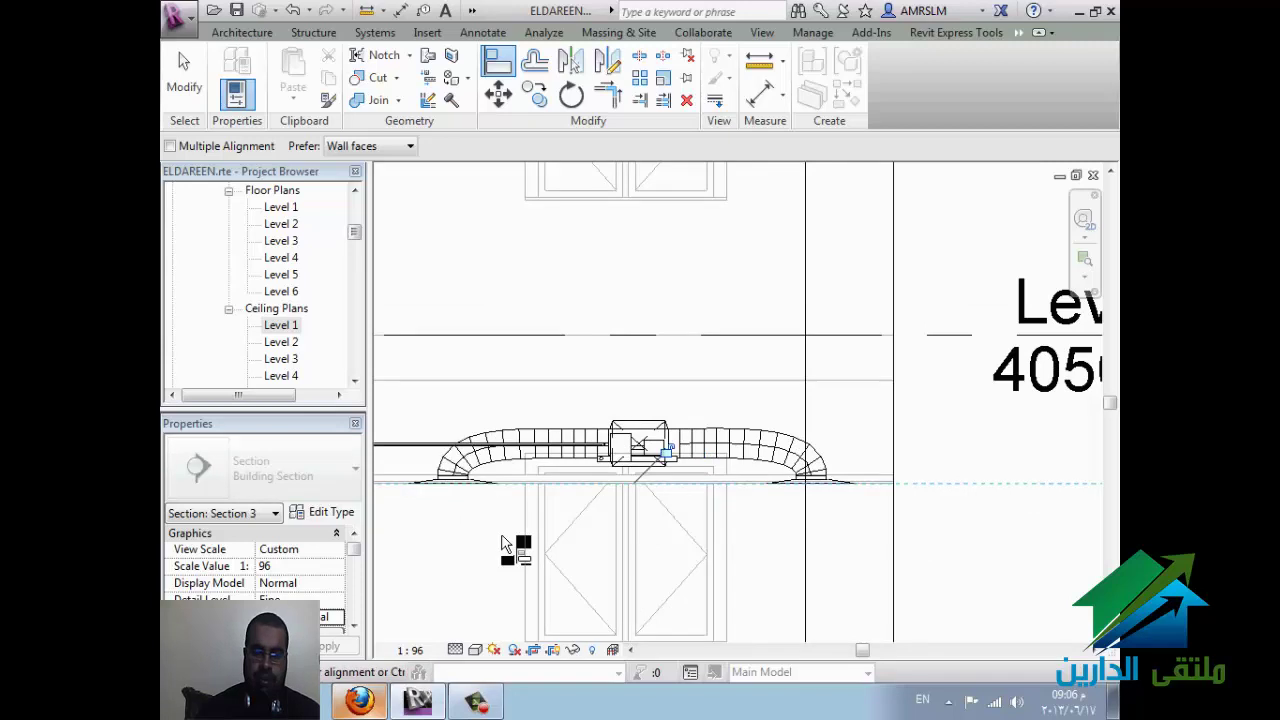
{"action": "key", "text": "ctrl+Tab"}
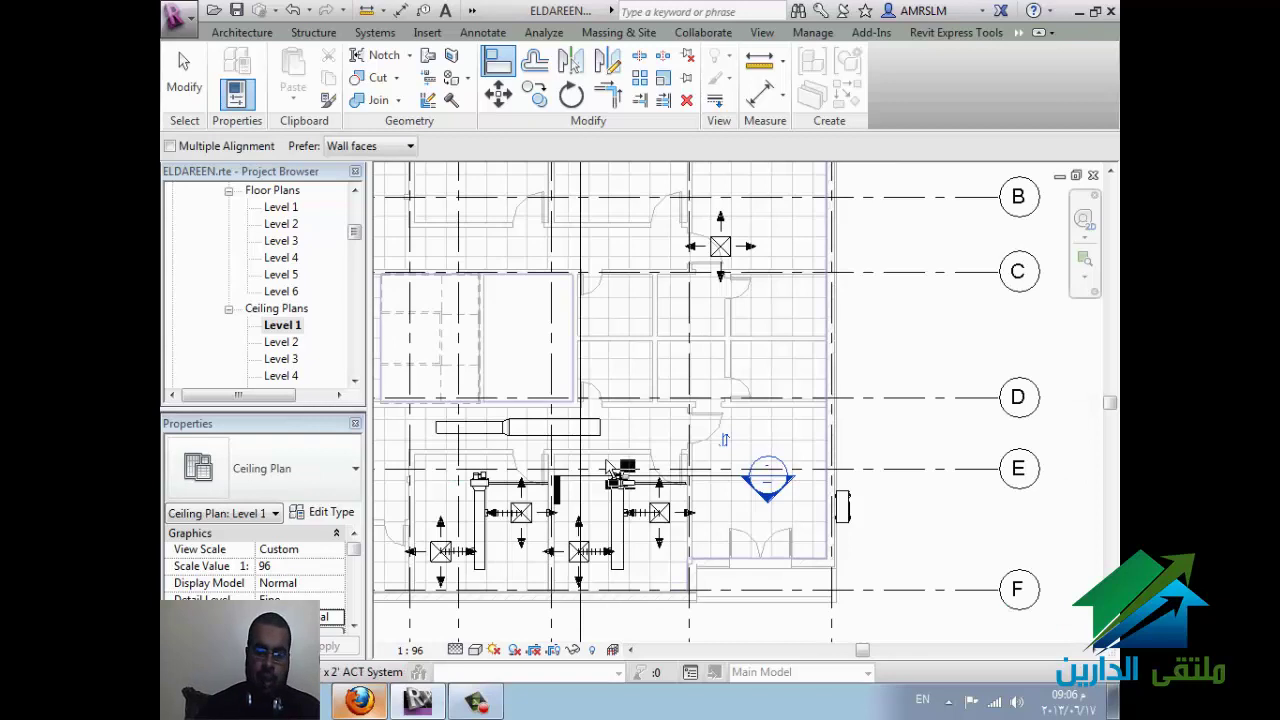
{"action": "left_click", "coordinate": [359, 700]}
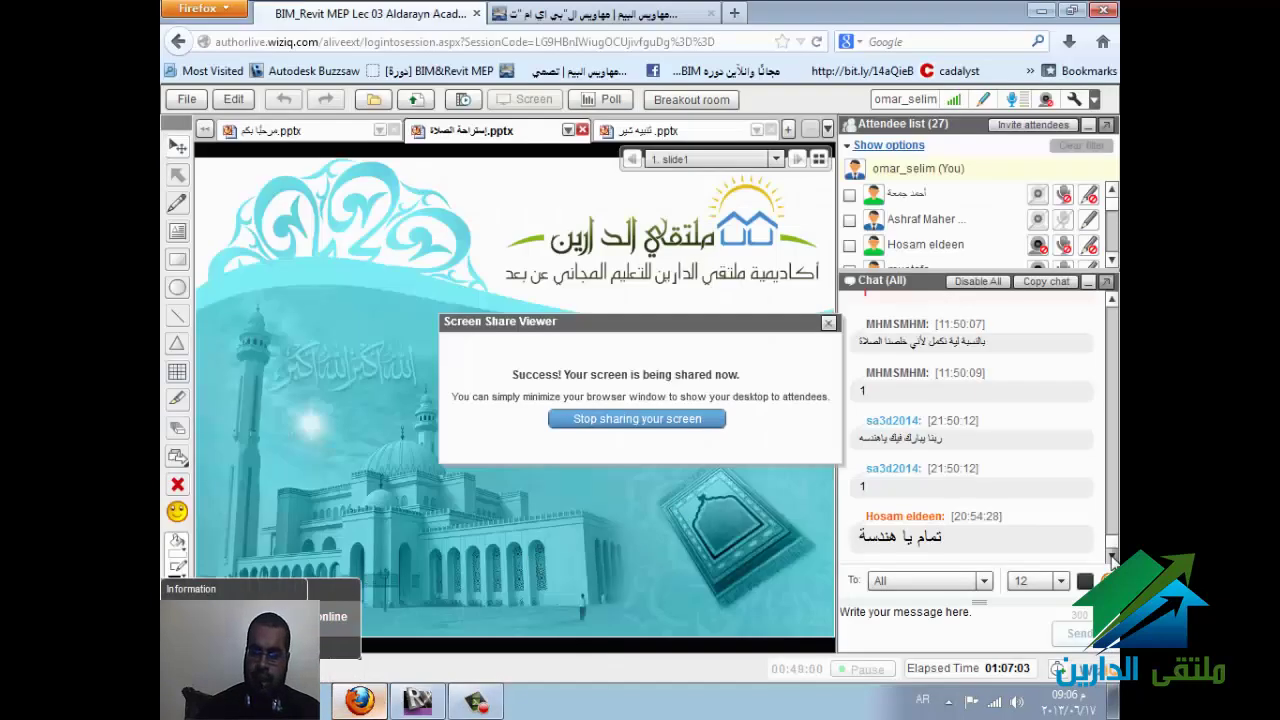
Step: Back in Revit, copy the supply diffuser 2438.40 to the right
{"action": "left_click", "coordinate": [417, 700]}
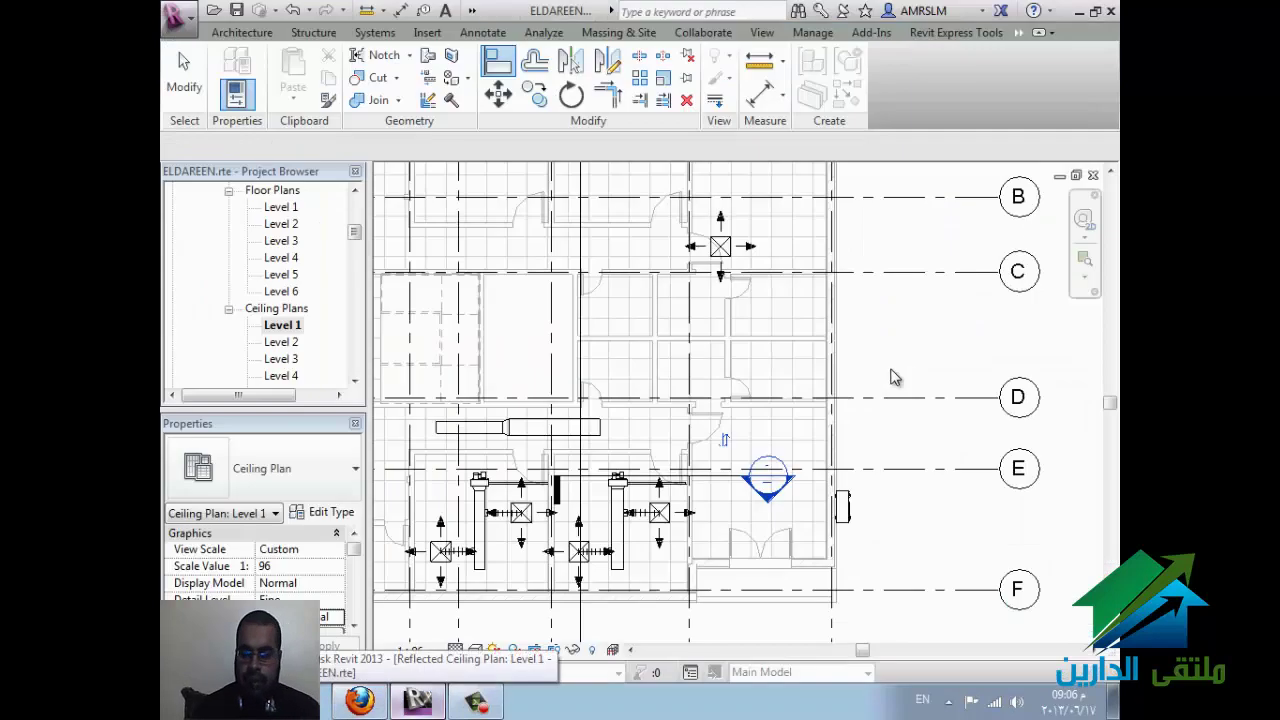
{"action": "middle_click_drag", "start_coordinate": [757, 377], "coordinate": [713, 548]}
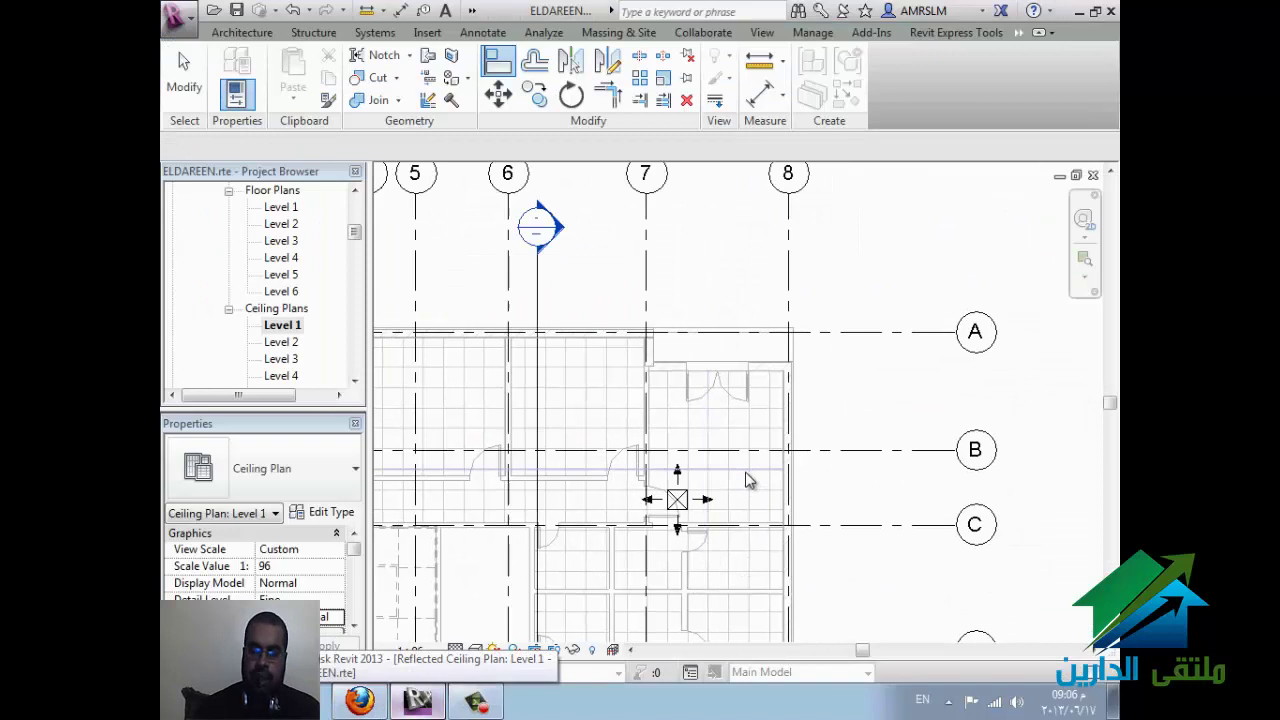
{"action": "scroll", "coordinate": [748, 476], "scroll_direction": "up", "scroll_amount": 2}
{"action": "scroll", "coordinate": [620, 533], "scroll_direction": "up", "scroll_amount": 2}
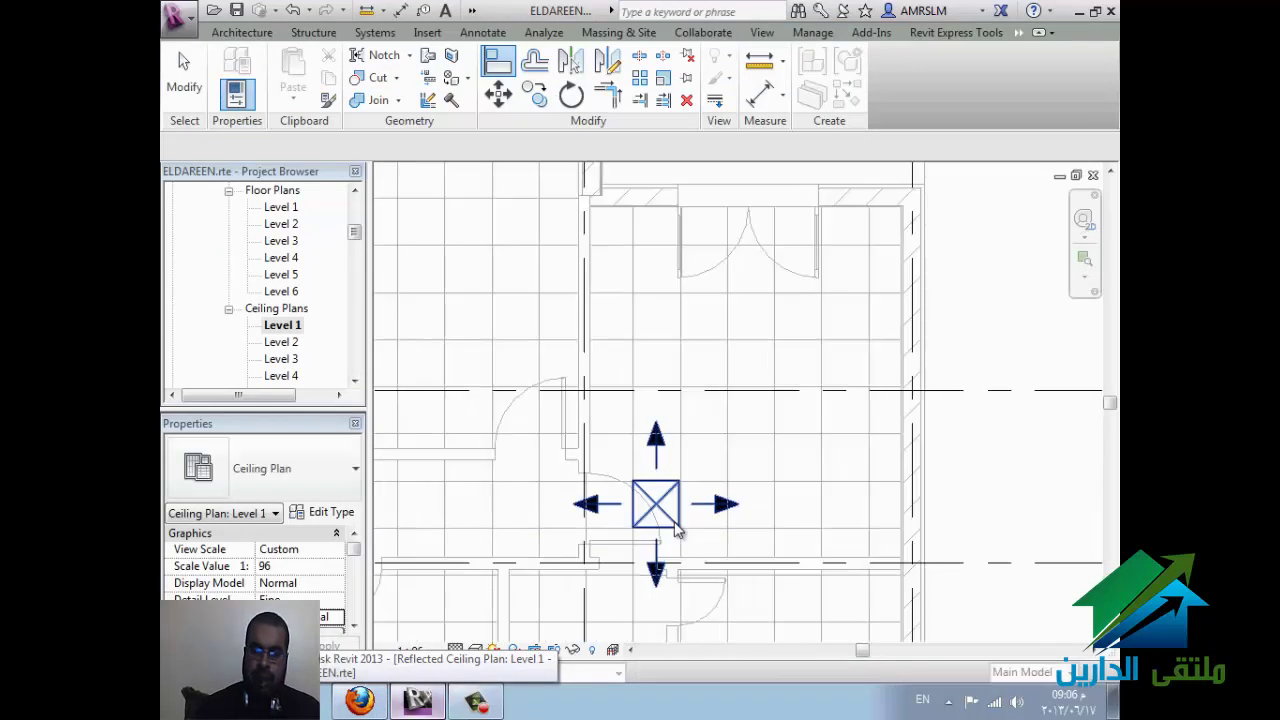
{"action": "left_click", "coordinate": [677, 530]}
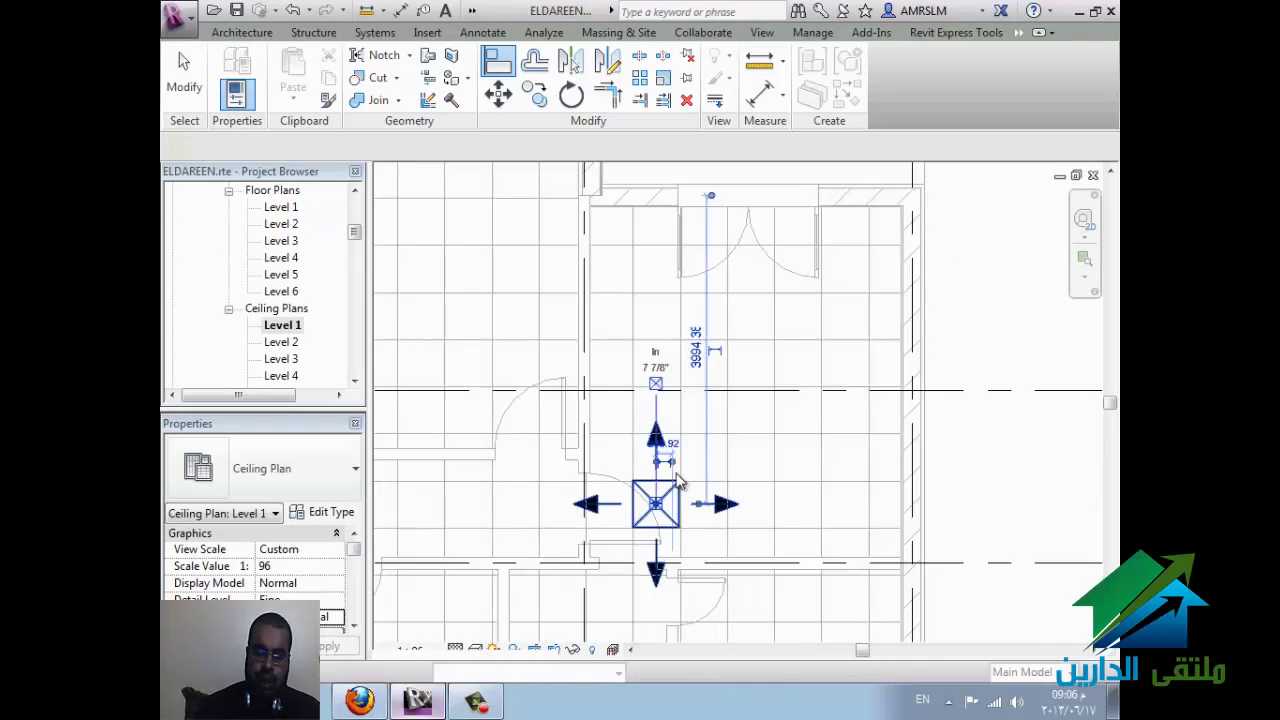
{"action": "key", "text": "c"}
{"action": "key", "text": "o"}
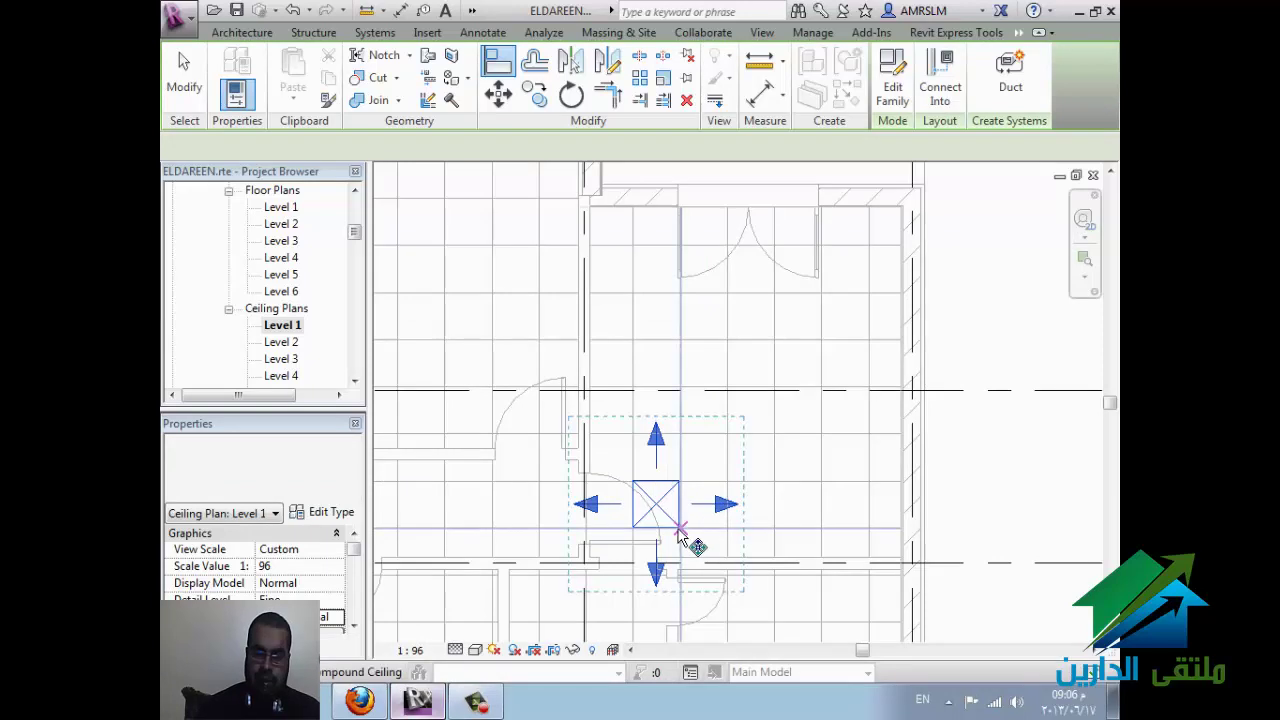
{"action": "left_click", "coordinate": [762, 528]}
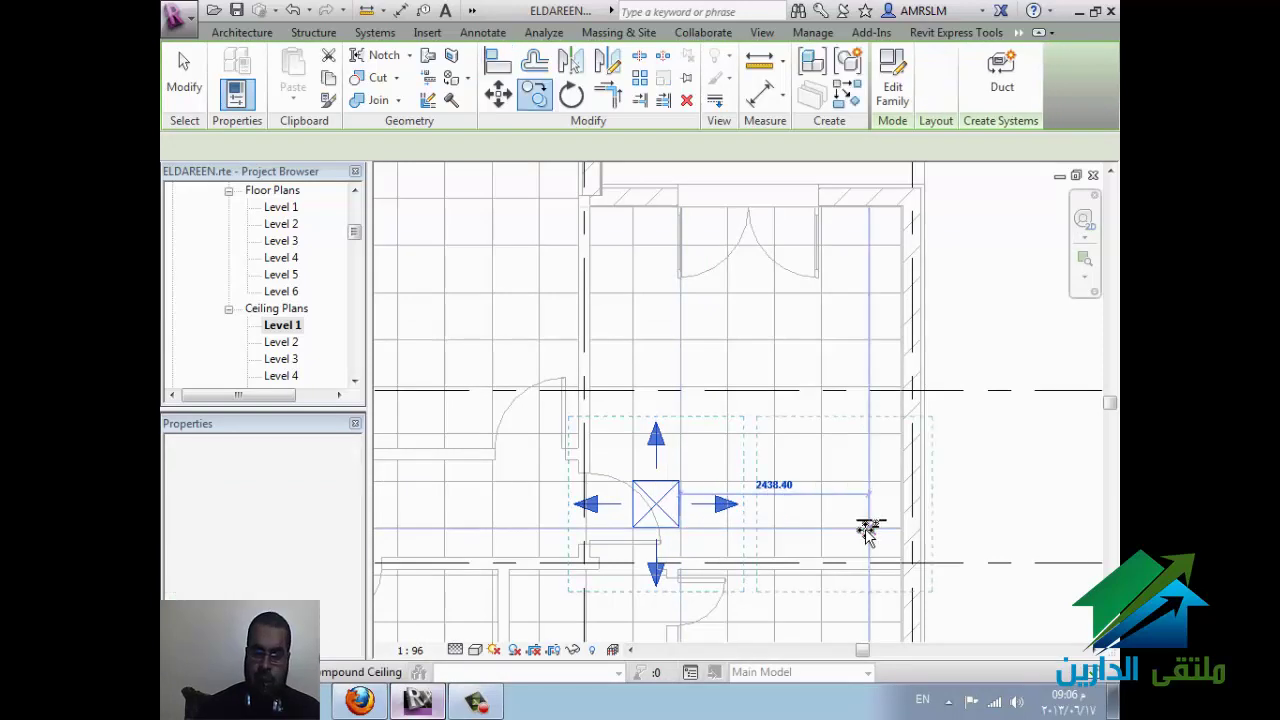
{"action": "left_click", "coordinate": [843, 533]}
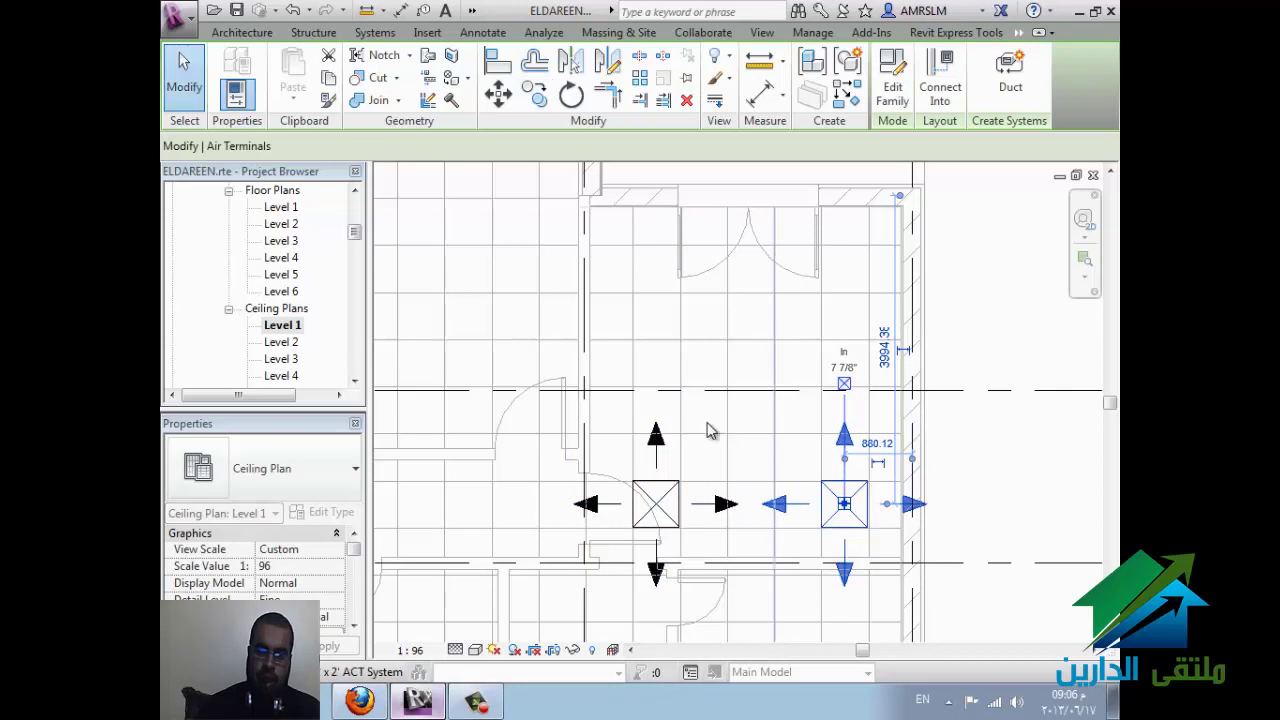
Step: Rotate-copy the original diffuser 90° to place another one directly above it
{"action": "left_click", "coordinate": [674, 512]}
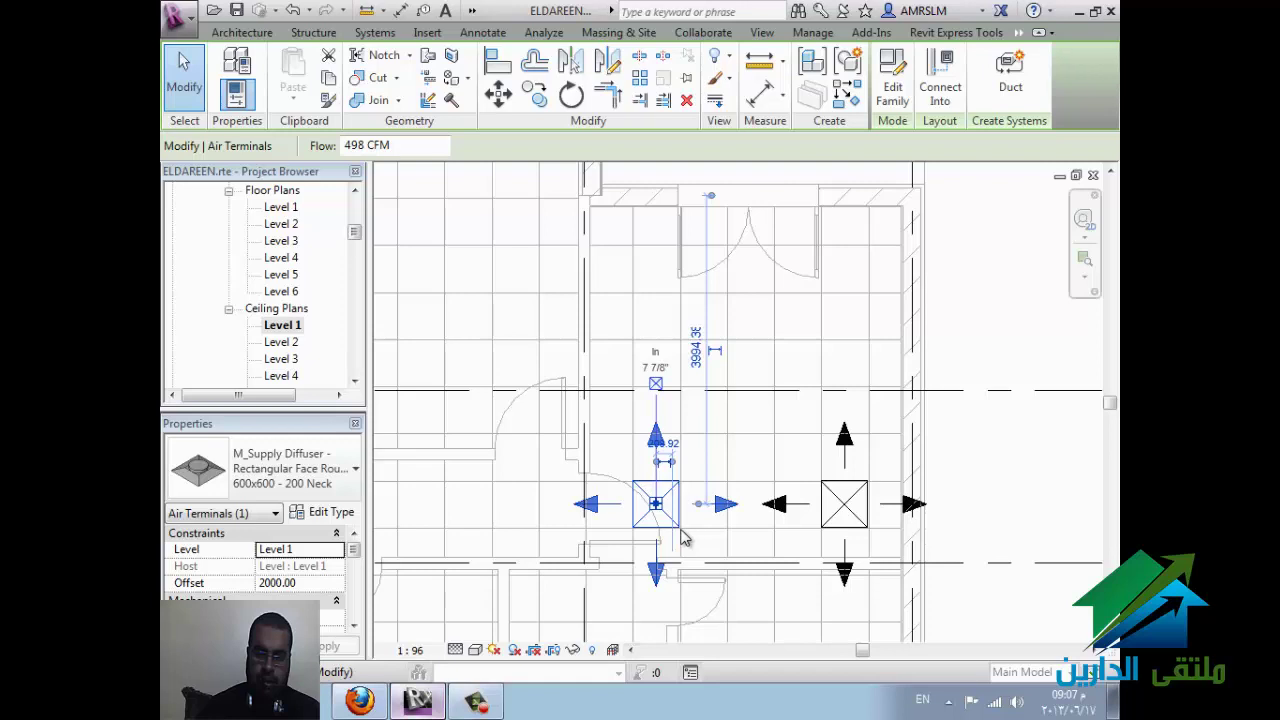
{"action": "left_click_drag", "start_coordinate": [684, 538], "coordinate": [678, 536]}
{"action": "key", "text": "r"}
{"action": "key", "text": "o"}
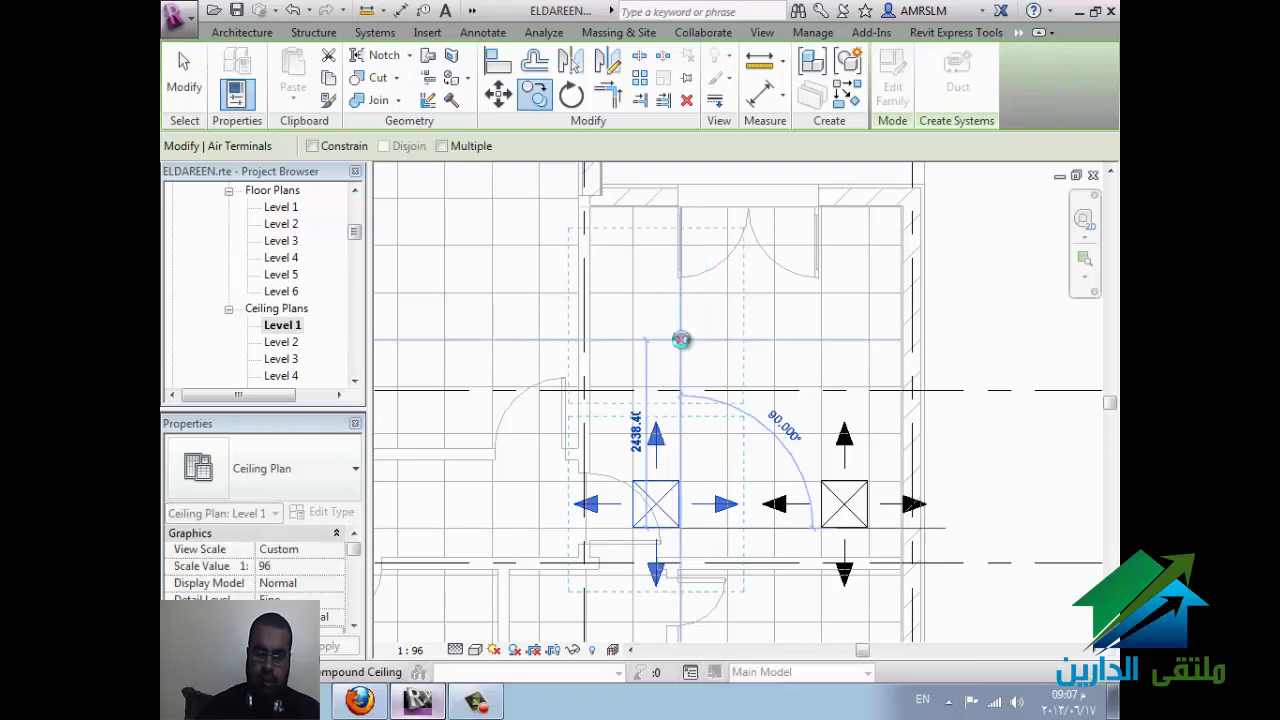
{"action": "left_click", "coordinate": [683, 340]}
{"action": "key", "text": "Escape"}
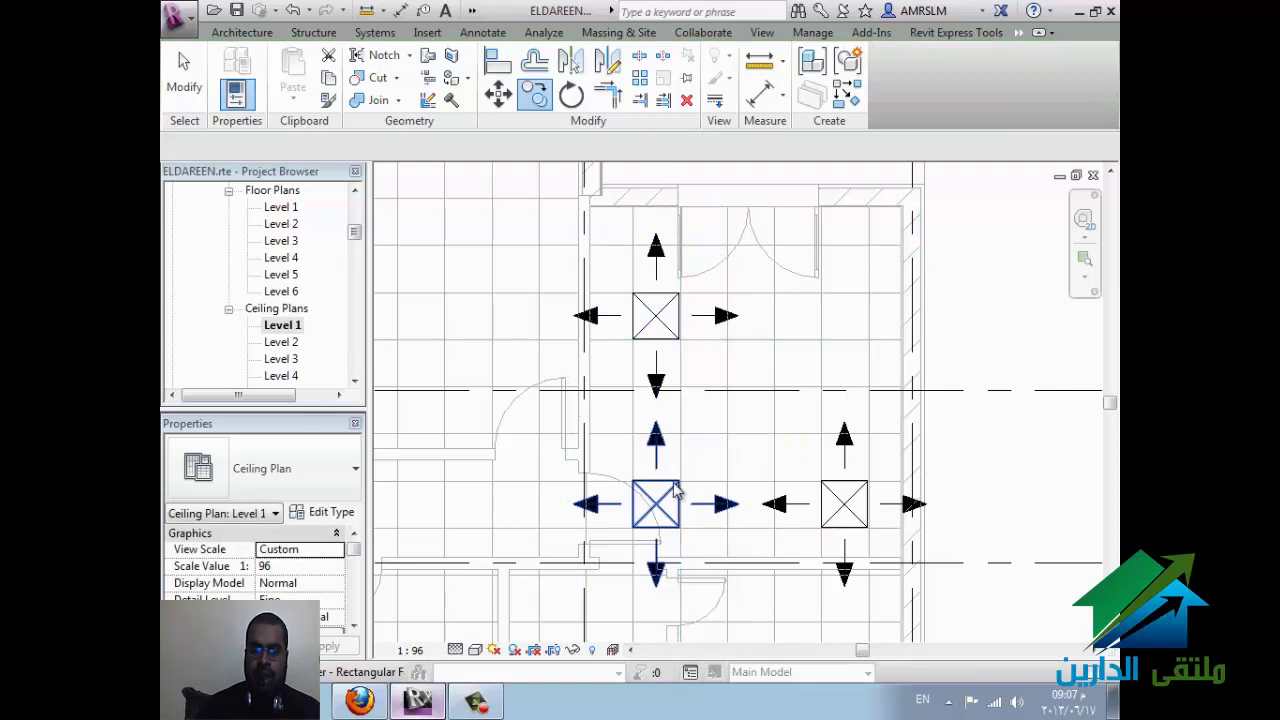
{"action": "key", "text": "Escape"}
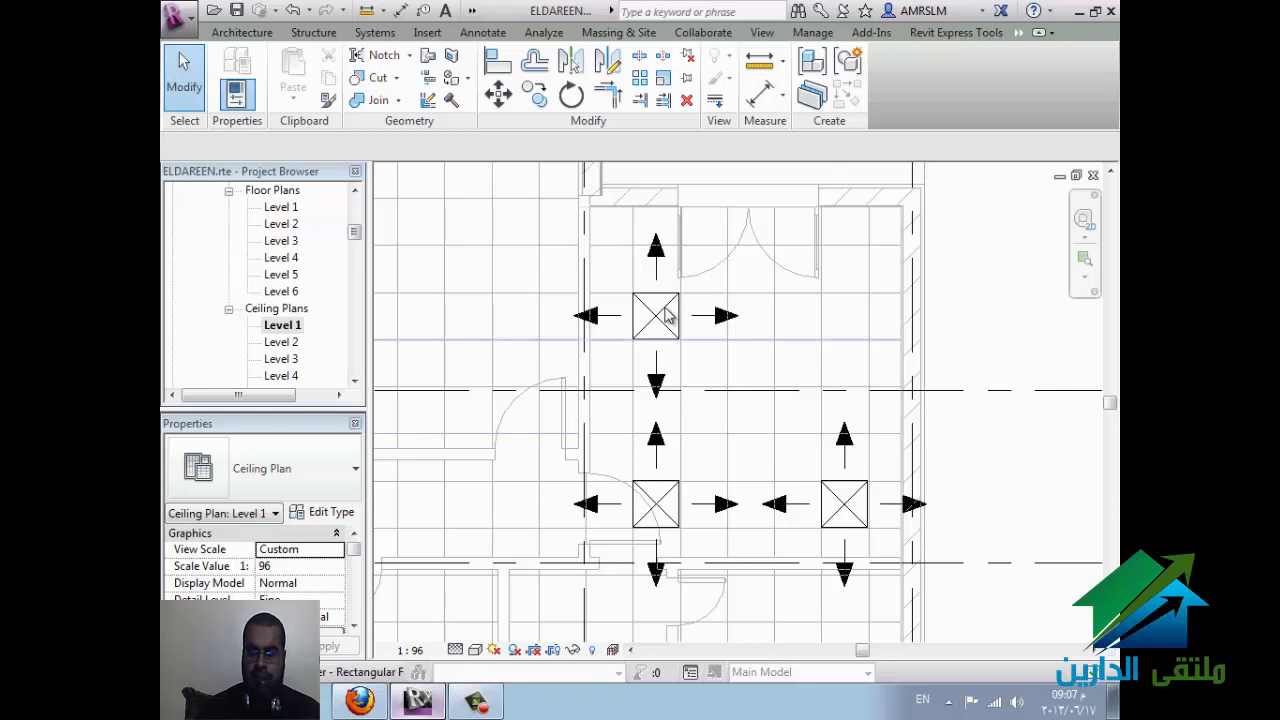
{"action": "scroll", "coordinate": [666, 316], "scroll_direction": "up", "scroll_amount": 3}
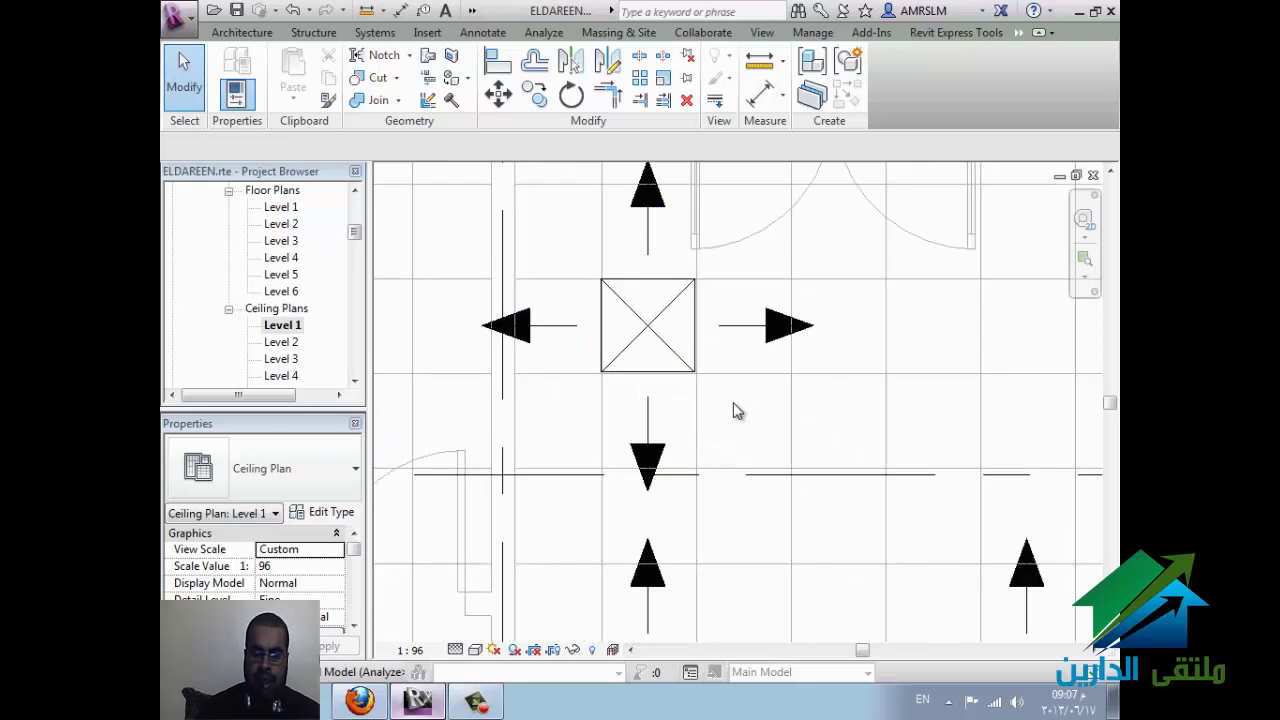
{"action": "key", "text": "a"}
{"action": "key", "text": "l"}
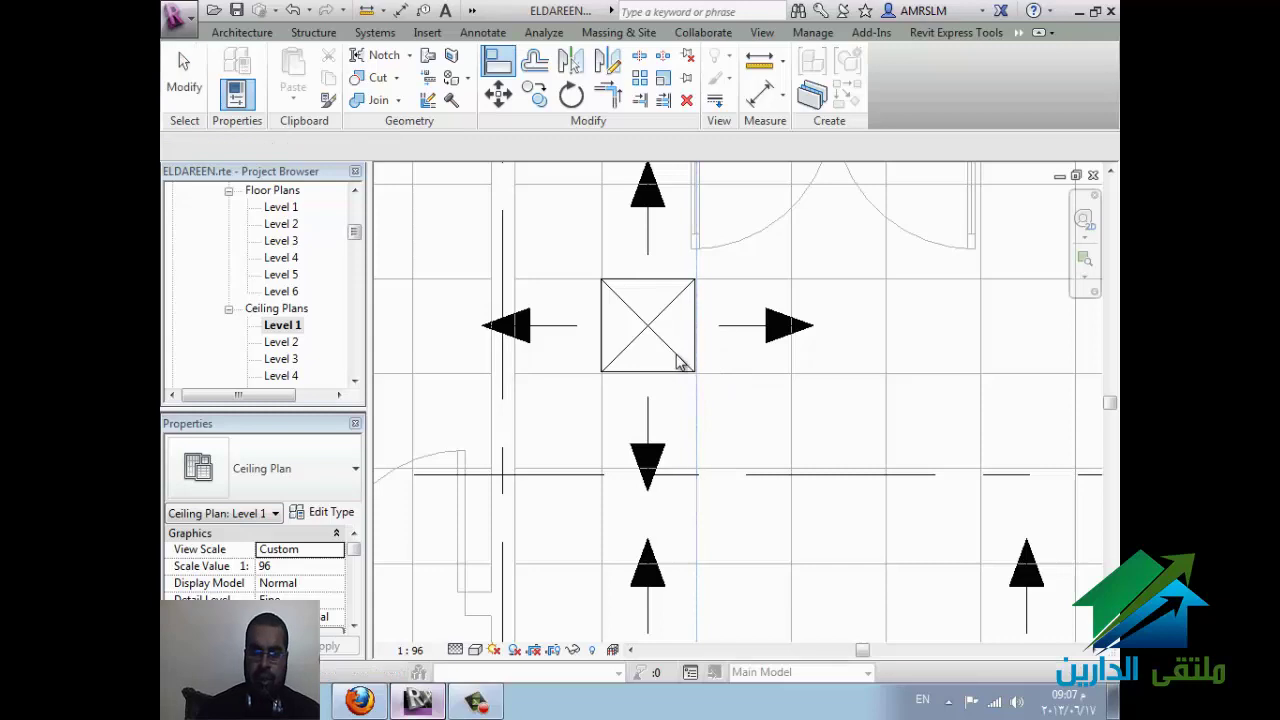
{"action": "scroll", "coordinate": [613, 288], "scroll_direction": "down", "scroll_amount": 1}
{"action": "scroll", "coordinate": [651, 343], "scroll_direction": "down", "scroll_amount": 1}
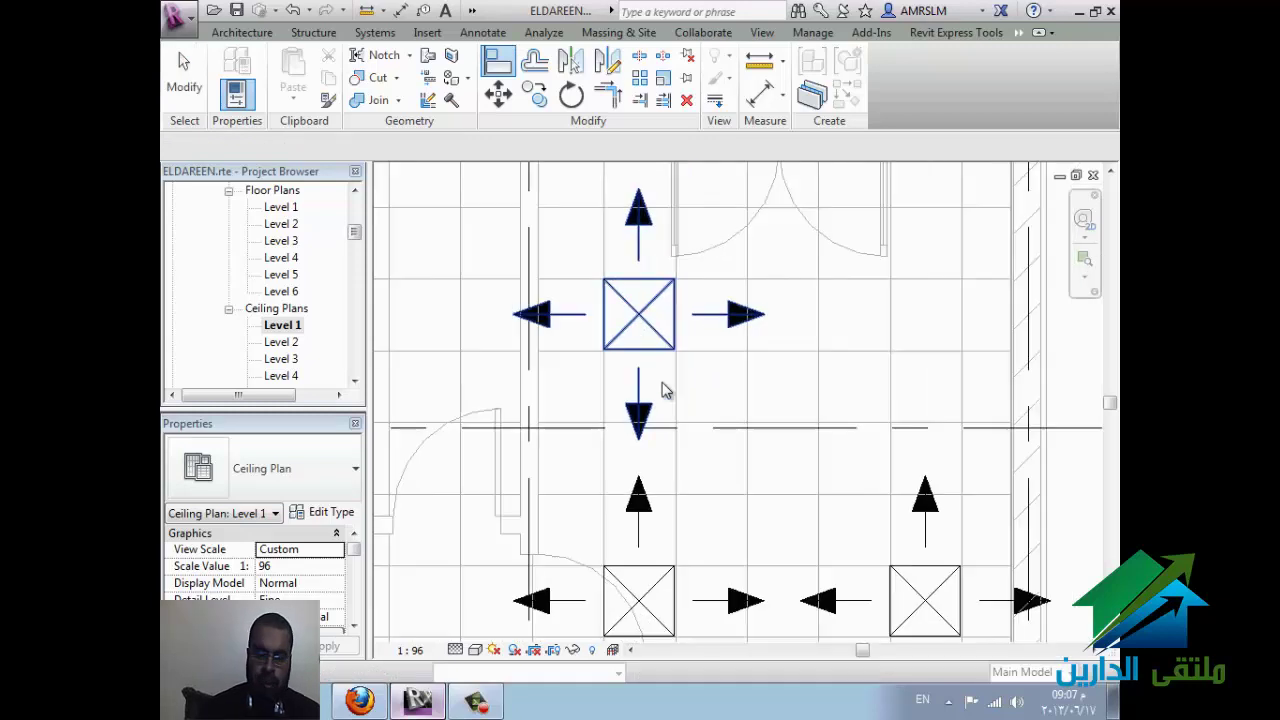
{"action": "left_click", "coordinate": [676, 392]}
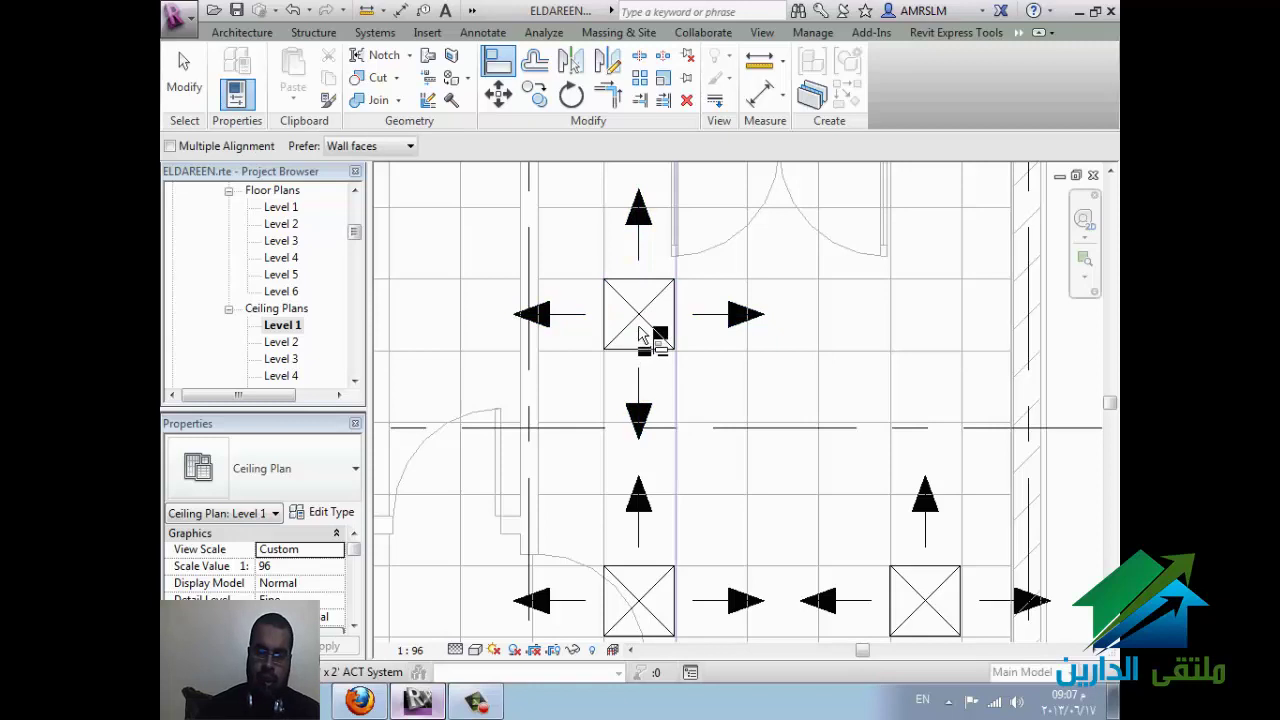
{"action": "left_click", "coordinate": [641, 320]}
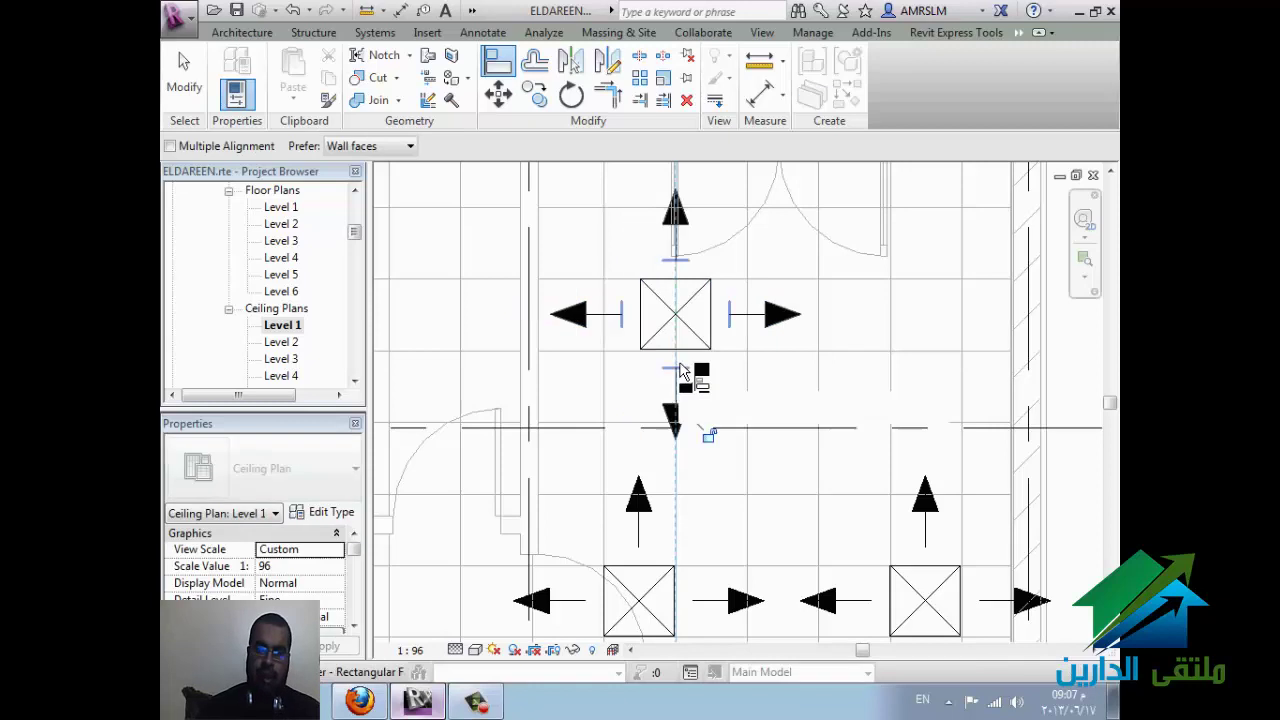
{"action": "key", "text": "Escape"}
{"action": "key", "text": "ctrl+z"}
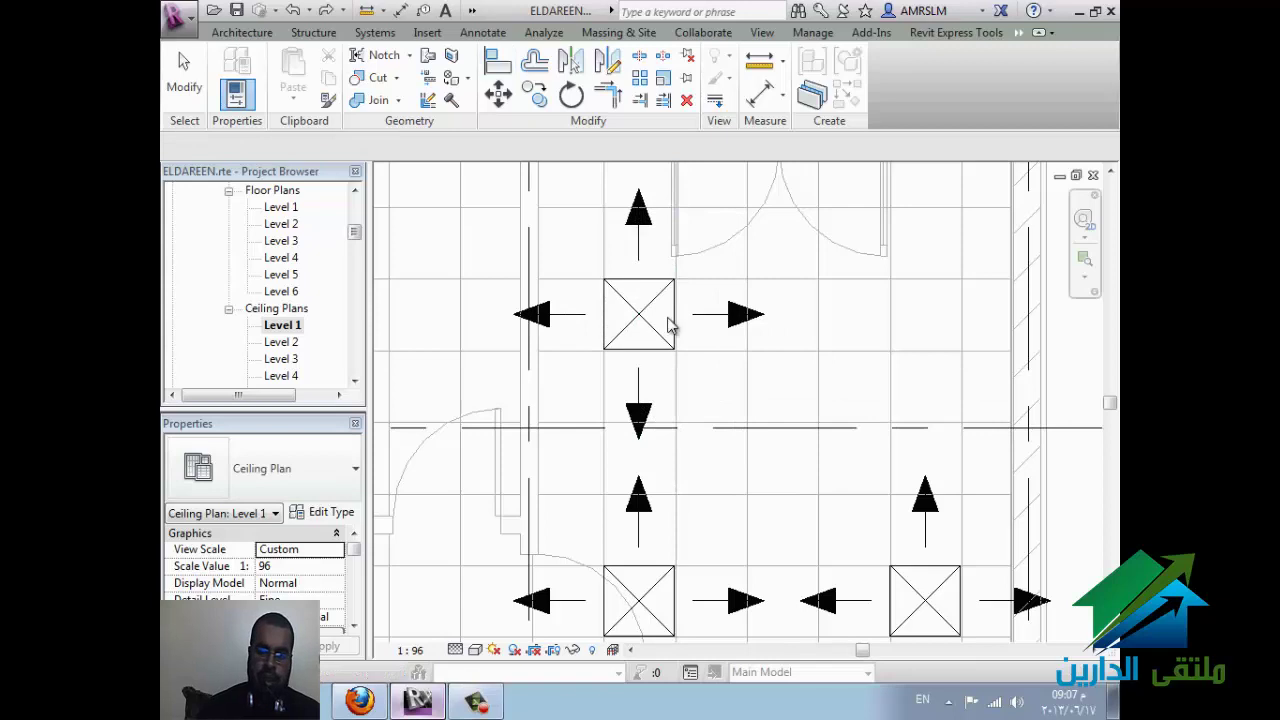
{"action": "scroll", "coordinate": [670, 325], "scroll_direction": "down", "scroll_amount": 3}
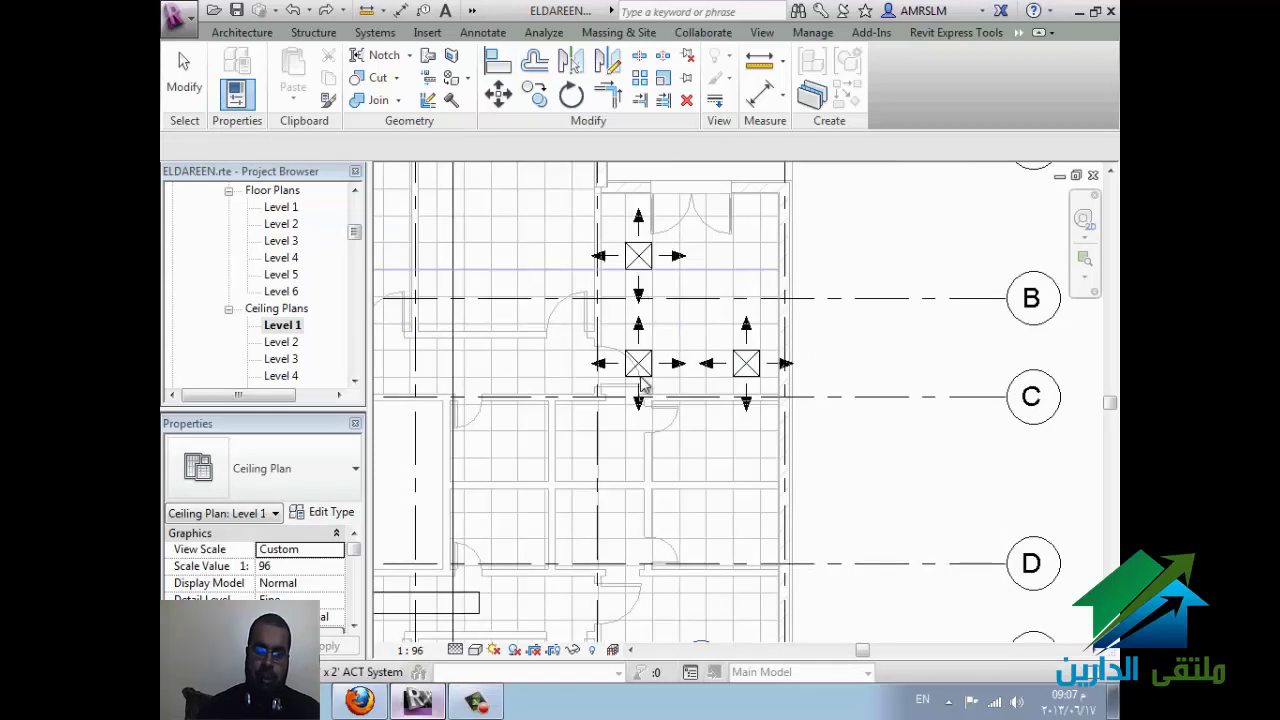
{"action": "left_click", "coordinate": [654, 277]}
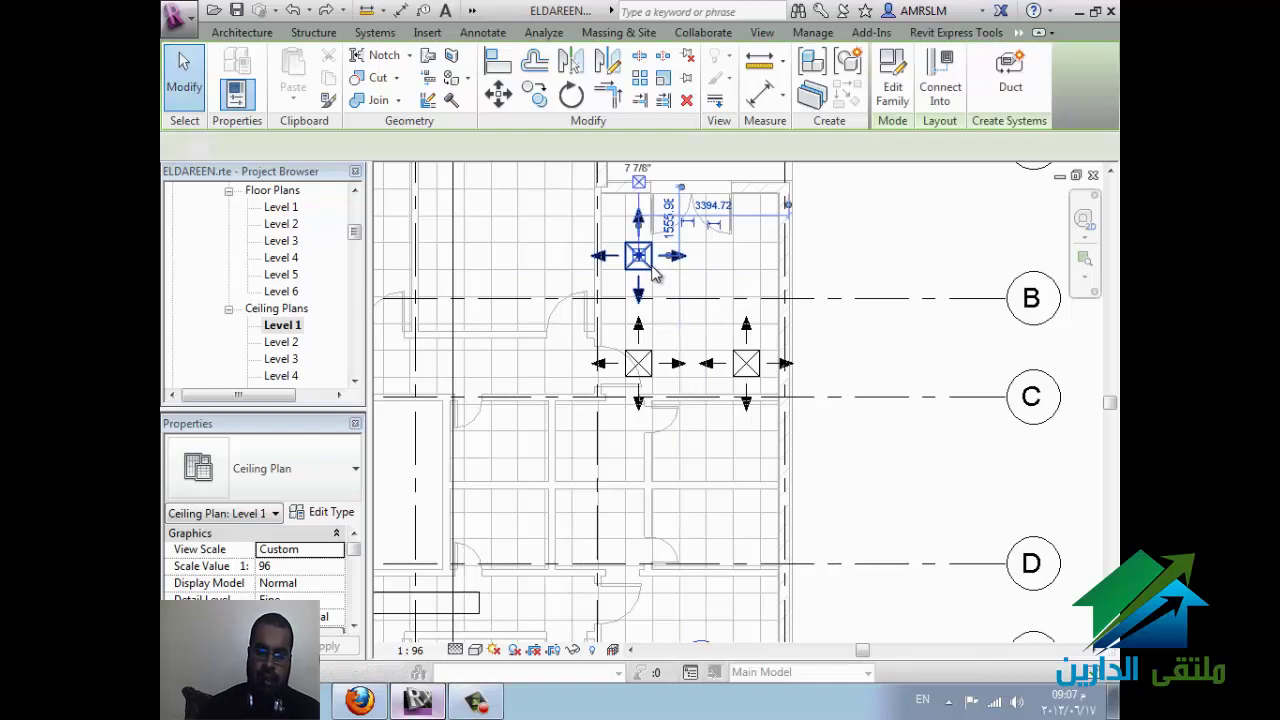
{"action": "scroll", "coordinate": [654, 277], "scroll_direction": "up", "scroll_amount": 1}
{"action": "key", "text": "c"}
{"action": "key", "text": "o"}
{"action": "left_click", "coordinate": [668, 283]}
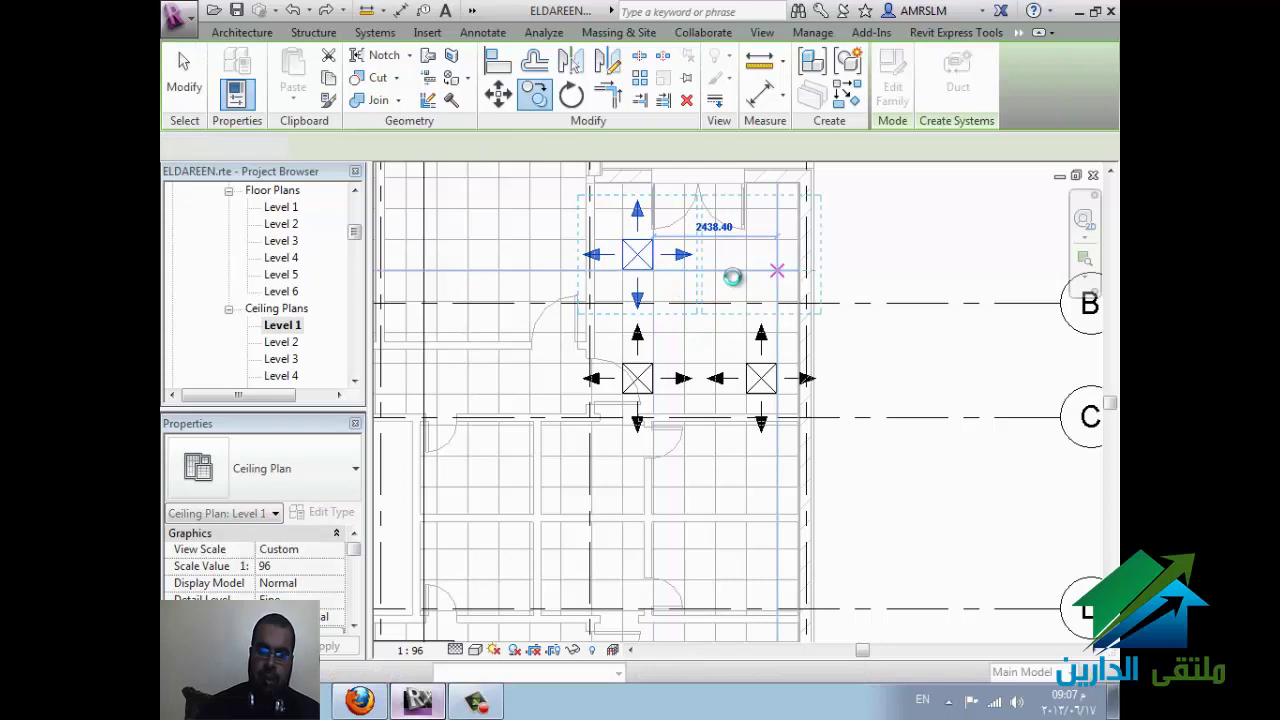
{"action": "left_click", "coordinate": [735, 278]}
{"action": "key", "text": "Escape"}
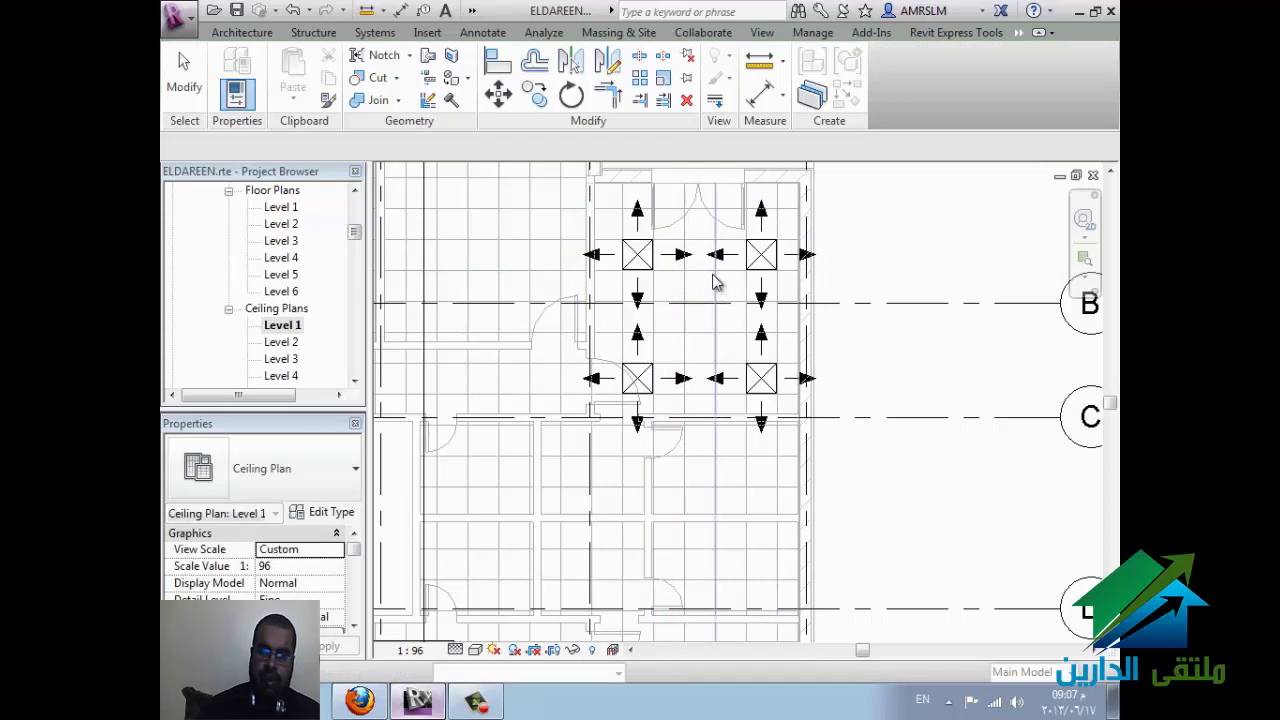
{"action": "left_click", "coordinate": [735, 310]}
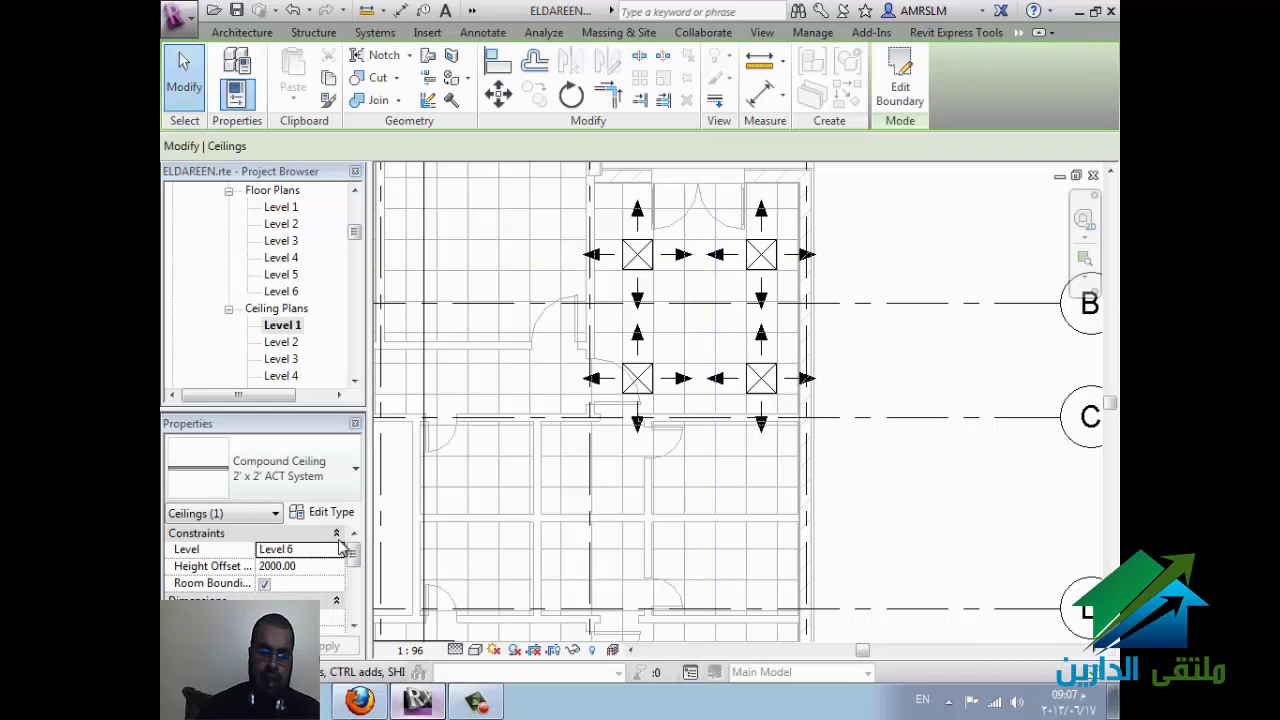
{"action": "left_click", "coordinate": [775, 380]}
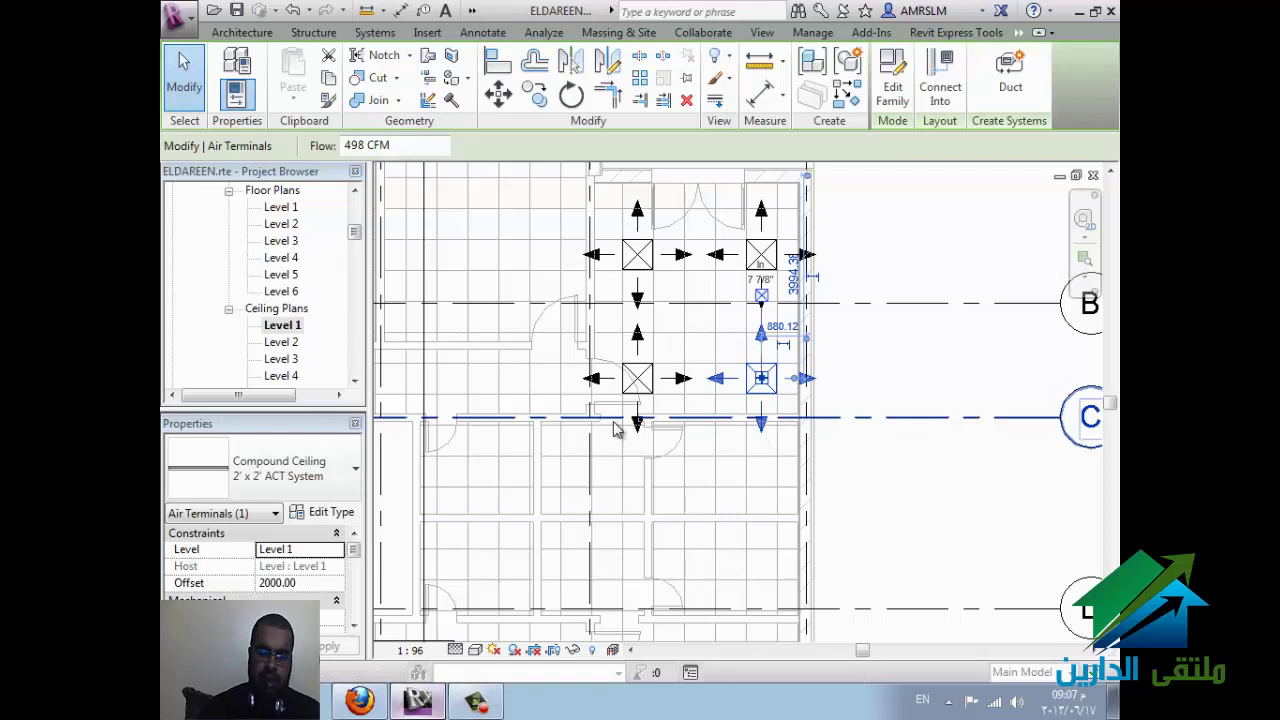
{"action": "left_click", "coordinate": [918, 494]}
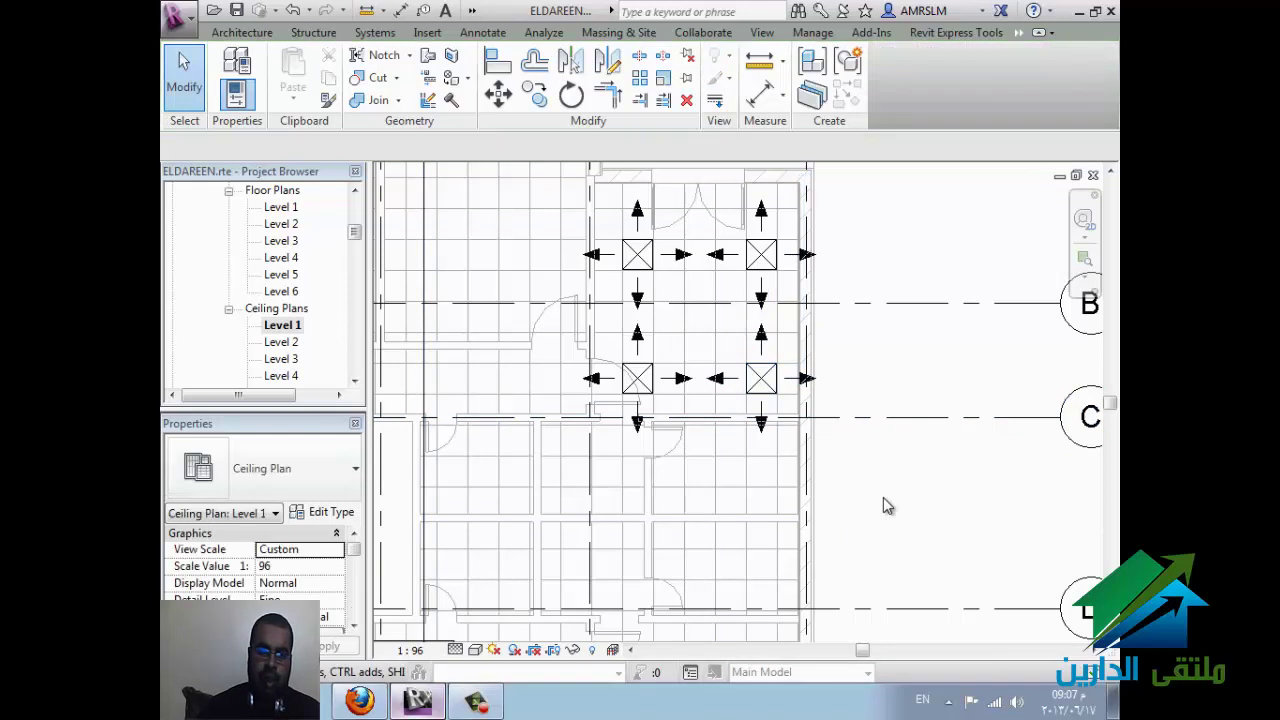
{"action": "left_click", "coordinate": [895, 432]}
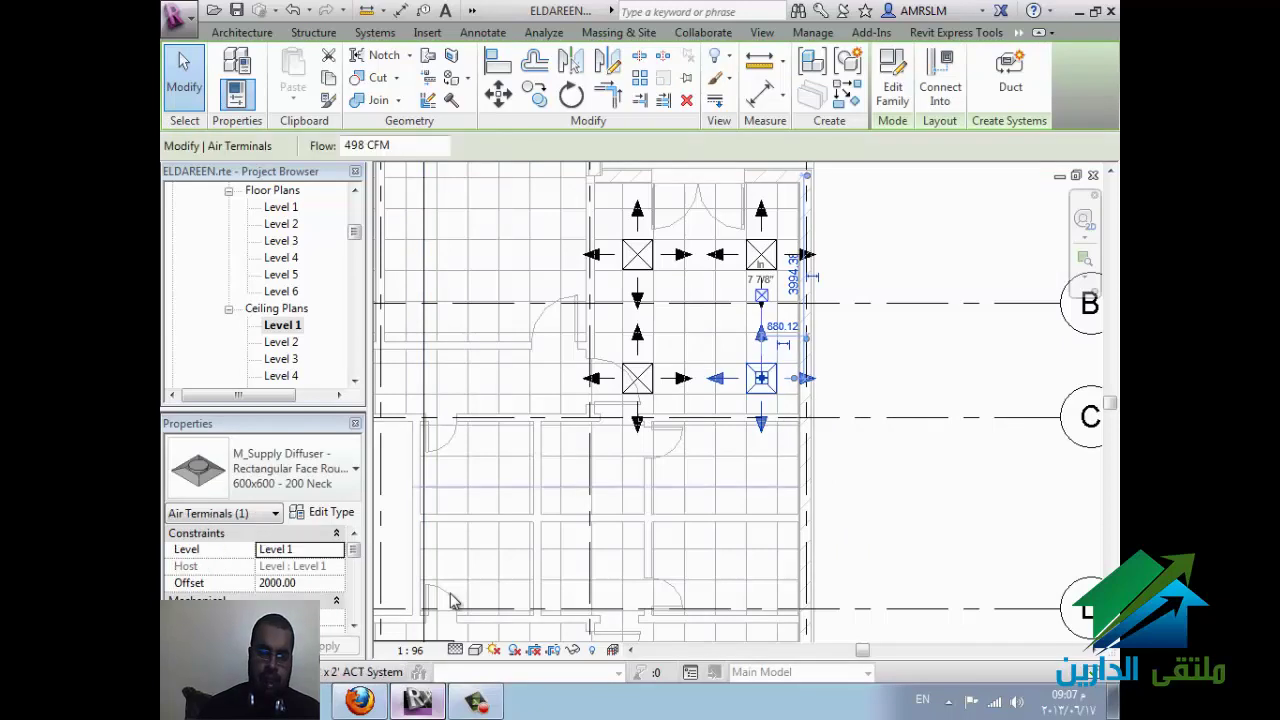
{"action": "left_click", "coordinate": [784, 480]}
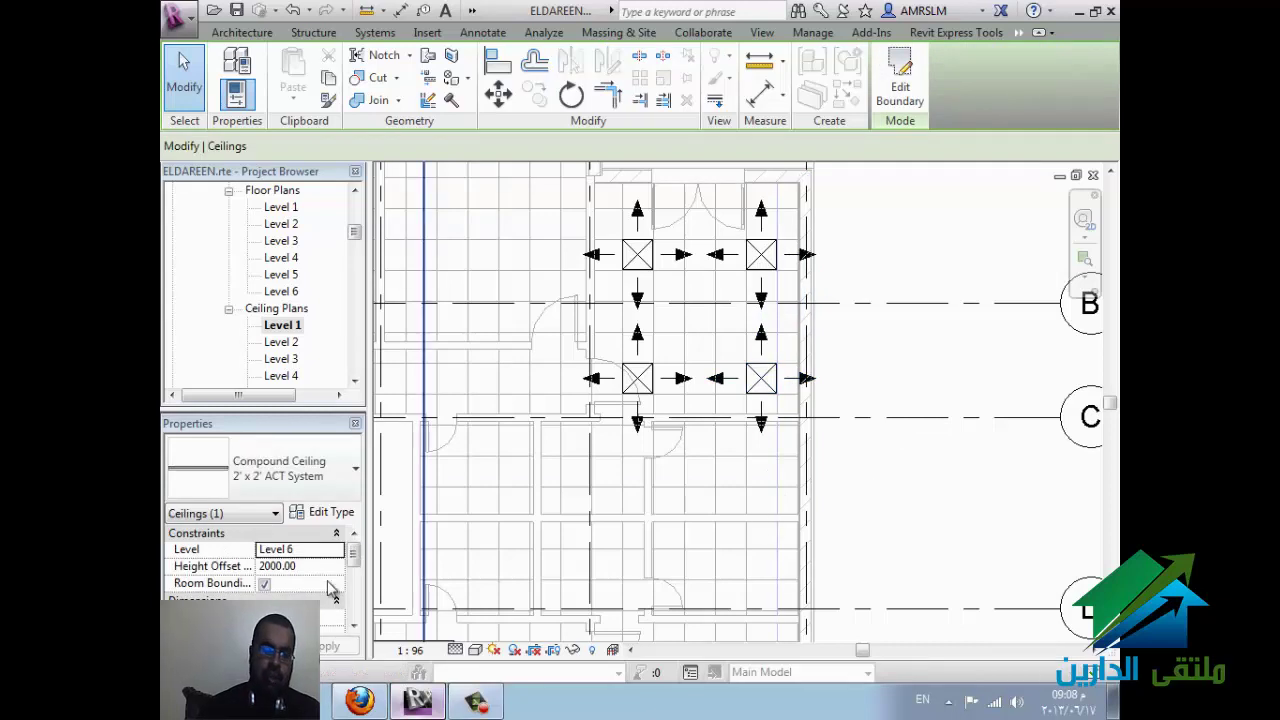
Step: Set the ceiling's level to Level 1 with its 2000.00 height offset
{"action": "left_click", "coordinate": [337, 549]}
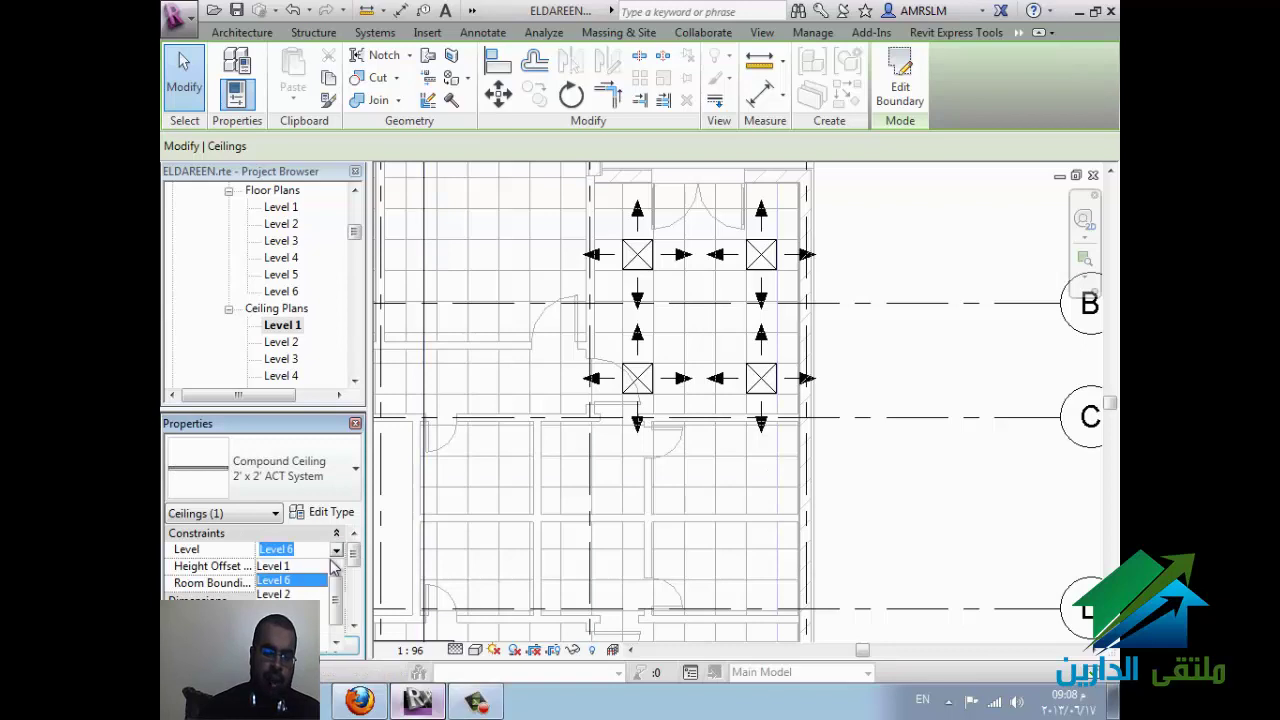
{"action": "left_click", "coordinate": [289, 567]}
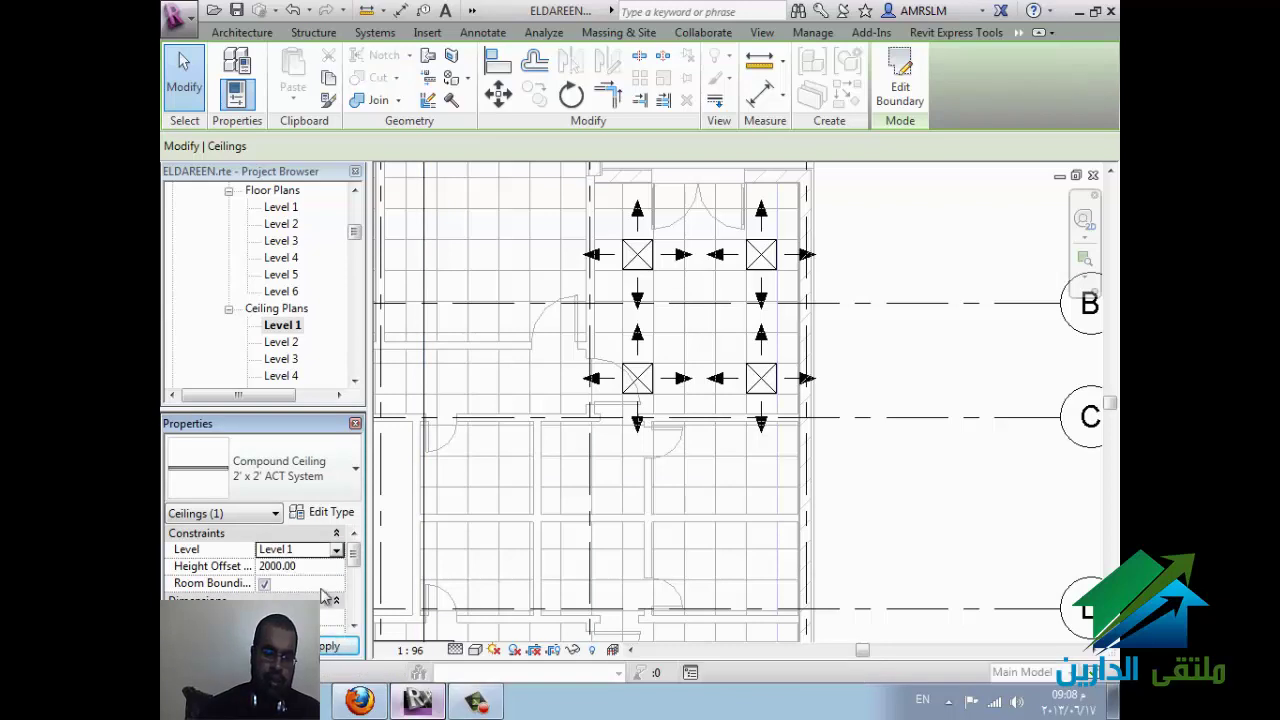
{"action": "left_click", "coordinate": [329, 566]}
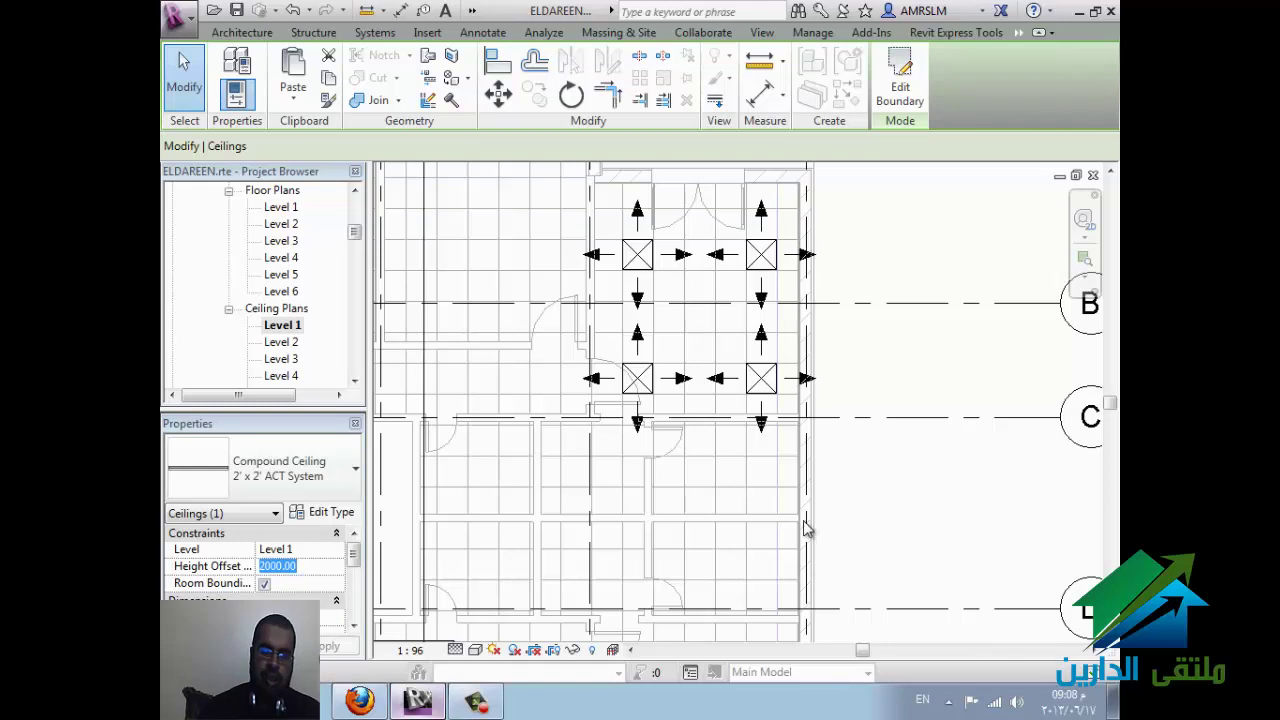
{"action": "left_click", "coordinate": [849, 527]}
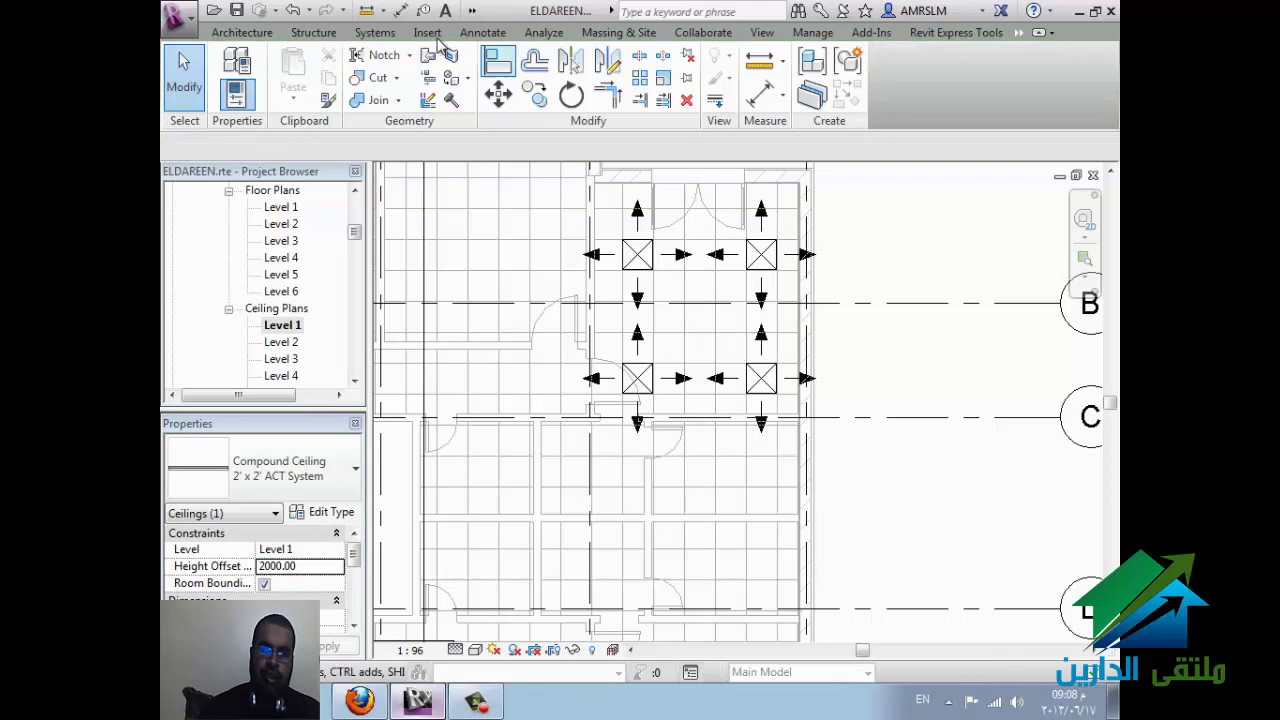
Step: Draw a vertical building section through the diffusers and open its view
{"action": "left_click", "coordinate": [472, 10]}
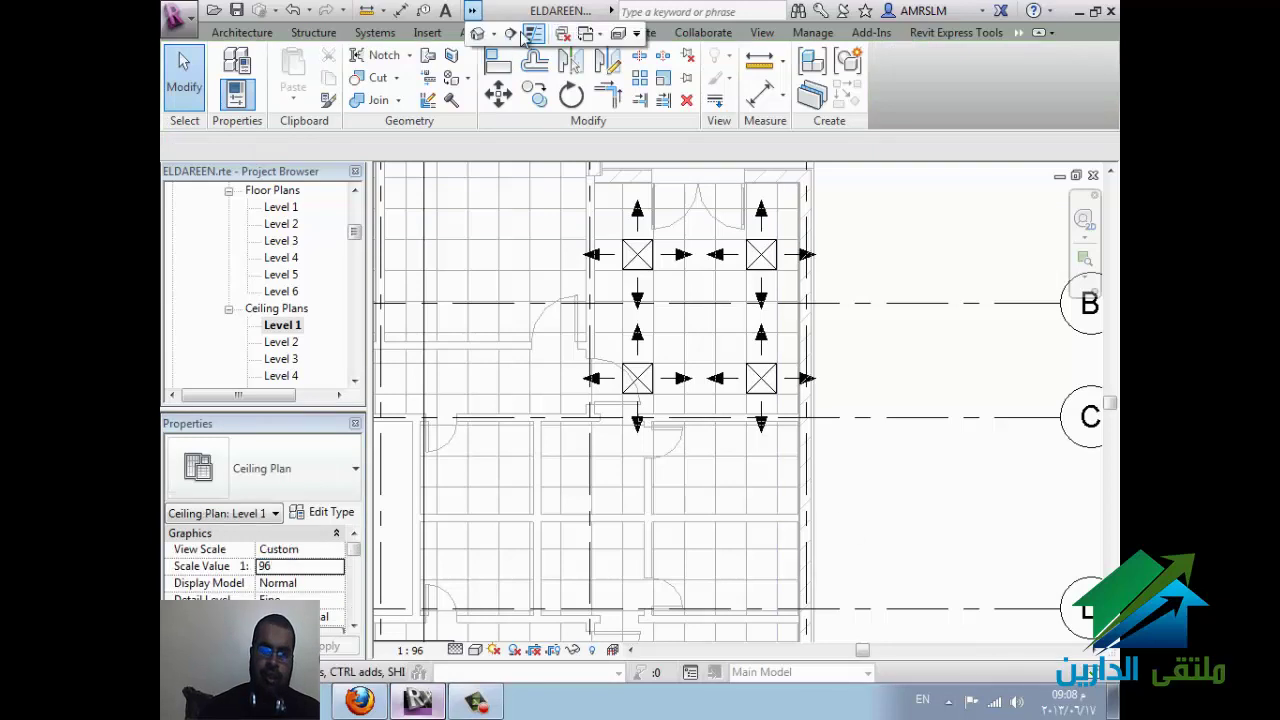
{"action": "left_click", "coordinate": [510, 33]}
{"action": "left_click", "coordinate": [737, 172]}
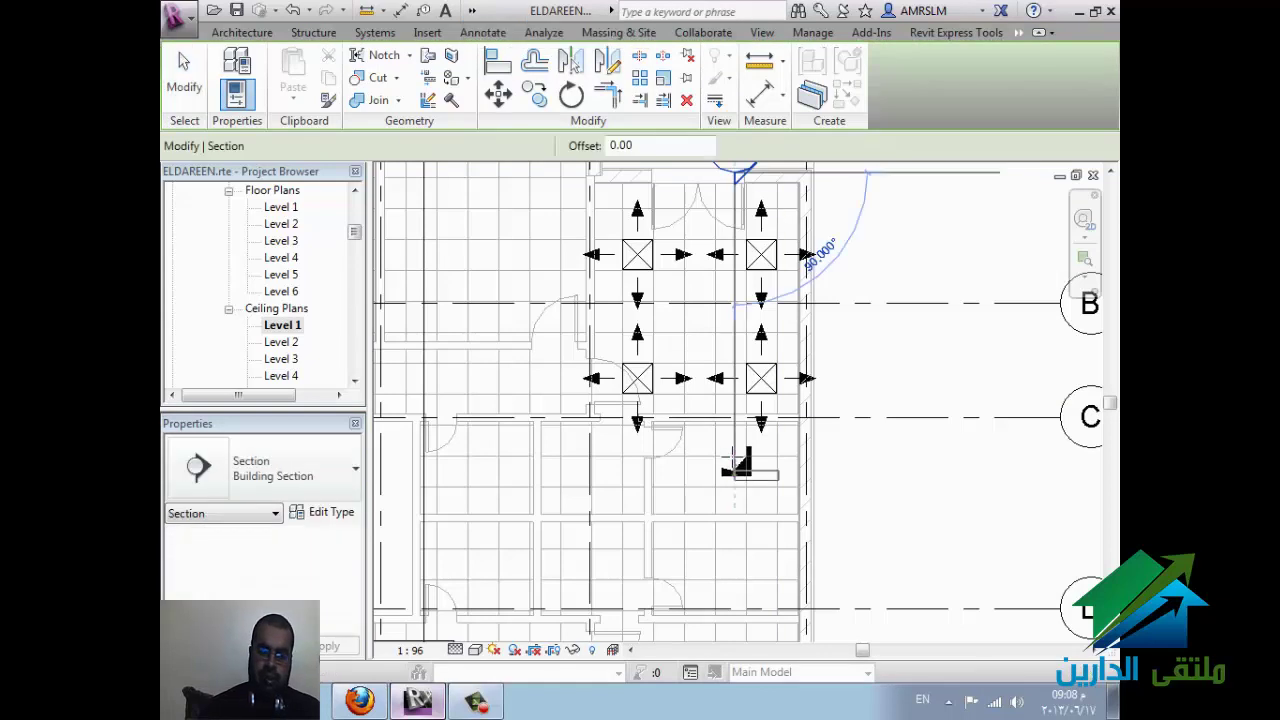
{"action": "left_click", "coordinate": [737, 462]}
{"action": "right_click", "coordinate": [738, 183]}
{"action": "left_click", "coordinate": [765, 310]}
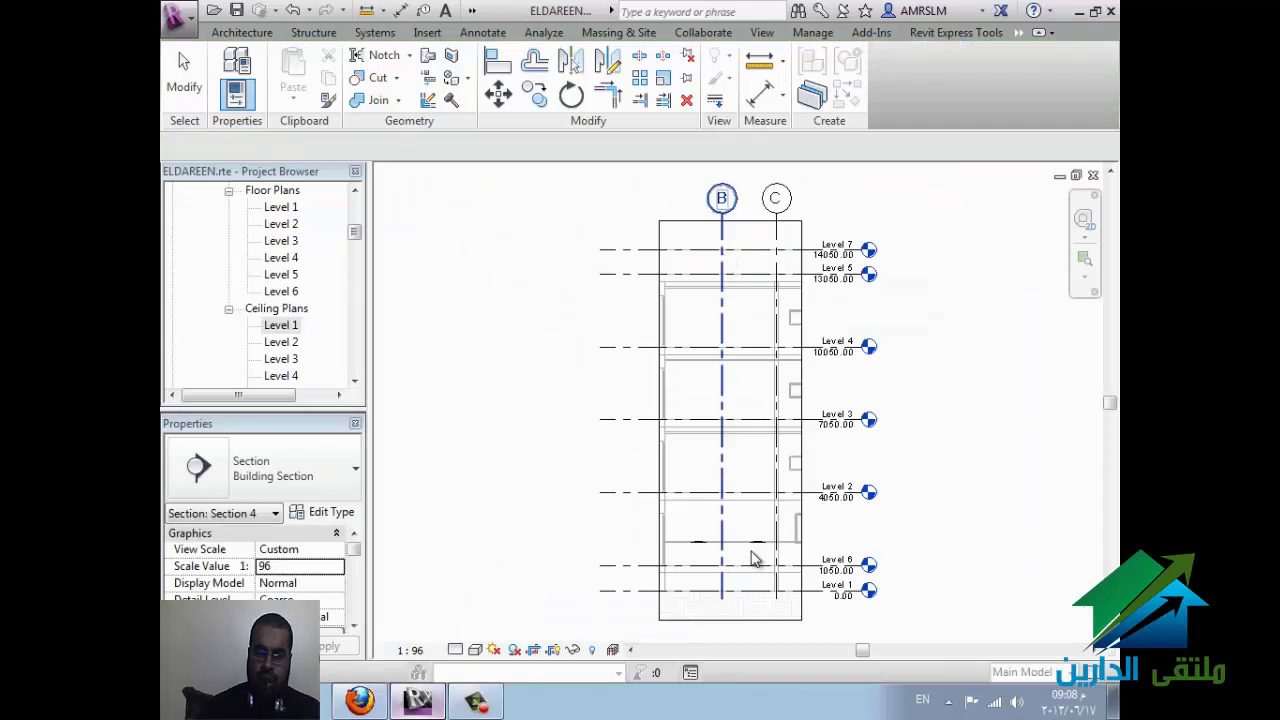
Step: Compare the ceiling height to the Level 1 line in the section, then return to the plan
{"action": "scroll", "coordinate": [755, 558], "scroll_direction": "up", "scroll_amount": 3}
{"action": "scroll", "coordinate": [766, 549], "scroll_direction": "up", "scroll_amount": 1}
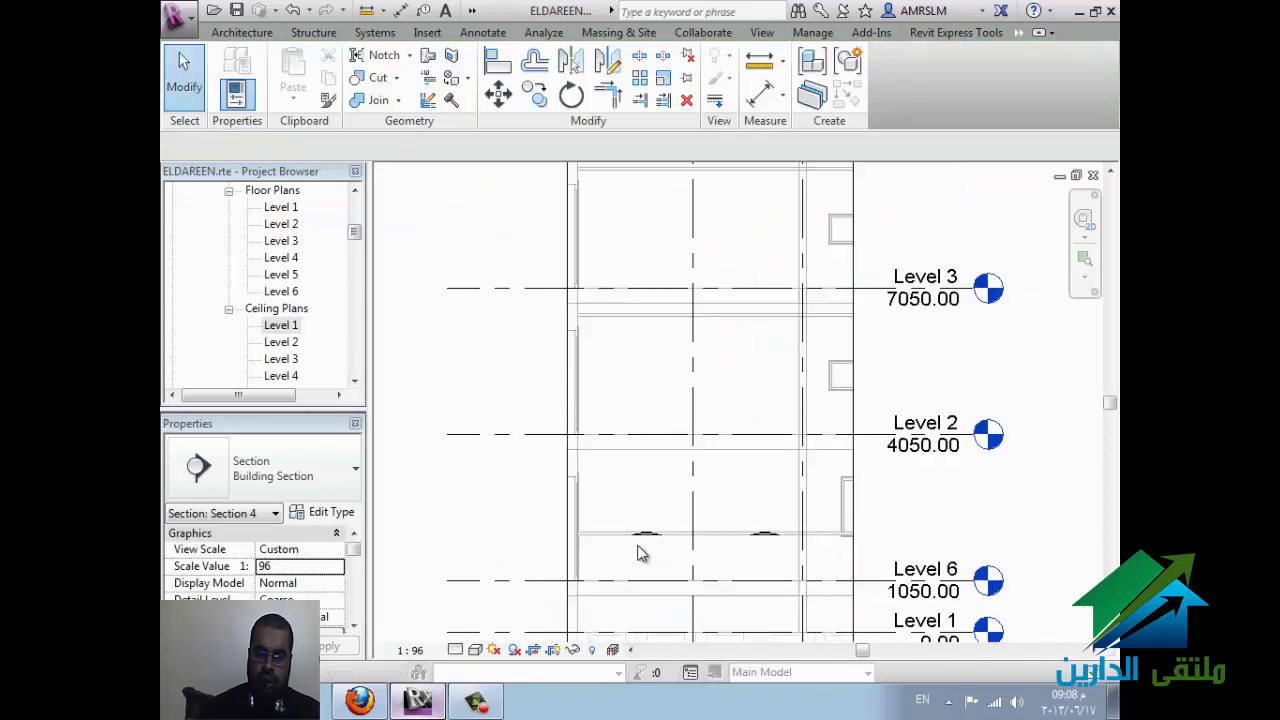
{"action": "left_click", "coordinate": [718, 537]}
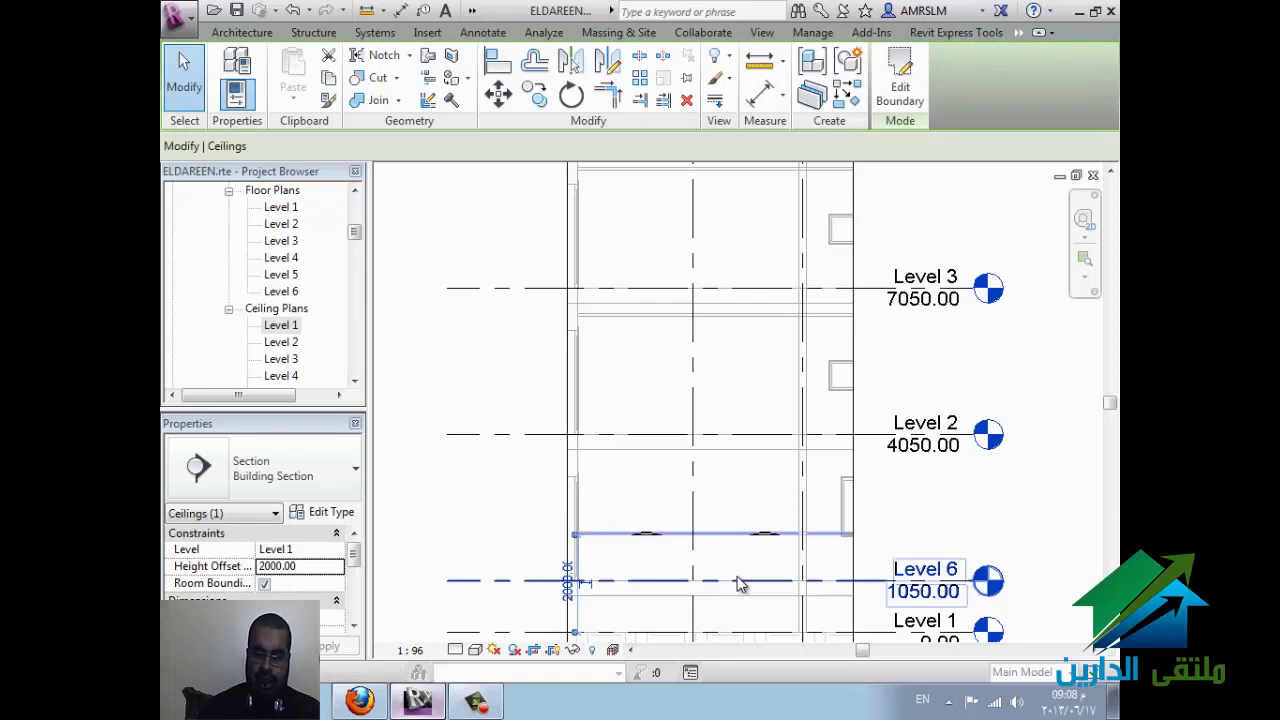
{"action": "scroll", "coordinate": [523, 443], "scroll_direction": "down", "scroll_amount": 1}
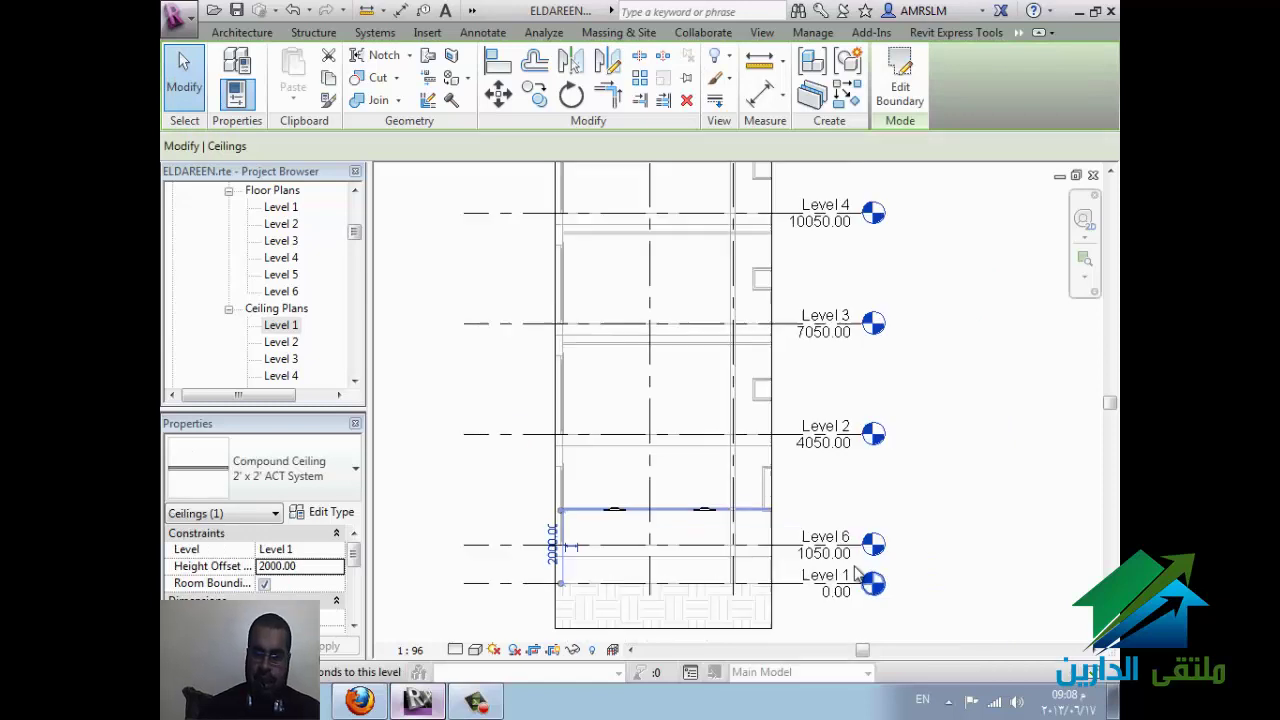
{"action": "left_click", "coordinate": [786, 580]}
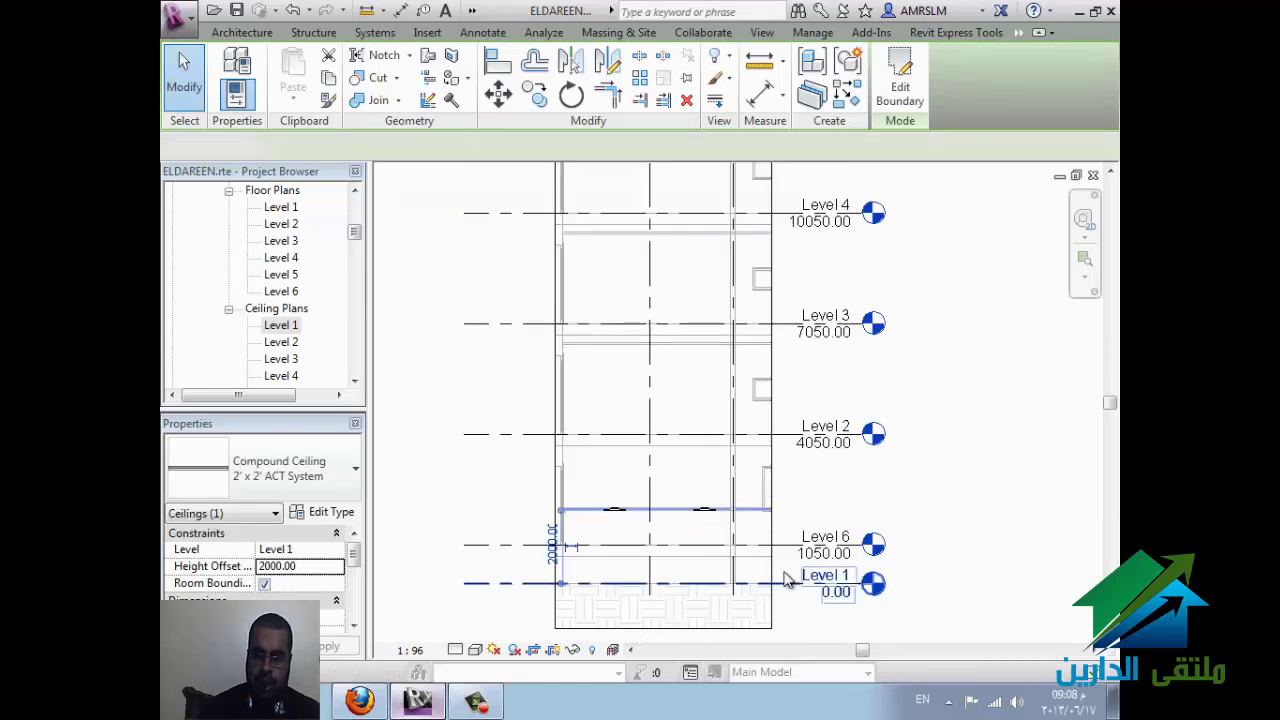
{"action": "key", "text": "Escape"}
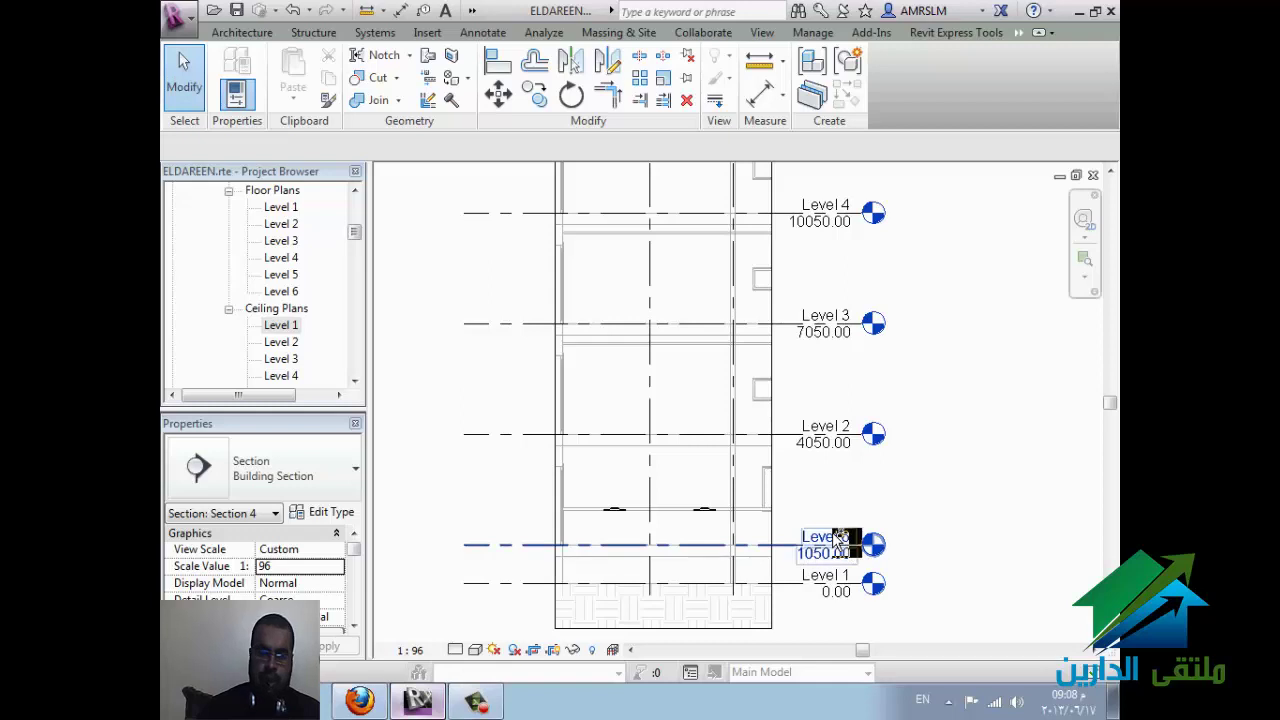
{"action": "double_click", "coordinate": [843, 545]}
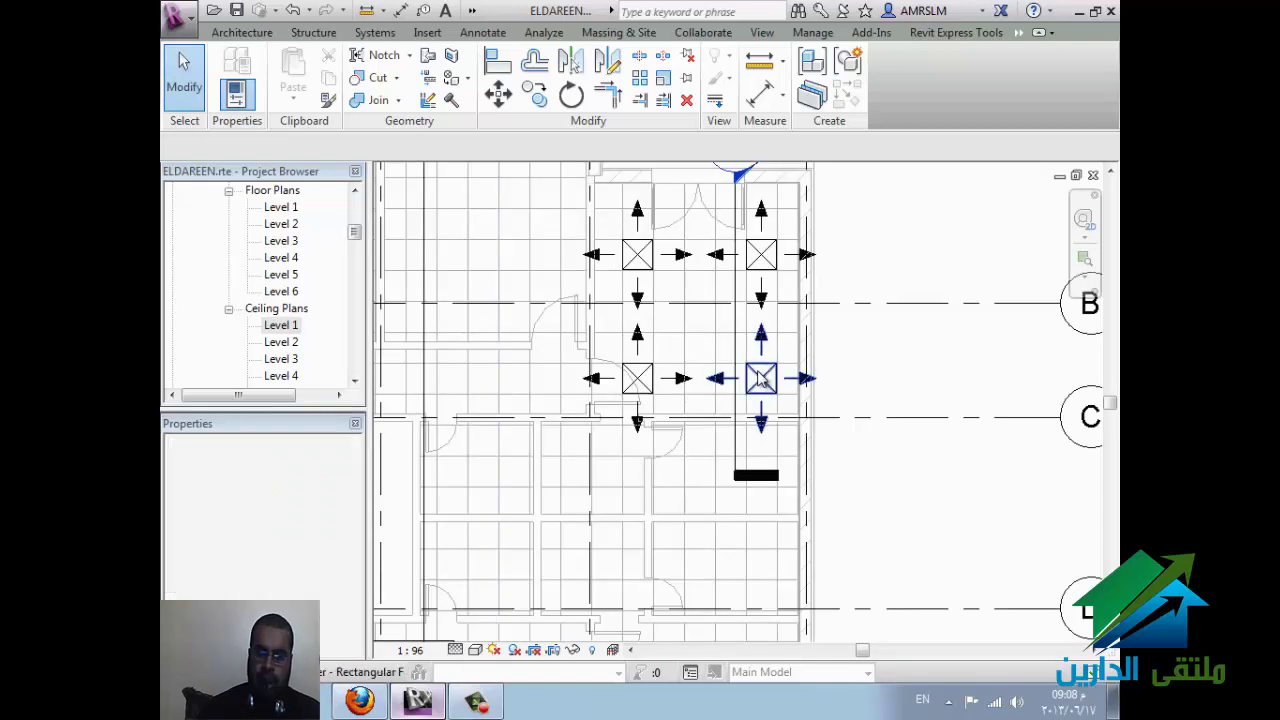
Step: Change the ceiling's level to Level 6
{"action": "left_click", "coordinate": [600, 484]}
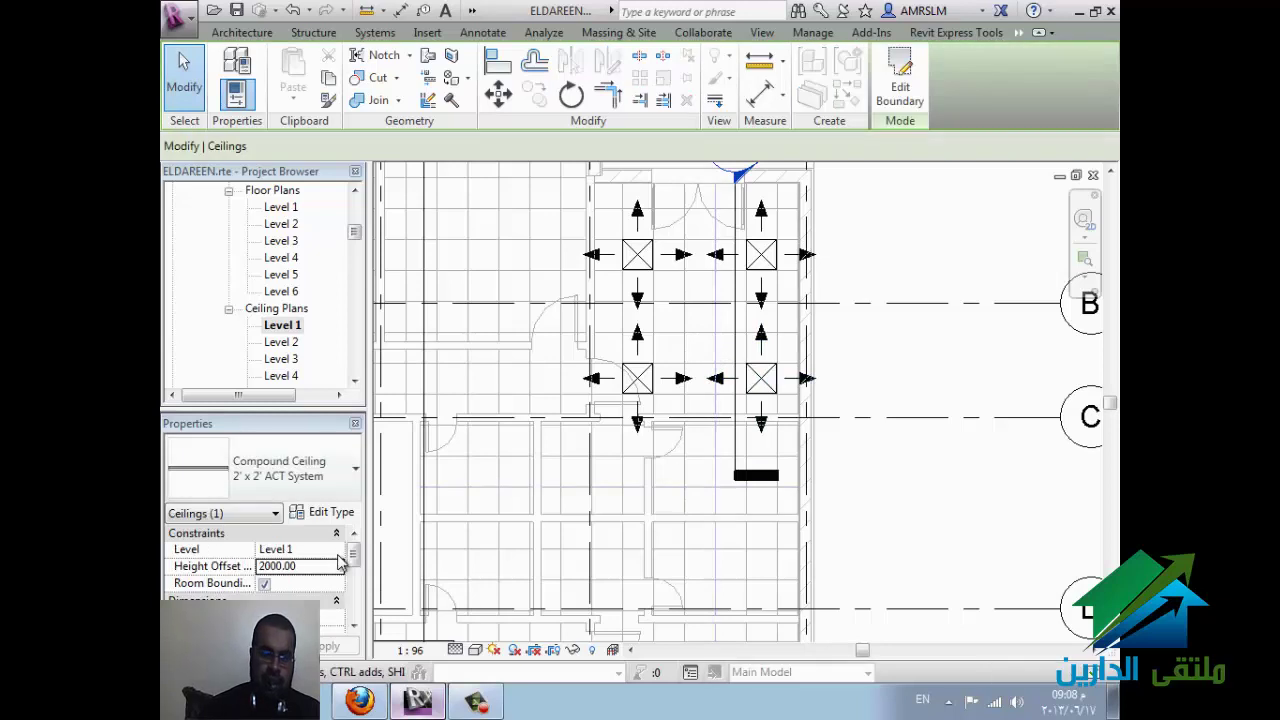
{"action": "left_click", "coordinate": [338, 550]}
{"action": "left_click", "coordinate": [322, 581]}
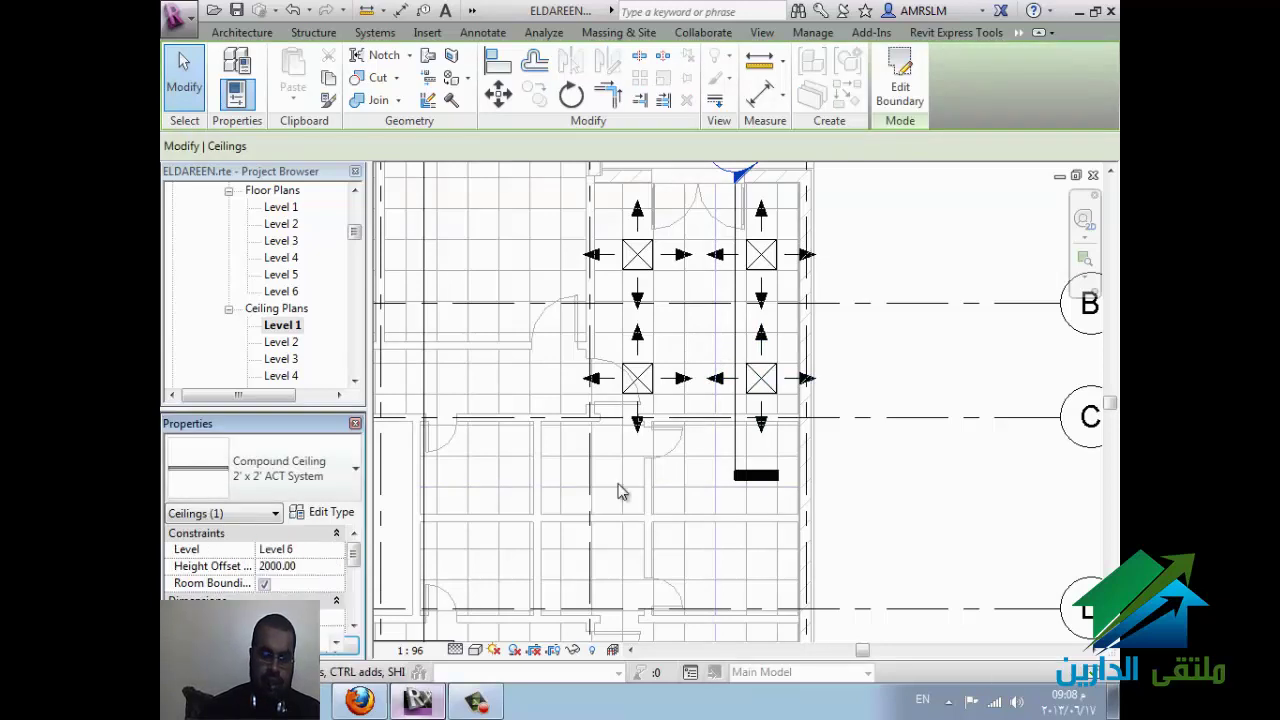
{"action": "left_click", "coordinate": [921, 546]}
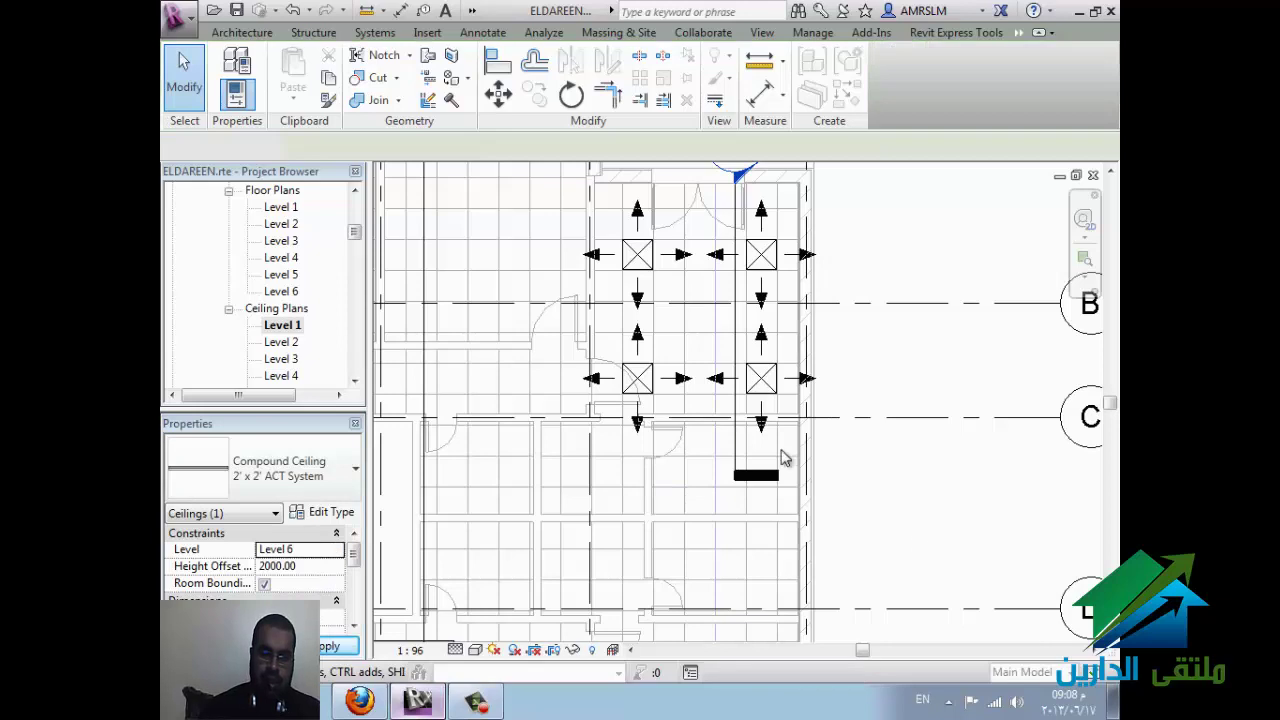
Step: Select the four supply diffusers and set their level to Level 6
{"action": "left_click", "coordinate": [766, 262]}
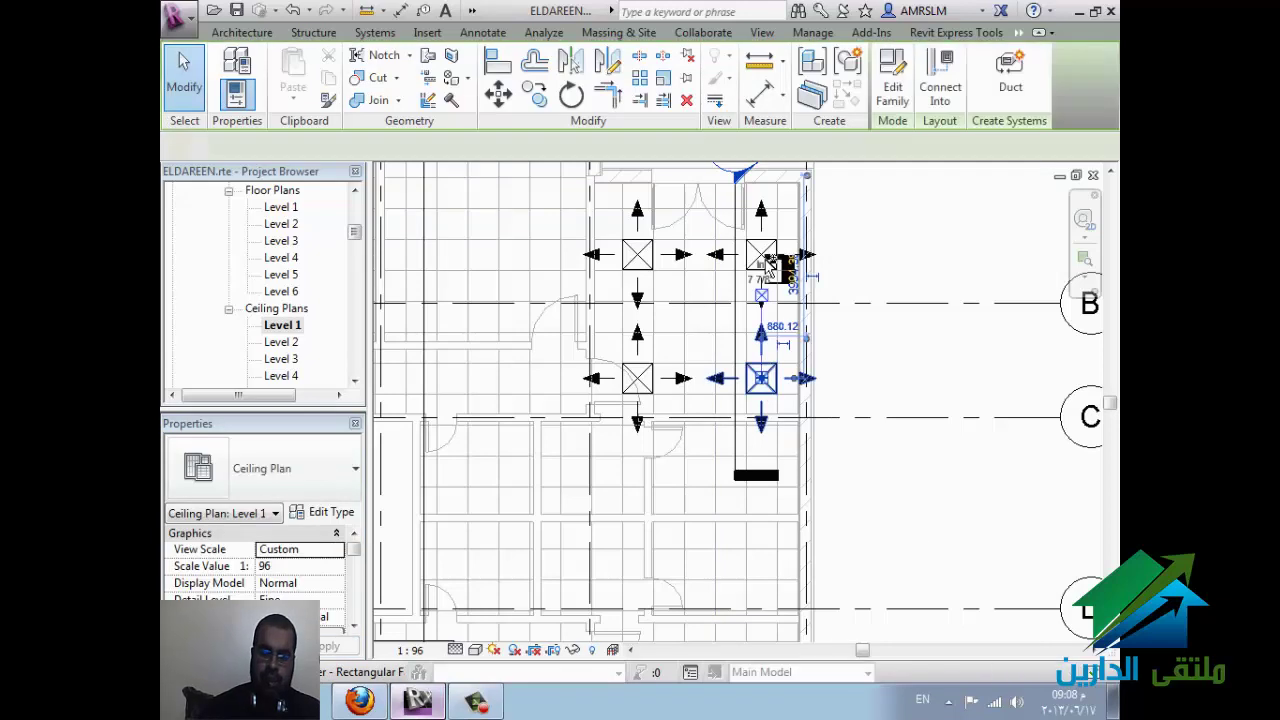
{"action": "left_click", "coordinate": [648, 272], "text": "ctrl"}
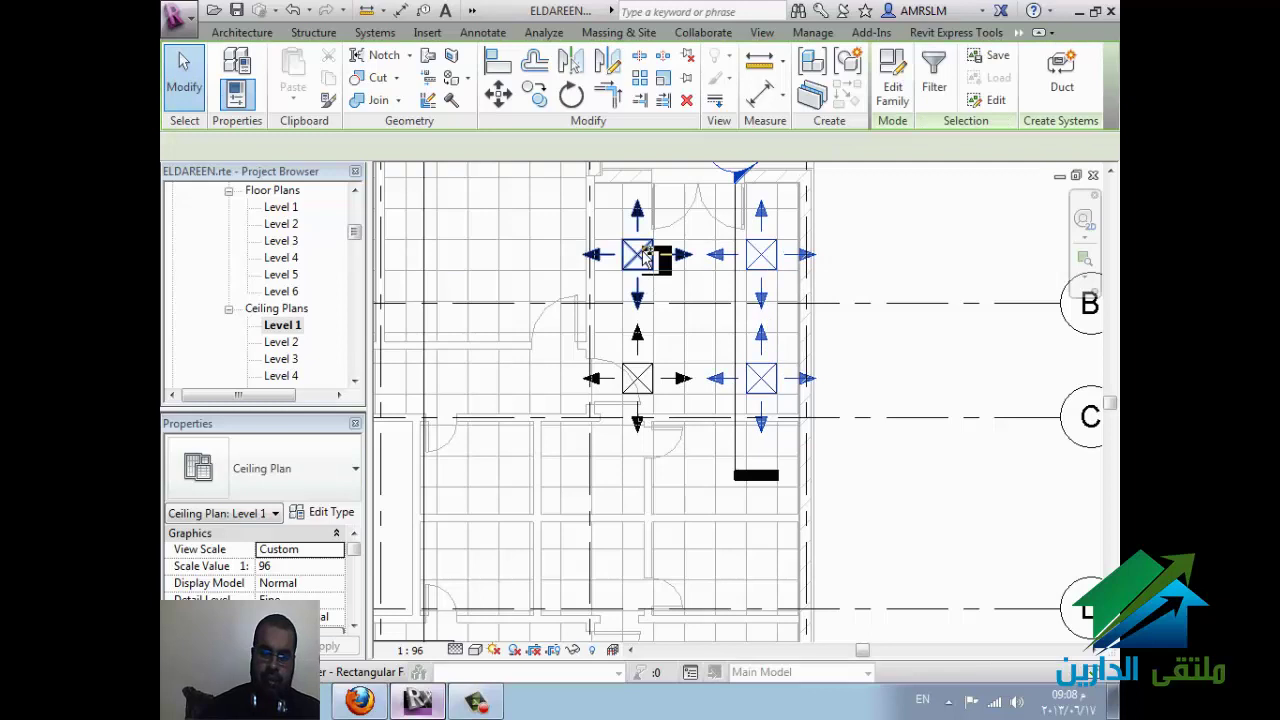
{"action": "left_click", "coordinate": [648, 390], "text": "ctrl"}
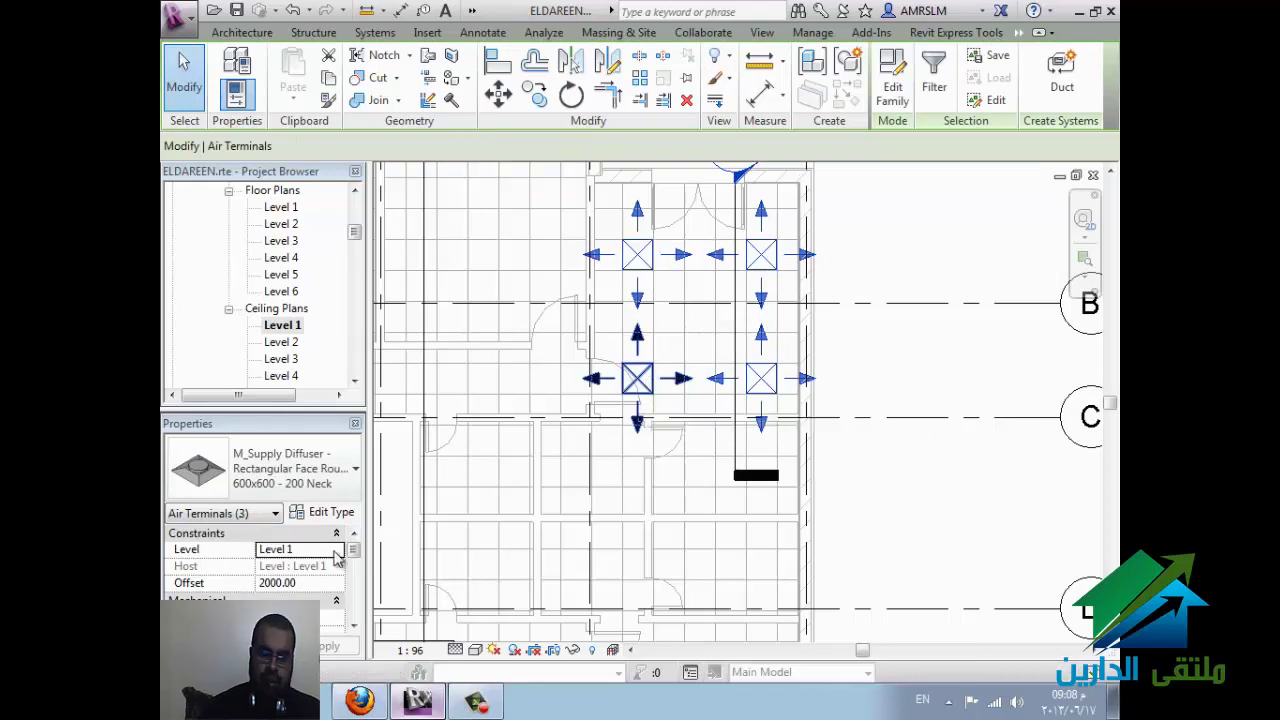
{"action": "left_click", "coordinate": [337, 549]}
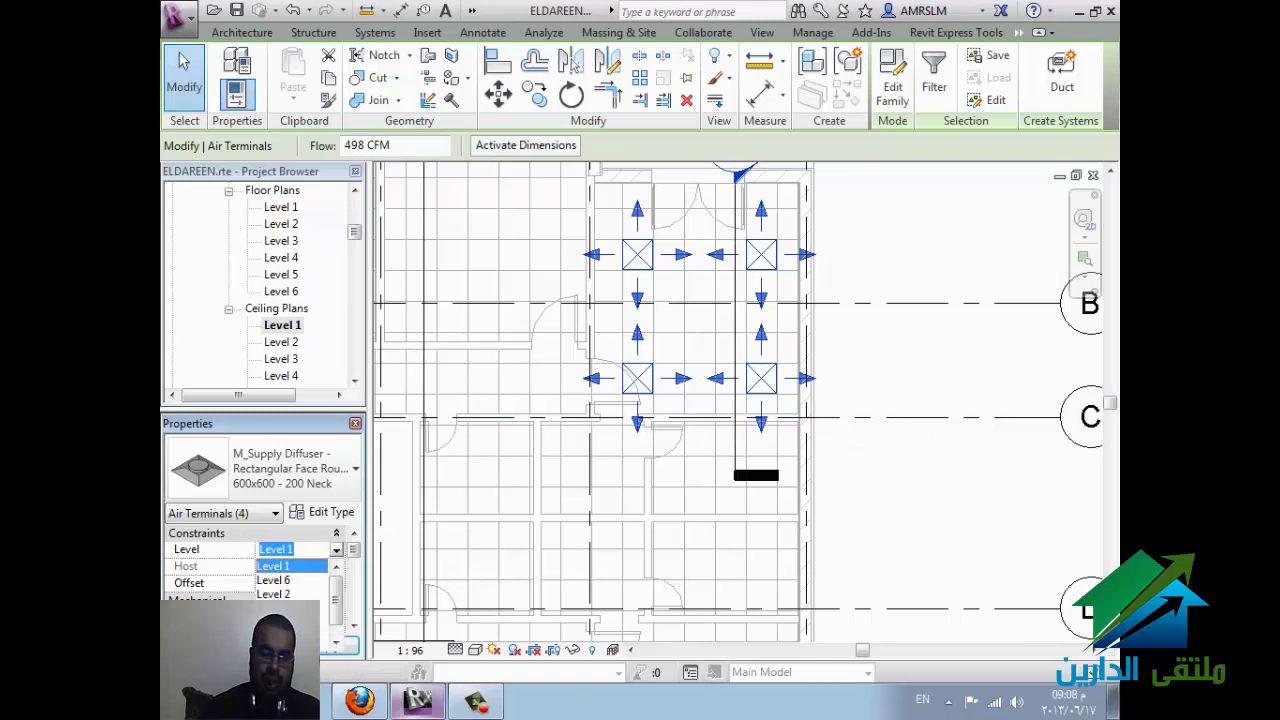
{"action": "left_click", "coordinate": [287, 581]}
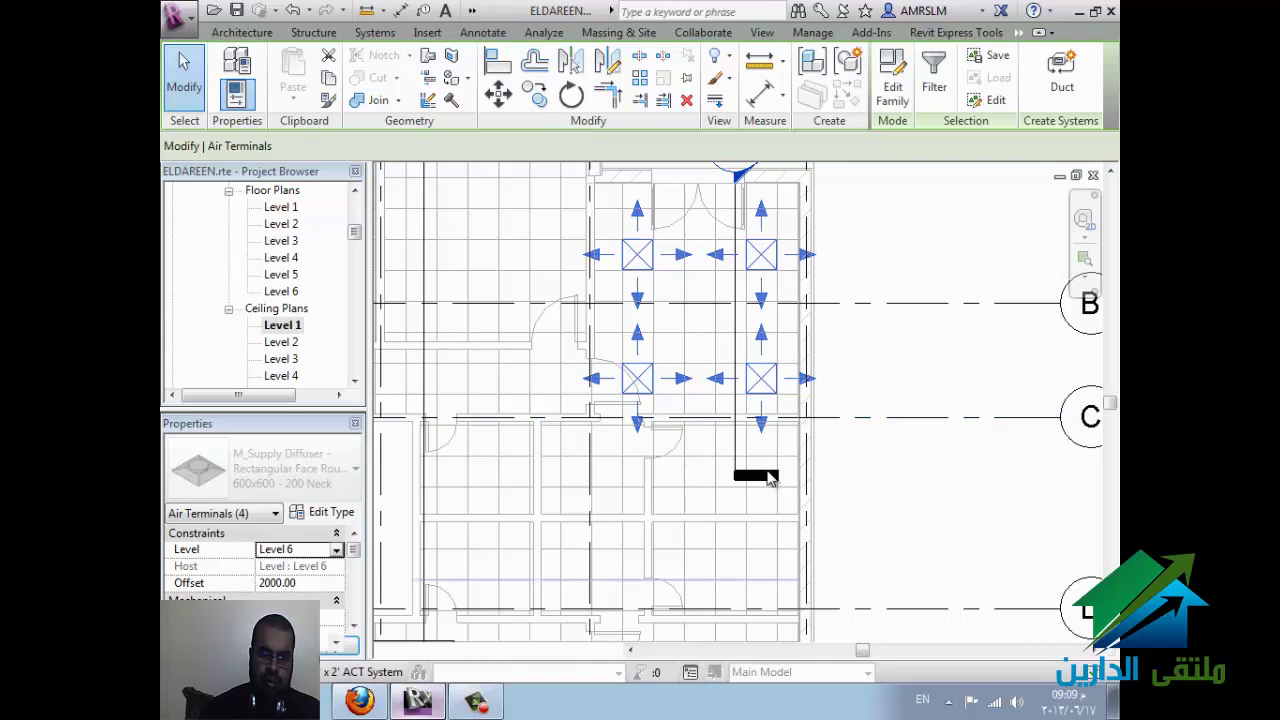
Step: Check the heights in the section view, then return and select the lower-right diffuser
{"action": "right_click", "coordinate": [740, 347]}
{"action": "left_click", "coordinate": [800, 308]}
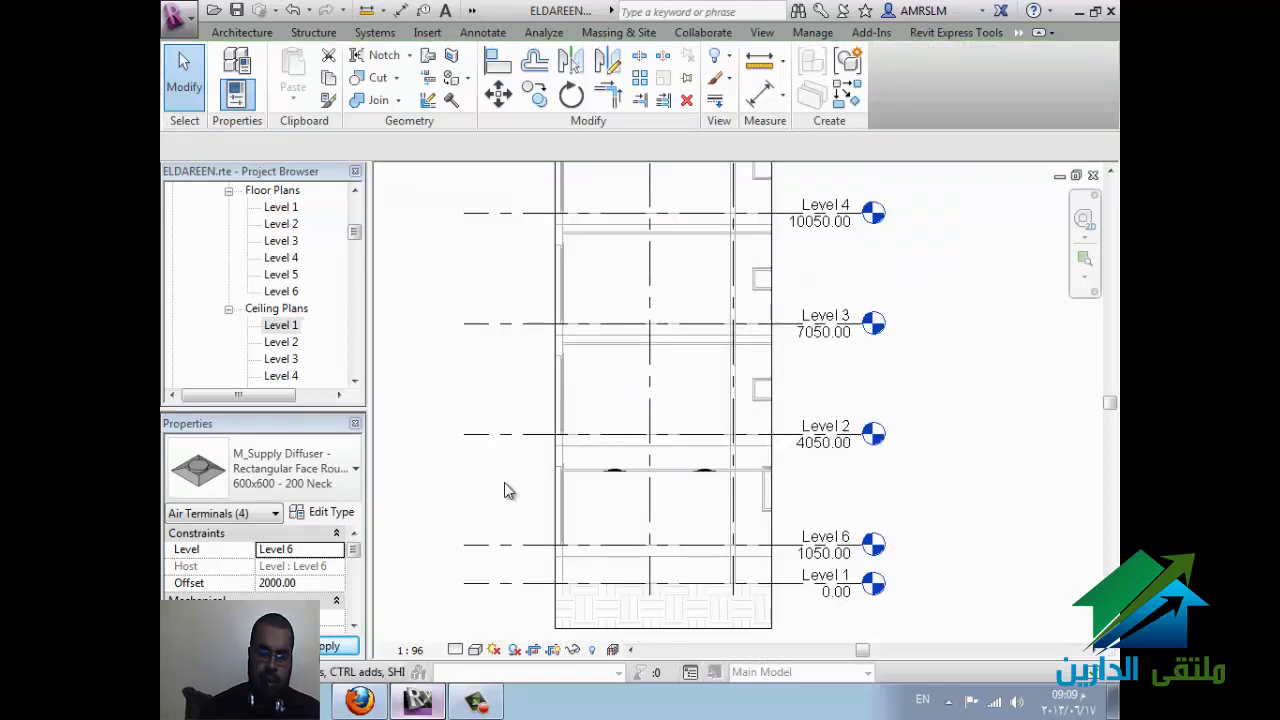
{"action": "key", "text": "ctrl+Tab"}
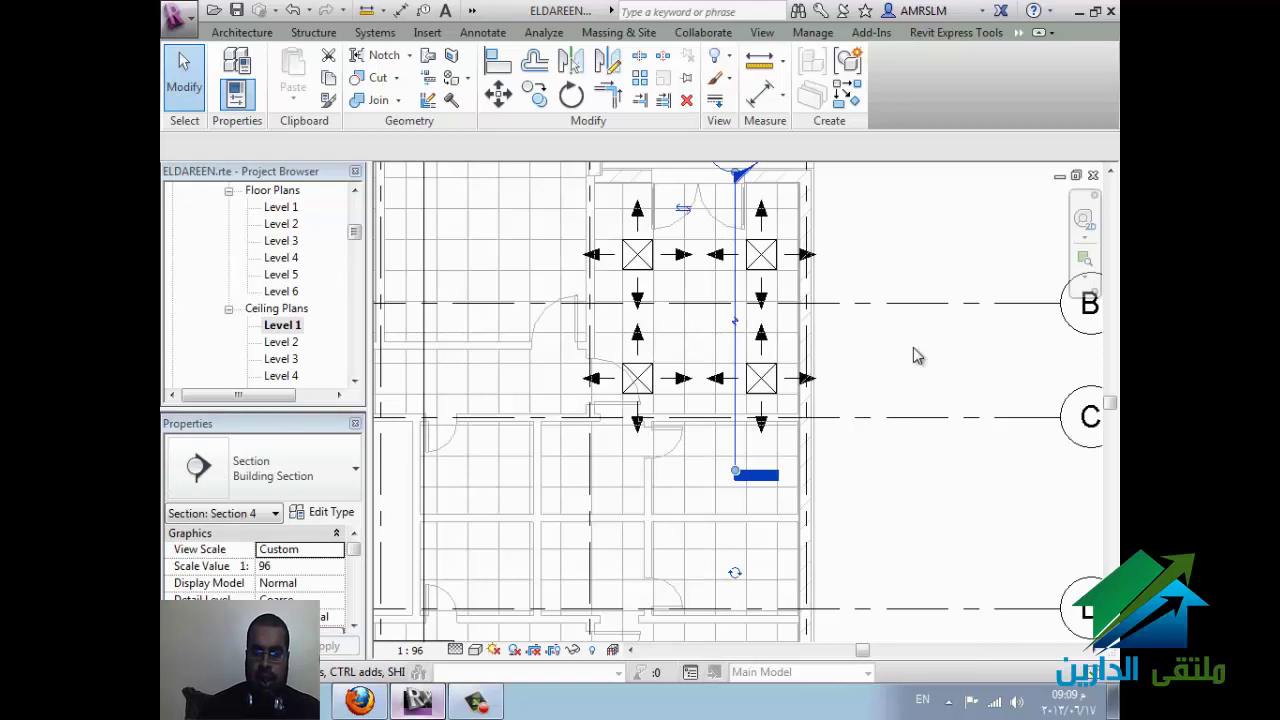
{"action": "left_click", "coordinate": [888, 378]}
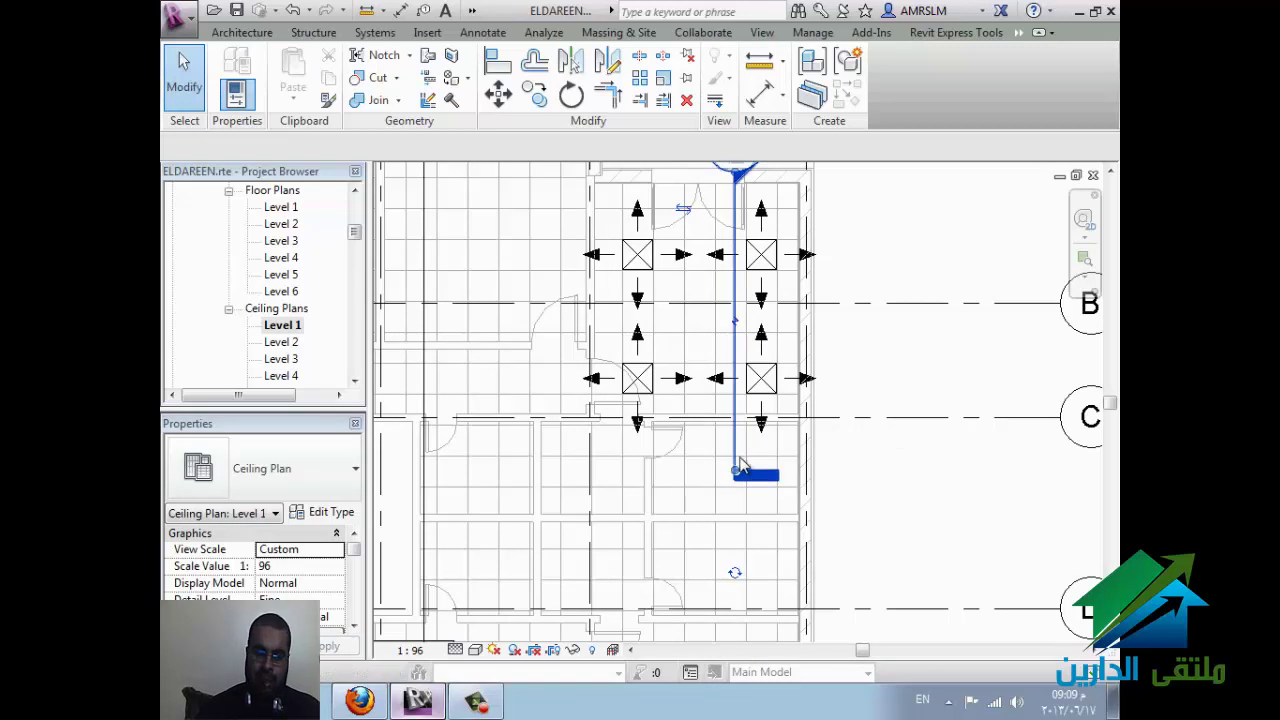
{"action": "left_click", "coordinate": [790, 388]}
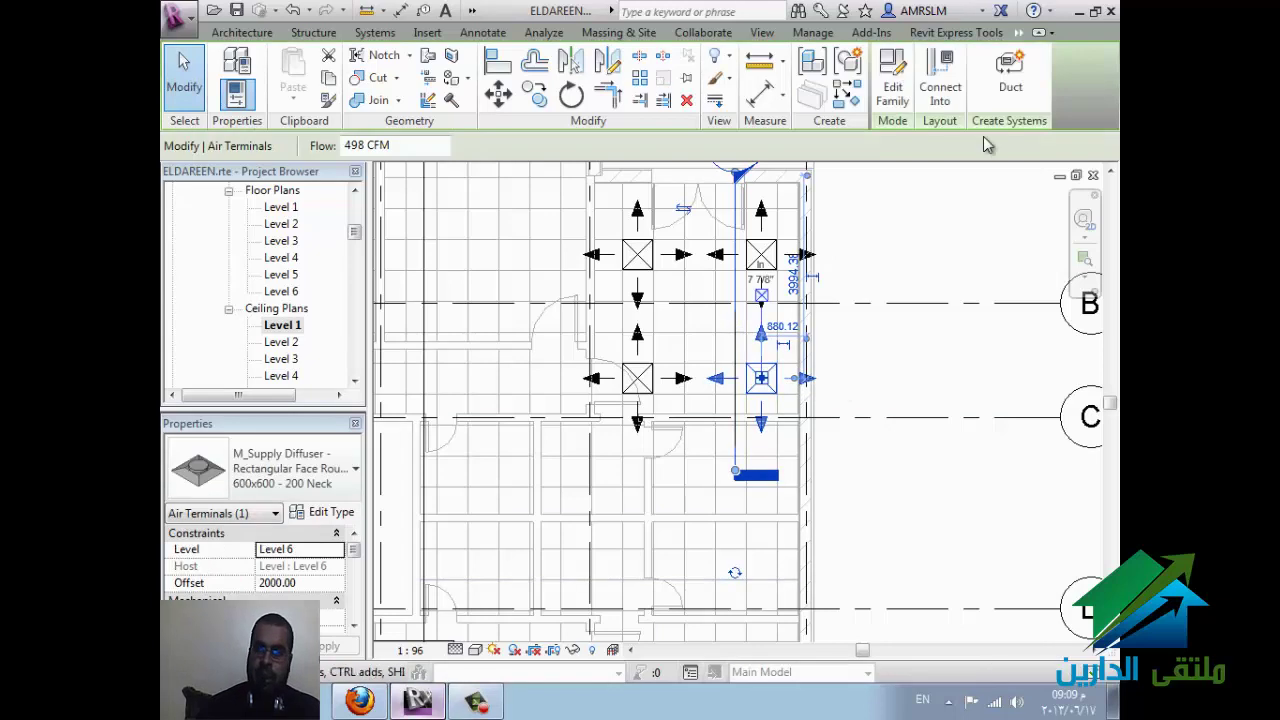
Step: Create a Supply Air system from the lower-right diffuser and add the lower-left, upper-left and upper-right diffusers
{"action": "left_click", "coordinate": [1013, 88]}
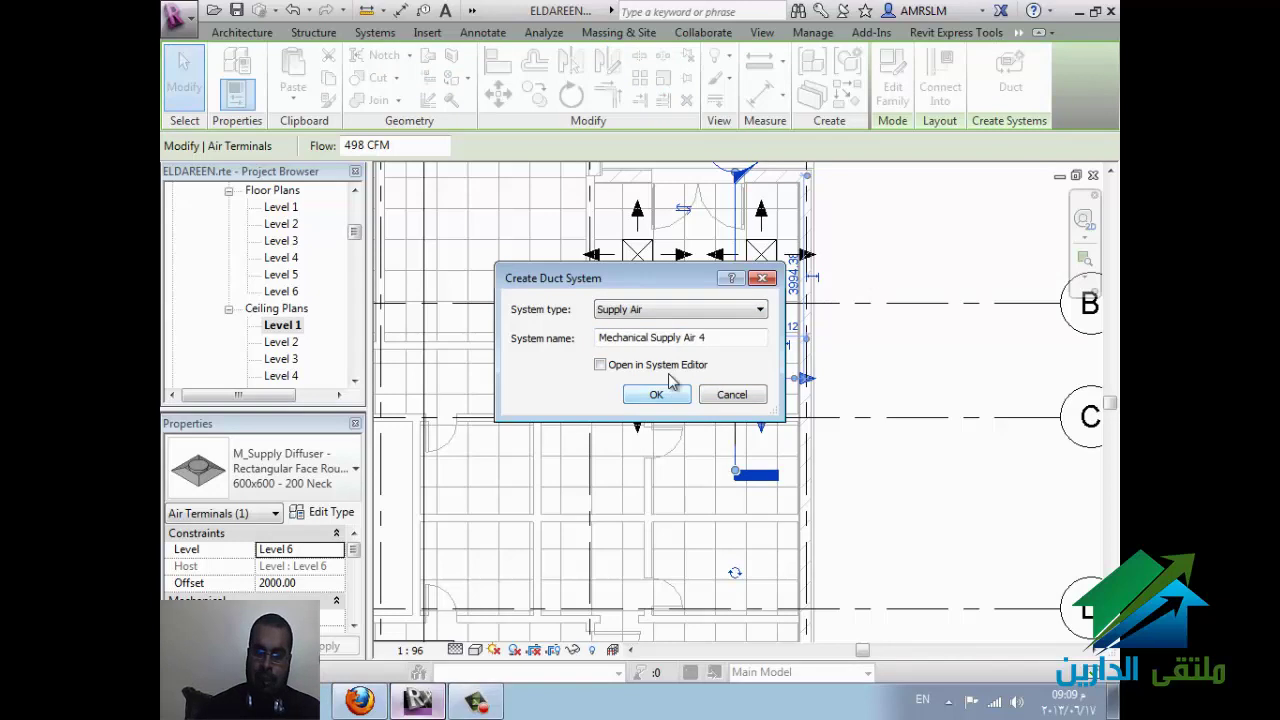
{"action": "left_click", "coordinate": [663, 395]}
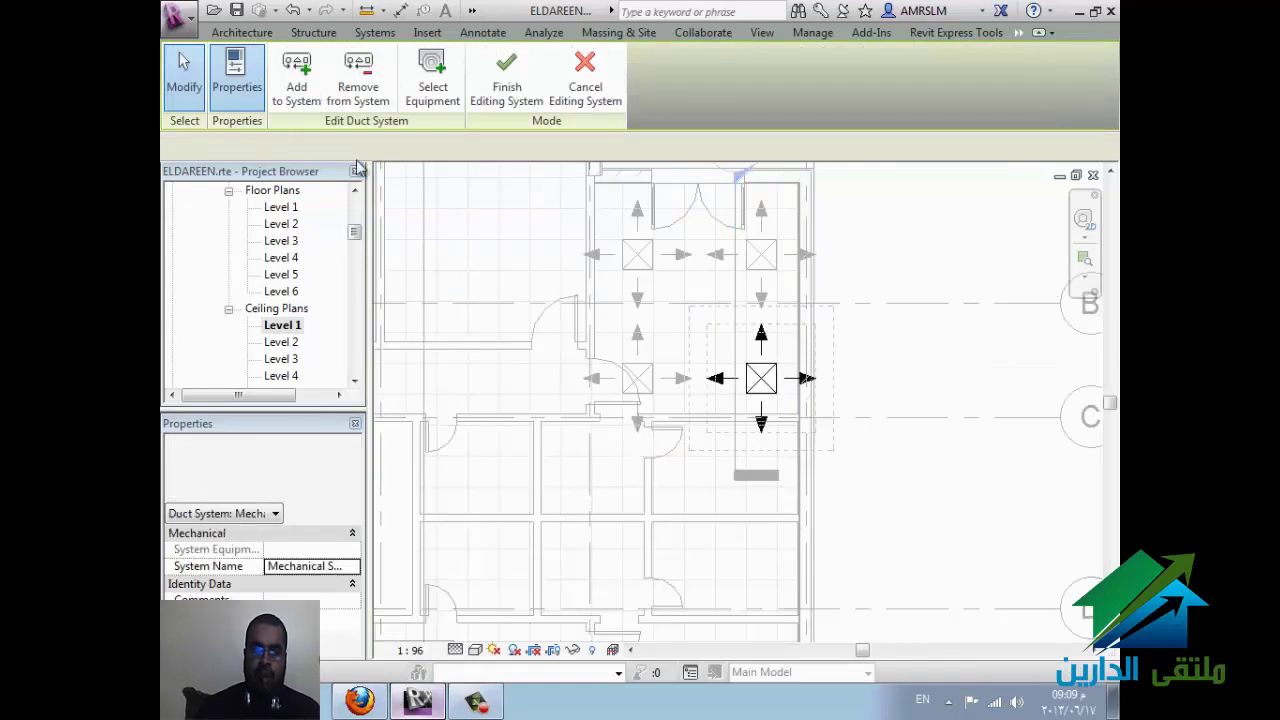
{"action": "left_click", "coordinate": [296, 80]}
{"action": "left_click", "coordinate": [636, 374]}
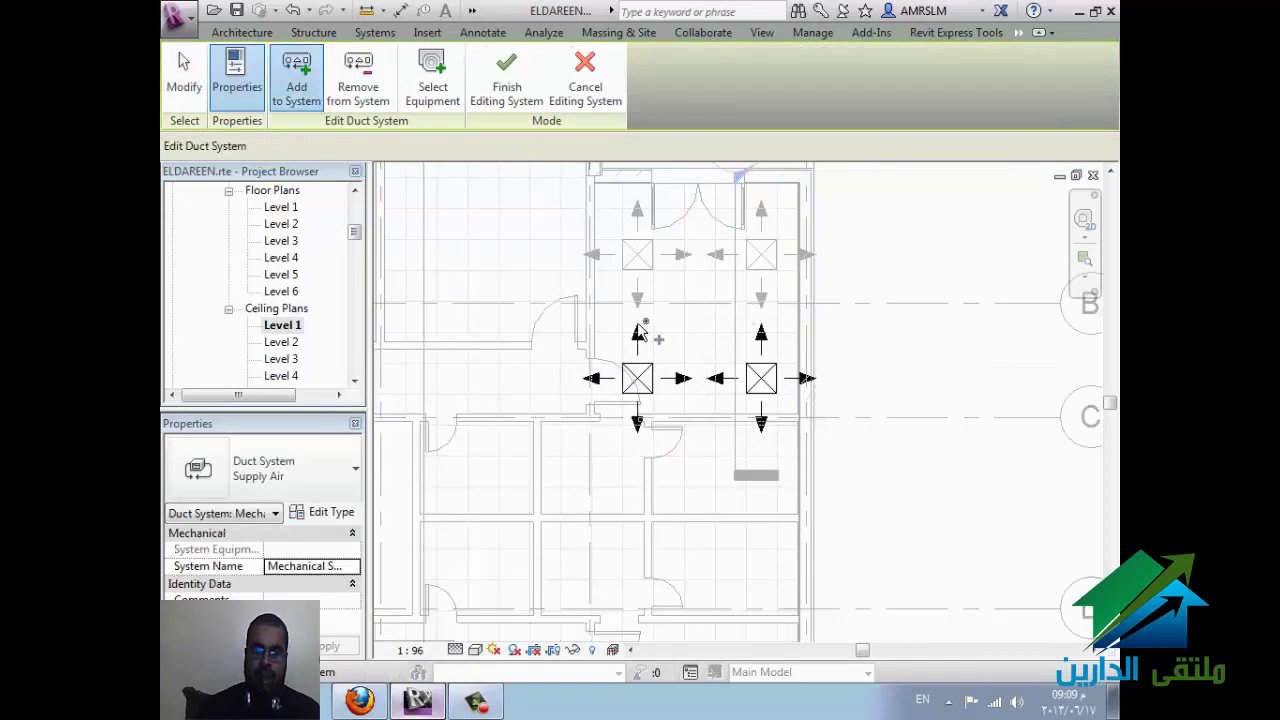
{"action": "left_click", "coordinate": [640, 268]}
{"action": "left_click", "coordinate": [765, 263]}
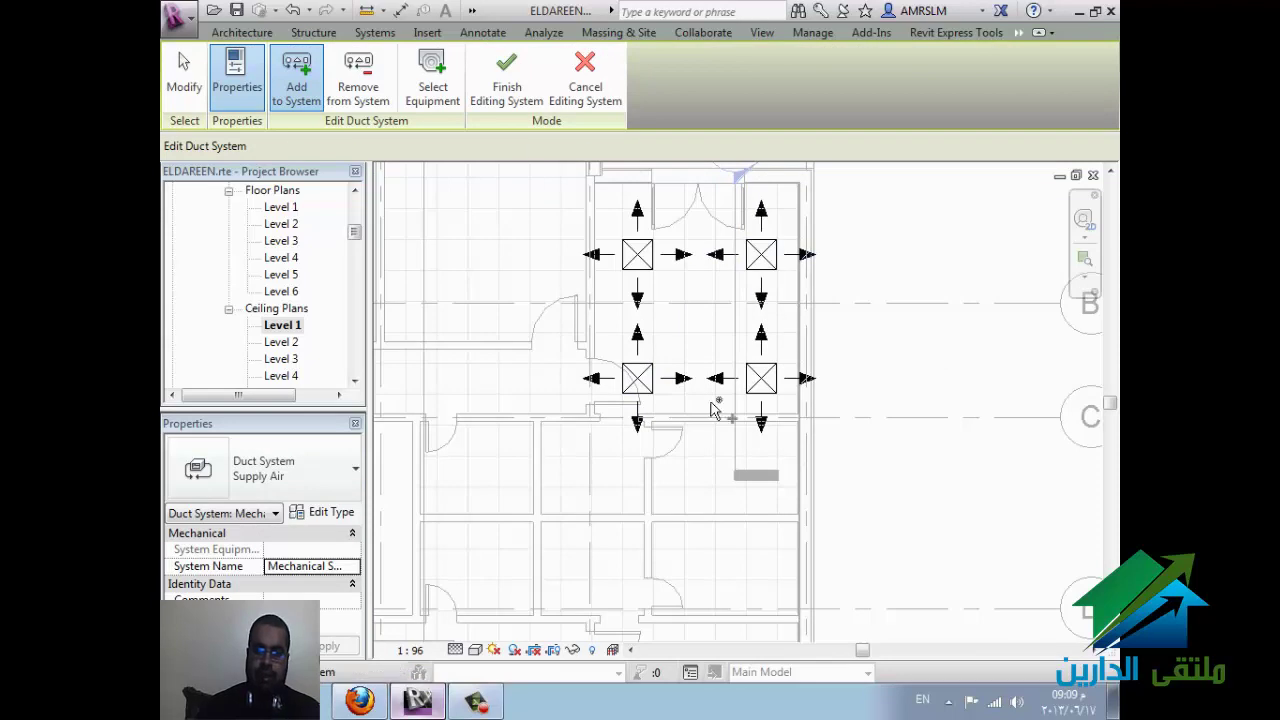
{"action": "left_click", "coordinate": [506, 85]}
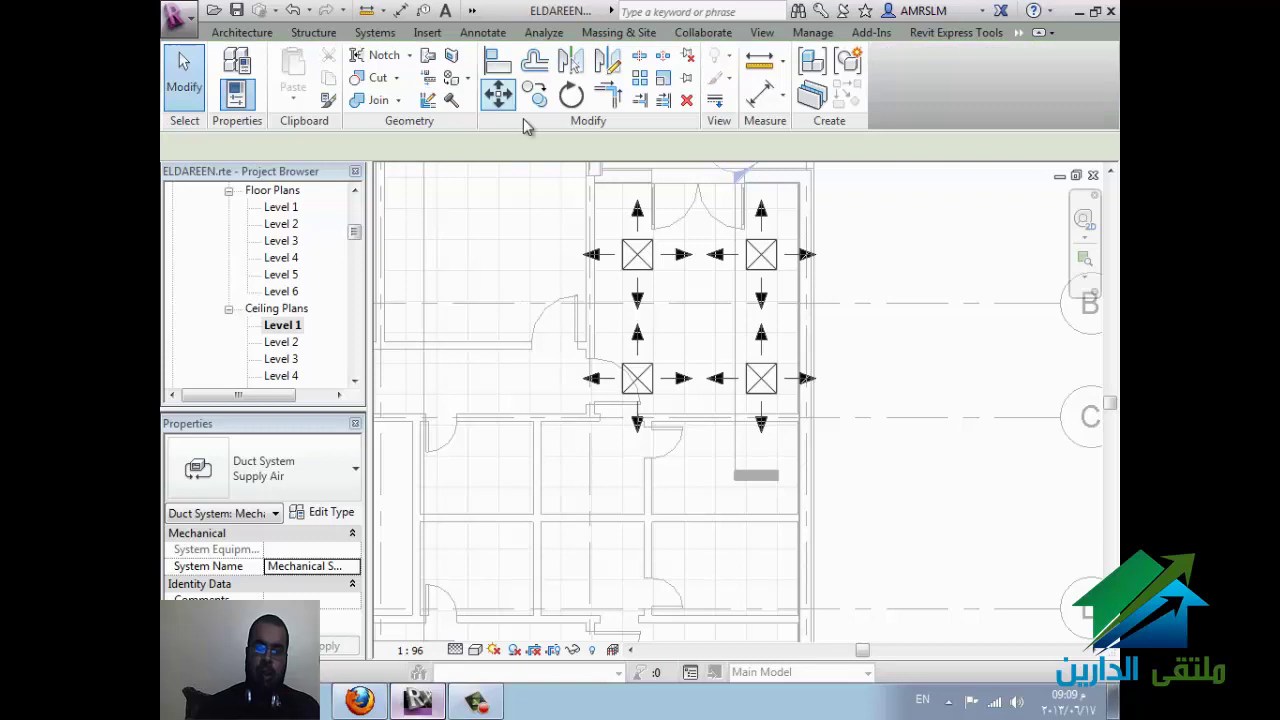
Step: Generate a duct layout from the upper-right diffuser with Perimeter as the solution type
{"action": "left_click", "coordinate": [696, 312]}
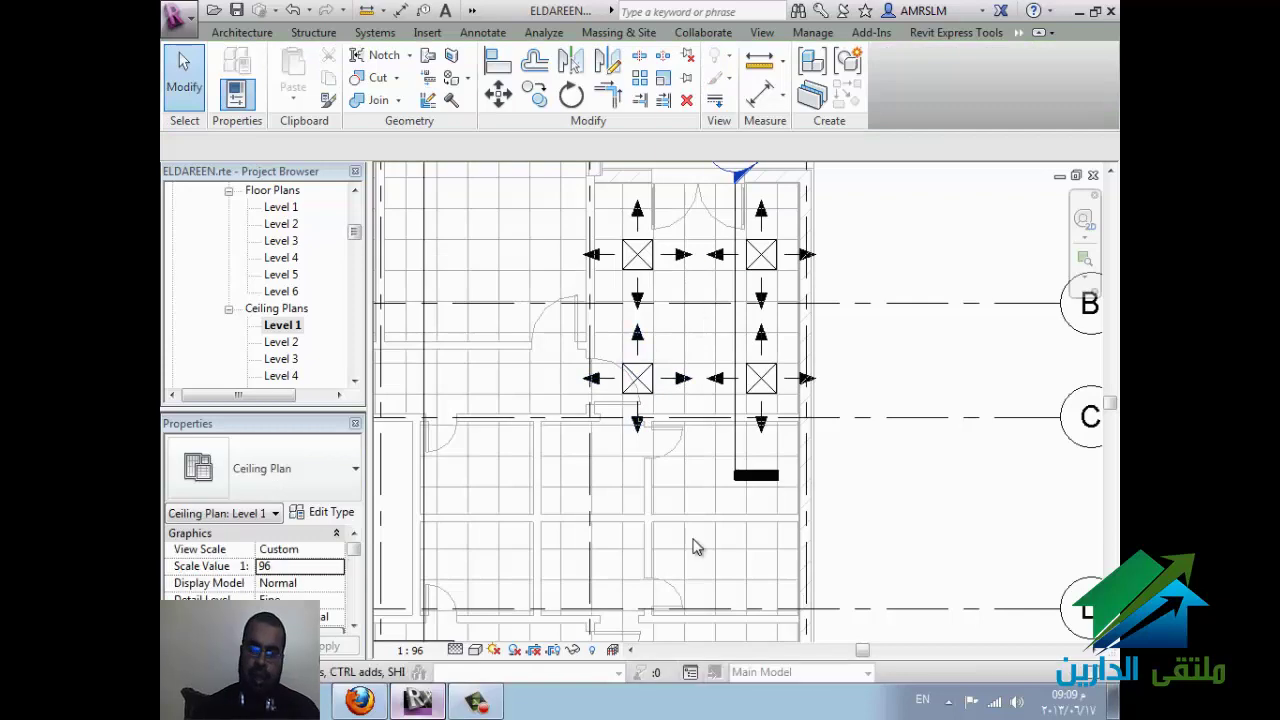
{"action": "left_click", "coordinate": [768, 276]}
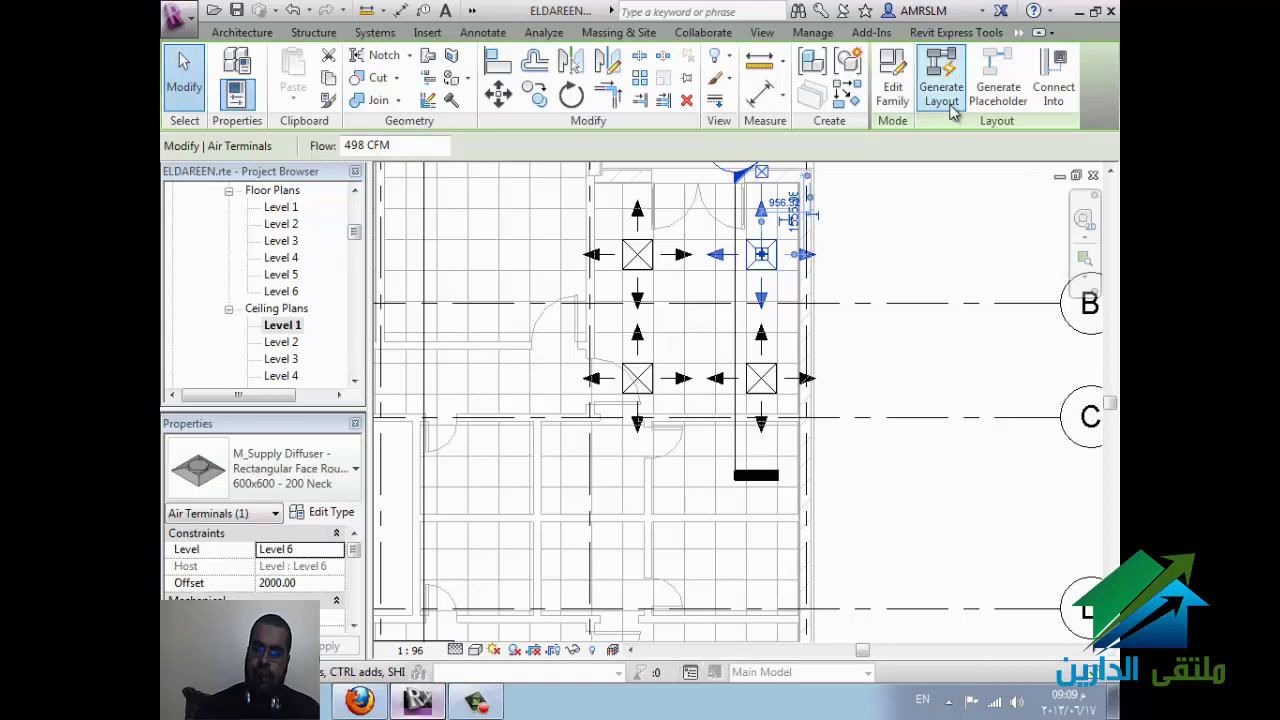
{"action": "left_click", "coordinate": [953, 112]}
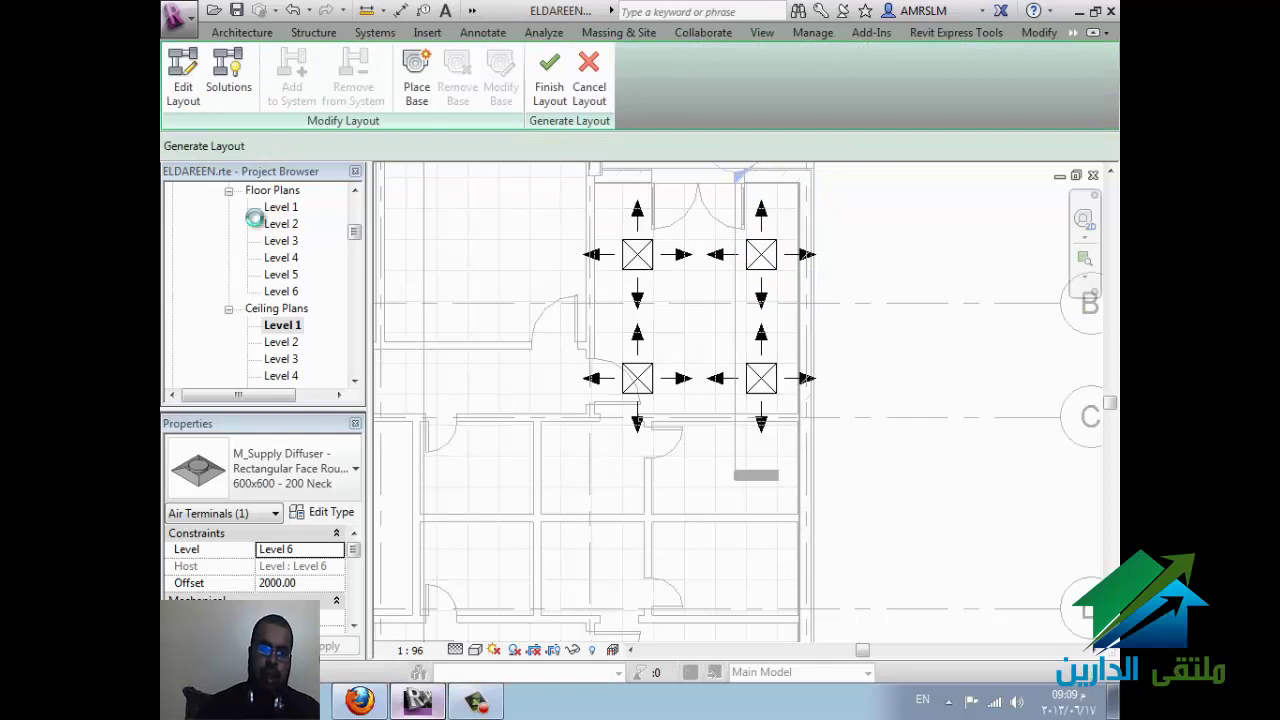
{"action": "left_click", "coordinate": [228, 72]}
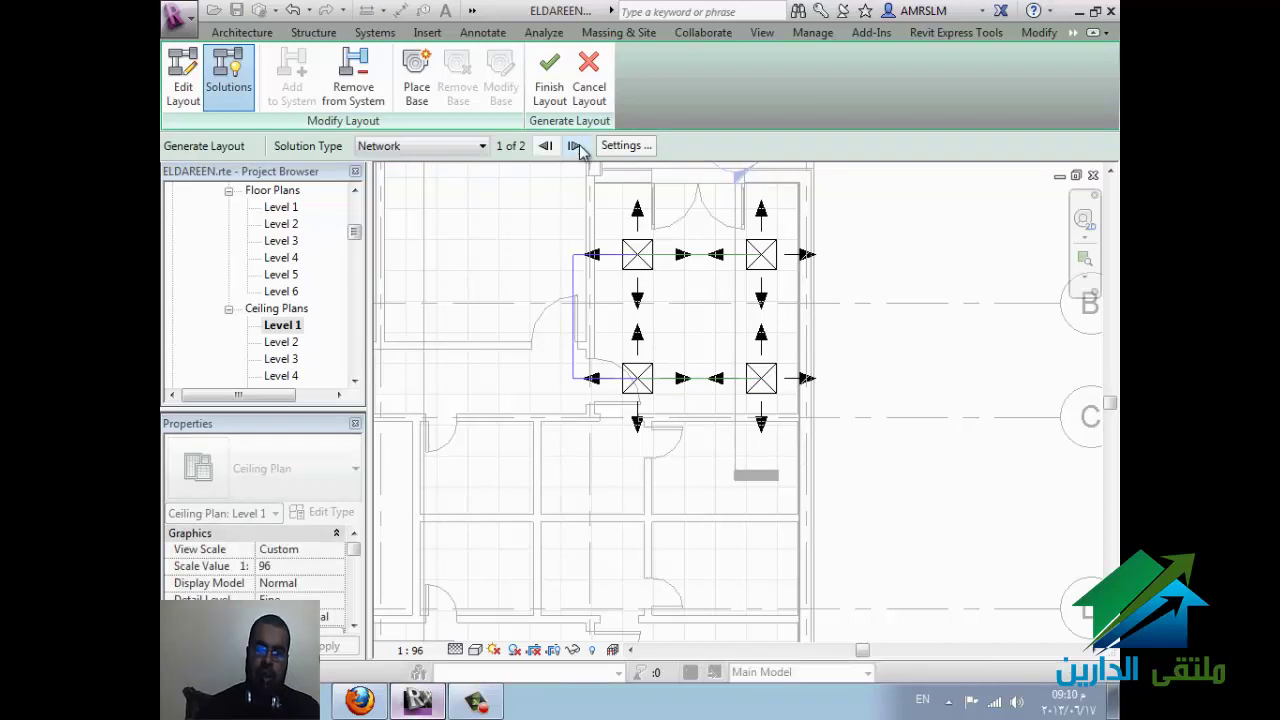
{"action": "left_click", "coordinate": [452, 149]}
{"action": "left_click", "coordinate": [426, 176]}
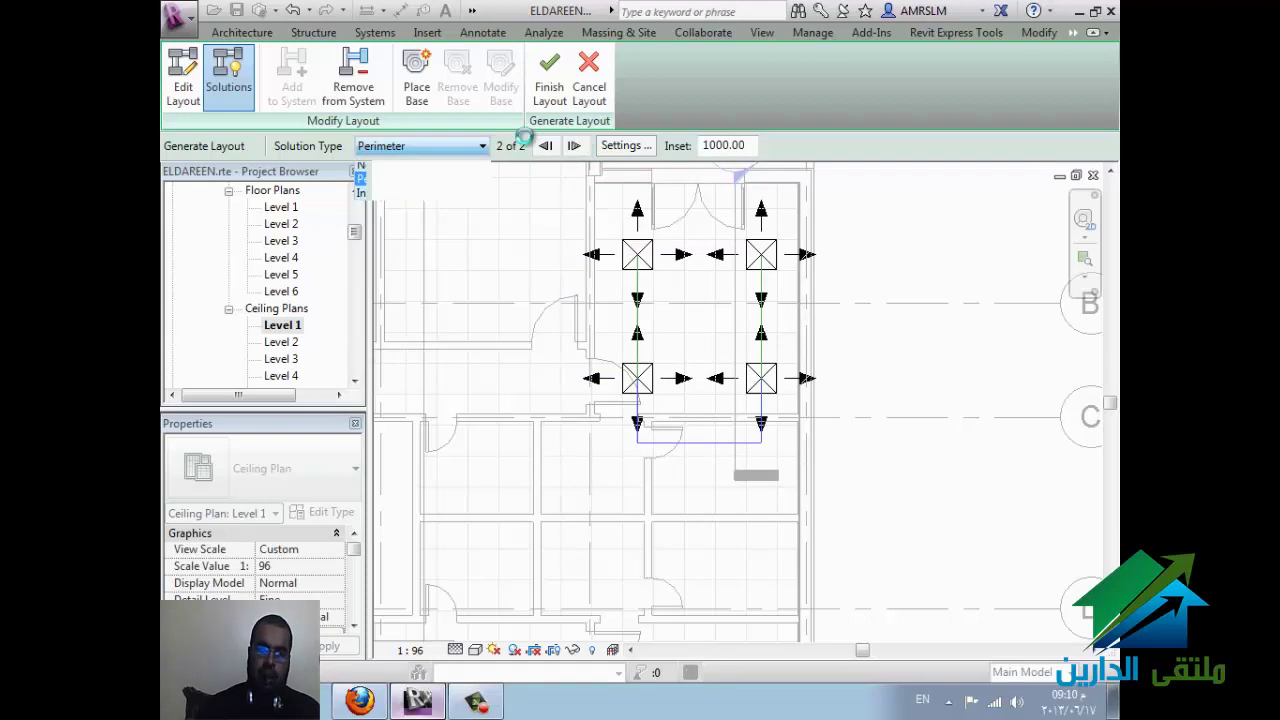
Step: Place the layout's connection base below the diffusers and cycle through the routing solutions
{"action": "left_click", "coordinate": [416, 86]}
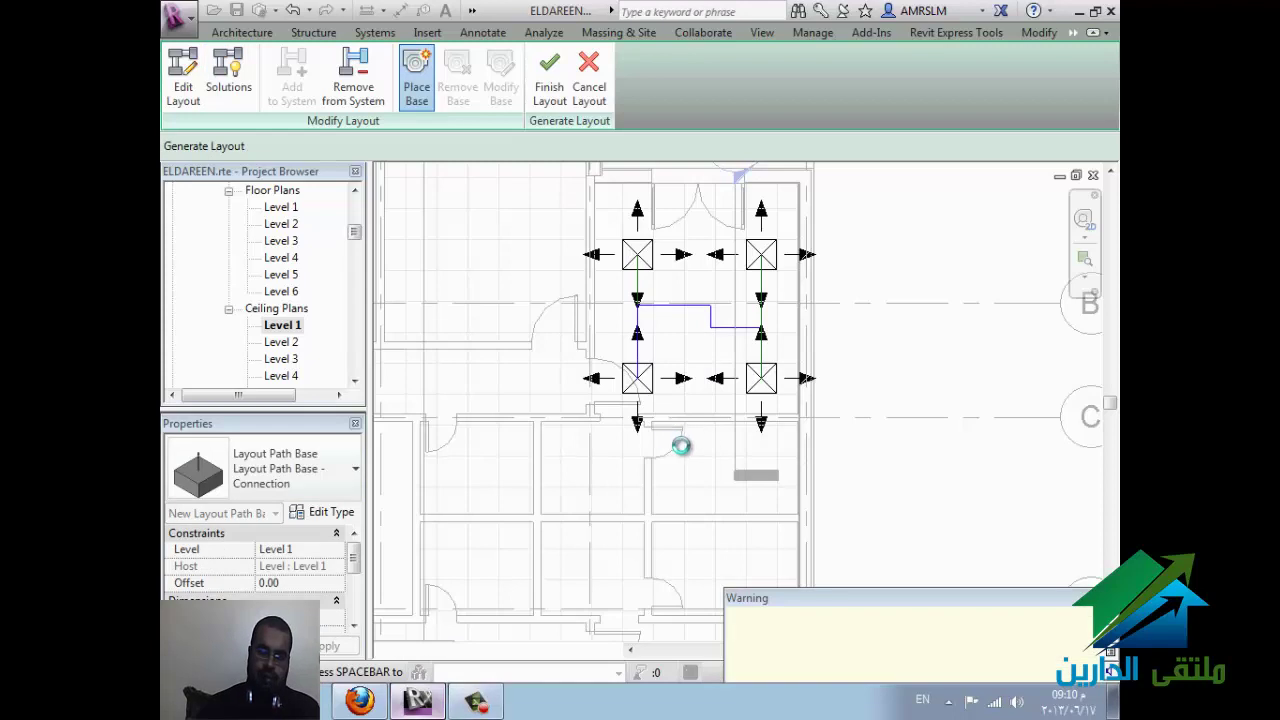
{"action": "left_click", "coordinate": [688, 438]}
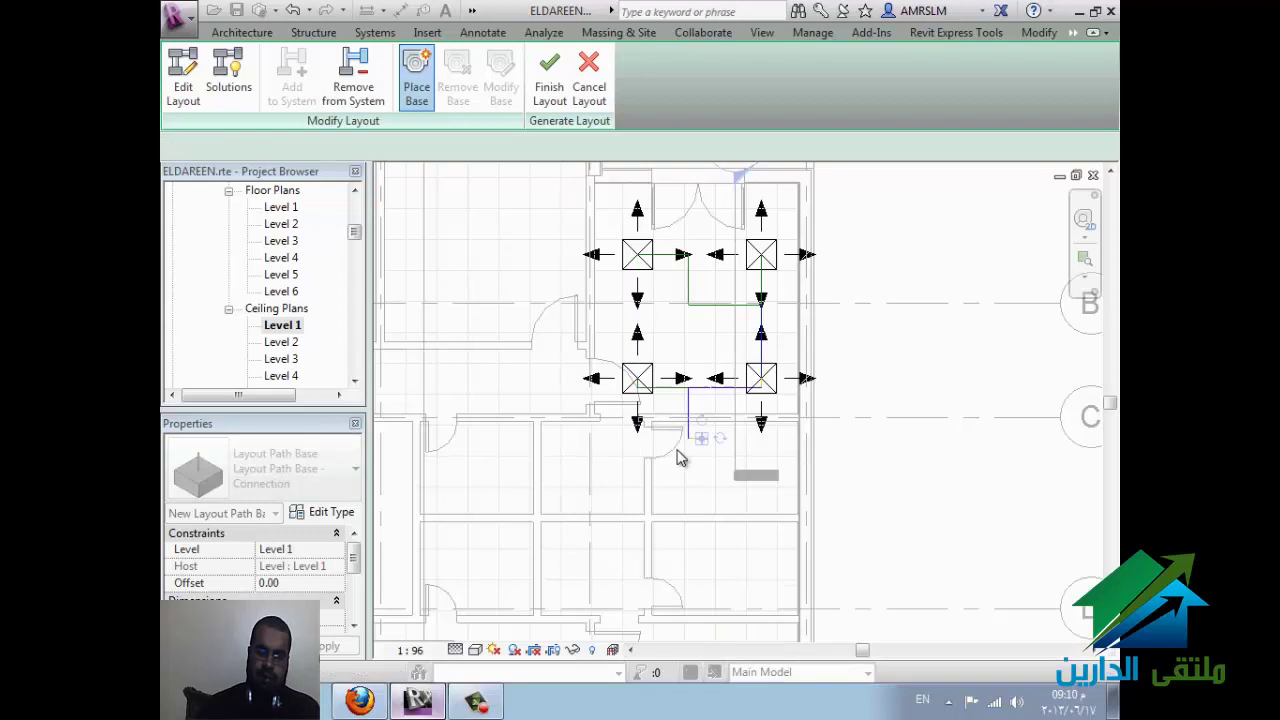
{"action": "left_click", "coordinate": [228, 80]}
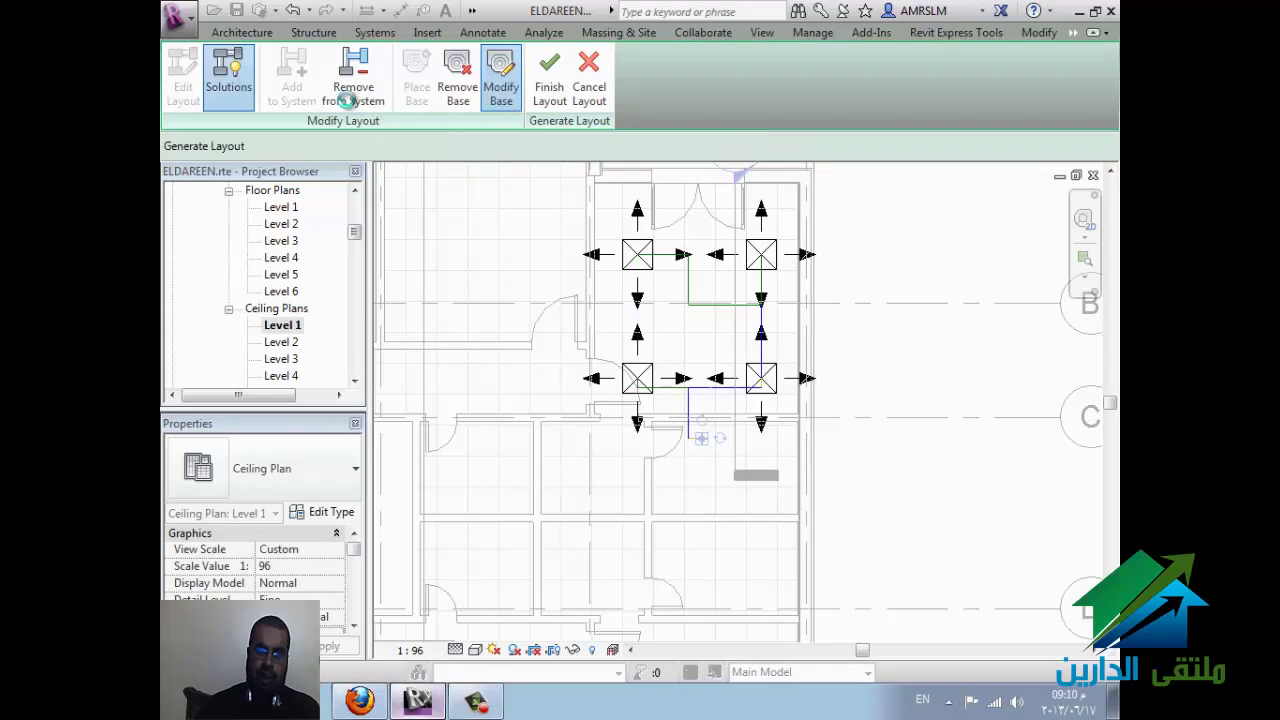
{"action": "left_click", "coordinate": [402, 154]}
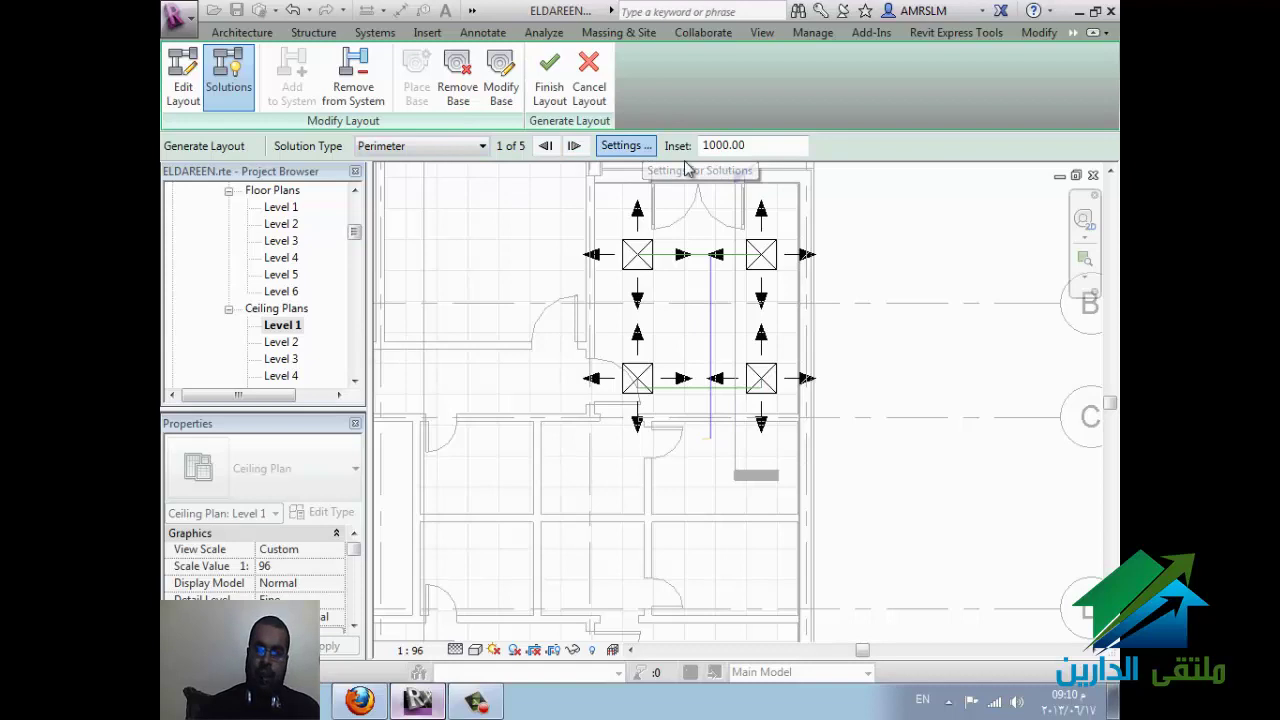
Step: In the duct conversion settings, set the main duct offset to 2300
{"action": "left_click", "coordinate": [626, 145]}
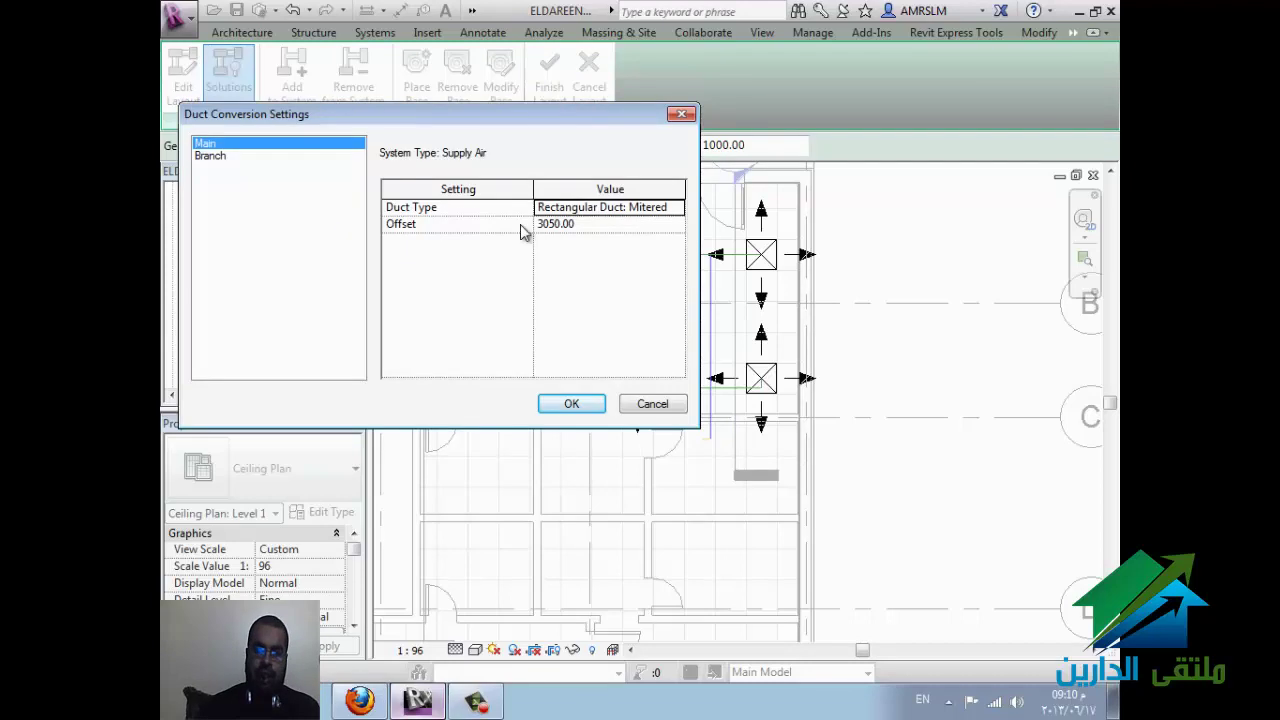
{"action": "left_click", "coordinate": [589, 225]}
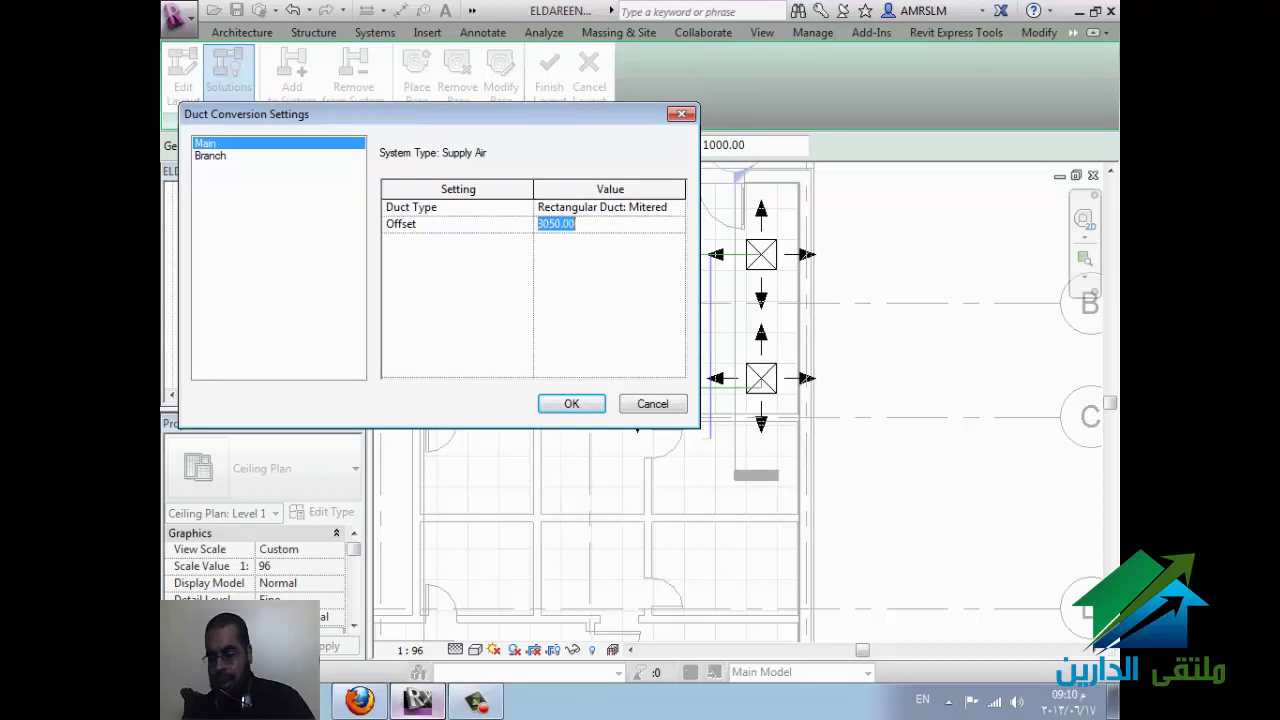
{"action": "type", "text": "20"}
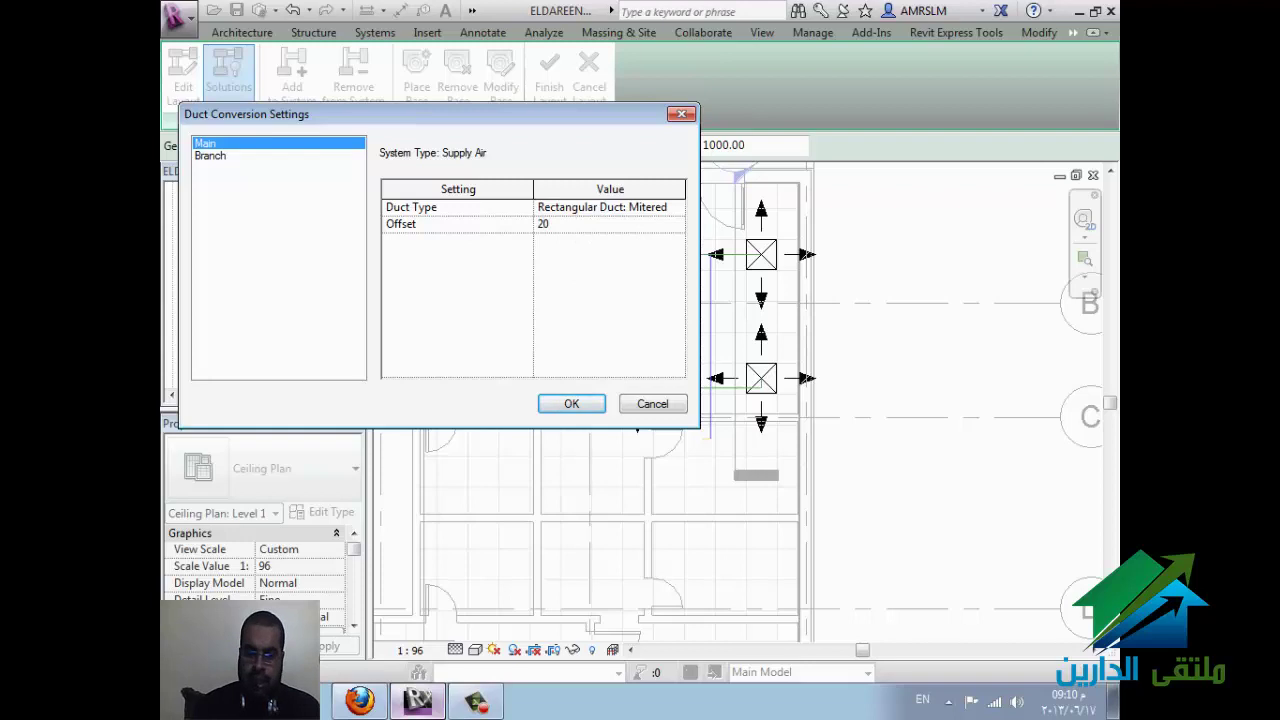
{"action": "key", "text": "BackSpace"}
{"action": "type", "text": "300"}
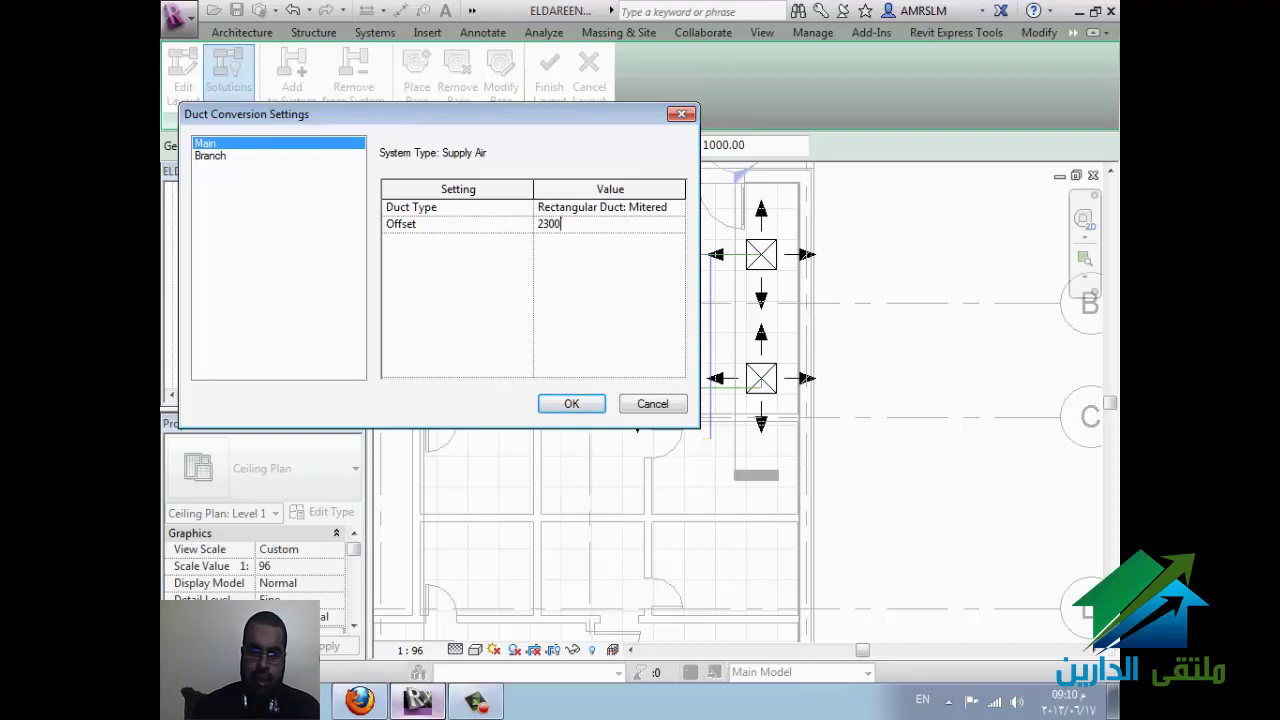
Step: Give branch ducts a 2030 offset with Rectangular Mitered Elbows/Tees, keep the main duct type, and apply
{"action": "left_click", "coordinate": [218, 157]}
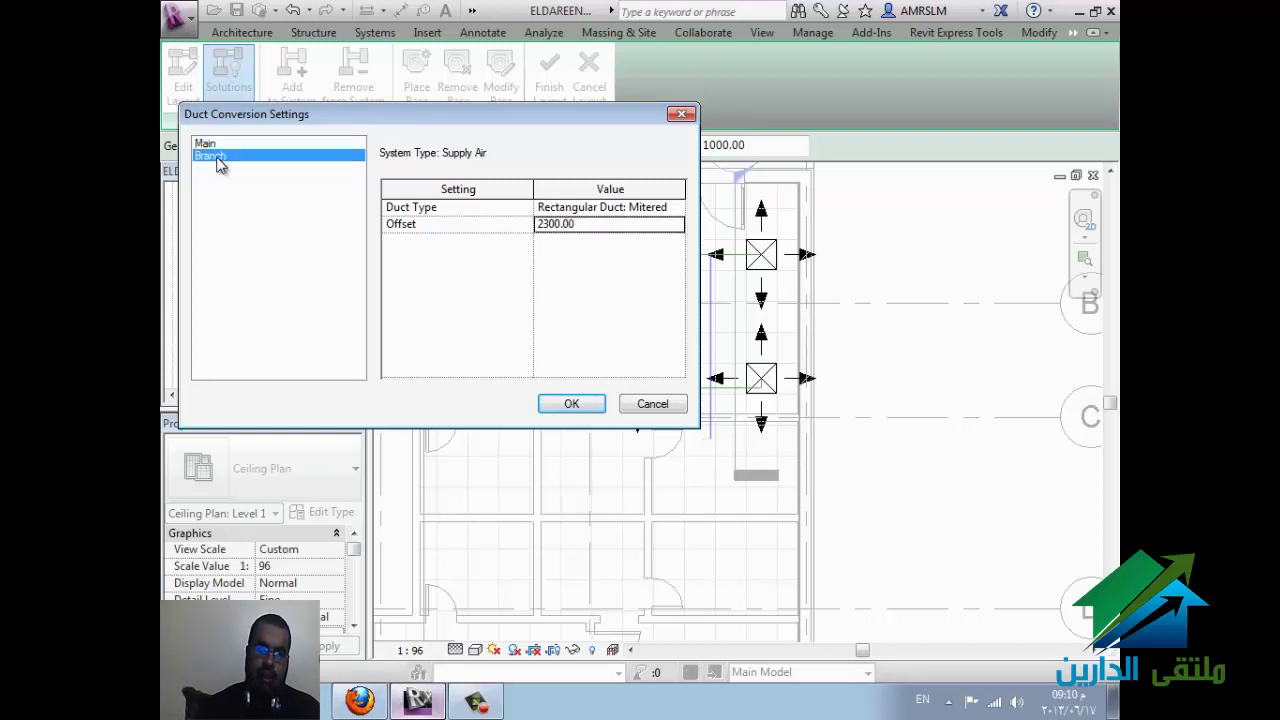
{"action": "left_click", "coordinate": [585, 224]}
{"action": "key", "text": "BackSpace"}
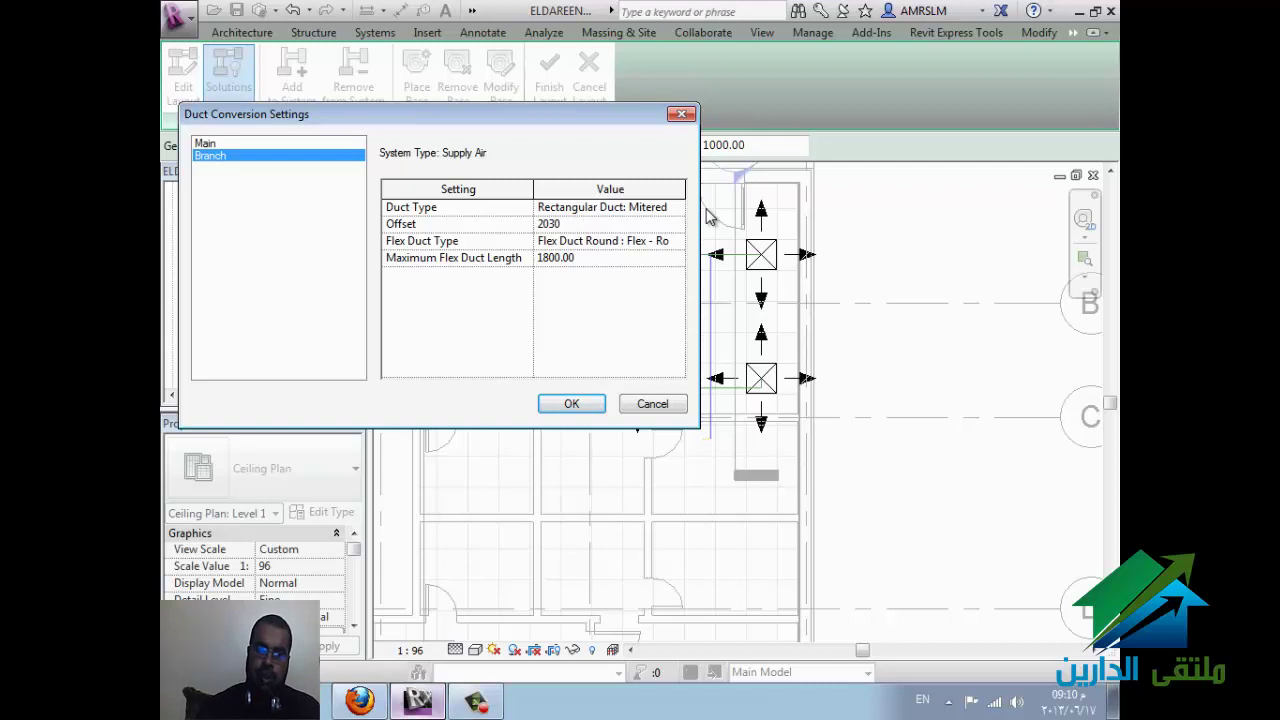
{"action": "left_click", "coordinate": [662, 210]}
{"action": "left_click", "coordinate": [676, 210]}
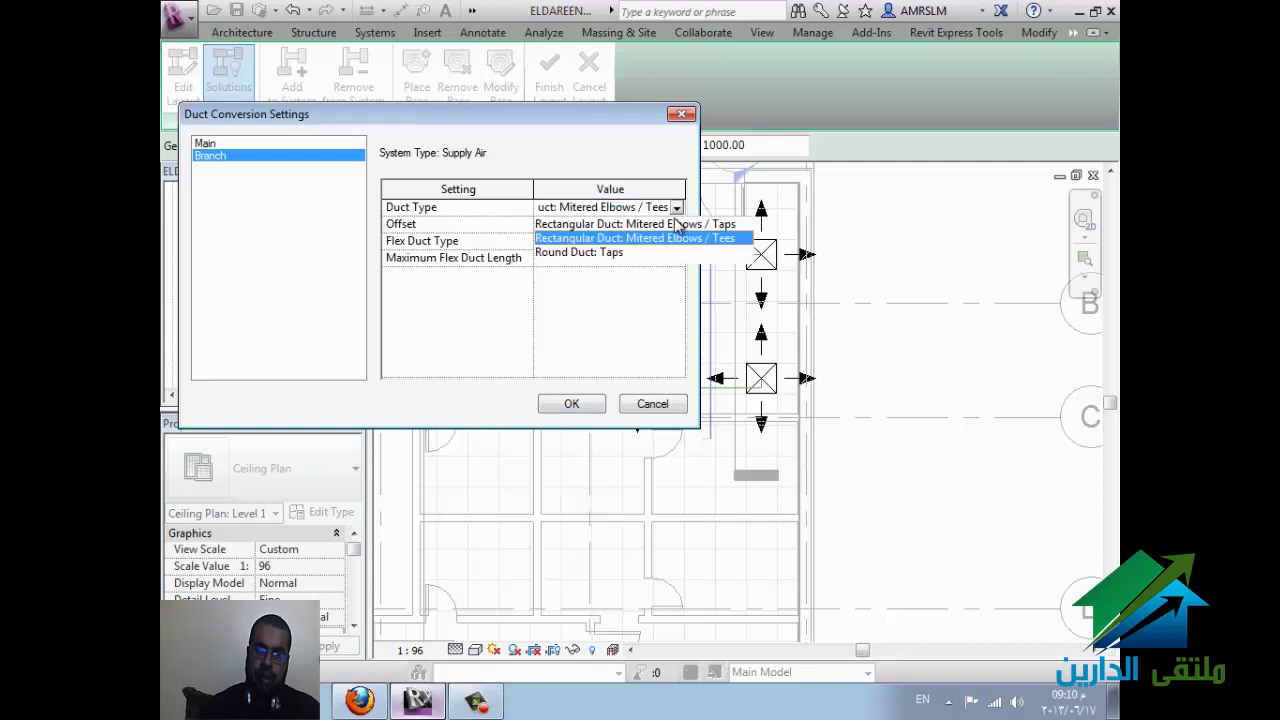
{"action": "left_click", "coordinate": [680, 240]}
{"action": "left_click", "coordinate": [210, 143]}
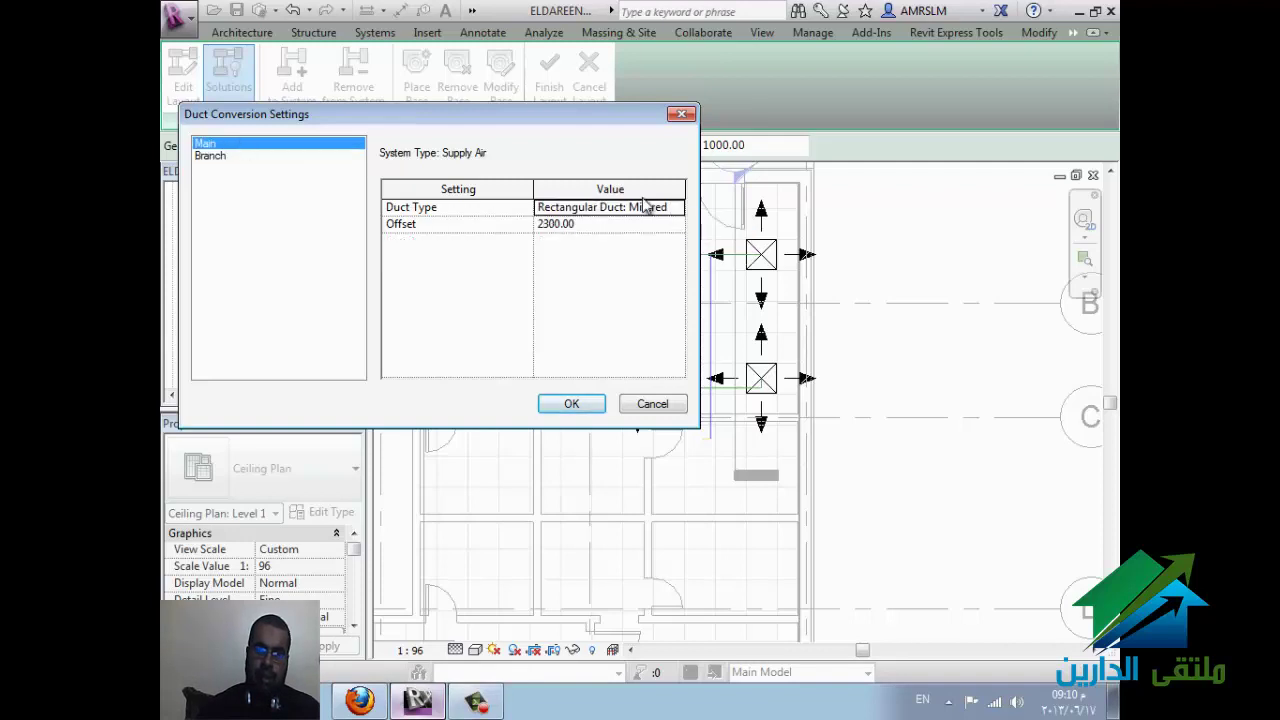
{"action": "left_click", "coordinate": [668, 210]}
{"action": "left_click", "coordinate": [676, 207]}
{"action": "left_click", "coordinate": [650, 238]}
{"action": "left_click", "coordinate": [571, 405]}
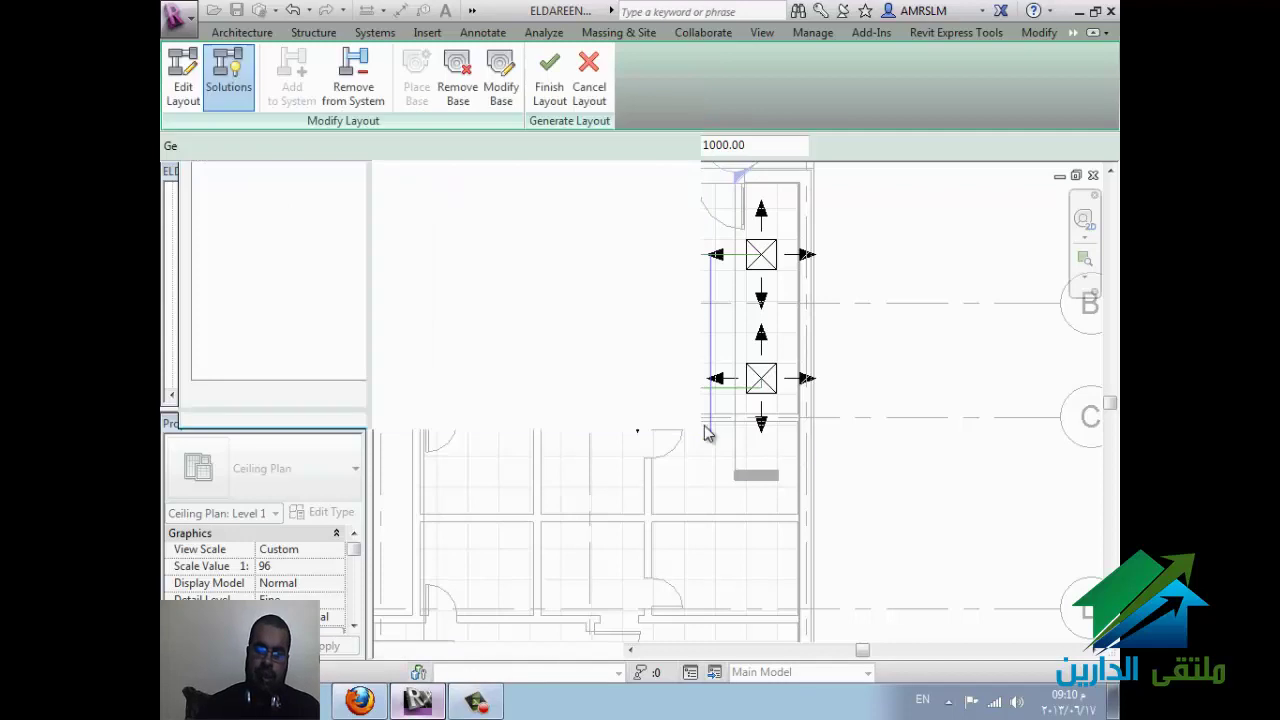
Step: Finish the layout to generate ducts to the four diffusers, then select the upper-right diffuser
{"action": "left_click", "coordinate": [548, 88]}
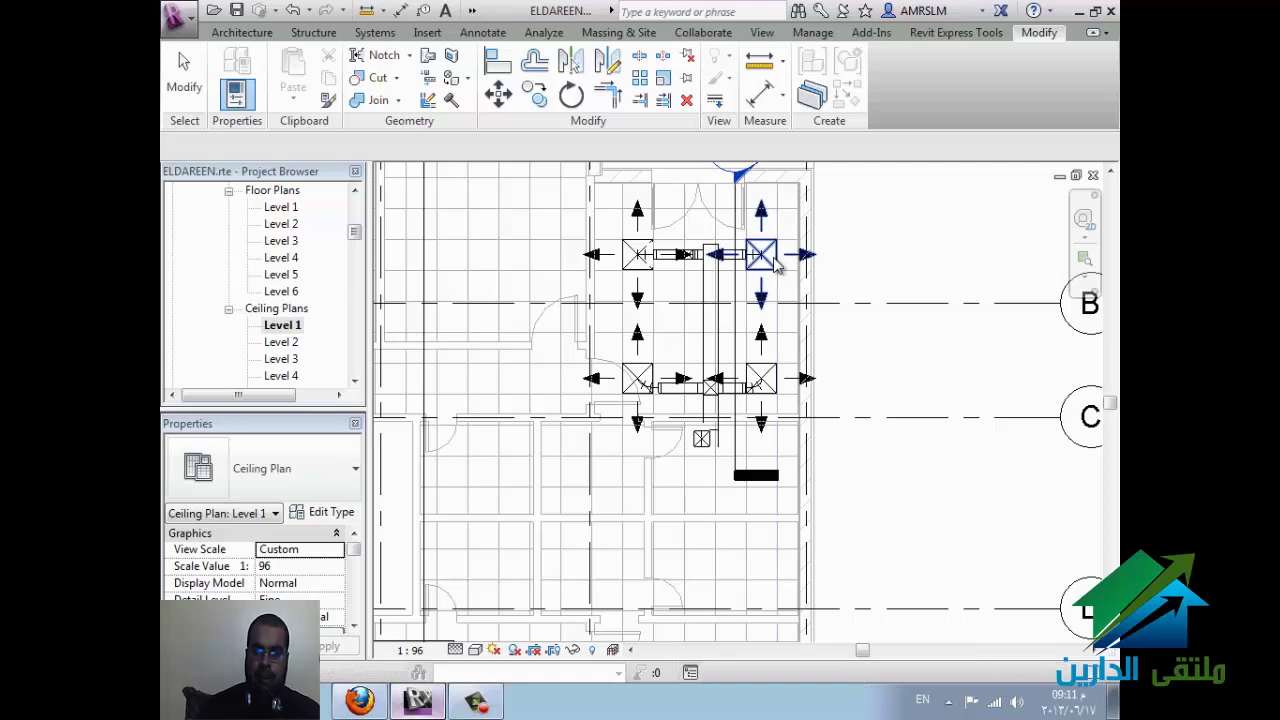
{"action": "left_click", "coordinate": [855, 294]}
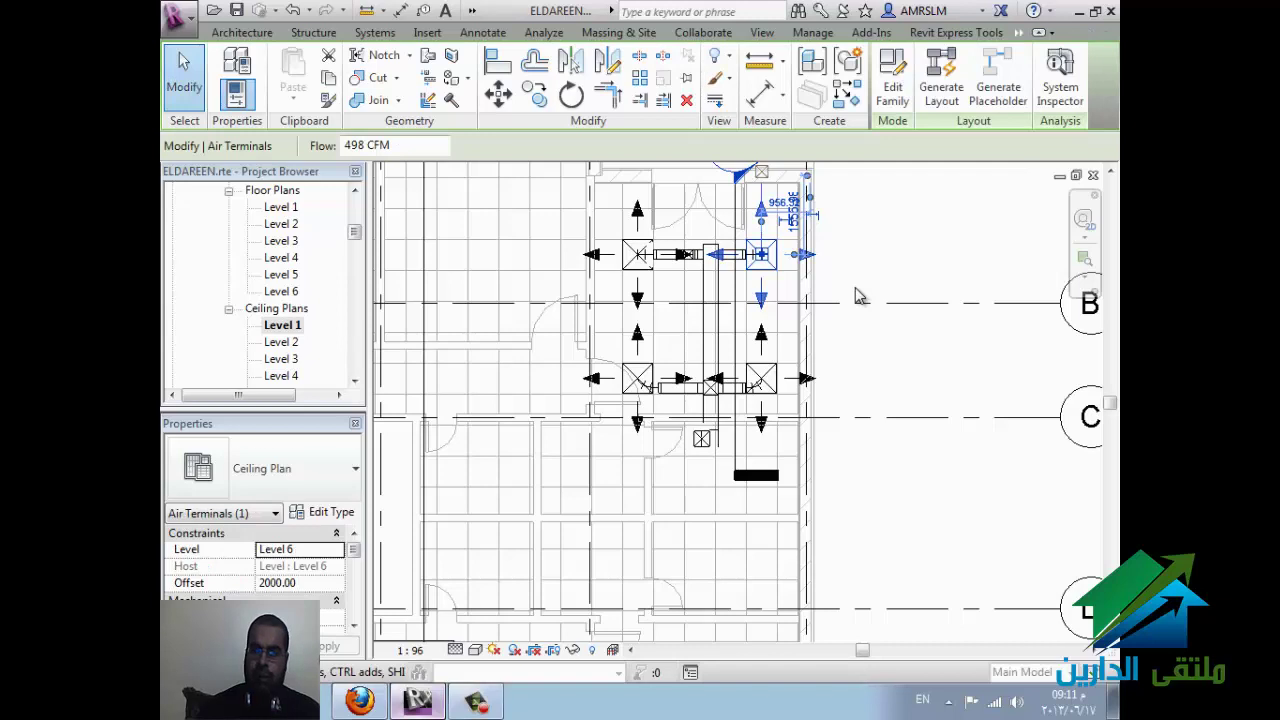
{"action": "left_click", "coordinate": [1073, 107]}
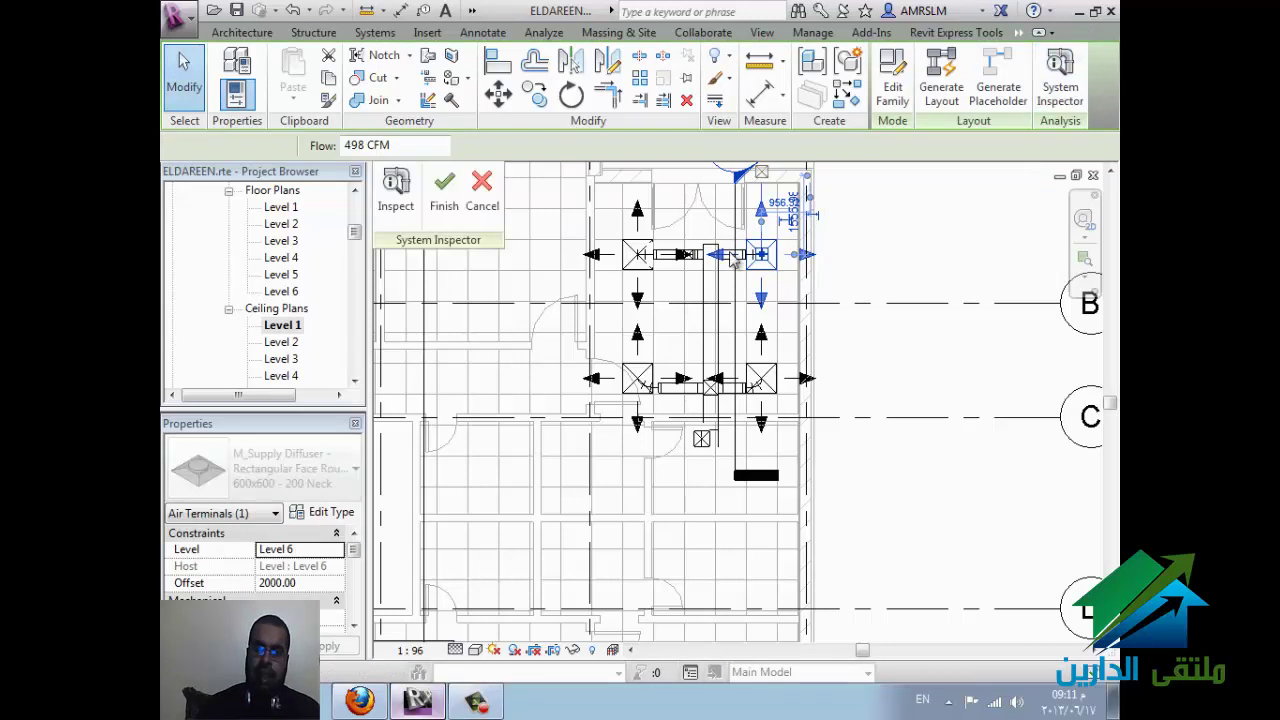
{"action": "left_click", "coordinate": [396, 190]}
{"action": "mouse_move", "coordinate": [711, 320]}
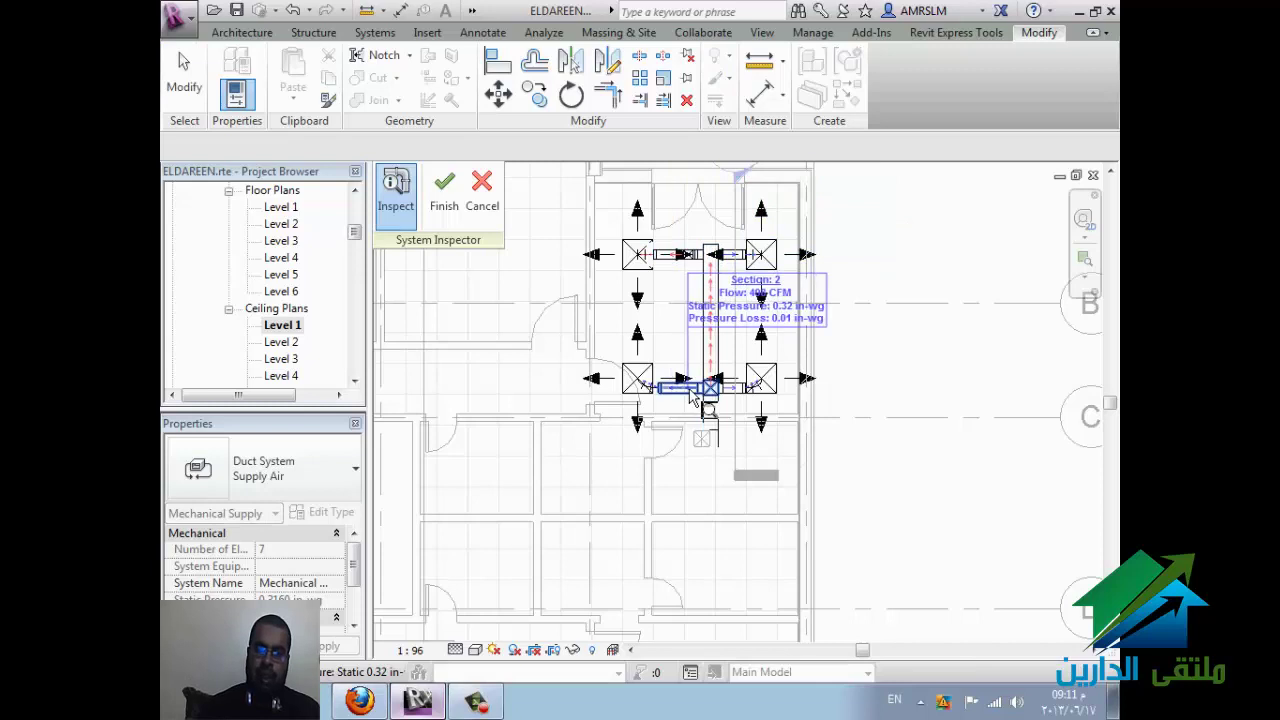
{"action": "mouse_move", "coordinate": [481, 190]}
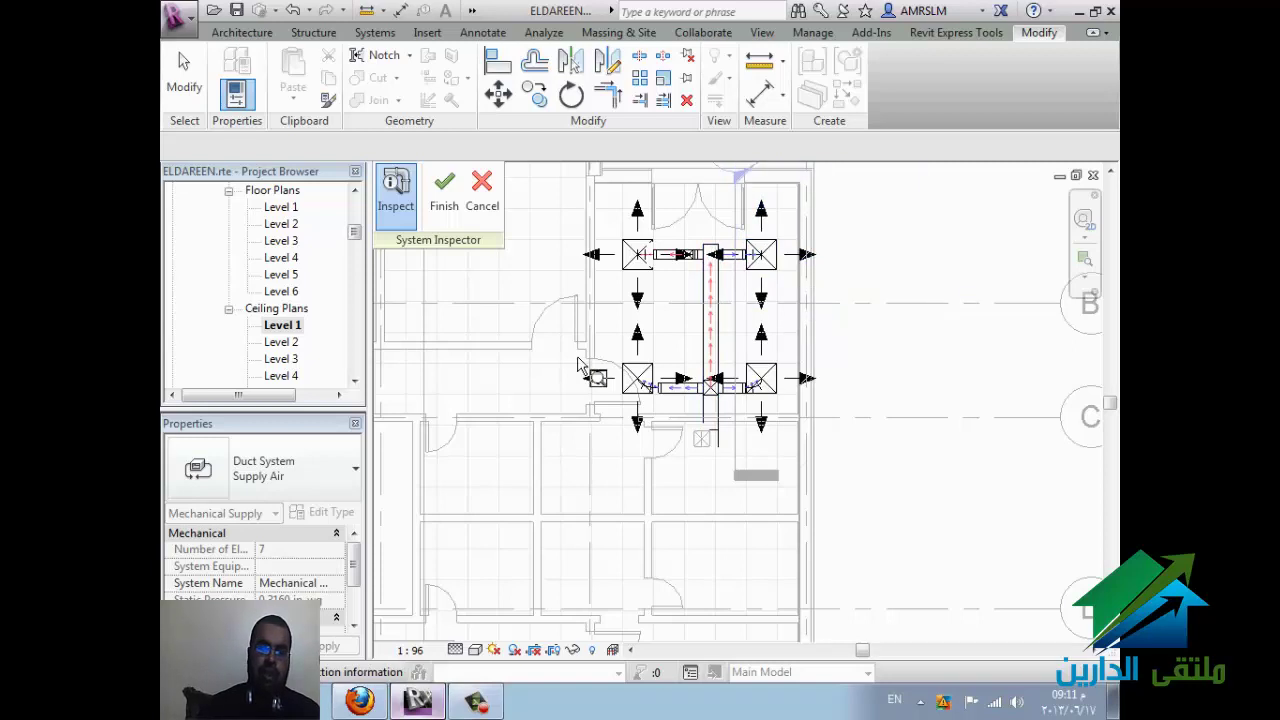
{"action": "left_click", "coordinate": [482, 190]}
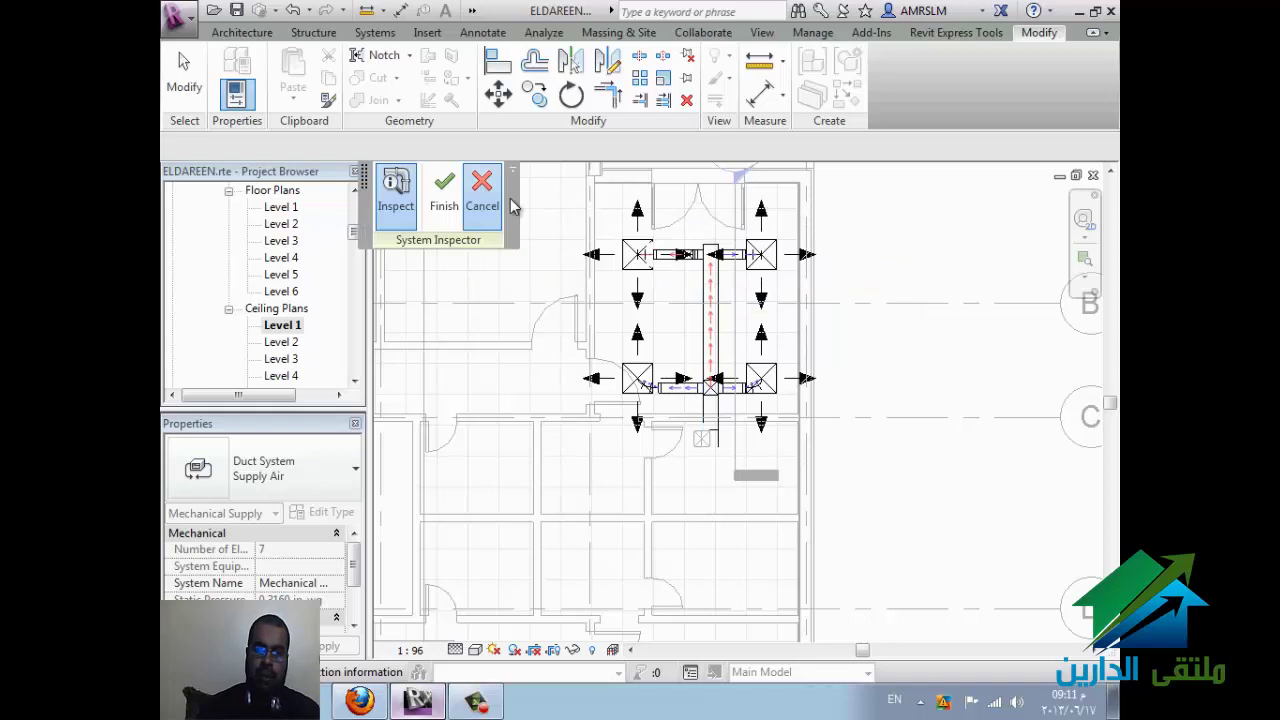
{"action": "left_click", "coordinate": [914, 371]}
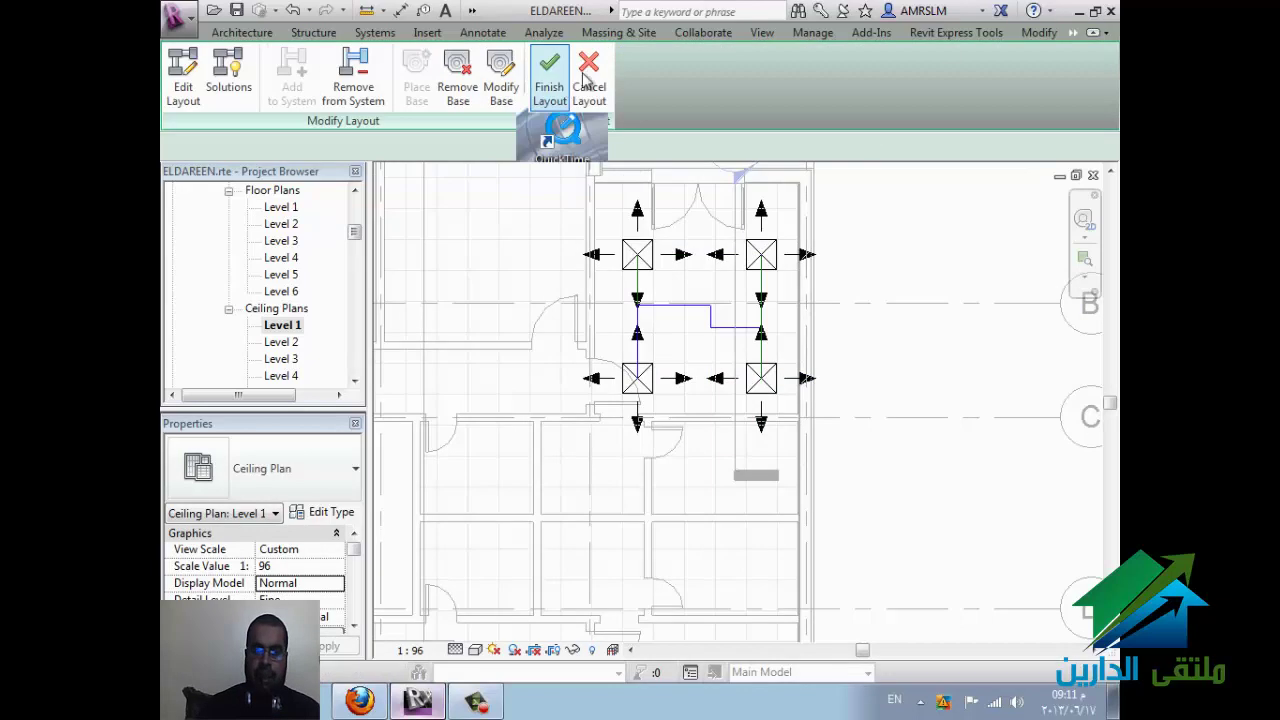
Step: Exit duct layout editing, zoom around the Level 1 ceiling plan, and switch to Systems tools
{"action": "key", "text": "Escape"}
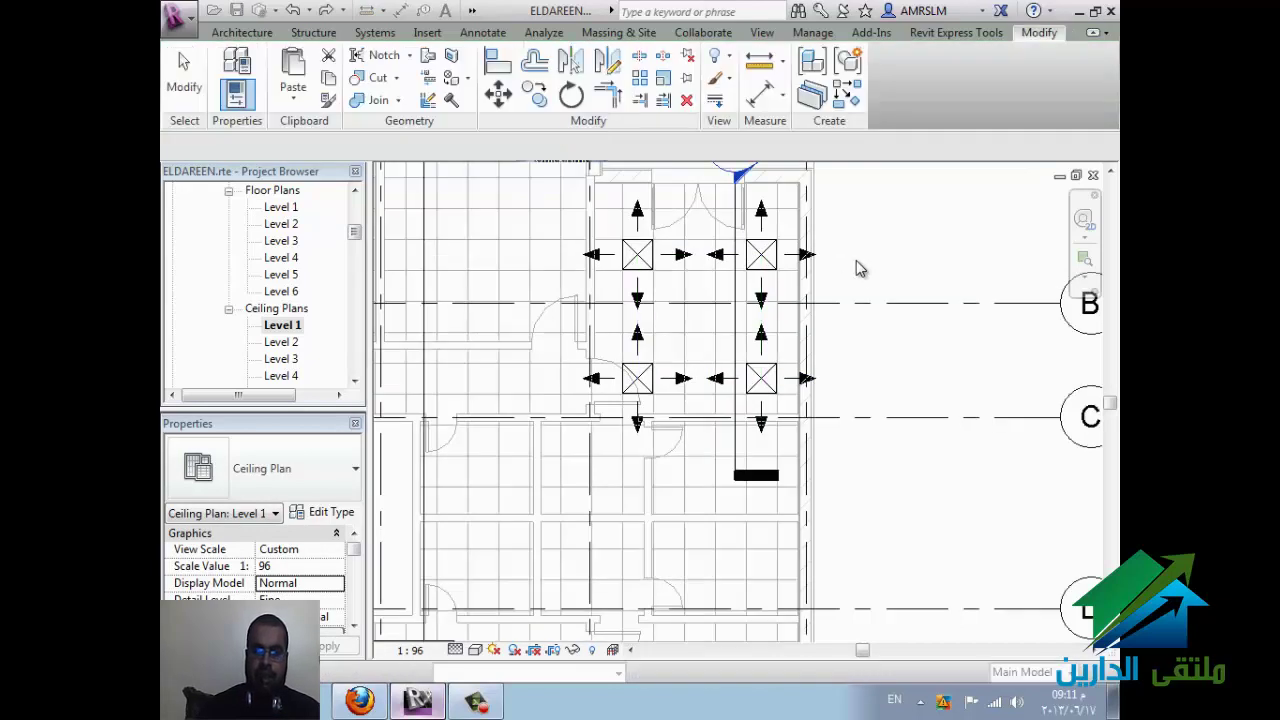
{"action": "scroll", "coordinate": [810, 357], "scroll_direction": "down", "scroll_amount": 3}
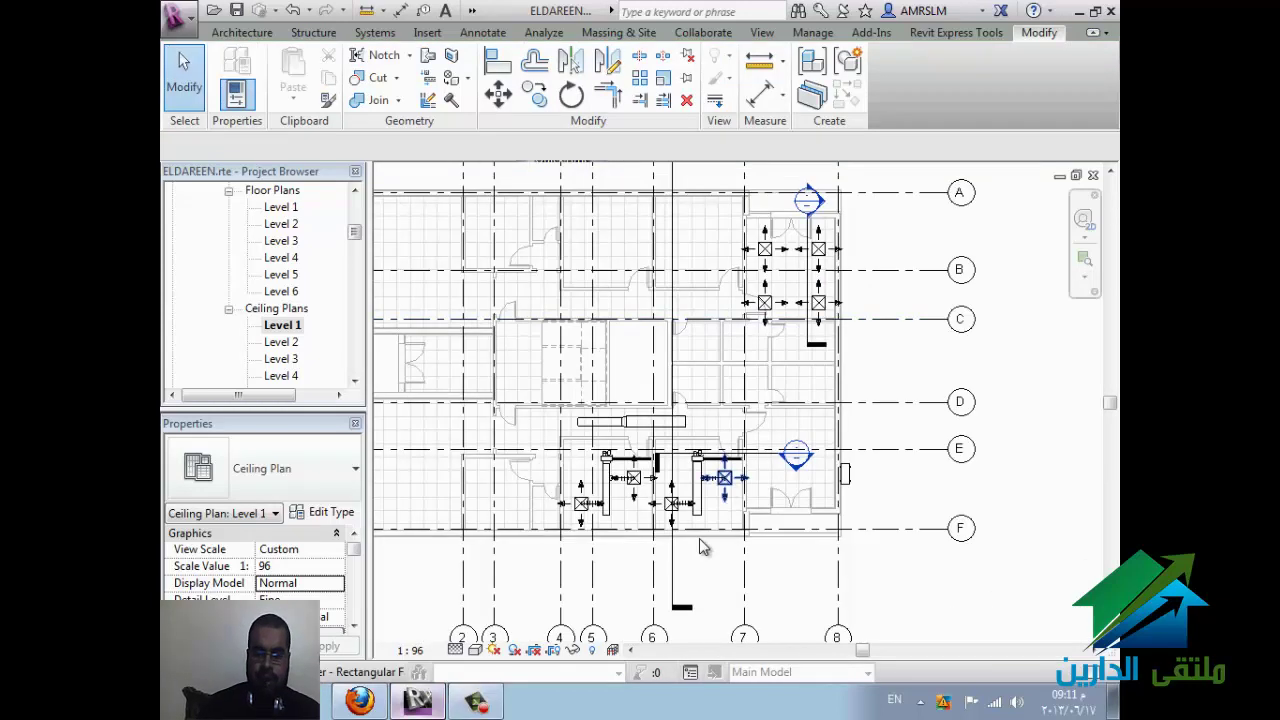
{"action": "scroll", "coordinate": [703, 546], "scroll_direction": "up", "scroll_amount": 3}
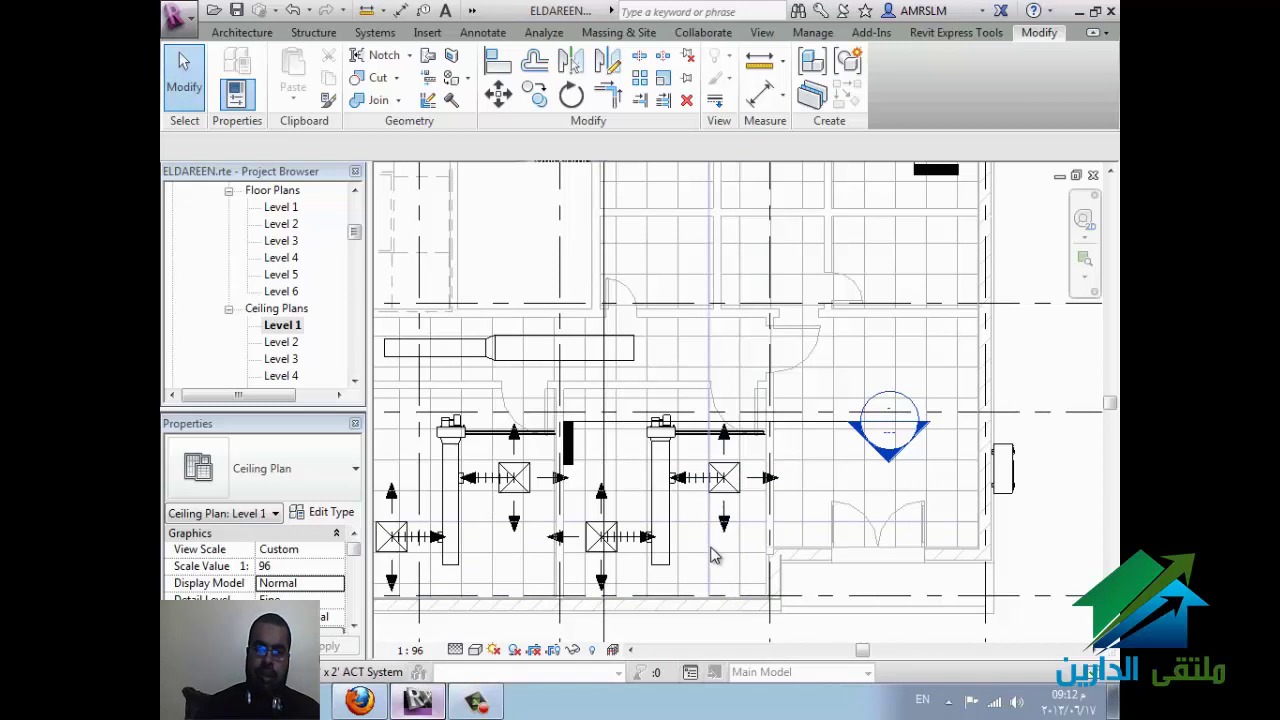
{"action": "left_click", "coordinate": [372, 36]}
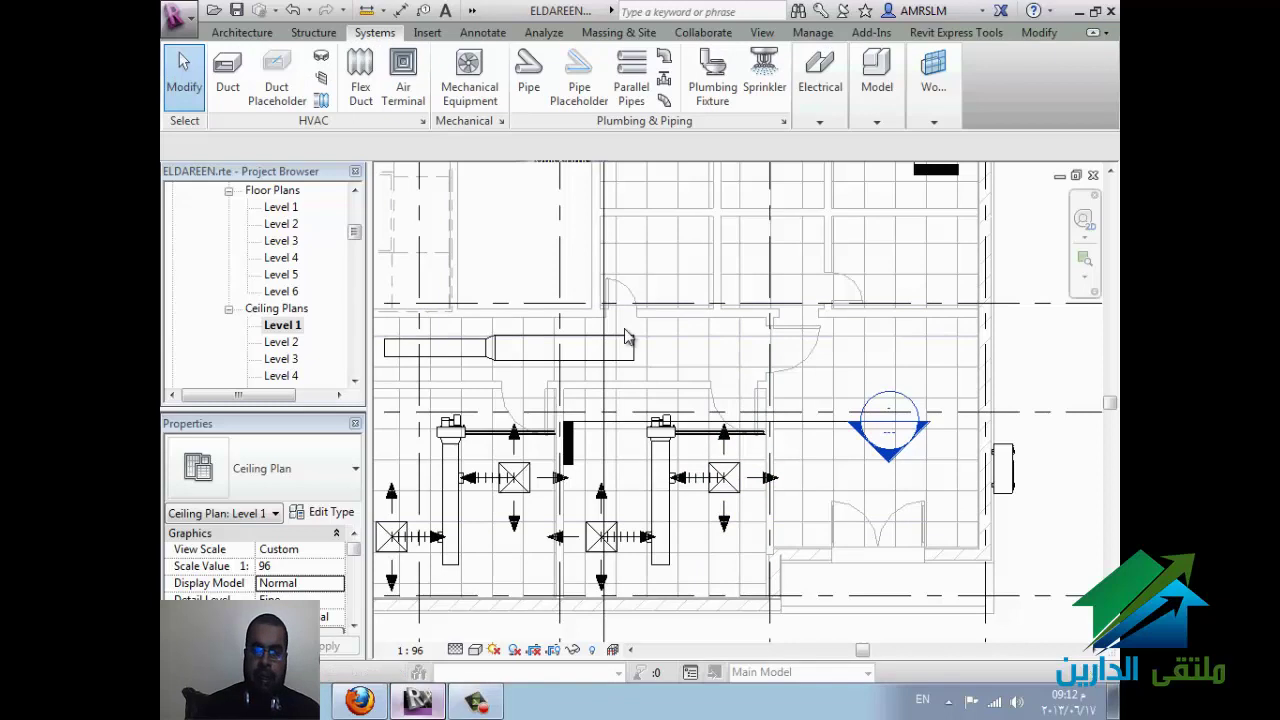
Step: Open Heating and Cooling Loads from Analyze > Reports, keep Building Type Office, and open Location settings
{"action": "left_click", "coordinate": [540, 34]}
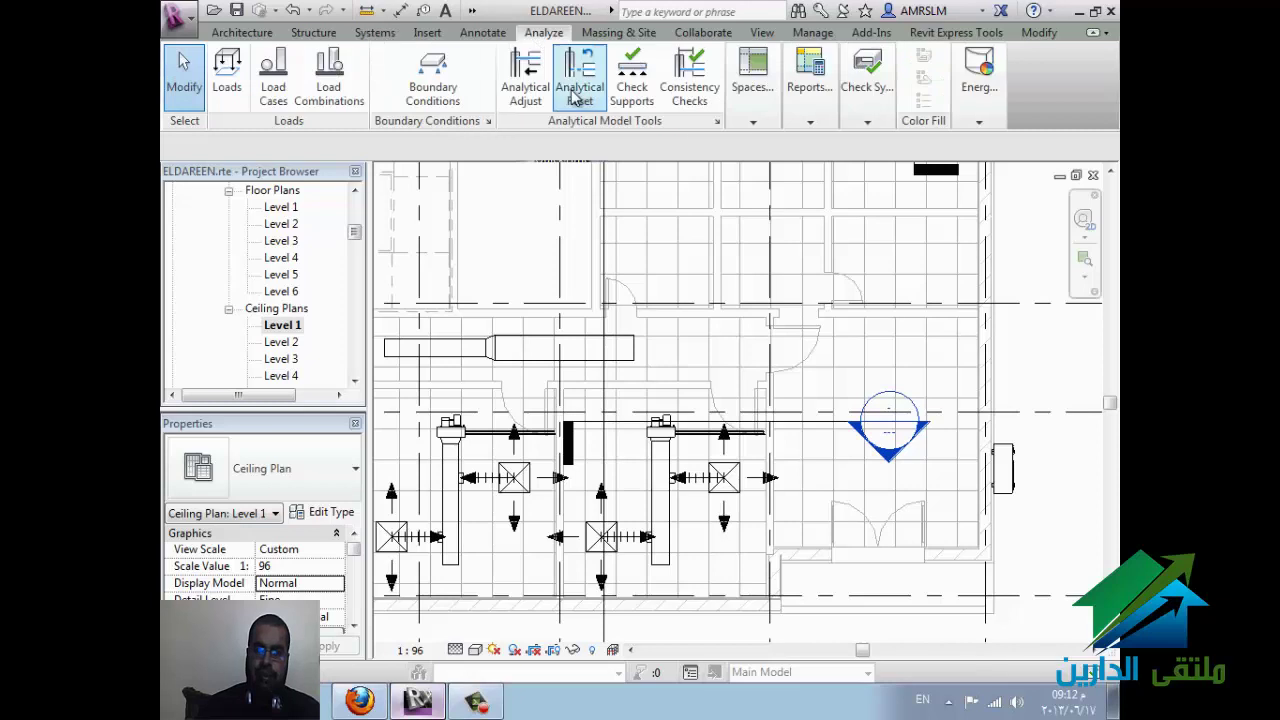
{"action": "left_click", "coordinate": [829, 118]}
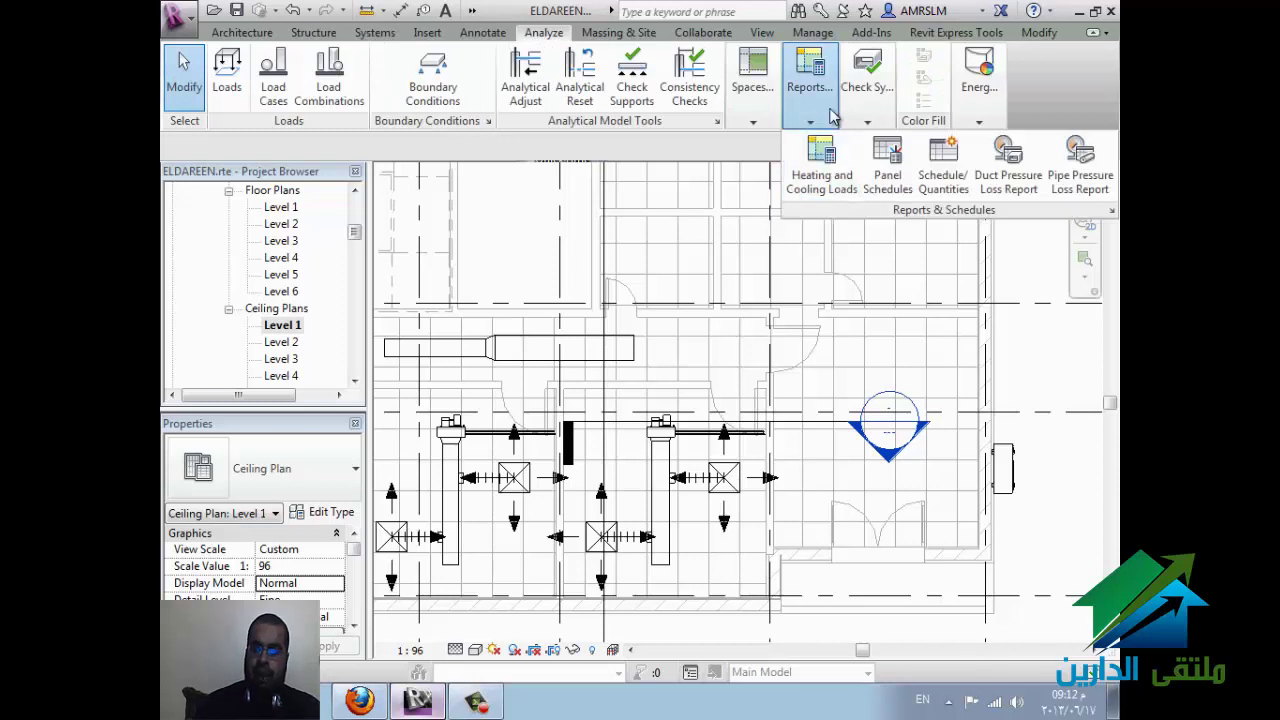
{"action": "left_click", "coordinate": [838, 176]}
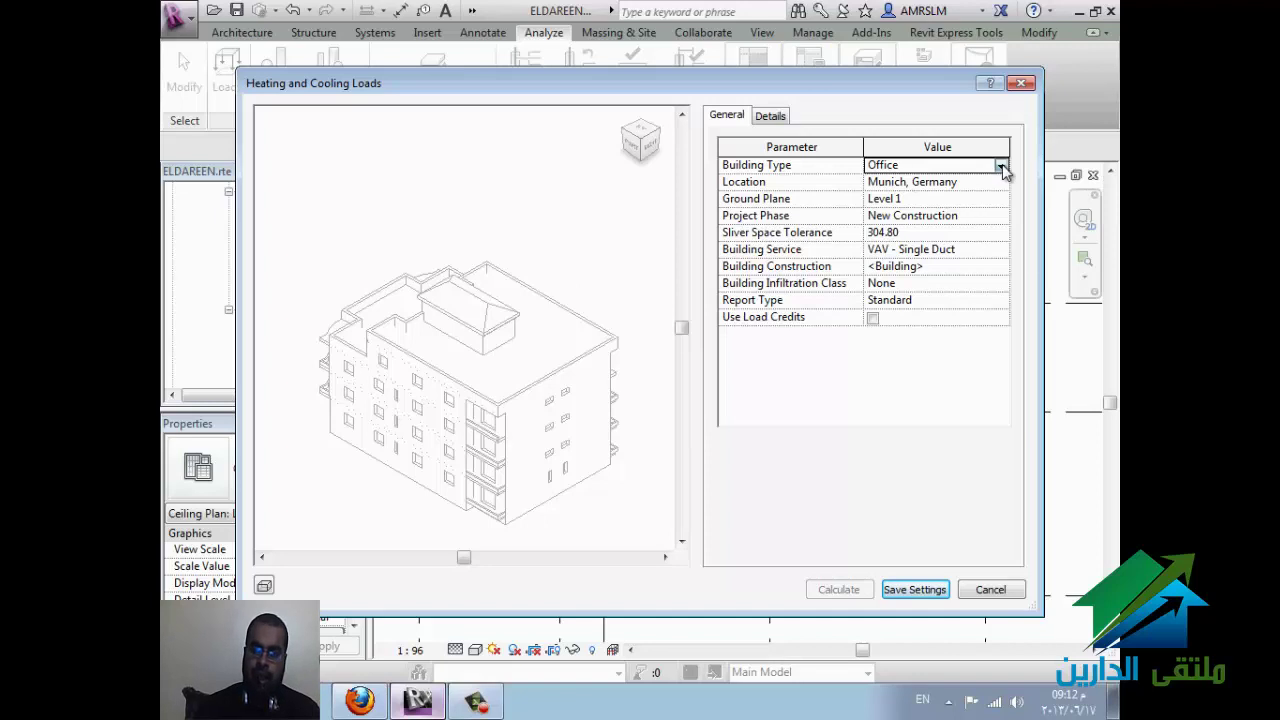
{"action": "left_click", "coordinate": [1002, 166]}
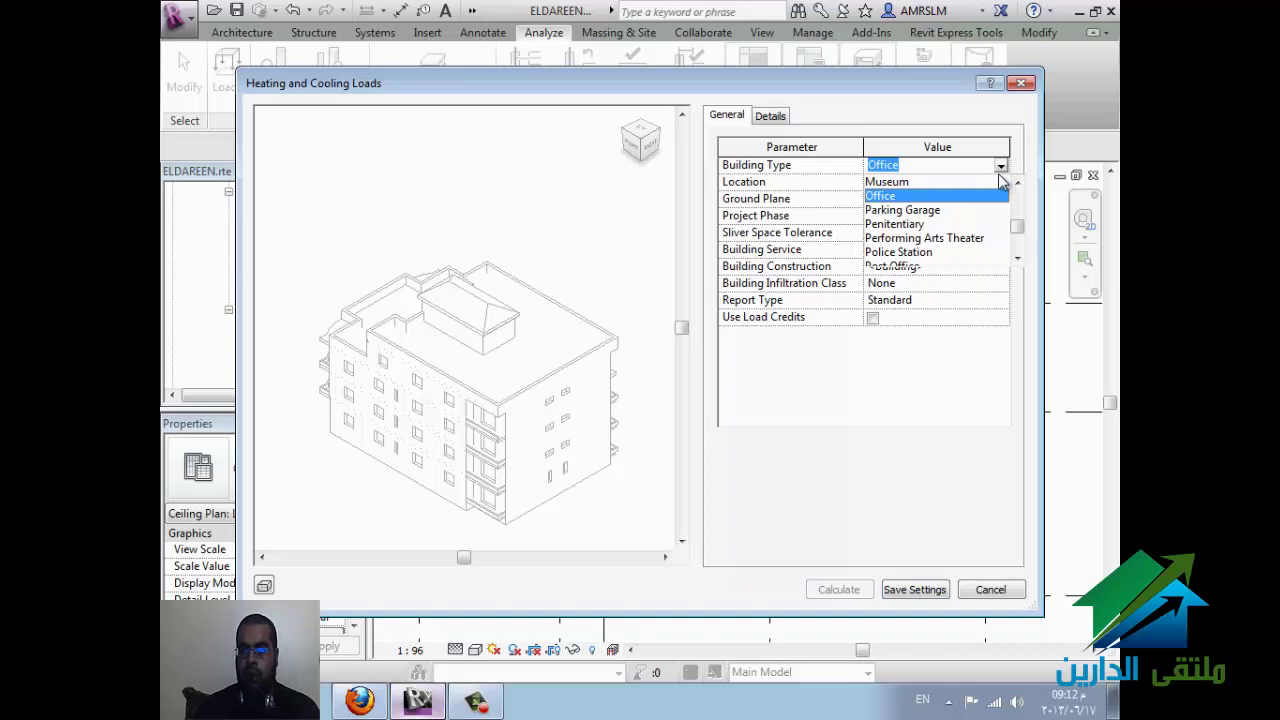
{"action": "left_click", "coordinate": [872, 335]}
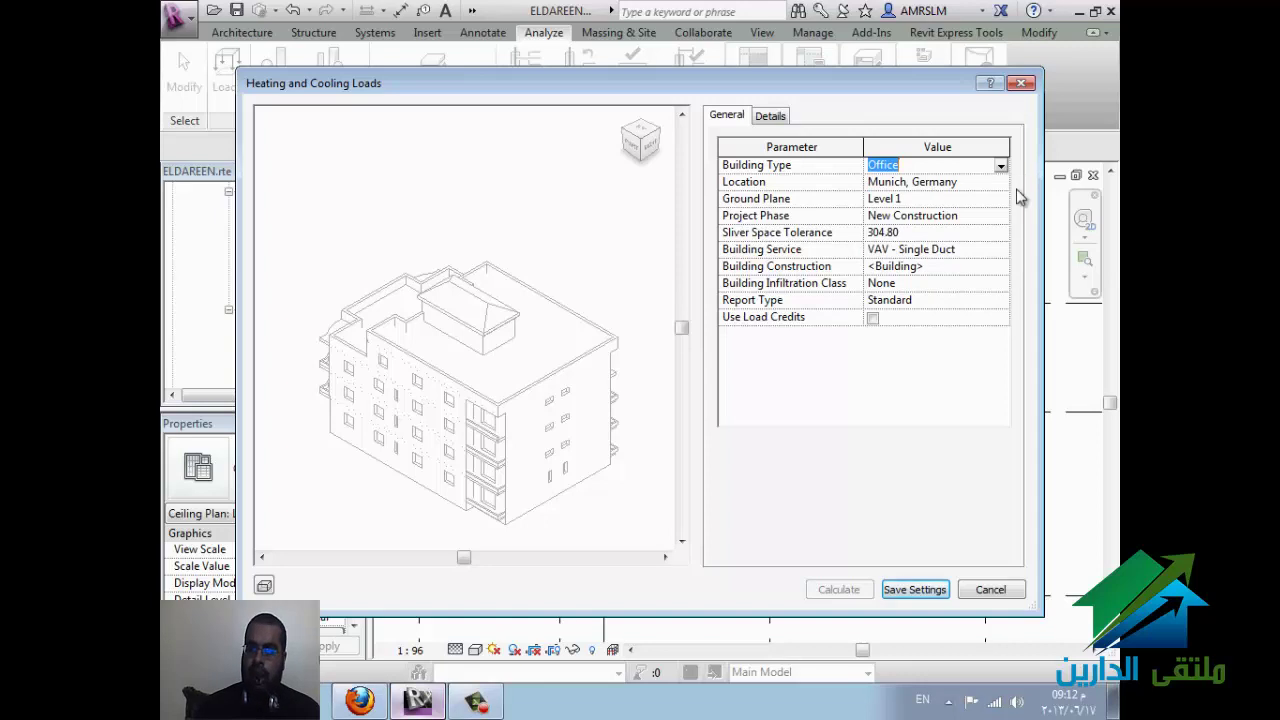
{"action": "left_click", "coordinate": [1001, 185]}
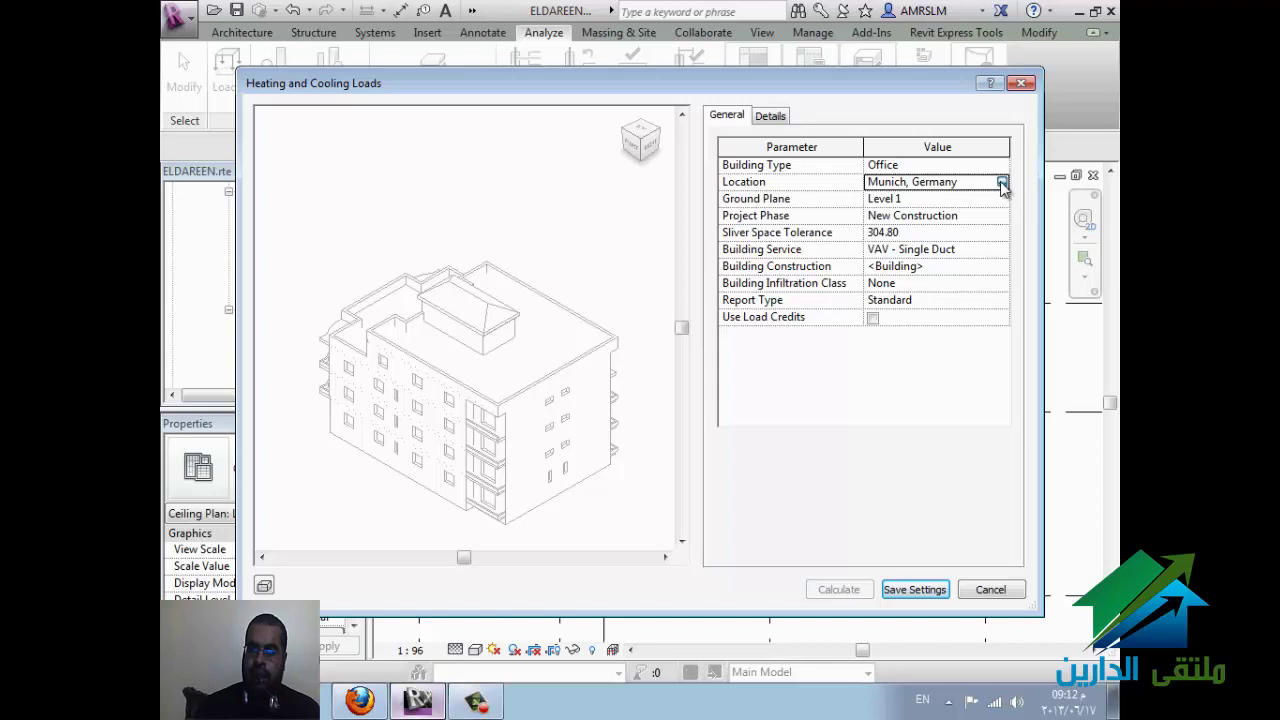
{"action": "left_click", "coordinate": [1002, 183]}
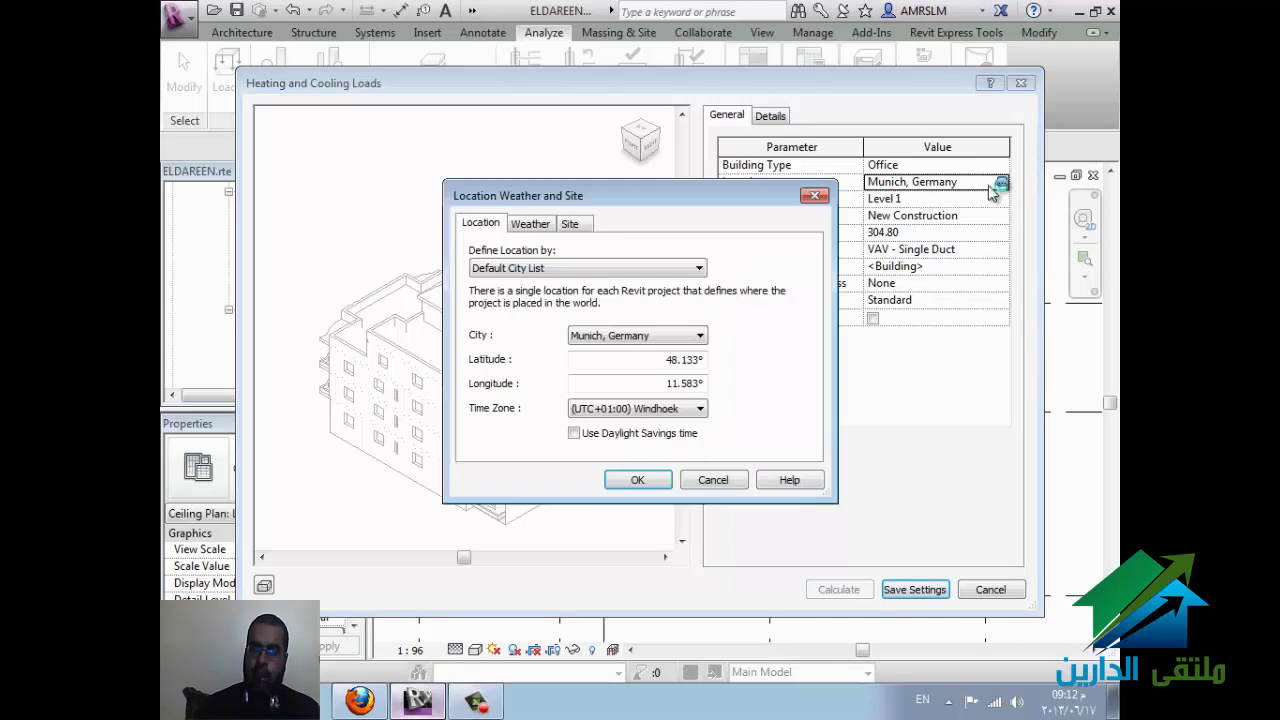
Step: Choose Cairo, Egypt from the city list
{"action": "left_click", "coordinate": [636, 267]}
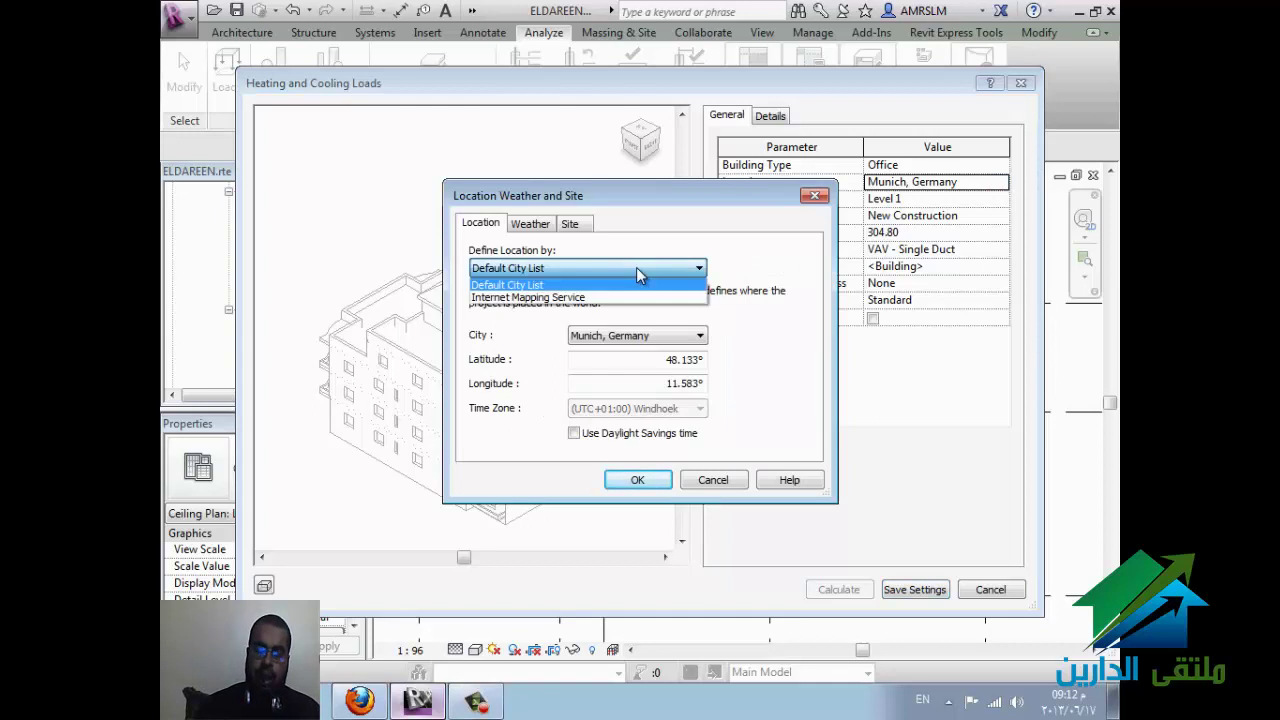
{"action": "left_click", "coordinate": [636, 267]}
{"action": "left_click", "coordinate": [678, 345]}
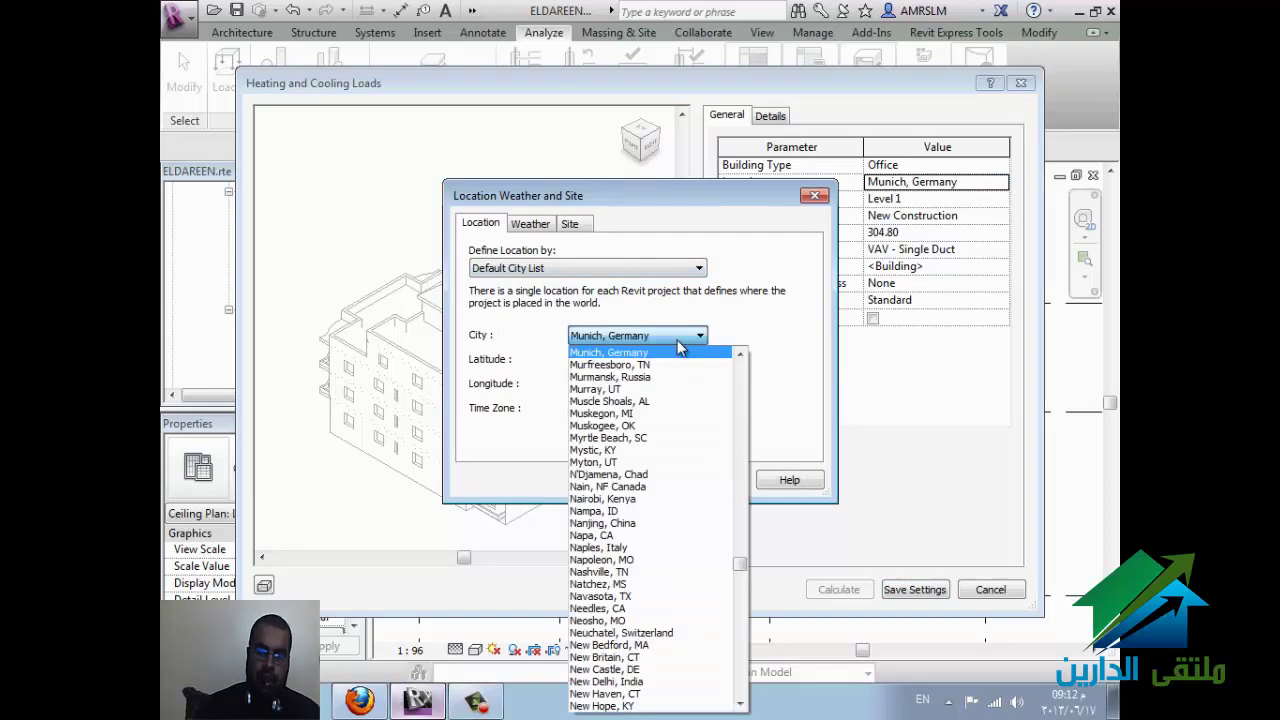
{"action": "key", "text": "c"}
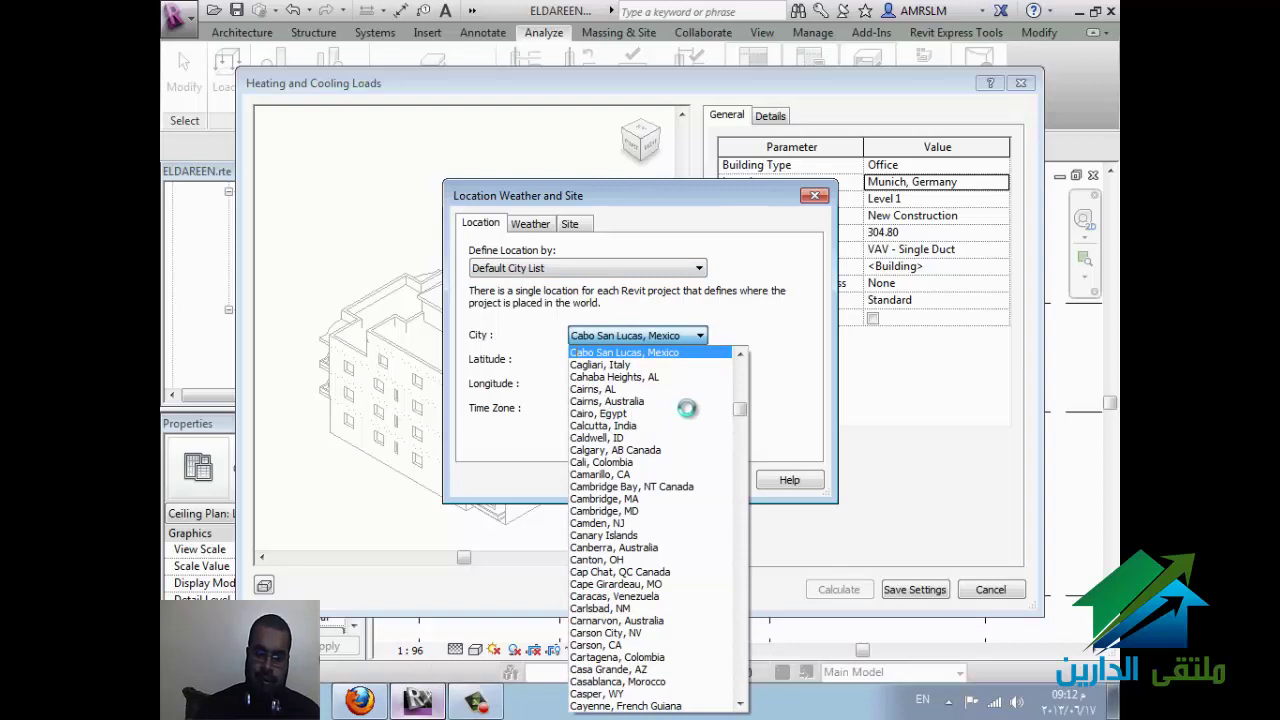
{"action": "key", "text": "Down"}
{"action": "key", "text": "Down"}
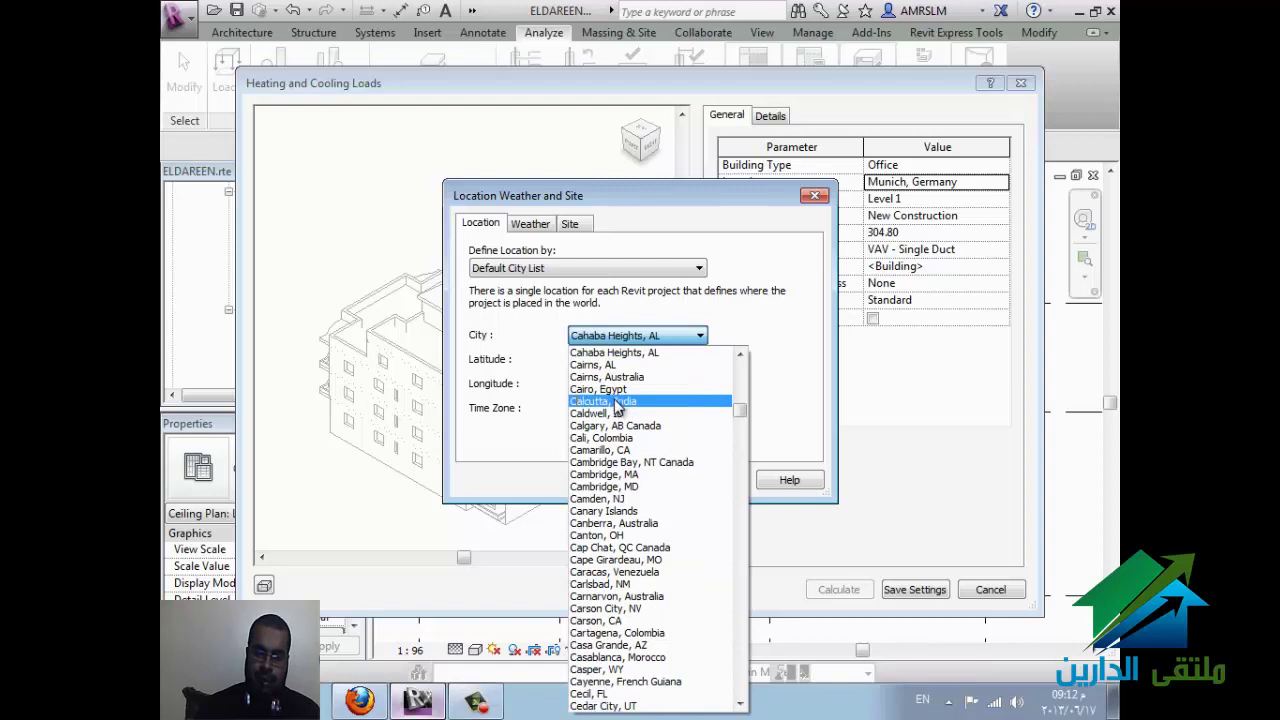
{"action": "left_click", "coordinate": [598, 389]}
Step: Try Internet Mapping Service as the location method, then revert to the Default City List
{"action": "left_click", "coordinate": [600, 271]}
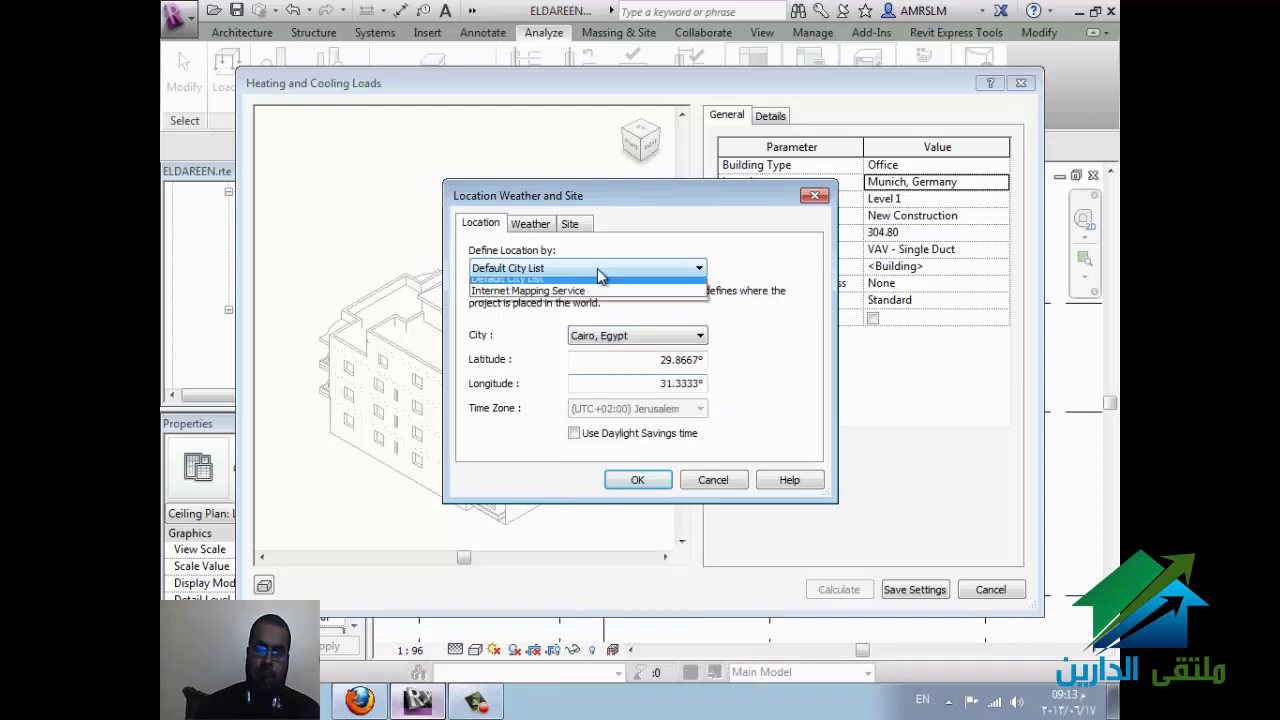
{"action": "left_click", "coordinate": [553, 298]}
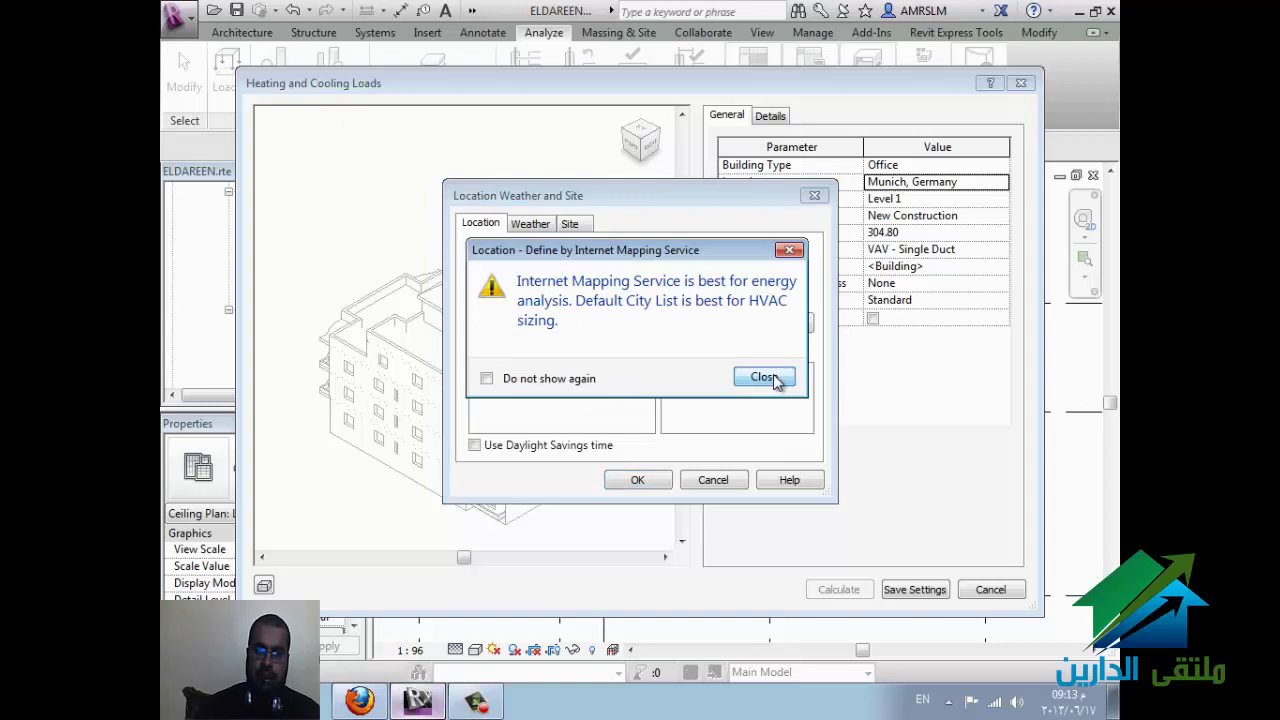
{"action": "left_click", "coordinate": [764, 377]}
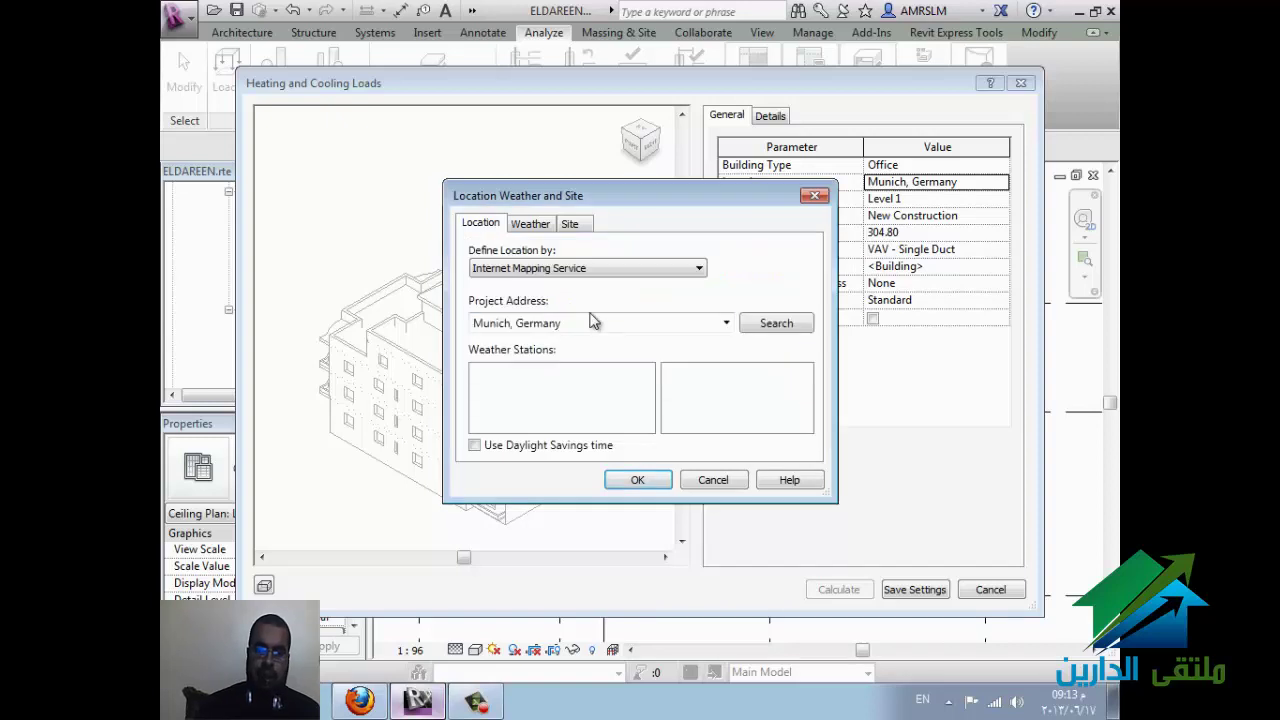
{"action": "left_click", "coordinate": [607, 270]}
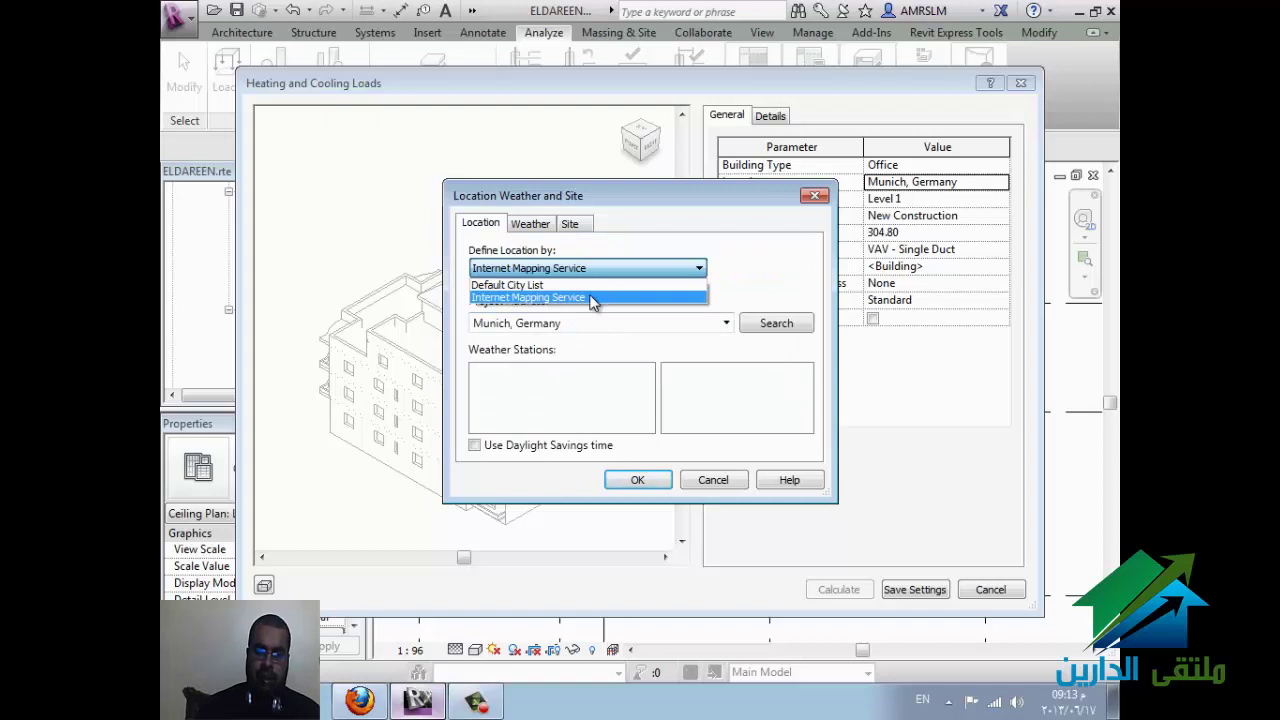
{"action": "left_click", "coordinate": [593, 298]}
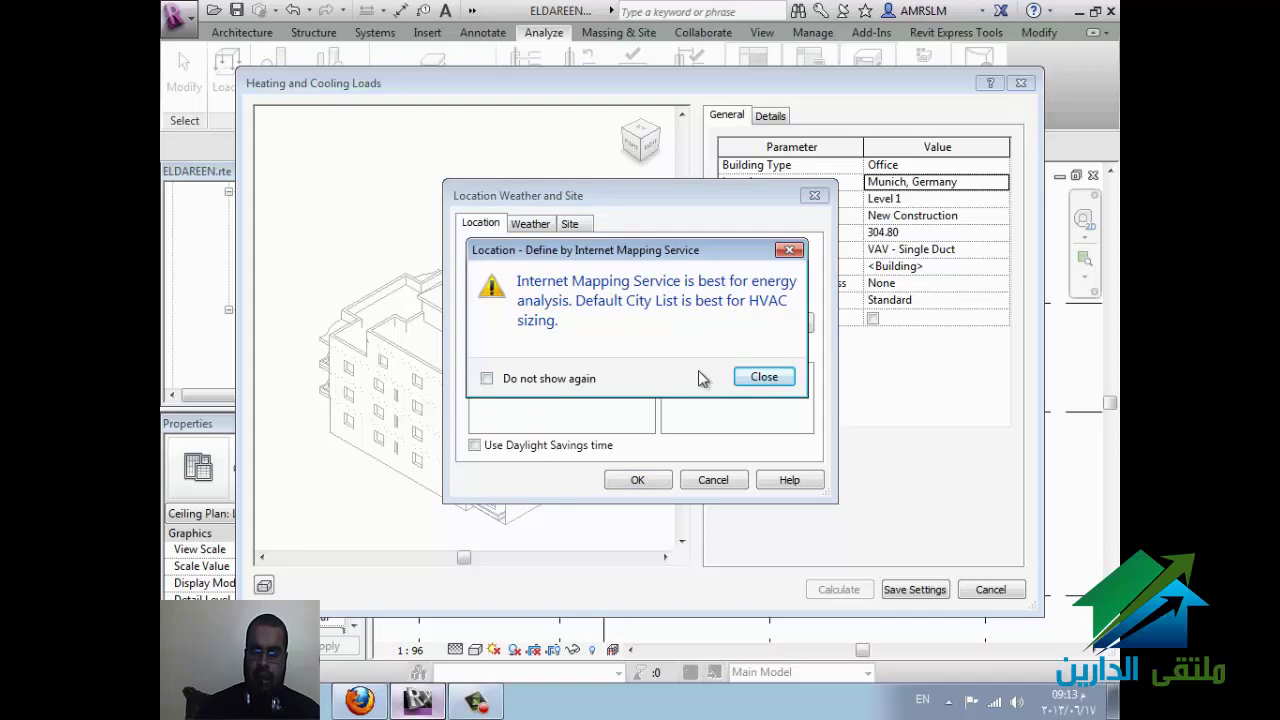
{"action": "left_click", "coordinate": [762, 379]}
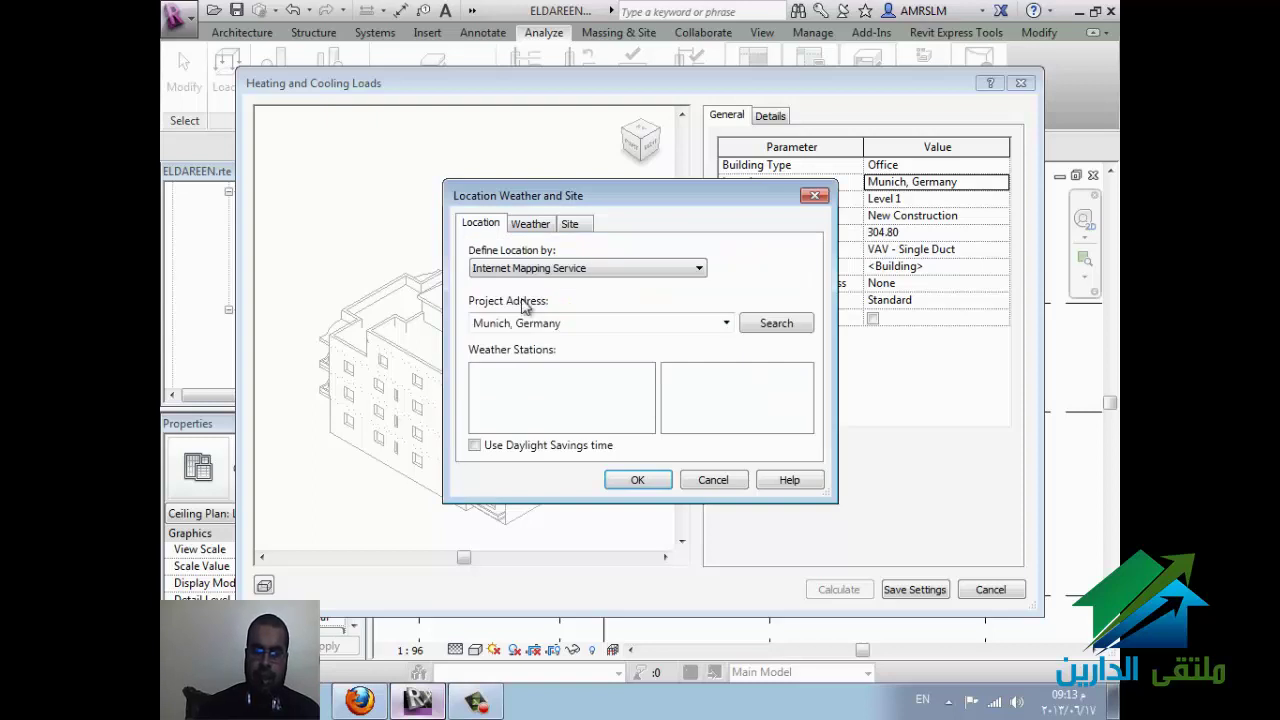
{"action": "left_click", "coordinate": [576, 277]}
{"action": "left_click", "coordinate": [572, 285]}
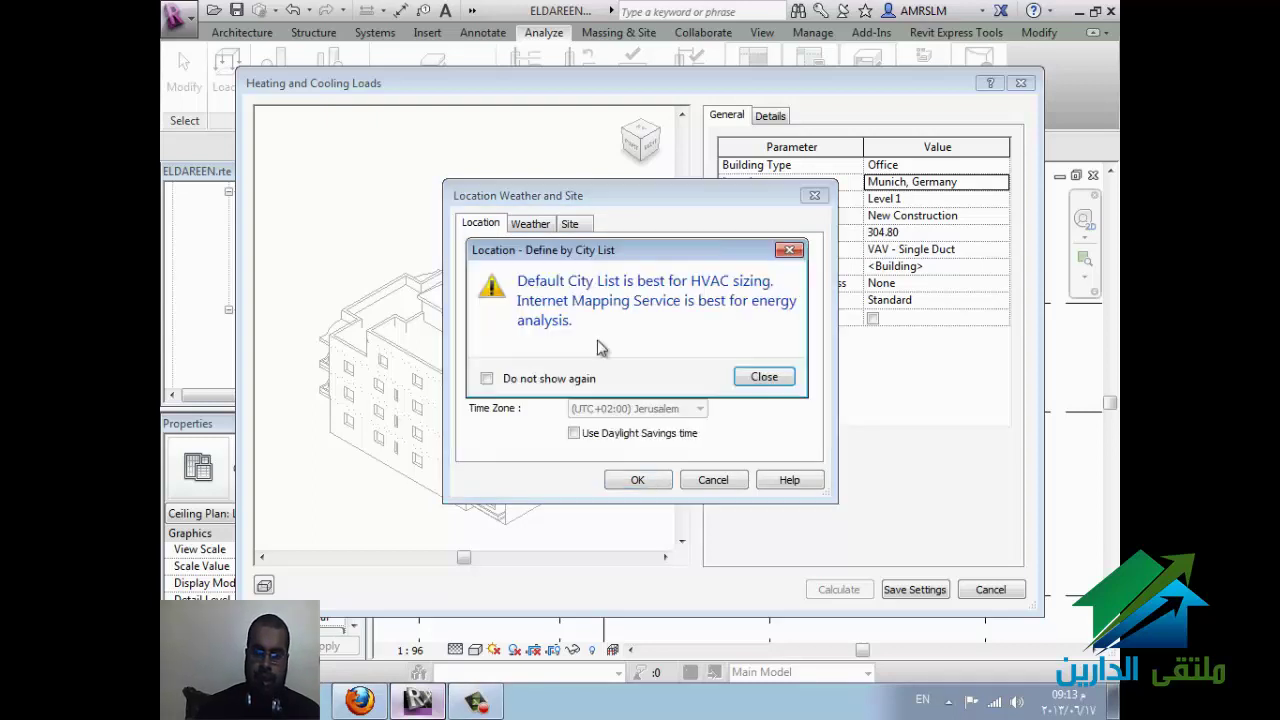
{"action": "left_click", "coordinate": [764, 377]}
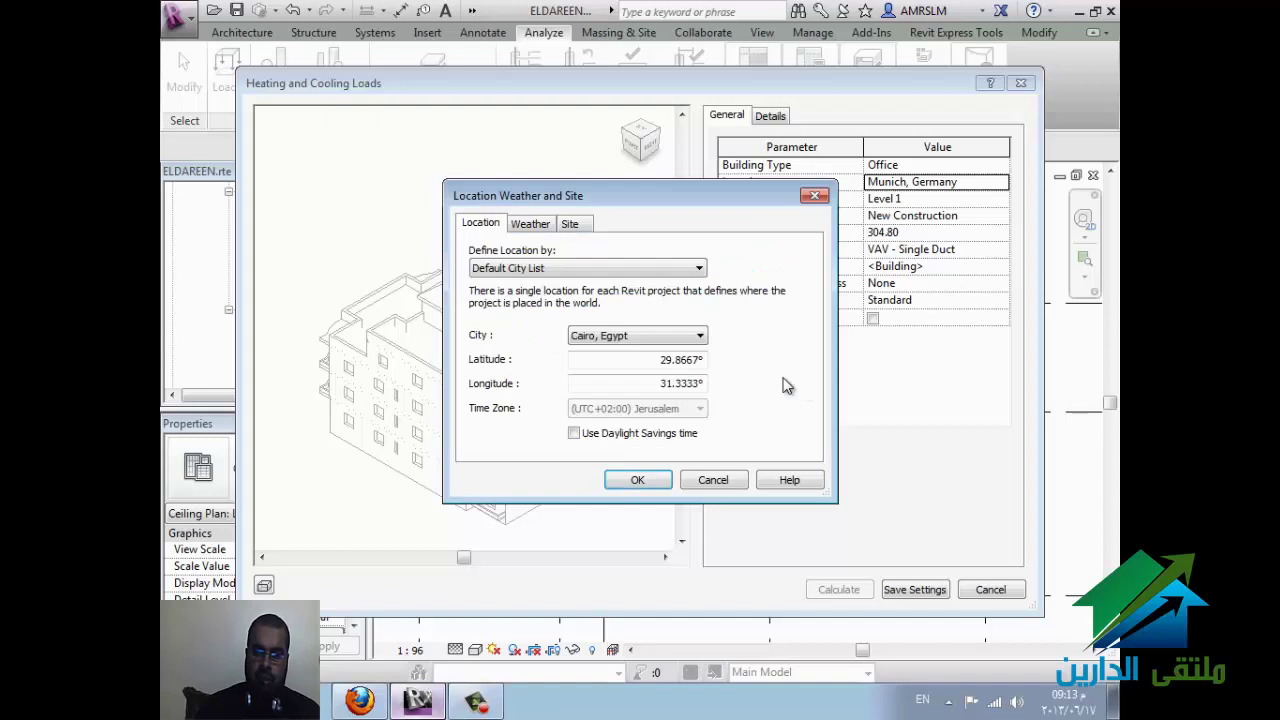
Step: Review the Cairo Intl Airport weather data and confirm Cairo, Egypt as the location
{"action": "left_click", "coordinate": [530, 223]}
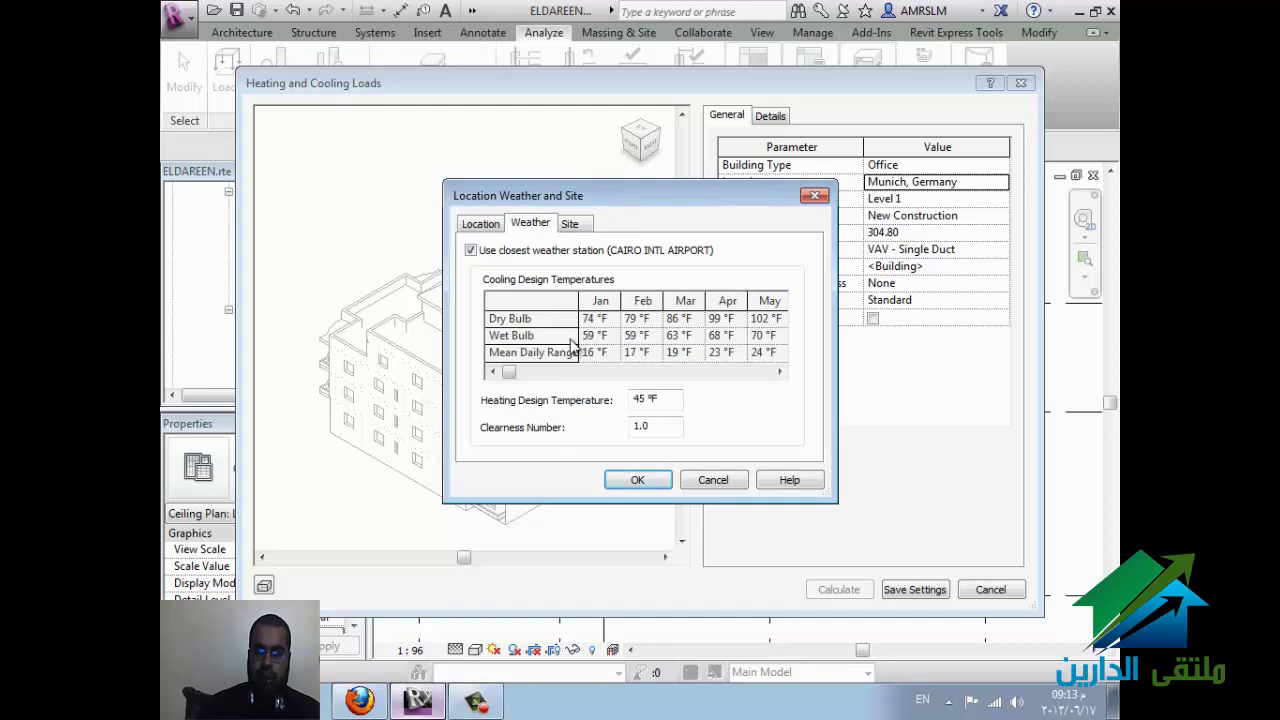
{"action": "left_click", "coordinate": [779, 372]}
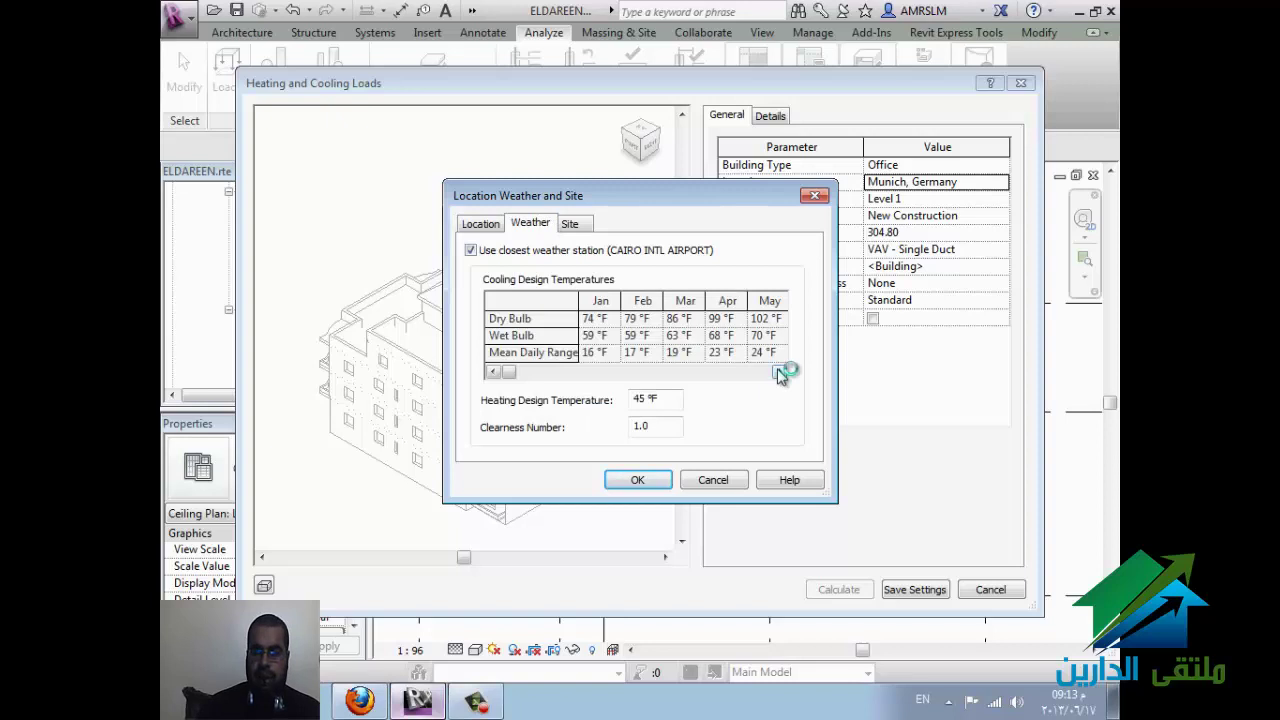
{"action": "left_click", "coordinate": [689, 371]}
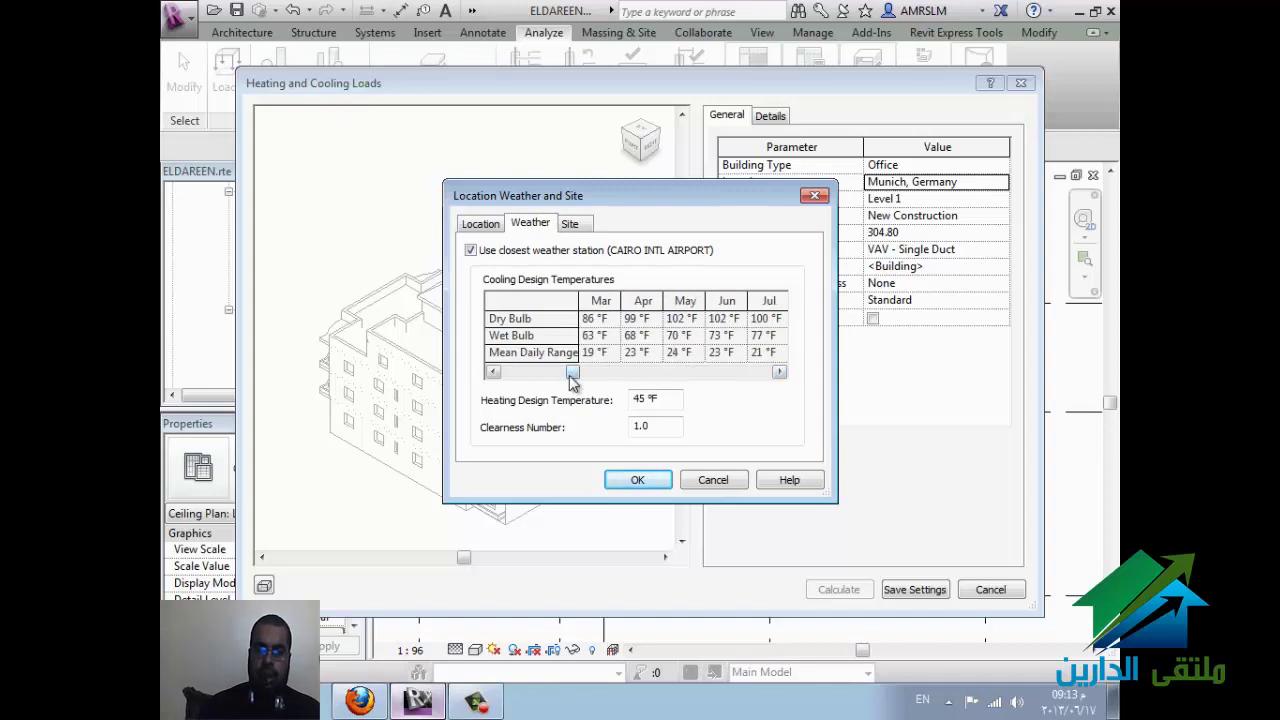
{"action": "left_click_drag", "start_coordinate": [572, 378], "coordinate": [490, 372]}
{"action": "left_click", "coordinate": [667, 487]}
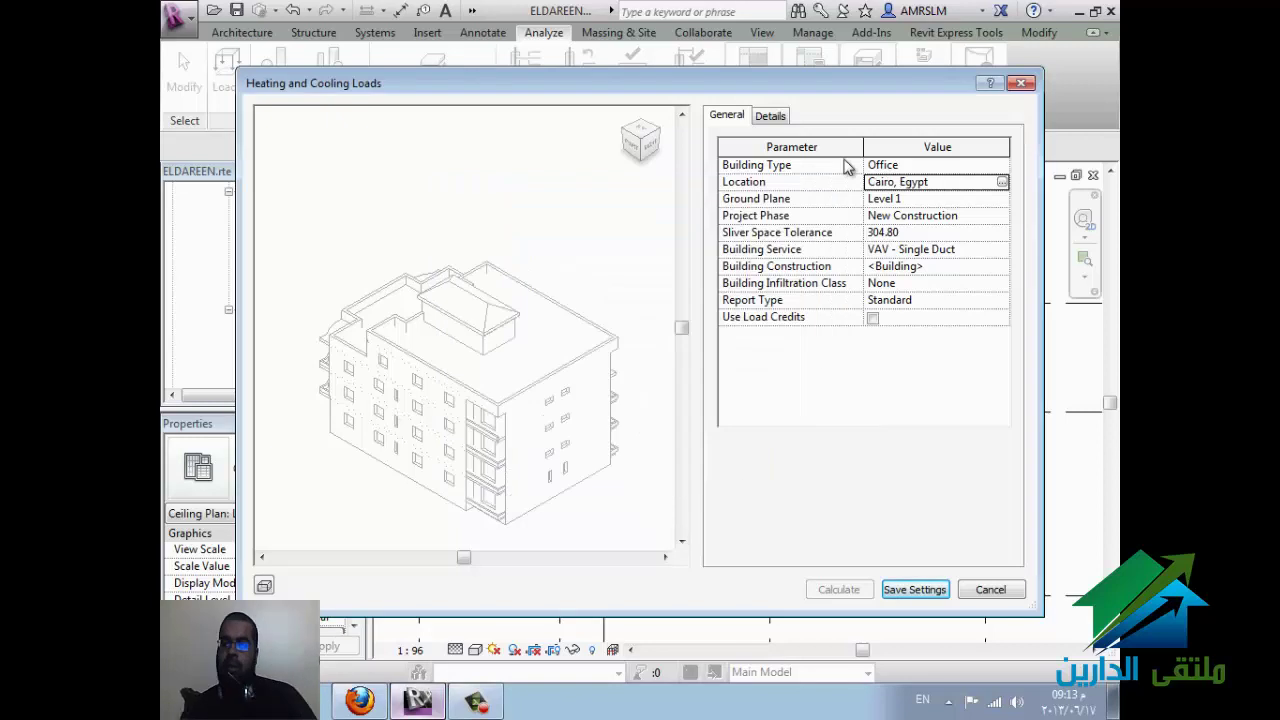
{"action": "left_click", "coordinate": [998, 199]}
{"action": "left_click", "coordinate": [1000, 199]}
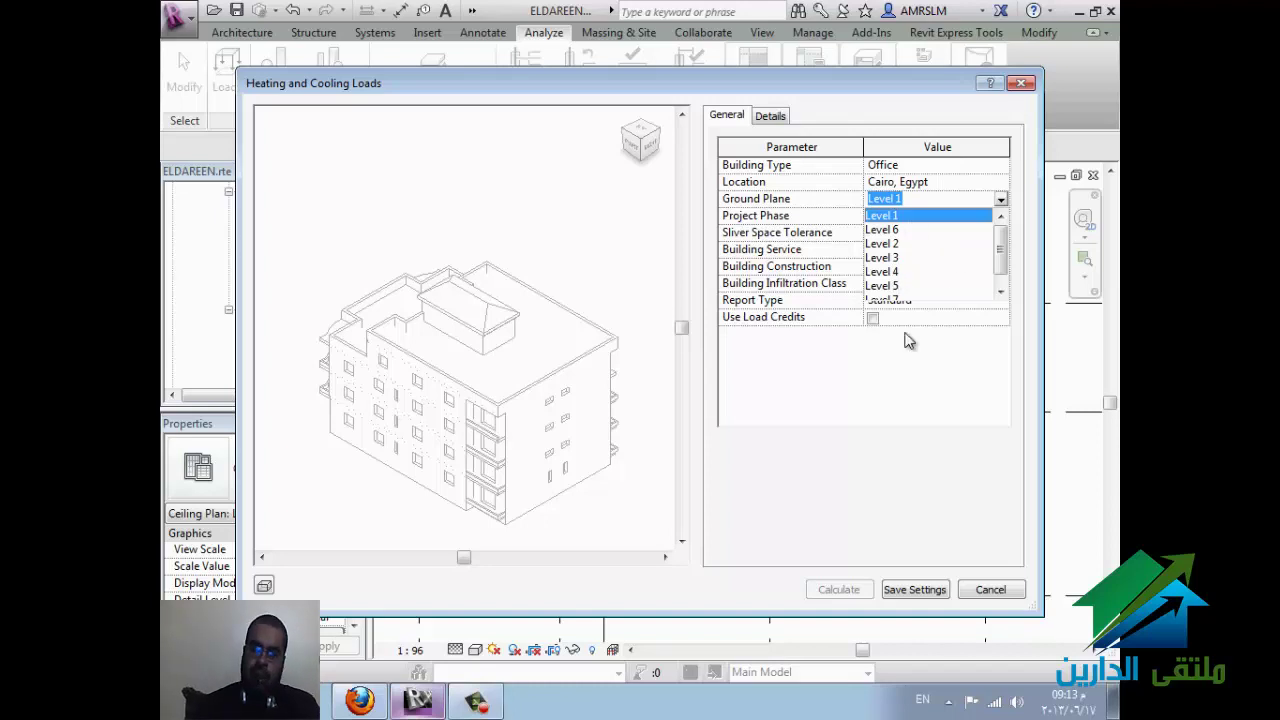
{"action": "left_click", "coordinate": [924, 400]}
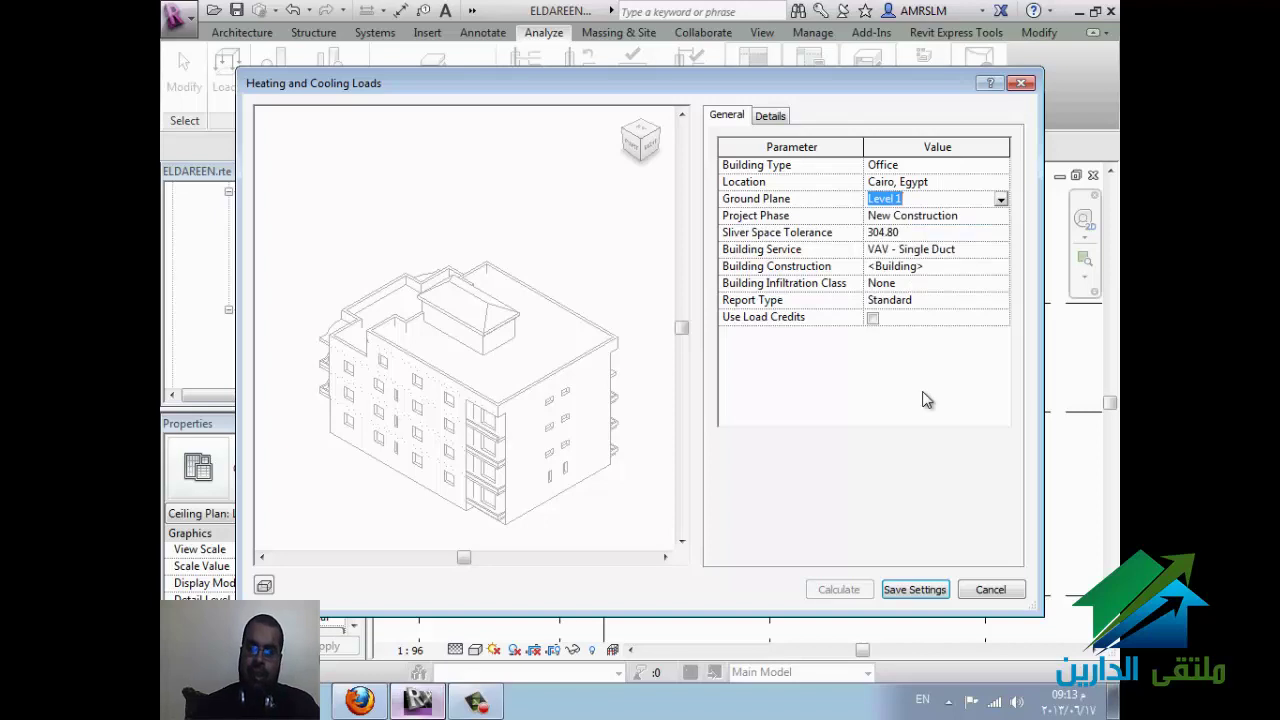
{"action": "left_click", "coordinate": [1001, 217]}
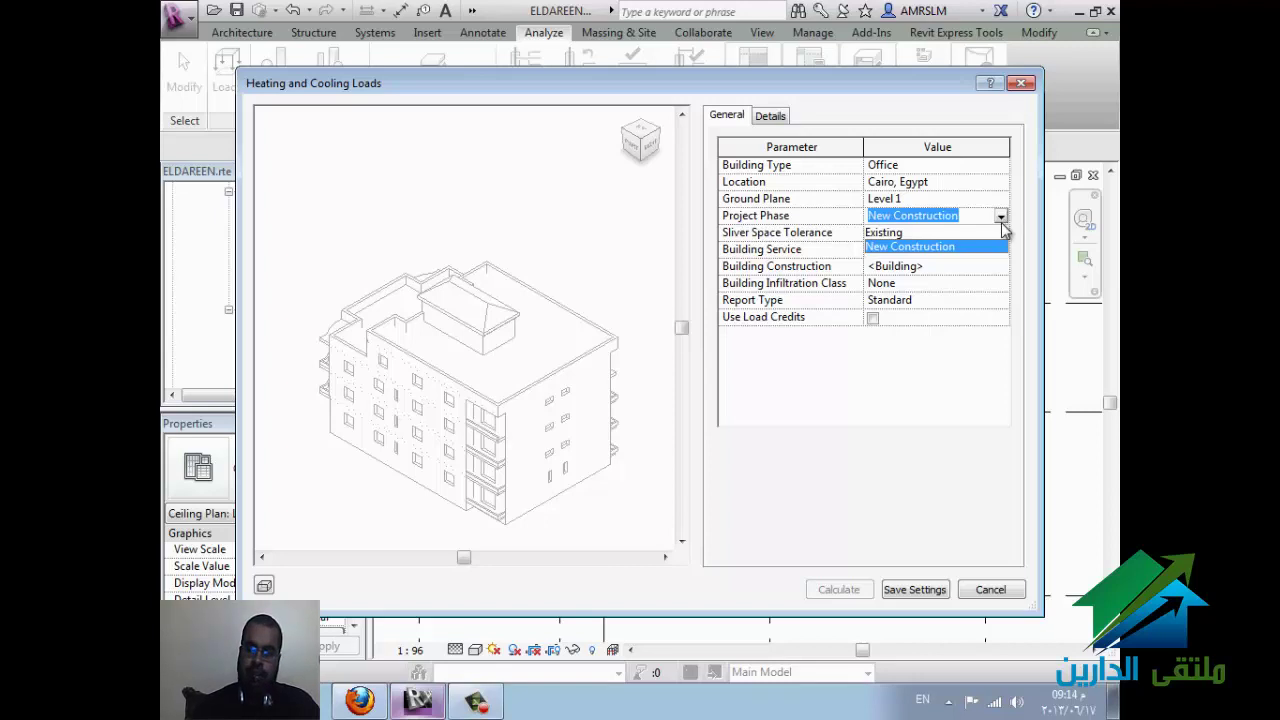
{"action": "left_click", "coordinate": [1025, 275]}
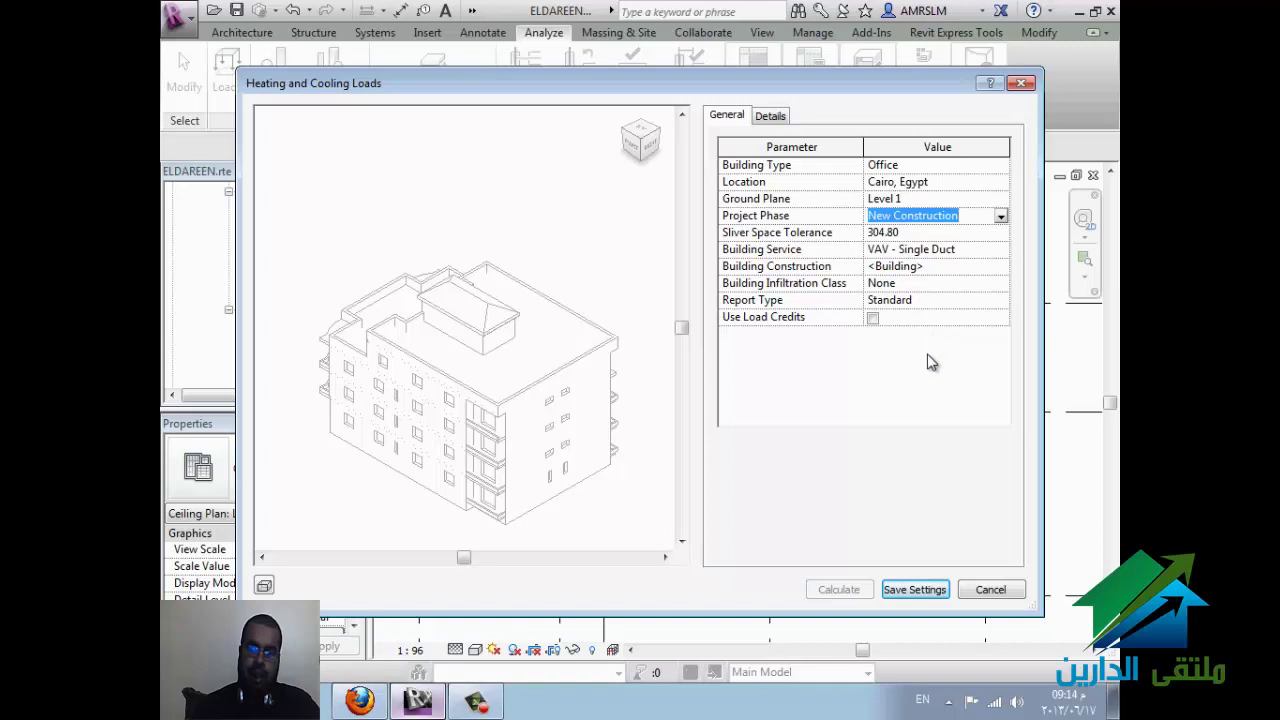
{"action": "left_click", "coordinate": [1000, 217]}
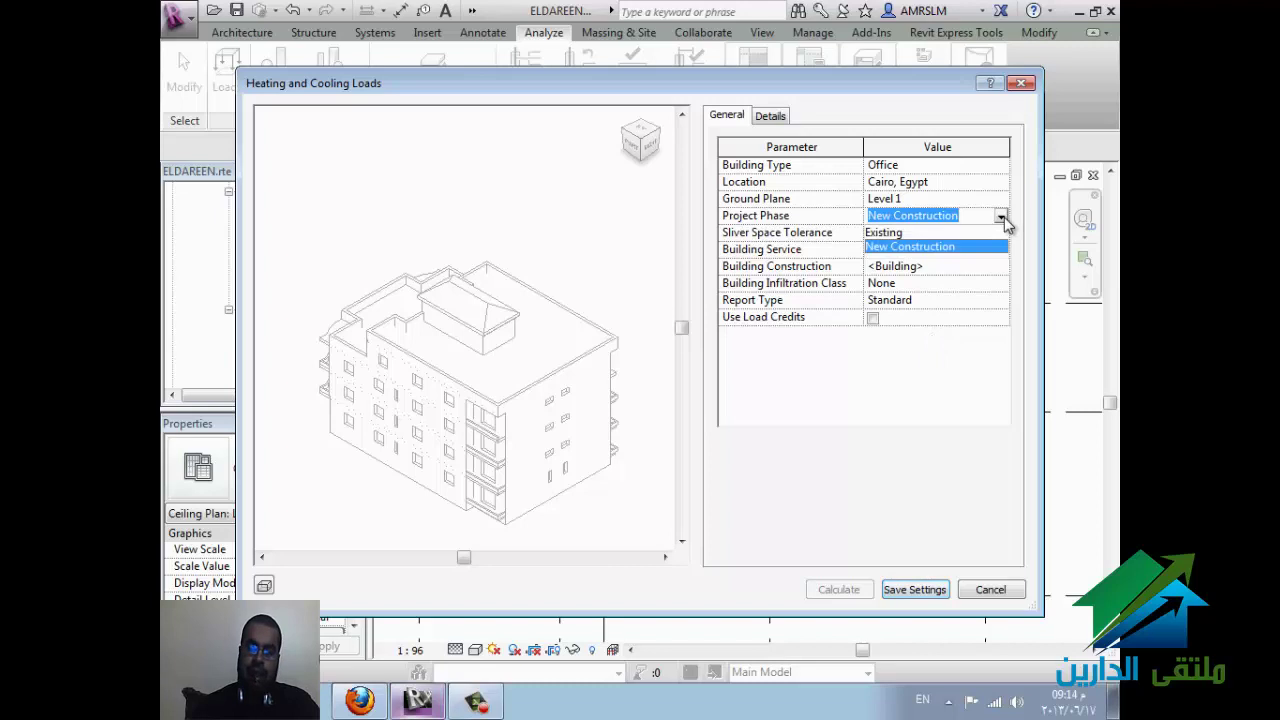
{"action": "left_click", "coordinate": [1004, 217]}
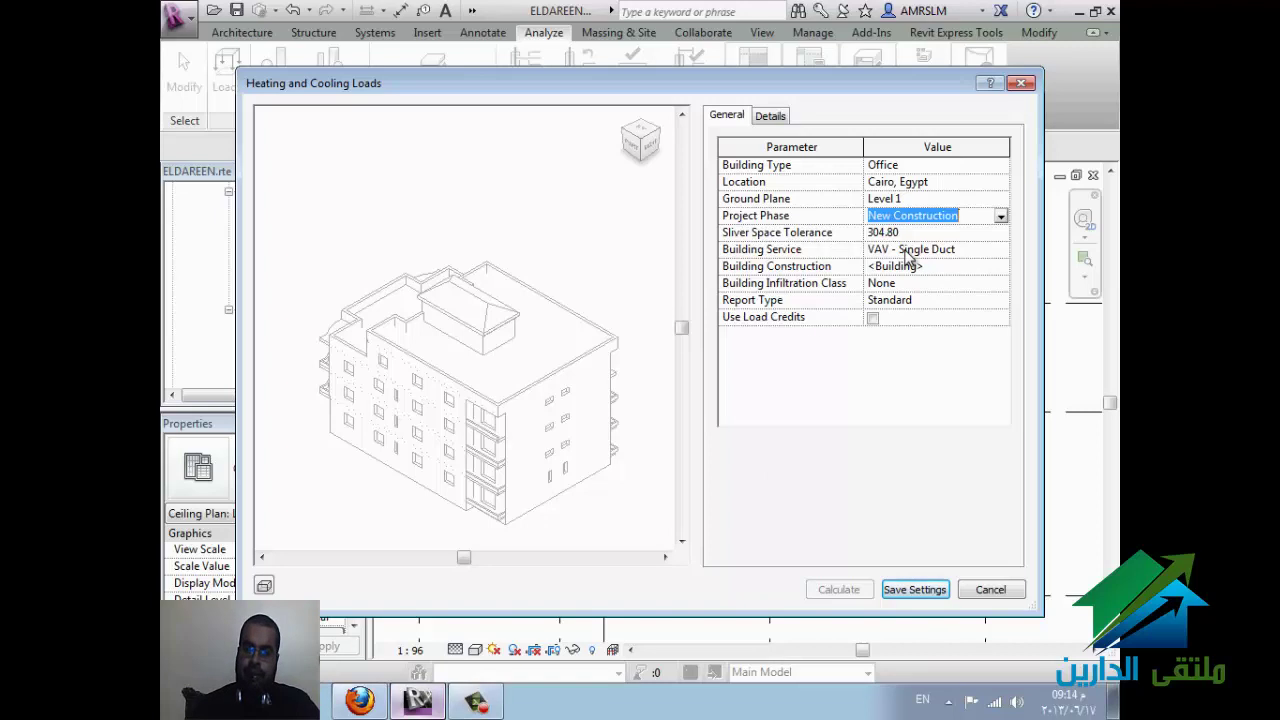
{"action": "left_click", "coordinate": [980, 249]}
{"action": "left_click", "coordinate": [1002, 249]}
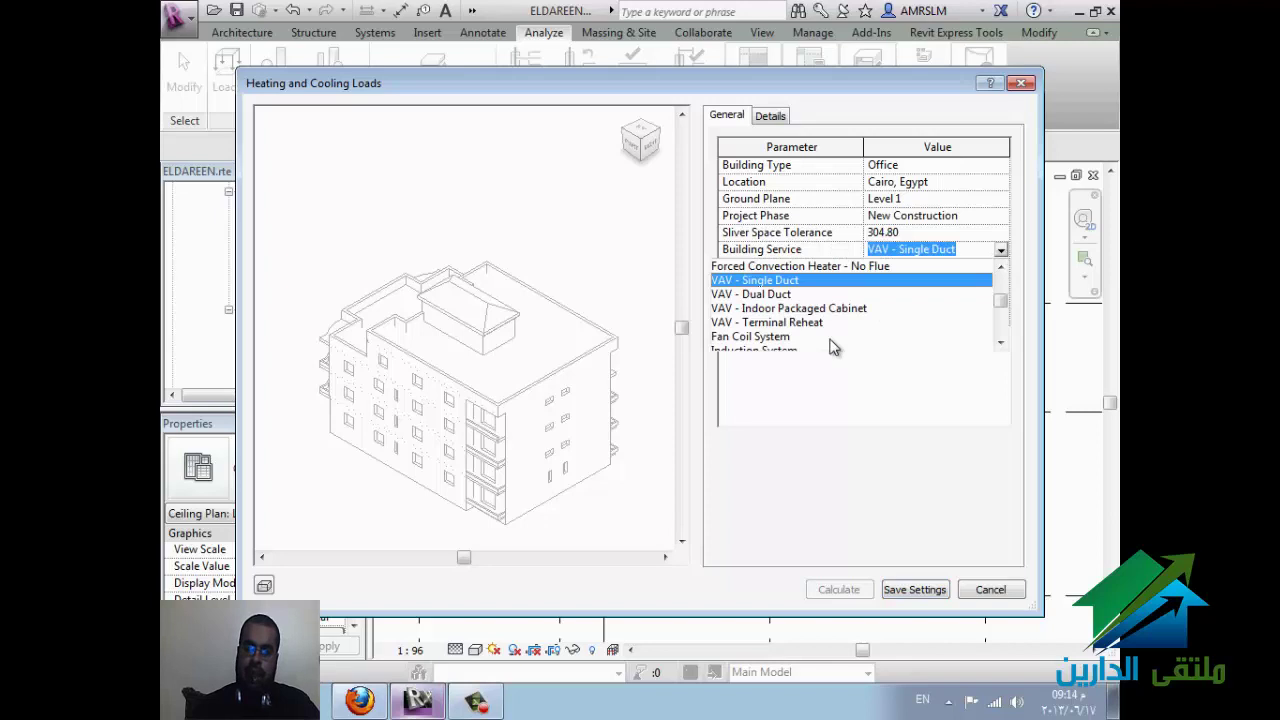
Step: Keep VAV - Single Duct as the building service and set the Report Type to Simple
{"action": "scroll", "coordinate": [832, 340], "scroll_direction": "up", "scroll_amount": 2}
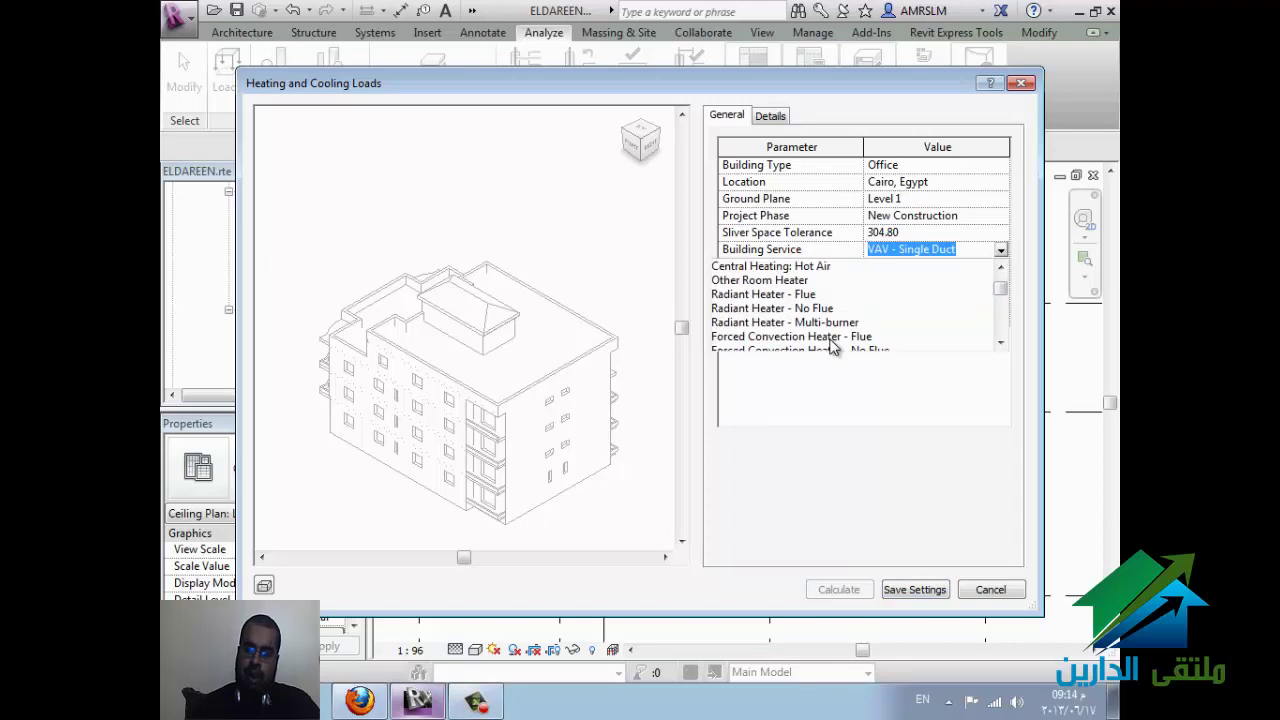
{"action": "scroll", "coordinate": [832, 345], "scroll_direction": "up", "scroll_amount": 1}
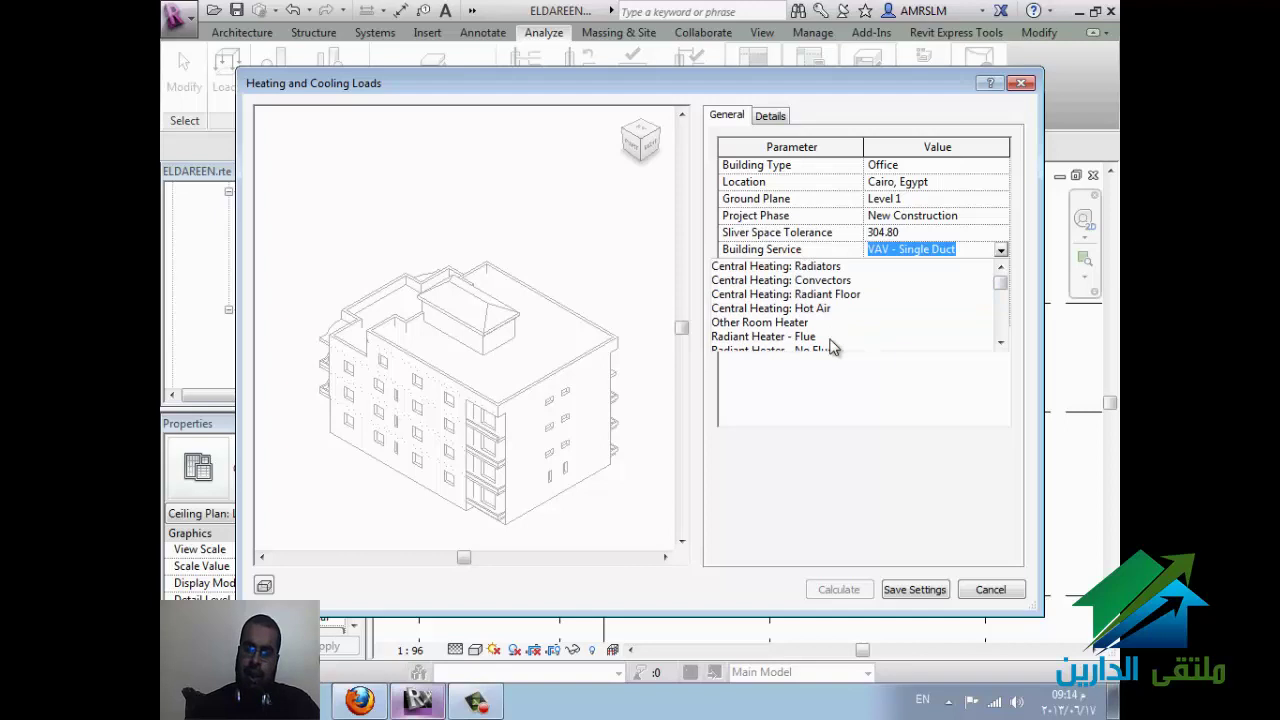
{"action": "scroll", "coordinate": [840, 334], "scroll_direction": "down", "scroll_amount": 1}
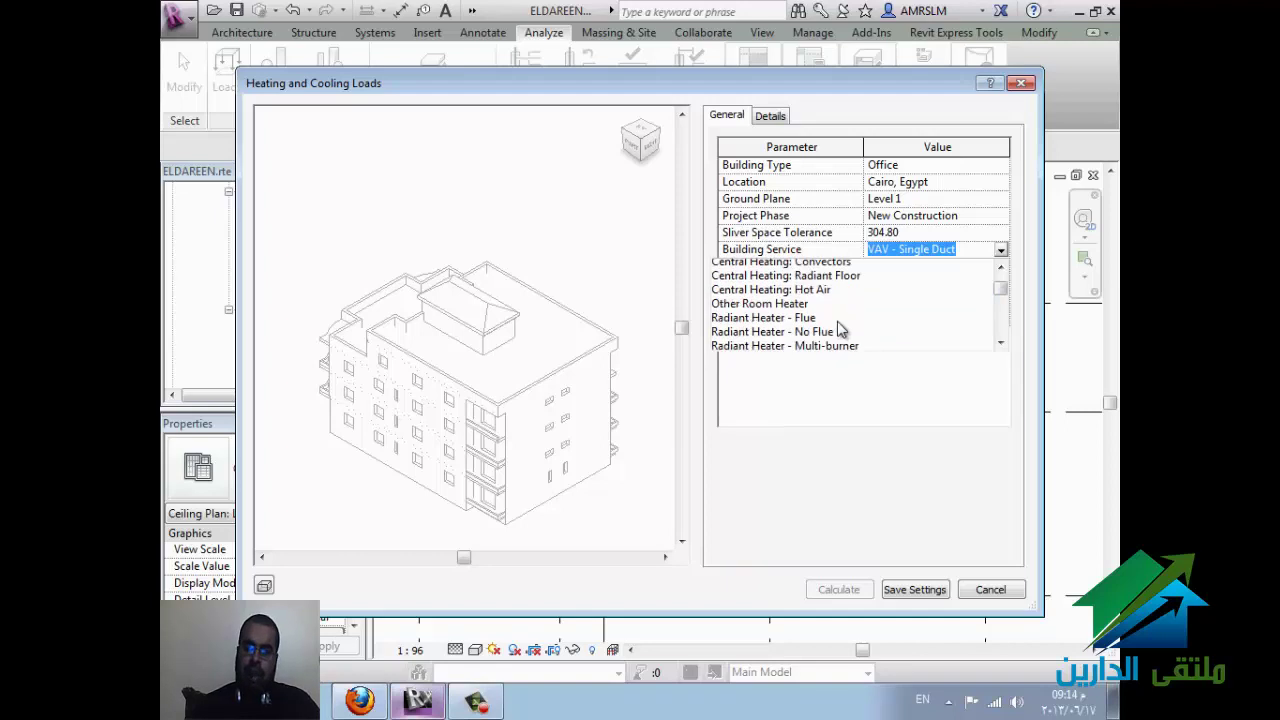
{"action": "scroll", "coordinate": [842, 330], "scroll_direction": "down", "scroll_amount": 4}
{"action": "left_click", "coordinate": [835, 450]}
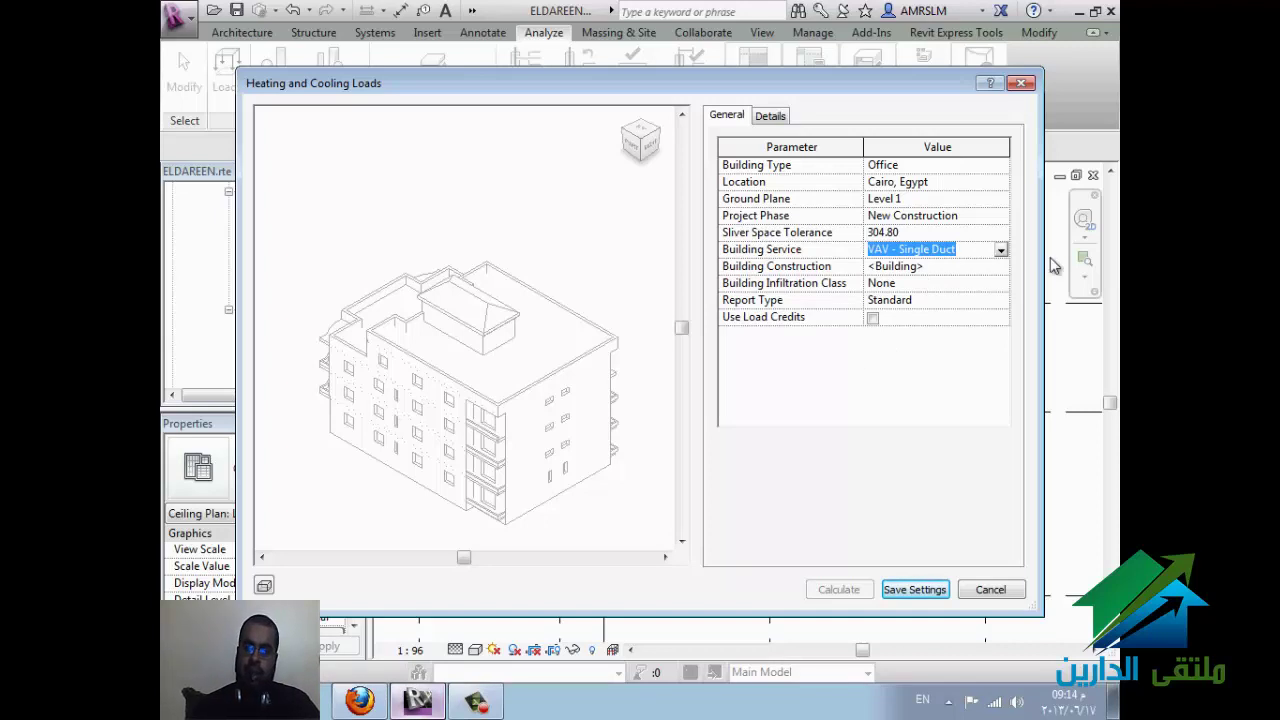
{"action": "left_click", "coordinate": [1000, 300]}
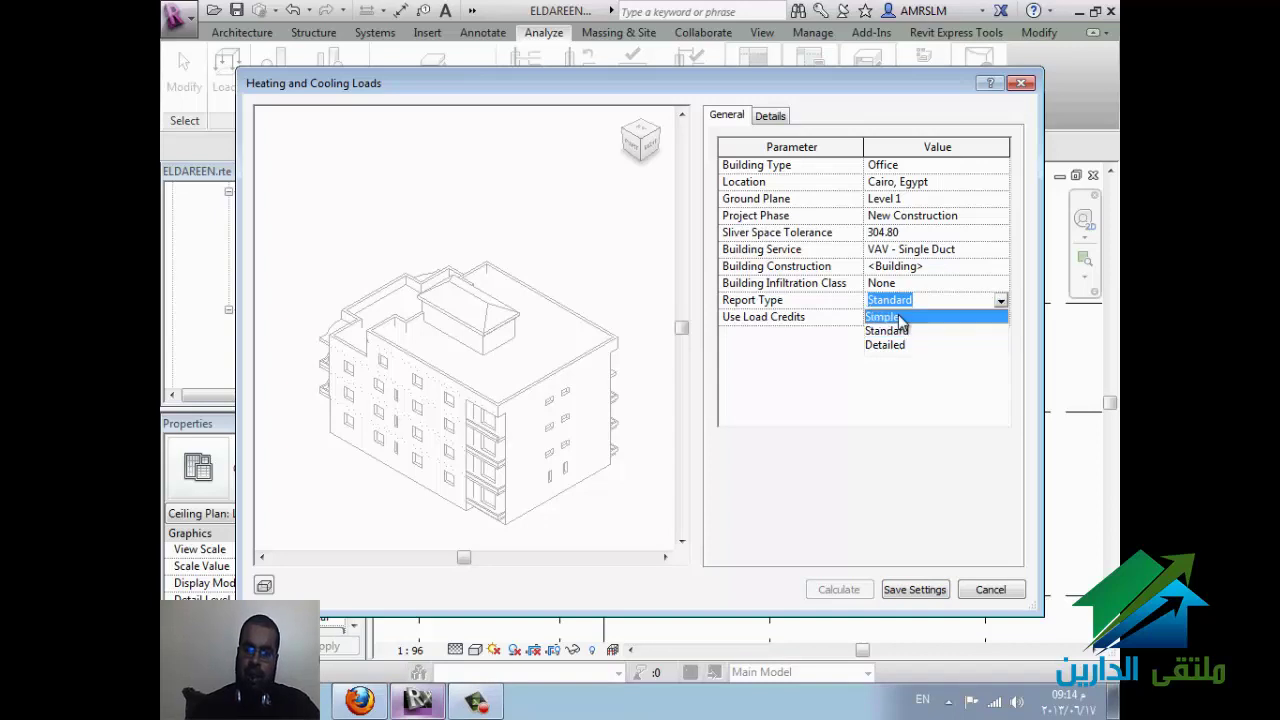
{"action": "left_click", "coordinate": [905, 316]}
{"action": "left_click", "coordinate": [1000, 300]}
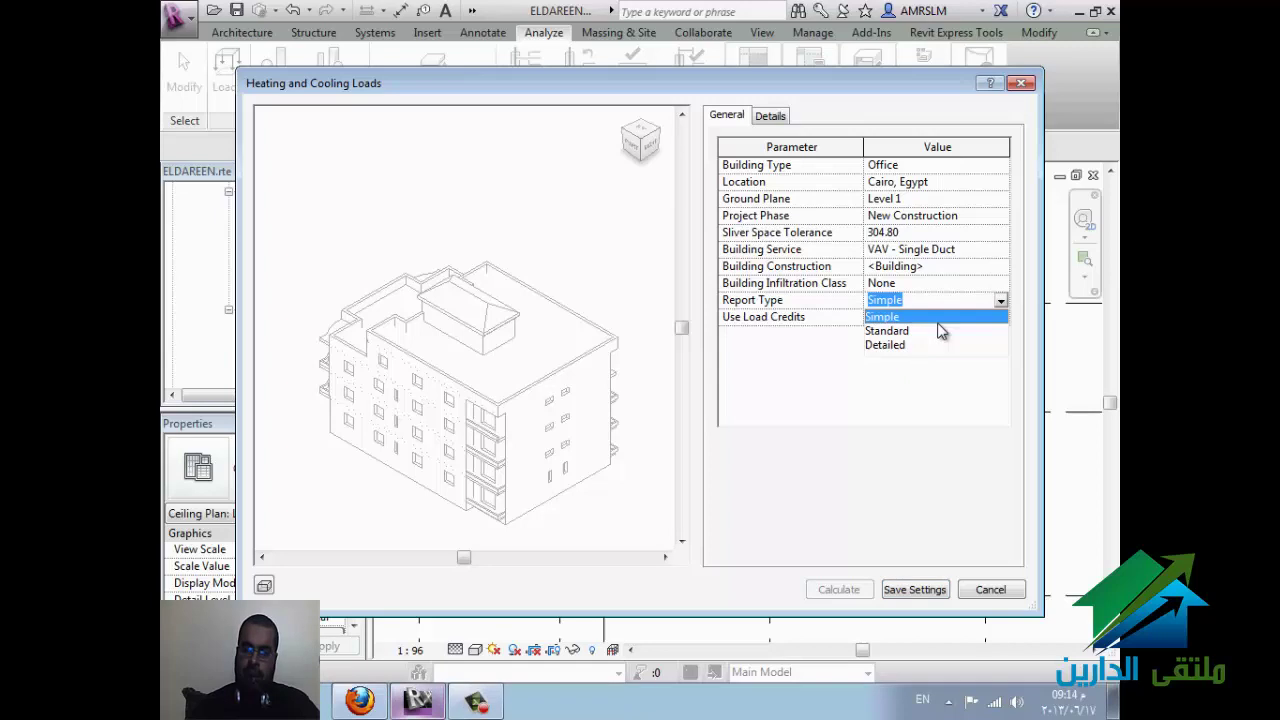
{"action": "left_click", "coordinate": [910, 385]}
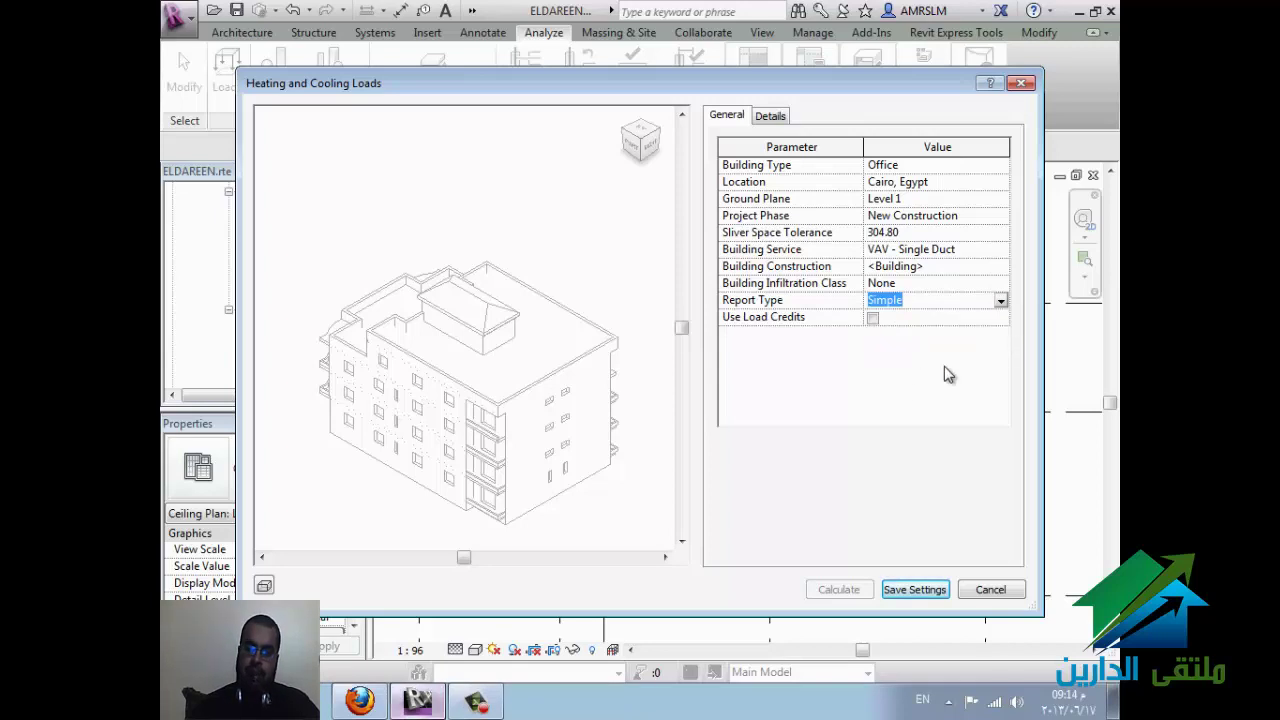
{"action": "left_click", "coordinate": [767, 118]}
Step: Show the Building Model warnings about unidentified spaces, dismiss them, and cancel the loads dialog
{"action": "left_click", "coordinate": [800, 170]}
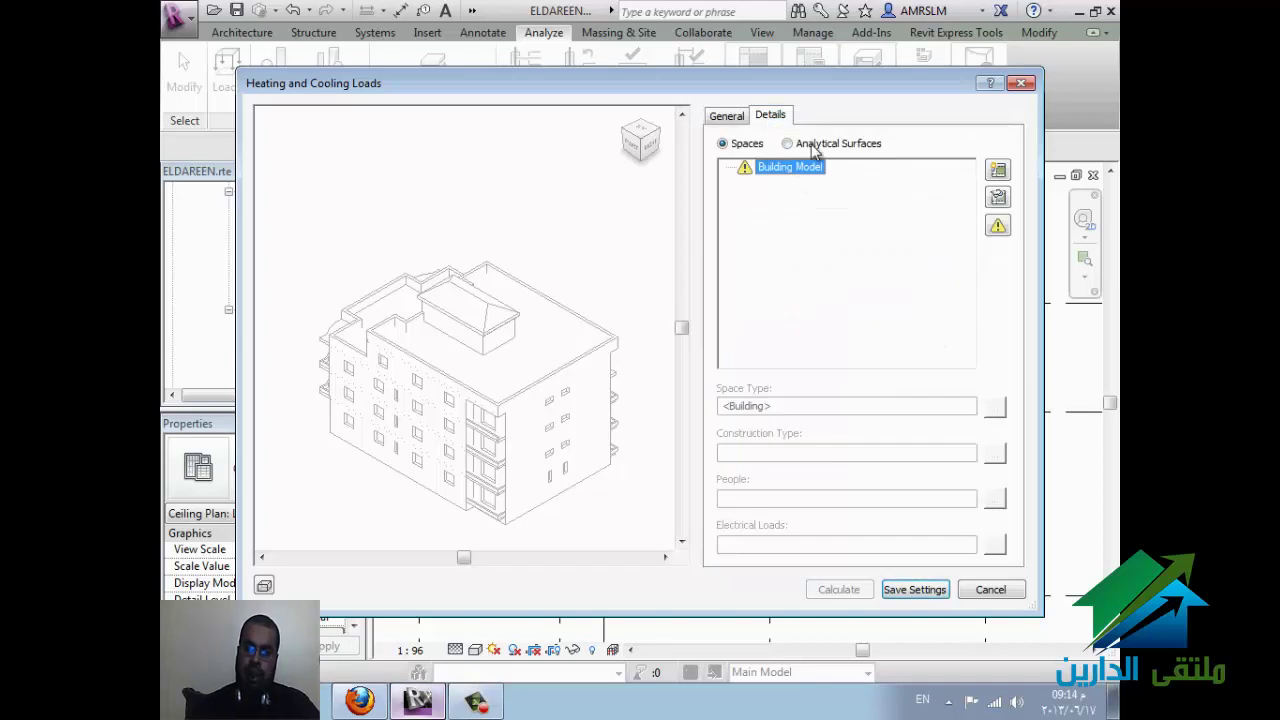
{"action": "left_click", "coordinate": [816, 146]}
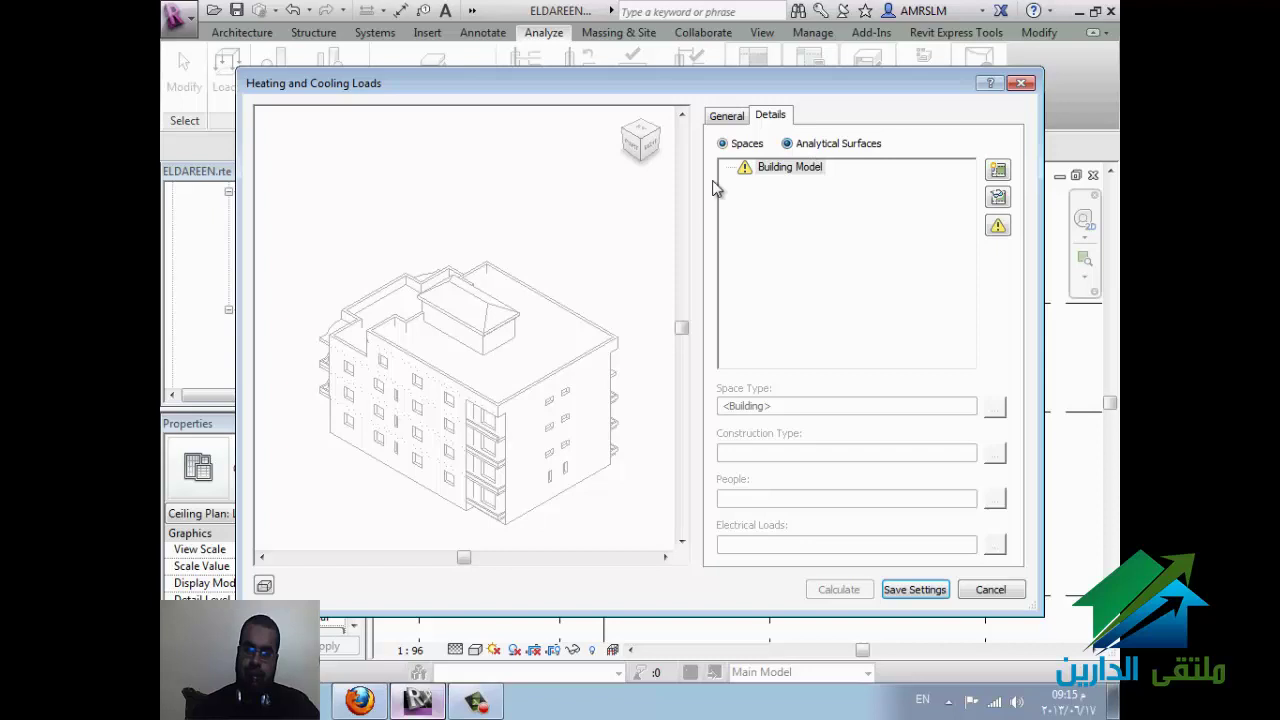
{"action": "left_click", "coordinate": [779, 167]}
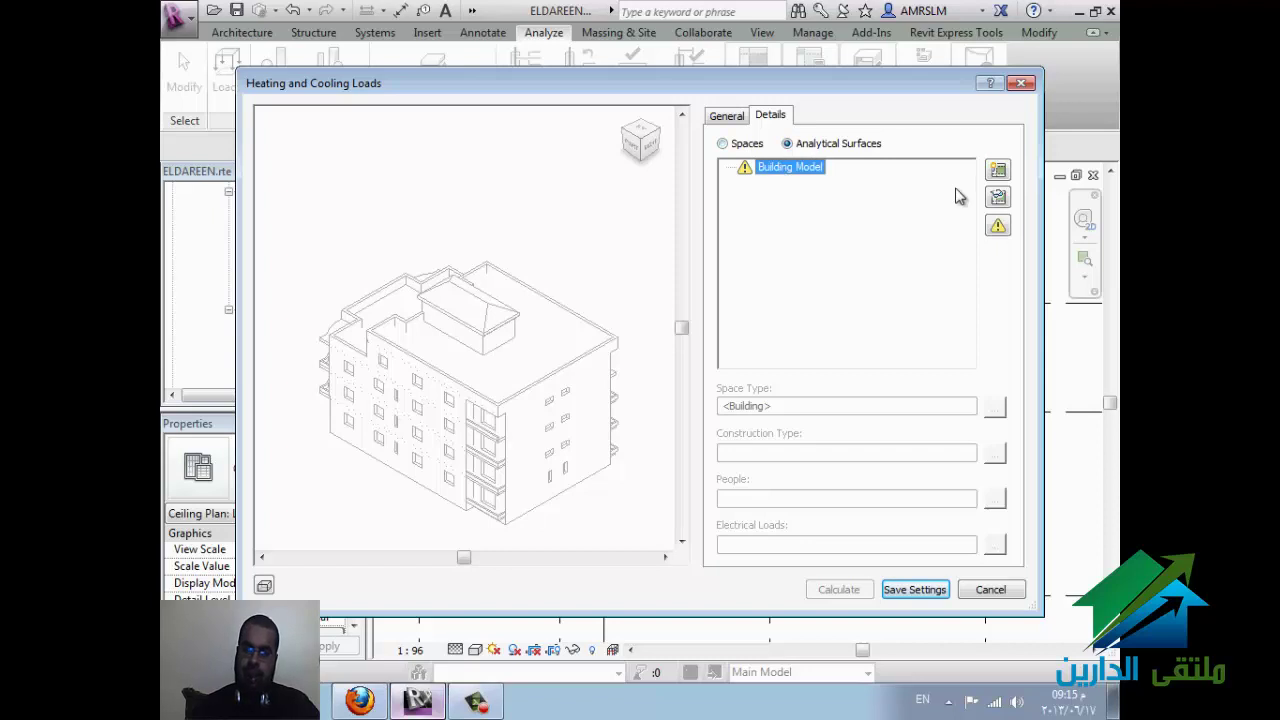
{"action": "left_click", "coordinate": [998, 227]}
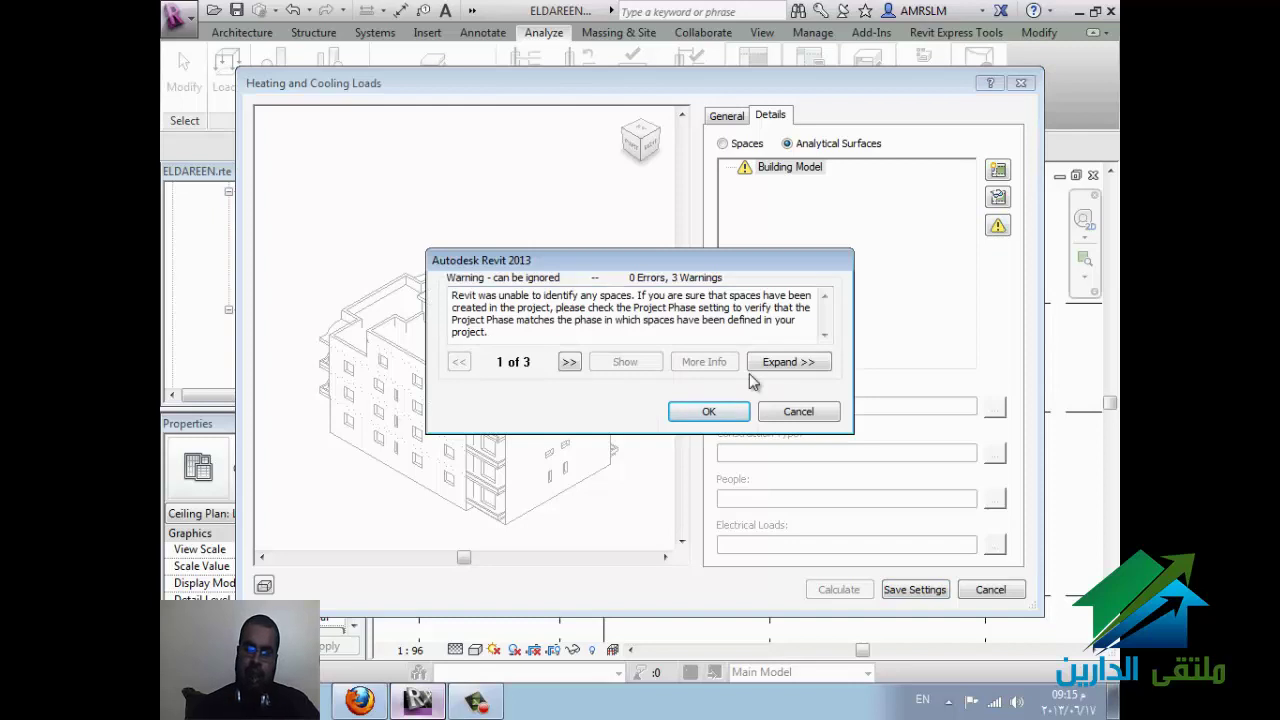
{"action": "left_click", "coordinate": [778, 414]}
{"action": "left_click", "coordinate": [728, 118]}
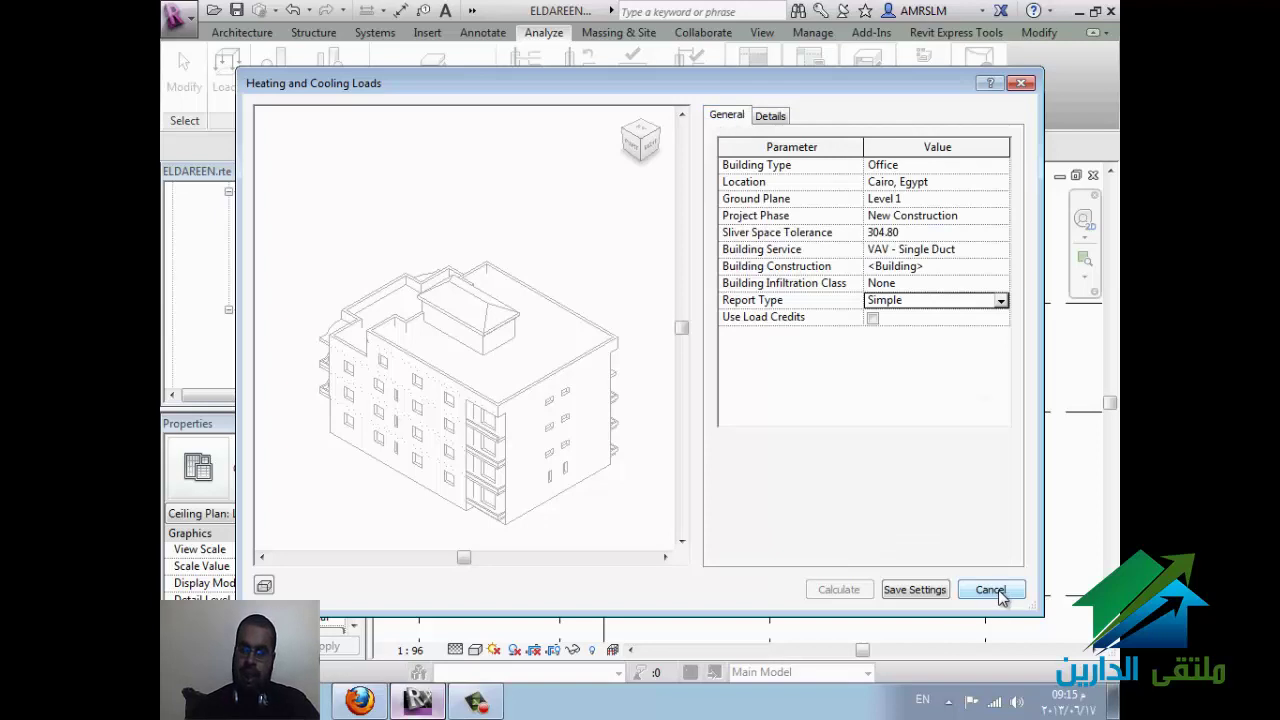
{"action": "left_click", "coordinate": [990, 590]}
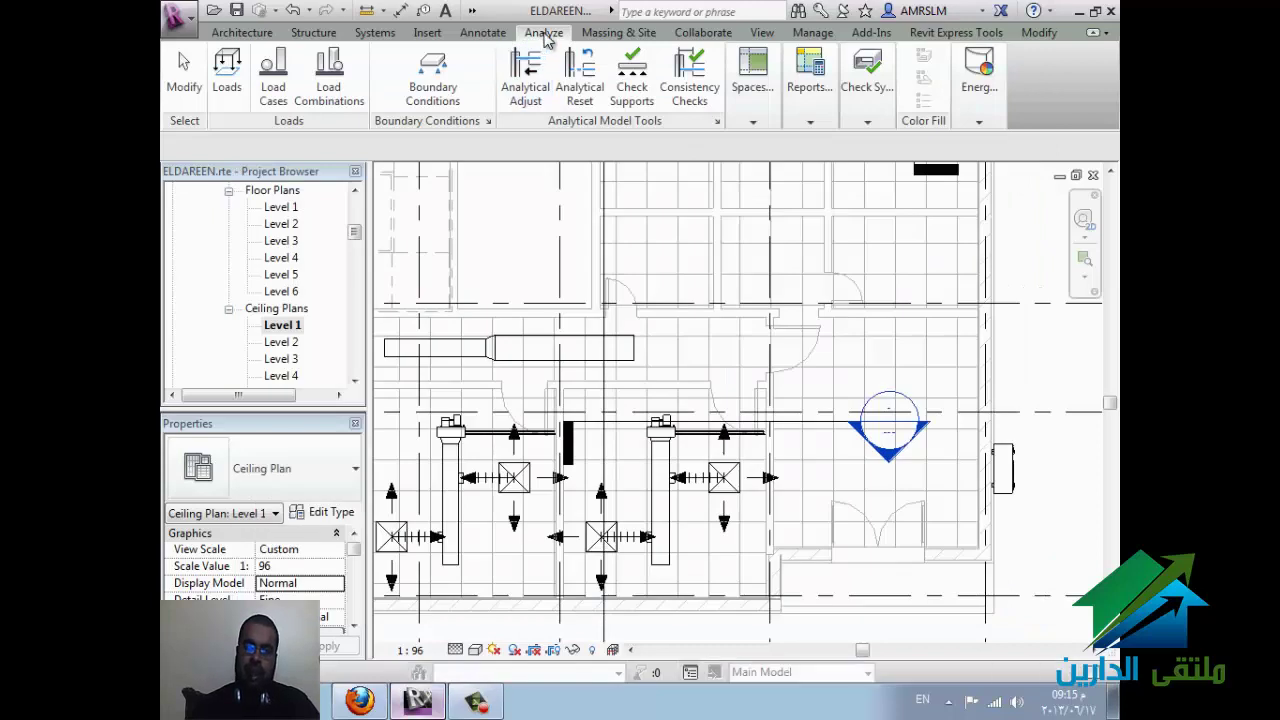
Step: Start placing spaces, accept loading a tag family, and browse to E:\REVIT Exported Families
{"action": "left_click", "coordinate": [752, 90]}
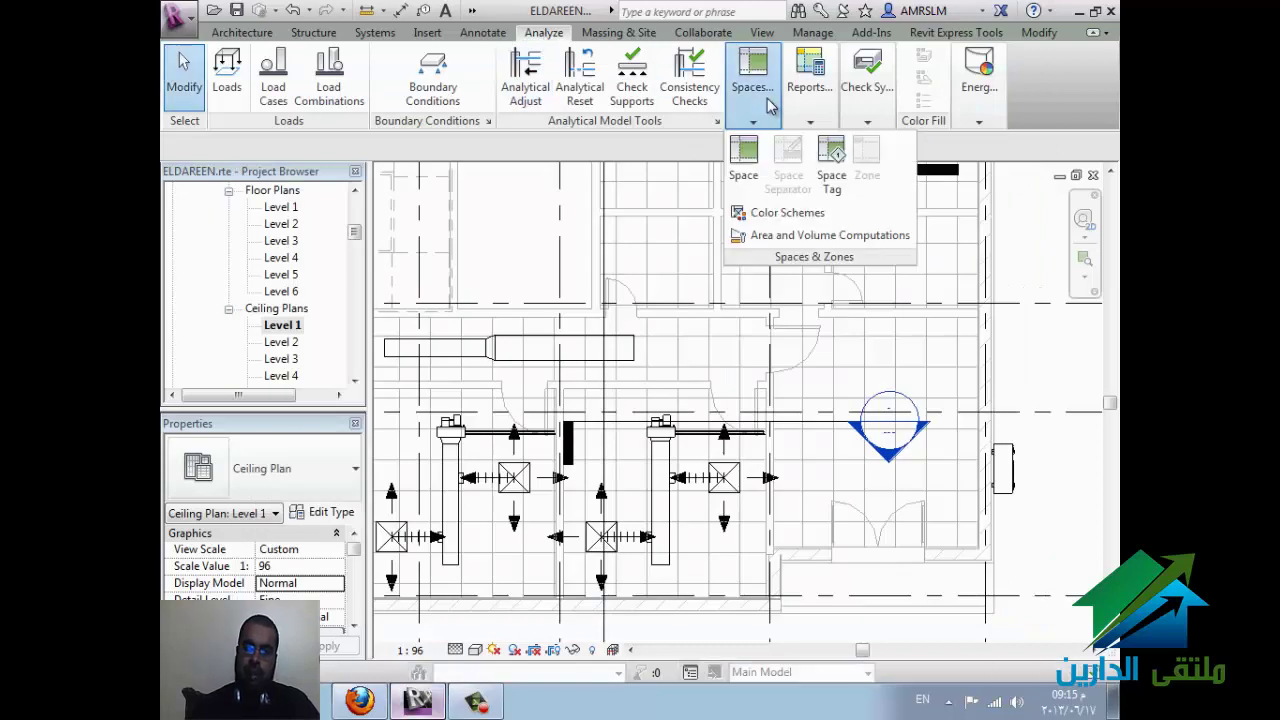
{"action": "left_click", "coordinate": [742, 177]}
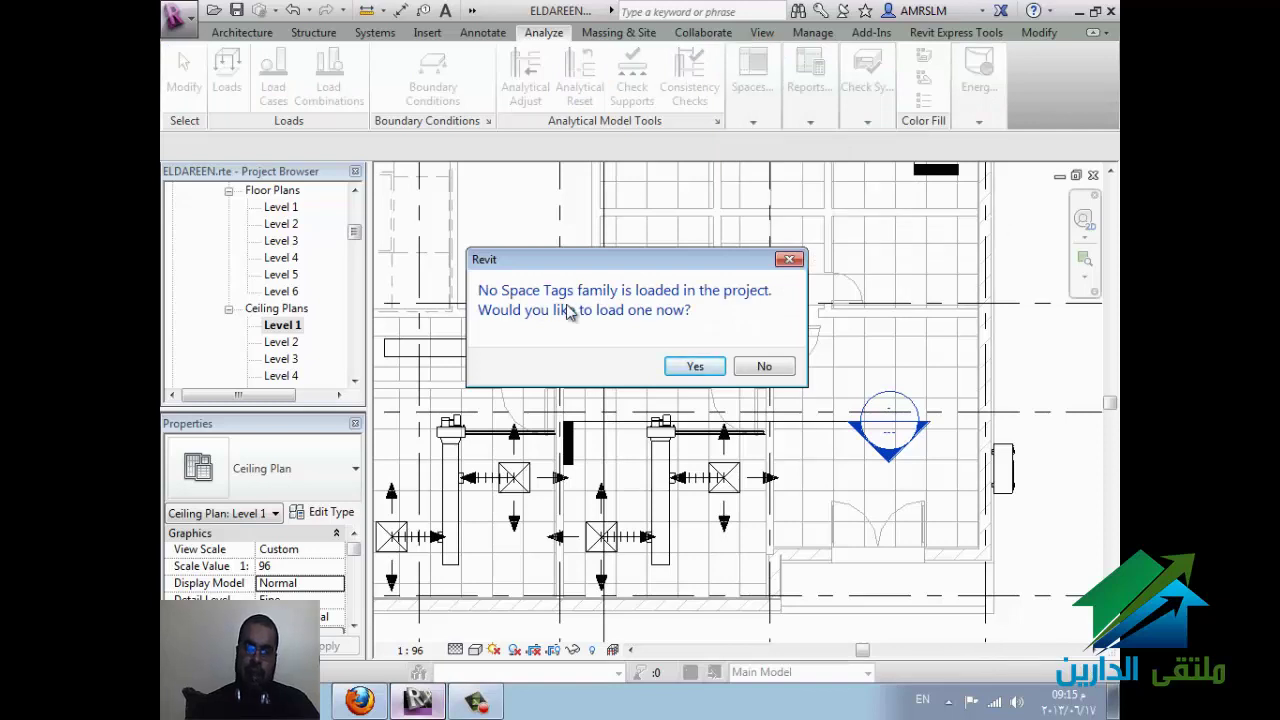
{"action": "left_click", "coordinate": [692, 368]}
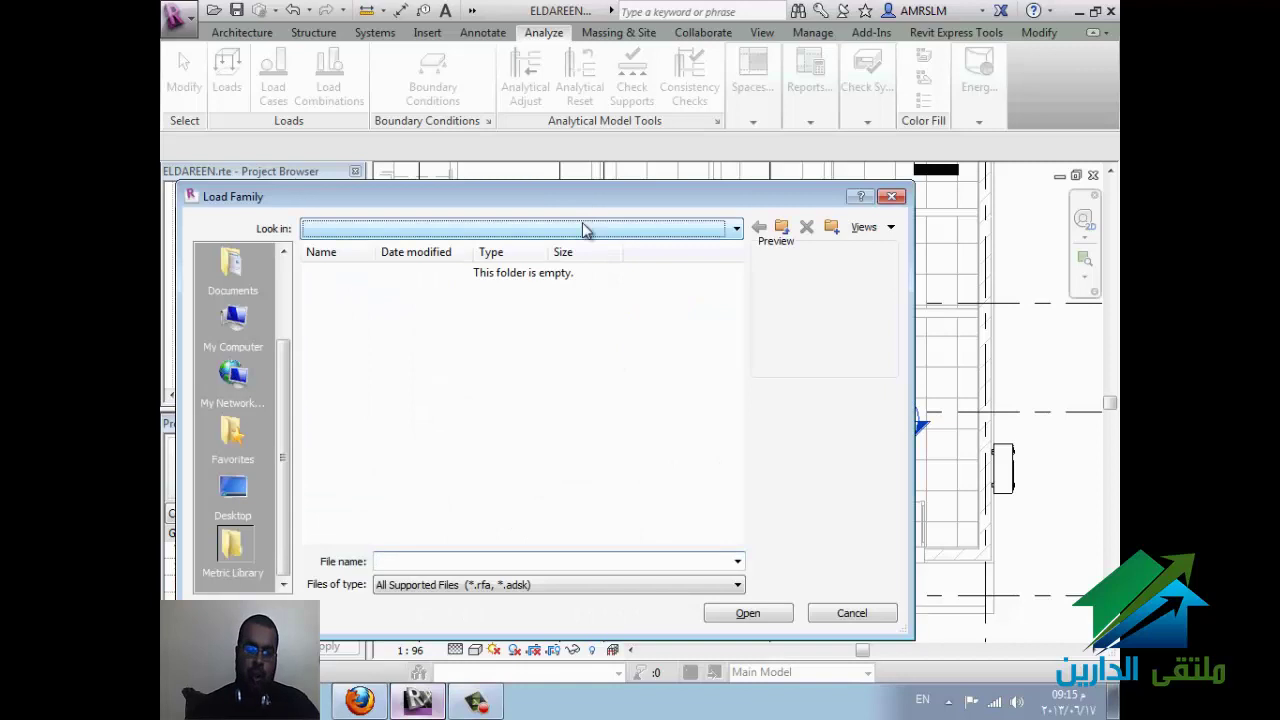
{"action": "left_click", "coordinate": [584, 229]}
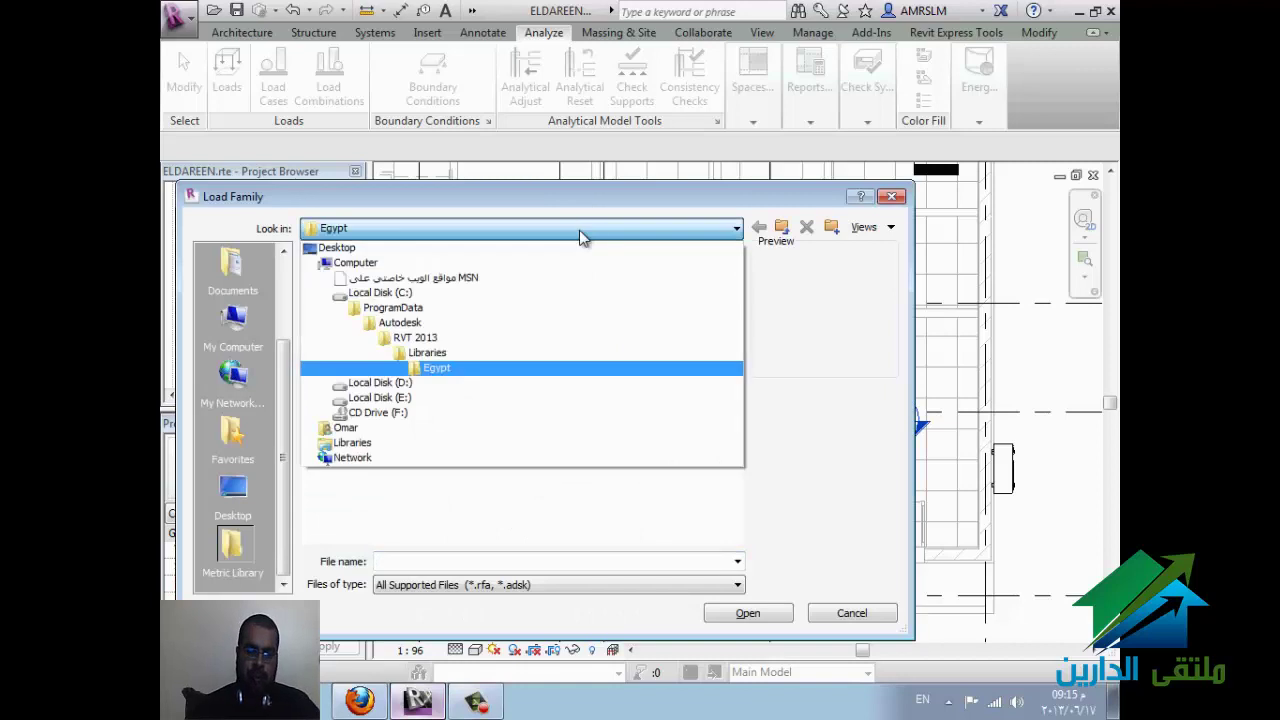
{"action": "left_click", "coordinate": [491, 398]}
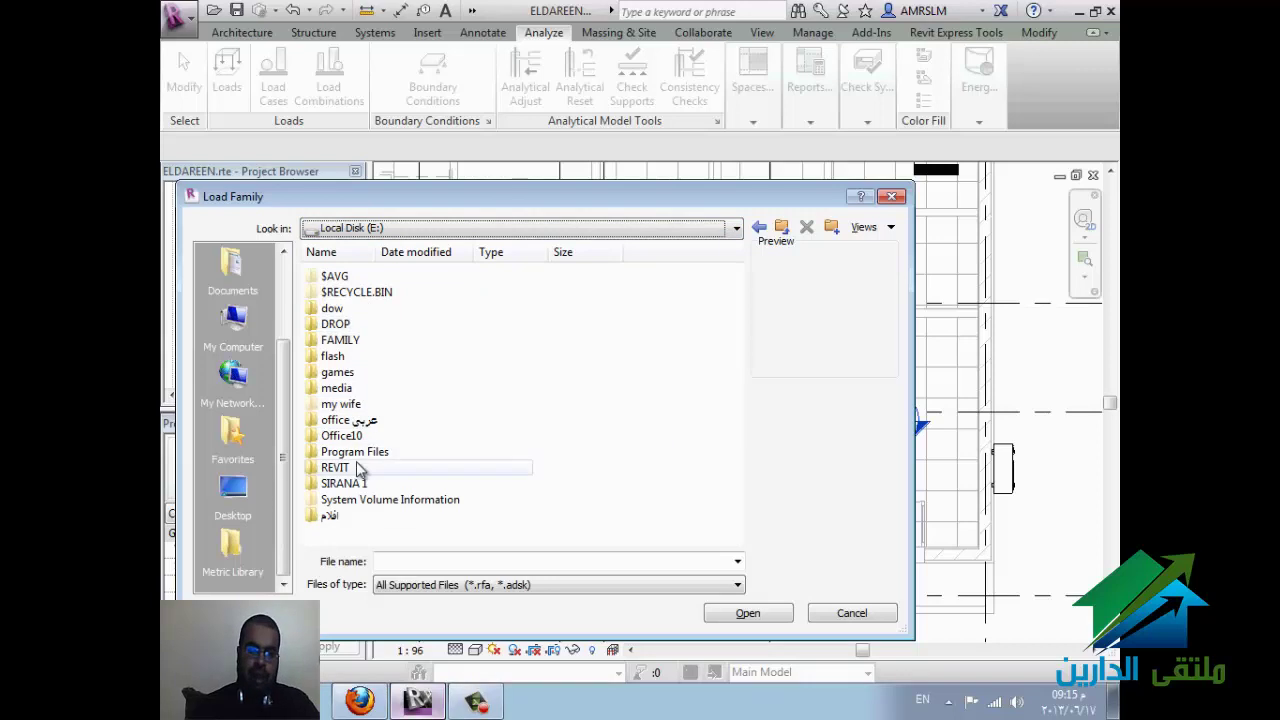
{"action": "double_click", "coordinate": [335, 467]}
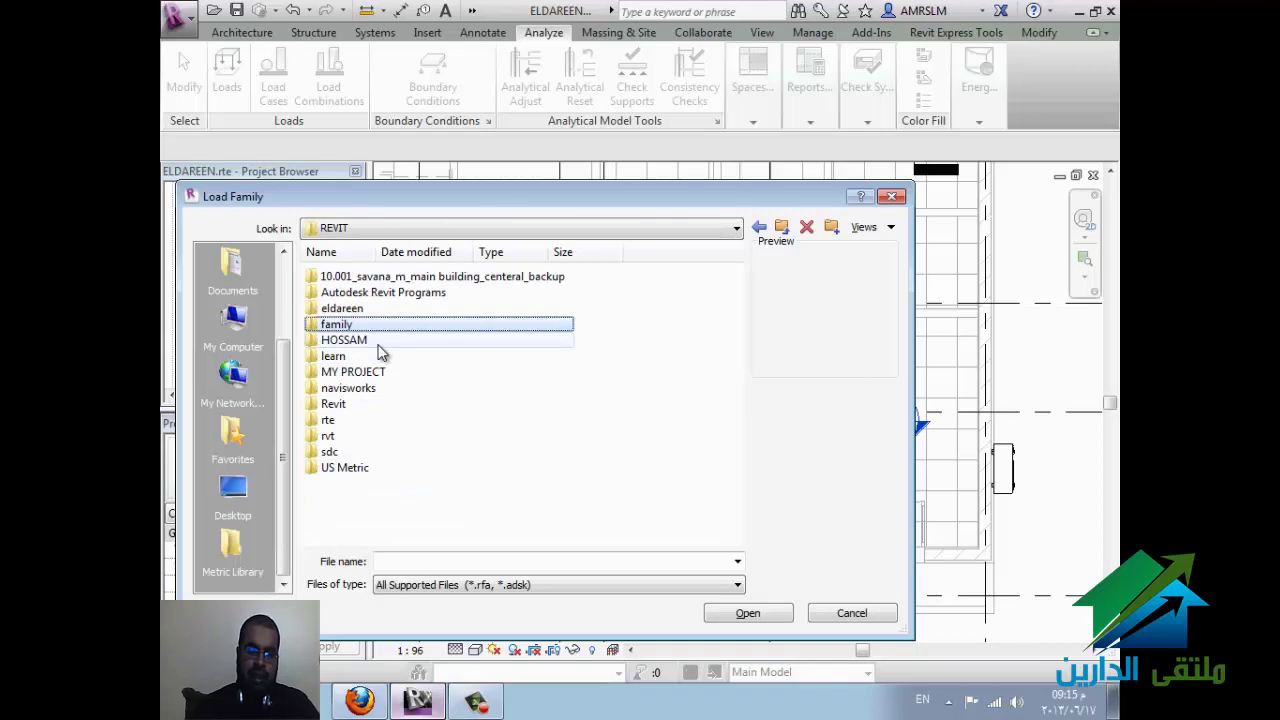
{"action": "double_click", "coordinate": [352, 326]}
{"action": "double_click", "coordinate": [350, 280]}
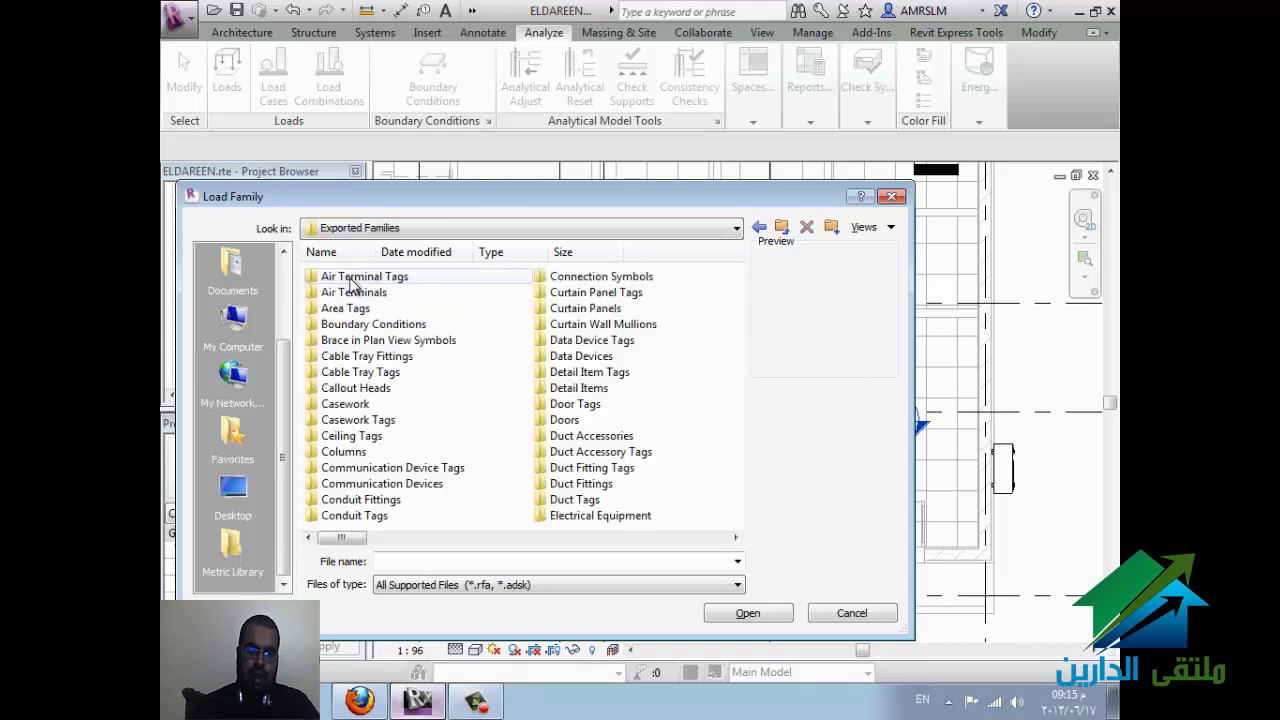
Step: Load the metric M_Space Tag.rfa from the Space Tags folder
{"action": "left_click", "coordinate": [399, 373]}
{"action": "key", "text": "s"}
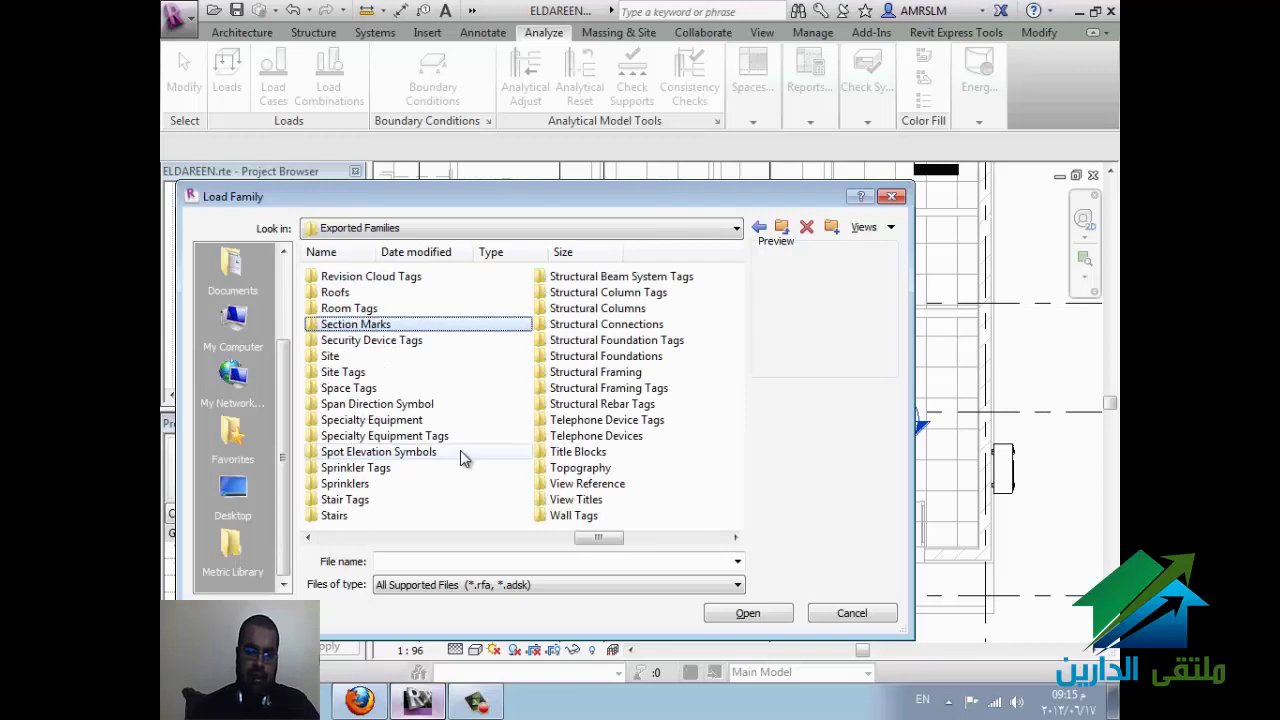
{"action": "key", "text": "s"}
{"action": "key", "text": "s"}
{"action": "key", "text": "s"}
{"action": "key", "text": "s"}
{"action": "double_click", "coordinate": [394, 388]}
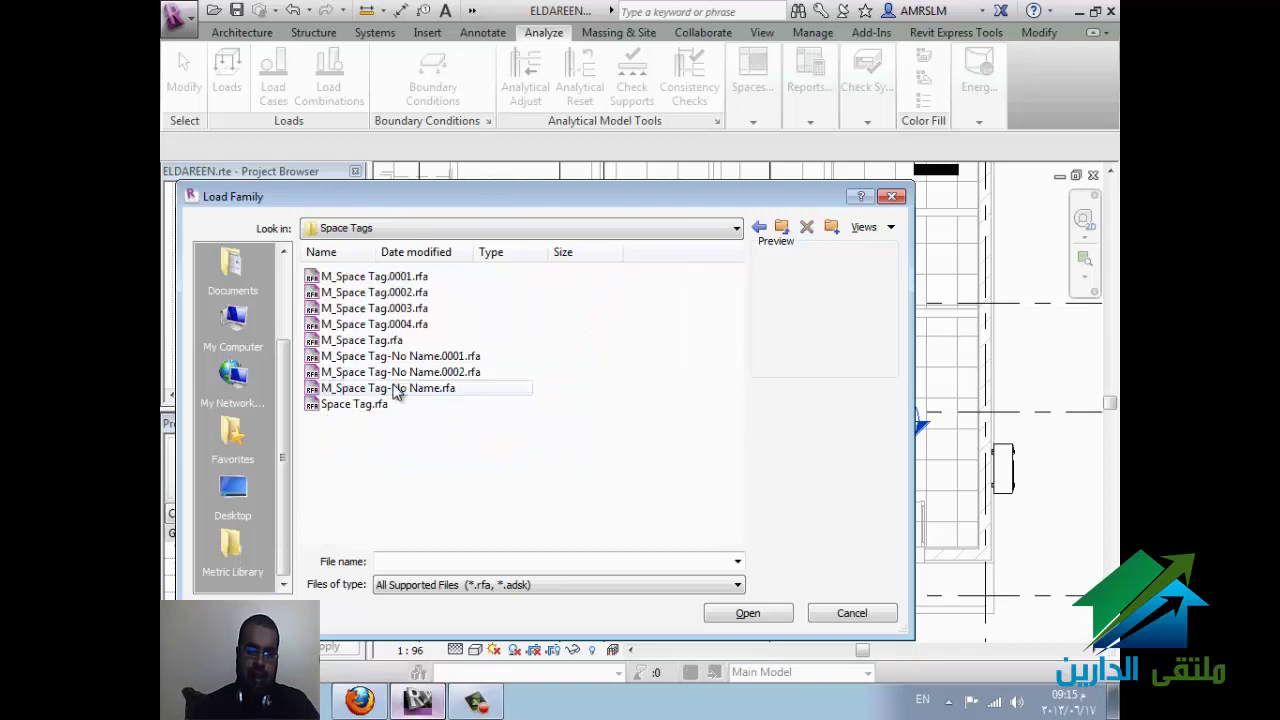
{"action": "left_click", "coordinate": [386, 404]}
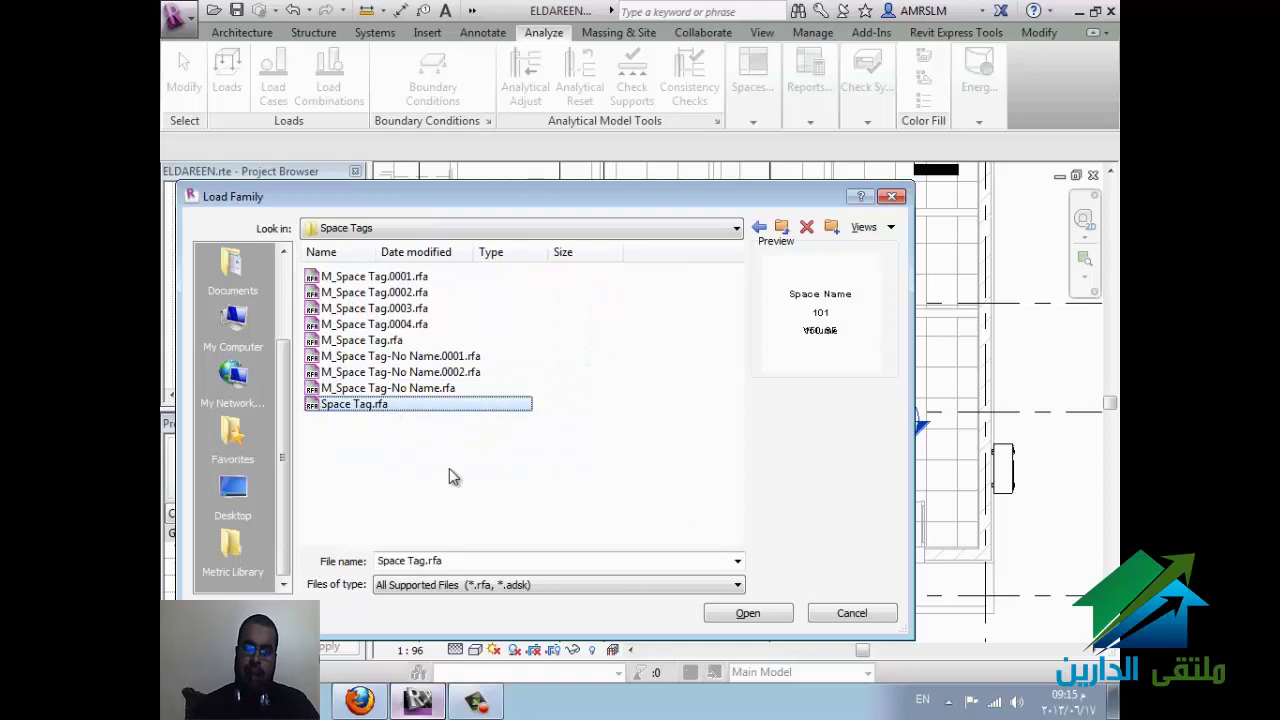
{"action": "left_click", "coordinate": [466, 341]}
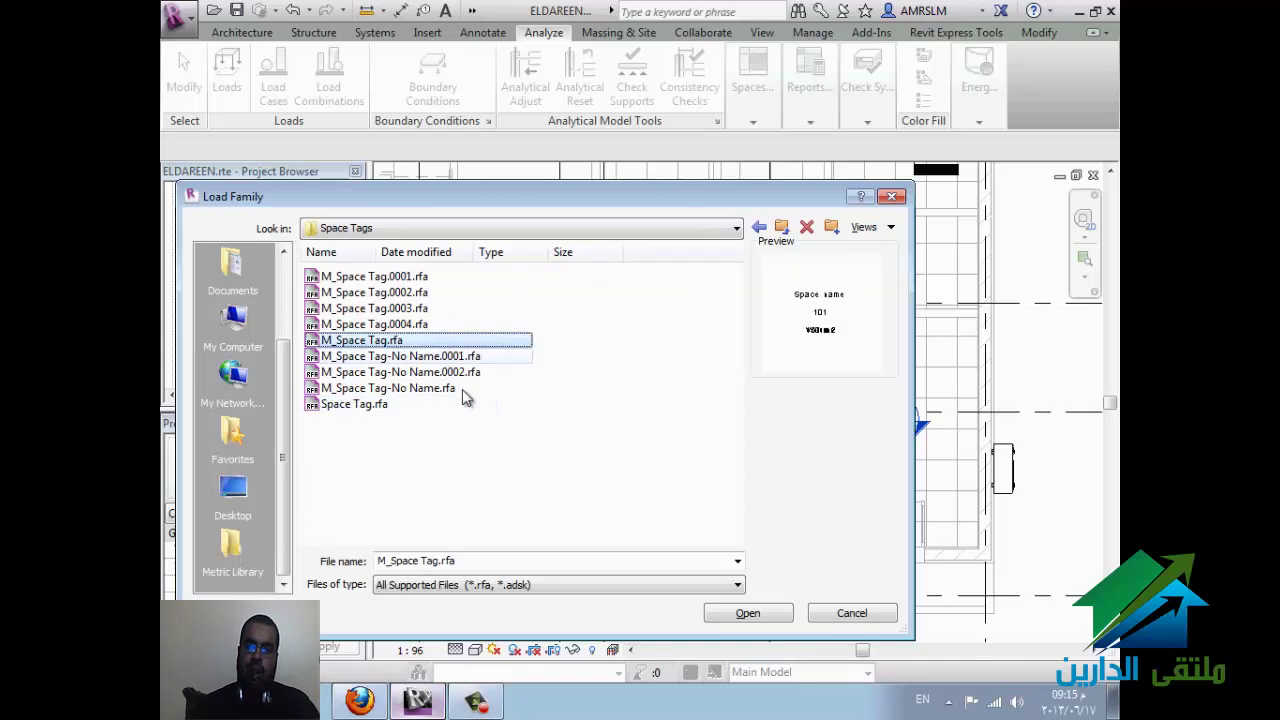
{"action": "left_click", "coordinate": [744, 616]}
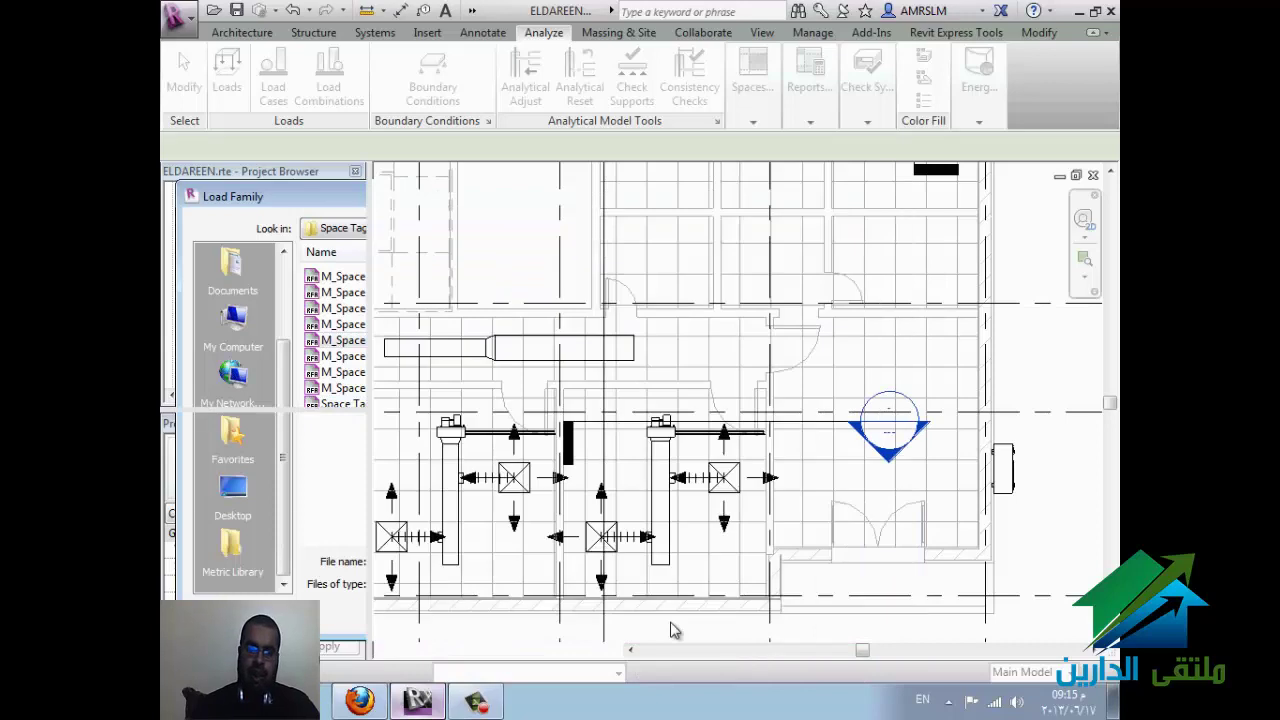
Step: Place tagged spaces in four Level 1 rooms, then stop placing
{"action": "left_click", "coordinate": [868, 455]}
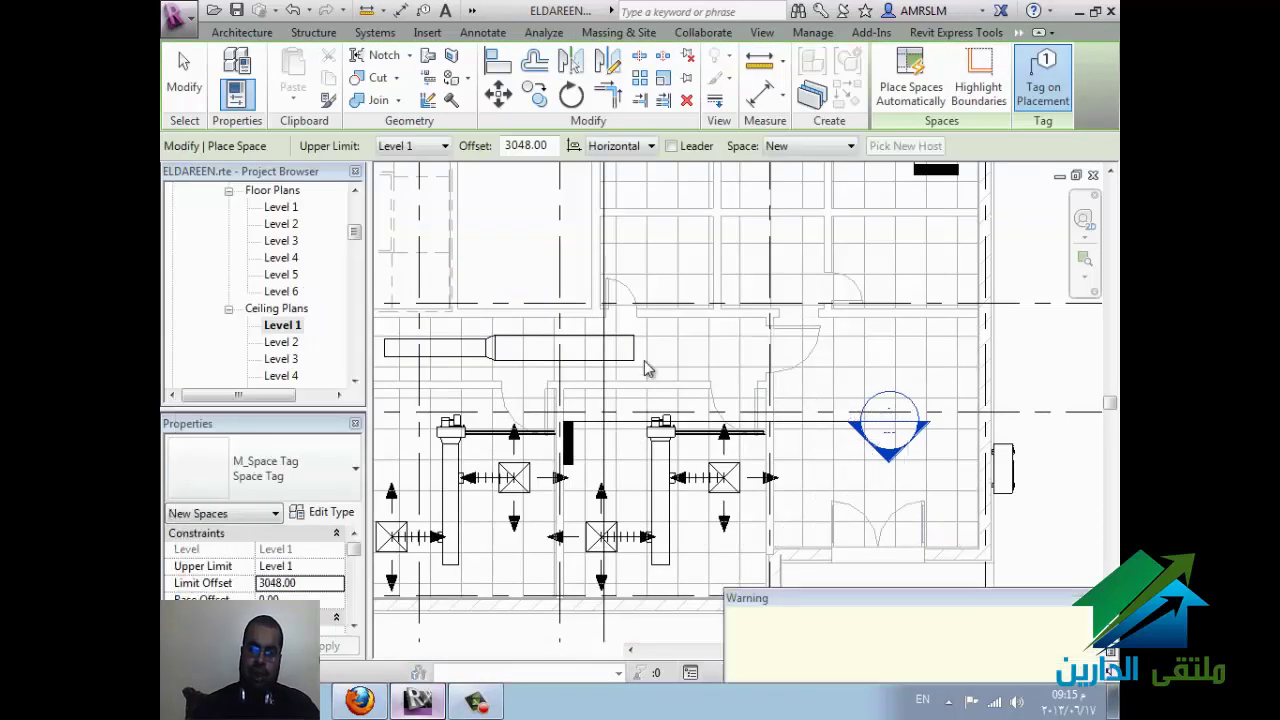
{"action": "left_click", "coordinate": [655, 255]}
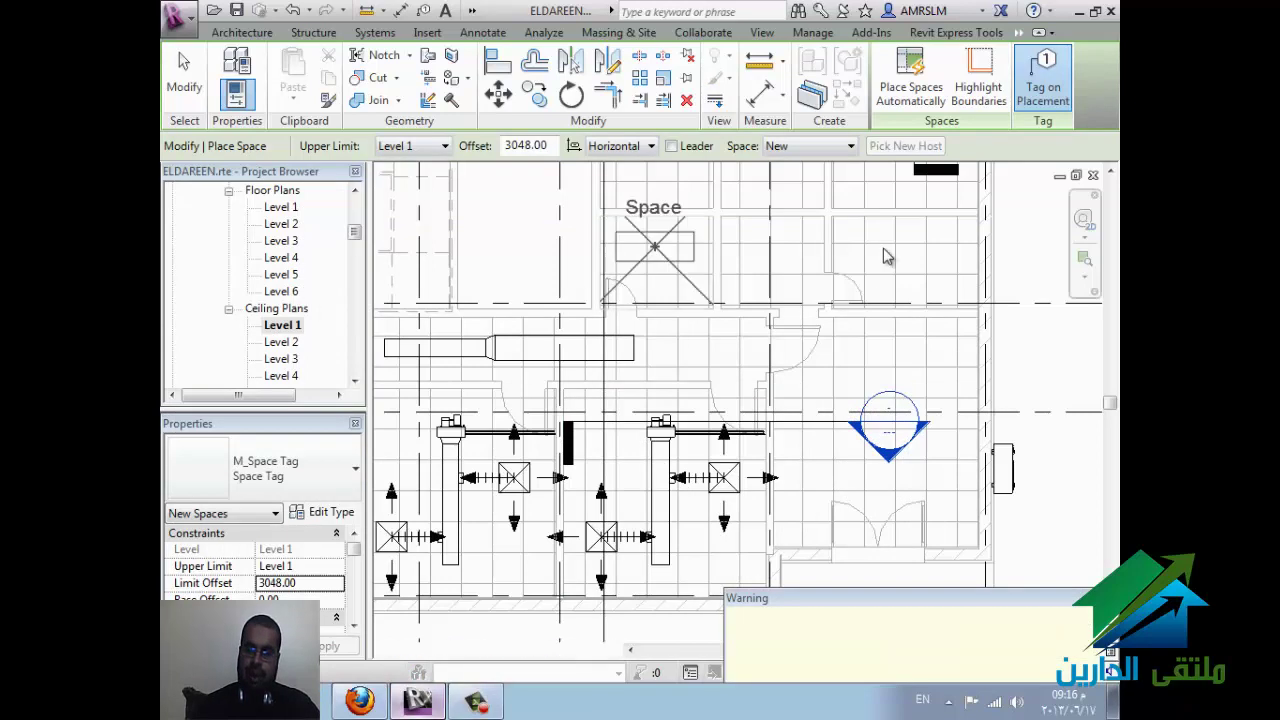
{"action": "left_click", "coordinate": [921, 262]}
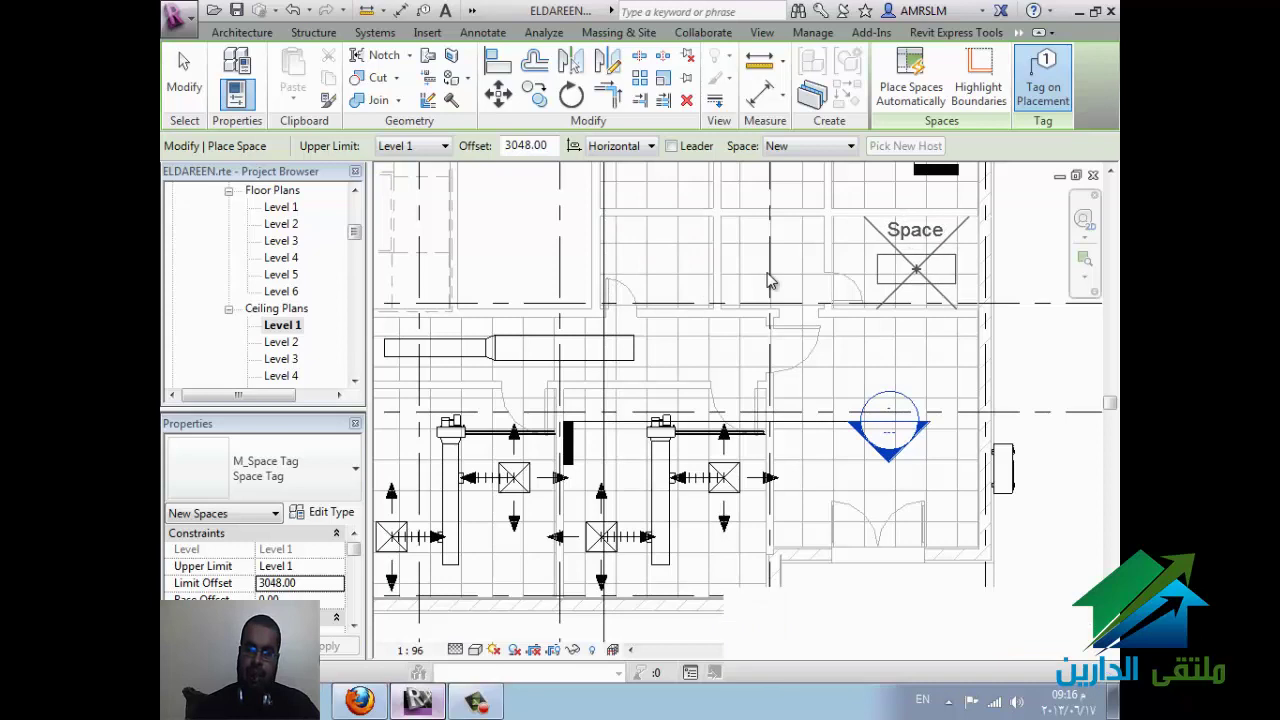
{"action": "left_click", "coordinate": [766, 280]}
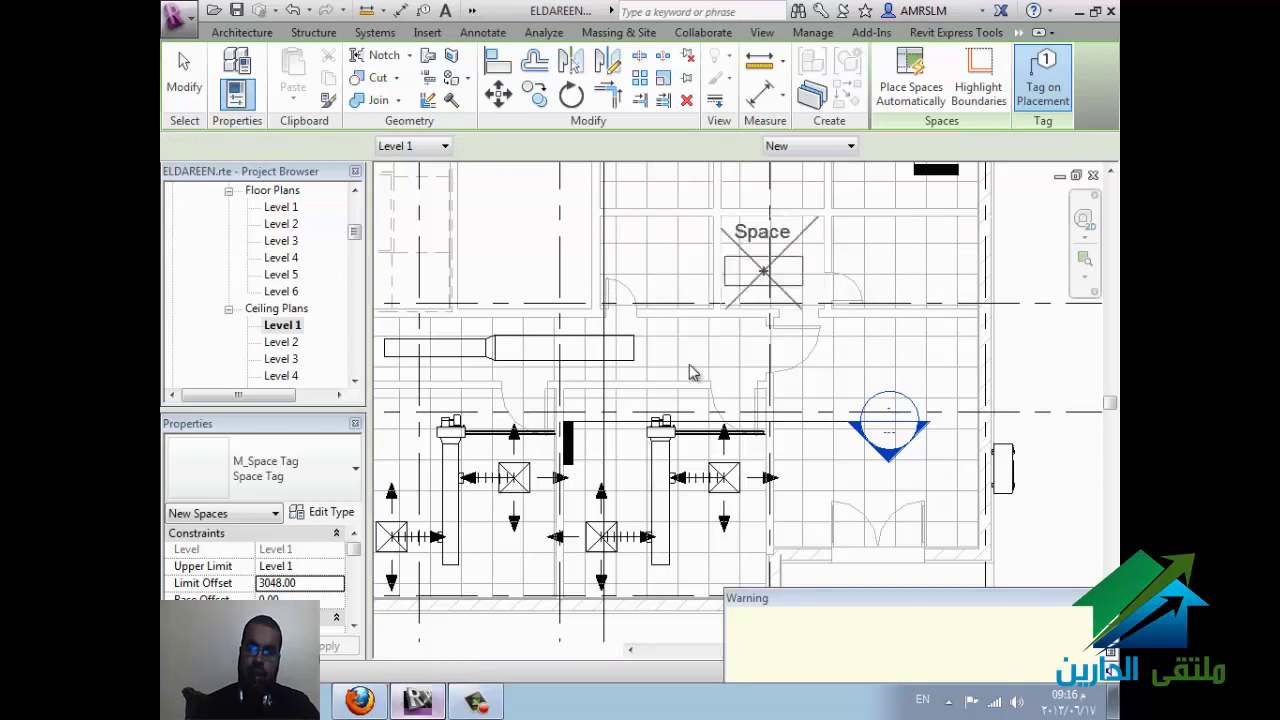
{"action": "key", "text": "Escape"}
{"action": "key", "text": "Escape"}
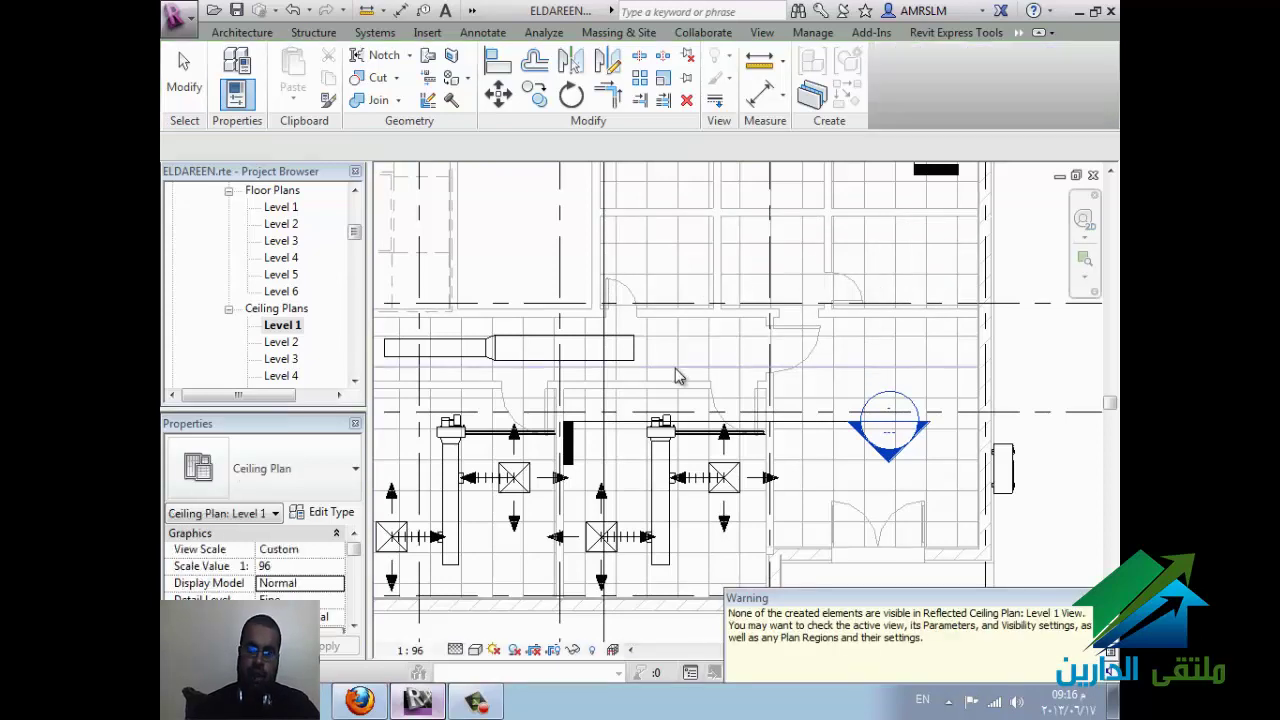
Step: Open Visibility/Graphic Overrides with VG and scroll through the Annotation Categories list
{"action": "key", "text": "v"}
{"action": "key", "text": "g"}
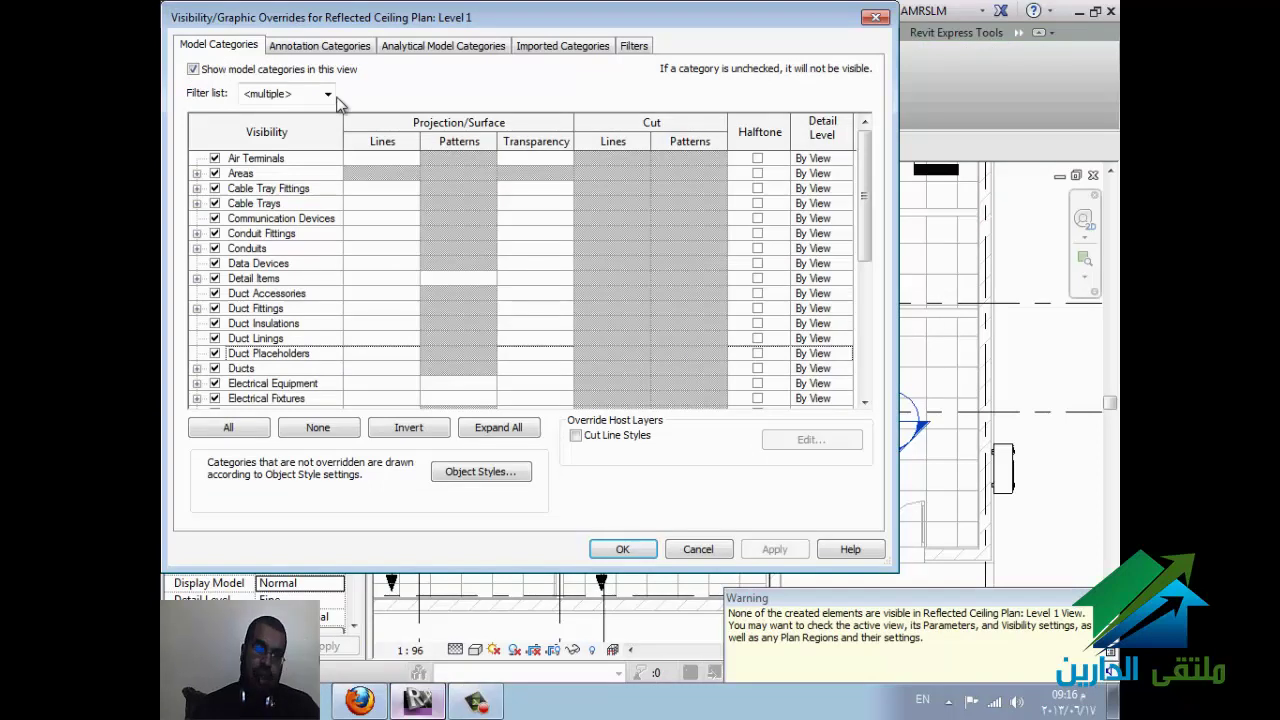
{"action": "left_click", "coordinate": [320, 45]}
{"action": "scroll", "coordinate": [420, 230], "scroll_direction": "down", "scroll_amount": 10}
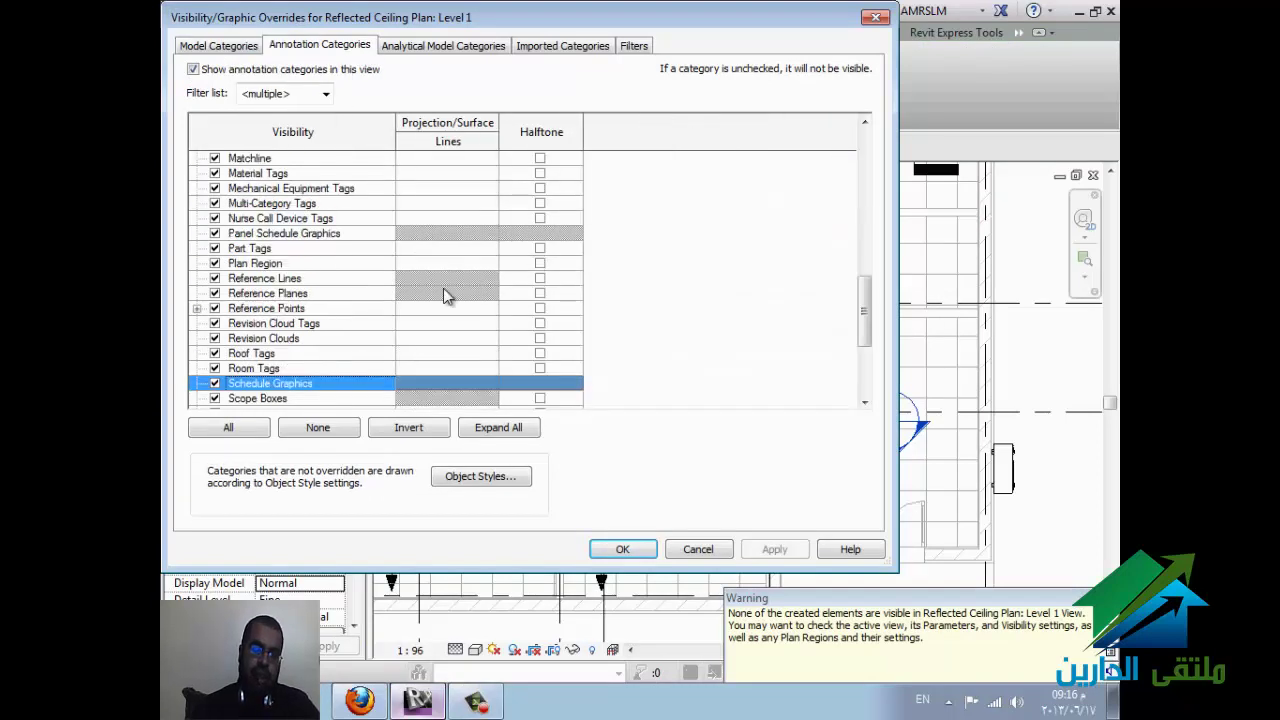
{"action": "scroll", "coordinate": [380, 330], "scroll_direction": "down", "scroll_amount": 3}
{"action": "key", "text": "Down"}
{"action": "scroll", "coordinate": [328, 376], "scroll_direction": "down", "scroll_amount": 1}
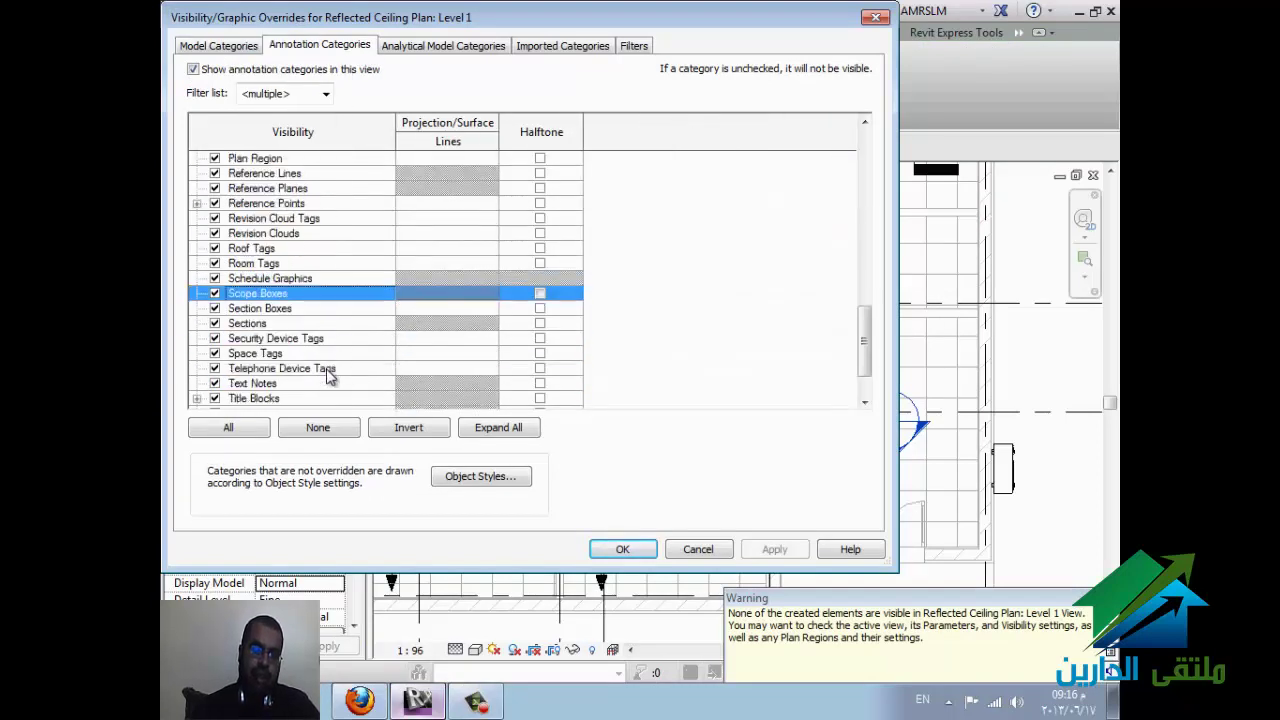
{"action": "key", "text": "Down"}
Step: Filter the categories to Architecture and select Schedule Graphics, Scope Boxes and Sections
{"action": "left_click", "coordinate": [325, 94]}
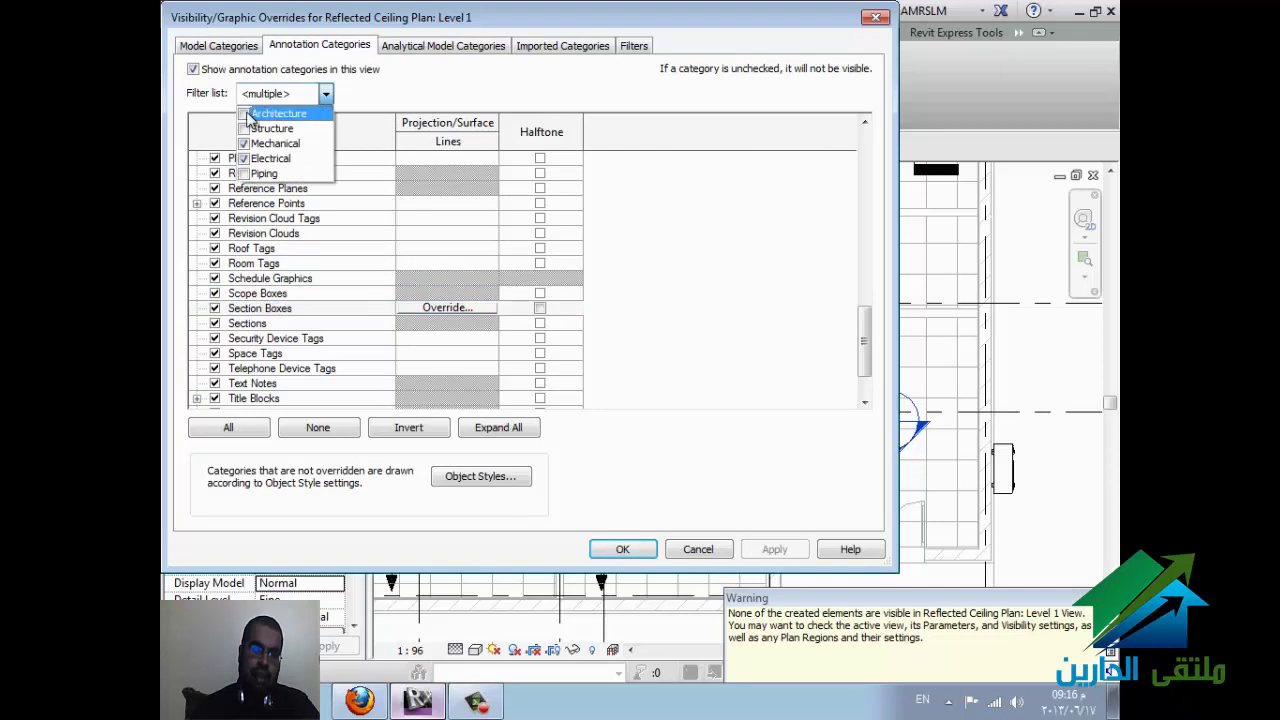
{"action": "left_click", "coordinate": [244, 143]}
{"action": "left_click", "coordinate": [600, 250]}
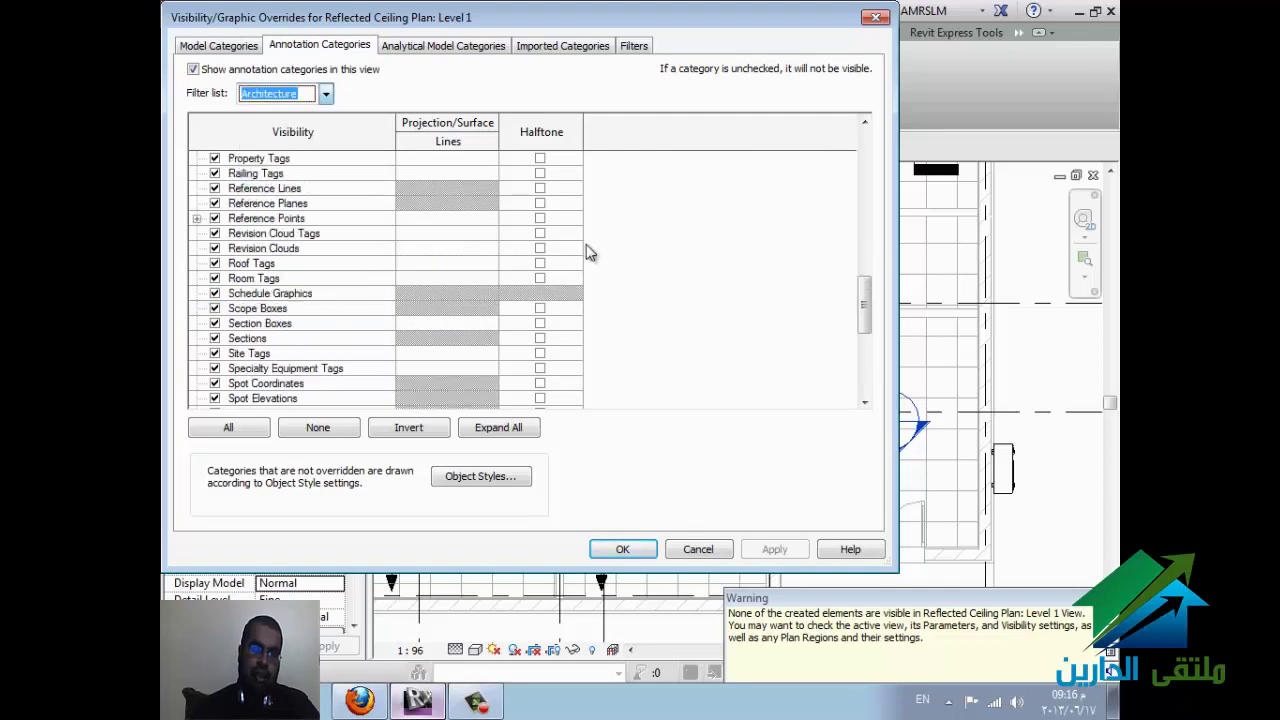
{"action": "left_click", "coordinate": [385, 293]}
{"action": "left_click", "coordinate": [375, 308]}
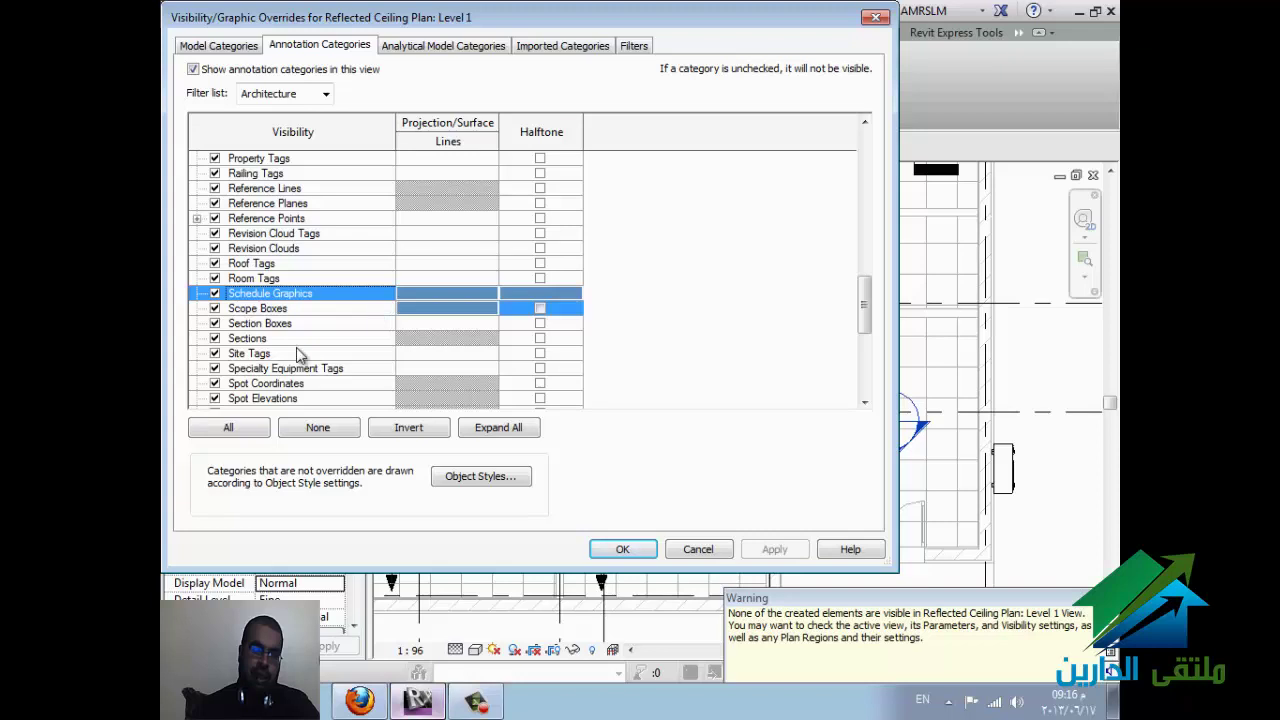
{"action": "left_click", "coordinate": [318, 336]}
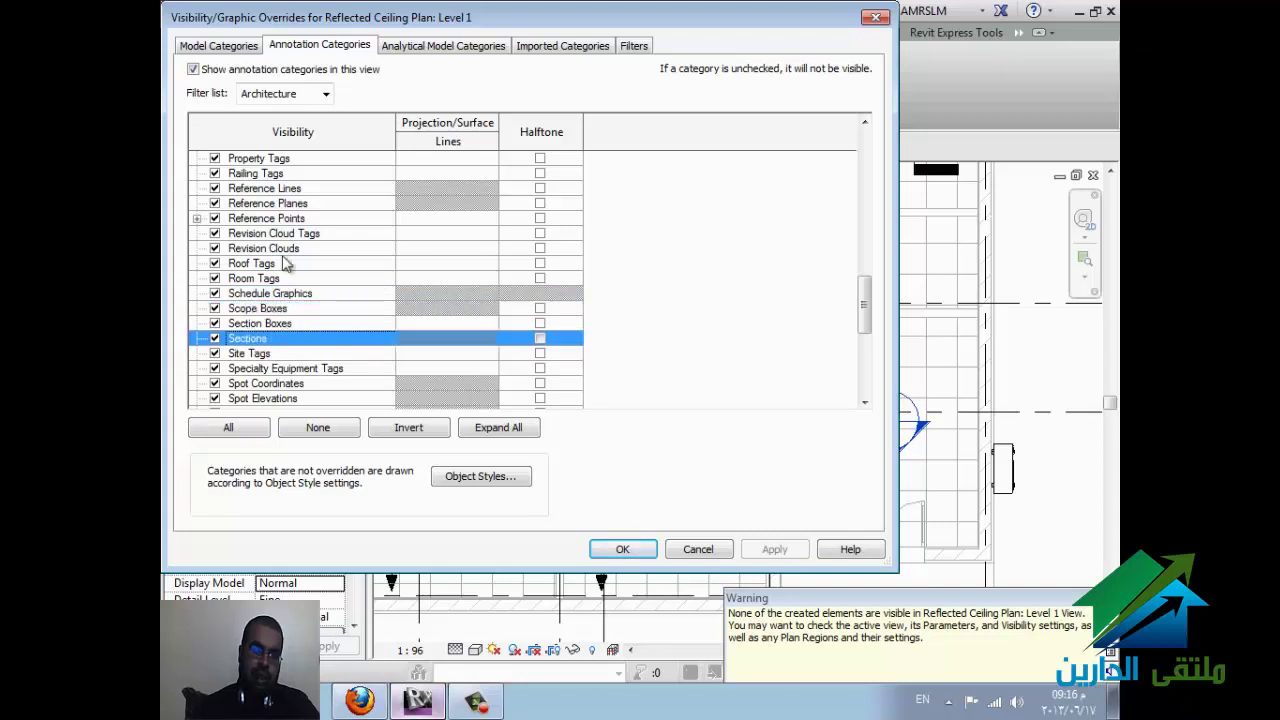
Step: Scroll through the Model Categories list
{"action": "left_click", "coordinate": [218, 45]}
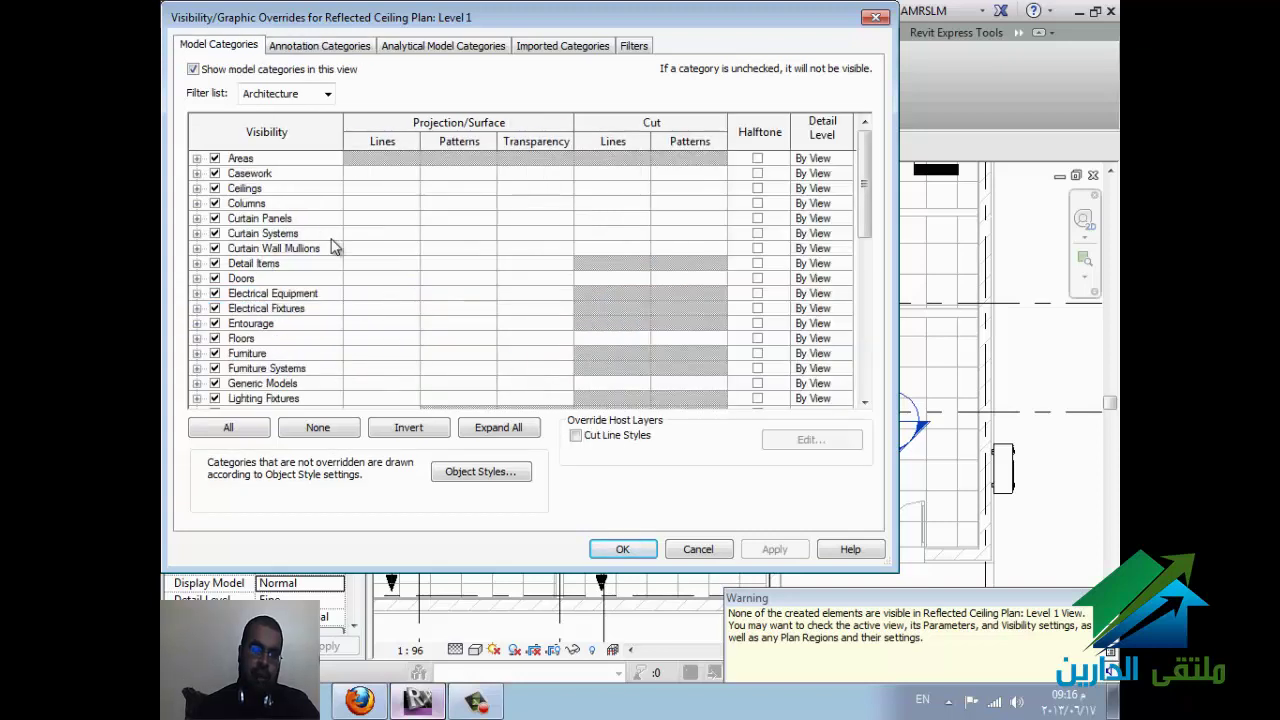
{"action": "scroll", "coordinate": [337, 247], "scroll_direction": "down", "scroll_amount": 5}
{"action": "scroll", "coordinate": [298, 358], "scroll_direction": "down", "scroll_amount": 1}
{"action": "scroll", "coordinate": [298, 358], "scroll_direction": "down", "scroll_amount": 2}
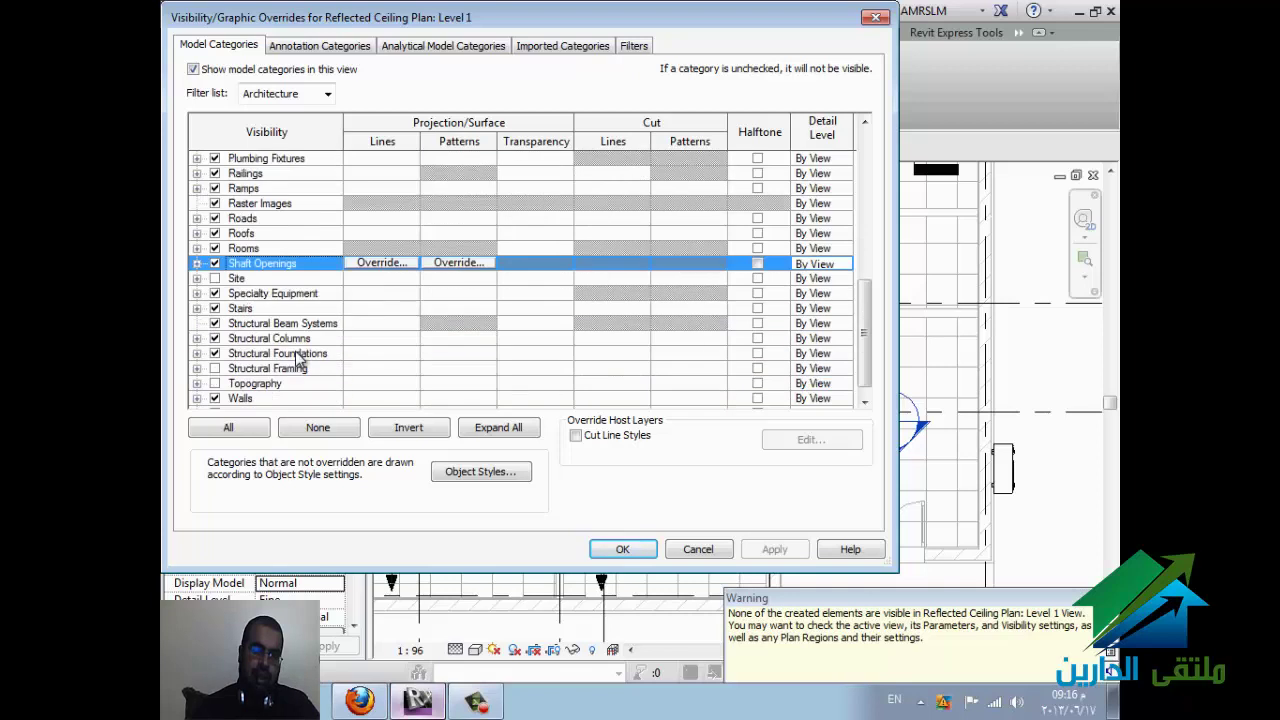
{"action": "scroll", "coordinate": [298, 358], "scroll_direction": "down", "scroll_amount": 1}
Step: Browse Annotation Categories for Reference Points and Schedule Graphics, then restore the multi-discipline filter
{"action": "left_click", "coordinate": [306, 45]}
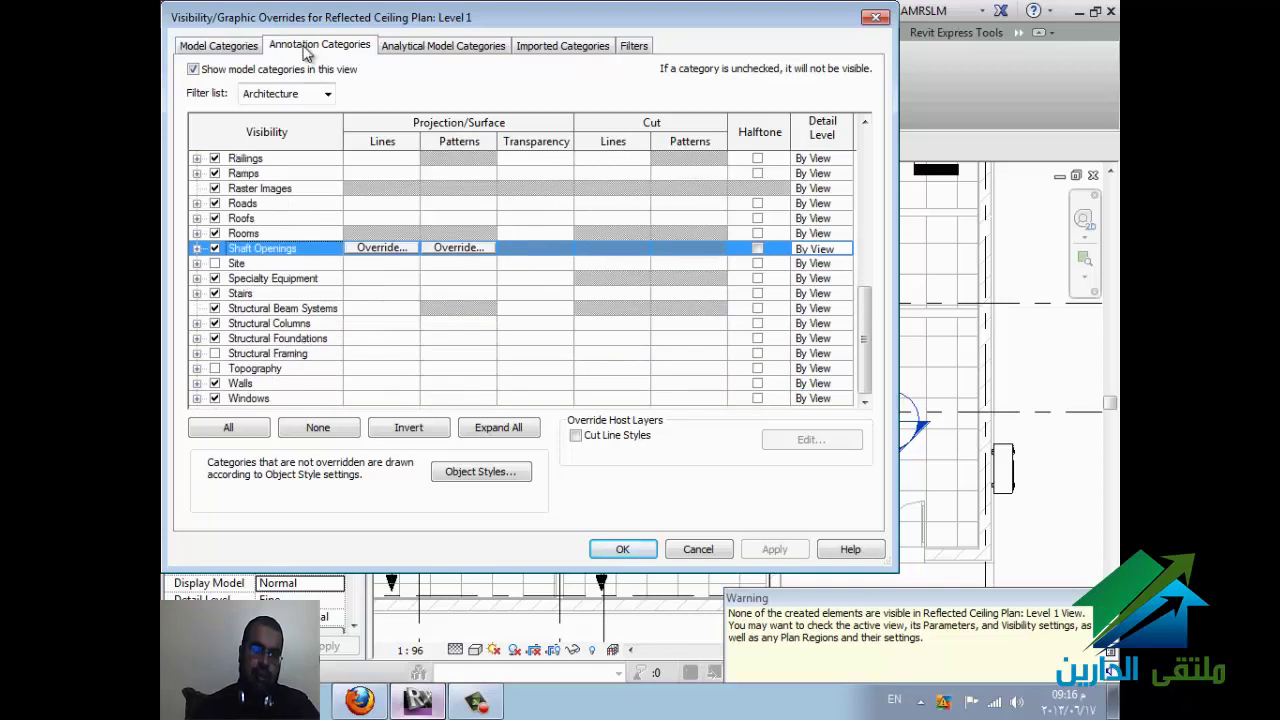
{"action": "left_click", "coordinate": [308, 218]}
{"action": "key", "text": "s"}
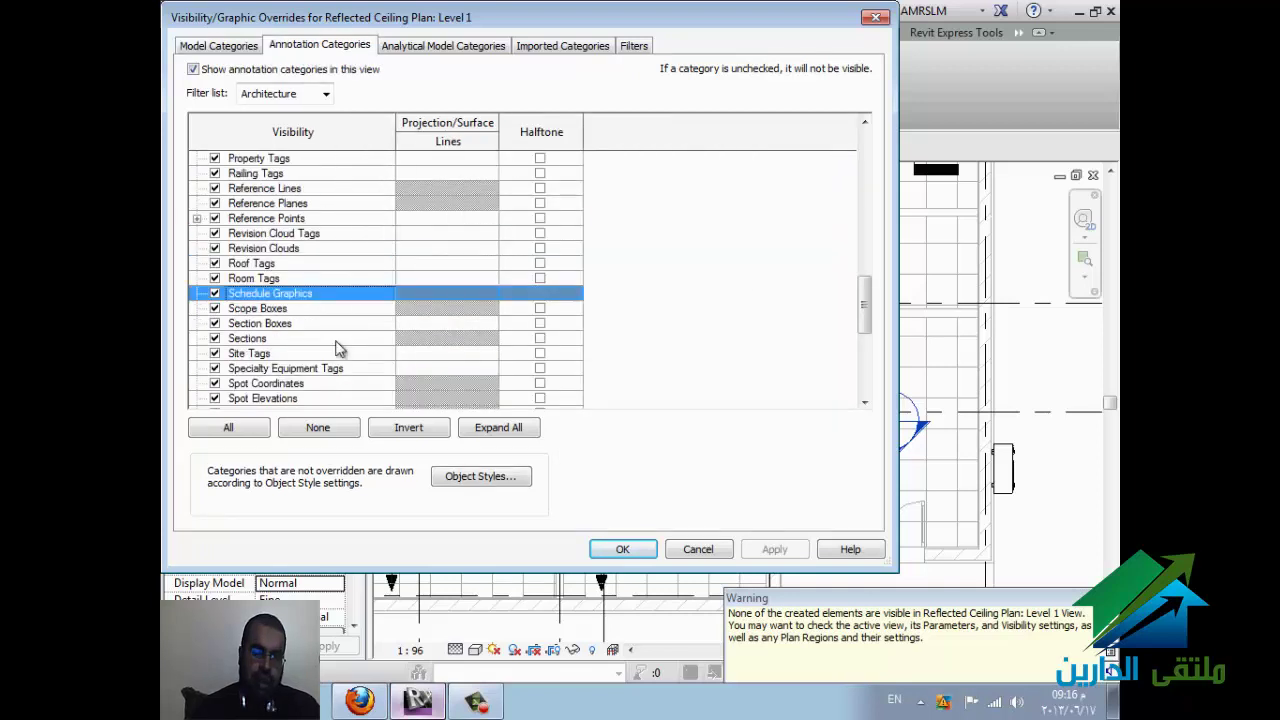
{"action": "key", "text": "s"}
{"action": "key", "text": "p"}
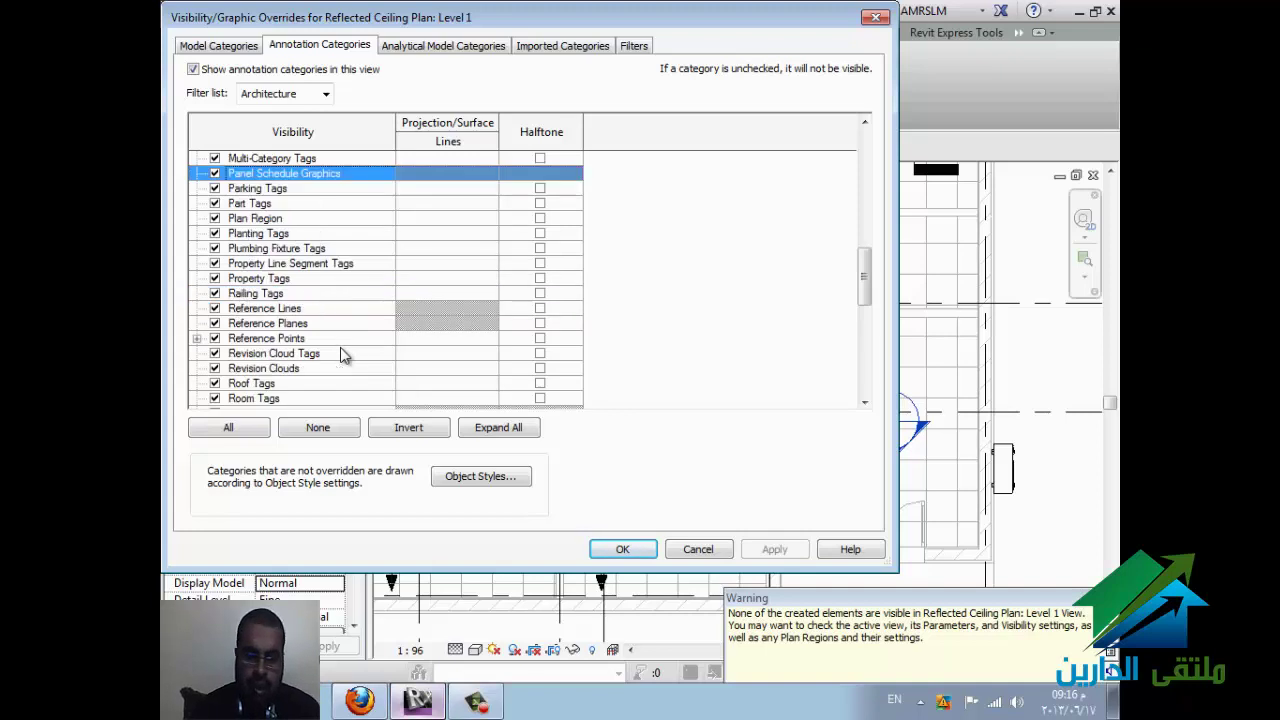
{"action": "key", "text": "s"}
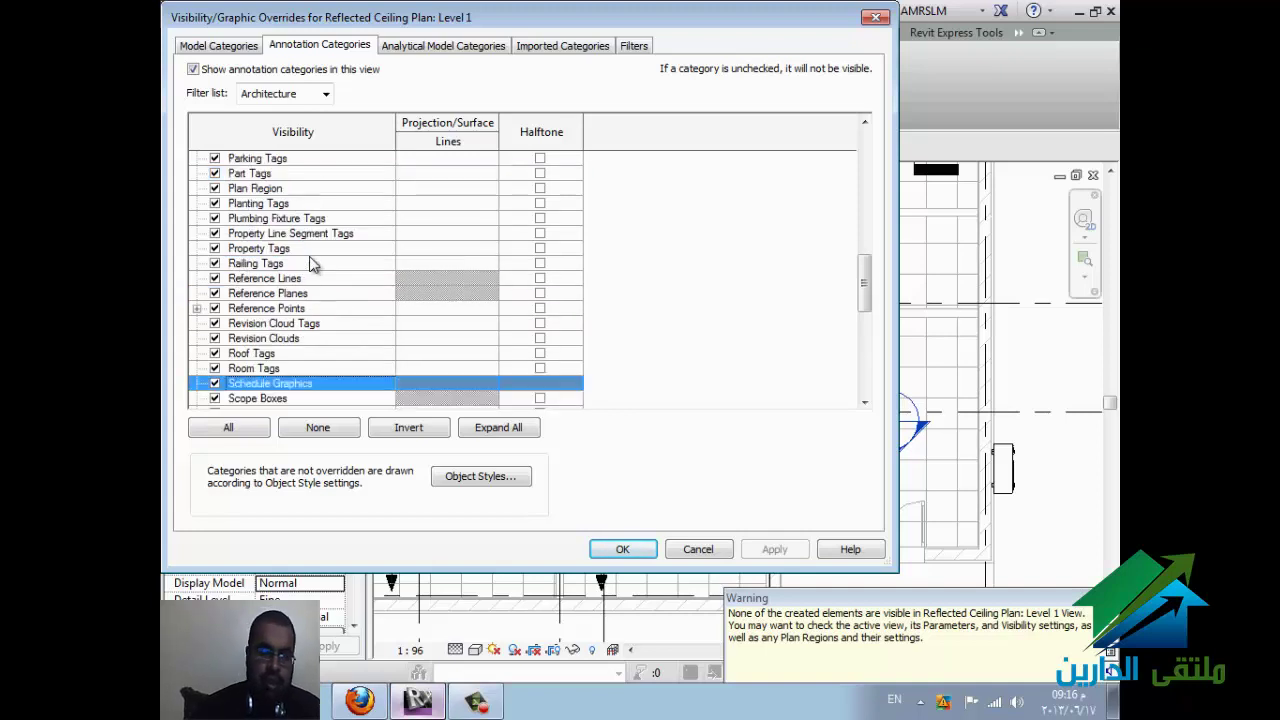
{"action": "scroll", "coordinate": [340, 300], "scroll_direction": "down", "scroll_amount": 2}
{"action": "scroll", "coordinate": [344, 305], "scroll_direction": "down", "scroll_amount": 1}
{"action": "scroll", "coordinate": [345, 330], "scroll_direction": "down", "scroll_amount": 1}
{"action": "scroll", "coordinate": [346, 355], "scroll_direction": "down", "scroll_amount": 1}
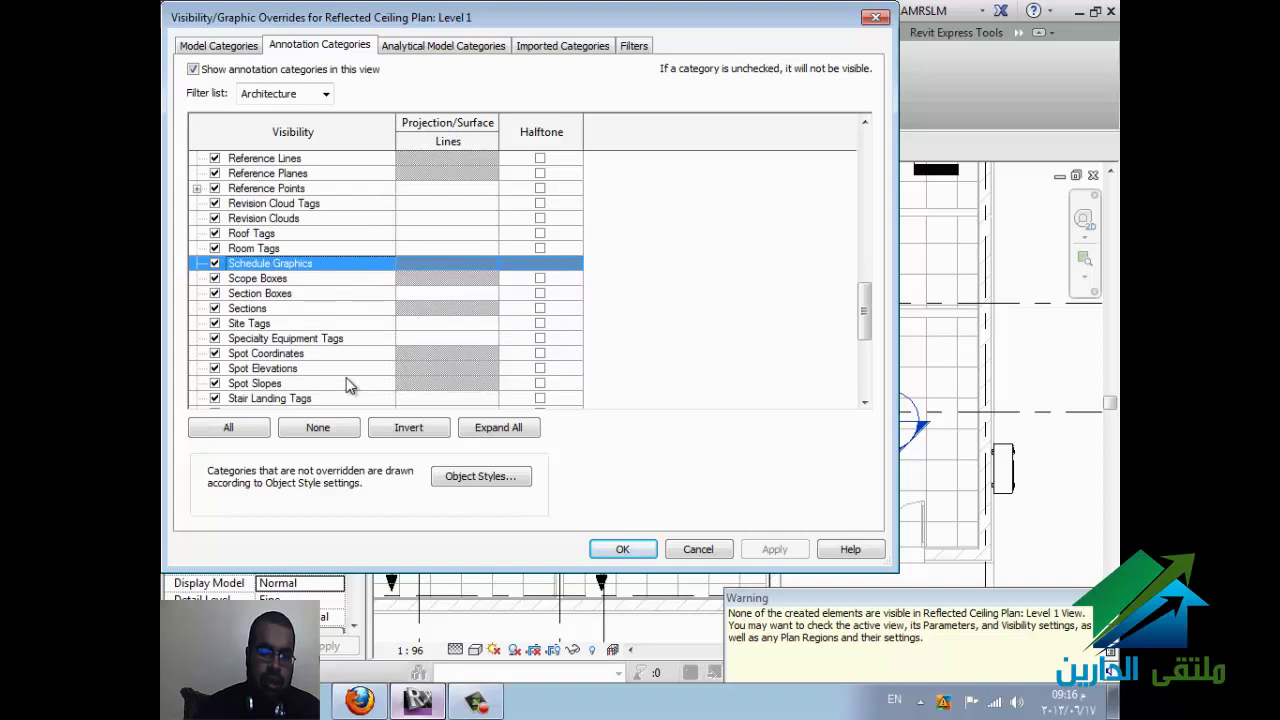
{"action": "scroll", "coordinate": [348, 380], "scroll_direction": "down", "scroll_amount": 1}
{"action": "scroll", "coordinate": [348, 385], "scroll_direction": "down", "scroll_amount": 1}
{"action": "scroll", "coordinate": [348, 385], "scroll_direction": "down", "scroll_amount": 1}
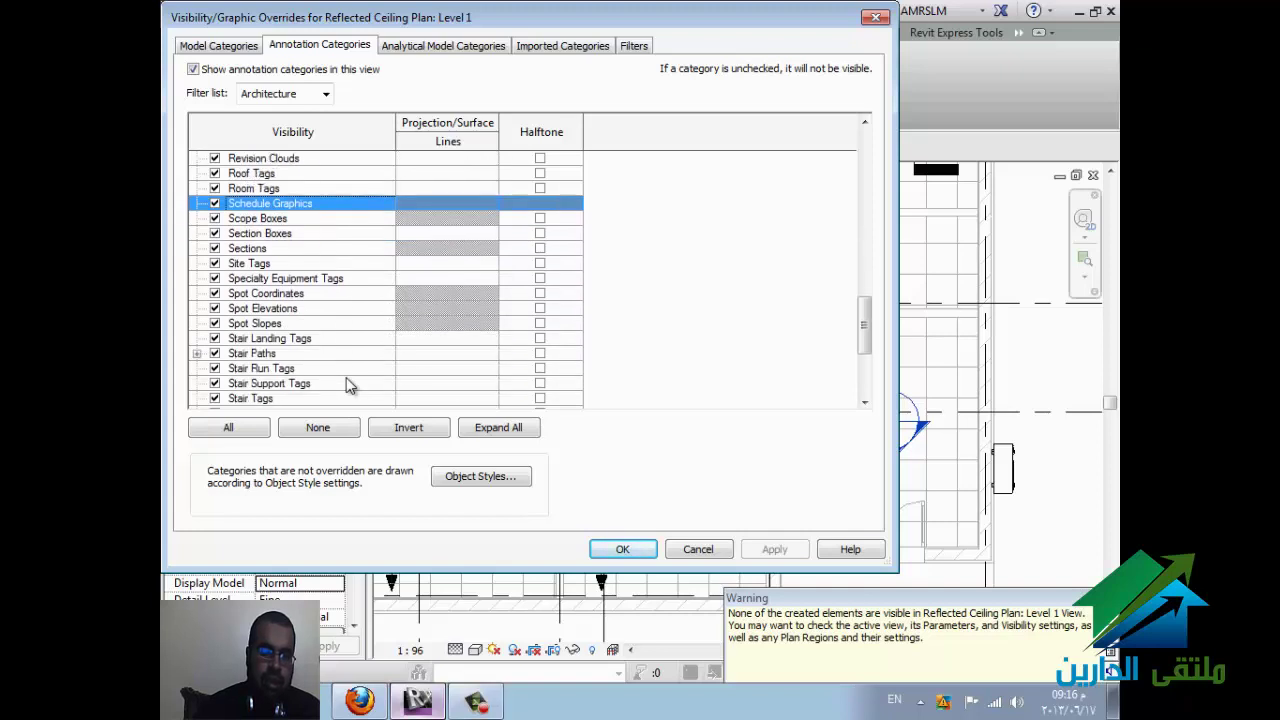
{"action": "scroll", "coordinate": [348, 385], "scroll_direction": "down", "scroll_amount": 2}
{"action": "scroll", "coordinate": [348, 385], "scroll_direction": "down", "scroll_amount": 1}
{"action": "scroll", "coordinate": [348, 385], "scroll_direction": "down", "scroll_amount": 1}
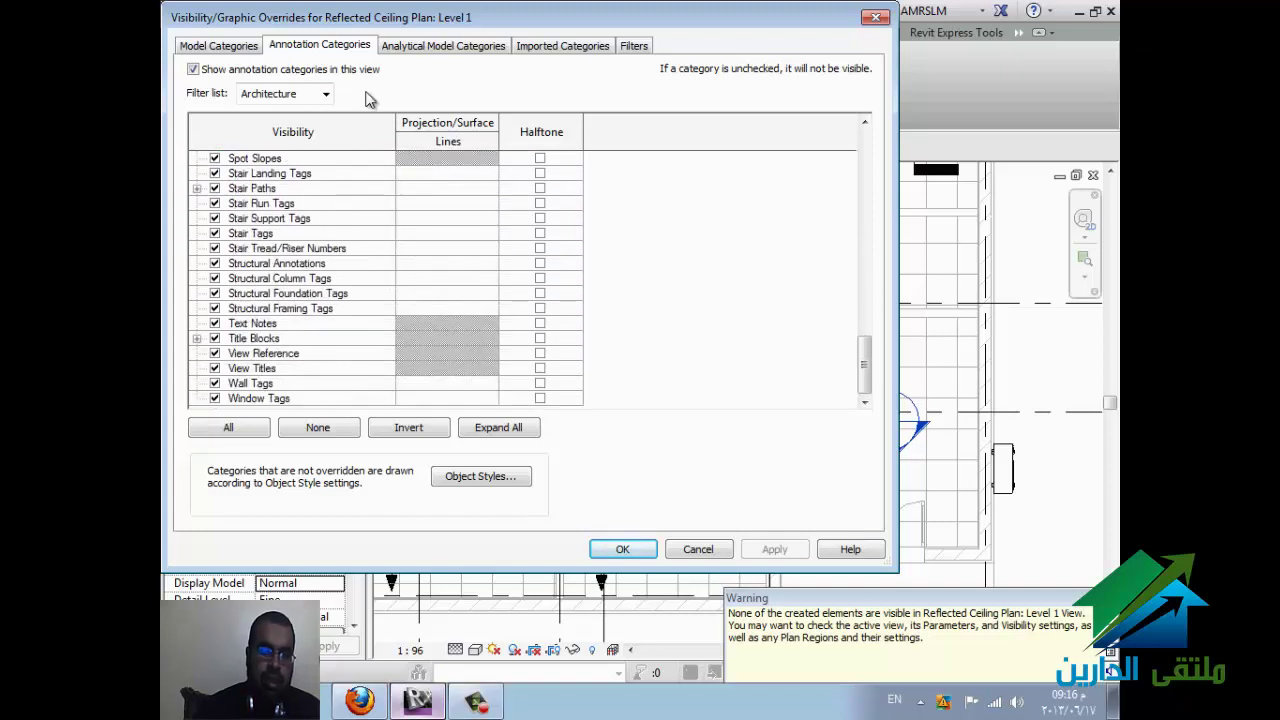
{"action": "left_click", "coordinate": [326, 93]}
{"action": "left_click", "coordinate": [244, 128]}
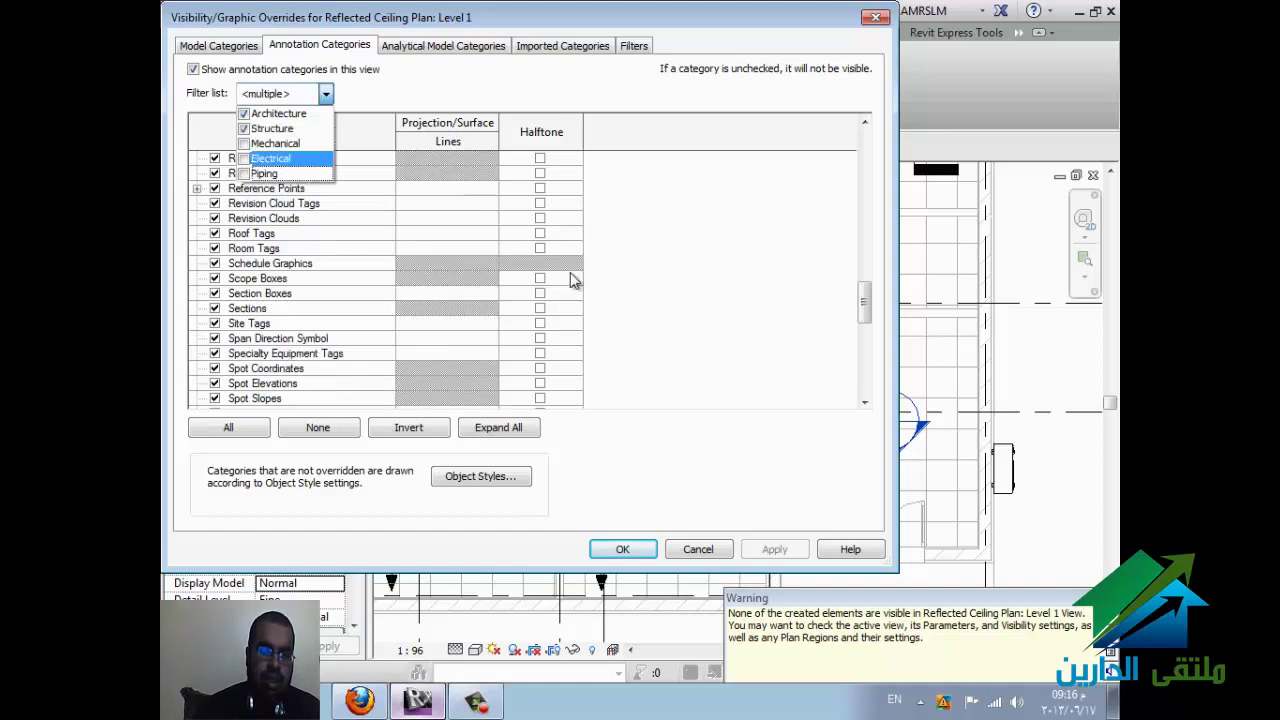
Step: Browse the annotation categories from Site Tags through Span Direction Symbol and Specialty Equipment Tags
{"action": "left_click", "coordinate": [342, 321]}
{"action": "key", "text": "Down"}
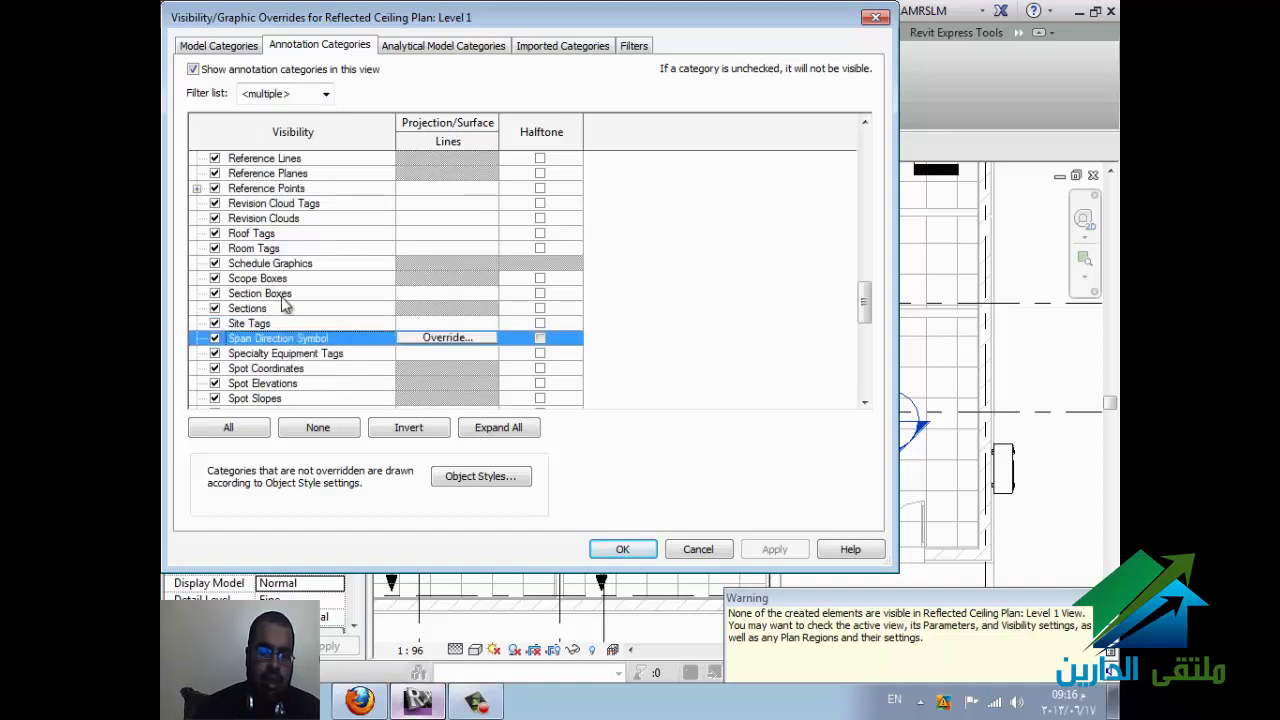
{"action": "key", "text": "Down"}
{"action": "scroll", "coordinate": [318, 336], "scroll_direction": "down", "scroll_amount": 1}
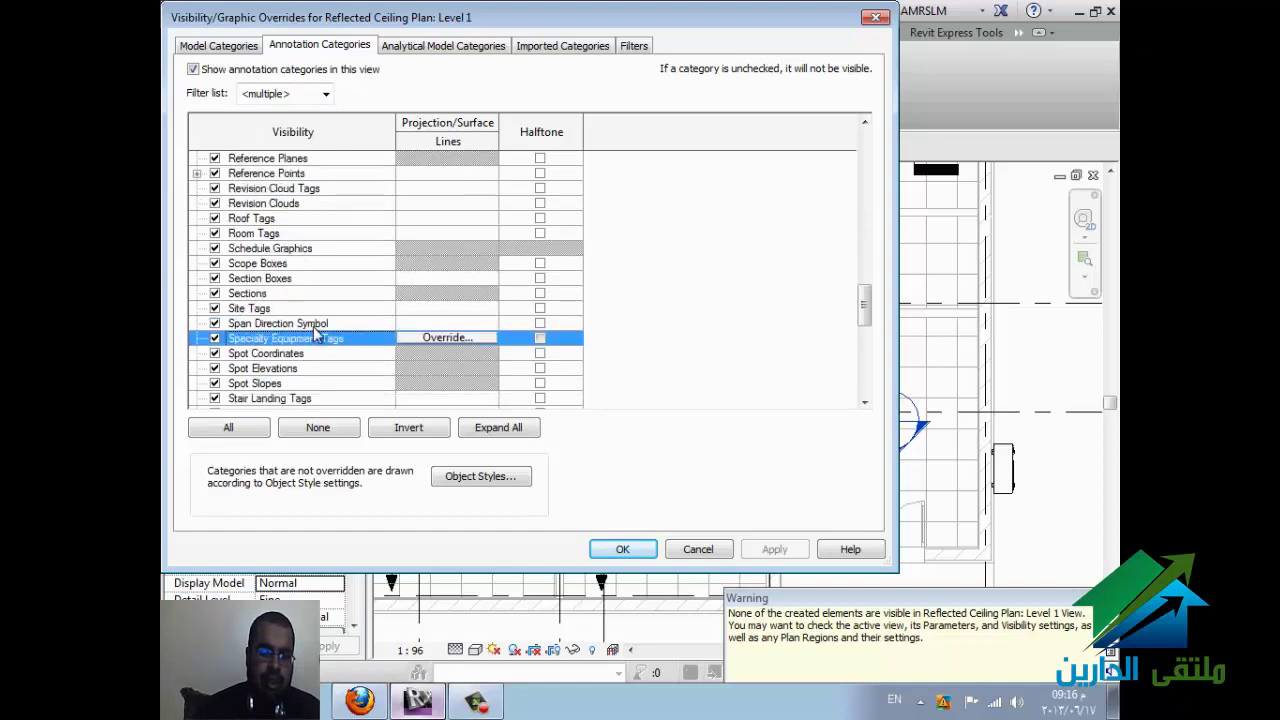
{"action": "scroll", "coordinate": [318, 336], "scroll_direction": "down", "scroll_amount": 1}
{"action": "scroll", "coordinate": [316, 340], "scroll_direction": "down", "scroll_amount": 1}
{"action": "scroll", "coordinate": [316, 338], "scroll_direction": "down", "scroll_amount": 1}
{"action": "scroll", "coordinate": [310, 330], "scroll_direction": "down", "scroll_amount": 2}
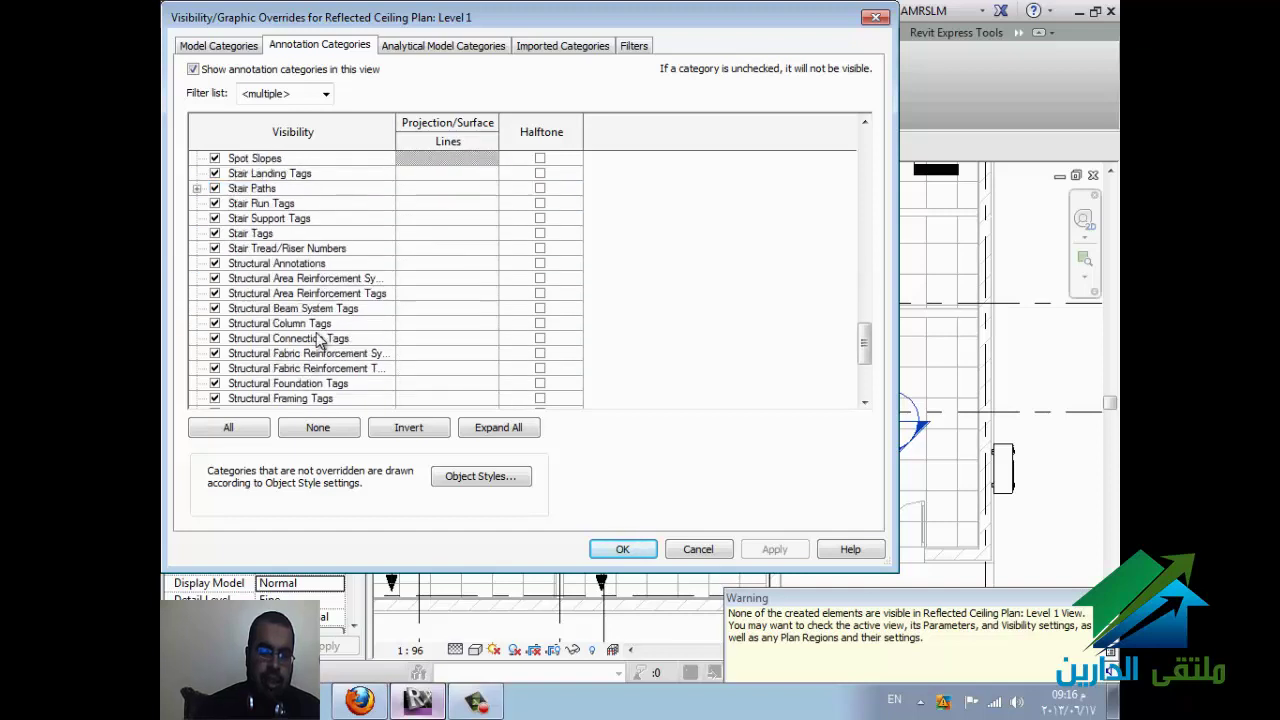
{"action": "scroll", "coordinate": [300, 315], "scroll_direction": "down", "scroll_amount": 4}
Step: Review the Model Categories list and its filter, looking at Specialty Equipment and Stairs
{"action": "left_click", "coordinate": [230, 47]}
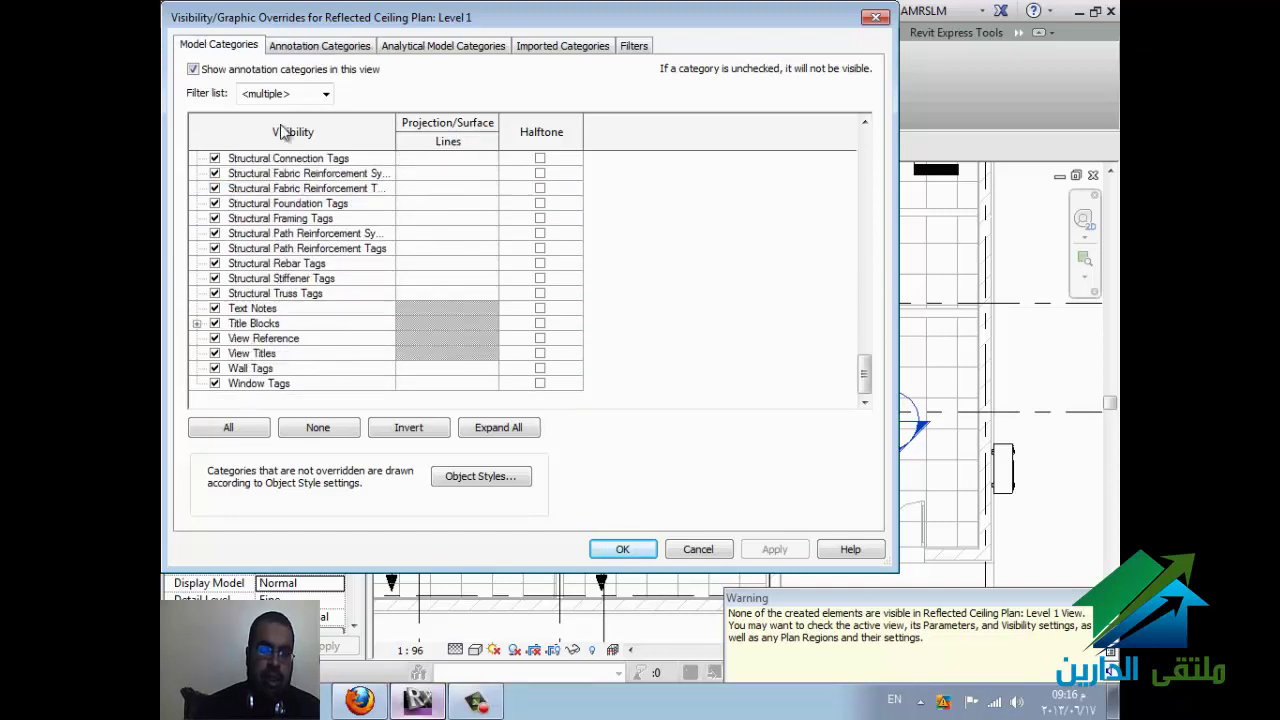
{"action": "left_click", "coordinate": [295, 263]}
{"action": "left_click", "coordinate": [290, 93]}
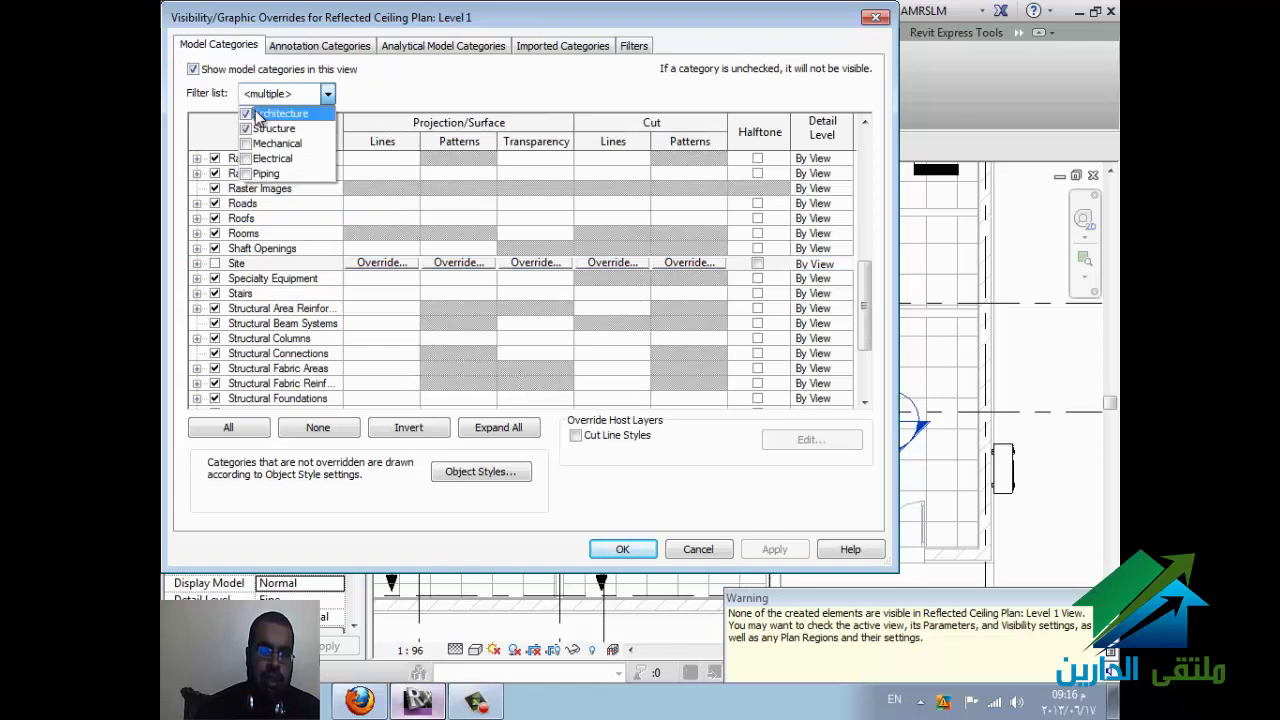
{"action": "left_click", "coordinate": [271, 277]}
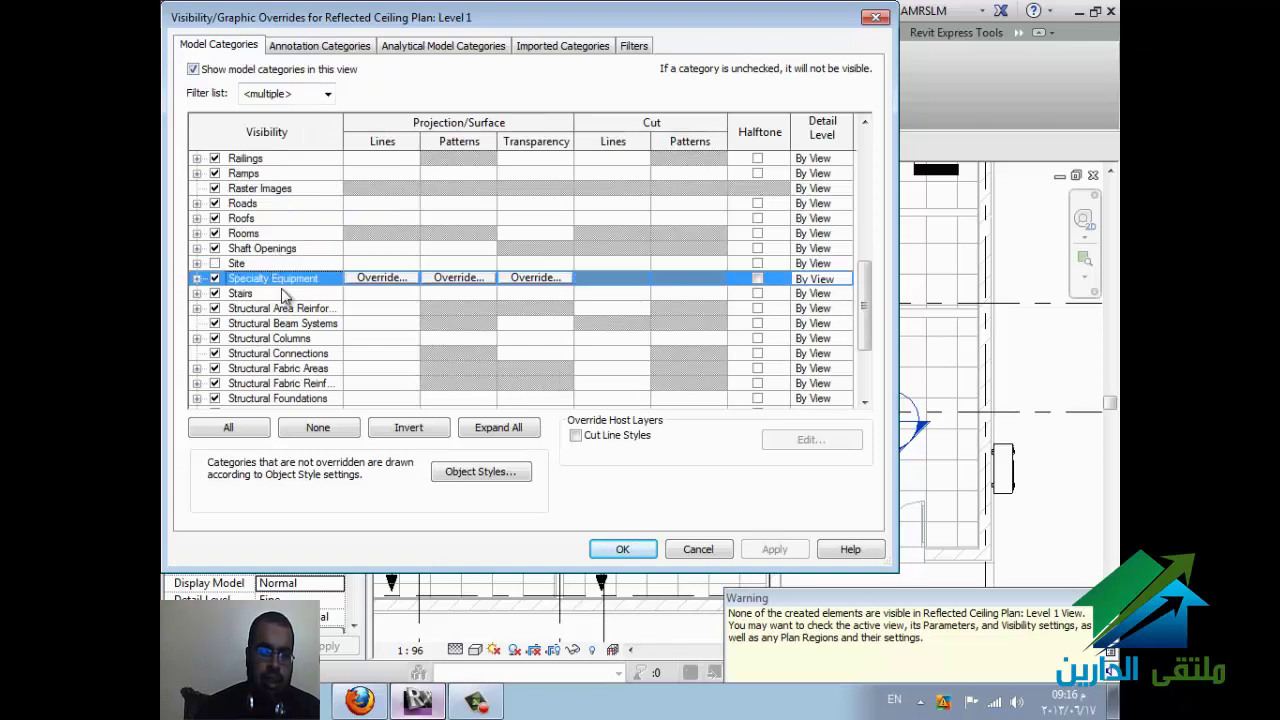
{"action": "left_click", "coordinate": [290, 293]}
{"action": "scroll", "coordinate": [305, 305], "scroll_direction": "down", "scroll_amount": 1}
{"action": "scroll", "coordinate": [310, 310], "scroll_direction": "down", "scroll_amount": 2}
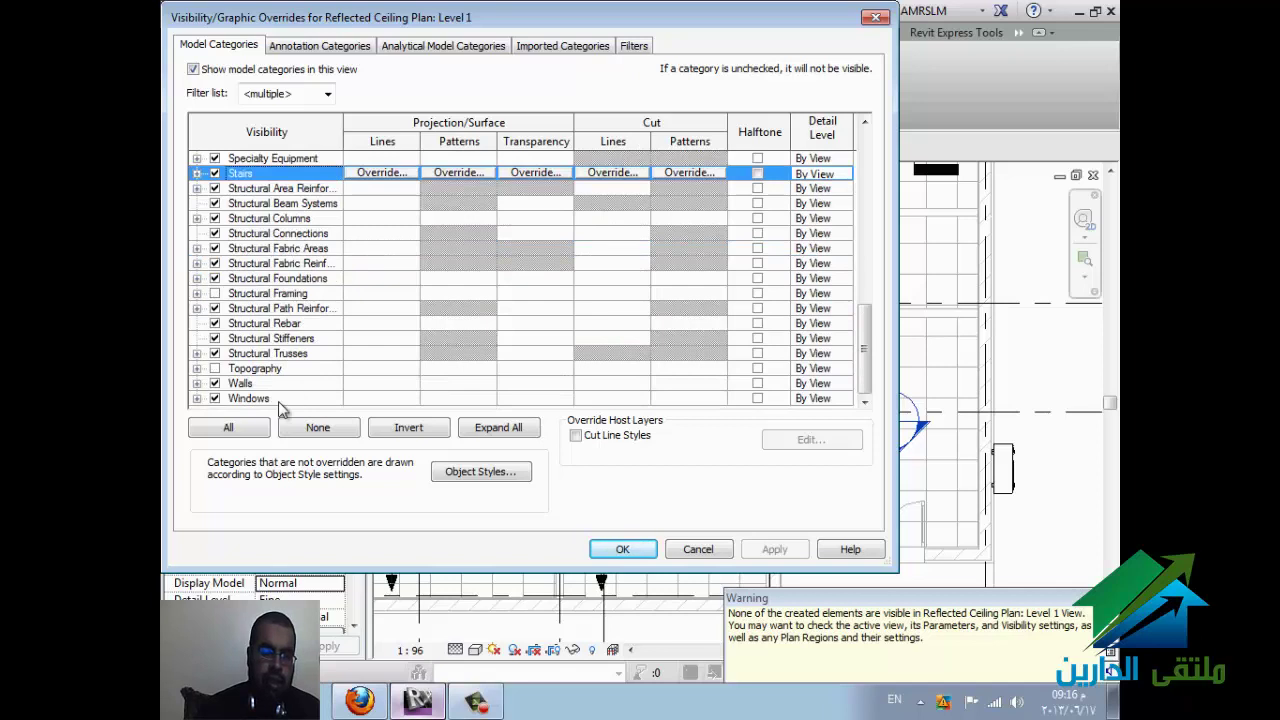
{"action": "scroll", "coordinate": [288, 400], "scroll_direction": "up", "scroll_amount": 2}
{"action": "scroll", "coordinate": [284, 406], "scroll_direction": "up", "scroll_amount": 2}
{"action": "scroll", "coordinate": [281, 401], "scroll_direction": "up", "scroll_amount": 2}
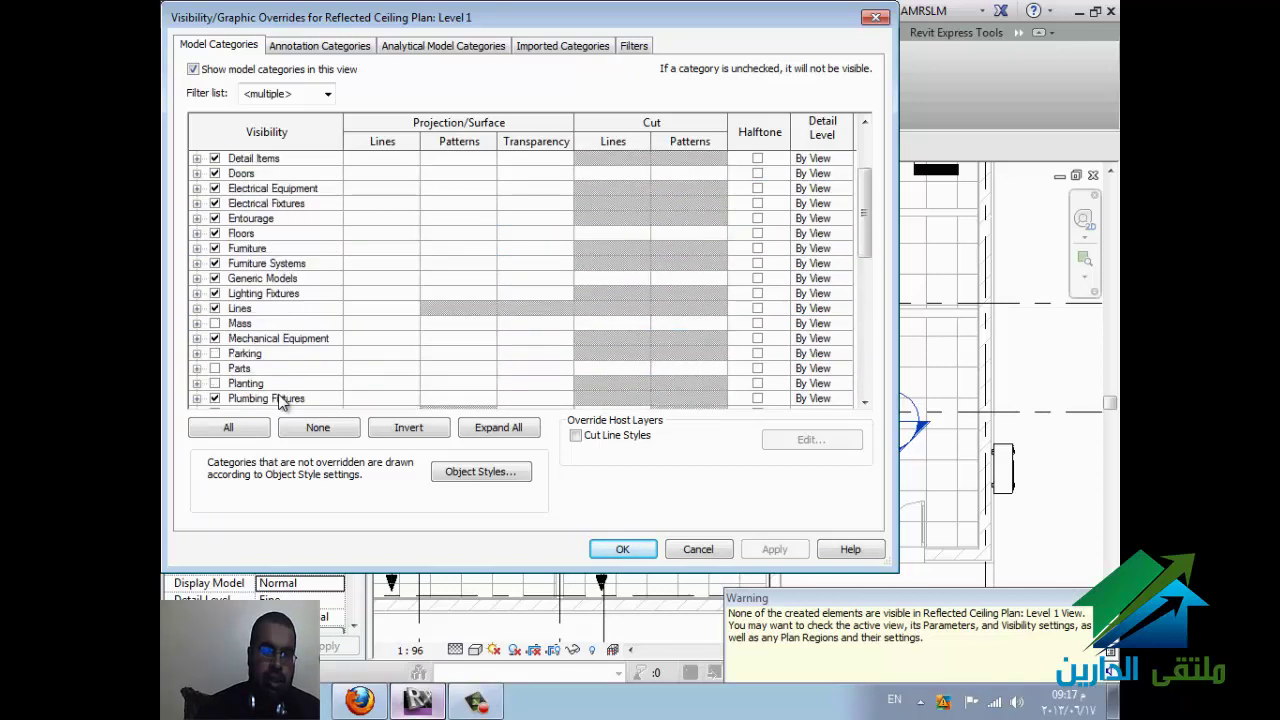
{"action": "scroll", "coordinate": [281, 401], "scroll_direction": "up", "scroll_amount": 2}
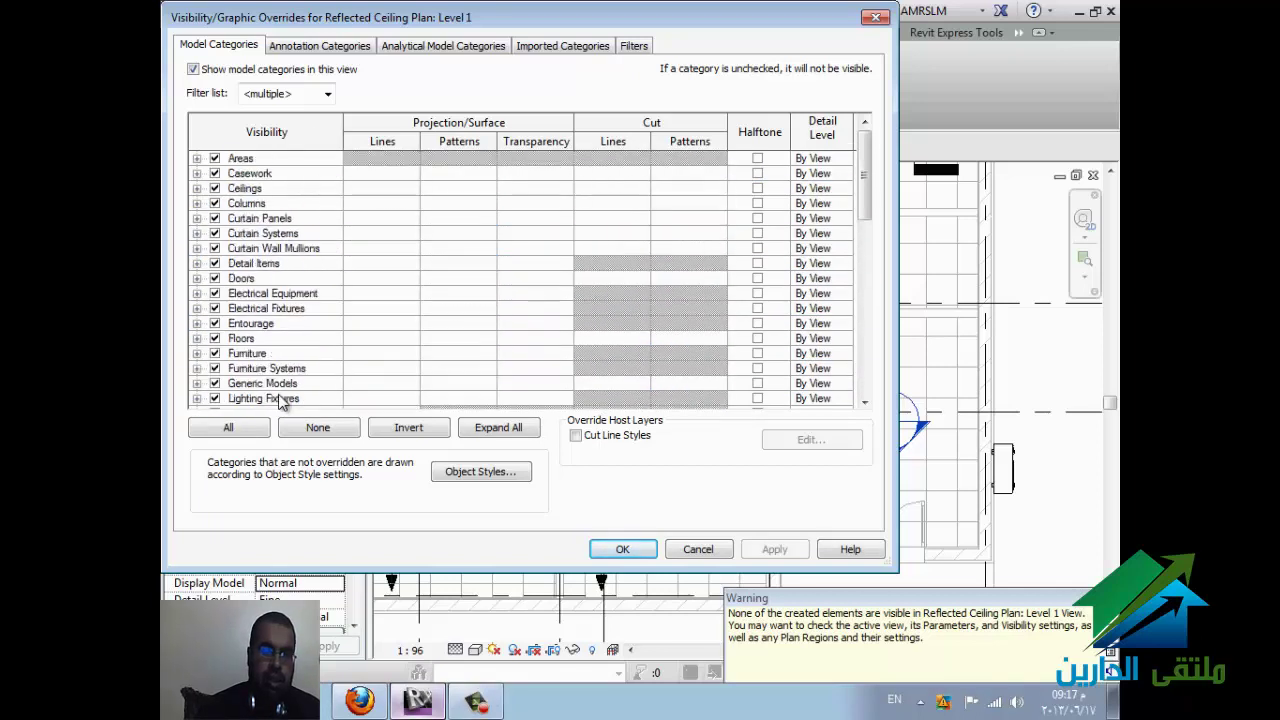
Step: Review the Annotation Categories list, starting from Span Direction Symbol
{"action": "left_click", "coordinate": [316, 55]}
{"action": "scroll", "coordinate": [314, 240], "scroll_direction": "up", "scroll_amount": 7}
{"action": "left_click", "coordinate": [313, 247]}
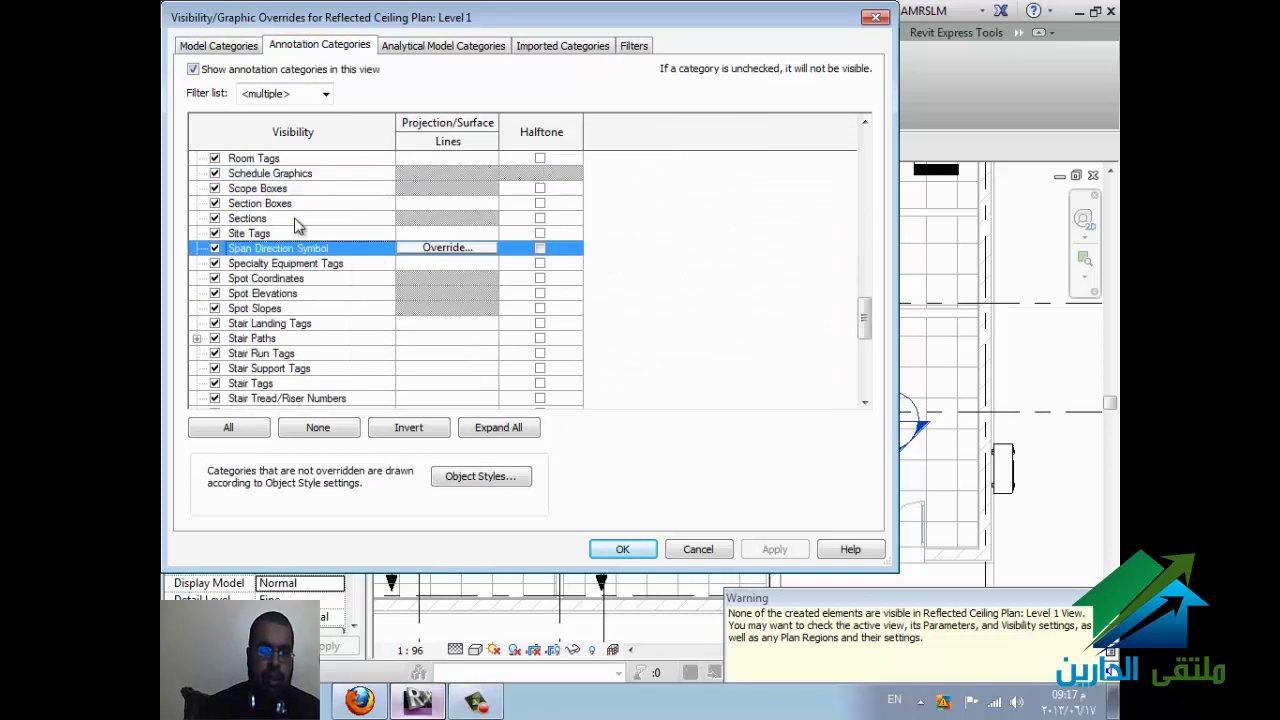
{"action": "key", "text": "Down"}
{"action": "scroll", "coordinate": [335, 282], "scroll_direction": "down", "scroll_amount": 1}
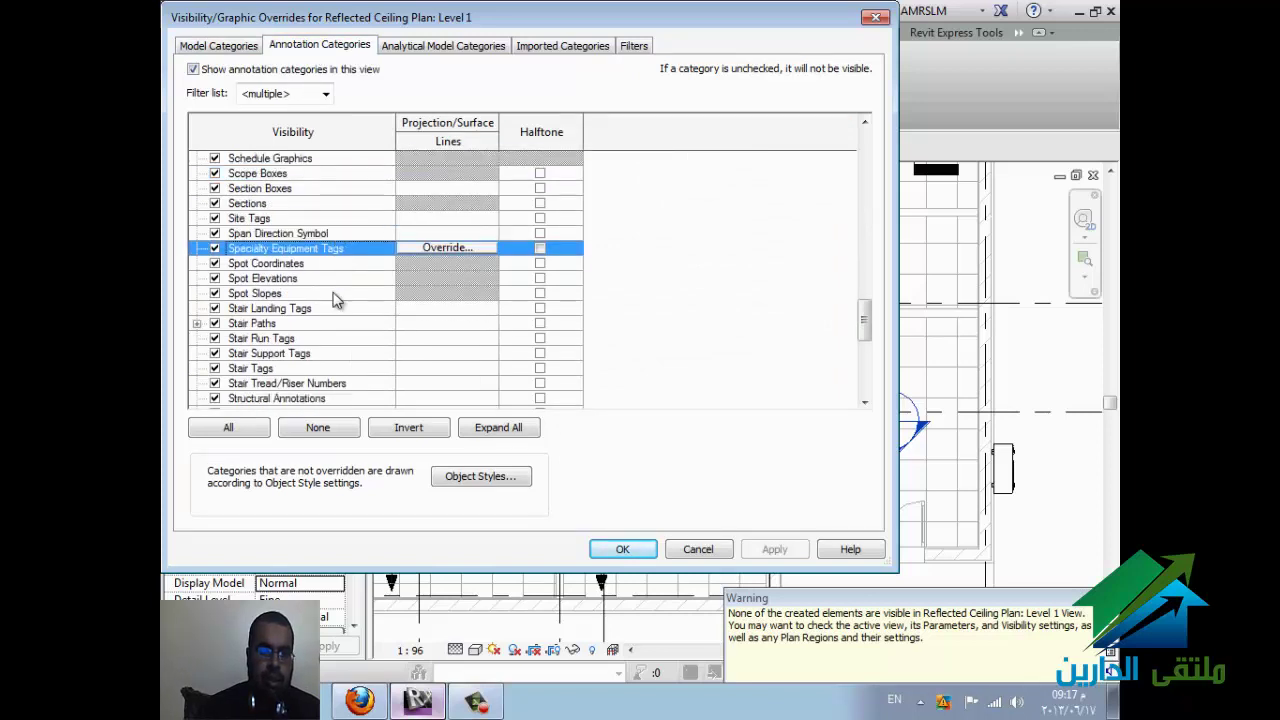
{"action": "scroll", "coordinate": [337, 295], "scroll_direction": "down", "scroll_amount": 2}
{"action": "key", "text": "Down"}
{"action": "key", "text": "Down"}
{"action": "scroll", "coordinate": [337, 300], "scroll_direction": "down", "scroll_amount": 1}
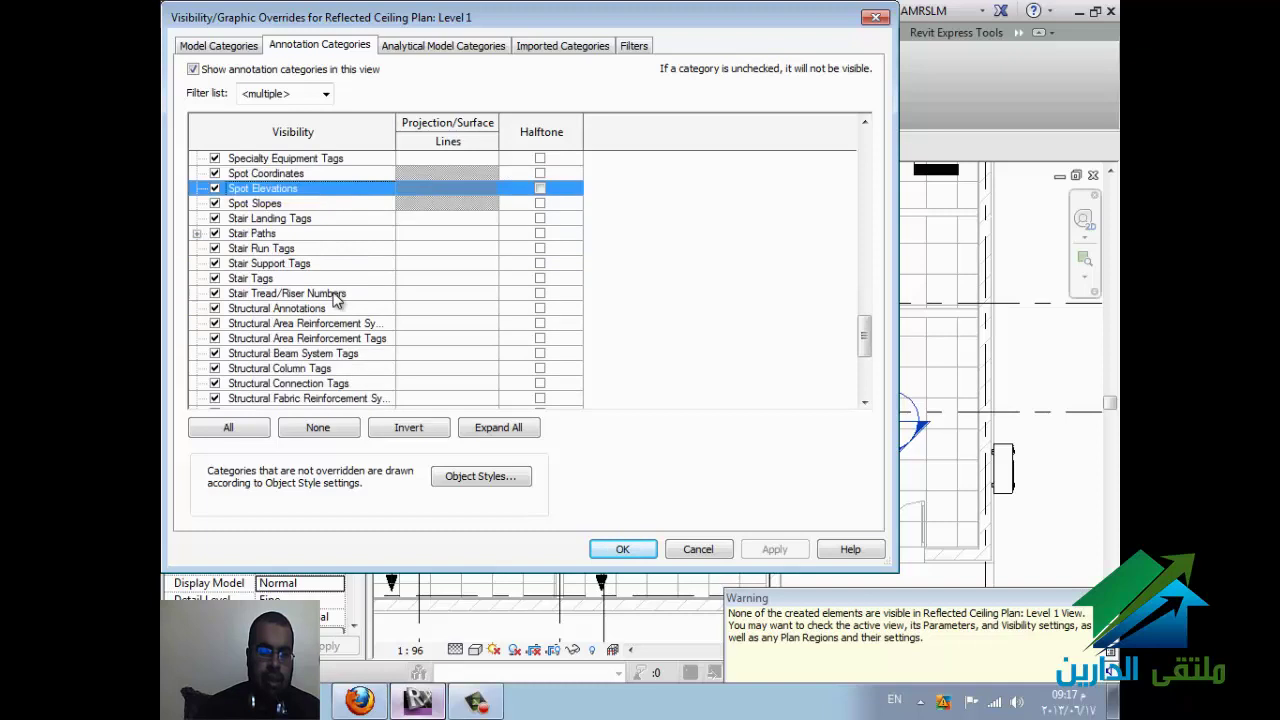
{"action": "scroll", "coordinate": [337, 300], "scroll_direction": "down", "scroll_amount": 2}
{"action": "scroll", "coordinate": [337, 300], "scroll_direction": "down", "scroll_amount": 2}
{"action": "scroll", "coordinate": [335, 298], "scroll_direction": "down", "scroll_amount": 1}
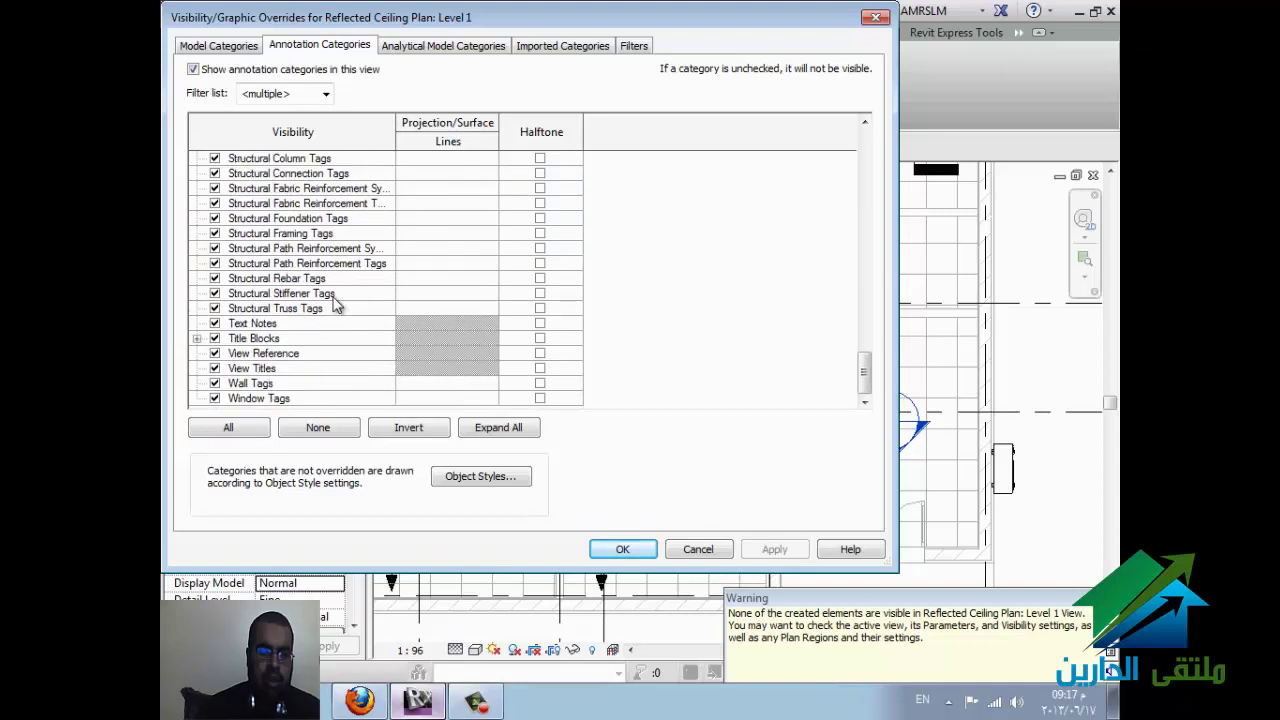
{"action": "scroll", "coordinate": [335, 300], "scroll_direction": "up", "scroll_amount": 2}
{"action": "scroll", "coordinate": [336, 302], "scroll_direction": "up", "scroll_amount": 2}
{"action": "key", "text": "r"}
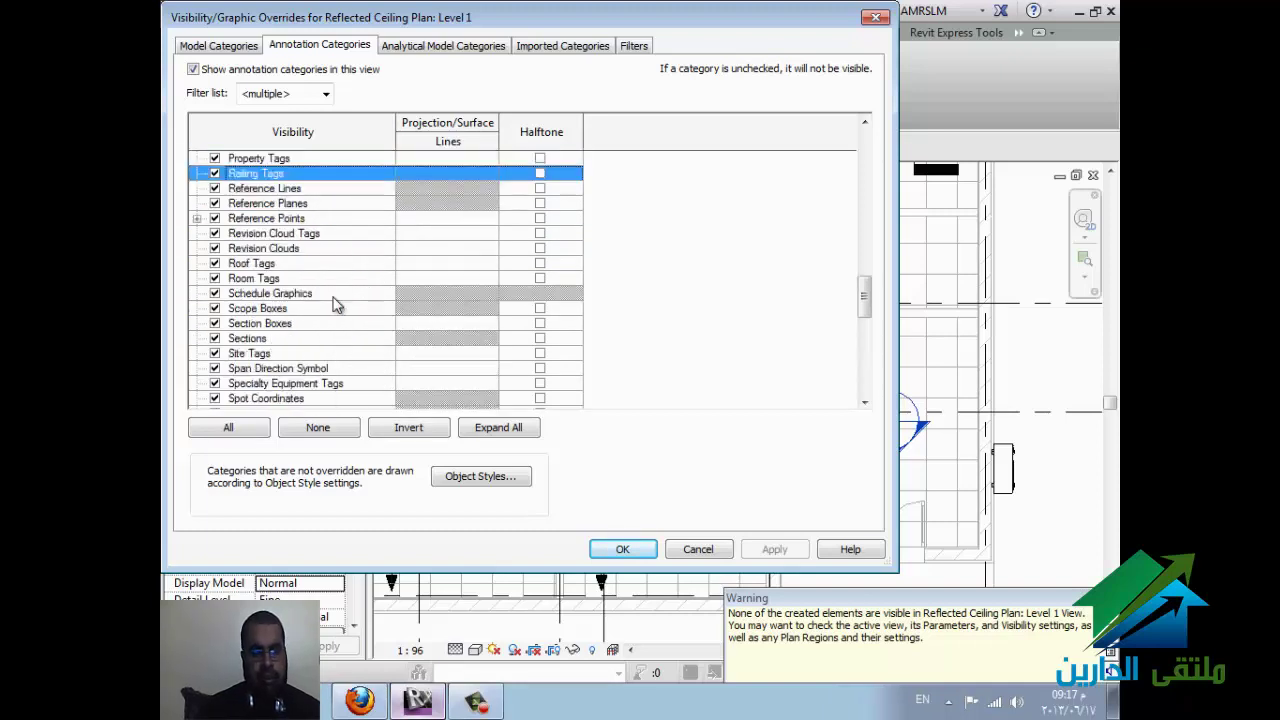
{"action": "scroll", "coordinate": [335, 300], "scroll_direction": "up", "scroll_amount": 1}
{"action": "scroll", "coordinate": [328, 280], "scroll_direction": "up", "scroll_amount": 2}
{"action": "scroll", "coordinate": [320, 262], "scroll_direction": "up", "scroll_amount": 2}
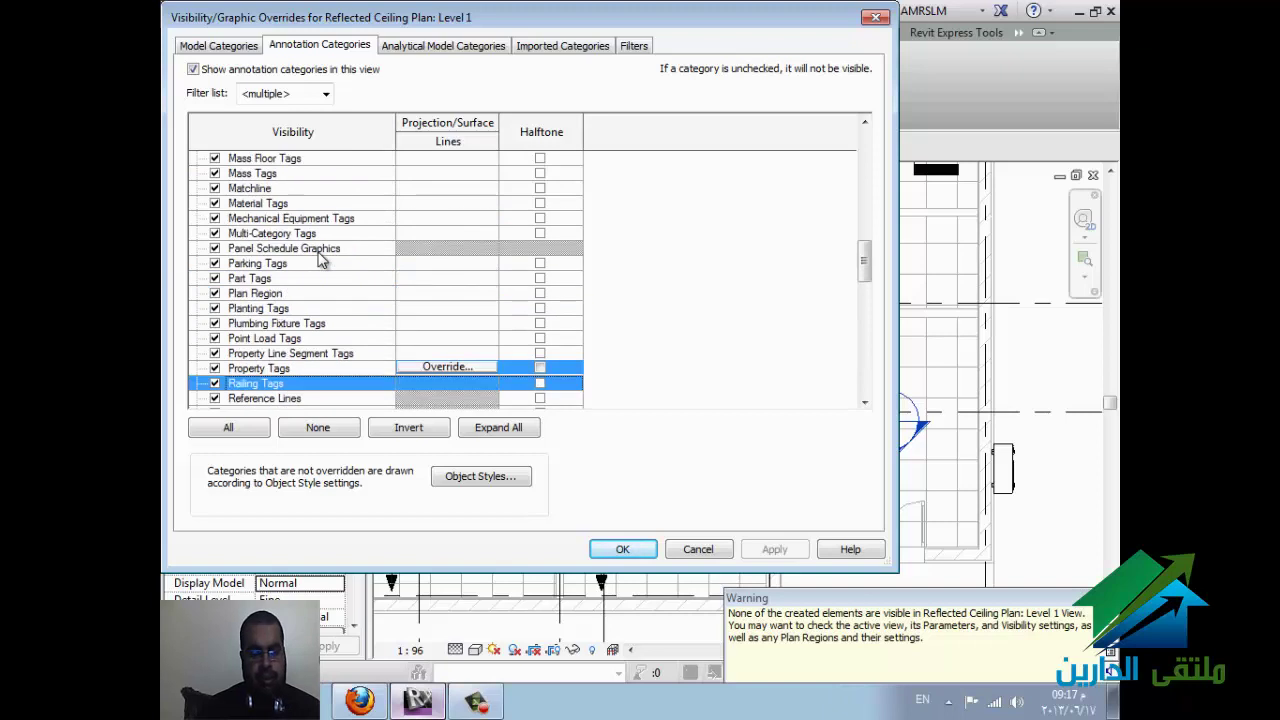
{"action": "key", "text": "s"}
Step: Back on Model Categories, check Mechanical in the discipline Filter list
{"action": "left_click", "coordinate": [224, 48]}
{"action": "left_click", "coordinate": [290, 204]}
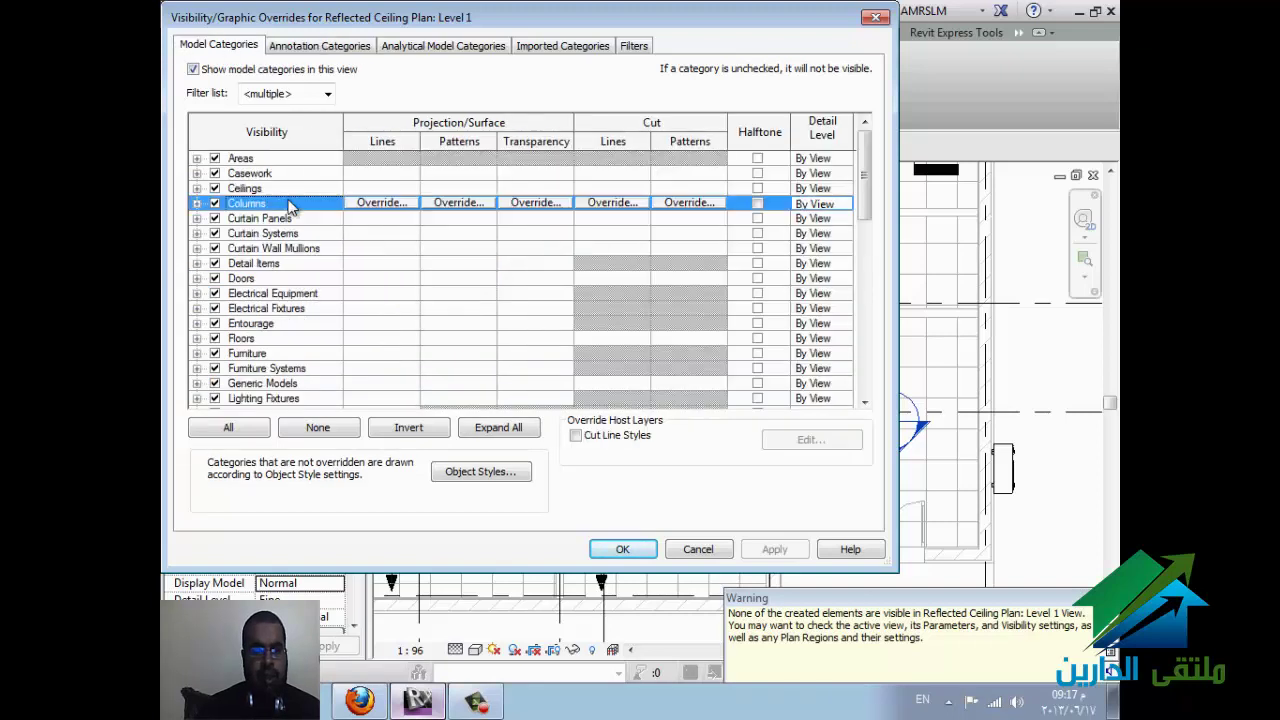
{"action": "key", "text": "s"}
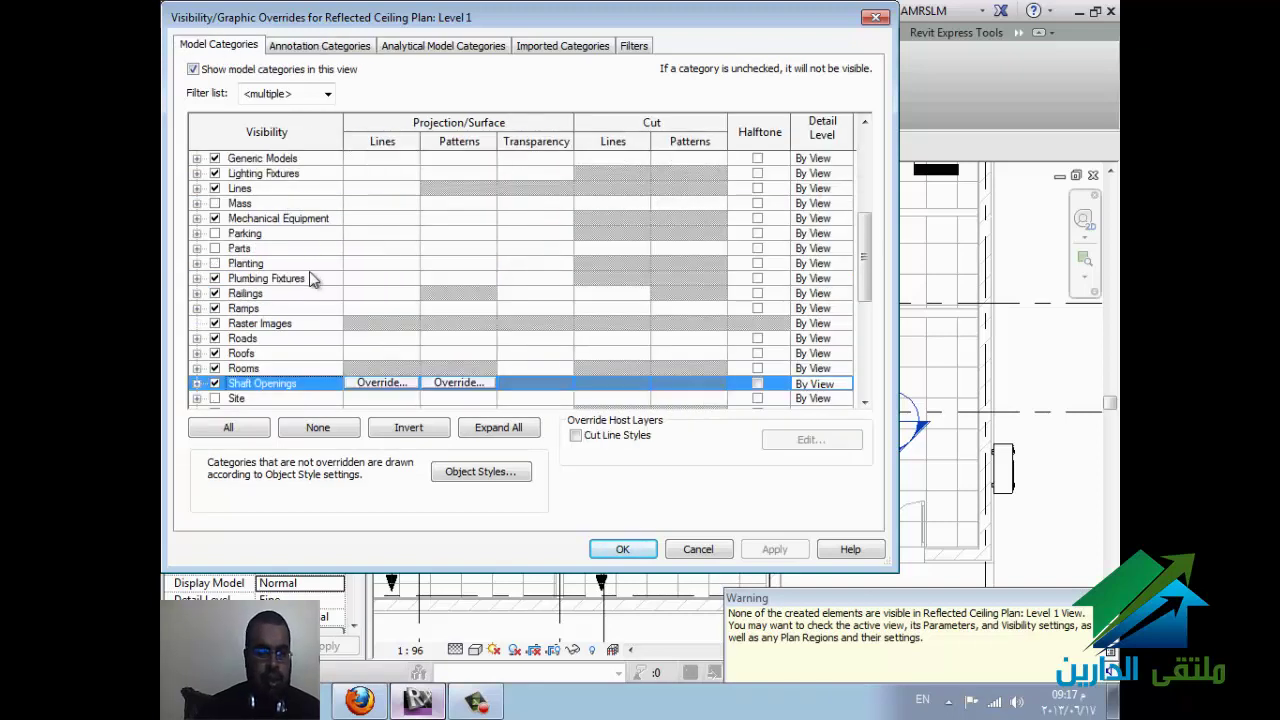
{"action": "scroll", "coordinate": [312, 262], "scroll_direction": "down", "scroll_amount": 1}
{"action": "scroll", "coordinate": [300, 310], "scroll_direction": "down", "scroll_amount": 1}
{"action": "scroll", "coordinate": [290, 355], "scroll_direction": "down", "scroll_amount": 1}
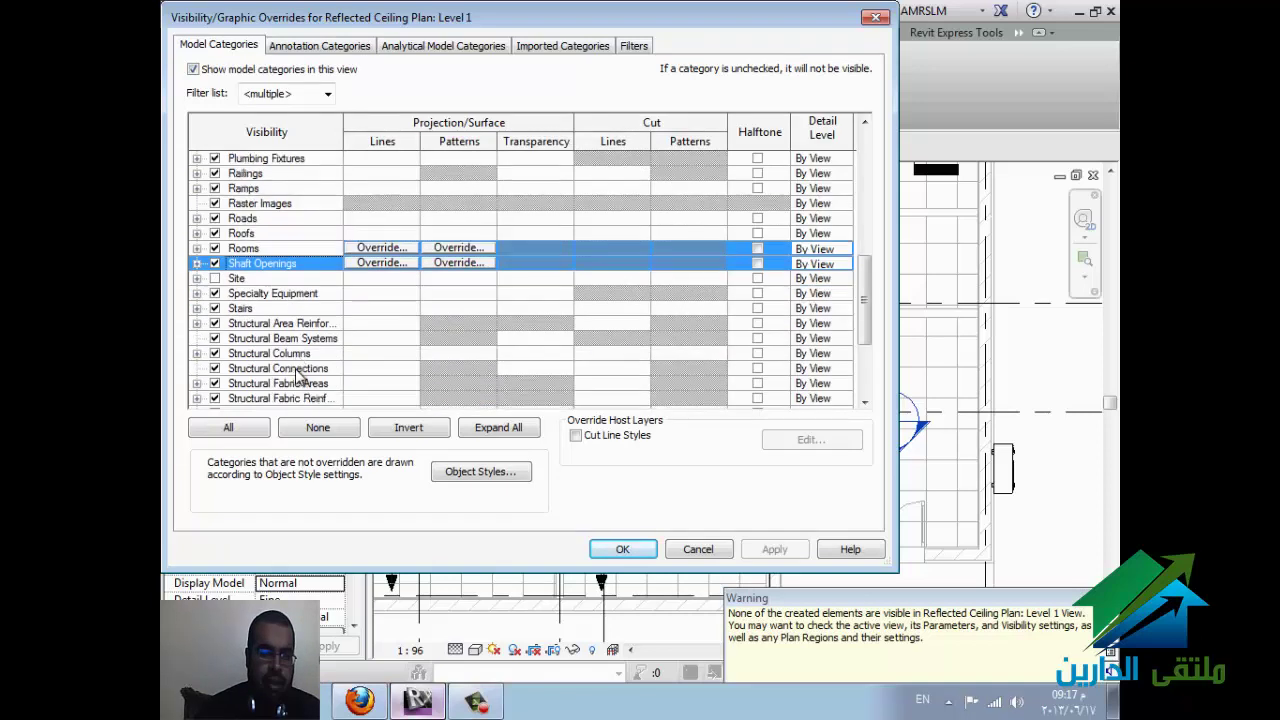
{"action": "scroll", "coordinate": [297, 374], "scroll_direction": "down", "scroll_amount": 3}
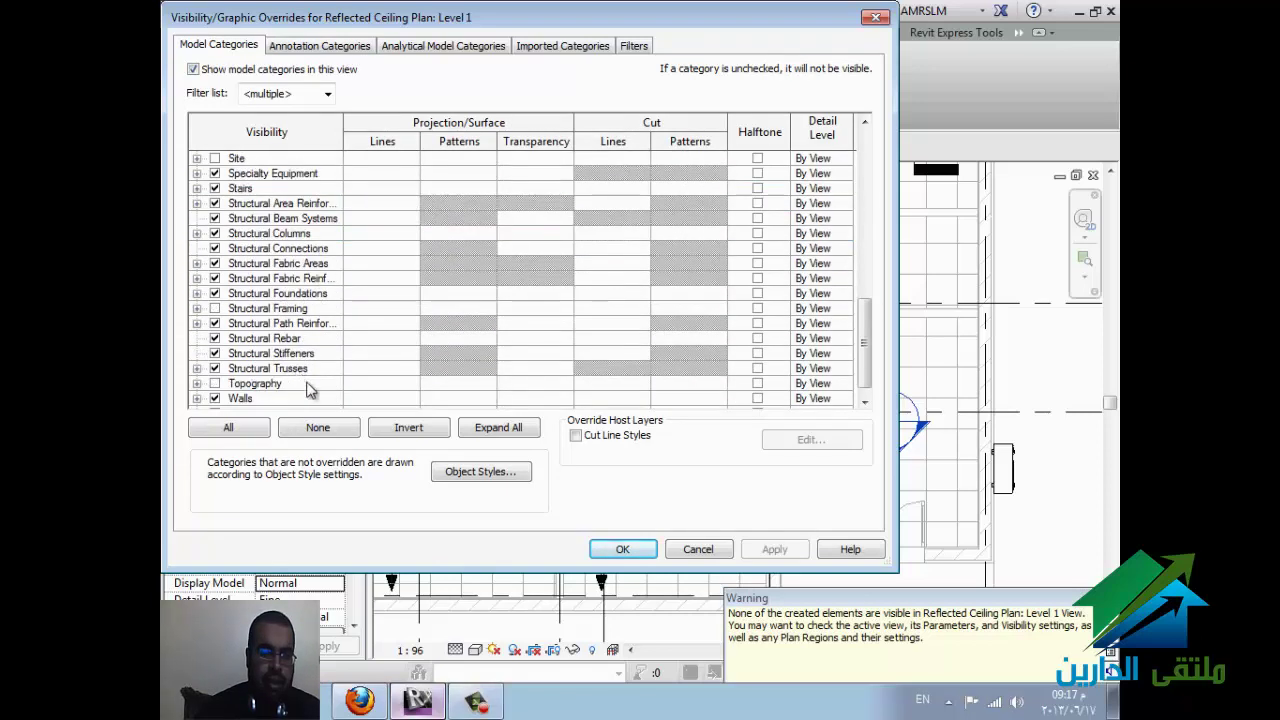
{"action": "scroll", "coordinate": [310, 390], "scroll_direction": "down", "scroll_amount": 1}
{"action": "left_click", "coordinate": [321, 94]}
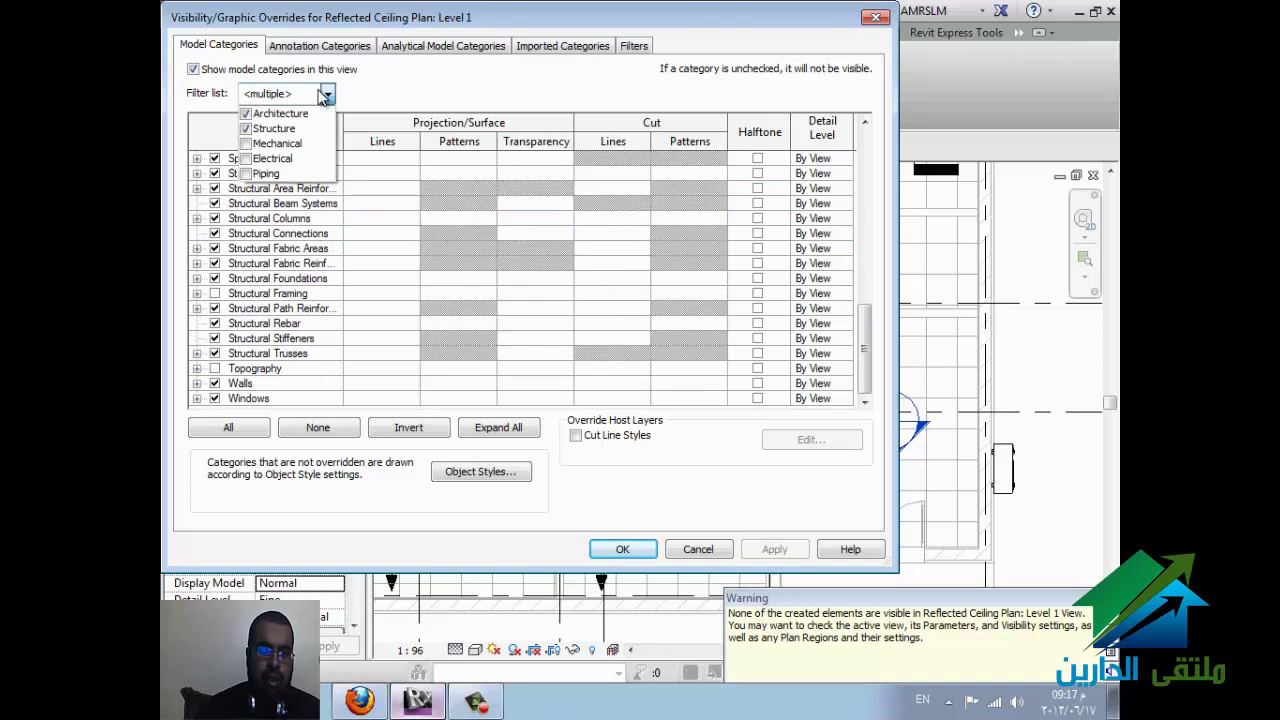
{"action": "left_click", "coordinate": [247, 146]}
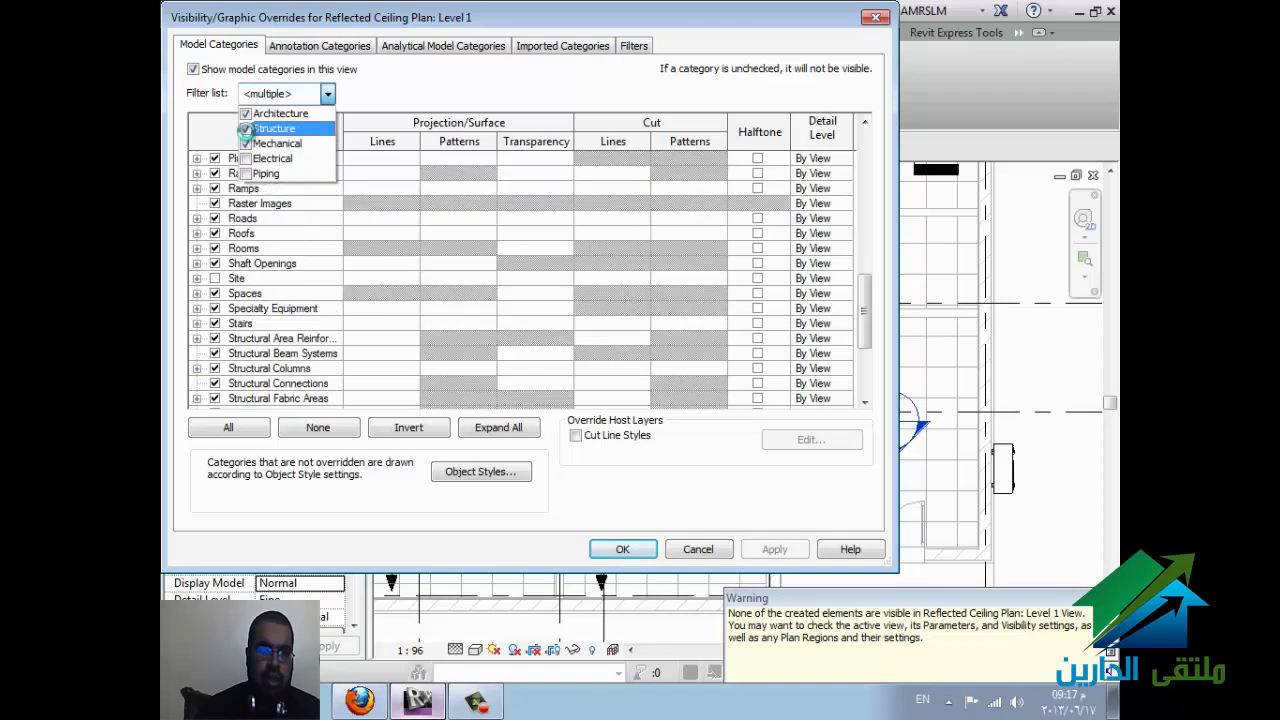
Step: Leave only Mechanical in the Filter list and confirm the Spaces model category is visible
{"action": "left_click", "coordinate": [245, 114]}
{"action": "left_click", "coordinate": [258, 293]}
{"action": "left_click", "coordinate": [300, 339]}
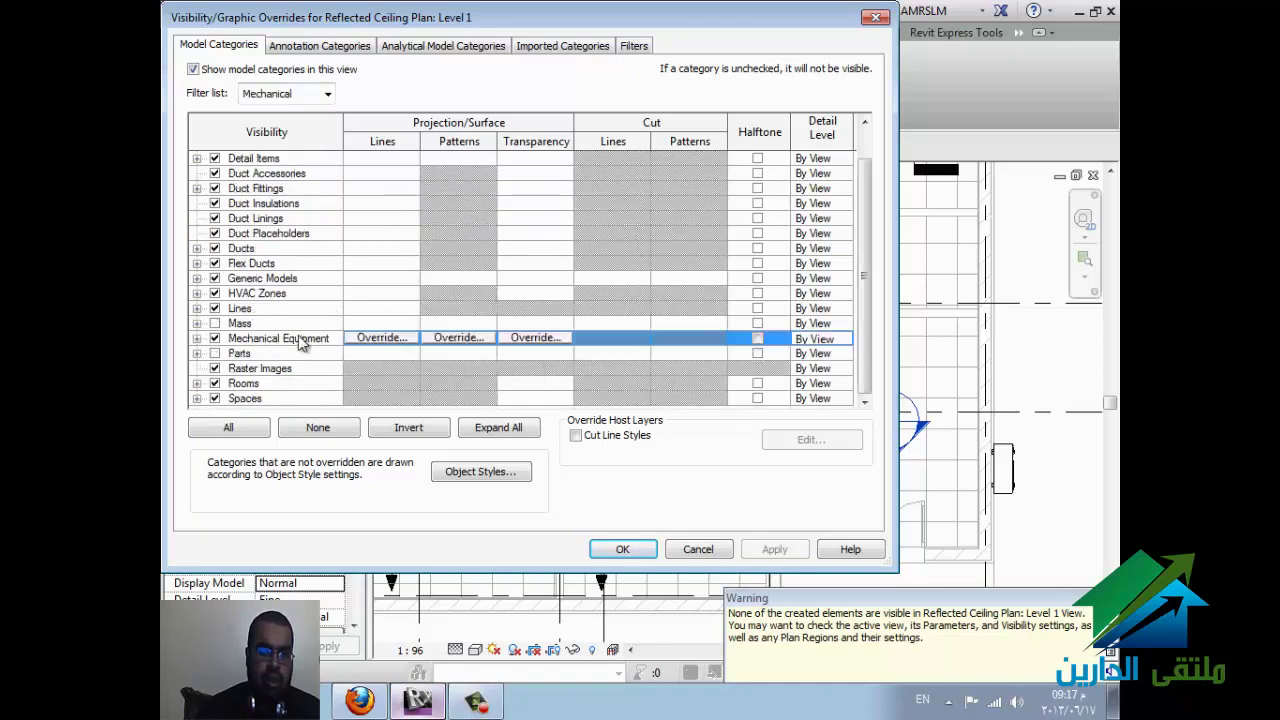
{"action": "key", "text": "End"}
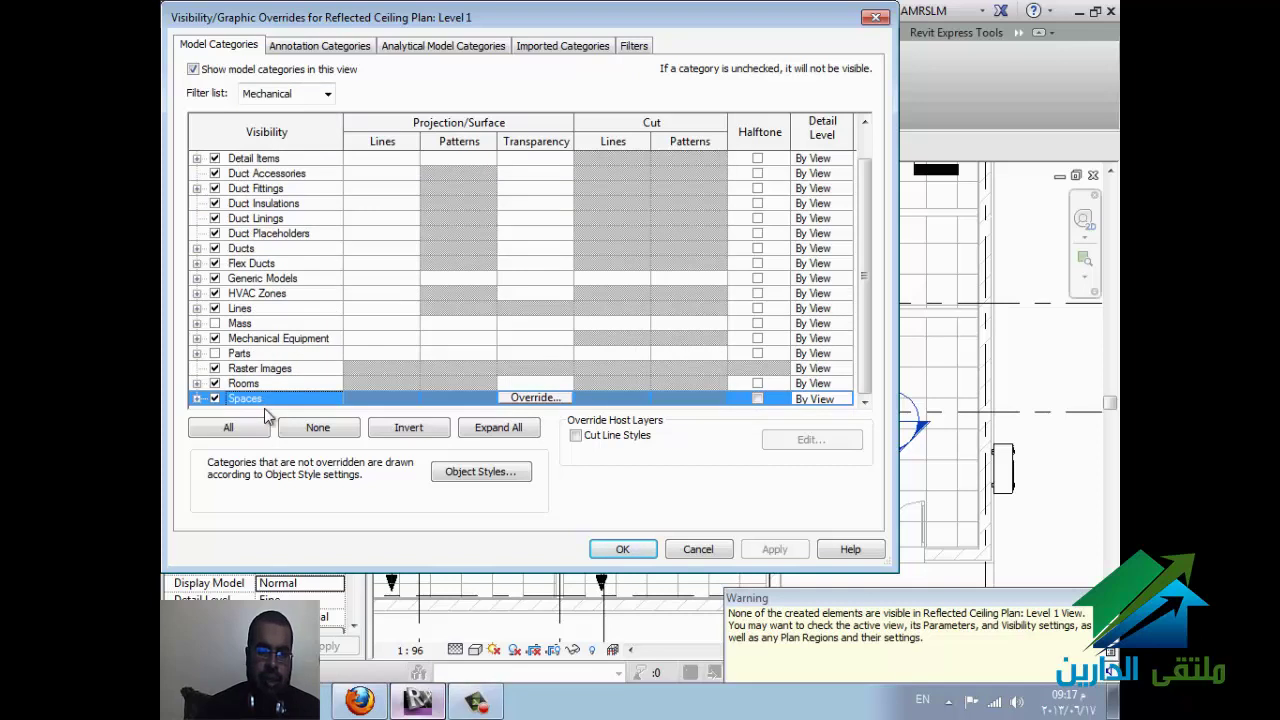
Step: Confirm Space Tags is visible among the annotation categories and accept the overrides with OK
{"action": "left_click", "coordinate": [297, 52]}
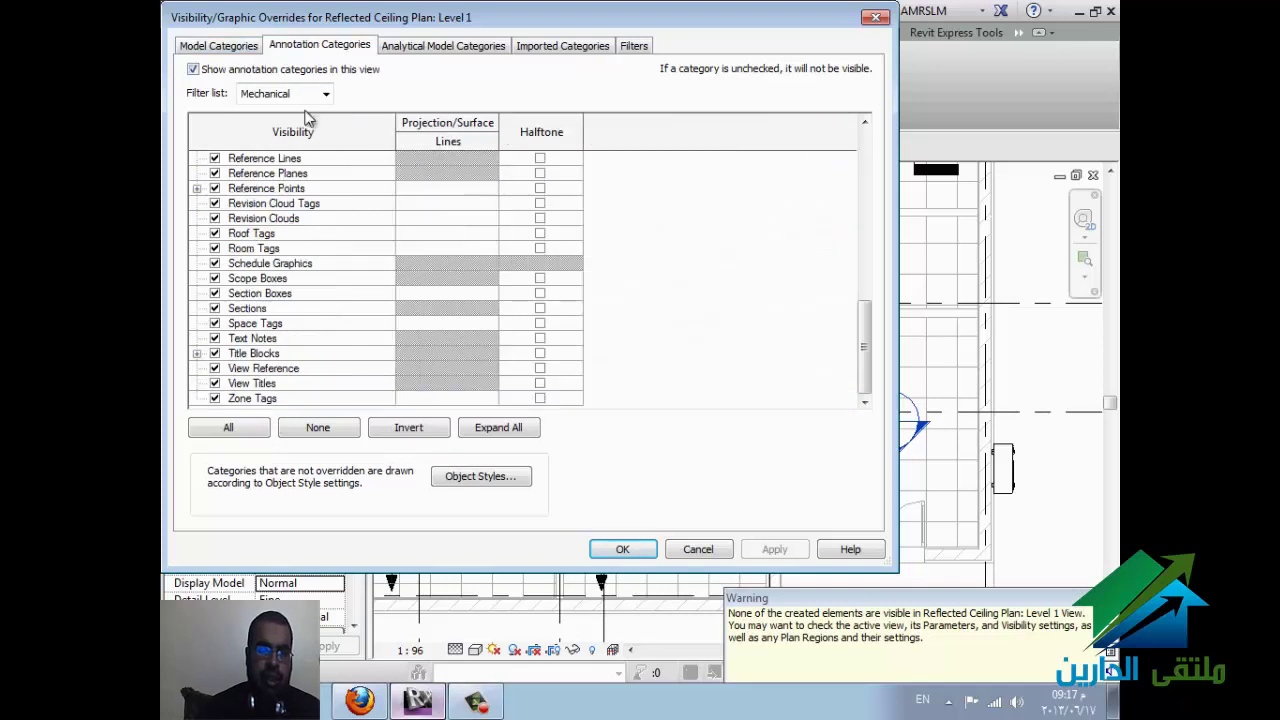
{"action": "left_click", "coordinate": [333, 309]}
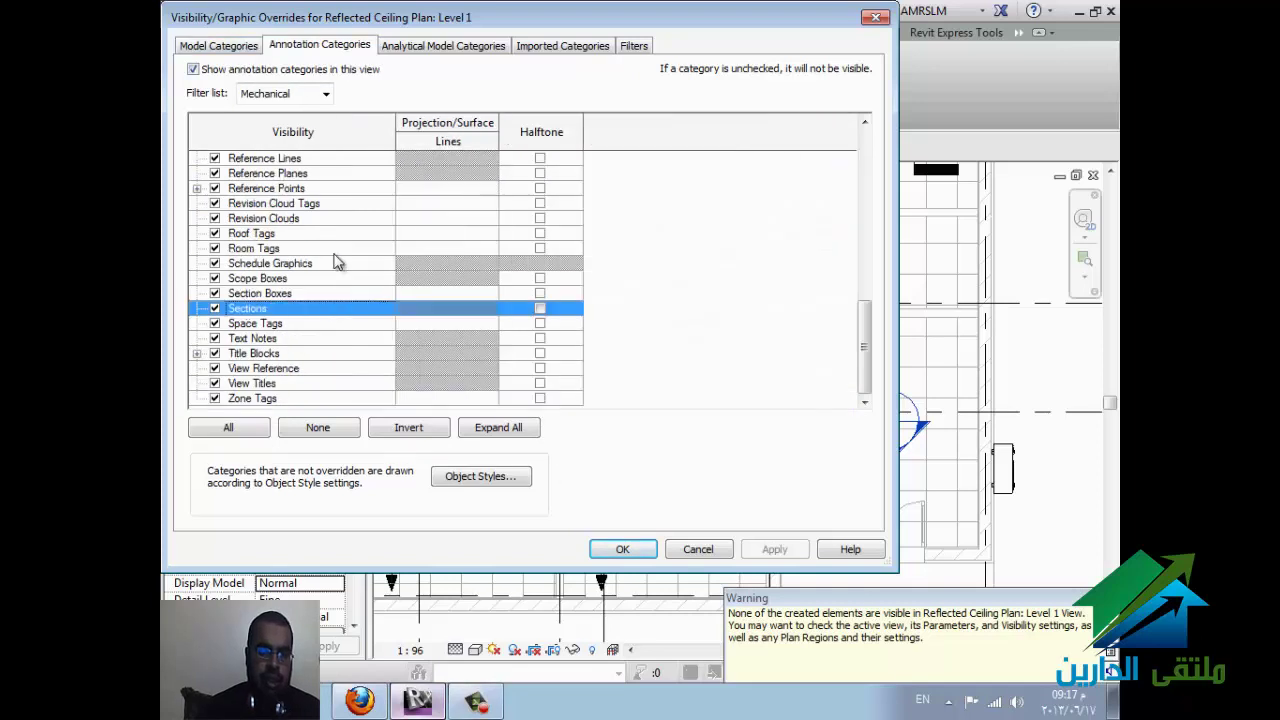
{"action": "key", "text": "Down"}
{"action": "scroll", "coordinate": [323, 296], "scroll_direction": "up", "scroll_amount": 1}
{"action": "scroll", "coordinate": [330, 300], "scroll_direction": "up", "scroll_amount": 1}
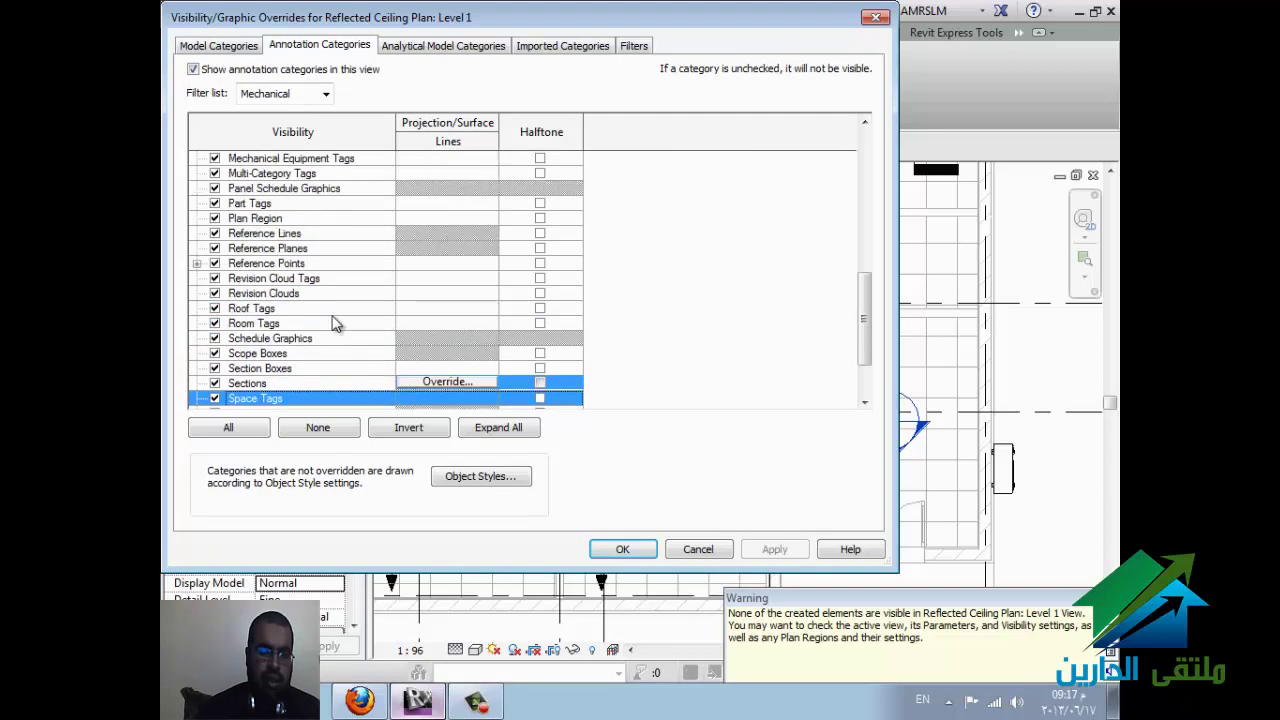
{"action": "scroll", "coordinate": [333, 303], "scroll_direction": "up", "scroll_amount": 5}
{"action": "scroll", "coordinate": [336, 306], "scroll_direction": "up", "scroll_amount": 2}
{"action": "scroll", "coordinate": [336, 306], "scroll_direction": "up", "scroll_amount": 1}
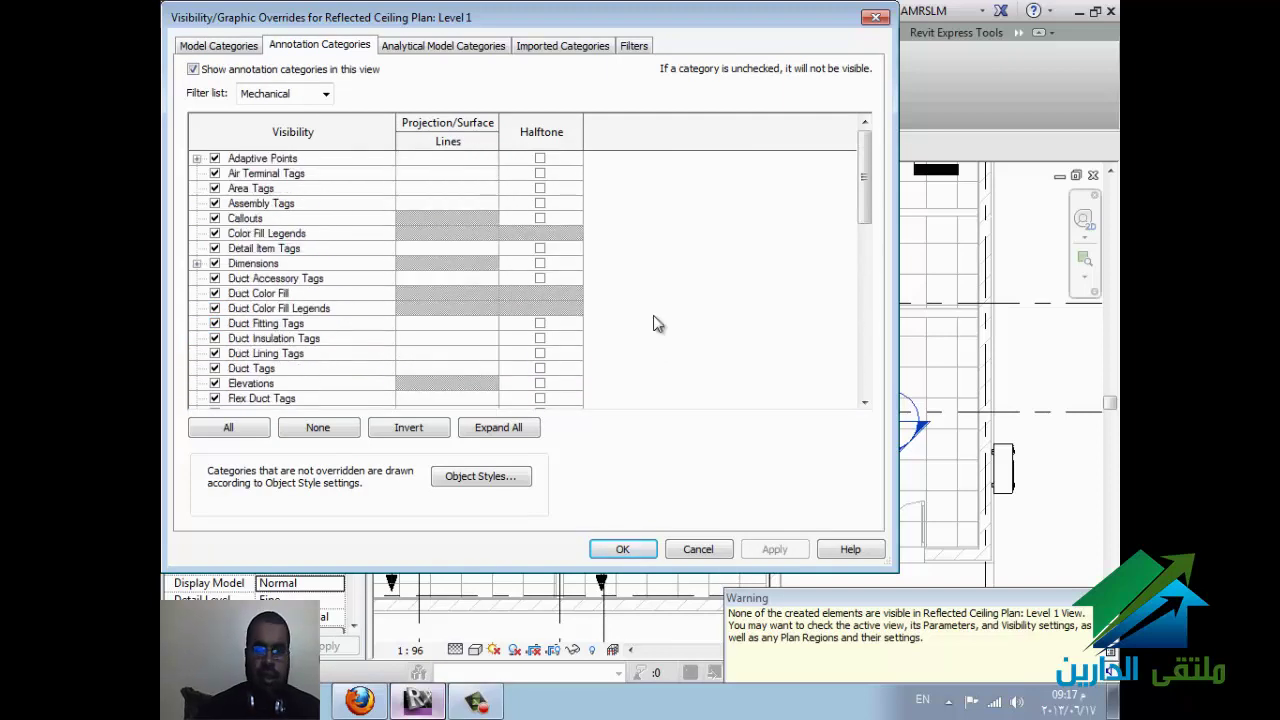
{"action": "left_click", "coordinate": [624, 549]}
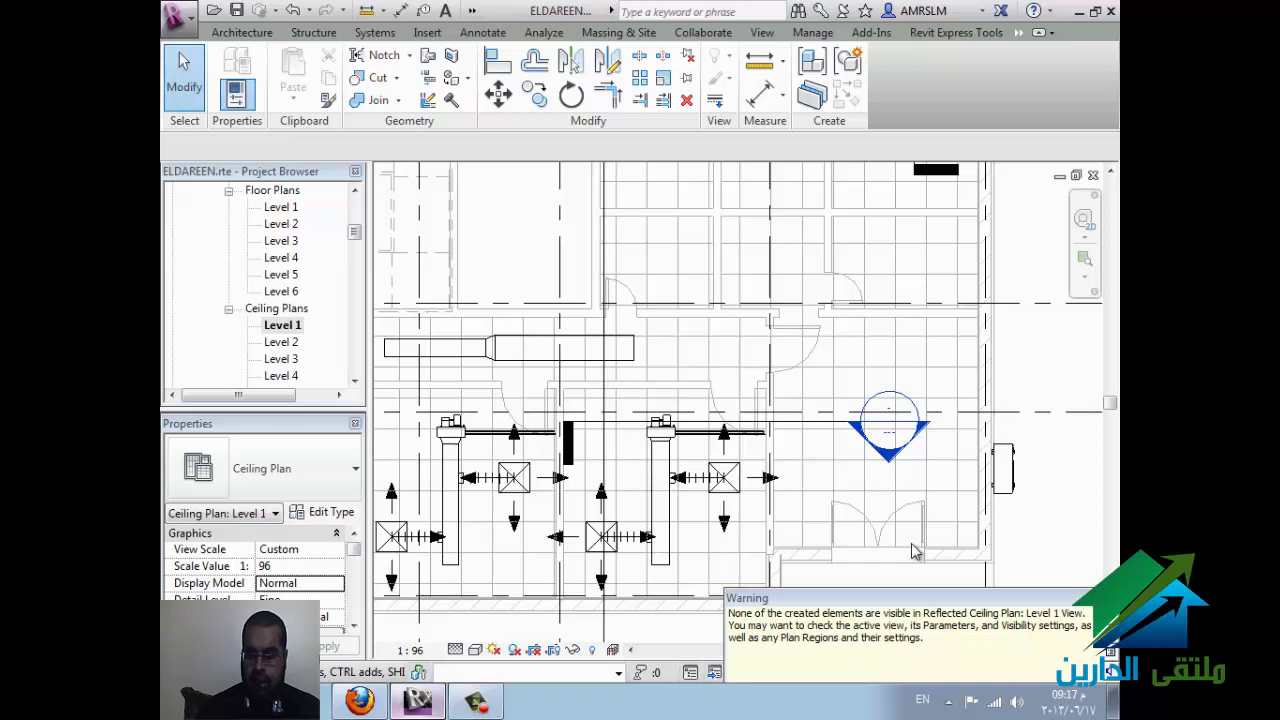
Step: Switch to the Level 1 floor plan and open Analyze > Spaces & Zones for the Space tool
{"action": "left_click", "coordinate": [289, 208]}
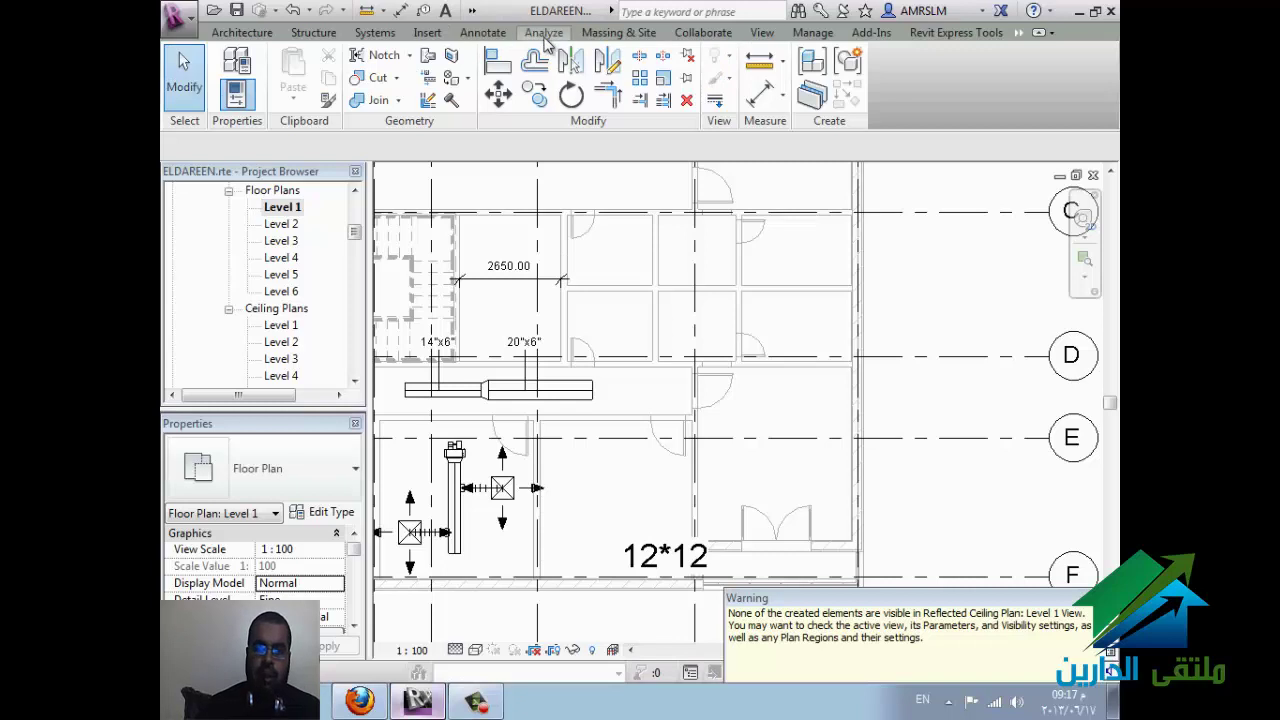
{"action": "left_click", "coordinate": [544, 34]}
{"action": "left_click", "coordinate": [752, 112]}
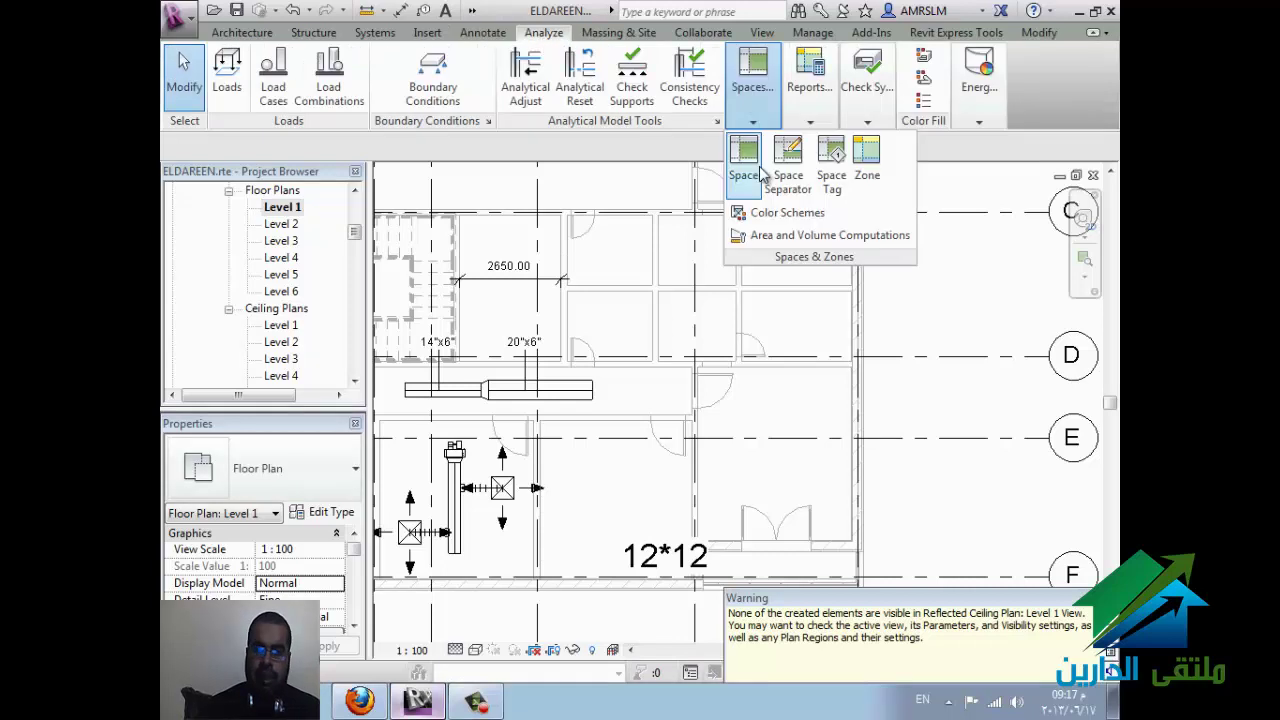
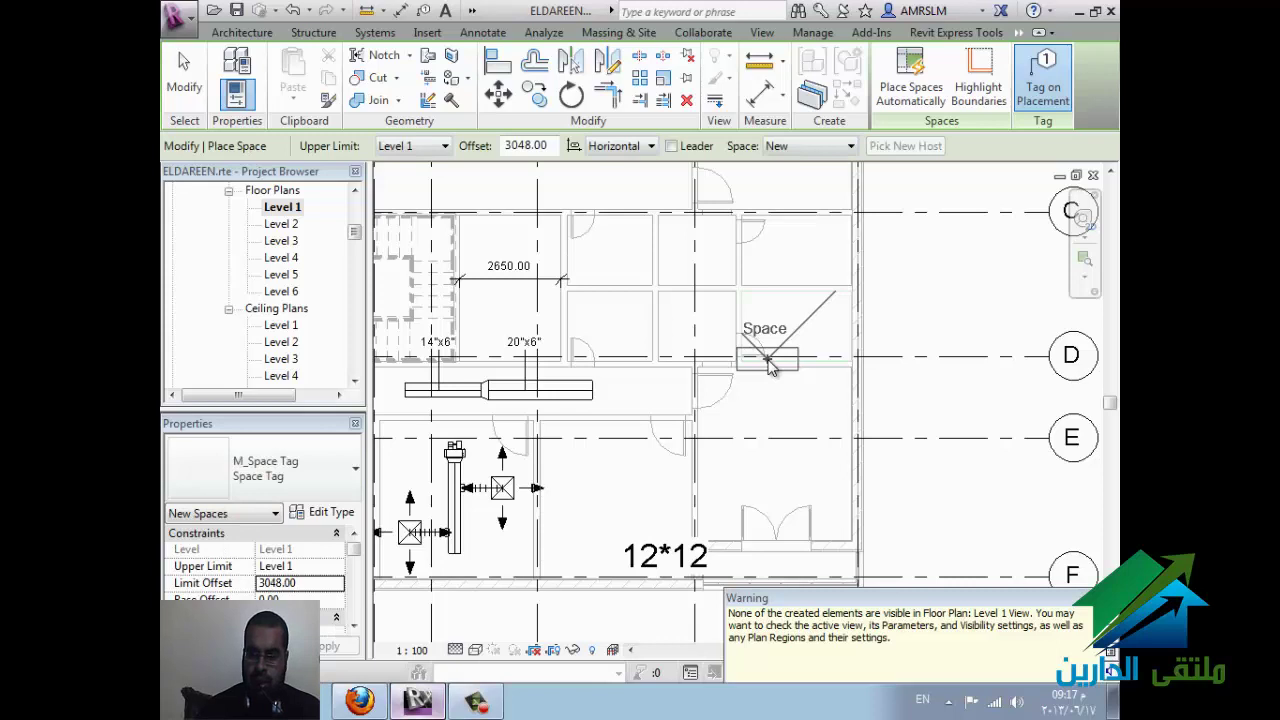
Step: In Level 1's Visibility/Graphic Overrides (VV), turn on the Spaces and Space Tags categories
{"action": "key", "text": "v"}
{"action": "key", "text": "g"}
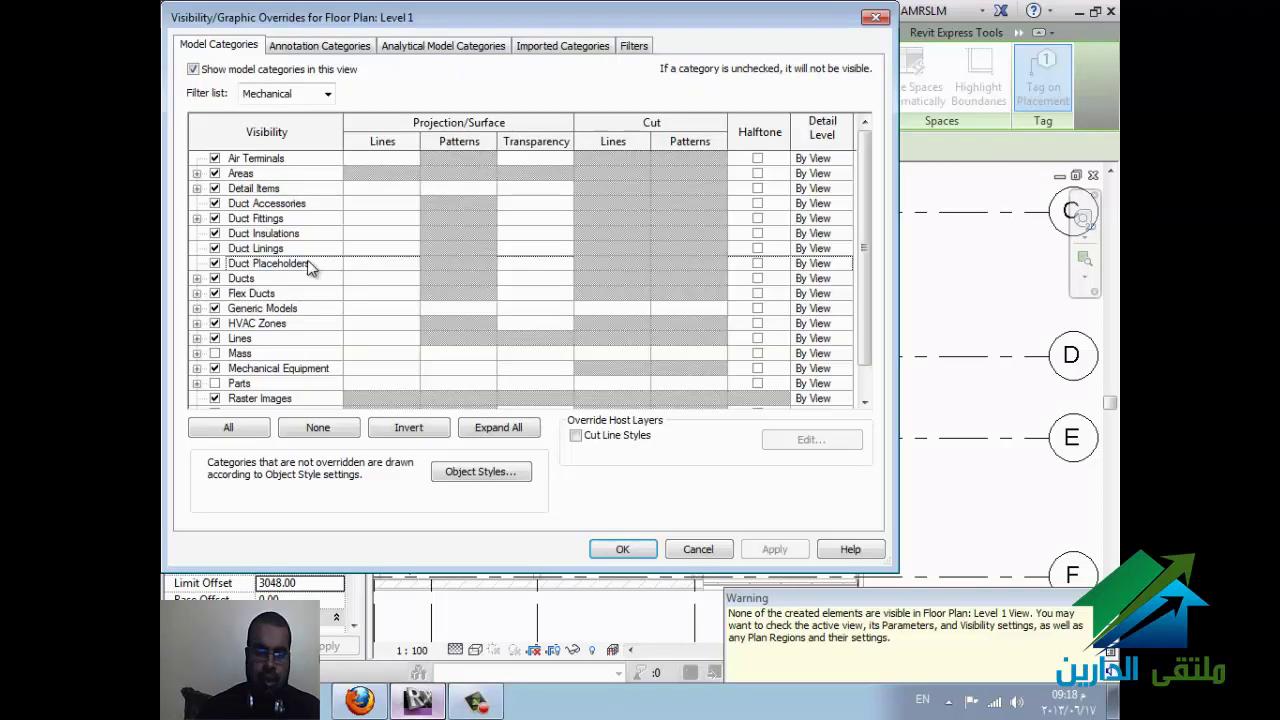
{"action": "key", "text": "s"}
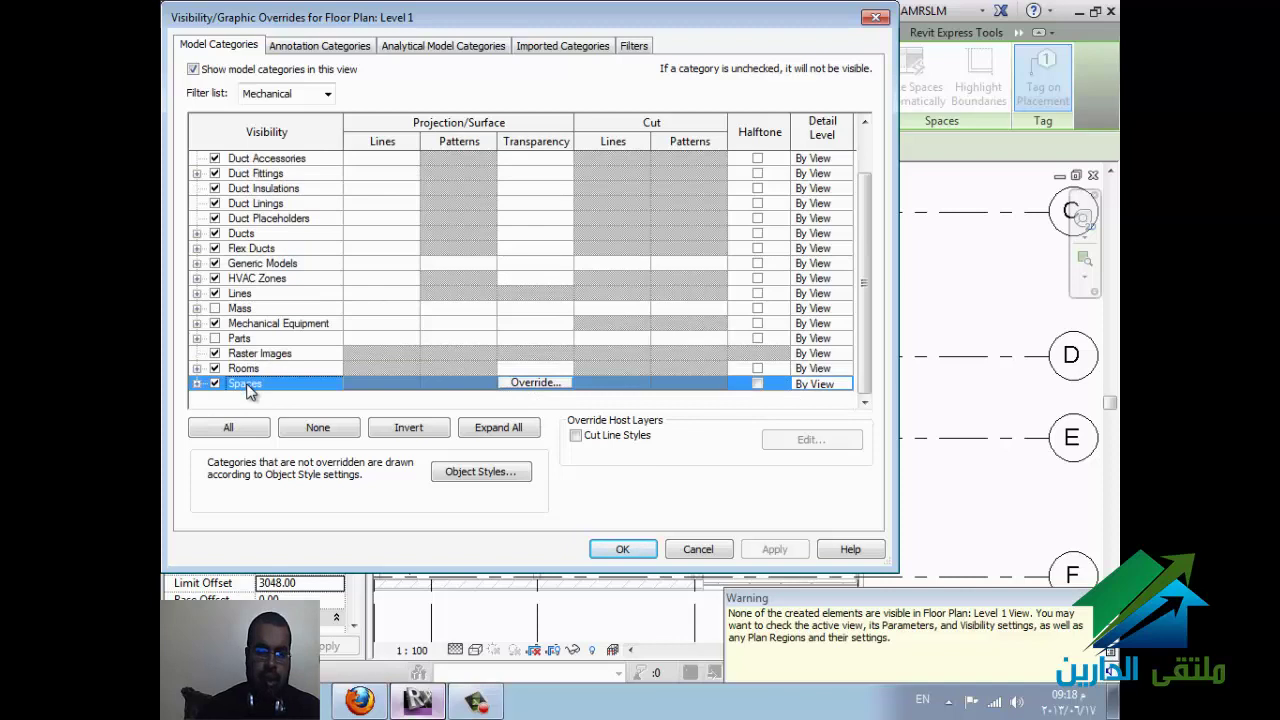
{"action": "left_click", "coordinate": [316, 46]}
{"action": "key", "text": "s"}
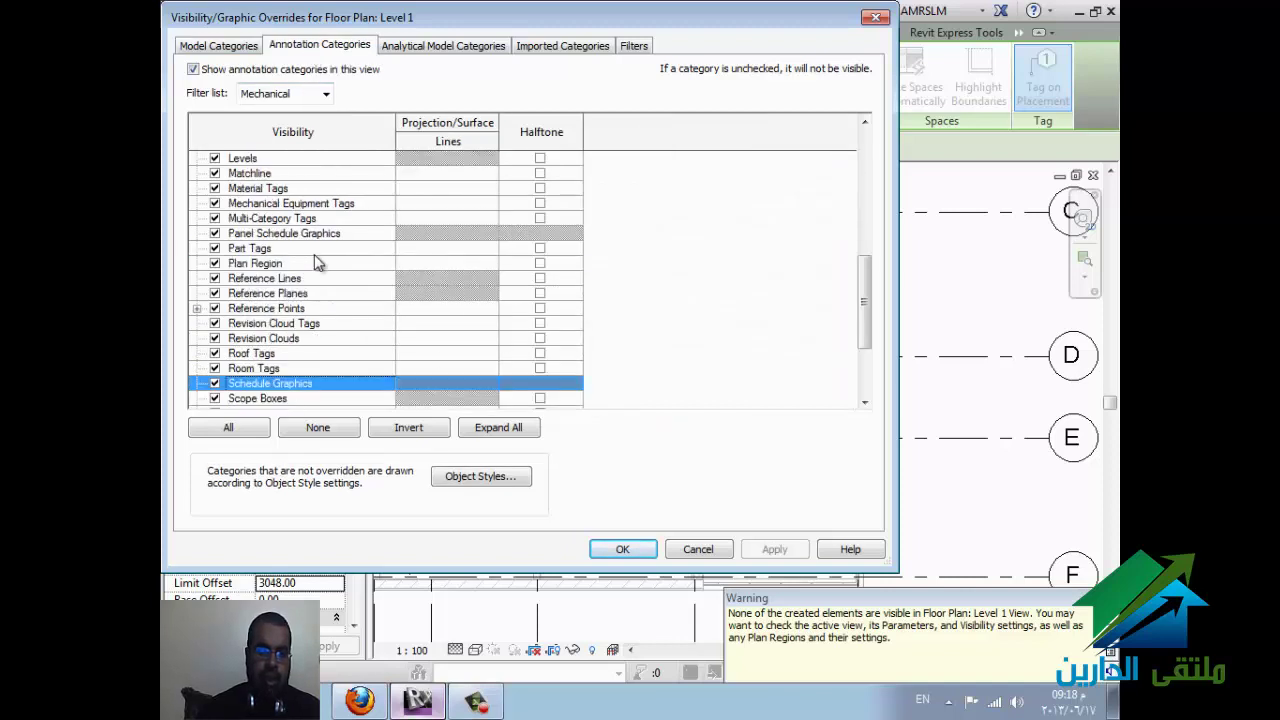
{"action": "key", "text": "s"}
{"action": "key", "text": "s"}
{"action": "scroll", "coordinate": [316, 263], "scroll_direction": "down", "scroll_amount": 2}
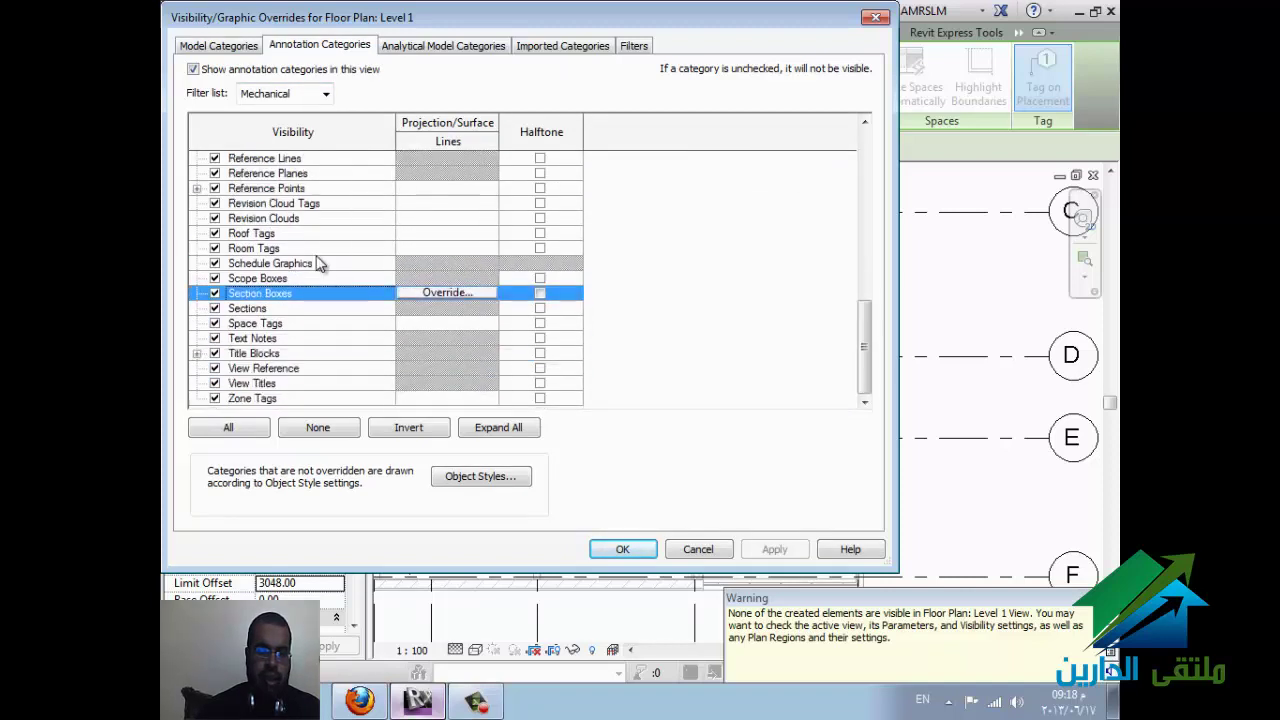
{"action": "left_click", "coordinate": [303, 325]}
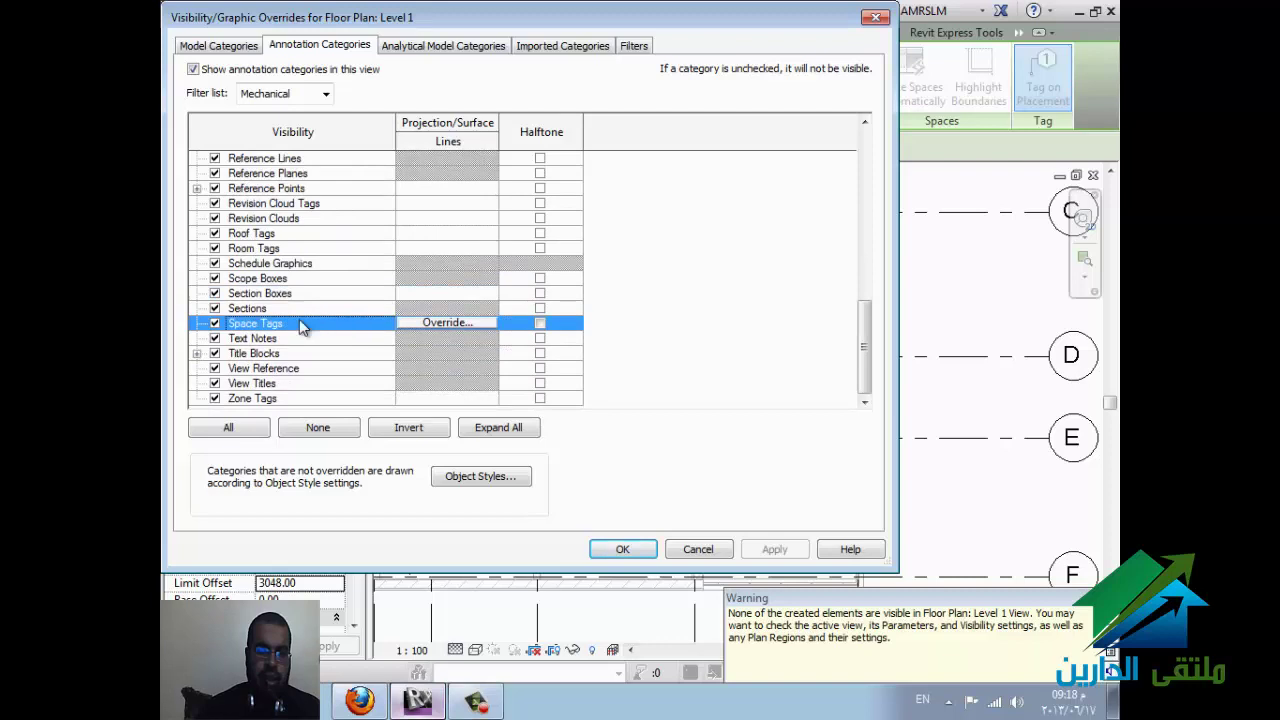
Step: Close the visibility dialog and try placing a space in the right-hand room, then cancel
{"action": "left_click", "coordinate": [645, 556]}
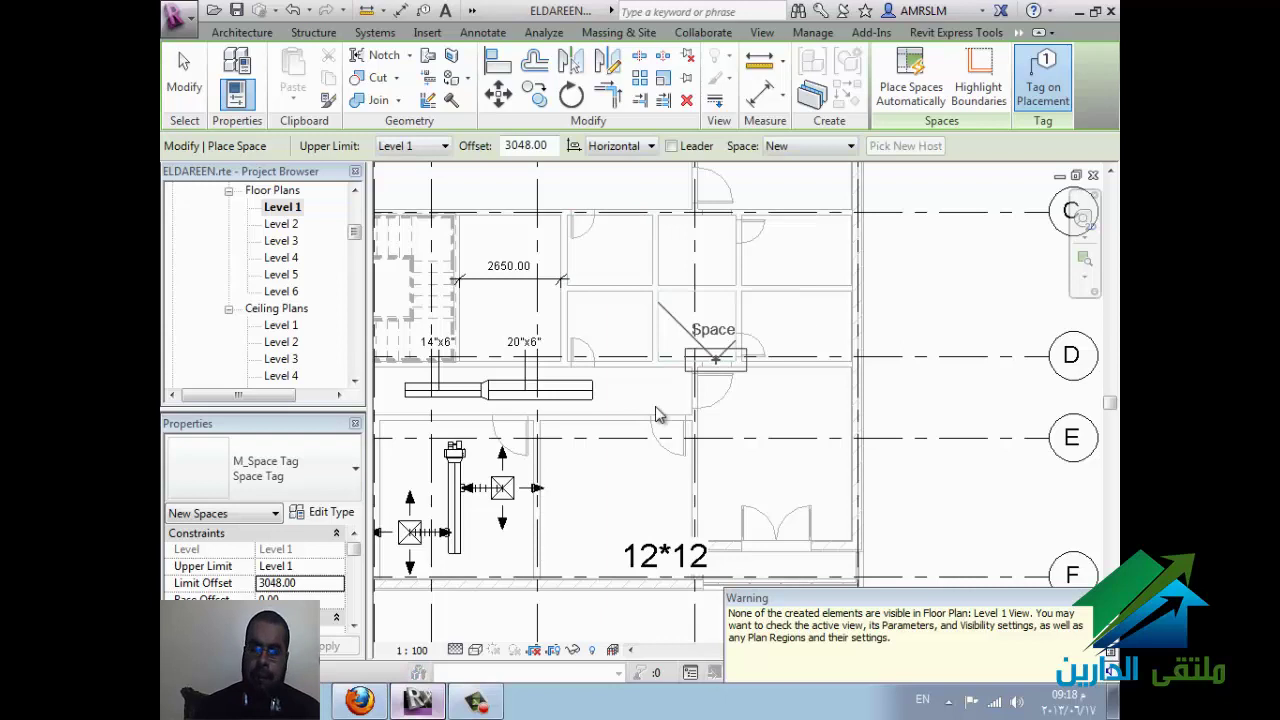
{"action": "left_click", "coordinate": [617, 510]}
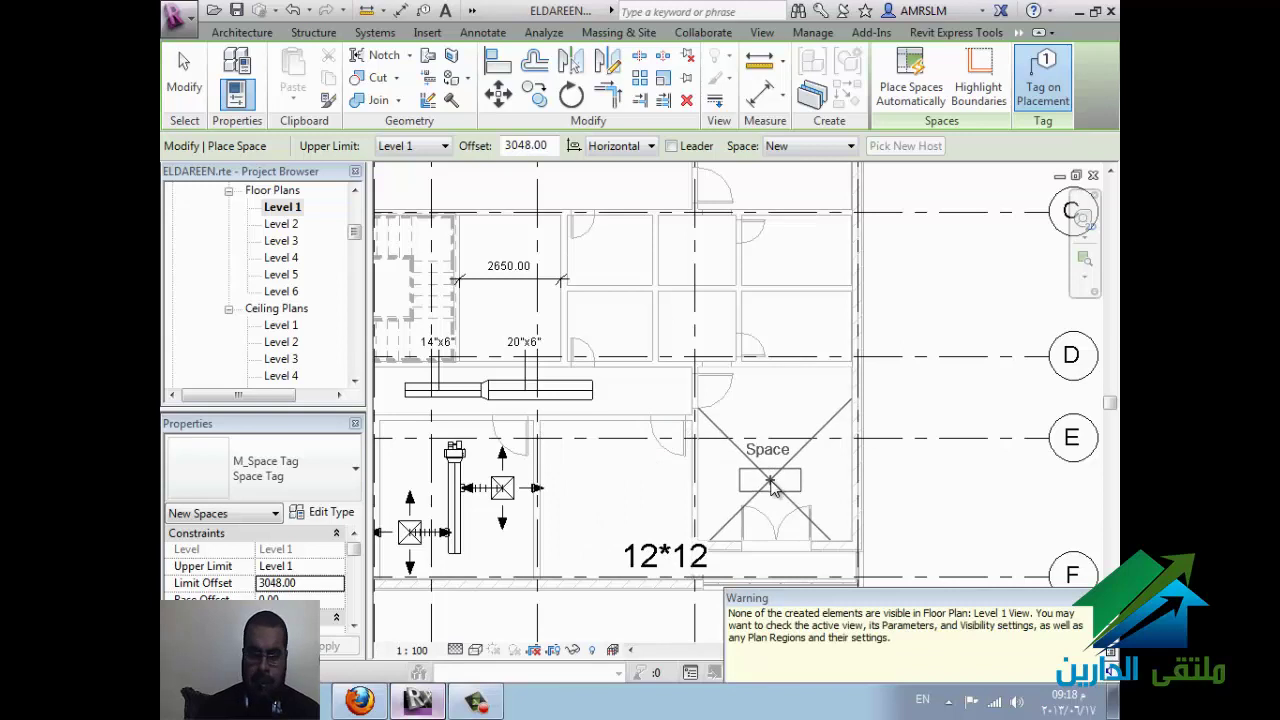
{"action": "key", "text": "Escape"}
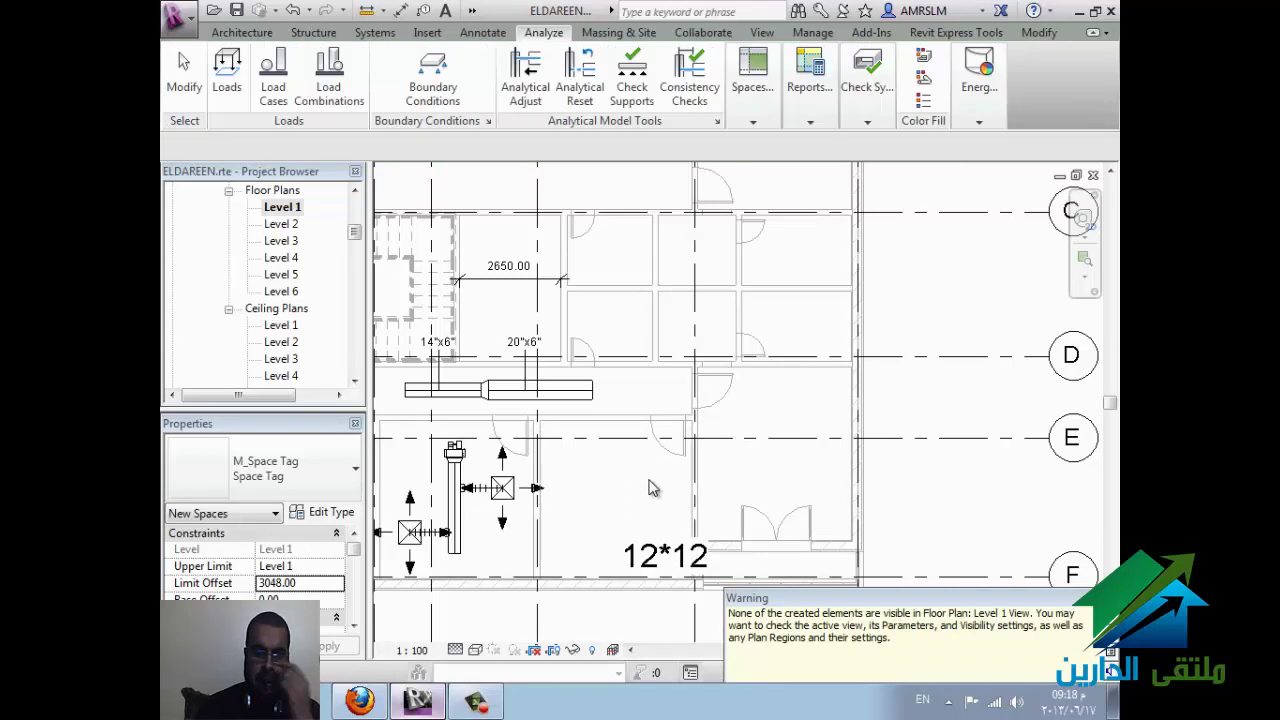
{"action": "key", "text": "Escape"}
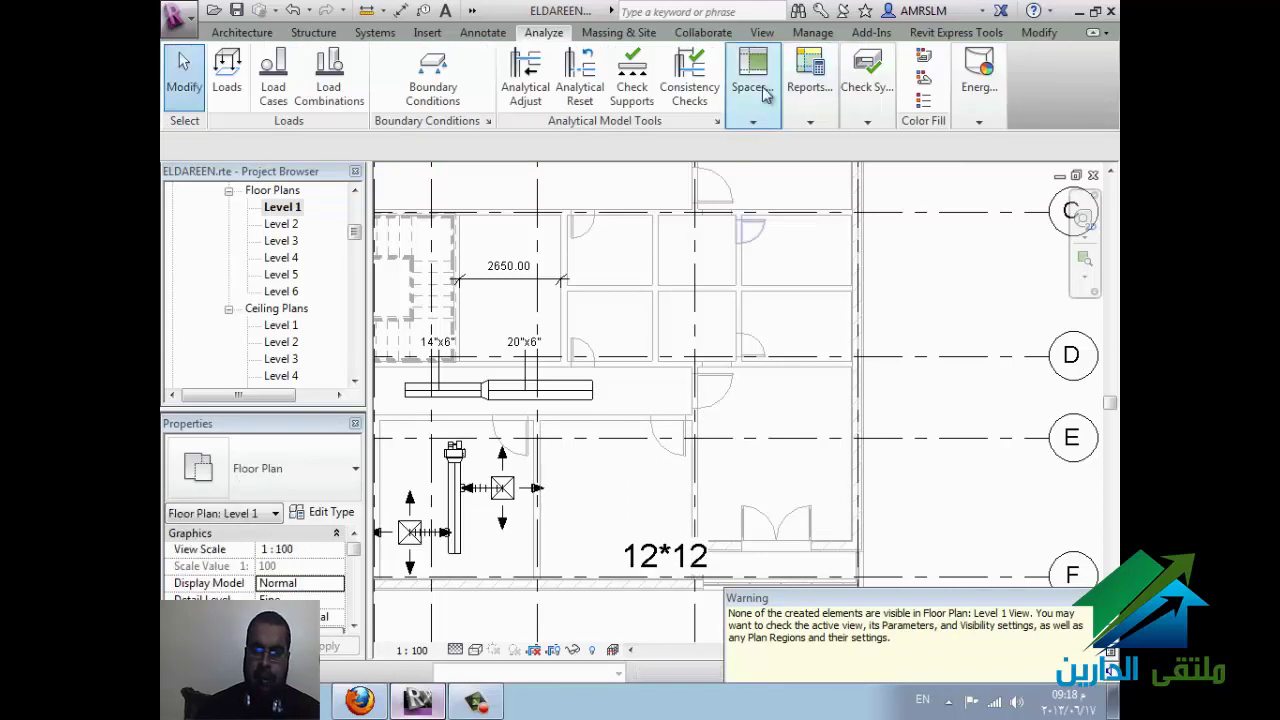
Step: Place space 7 in the room by the 2650.00 dimension and dismiss the redundant-space warning
{"action": "left_click", "coordinate": [765, 93]}
{"action": "left_click", "coordinate": [745, 178]}
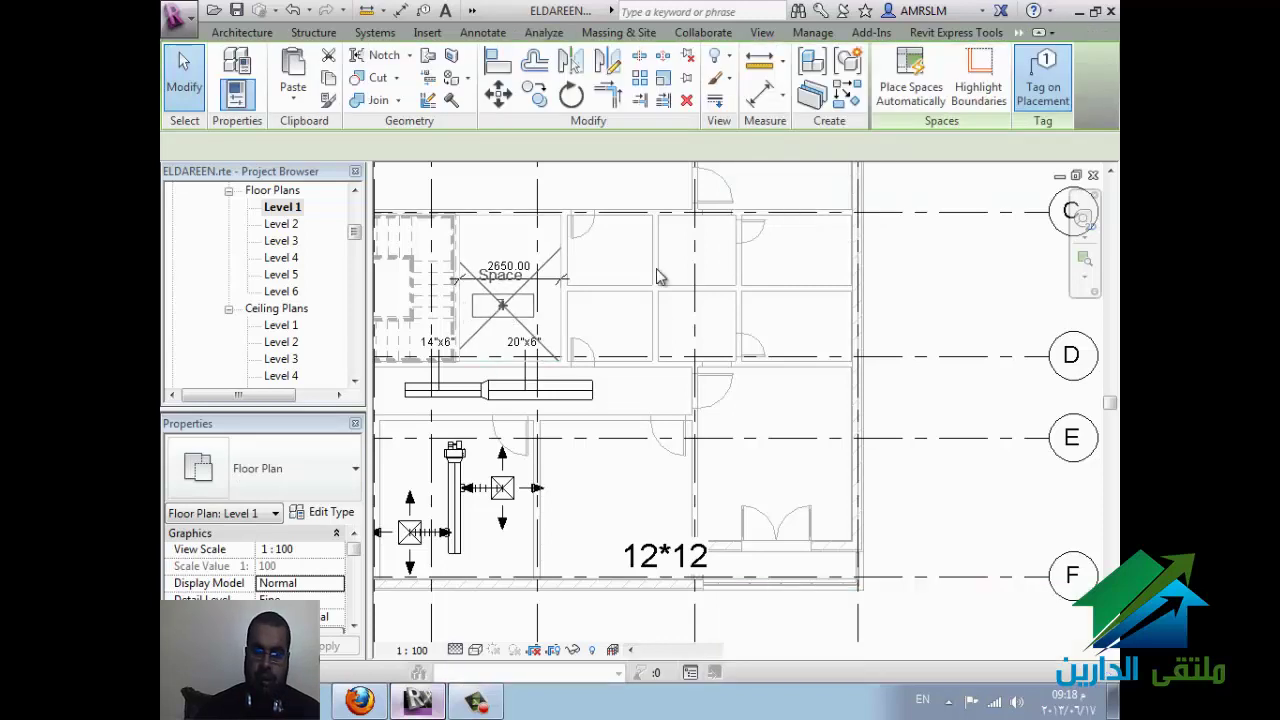
{"action": "left_click", "coordinate": [630, 195]}
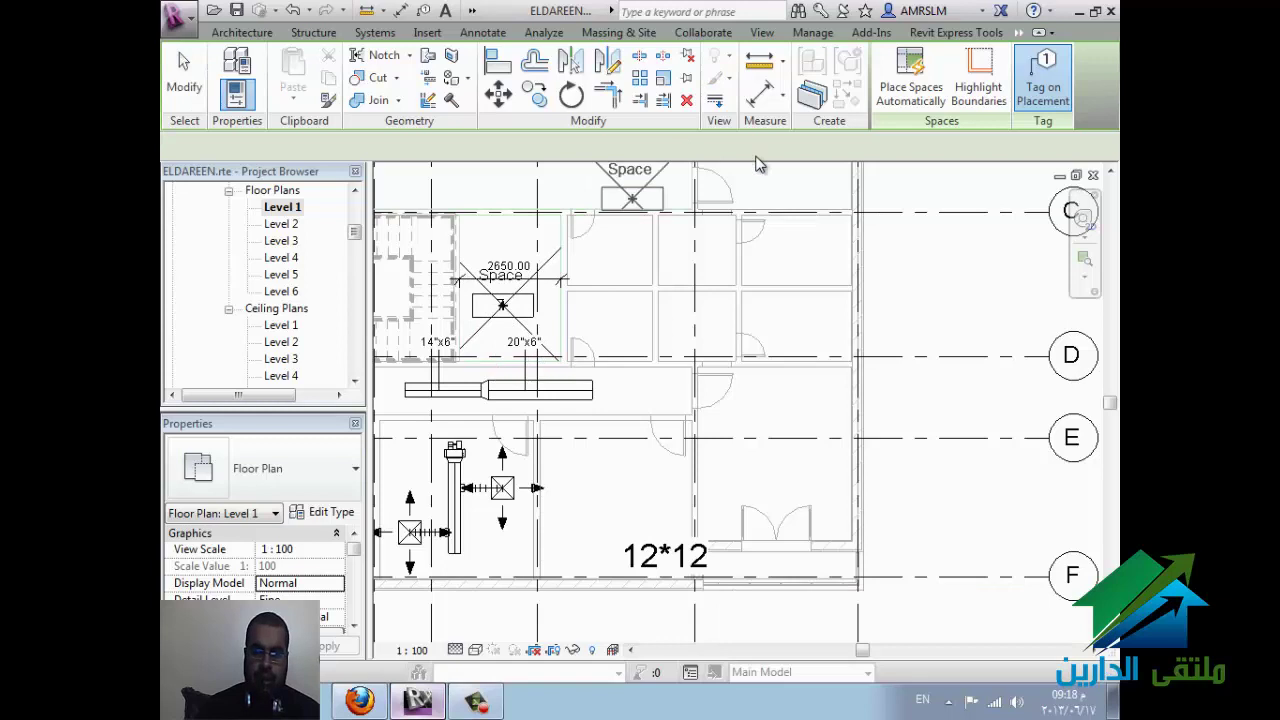
{"action": "left_click", "coordinate": [610, 252]}
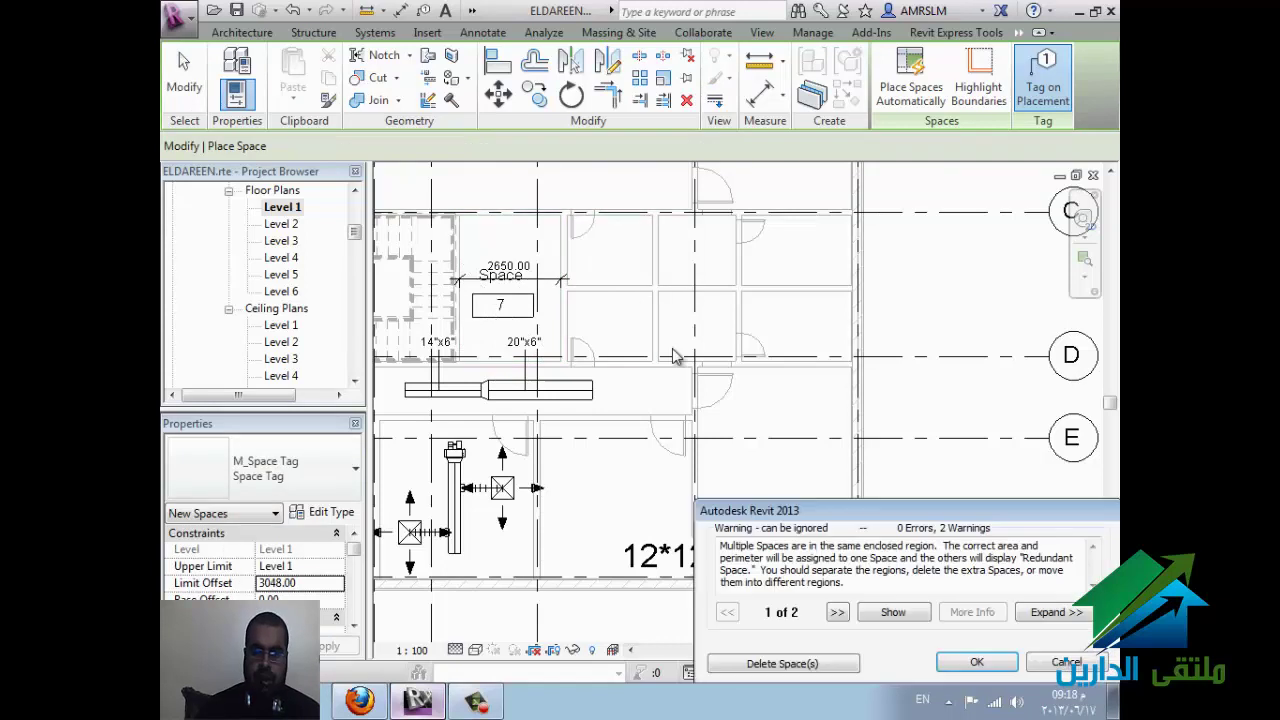
{"action": "key", "text": "Escape"}
{"action": "key", "text": "Escape"}
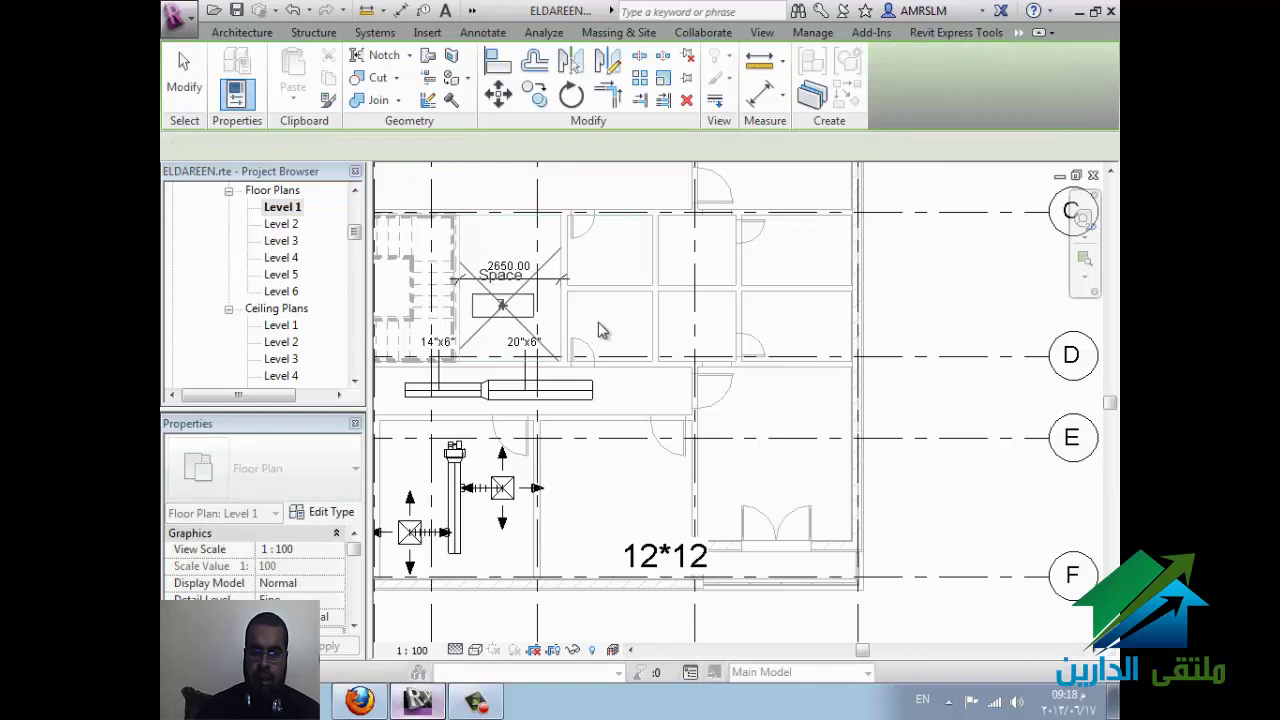
Step: Restart the Space tool with MS, try a space in another room, then cancel
{"action": "key", "text": "m"}
{"action": "key", "text": "s"}
{"action": "scroll", "coordinate": [735, 391], "scroll_direction": "down", "scroll_amount": 2}
{"action": "left_click", "coordinate": [878, 92]}
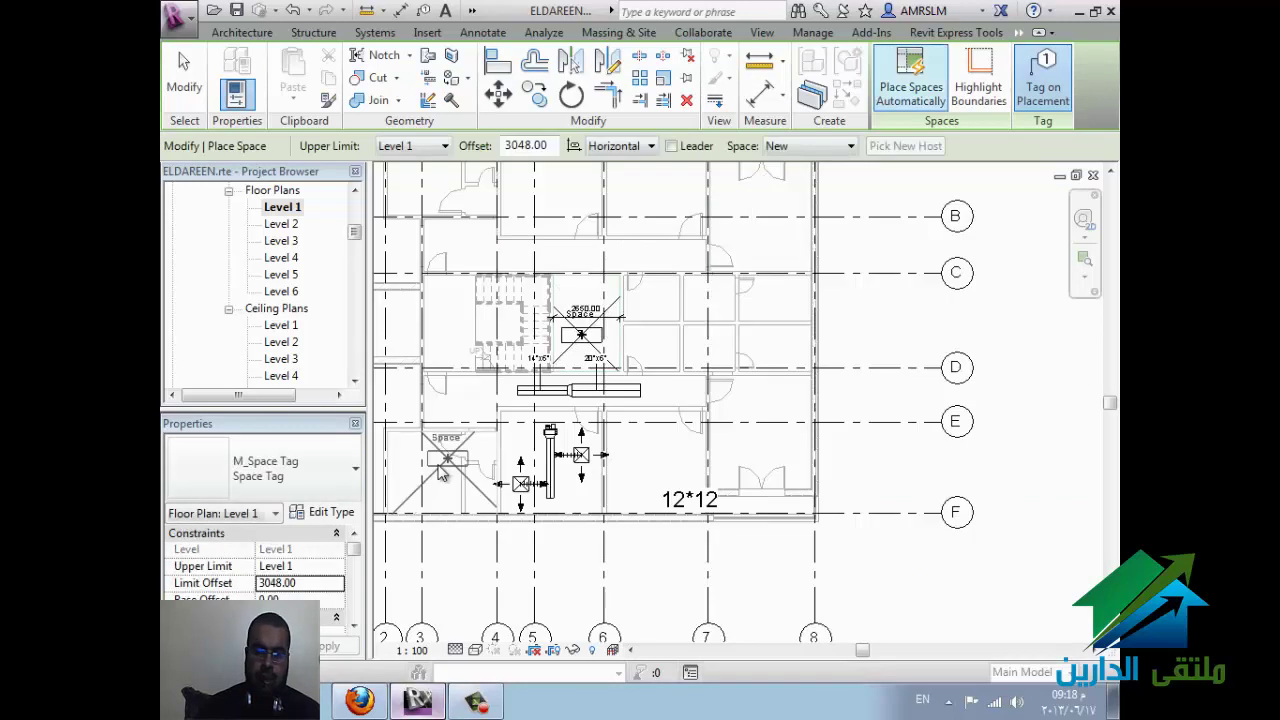
{"action": "left_click", "coordinate": [460, 252]}
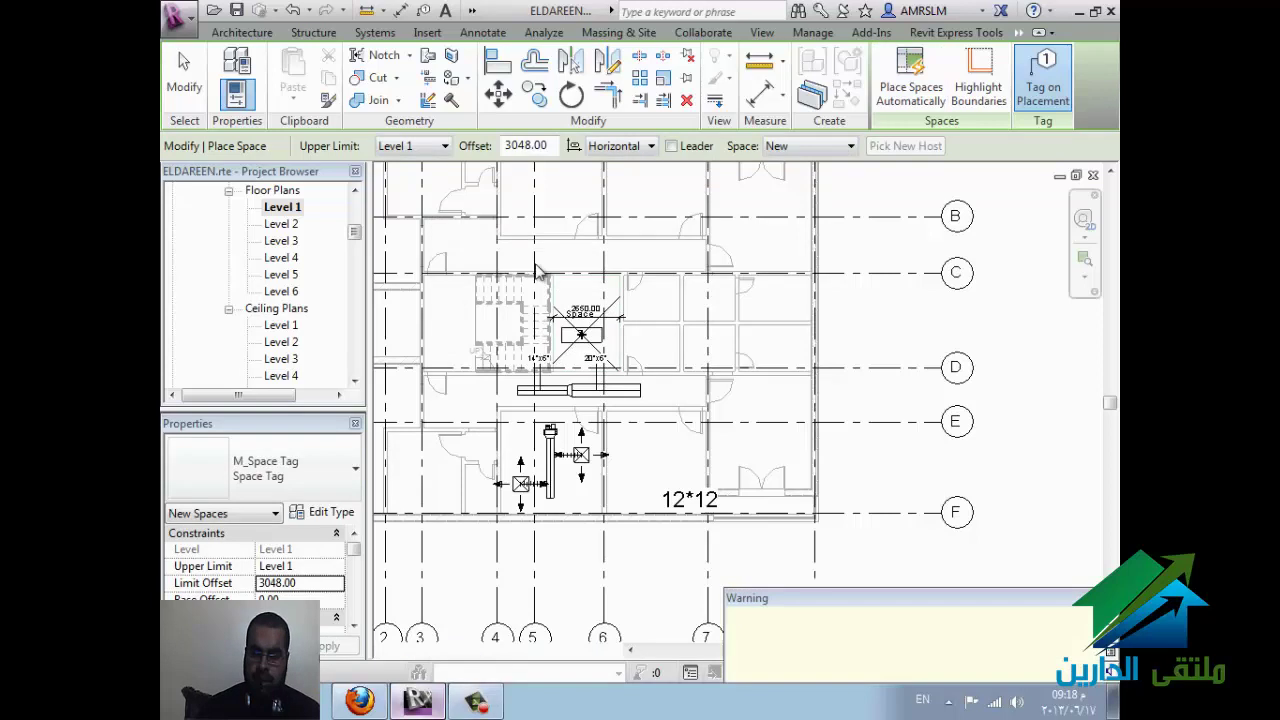
{"action": "key", "text": "Escape"}
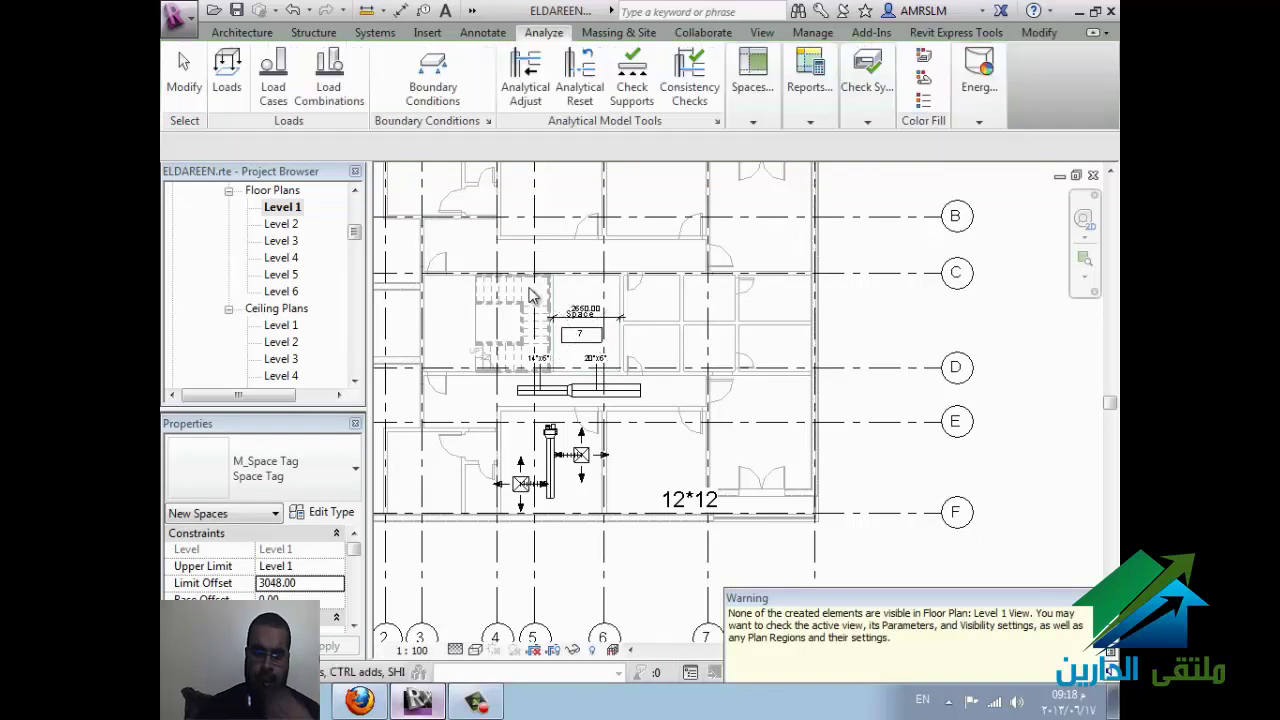
Step: Turn on the Spaces Interior and Reference subcategories, then zoom in to check space 7
{"action": "key", "text": "v"}
{"action": "key", "text": "g"}
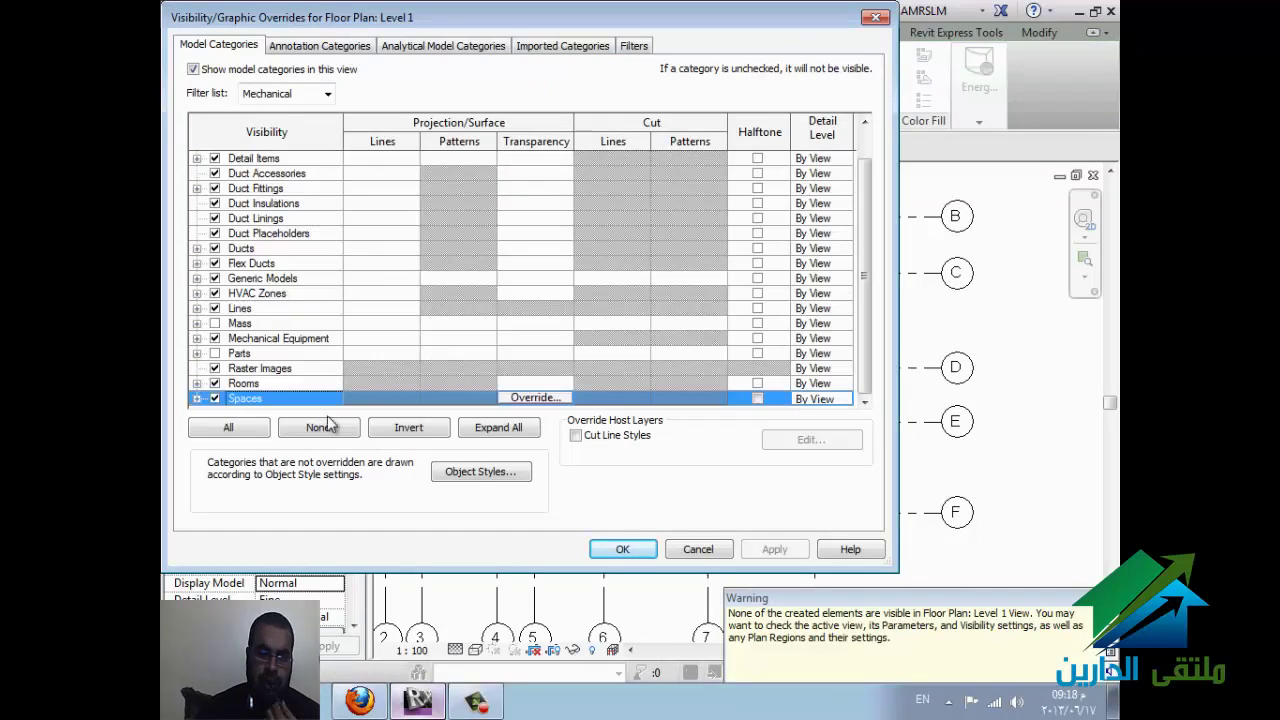
{"action": "left_click", "coordinate": [196, 398]}
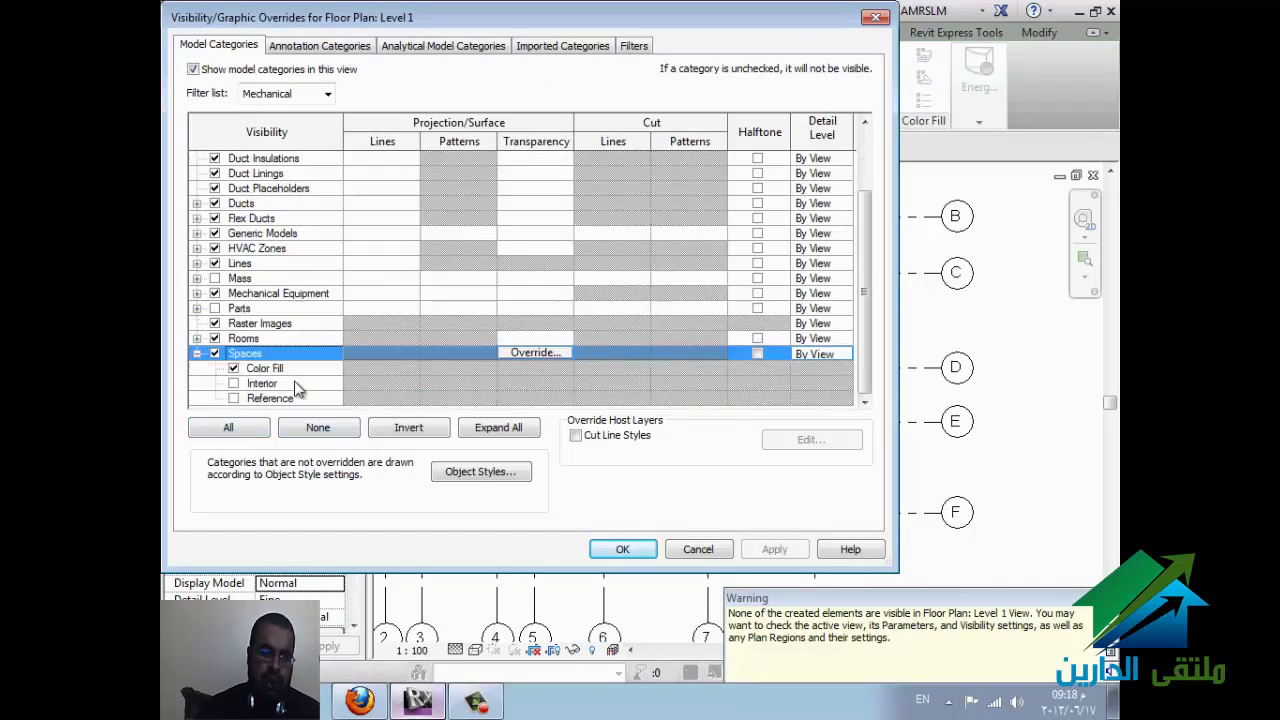
{"action": "left_click", "coordinate": [233, 383]}
{"action": "left_click", "coordinate": [233, 398]}
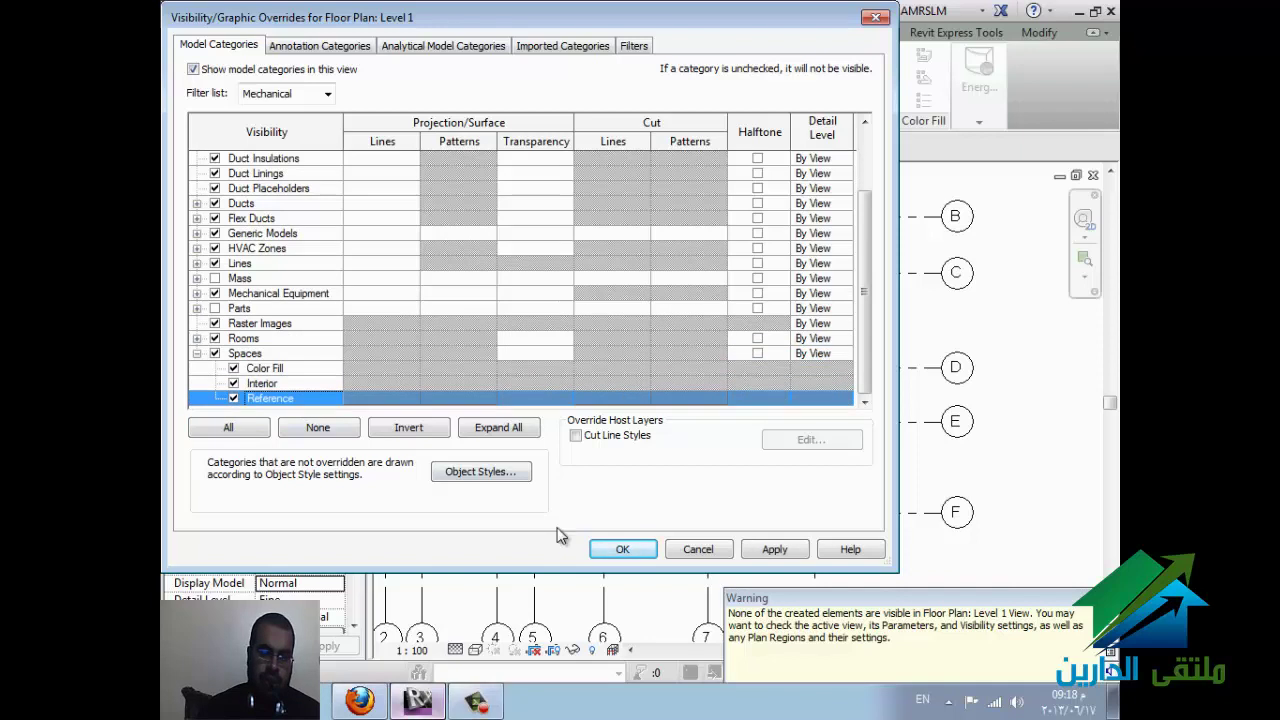
{"action": "left_click", "coordinate": [622, 549]}
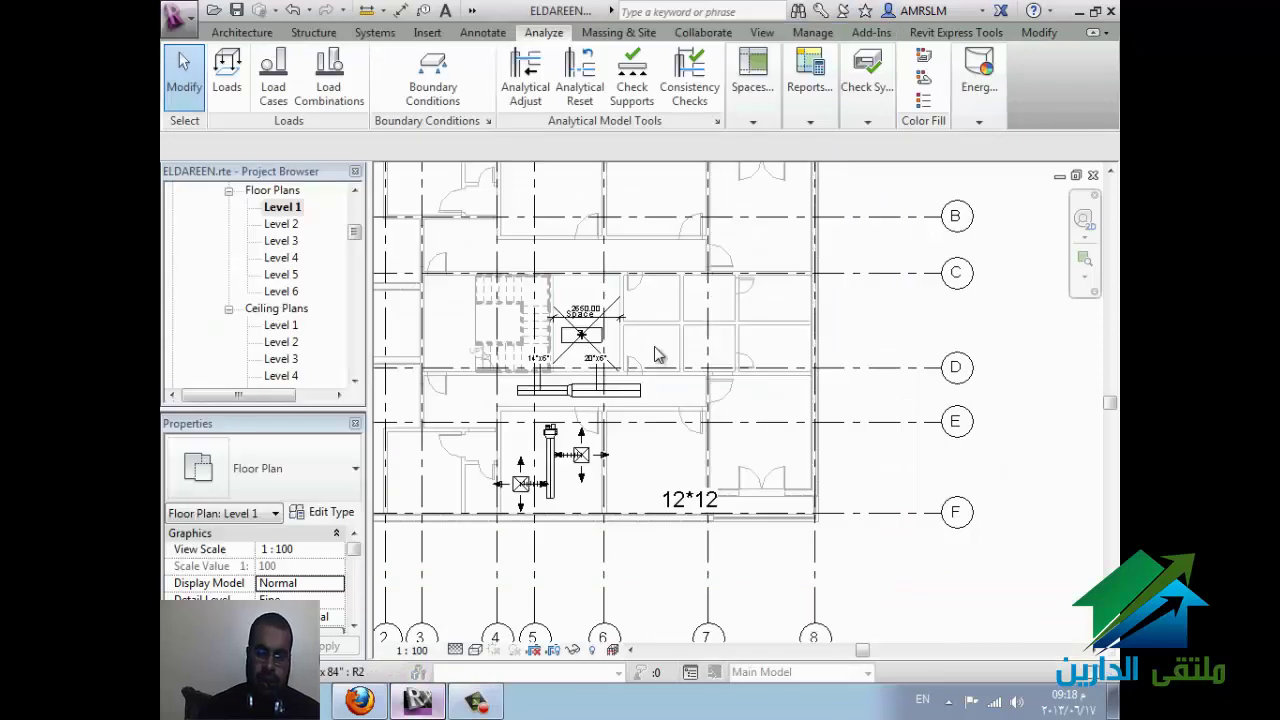
{"action": "scroll", "coordinate": [655, 353], "scroll_direction": "up", "scroll_amount": 2}
{"action": "scroll", "coordinate": [640, 370], "scroll_direction": "up", "scroll_amount": 1}
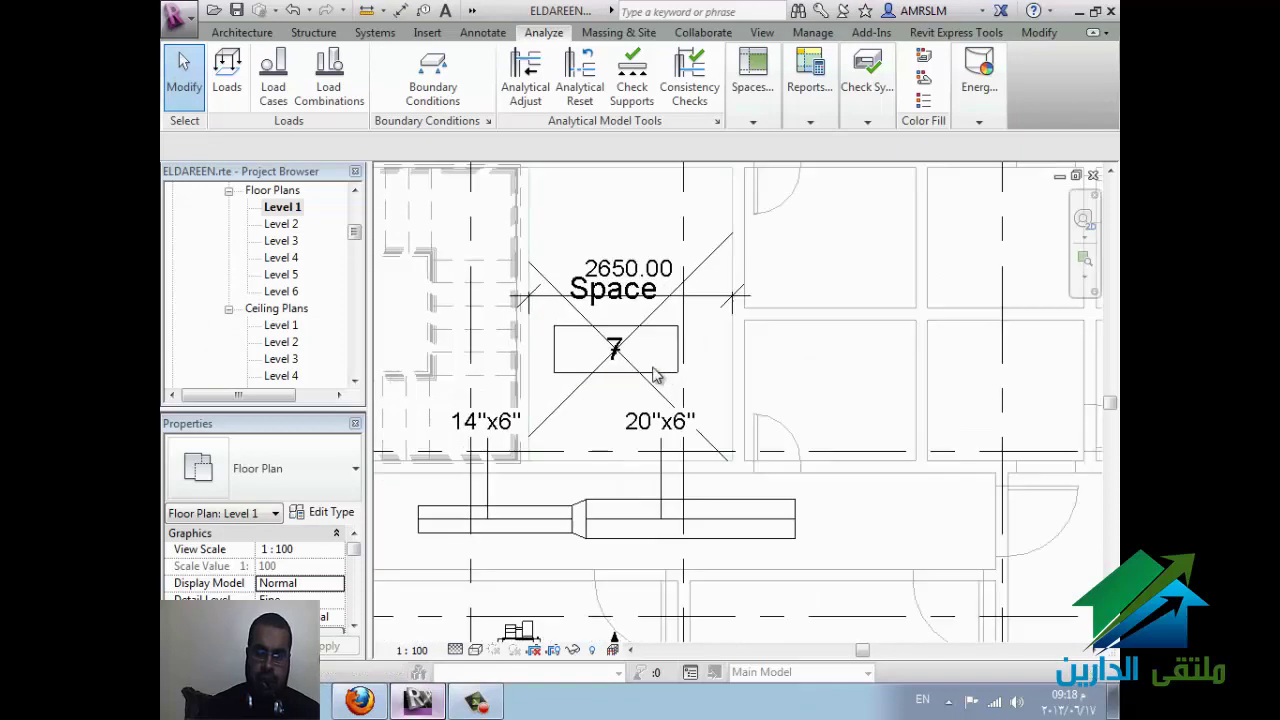
{"action": "left_click", "coordinate": [697, 420]}
{"action": "scroll", "coordinate": [628, 380], "scroll_direction": "down", "scroll_amount": 2}
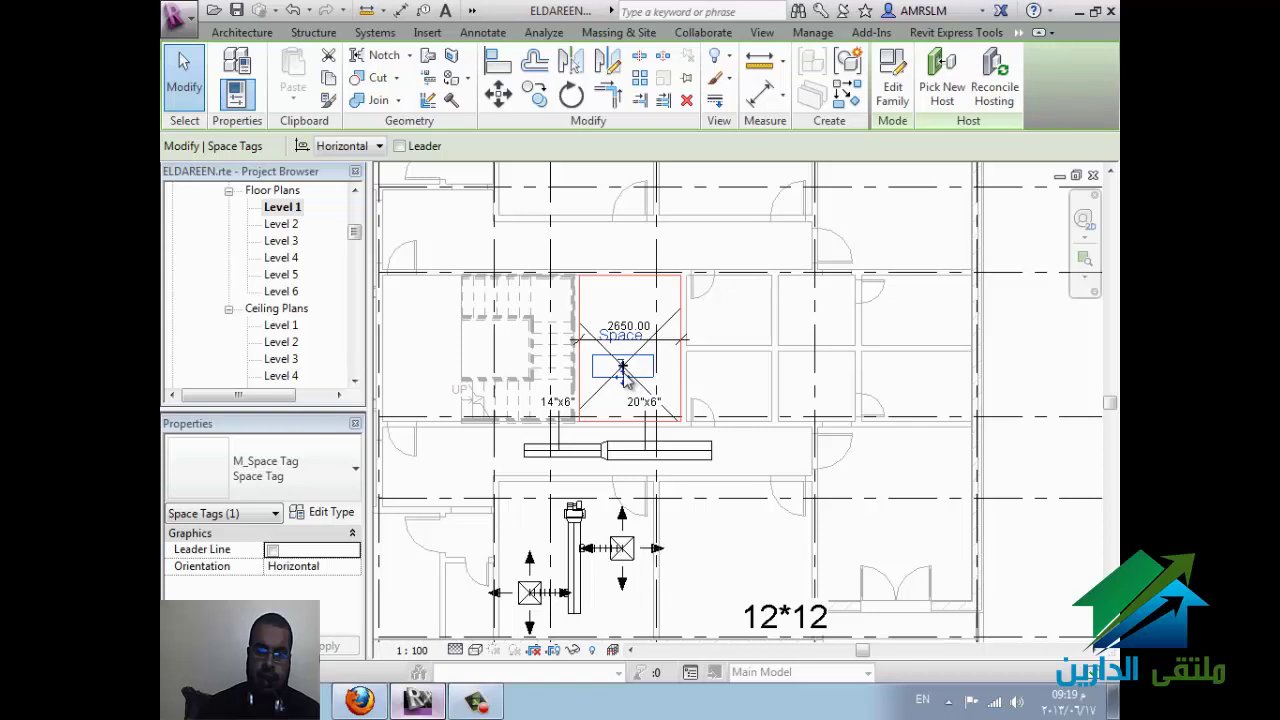
{"action": "scroll", "coordinate": [622, 370], "scroll_direction": "down", "scroll_amount": 2}
Step: Open the Level 2 floor plan and place spaces in the two neighbouring upper rooms
{"action": "key", "text": "Escape"}
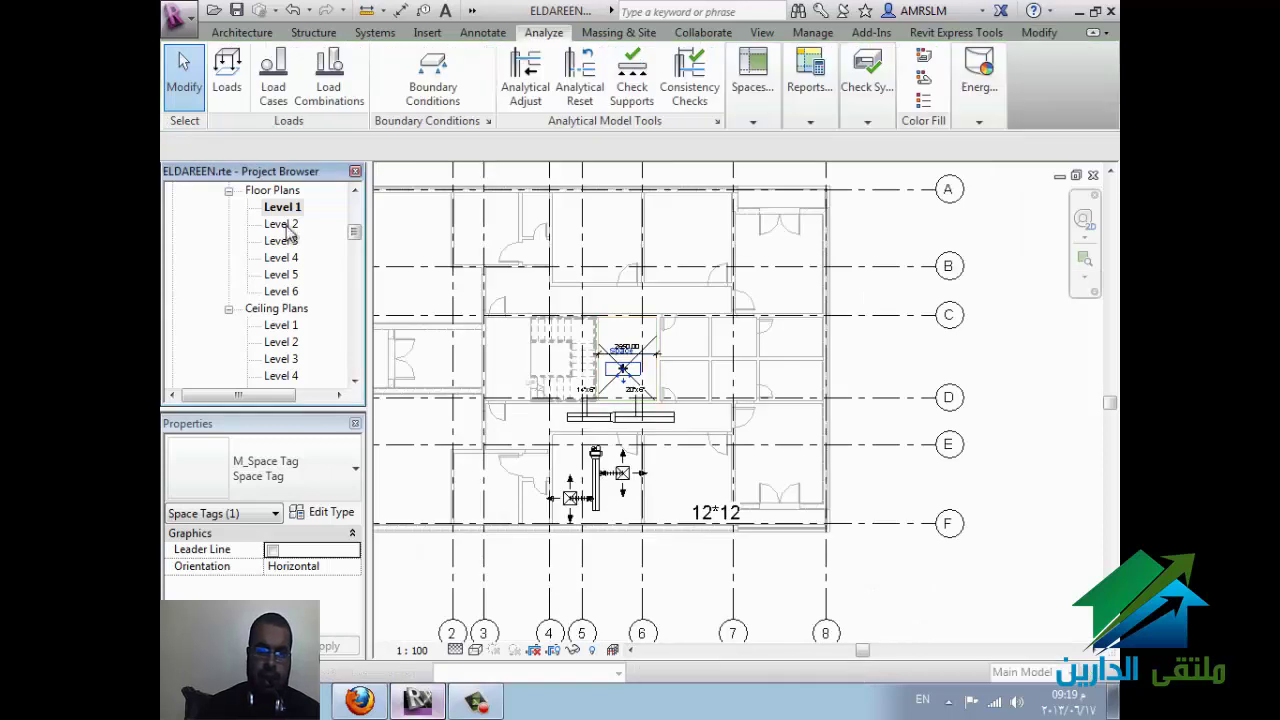
{"action": "double_click", "coordinate": [283, 224]}
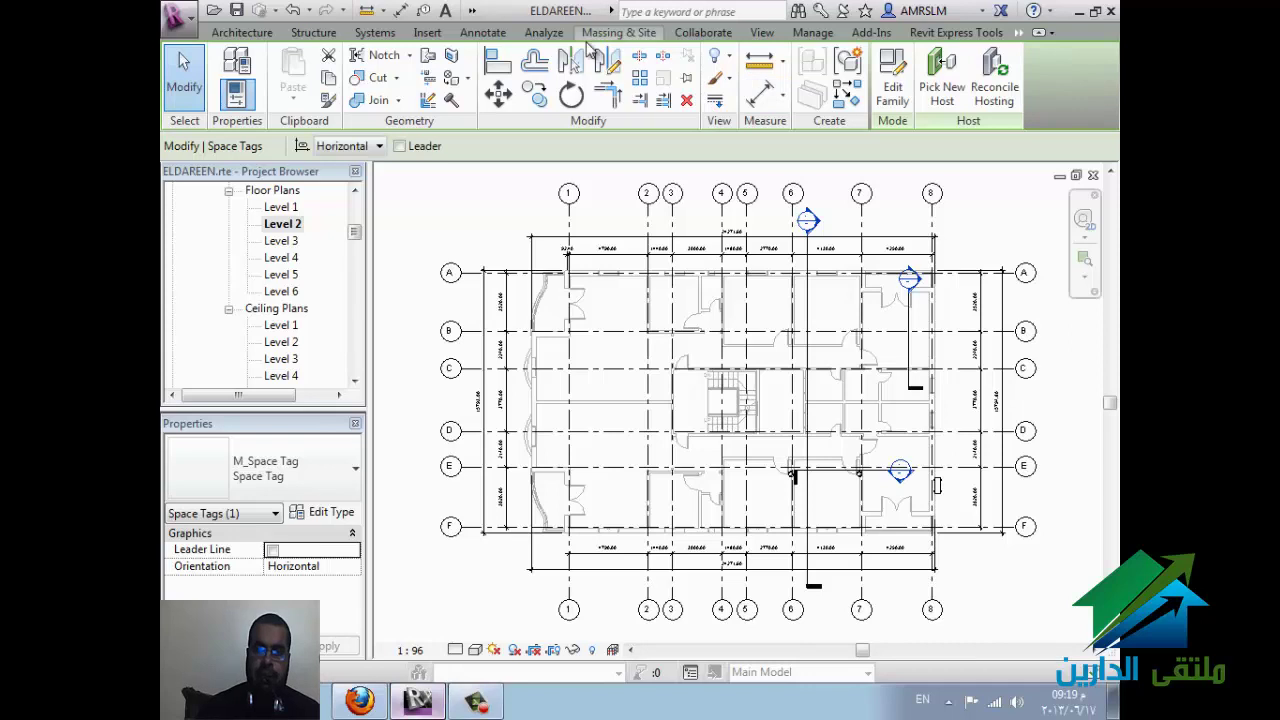
{"action": "left_click", "coordinate": [542, 32]}
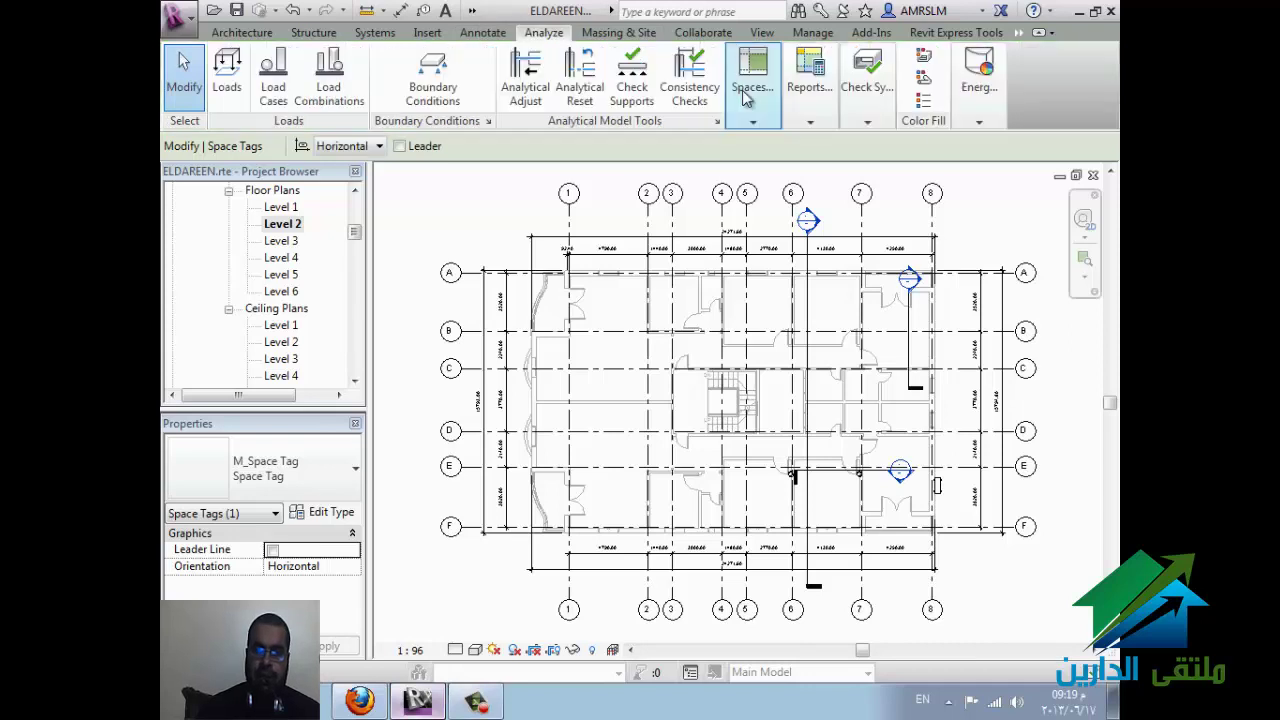
{"action": "left_click", "coordinate": [757, 128]}
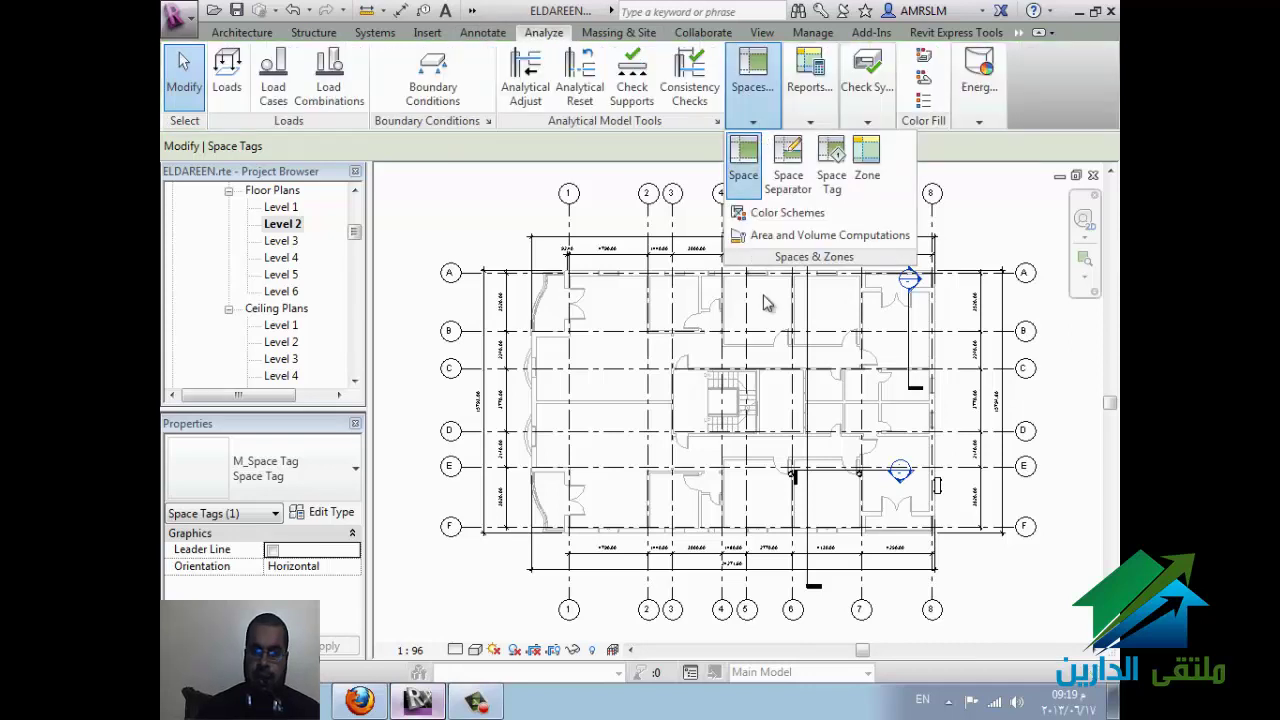
{"action": "left_click", "coordinate": [743, 160]}
{"action": "left_click", "coordinate": [758, 318]}
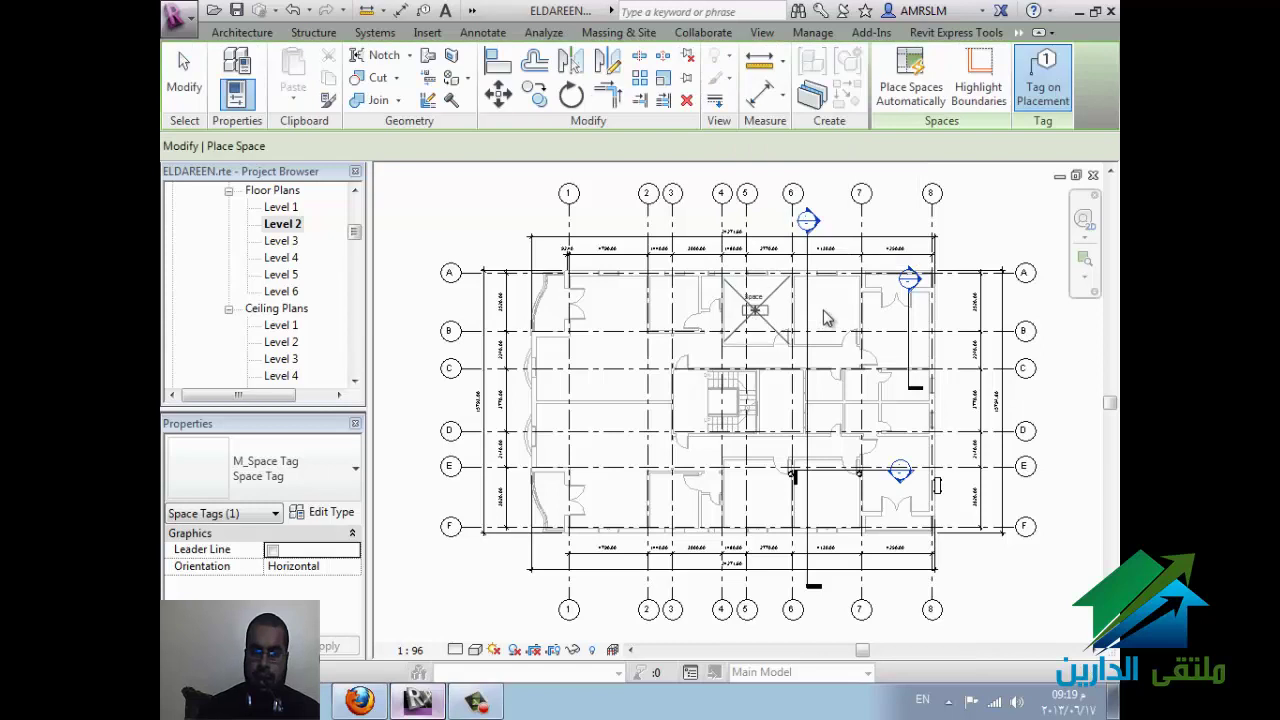
{"action": "left_click", "coordinate": [826, 318]}
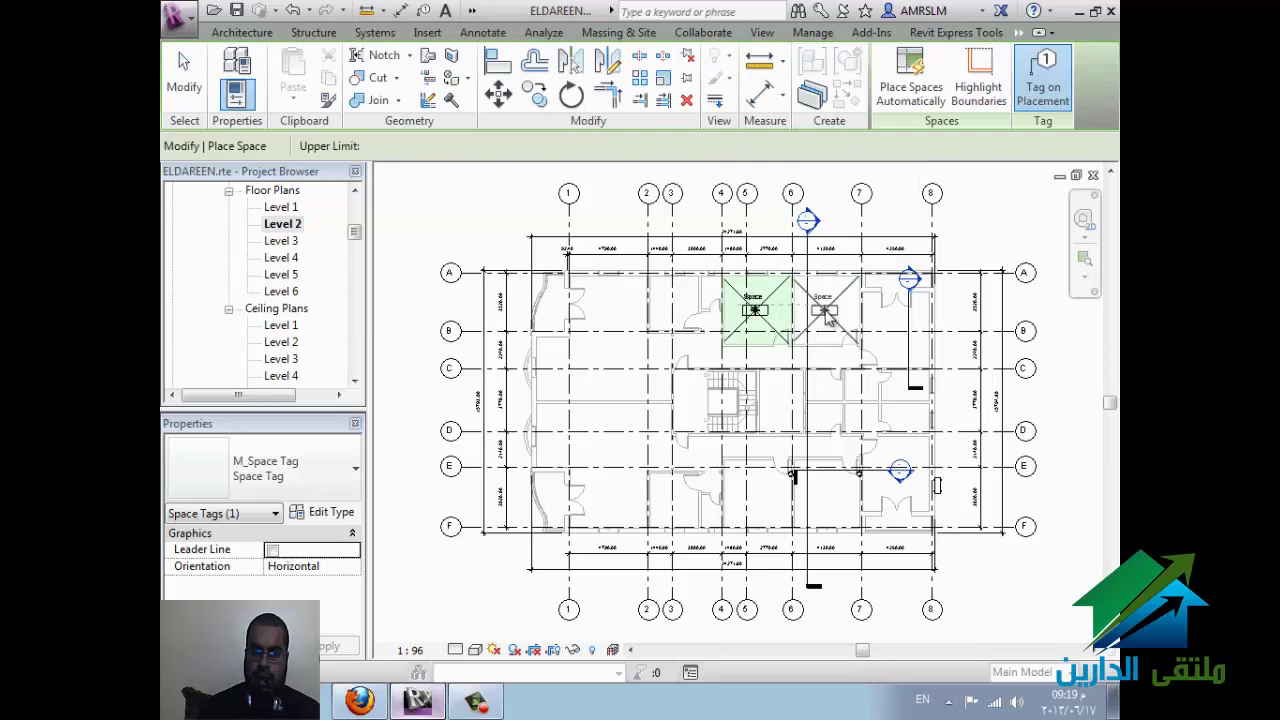
Step: Place spaces in three lower Level 2 rooms, then open the Level 3 floor plan
{"action": "left_click", "coordinate": [822, 517]}
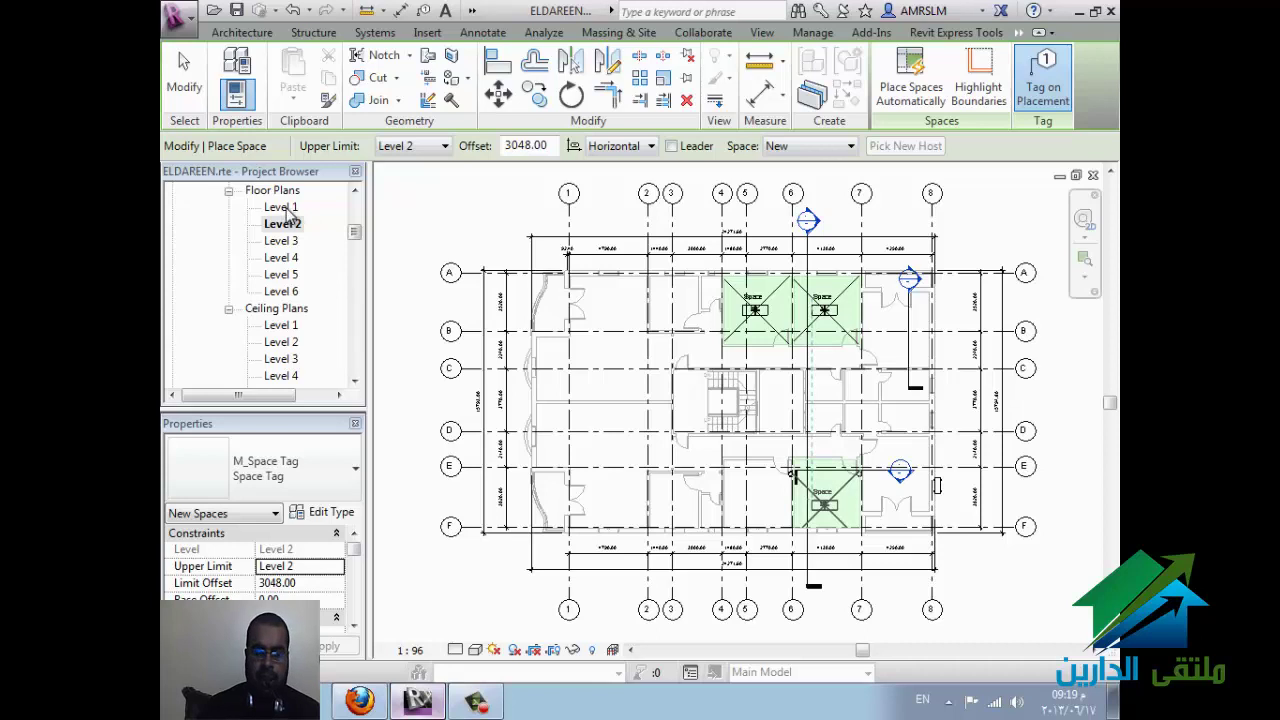
{"action": "left_click", "coordinate": [757, 505]}
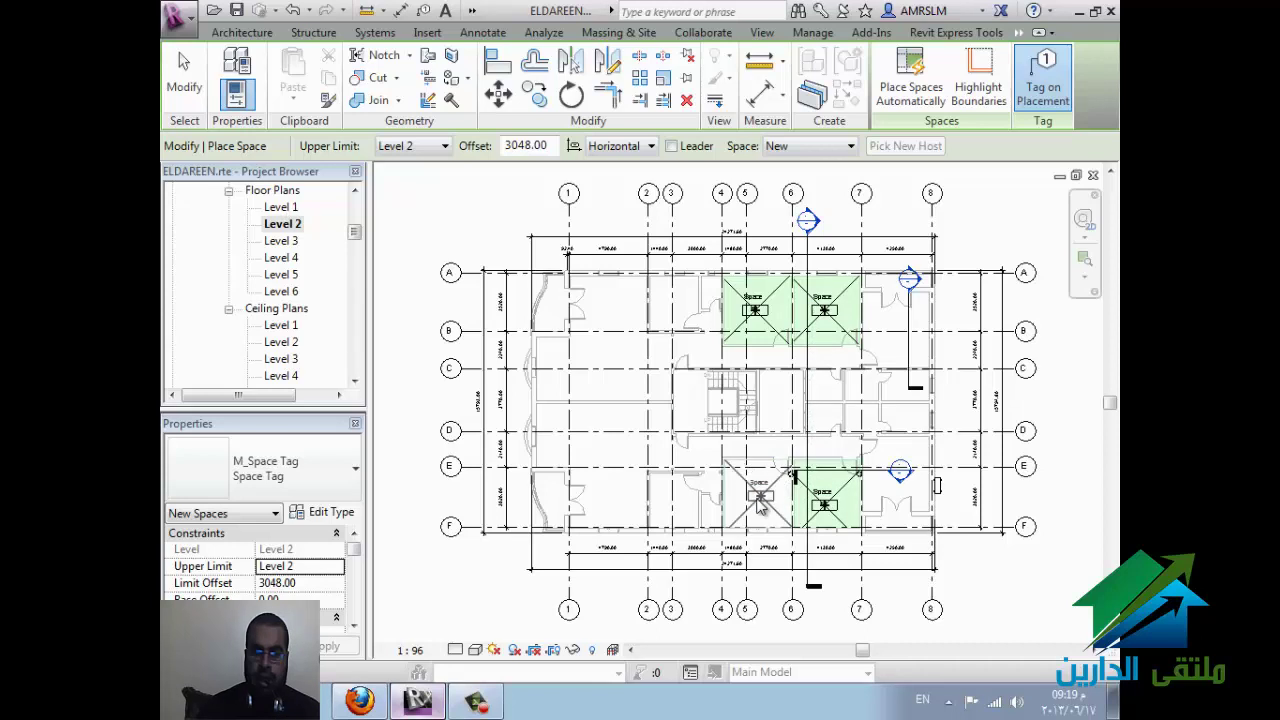
{"action": "left_click", "coordinate": [609, 506]}
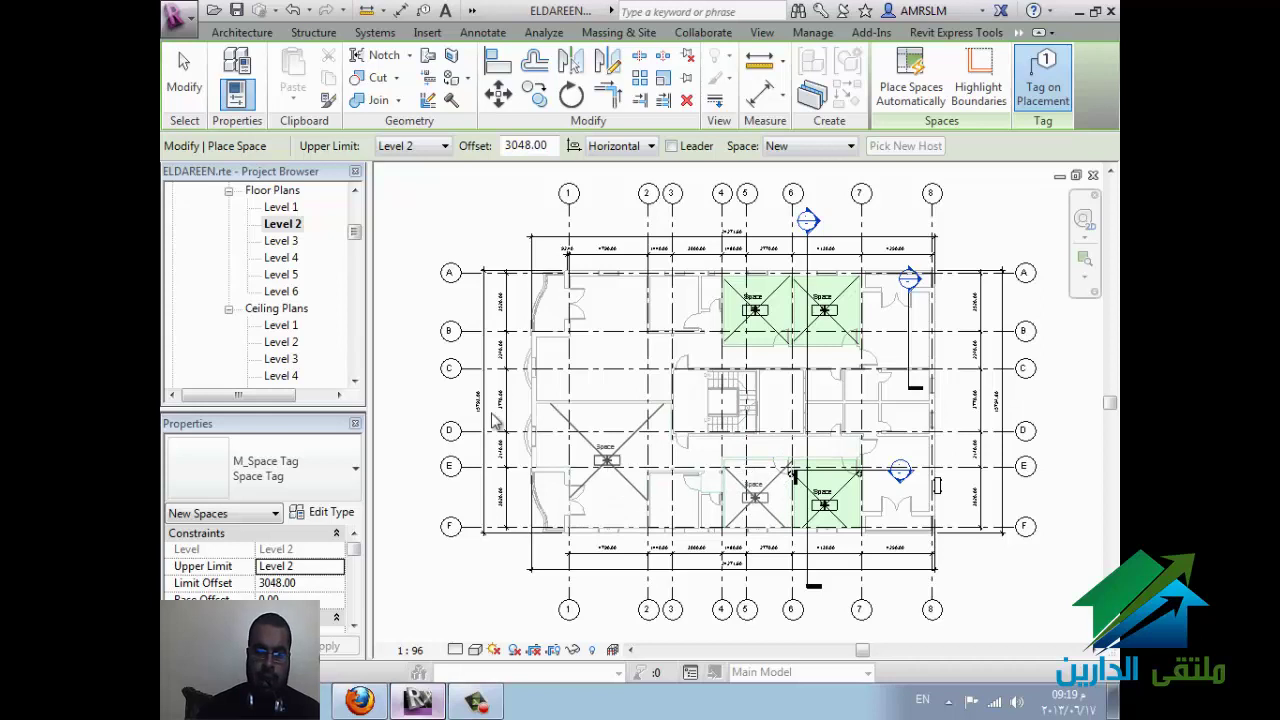
{"action": "double_click", "coordinate": [282, 243]}
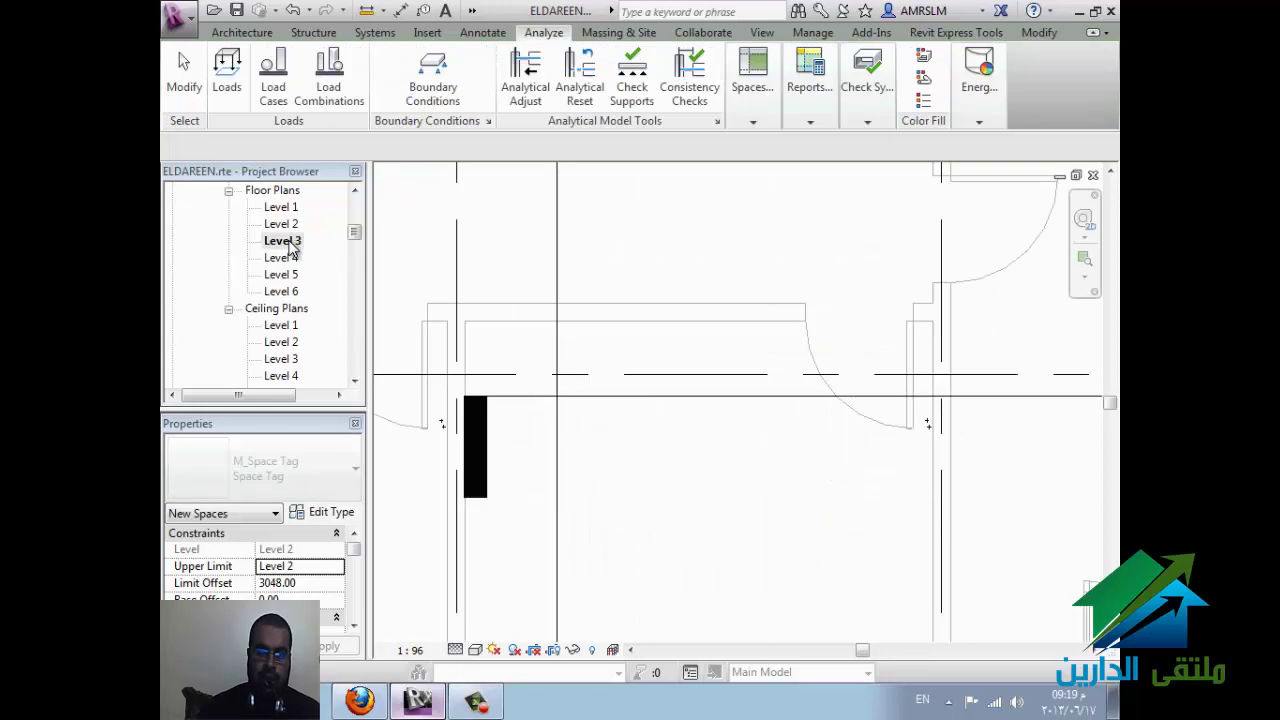
Step: Place spaces 15 and 16 in the adjoining Level 3 rooms, then scroll the Project Browser up
{"action": "key", "text": "Escape"}
{"action": "scroll", "coordinate": [623, 299], "scroll_direction": "down", "scroll_amount": 5}
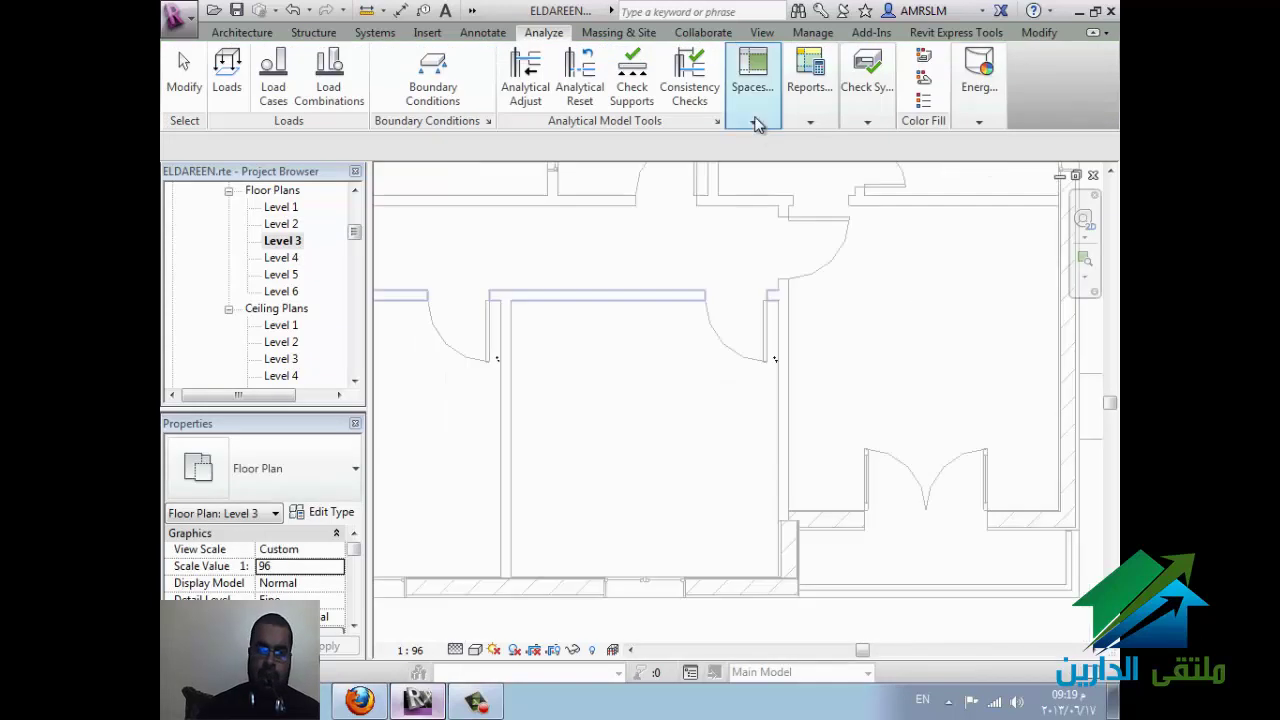
{"action": "left_click", "coordinate": [753, 121]}
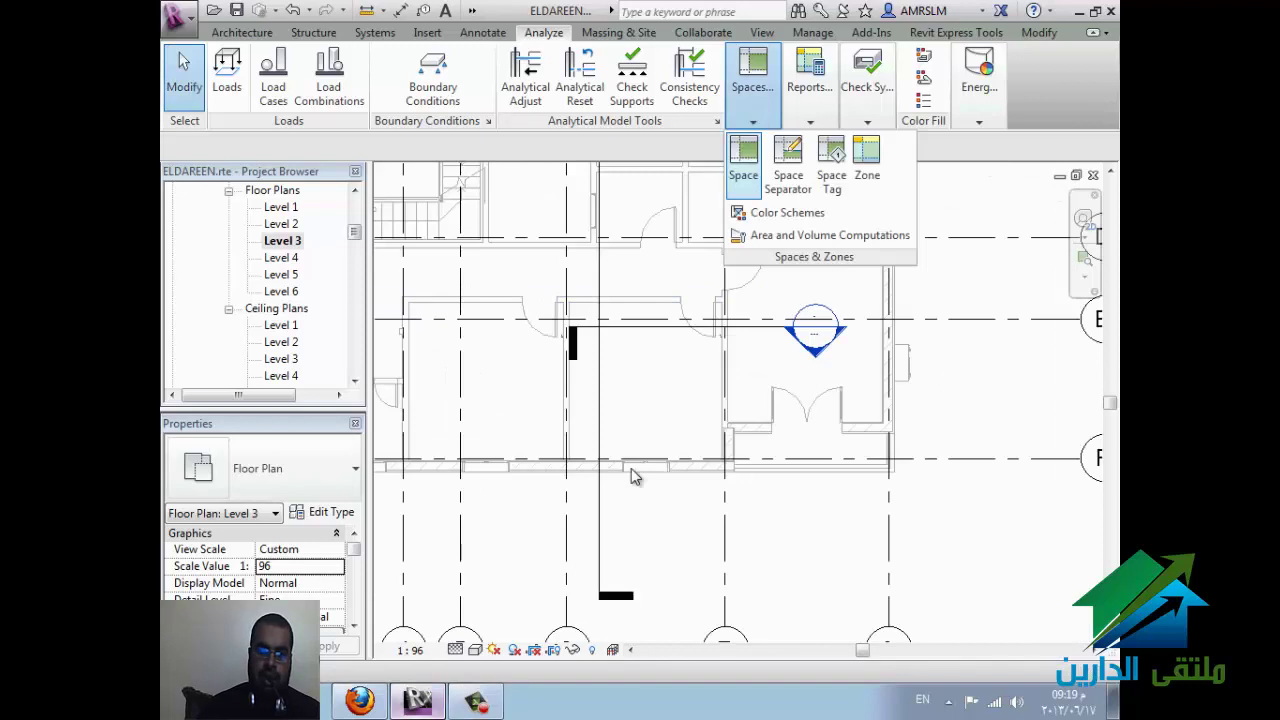
{"action": "left_click", "coordinate": [650, 386]}
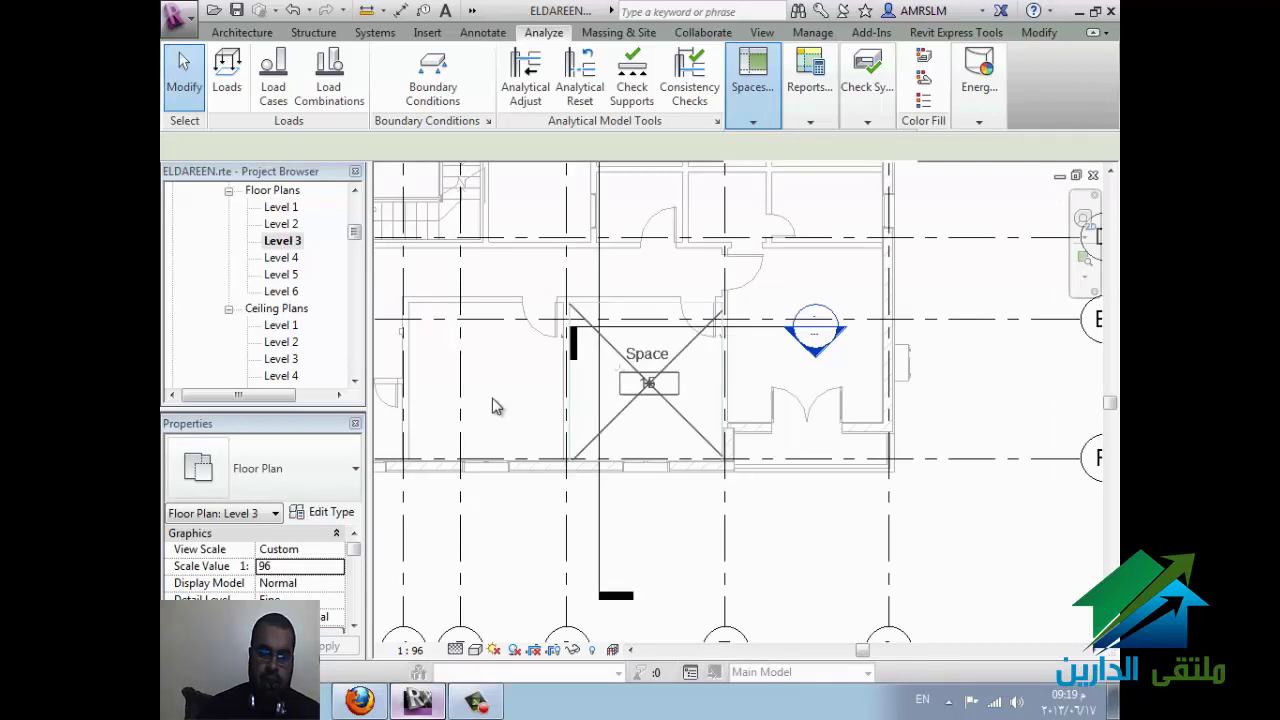
{"action": "key", "text": "Escape"}
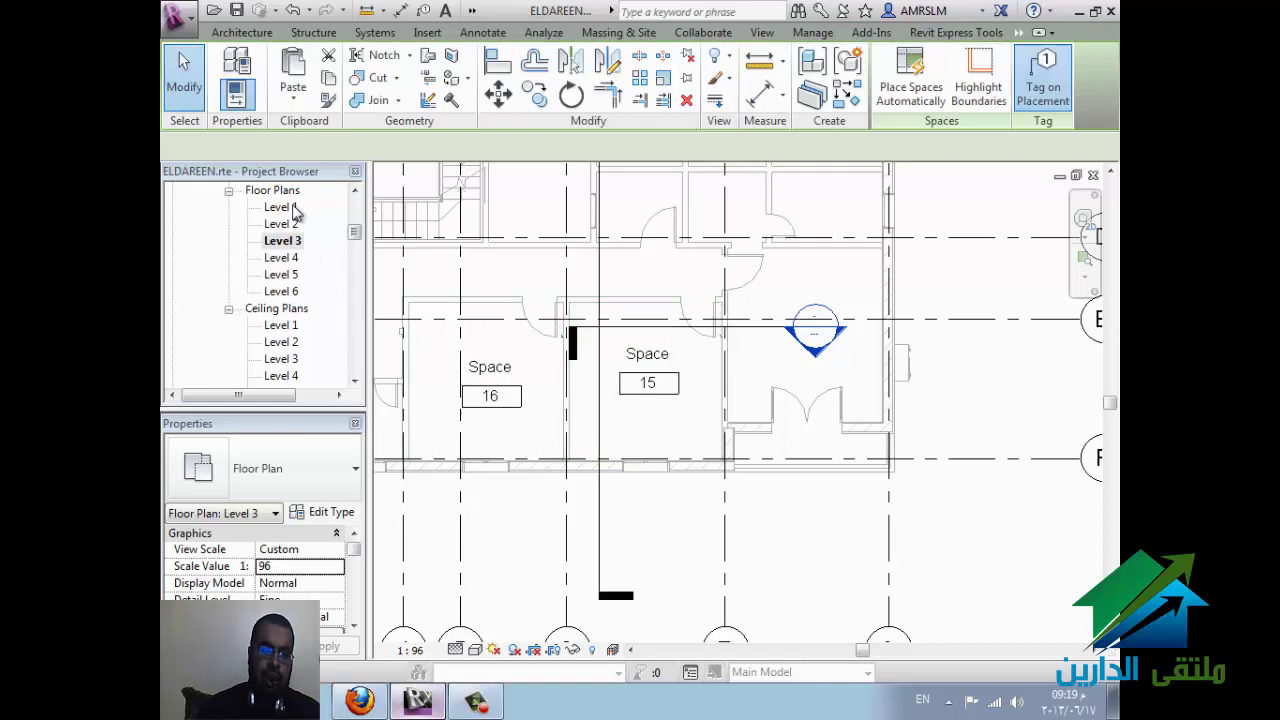
{"action": "key", "text": "Escape"}
{"action": "left_click_drag", "start_coordinate": [353, 237], "coordinate": [355, 272]}
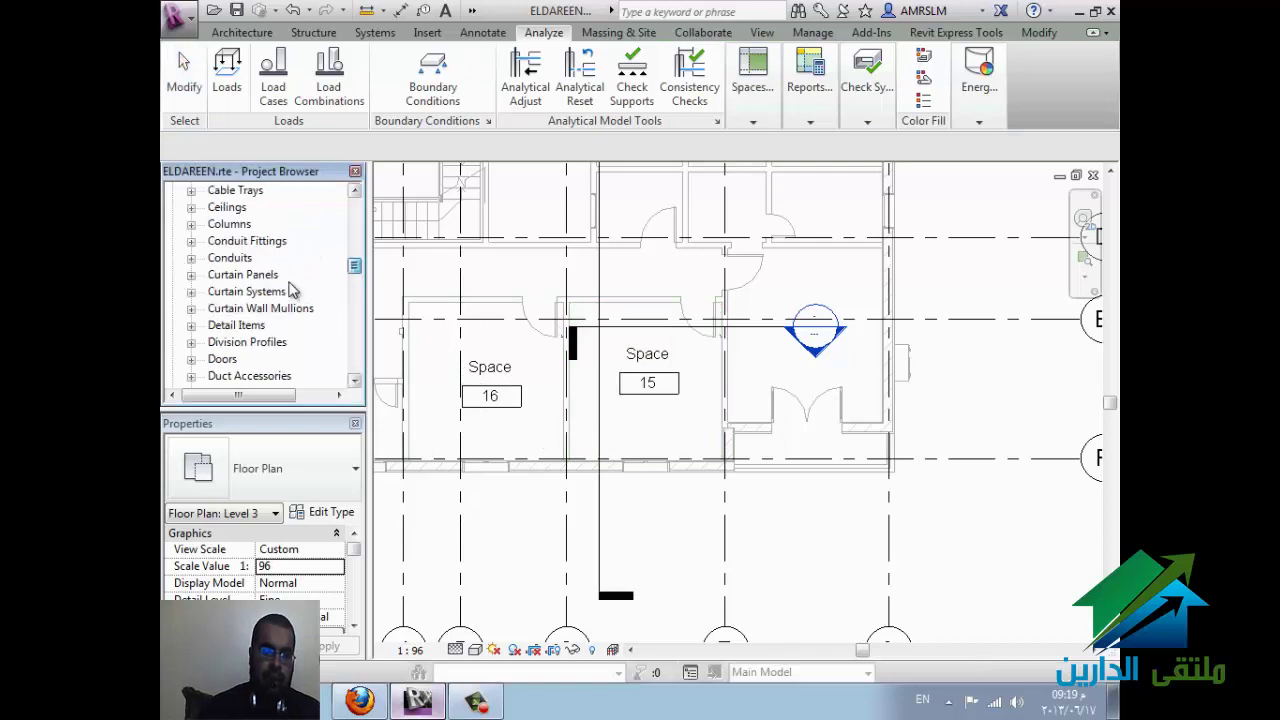
{"action": "scroll", "coordinate": [291, 285], "scroll_direction": "up", "scroll_amount": 2}
{"action": "scroll", "coordinate": [292, 245], "scroll_direction": "up", "scroll_amount": 2}
{"action": "scroll", "coordinate": [292, 240], "scroll_direction": "up", "scroll_amount": 2}
{"action": "scroll", "coordinate": [294, 260], "scroll_direction": "up", "scroll_amount": 2}
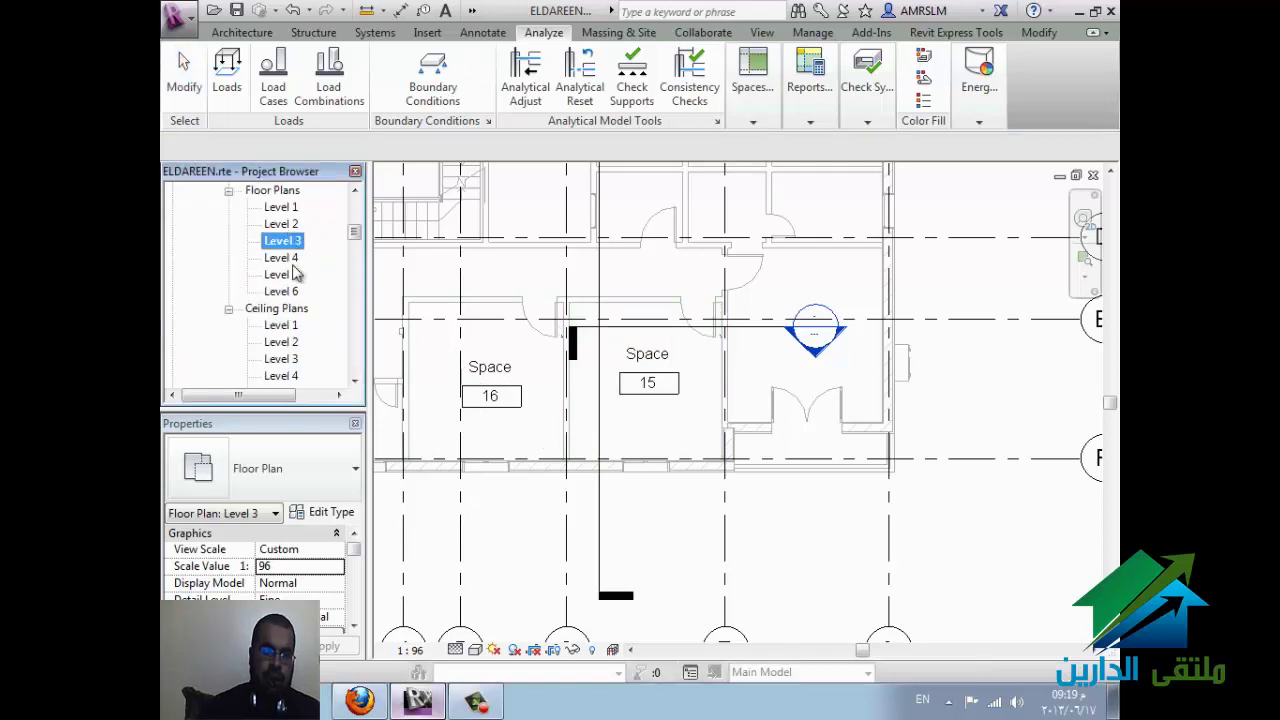
{"action": "scroll", "coordinate": [296, 290], "scroll_direction": "up", "scroll_amount": 2}
{"action": "scroll", "coordinate": [298, 308], "scroll_direction": "up", "scroll_amount": 2}
{"action": "scroll", "coordinate": [288, 320], "scroll_direction": "up", "scroll_amount": 2}
Step: Open the North elevation and set it to Fine detail level with a different visual style
{"action": "left_click", "coordinate": [279, 326]}
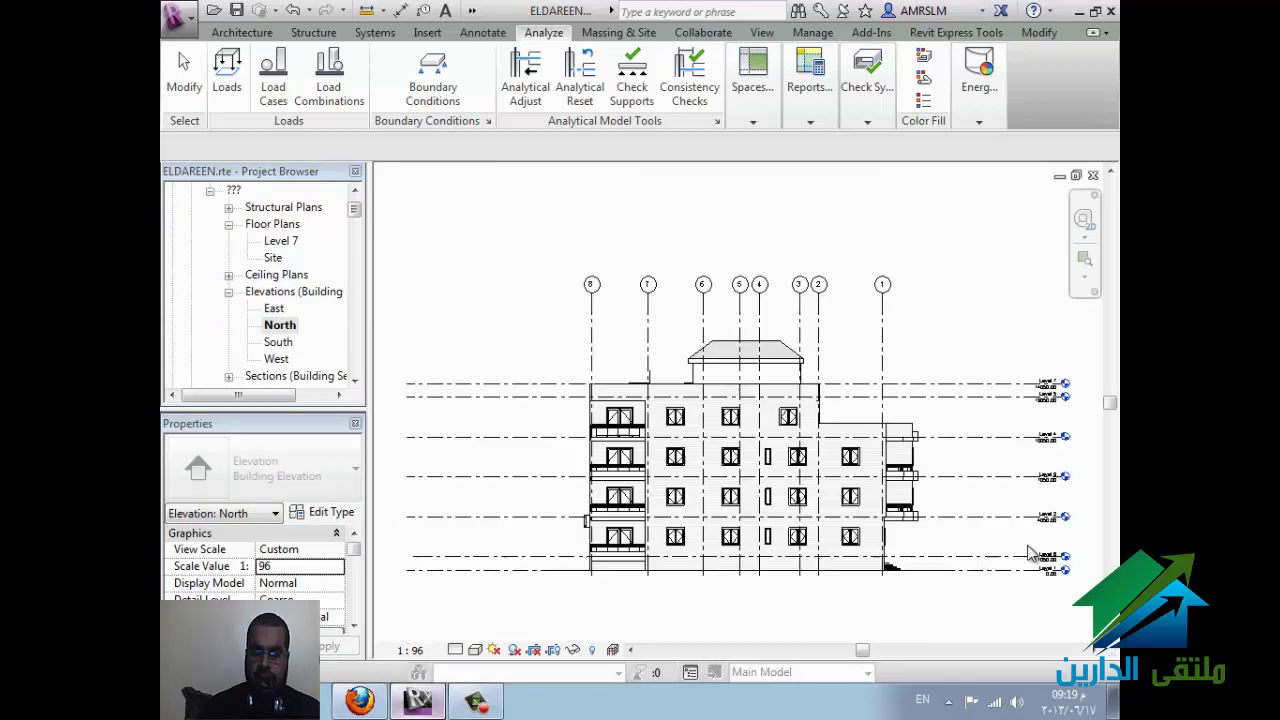
{"action": "scroll", "coordinate": [1030, 552], "scroll_direction": "up", "scroll_amount": 3}
{"action": "scroll", "coordinate": [1008, 572], "scroll_direction": "down", "scroll_amount": 2}
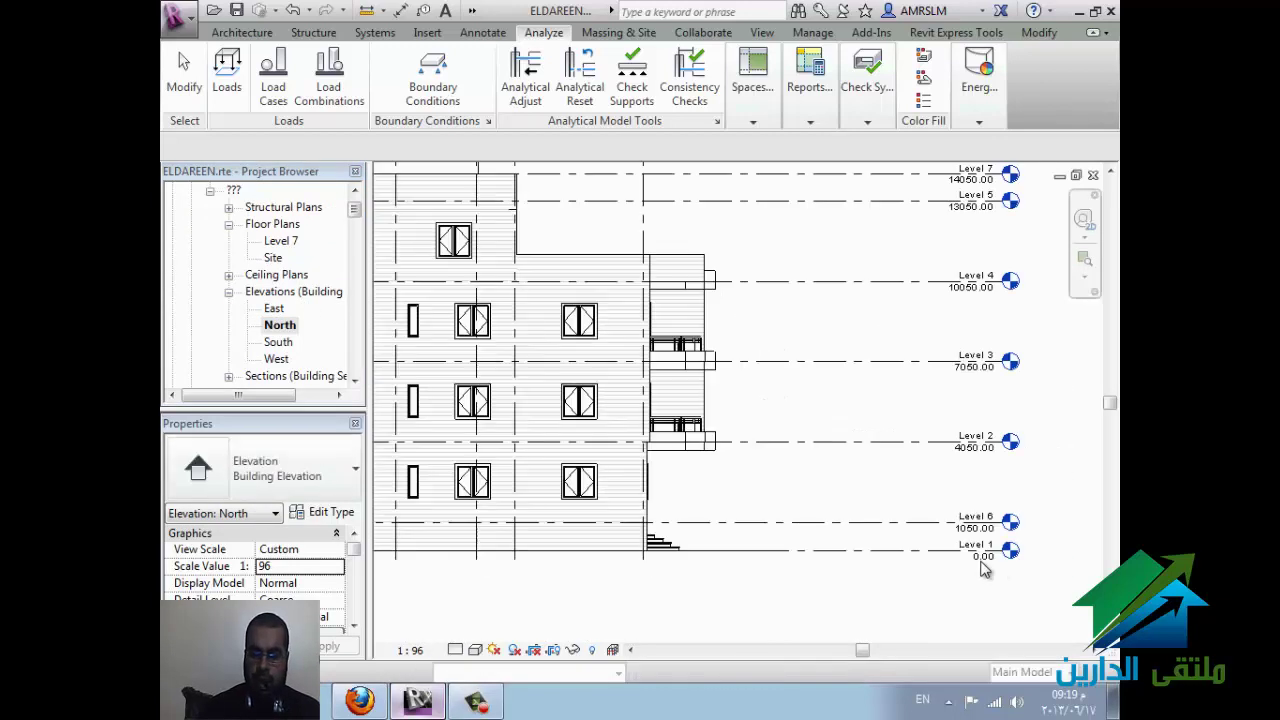
{"action": "scroll", "coordinate": [985, 566], "scroll_direction": "up", "scroll_amount": 2}
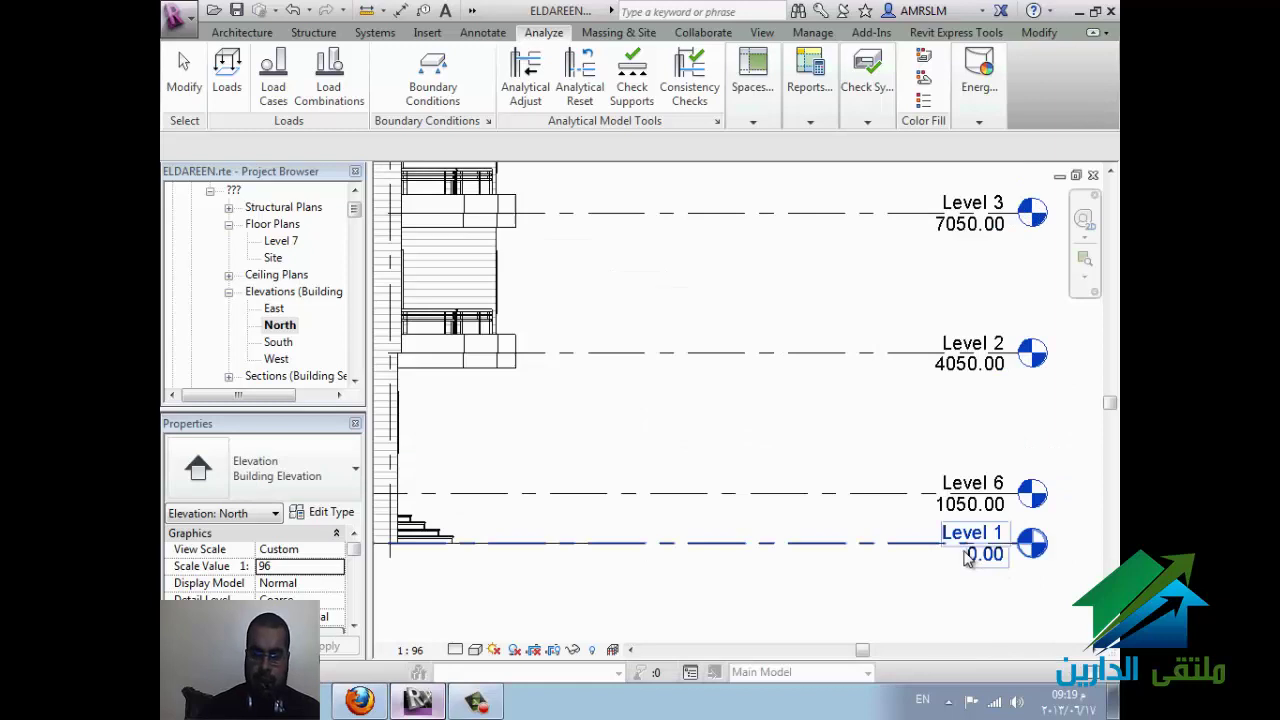
{"action": "left_click", "coordinate": [978, 490]}
{"action": "left_click", "coordinate": [474, 650]}
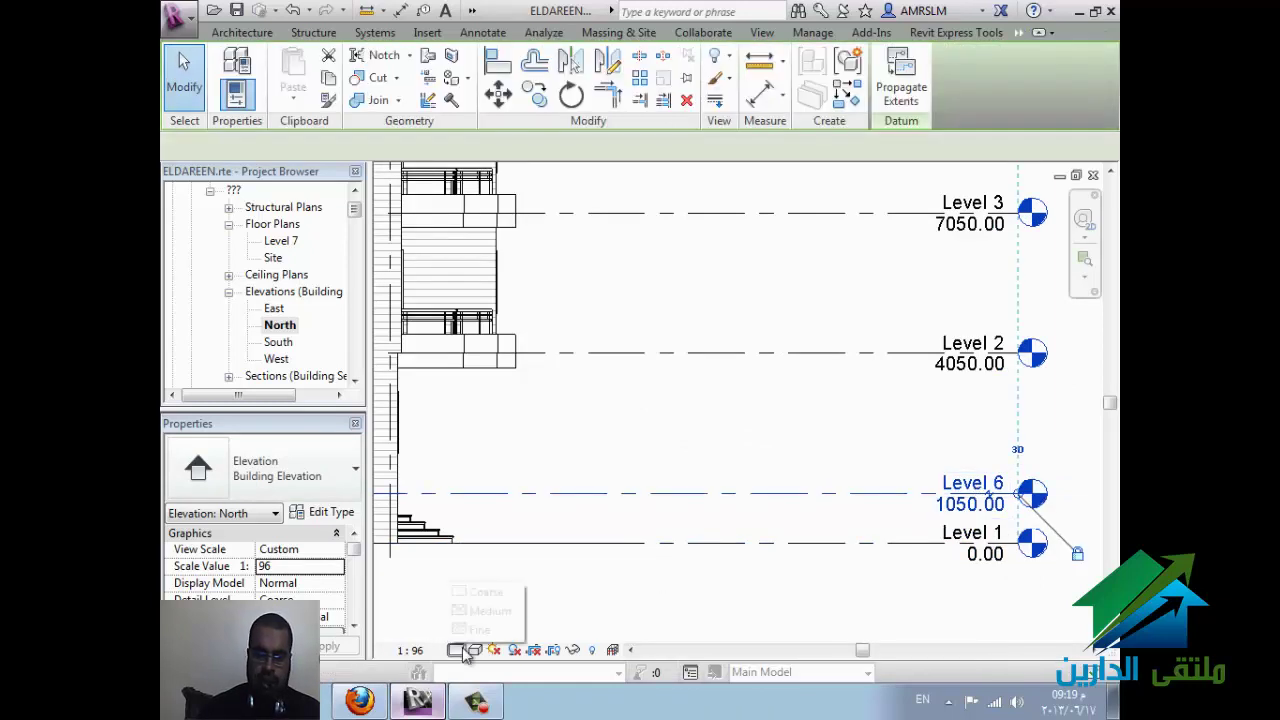
{"action": "left_click", "coordinate": [478, 630]}
{"action": "left_click", "coordinate": [474, 650]}
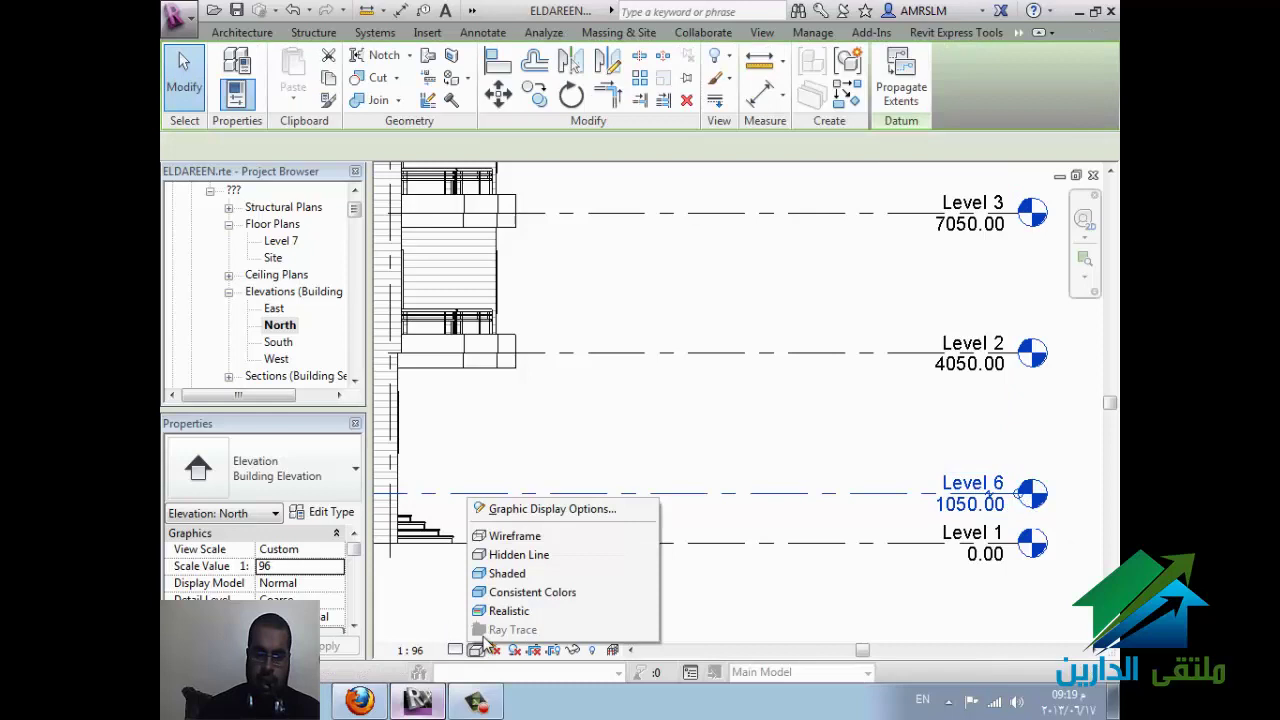
{"action": "left_click", "coordinate": [526, 540]}
{"action": "left_click", "coordinate": [700, 549]}
{"action": "scroll", "coordinate": [700, 549], "scroll_direction": "down", "scroll_amount": 2}
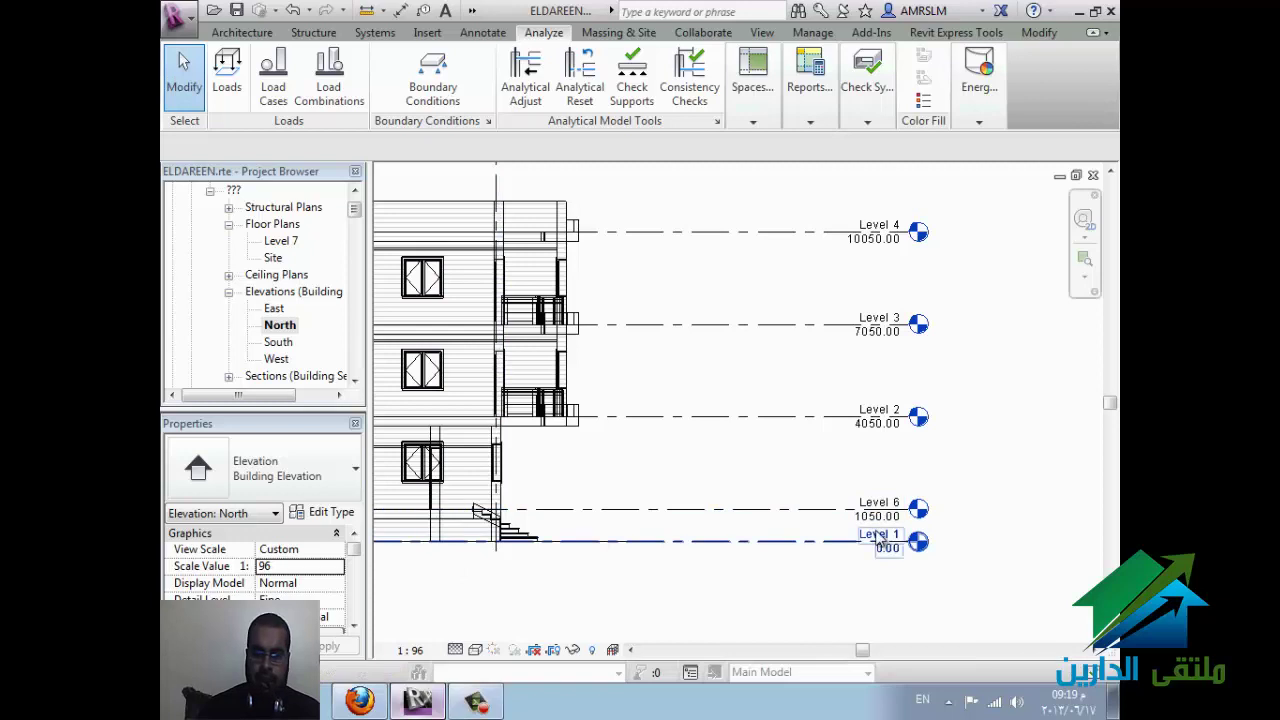
Step: Rename the Level 1 level to 'ground', then select grid lines C and 5
{"action": "left_click", "coordinate": [880, 538]}
{"action": "double_click", "coordinate": [848, 536]}
{"action": "type", "text": "ground"}
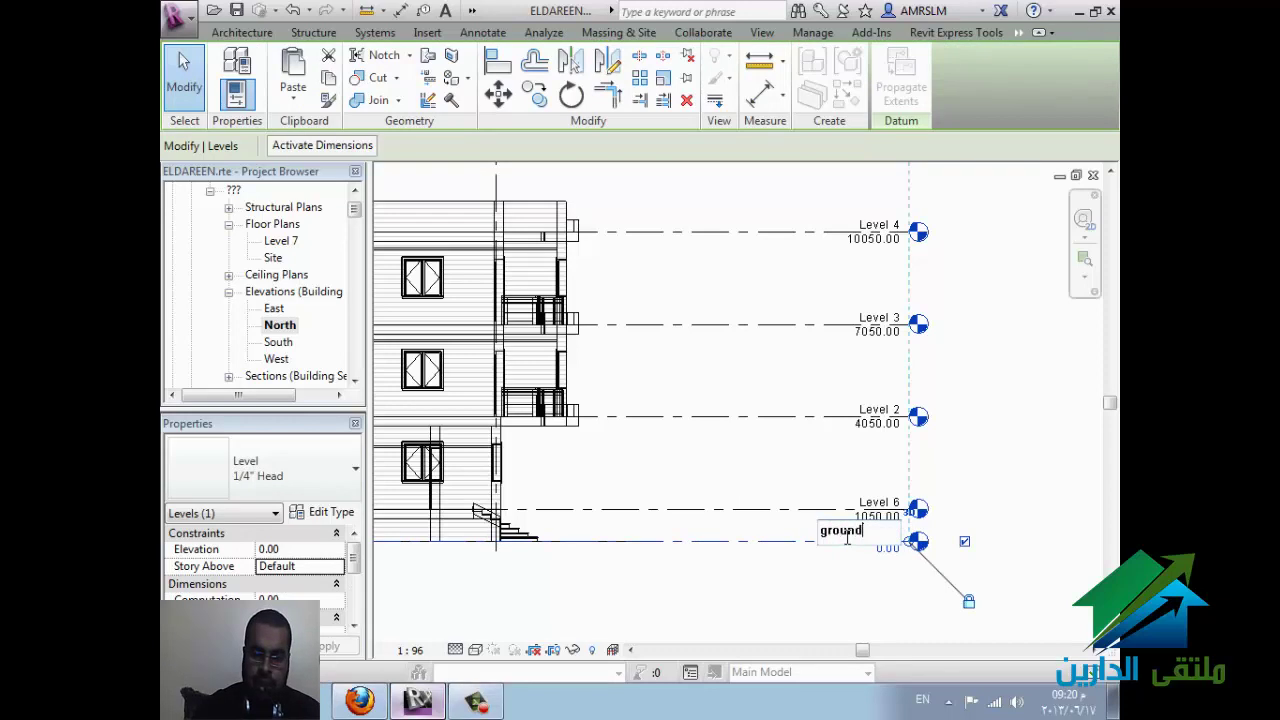
{"action": "key", "text": "Return"}
{"action": "key", "text": "Return"}
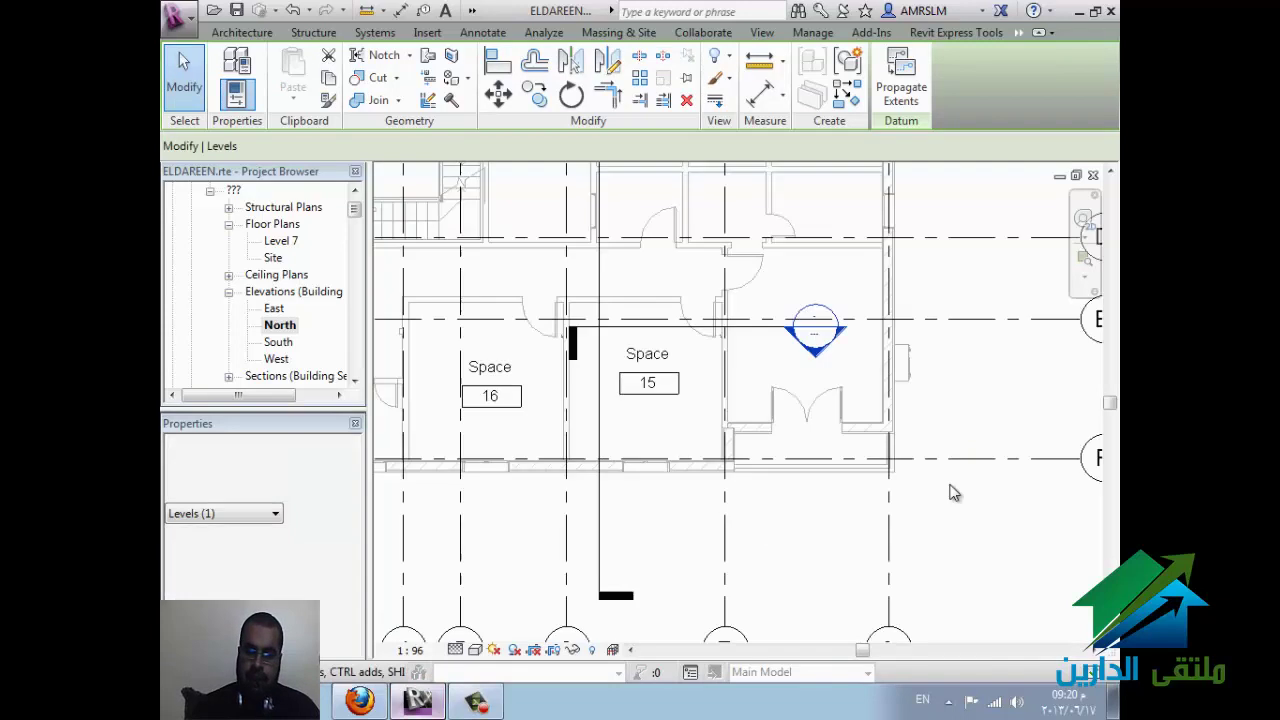
{"action": "left_click", "coordinate": [470, 368]}
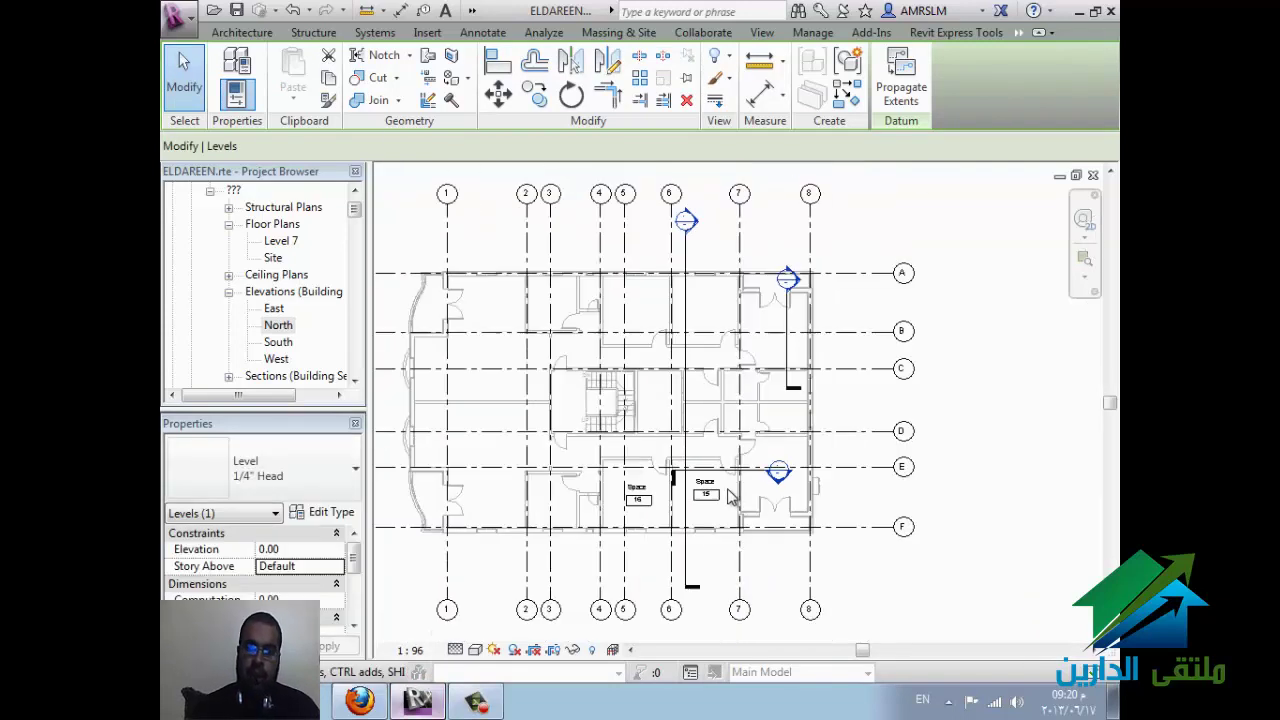
{"action": "left_click", "coordinate": [624, 300]}
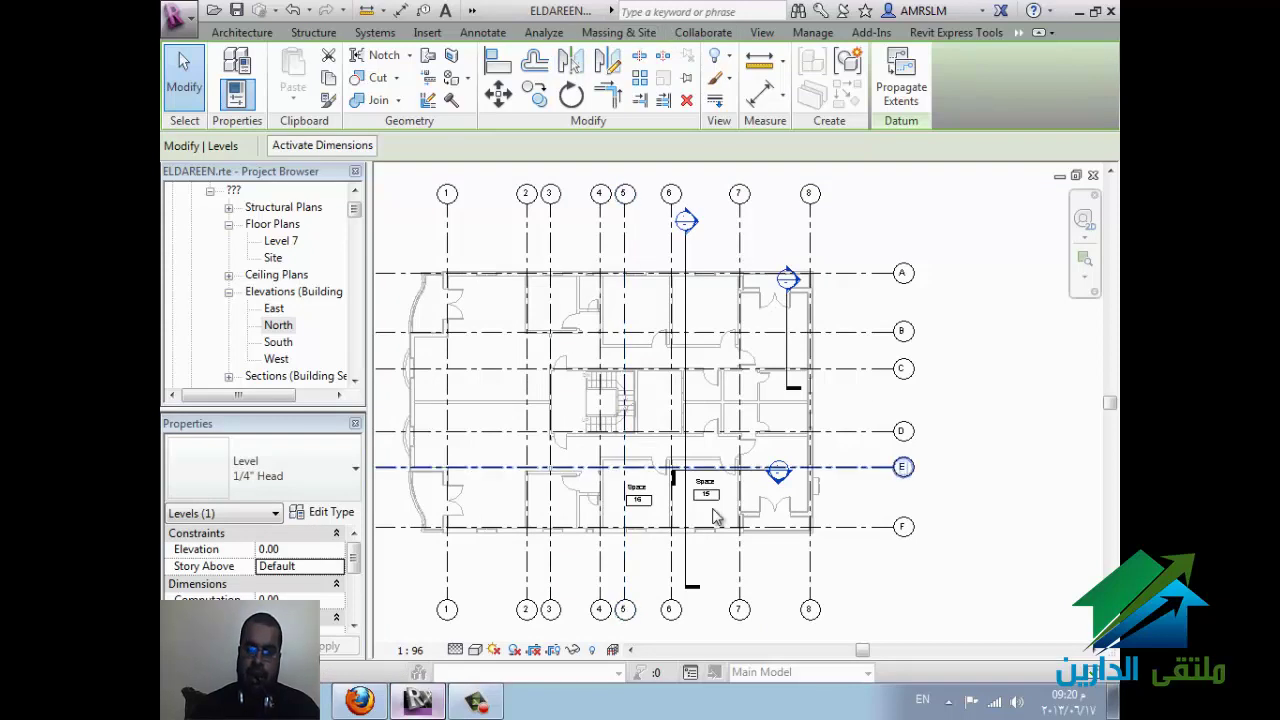
Step: Rename space 15 to 'غرفة الفيران' through its tag label
{"action": "scroll", "coordinate": [720, 486], "scroll_direction": "up", "scroll_amount": 2}
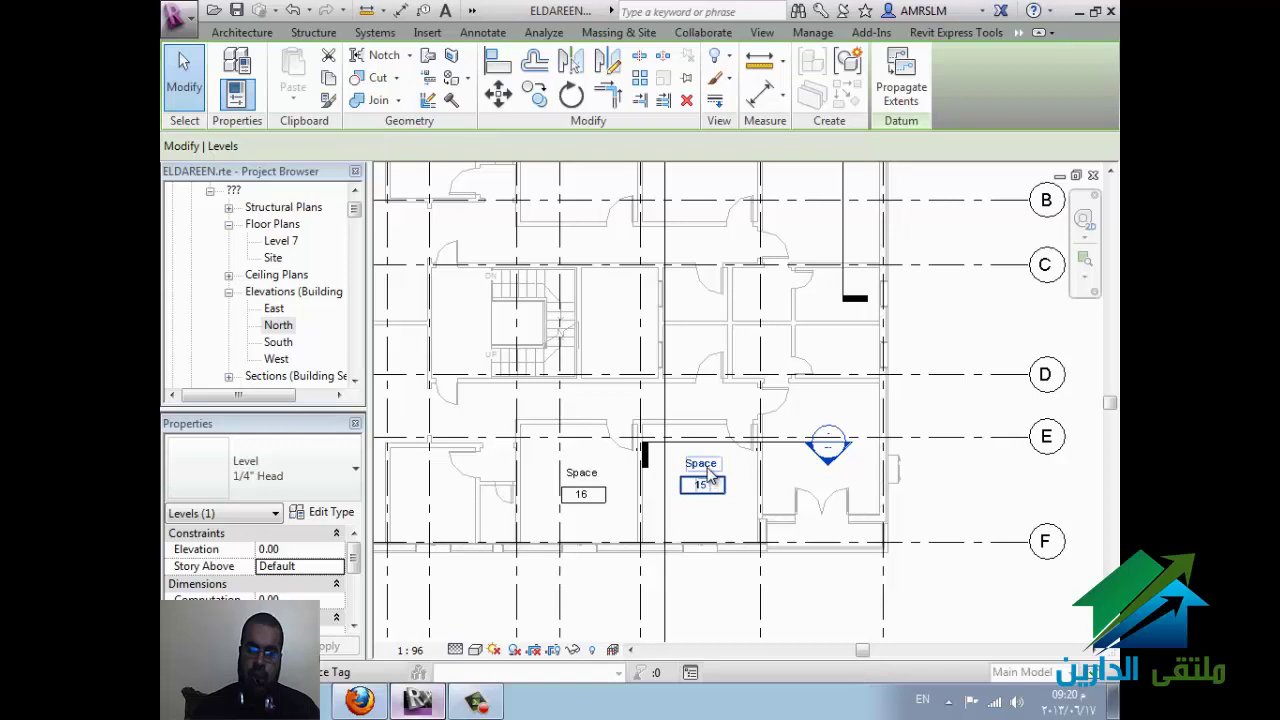
{"action": "left_click", "coordinate": [708, 478]}
{"action": "left_click", "coordinate": [703, 463]}
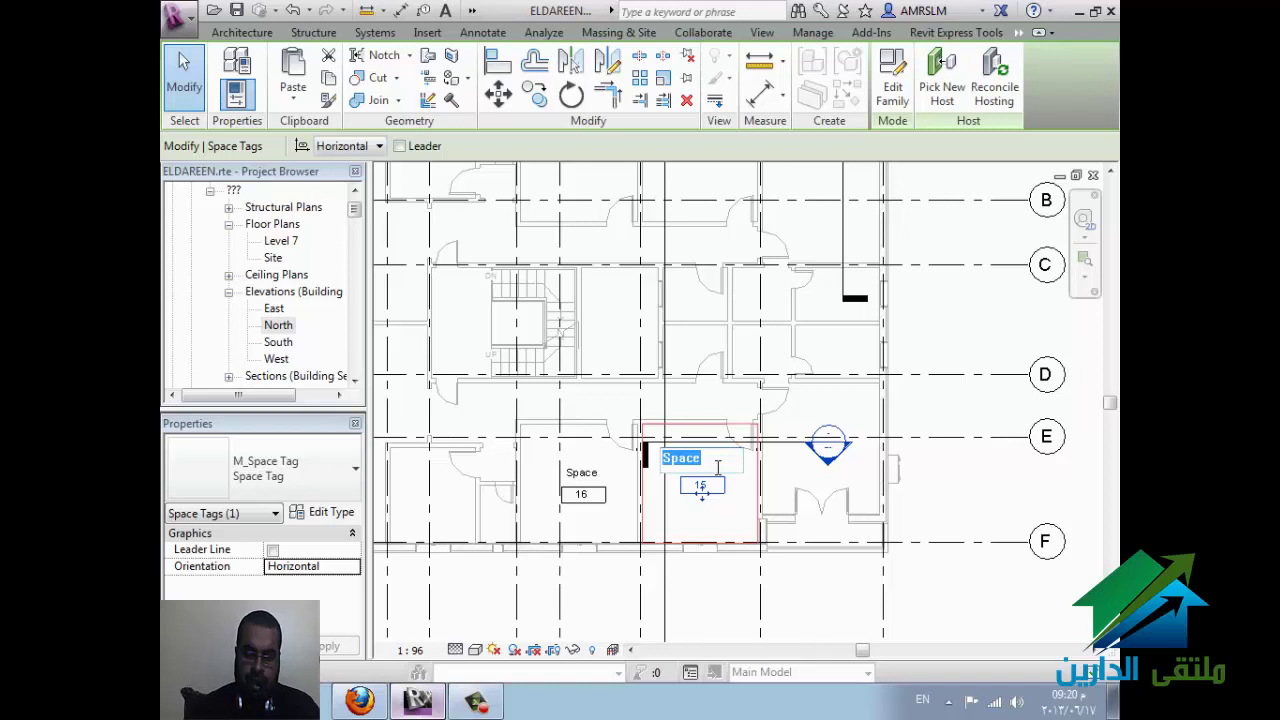
{"action": "key", "text": "alt+shift"}
{"action": "type", "text": "غرف"}
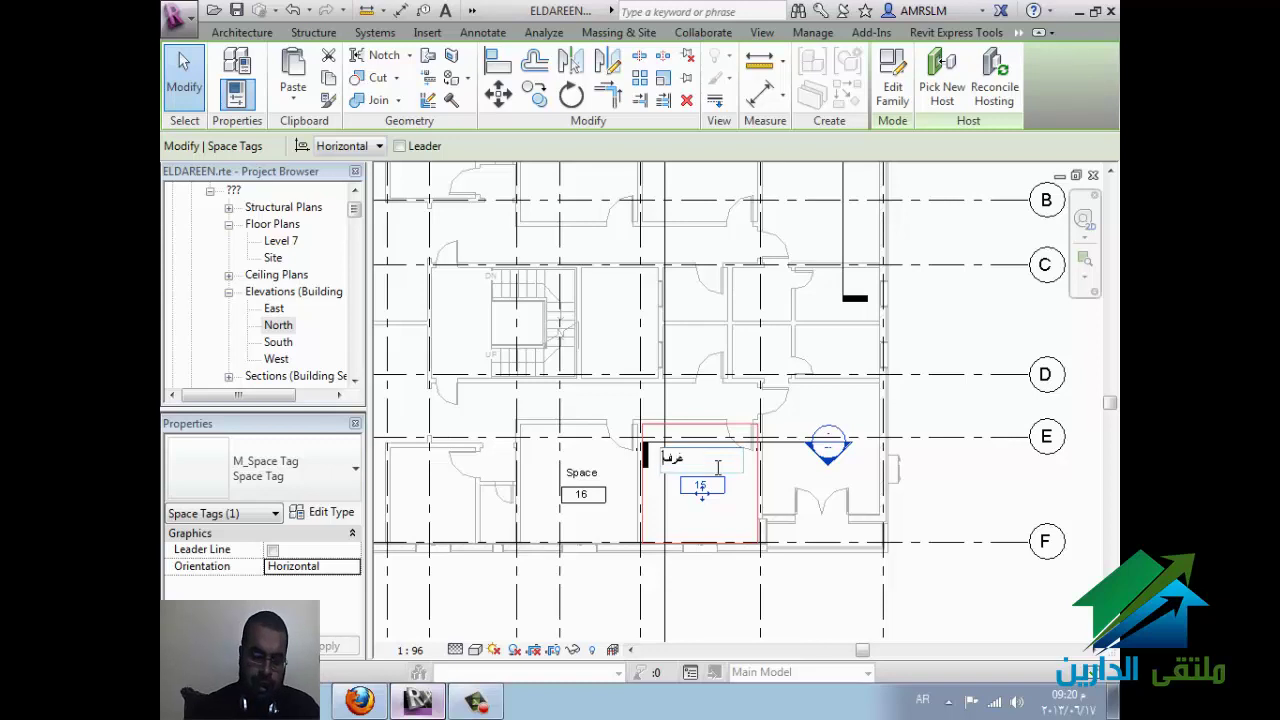
{"action": "type", "text": "ة الفير"}
{"action": "type", "text": "ان"}
{"action": "key", "text": "Return"}
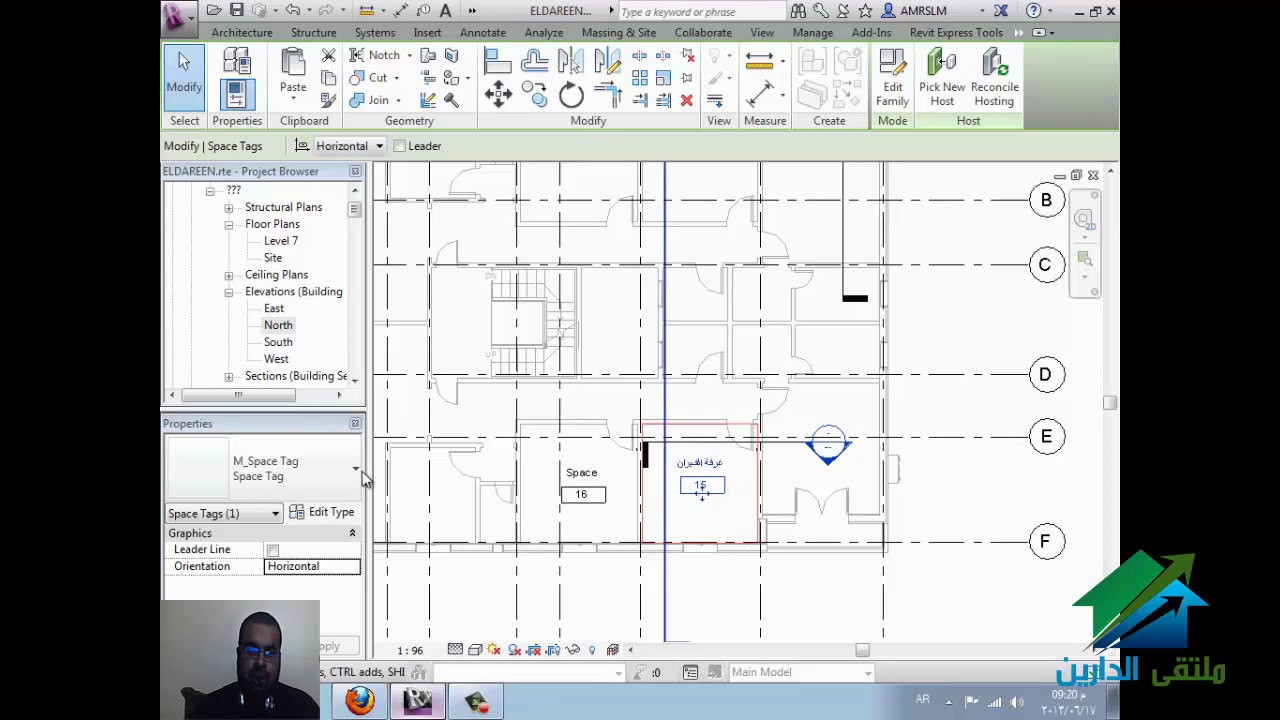
Step: Set space 15's tag type to Space Tag With Area, showing 6392055 mm²
{"action": "left_click", "coordinate": [323, 463]}
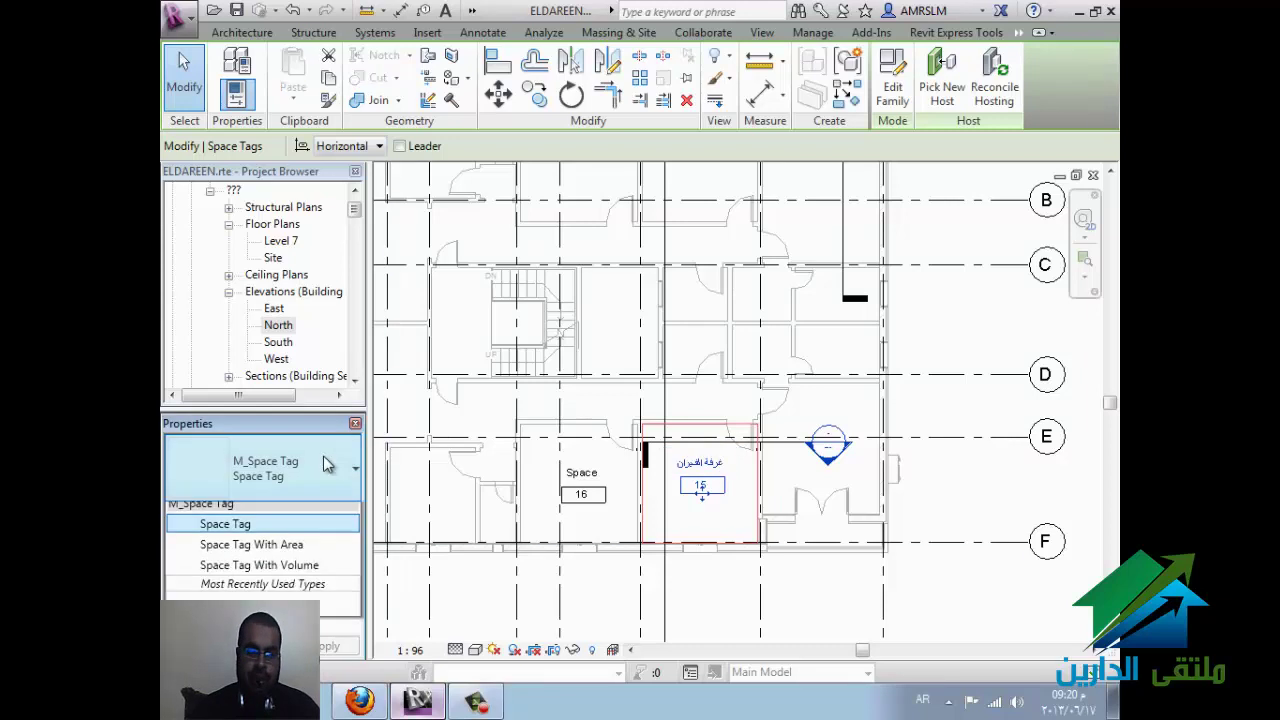
{"action": "left_click", "coordinate": [300, 545]}
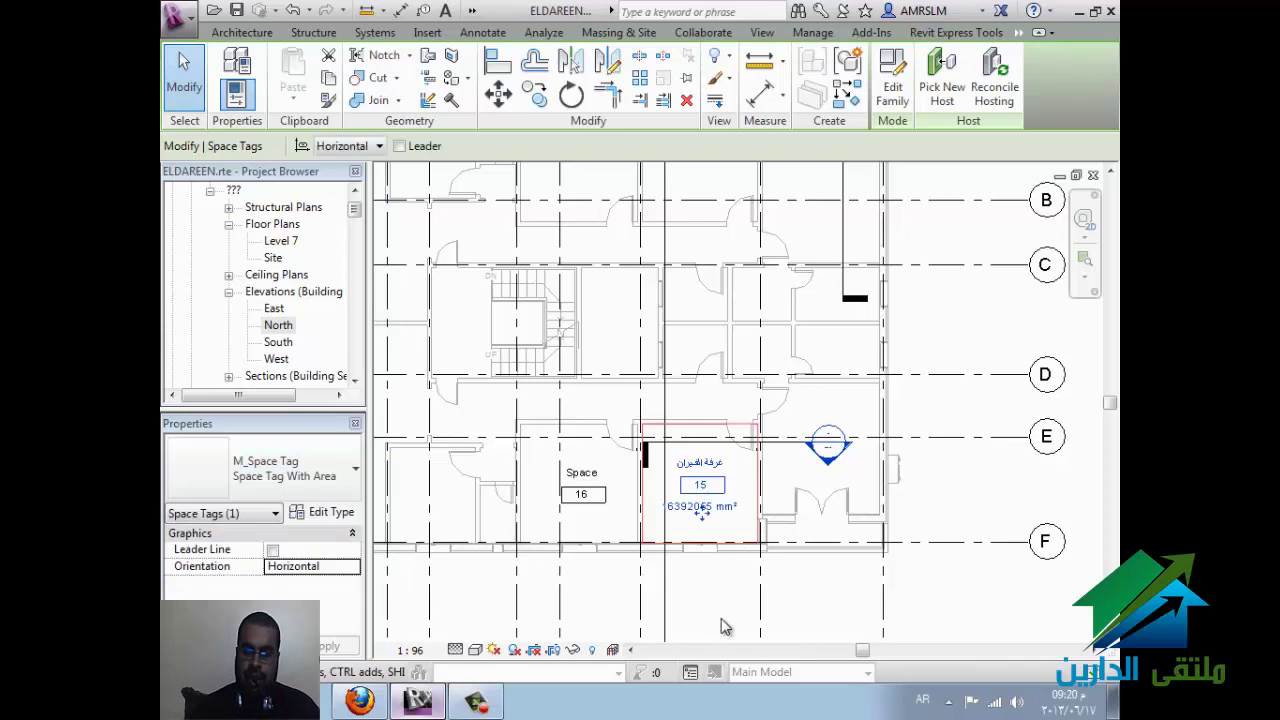
{"action": "left_click", "coordinate": [293, 478]}
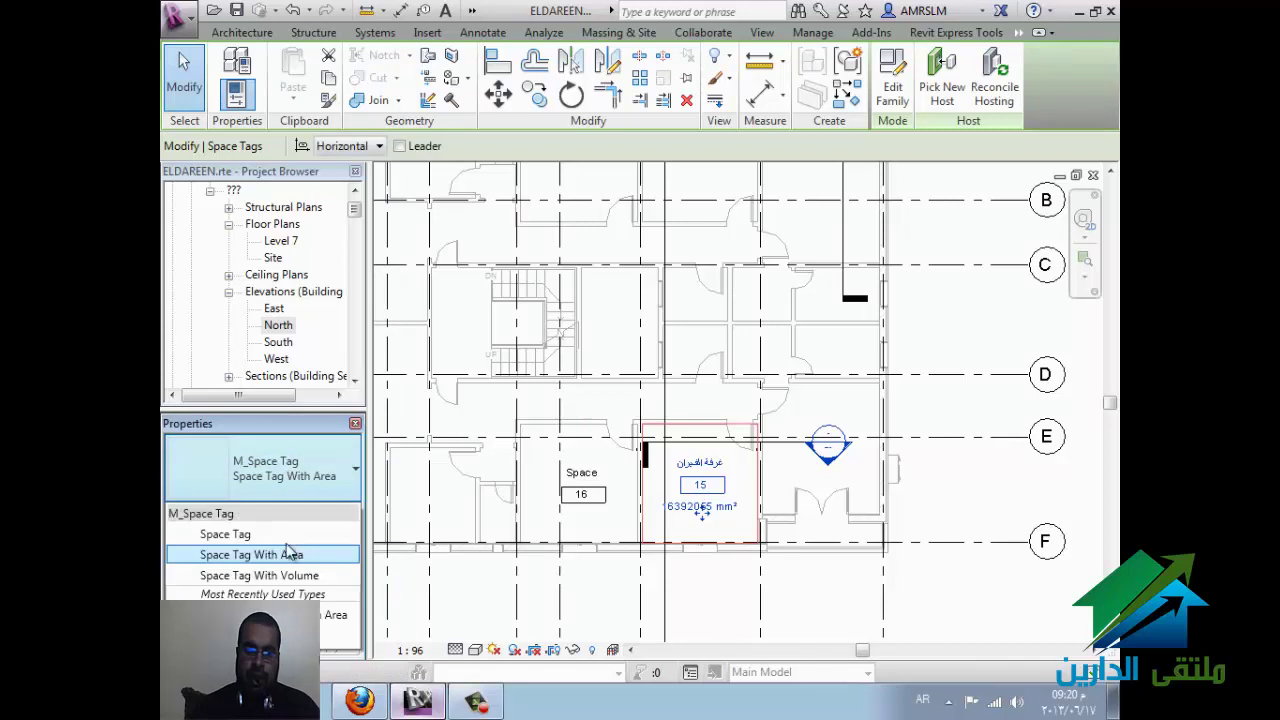
{"action": "left_click", "coordinate": [298, 576]}
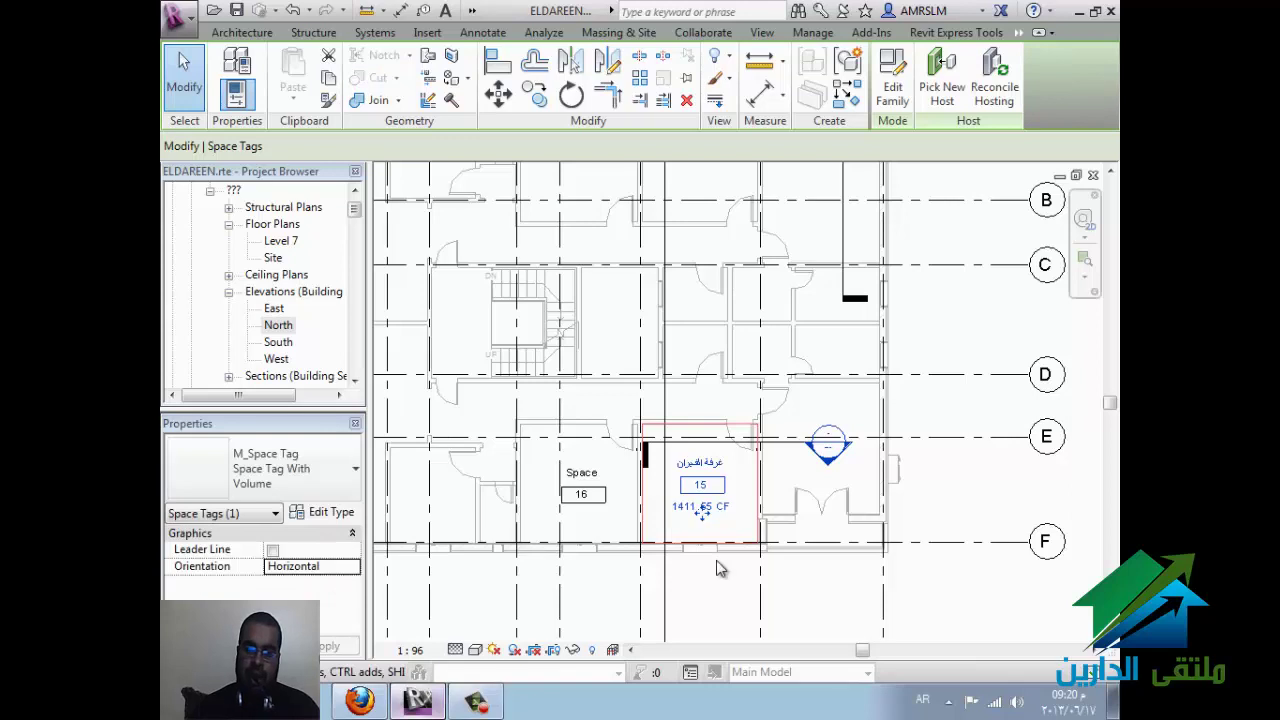
{"action": "left_click", "coordinate": [327, 468]}
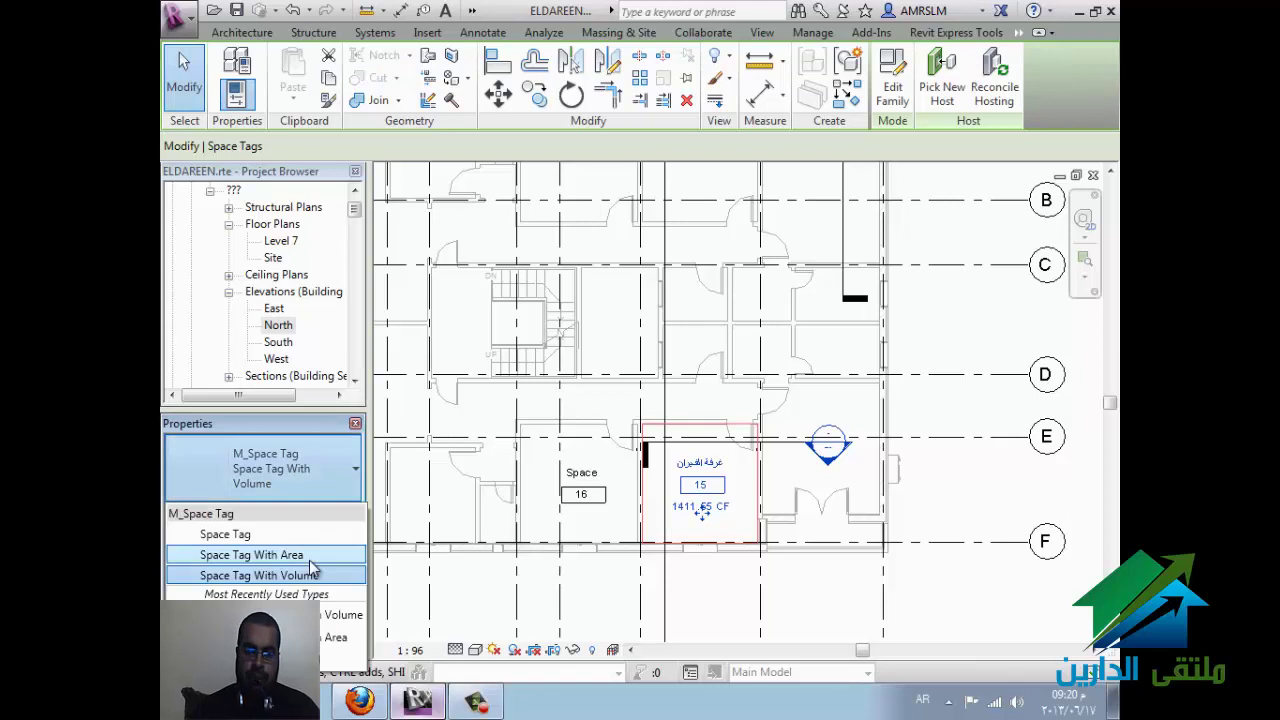
{"action": "left_click", "coordinate": [322, 553]}
{"action": "key", "text": "Escape"}
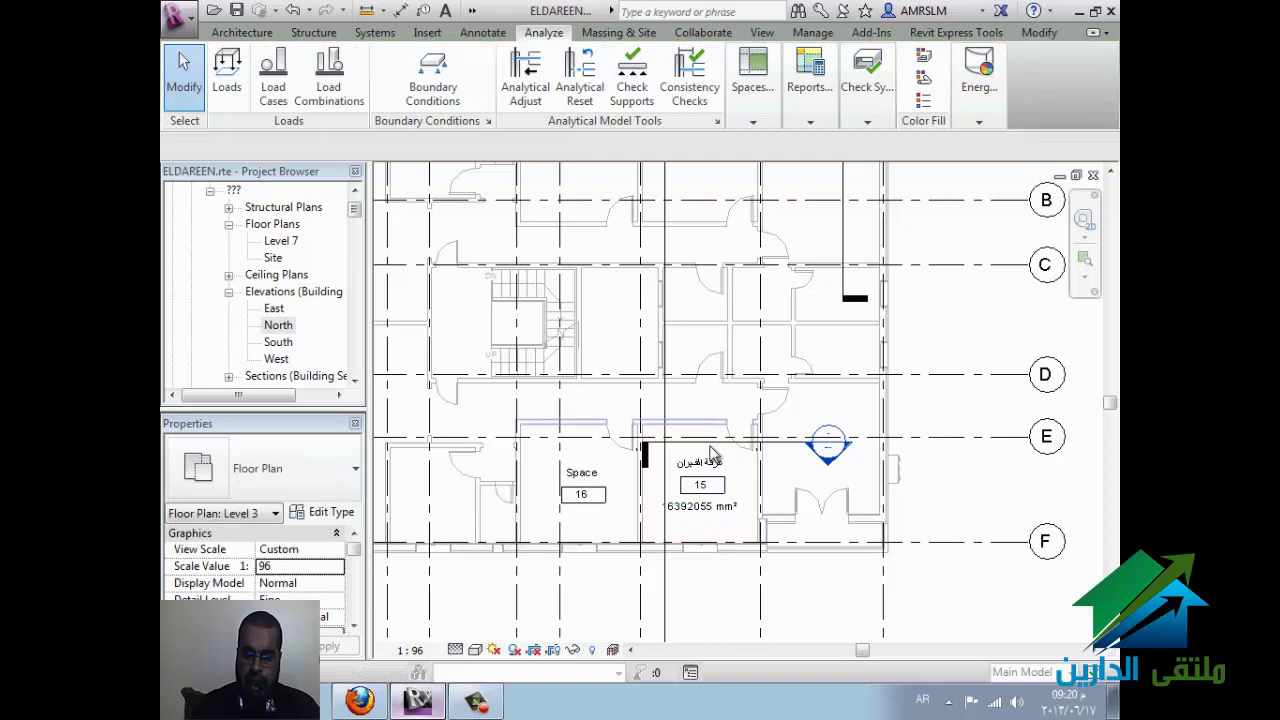
Step: Shift the wall above space 15 near grid E so the space's area shrinks, then deselect
{"action": "left_click", "coordinate": [709, 446]}
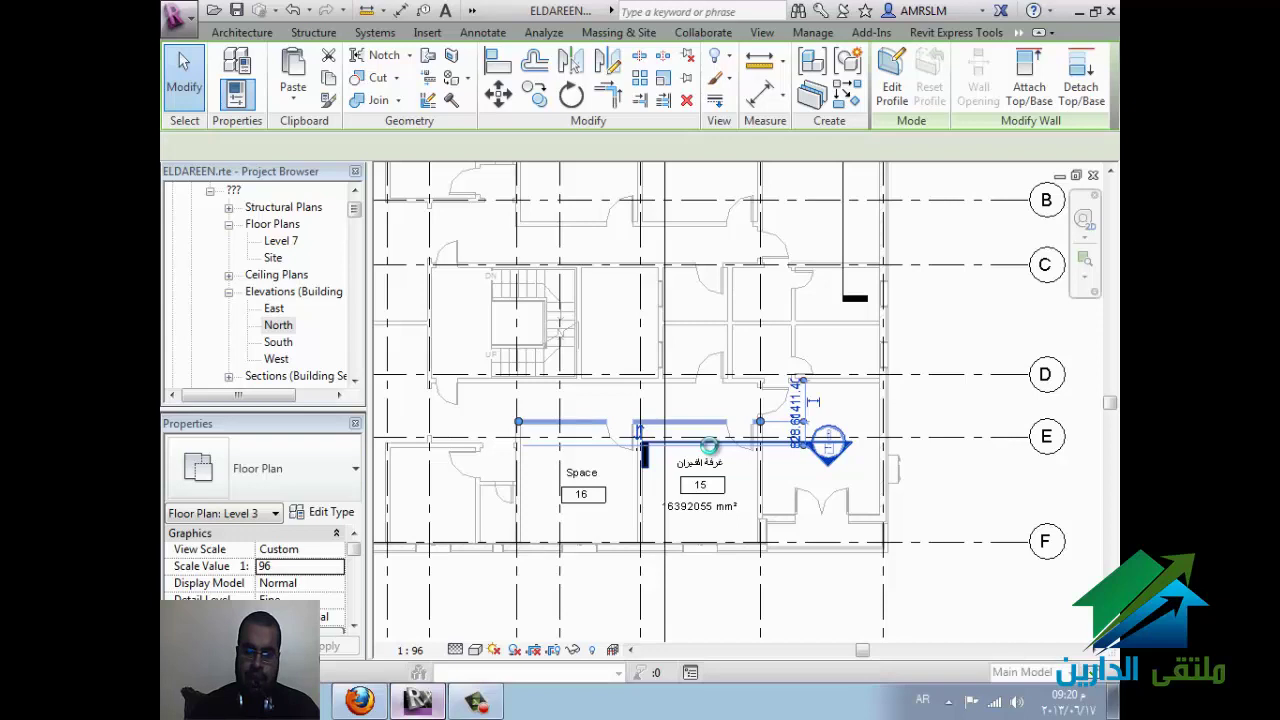
{"action": "left_click_drag", "start_coordinate": [708, 446], "coordinate": [712, 452]}
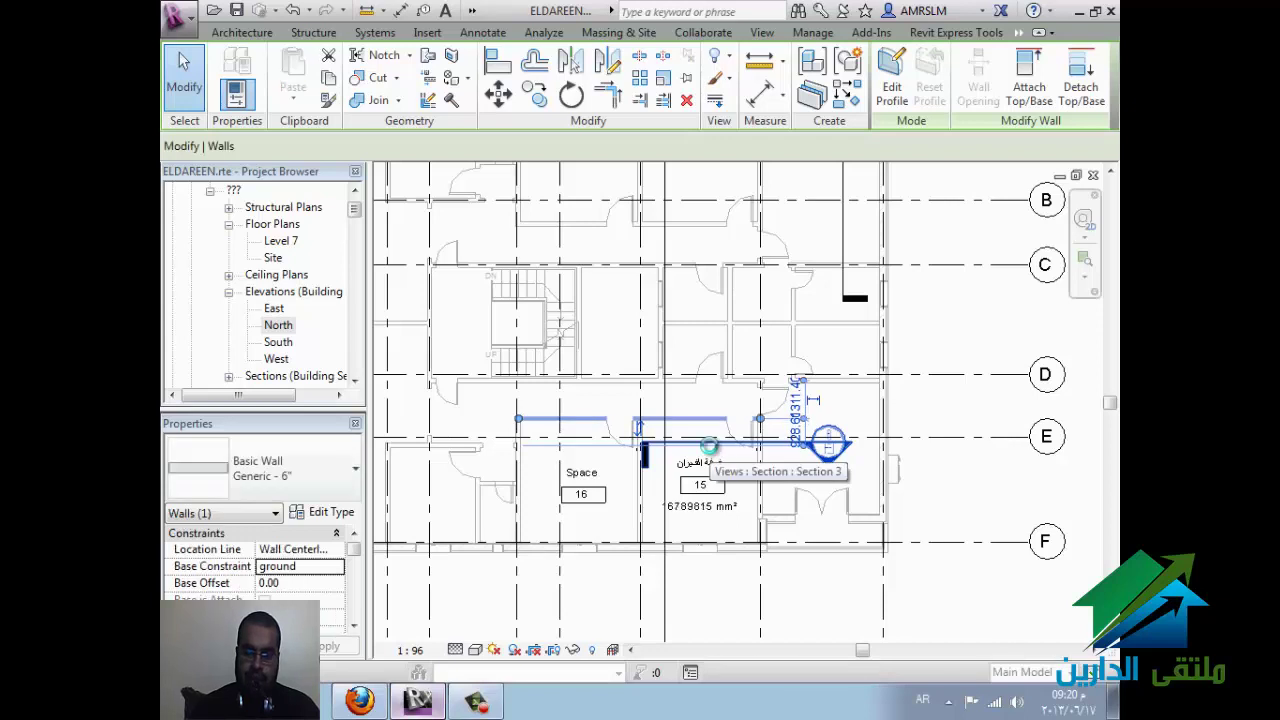
{"action": "key", "text": "ctrl+z"}
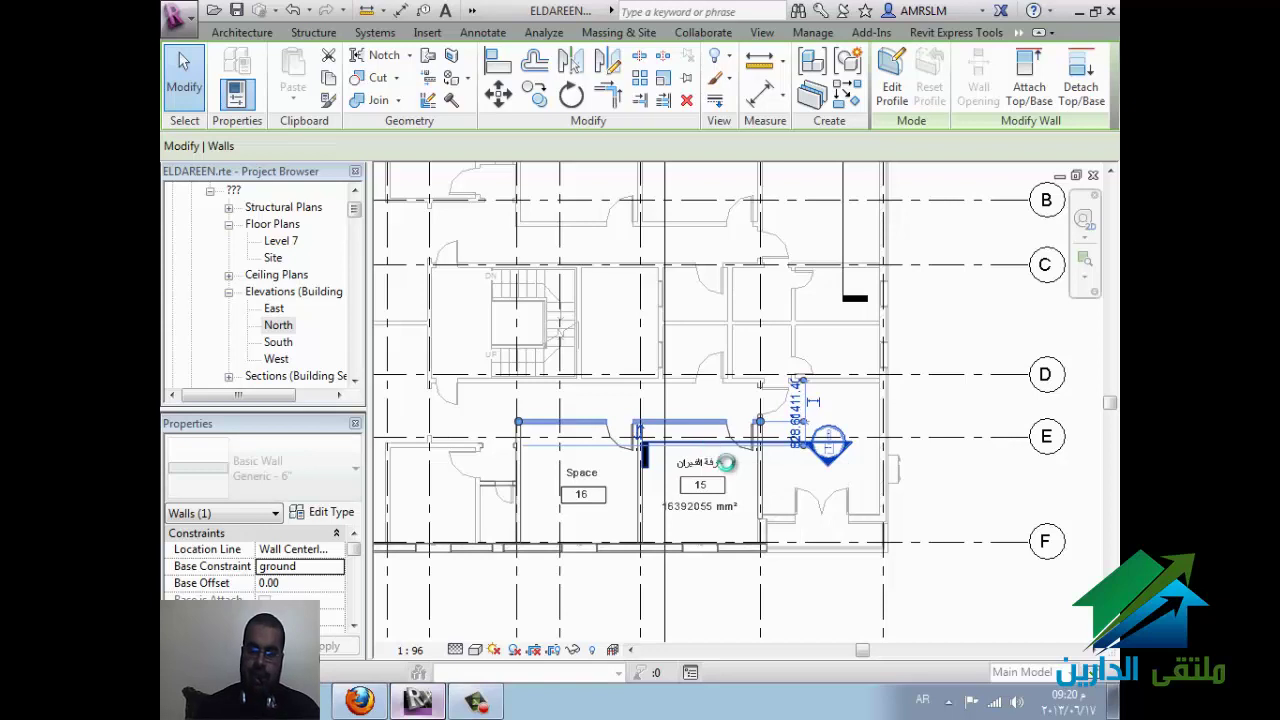
{"action": "key", "text": "ctrl+z"}
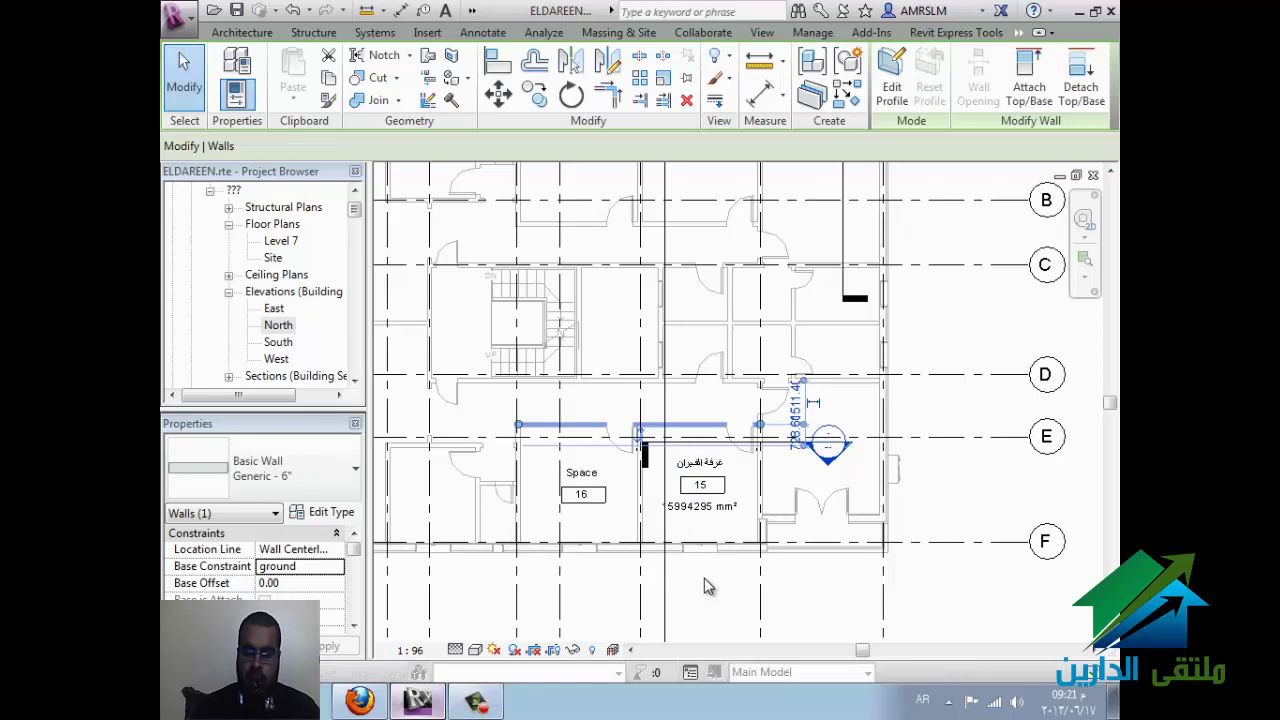
{"action": "key", "text": "Escape"}
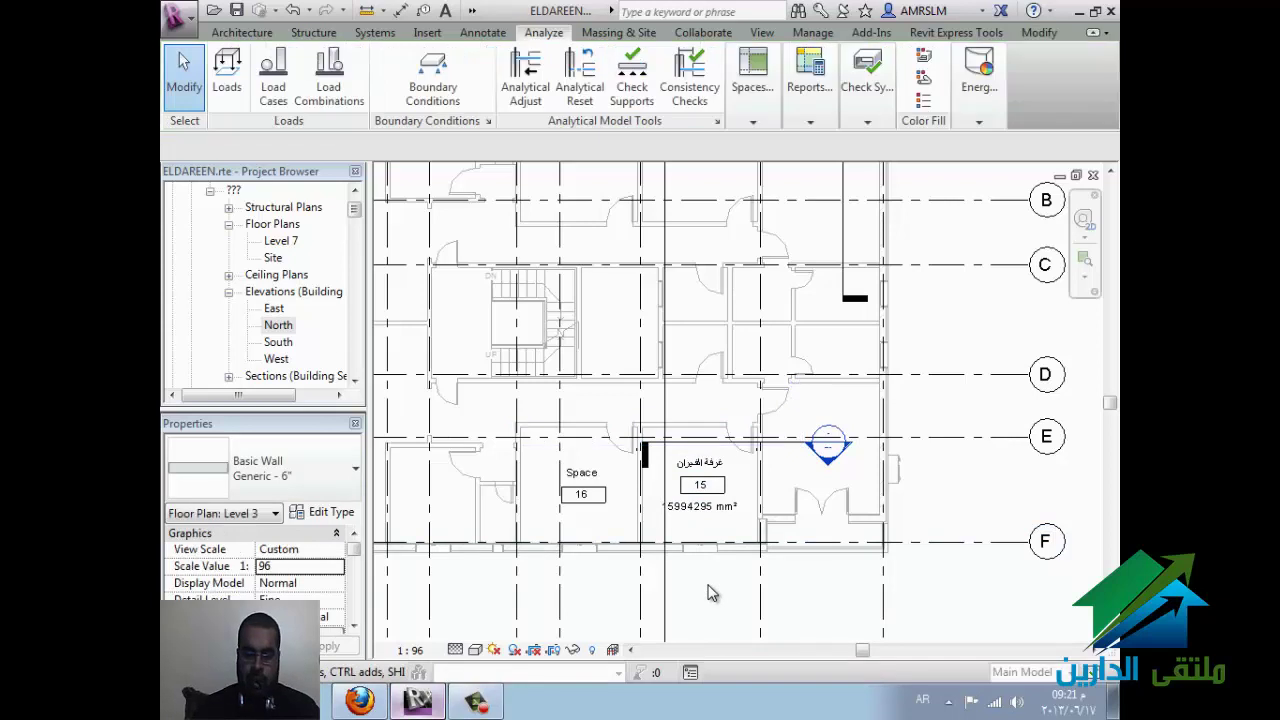
Step: Set the Project Units area format to square meters, rounded to the nearest 10
{"action": "key", "text": "u"}
{"action": "key", "text": "n"}
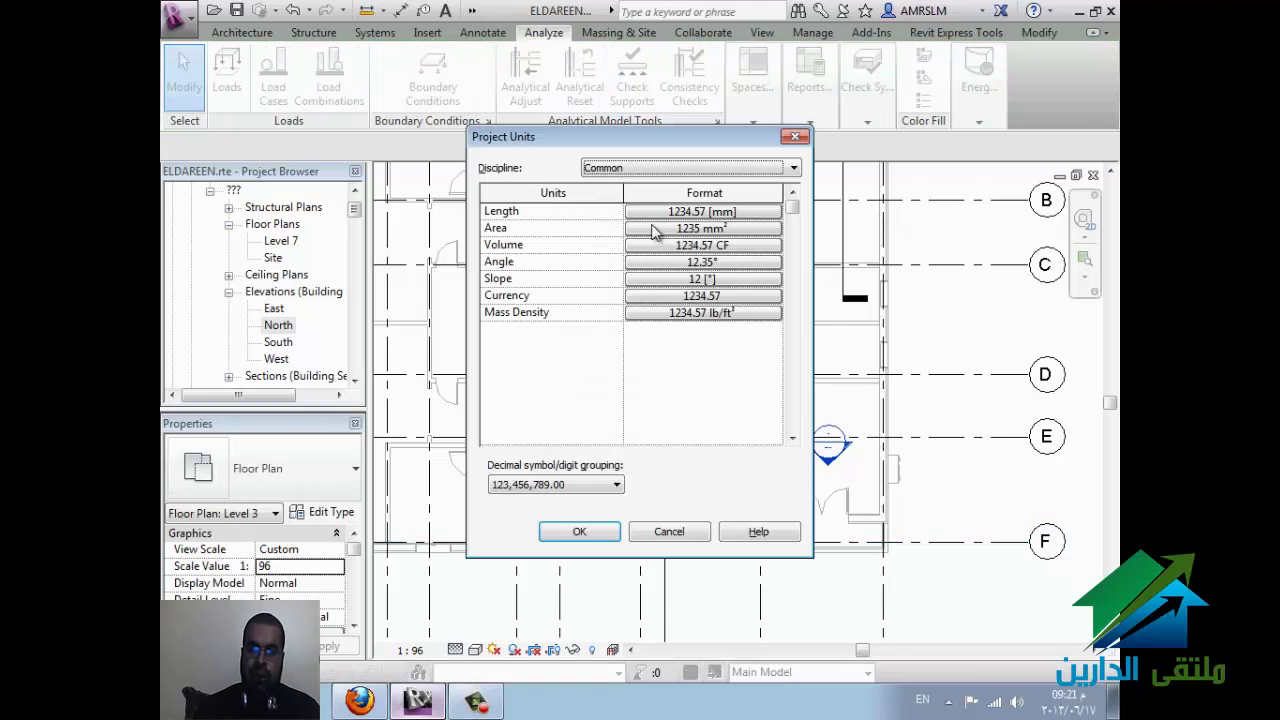
{"action": "left_click", "coordinate": [724, 229]}
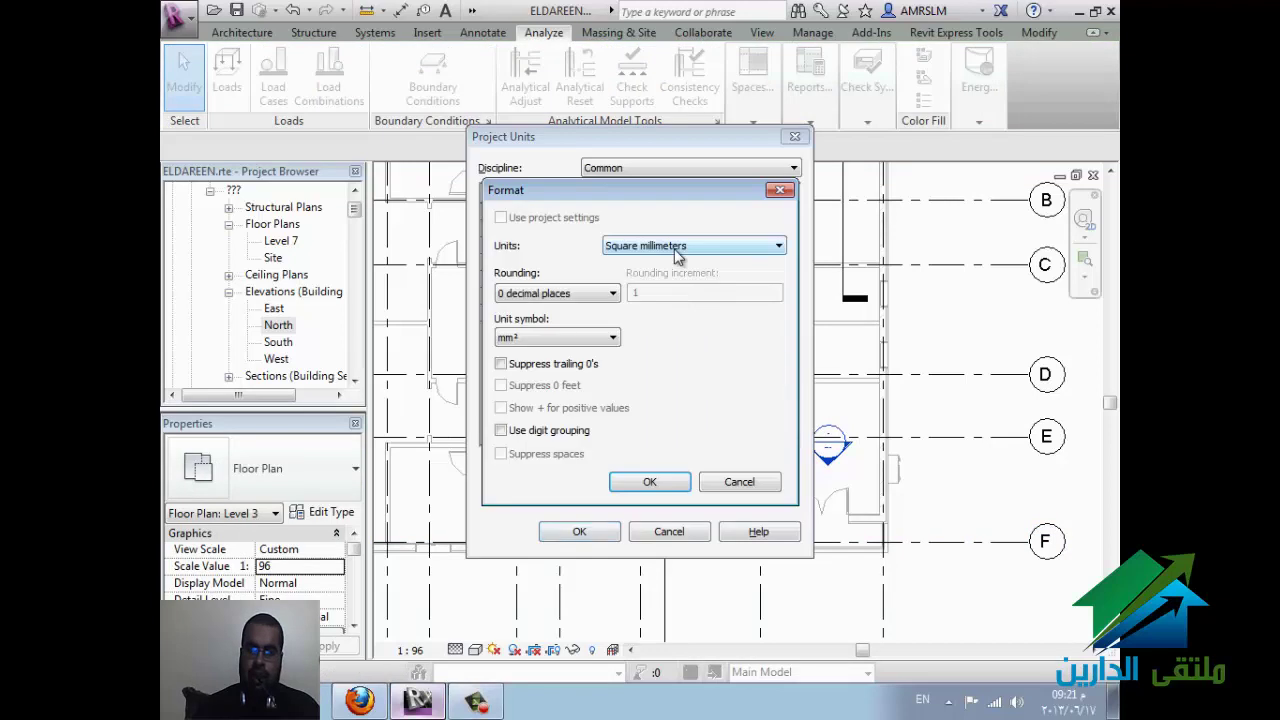
{"action": "left_click", "coordinate": [677, 248]}
{"action": "left_click", "coordinate": [675, 250]}
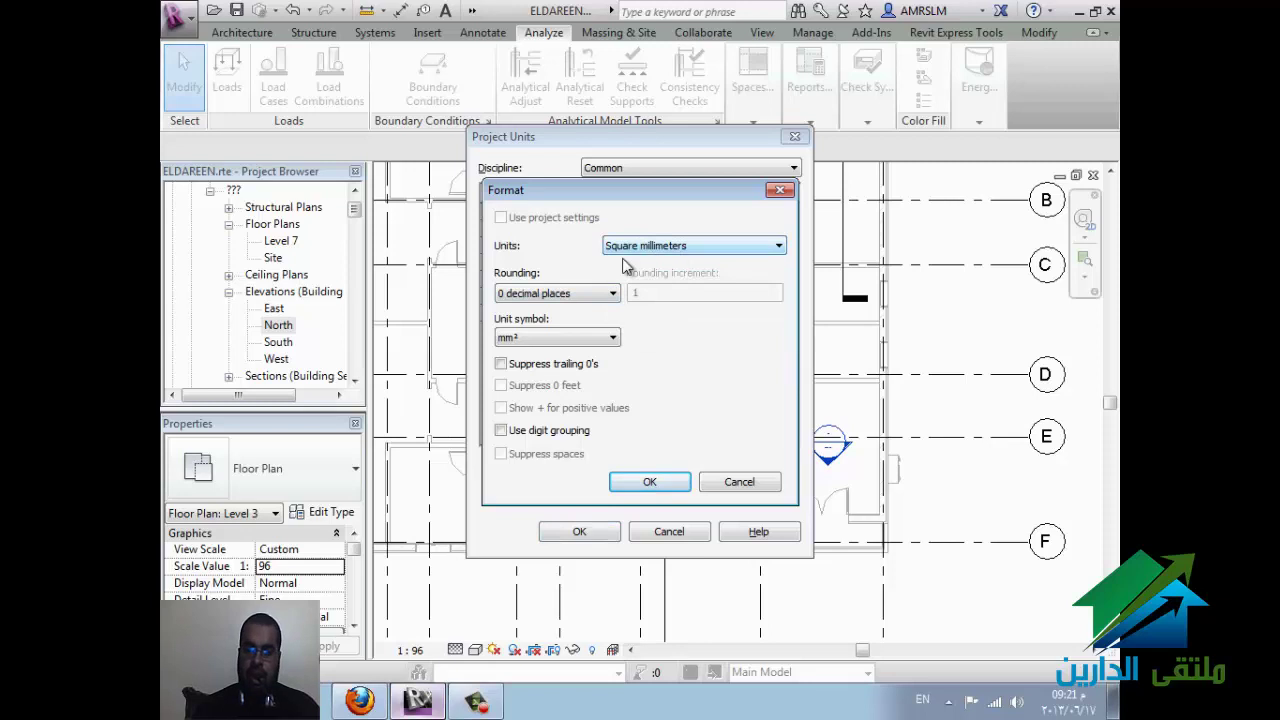
{"action": "left_click", "coordinate": [655, 248]}
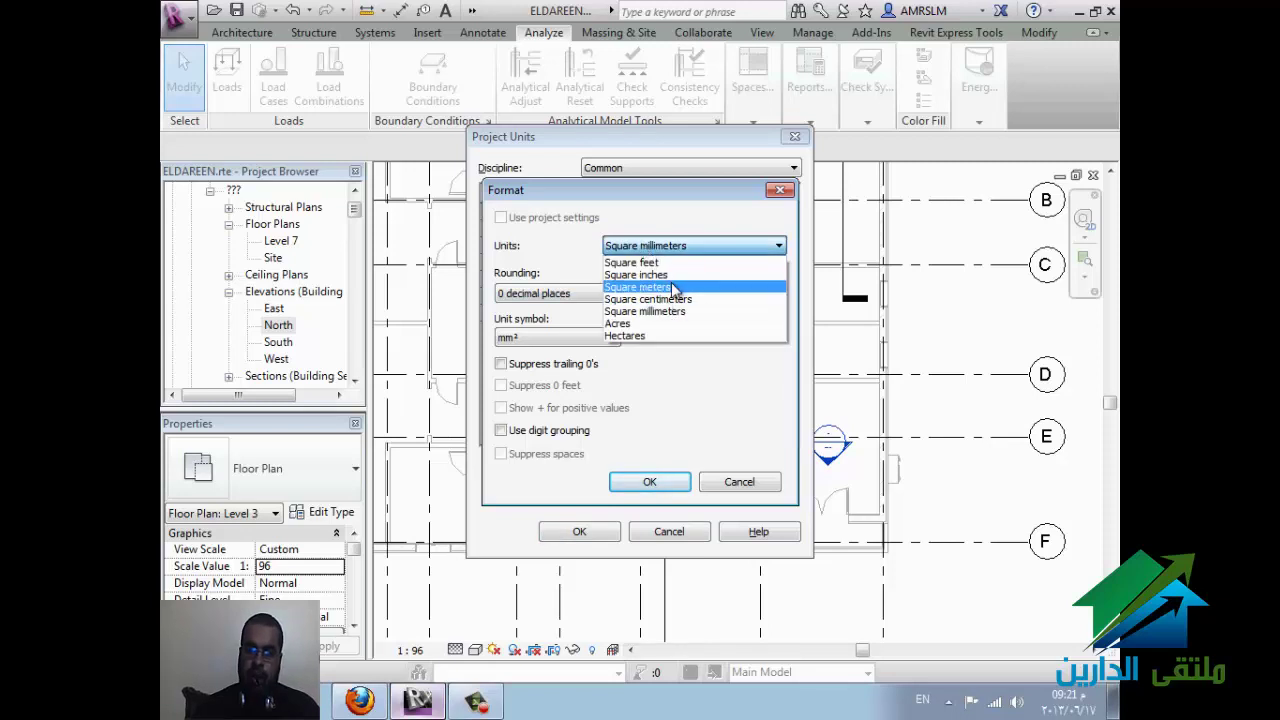
{"action": "left_click", "coordinate": [675, 288]}
{"action": "left_click", "coordinate": [590, 294]}
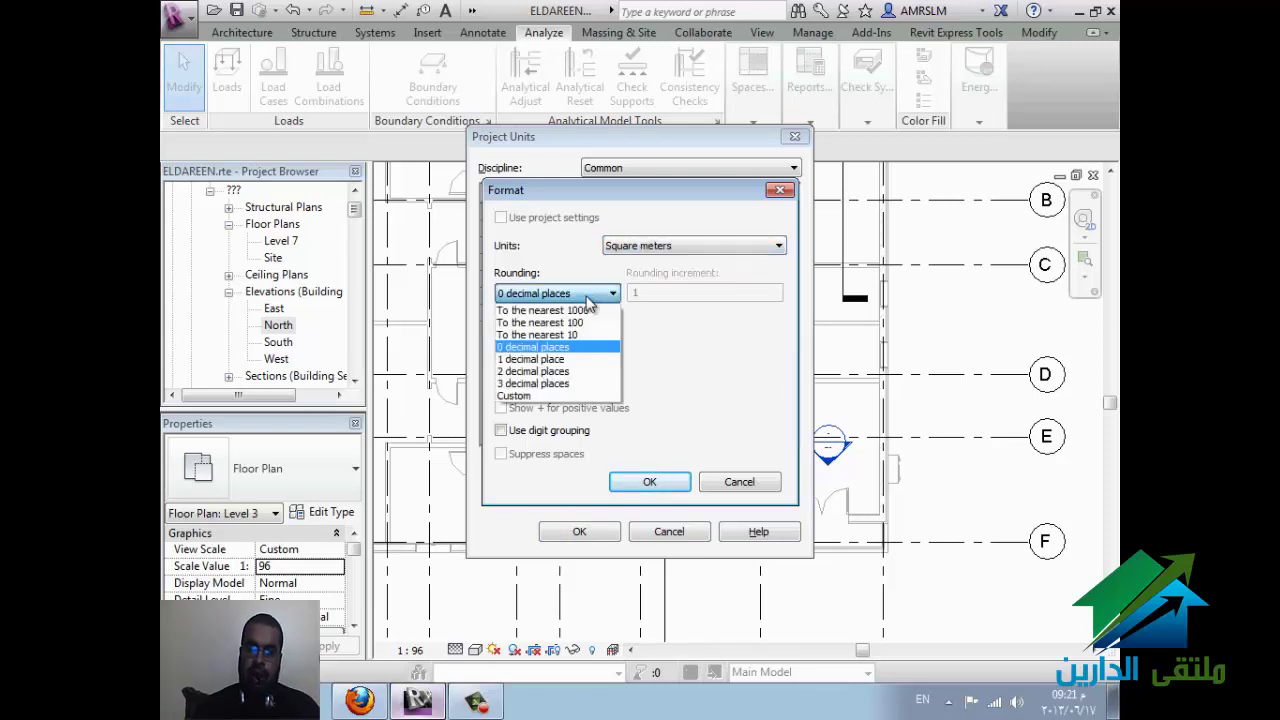
{"action": "left_click", "coordinate": [582, 343]}
{"action": "left_click", "coordinate": [655, 482]}
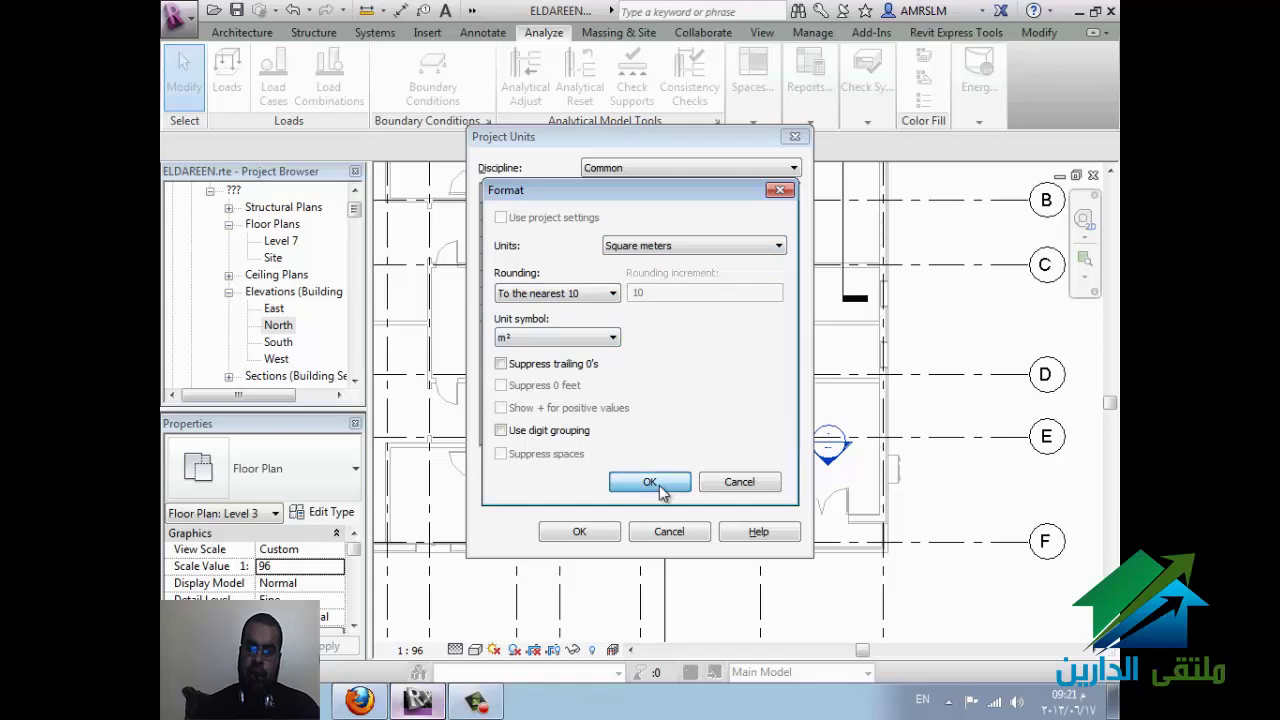
{"action": "left_click", "coordinate": [614, 535]}
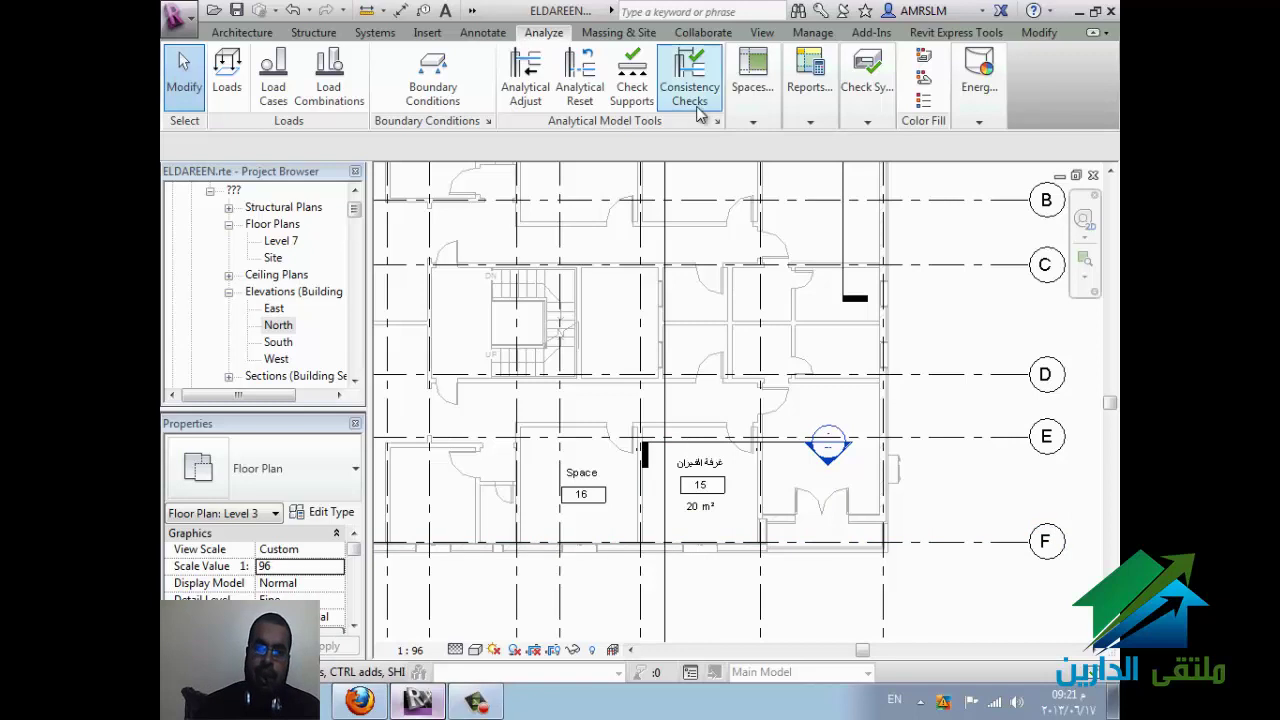
Step: Open Heating and Cooling Loads, expand the Default zone, and inspect spaces 11 through 16
{"action": "left_click", "coordinate": [752, 90]}
{"action": "left_click", "coordinate": [809, 90]}
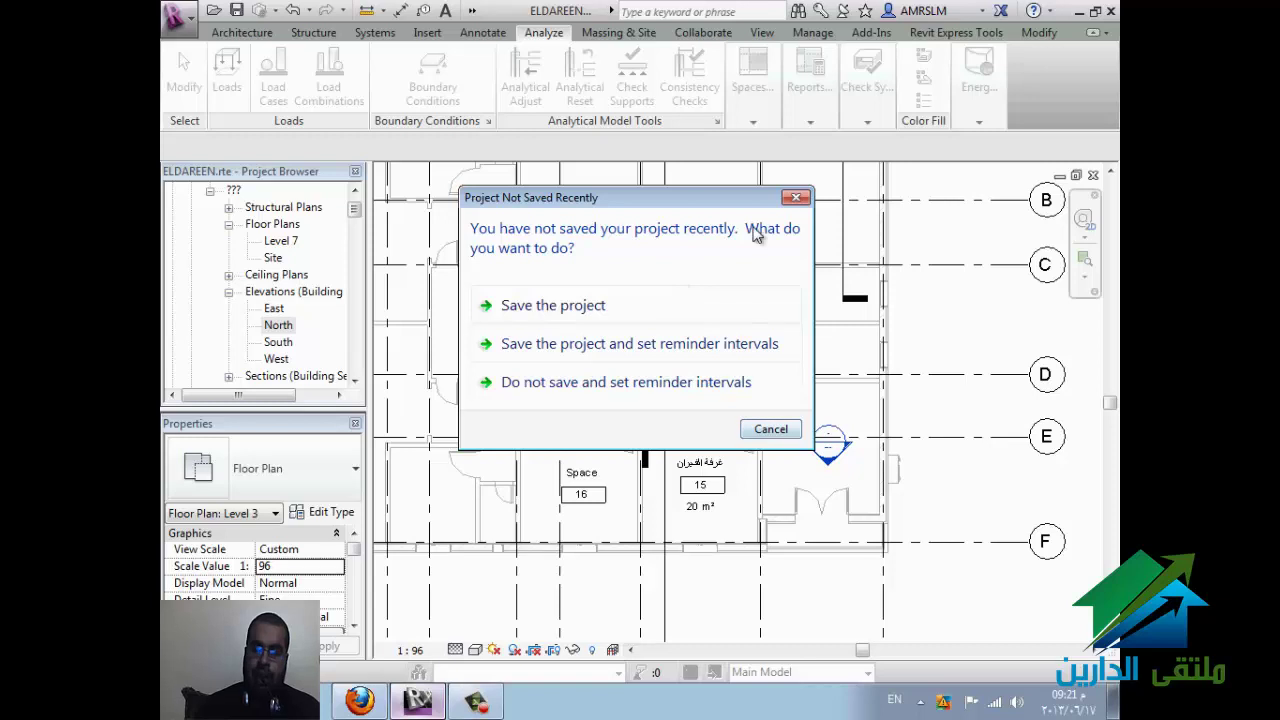
{"action": "left_click", "coordinate": [673, 343]}
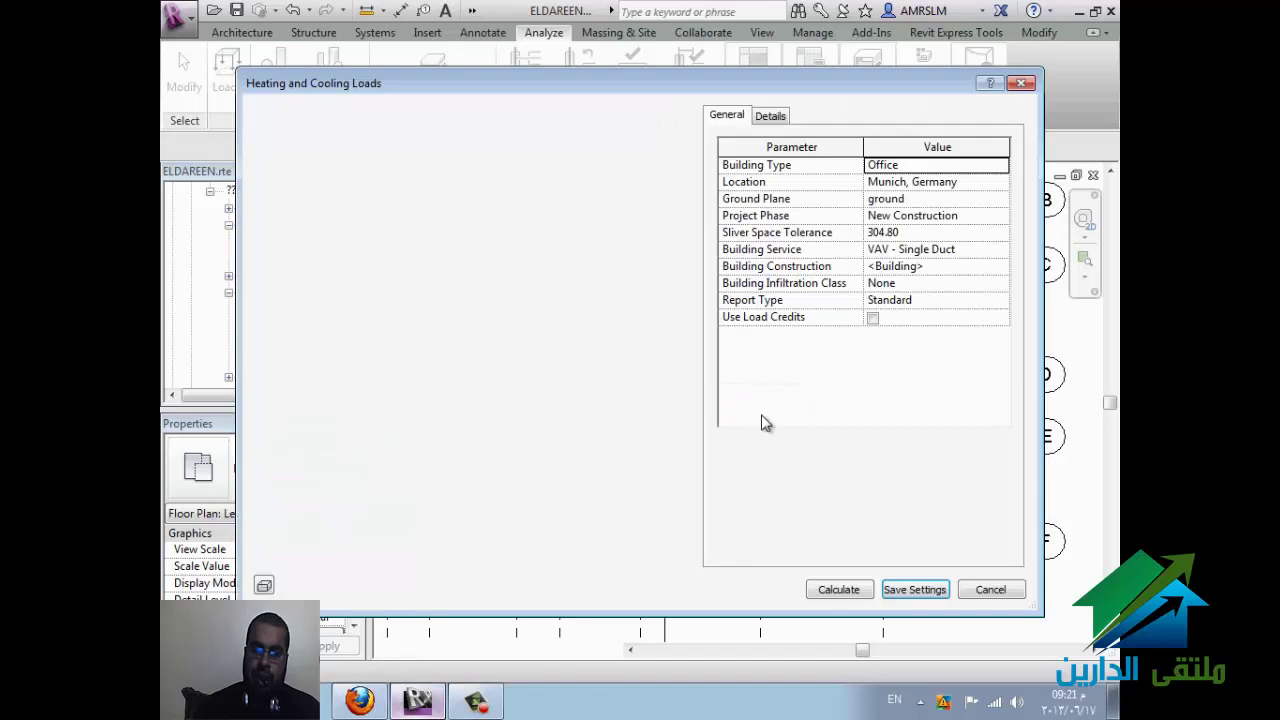
{"action": "left_click", "coordinate": [767, 118]}
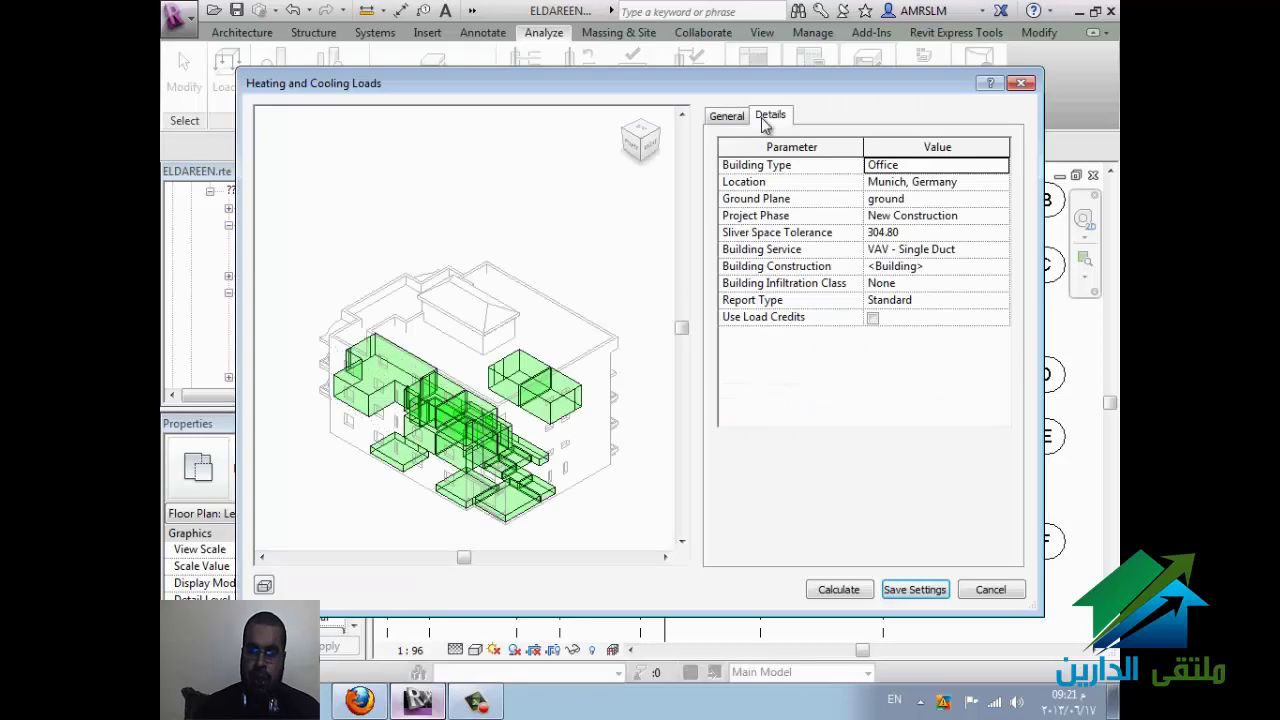
{"action": "double_click", "coordinate": [793, 182]}
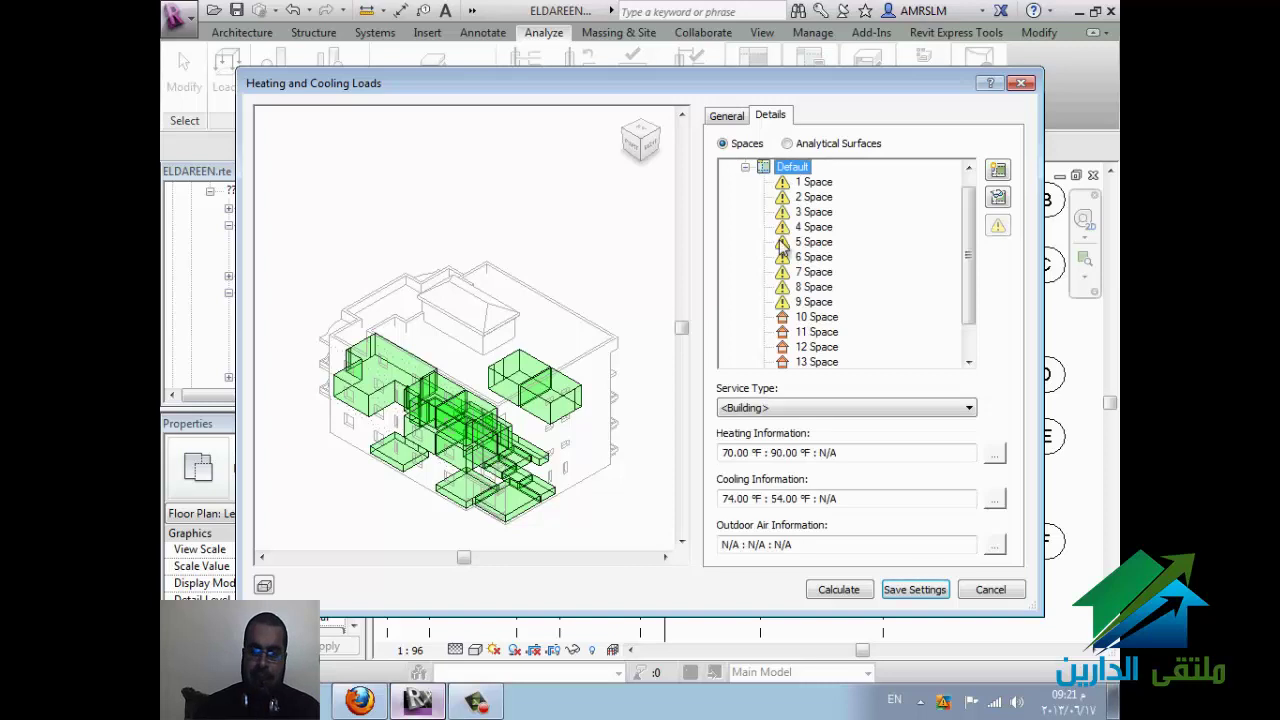
{"action": "scroll", "coordinate": [783, 250], "scroll_direction": "down", "scroll_amount": 1}
{"action": "left_click", "coordinate": [818, 318]}
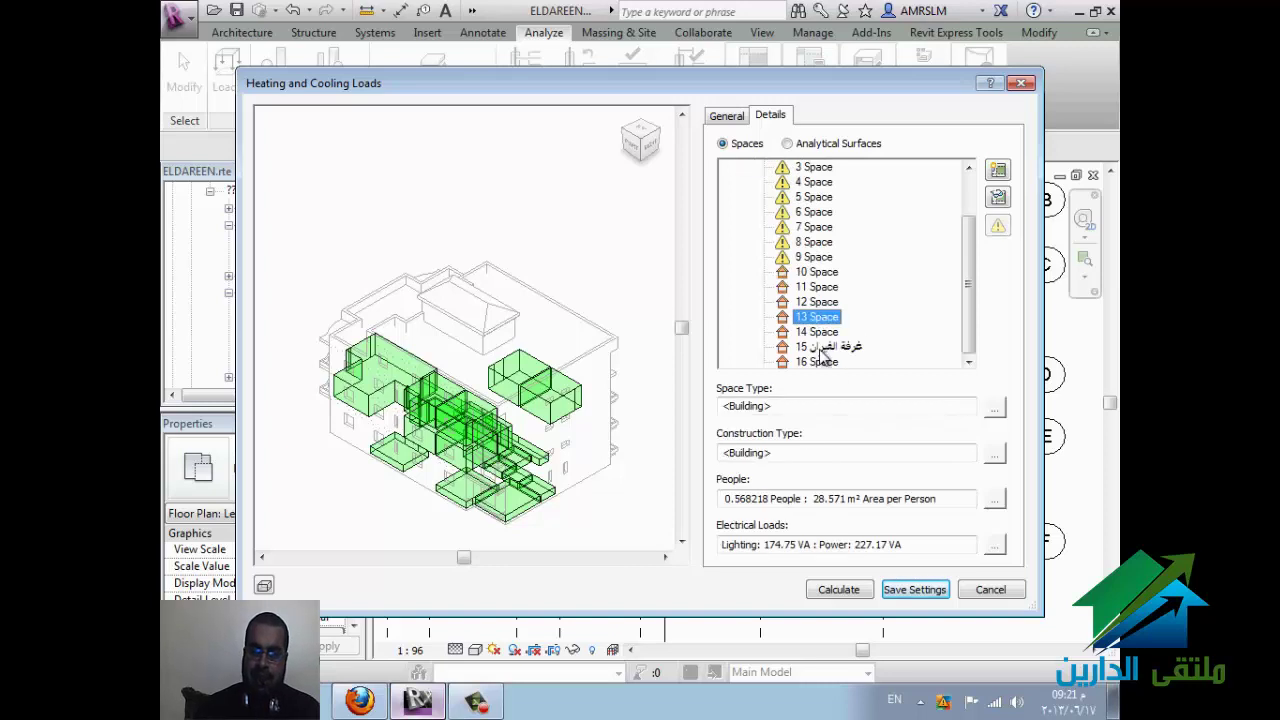
{"action": "left_click", "coordinate": [820, 347]}
{"action": "left_click", "coordinate": [818, 287]}
{"action": "left_click", "coordinate": [818, 331]}
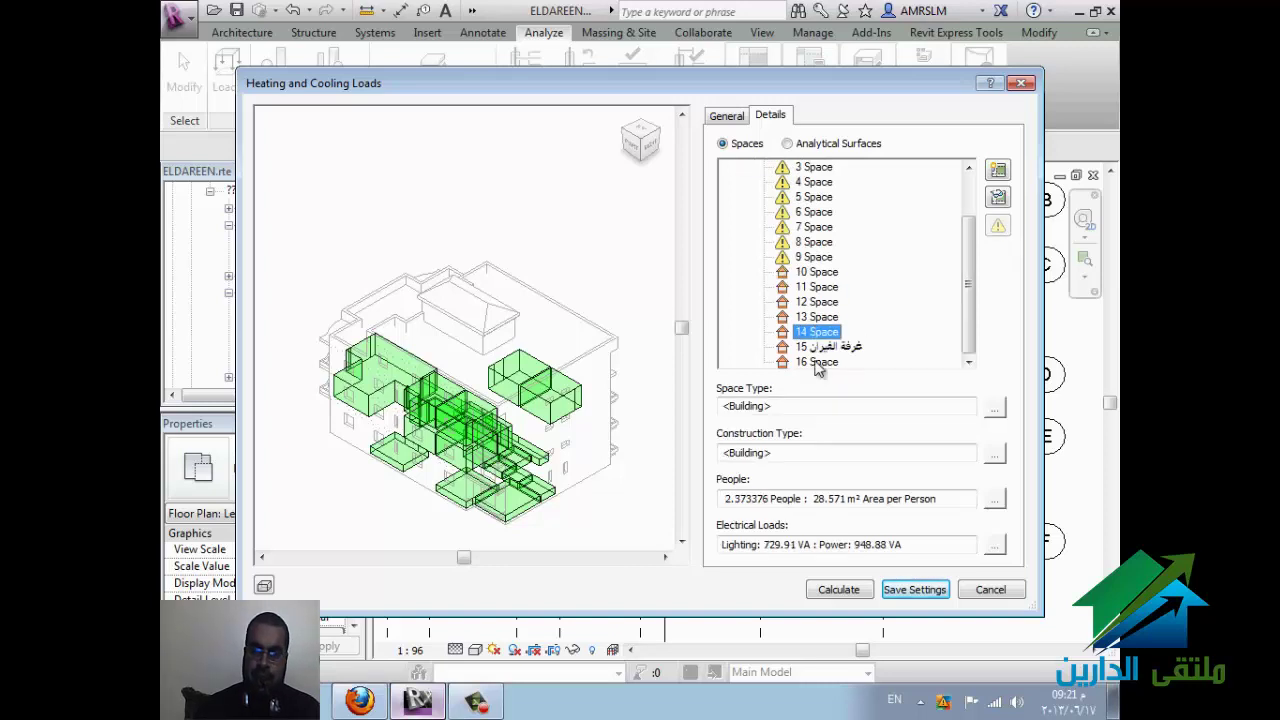
{"action": "left_click", "coordinate": [817, 361]}
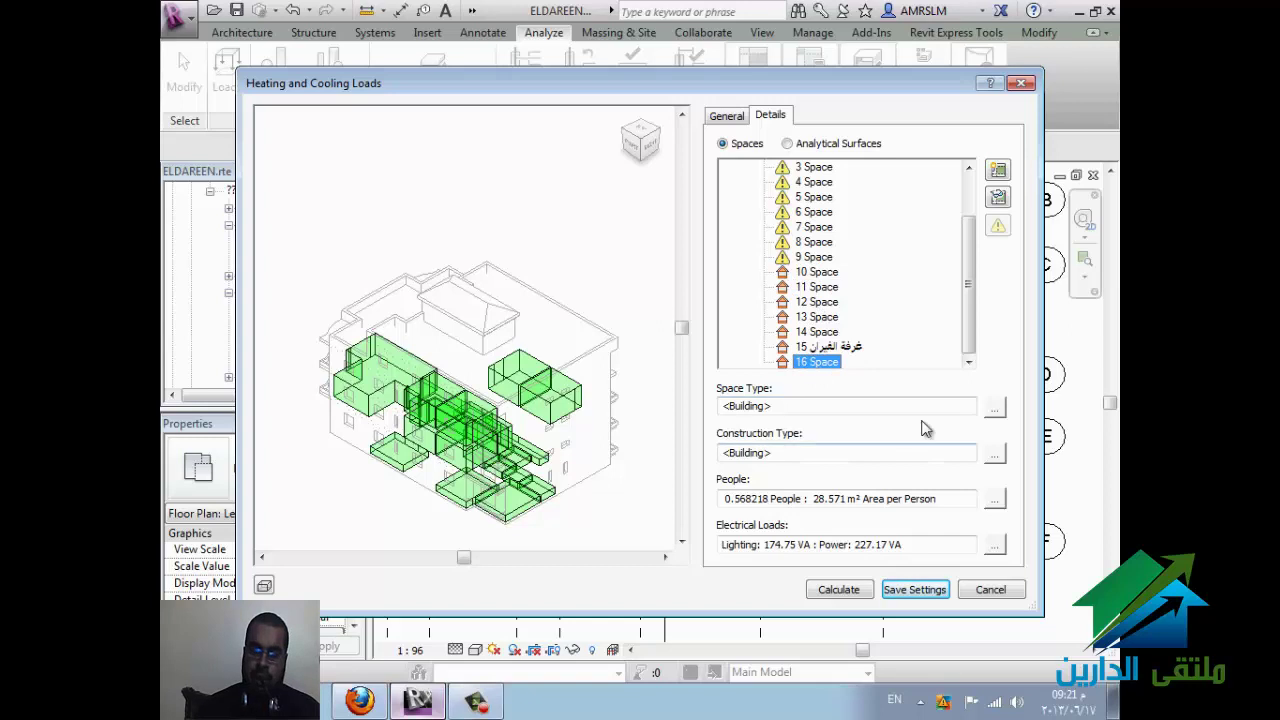
Step: Review the space type settings, then highlight and isolate spaces 11, 14 and 13 in the preview
{"action": "left_click", "coordinate": [994, 407]}
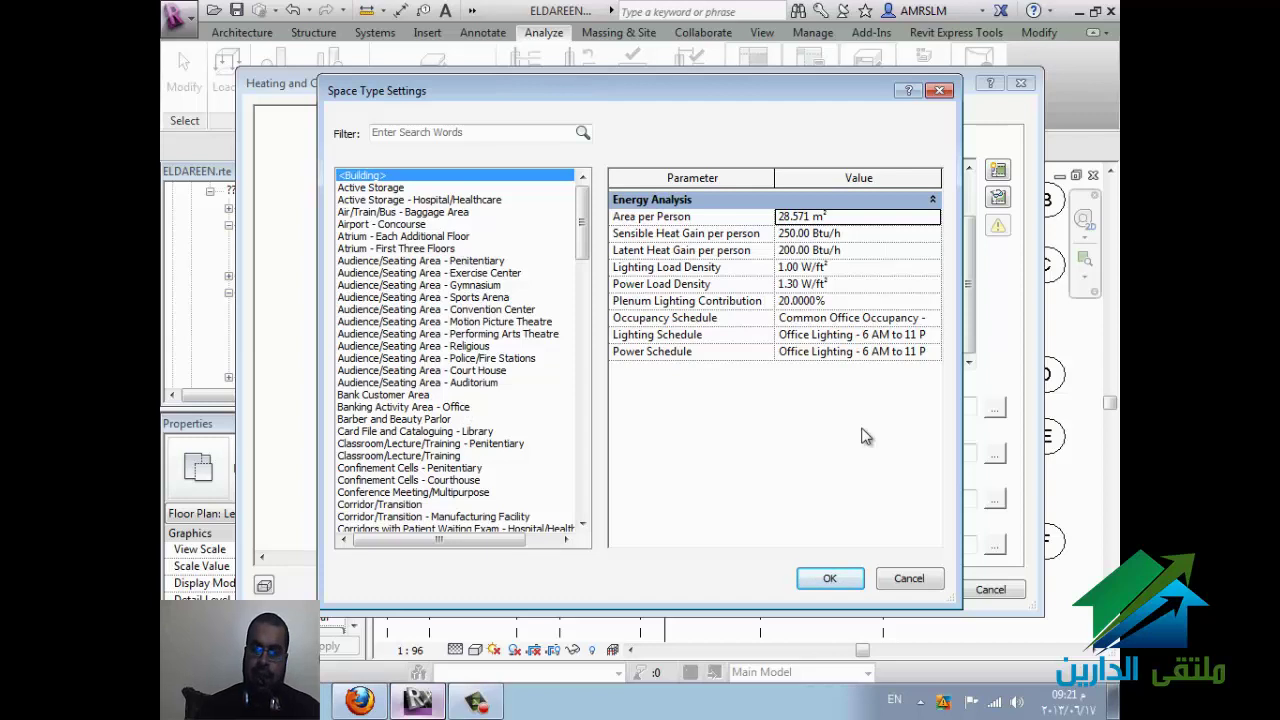
{"action": "left_click", "coordinate": [921, 334]}
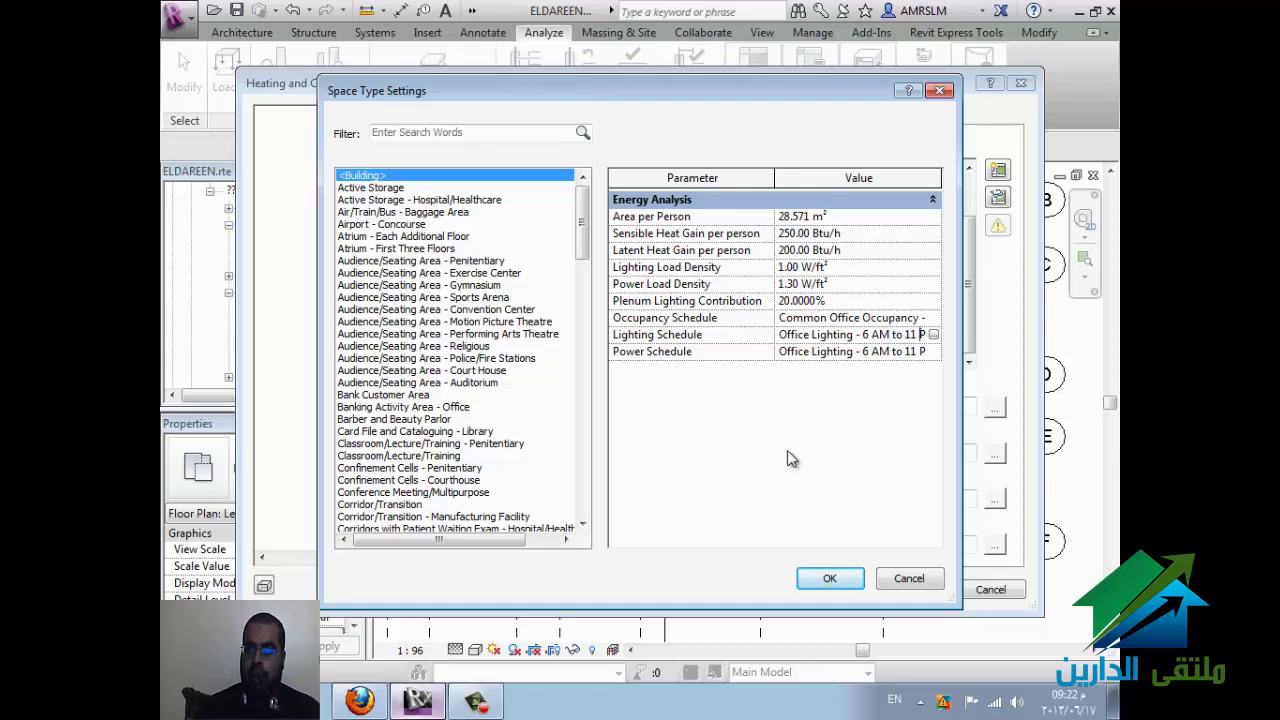
{"action": "left_click", "coordinate": [912, 578]}
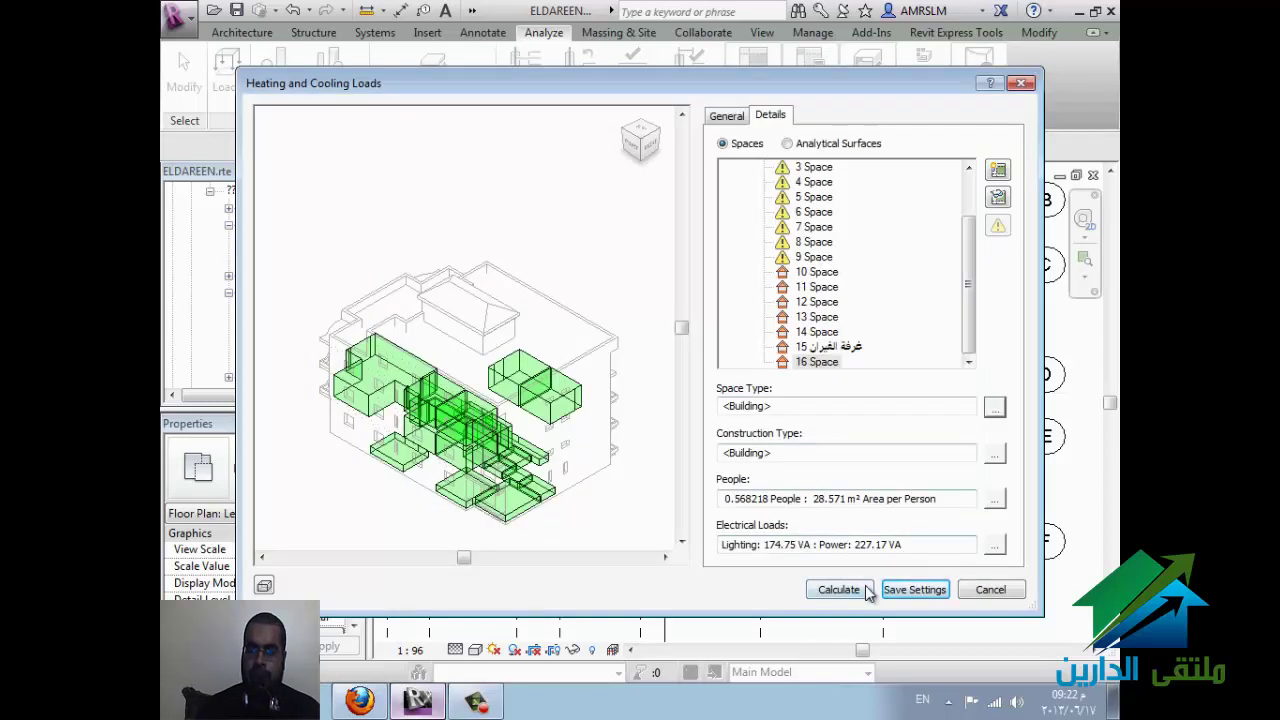
{"action": "left_click", "coordinate": [808, 288]}
{"action": "left_click", "coordinate": [816, 334]}
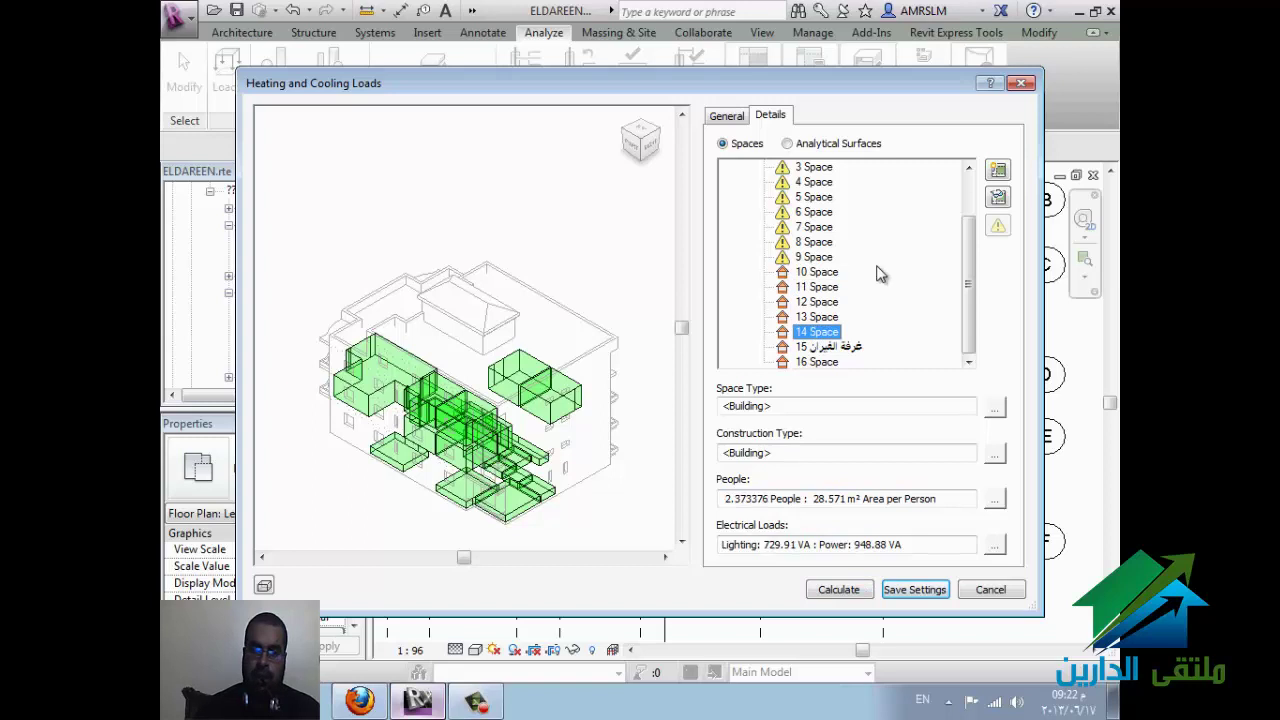
{"action": "left_click", "coordinate": [997, 172]}
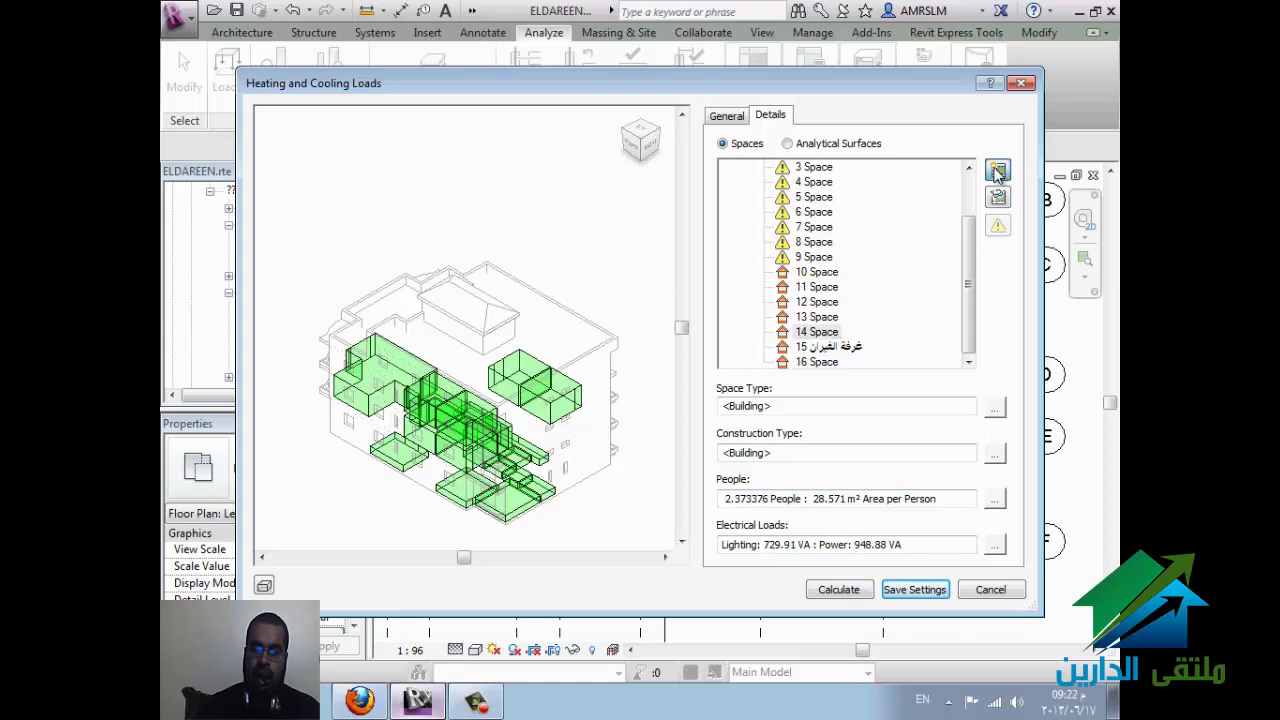
{"action": "left_click", "coordinate": [817, 317]}
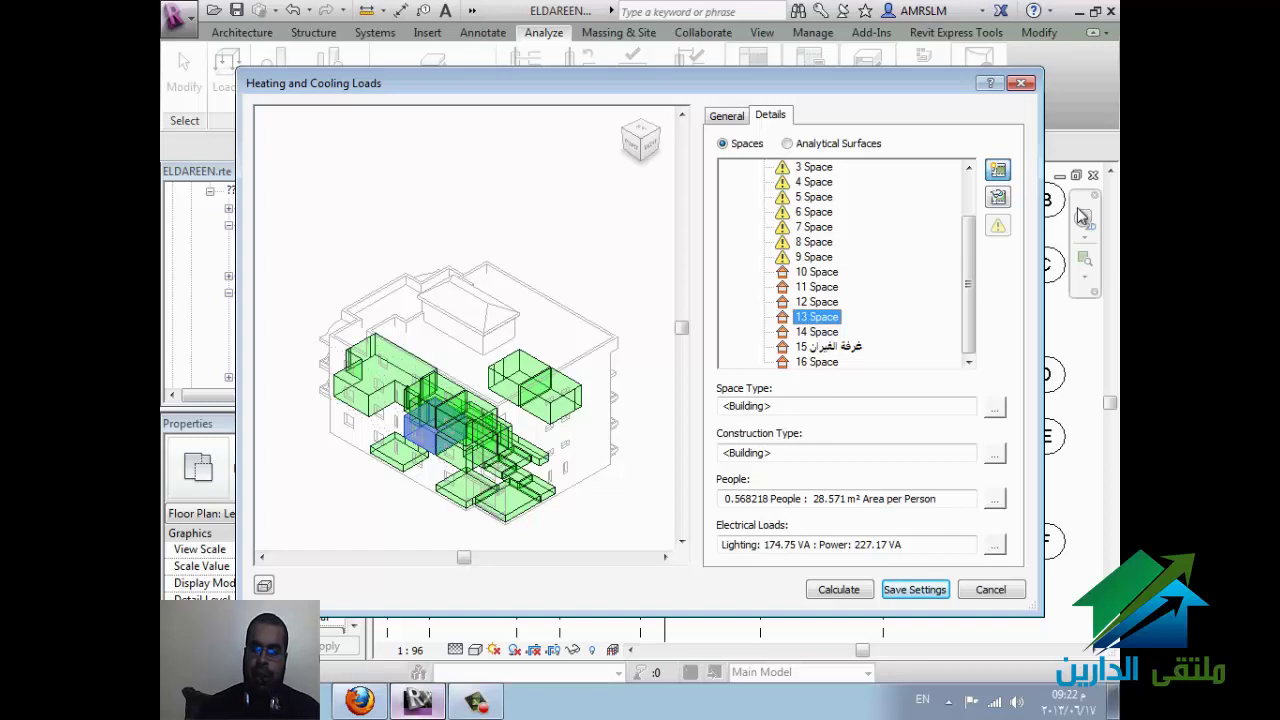
{"action": "left_click", "coordinate": [999, 198]}
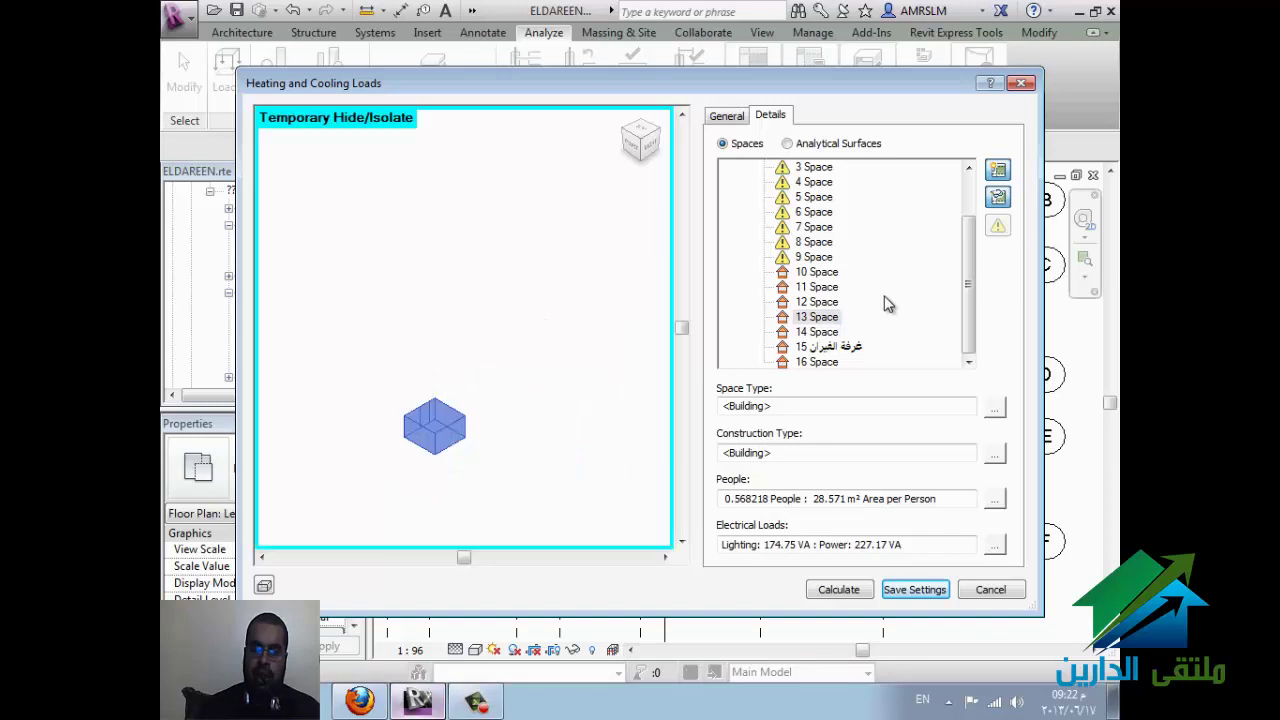
{"action": "left_click", "coordinate": [1000, 198]}
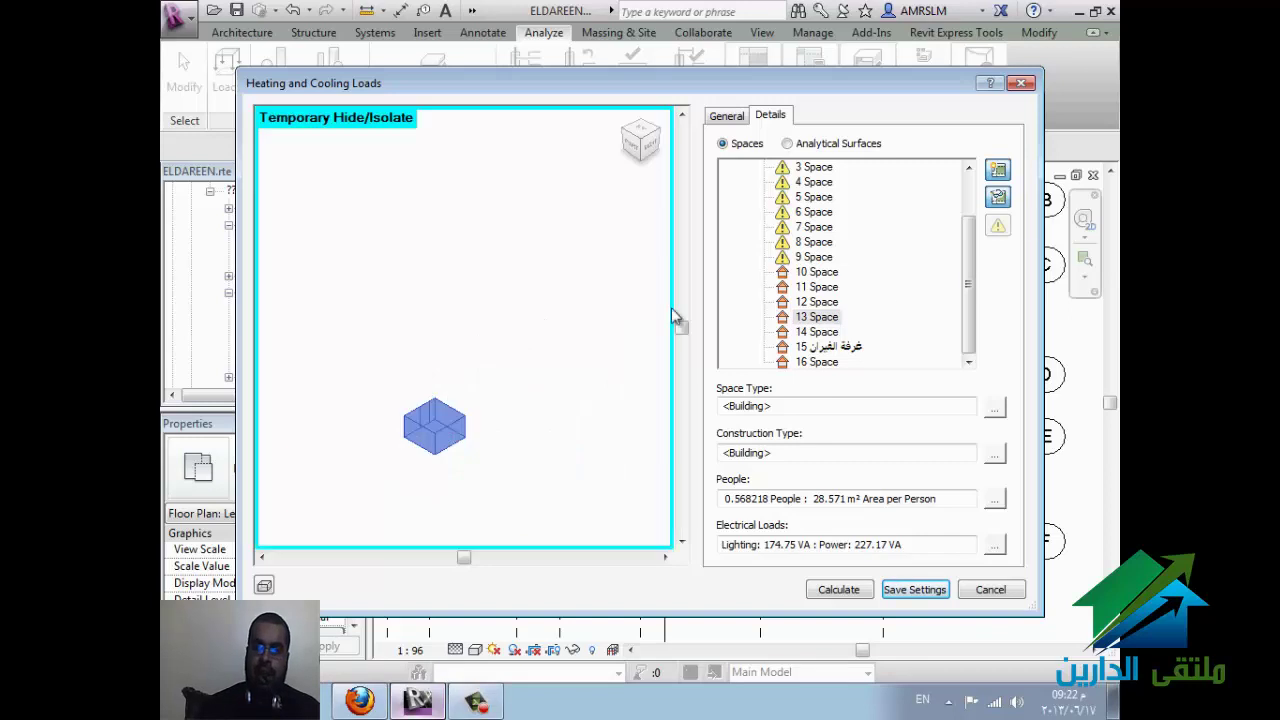
Step: Run the loads calculation and review the report's project, building and space summaries (49,635.5 Btu/h peak cooling)
{"action": "left_click", "coordinate": [840, 590]}
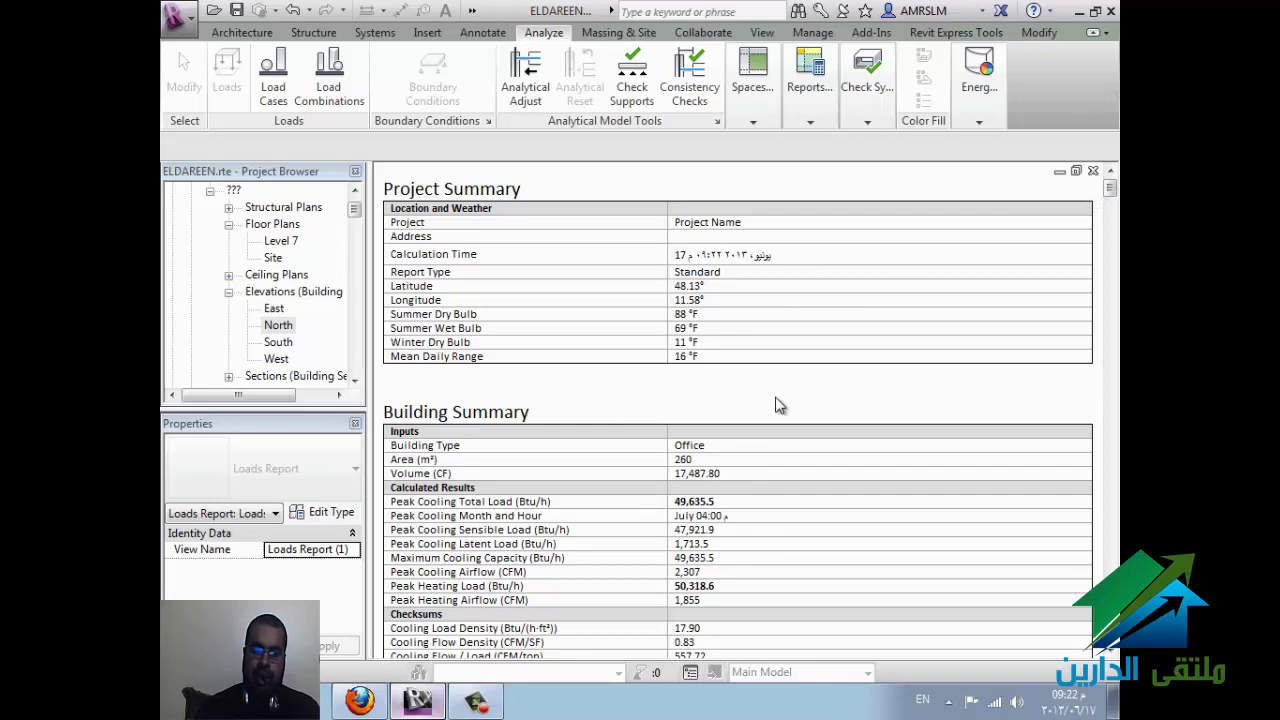
{"action": "scroll", "coordinate": [755, 497], "scroll_direction": "down", "scroll_amount": 5}
{"action": "scroll", "coordinate": [759, 460], "scroll_direction": "down", "scroll_amount": 5}
{"action": "scroll", "coordinate": [765, 454], "scroll_direction": "down", "scroll_amount": 5}
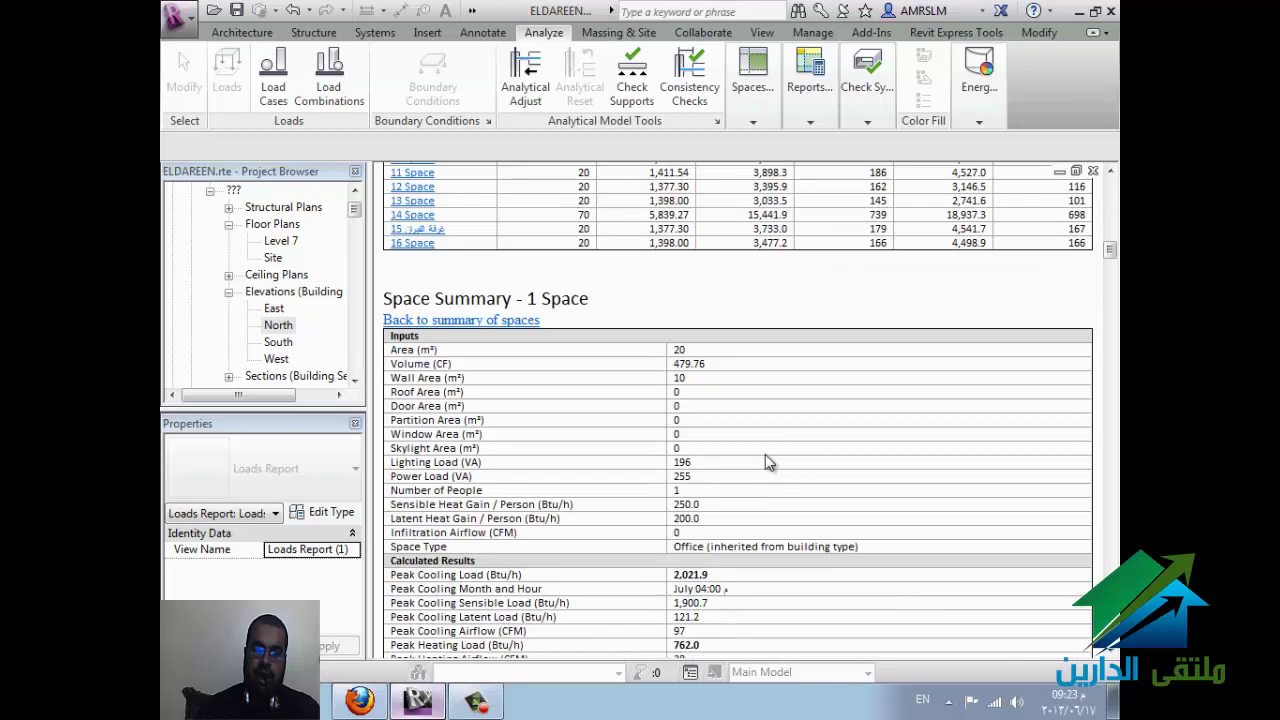
{"action": "scroll", "coordinate": [765, 454], "scroll_direction": "down", "scroll_amount": 5}
{"action": "scroll", "coordinate": [765, 454], "scroll_direction": "down", "scroll_amount": 5}
{"action": "scroll", "coordinate": [765, 454], "scroll_direction": "down", "scroll_amount": 5}
{"action": "scroll", "coordinate": [740, 480], "scroll_direction": "down", "scroll_amount": 10}
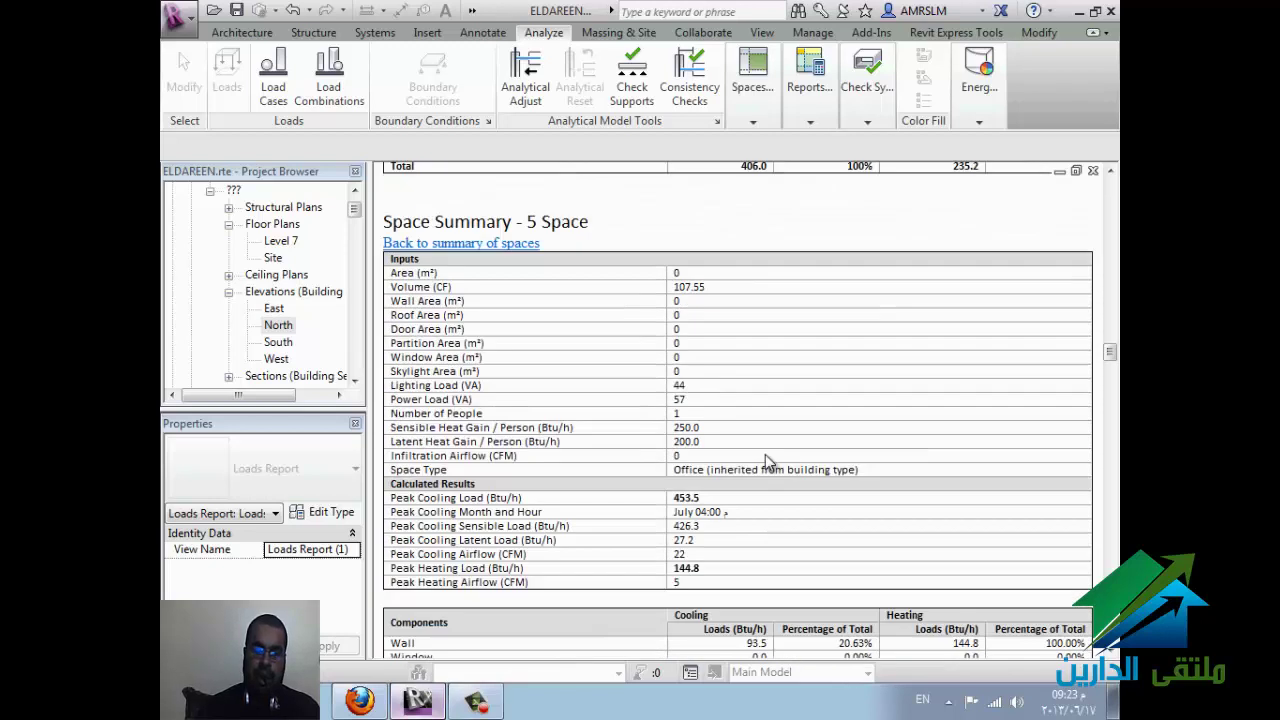
{"action": "scroll", "coordinate": [677, 537], "scroll_direction": "down", "scroll_amount": 5}
{"action": "scroll", "coordinate": [677, 537], "scroll_direction": "down", "scroll_amount": 3}
{"action": "scroll", "coordinate": [677, 531], "scroll_direction": "down", "scroll_amount": 10}
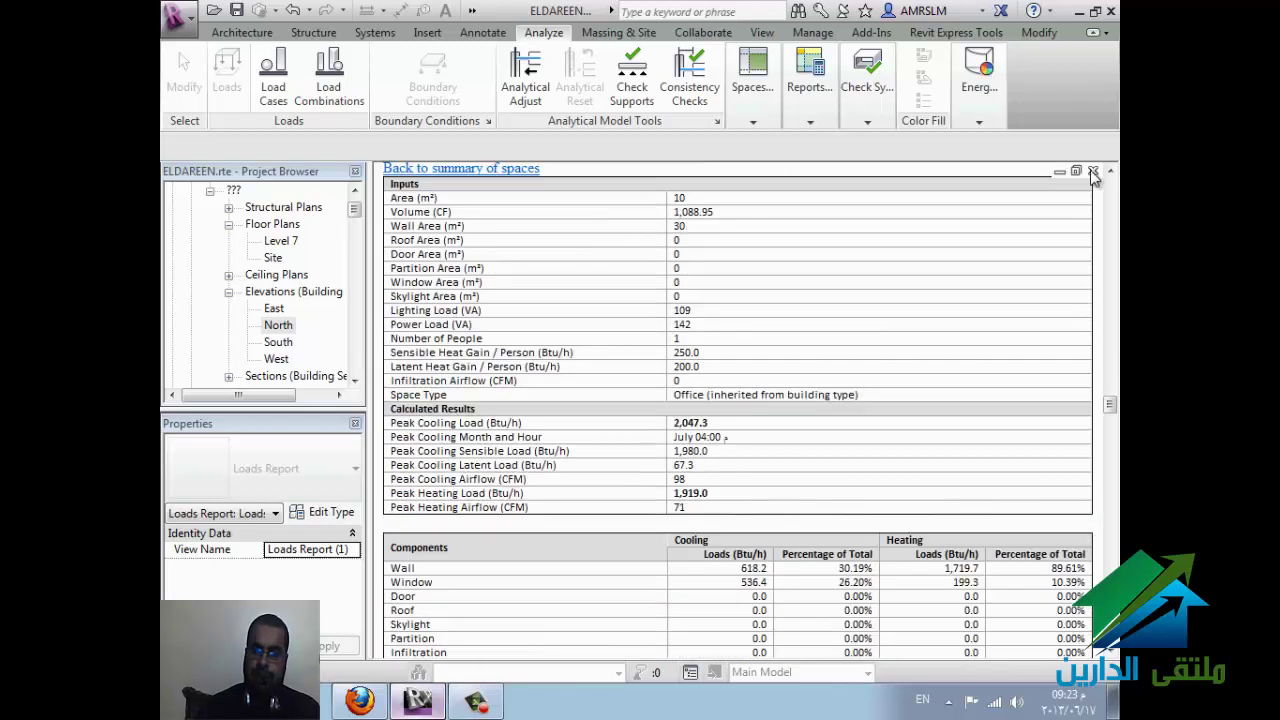
{"action": "left_click", "coordinate": [1093, 172]}
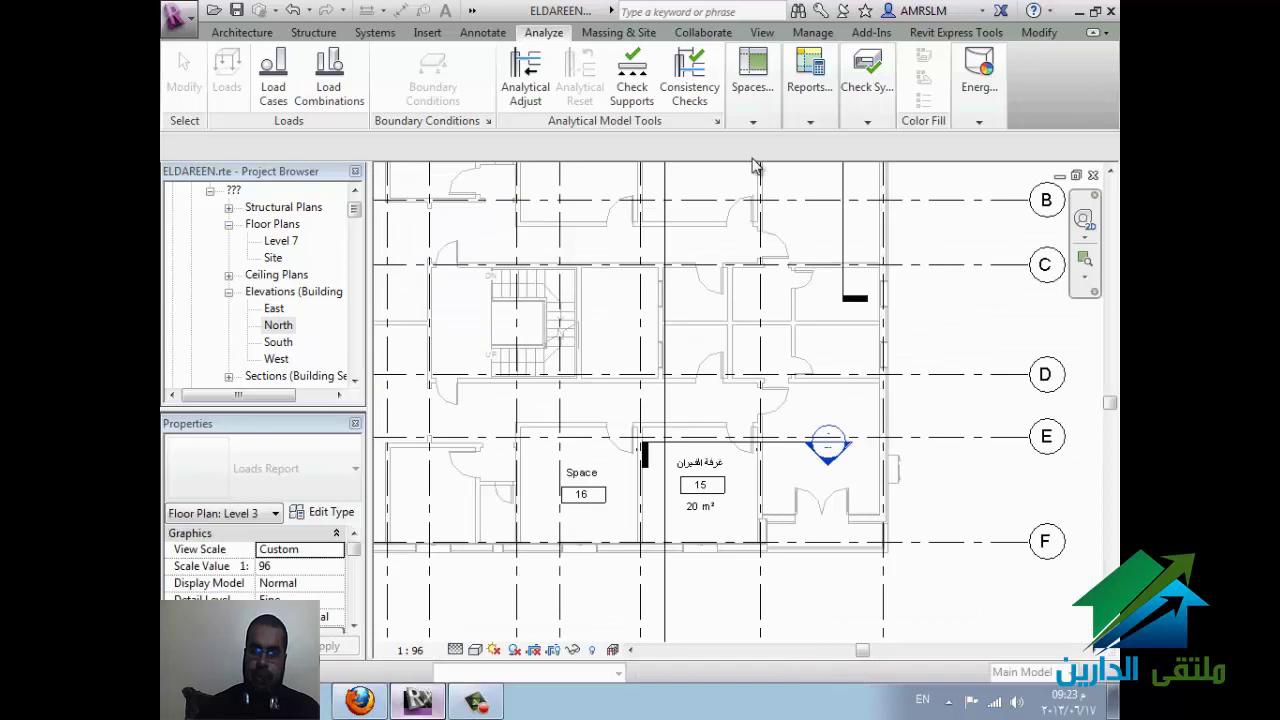
{"action": "left_click", "coordinate": [810, 118]}
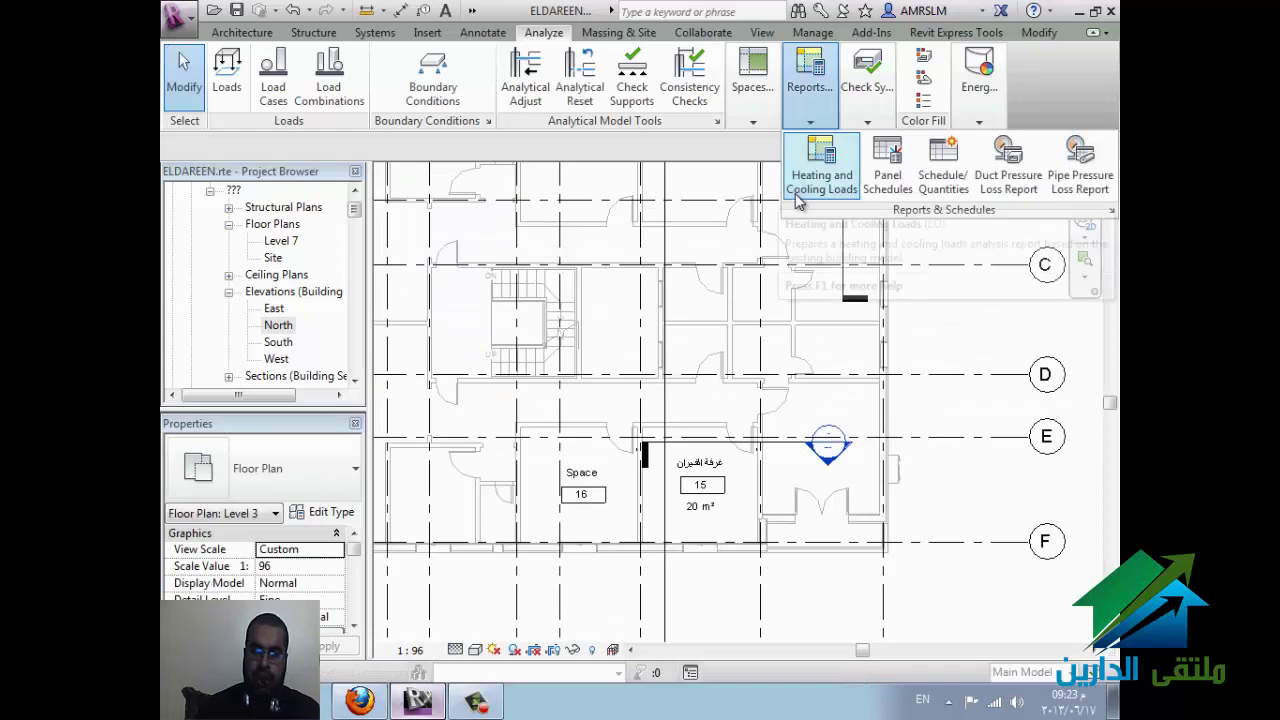
{"action": "key", "text": "u"}
{"action": "key", "text": "n"}
{"action": "left_click", "coordinate": [632, 170]}
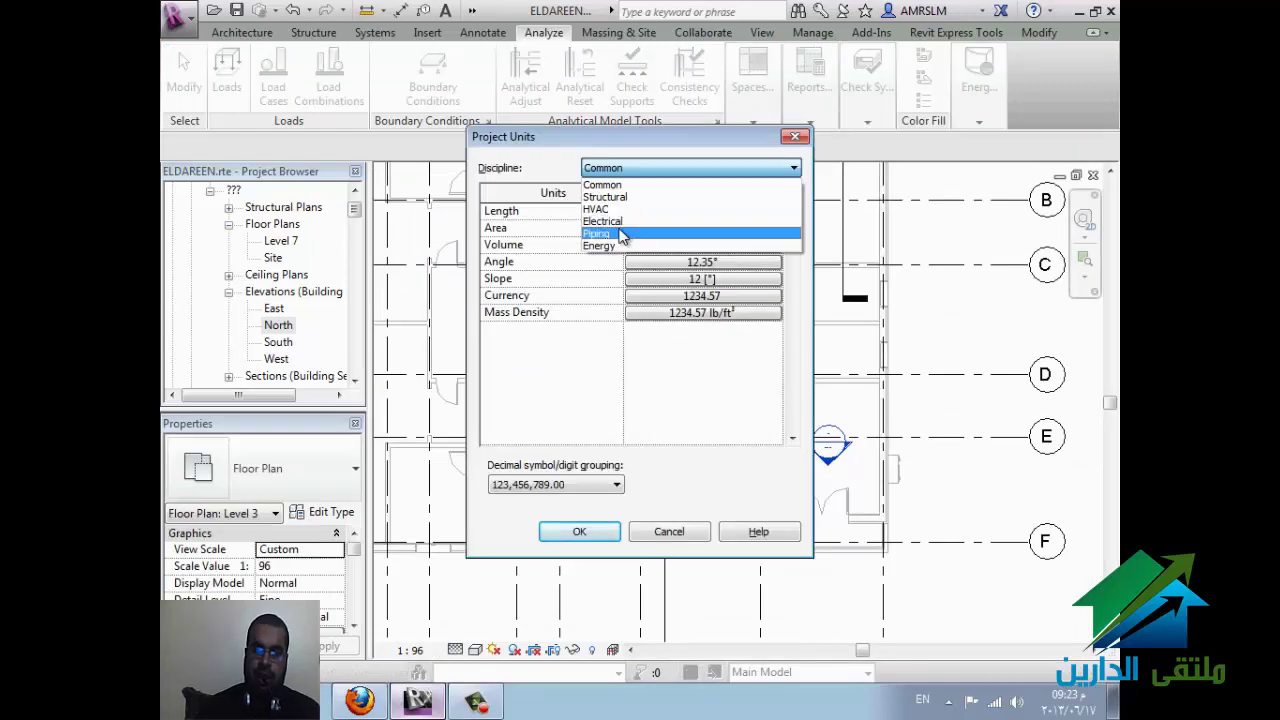
{"action": "left_click", "coordinate": [628, 209]}
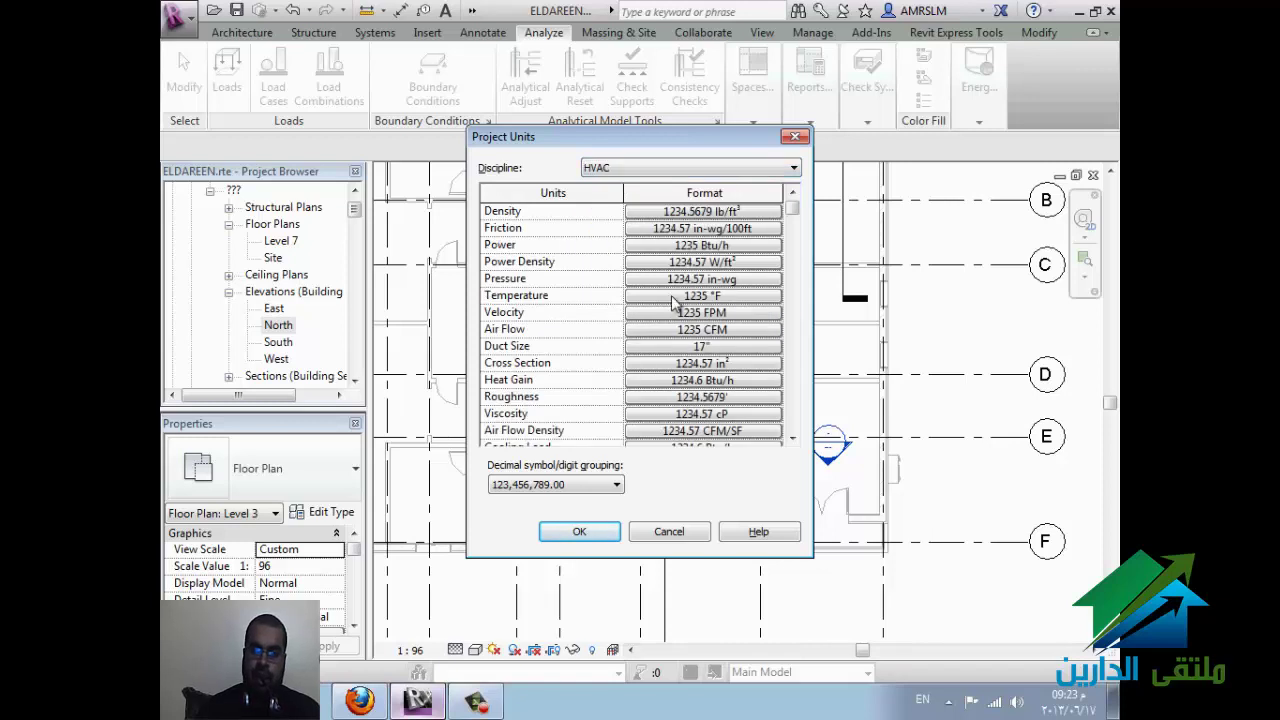
{"action": "left_click", "coordinate": [746, 329]}
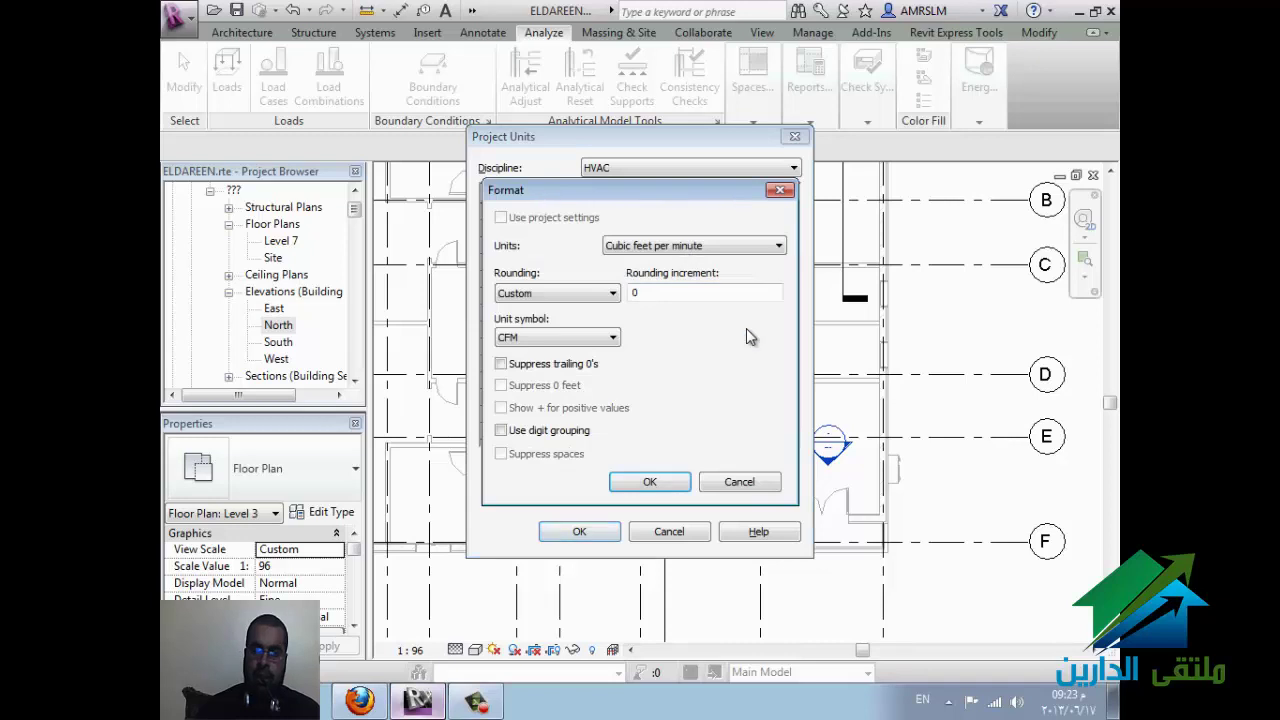
{"action": "left_click", "coordinate": [685, 245]}
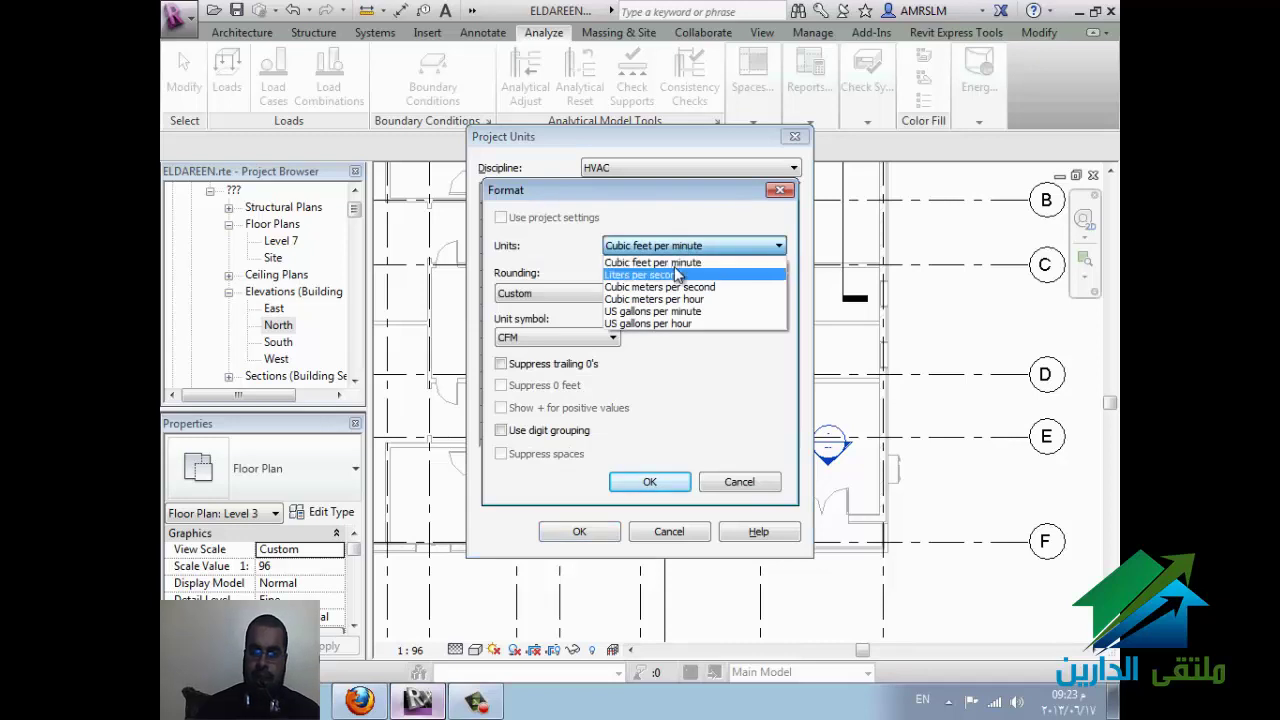
{"action": "key", "text": "Return"}
{"action": "key", "text": "Return"}
{"action": "scroll", "coordinate": [580, 397], "scroll_direction": "down", "scroll_amount": 1}
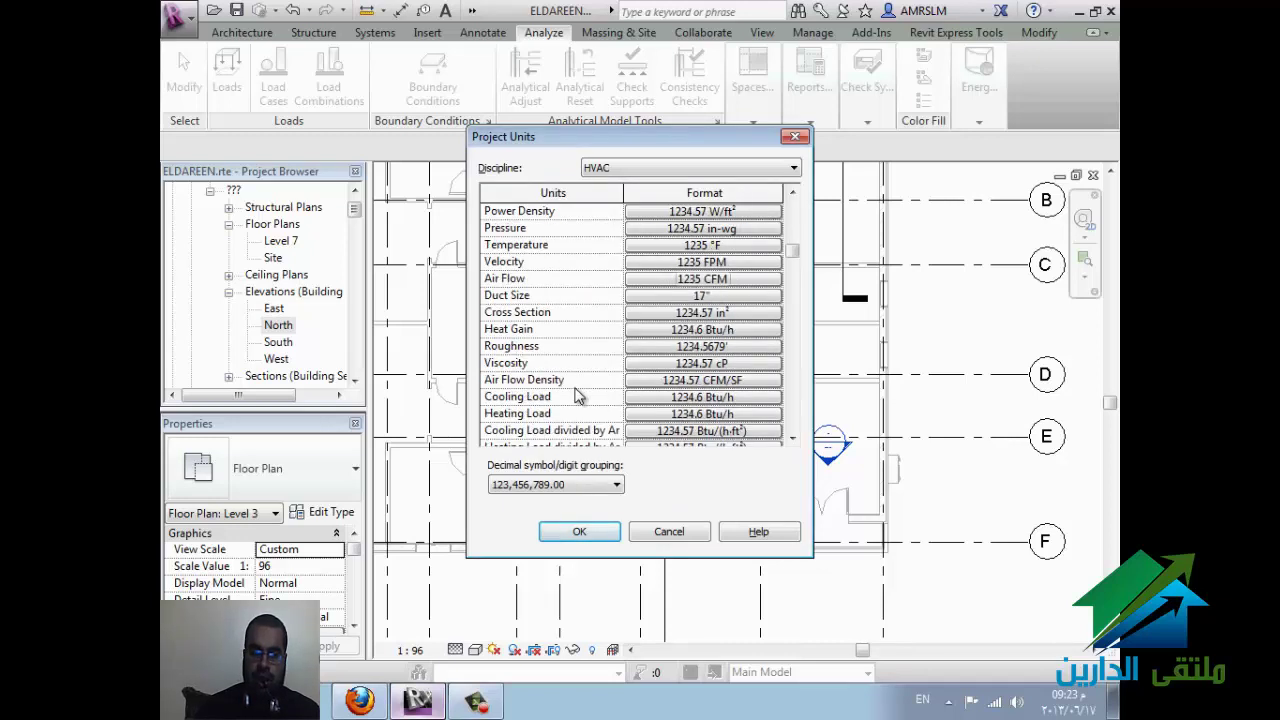
{"action": "scroll", "coordinate": [580, 397], "scroll_direction": "down", "scroll_amount": 3}
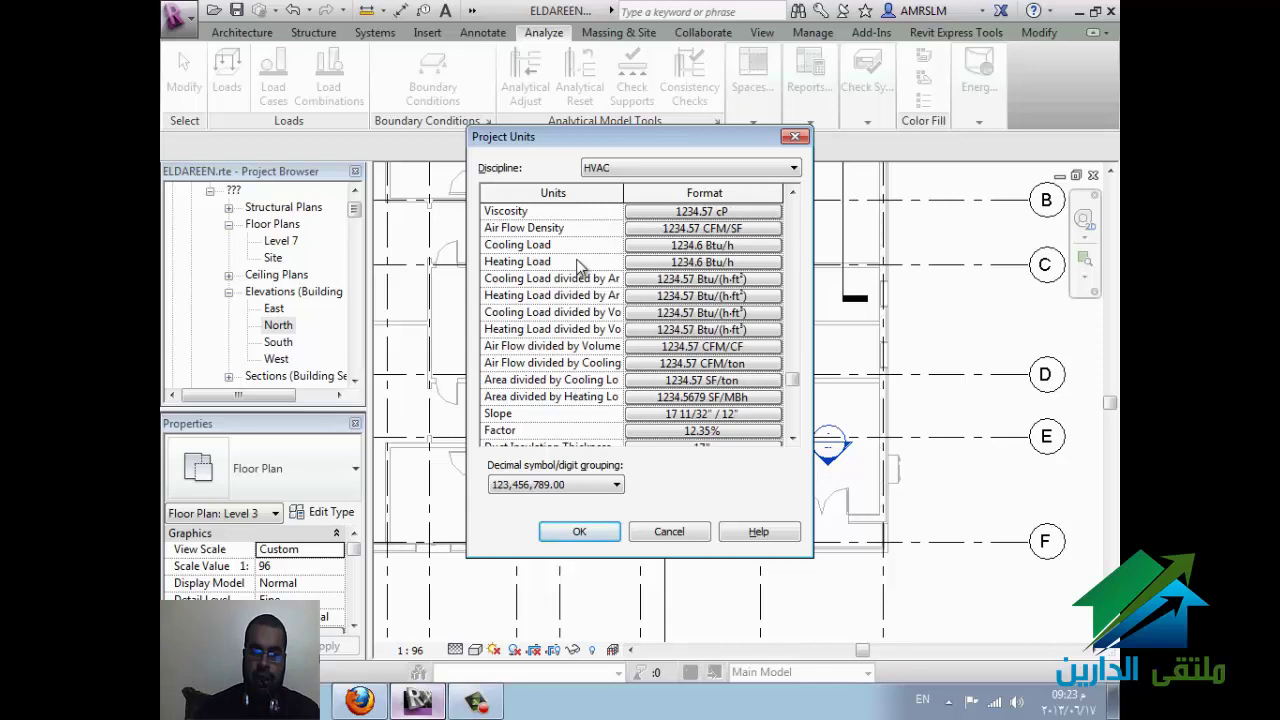
{"action": "scroll", "coordinate": [590, 283], "scroll_direction": "up", "scroll_amount": 1}
{"action": "scroll", "coordinate": [592, 284], "scroll_direction": "up", "scroll_amount": 2}
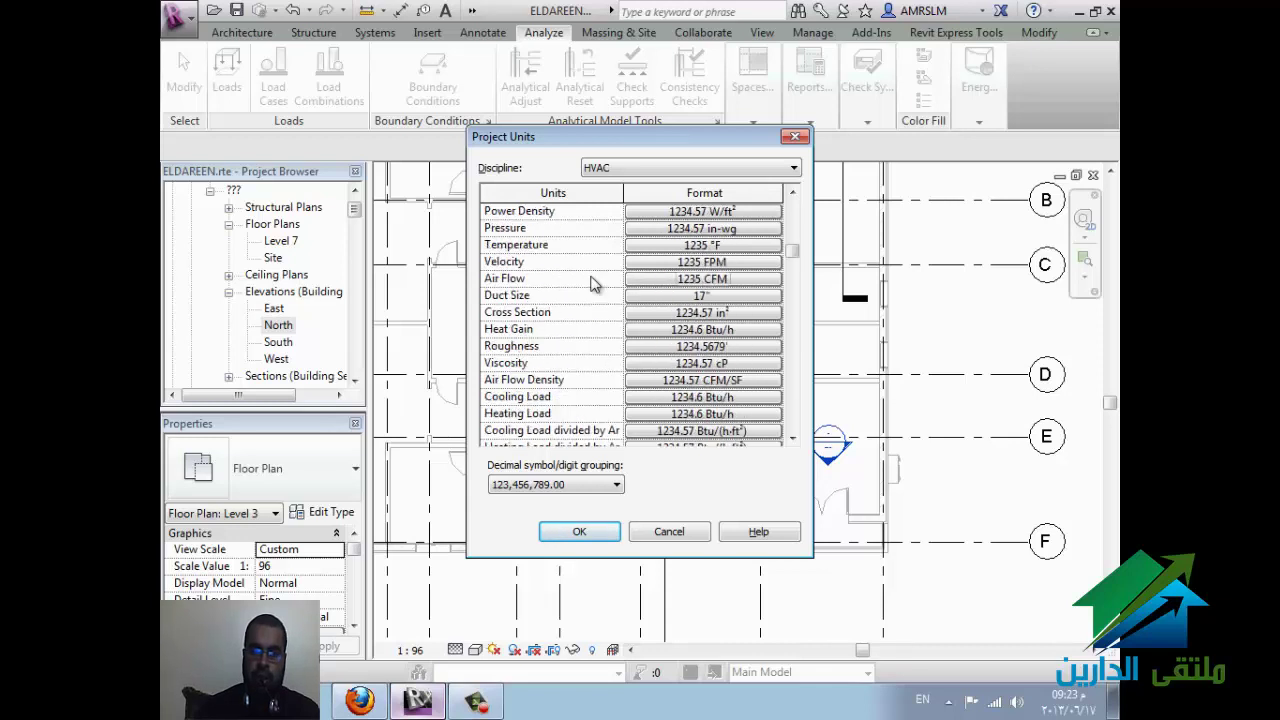
{"action": "scroll", "coordinate": [592, 284], "scroll_direction": "up", "scroll_amount": 1}
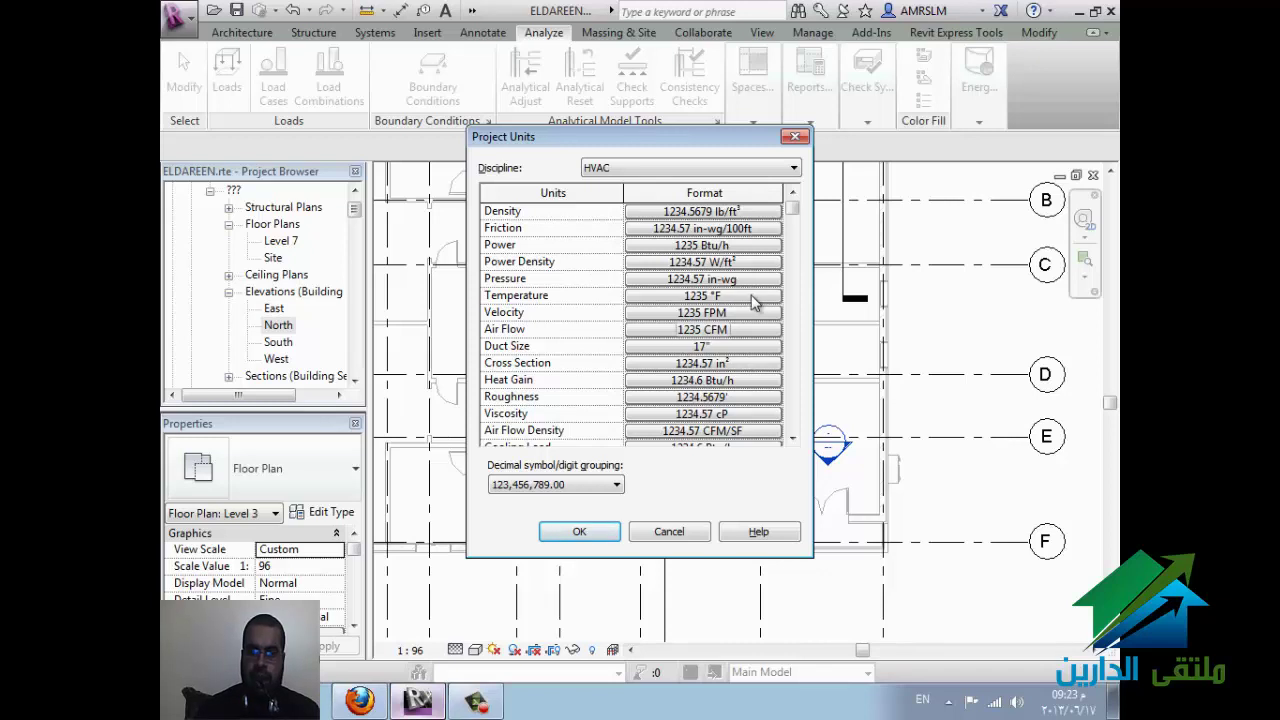
{"action": "left_click", "coordinate": [740, 303]}
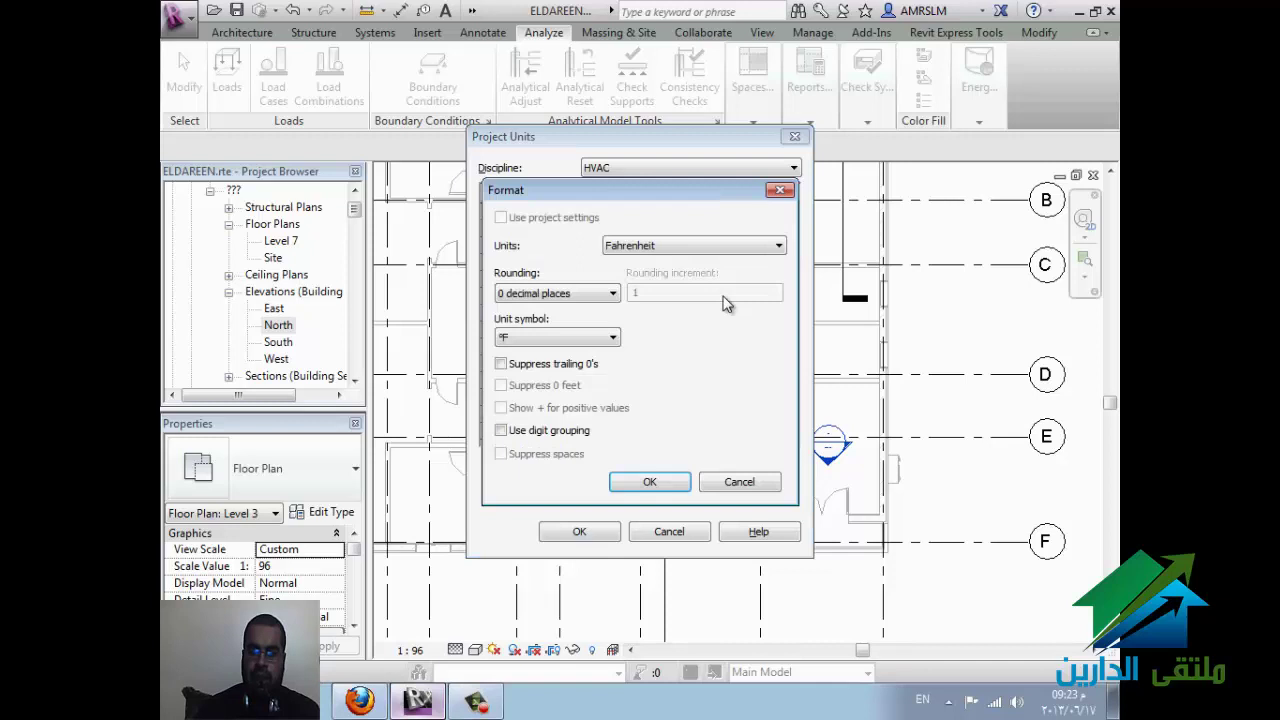
{"action": "left_click", "coordinate": [690, 254]}
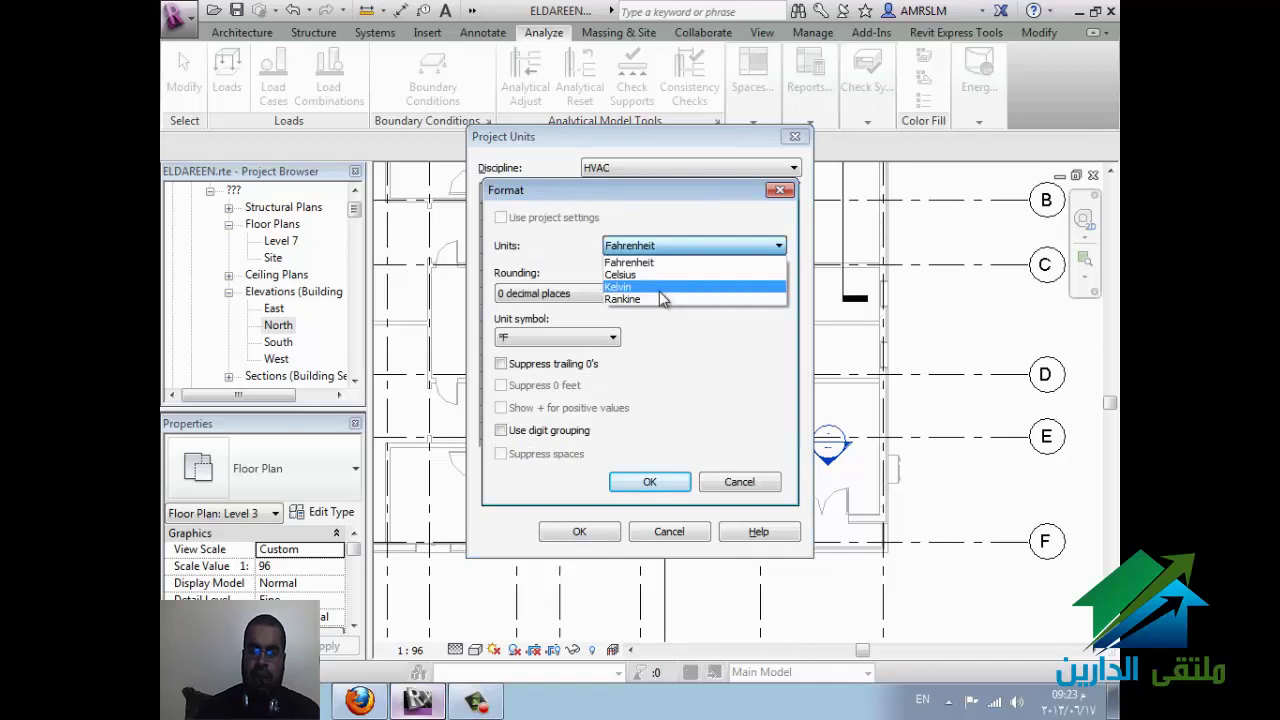
{"action": "left_click", "coordinate": [657, 280]}
{"action": "key", "text": "Return"}
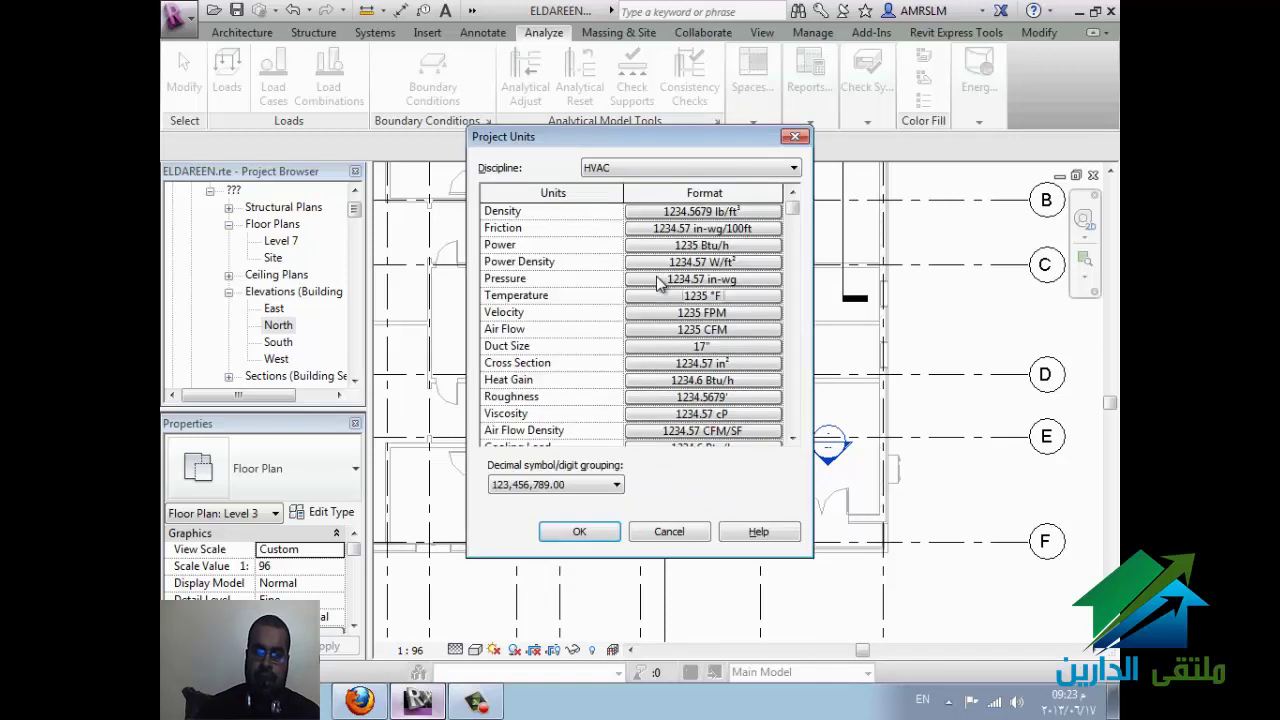
{"action": "key", "text": "Return"}
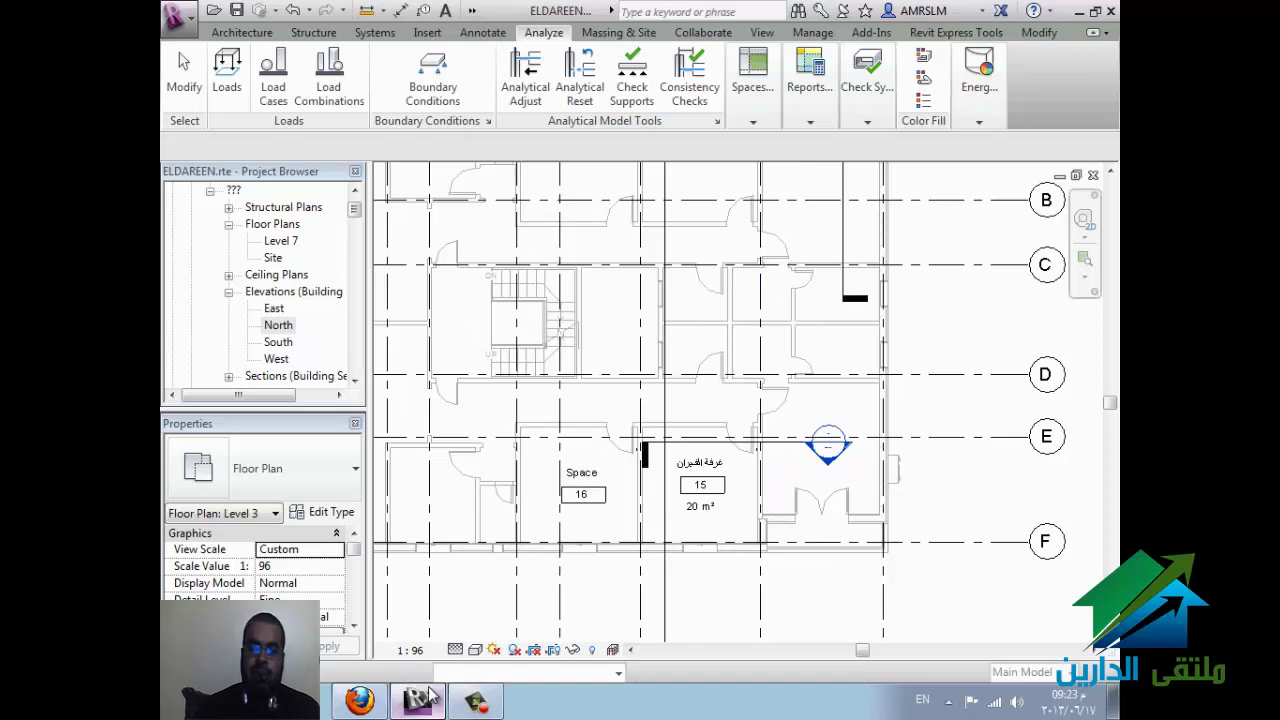
Step: Restart screen sharing in the WizIQ class session, then return to Revit
{"action": "left_click", "coordinate": [481, 688]}
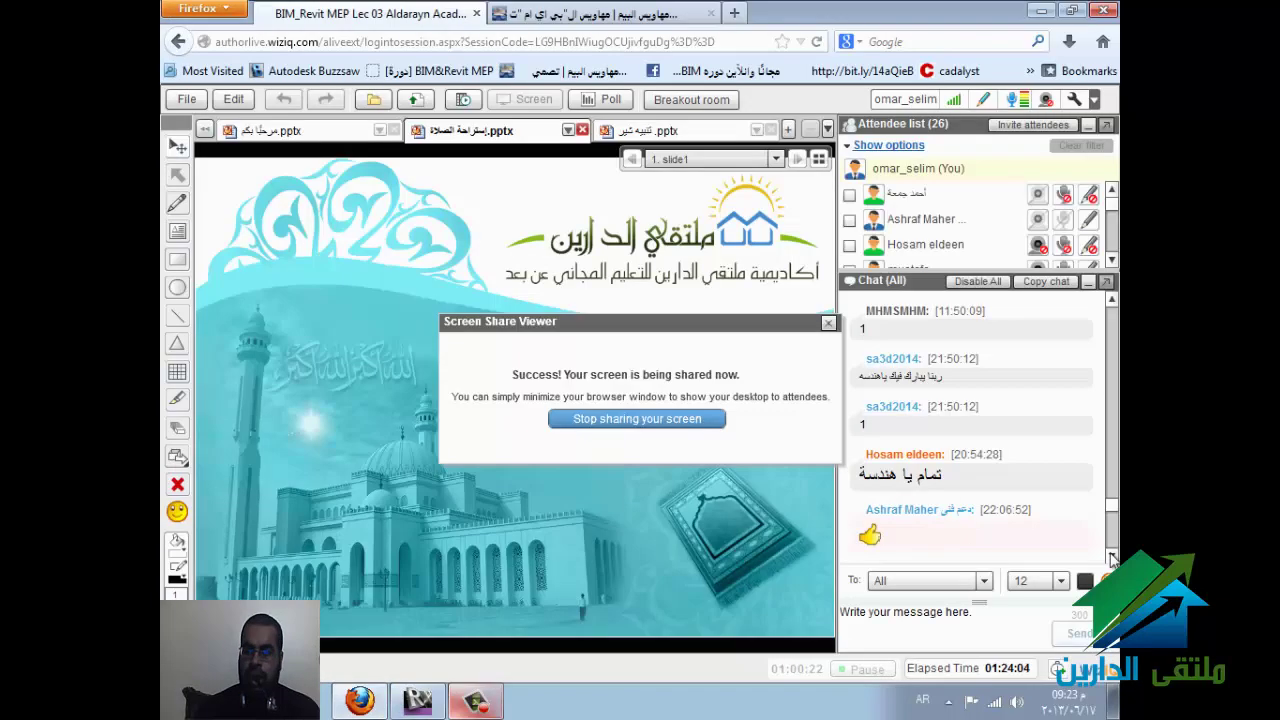
{"action": "left_click", "coordinate": [1111, 555]}
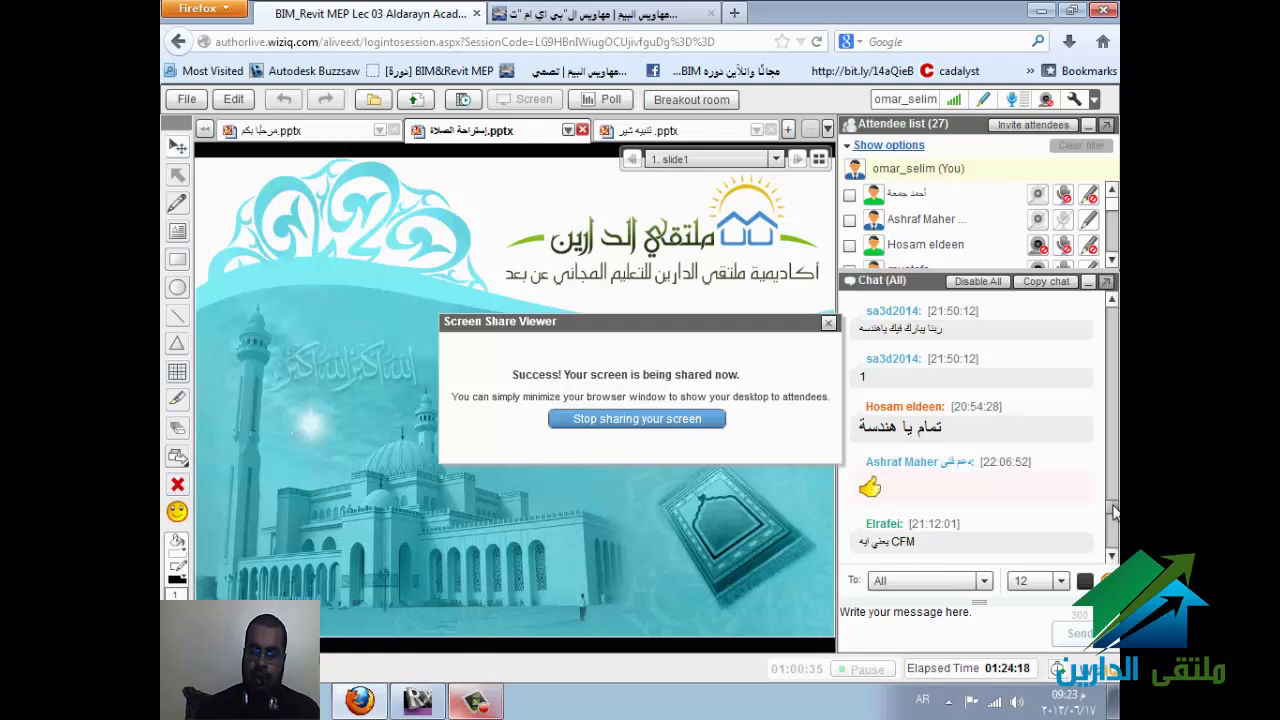
{"action": "left_click_drag", "start_coordinate": [1114, 512], "coordinate": [1115, 524]}
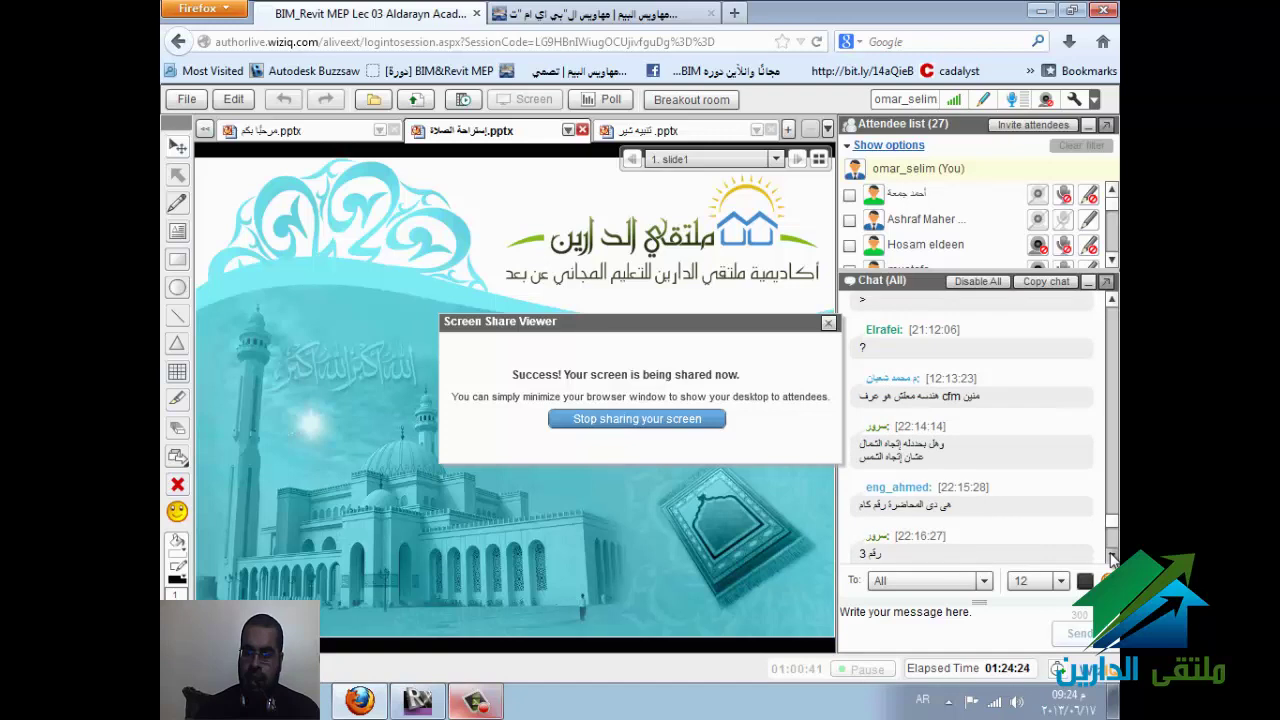
{"action": "left_click", "coordinate": [1112, 557]}
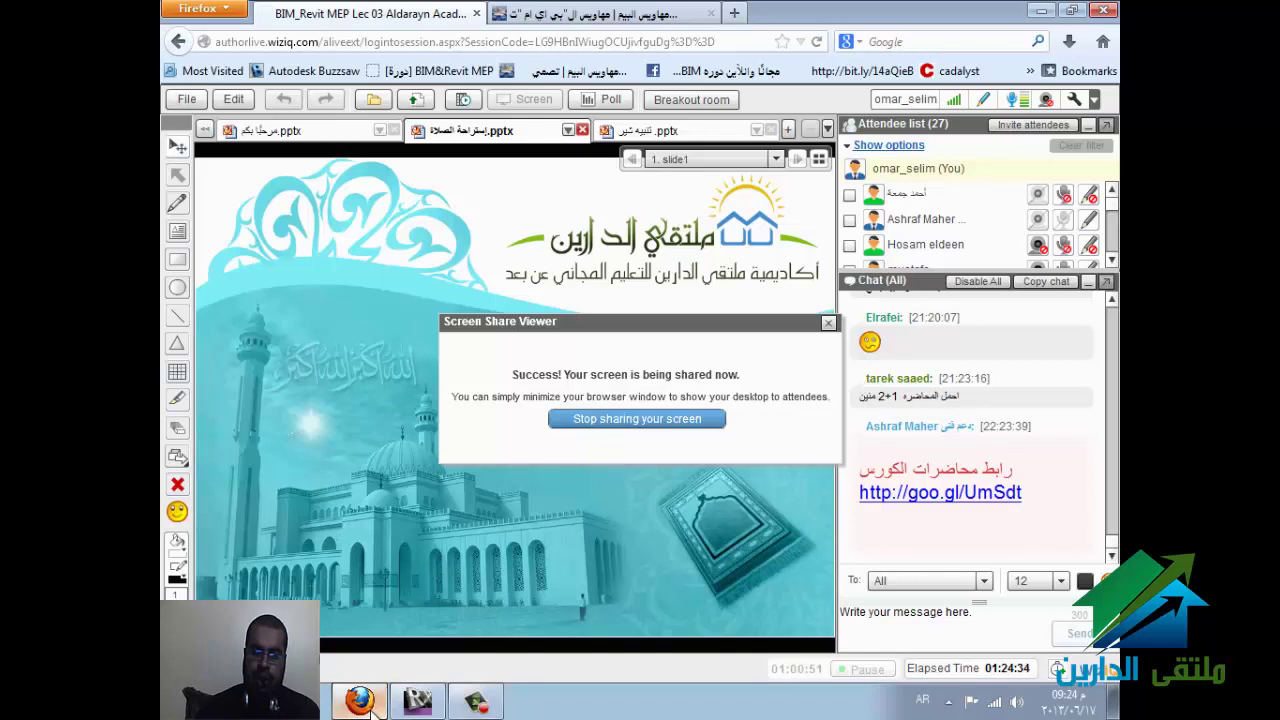
{"action": "left_click", "coordinate": [410, 705]}
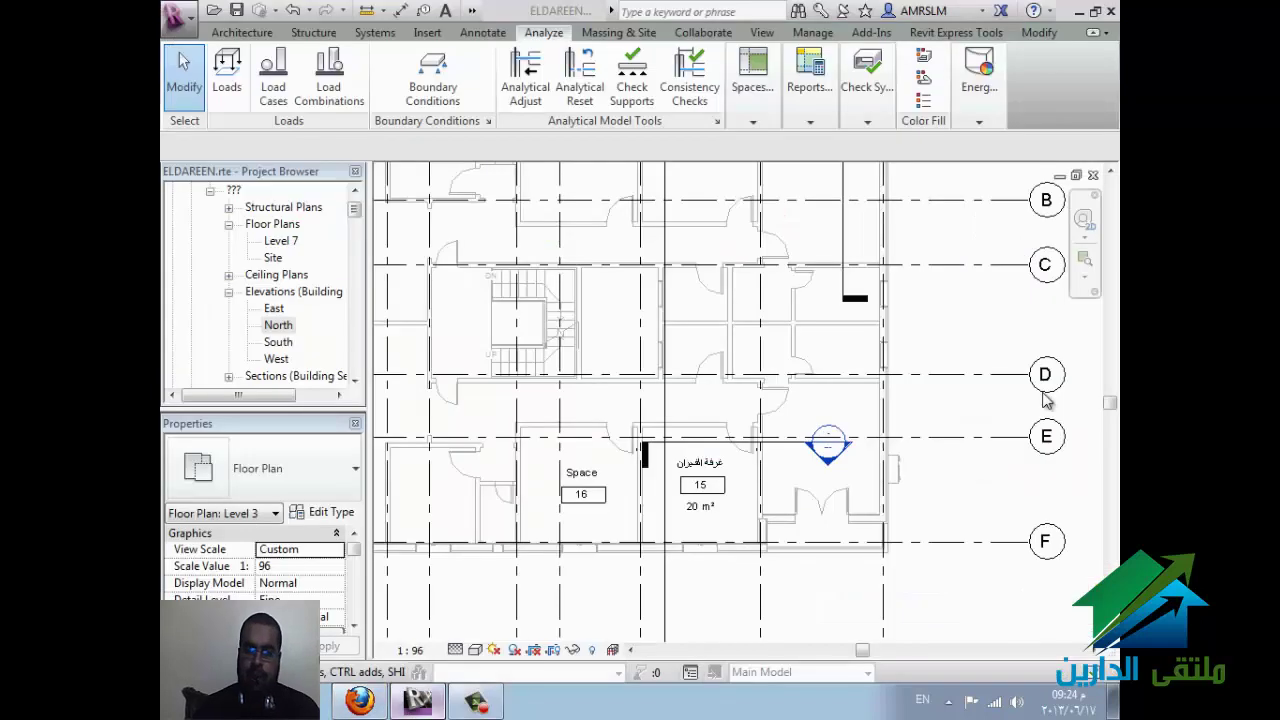
Step: Read the attendees' questions in the WizIQ Chat (All) panel, then return to Revit
{"action": "left_click", "coordinate": [359, 700]}
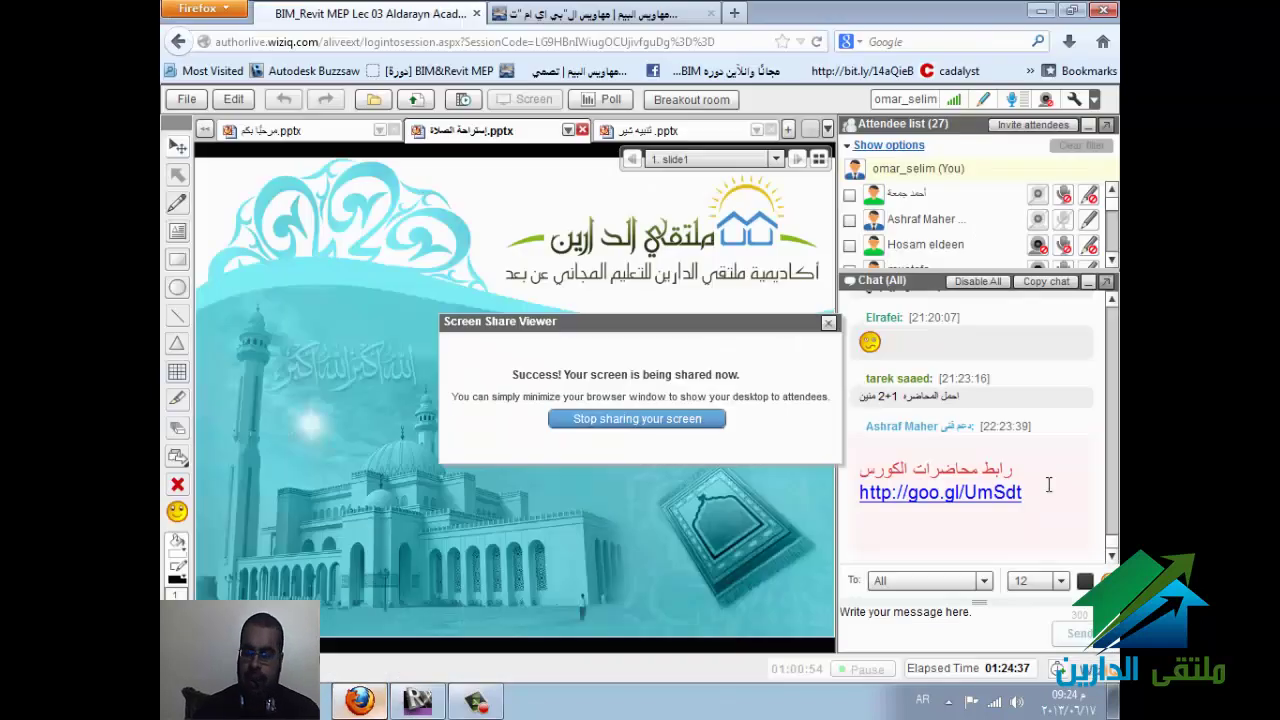
{"action": "scroll", "coordinate": [1049, 485], "scroll_direction": "up", "scroll_amount": 3}
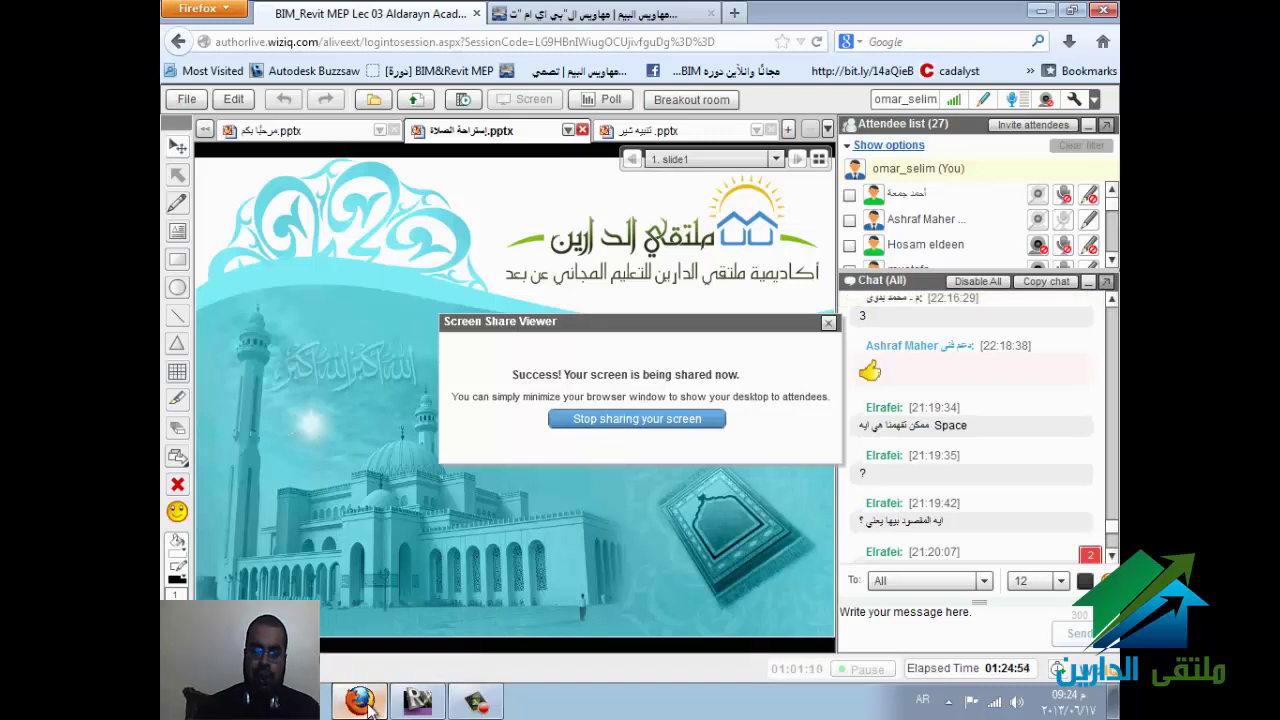
{"action": "scroll", "coordinate": [1040, 474], "scroll_direction": "up", "scroll_amount": 5}
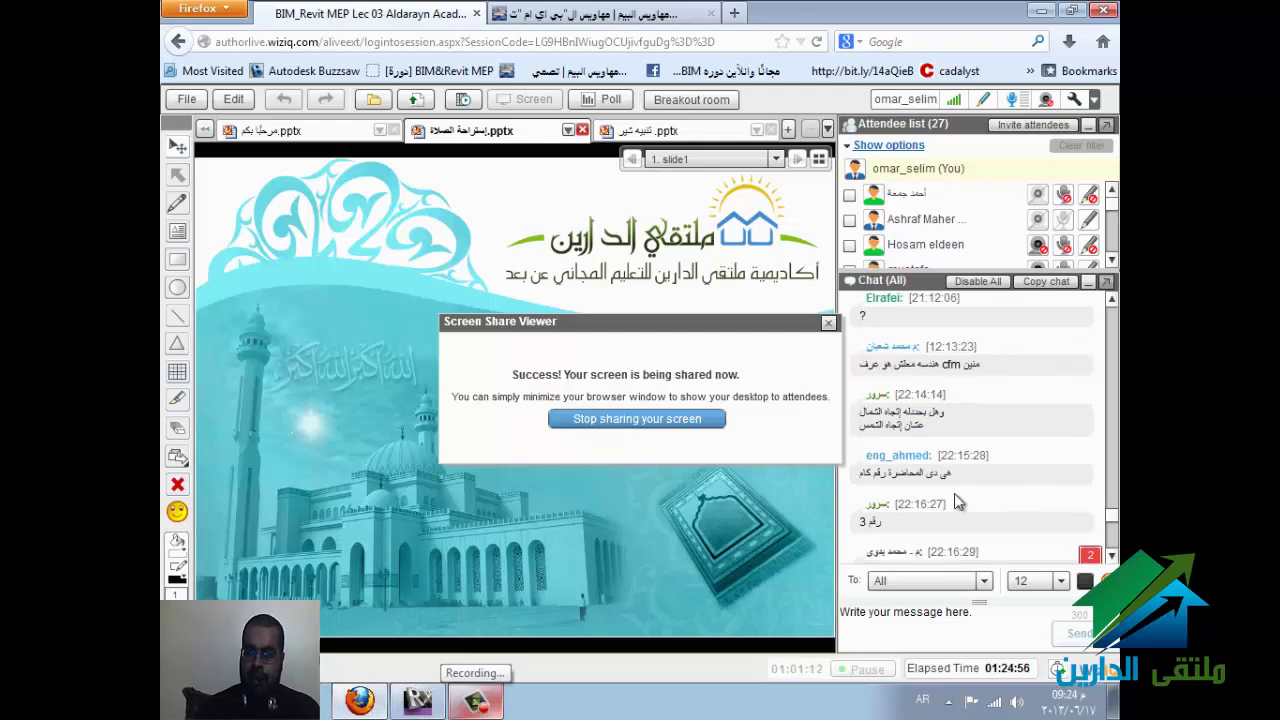
{"action": "left_click", "coordinate": [422, 699]}
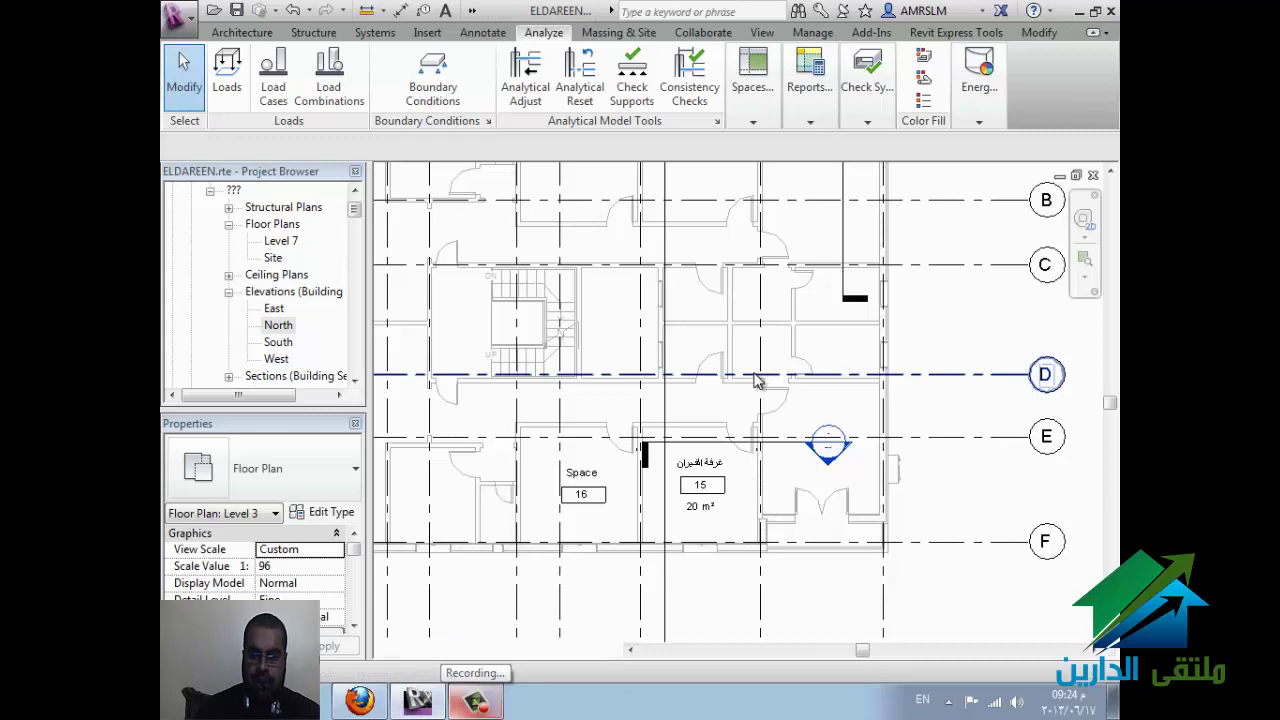
Step: Close the extra views to get back to the ground floor plan
{"action": "scroll", "coordinate": [602, 590], "scroll_direction": "down", "scroll_amount": 2}
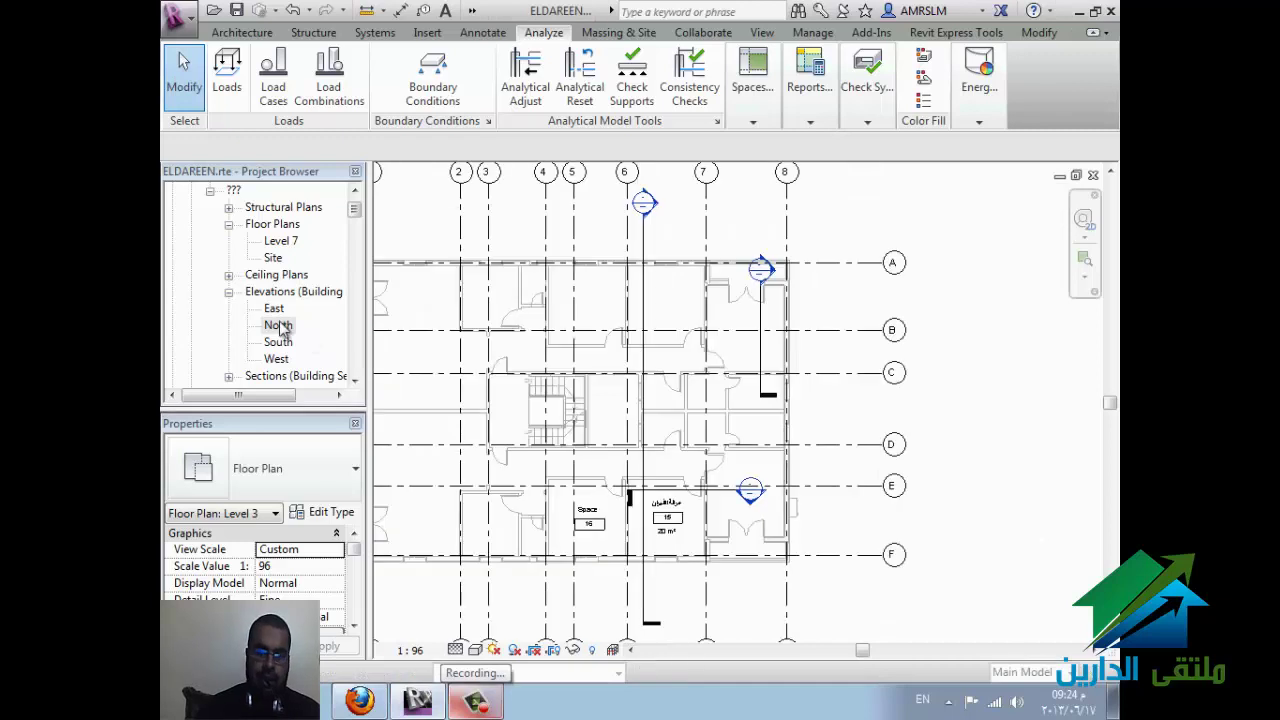
{"action": "left_click", "coordinate": [280, 326]}
{"action": "scroll", "coordinate": [296, 322], "scroll_direction": "up", "scroll_amount": 1}
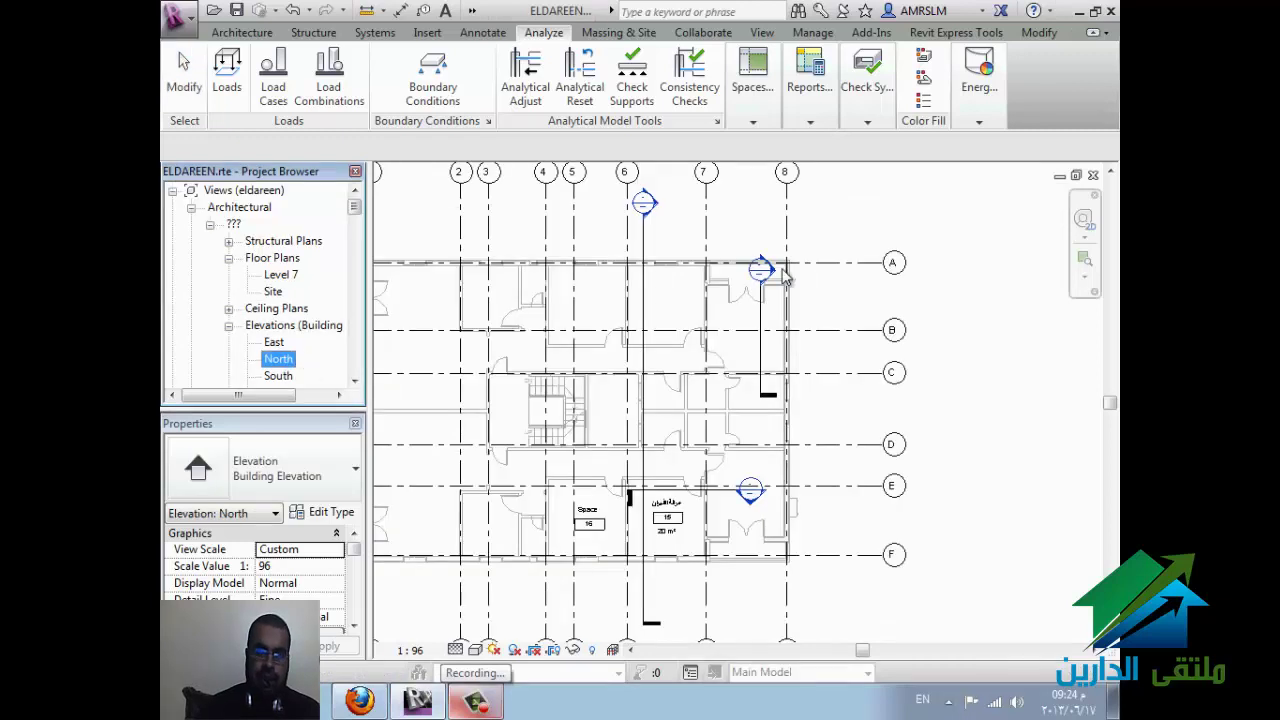
{"action": "left_click", "coordinate": [1093, 176]}
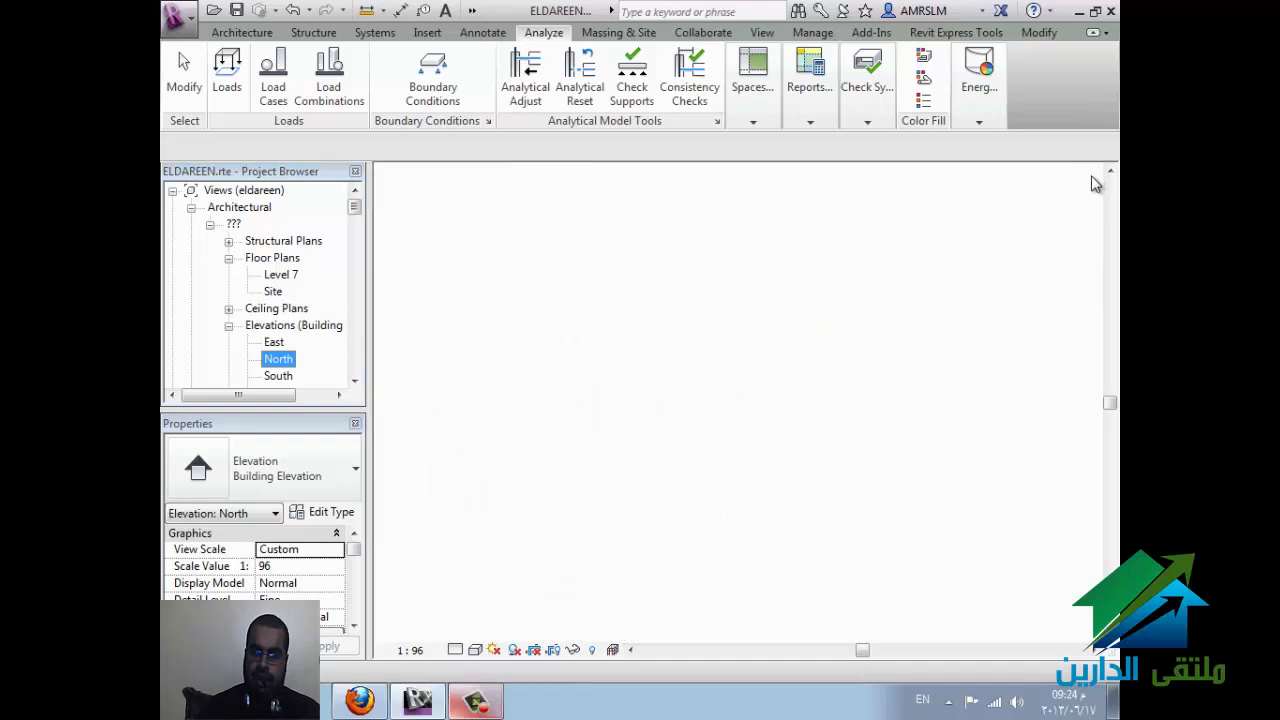
{"action": "left_click", "coordinate": [1093, 176]}
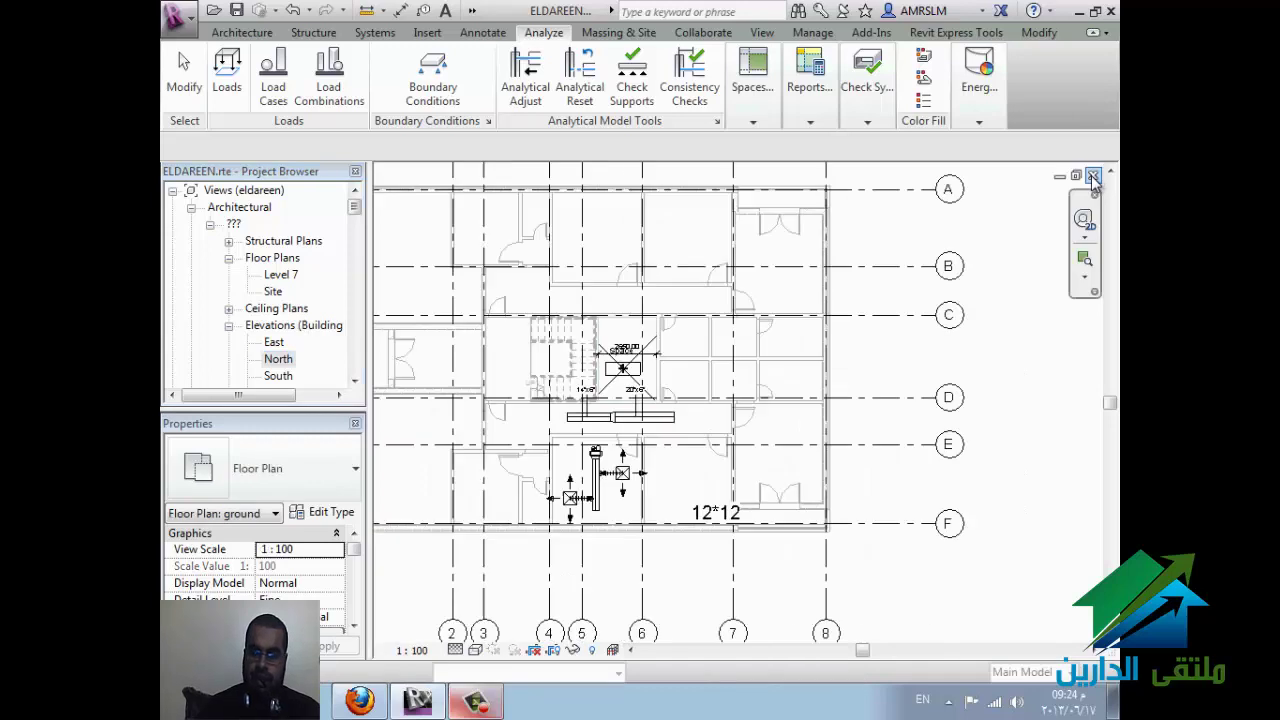
{"action": "scroll", "coordinate": [497, 507], "scroll_direction": "up", "scroll_amount": 2}
Step: Tab-select the vertical supply duct's entire system, including both diffusers and the equipment
{"action": "left_click", "coordinate": [622, 505]}
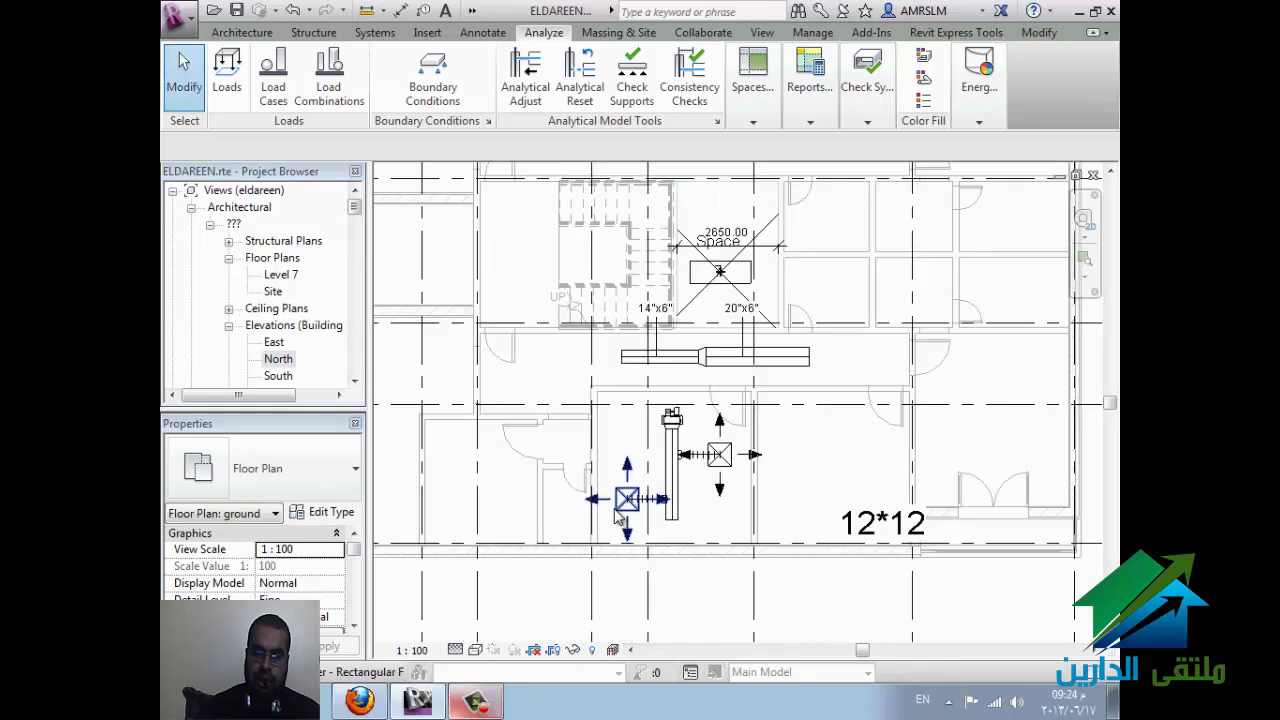
{"action": "key", "text": "Tab"}
{"action": "left_click", "coordinate": [620, 512]}
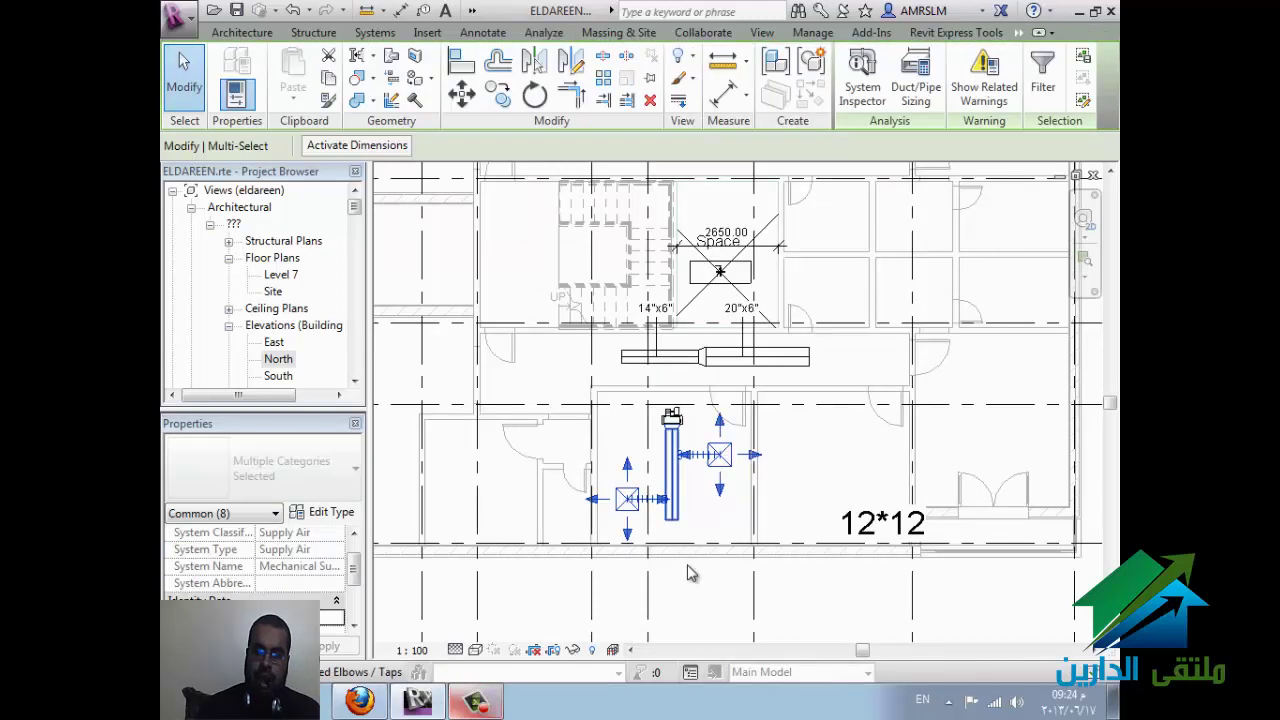
{"action": "key", "text": "Escape"}
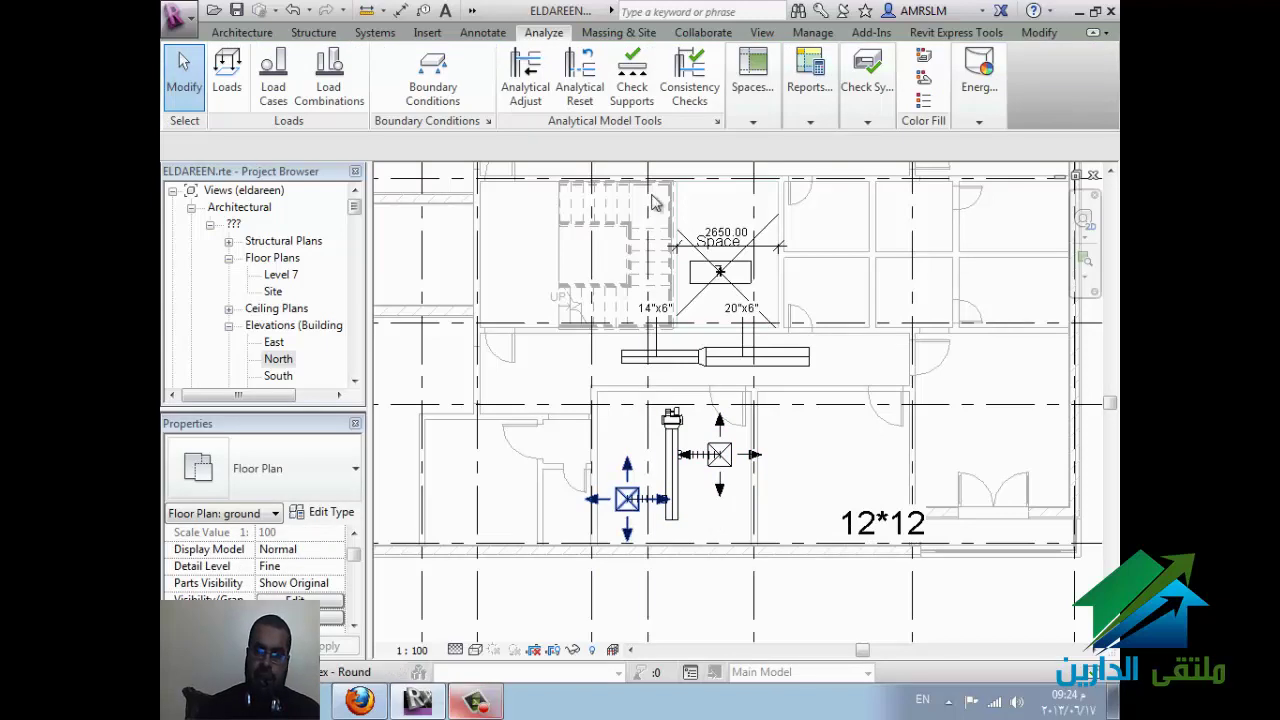
{"action": "left_click", "coordinate": [1039, 32]}
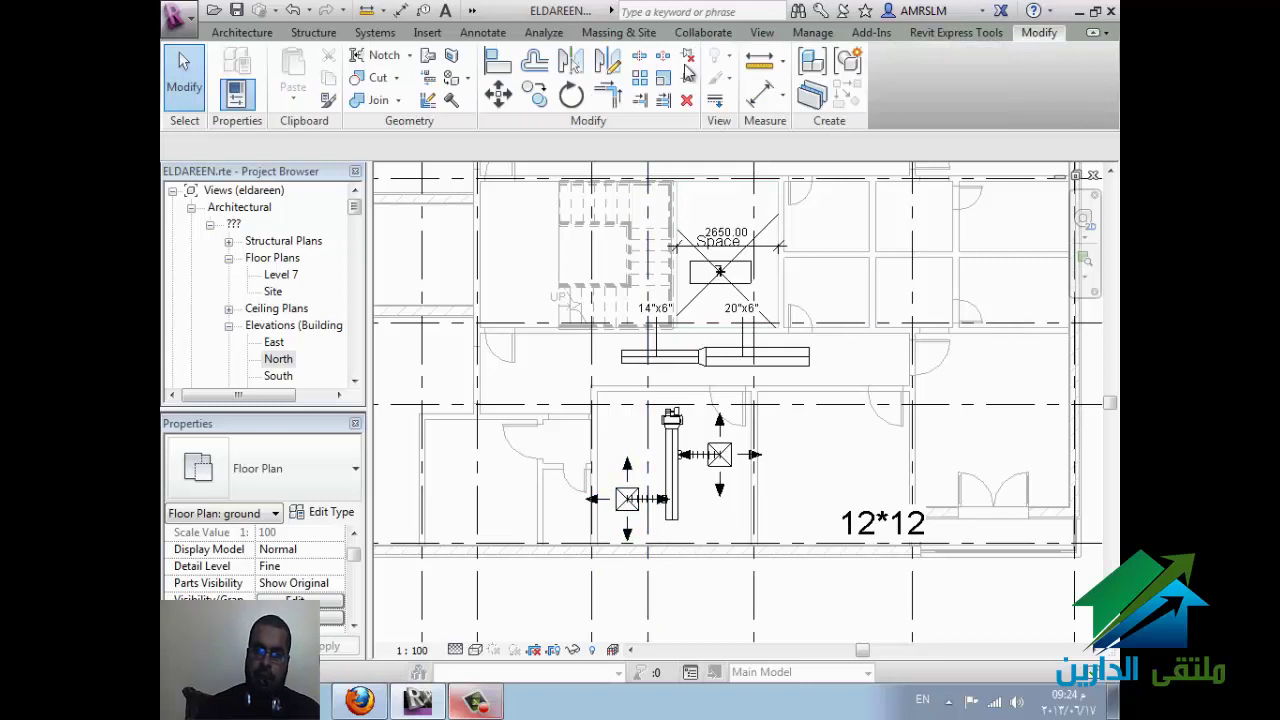
{"action": "left_click", "coordinate": [695, 476]}
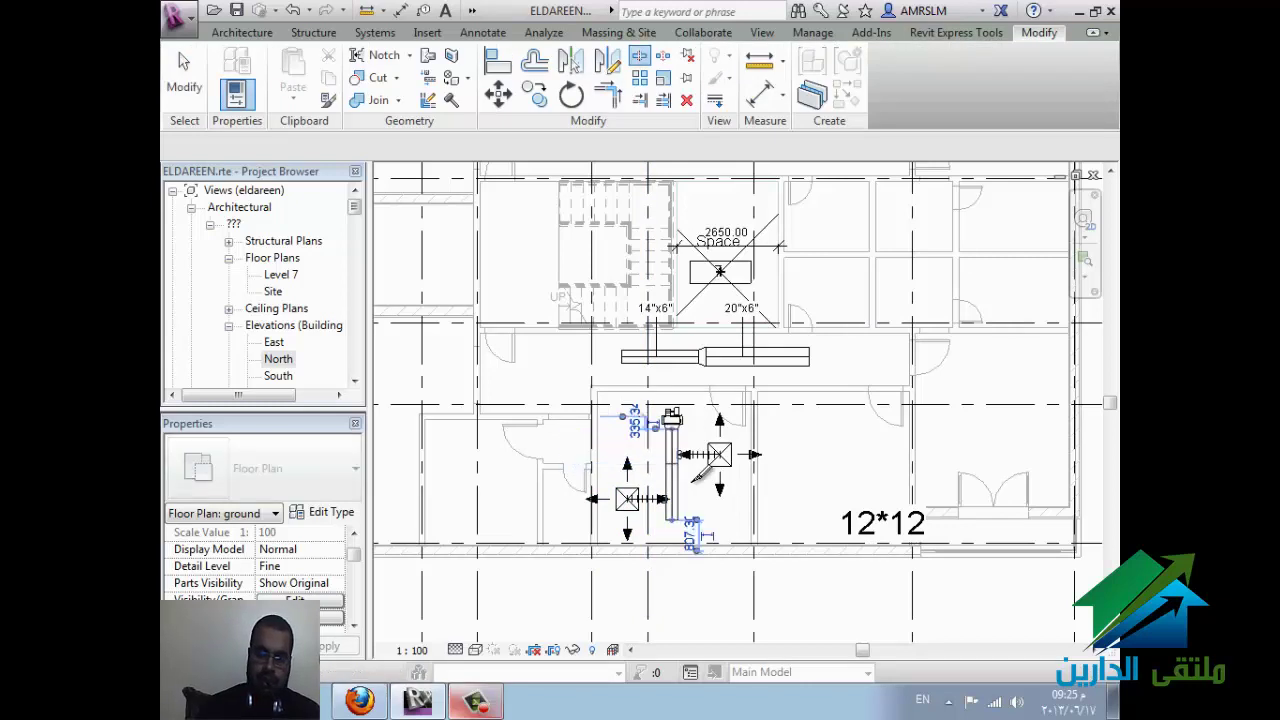
{"action": "left_click", "coordinate": [640, 522]}
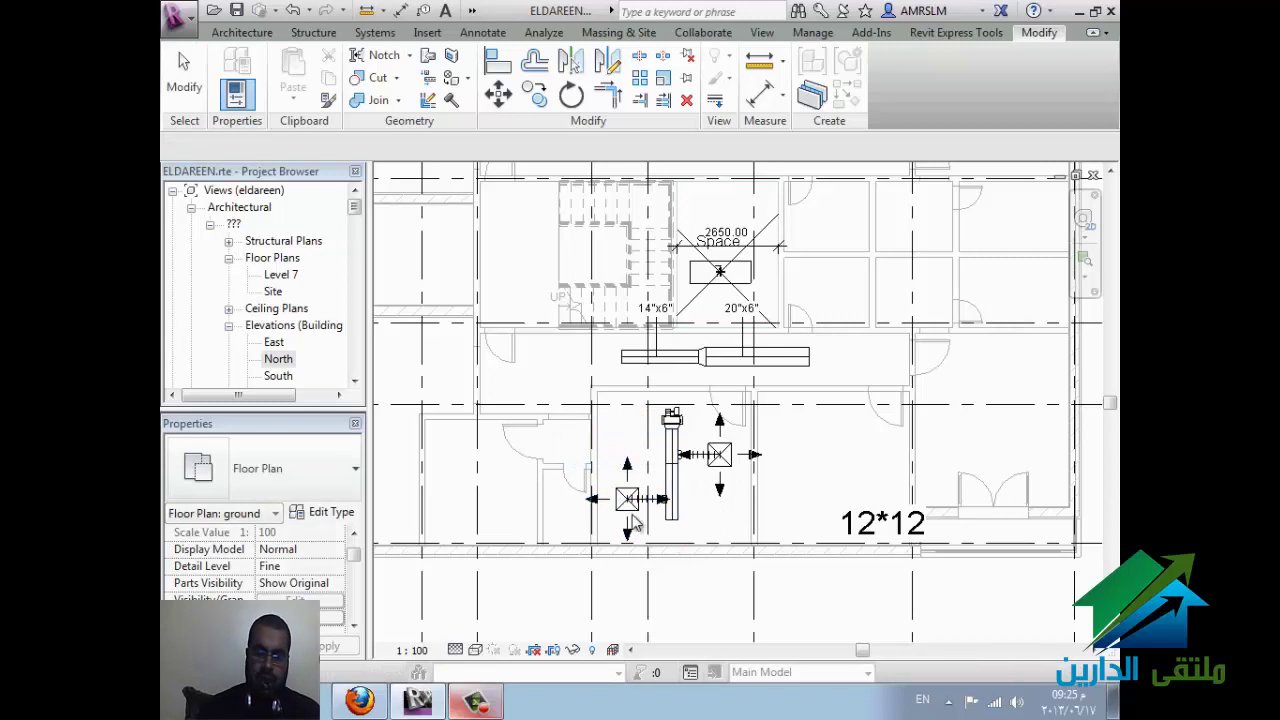
{"action": "key", "text": "Tab"}
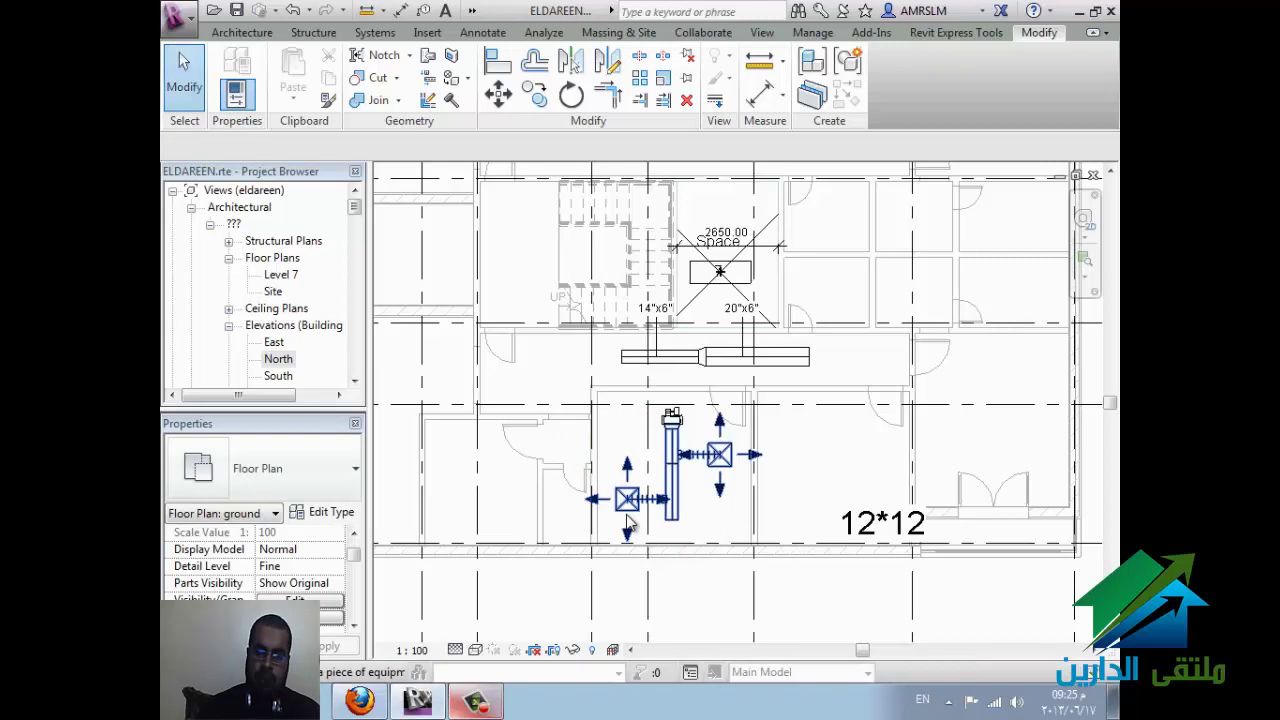
{"action": "left_click", "coordinate": [778, 522]}
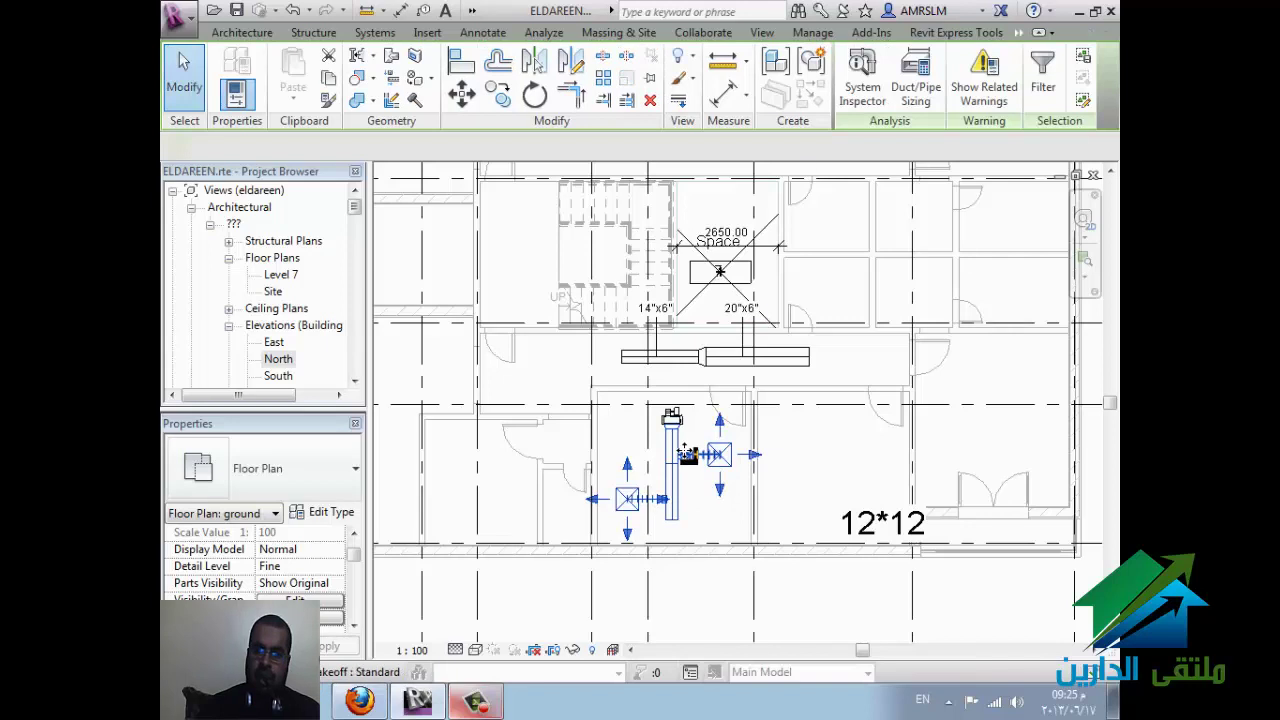
{"action": "left_click", "coordinate": [931, 105]}
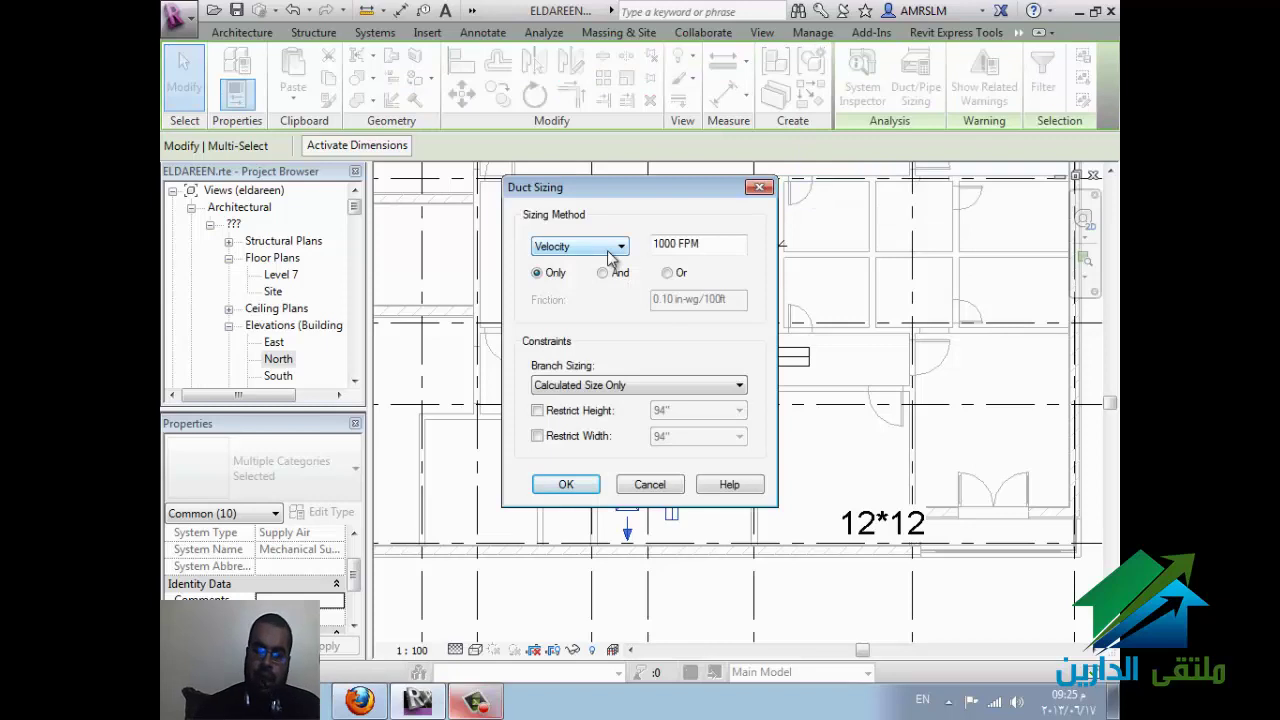
{"action": "left_click_drag", "start_coordinate": [679, 193], "coordinate": [969, 119]}
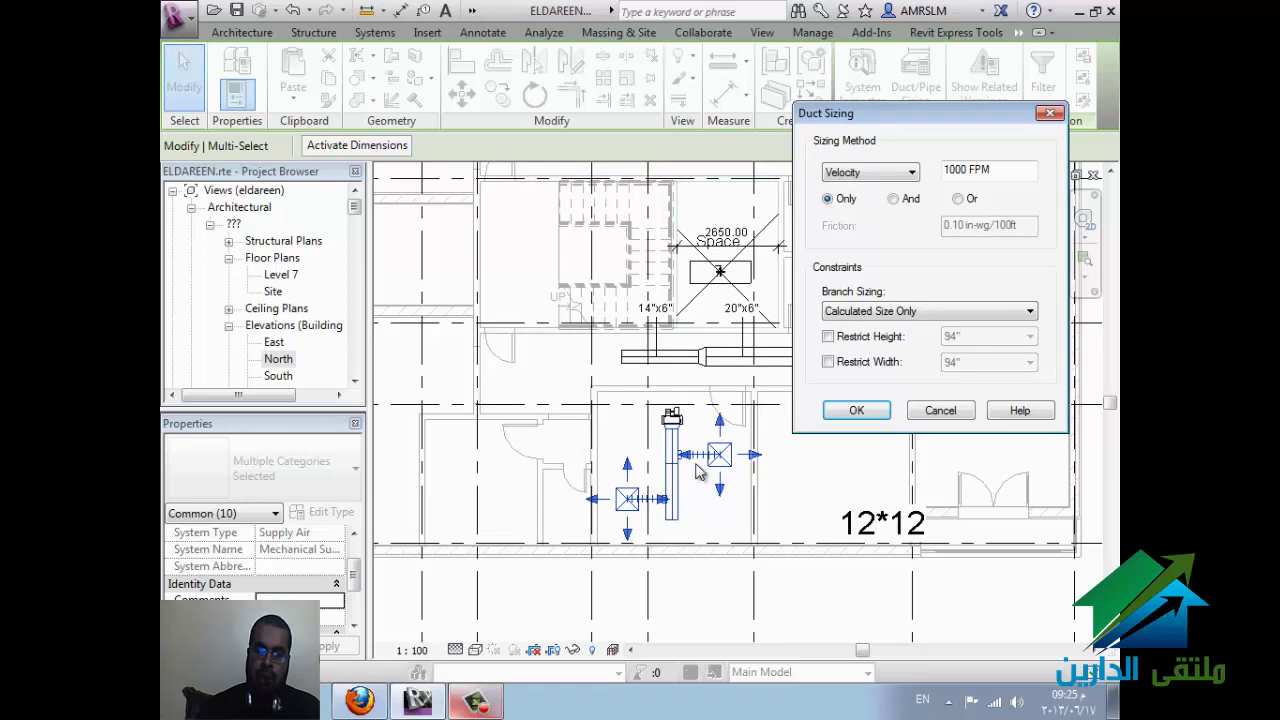
{"action": "left_click", "coordinate": [893, 176]}
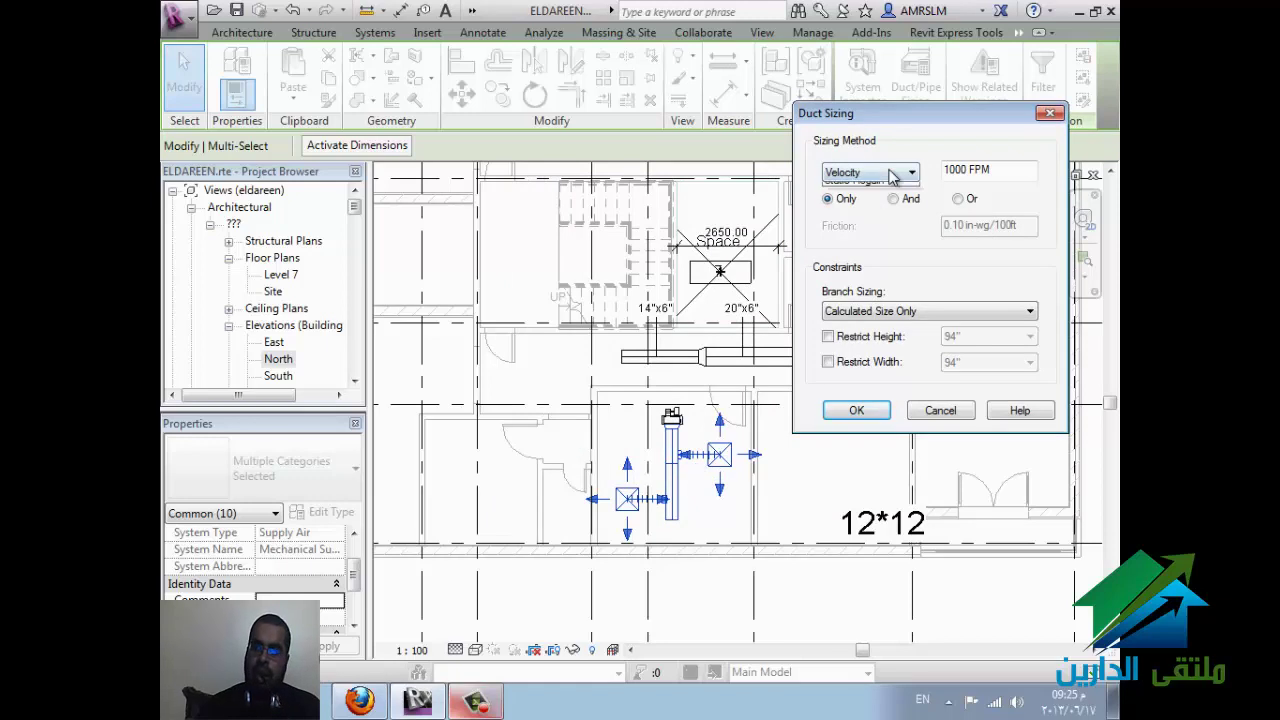
{"action": "left_click", "coordinate": [878, 198]}
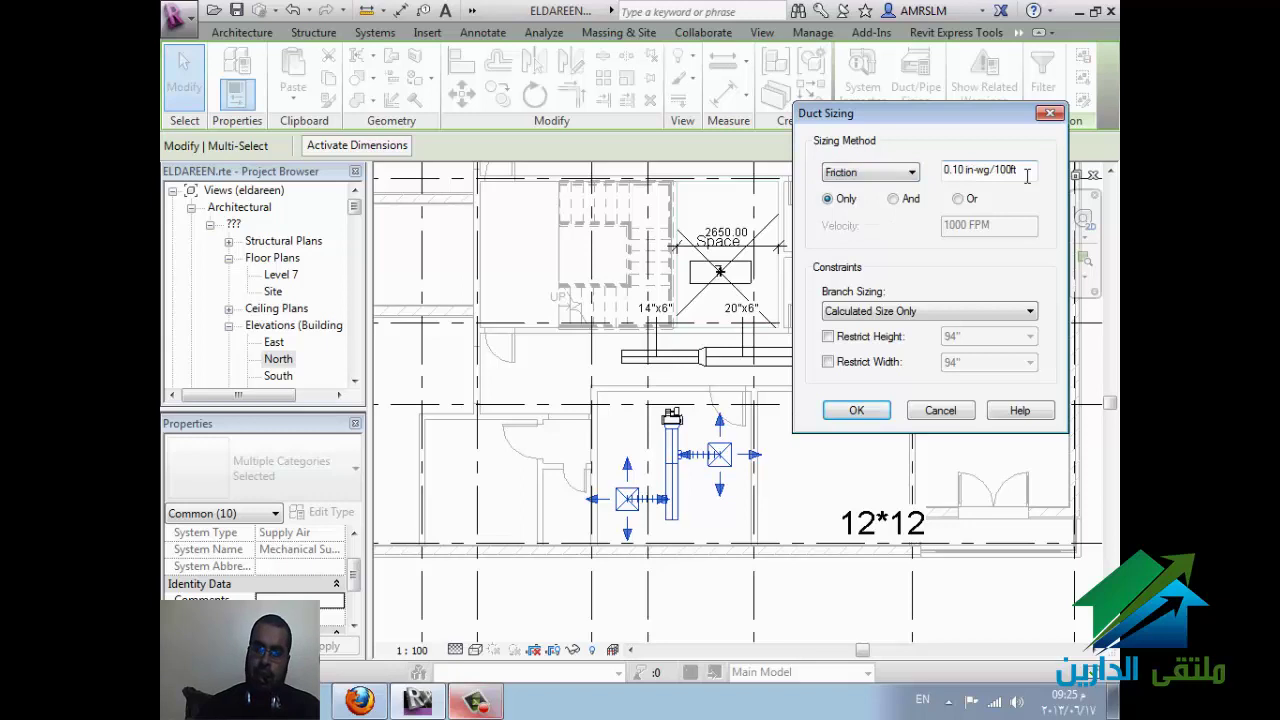
{"action": "left_click", "coordinate": [909, 175]}
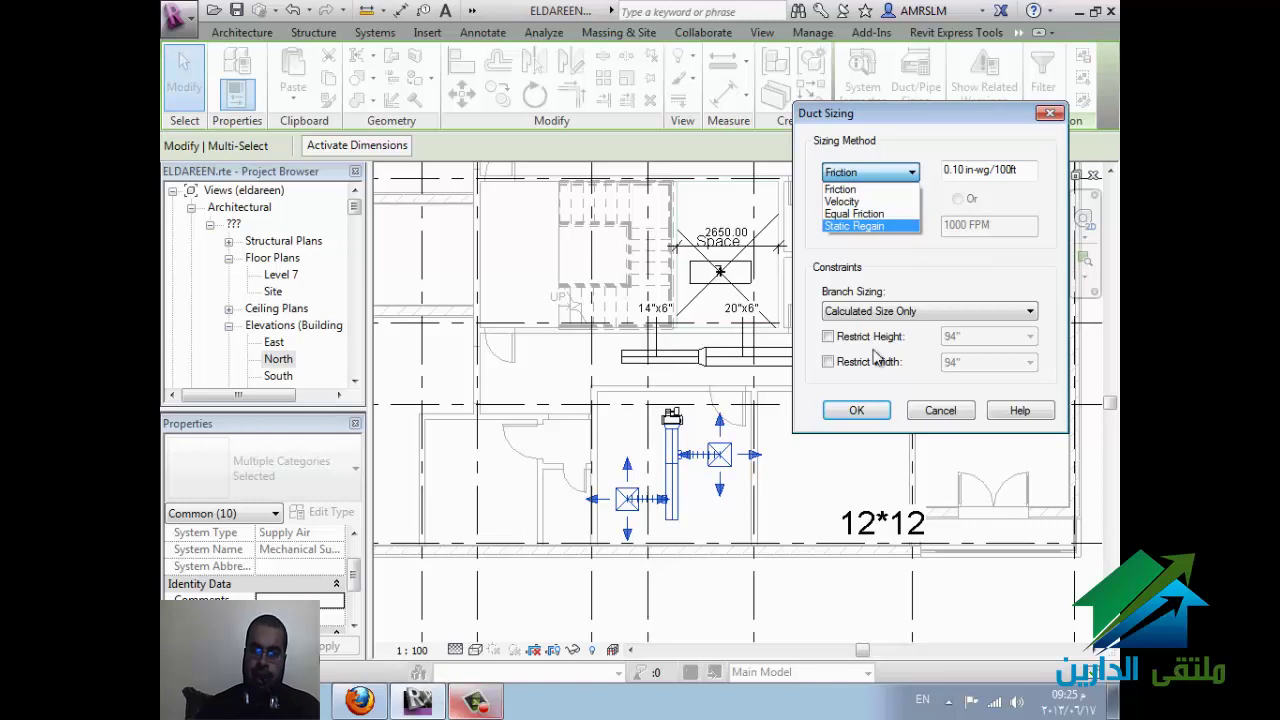
{"action": "left_click", "coordinate": [803, 265]}
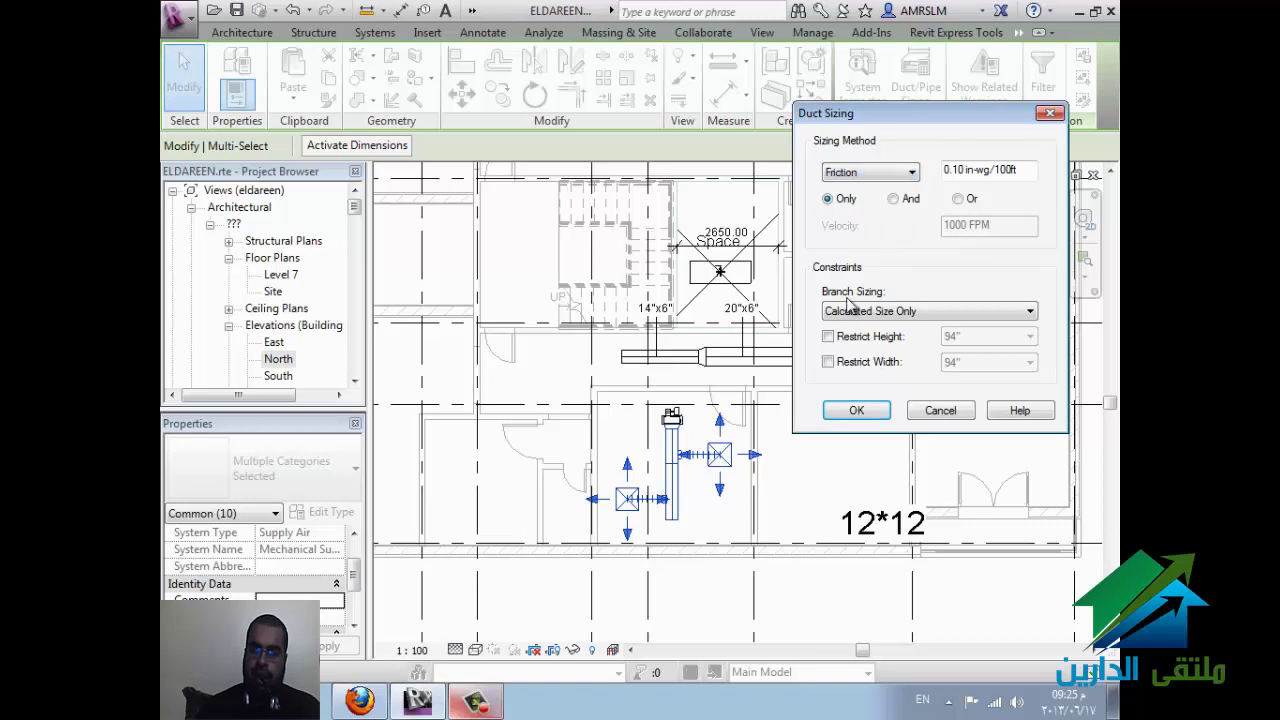
{"action": "left_click", "coordinate": [866, 311]}
{"action": "left_click", "coordinate": [866, 311]}
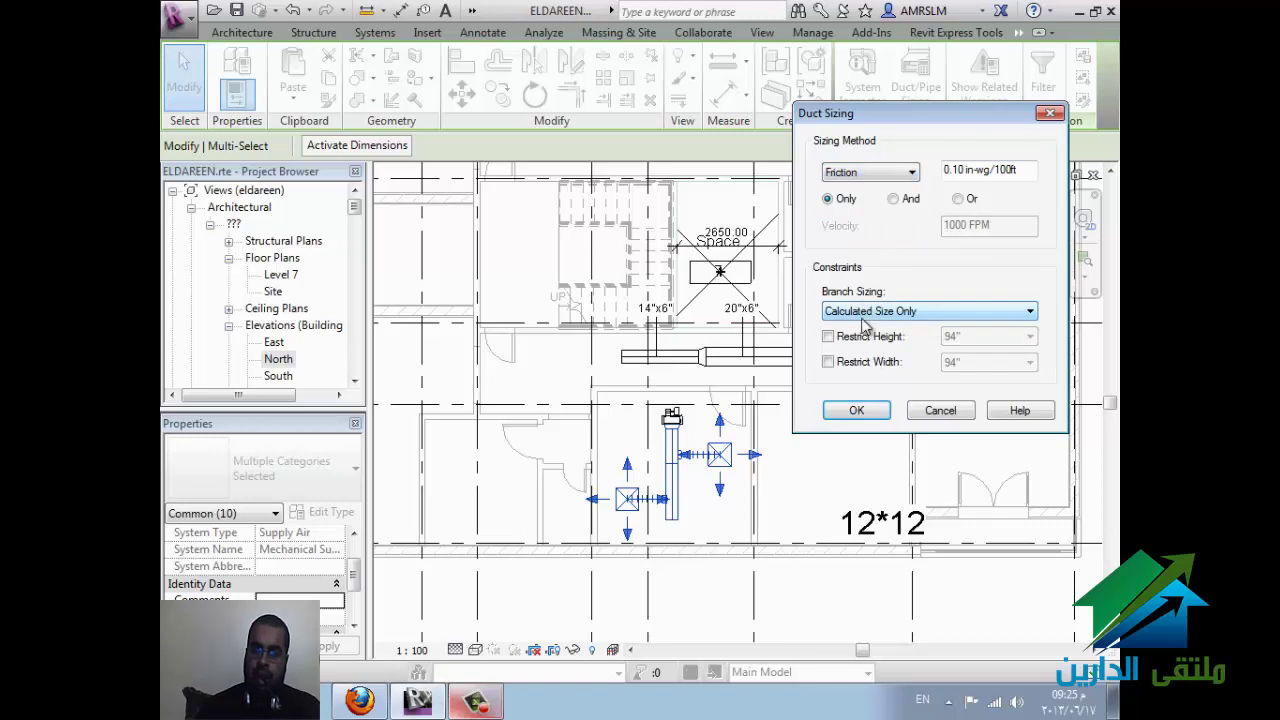
{"action": "left_click", "coordinate": [860, 338]}
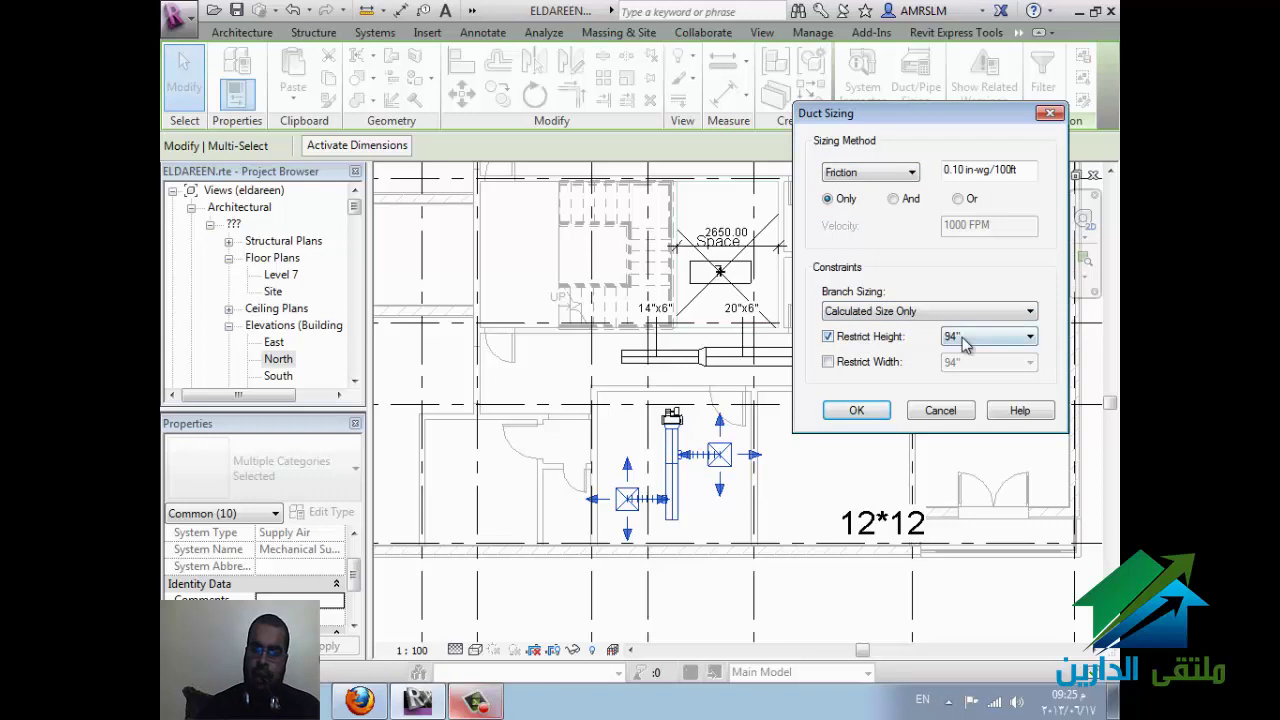
{"action": "left_click", "coordinate": [968, 338]}
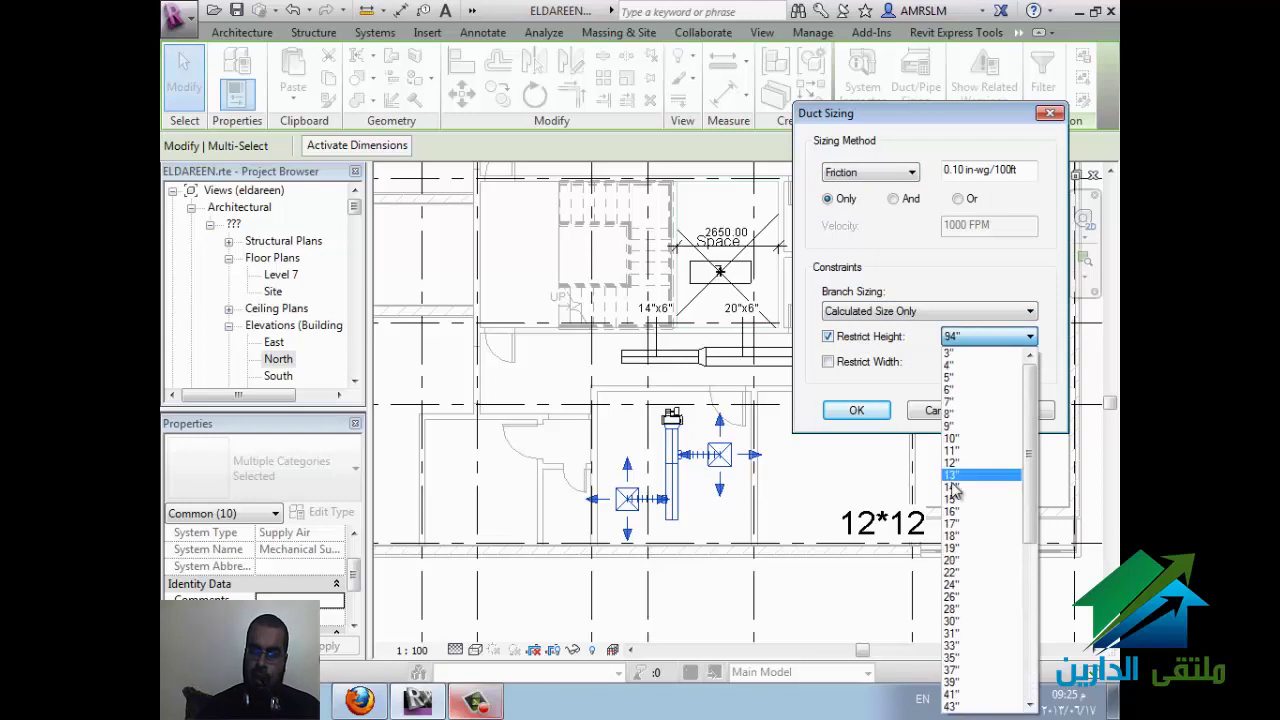
{"action": "left_click", "coordinate": [975, 540]}
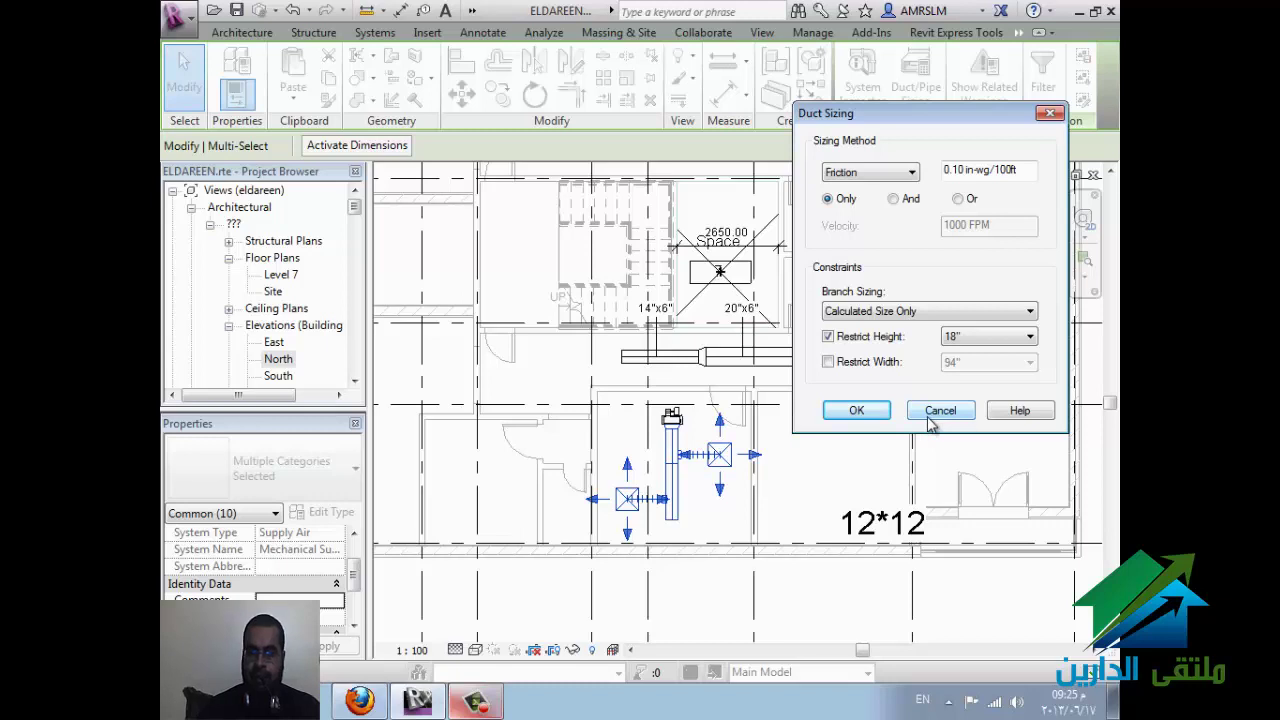
{"action": "left_click", "coordinate": [928, 417]}
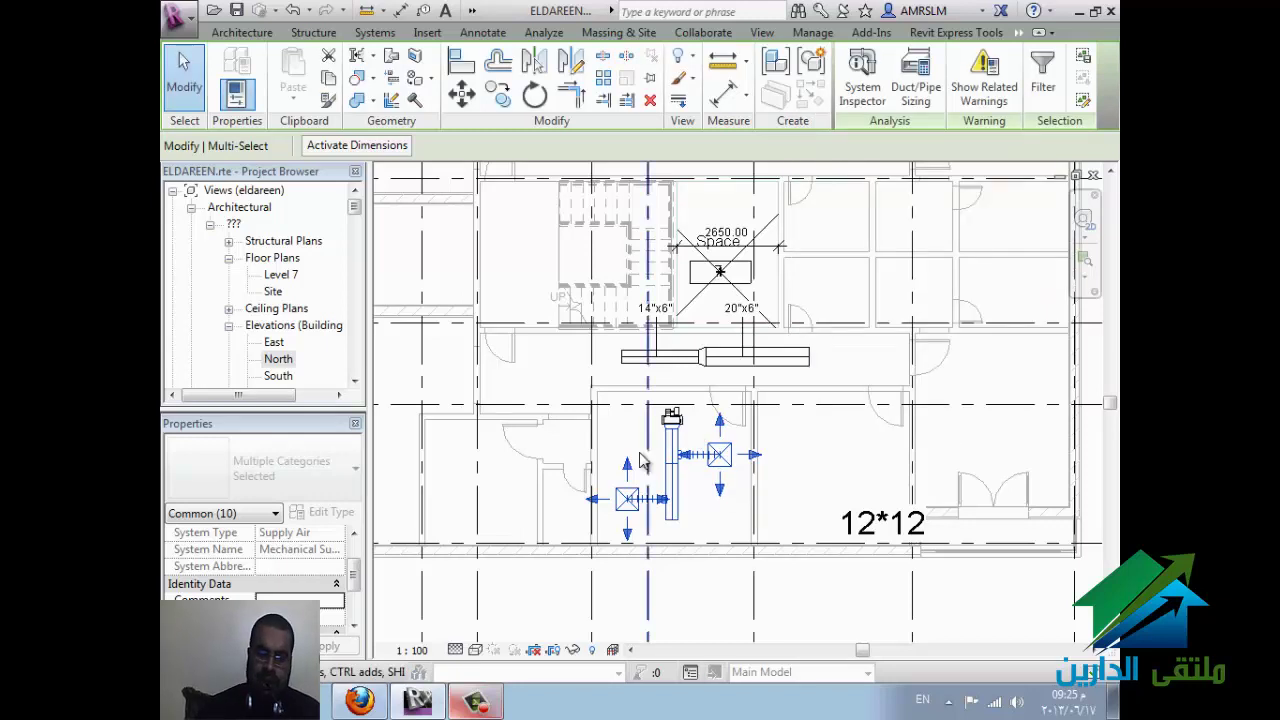
{"action": "left_click", "coordinate": [530, 350]}
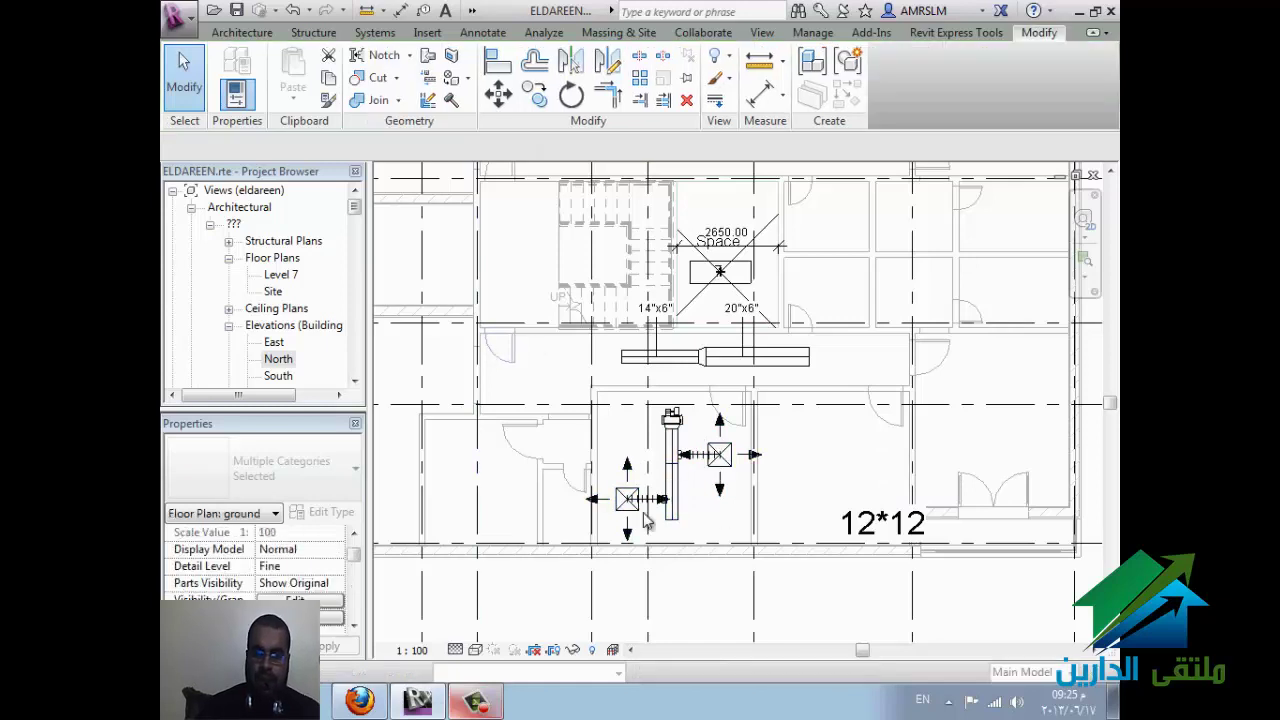
{"action": "key", "text": "Tab"}
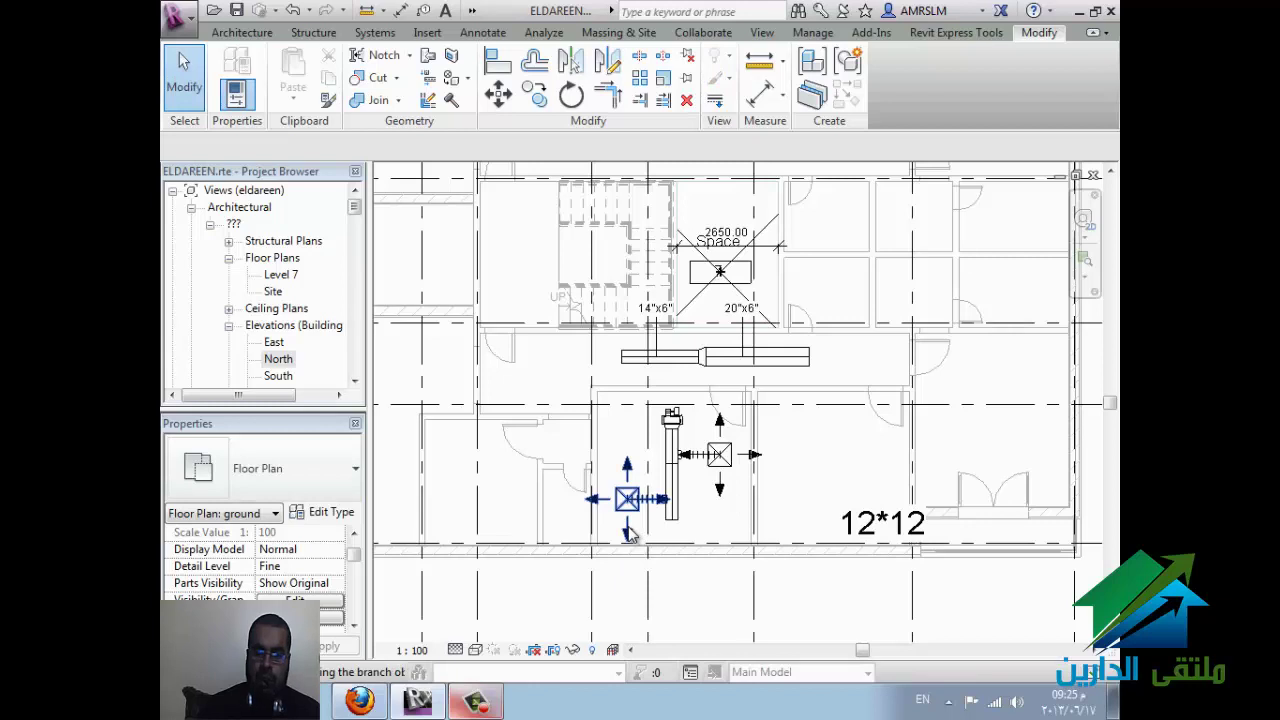
{"action": "key", "text": "Tab"}
{"action": "left_click", "coordinate": [630, 535]}
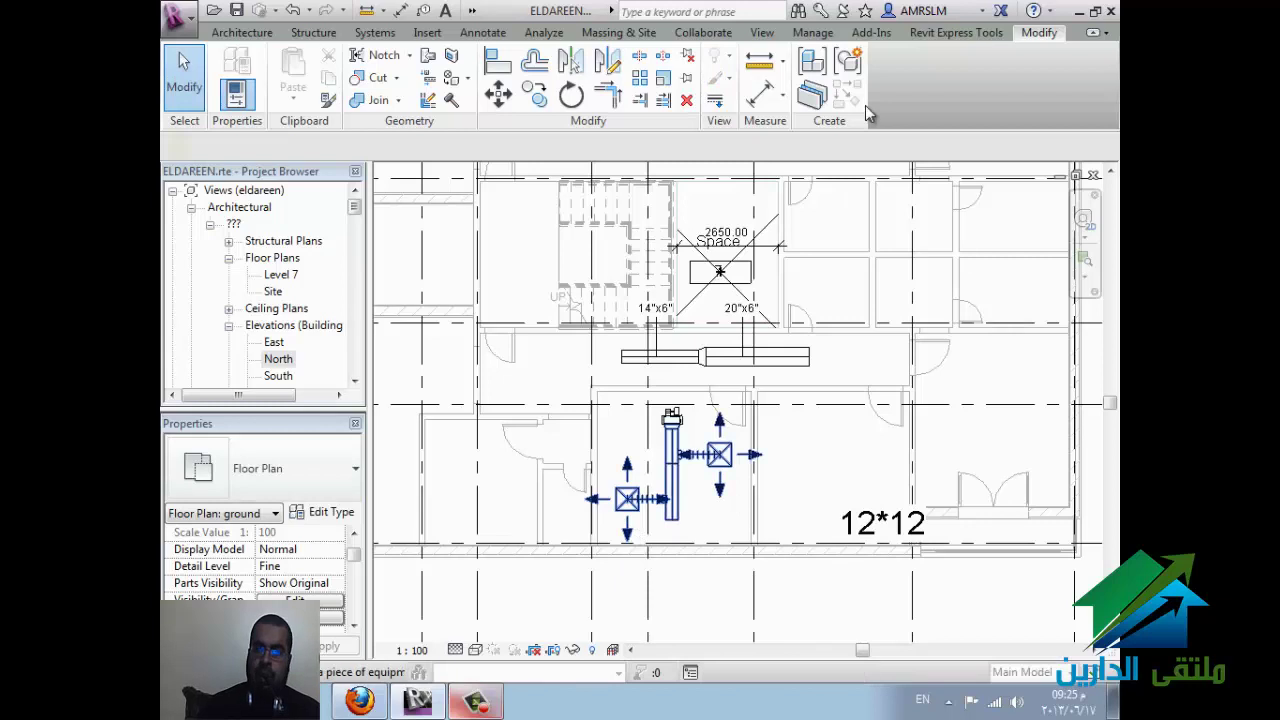
Step: Size the selected supply ducts by Friction at 0.10 in-wg/100ft, then clear the selection
{"action": "left_click", "coordinate": [905, 90]}
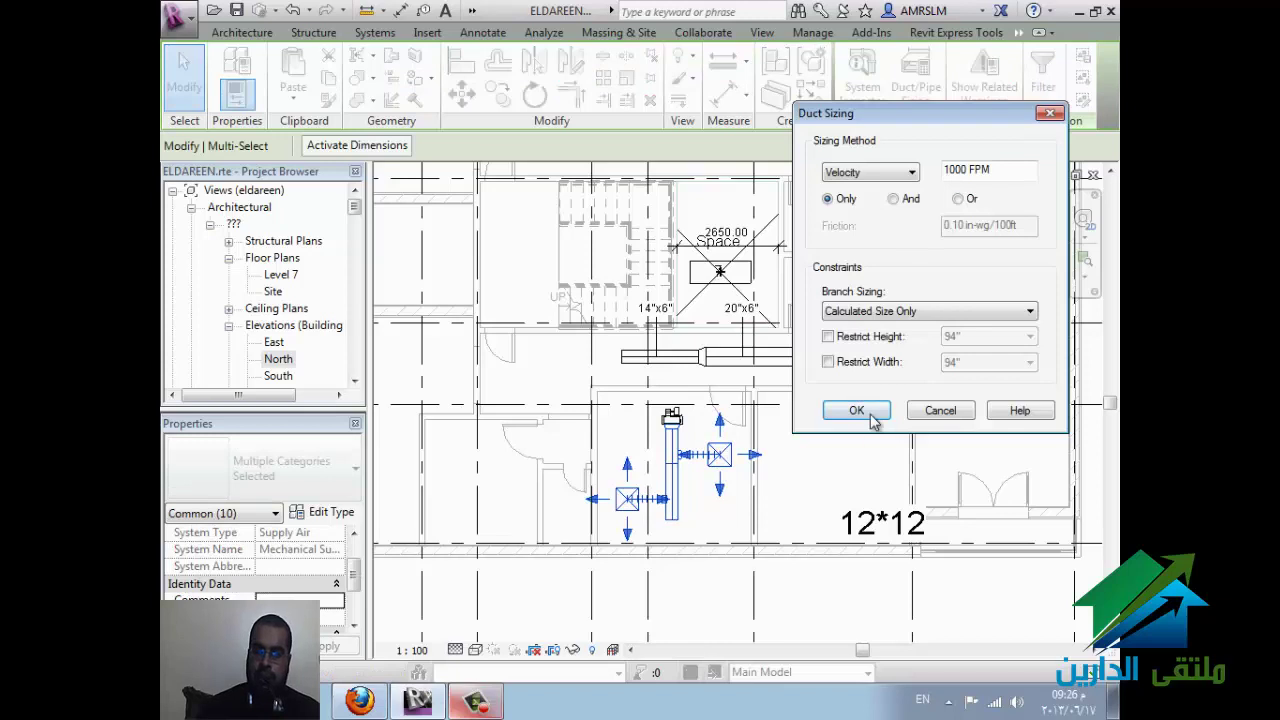
{"action": "left_click", "coordinate": [874, 176]}
{"action": "left_click", "coordinate": [867, 196]}
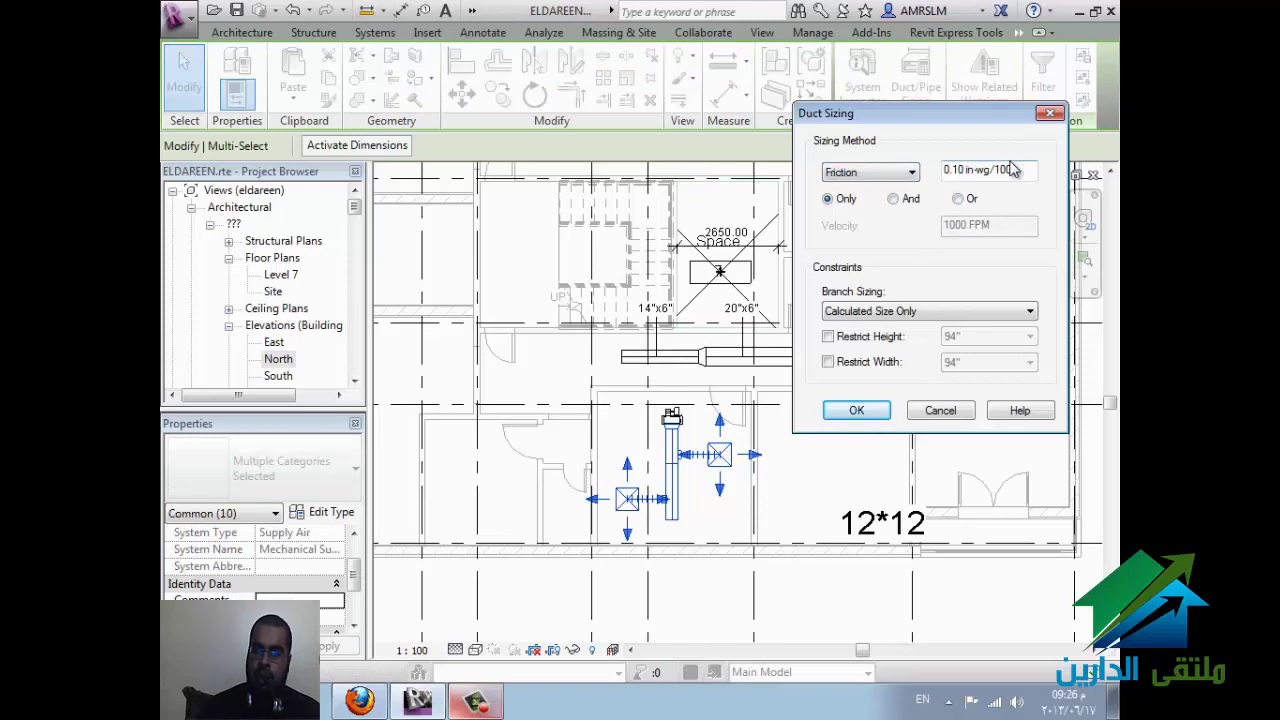
{"action": "left_click", "coordinate": [897, 175]}
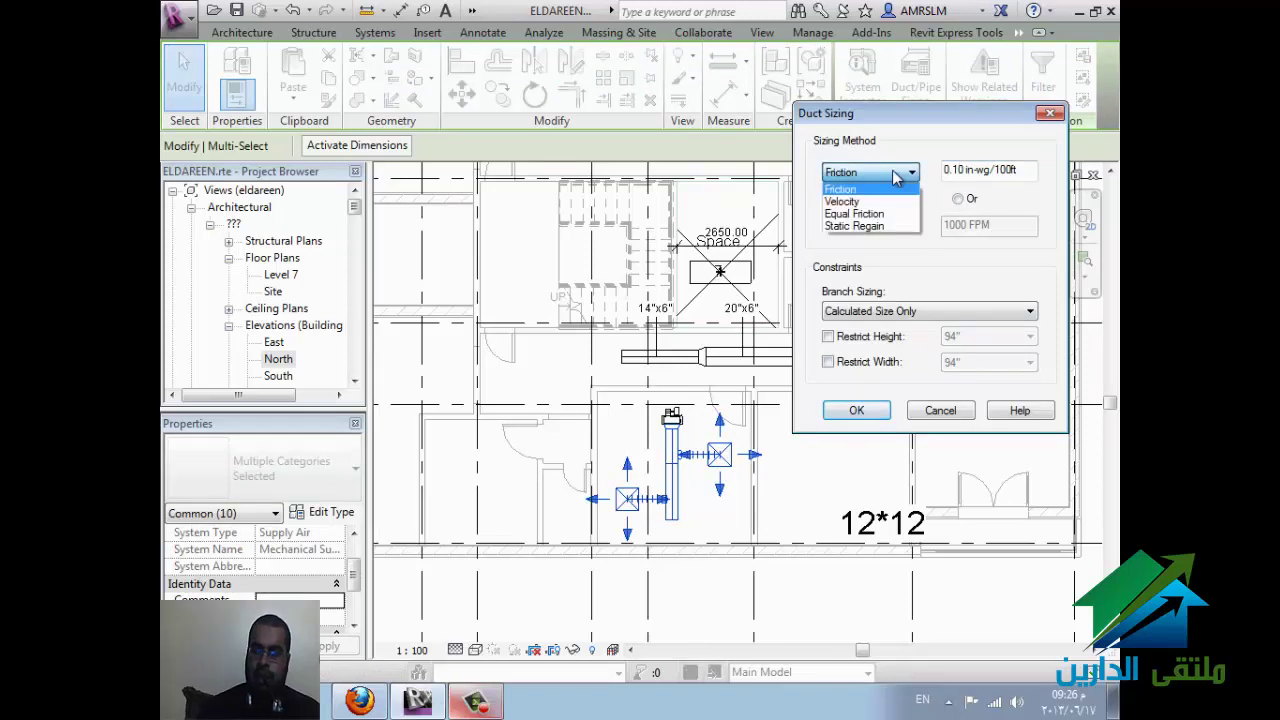
{"action": "left_click", "coordinate": [870, 201]}
{"action": "left_click", "coordinate": [885, 178]}
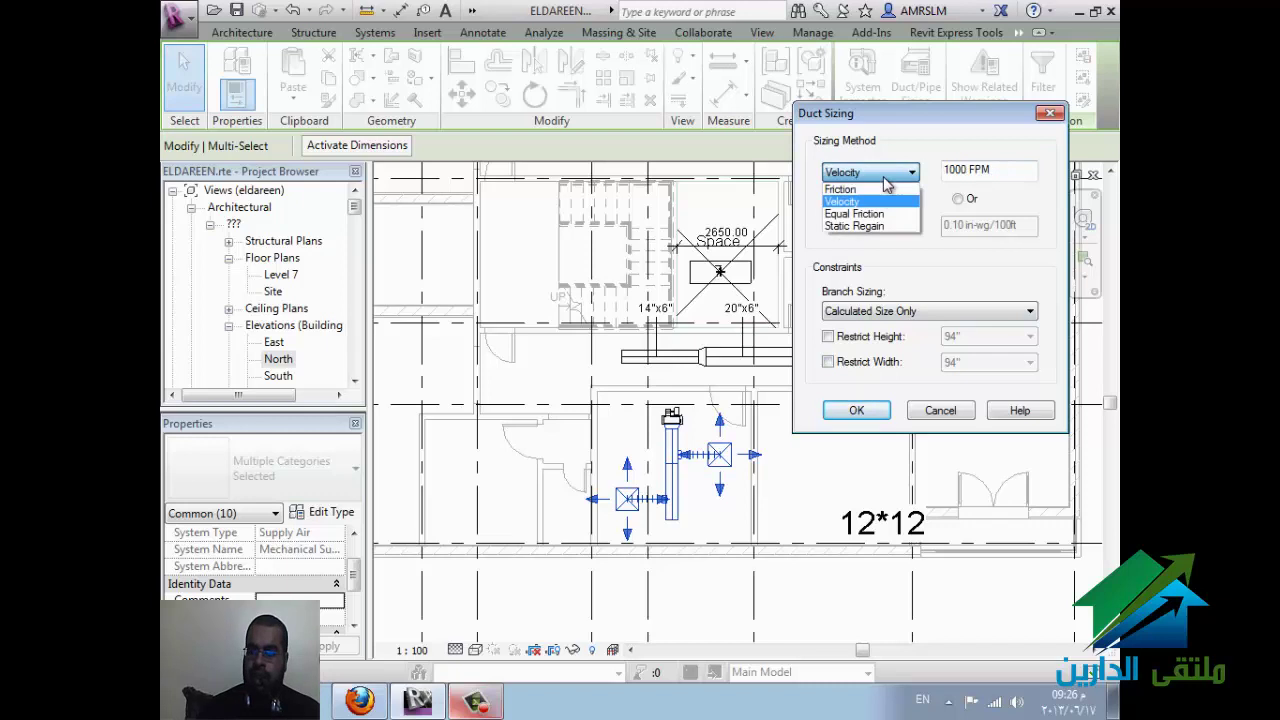
{"action": "left_click", "coordinate": [868, 188]}
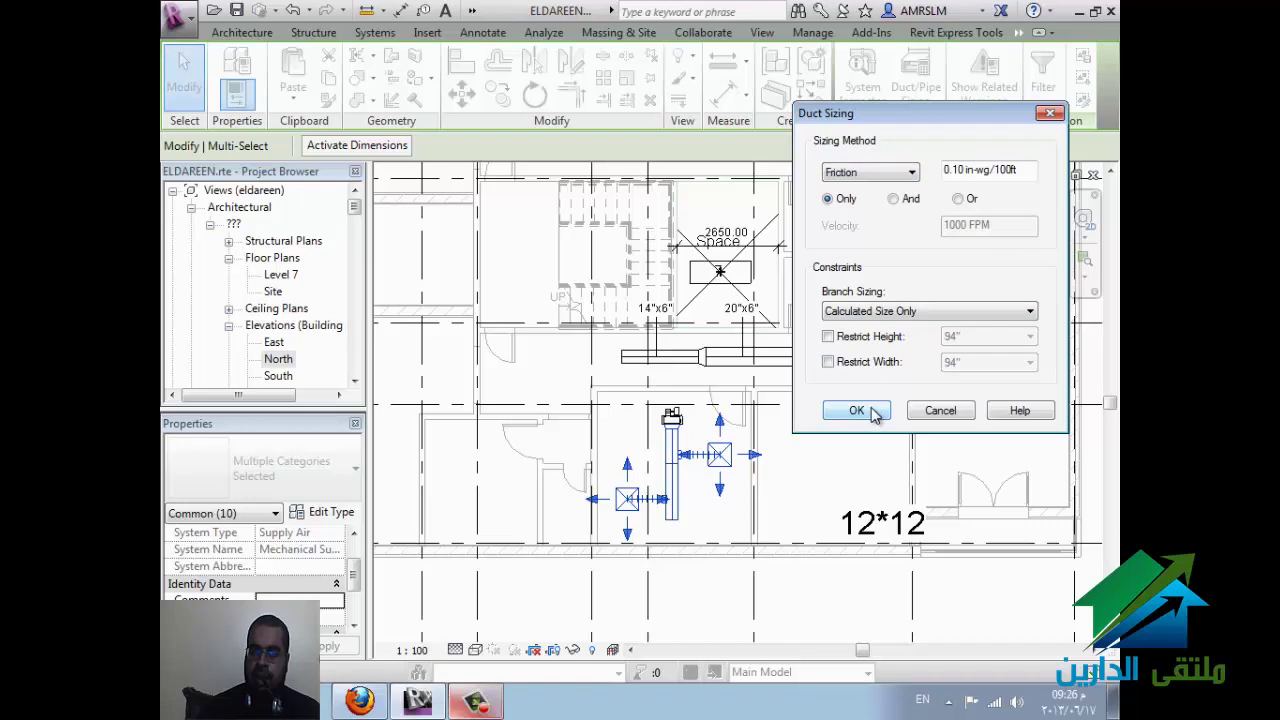
{"action": "left_click", "coordinate": [857, 411]}
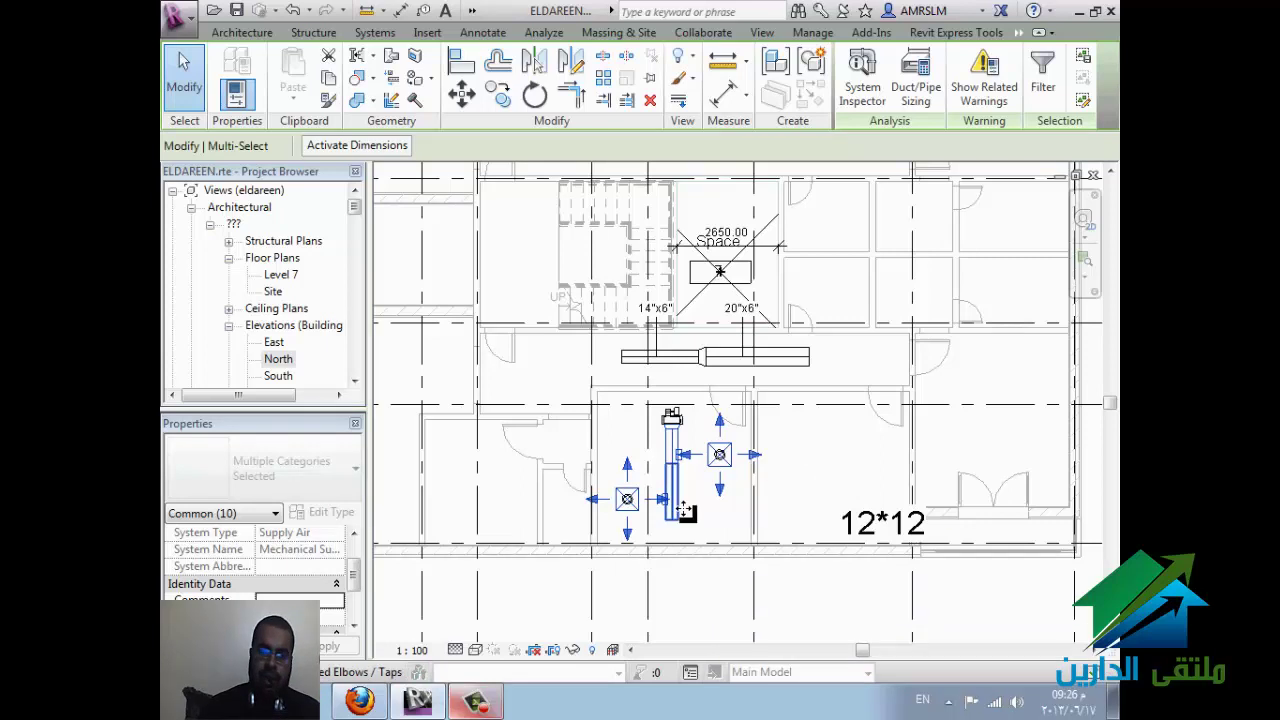
{"action": "scroll", "coordinate": [670, 521], "scroll_direction": "up", "scroll_amount": 3}
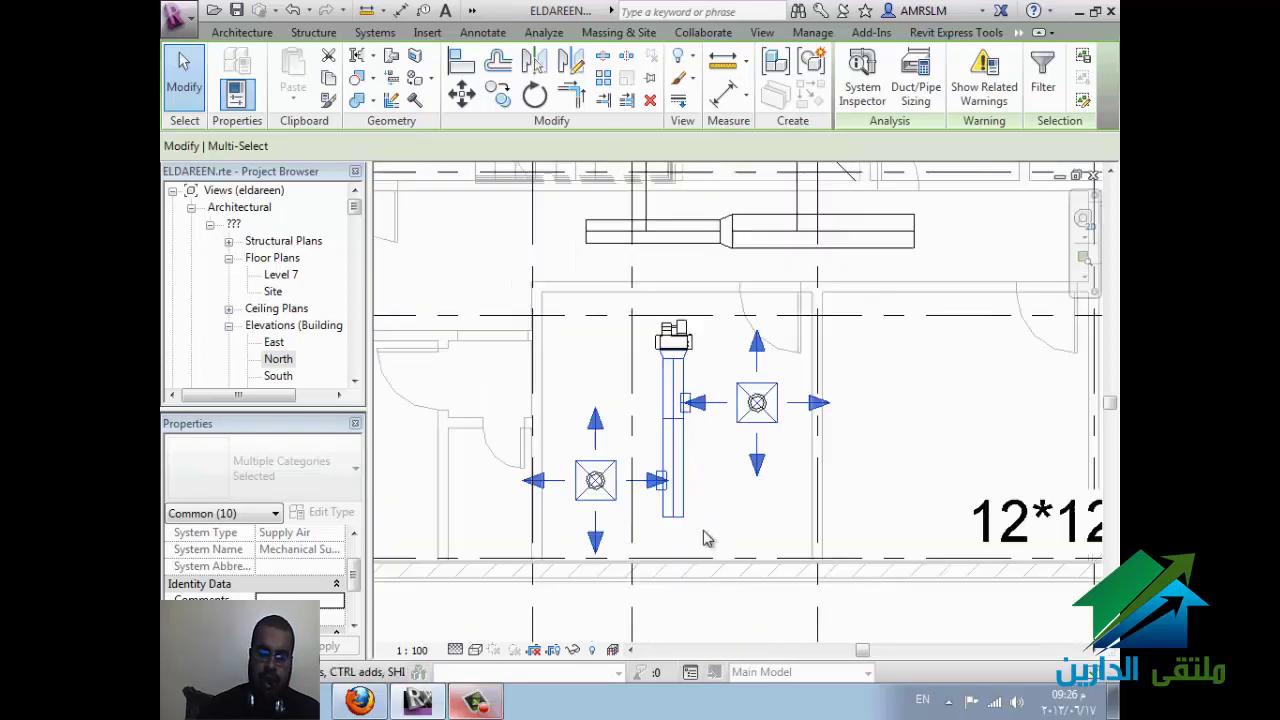
{"action": "left_click", "coordinate": [704, 538]}
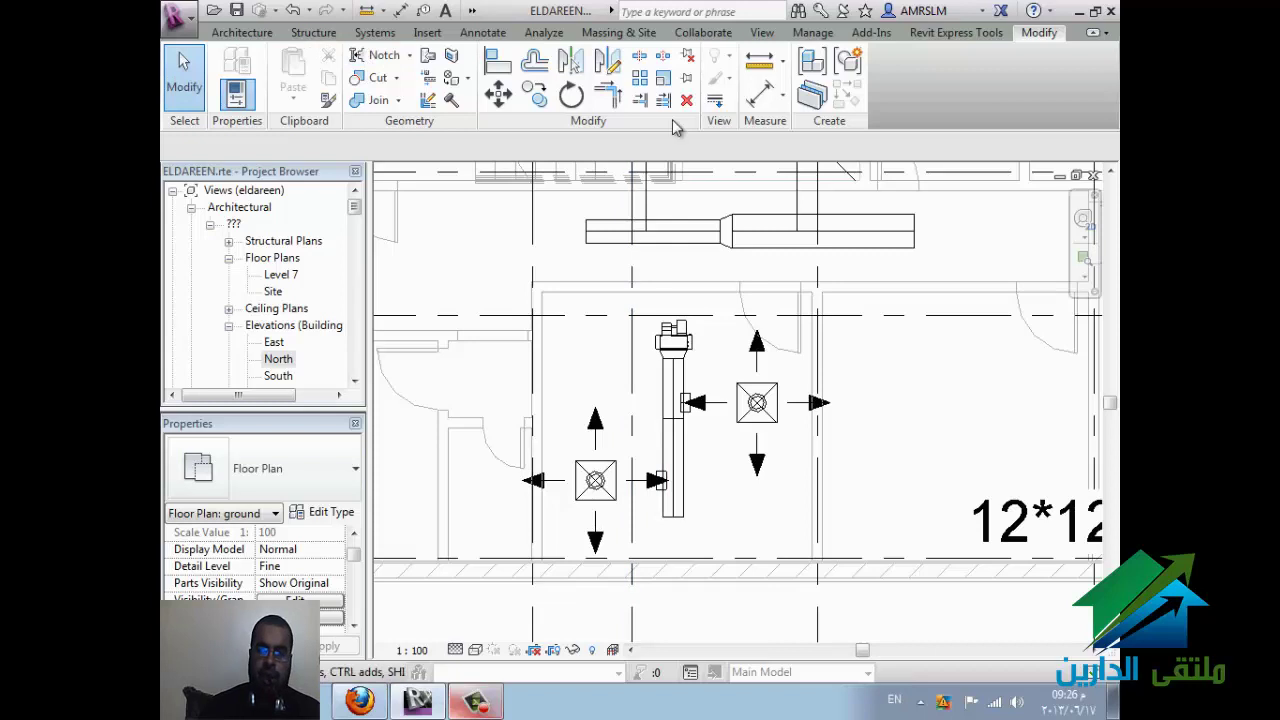
{"action": "left_click", "coordinate": [555, 33]}
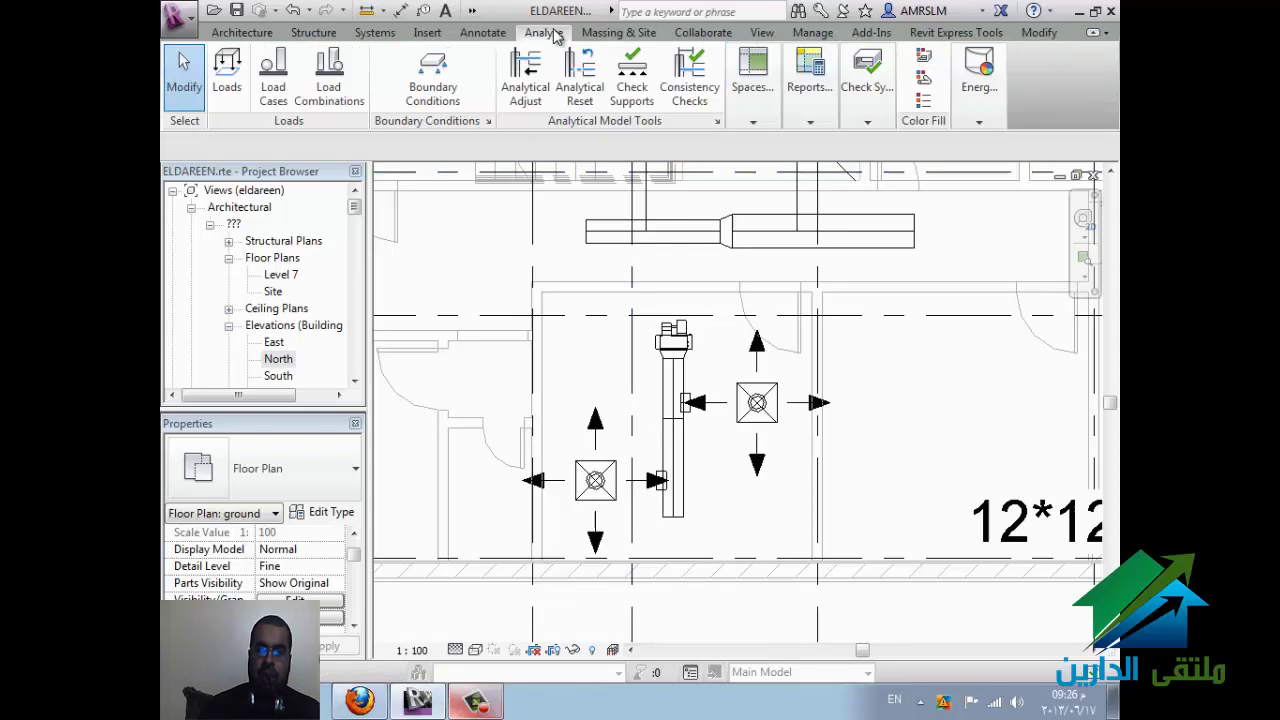
Step: Show duct disconnect warnings in the plan through Check Systems > Show Disconnects
{"action": "left_click", "coordinate": [870, 112]}
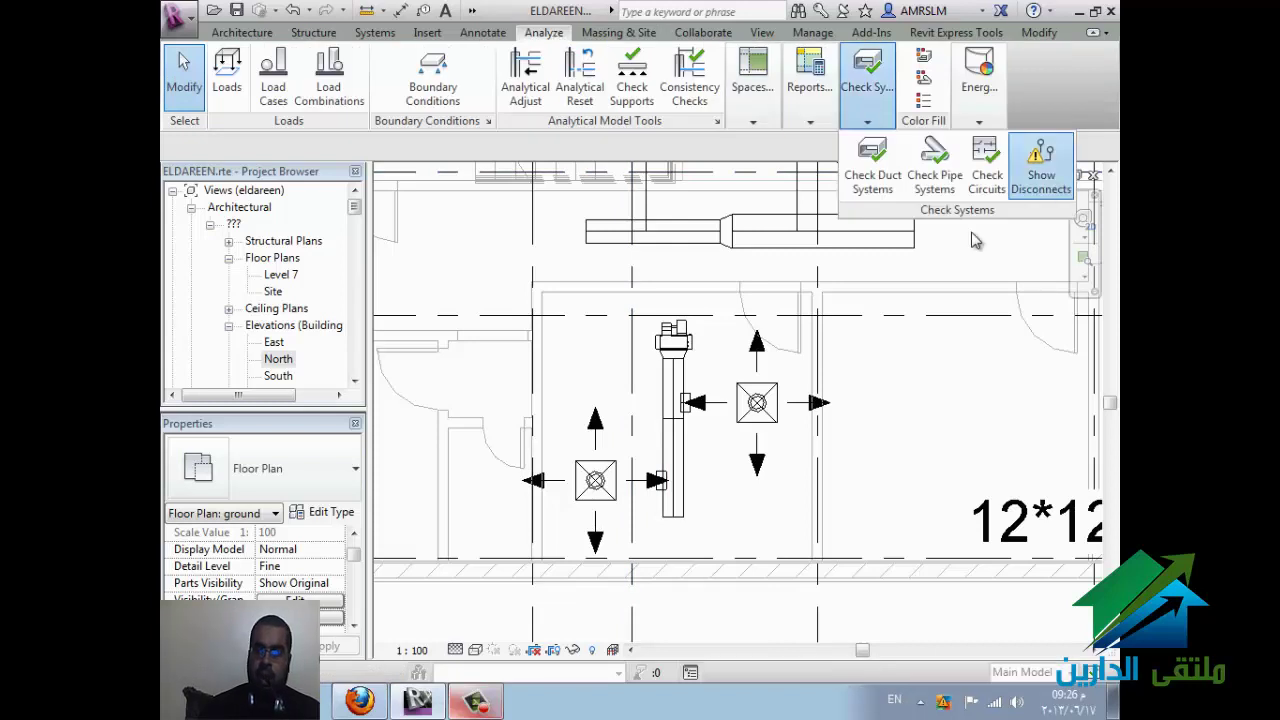
{"action": "left_click", "coordinate": [1041, 170]}
{"action": "left_click", "coordinate": [561, 298]}
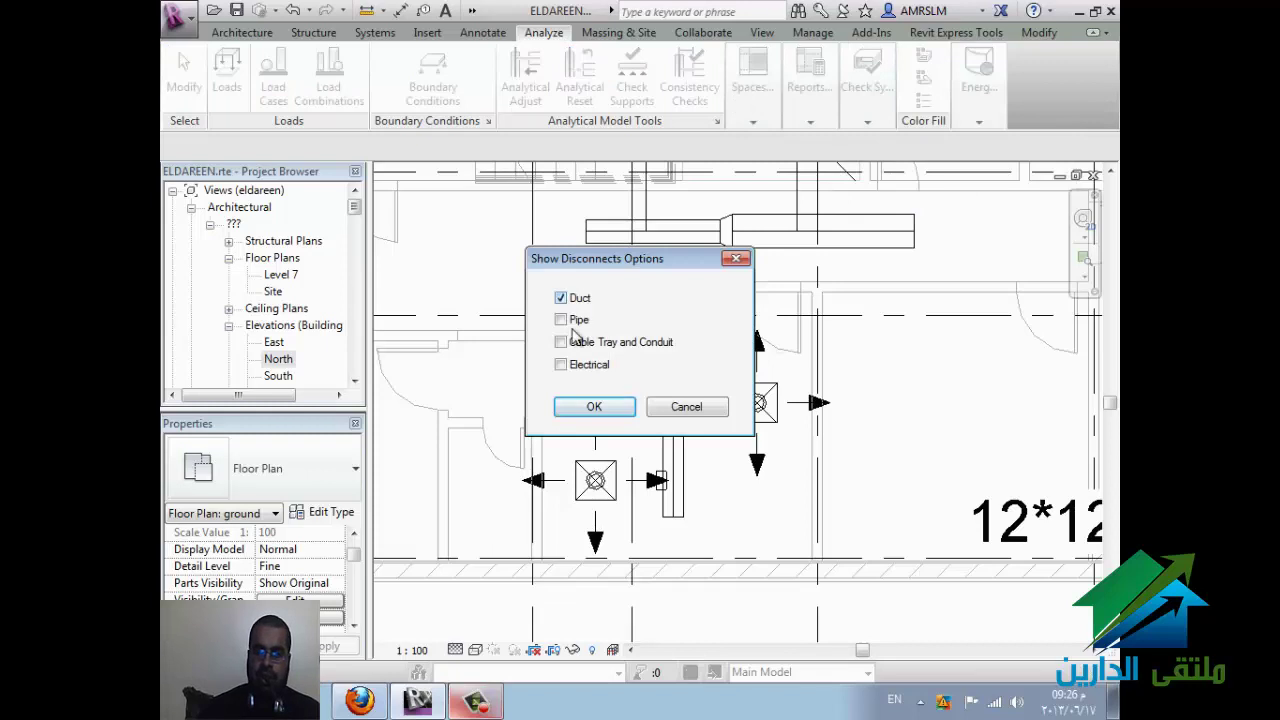
{"action": "left_click", "coordinate": [598, 407]}
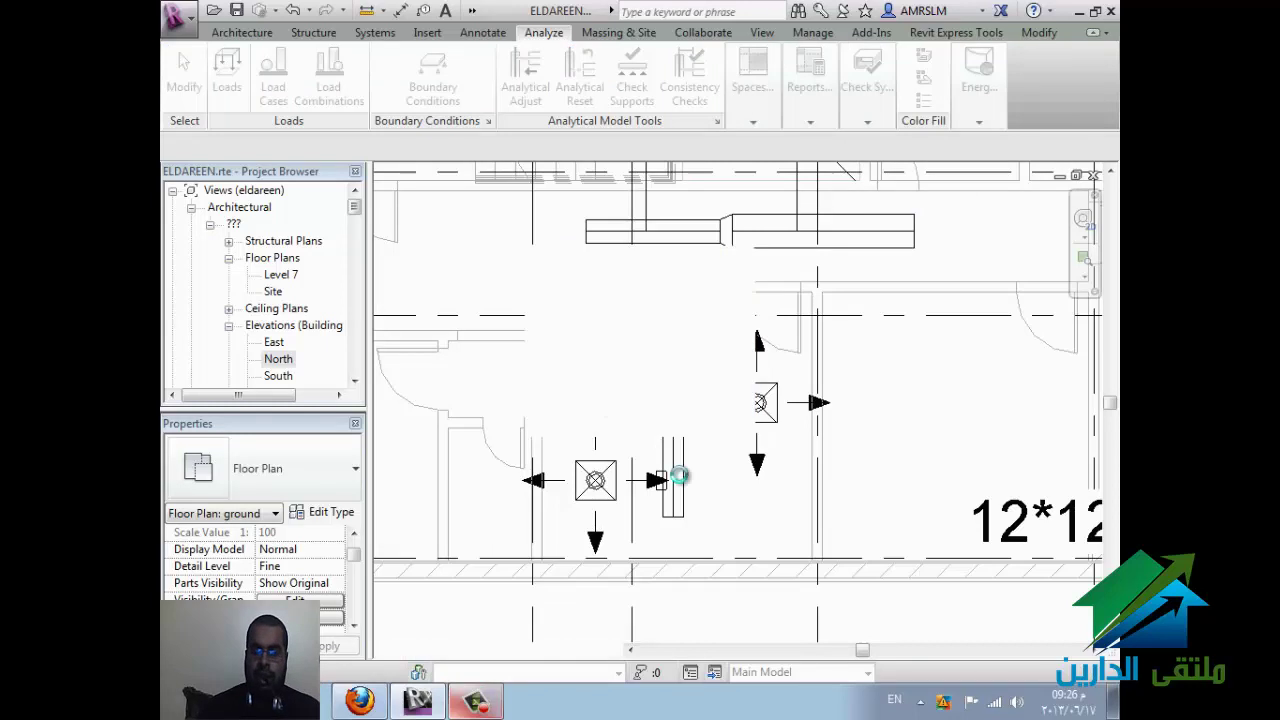
{"action": "left_click", "coordinate": [663, 514]}
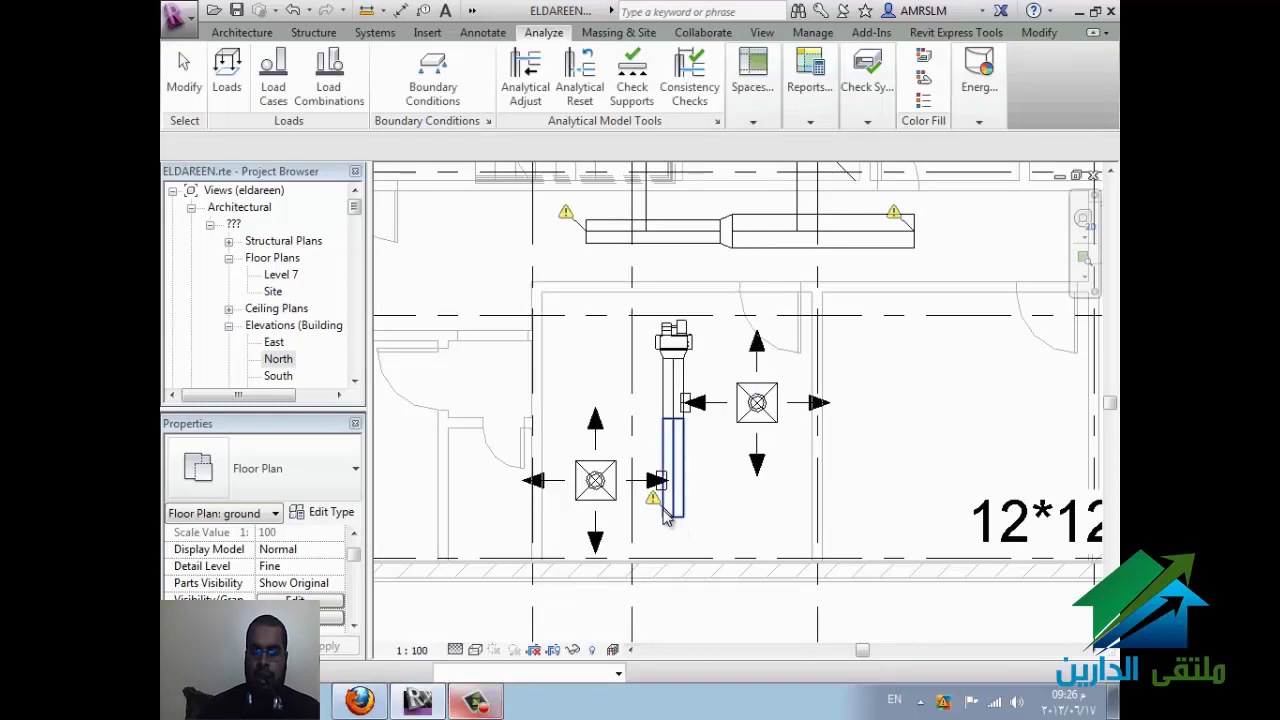
Step: Uncheck Duct in Show Disconnects to hide the warning markers again
{"action": "left_click", "coordinate": [866, 87]}
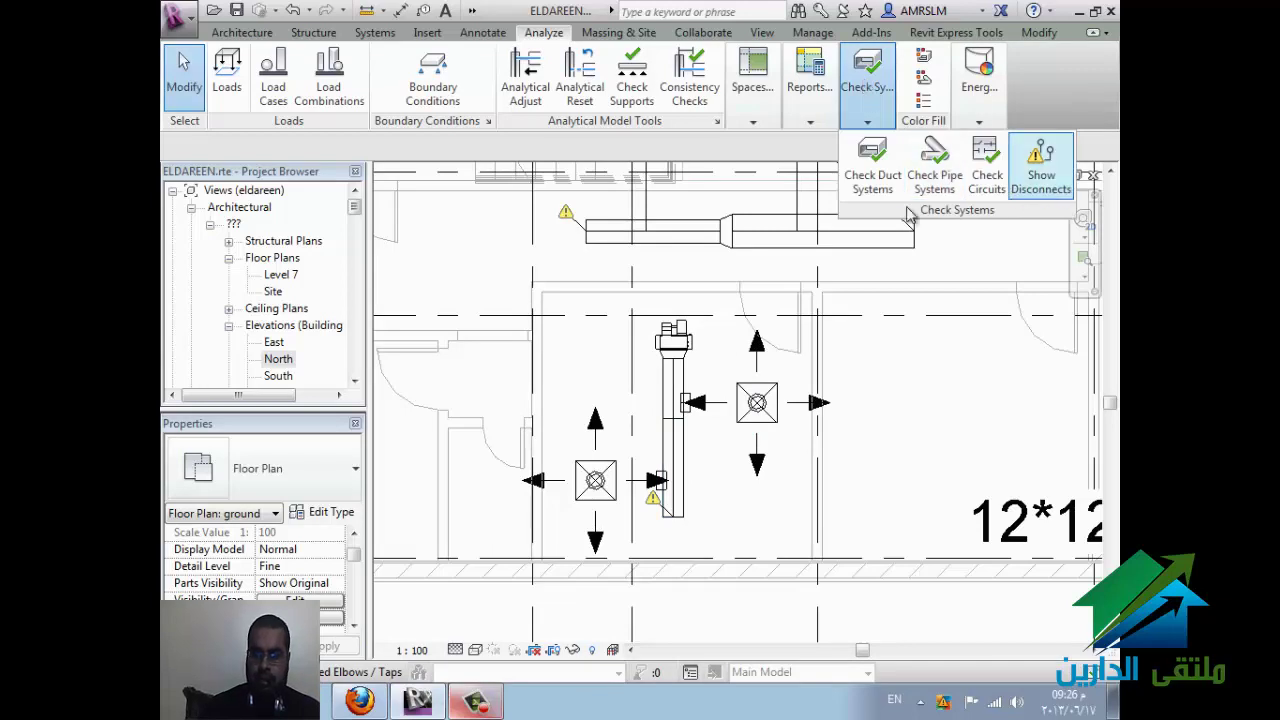
{"action": "left_click", "coordinate": [1040, 165]}
{"action": "left_click", "coordinate": [586, 298]}
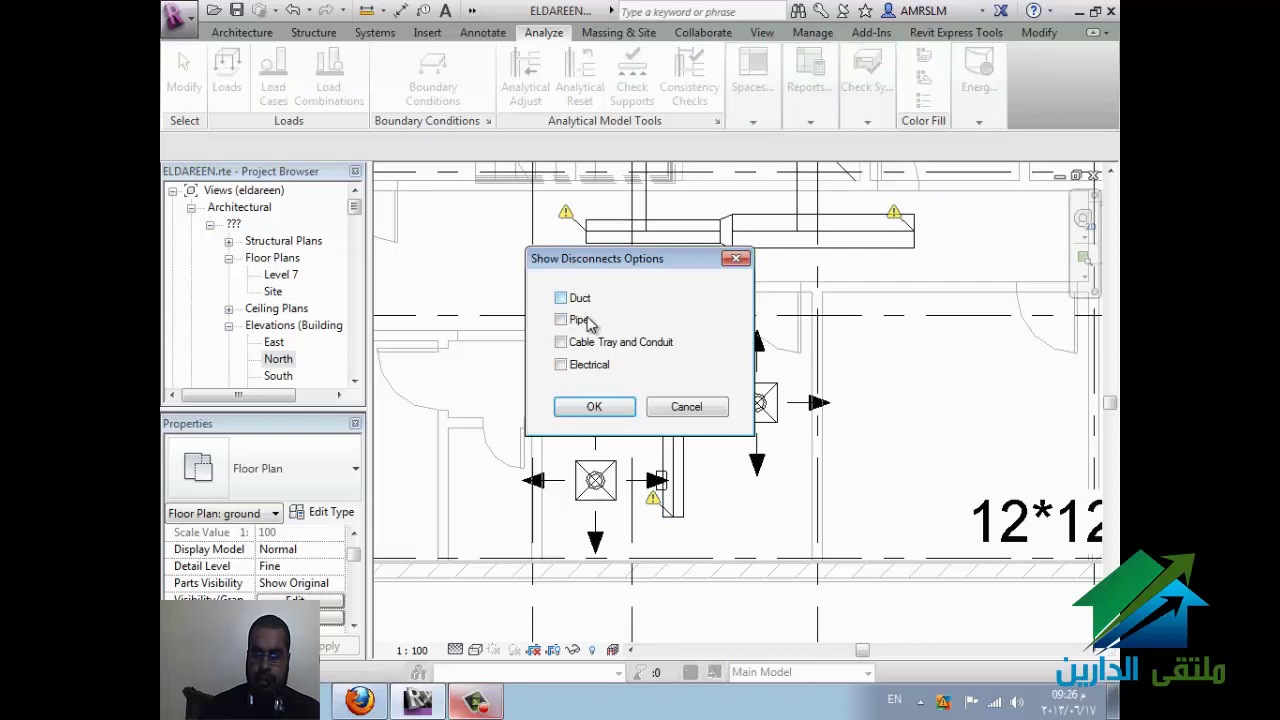
{"action": "left_click", "coordinate": [594, 406]}
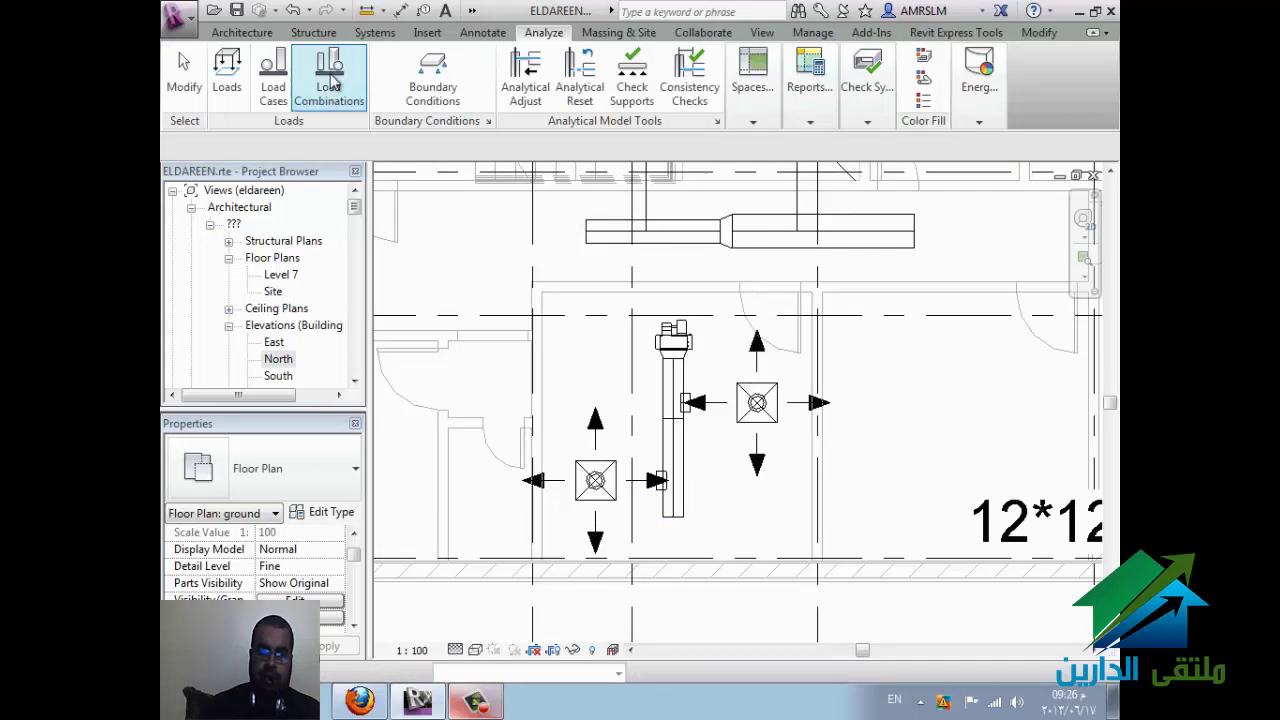
{"action": "left_click", "coordinate": [372, 33]}
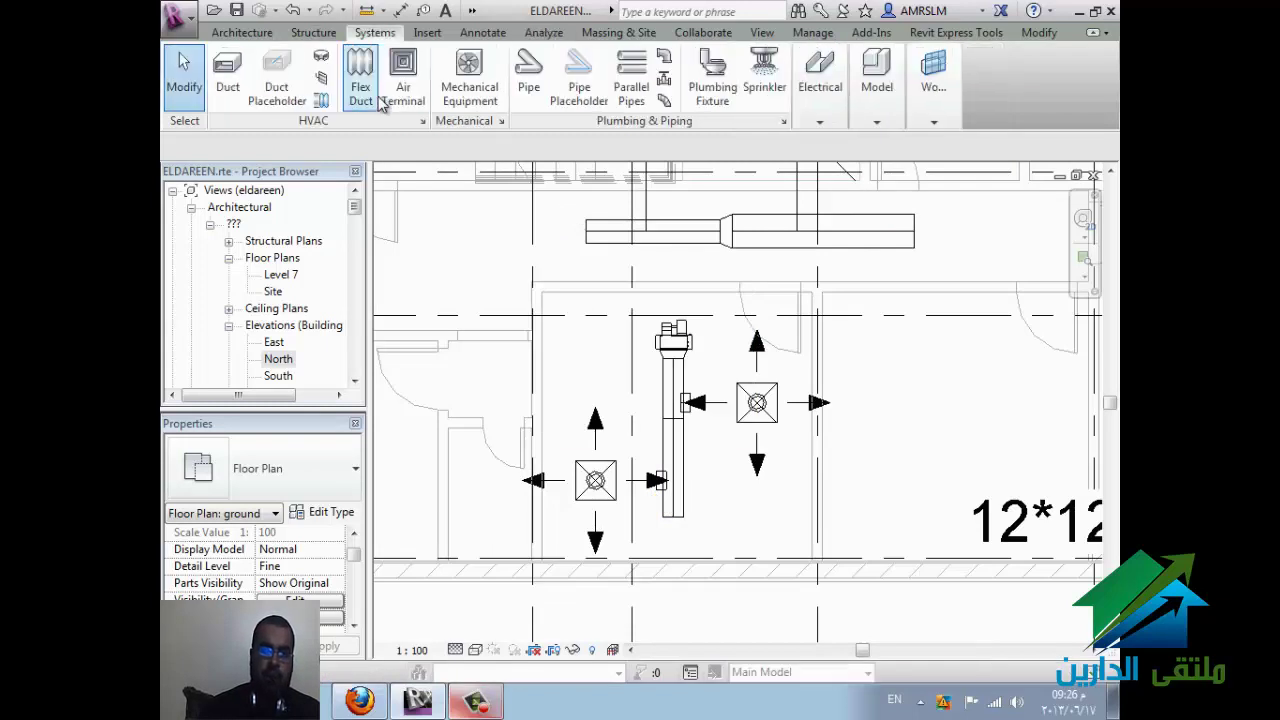
Step: Place an M_Rectangular Duct Endcap Standard on the vertical supply duct's open lower end
{"action": "left_click", "coordinate": [321, 60]}
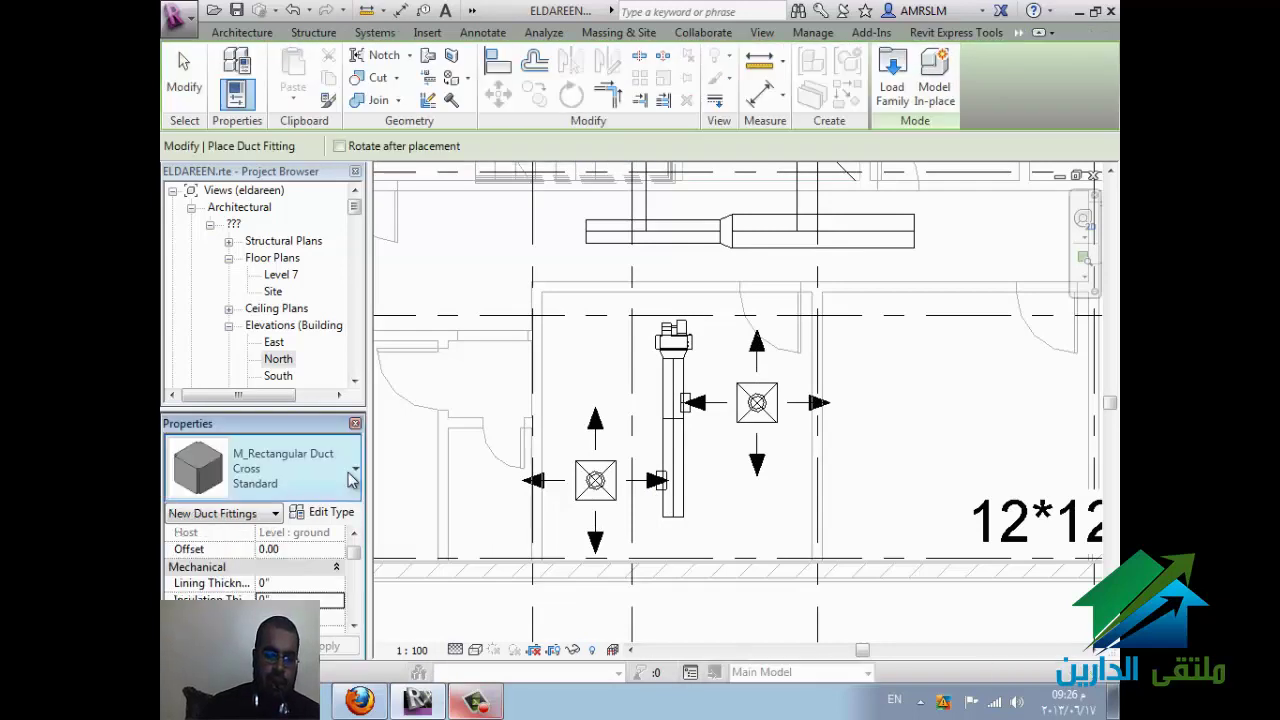
{"action": "left_click", "coordinate": [350, 478]}
{"action": "scroll", "coordinate": [318, 268], "scroll_direction": "down", "scroll_amount": 2}
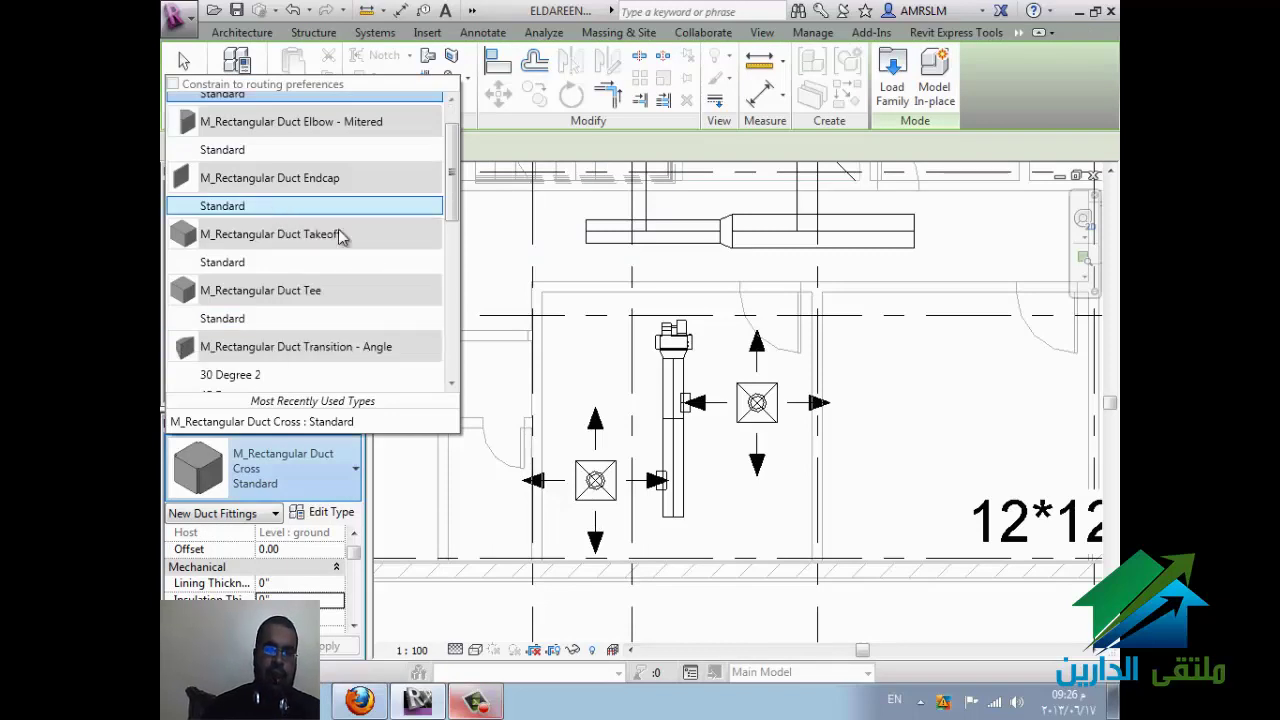
{"action": "key", "text": "Return"}
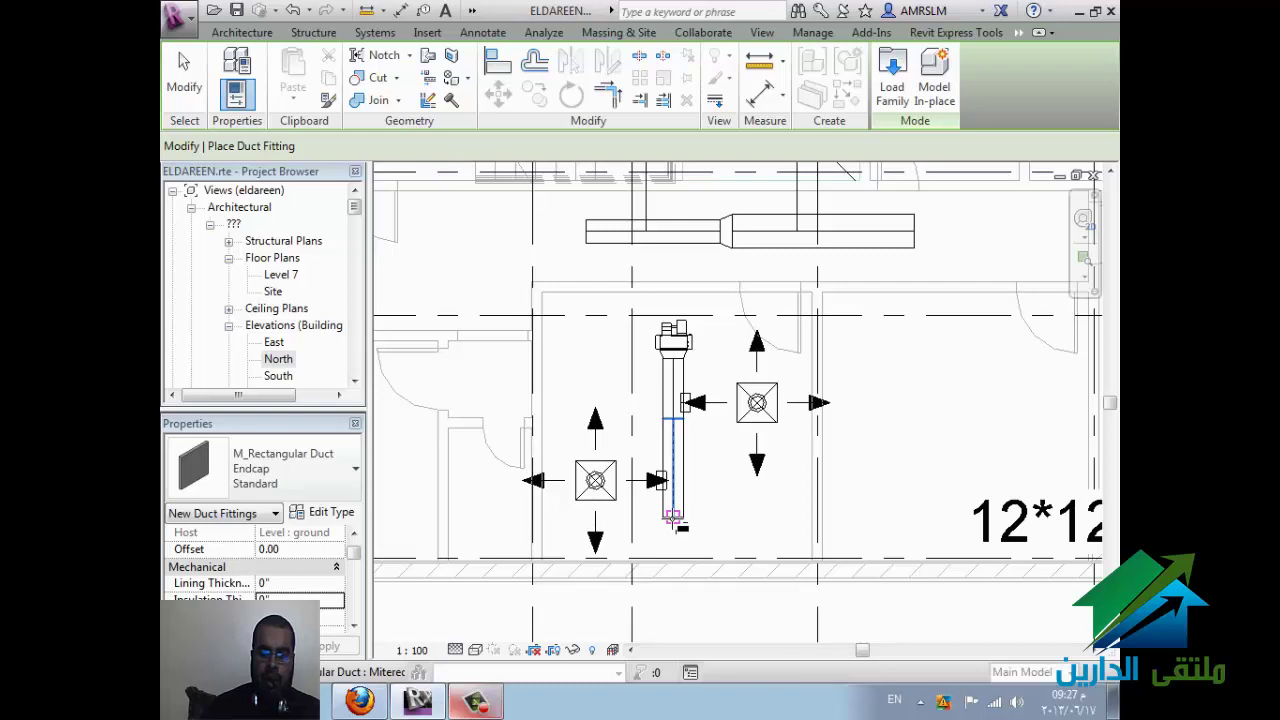
{"action": "left_click", "coordinate": [675, 519]}
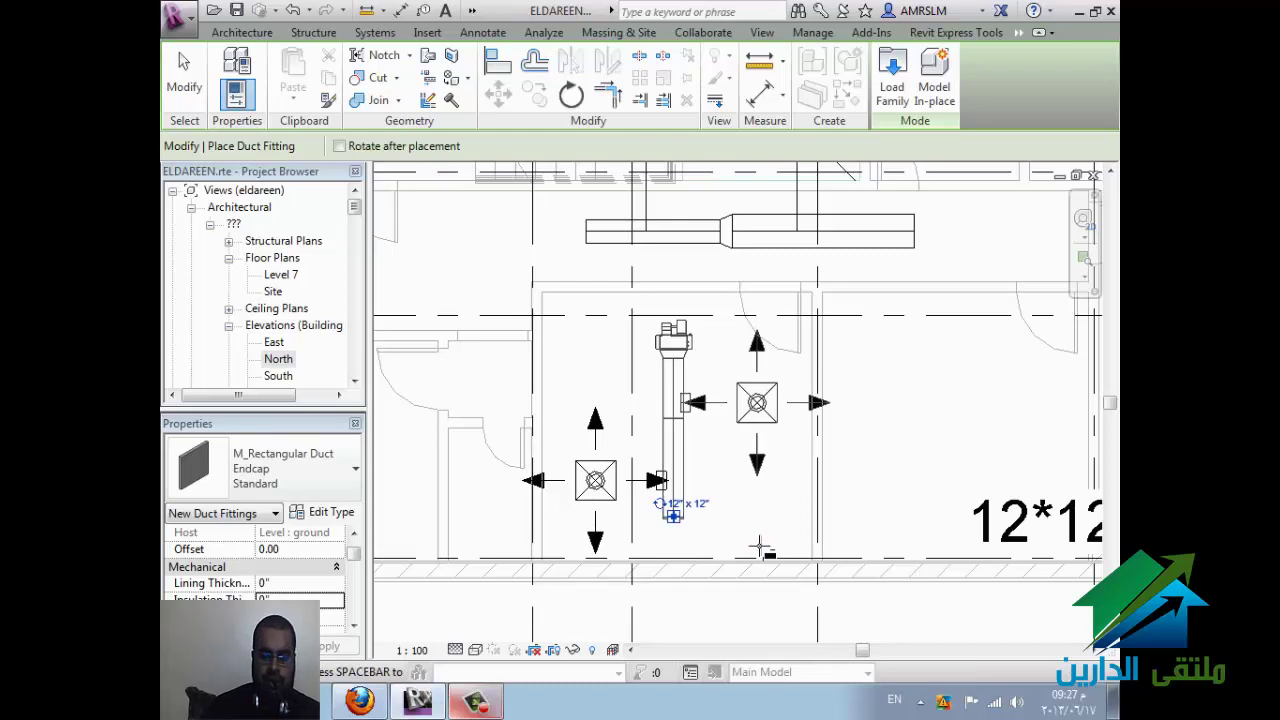
{"action": "key", "text": "Escape"}
{"action": "key", "text": "Escape"}
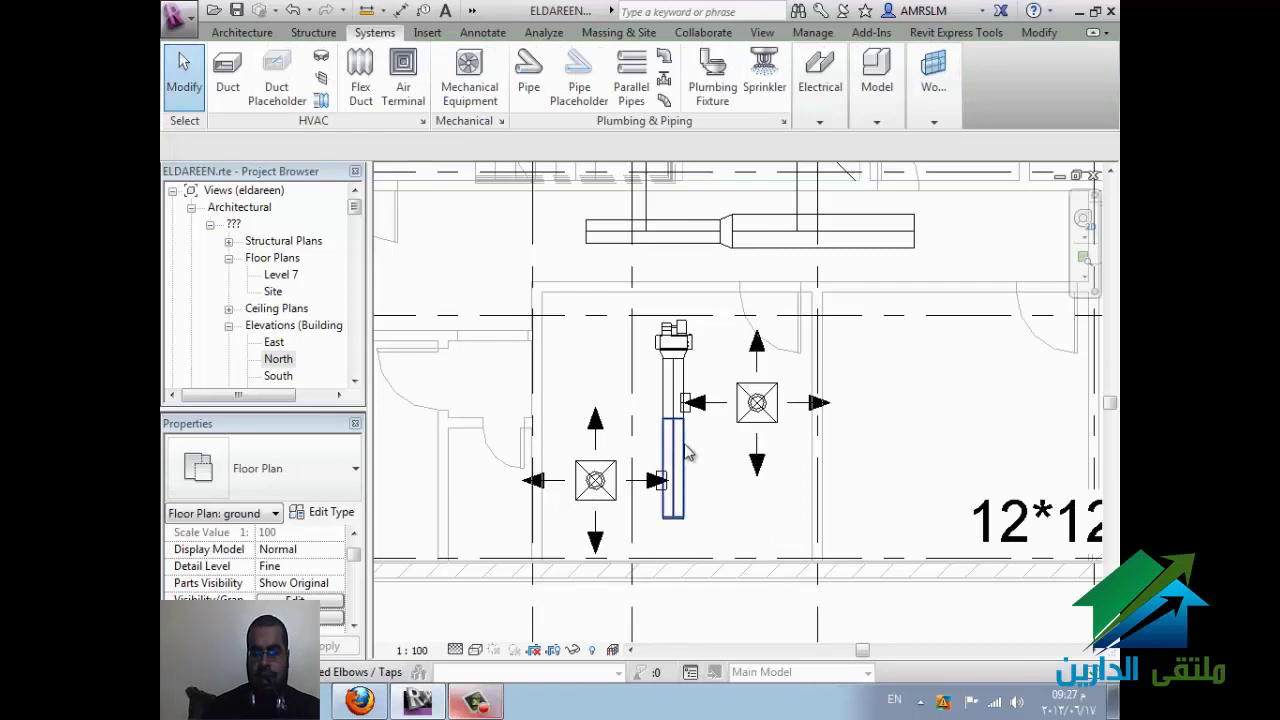
{"action": "scroll", "coordinate": [560, 527], "scroll_direction": "down", "scroll_amount": 2}
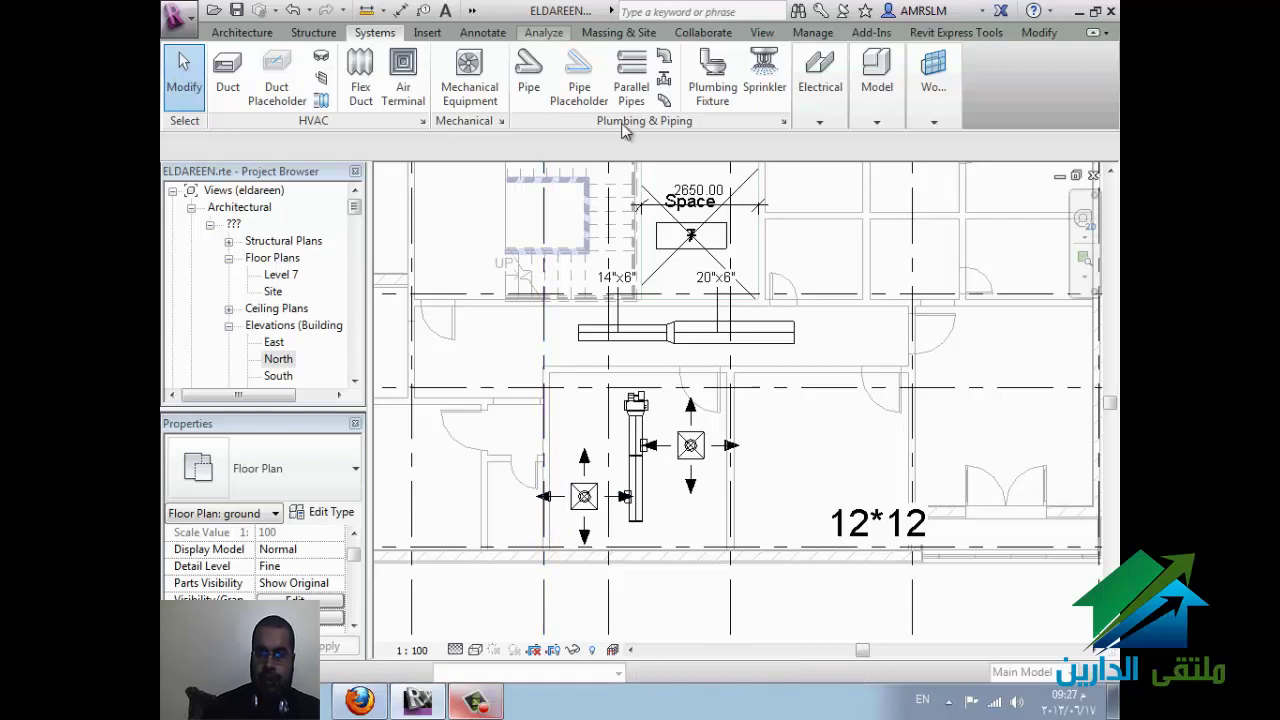
Step: Open Location, try Internet Mapping Service, dismiss its warning, and close the dialog unchanged
{"action": "left_click", "coordinate": [821, 120]}
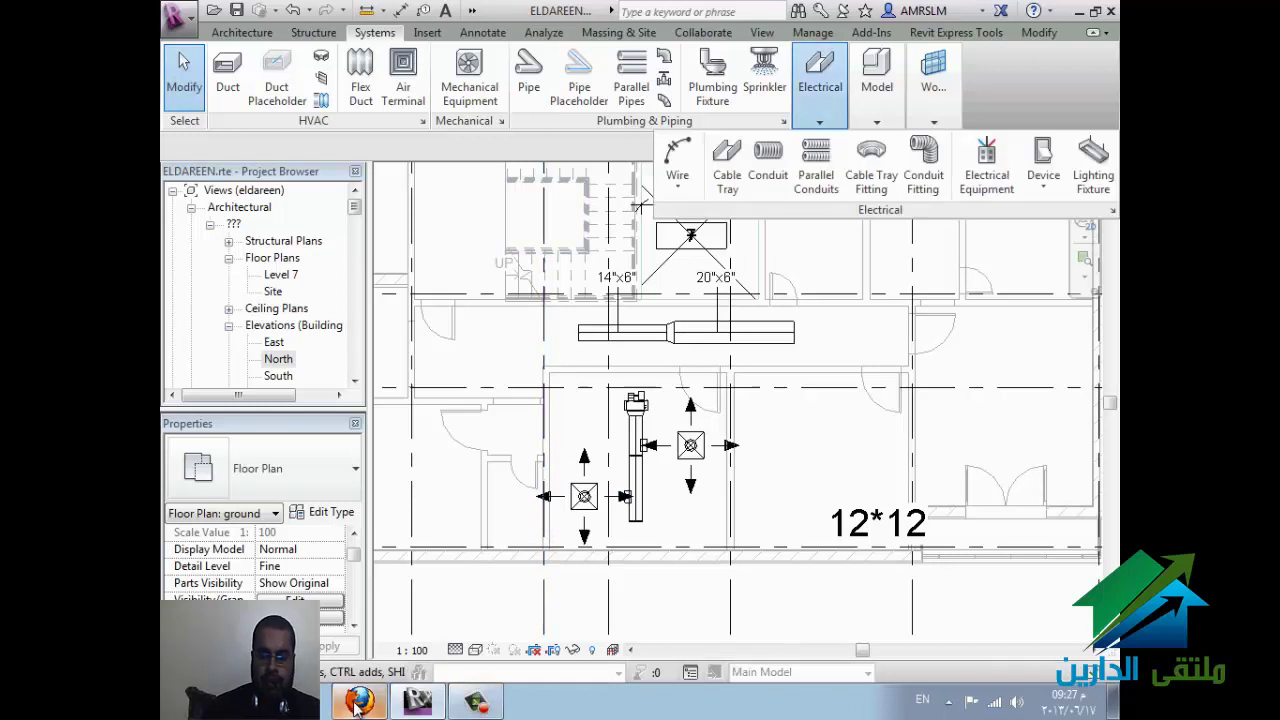
{"action": "scroll", "coordinate": [527, 432], "scroll_direction": "down", "scroll_amount": 1}
{"action": "scroll", "coordinate": [527, 432], "scroll_direction": "down", "scroll_amount": 2}
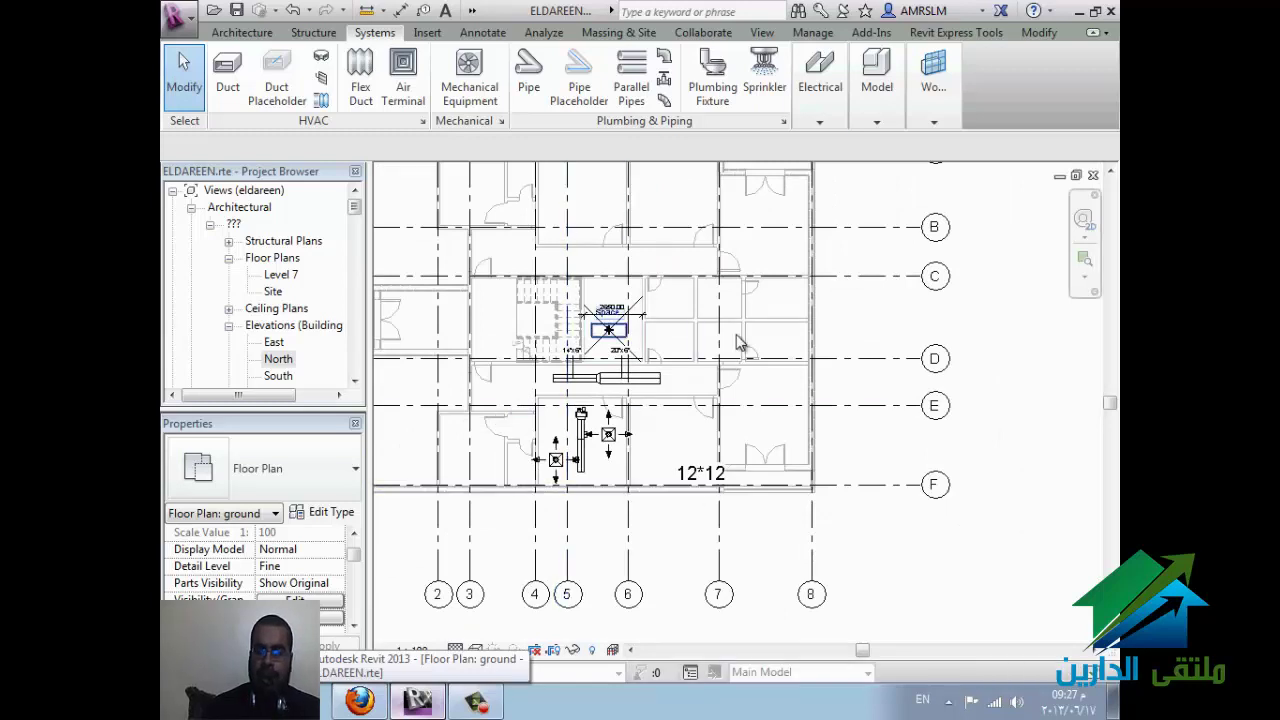
{"action": "left_click", "coordinate": [814, 40]}
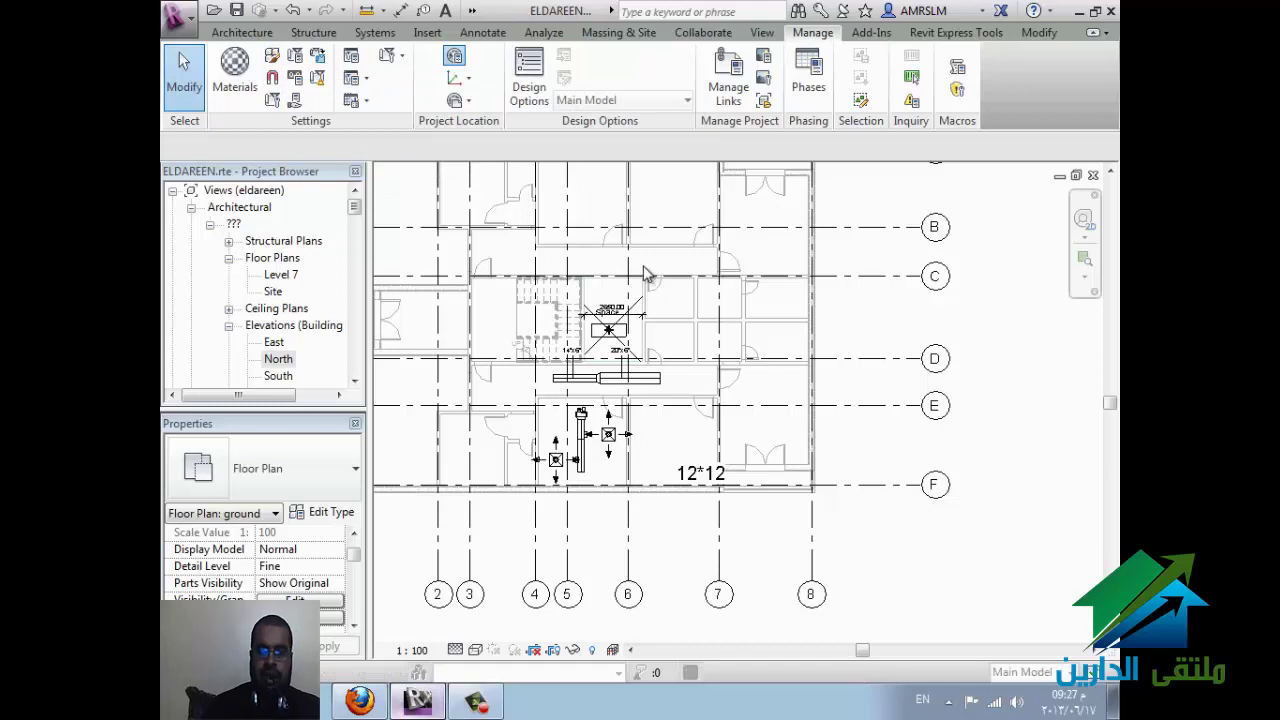
{"action": "left_click", "coordinate": [585, 268]}
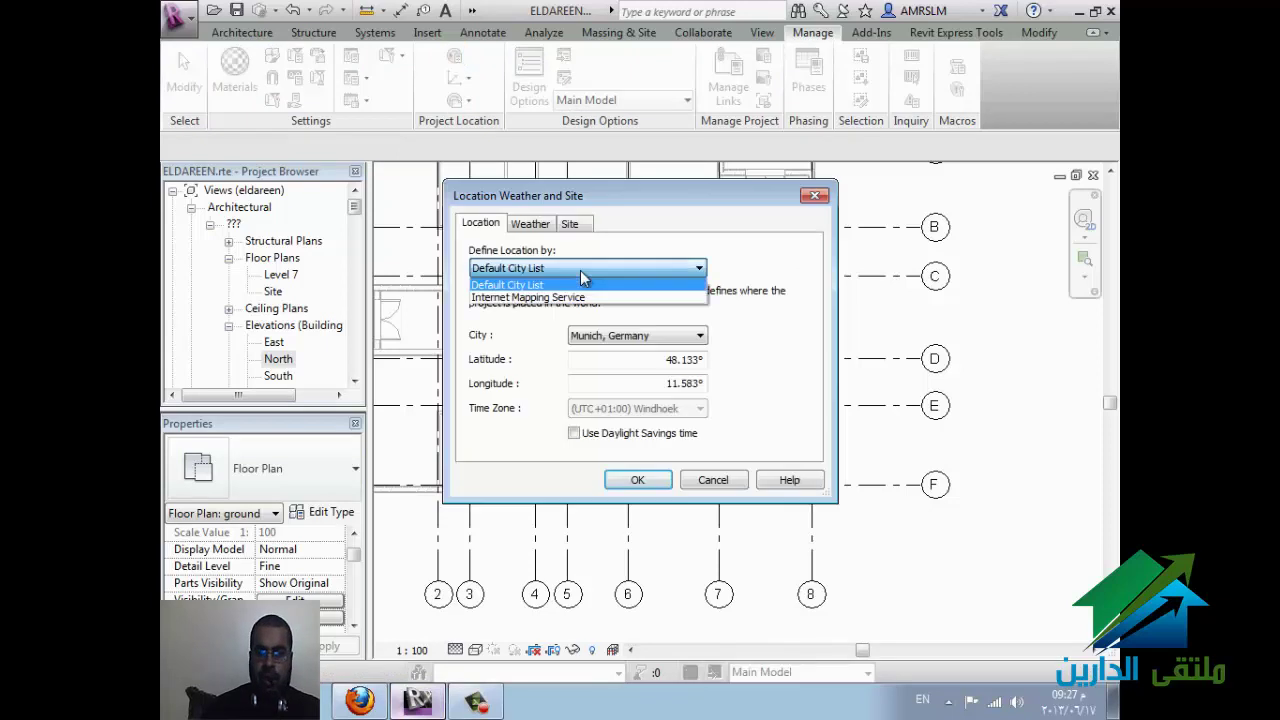
{"action": "left_click", "coordinate": [580, 293]}
{"action": "left_click", "coordinate": [764, 377]}
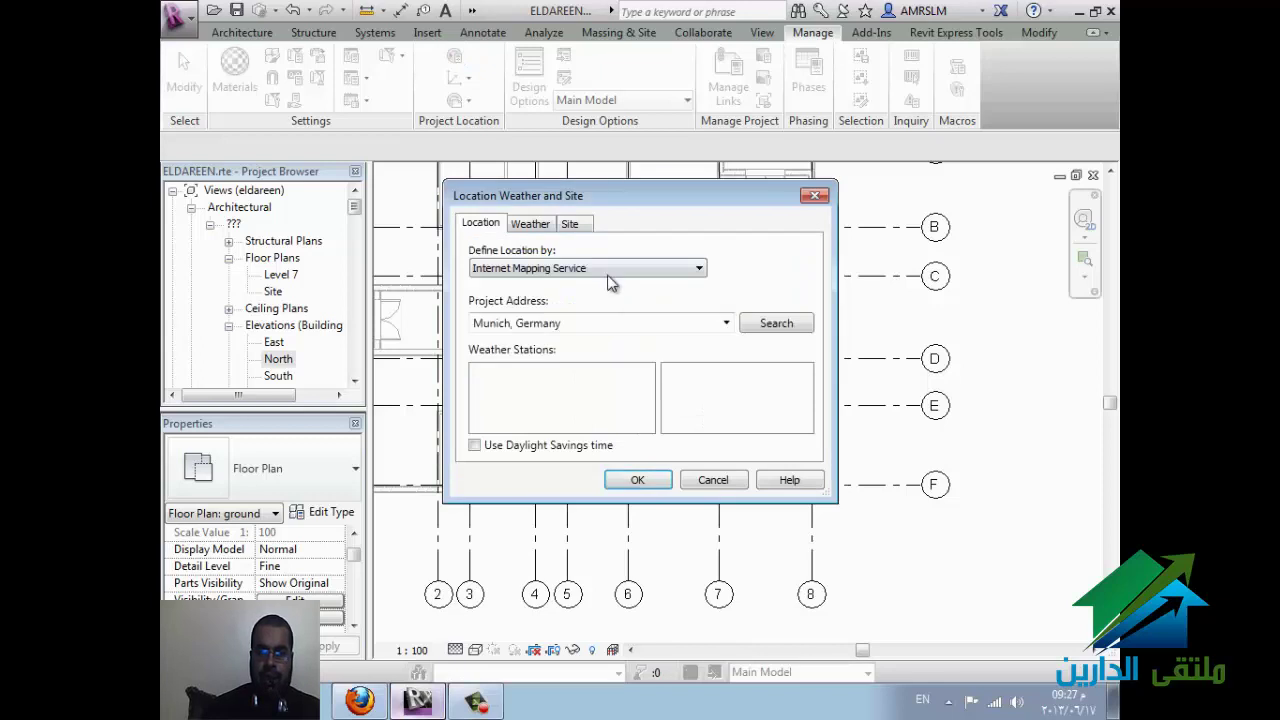
{"action": "left_click", "coordinate": [608, 270]}
{"action": "left_click", "coordinate": [600, 270]}
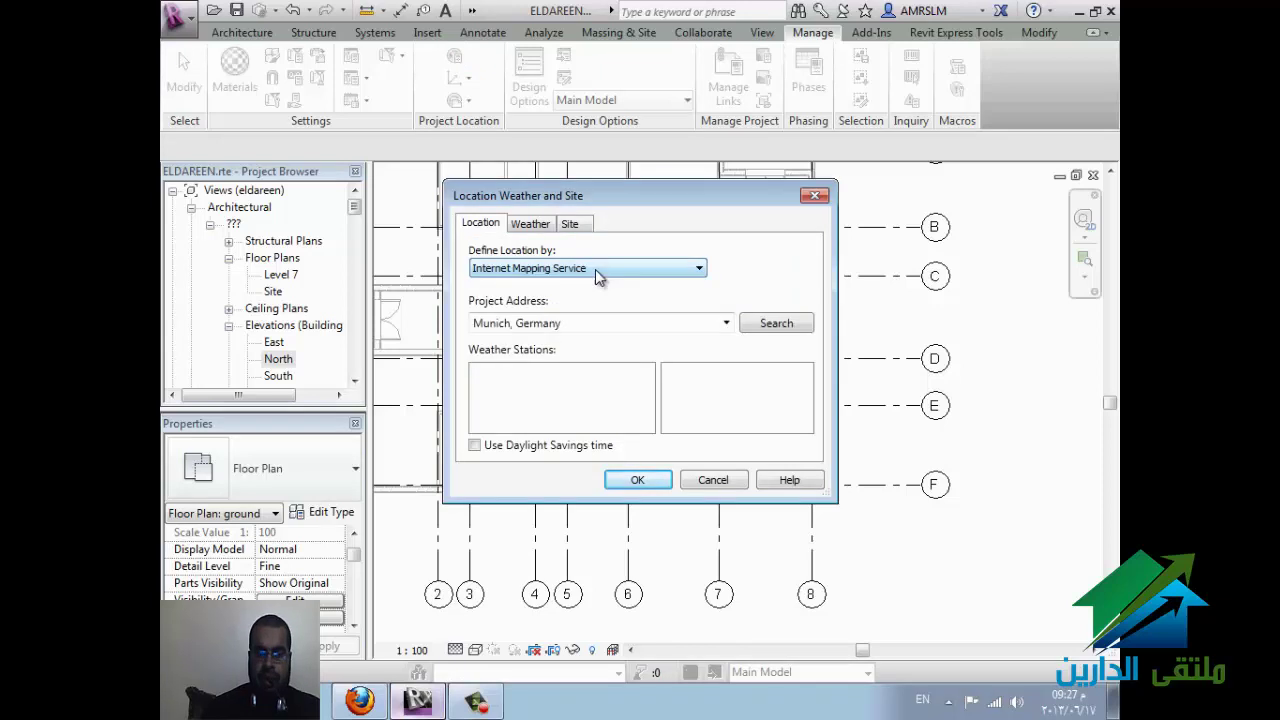
{"action": "left_click", "coordinate": [814, 196]}
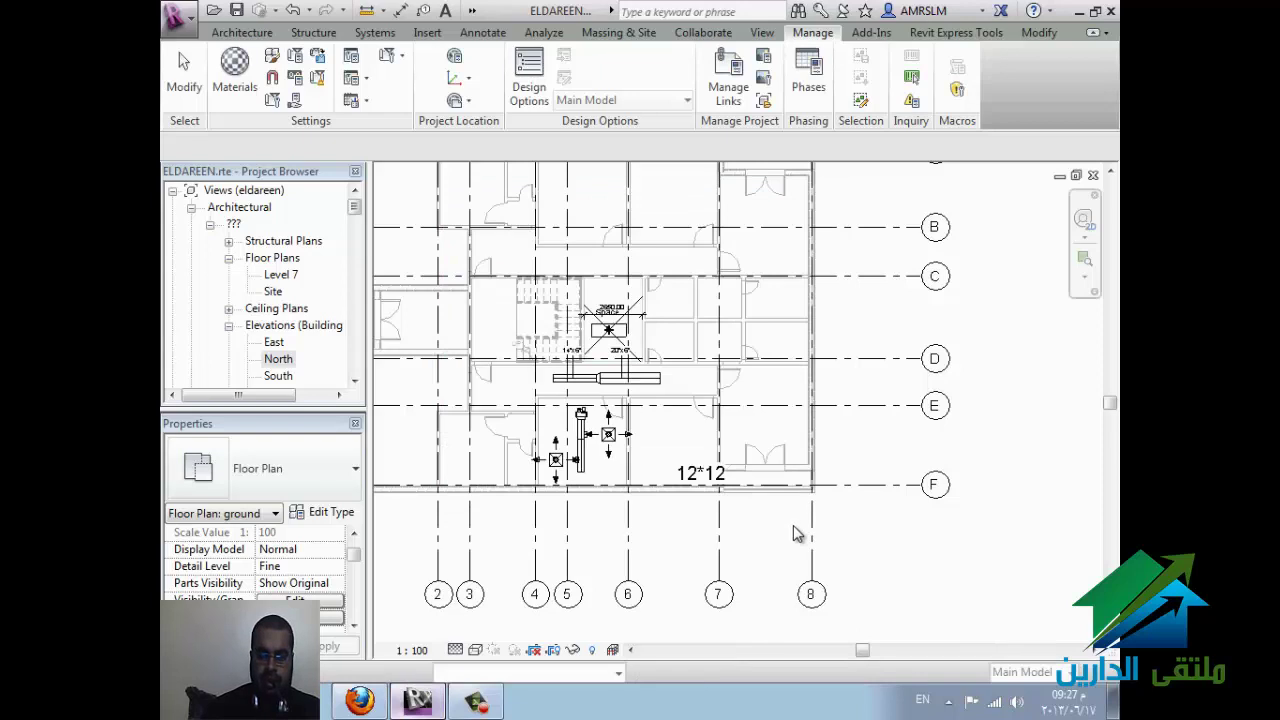
{"action": "scroll", "coordinate": [793, 525], "scroll_direction": "down", "scroll_amount": 3}
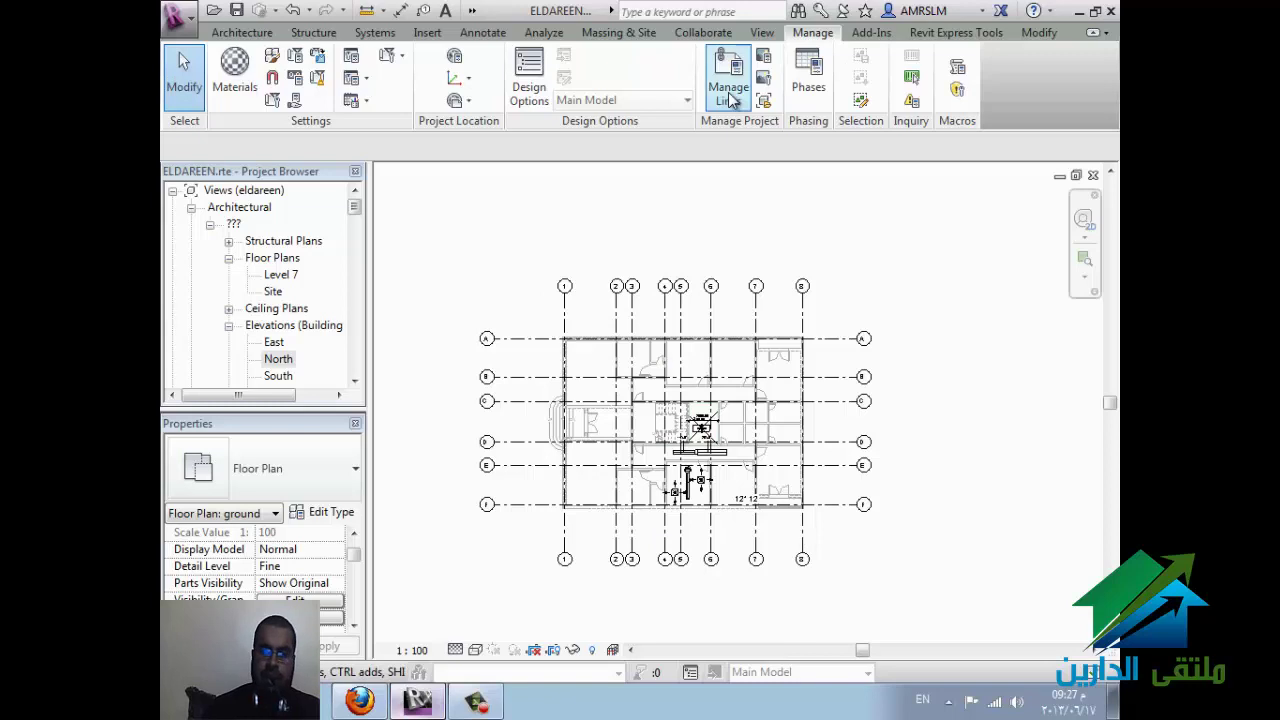
Step: Look over the Coordinates and Position options, including Rotate True North, without running any
{"action": "left_click", "coordinate": [469, 80]}
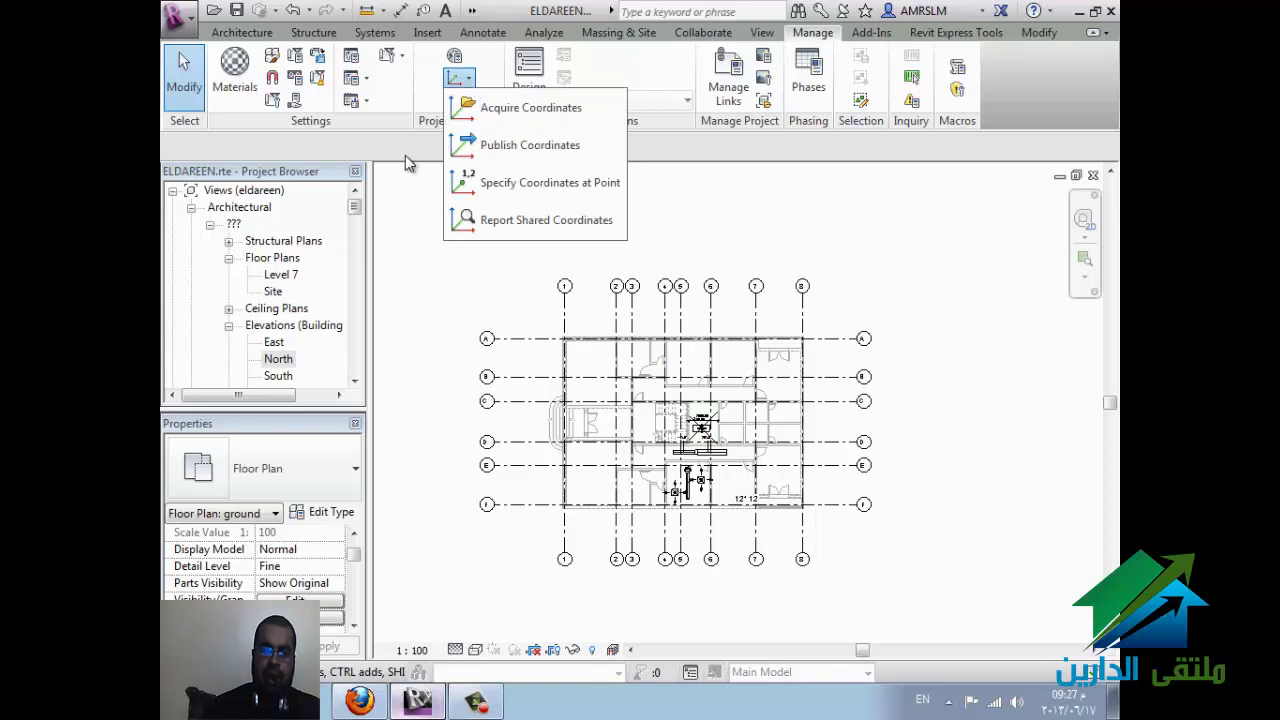
{"action": "left_click", "coordinate": [440, 138]}
{"action": "left_click", "coordinate": [468, 101]}
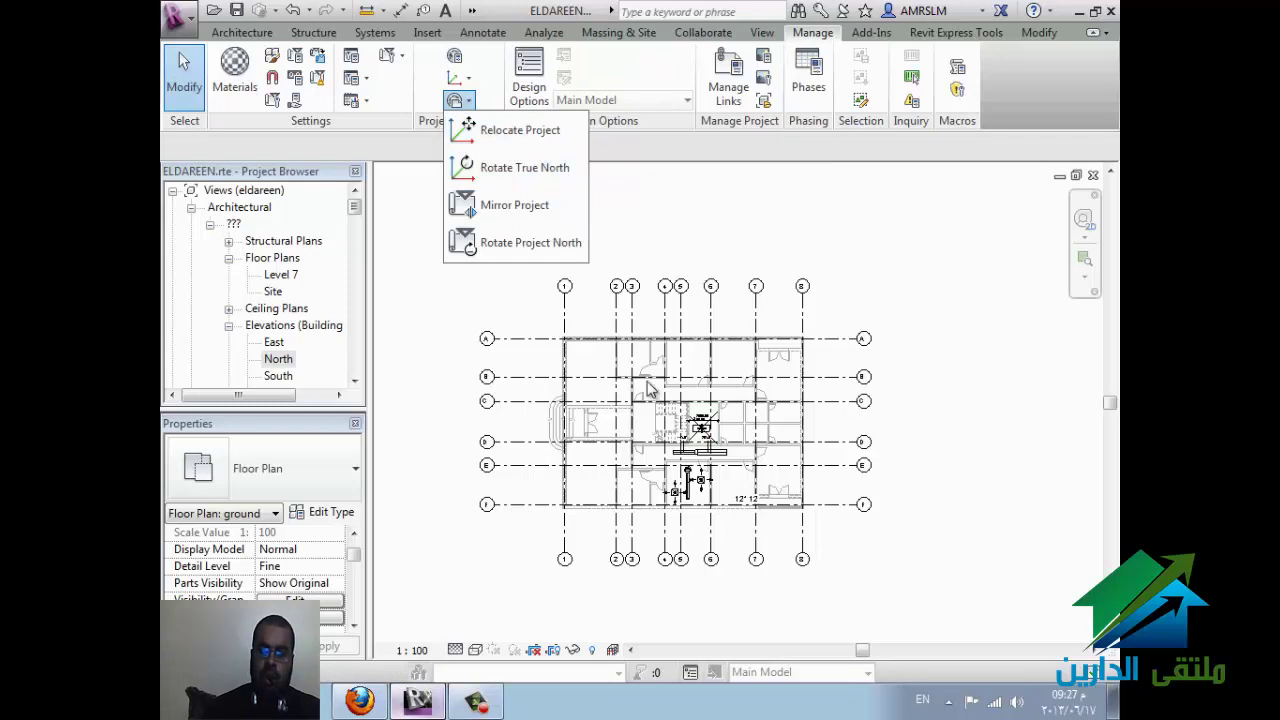
{"action": "left_click", "coordinate": [678, 233]}
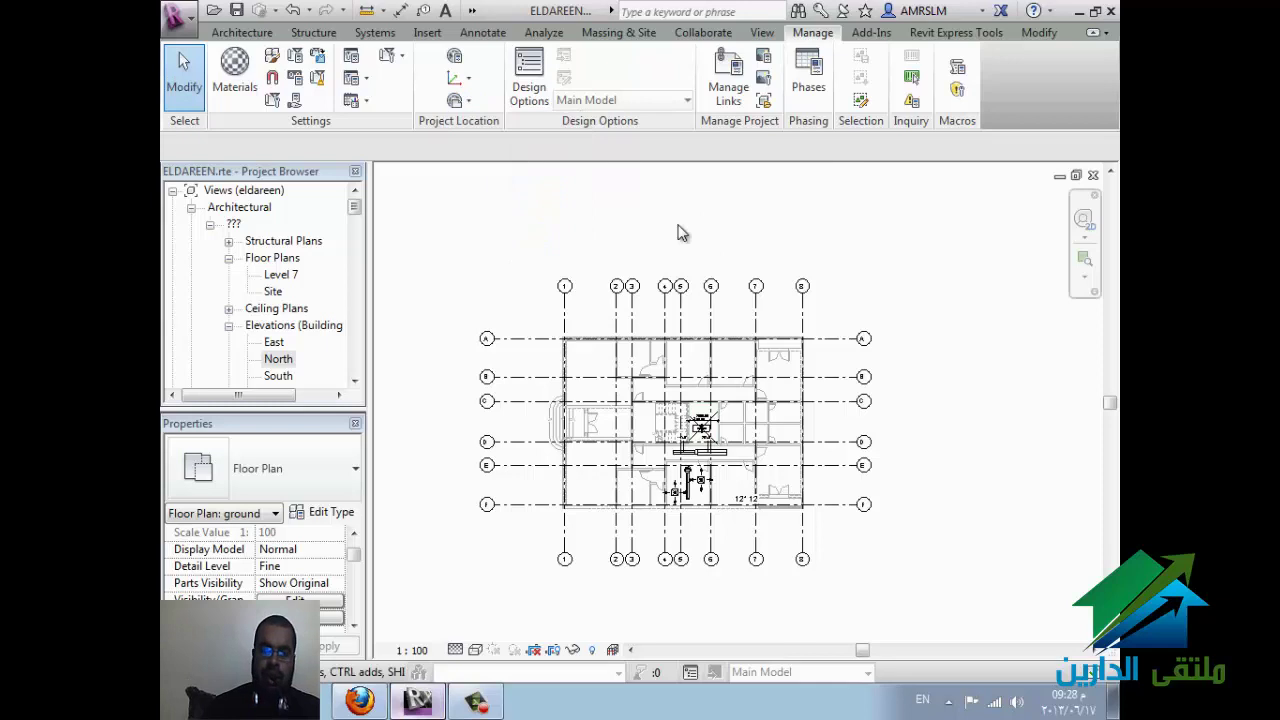
Step: Open hvac > Floor Plans > Level 2 from the Project Browser
{"action": "left_click", "coordinate": [354, 381]}
{"action": "left_click", "coordinate": [354, 381]}
{"action": "left_click", "coordinate": [354, 381]}
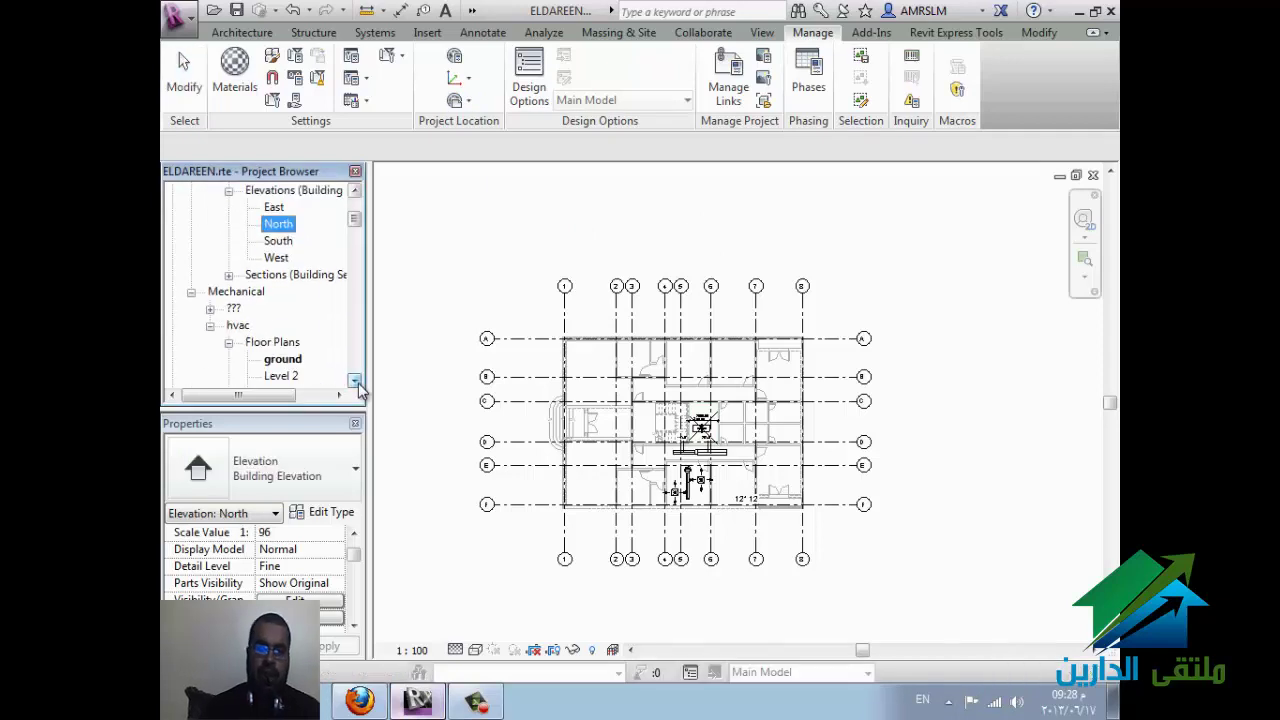
{"action": "left_click", "coordinate": [354, 381]}
{"action": "left_click", "coordinate": [354, 381]}
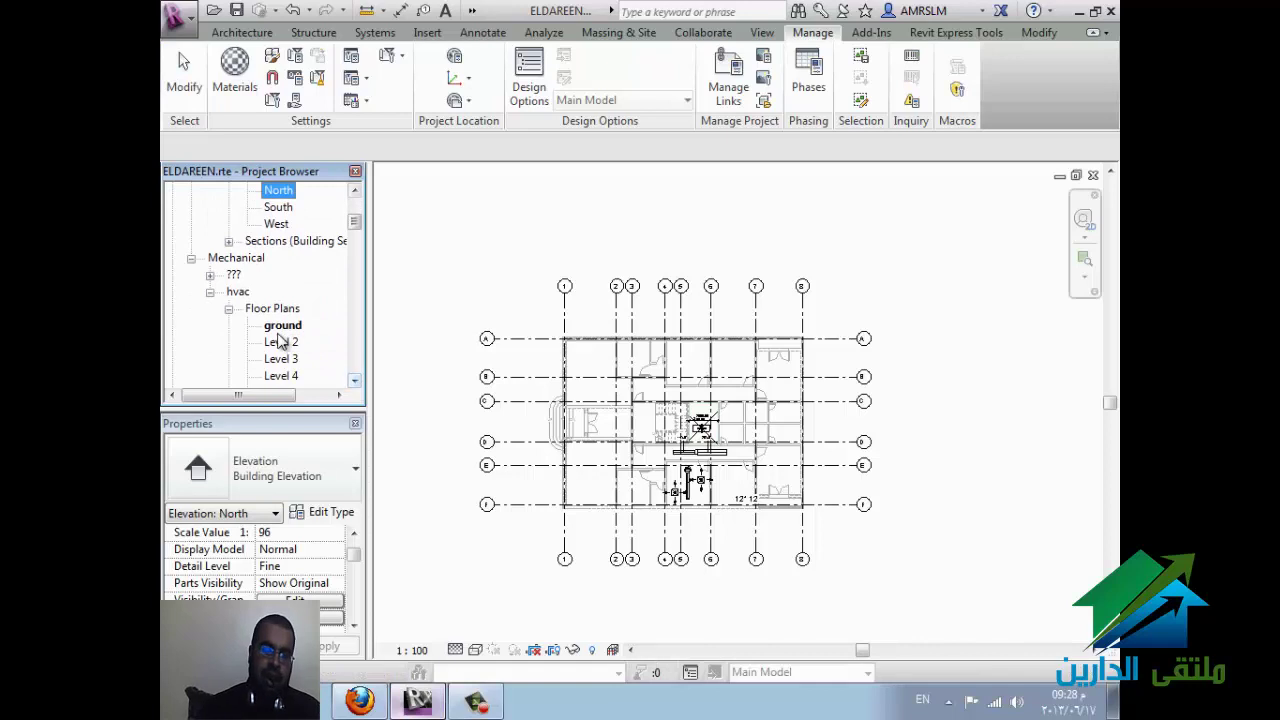
{"action": "left_click", "coordinate": [290, 344]}
{"action": "scroll", "coordinate": [305, 344], "scroll_direction": "down", "scroll_amount": 1}
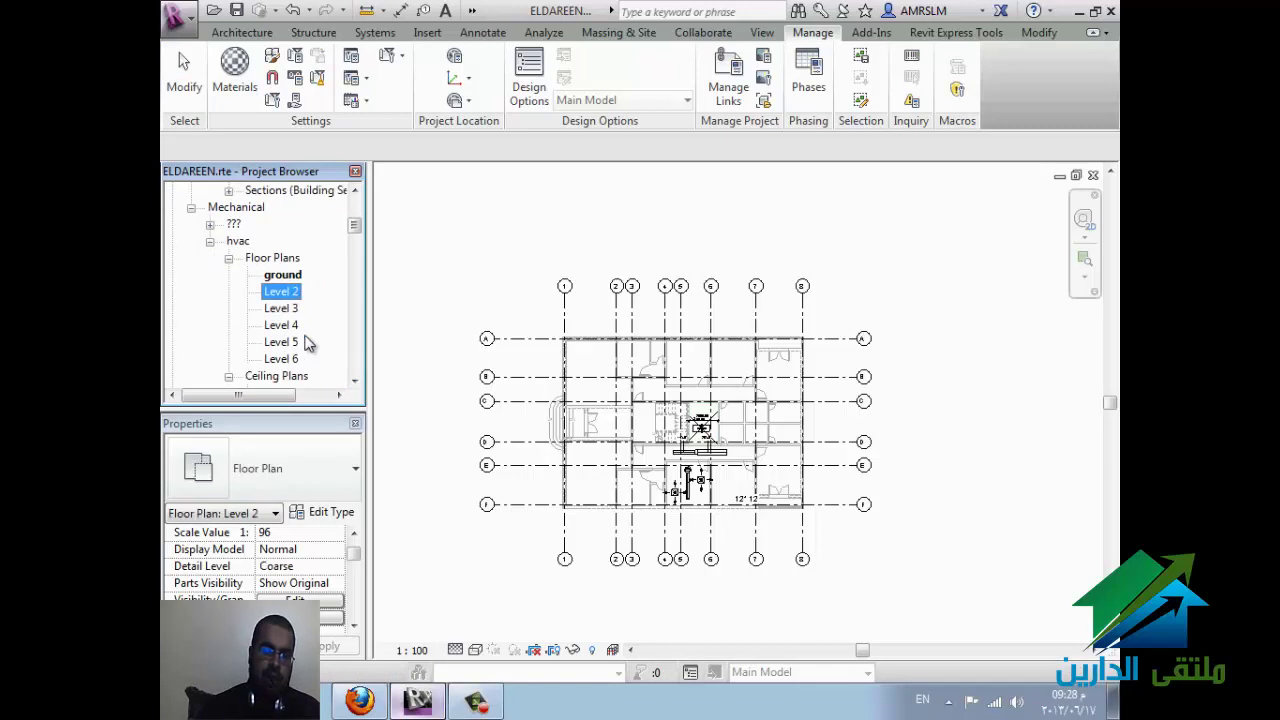
{"action": "double_click", "coordinate": [282, 291]}
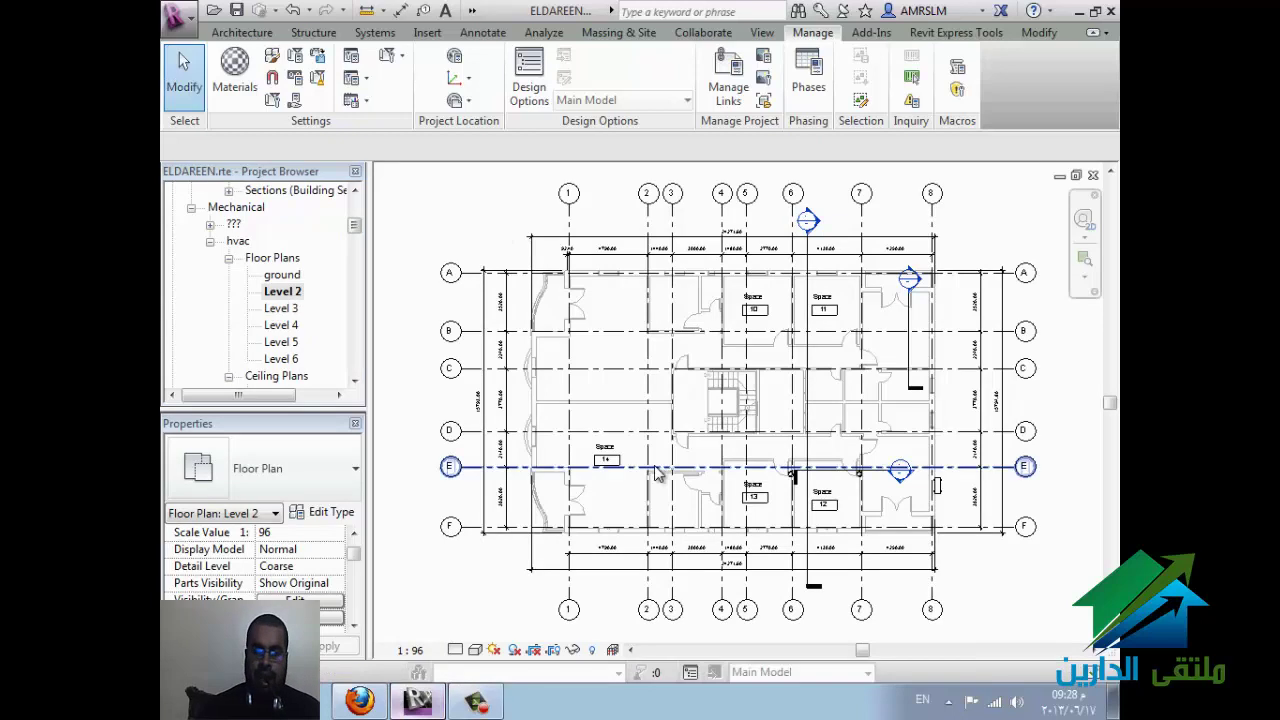
{"action": "scroll", "coordinate": [656, 473], "scroll_direction": "down", "scroll_amount": 2}
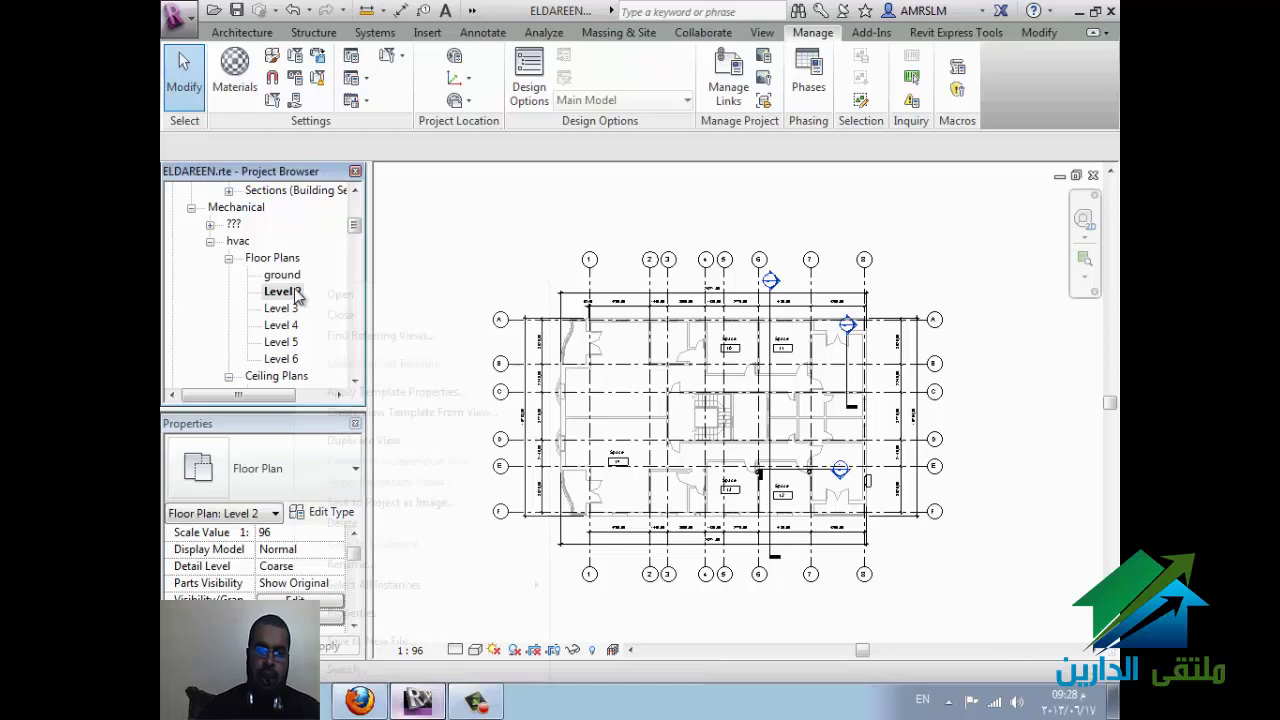
Step: Duplicate the Level 2 view with detailing and select the new Copy of Level 2
{"action": "right_click", "coordinate": [296, 291]}
{"action": "mouse_move", "coordinate": [430, 440]}
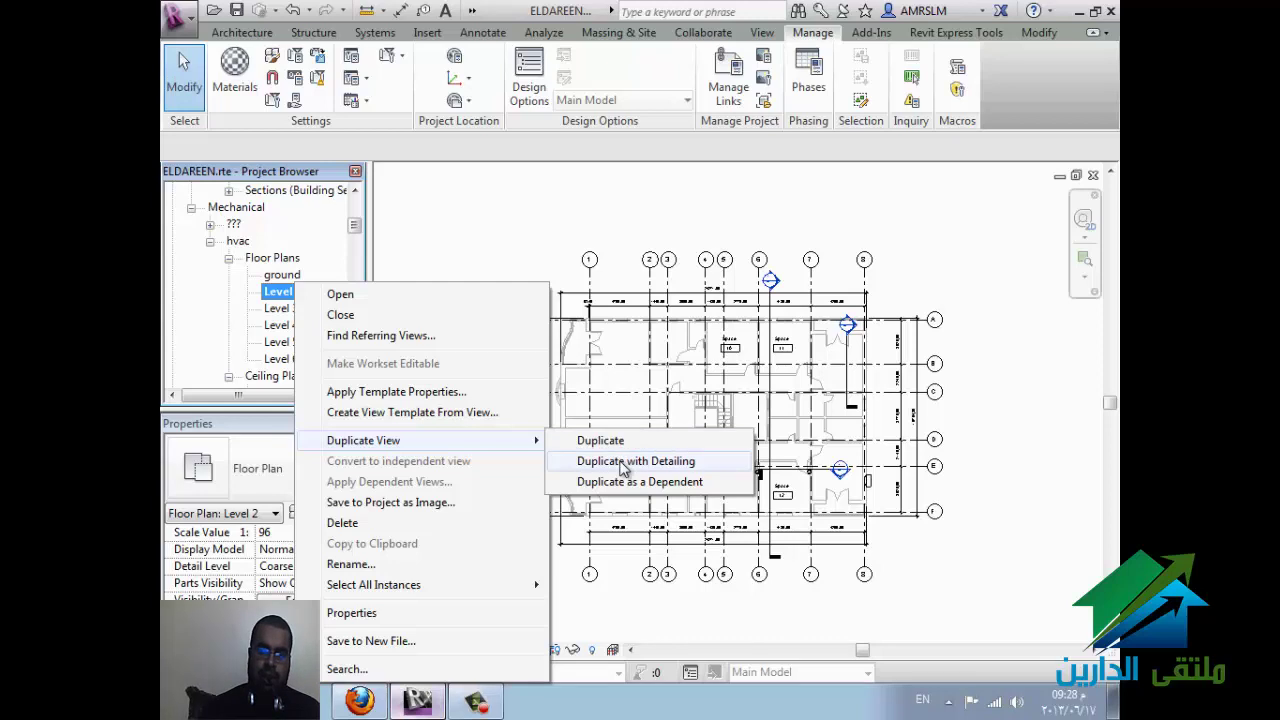
{"action": "left_click", "coordinate": [624, 461]}
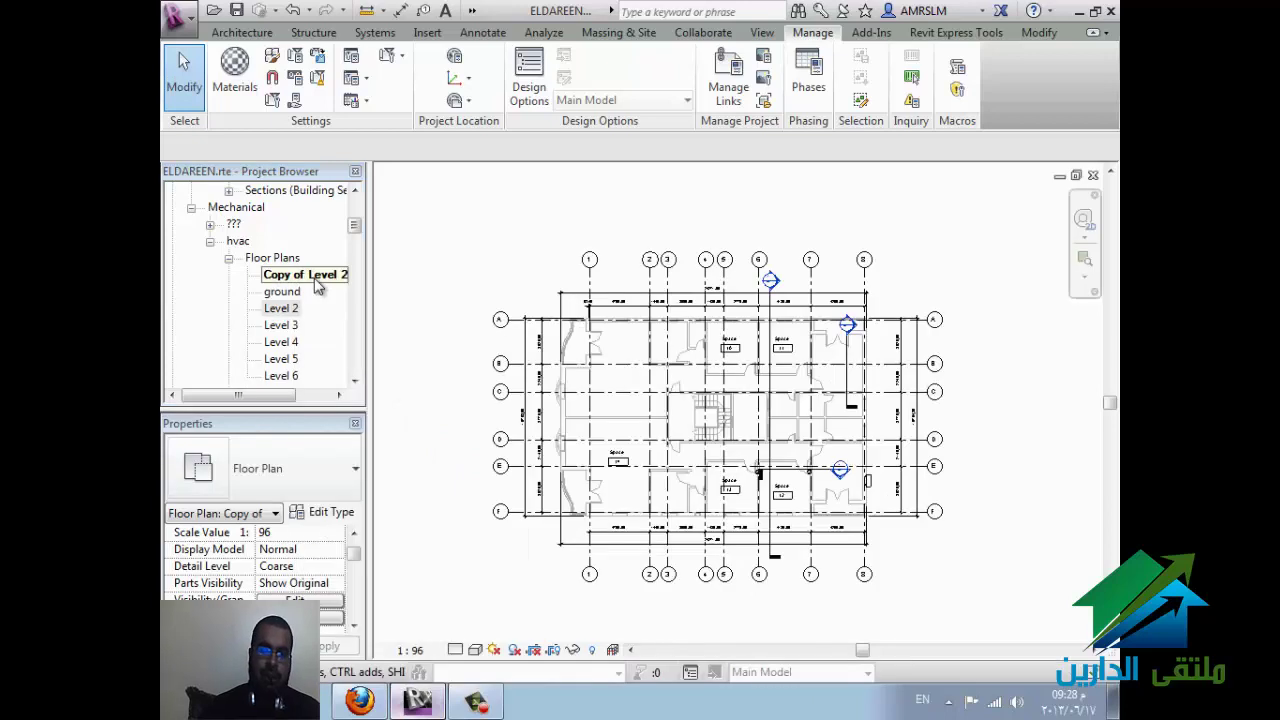
{"action": "left_click", "coordinate": [279, 312]}
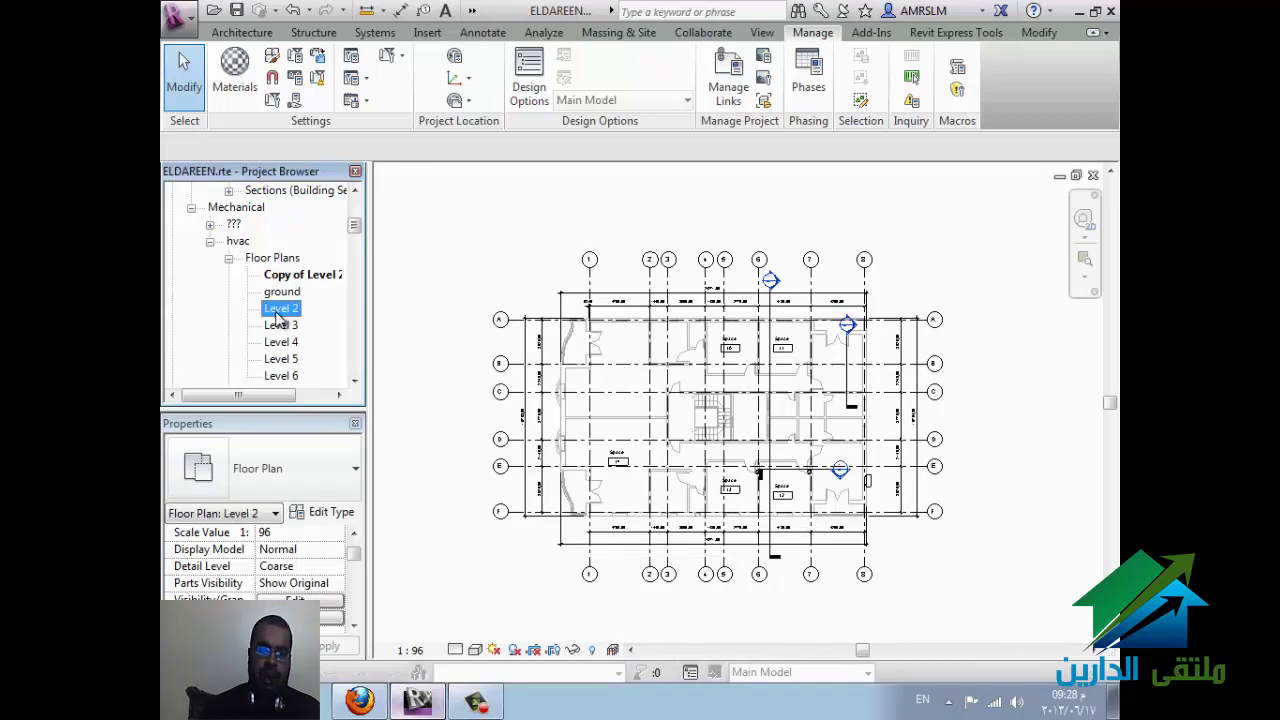
{"action": "left_click", "coordinate": [317, 276]}
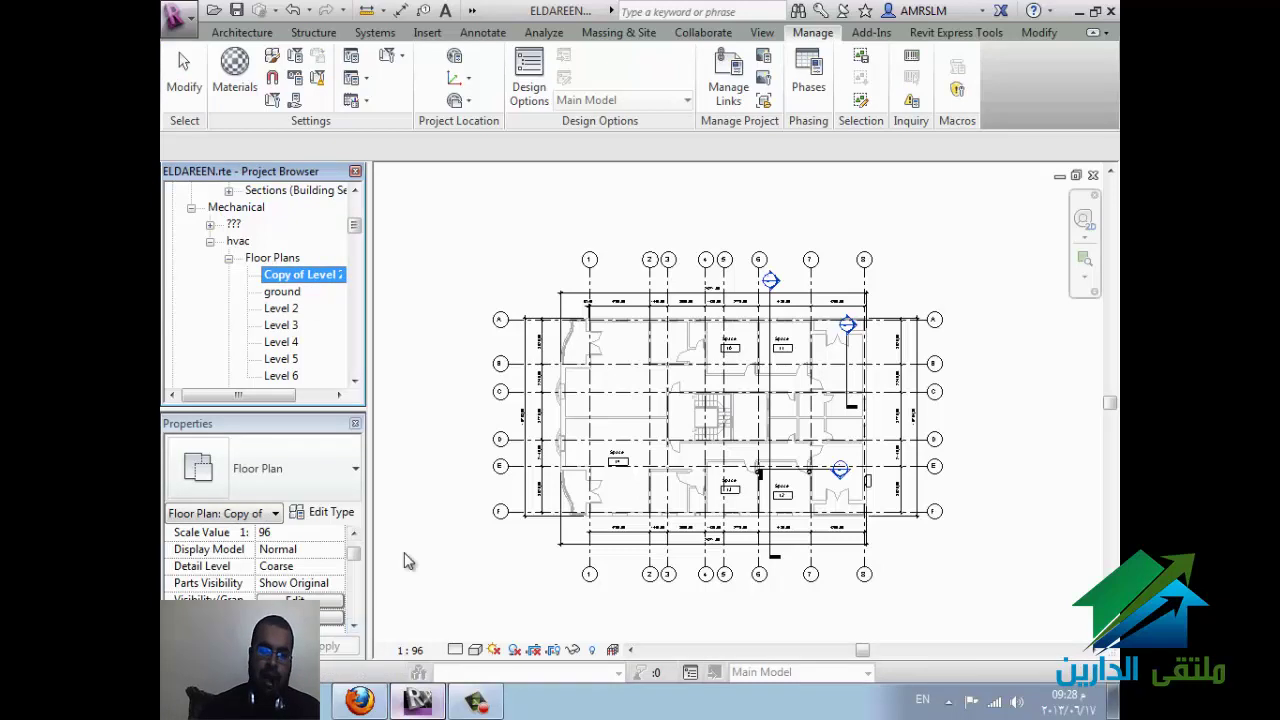
Step: Set the Copy of Level 2 Orientation property to True North
{"action": "left_click", "coordinate": [352, 626]}
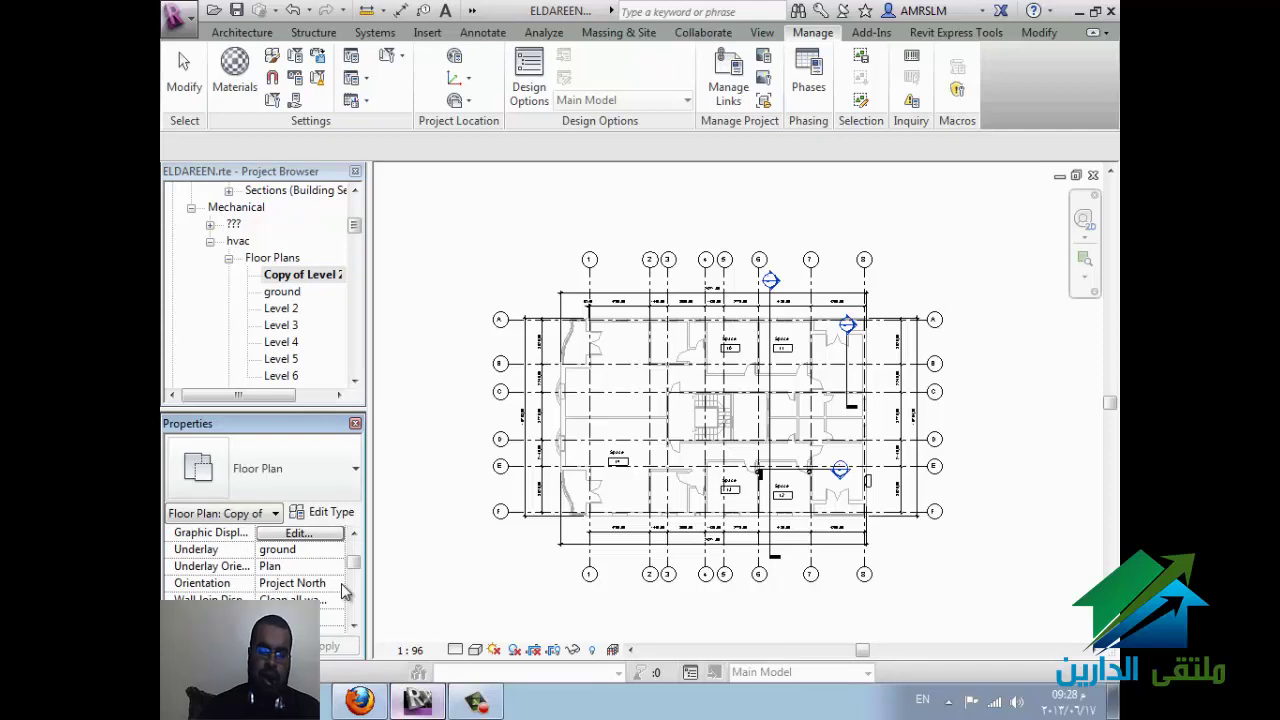
{"action": "left_click", "coordinate": [339, 586]}
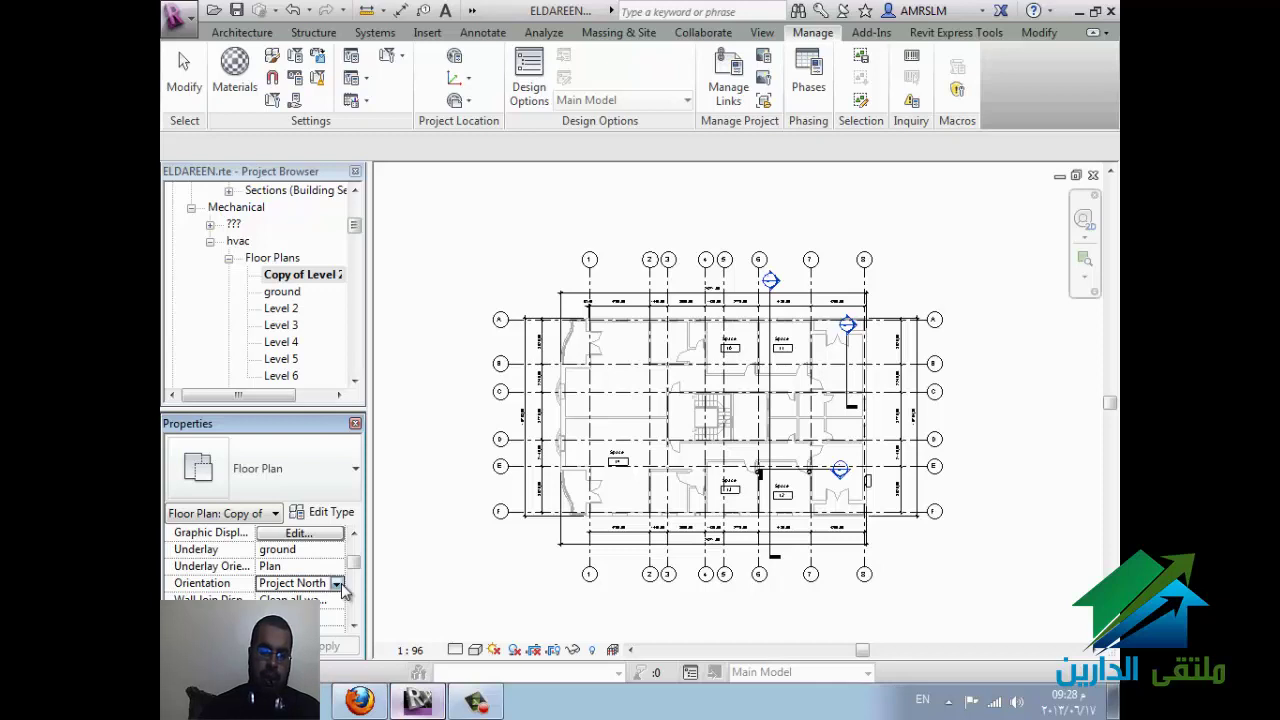
{"action": "left_click", "coordinate": [336, 583]}
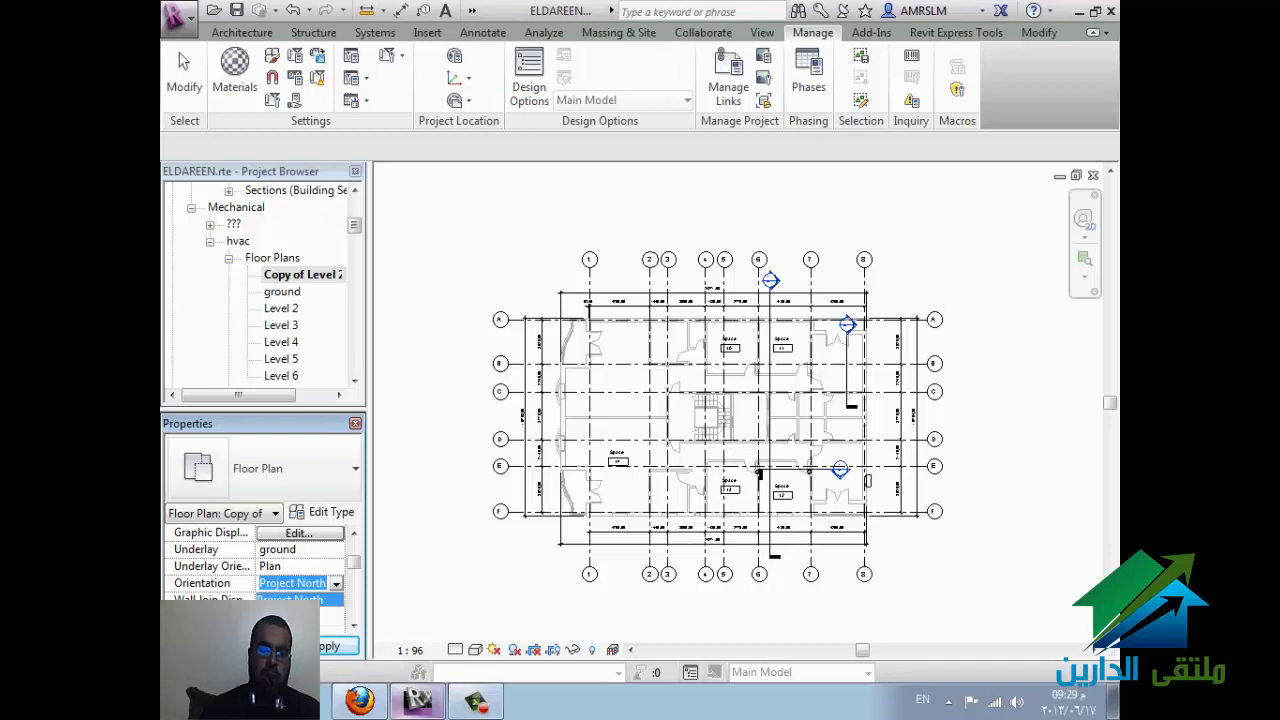
{"action": "left_click", "coordinate": [295, 615]}
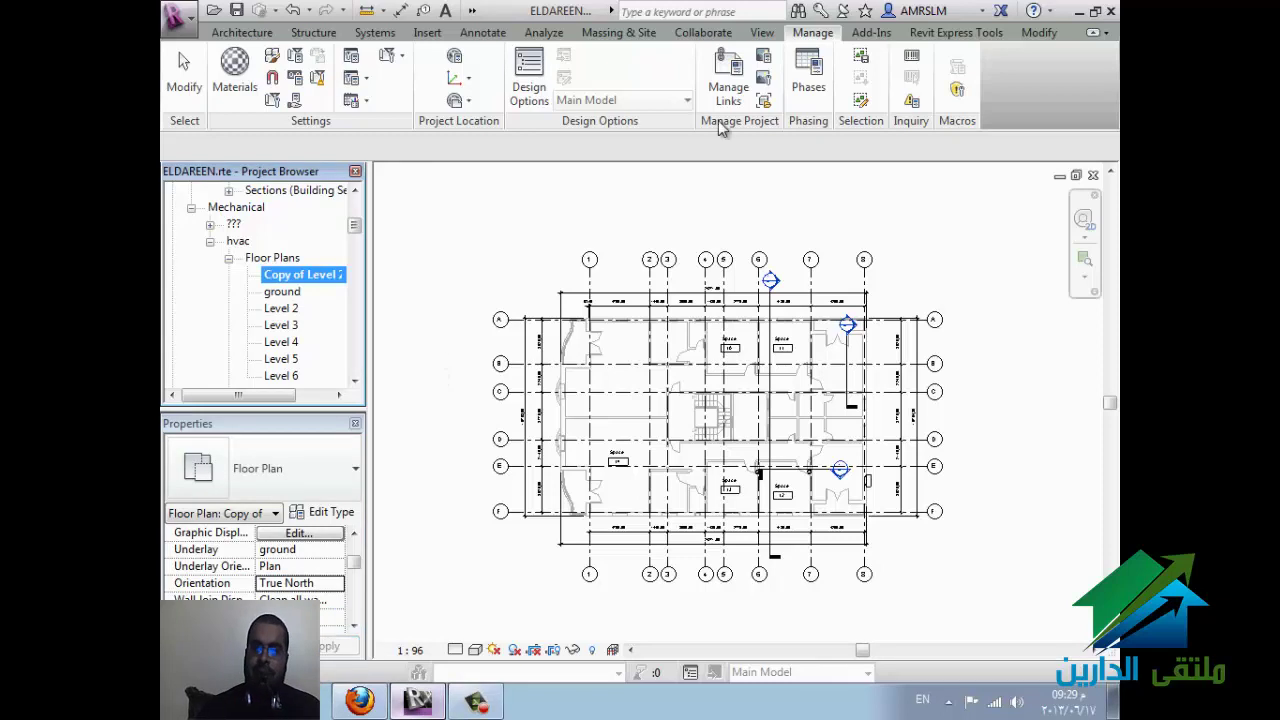
Step: Rotate True North by picking the two rotation rays so the copied plan turns
{"action": "left_click", "coordinate": [458, 101]}
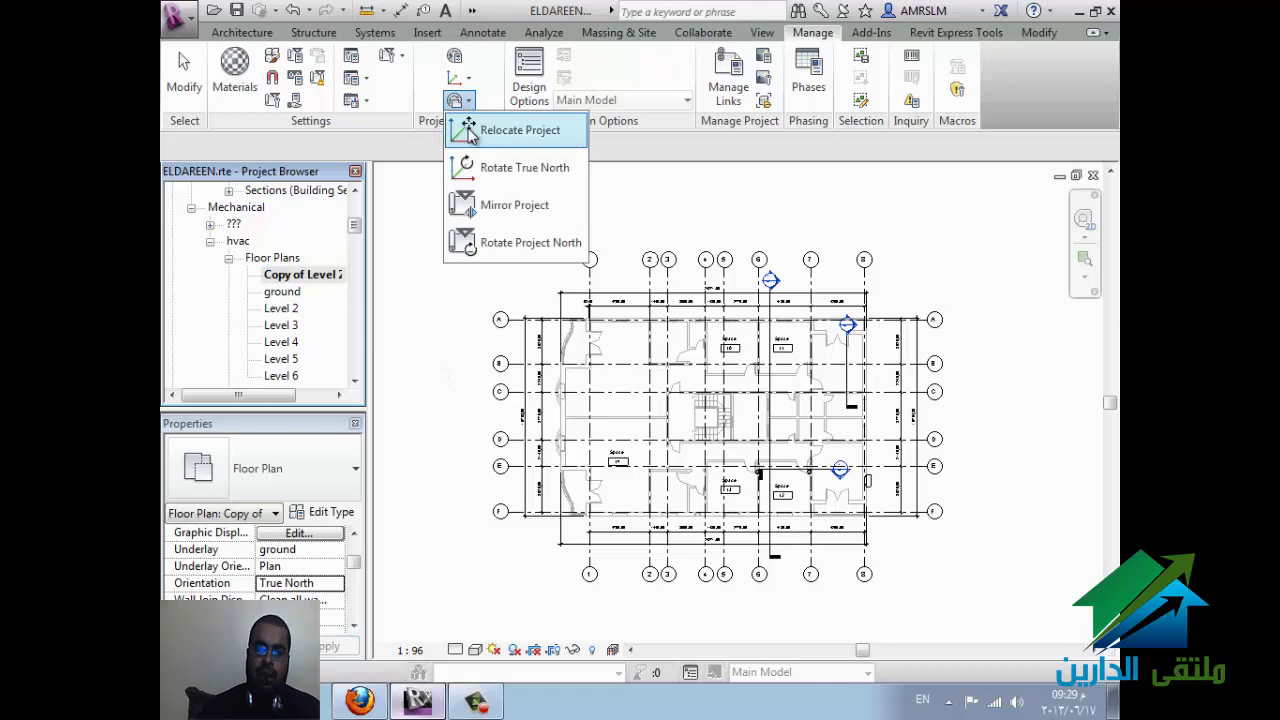
{"action": "left_click", "coordinate": [501, 170]}
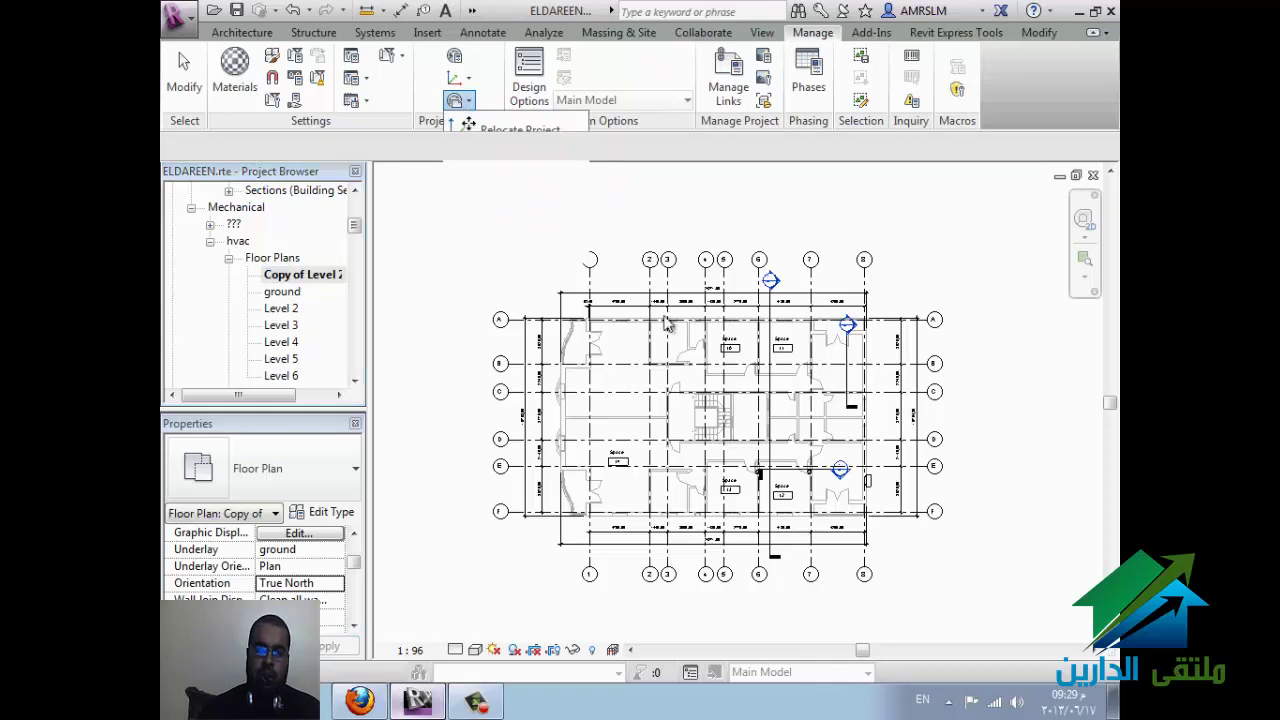
{"action": "left_click", "coordinate": [951, 249]}
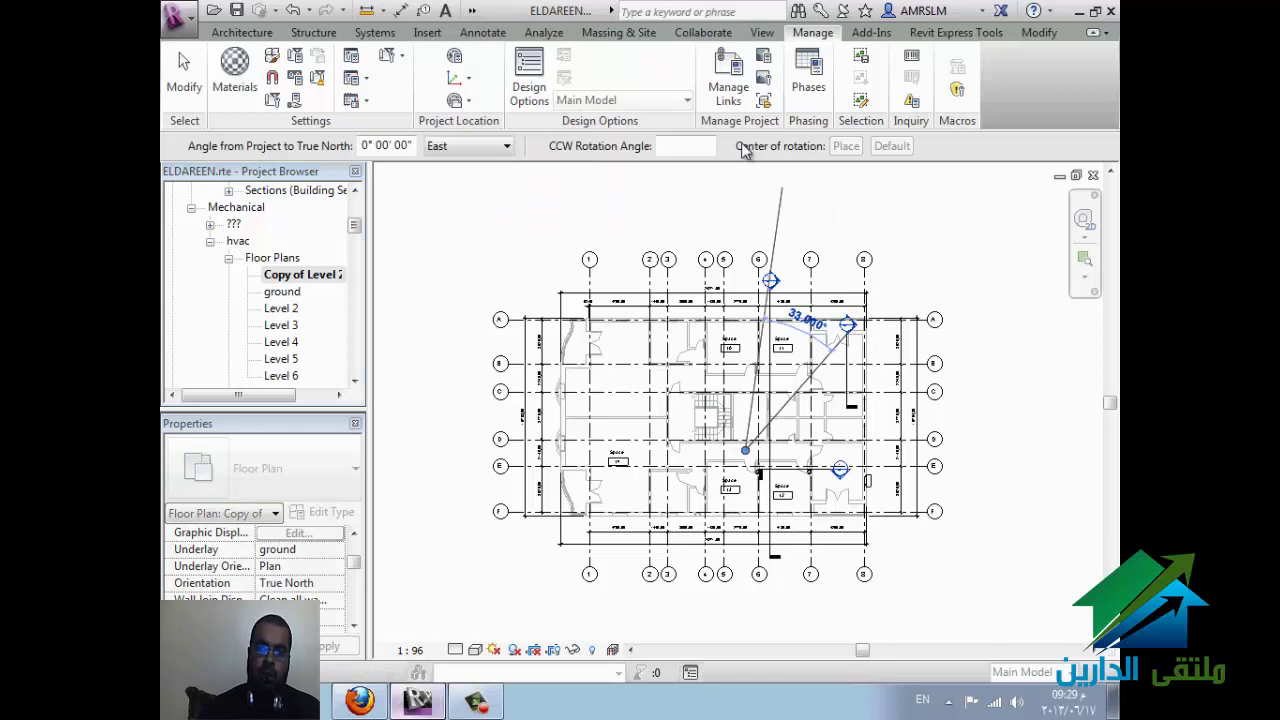
{"action": "left_click", "coordinate": [704, 147]}
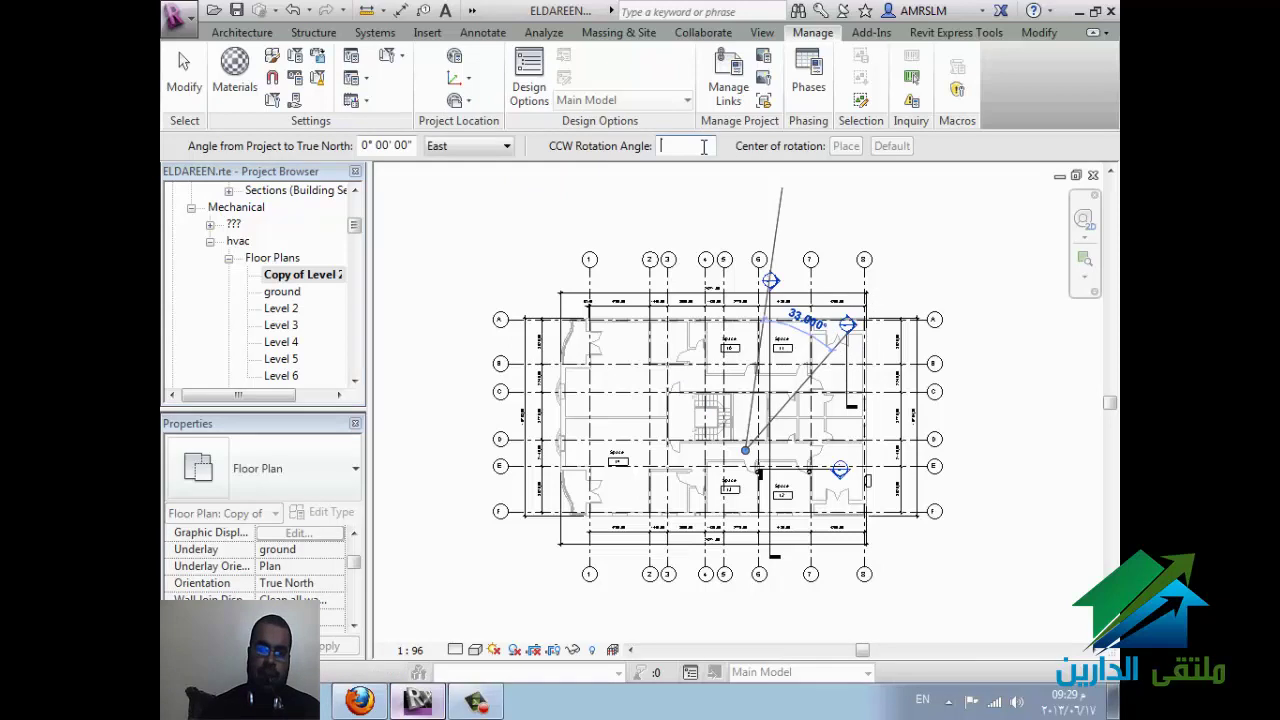
{"action": "left_click", "coordinate": [745, 203]}
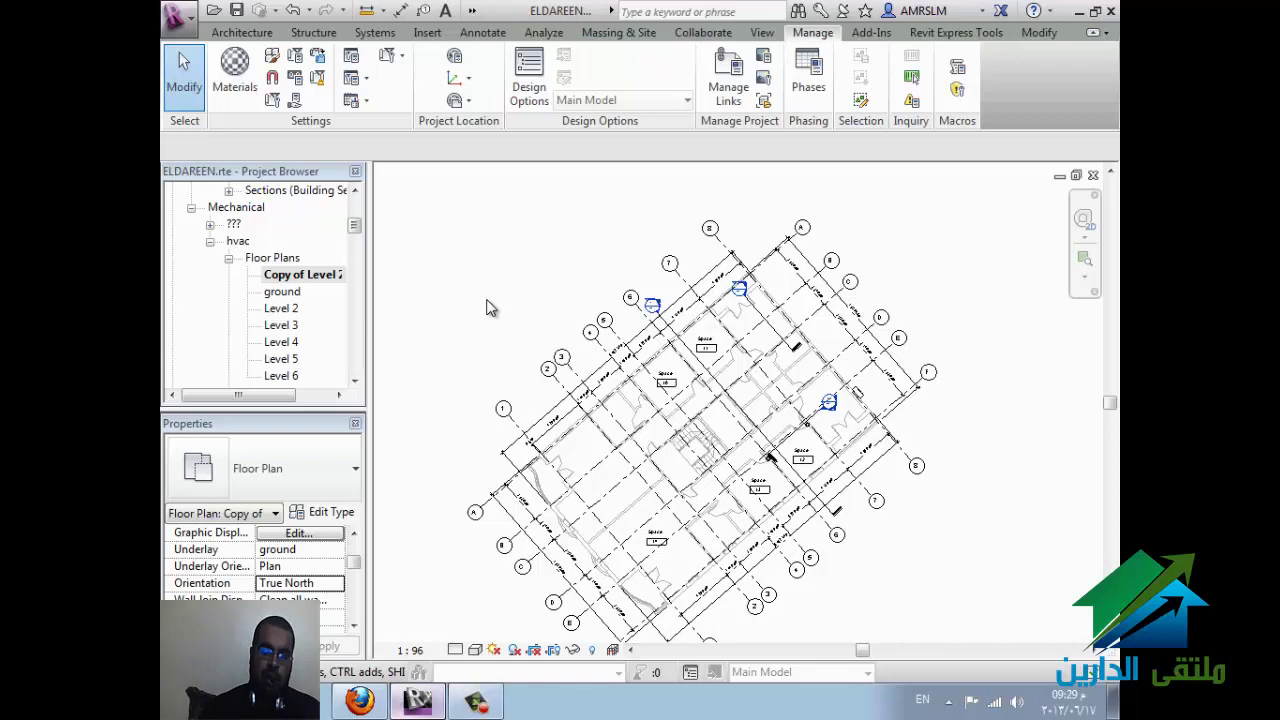
Step: Reopen the original Level 2 floor plan, still oriented to Project North
{"action": "double_click", "coordinate": [282, 308]}
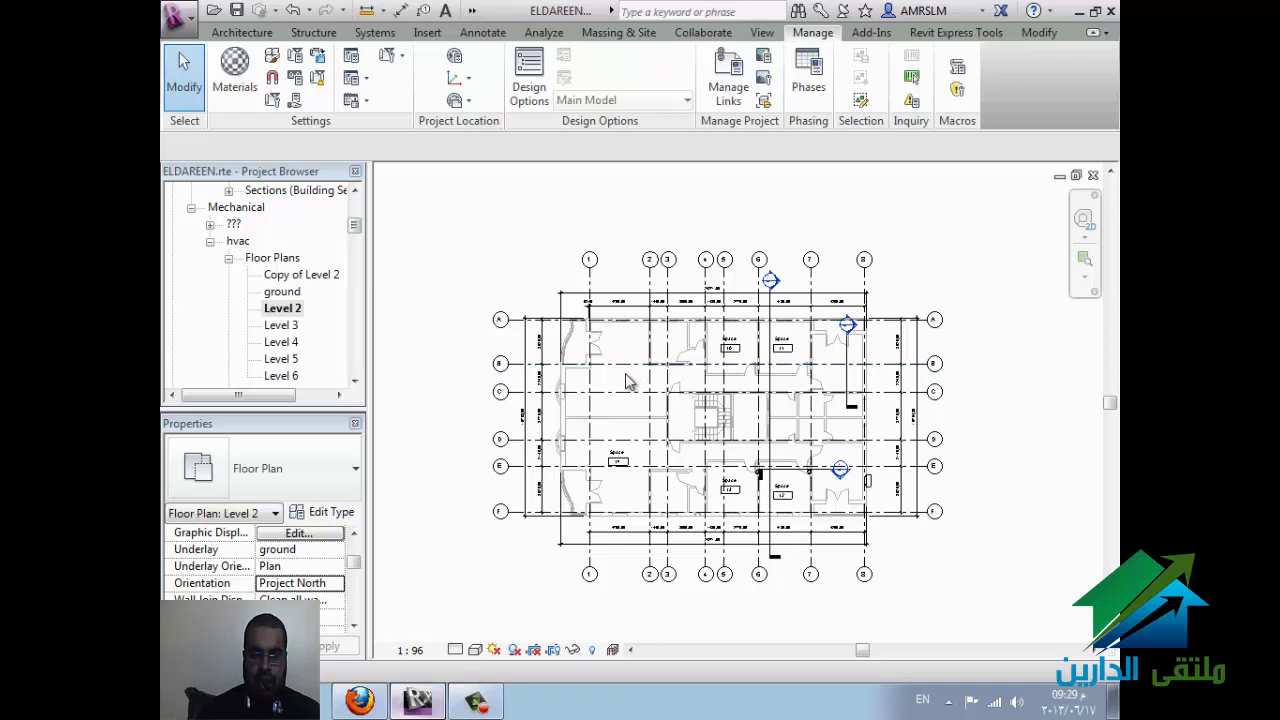
{"action": "key", "text": "a"}
{"action": "key", "text": "t"}
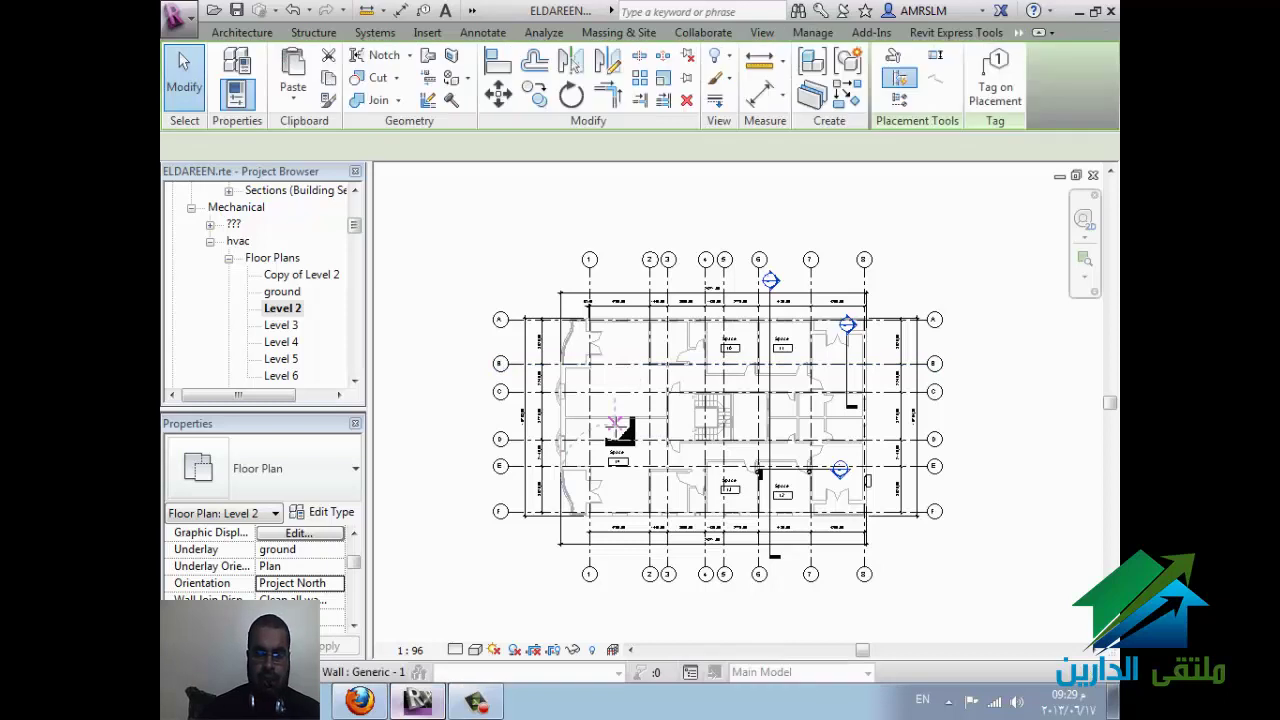
Step: Start the Duct tool with DT and set the Level 2 view scale to 1:100
{"action": "key", "text": "d"}
{"action": "key", "text": "t"}
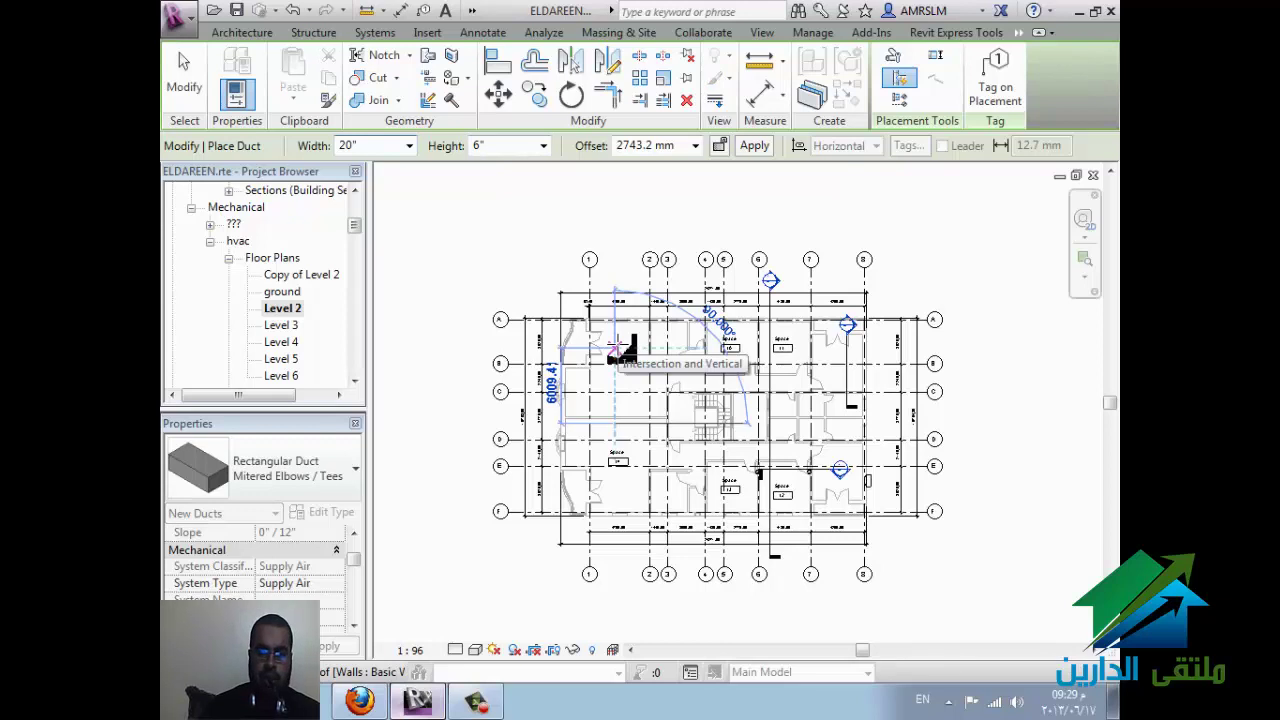
{"action": "key", "text": "Escape"}
{"action": "key", "text": "Escape"}
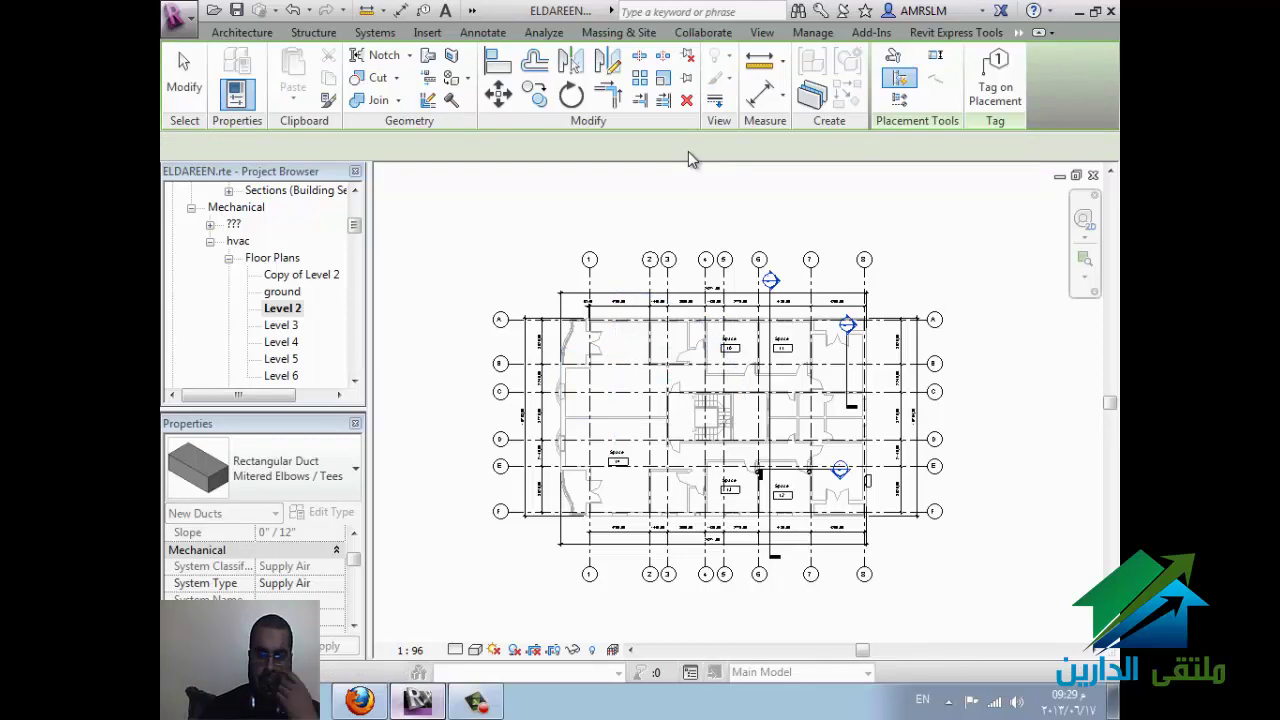
{"action": "key", "text": "d"}
{"action": "key", "text": "t"}
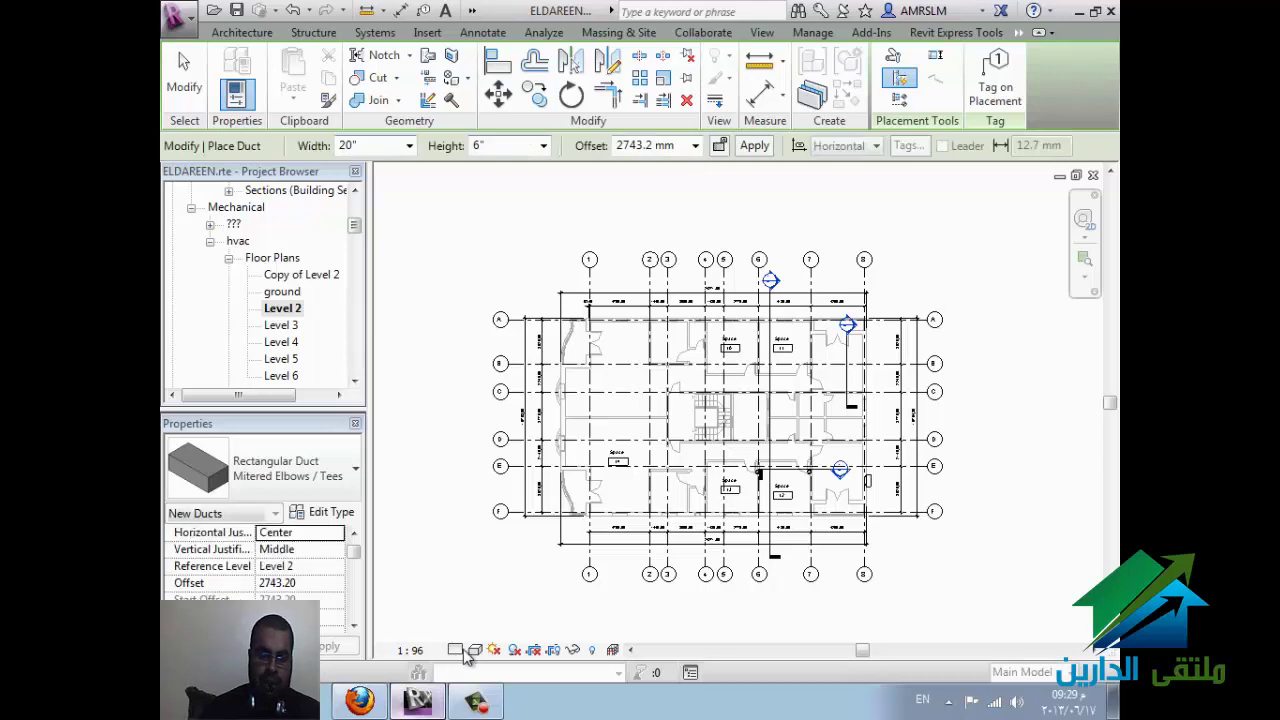
{"action": "left_click", "coordinate": [456, 650]}
{"action": "left_click", "coordinate": [457, 650]}
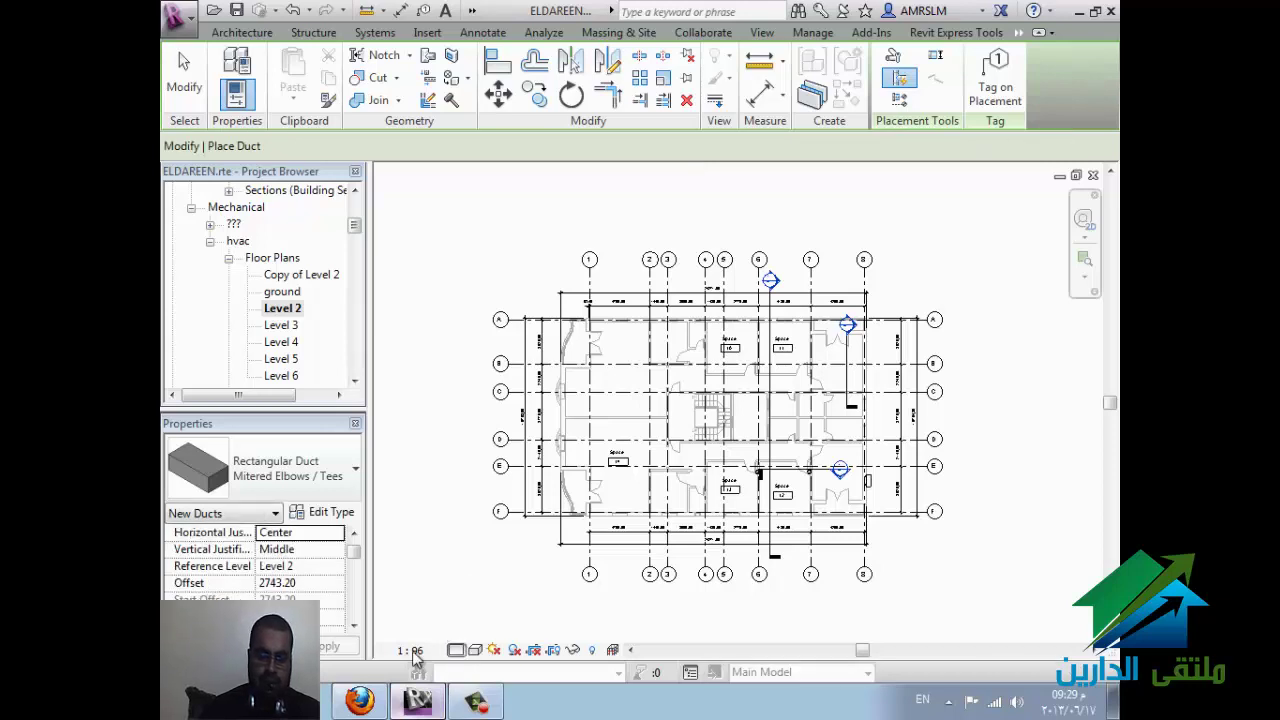
{"action": "left_click", "coordinate": [412, 651]}
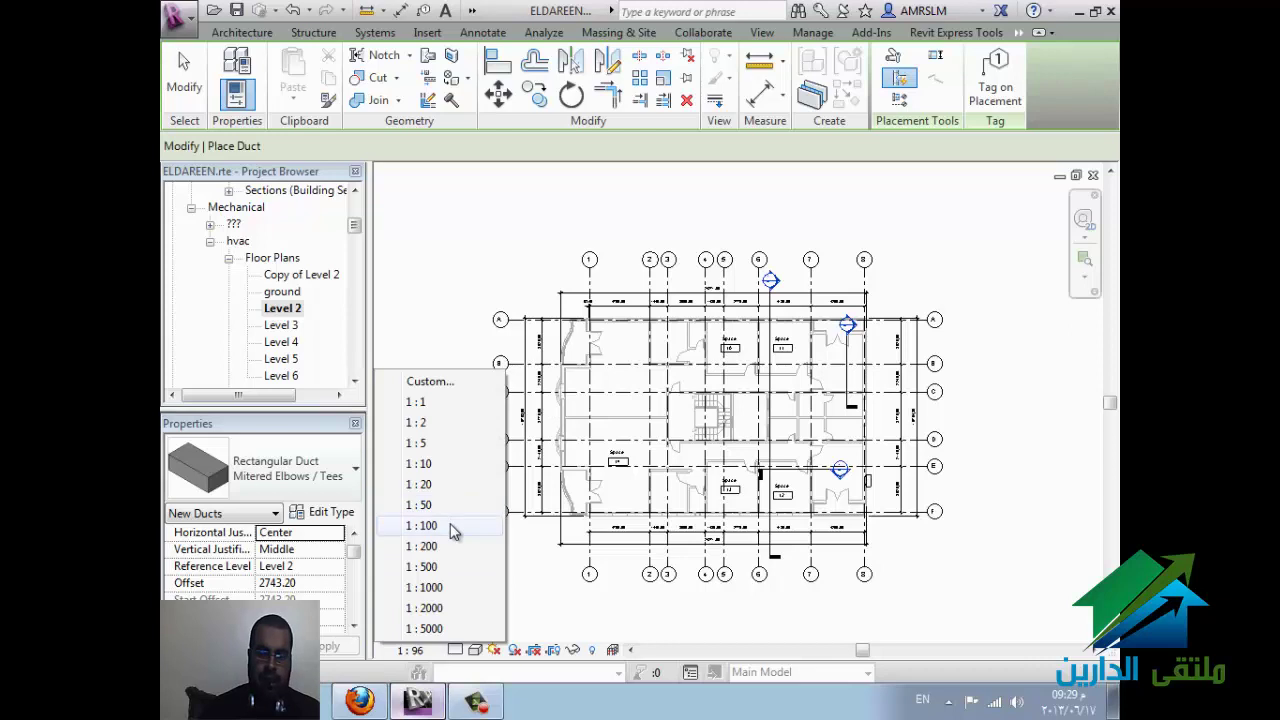
{"action": "key", "text": "Escape"}
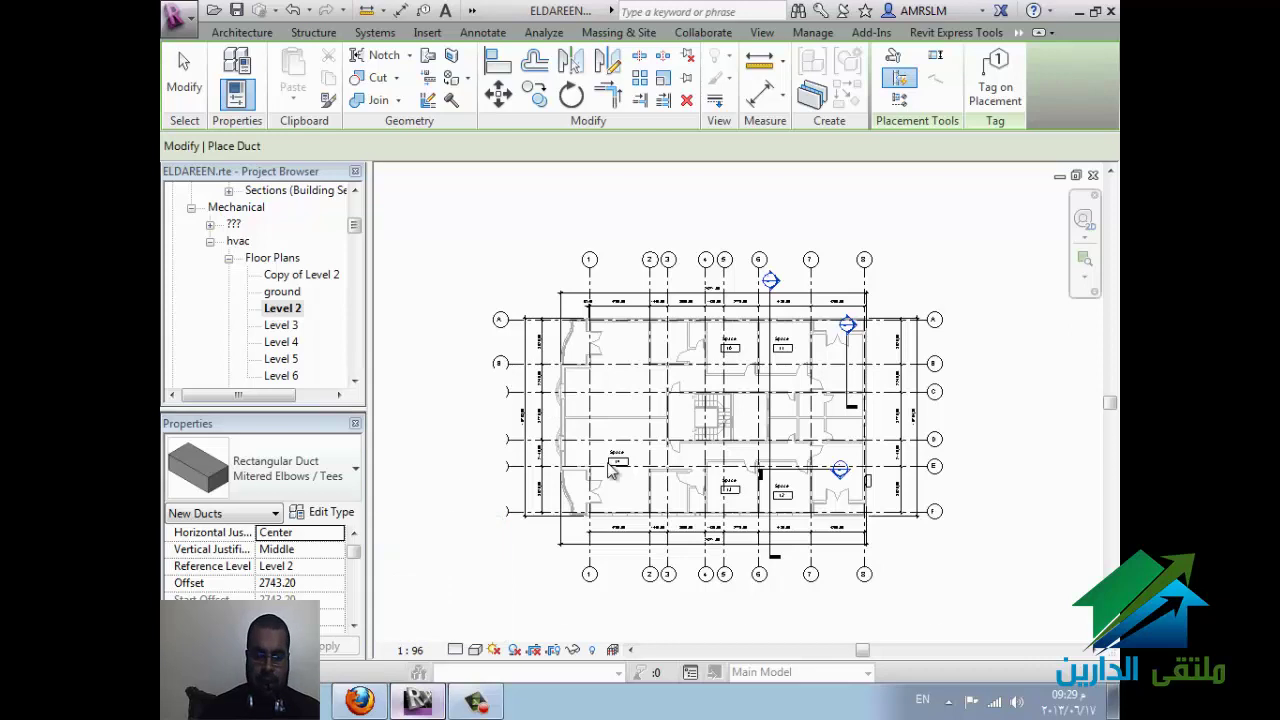
{"action": "scroll", "coordinate": [612, 472], "scroll_direction": "up", "scroll_amount": 2}
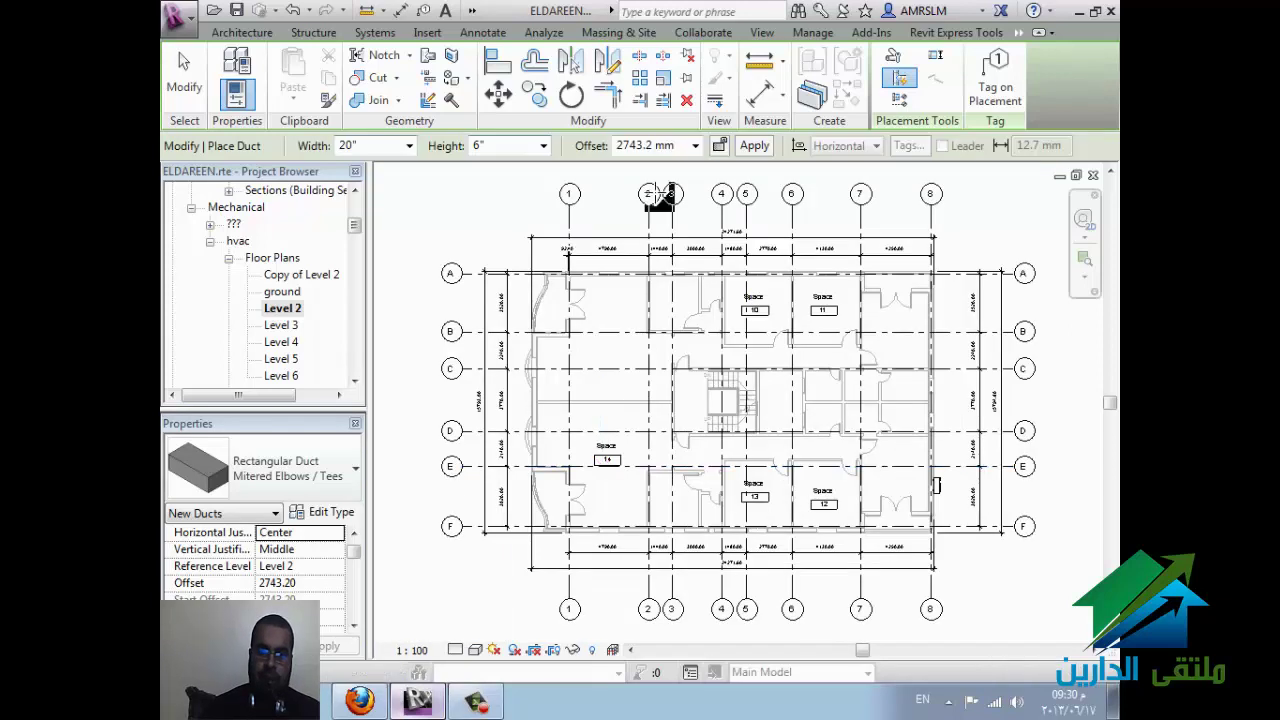
Step: Draw a vertical 20" x 6" duct at 2000 mm offset east of grid 1
{"action": "left_click", "coordinate": [683, 146]}
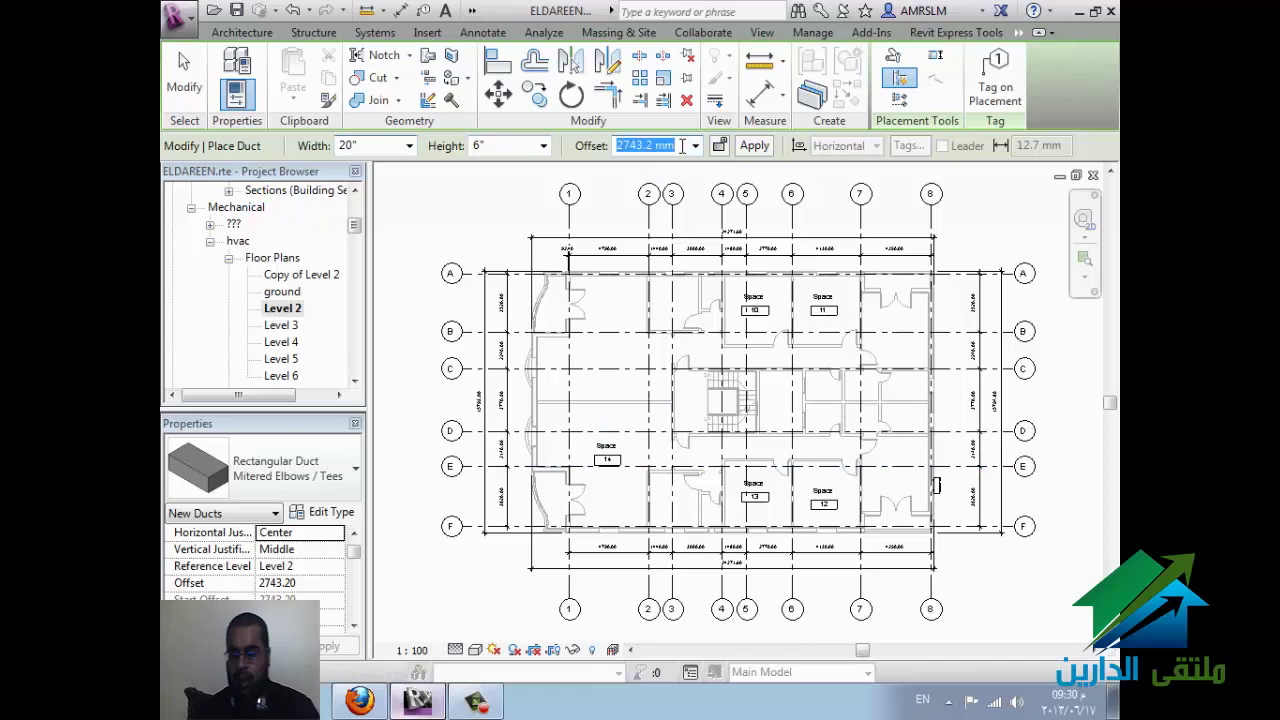
{"action": "type", "text": "2000"}
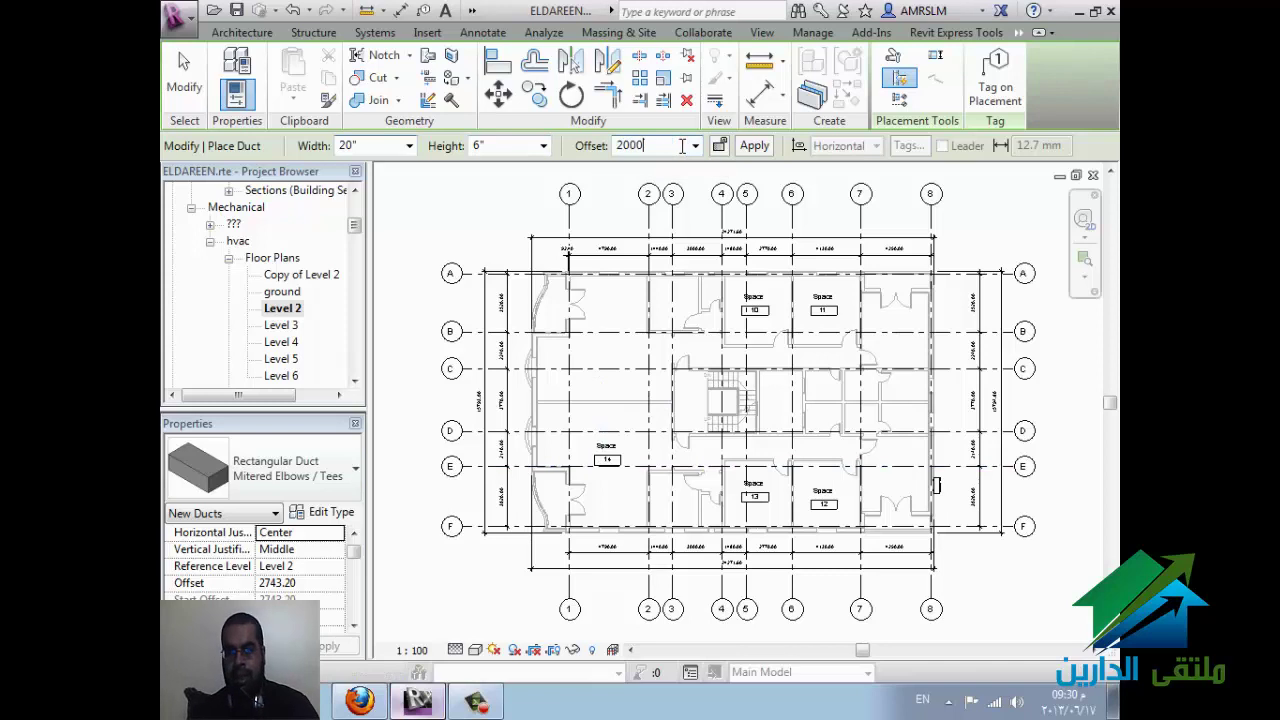
{"action": "left_click", "coordinate": [603, 428]}
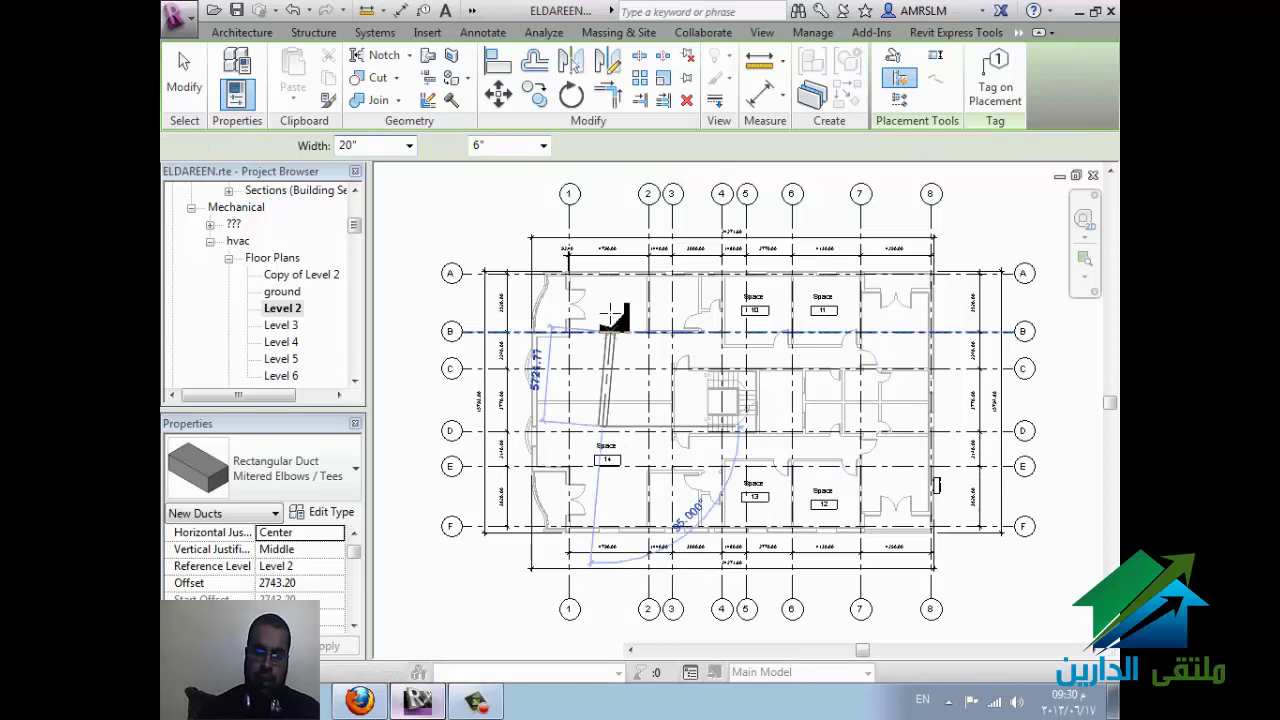
{"action": "left_click", "coordinate": [603, 298]}
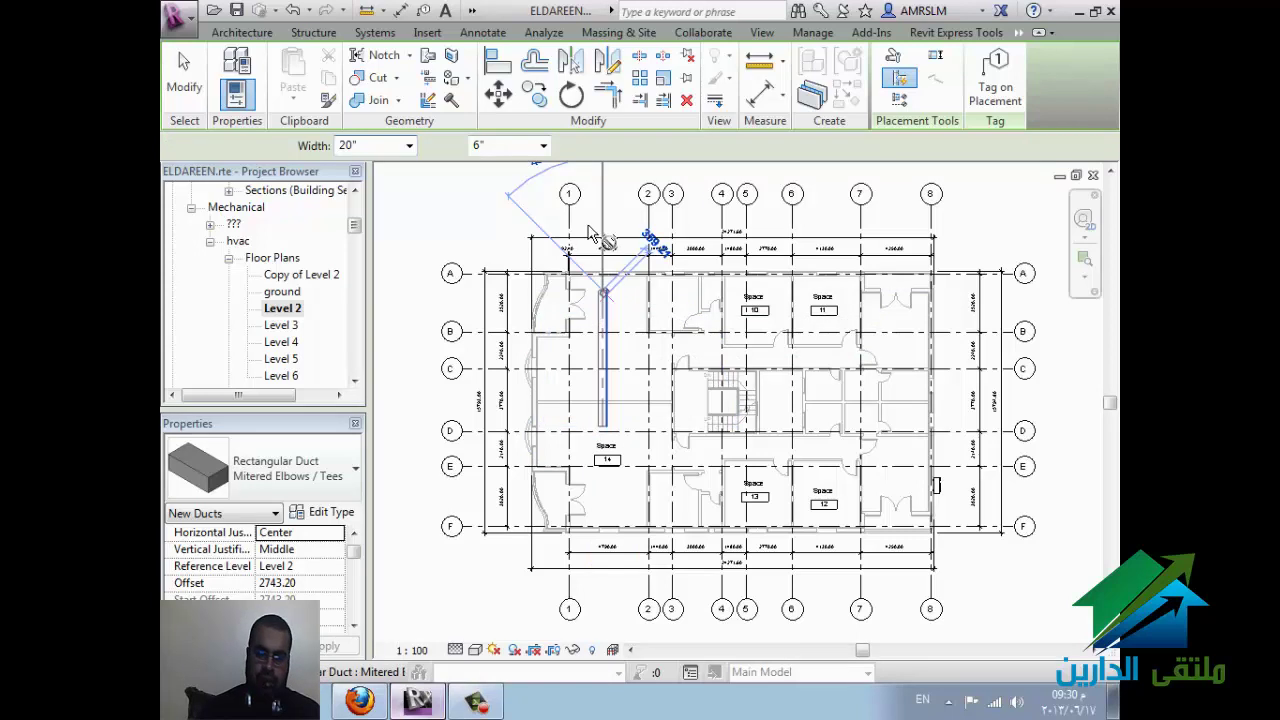
{"action": "key", "text": "Escape"}
{"action": "scroll", "coordinate": [525, 282], "scroll_direction": "up", "scroll_amount": 3}
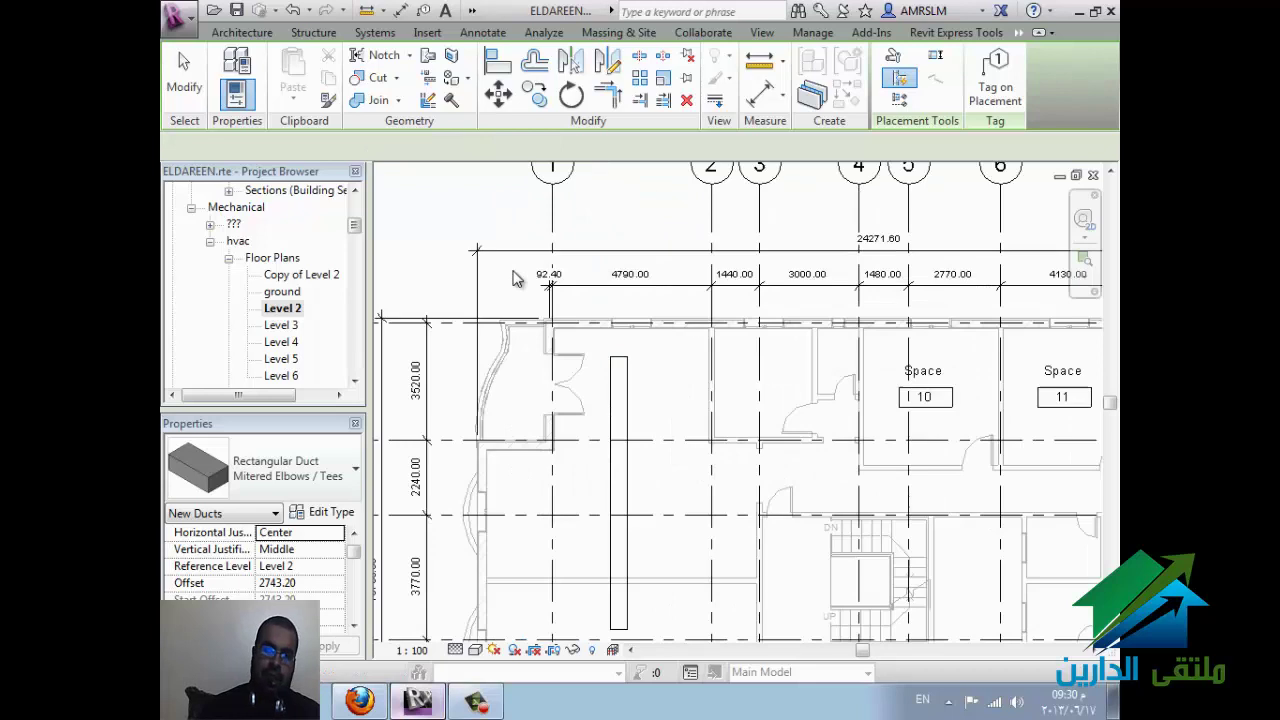
{"action": "key", "text": "Escape"}
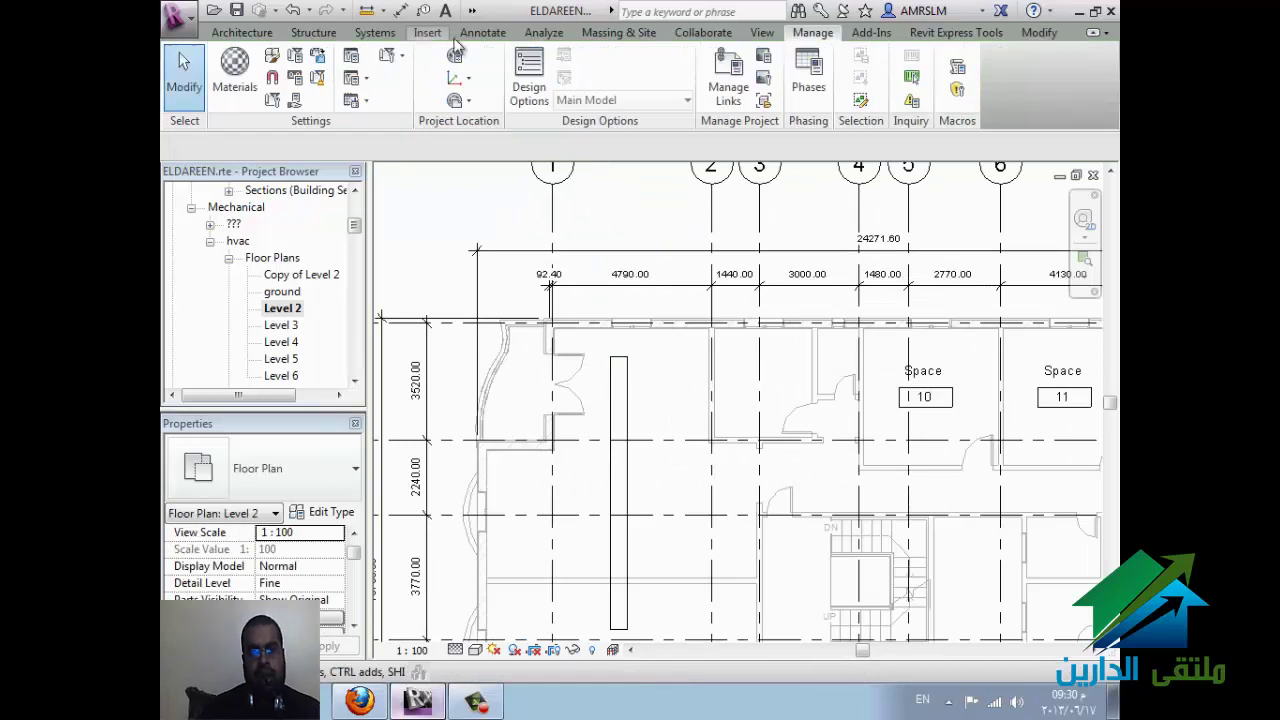
Step: Place an aligned 2536.00 dimension from the duct to grid line 2
{"action": "left_click", "coordinate": [476, 33]}
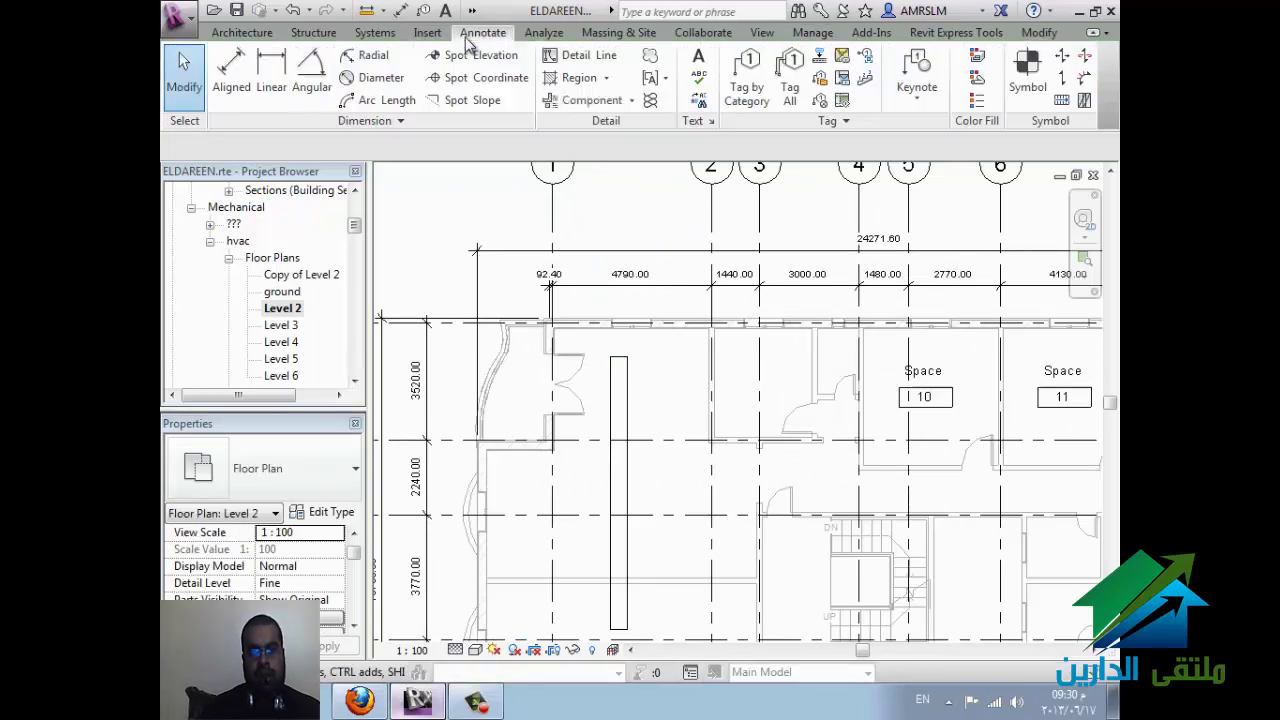
{"action": "left_click", "coordinate": [234, 90]}
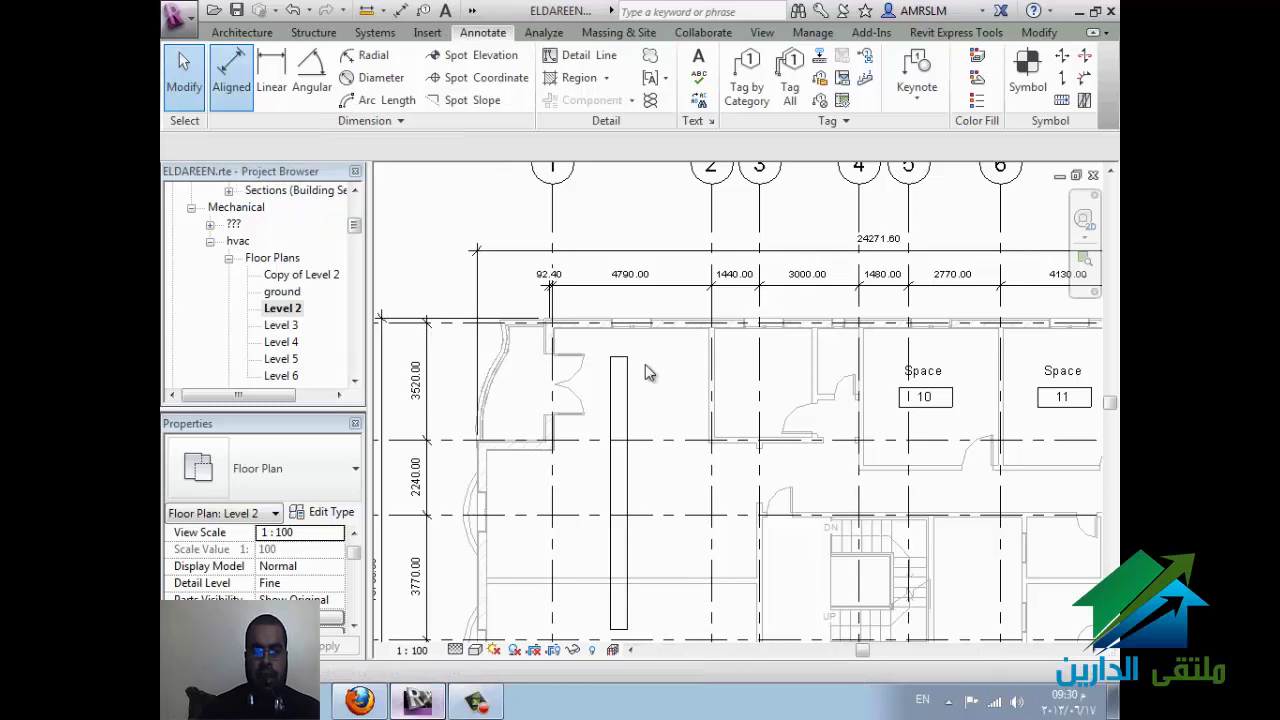
{"action": "left_click", "coordinate": [630, 412]}
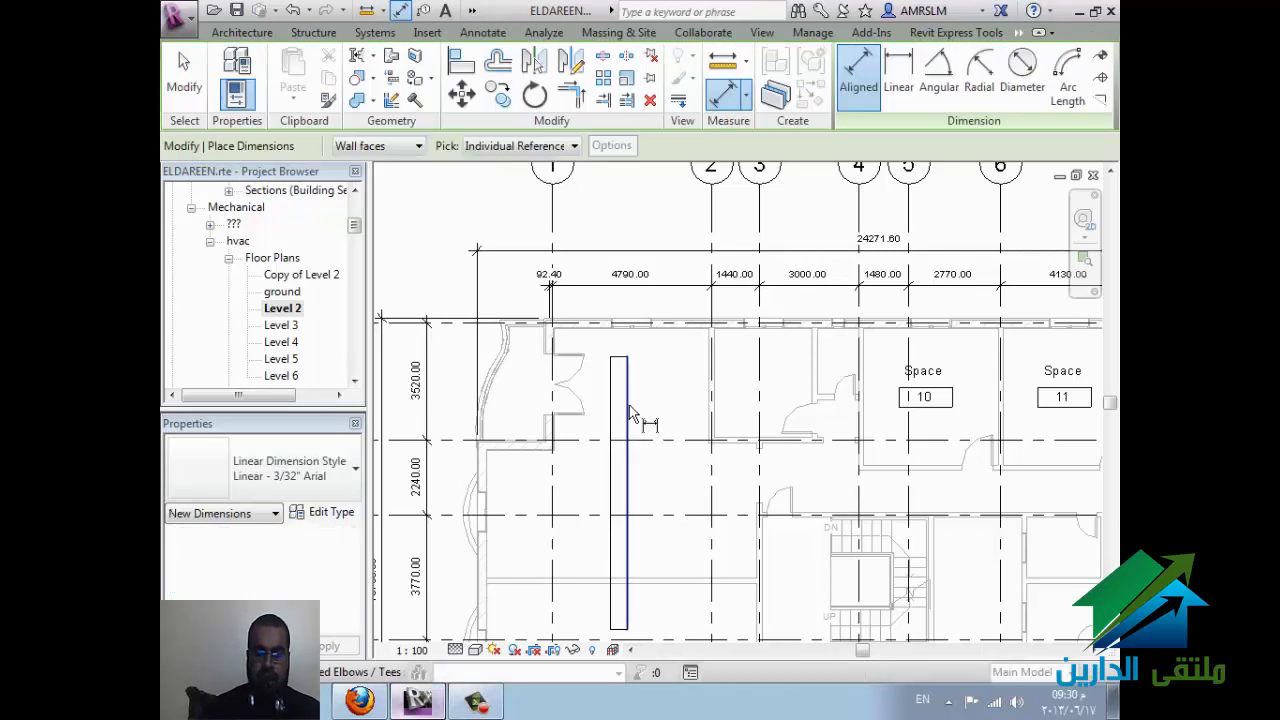
{"action": "left_click", "coordinate": [711, 410]}
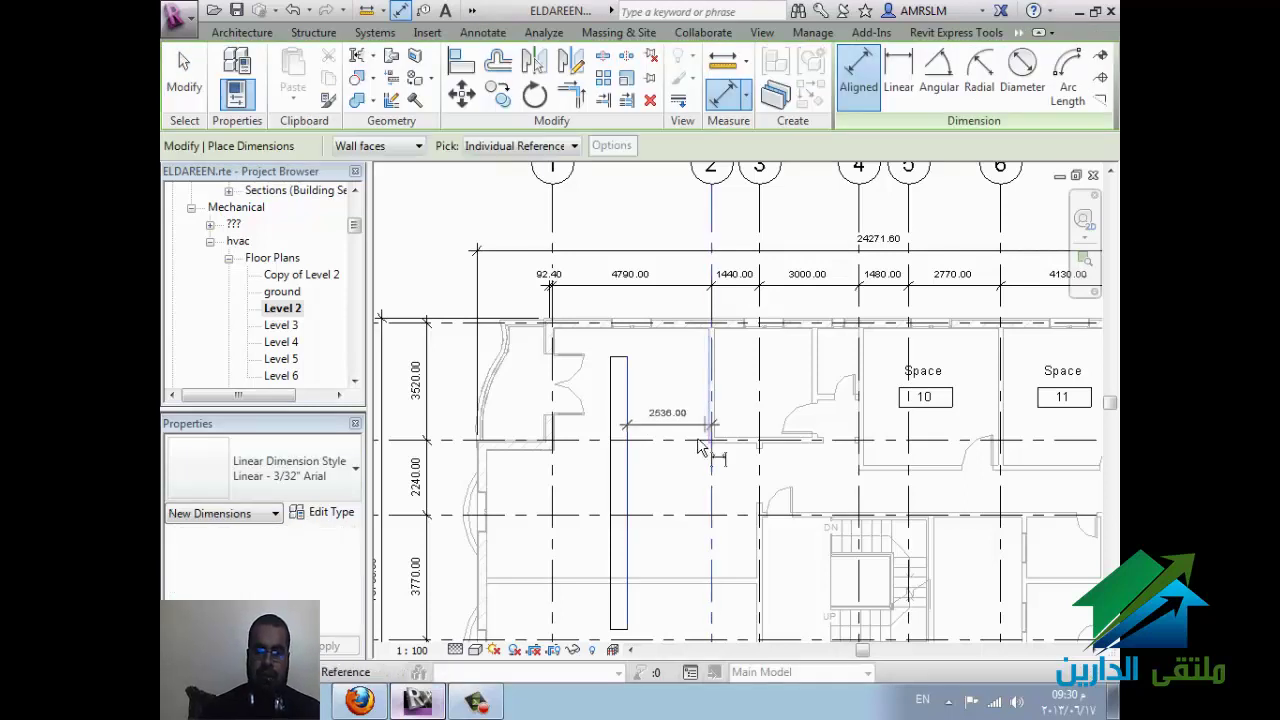
{"action": "left_click", "coordinate": [697, 367]}
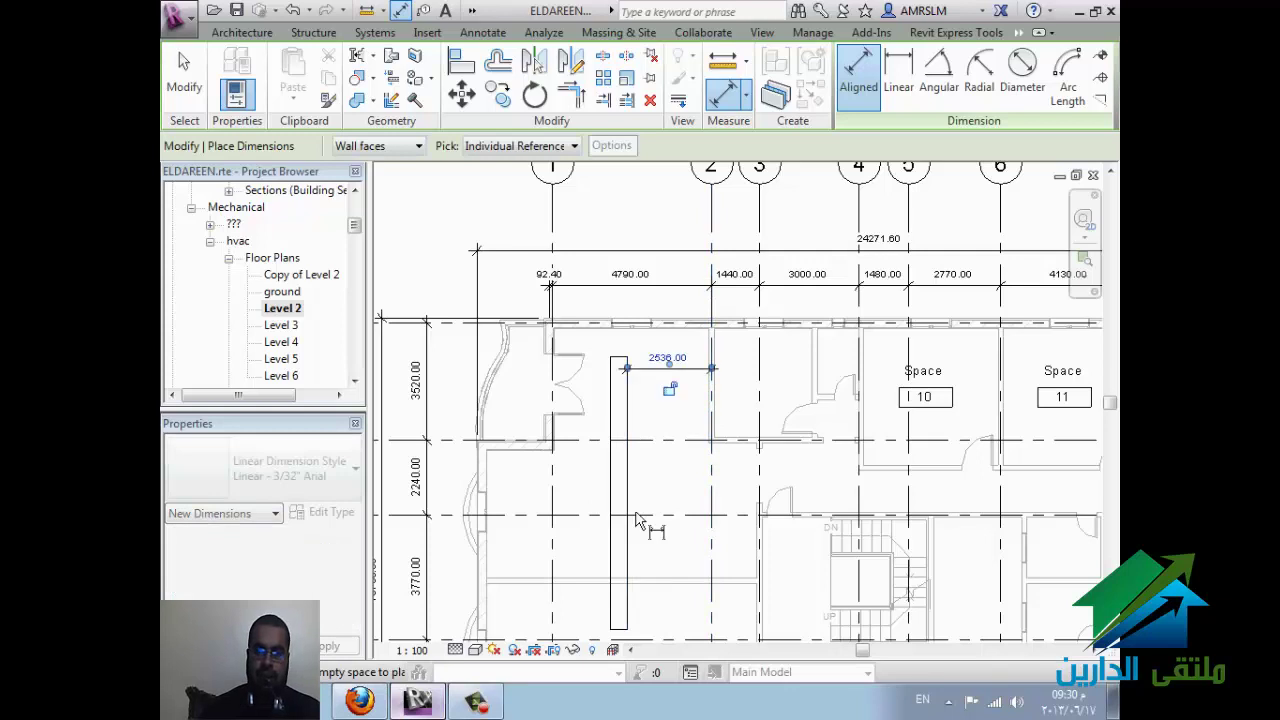
Step: Dimension the duct to wall centerlines with a 5636/1400/4190 chain
{"action": "left_click", "coordinate": [406, 150]}
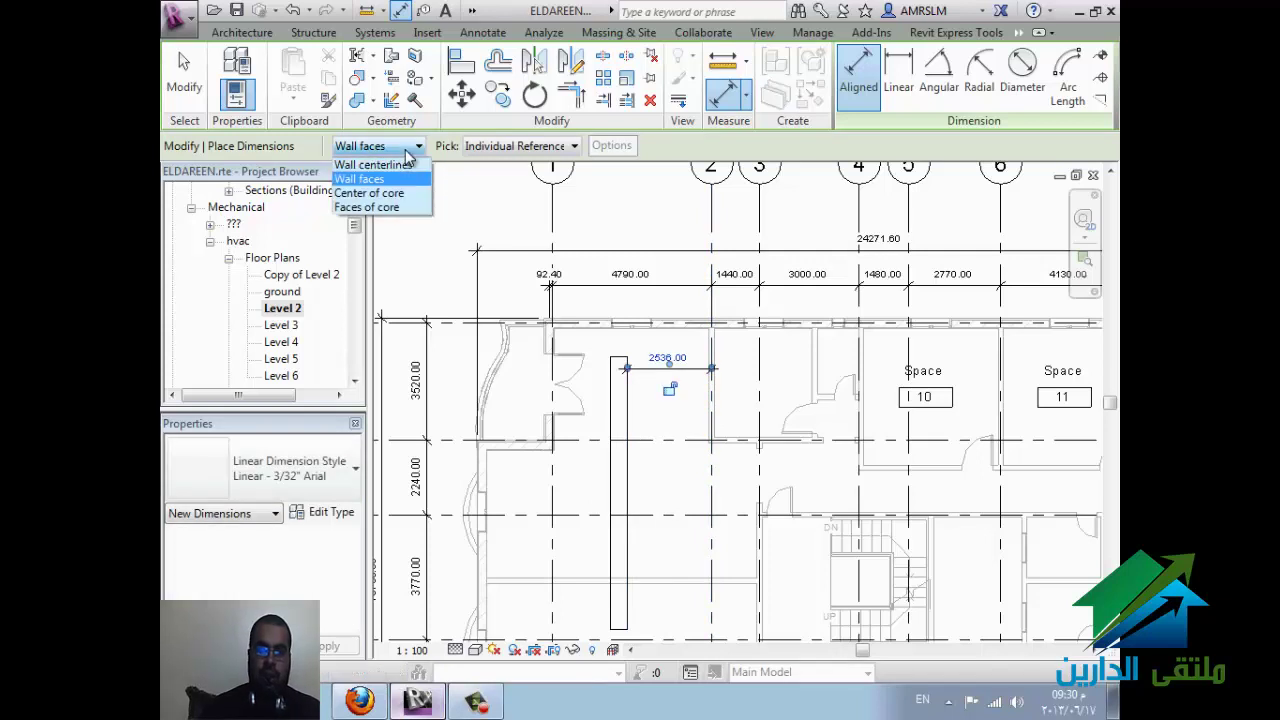
{"action": "left_click", "coordinate": [405, 168]}
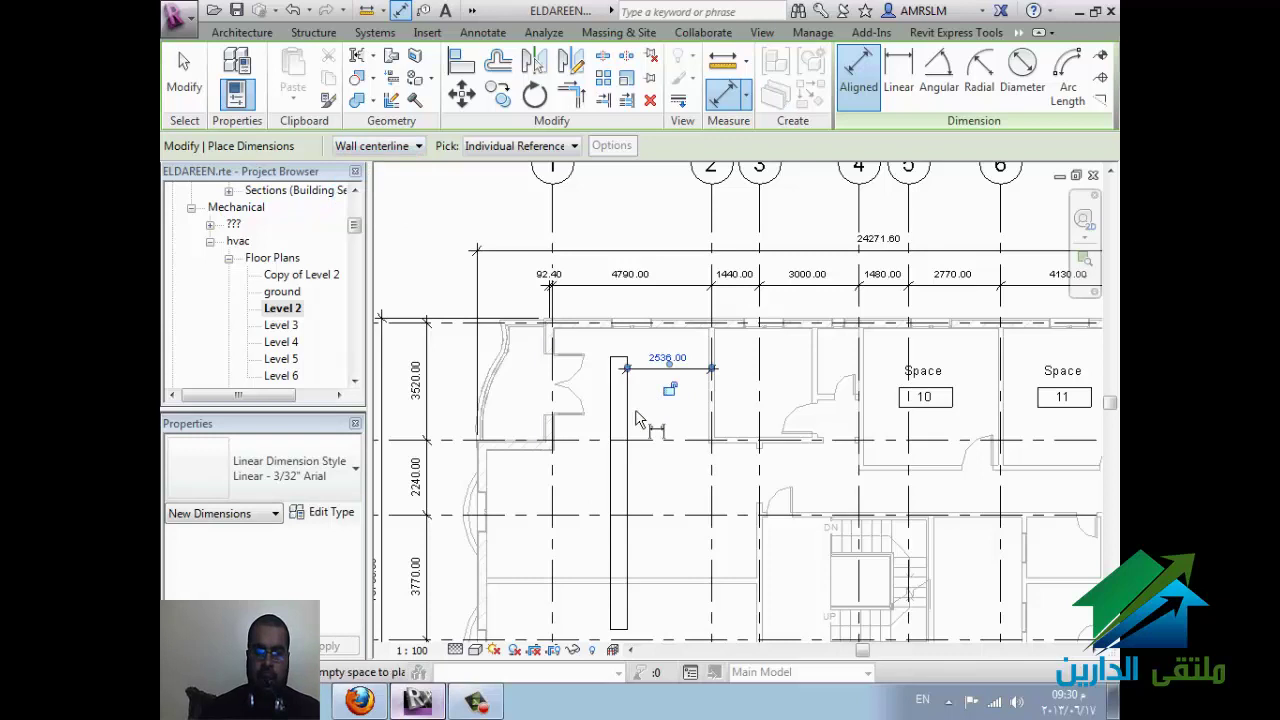
{"action": "left_click", "coordinate": [628, 420]}
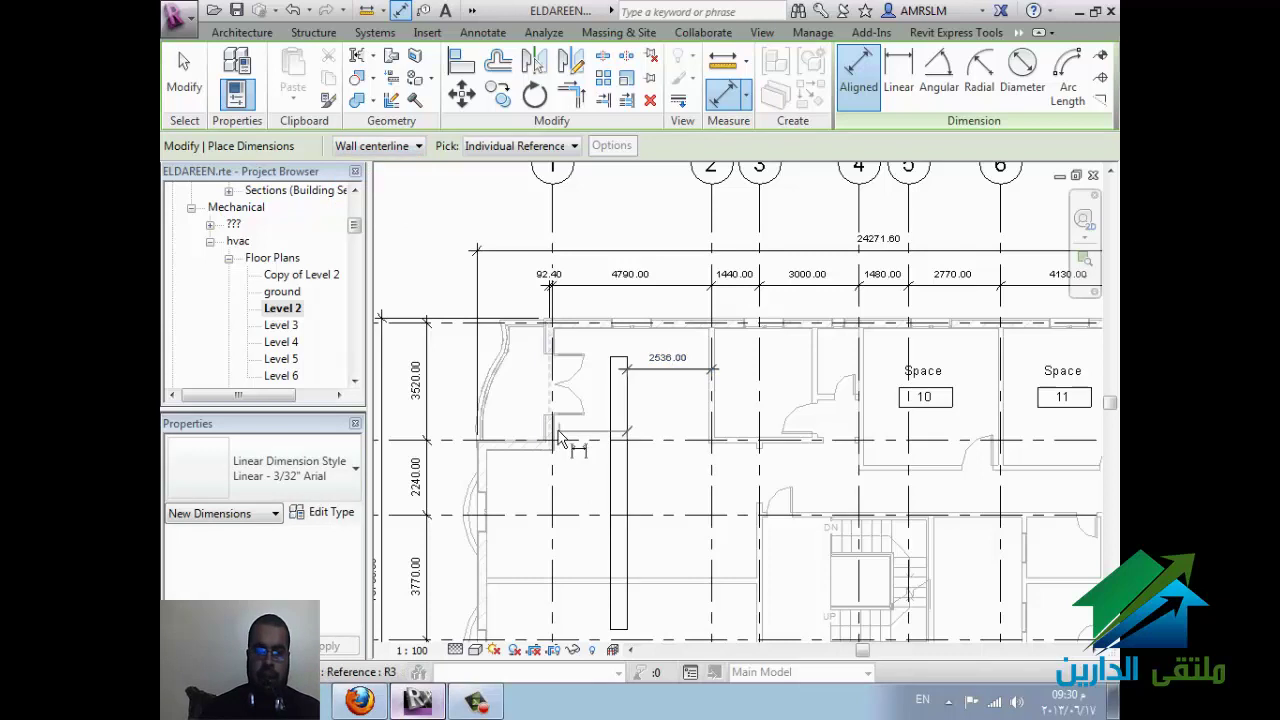
{"action": "left_click", "coordinate": [410, 146]}
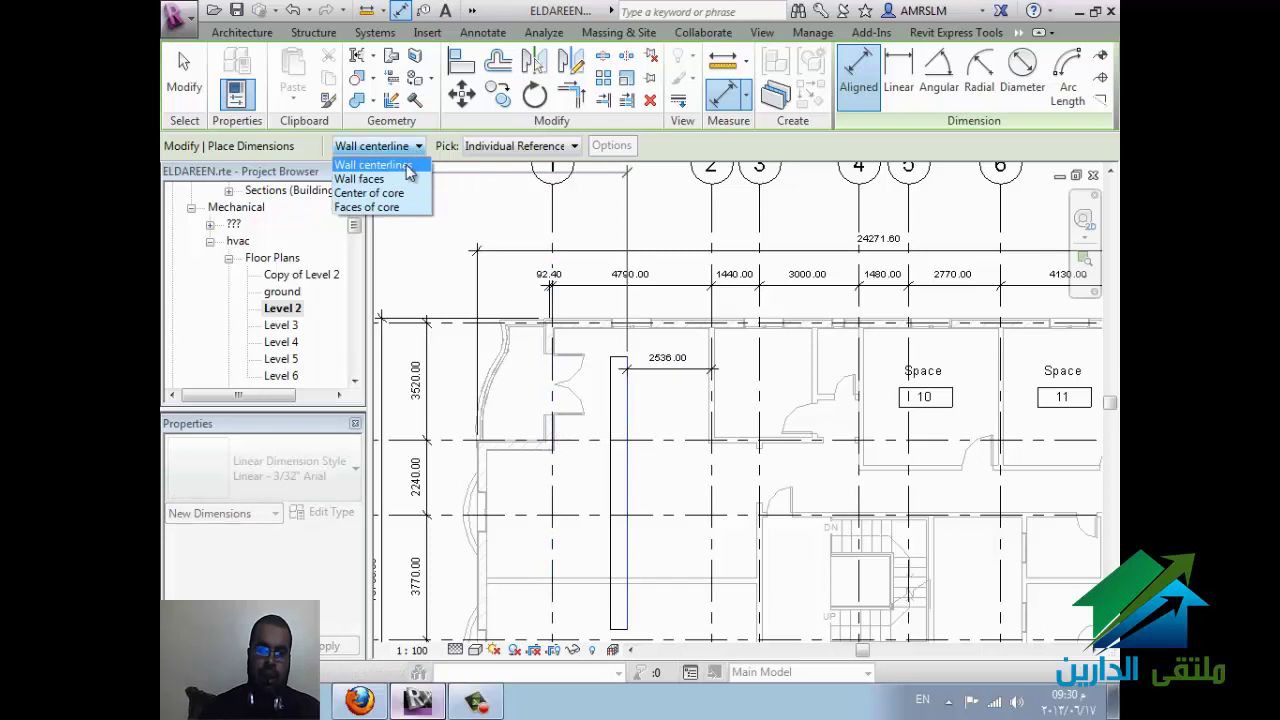
{"action": "left_click", "coordinate": [692, 153]}
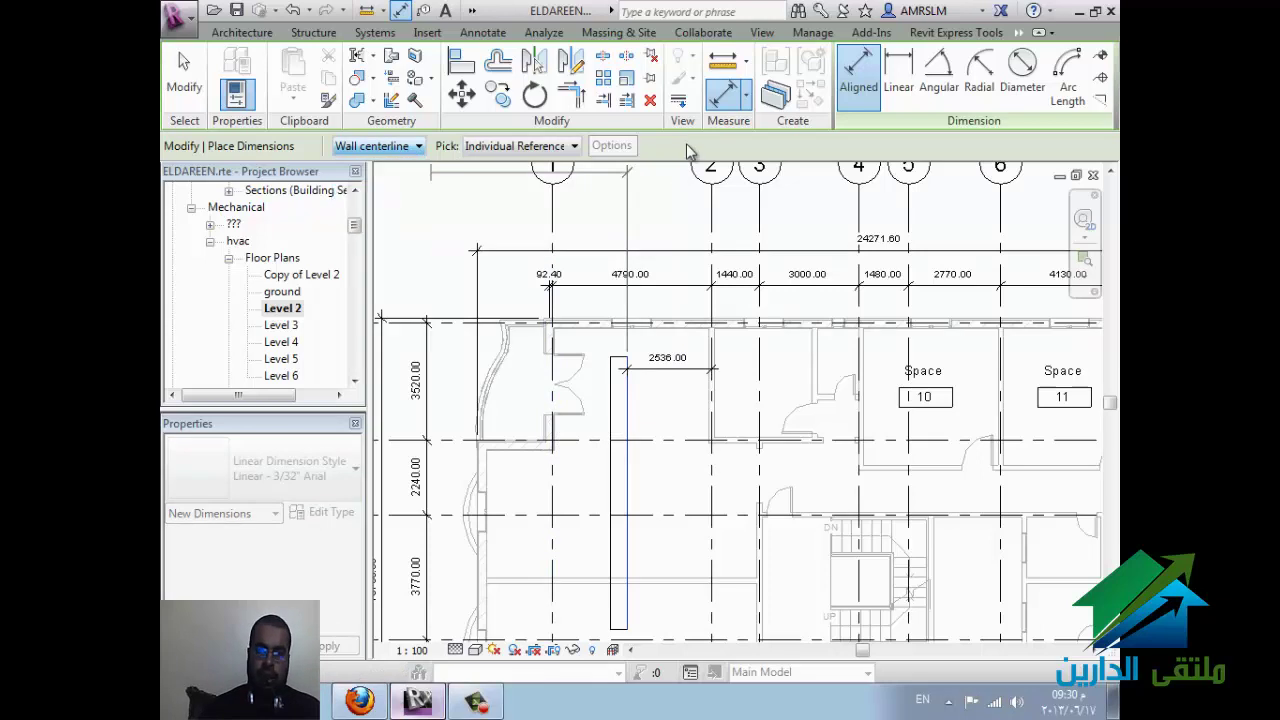
{"action": "left_click", "coordinate": [812, 385]}
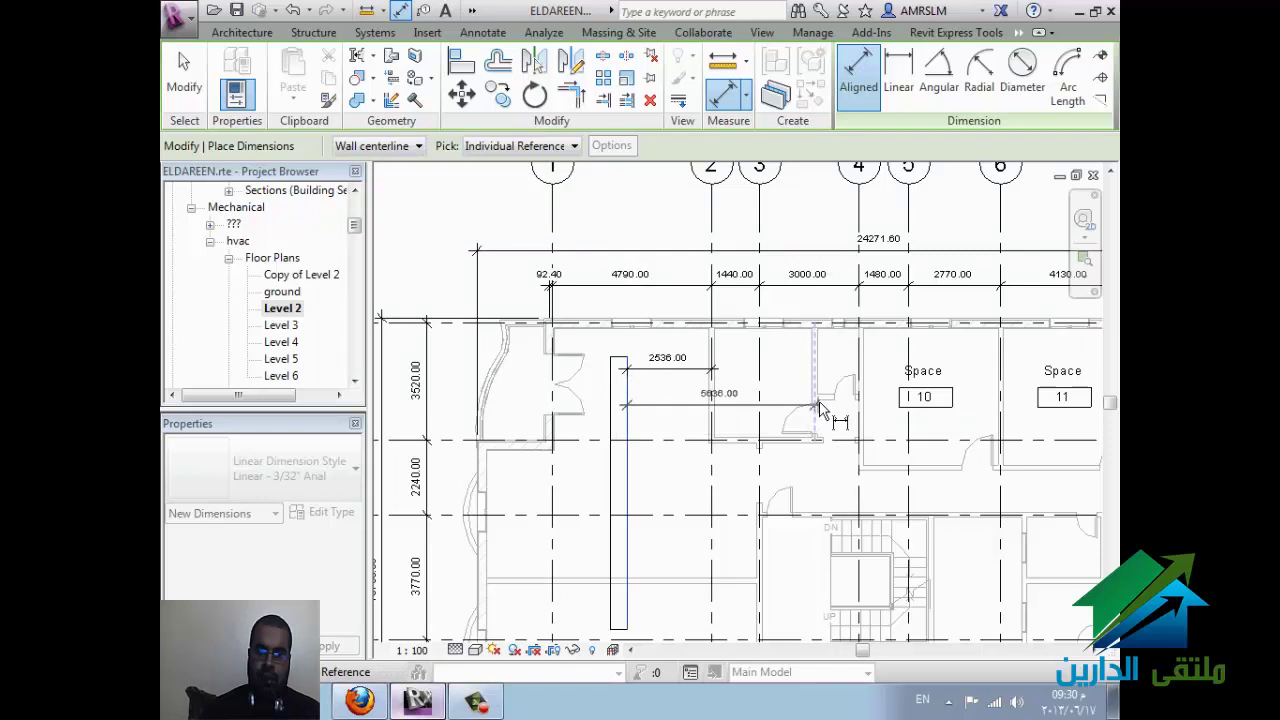
{"action": "scroll", "coordinate": [818, 408], "scroll_direction": "up", "scroll_amount": 2}
{"action": "scroll", "coordinate": [830, 425], "scroll_direction": "up", "scroll_amount": 2}
{"action": "scroll", "coordinate": [850, 445], "scroll_direction": "up", "scroll_amount": 1}
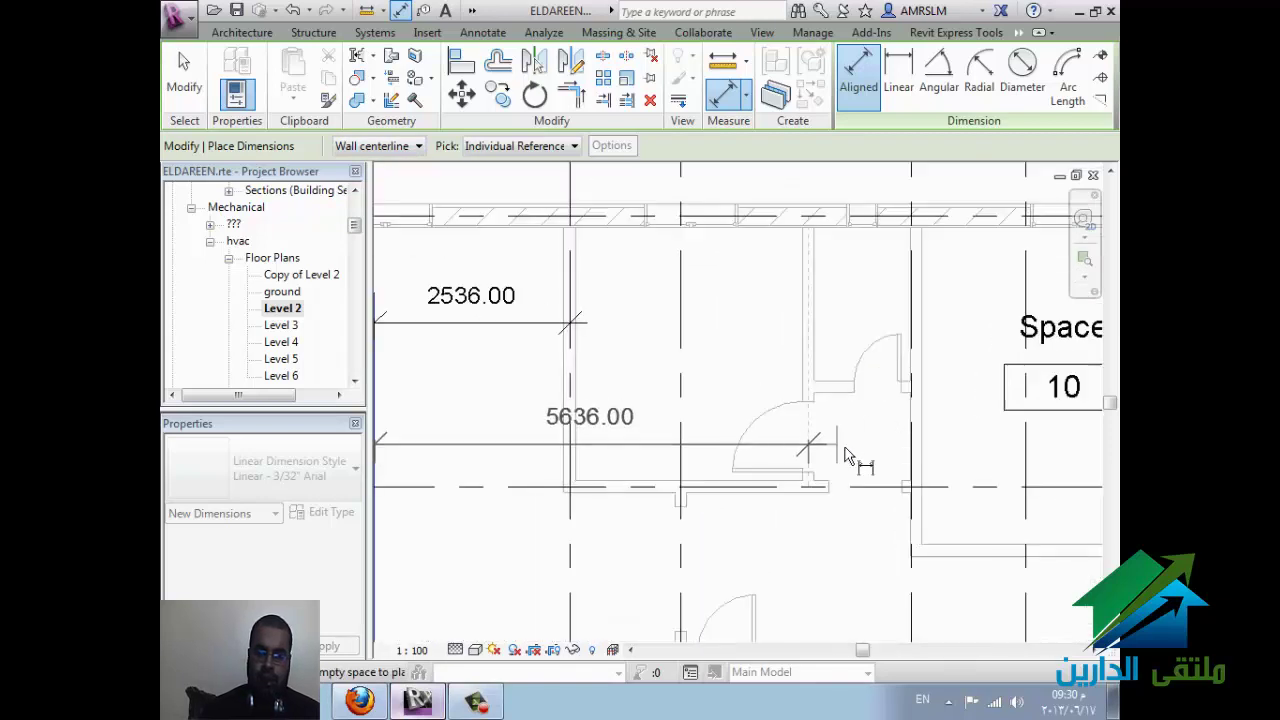
{"action": "left_click", "coordinate": [920, 430]}
{"action": "scroll", "coordinate": [603, 490], "scroll_direction": "down", "scroll_amount": 1}
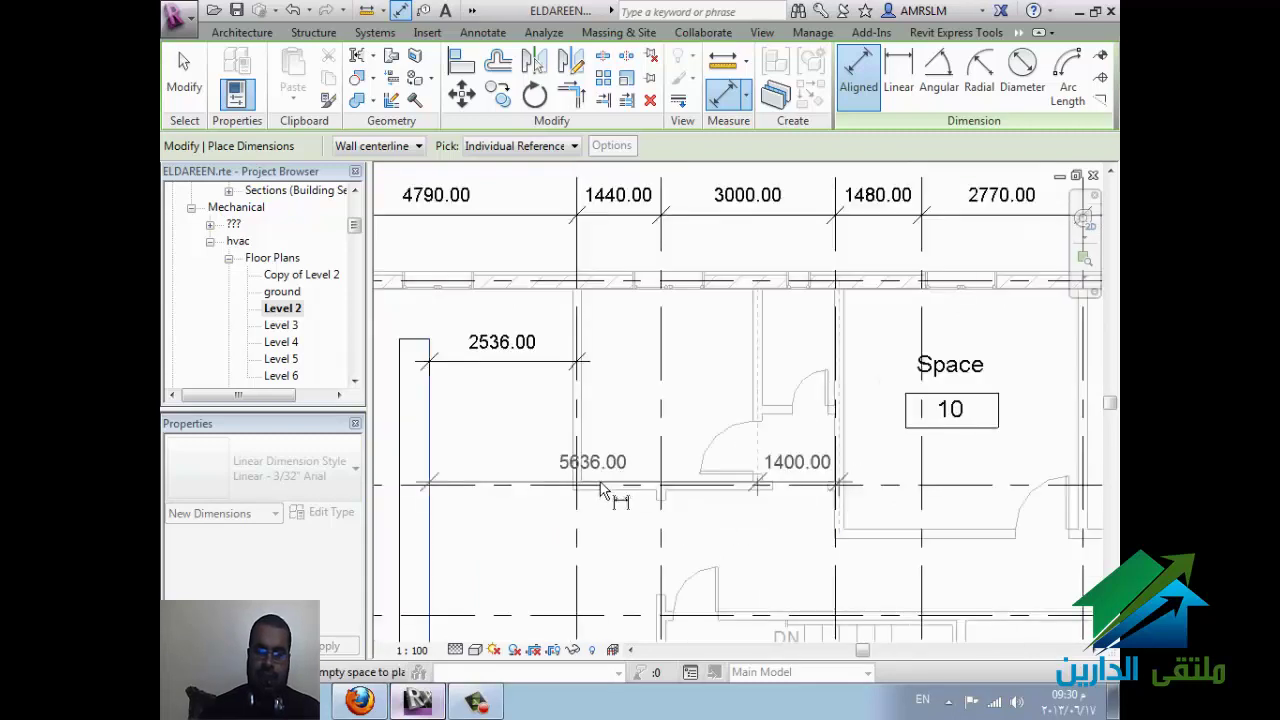
{"action": "scroll", "coordinate": [603, 490], "scroll_direction": "down", "scroll_amount": 1}
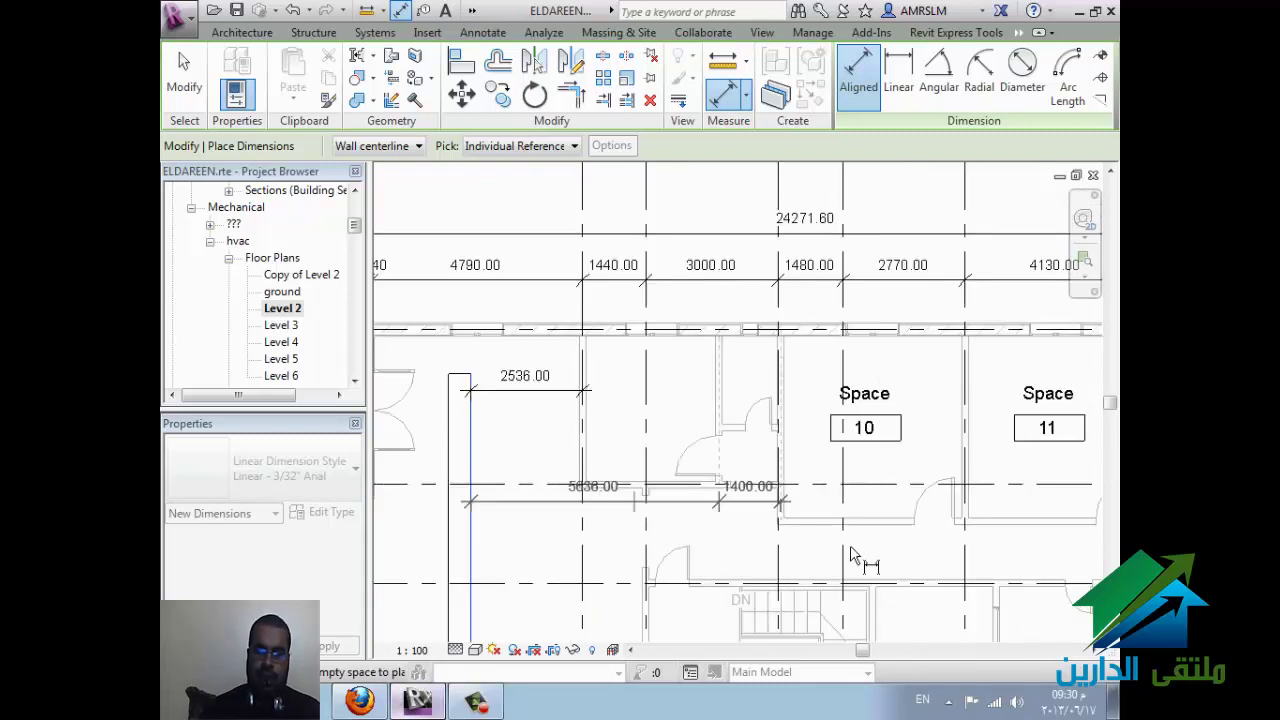
{"action": "left_click", "coordinate": [966, 490]}
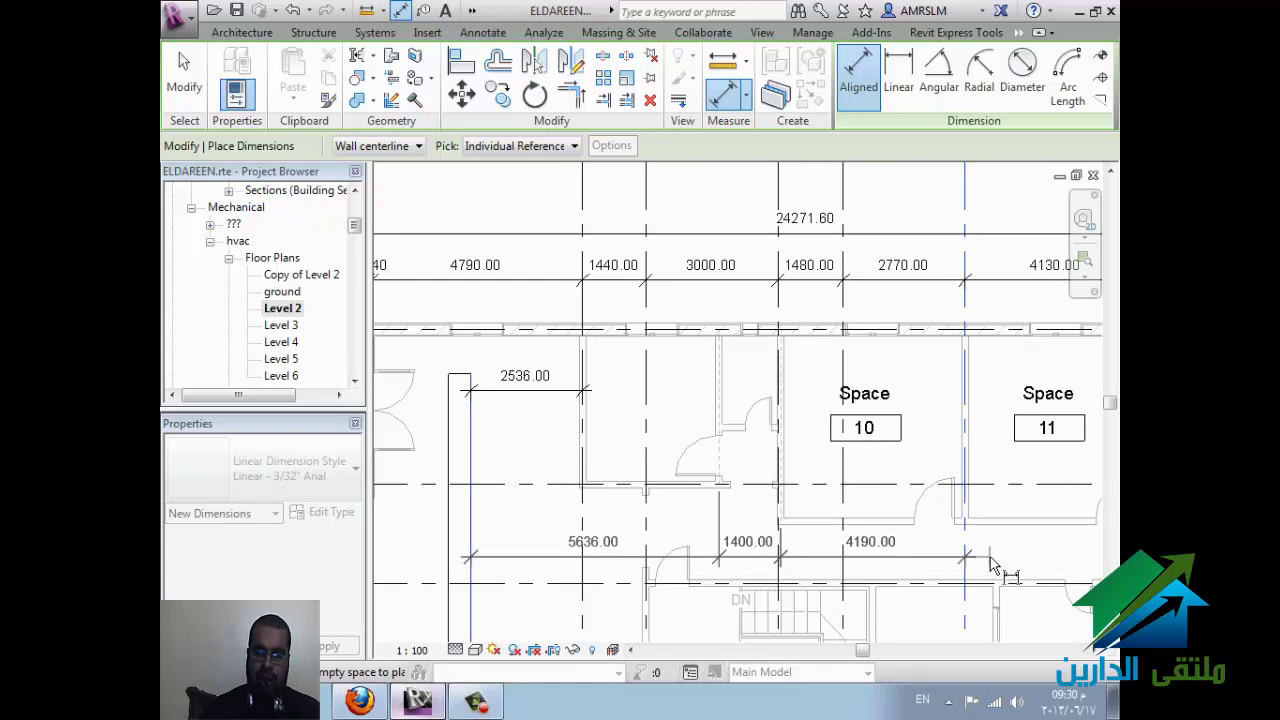
{"action": "left_click", "coordinate": [748, 525]}
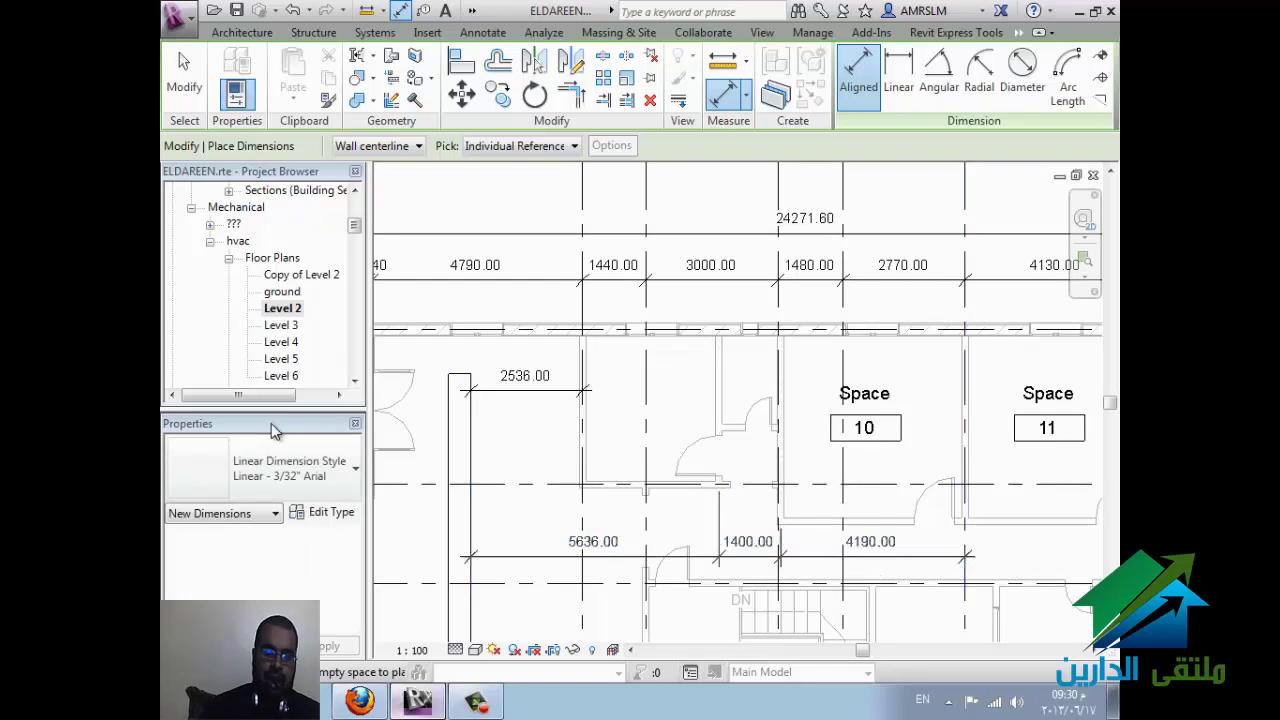
Step: Add a 2536/1440/3000 dimension chain from the wall across grids 2, 3 and 4
{"action": "left_click", "coordinate": [858, 75]}
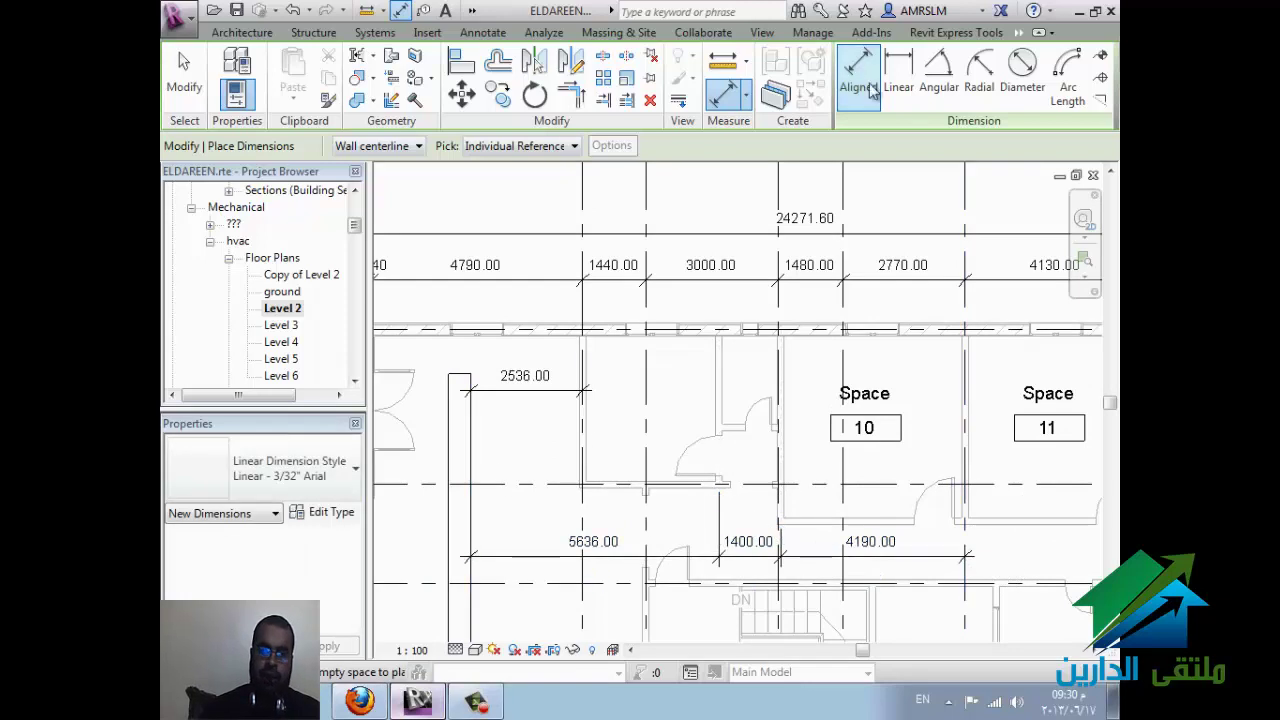
{"action": "left_click", "coordinate": [473, 446]}
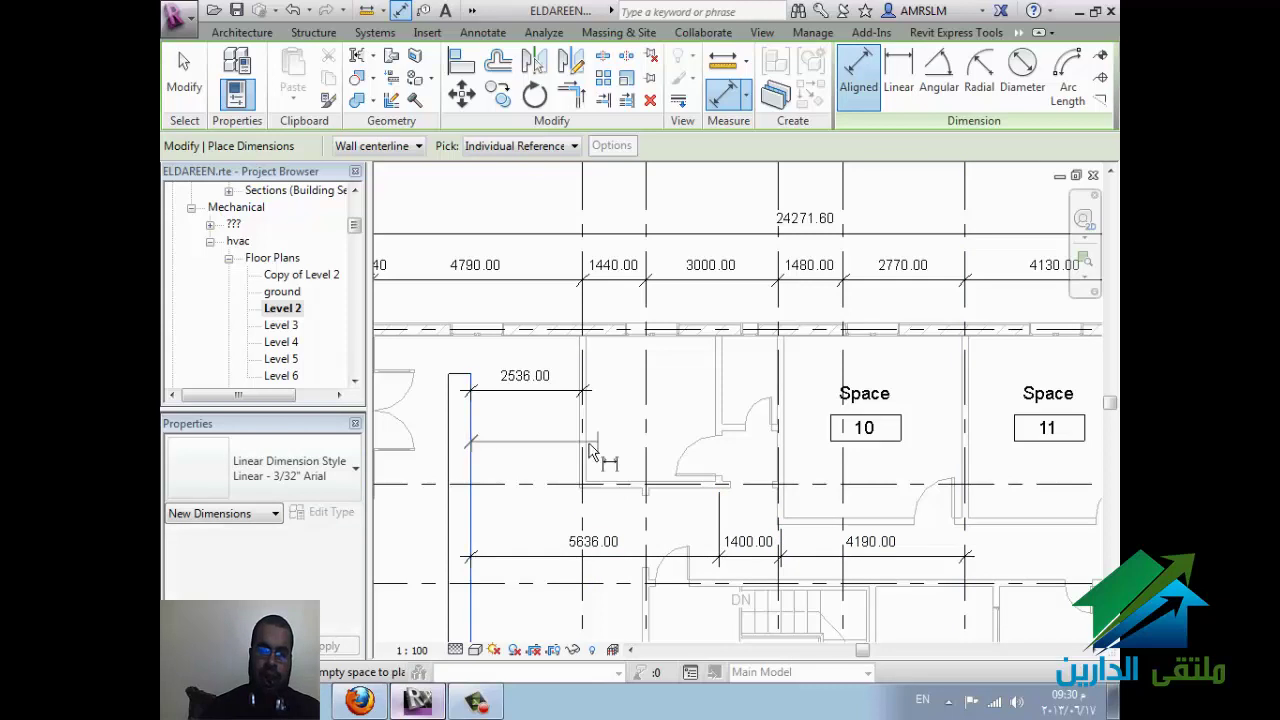
{"action": "left_click", "coordinate": [583, 455]}
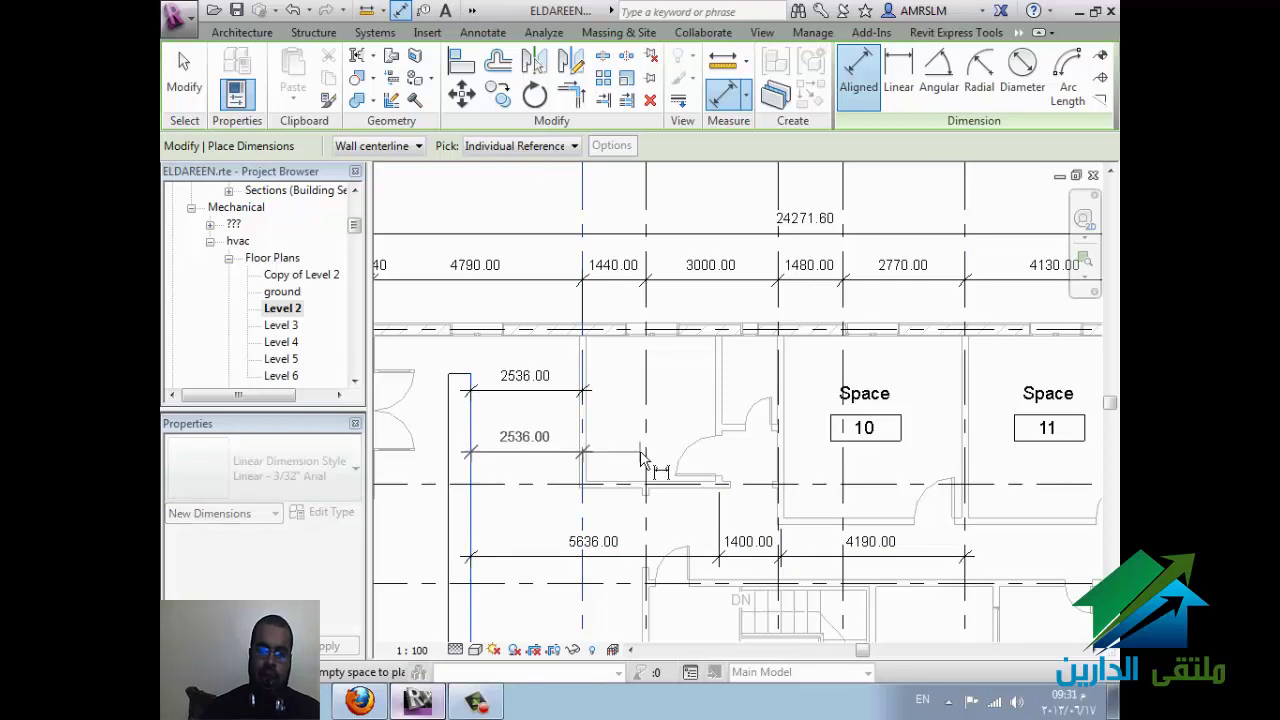
{"action": "left_click", "coordinate": [645, 455]}
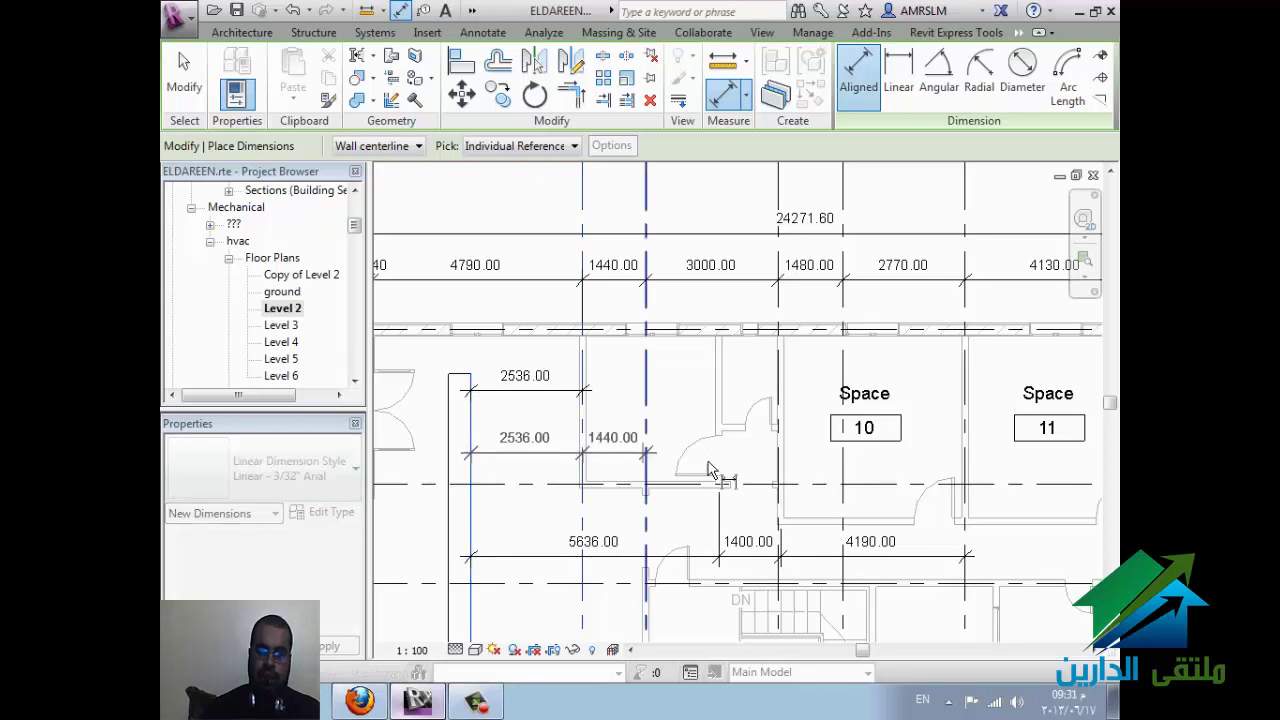
{"action": "left_click", "coordinate": [777, 474]}
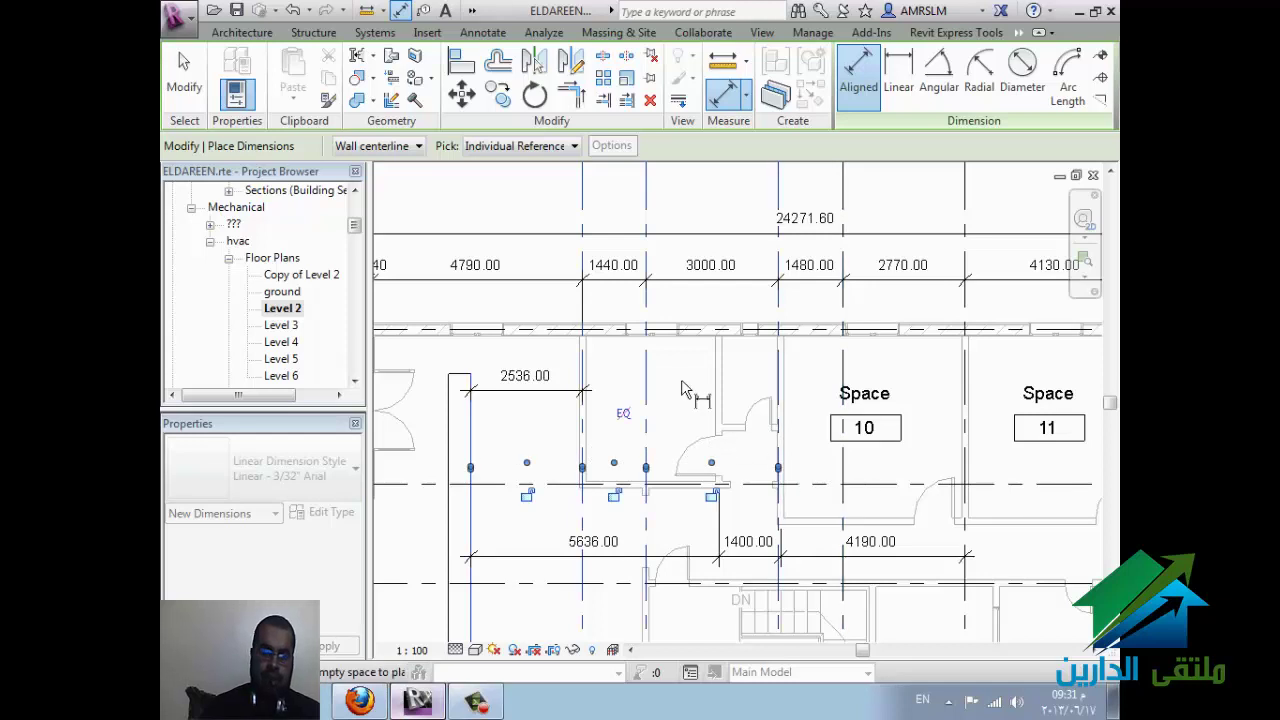
{"action": "left_click", "coordinate": [640, 465]}
{"action": "key", "text": "Escape"}
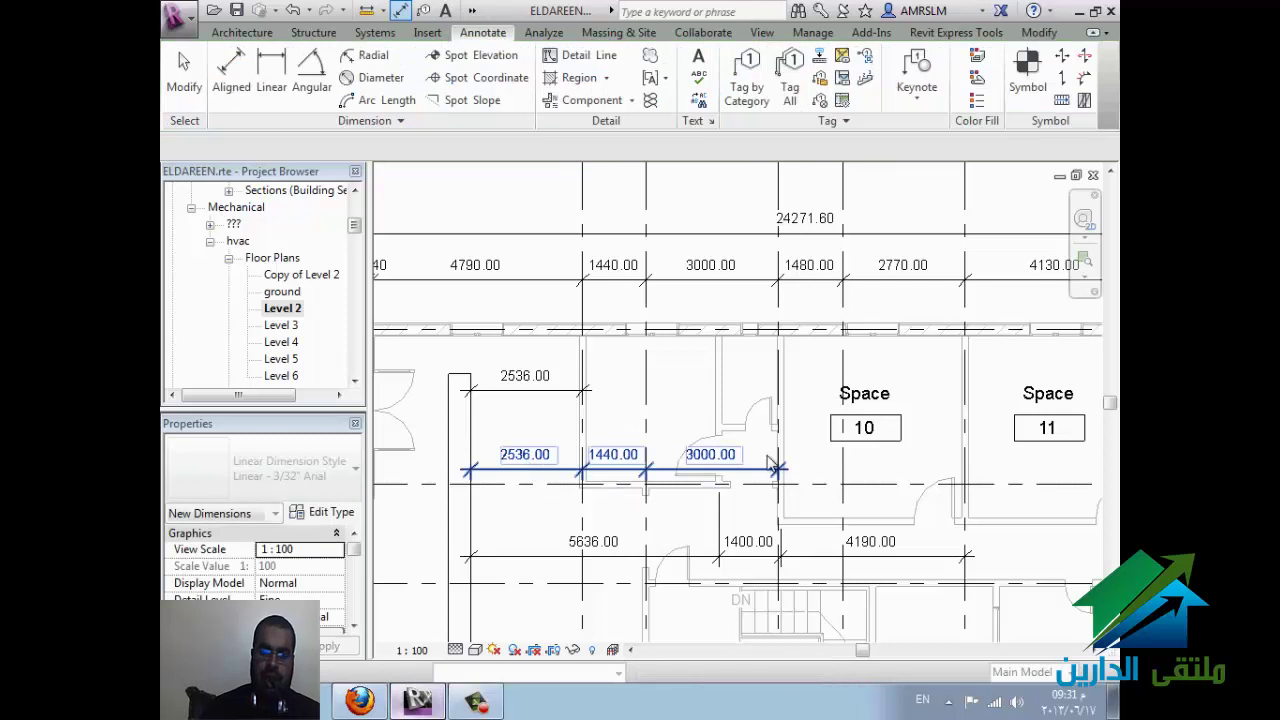
{"action": "left_click", "coordinate": [829, 445]}
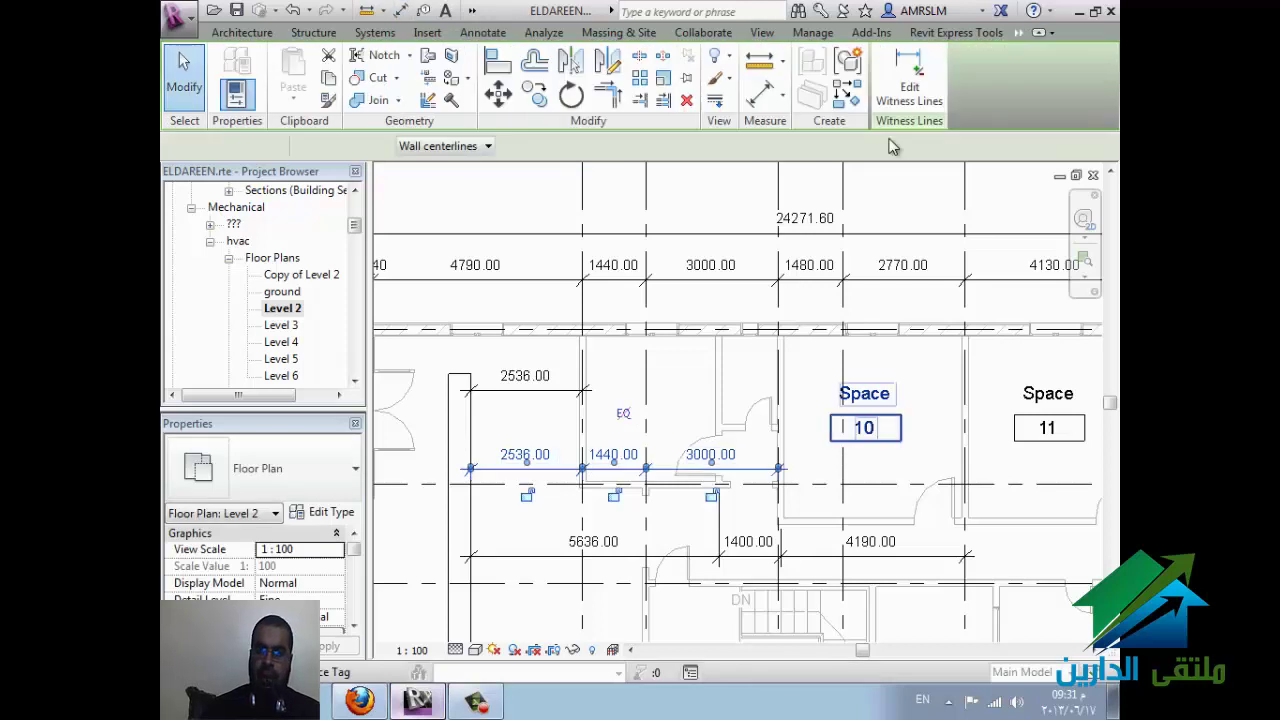
{"action": "left_click", "coordinate": [909, 75]}
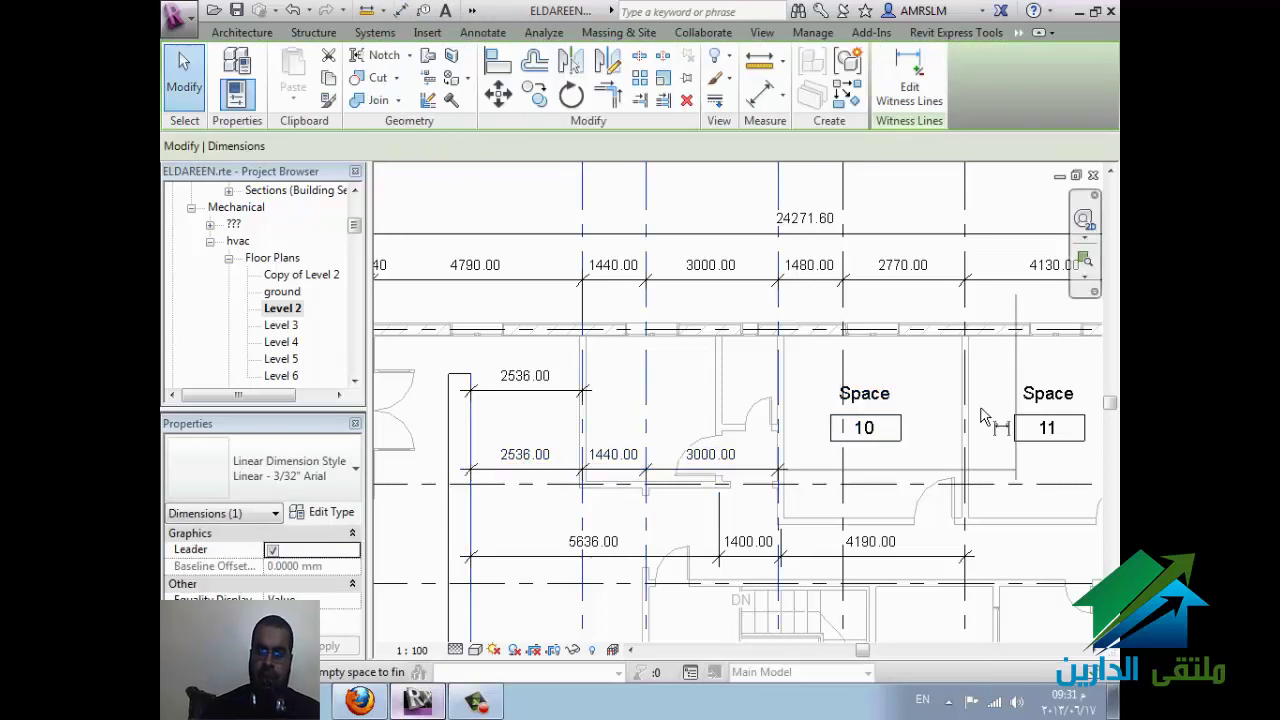
{"action": "left_click", "coordinate": [843, 480]}
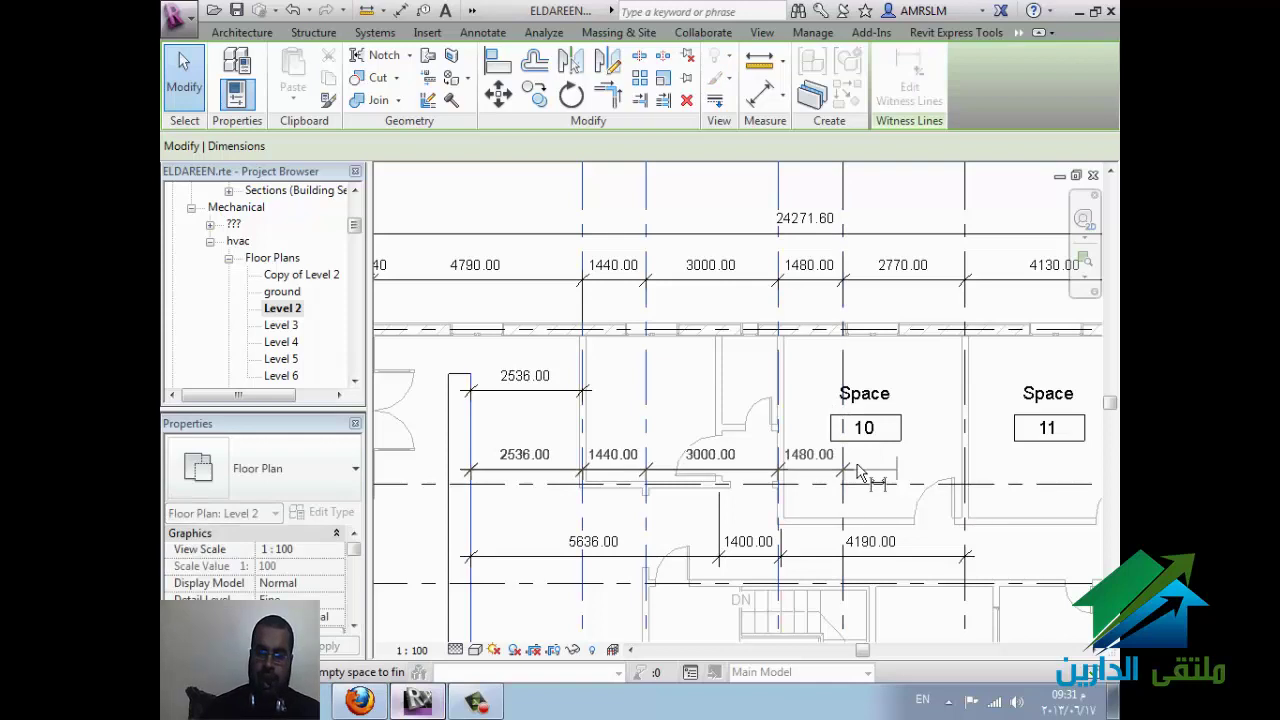
{"action": "left_click", "coordinate": [778, 493]}
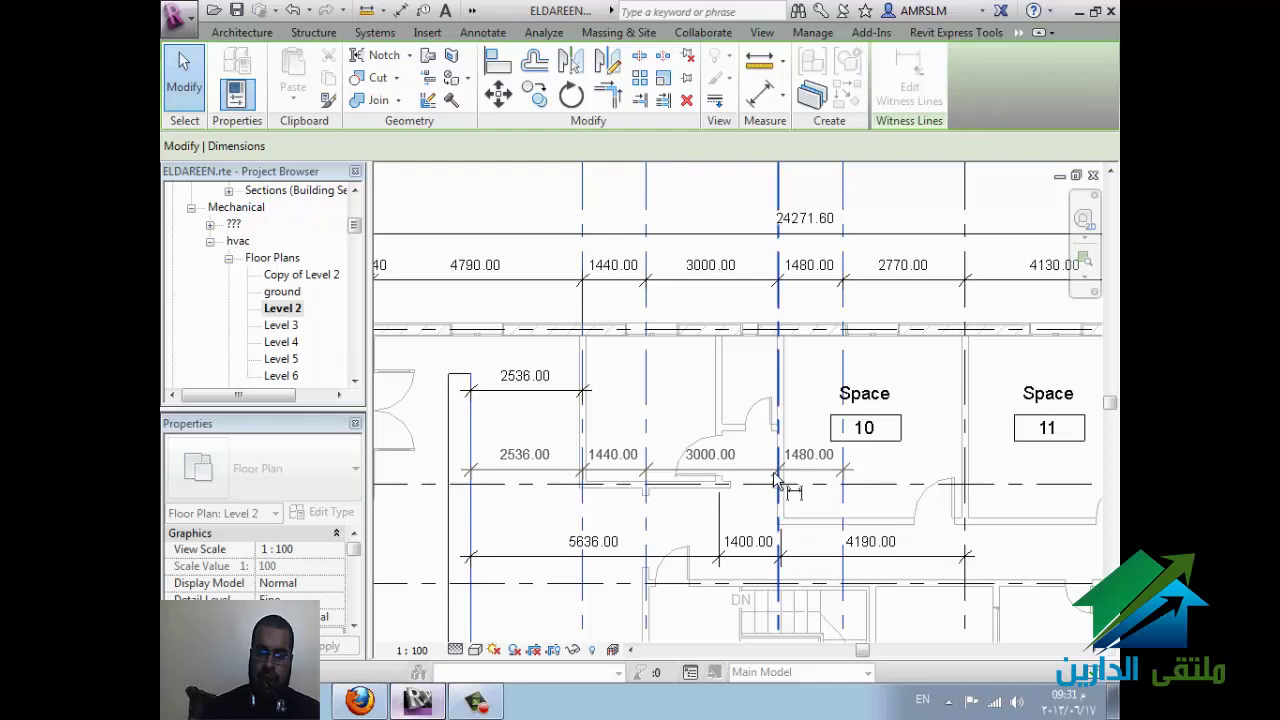
{"action": "left_click", "coordinate": [778, 480]}
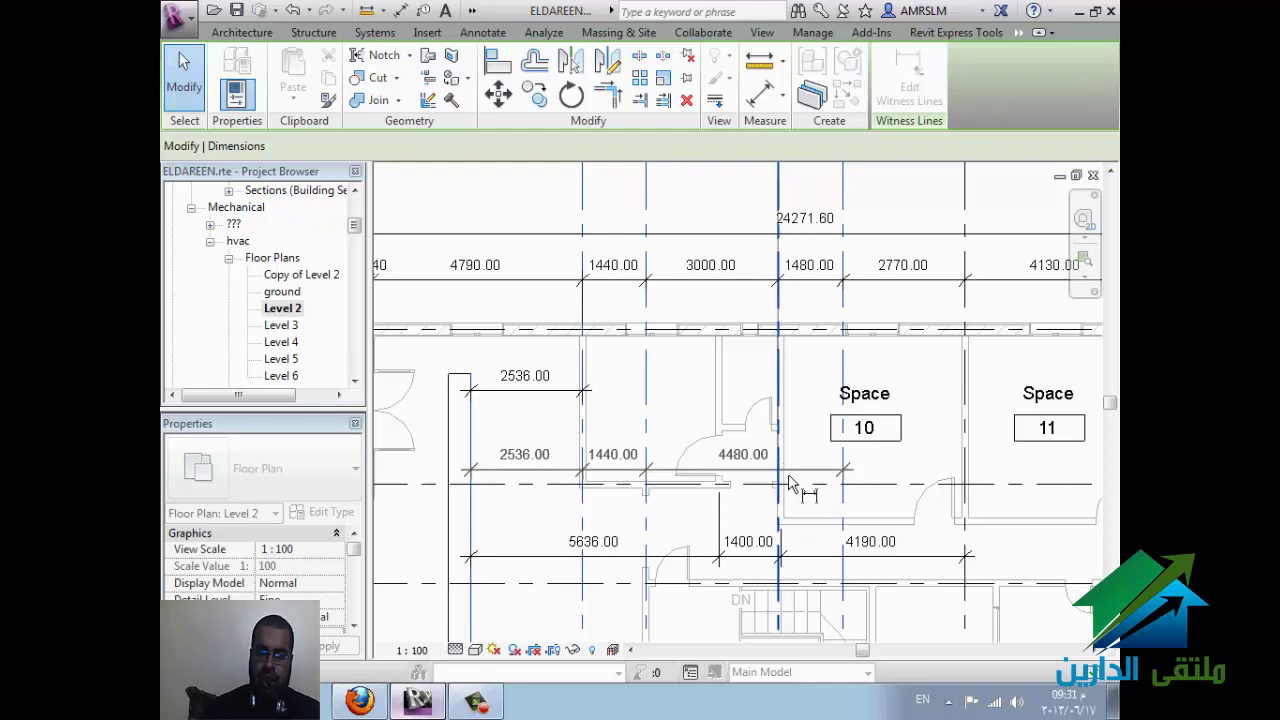
{"action": "left_click", "coordinate": [648, 472]}
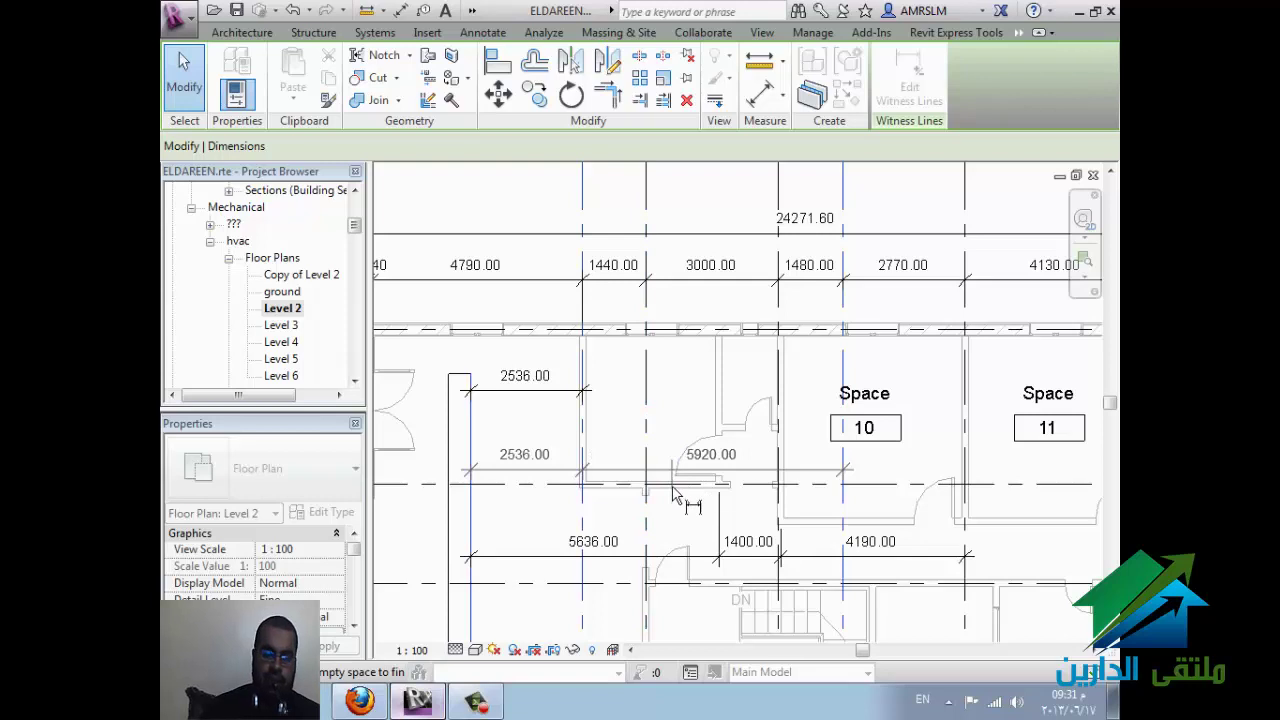
{"action": "left_click", "coordinate": [560, 500]}
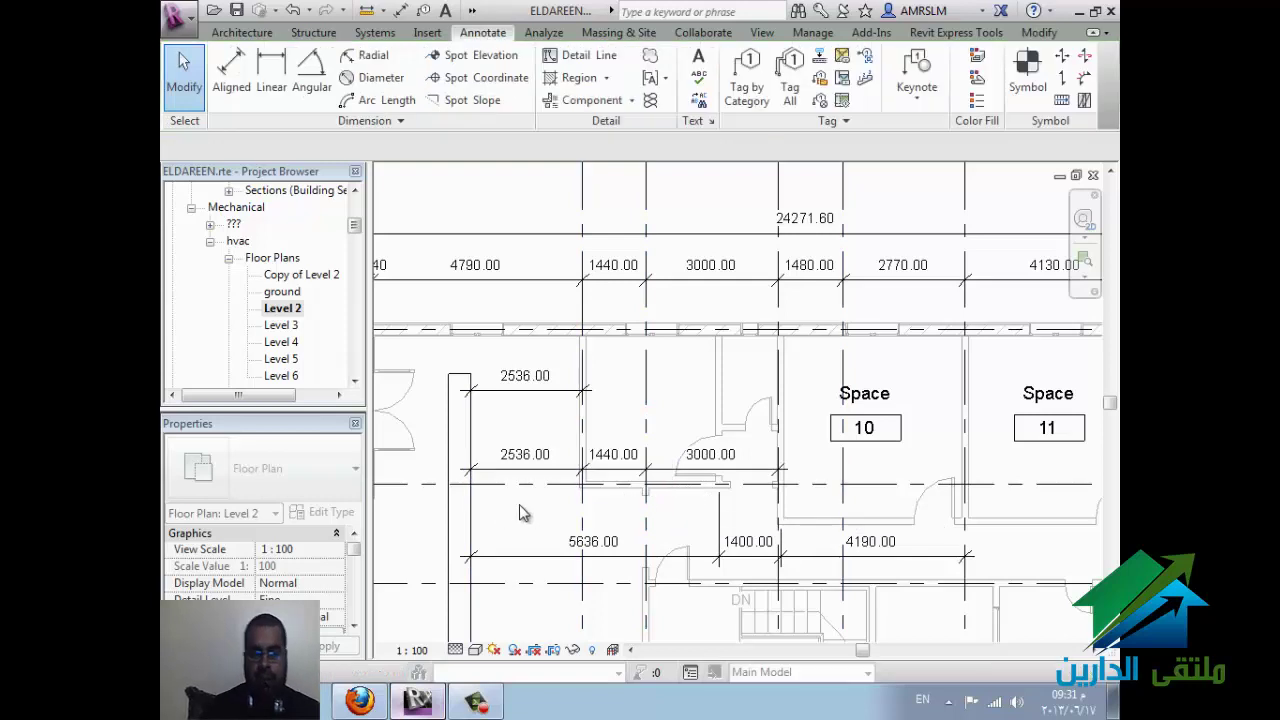
{"action": "left_click", "coordinate": [282, 325]}
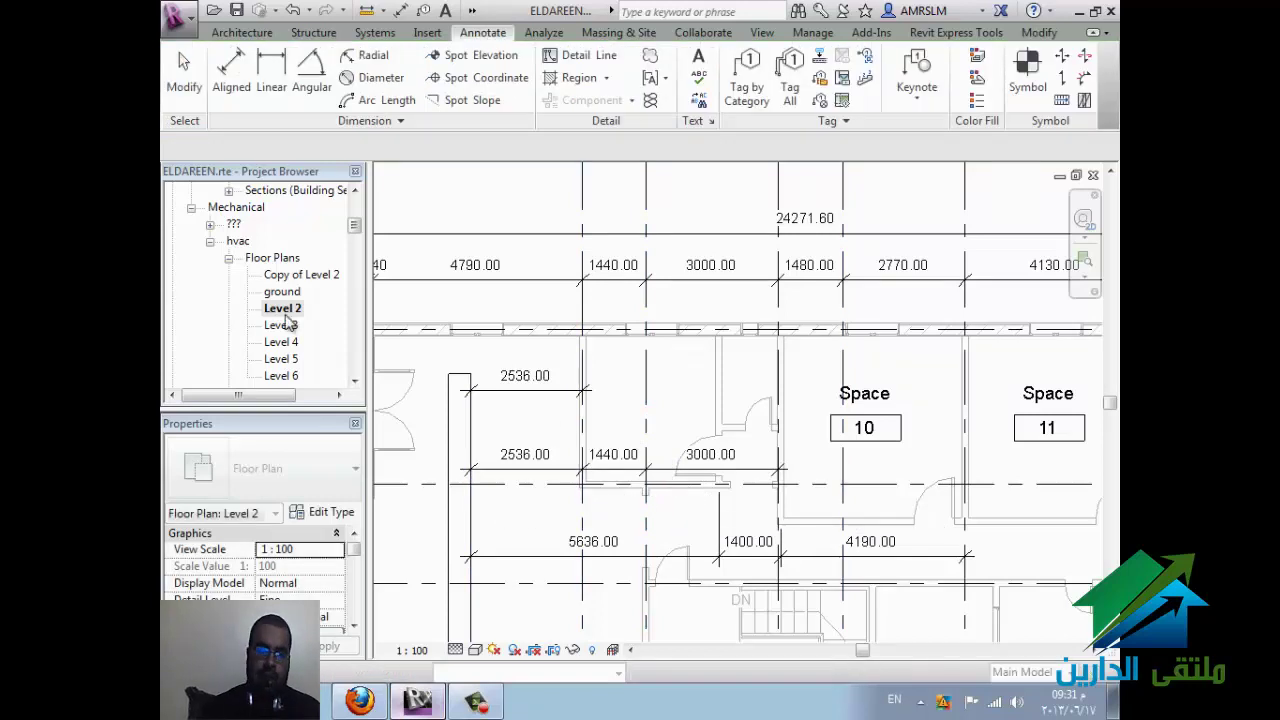
Step: Open the Copy of Level 2 plan, zoom in, and switch it to Fine detail
{"action": "double_click", "coordinate": [305, 275]}
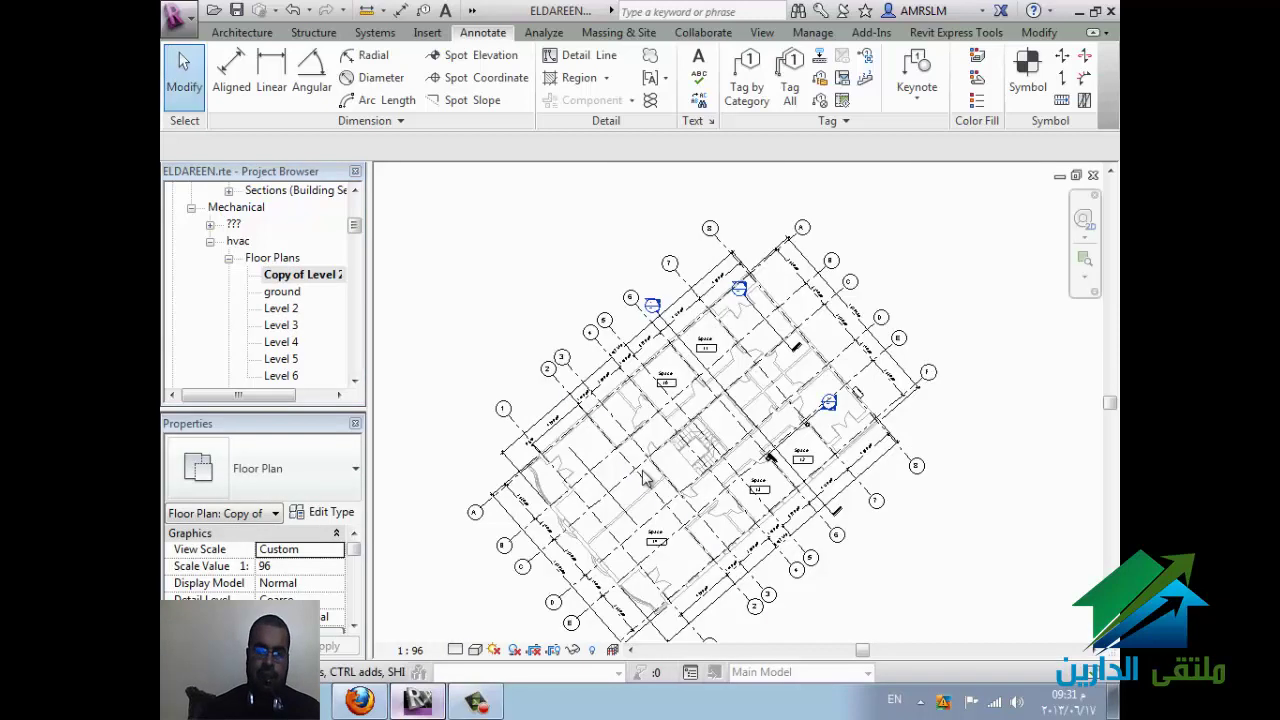
{"action": "scroll", "coordinate": [764, 348], "scroll_direction": "up", "scroll_amount": 2}
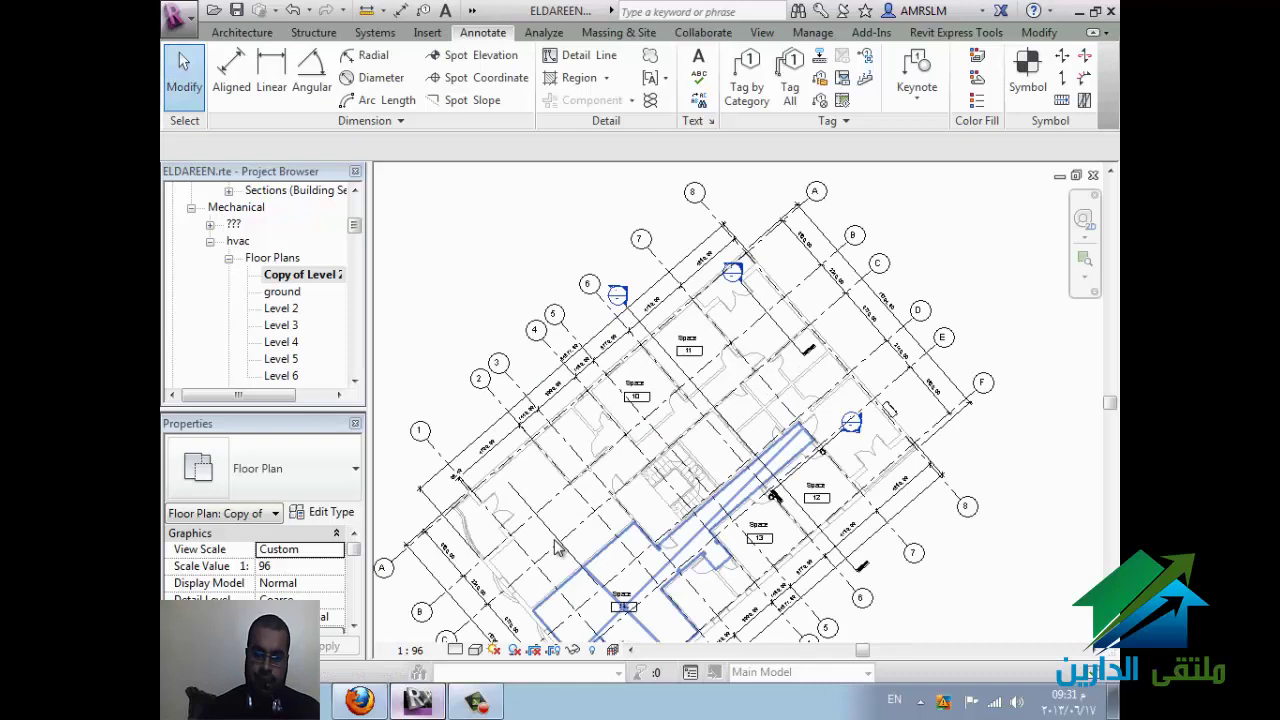
{"action": "scroll", "coordinate": [538, 548], "scroll_direction": "up", "scroll_amount": 3}
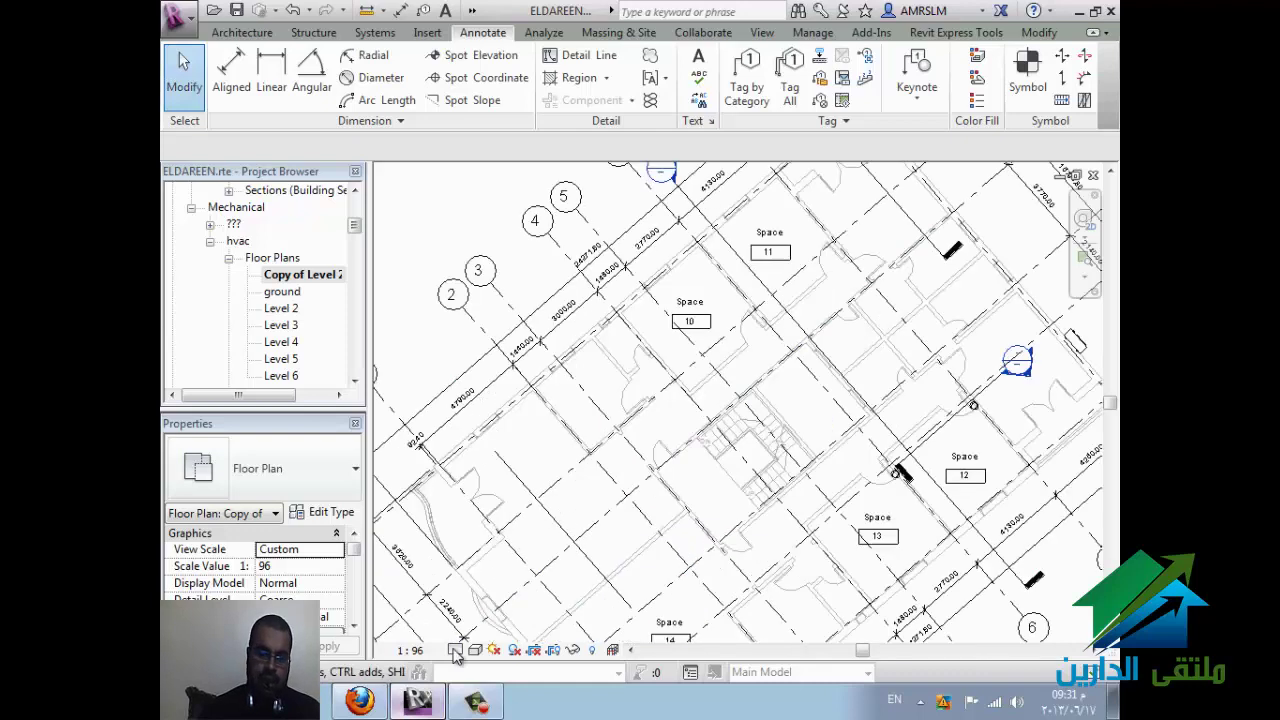
{"action": "left_click", "coordinate": [456, 650]}
{"action": "left_click", "coordinate": [470, 629]}
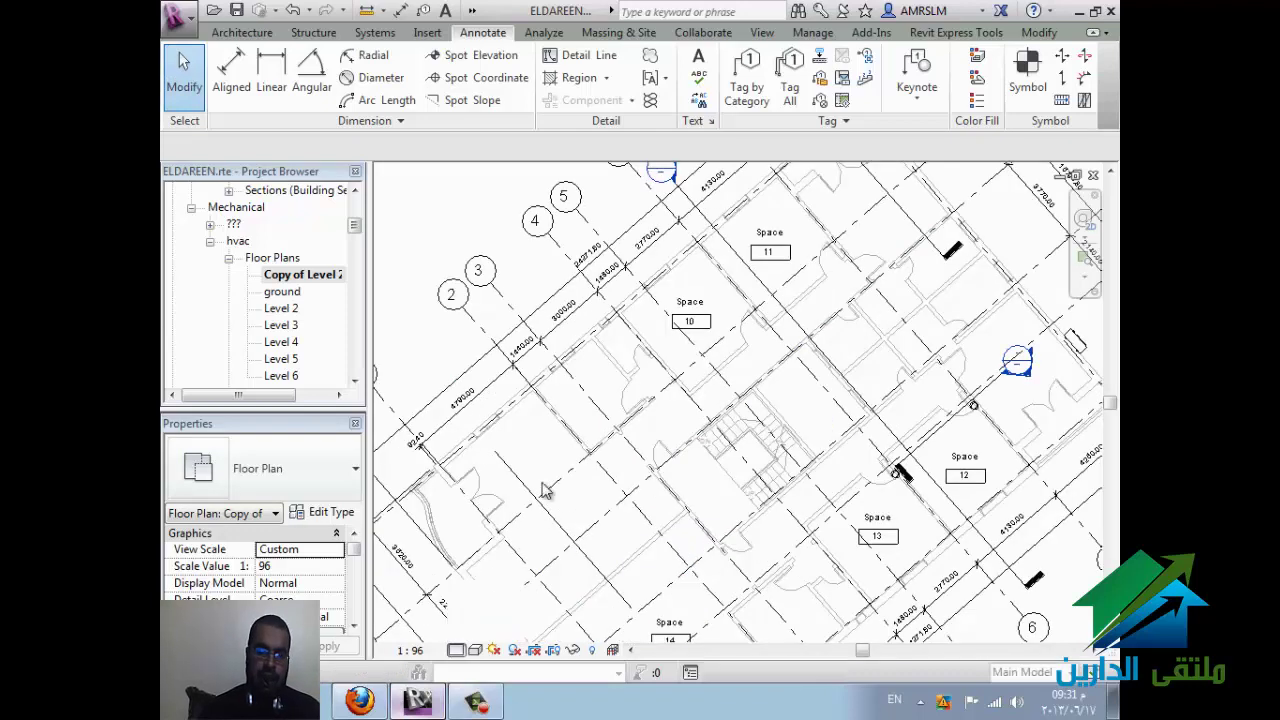
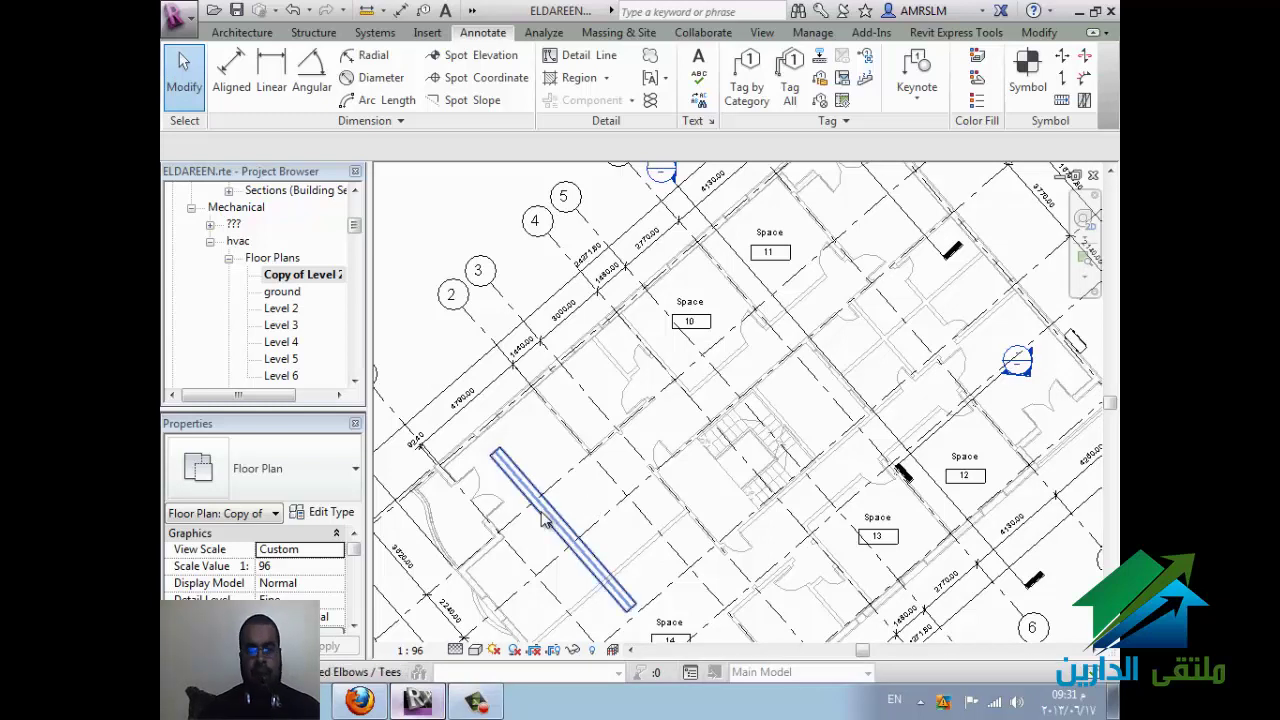
Step: In Level 2, select the 2536.00, 2536/1440/3000 and 5636/1400/4190 dimension strings
{"action": "left_click", "coordinate": [284, 309]}
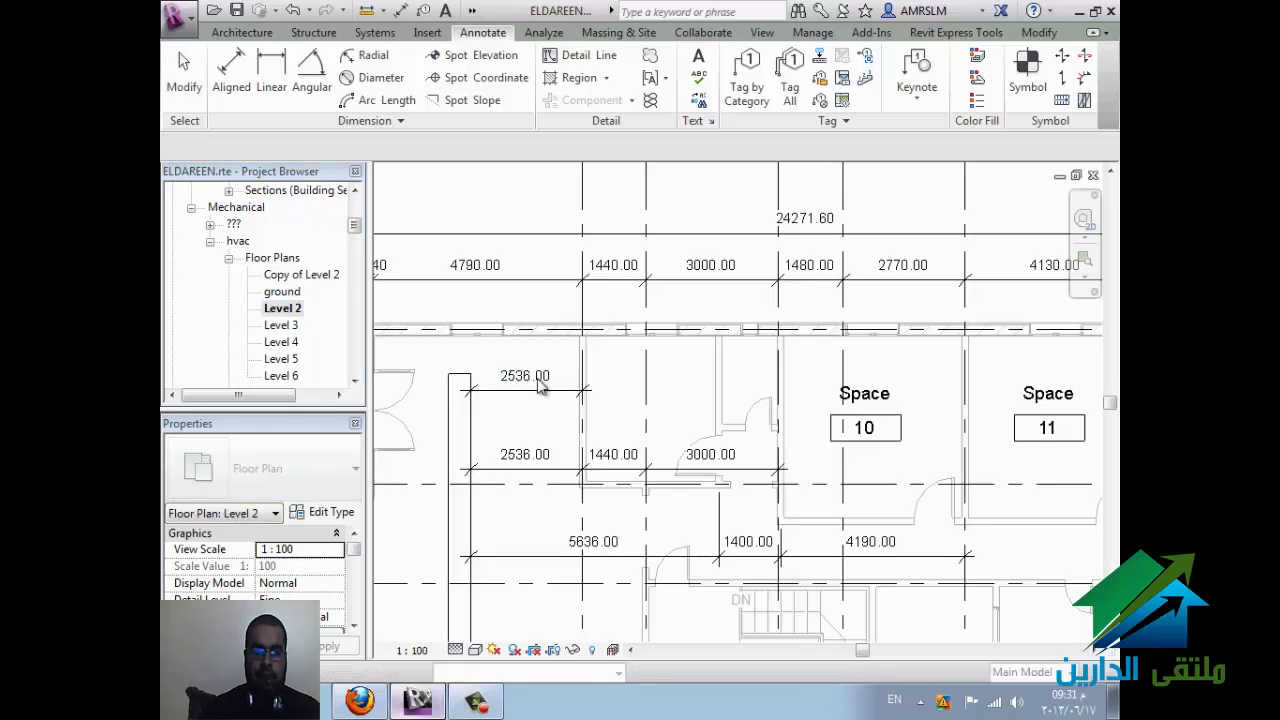
{"action": "left_click", "coordinate": [540, 387]}
{"action": "left_click", "coordinate": [557, 458], "text": "ctrl"}
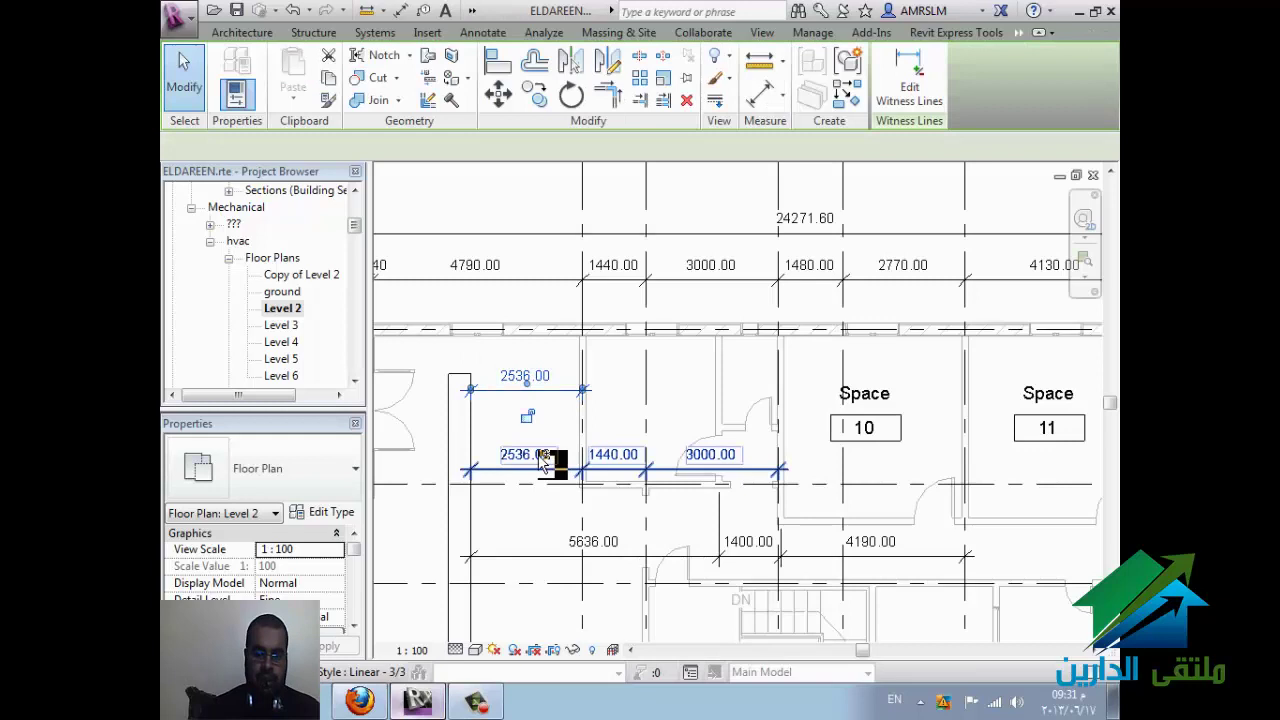
{"action": "left_click", "coordinate": [541, 556]}
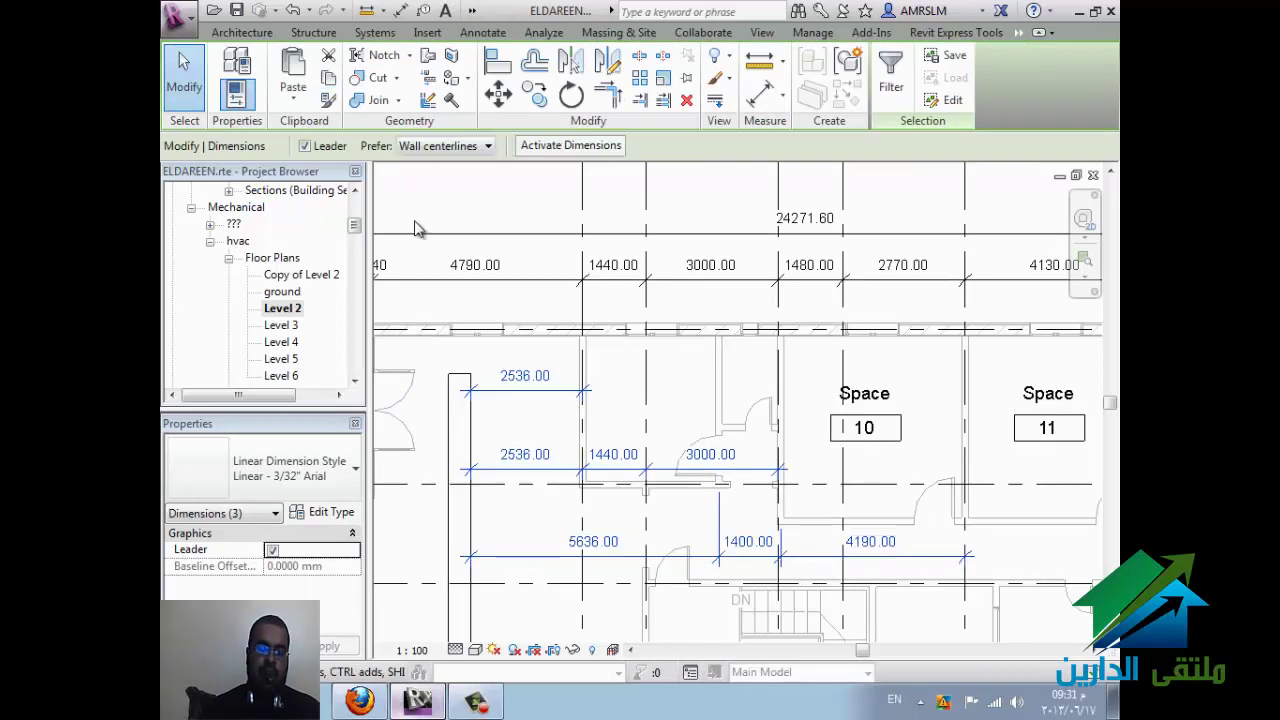
Step: Paste the dimensions into Copy of Level 2, aligned to the current view
{"action": "double_click", "coordinate": [300, 275]}
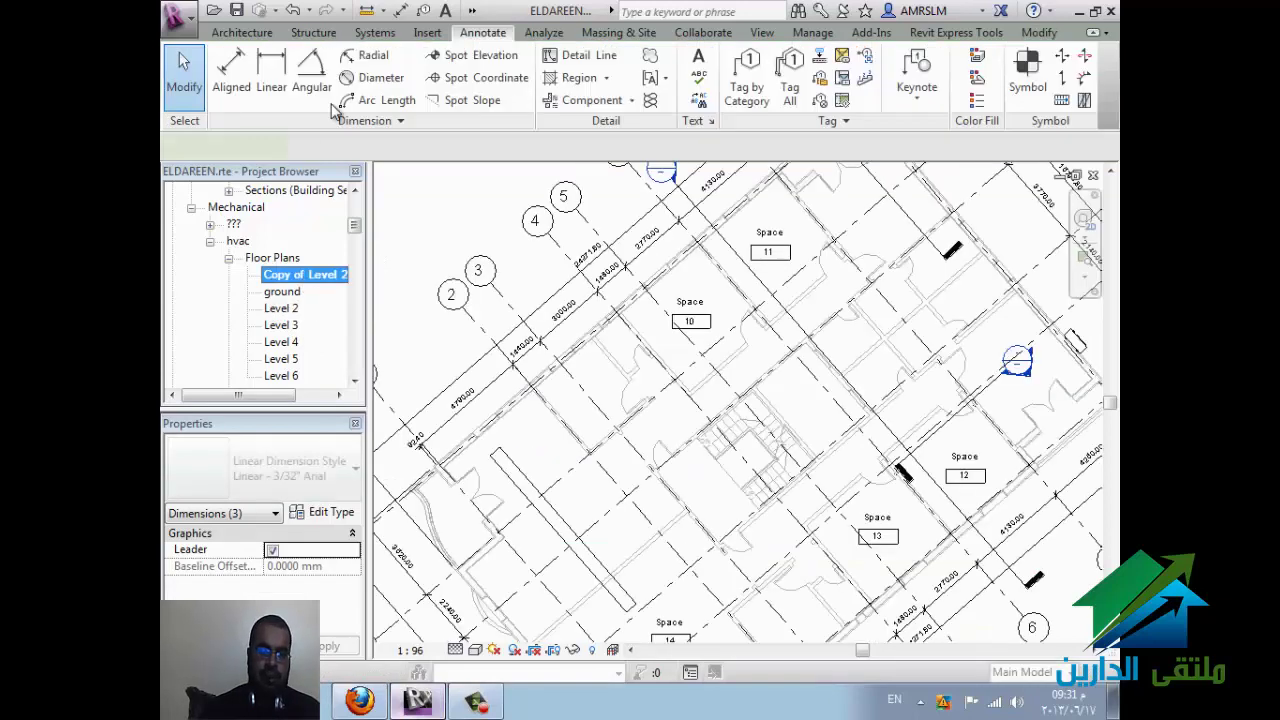
{"action": "key", "text": "z"}
{"action": "key", "text": "f"}
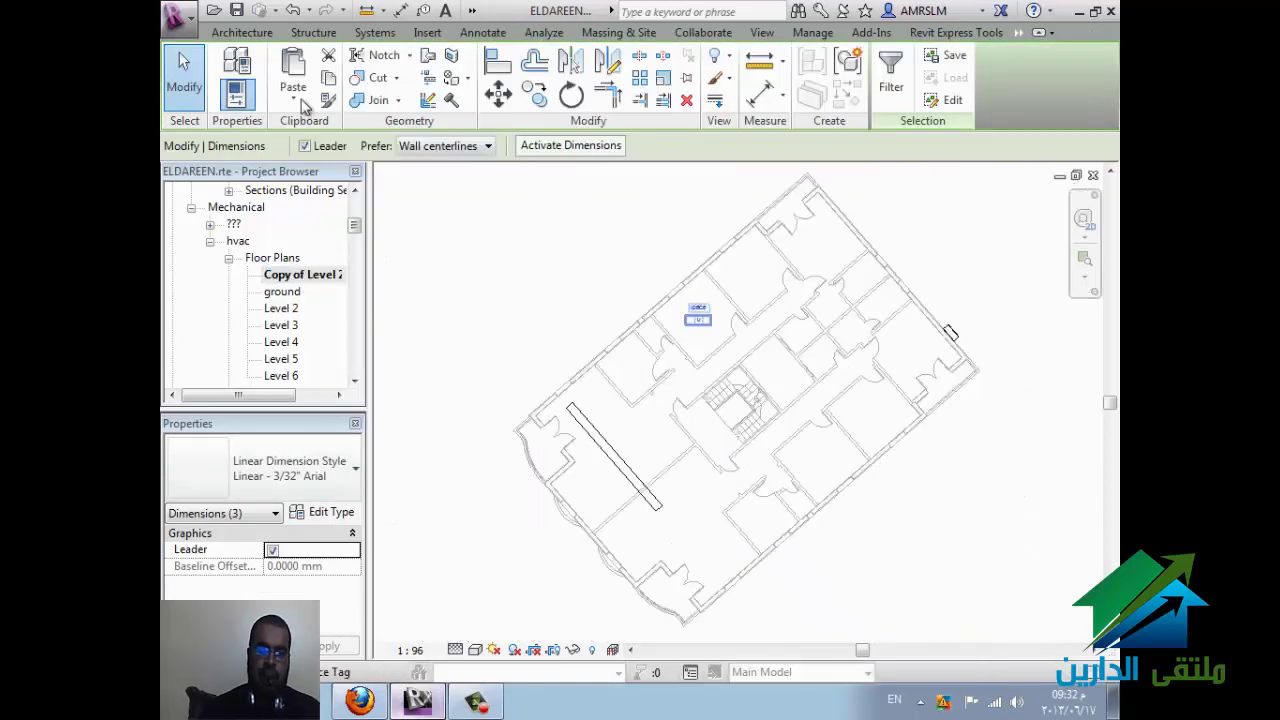
{"action": "left_click", "coordinate": [293, 100]}
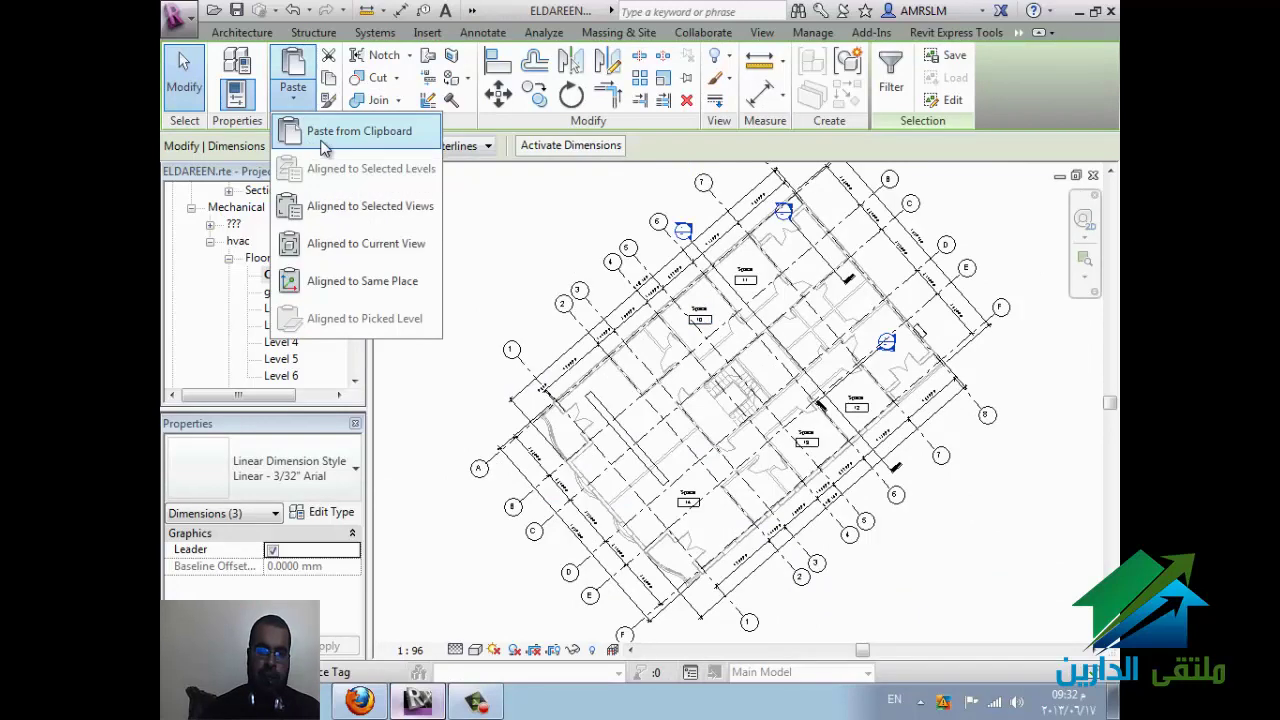
{"action": "left_click", "coordinate": [377, 245]}
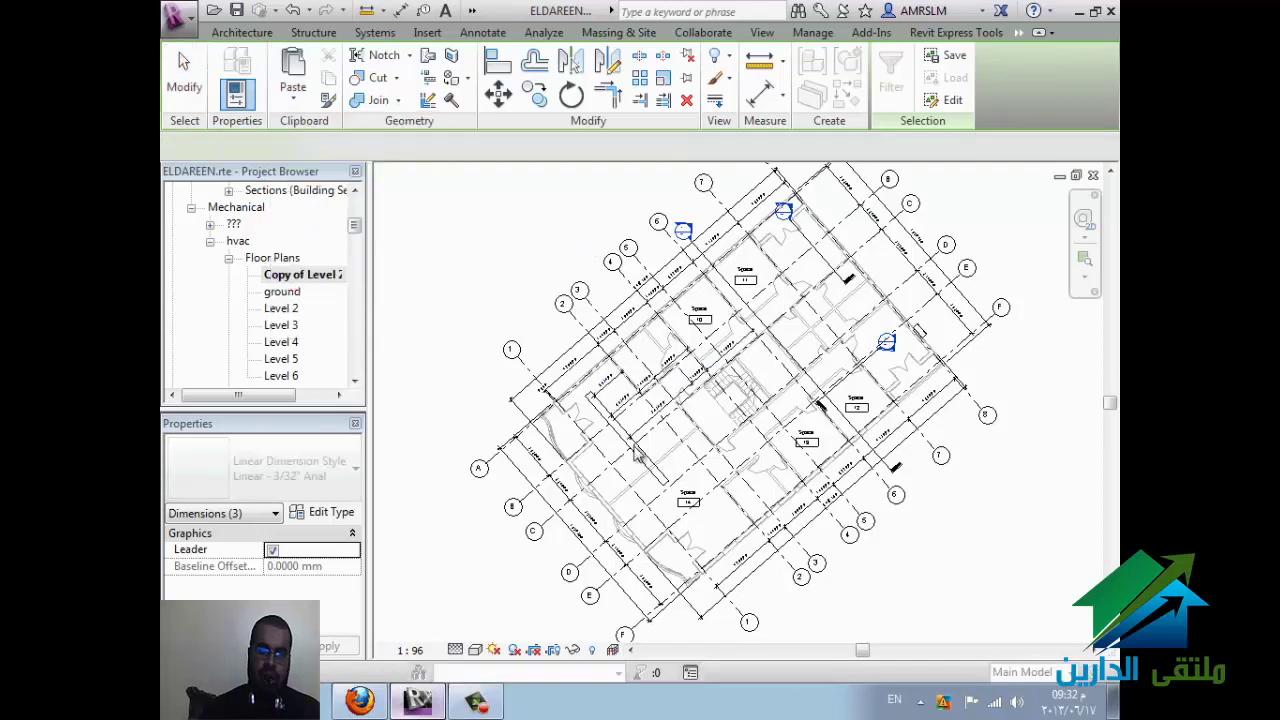
{"action": "left_click", "coordinate": [415, 485]}
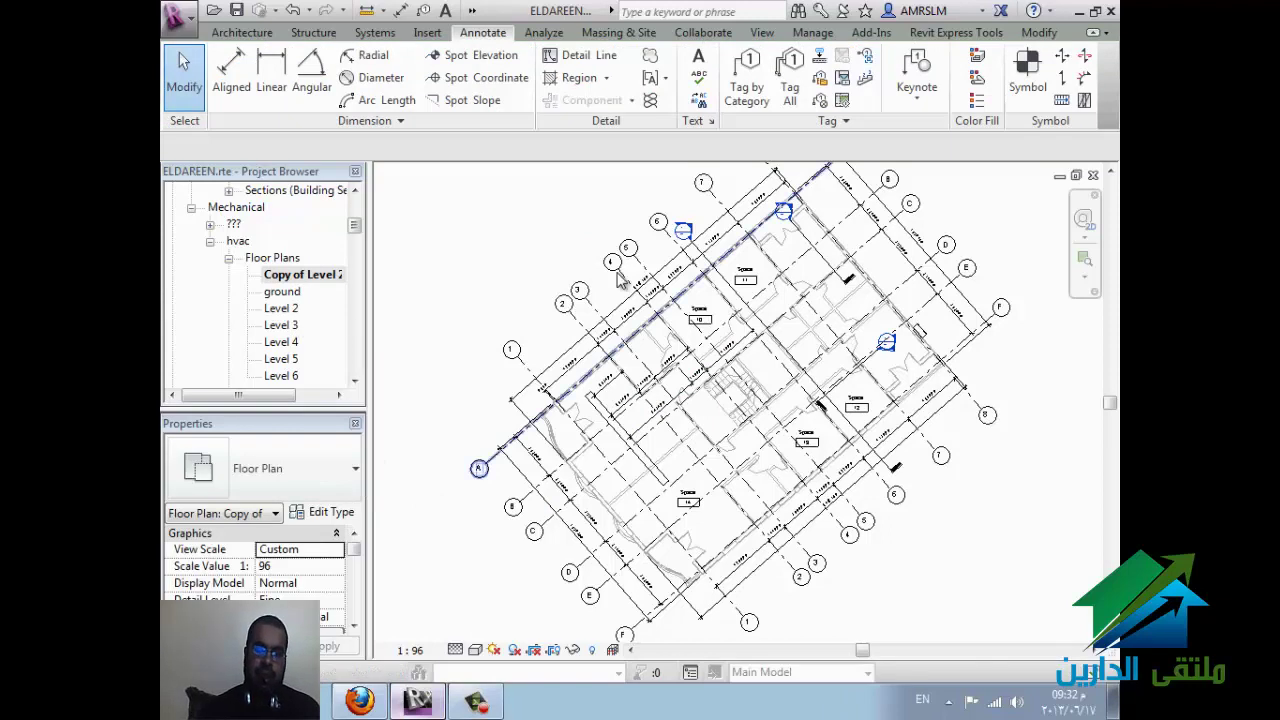
Step: Reopen the original Level 2 plan and zoom in around the stair rooms
{"action": "double_click", "coordinate": [281, 309]}
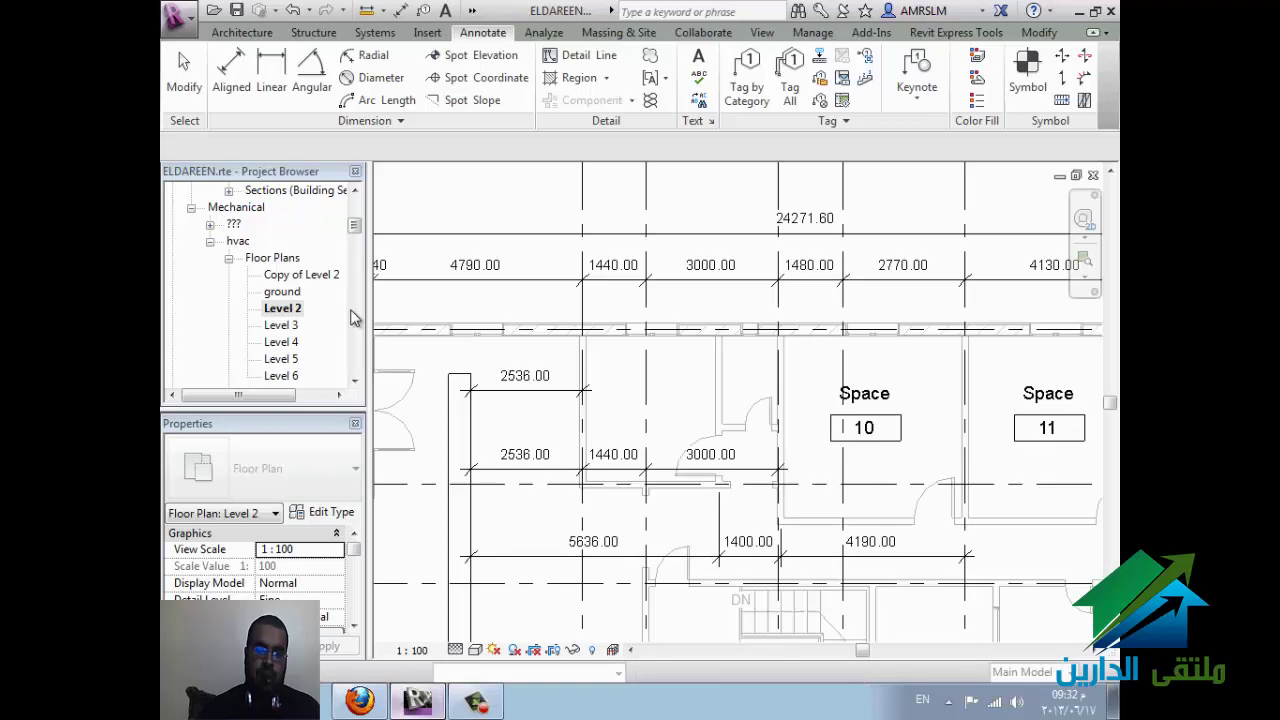
{"action": "scroll", "coordinate": [490, 227], "scroll_direction": "down", "scroll_amount": 2}
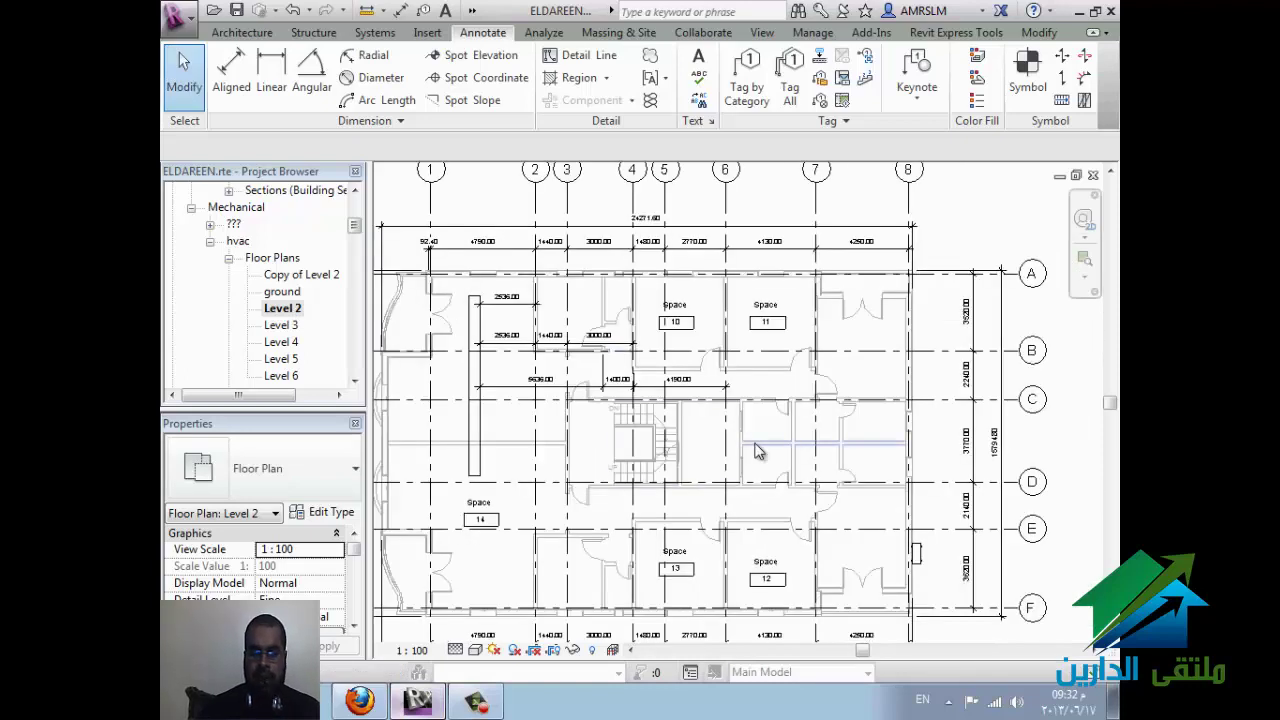
{"action": "scroll", "coordinate": [757, 452], "scroll_direction": "up", "scroll_amount": 2}
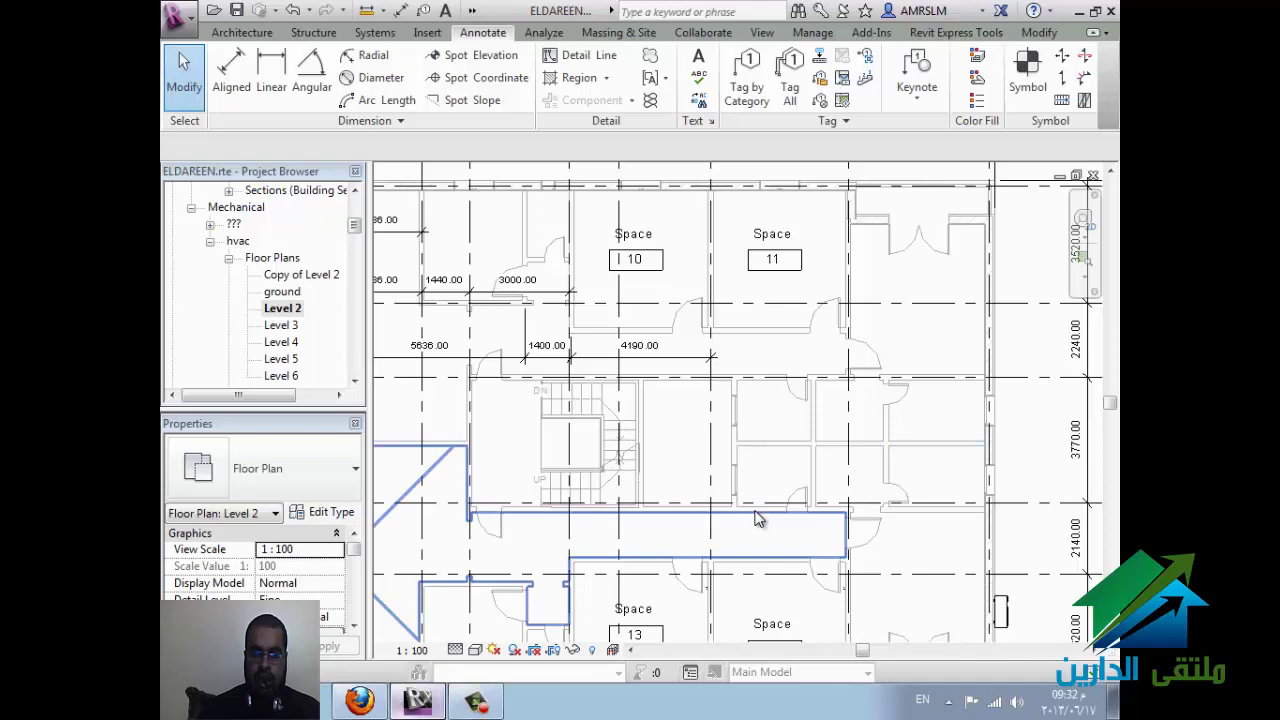
{"action": "scroll", "coordinate": [800, 477], "scroll_direction": "up", "scroll_amount": 2}
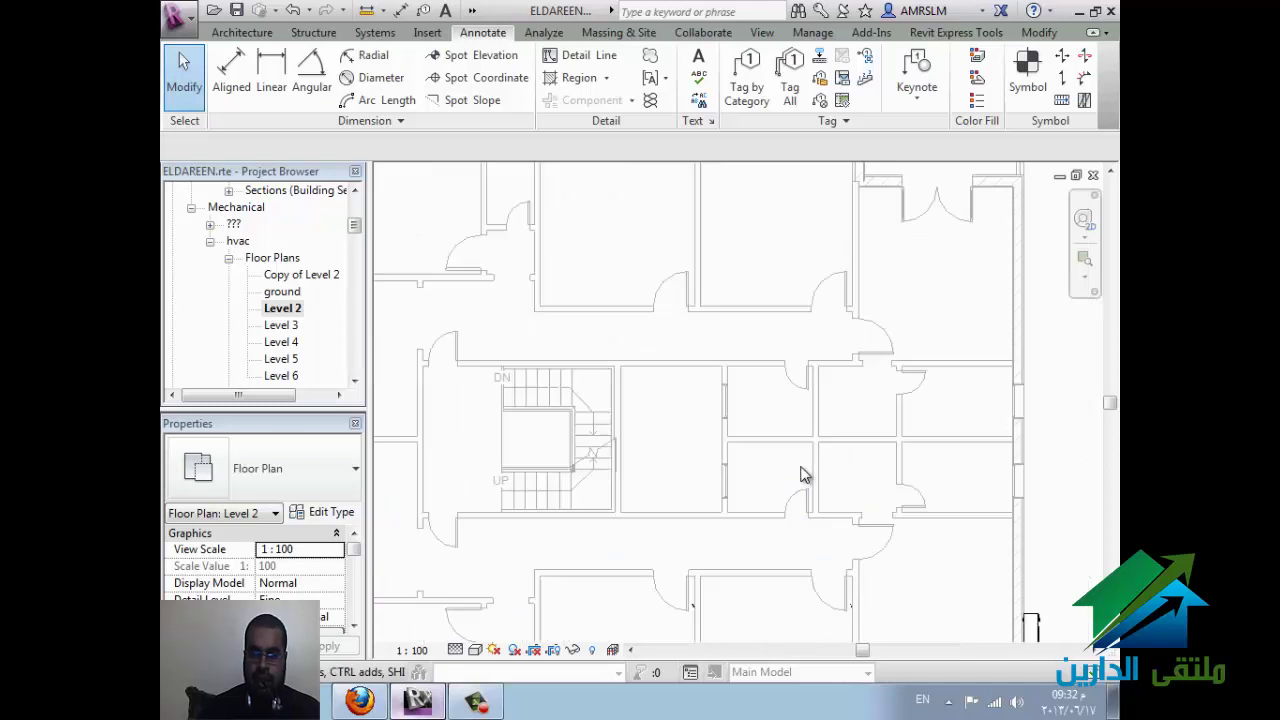
{"action": "scroll", "coordinate": [802, 465], "scroll_direction": "up", "scroll_amount": 2}
{"action": "scroll", "coordinate": [820, 420], "scroll_direction": "up", "scroll_amount": 2}
{"action": "scroll", "coordinate": [645, 340], "scroll_direction": "down", "scroll_amount": 1}
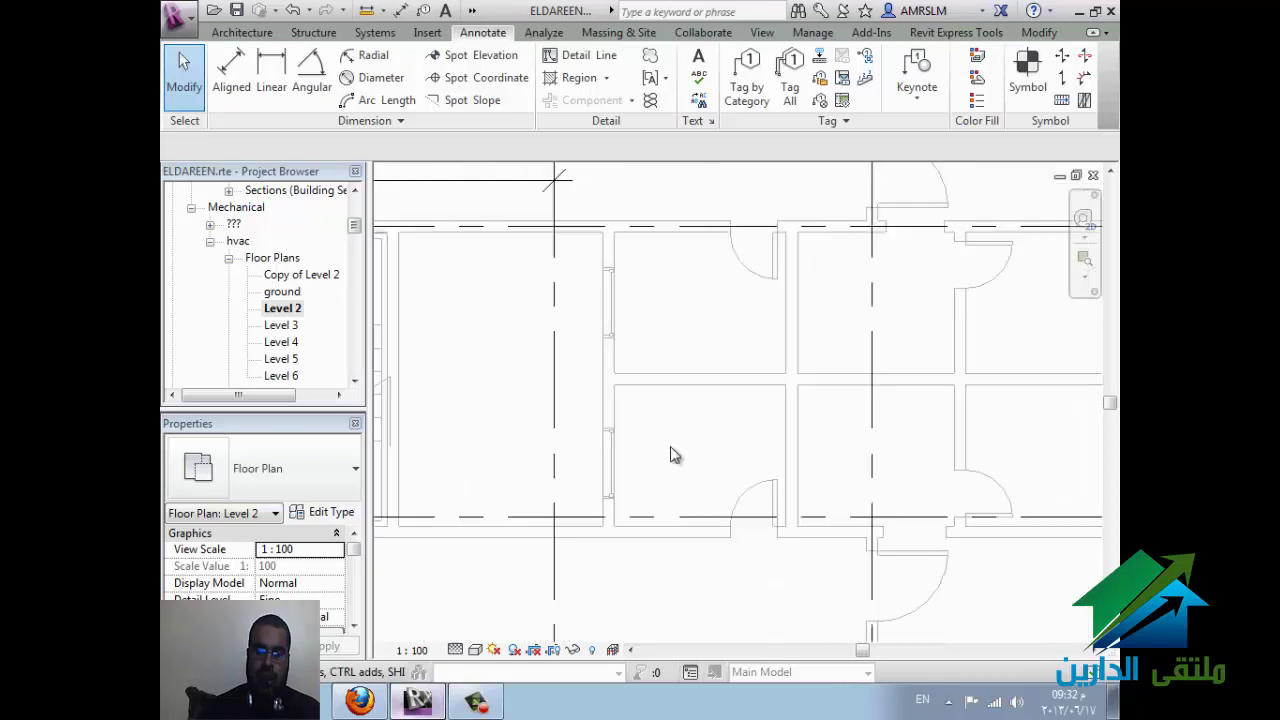
{"action": "scroll", "coordinate": [671, 451], "scroll_direction": "down", "scroll_amount": 1}
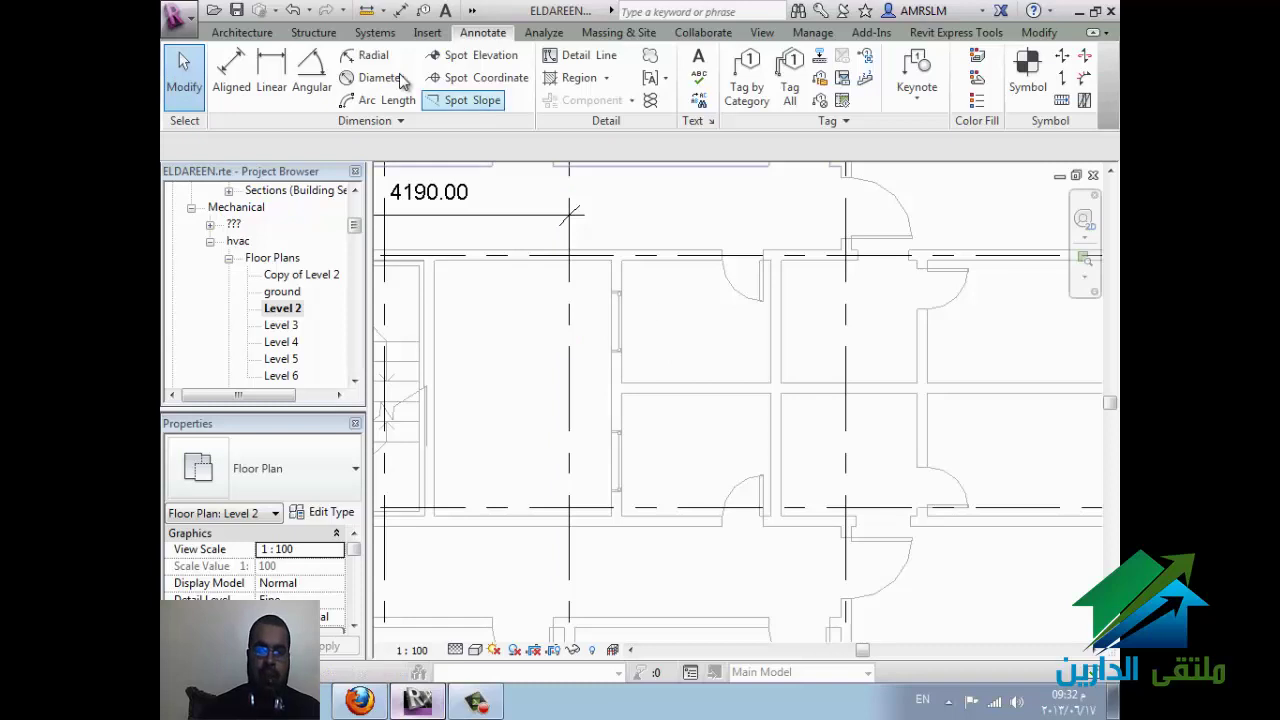
Step: Switch to the WizIQ class and scroll through the chat
{"action": "left_click", "coordinate": [359, 700]}
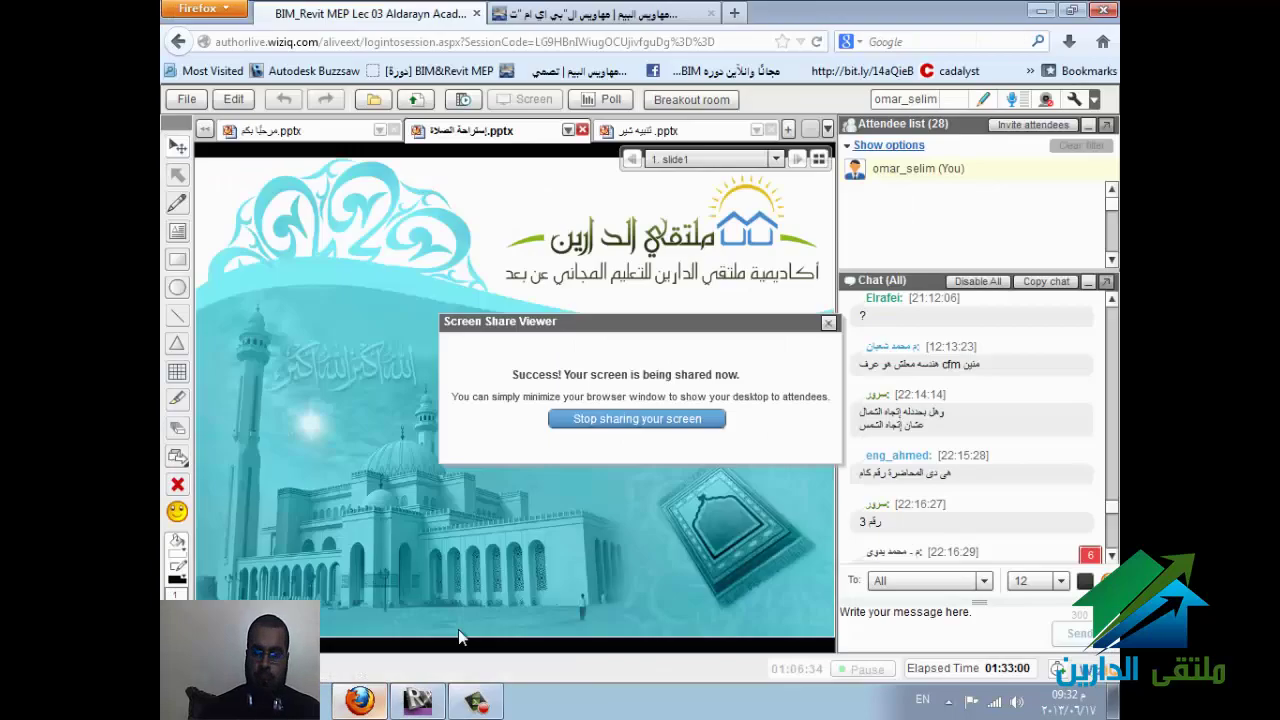
{"action": "scroll", "coordinate": [1106, 550], "scroll_direction": "down", "scroll_amount": 2}
{"action": "scroll", "coordinate": [1108, 550], "scroll_direction": "down", "scroll_amount": 2}
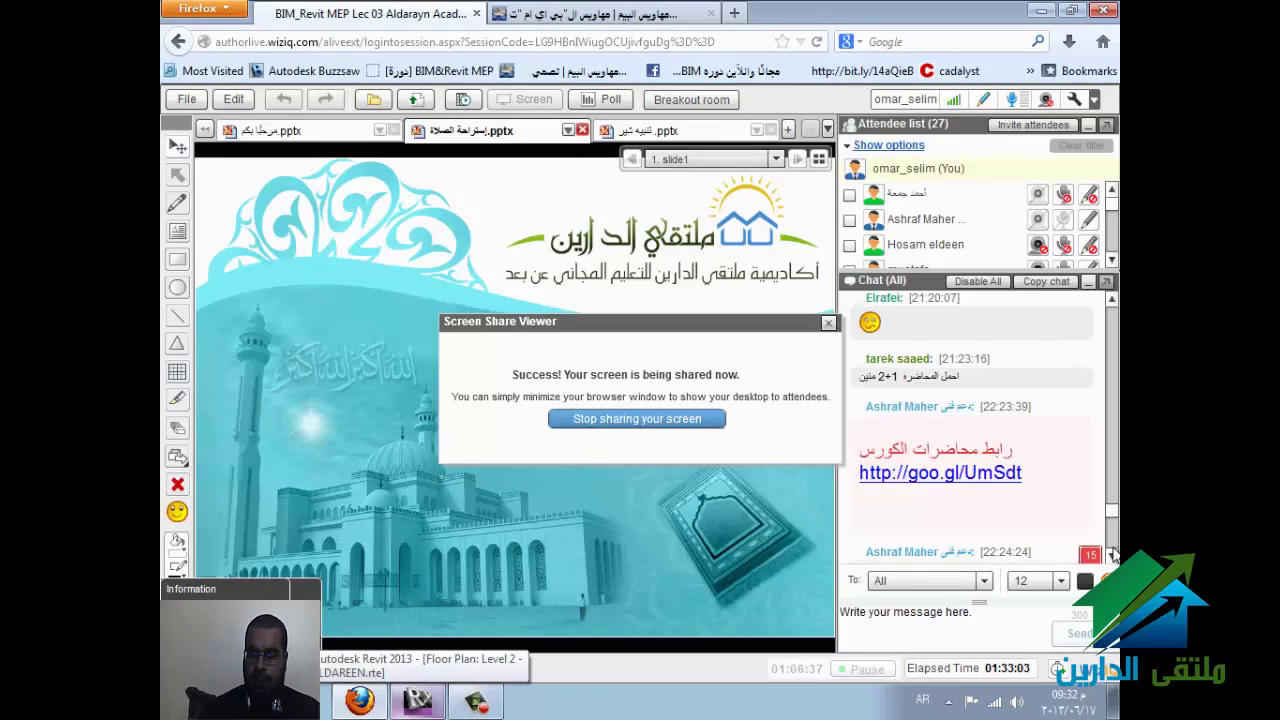
{"action": "scroll", "coordinate": [1110, 550], "scroll_direction": "down", "scroll_amount": 2}
{"action": "scroll", "coordinate": [1112, 550], "scroll_direction": "down", "scroll_amount": 2}
{"action": "scroll", "coordinate": [1113, 555], "scroll_direction": "down", "scroll_amount": 3}
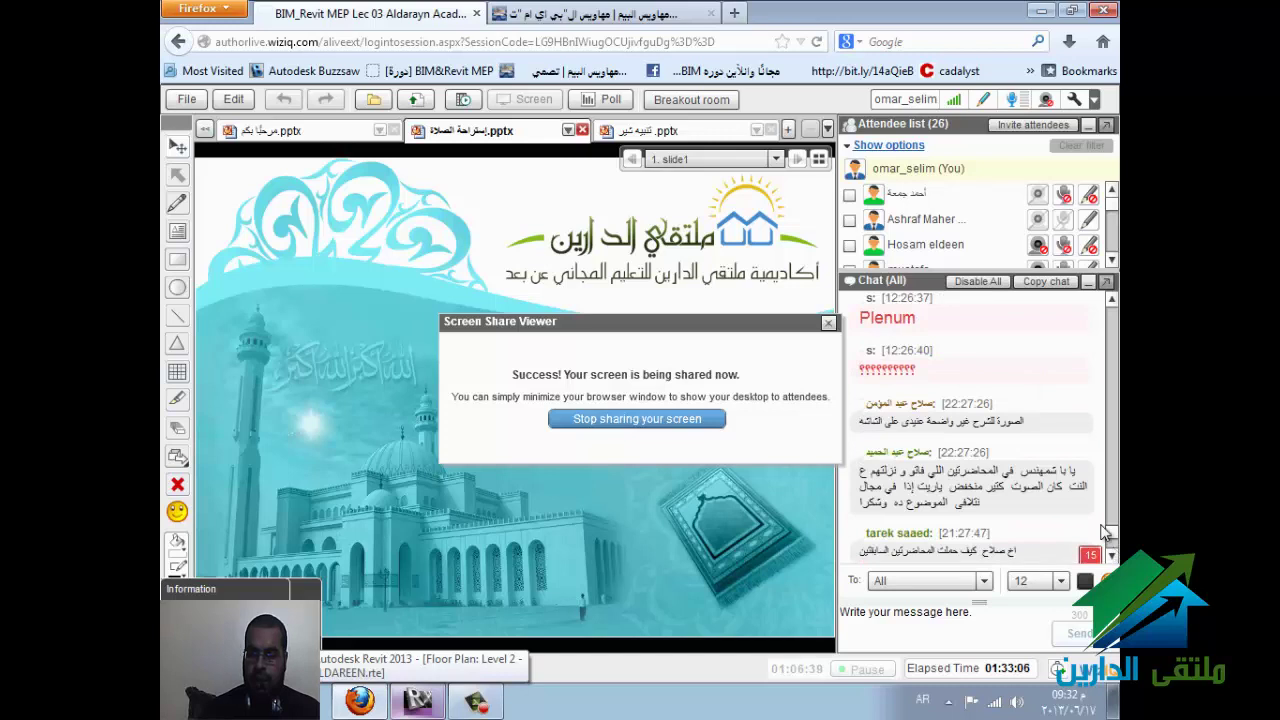
{"action": "scroll", "coordinate": [1043, 490], "scroll_direction": "up", "scroll_amount": 2}
{"action": "scroll", "coordinate": [1023, 454], "scroll_direction": "up", "scroll_amount": 1}
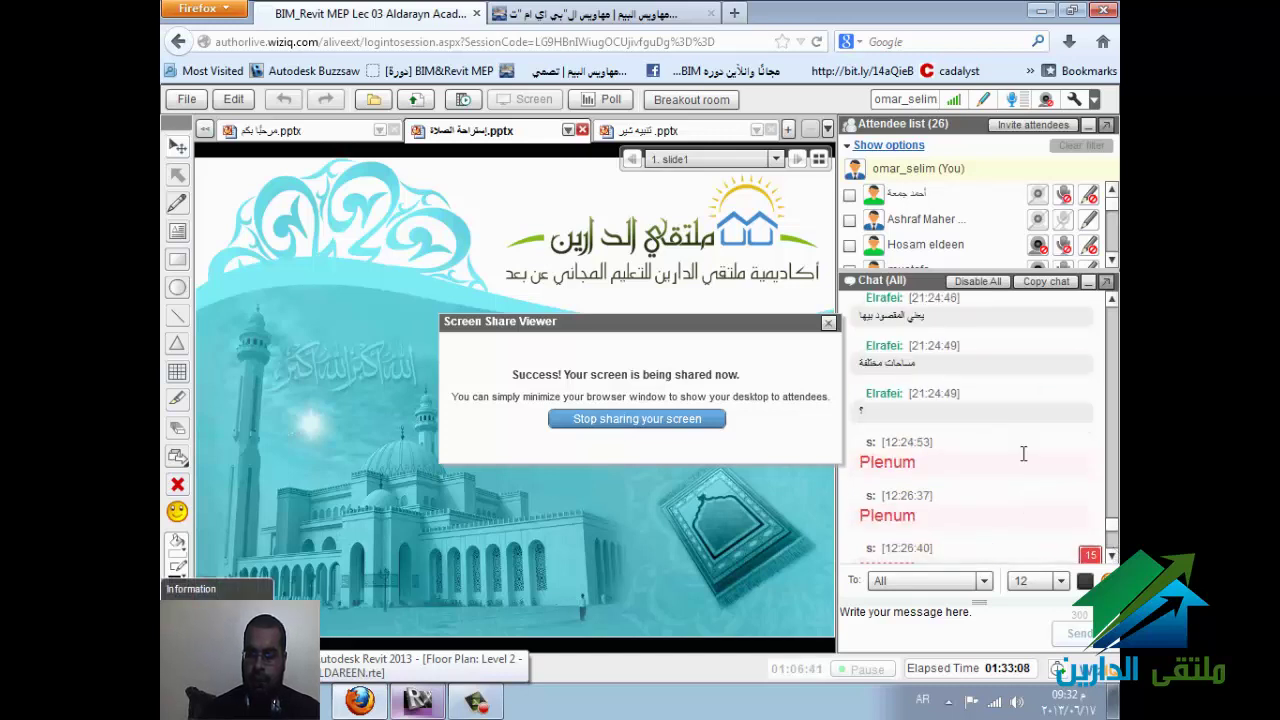
{"action": "scroll", "coordinate": [1023, 454], "scroll_direction": "down", "scroll_amount": 3}
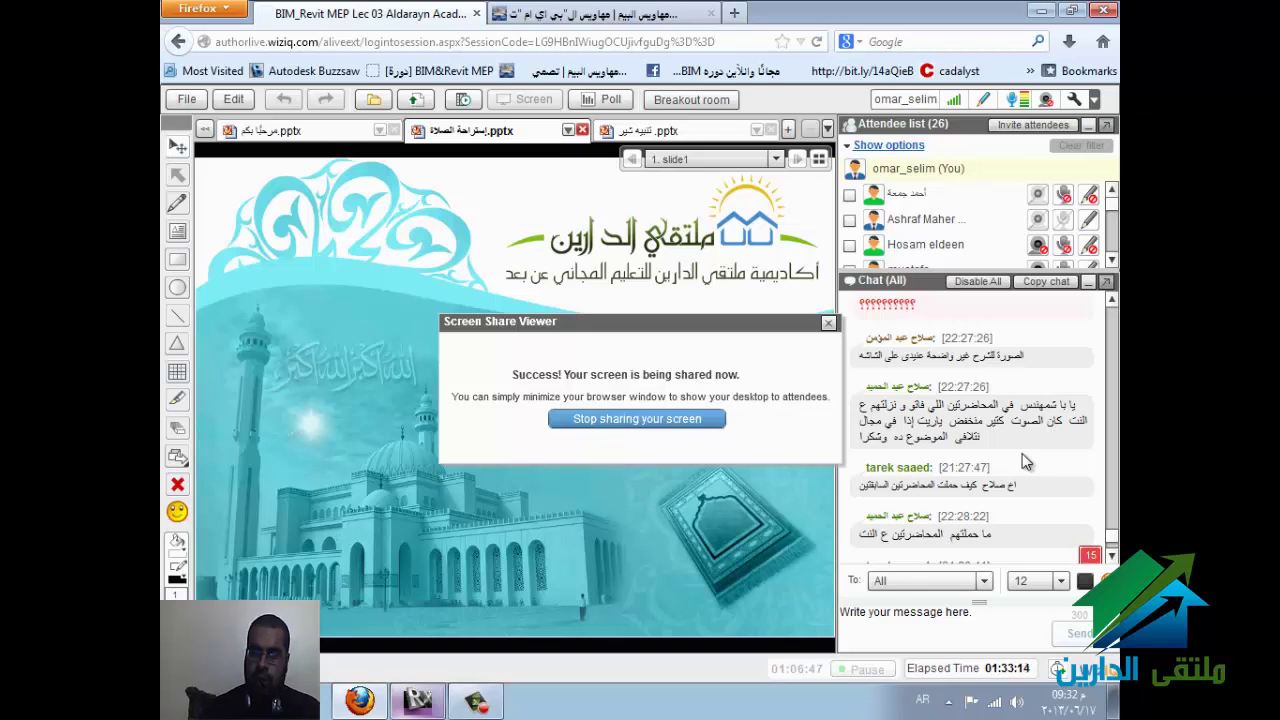
{"action": "scroll", "coordinate": [1046, 468], "scroll_direction": "down", "scroll_amount": 2}
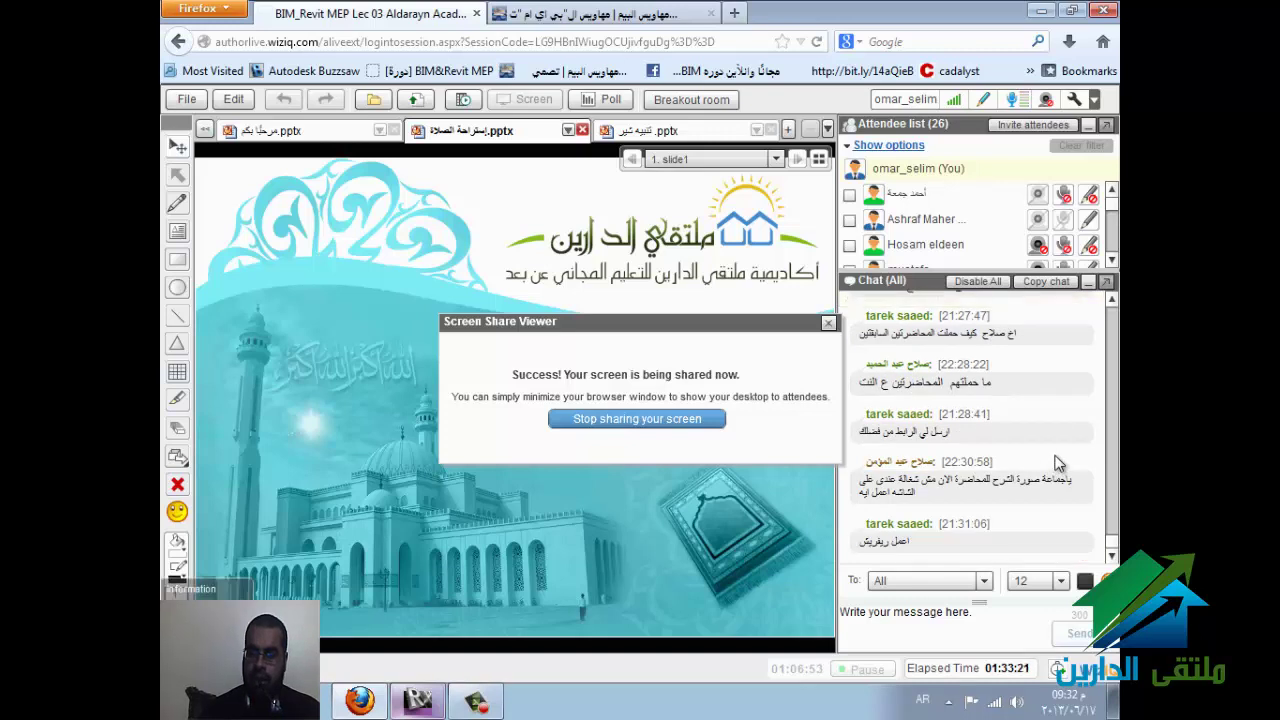
Step: Show the notice presentation, then the welcome title slide, and return to Revit
{"action": "left_click", "coordinate": [675, 132]}
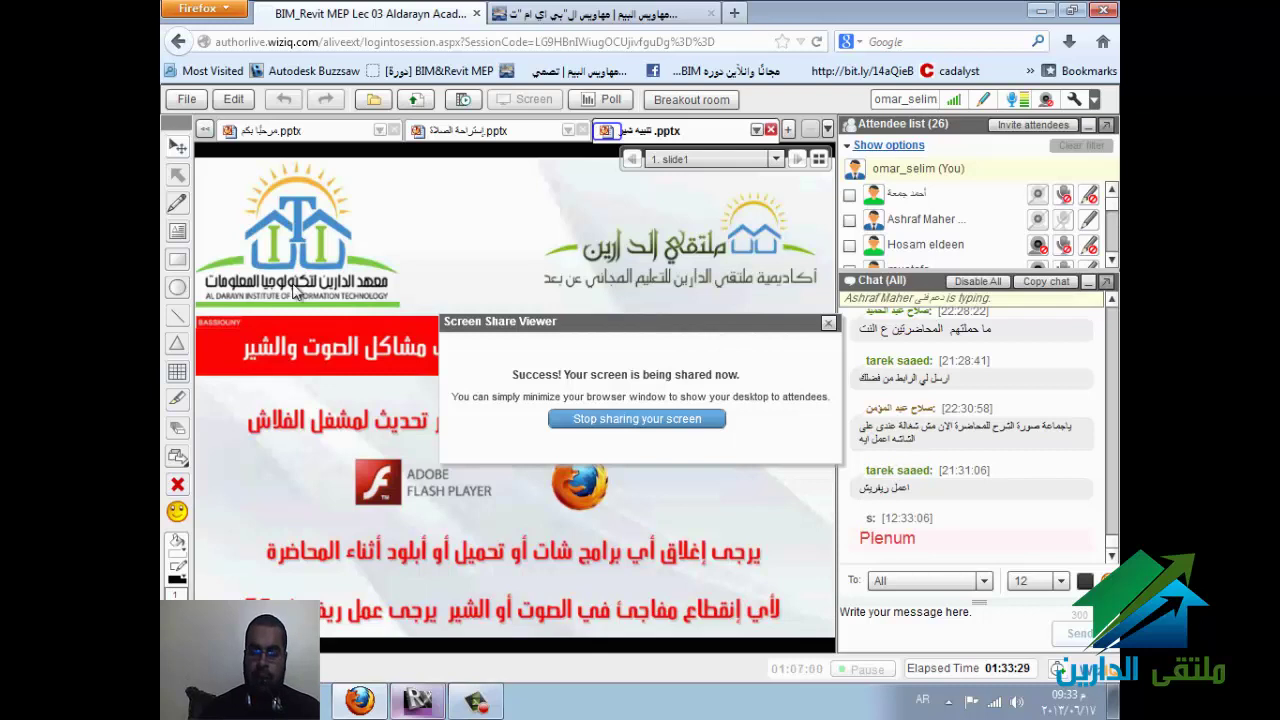
{"action": "left_click", "coordinate": [275, 131]}
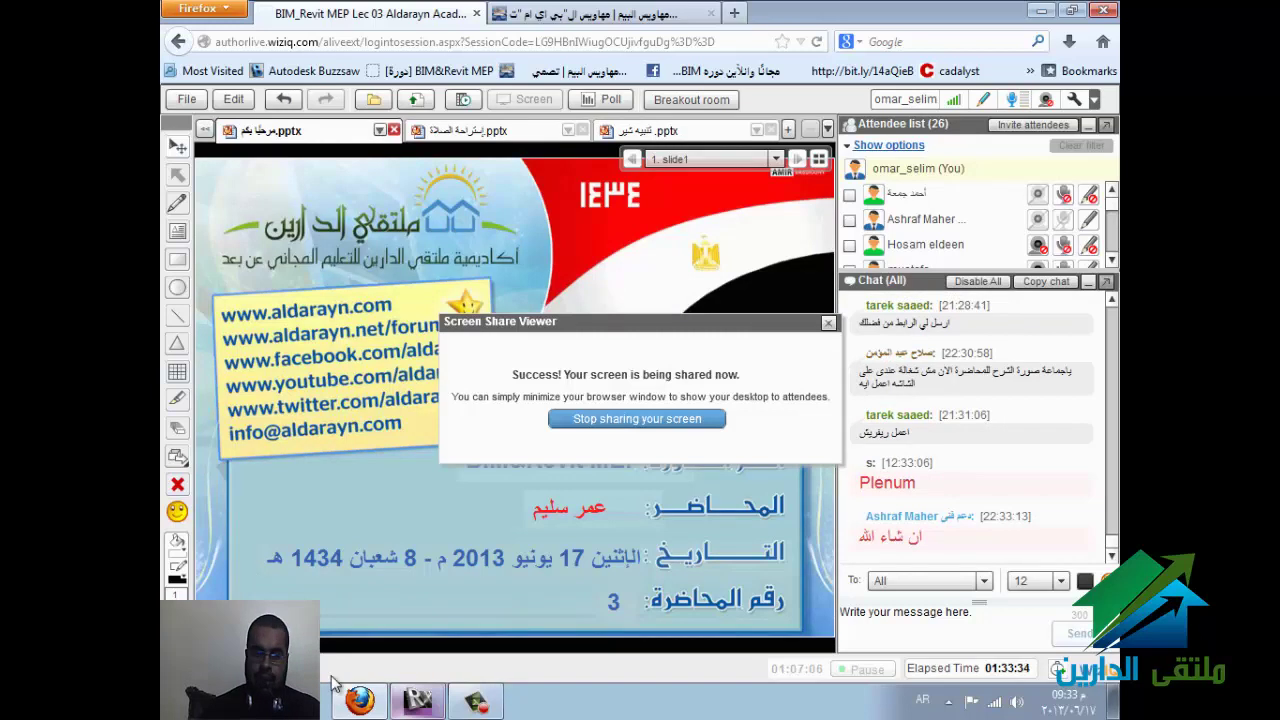
{"action": "left_click", "coordinate": [410, 703]}
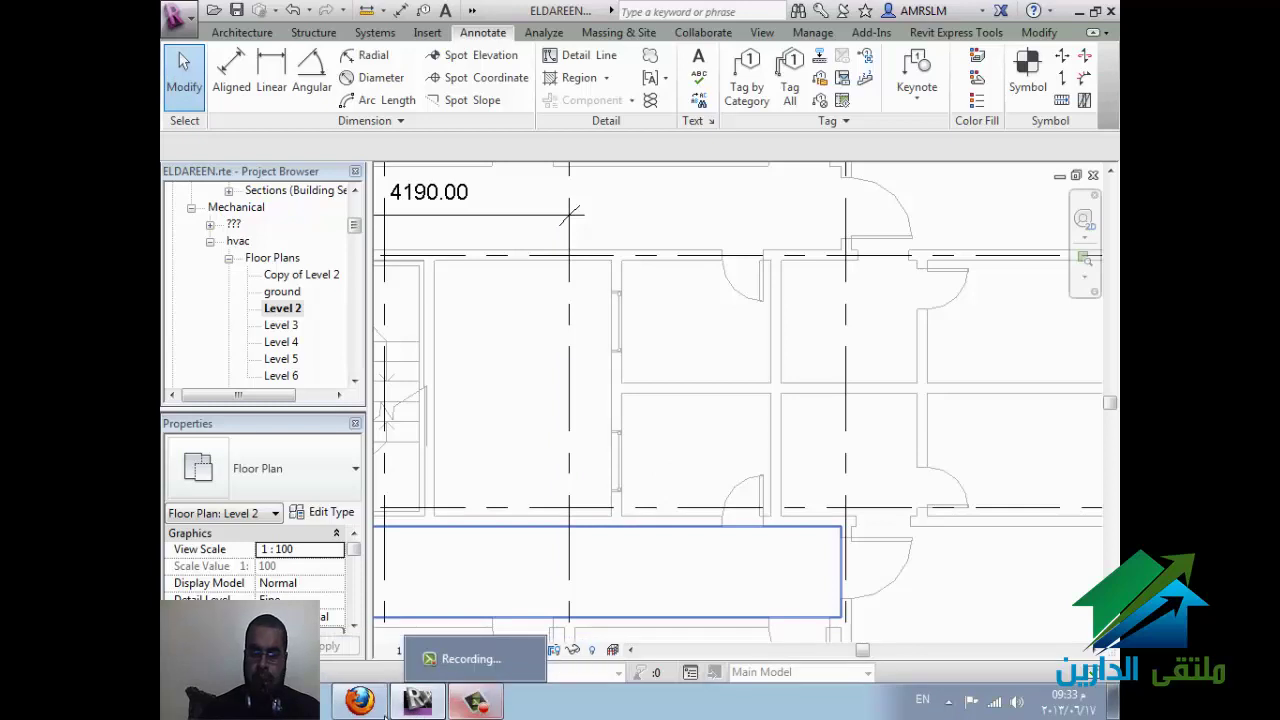
Step: Return to Revit, zoom out, select Level 2, and view the Structure and Systems tabs
{"action": "left_click", "coordinate": [358, 700]}
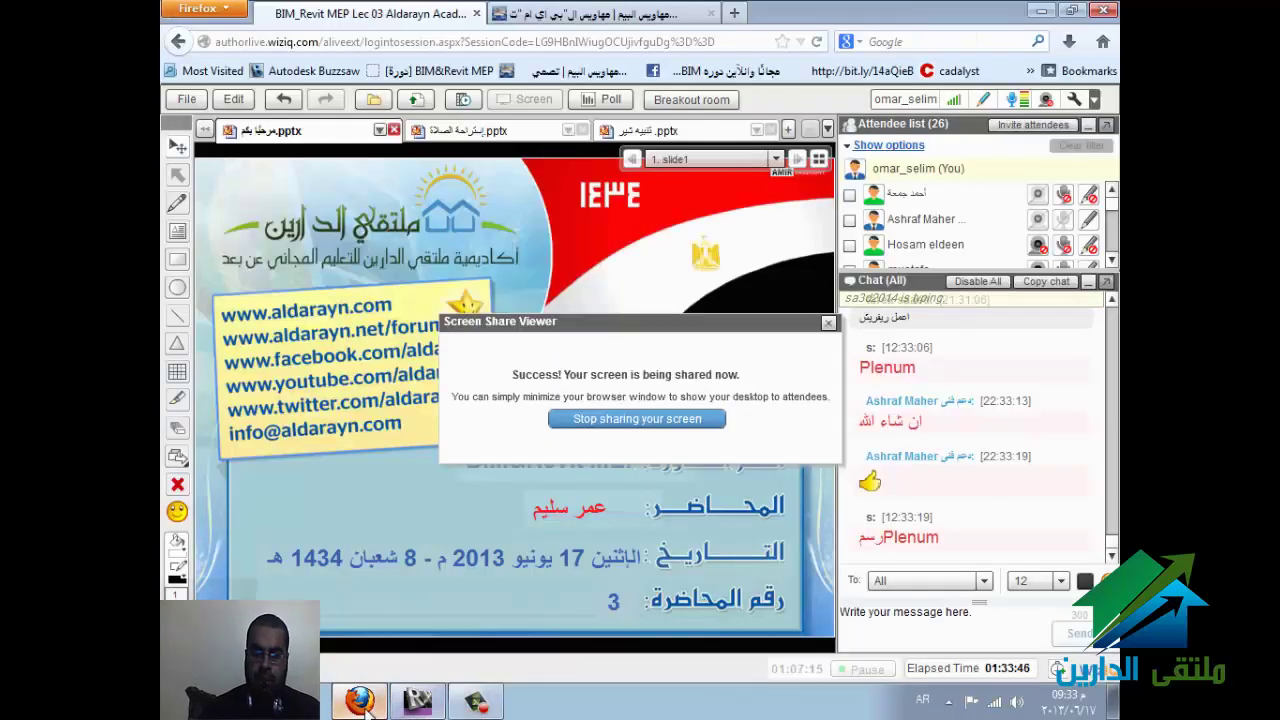
{"action": "left_click", "coordinate": [415, 703]}
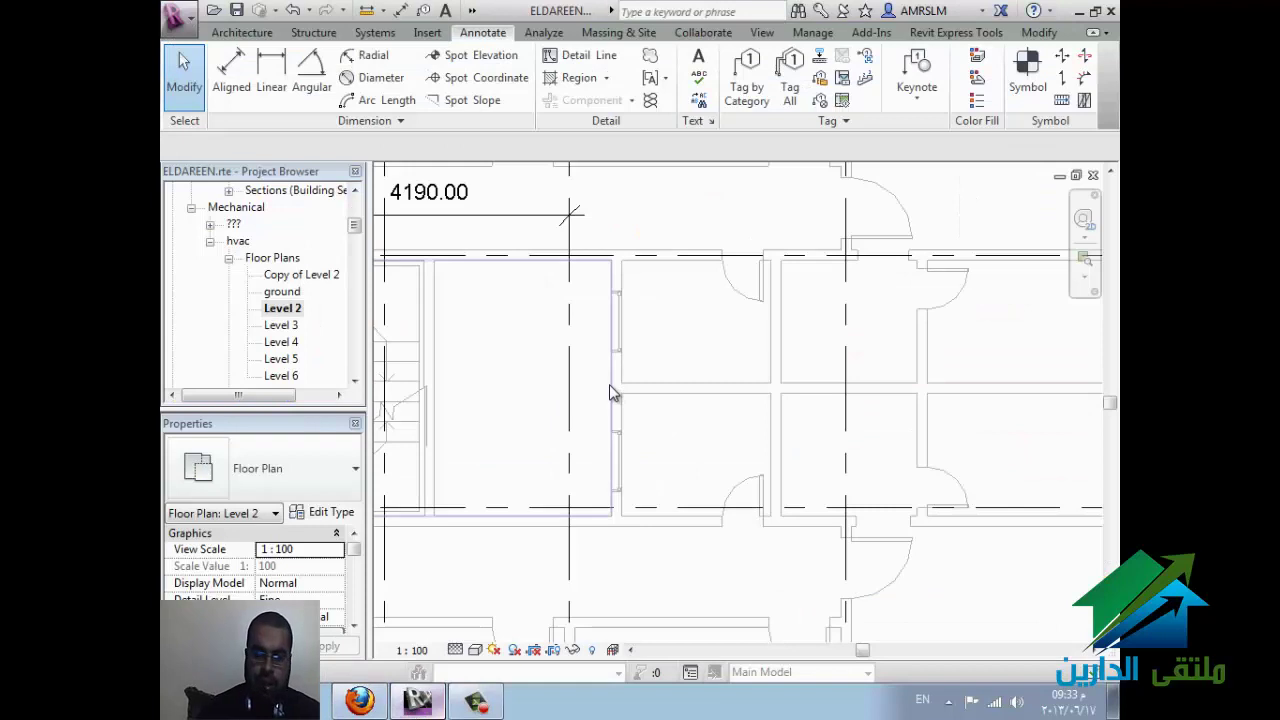
{"action": "scroll", "coordinate": [613, 392], "scroll_direction": "down", "scroll_amount": 2}
{"action": "scroll", "coordinate": [613, 392], "scroll_direction": "down", "scroll_amount": 2}
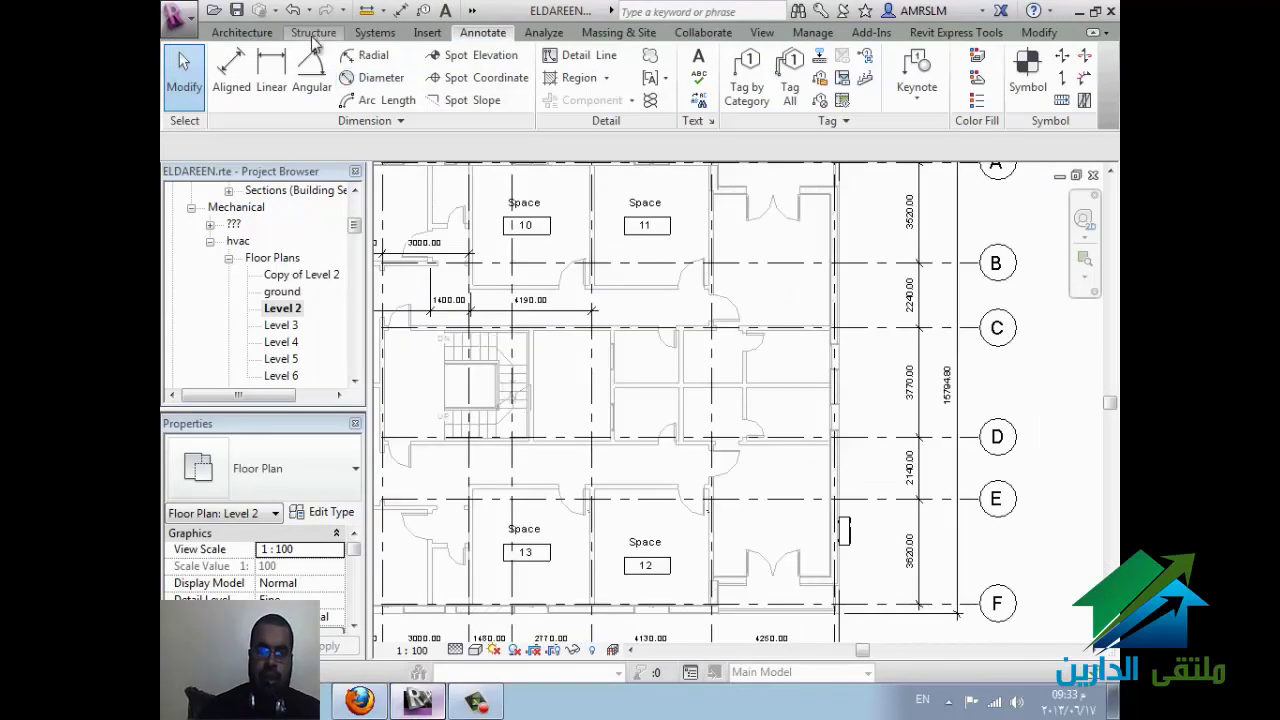
{"action": "left_click", "coordinate": [287, 312]}
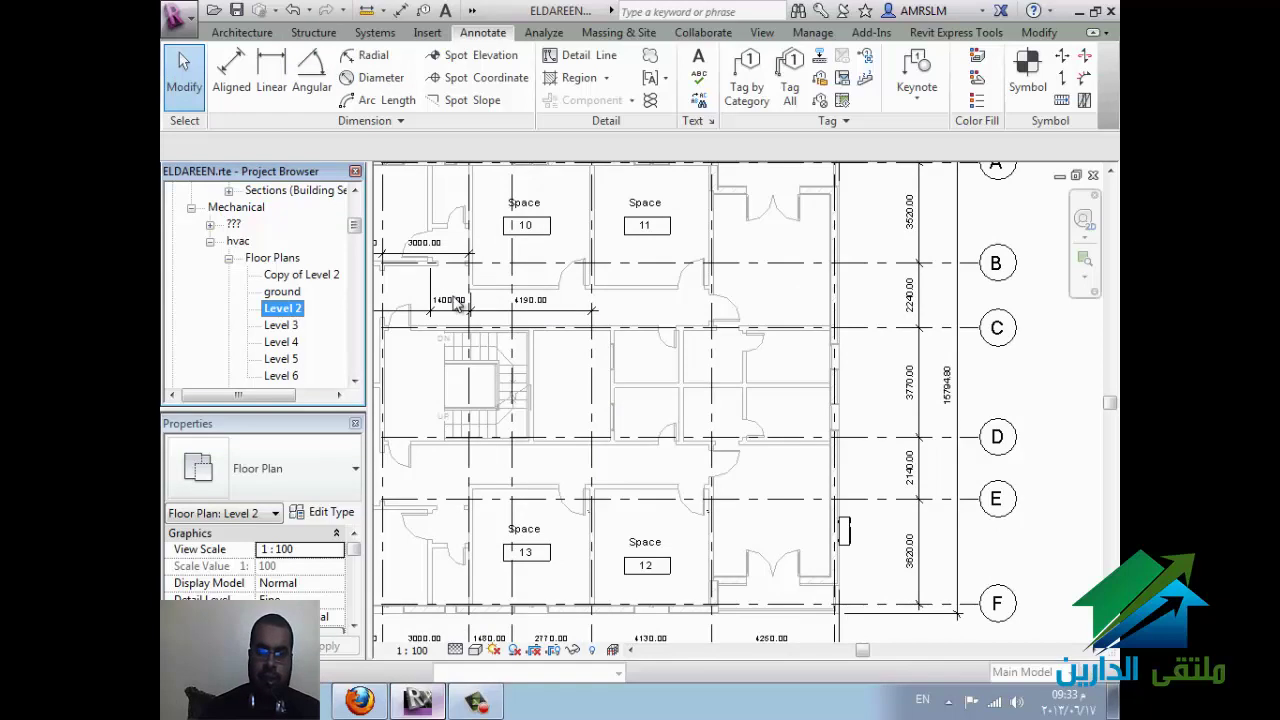
{"action": "left_click", "coordinate": [330, 36]}
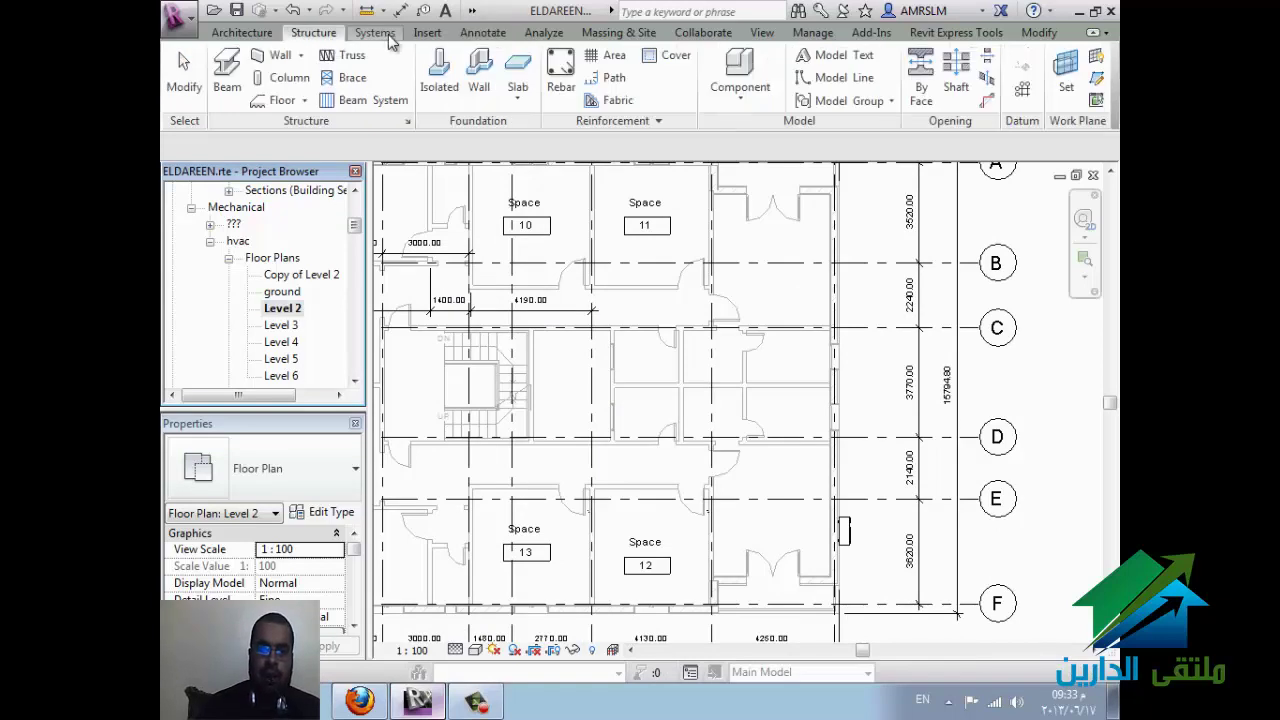
{"action": "left_click", "coordinate": [389, 38]}
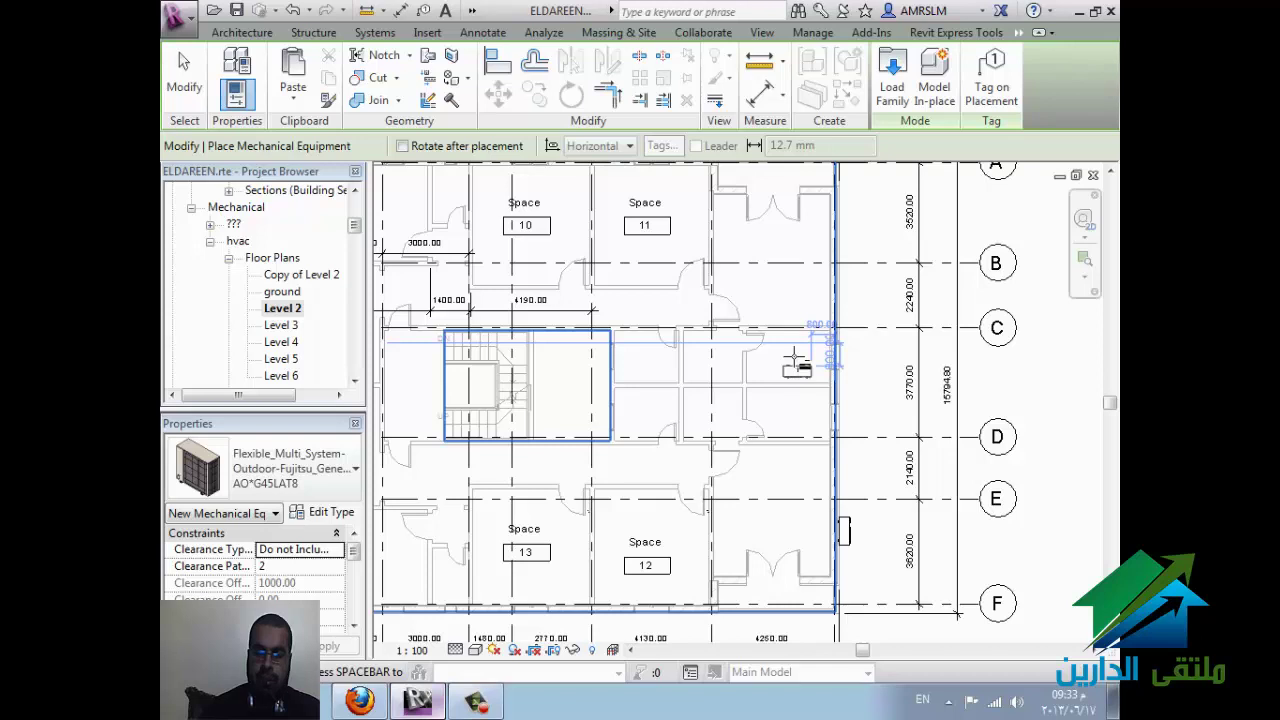
Step: Place a mechanical equipment unit in the room beside grid C and select it
{"action": "scroll", "coordinate": [795, 362], "scroll_direction": "up", "scroll_amount": 2}
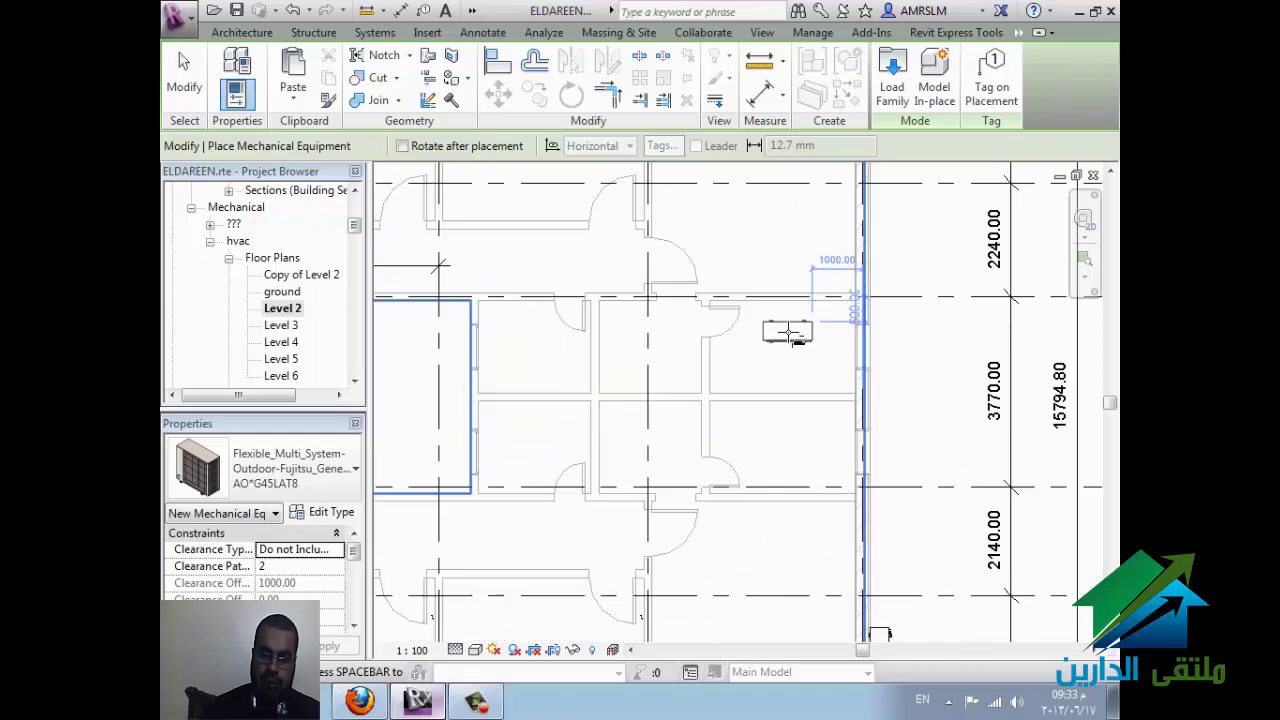
{"action": "left_click", "coordinate": [795, 340]}
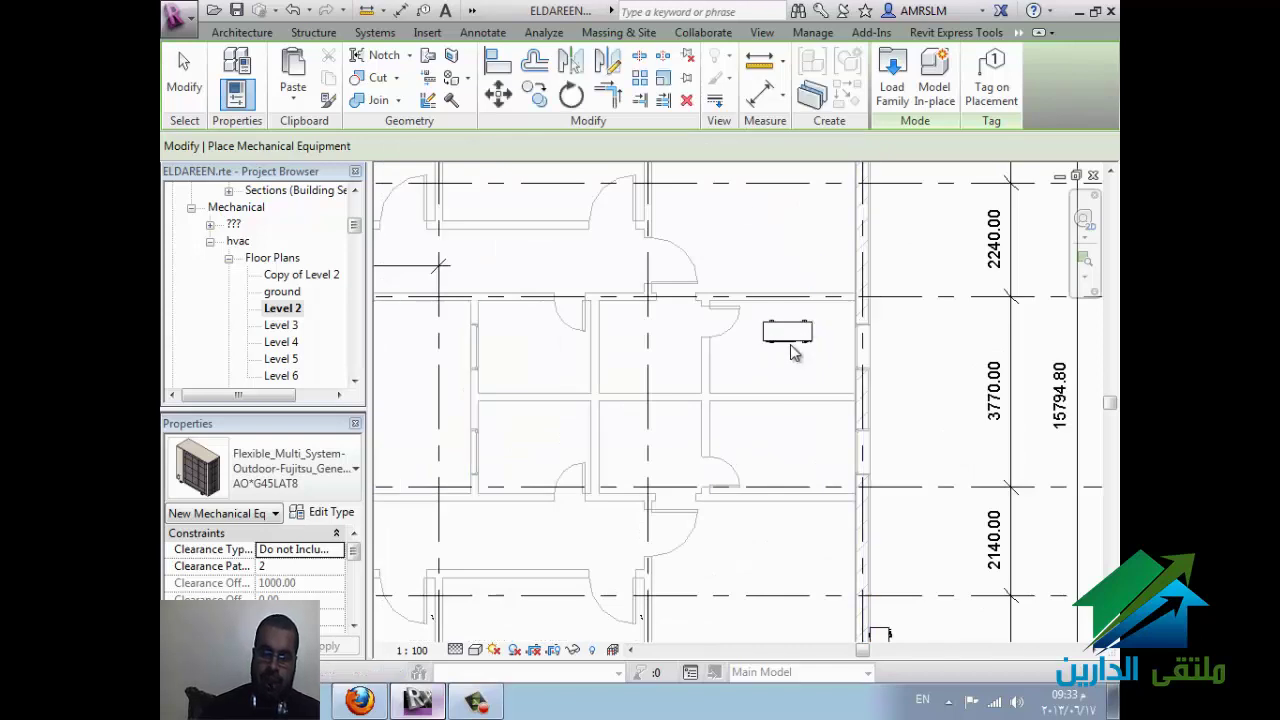
{"action": "key", "text": "Escape"}
{"action": "key", "text": "Escape"}
{"action": "left_click", "coordinate": [800, 366]}
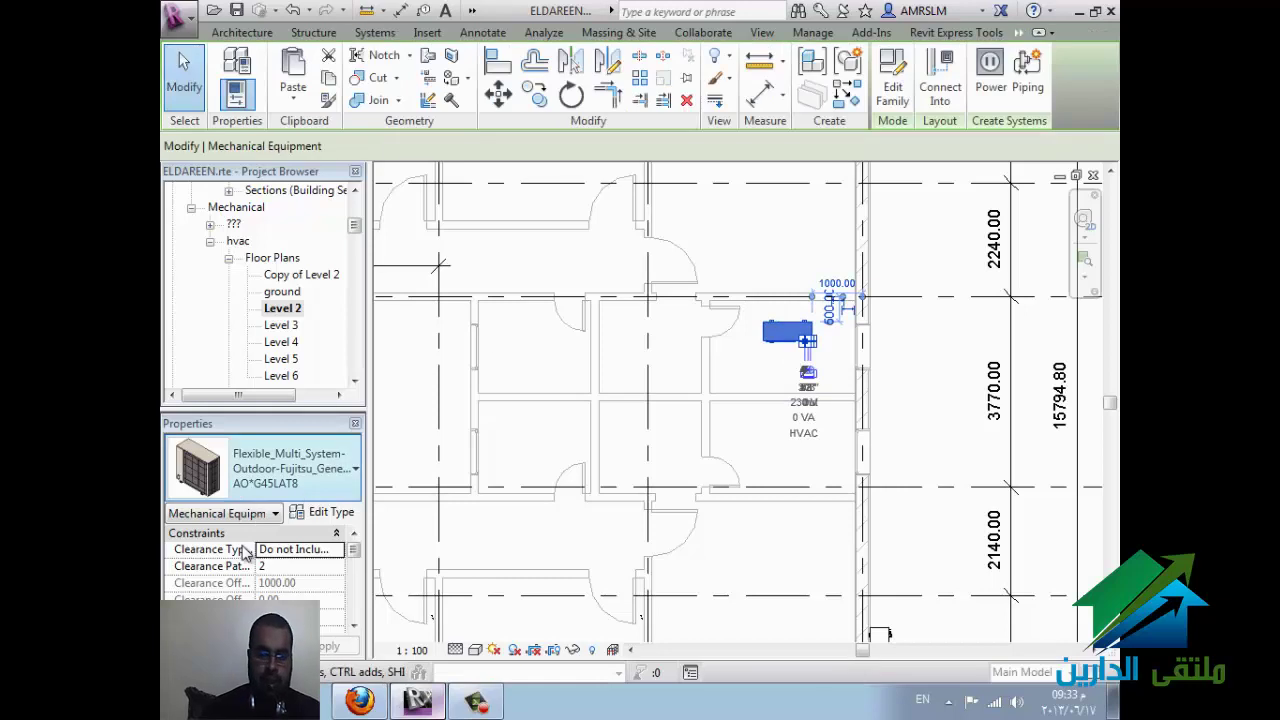
Step: Change the unit's type to Fan Coil Unit - Horizontal - DX : 600 CFM
{"action": "left_click", "coordinate": [267, 490]}
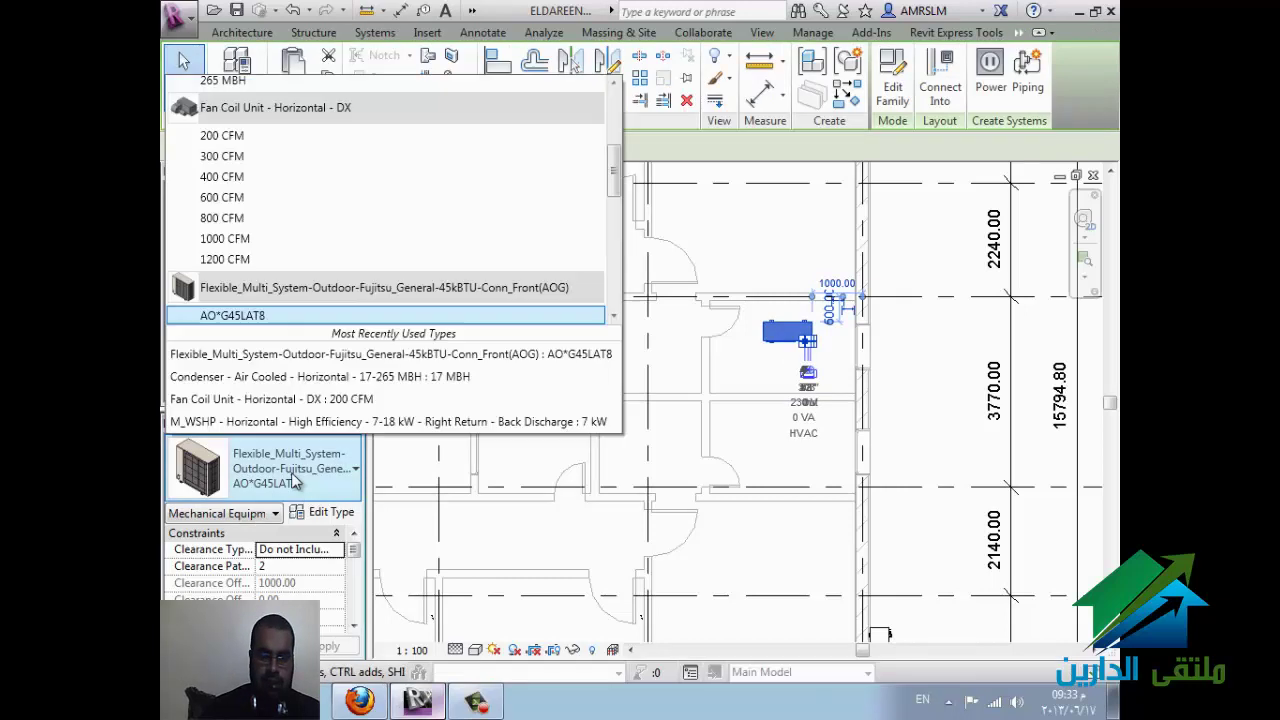
{"action": "scroll", "coordinate": [270, 290], "scroll_direction": "down", "scroll_amount": 2}
{"action": "scroll", "coordinate": [355, 190], "scroll_direction": "up", "scroll_amount": 2}
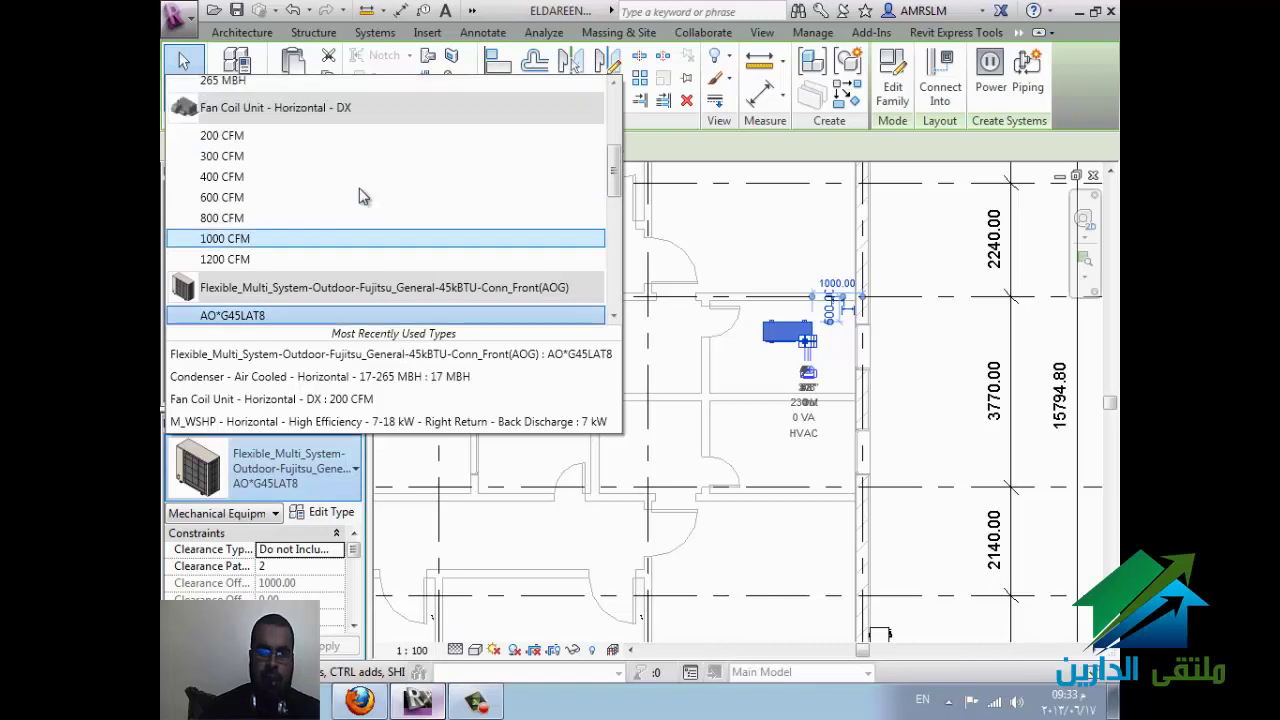
{"action": "left_click", "coordinate": [248, 197]}
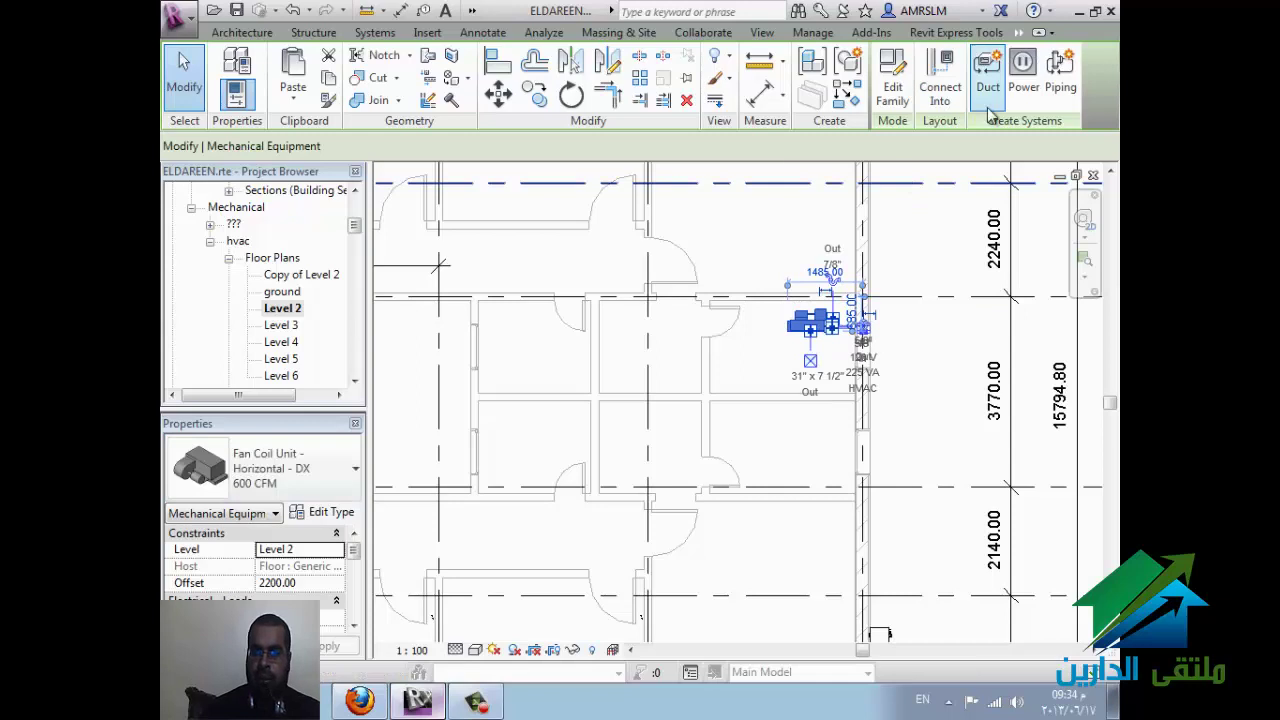
Step: Abandon a duct run started from the fan coil unit, then delete the unit
{"action": "right_click", "coordinate": [812, 345]}
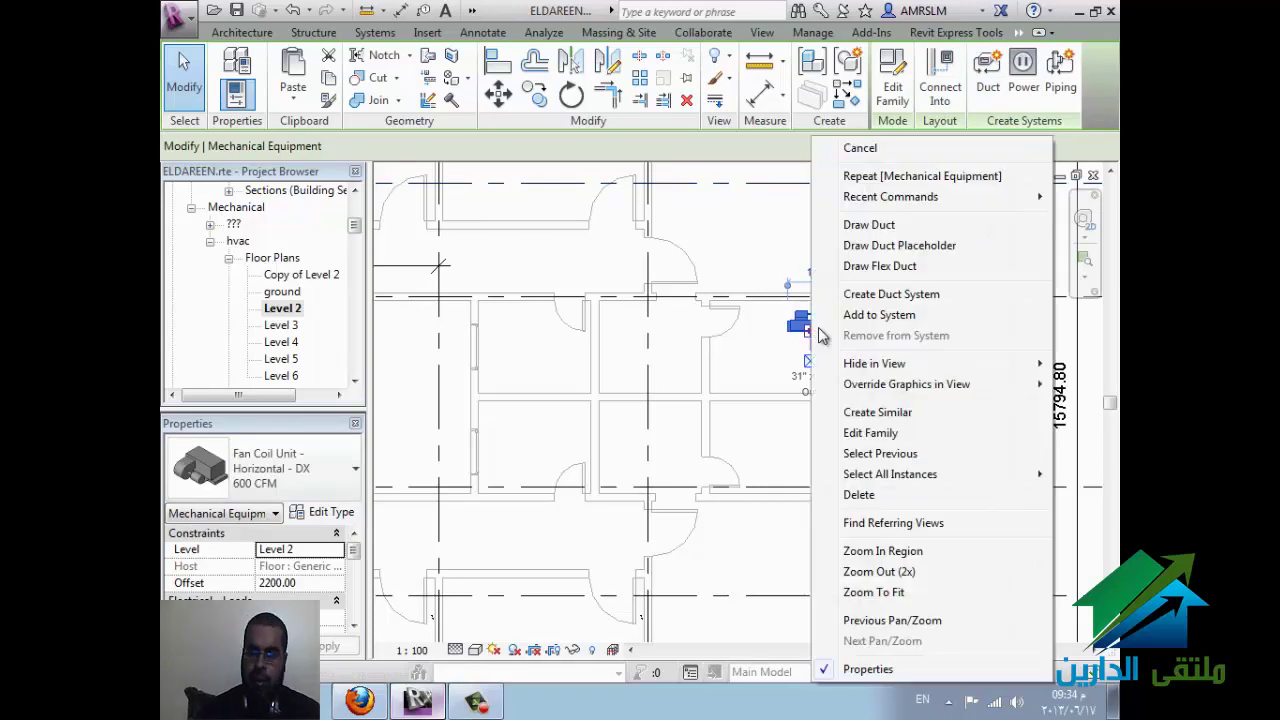
{"action": "left_click", "coordinate": [860, 224]}
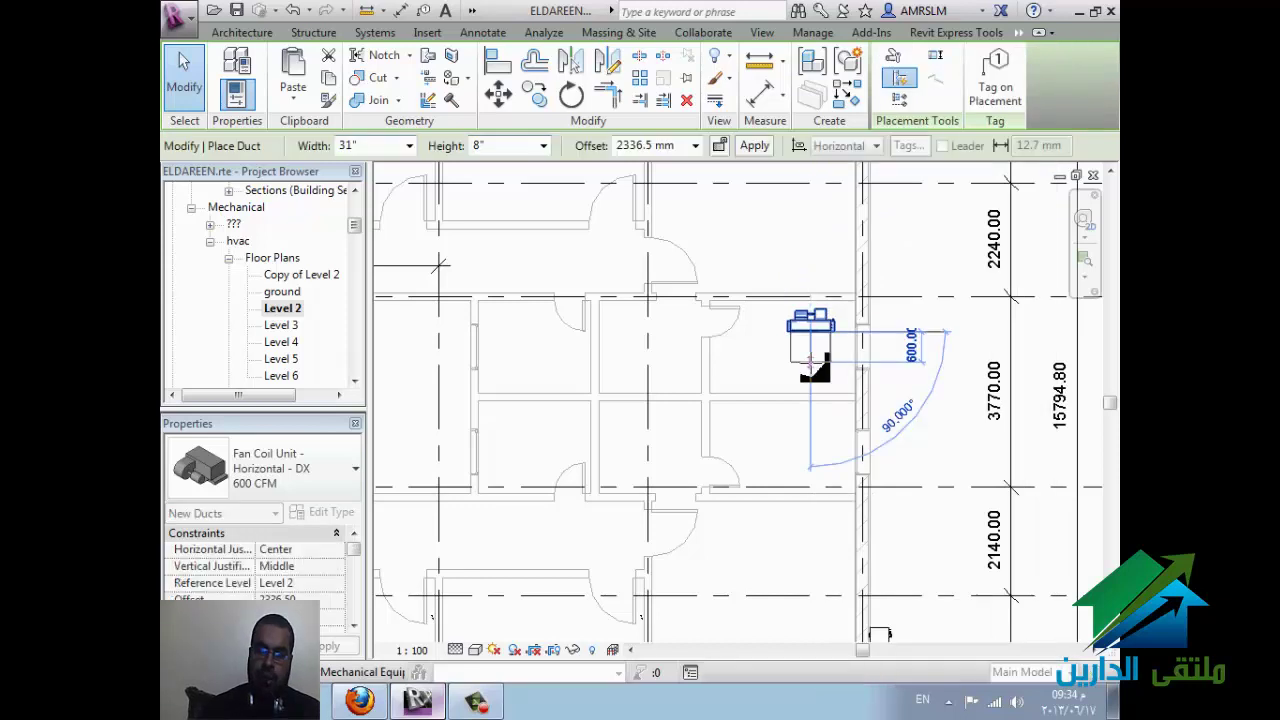
{"action": "left_click", "coordinate": [813, 446]}
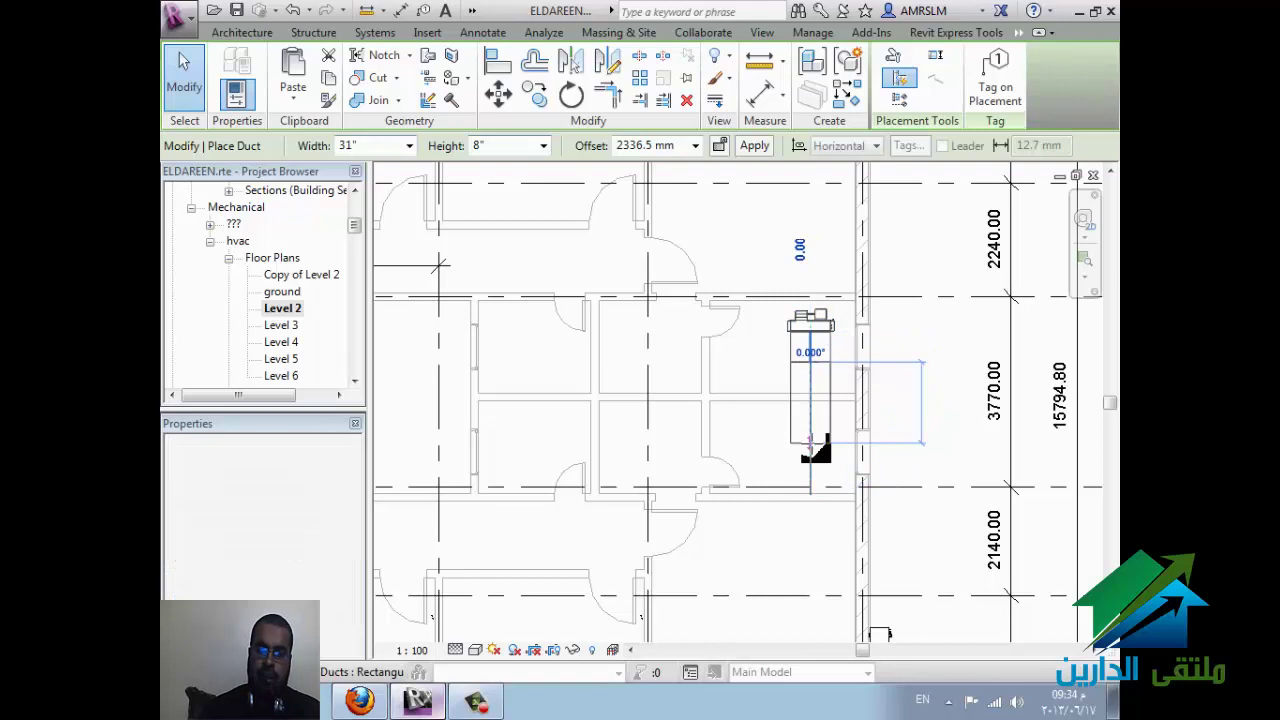
{"action": "key", "text": "Escape"}
{"action": "key", "text": "Escape"}
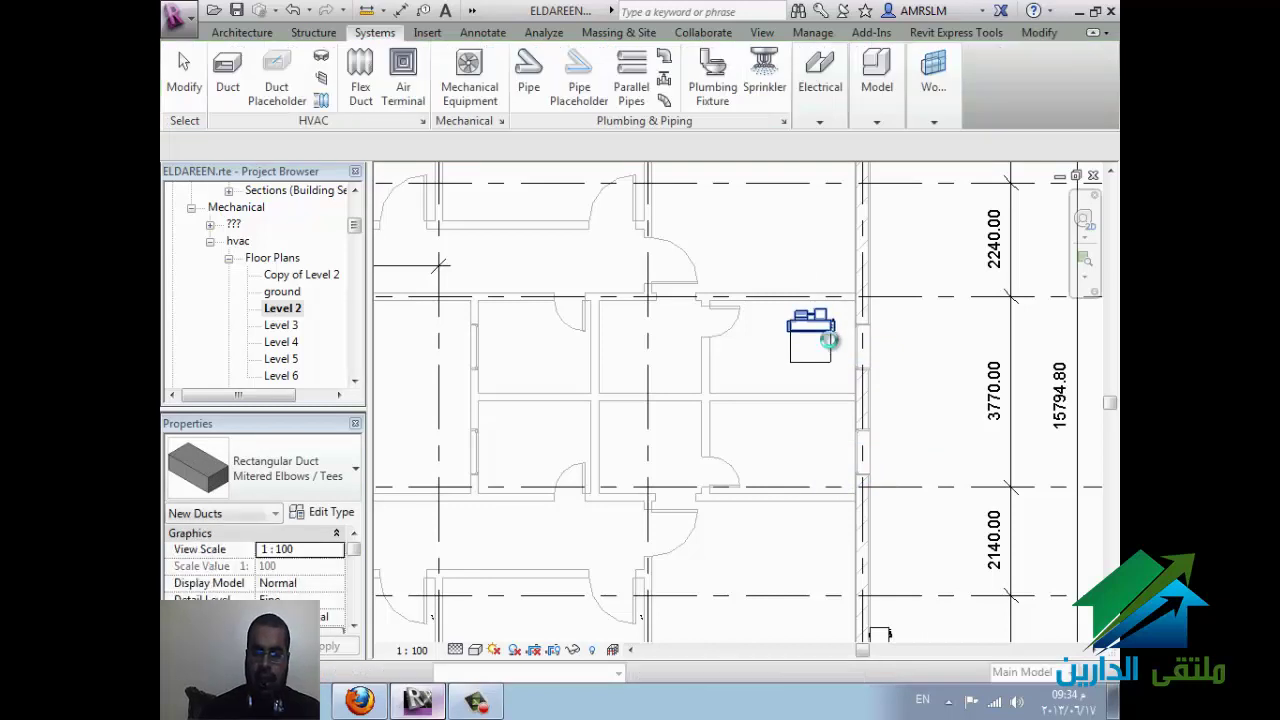
{"action": "key", "text": "Escape"}
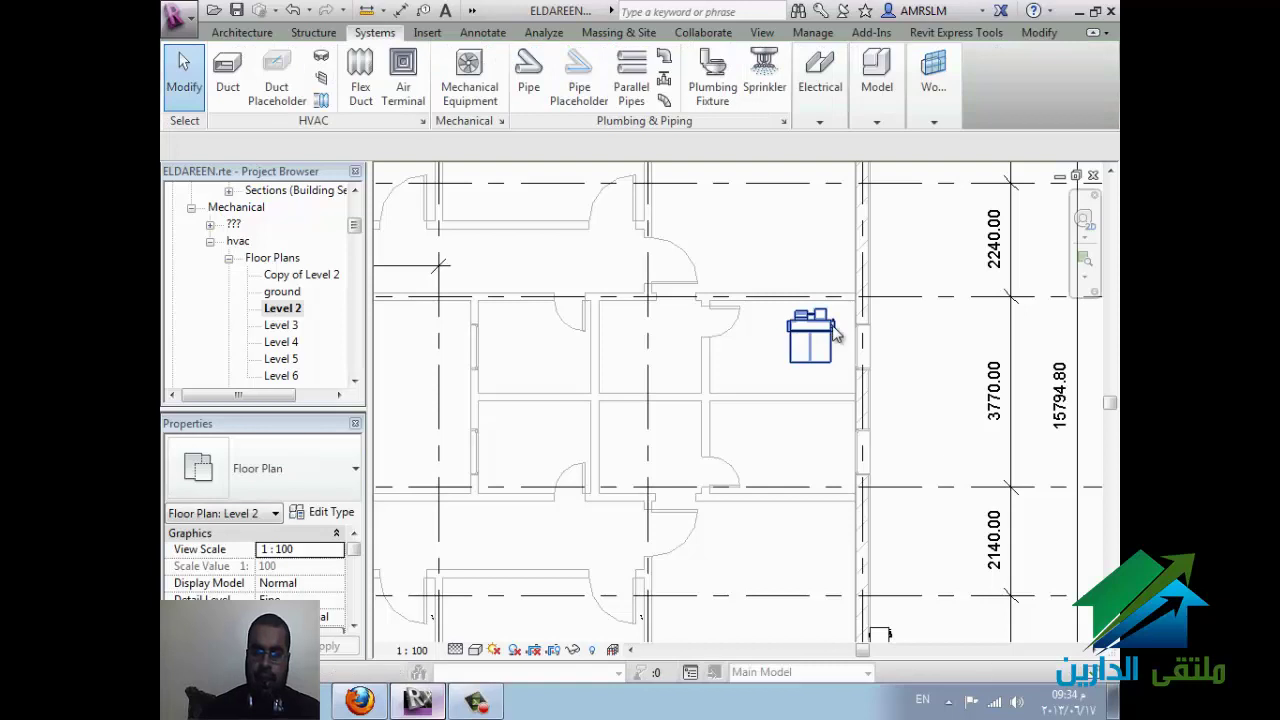
{"action": "left_click_drag", "start_coordinate": [897, 345], "coordinate": [718, 364]}
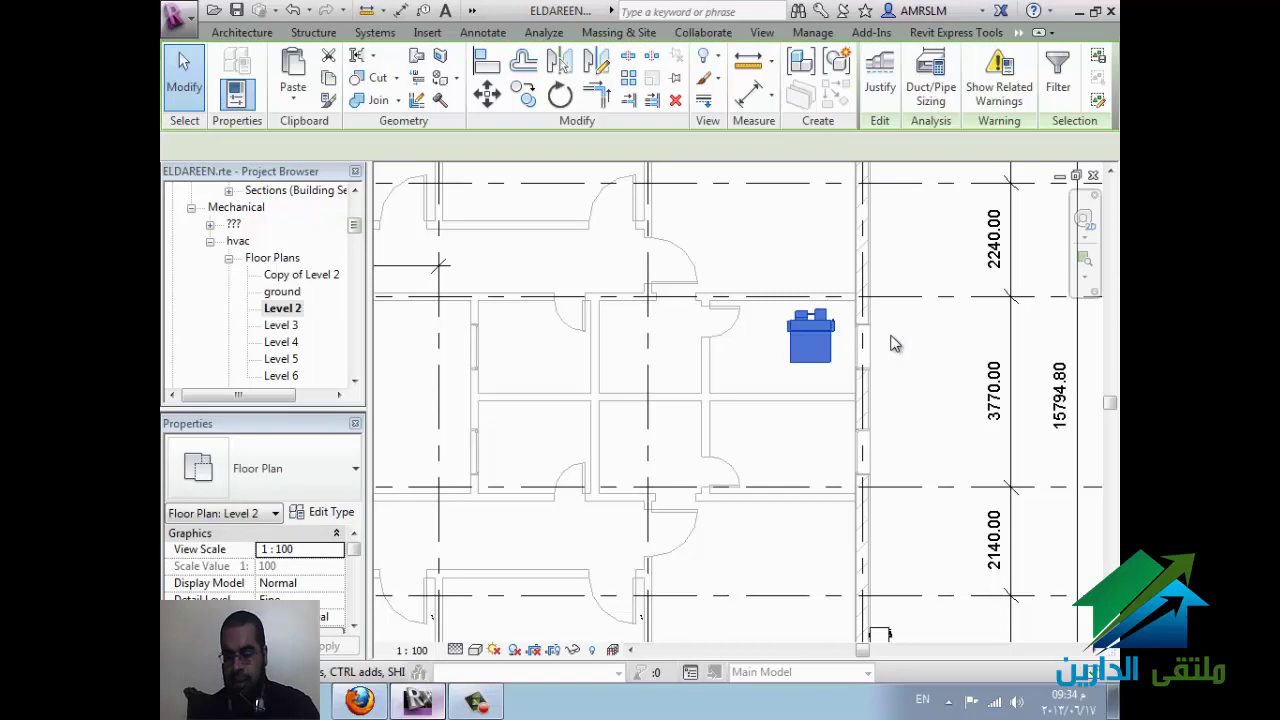
{"action": "key", "text": "Delete"}
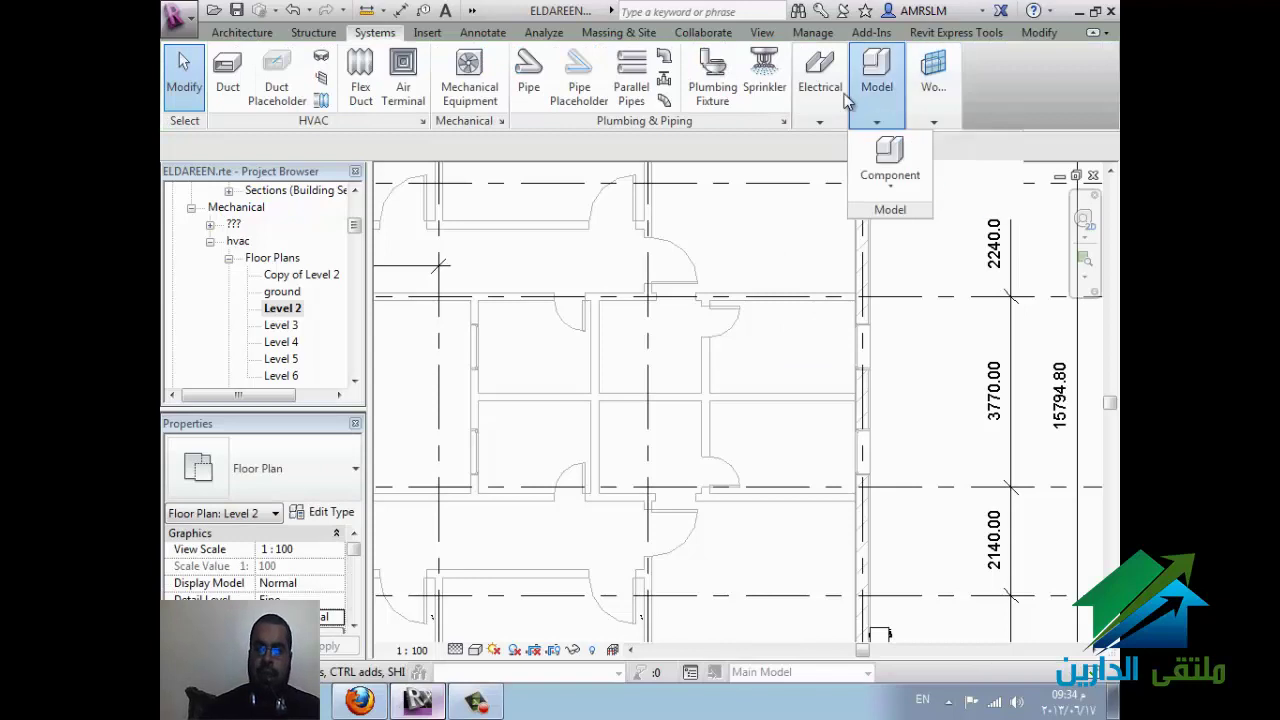
Step: Start Mechanical Equipment and browse Load Family to E:\REVIT\family\Exported Families
{"action": "left_click", "coordinate": [467, 90]}
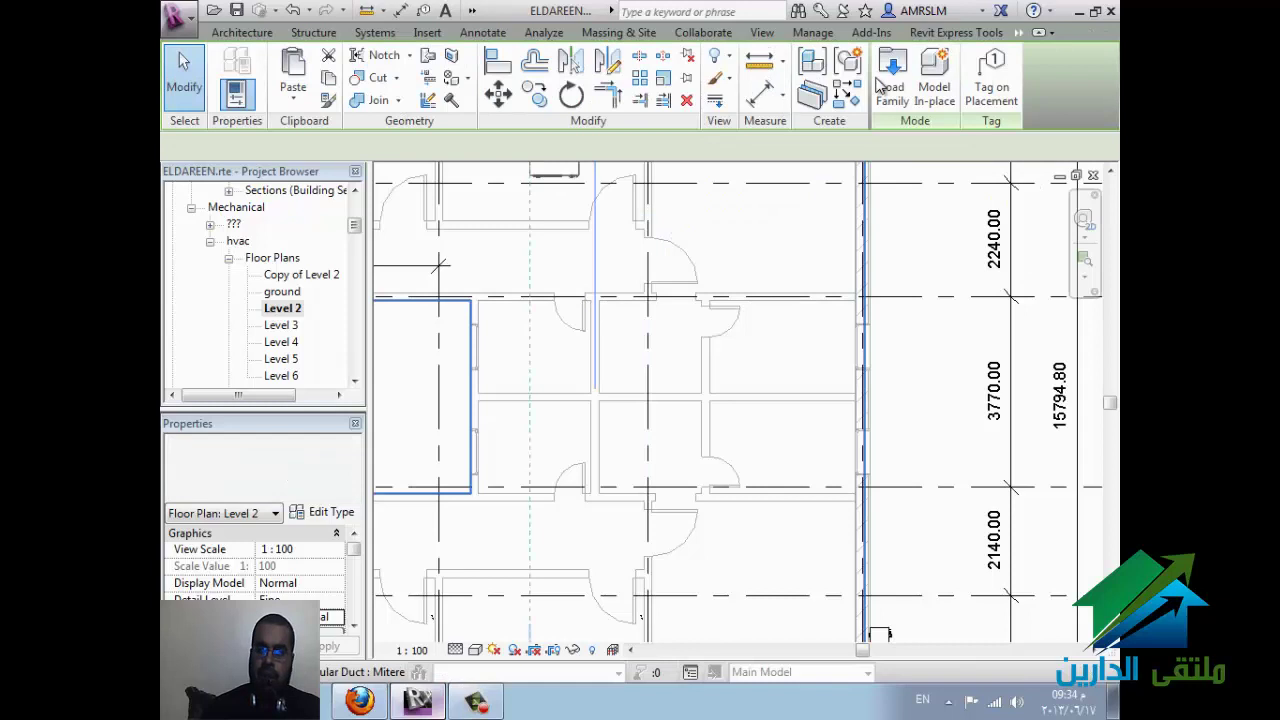
{"action": "key", "text": "m"}
{"action": "key", "text": "e"}
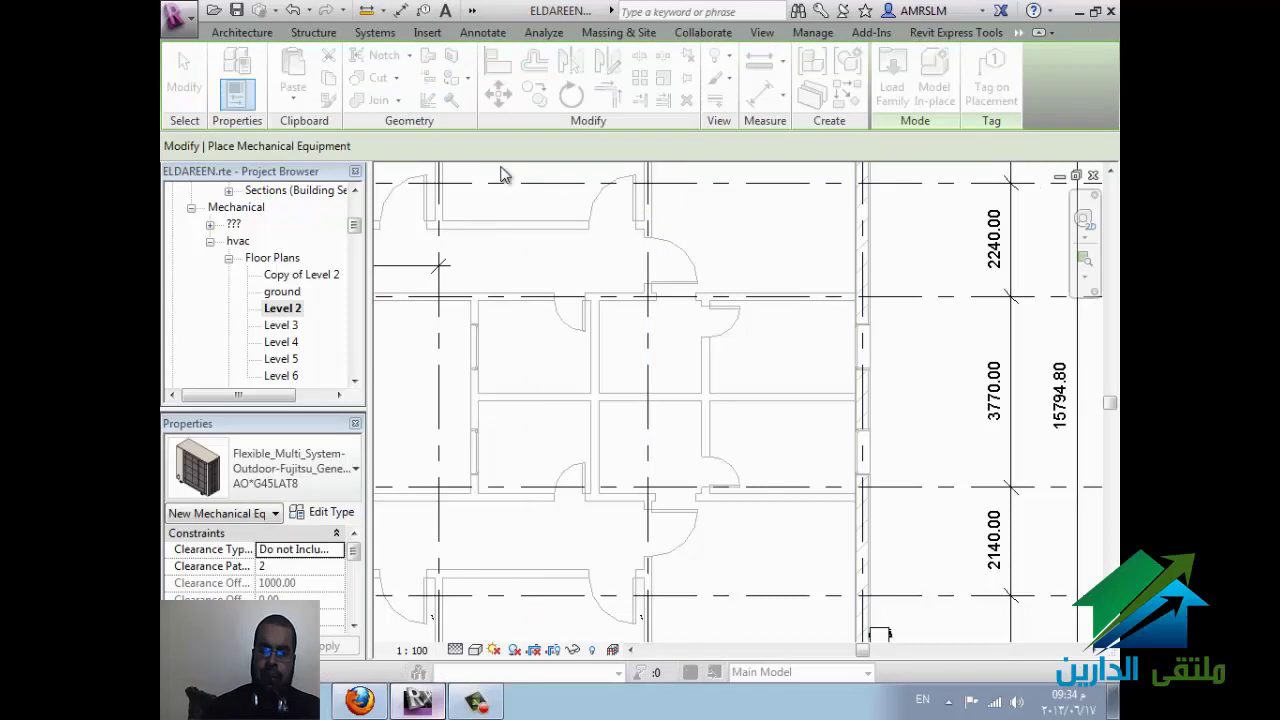
{"action": "left_click", "coordinate": [523, 232]}
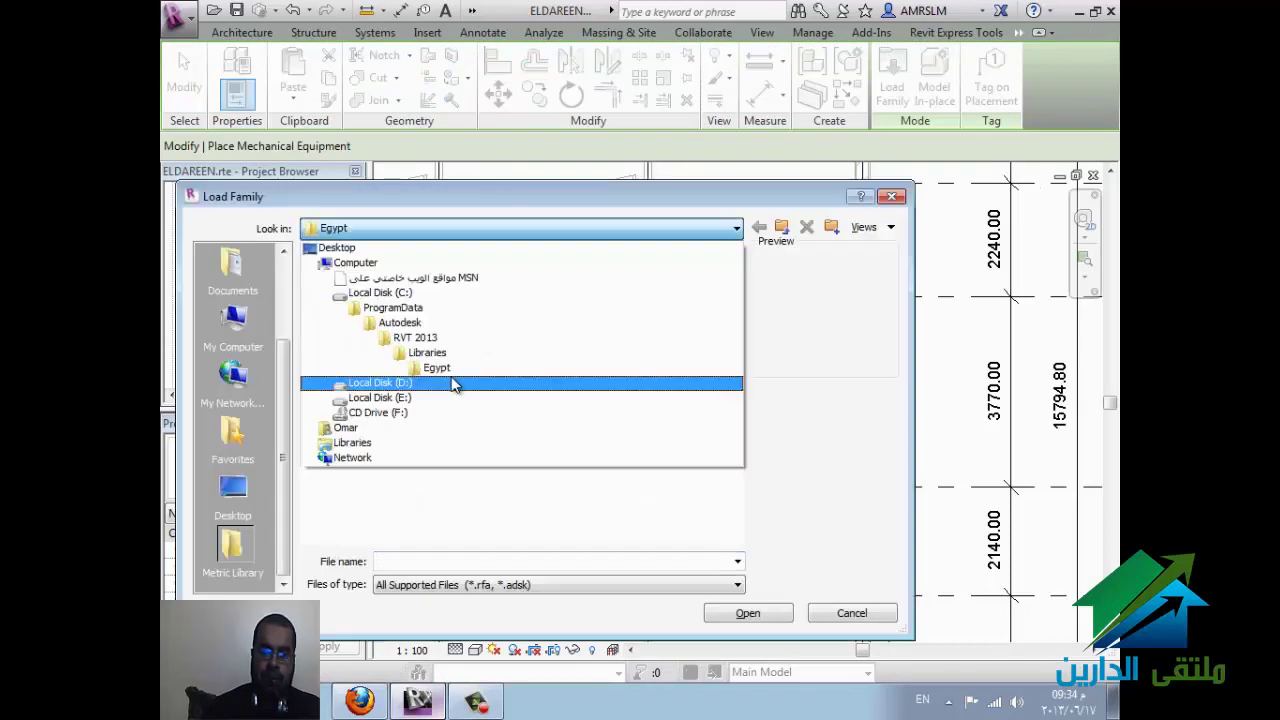
{"action": "left_click", "coordinate": [447, 399]}
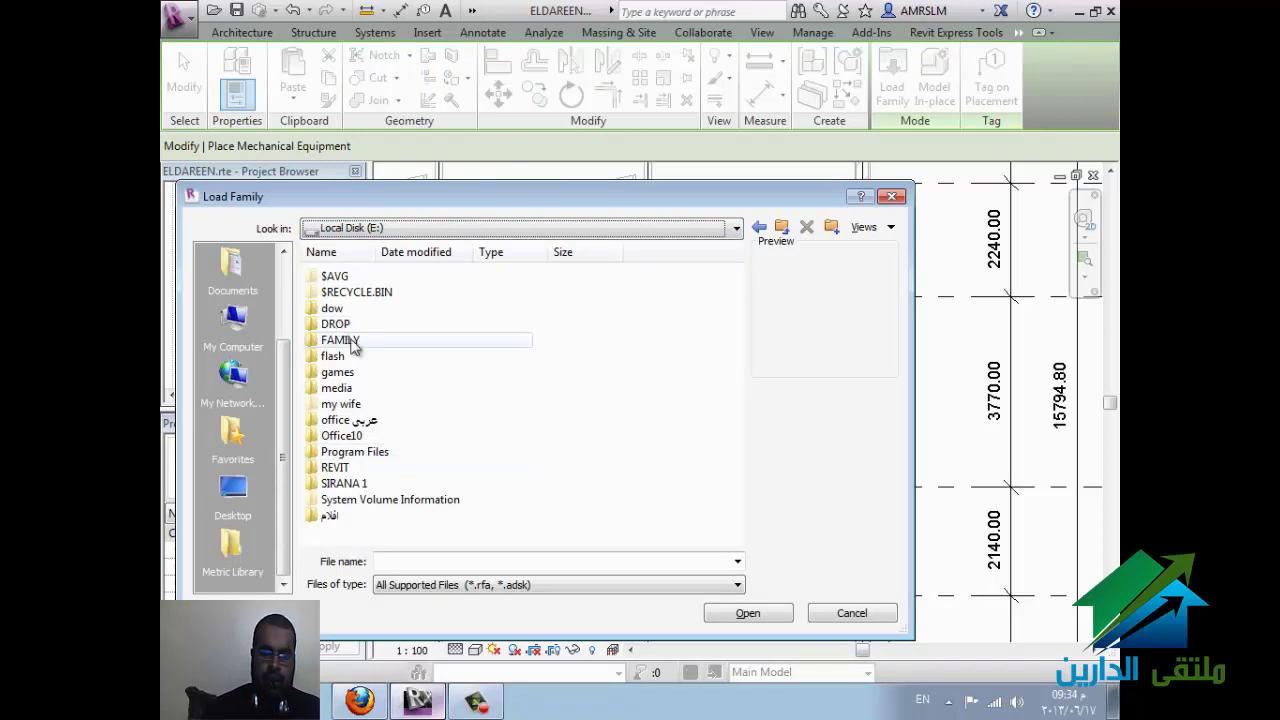
{"action": "double_click", "coordinate": [352, 345]}
{"action": "key", "text": "BackSpace"}
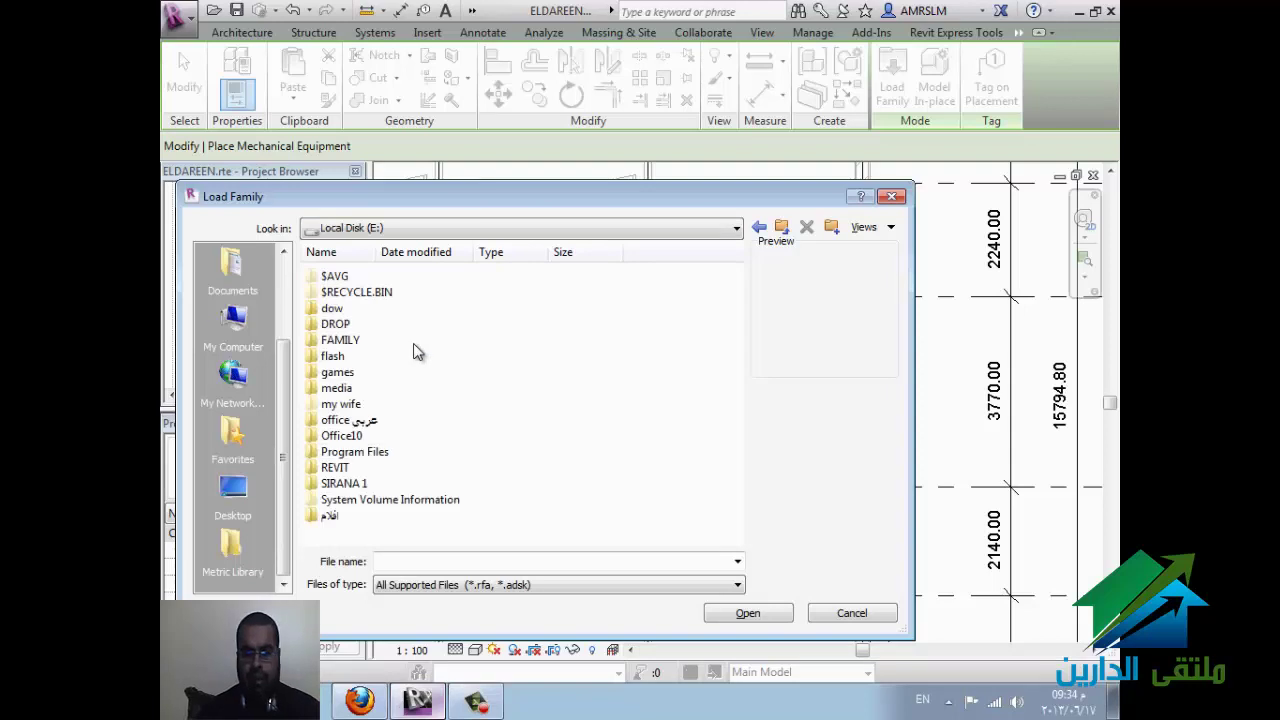
{"action": "double_click", "coordinate": [359, 468]}
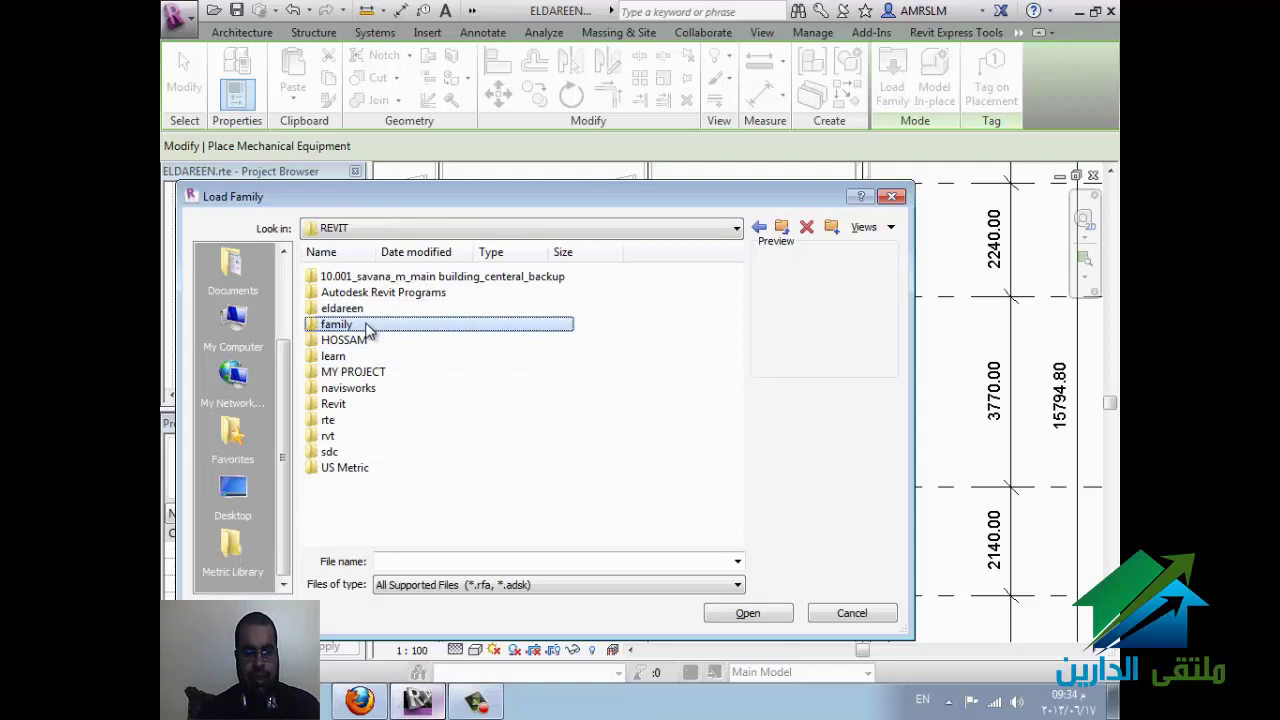
{"action": "double_click", "coordinate": [367, 324]}
{"action": "double_click", "coordinate": [364, 276]}
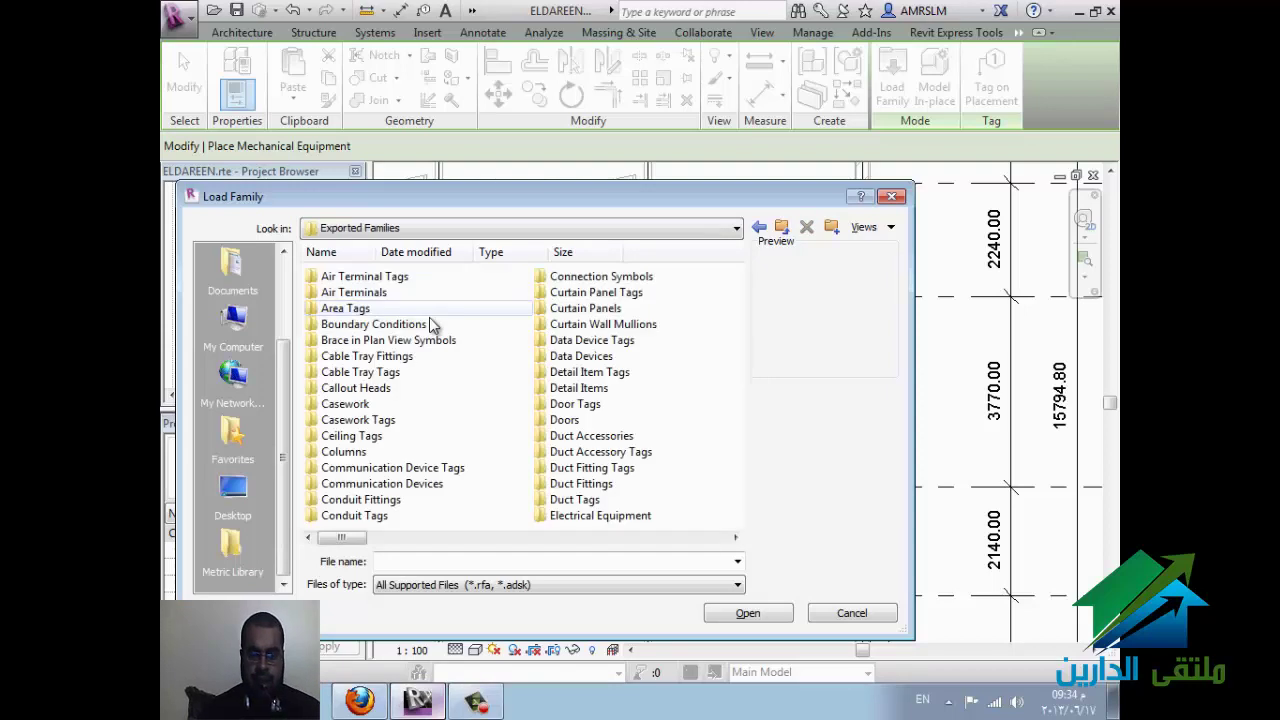
Step: Look through the Mechanical Equipment folder's fan coil files, then cancel without loading any
{"action": "scroll", "coordinate": [429, 317], "scroll_direction": "down", "scroll_amount": 3}
{"action": "scroll", "coordinate": [502, 478], "scroll_direction": "down", "scroll_amount": 3}
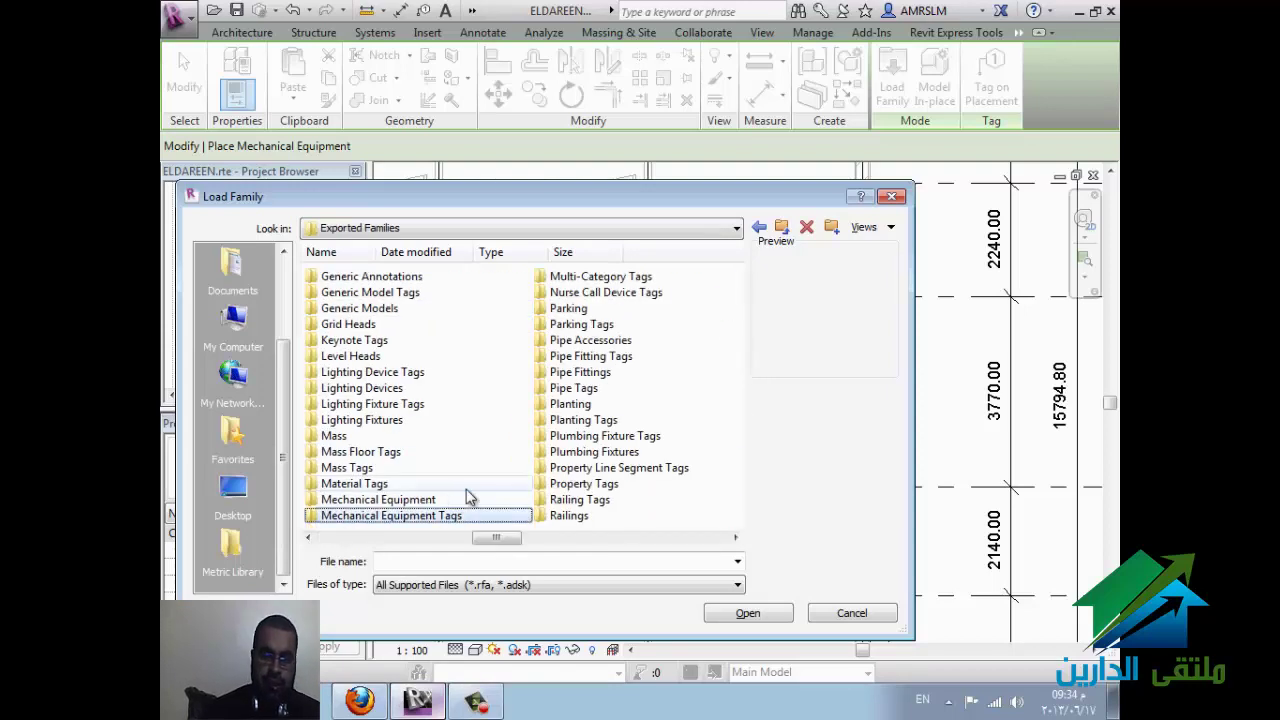
{"action": "double_click", "coordinate": [430, 500]}
{"action": "scroll", "coordinate": [529, 423], "scroll_direction": "down", "scroll_amount": 2}
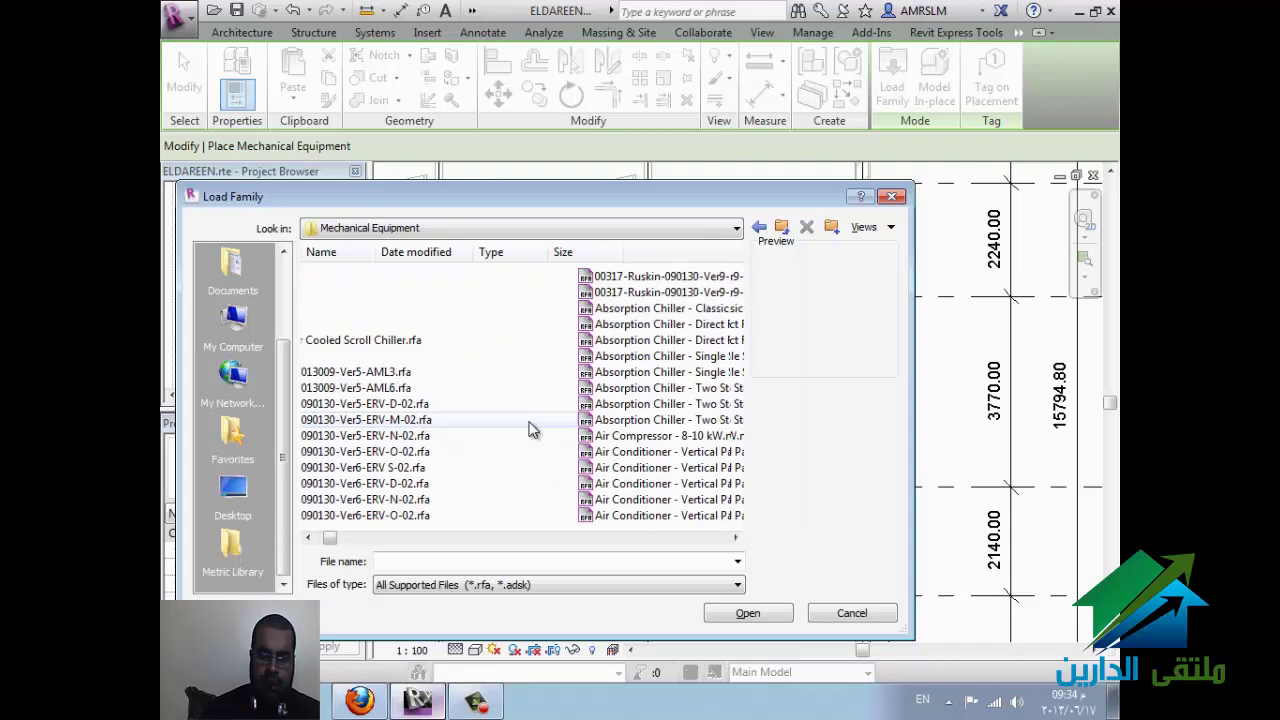
{"action": "scroll", "coordinate": [529, 423], "scroll_direction": "down", "scroll_amount": 2}
{"action": "scroll", "coordinate": [530, 427], "scroll_direction": "down", "scroll_amount": 2}
{"action": "scroll", "coordinate": [530, 427], "scroll_direction": "down", "scroll_amount": 2}
{"action": "scroll", "coordinate": [530, 427], "scroll_direction": "down", "scroll_amount": 2}
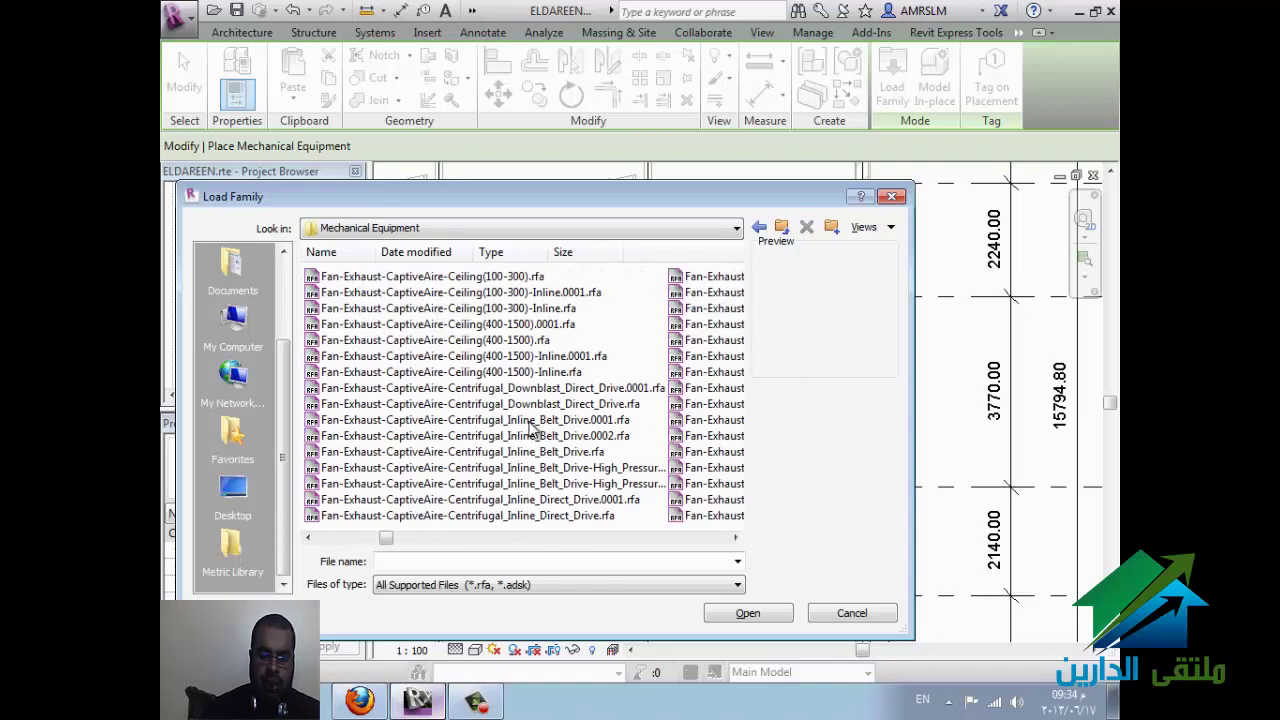
{"action": "key", "text": "f"}
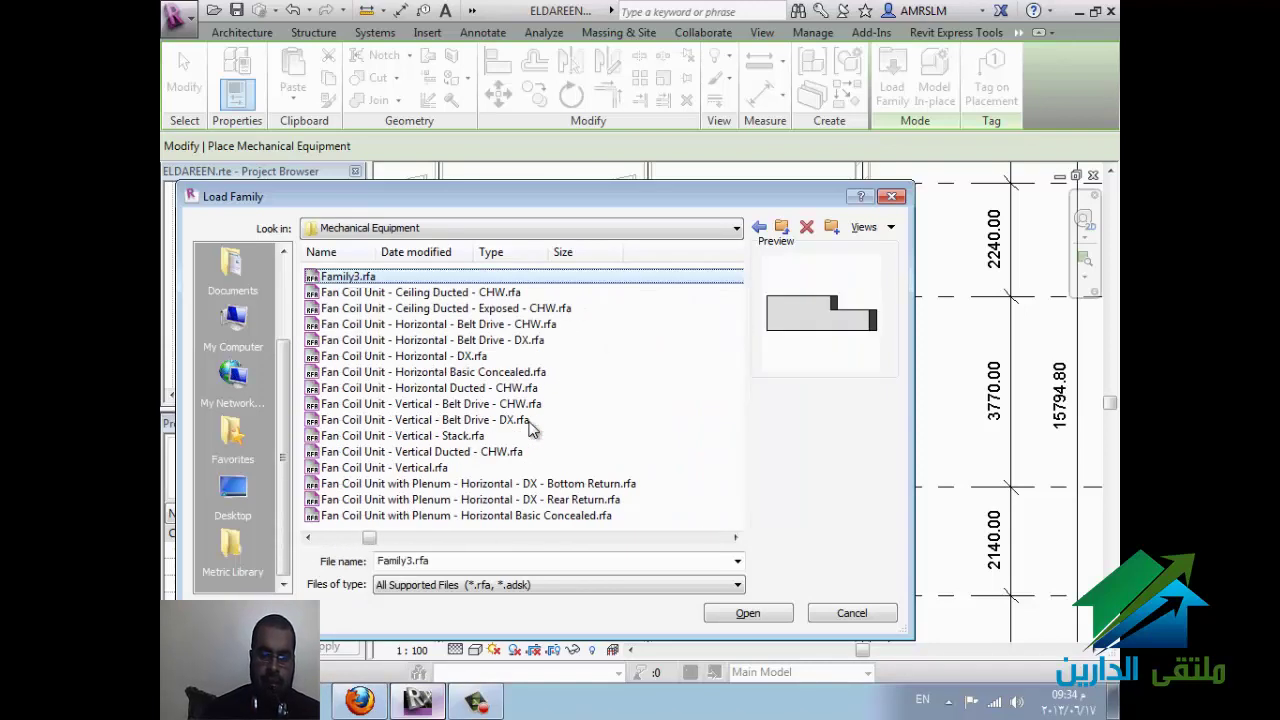
{"action": "scroll", "coordinate": [530, 427], "scroll_direction": "down", "scroll_amount": 2}
{"action": "left_click", "coordinate": [530, 425]}
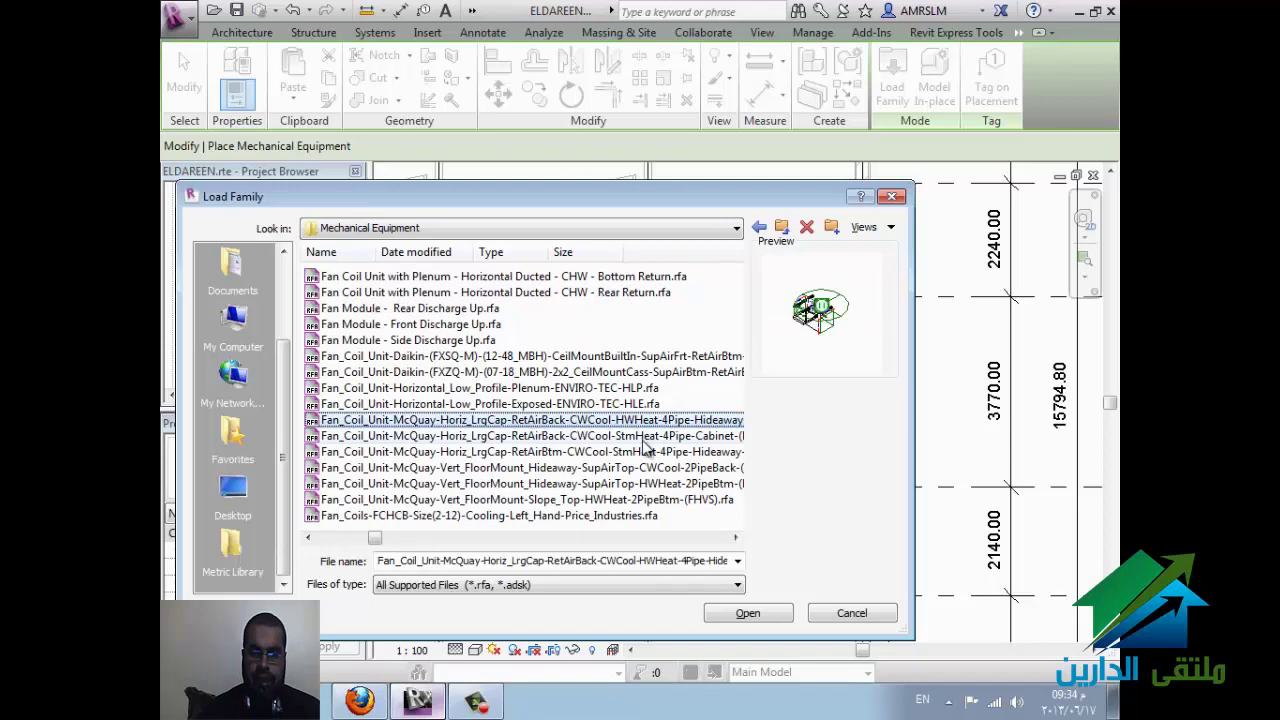
{"action": "left_click", "coordinate": [565, 392]}
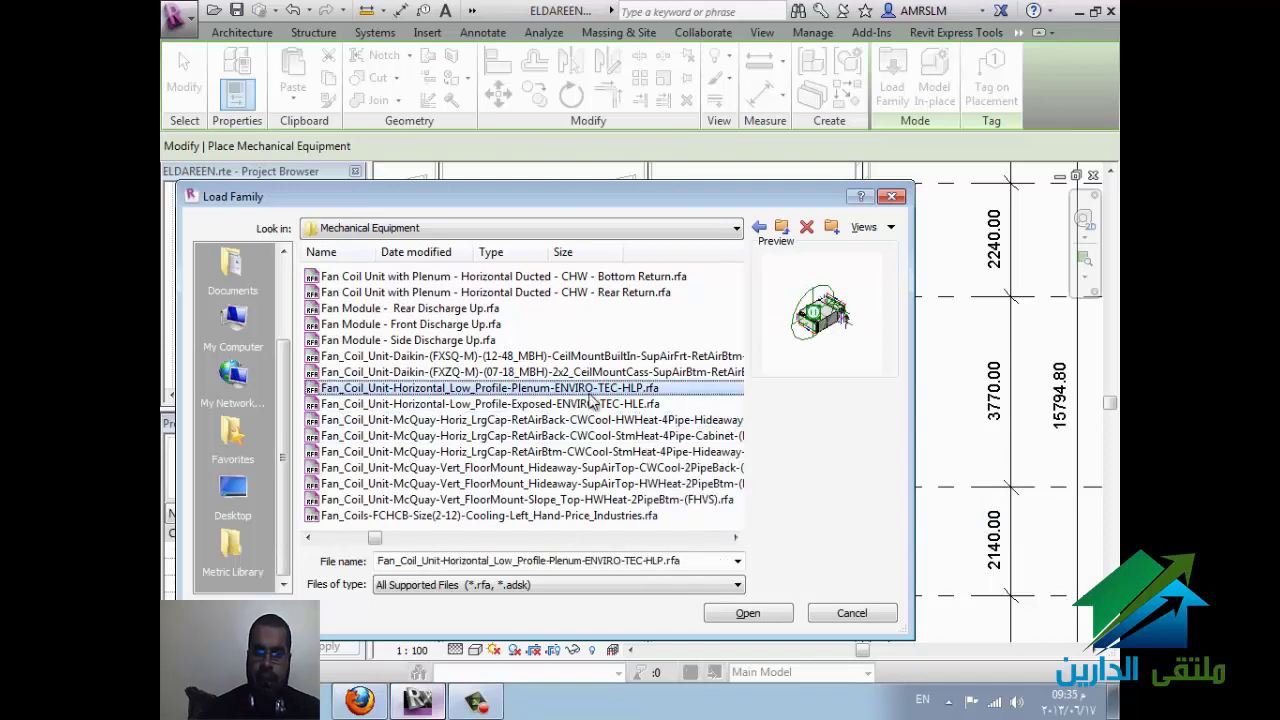
{"action": "left_click", "coordinate": [850, 613]}
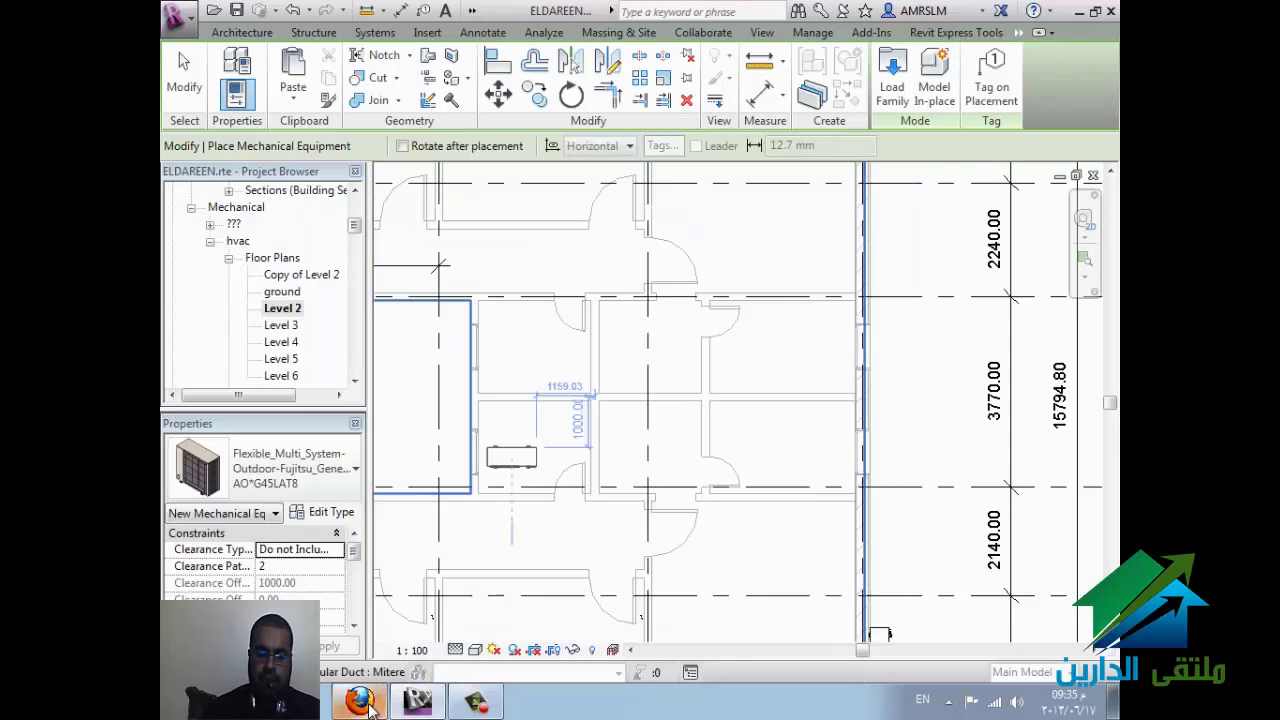
{"action": "scroll", "coordinate": [612, 432], "scroll_direction": "down", "scroll_amount": 2}
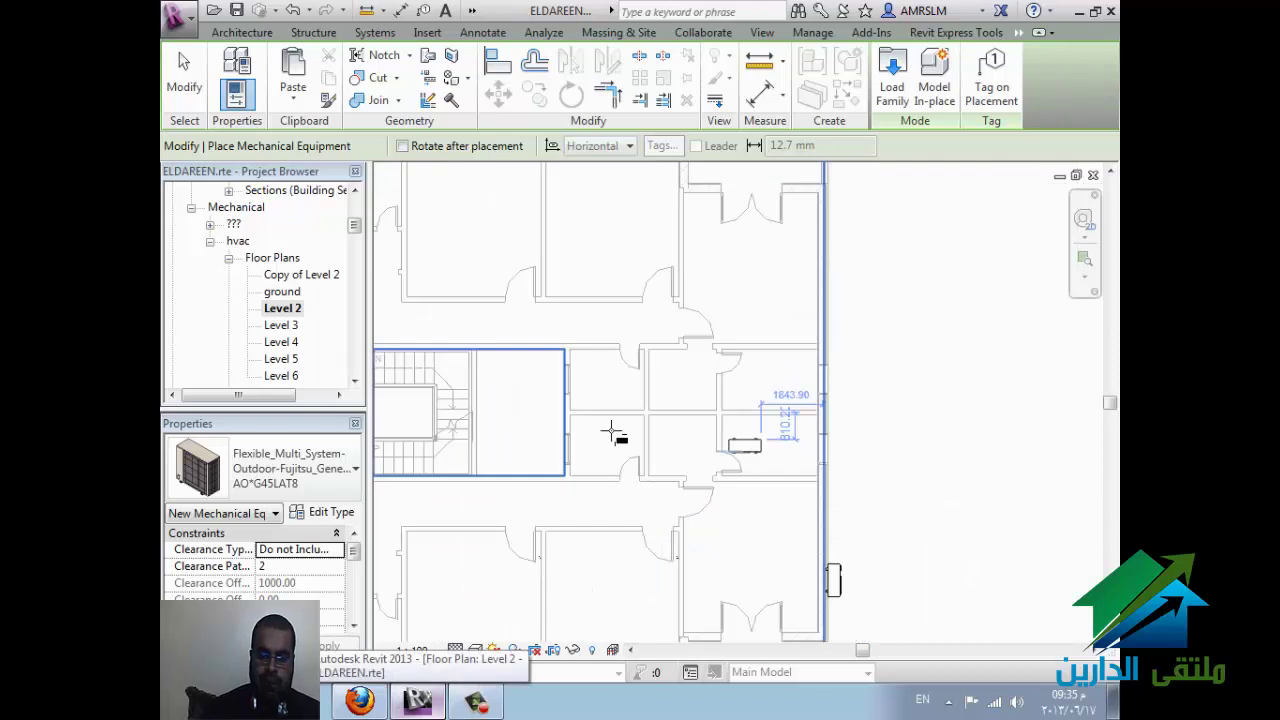
{"action": "key", "text": "Escape"}
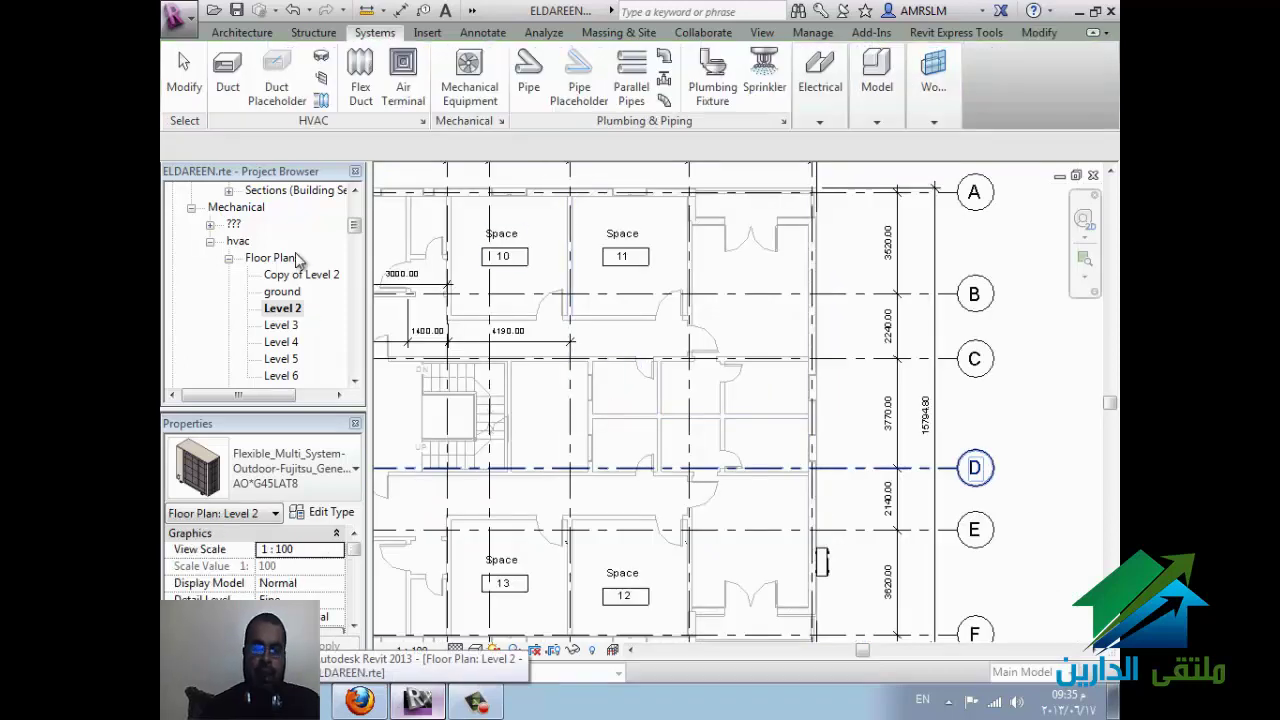
{"action": "left_click", "coordinate": [285, 309]}
{"action": "scroll", "coordinate": [290, 278], "scroll_direction": "down", "scroll_amount": 1}
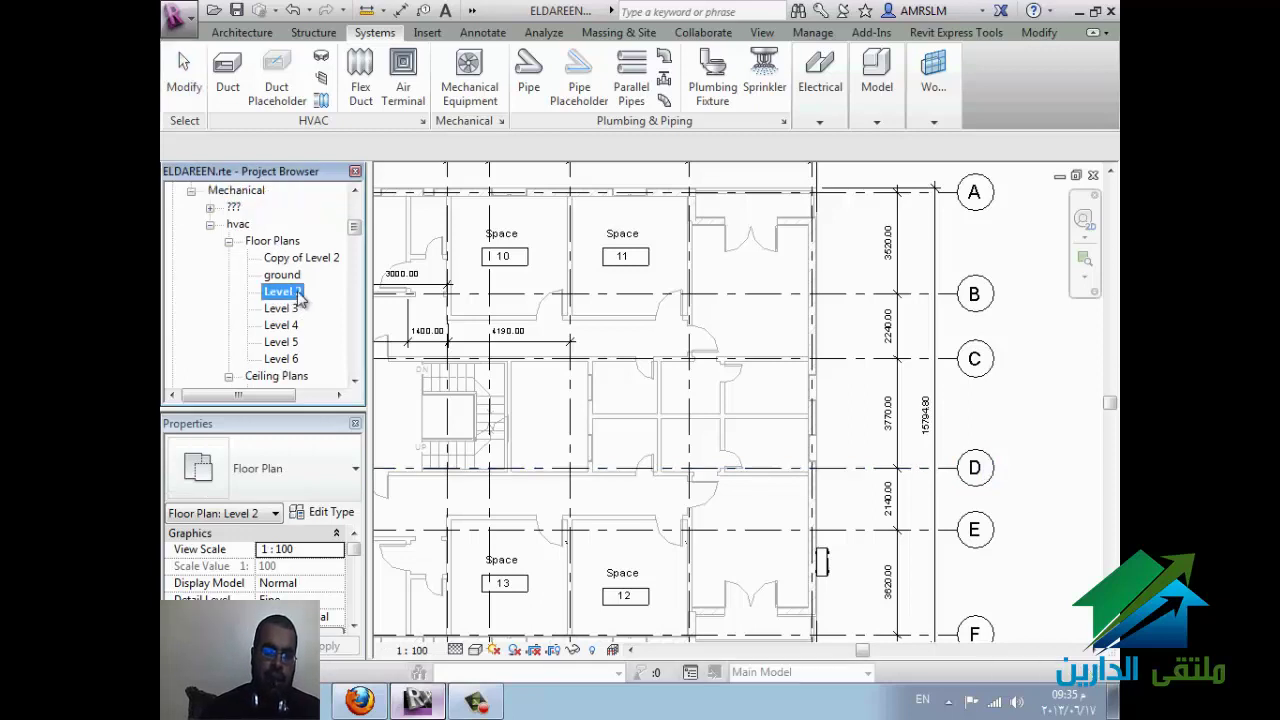
{"action": "left_click", "coordinate": [297, 363], "text": "shift"}
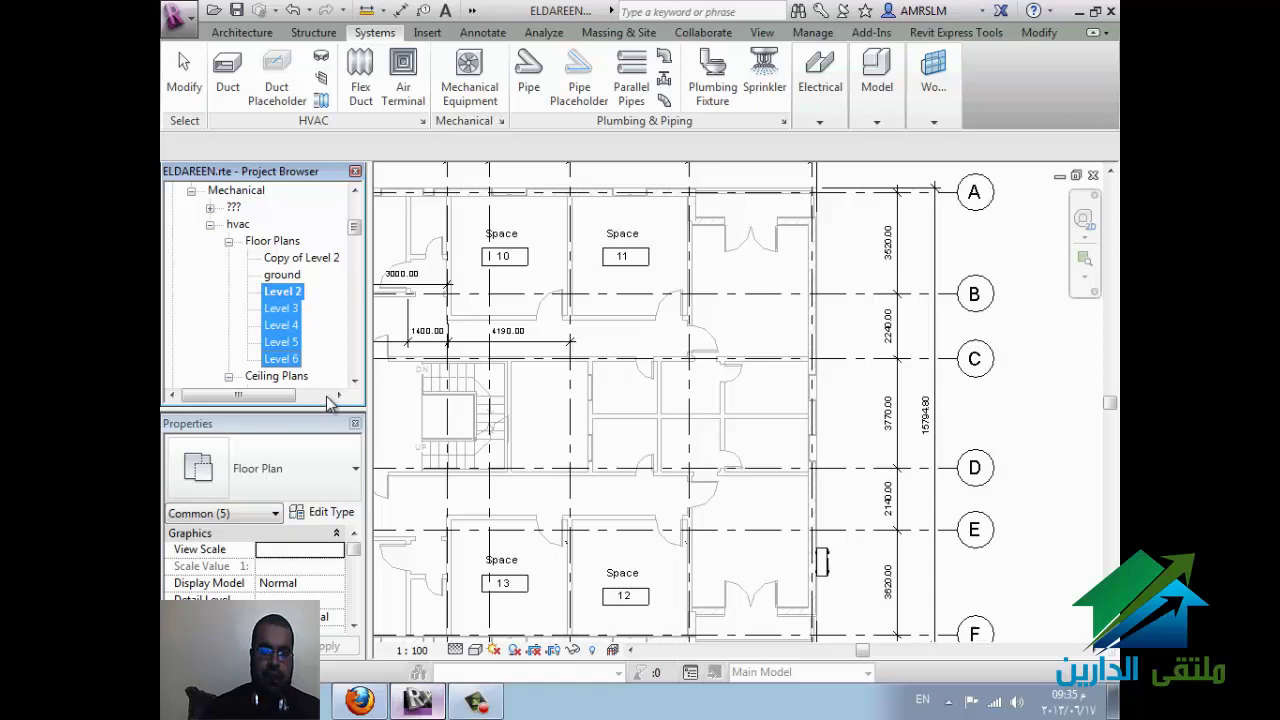
{"action": "left_click", "coordinate": [297, 292]}
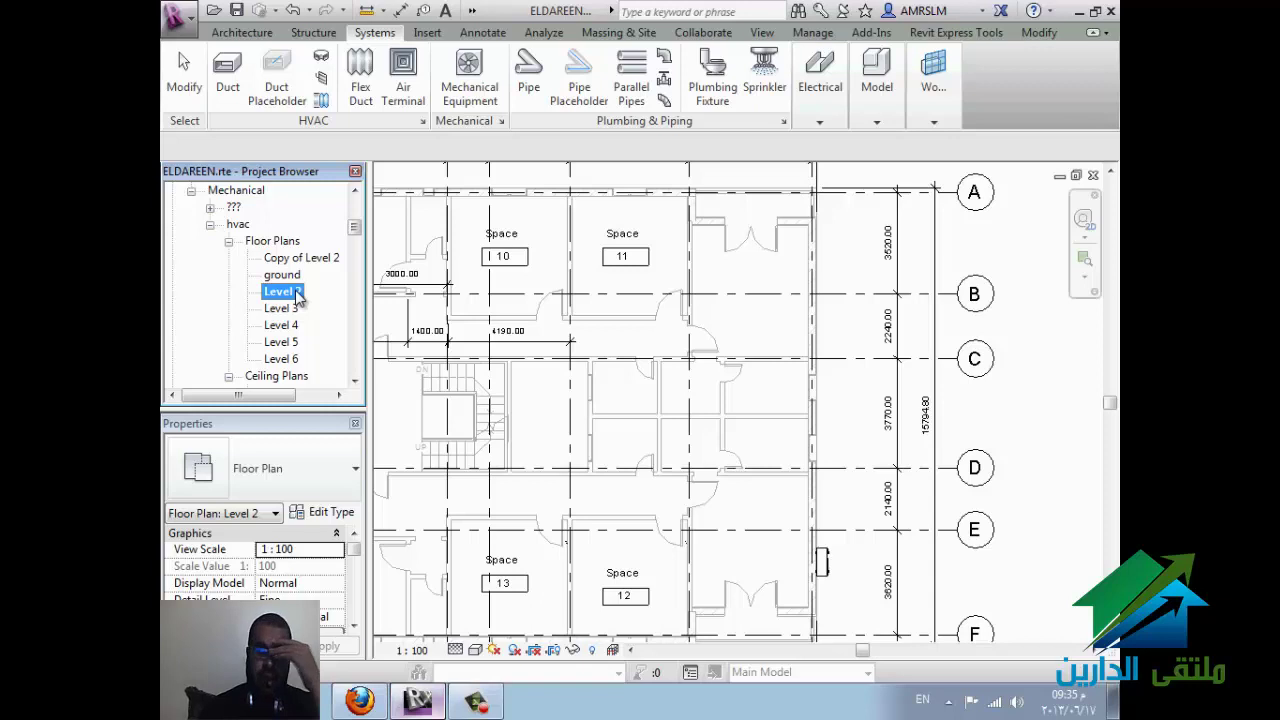
Step: Duplicate the Level 2 view without annotations
{"action": "right_click", "coordinate": [297, 297]}
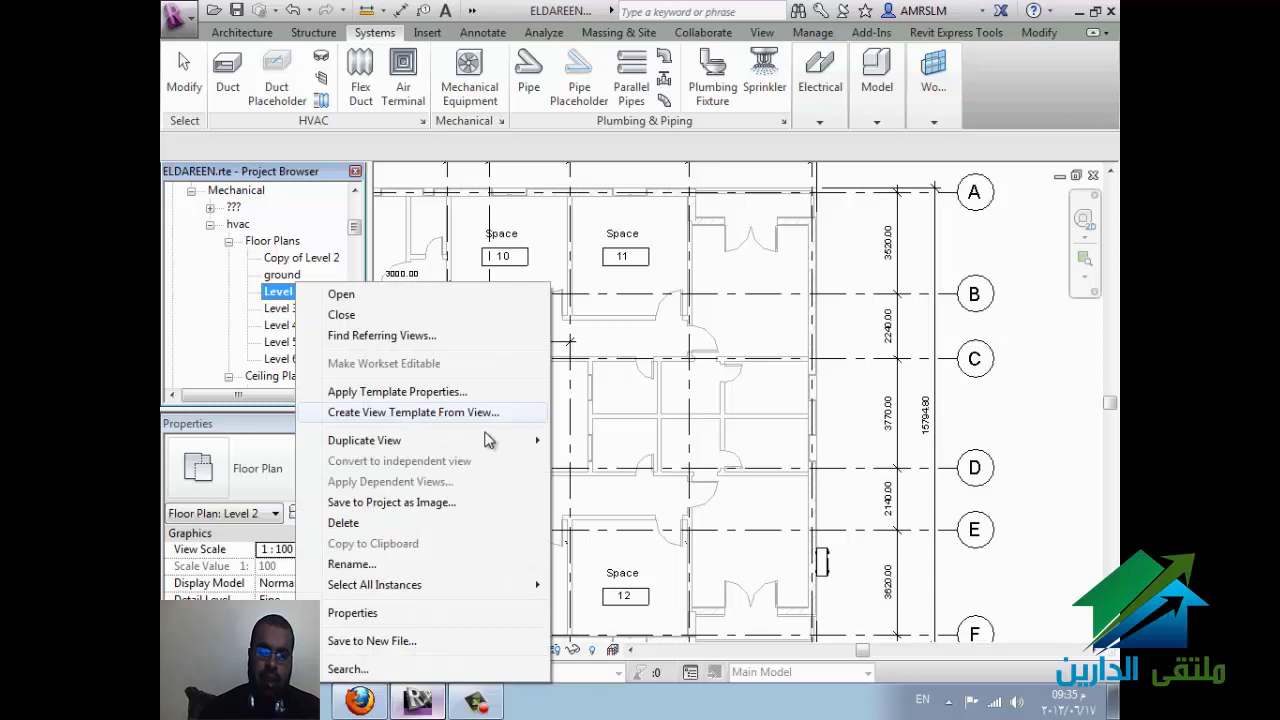
{"action": "mouse_move", "coordinate": [364, 440]}
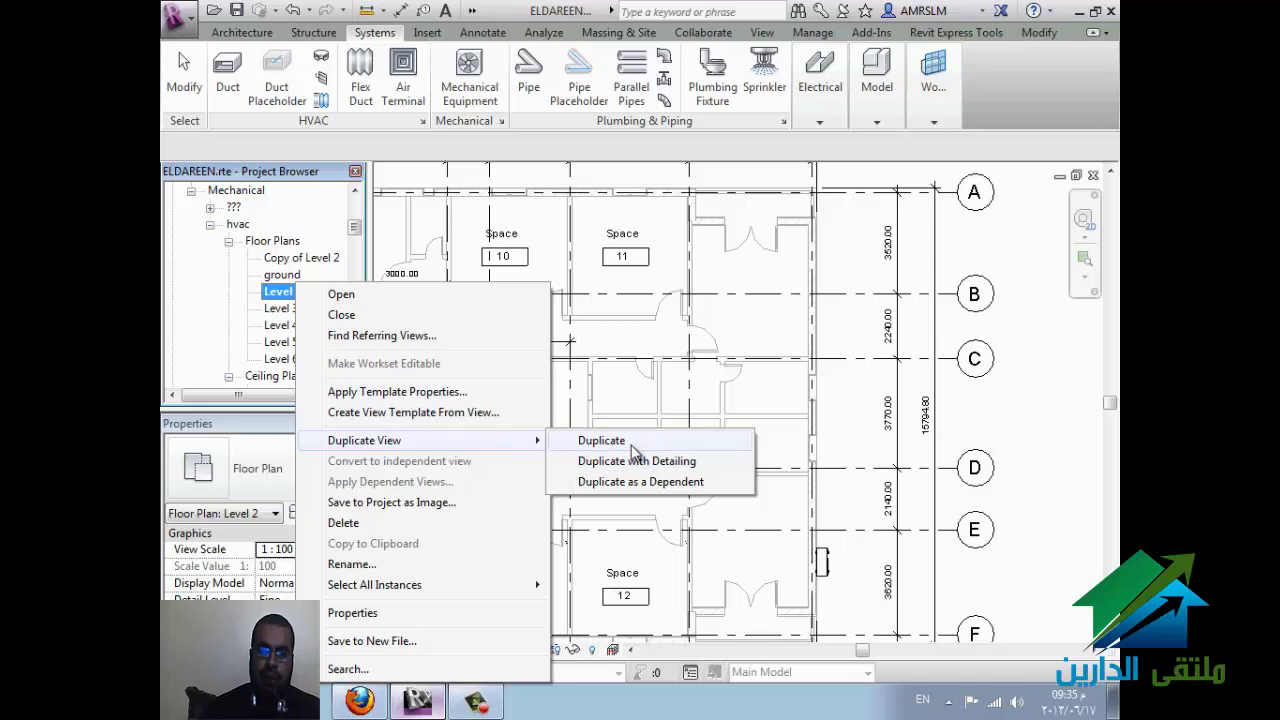
{"action": "left_click", "coordinate": [631, 445]}
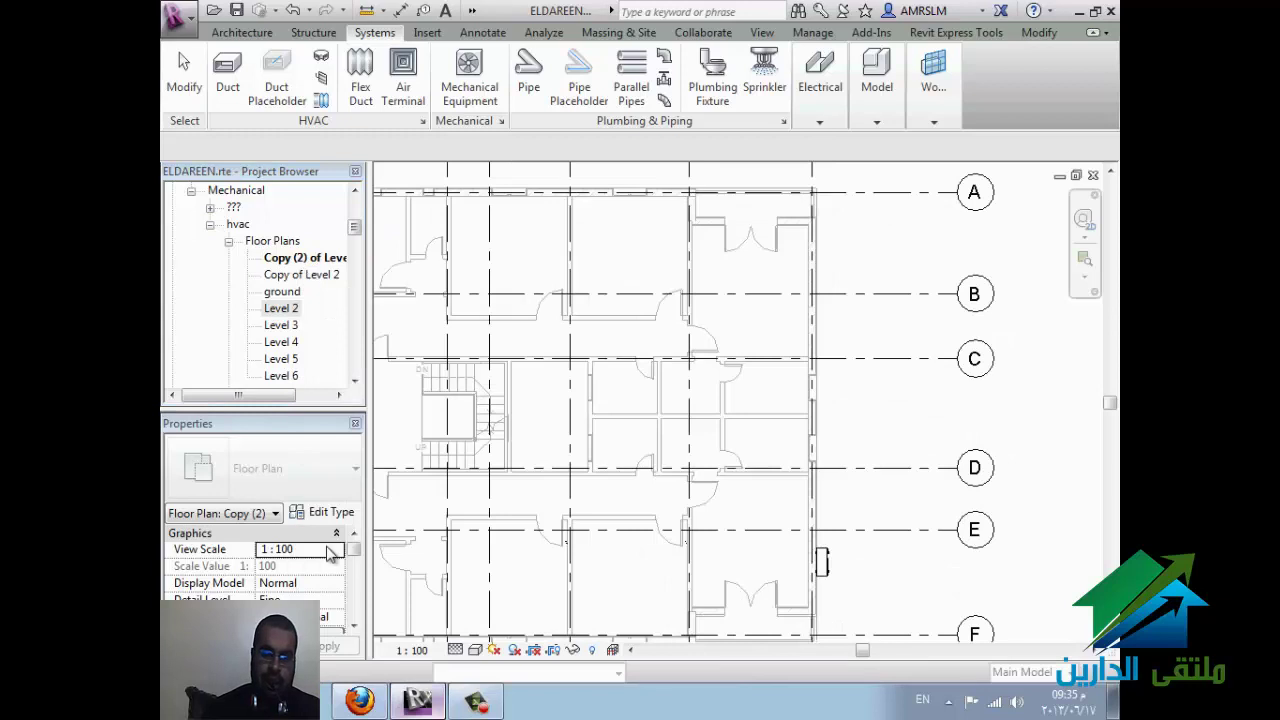
{"action": "left_click", "coordinate": [354, 626]}
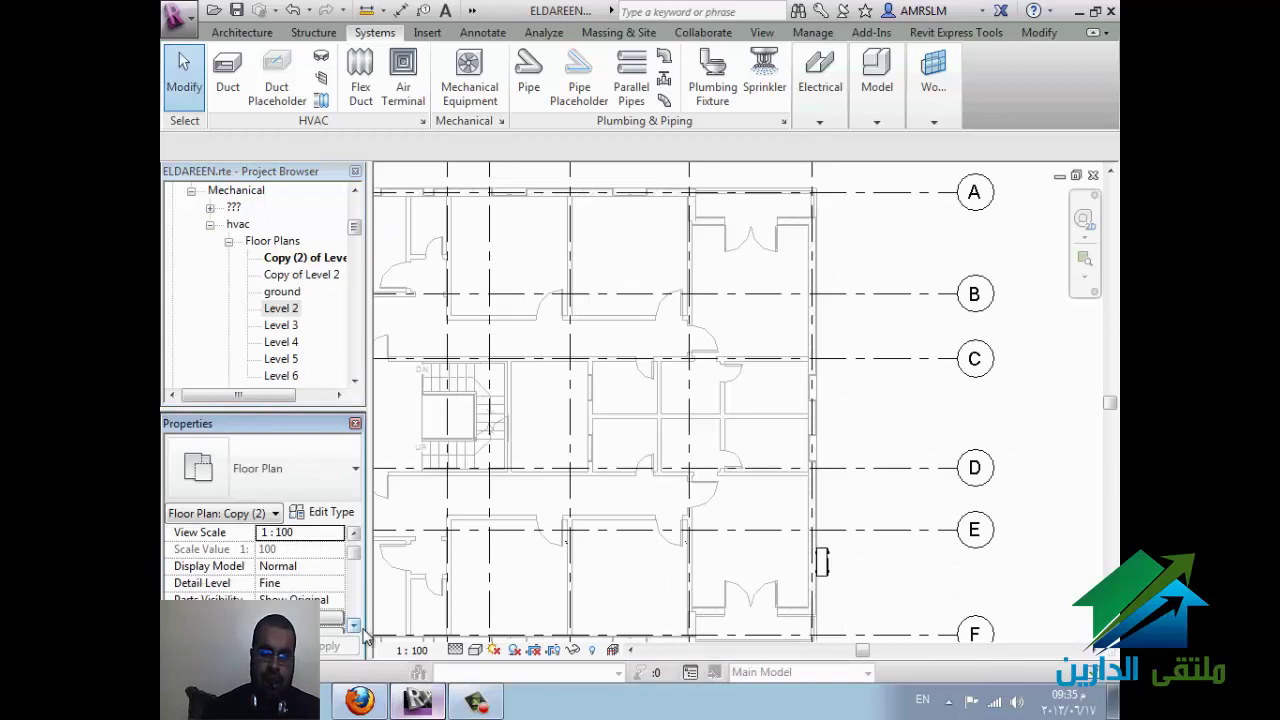
{"action": "left_click", "coordinate": [354, 626]}
{"action": "left_click", "coordinate": [354, 626]}
{"action": "left_click", "coordinate": [354, 626]}
{"action": "left_click", "coordinate": [354, 626]}
{"action": "left_click", "coordinate": [354, 626]}
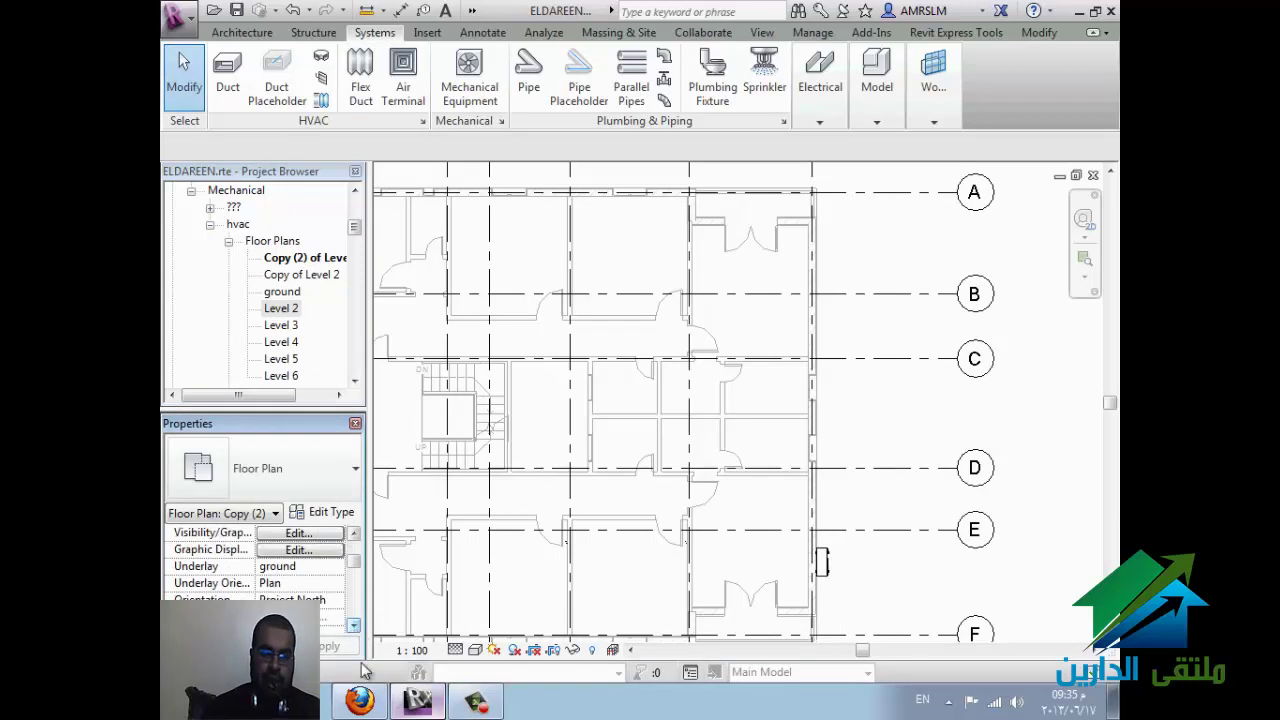
{"action": "left_click", "coordinate": [354, 626]}
{"action": "left_click", "coordinate": [354, 626]}
{"action": "left_click", "coordinate": [354, 626]}
{"action": "left_click", "coordinate": [354, 626]}
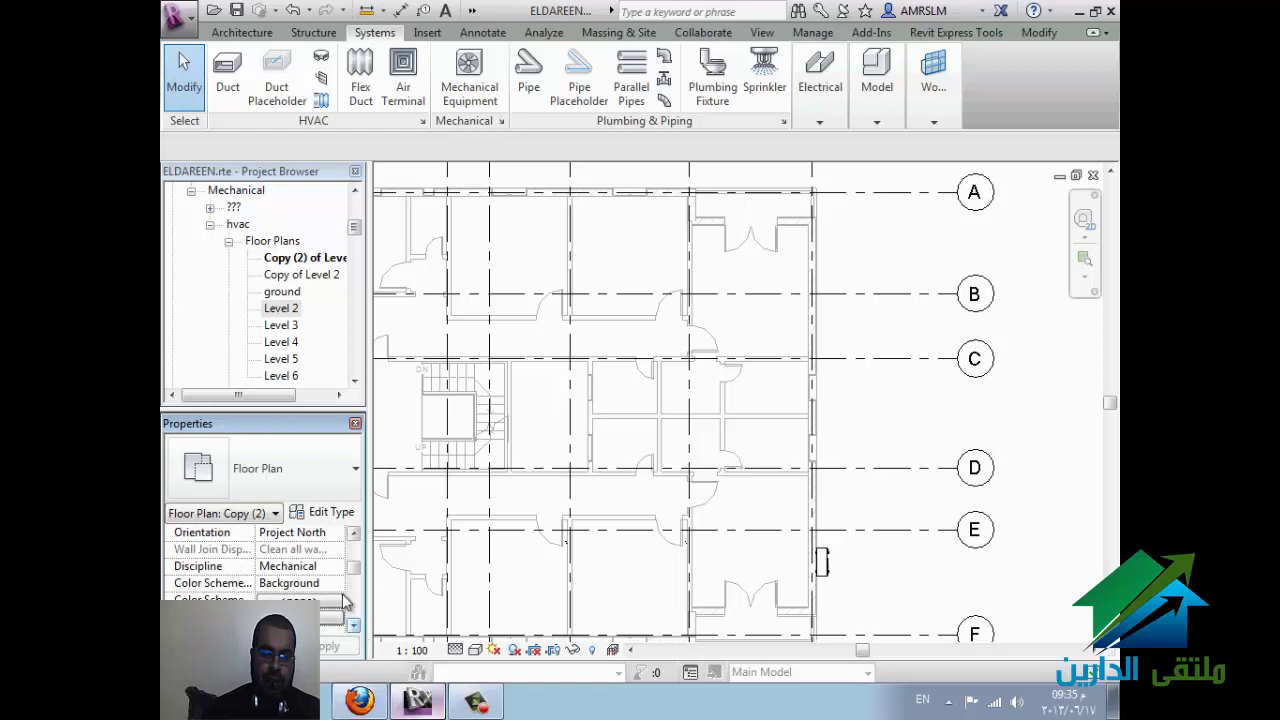
{"action": "left_click", "coordinate": [354, 626]}
Step: Set the copied view's Discipline to Plumbing, leaving Sub-Discipline unchanged
{"action": "left_click", "coordinate": [342, 557]}
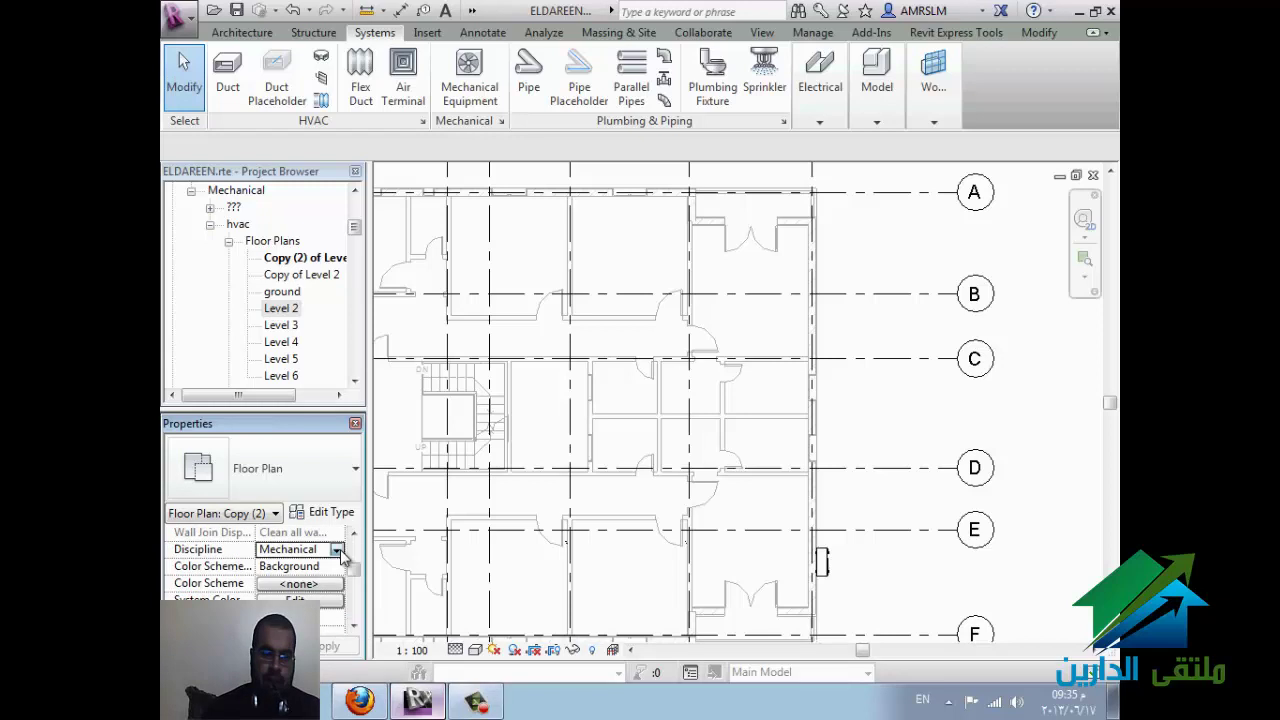
{"action": "left_click", "coordinate": [342, 557]}
{"action": "left_click", "coordinate": [325, 624]}
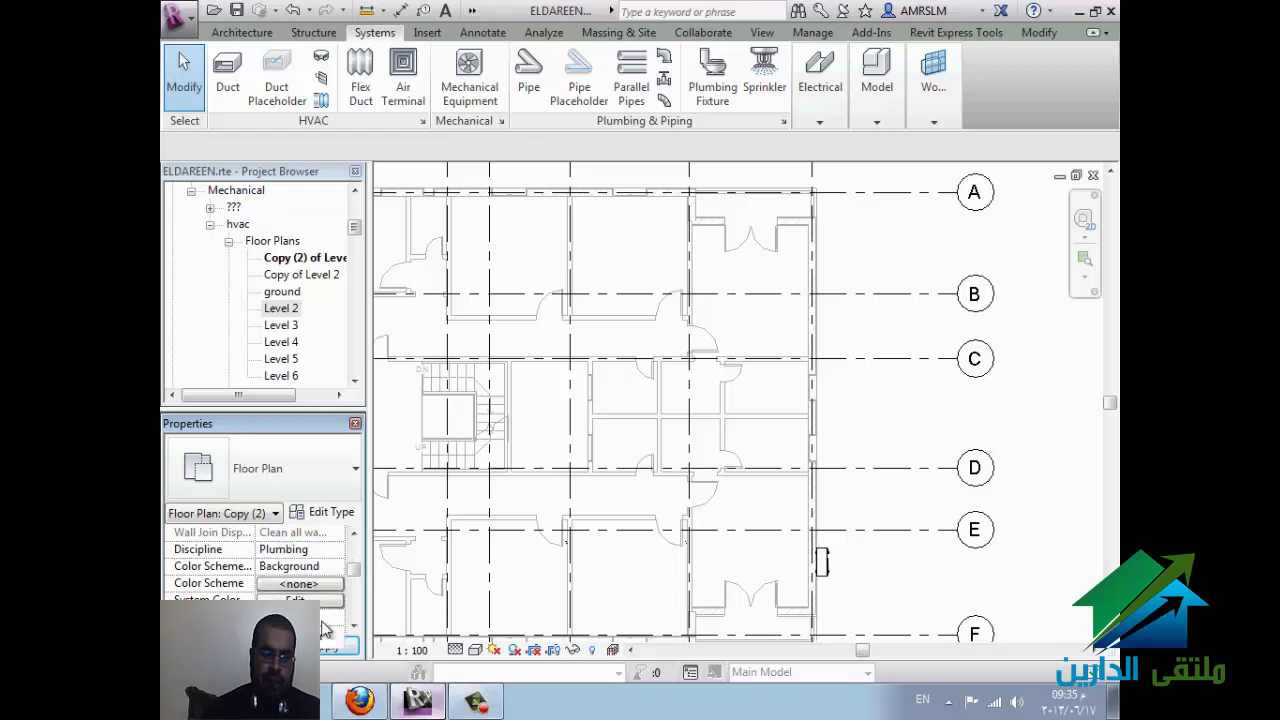
{"action": "left_click", "coordinate": [354, 626]}
{"action": "left_click", "coordinate": [354, 626]}
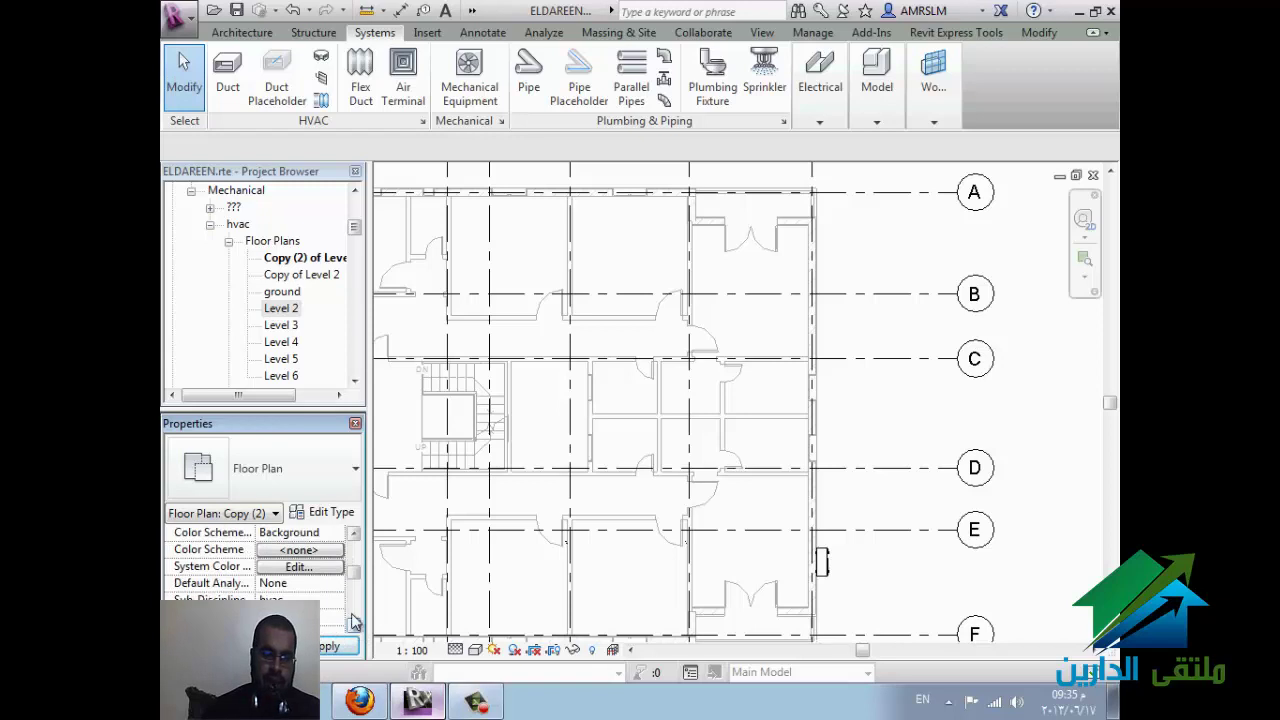
{"action": "left_click", "coordinate": [338, 601]}
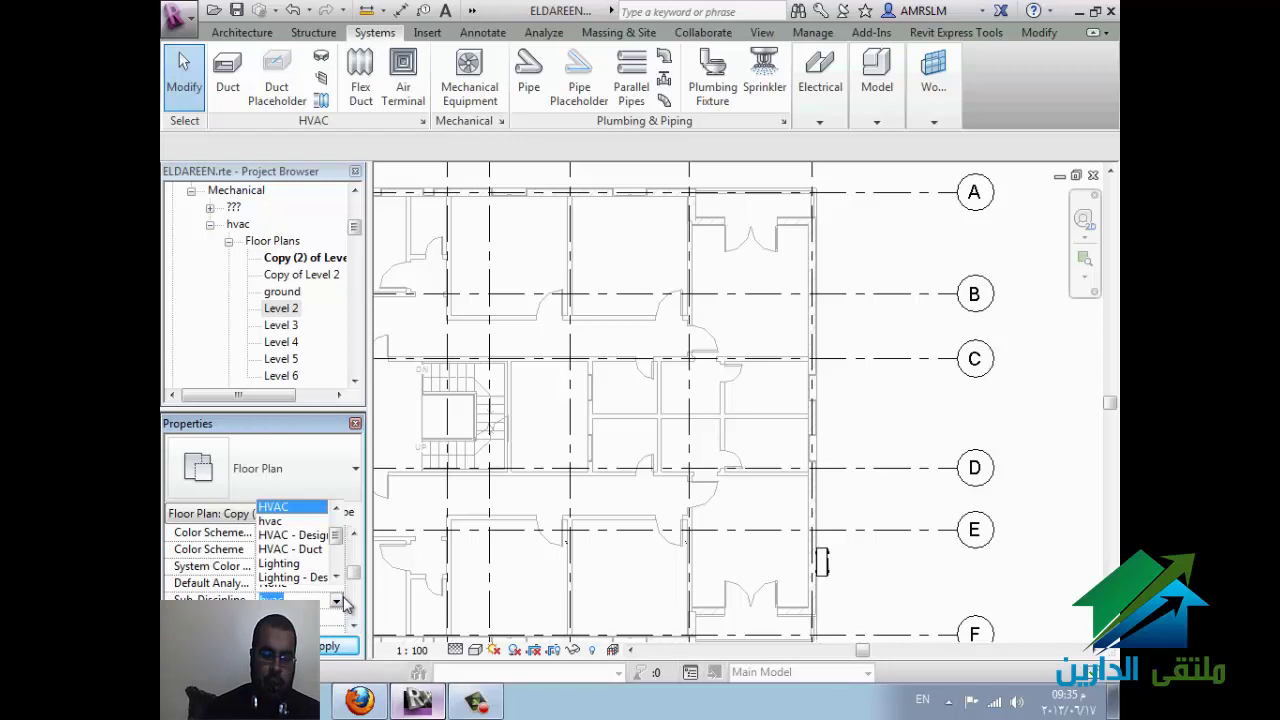
{"action": "scroll", "coordinate": [306, 580], "scroll_direction": "down", "scroll_amount": 1}
{"action": "scroll", "coordinate": [305, 572], "scroll_direction": "down", "scroll_amount": 2}
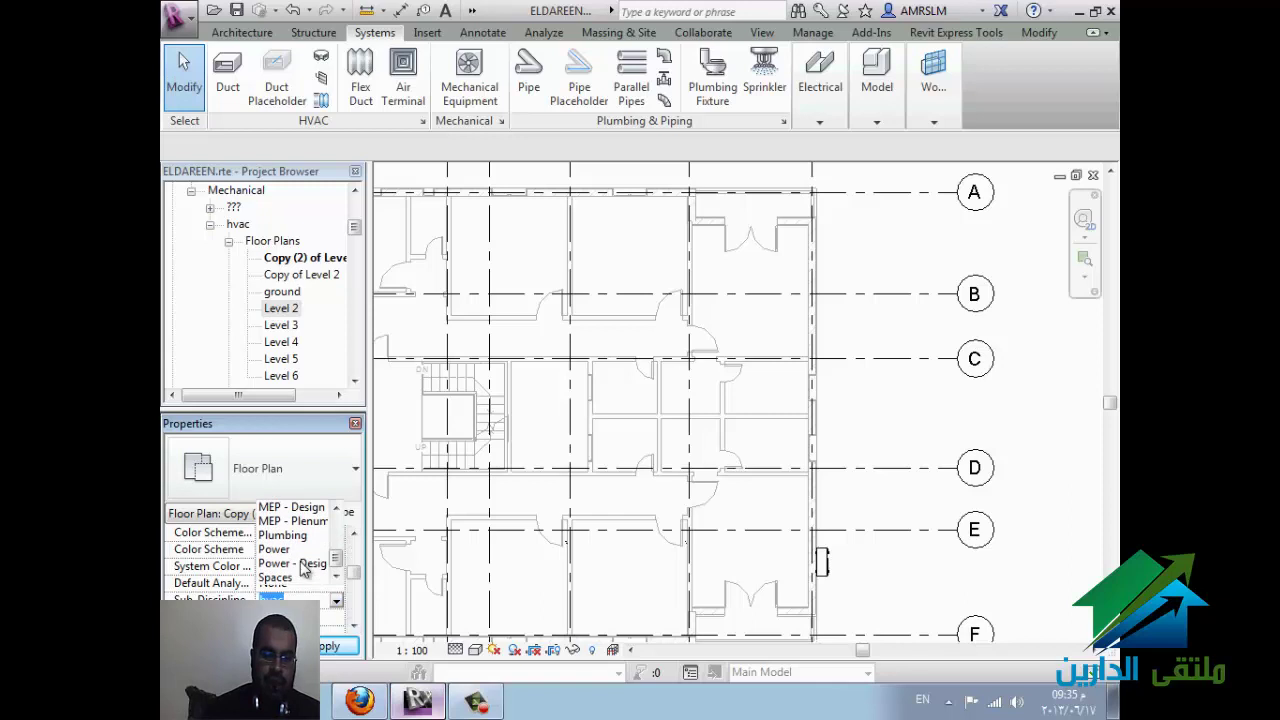
{"action": "left_click", "coordinate": [295, 599]}
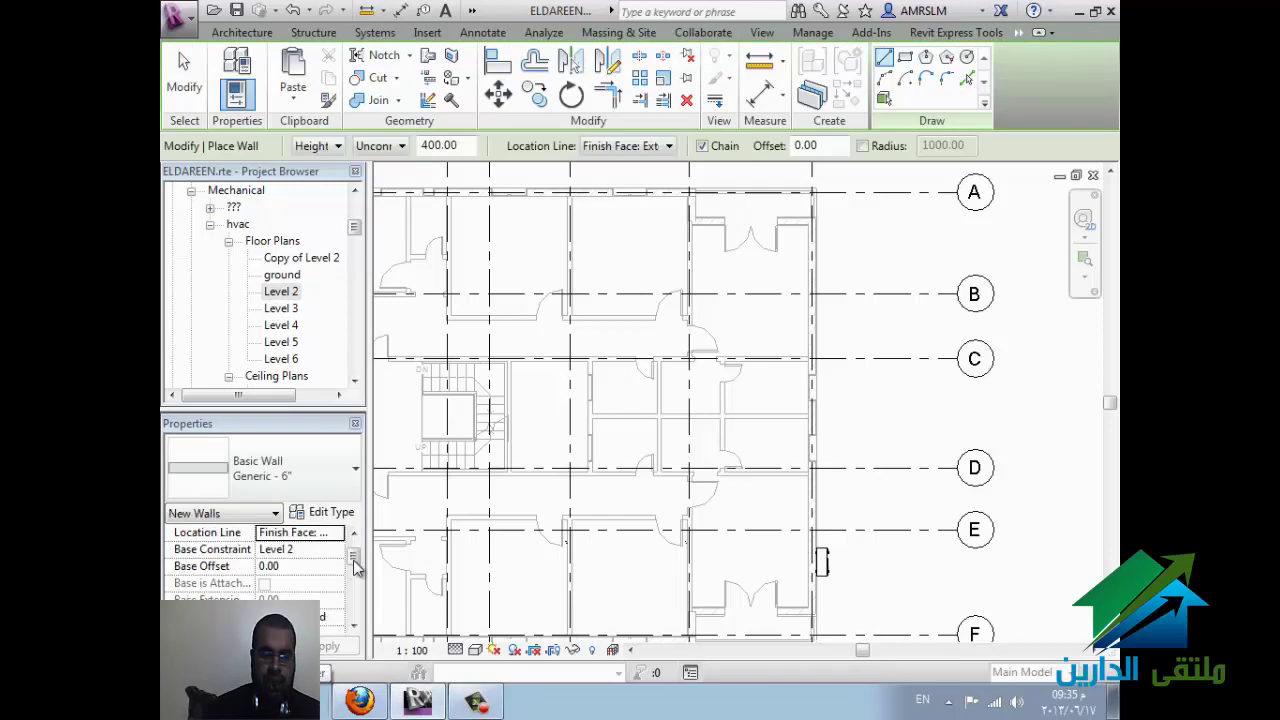
Step: Cancel the wall tool and locate the copied Level 2 plan under Plumbing > hvac
{"action": "key", "text": "Escape"}
{"action": "key", "text": "Escape"}
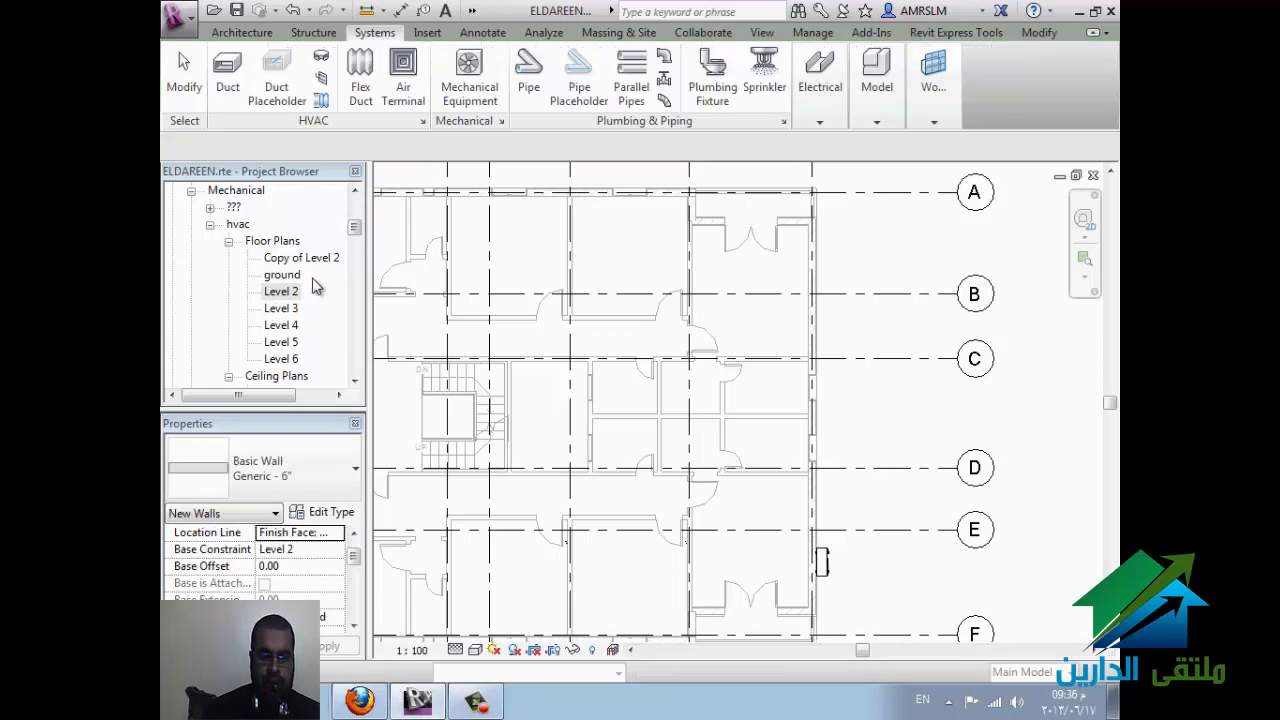
{"action": "left_click", "coordinate": [313, 287]}
{"action": "left_click", "coordinate": [354, 381]}
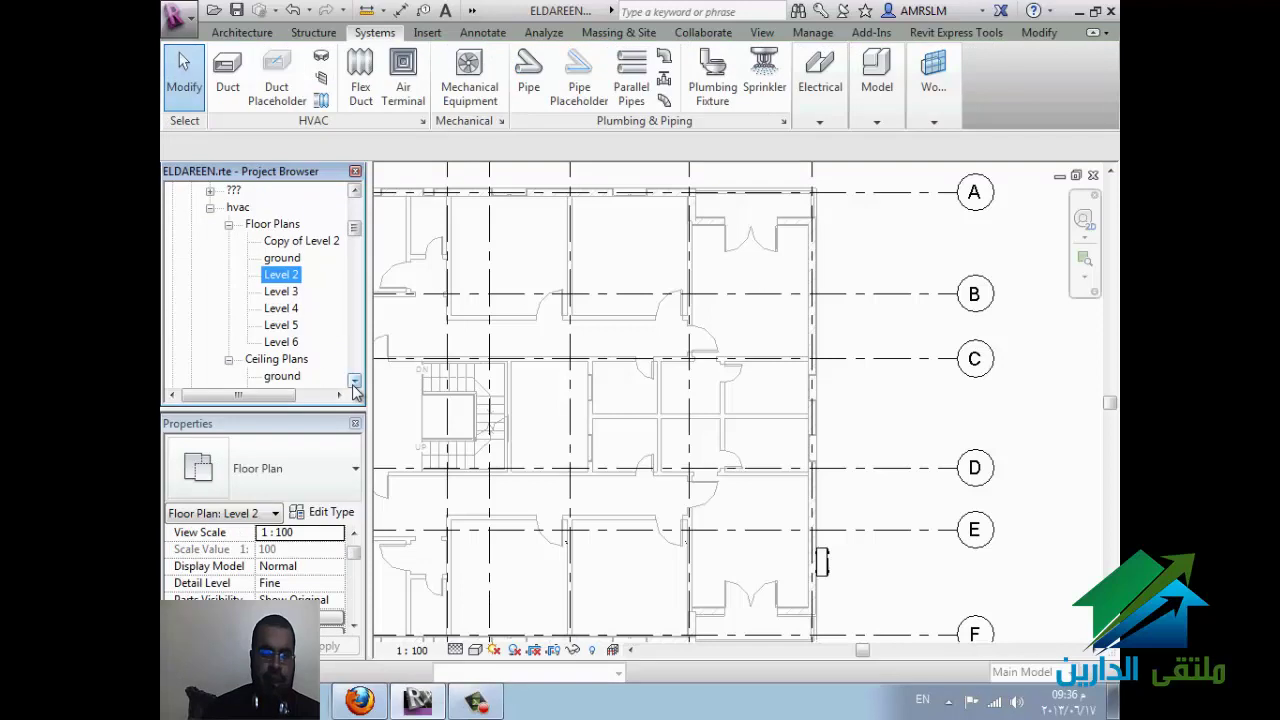
{"action": "scroll", "coordinate": [354, 390], "scroll_direction": "down", "scroll_amount": 1}
{"action": "scroll", "coordinate": [280, 262], "scroll_direction": "up", "scroll_amount": 4}
{"action": "scroll", "coordinate": [280, 255], "scroll_direction": "up", "scroll_amount": 2}
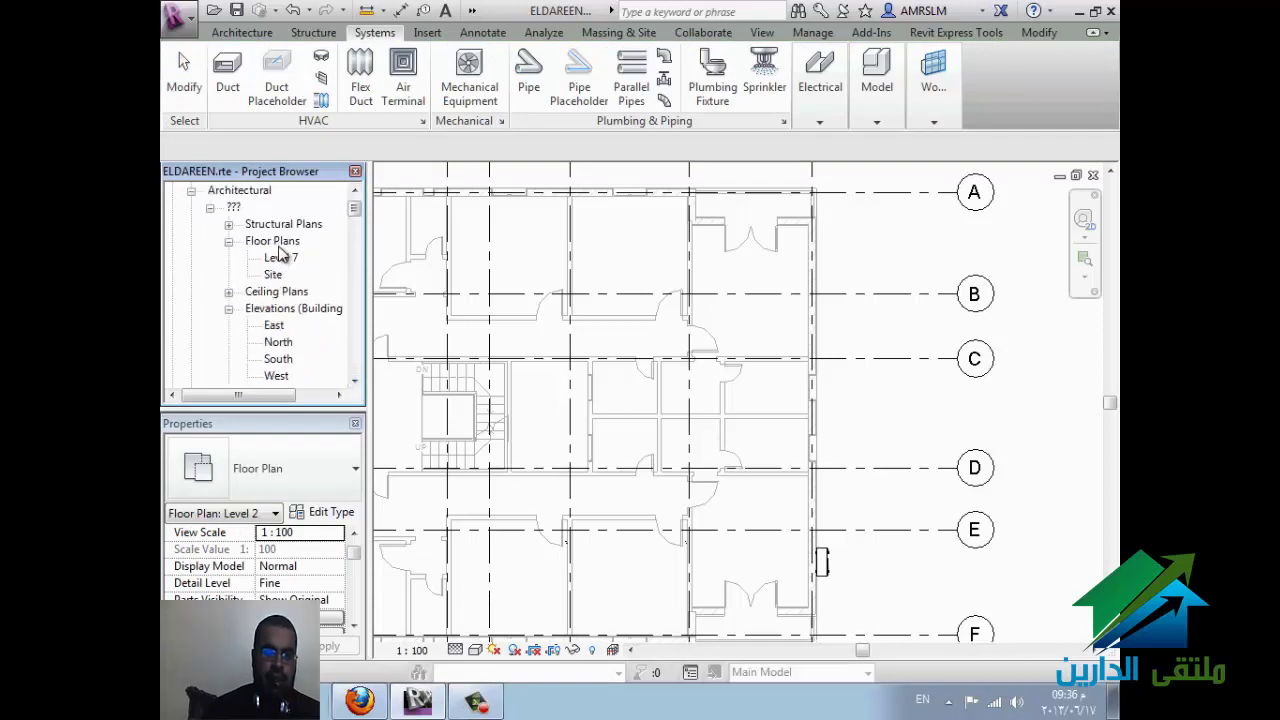
{"action": "scroll", "coordinate": [224, 248], "scroll_direction": "up", "scroll_amount": 1}
{"action": "left_click", "coordinate": [191, 208]}
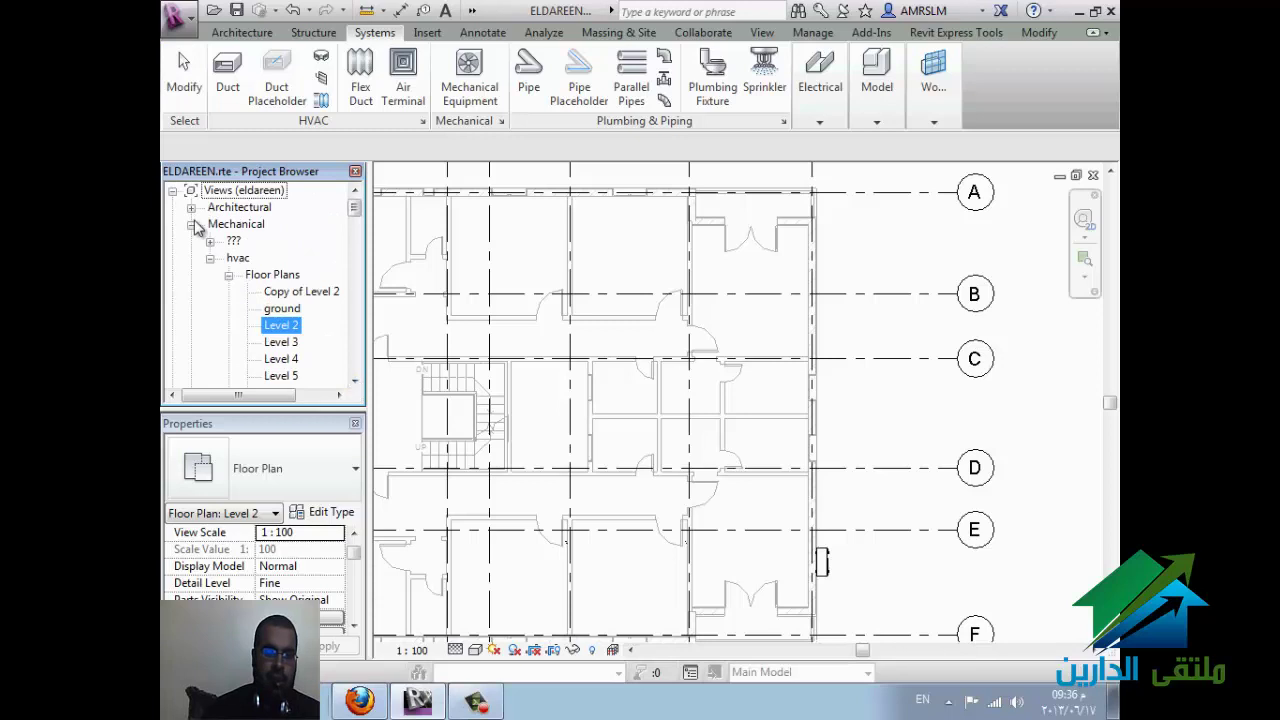
{"action": "scroll", "coordinate": [314, 292], "scroll_direction": "down", "scroll_amount": 2}
{"action": "scroll", "coordinate": [314, 292], "scroll_direction": "down", "scroll_amount": 2}
{"action": "scroll", "coordinate": [314, 298], "scroll_direction": "down", "scroll_amount": 1}
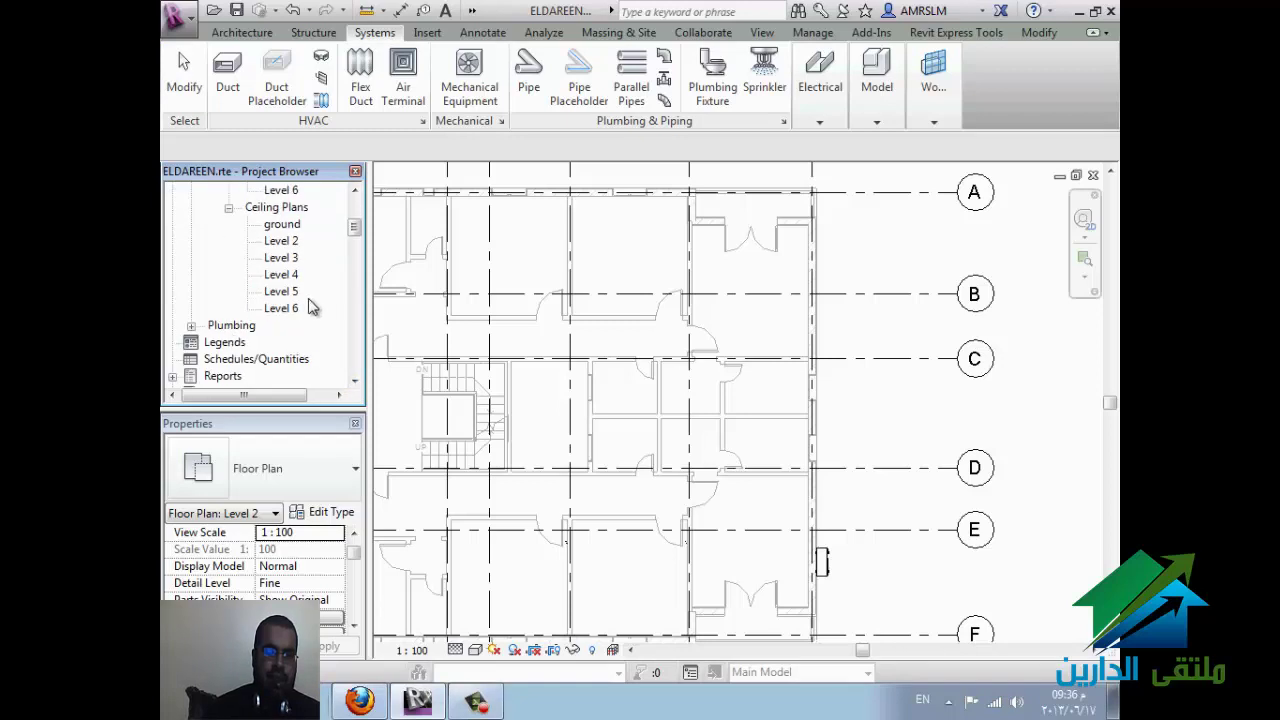
{"action": "left_click", "coordinate": [229, 327]}
{"action": "left_click", "coordinate": [191, 326]}
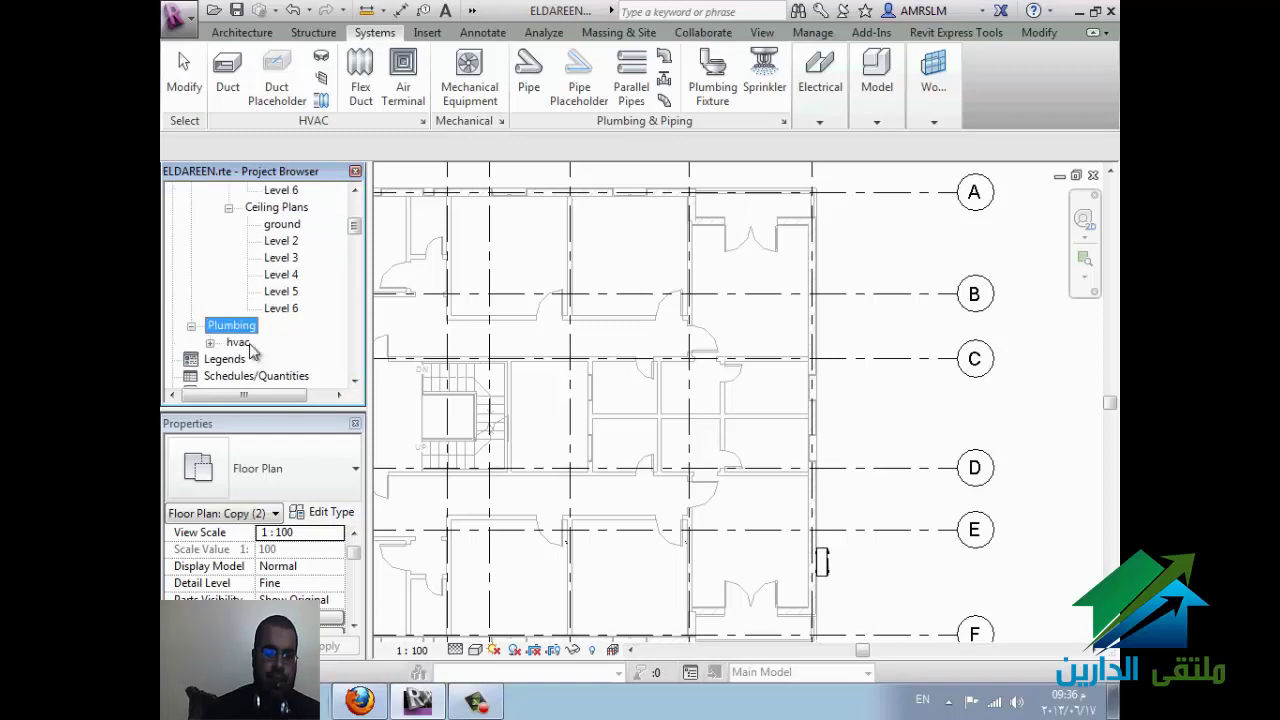
{"action": "left_click", "coordinate": [238, 343]}
{"action": "left_click", "coordinate": [209, 344]}
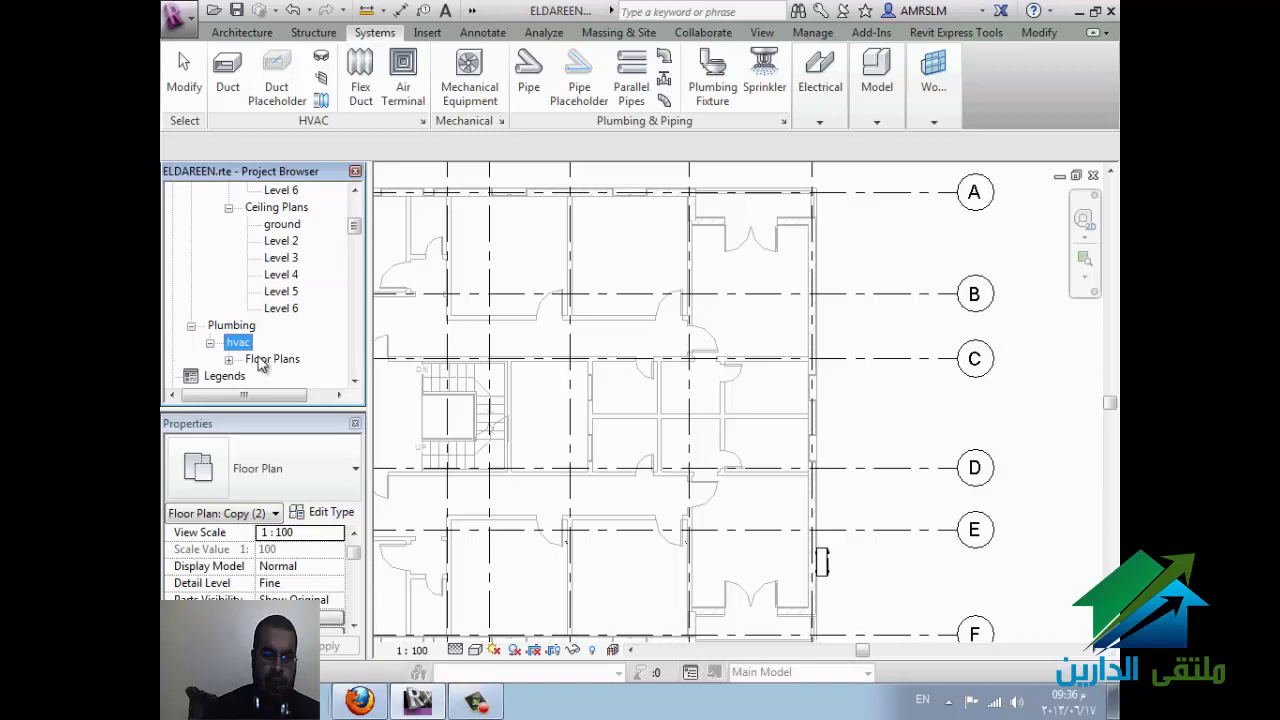
{"action": "left_click", "coordinate": [266, 360]}
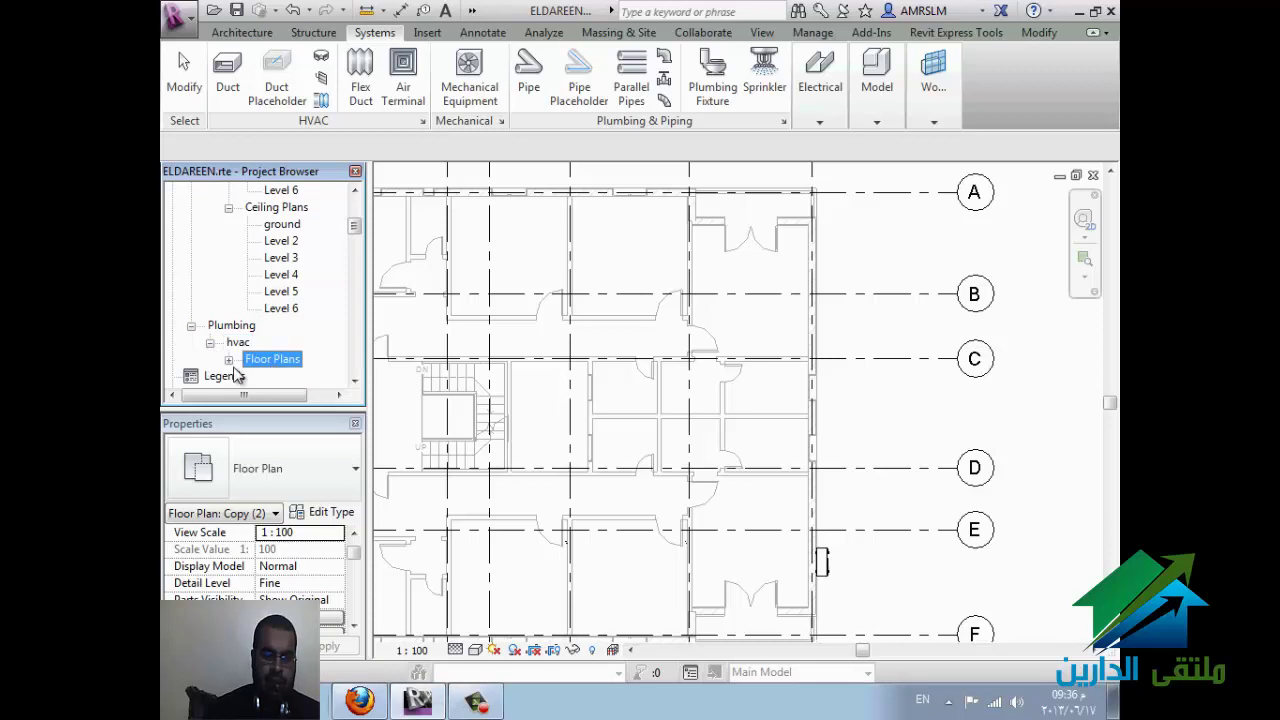
{"action": "left_click", "coordinate": [229, 360]}
{"action": "left_click", "coordinate": [295, 373]}
{"action": "scroll", "coordinate": [314, 350], "scroll_direction": "down", "scroll_amount": 2}
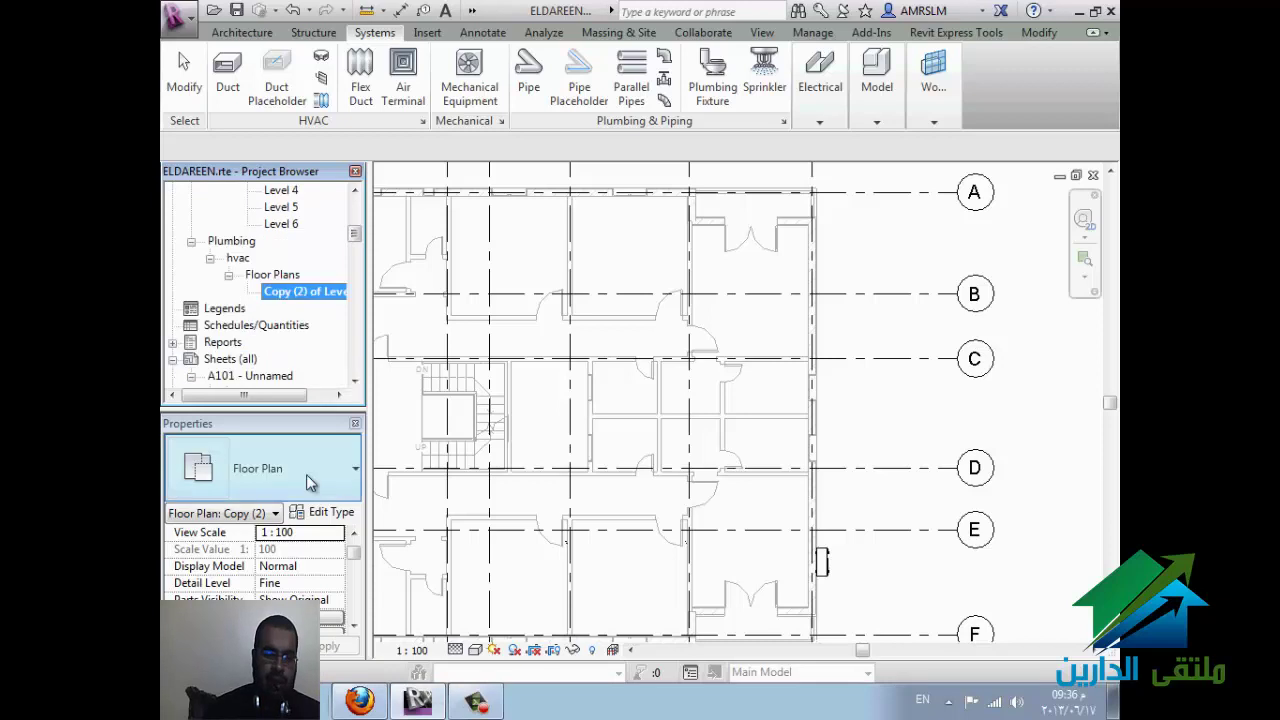
Step: Set the view's Sub-Discipline to water and apply it
{"action": "left_click", "coordinate": [352, 627]}
{"action": "left_click", "coordinate": [352, 627]}
{"action": "left_click", "coordinate": [352, 627]}
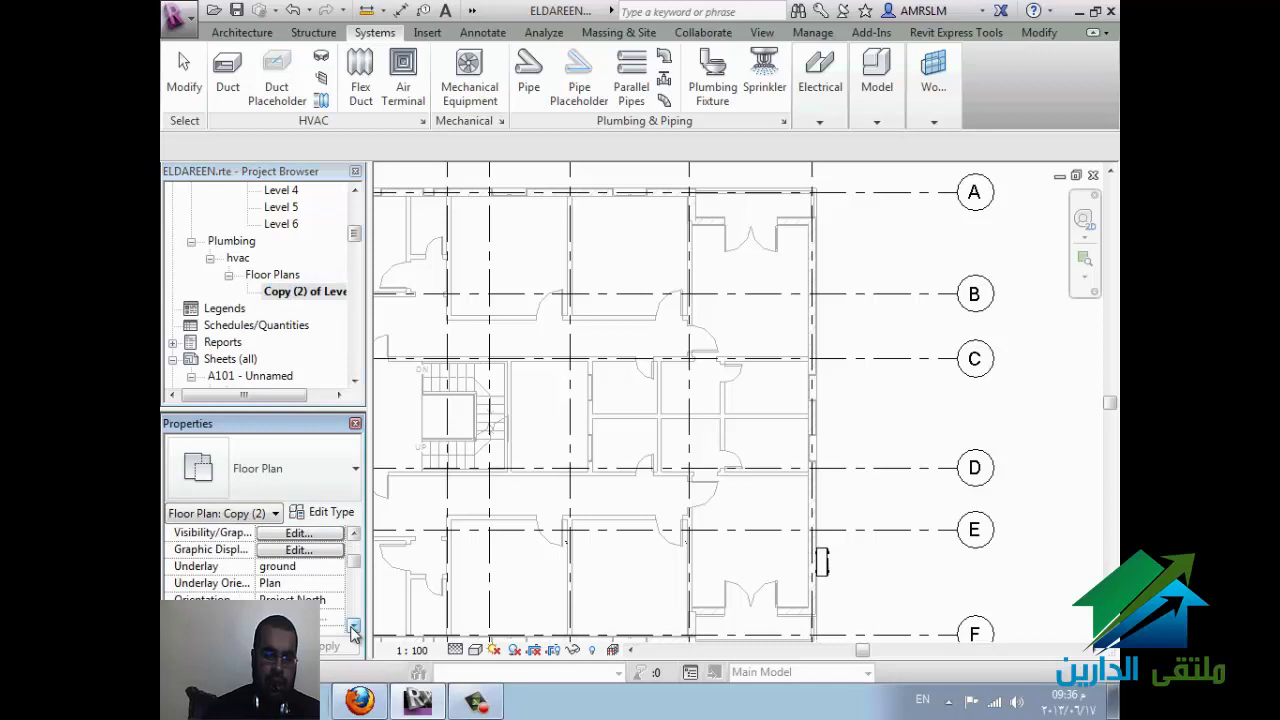
{"action": "scroll", "coordinate": [340, 600], "scroll_direction": "down", "scroll_amount": 2}
{"action": "scroll", "coordinate": [340, 600], "scroll_direction": "down", "scroll_amount": 2}
{"action": "scroll", "coordinate": [340, 600], "scroll_direction": "down", "scroll_amount": 2}
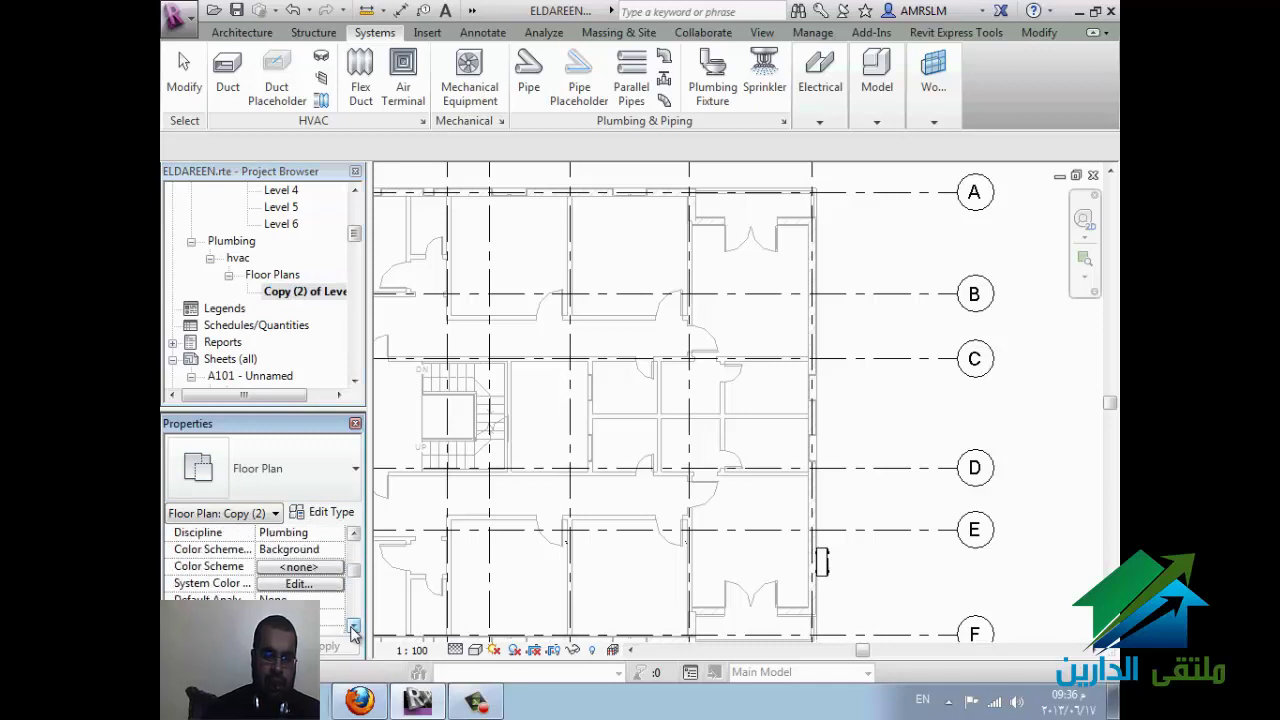
{"action": "scroll", "coordinate": [333, 595], "scroll_direction": "down", "scroll_amount": 2}
{"action": "left_click", "coordinate": [300, 583]}
{"action": "left_click", "coordinate": [337, 583]}
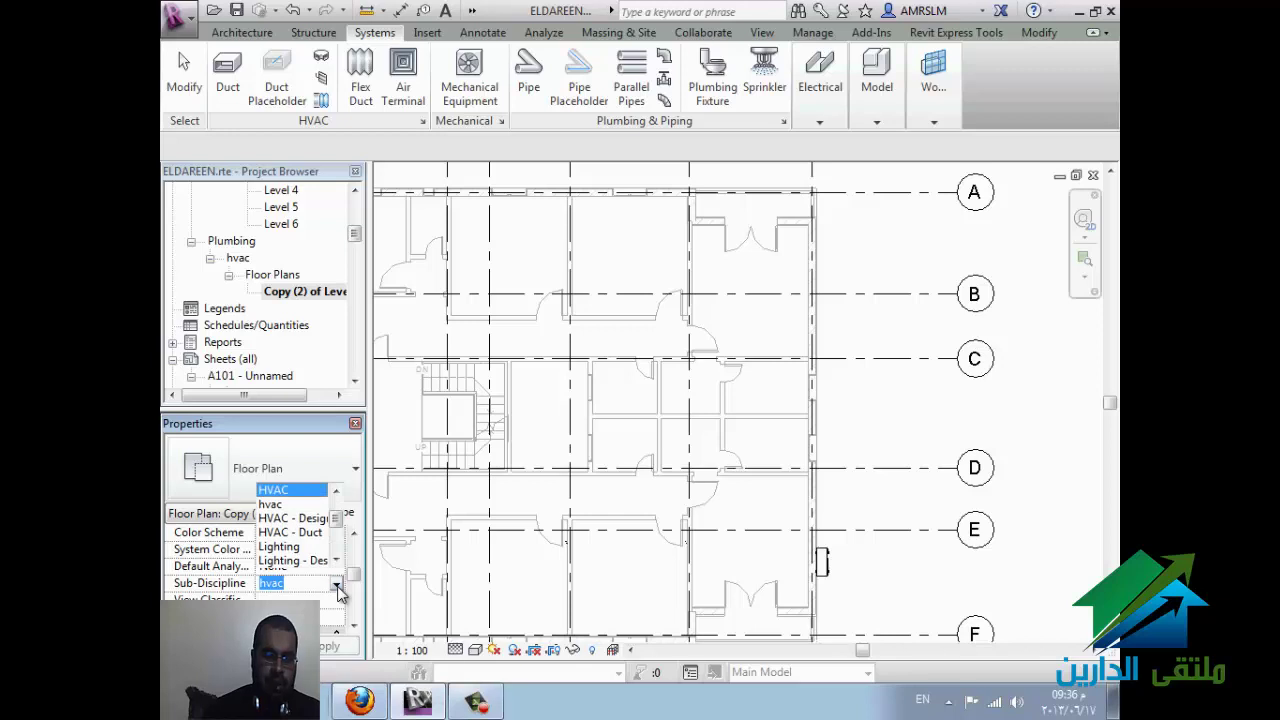
{"action": "scroll", "coordinate": [310, 545], "scroll_direction": "down", "scroll_amount": 2}
{"action": "scroll", "coordinate": [311, 546], "scroll_direction": "down", "scroll_amount": 2}
{"action": "scroll", "coordinate": [313, 547], "scroll_direction": "down", "scroll_amount": 1}
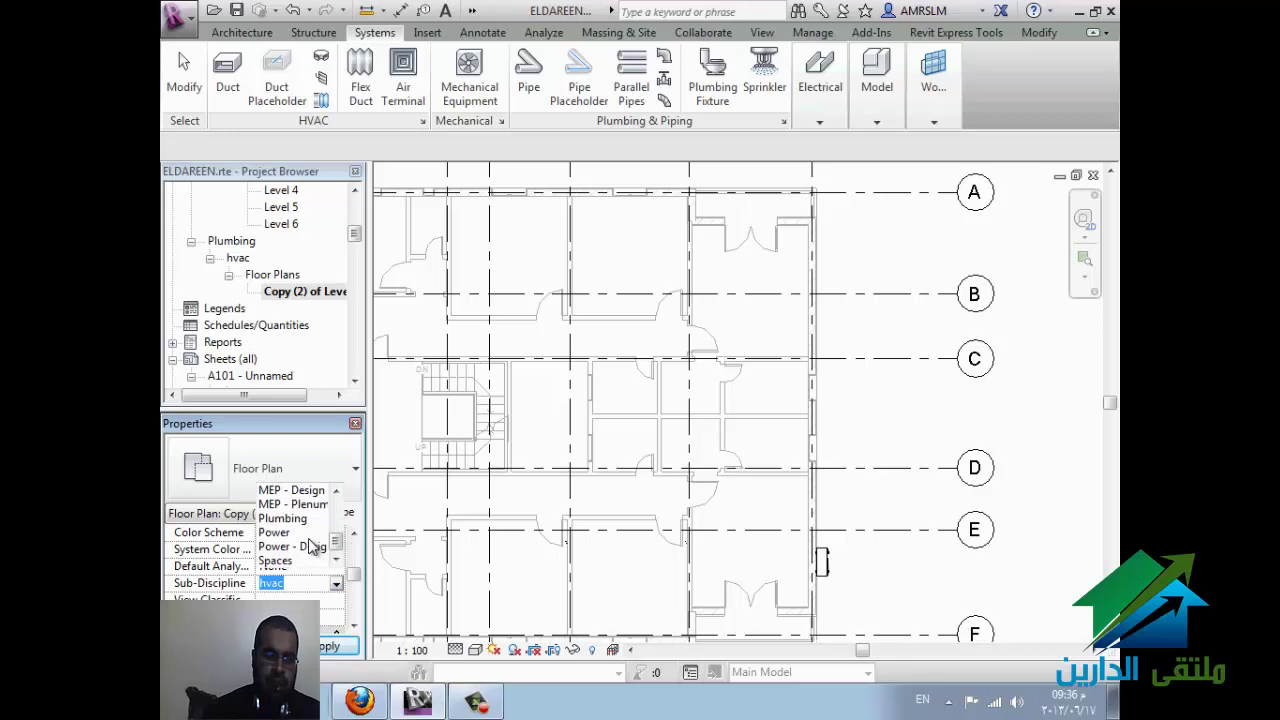
{"action": "scroll", "coordinate": [312, 558], "scroll_direction": "up", "scroll_amount": 1}
{"action": "scroll", "coordinate": [312, 558], "scroll_direction": "up", "scroll_amount": 1}
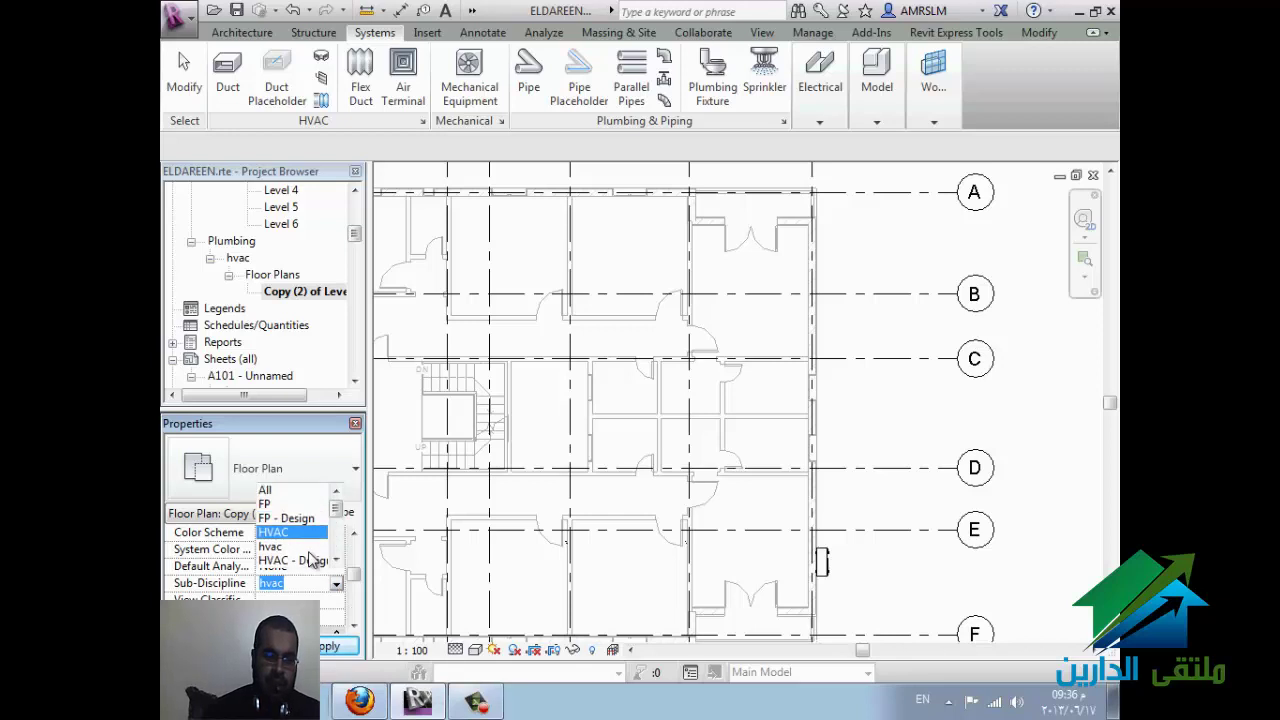
{"action": "scroll", "coordinate": [312, 558], "scroll_direction": "up", "scroll_amount": 1}
{"action": "scroll", "coordinate": [312, 558], "scroll_direction": "up", "scroll_amount": 1}
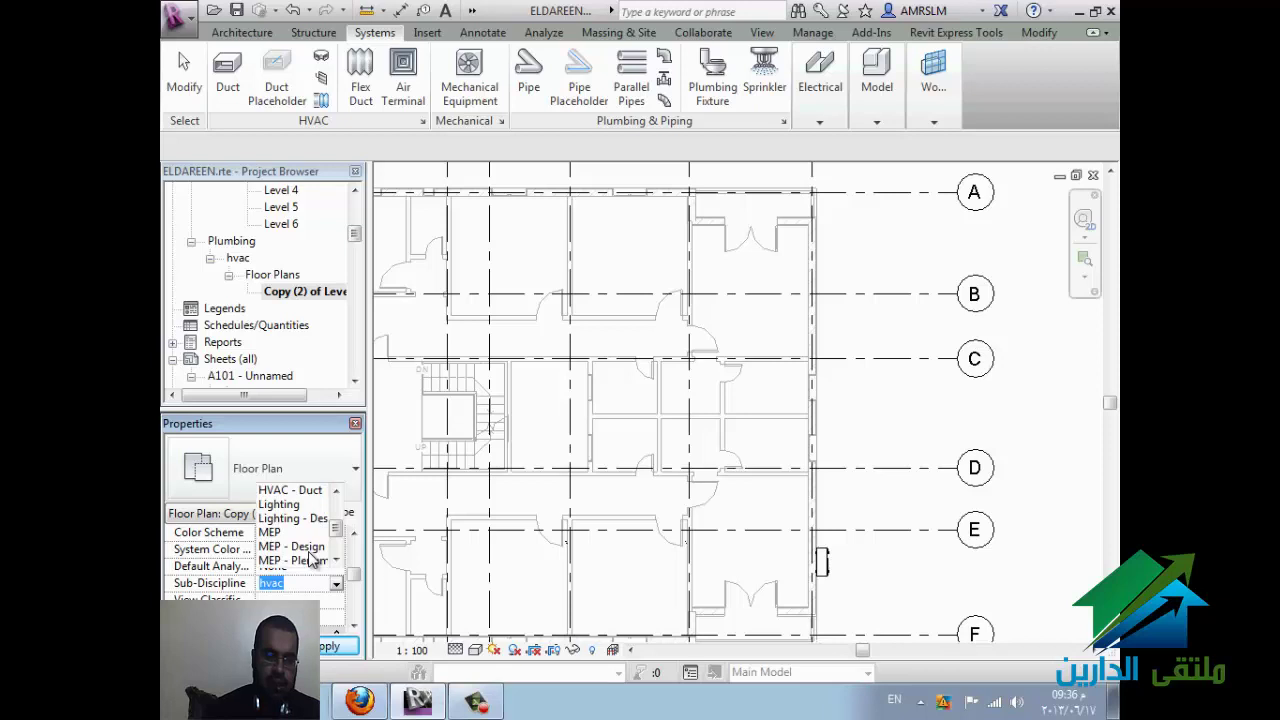
{"action": "scroll", "coordinate": [312, 558], "scroll_direction": "down", "scroll_amount": 3}
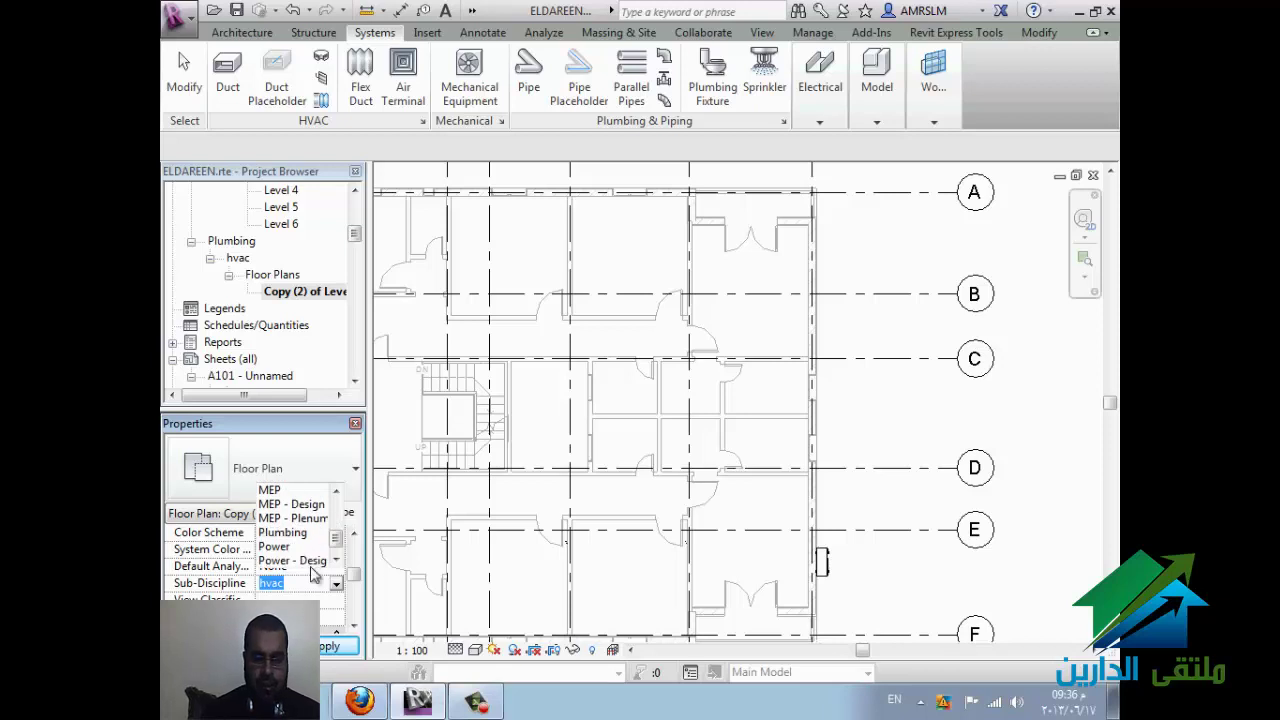
{"action": "left_click", "coordinate": [312, 583]}
{"action": "type", "text": "water"}
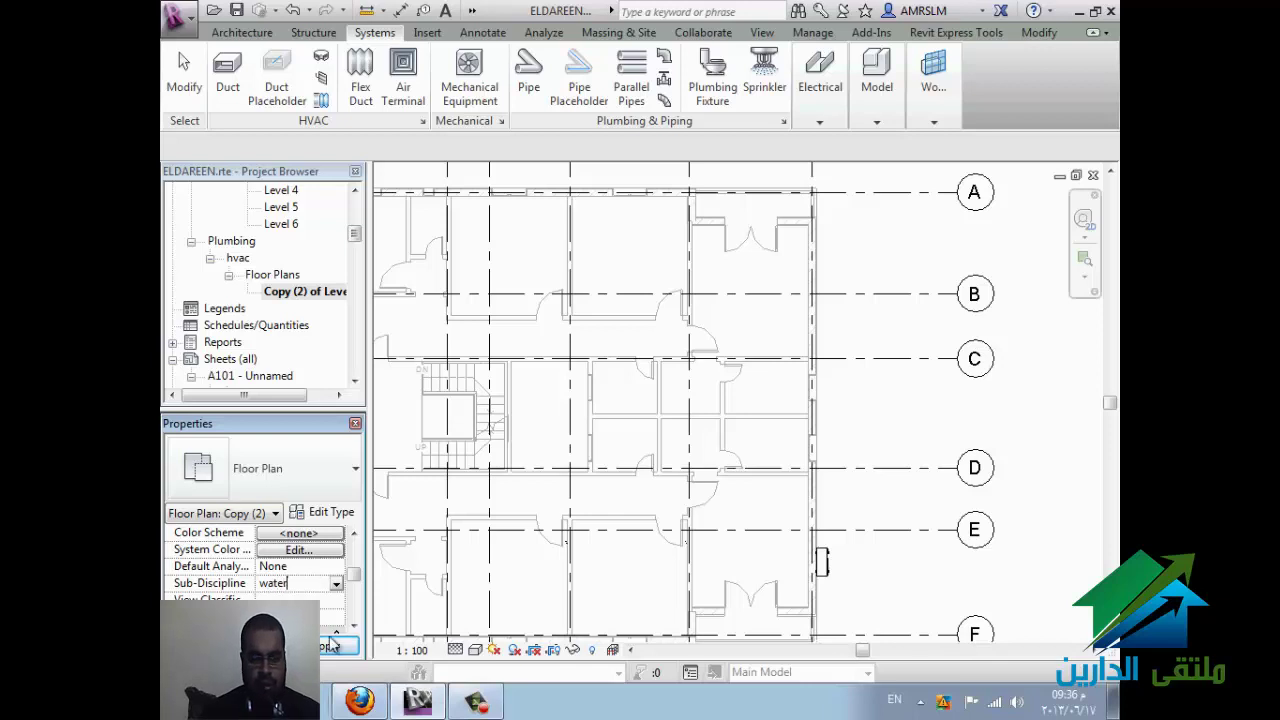
{"action": "left_click", "coordinate": [332, 645]}
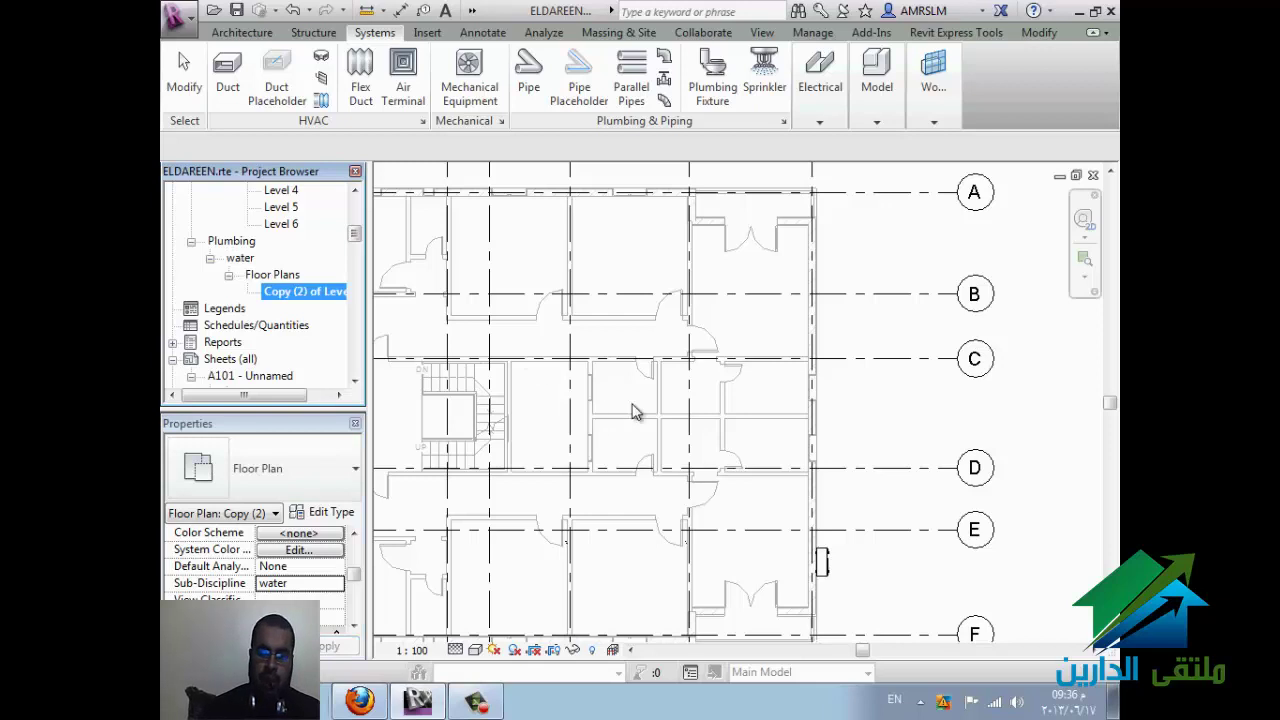
Step: Place an M_Water Closet - Flush Valve - Wall Mounted on the upper room's left wall
{"action": "scroll", "coordinate": [655, 401], "scroll_direction": "up", "scroll_amount": 3}
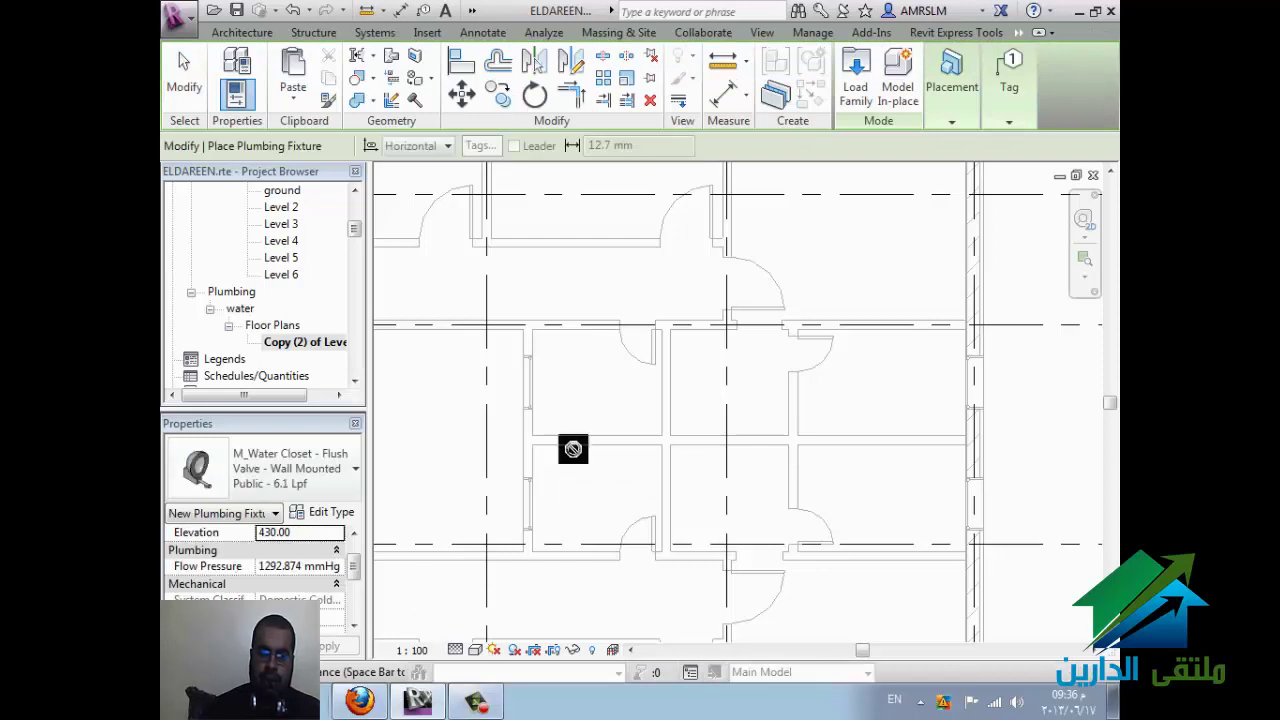
{"action": "left_click", "coordinate": [305, 474]}
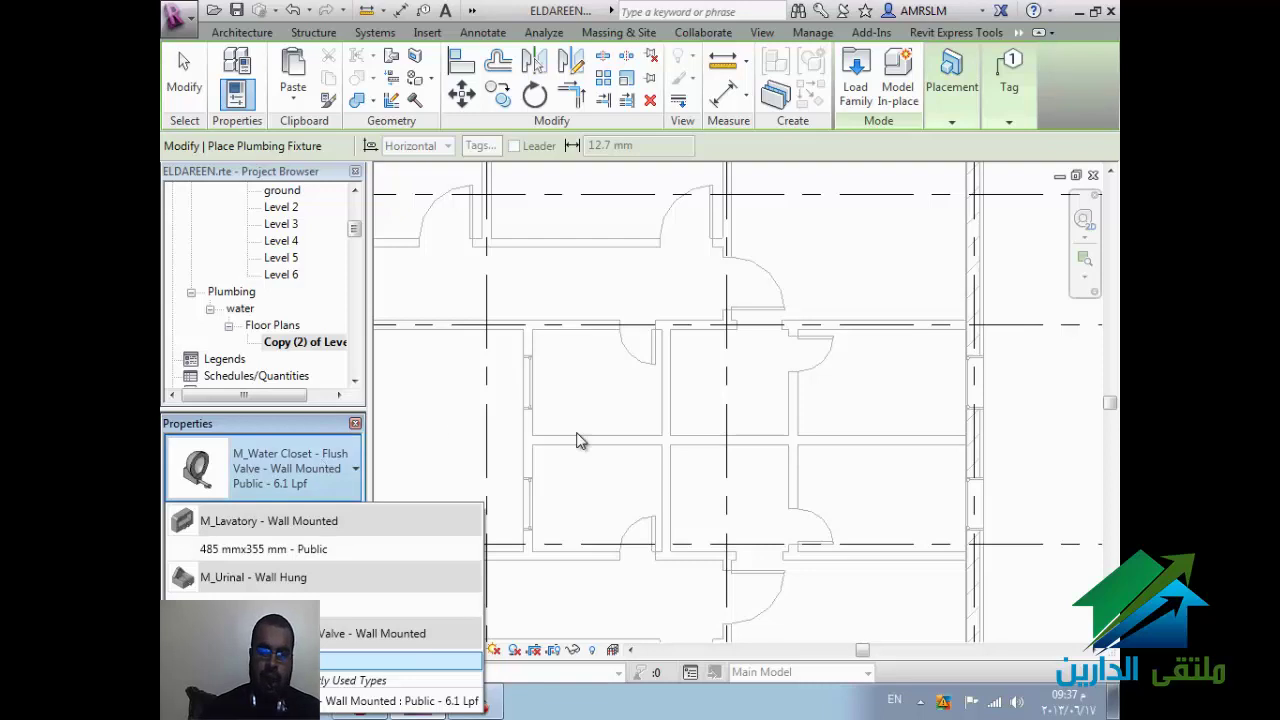
{"action": "left_click", "coordinate": [1072, 120]}
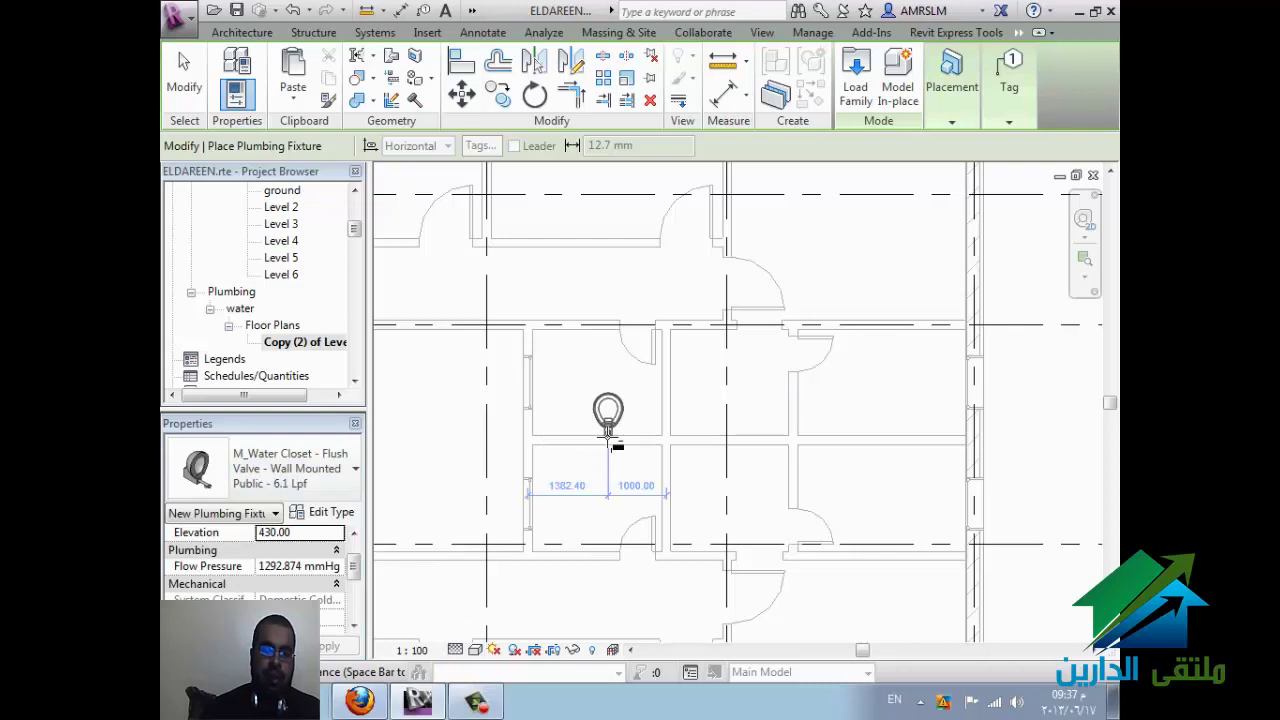
{"action": "left_click", "coordinate": [811, 330]}
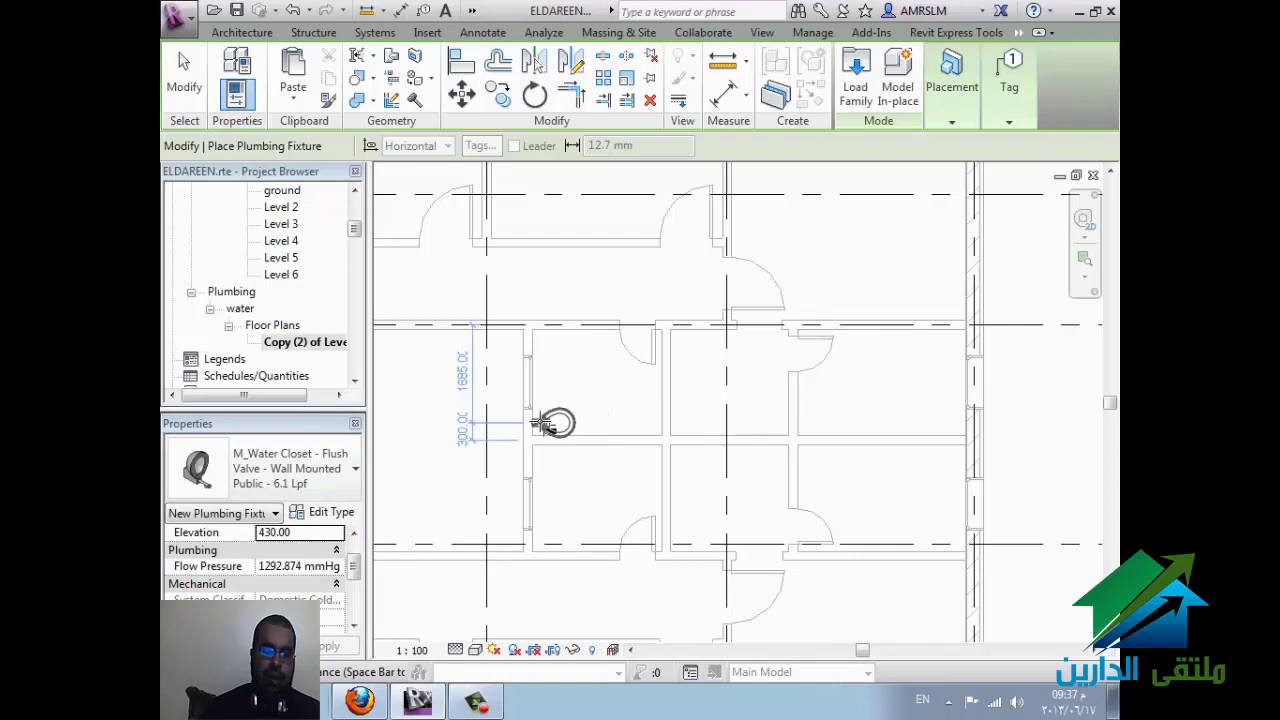
{"action": "left_click", "coordinate": [540, 422]}
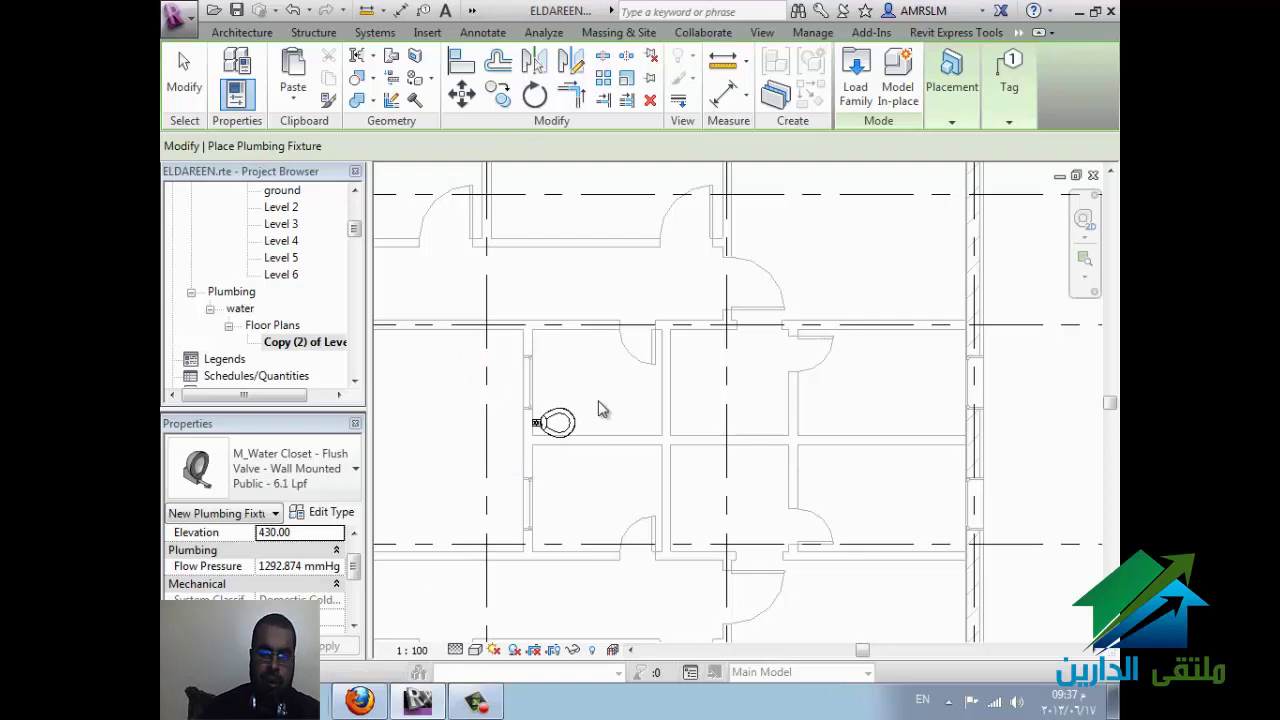
{"action": "key", "text": "Escape"}
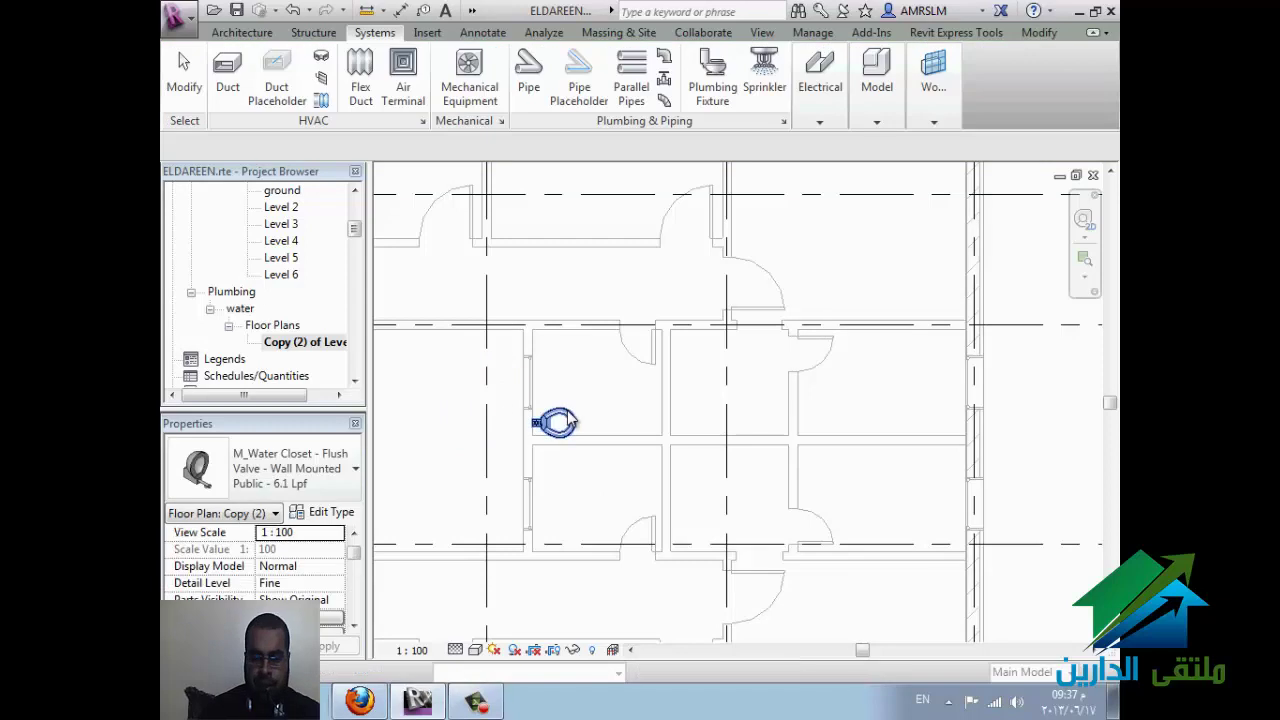
Step: Delete the first water closet and a mistakenly placed fixture
{"action": "left_click", "coordinate": [555, 422]}
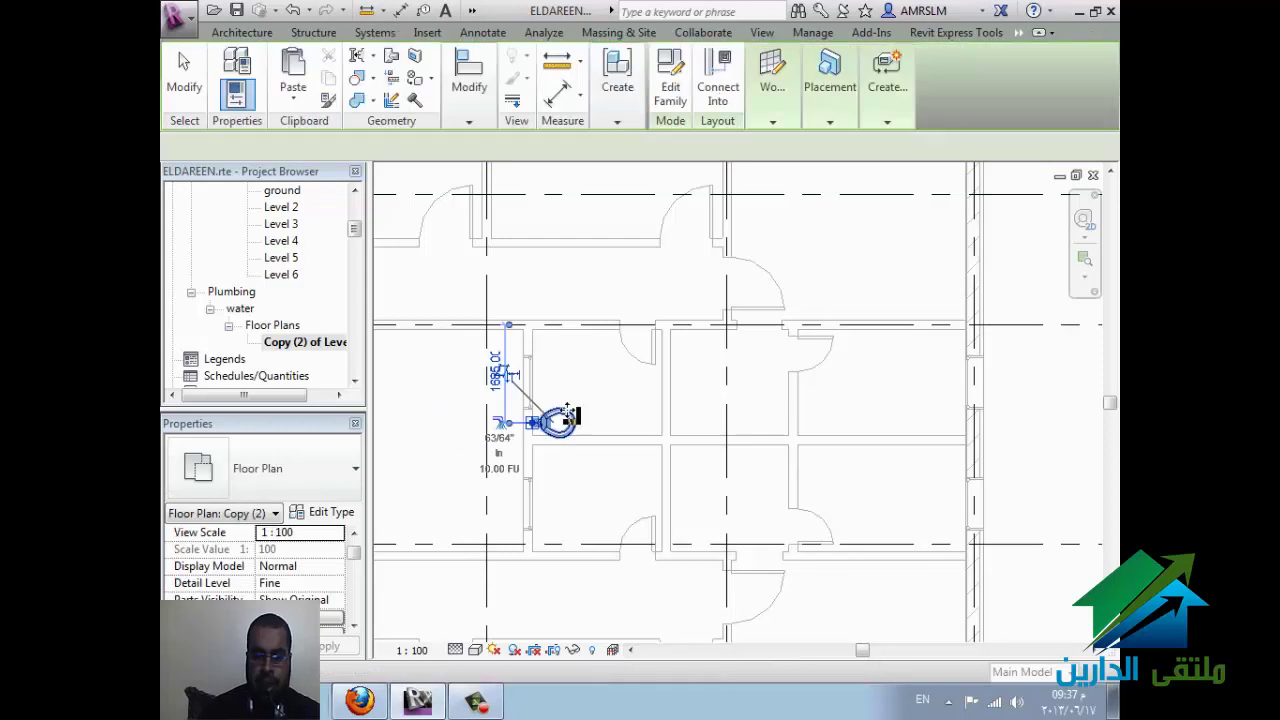
{"action": "key", "text": "Up"}
{"action": "key", "text": "Up"}
{"action": "key", "text": "Up"}
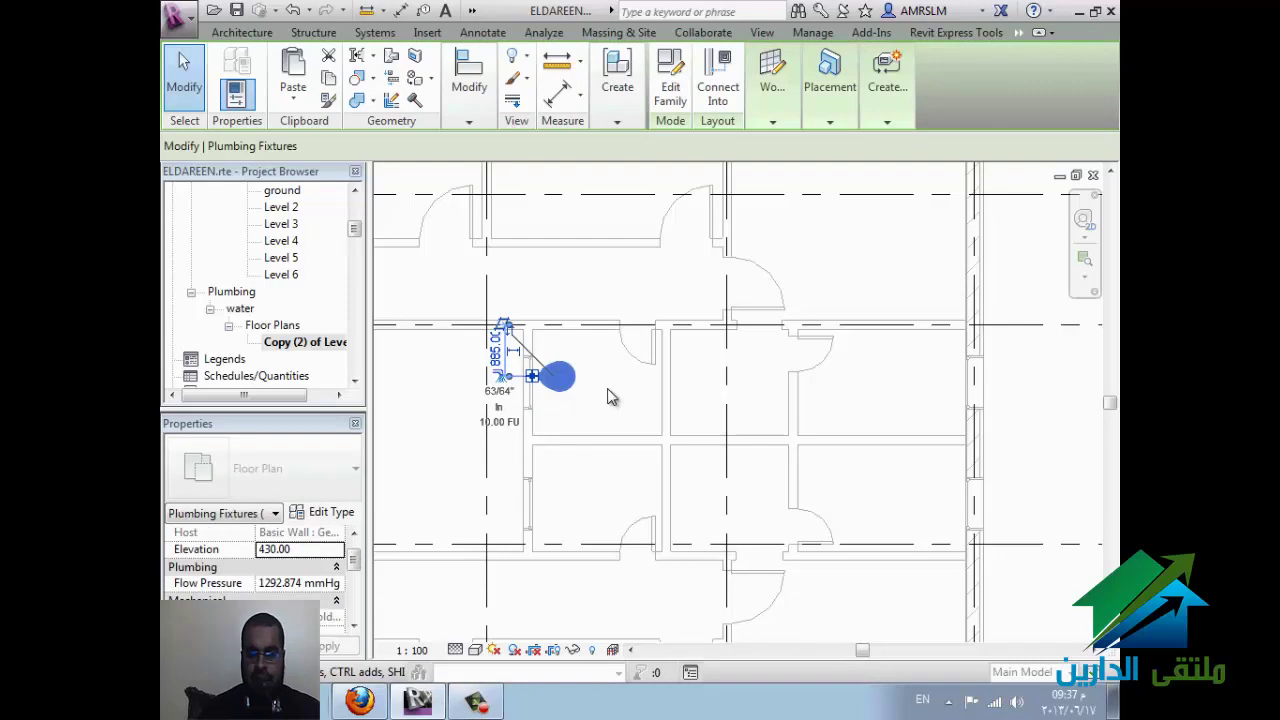
{"action": "key", "text": "Delete"}
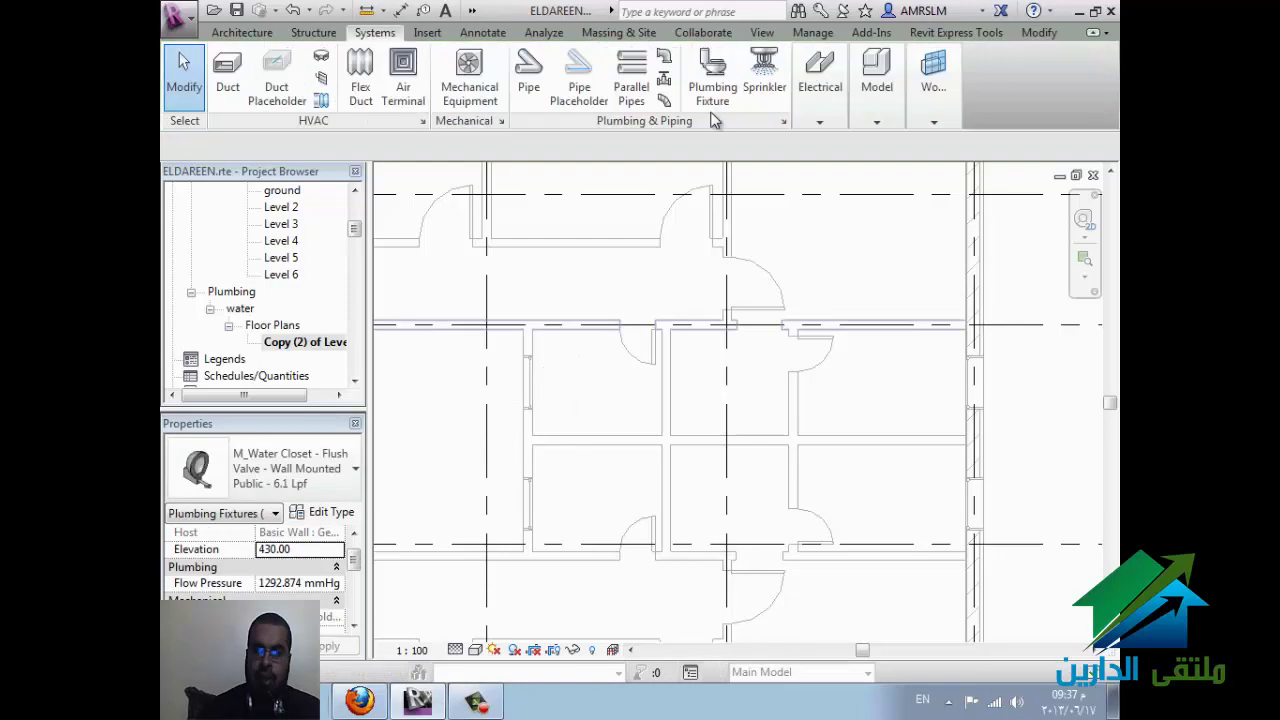
{"action": "left_click", "coordinate": [700, 90]}
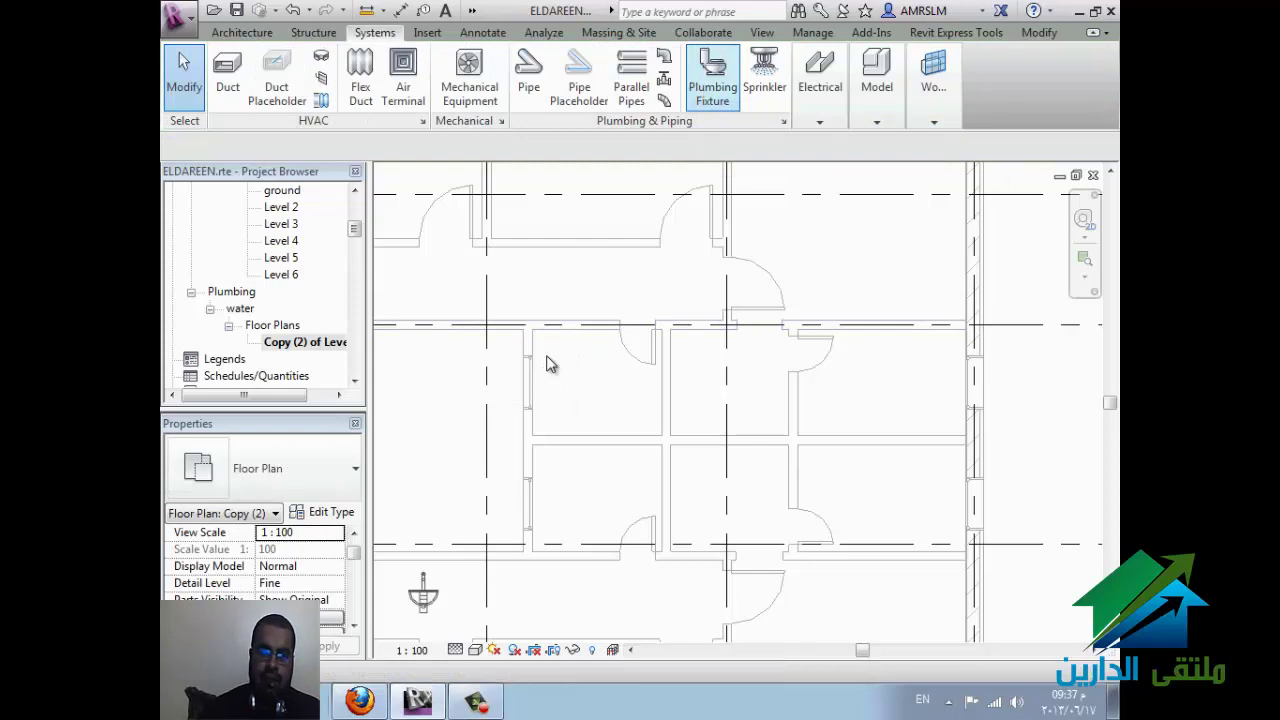
{"action": "left_click", "coordinate": [563, 428]}
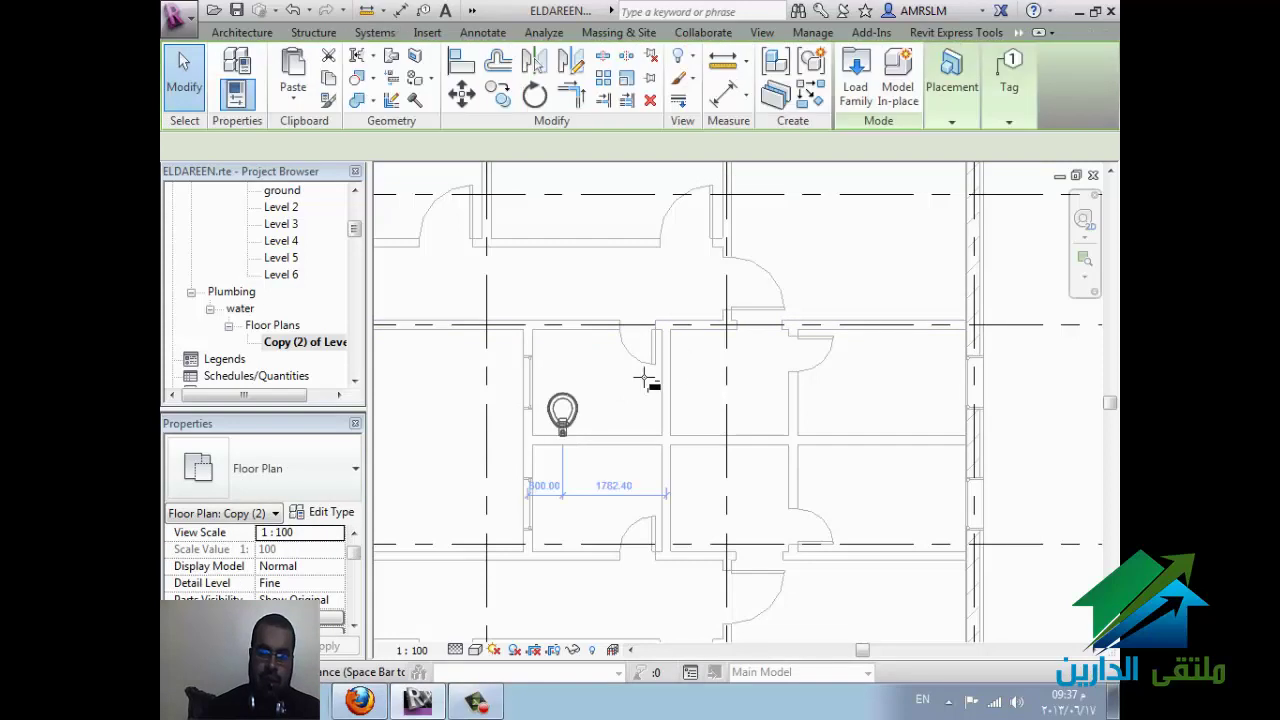
{"action": "key", "text": "Delete"}
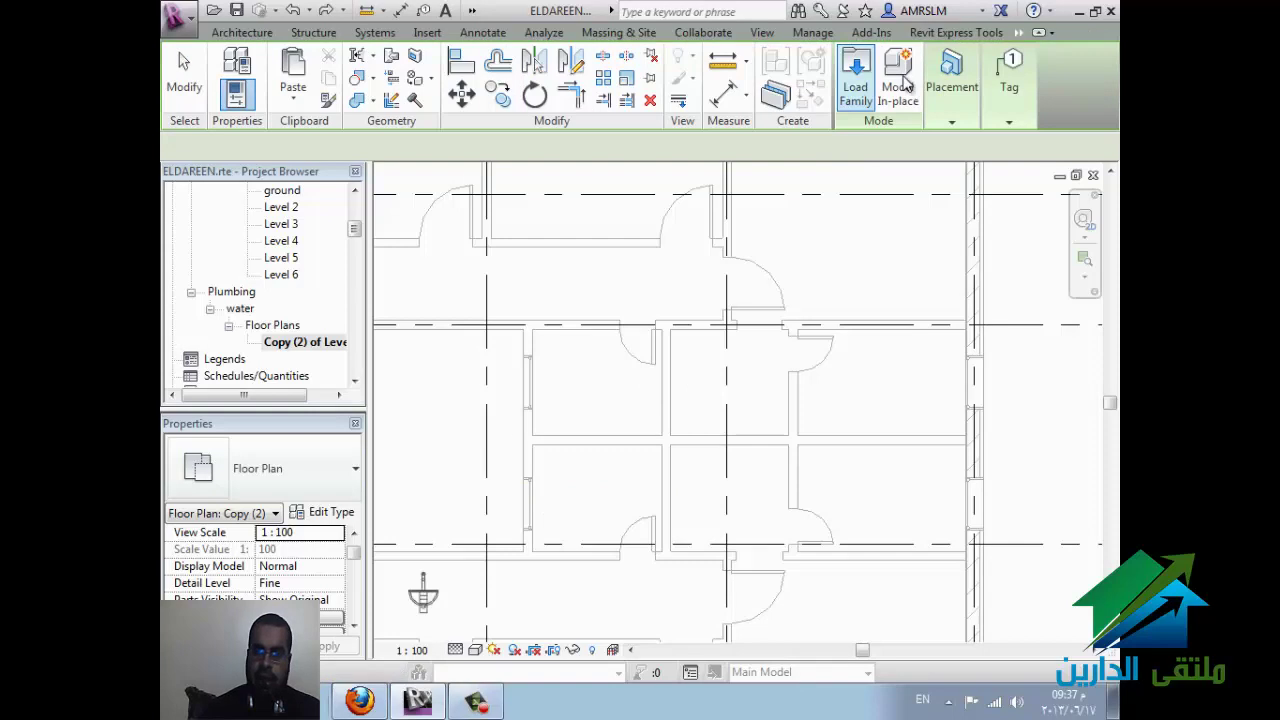
Step: Place two flush-valve water closets on the left wall, one above the other
{"action": "left_click", "coordinate": [950, 88]}
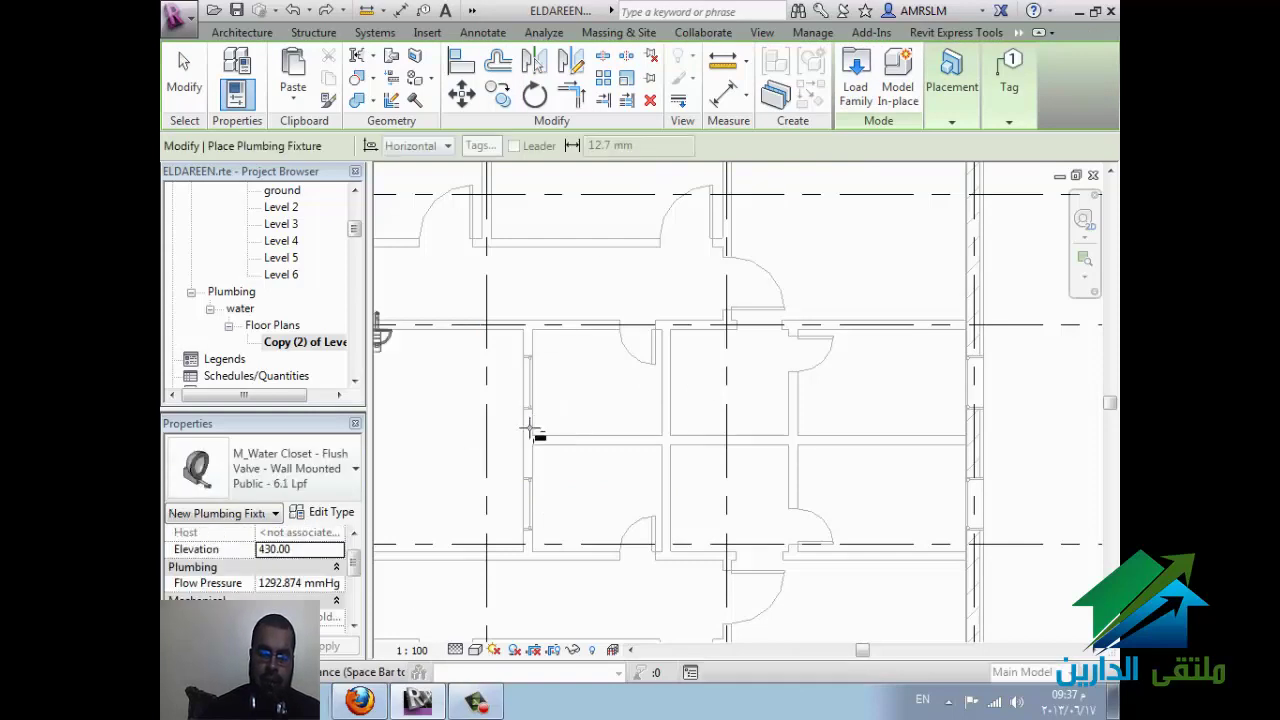
{"action": "left_click", "coordinate": [540, 425]}
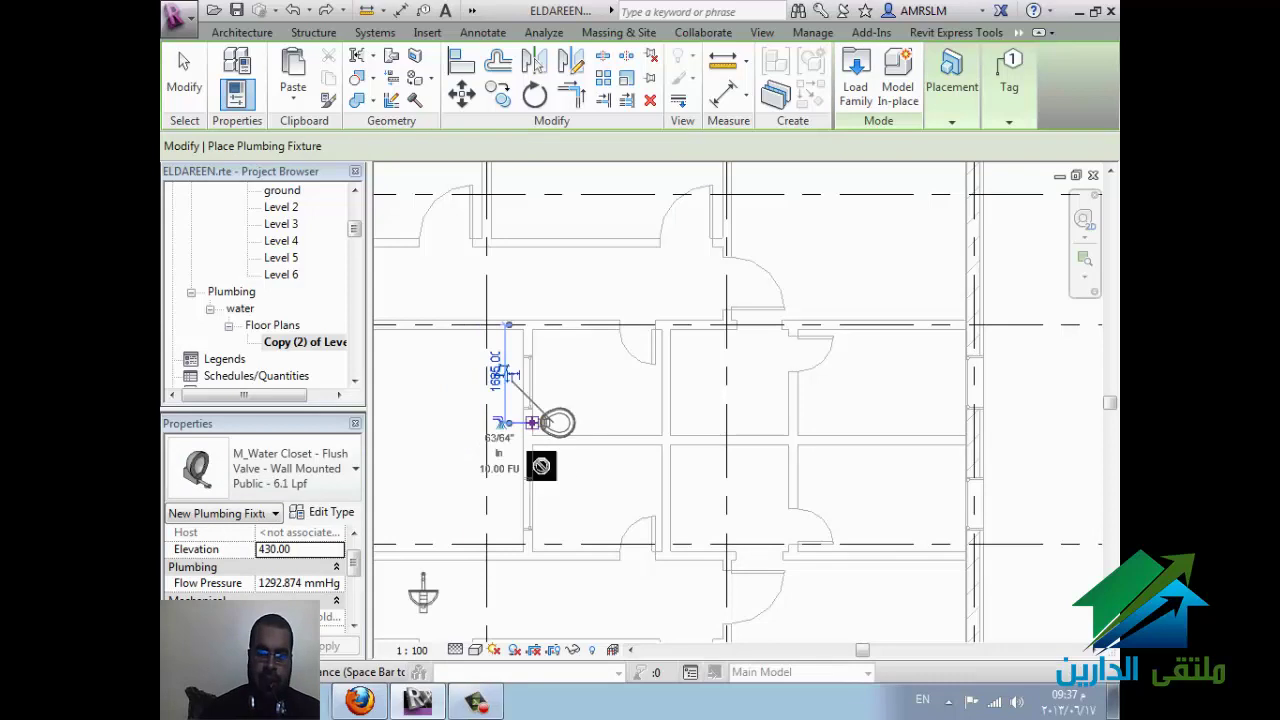
{"action": "left_click", "coordinate": [598, 462]}
{"action": "key", "text": "Escape"}
{"action": "key", "text": "Escape"}
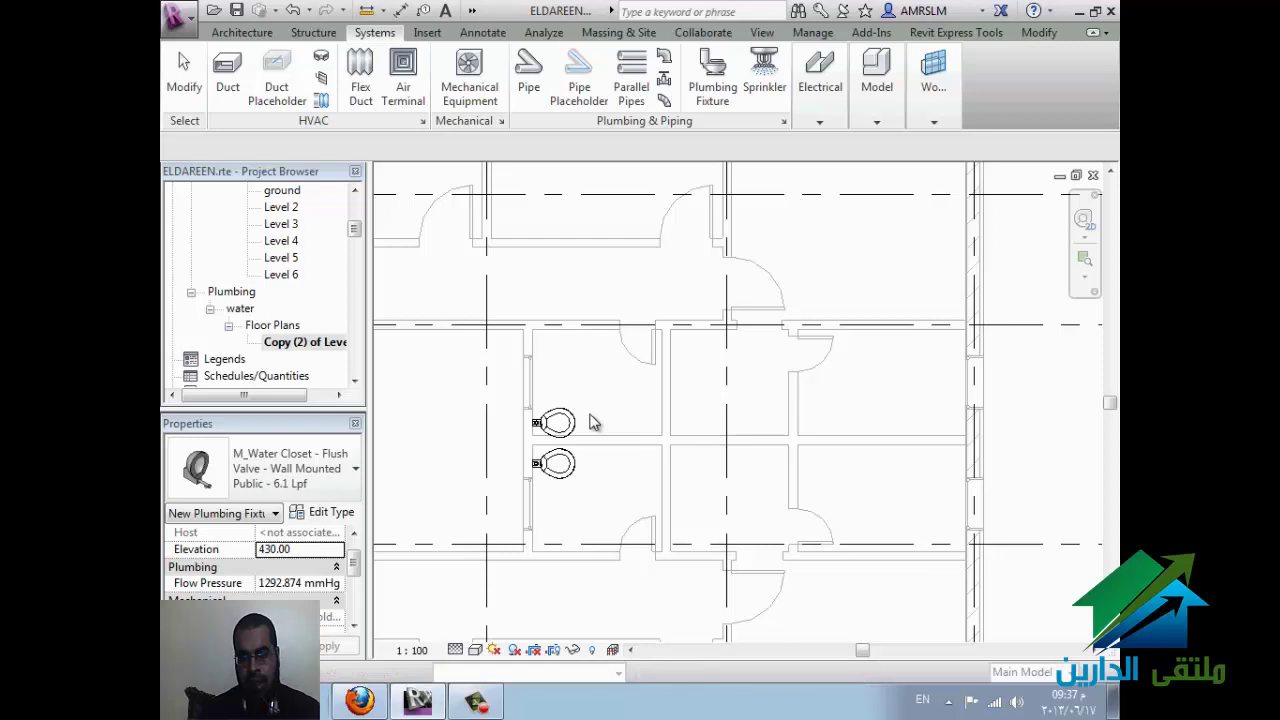
Step: Nudge the water closets with arrow keys into the upper and lower rooms
{"action": "left_click", "coordinate": [572, 423]}
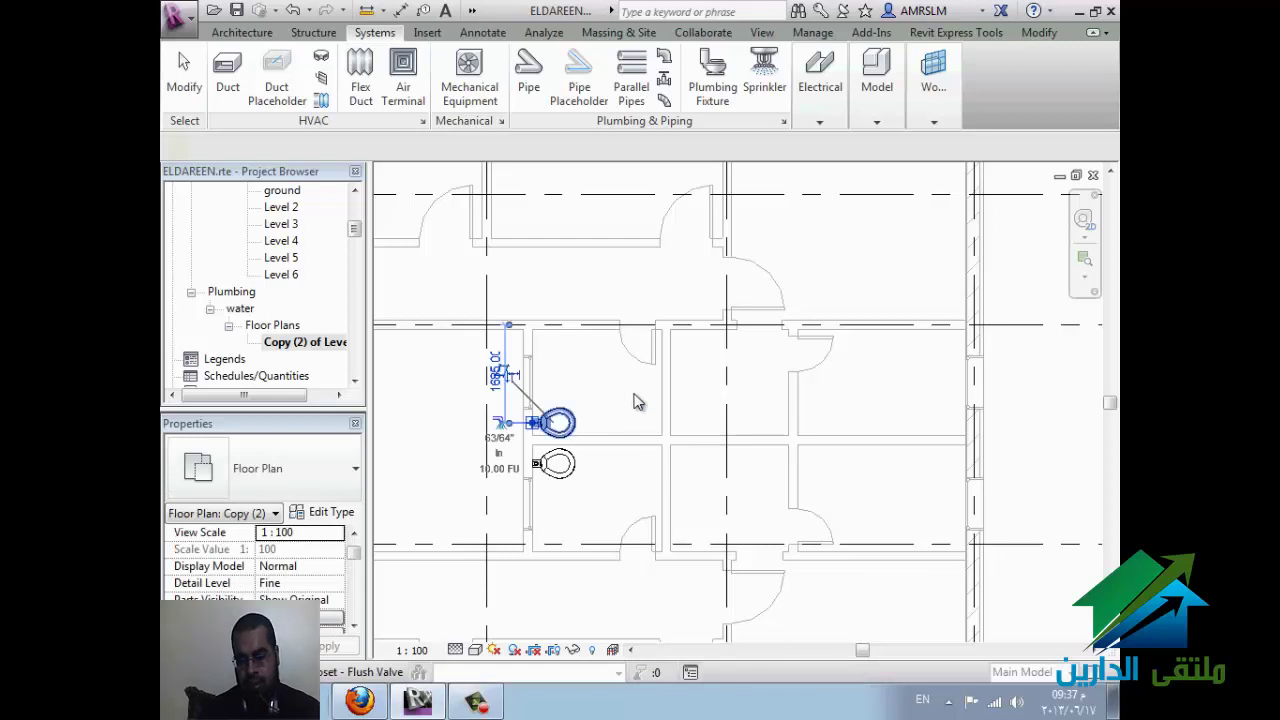
{"action": "key", "text": "Up"}
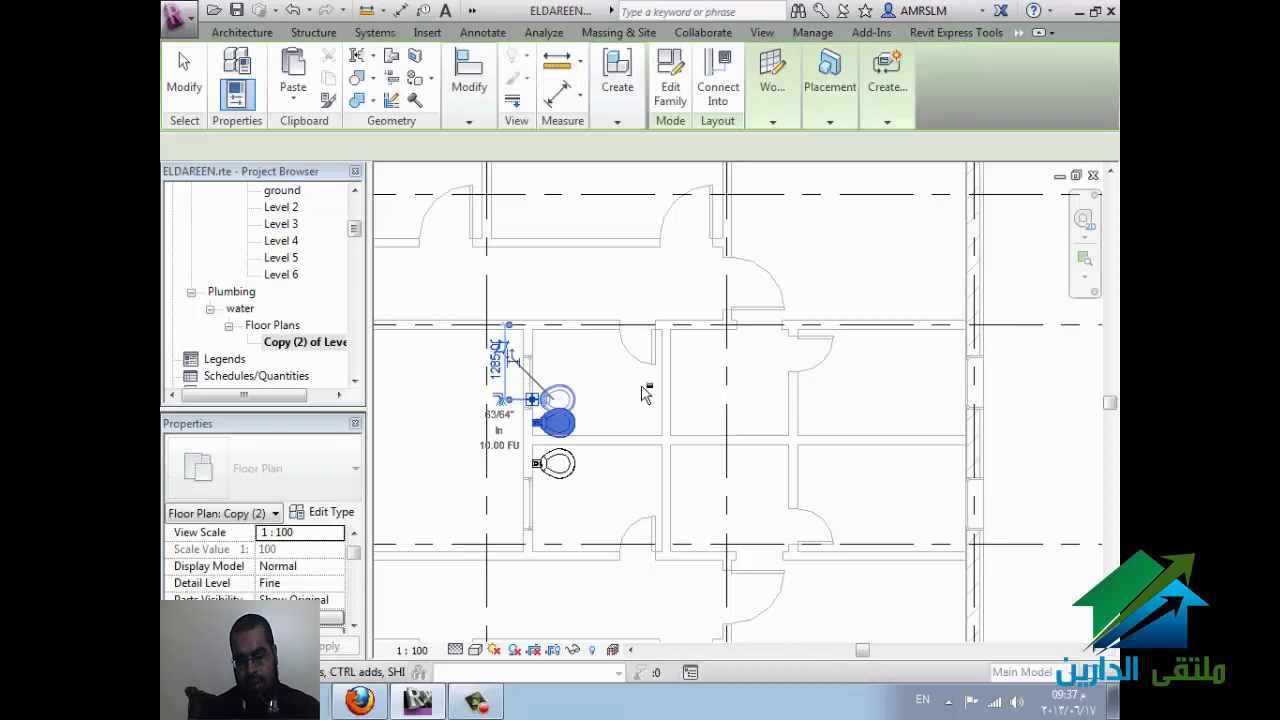
{"action": "key", "text": "Up"}
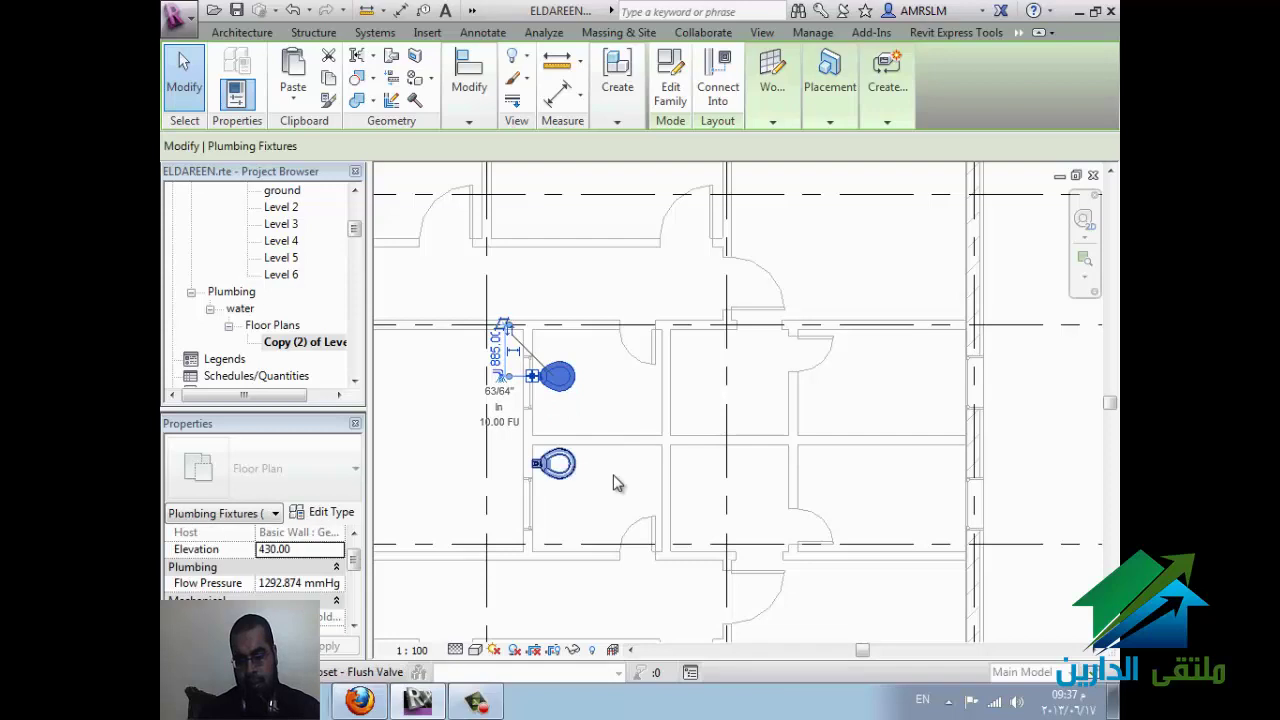
{"action": "key", "text": "Down"}
{"action": "key", "text": "Down"}
{"action": "key", "text": "Down"}
{"action": "key", "text": "Down"}
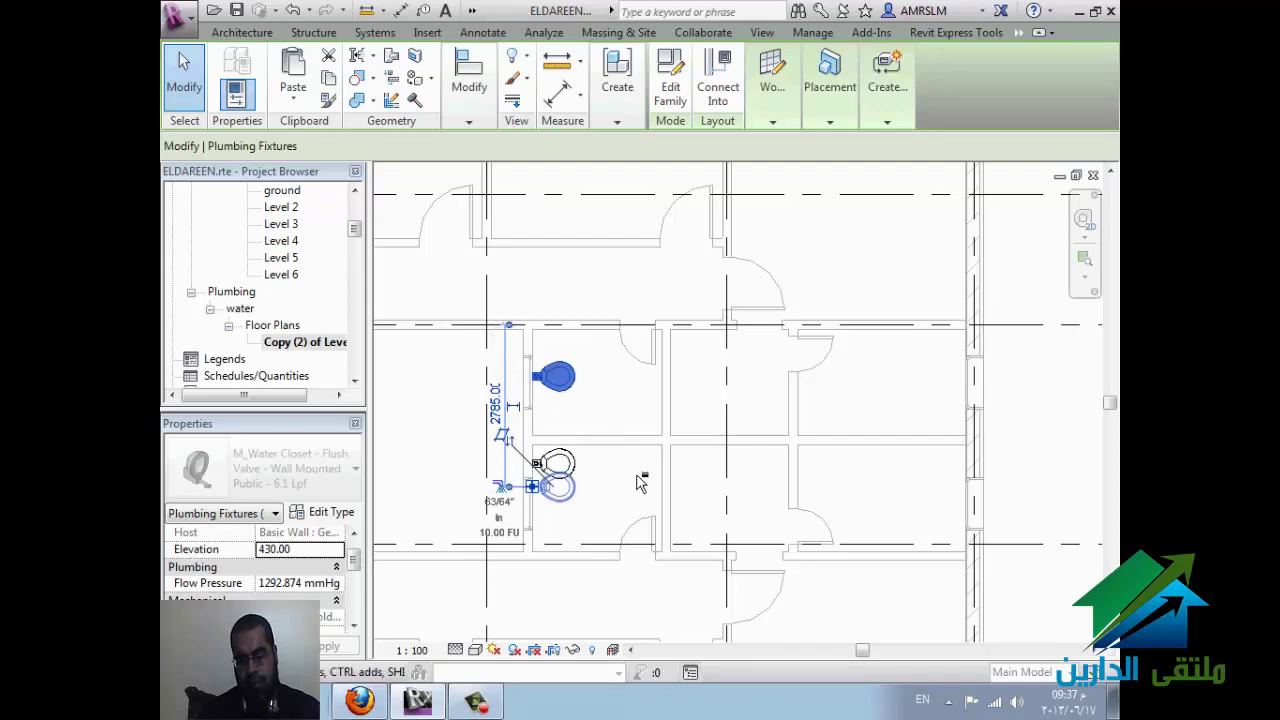
{"action": "key", "text": "Down"}
{"action": "key", "text": "Escape"}
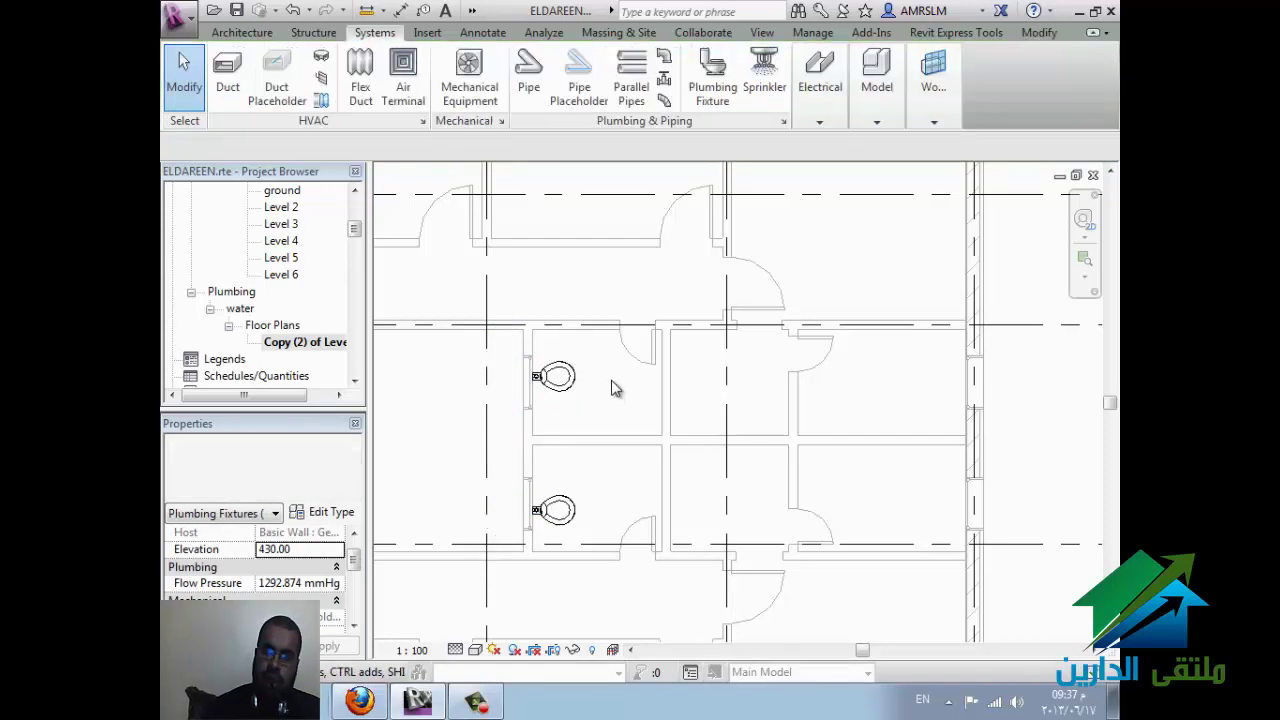
Step: Place two M_Lavatory - Wall Mounted 485x355 mm - Public fixtures back to back on the partition
{"action": "left_click", "coordinate": [712, 72]}
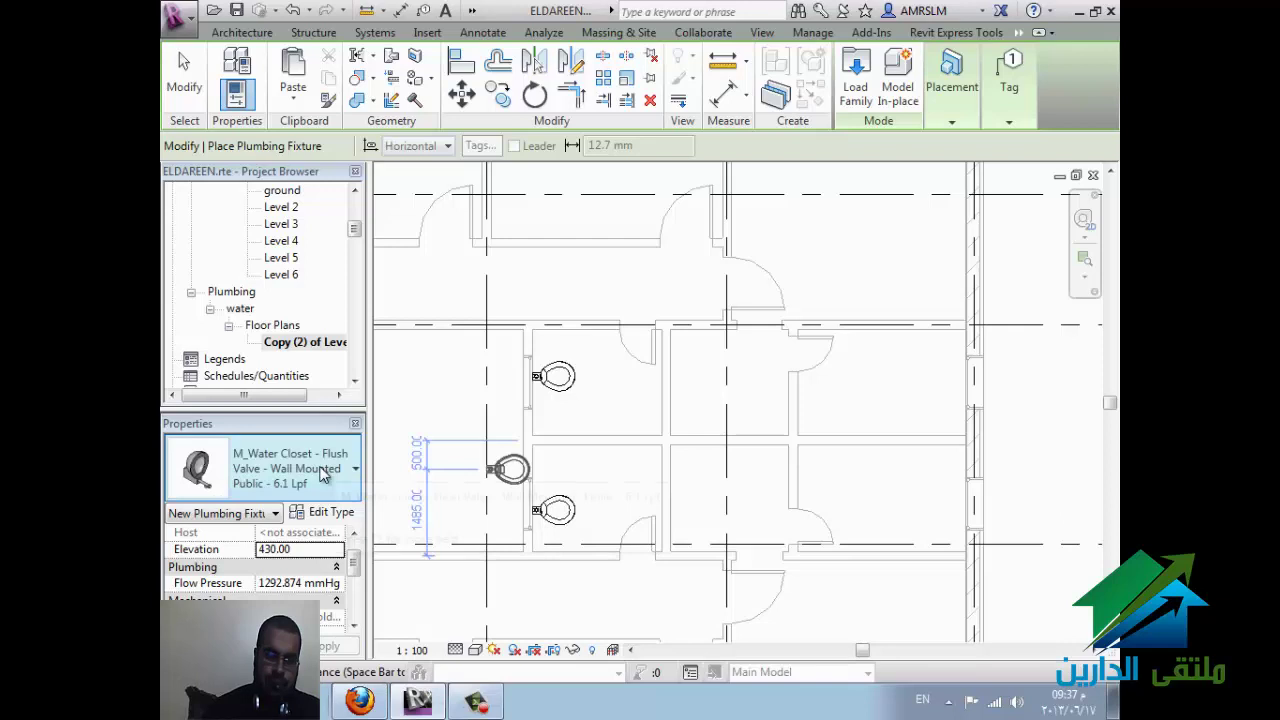
{"action": "left_click", "coordinate": [354, 470]}
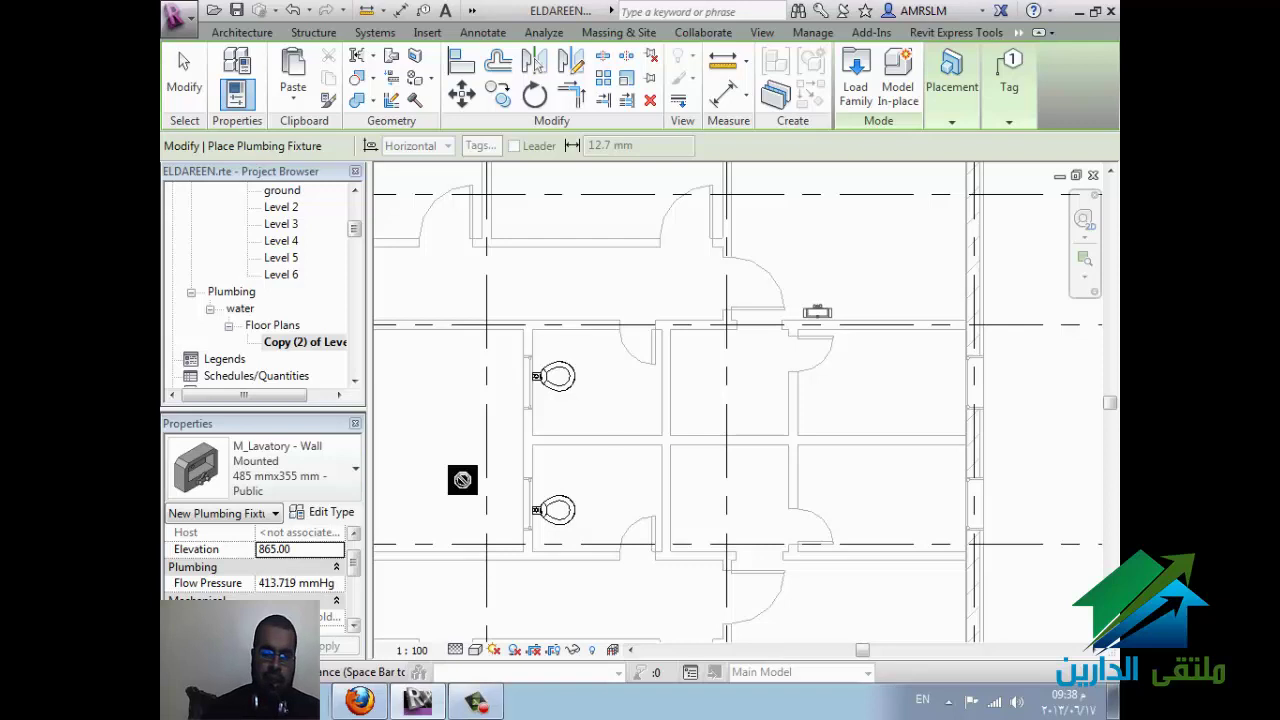
{"action": "left_click", "coordinate": [597, 428]}
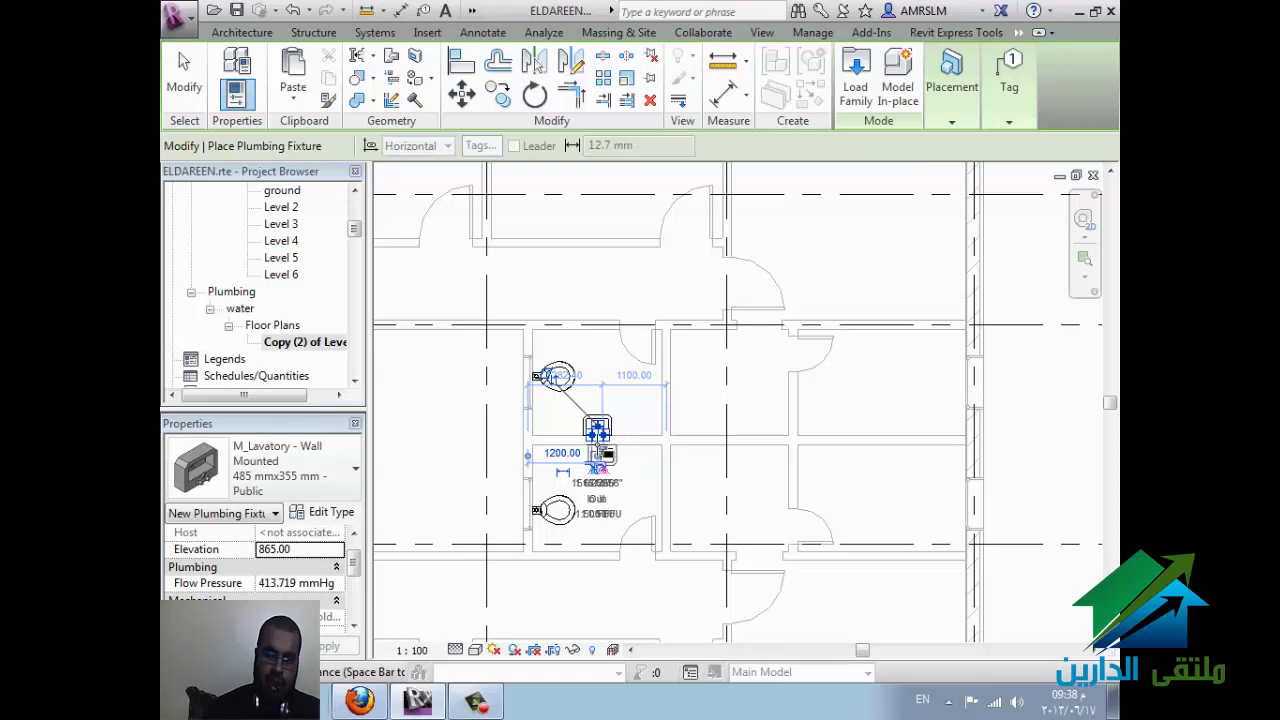
{"action": "left_click", "coordinate": [598, 462]}
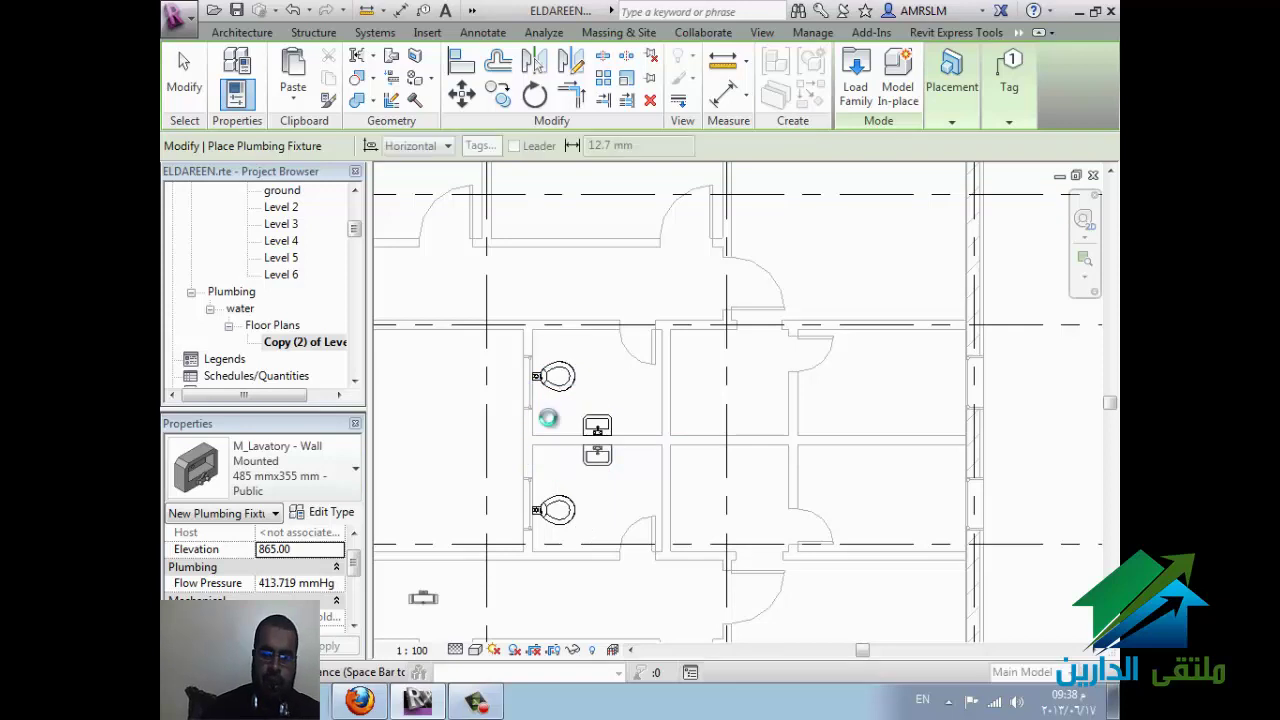
{"action": "scroll", "coordinate": [550, 418], "scroll_direction": "up", "scroll_amount": 2}
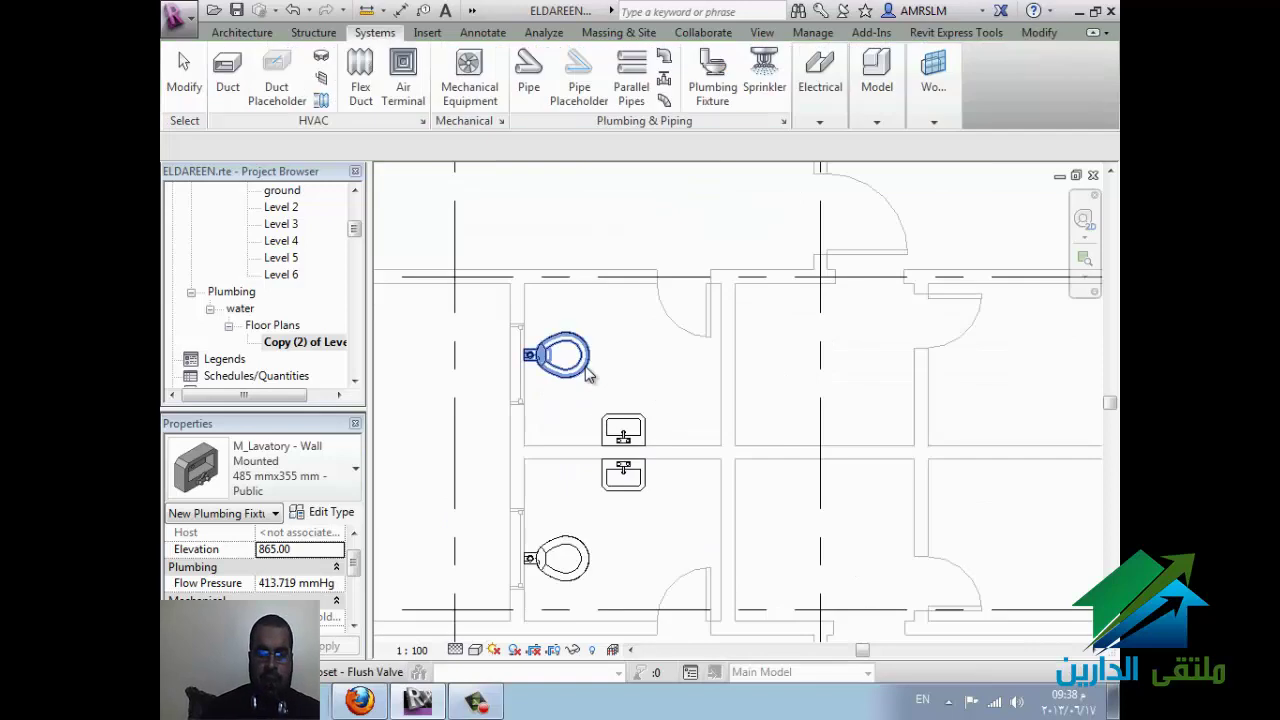
{"action": "key", "text": "Escape"}
{"action": "key", "text": "Escape"}
{"action": "left_click", "coordinate": [588, 372]}
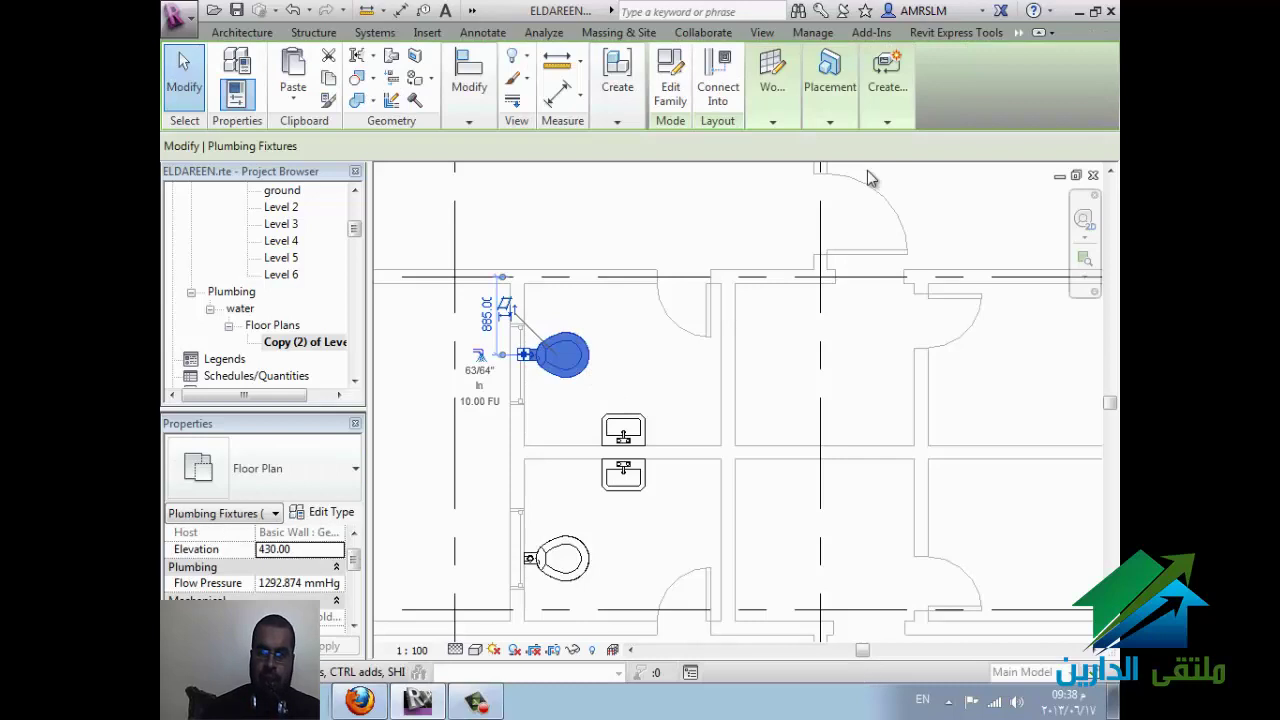
{"action": "left_click", "coordinate": [893, 121]}
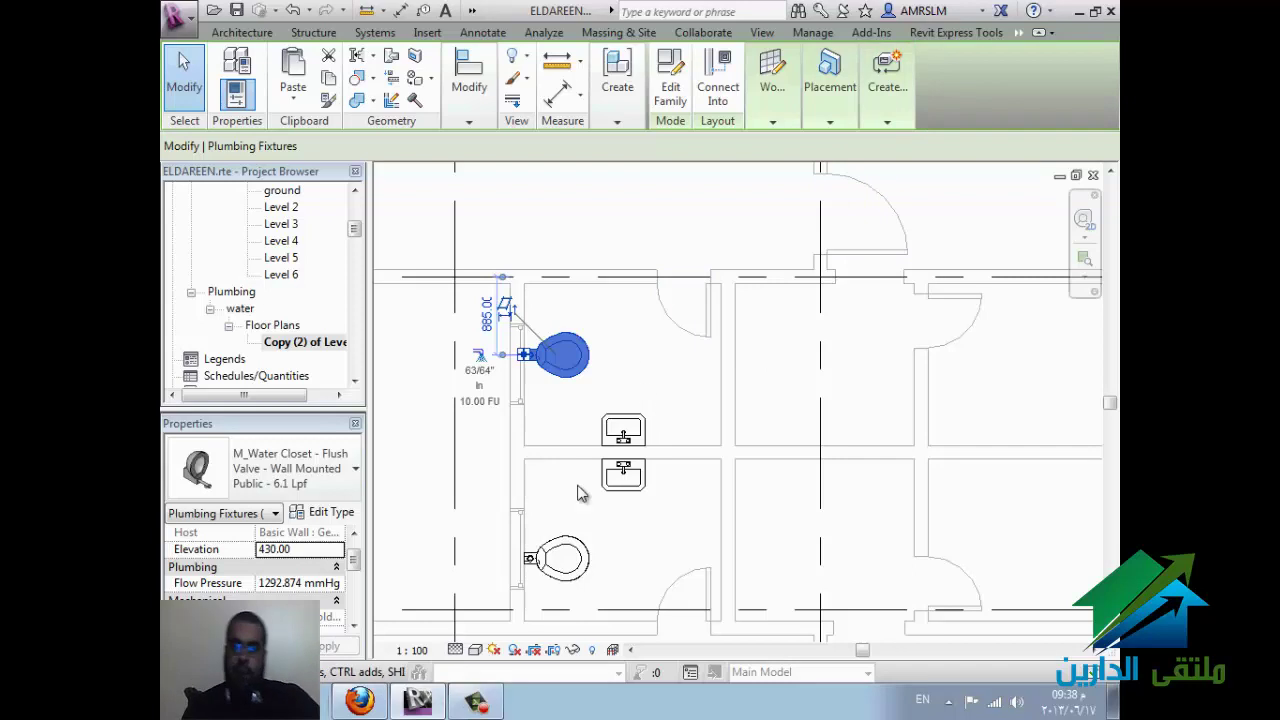
{"action": "left_click", "coordinate": [628, 443]}
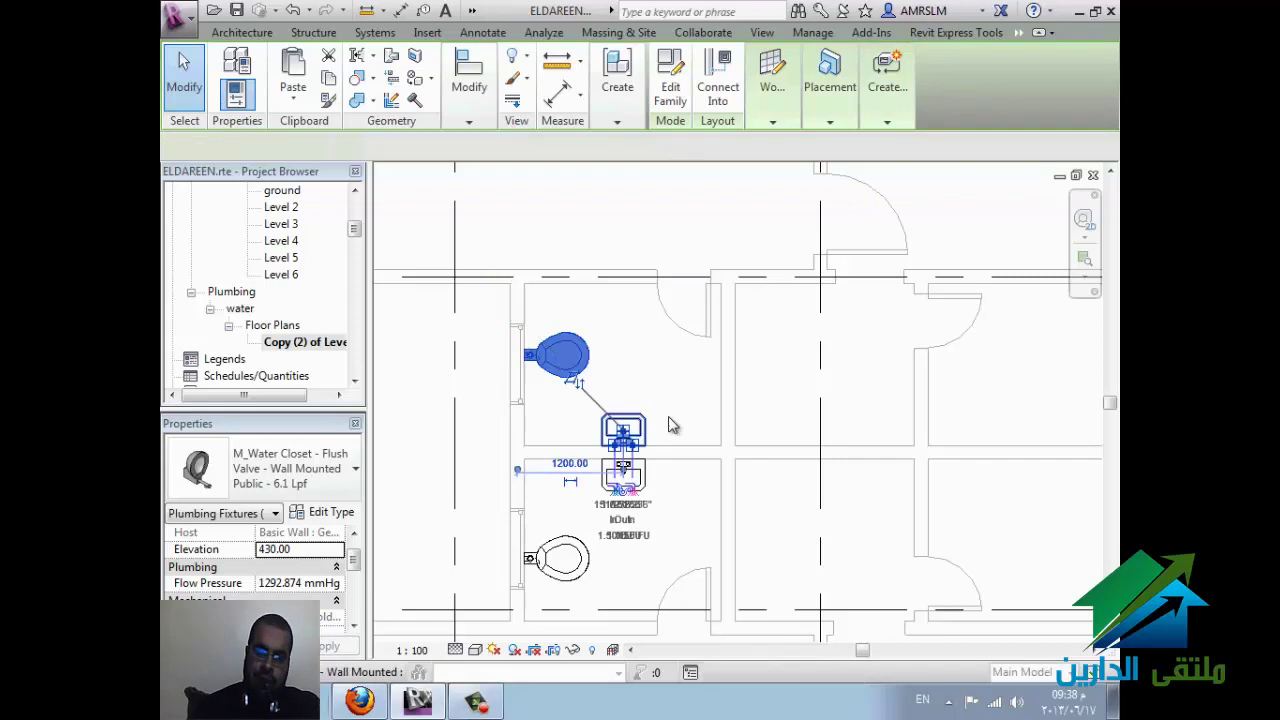
{"action": "scroll", "coordinate": [603, 469], "scroll_direction": "up", "scroll_amount": 2}
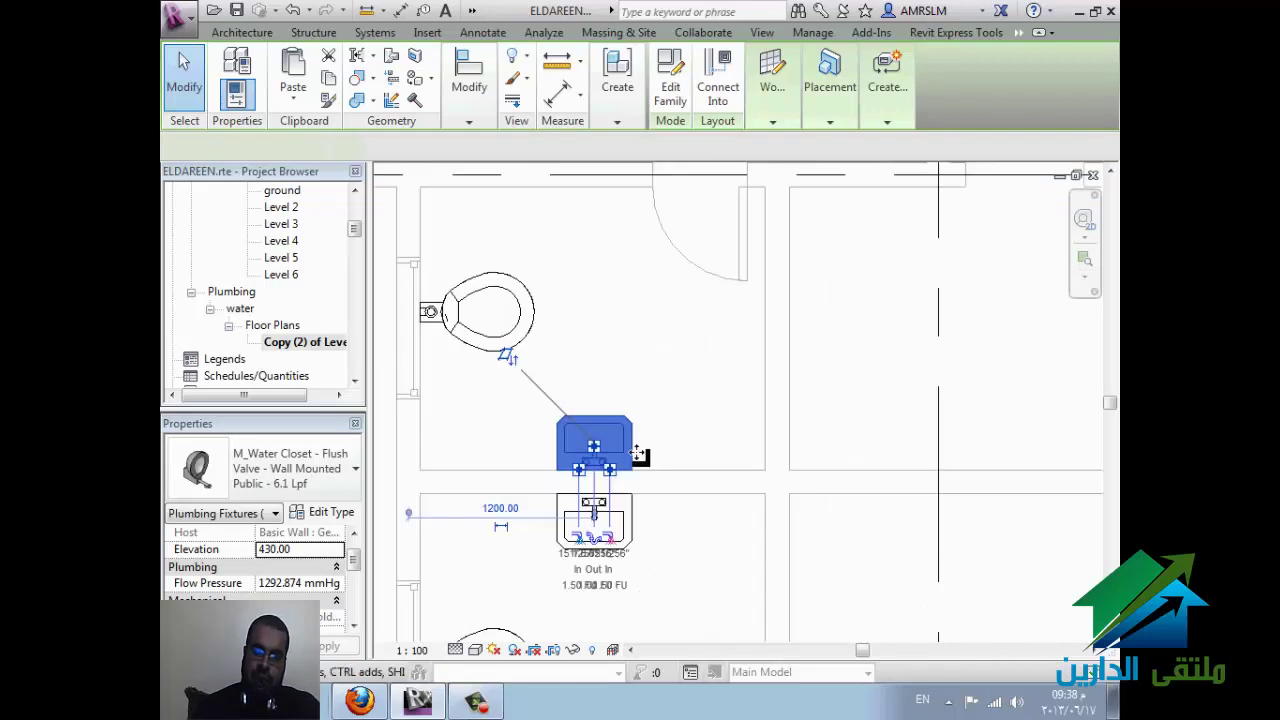
{"action": "scroll", "coordinate": [580, 470], "scroll_direction": "up", "scroll_amount": 2}
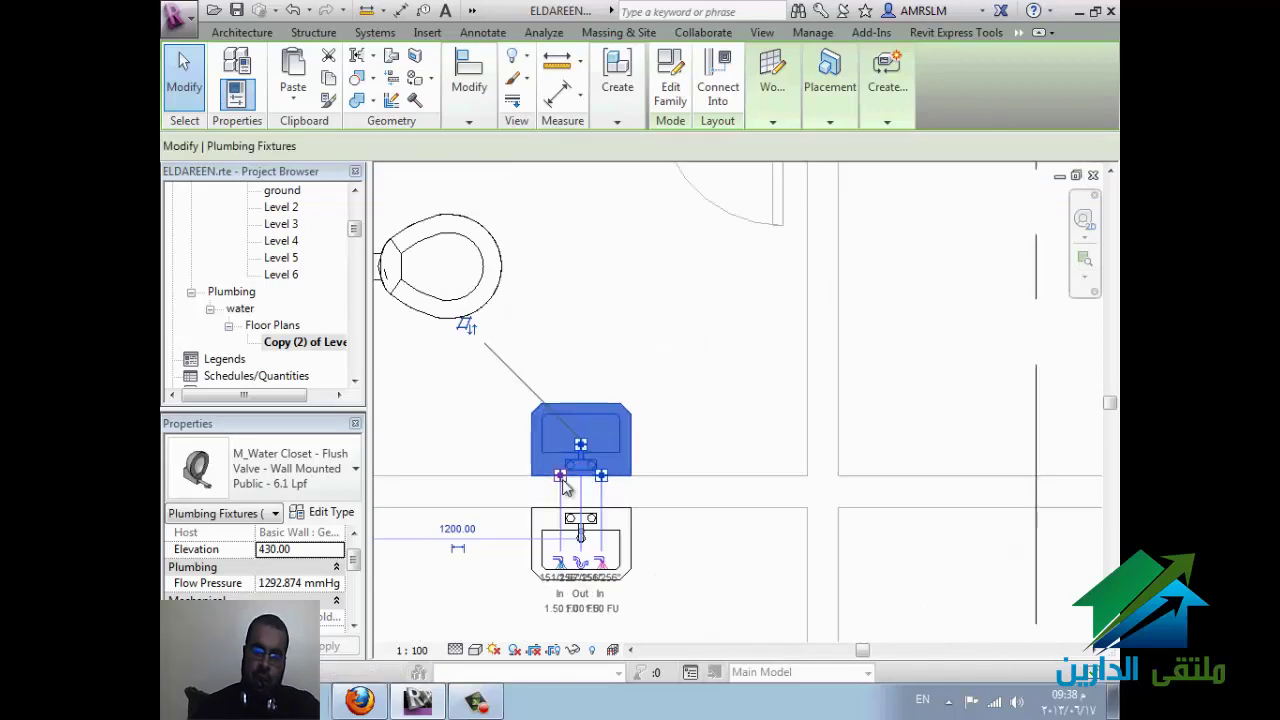
{"action": "left_click", "coordinate": [563, 481]}
{"action": "right_click", "coordinate": [566, 486]}
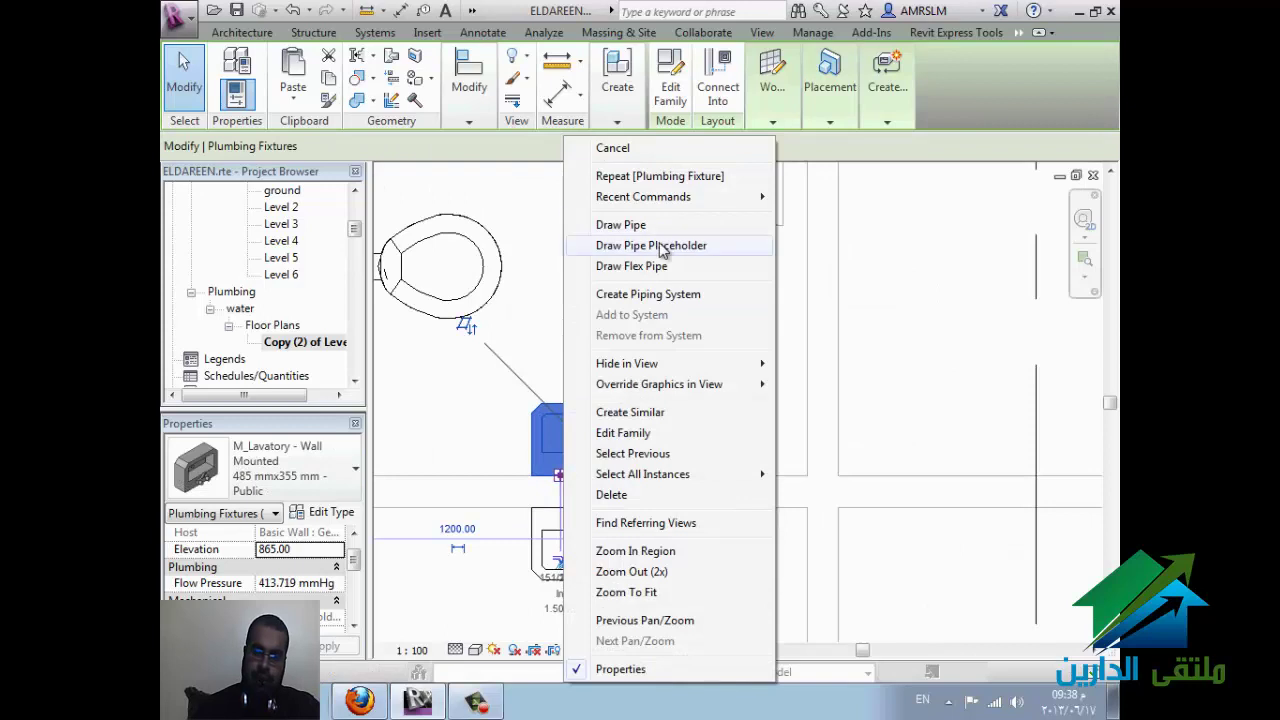
{"action": "key", "text": "Escape"}
{"action": "left_click", "coordinate": [560, 500]}
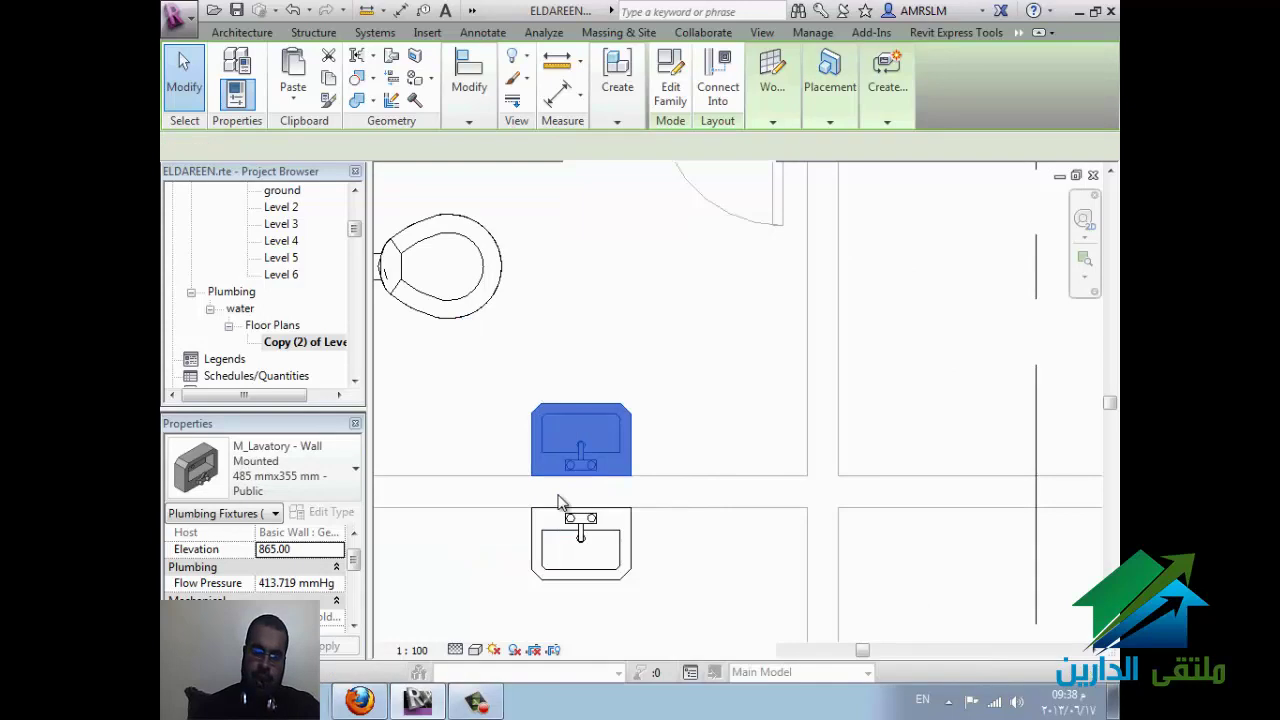
Step: Draw a short pipe from the lower lavatory's connector up toward the lavatory above
{"action": "left_click", "coordinate": [563, 510]}
{"action": "key", "text": "r"}
{"action": "key", "text": "o"}
{"action": "scroll", "coordinate": [563, 510], "scroll_direction": "up", "scroll_amount": 2}
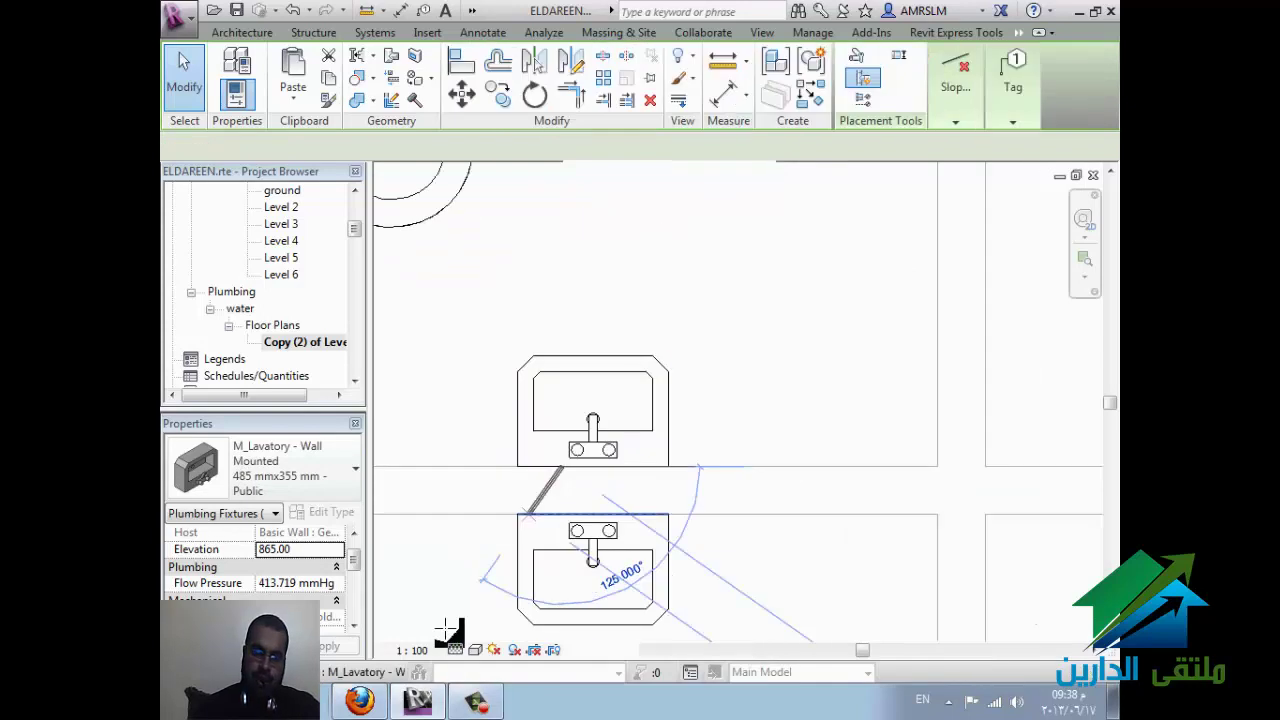
{"action": "key", "text": "Escape"}
{"action": "left_click", "coordinate": [568, 503]}
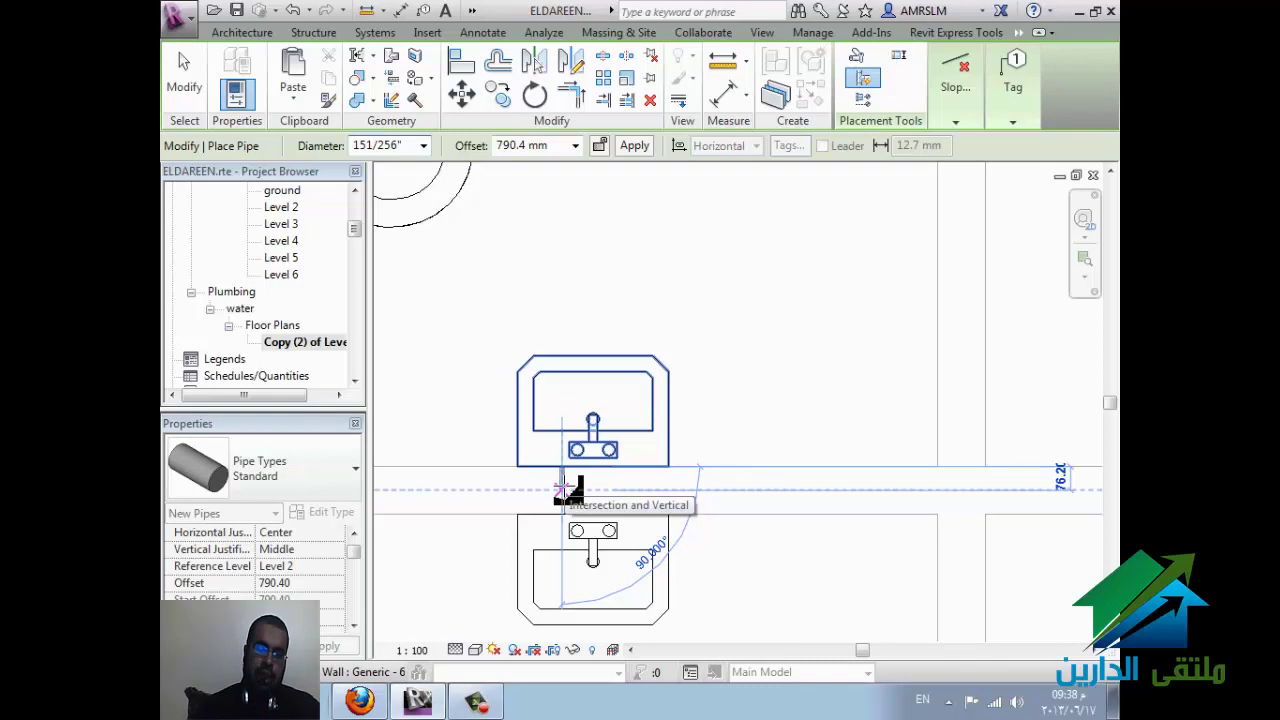
{"action": "left_click", "coordinate": [565, 490]}
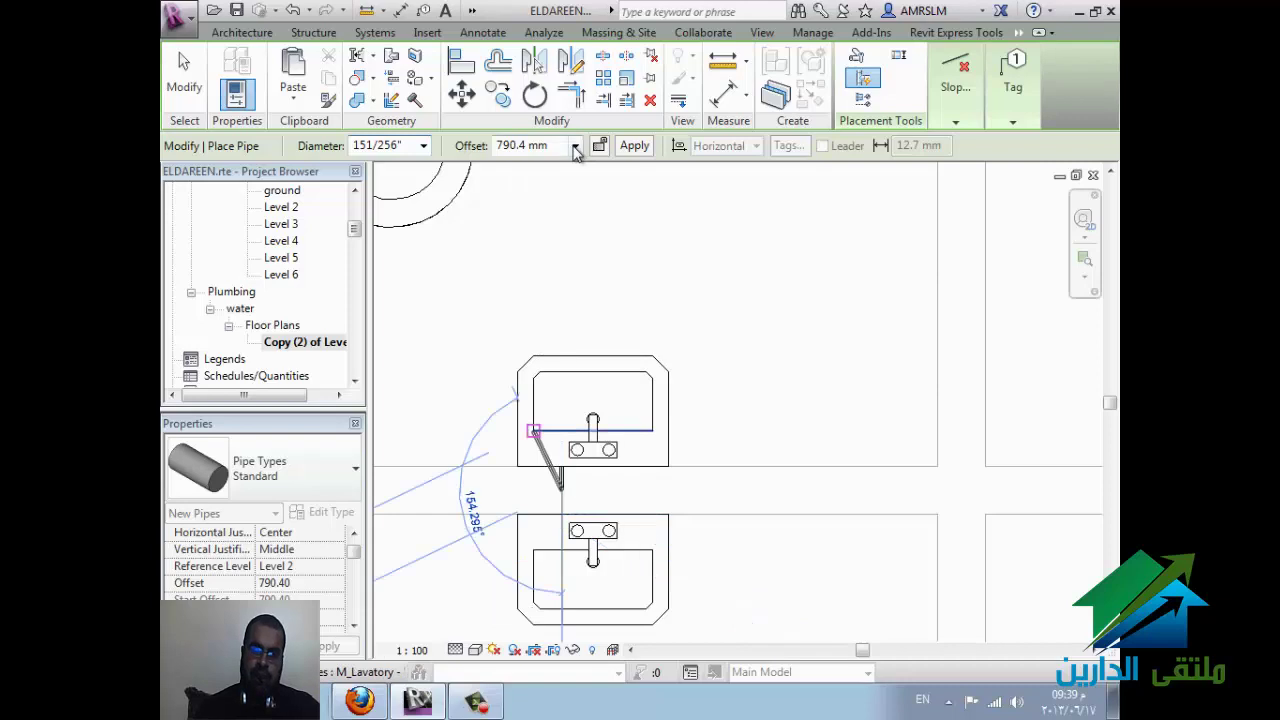
Step: Keep the pipe diameter at 151/256" and the offset at 790.4 mm
{"action": "left_click", "coordinate": [424, 146]}
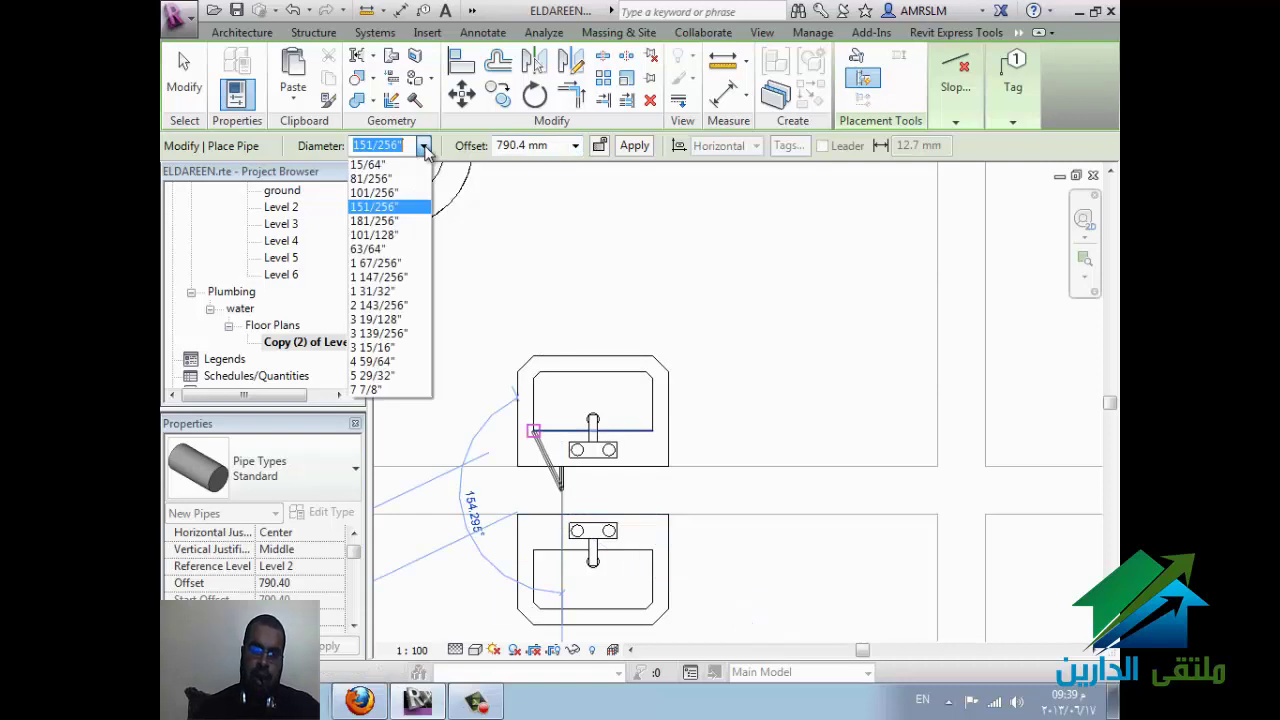
{"action": "left_click", "coordinate": [424, 146]}
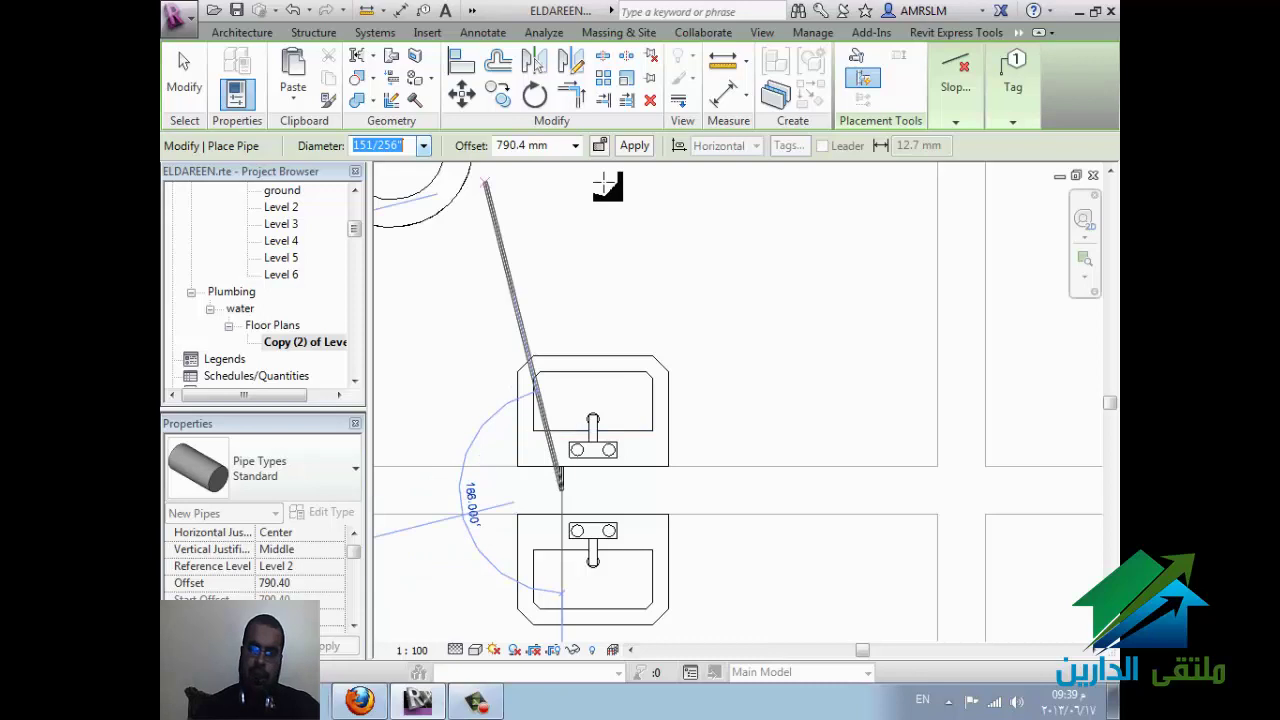
{"action": "left_click", "coordinate": [575, 146]}
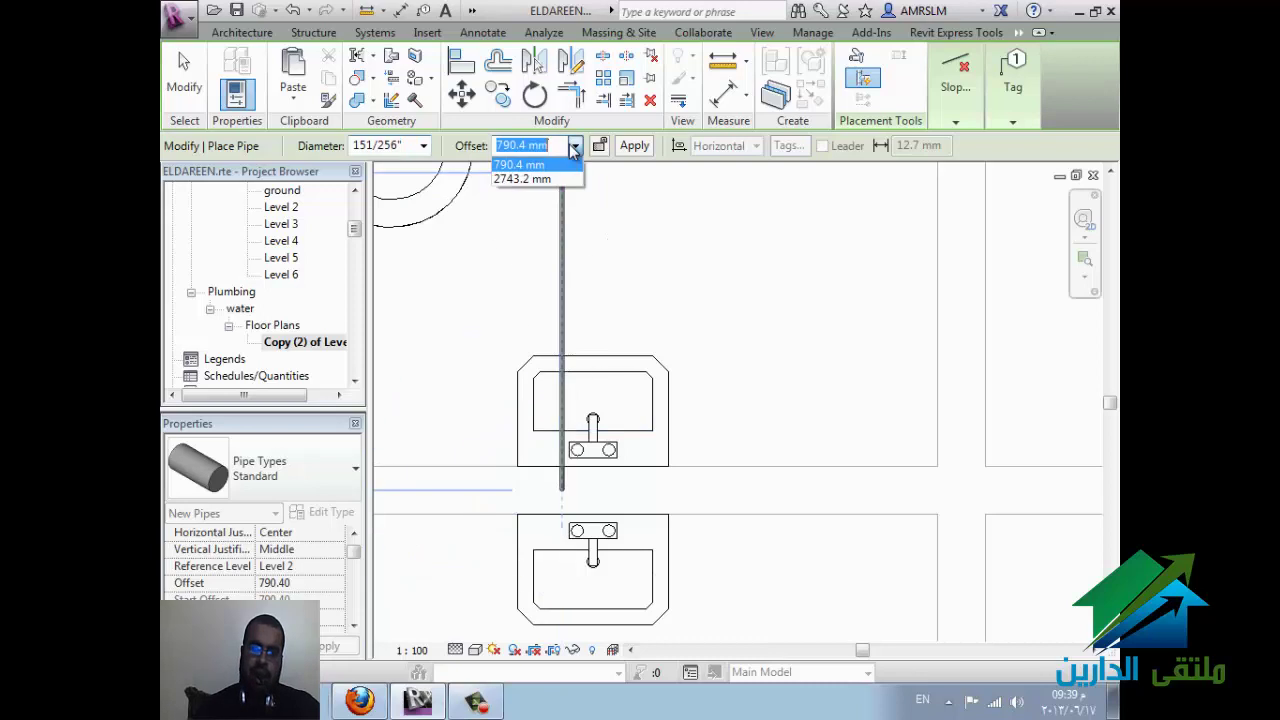
{"action": "left_click", "coordinate": [520, 164]}
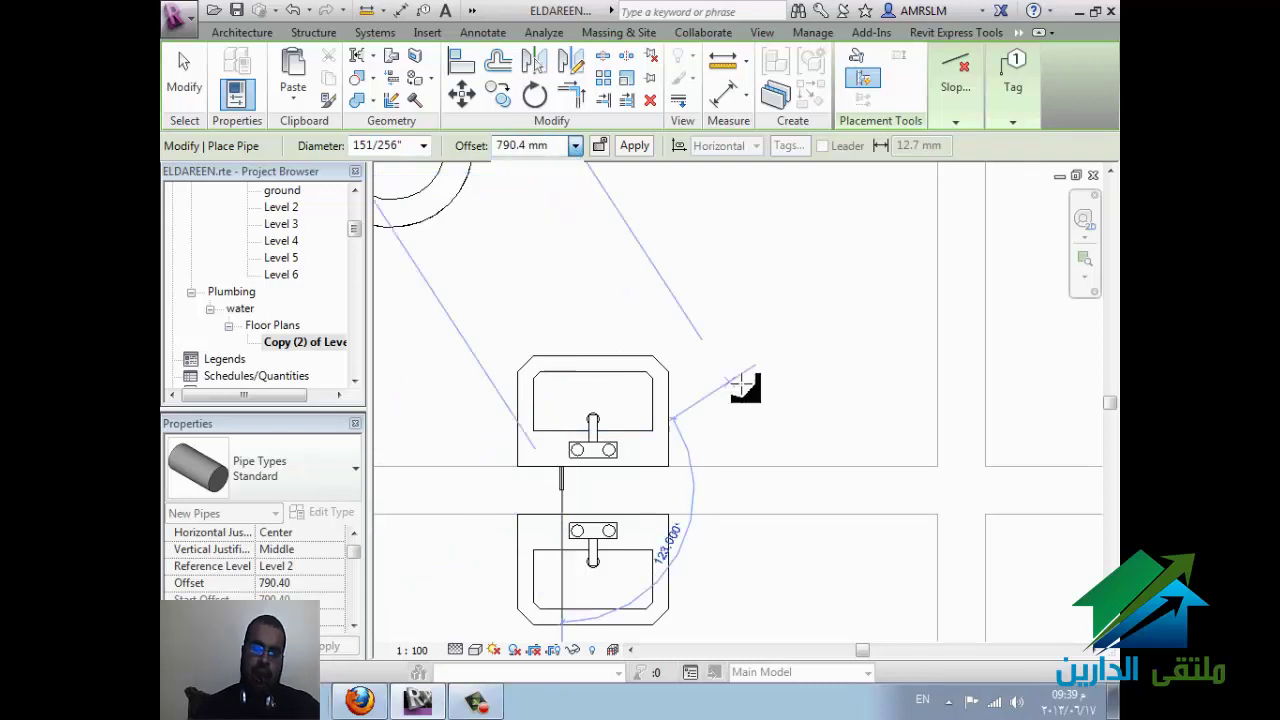
{"action": "scroll", "coordinate": [572, 430], "scroll_direction": "up", "scroll_amount": 2}
{"action": "scroll", "coordinate": [572, 430], "scroll_direction": "down", "scroll_amount": 2}
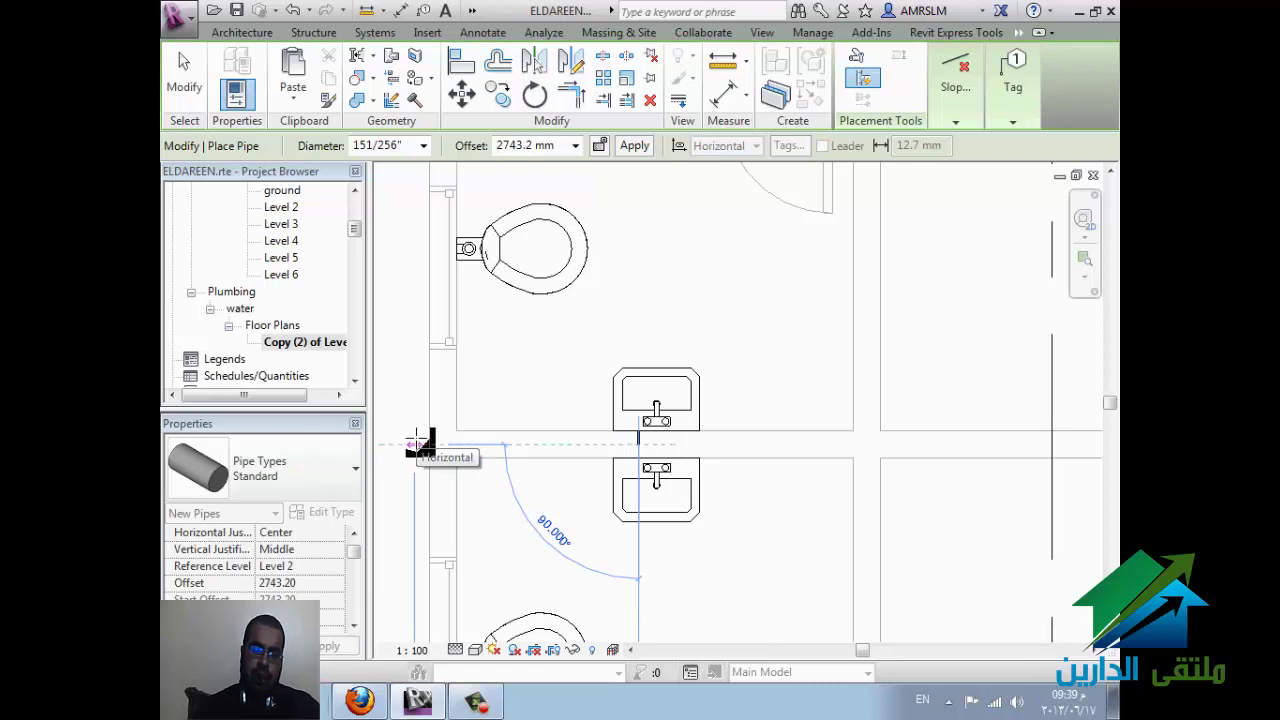
Step: Exit the pipe tool and switch to the WizIQ class session in Firefox
{"action": "key", "text": "Escape"}
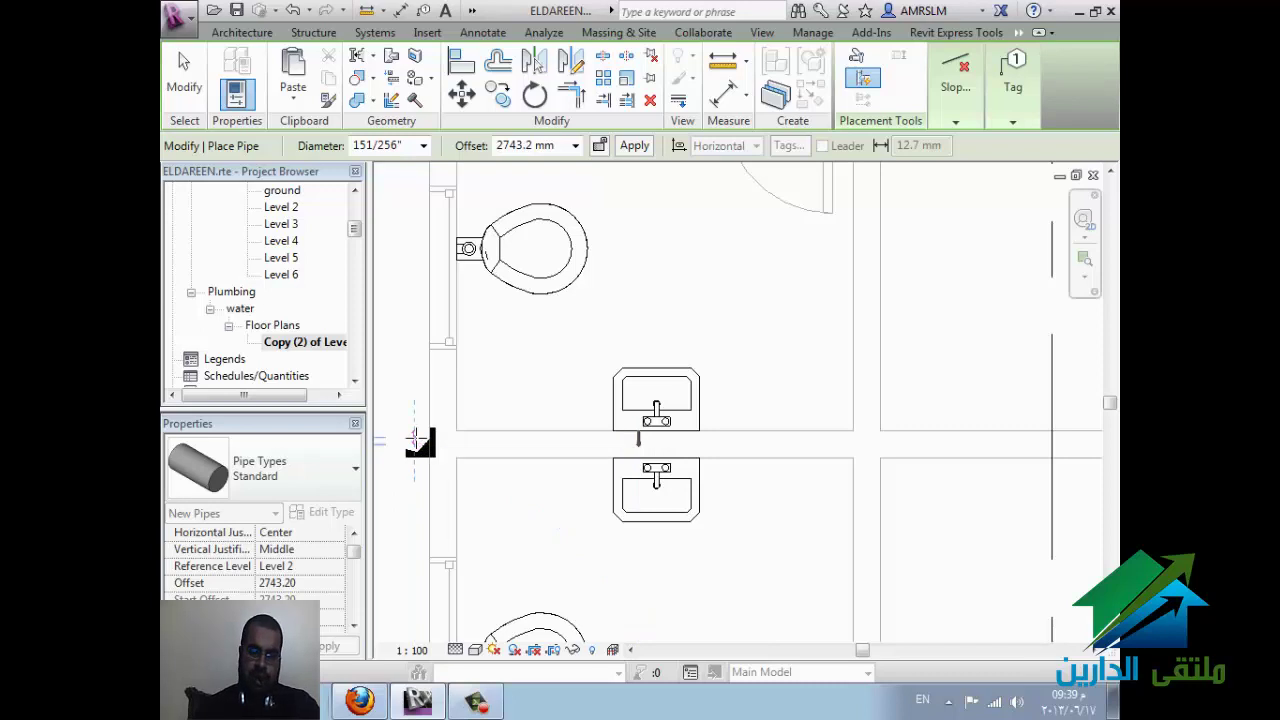
{"action": "key", "text": "Escape"}
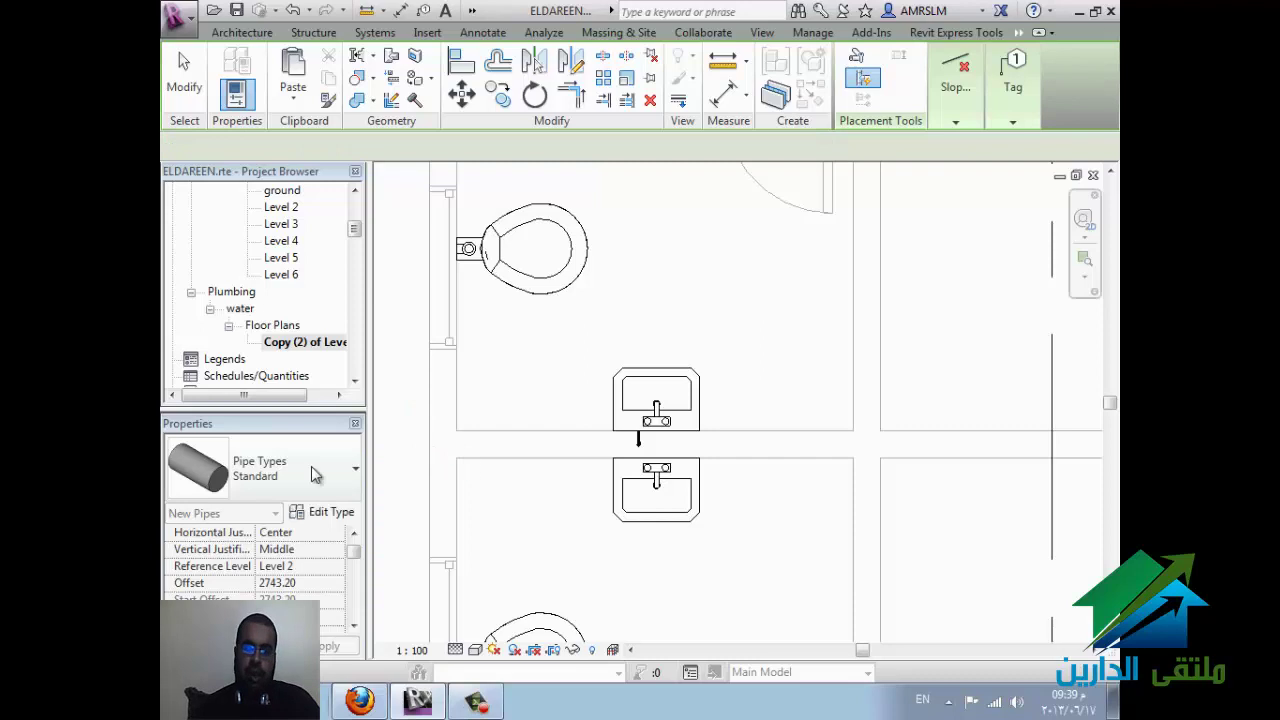
{"action": "key", "text": "Escape"}
{"action": "key", "text": "Escape"}
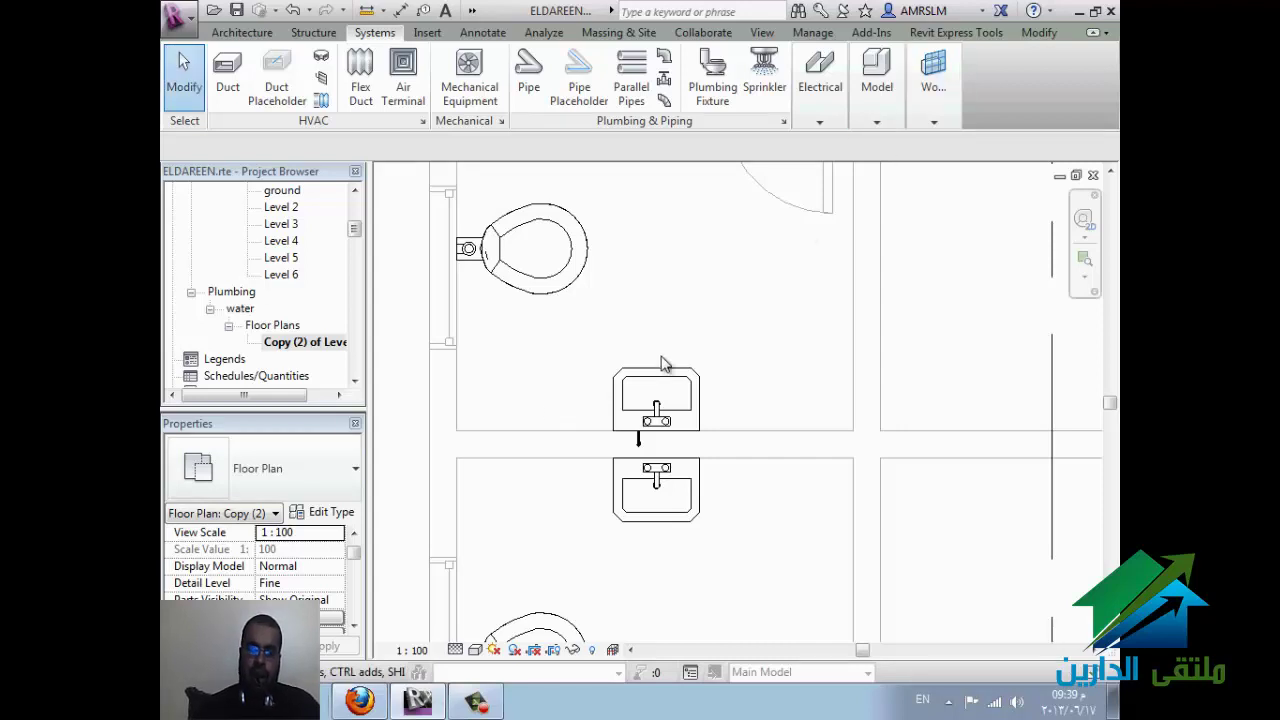
{"action": "left_click", "coordinate": [359, 701]}
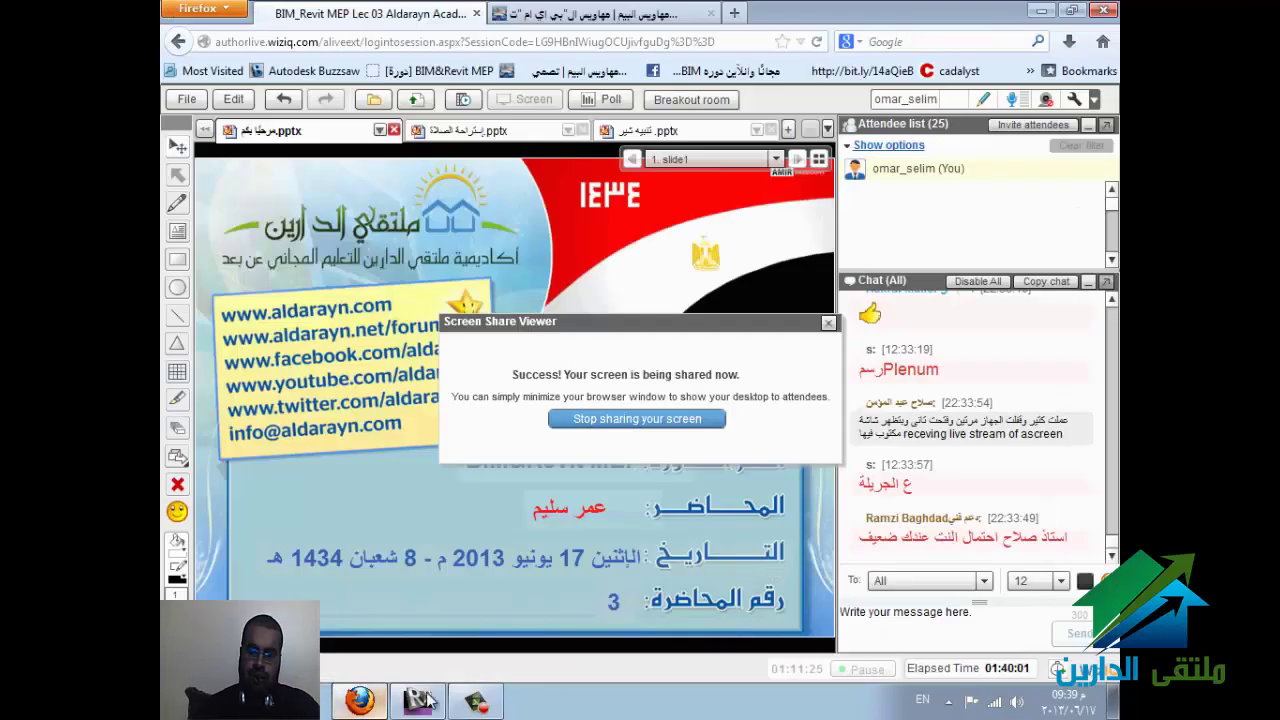
{"action": "left_click", "coordinate": [1110, 556]}
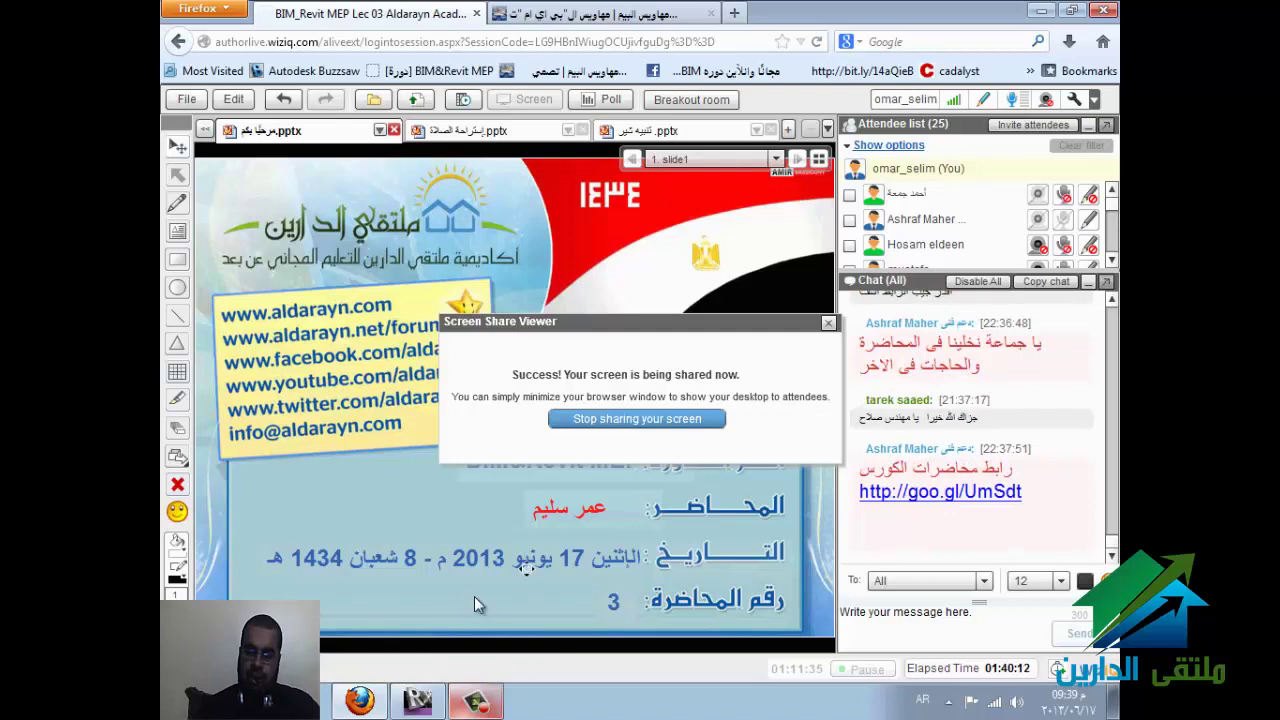
{"action": "left_click", "coordinate": [423, 705]}
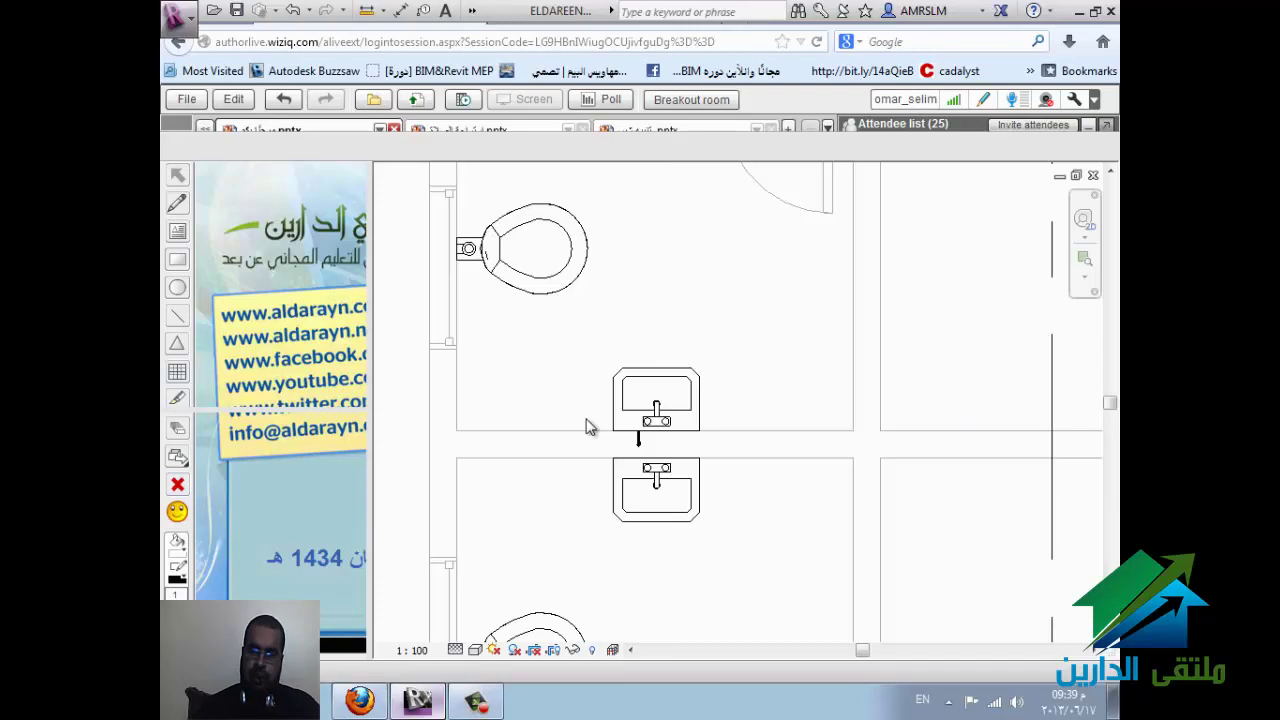
{"action": "scroll", "coordinate": [729, 365], "scroll_direction": "down", "scroll_amount": 1}
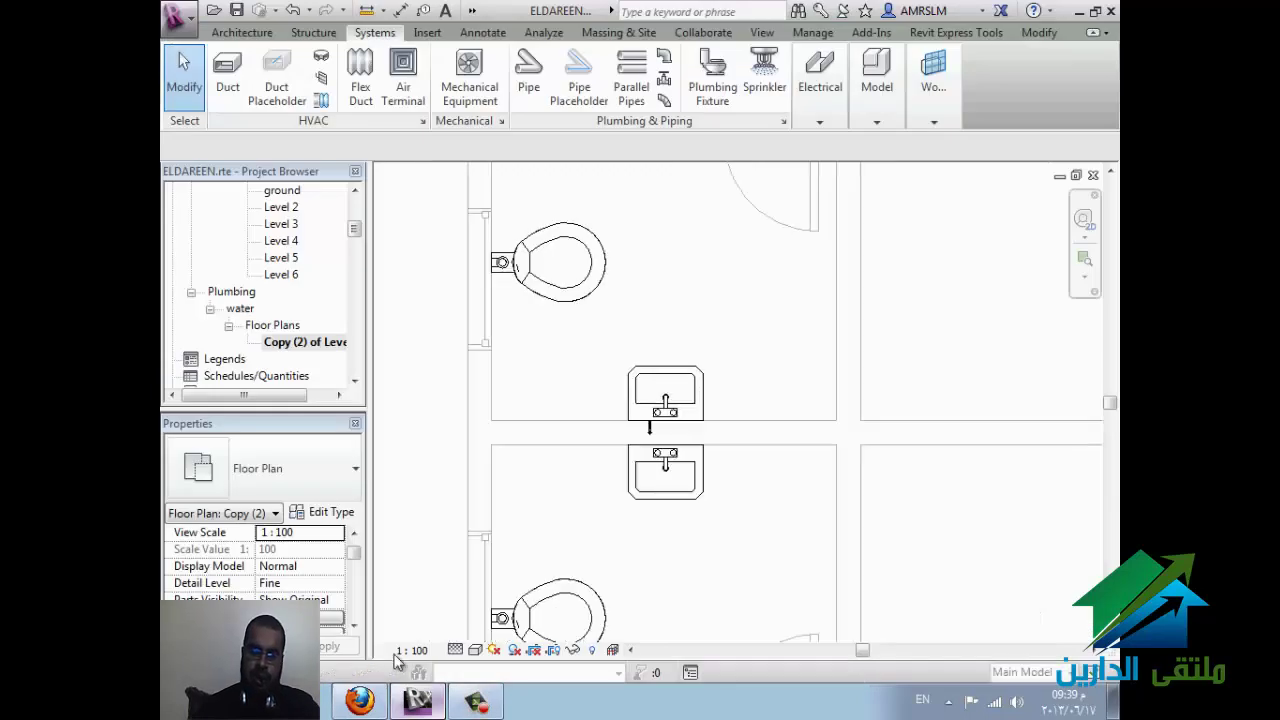
Step: Check the WizIQ class chat, then bring the Revit lavatory floor plan back to front
{"action": "left_click", "coordinate": [431, 706]}
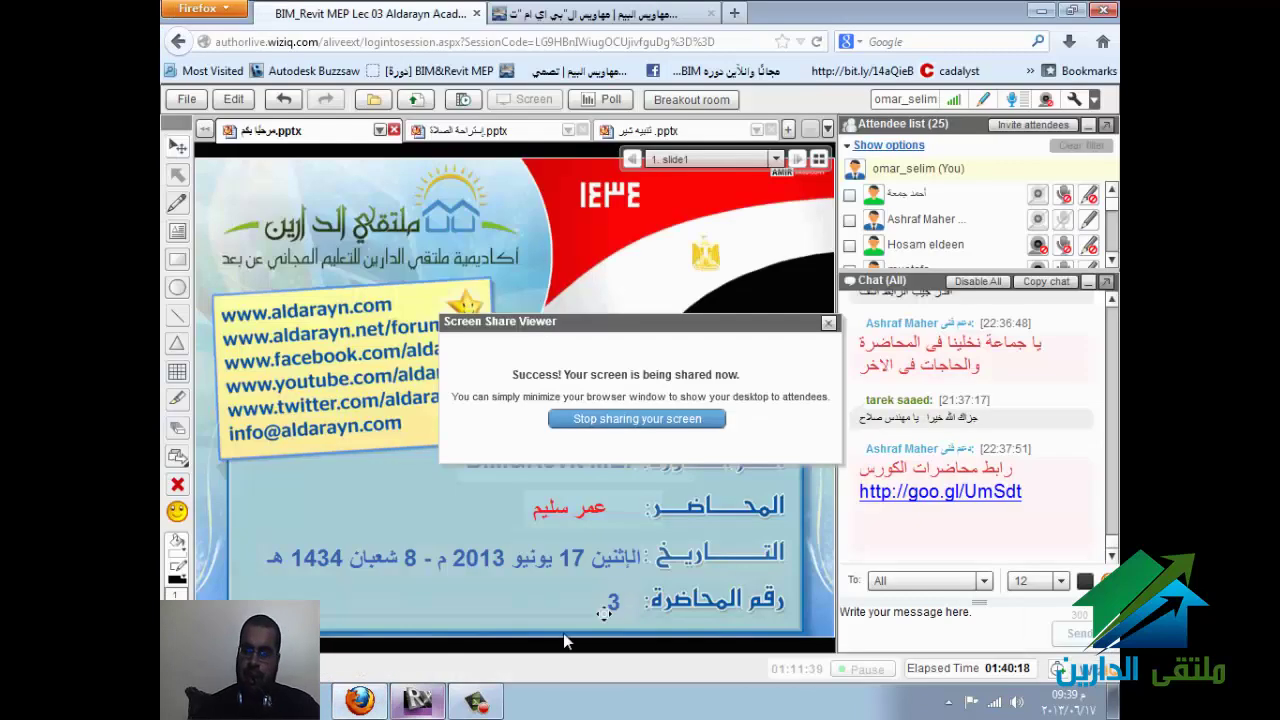
{"action": "scroll", "coordinate": [1010, 455], "scroll_direction": "up", "scroll_amount": 3}
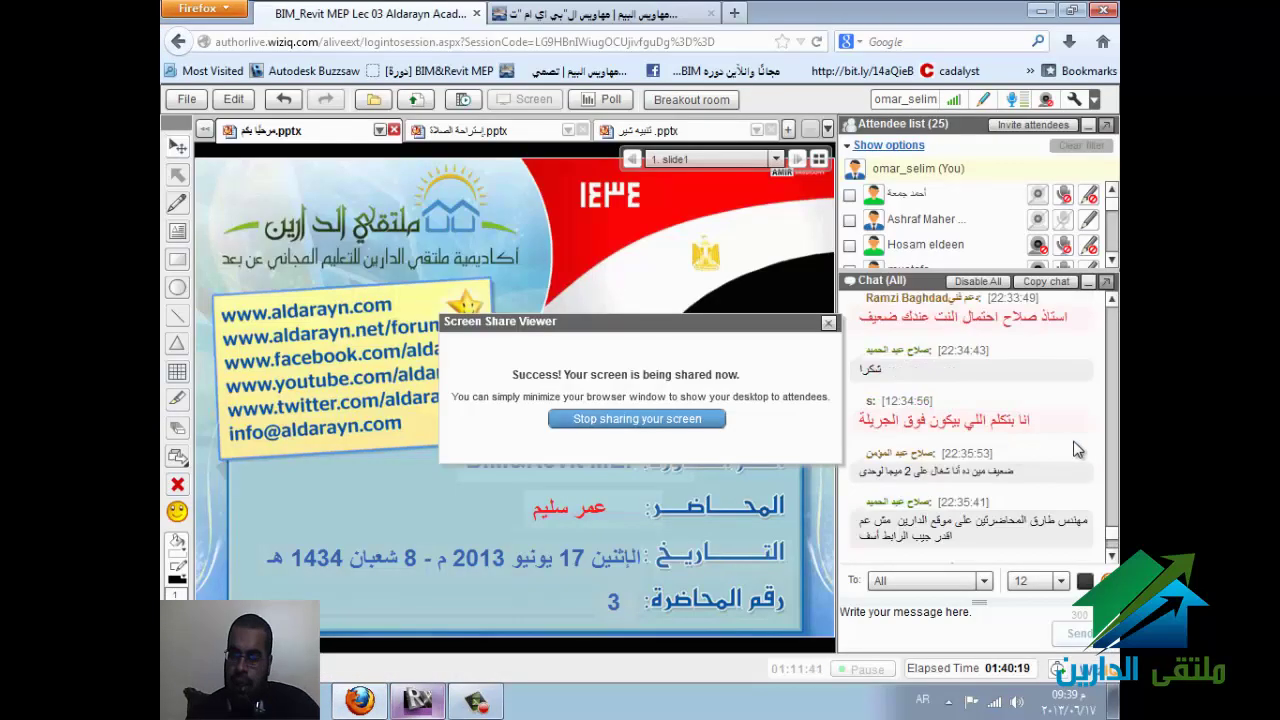
{"action": "scroll", "coordinate": [1076, 453], "scroll_direction": "down", "scroll_amount": 3}
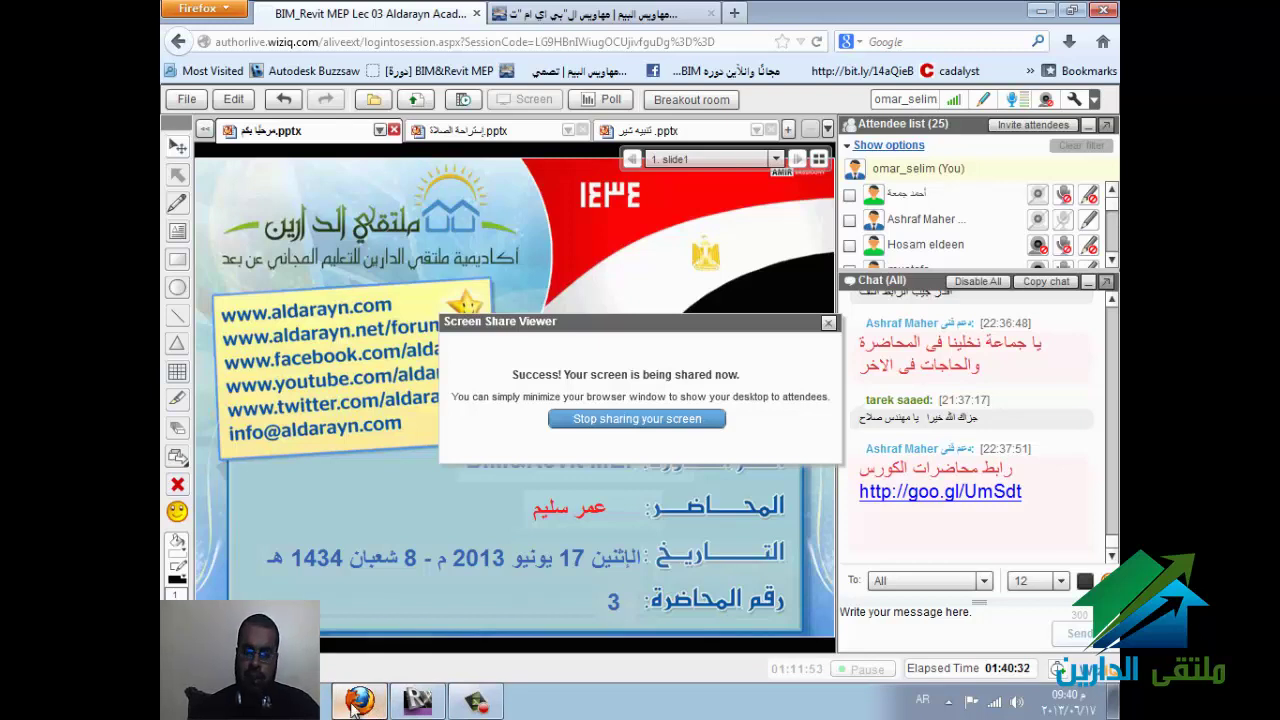
{"action": "left_click", "coordinate": [352, 703]}
{"action": "left_click", "coordinate": [478, 697]}
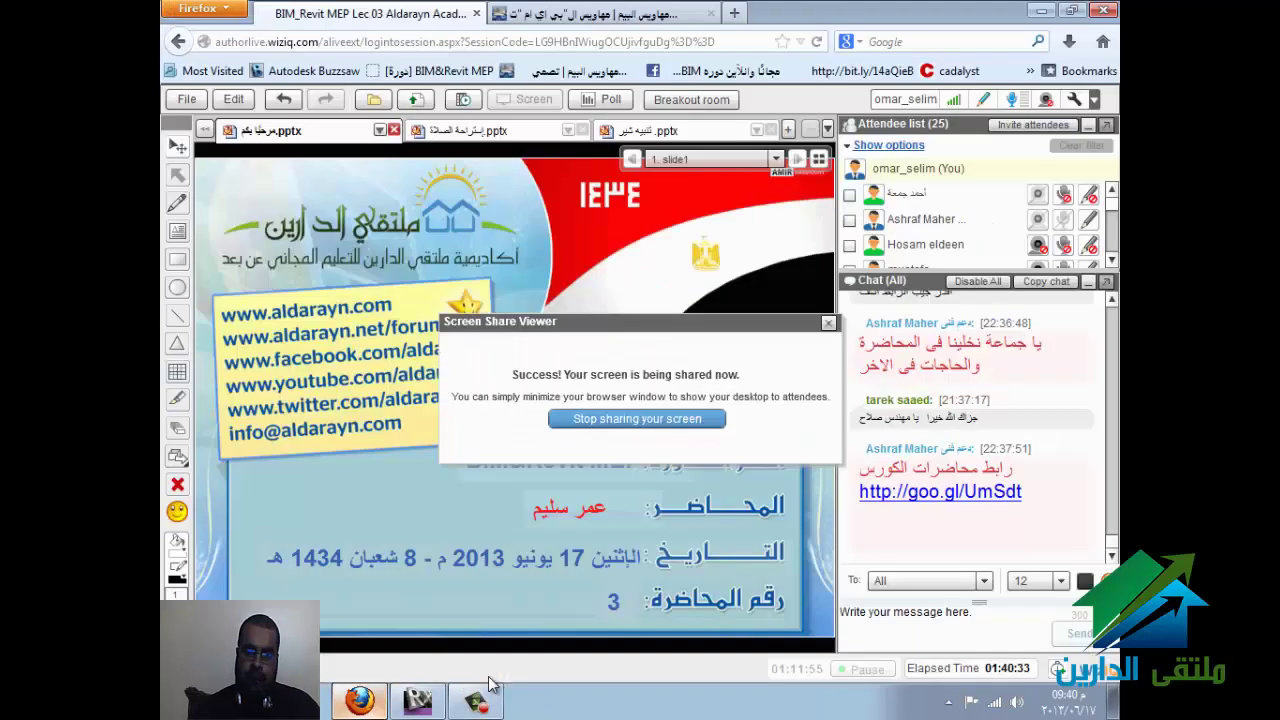
{"action": "left_click", "coordinate": [418, 700]}
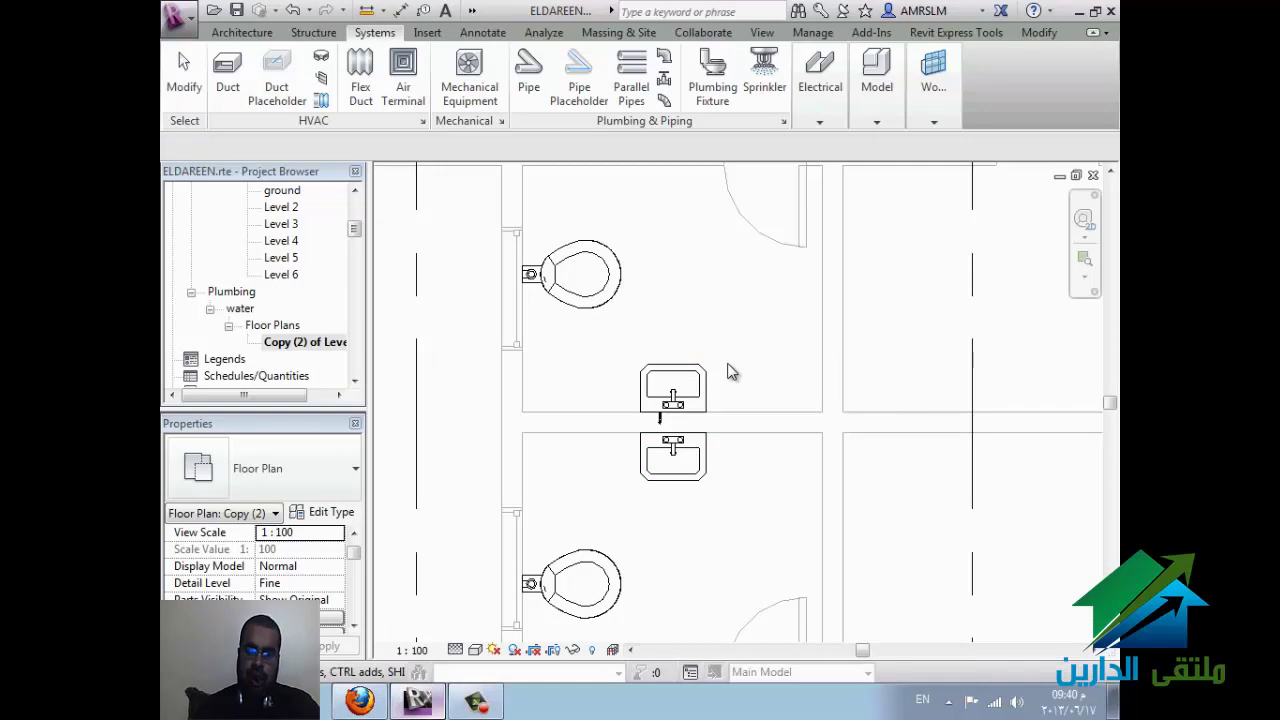
Step: Look at Visibility/Graphics without changes, then start the Duct tool for the restrooms
{"action": "key", "text": "v"}
{"action": "key", "text": "g"}
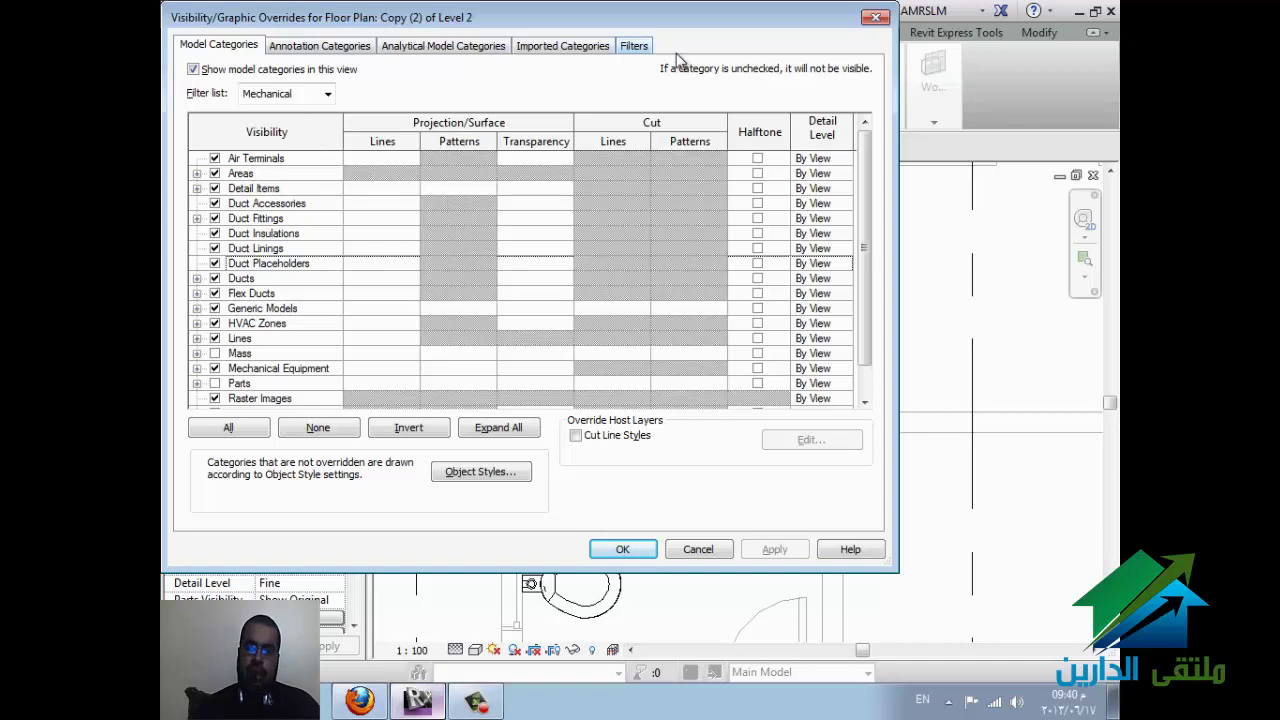
{"action": "left_click", "coordinate": [876, 18]}
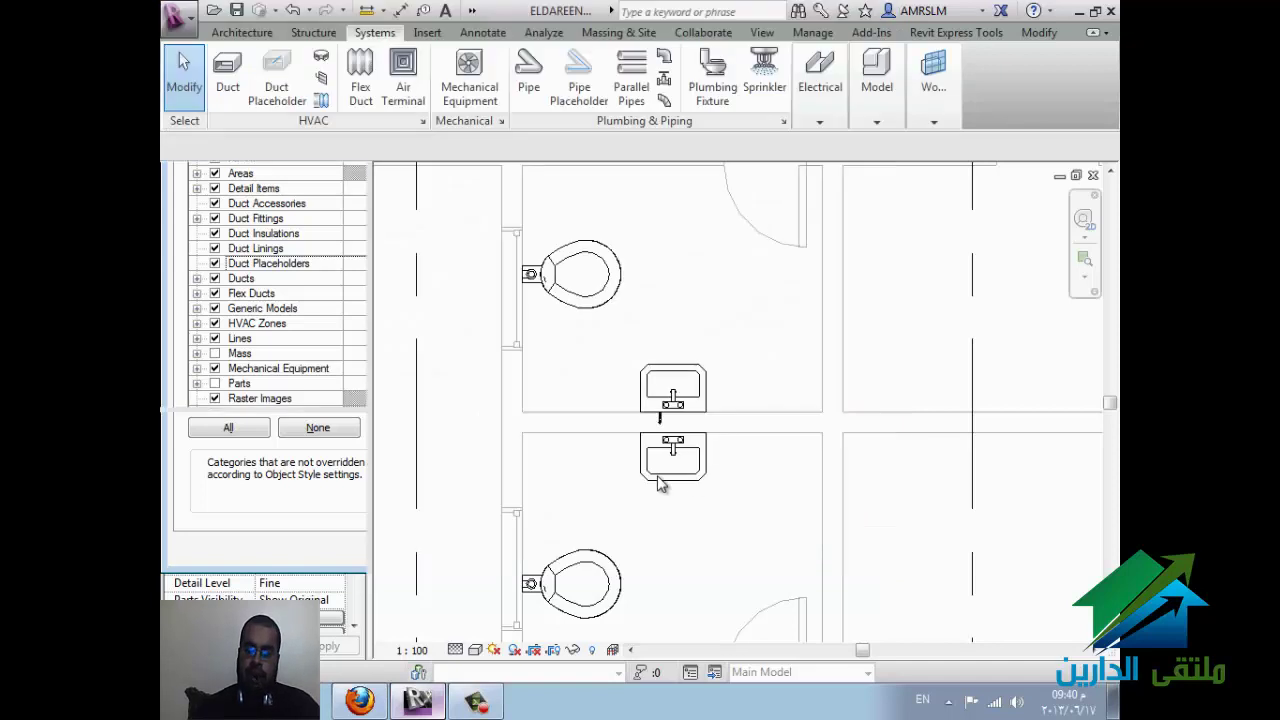
{"action": "scroll", "coordinate": [703, 318], "scroll_direction": "down", "scroll_amount": 2}
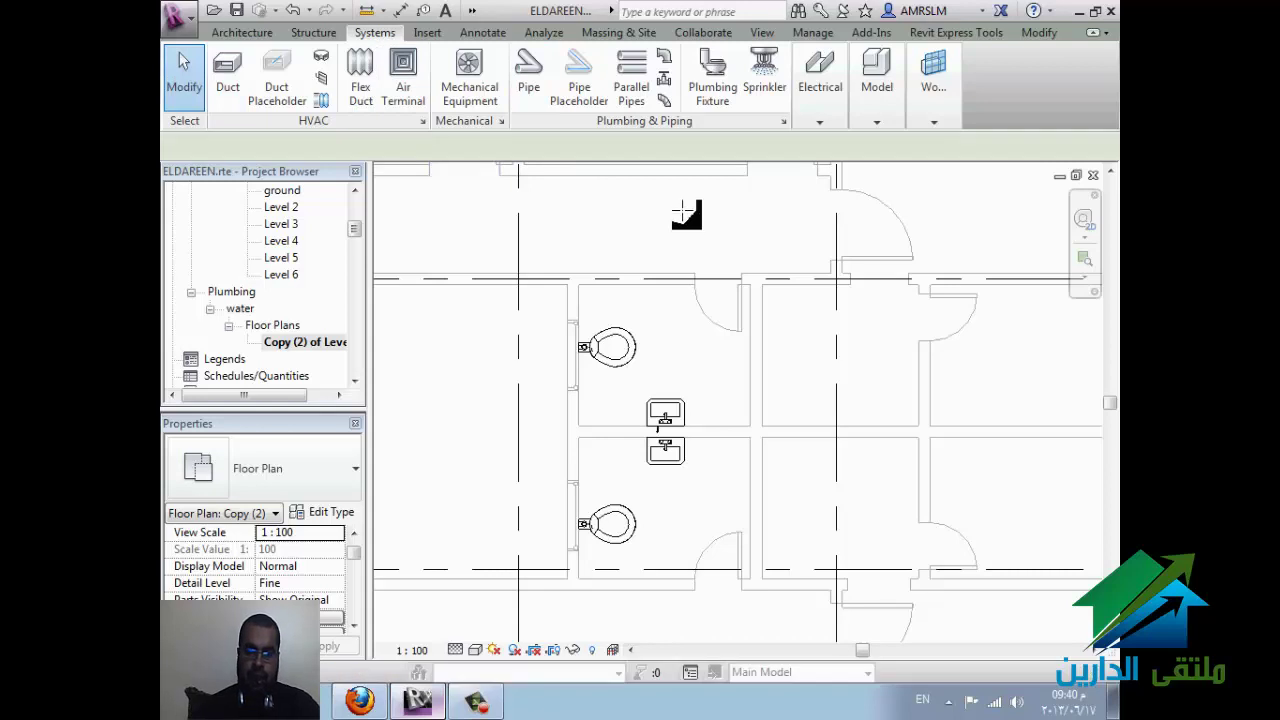
{"action": "key", "text": "p"}
{"action": "key", "text": "x"}
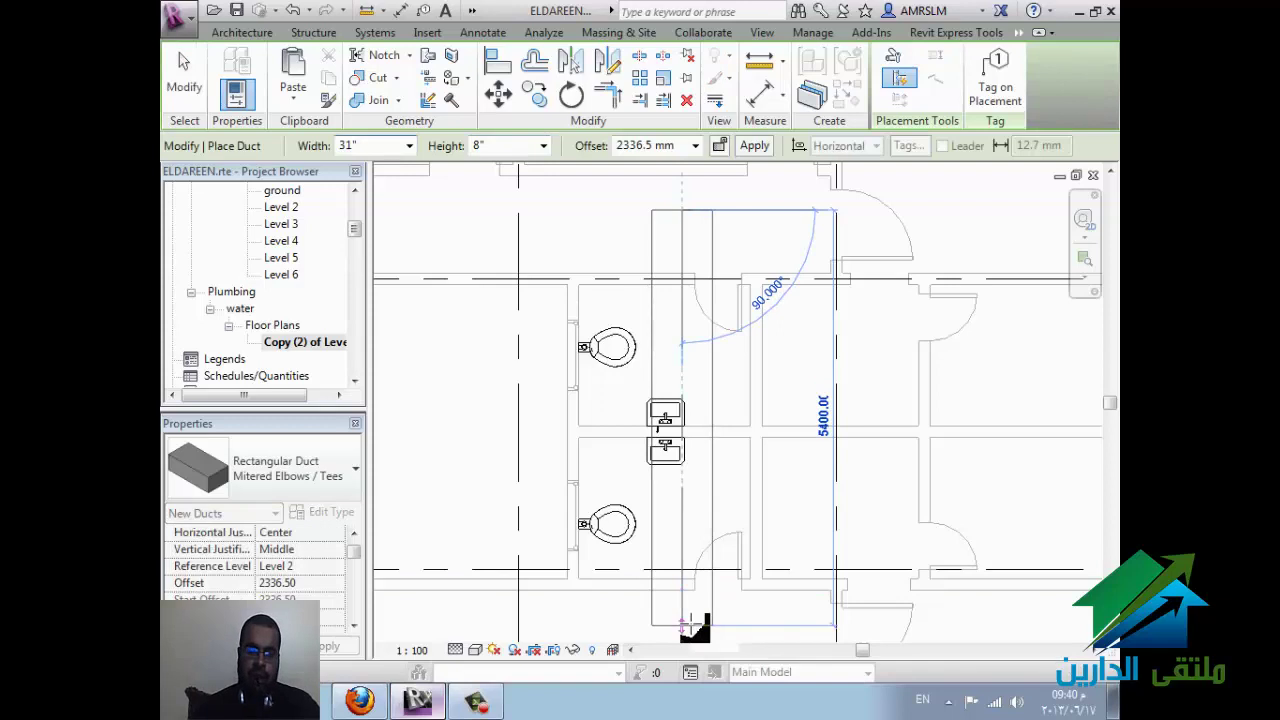
Step: Finish the first vertical duct near the bottom of the restrooms
{"action": "left_click", "coordinate": [690, 624]}
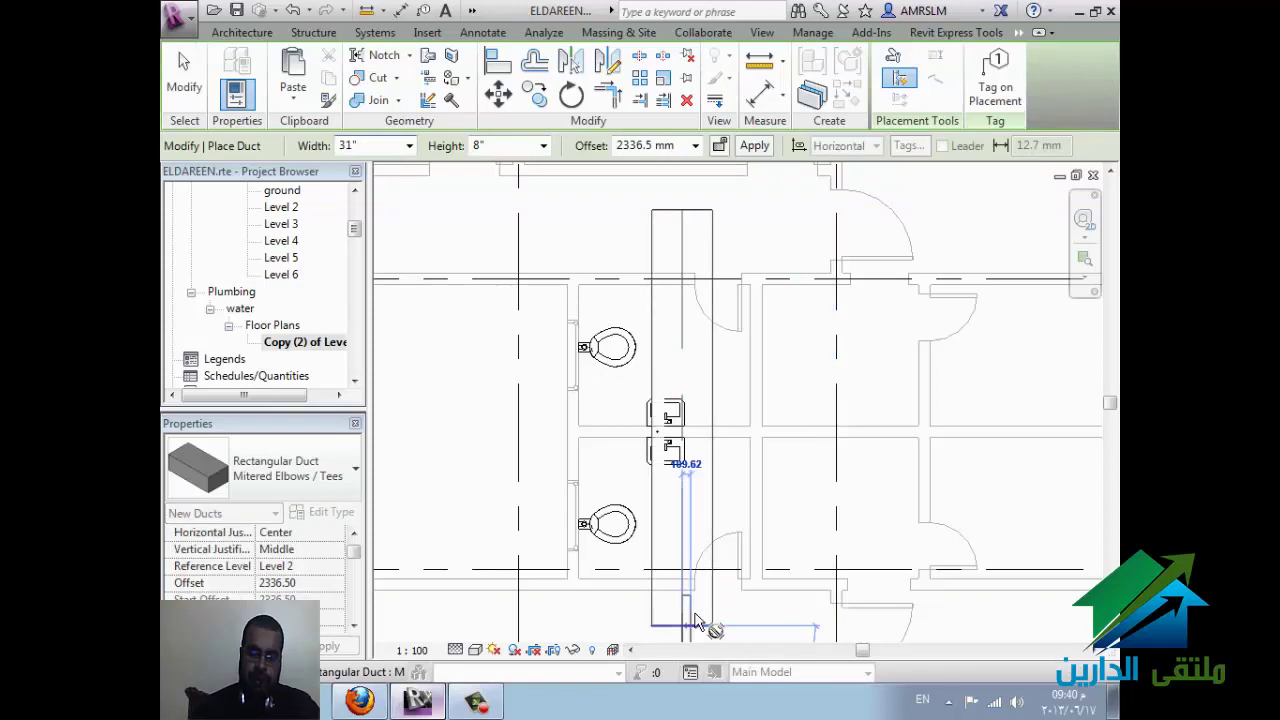
{"action": "key", "text": "Escape"}
{"action": "key", "text": "Escape"}
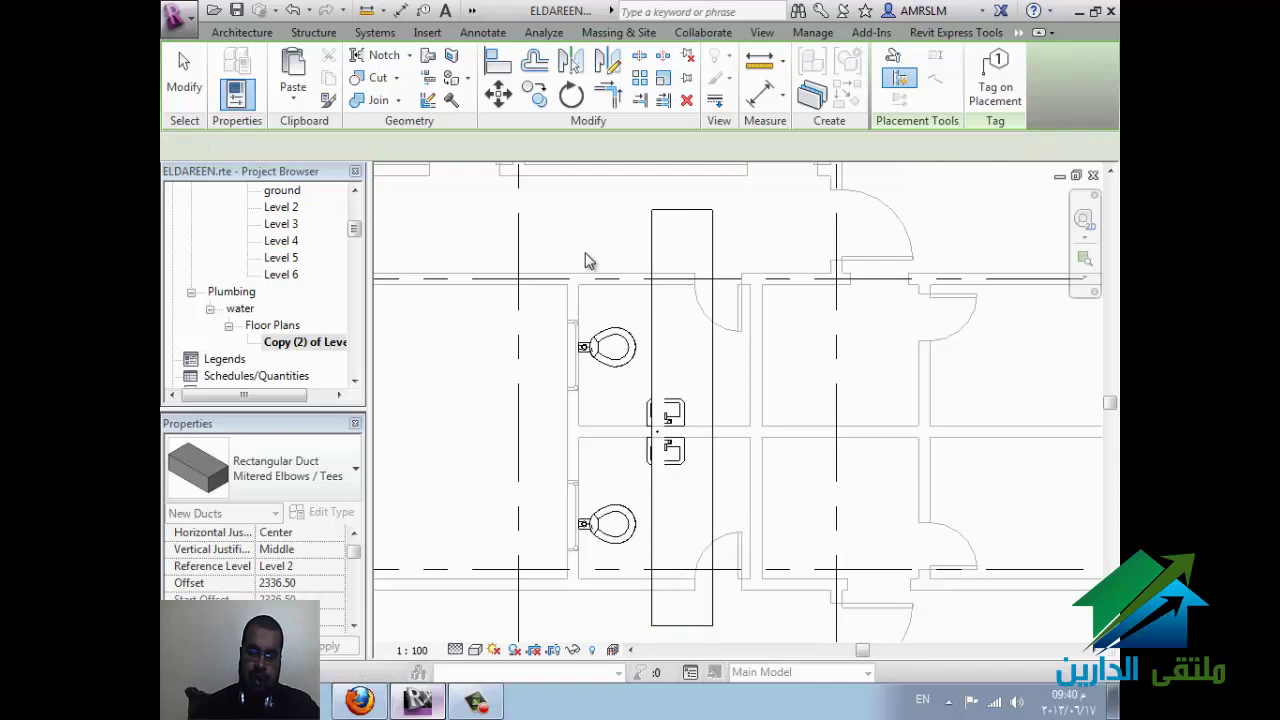
{"action": "key", "text": "Escape"}
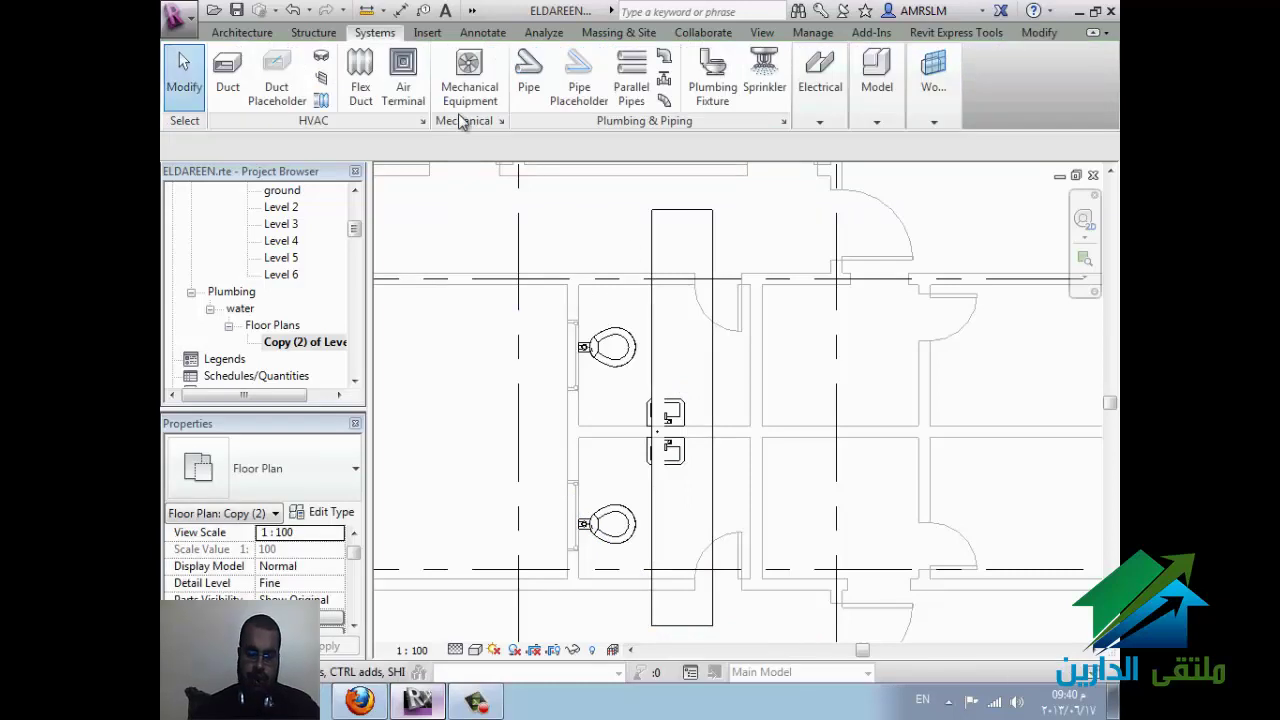
Step: Draw a second parallel vertical duct with its system type set to Exhaust Air
{"action": "key", "text": "d"}
{"action": "key", "text": "t"}
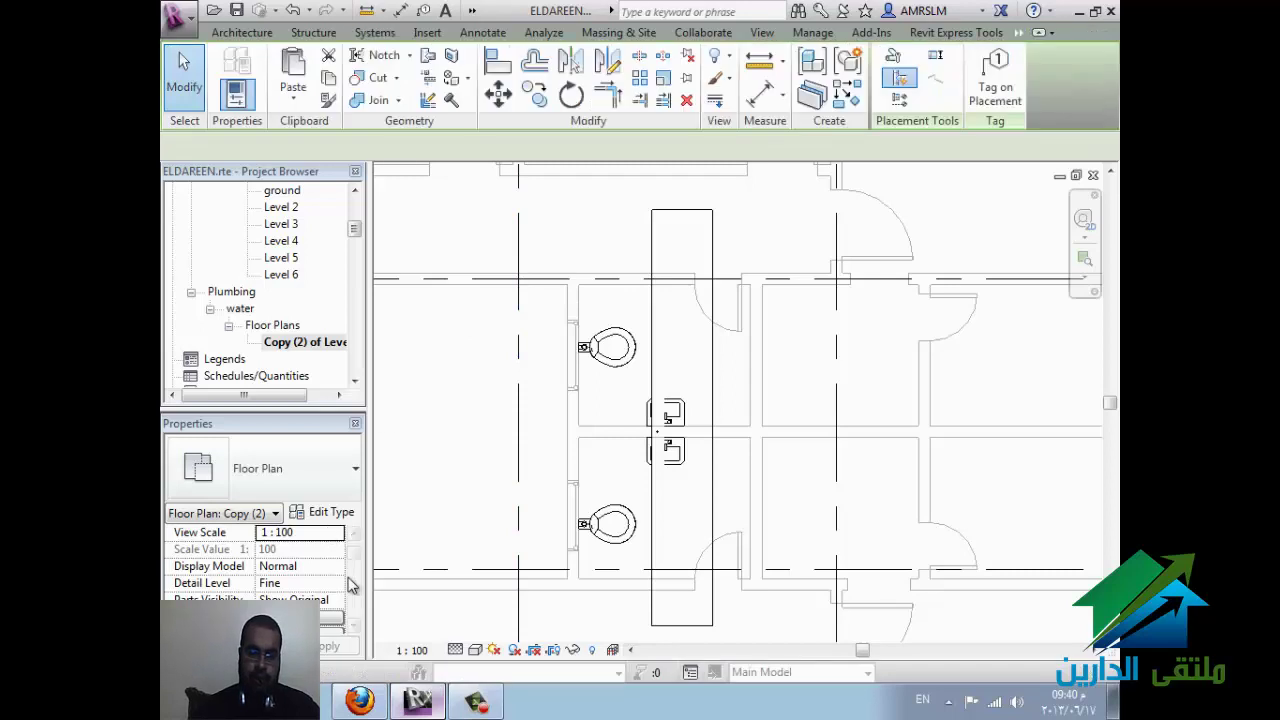
{"action": "scroll", "coordinate": [352, 630], "scroll_direction": "down", "scroll_amount": 1}
{"action": "scroll", "coordinate": [352, 630], "scroll_direction": "down", "scroll_amount": 2}
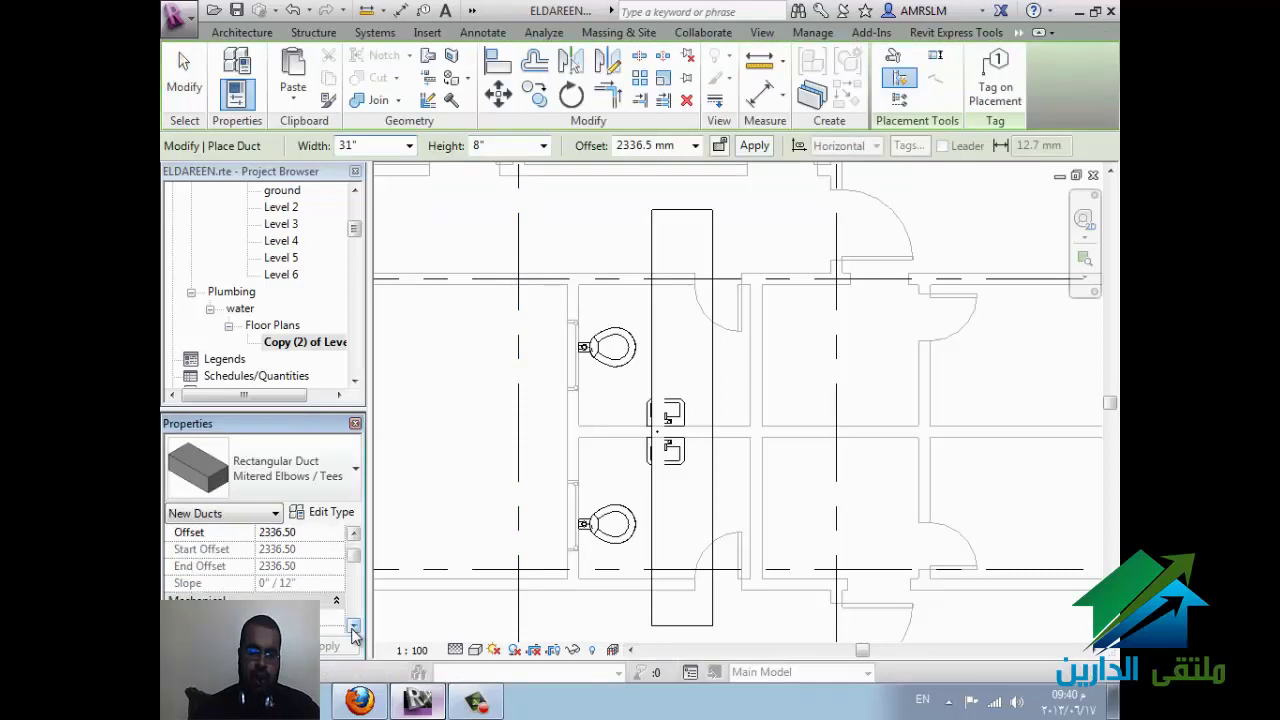
{"action": "scroll", "coordinate": [352, 625], "scroll_direction": "down", "scroll_amount": 3}
{"action": "left_click", "coordinate": [336, 584]}
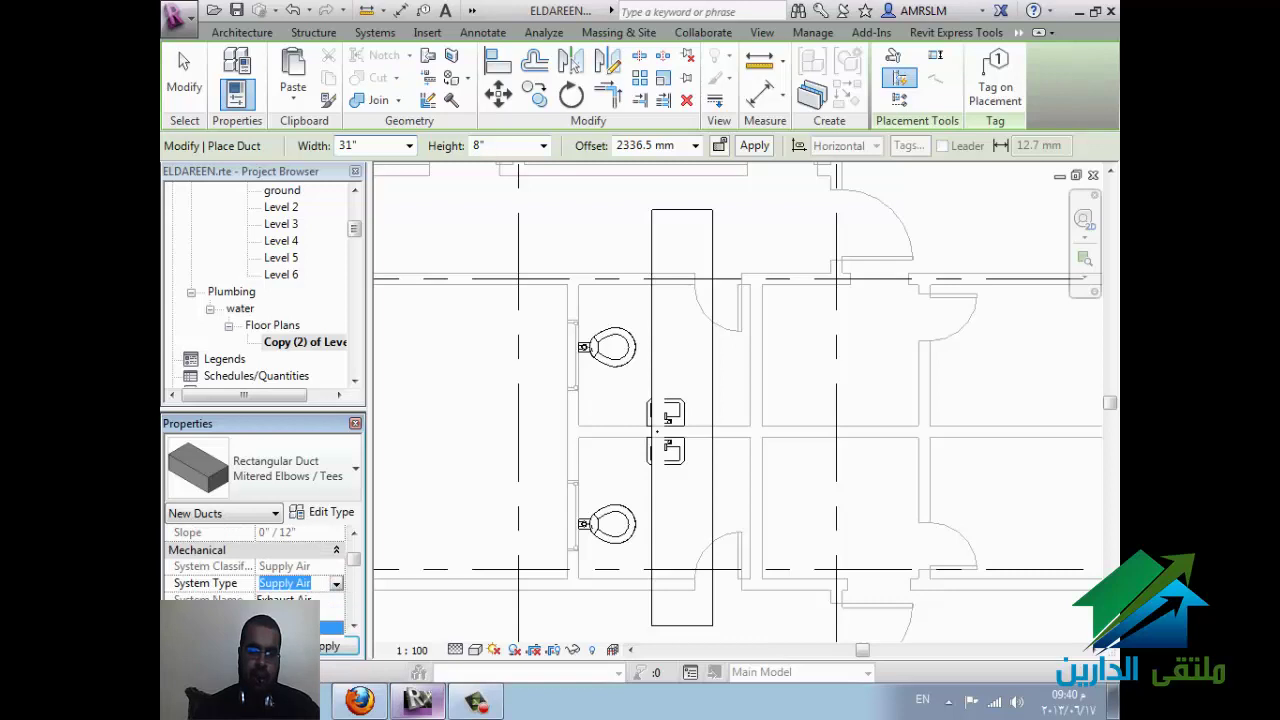
{"action": "left_click", "coordinate": [300, 600]}
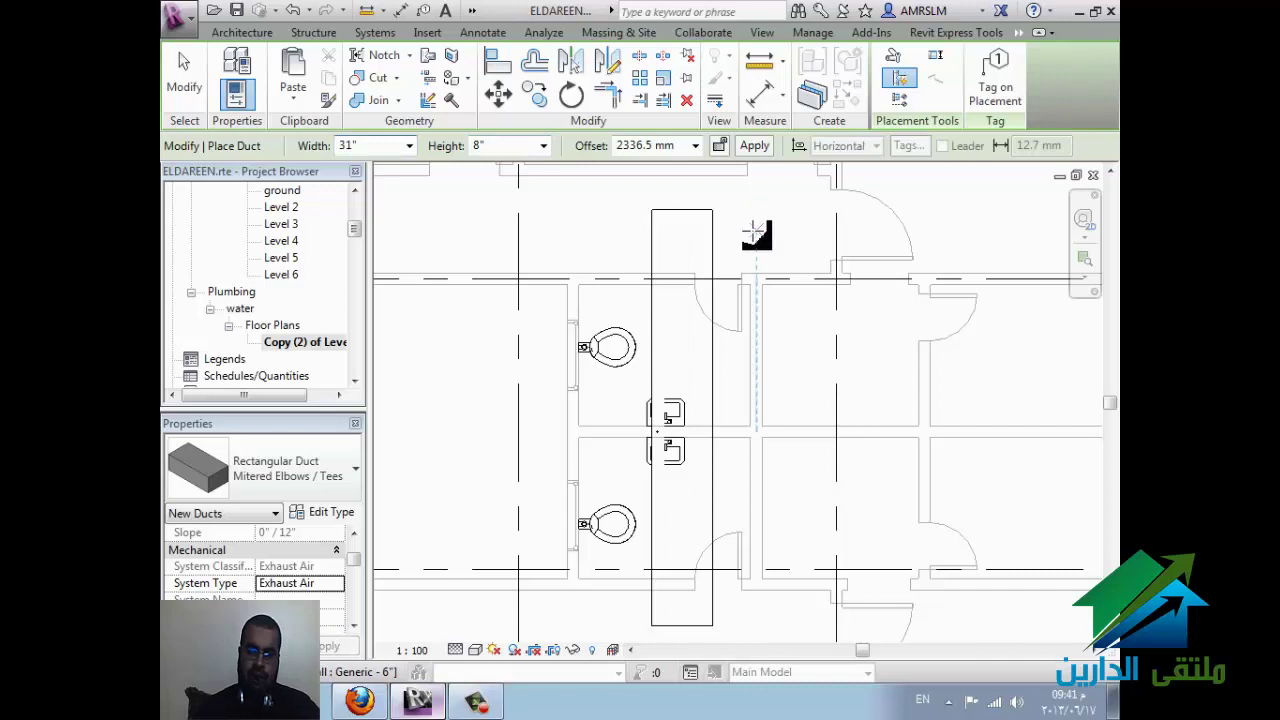
{"action": "left_click", "coordinate": [756, 234]}
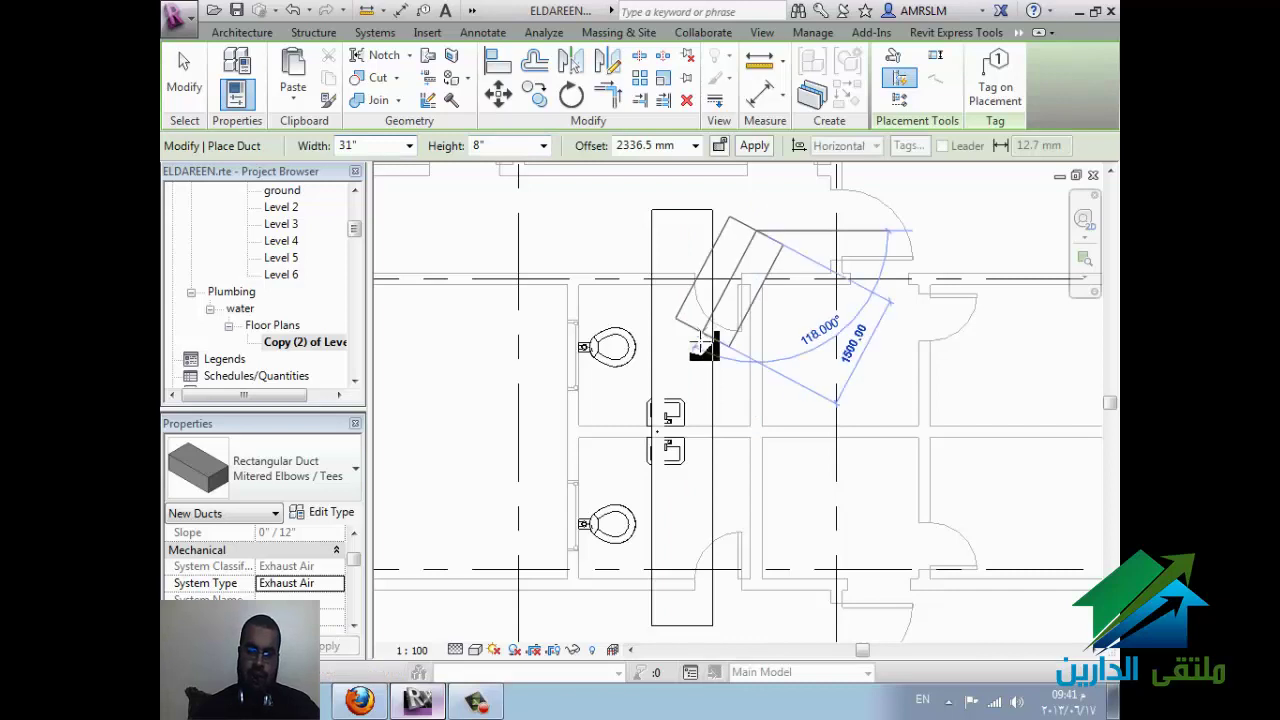
{"action": "left_click", "coordinate": [757, 612]}
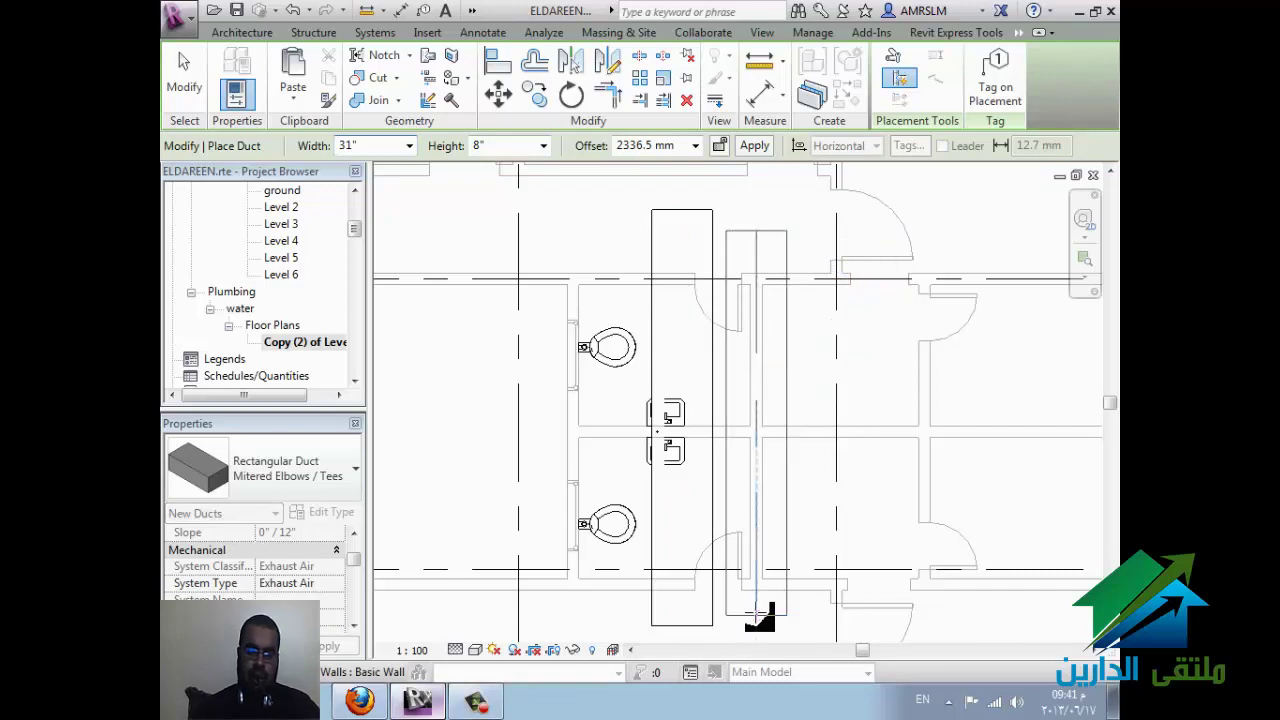
{"action": "key", "text": "Escape"}
{"action": "key", "text": "Escape"}
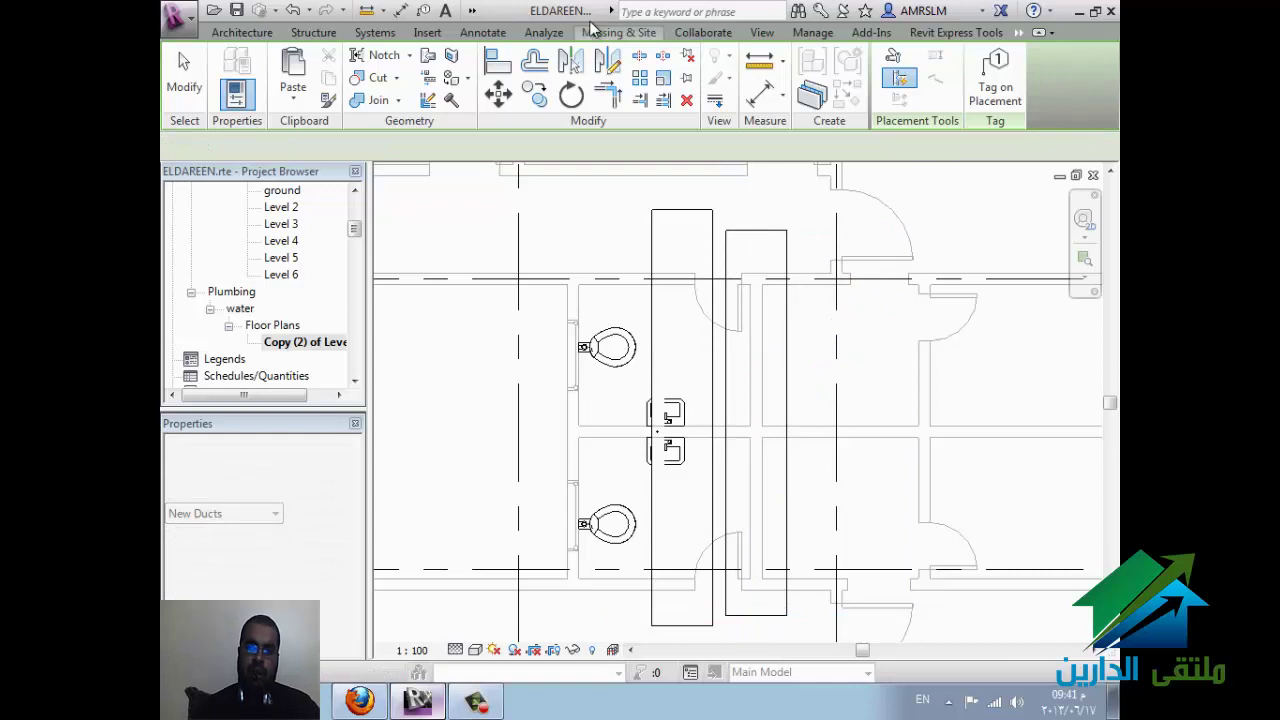
{"action": "left_click", "coordinate": [386, 32]}
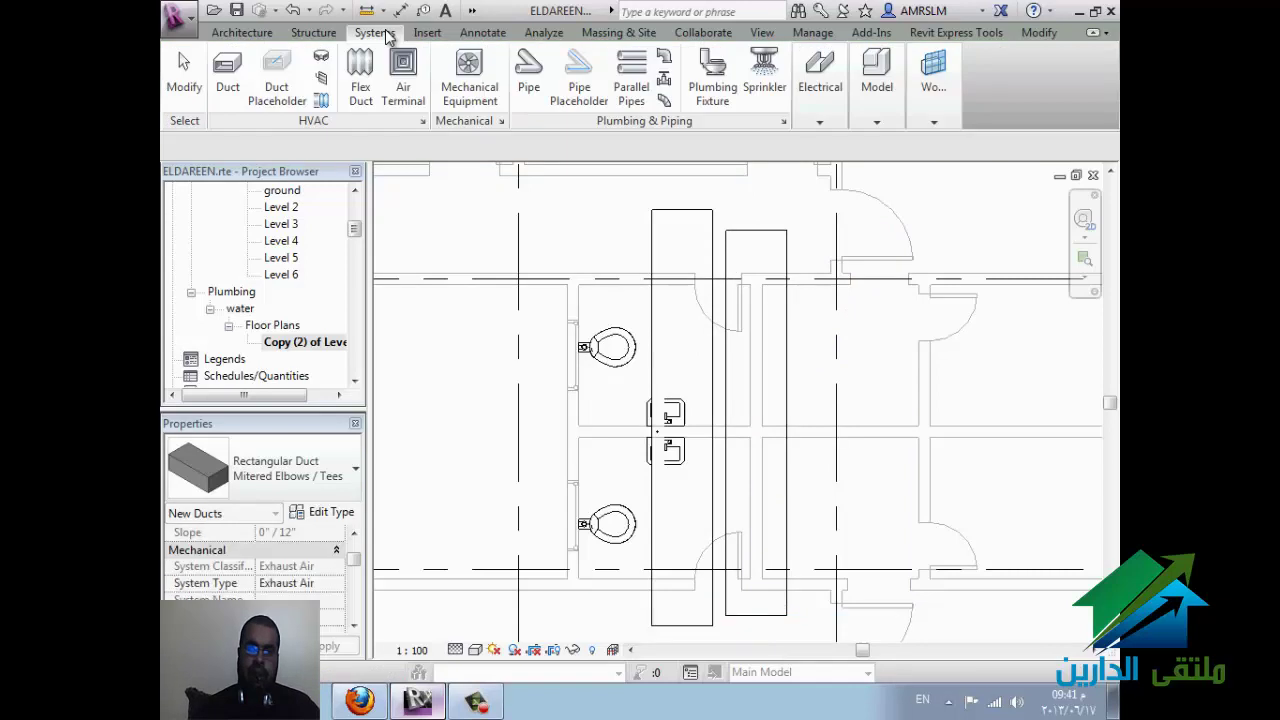
Step: Draw a horizontal cable tray at 1500 mm offset across both ducts
{"action": "left_click", "coordinate": [828, 121]}
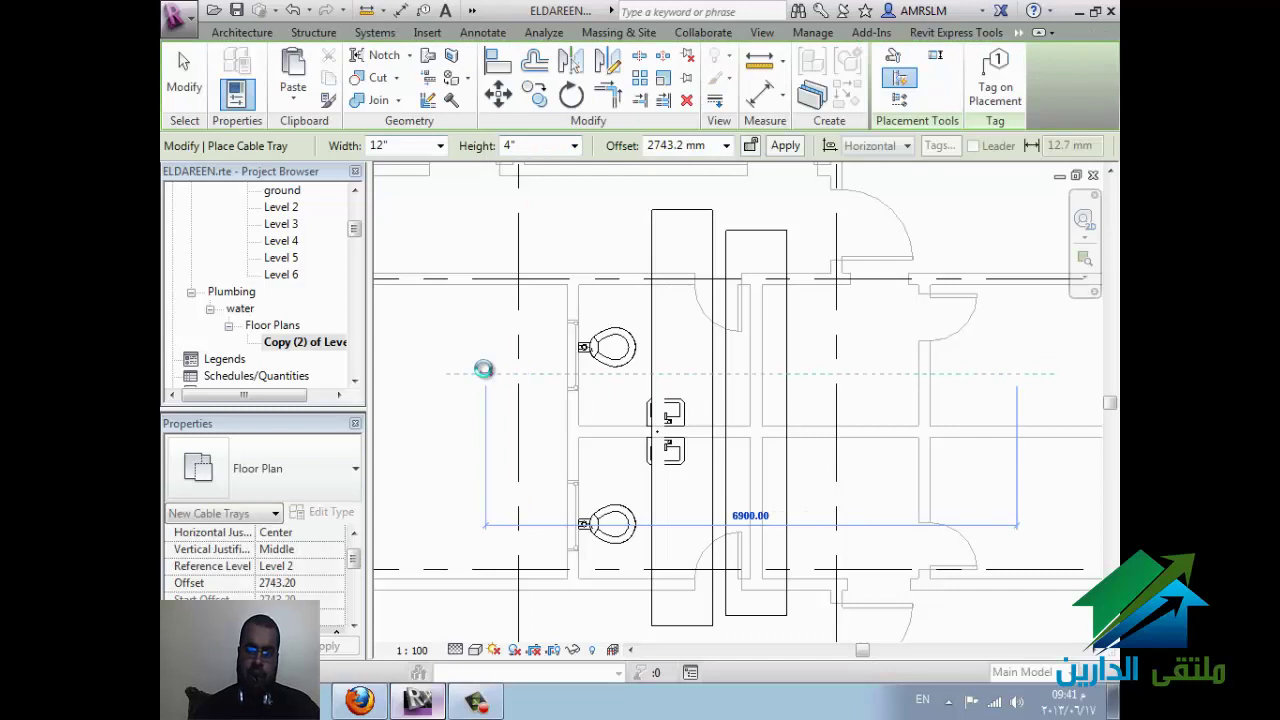
{"action": "left_click", "coordinate": [729, 146]}
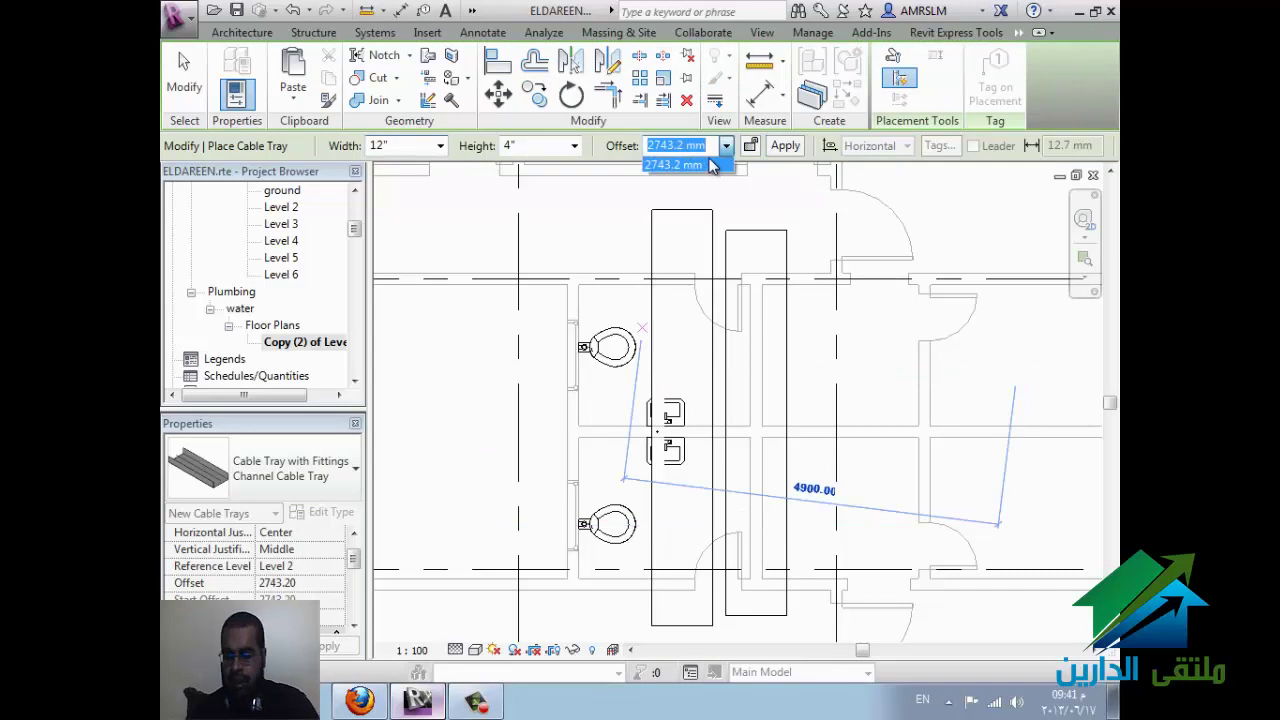
{"action": "type", "text": "1500"}
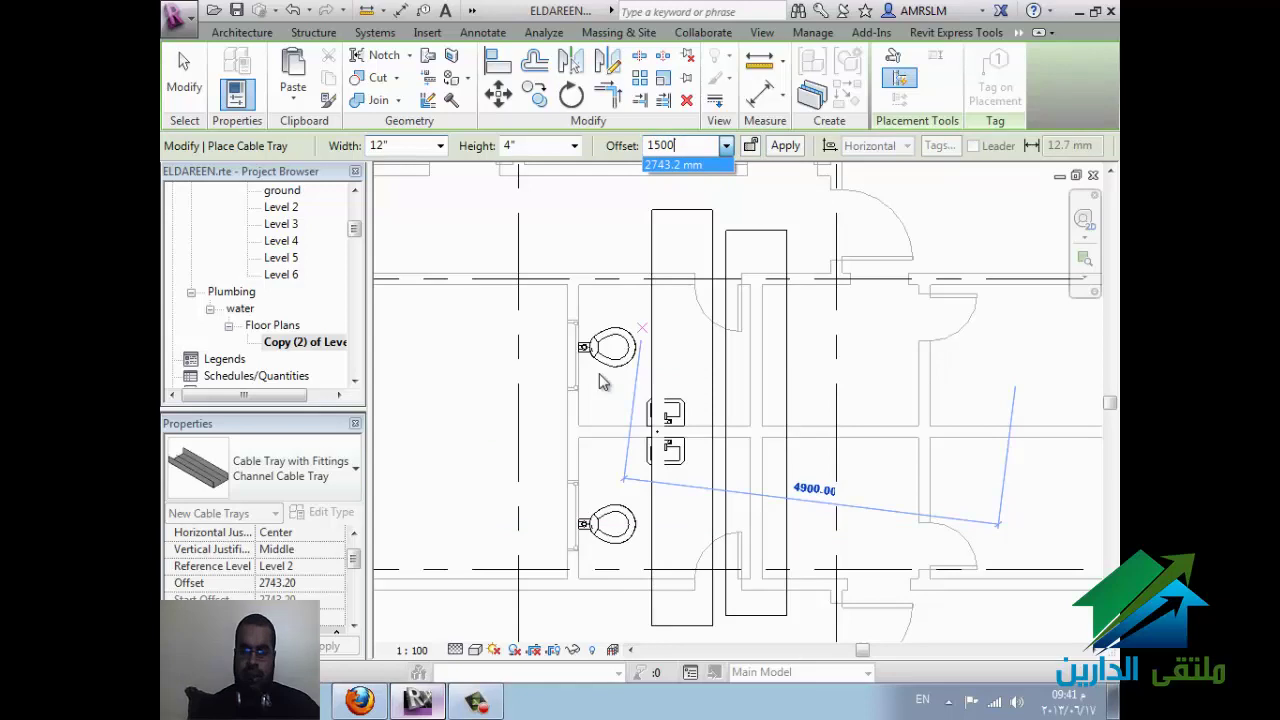
{"action": "left_click", "coordinate": [785, 145]}
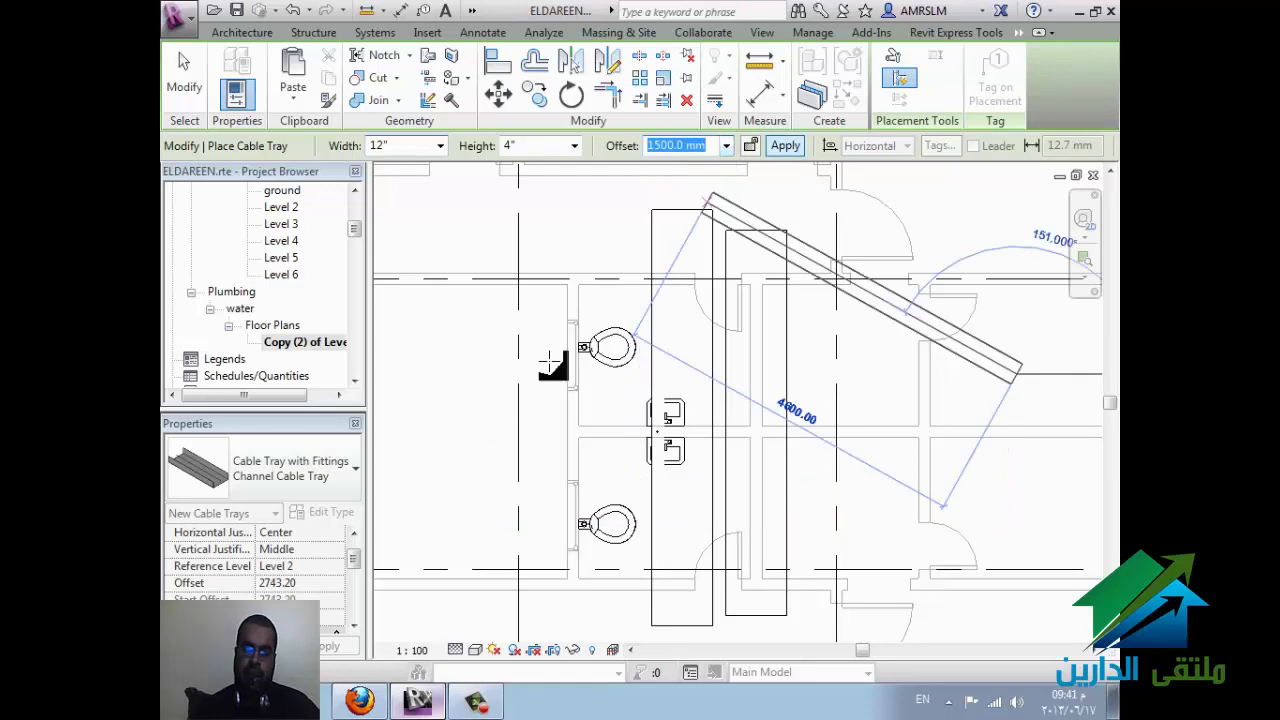
{"action": "left_click", "coordinate": [486, 372]}
{"action": "key", "text": "Escape"}
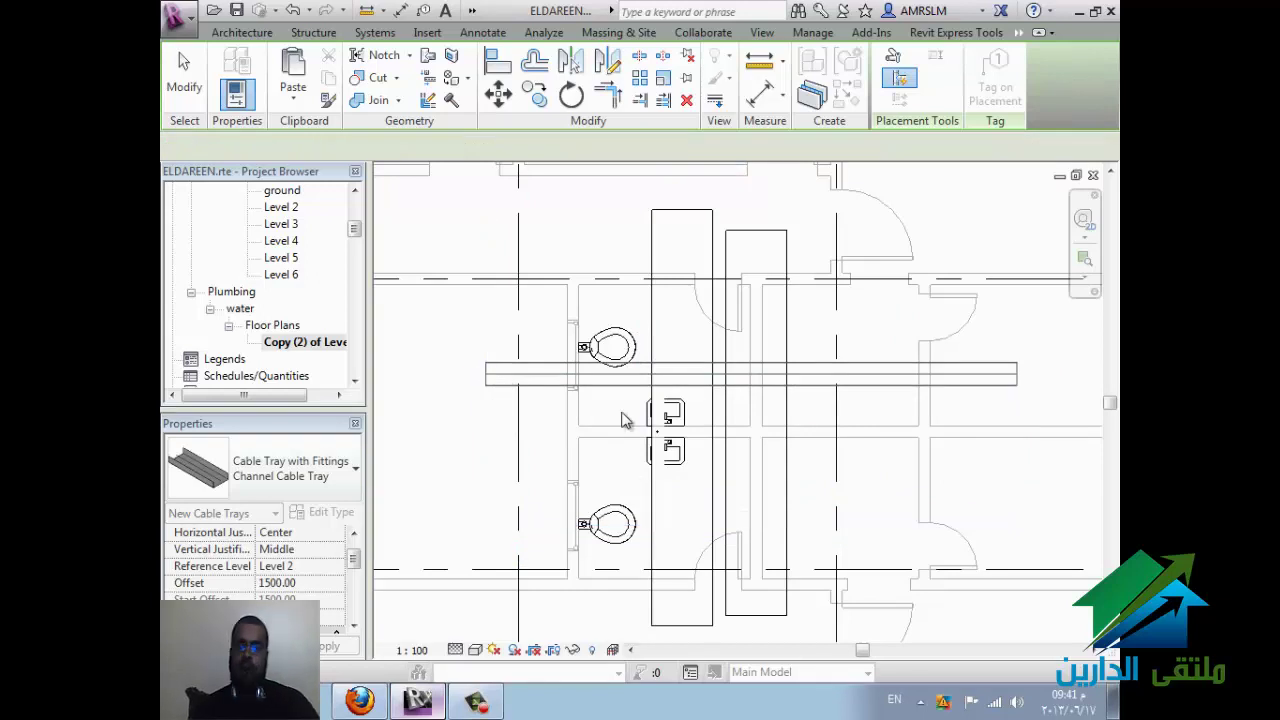
{"action": "key", "text": "Escape"}
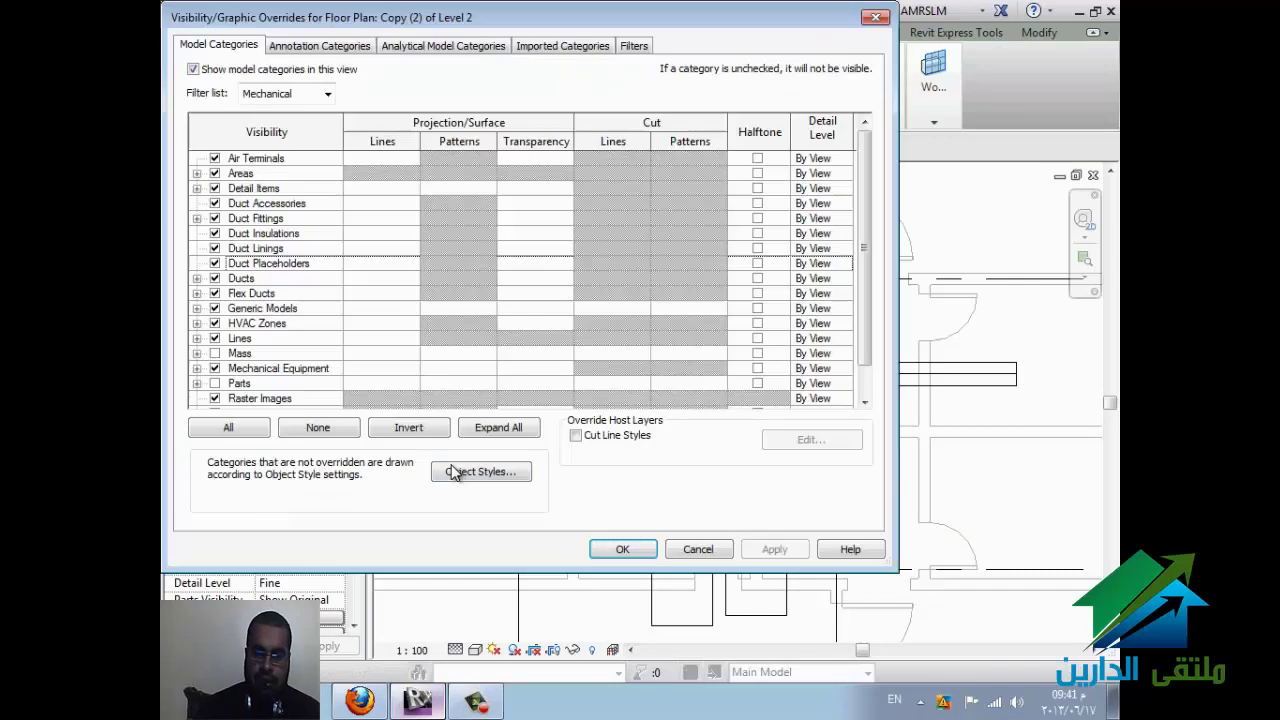
Step: Hide duct placeholders, linings, insulations, fittings, accessories and air terminals via VG
{"action": "key", "text": "v"}
{"action": "key", "text": "g"}
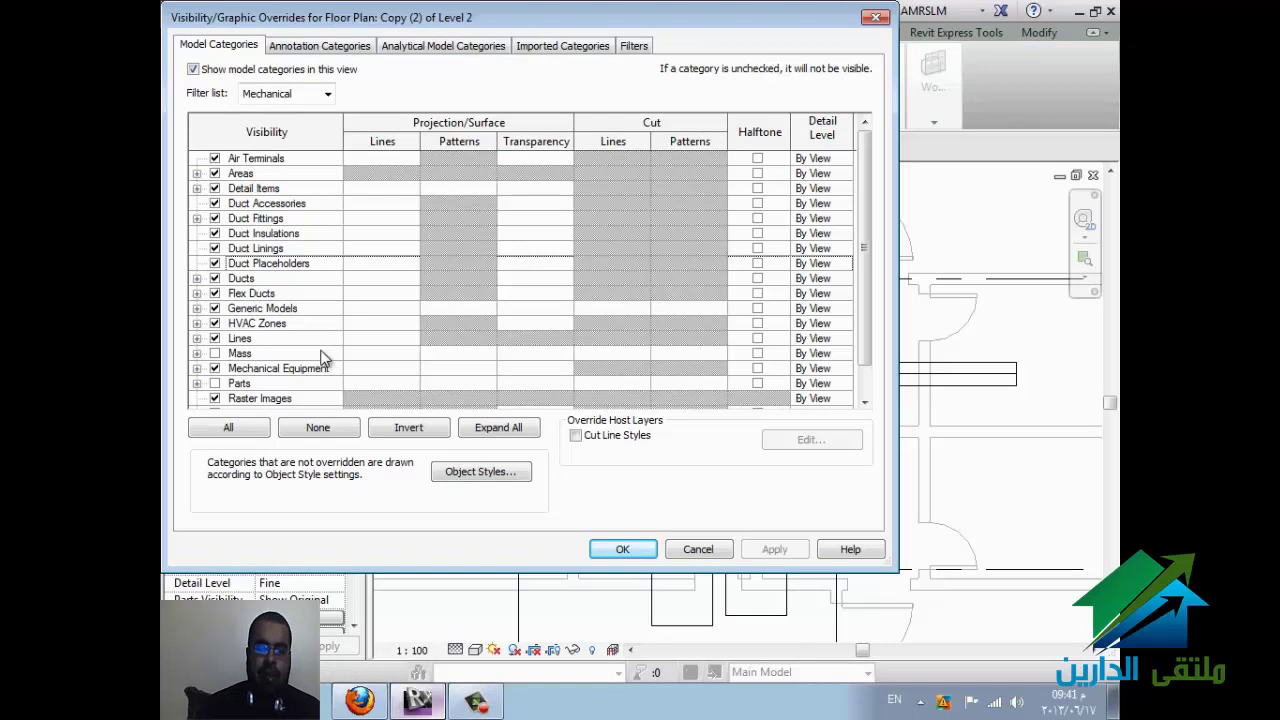
{"action": "left_click", "coordinate": [215, 263]}
{"action": "left_click", "coordinate": [215, 248]}
{"action": "left_click", "coordinate": [215, 233]}
{"action": "left_click", "coordinate": [215, 218]}
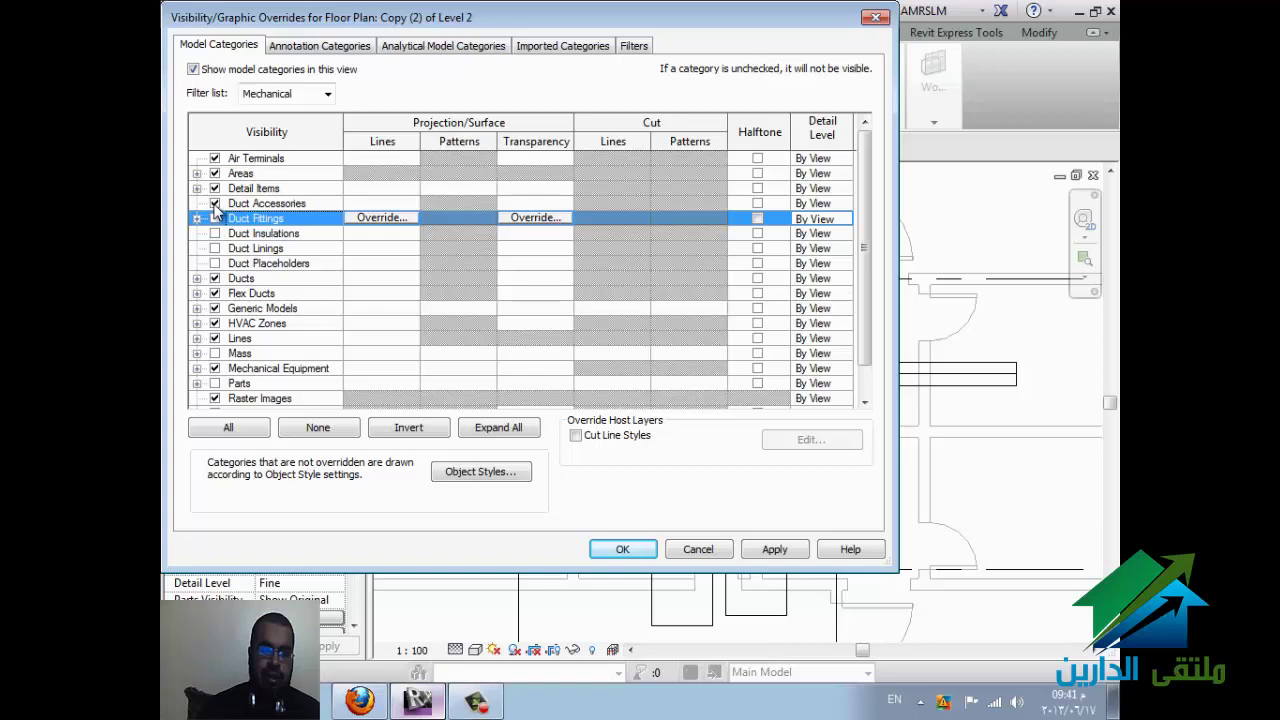
{"action": "left_click", "coordinate": [215, 203]}
{"action": "scroll", "coordinate": [255, 203], "scroll_direction": "down", "scroll_amount": 1}
{"action": "scroll", "coordinate": [215, 185], "scroll_direction": "up", "scroll_amount": 1}
{"action": "left_click", "coordinate": [215, 158]}
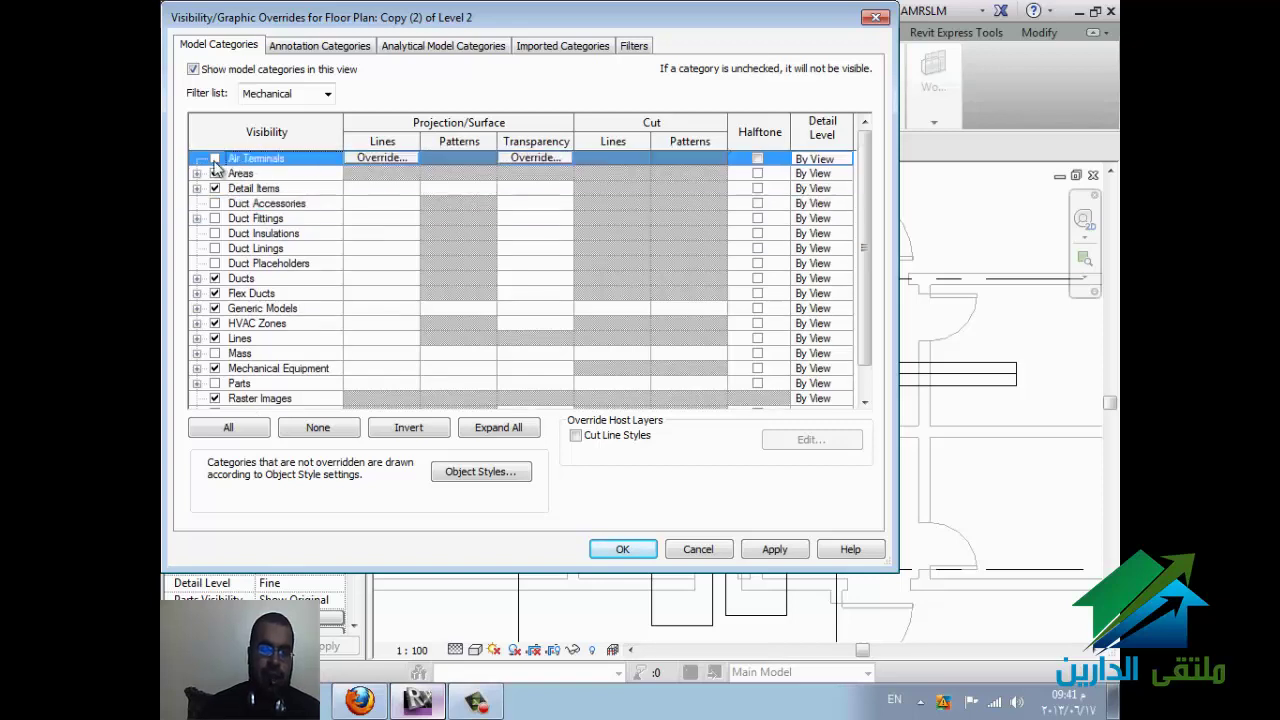
{"action": "scroll", "coordinate": [232, 330], "scroll_direction": "down", "scroll_amount": 1}
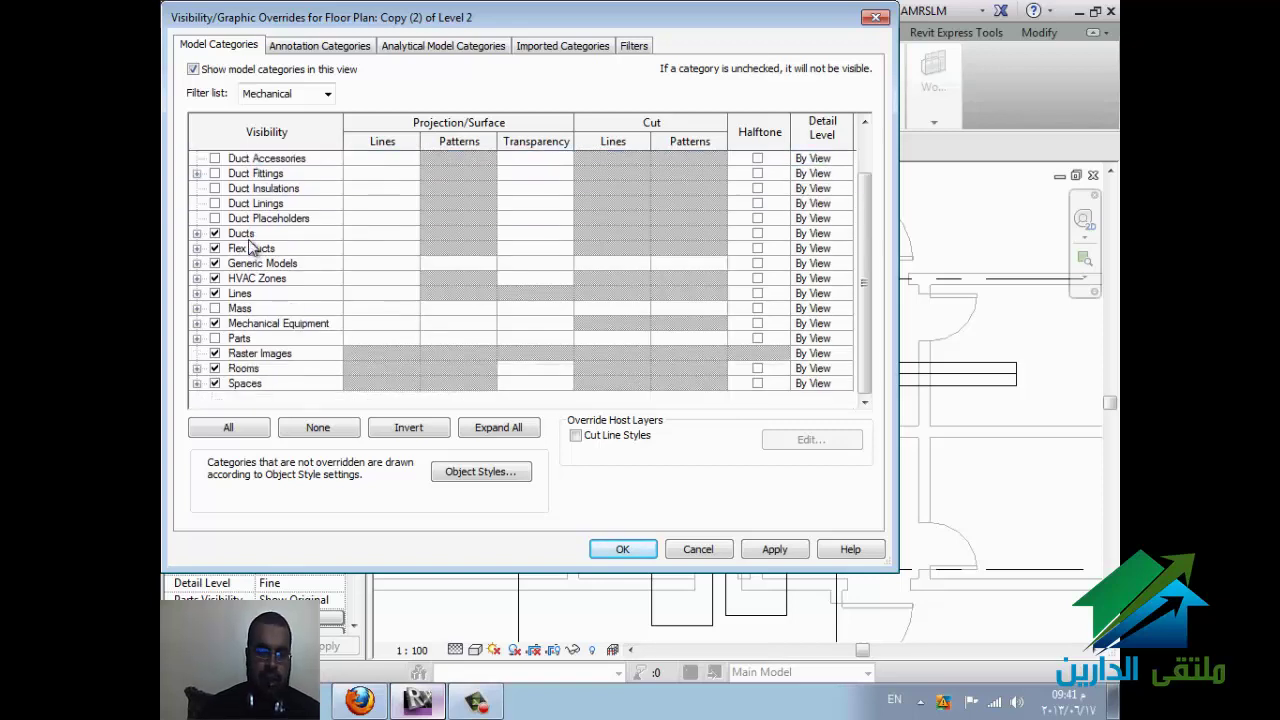
Step: Hide electrical fixtures, equipment, conduits, cable trays and their fittings, then confirm
{"action": "left_click", "coordinate": [328, 93]}
{"action": "left_click", "coordinate": [247, 158]}
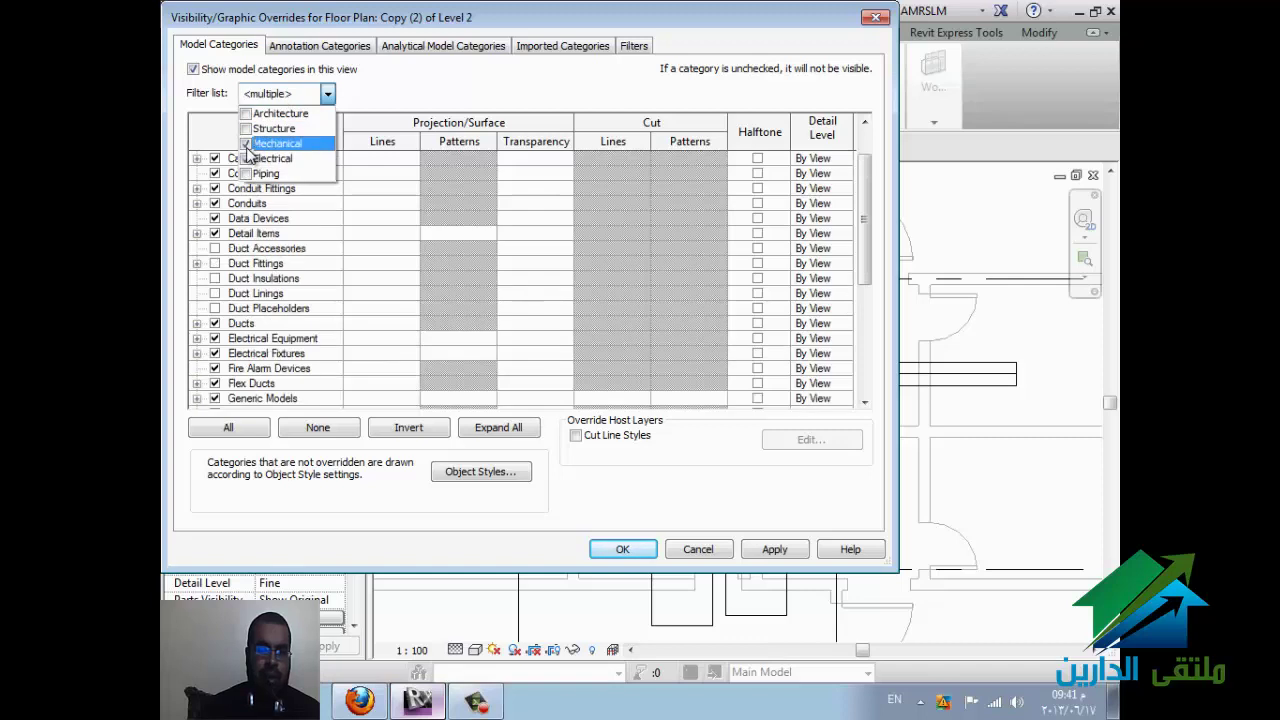
{"action": "left_click", "coordinate": [246, 144]}
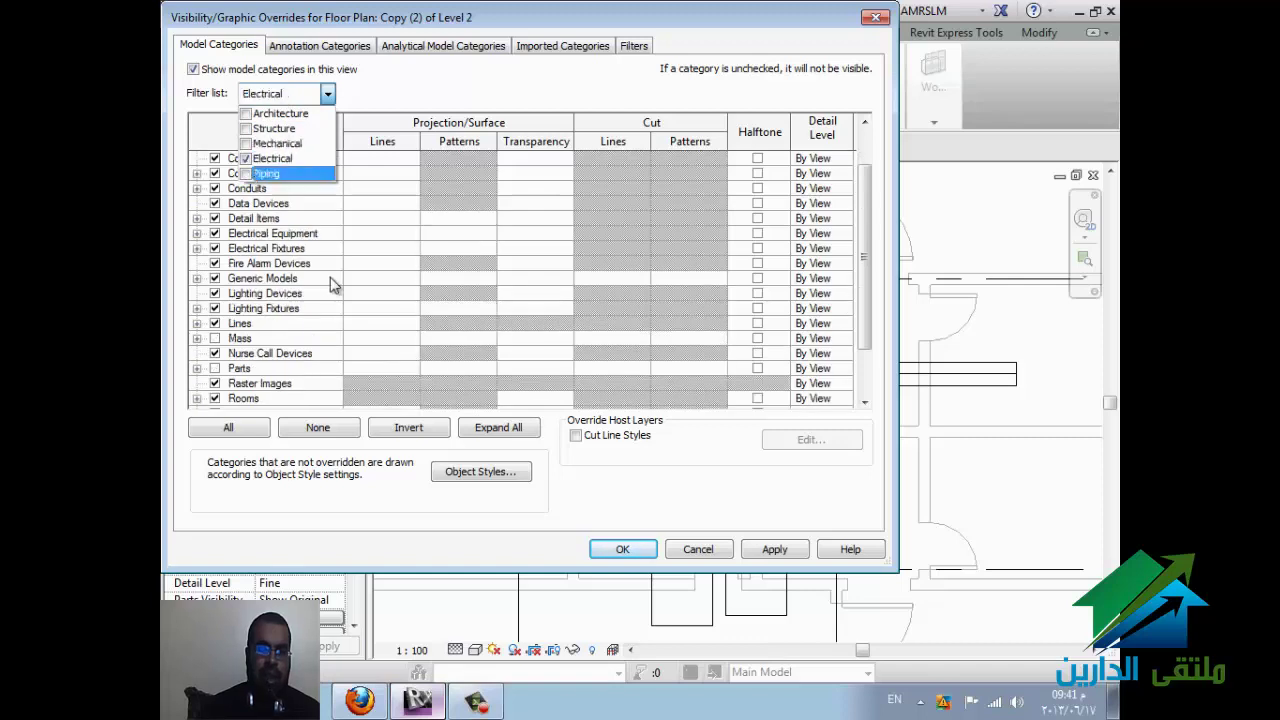
{"action": "left_click", "coordinate": [214, 248]}
{"action": "left_click", "coordinate": [216, 235]}
{"action": "scroll", "coordinate": [222, 205], "scroll_direction": "up", "scroll_amount": 1}
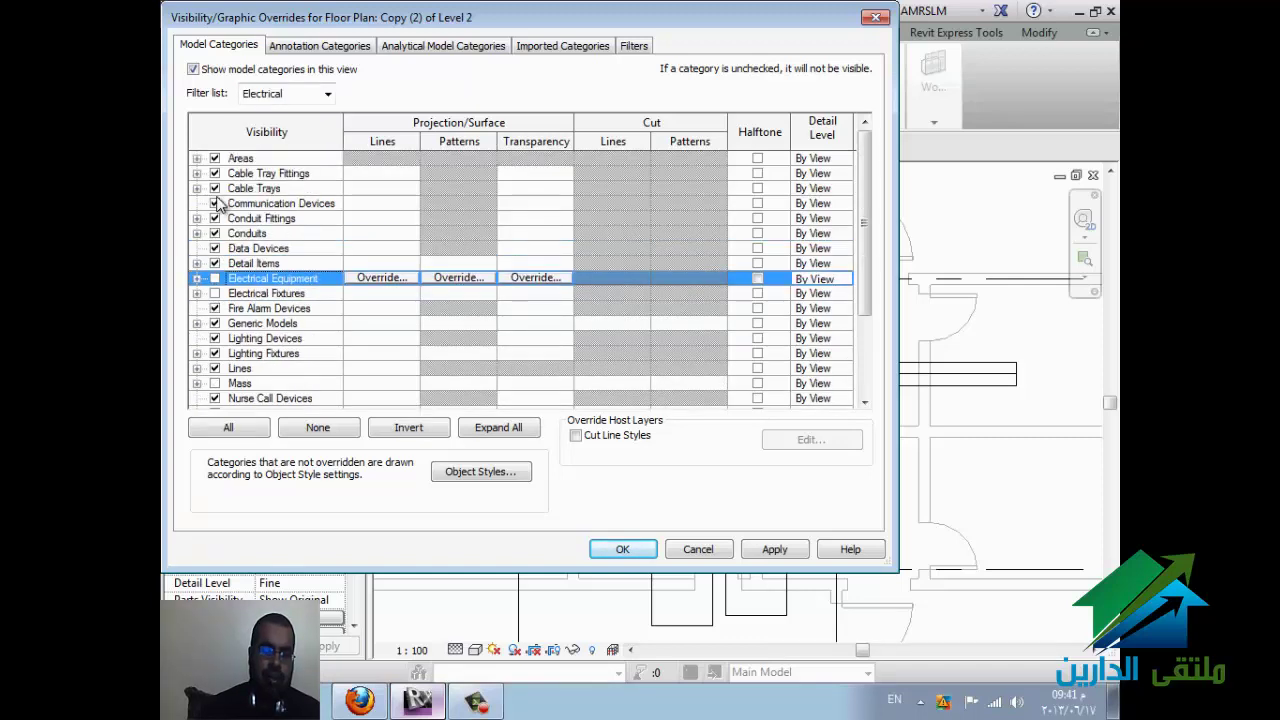
{"action": "left_click", "coordinate": [213, 234]}
{"action": "left_click", "coordinate": [214, 218]}
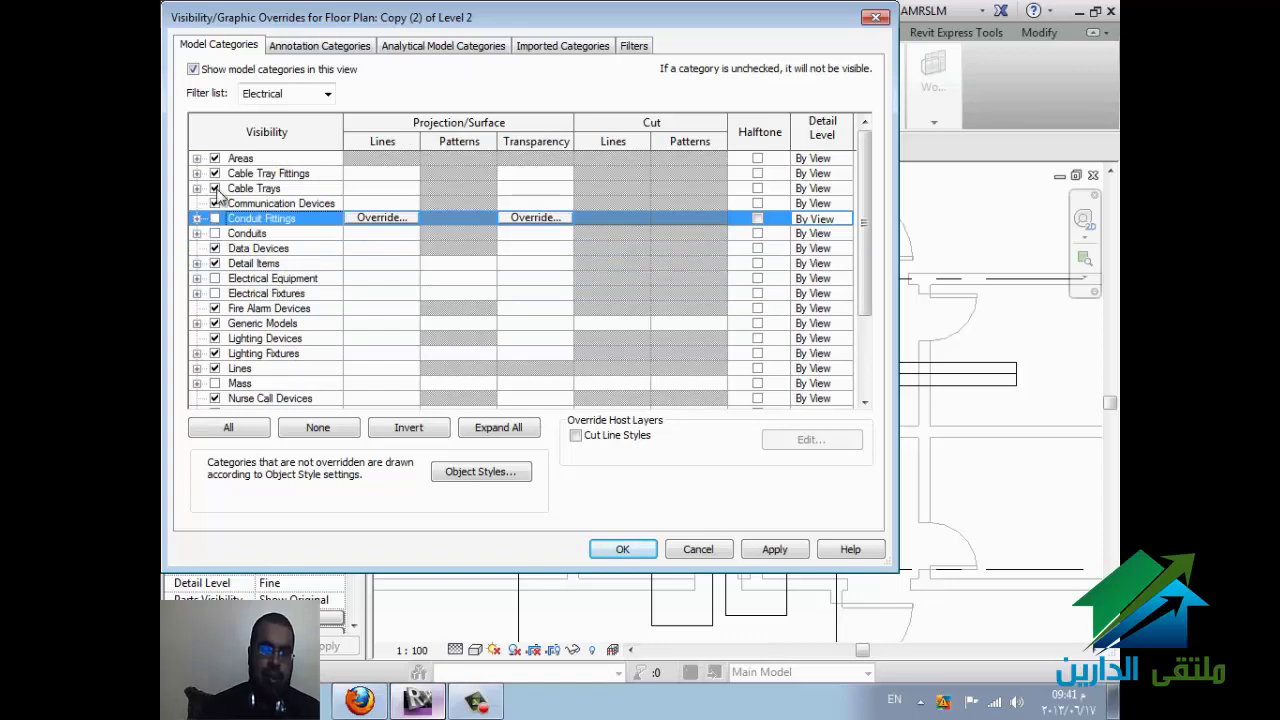
{"action": "left_click", "coordinate": [214, 188]}
{"action": "left_click", "coordinate": [214, 173]}
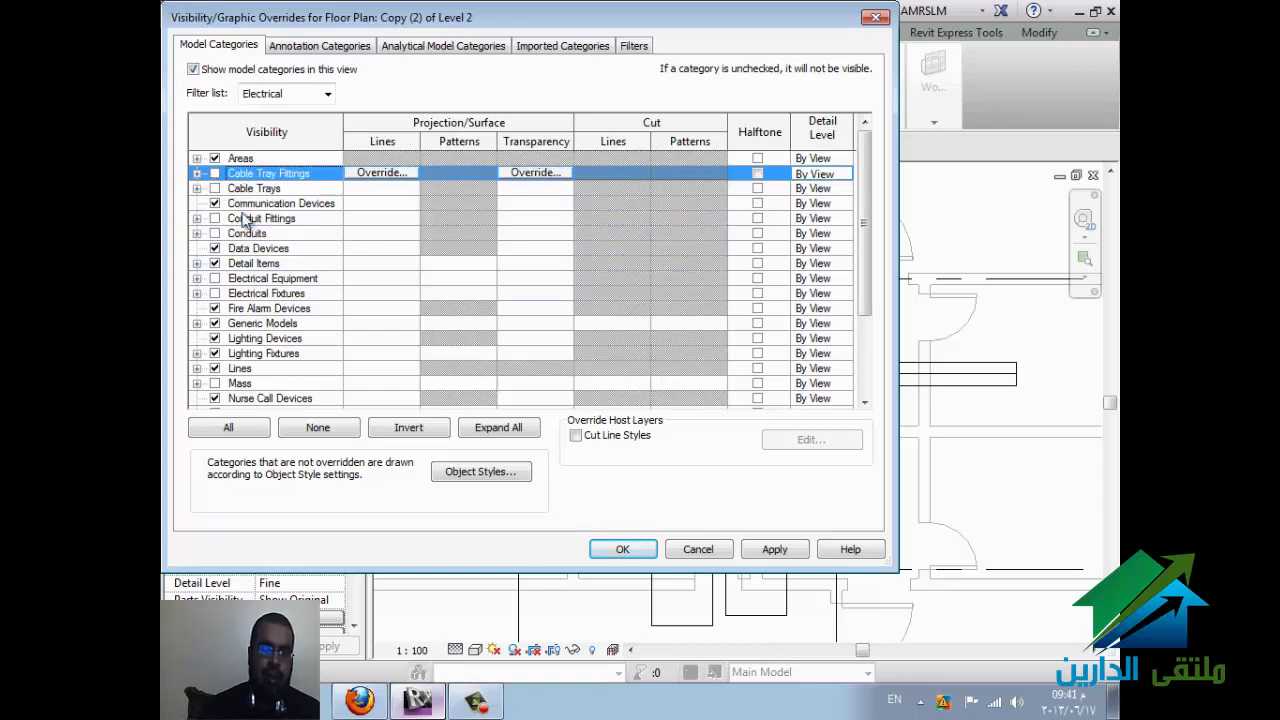
{"action": "left_click", "coordinate": [622, 549]}
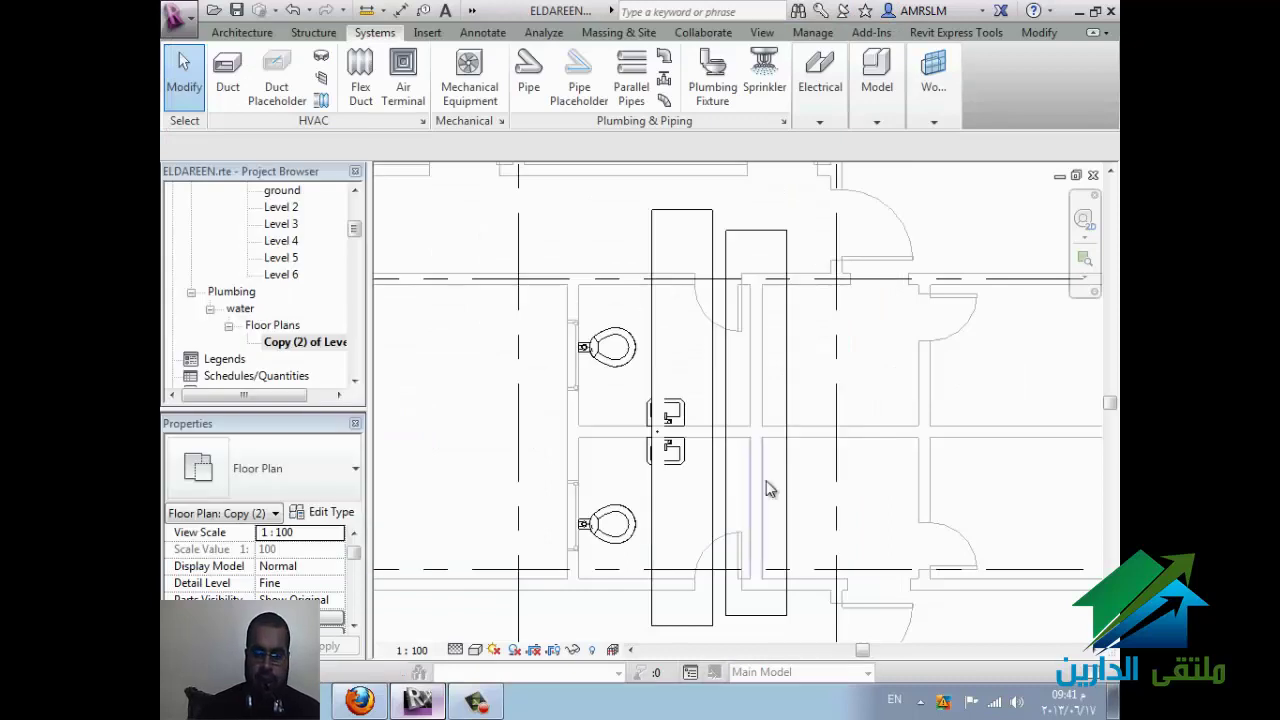
Step: Switch the VG category list to Mechanical and hide Ducts in this view
{"action": "key", "text": "v"}
{"action": "key", "text": "g"}
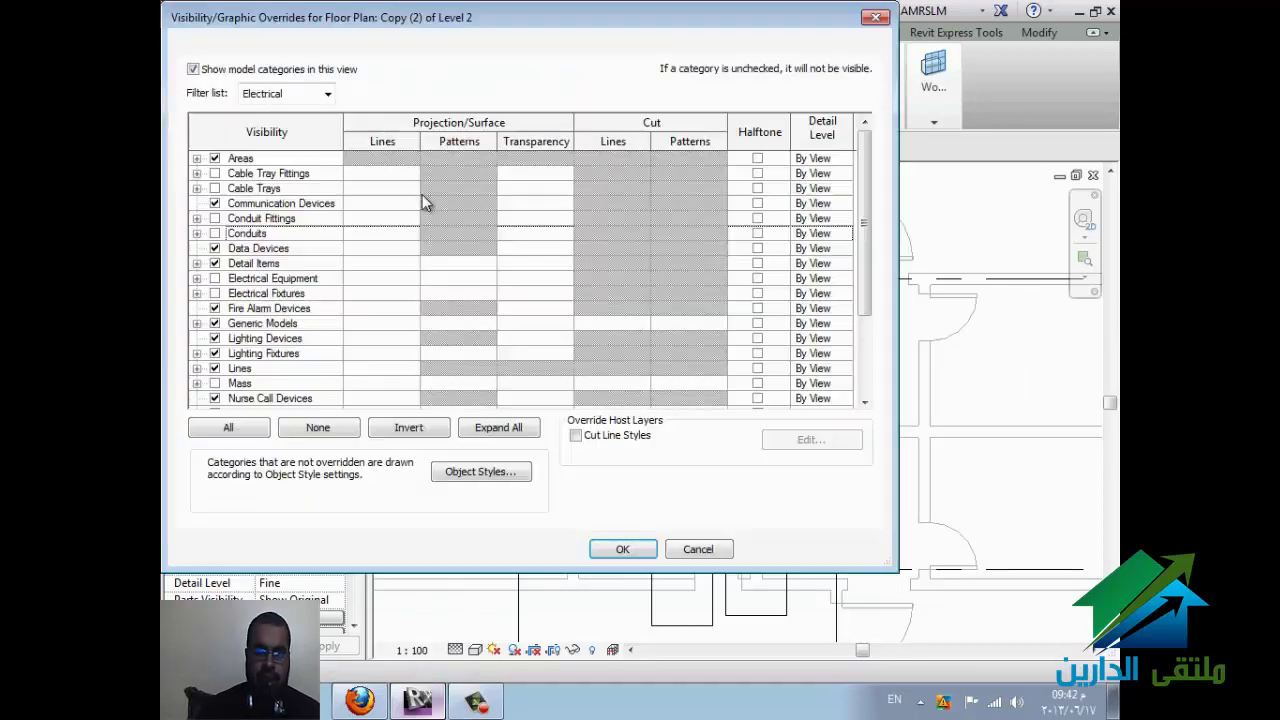
{"action": "left_click", "coordinate": [277, 95]}
{"action": "left_click", "coordinate": [246, 143]}
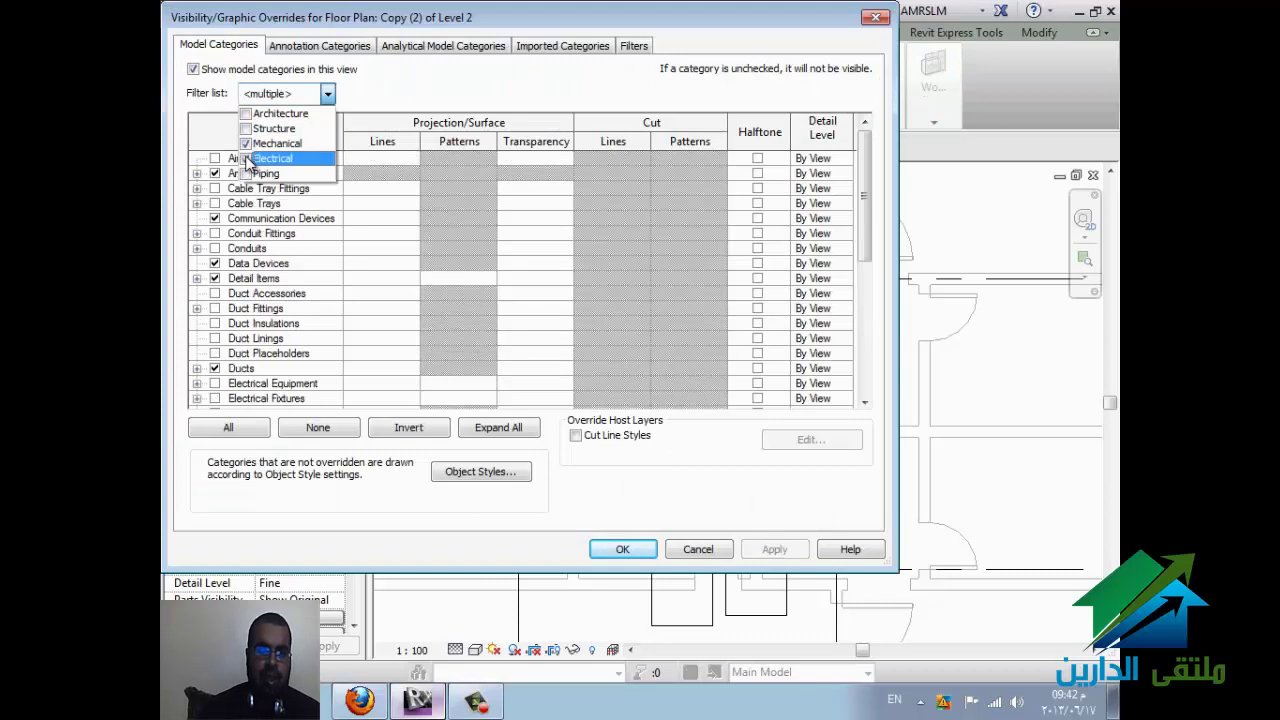
{"action": "left_click", "coordinate": [246, 158]}
{"action": "left_click", "coordinate": [220, 281]}
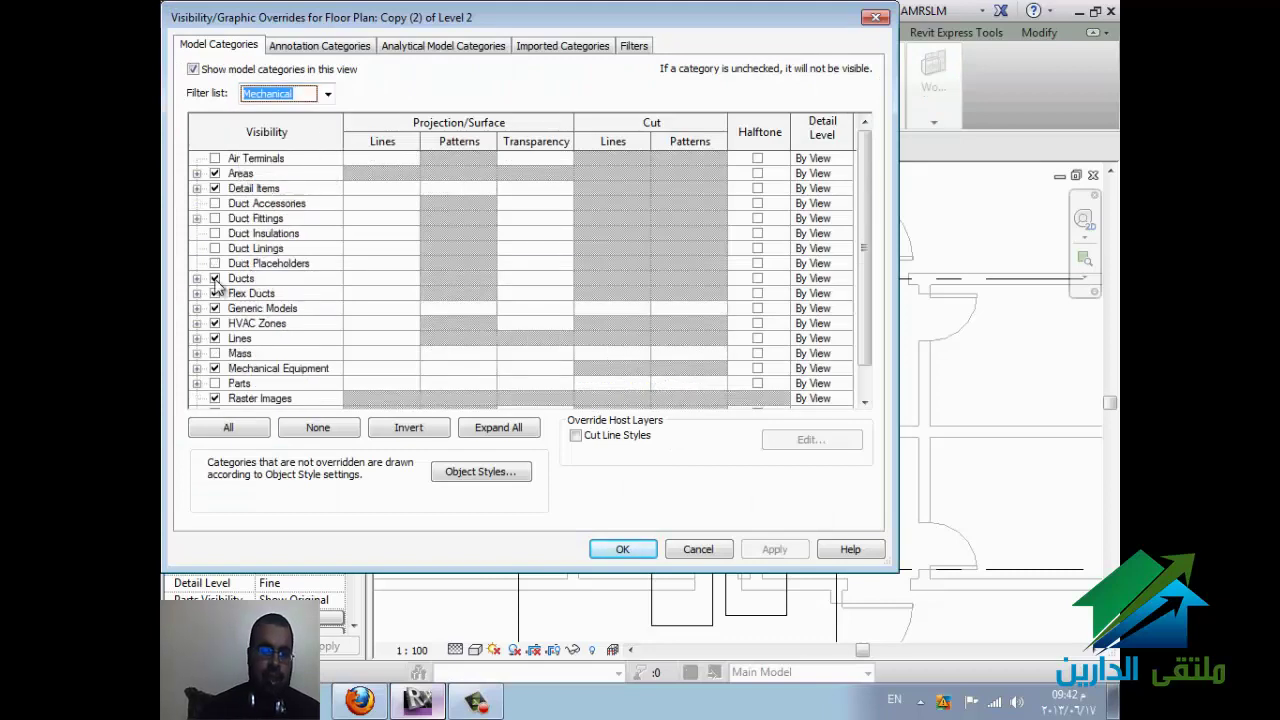
{"action": "left_click", "coordinate": [214, 279]}
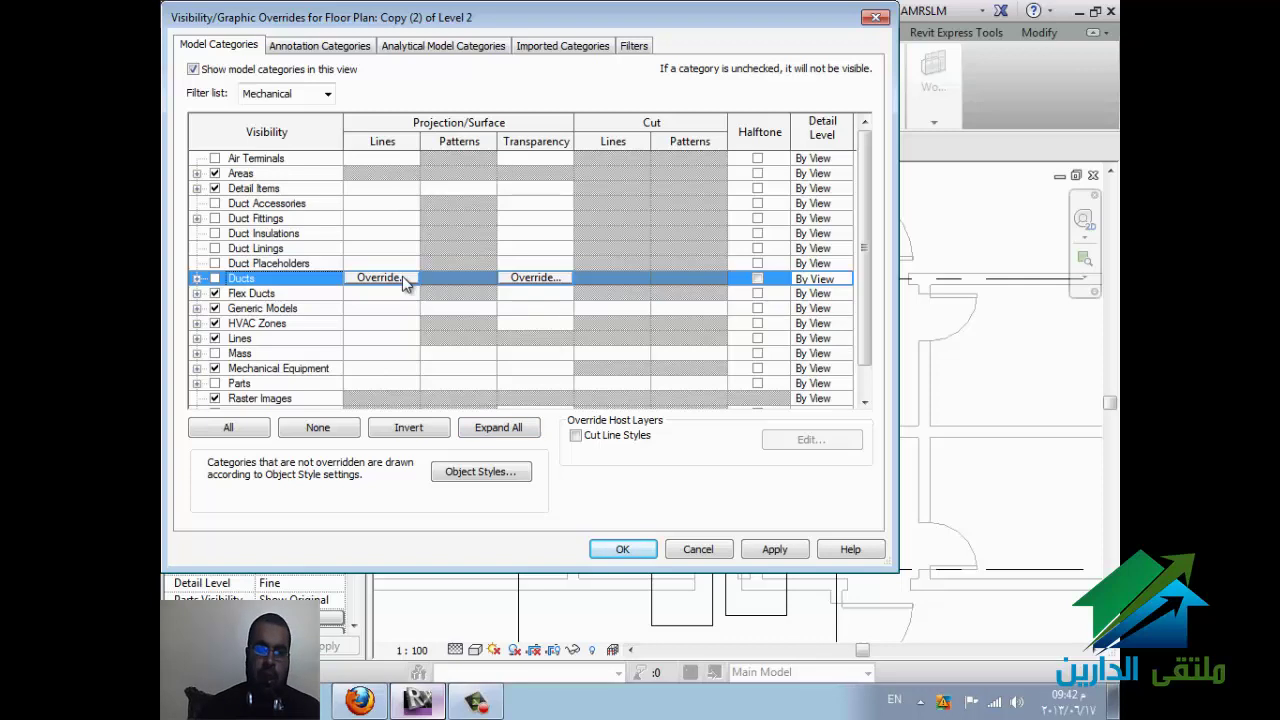
{"action": "scroll", "coordinate": [400, 298], "scroll_direction": "down", "scroll_amount": 1}
{"action": "scroll", "coordinate": [404, 314], "scroll_direction": "up", "scroll_amount": 1}
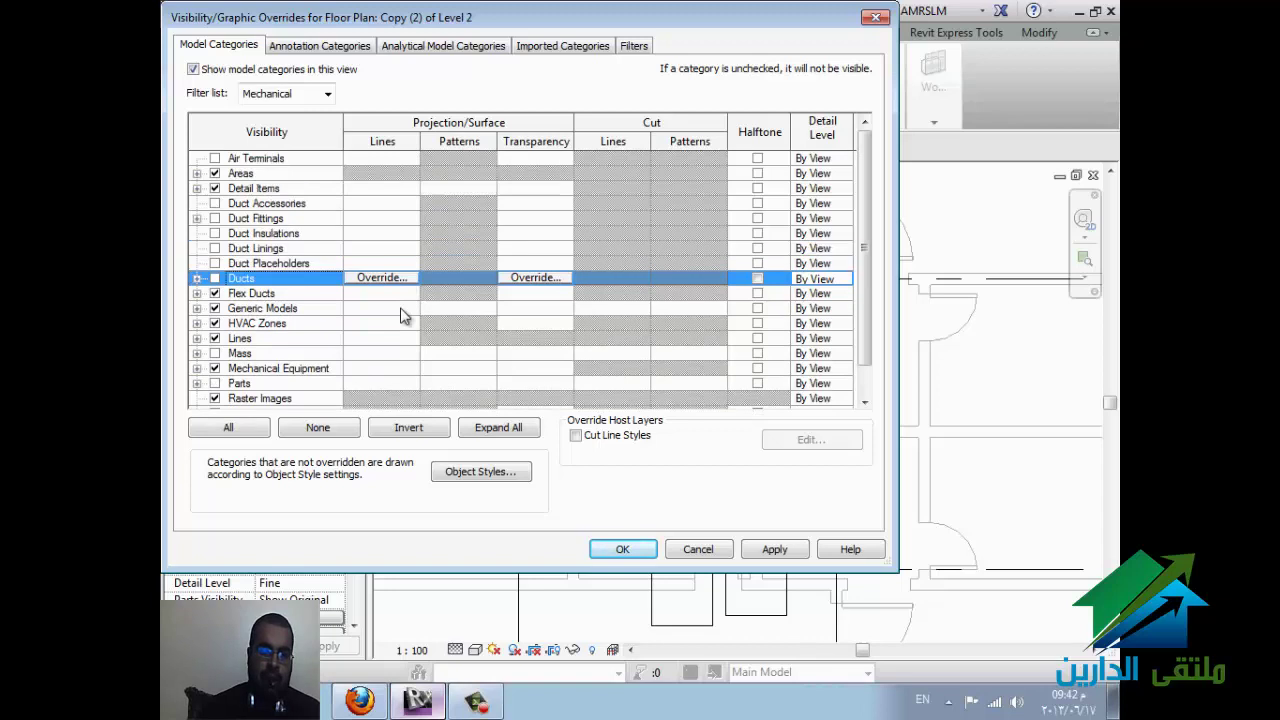
Step: Add Piping categories to the list and select the Pipes row
{"action": "left_click", "coordinate": [328, 93]}
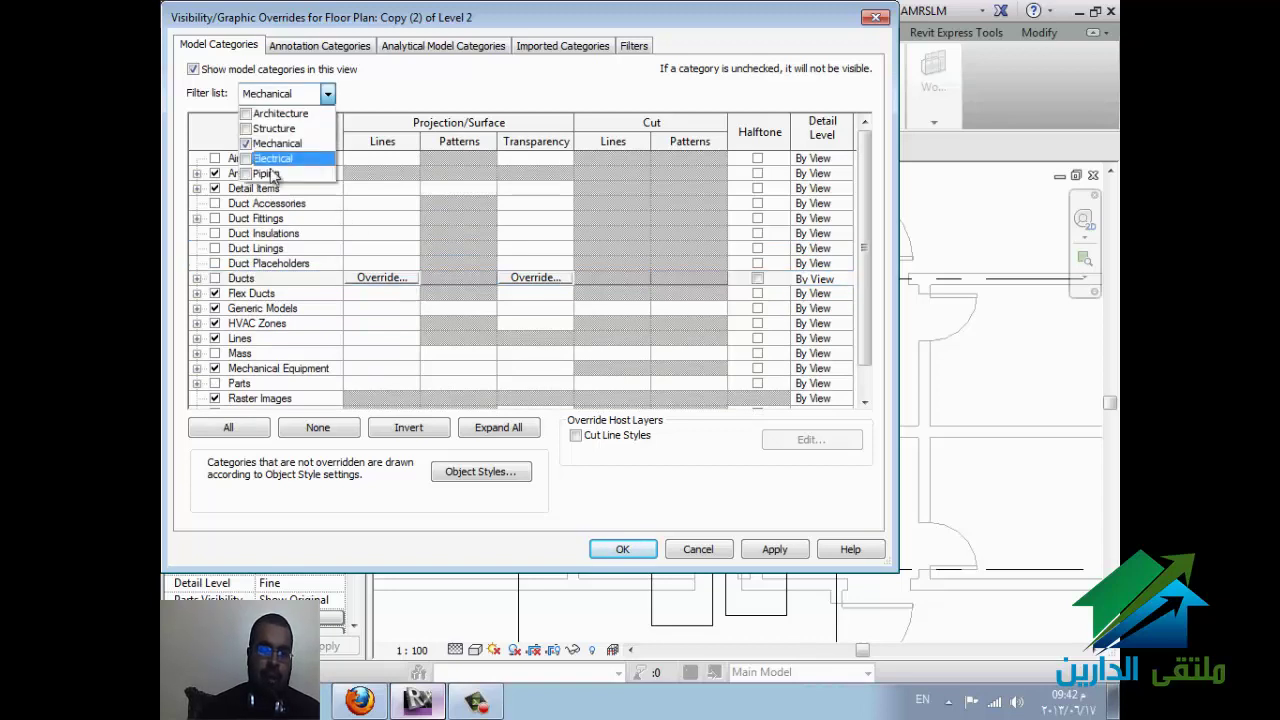
{"action": "left_click", "coordinate": [272, 175]}
{"action": "left_click", "coordinate": [340, 321]}
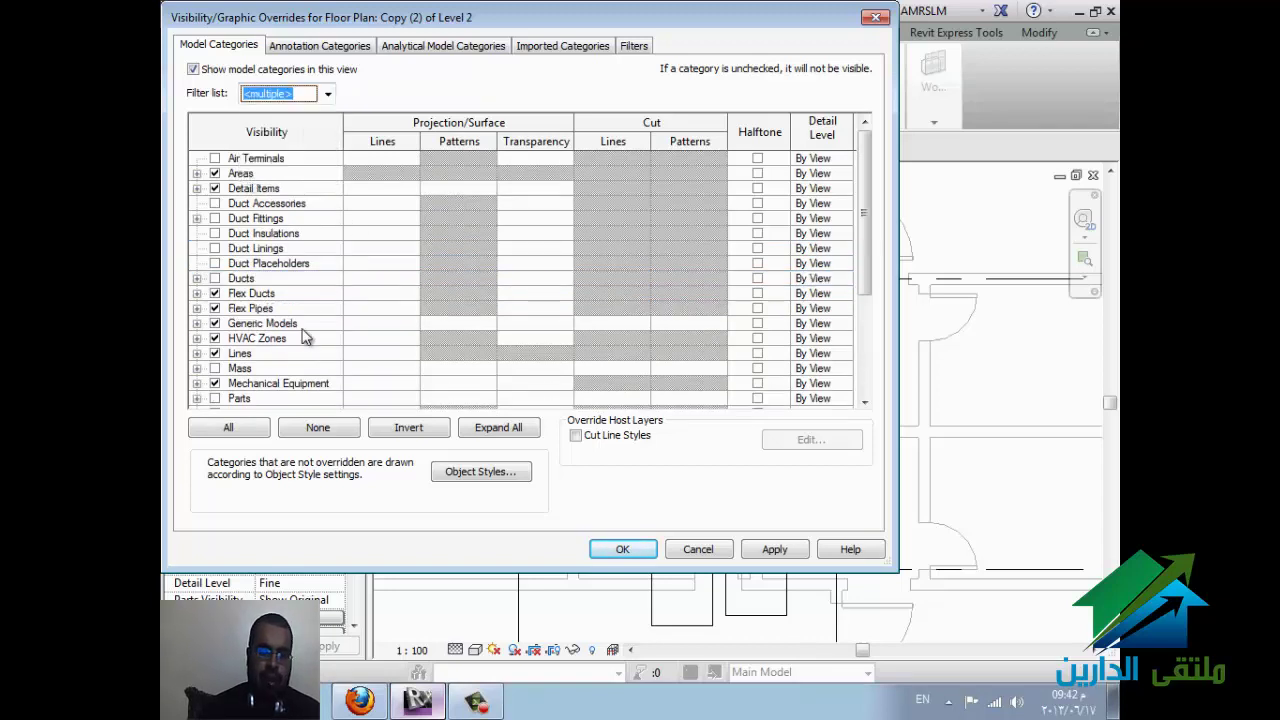
{"action": "left_click", "coordinate": [310, 338]}
{"action": "key", "text": "p"}
{"action": "scroll", "coordinate": [332, 340], "scroll_direction": "down", "scroll_amount": 2}
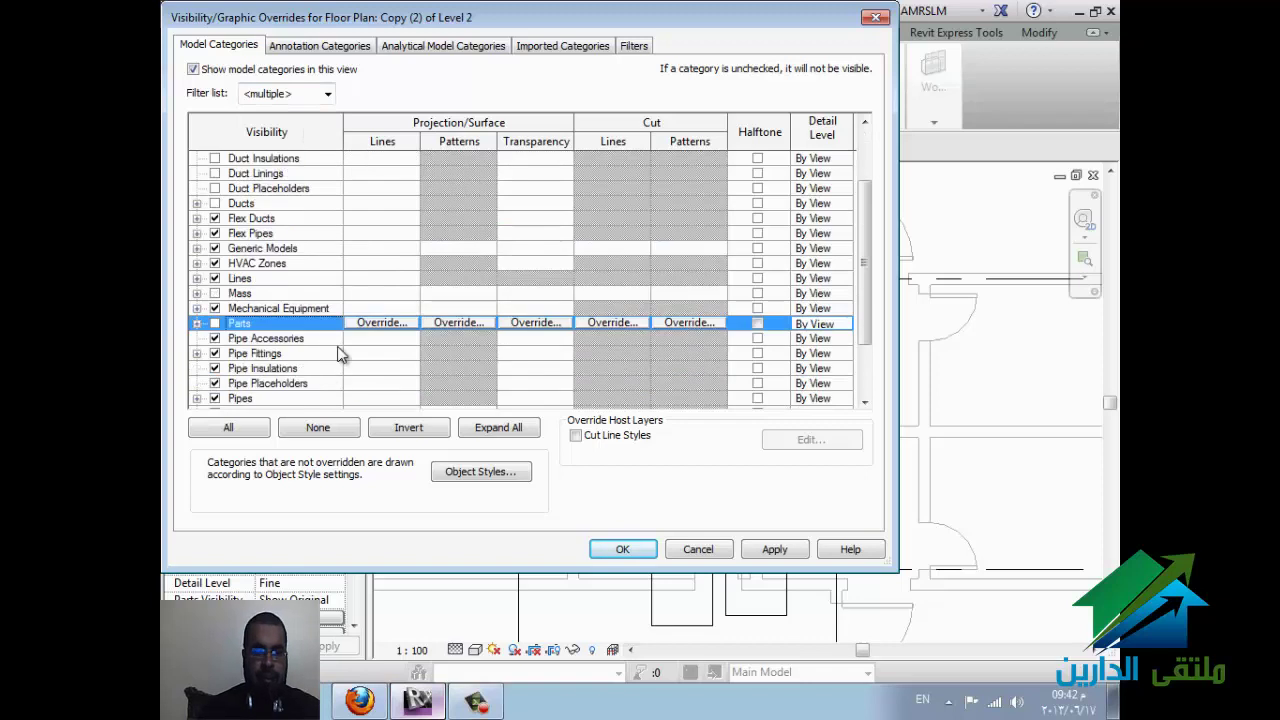
{"action": "scroll", "coordinate": [340, 340], "scroll_direction": "down", "scroll_amount": 2}
{"action": "left_click", "coordinate": [381, 341]}
Step: Override Pipes projection lines to green (128-255-0) with line weight 4
{"action": "left_click", "coordinate": [381, 340]}
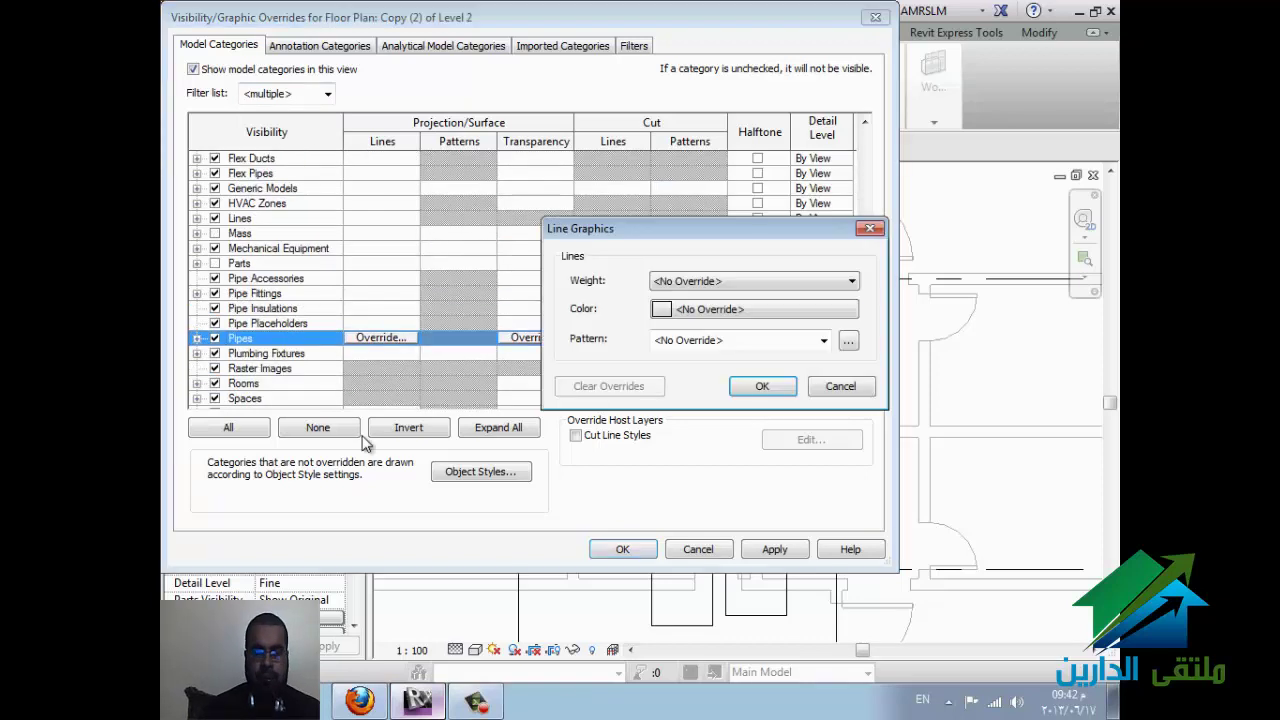
{"action": "left_click", "coordinate": [791, 313]}
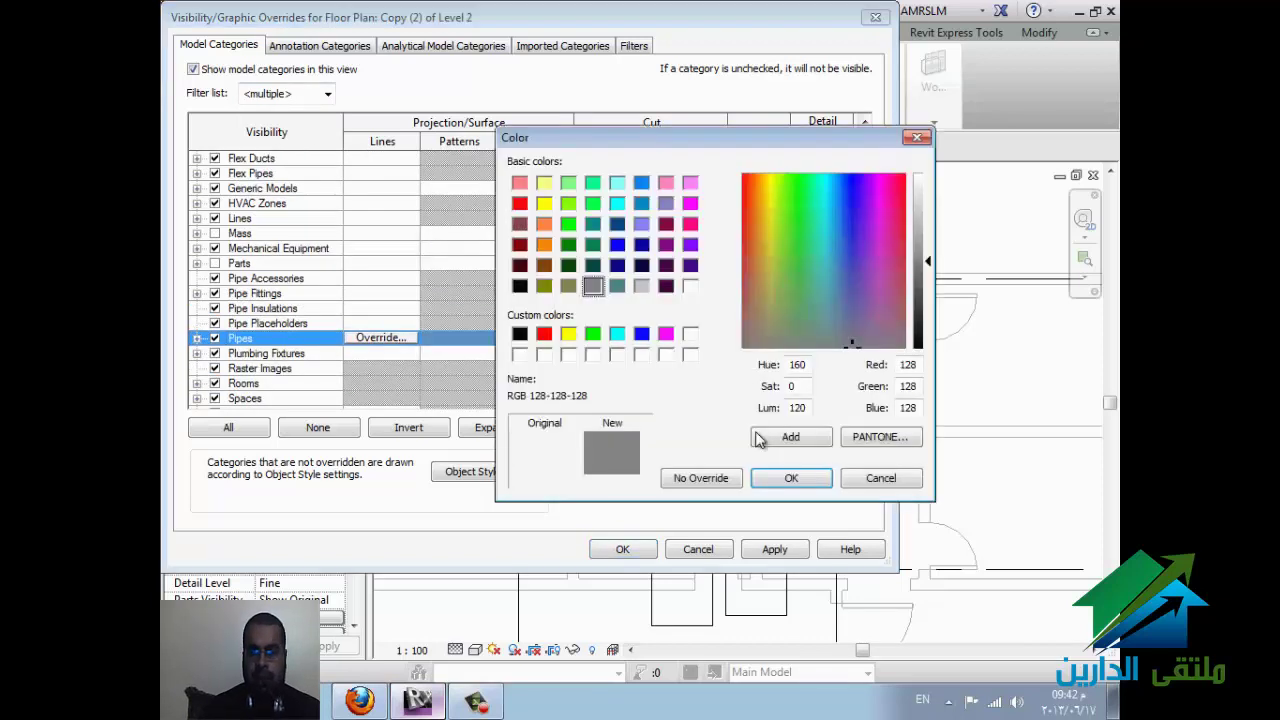
{"action": "left_click", "coordinate": [568, 205]}
{"action": "left_click", "coordinate": [791, 478]}
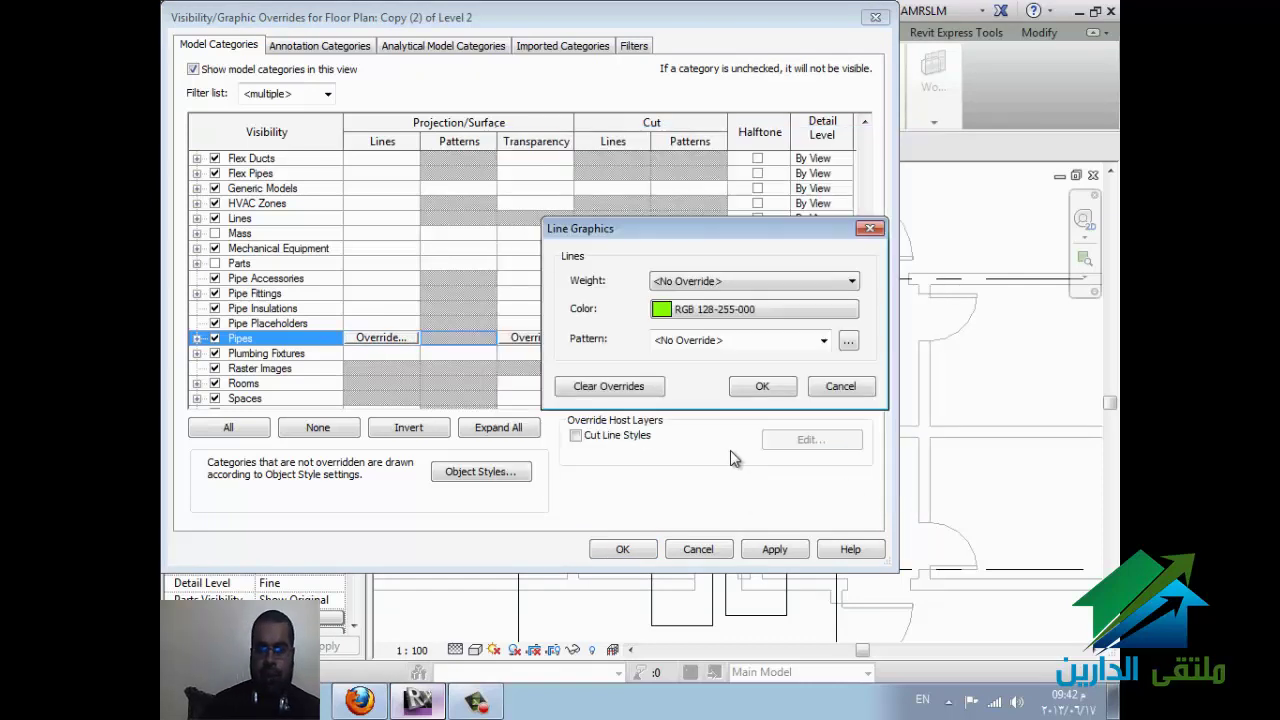
{"action": "left_click", "coordinate": [701, 285]}
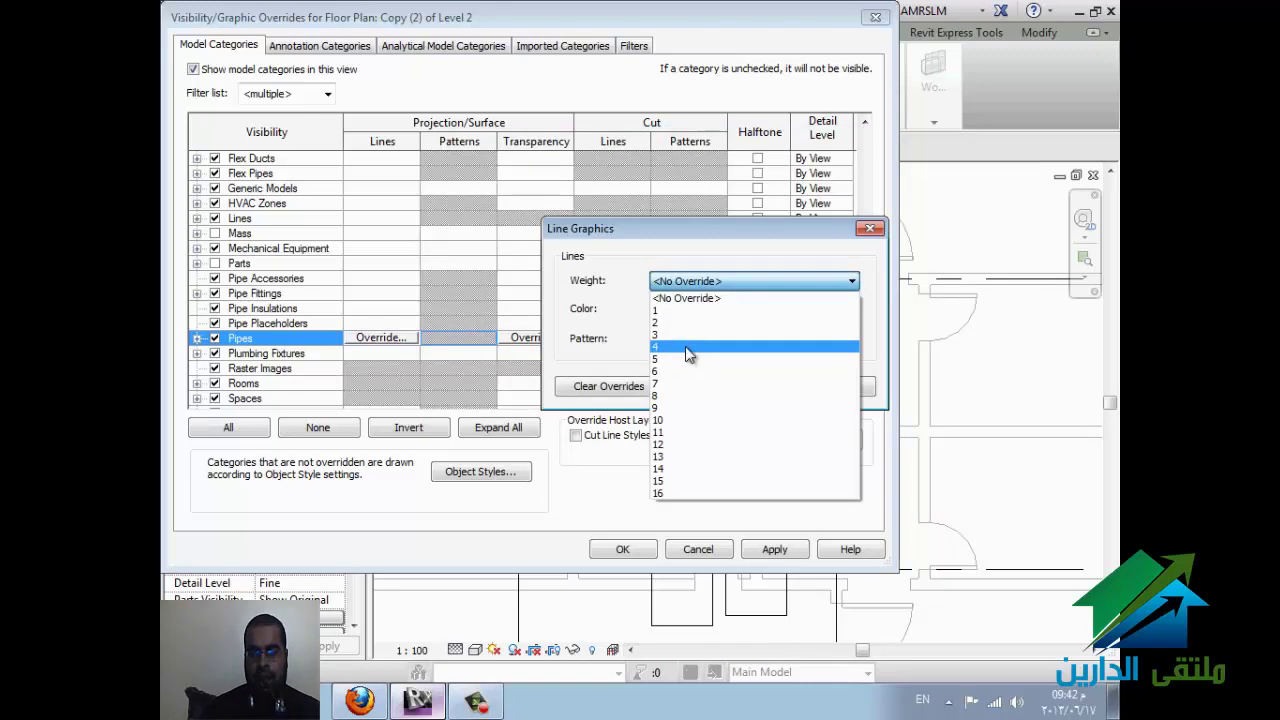
{"action": "left_click", "coordinate": [685, 346]}
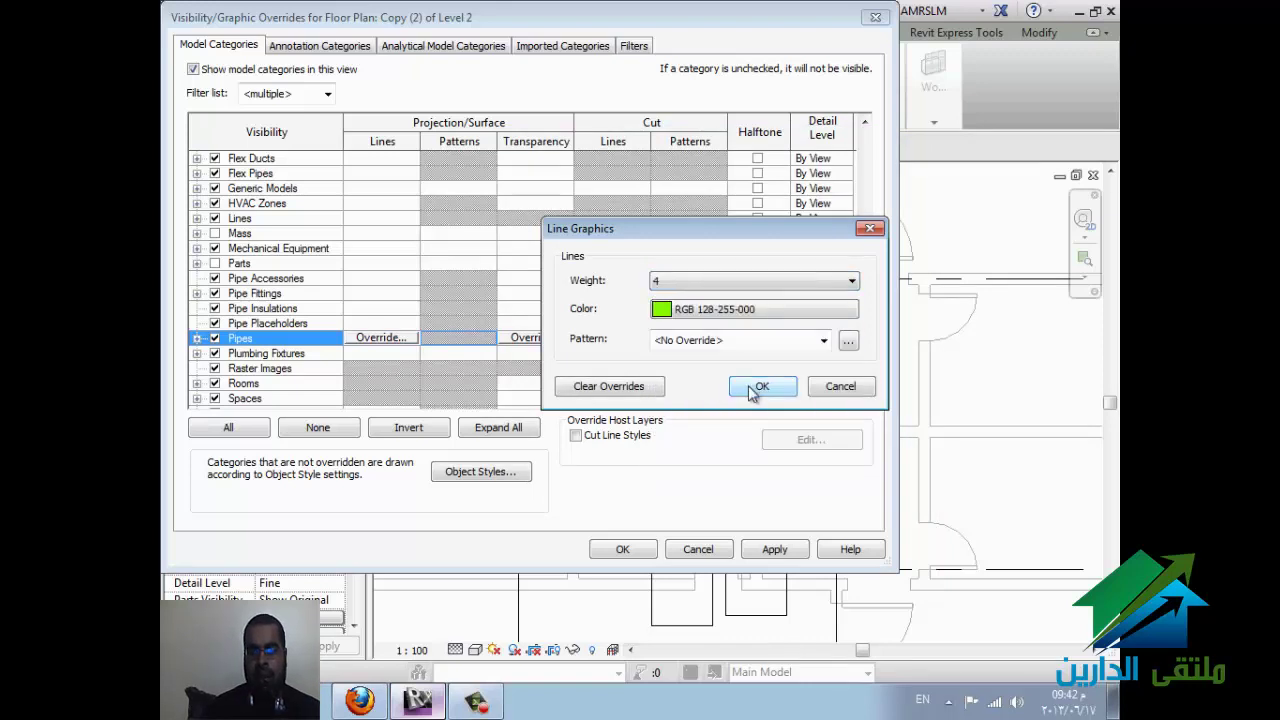
{"action": "left_click", "coordinate": [745, 285]}
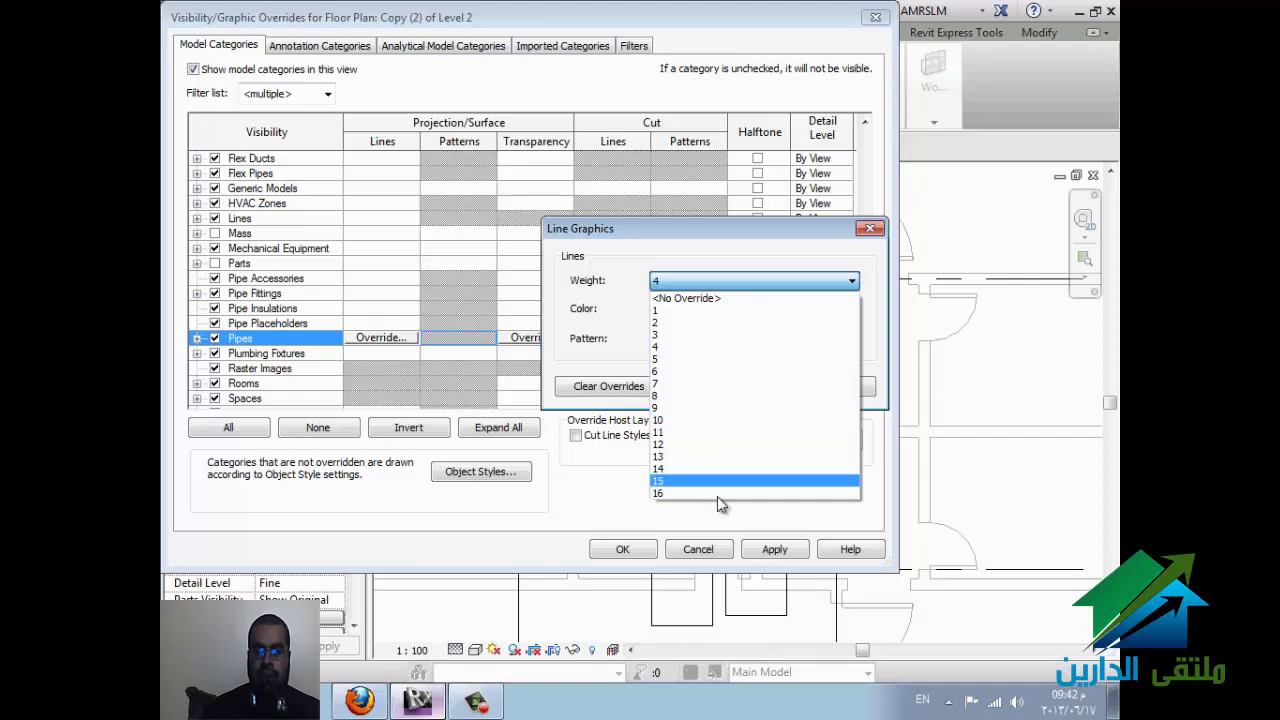
{"action": "left_click", "coordinate": [623, 328]}
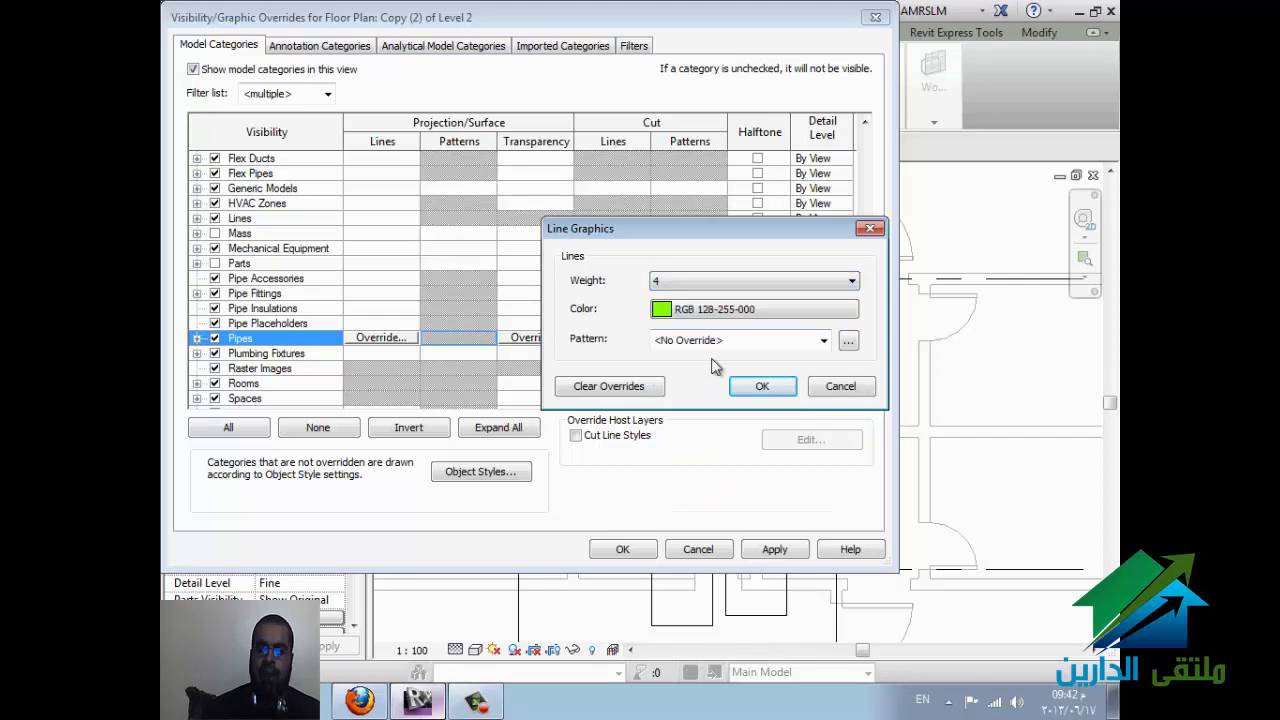
{"action": "left_click", "coordinate": [780, 389]}
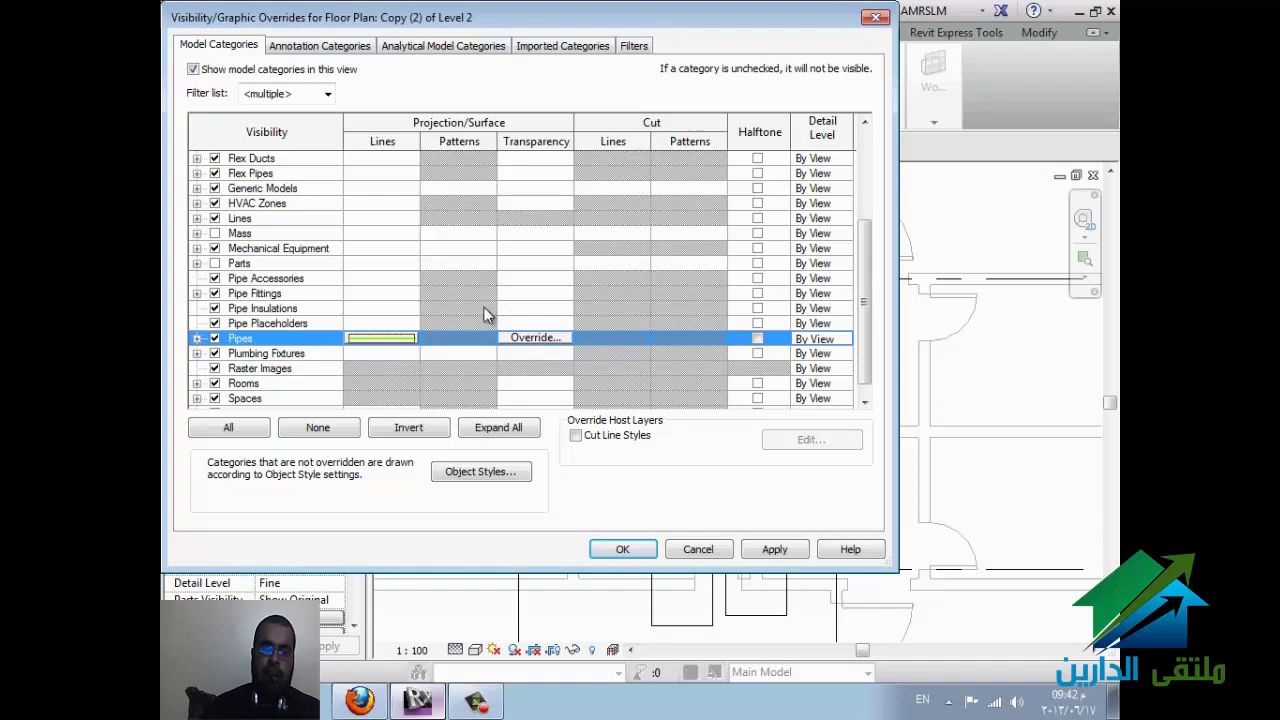
Step: Set the Pipes category to Coarse detail level and apply the overrides with OK
{"action": "left_click", "coordinate": [524, 278]}
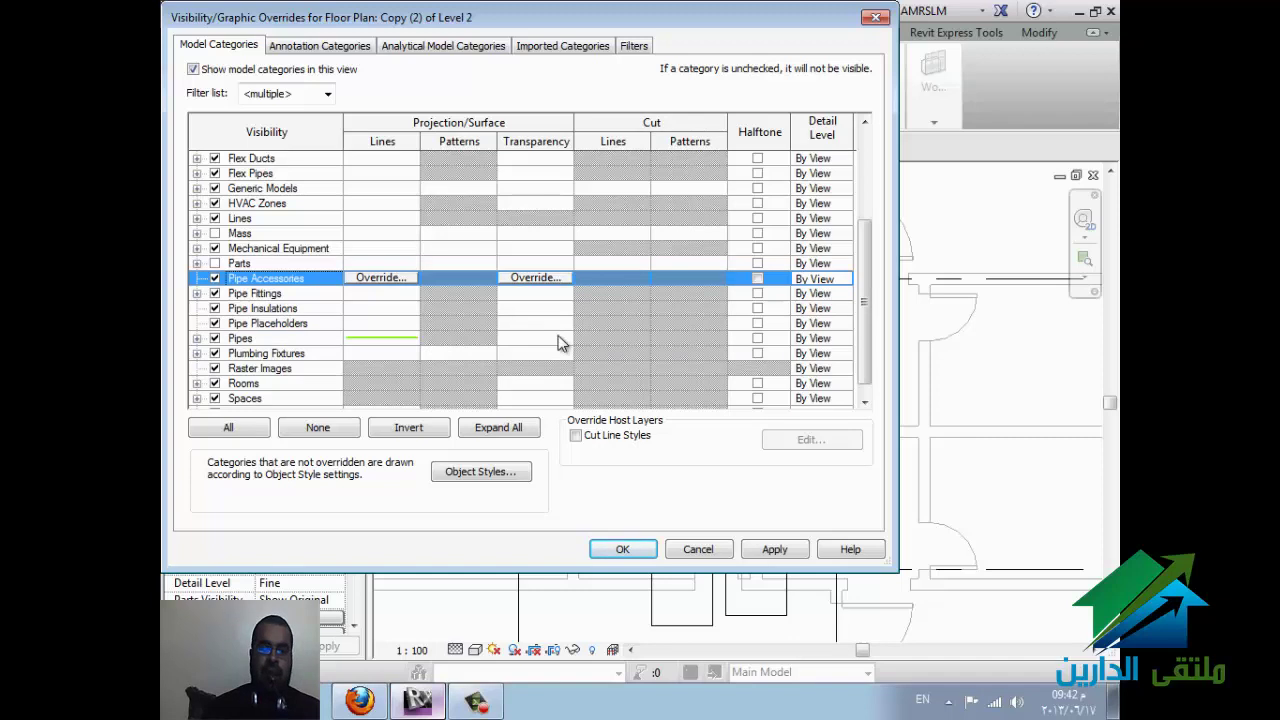
{"action": "scroll", "coordinate": [559, 342], "scroll_direction": "down", "scroll_amount": 1}
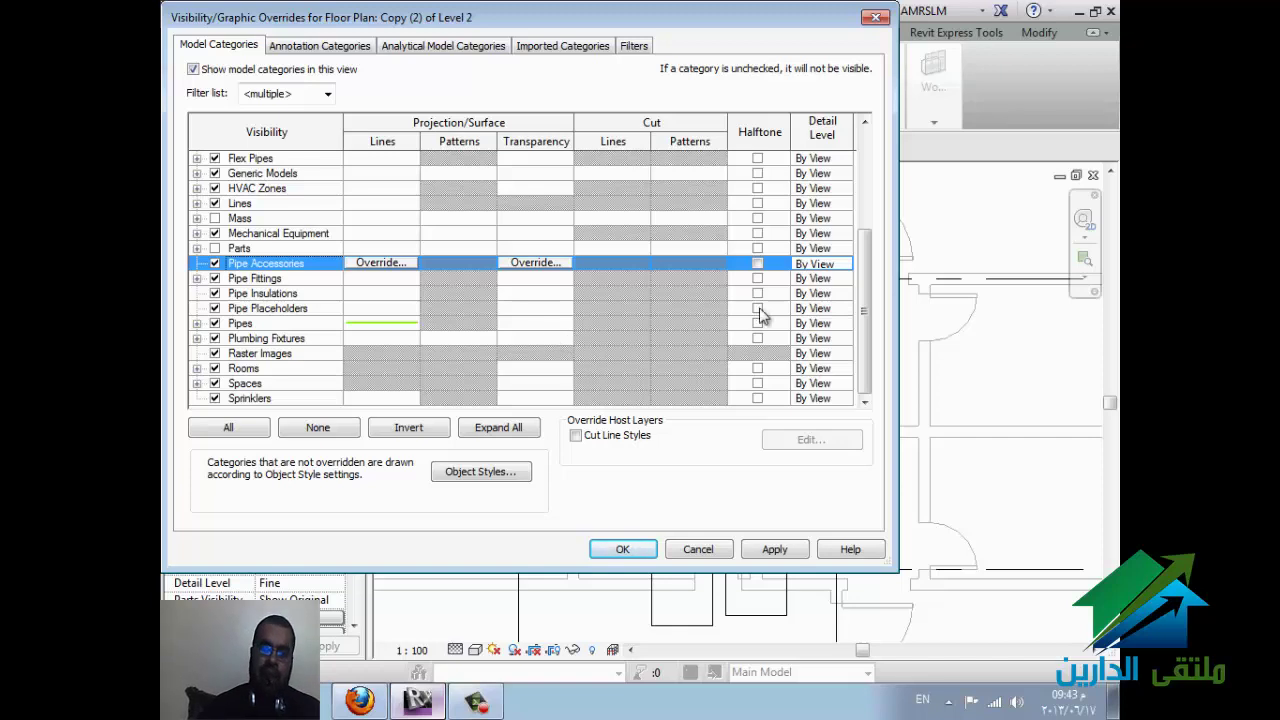
{"action": "left_click", "coordinate": [329, 325]}
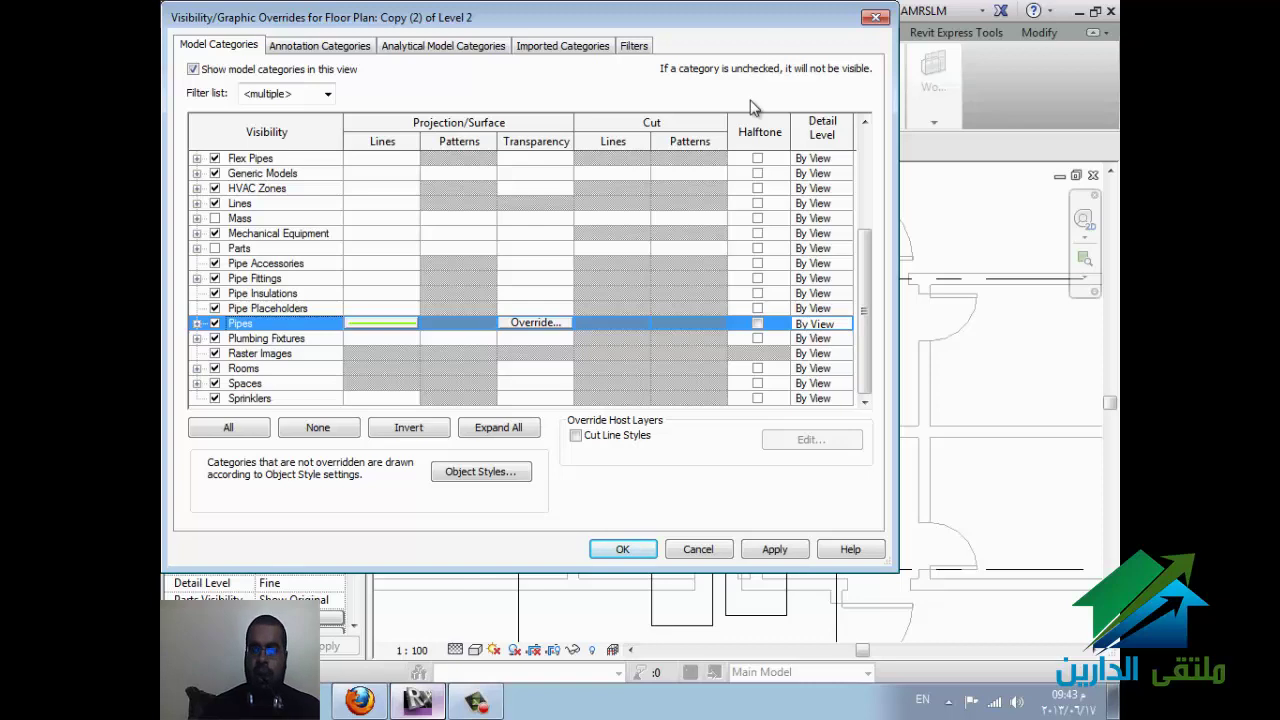
{"action": "left_click_drag", "start_coordinate": [769, 29], "coordinate": [705, 51]}
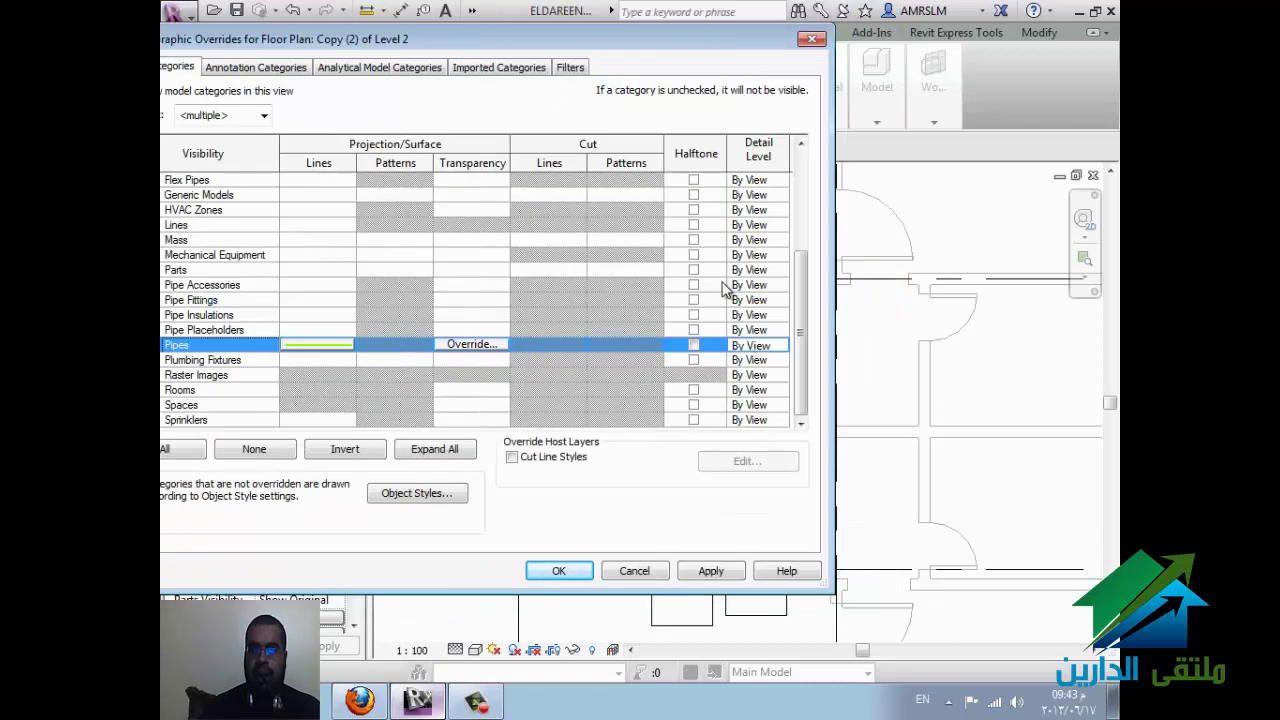
{"action": "left_click_drag", "start_coordinate": [494, 39], "coordinate": [608, 25]}
{"action": "left_click", "coordinate": [894, 338]}
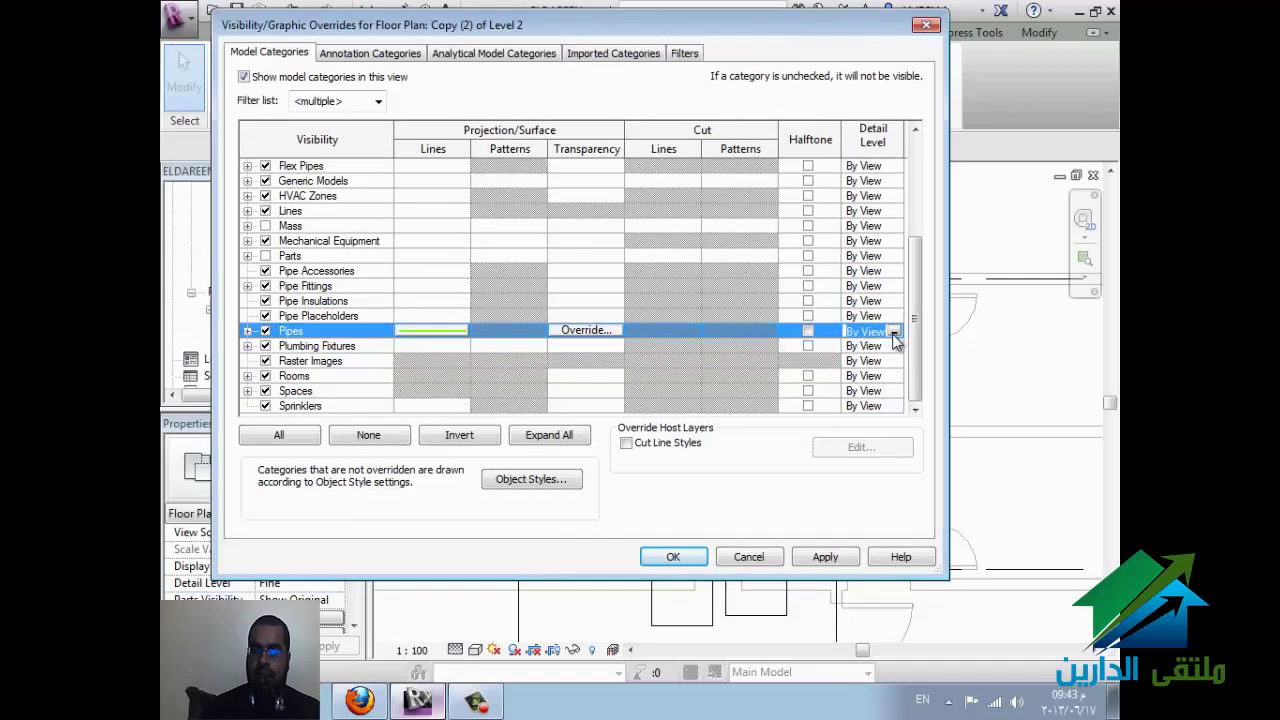
{"action": "left_click", "coordinate": [894, 332]}
{"action": "left_click", "coordinate": [866, 359]}
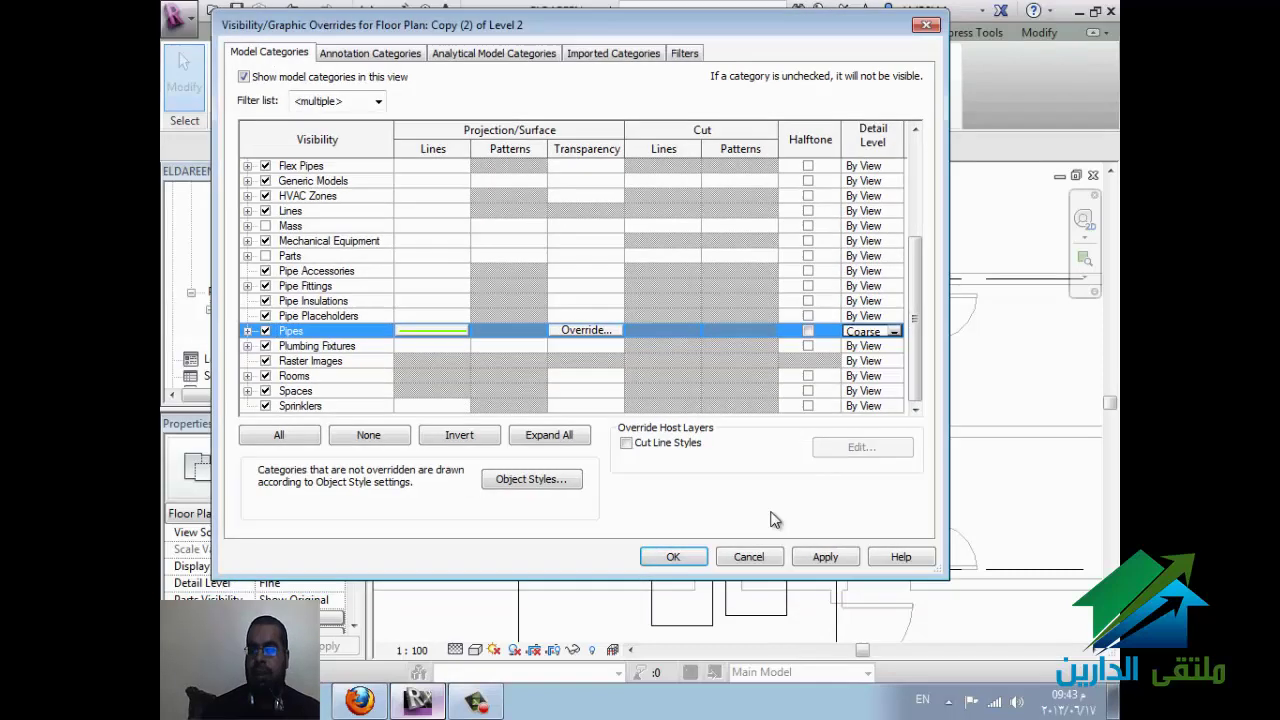
{"action": "left_click", "coordinate": [686, 565]}
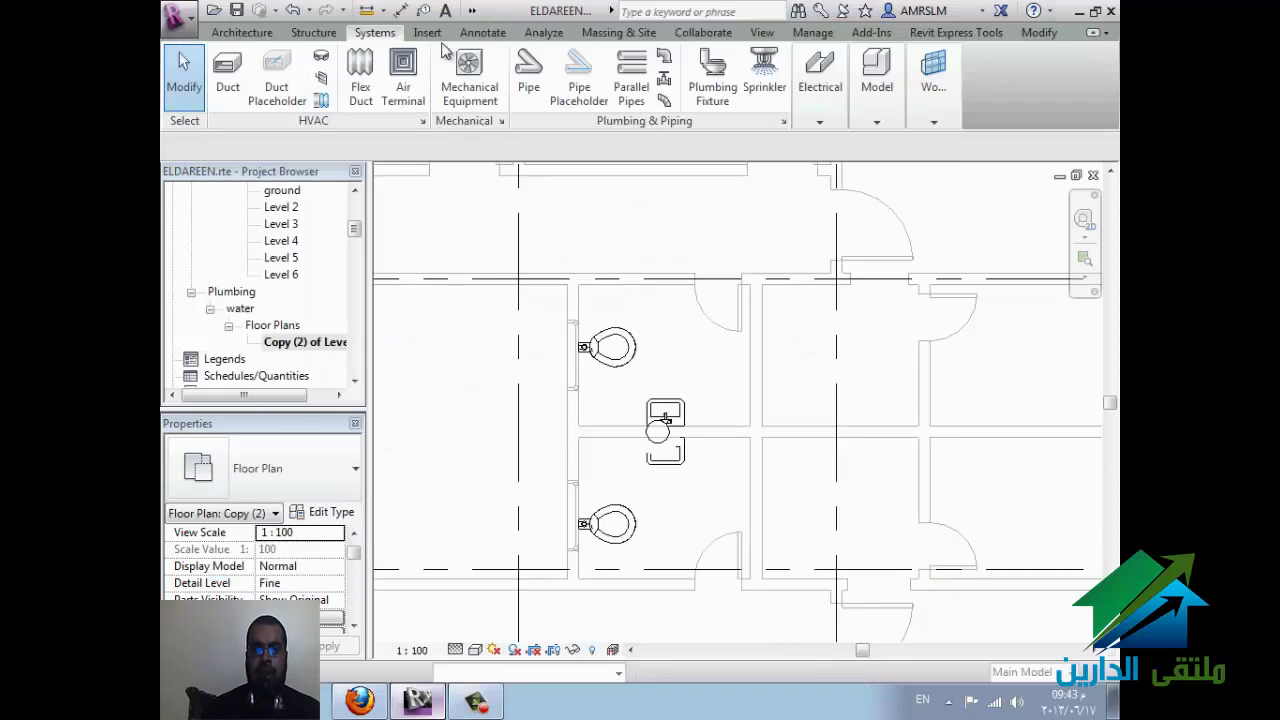
Step: Draw a vertical pipe segment near the washroom at a 790.4 mm offset
{"action": "left_click", "coordinate": [529, 88]}
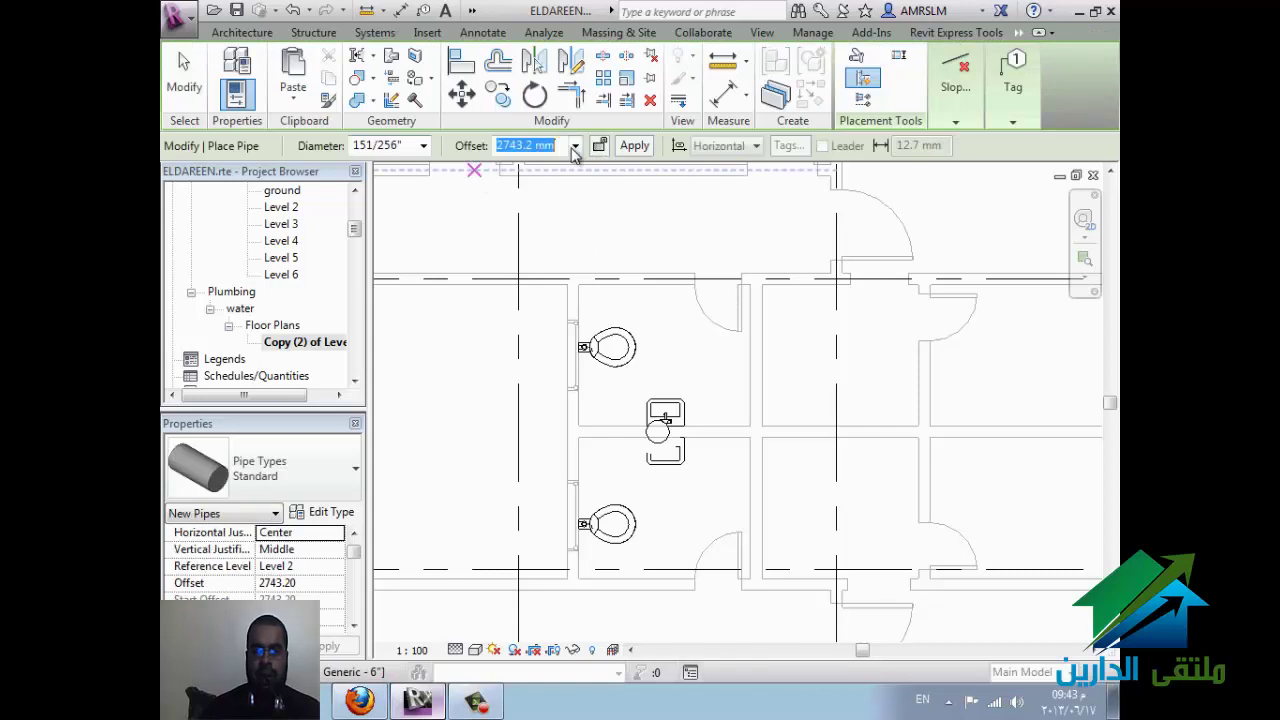
{"action": "left_click", "coordinate": [575, 146]}
{"action": "type", "text": "790.4"}
{"action": "key", "text": "Return"}
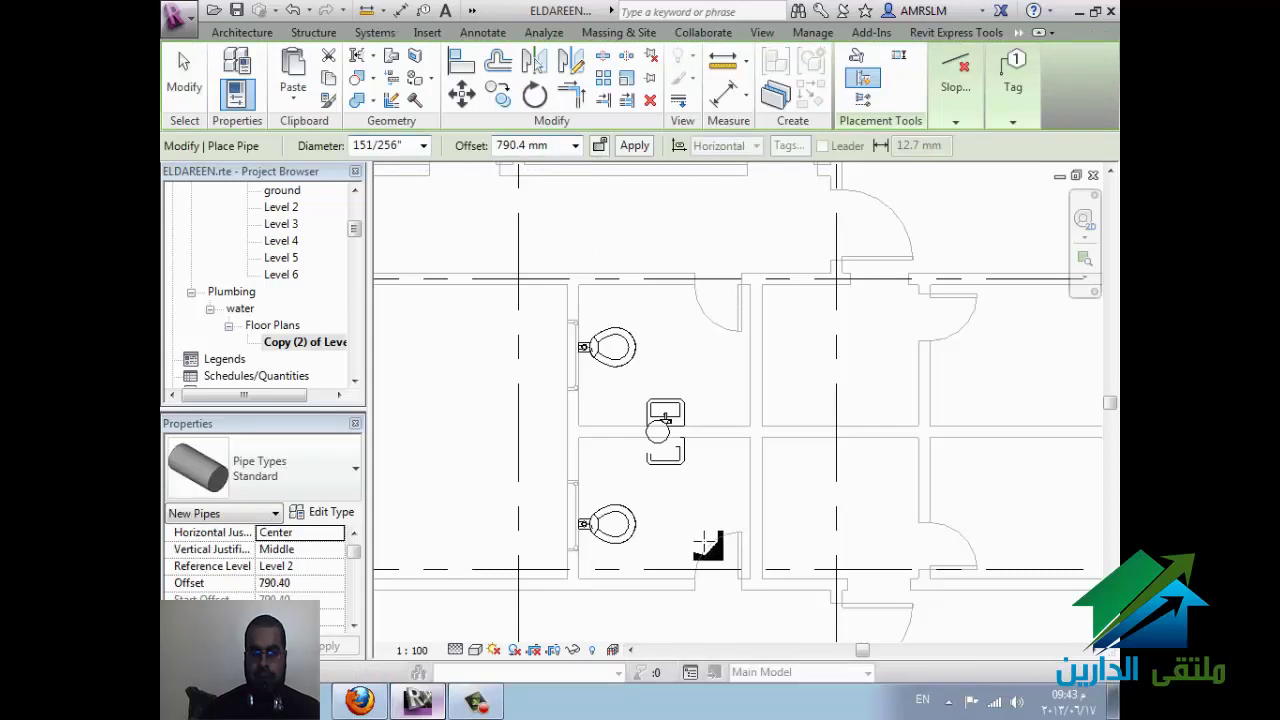
{"action": "left_click", "coordinate": [707, 336]}
{"action": "left_click", "coordinate": [781, 513]}
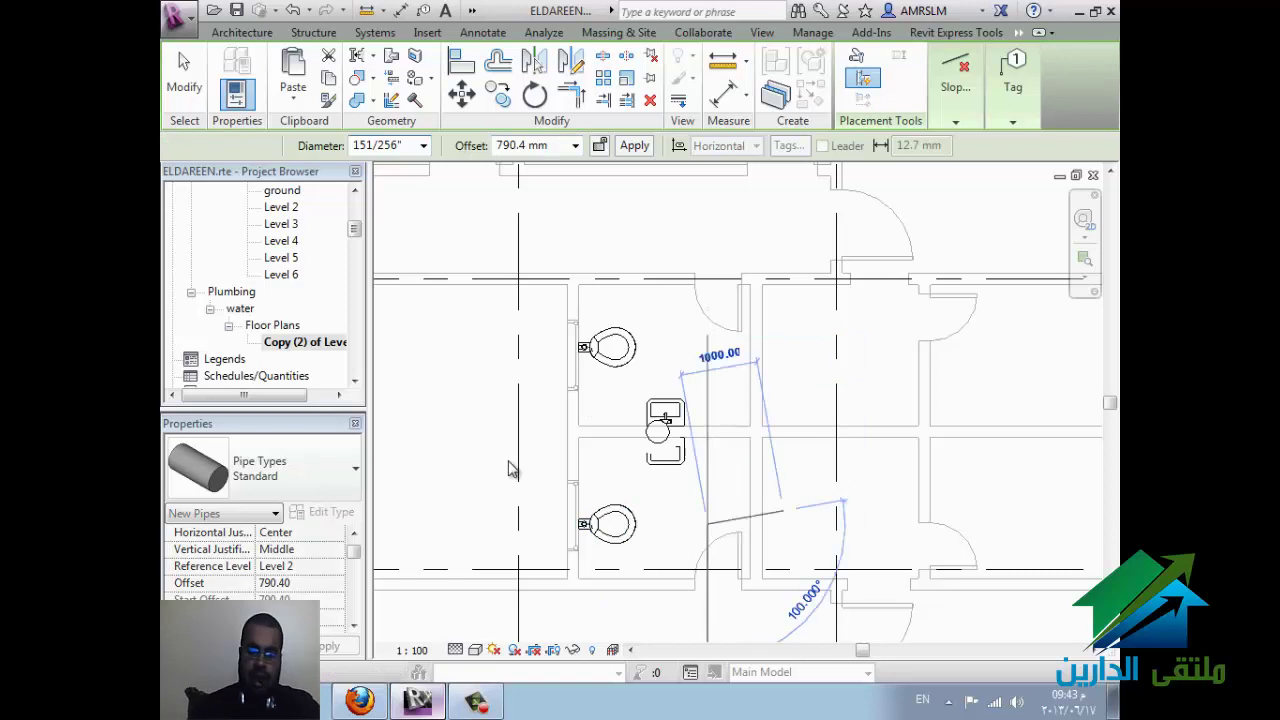
Step: Reset the Pipes detail level to By View, apply the green override, and check the plan
{"action": "key", "text": "v"}
{"action": "key", "text": "v"}
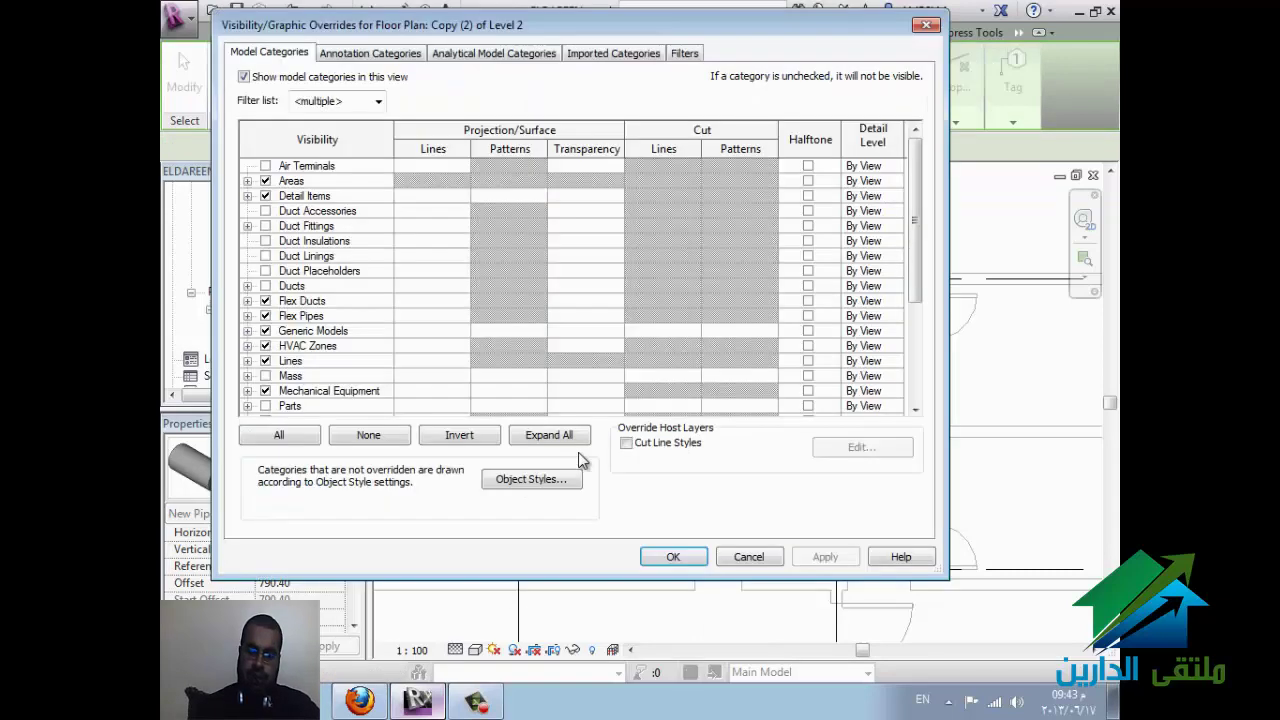
{"action": "scroll", "coordinate": [697, 381], "scroll_direction": "down", "scroll_amount": 2}
{"action": "scroll", "coordinate": [694, 367], "scroll_direction": "down", "scroll_amount": 2}
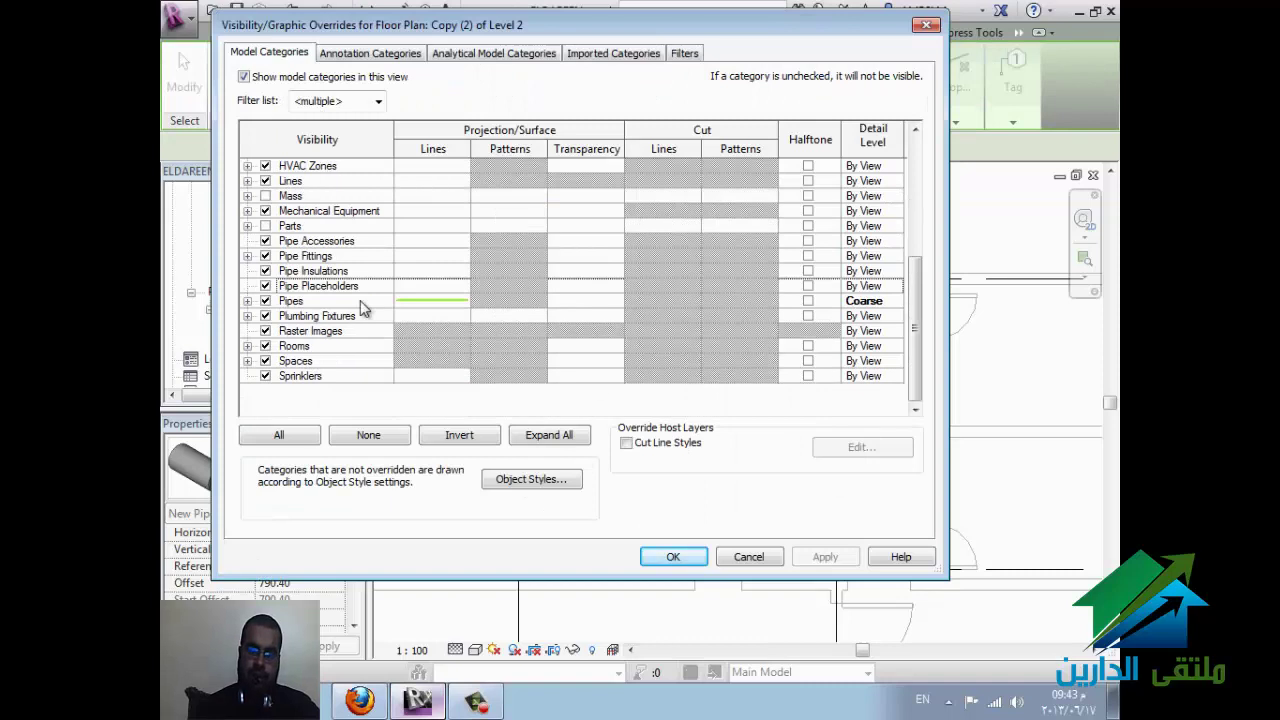
{"action": "left_click", "coordinate": [493, 333]}
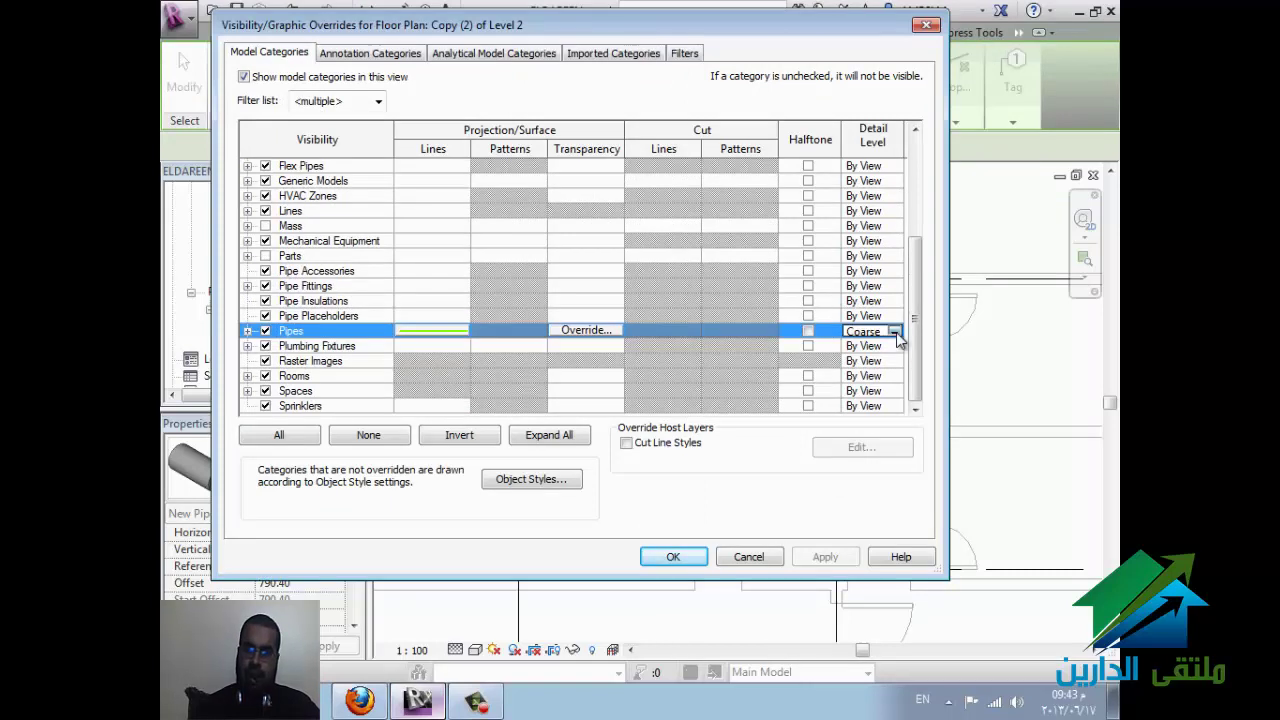
{"action": "left_click", "coordinate": [894, 331]}
{"action": "left_click", "coordinate": [862, 345]}
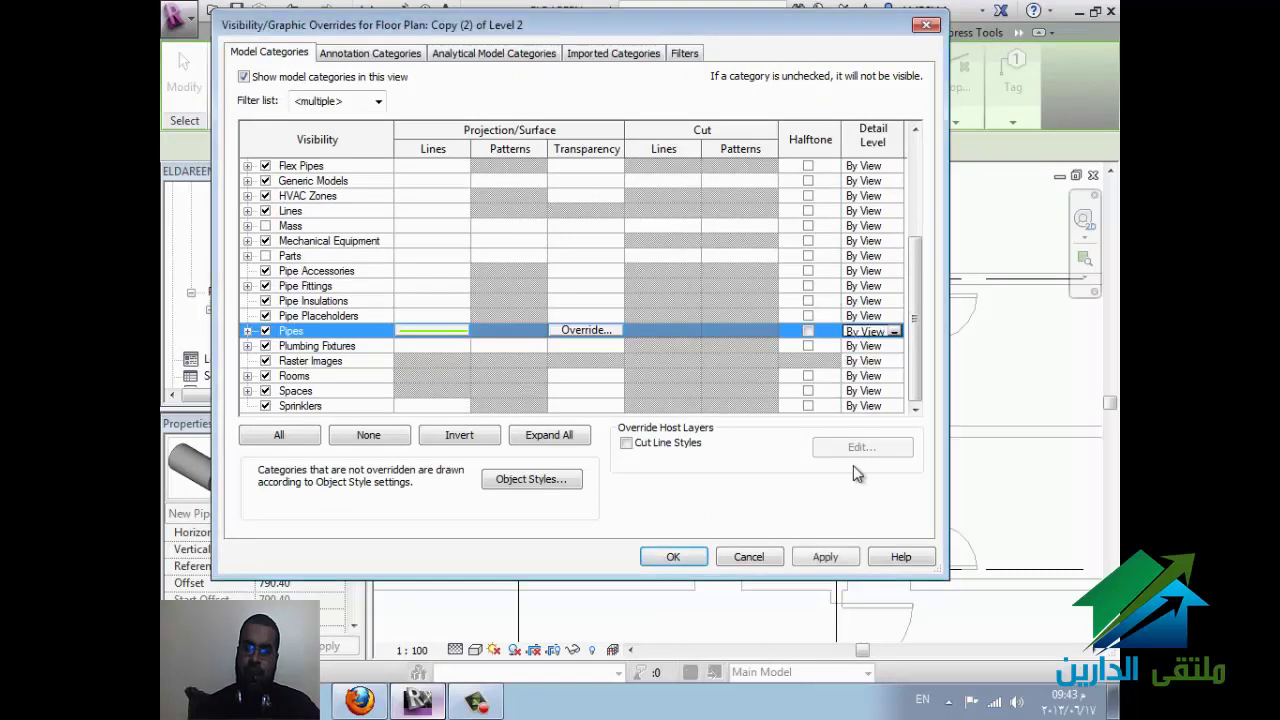
{"action": "left_click", "coordinate": [843, 561]}
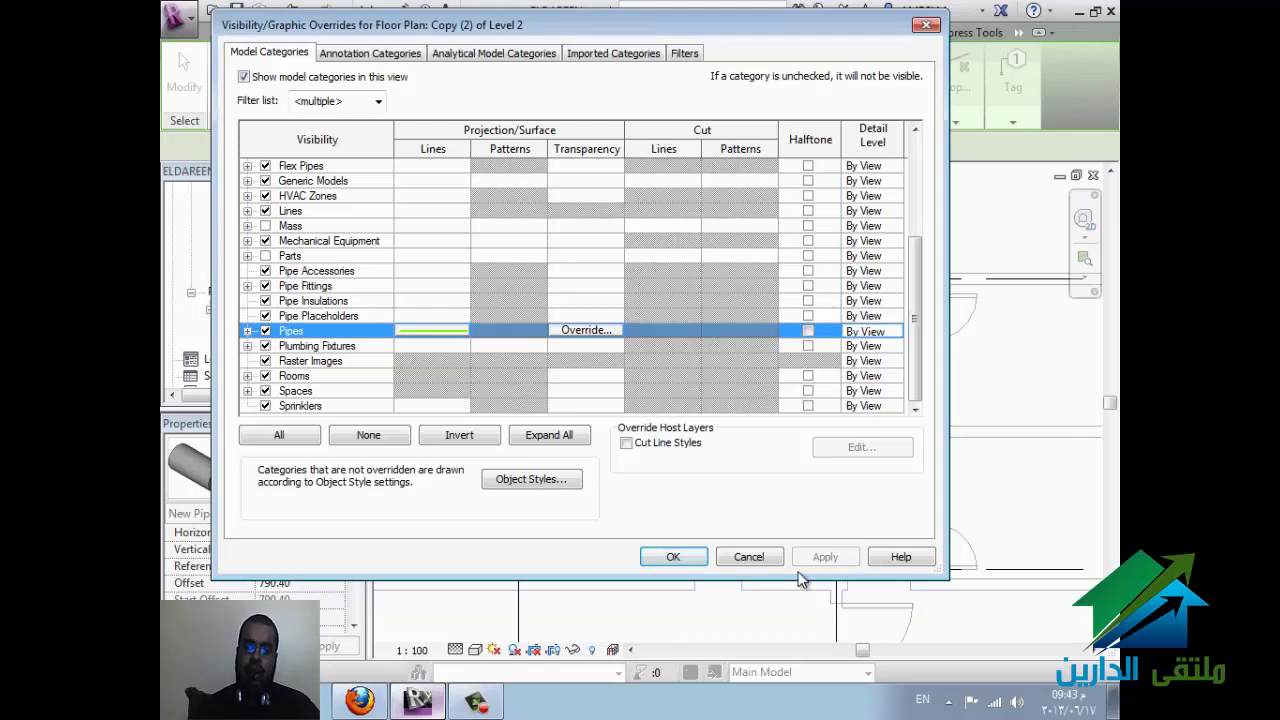
{"action": "left_click_drag", "start_coordinate": [782, 22], "coordinate": [437, 80]}
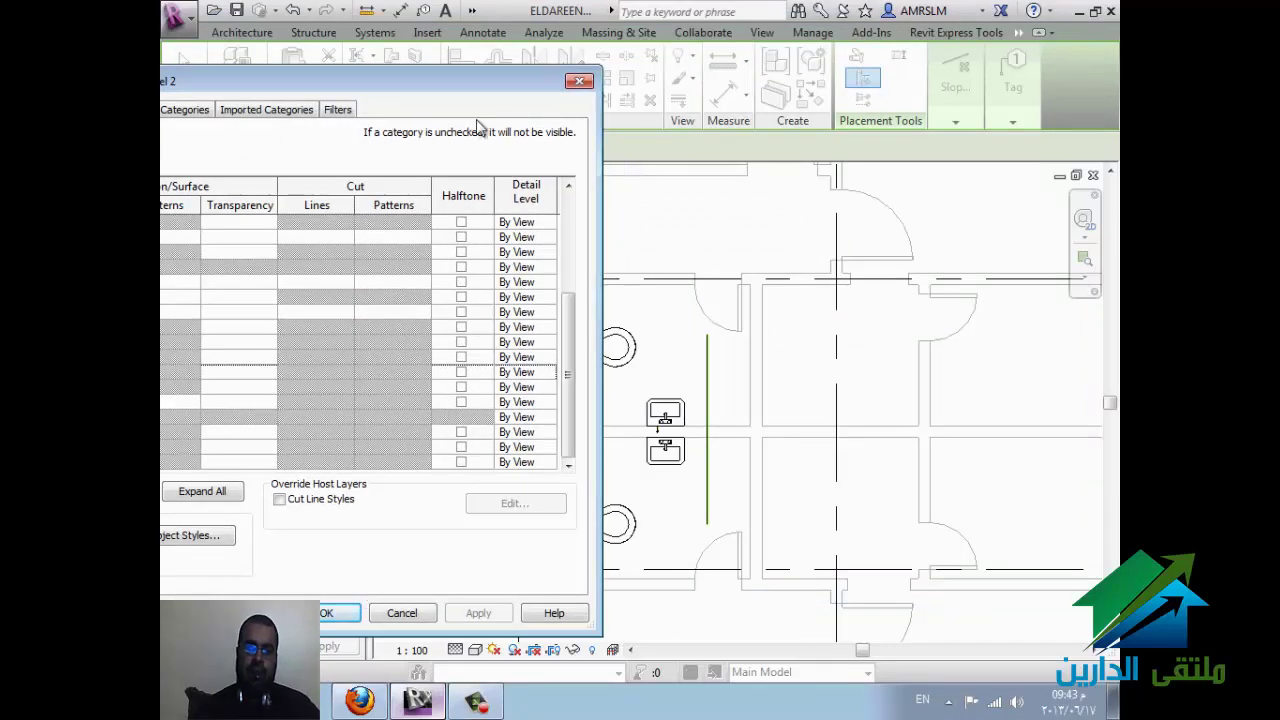
{"action": "left_click_drag", "start_coordinate": [471, 93], "coordinate": [806, 88]}
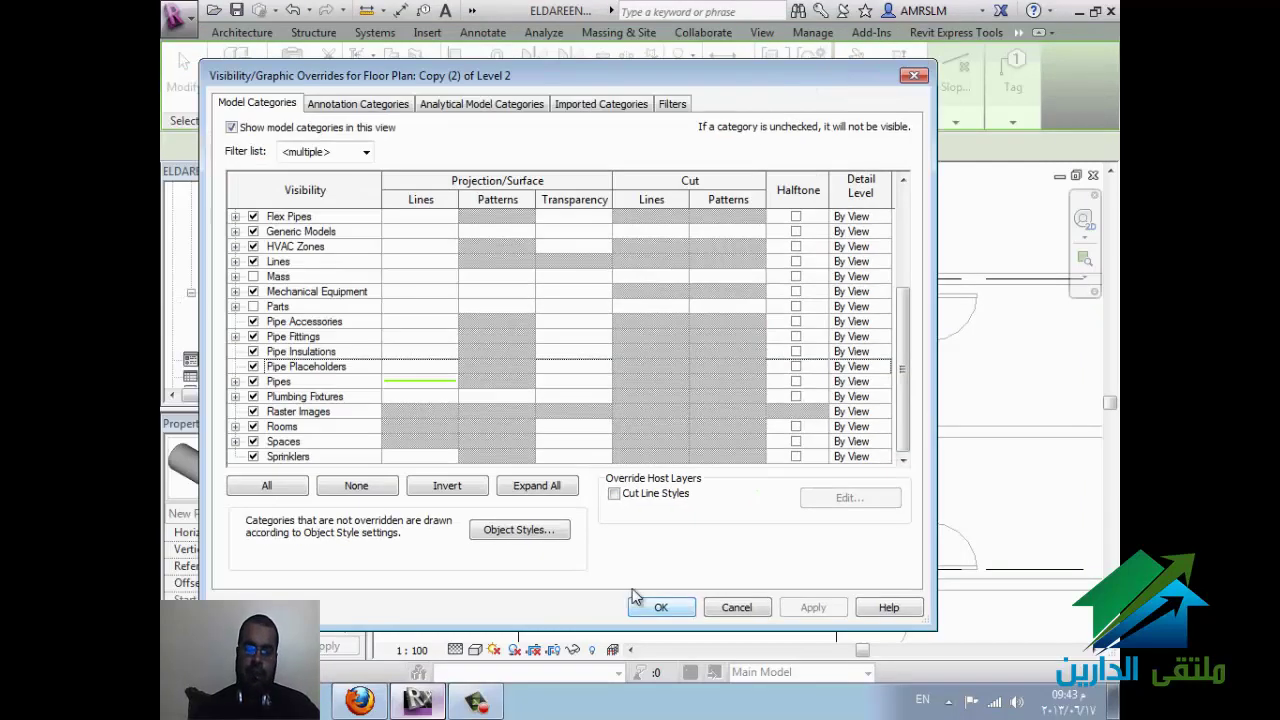
Step: Browse the annotation category visibility settings for the view
{"action": "left_click", "coordinate": [368, 104]}
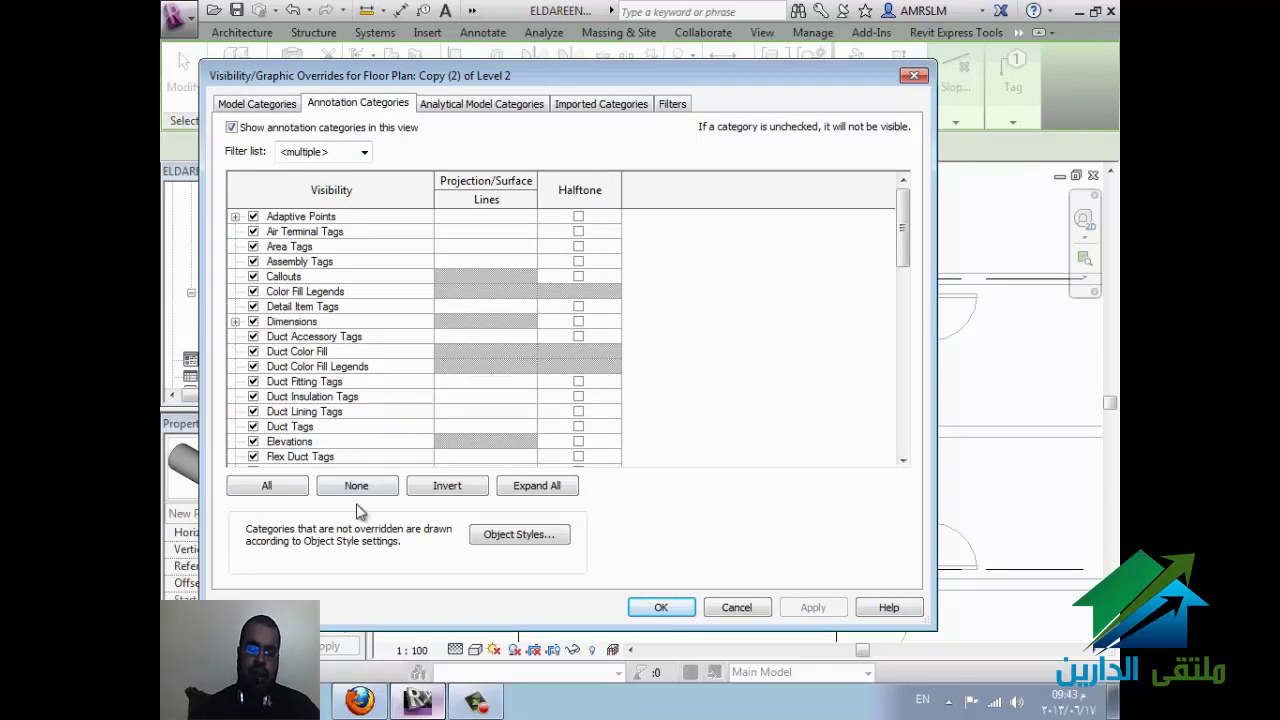
{"action": "scroll", "coordinate": [364, 362], "scroll_direction": "down", "scroll_amount": 1}
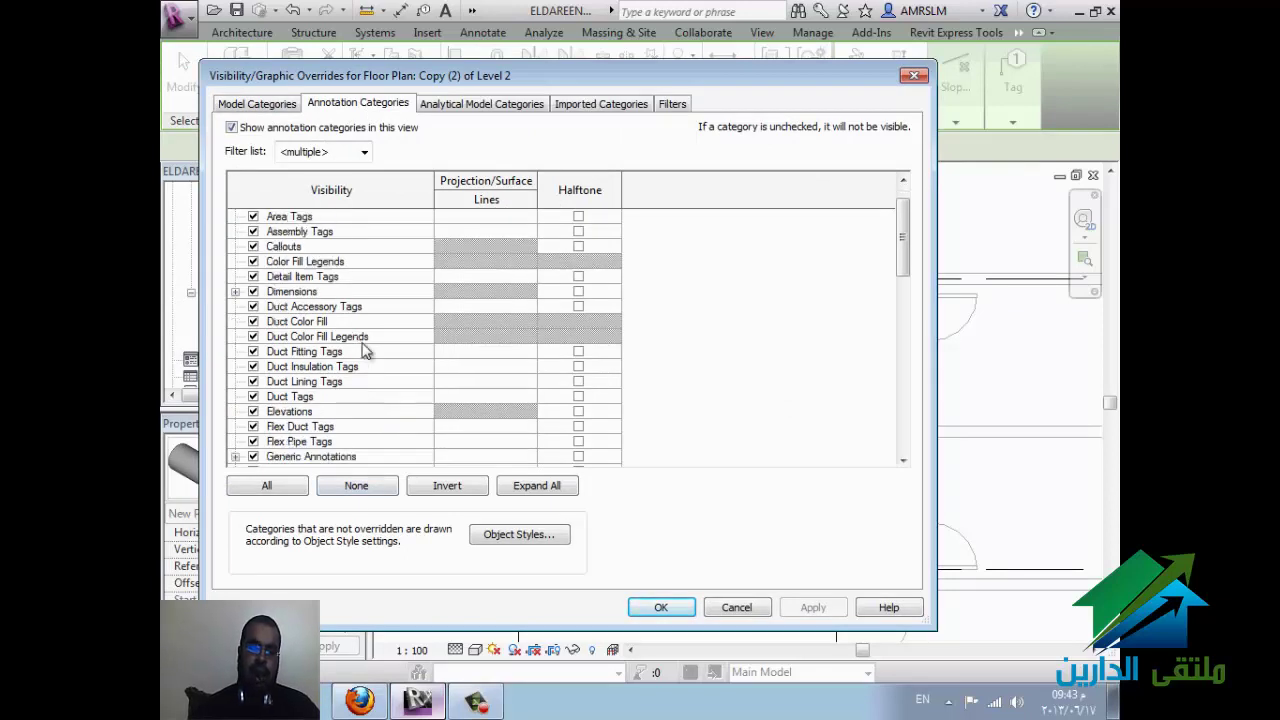
{"action": "scroll", "coordinate": [363, 360], "scroll_direction": "down", "scroll_amount": 1}
{"action": "scroll", "coordinate": [361, 355], "scroll_direction": "down", "scroll_amount": 2}
{"action": "scroll", "coordinate": [359, 352], "scroll_direction": "down", "scroll_amount": 4}
{"action": "scroll", "coordinate": [361, 350], "scroll_direction": "down", "scroll_amount": 2}
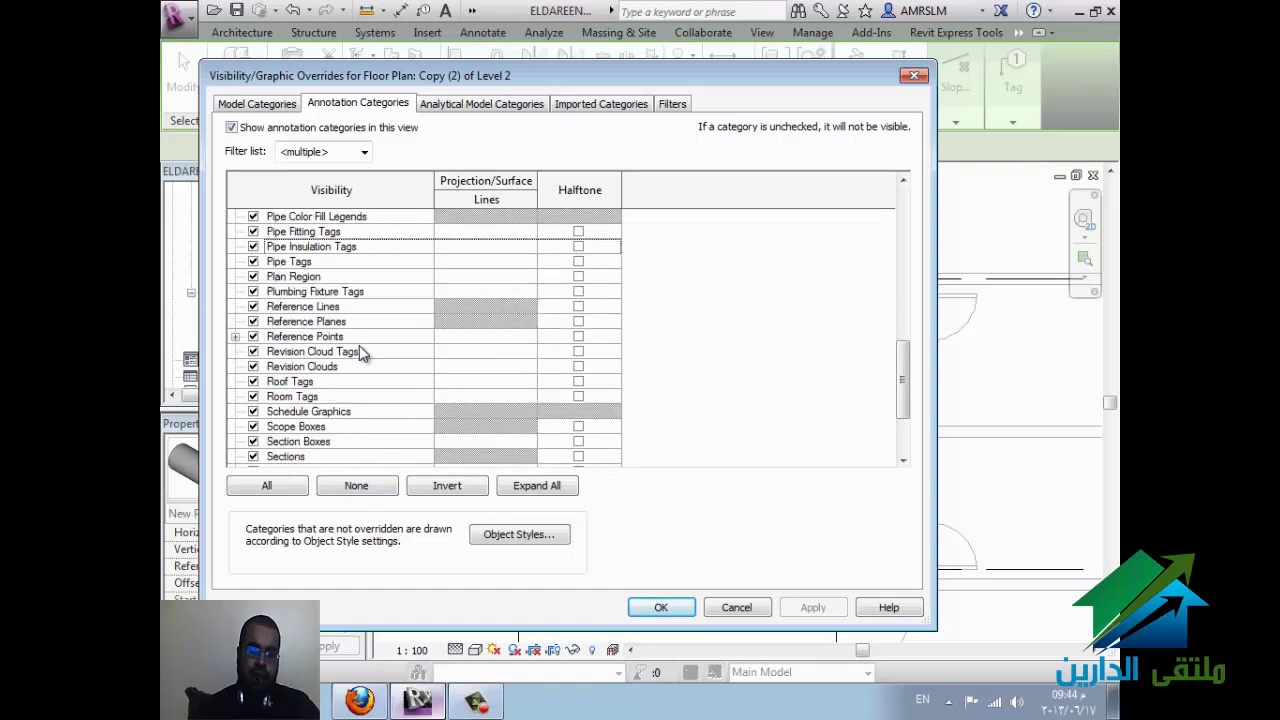
{"action": "left_click", "coordinate": [358, 410]}
{"action": "scroll", "coordinate": [361, 372], "scroll_direction": "down", "scroll_amount": 1}
{"action": "scroll", "coordinate": [359, 374], "scroll_direction": "down", "scroll_amount": 1}
{"action": "key", "text": "Down"}
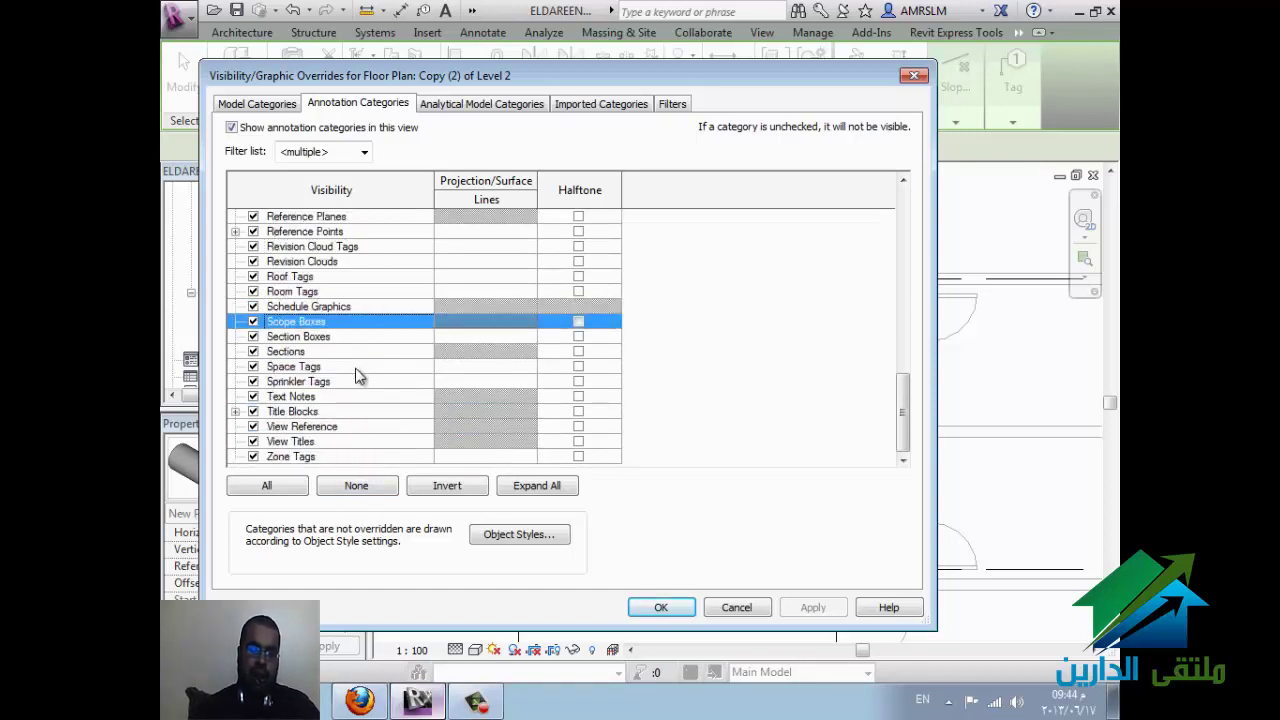
{"action": "key", "text": "Down"}
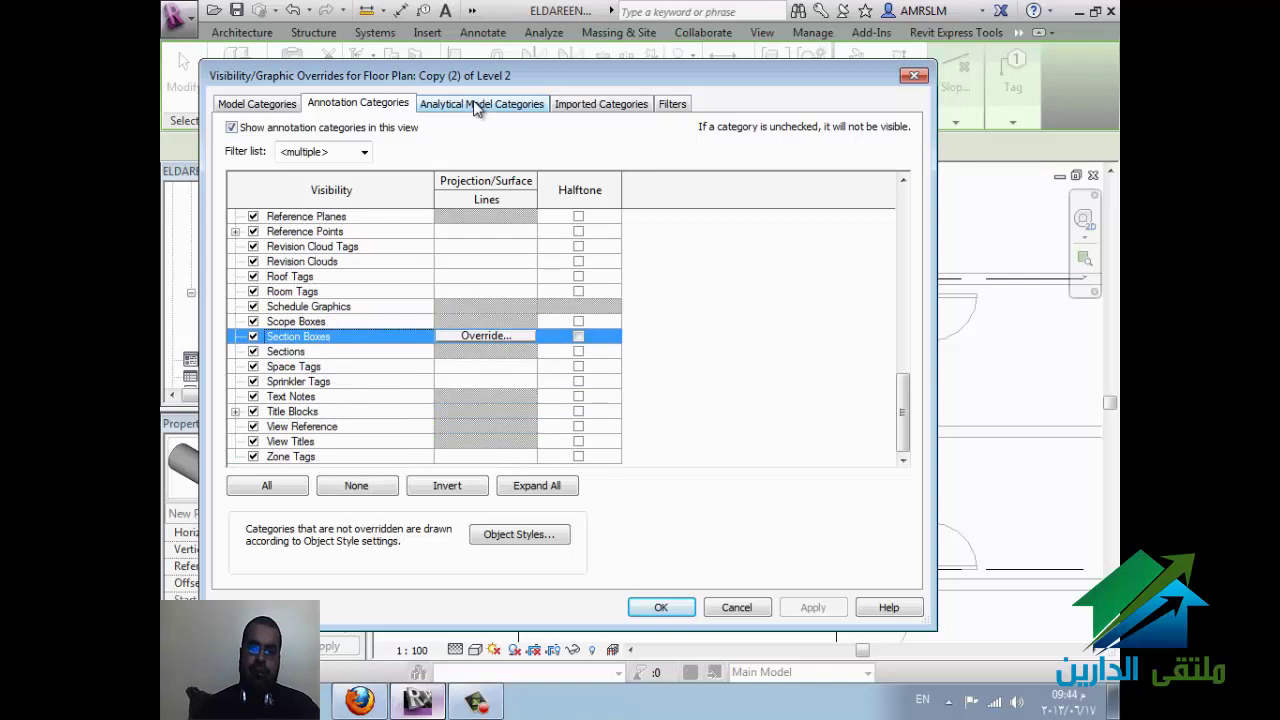
Step: Look over the Analytical Model and Imported Categories settings, then show the Filters page
{"action": "left_click", "coordinate": [476, 108]}
{"action": "left_click", "coordinate": [591, 115]}
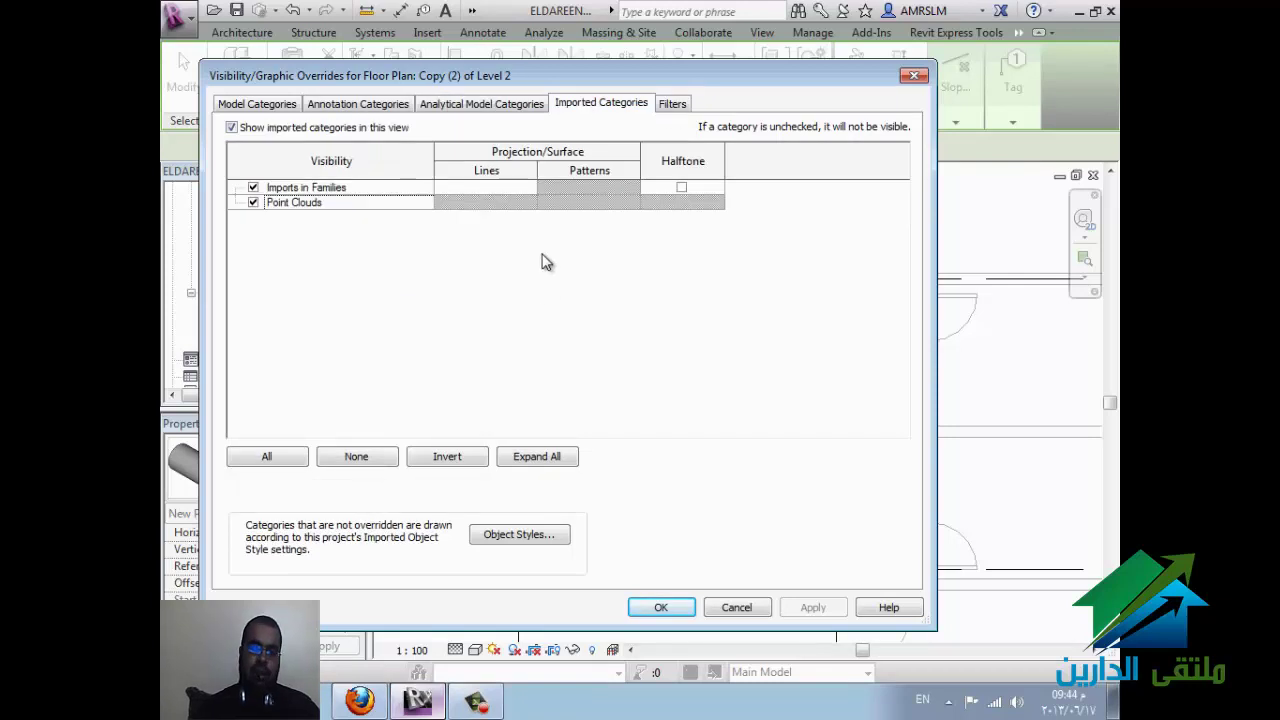
{"action": "left_click", "coordinate": [676, 106]}
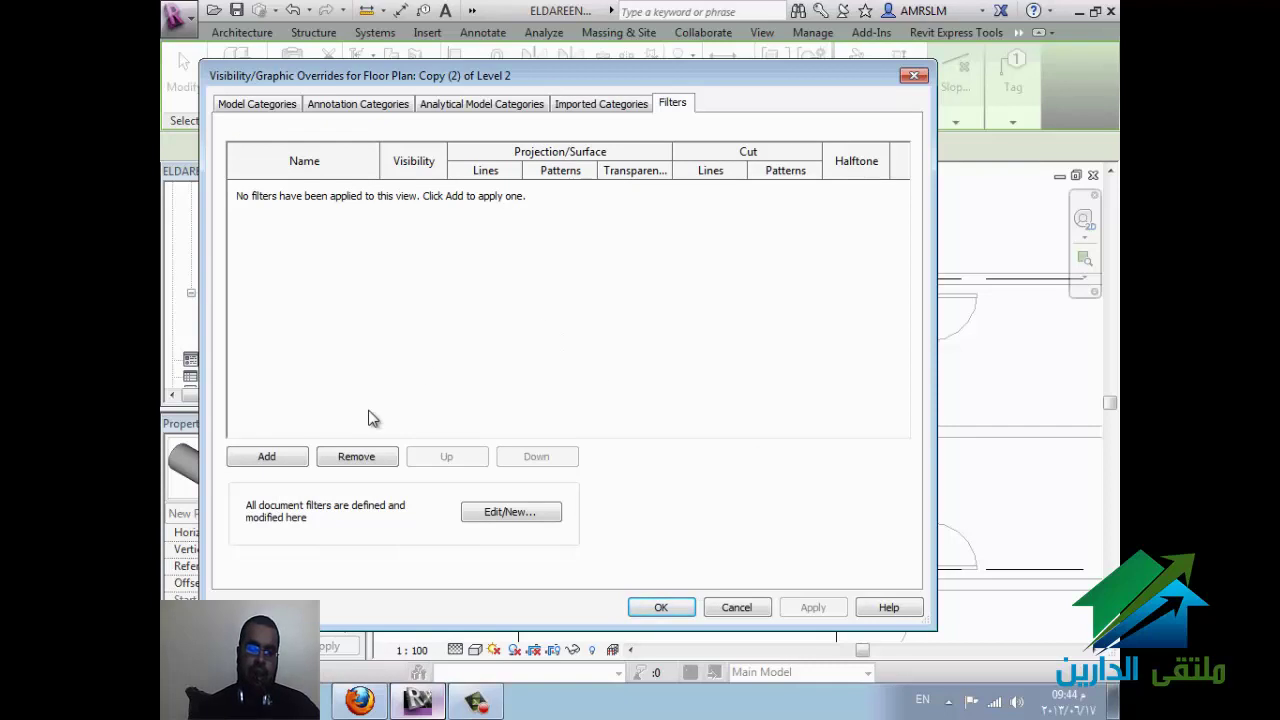
Step: Pick the Fire filter in Add Filters and open the filter definitions editor
{"action": "left_click", "coordinate": [297, 456]}
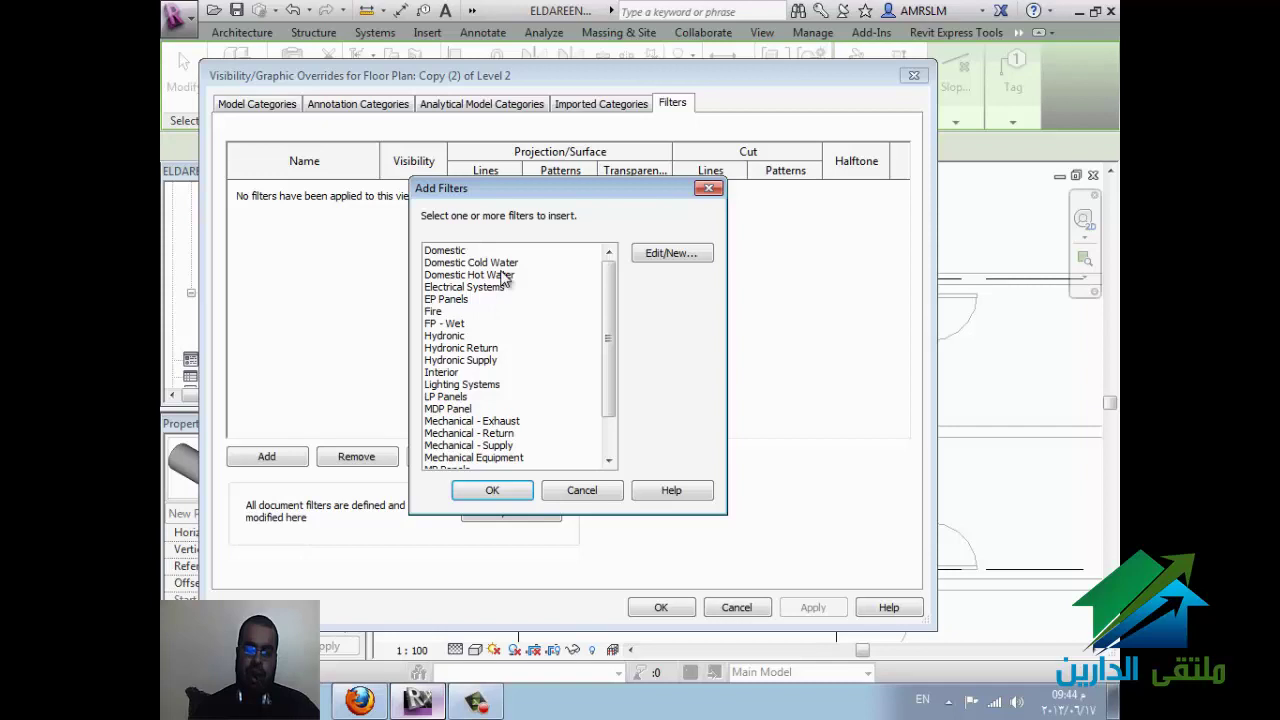
{"action": "left_click", "coordinate": [436, 314]}
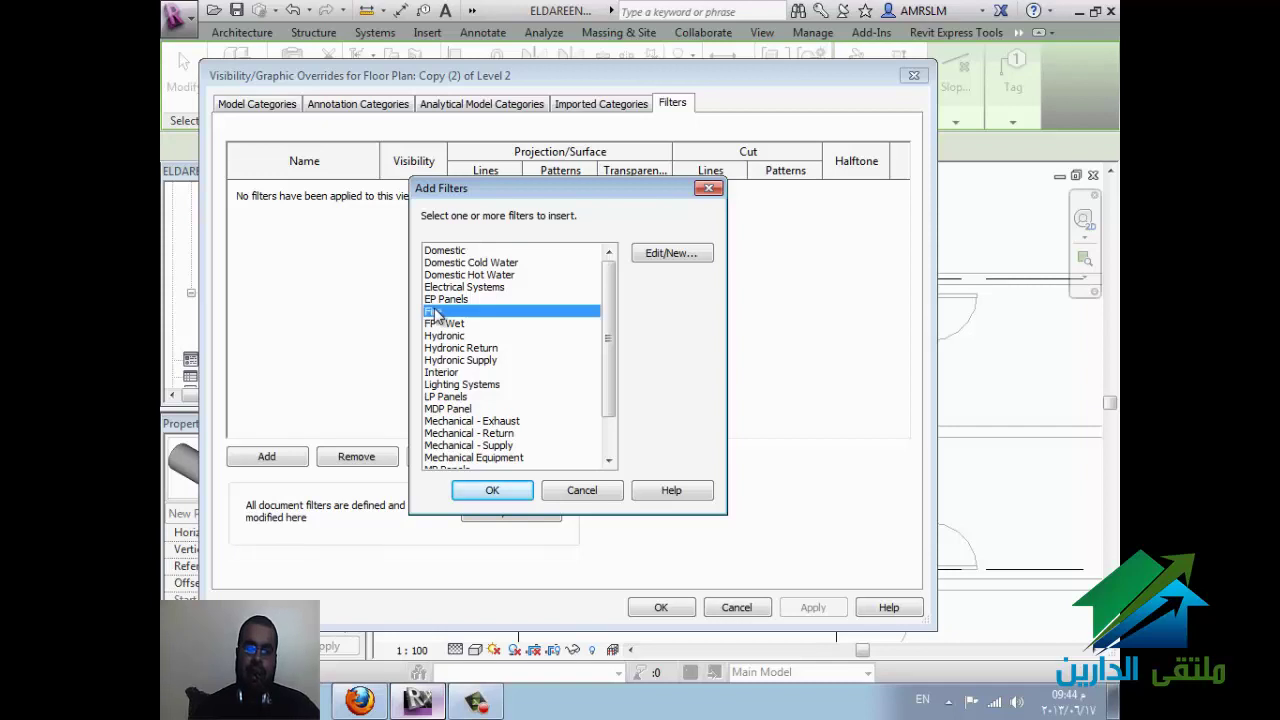
{"action": "left_click", "coordinate": [672, 256]}
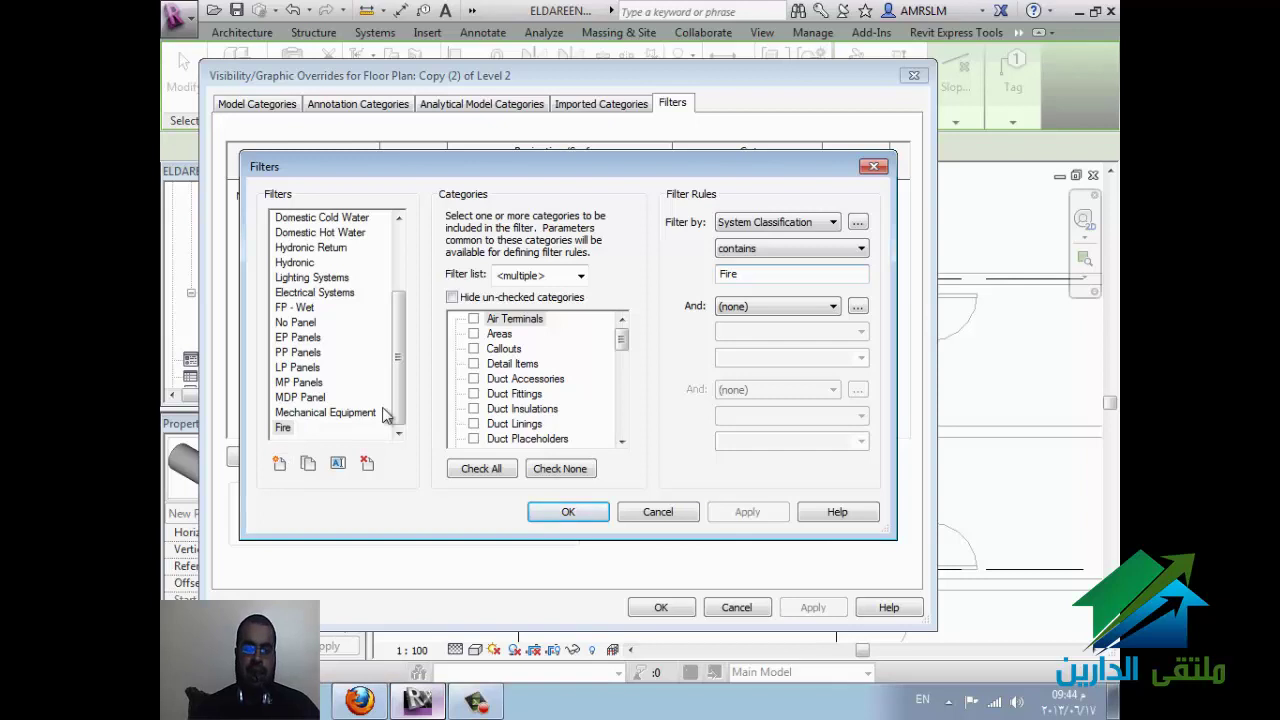
{"action": "scroll", "coordinate": [395, 393], "scroll_direction": "up", "scroll_amount": 1}
{"action": "scroll", "coordinate": [370, 430], "scroll_direction": "down", "scroll_amount": 1}
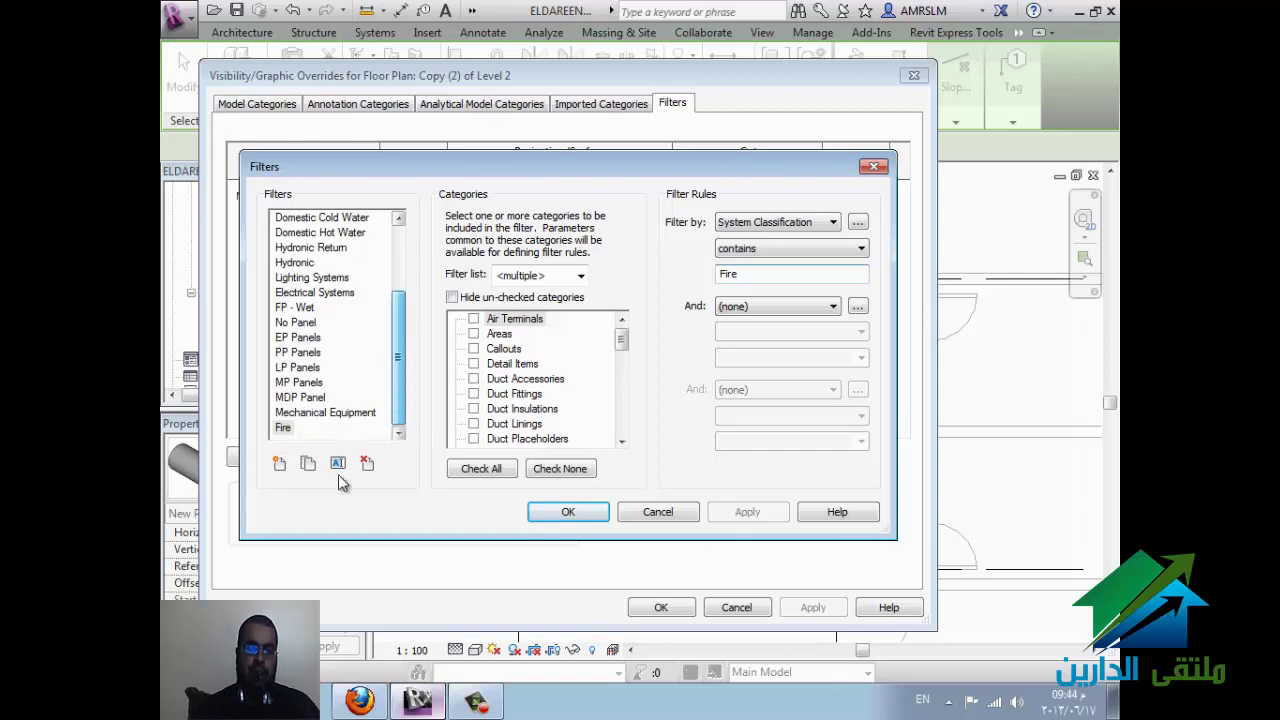
Step: Create a new filter named 'cold' and dismiss the missing-category warning
{"action": "left_click", "coordinate": [281, 465]}
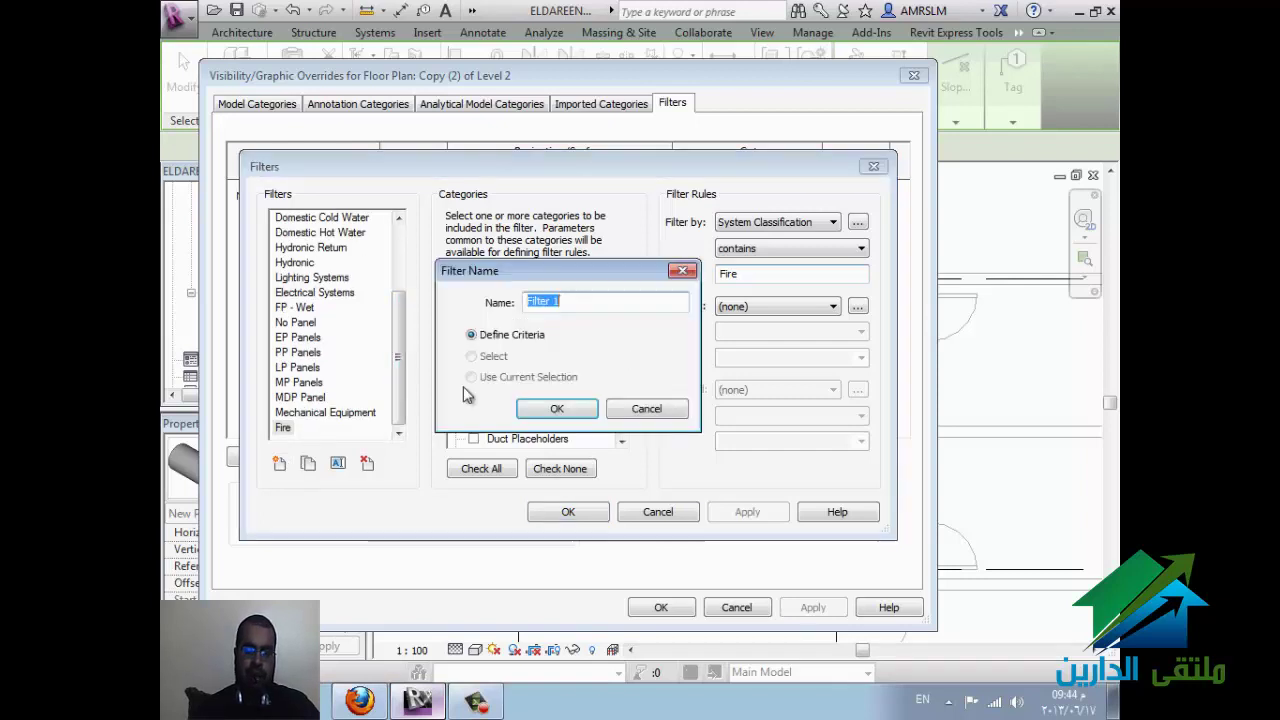
{"action": "type", "text": "cold"}
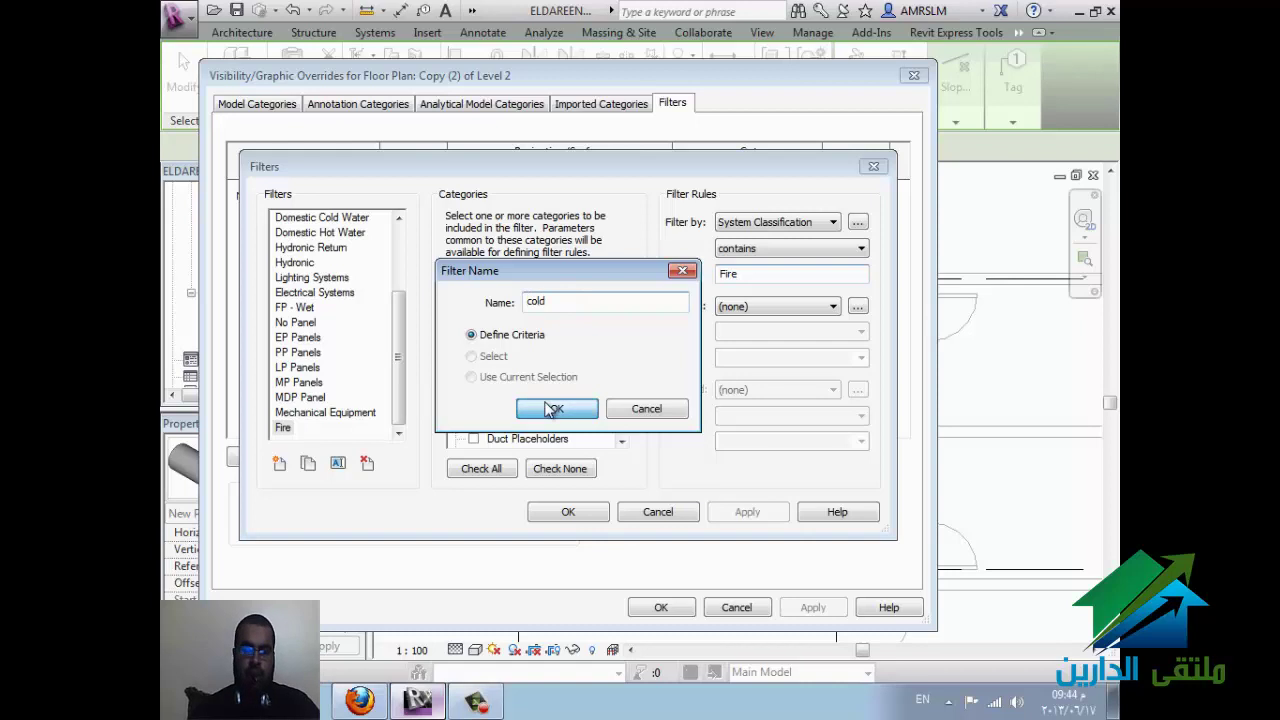
{"action": "left_click", "coordinate": [548, 410]}
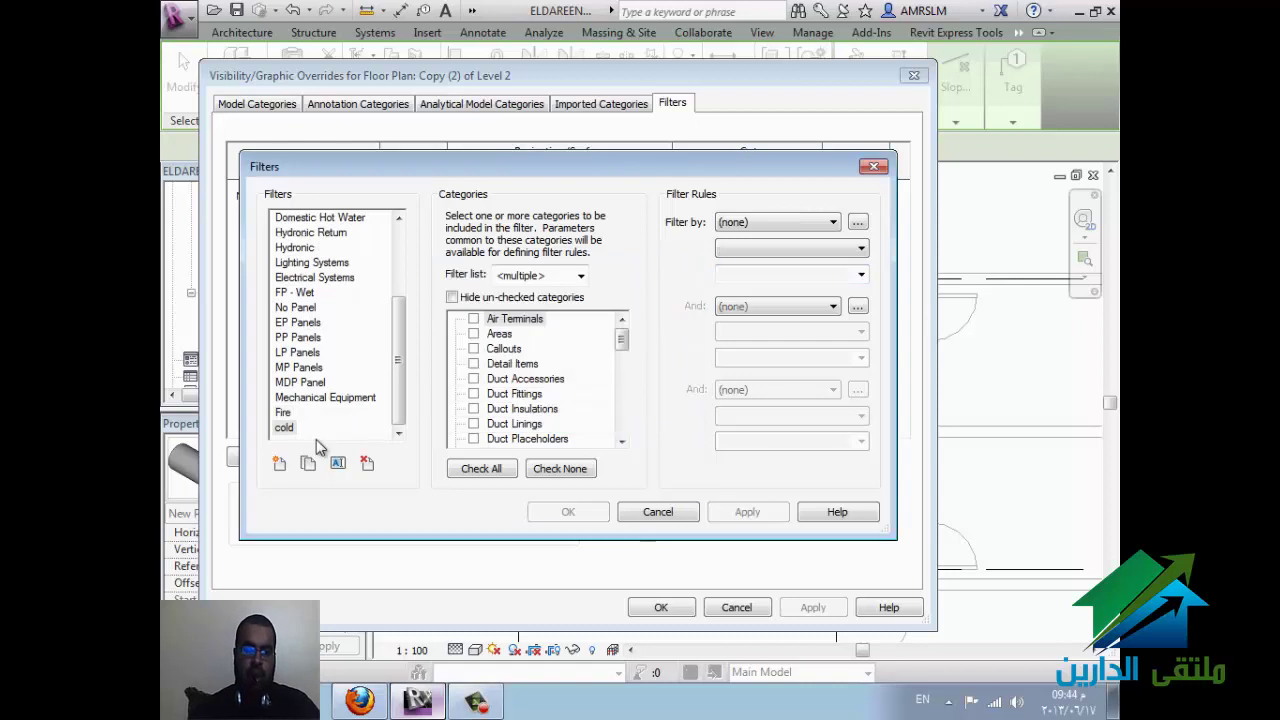
{"action": "left_click", "coordinate": [281, 466]}
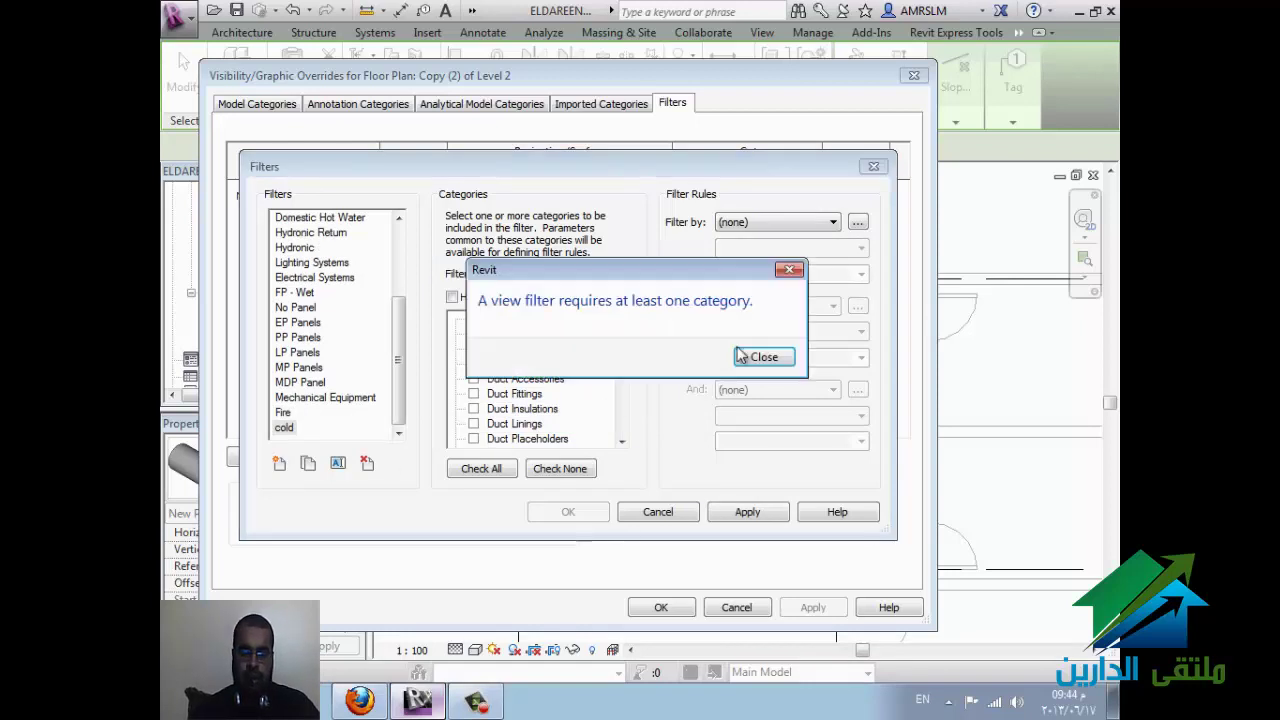
{"action": "left_click", "coordinate": [764, 357]}
{"action": "left_click", "coordinate": [284, 428]}
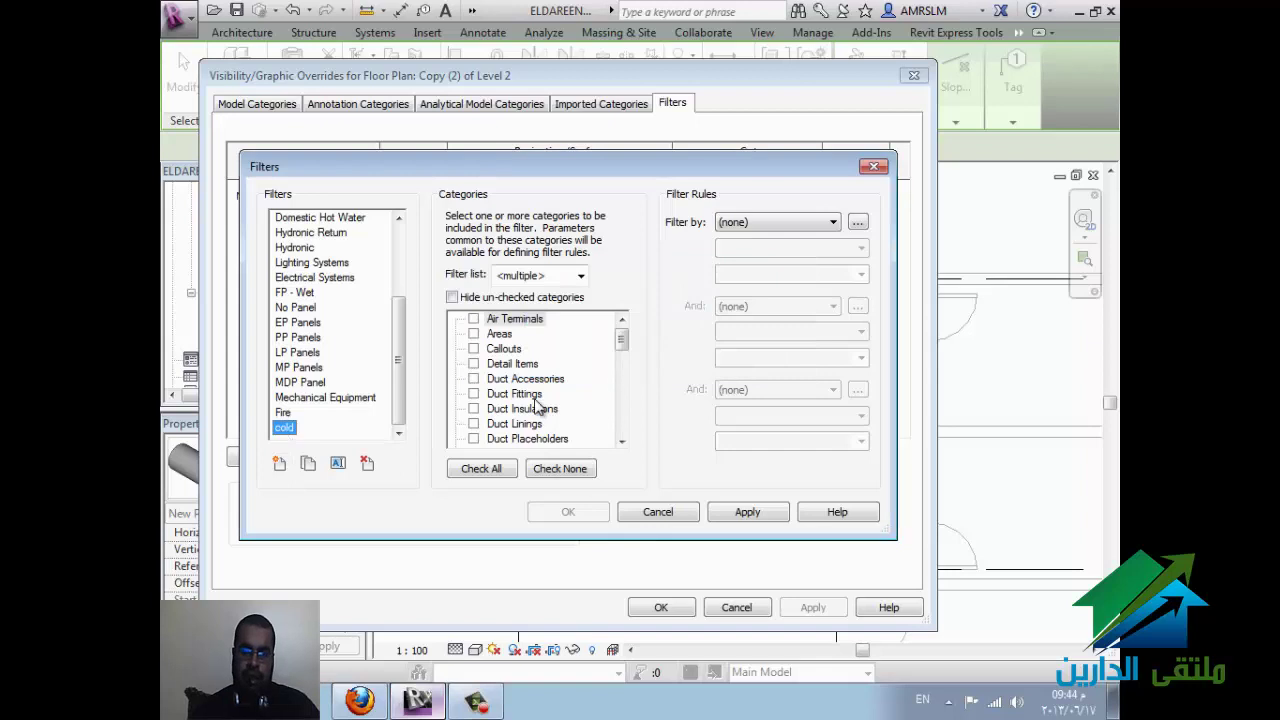
Step: Tick the Pipes and Pipe Fittings categories for the cold filter
{"action": "left_click", "coordinate": [592, 371]}
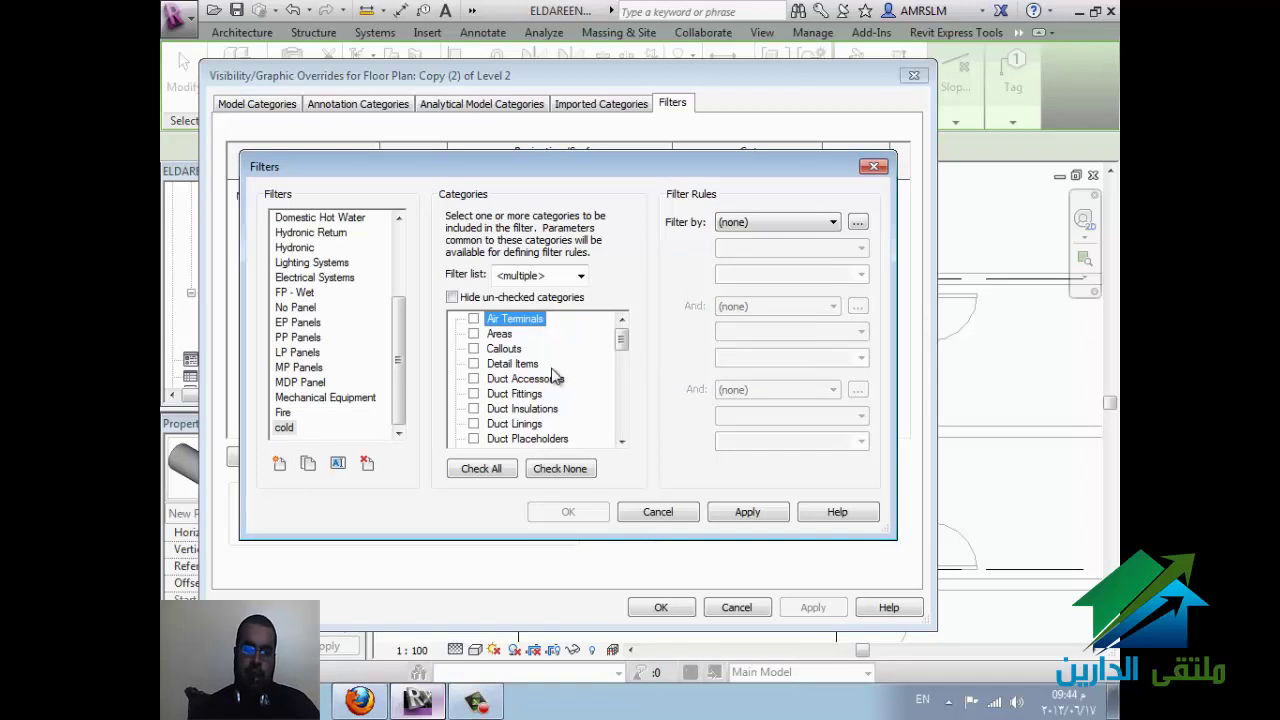
{"action": "scroll", "coordinate": [560, 400], "scroll_direction": "down", "scroll_amount": 2}
{"action": "scroll", "coordinate": [564, 440], "scroll_direction": "down", "scroll_amount": 1}
{"action": "scroll", "coordinate": [571, 414], "scroll_direction": "down", "scroll_amount": 5}
{"action": "left_click", "coordinate": [572, 420]}
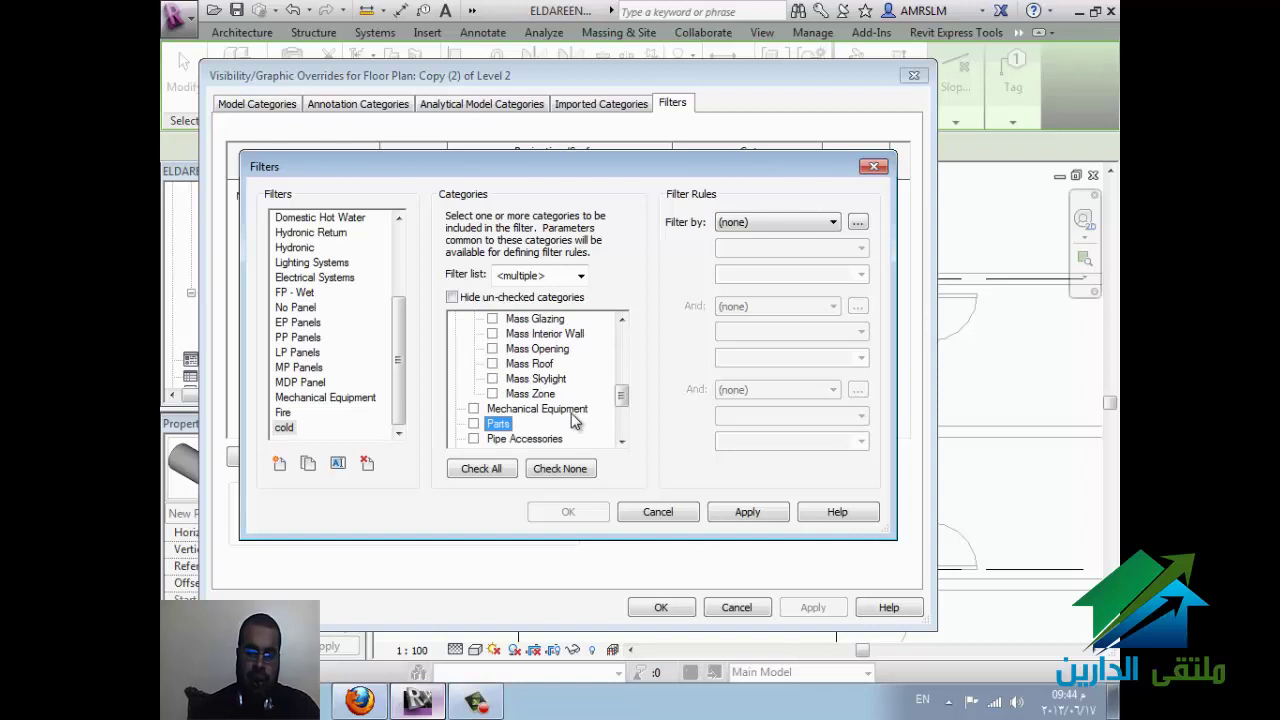
{"action": "scroll", "coordinate": [540, 425], "scroll_direction": "down", "scroll_amount": 2}
{"action": "scroll", "coordinate": [504, 428], "scroll_direction": "down", "scroll_amount": 1}
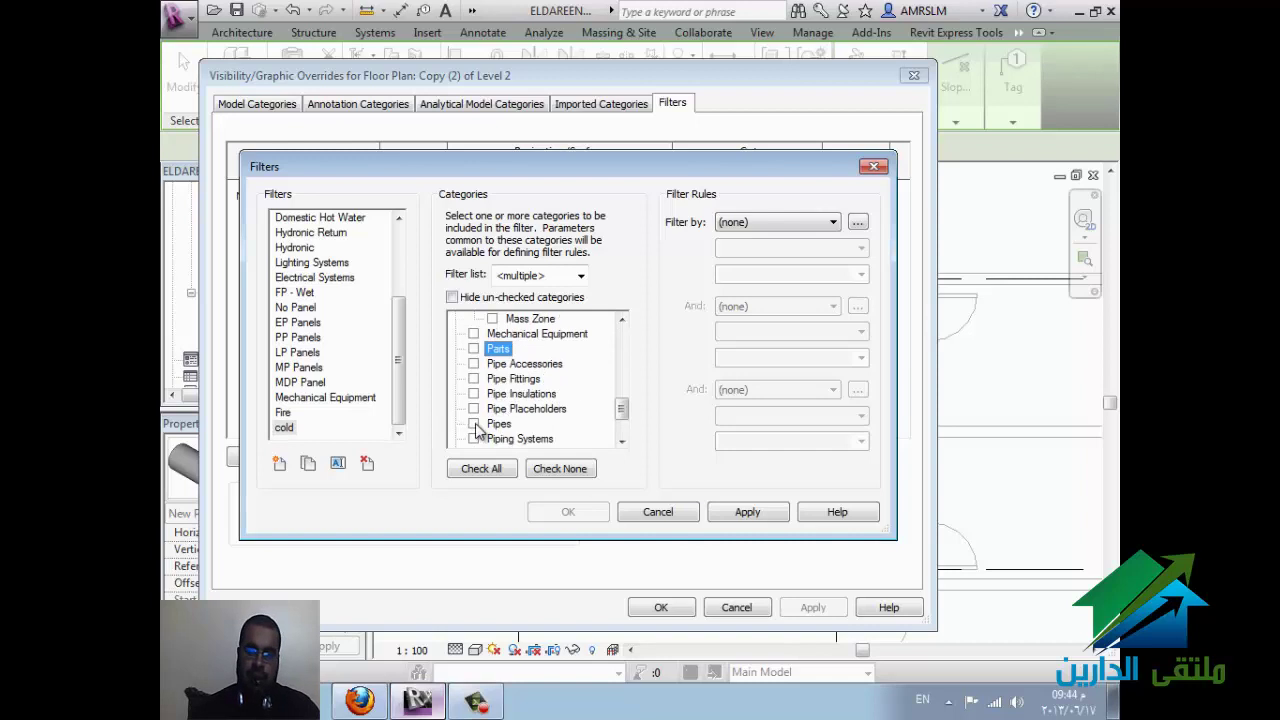
{"action": "left_click", "coordinate": [474, 424]}
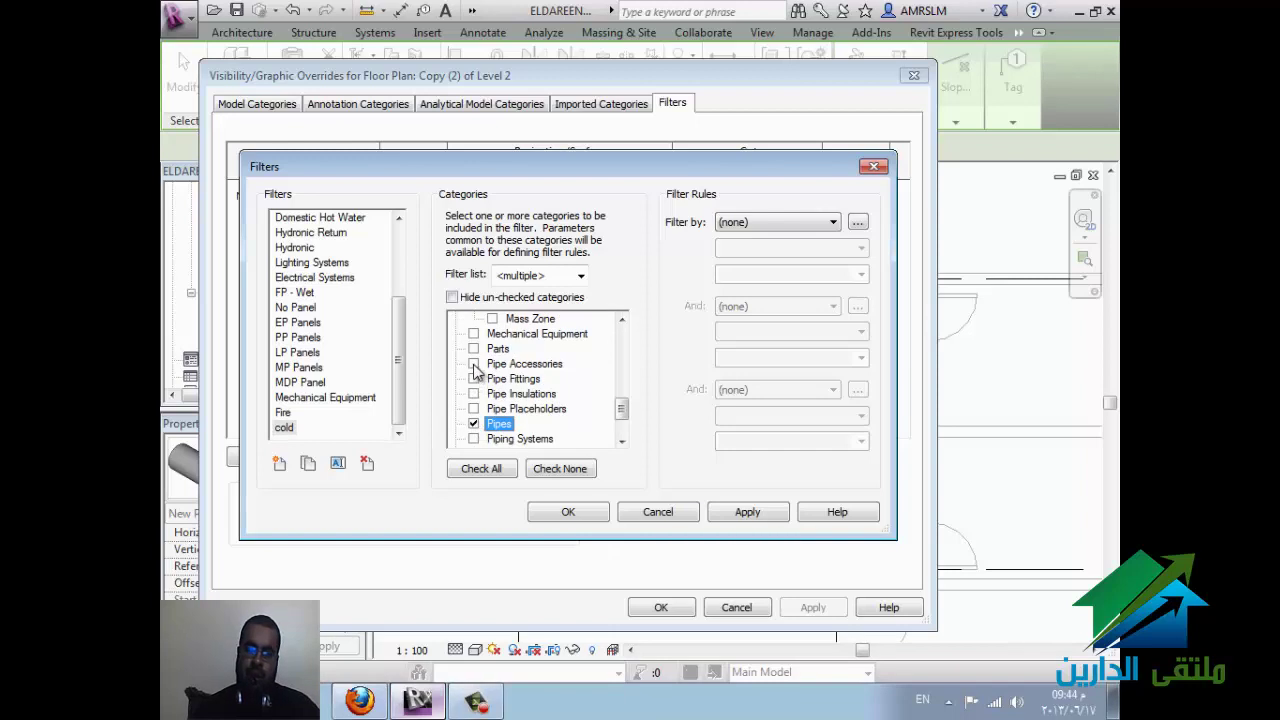
{"action": "left_click", "coordinate": [474, 379]}
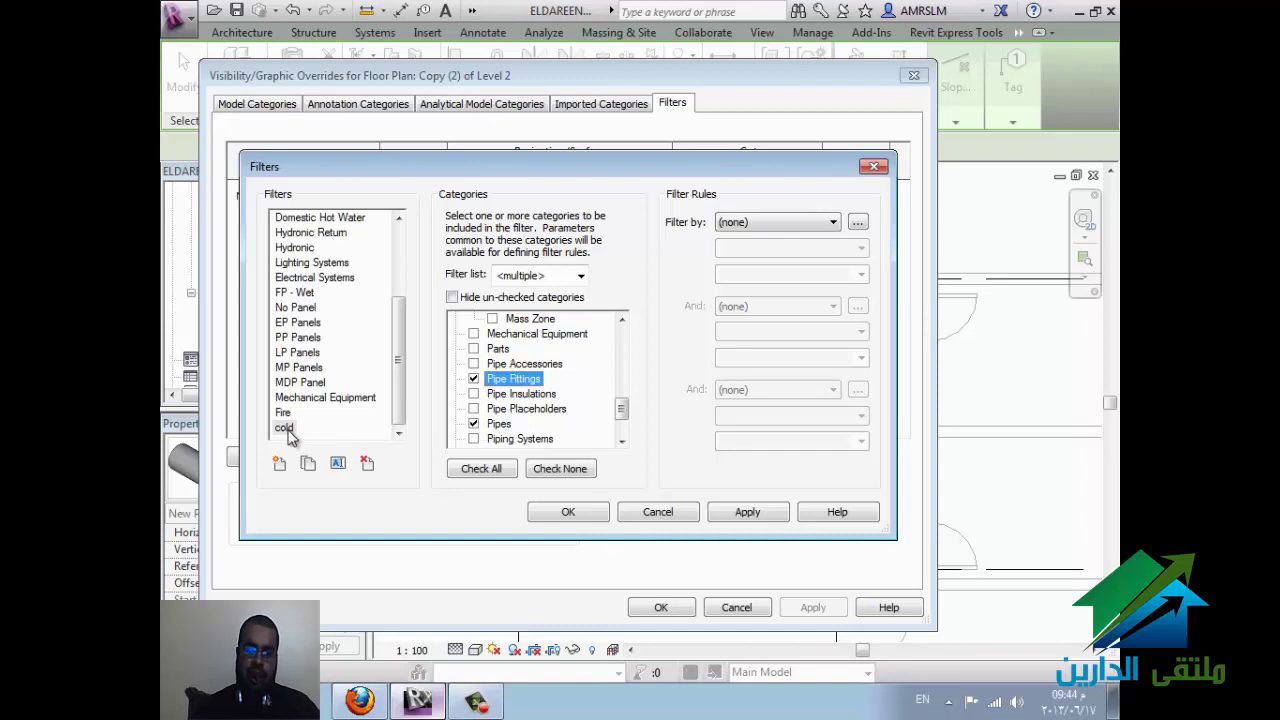
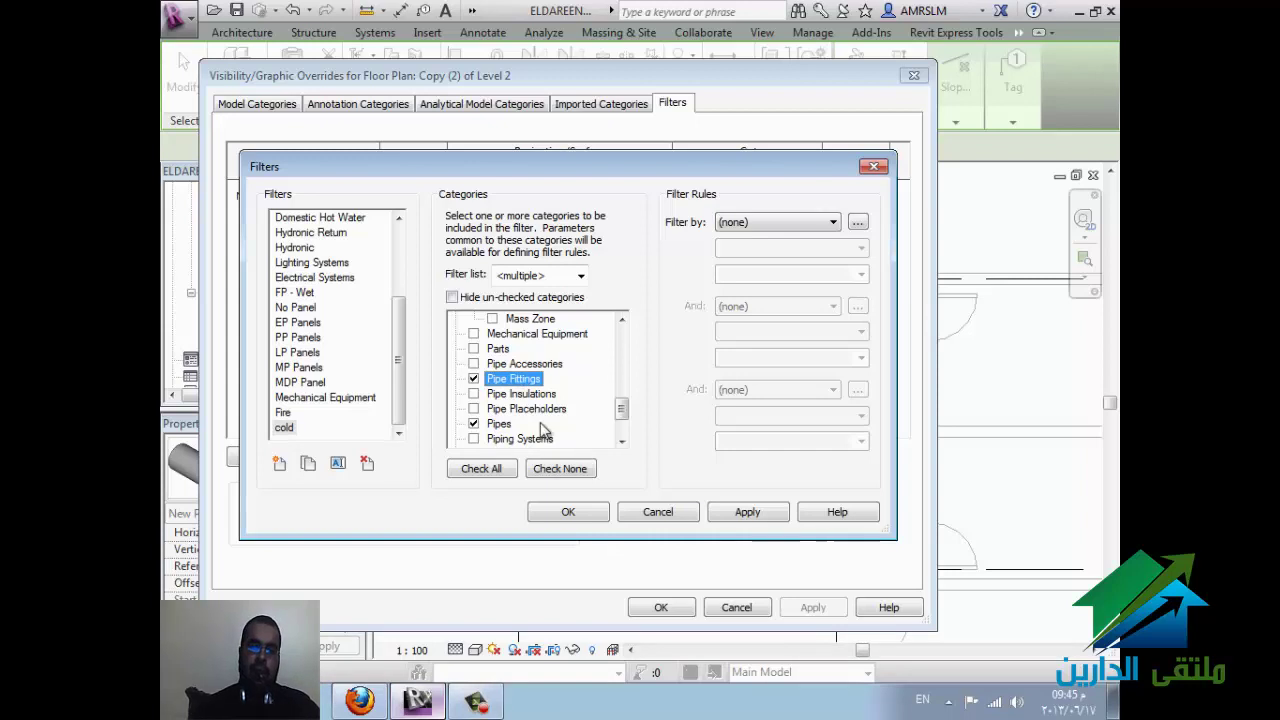
Step: Try Type Name equals Water, then System Name, as the cold filter's rule
{"action": "left_click", "coordinate": [760, 224]}
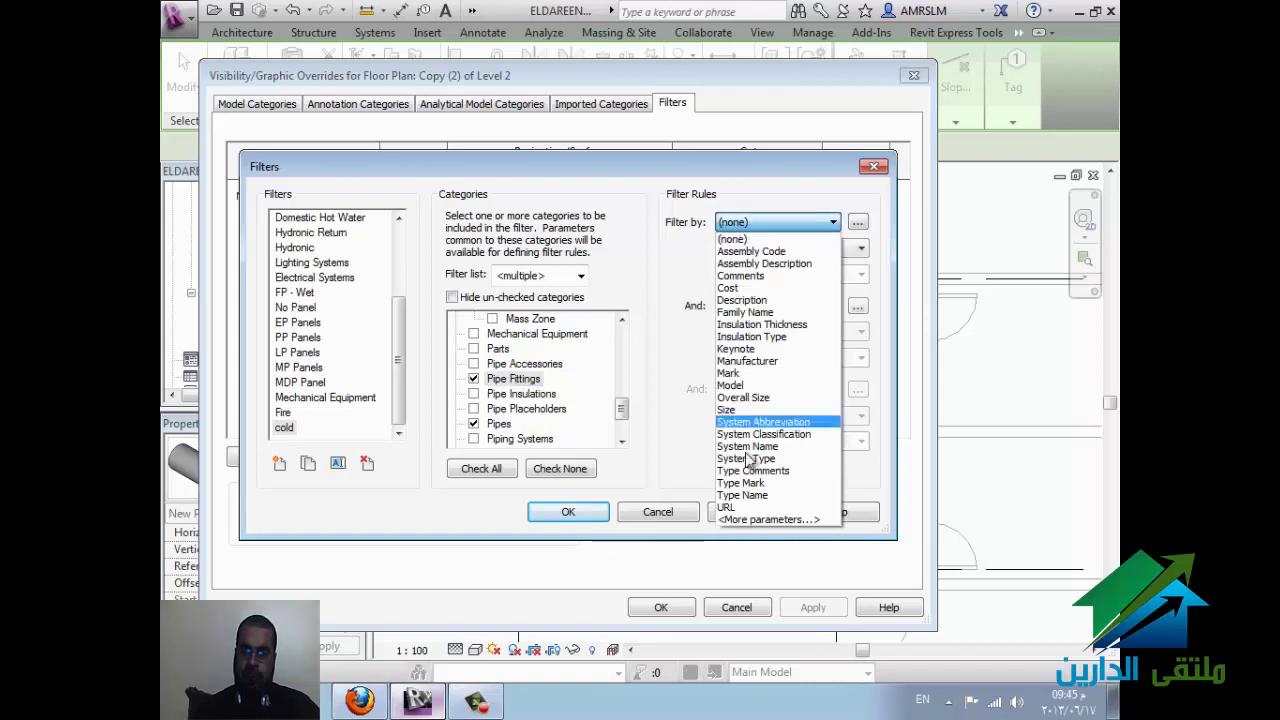
{"action": "left_click", "coordinate": [771, 496]}
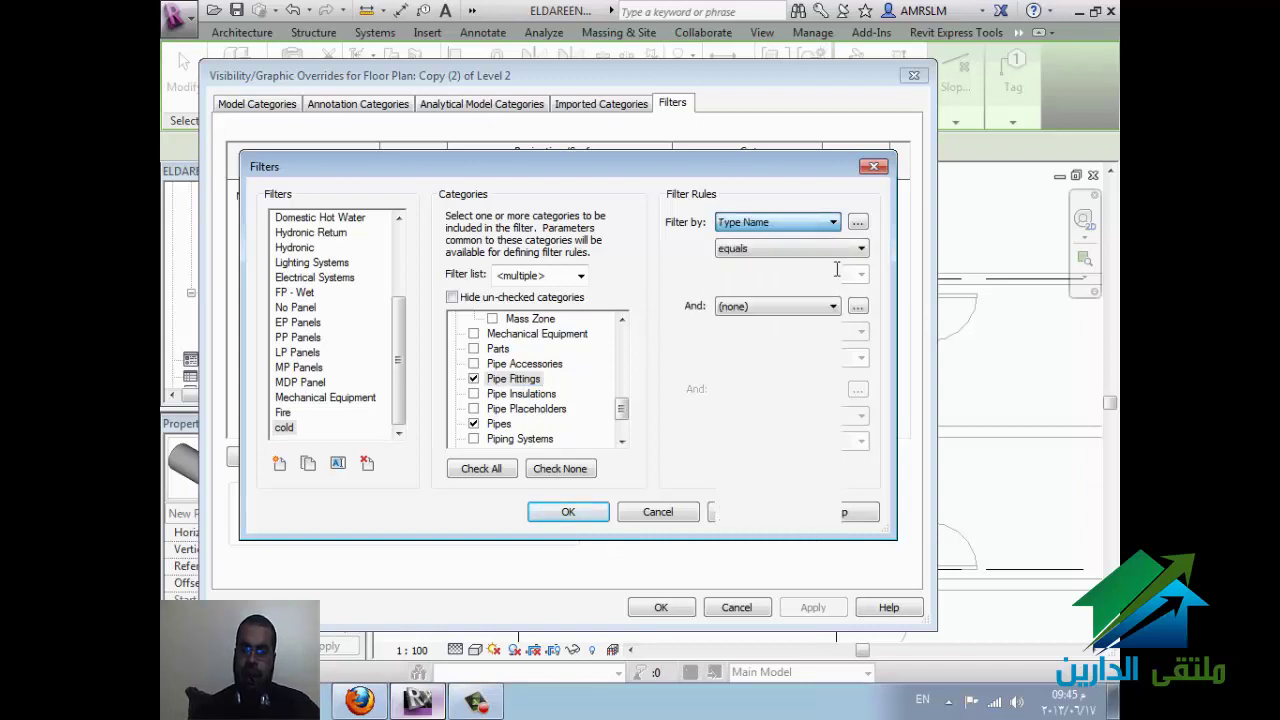
{"action": "left_click", "coordinate": [860, 276]}
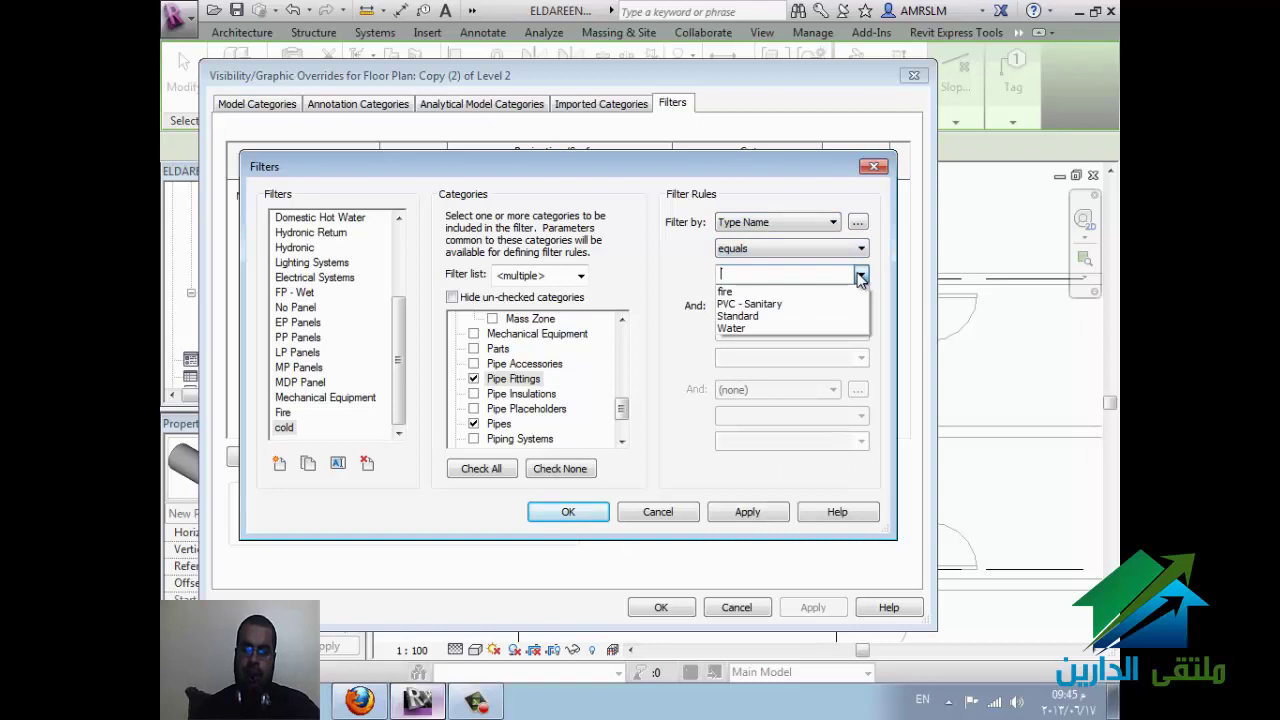
{"action": "left_click", "coordinate": [800, 327]}
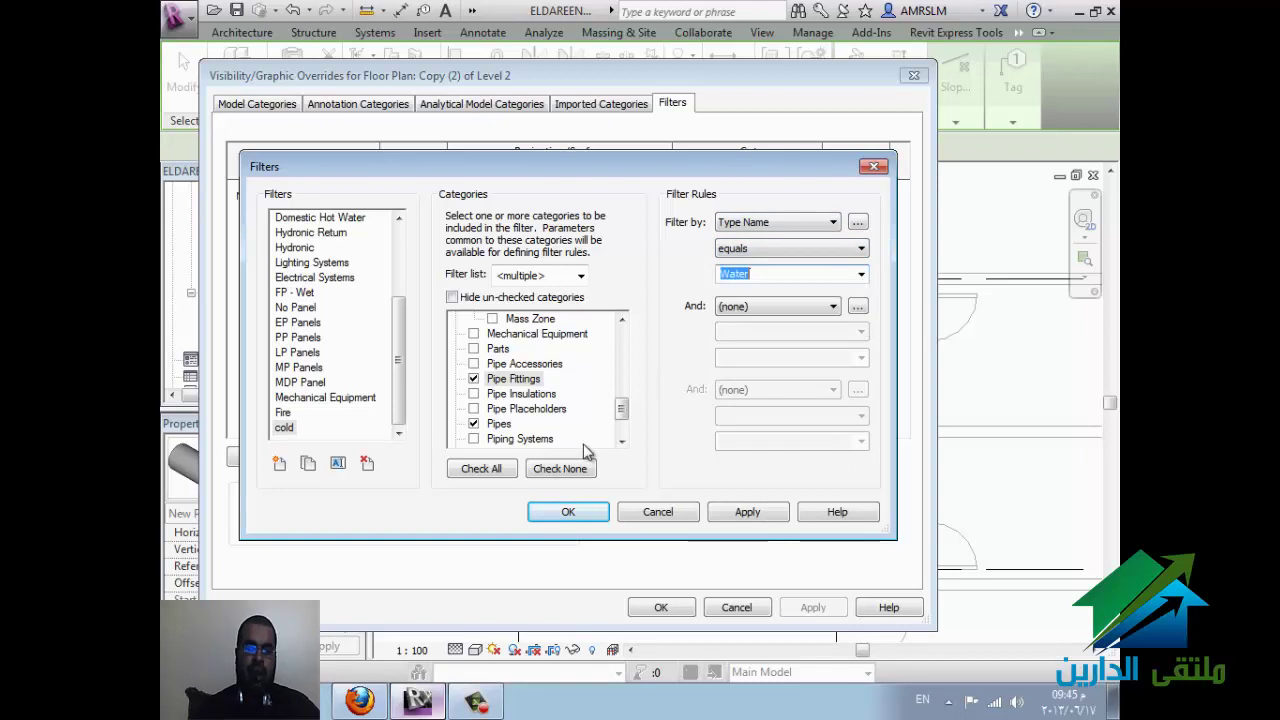
{"action": "left_click", "coordinate": [800, 226]}
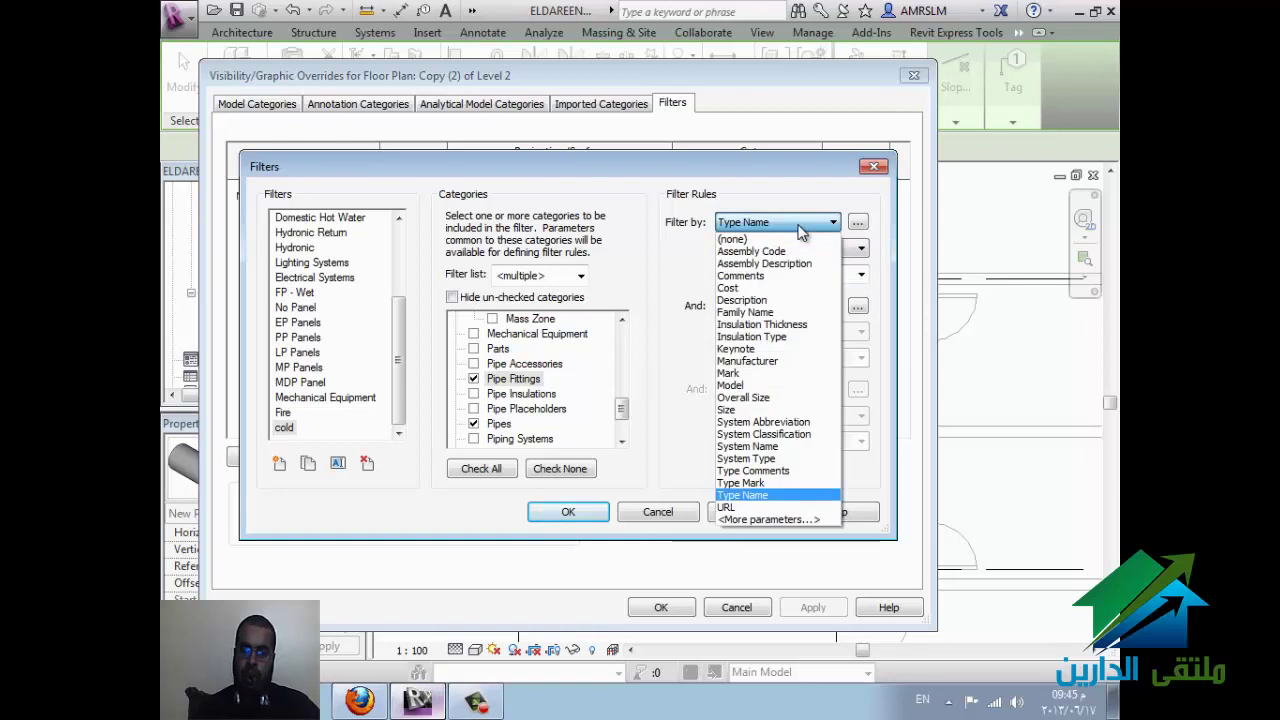
{"action": "left_click", "coordinate": [760, 446]}
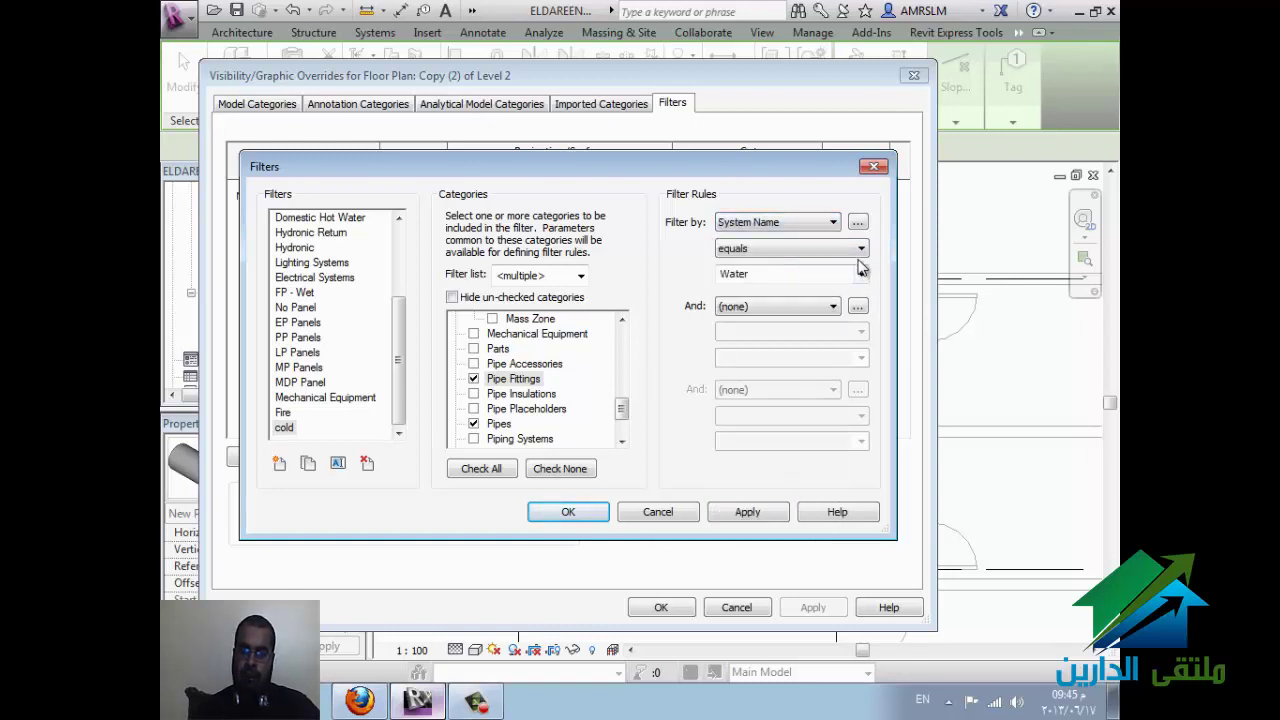
{"action": "left_click", "coordinate": [861, 274]}
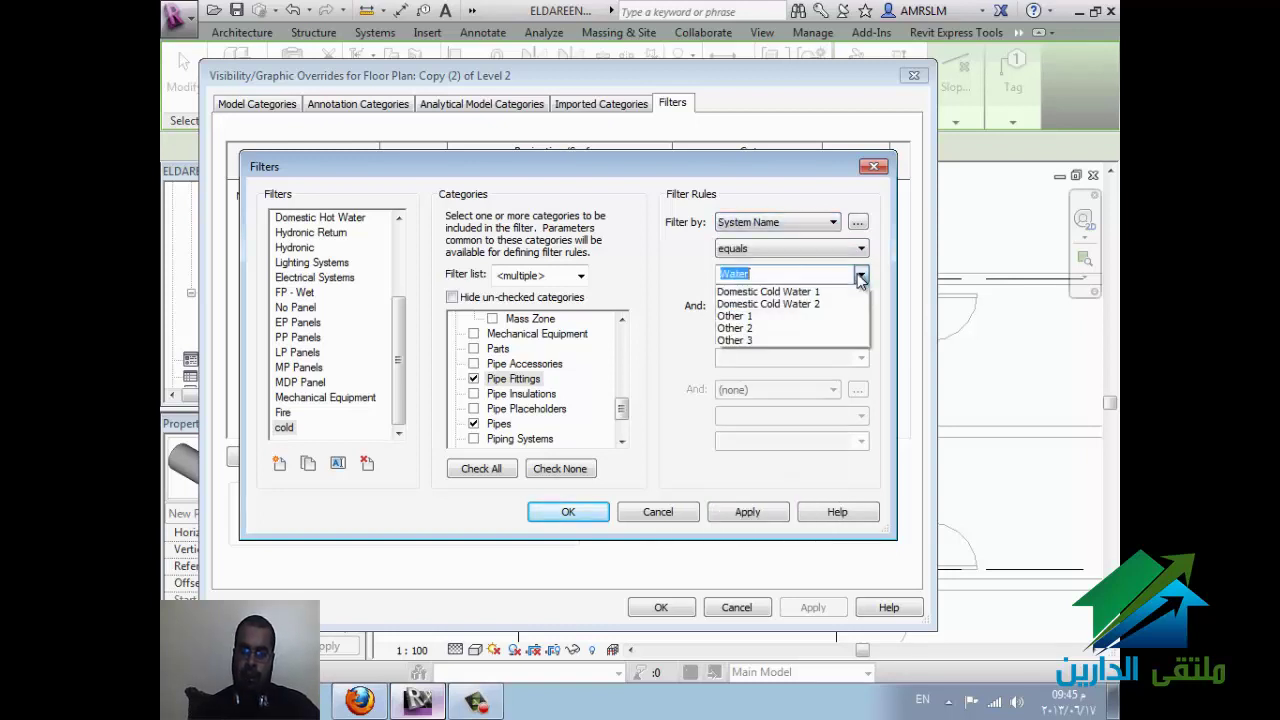
{"action": "left_click", "coordinate": [815, 240]}
Step: Set the cold filter rule to System Type equals Domestic Cold Water and start a new filter
{"action": "left_click", "coordinate": [810, 229]}
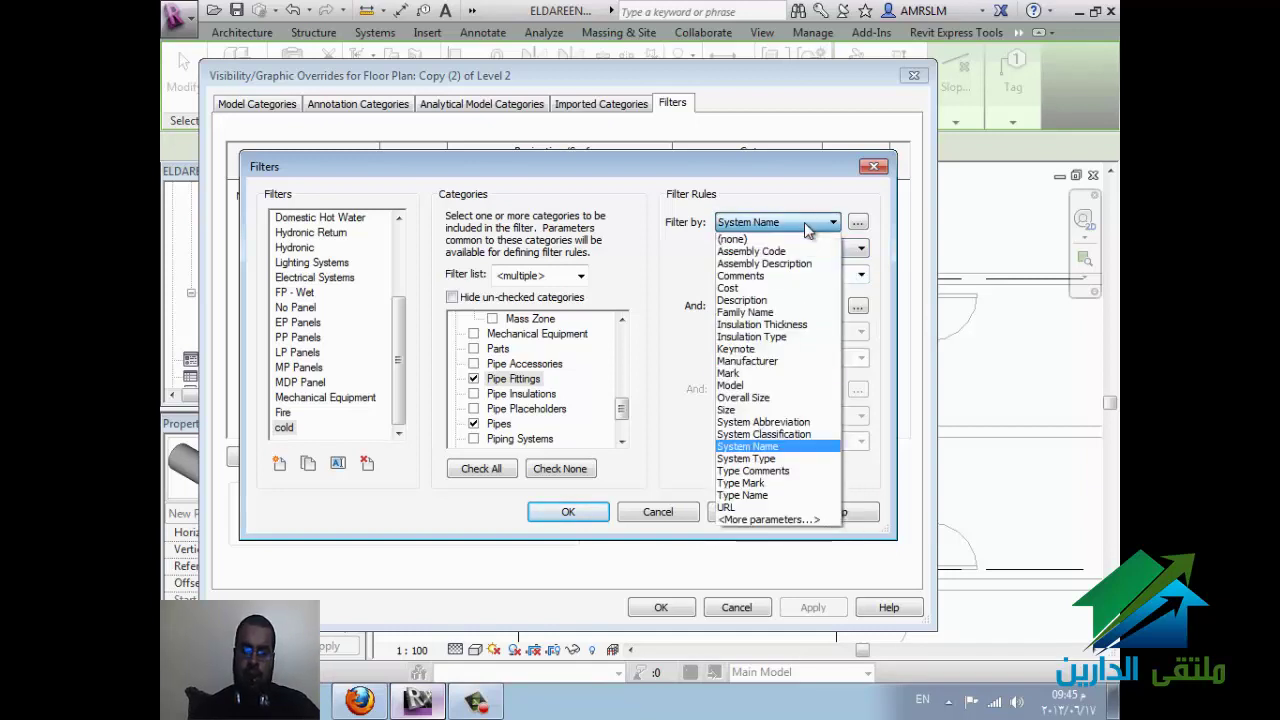
{"action": "left_click", "coordinate": [750, 458]}
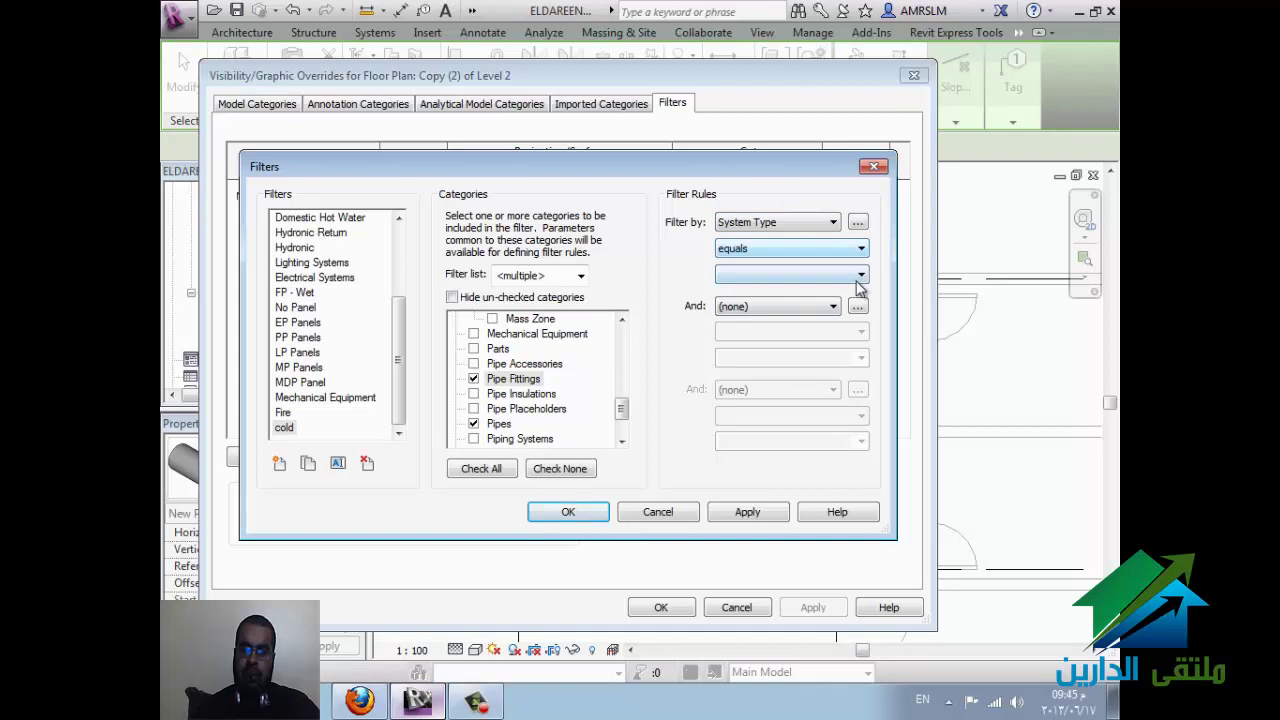
{"action": "left_click", "coordinate": [860, 276]}
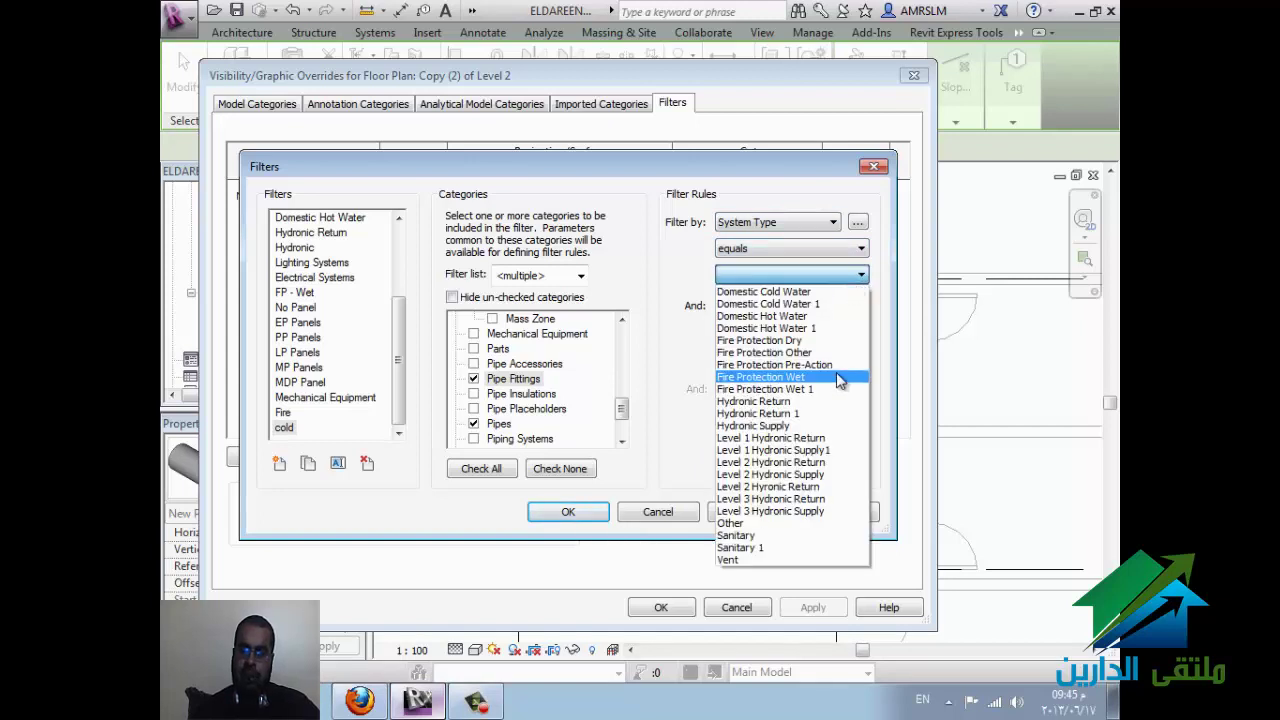
{"action": "left_click", "coordinate": [820, 292]}
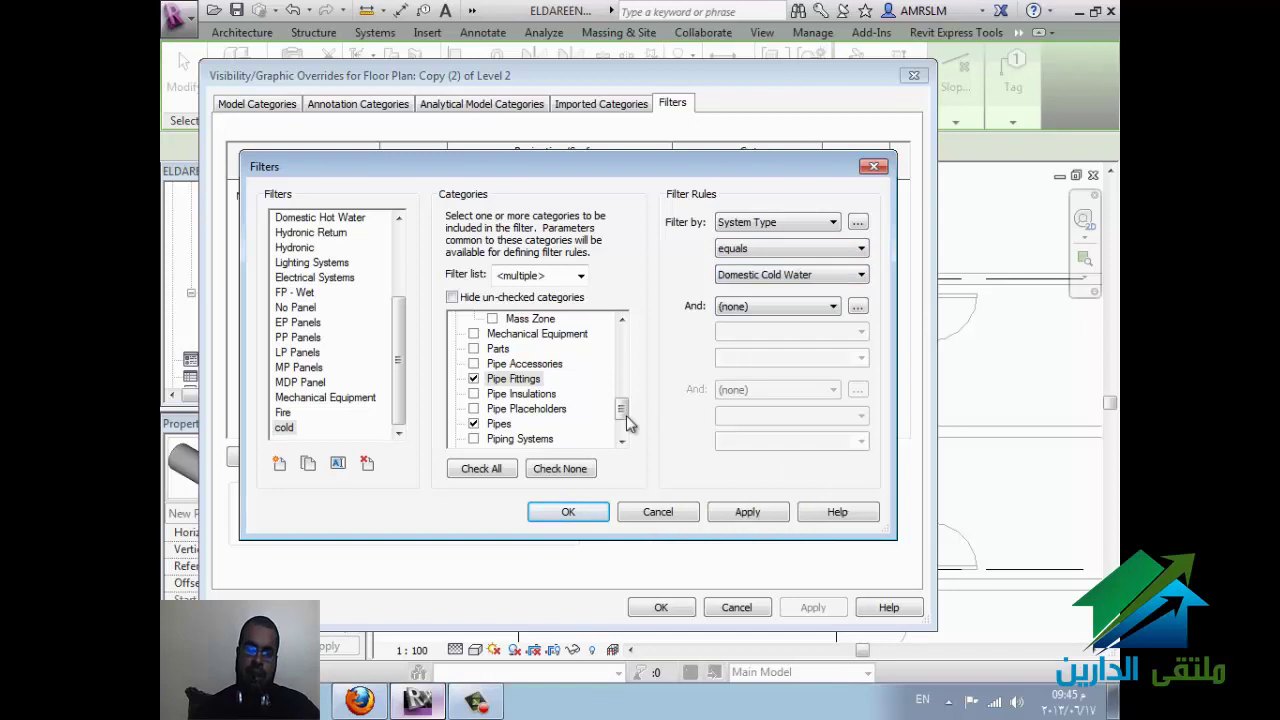
{"action": "left_click", "coordinate": [280, 464]}
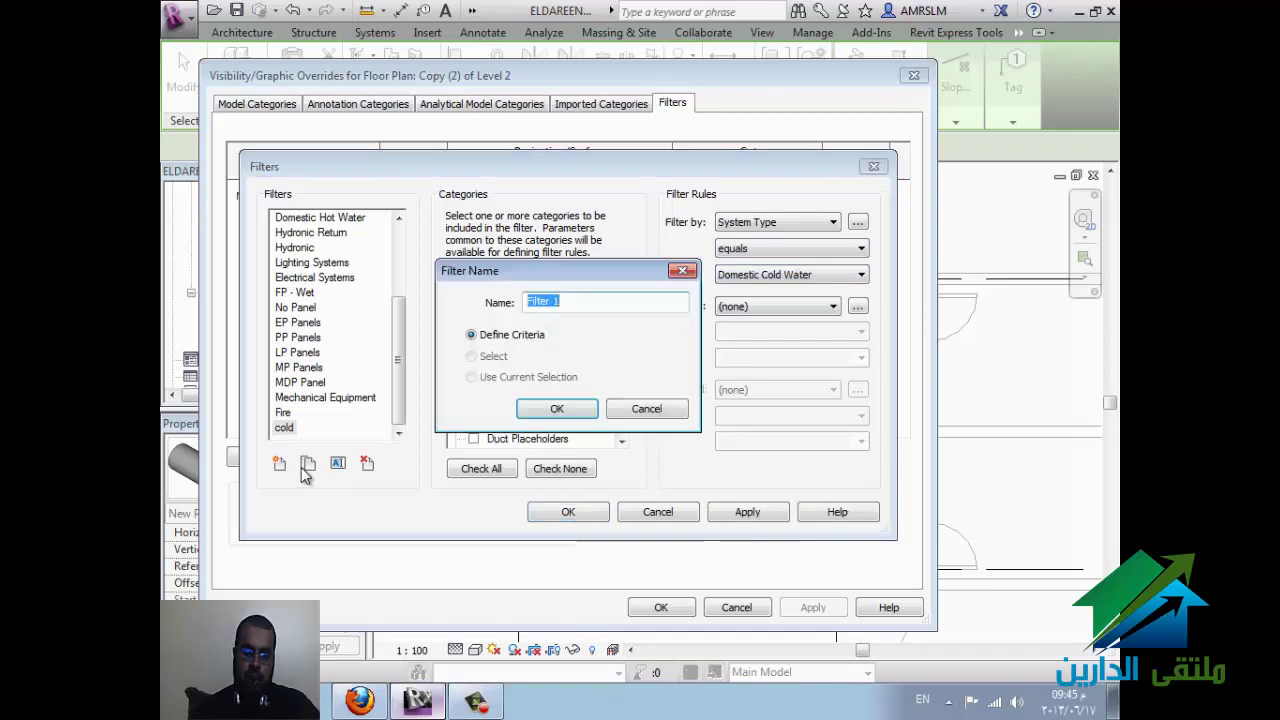
Step: Name the new filter 'hot' and include the Pipes and Pipe Fittings categories
{"action": "type", "text": "hot"}
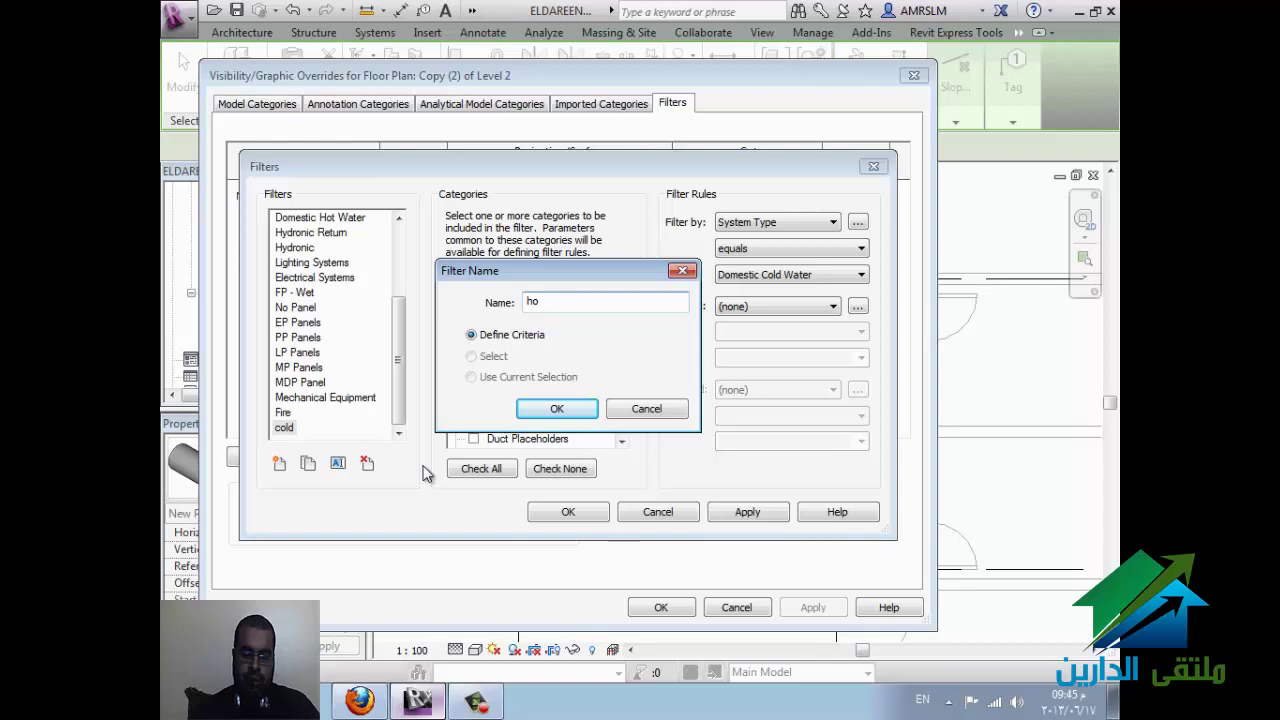
{"action": "left_click", "coordinate": [559, 410]}
{"action": "left_click", "coordinate": [518, 424]}
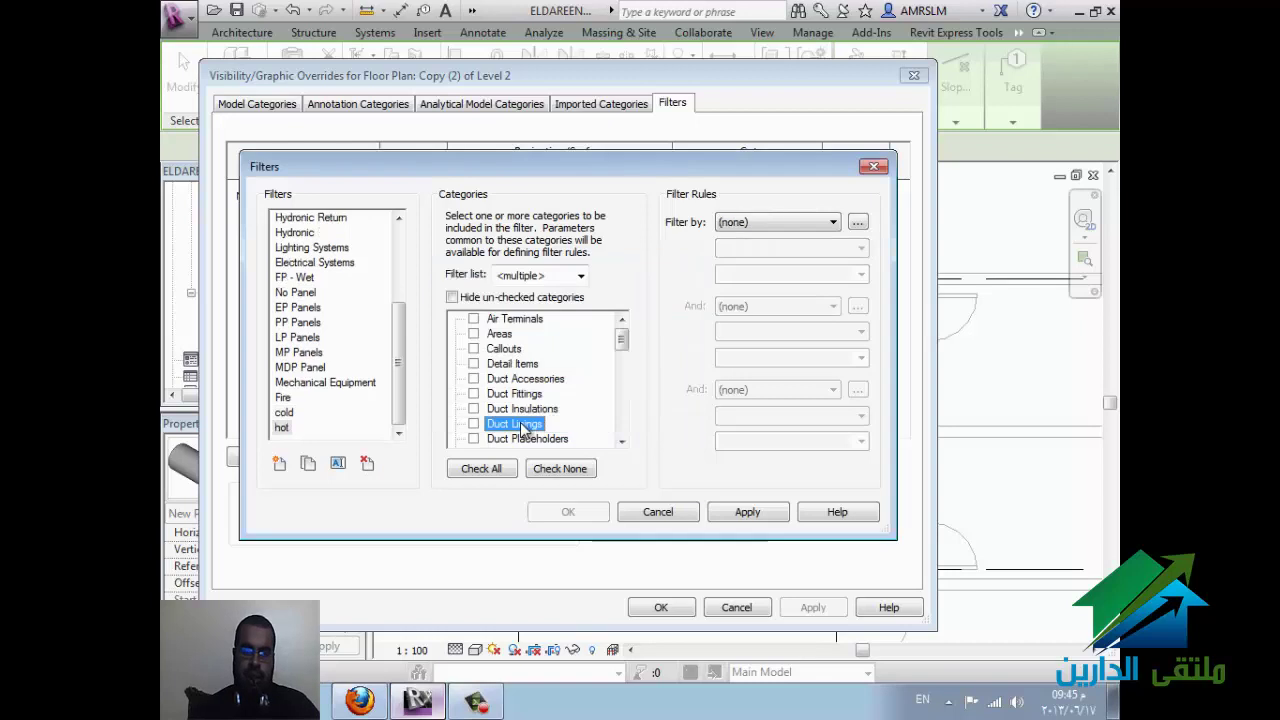
{"action": "key", "text": "p"}
{"action": "key", "text": "Down"}
{"action": "scroll", "coordinate": [480, 430], "scroll_direction": "down", "scroll_amount": 2}
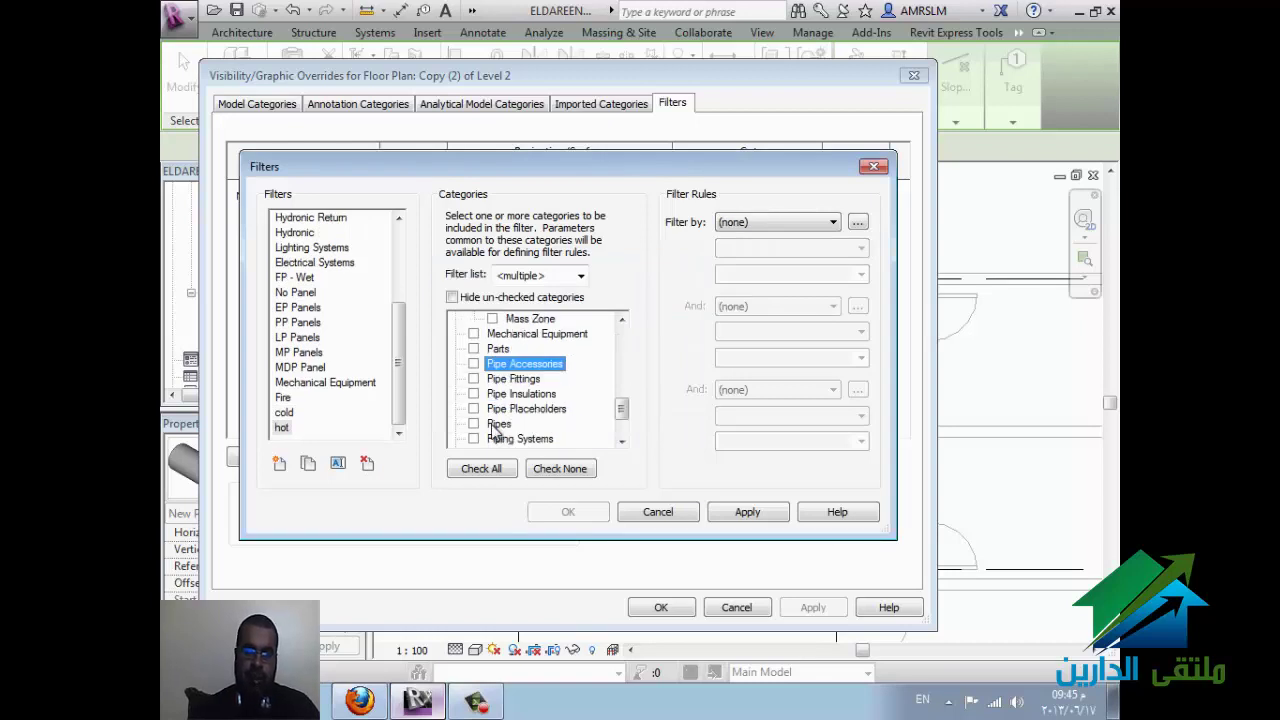
{"action": "left_click", "coordinate": [474, 426]}
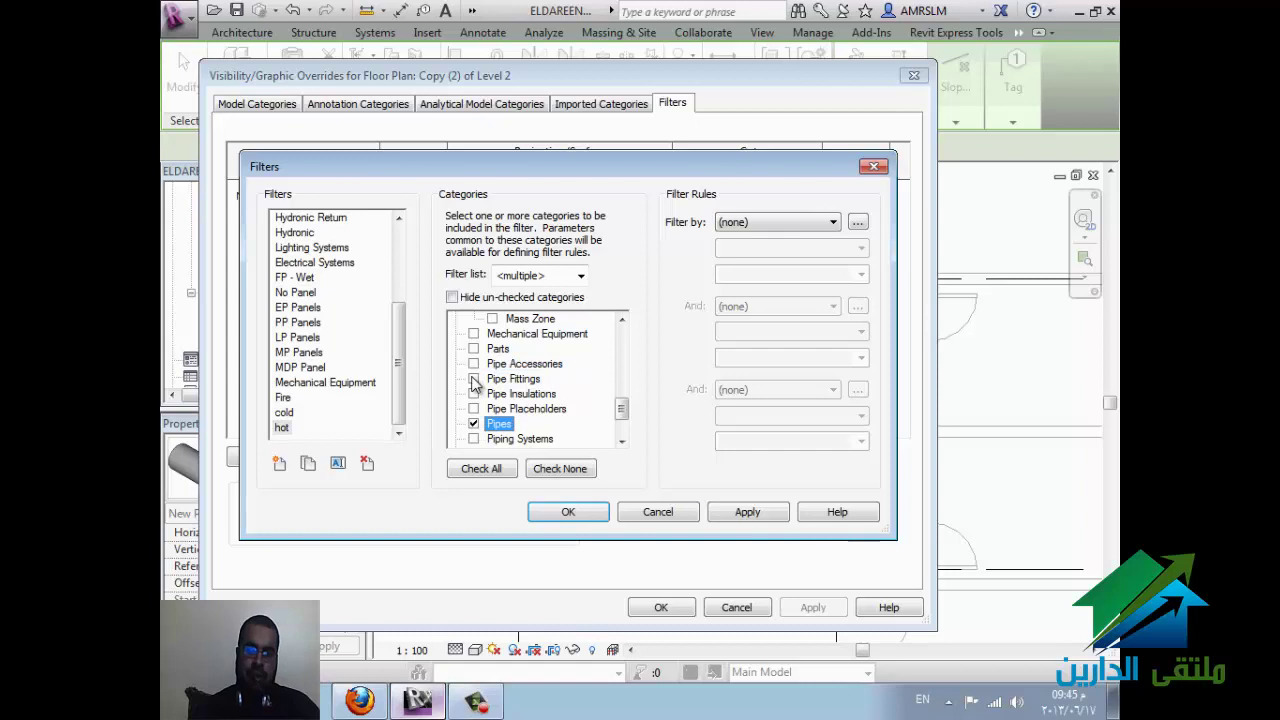
{"action": "left_click", "coordinate": [474, 380]}
Step: Set the hot filter rule to System Type equals Domestic Hot Water
{"action": "left_click", "coordinate": [773, 222]}
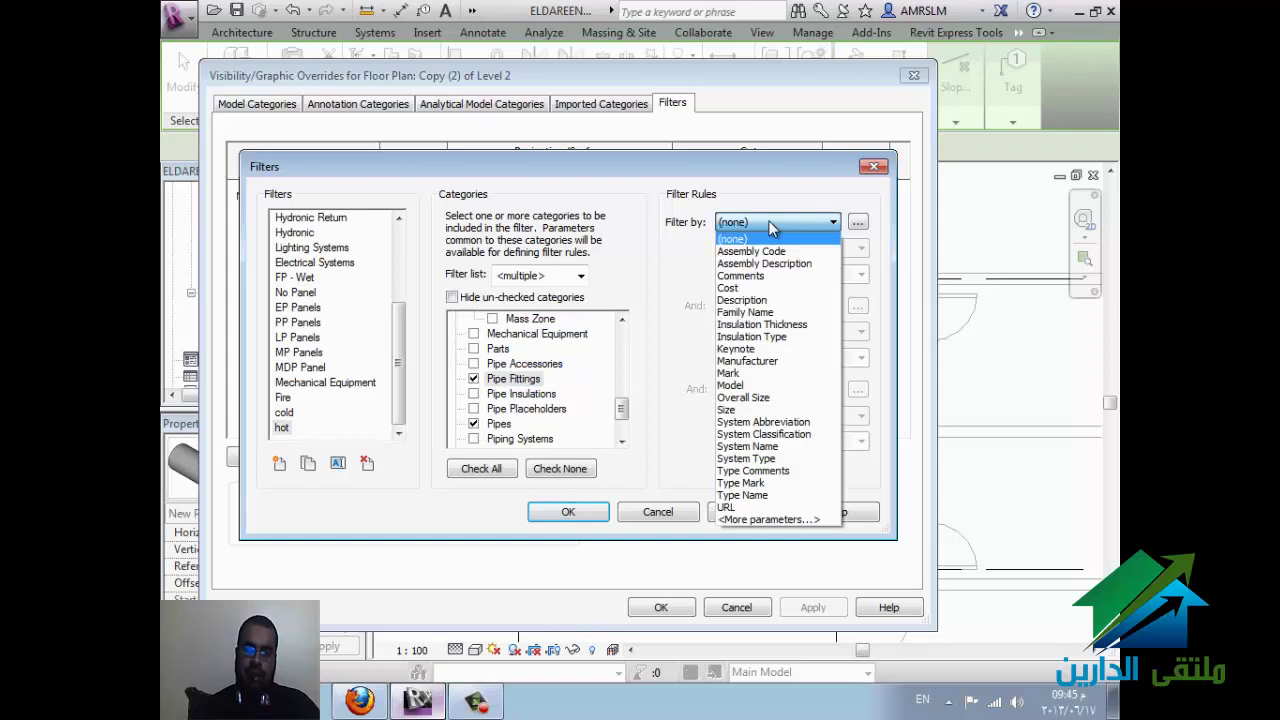
{"action": "left_click", "coordinate": [785, 458]}
{"action": "left_click", "coordinate": [820, 274]}
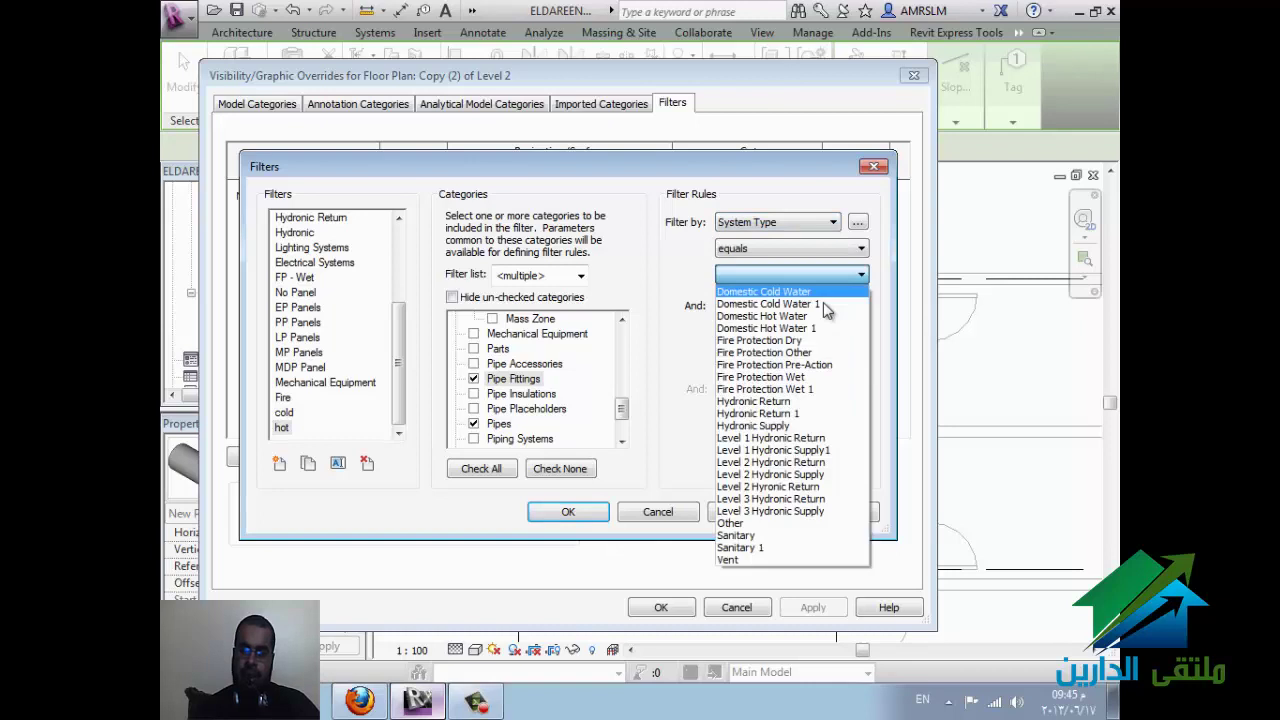
{"action": "left_click", "coordinate": [830, 309]}
Step: Add the cold, hot, Fire and Mechanical Exhaust, Return and Supply filters to the view
{"action": "left_click", "coordinate": [568, 511]}
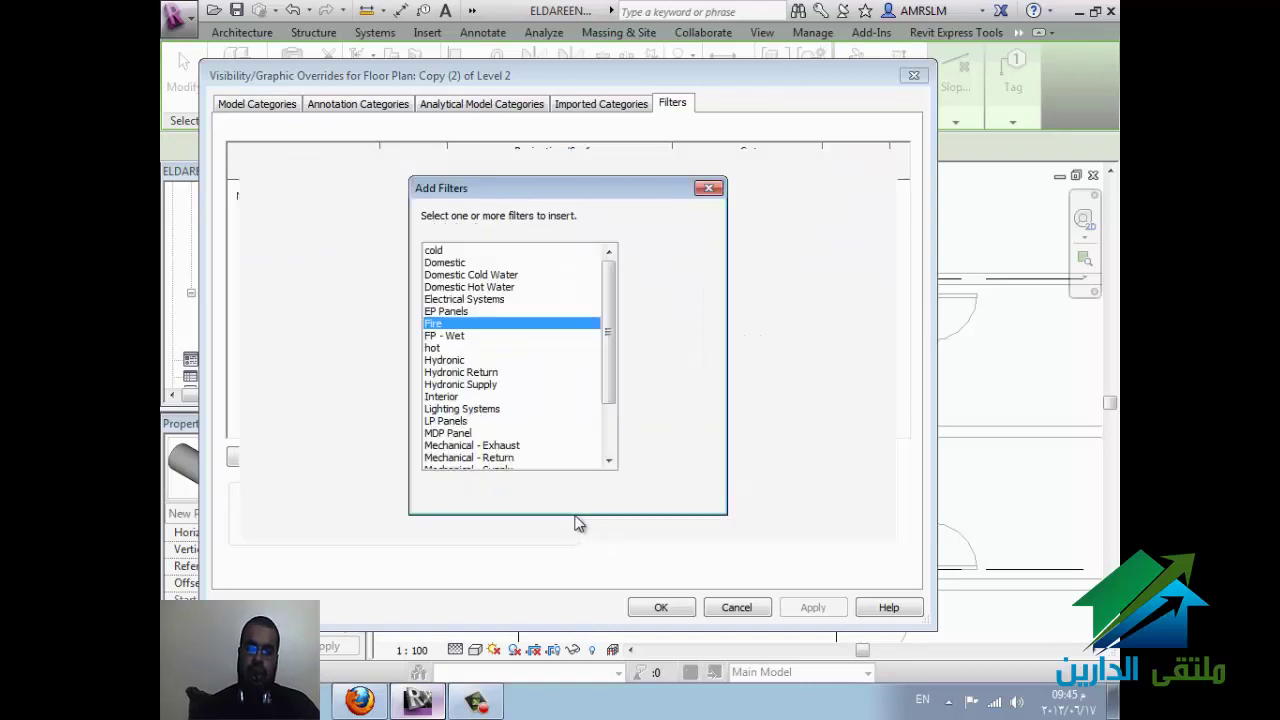
{"action": "left_click", "coordinate": [460, 250], "text": "ctrl"}
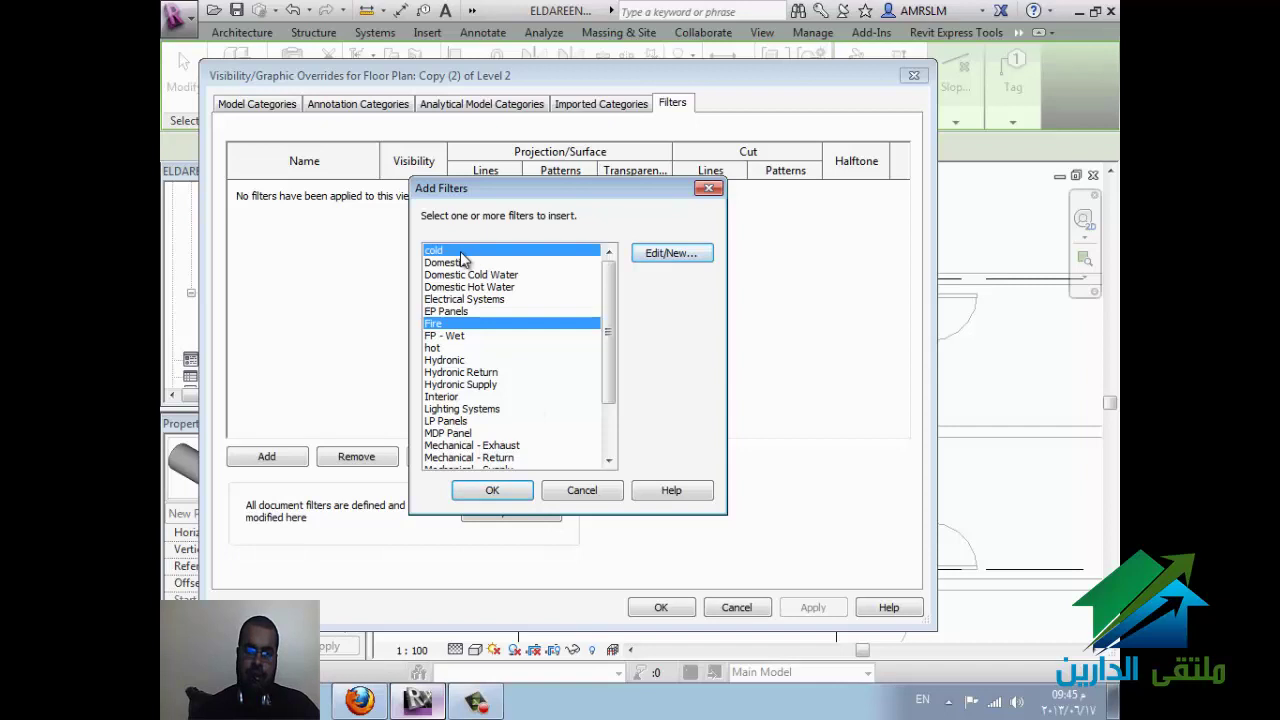
{"action": "left_click", "coordinate": [444, 348], "text": "ctrl"}
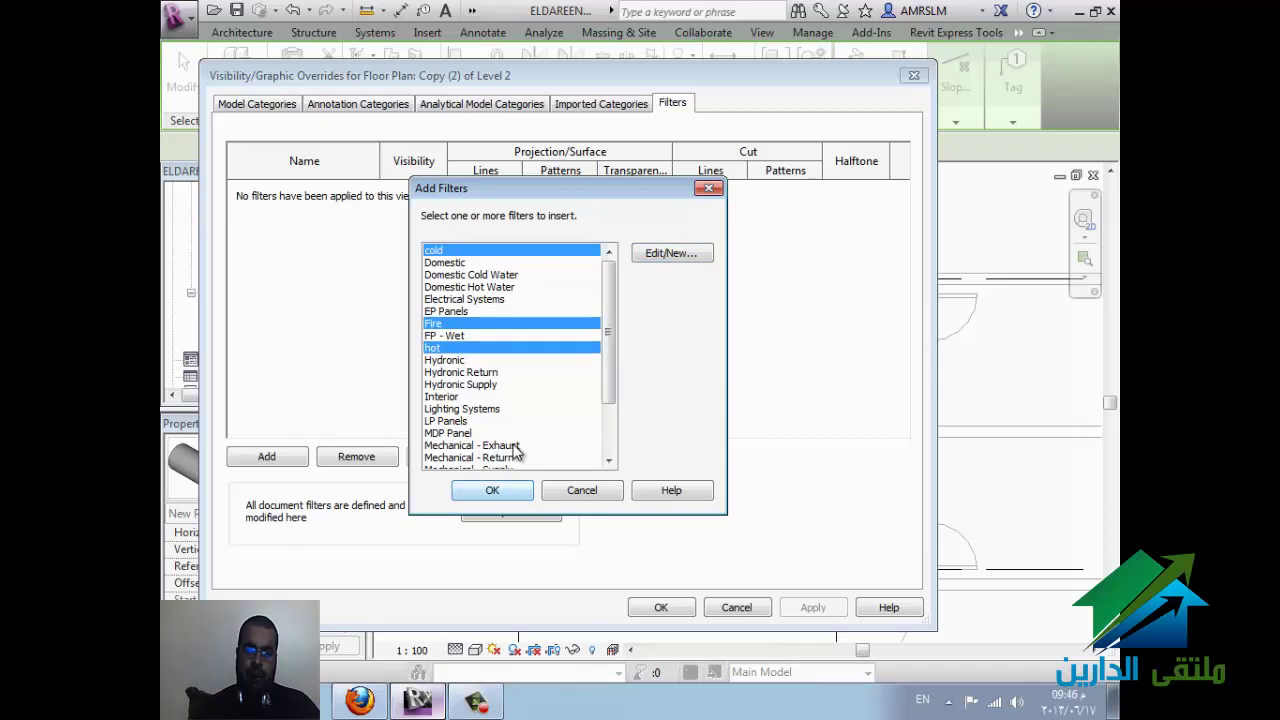
{"action": "left_click", "coordinate": [513, 445], "text": "ctrl"}
{"action": "left_click", "coordinate": [513, 458], "text": "ctrl"}
{"action": "scroll", "coordinate": [540, 452], "scroll_direction": "down", "scroll_amount": 1}
{"action": "scroll", "coordinate": [540, 455], "scroll_direction": "down", "scroll_amount": 2}
{"action": "left_click", "coordinate": [499, 398], "text": "ctrl"}
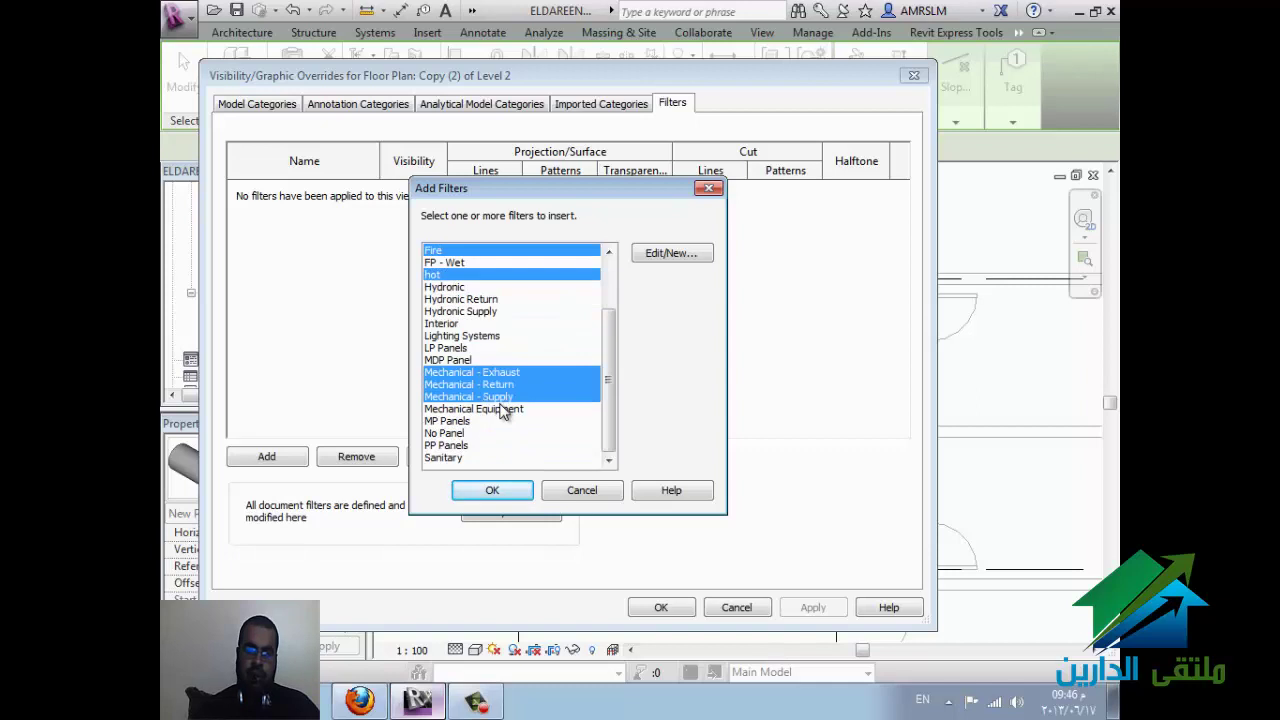
{"action": "left_click", "coordinate": [498, 409], "text": "ctrl"}
{"action": "left_click", "coordinate": [499, 409], "text": "ctrl"}
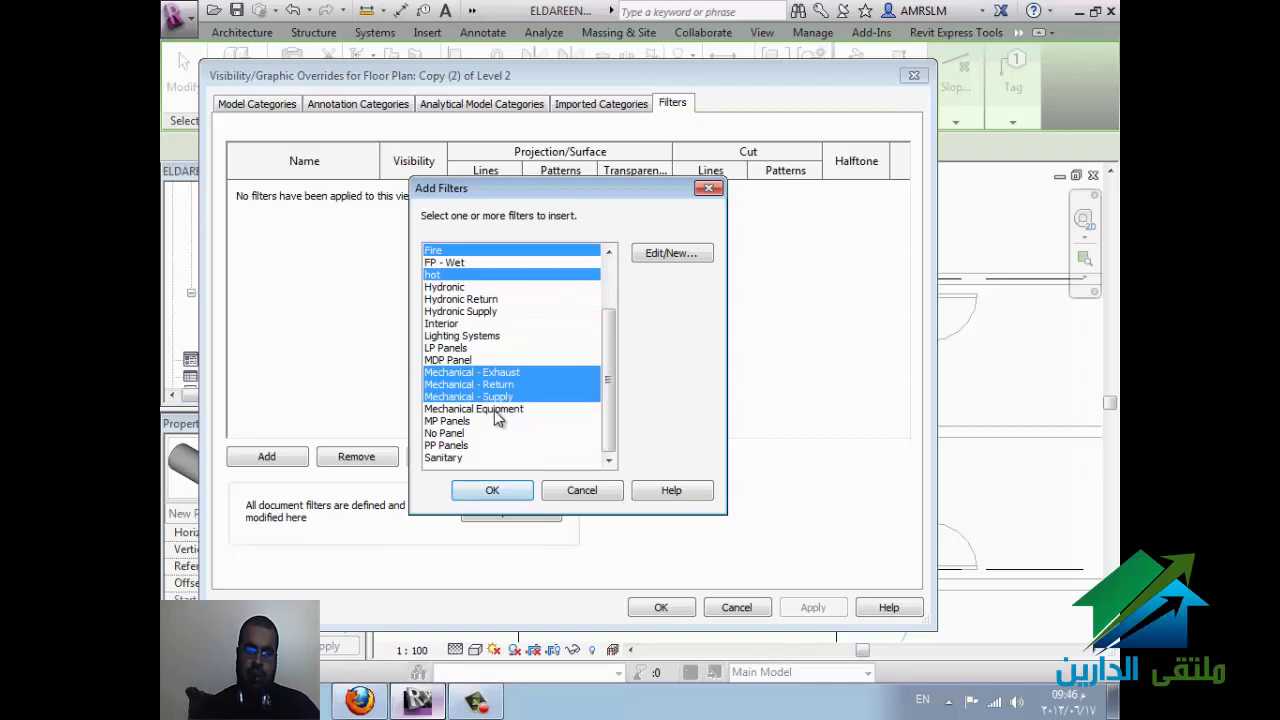
{"action": "left_click", "coordinate": [500, 488]}
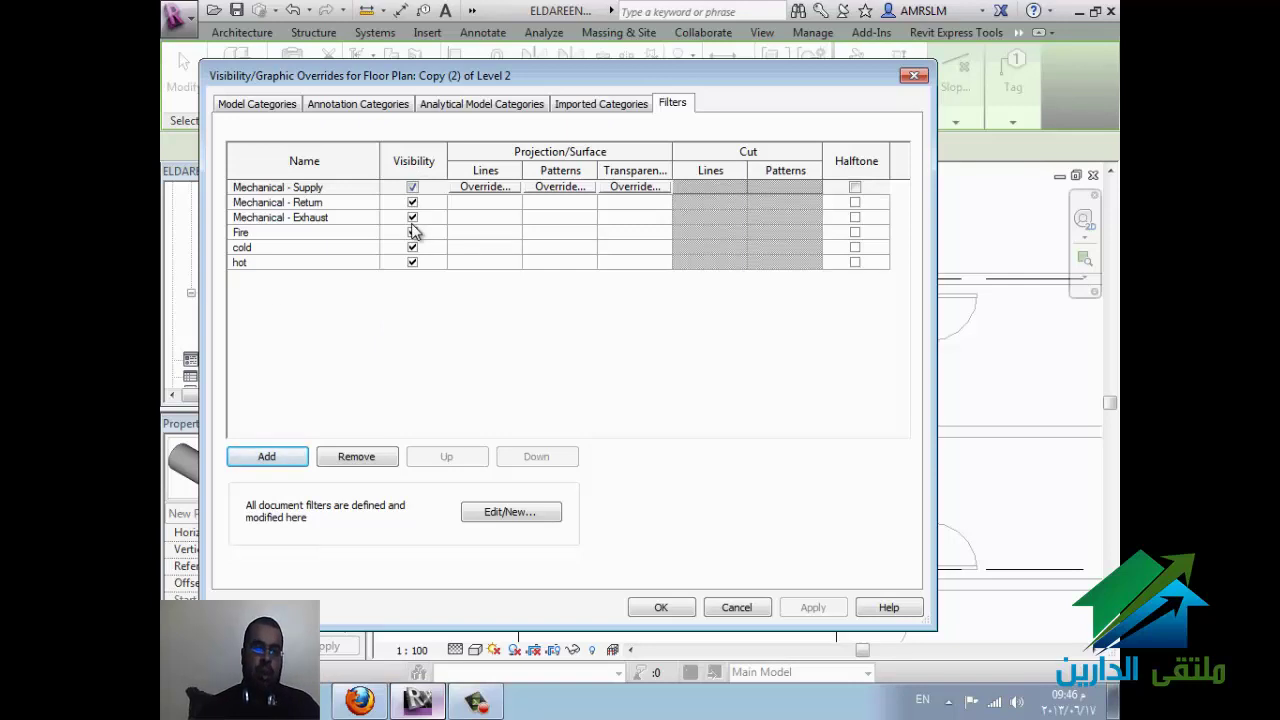
Step: Override the Fire filter's projection lines to red
{"action": "left_click", "coordinate": [294, 236]}
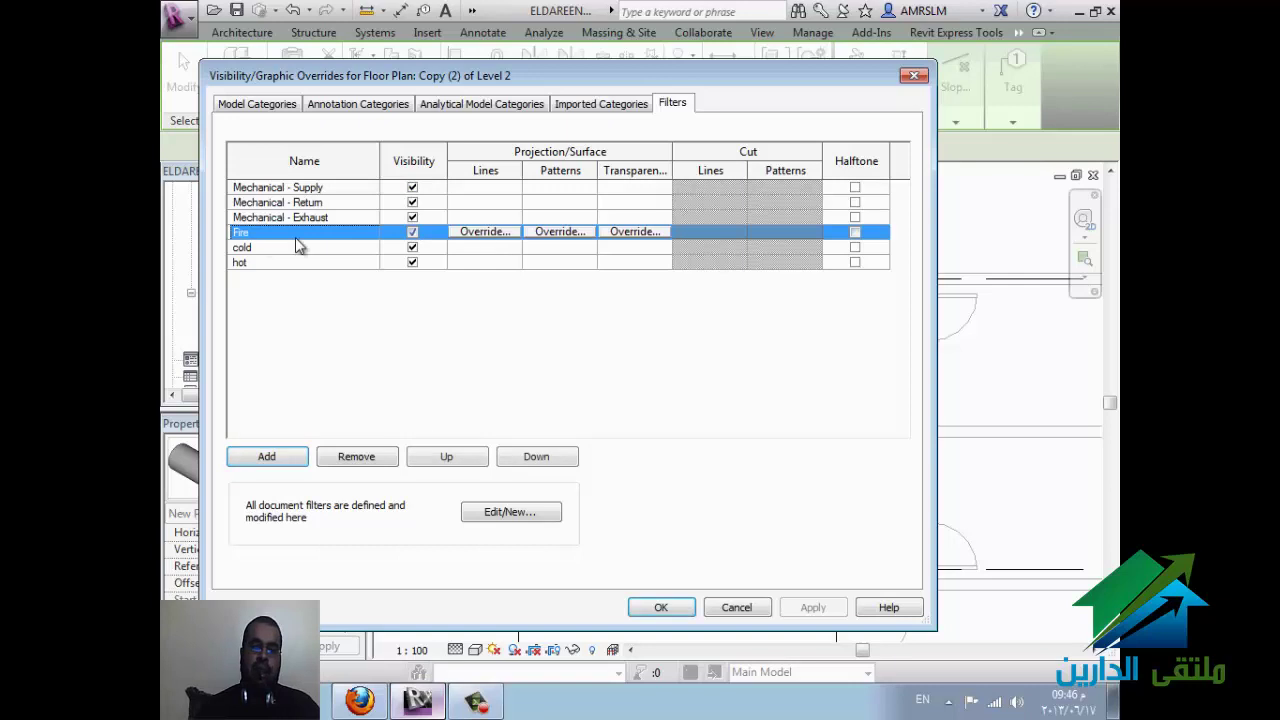
{"action": "left_click", "coordinate": [503, 231]}
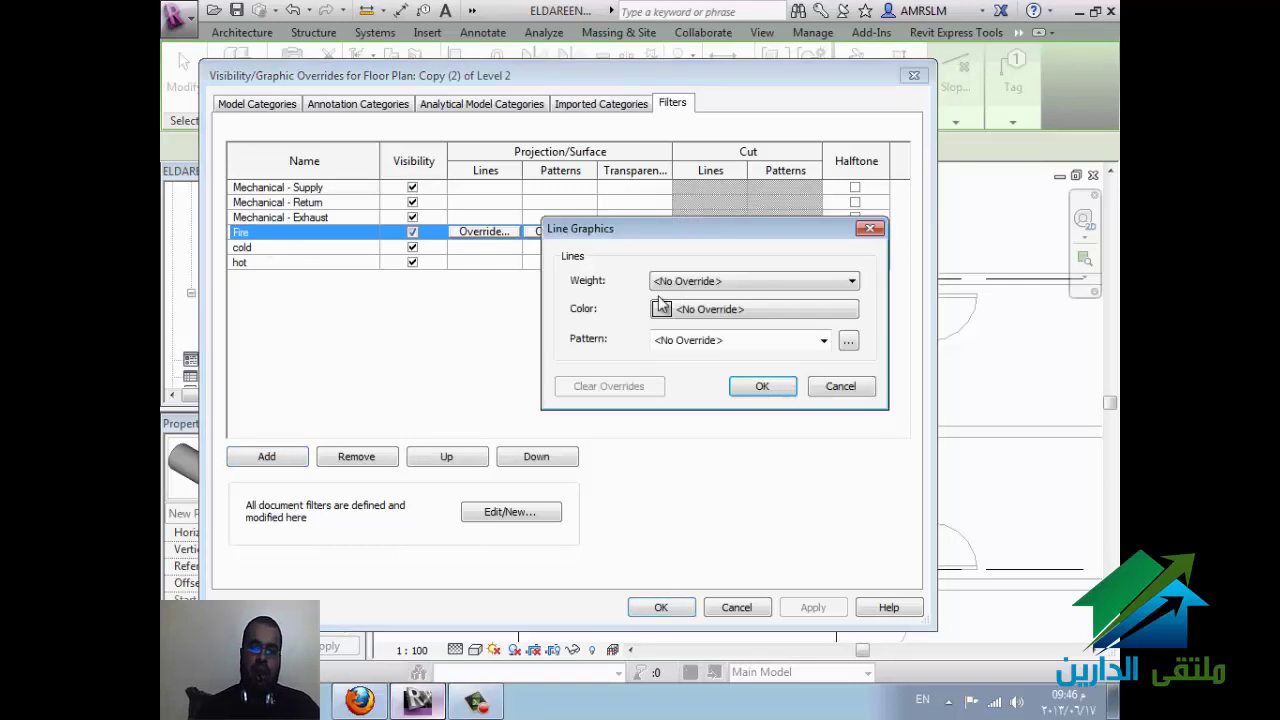
{"action": "left_click", "coordinate": [727, 308]}
{"action": "left_click", "coordinate": [544, 333]}
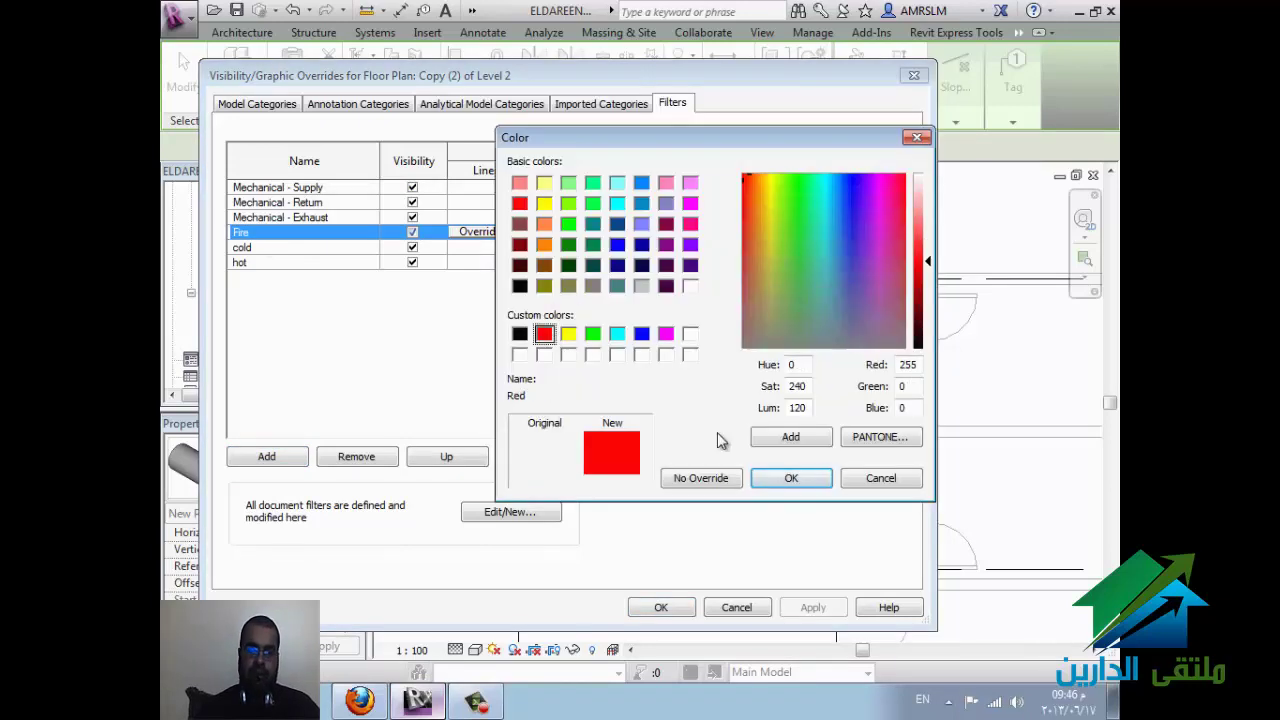
{"action": "left_click", "coordinate": [788, 478]}
{"action": "left_click", "coordinate": [752, 392]}
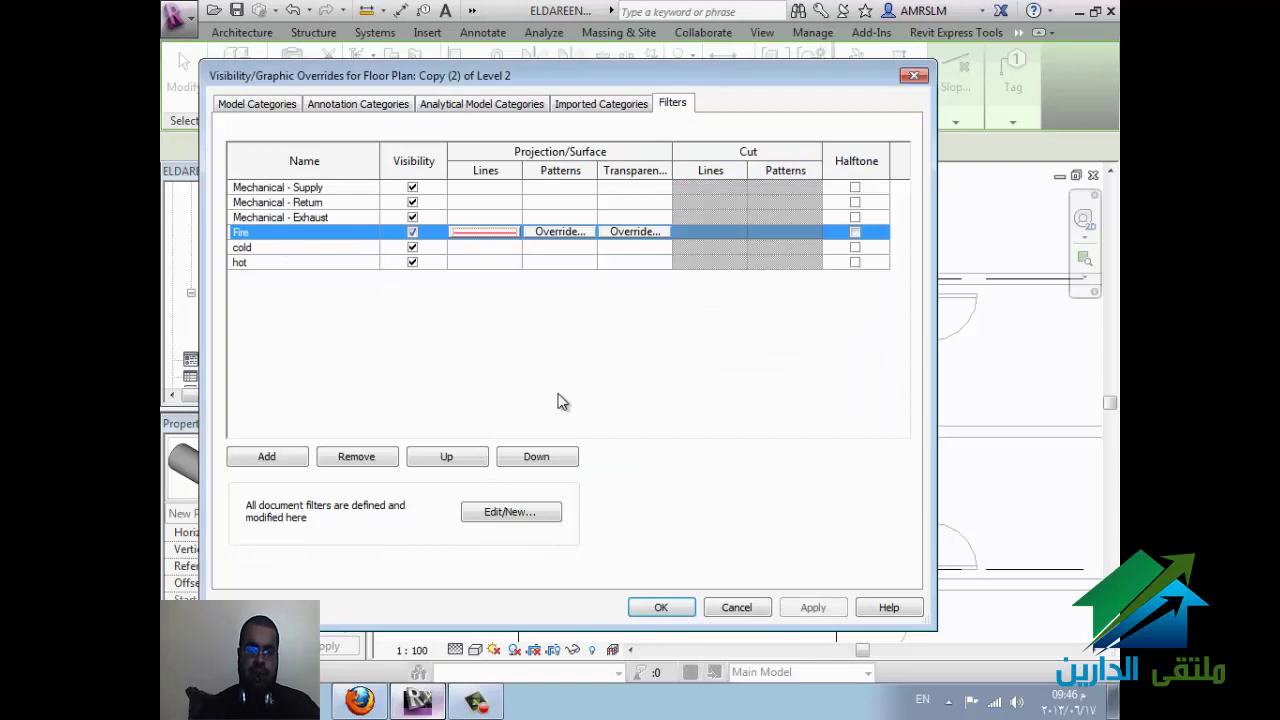
Step: Review the Fire filter definition, then close the overrides and return to the plan
{"action": "left_click", "coordinate": [485, 518]}
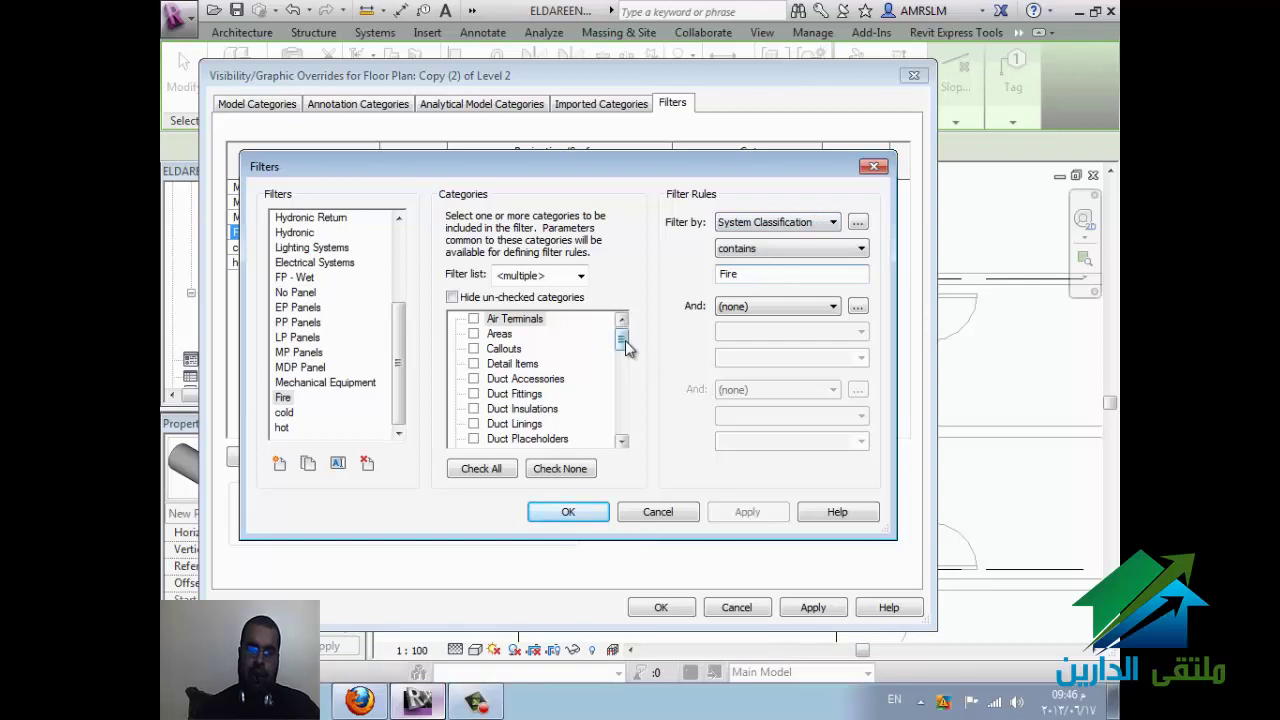
{"action": "left_click_drag", "start_coordinate": [625, 345], "coordinate": [627, 425]}
{"action": "left_click", "coordinate": [568, 511]}
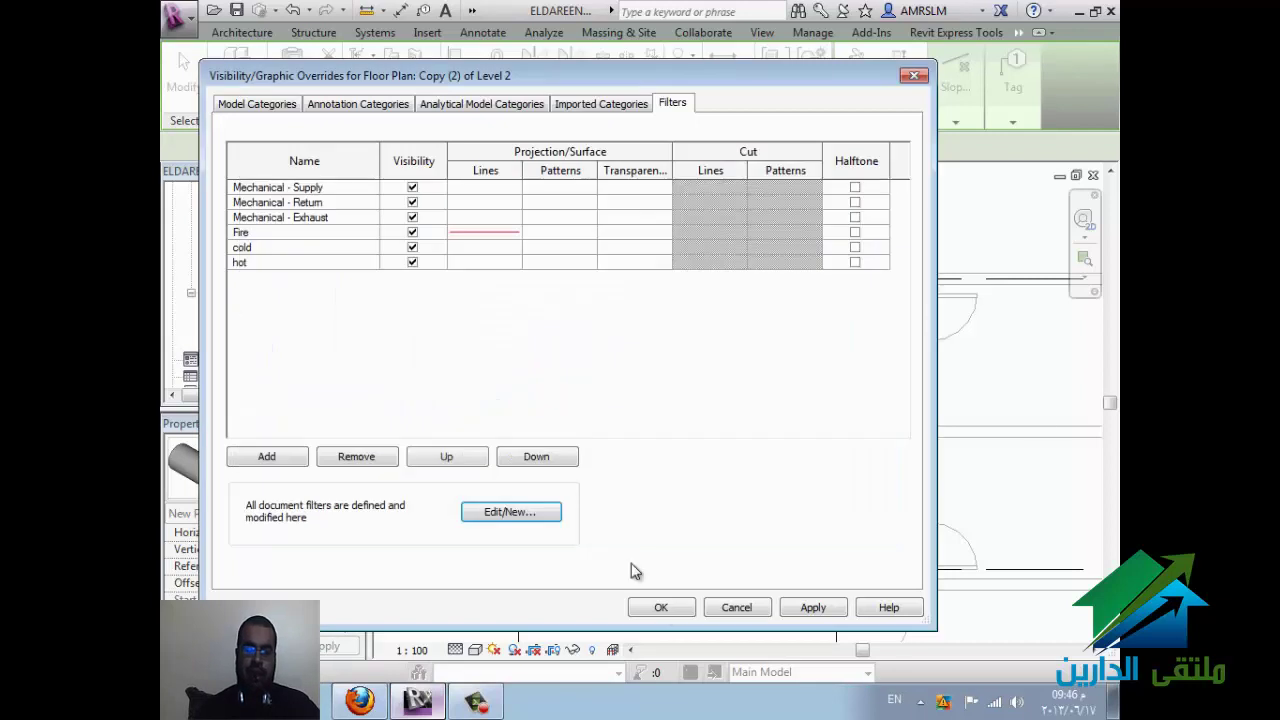
{"action": "left_click", "coordinate": [661, 607]}
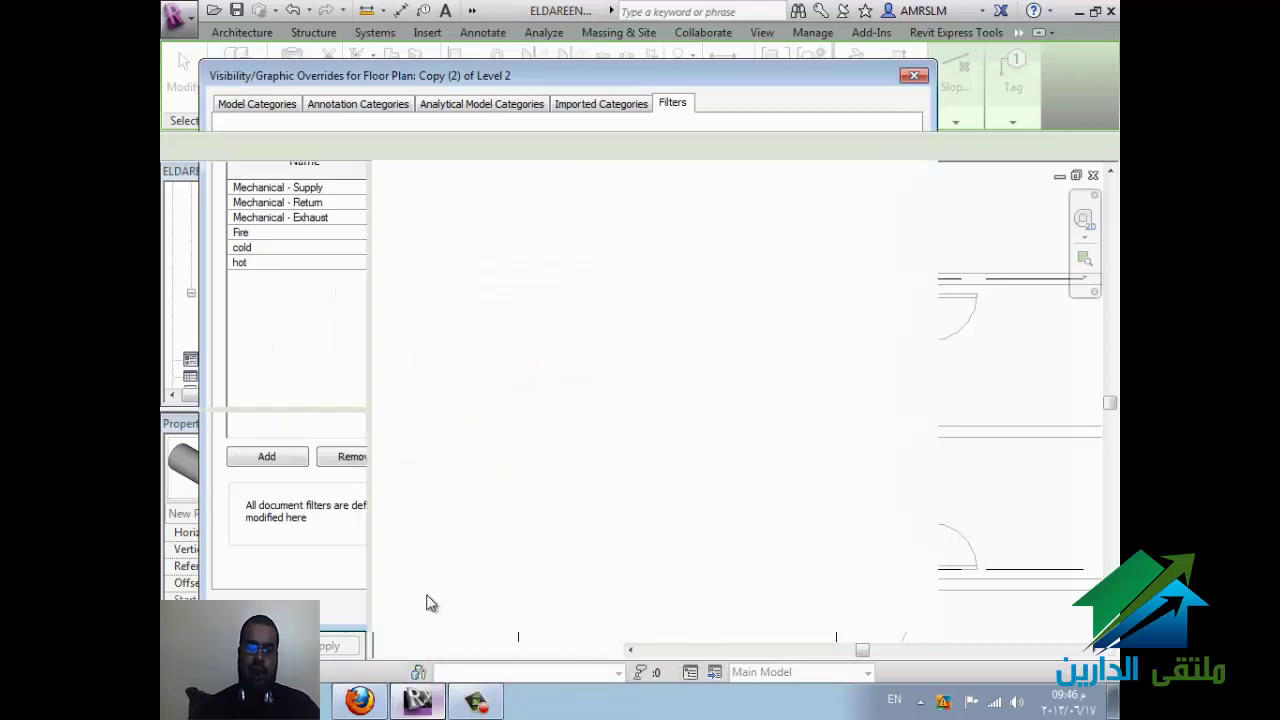
Step: Start a new pipe with its System Type set to Fire Protection
{"action": "key", "text": "Escape"}
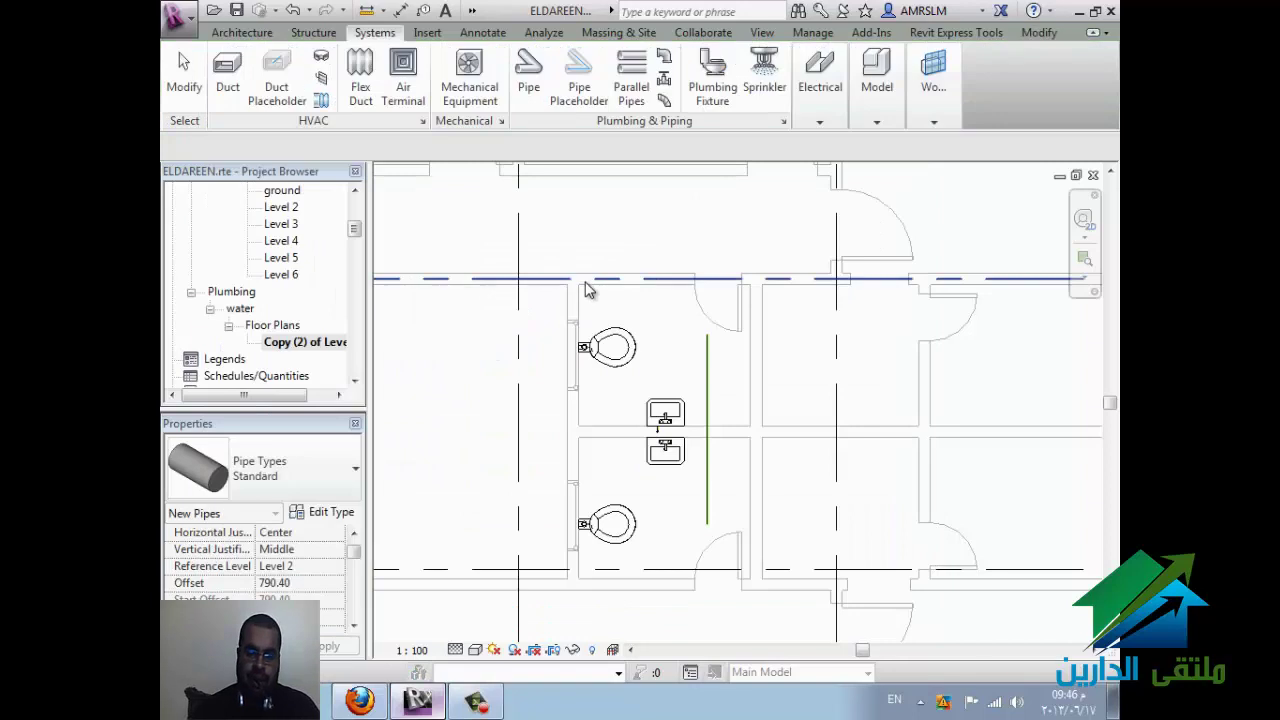
{"action": "key", "text": "Escape"}
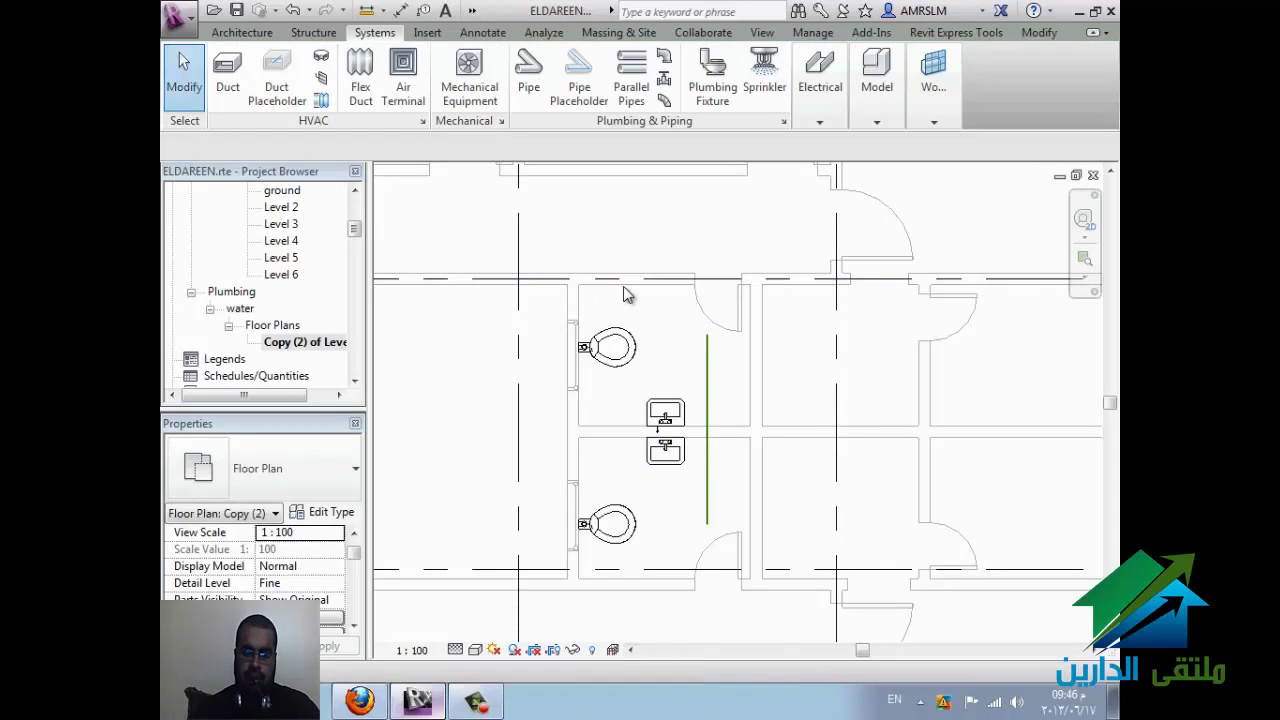
{"action": "key", "text": "p"}
{"action": "key", "text": "i"}
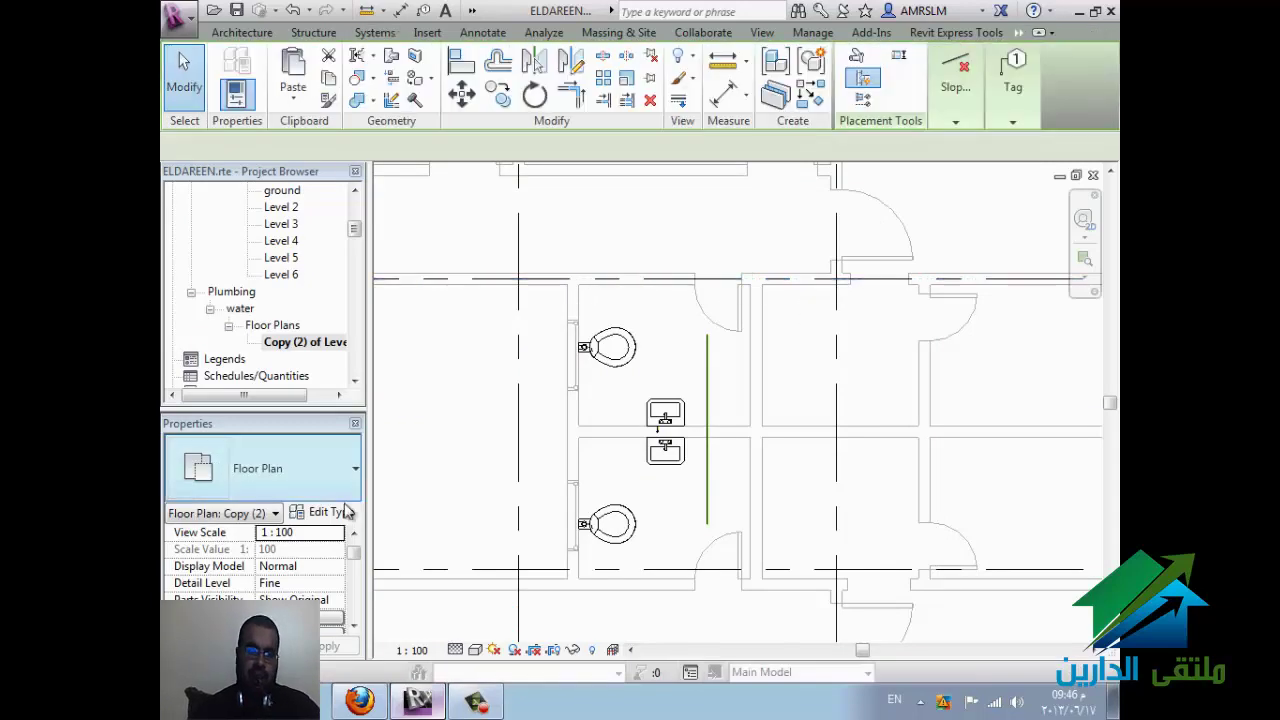
{"action": "left_click", "coordinate": [354, 626]}
{"action": "left_click", "coordinate": [354, 626]}
{"action": "left_click", "coordinate": [354, 626]}
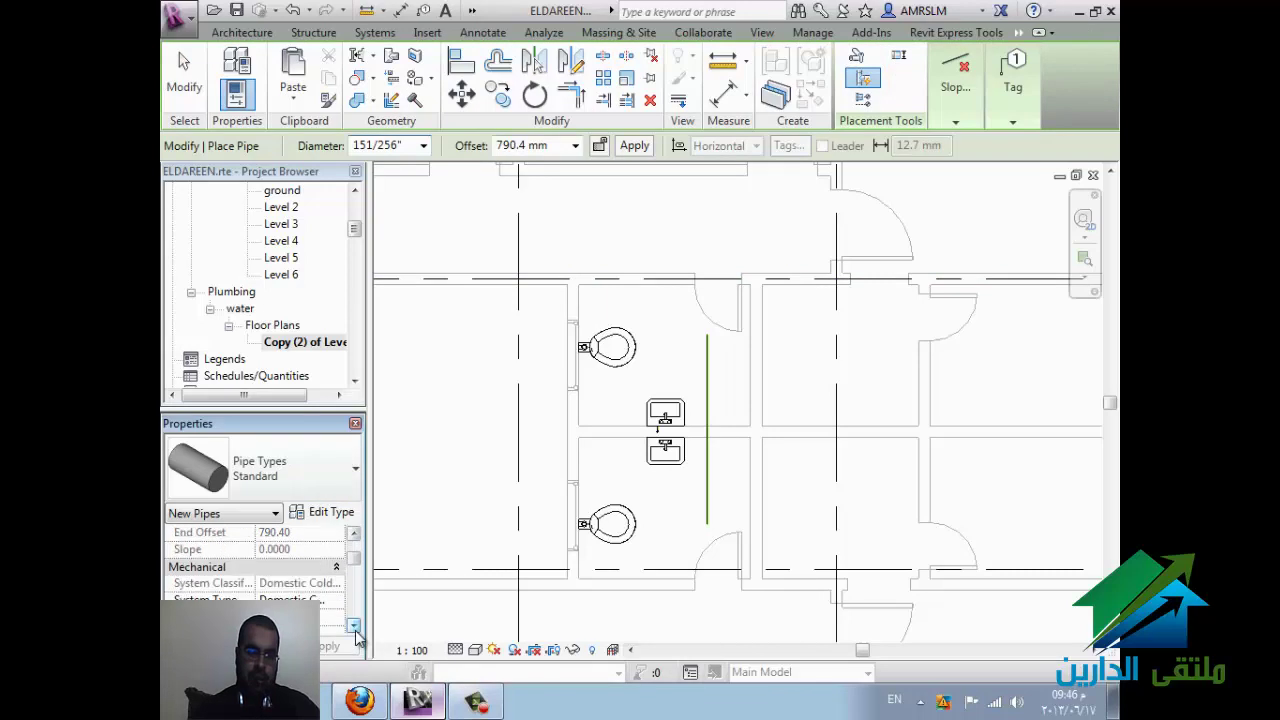
{"action": "left_click", "coordinate": [354, 626]}
{"action": "left_click", "coordinate": [354, 626]}
{"action": "left_click", "coordinate": [354, 626]}
{"action": "left_click", "coordinate": [354, 626]}
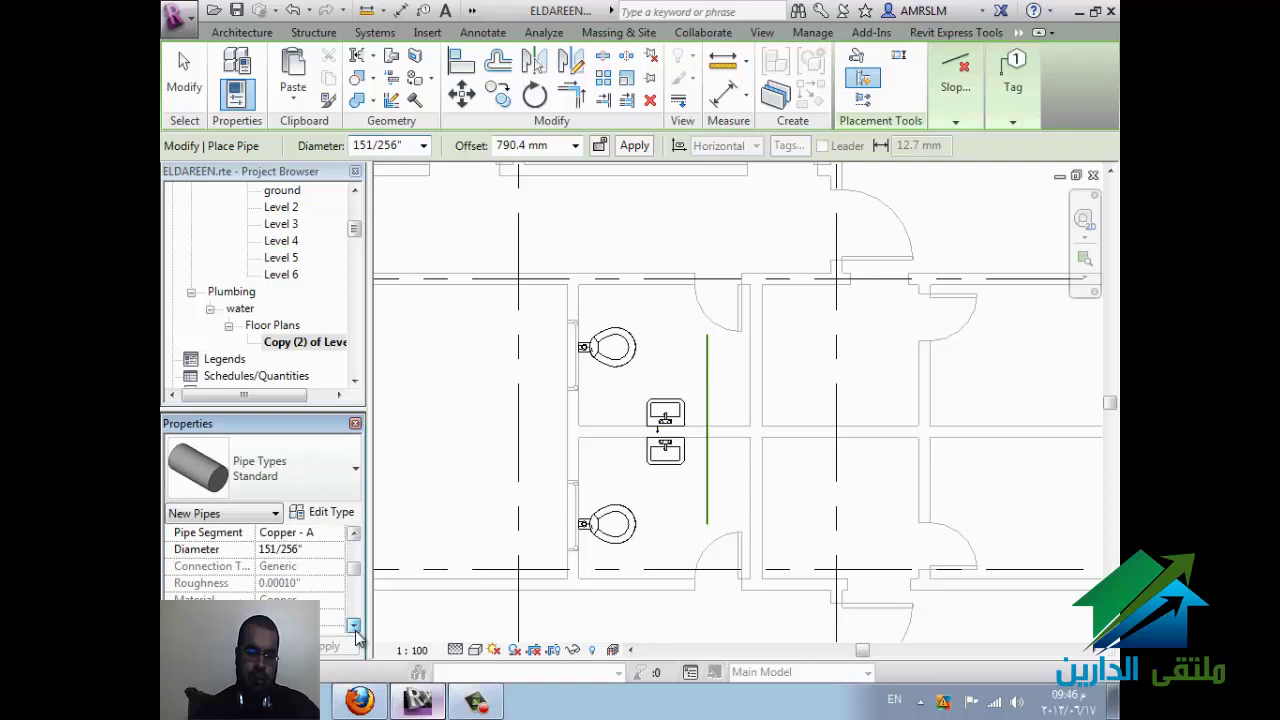
{"action": "left_click", "coordinate": [354, 626]}
{"action": "left_click", "coordinate": [354, 626]}
{"action": "left_click", "coordinate": [354, 626]}
{"action": "left_click", "coordinate": [354, 626]}
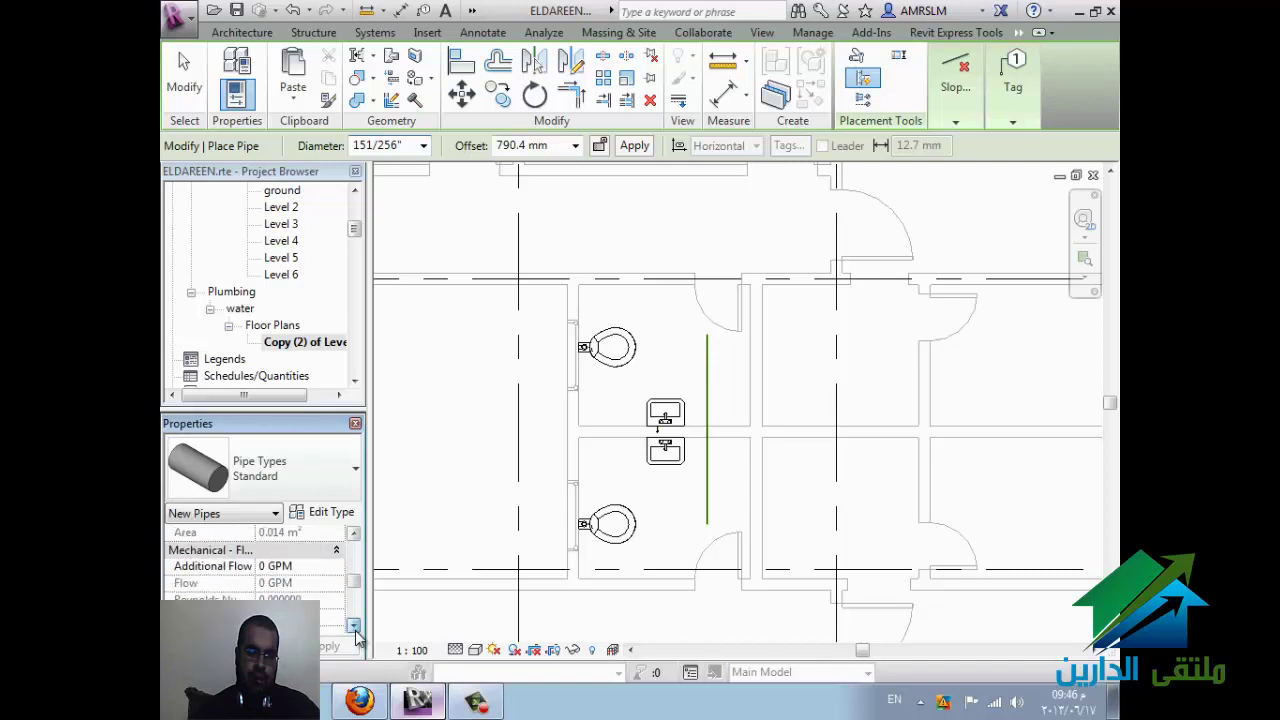
{"action": "left_click", "coordinate": [354, 626]}
{"action": "left_click", "coordinate": [354, 626]}
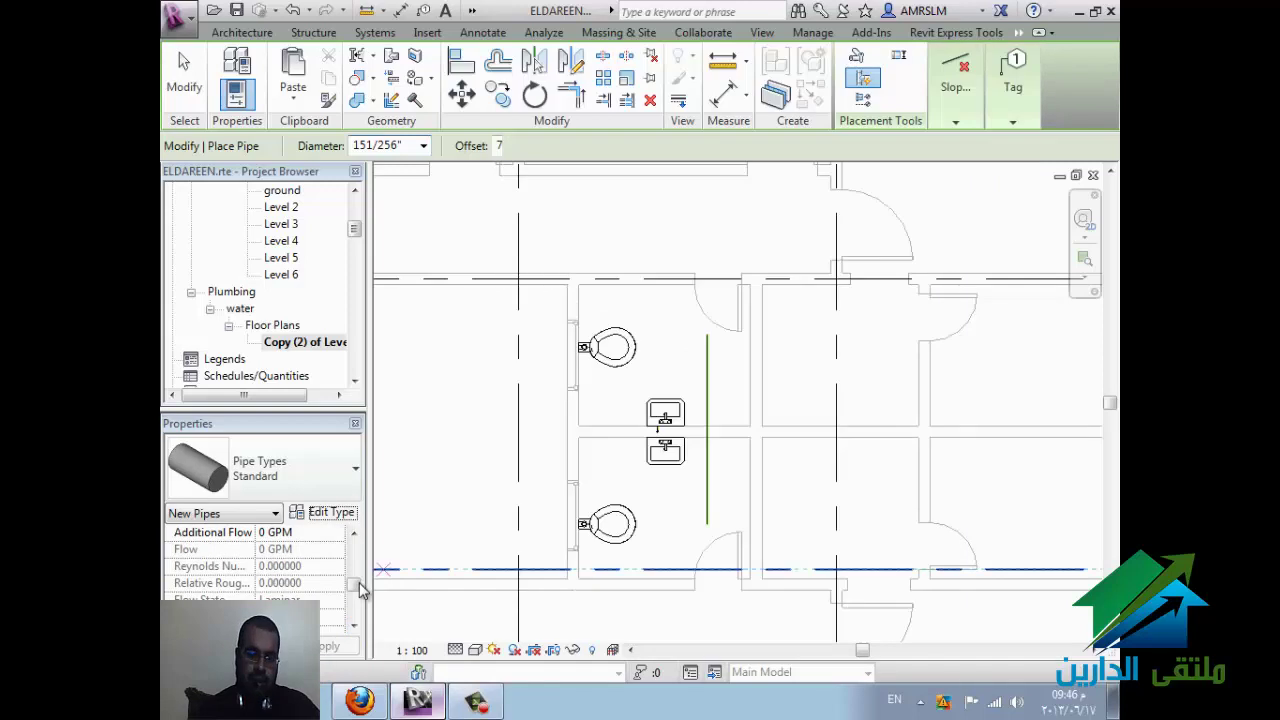
{"action": "left_click_drag", "start_coordinate": [359, 582], "coordinate": [359, 545]}
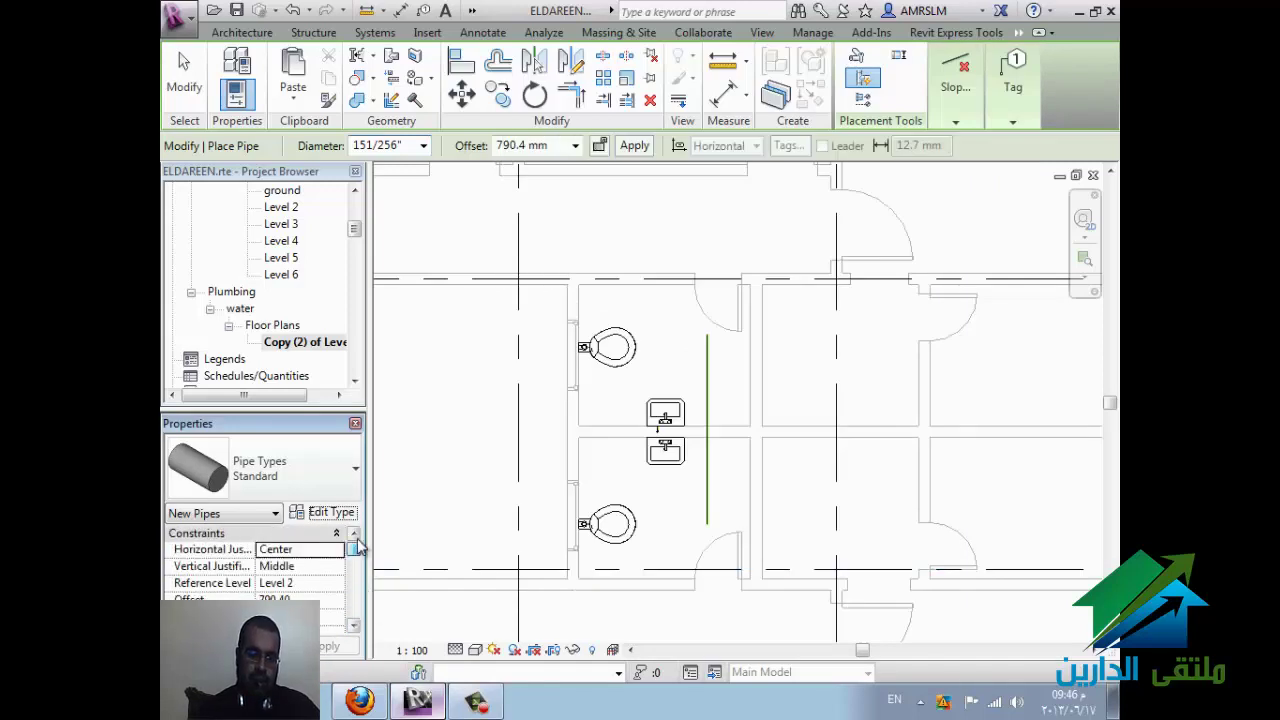
{"action": "scroll", "coordinate": [358, 556], "scroll_direction": "down", "scroll_amount": 3}
{"action": "scroll", "coordinate": [358, 560], "scroll_direction": "down", "scroll_amount": 1}
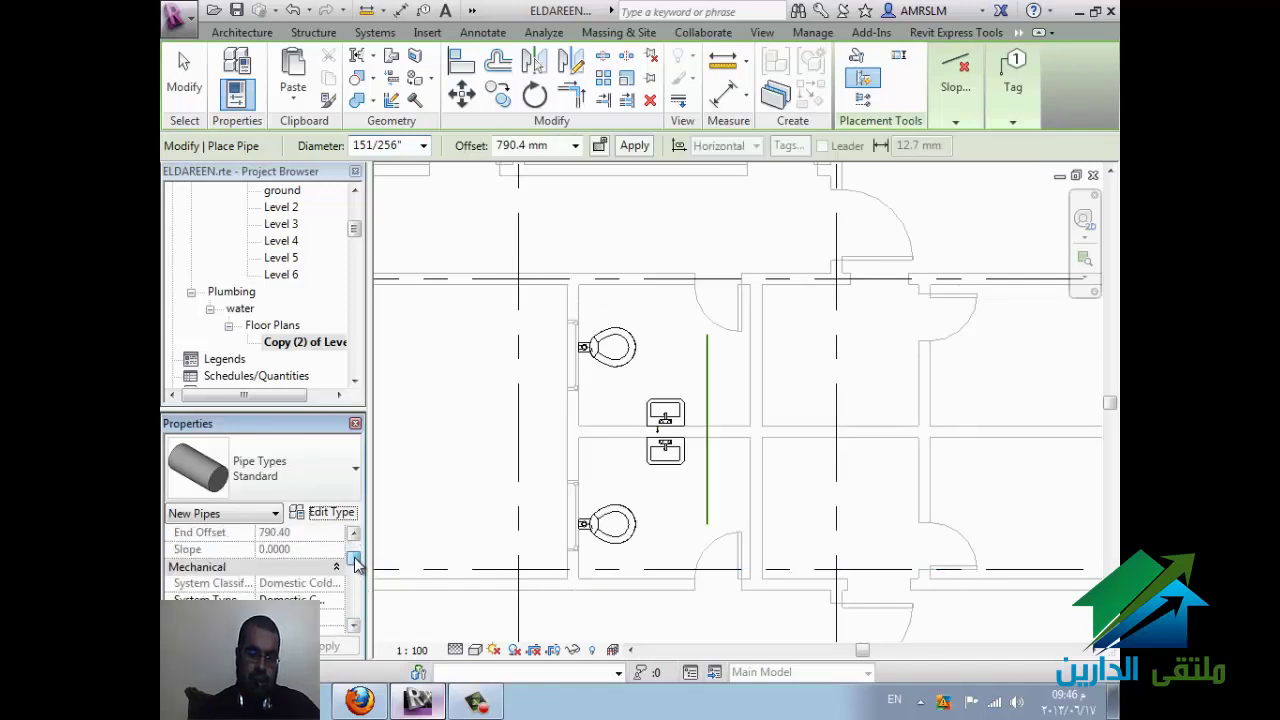
{"action": "left_click", "coordinate": [300, 600]}
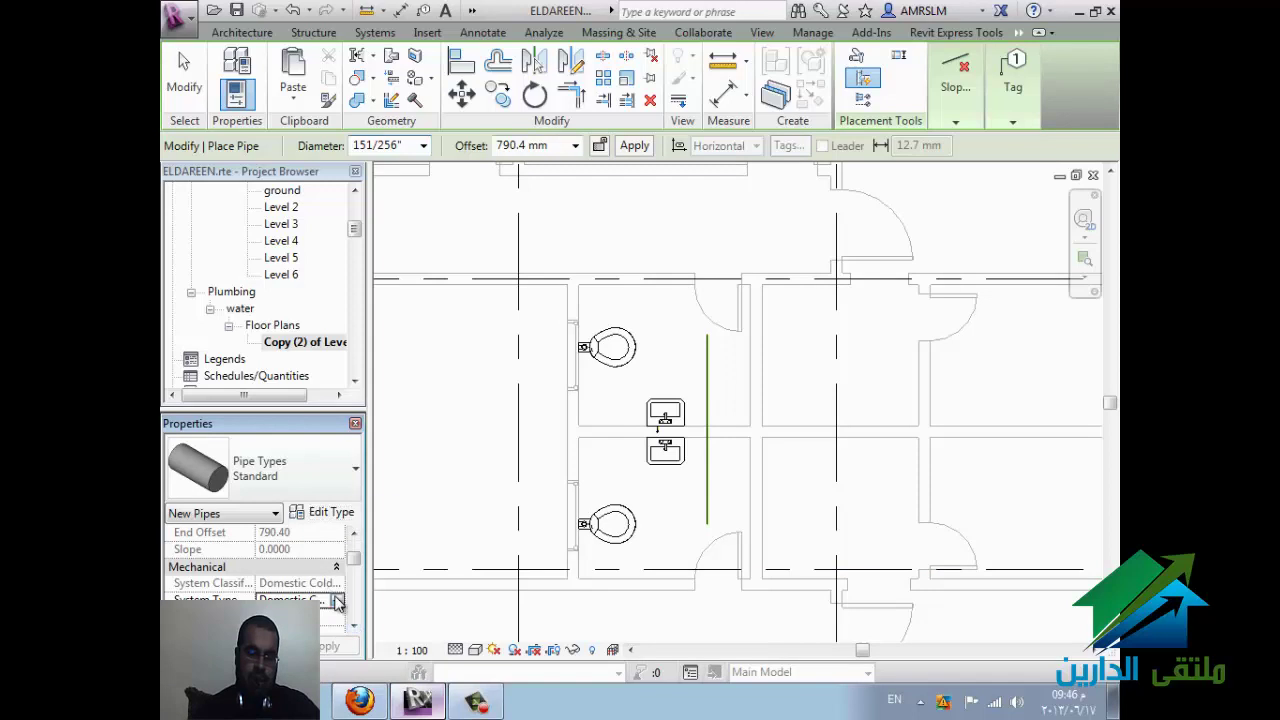
{"action": "left_click", "coordinate": [337, 600]}
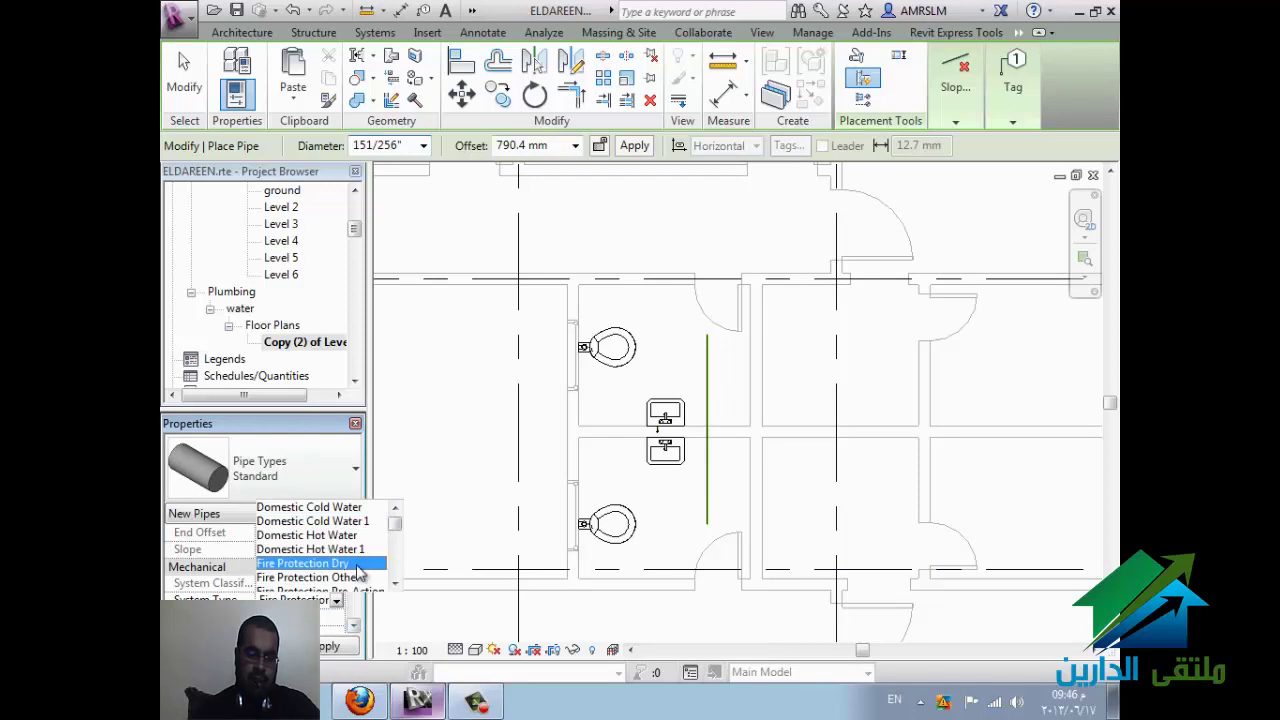
{"action": "left_click", "coordinate": [357, 566]}
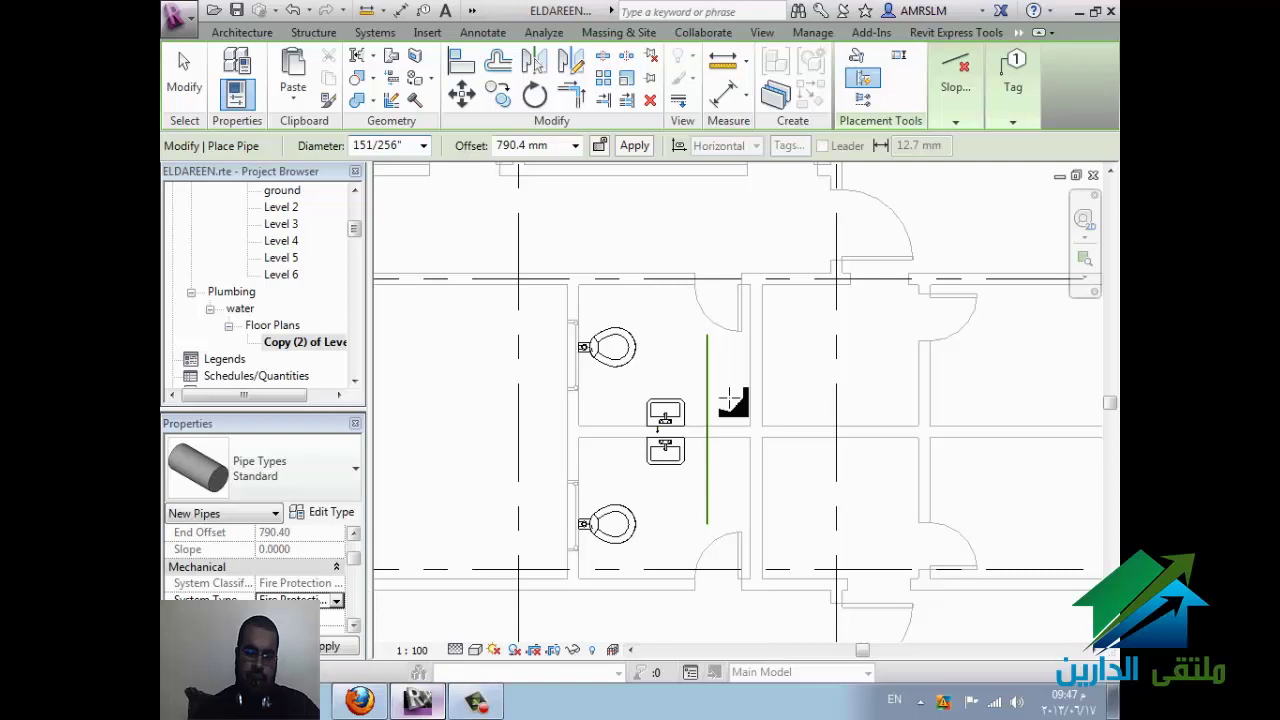
{"action": "key", "text": "Escape"}
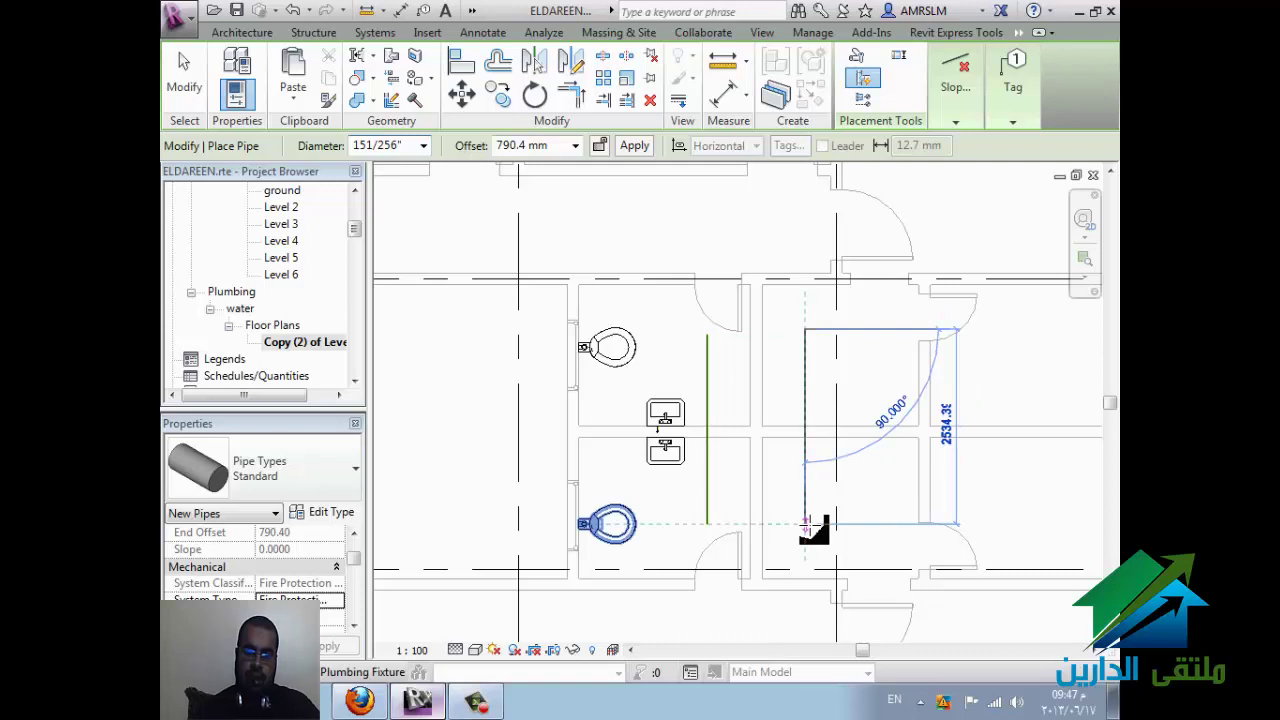
Step: Draw a short vertical test pipe down to the lower toilet, then delete it
{"action": "left_click", "coordinate": [808, 525]}
{"action": "key", "text": "Escape"}
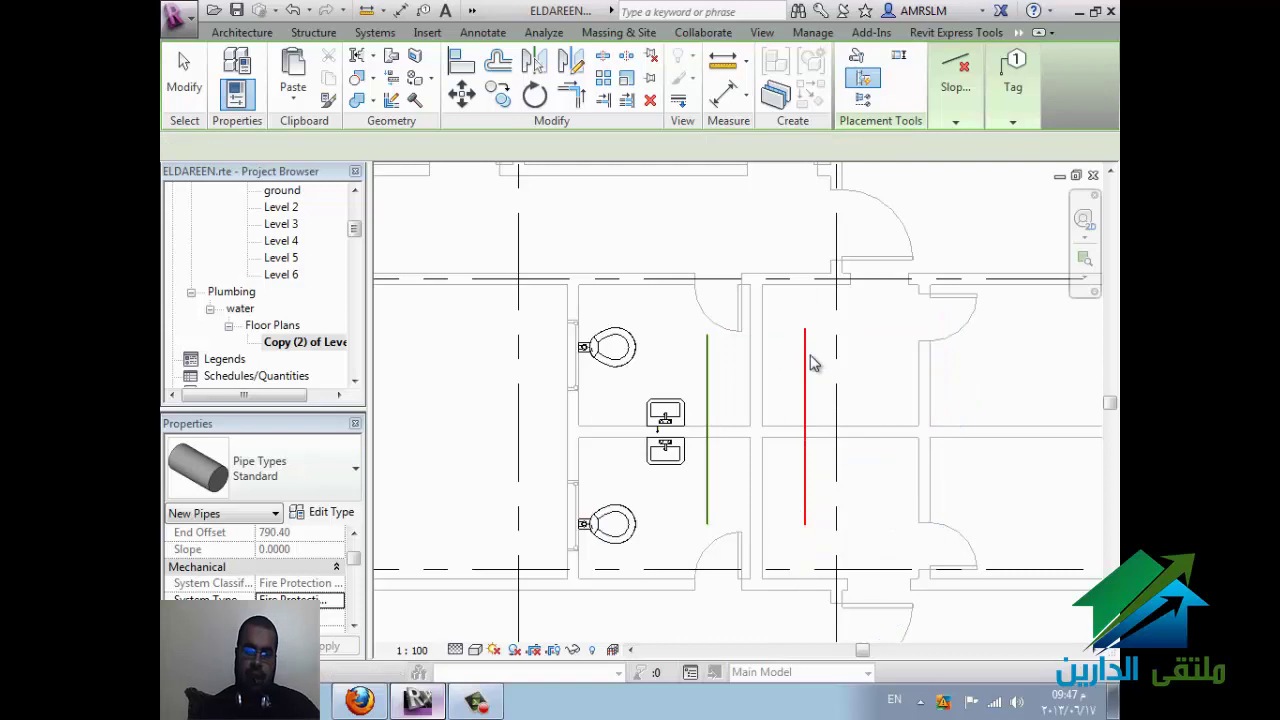
{"action": "key", "text": "Escape"}
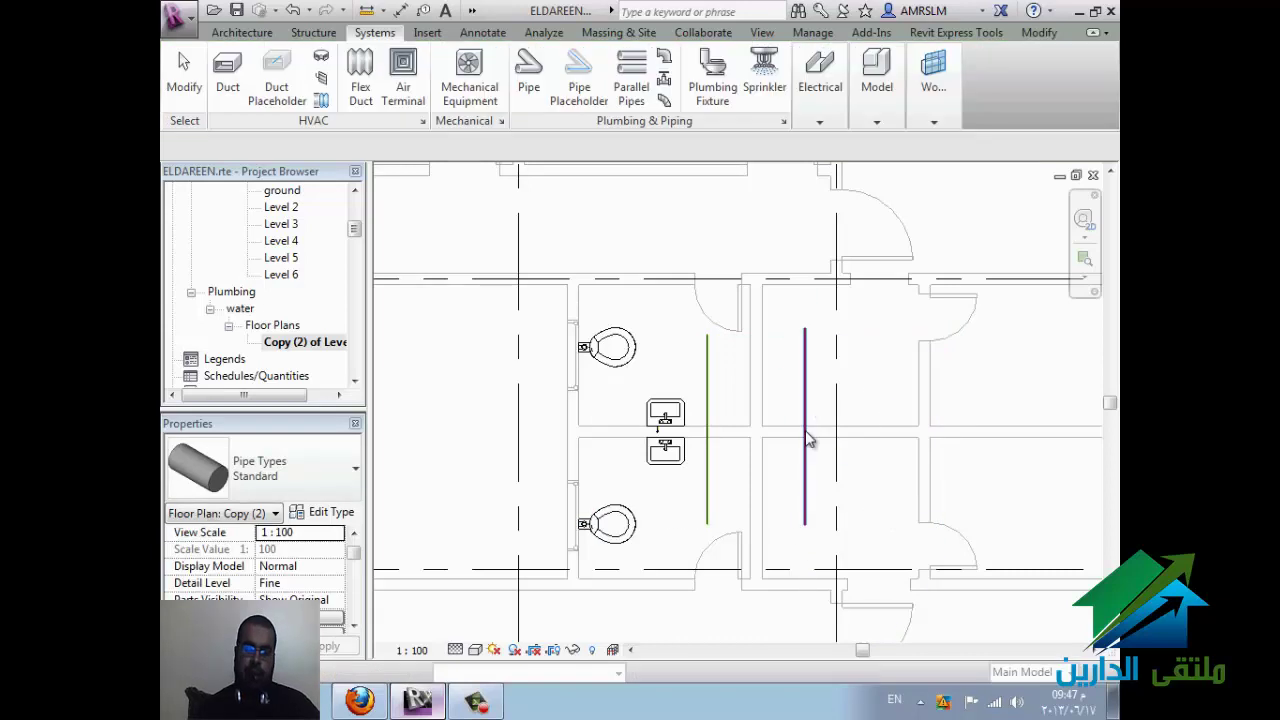
{"action": "left_click", "coordinate": [803, 418]}
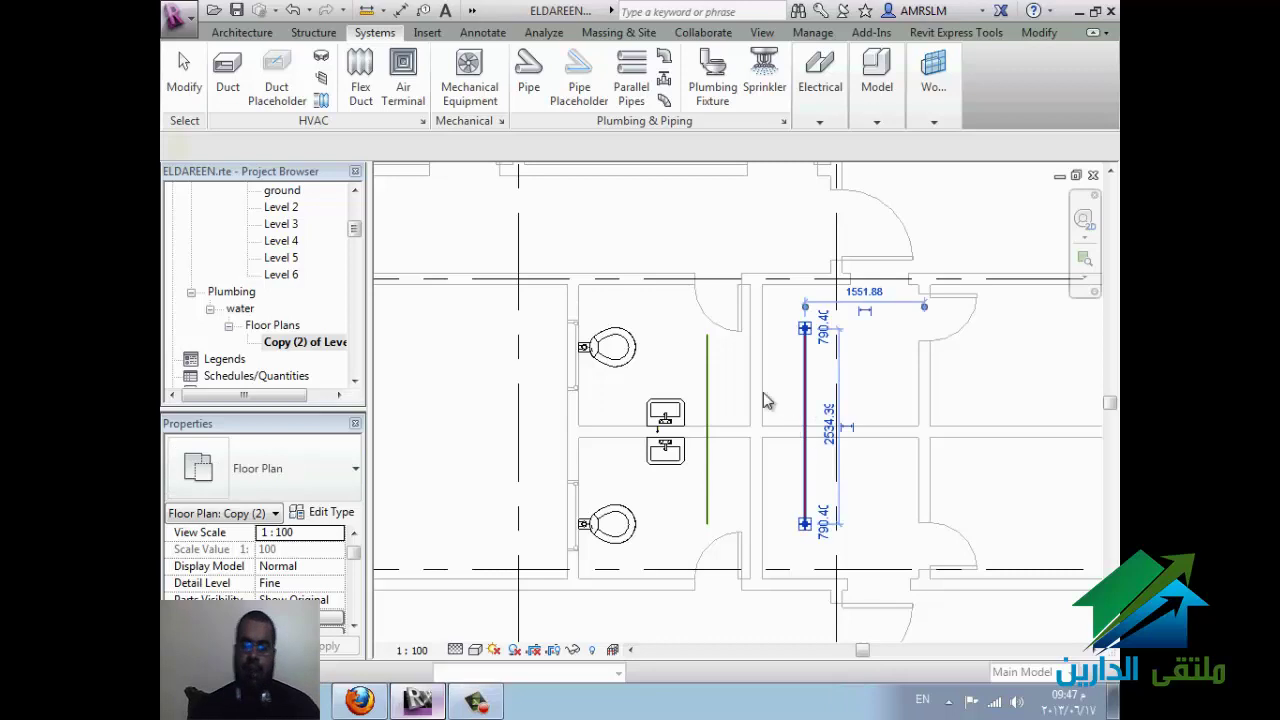
{"action": "key", "text": "Delete"}
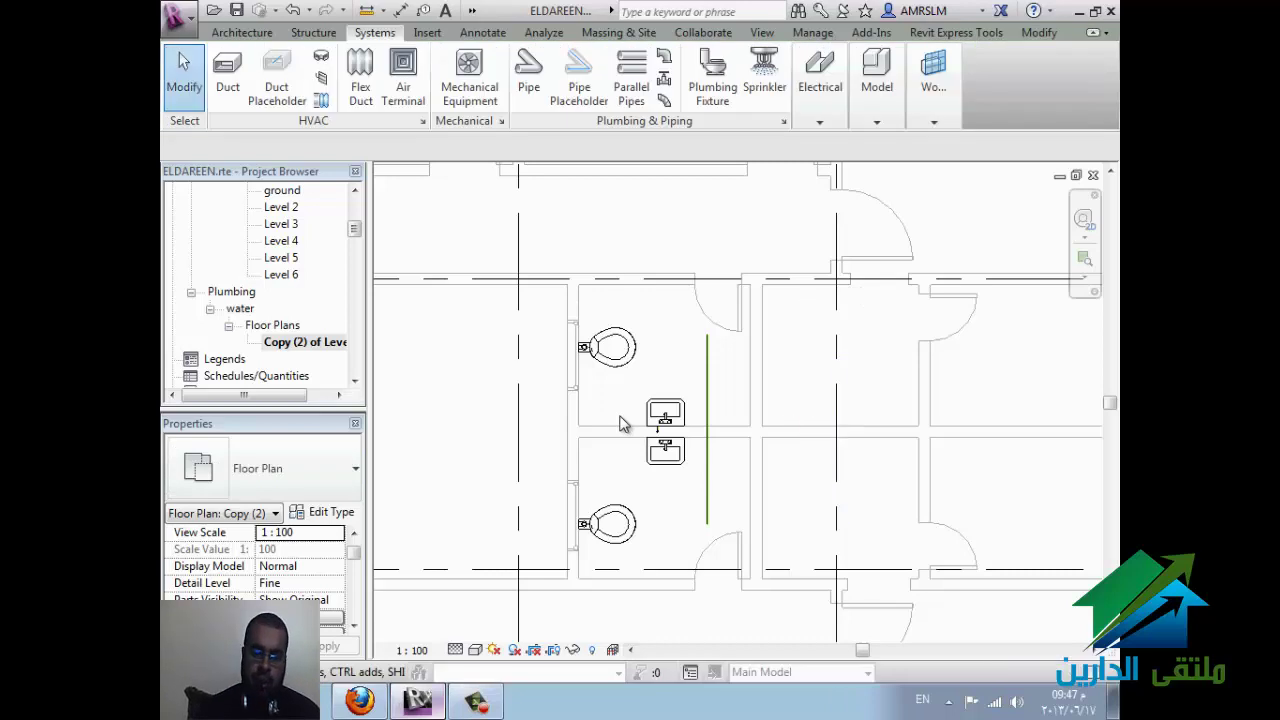
Step: Give the cold filter cyan projection lines using the VG overrides
{"action": "key", "text": "v"}
{"action": "key", "text": "g"}
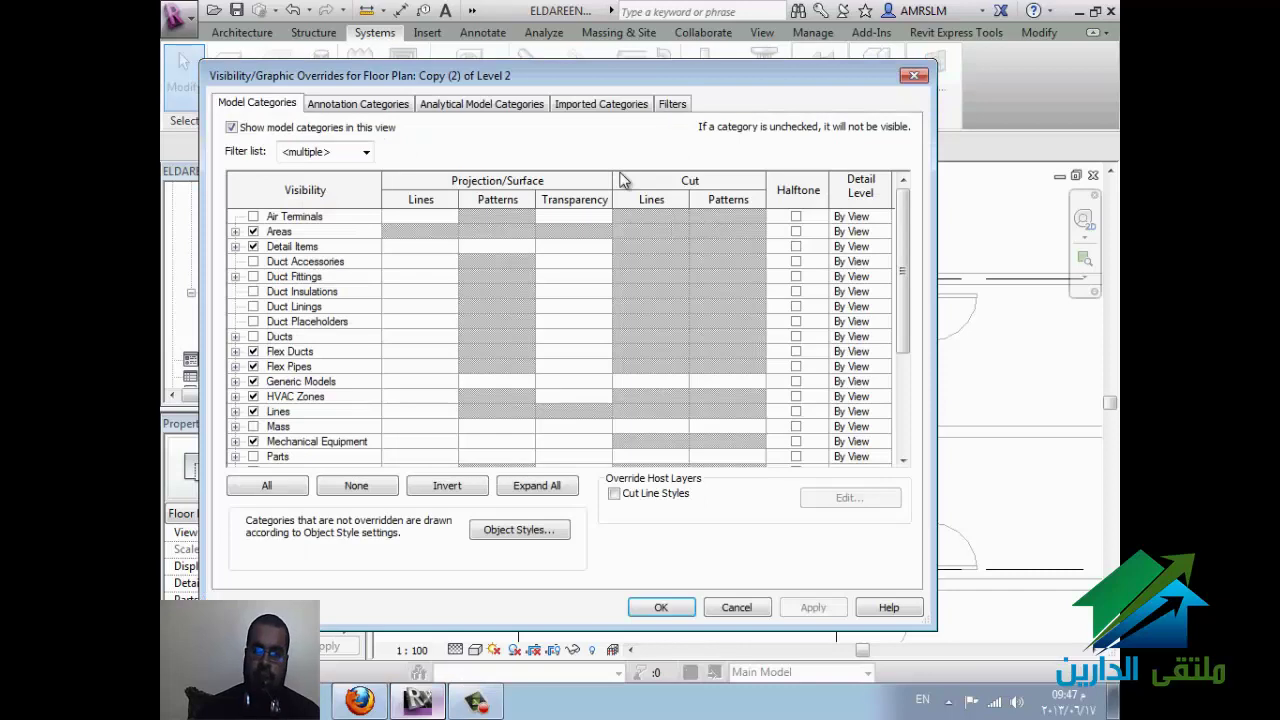
{"action": "left_click", "coordinate": [672, 104]}
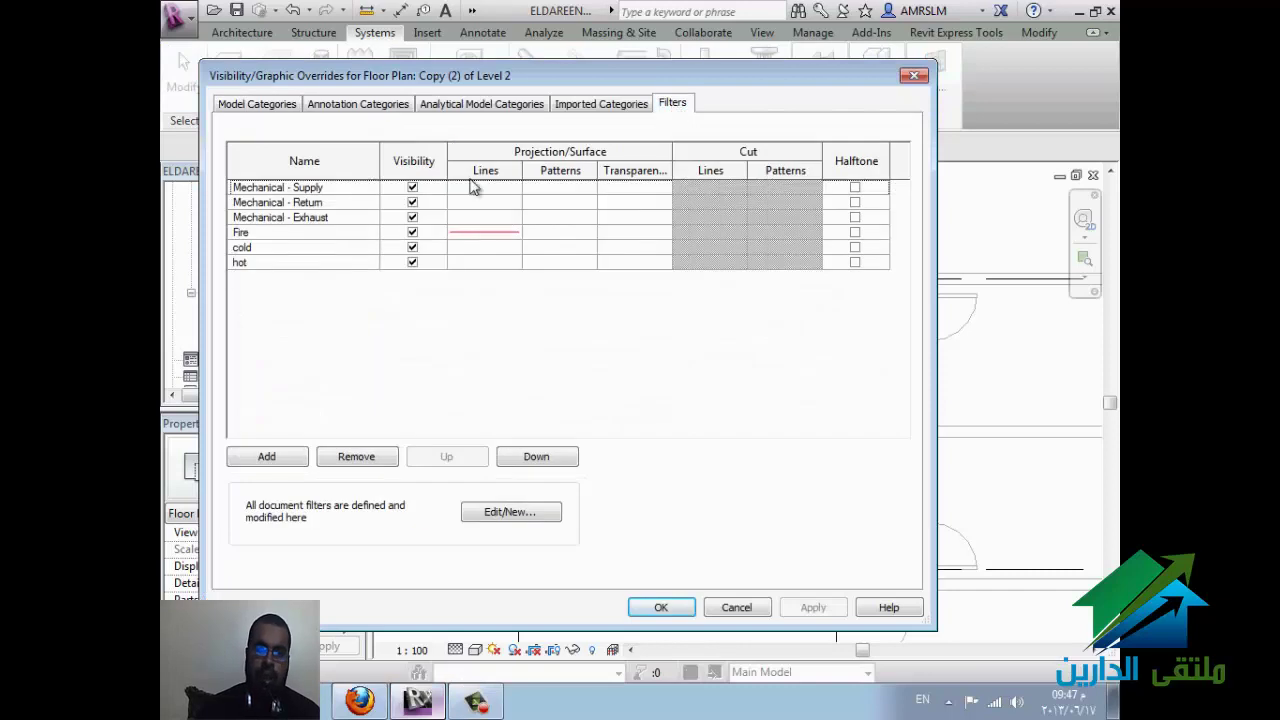
{"action": "left_click", "coordinate": [342, 247]}
{"action": "left_click", "coordinate": [484, 247]}
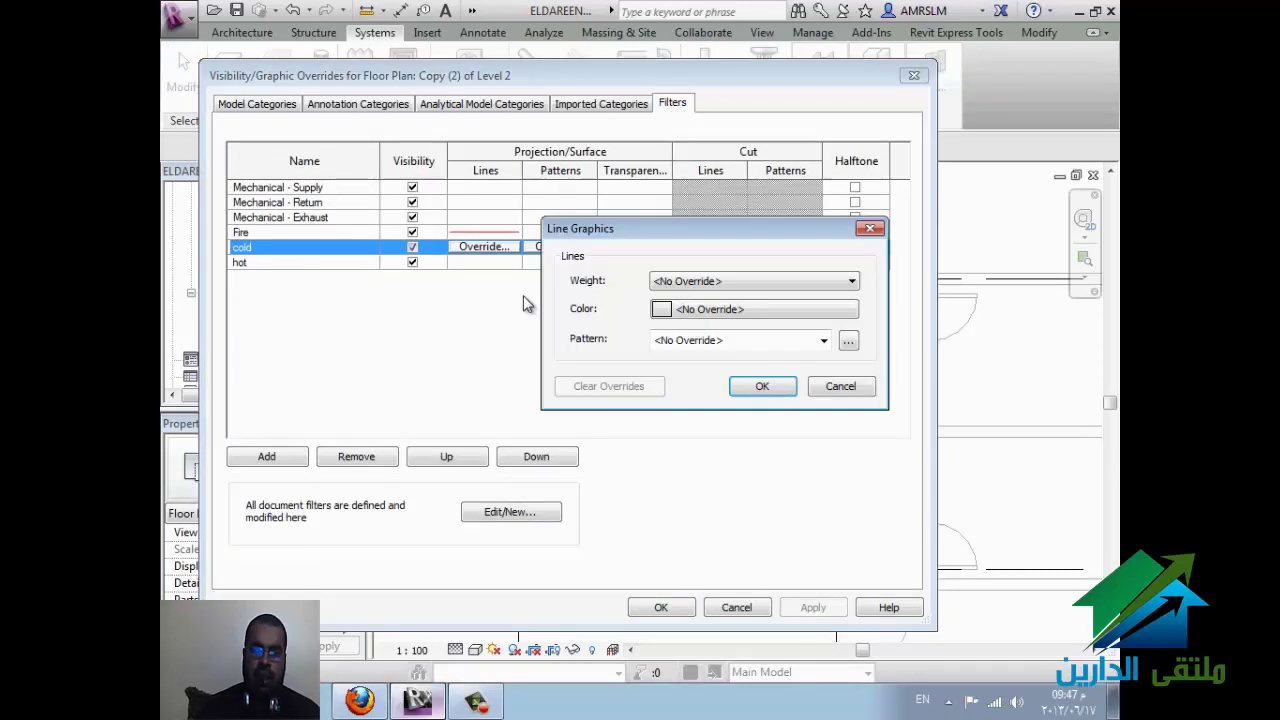
{"action": "left_click", "coordinate": [686, 312]}
{"action": "left_click", "coordinate": [617, 334]}
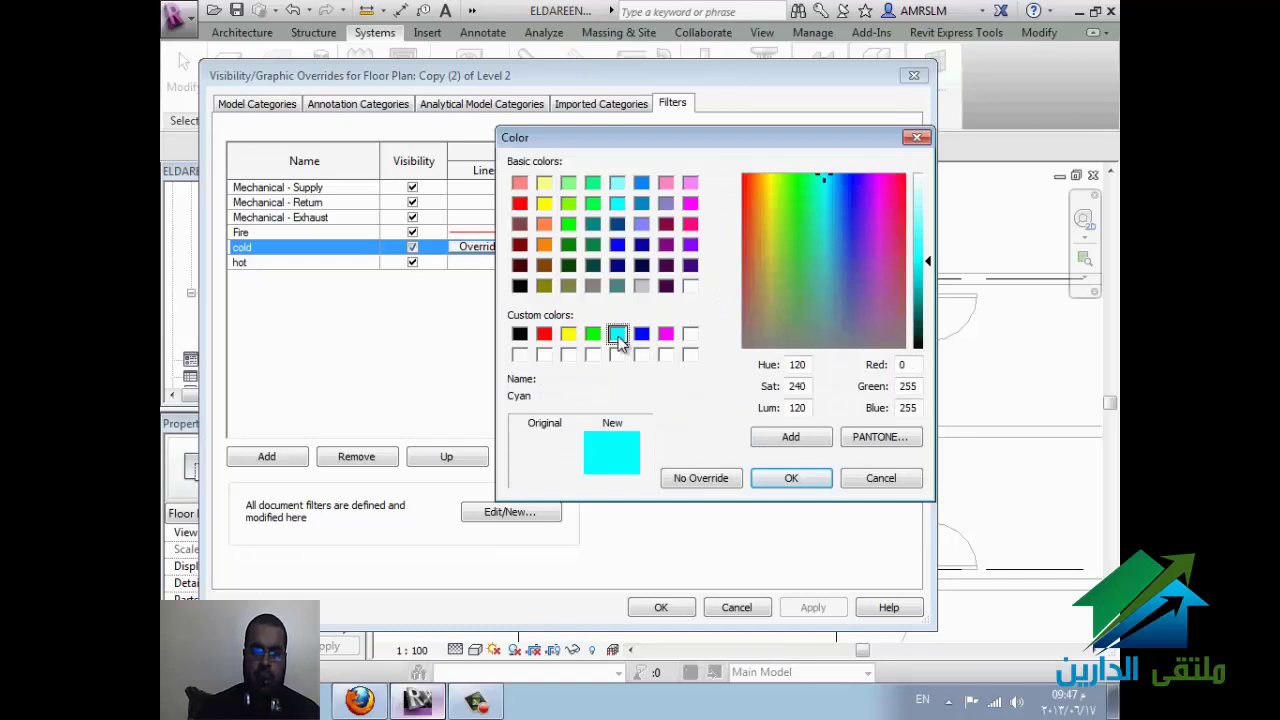
{"action": "left_click", "coordinate": [758, 480]}
{"action": "left_click", "coordinate": [758, 388]}
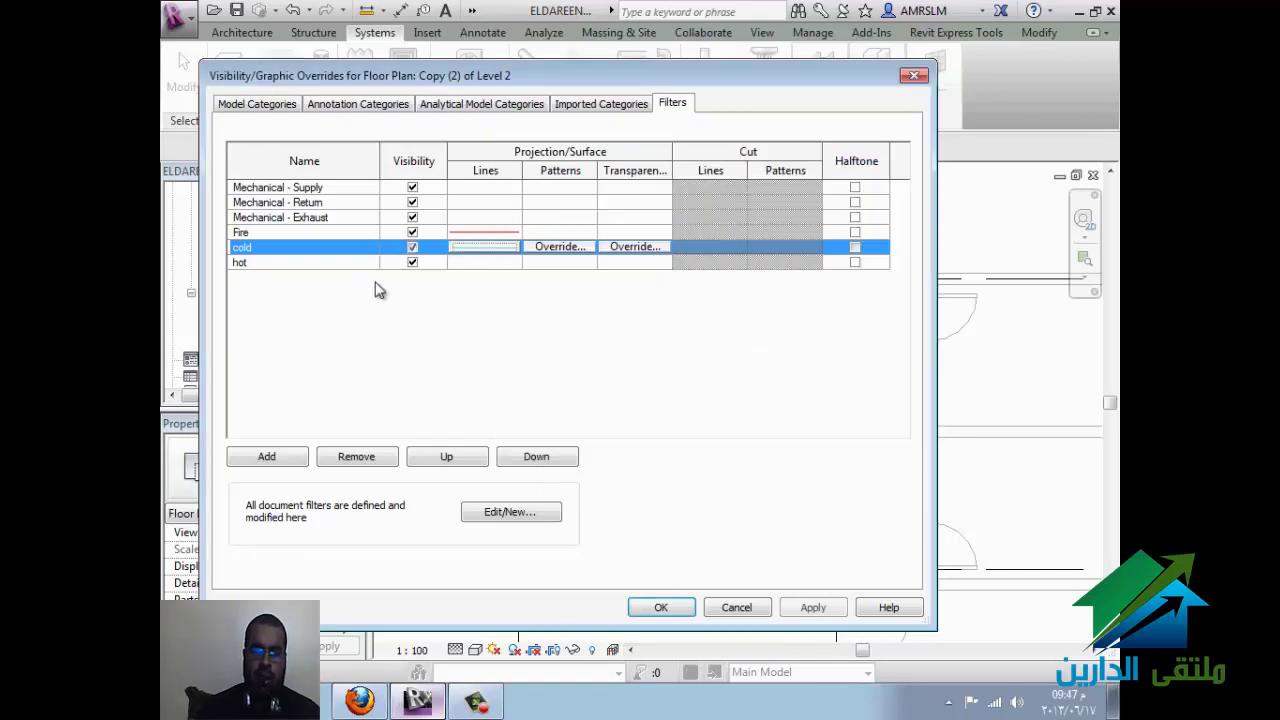
Step: Give the hot filter red projection lines and apply the overrides
{"action": "left_click", "coordinate": [486, 262]}
{"action": "left_click", "coordinate": [490, 262]}
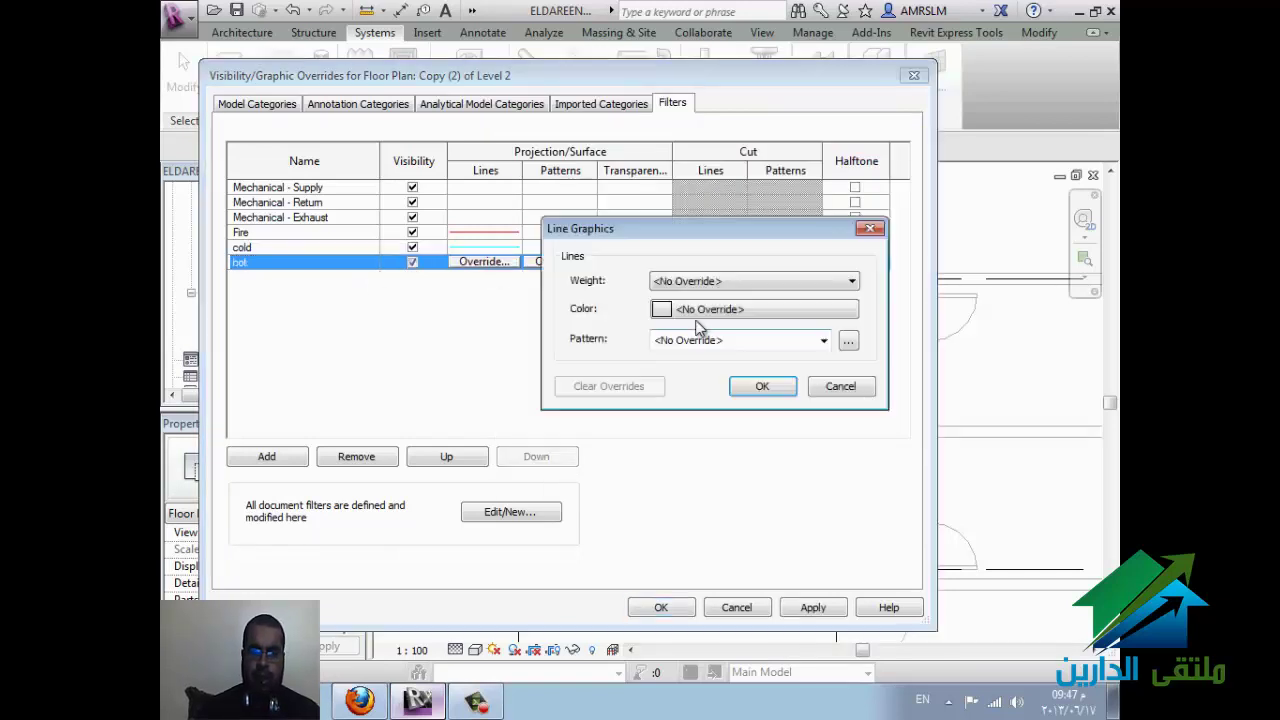
{"action": "left_click", "coordinate": [745, 309]}
{"action": "left_click", "coordinate": [543, 334]}
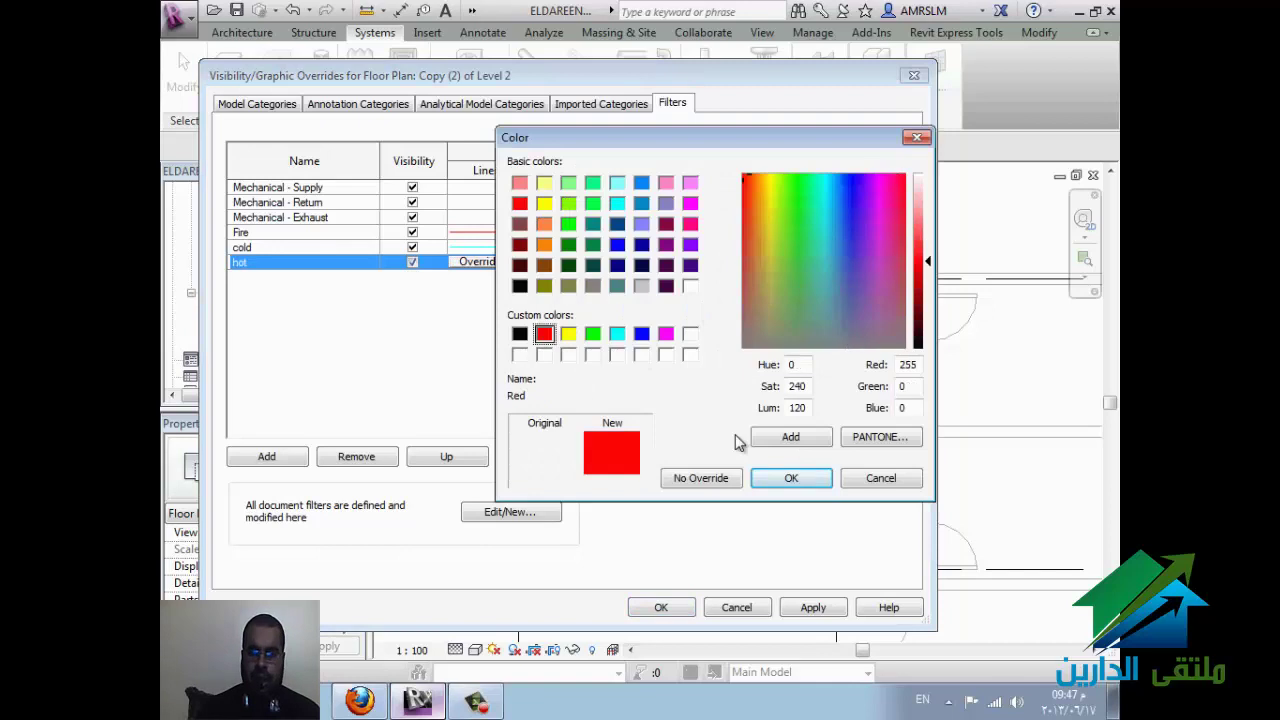
{"action": "left_click", "coordinate": [790, 478]}
{"action": "left_click", "coordinate": [760, 388]}
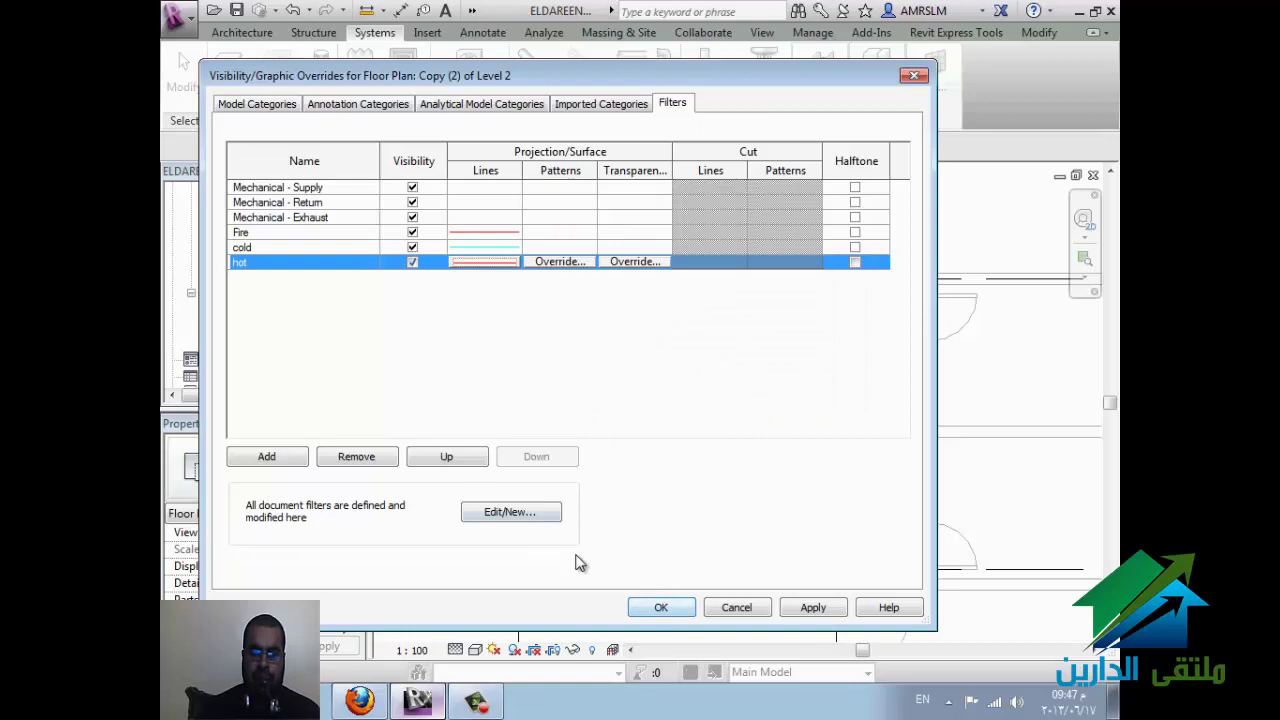
{"action": "left_click", "coordinate": [657, 609]}
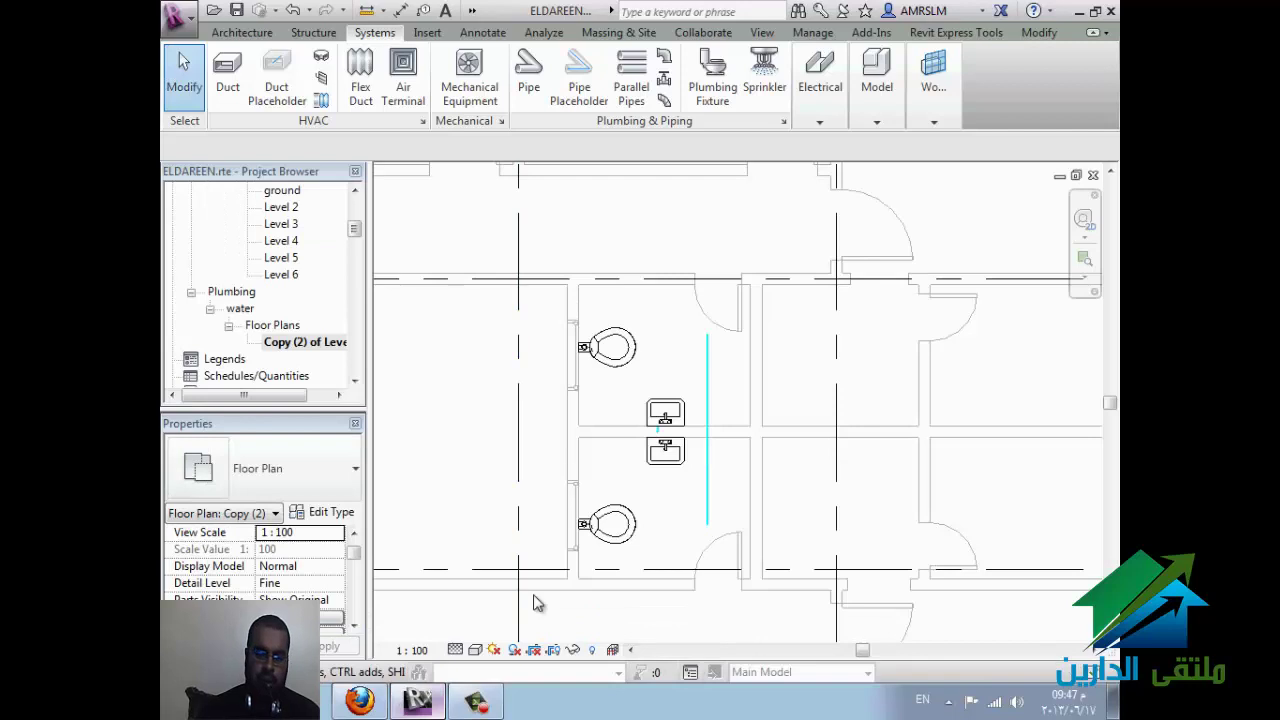
Step: Zoom in on the sinks and open View Range from the plan's Properties
{"action": "scroll", "coordinate": [513, 318], "scroll_direction": "up", "scroll_amount": 1}
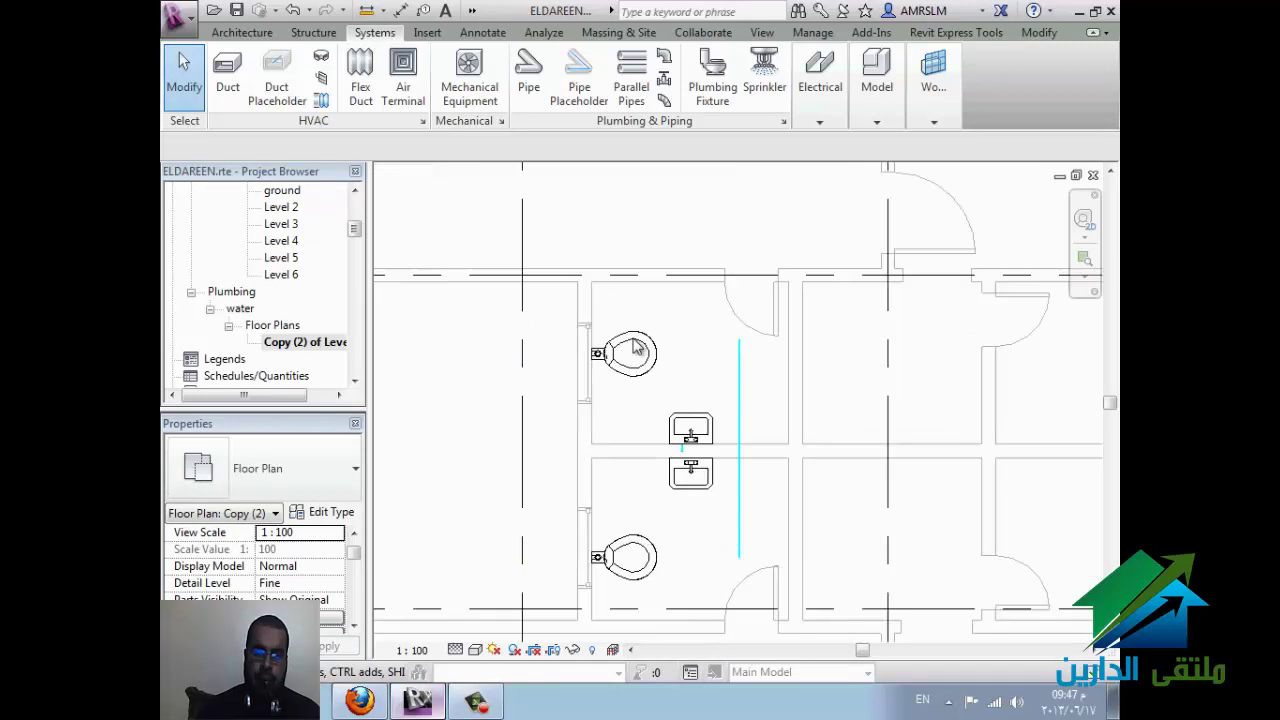
{"action": "scroll", "coordinate": [513, 318], "scroll_direction": "up", "scroll_amount": 1}
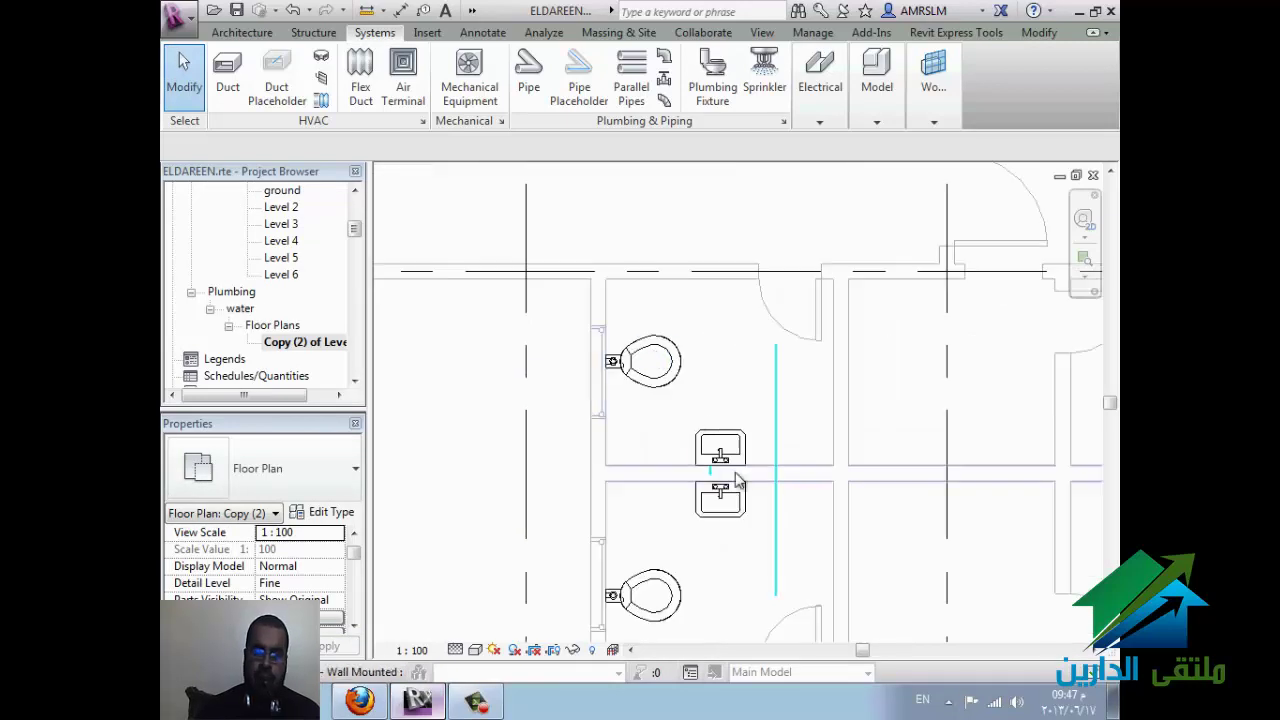
{"action": "scroll", "coordinate": [705, 505], "scroll_direction": "up", "scroll_amount": 1}
{"action": "scroll", "coordinate": [717, 468], "scroll_direction": "up", "scroll_amount": 1}
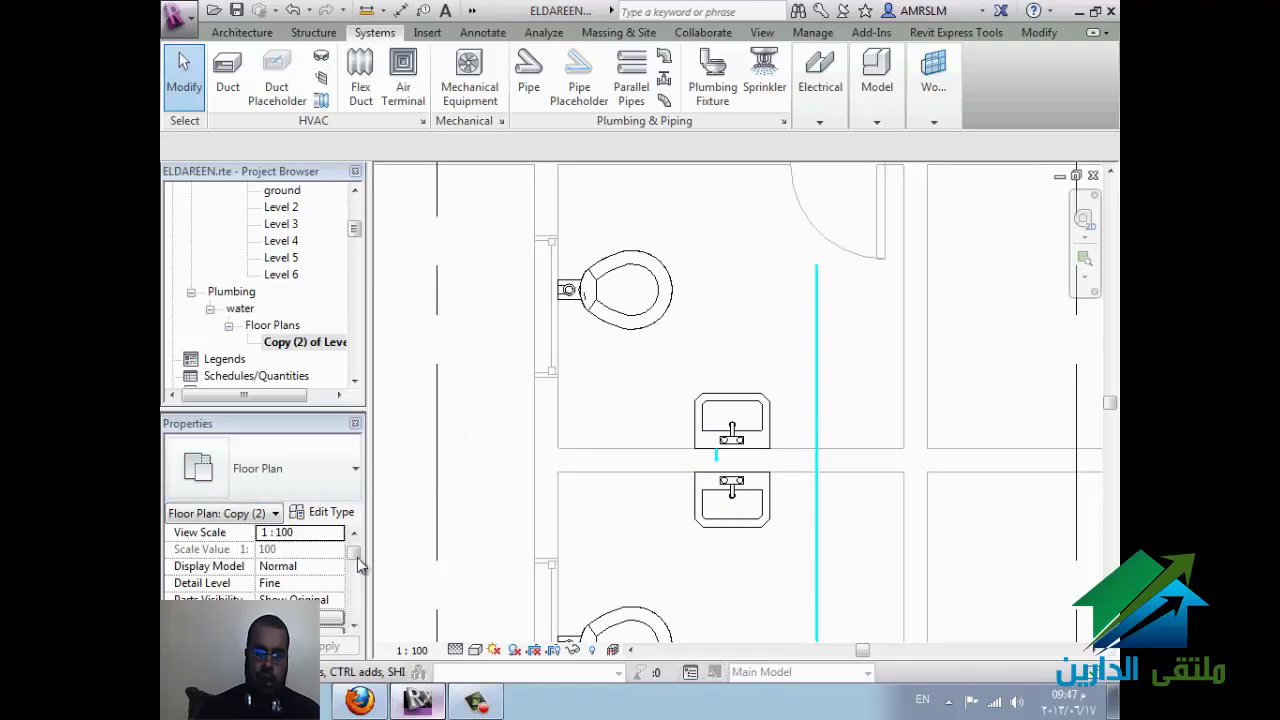
{"action": "left_click_drag", "start_coordinate": [354, 556], "coordinate": [356, 614]}
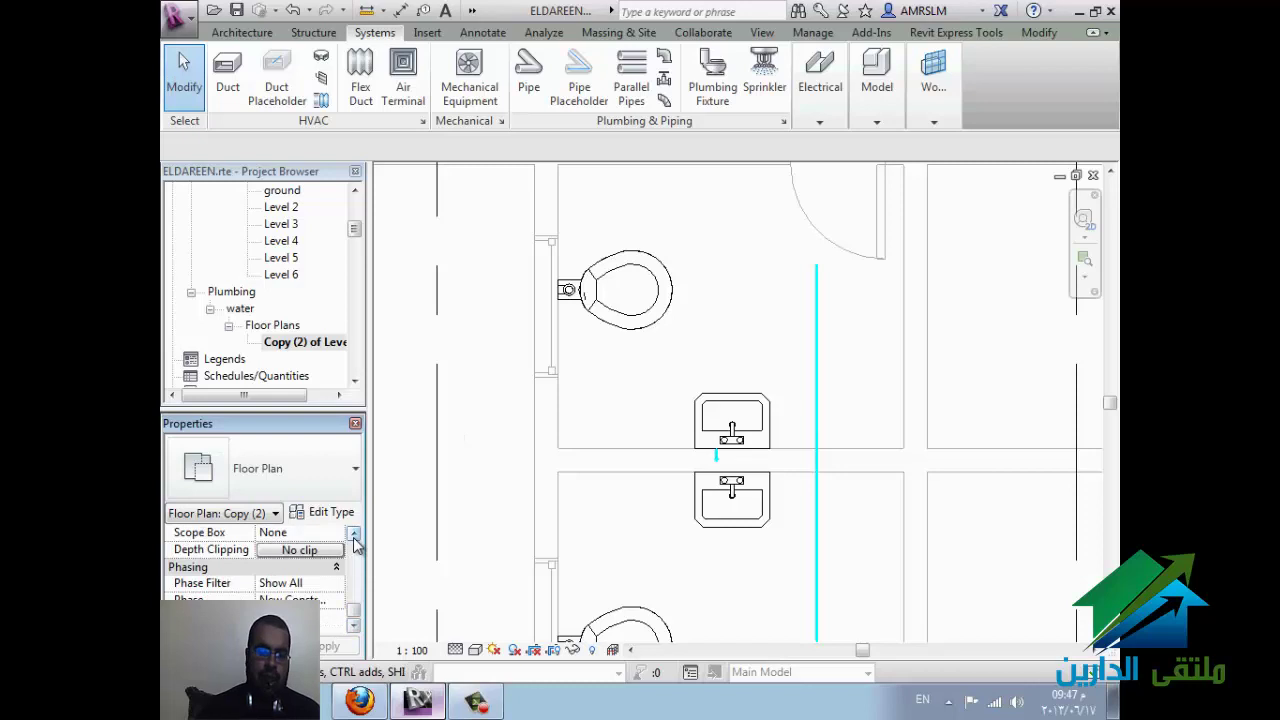
{"action": "scroll", "coordinate": [356, 542], "scroll_direction": "up", "scroll_amount": 1}
{"action": "scroll", "coordinate": [356, 542], "scroll_direction": "up", "scroll_amount": 1}
{"action": "left_click", "coordinate": [338, 567]}
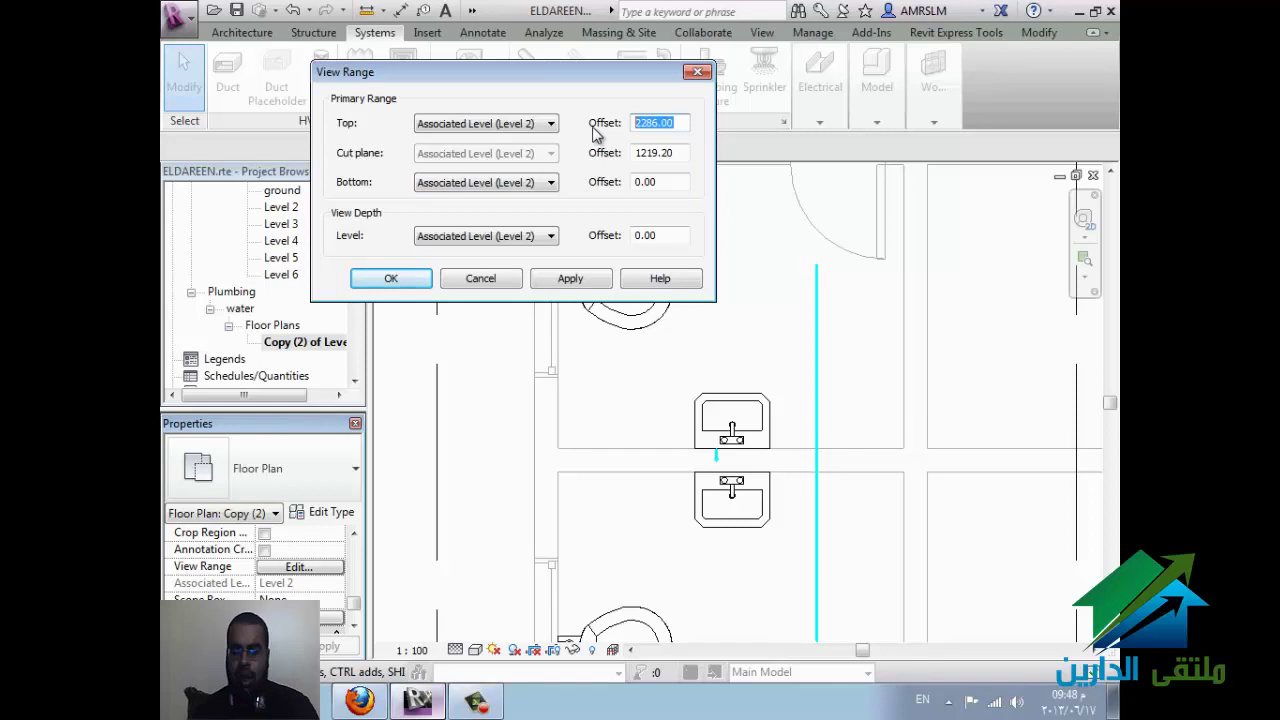
{"action": "type", "text": "0"}
Step: Set the view range Top to Level Above (Level 3) at 0.00 offset
{"action": "left_click", "coordinate": [522, 123]}
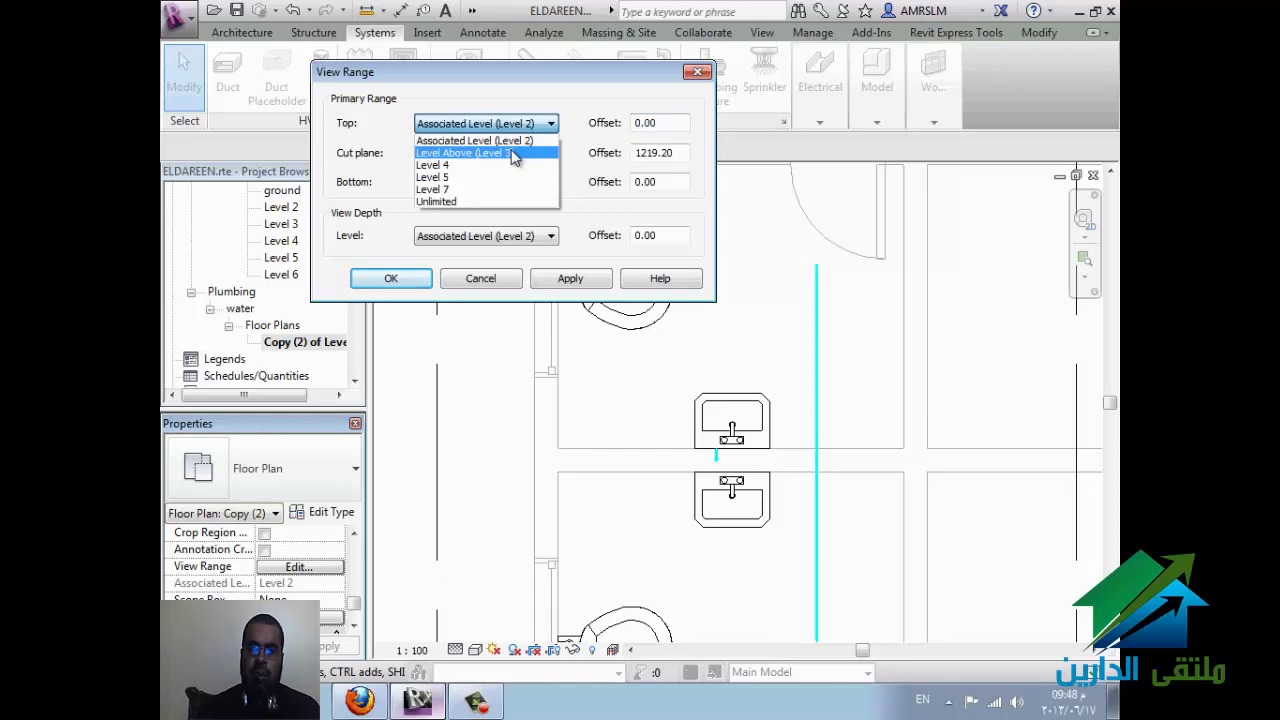
{"action": "left_click", "coordinate": [500, 150]}
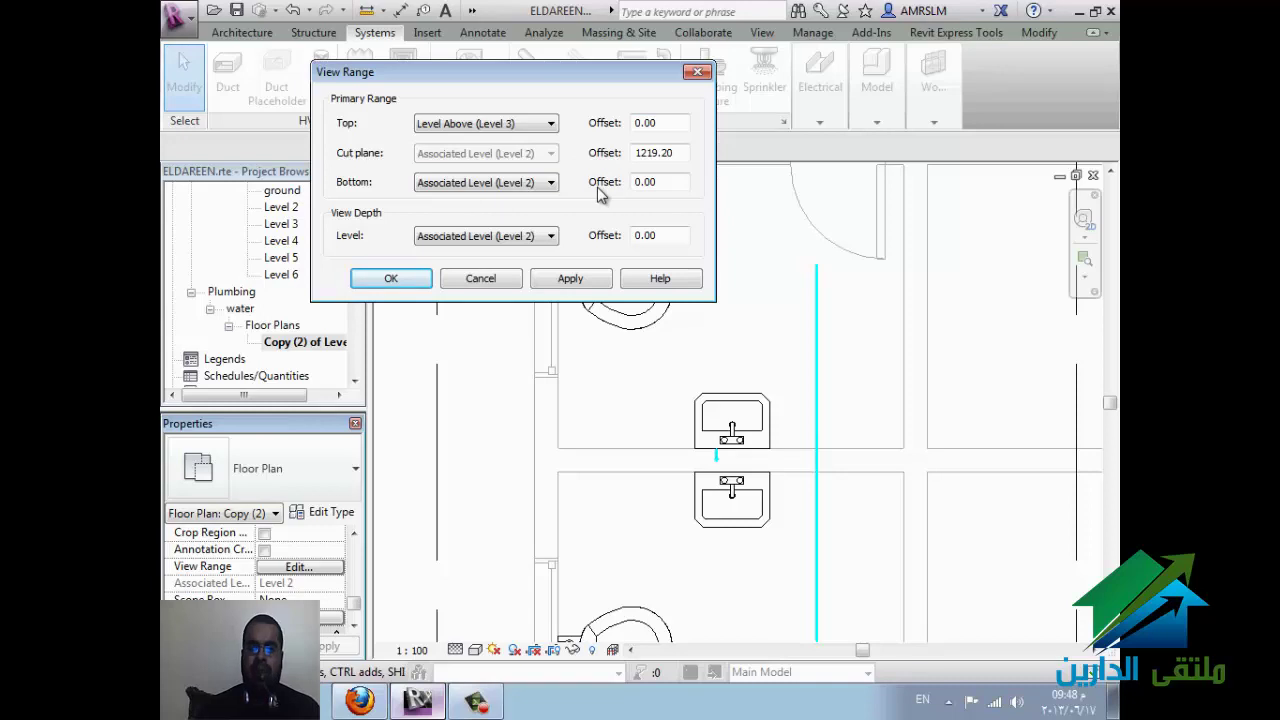
{"action": "left_click", "coordinate": [429, 279]}
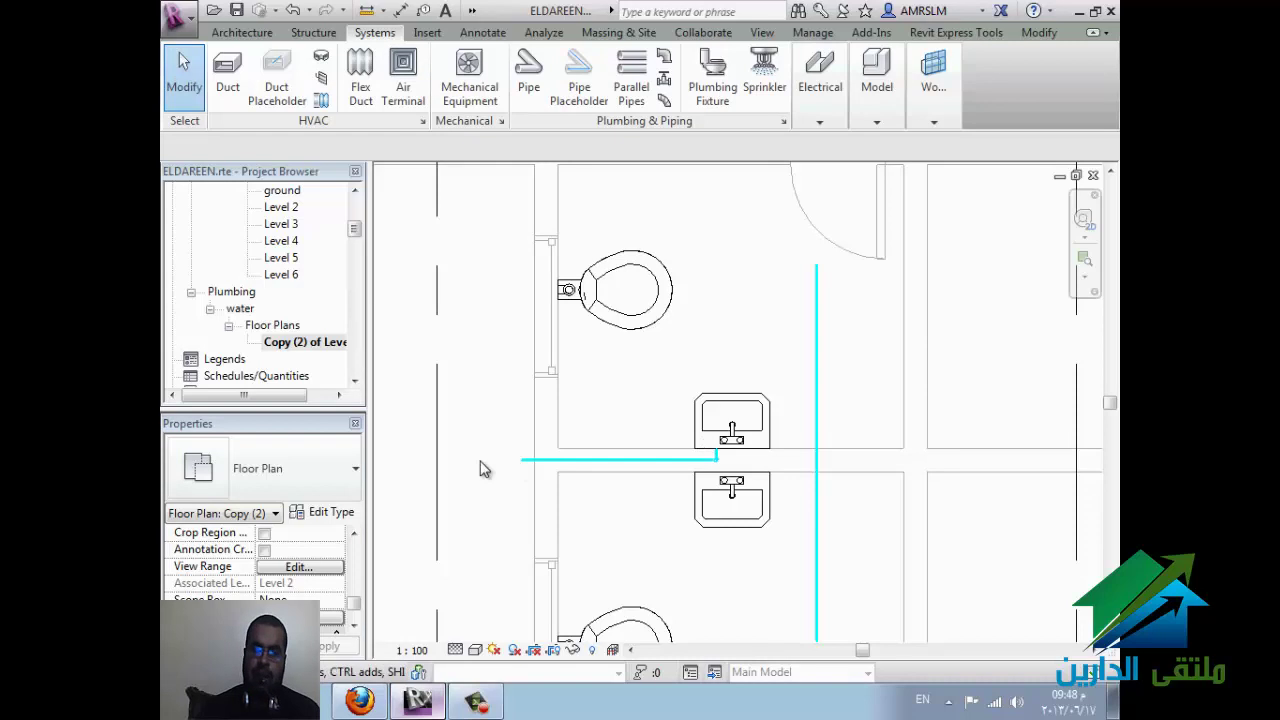
Step: Draw a short pipe to the right from the fitting between the two lavatories
{"action": "scroll", "coordinate": [778, 490], "scroll_direction": "up", "scroll_amount": 2}
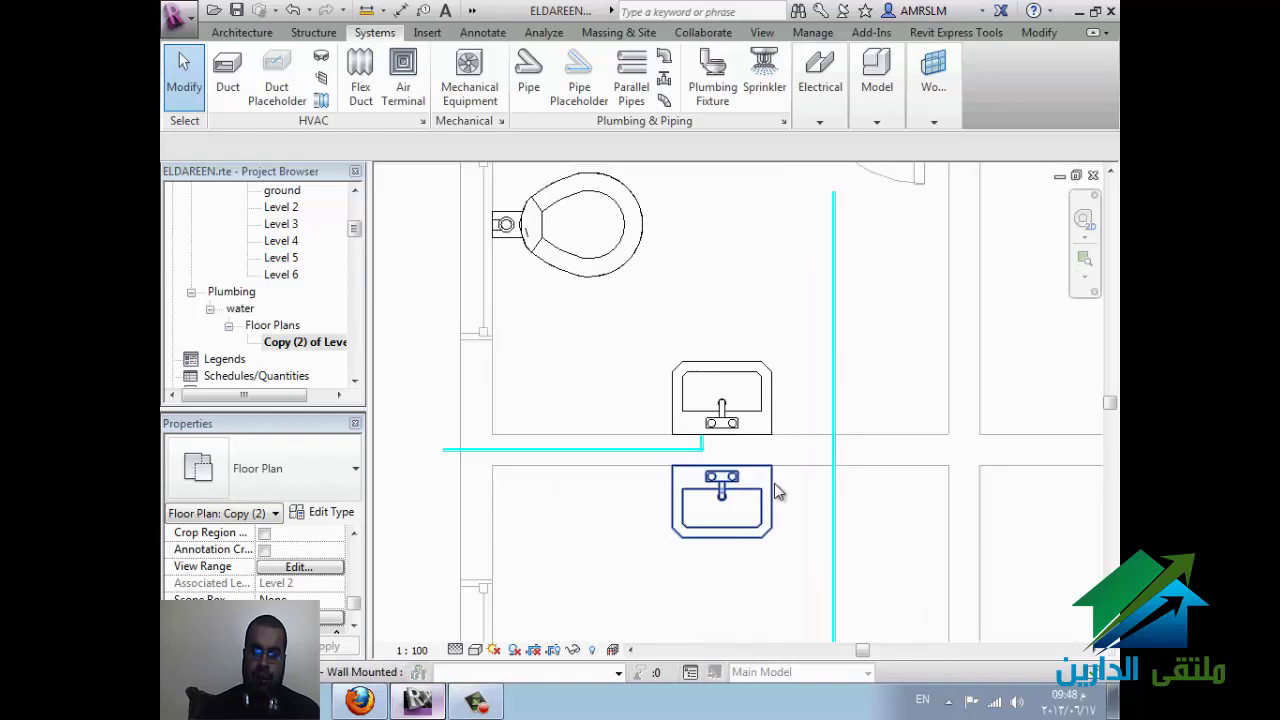
{"action": "scroll", "coordinate": [760, 455], "scroll_direction": "up", "scroll_amount": 2}
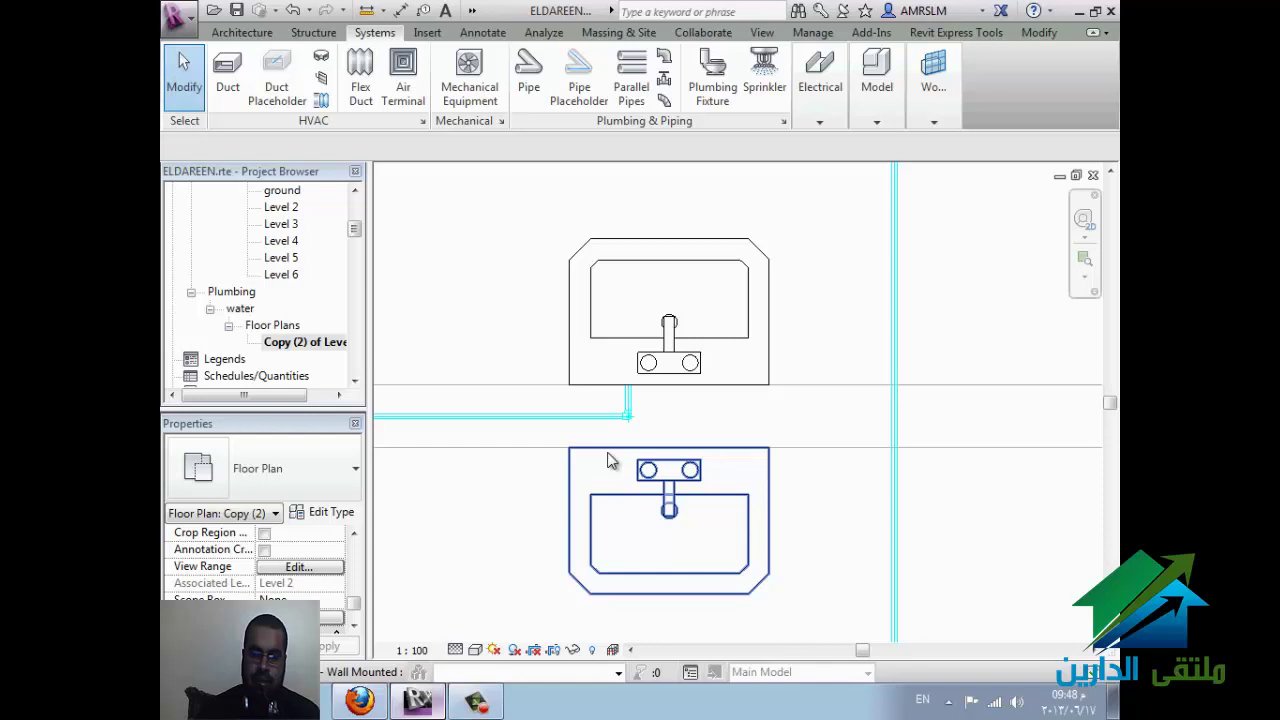
{"action": "scroll", "coordinate": [741, 465], "scroll_direction": "up", "scroll_amount": 2}
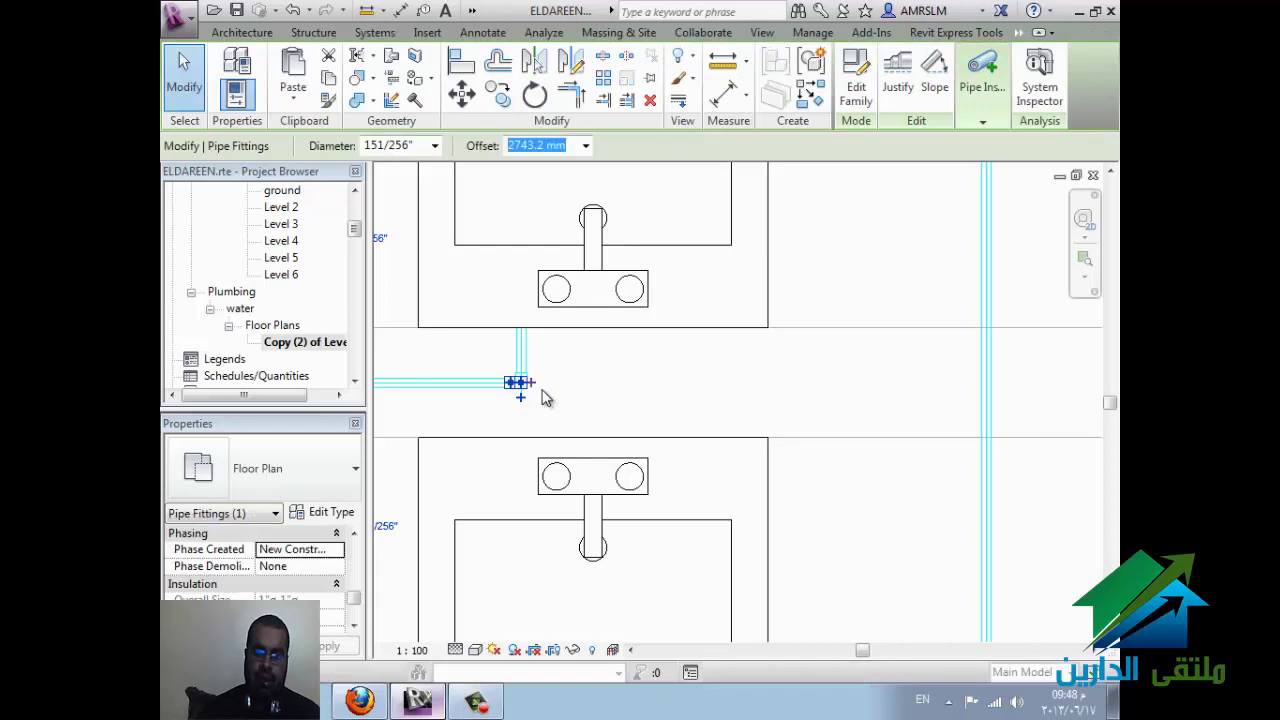
{"action": "left_click", "coordinate": [537, 386]}
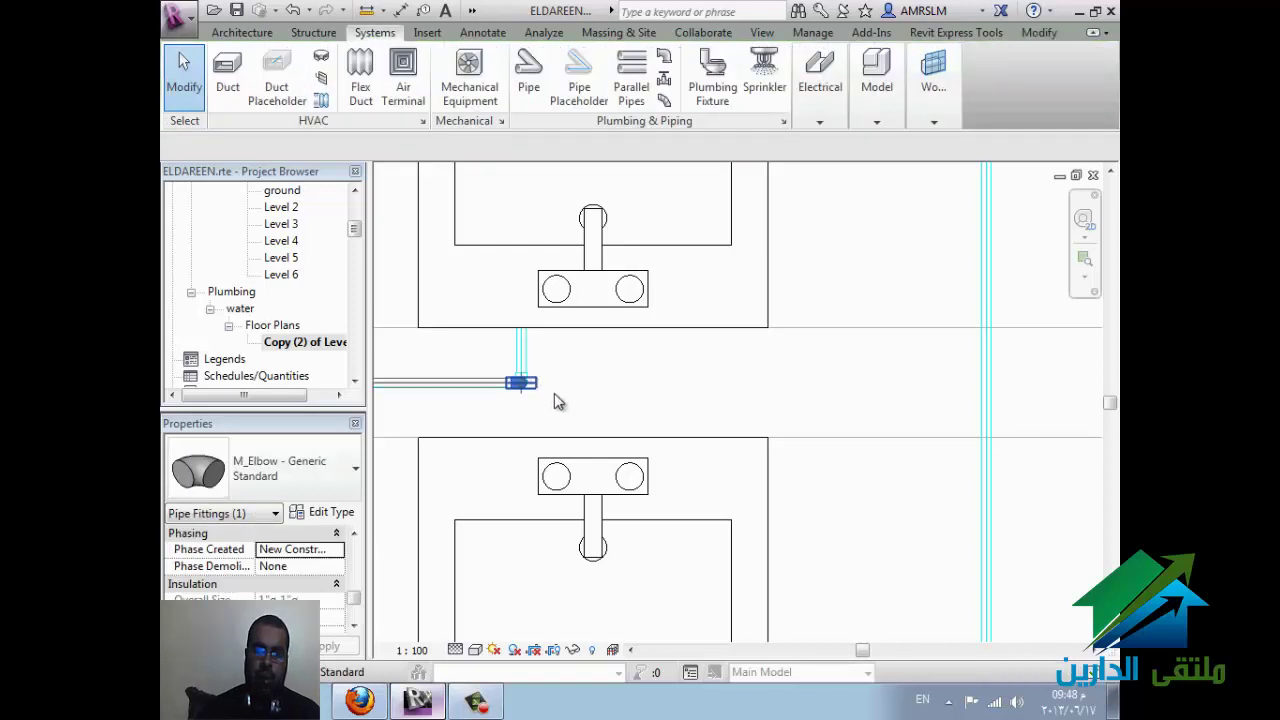
{"action": "left_click", "coordinate": [547, 392]}
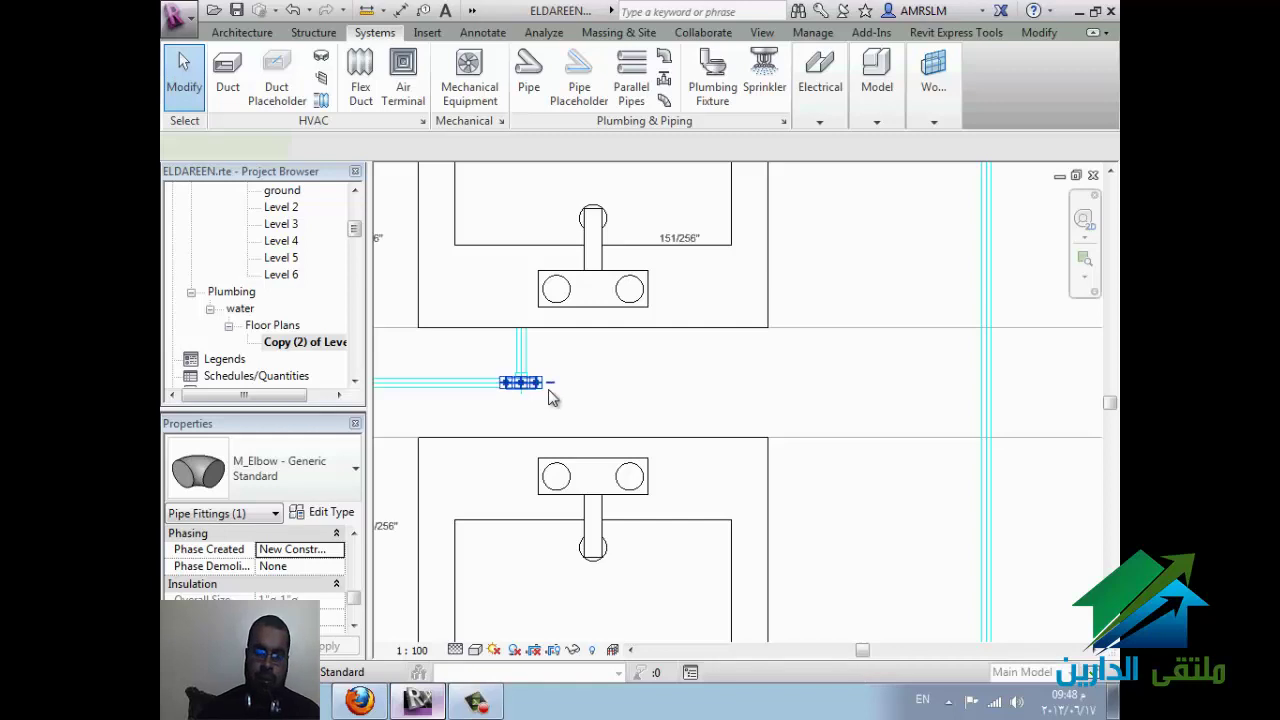
{"action": "right_click", "coordinate": [541, 390]}
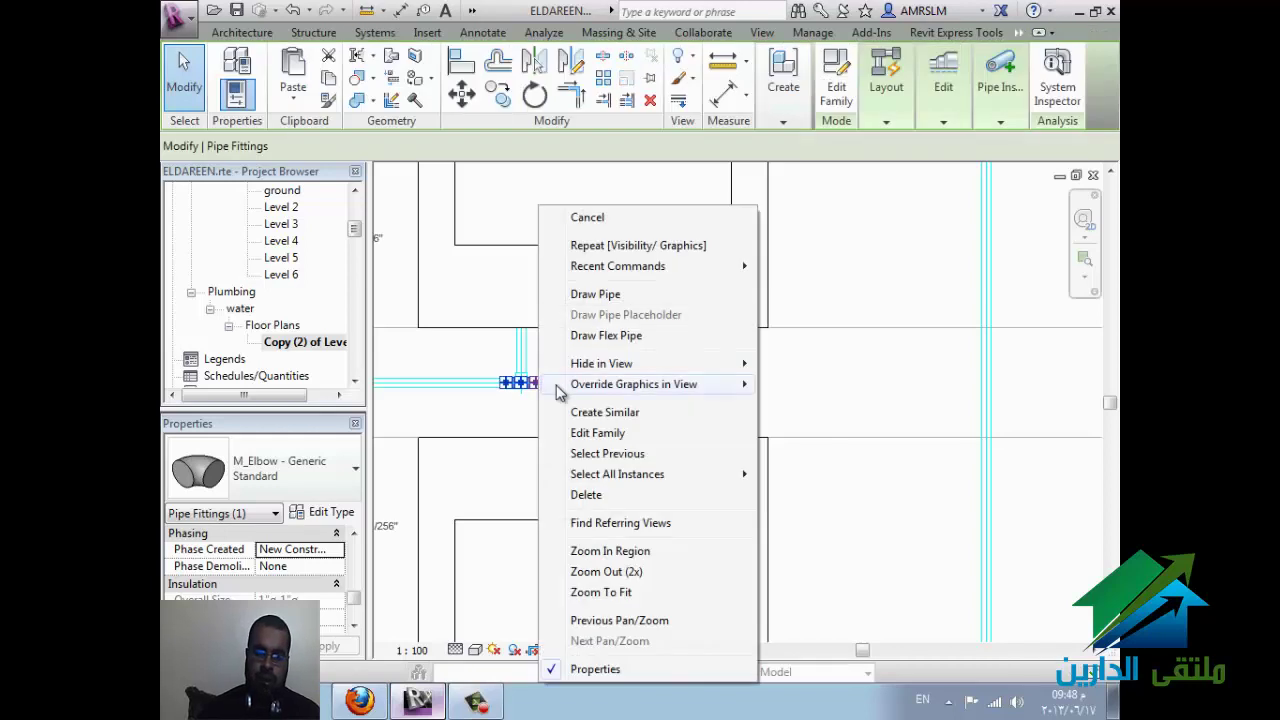
{"action": "left_click", "coordinate": [600, 294]}
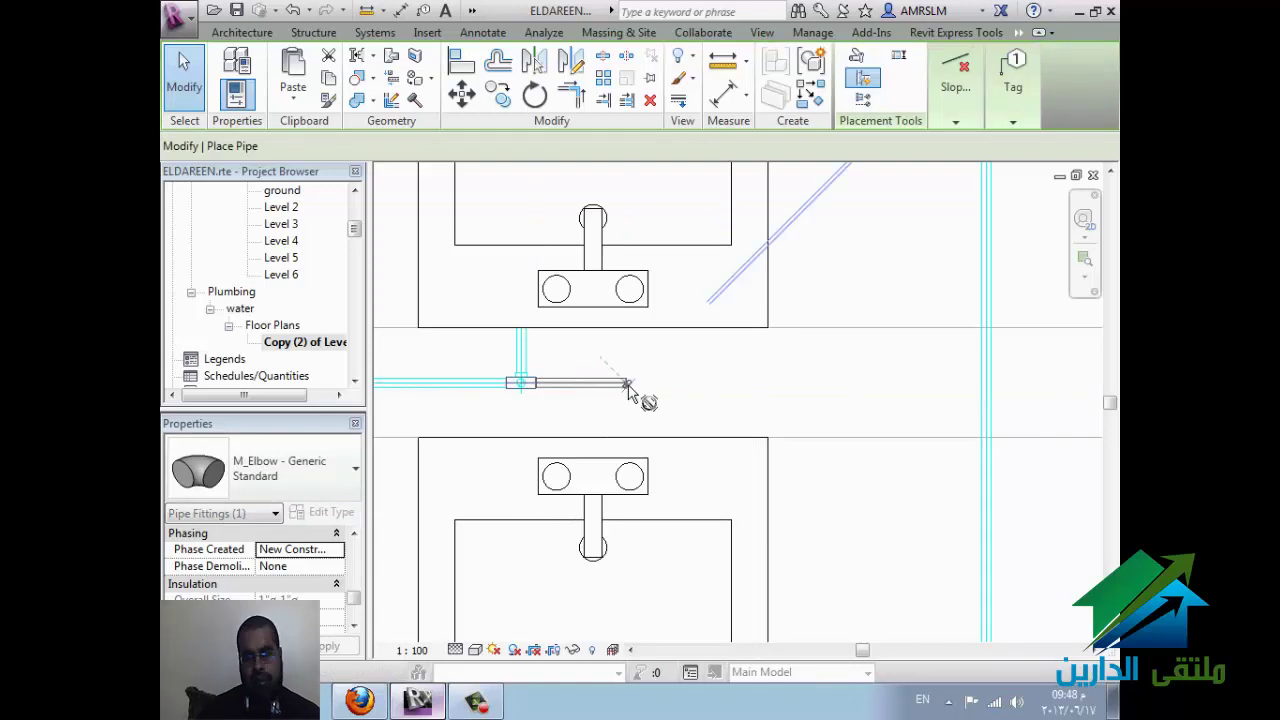
{"action": "left_click", "coordinate": [643, 421]}
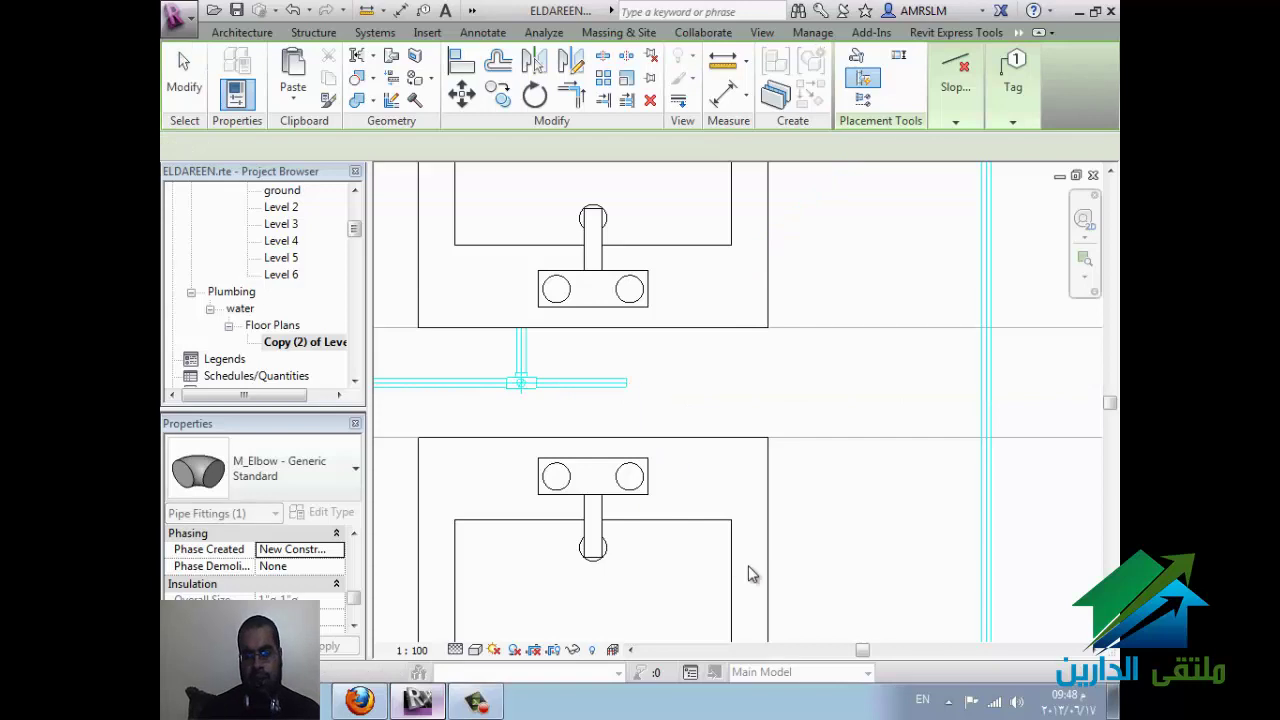
{"action": "key", "text": "Escape"}
{"action": "key", "text": "Escape"}
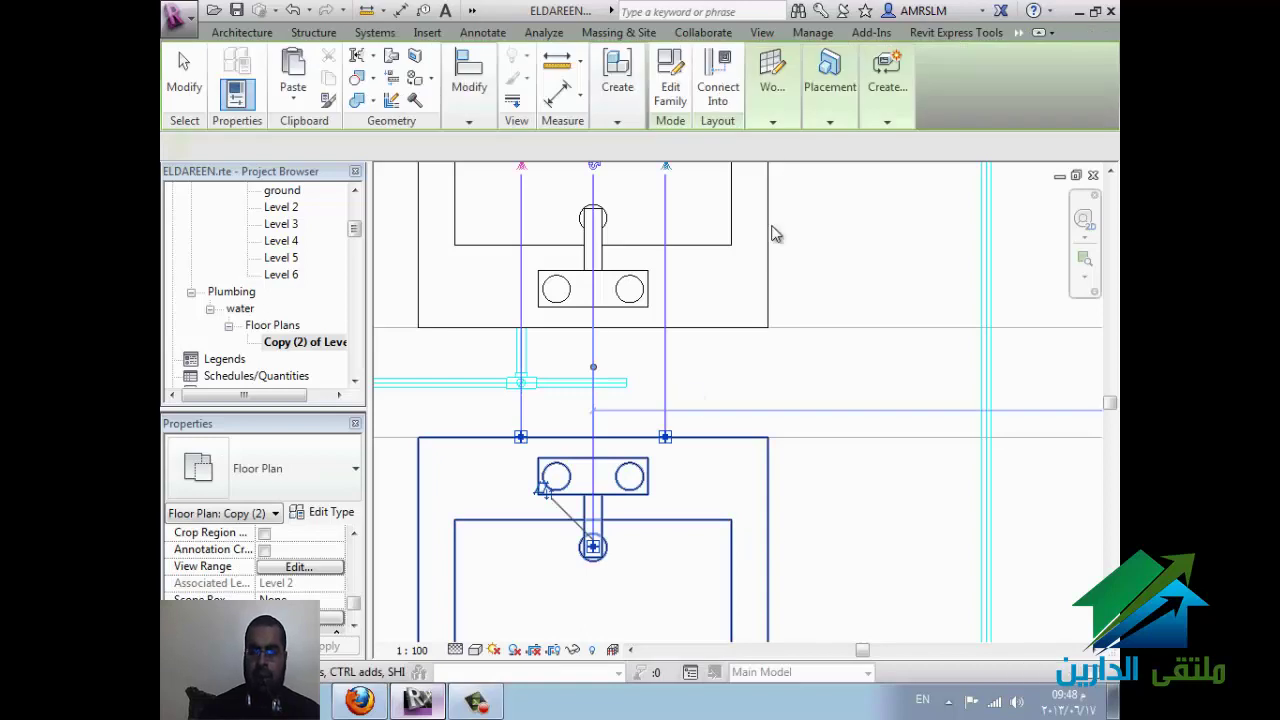
Step: Connect the lower lavatory into the pipe via Connector 1: Domestic Cold Water
{"action": "left_click", "coordinate": [718, 85]}
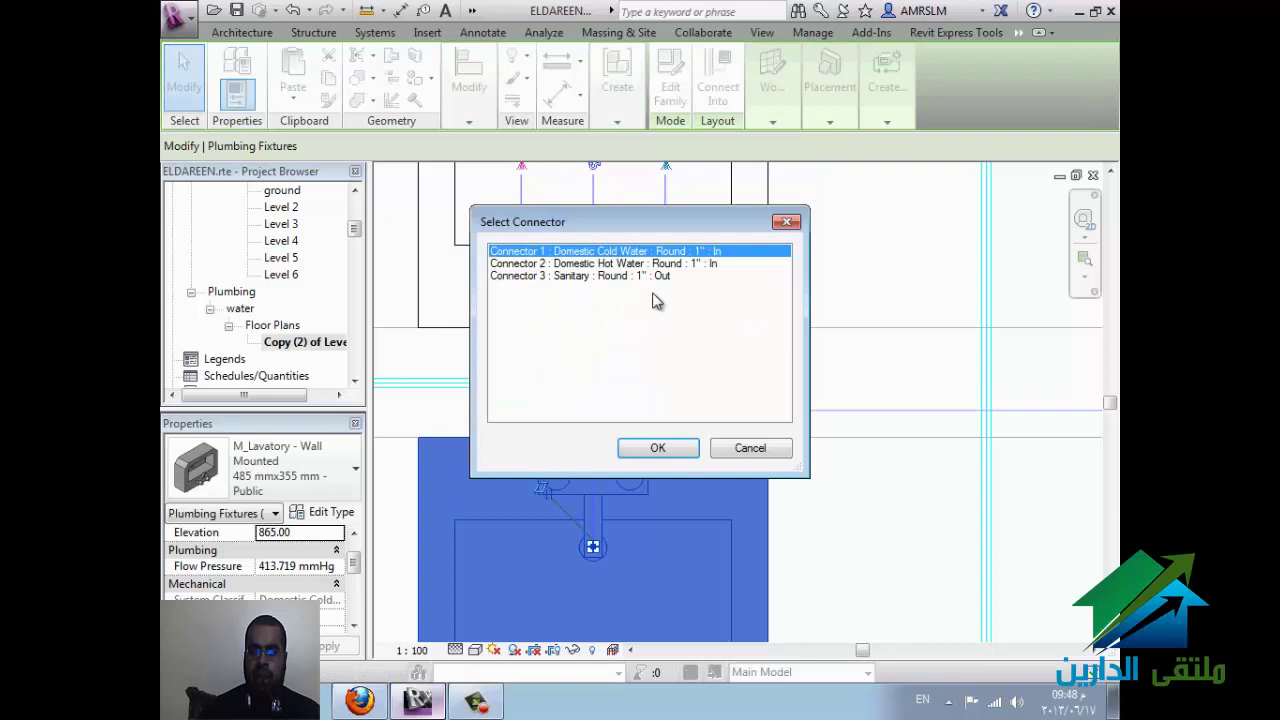
{"action": "left_click", "coordinate": [657, 447]}
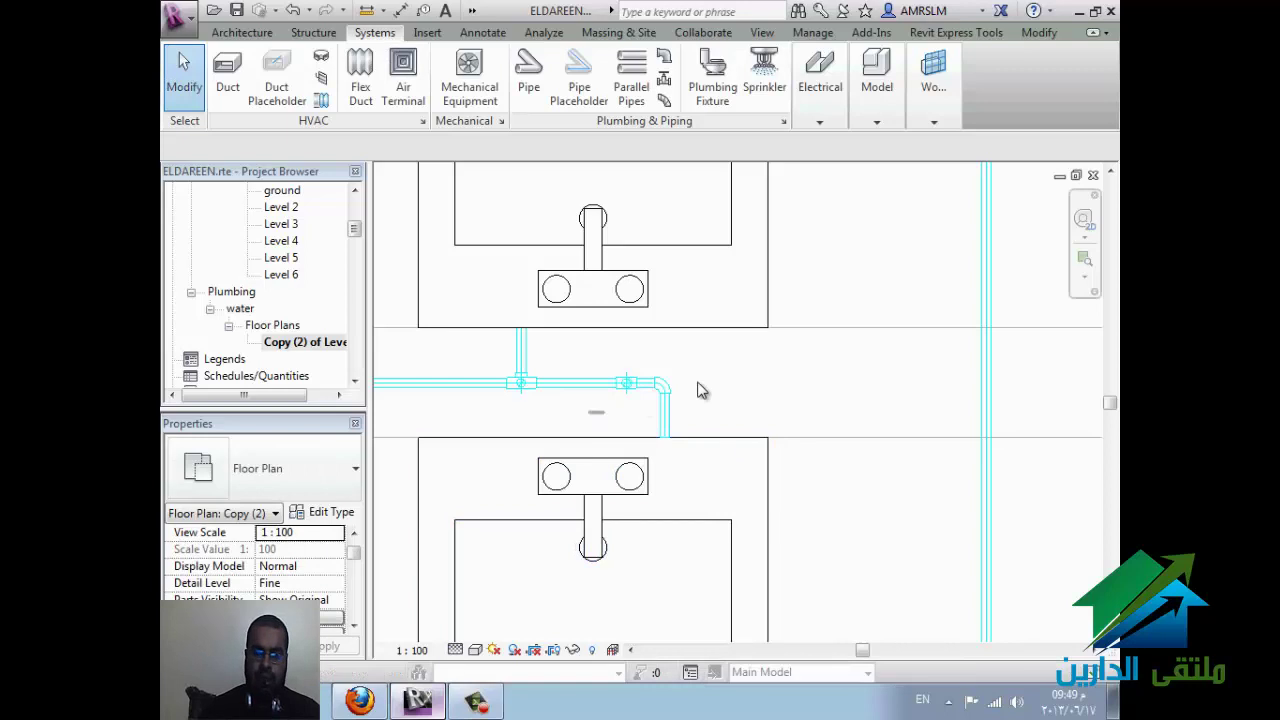
Step: Delete the elbow and short pipe piece at the new branch
{"action": "left_click_drag", "start_coordinate": [588, 413], "coordinate": [731, 346]}
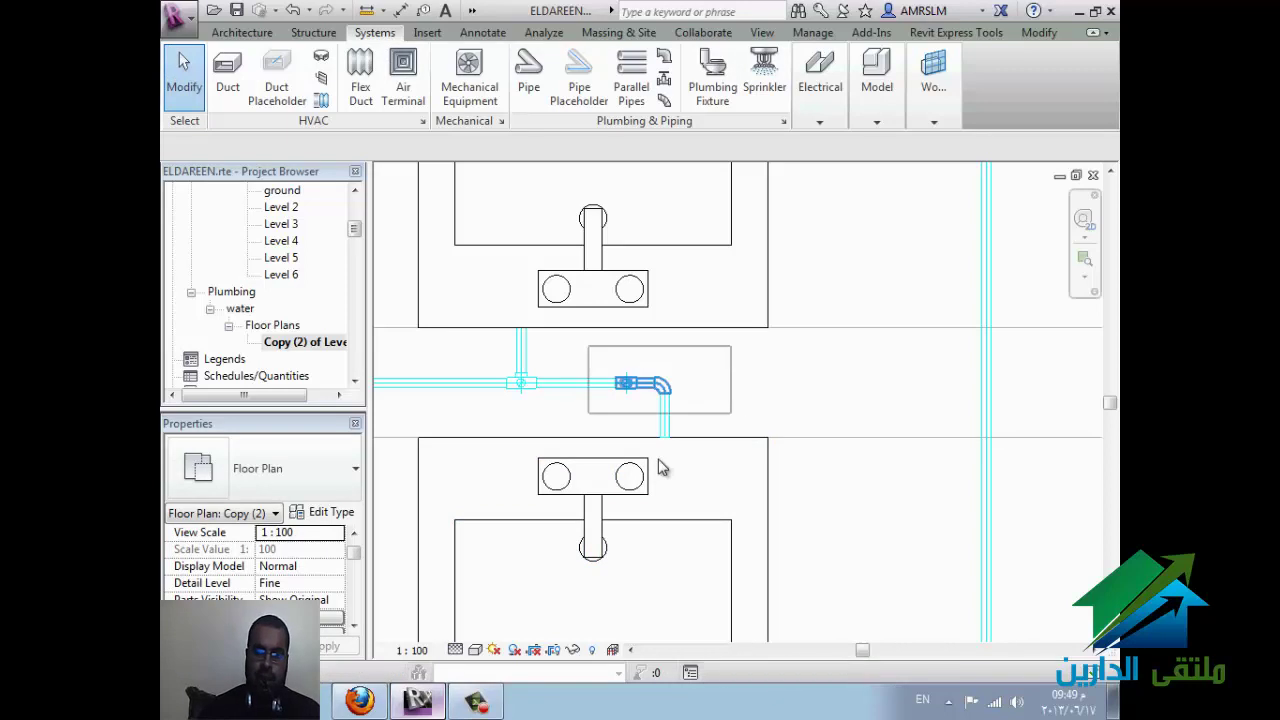
{"action": "left_click", "coordinate": [670, 393]}
{"action": "left_click", "coordinate": [646, 392]}
{"action": "left_click", "coordinate": [626, 390], "text": "ctrl"}
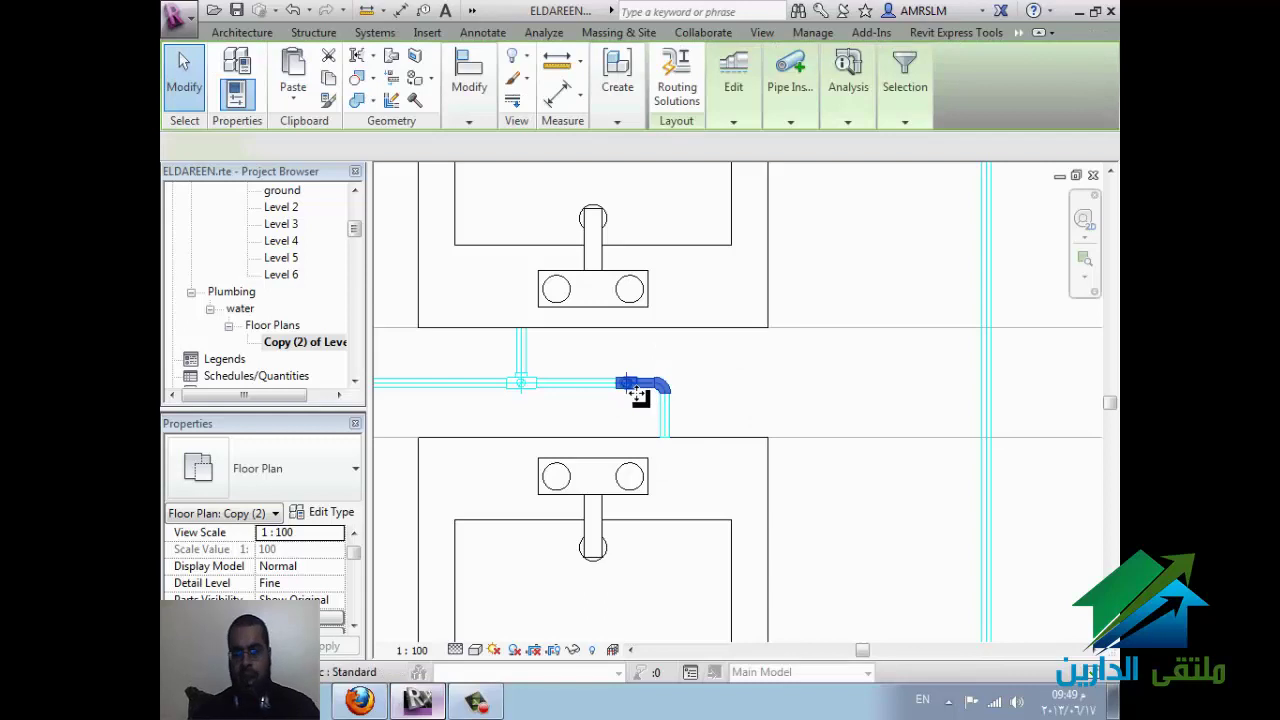
{"action": "left_click", "coordinate": [656, 410]}
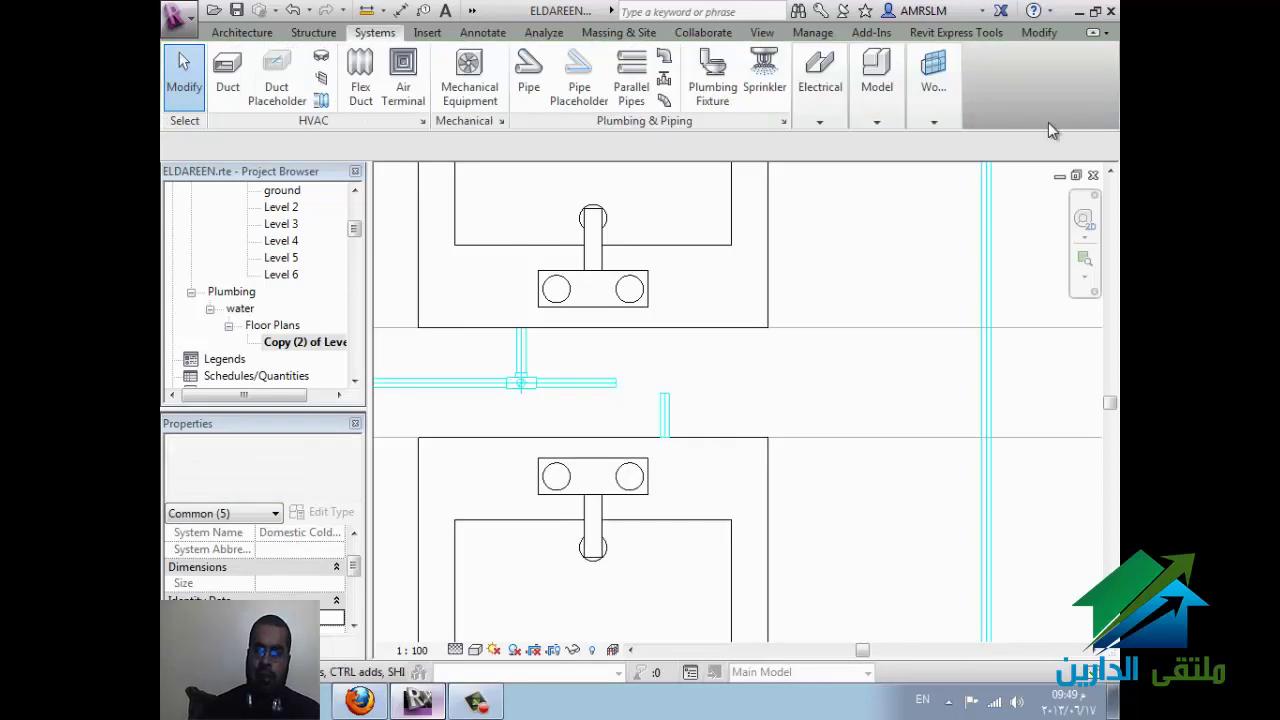
Step: Join the horizontal pipe and the lower lavatory's vertical drop with Trim/Extend to Corner
{"action": "left_click", "coordinate": [1046, 36]}
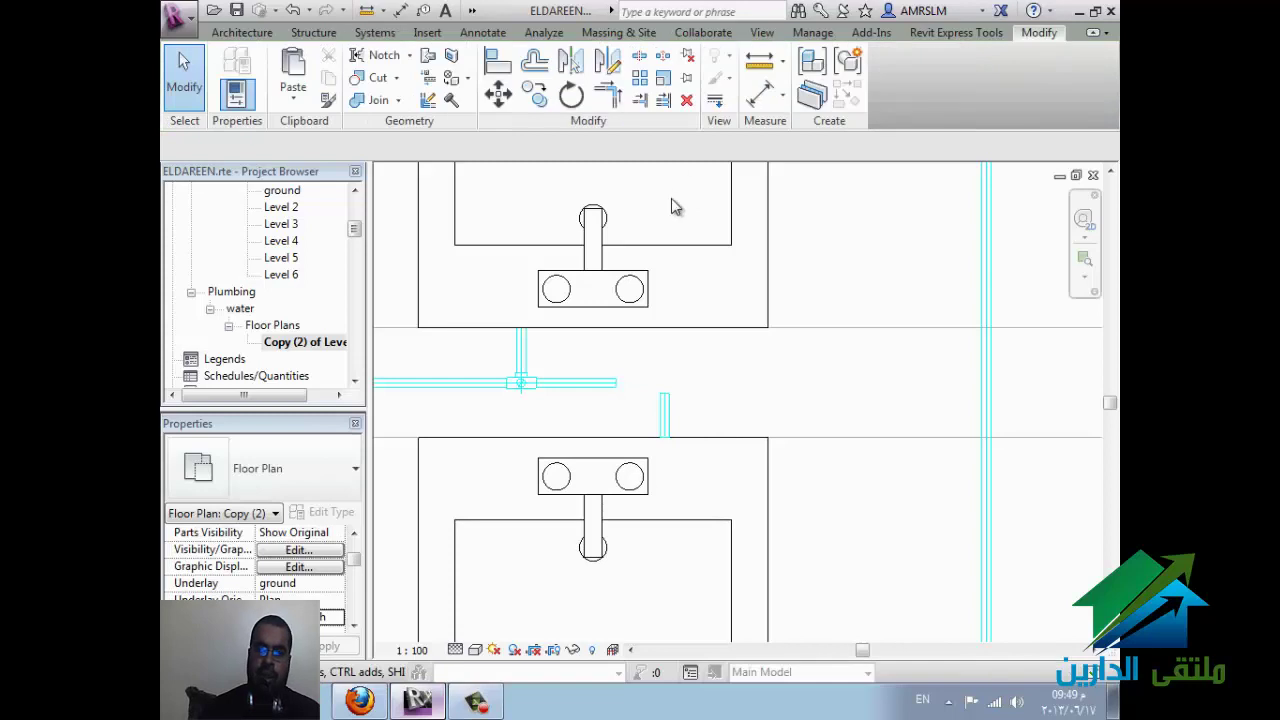
{"action": "left_click", "coordinate": [618, 99]}
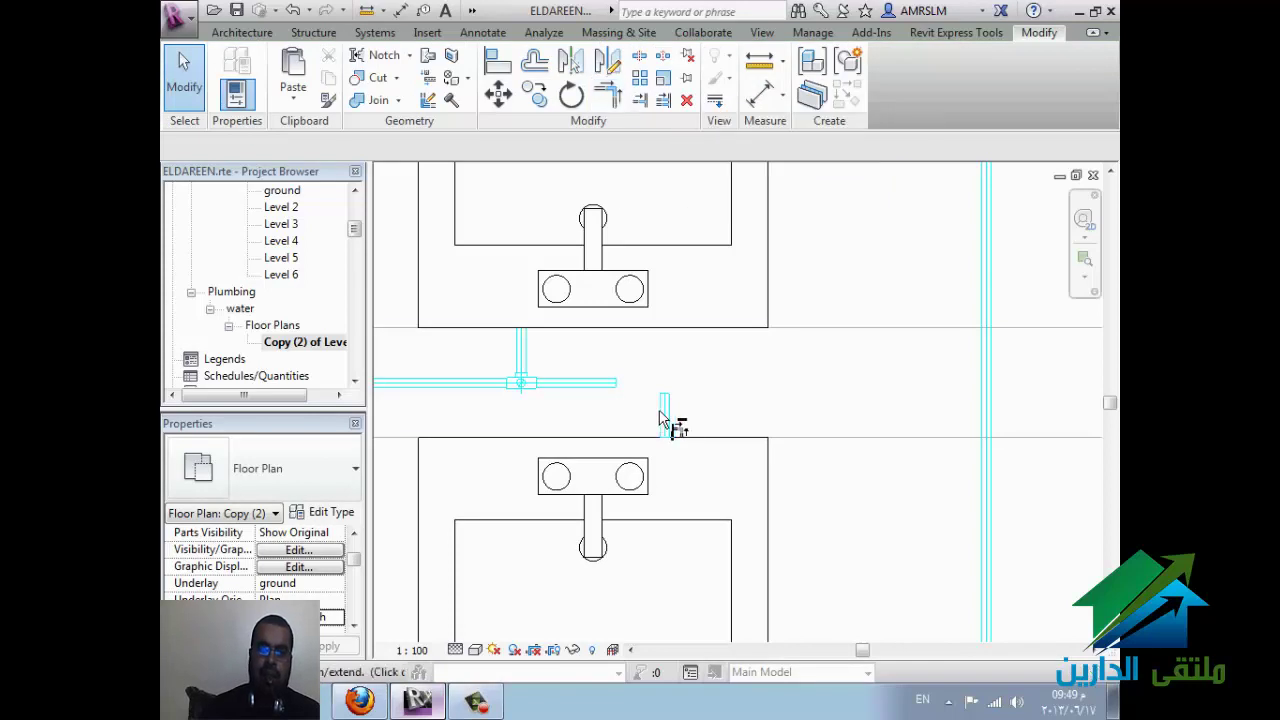
{"action": "left_click", "coordinate": [612, 384]}
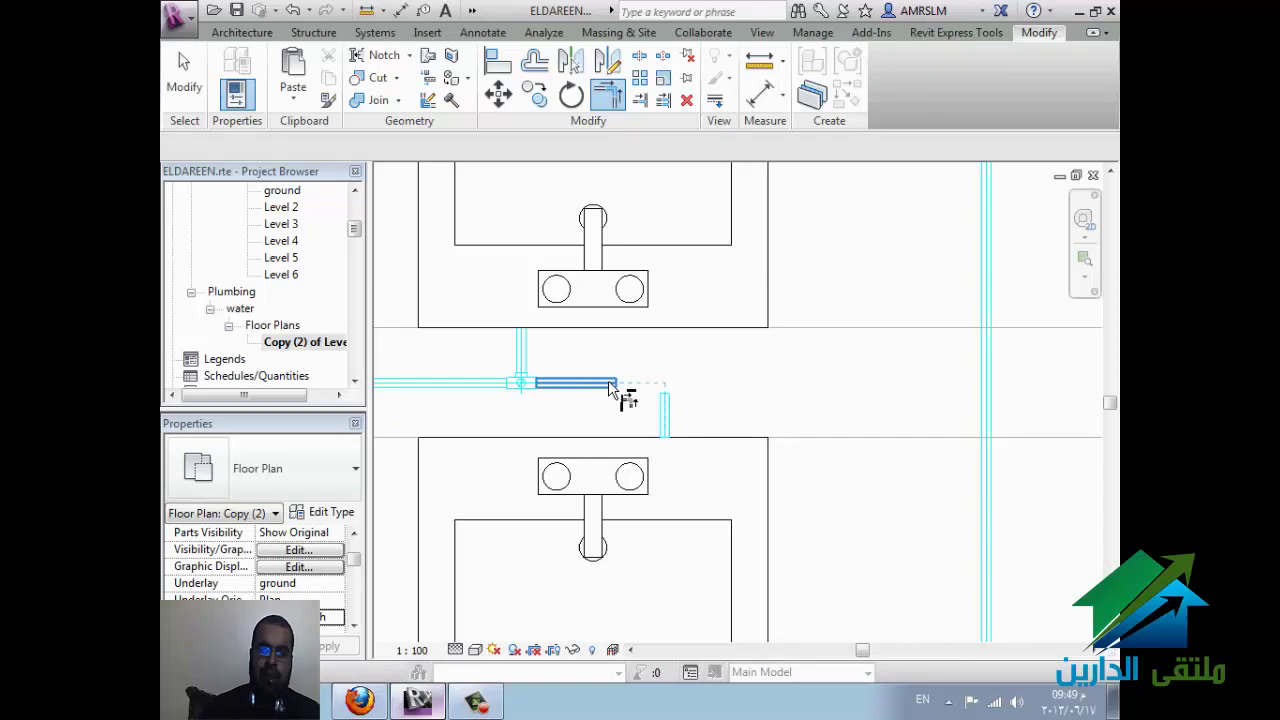
{"action": "left_click", "coordinate": [688, 437]}
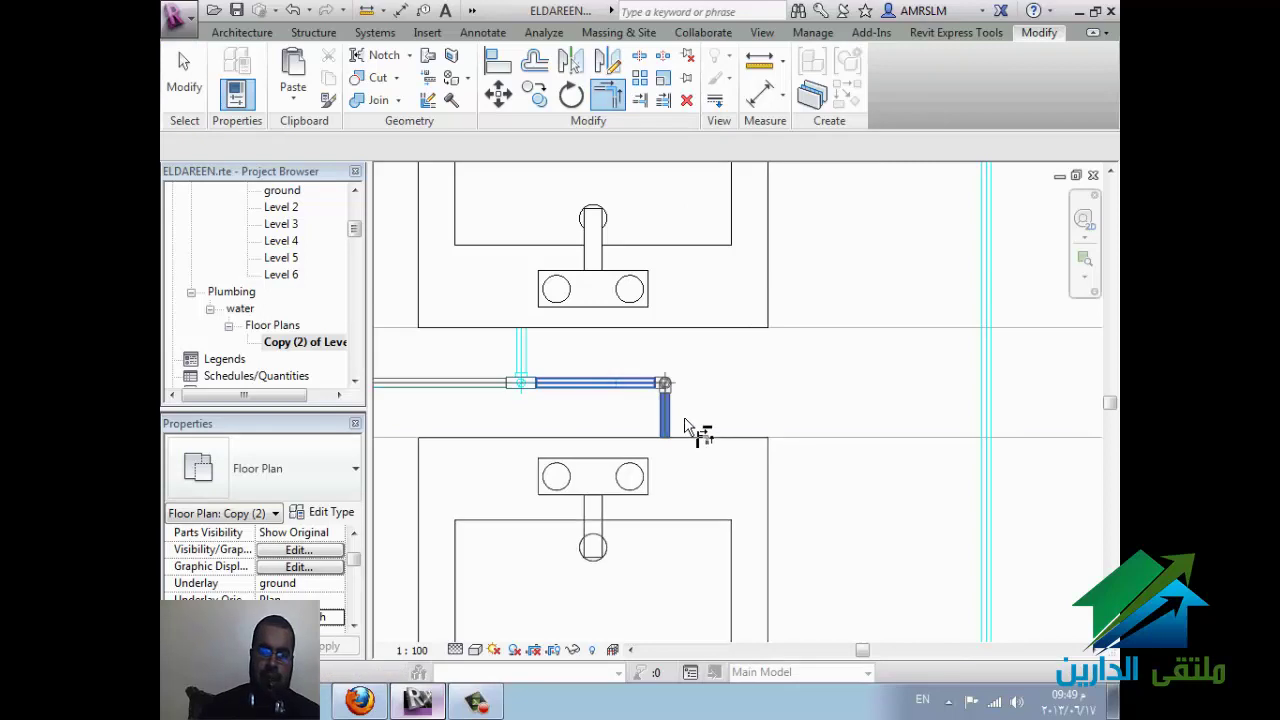
{"action": "key", "text": "Escape"}
{"action": "key", "text": "Escape"}
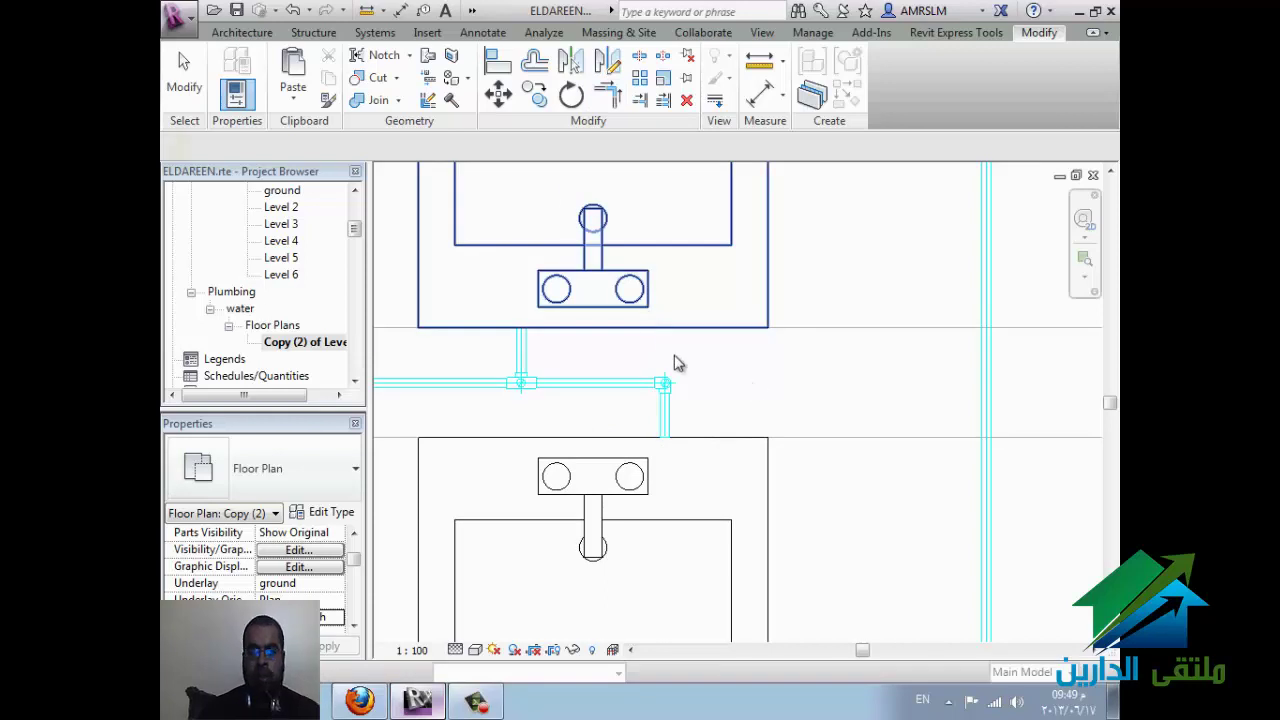
{"action": "left_click", "coordinate": [662, 330]}
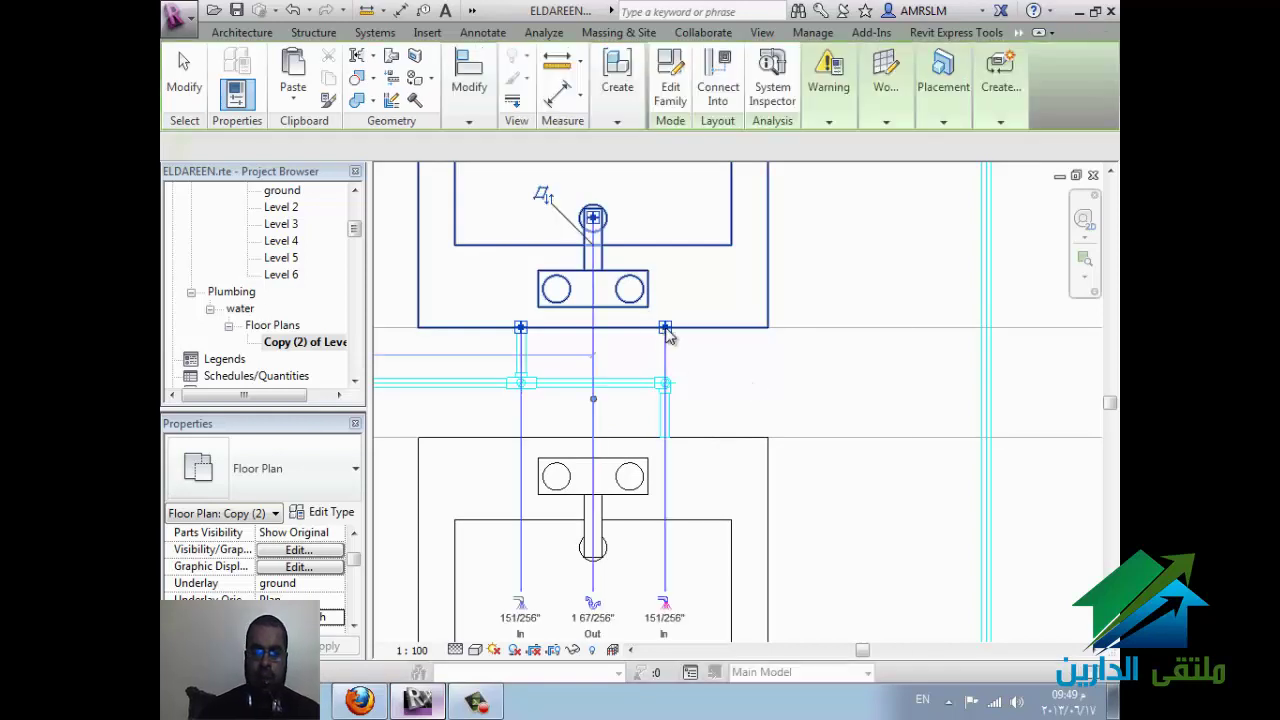
Step: Draw a red hot water pipe leftward from the upper lavatory's connector at 2743.2 mm offset
{"action": "right_click", "coordinate": [666, 332]}
{"action": "left_click", "coordinate": [727, 226]}
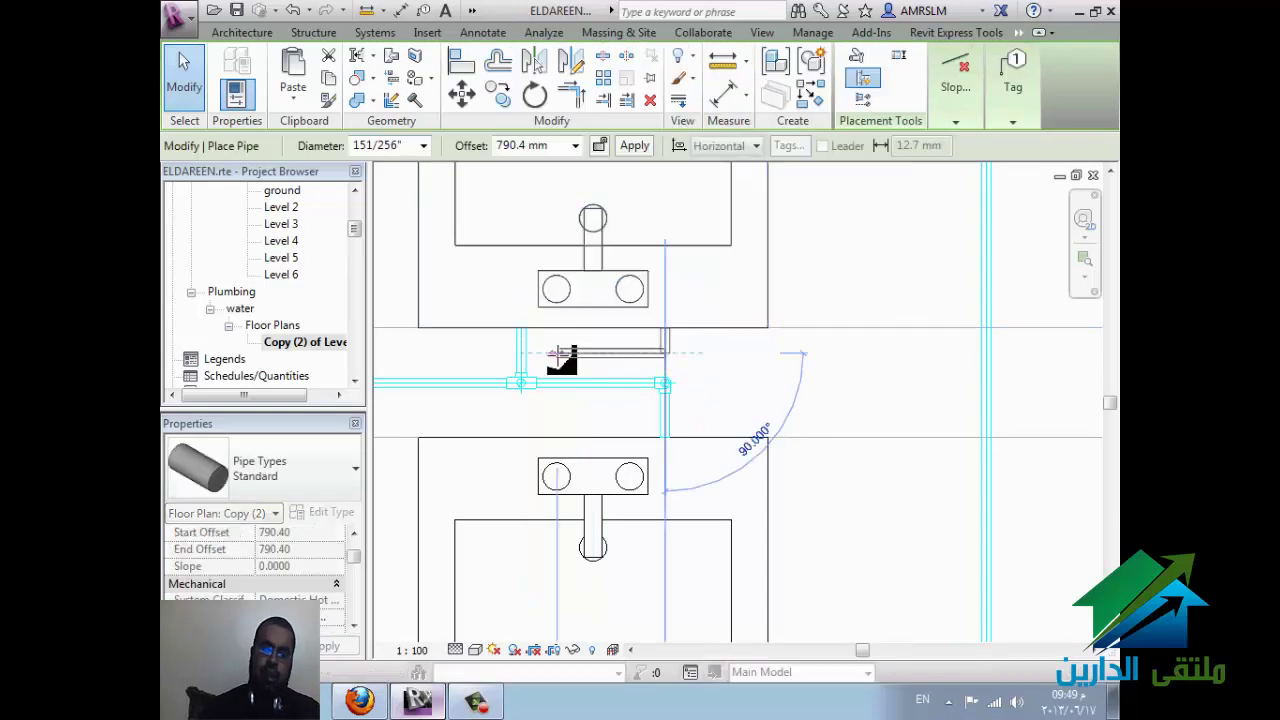
{"action": "left_click", "coordinate": [576, 146]}
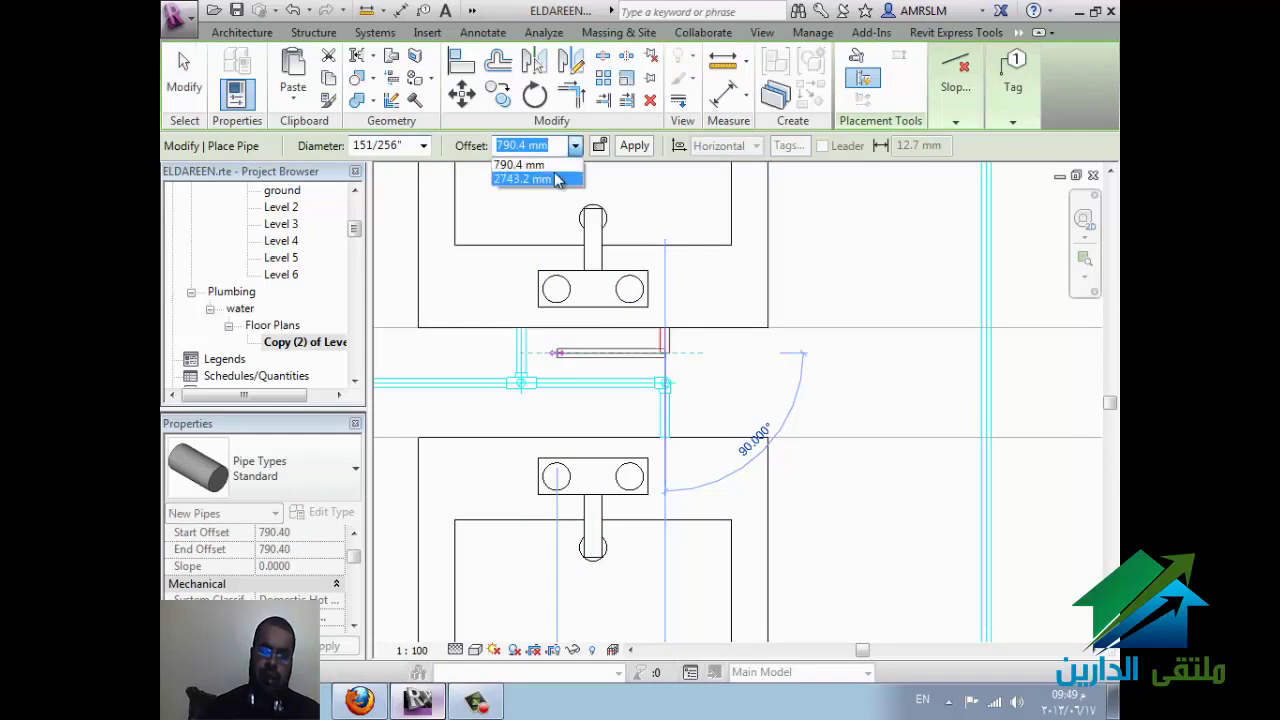
{"action": "key", "text": "Escape"}
{"action": "scroll", "coordinate": [737, 314], "scroll_direction": "down", "scroll_amount": 1}
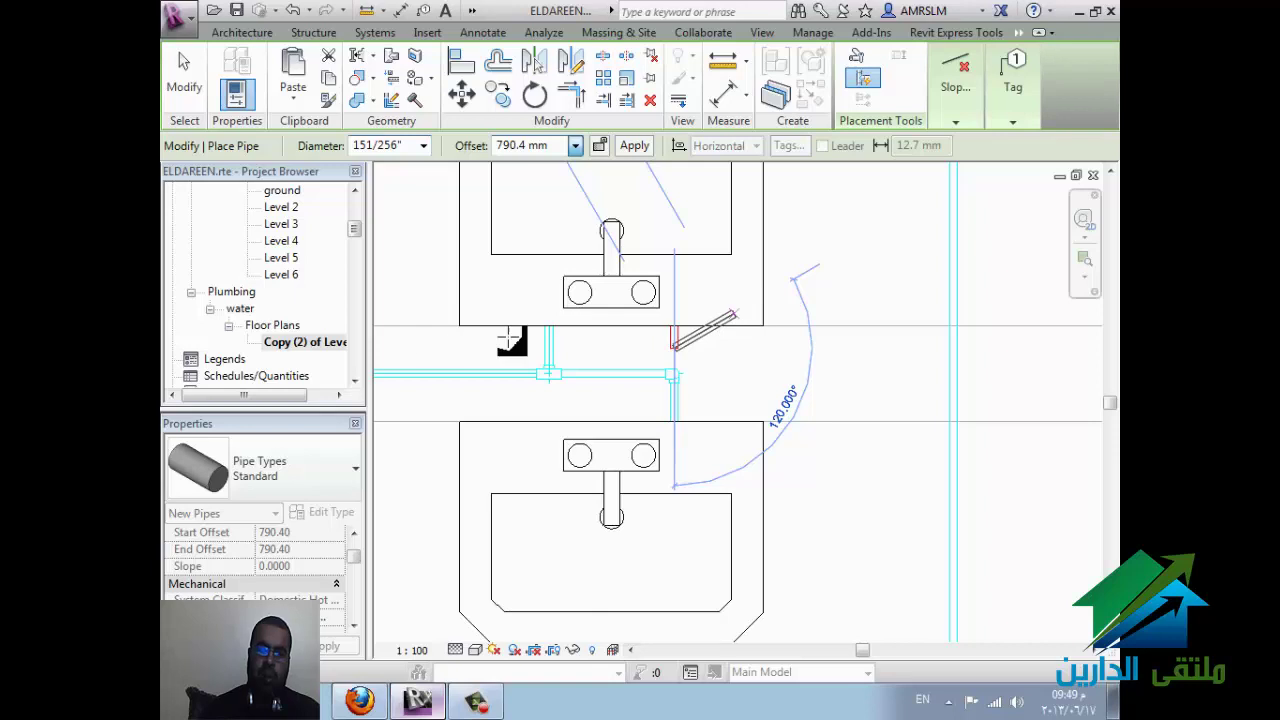
{"action": "scroll", "coordinate": [414, 340], "scroll_direction": "down", "scroll_amount": 1}
{"action": "left_click", "coordinate": [408, 340]}
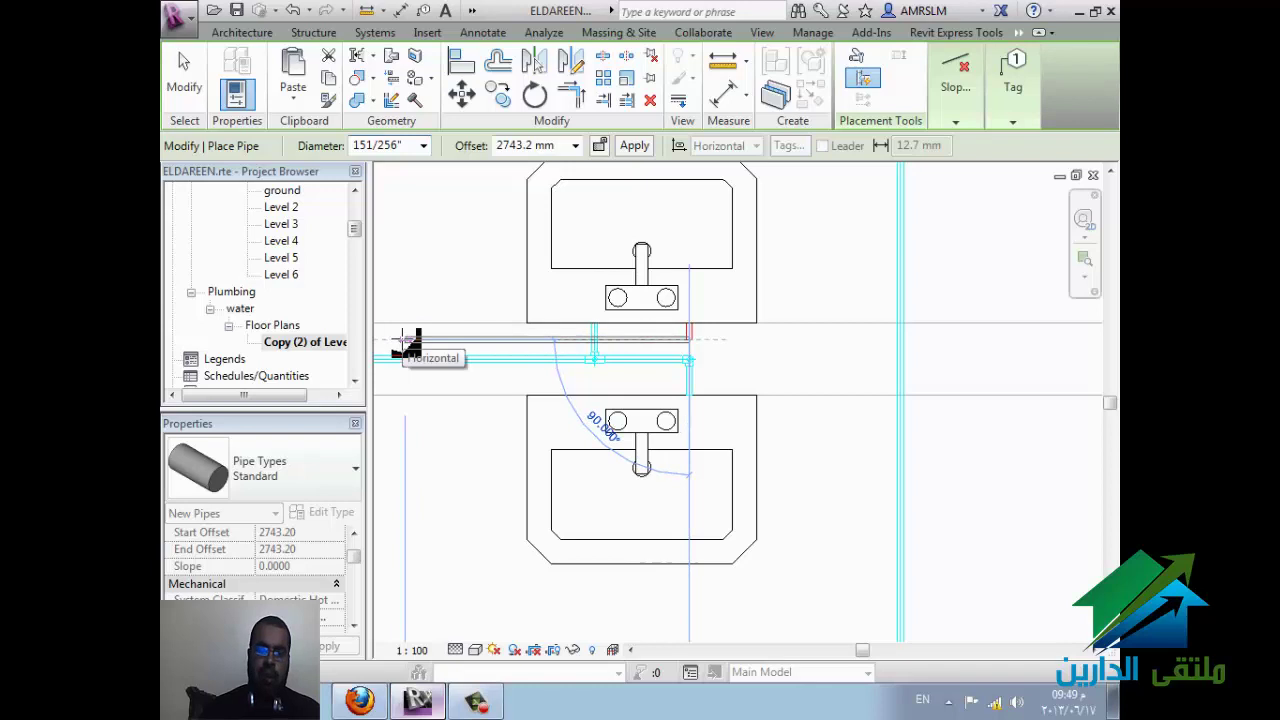
{"action": "left_click", "coordinate": [405, 340]}
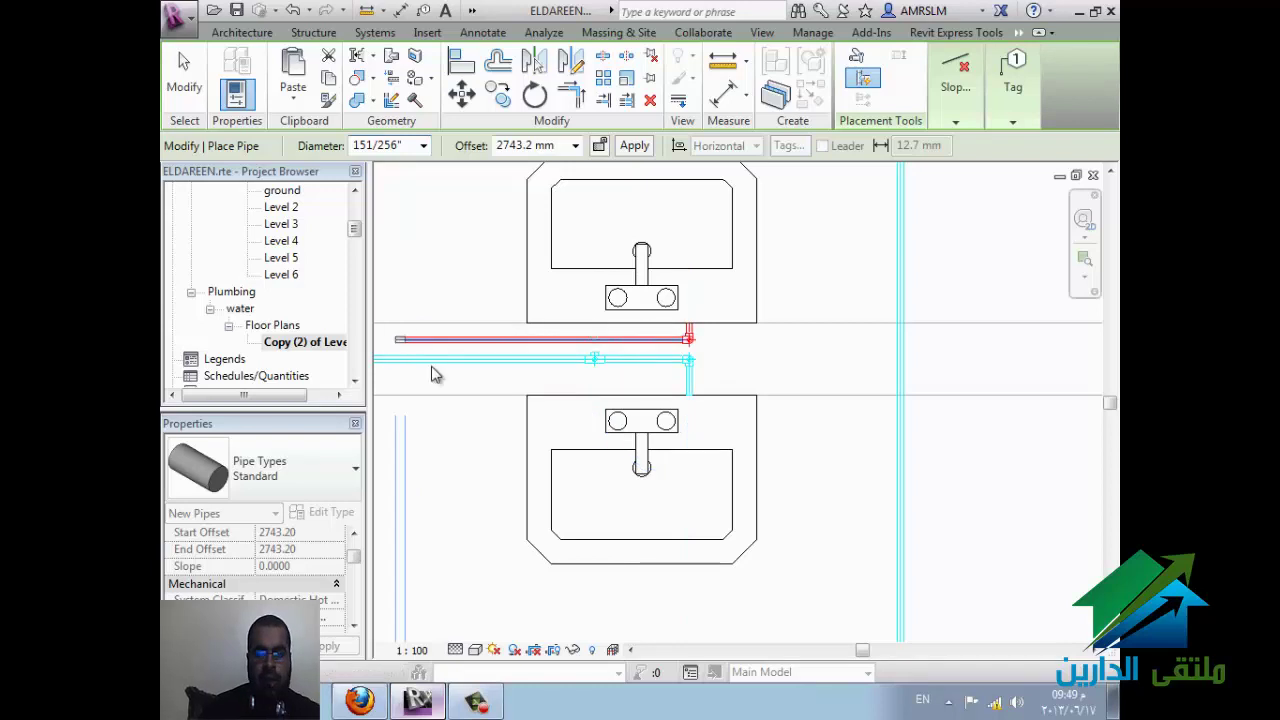
{"action": "key", "text": "Escape"}
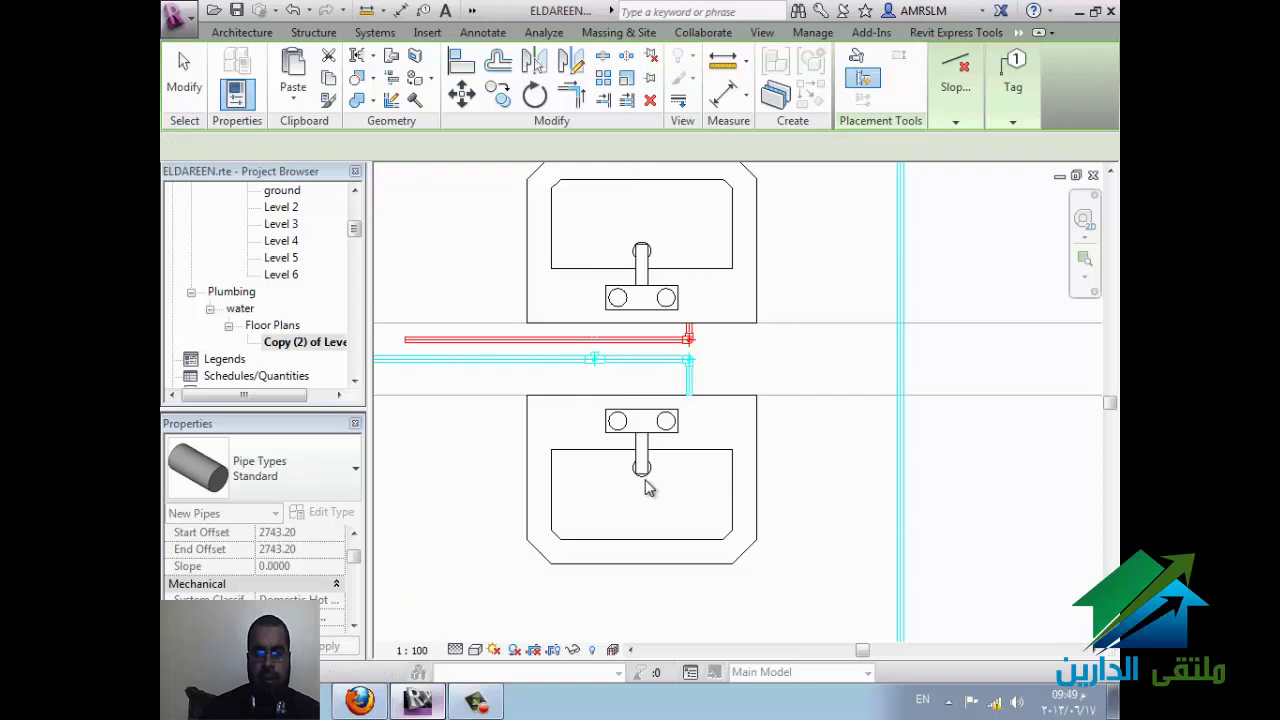
Step: Start a pipe from the lower lavatory's connector, continuing from the elbow end
{"action": "key", "text": "Escape"}
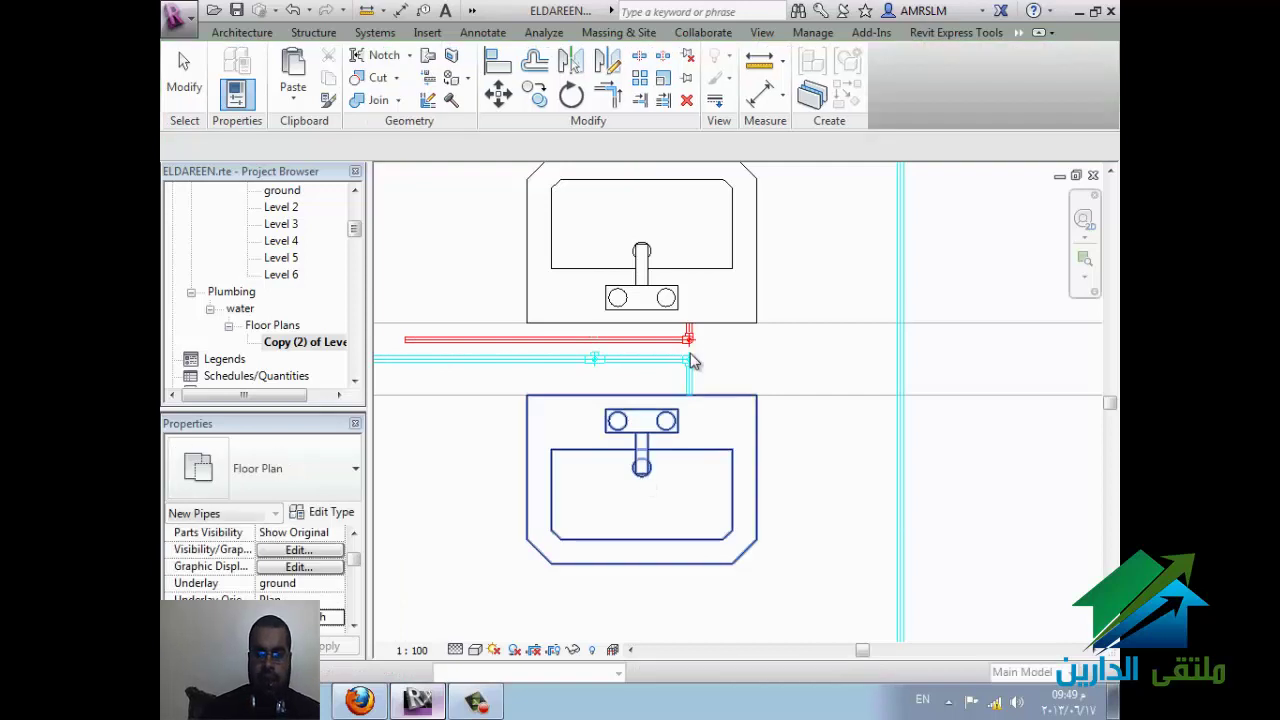
{"action": "left_click", "coordinate": [730, 393]}
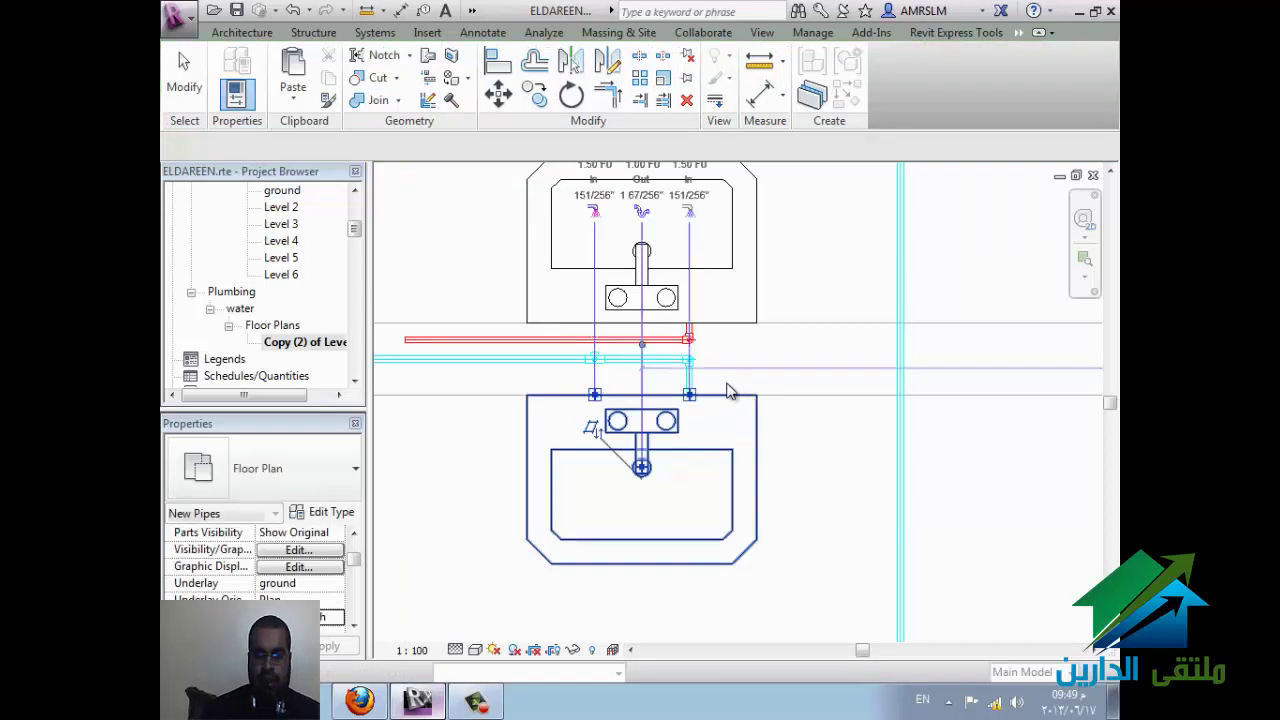
{"action": "left_click", "coordinate": [613, 338]}
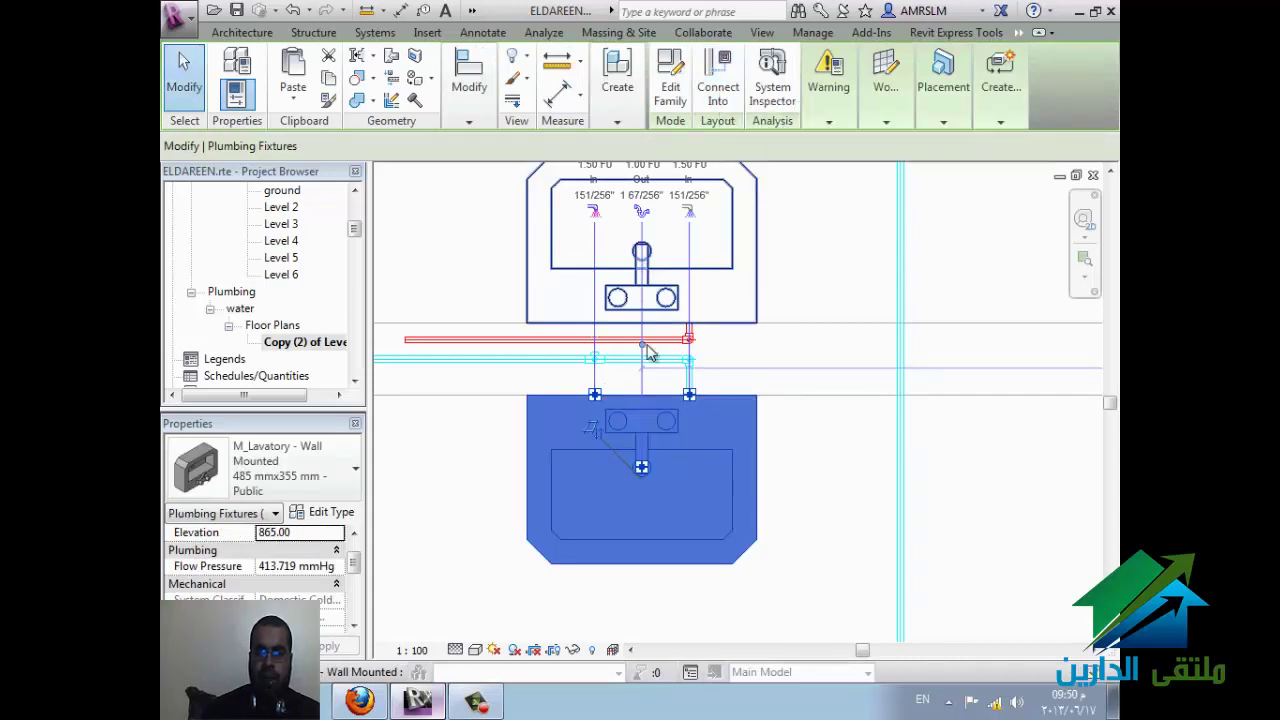
{"action": "right_click", "coordinate": [596, 393]}
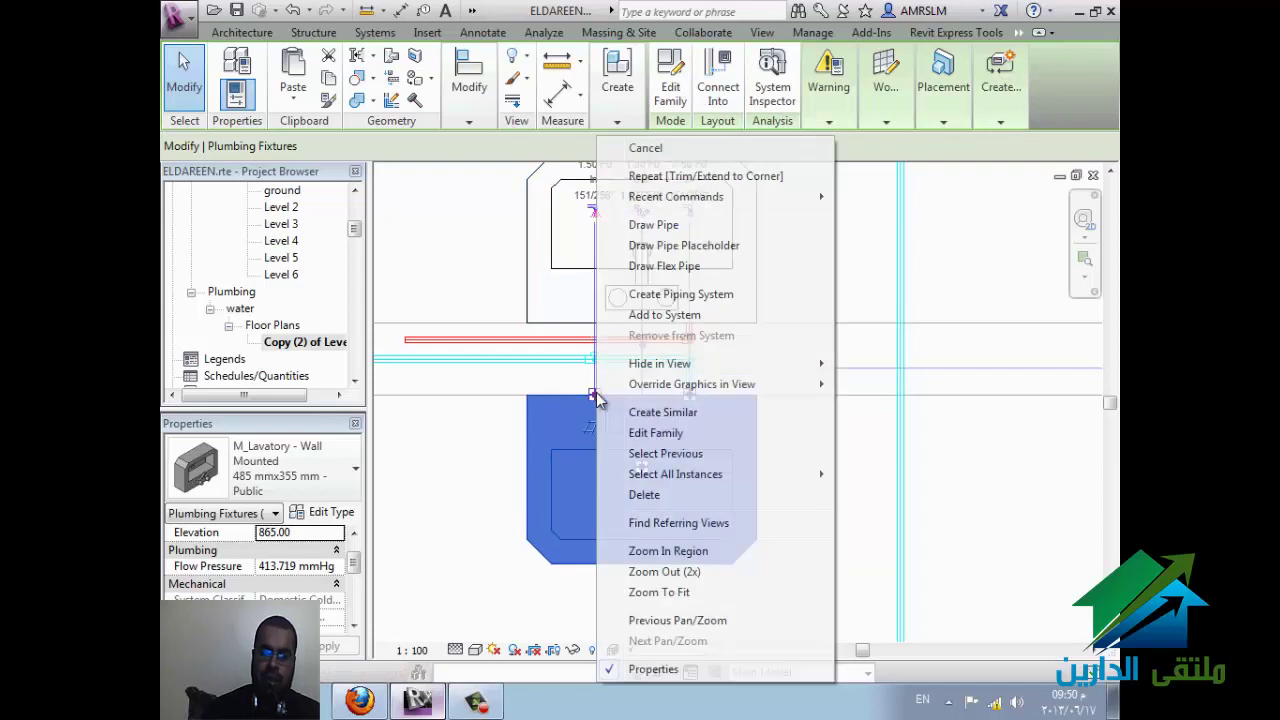
{"action": "left_click", "coordinate": [656, 236]}
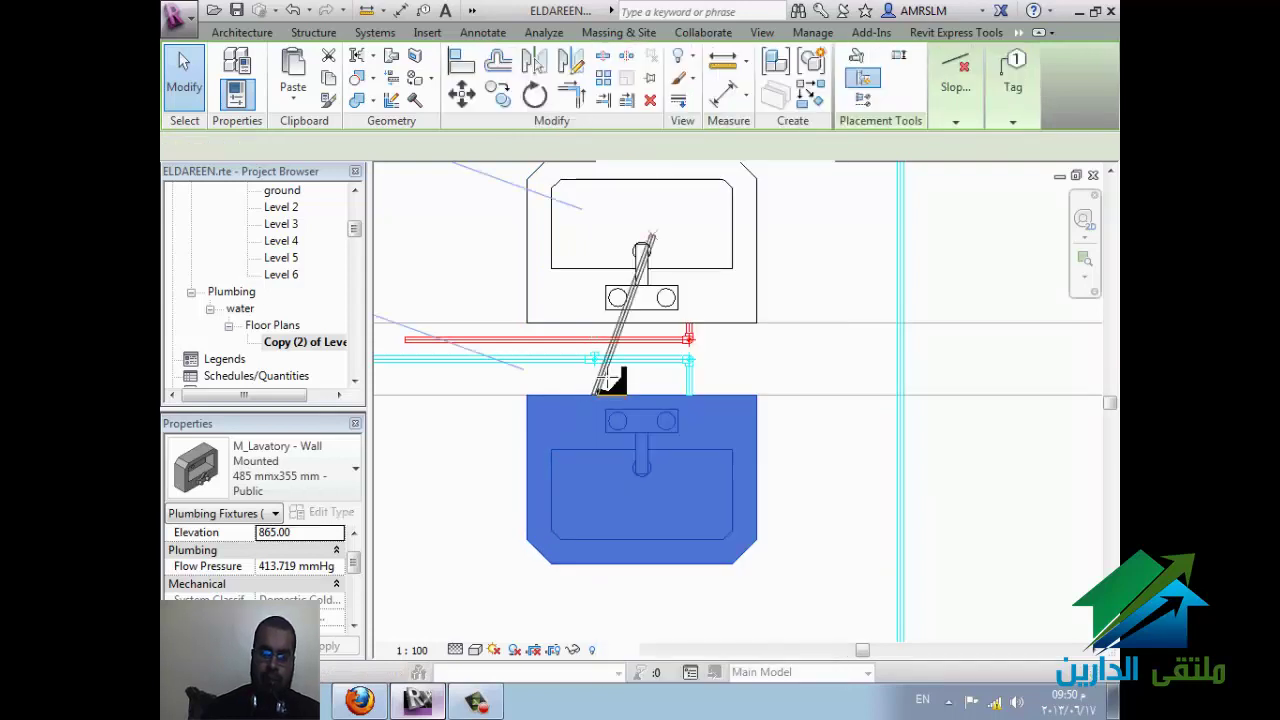
{"action": "scroll", "coordinate": [586, 368], "scroll_direction": "up", "scroll_amount": 3}
{"action": "left_click", "coordinate": [607, 377]}
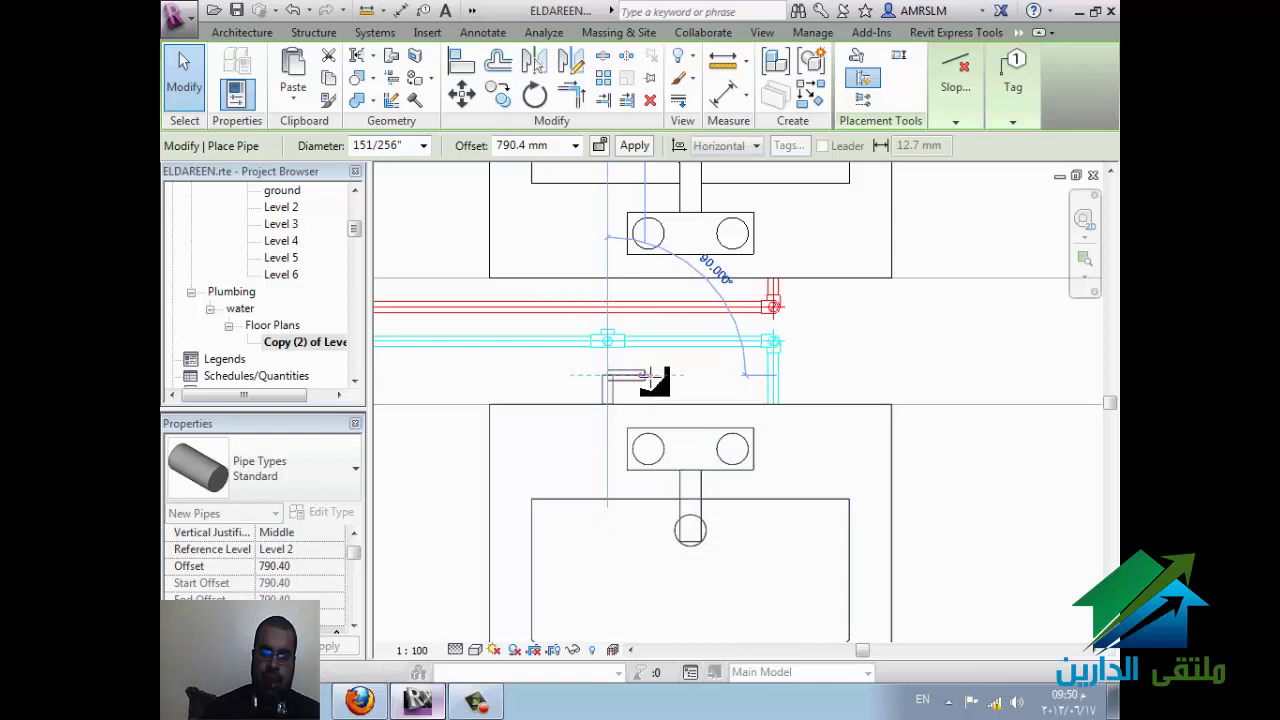
{"action": "left_click", "coordinate": [650, 377]}
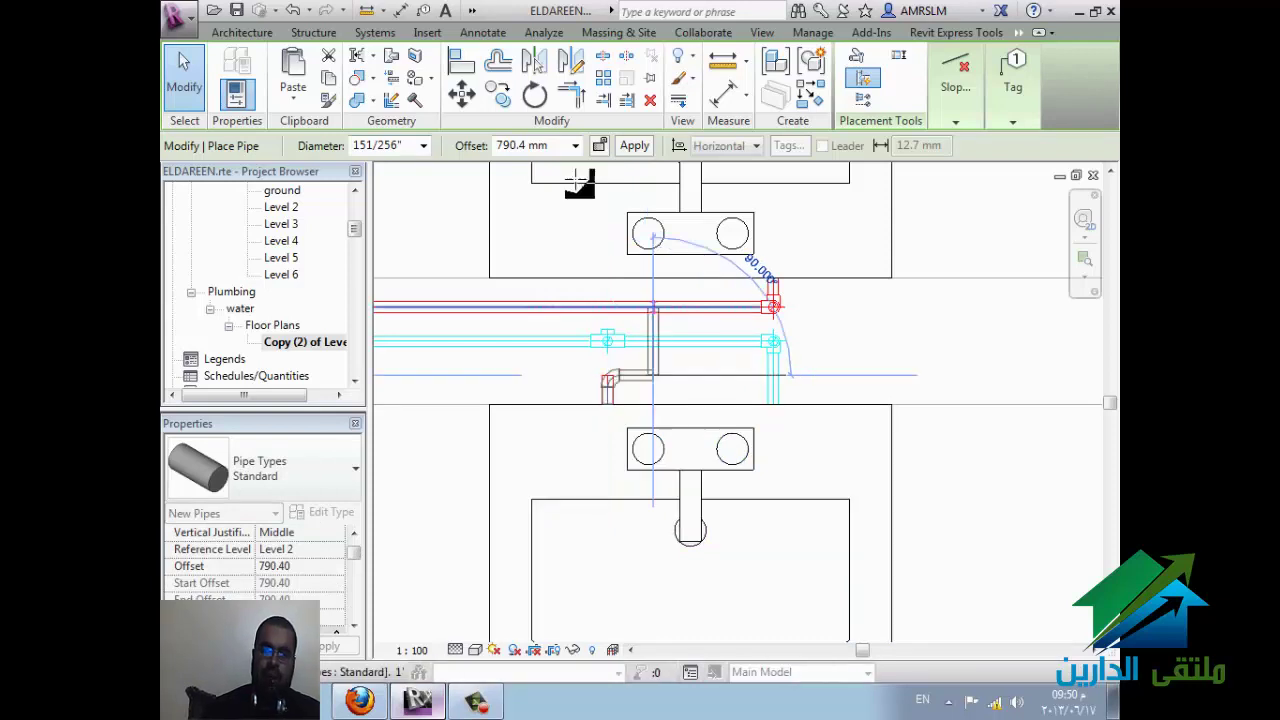
Step: Dismiss the angle-too-great error, discard the sloped pipe, and cancel a new PI pipe
{"action": "left_click", "coordinate": [575, 145]}
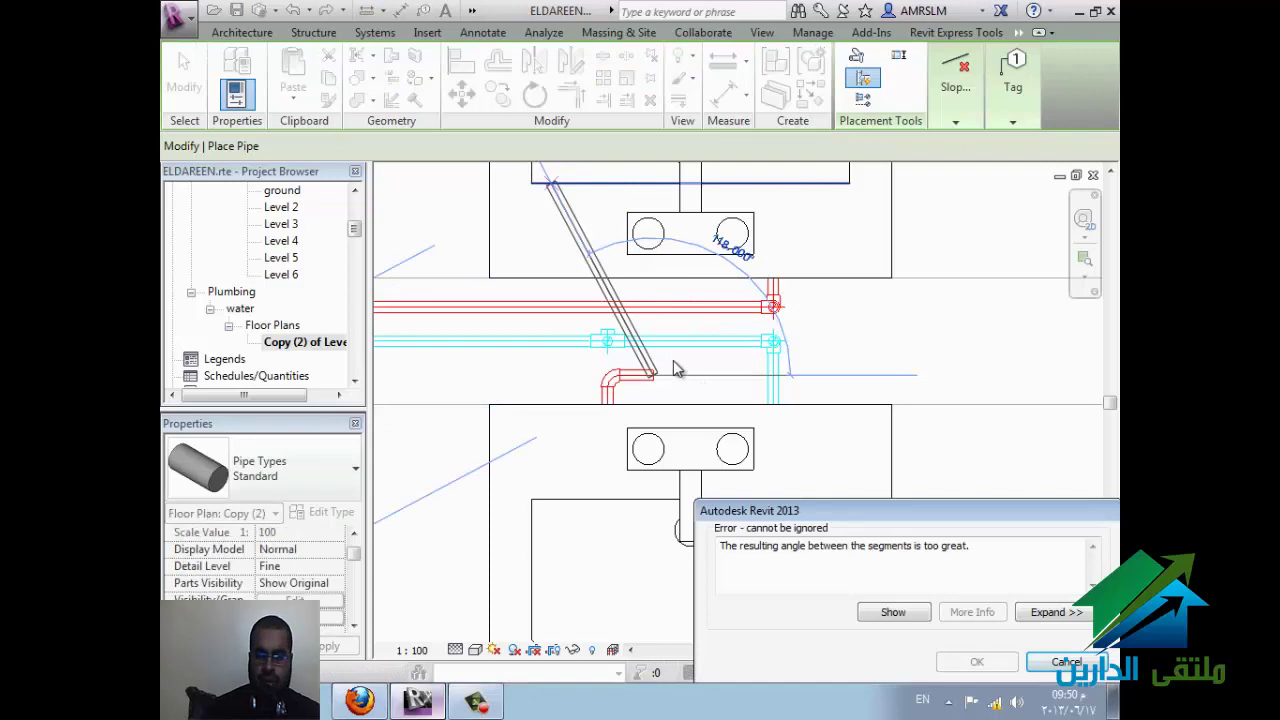
{"action": "key", "text": "Escape"}
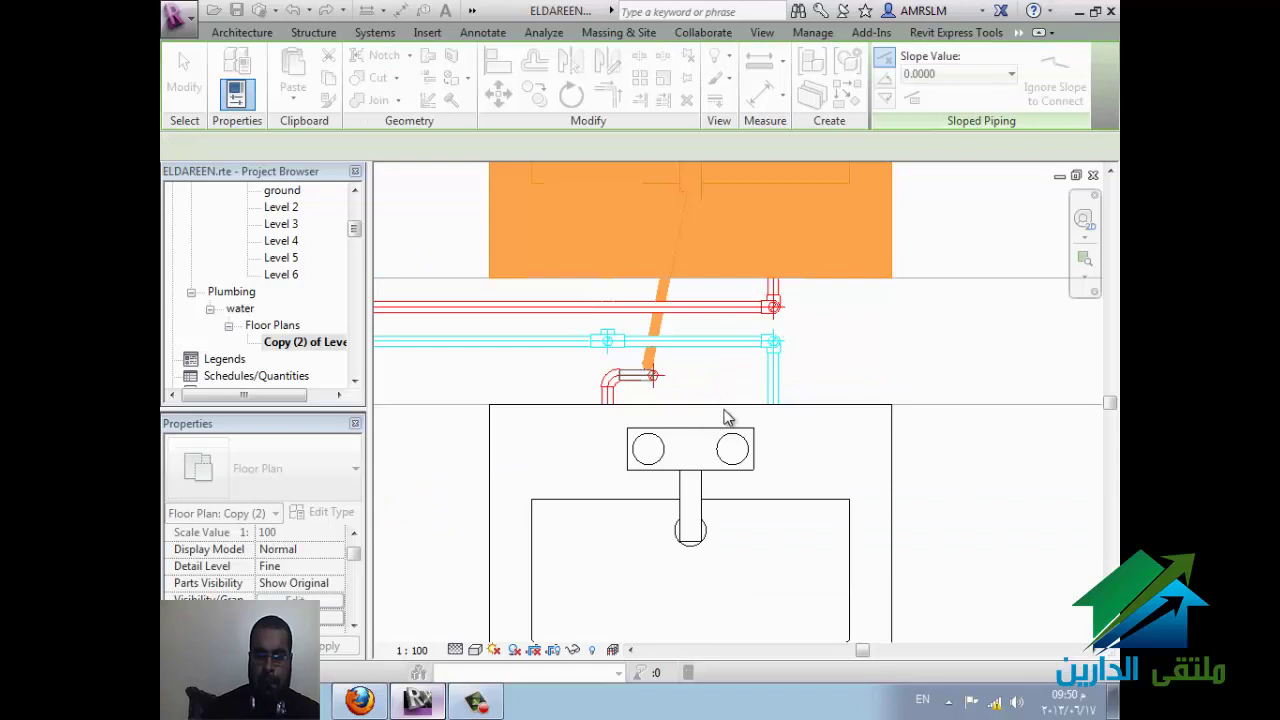
{"action": "key", "text": "Escape"}
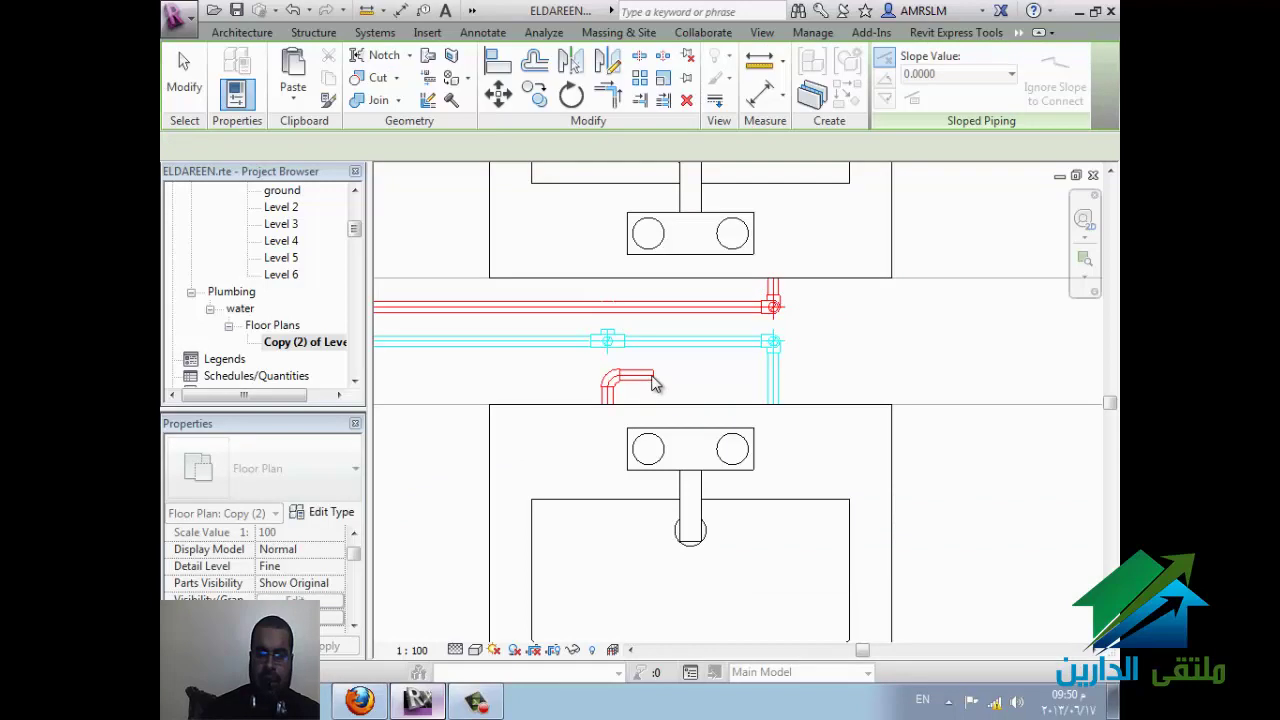
{"action": "key", "text": "p"}
{"action": "key", "text": "i"}
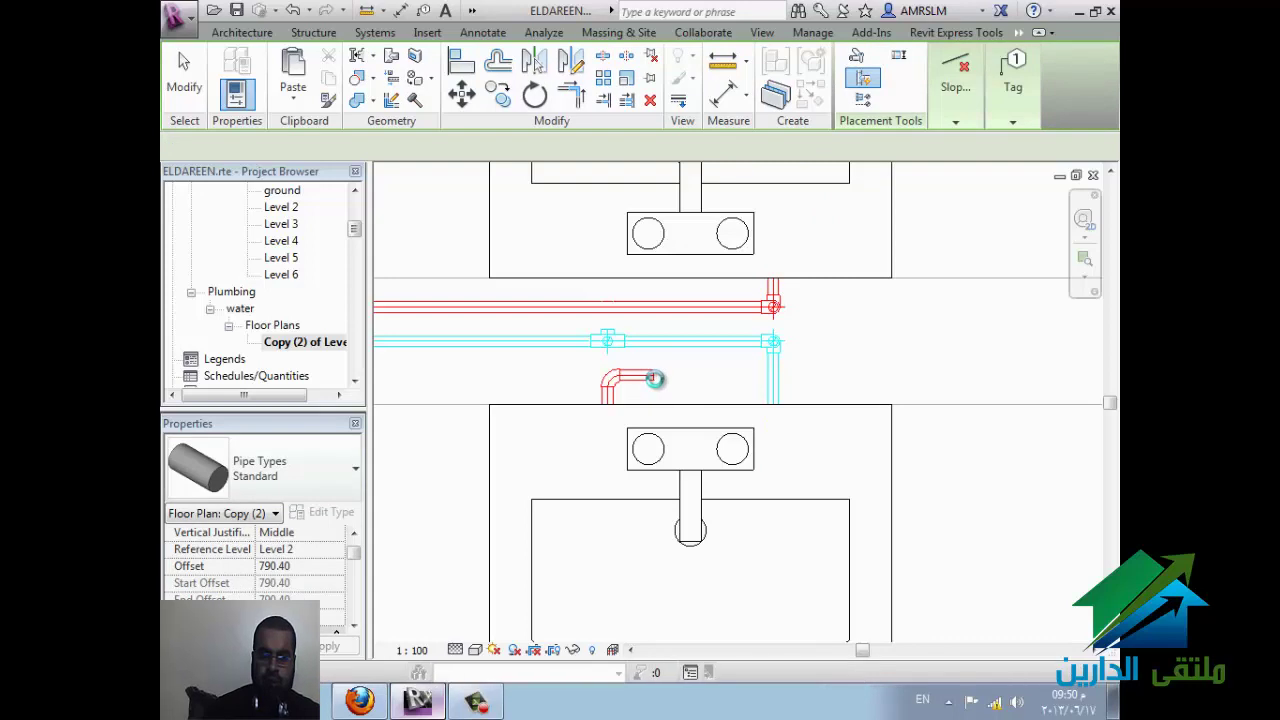
{"action": "key", "text": "Escape"}
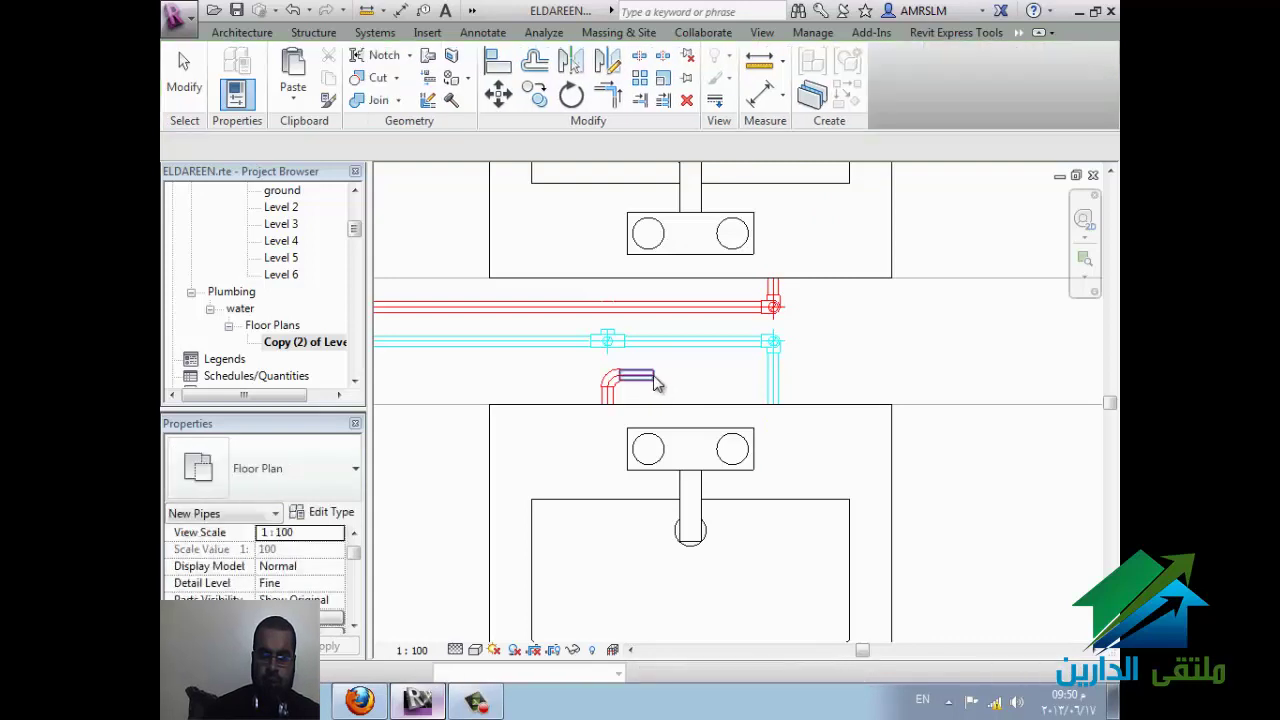
Step: Draw a pipe from the elbowed stub up to the red line, forming a tee, then switch to Firefox
{"action": "left_click", "coordinate": [656, 386]}
{"action": "right_click", "coordinate": [656, 384]}
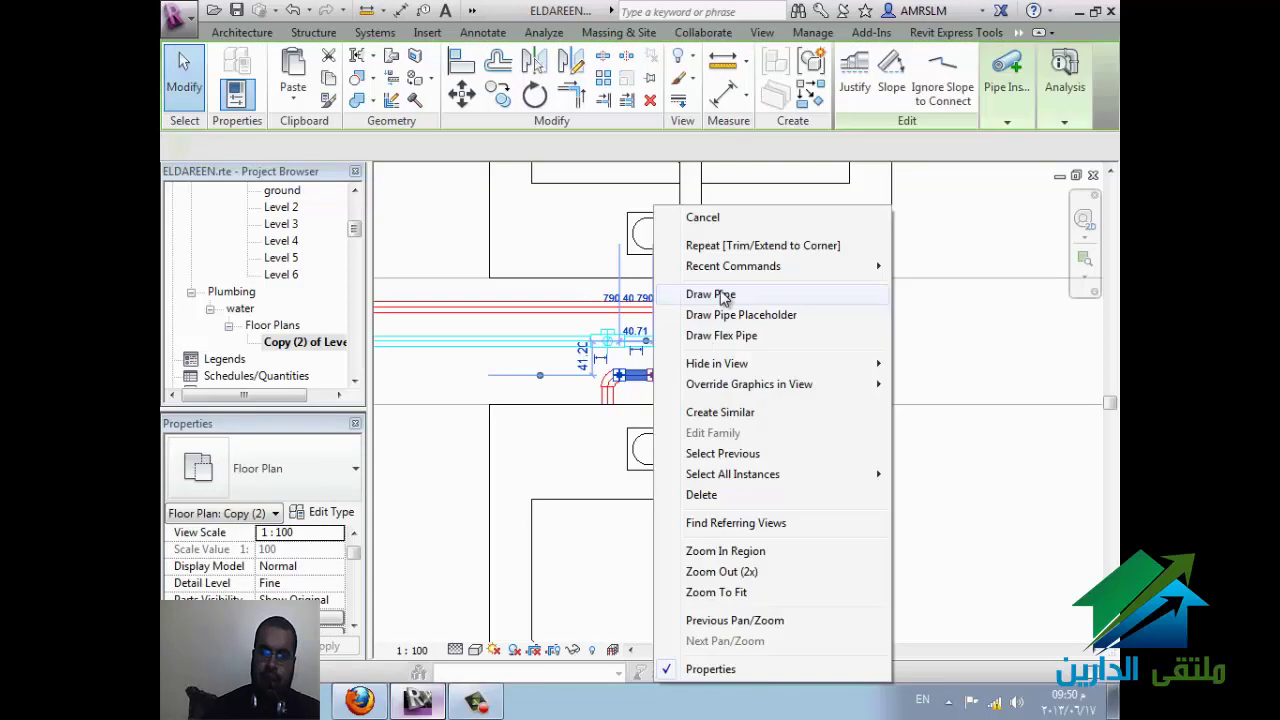
{"action": "left_click", "coordinate": [700, 289]}
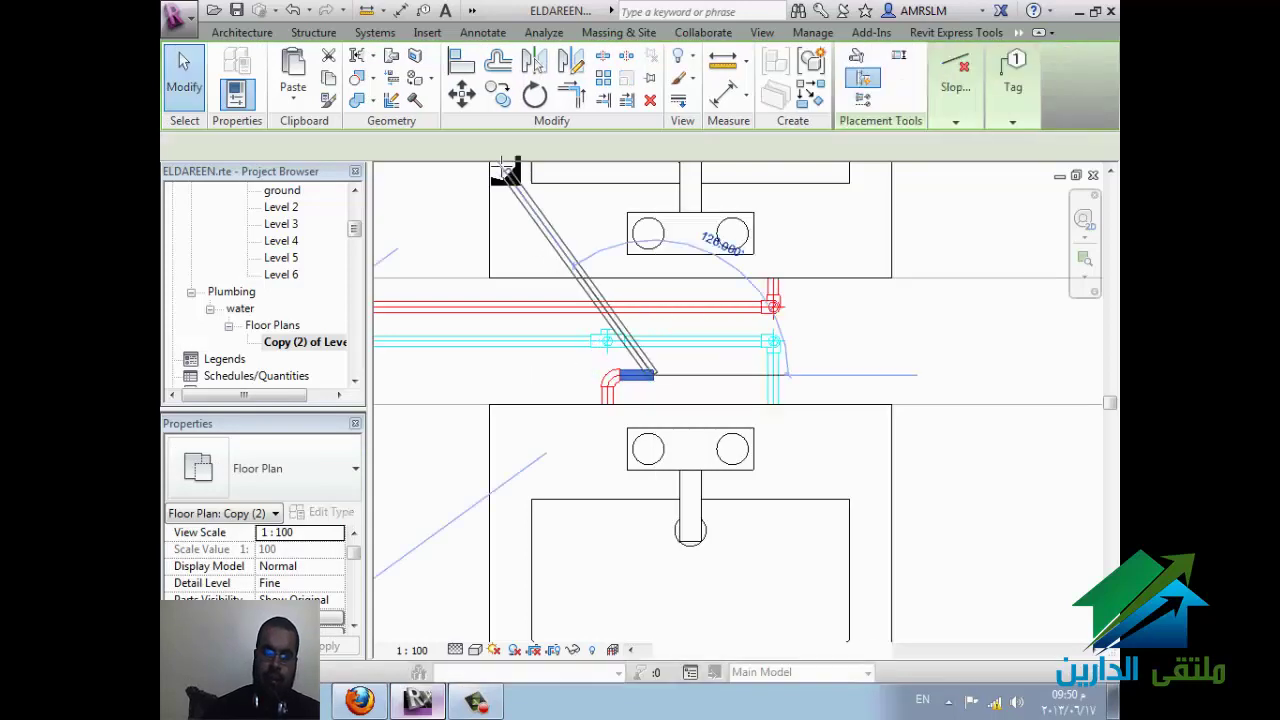
{"action": "left_click", "coordinate": [577, 147]}
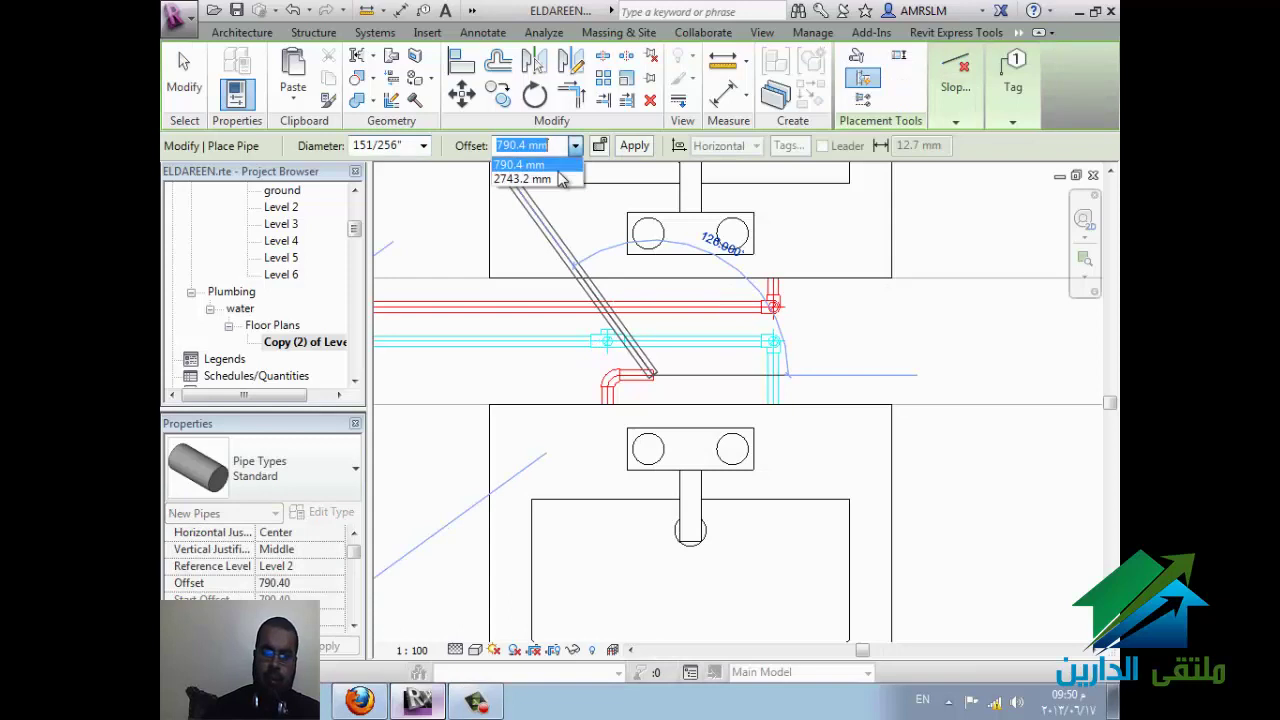
{"action": "left_click", "coordinate": [520, 162]}
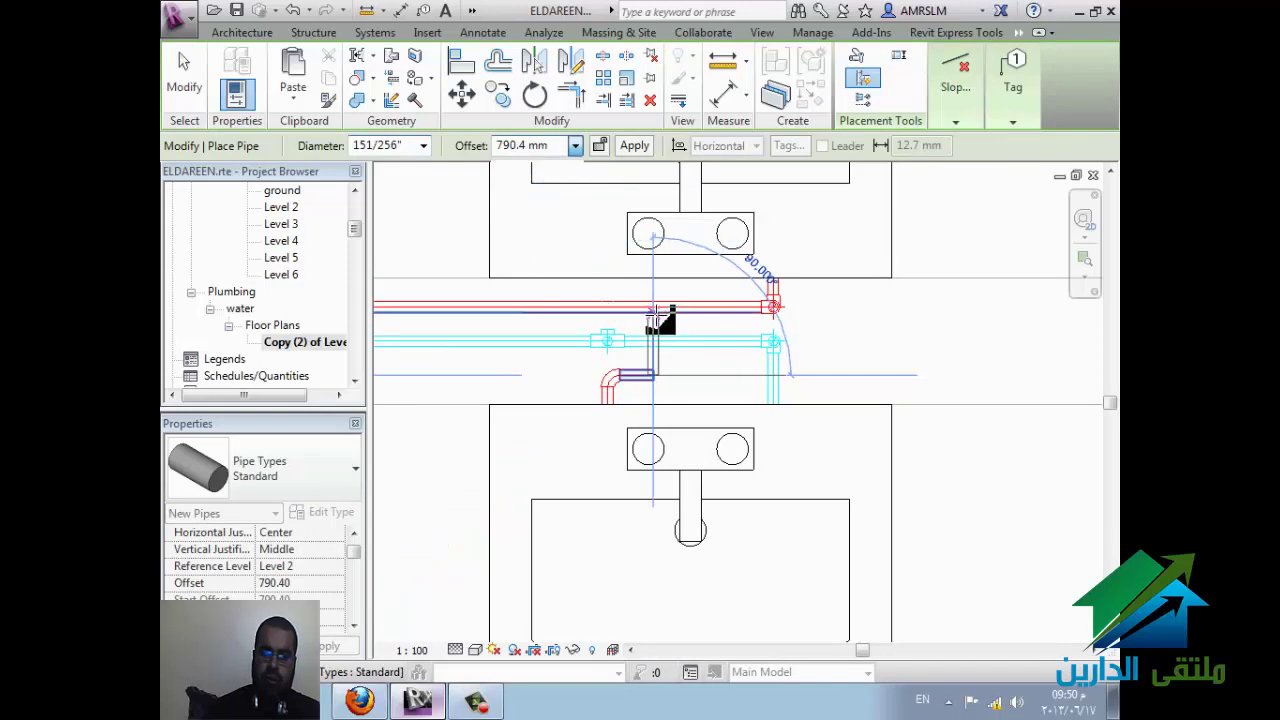
{"action": "scroll", "coordinate": [655, 310], "scroll_direction": "down", "scroll_amount": 1}
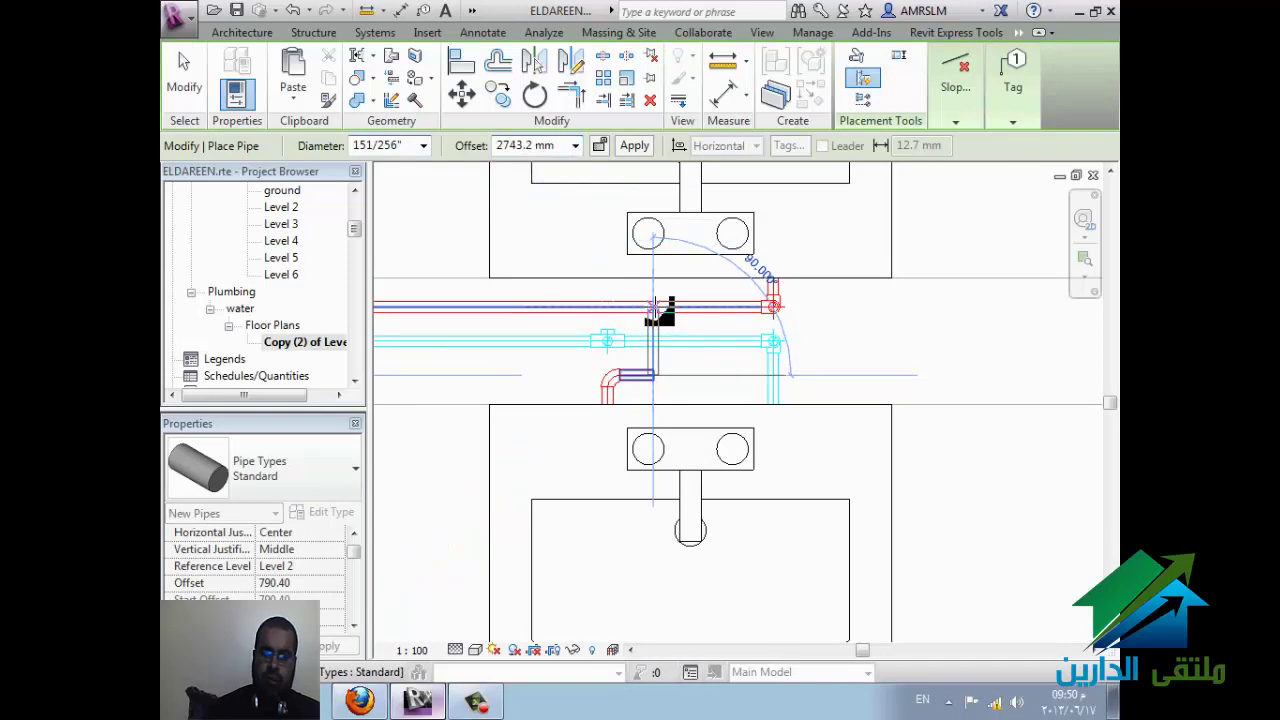
{"action": "left_click", "coordinate": [720, 302]}
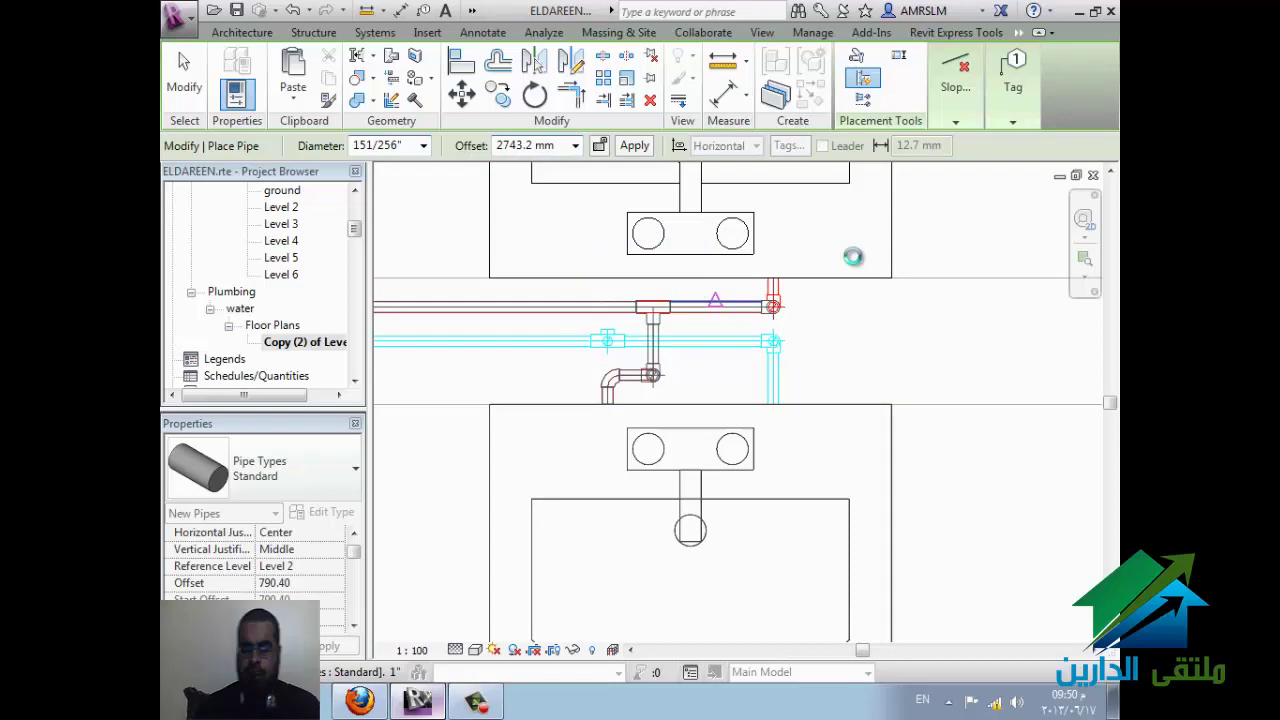
{"action": "key", "text": "Escape"}
{"action": "key", "text": "Escape"}
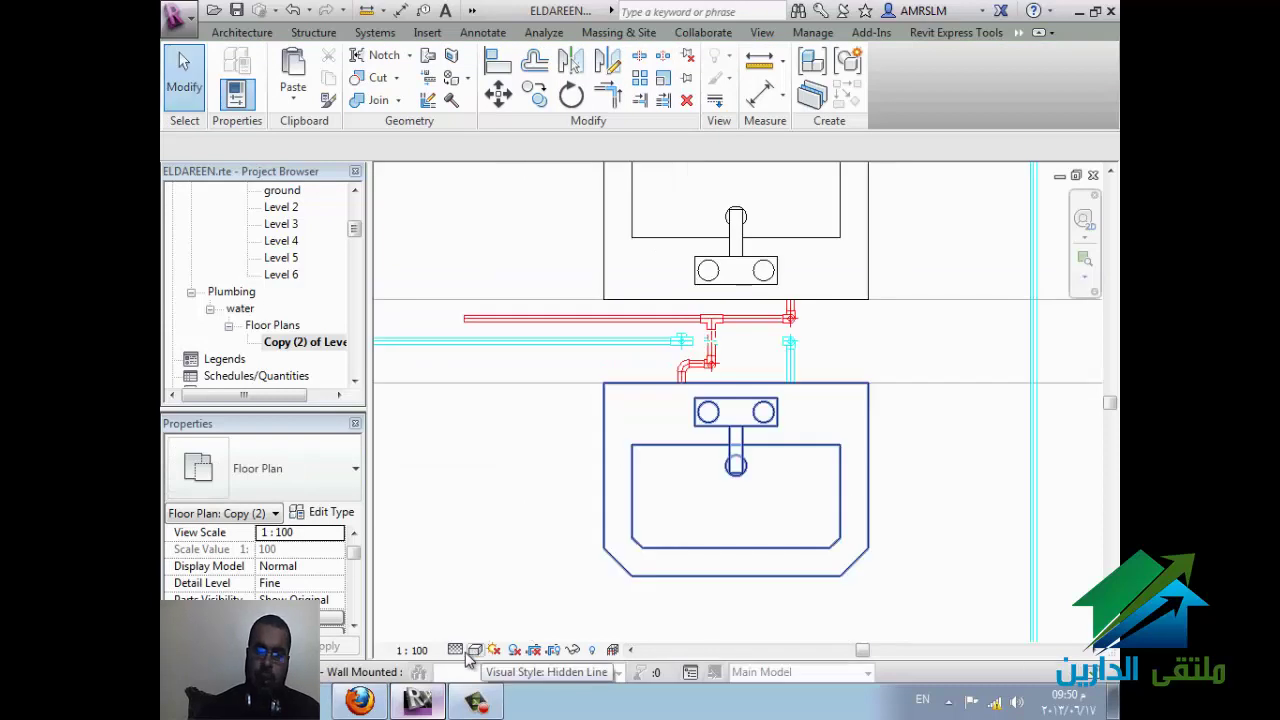
{"action": "left_click", "coordinate": [360, 702]}
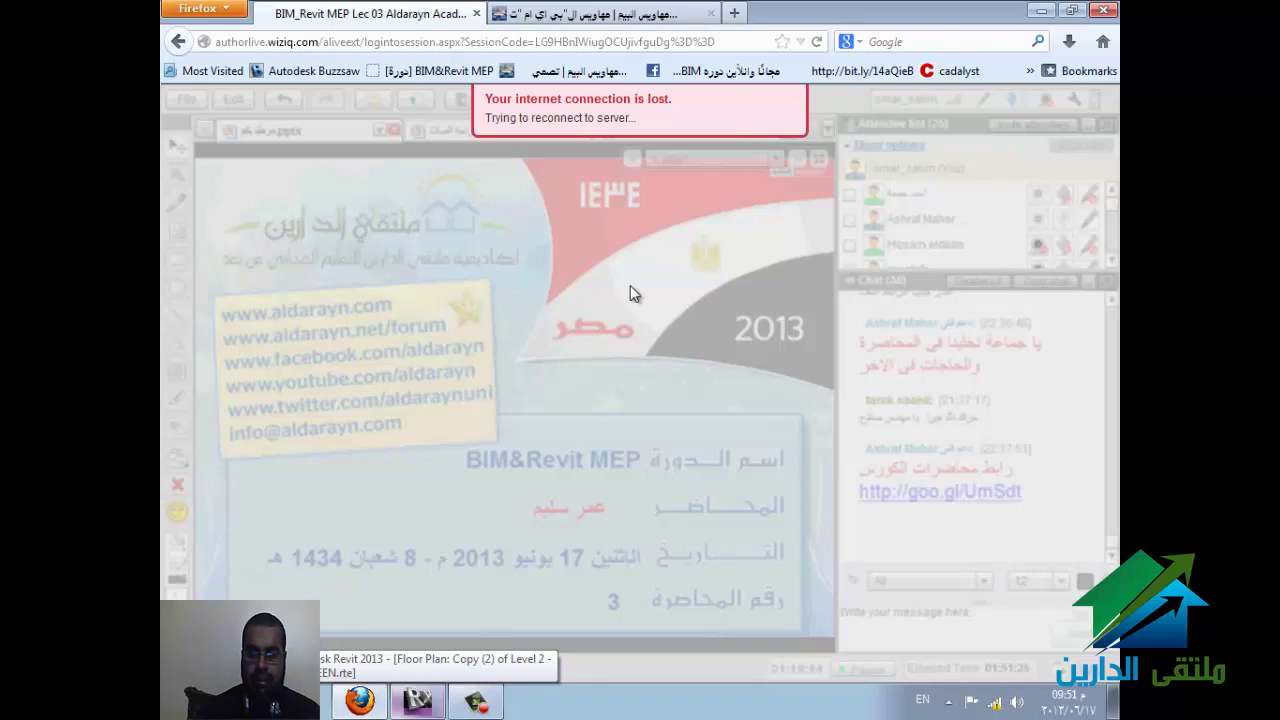
Step: Move the screen recorder window aside while WizIQ reconnects, then return to Revit
{"action": "left_click", "coordinate": [490, 712]}
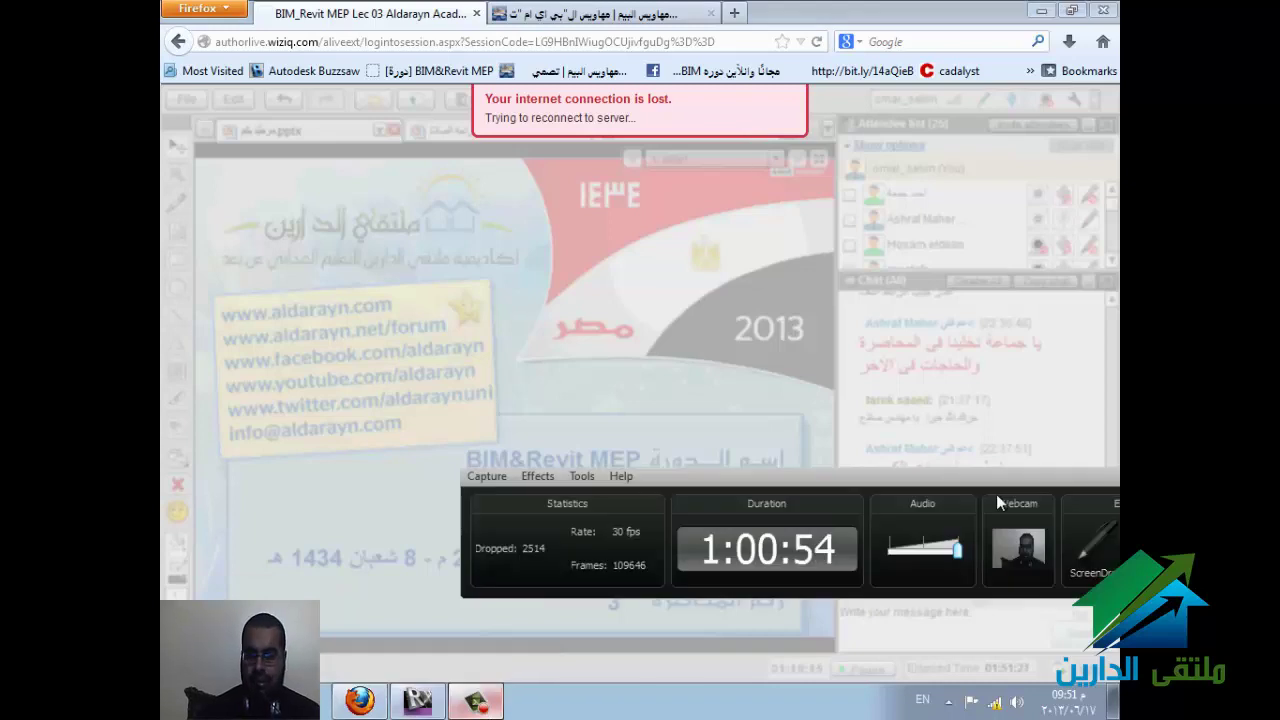
{"action": "left_click_drag", "start_coordinate": [930, 474], "coordinate": [728, 517]}
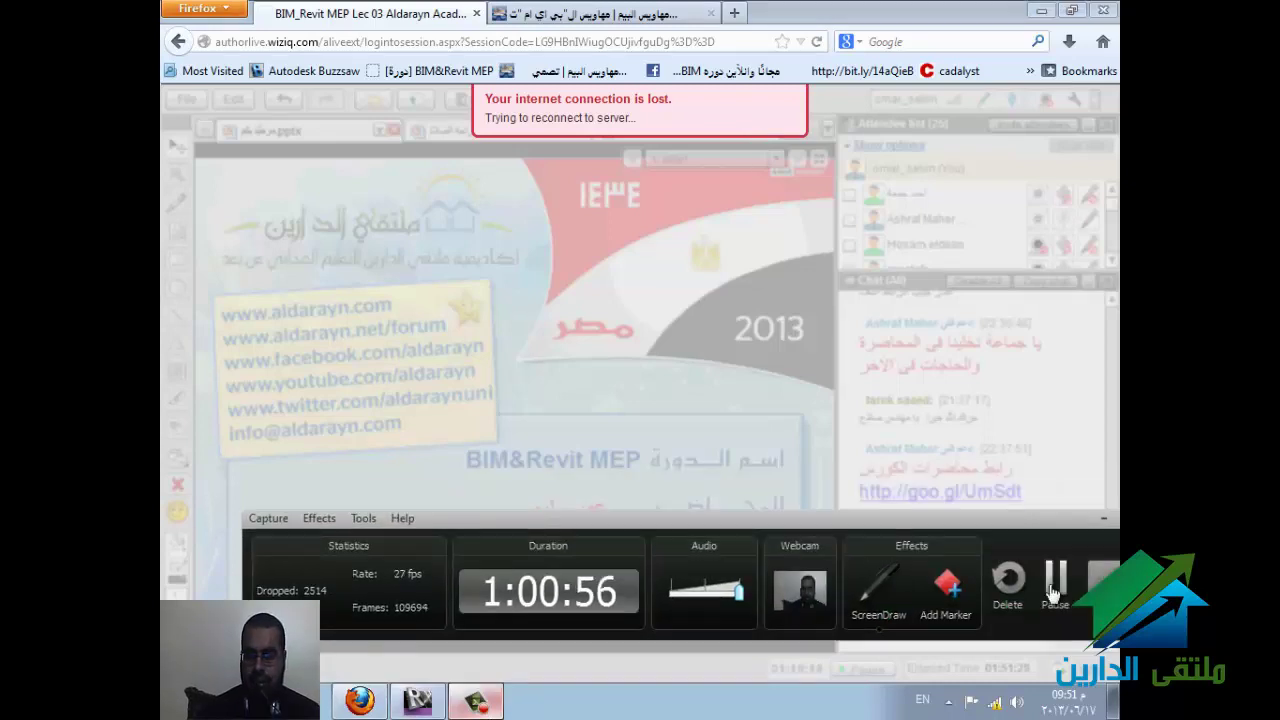
{"action": "left_click", "coordinate": [1056, 575]}
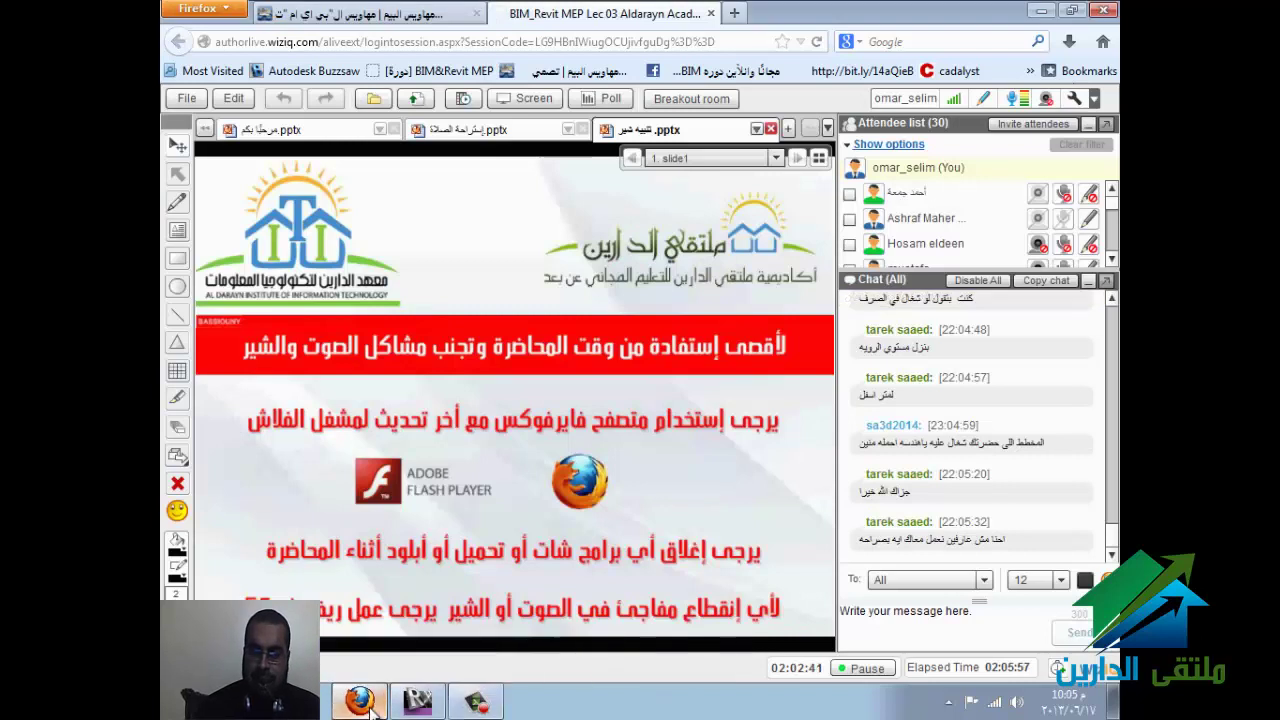
{"action": "left_click", "coordinate": [418, 704]}
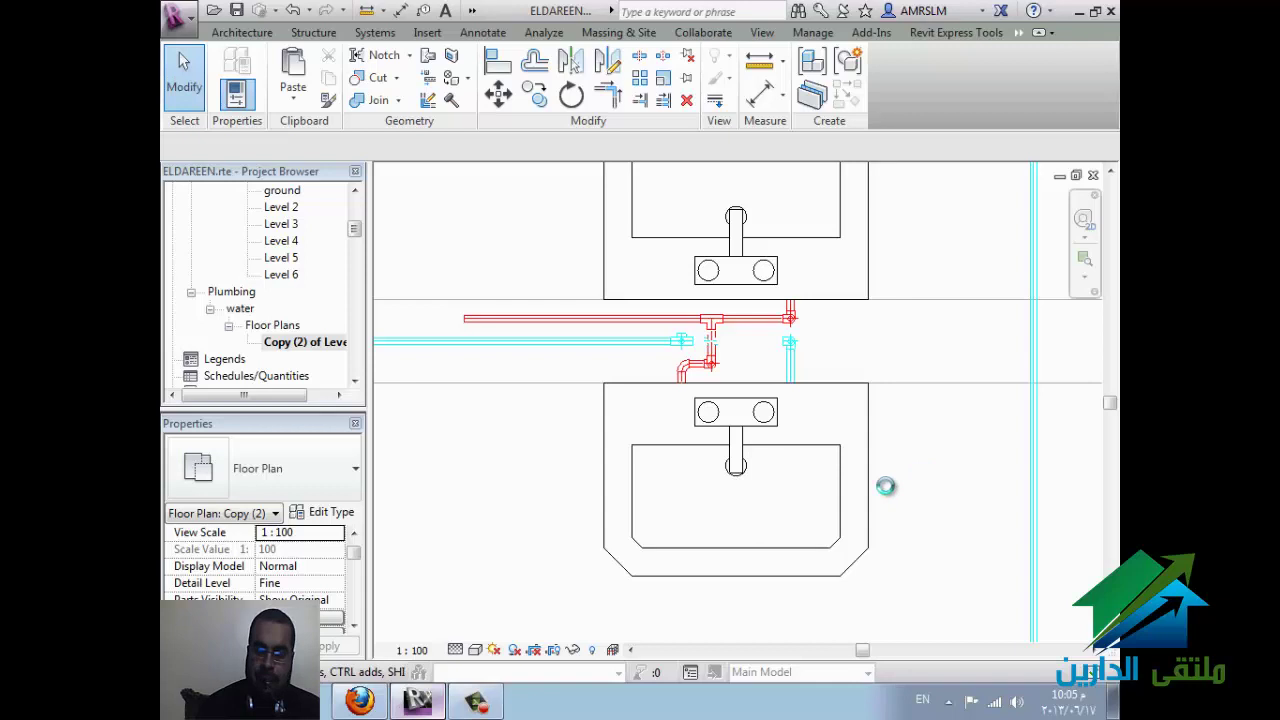
Step: Select the upper toilet and start drawing a pipe from it
{"action": "scroll", "coordinate": [825, 478], "scroll_direction": "down", "scroll_amount": 4}
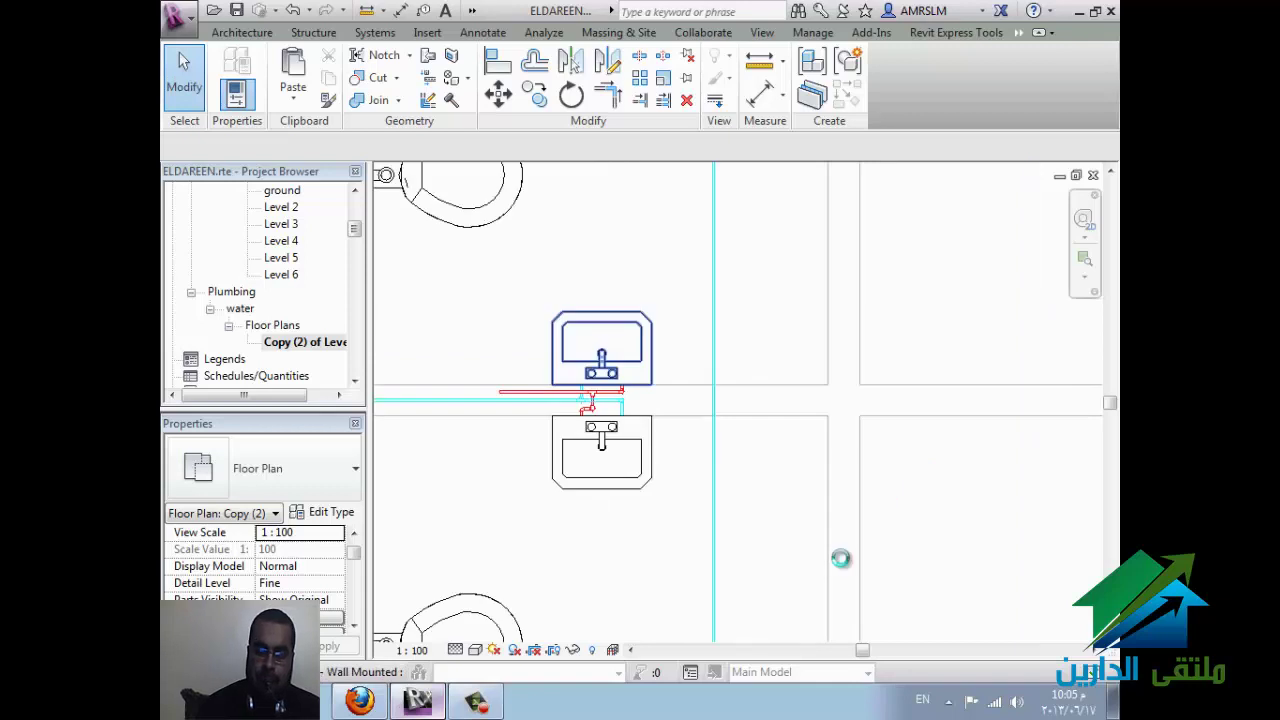
{"action": "scroll", "coordinate": [703, 378], "scroll_direction": "down", "scroll_amount": 2}
{"action": "scroll", "coordinate": [543, 405], "scroll_direction": "down", "scroll_amount": 2}
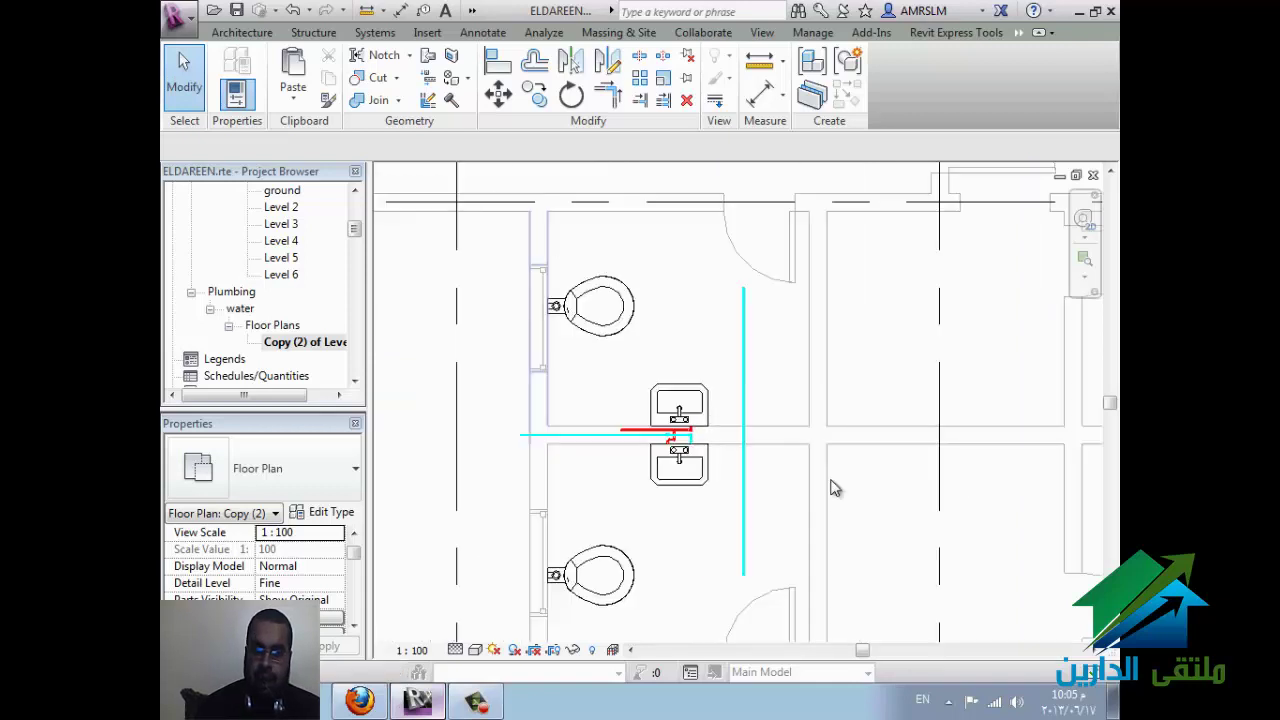
{"action": "scroll", "coordinate": [614, 337], "scroll_direction": "up", "scroll_amount": 2}
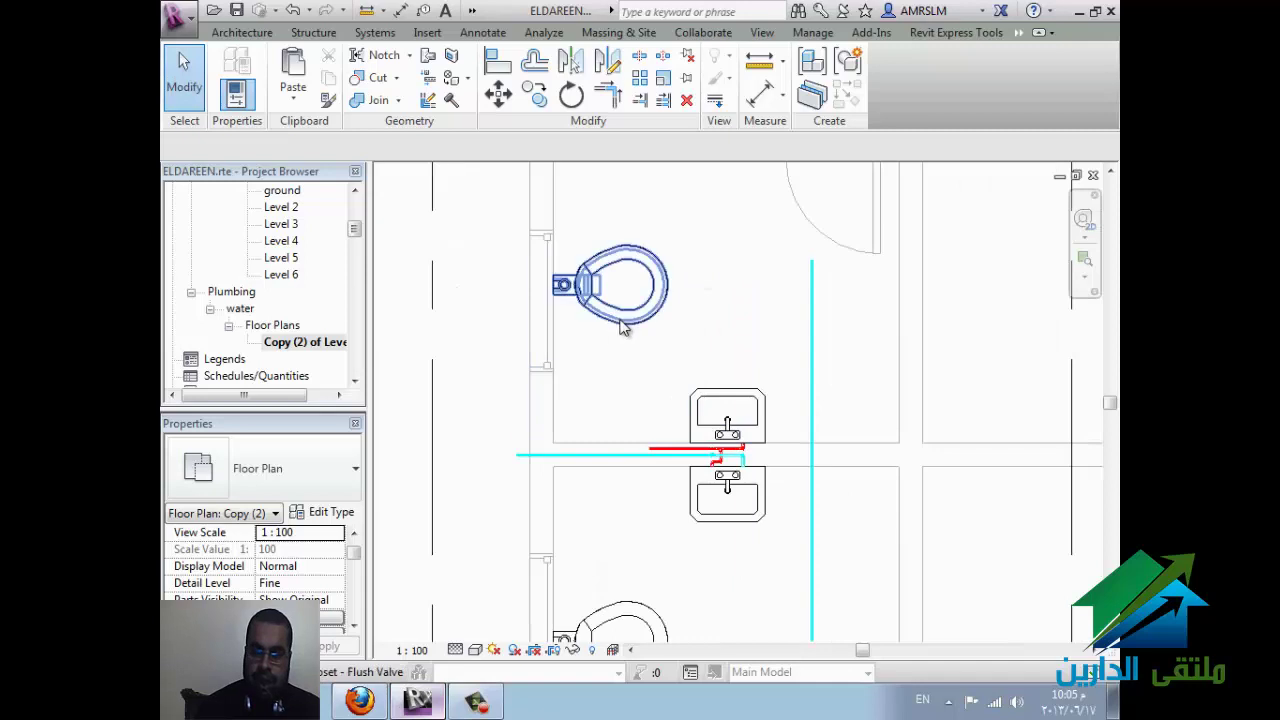
{"action": "left_click", "coordinate": [621, 329]}
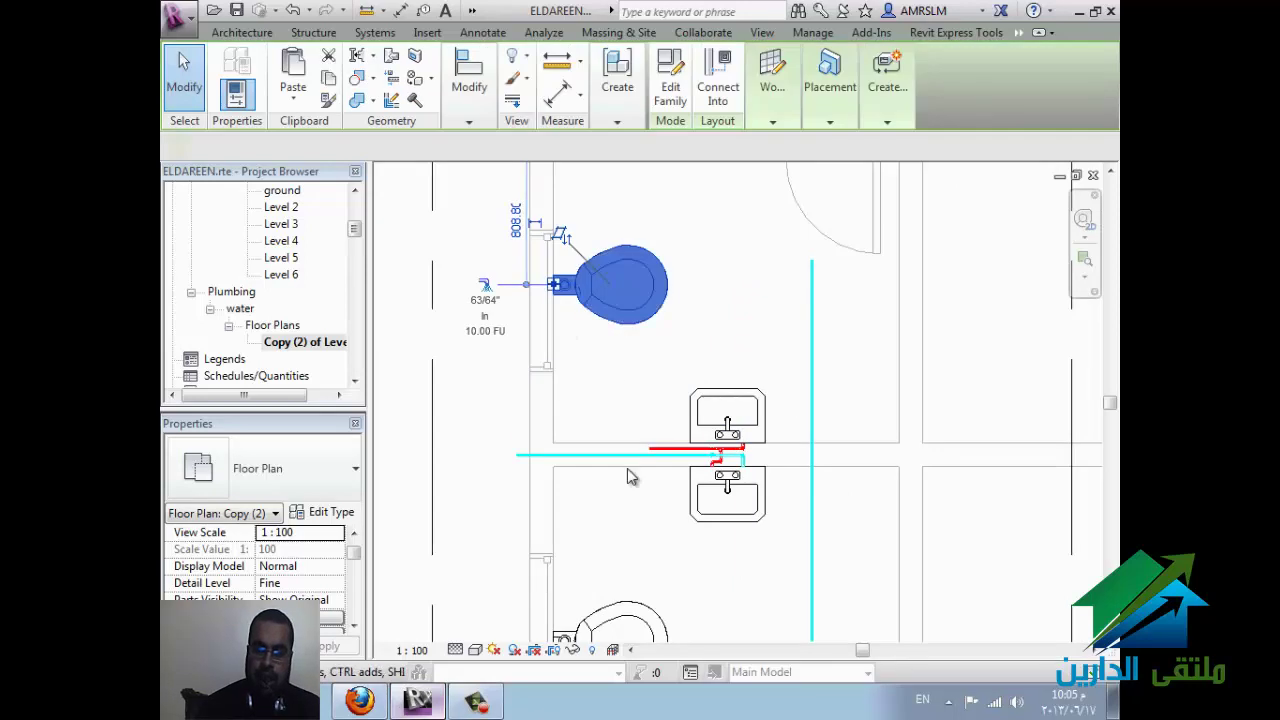
{"action": "left_click", "coordinate": [602, 318]}
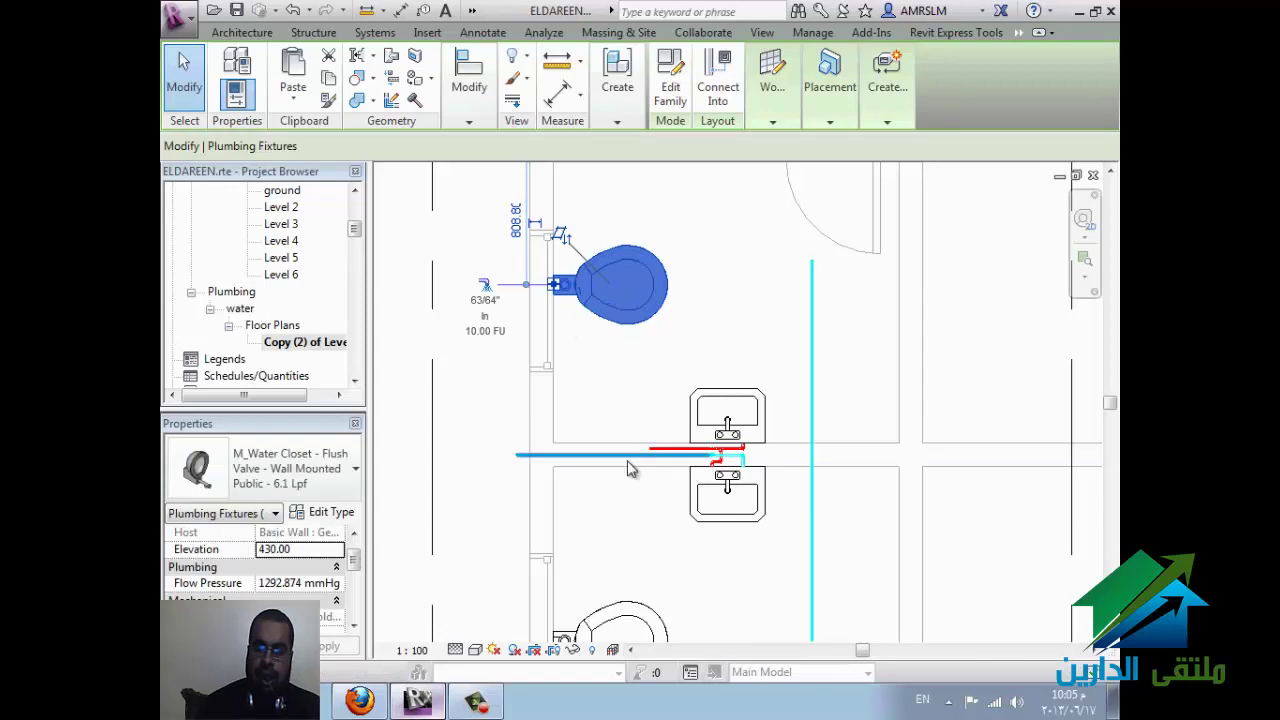
{"action": "right_click", "coordinate": [557, 290]}
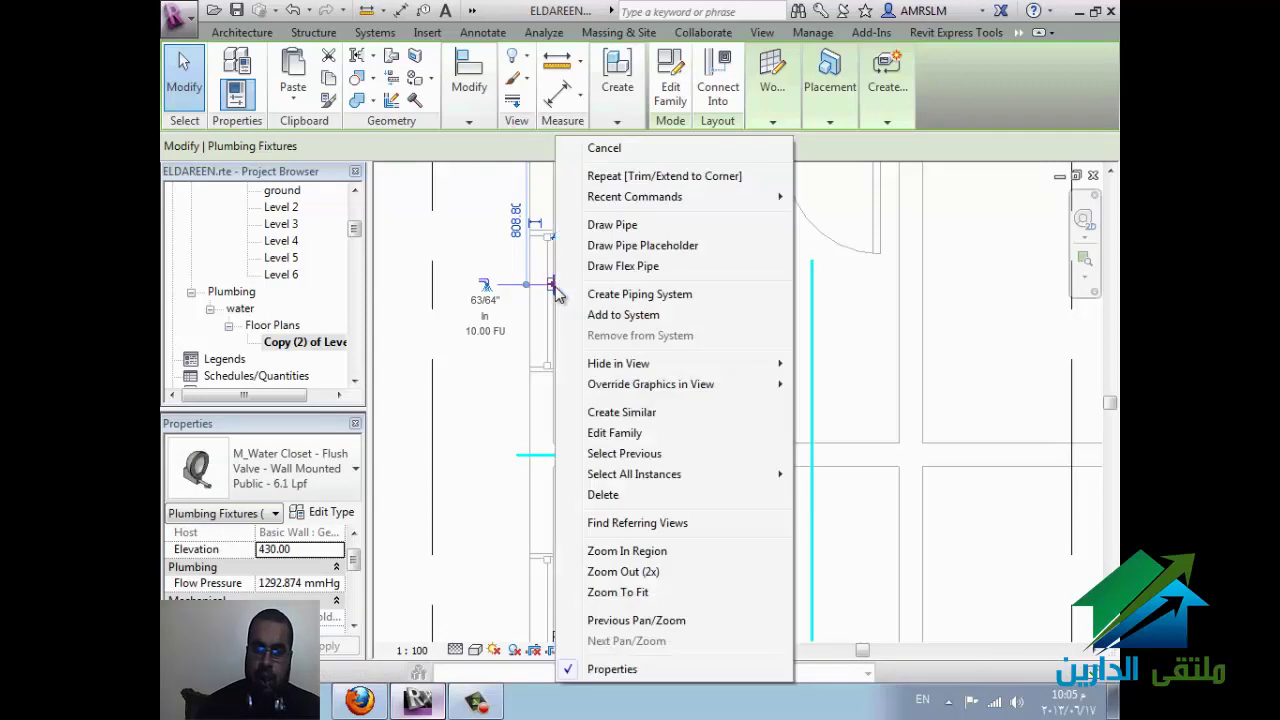
{"action": "left_click", "coordinate": [612, 225]}
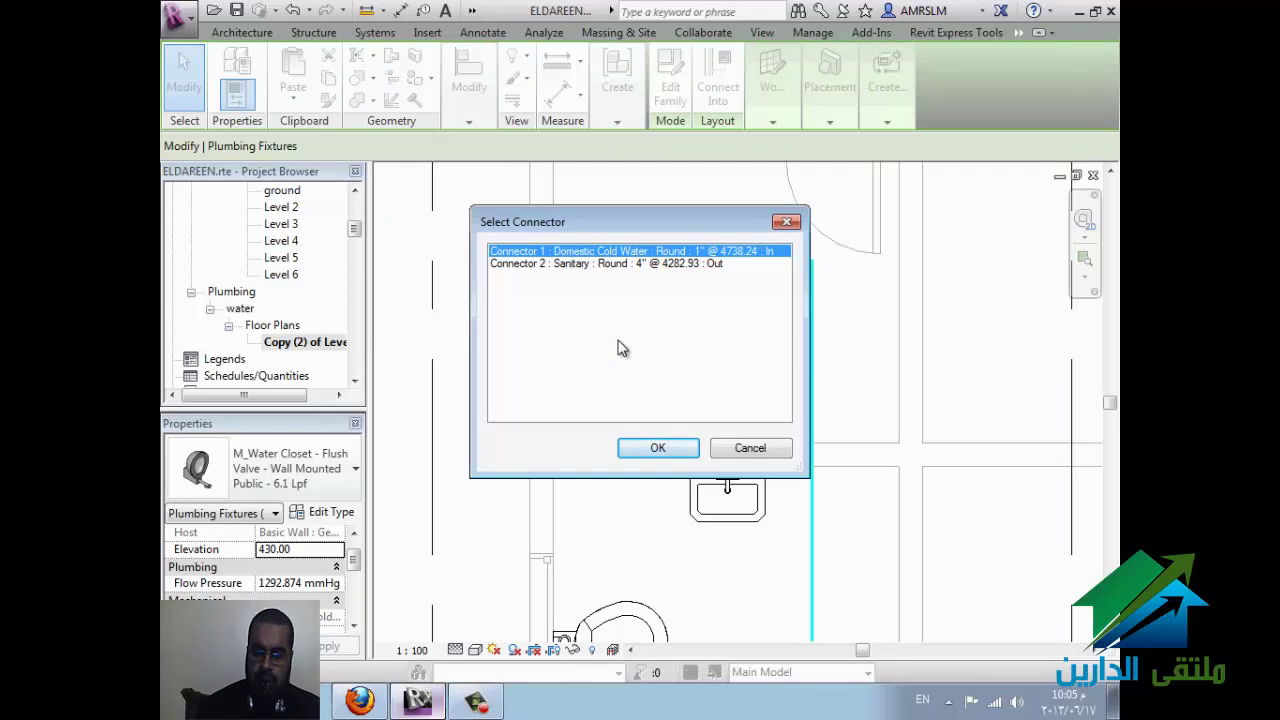
Step: Run a pipe from the toilet's cold water connector down to the cyan line, then switch to WizIQ
{"action": "left_click", "coordinate": [652, 447]}
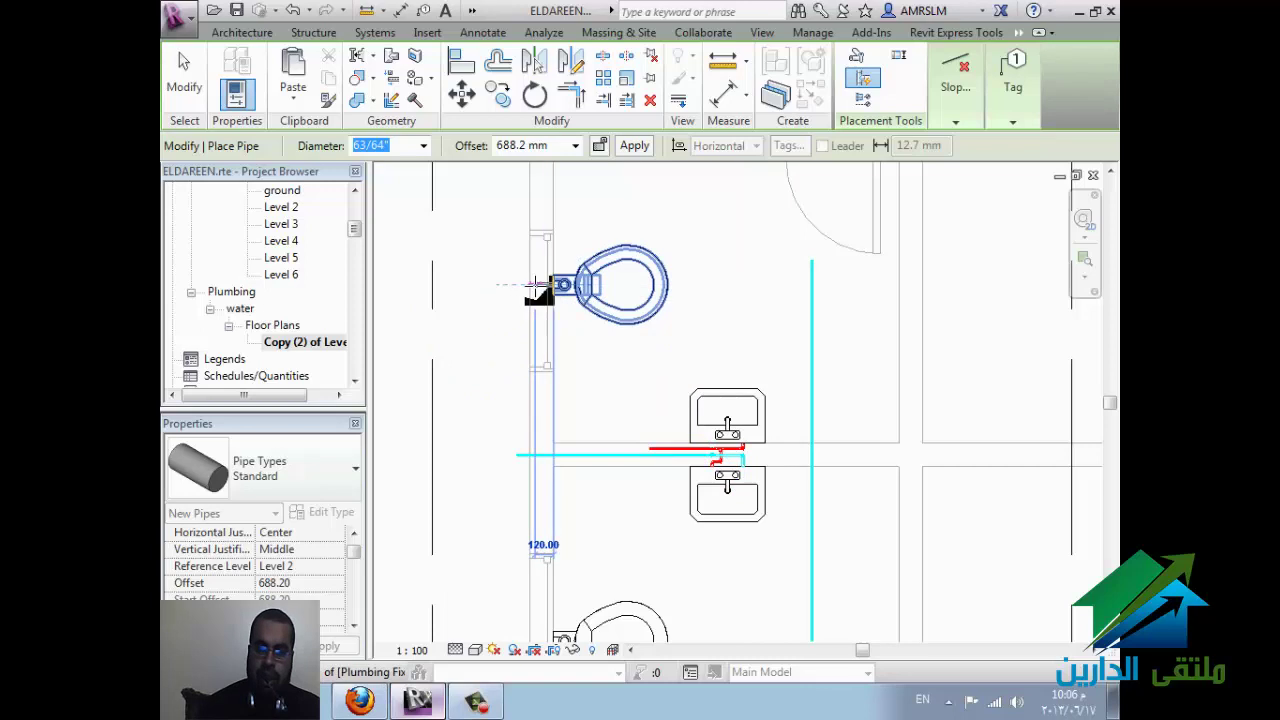
{"action": "left_click", "coordinate": [538, 287]}
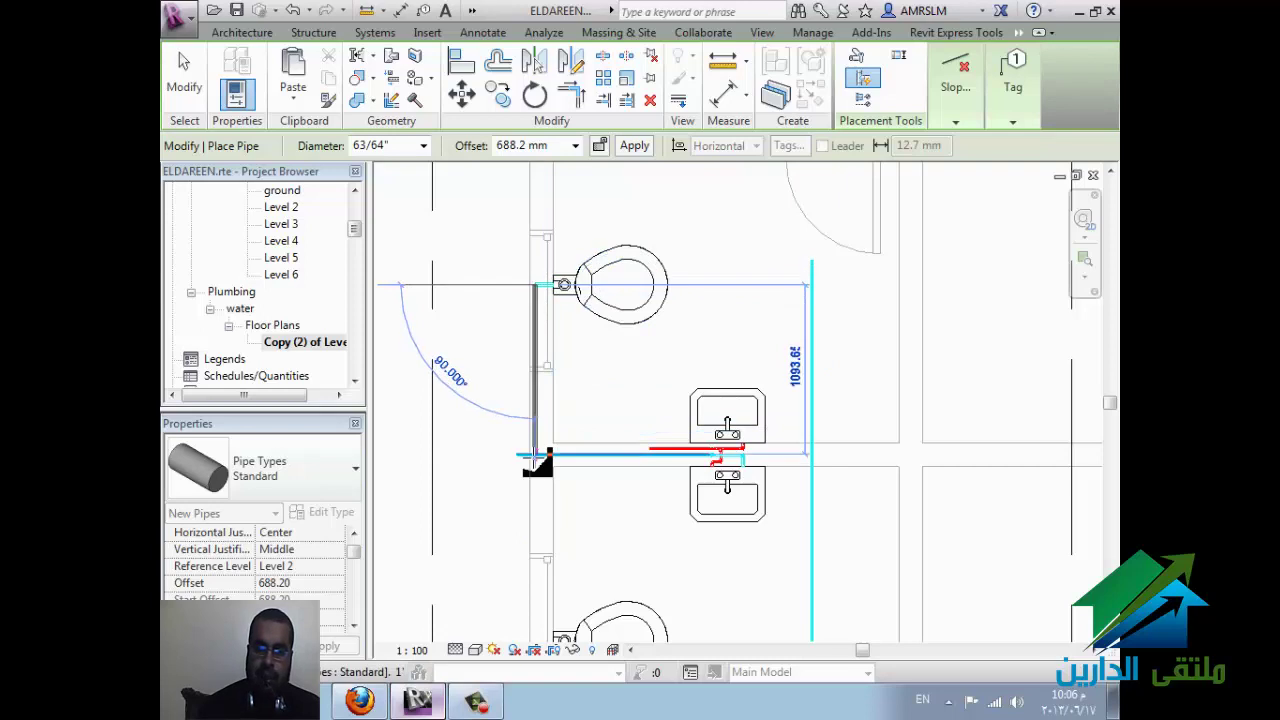
{"action": "left_click", "coordinate": [535, 458]}
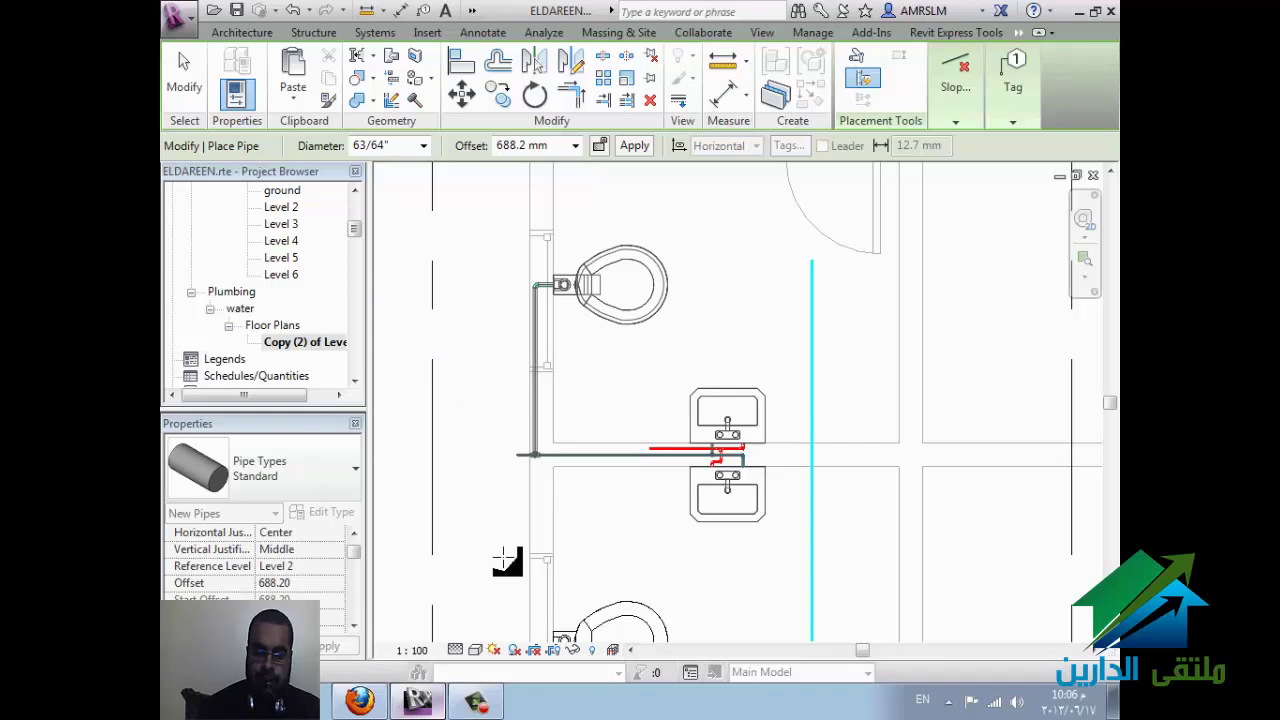
{"action": "key", "text": "Escape"}
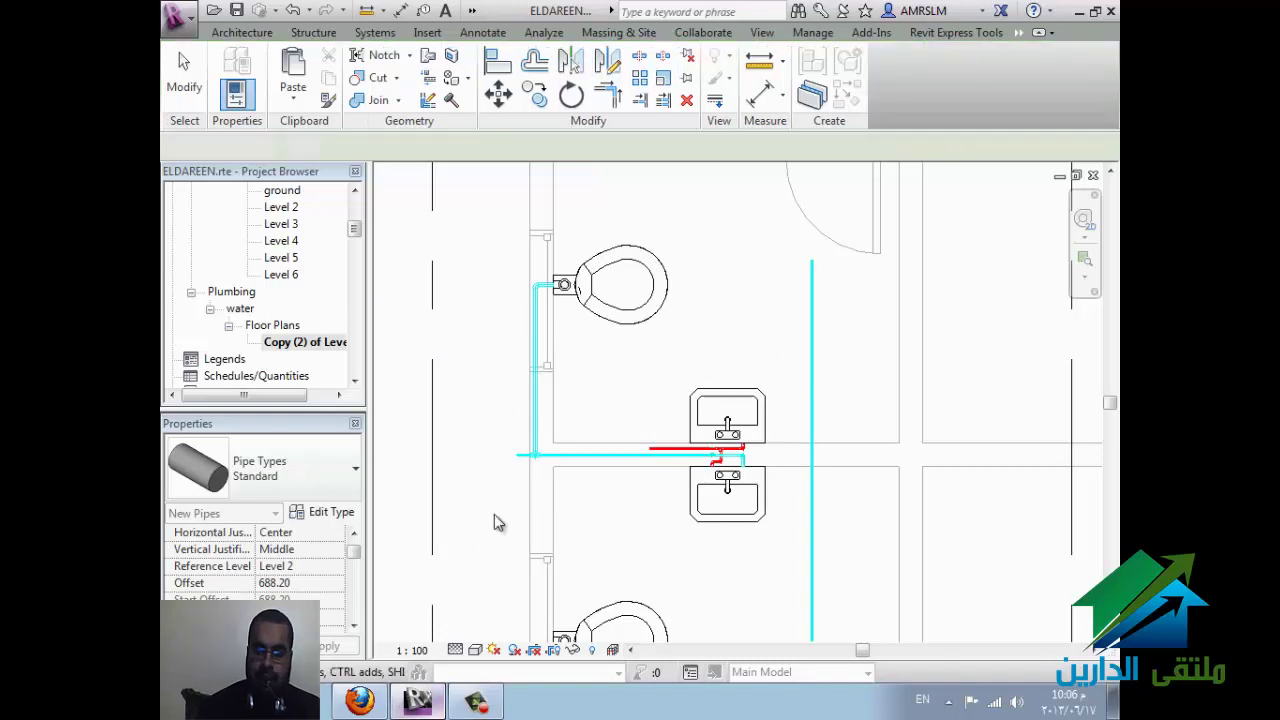
{"action": "left_click", "coordinate": [491, 486]}
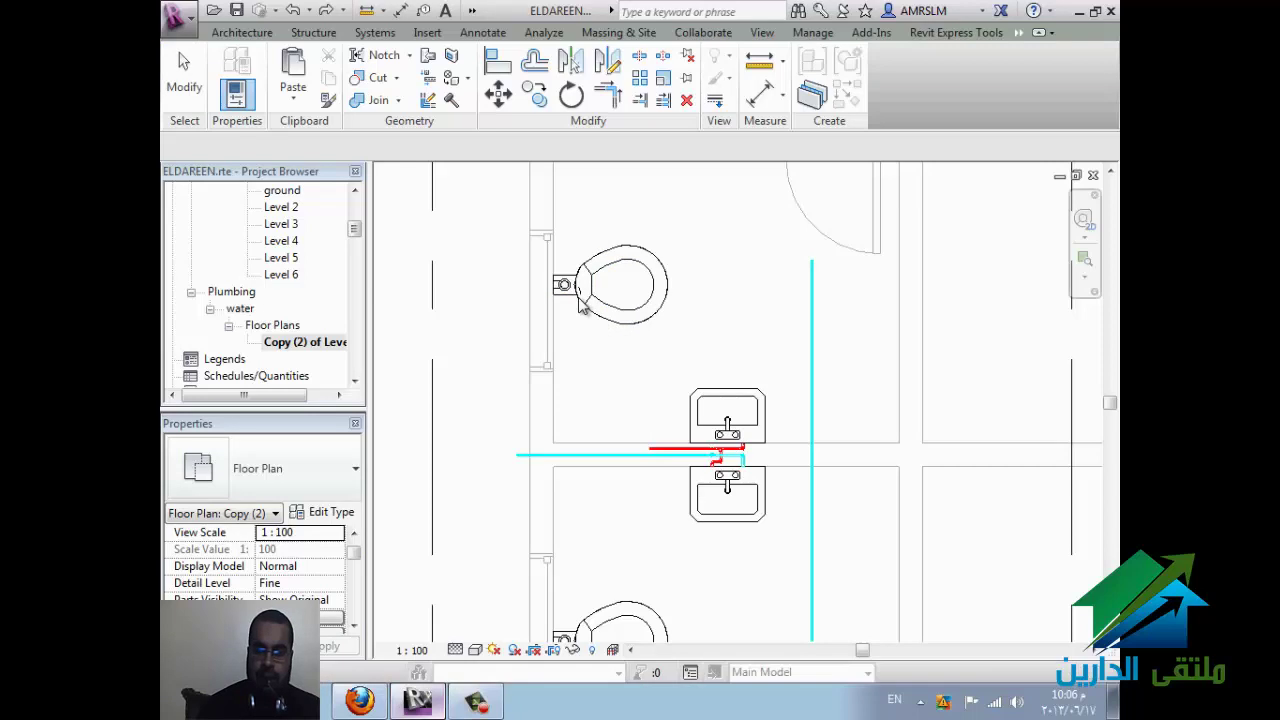
{"action": "left_click", "coordinate": [636, 350]}
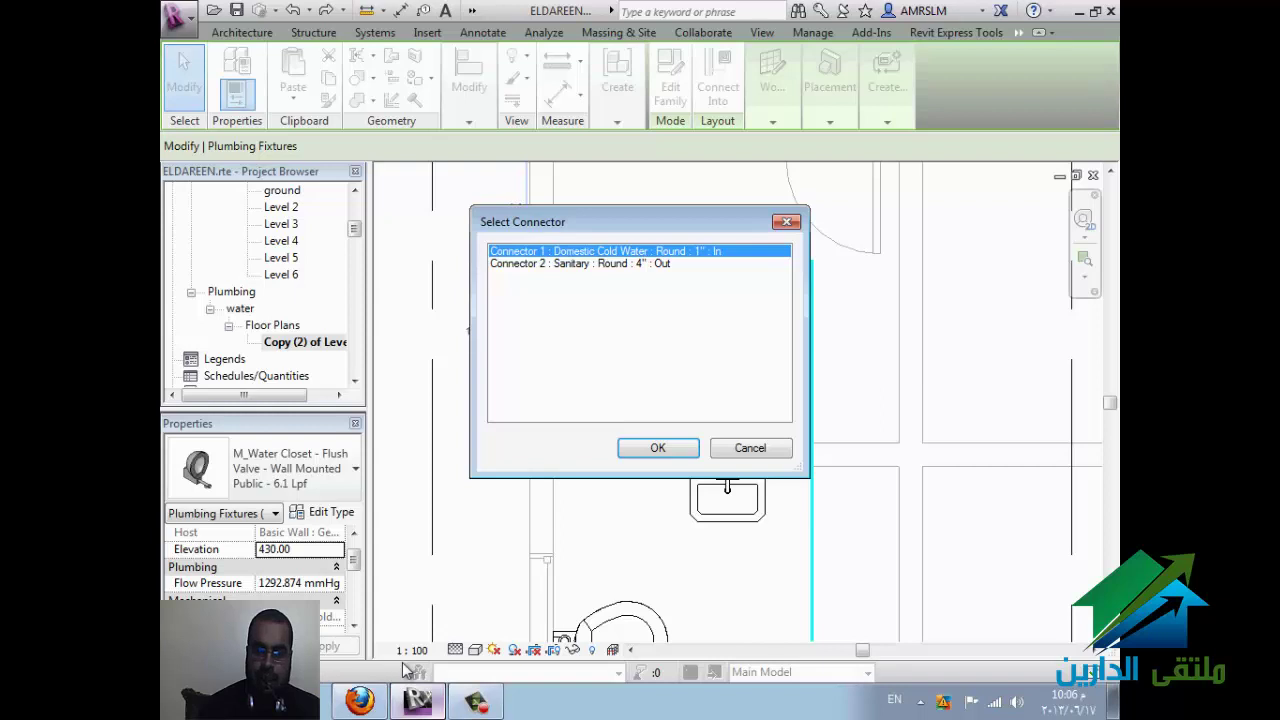
{"action": "left_click", "coordinate": [418, 700]}
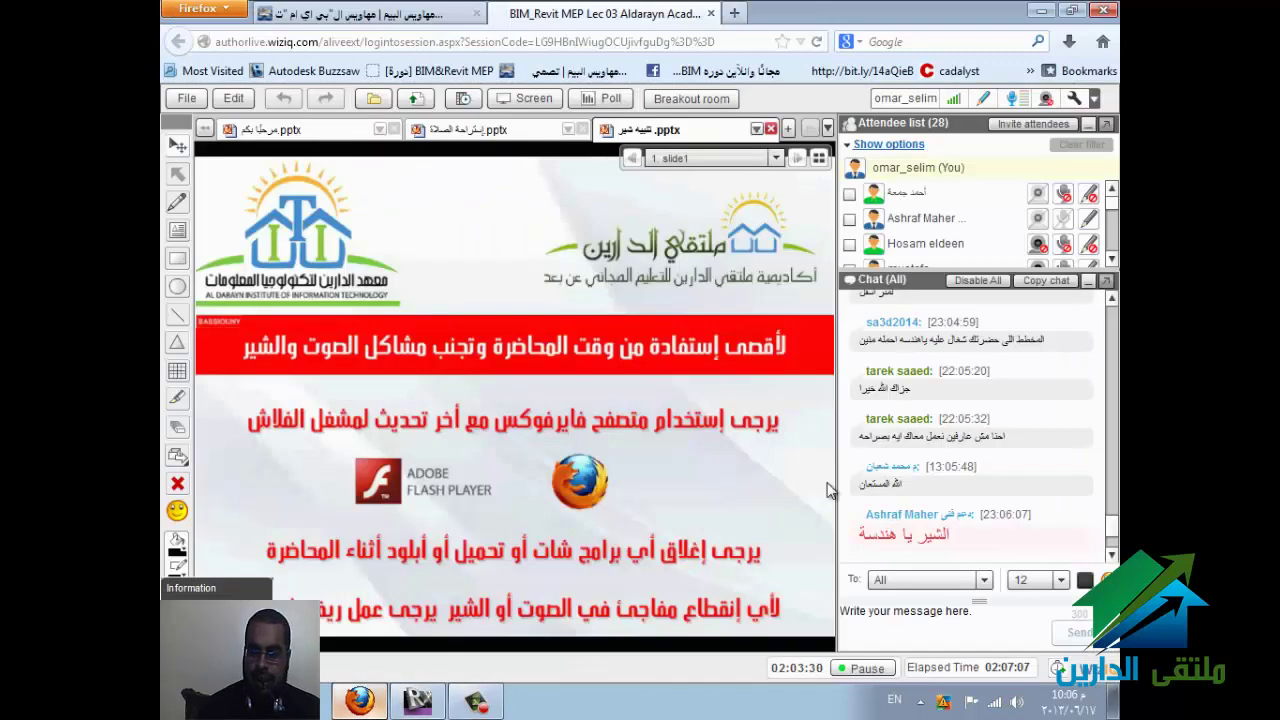
Step: Start WiZiQ screen sharing, accepting the risk and running the applet, then return to Revit
{"action": "left_click", "coordinate": [528, 98]}
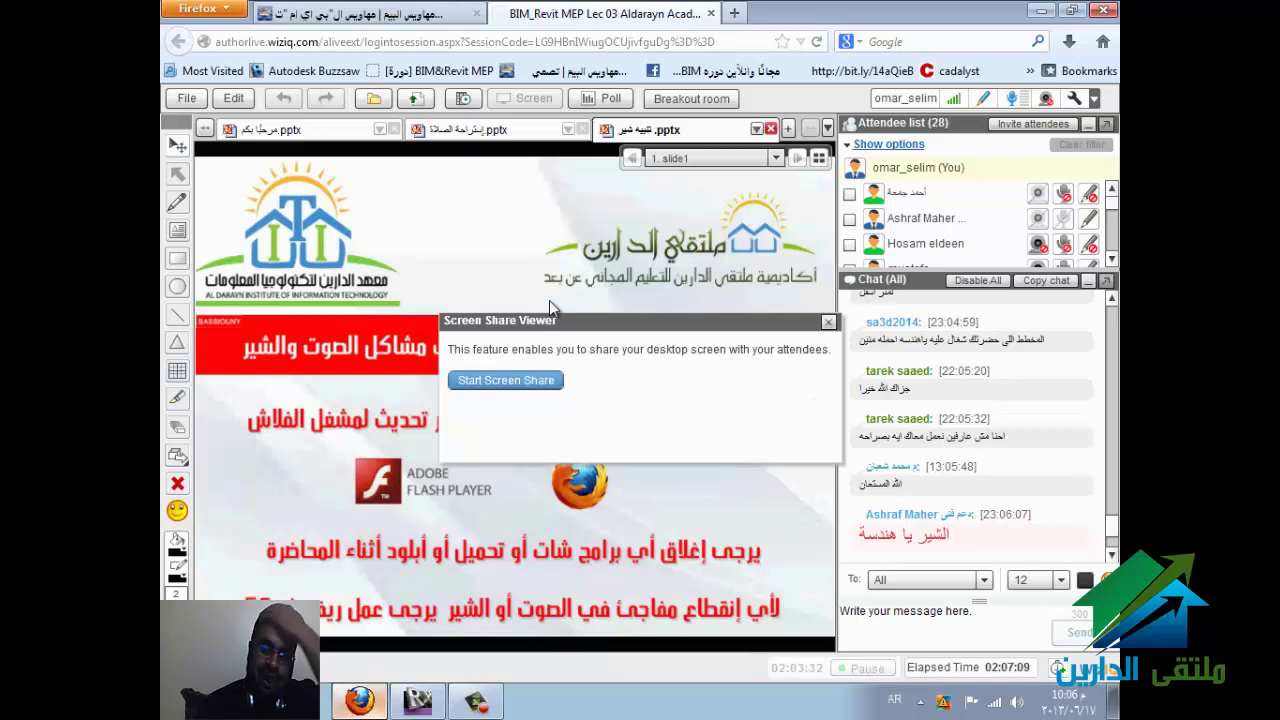
{"action": "left_click", "coordinate": [535, 378]}
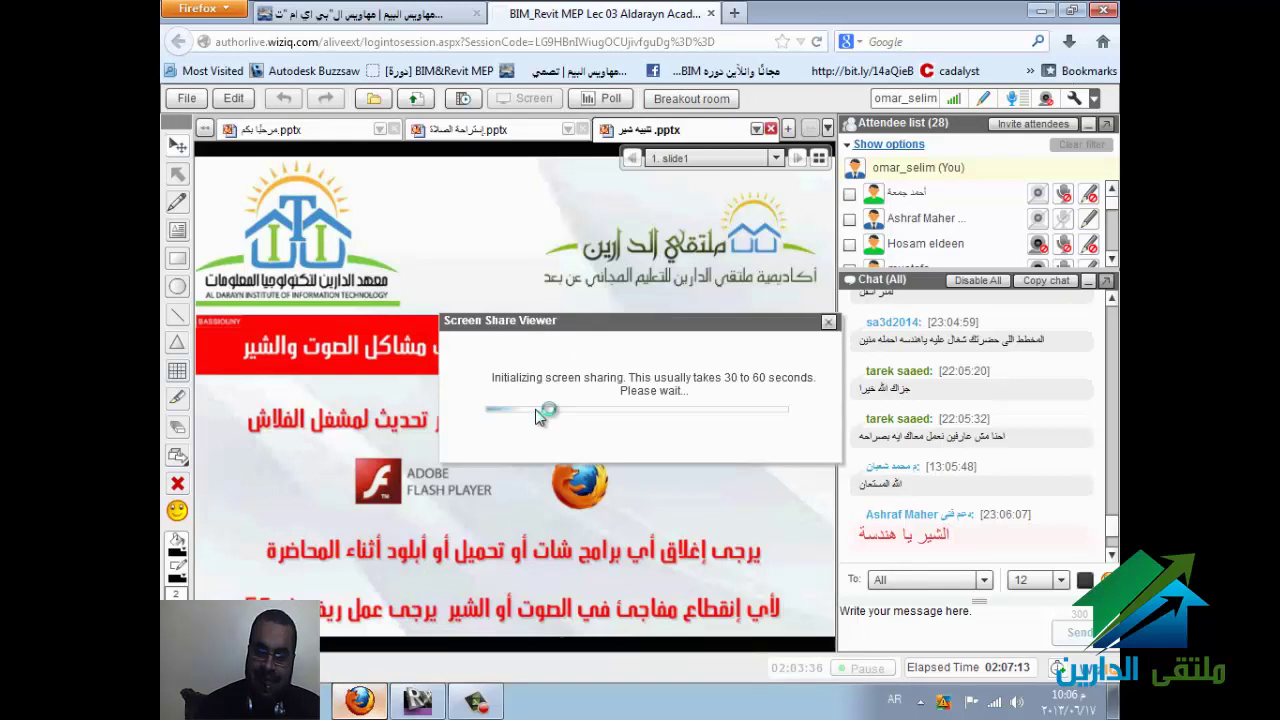
{"action": "left_click", "coordinate": [477, 700]}
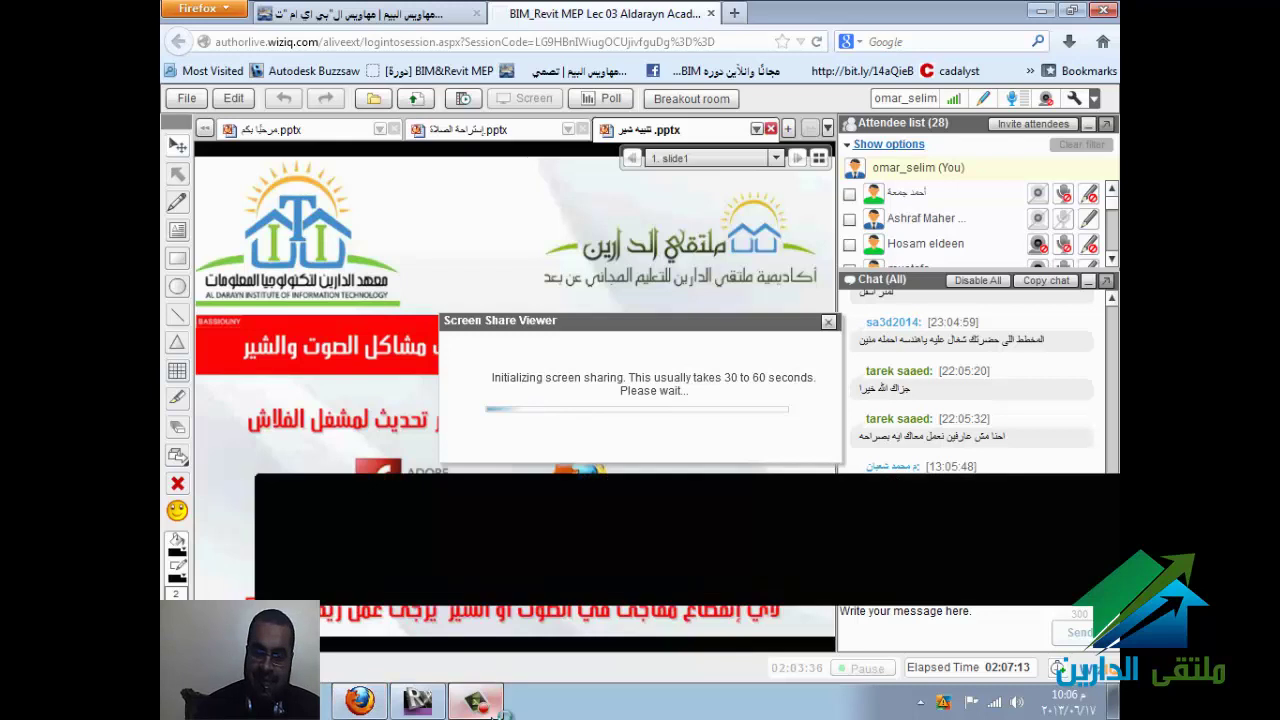
{"action": "left_click", "coordinate": [531, 634]}
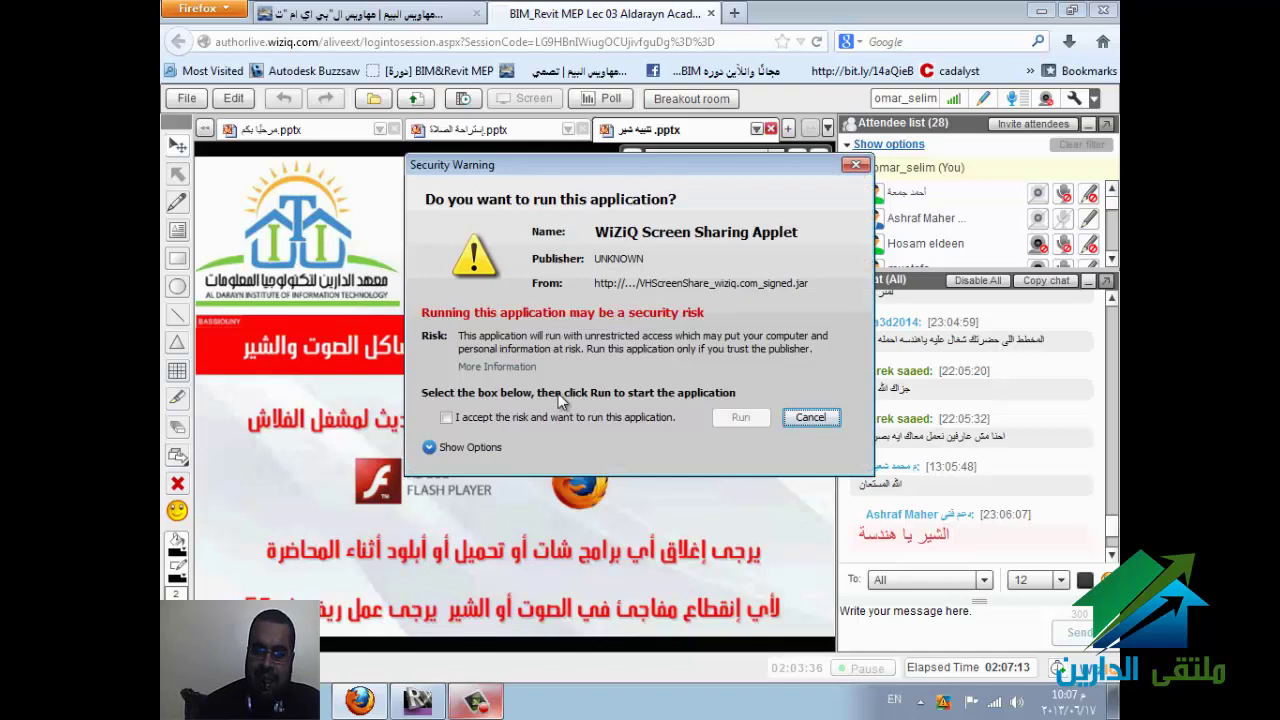
{"action": "left_click", "coordinate": [553, 416]}
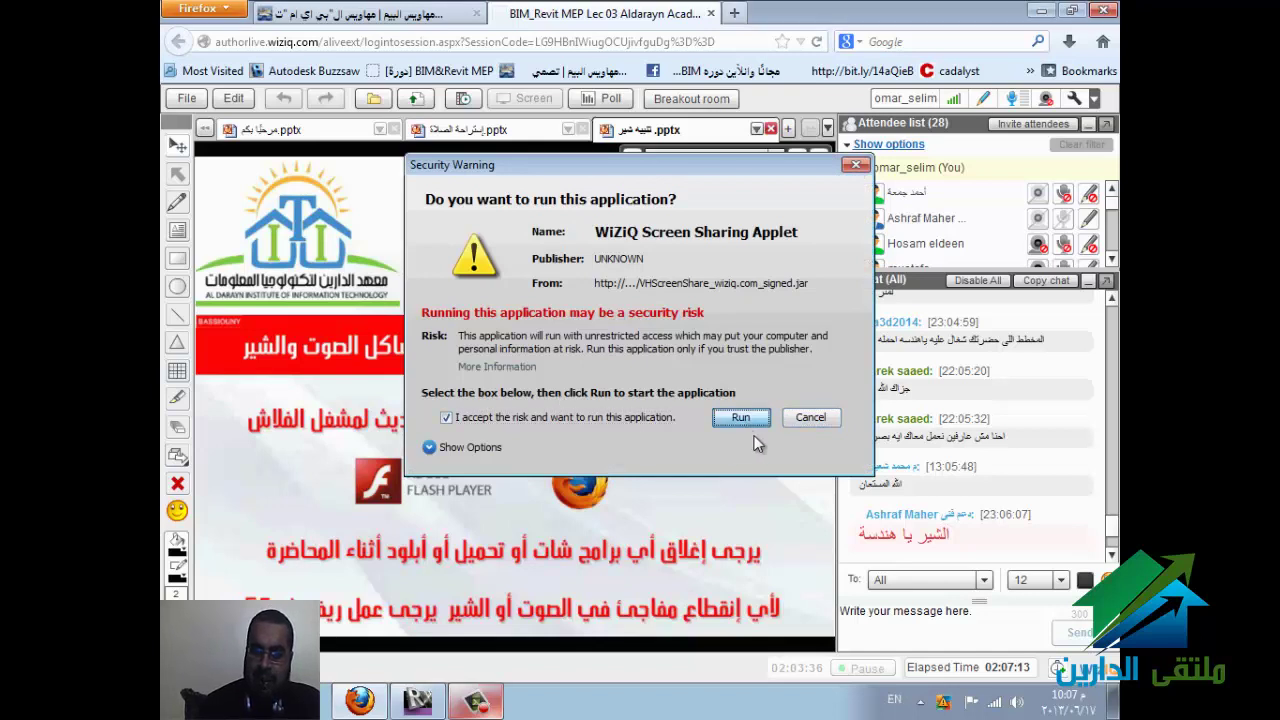
{"action": "left_click", "coordinate": [745, 420]}
{"action": "left_click", "coordinate": [819, 379]}
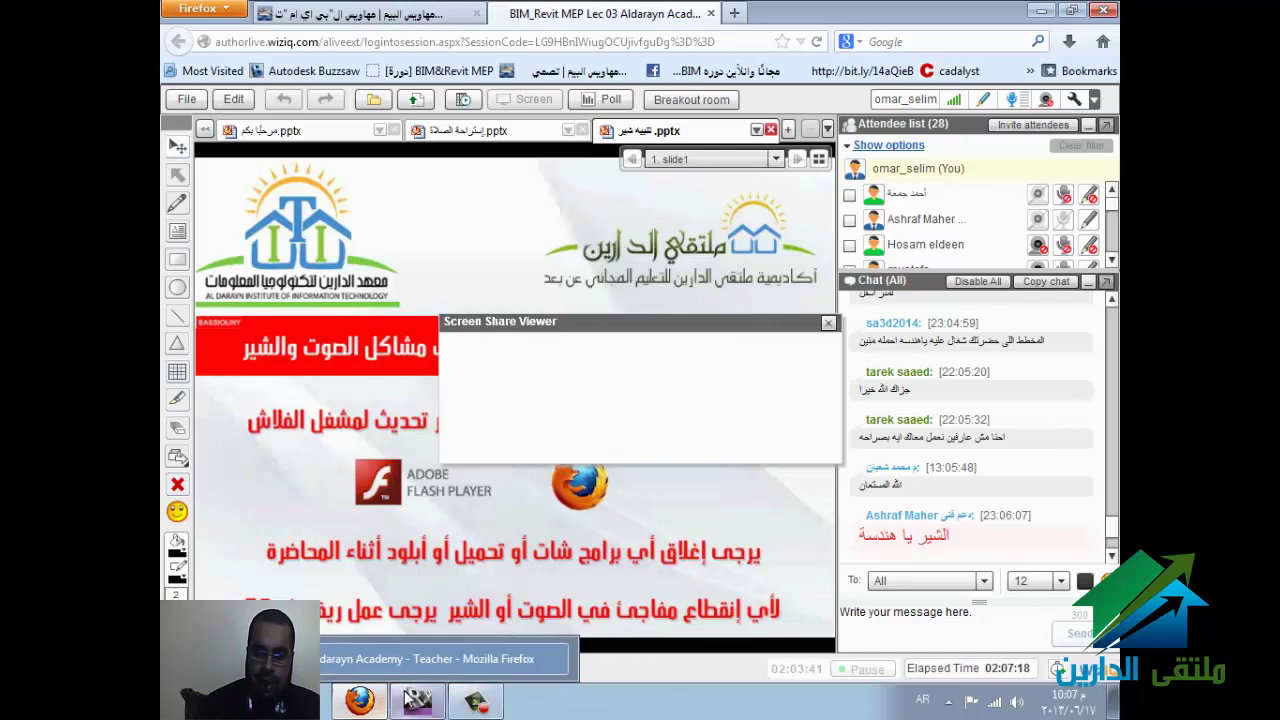
{"action": "left_click", "coordinate": [416, 700]}
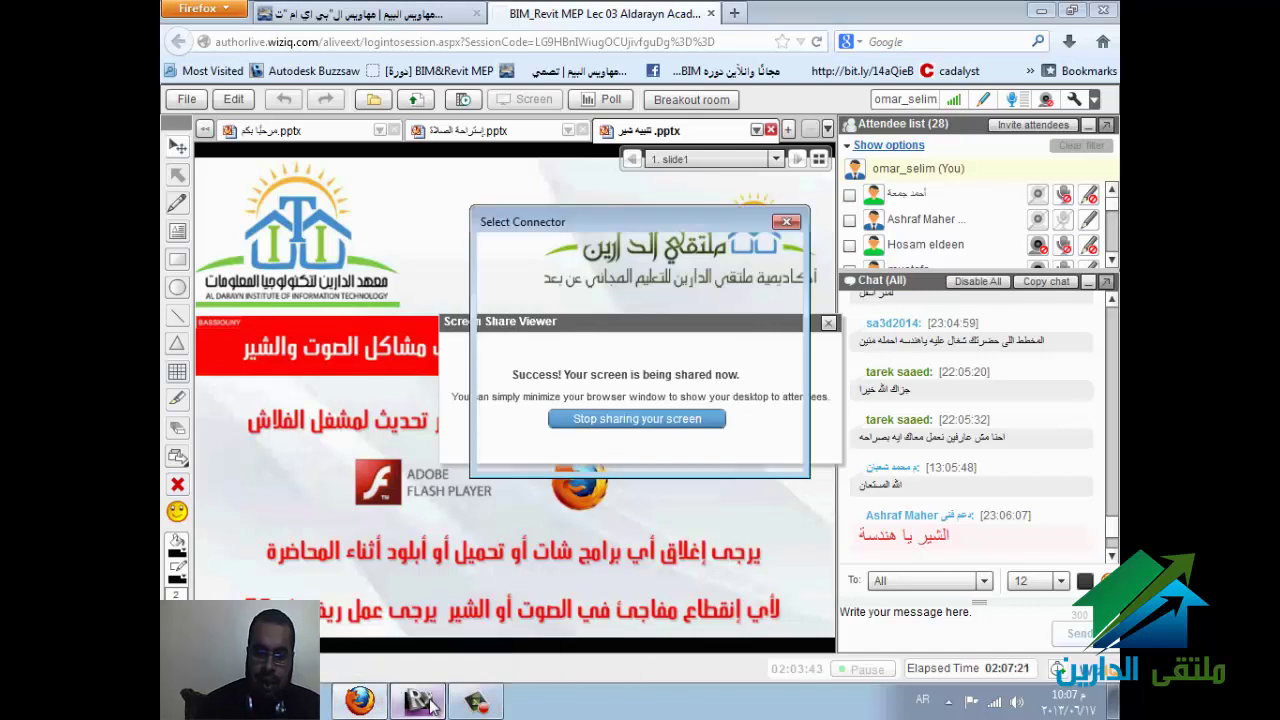
Step: Start a new pipe from the water closet using its Domestic Cold Water connector
{"action": "left_click", "coordinate": [751, 448]}
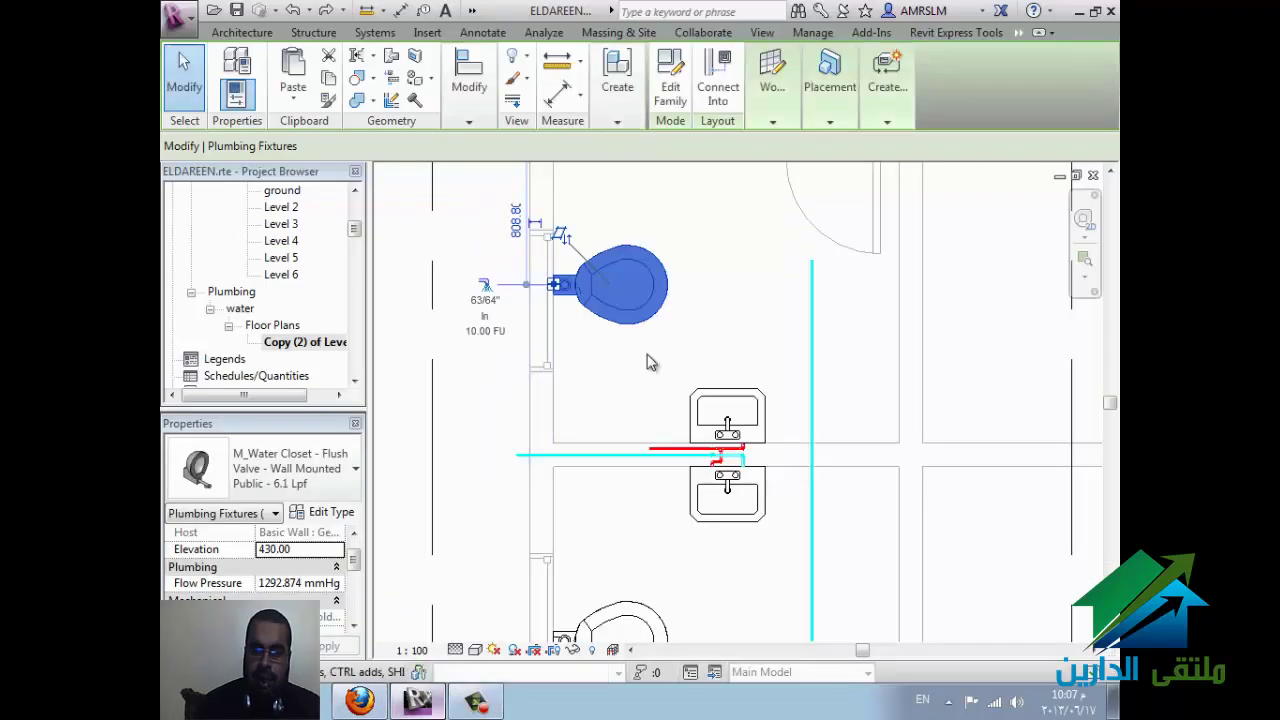
{"action": "left_click", "coordinate": [670, 351]}
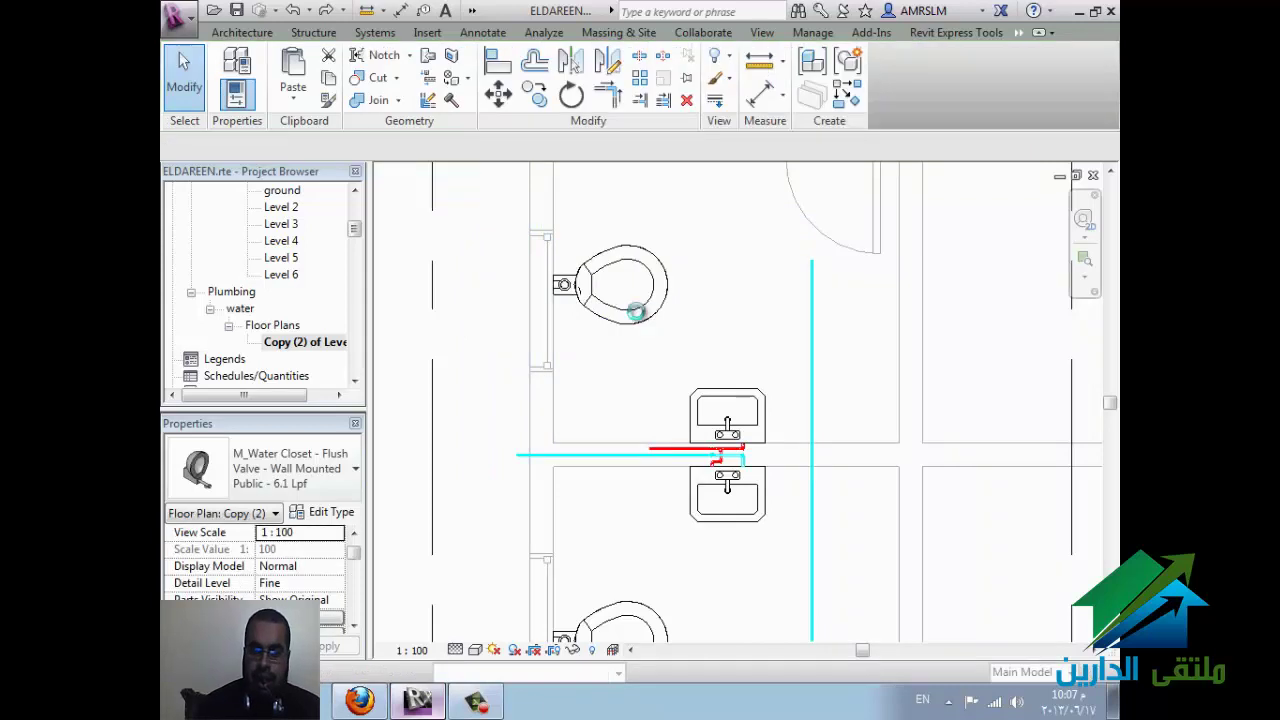
{"action": "left_click", "coordinate": [559, 289]}
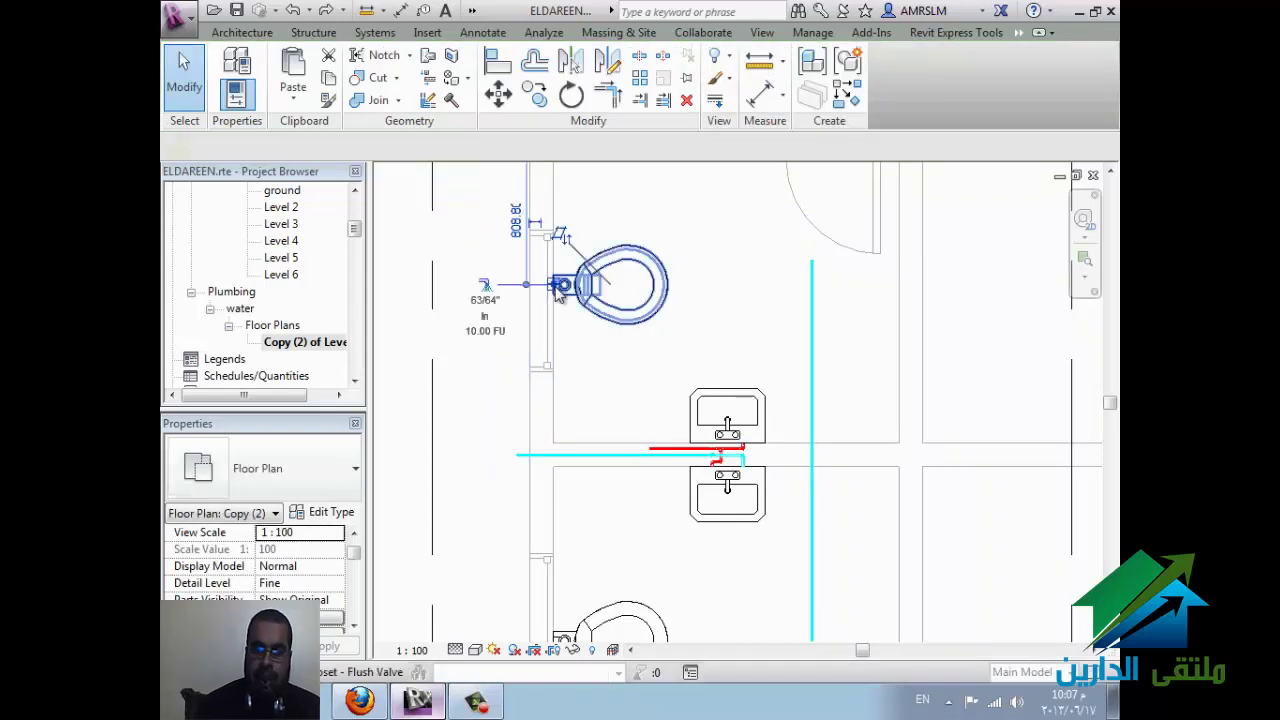
{"action": "right_click", "coordinate": [559, 289]}
{"action": "left_click", "coordinate": [594, 226]}
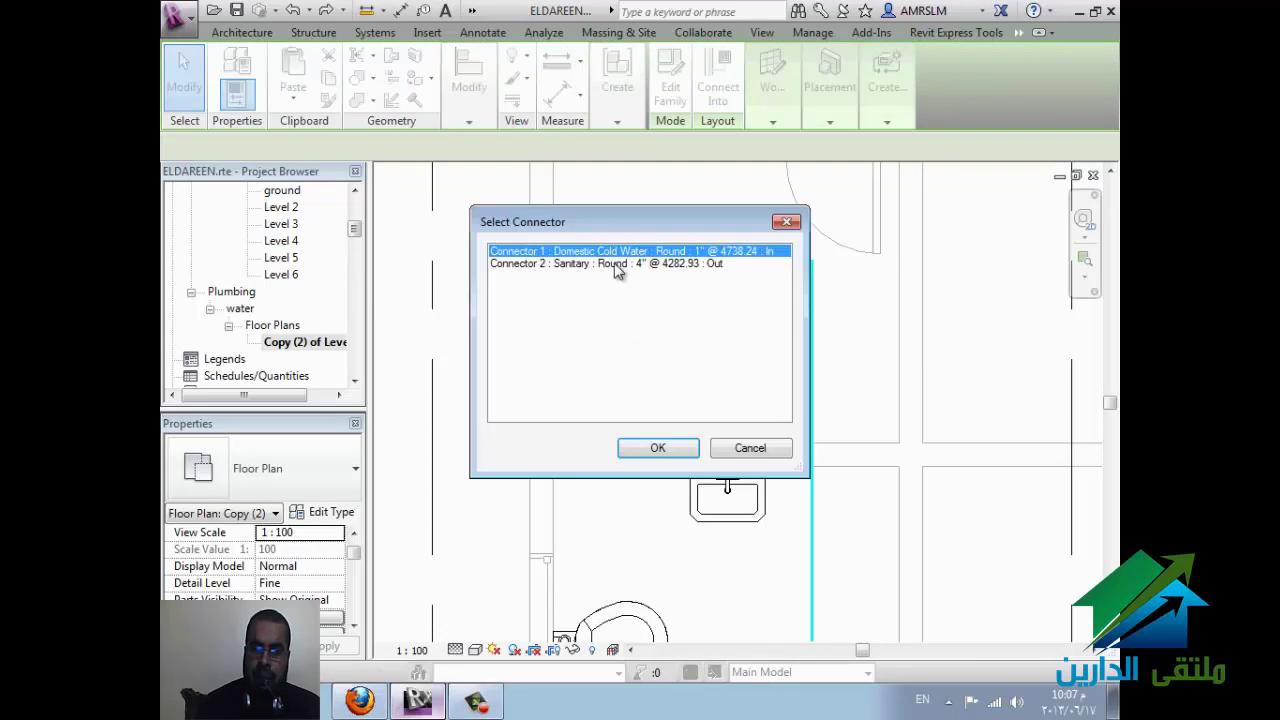
{"action": "left_click_drag", "start_coordinate": [630, 223], "coordinate": [860, 182]}
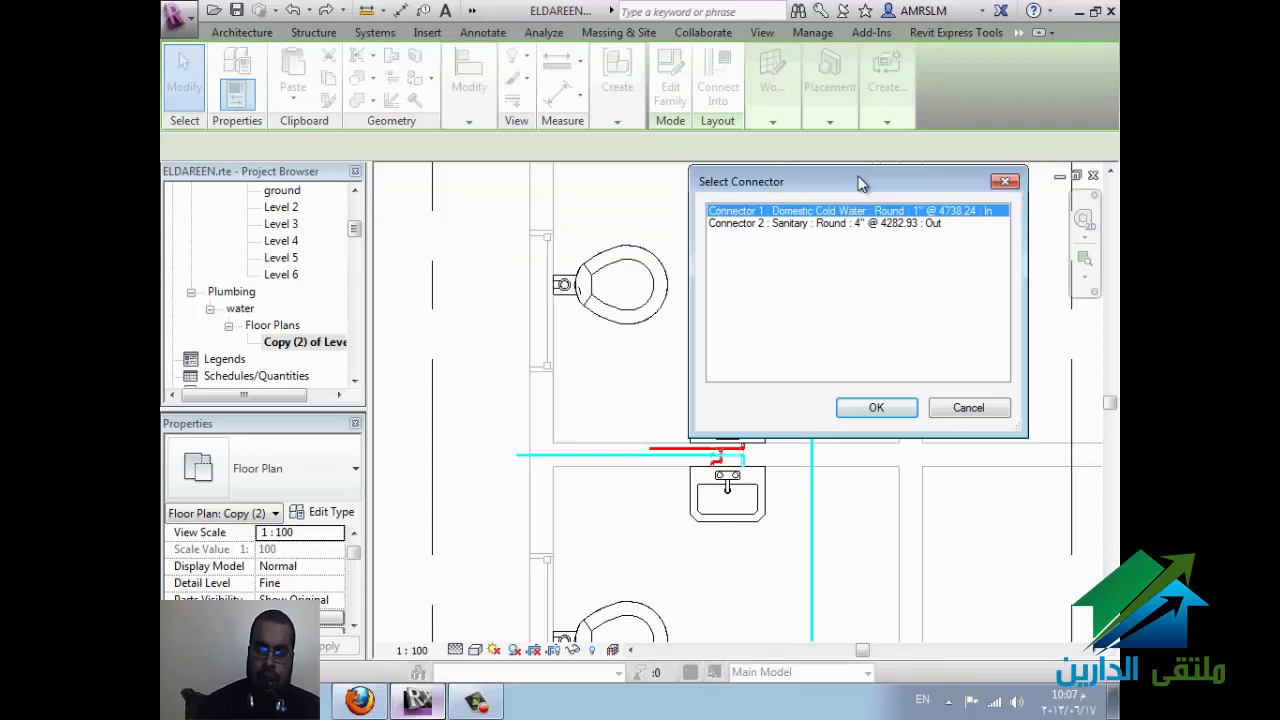
{"action": "left_click", "coordinate": [887, 407]}
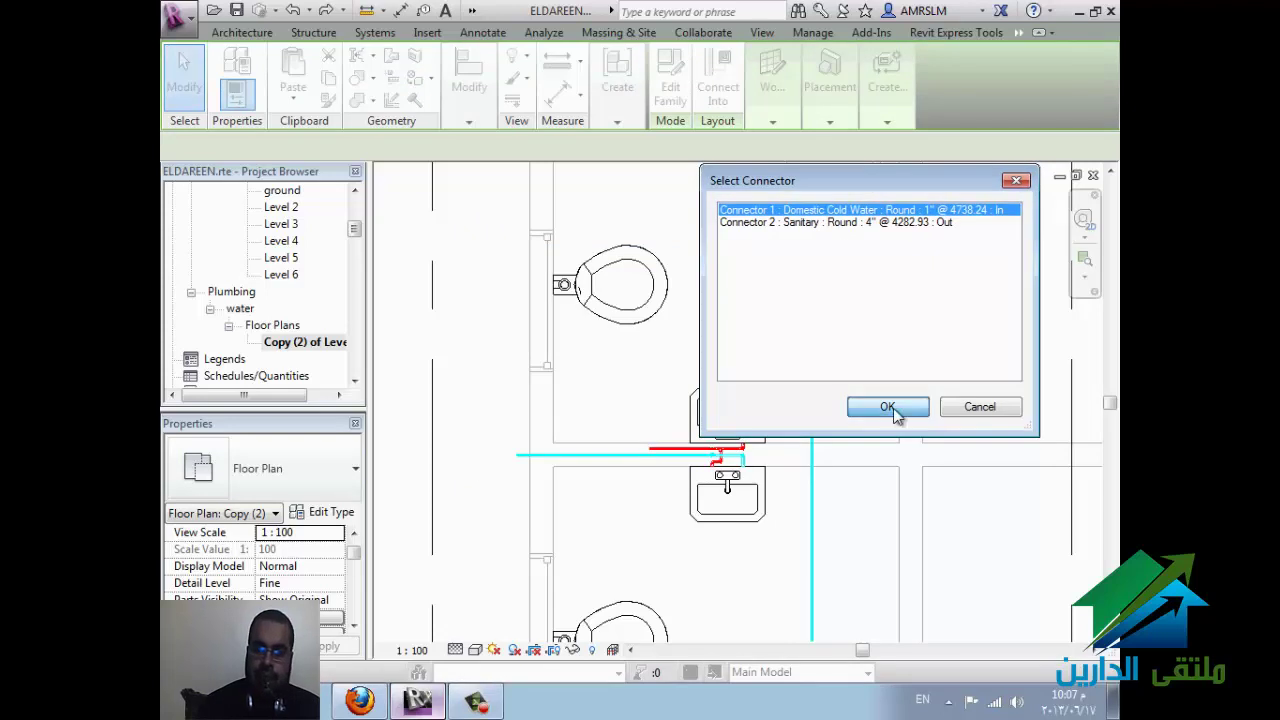
Step: Draw the cold water pipe straight down from the toilet connector to just above the supply line
{"action": "left_click", "coordinate": [536, 288]}
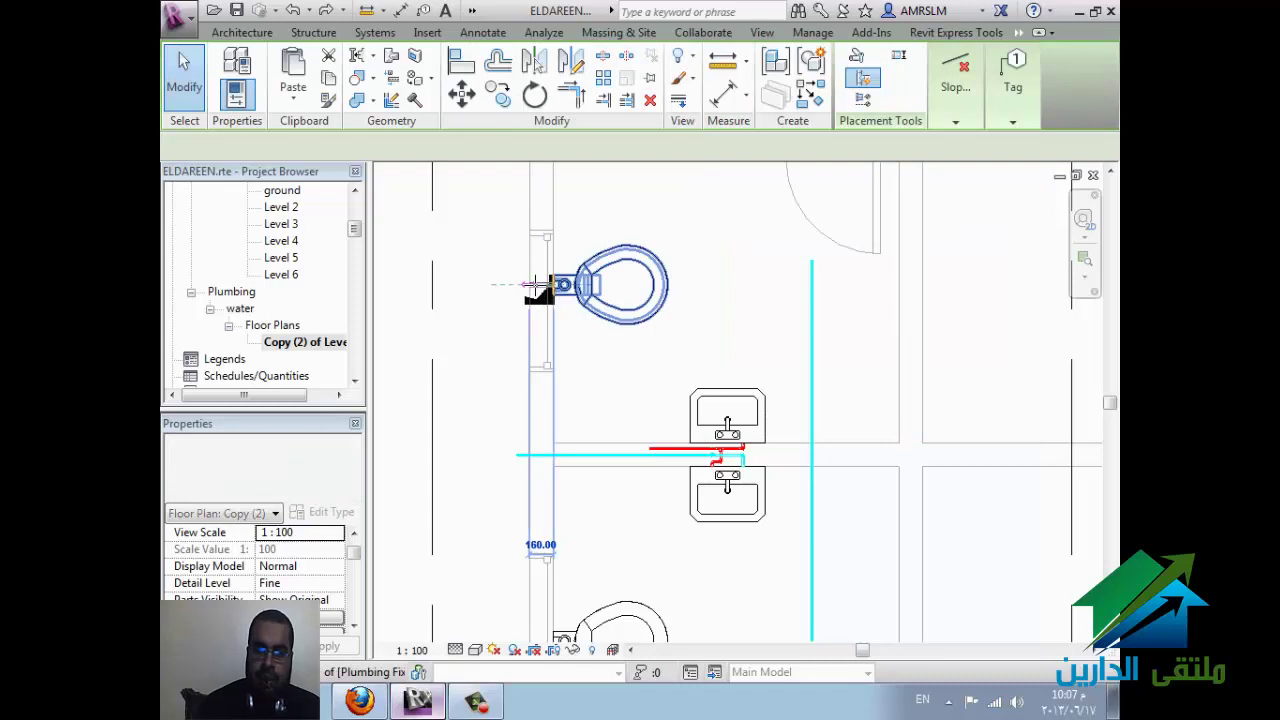
{"action": "left_click", "coordinate": [536, 288]}
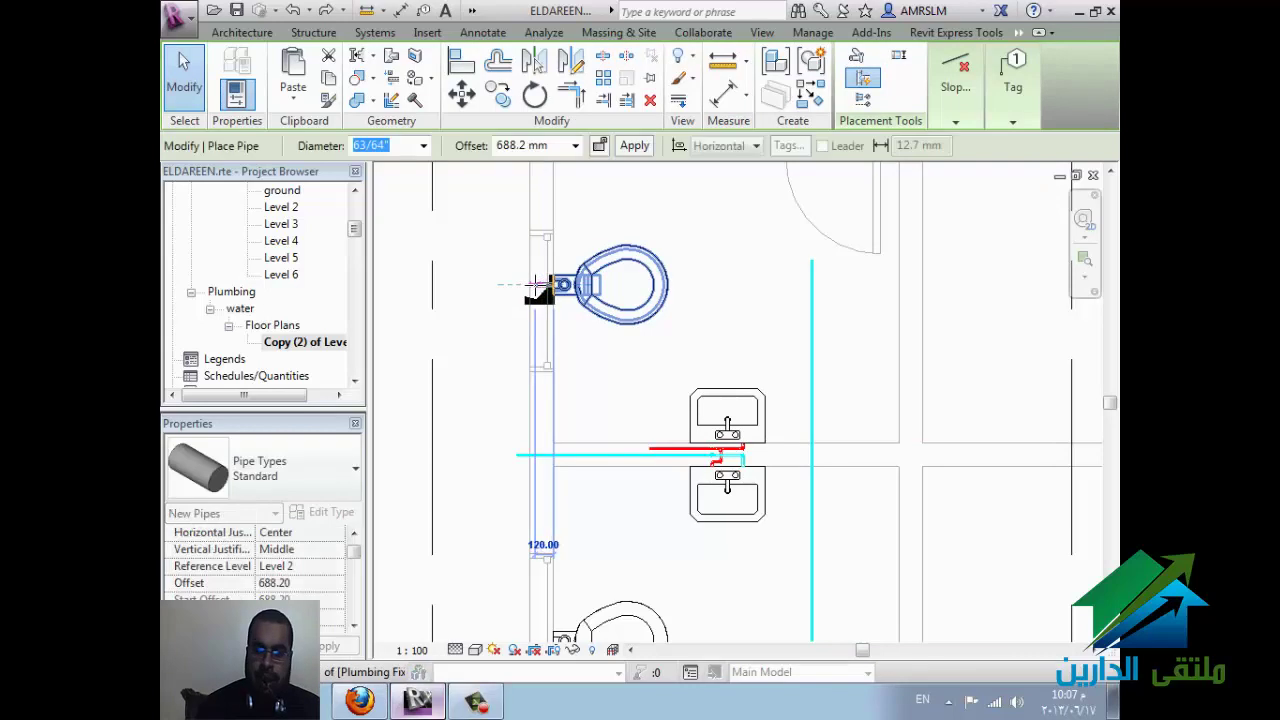
{"action": "left_click", "coordinate": [540, 288]}
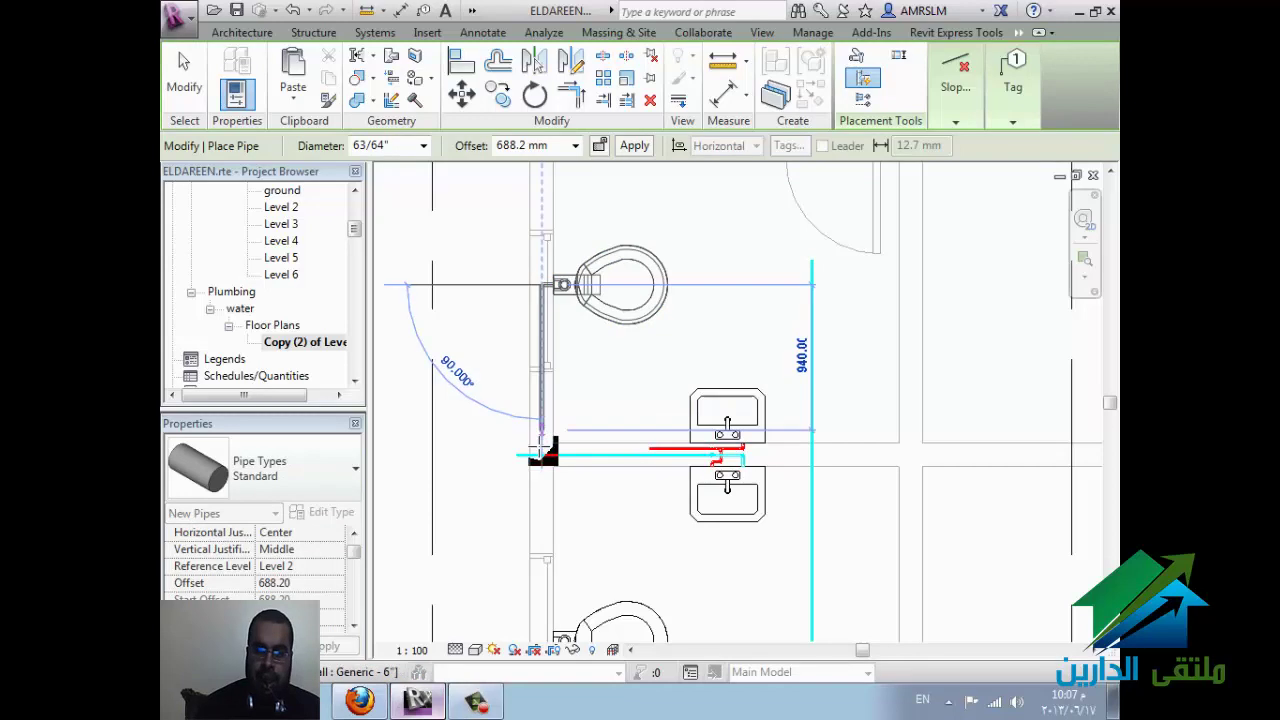
{"action": "left_click", "coordinate": [541, 457]}
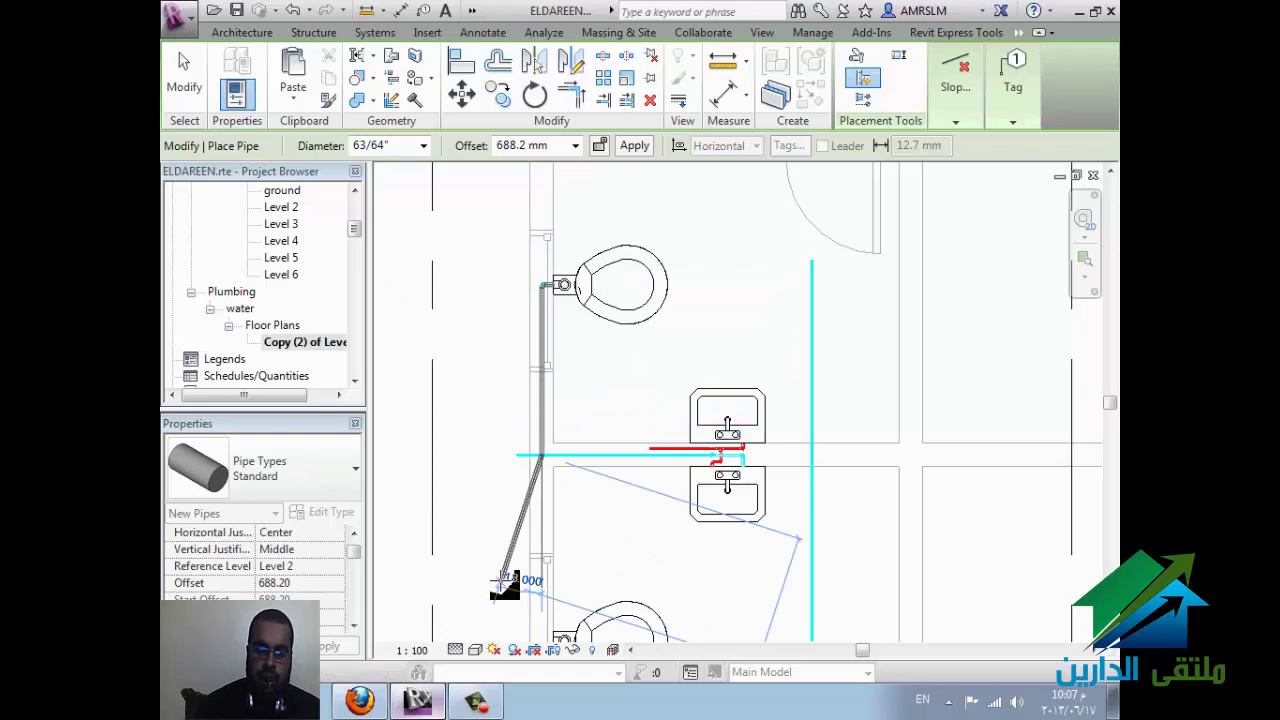
{"action": "key", "text": "Escape"}
{"action": "key", "text": "Escape"}
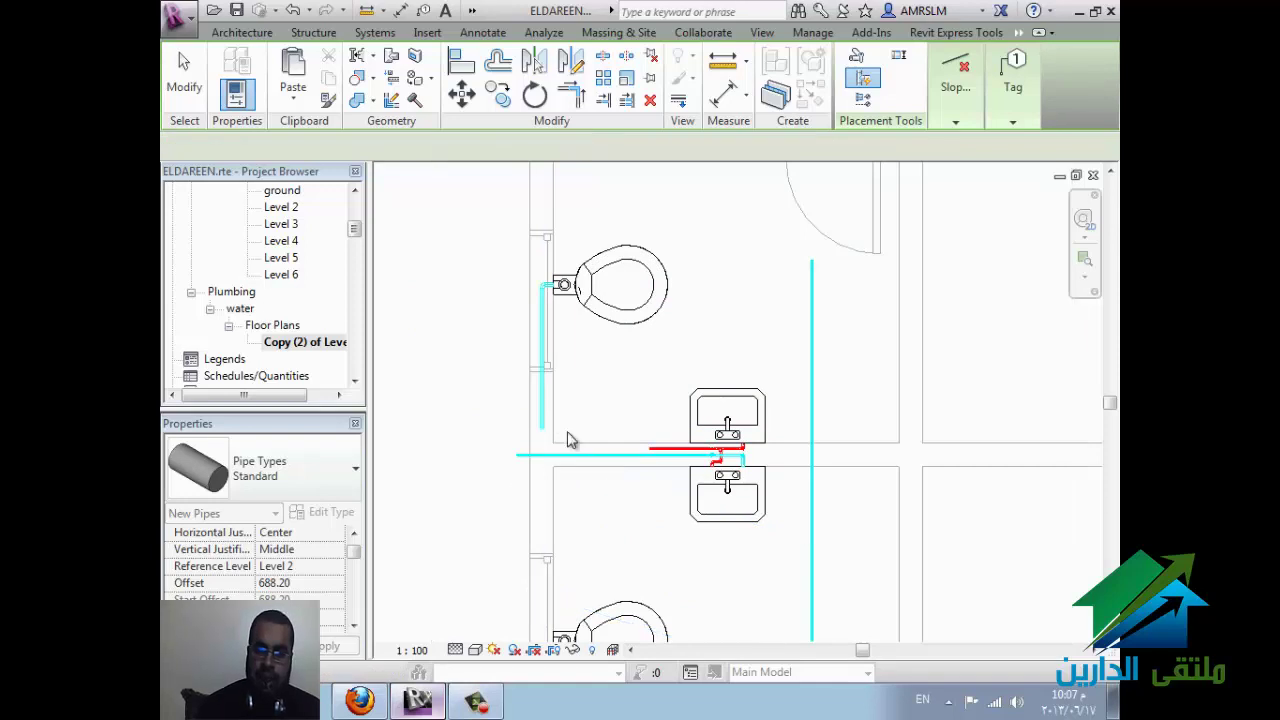
{"action": "scroll", "coordinate": [567, 440], "scroll_direction": "up", "scroll_amount": 3}
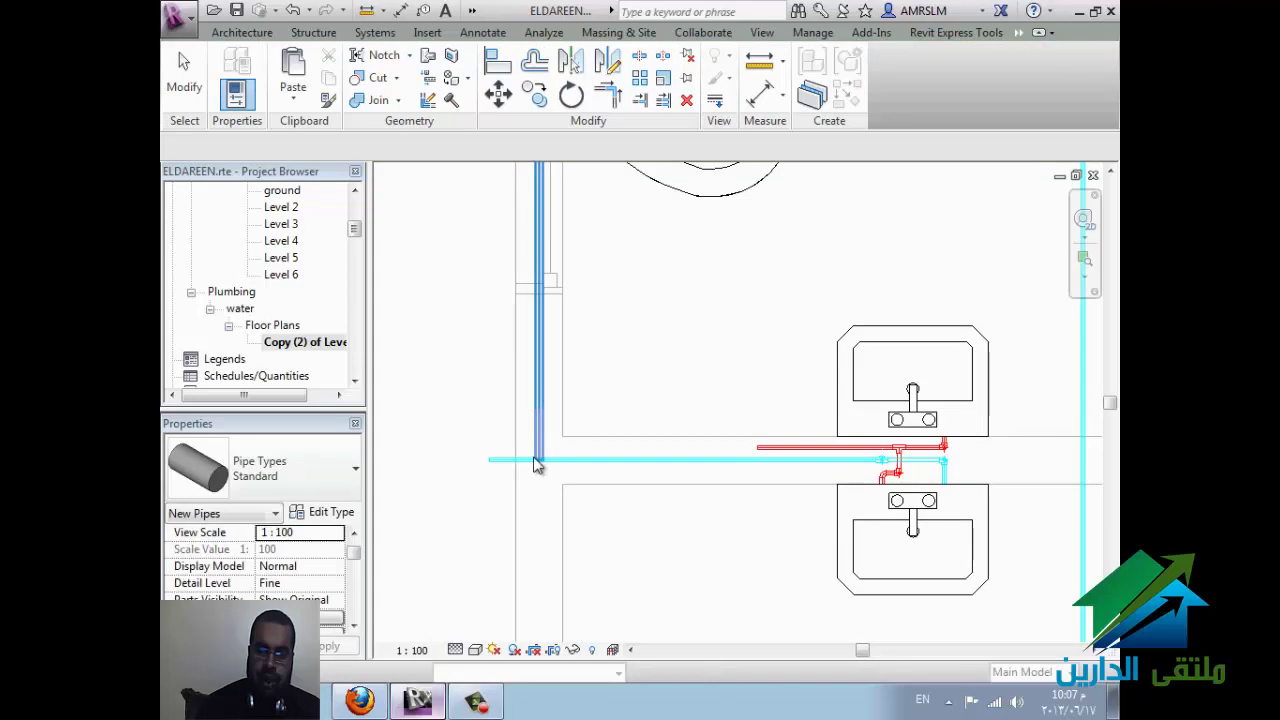
Step: Drag the toilet's vertical pipe end onto the horizontal cold water line to join them
{"action": "left_click", "coordinate": [557, 441]}
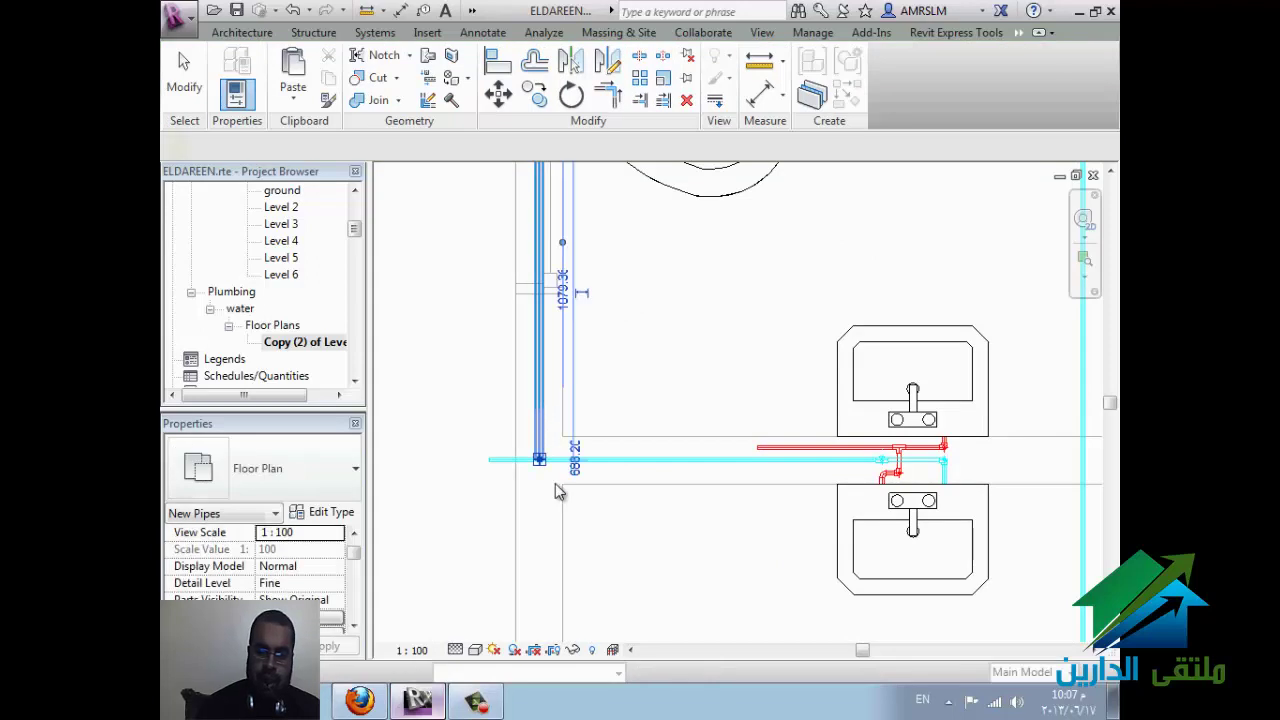
{"action": "scroll", "coordinate": [531, 442], "scroll_direction": "up", "scroll_amount": 5}
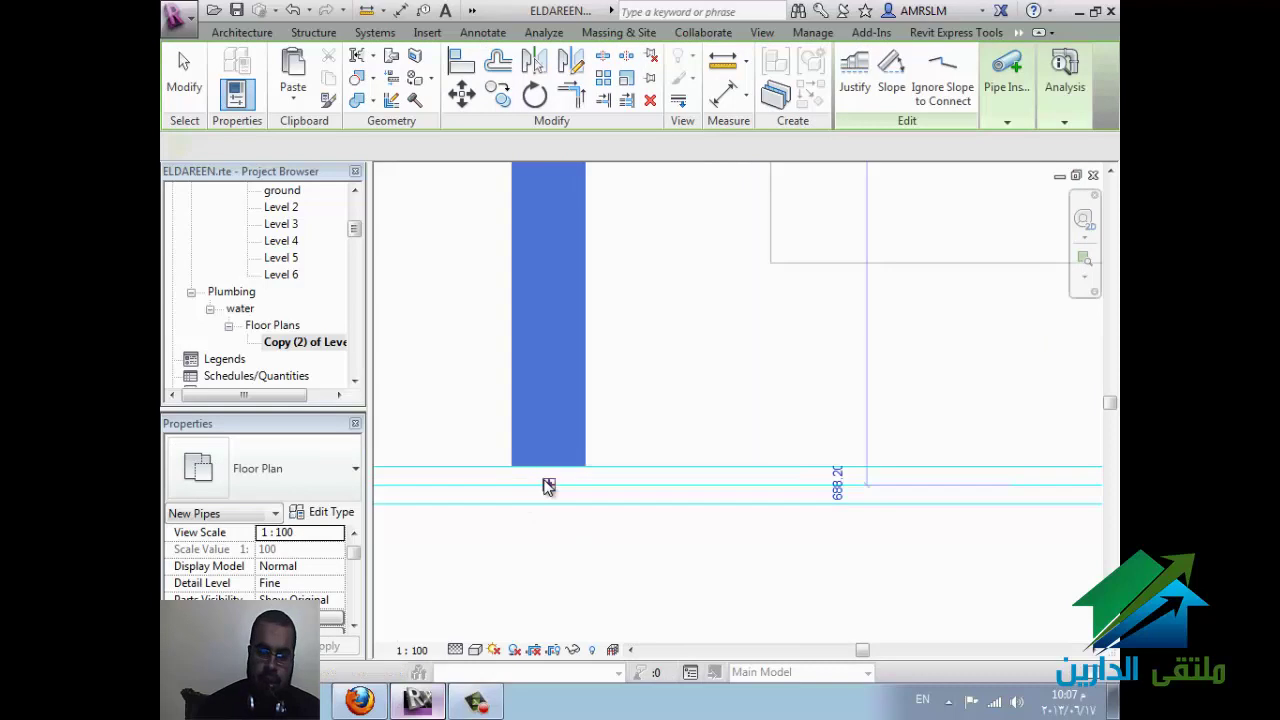
{"action": "left_click_drag", "start_coordinate": [543, 483], "coordinate": [560, 488]}
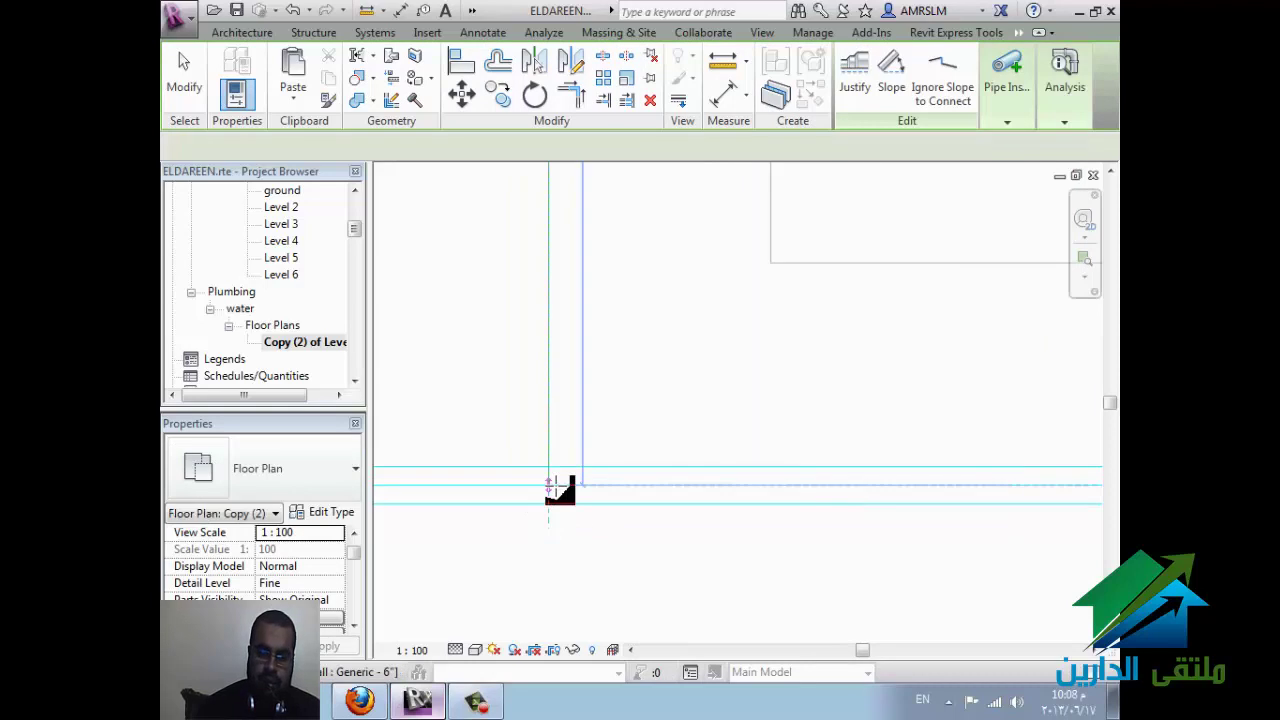
{"action": "left_click", "coordinate": [588, 472]}
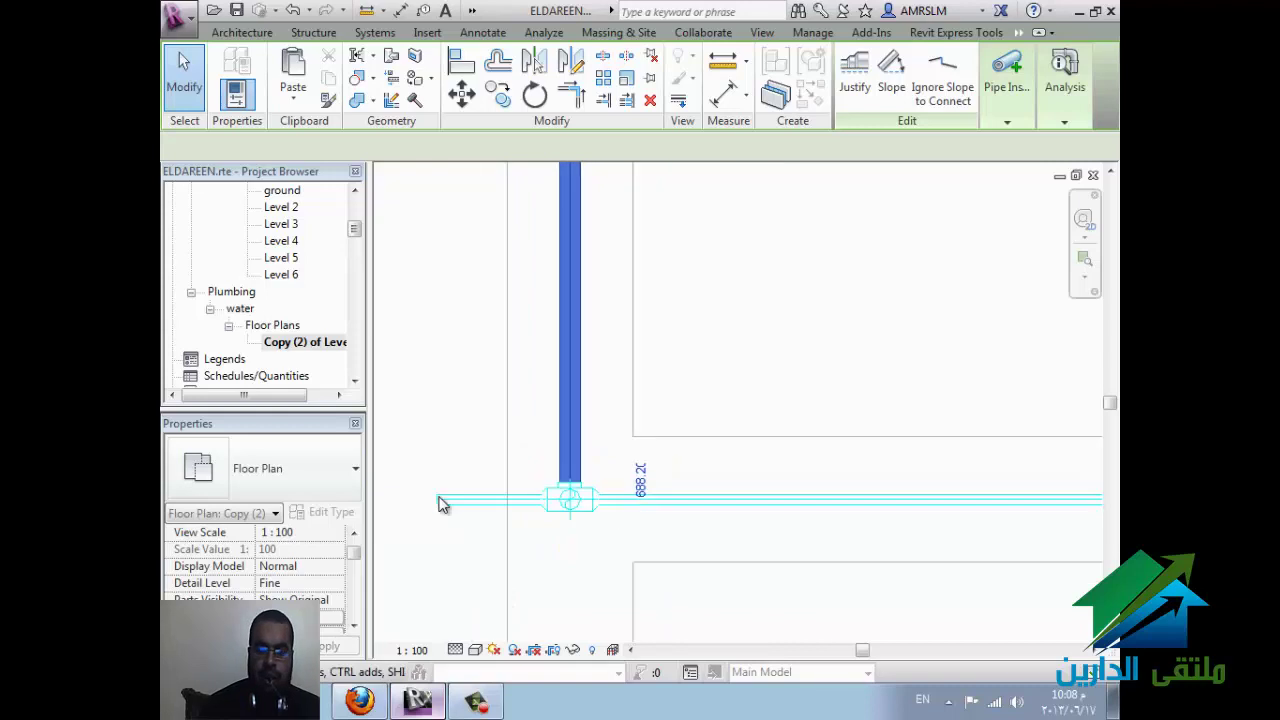
{"action": "scroll", "coordinate": [490, 547], "scroll_direction": "down", "scroll_amount": 2}
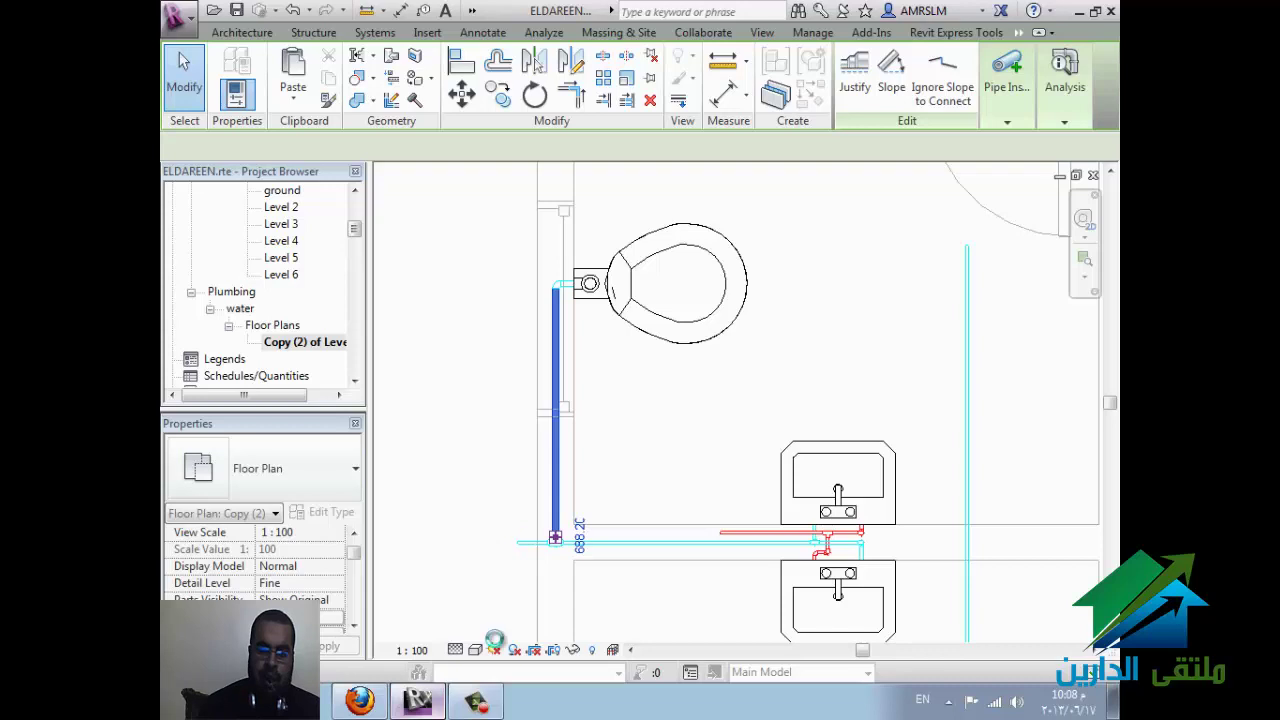
{"action": "scroll", "coordinate": [524, 545], "scroll_direction": "down", "scroll_amount": 2}
{"action": "key", "text": "Escape"}
{"action": "left_click", "coordinate": [539, 541]}
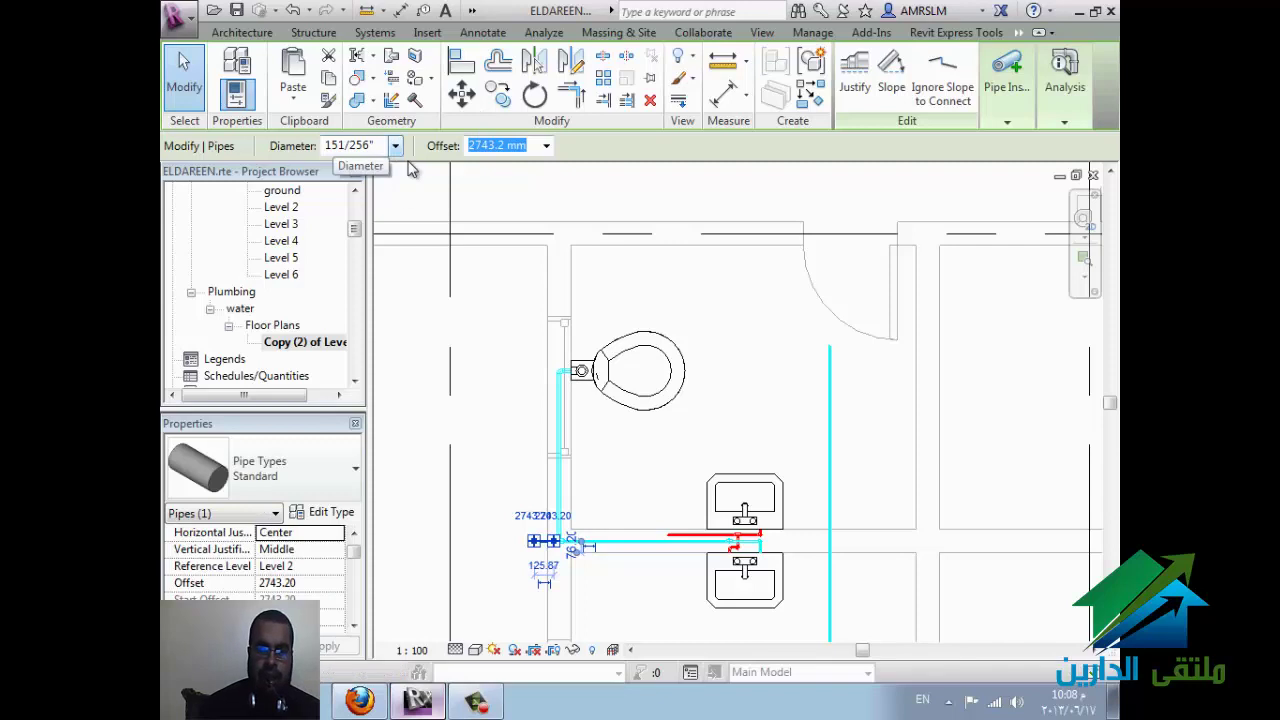
Step: Set the Piping discipline's Pipe Size unit to Millimeters in Project Units (UN)
{"action": "left_click", "coordinate": [751, 323]}
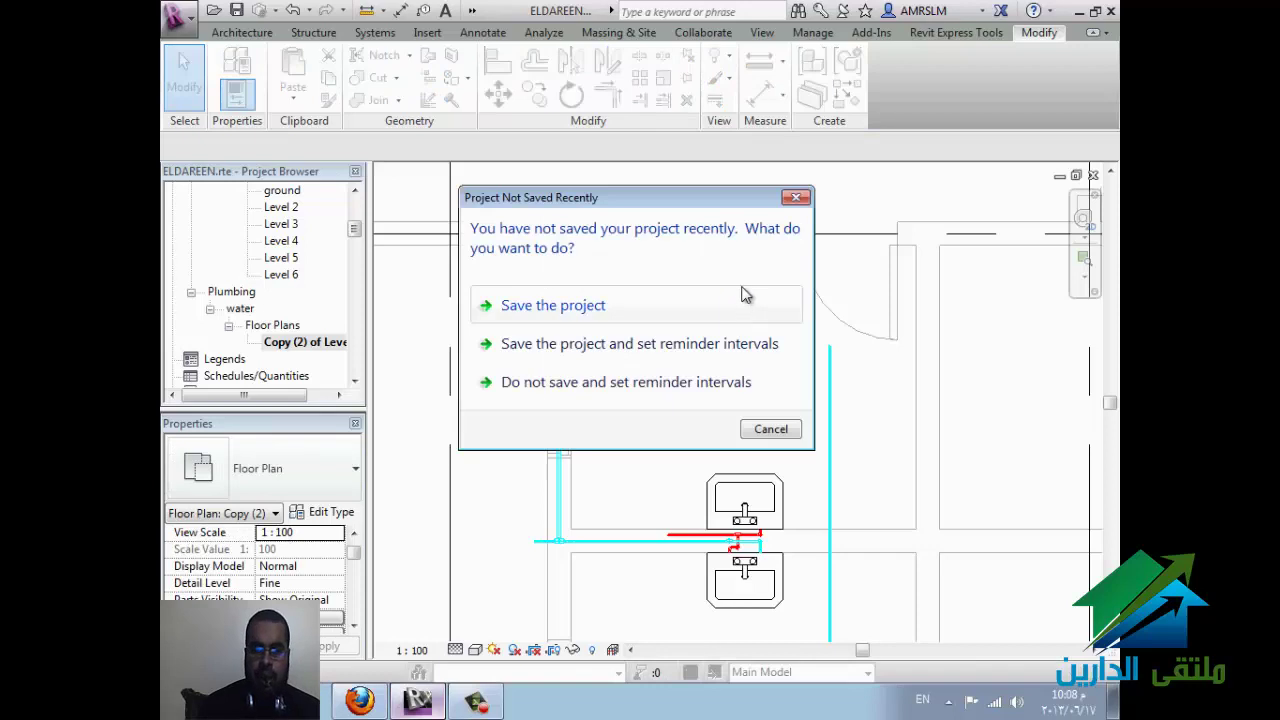
{"action": "key", "text": "Escape"}
{"action": "key", "text": "u"}
{"action": "key", "text": "n"}
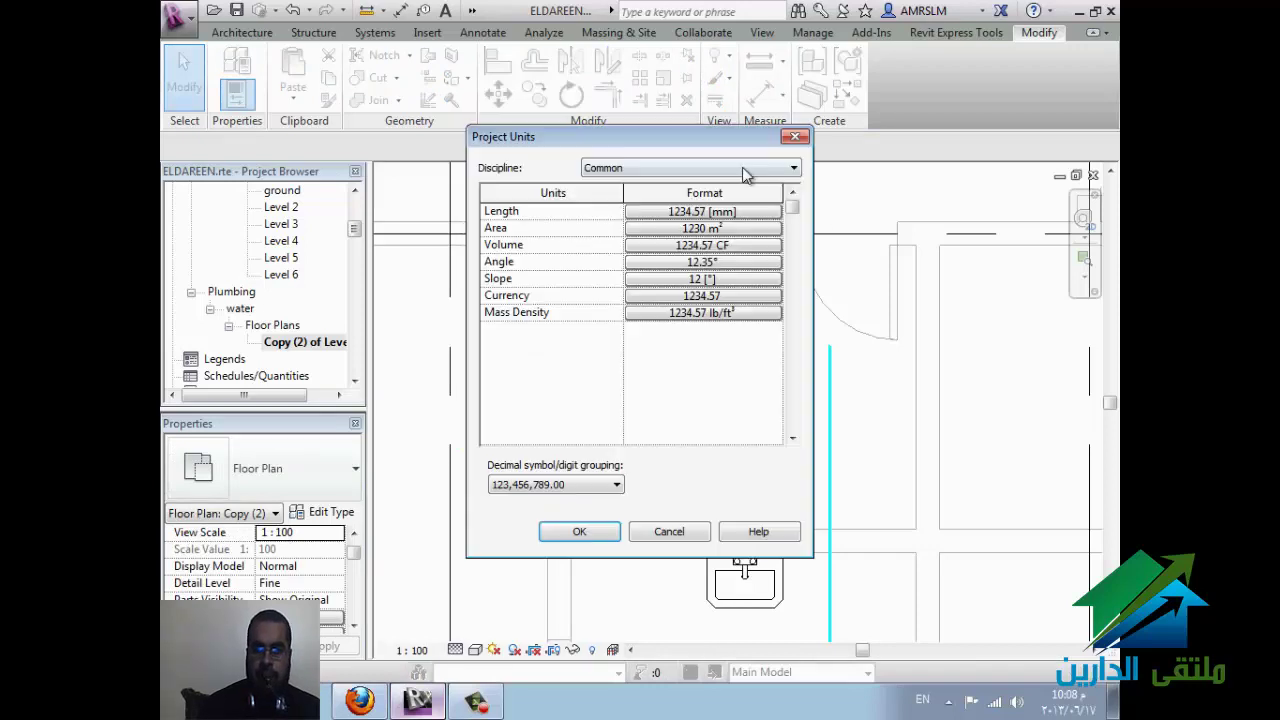
{"action": "left_click", "coordinate": [790, 168]}
{"action": "left_click", "coordinate": [647, 234]}
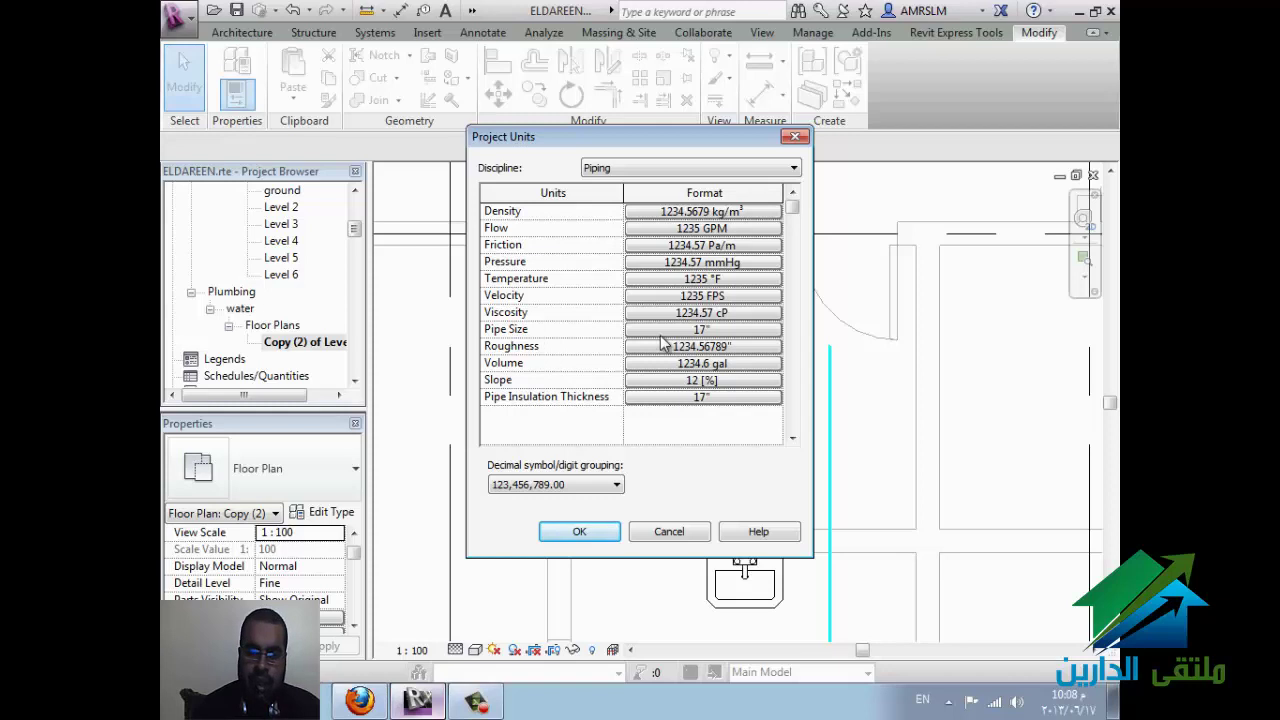
{"action": "left_click", "coordinate": [661, 334]}
{"action": "left_click", "coordinate": [636, 247]}
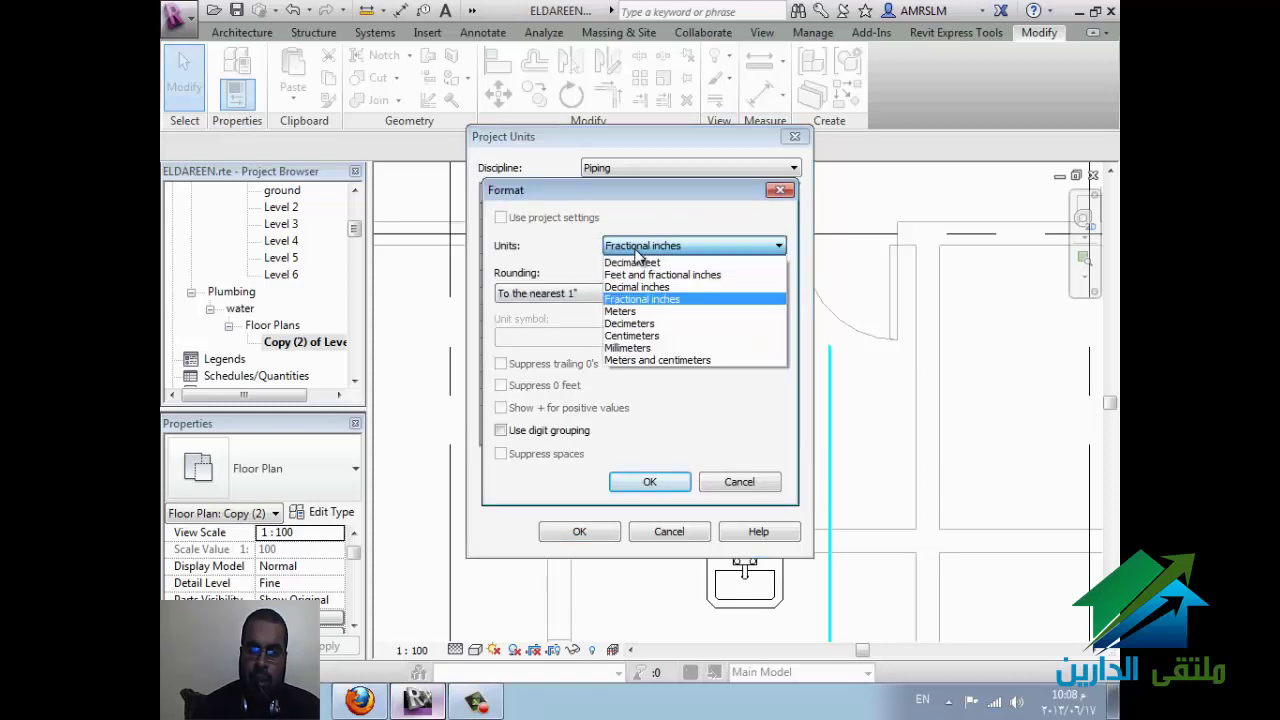
{"action": "left_click", "coordinate": [664, 348]}
{"action": "left_click", "coordinate": [648, 484]}
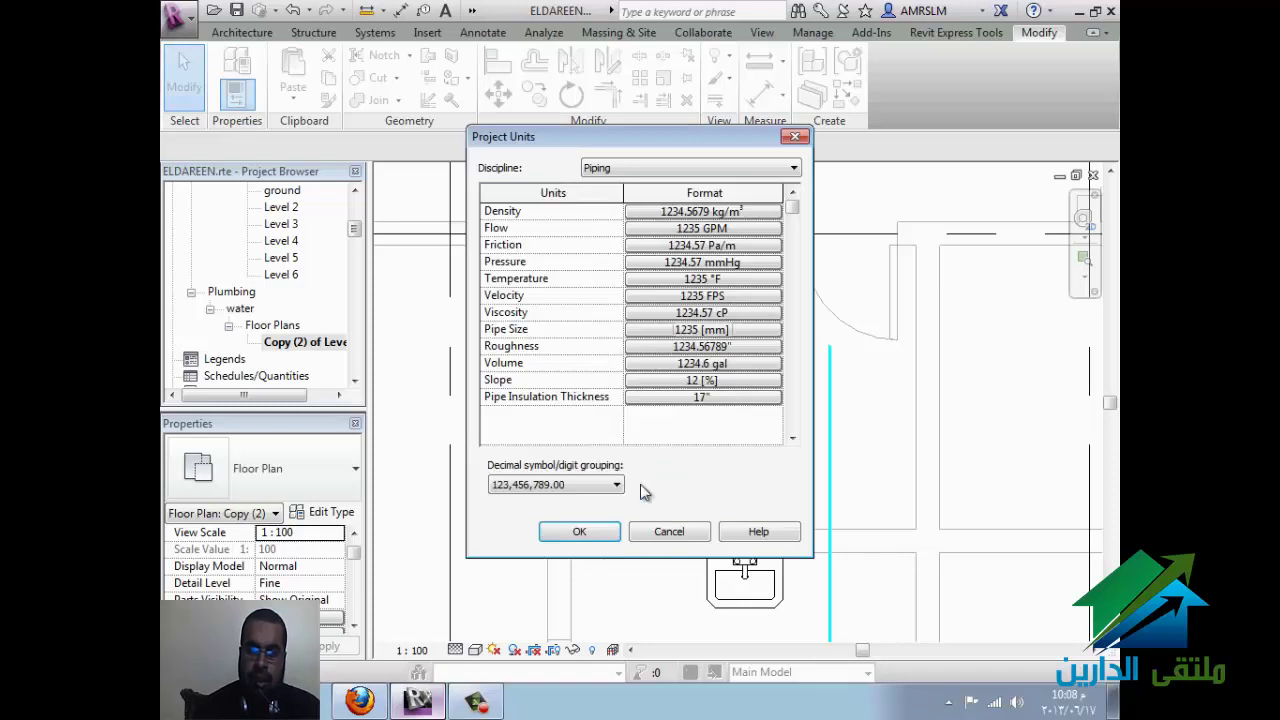
{"action": "left_click", "coordinate": [590, 533]}
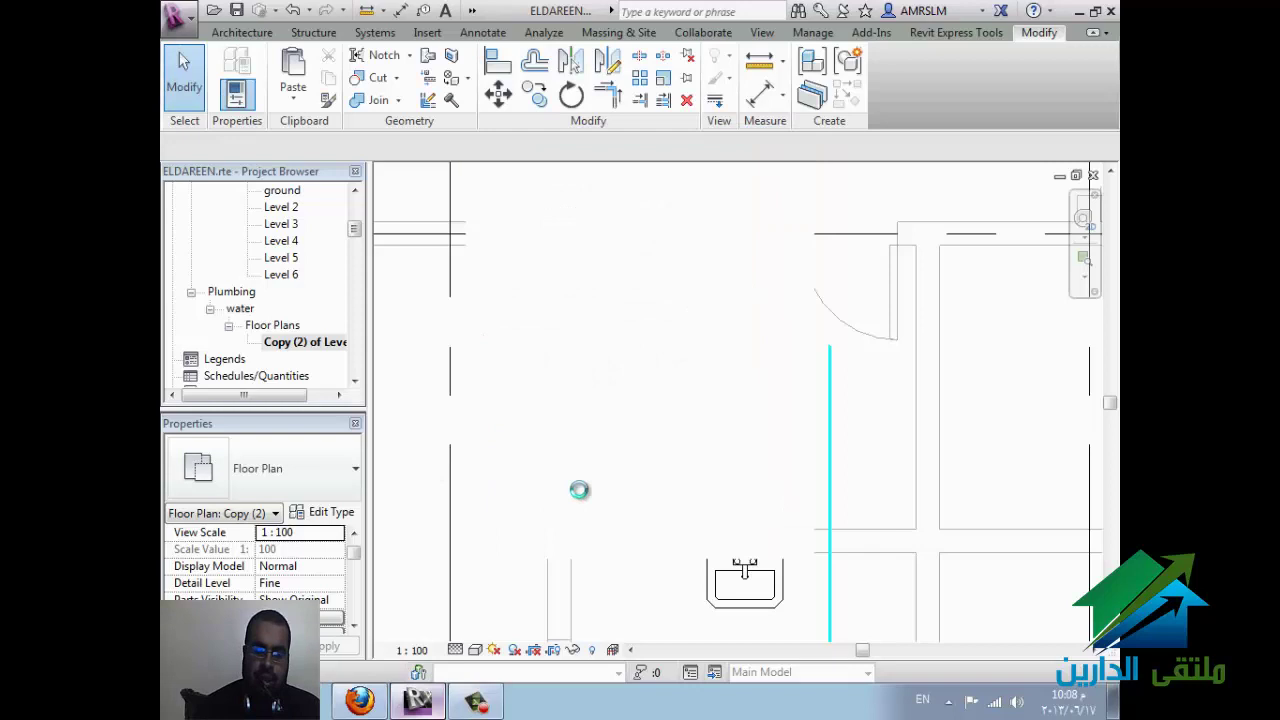
Step: Resize the pipe at the corner fitting to a 20.0 diameter
{"action": "left_click", "coordinate": [537, 548]}
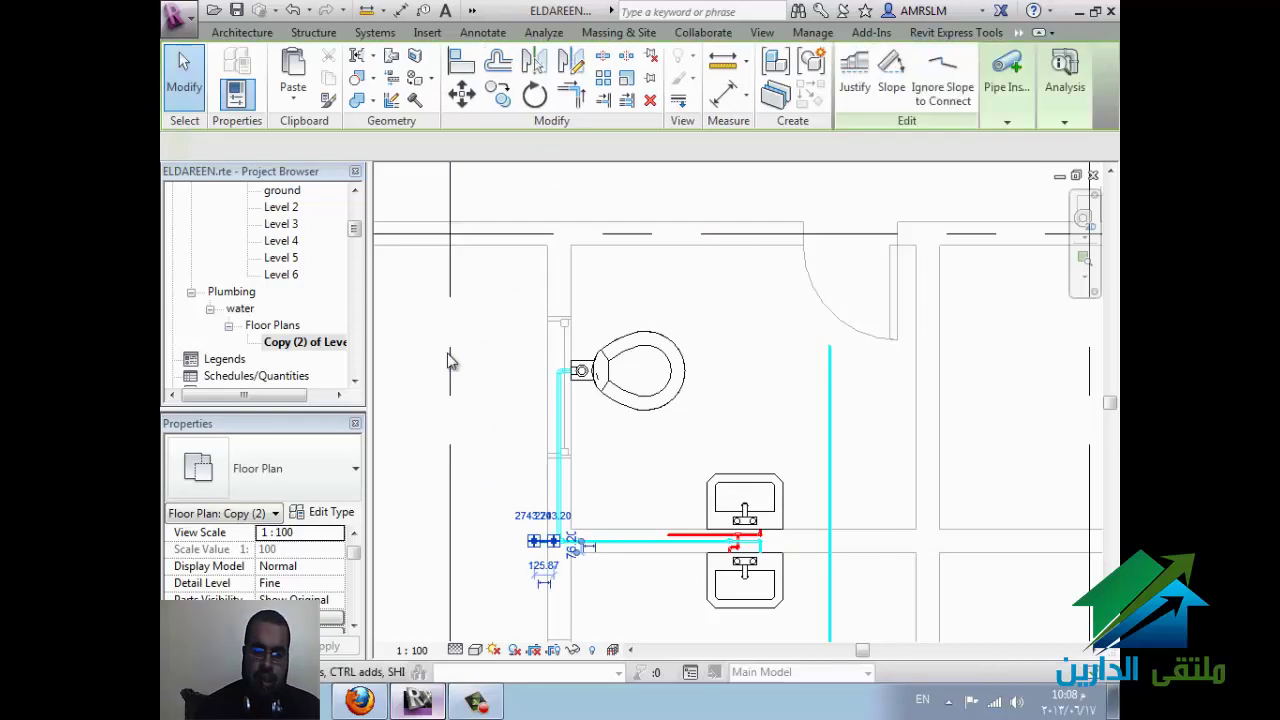
{"action": "left_click", "coordinate": [396, 146]}
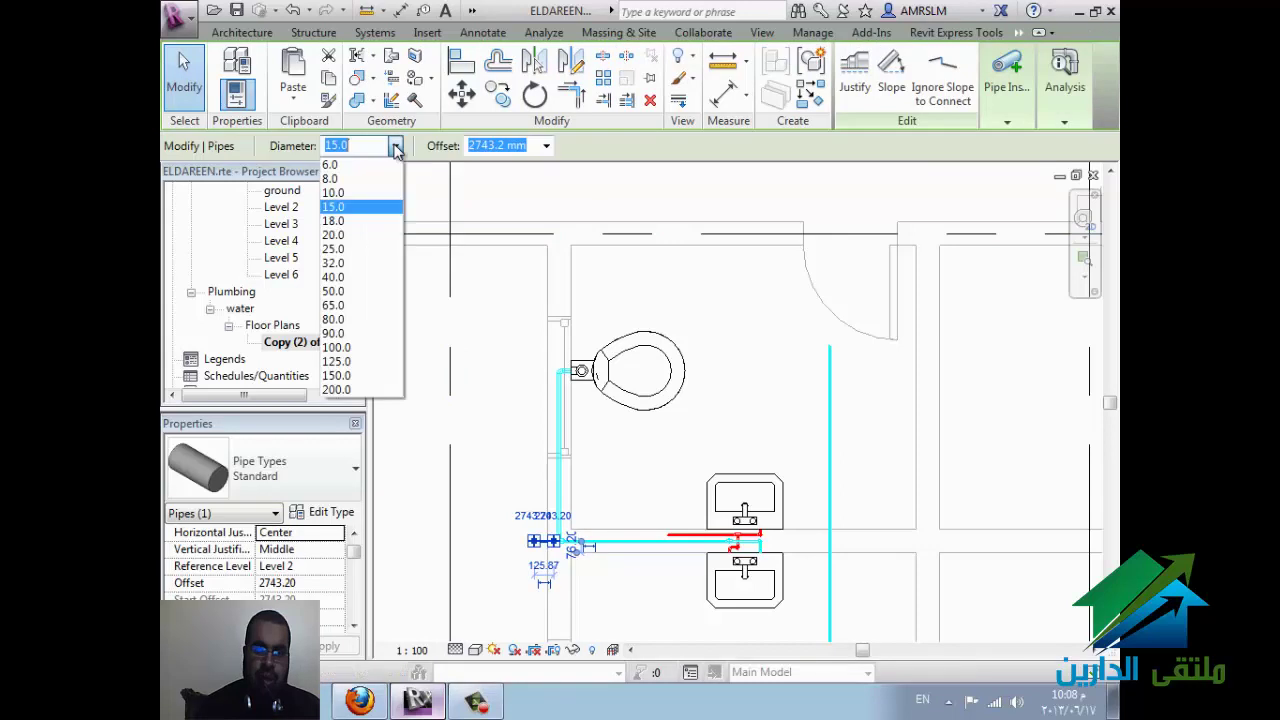
{"action": "left_click", "coordinate": [370, 240]}
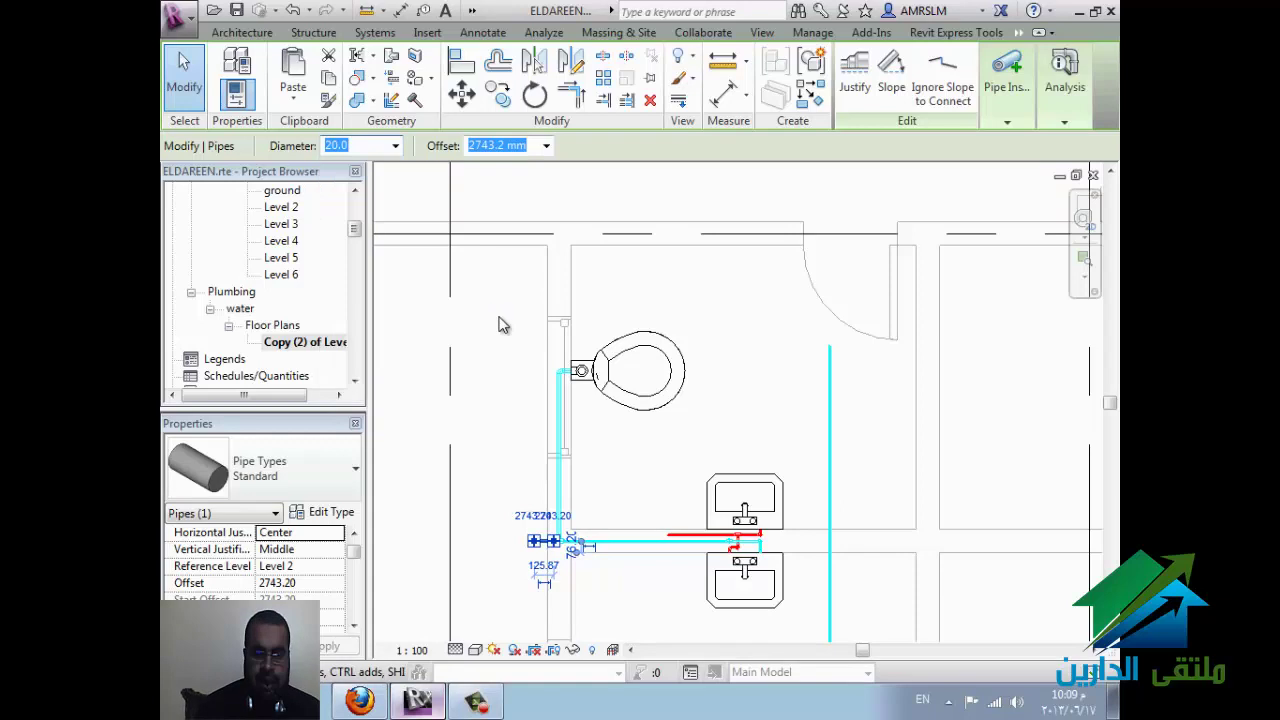
{"action": "left_click", "coordinate": [660, 420]}
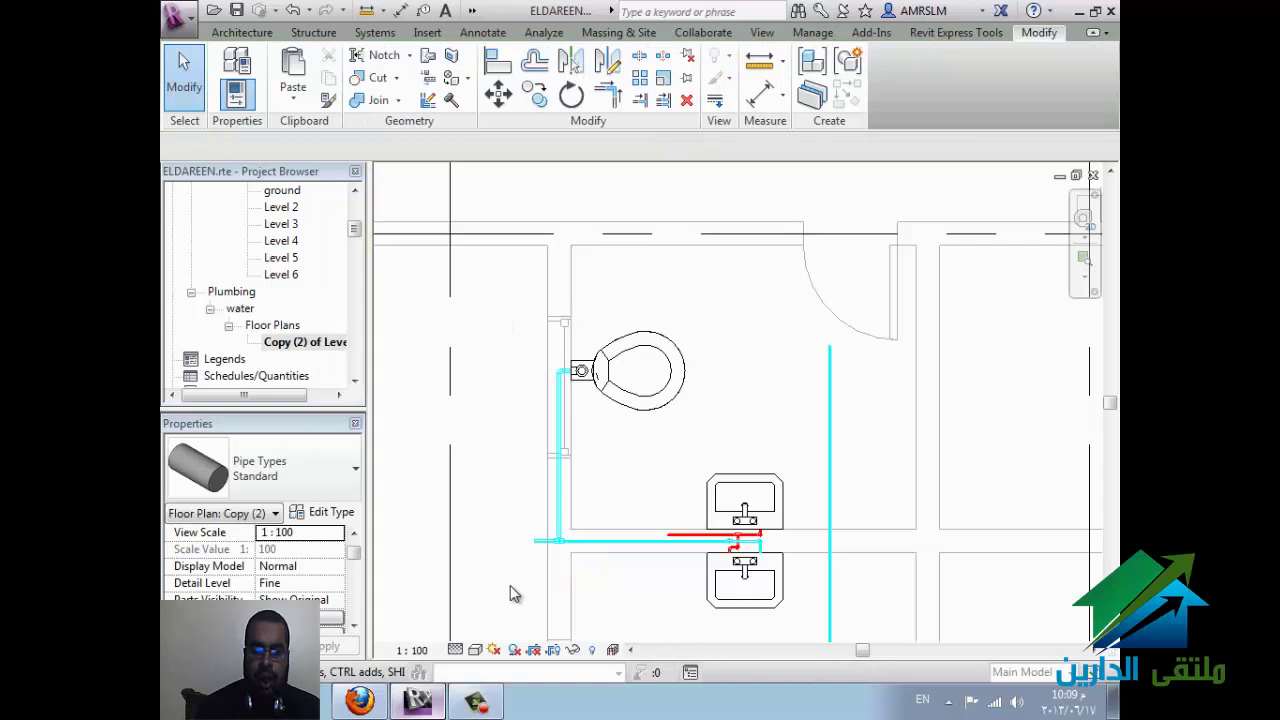
Step: Delete the vertical pipe run and its elbow beside the toilet
{"action": "left_click_drag", "start_coordinate": [504, 580], "coordinate": [592, 327]}
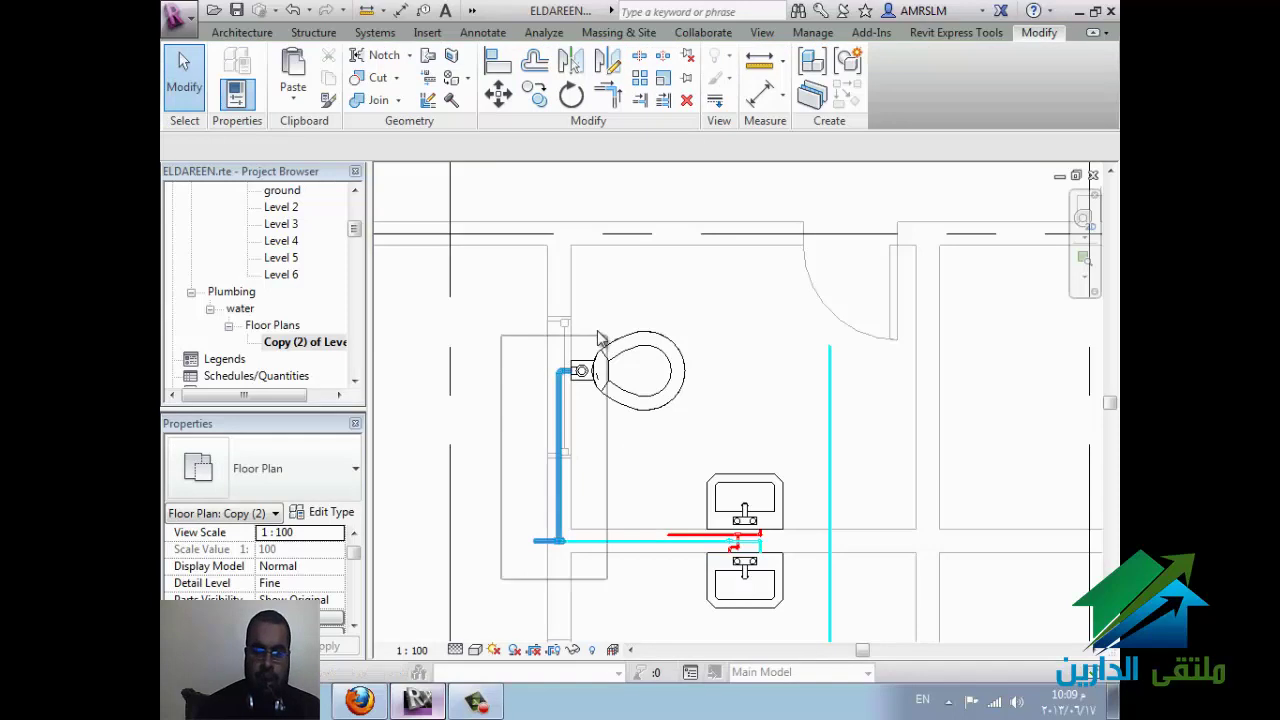
{"action": "left_click", "coordinate": [712, 420]}
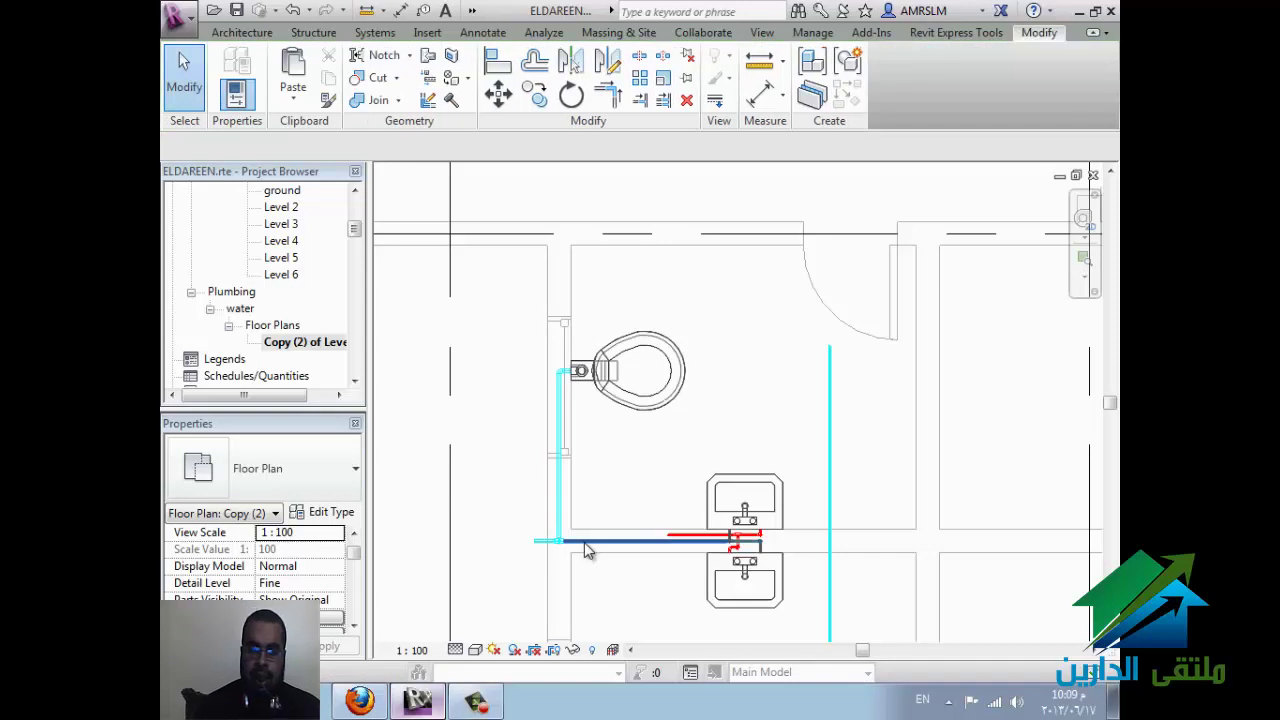
{"action": "key", "text": "Delete"}
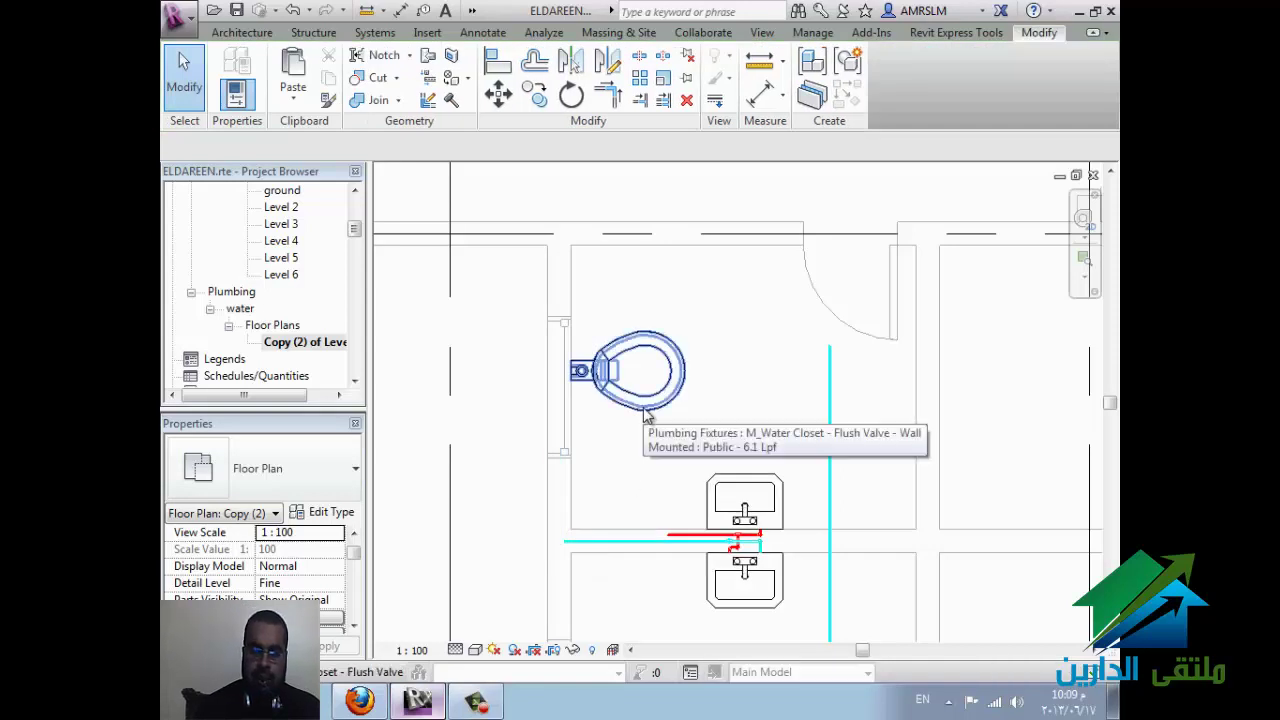
Step: Extend the horizontal cold-water pipe's left end to a length of 1520.00
{"action": "left_click", "coordinate": [566, 545]}
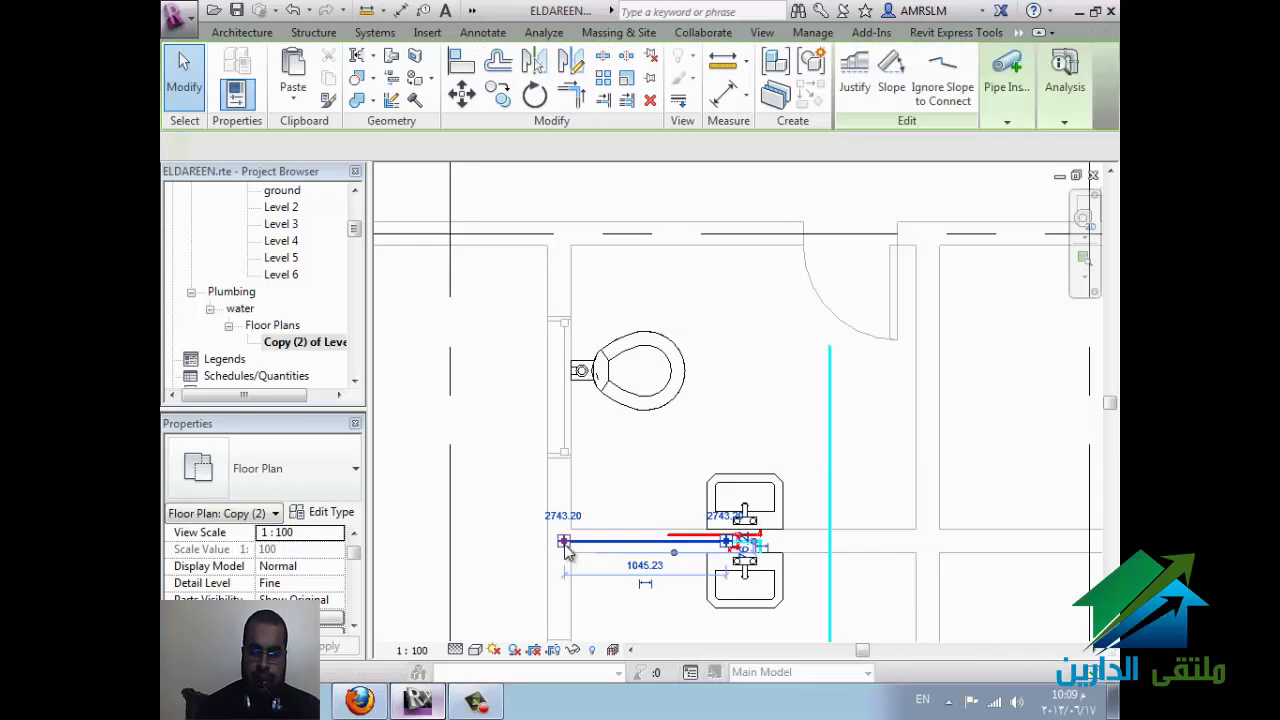
{"action": "left_click_drag", "start_coordinate": [564, 546], "coordinate": [491, 541]}
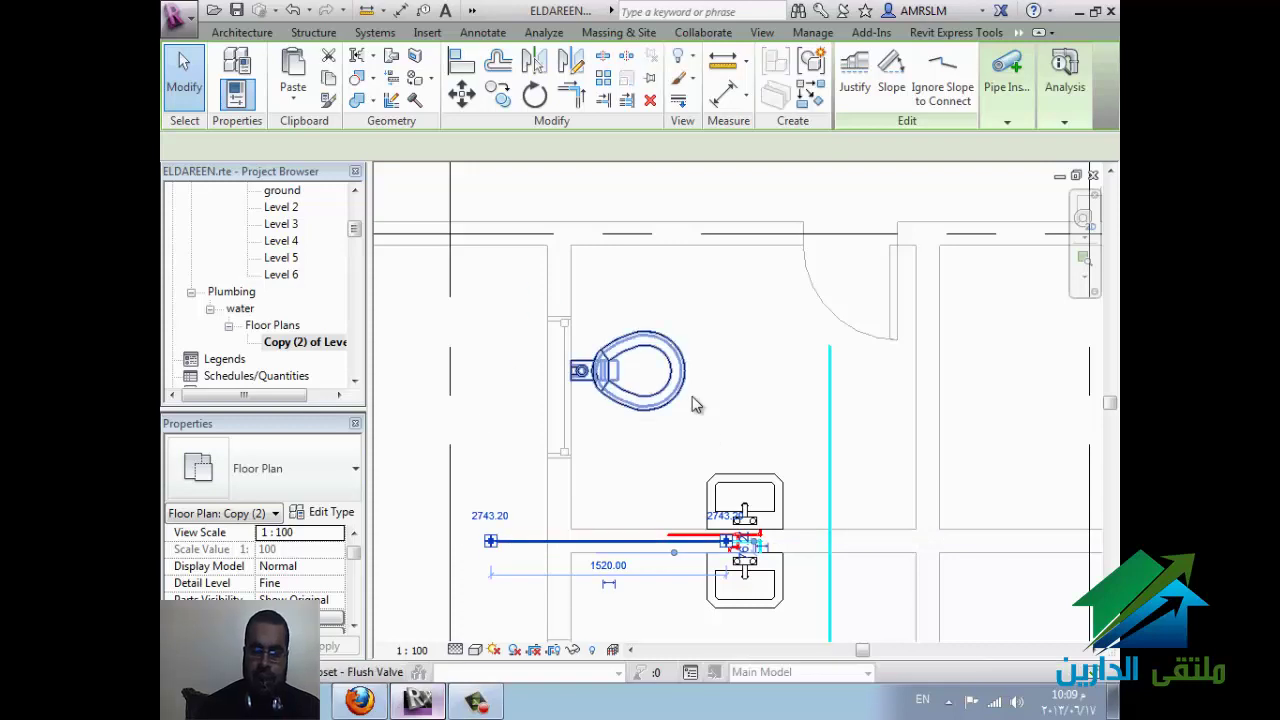
{"action": "left_click", "coordinate": [641, 452]}
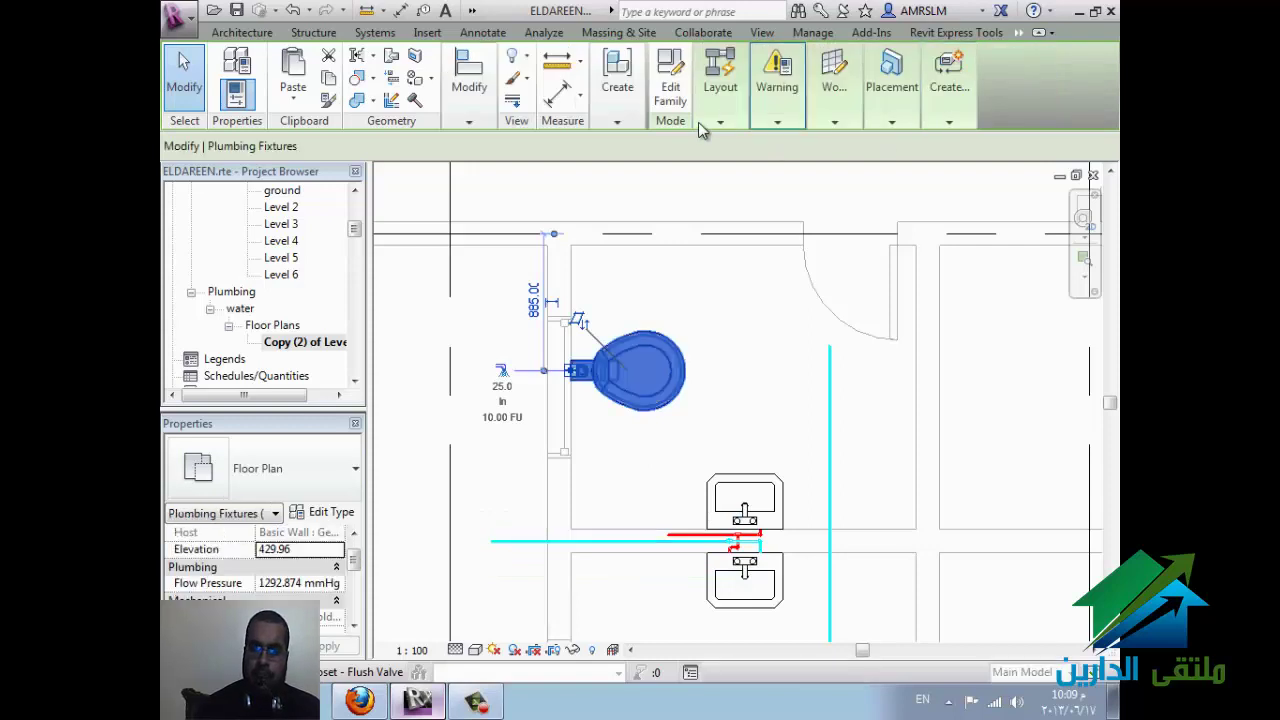
Step: Use Connect Into to join the toilet's Connector 1 Domestic Cold Water to the horizontal pipe
{"action": "left_click", "coordinate": [743, 101]}
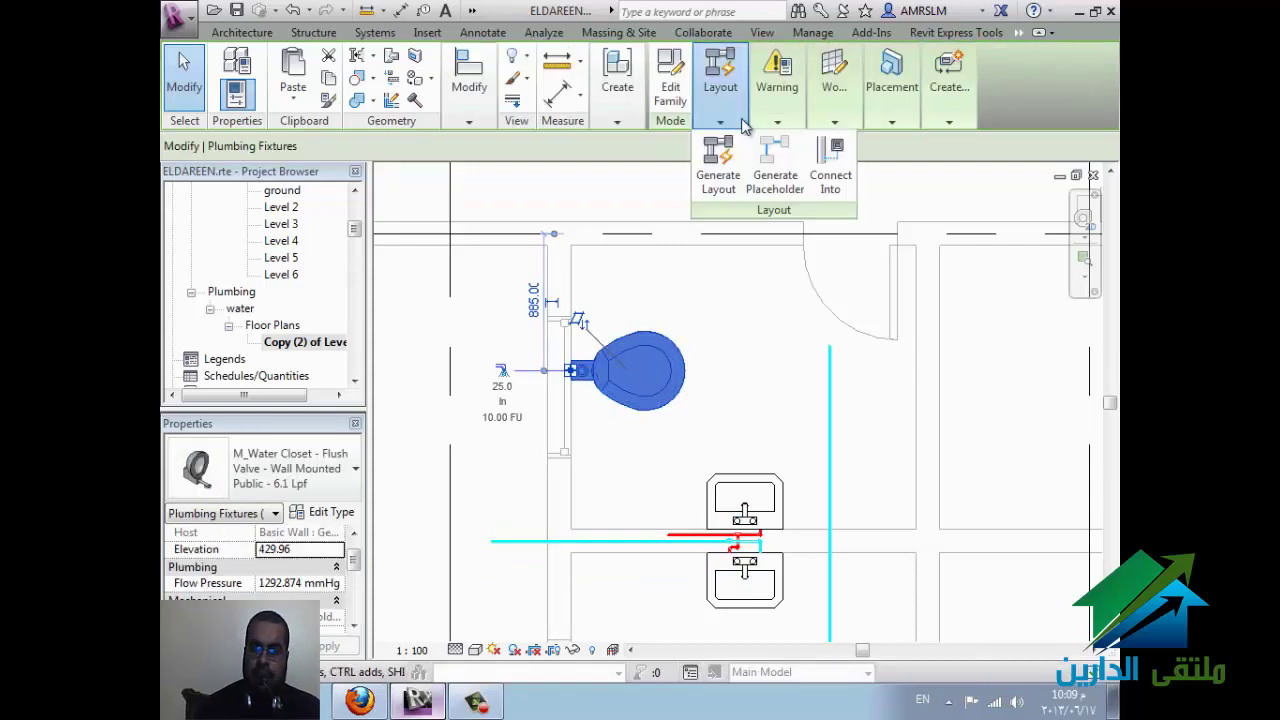
{"action": "left_click", "coordinate": [830, 165]}
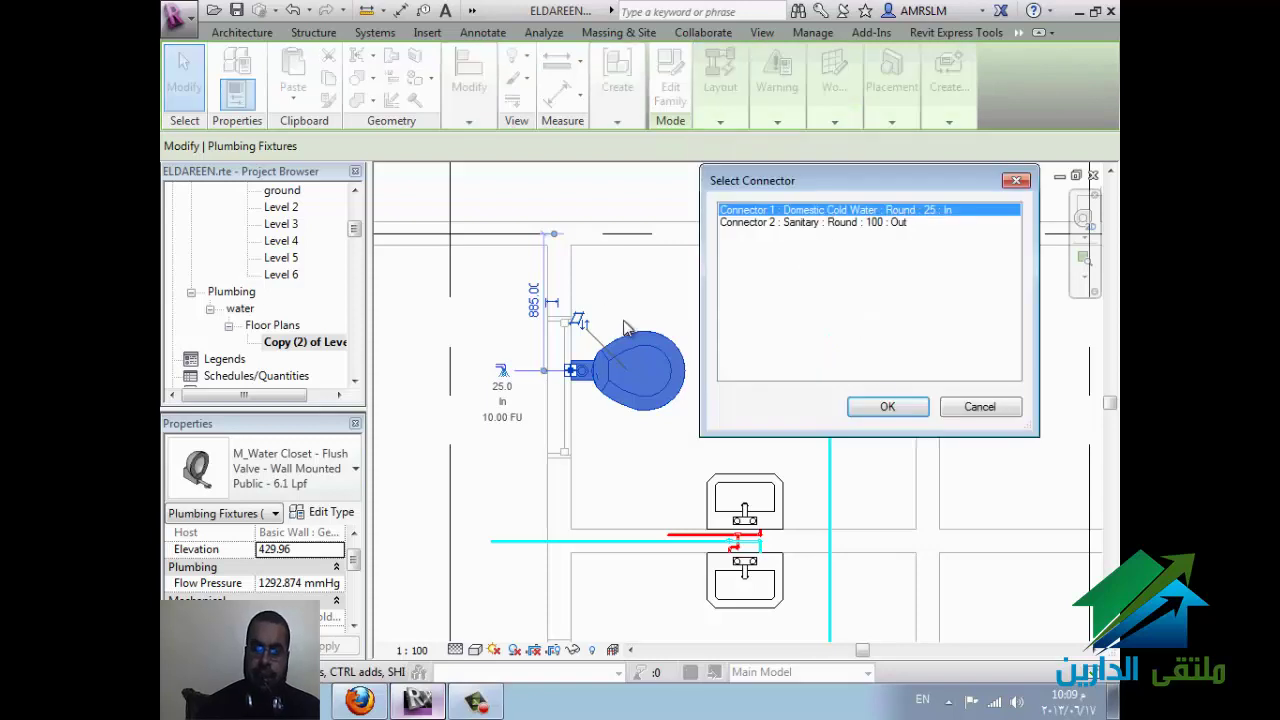
{"action": "left_click", "coordinate": [888, 407]}
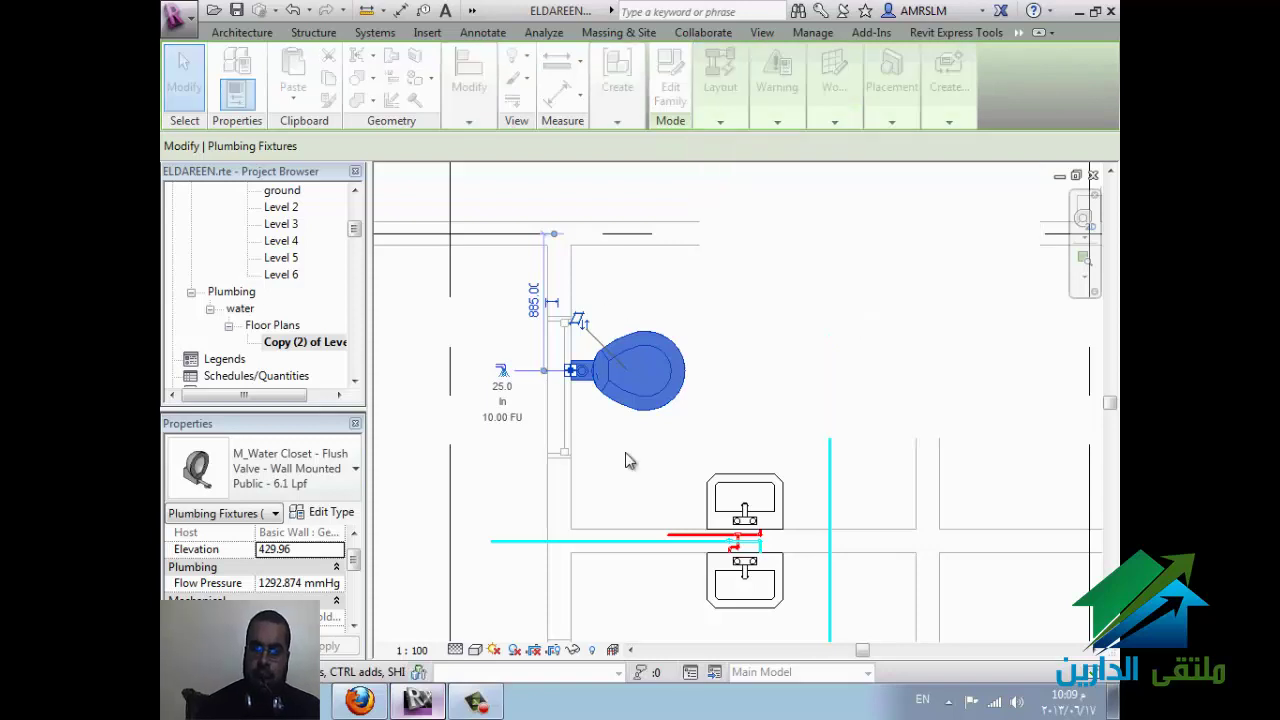
{"action": "left_click", "coordinate": [565, 541]}
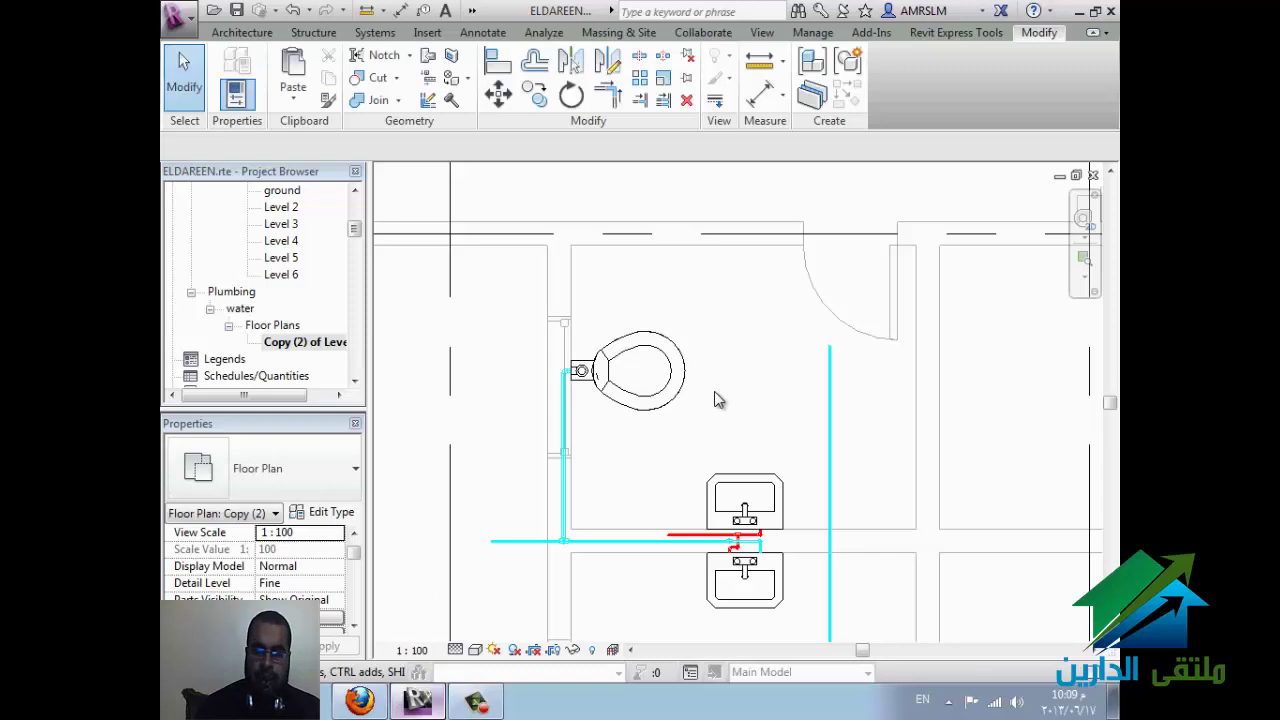
{"action": "scroll", "coordinate": [714, 410], "scroll_direction": "down", "scroll_amount": 1}
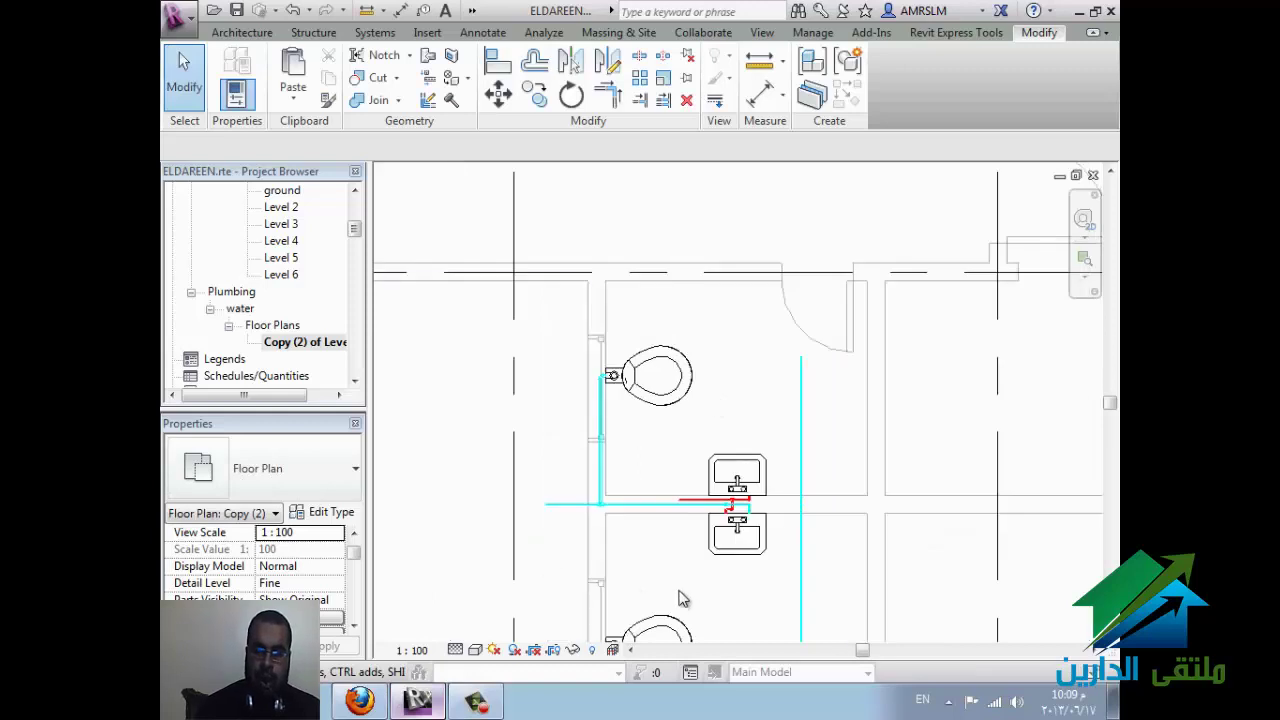
{"action": "mouse_move", "coordinate": [683, 544]}
{"action": "middle_mouse_down"}
{"action": "mouse_move", "coordinate": [675, 497]}
{"action": "mouse_move", "coordinate": [628, 459]}
{"action": "middle_mouse_up"}
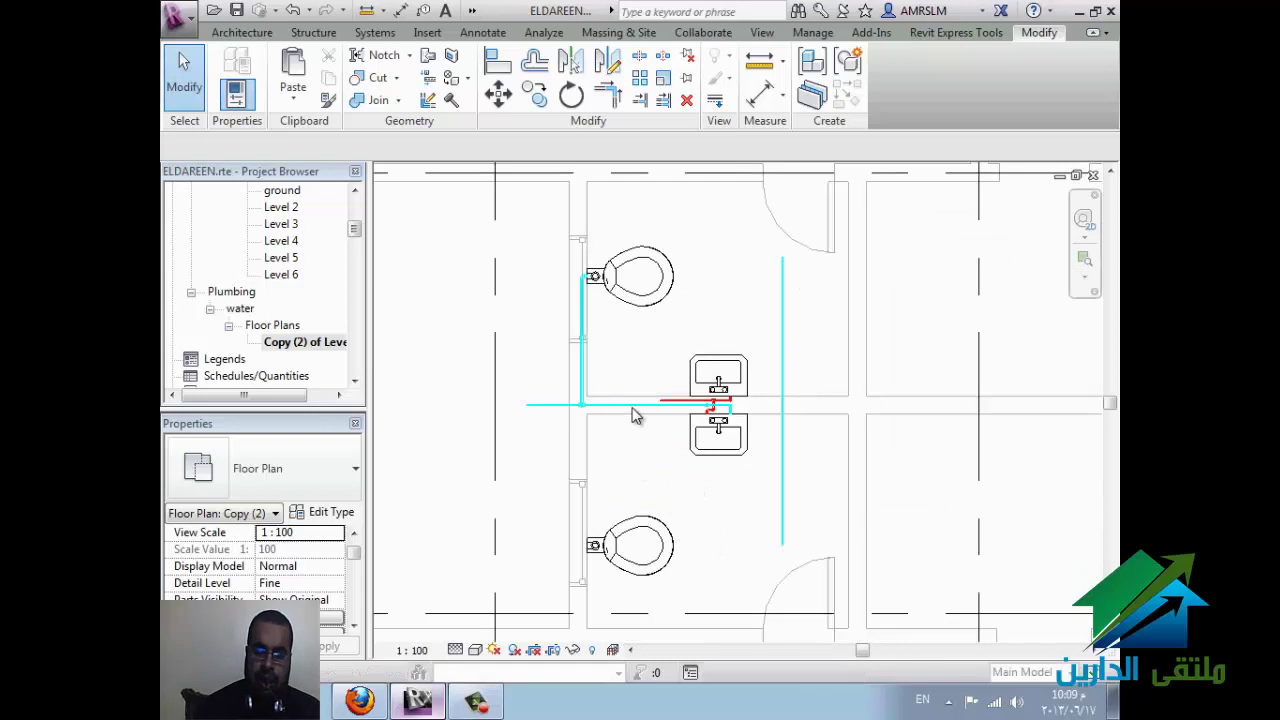
{"action": "scroll", "coordinate": [634, 414], "scroll_direction": "up", "scroll_amount": 1}
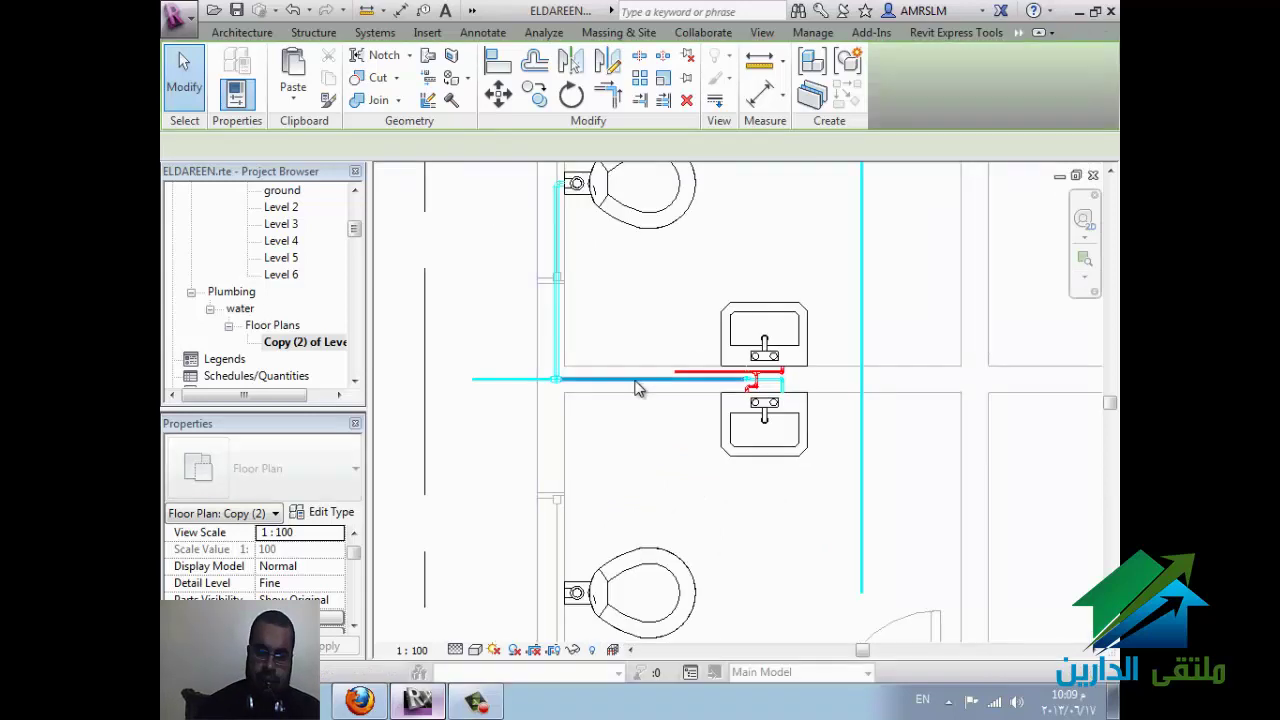
Step: Start Tag by Category (TG) without leaders on the cold-water pipe and accept loading a tag family
{"action": "key", "text": "t"}
{"action": "key", "text": "g"}
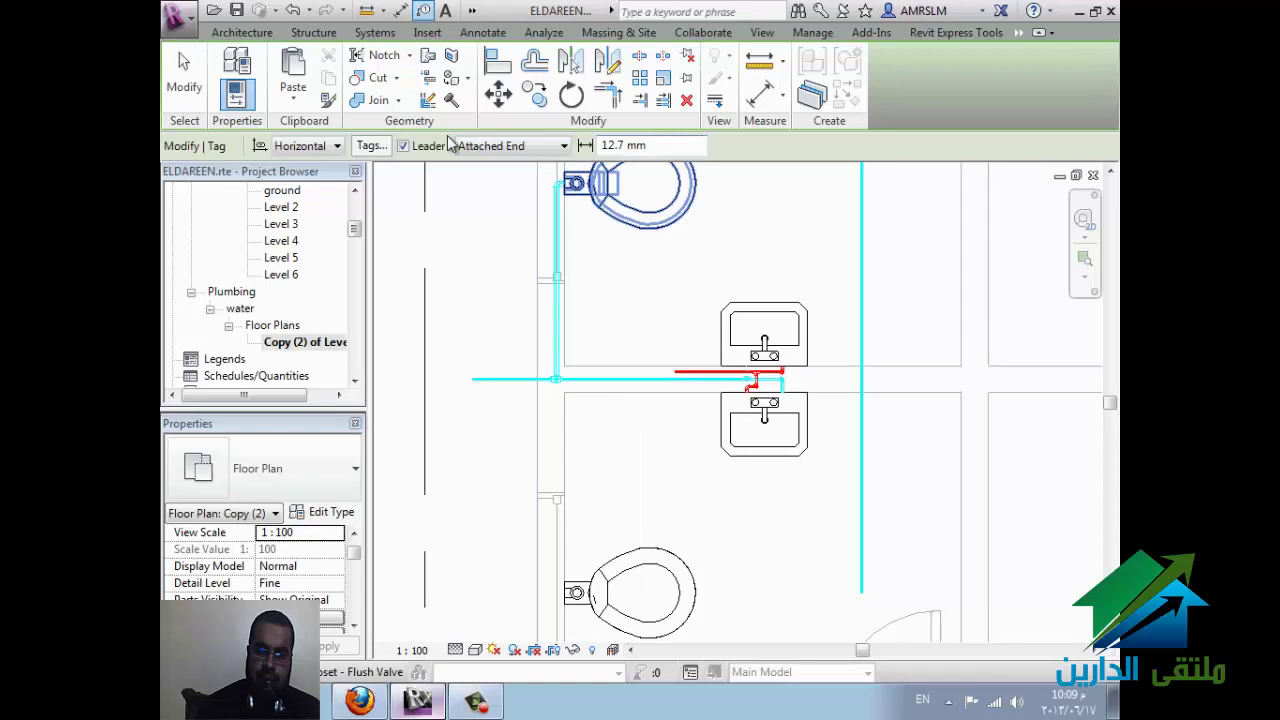
{"action": "left_click", "coordinate": [402, 146]}
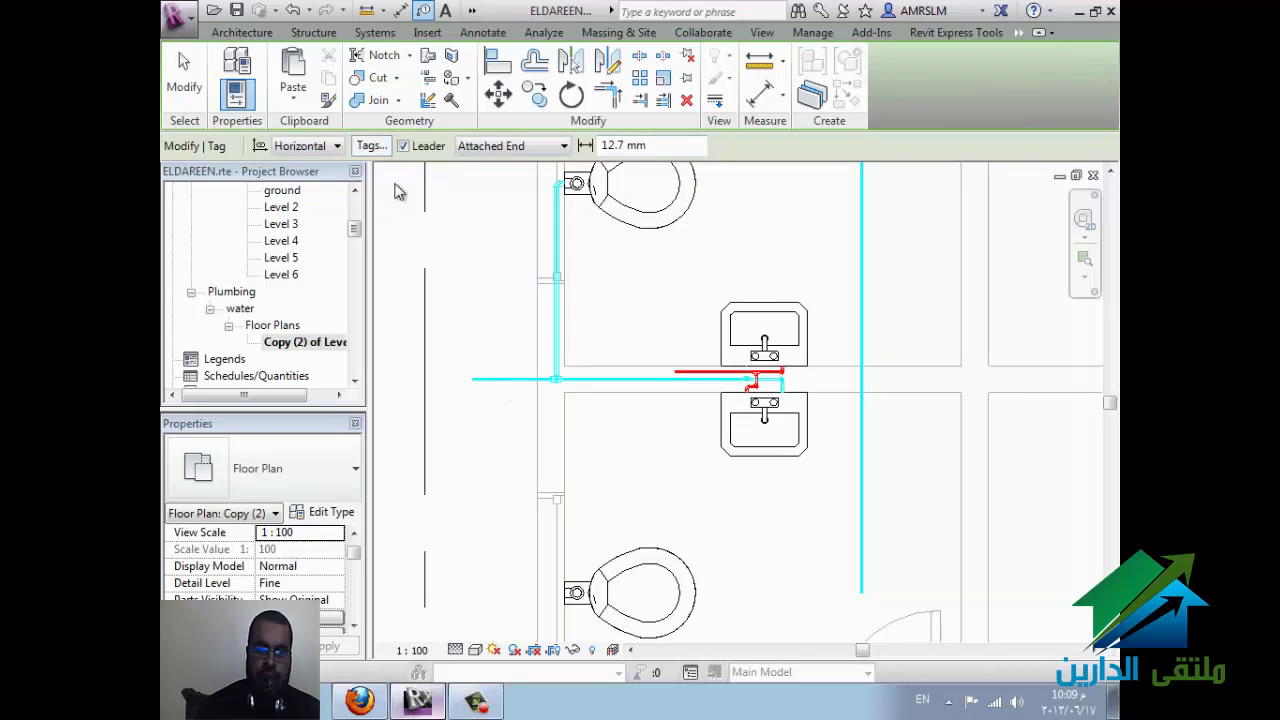
{"action": "left_click", "coordinate": [403, 147]}
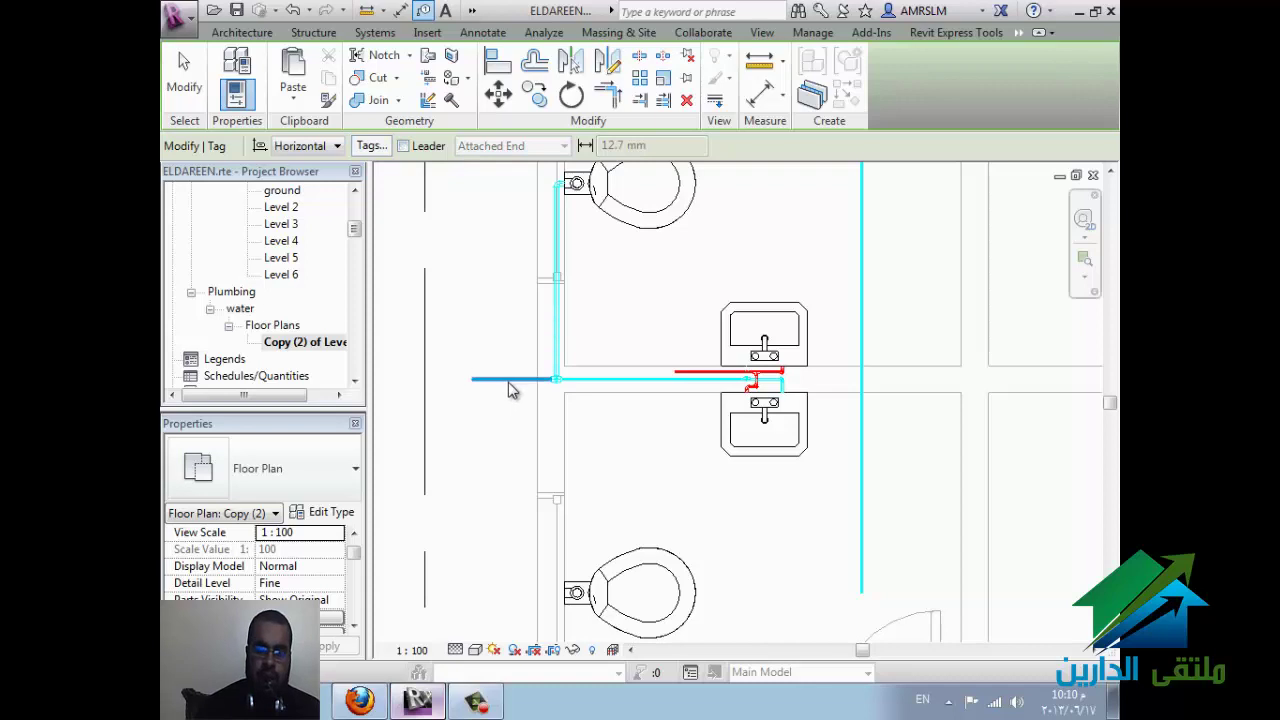
{"action": "left_click", "coordinate": [509, 381]}
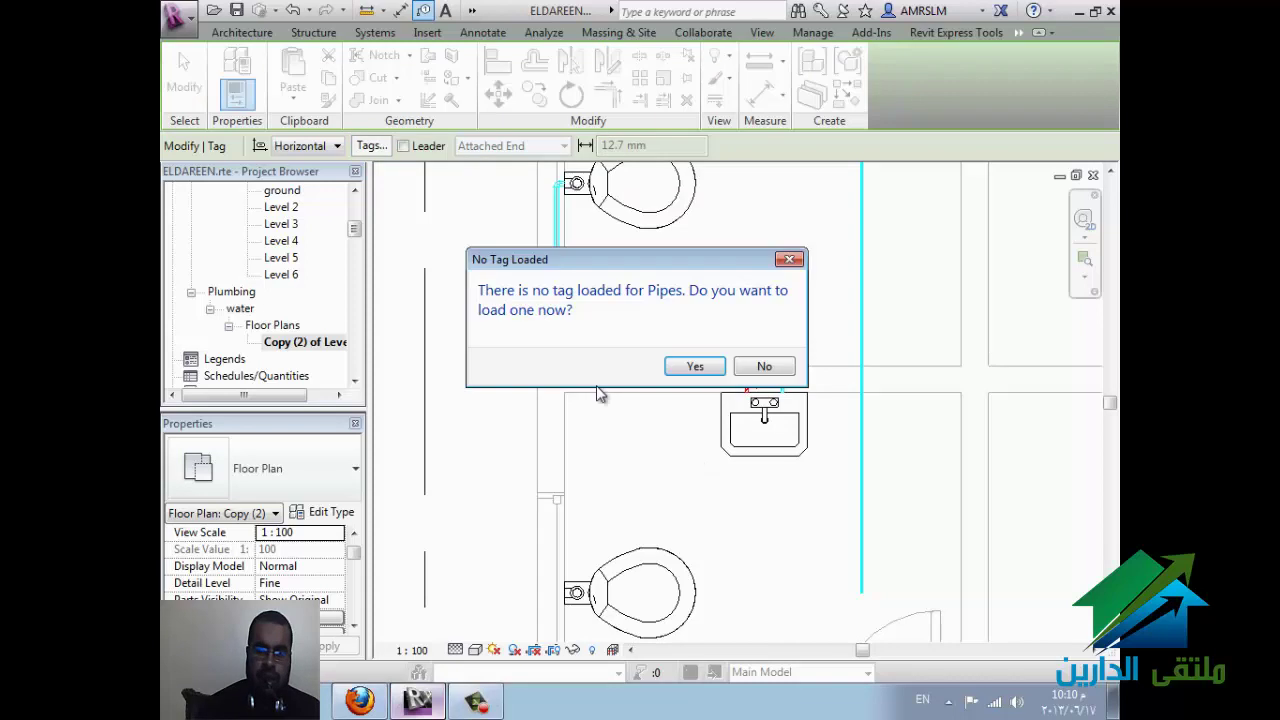
{"action": "left_click", "coordinate": [697, 366]}
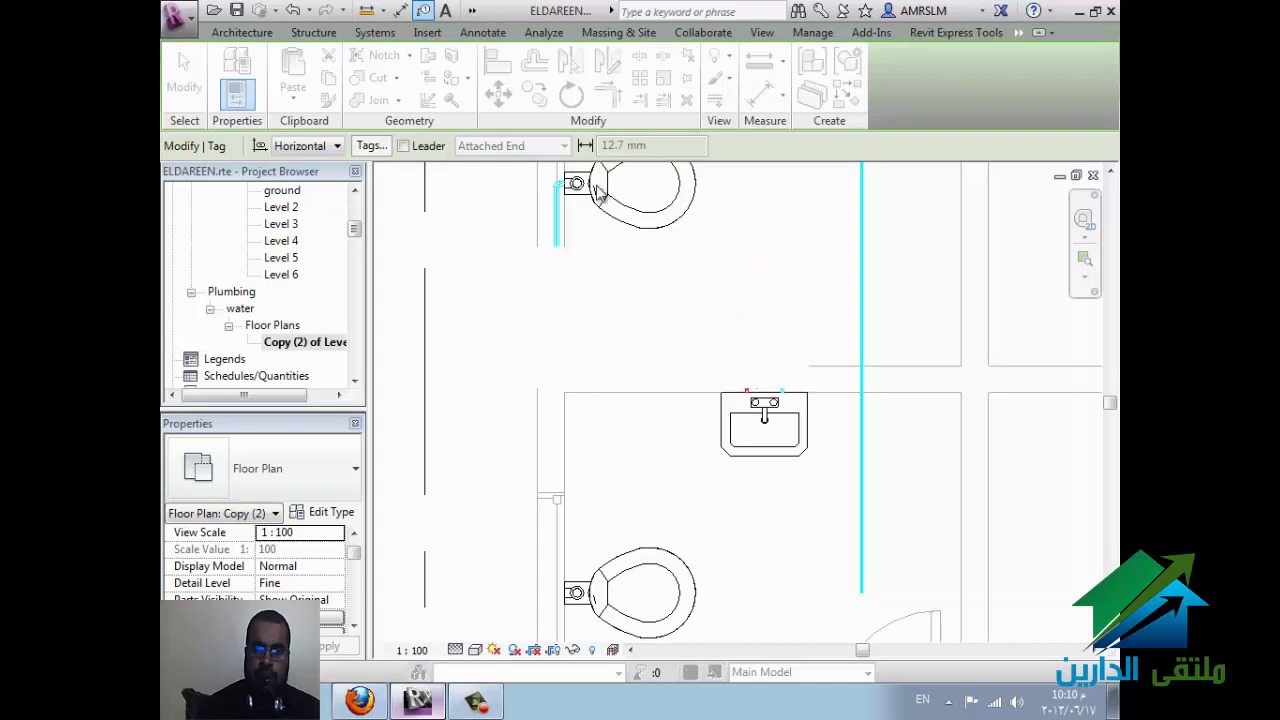
Step: Browse to E:\REVIT\family\Exported Families in the load dialog
{"action": "left_click", "coordinate": [586, 228]}
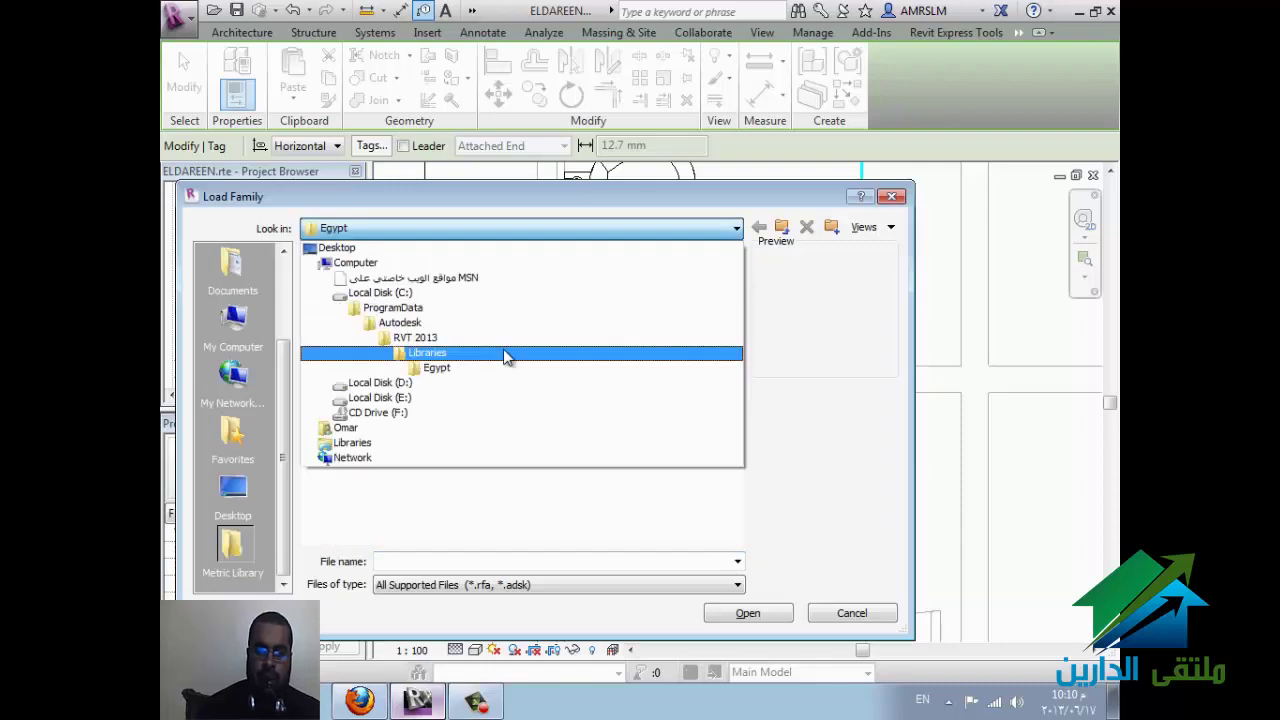
{"action": "left_click", "coordinate": [499, 397]}
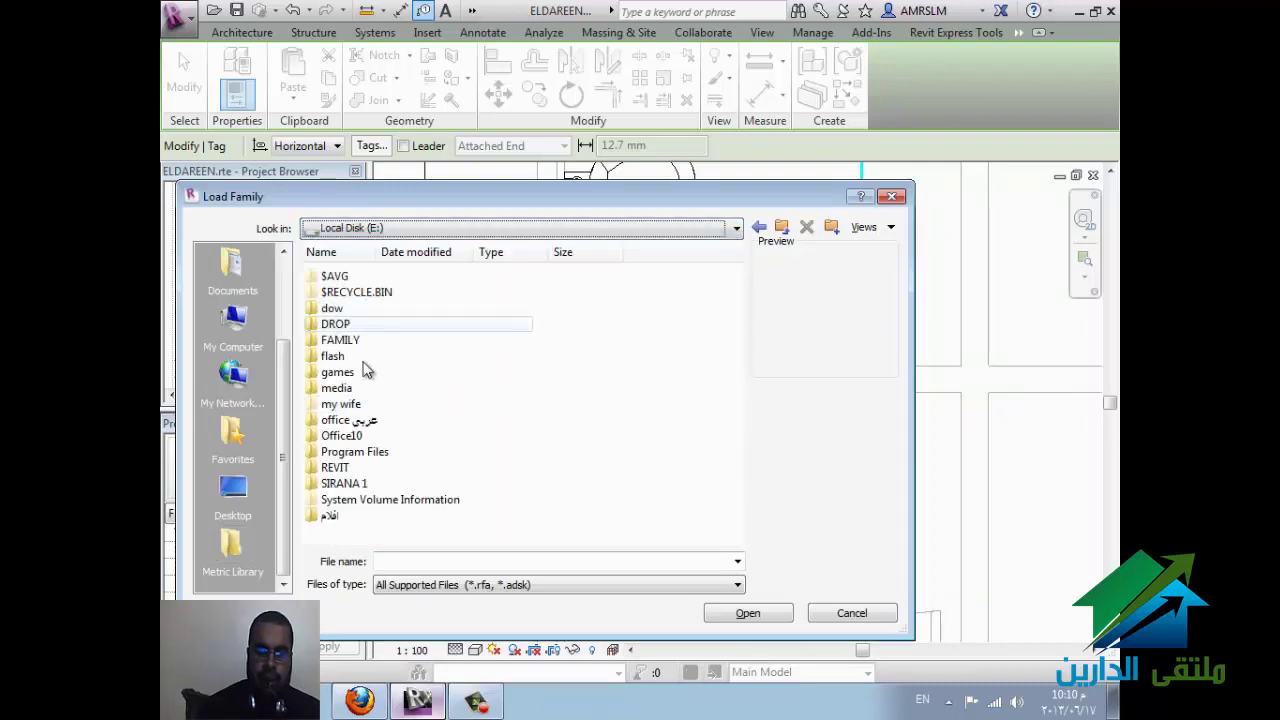
{"action": "left_click", "coordinate": [365, 467]}
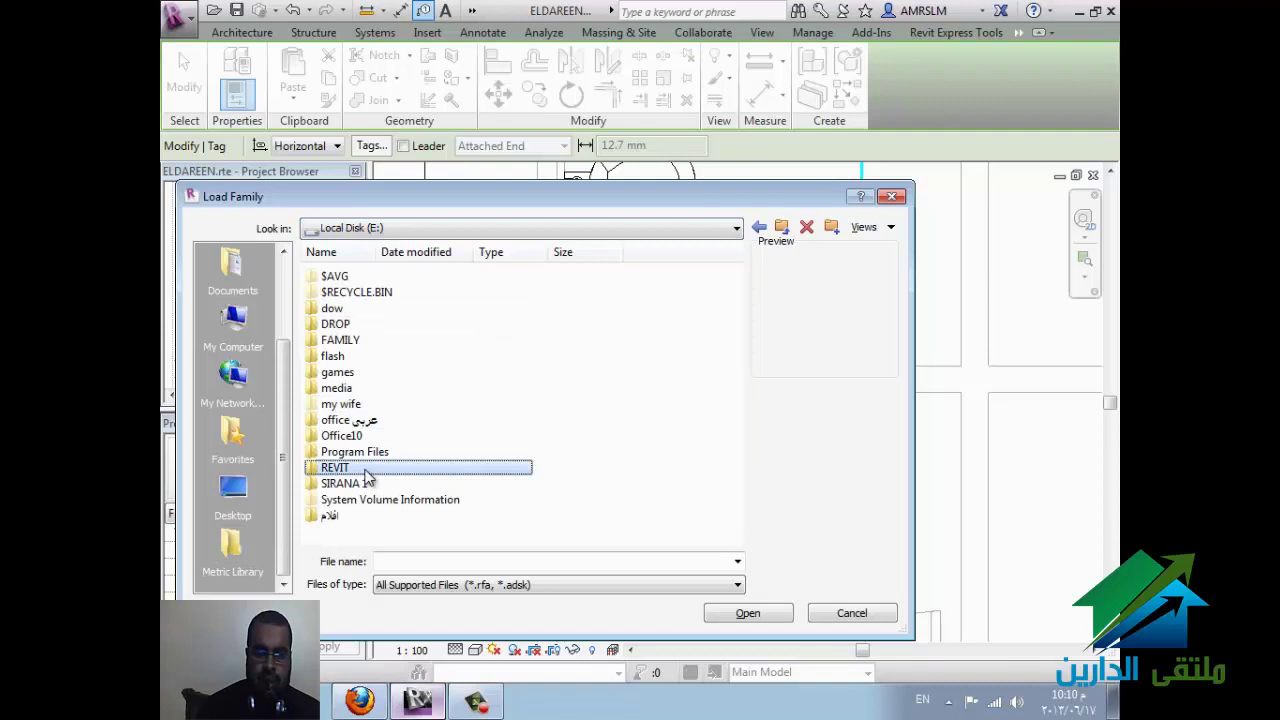
{"action": "double_click", "coordinate": [365, 470]}
{"action": "left_click", "coordinate": [355, 326]}
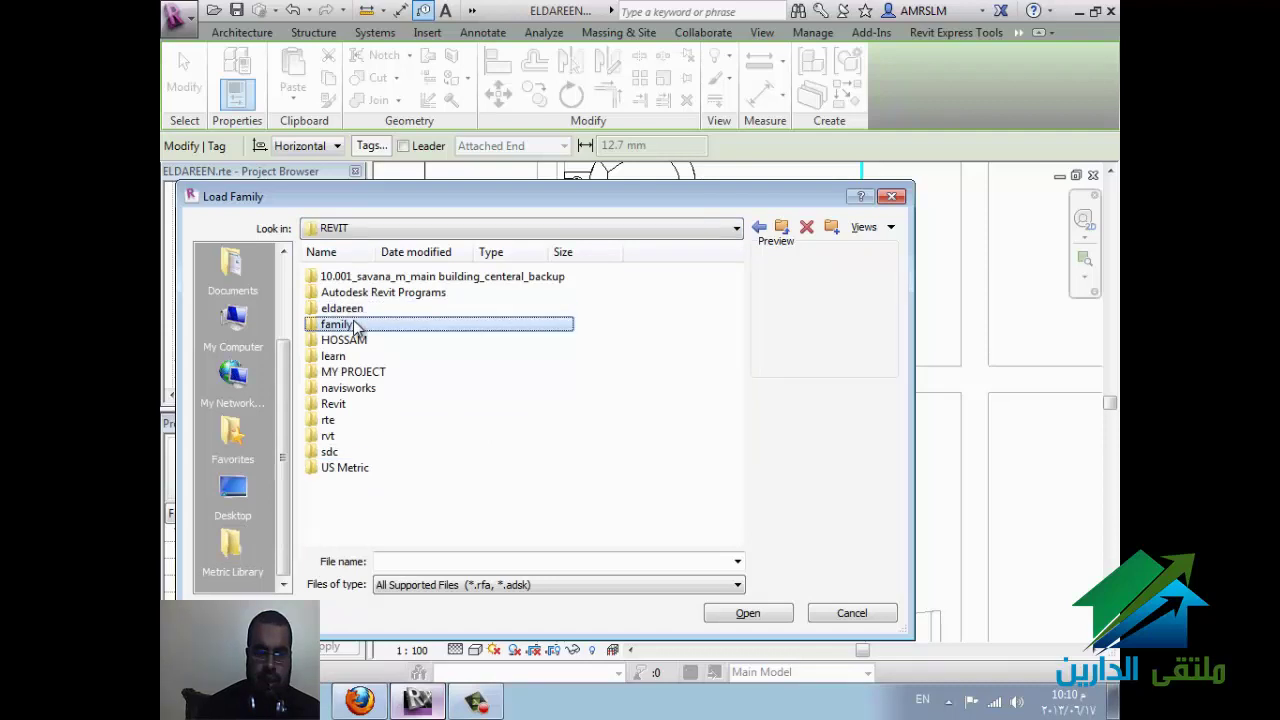
{"action": "double_click", "coordinate": [355, 326]}
{"action": "double_click", "coordinate": [355, 283]}
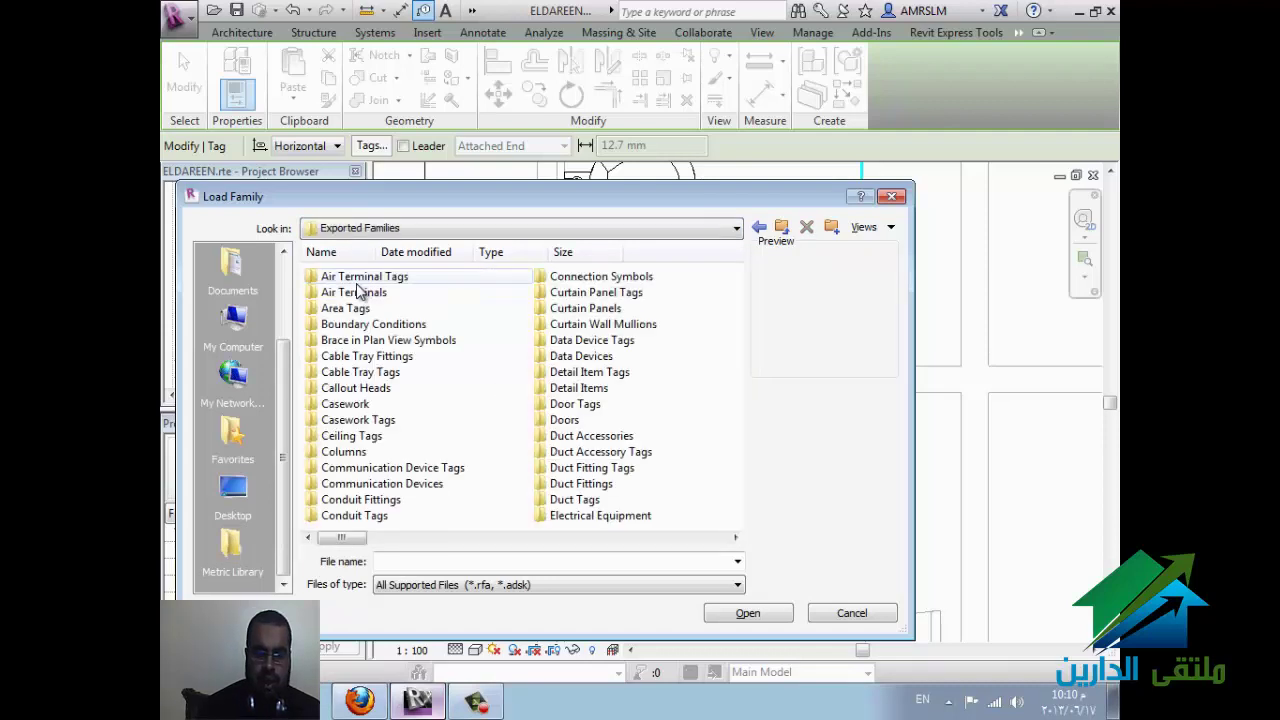
Step: Load M_Pipe Size + SYSTEMTYPE Tag.rfa from the Pipe Tags folder
{"action": "scroll", "coordinate": [500, 380], "scroll_direction": "down", "scroll_amount": 3}
{"action": "scroll", "coordinate": [500, 400], "scroll_direction": "down", "scroll_amount": 3}
{"action": "type", "text": "pipe f"}
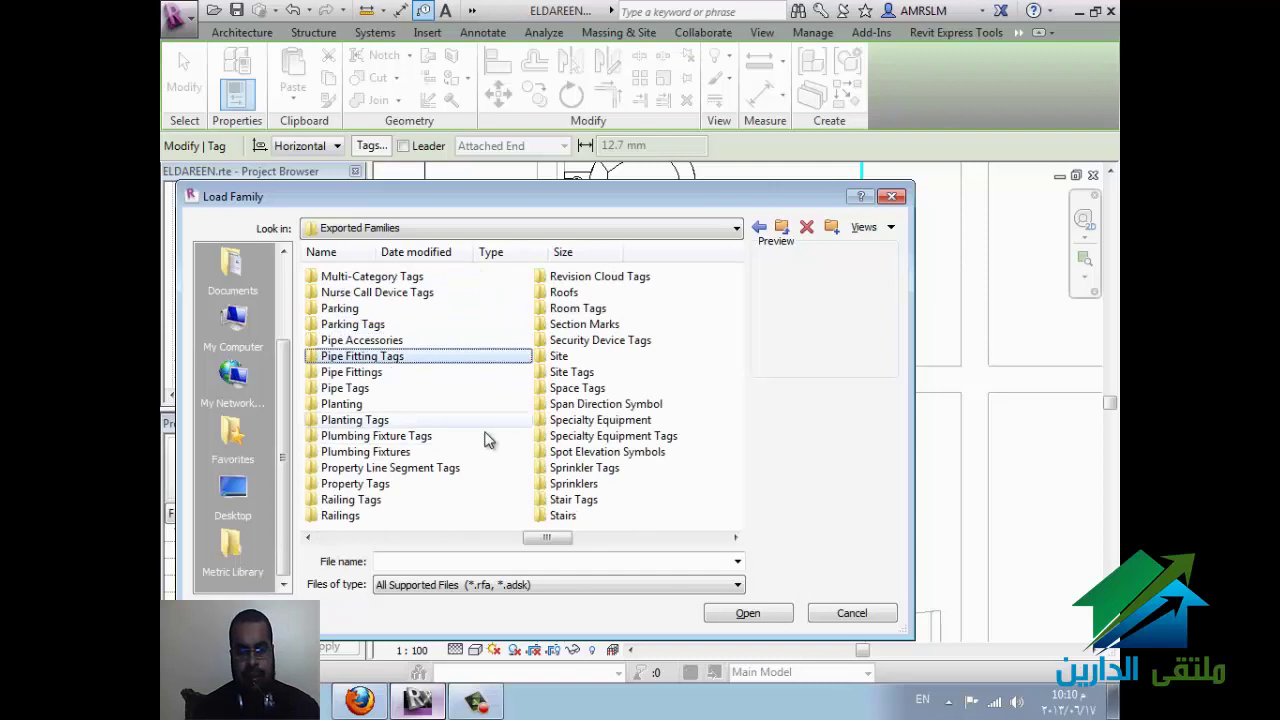
{"action": "double_click", "coordinate": [378, 390]}
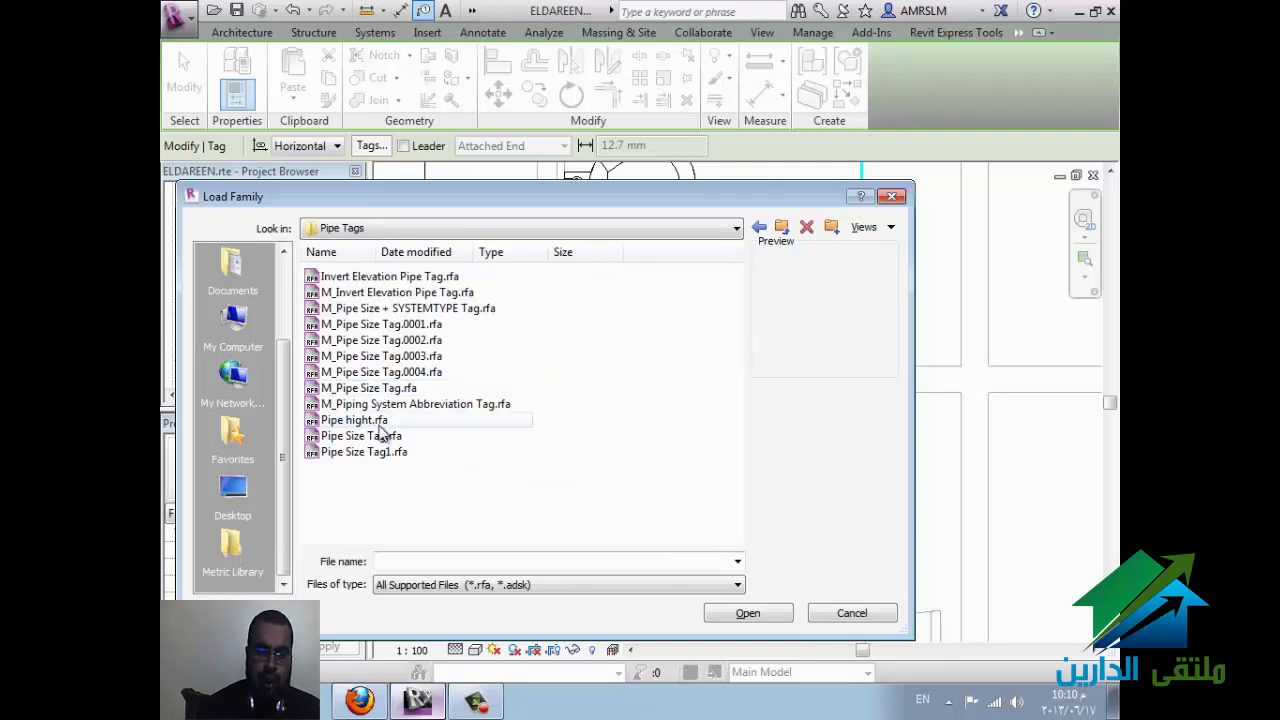
{"action": "left_click", "coordinate": [381, 424]}
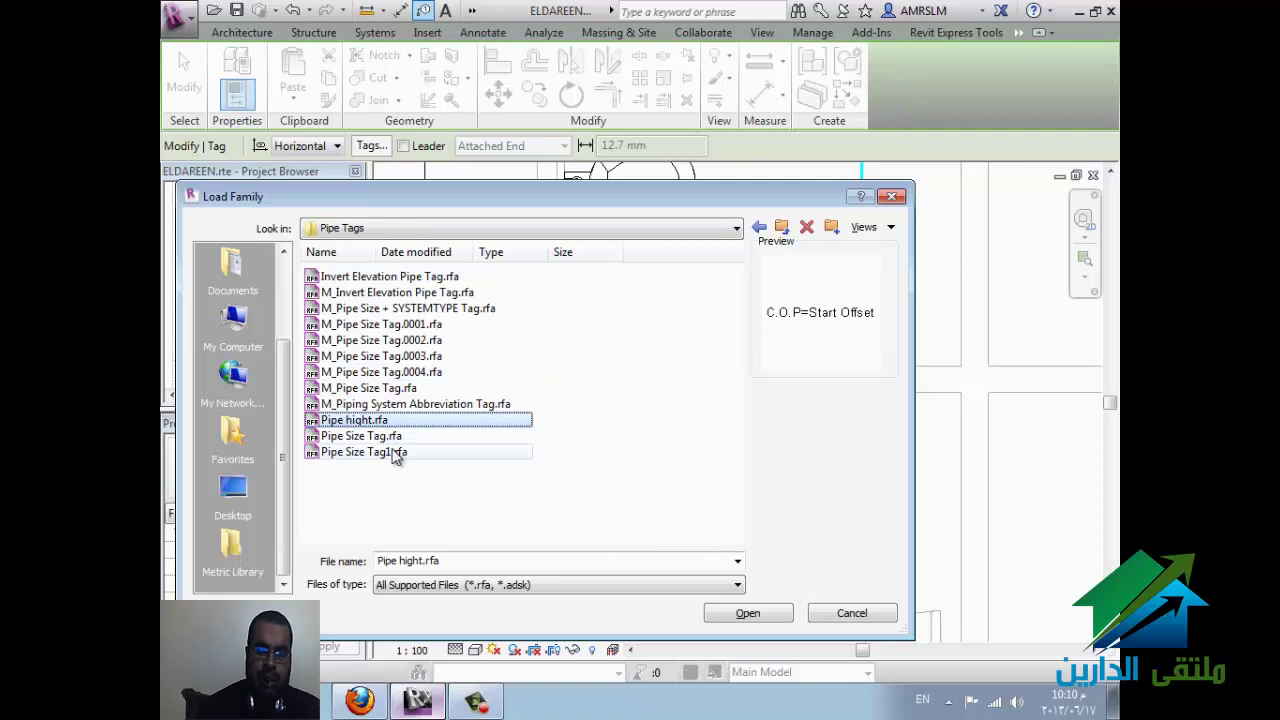
{"action": "left_click", "coordinate": [432, 309]}
{"action": "left_click", "coordinate": [738, 616]}
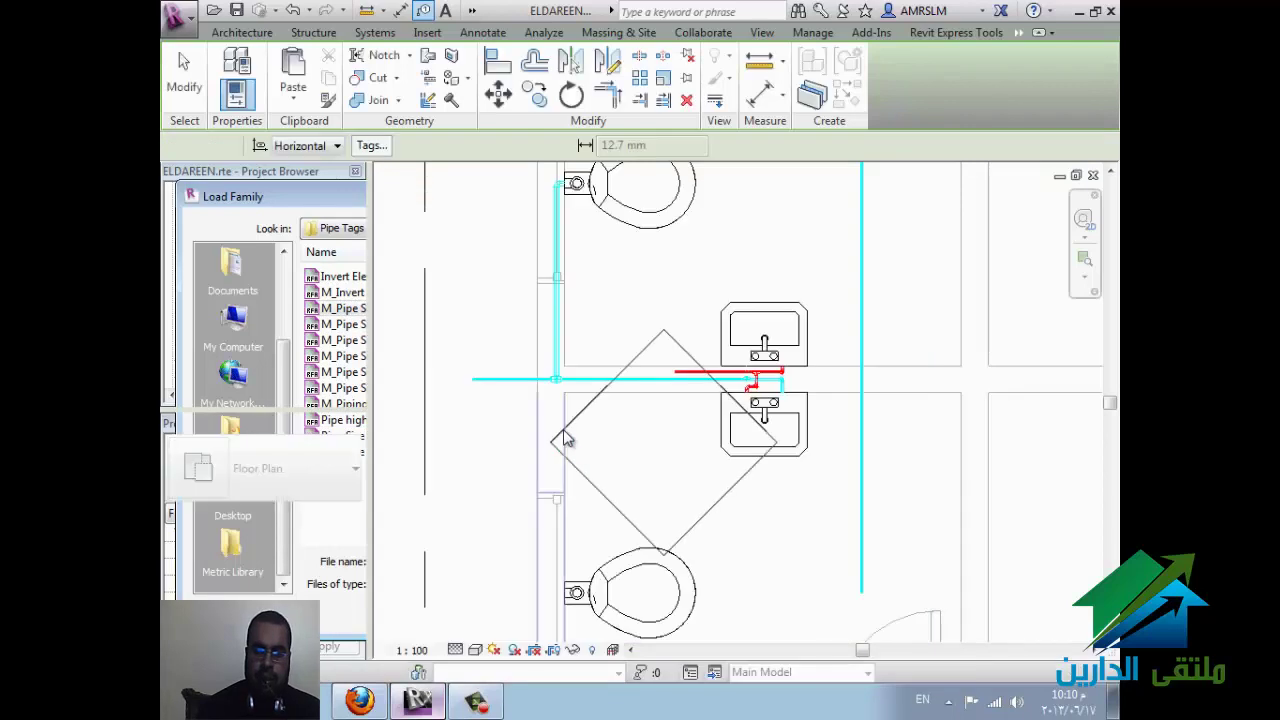
Step: Place a '15ø Domestic Cold Water' tag on the cold-water pipe between the sinks
{"action": "left_click", "coordinate": [505, 388]}
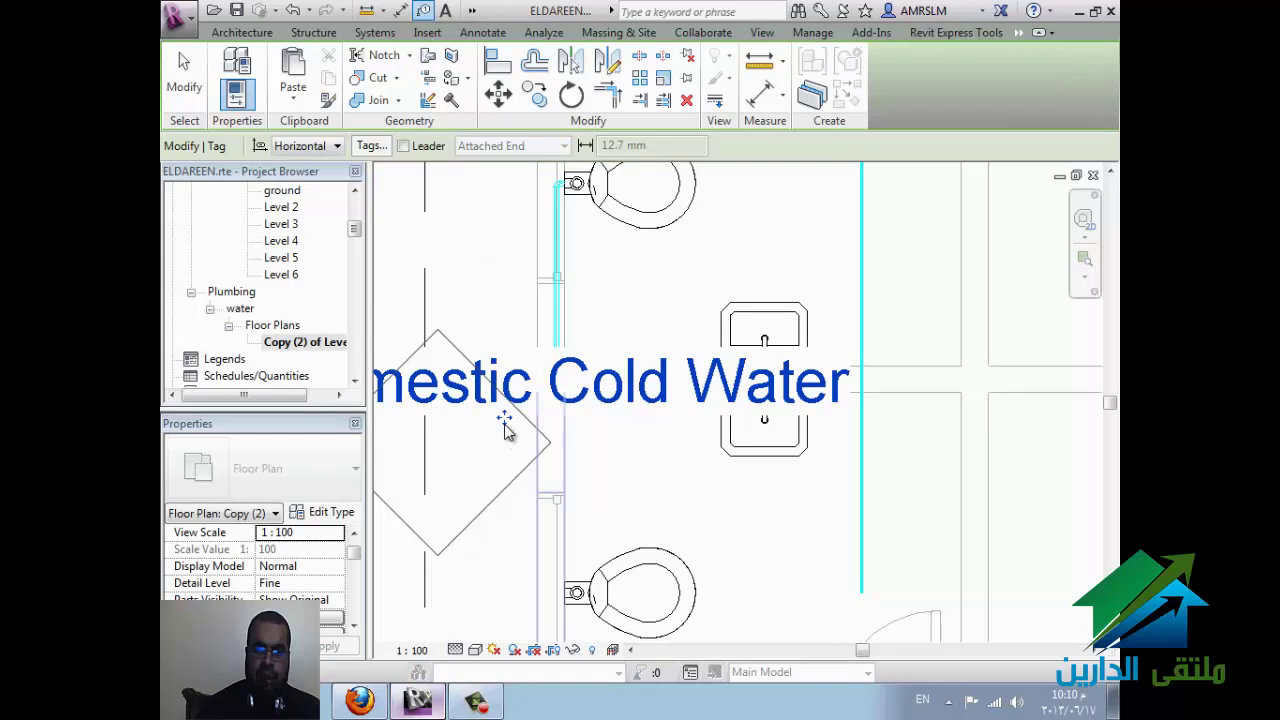
{"action": "scroll", "coordinate": [505, 457], "scroll_direction": "down", "scroll_amount": 2}
{"action": "key", "text": "Escape"}
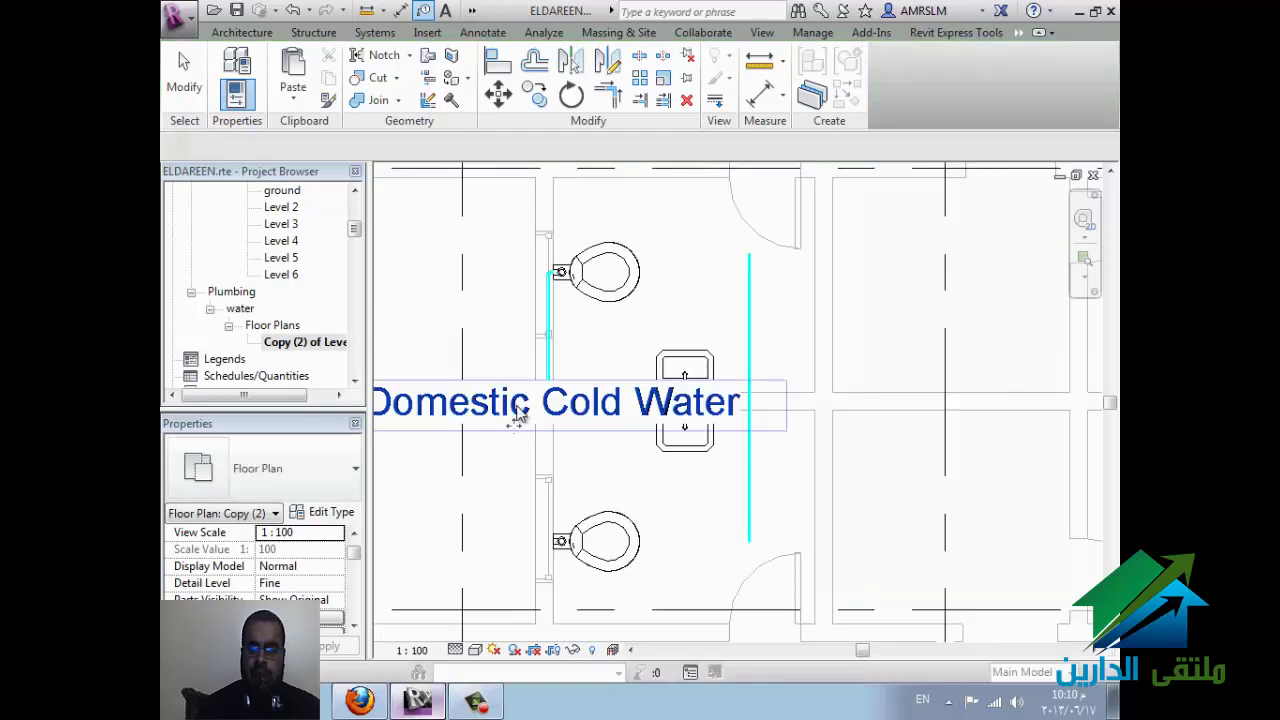
{"action": "left_click", "coordinate": [508, 420]}
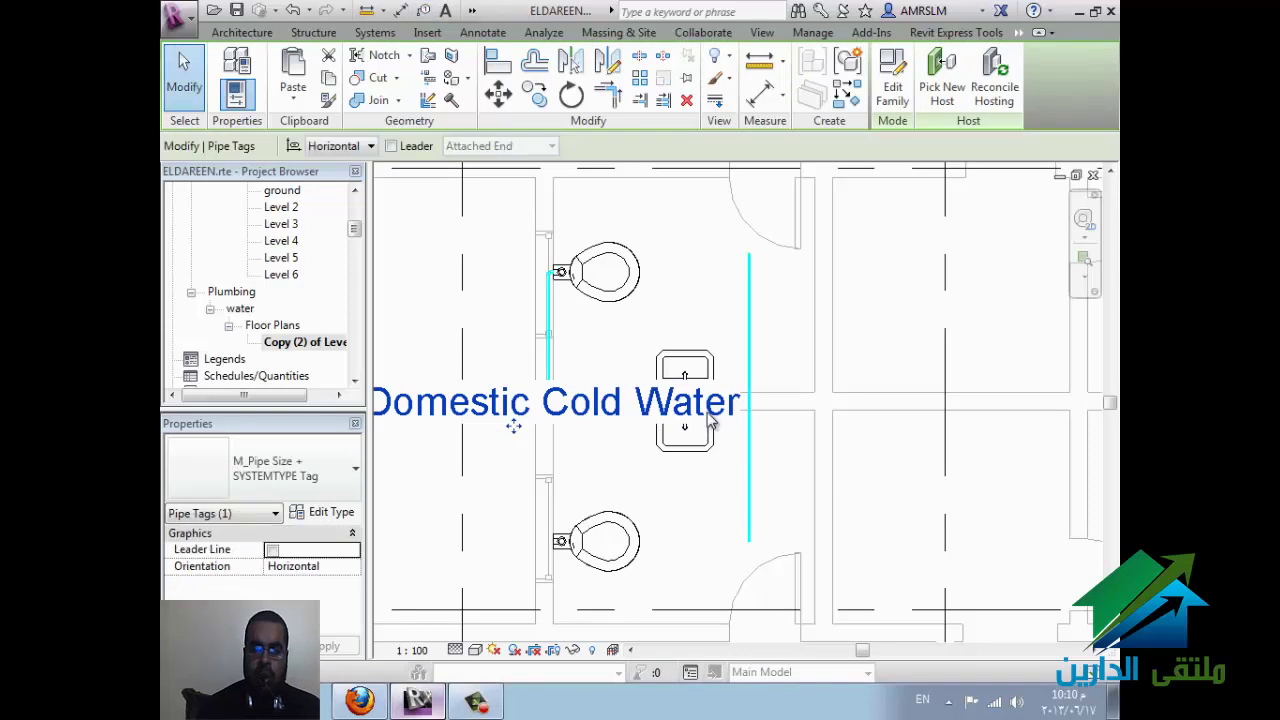
{"action": "scroll", "coordinate": [615, 455], "scroll_direction": "down", "scroll_amount": 1}
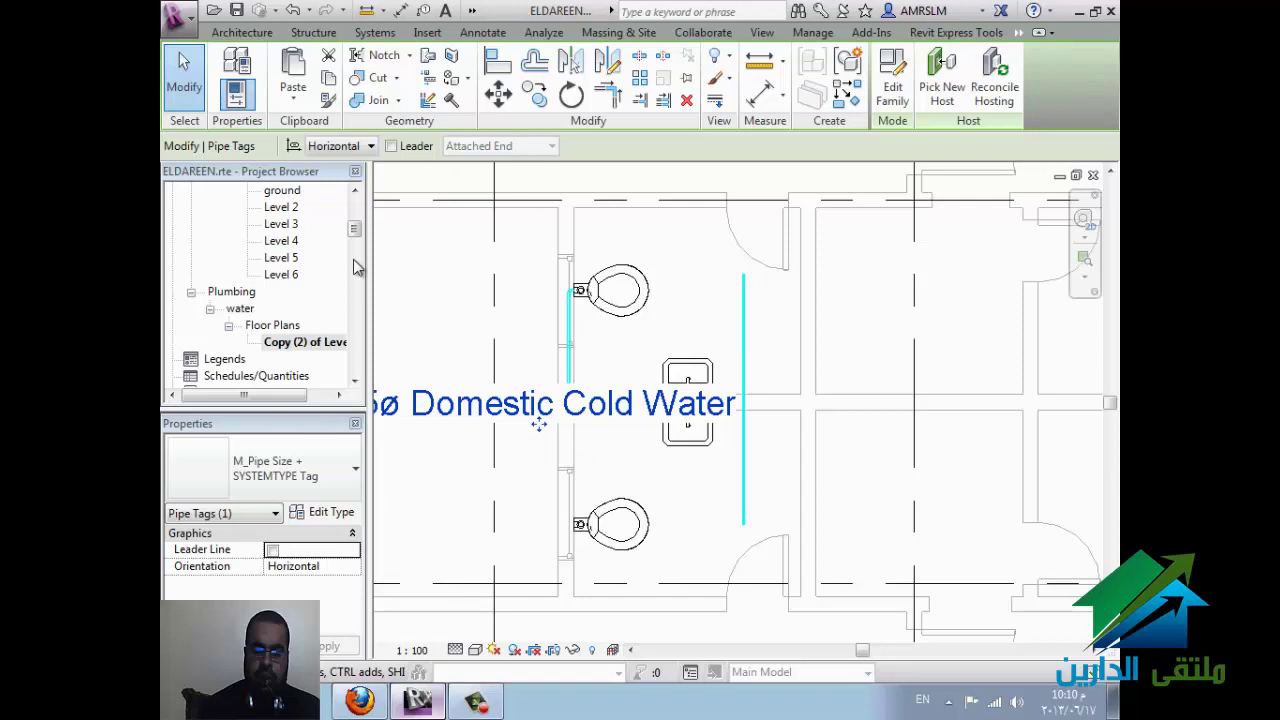
{"action": "left_click_drag", "start_coordinate": [354, 228], "coordinate": [350, 375]}
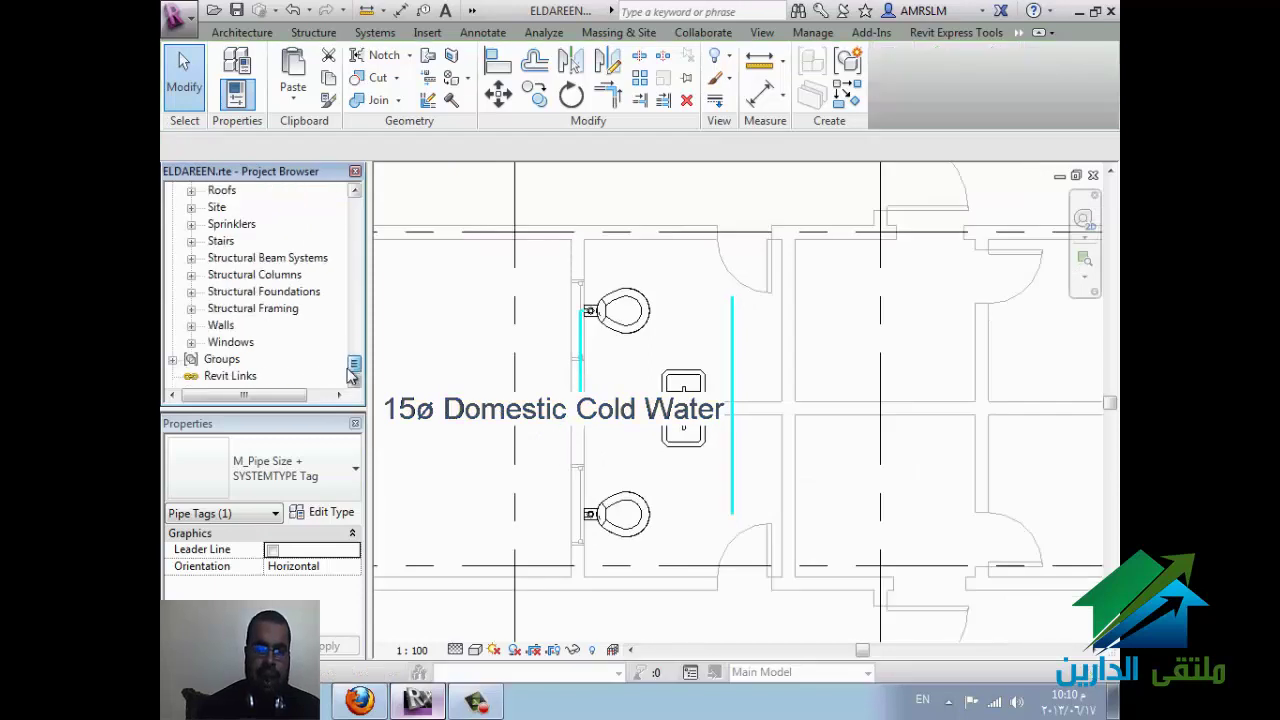
Step: Rename the Domestic Cold Water piping system to 'cw' in the Project Browser
{"action": "scroll", "coordinate": [280, 374], "scroll_direction": "up", "scroll_amount": 4}
{"action": "scroll", "coordinate": [280, 374], "scroll_direction": "up", "scroll_amount": 1}
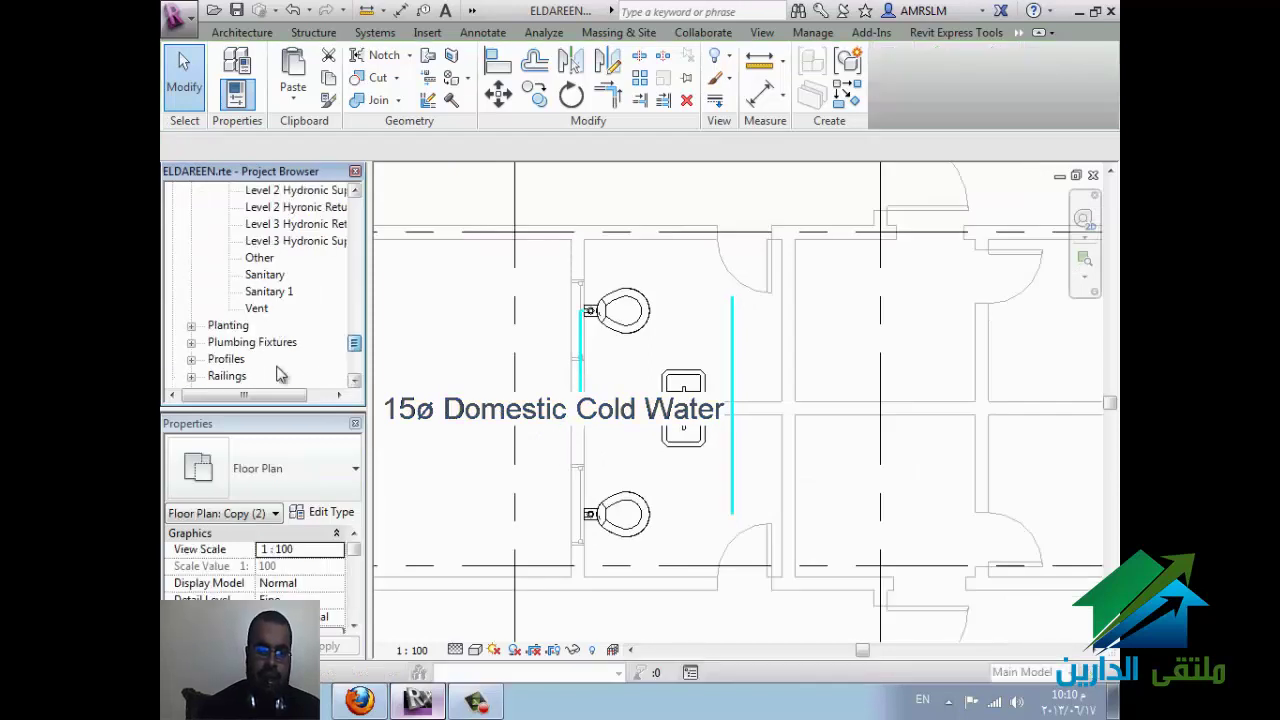
{"action": "scroll", "coordinate": [280, 370], "scroll_direction": "up", "scroll_amount": 1}
{"action": "left_click", "coordinate": [270, 340]}
{"action": "scroll", "coordinate": [290, 312], "scroll_direction": "up", "scroll_amount": 1}
{"action": "scroll", "coordinate": [290, 312], "scroll_direction": "up", "scroll_amount": 2}
{"action": "scroll", "coordinate": [297, 311], "scroll_direction": "up", "scroll_amount": 1}
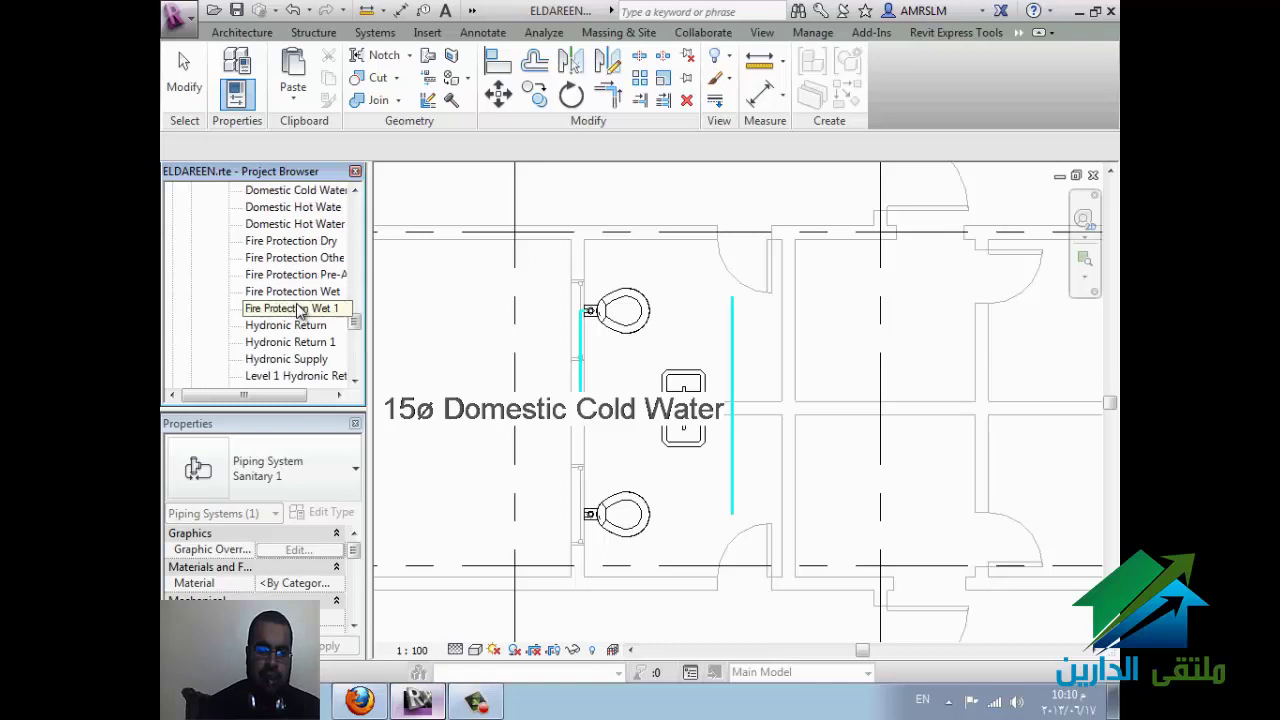
{"action": "scroll", "coordinate": [297, 311], "scroll_direction": "up", "scroll_amount": 3}
{"action": "left_click", "coordinate": [313, 243]}
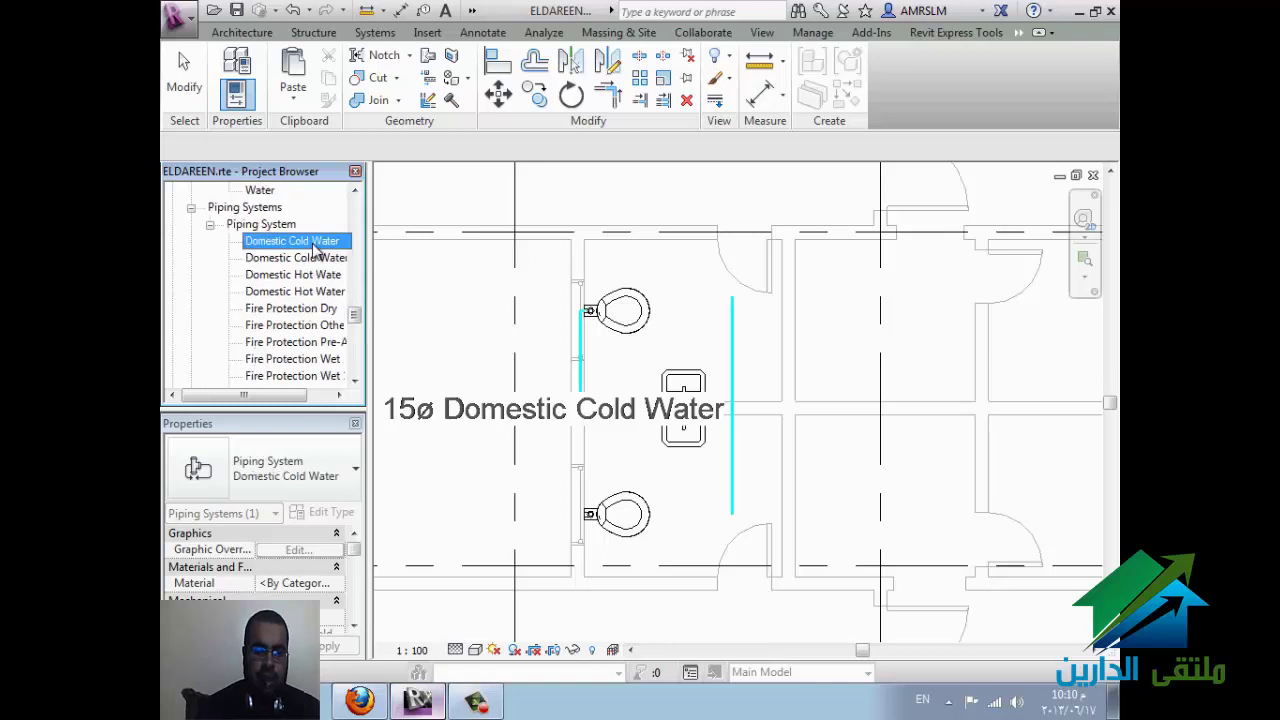
{"action": "type", "text": "c"}
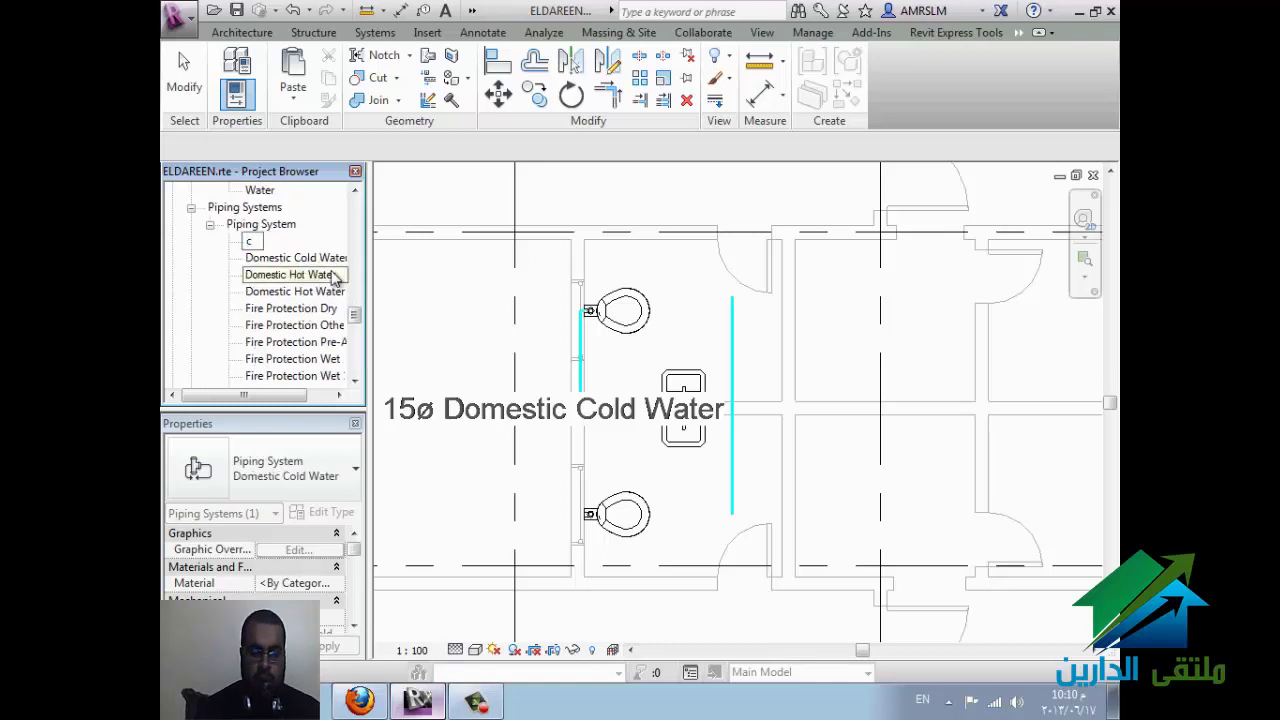
{"action": "type", "text": "w"}
{"action": "key", "text": "Return"}
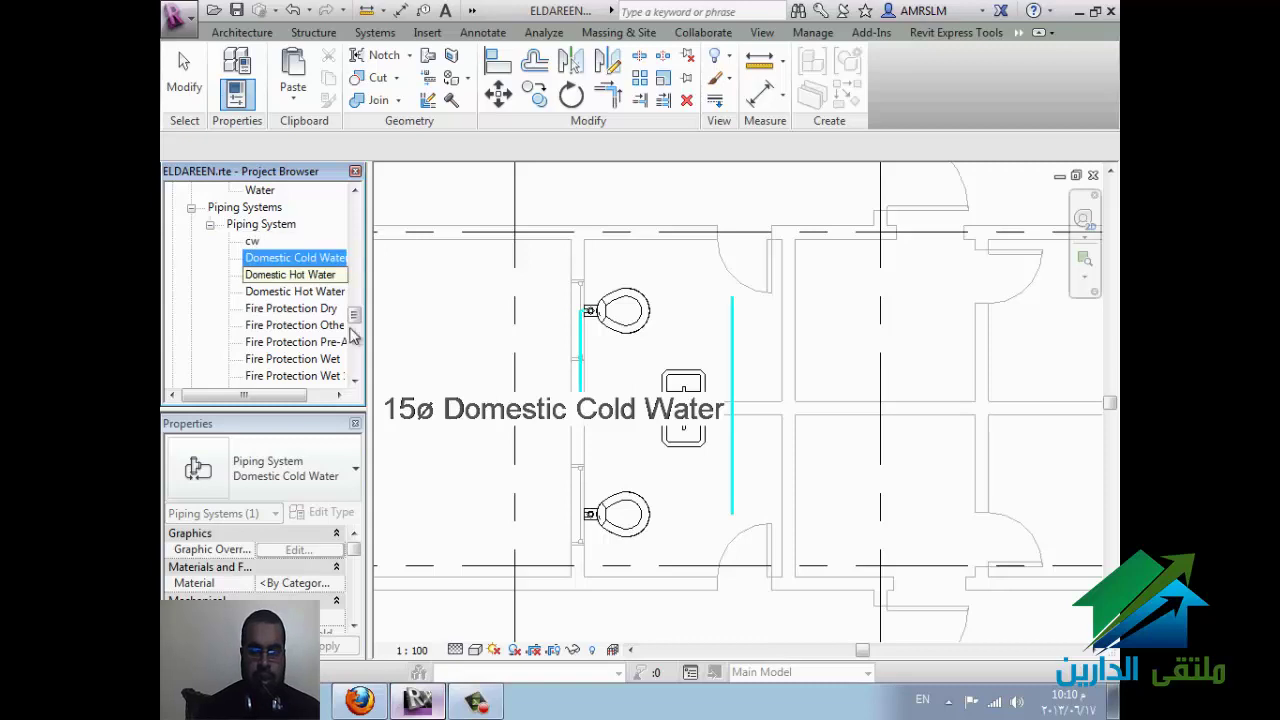
{"action": "left_click", "coordinate": [540, 426]}
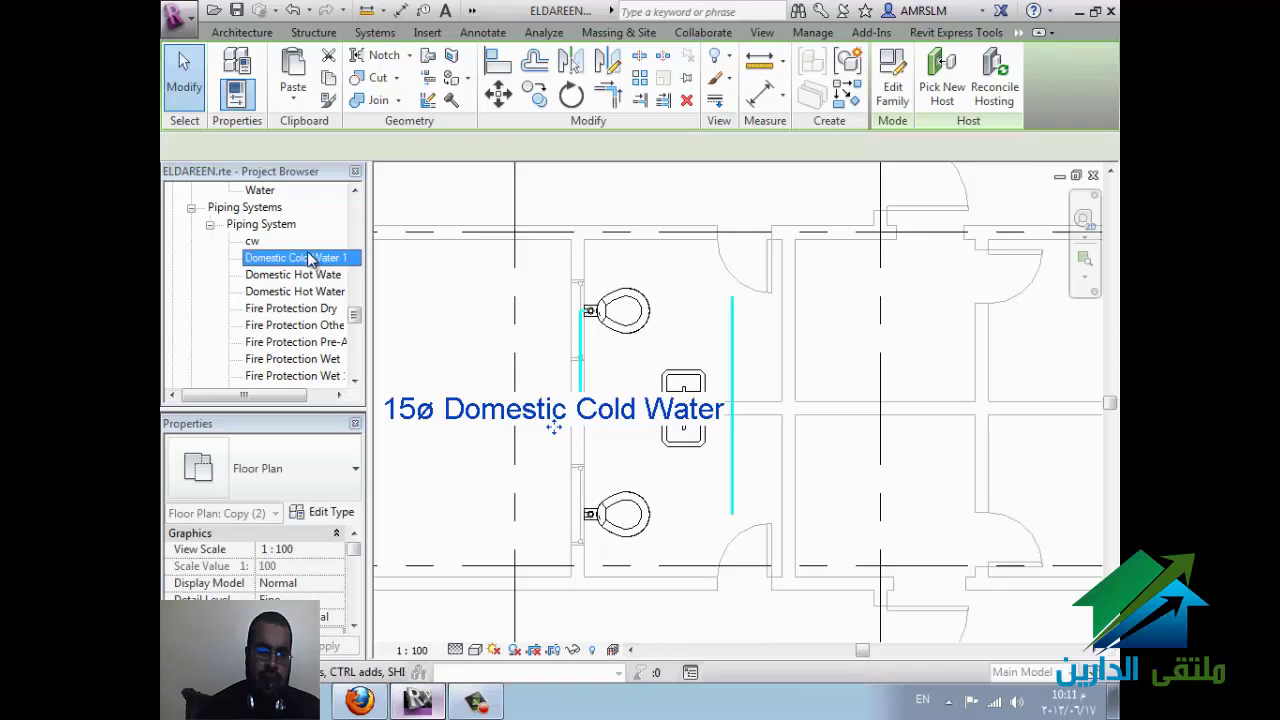
Step: Rename the Domestic Hot Water piping system to 'hw'
{"action": "left_click", "coordinate": [300, 275]}
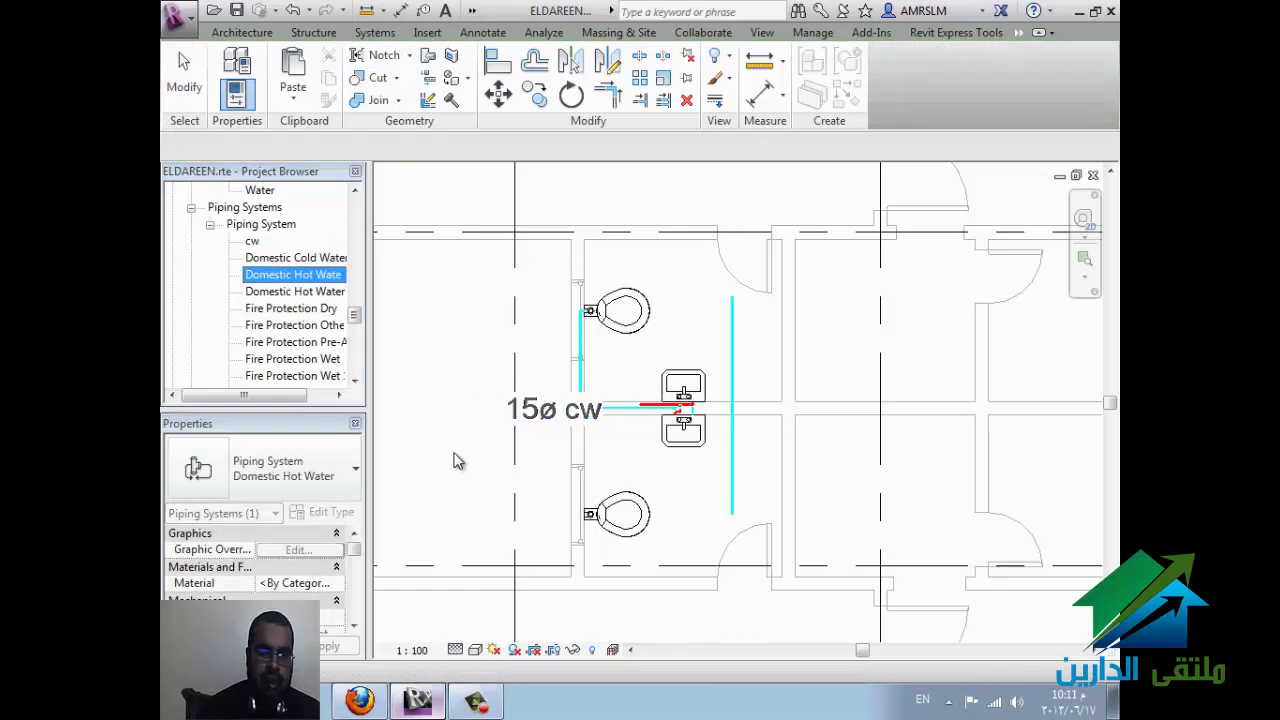
{"action": "left_click", "coordinate": [545, 415]}
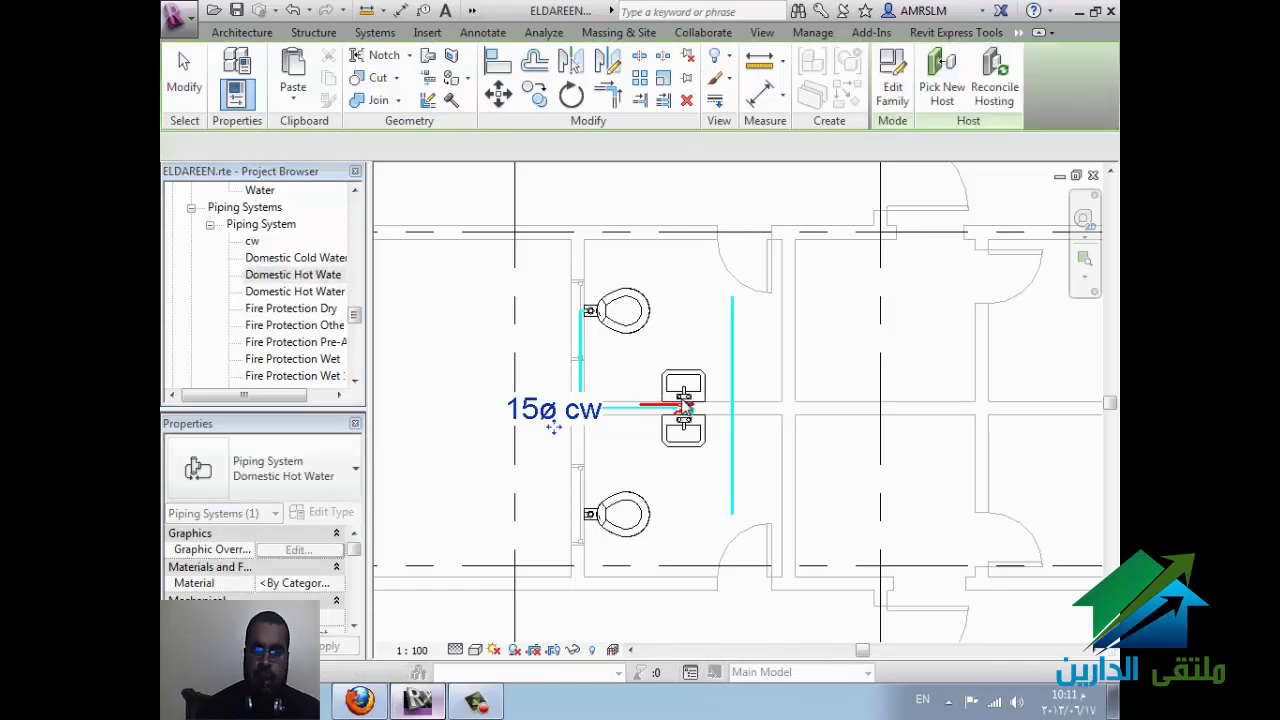
{"action": "scroll", "coordinate": [668, 413], "scroll_direction": "up", "scroll_amount": 3}
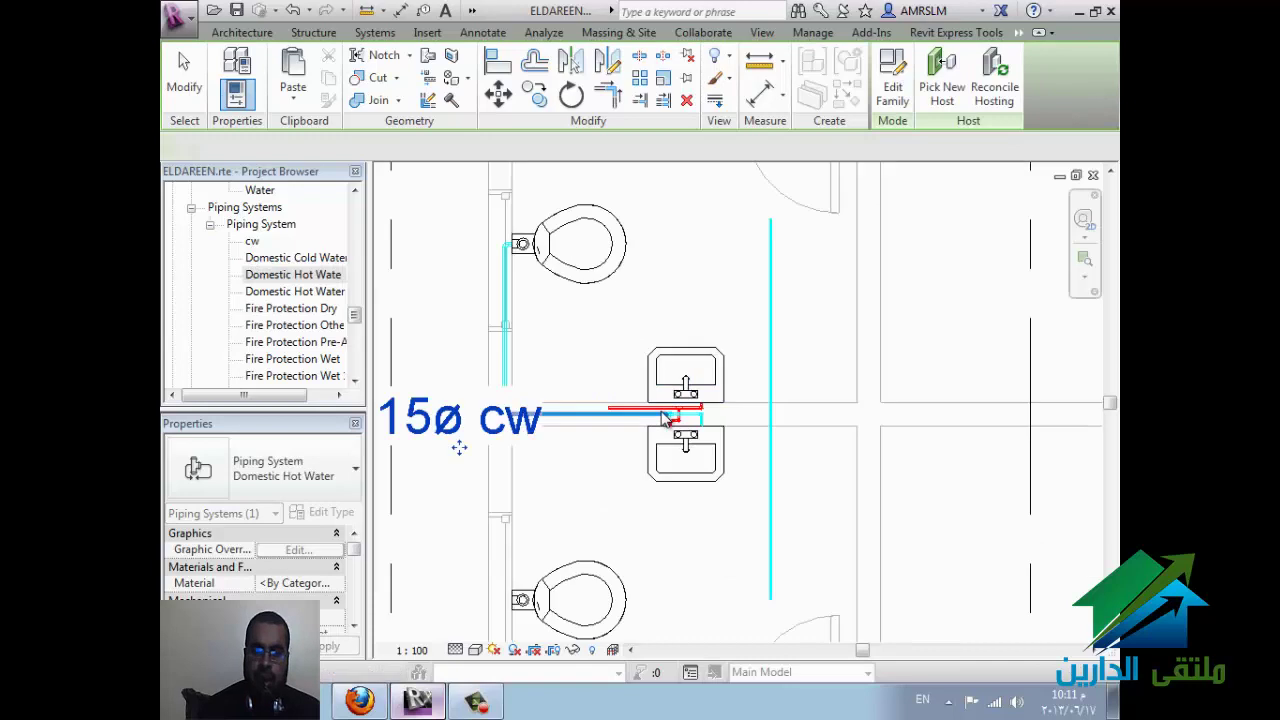
{"action": "left_click", "coordinate": [288, 276]}
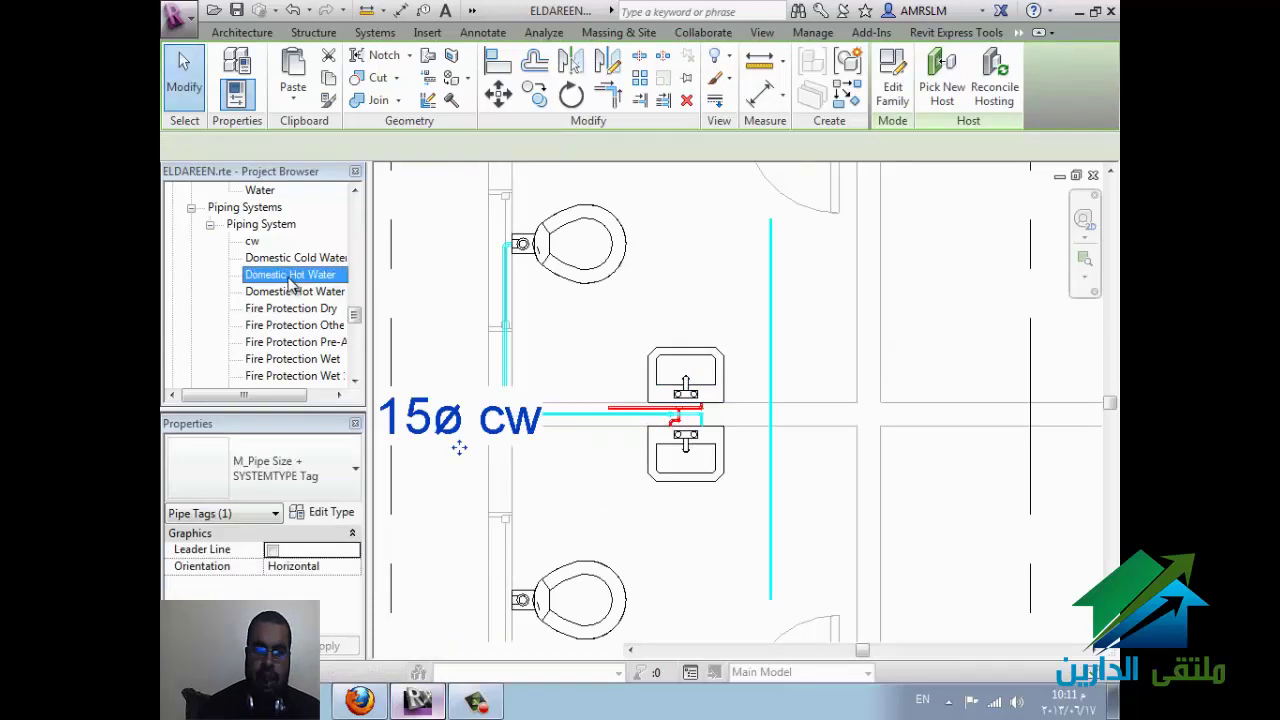
{"action": "left_click", "coordinate": [288, 279]}
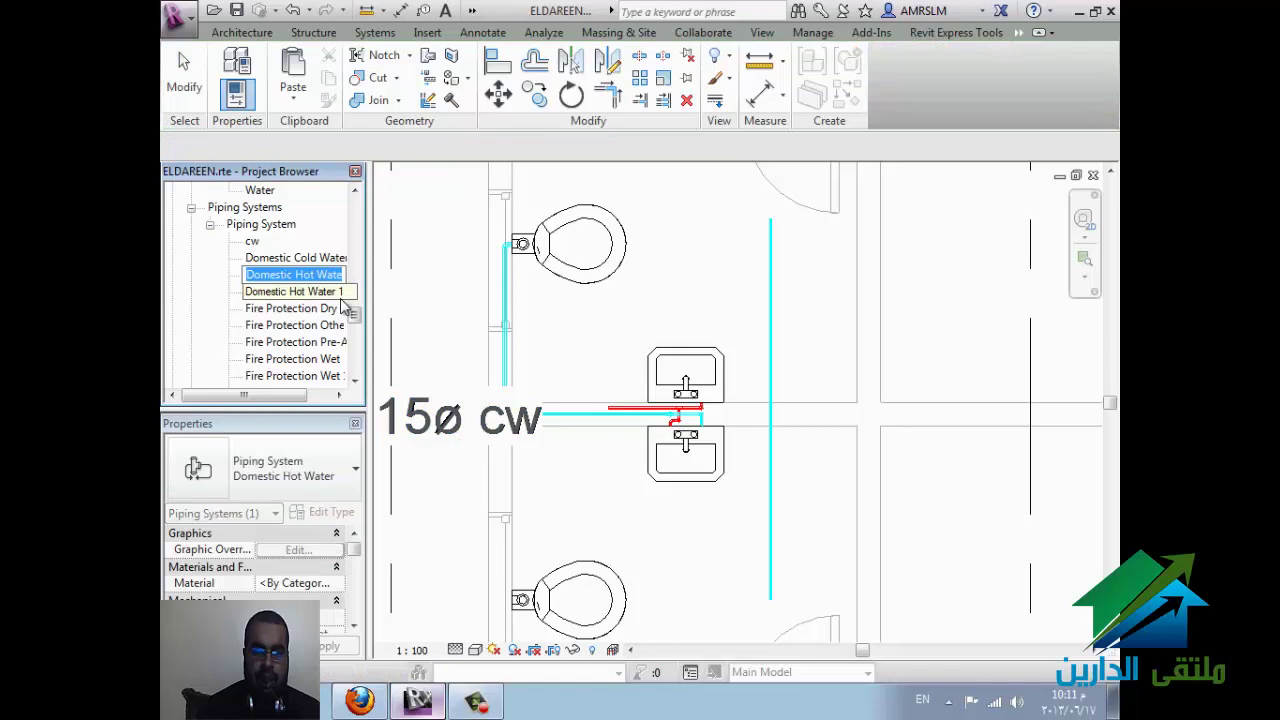
{"action": "type", "text": "hw"}
{"action": "key", "text": "Return"}
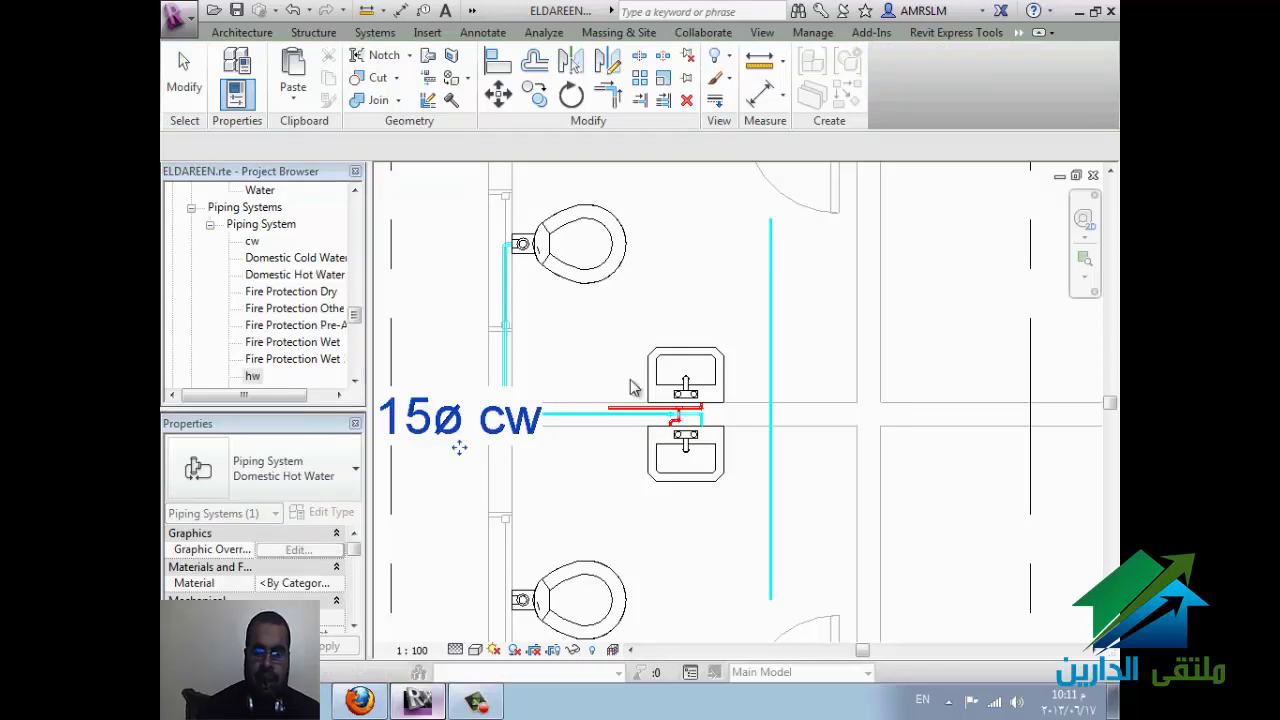
Step: Place trial 15ø hw tags on the hot-water pipe and decline loading a floor tag
{"action": "left_click", "coordinate": [680, 393]}
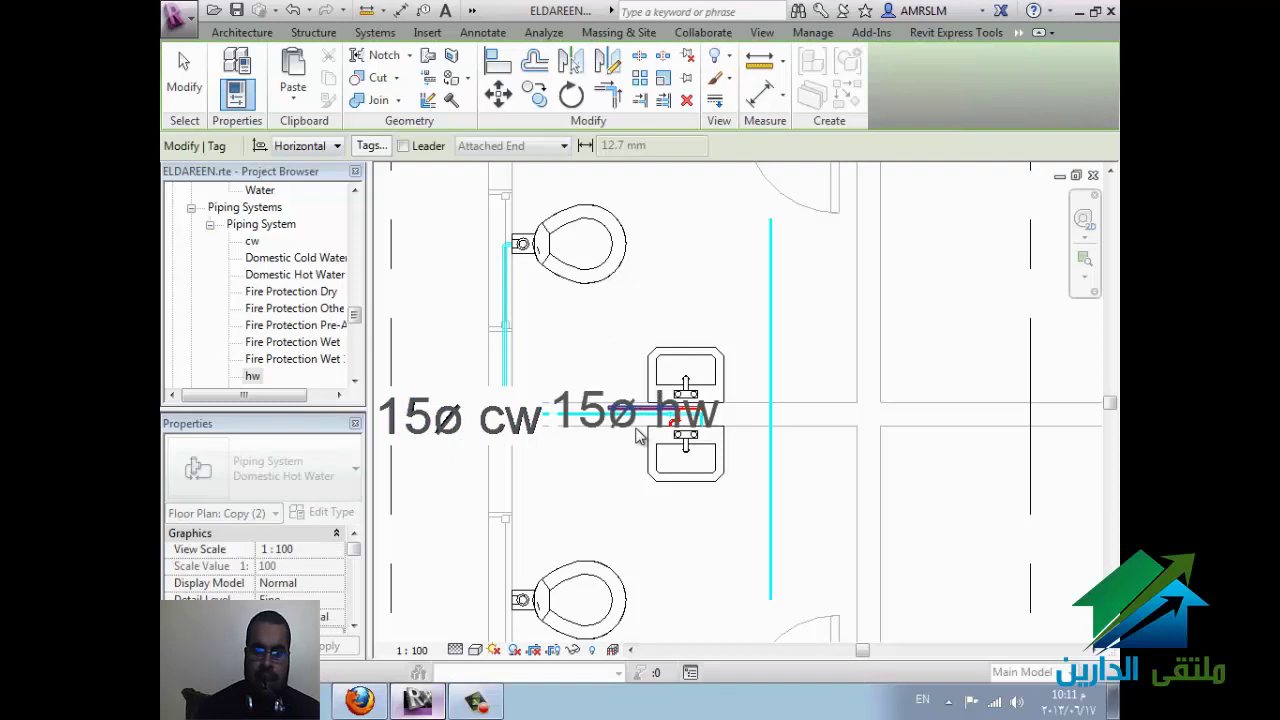
{"action": "left_click", "coordinate": [640, 440]}
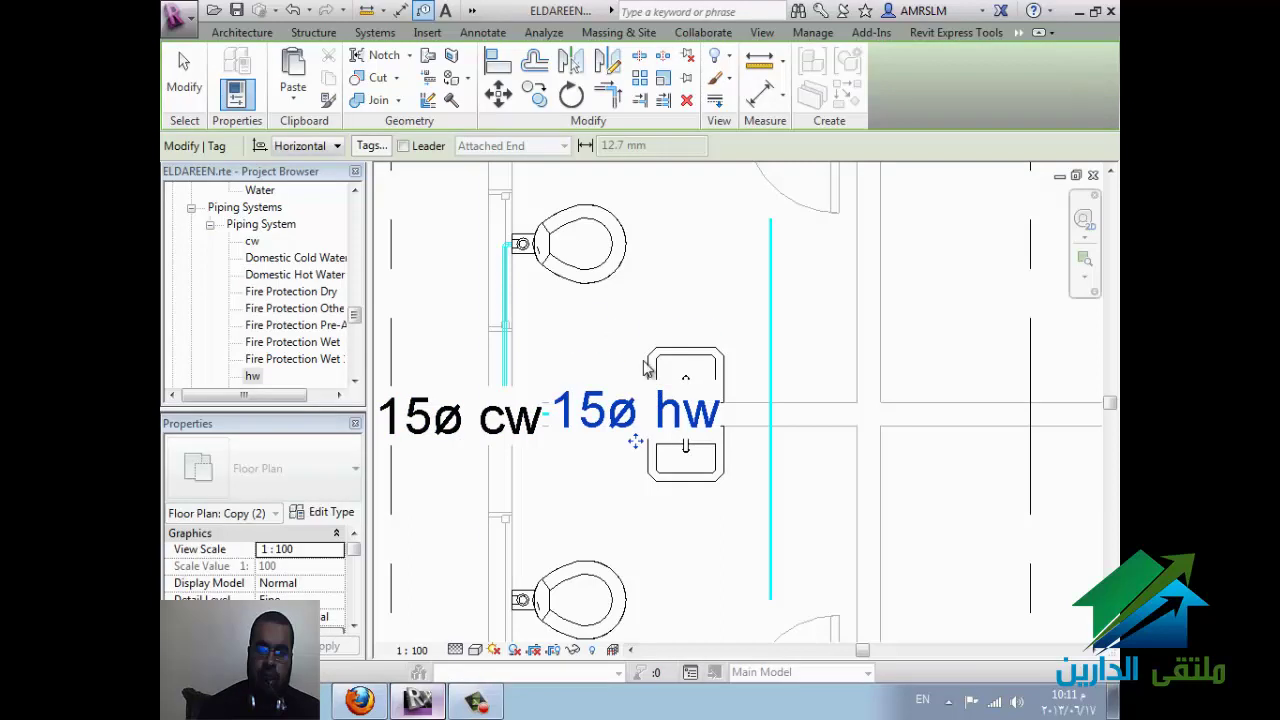
{"action": "left_click", "coordinate": [645, 368]}
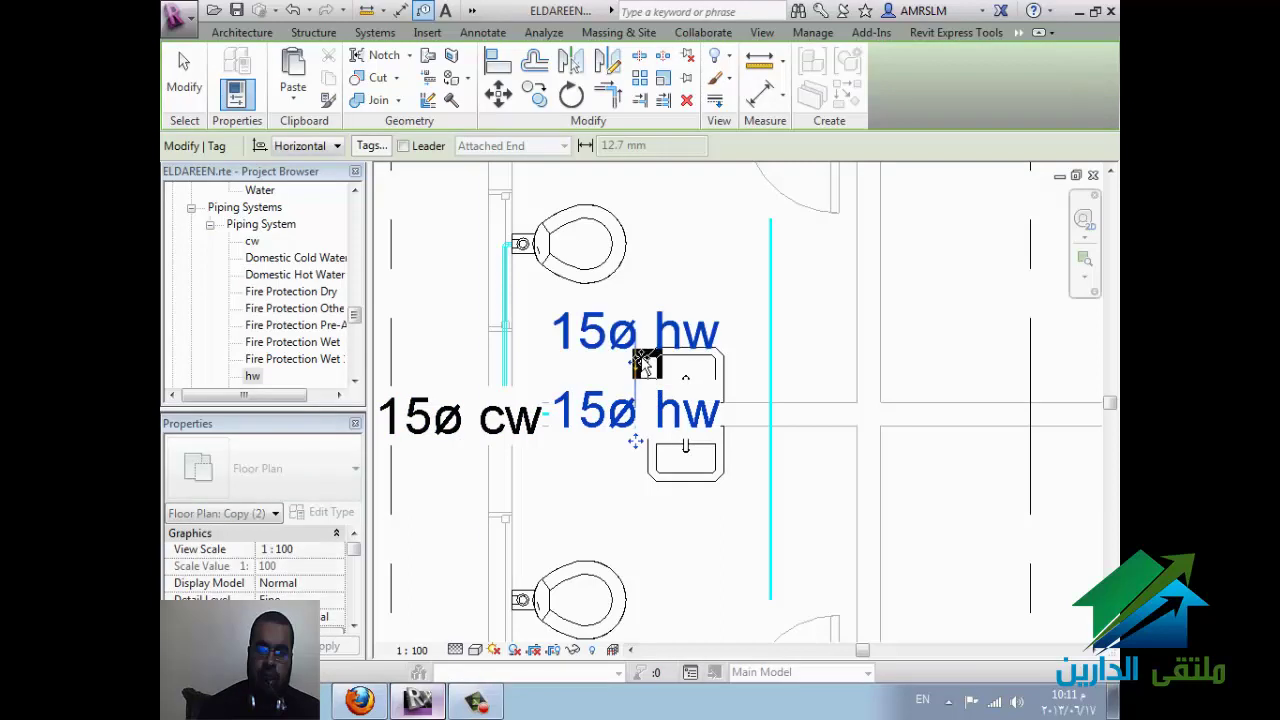
{"action": "left_click", "coordinate": [726, 566]}
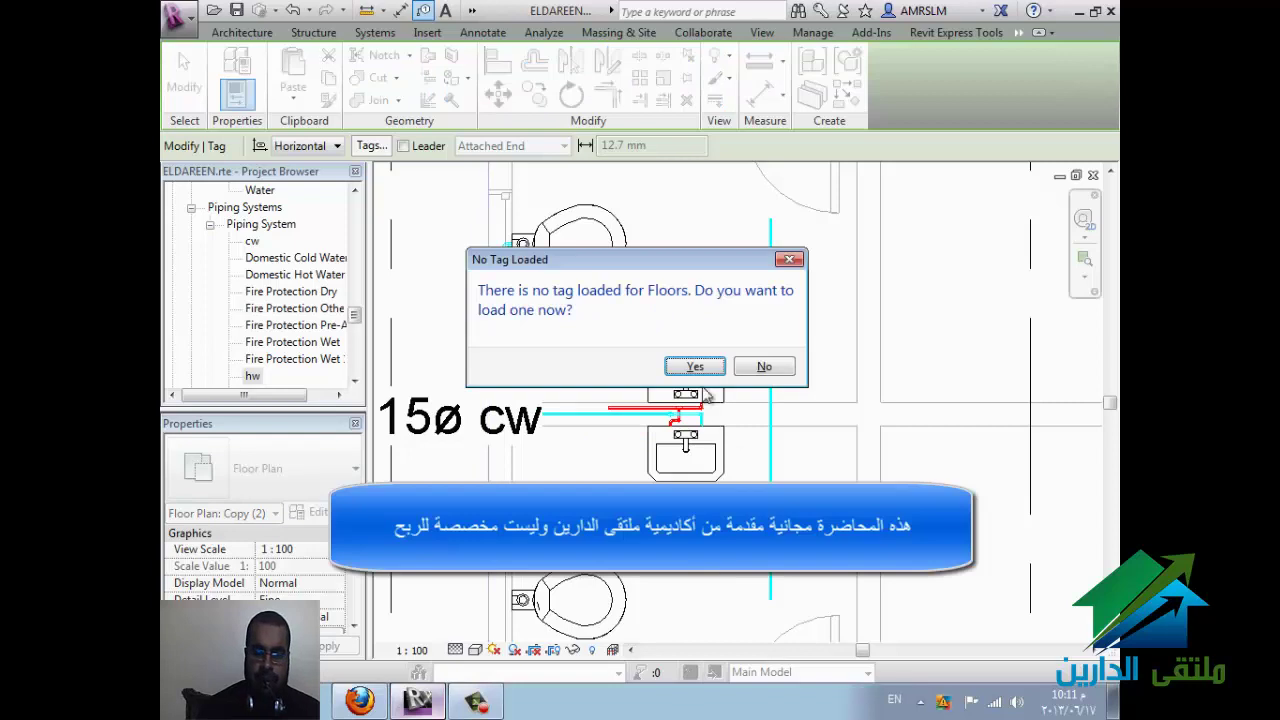
{"action": "left_click", "coordinate": [764, 366]}
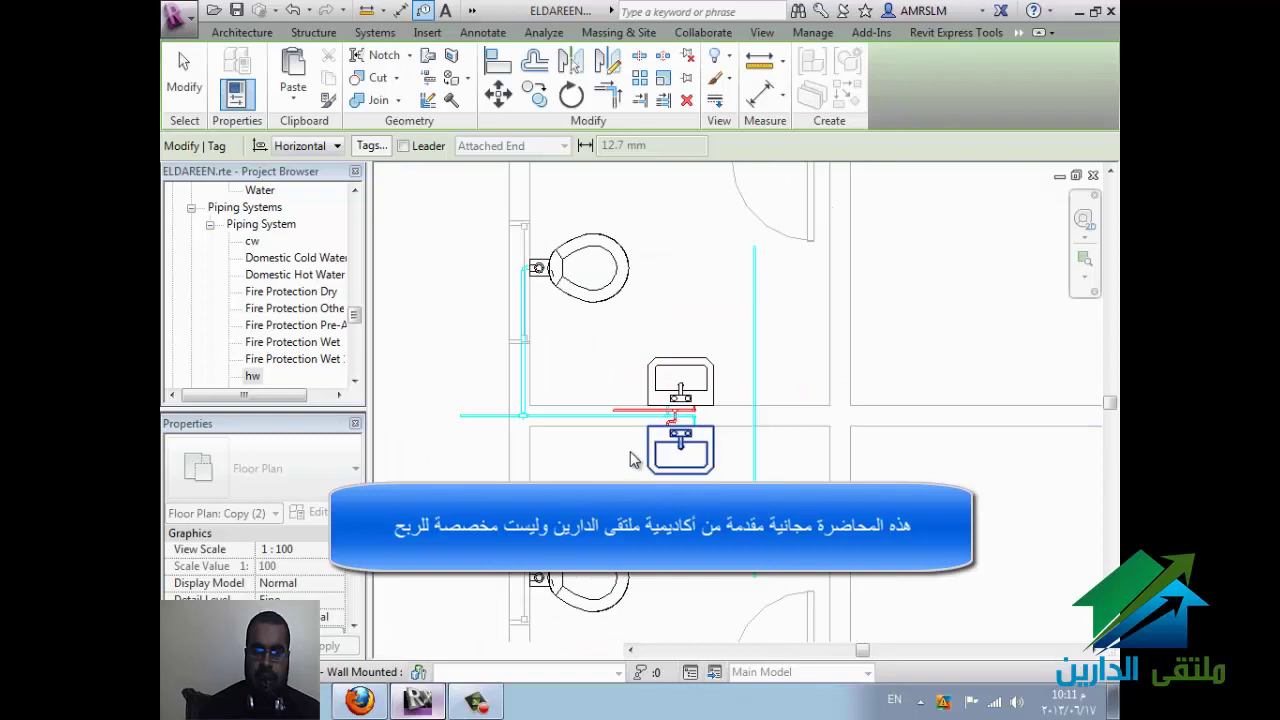
Step: Delete the 15ø hw tag, leaving only the 15ø cw tag
{"action": "scroll", "coordinate": [645, 451], "scroll_direction": "down", "scroll_amount": 2}
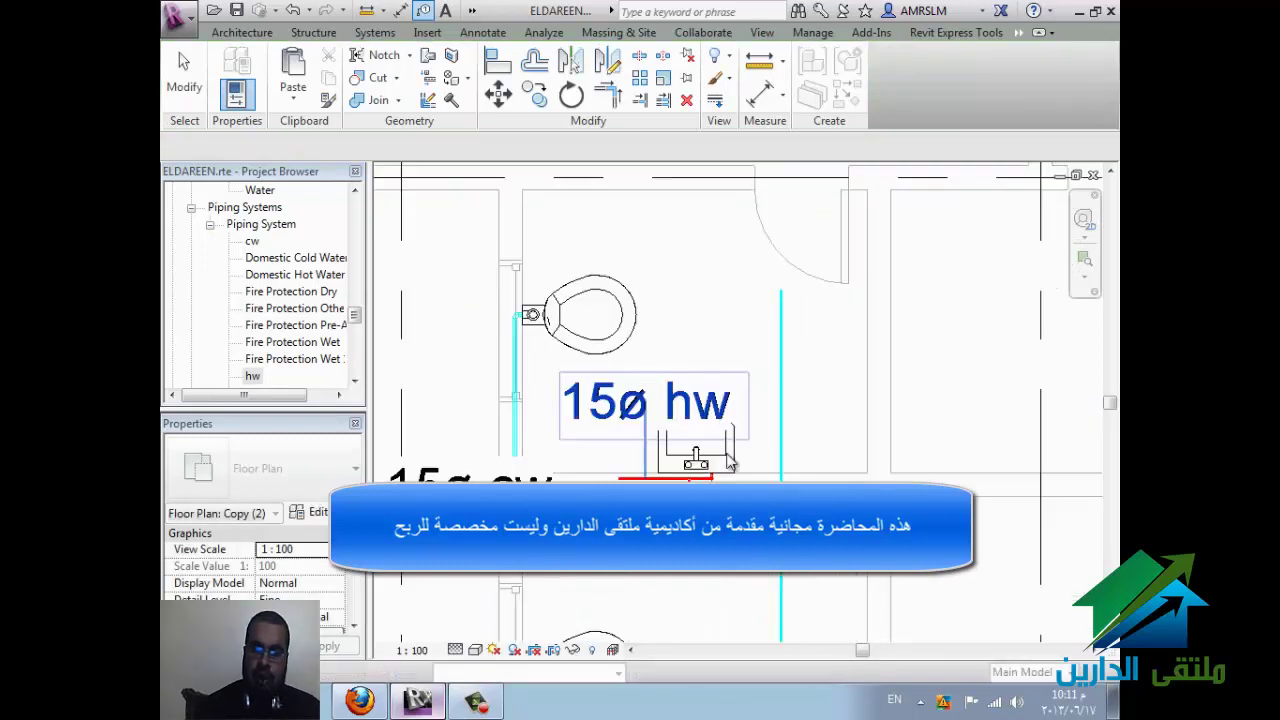
{"action": "left_click", "coordinate": [600, 447]}
{"action": "key", "text": "Delete"}
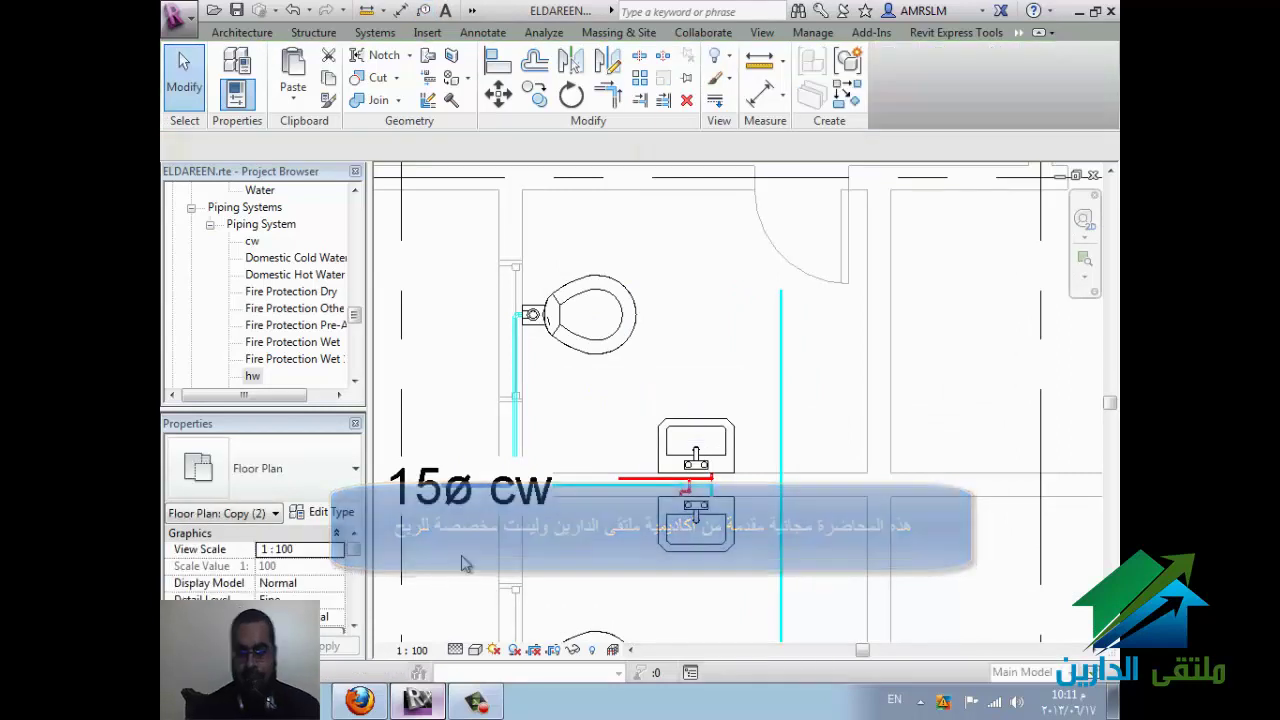
{"action": "left_click", "coordinate": [465, 565]}
{"action": "left_click", "coordinate": [490, 623]}
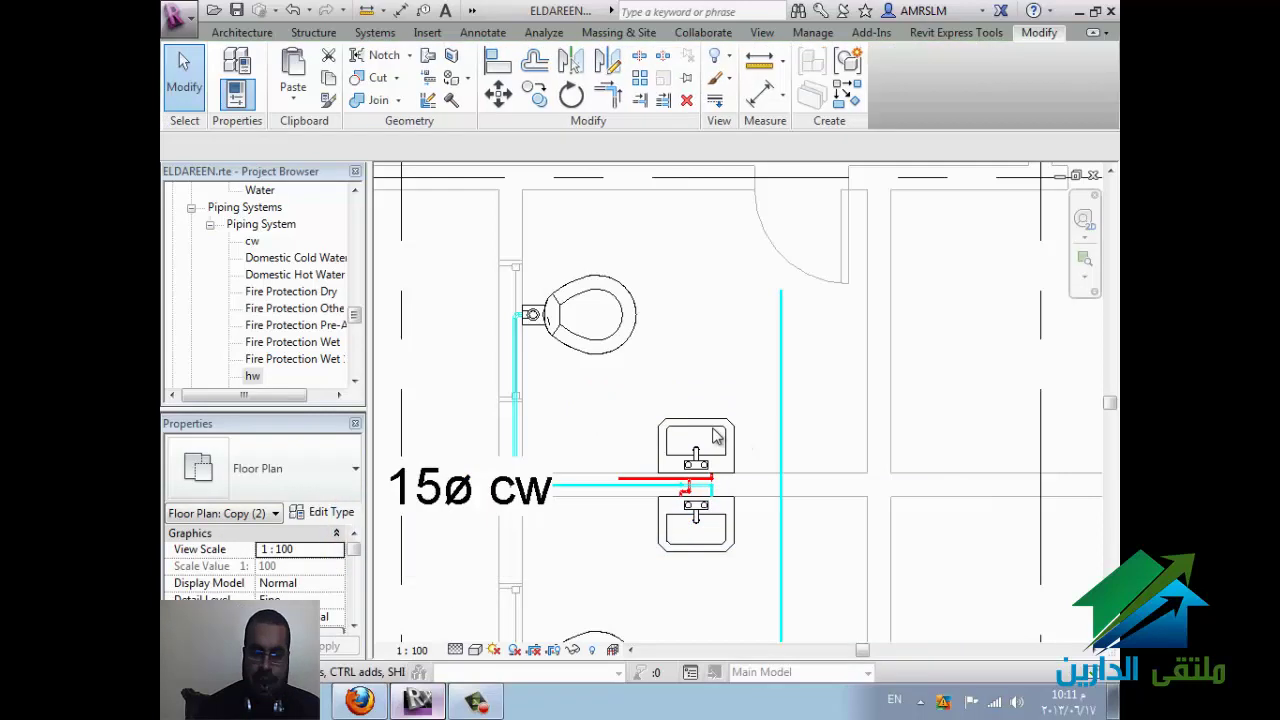
Step: Start a new pipe from the upper lavatory's connector
{"action": "left_click", "coordinate": [716, 438]}
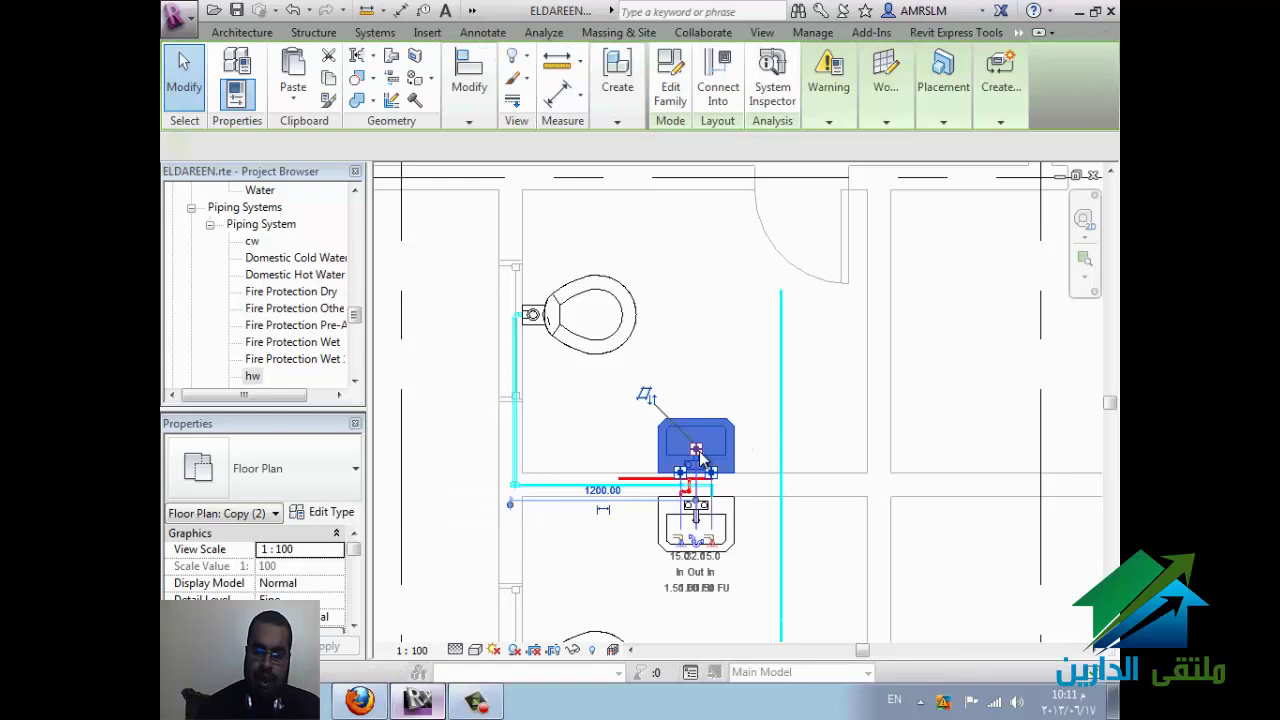
{"action": "right_click", "coordinate": [697, 451]}
{"action": "key", "text": "Escape"}
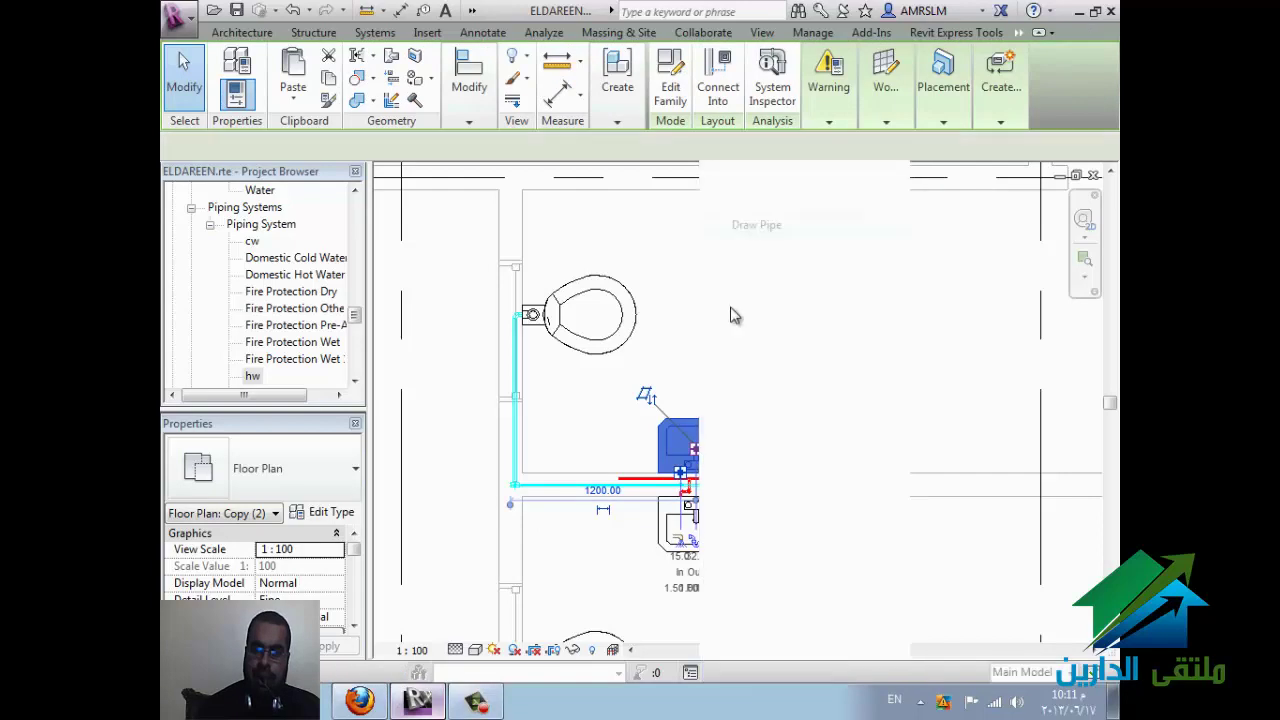
{"action": "left_click", "coordinate": [675, 408]}
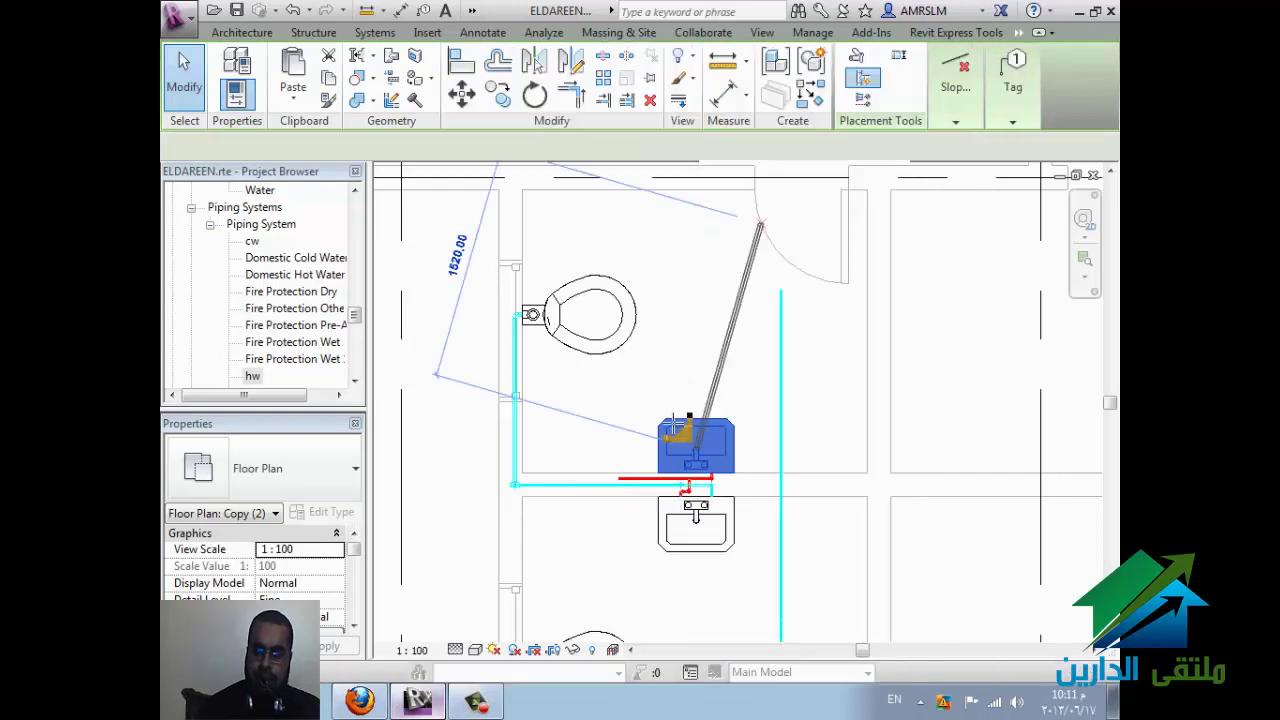
{"action": "scroll", "coordinate": [674, 404], "scroll_direction": "up", "scroll_amount": 2}
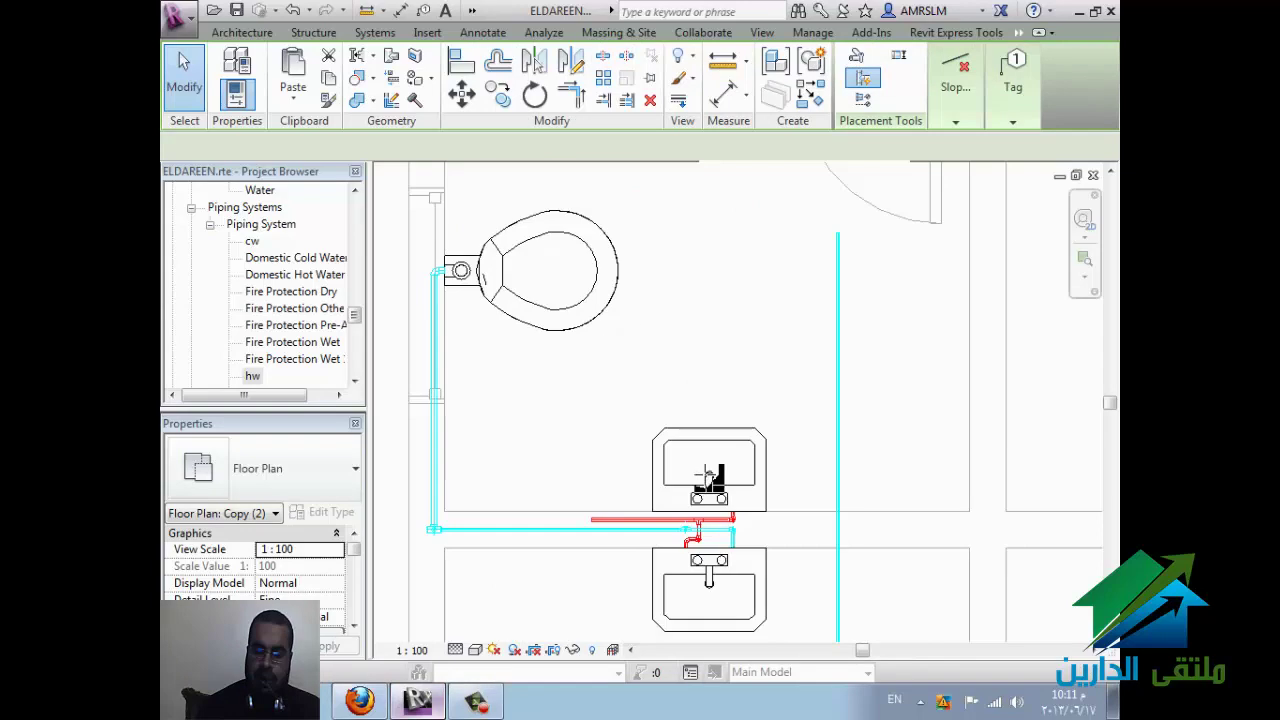
{"action": "scroll", "coordinate": [708, 478], "scroll_direction": "up", "scroll_amount": 1}
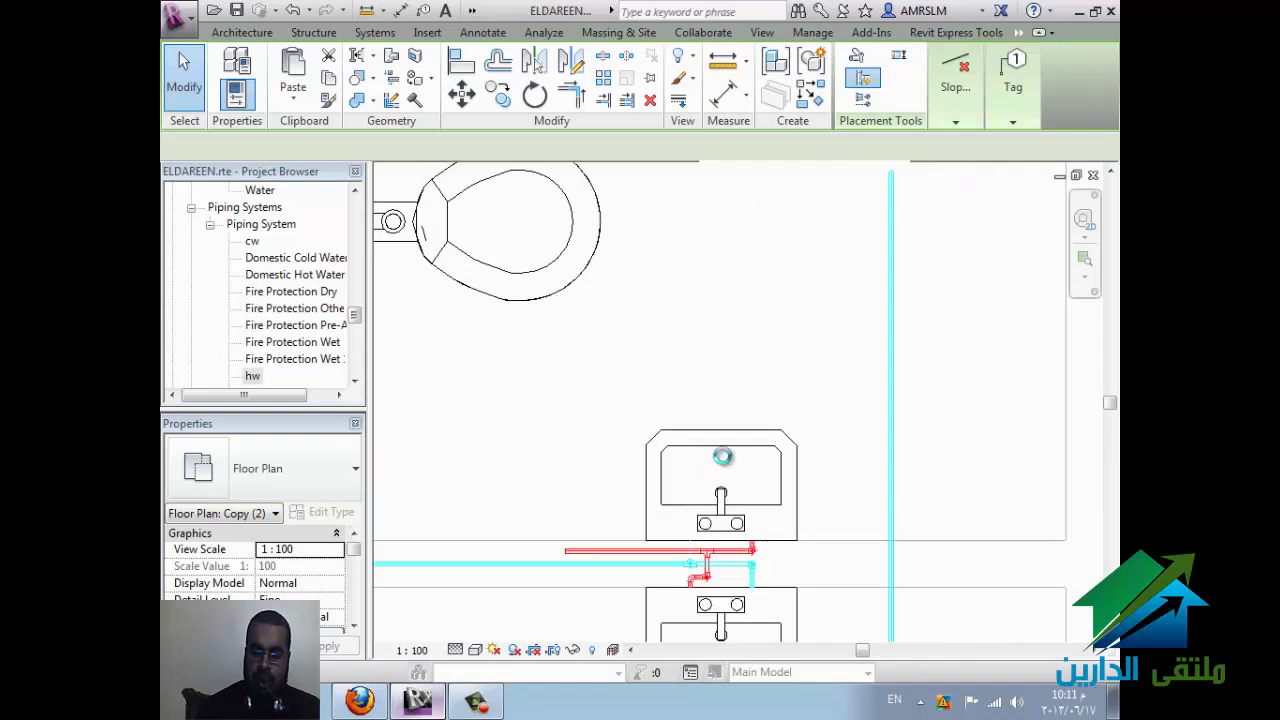
{"action": "scroll", "coordinate": [729, 530], "scroll_direction": "up", "scroll_amount": 1}
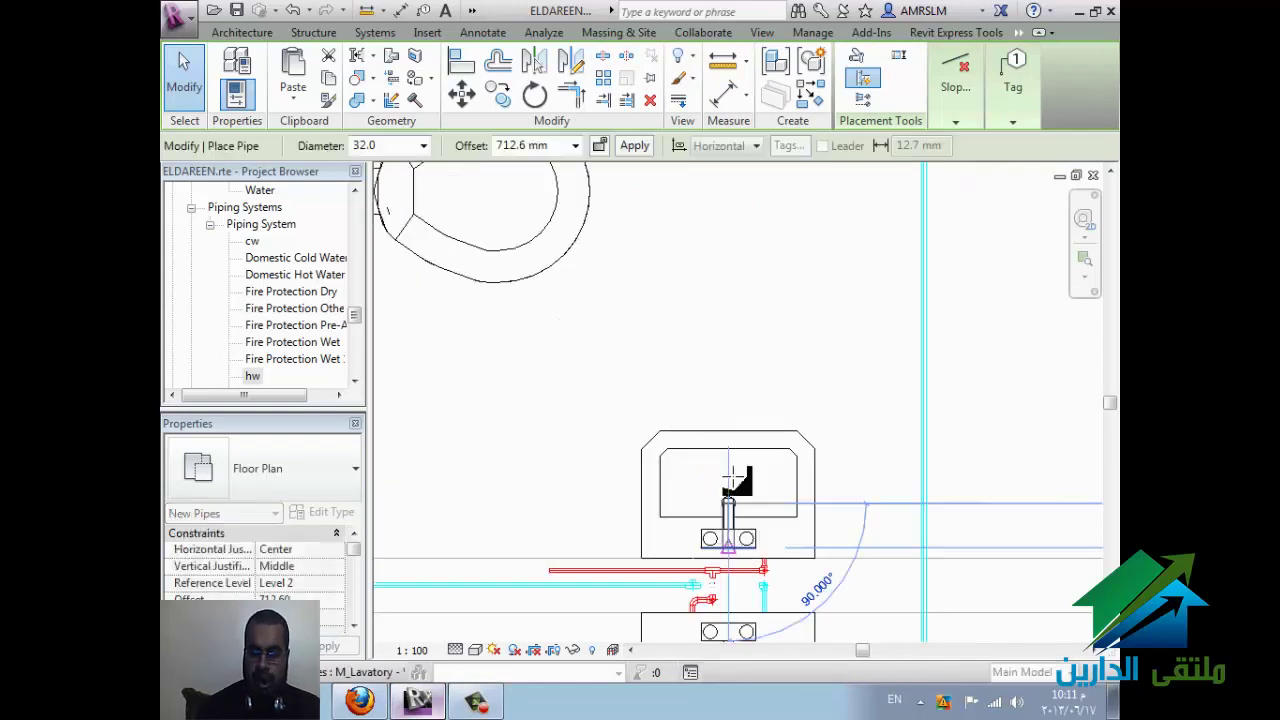
{"action": "scroll", "coordinate": [733, 535], "scroll_direction": "down", "scroll_amount": 2}
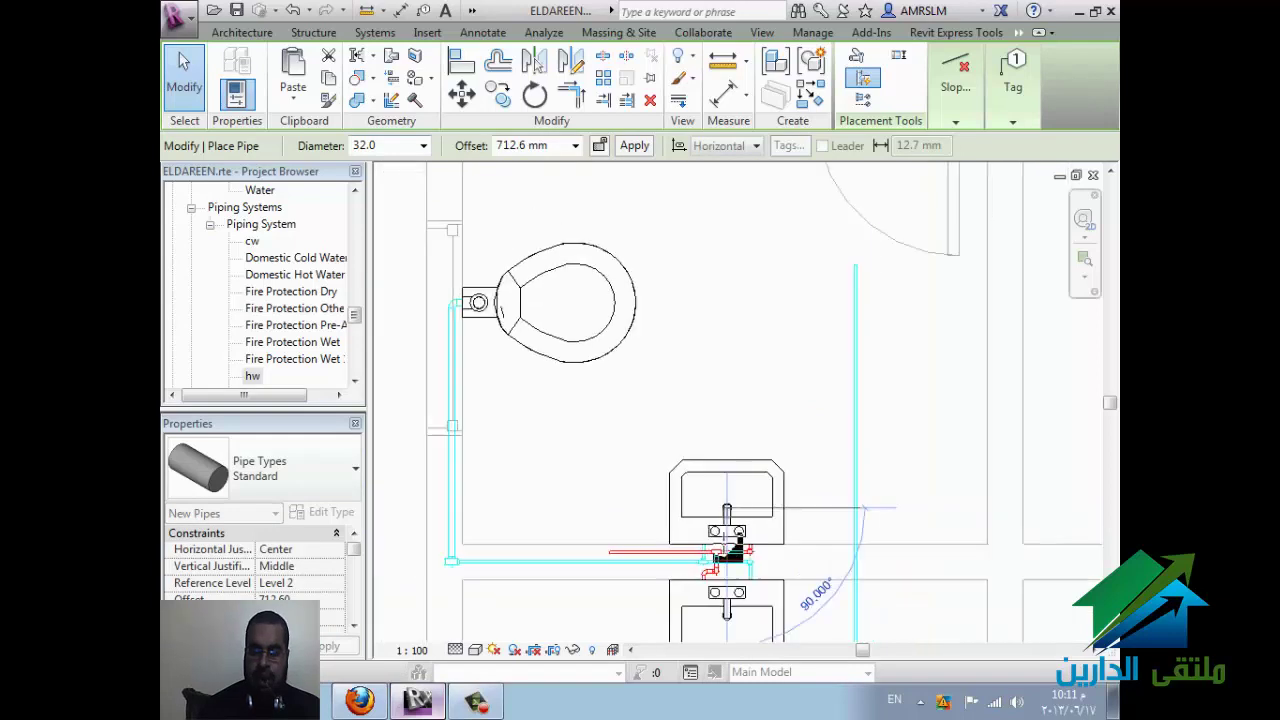
{"action": "scroll", "coordinate": [722, 562], "scroll_direction": "down", "scroll_amount": 1}
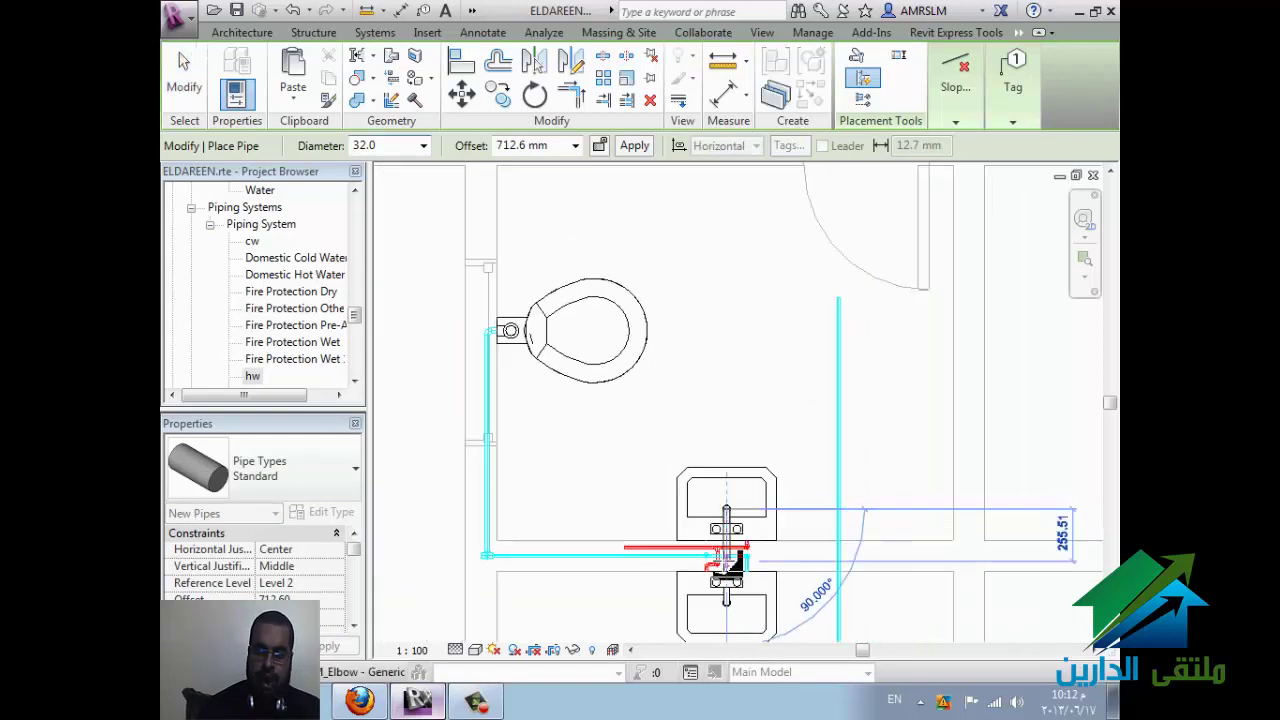
Step: Route the lavatory branch into the hot-water line and try a vertical run below the sink
{"action": "left_click", "coordinate": [728, 562]}
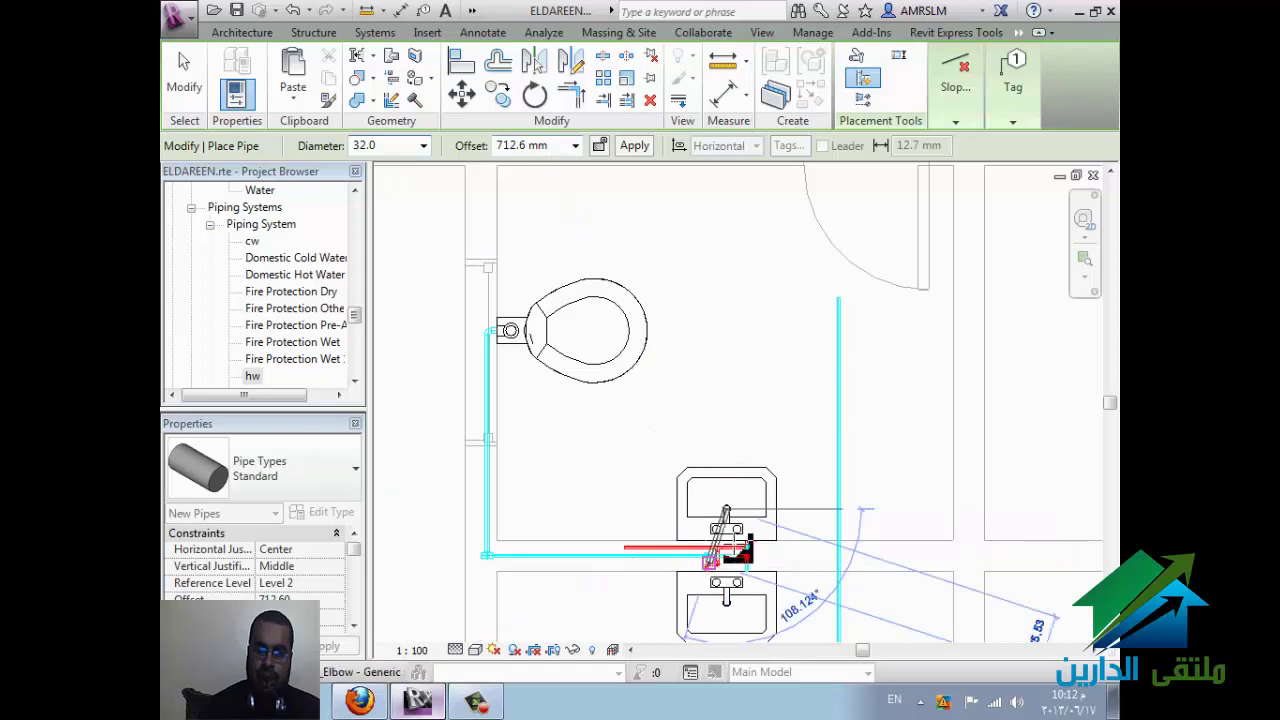
{"action": "scroll", "coordinate": [730, 560], "scroll_direction": "up", "scroll_amount": 1}
{"action": "scroll", "coordinate": [738, 563], "scroll_direction": "up", "scroll_amount": 2}
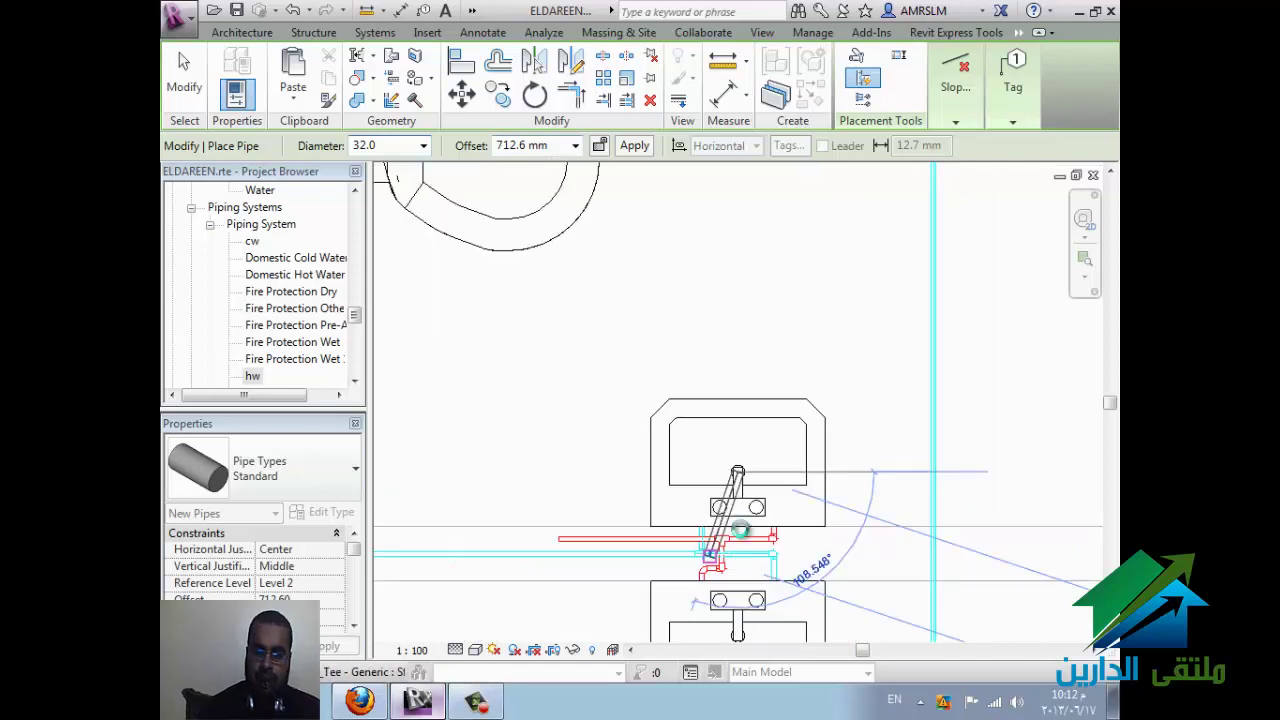
{"action": "left_click", "coordinate": [750, 536]}
{"action": "scroll", "coordinate": [750, 536], "scroll_direction": "up", "scroll_amount": 1}
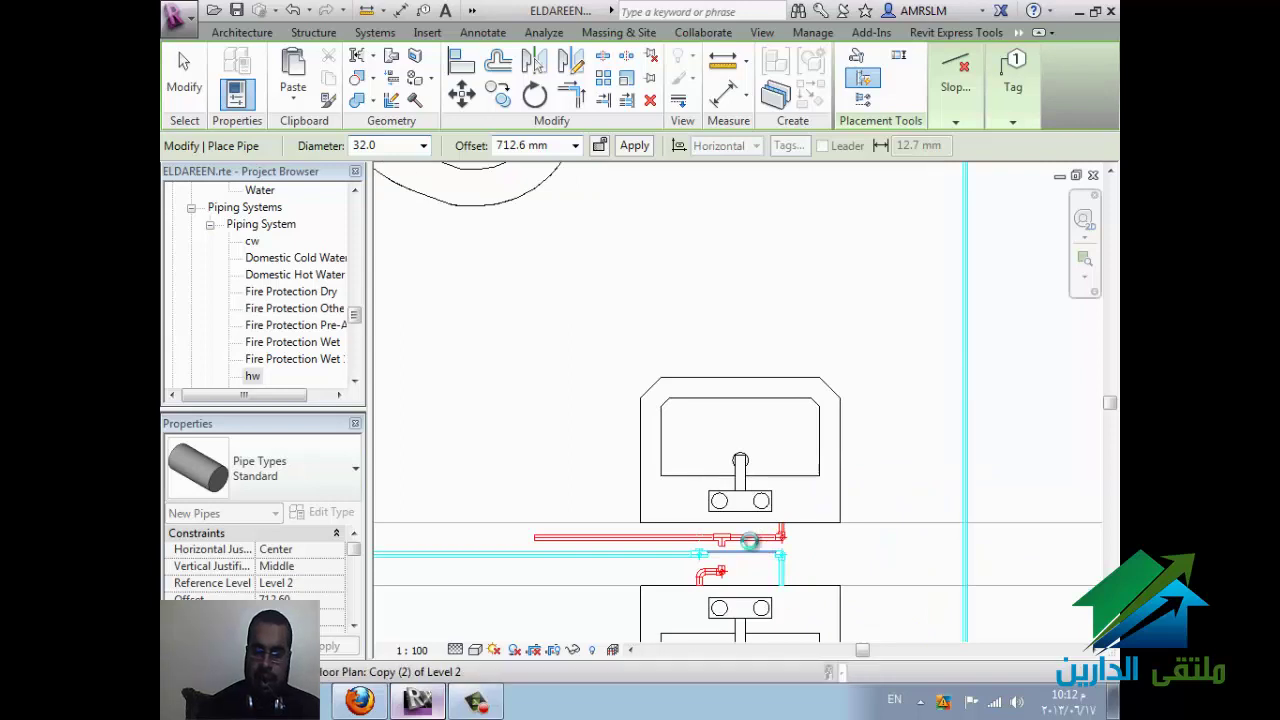
{"action": "scroll", "coordinate": [750, 540], "scroll_direction": "up", "scroll_amount": 2}
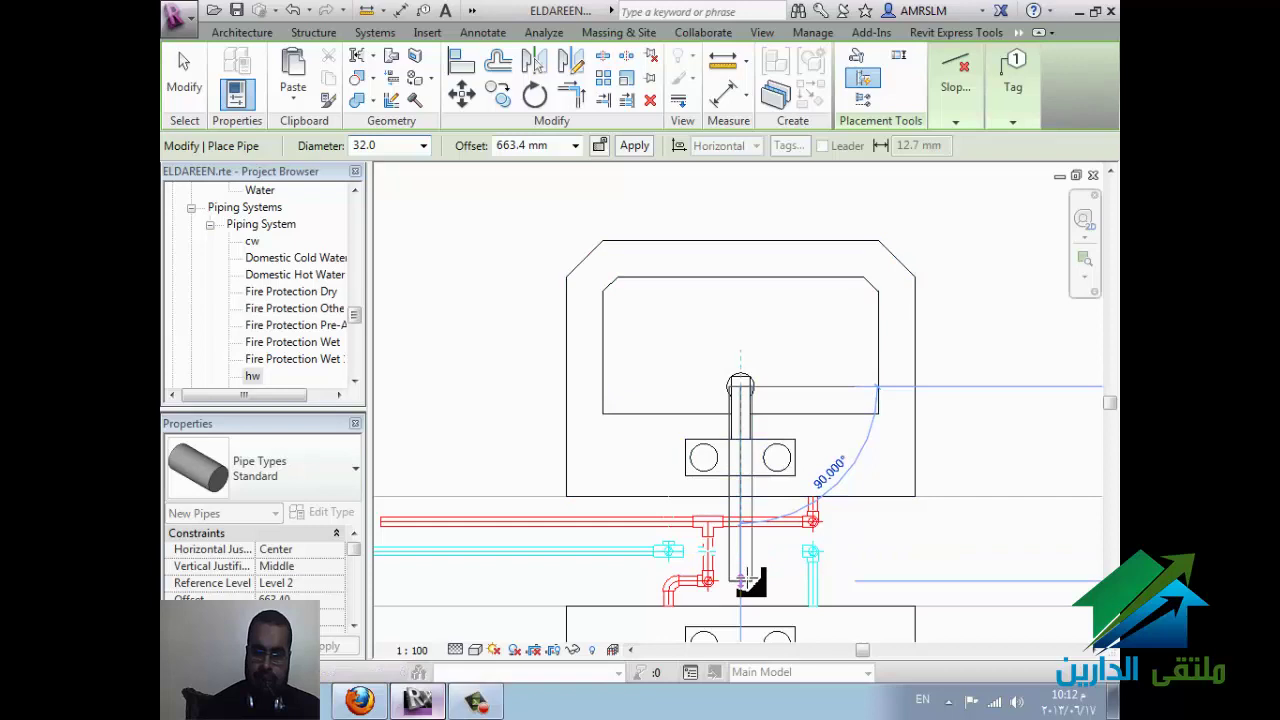
{"action": "left_click", "coordinate": [742, 580]}
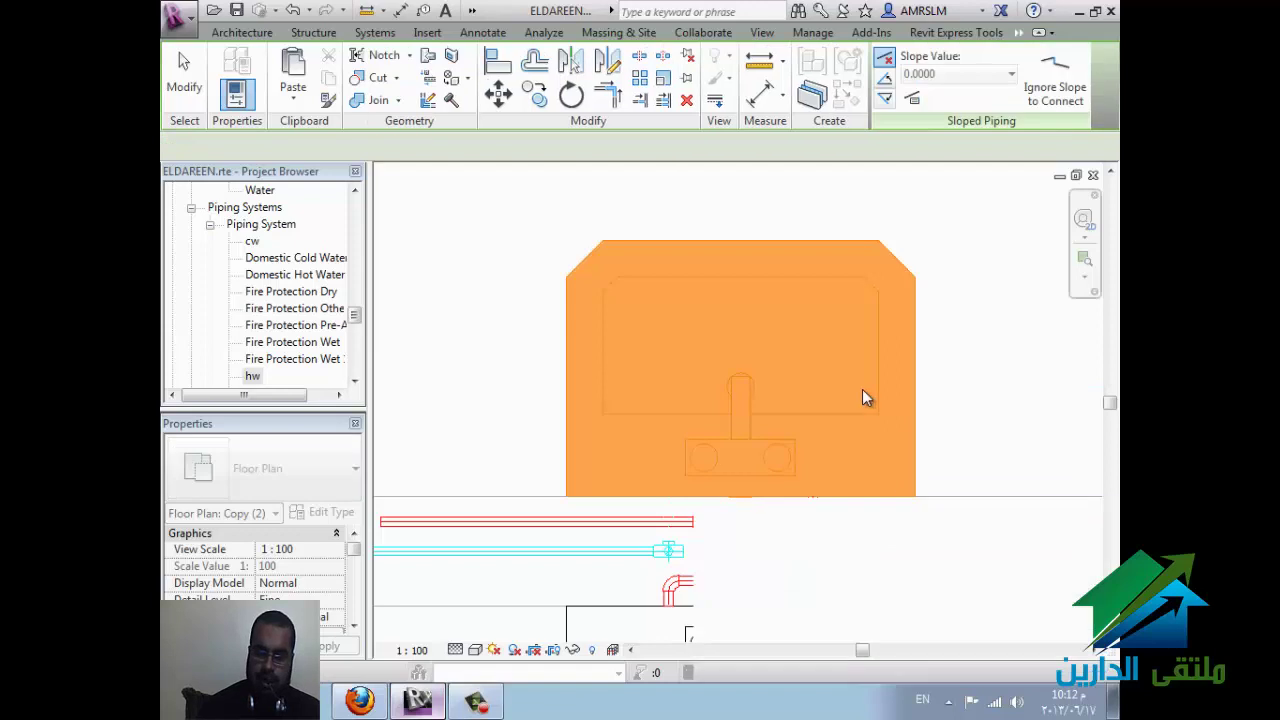
{"action": "scroll", "coordinate": [940, 345], "scroll_direction": "down", "scroll_amount": 5}
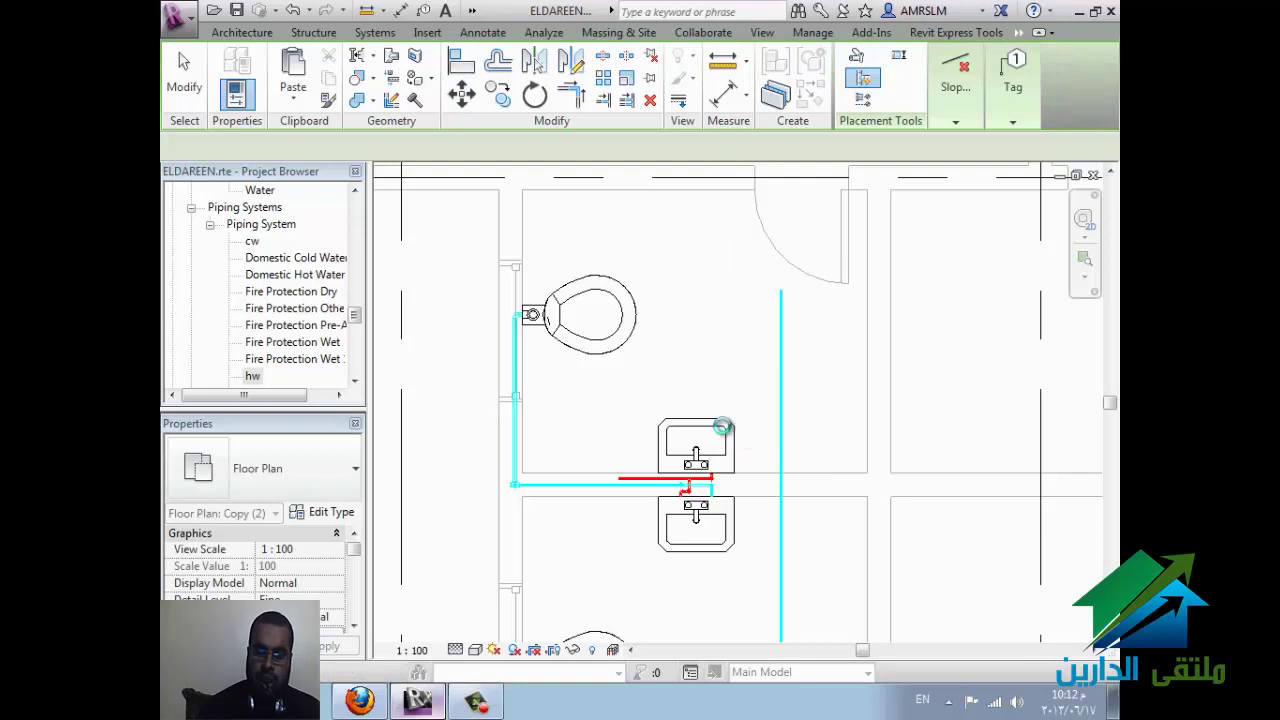
Step: Begin a new pipe from the upper lavatory using Draw Pipe
{"action": "key", "text": "Escape"}
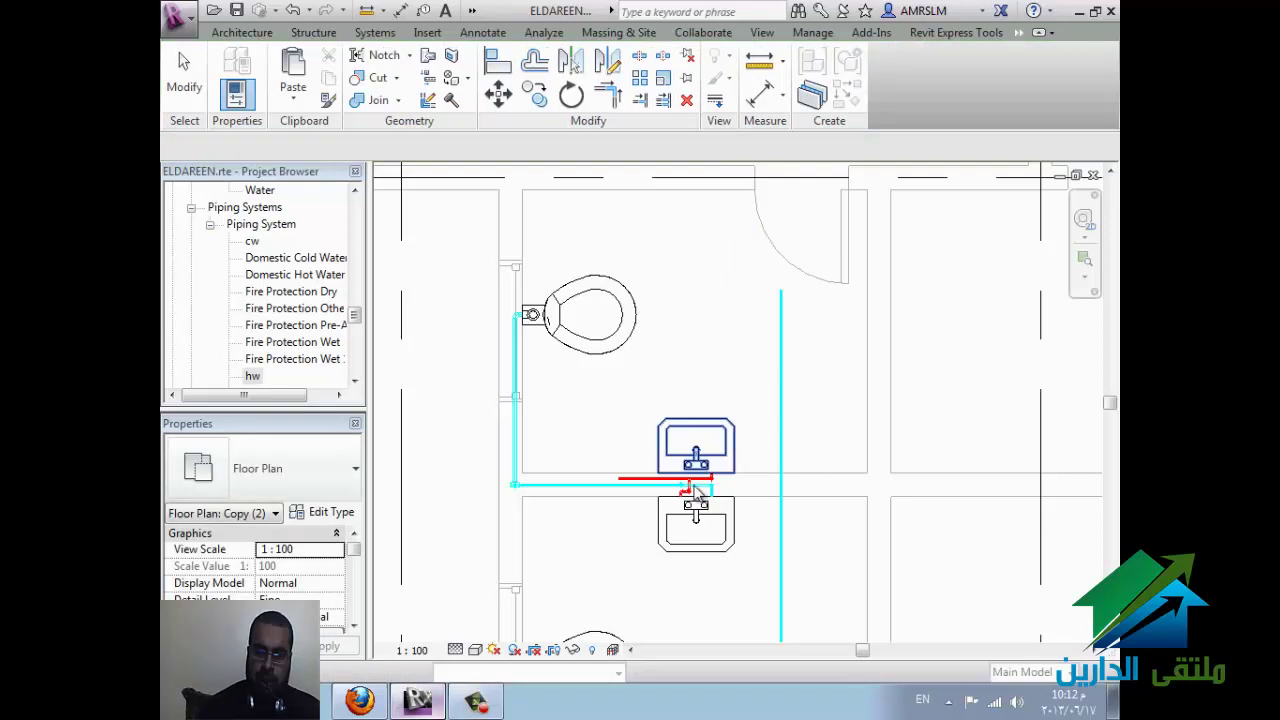
{"action": "left_click", "coordinate": [697, 488]}
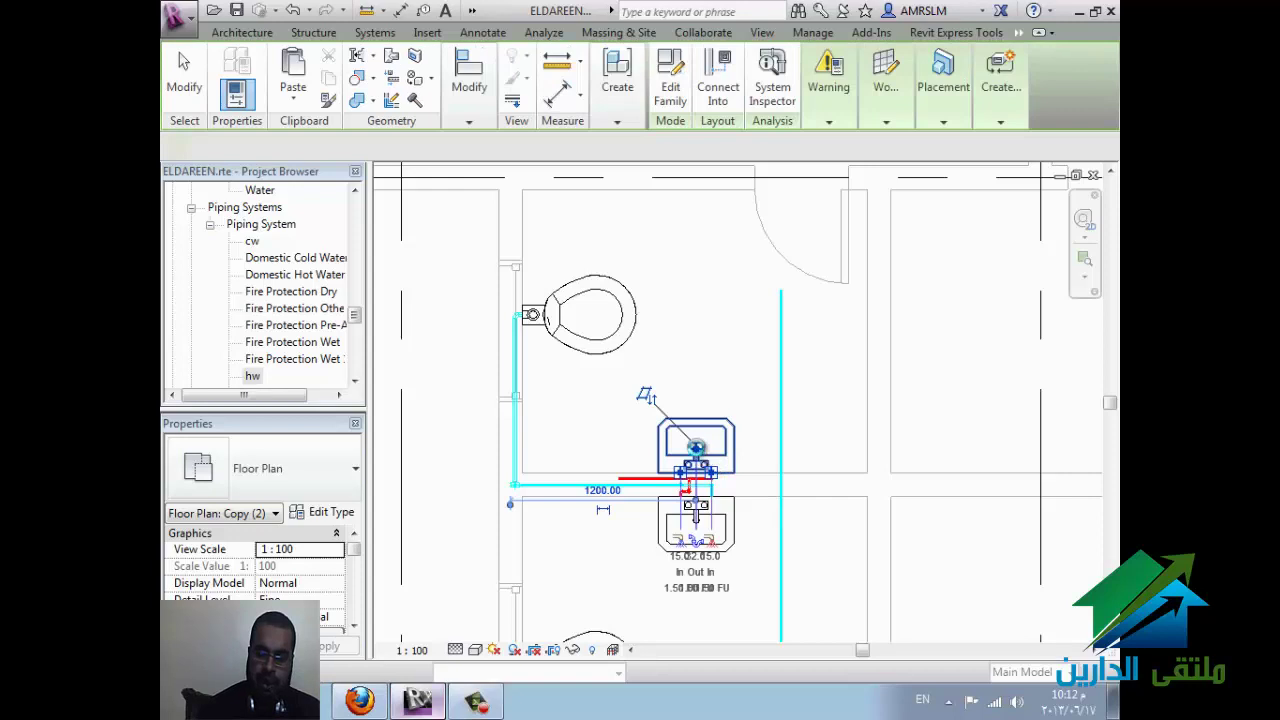
{"action": "scroll", "coordinate": [696, 447], "scroll_direction": "up", "scroll_amount": 3}
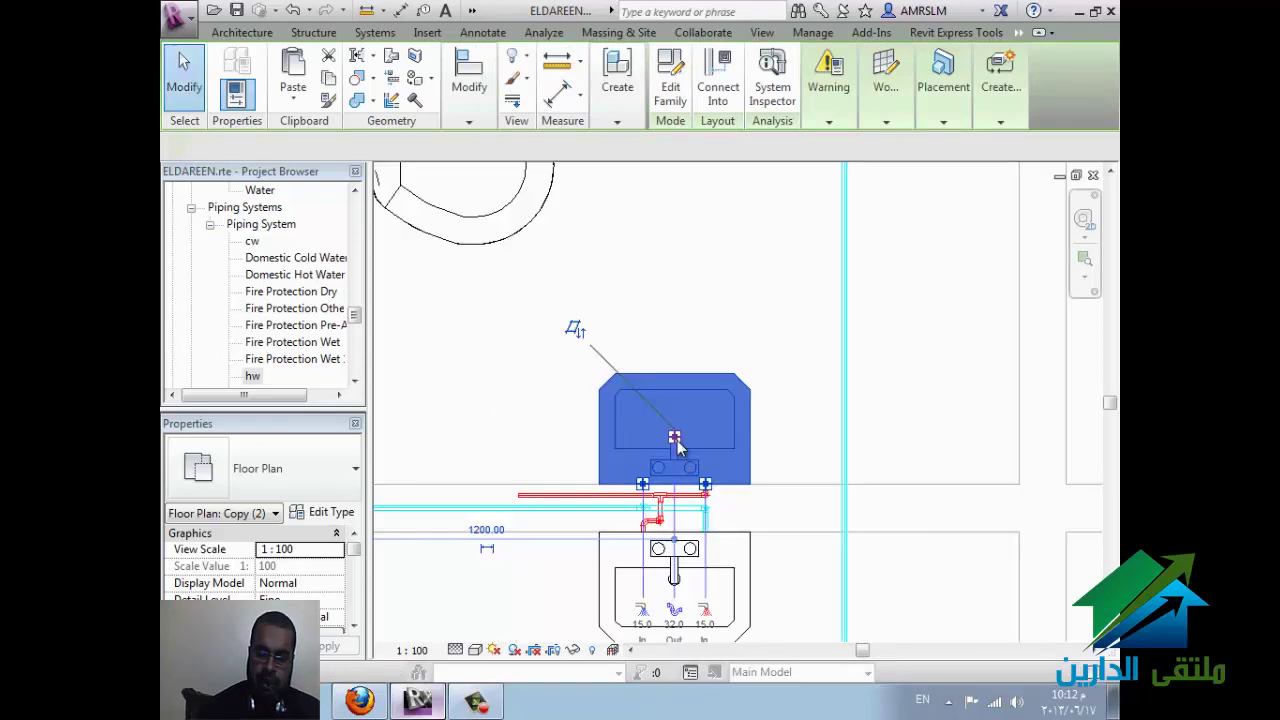
{"action": "left_click", "coordinate": [677, 447]}
{"action": "right_click", "coordinate": [677, 447]}
{"action": "left_click", "coordinate": [734, 224]}
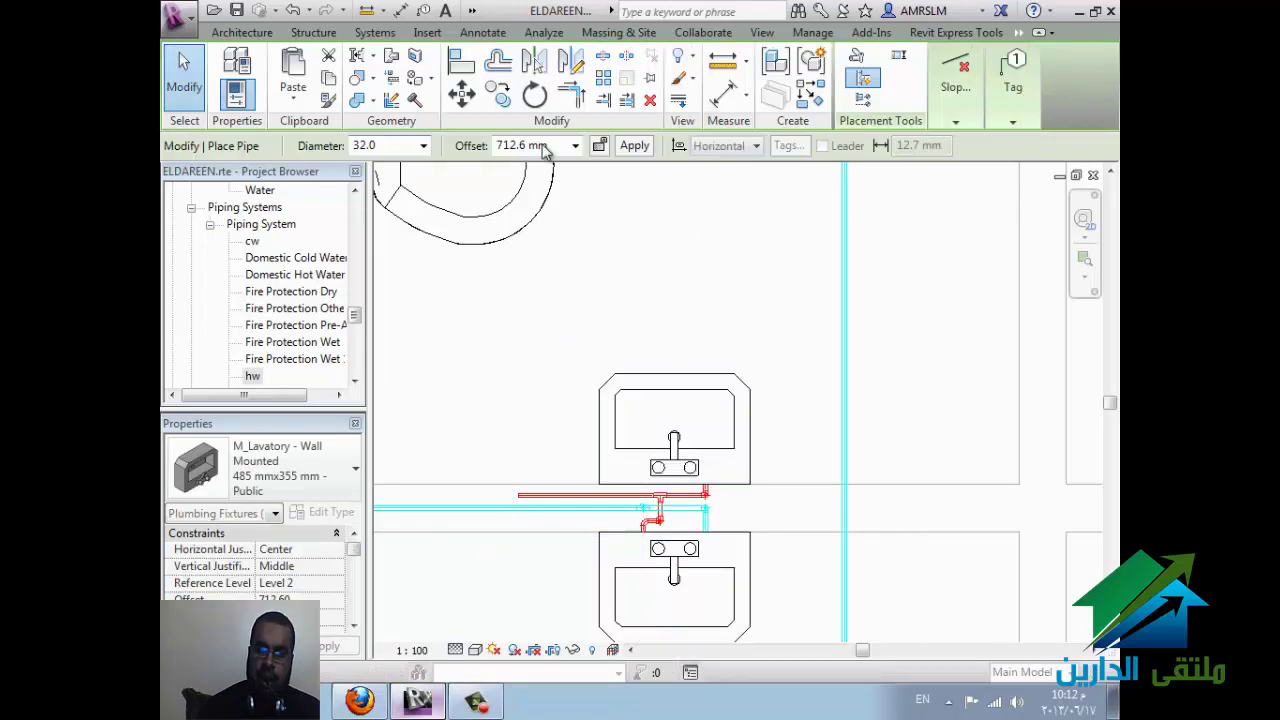
Step: Set the new pipe's offset to 500 mm
{"action": "left_click", "coordinate": [575, 146]}
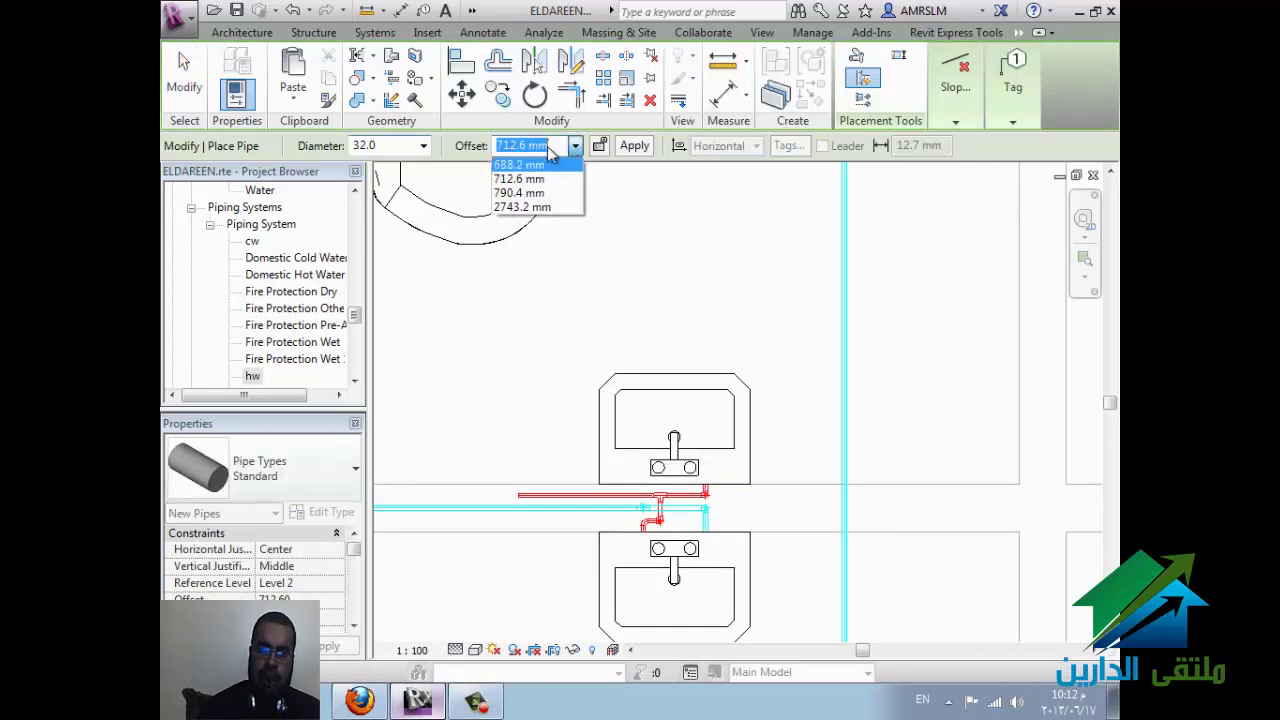
{"action": "left_click", "coordinate": [549, 146]}
{"action": "type", "text": "500"}
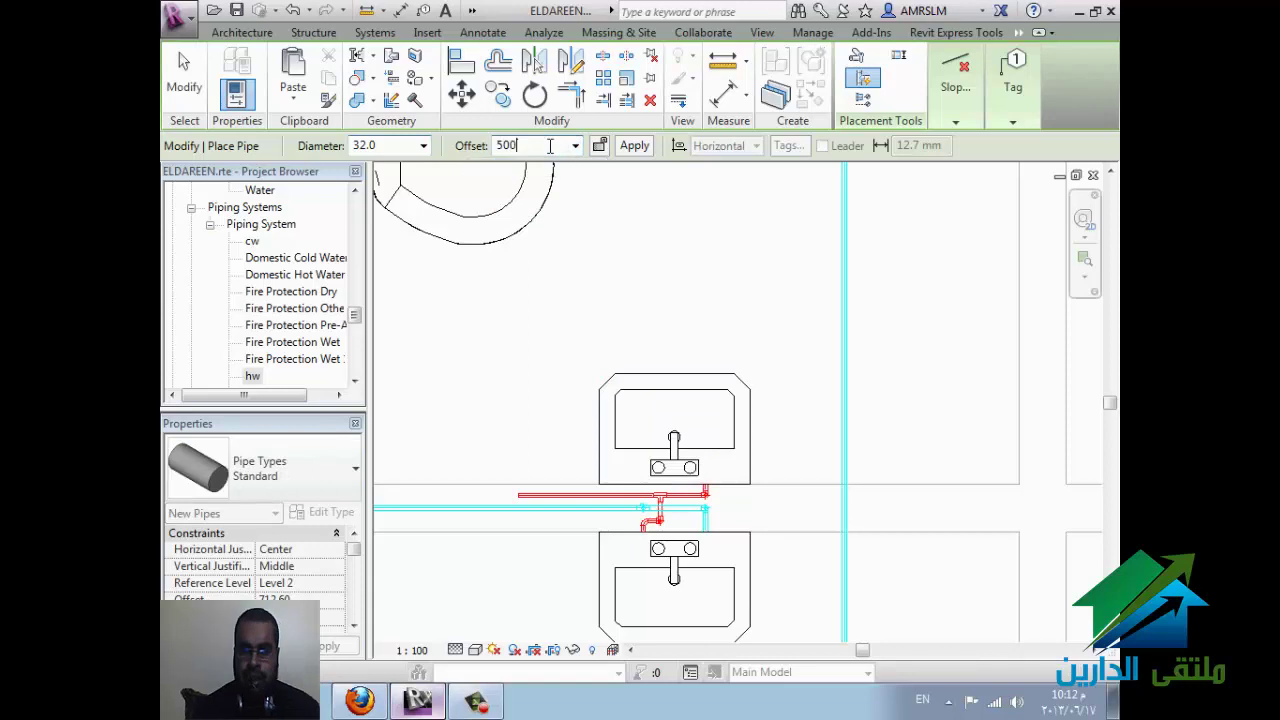
{"action": "key", "text": "Return"}
{"action": "left_click", "coordinate": [674, 437]}
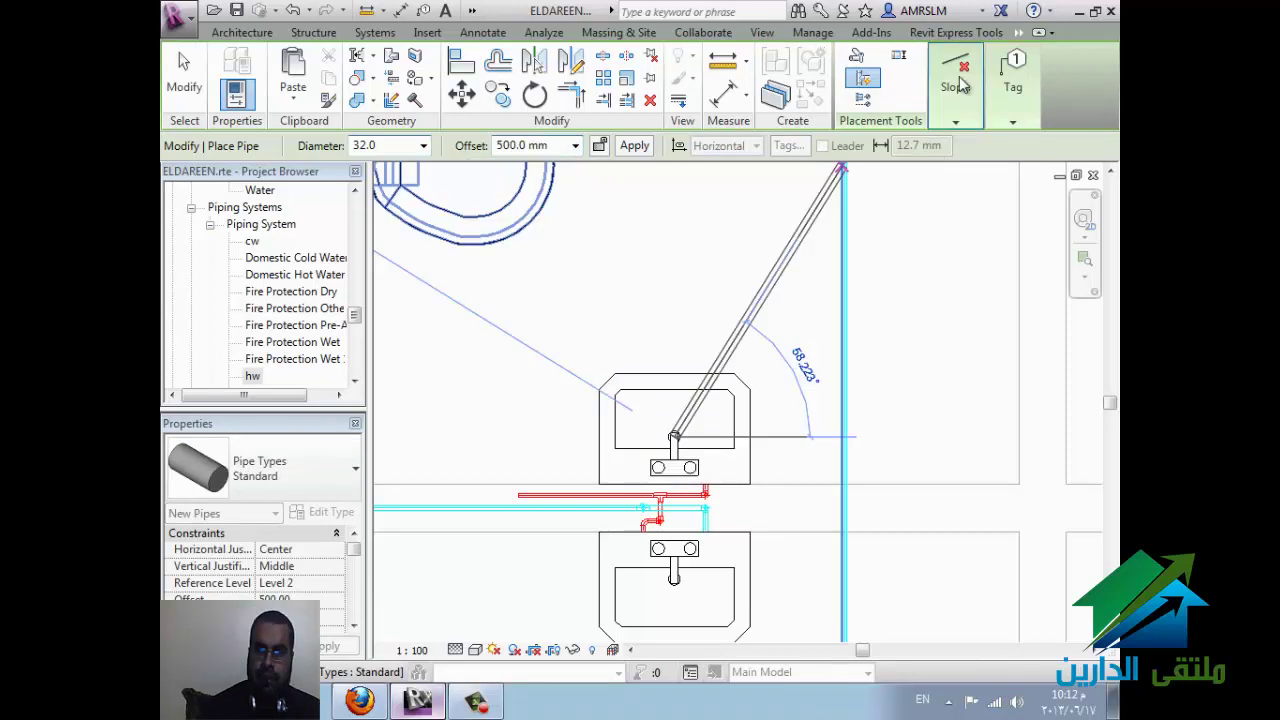
{"action": "left_click", "coordinate": [955, 72]}
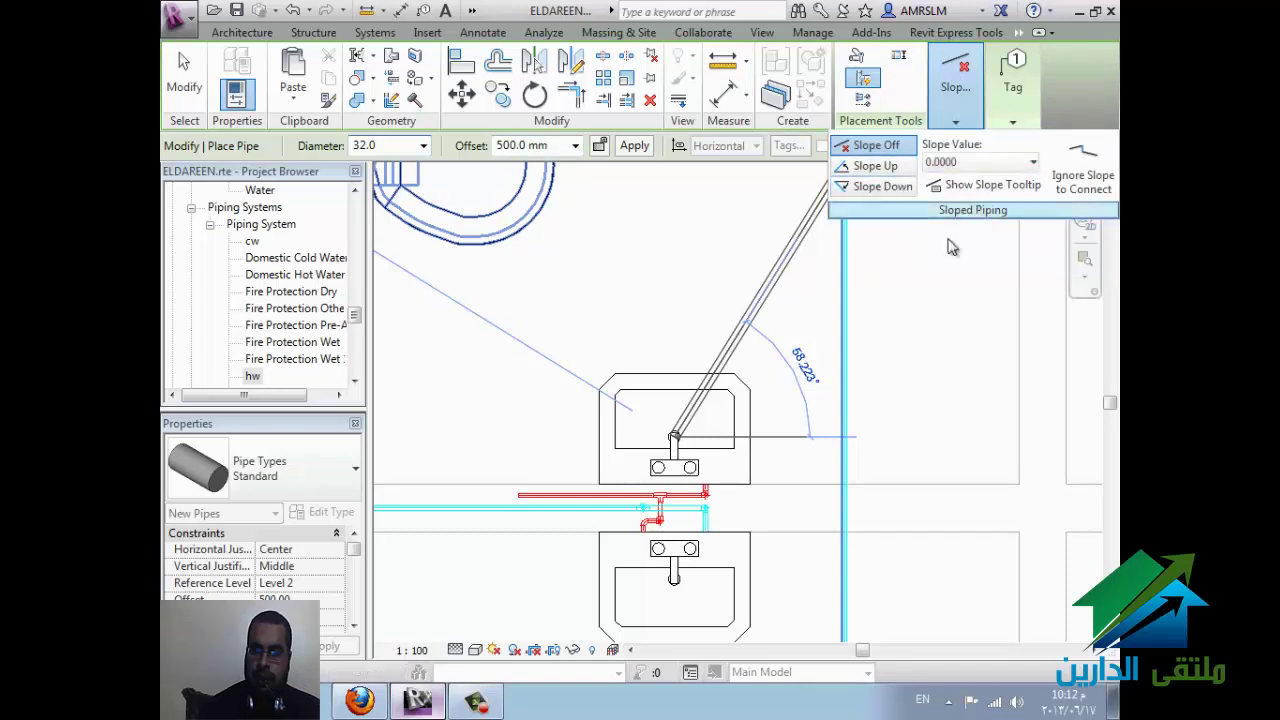
Step: Set pipes to slope down at 1.0000 with the PVC - Sanitary pipe type
{"action": "left_click", "coordinate": [882, 186]}
{"action": "left_click", "coordinate": [1032, 162]}
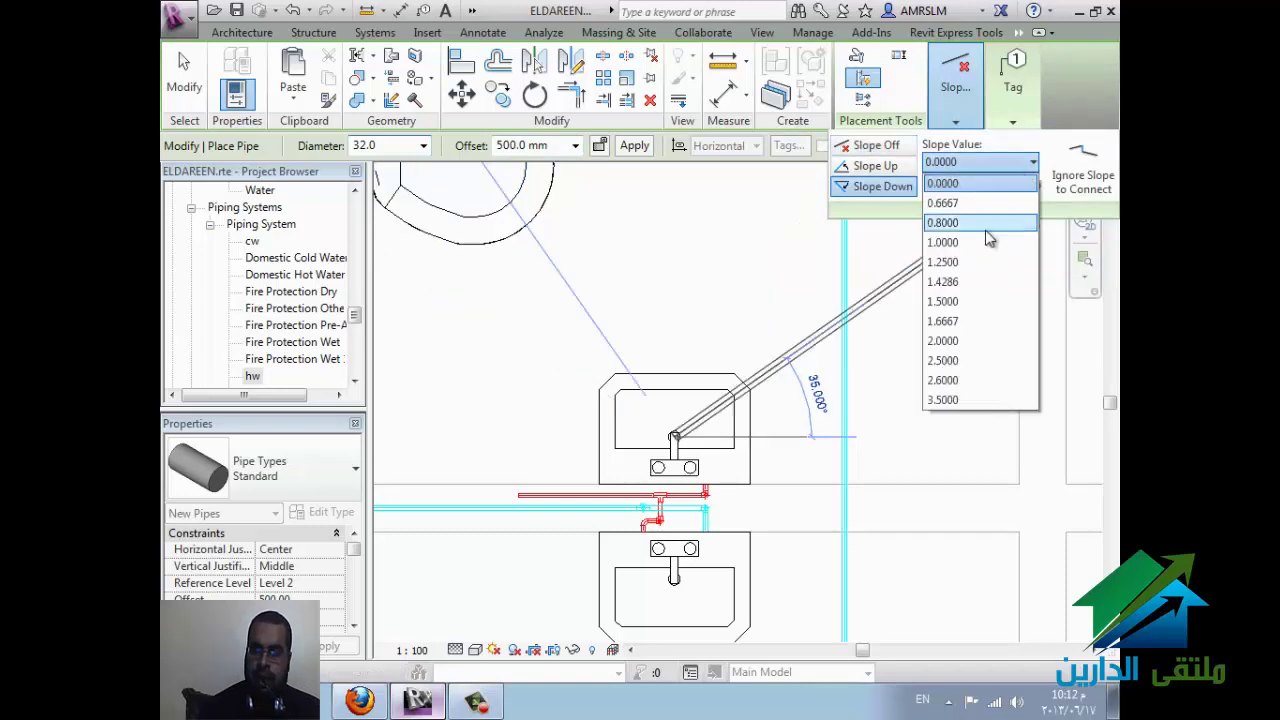
{"action": "left_click", "coordinate": [985, 243]}
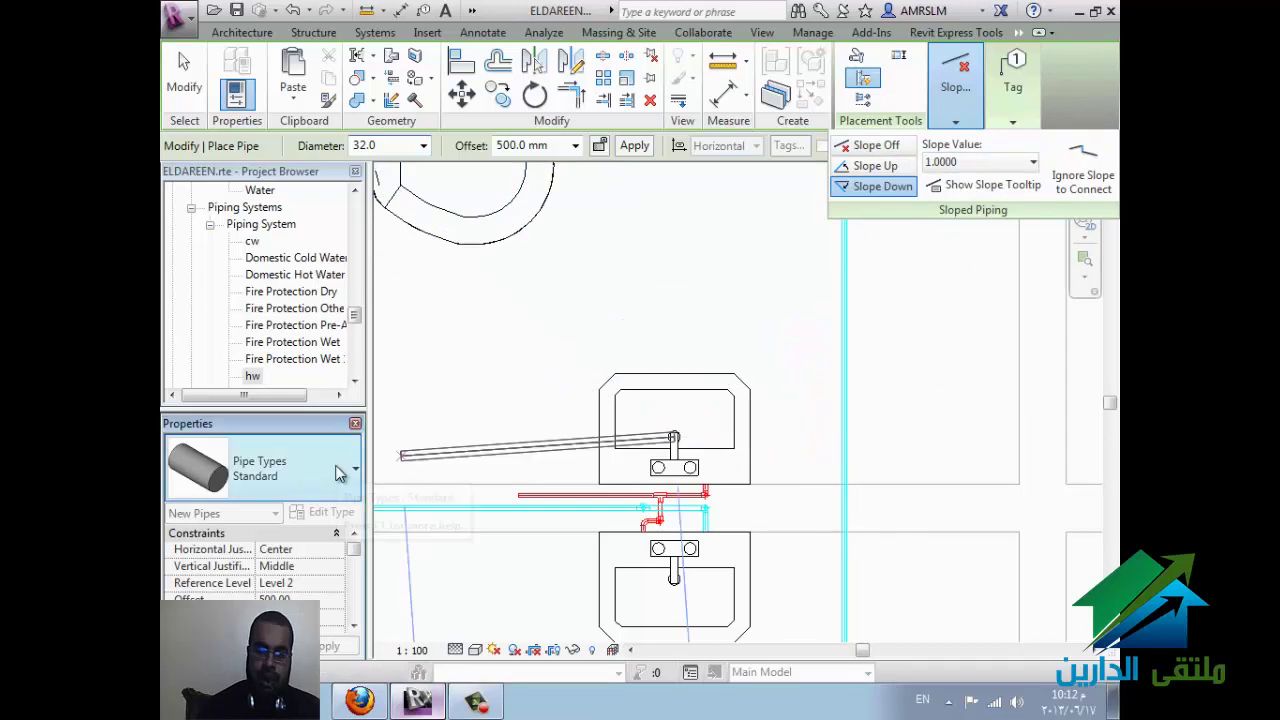
{"action": "left_click", "coordinate": [295, 475]}
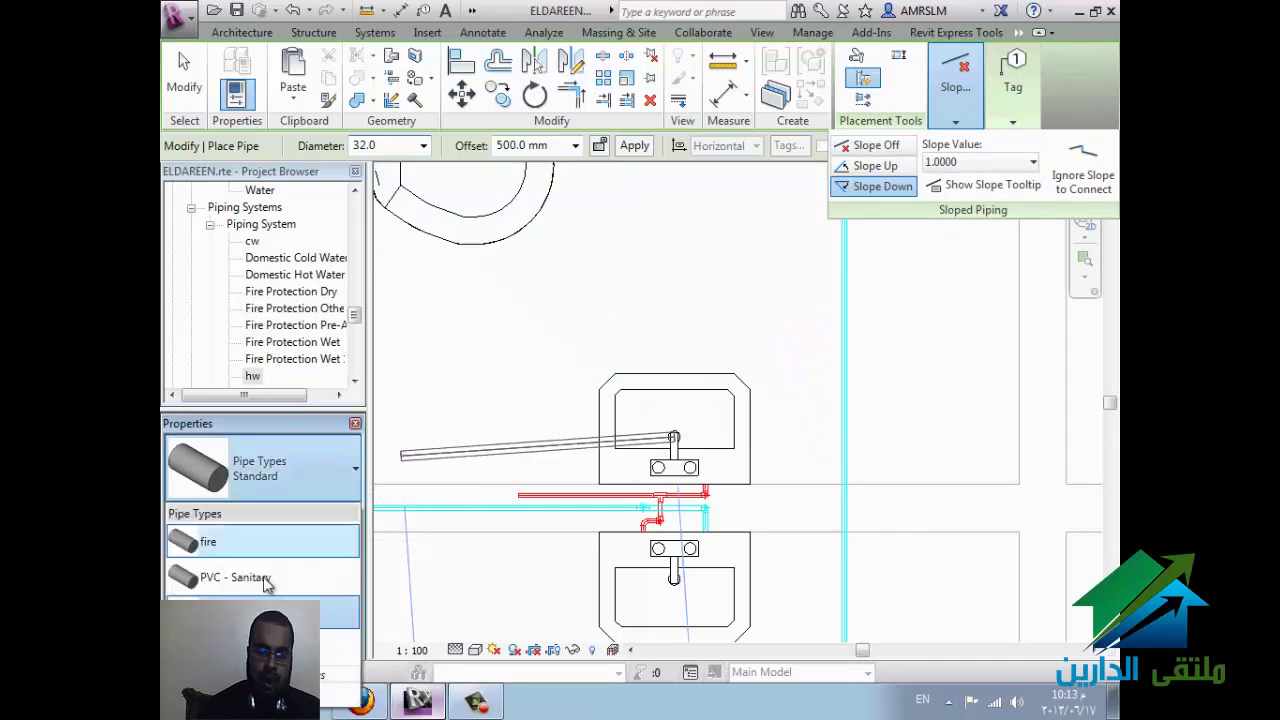
{"action": "key", "text": "Return"}
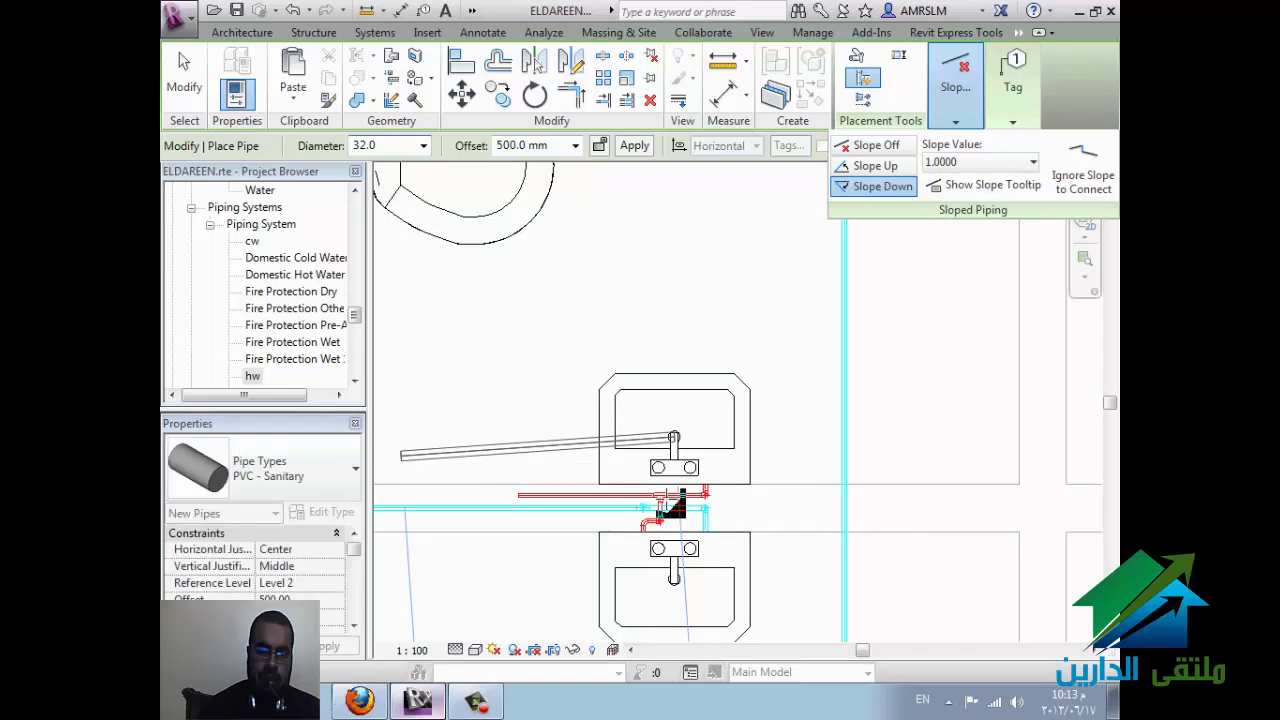
Step: Draw the first drain segment from the upper lavatory's connector to below the sink
{"action": "key", "text": "Escape"}
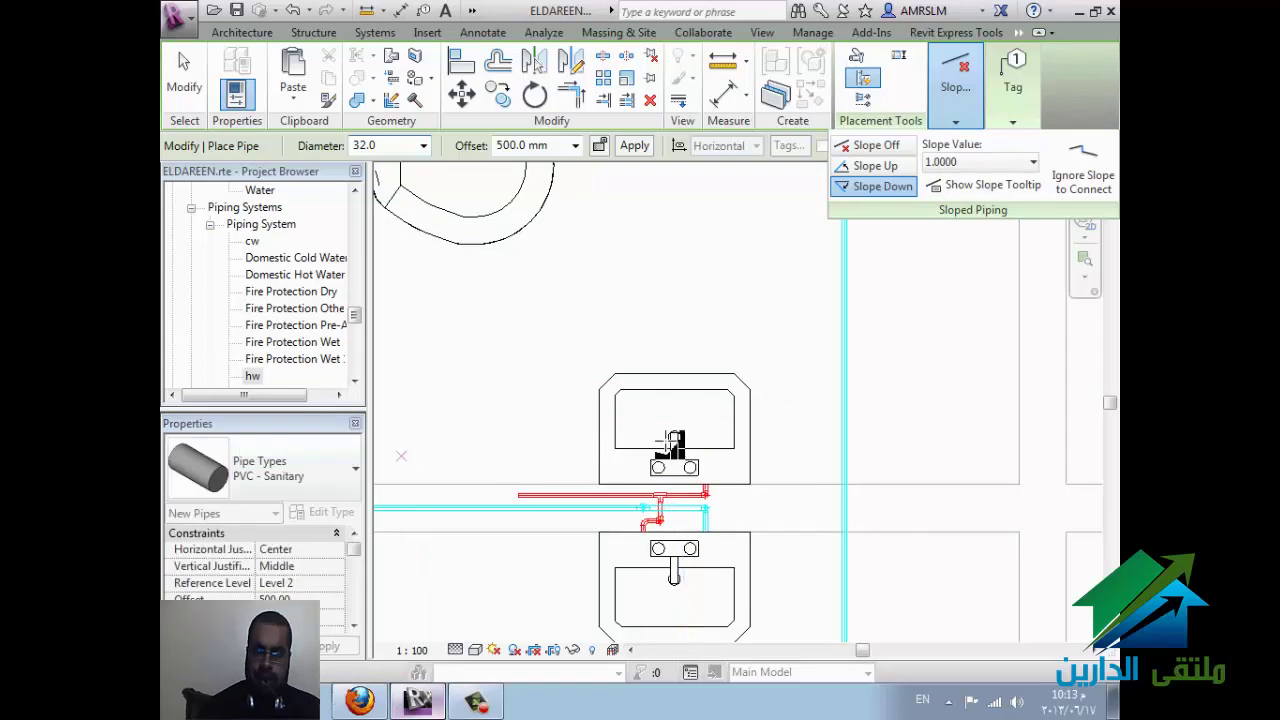
{"action": "left_click", "coordinate": [674, 440]}
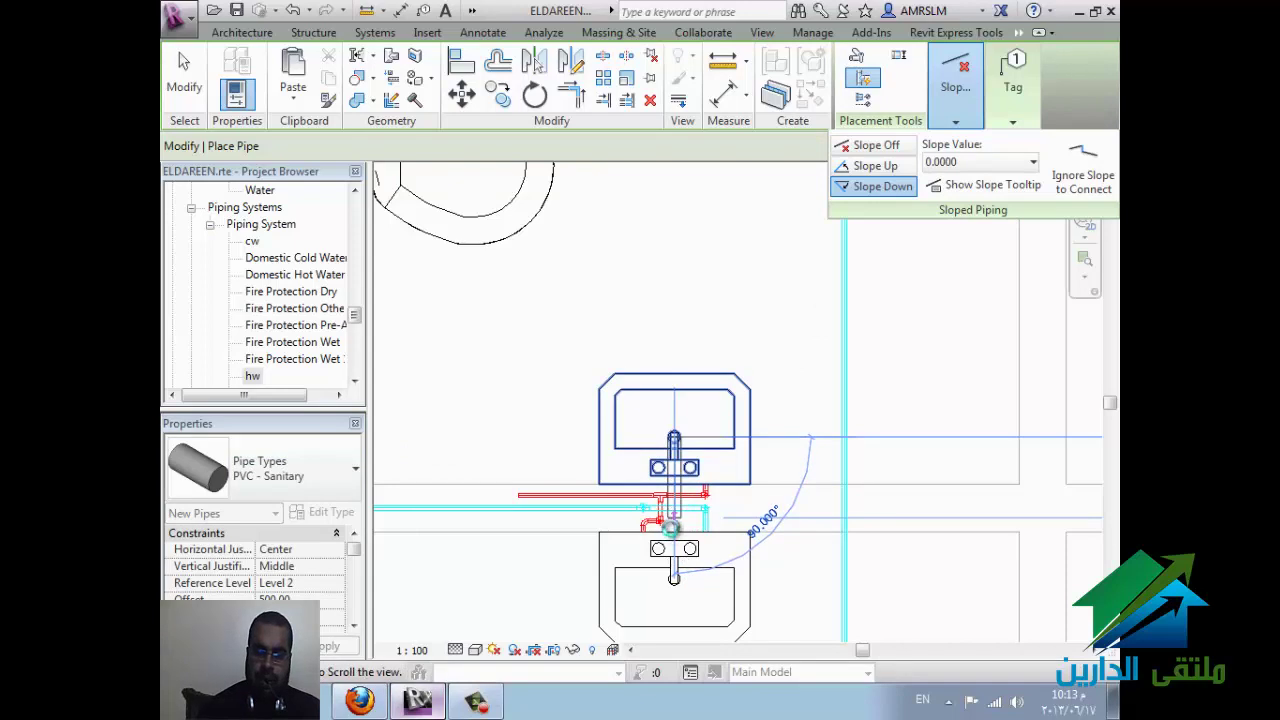
{"action": "middle_click_drag", "start_coordinate": [670, 528], "coordinate": [672, 553]}
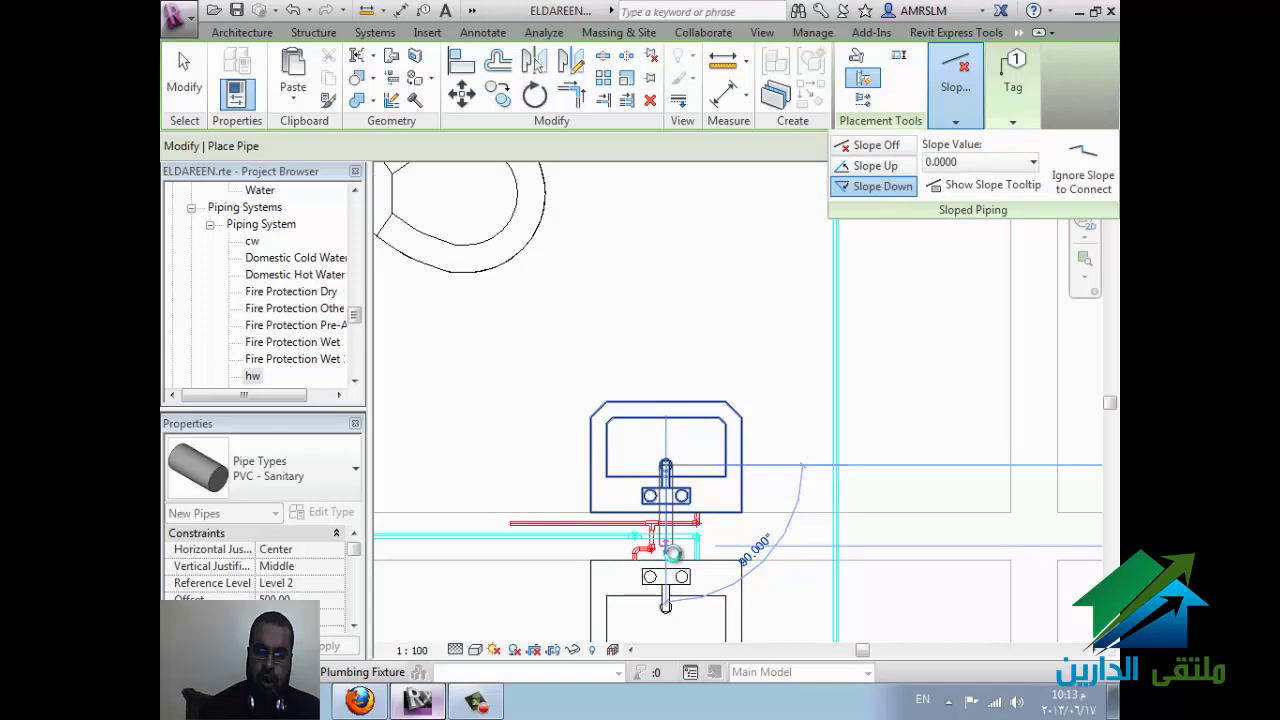
{"action": "scroll", "coordinate": [670, 545], "scroll_direction": "up", "scroll_amount": 3}
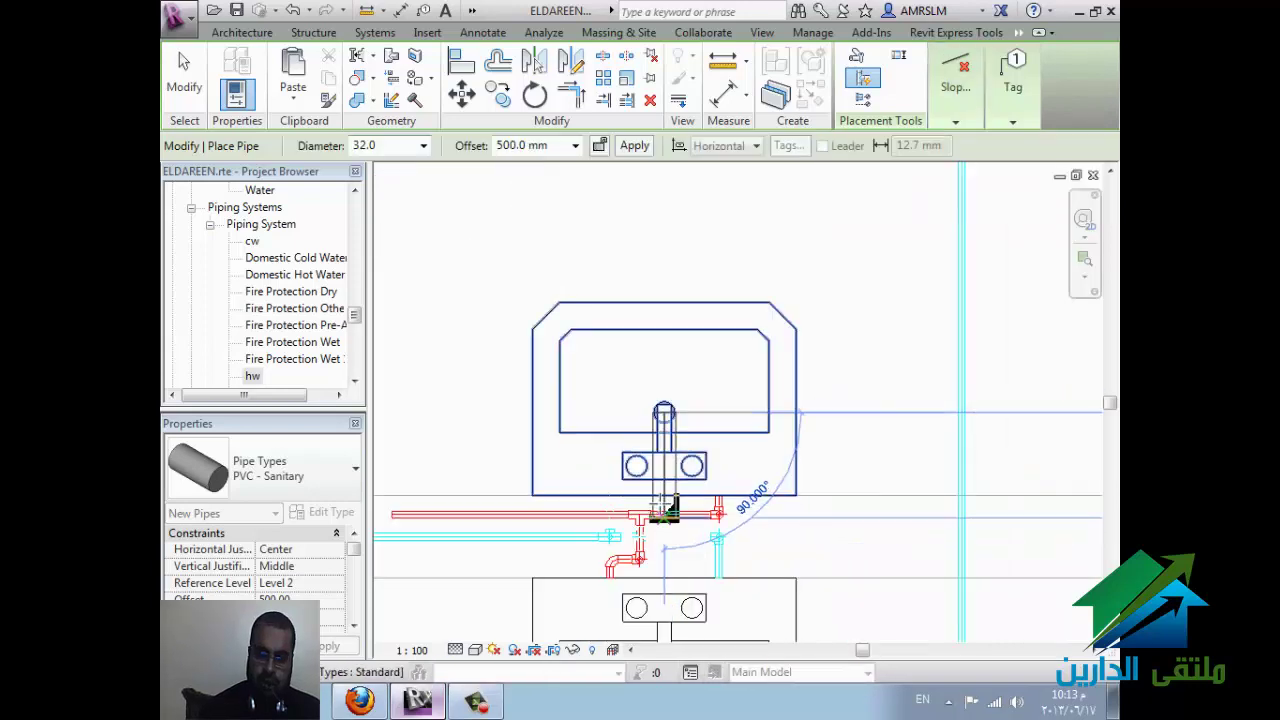
{"action": "left_click", "coordinate": [665, 560]}
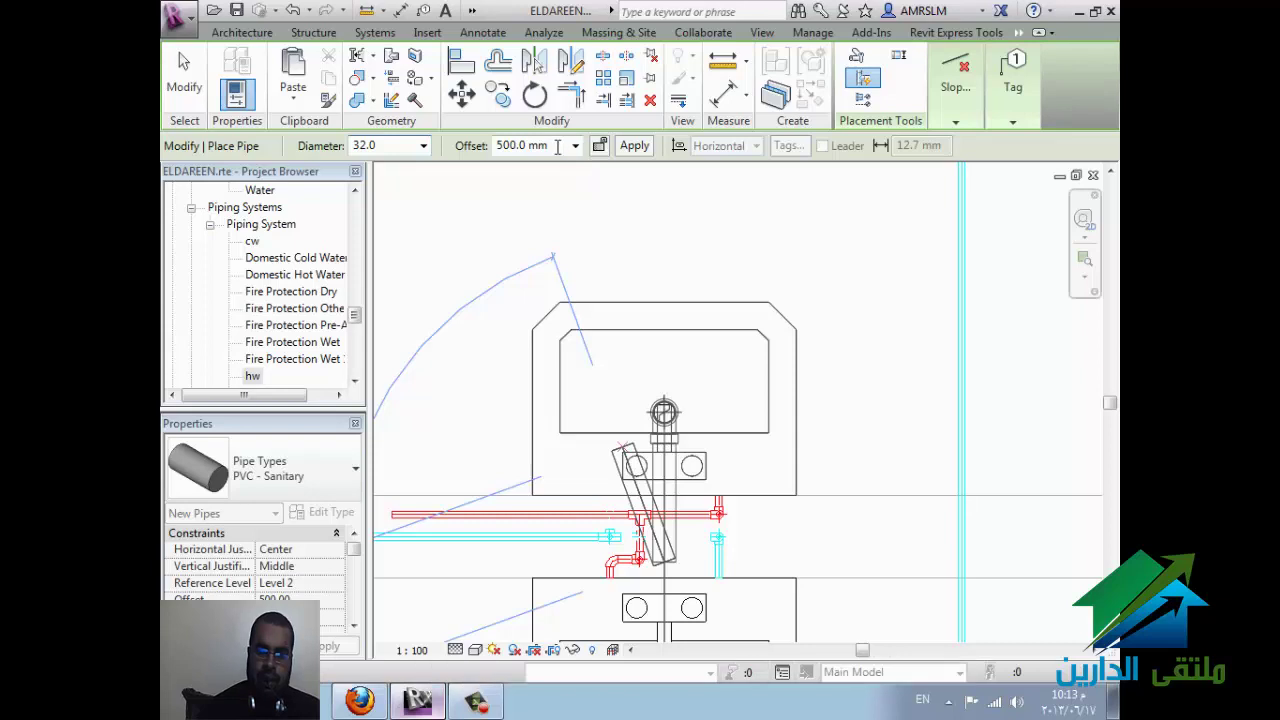
Step: Change the offset to -200 mm and draw the diagonal drain segment
{"action": "left_click", "coordinate": [556, 146]}
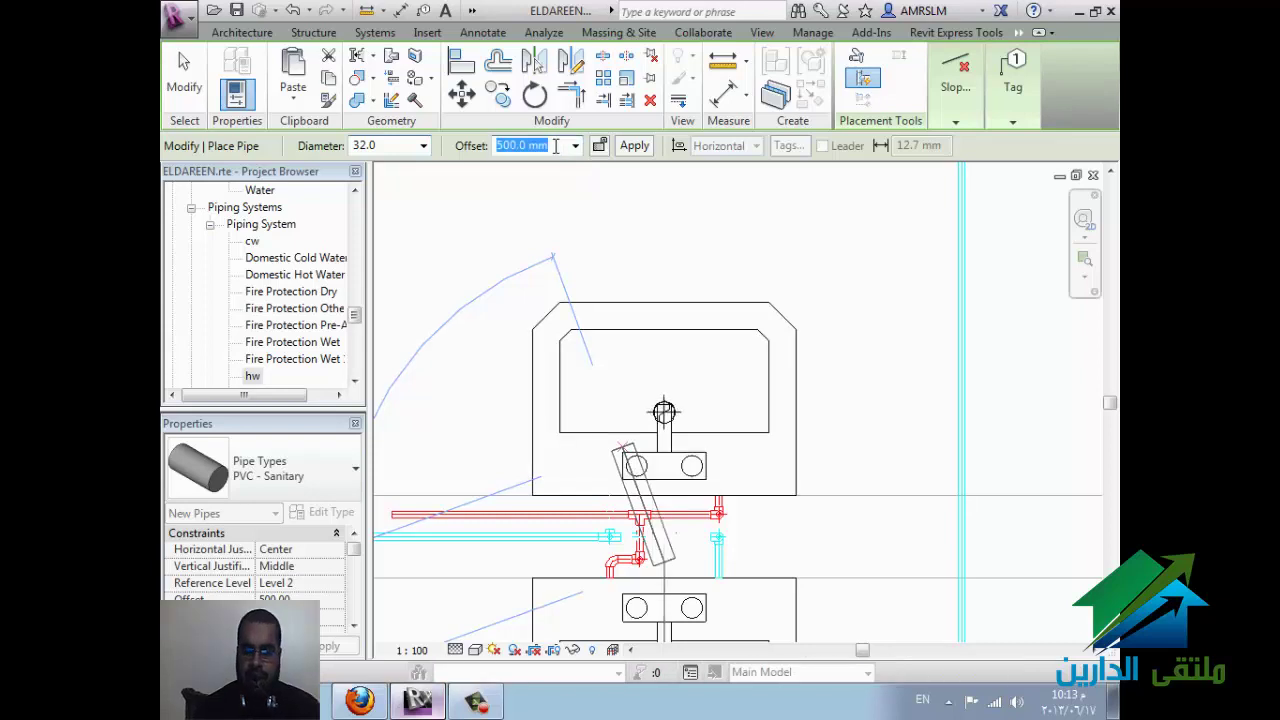
{"action": "type", "text": "-20"}
{"action": "key", "text": "Return"}
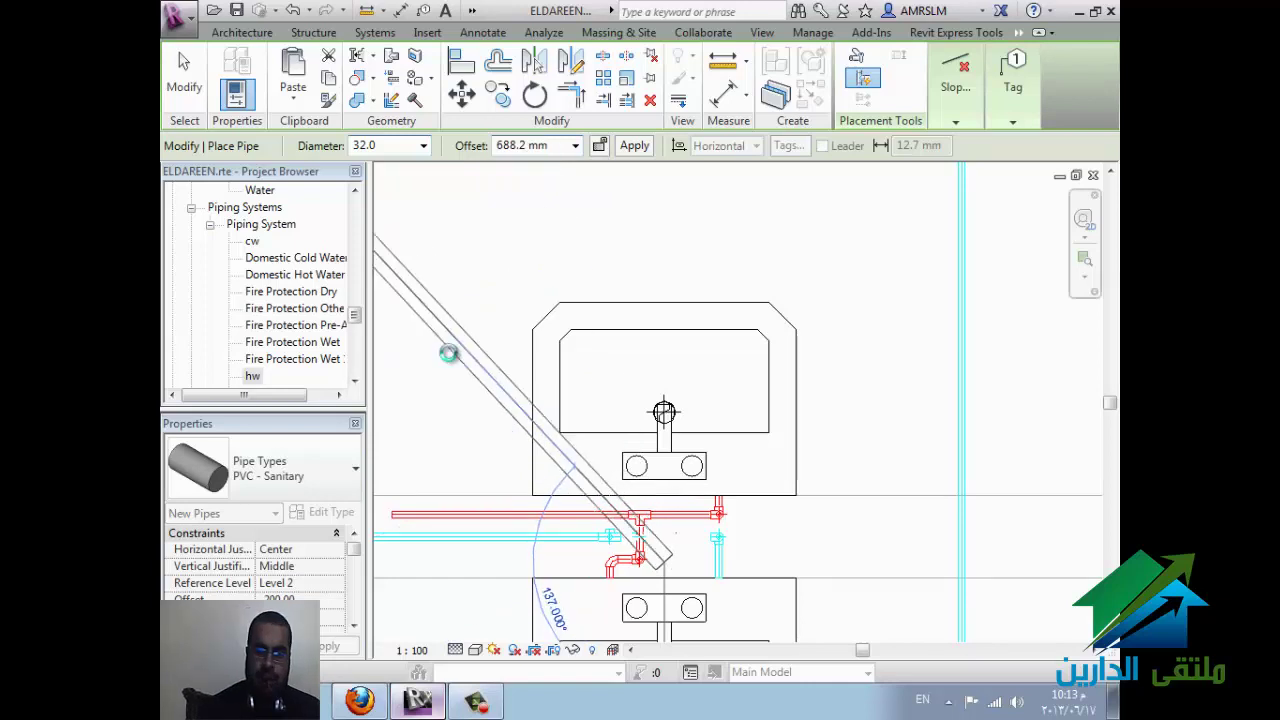
{"action": "scroll", "coordinate": [448, 353], "scroll_direction": "down", "scroll_amount": 1}
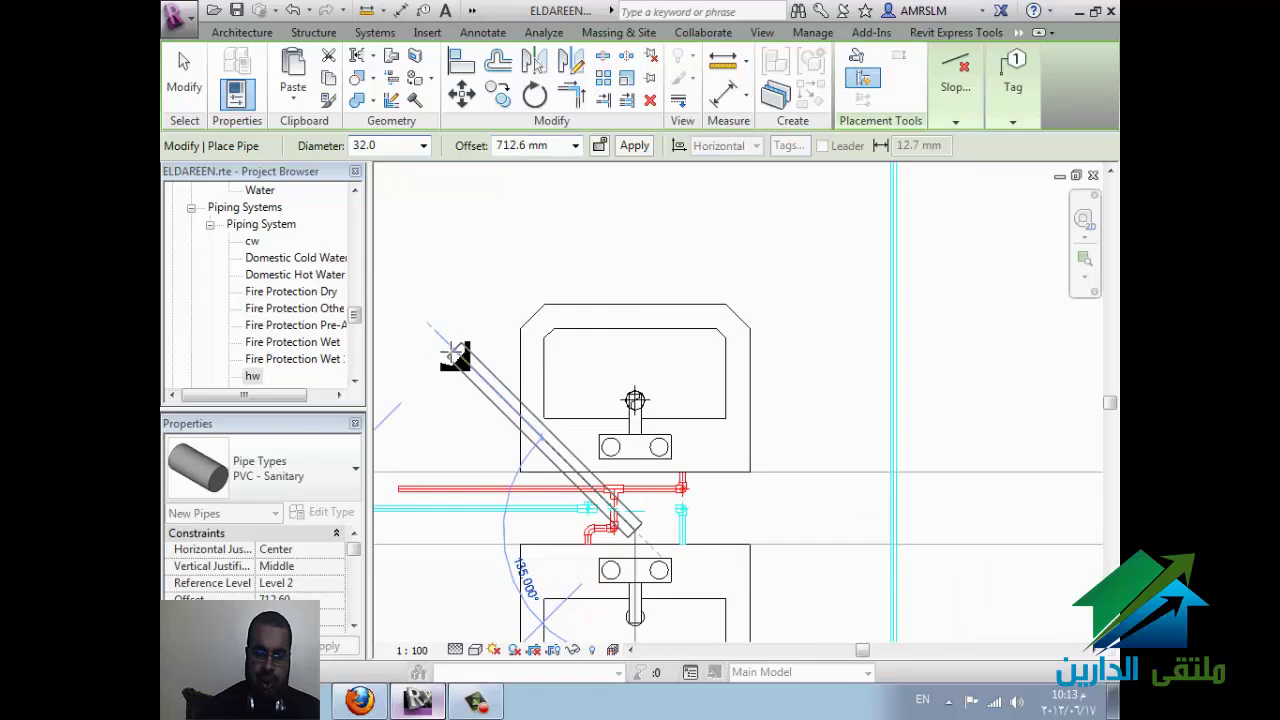
{"action": "left_click", "coordinate": [455, 355]}
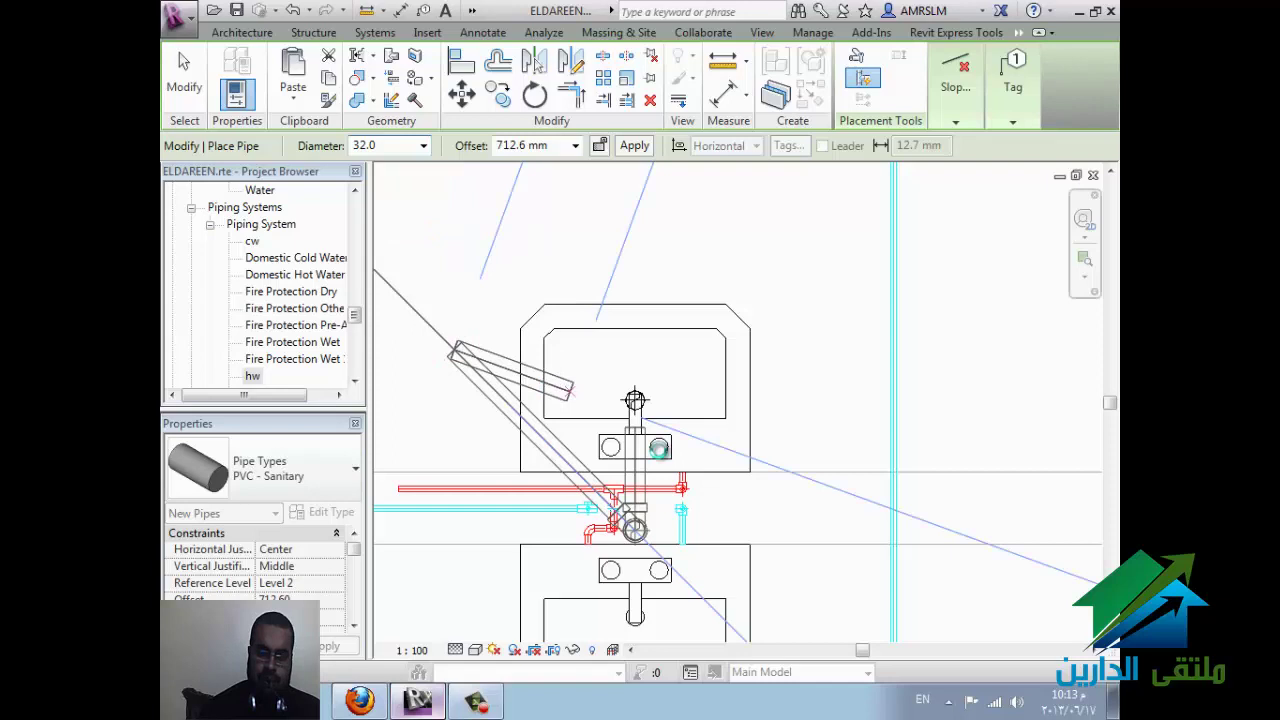
{"action": "scroll", "coordinate": [570, 390], "scroll_direction": "down", "scroll_amount": 3}
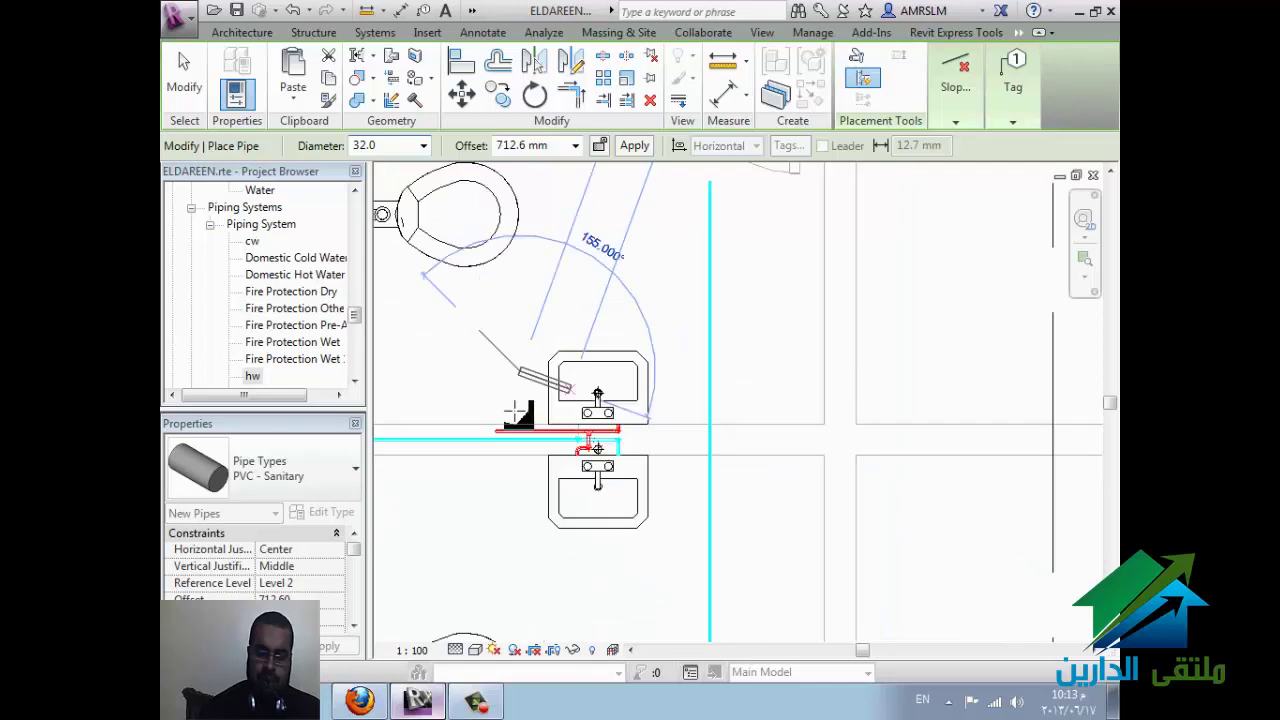
{"action": "scroll", "coordinate": [447, 395], "scroll_direction": "down", "scroll_amount": 2}
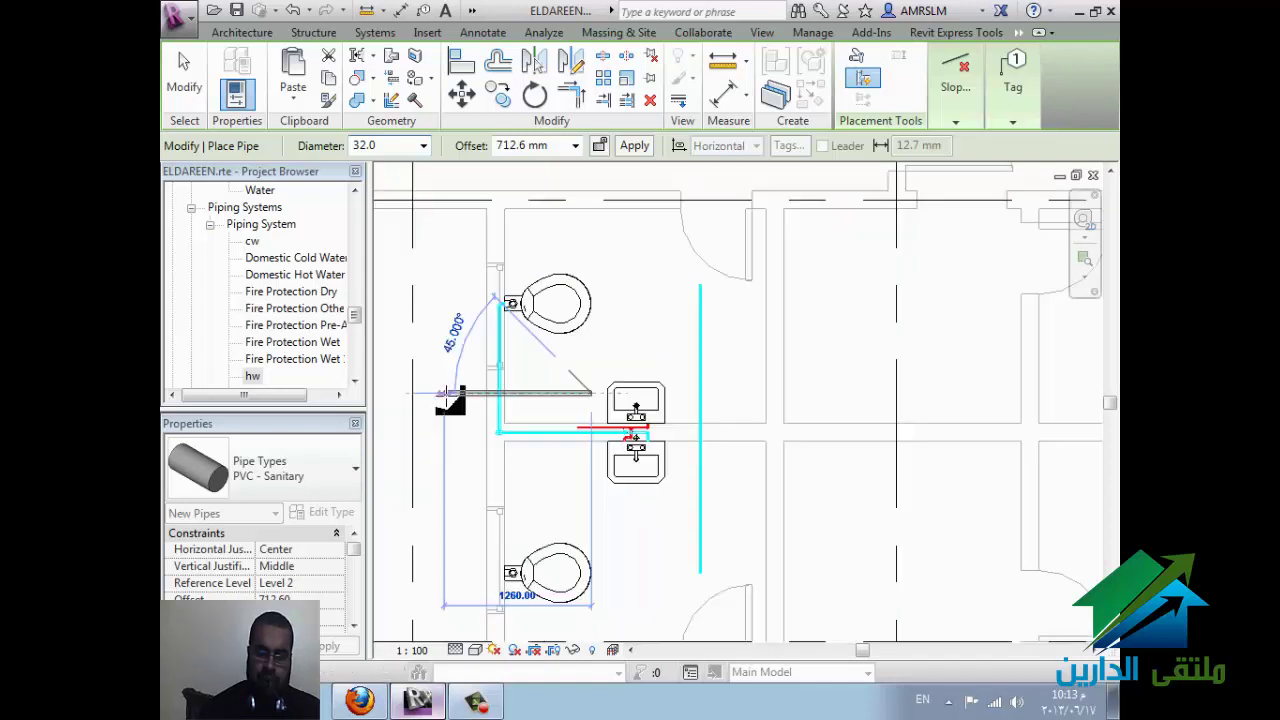
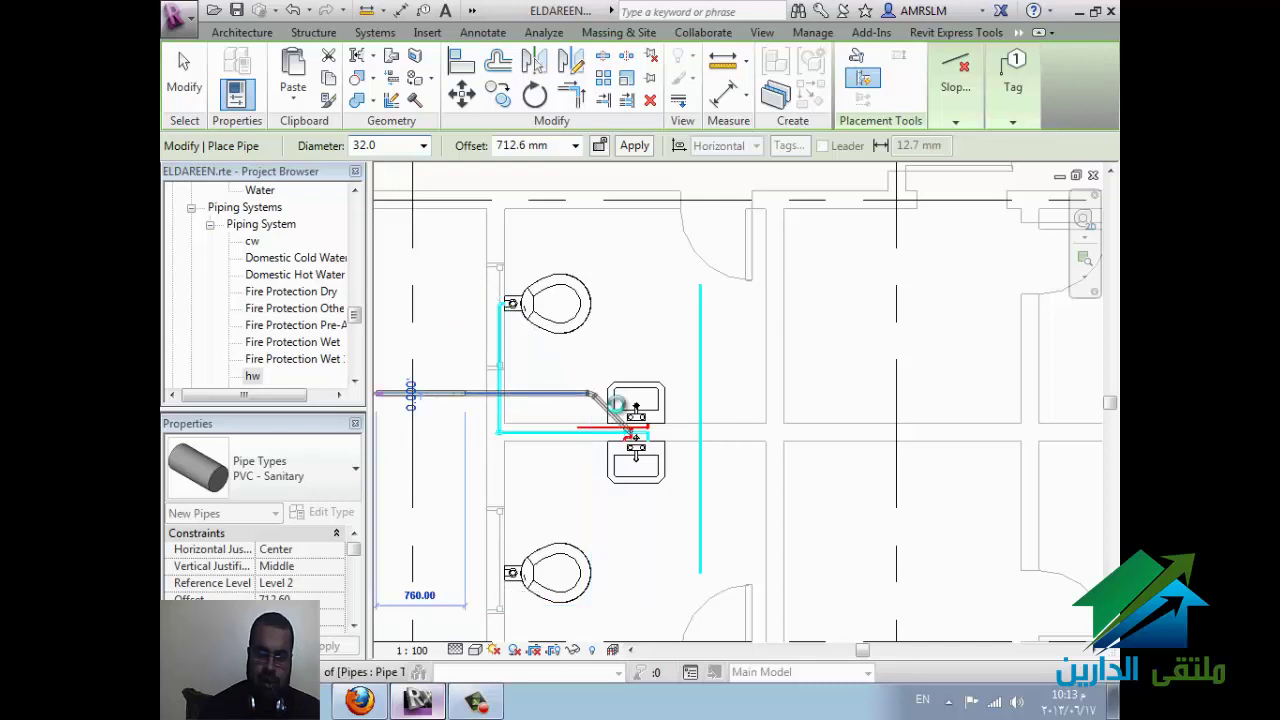
Step: Set the upper sink's drain bend to a -500 mm offset and delete the elements left with invalid connections
{"action": "key", "text": "Escape"}
{"action": "key", "text": "Escape"}
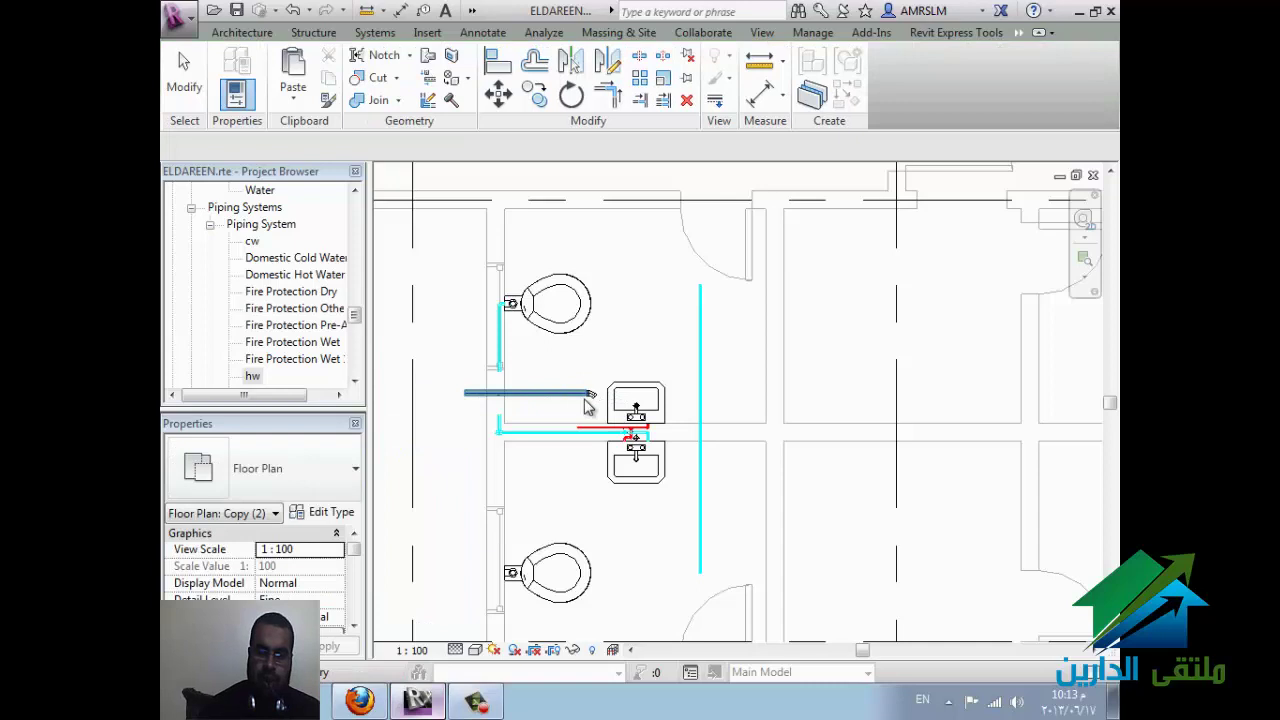
{"action": "left_click", "coordinate": [587, 400]}
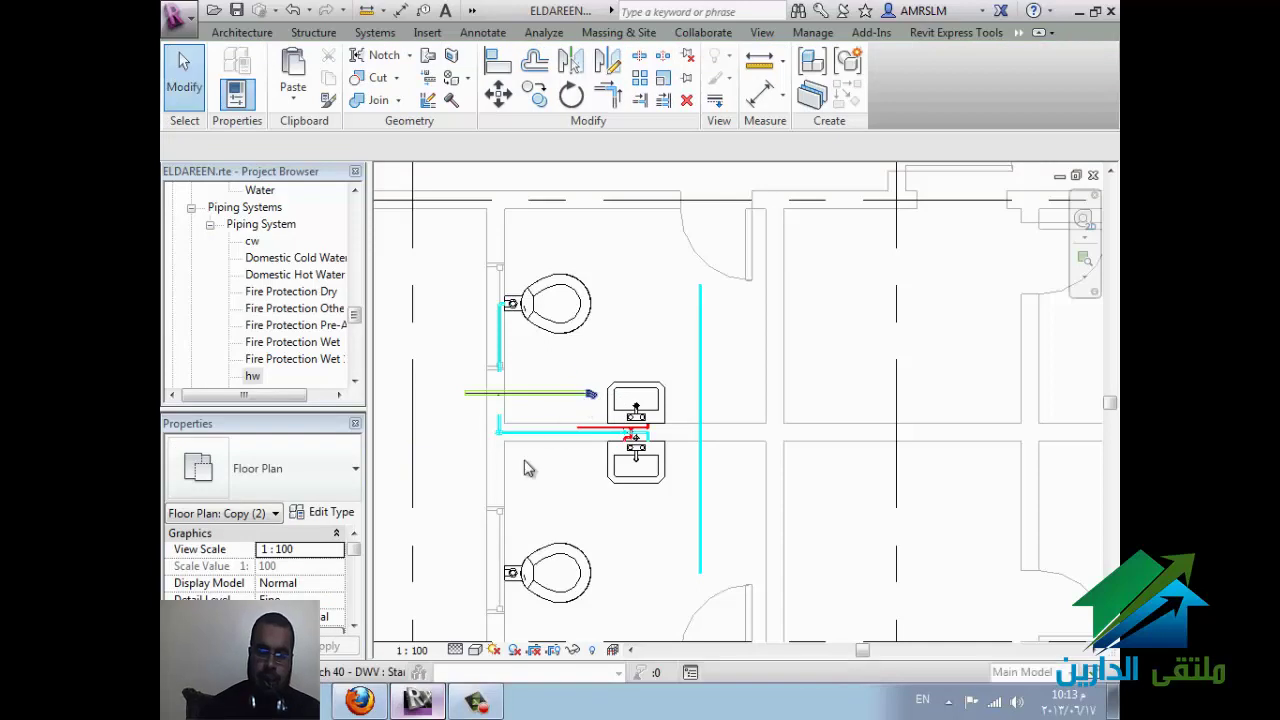
{"action": "left_click", "coordinate": [555, 418]}
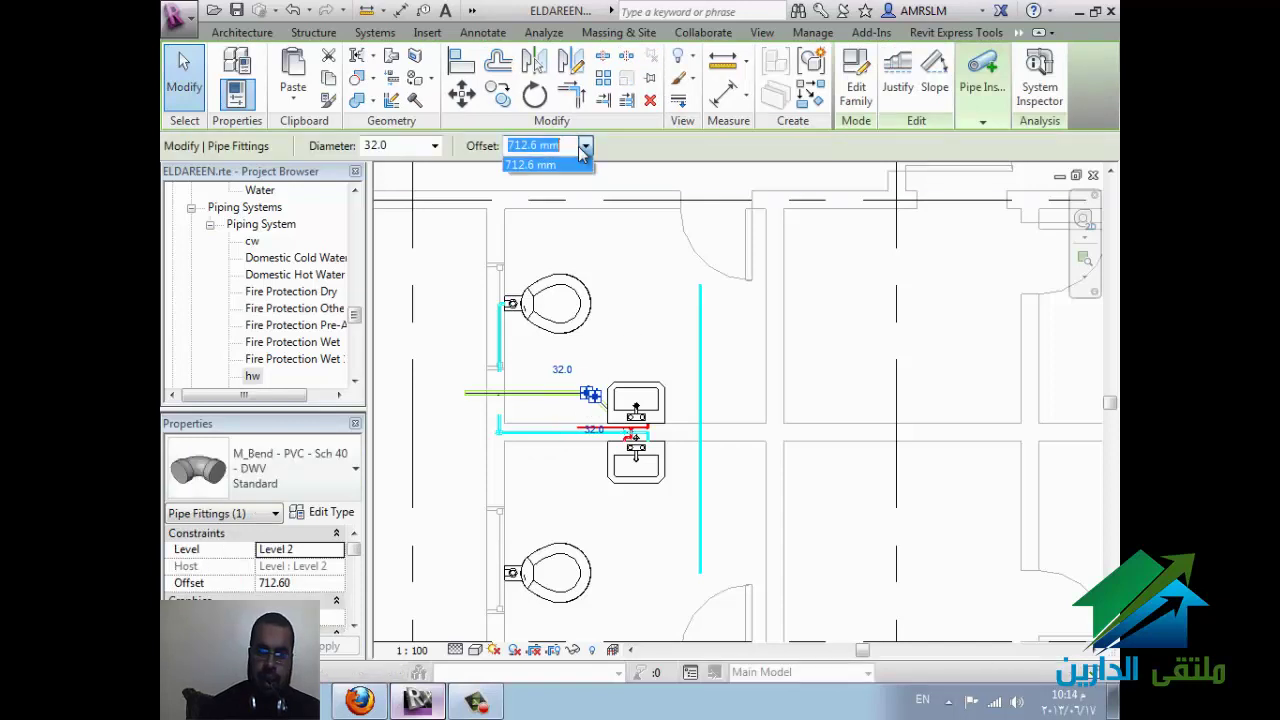
{"action": "type", "text": "-"}
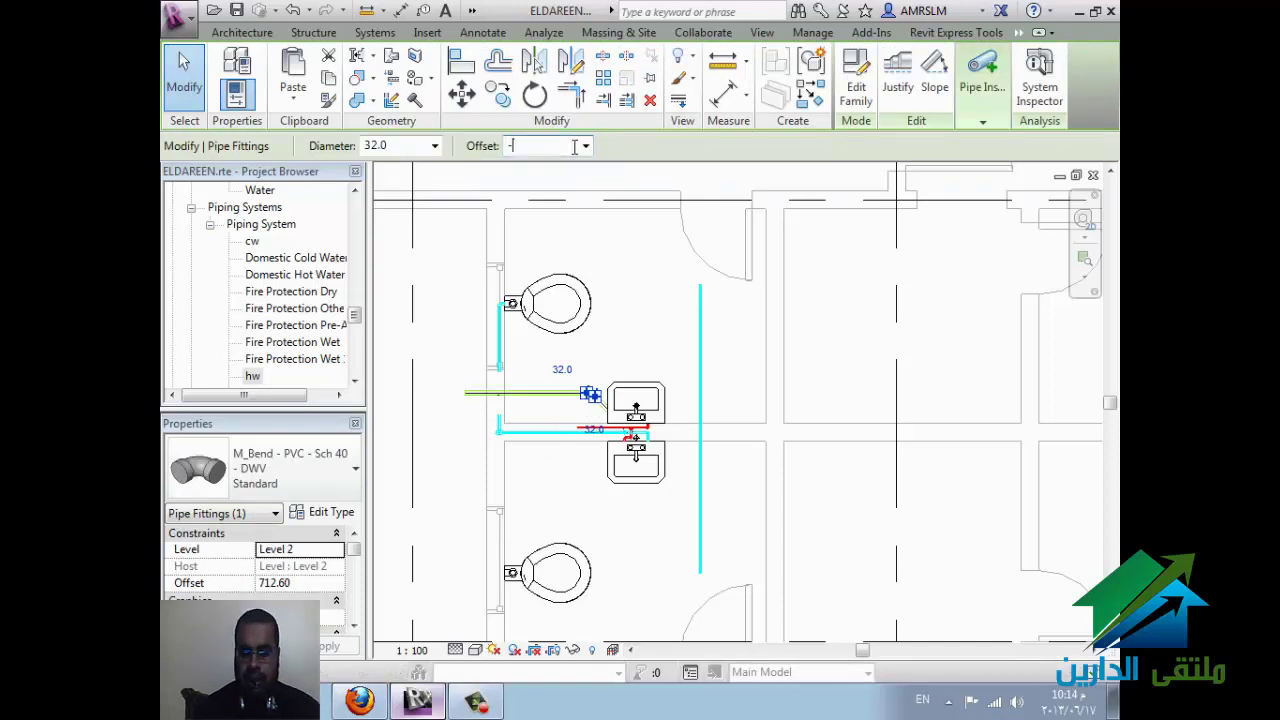
{"action": "type", "text": "500"}
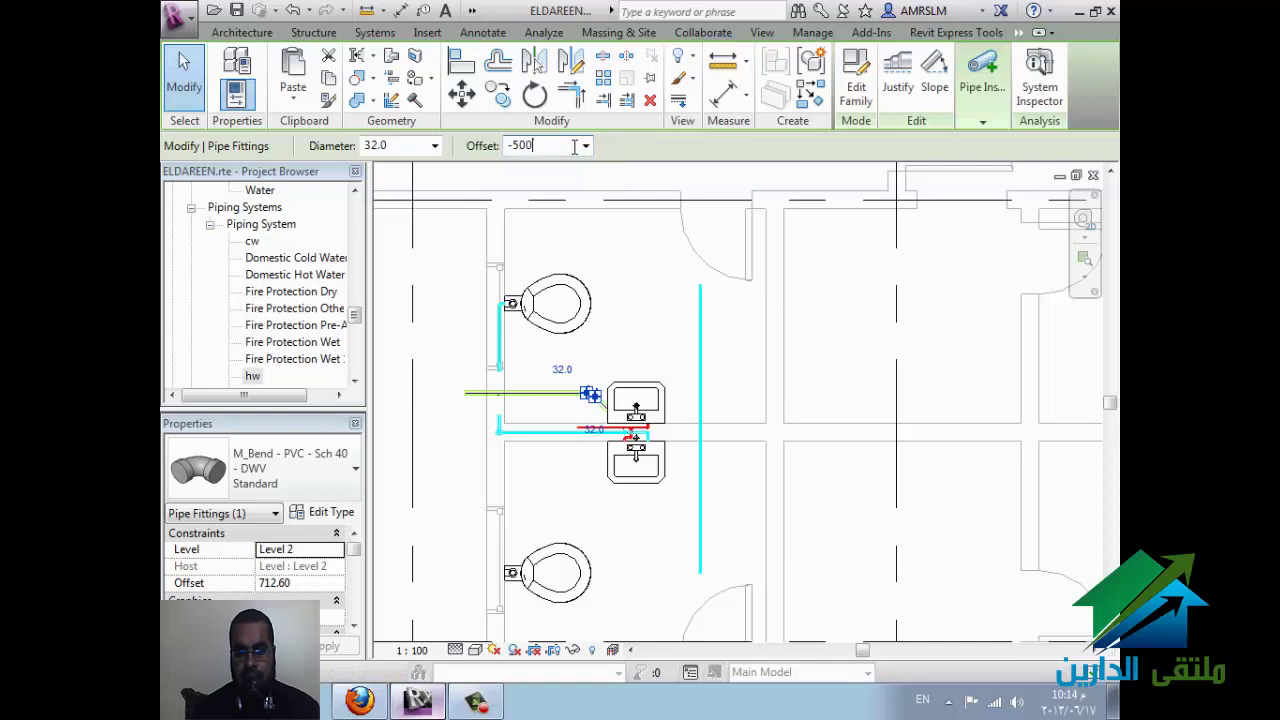
{"action": "key", "text": "Return"}
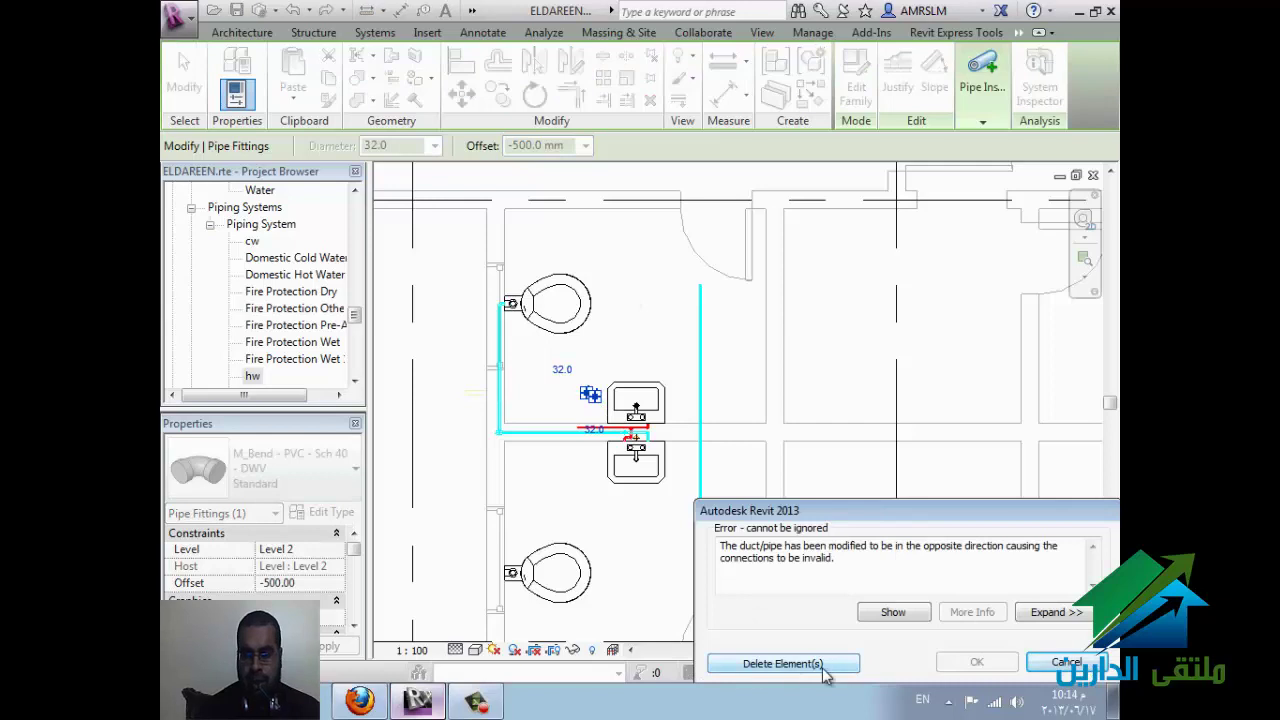
{"action": "left_click", "coordinate": [822, 664]}
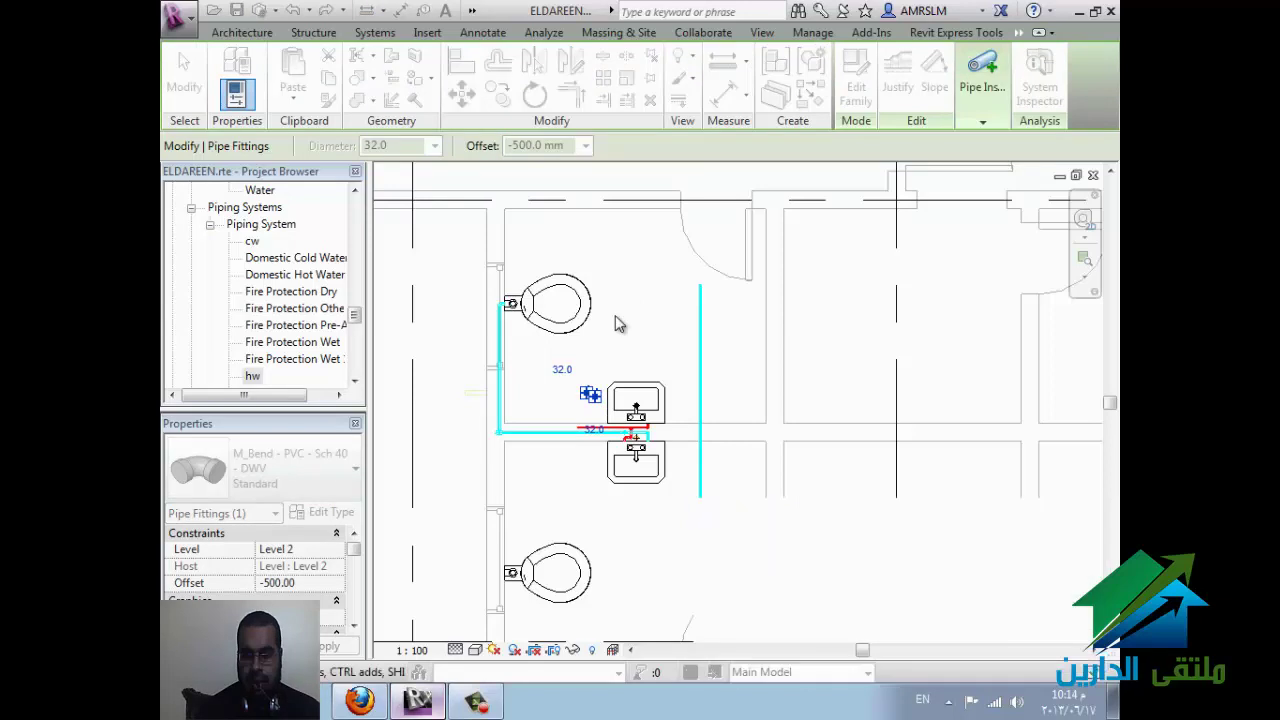
{"action": "left_click", "coordinate": [434, 284]}
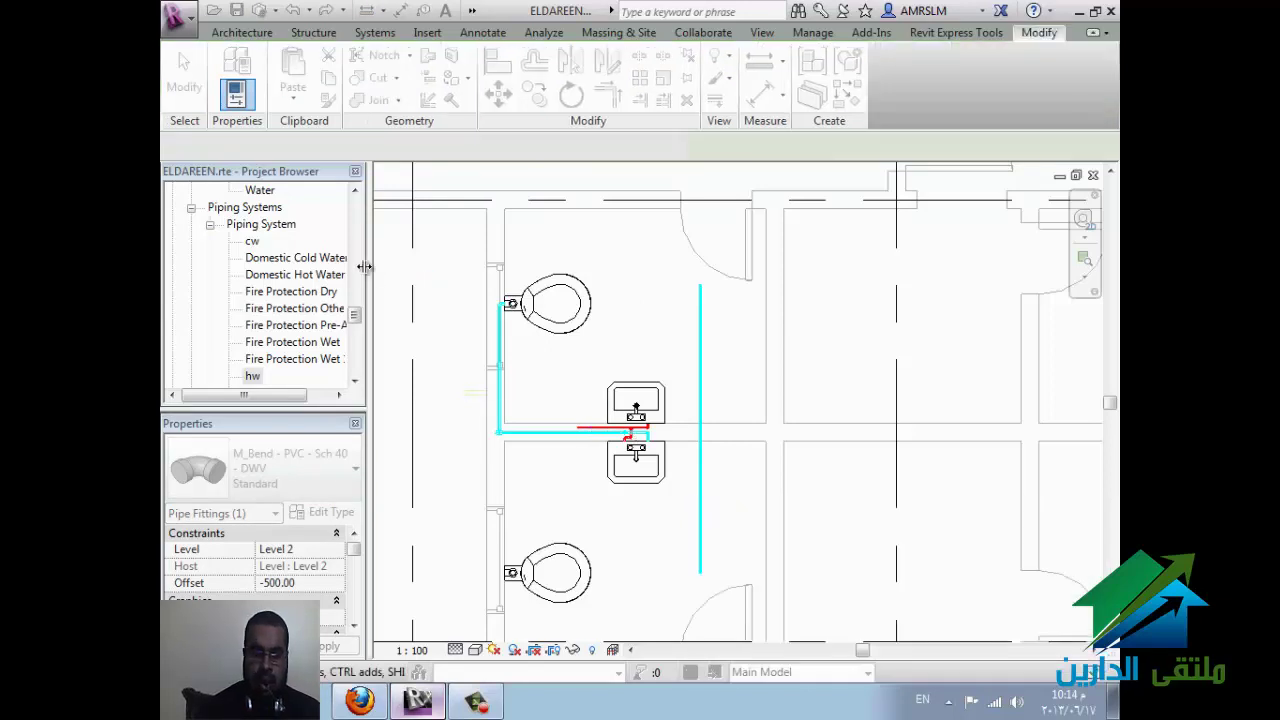
Step: Set the view range Bottom and View Depth offsets to -1000 mm and apply them
{"action": "left_click_drag", "start_coordinate": [355, 551], "coordinate": [350, 635]}
{"action": "left_click", "coordinate": [354, 532]}
{"action": "left_click", "coordinate": [354, 532]}
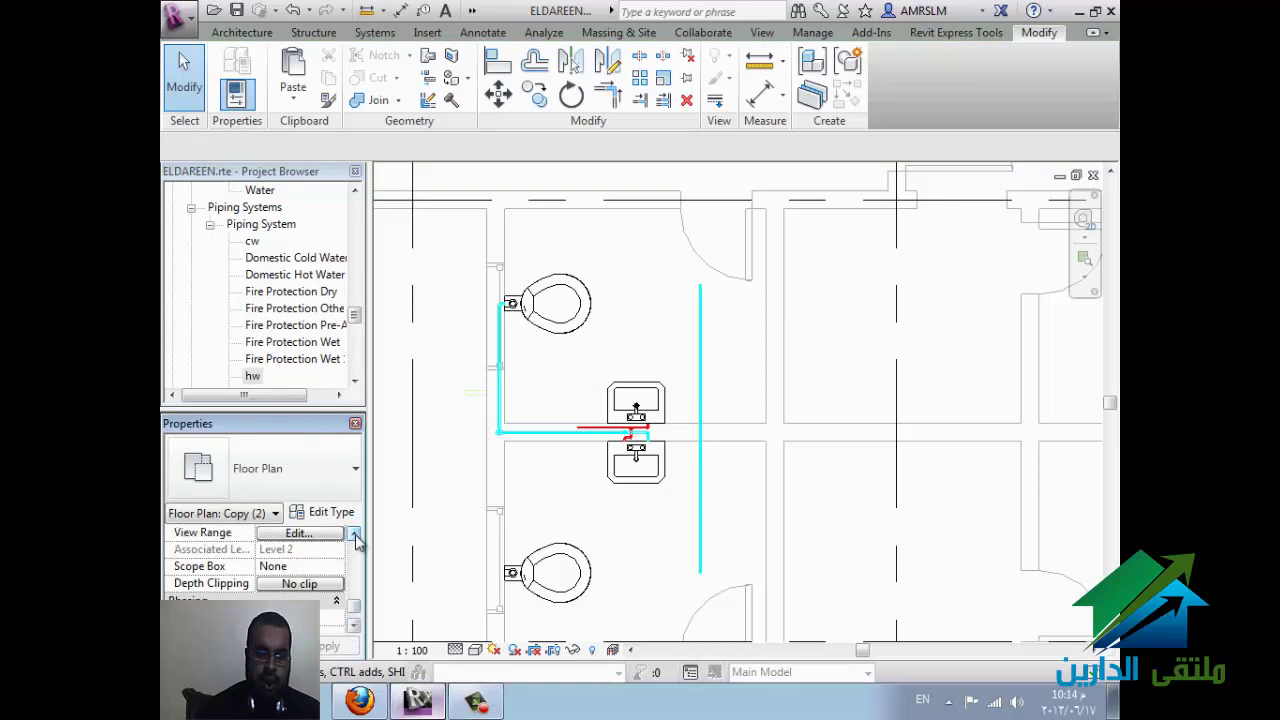
{"action": "left_click", "coordinate": [354, 532]}
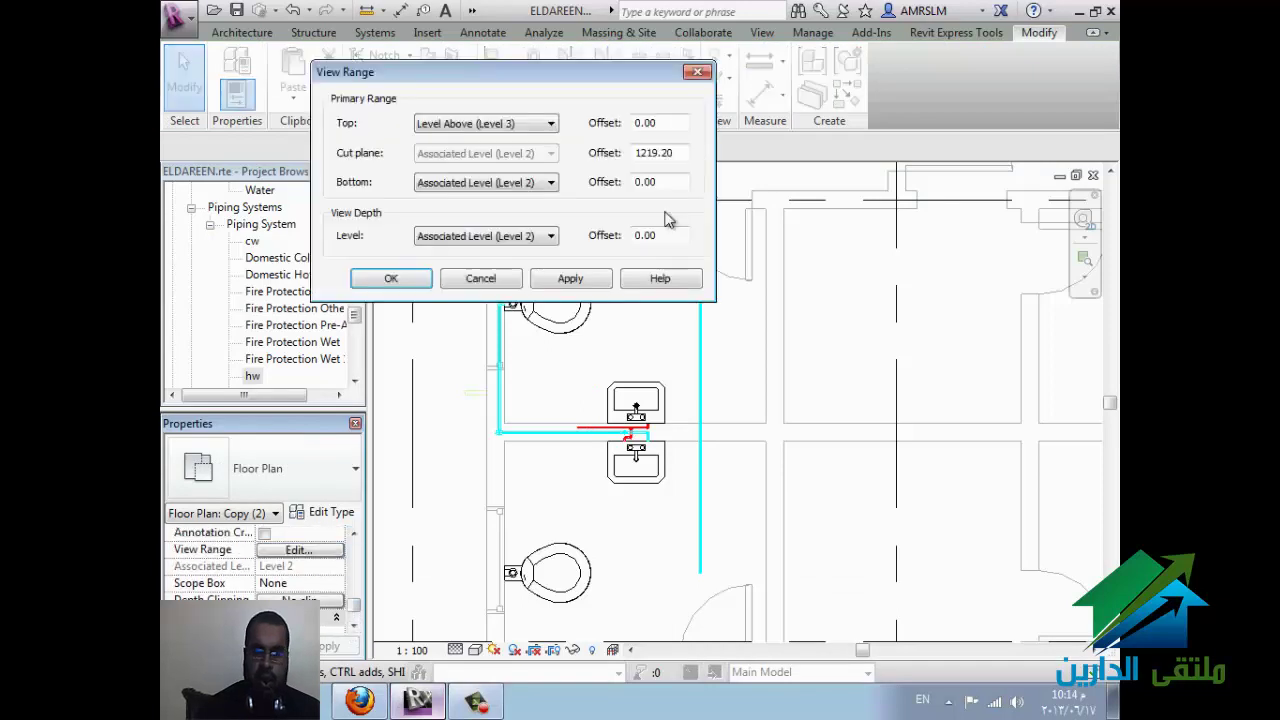
{"action": "double_click", "coordinate": [650, 235]}
{"action": "type", "text": "-1"}
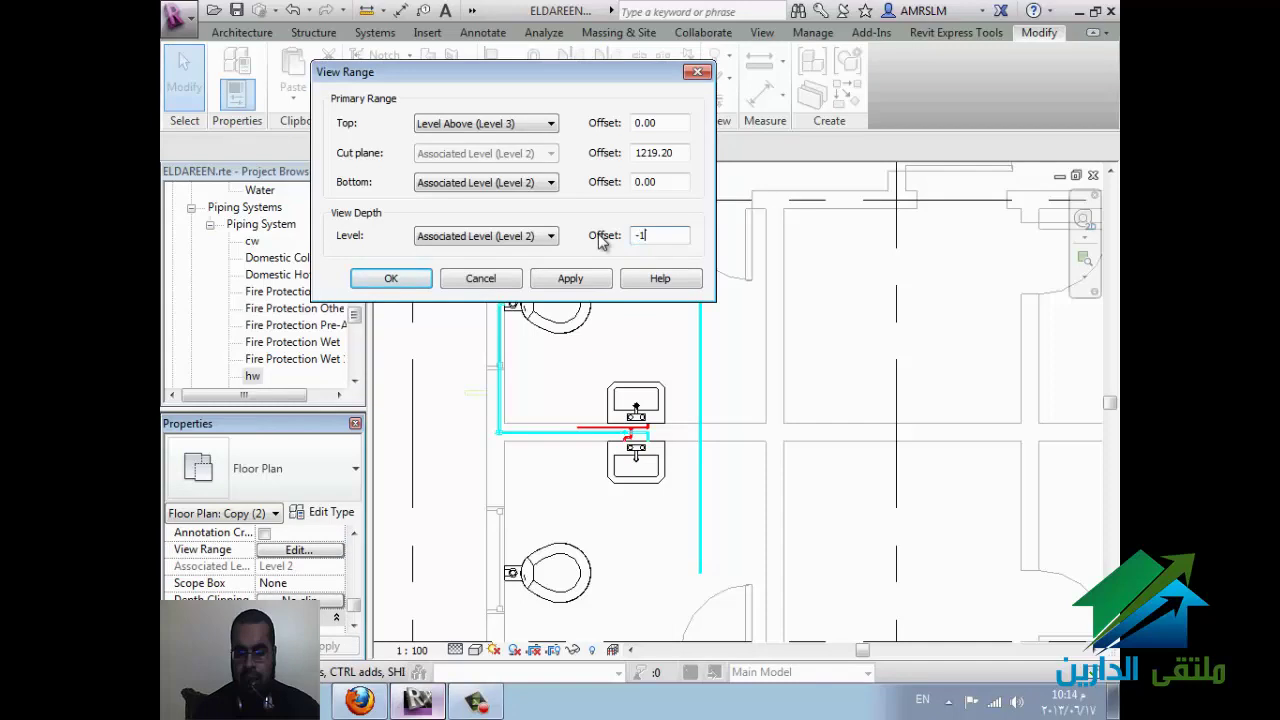
{"action": "type", "text": "000"}
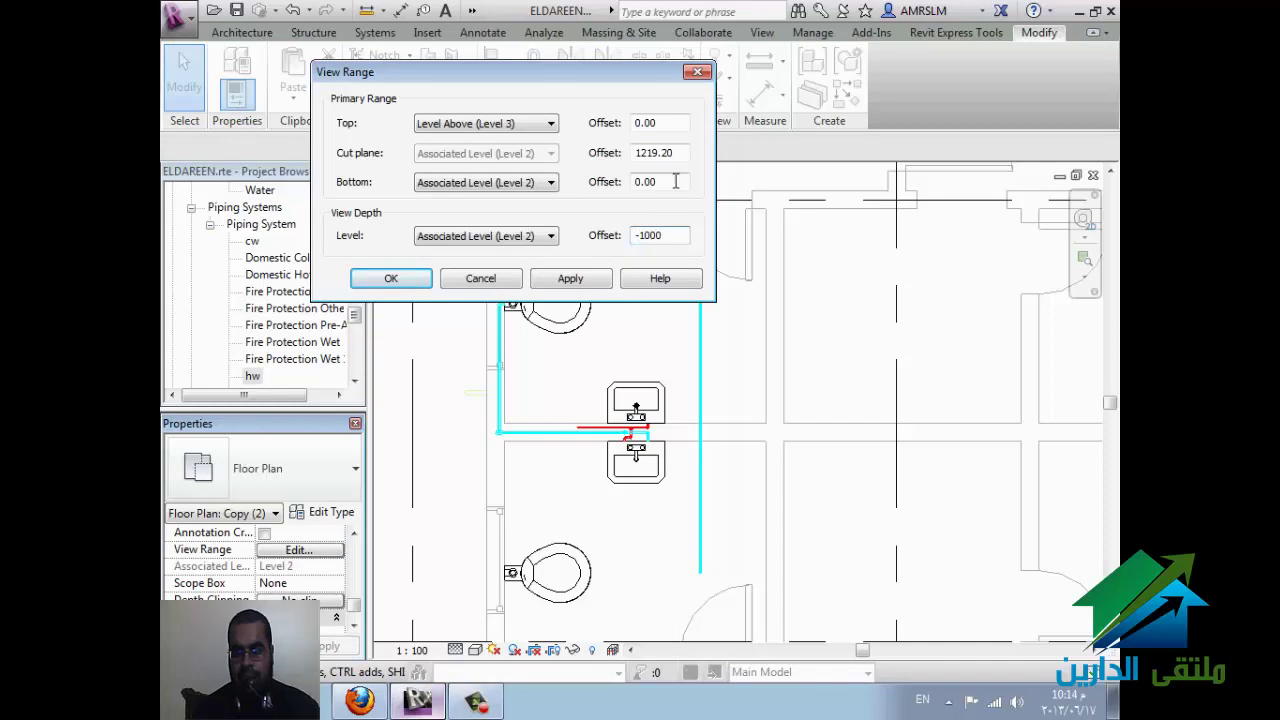
{"action": "double_click", "coordinate": [675, 182]}
{"action": "type", "text": "-10"}
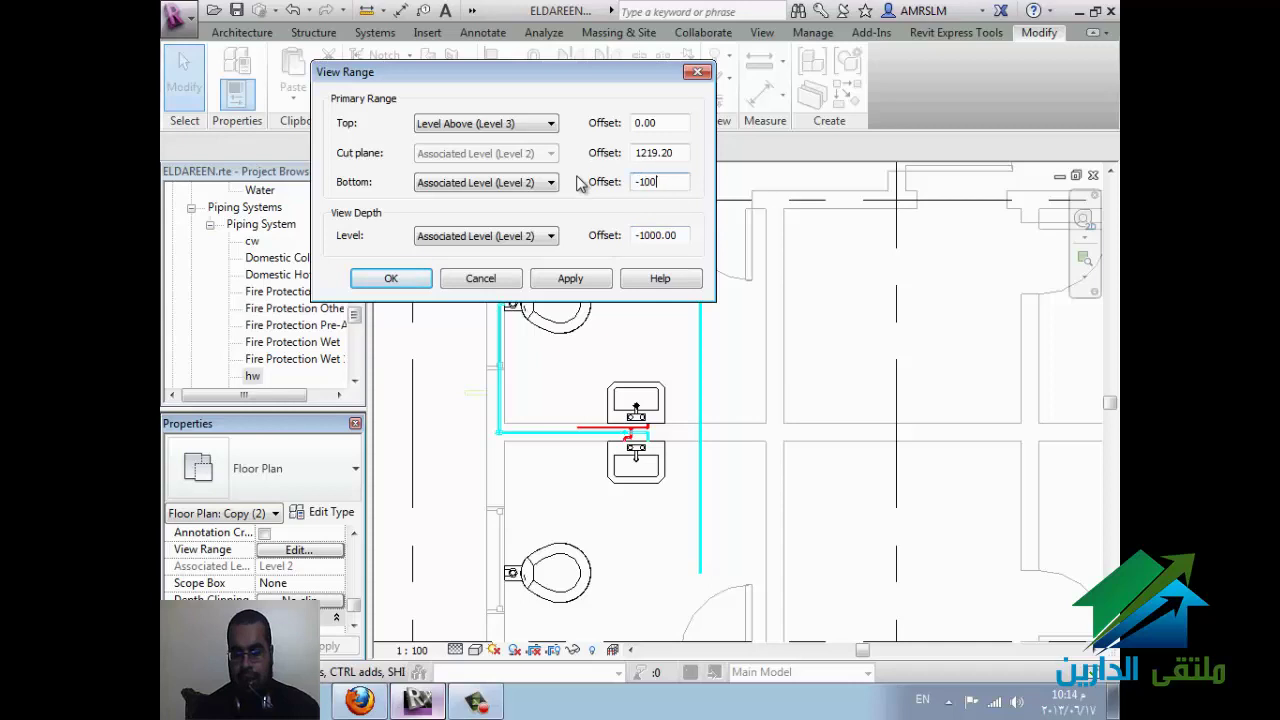
{"action": "type", "text": "0"}
{"action": "left_click", "coordinate": [572, 281]}
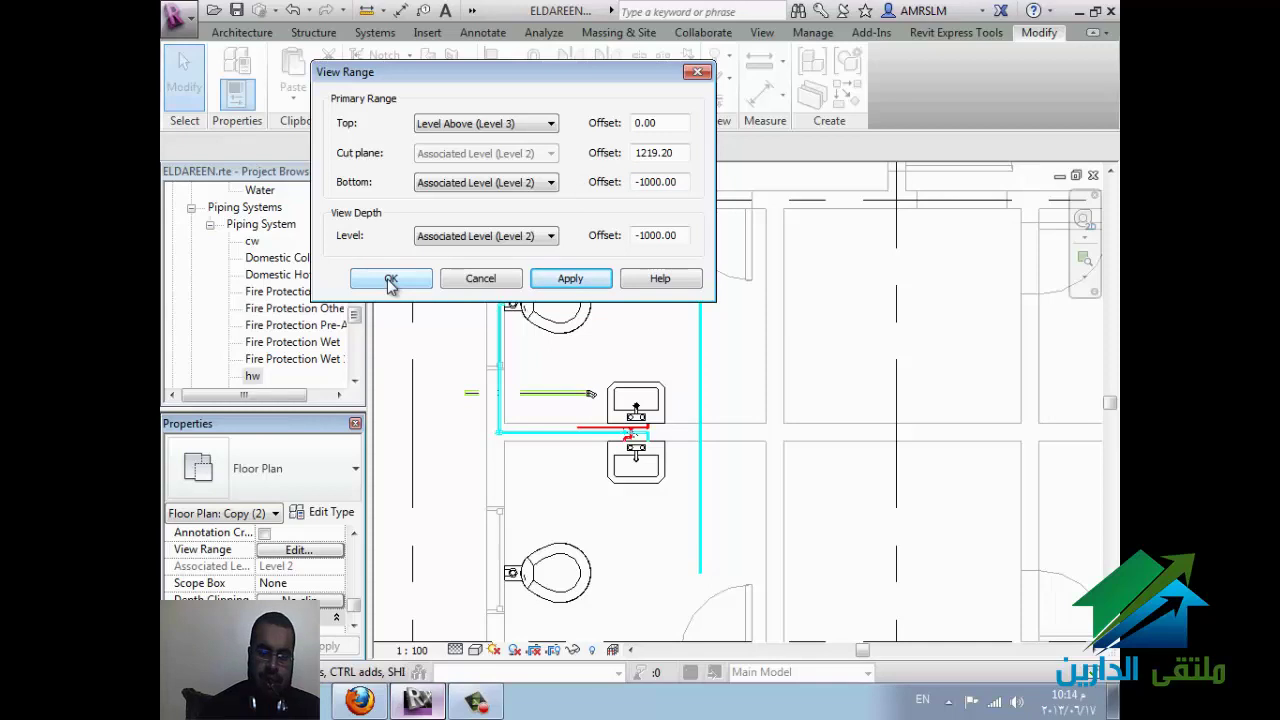
{"action": "left_click", "coordinate": [391, 280]}
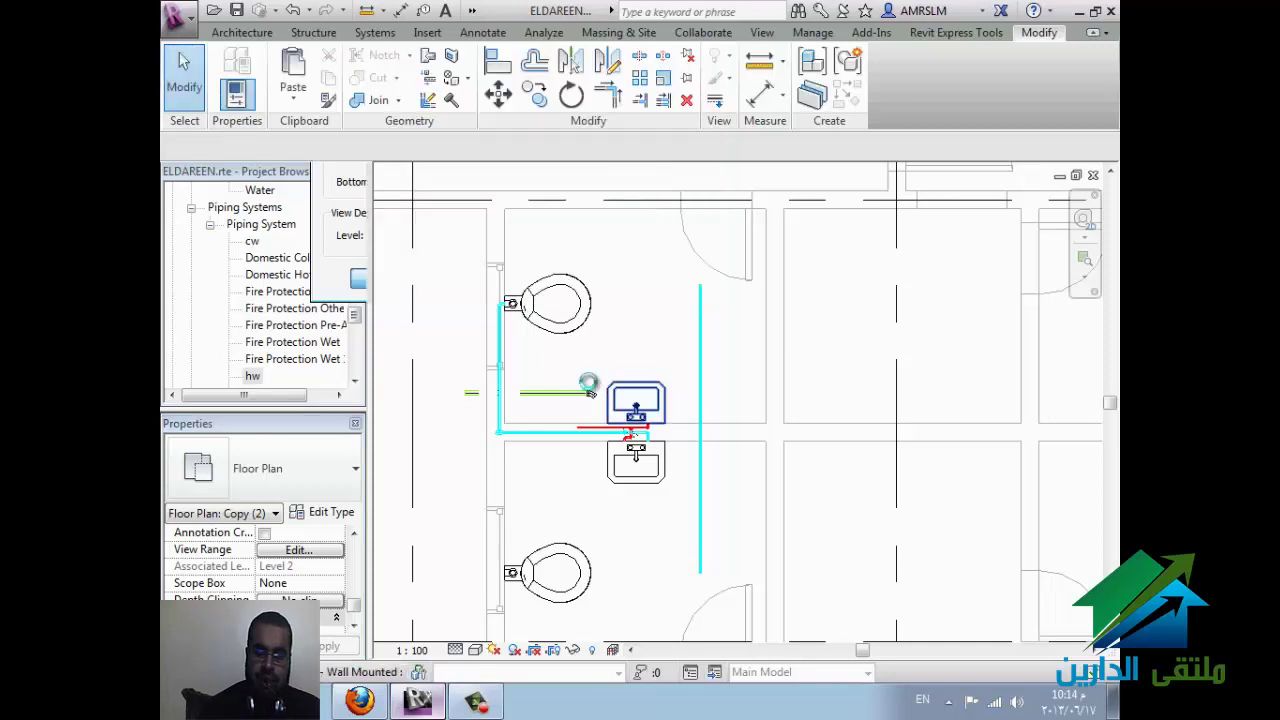
Step: Draw a drain pipe from the upper toilet's connector down to the horizontal drain line
{"action": "scroll", "coordinate": [591, 390], "scroll_direction": "up", "scroll_amount": 3}
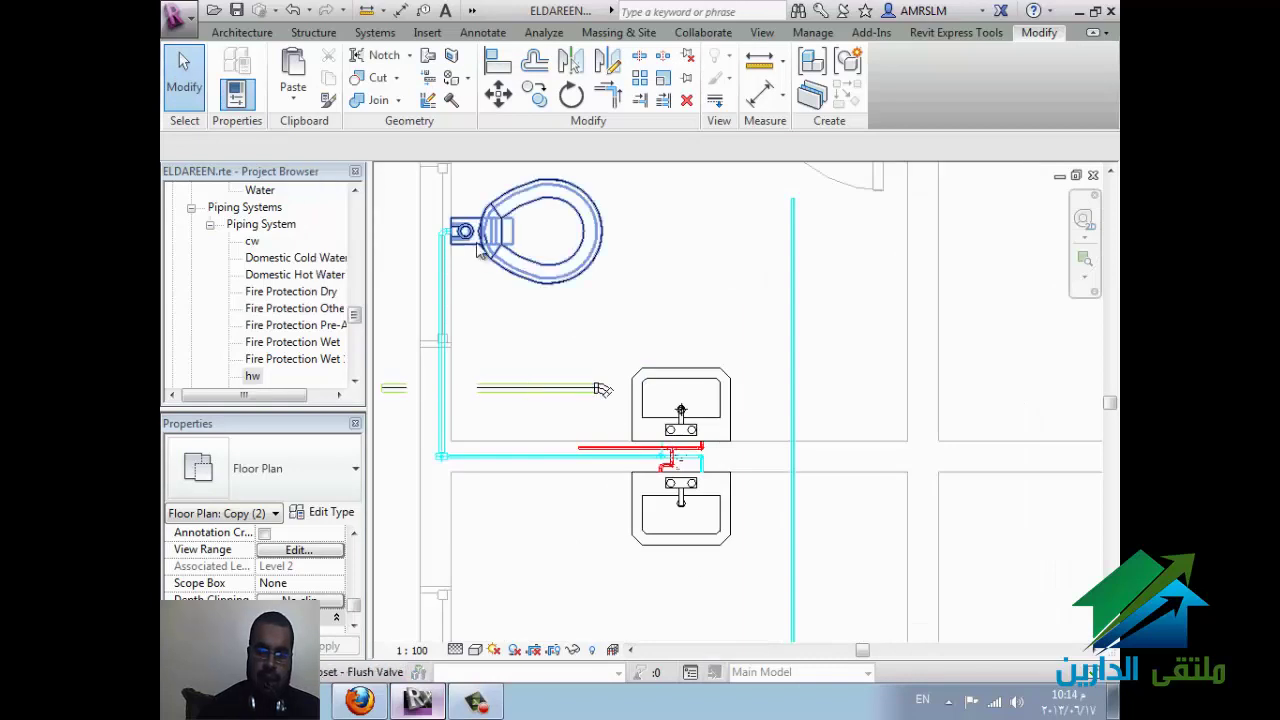
{"action": "left_click", "coordinate": [560, 289]}
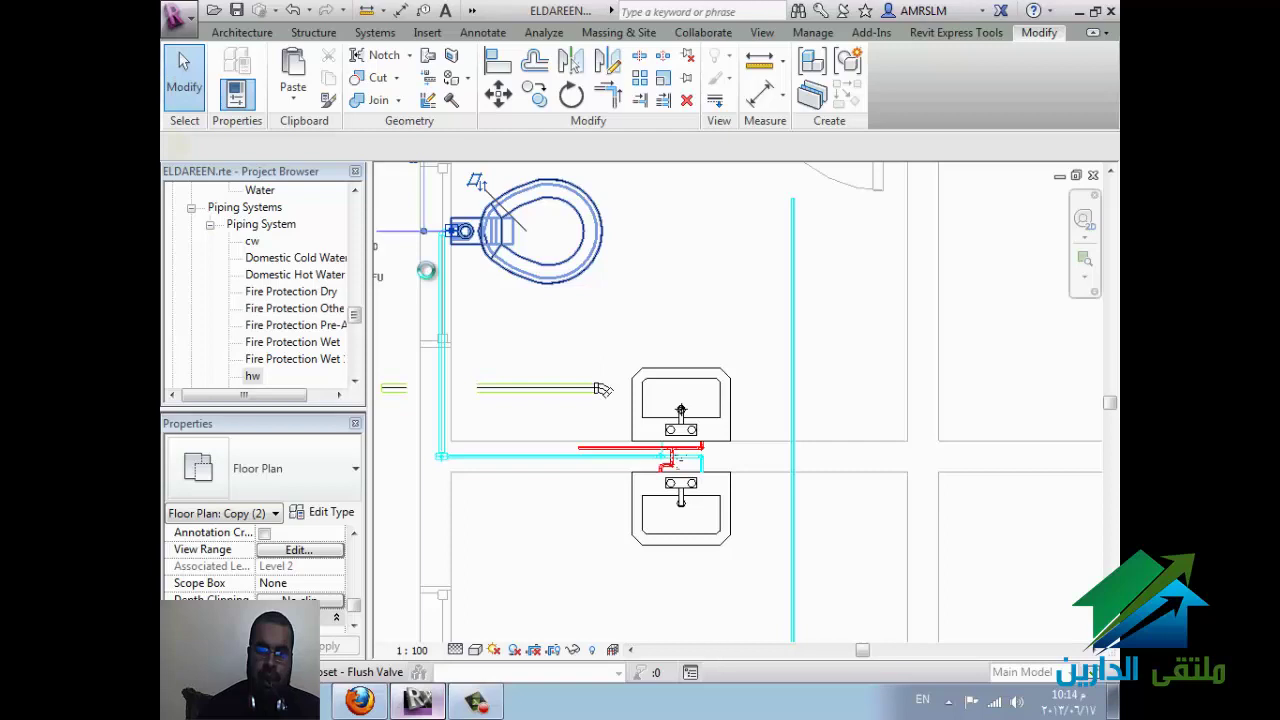
{"action": "left_click", "coordinate": [448, 233]}
{"action": "right_click", "coordinate": [450, 237]}
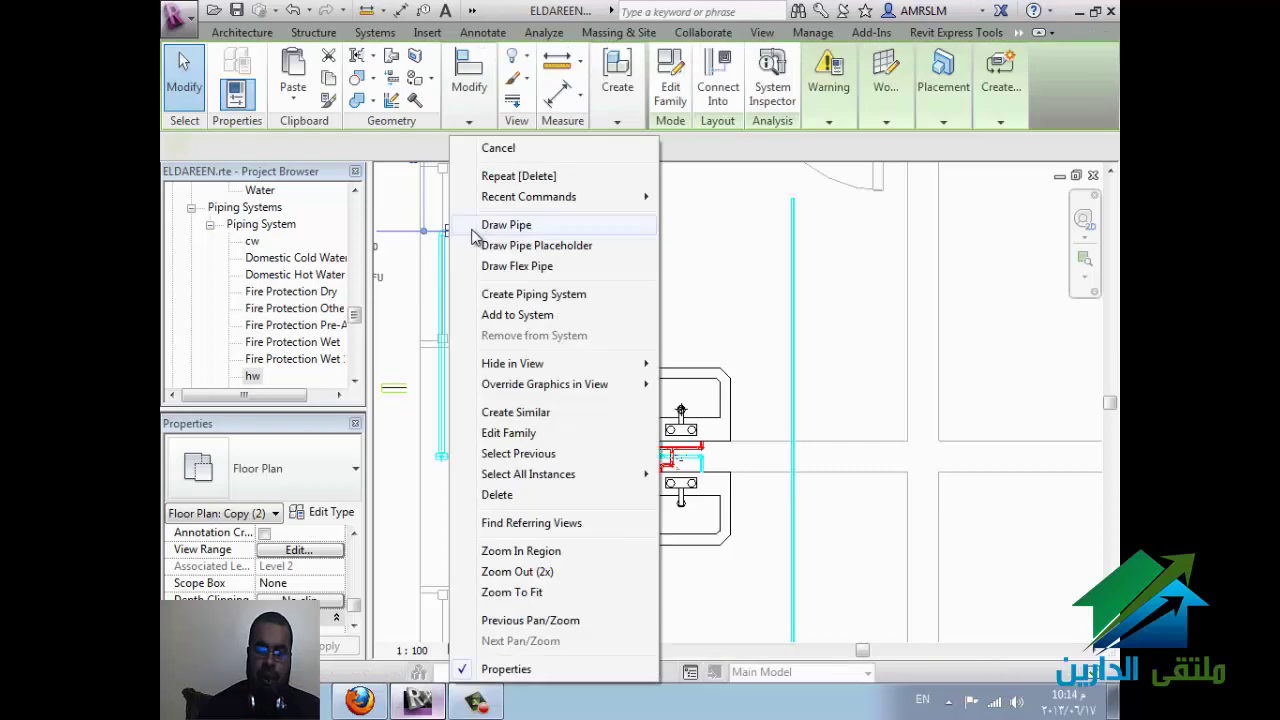
{"action": "left_click", "coordinate": [490, 226]}
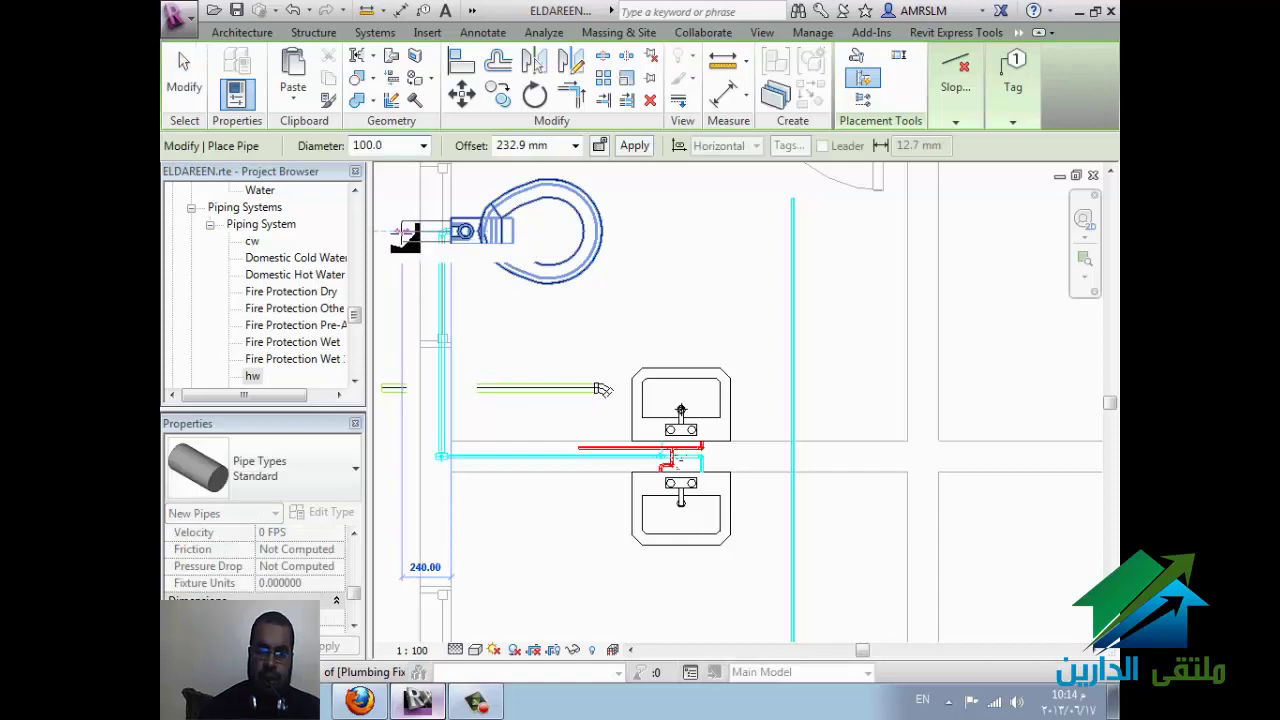
{"action": "left_click", "coordinate": [405, 235]}
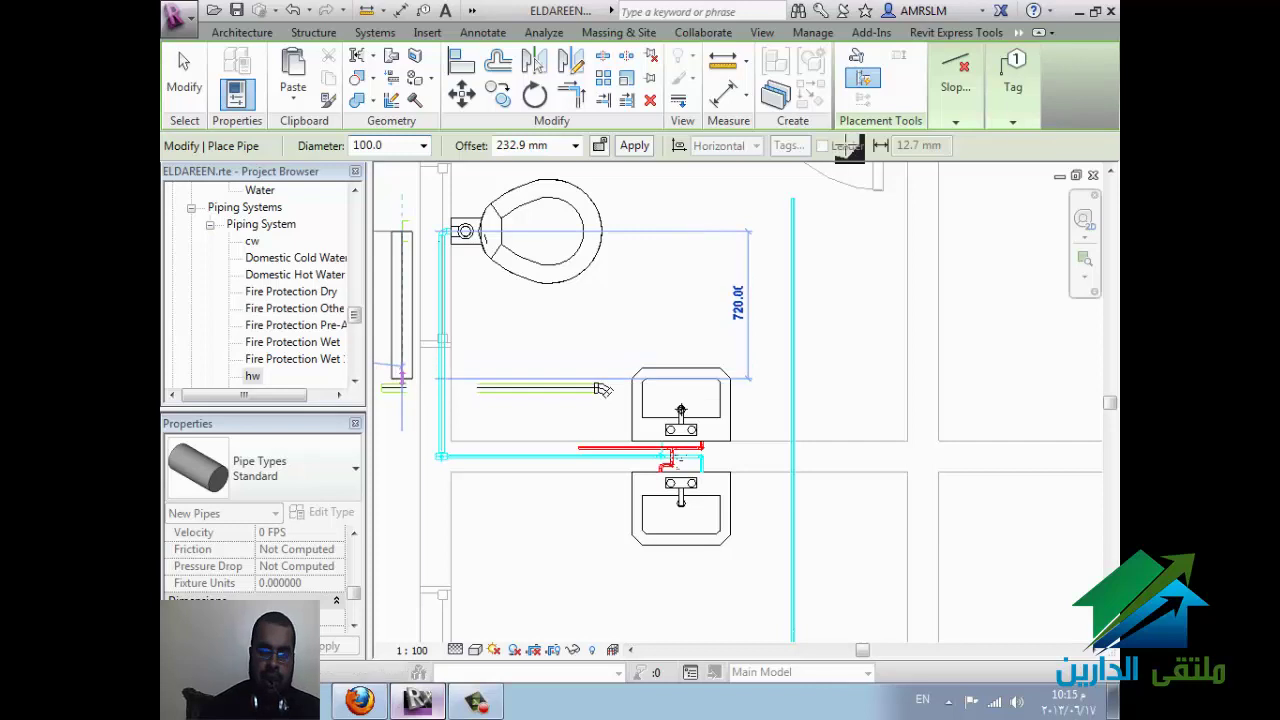
{"action": "left_click", "coordinate": [955, 78]}
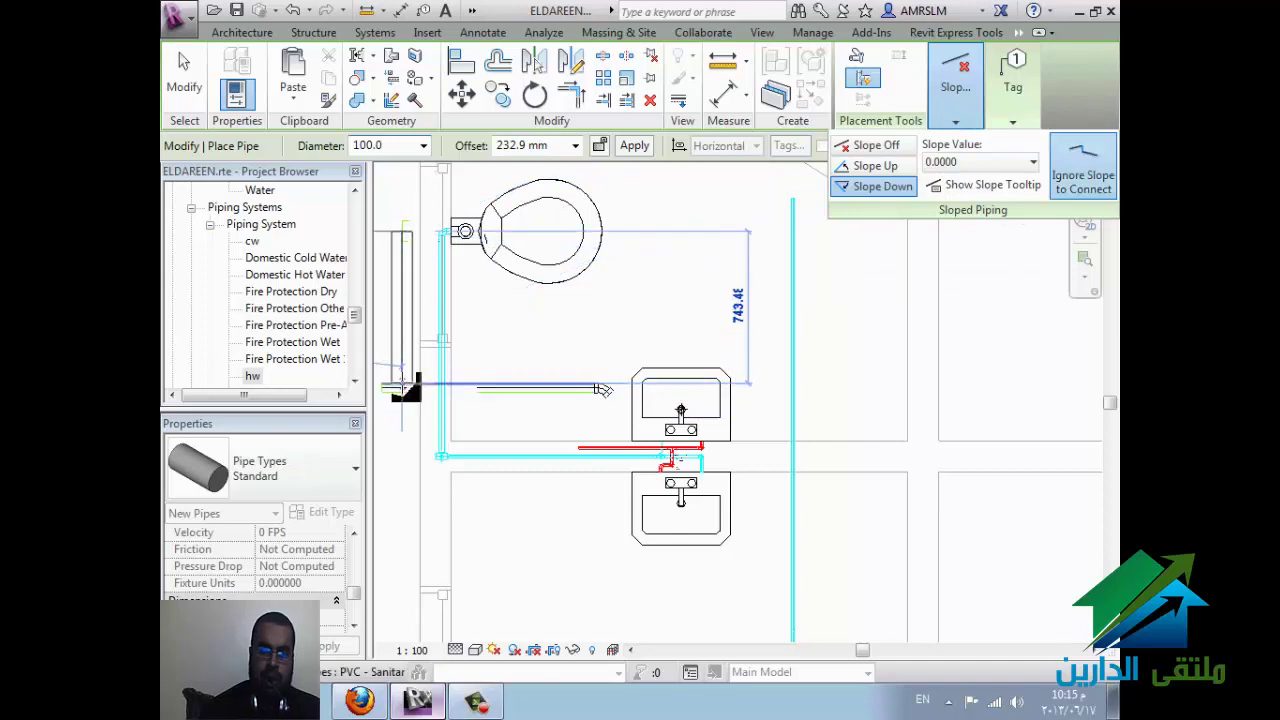
{"action": "left_click", "coordinate": [603, 389]}
{"action": "left_click", "coordinate": [402, 390]}
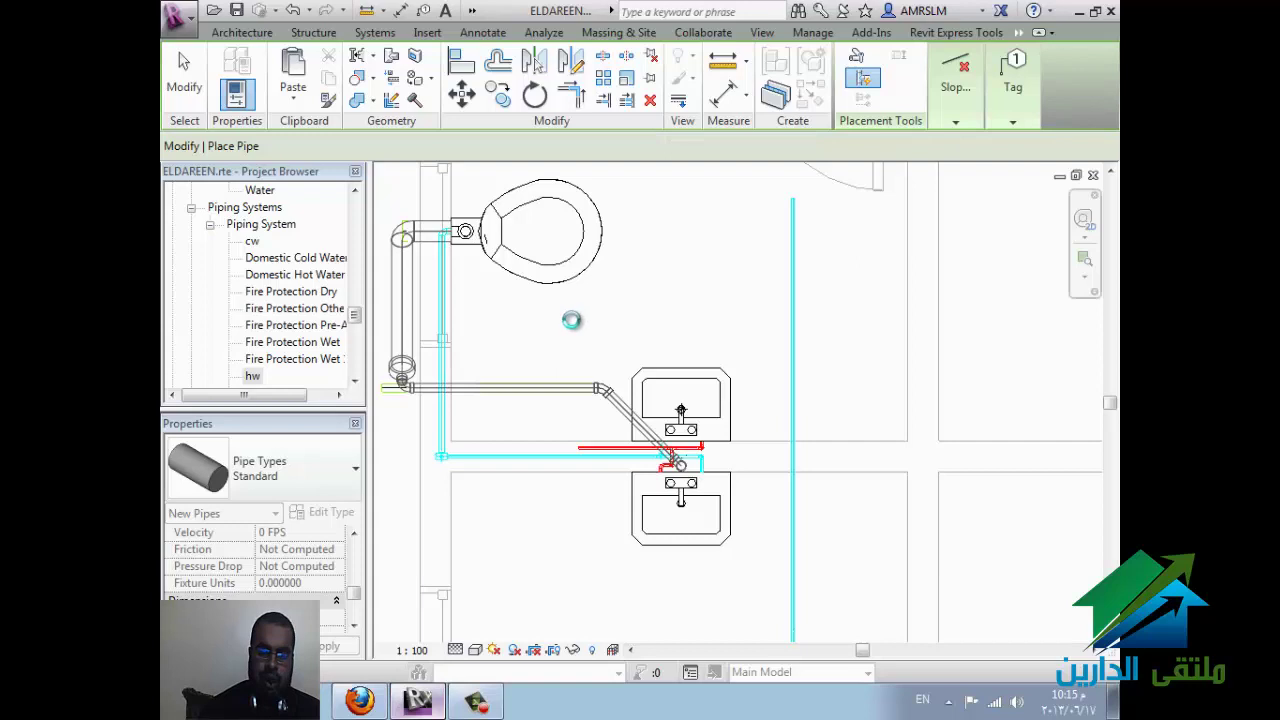
{"action": "key", "text": "ctrl+z"}
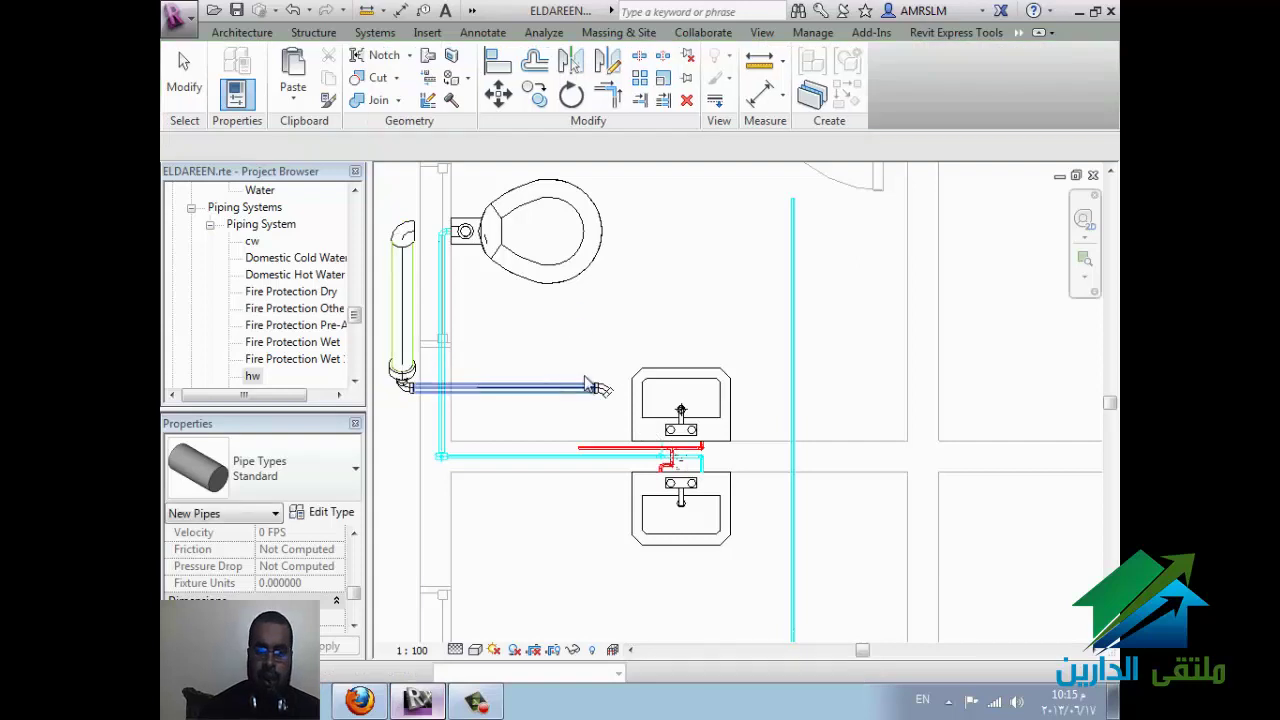
Step: Set the elbow below the vertical pipe to a 50 mm diameter
{"action": "key", "text": "Escape"}
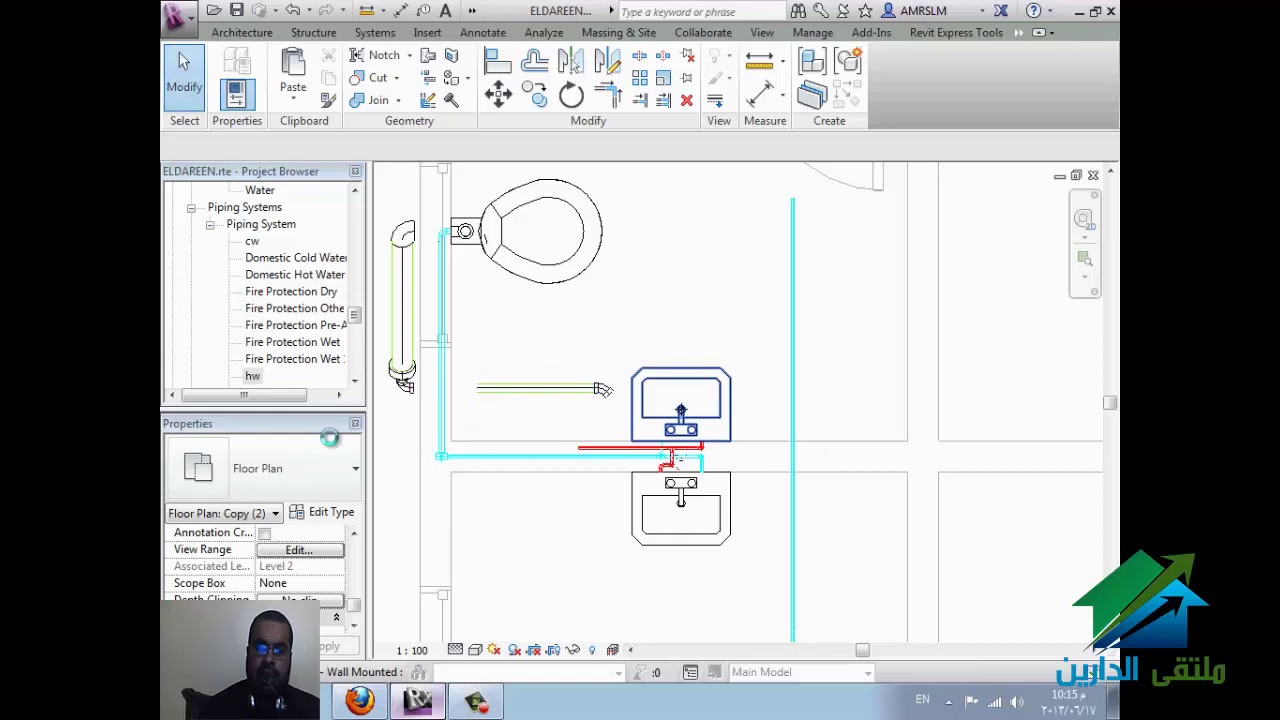
{"action": "scroll", "coordinate": [400, 410], "scroll_direction": "down", "scroll_amount": 1}
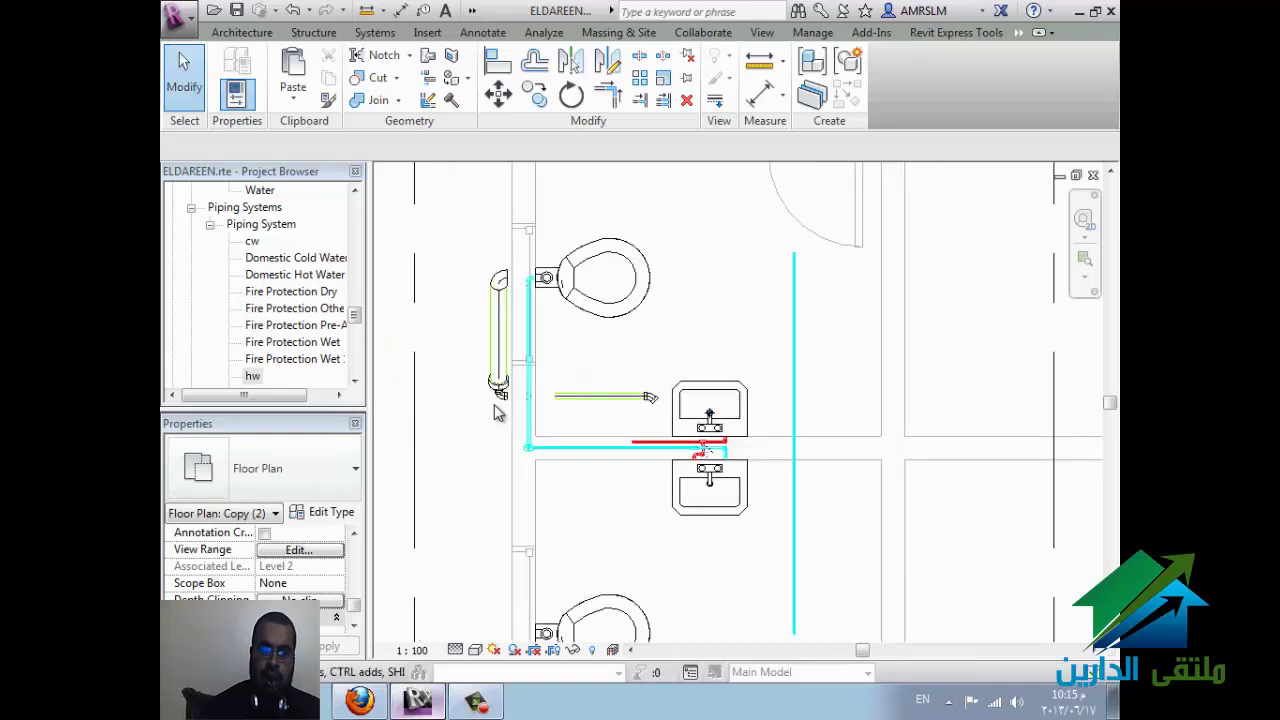
{"action": "scroll", "coordinate": [503, 410], "scroll_direction": "up", "scroll_amount": 2}
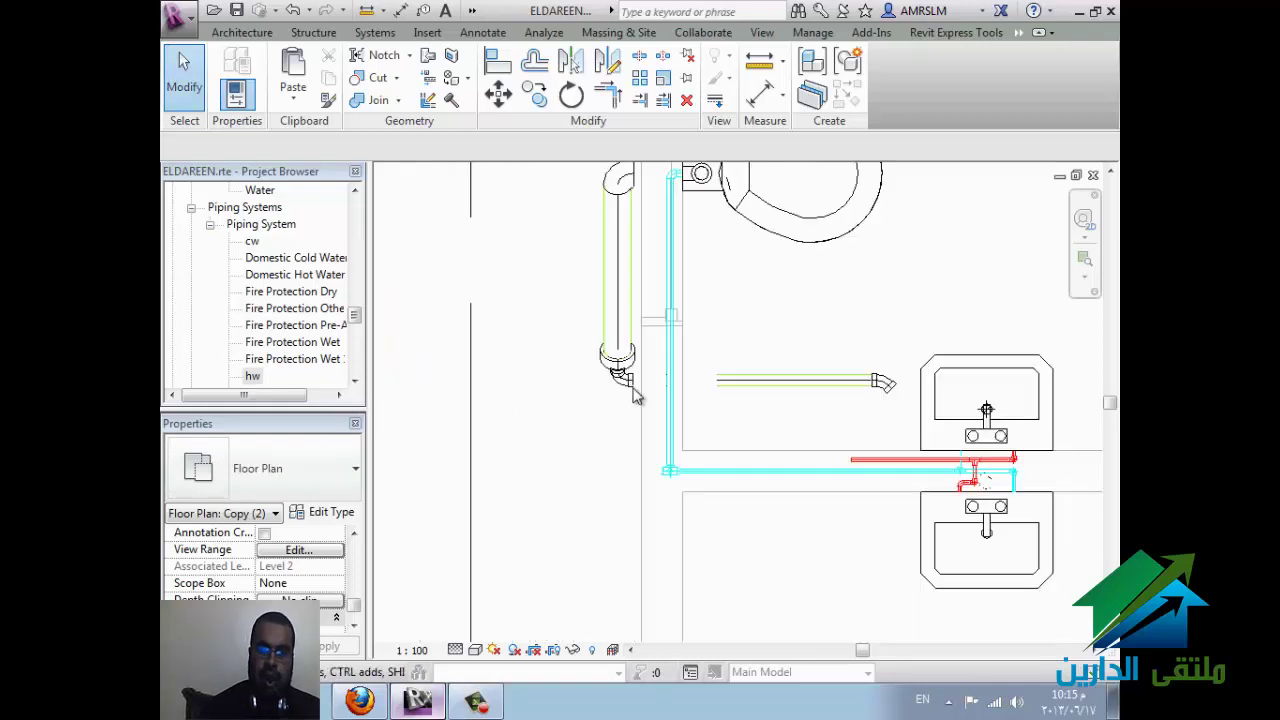
{"action": "scroll", "coordinate": [628, 388], "scroll_direction": "up", "scroll_amount": 2}
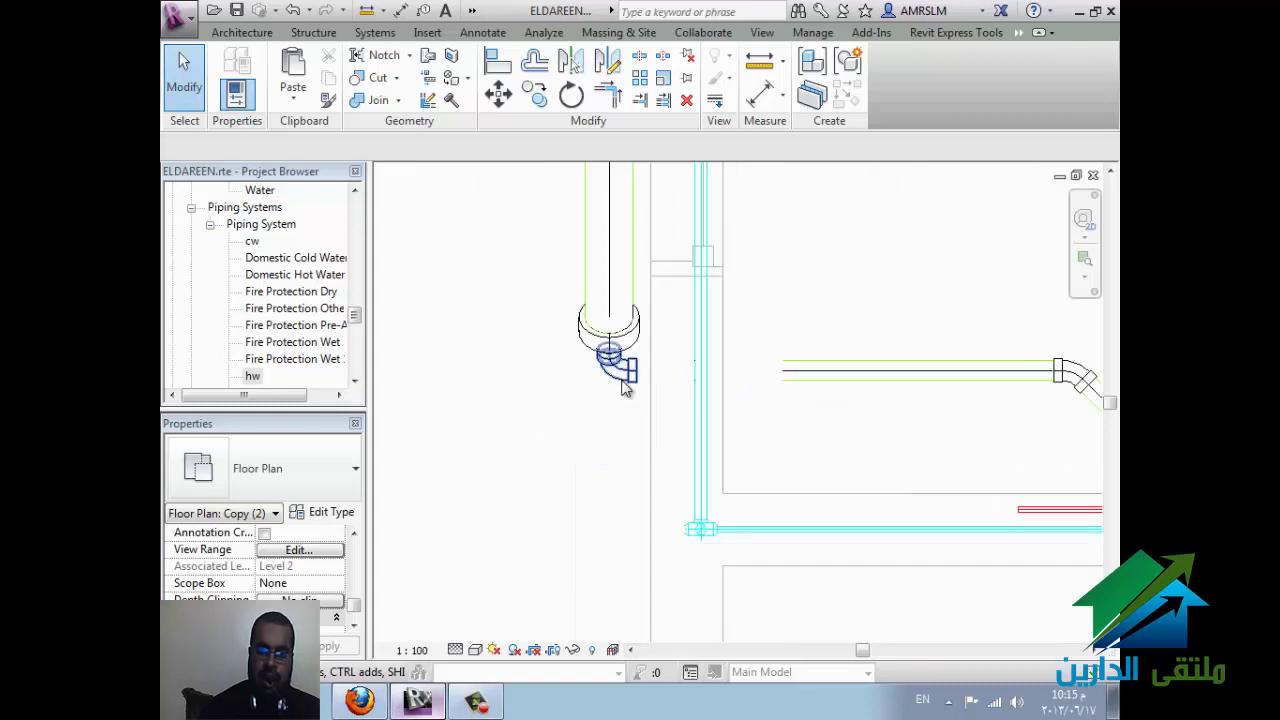
{"action": "left_click", "coordinate": [627, 386]}
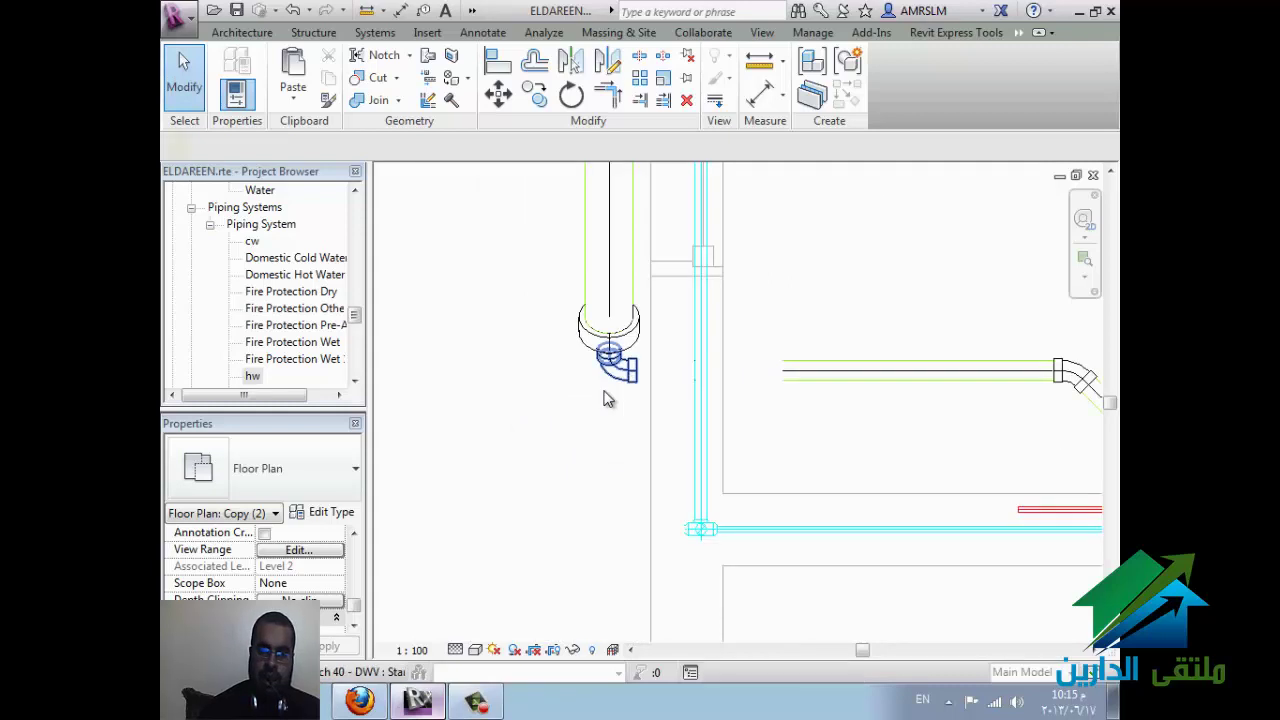
{"action": "left_click", "coordinate": [630, 368]}
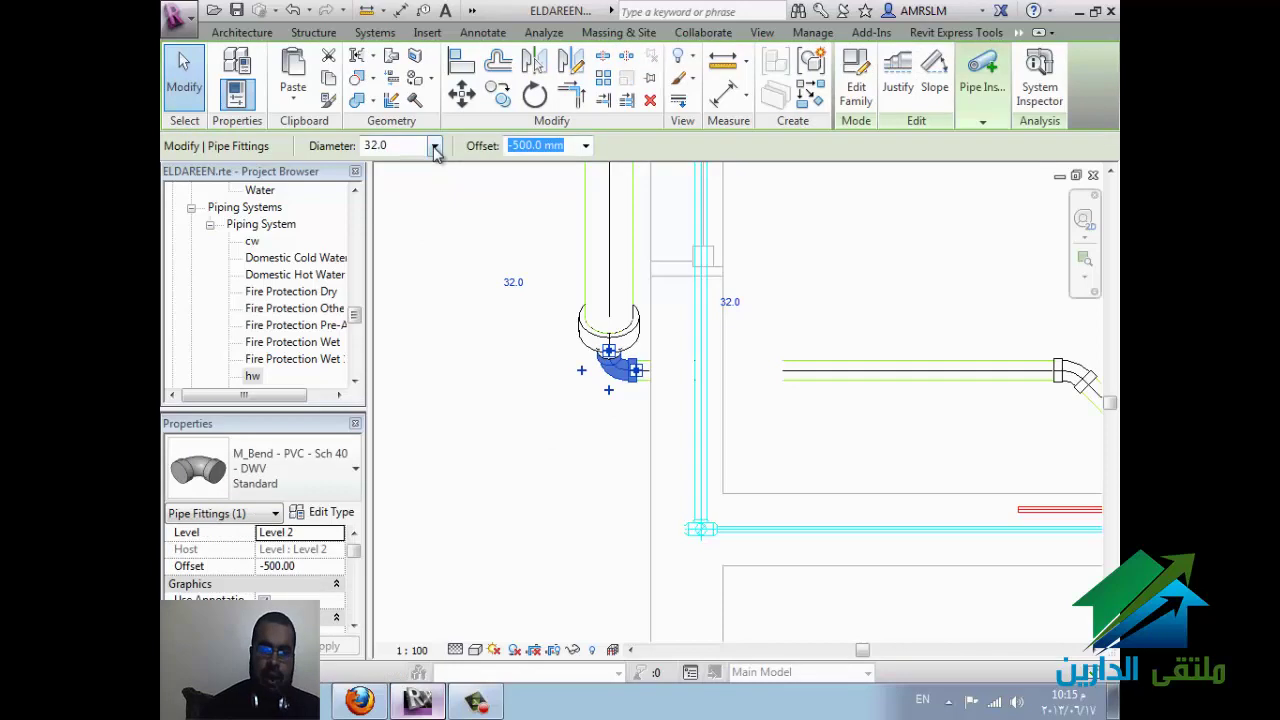
{"action": "left_click", "coordinate": [436, 147]}
{"action": "left_click", "coordinate": [573, 270]}
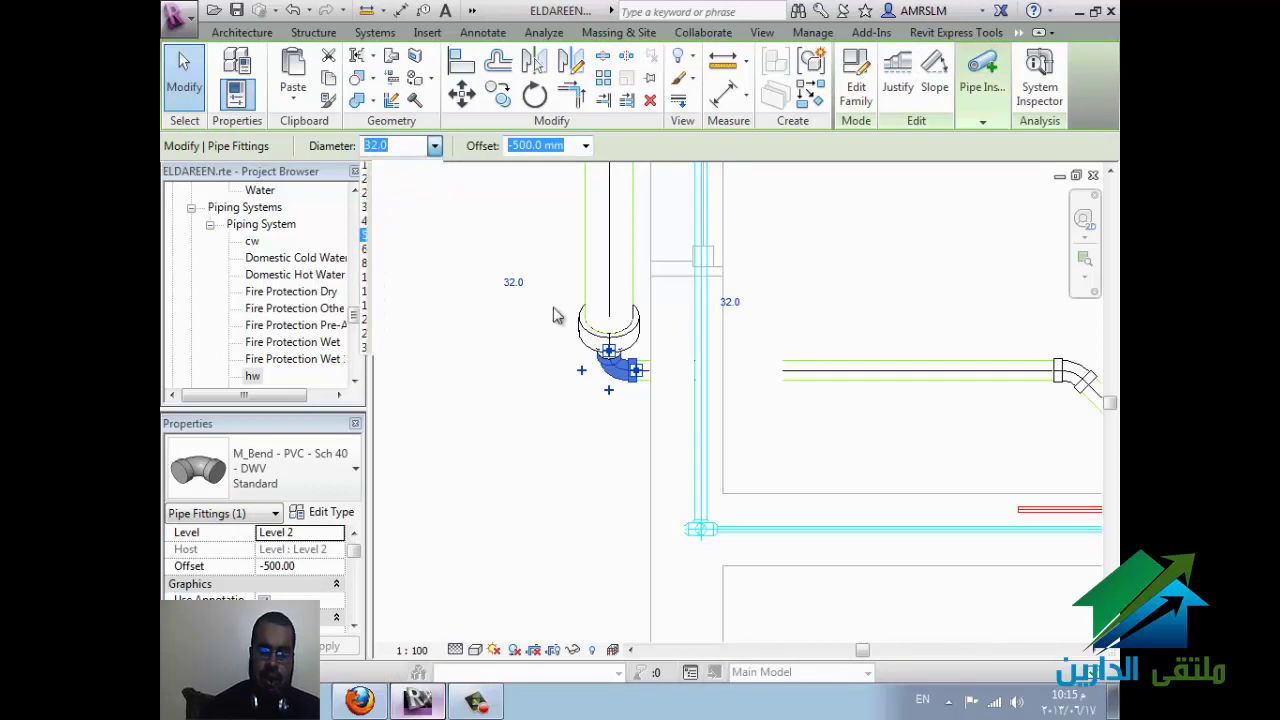
{"action": "type", "text": "50"}
{"action": "key", "text": "Return"}
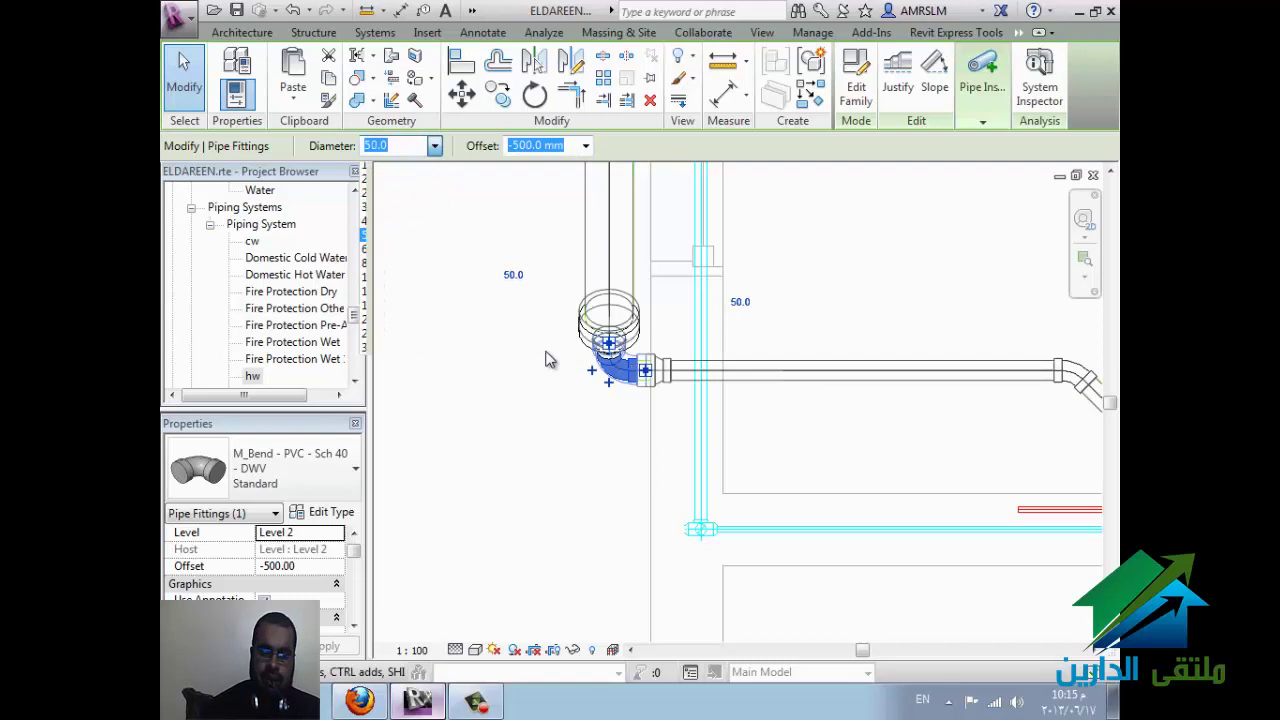
Step: Review the elbow's available diameters, then undo and redo the last elbow change
{"action": "left_click", "coordinate": [437, 147]}
{"action": "left_click", "coordinate": [408, 282]}
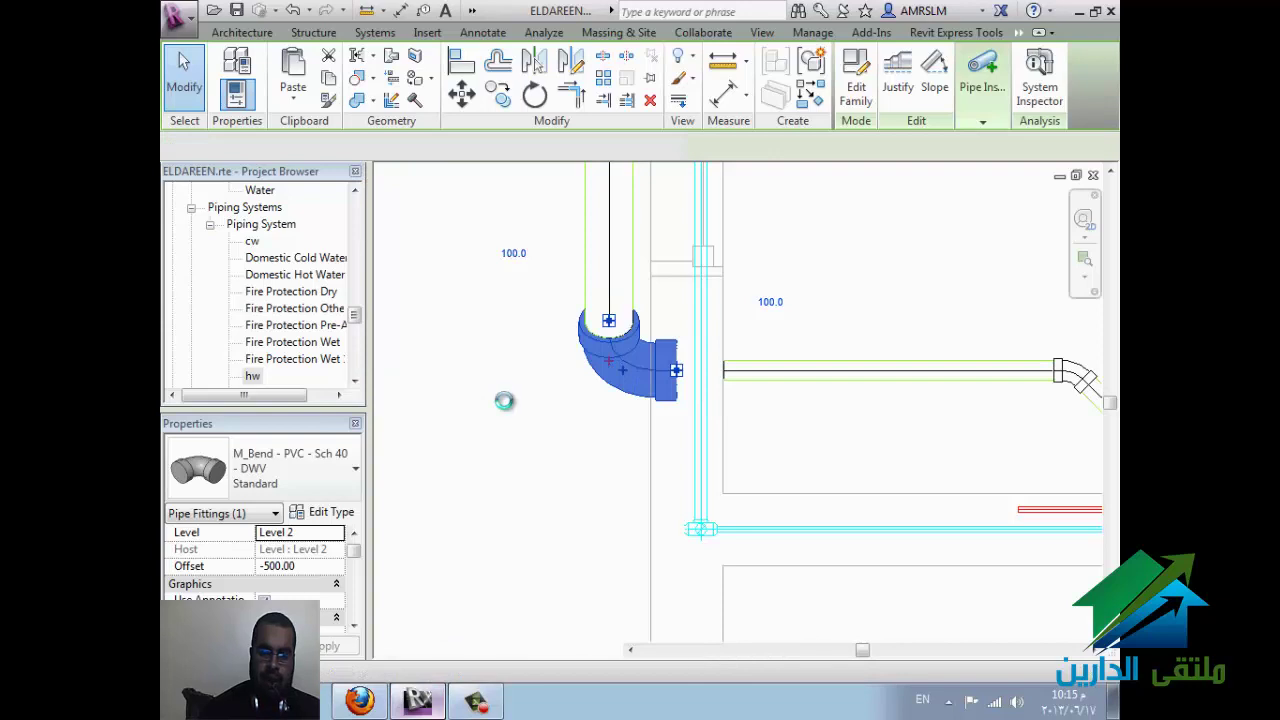
{"action": "left_click", "coordinate": [566, 417]}
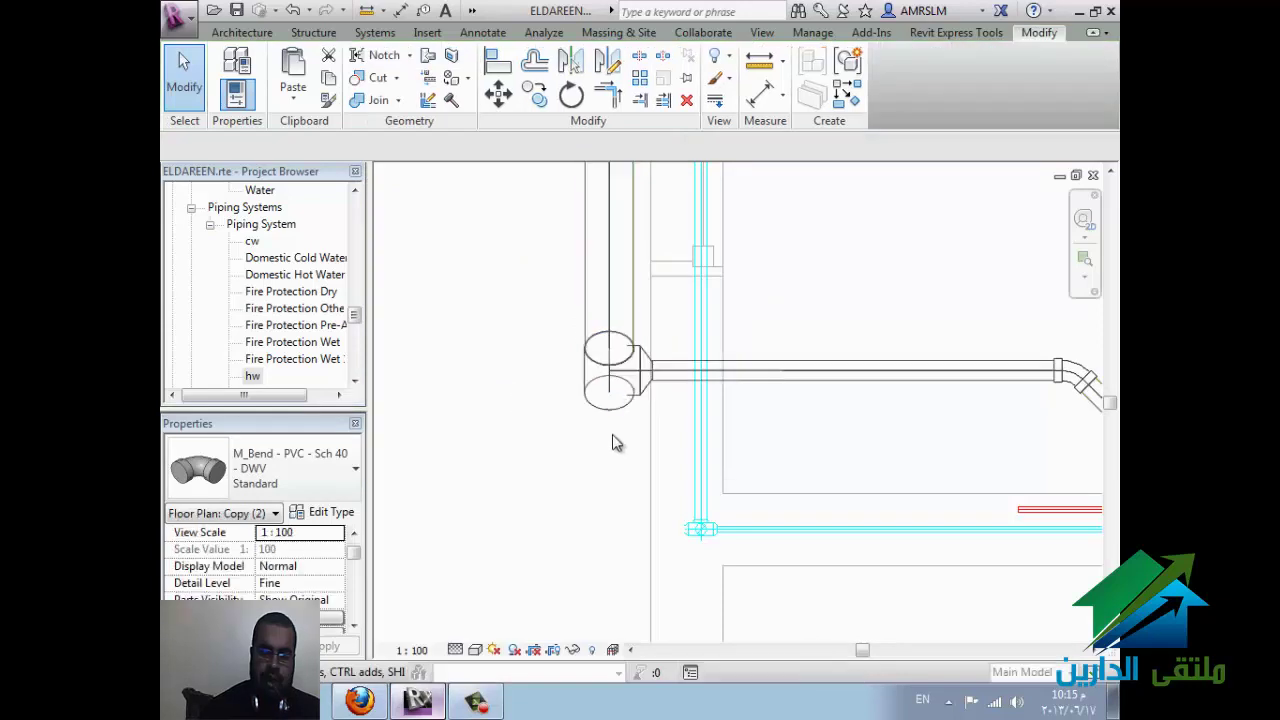
{"action": "key", "text": "ctrl+z"}
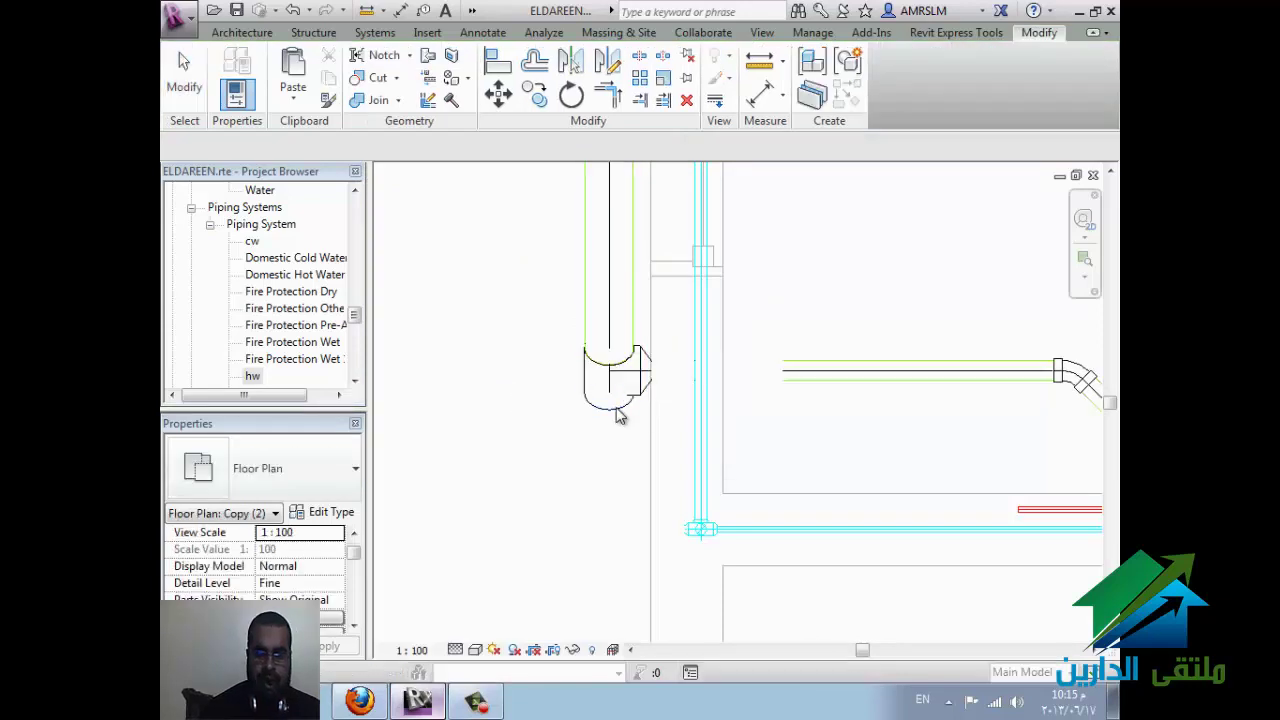
{"action": "key", "text": "ctrl+y"}
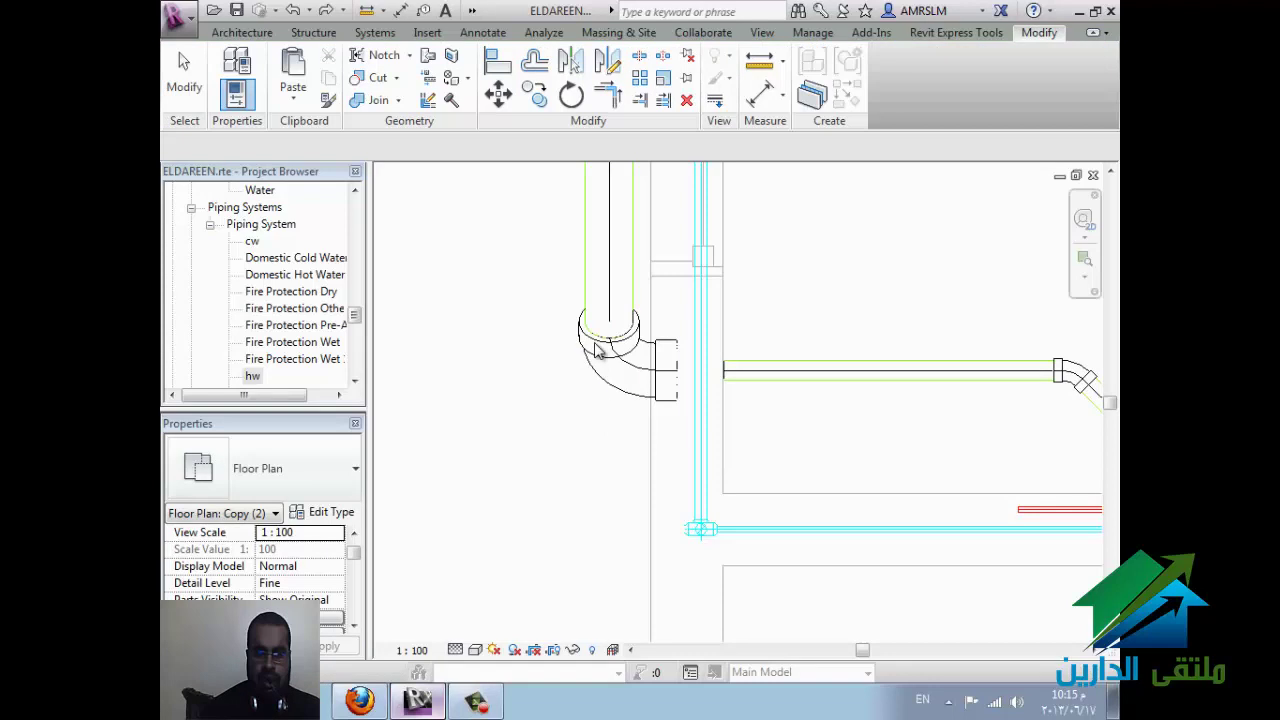
Step: Upgrade the elbow under the vertical drain to a tee and shift its left connector onto the drain pipe
{"action": "left_click", "coordinate": [585, 397]}
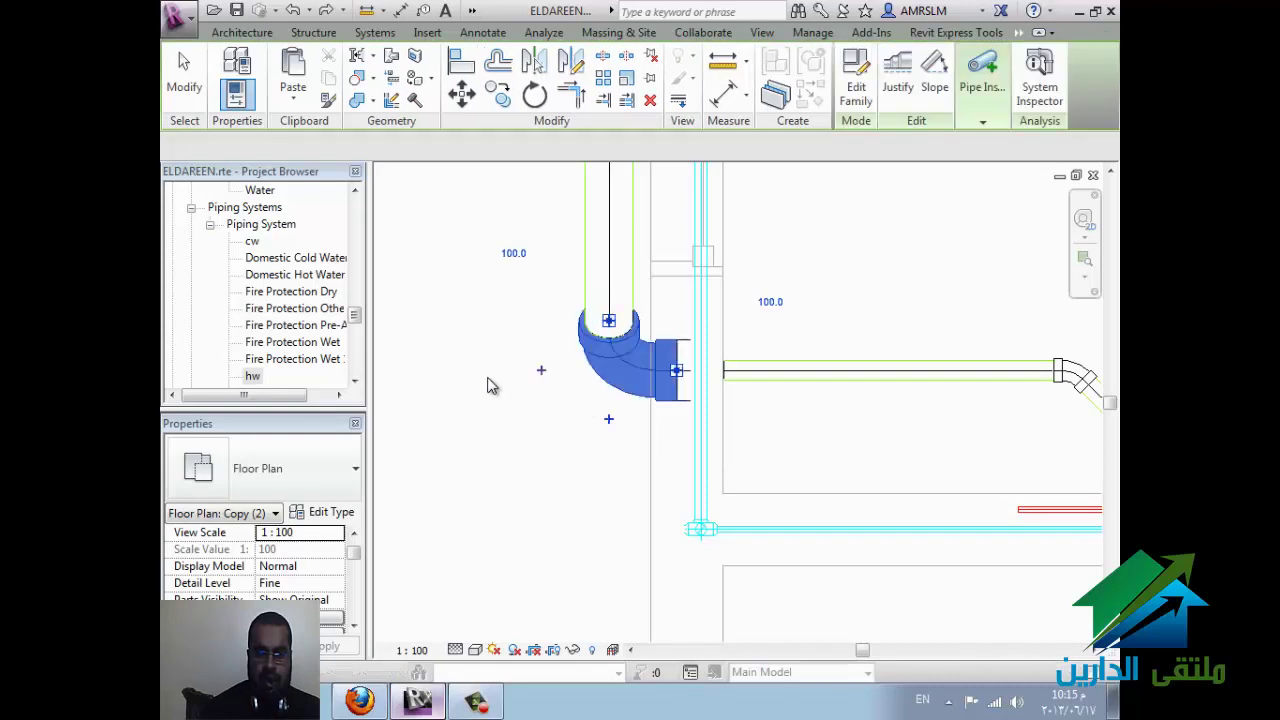
{"action": "left_click", "coordinate": [541, 370]}
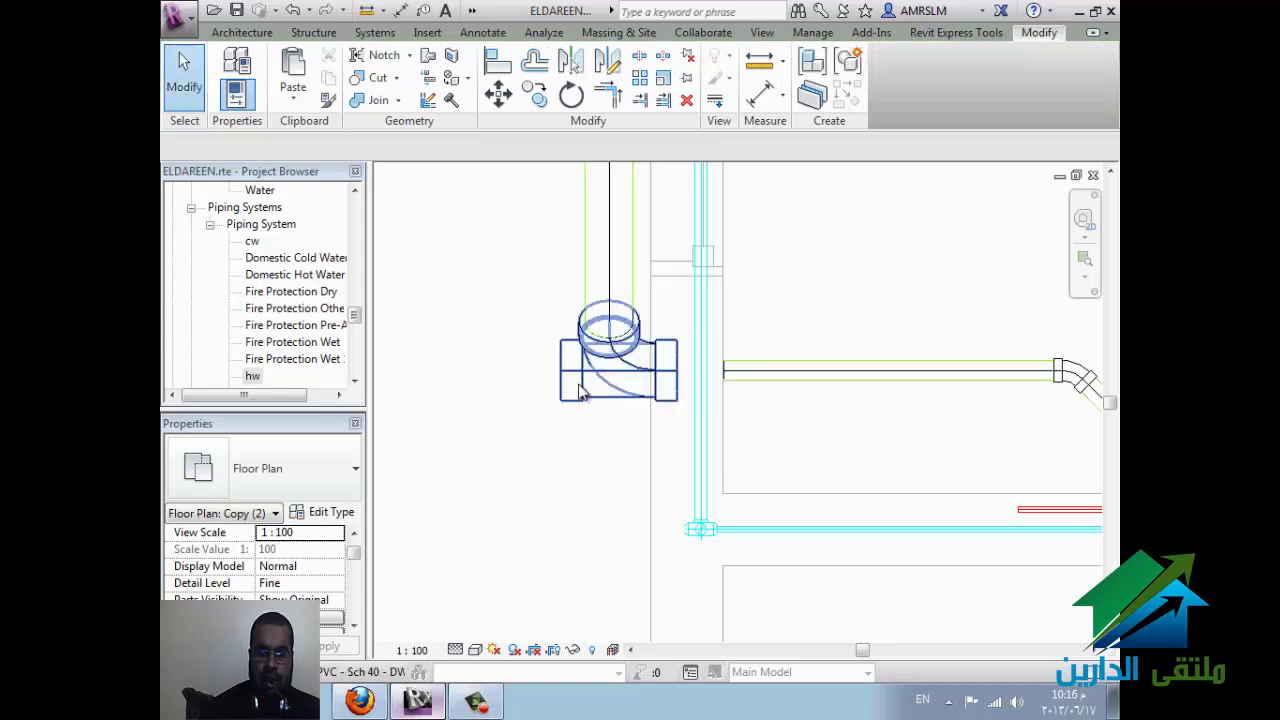
{"action": "left_click", "coordinate": [666, 450]}
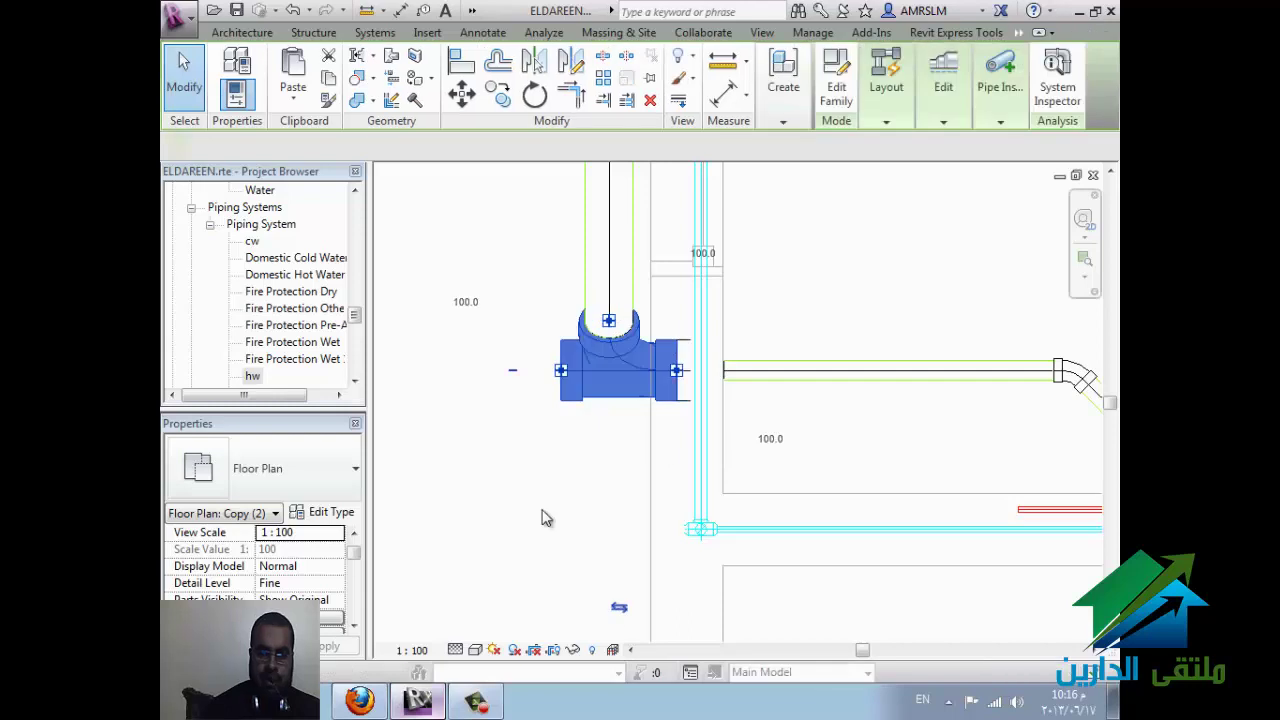
{"action": "left_click_drag", "start_coordinate": [561, 370], "coordinate": [543, 372]}
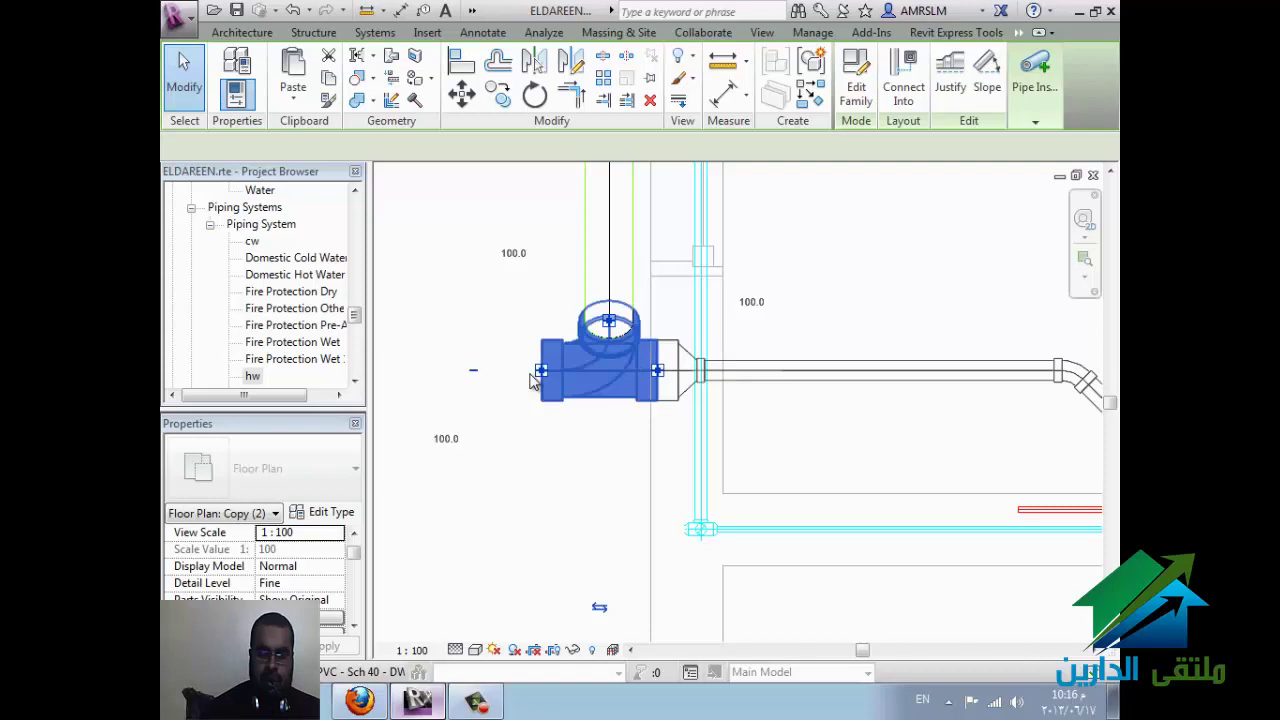
Step: Draw a pipe from the tee's open left end, then bring up the Firefox classroom
{"action": "right_click", "coordinate": [541, 374]}
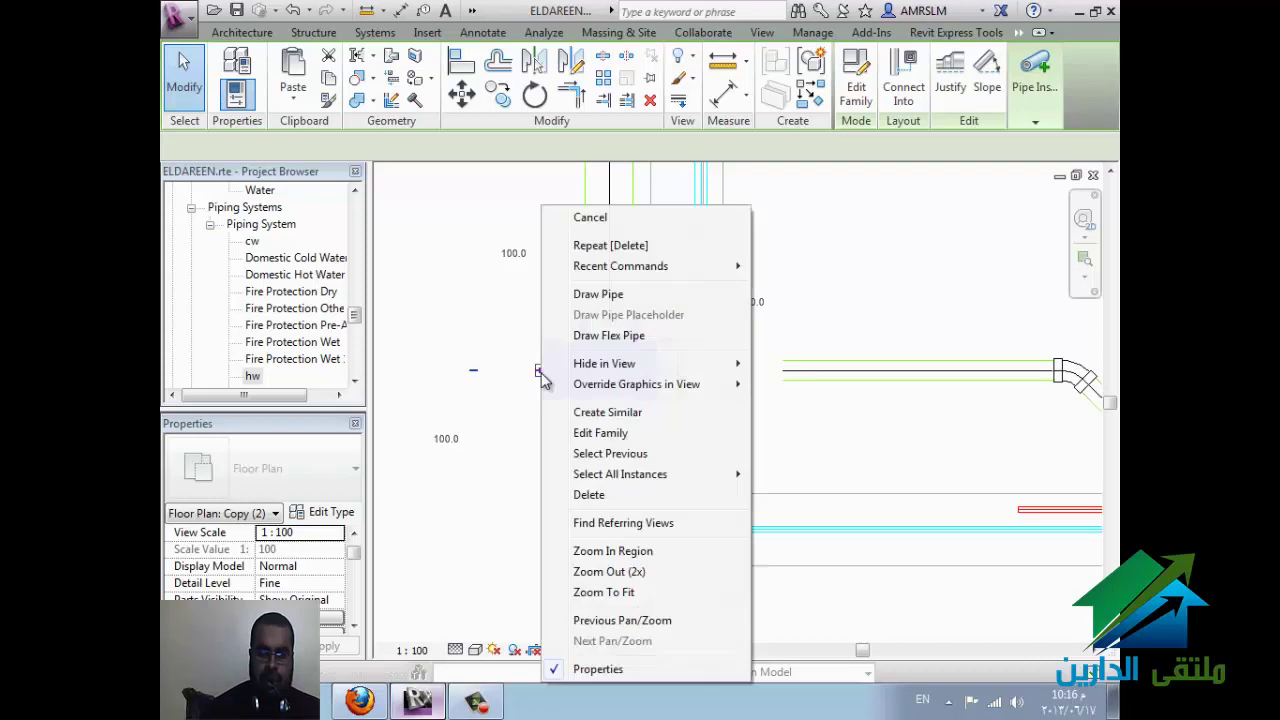
{"action": "left_click", "coordinate": [604, 295]}
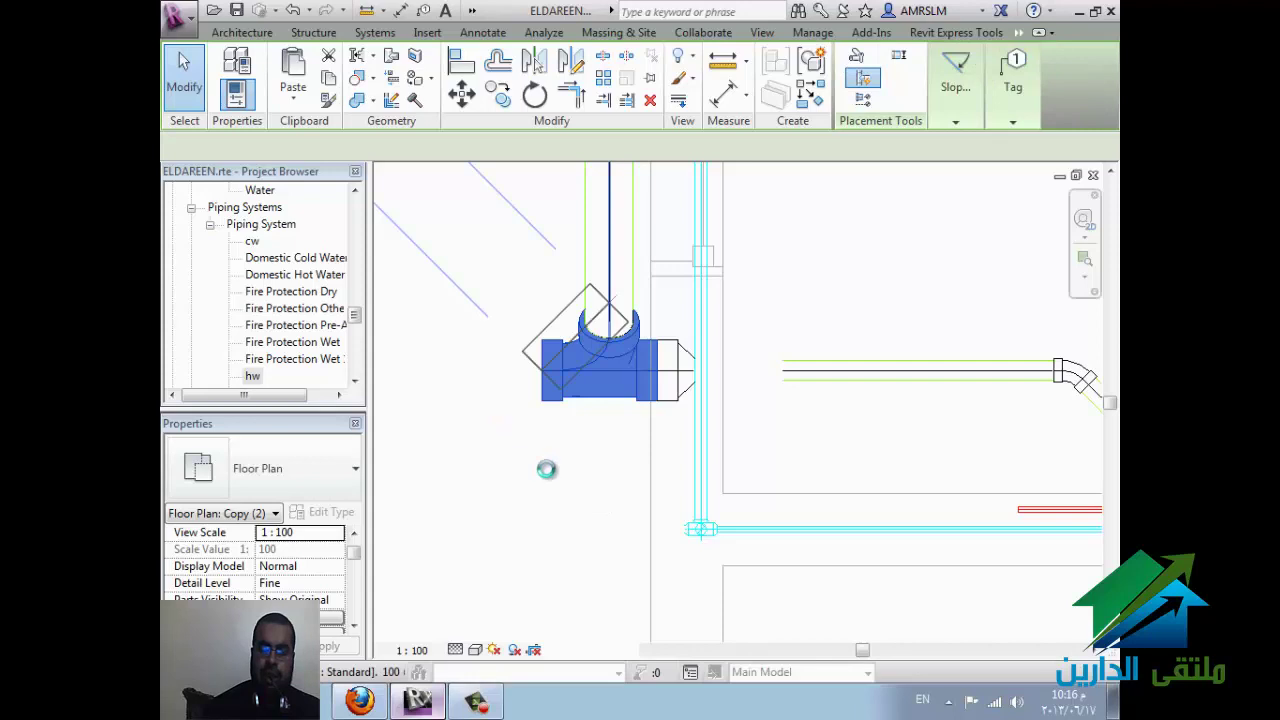
{"action": "scroll", "coordinate": [557, 515], "scroll_direction": "down", "scroll_amount": 3}
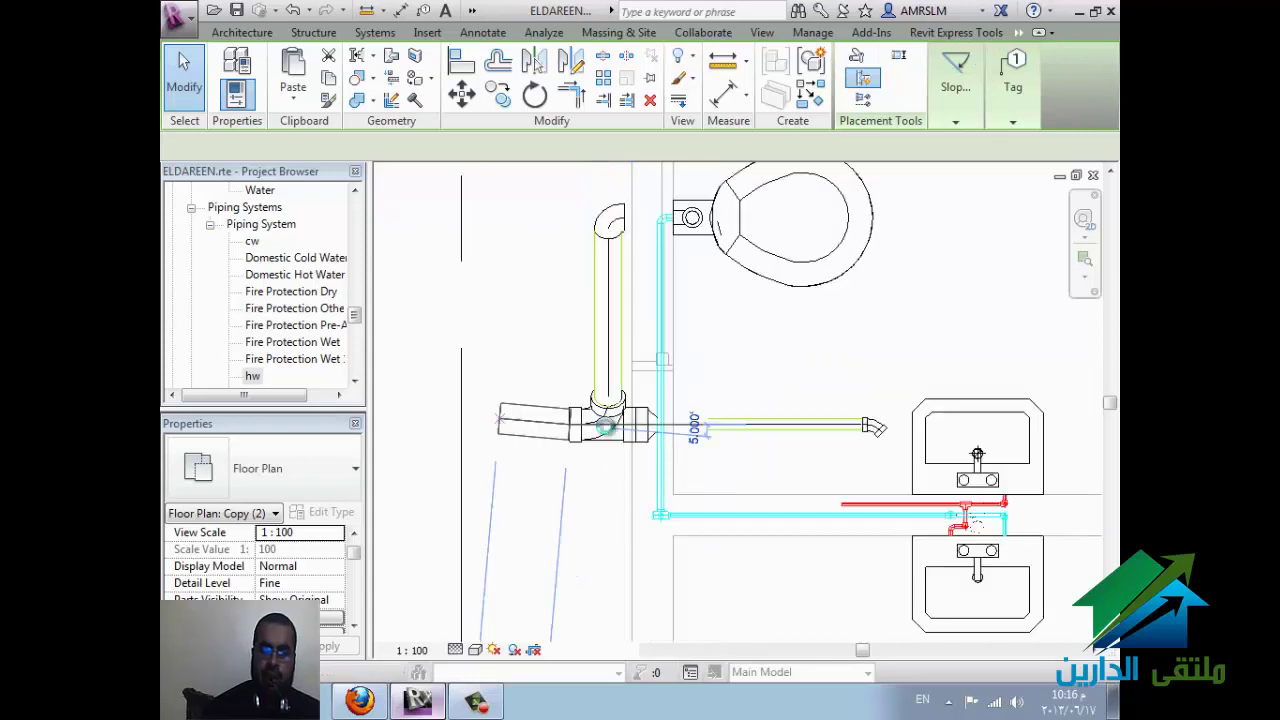
{"action": "scroll", "coordinate": [604, 415], "scroll_direction": "down", "scroll_amount": 2}
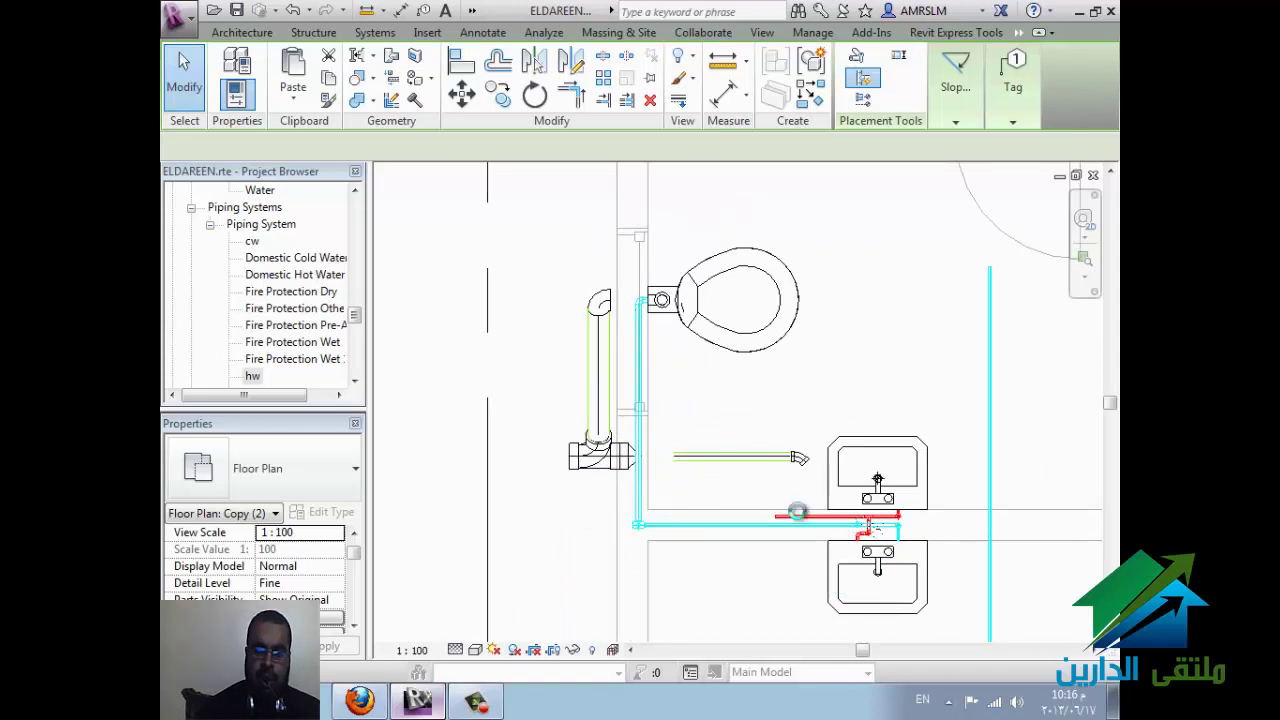
{"action": "scroll", "coordinate": [800, 512], "scroll_direction": "up", "scroll_amount": 1}
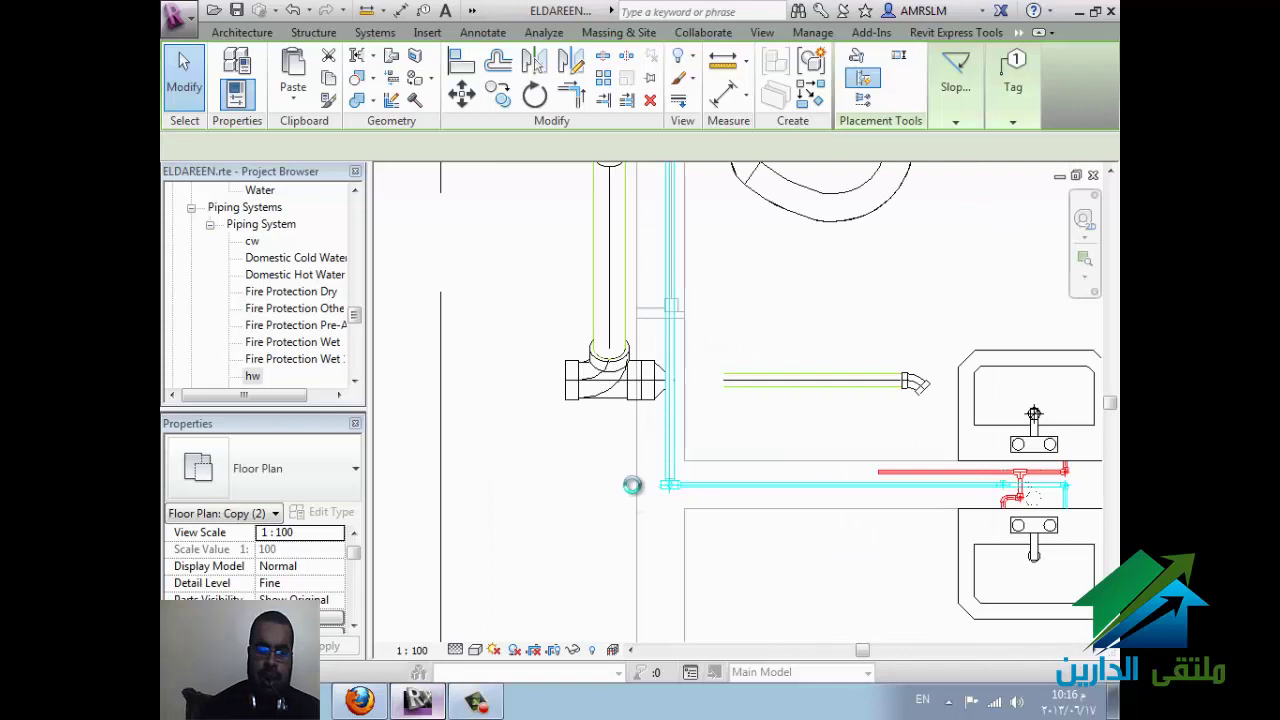
{"action": "left_click", "coordinate": [360, 700]}
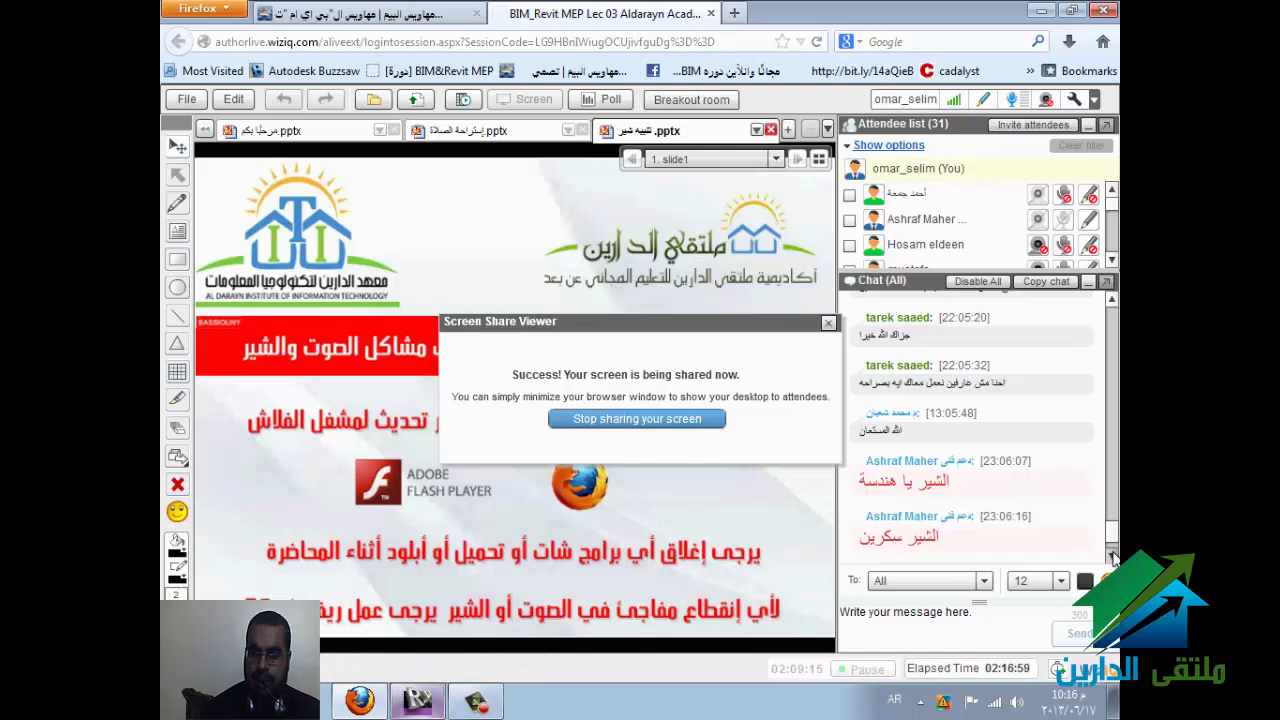
Step: Return to Revit, zoom out the plan, and select the lower water closet
{"action": "left_click", "coordinate": [428, 706]}
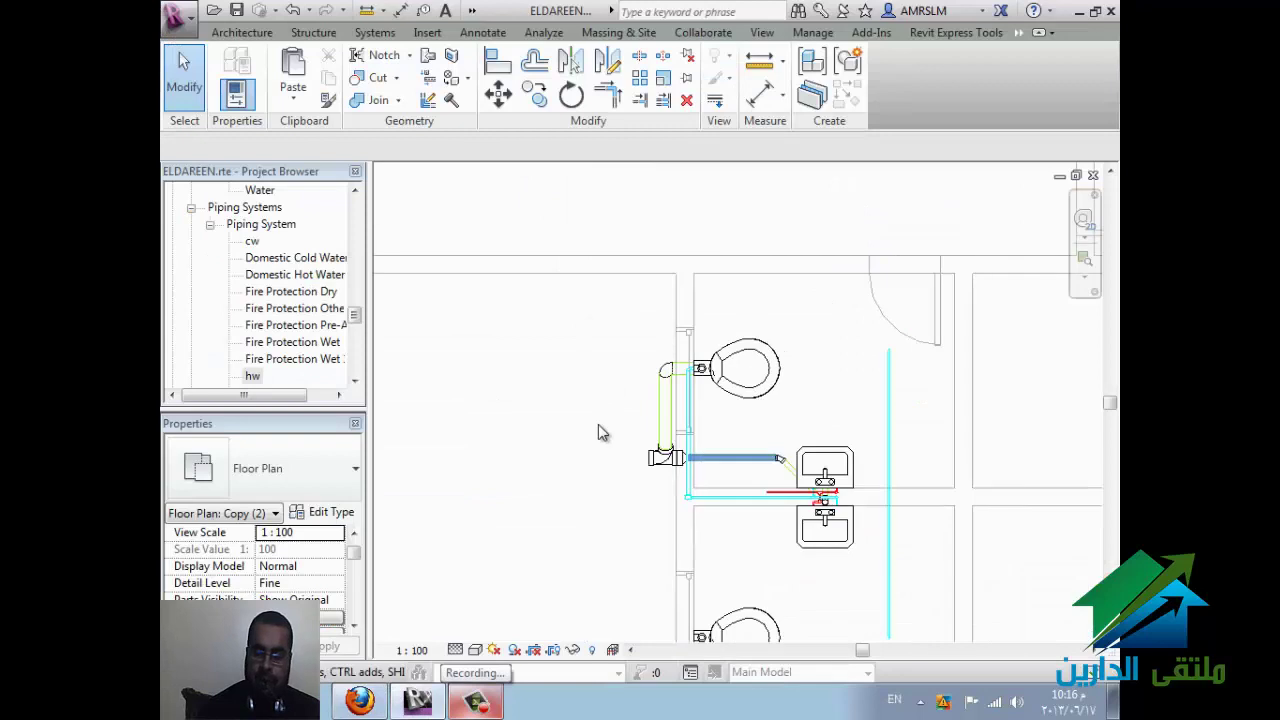
{"action": "scroll", "coordinate": [640, 455], "scroll_direction": "down", "scroll_amount": 3}
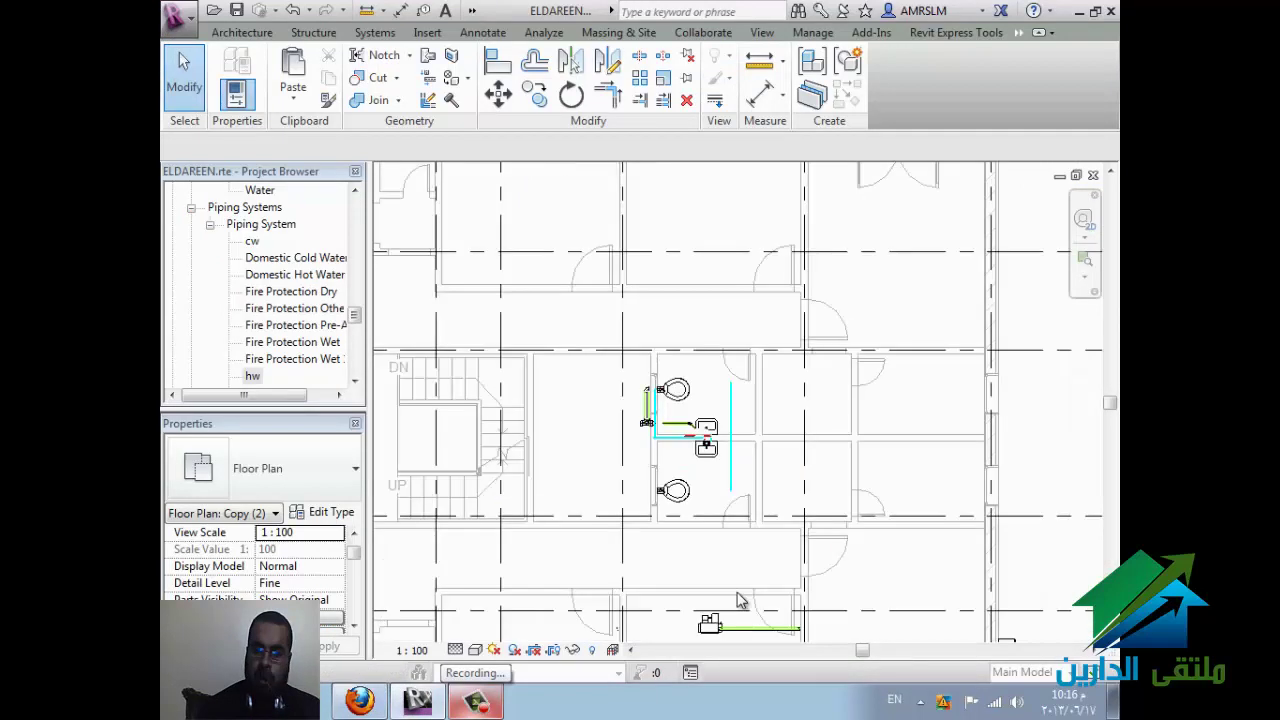
{"action": "left_click", "coordinate": [690, 494]}
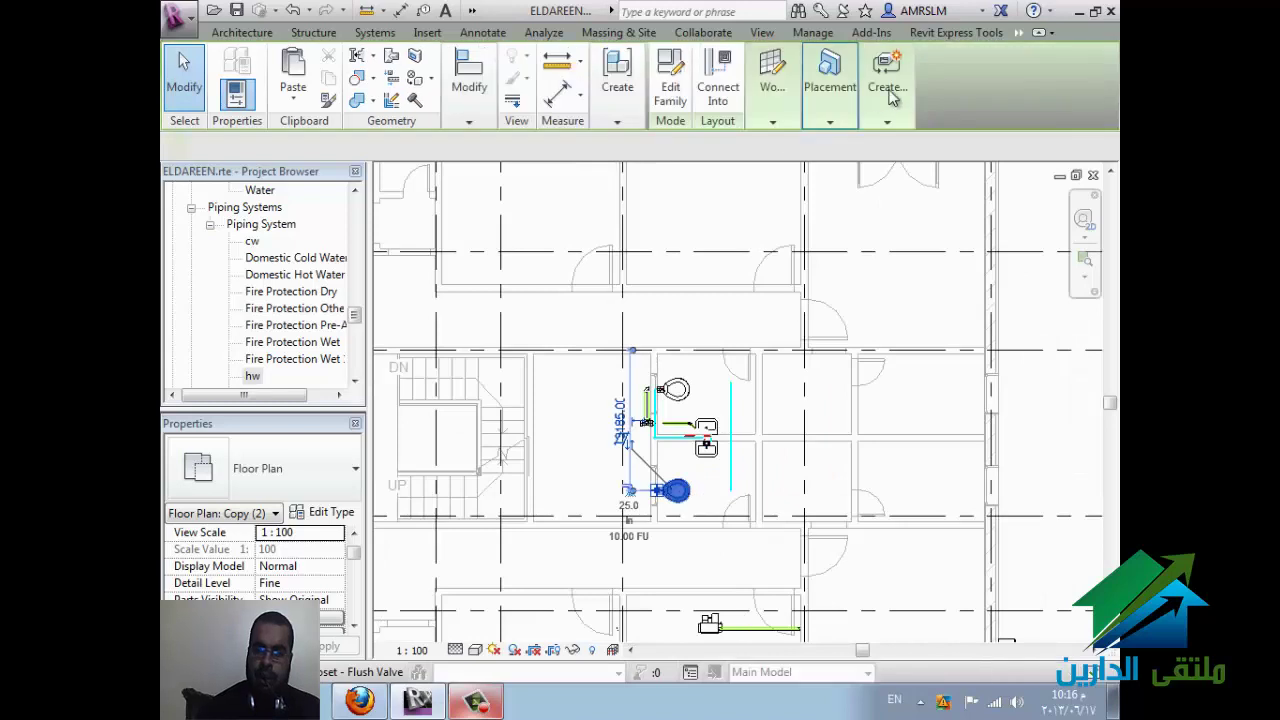
Step: Create the Sanitary 2 piping system from the water closet and add the sink through Edit System
{"action": "left_click", "coordinate": [895, 102]}
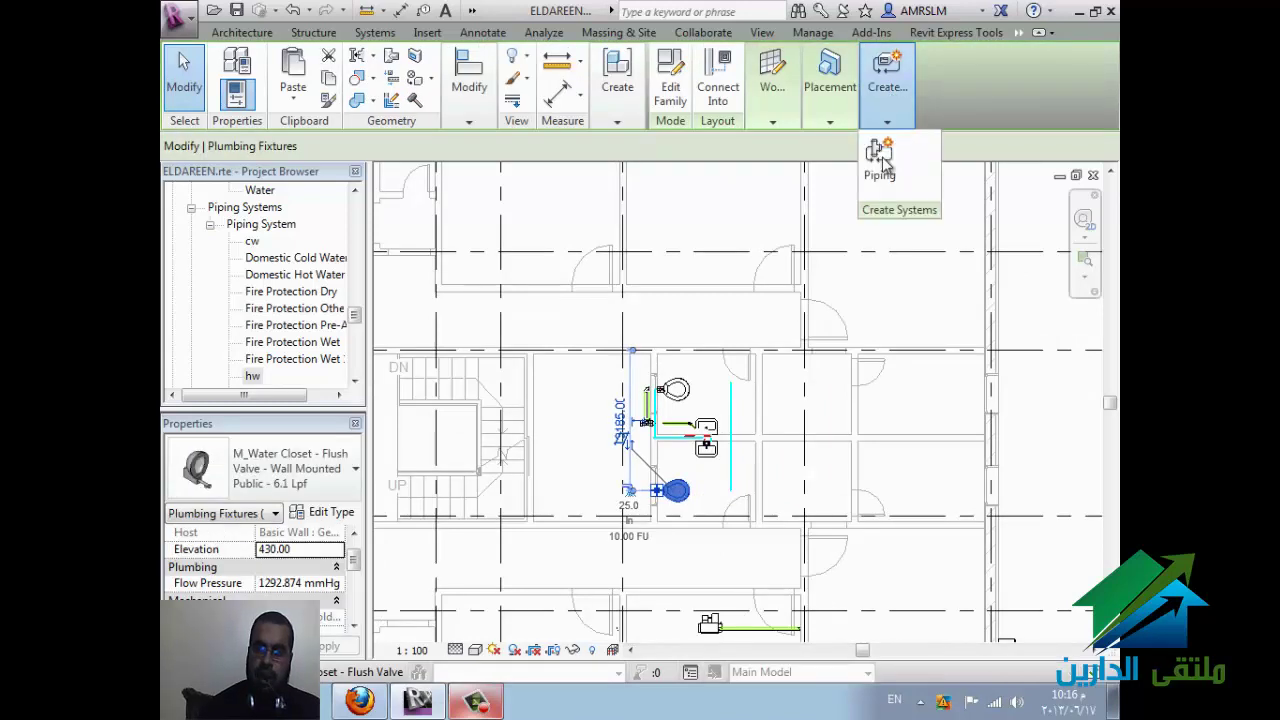
{"action": "left_click", "coordinate": [880, 162]}
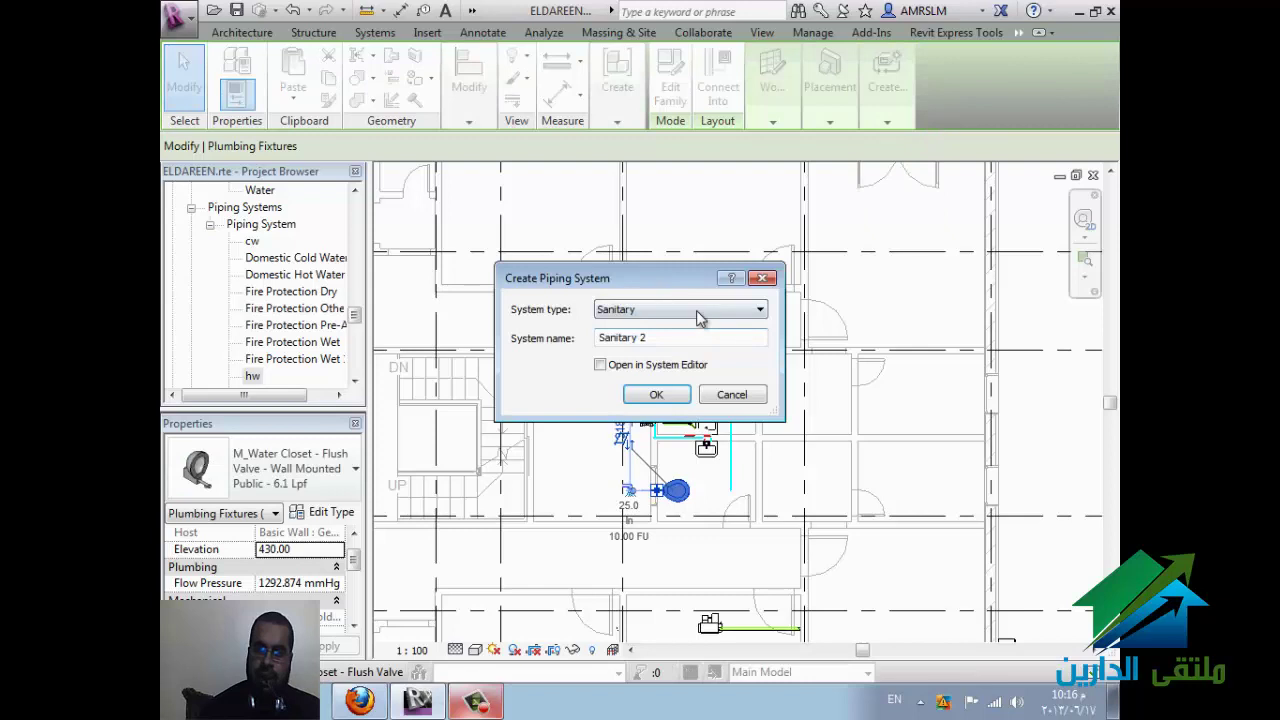
{"action": "left_click", "coordinate": [656, 396]}
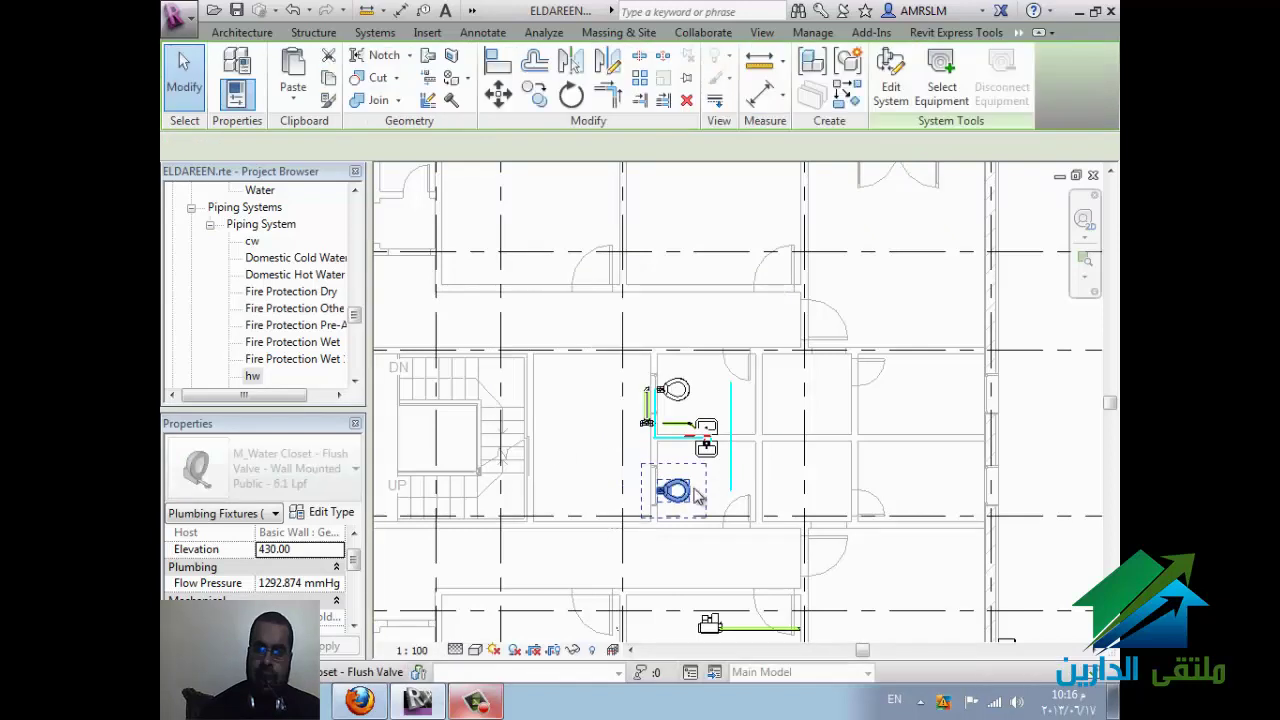
{"action": "left_click", "coordinate": [891, 97]}
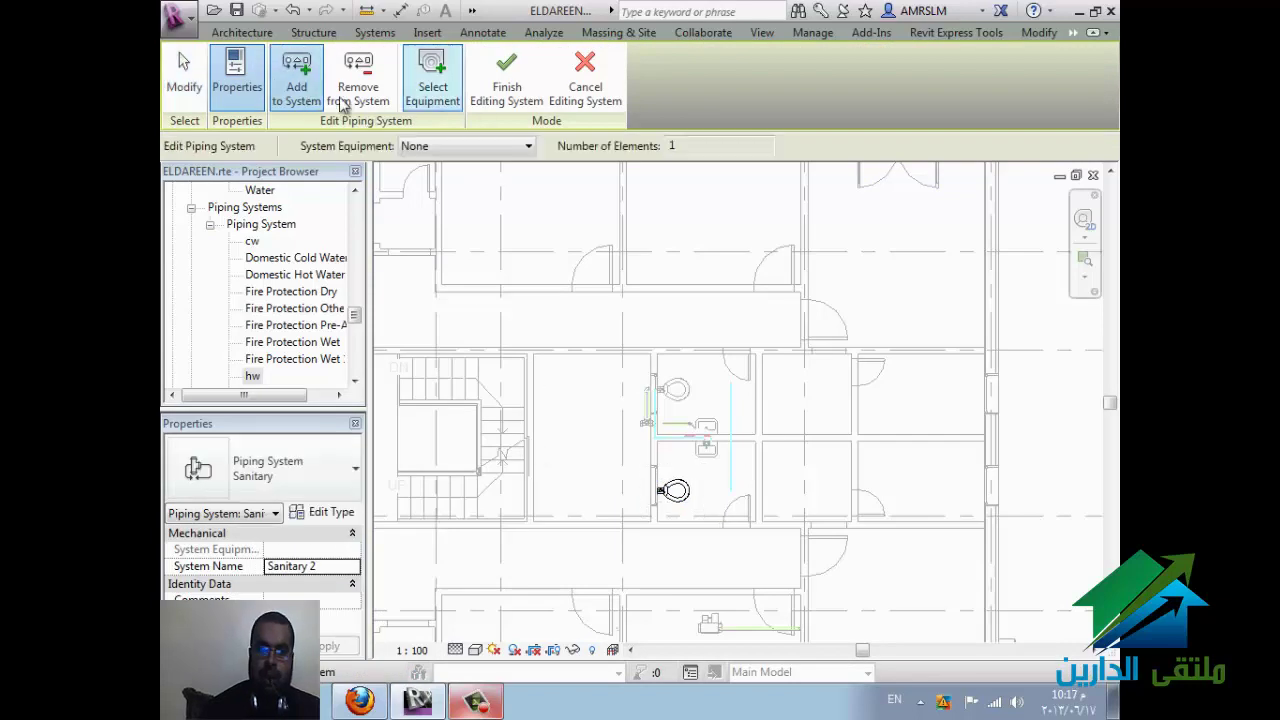
{"action": "left_click", "coordinate": [297, 86]}
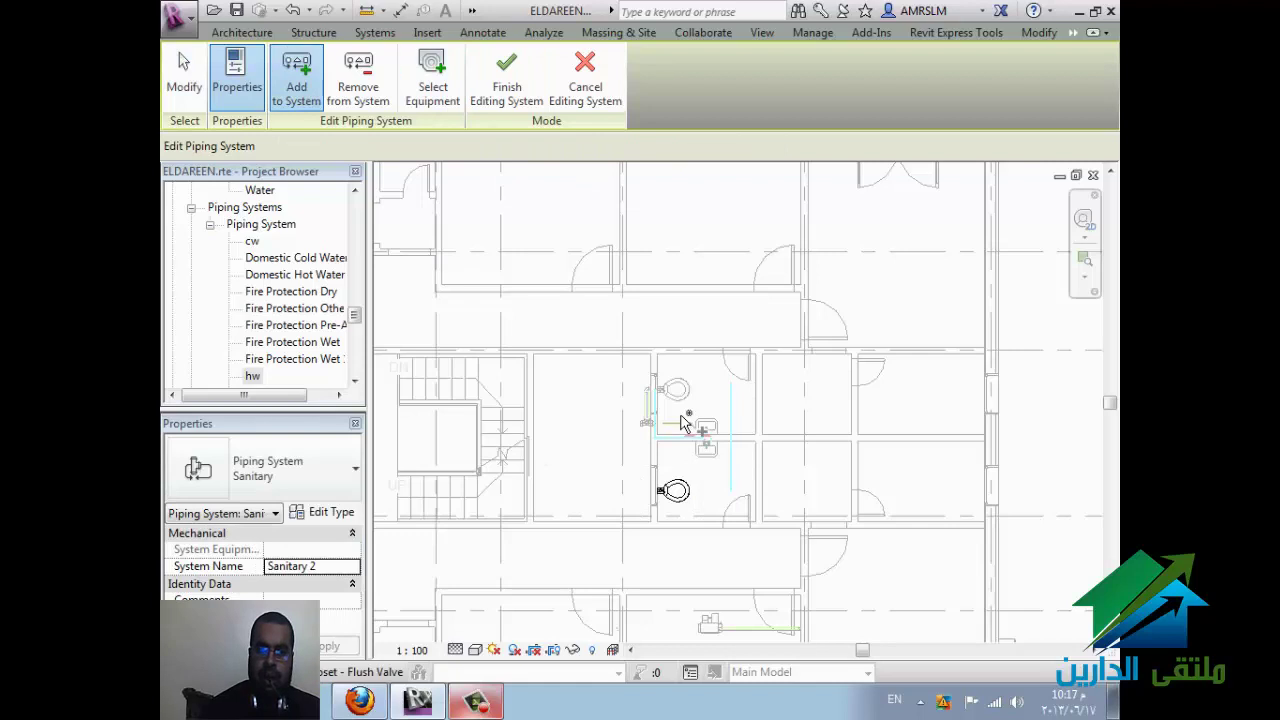
{"action": "left_click", "coordinate": [703, 450]}
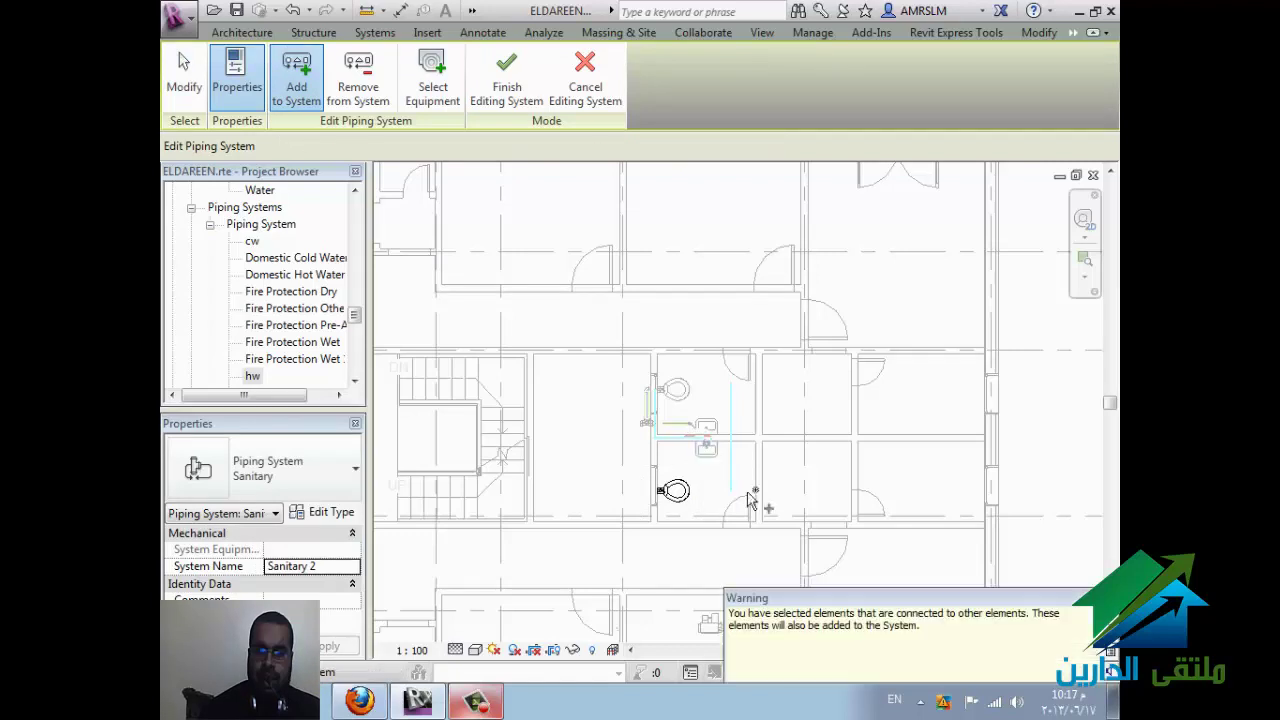
{"action": "left_click", "coordinate": [507, 92]}
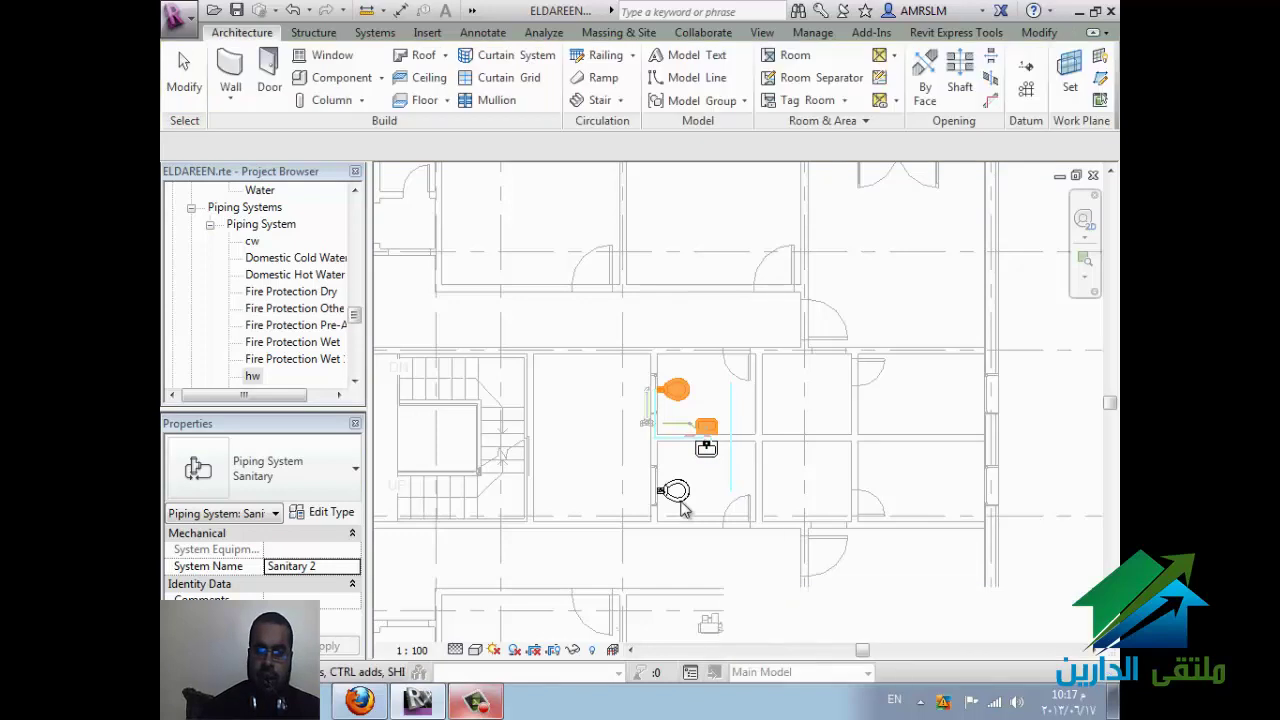
Step: Generate a Sanitary 2 layout, view its solutions at slope 1.0000, then cancel without applying
{"action": "key", "text": "Escape"}
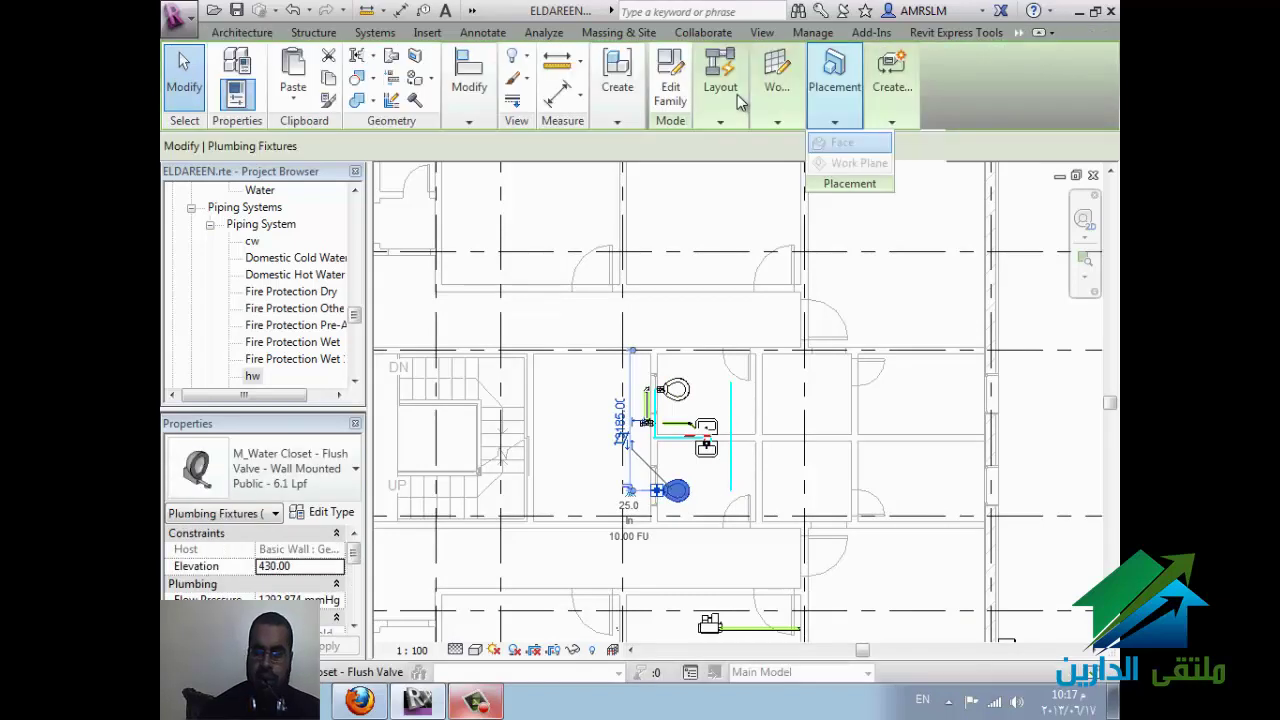
{"action": "left_click", "coordinate": [724, 95]}
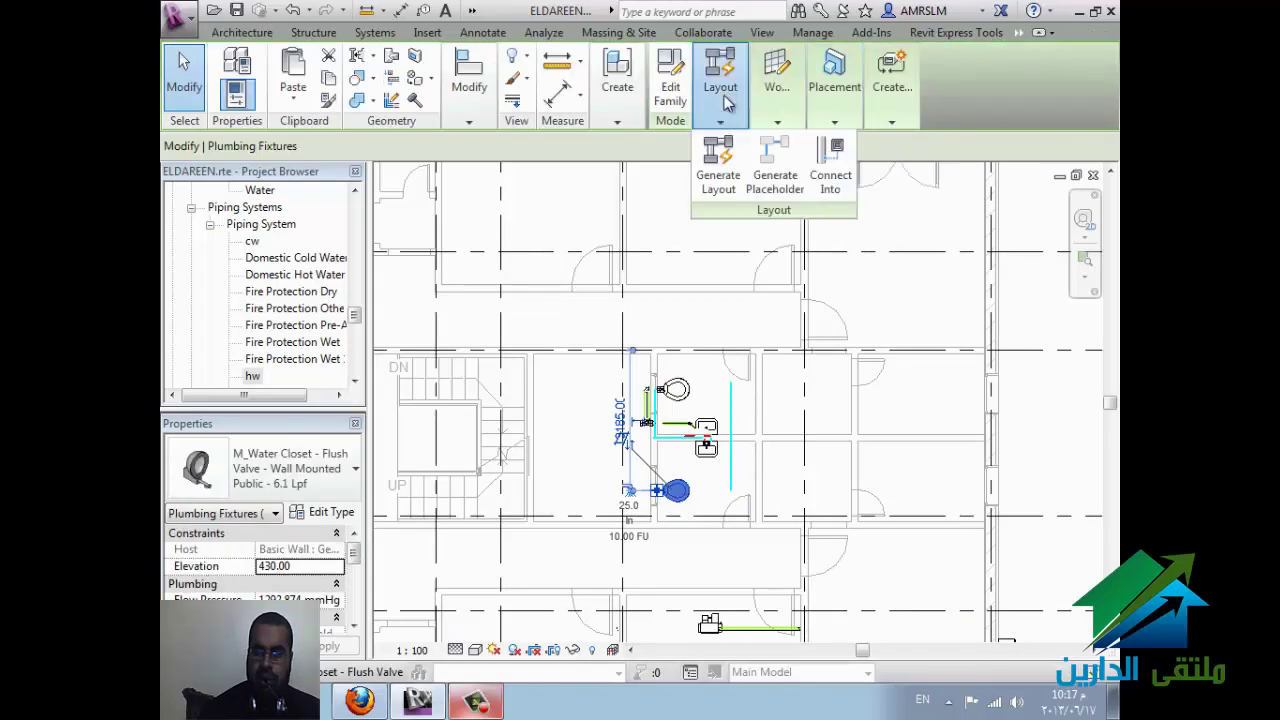
{"action": "left_click", "coordinate": [719, 189]}
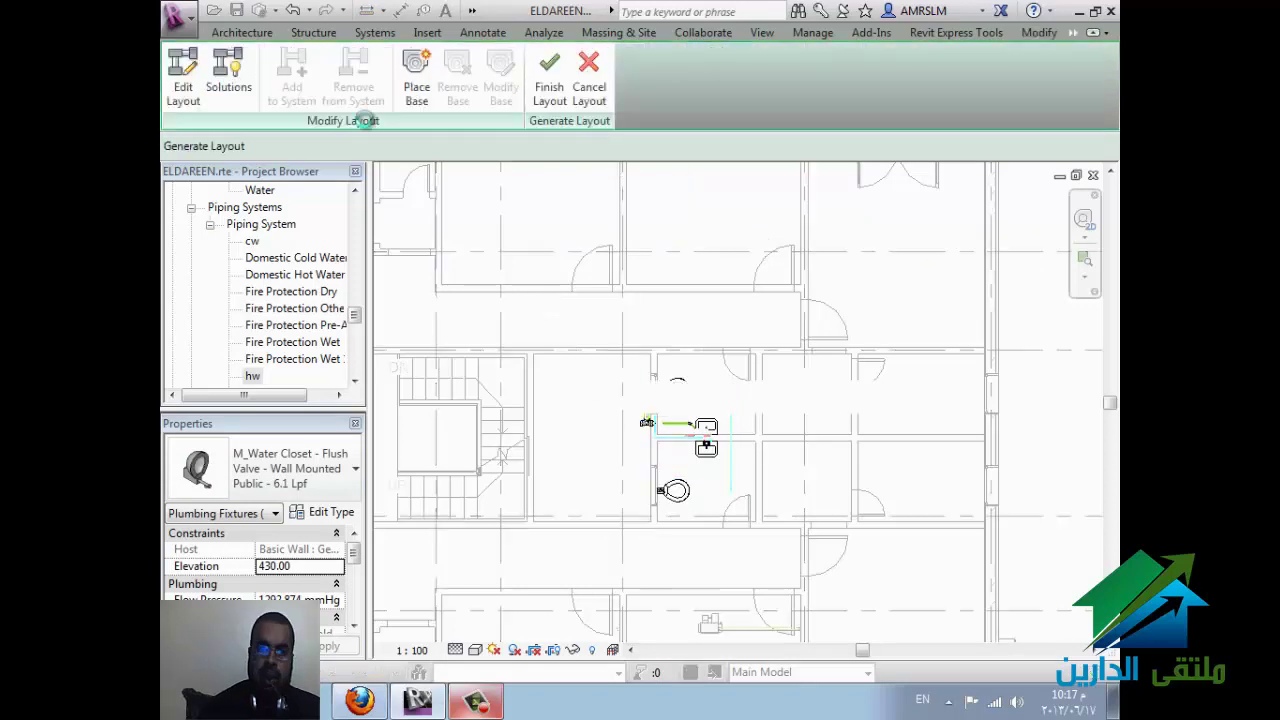
{"action": "left_click", "coordinate": [240, 87]}
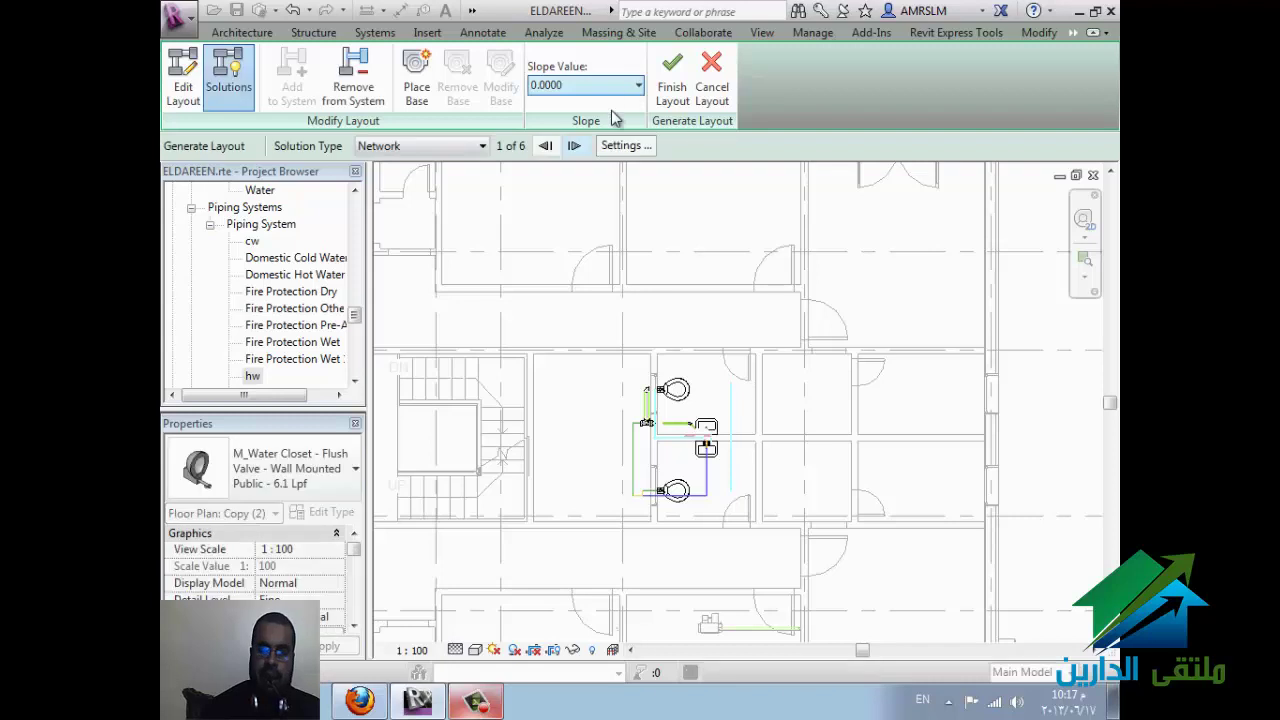
{"action": "left_click", "coordinate": [638, 85]}
{"action": "left_click", "coordinate": [596, 145]}
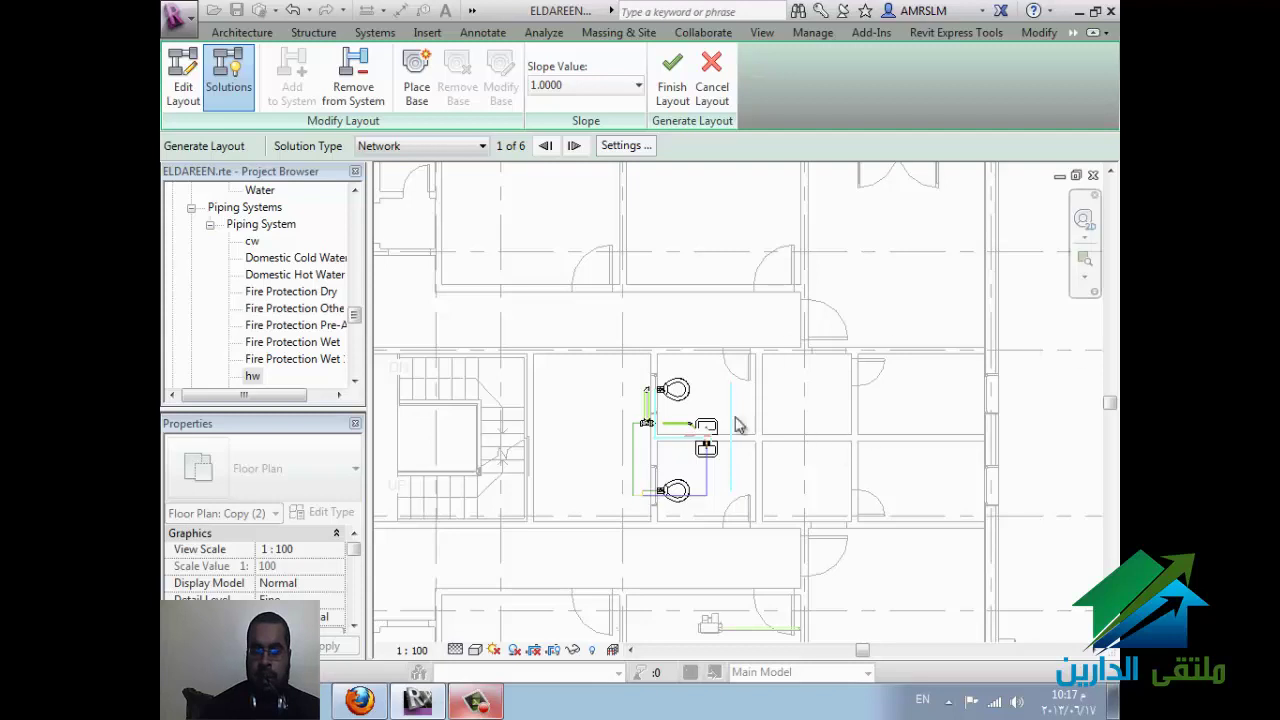
{"action": "left_click", "coordinate": [690, 430]}
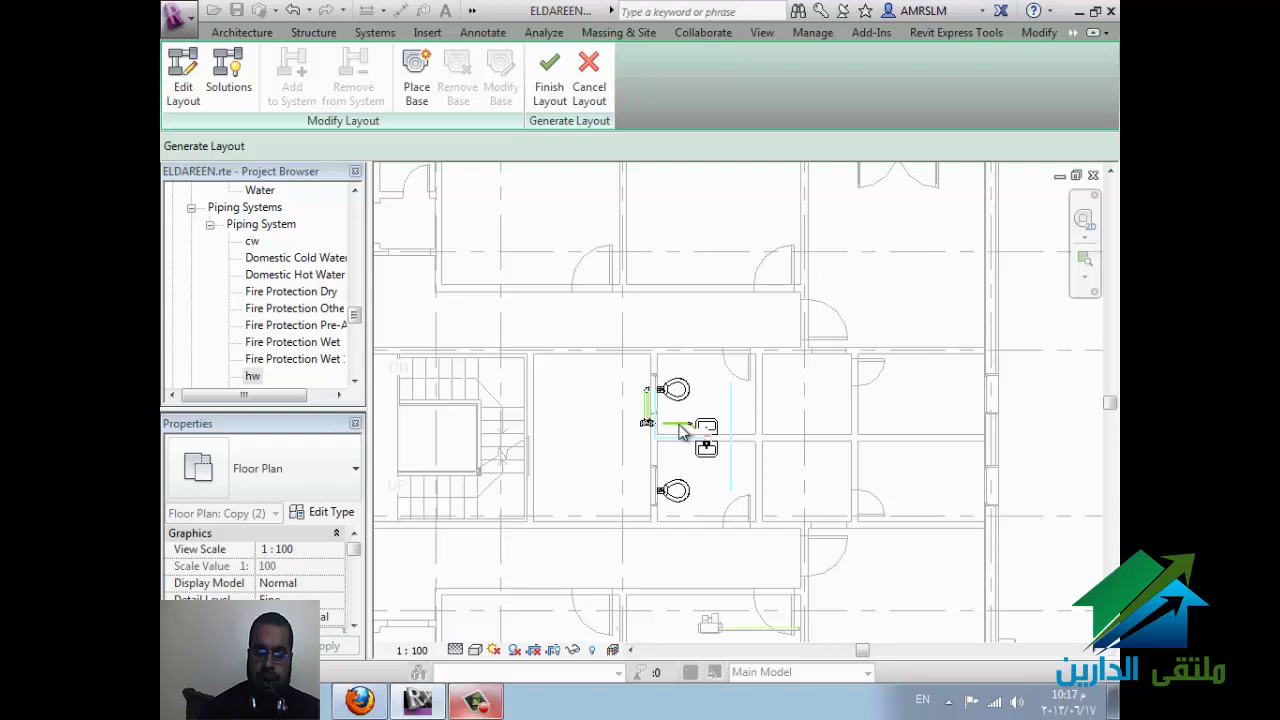
{"action": "scroll", "coordinate": [680, 430], "scroll_direction": "up", "scroll_amount": 5}
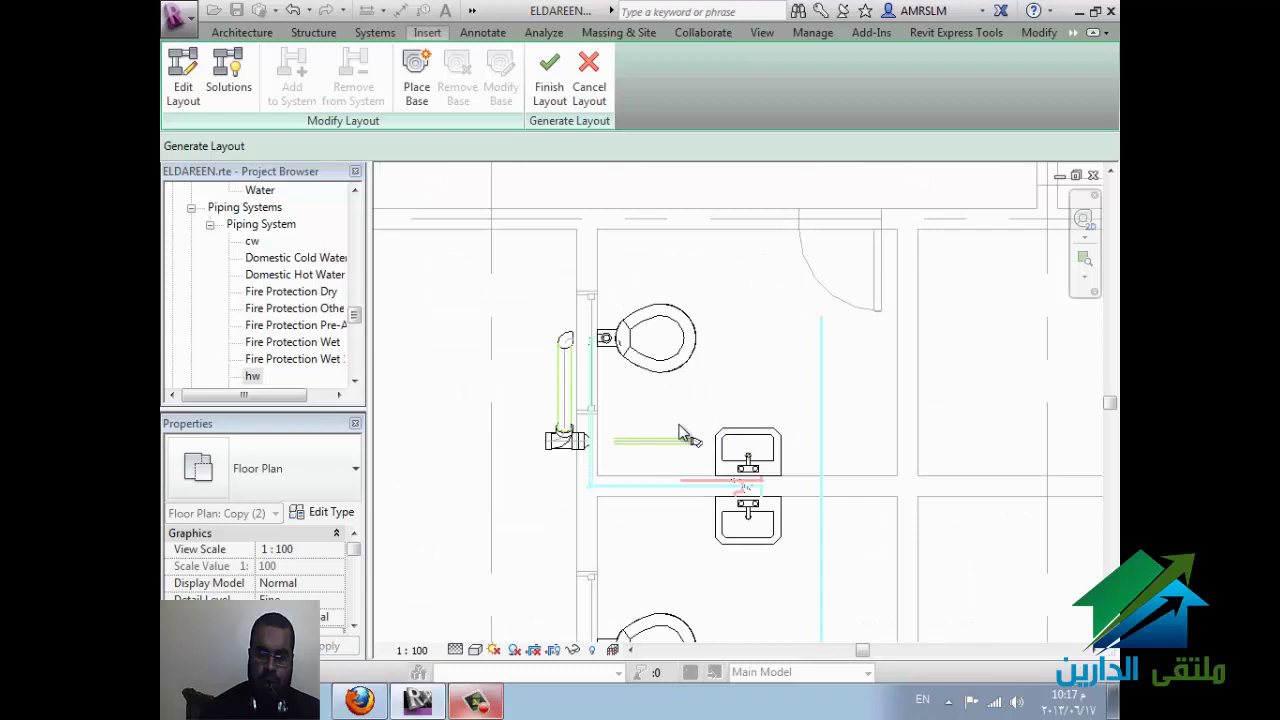
{"action": "key", "text": "Escape"}
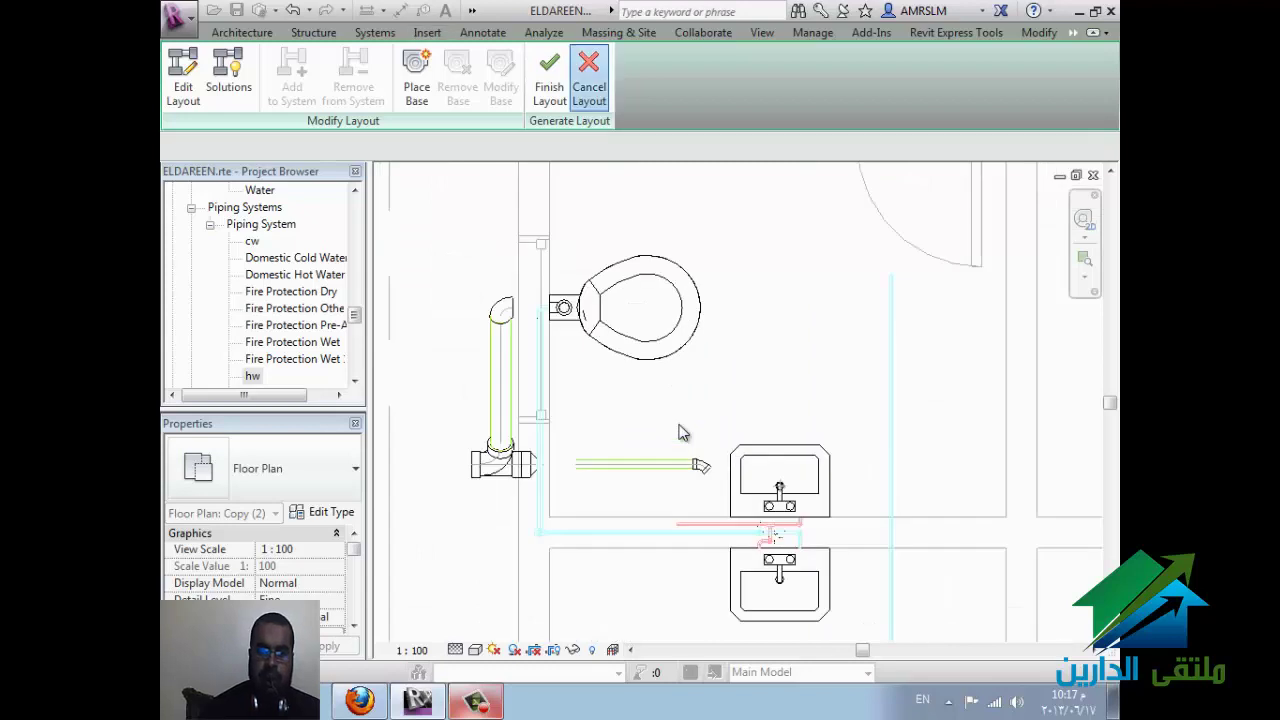
{"action": "scroll", "coordinate": [680, 432], "scroll_direction": "down", "scroll_amount": 4}
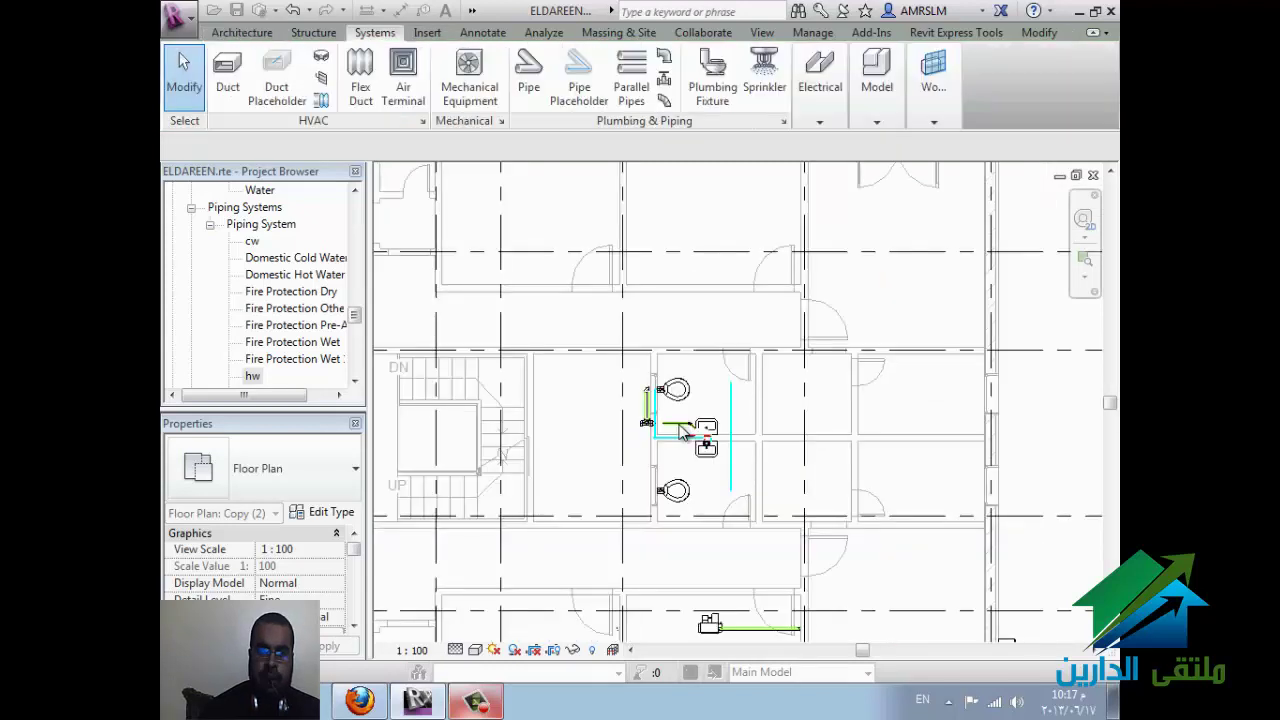
Step: Start the Pipe tool with the Standard pipe type and Vent system type
{"action": "key", "text": "p"}
{"action": "key", "text": "i"}
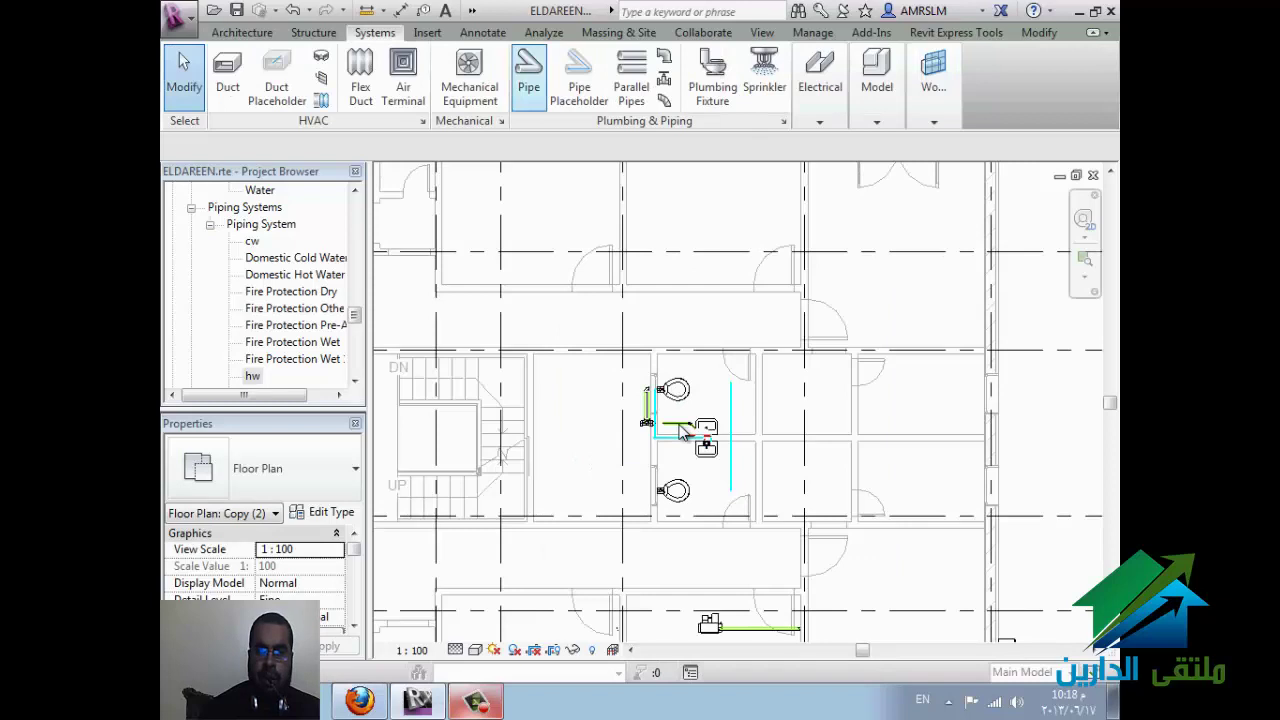
{"action": "left_click", "coordinate": [689, 430]}
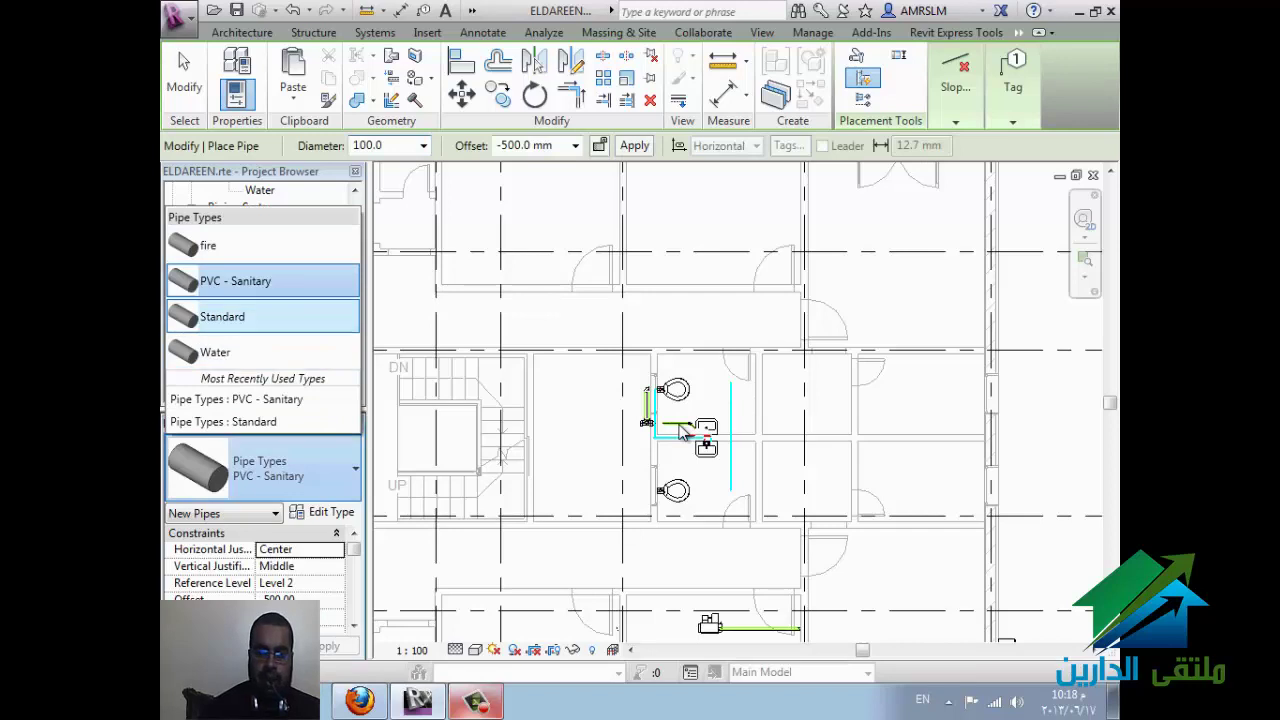
{"action": "key", "text": "Up"}
{"action": "key", "text": "Return"}
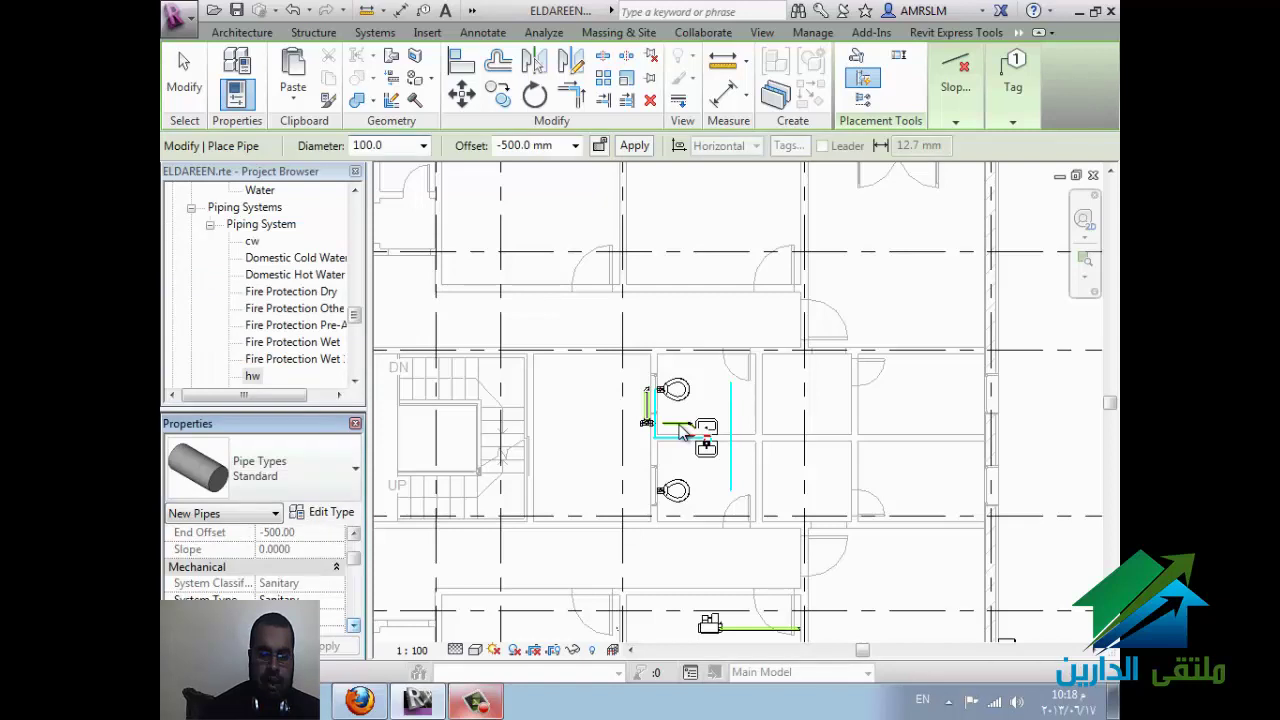
{"action": "key", "text": "alt+Down"}
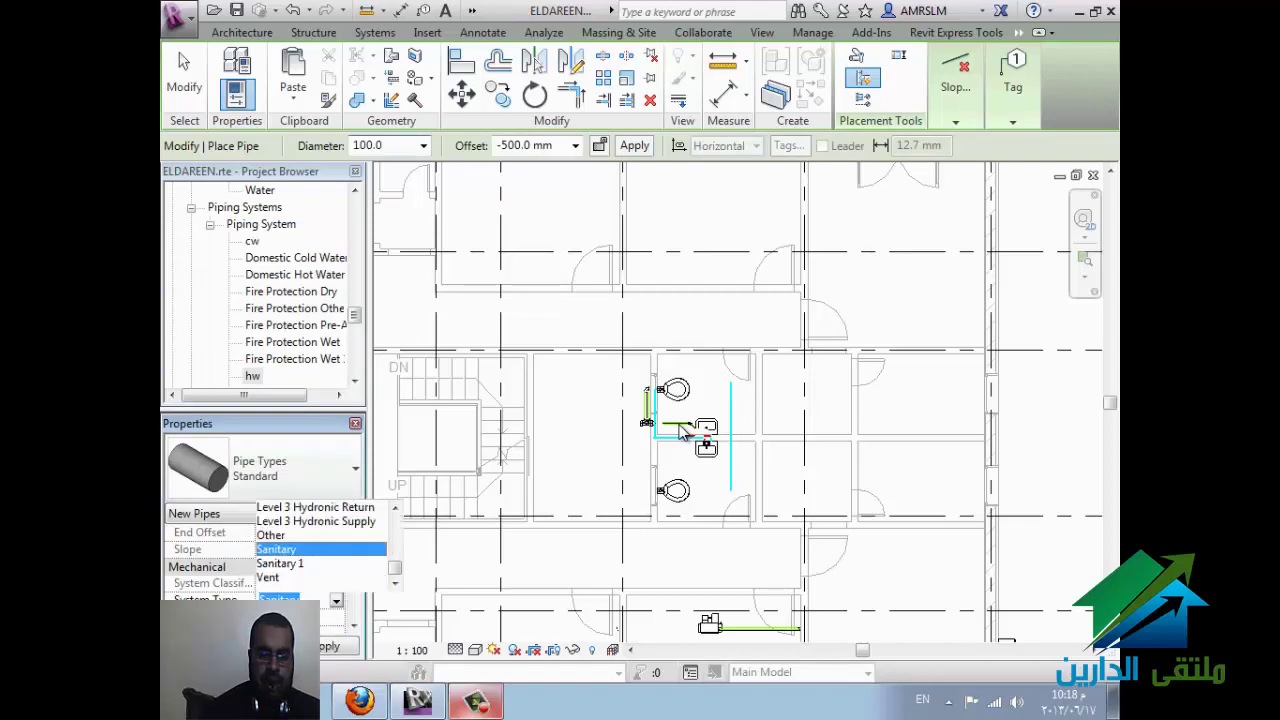
{"action": "key", "text": "Down"}
{"action": "key", "text": "Down"}
{"action": "key", "text": "Return"}
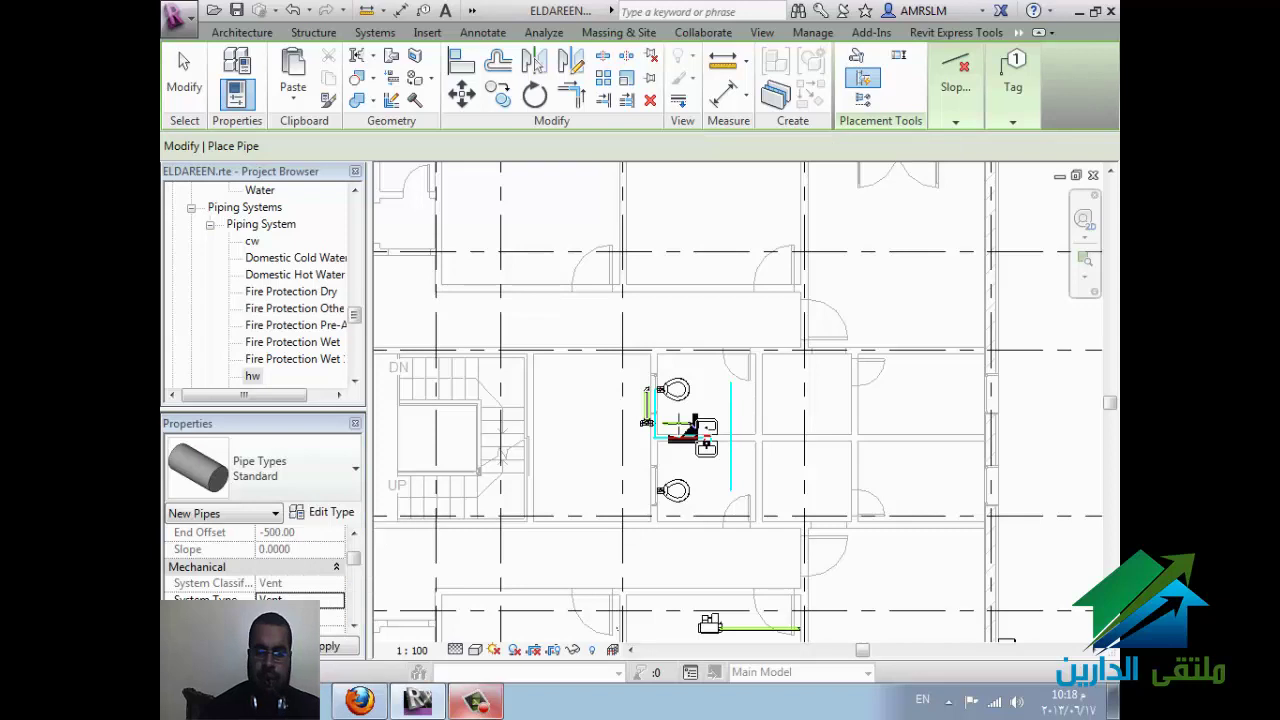
Step: Set the vent pipe diameter to 15.0 mm and its offset to -200.0 mm
{"action": "scroll", "coordinate": [695, 437], "scroll_direction": "up", "scroll_amount": 1}
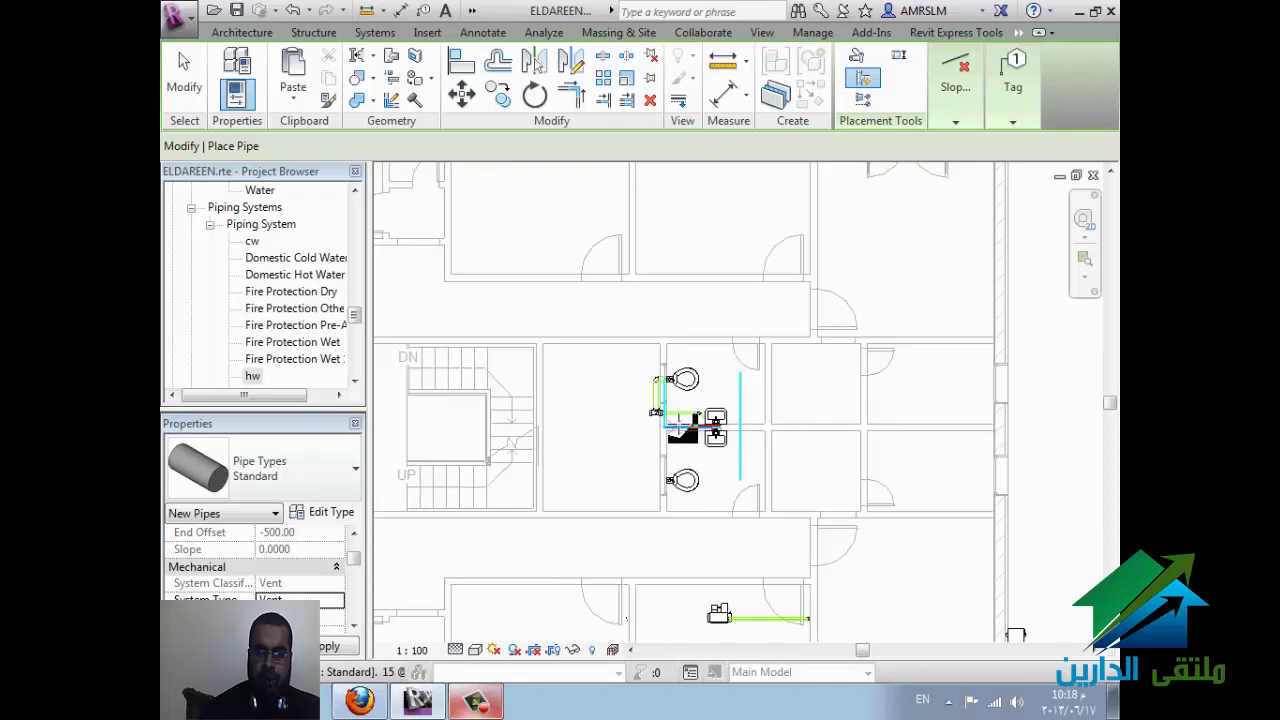
{"action": "scroll", "coordinate": [695, 437], "scroll_direction": "up", "scroll_amount": 1}
{"action": "scroll", "coordinate": [683, 425], "scroll_direction": "up", "scroll_amount": 2}
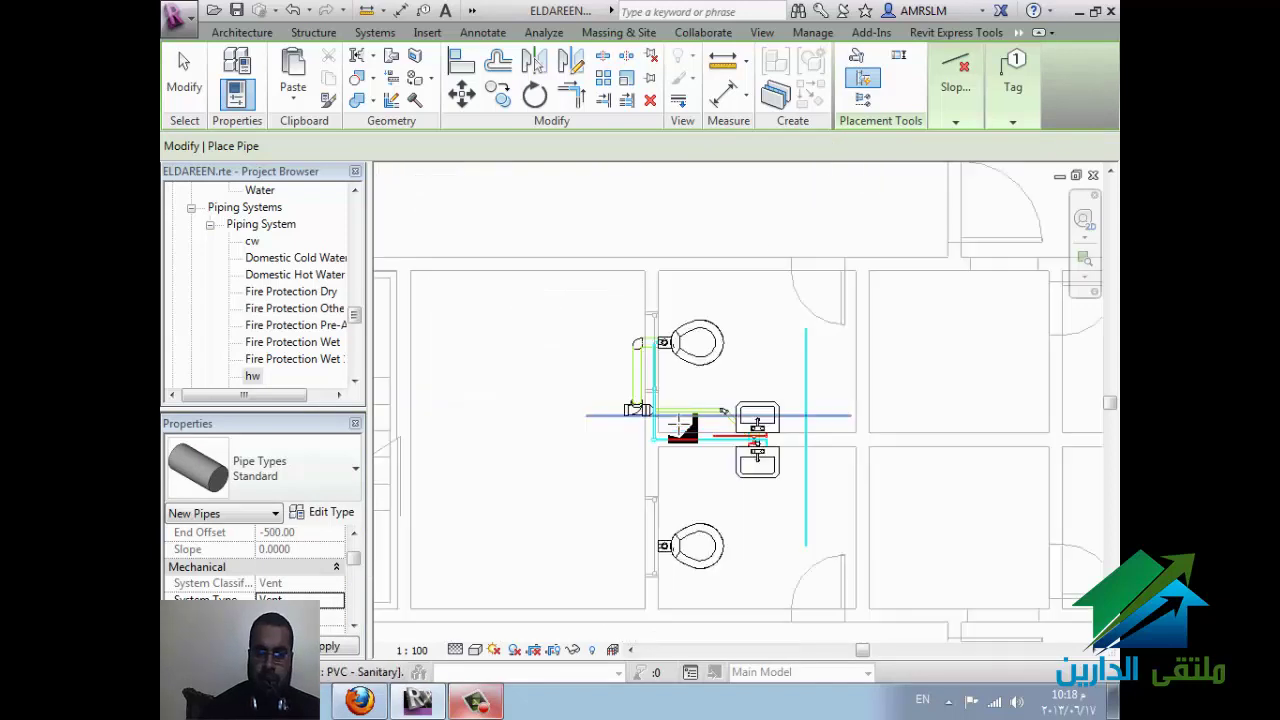
{"action": "scroll", "coordinate": [682, 425], "scroll_direction": "up", "scroll_amount": 2}
{"action": "scroll", "coordinate": [682, 425], "scroll_direction": "up", "scroll_amount": 2}
{"action": "scroll", "coordinate": [682, 425], "scroll_direction": "up", "scroll_amount": 2}
{"action": "scroll", "coordinate": [682, 425], "scroll_direction": "up", "scroll_amount": 1}
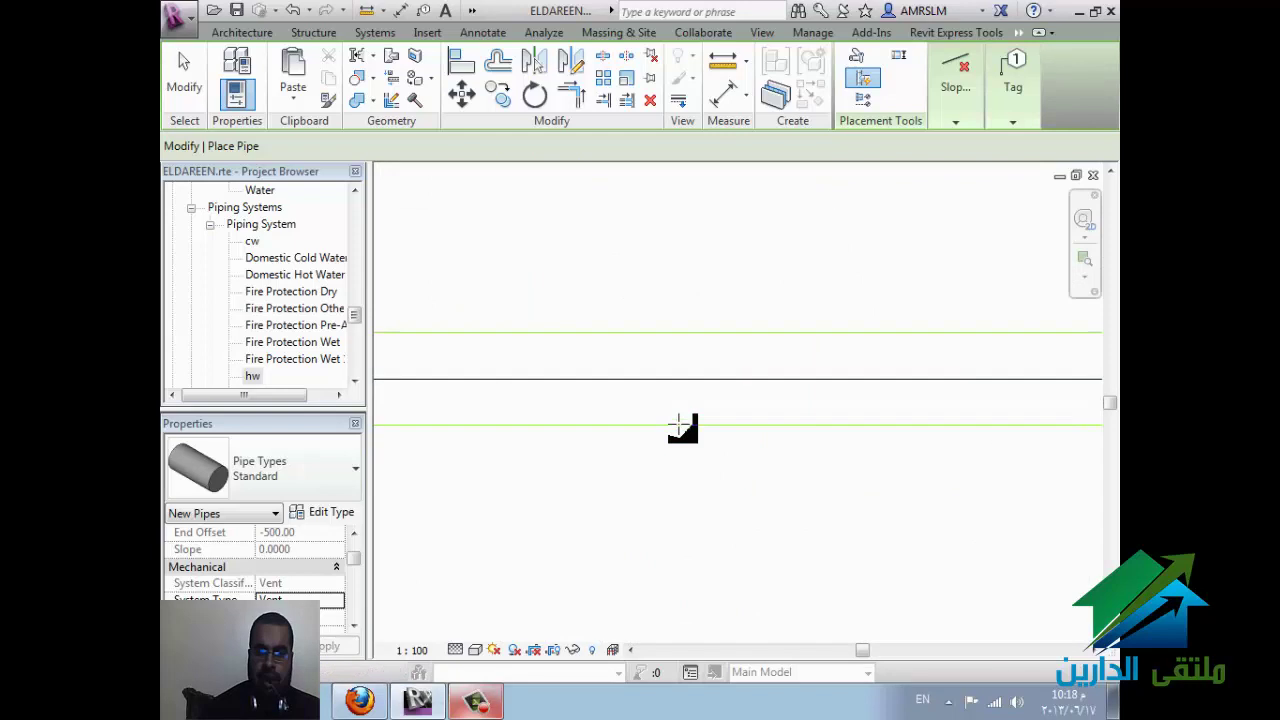
{"action": "scroll", "coordinate": [683, 425], "scroll_direction": "down", "scroll_amount": 2}
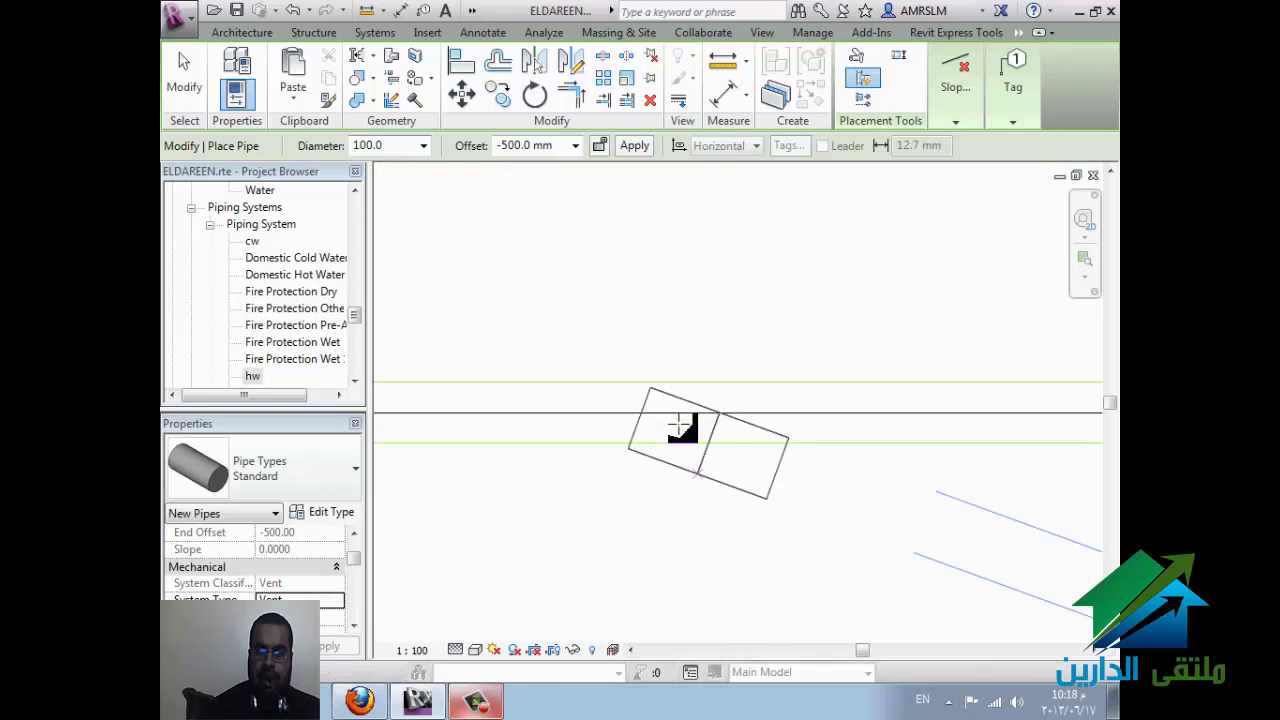
{"action": "scroll", "coordinate": [682, 425], "scroll_direction": "down", "scroll_amount": 2}
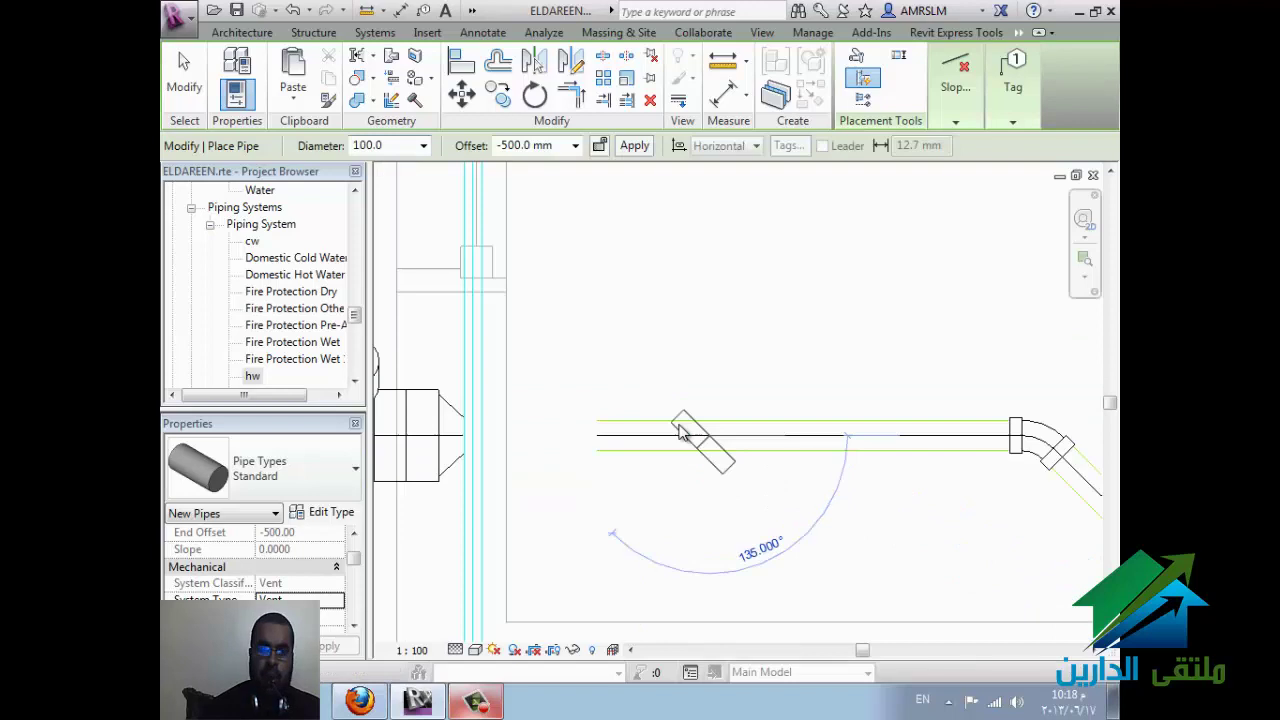
{"action": "scroll", "coordinate": [679, 425], "scroll_direction": "down", "scroll_amount": 2}
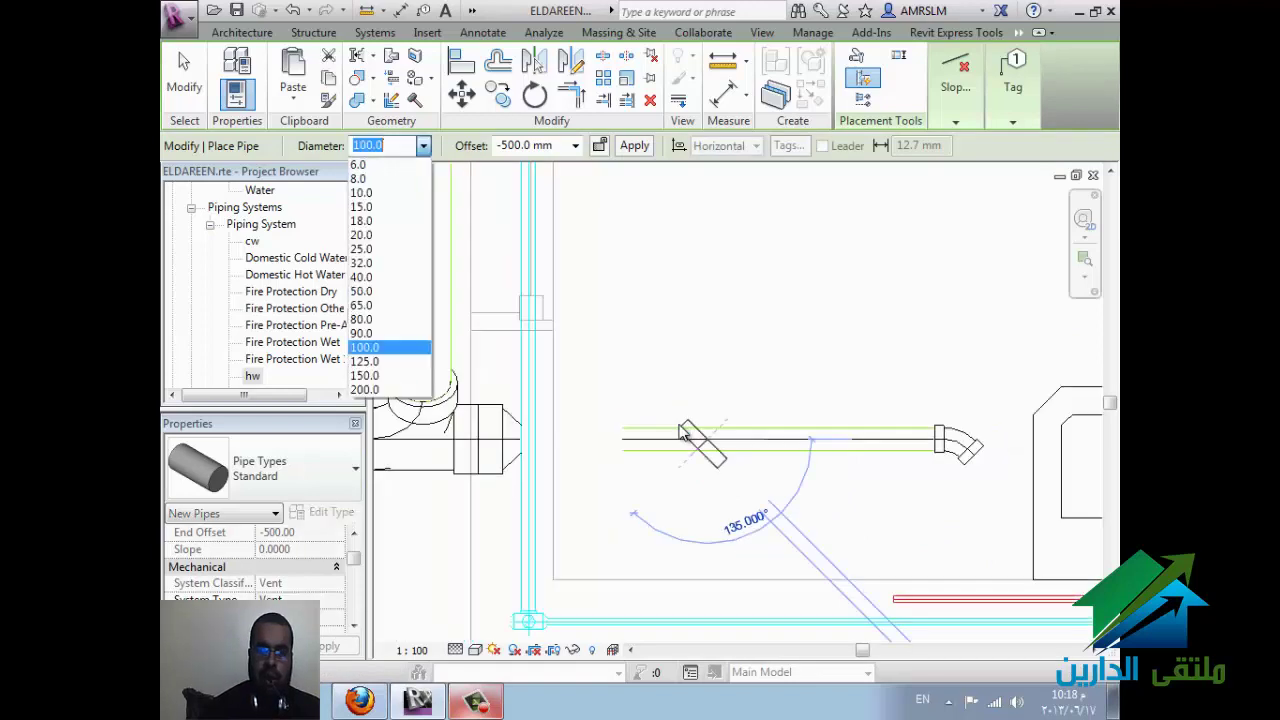
{"action": "key", "text": "Up"}
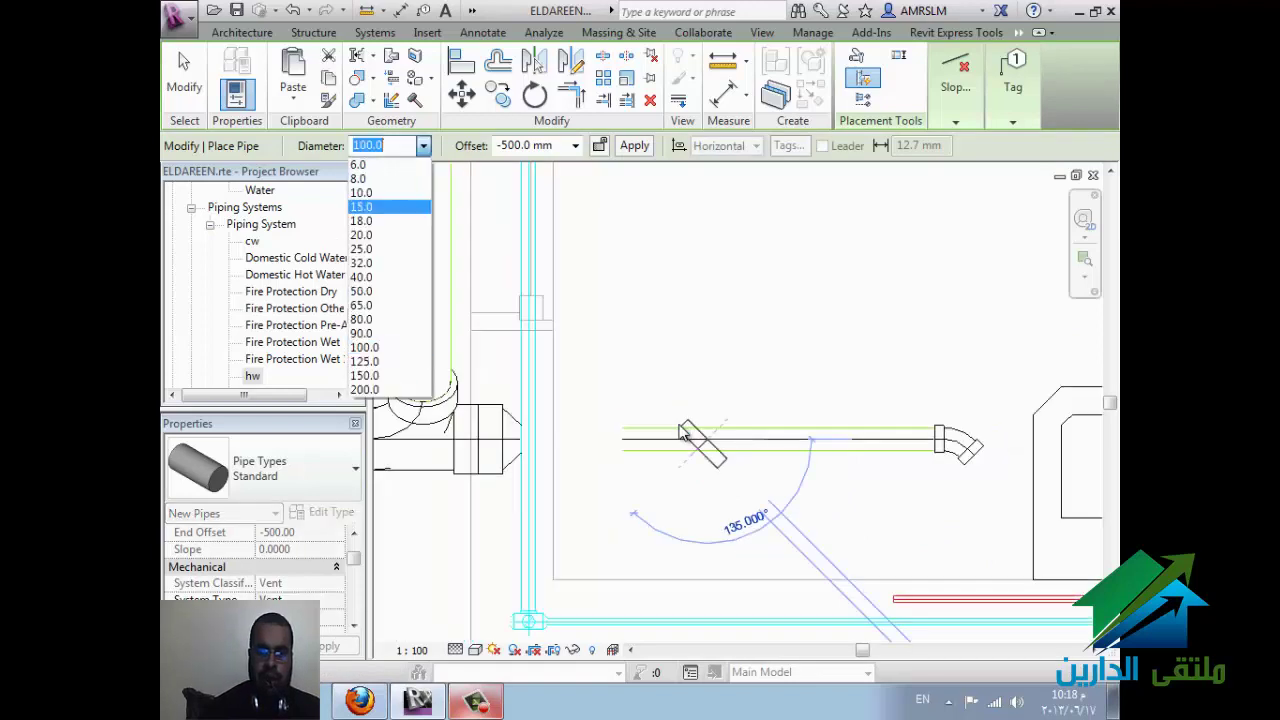
{"action": "key", "text": "Return"}
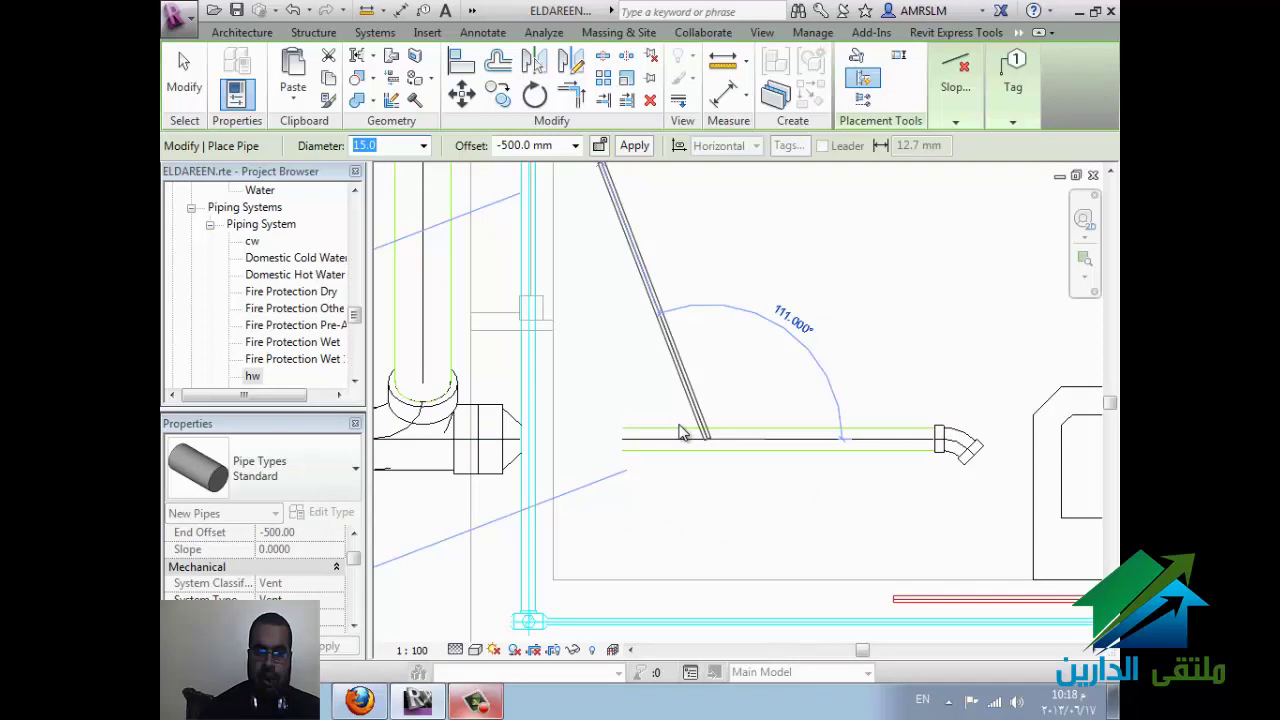
{"action": "key", "text": "Tab"}
{"action": "key", "text": "Down"}
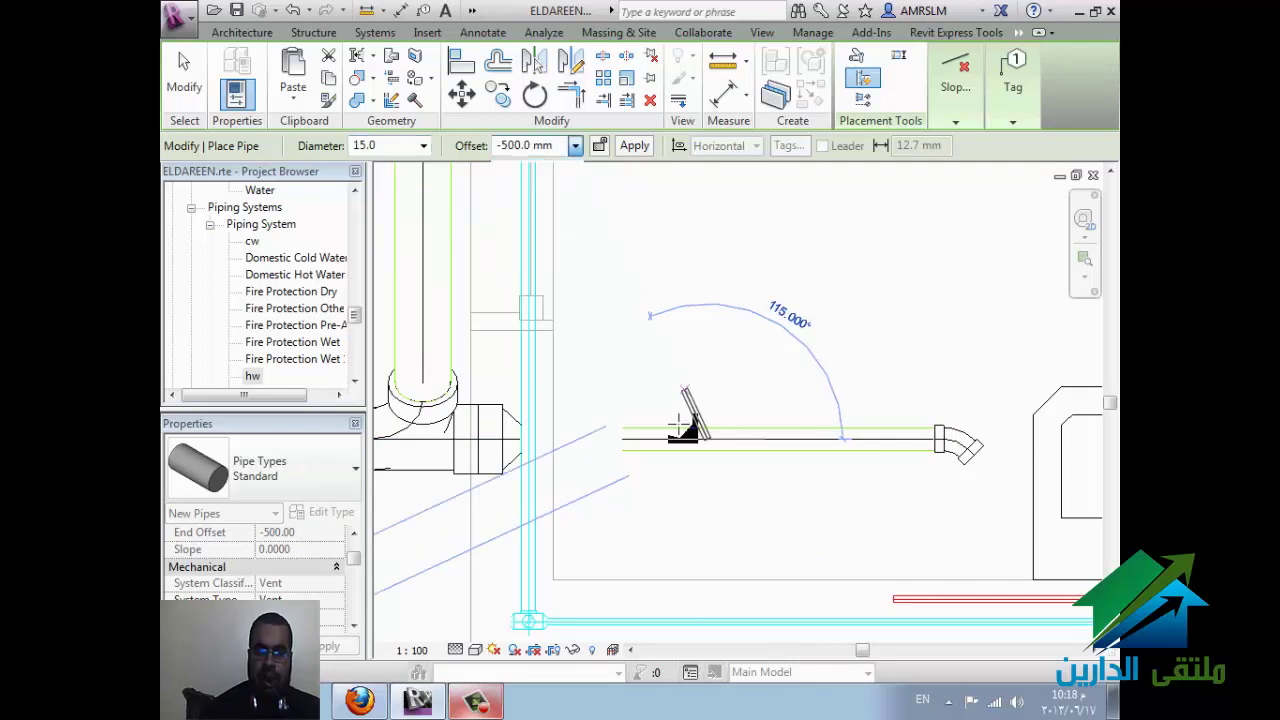
{"action": "type", "text": "-200"}
{"action": "key", "text": "Return"}
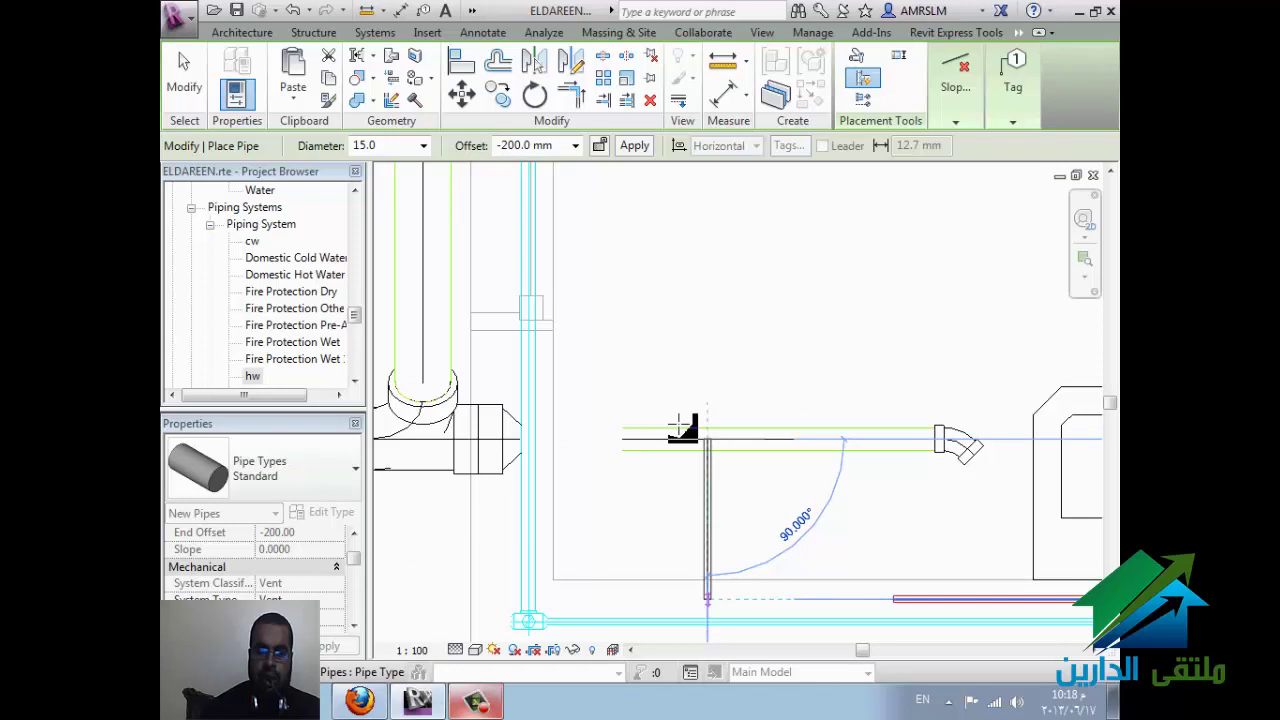
Step: End the vertical vent drop and run the vent horizontally at 2743.2 mm offset
{"action": "left_click", "coordinate": [680, 428]}
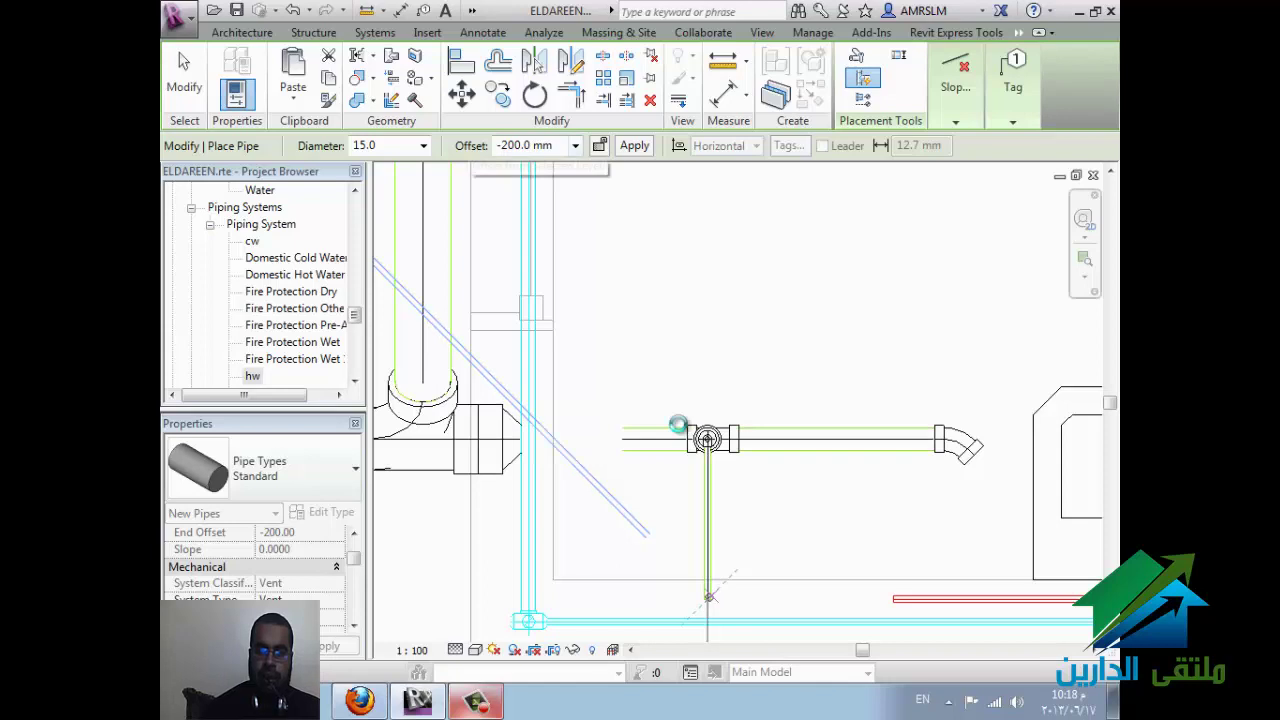
{"action": "key", "text": "alt+Down"}
{"action": "key", "text": "Down"}
{"action": "key", "text": "Down"}
{"action": "key", "text": "Down"}
{"action": "key", "text": "Down"}
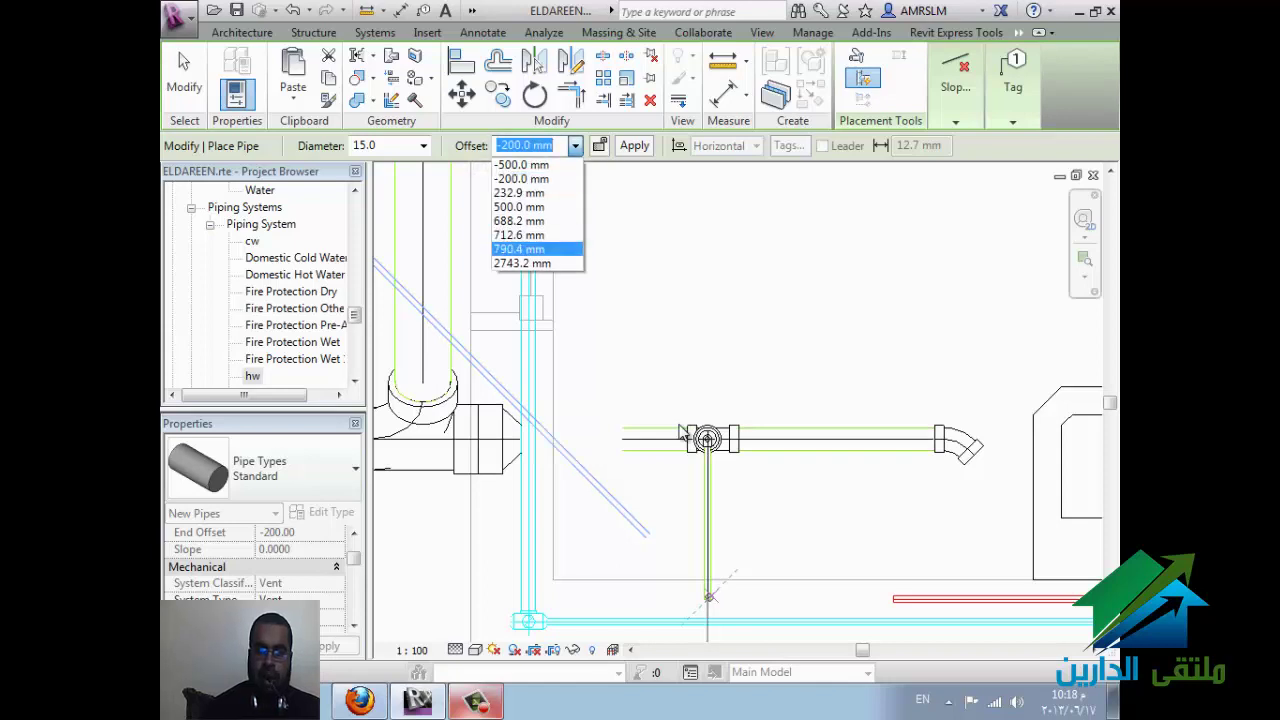
{"action": "key", "text": "Down"}
{"action": "key", "text": "Escape"}
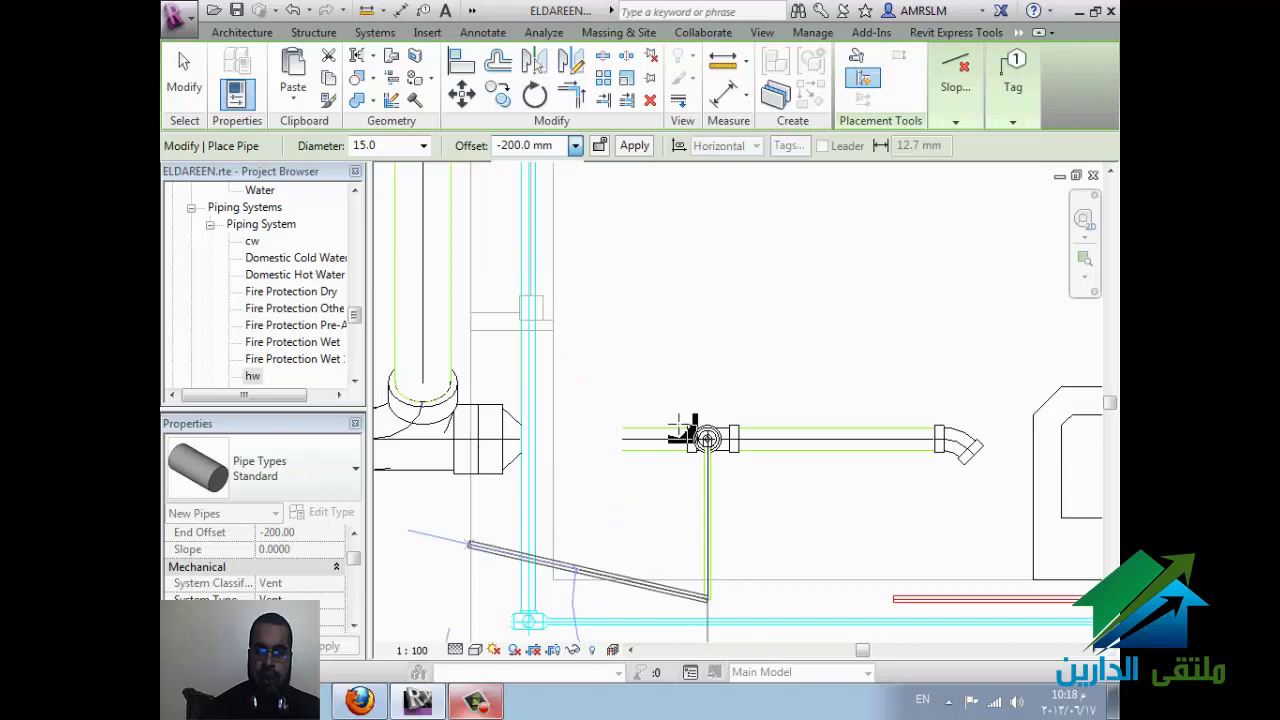
{"action": "type", "text": "2743.2"}
{"action": "key", "text": "Return"}
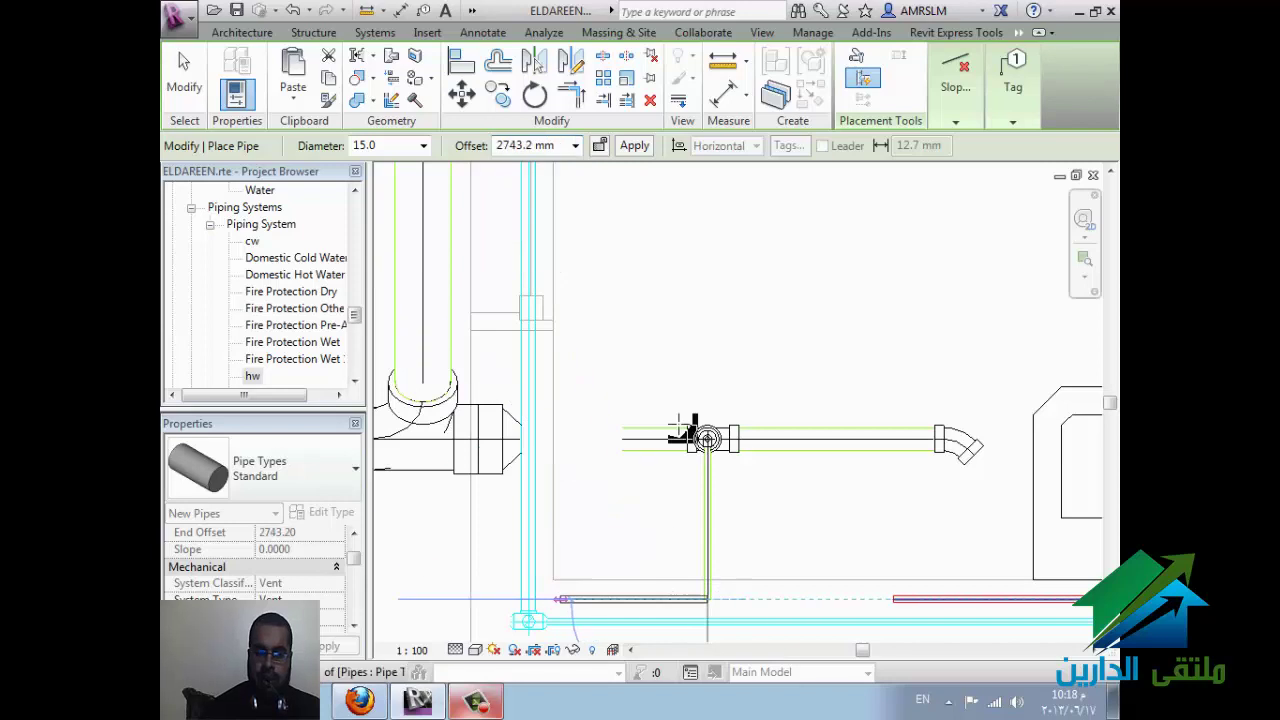
{"action": "left_click", "coordinate": [680, 432]}
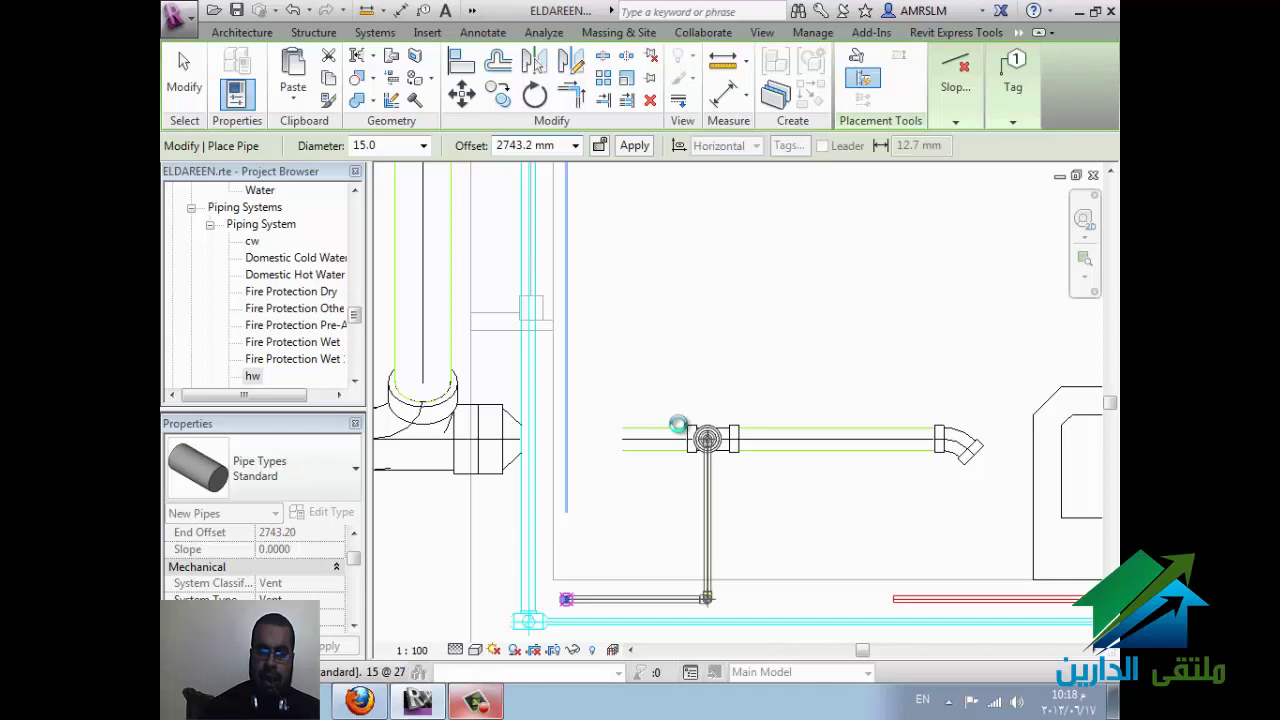
Step: Finish placing the vent pipe and clear the selection
{"action": "scroll", "coordinate": [680, 426], "scroll_direction": "down", "scroll_amount": 2}
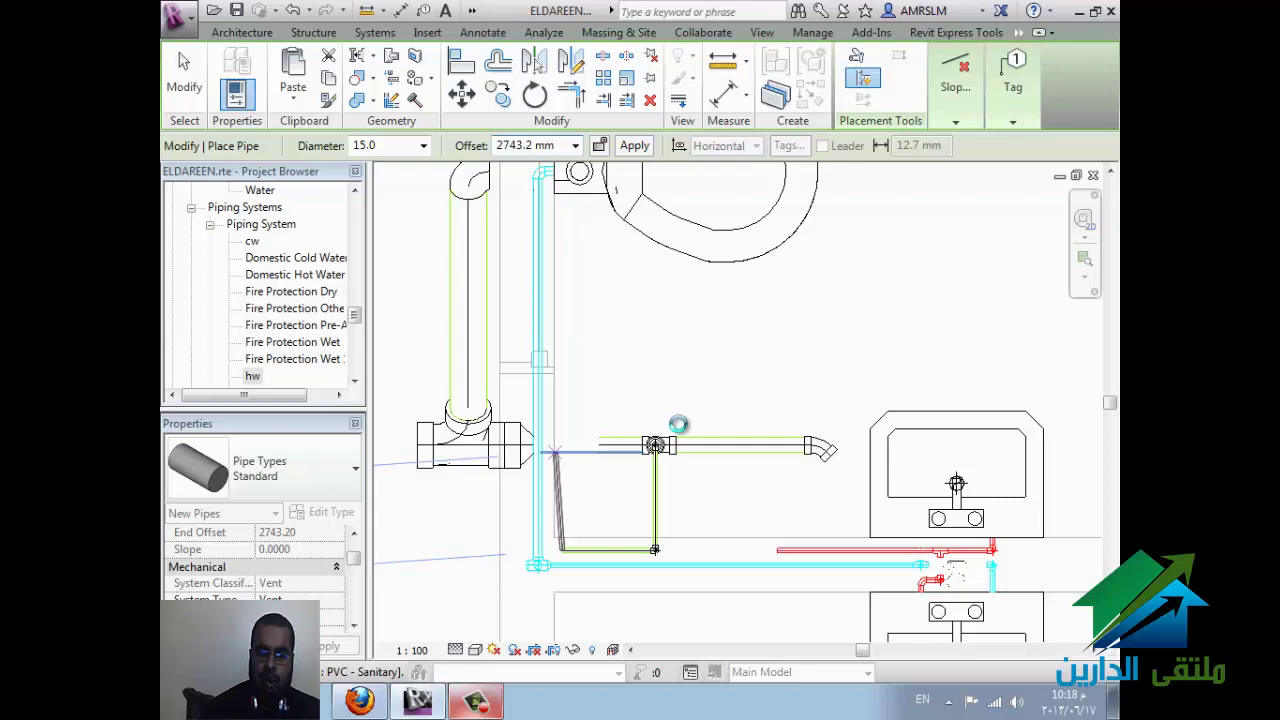
{"action": "scroll", "coordinate": [678, 425], "scroll_direction": "down", "scroll_amount": 2}
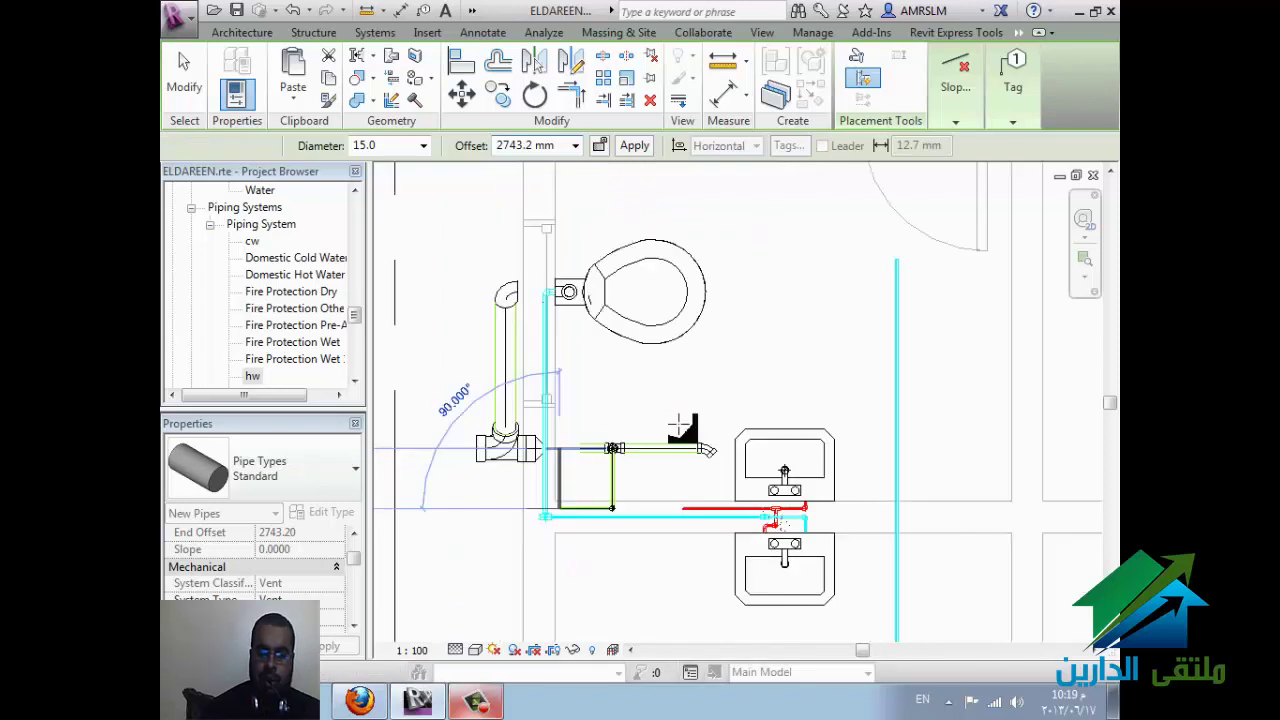
{"action": "key", "text": "Escape"}
{"action": "key", "text": "Escape"}
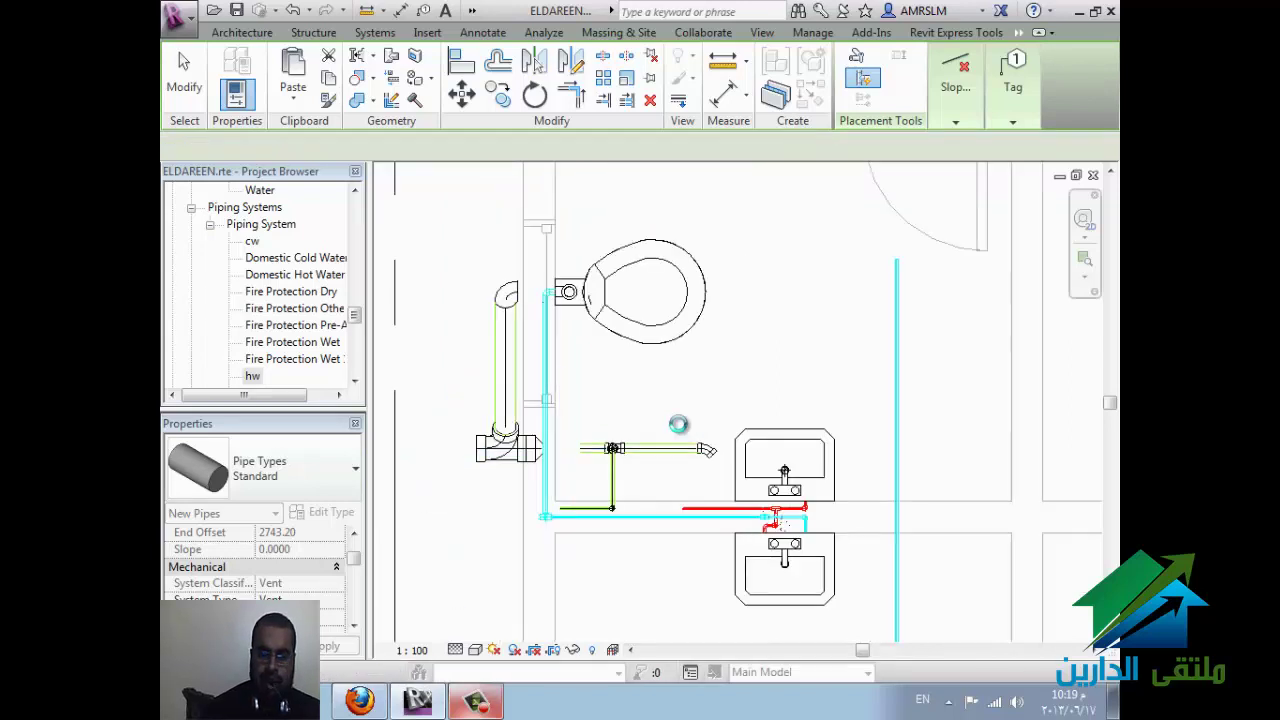
{"action": "scroll", "coordinate": [678, 425], "scroll_direction": "up", "scroll_amount": 3}
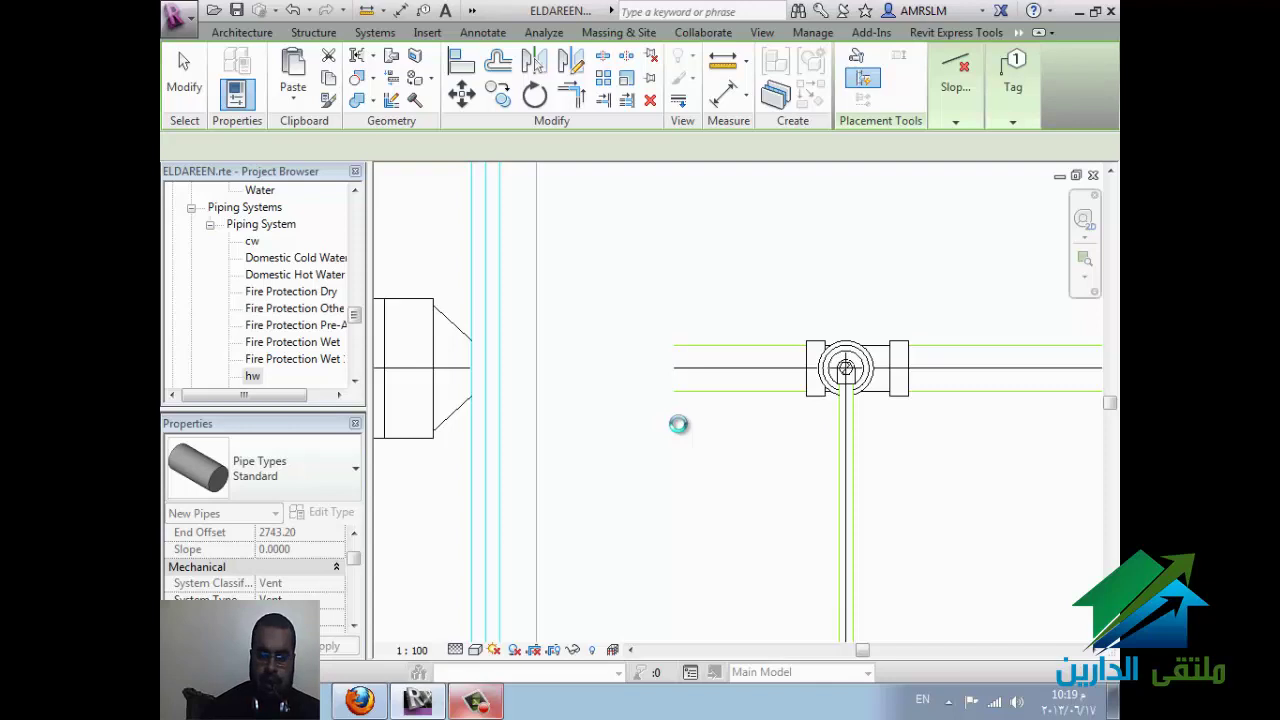
{"action": "scroll", "coordinate": [678, 424], "scroll_direction": "down", "scroll_amount": 2}
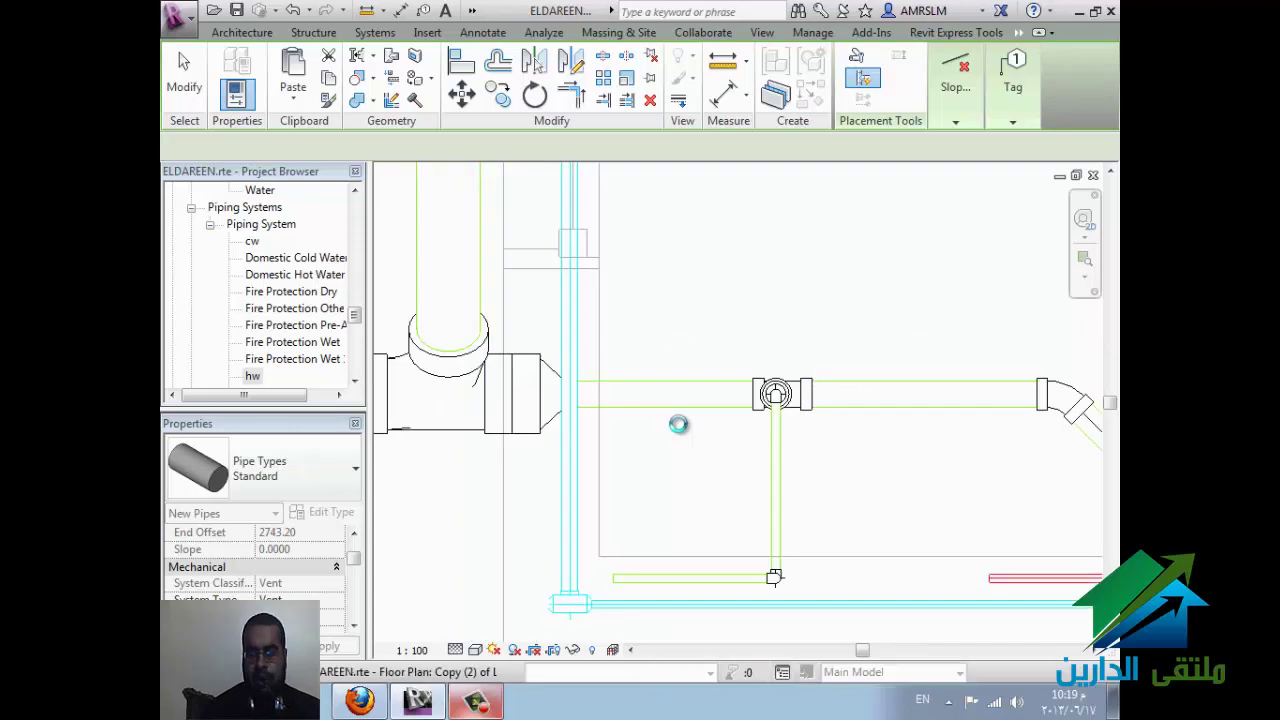
{"action": "scroll", "coordinate": [680, 430], "scroll_direction": "down", "scroll_amount": 2}
{"action": "key", "text": "Escape"}
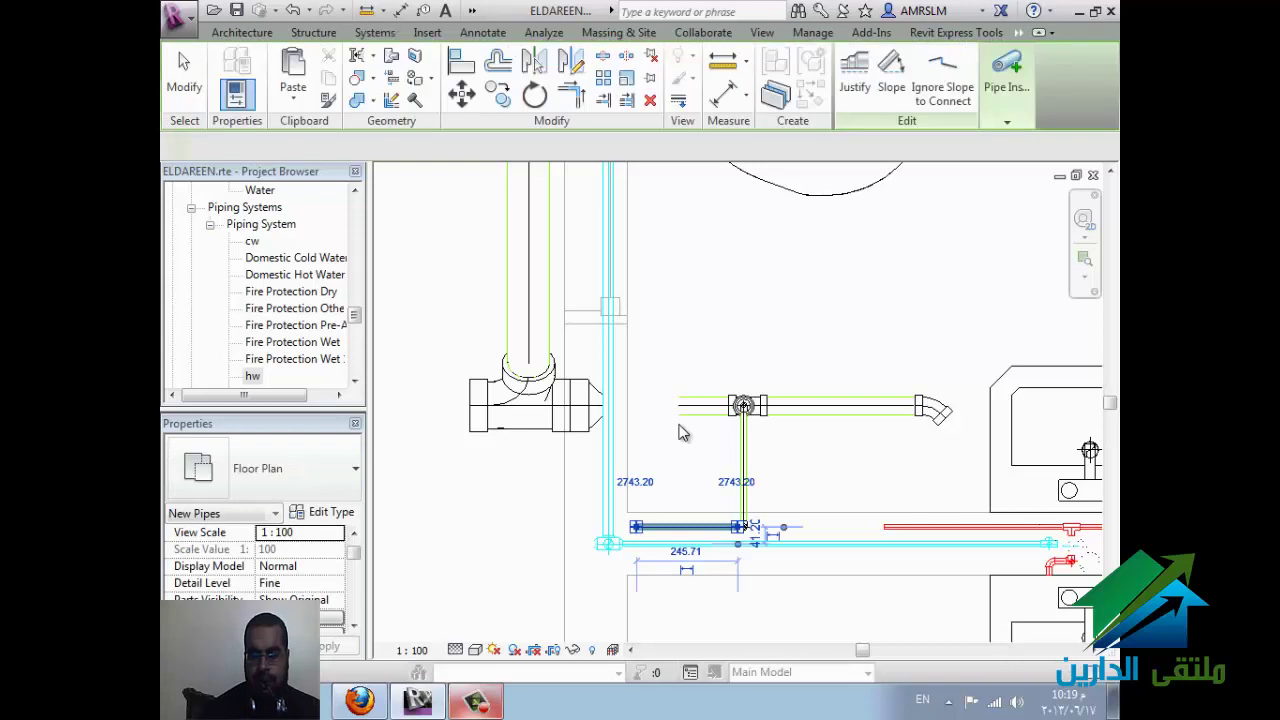
Step: Start another pipe with PI at 15000 mm offset and end its run to the left
{"action": "right_click", "coordinate": [680, 432]}
{"action": "key", "text": "Escape"}
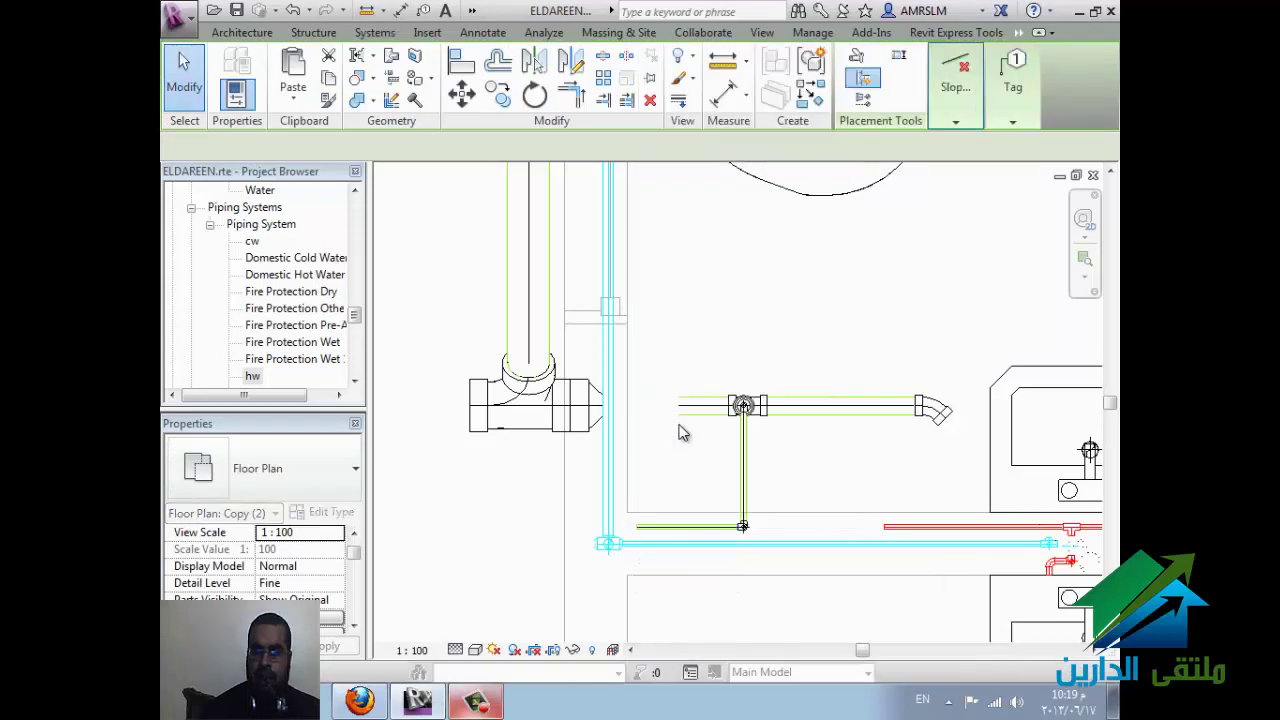
{"action": "key", "text": "p"}
{"action": "key", "text": "i"}
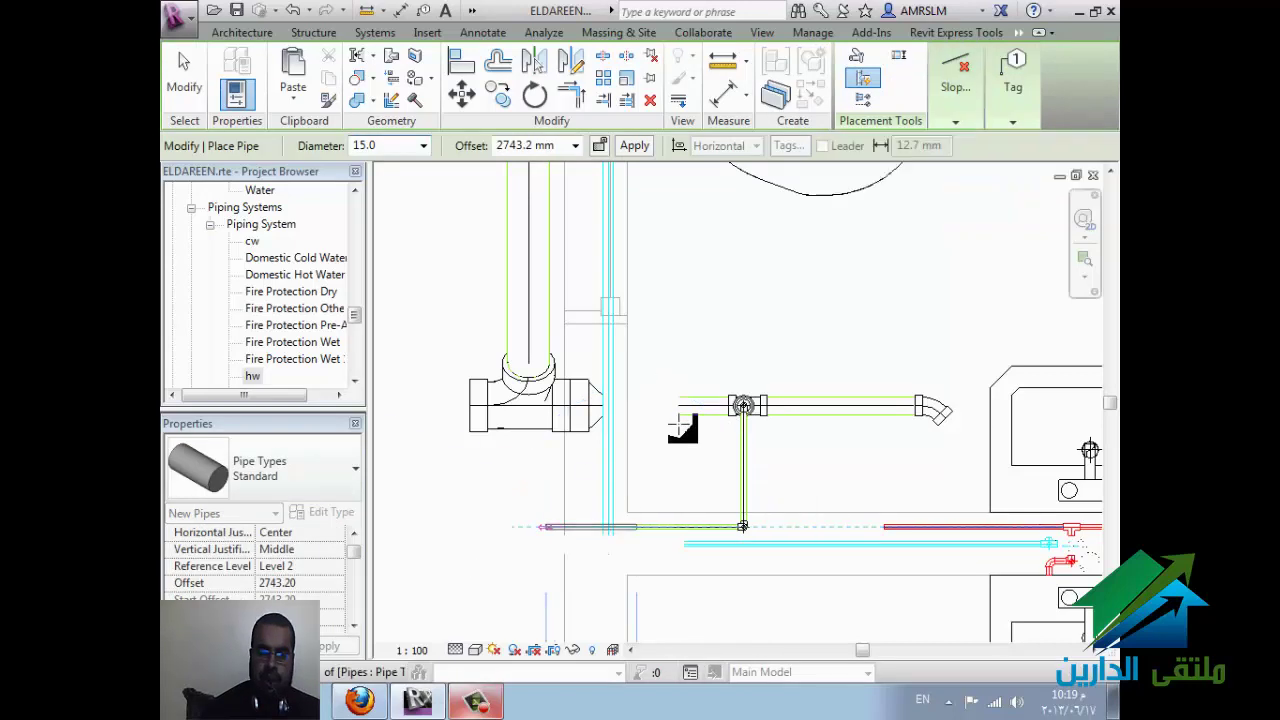
{"action": "key", "text": "alt+Down"}
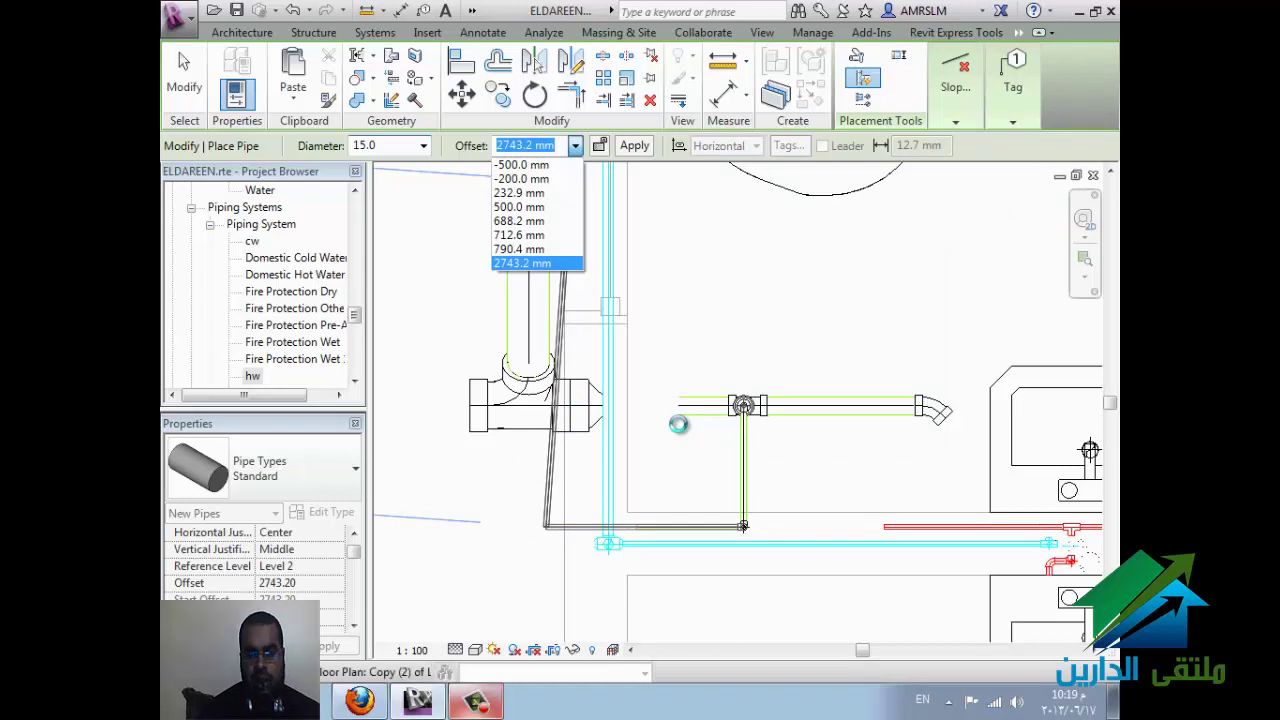
{"action": "key", "text": "Return"}
{"action": "type", "text": "1"}
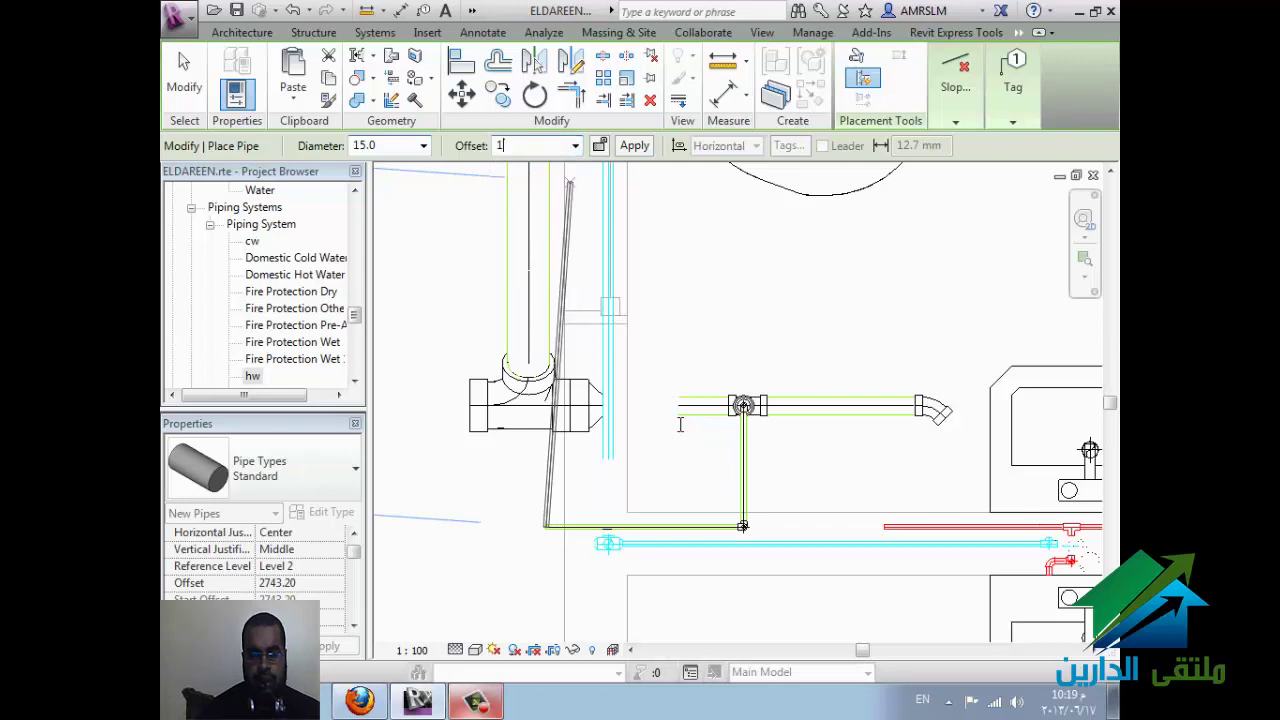
{"action": "type", "text": "5000"}
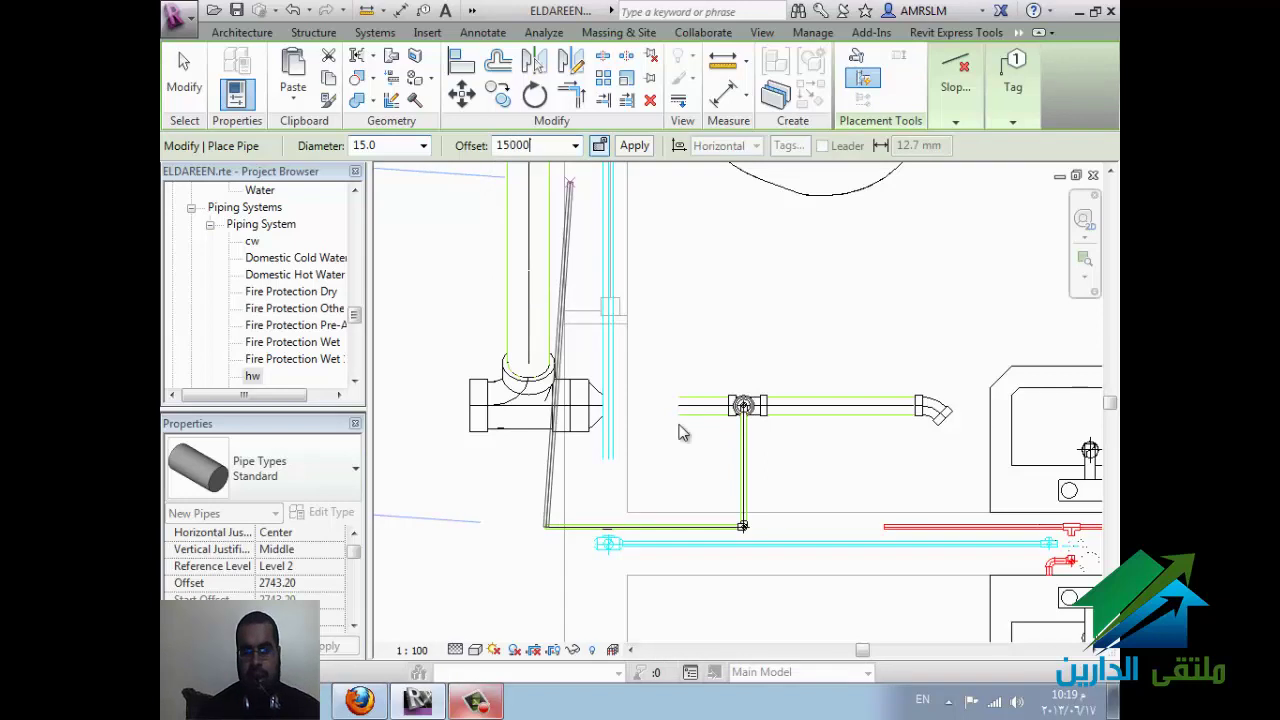
{"action": "key", "text": "Return"}
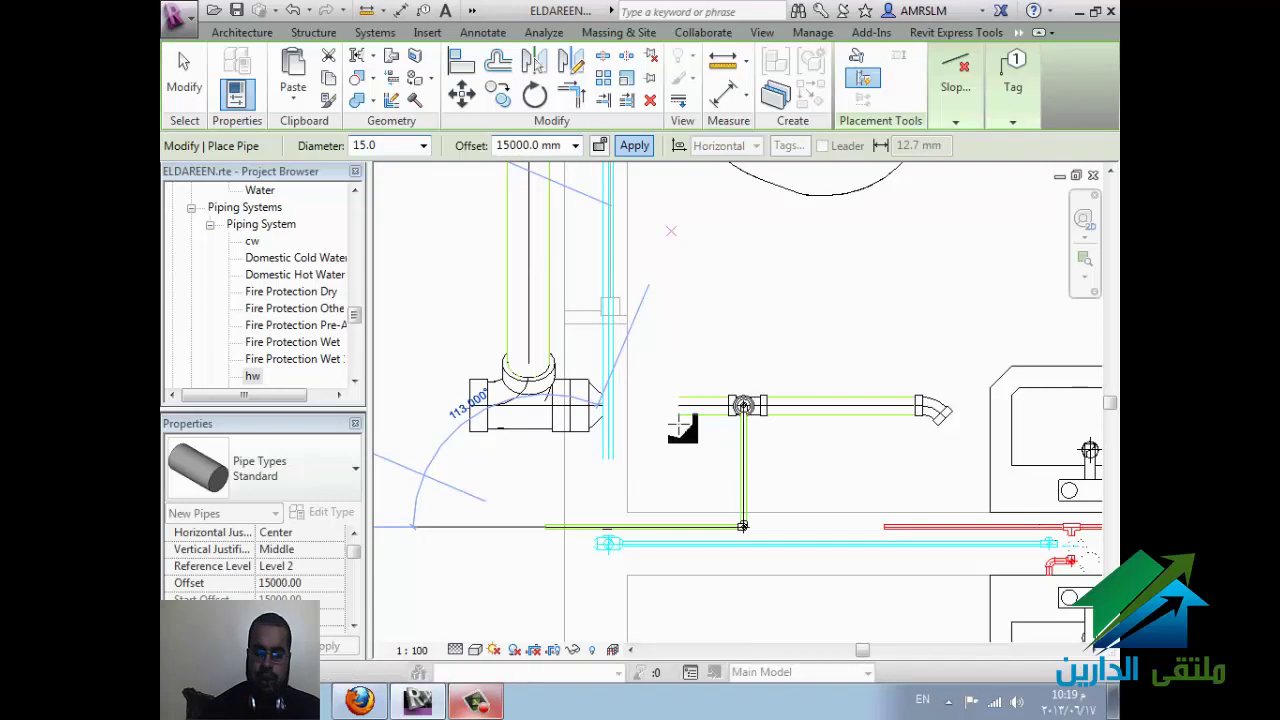
{"action": "left_click", "coordinate": [412, 526]}
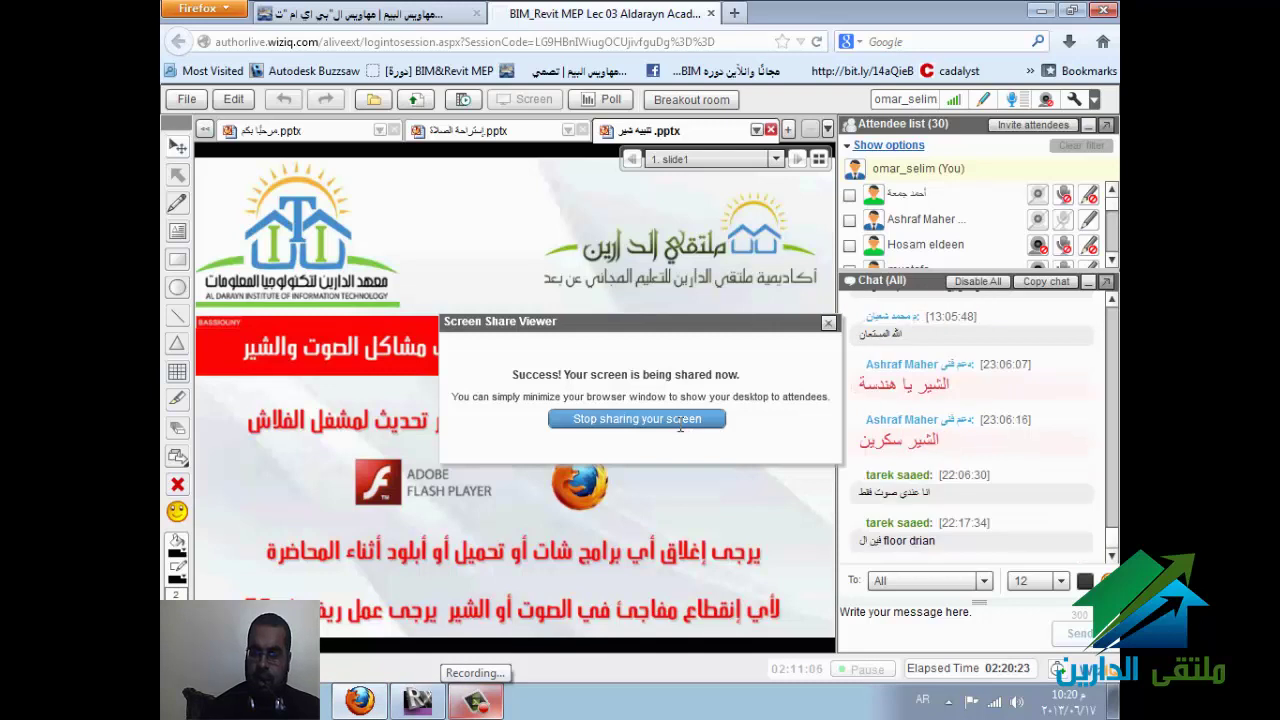
Step: Dismiss the Screen Share Viewer notice to bring Revit back in front
{"action": "left_click", "coordinate": [680, 424]}
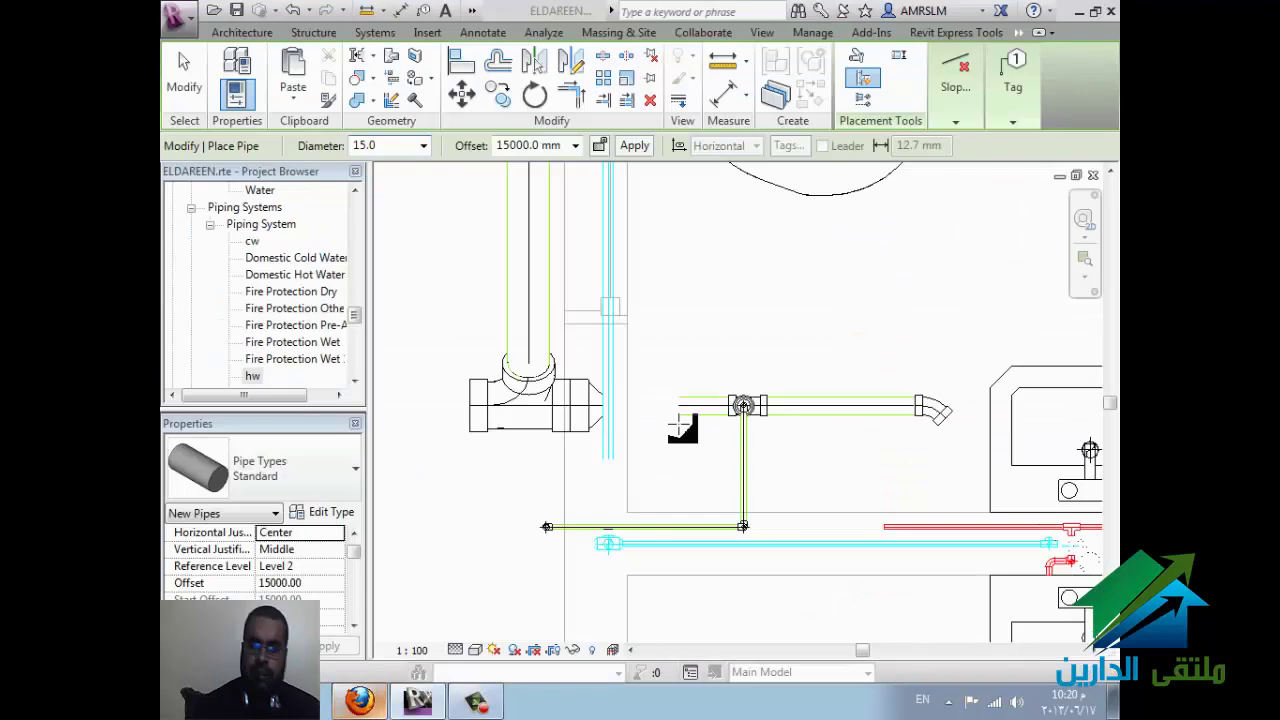
Step: End pipe drawing and start placing the M_Lavatory - Wall Mounted 485 mmx355 mm - Public fixture
{"action": "key", "text": "Escape"}
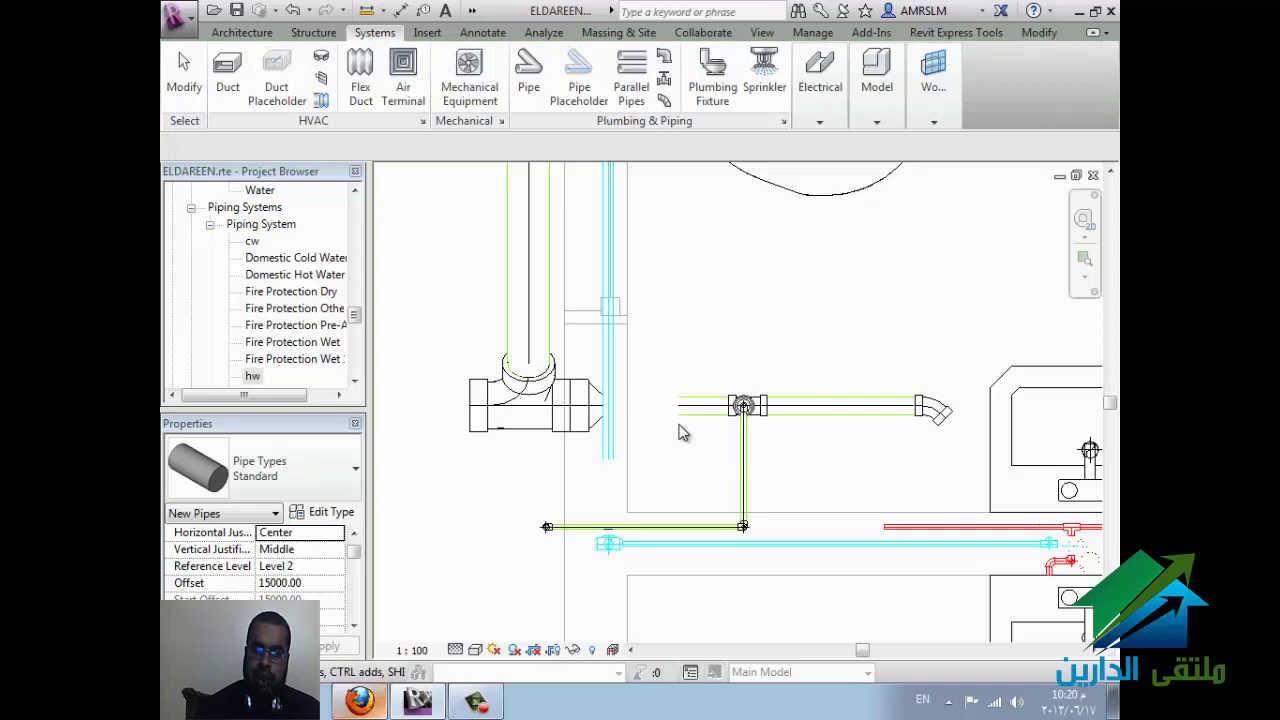
{"action": "scroll", "coordinate": [680, 432], "scroll_direction": "down", "scroll_amount": 1}
{"action": "scroll", "coordinate": [680, 432], "scroll_direction": "down", "scroll_amount": 1}
{"action": "scroll", "coordinate": [680, 432], "scroll_direction": "down", "scroll_amount": 1}
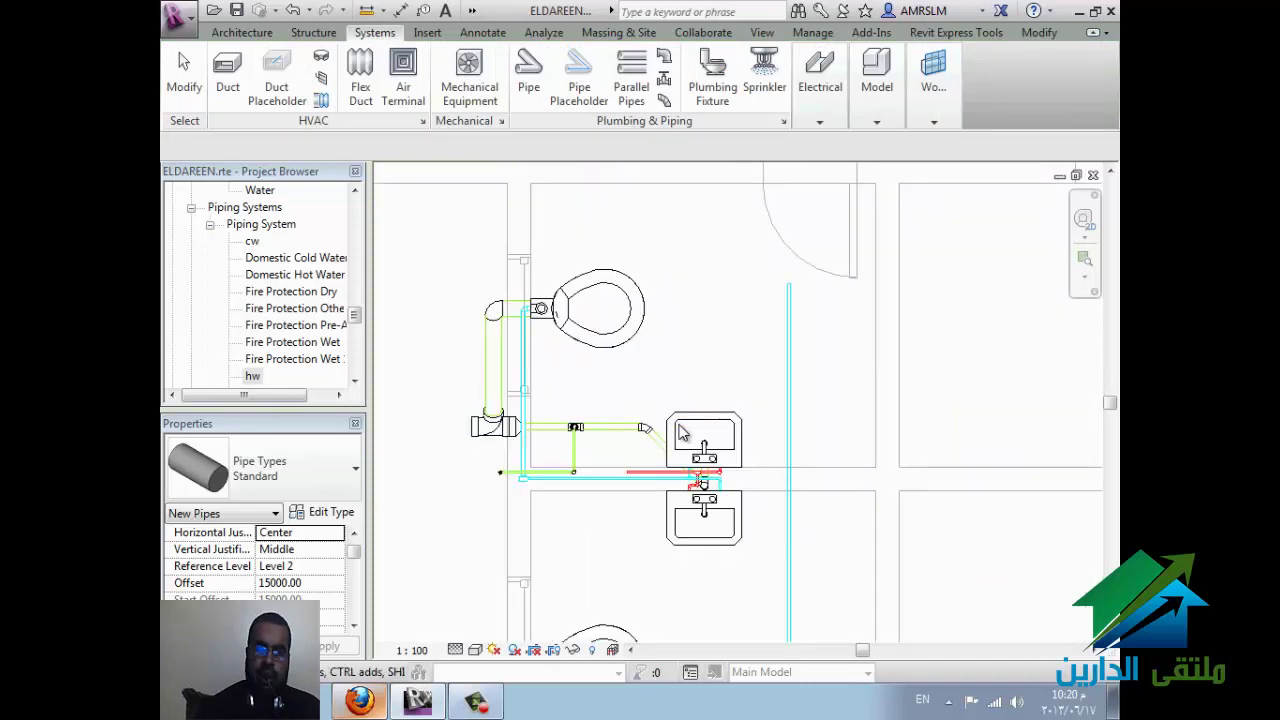
{"action": "scroll", "coordinate": [678, 425], "scroll_direction": "down", "scroll_amount": 1}
{"action": "key", "text": "Escape"}
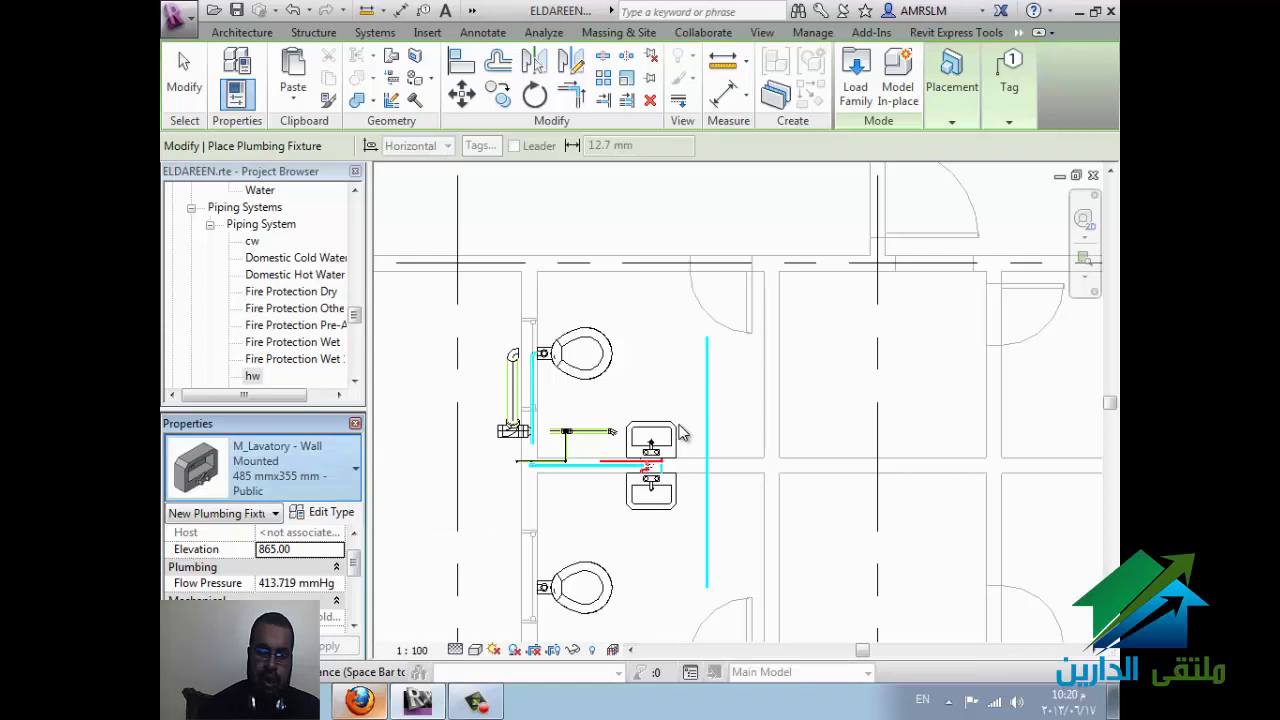
{"action": "left_click", "coordinate": [355, 468]}
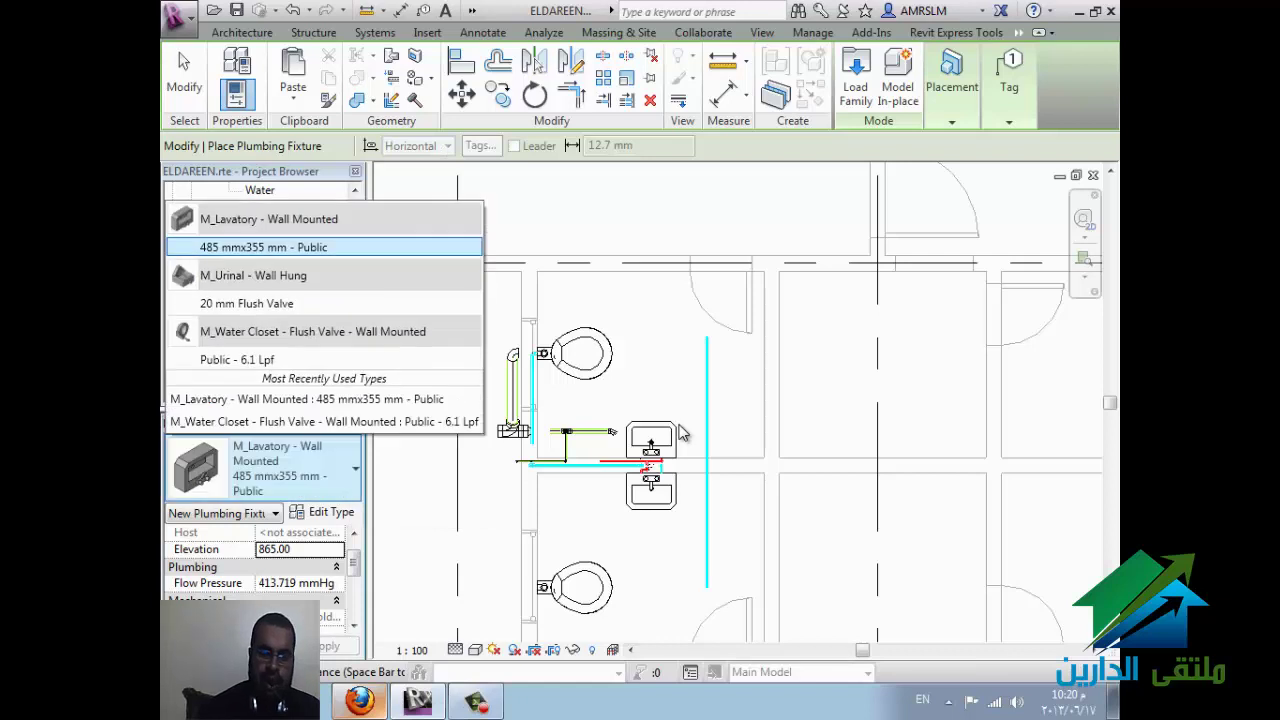
{"action": "left_click", "coordinate": [680, 432]}
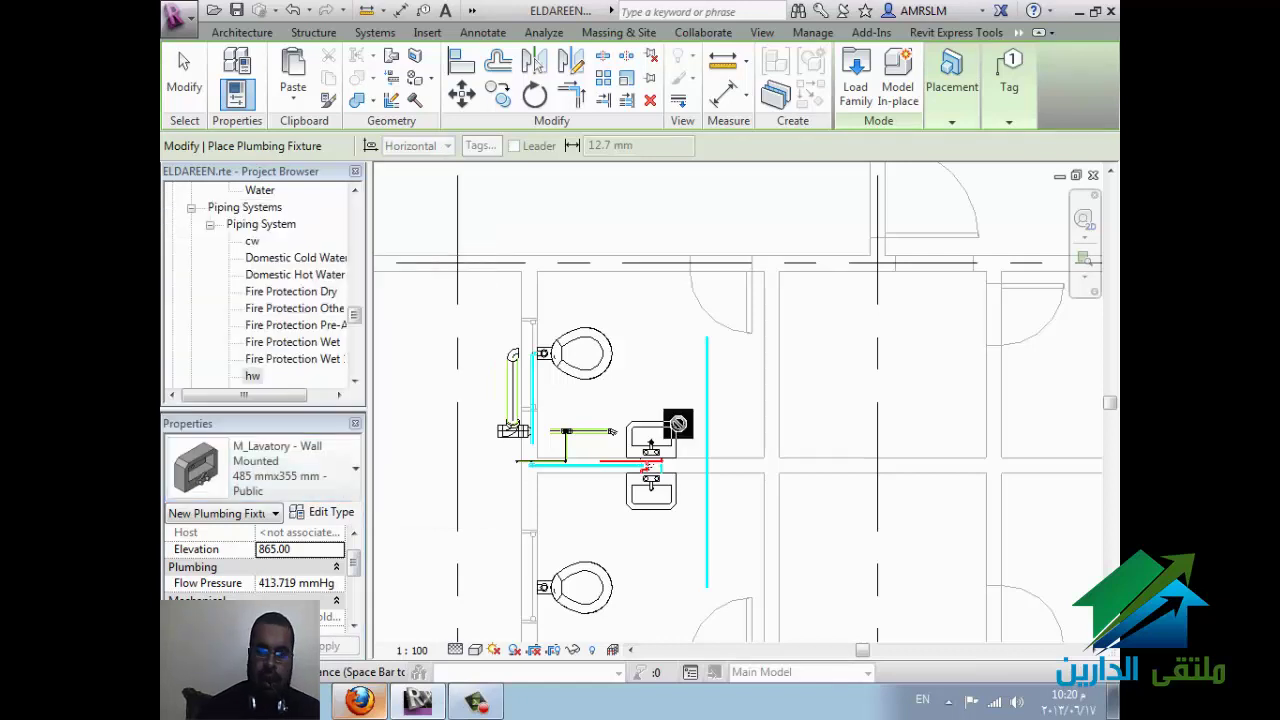
{"action": "left_click", "coordinate": [952, 90]}
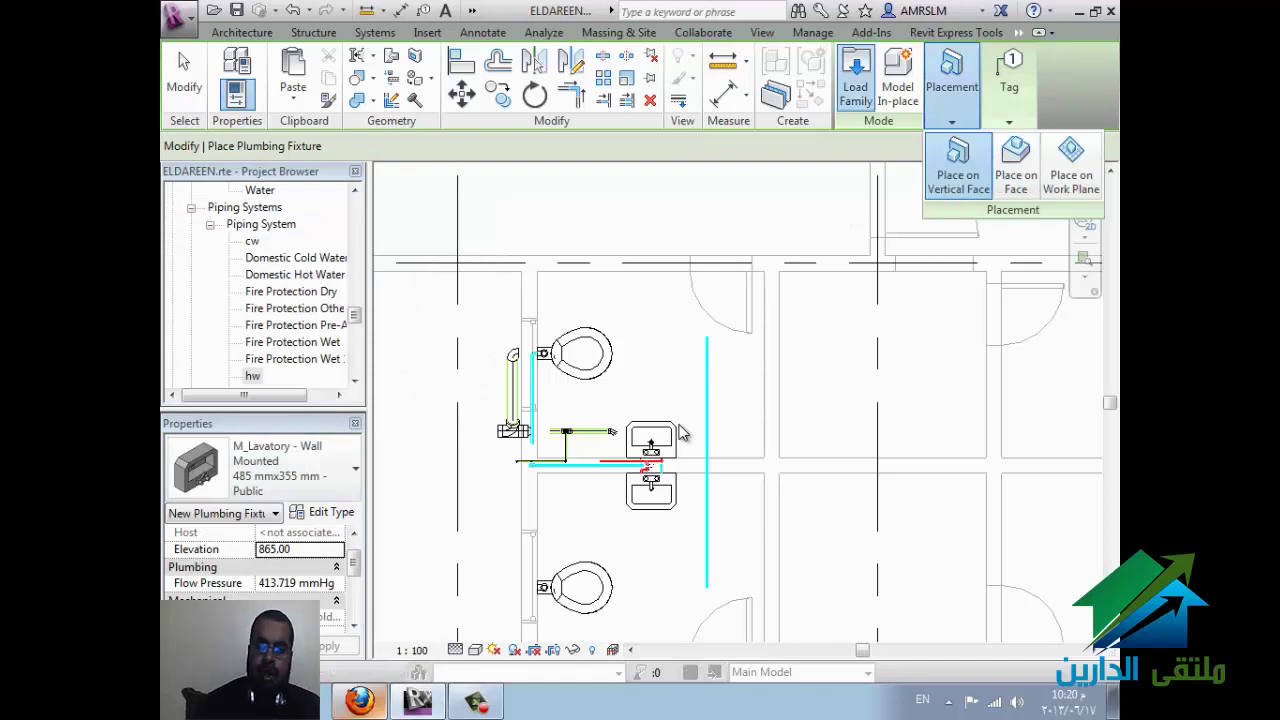
Step: Browse to E:\REVIT\family\Exported Families\Plumbing Fixtures in the Load Family dialog
{"action": "key", "text": "F4"}
{"action": "key", "text": "Down"}
{"action": "key", "text": "Down"}
{"action": "key", "text": "Down"}
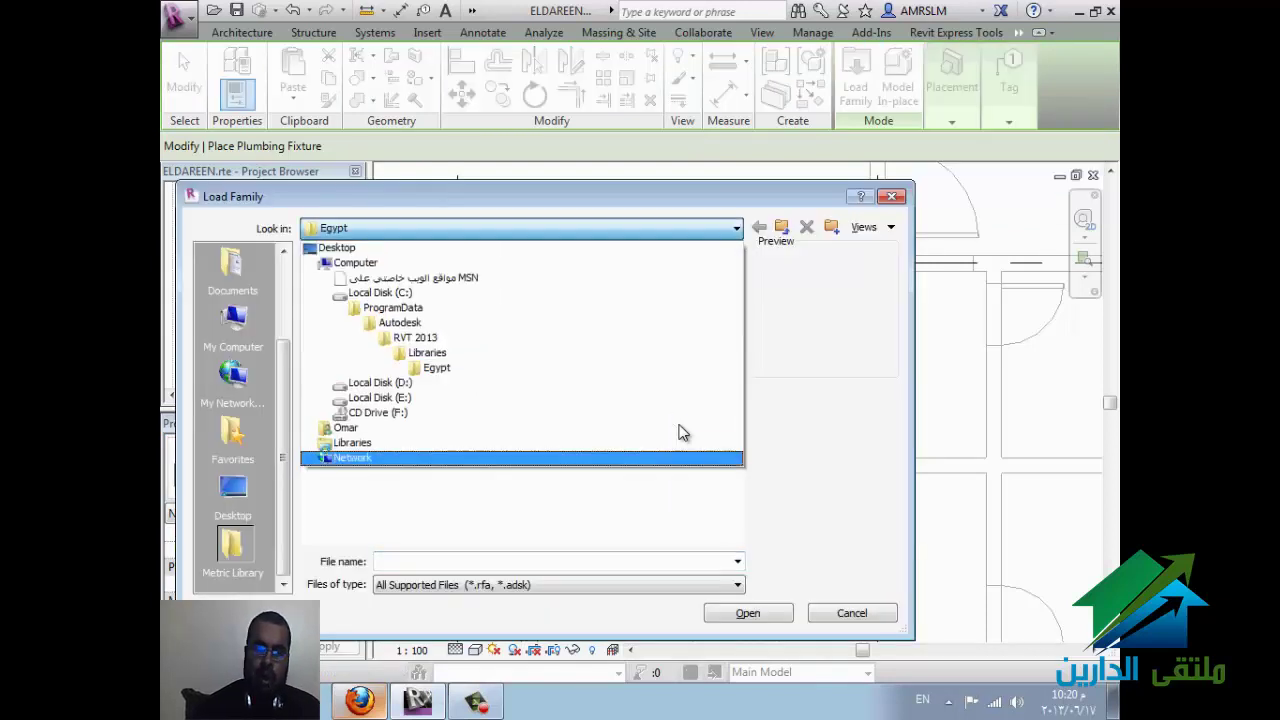
{"action": "key", "text": "Up"}
{"action": "key", "text": "Up"}
{"action": "key", "text": "Up"}
{"action": "key", "text": "Return"}
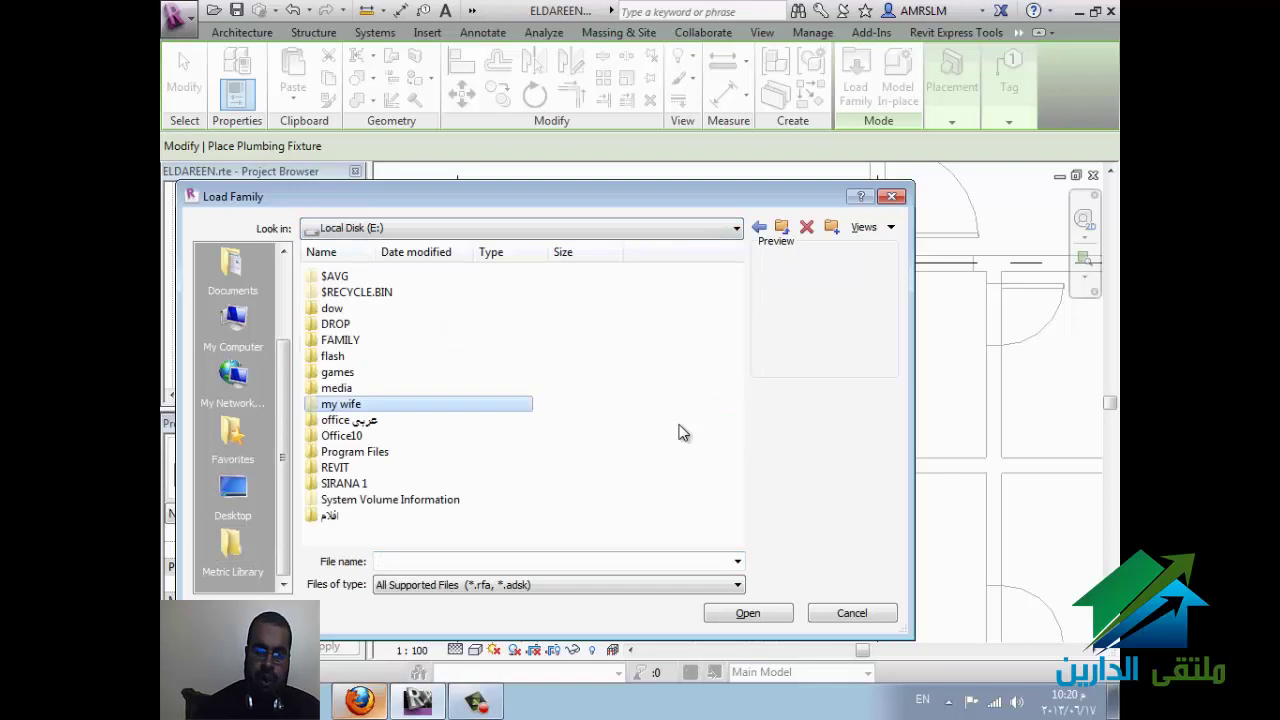
{"action": "key", "text": "Down"}
{"action": "key", "text": "Down"}
{"action": "key", "text": "Down"}
{"action": "key", "text": "Down"}
{"action": "key", "text": "Return"}
{"action": "key", "text": "Down"}
{"action": "key", "text": "Down"}
{"action": "key", "text": "Down"}
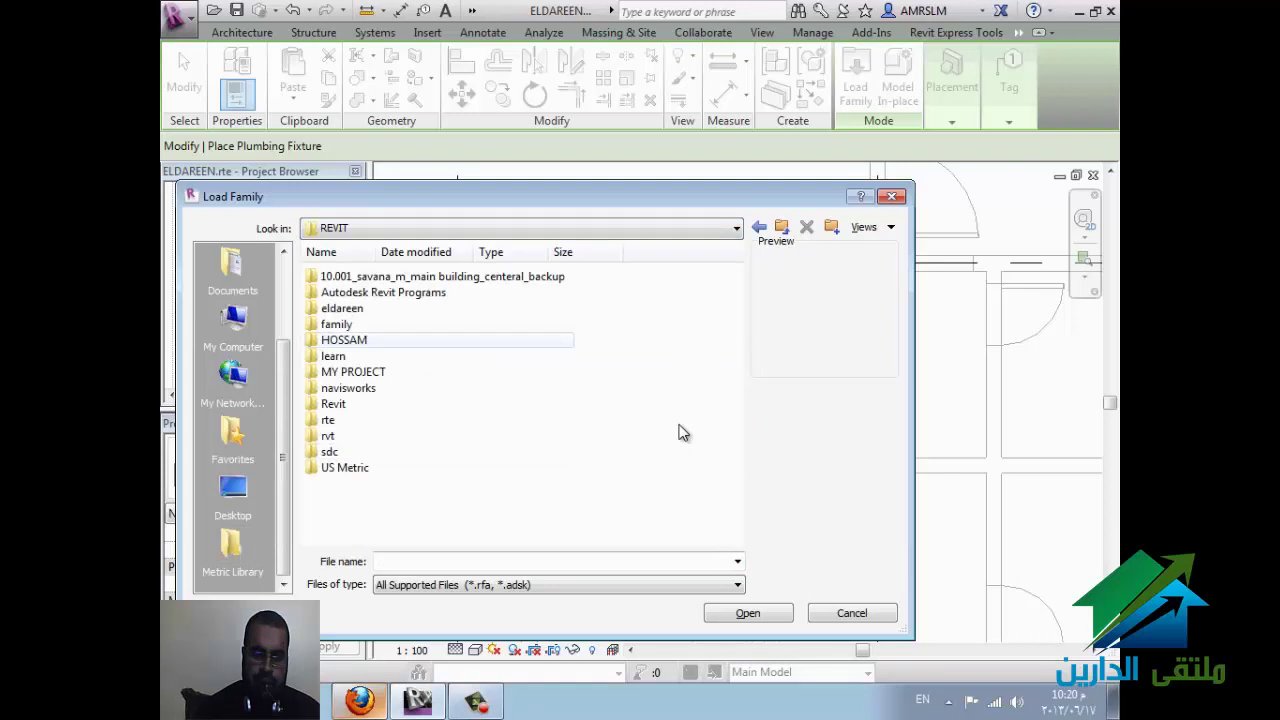
{"action": "key", "text": "Up"}
{"action": "key", "text": "Up"}
{"action": "key", "text": "Down"}
{"action": "key", "text": "Down"}
{"action": "key", "text": "Down"}
{"action": "key", "text": "Up"}
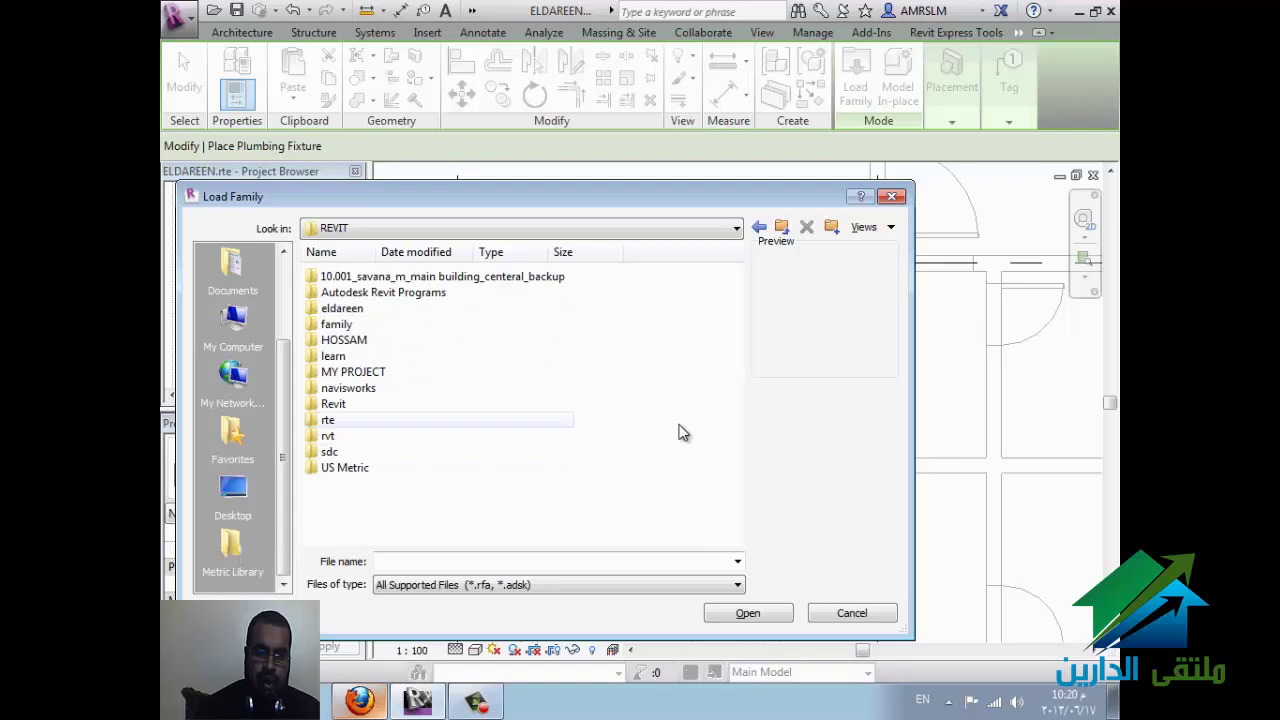
{"action": "key", "text": "Up"}
{"action": "key", "text": "Up"}
{"action": "key", "text": "Up"}
{"action": "key", "text": "Up"}
{"action": "key", "text": "Up"}
{"action": "key", "text": "Up"}
{"action": "key", "text": "Return"}
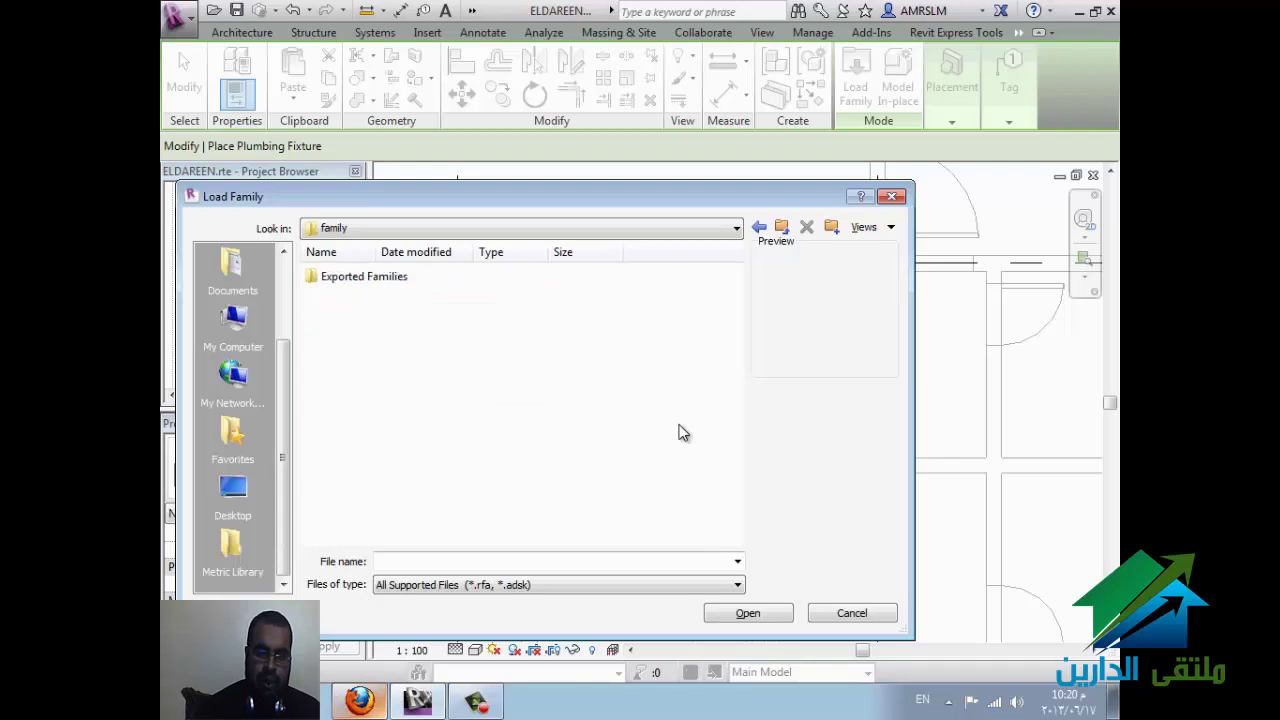
{"action": "key", "text": "Down"}
{"action": "key", "text": "Return"}
{"action": "key", "text": "Down"}
{"action": "key", "text": "Down"}
{"action": "key", "text": "Down"}
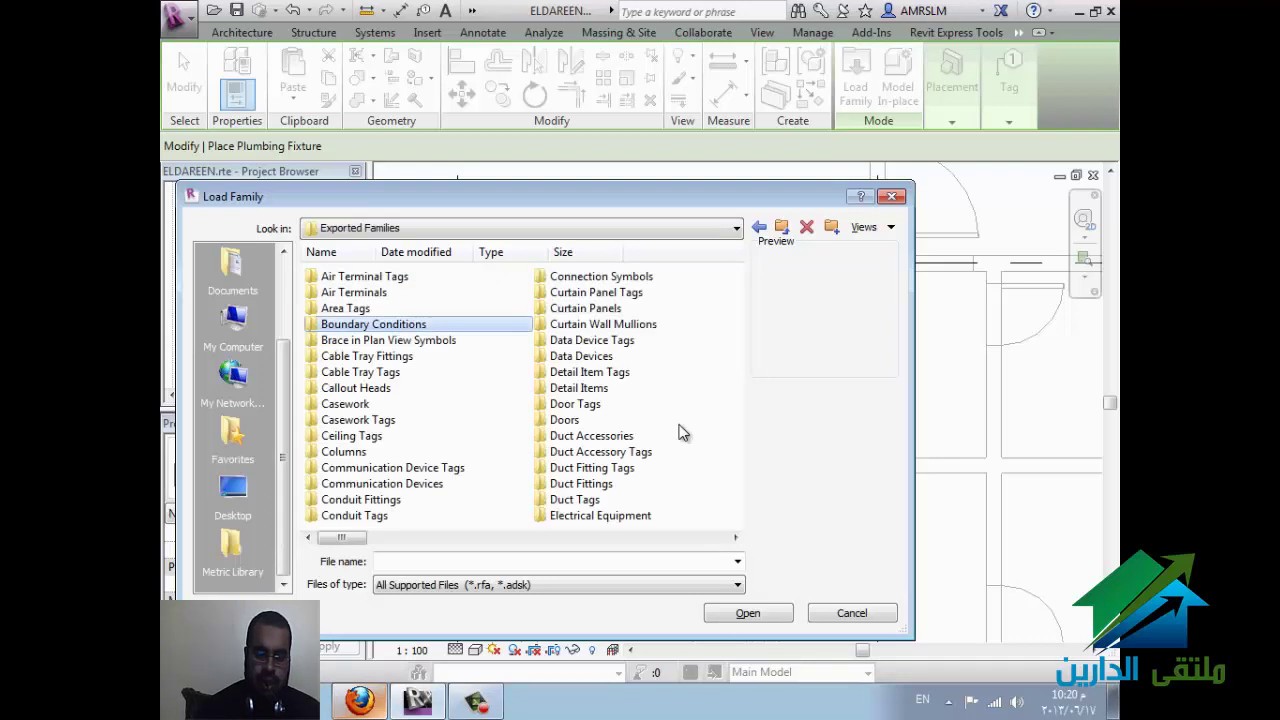
{"action": "key", "text": "Down"}
{"action": "key", "text": "Right"}
{"action": "key", "text": "Right"}
{"action": "key", "text": "Right"}
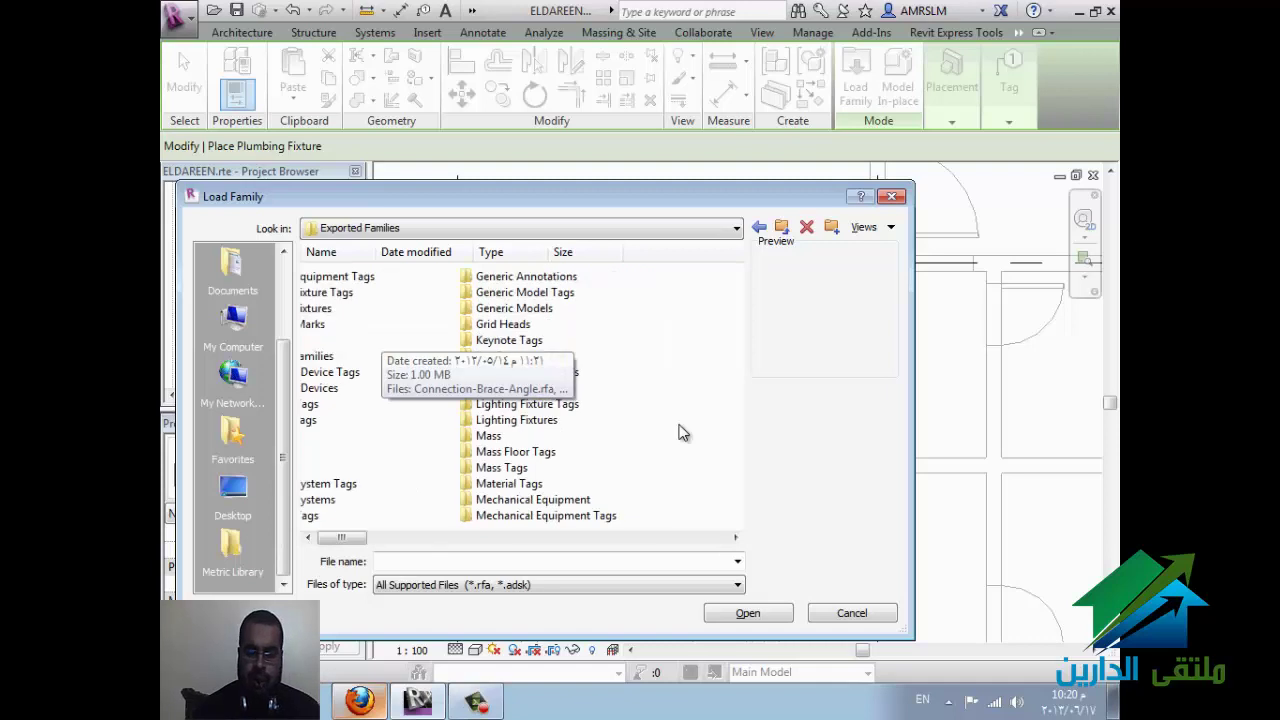
{"action": "key", "text": "Right"}
{"action": "key", "text": "Down"}
{"action": "key", "text": "Down"}
{"action": "key", "text": "Down"}
{"action": "key", "text": "Down"}
{"action": "key", "text": "Down"}
{"action": "key", "text": "Down"}
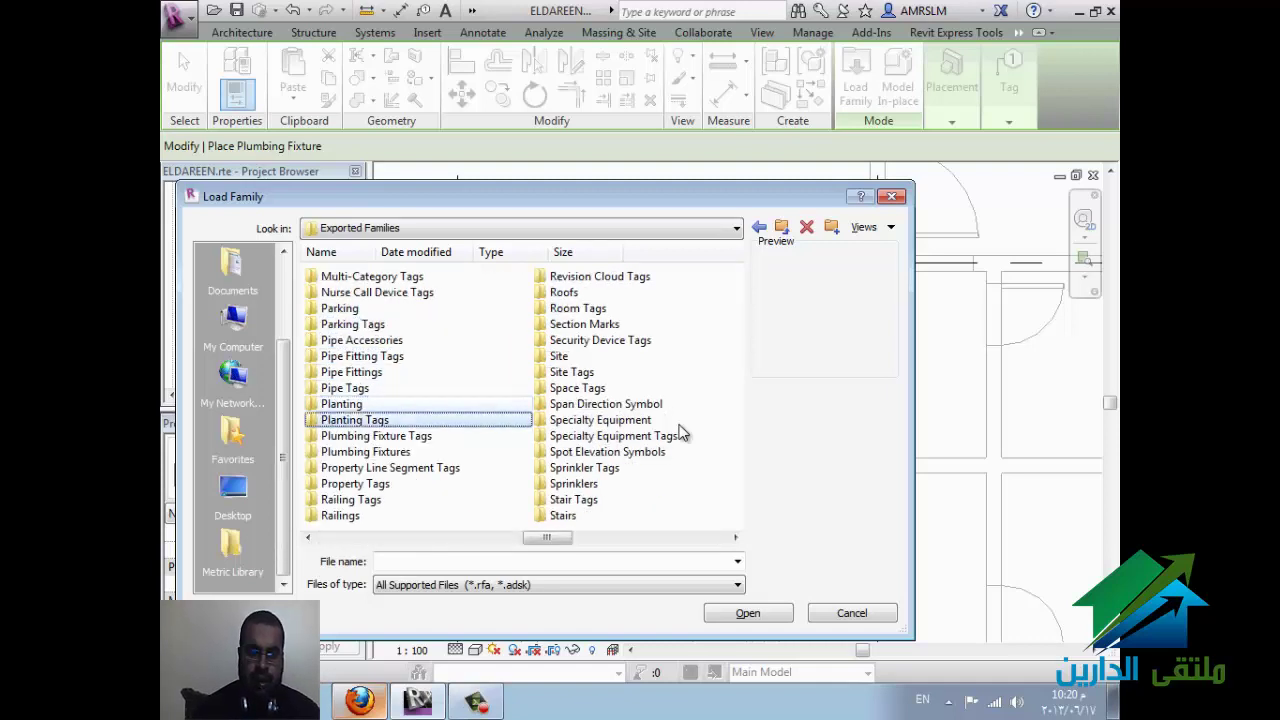
{"action": "key", "text": "Down"}
{"action": "key", "text": "Down"}
{"action": "key", "text": "Return"}
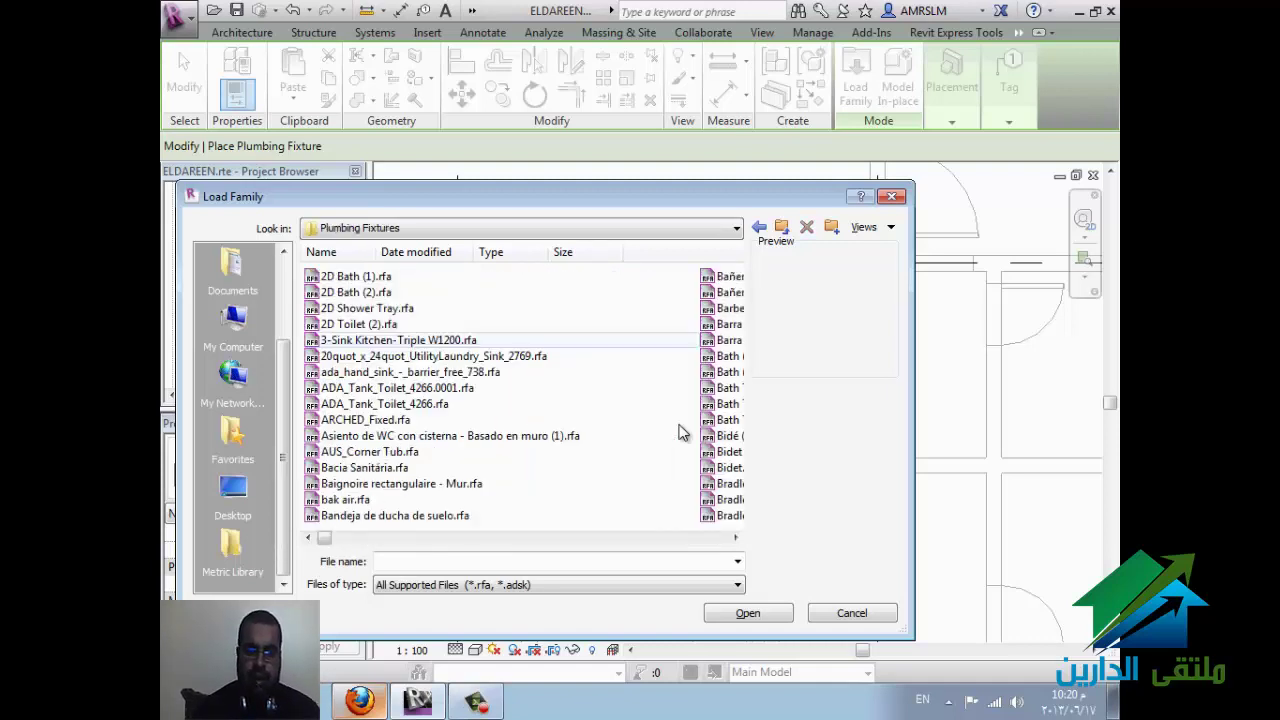
Step: Compare the floor drain families and load Floor Drain - Round.rfa
{"action": "key", "text": "Down"}
{"action": "key", "text": "f"}
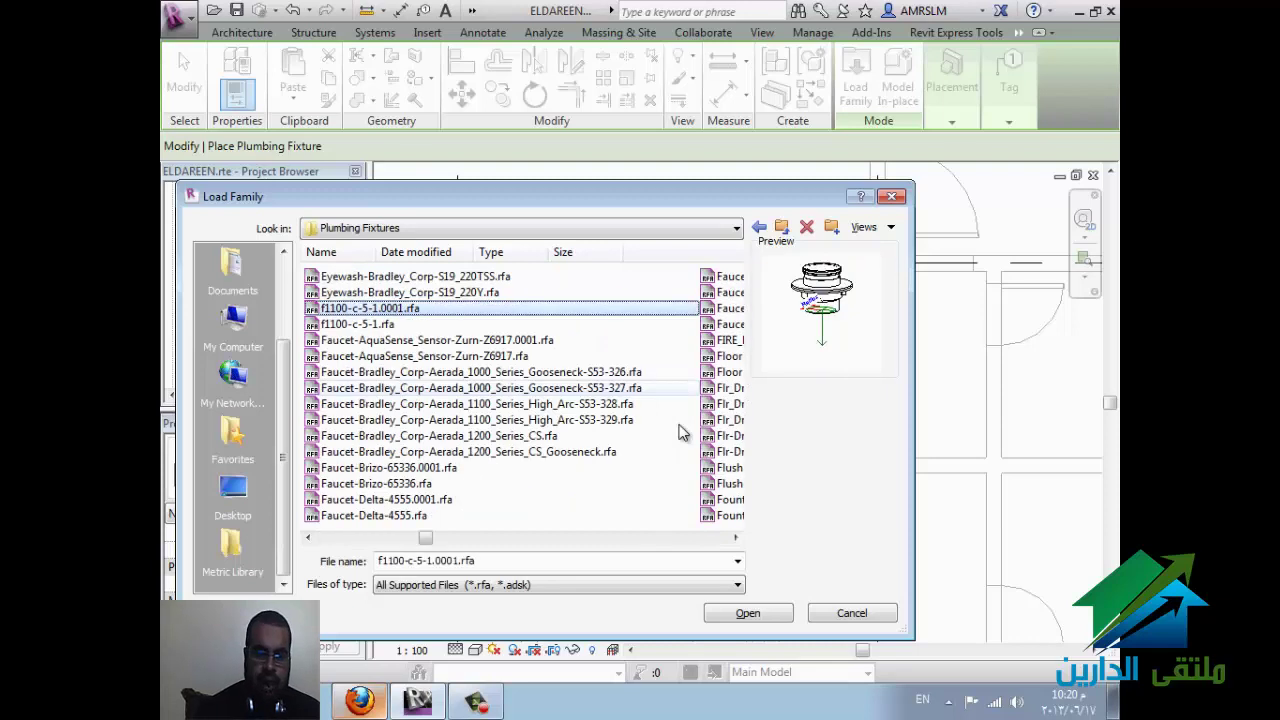
{"action": "key", "text": "Down"}
{"action": "key", "text": "Down"}
{"action": "key", "text": "Down"}
{"action": "key", "text": "Down"}
{"action": "key", "text": "Down"}
{"action": "key", "text": "Down"}
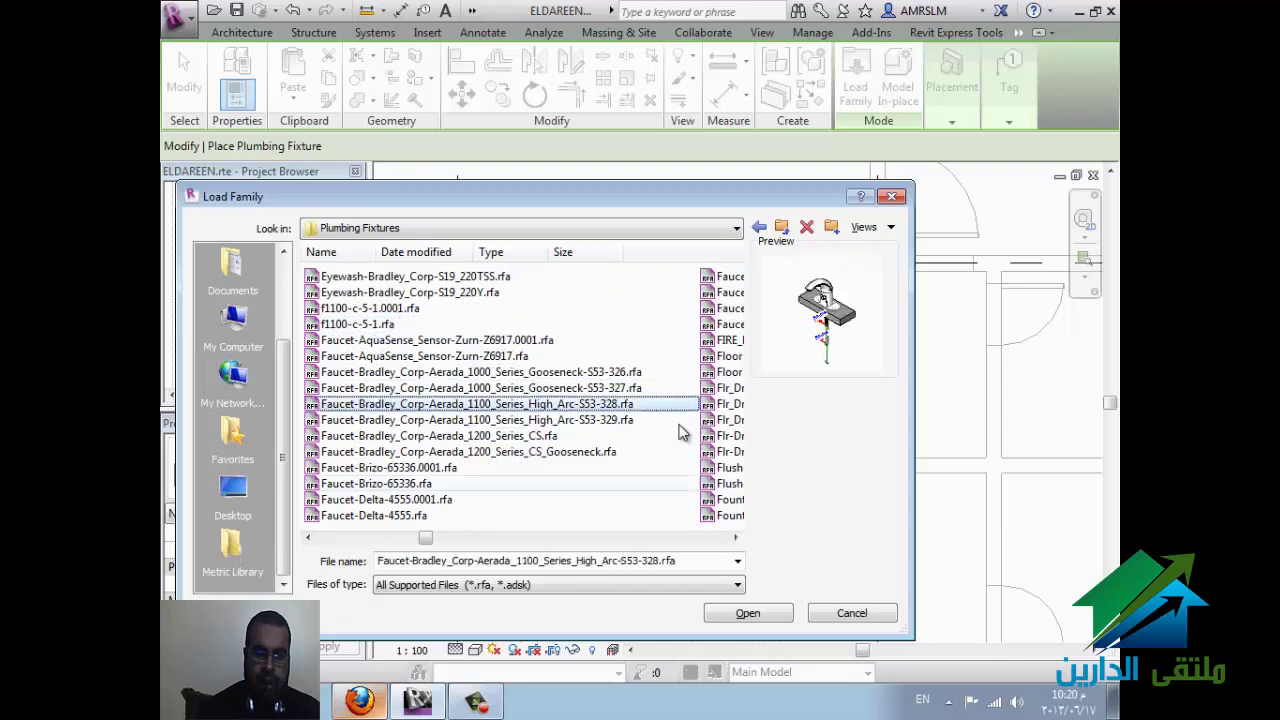
{"action": "key", "text": "Down"}
{"action": "key", "text": "Down"}
{"action": "scroll", "coordinate": [679, 432], "scroll_direction": "down", "scroll_amount": 2}
{"action": "scroll", "coordinate": [679, 432], "scroll_direction": "down", "scroll_amount": 1}
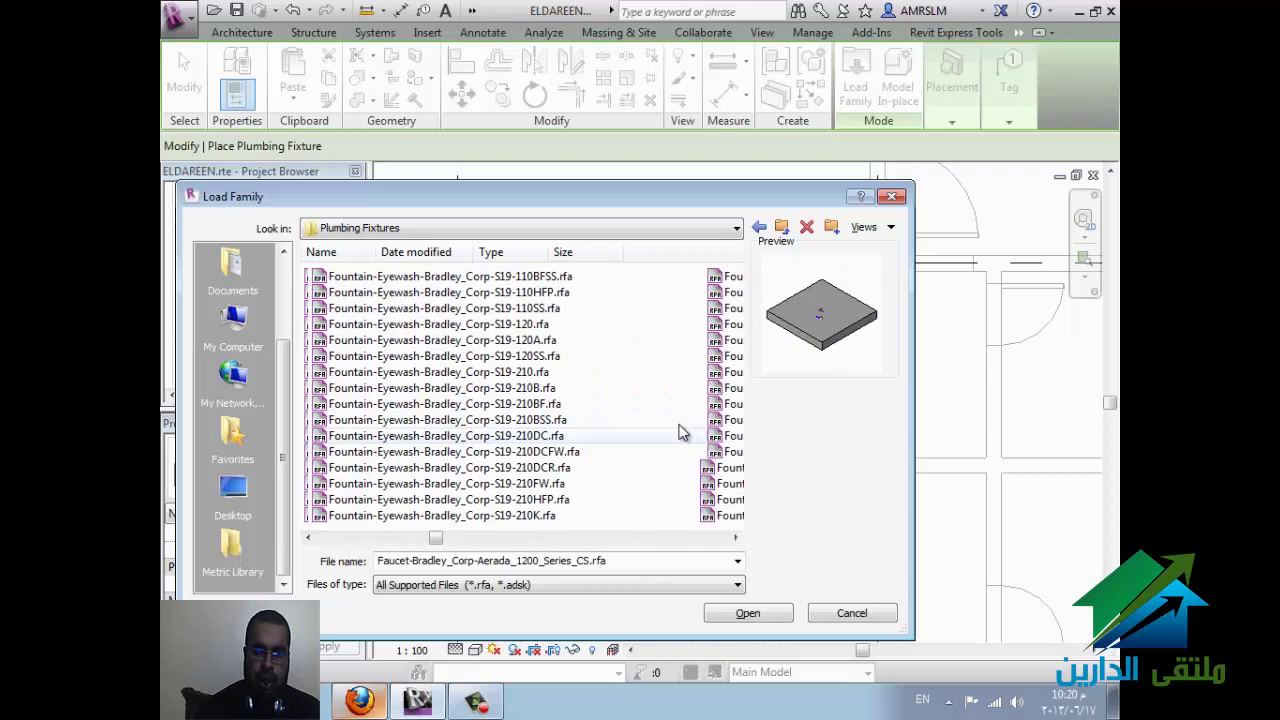
{"action": "scroll", "coordinate": [679, 432], "scroll_direction": "up", "scroll_amount": 2}
{"action": "key", "text": "f"}
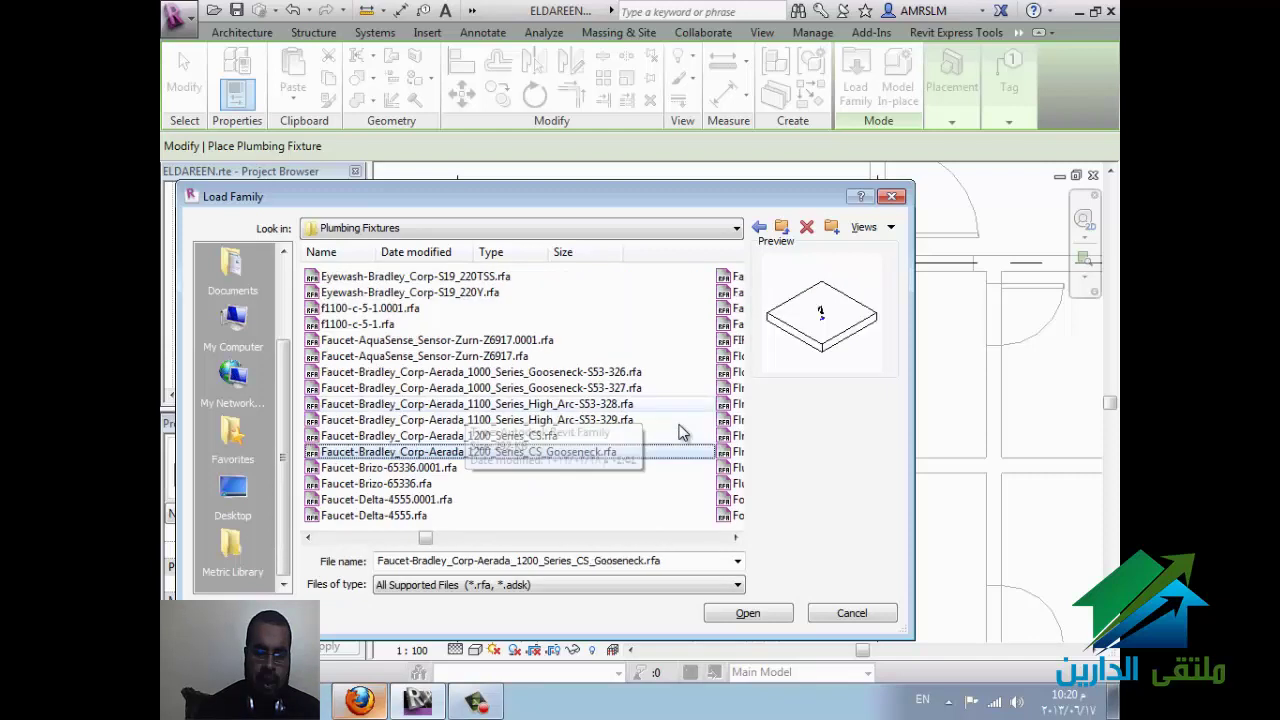
{"action": "key", "text": "l"}
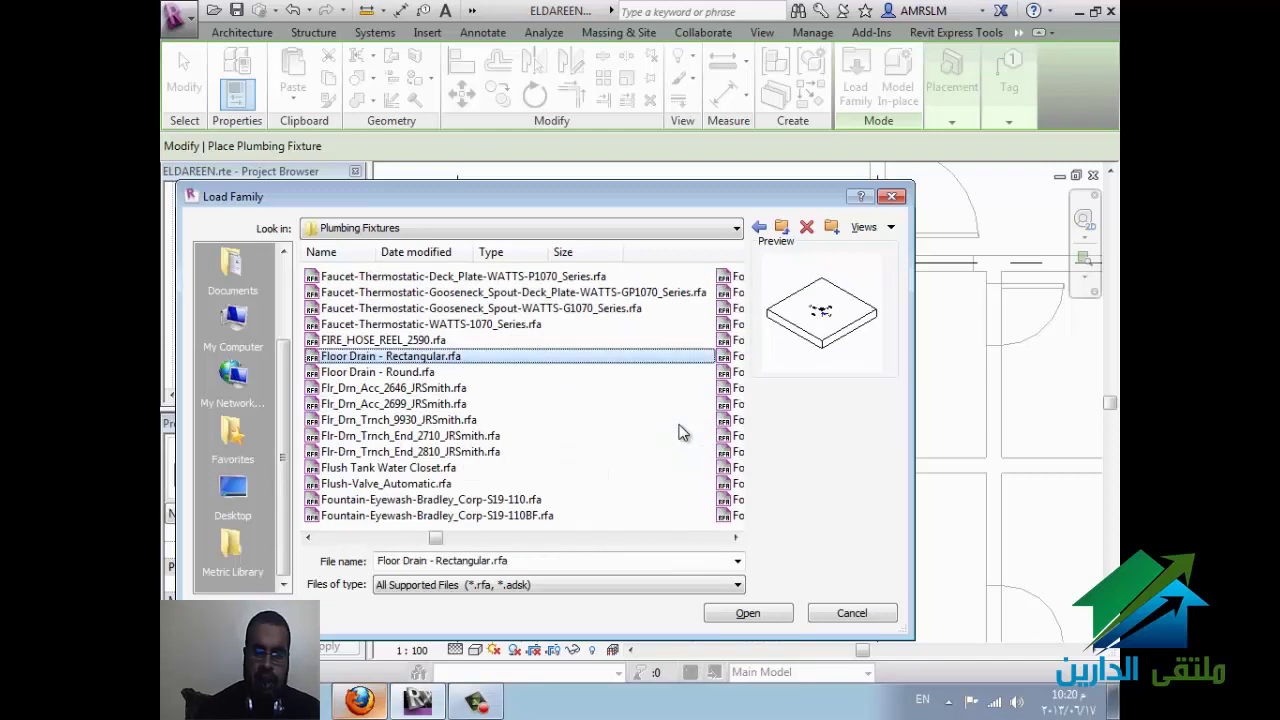
{"action": "key", "text": "Down"}
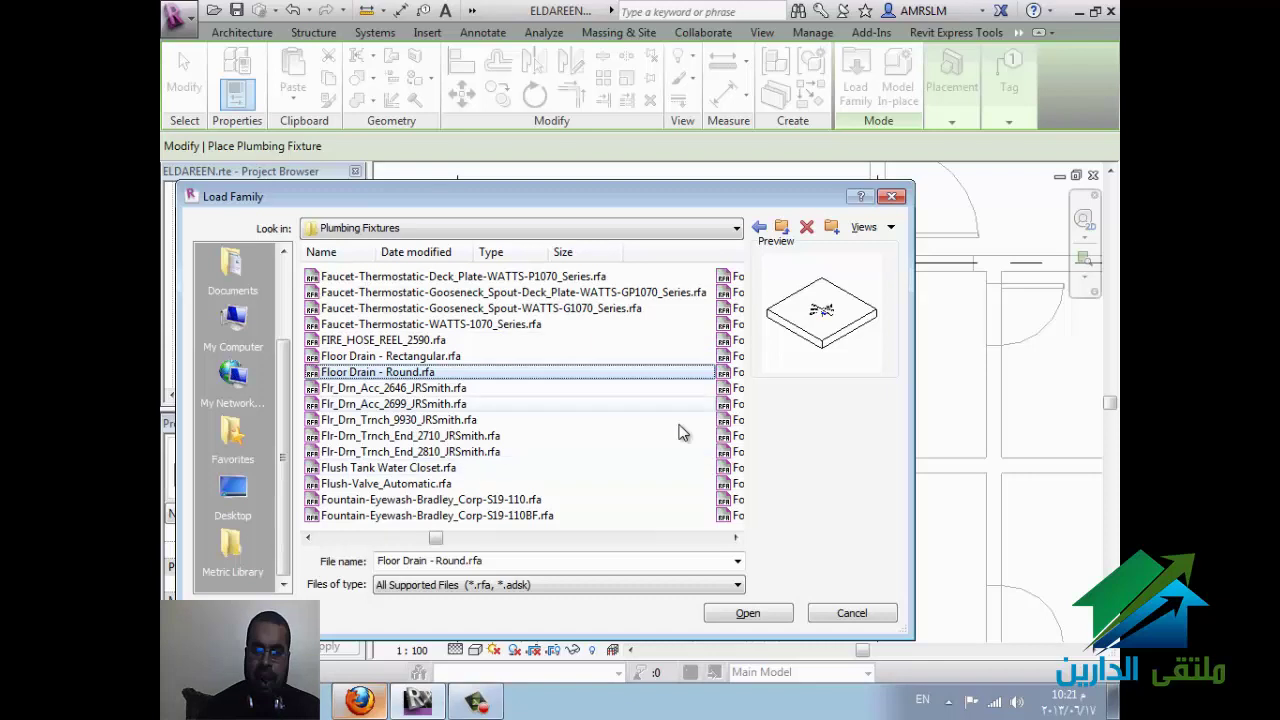
{"action": "key", "text": "Down"}
{"action": "key", "text": "Down"}
{"action": "key", "text": "Up"}
{"action": "key", "text": "Up"}
{"action": "key", "text": "Up"}
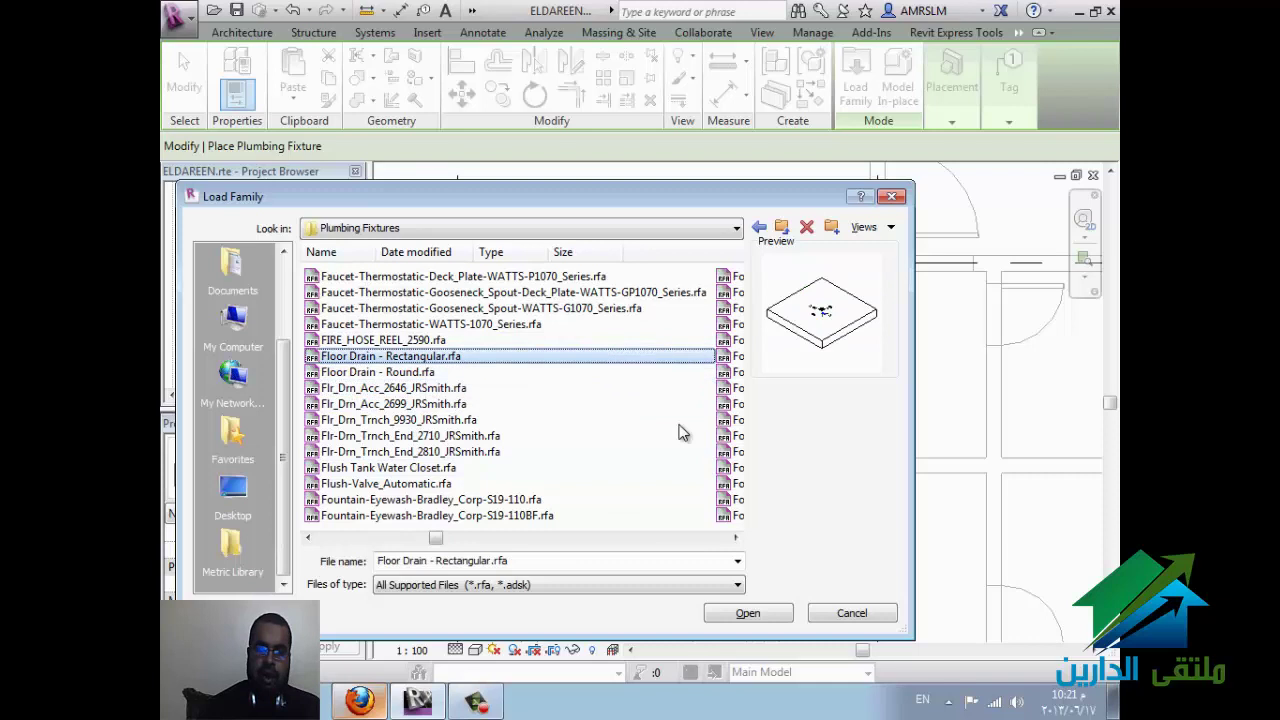
{"action": "key", "text": "Up"}
{"action": "key", "text": "Down"}
{"action": "key", "text": "Down"}
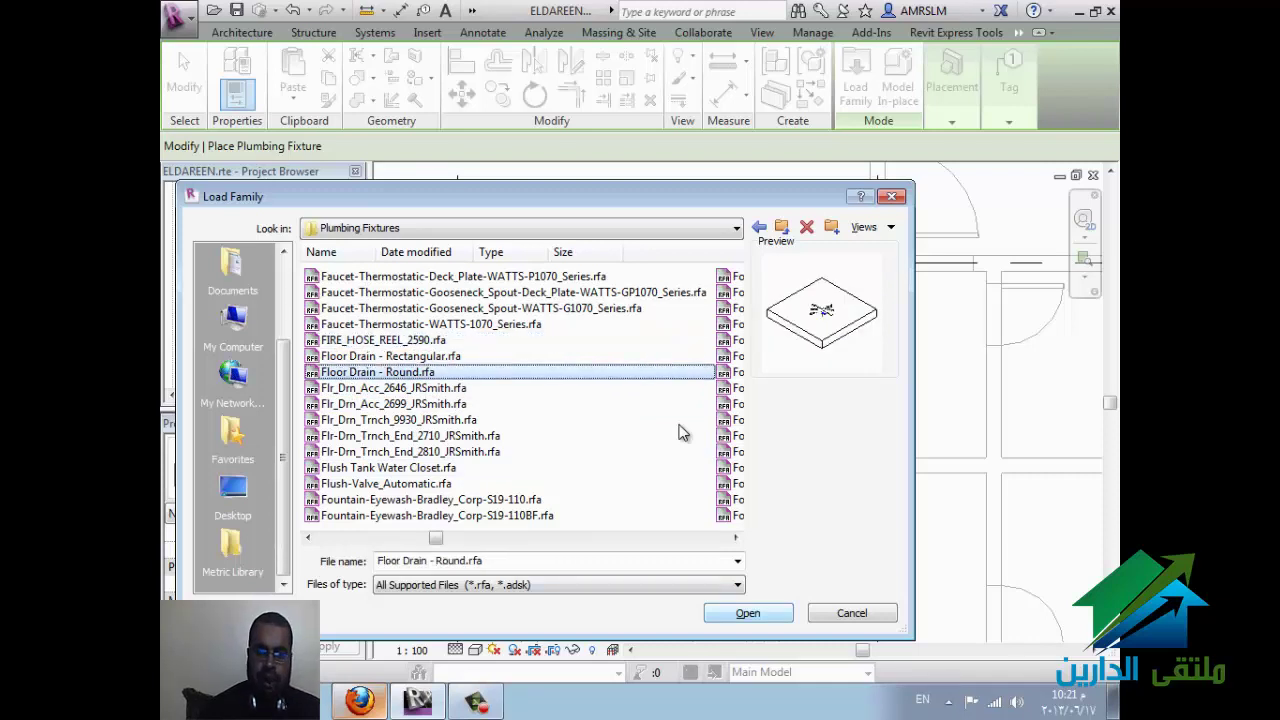
{"action": "key", "text": "Return"}
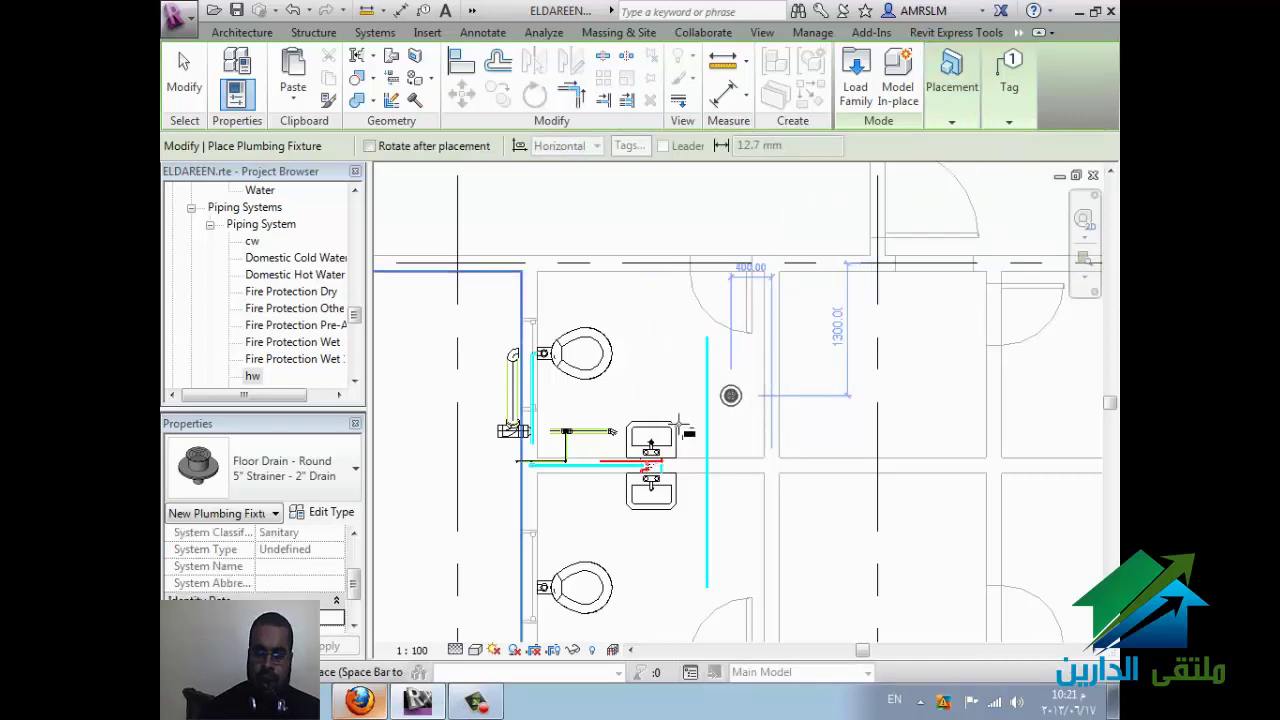
Step: Place the Floor Drain - Round to the right of the lavatories and finish placement
{"action": "left_click", "coordinate": [731, 395]}
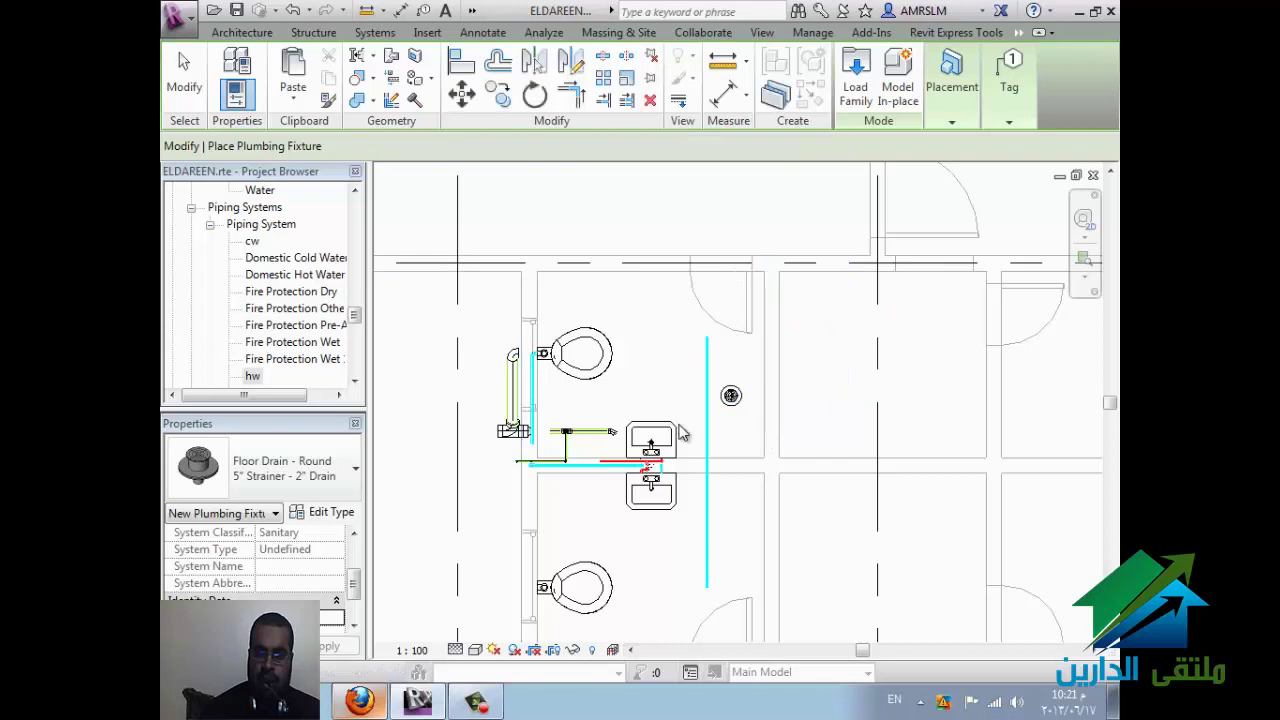
{"action": "key", "text": "Escape"}
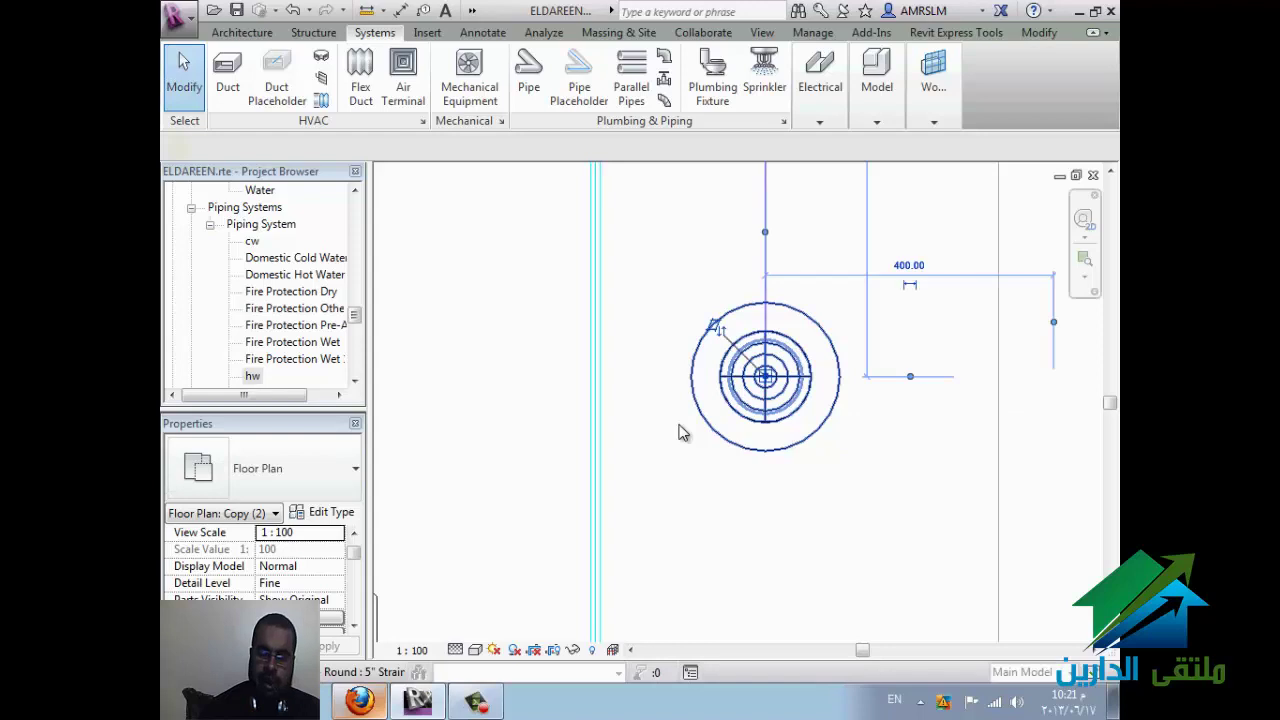
Step: Draw a short pipe out of the floor drain connector toward the left
{"action": "right_click", "coordinate": [679, 432]}
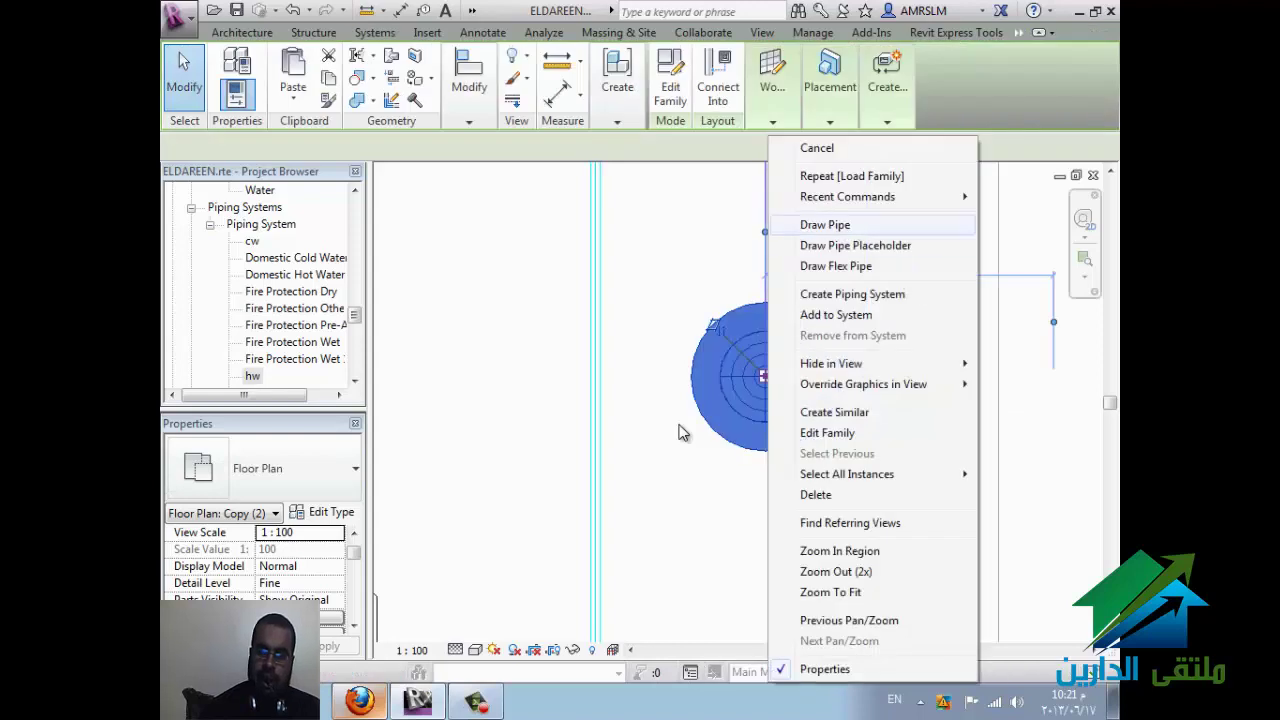
{"action": "key", "text": "Escape"}
{"action": "left_click", "coordinate": [679, 432]}
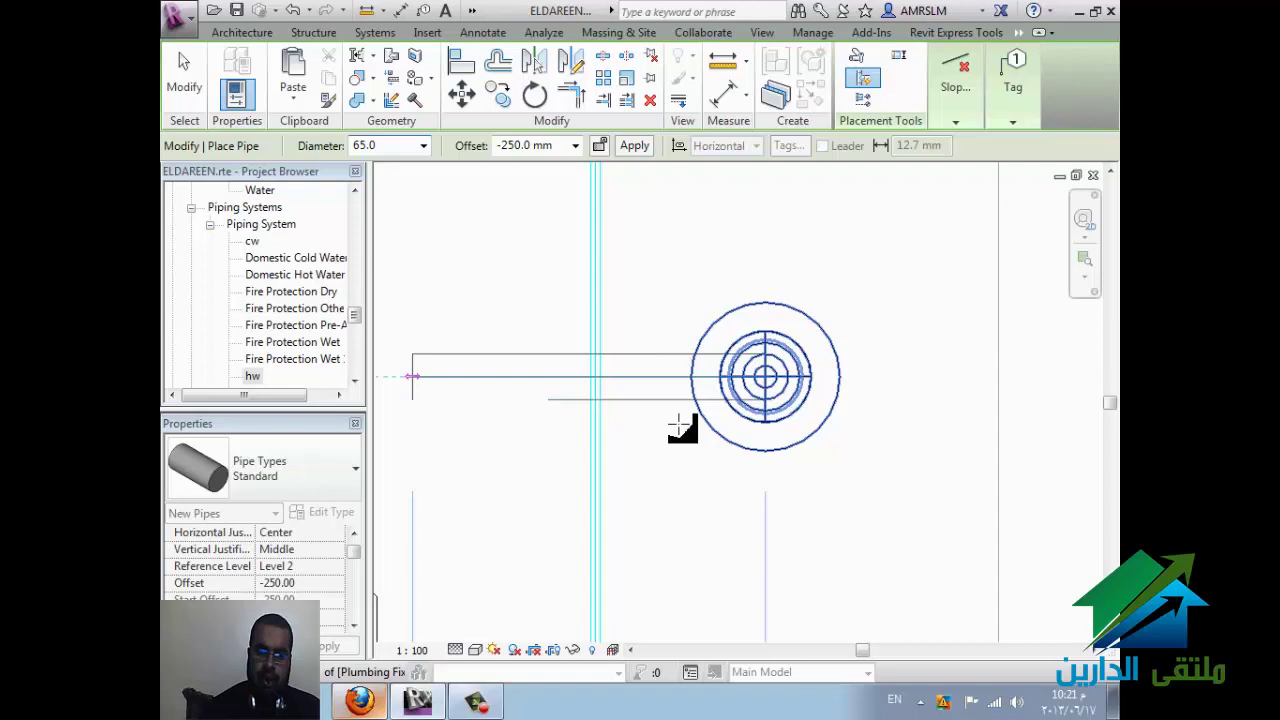
{"action": "left_click", "coordinate": [679, 424]}
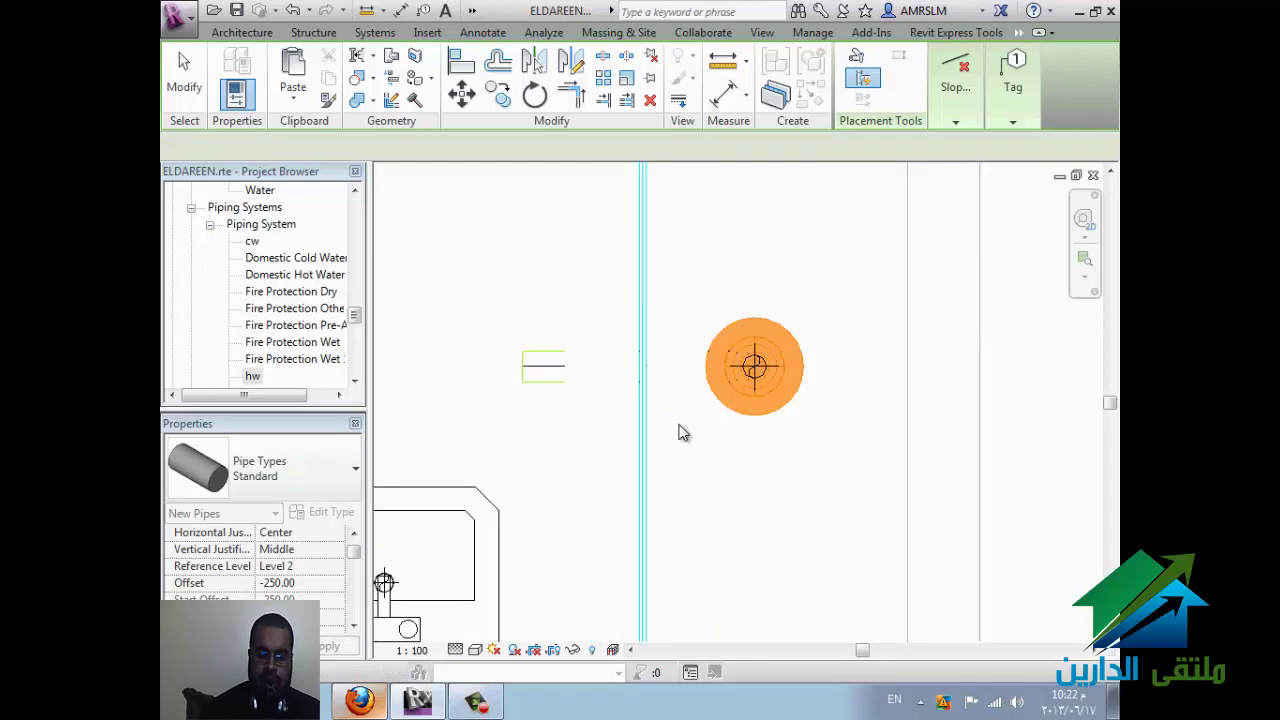
{"action": "key", "text": "Escape"}
{"action": "key", "text": "Escape"}
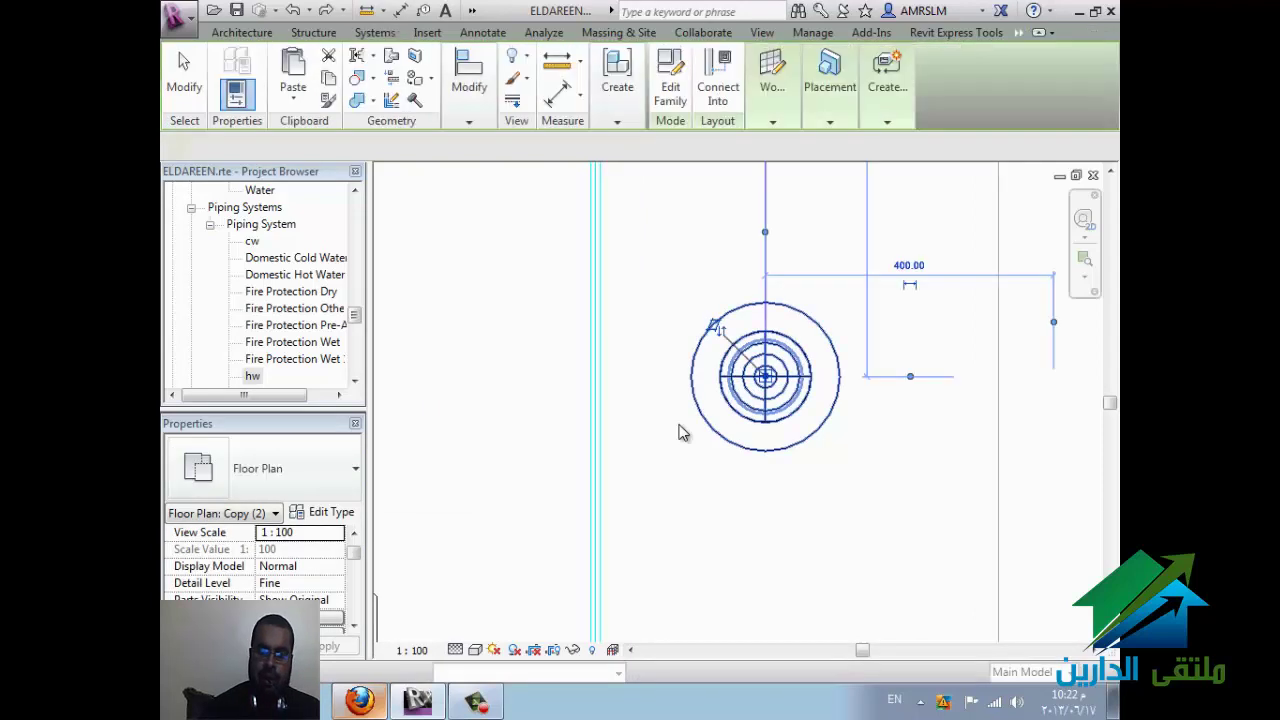
{"action": "key", "text": "Escape"}
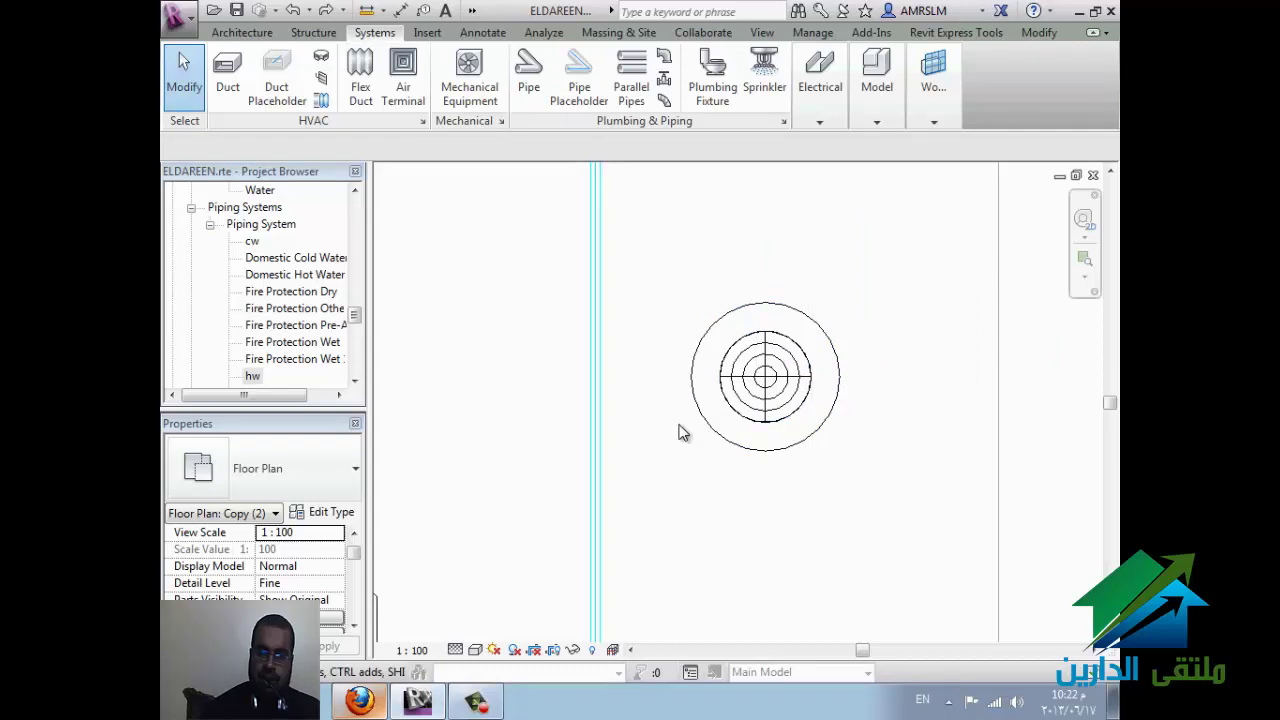
Step: Reselect the floor drain and start a new pipe from its connector
{"action": "left_click", "coordinate": [681, 432]}
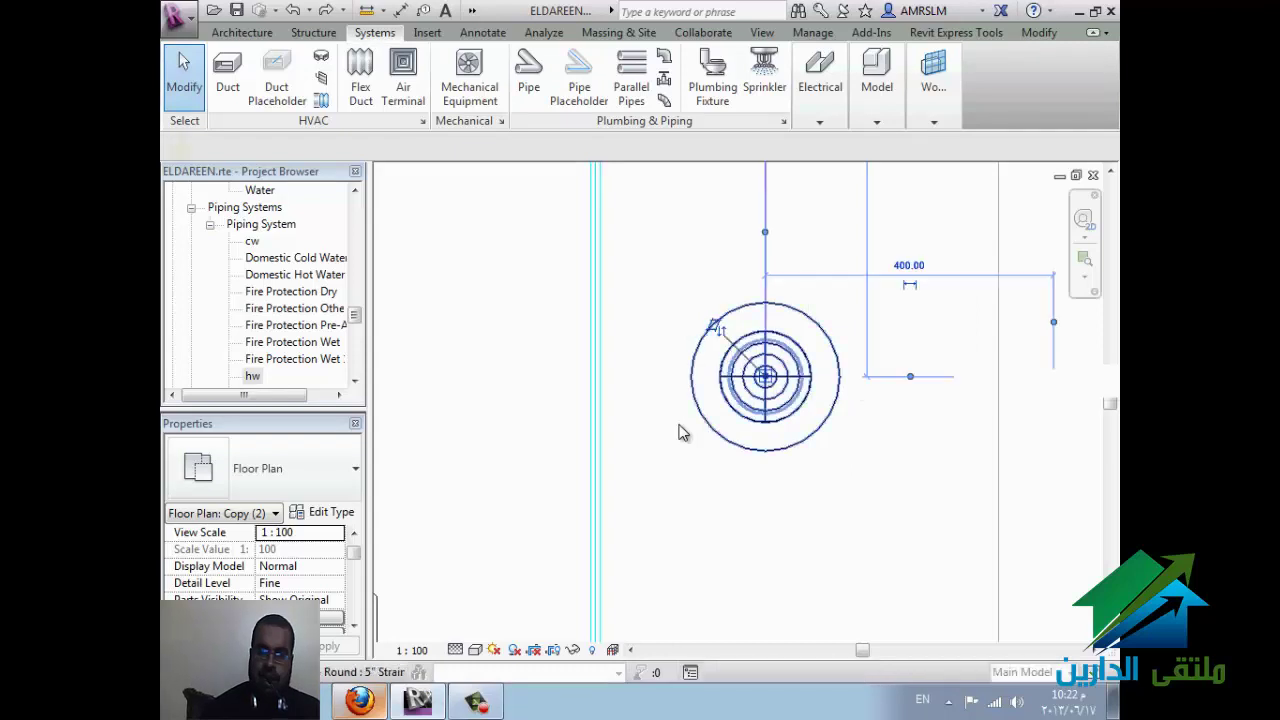
{"action": "right_click", "coordinate": [679, 432]}
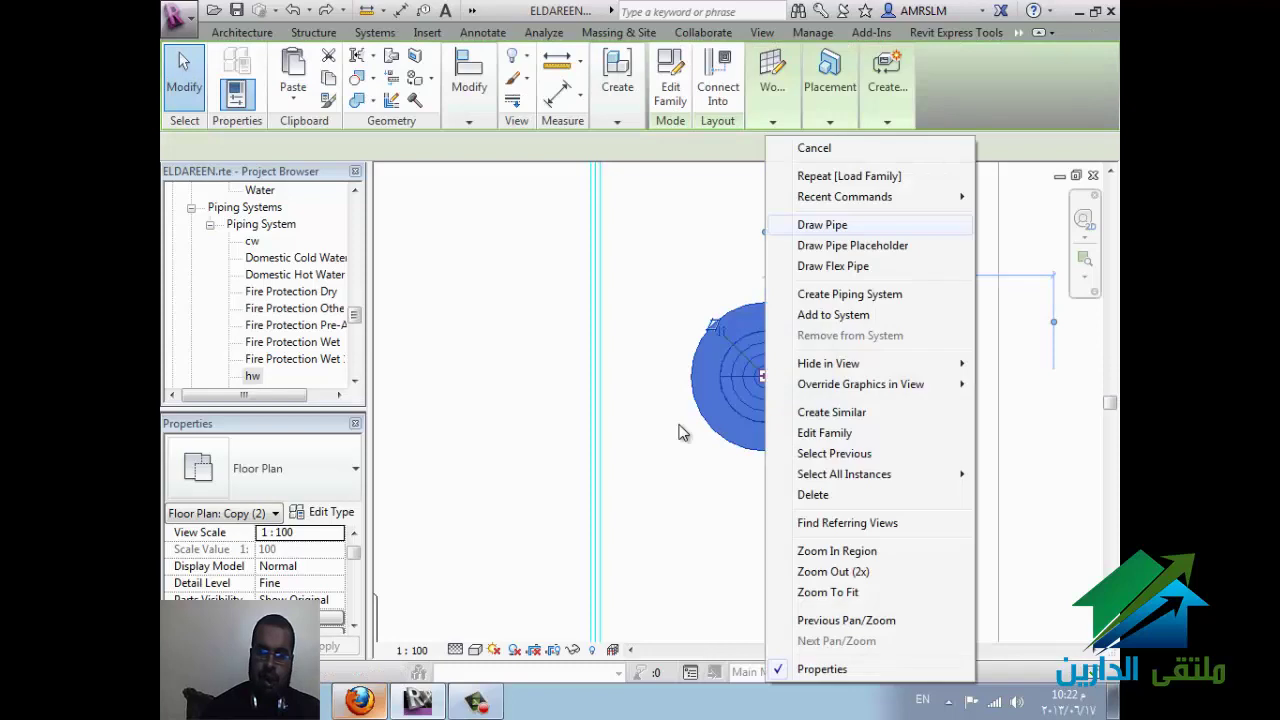
{"action": "key", "text": "Escape"}
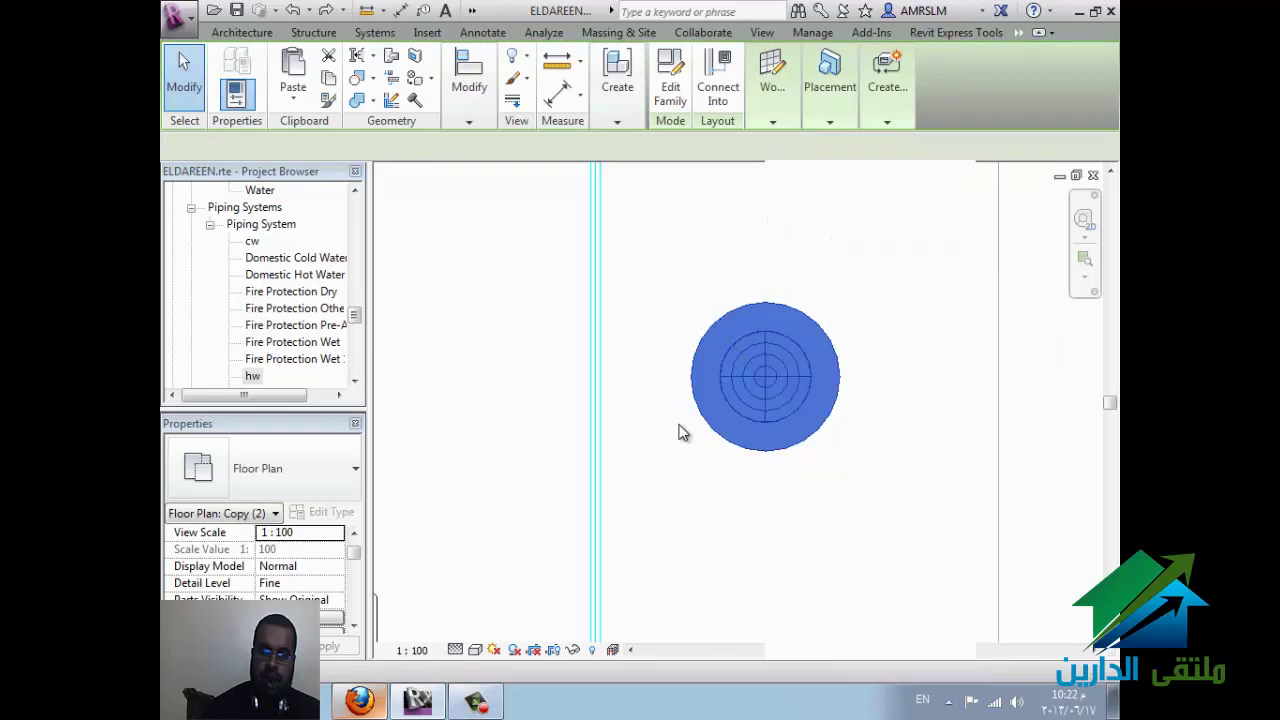
{"action": "key", "text": "r"}
{"action": "key", "text": "o"}
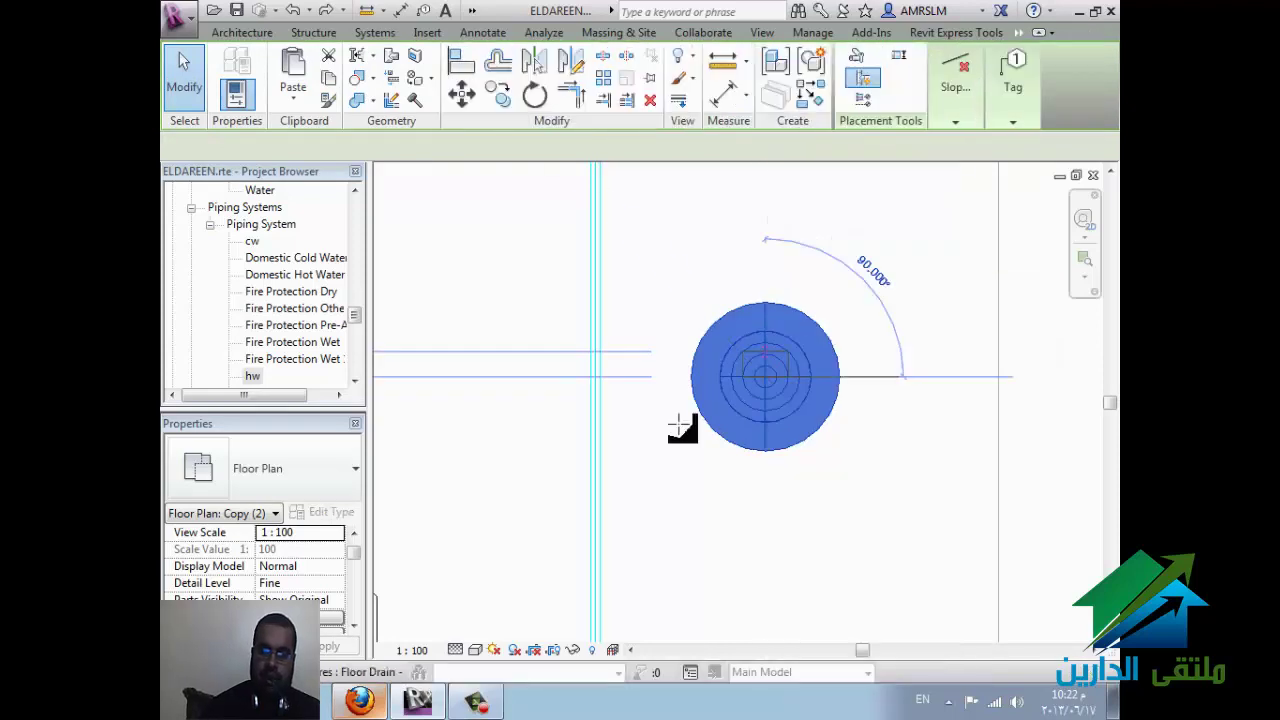
{"action": "key", "text": "Return"}
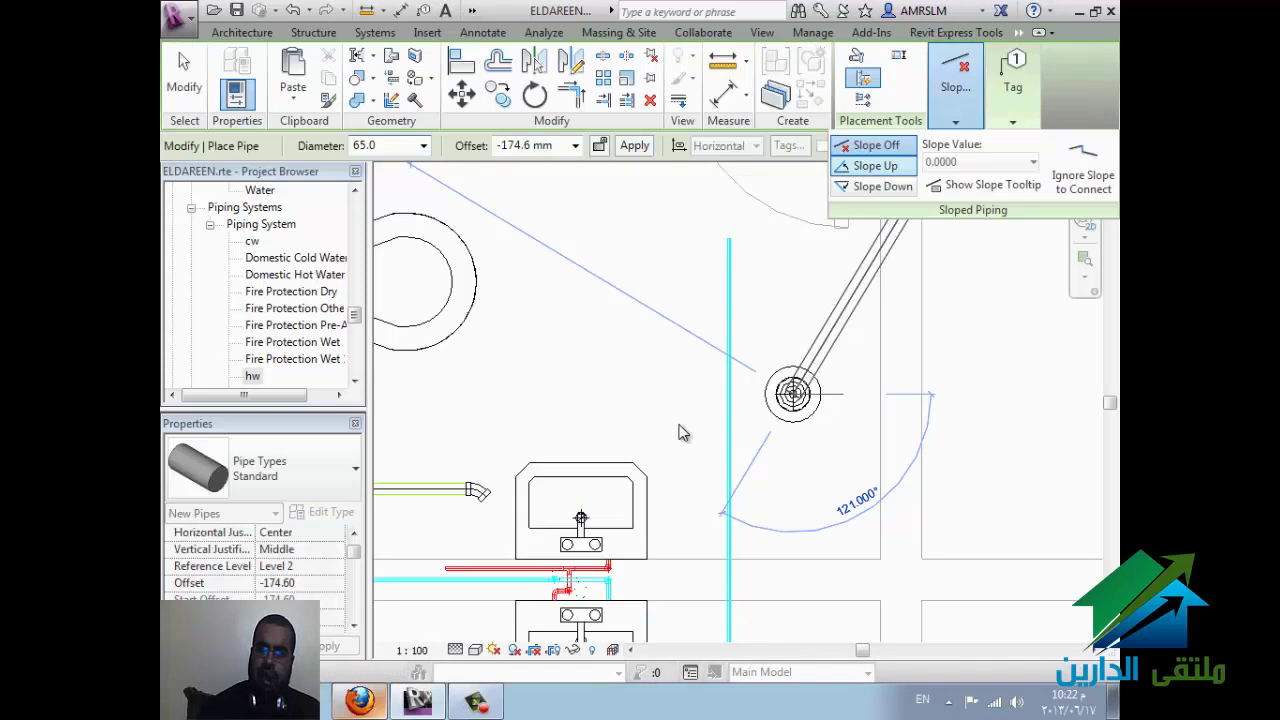
Step: Give new pipes from the floor drain a 1.0000 downward slope
{"action": "key", "text": "alt+Down"}
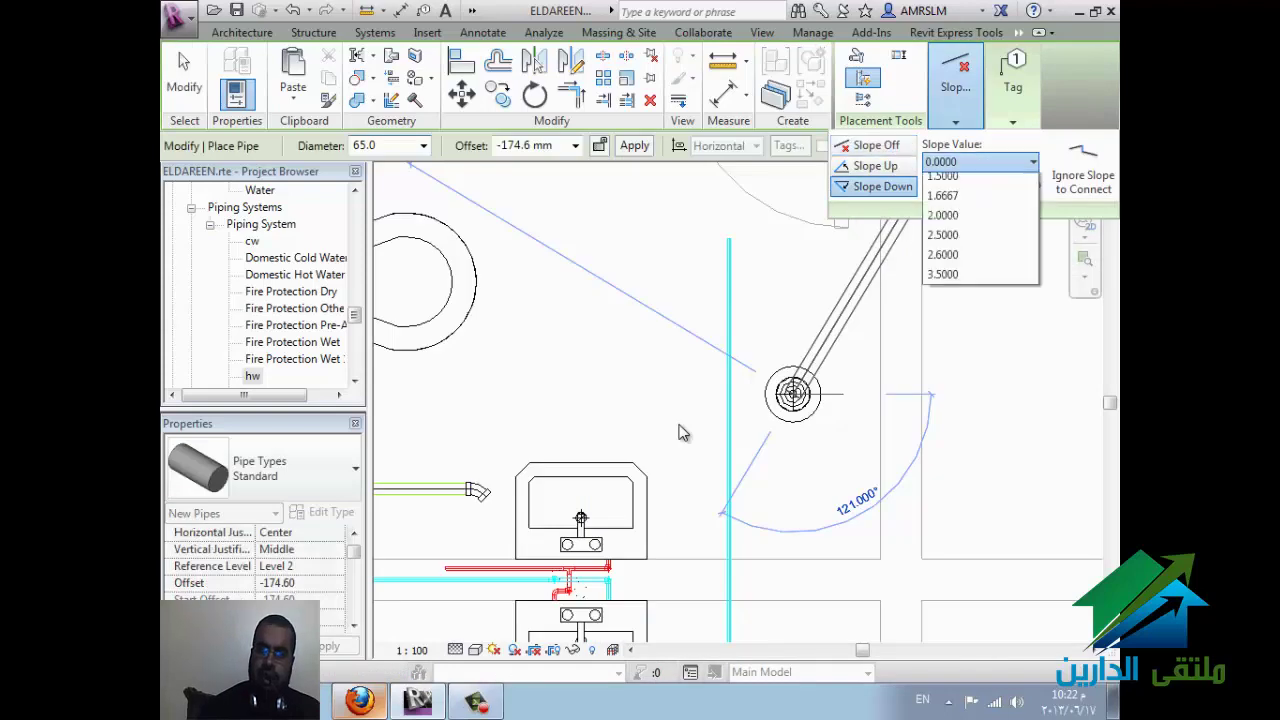
{"action": "key", "text": "Return"}
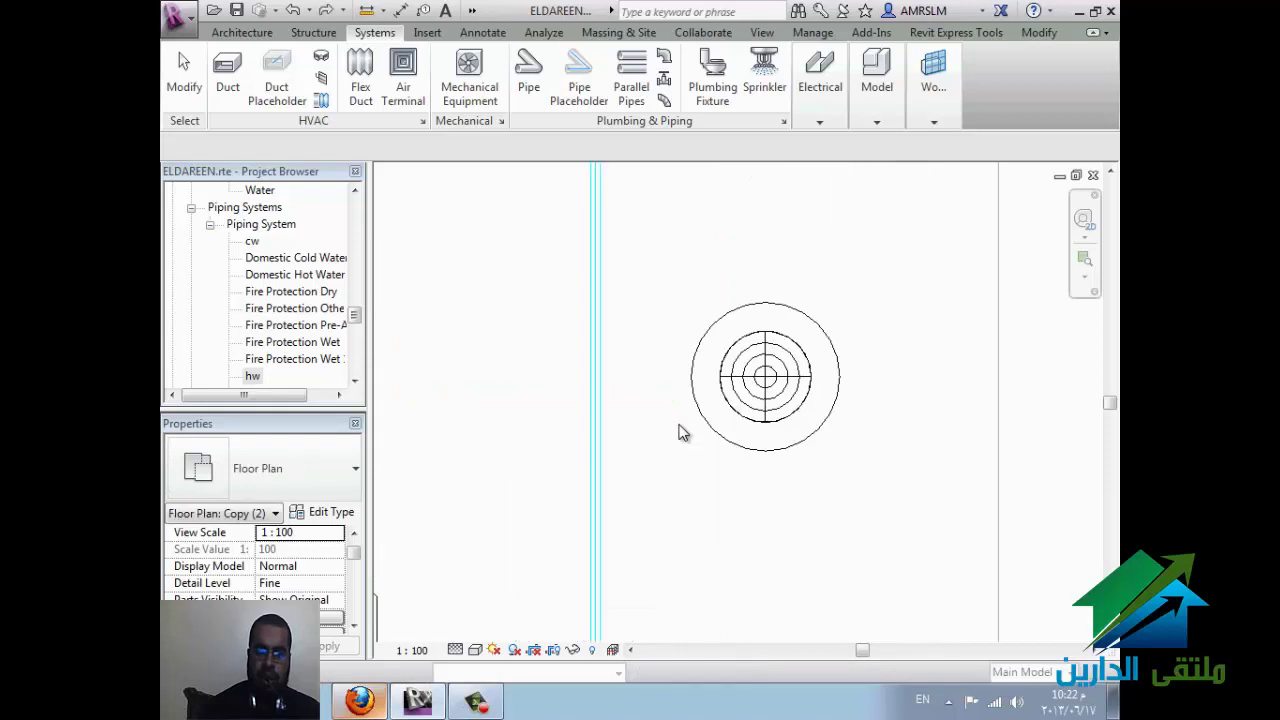
Step: Draw a PVC - Sanitary pipe from the floor drain to a point on its left
{"action": "key", "text": "ctrl+z"}
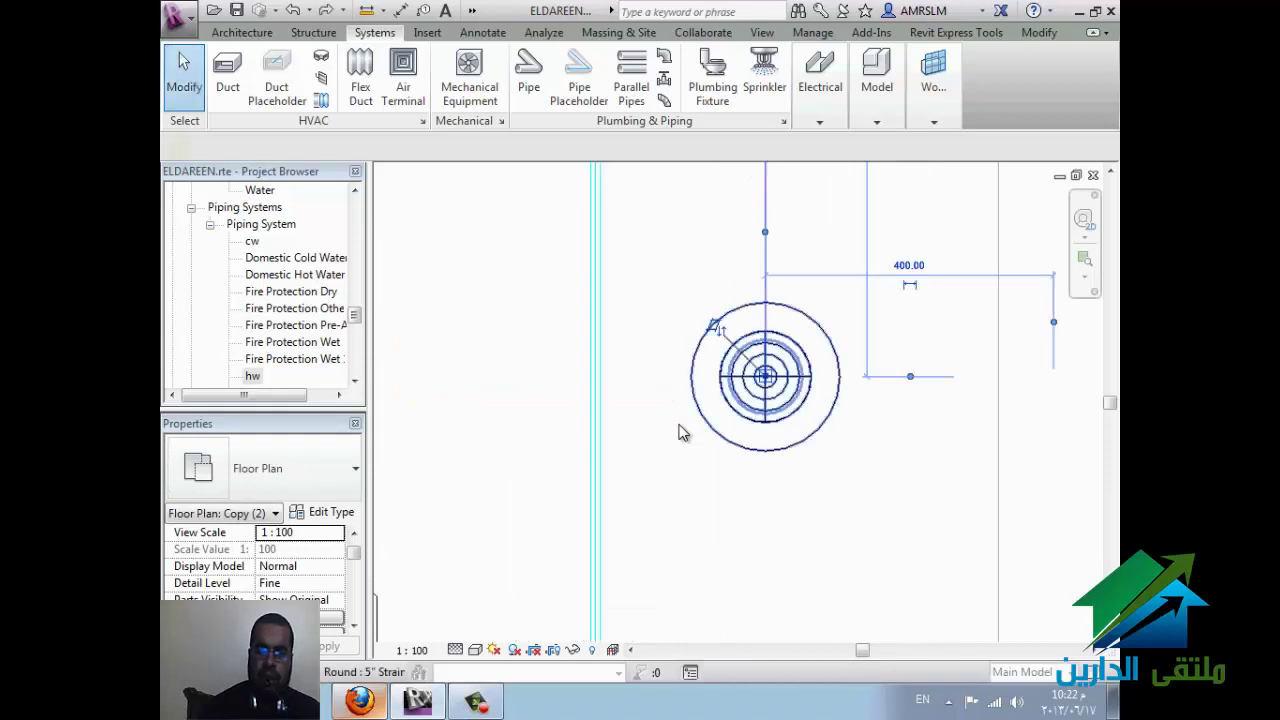
{"action": "right_click", "coordinate": [679, 432]}
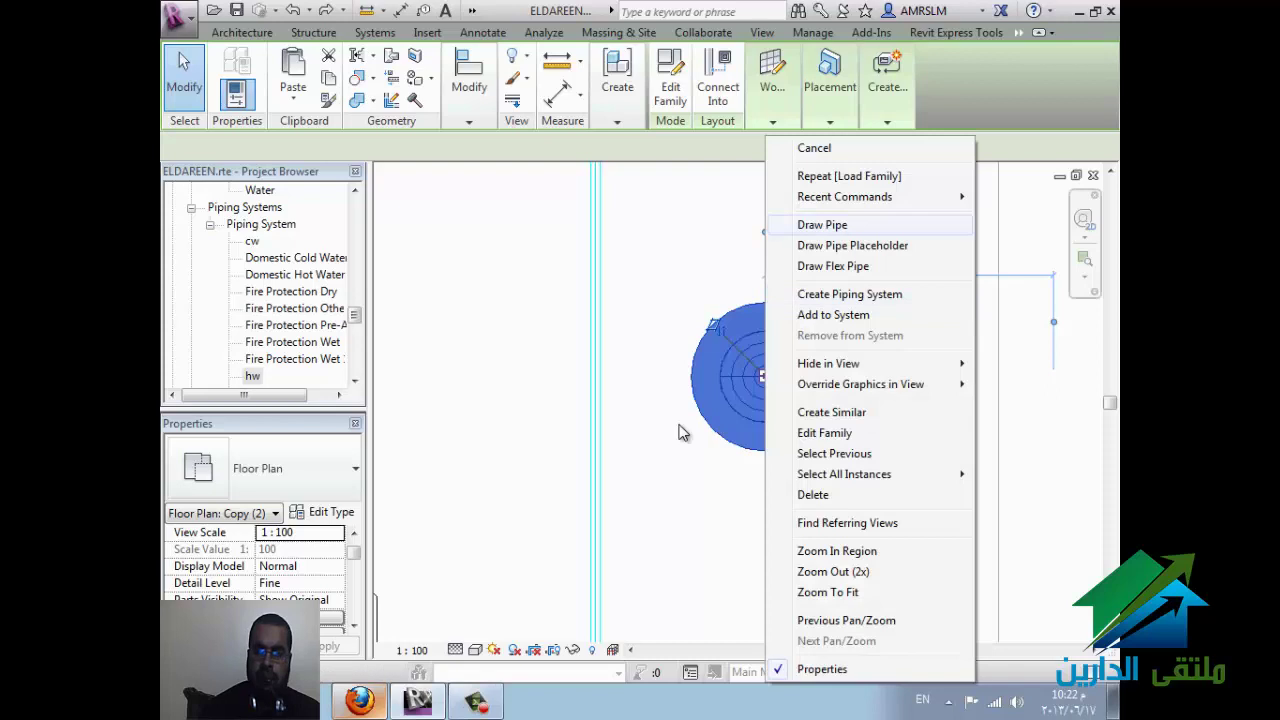
{"action": "key", "text": "Escape"}
{"action": "key", "text": "p"}
{"action": "key", "text": "i"}
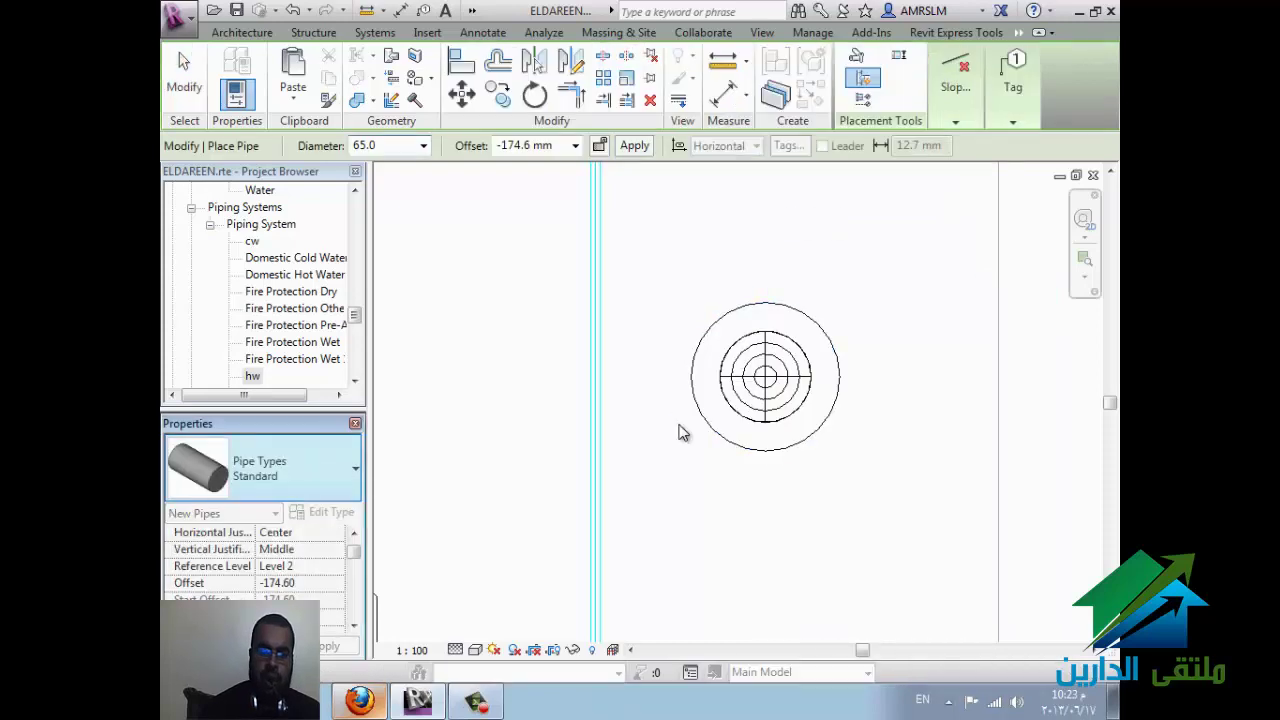
{"action": "left_click", "coordinate": [262, 468]}
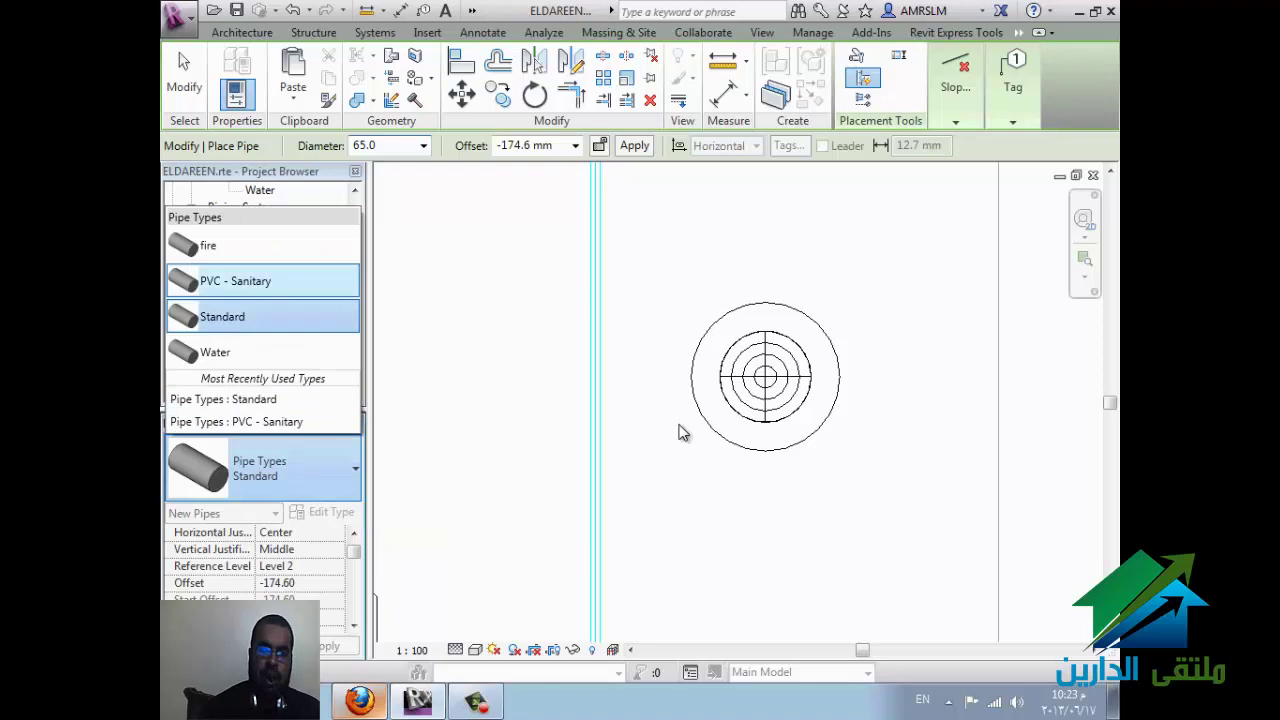
{"action": "key", "text": "Return"}
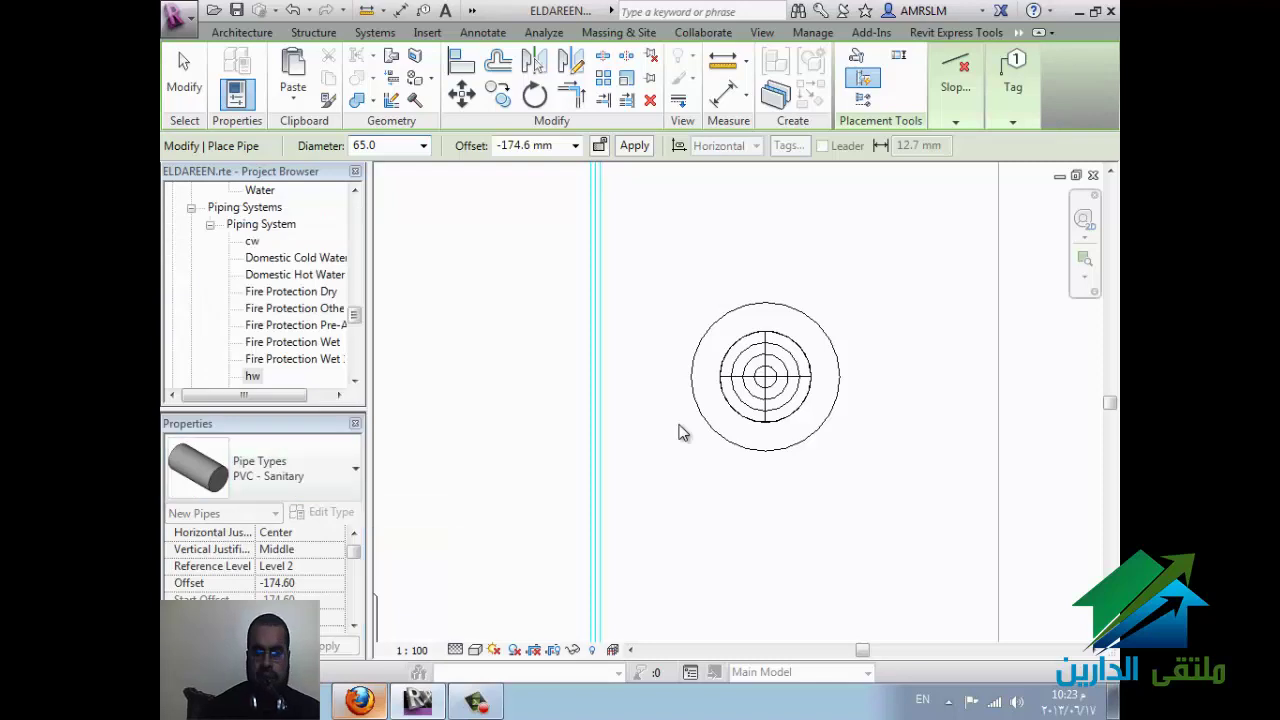
{"action": "scroll", "coordinate": [928, 479], "scroll_direction": "down", "scroll_amount": 3}
{"action": "scroll", "coordinate": [928, 479], "scroll_direction": "down", "scroll_amount": 1}
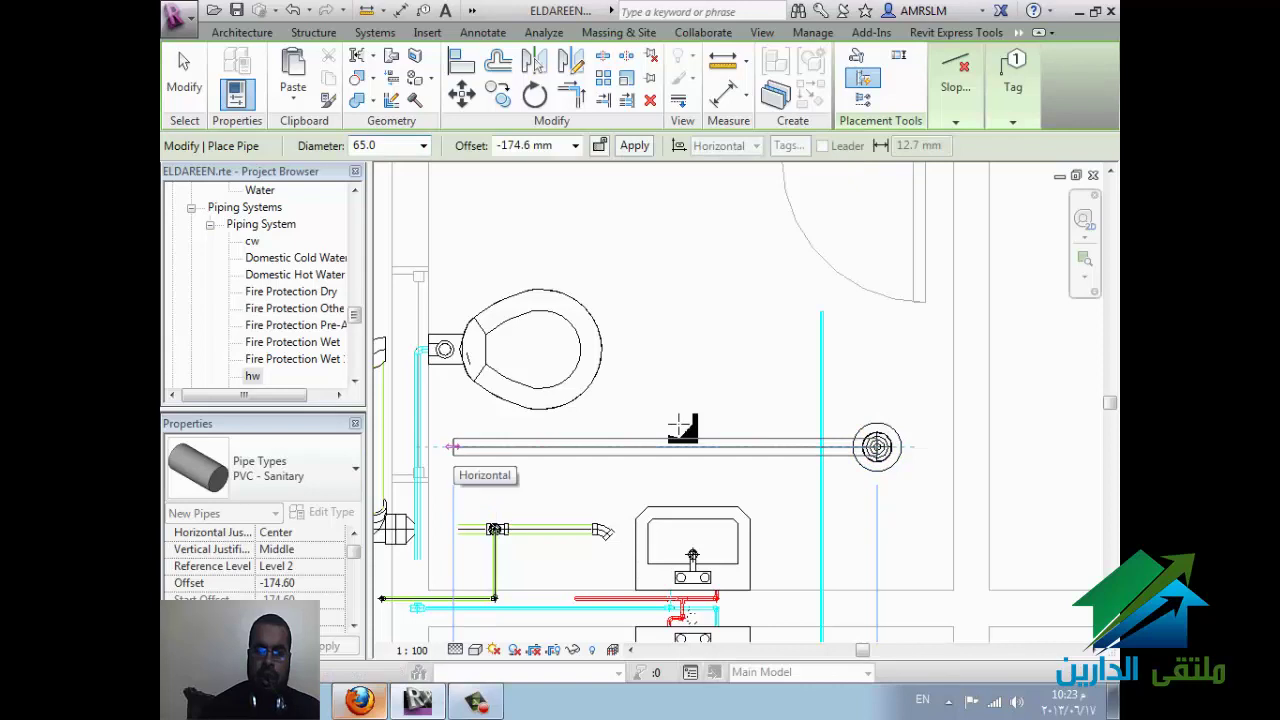
{"action": "left_click", "coordinate": [681, 428]}
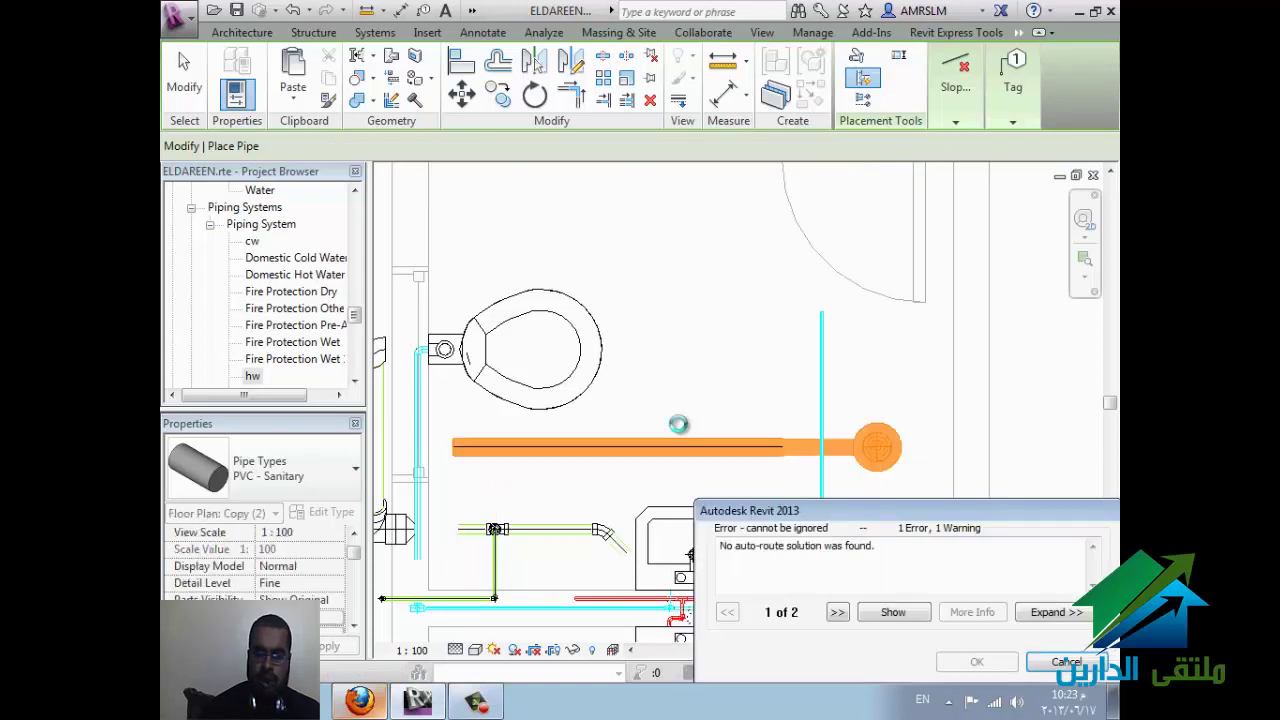
{"action": "key", "text": "Escape"}
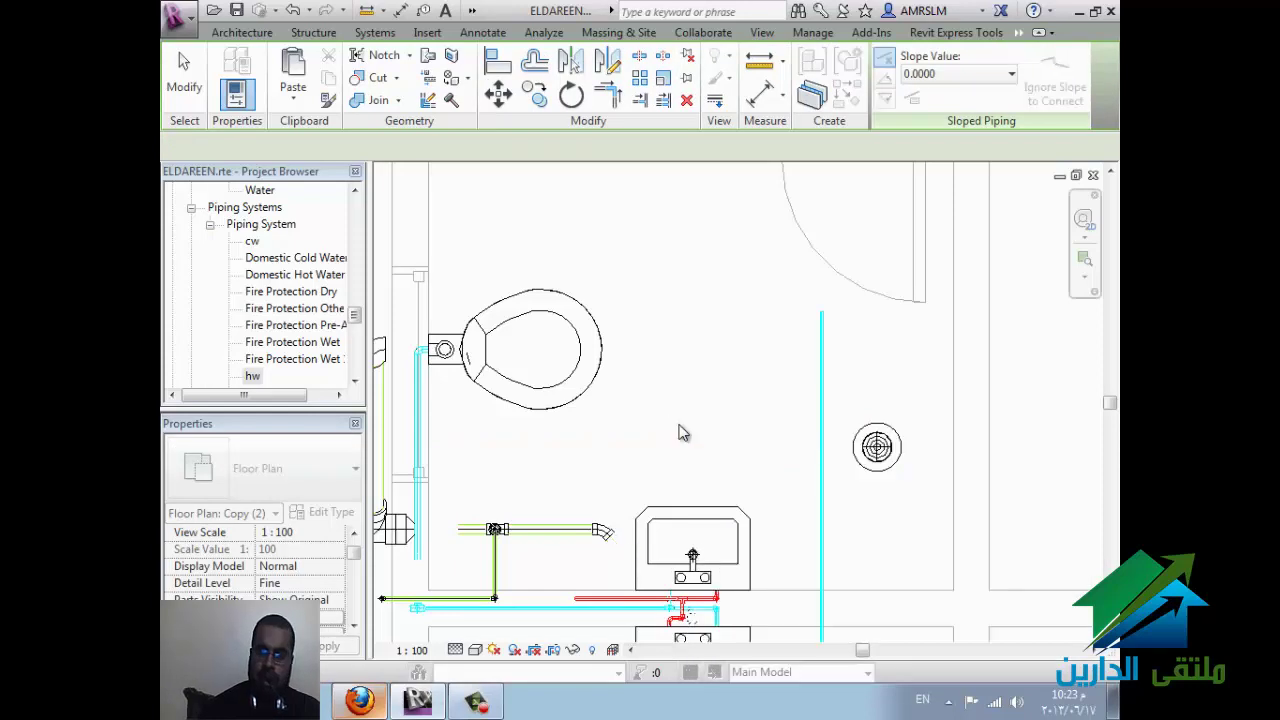
Step: Retry the PVC pipe from the floor drain outlet to a point left of the drain
{"action": "key", "text": "p"}
{"action": "key", "text": "i"}
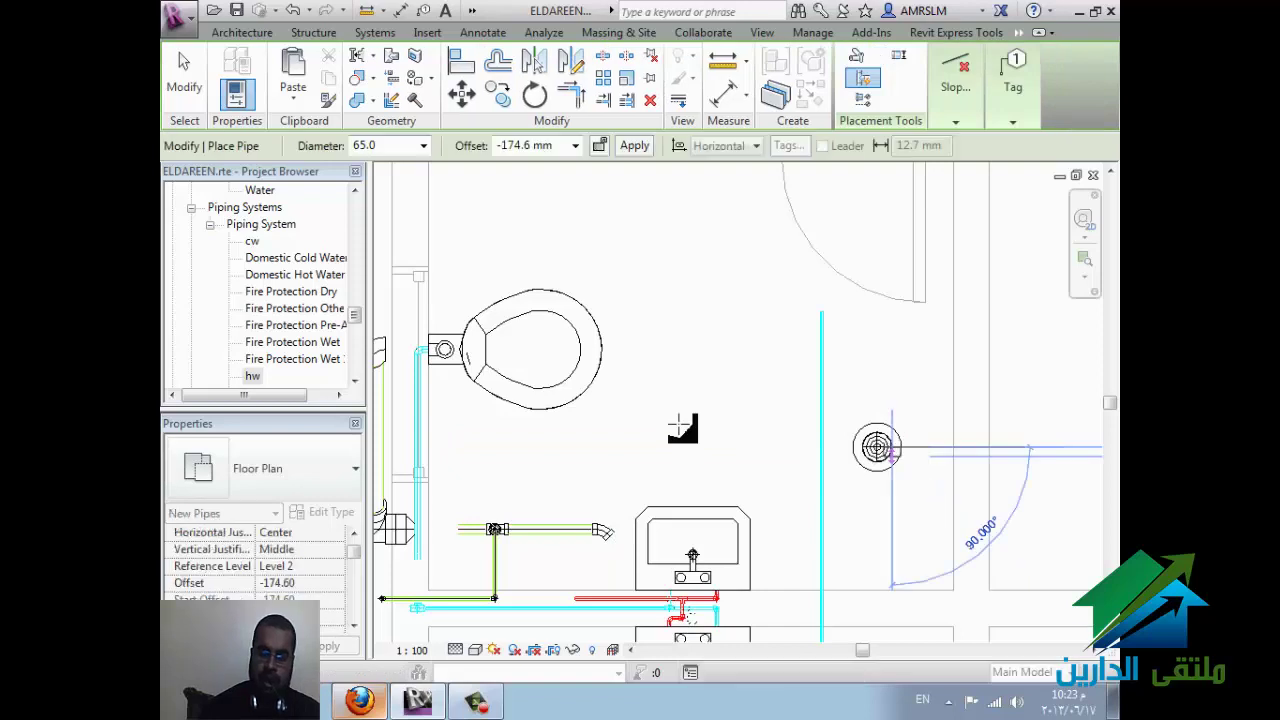
{"action": "key", "text": "Escape"}
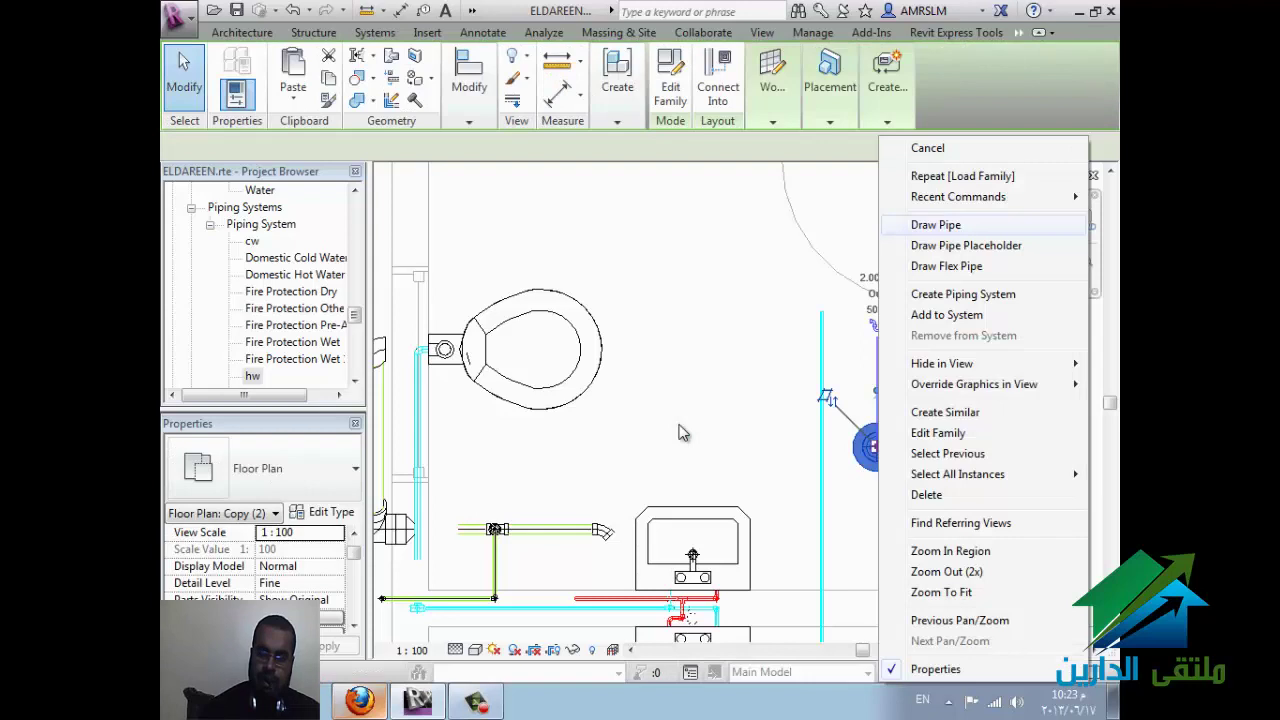
{"action": "left_click", "coordinate": [680, 432]}
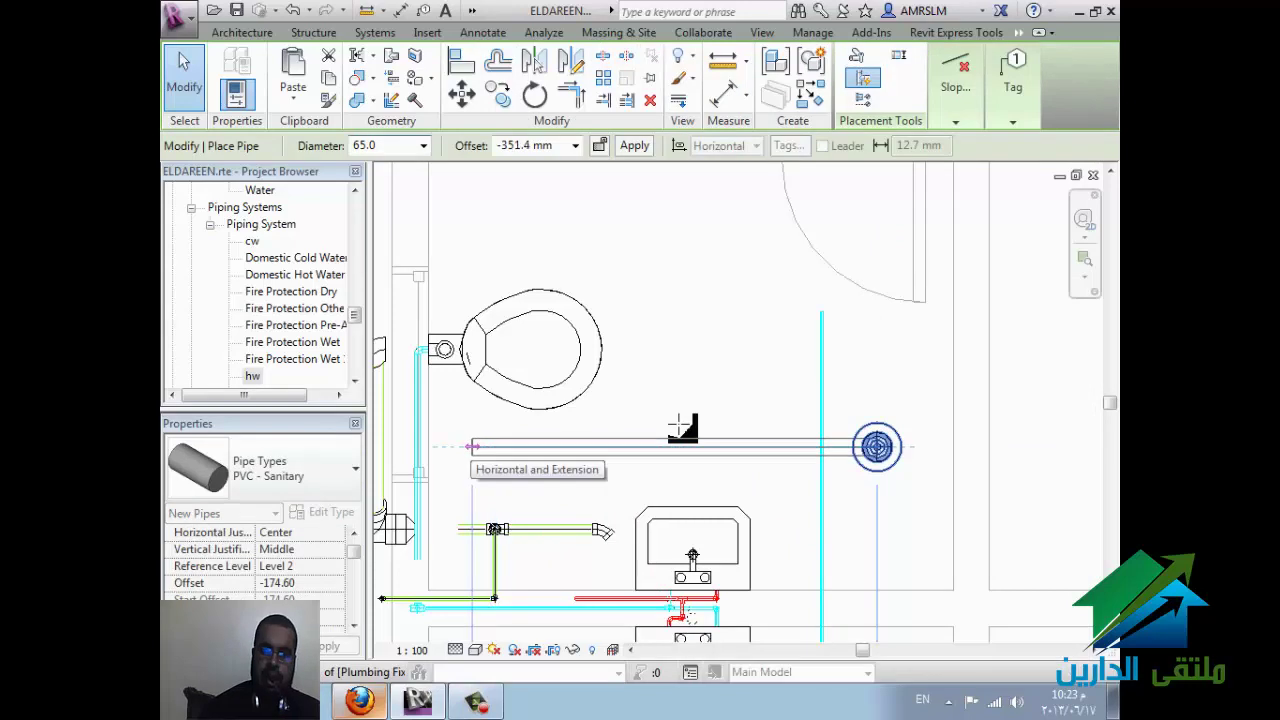
{"action": "left_click", "coordinate": [682, 428]}
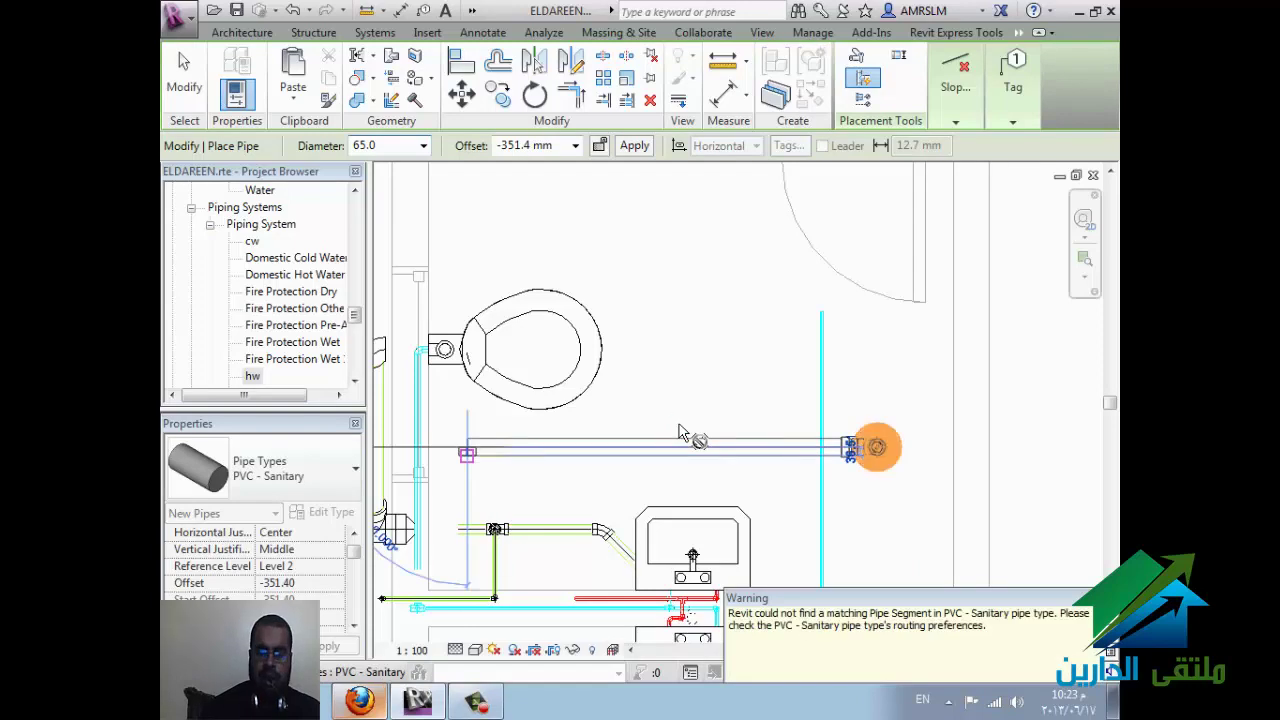
{"action": "key", "text": "Escape"}
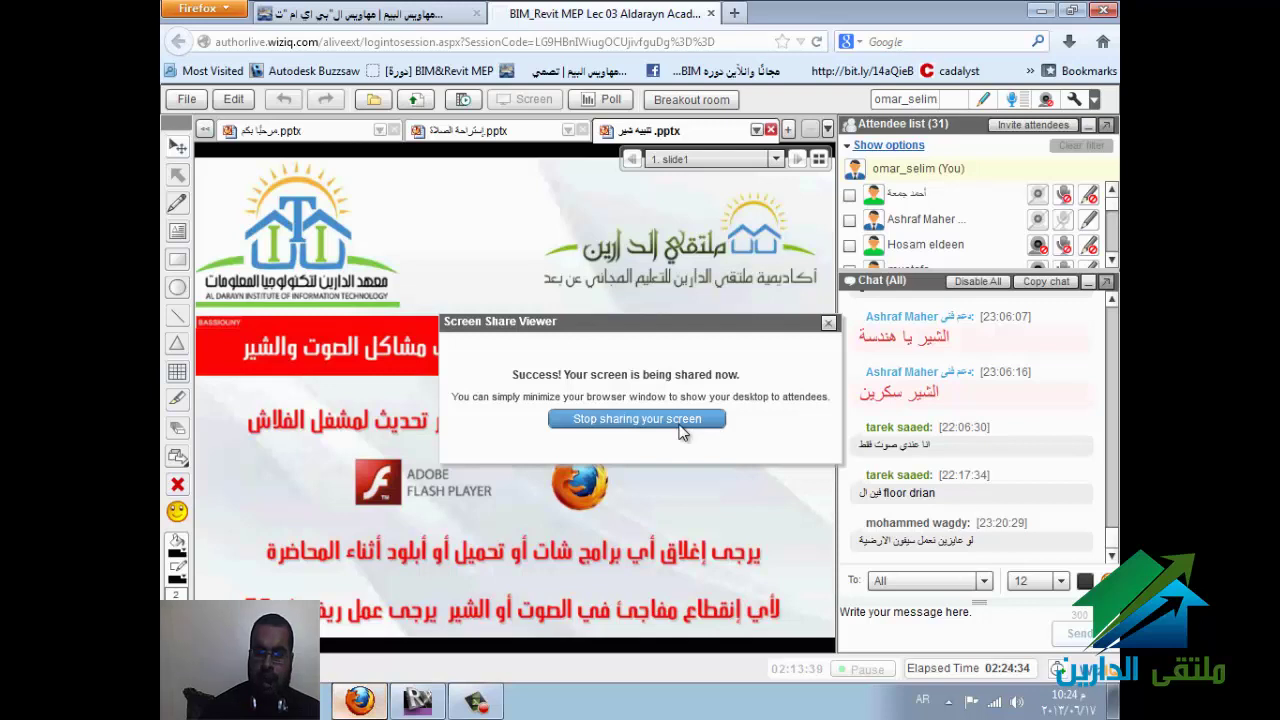
Step: Dismiss the Screen Share Viewer notice to show the Revit floor plan again
{"action": "left_click", "coordinate": [681, 429]}
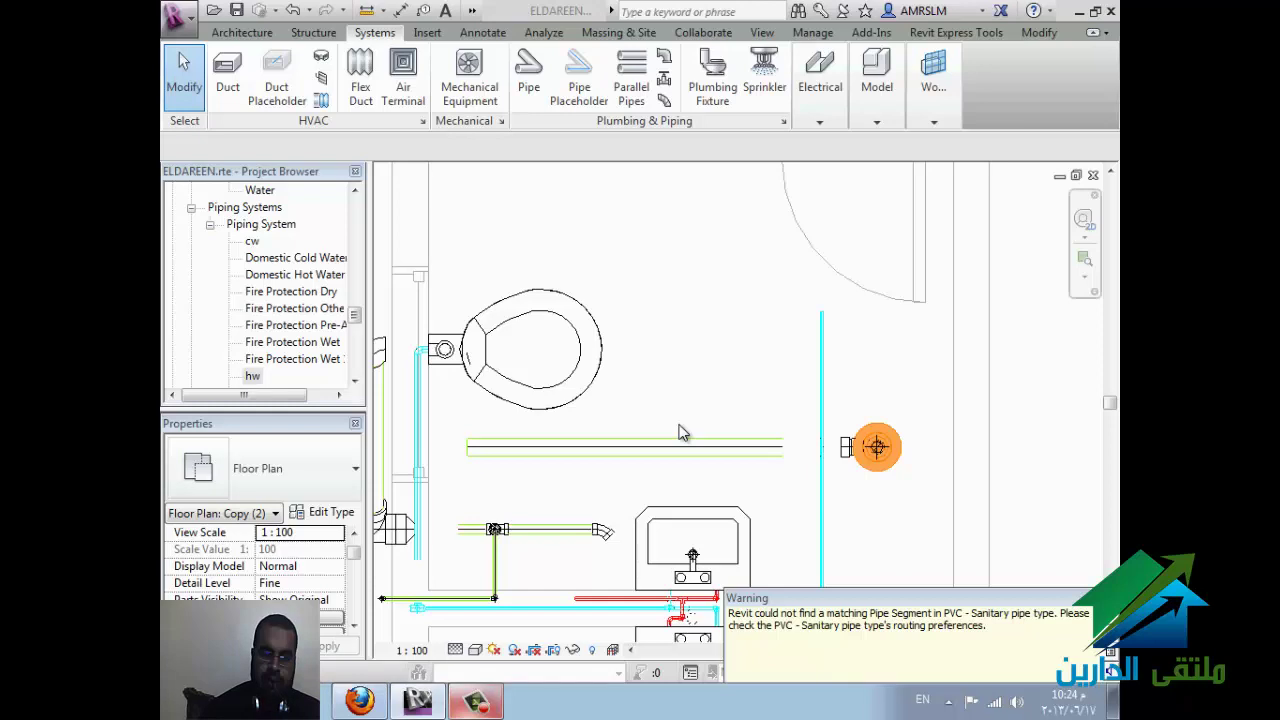
Step: Dismiss the pipe warning and switch the toilet elbow to M_Bend - PVC - Sch 40 - DWV : Standard
{"action": "key", "text": "Escape"}
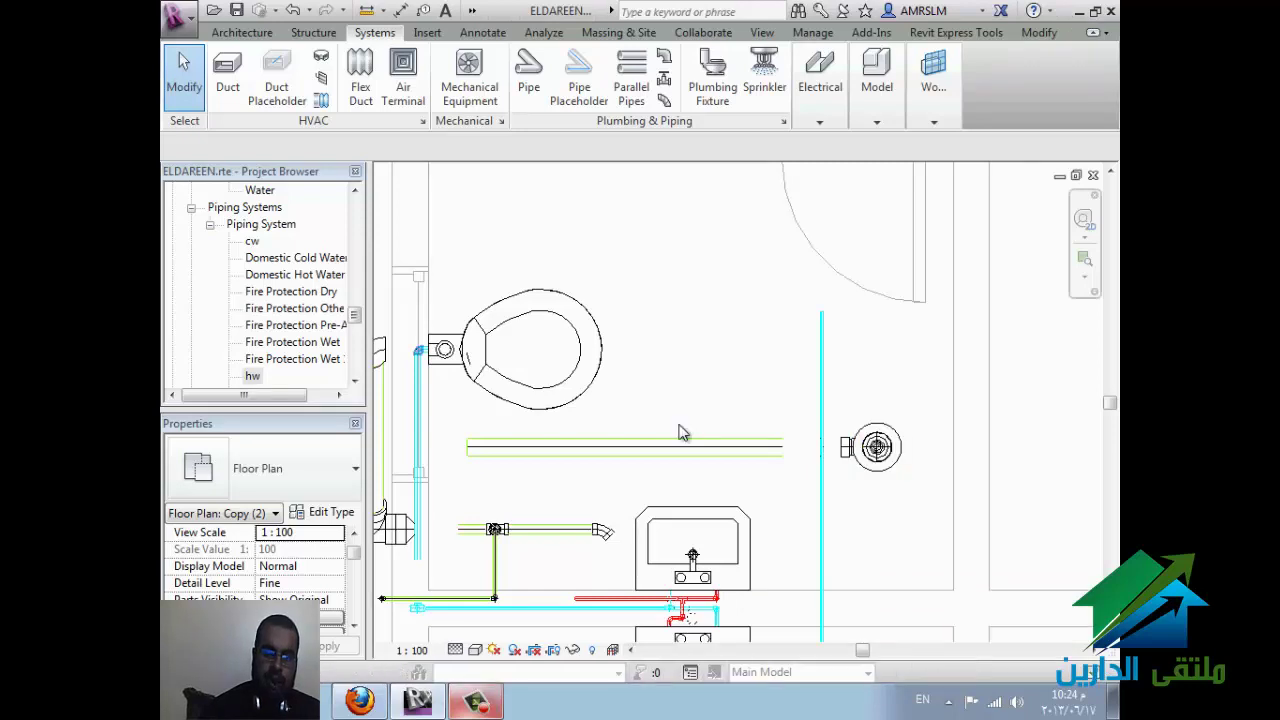
{"action": "scroll", "coordinate": [678, 432], "scroll_direction": "up", "scroll_amount": 3}
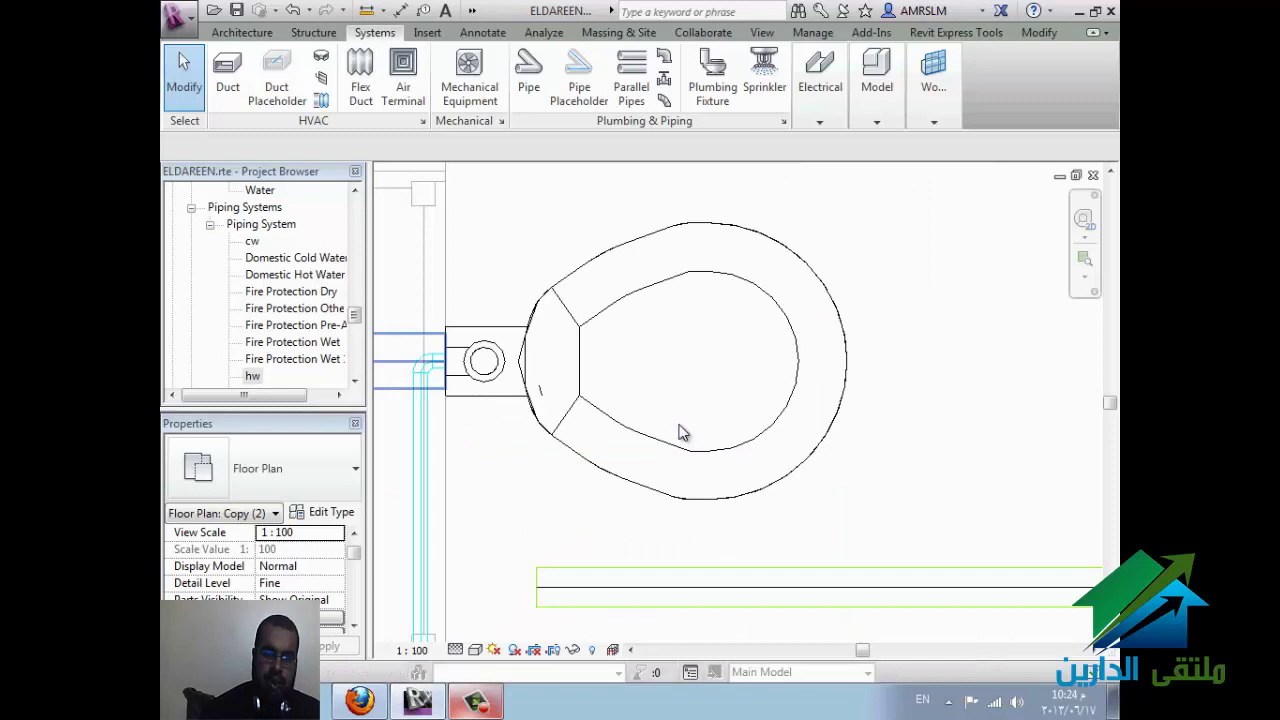
{"action": "key", "text": "Escape"}
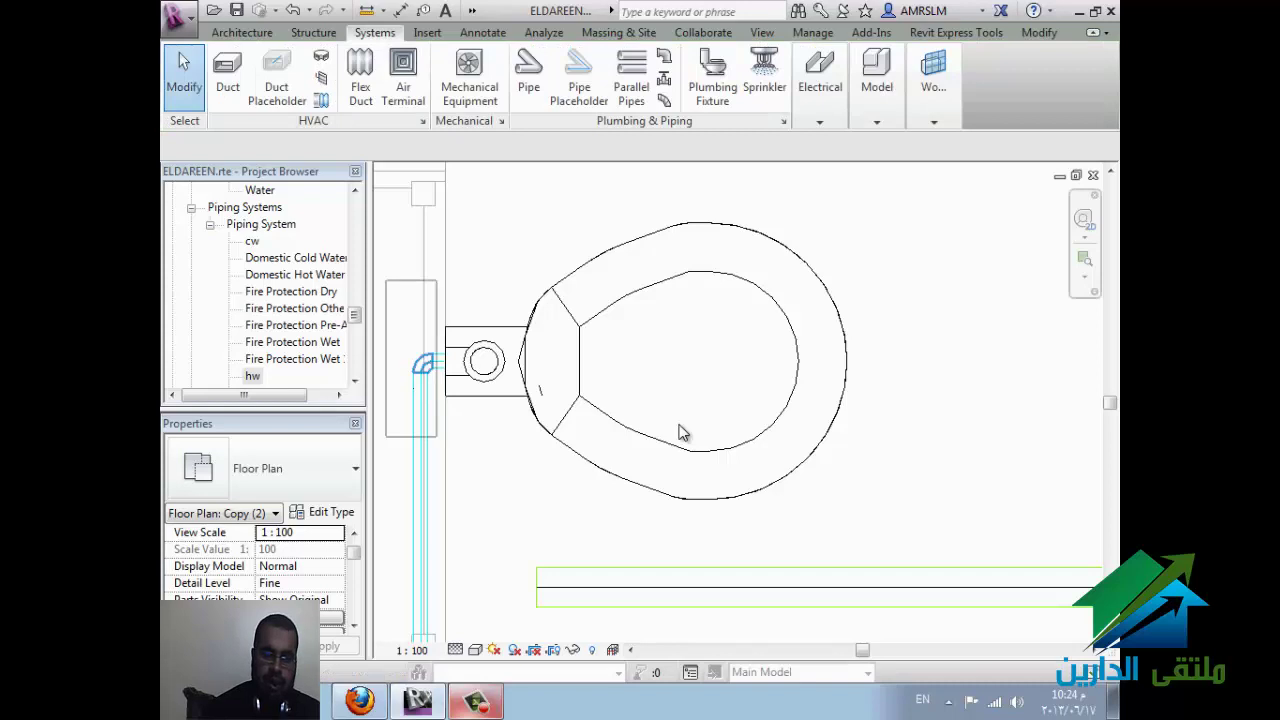
{"action": "left_click", "coordinate": [679, 430]}
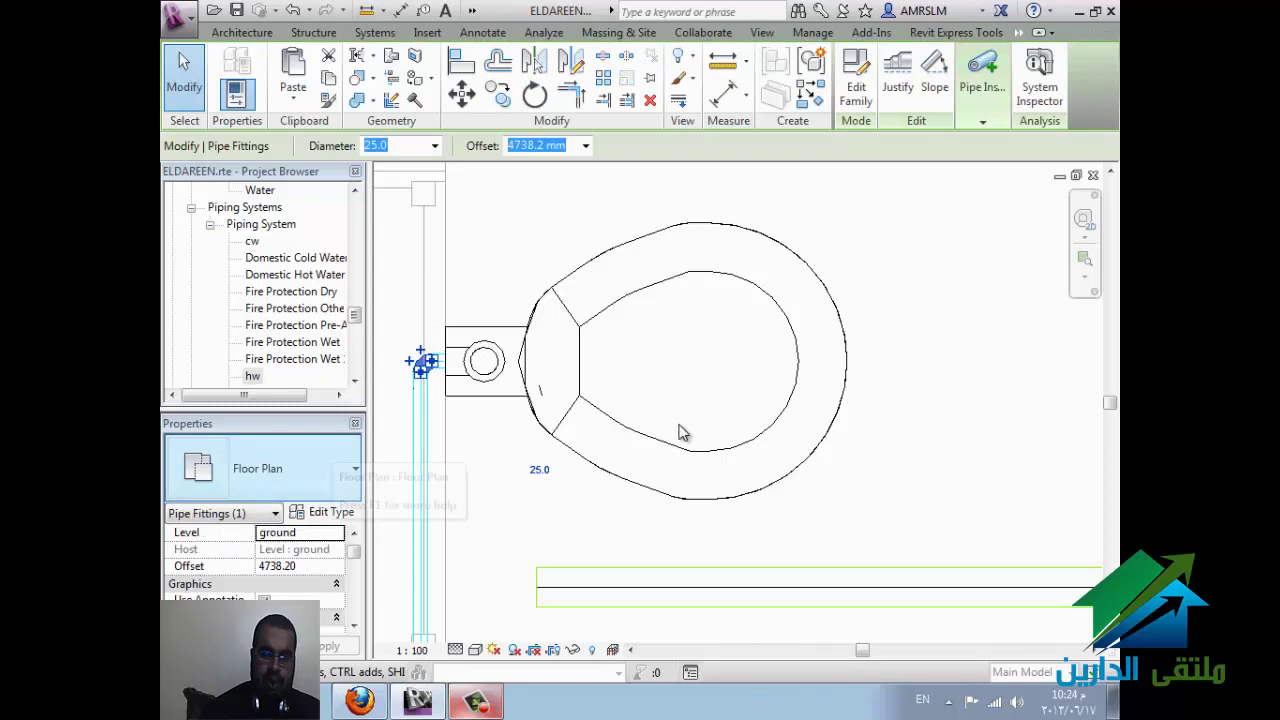
{"action": "left_click", "coordinate": [355, 468]}
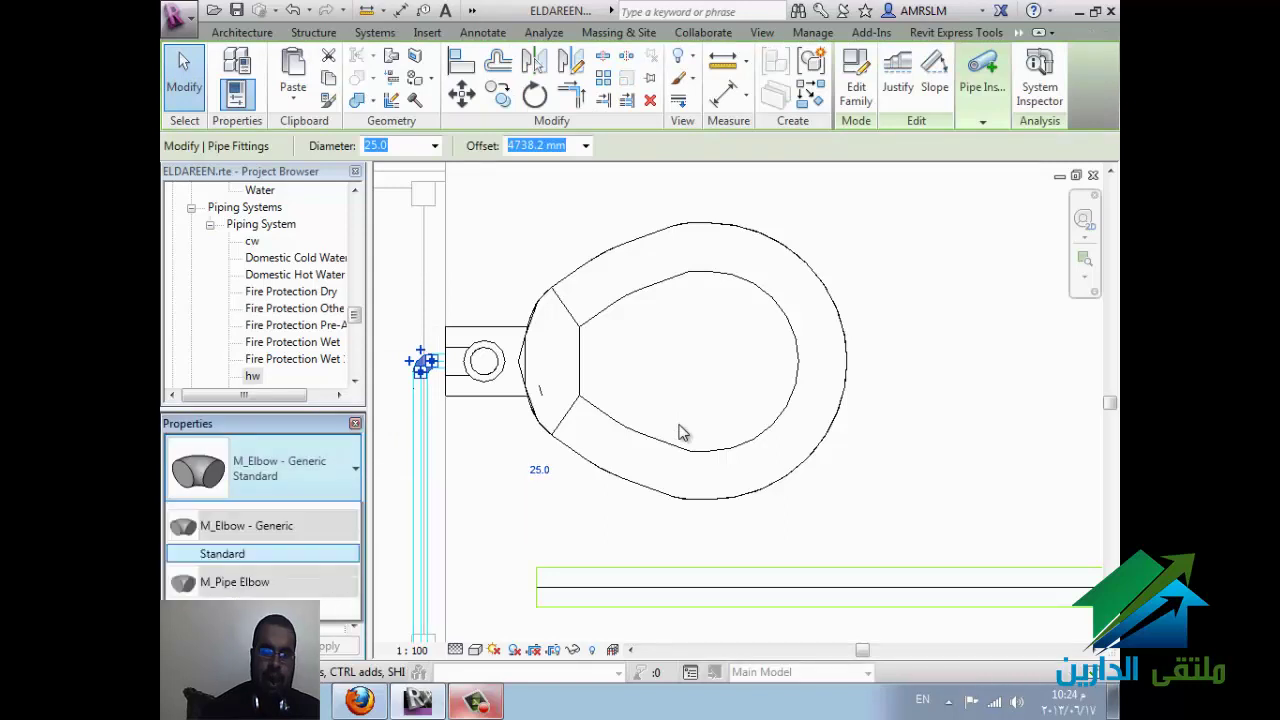
{"action": "key", "text": "Up"}
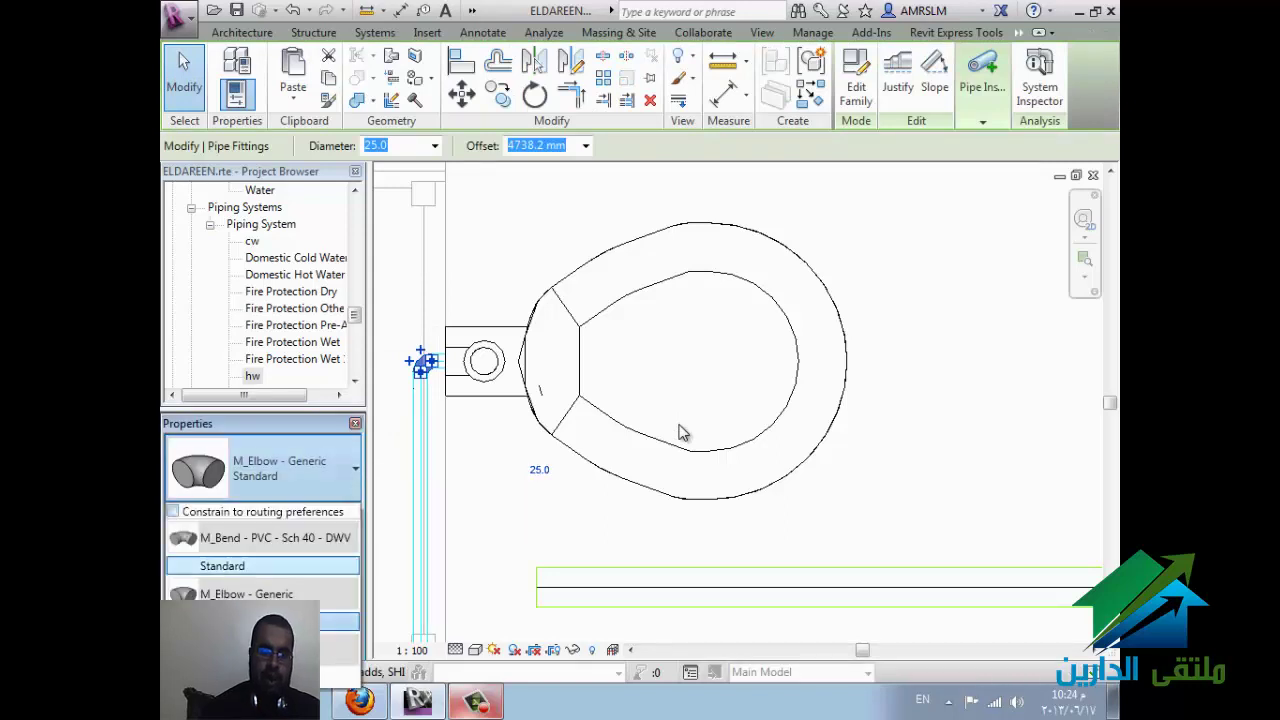
{"action": "key", "text": "Return"}
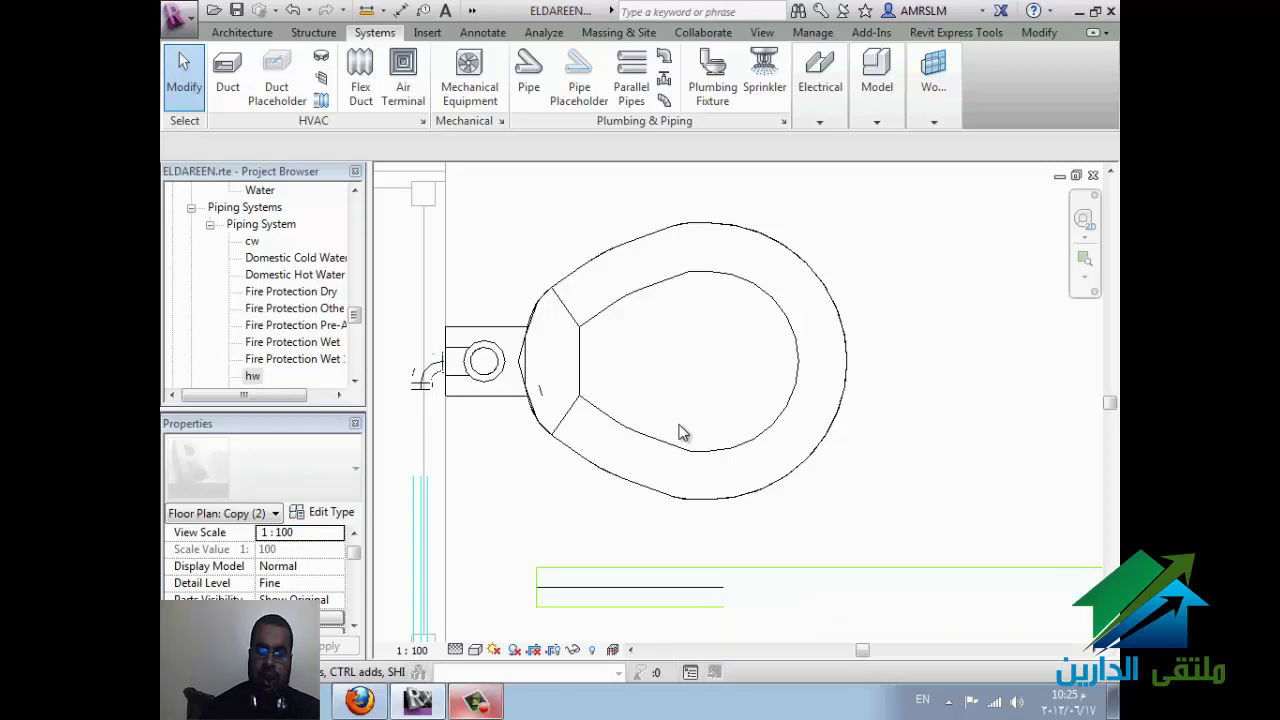
{"action": "scroll", "coordinate": [679, 432], "scroll_direction": "down", "scroll_amount": 2}
{"action": "scroll", "coordinate": [679, 432], "scroll_direction": "down", "scroll_amount": 2}
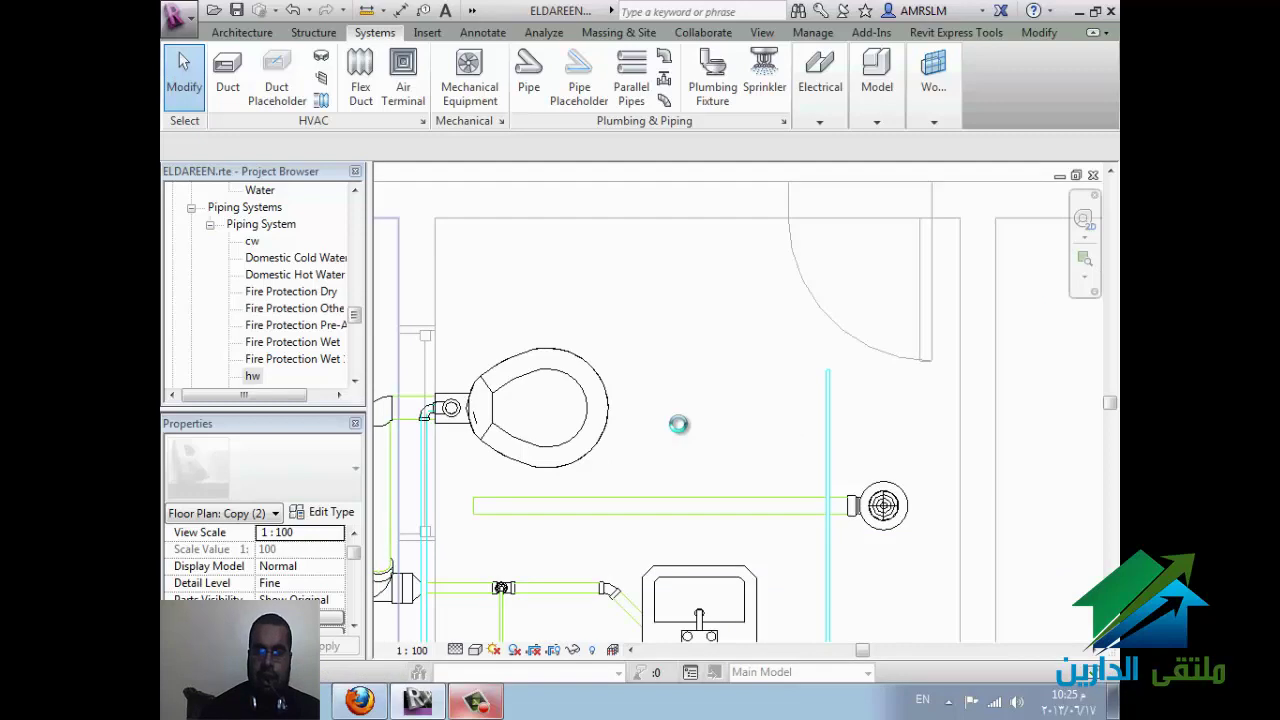
{"action": "scroll", "coordinate": [679, 432], "scroll_direction": "down", "scroll_amount": 1}
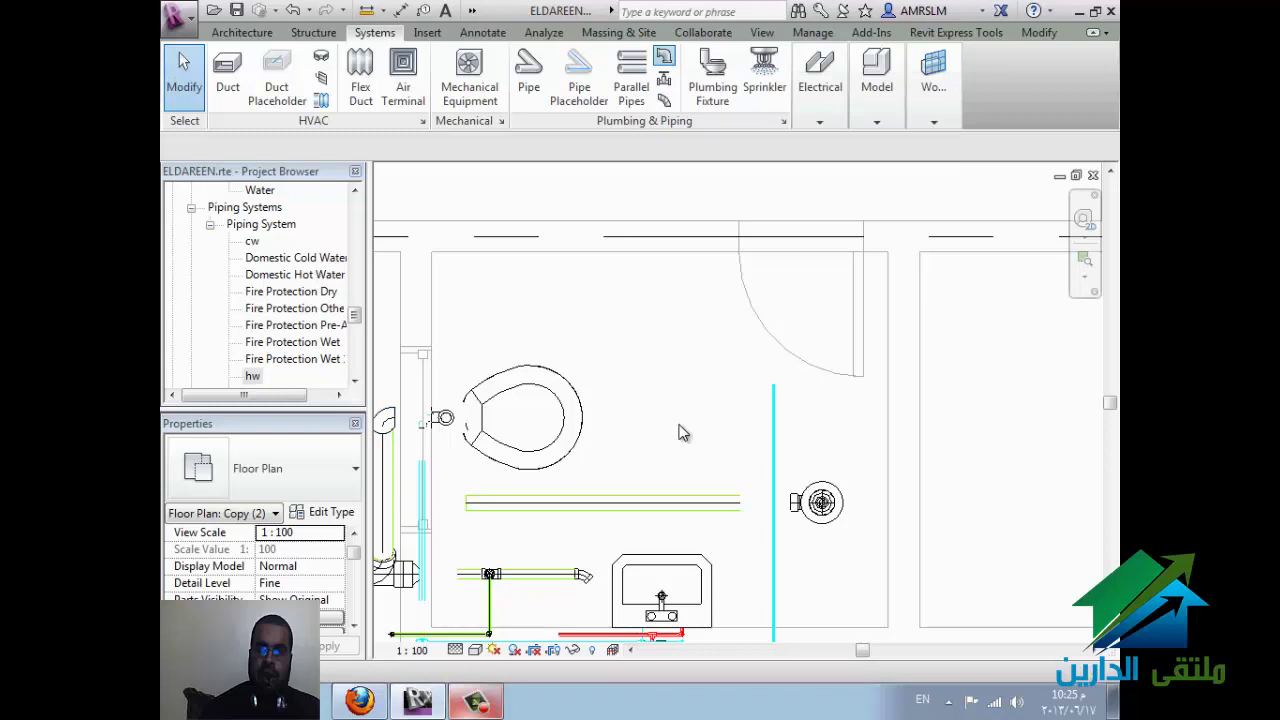
Step: Preview the M_Wye 45 Deg Double - PVC - Sch 40 - DWV fitting, rotate it, then cancel placement
{"action": "key", "text": "p"}
{"action": "key", "text": "f"}
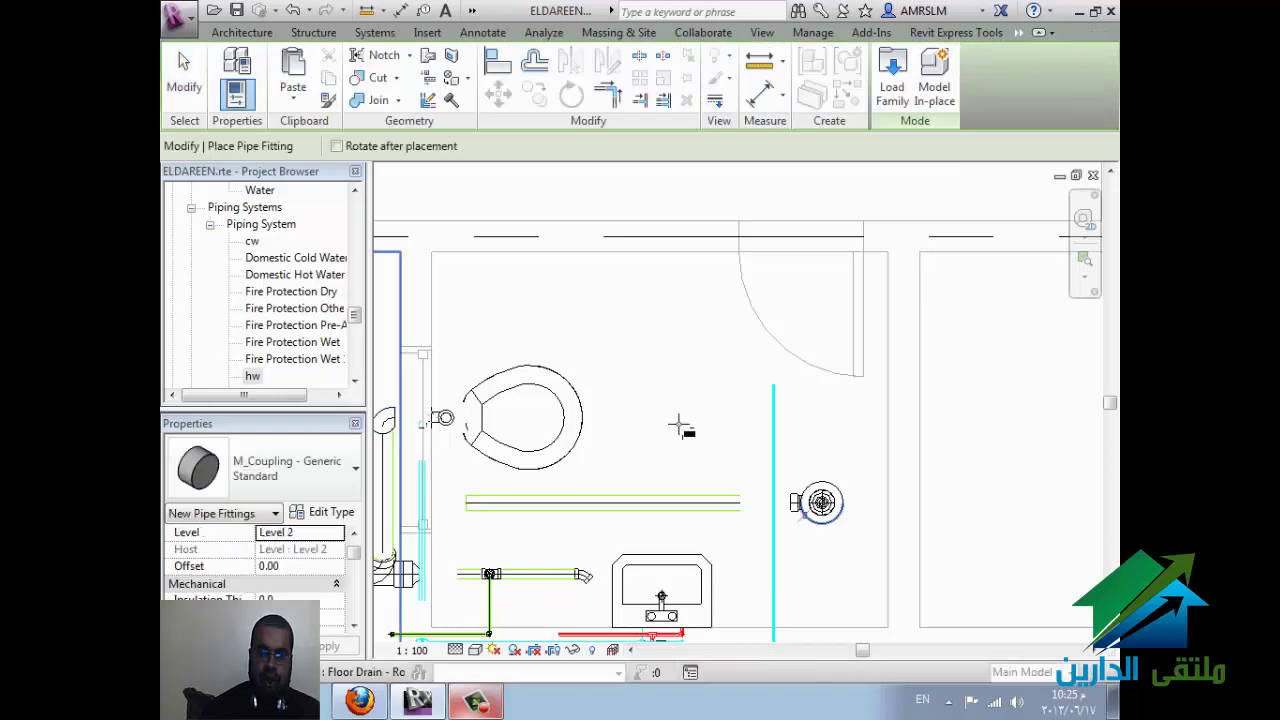
{"action": "key", "text": "alt+Down"}
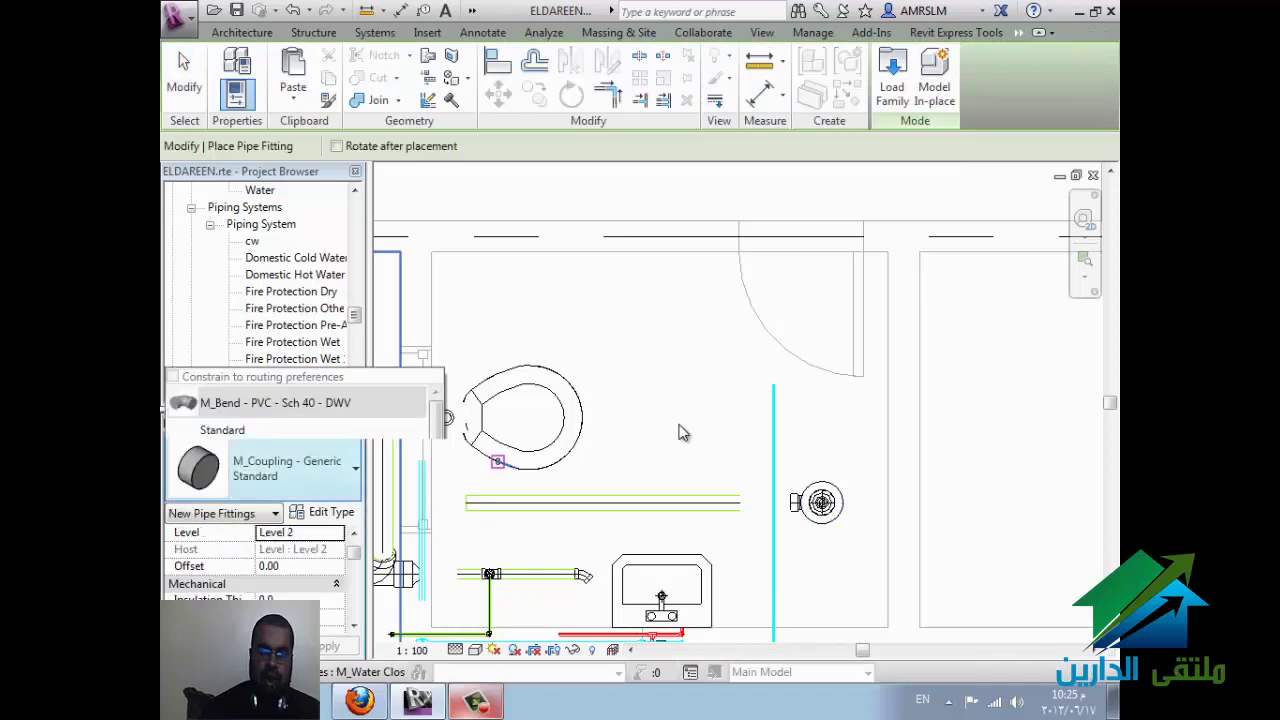
{"action": "key", "text": "Down"}
{"action": "key", "text": "Down"}
{"action": "key", "text": "Down"}
{"action": "key", "text": "Down"}
{"action": "key", "text": "Down"}
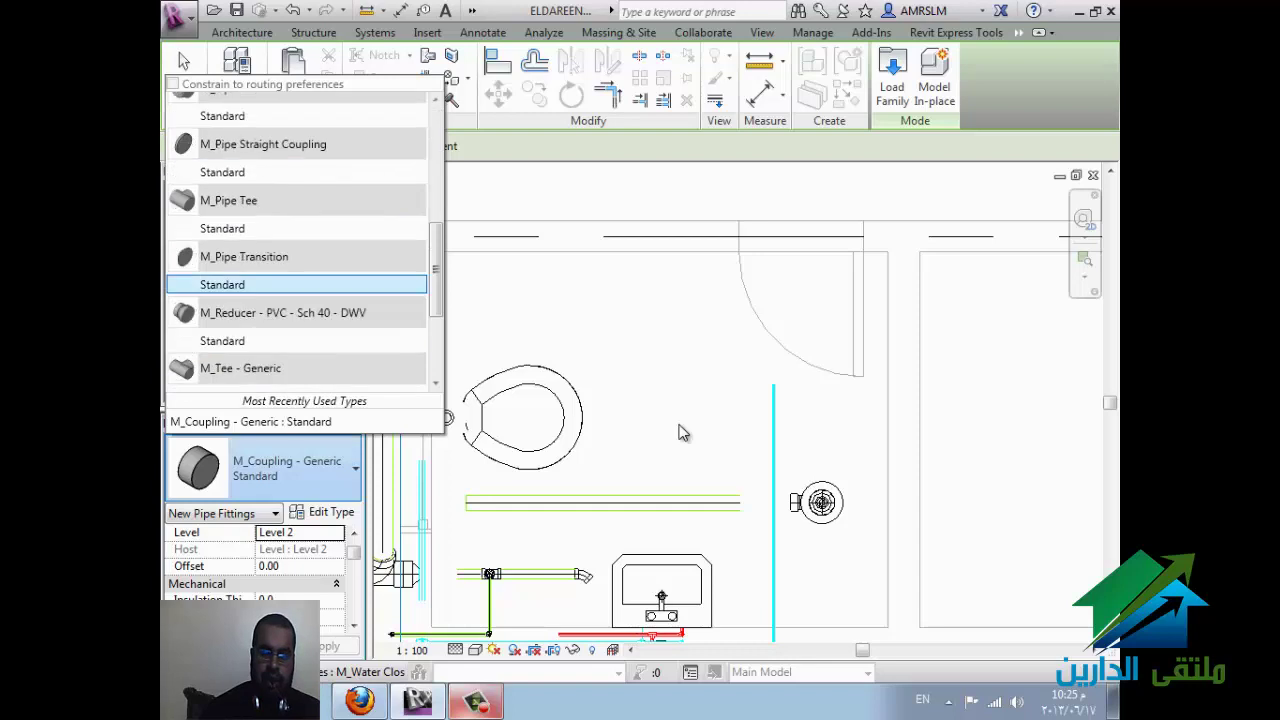
{"action": "scroll", "coordinate": [682, 432], "scroll_direction": "down", "scroll_amount": 5}
{"action": "key", "text": "Down"}
{"action": "key", "text": "Down"}
{"action": "key", "text": "Down"}
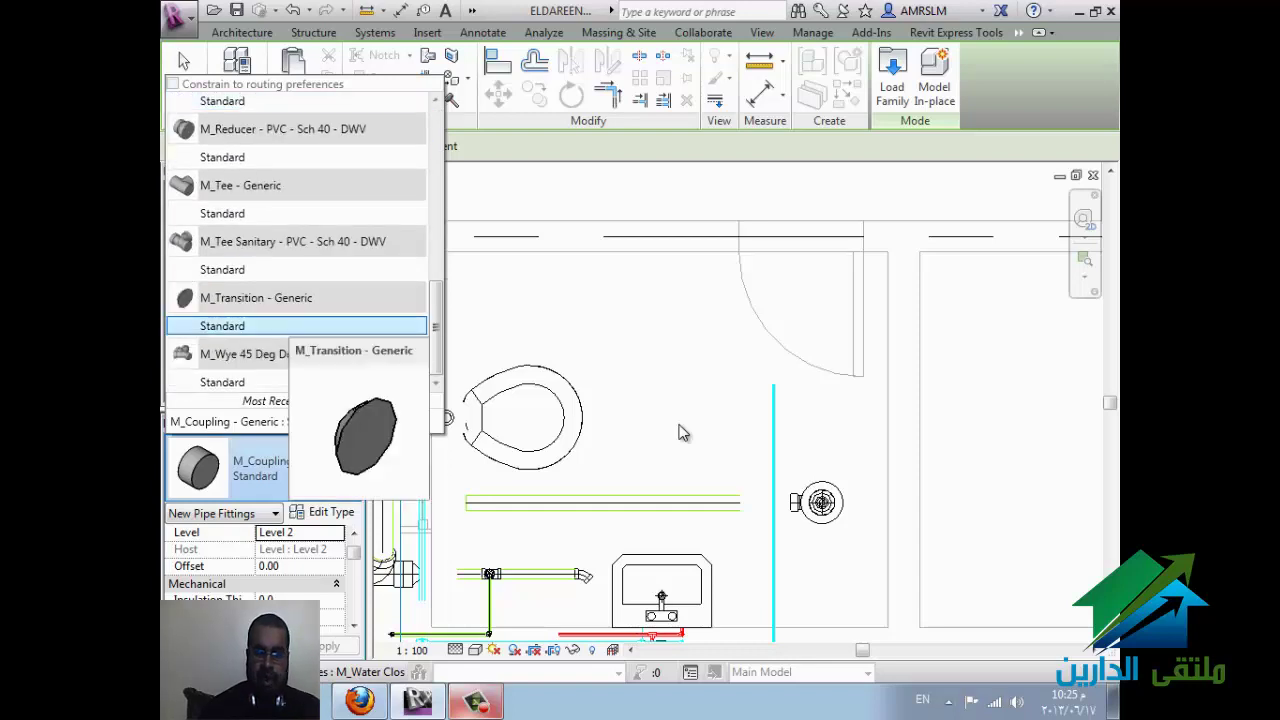
{"action": "key", "text": "Down"}
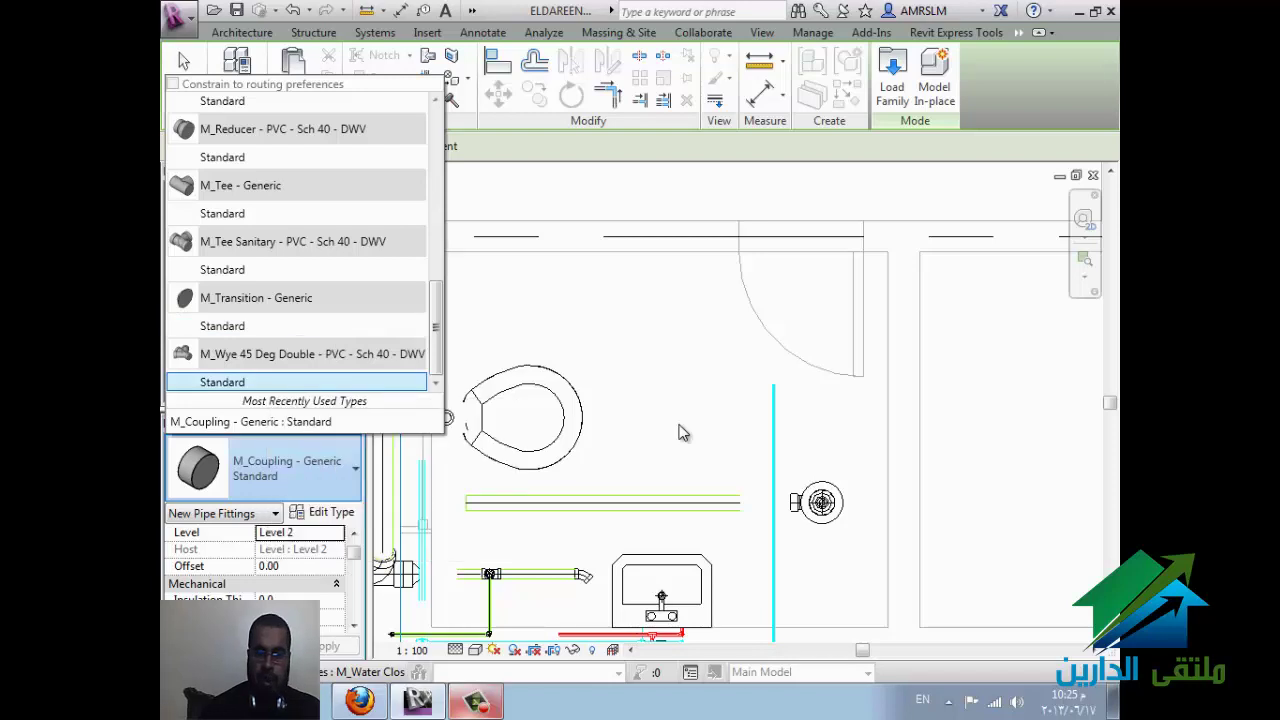
{"action": "key", "text": "Return"}
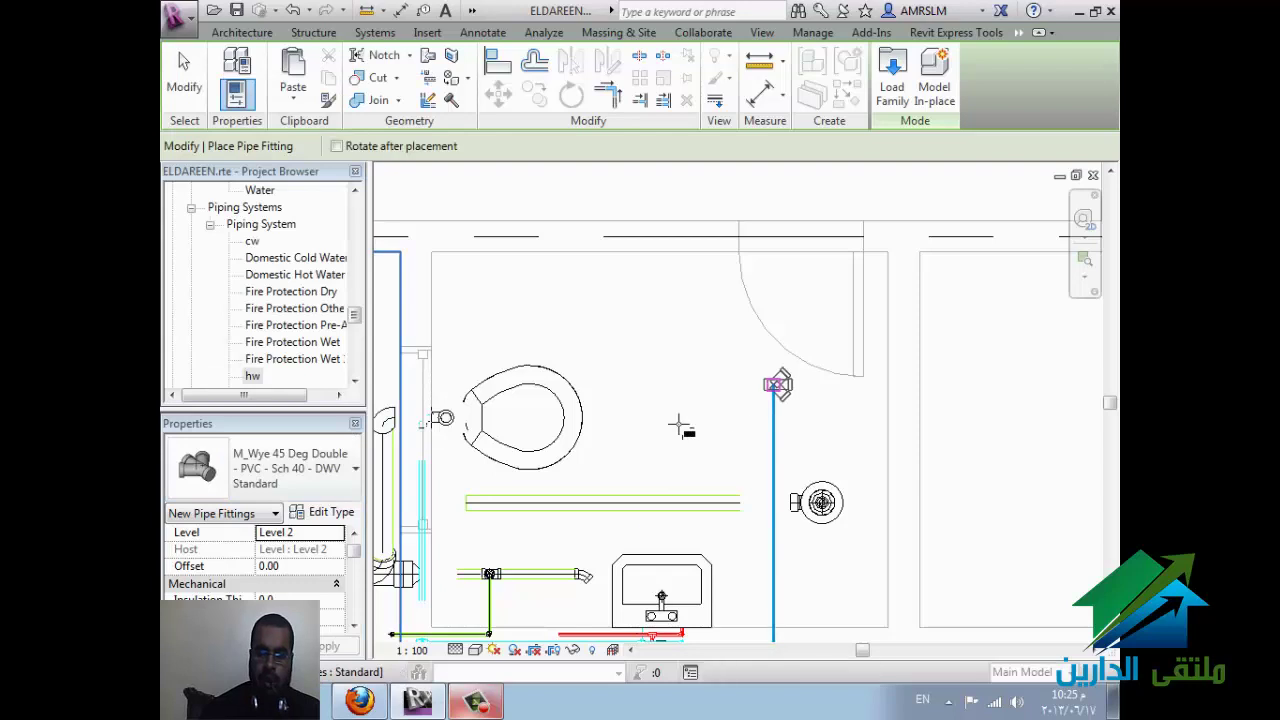
{"action": "key", "text": "space"}
{"action": "key", "text": "space"}
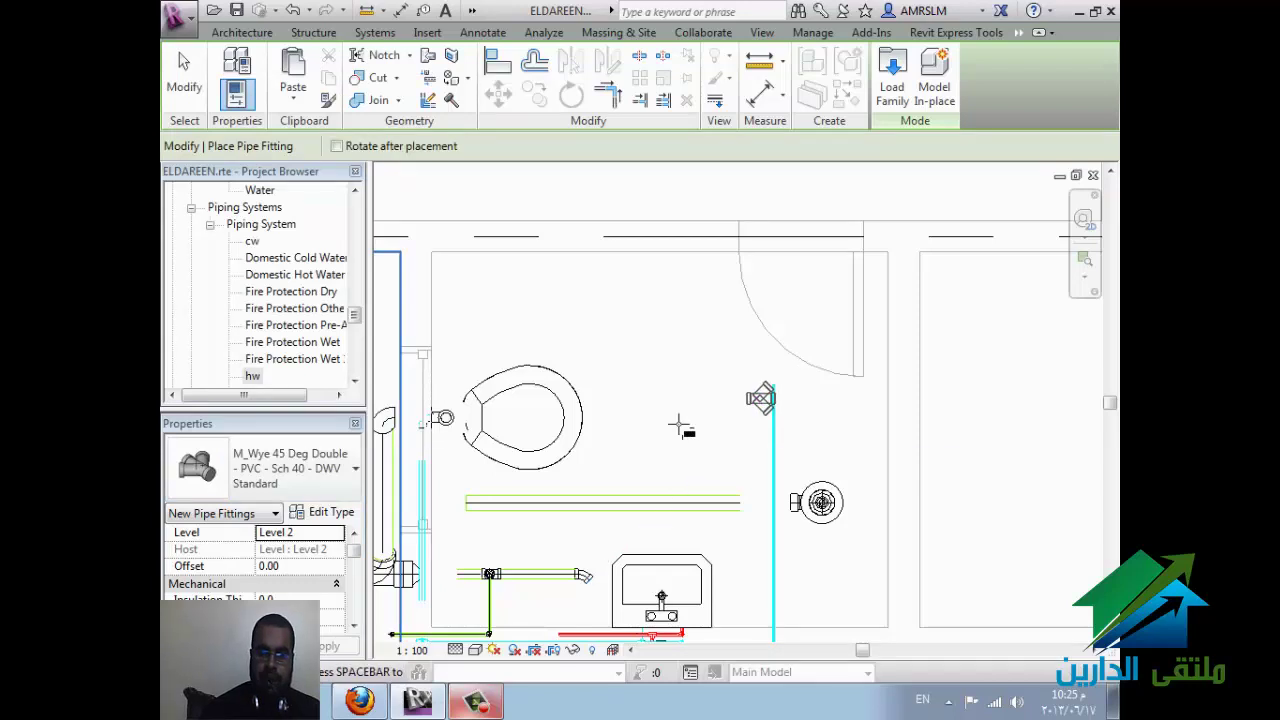
{"action": "key", "text": "Escape"}
{"action": "key", "text": "Escape"}
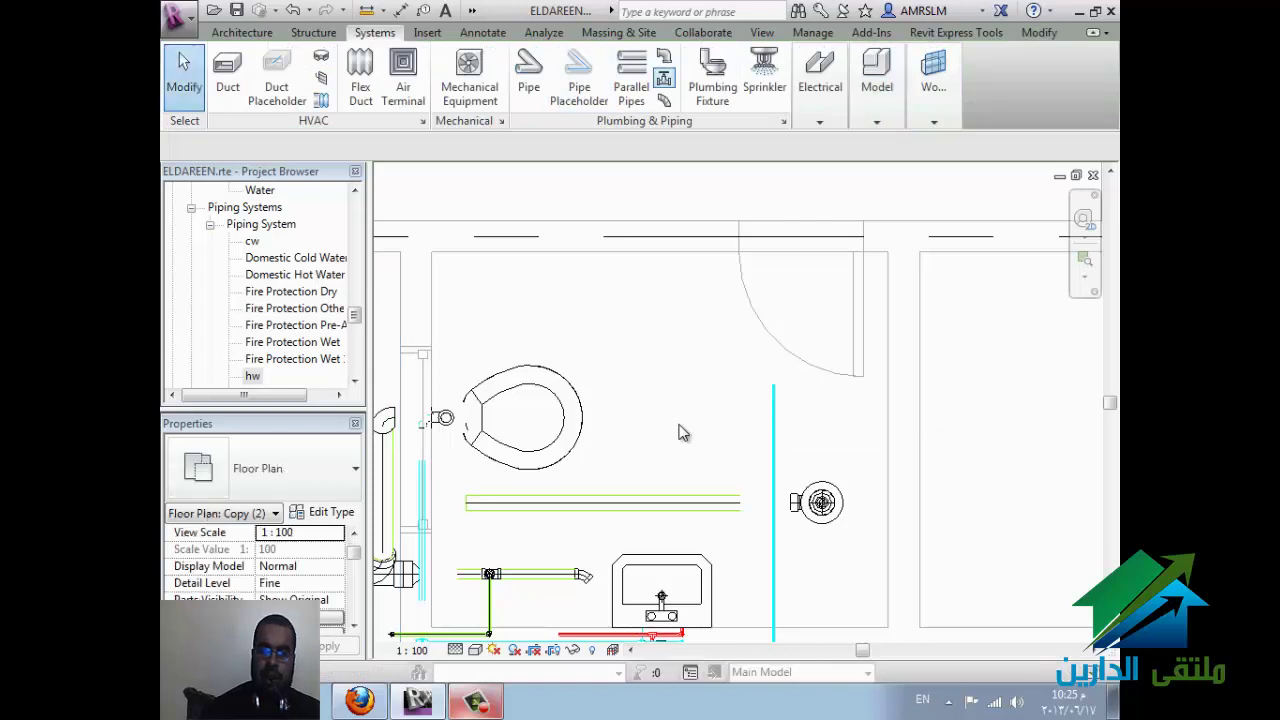
{"action": "key", "text": "p"}
{"action": "key", "text": "a"}
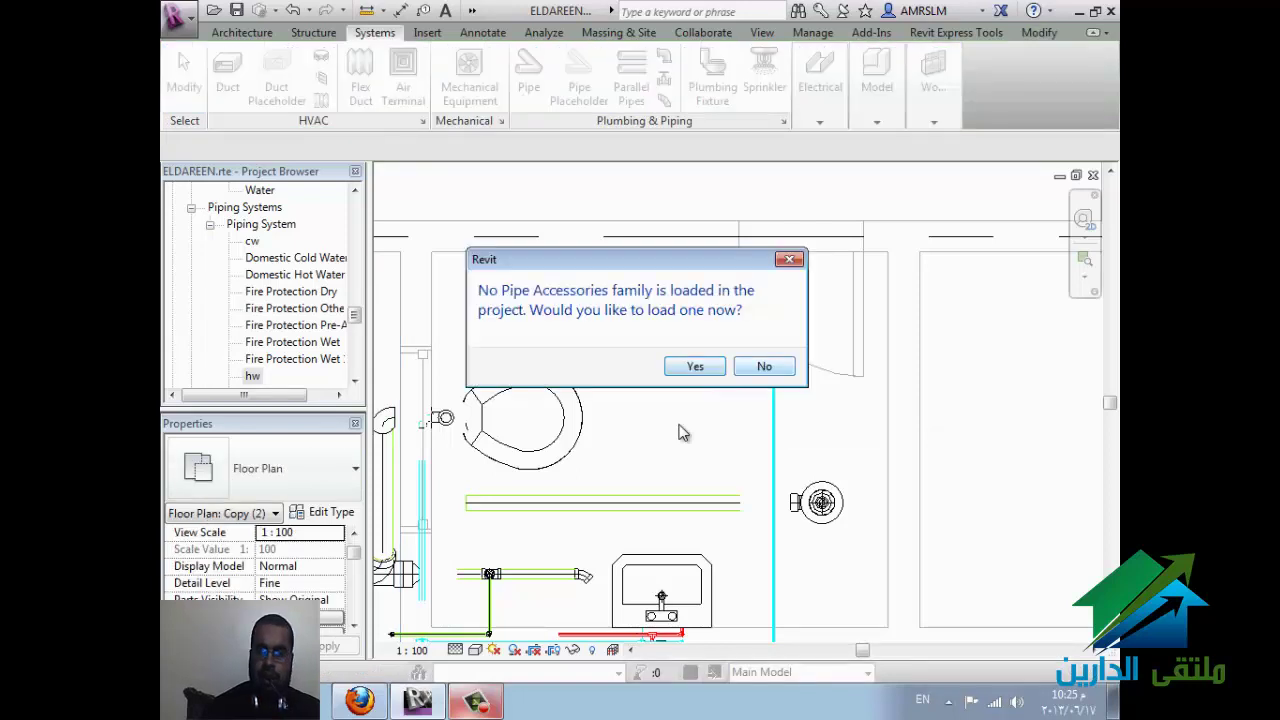
{"action": "key", "text": "Escape"}
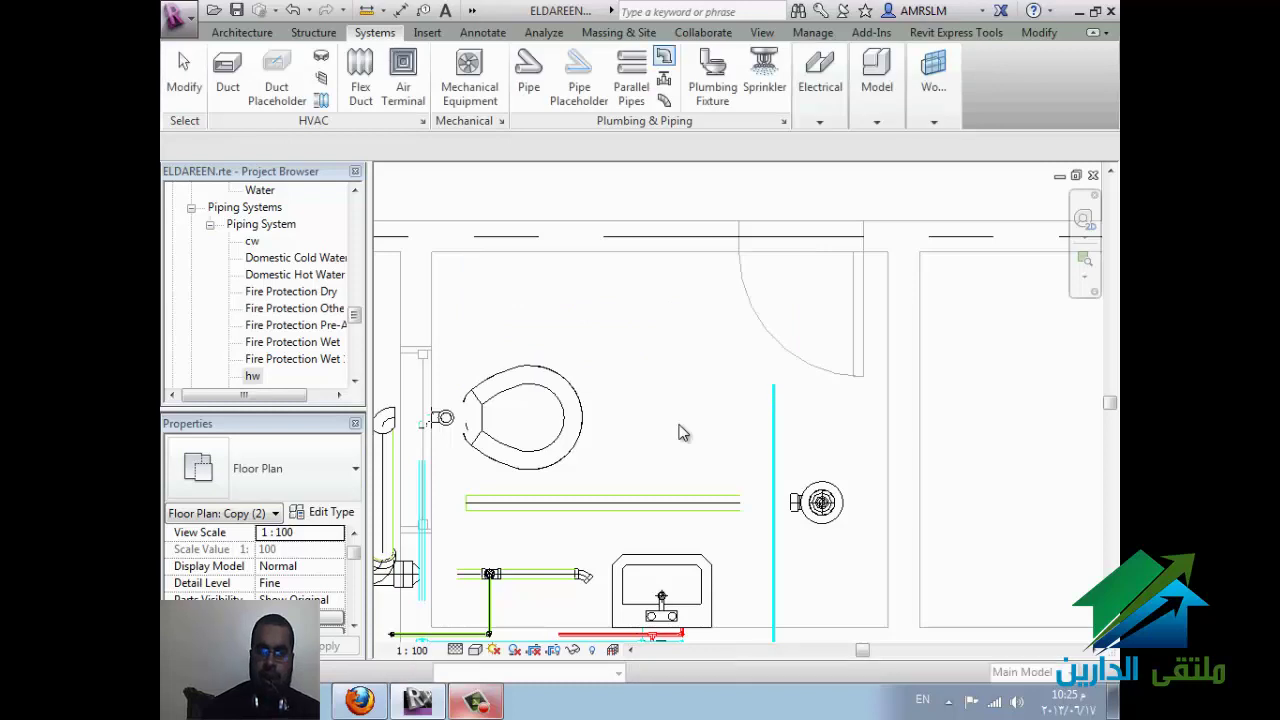
{"action": "key", "text": "p"}
{"action": "key", "text": "f"}
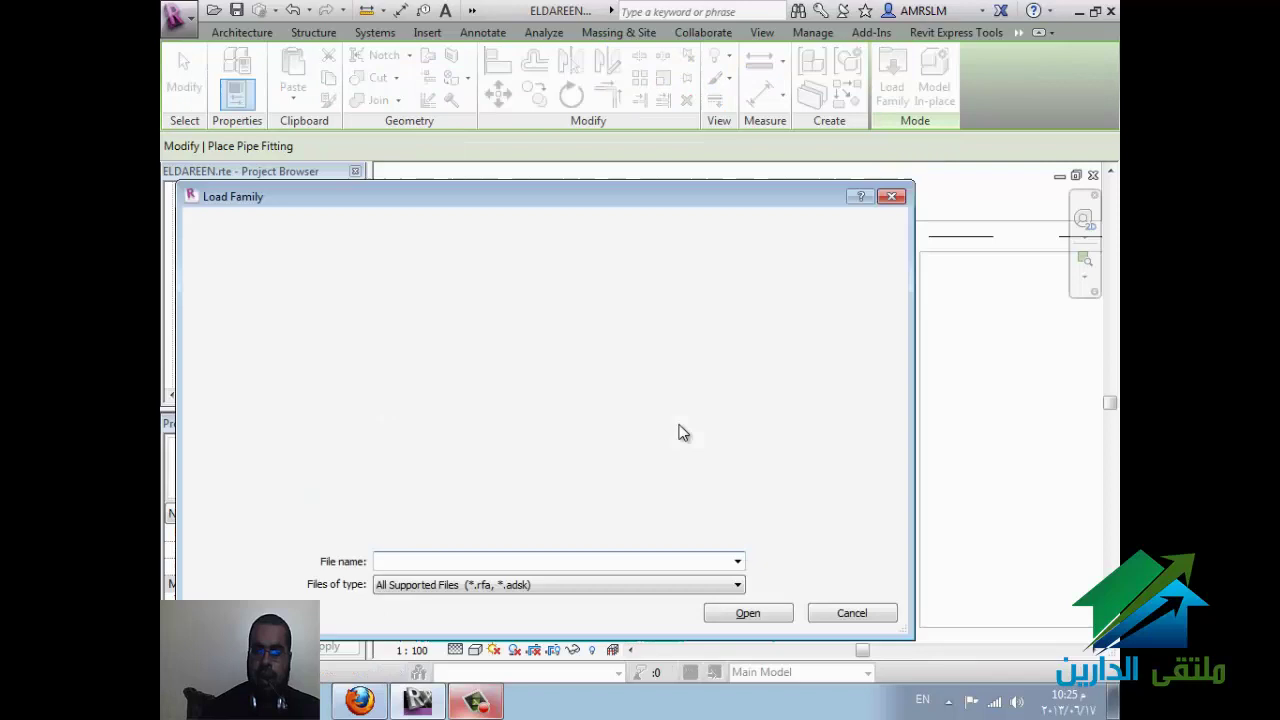
{"action": "key", "text": "F4"}
{"action": "key", "text": "Down"}
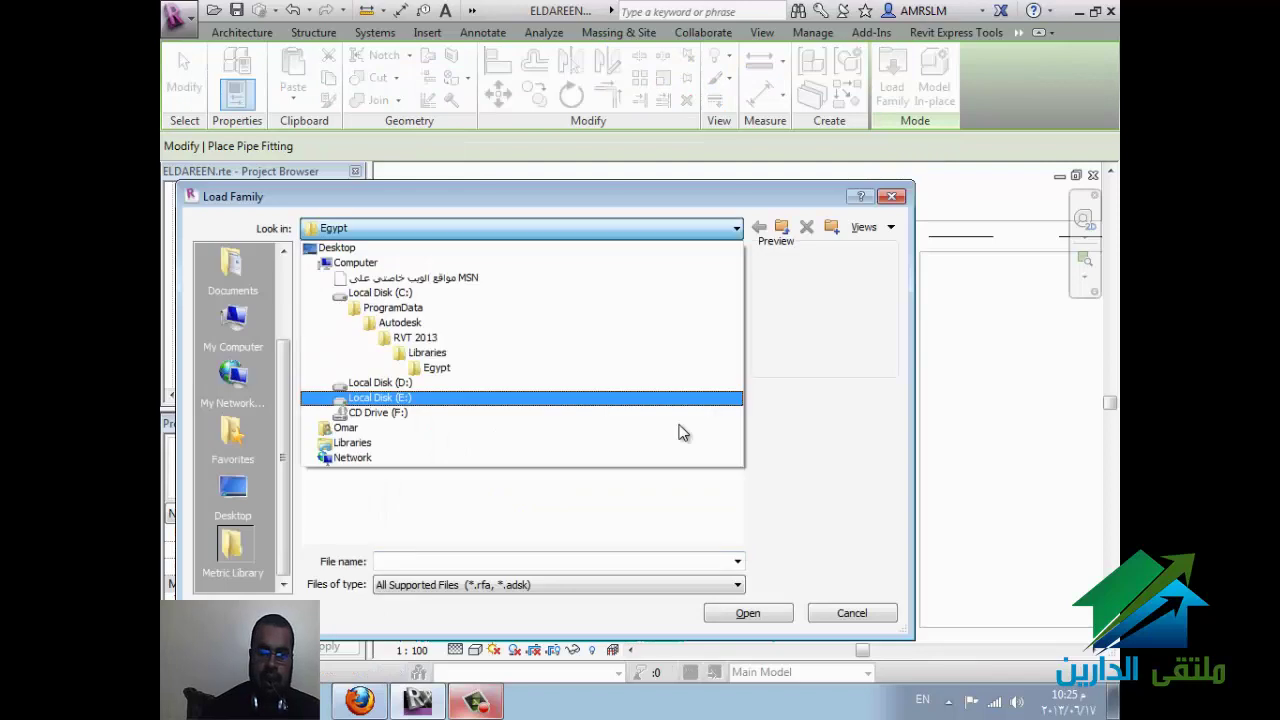
{"action": "key", "text": "Return"}
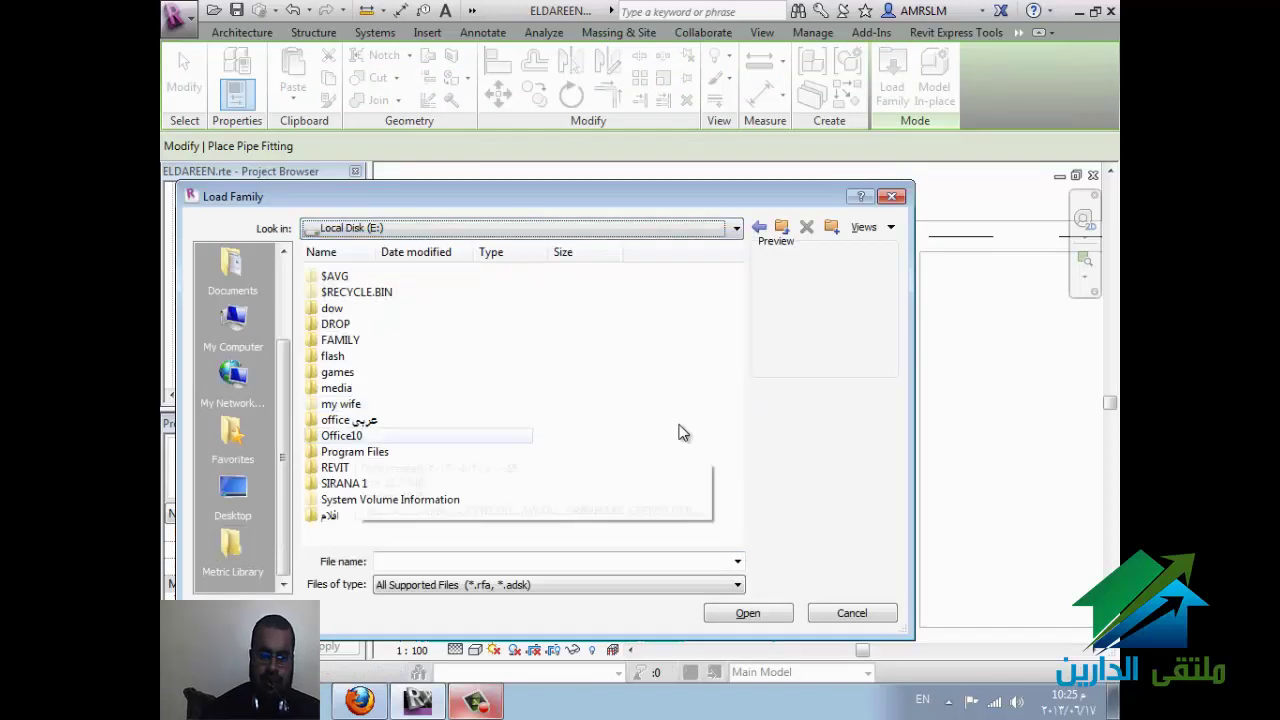
{"action": "key", "text": "Tab"}
{"action": "key", "text": "Return"}
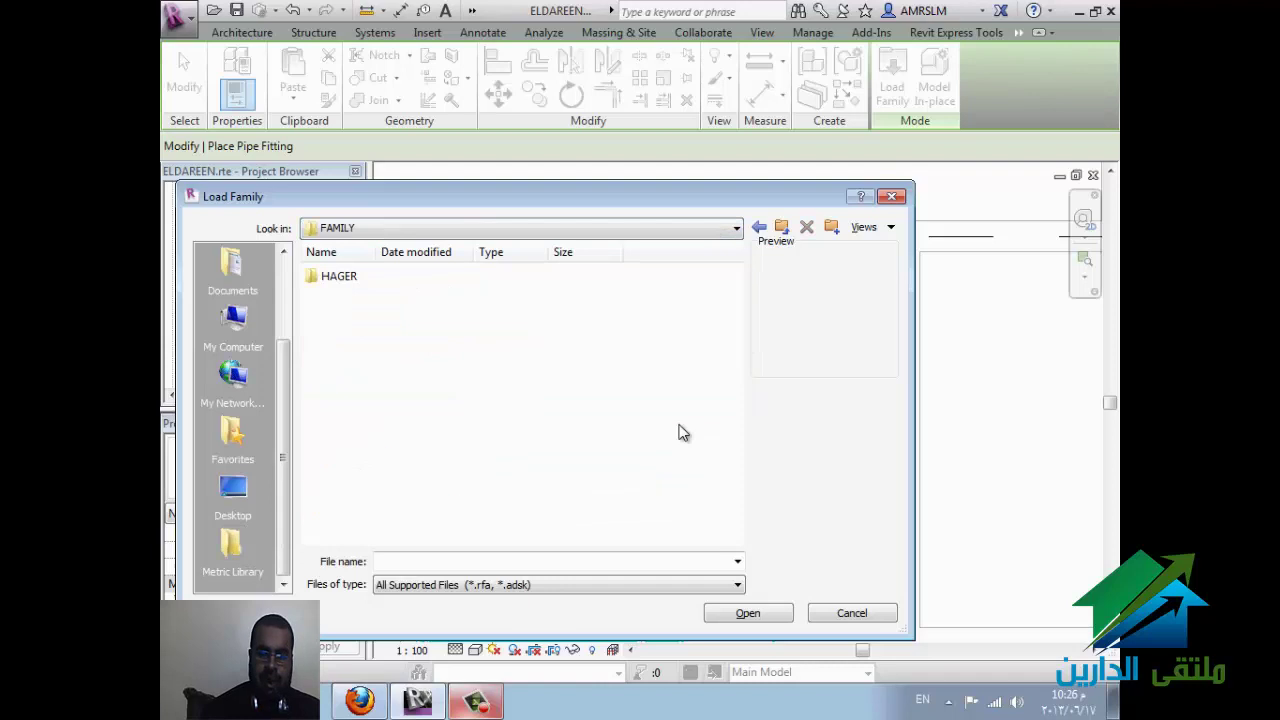
{"action": "key", "text": "BackSpace"}
{"action": "key", "text": "Down"}
{"action": "key", "text": "Down"}
{"action": "key", "text": "Down"}
{"action": "key", "text": "Down"}
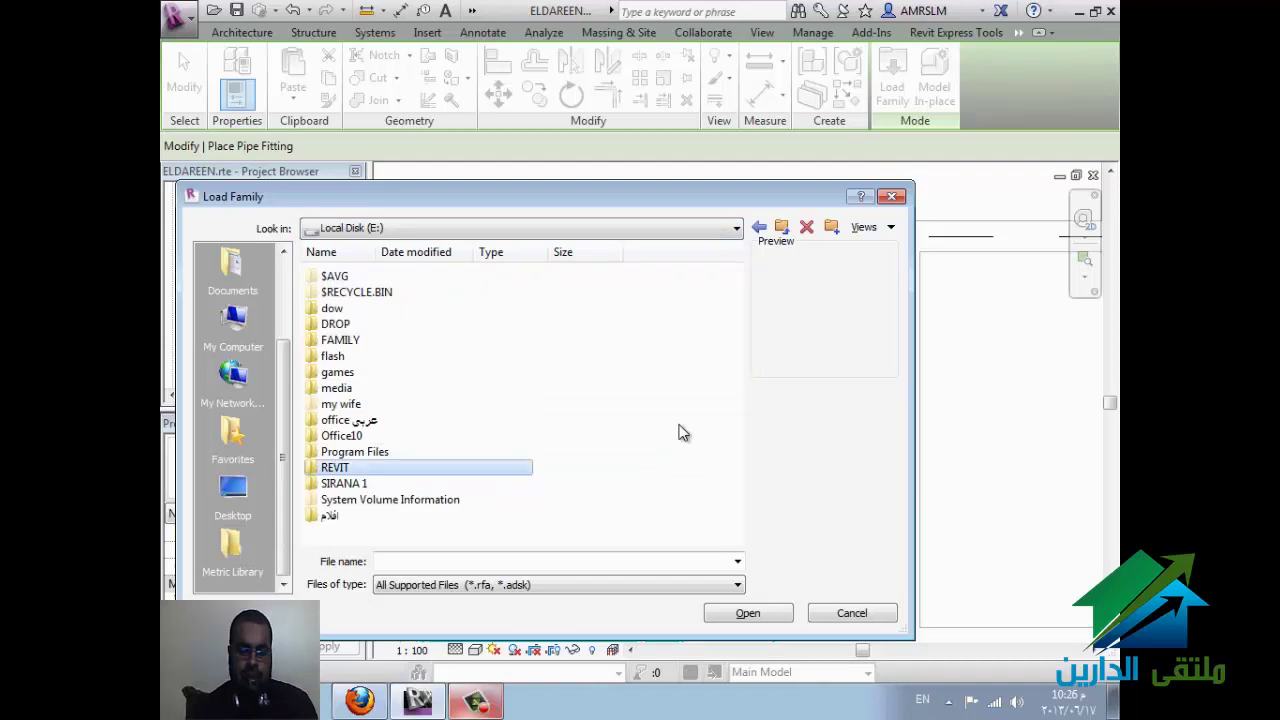
{"action": "key", "text": "Return"}
{"action": "key", "text": "Down"}
{"action": "key", "text": "Down"}
{"action": "key", "text": "Down"}
{"action": "key", "text": "Return"}
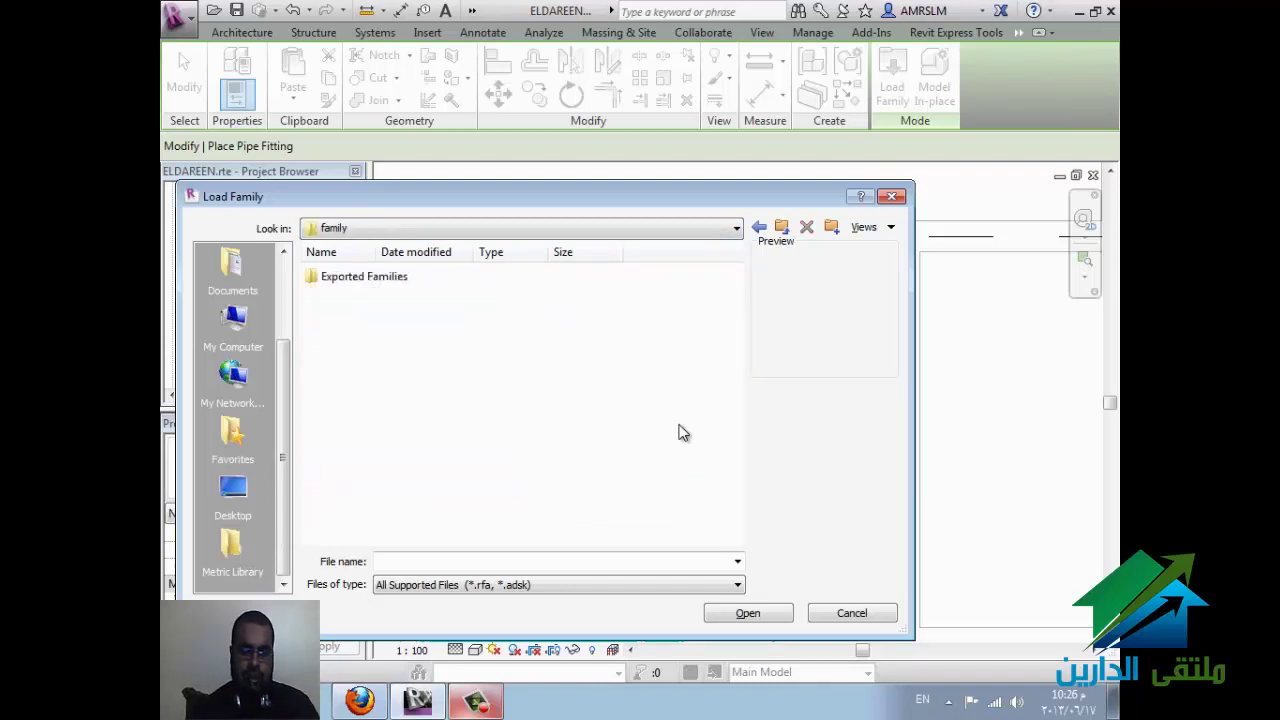
{"action": "key", "text": "Down"}
{"action": "key", "text": "Return"}
{"action": "key", "text": "Down"}
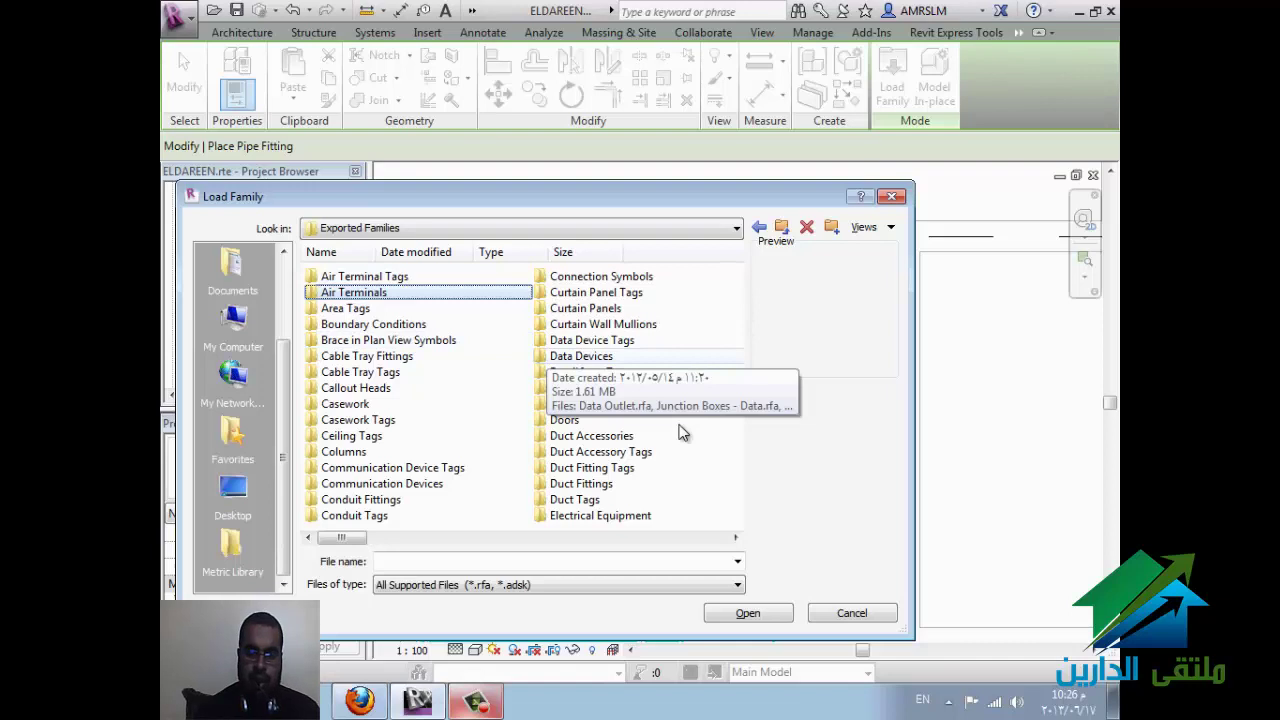
{"action": "key", "text": "p"}
{"action": "key", "text": "Down"}
{"action": "key", "text": "Down"}
{"action": "key", "text": "Down"}
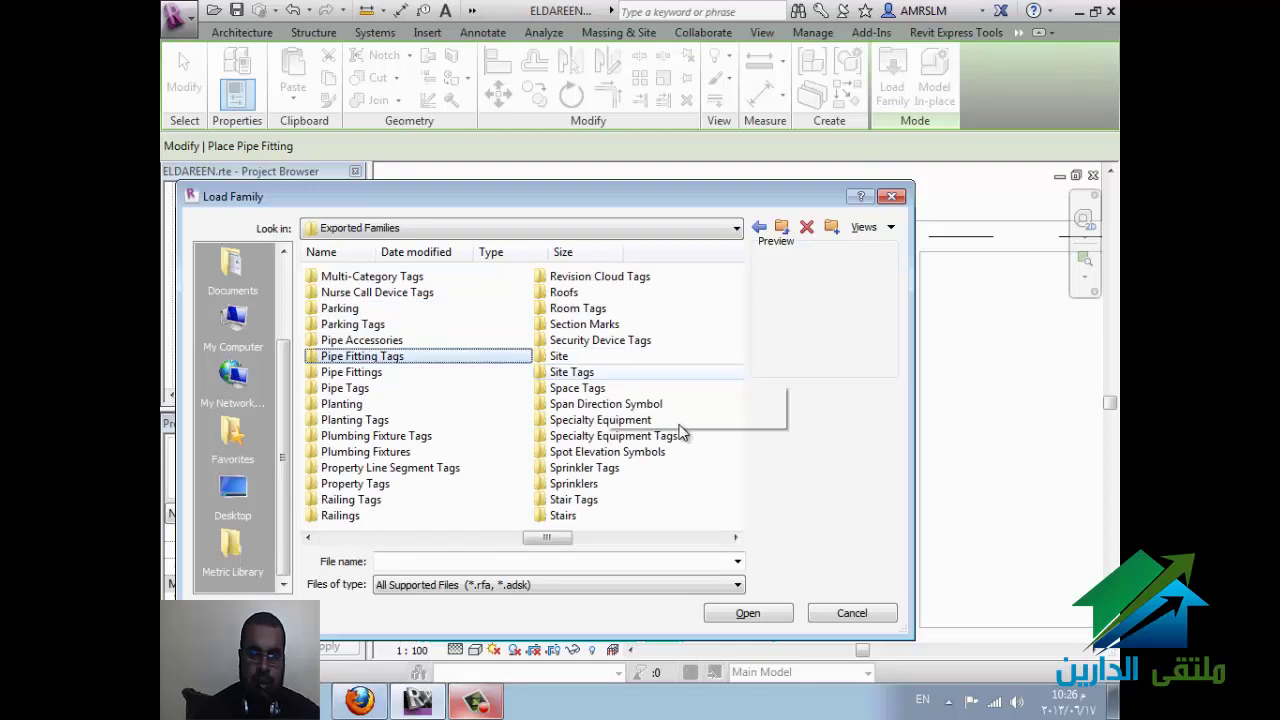
{"action": "key", "text": "Down"}
{"action": "key", "text": "Down"}
{"action": "key", "text": "Up"}
{"action": "key", "text": "Return"}
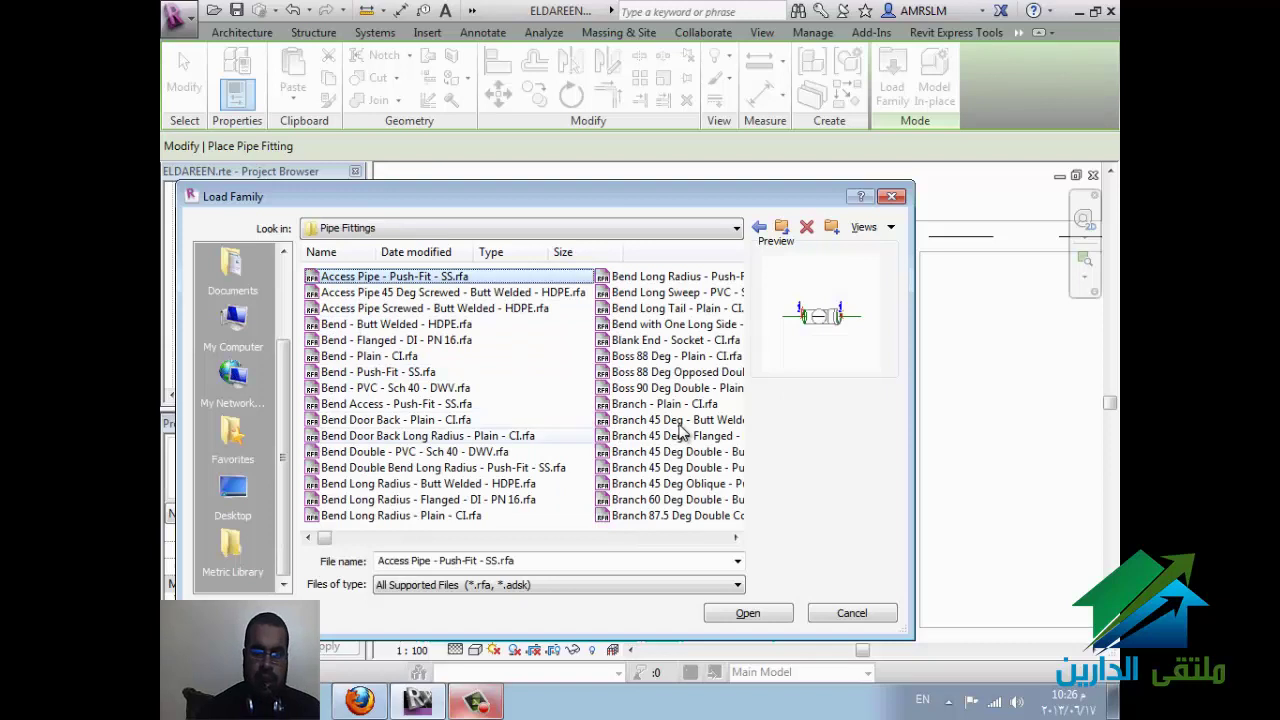
{"action": "left_click", "coordinate": [420, 435]}
{"action": "scroll", "coordinate": [679, 432], "scroll_direction": "down", "scroll_amount": 2}
{"action": "scroll", "coordinate": [679, 432], "scroll_direction": "up", "scroll_amount": 2}
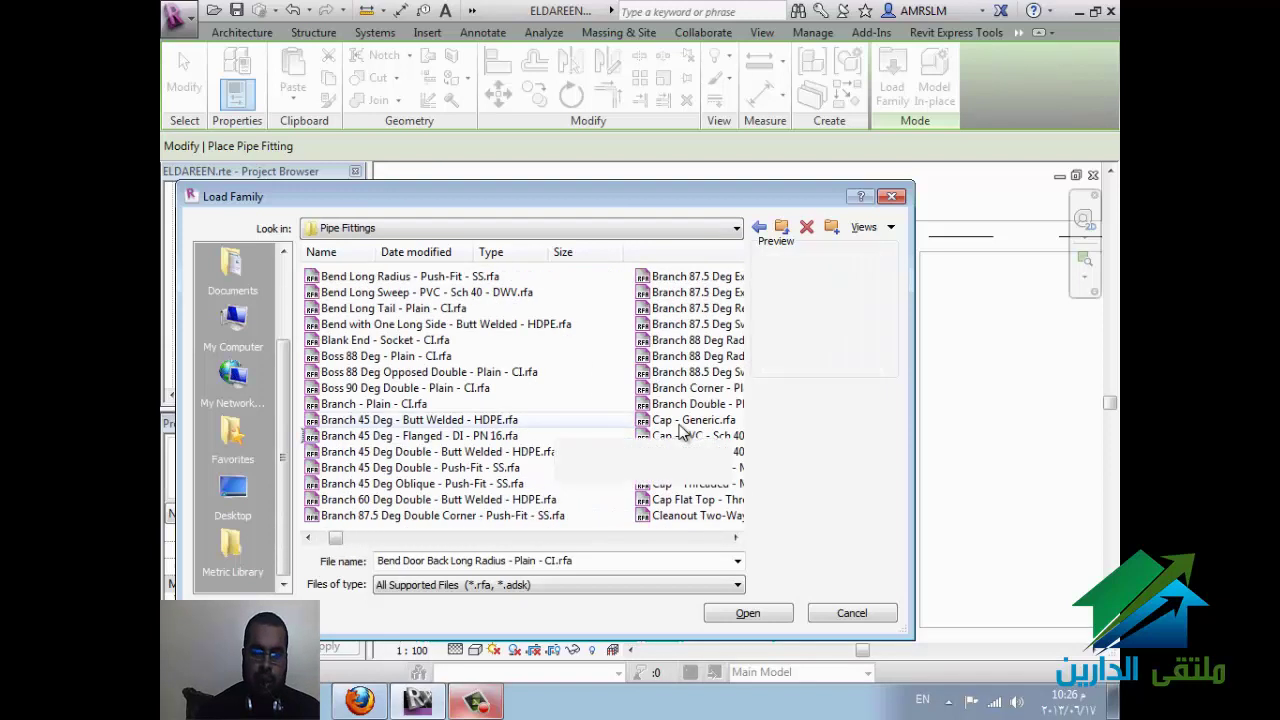
{"action": "left_click", "coordinate": [679, 432]}
{"action": "scroll", "coordinate": [679, 432], "scroll_direction": "down", "scroll_amount": 4}
{"action": "key", "text": "s"}
{"action": "key", "text": "s"}
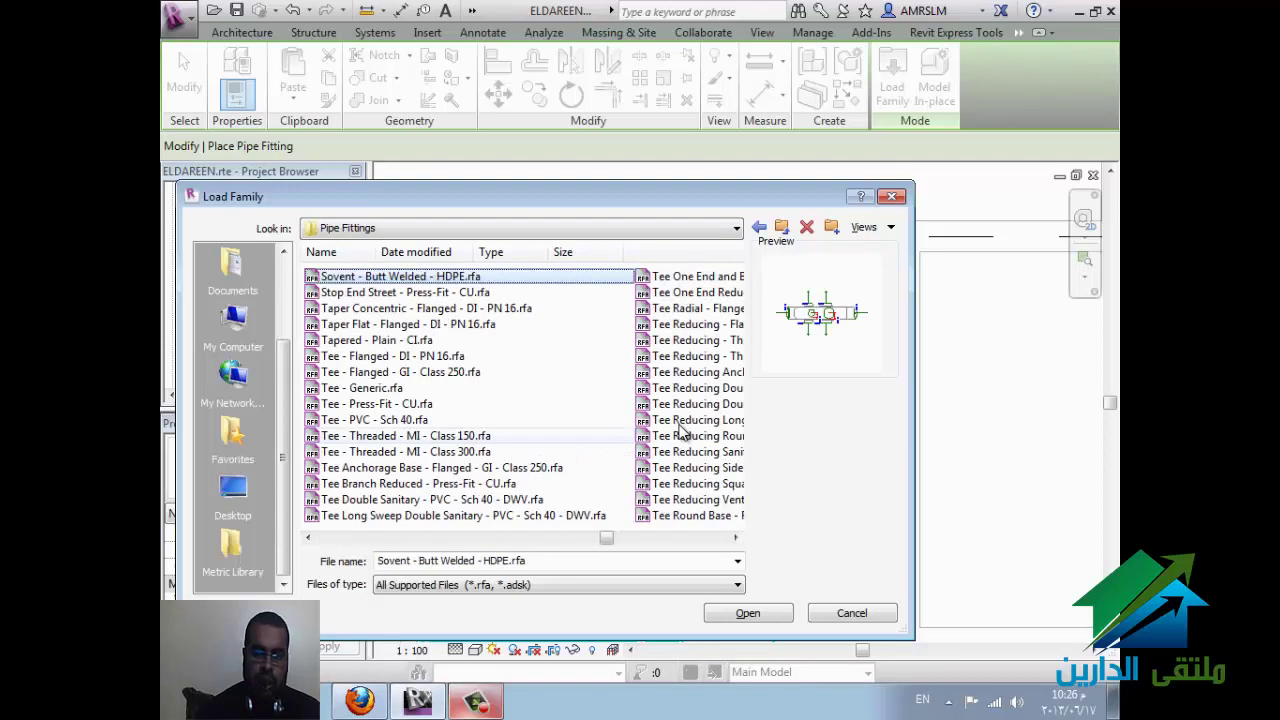
{"action": "key", "text": "s"}
{"action": "scroll", "coordinate": [683, 435], "scroll_direction": "up", "scroll_amount": 1}
{"action": "key", "text": "s"}
{"action": "key", "text": "s"}
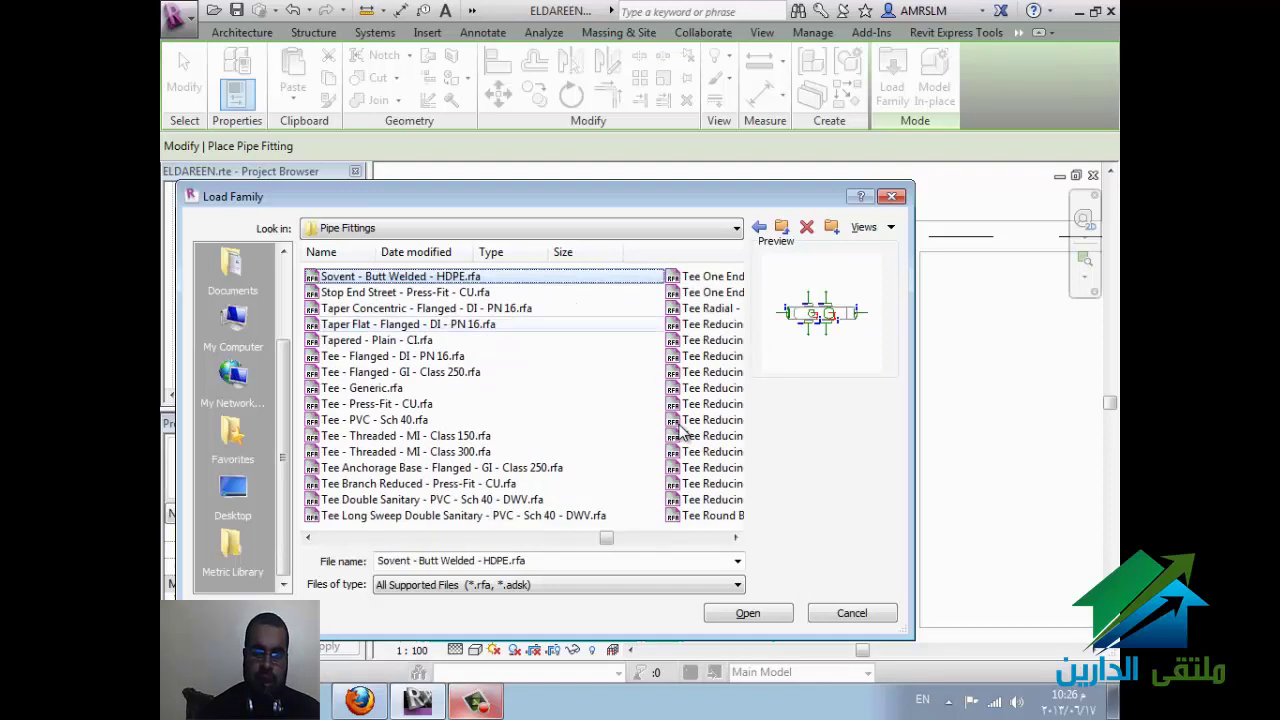
{"action": "key", "text": "s"}
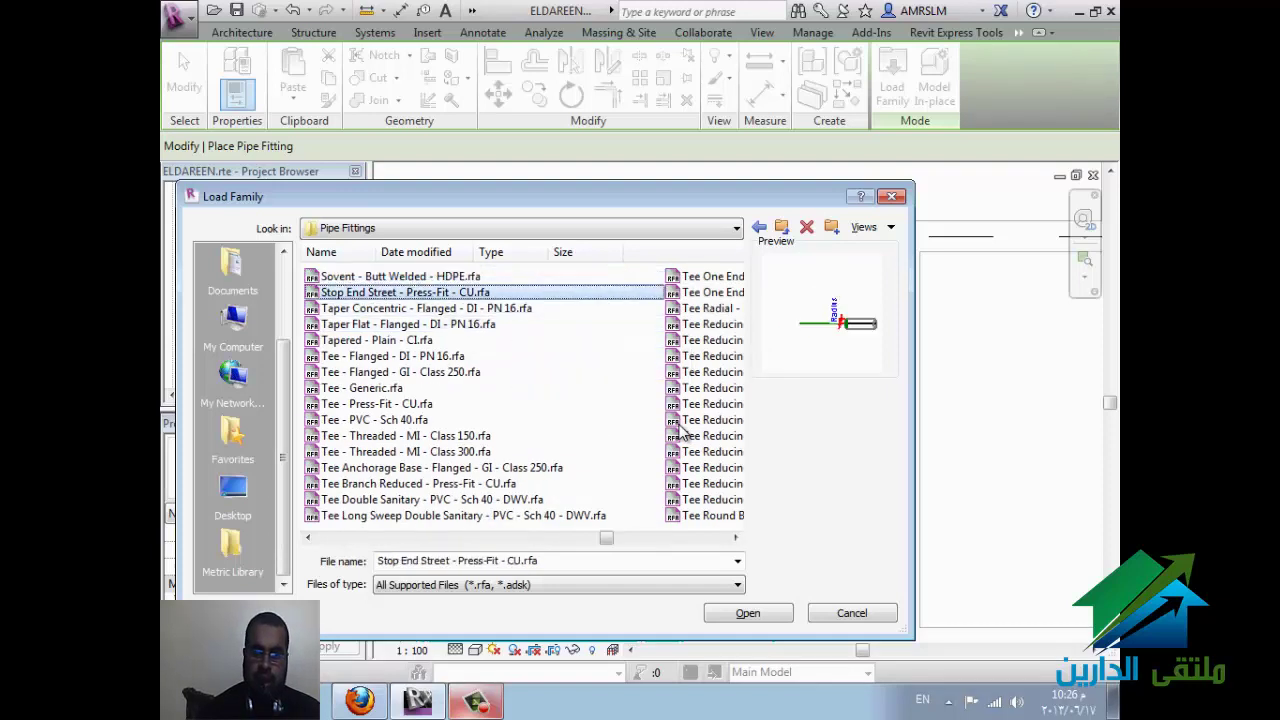
{"action": "key", "text": "Up"}
{"action": "key", "text": "Tab"}
{"action": "key", "text": "Tab"}
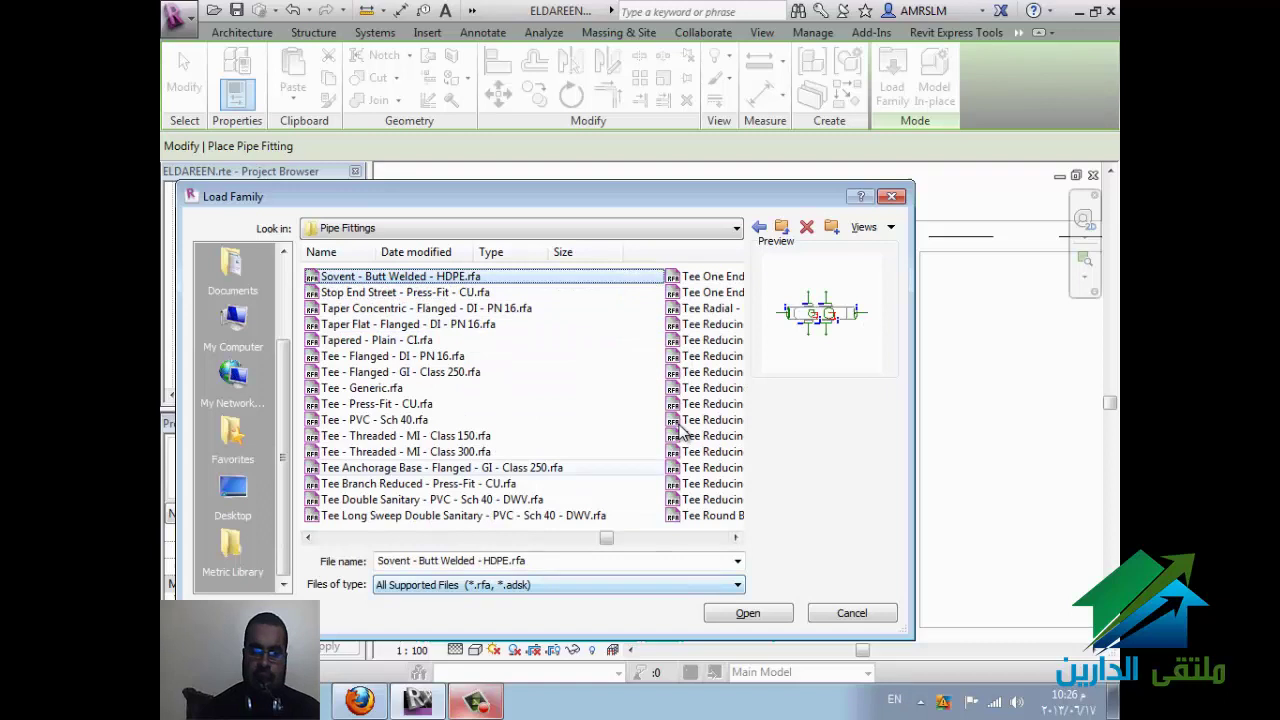
{"action": "key", "text": "Tab"}
{"action": "key", "text": "Escape"}
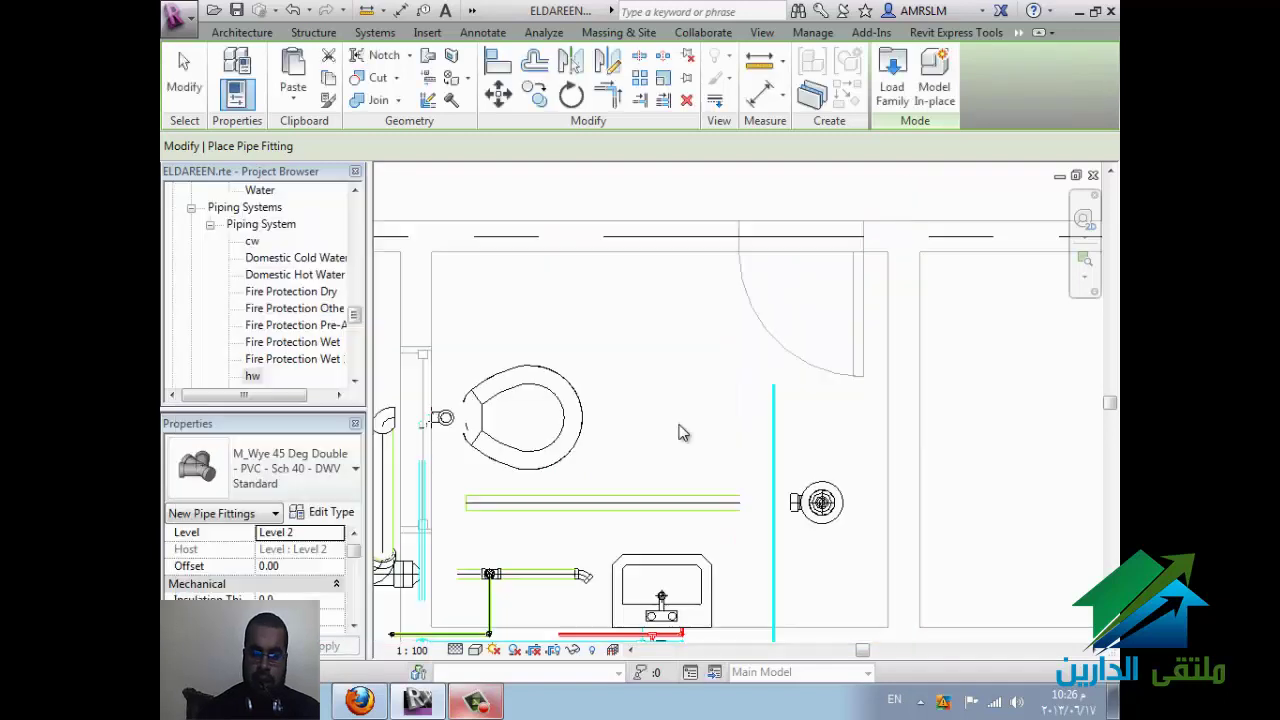
{"action": "scroll", "coordinate": [680, 425], "scroll_direction": "down", "scroll_amount": 2}
{"action": "scroll", "coordinate": [680, 425], "scroll_direction": "down", "scroll_amount": 1}
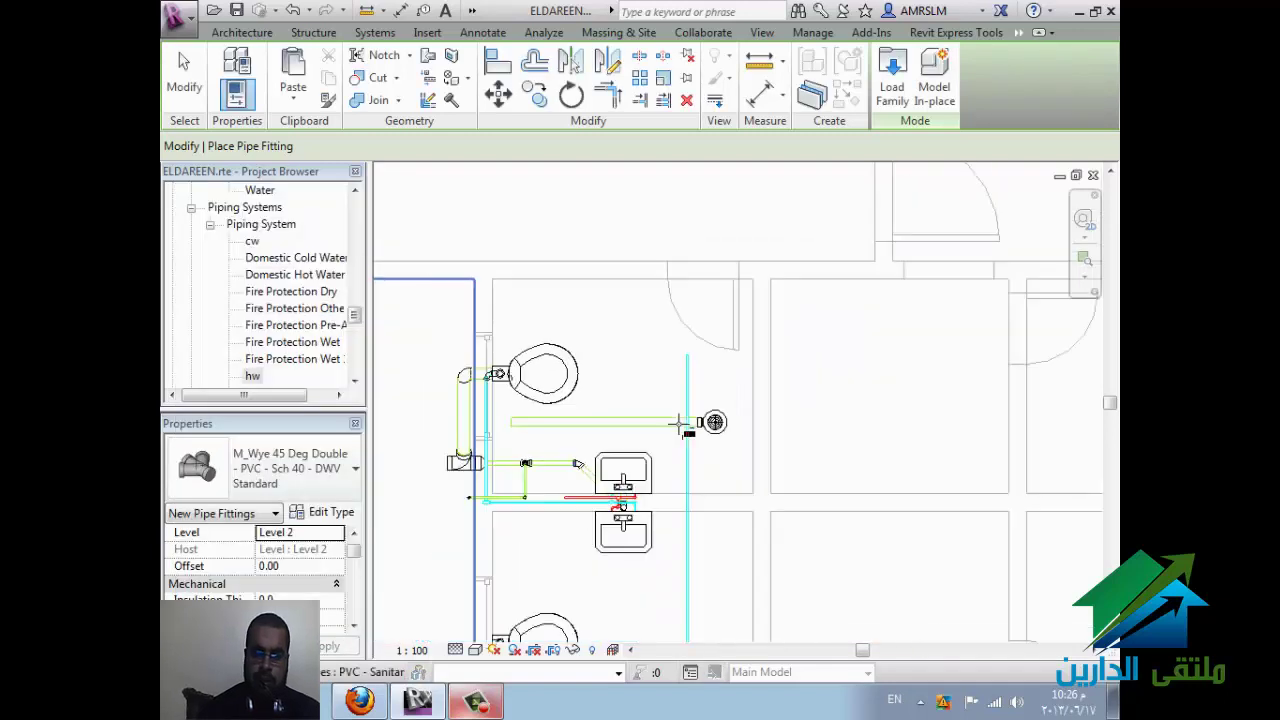
{"action": "scroll", "coordinate": [678, 424], "scroll_direction": "down", "scroll_amount": 2}
{"action": "key", "text": "Escape"}
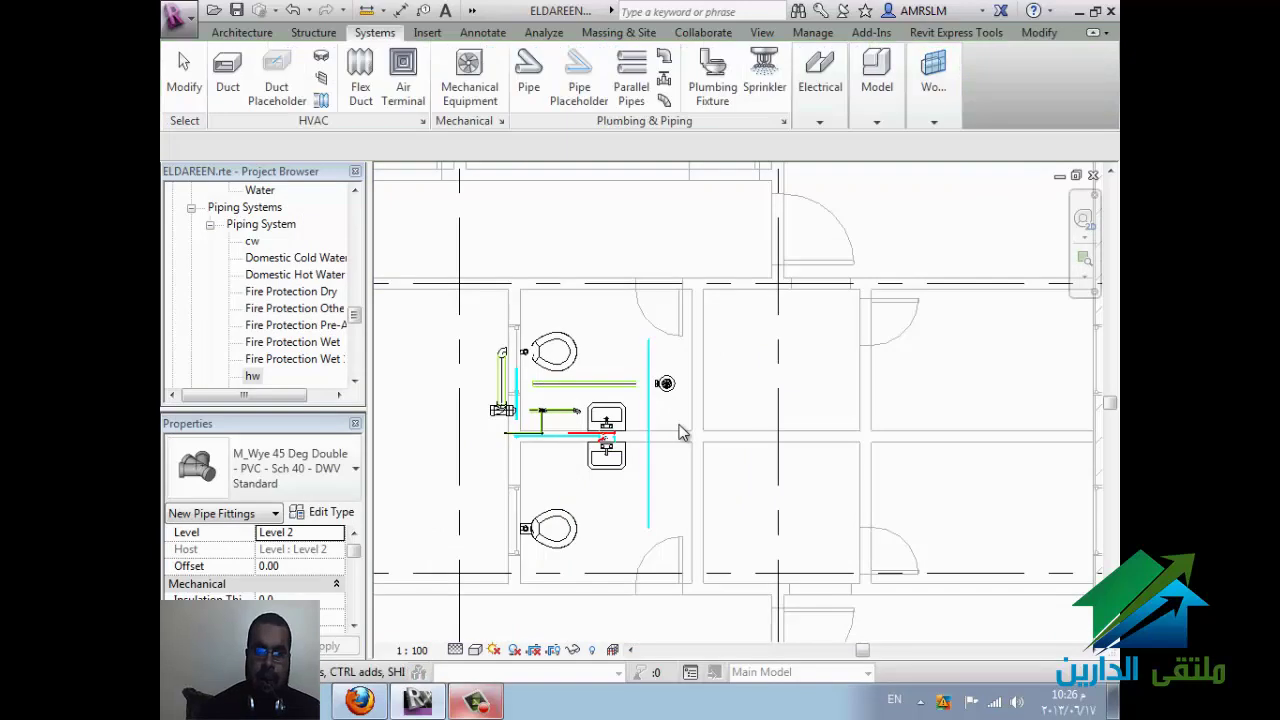
{"action": "key", "text": "Escape"}
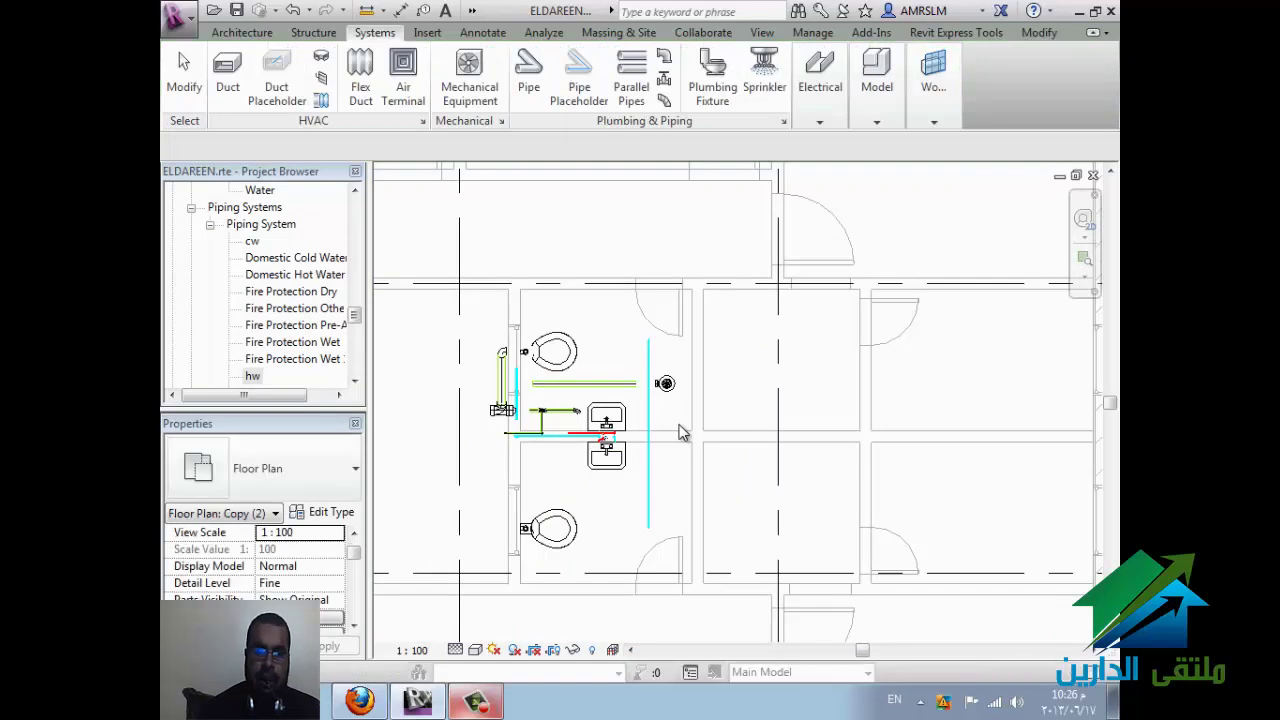
{"action": "scroll", "coordinate": [680, 432], "scroll_direction": "down", "scroll_amount": 2}
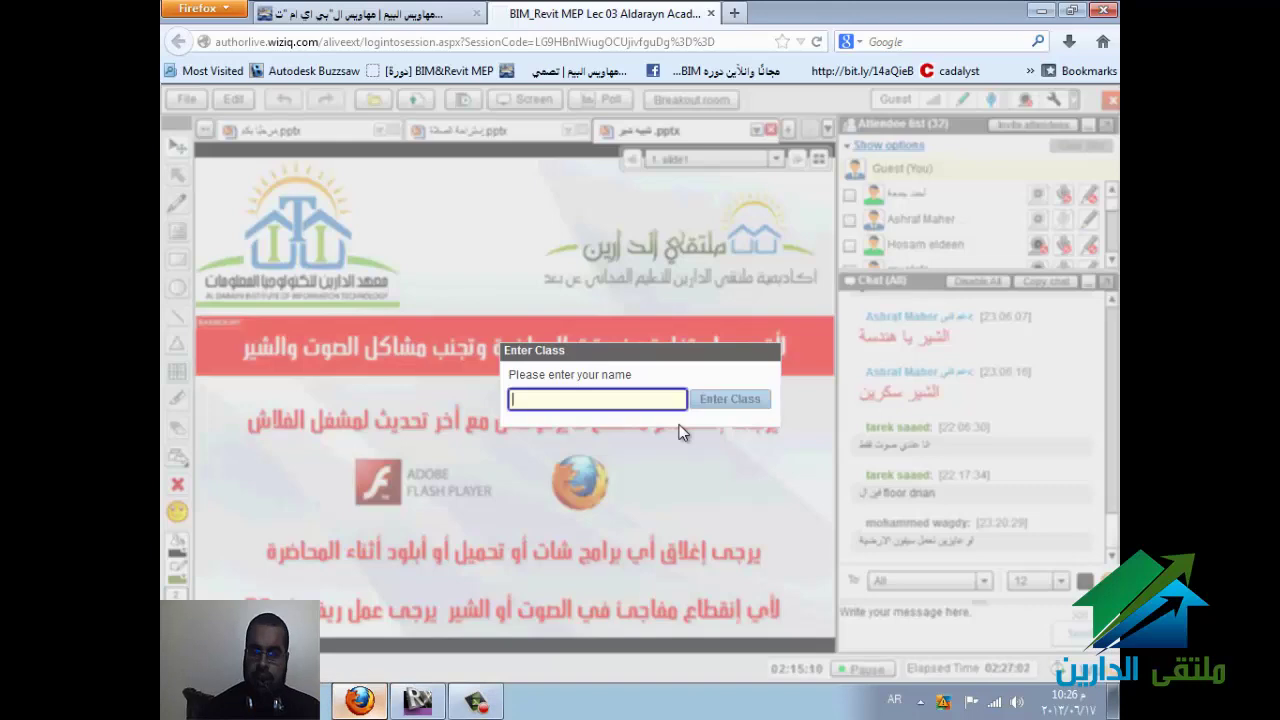
Step: Replace the Arabic name entry with the attendee's name in English and enter the class
{"action": "type", "text": "ملتقى_ستمه"}
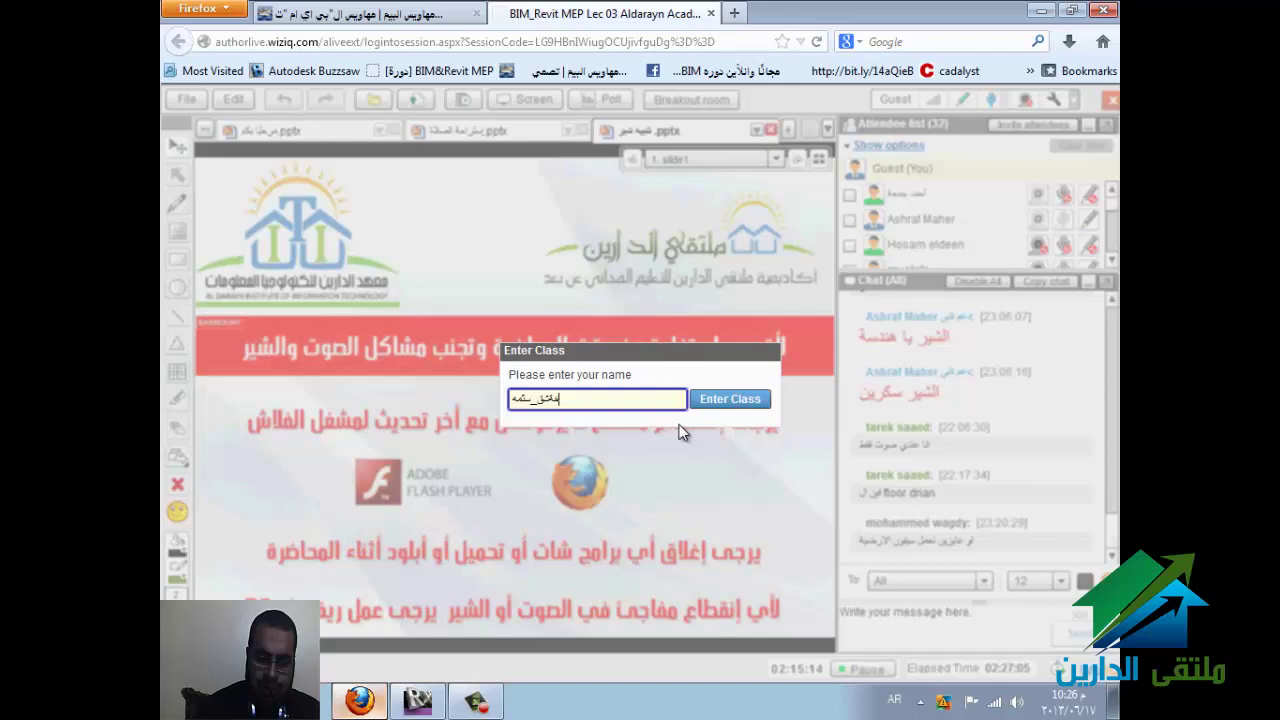
{"action": "key", "text": "ctrl+a"}
{"action": "key", "text": "BackSpace"}
{"action": "key", "text": "alt+shift"}
{"action": "type", "text": "omar"}
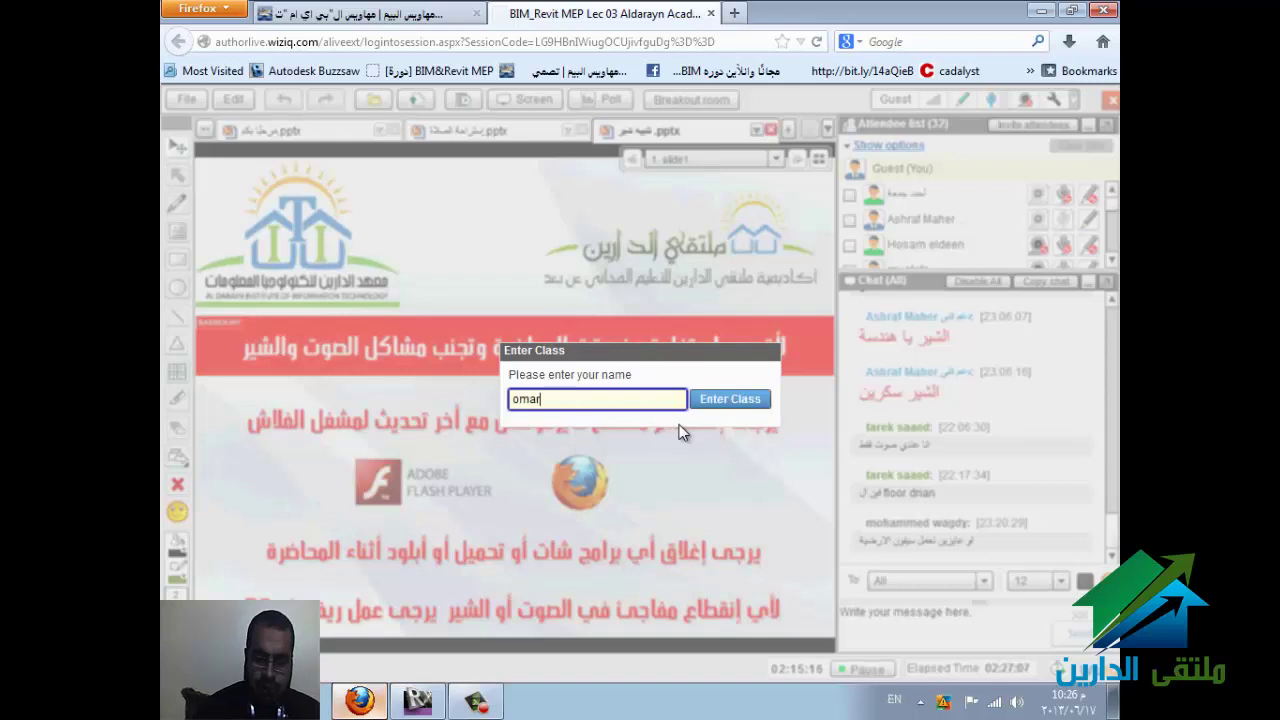
{"action": "type", "text": "_selim"}
{"action": "key", "text": "Return"}
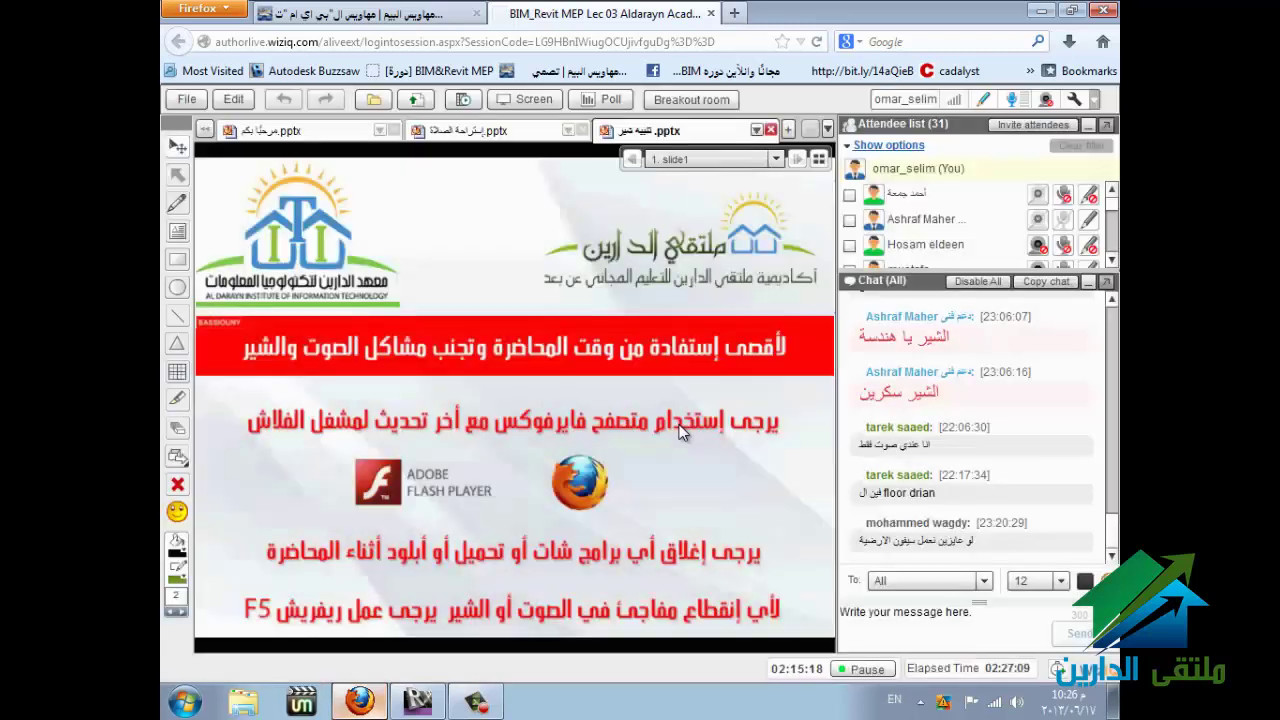